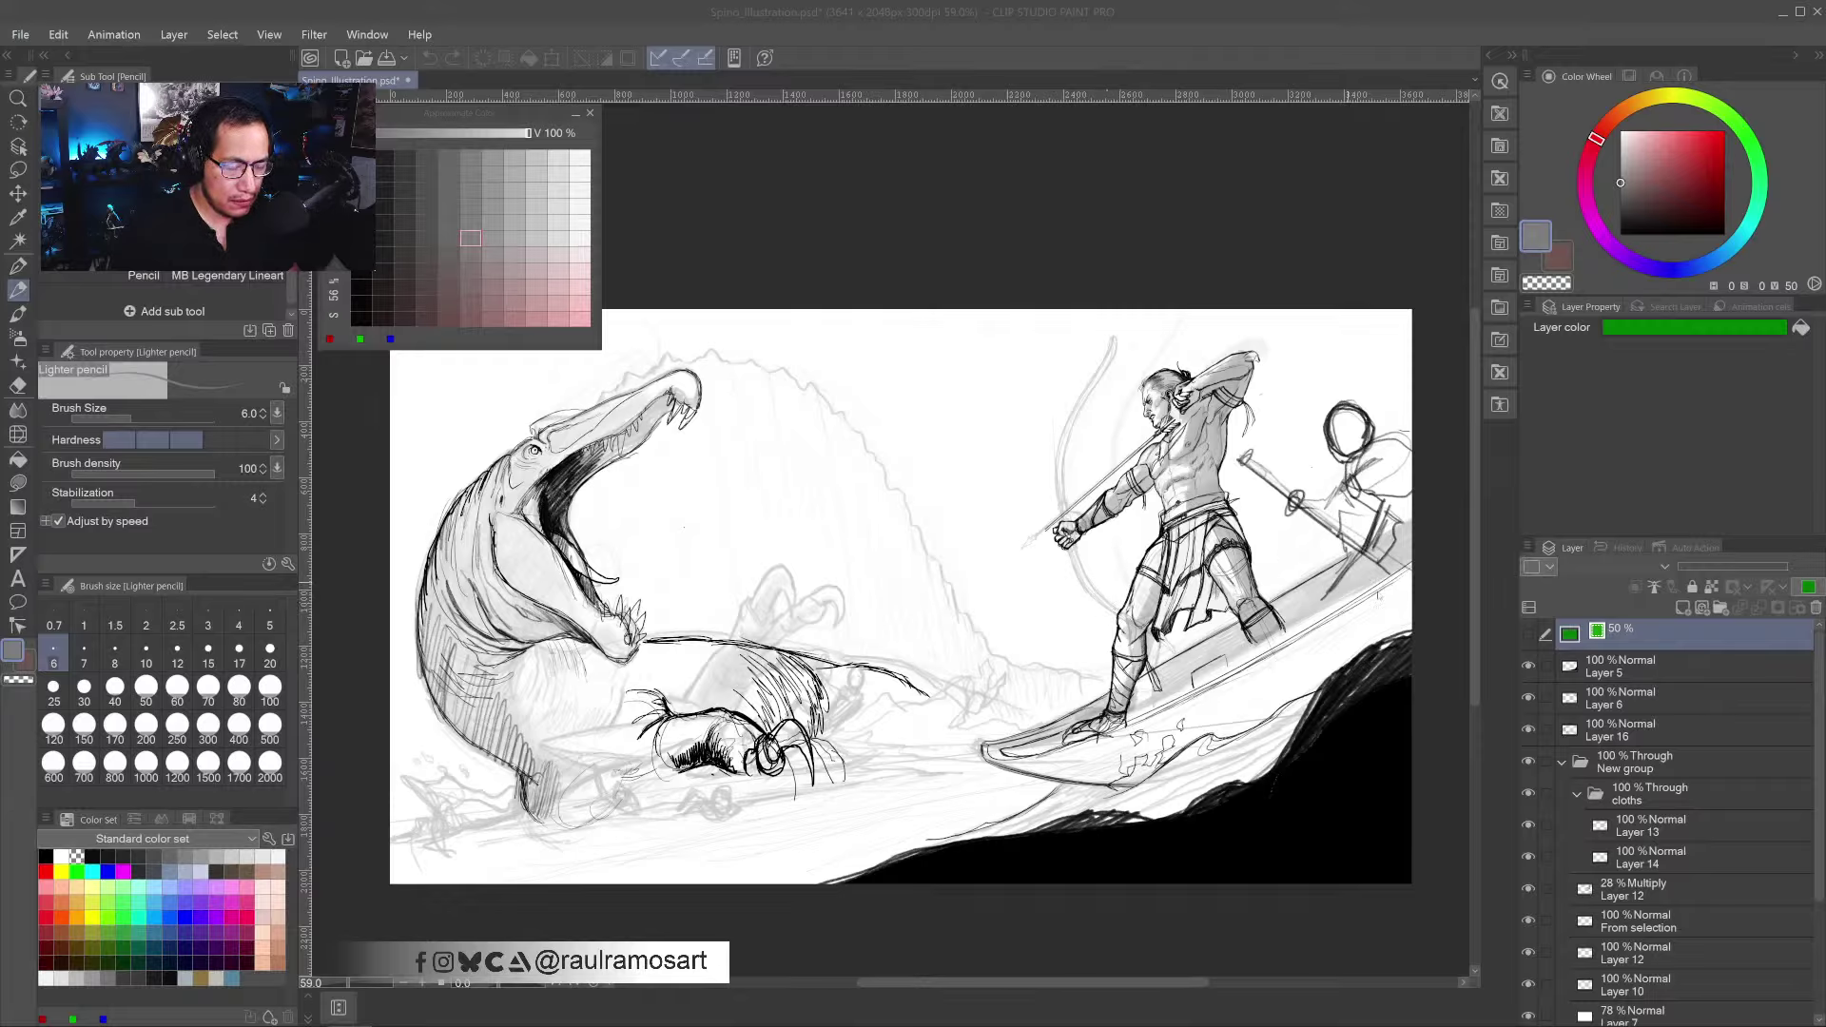
- Lasso the spinosaurus line work on Layer 5 and cut and paste it onto its own layer
click(1528, 667)
click(1528, 667)
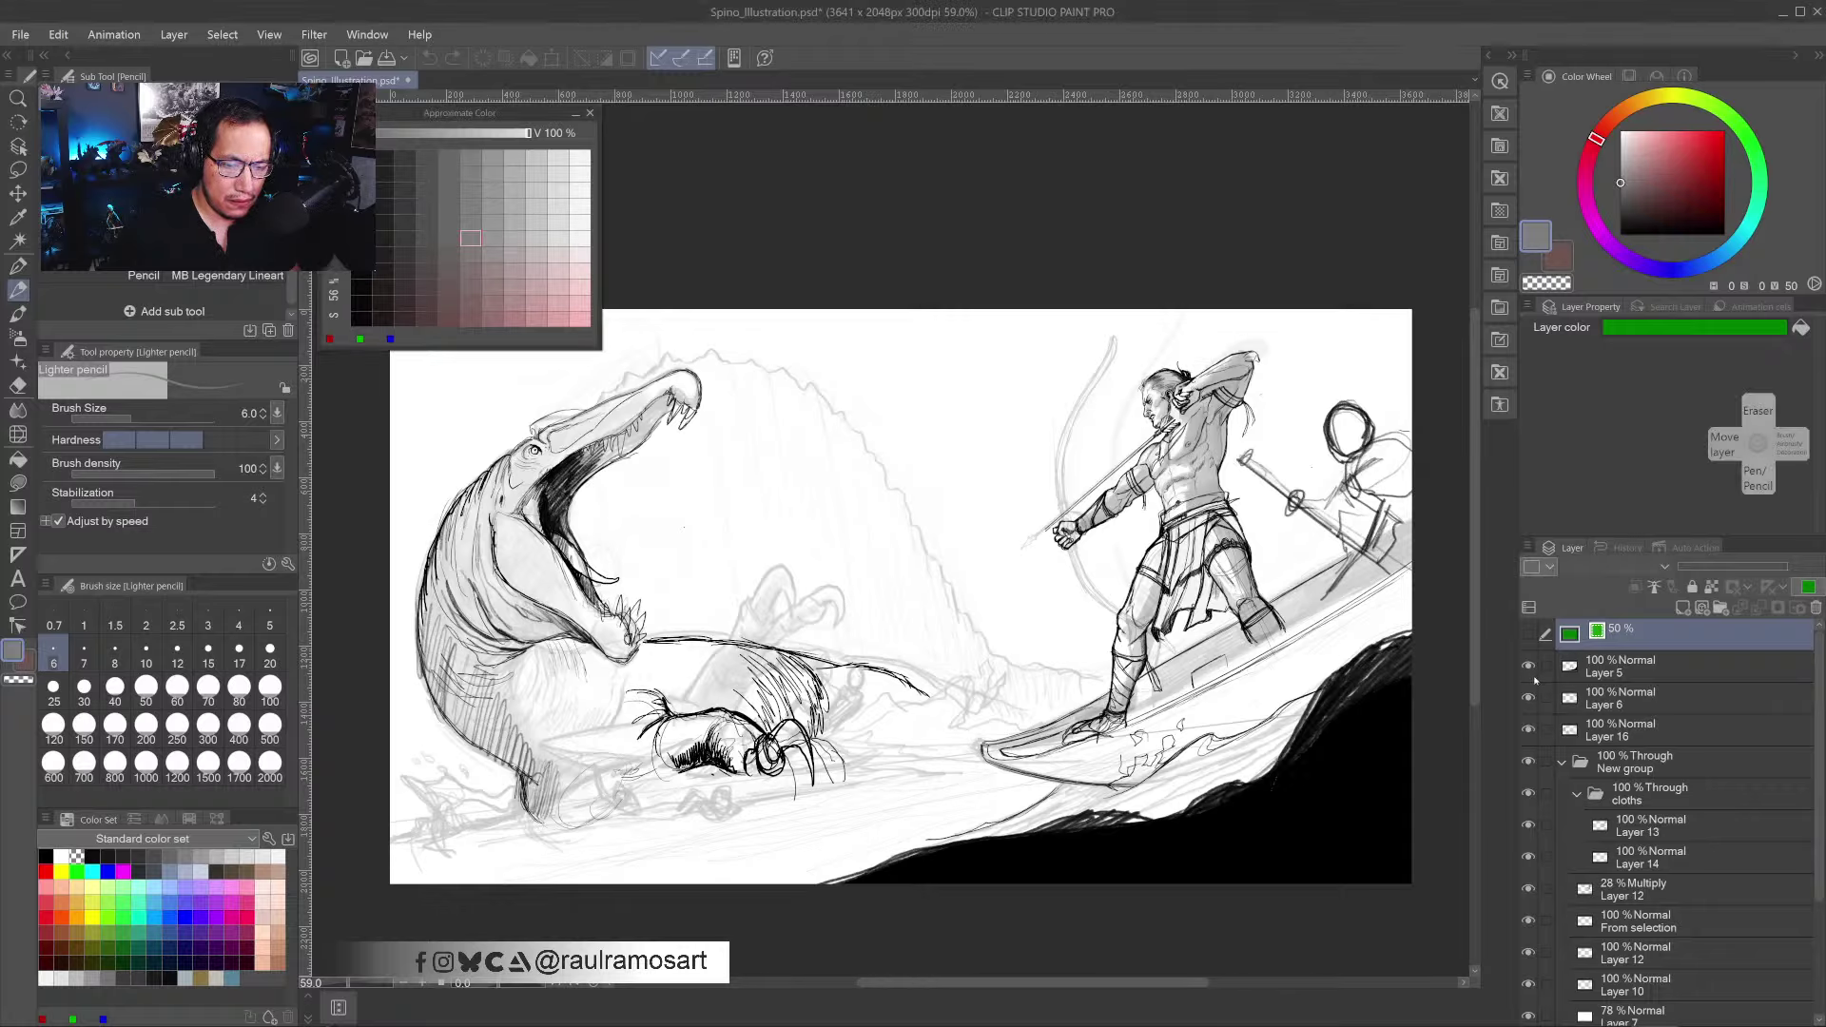
click(1529, 667)
click(1529, 667)
click(1529, 666)
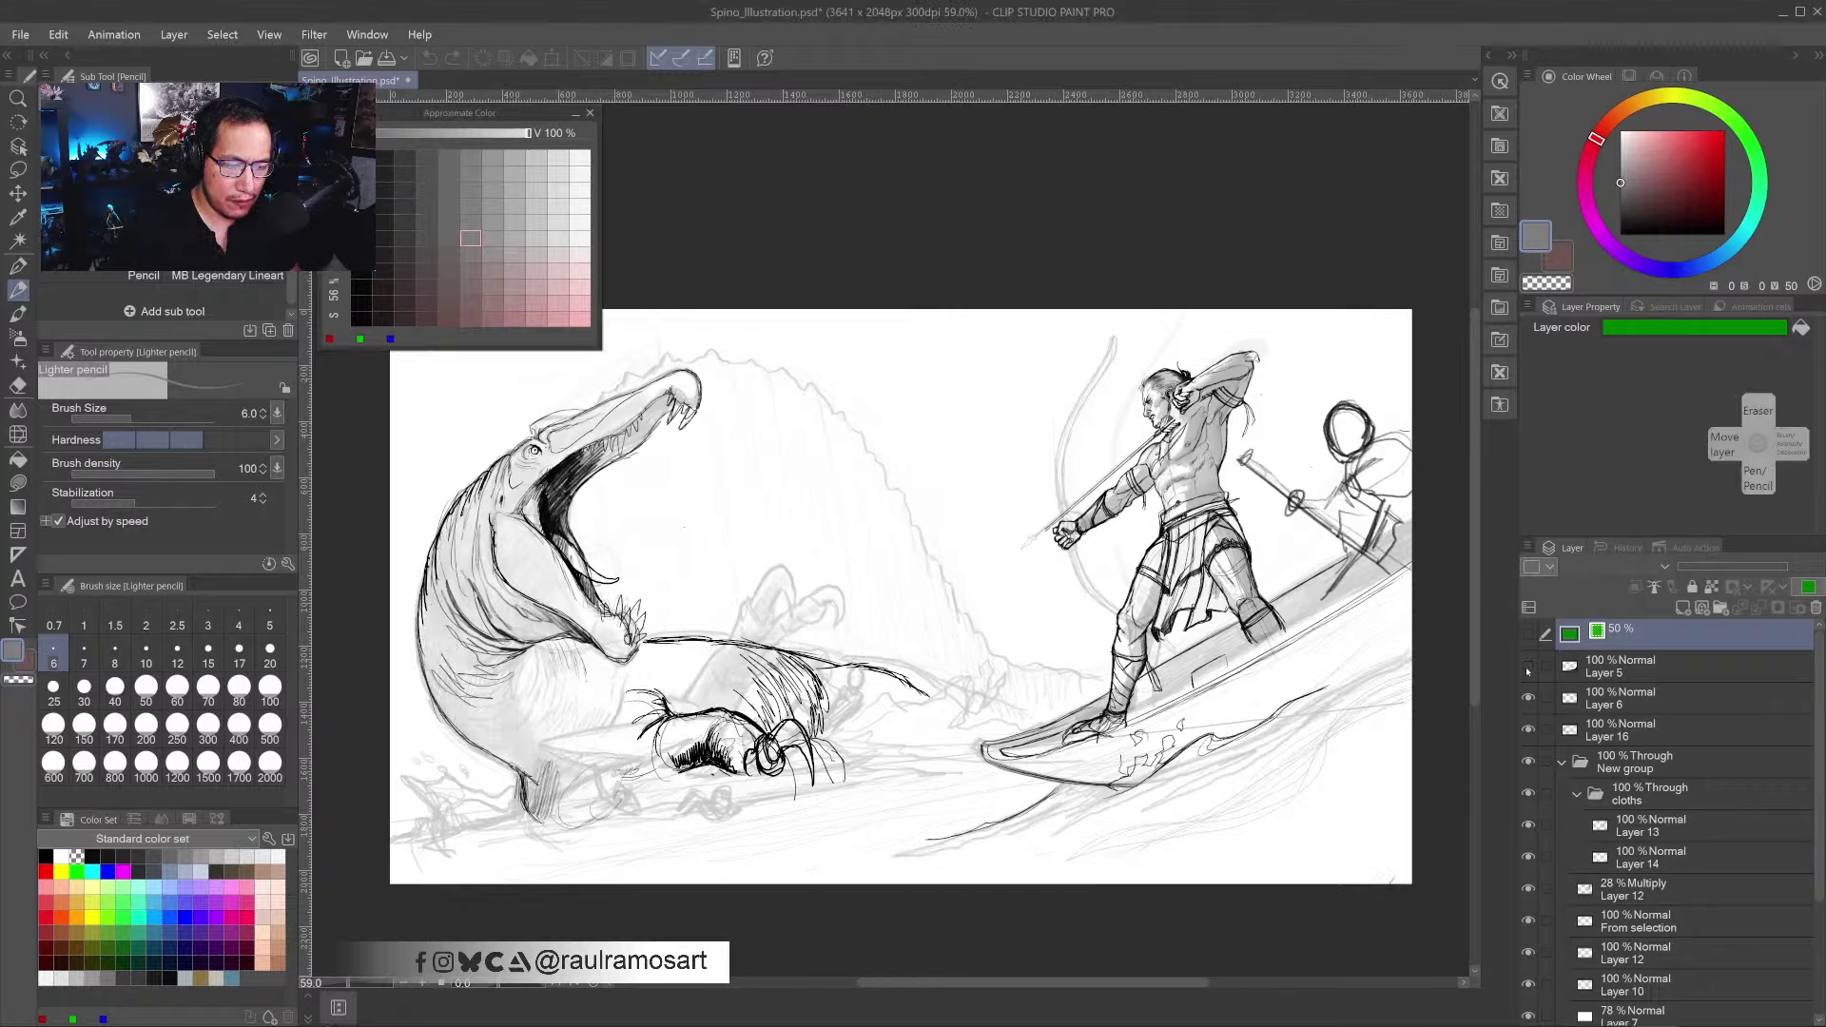
click(1529, 667)
click(1546, 667)
key(m)
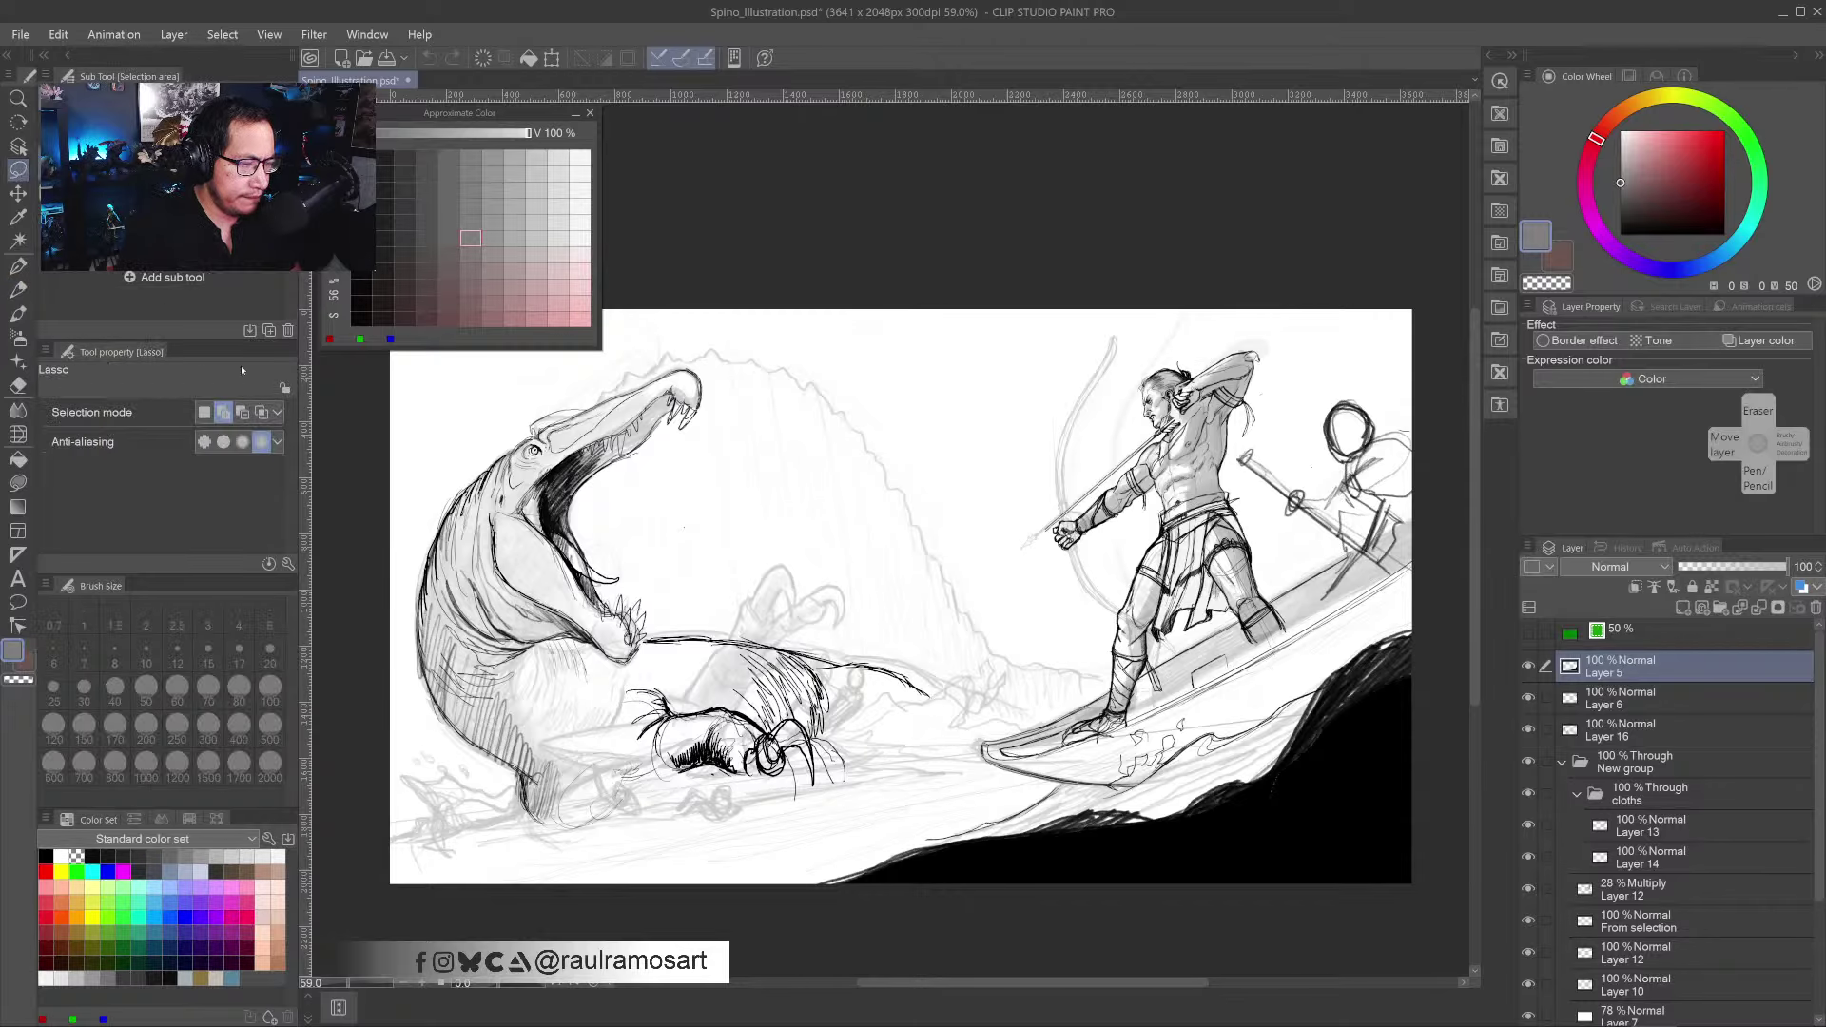
mouse_move(978, 731)
mouse_down()
mouse_move(926, 481)
mouse_move(802, 365)
mouse_move(613, 349)
mouse_move(487, 401)
mouse_move(383, 541)
mouse_move(420, 735)
mouse_move(527, 833)
mouse_move(577, 846)
mouse_up()
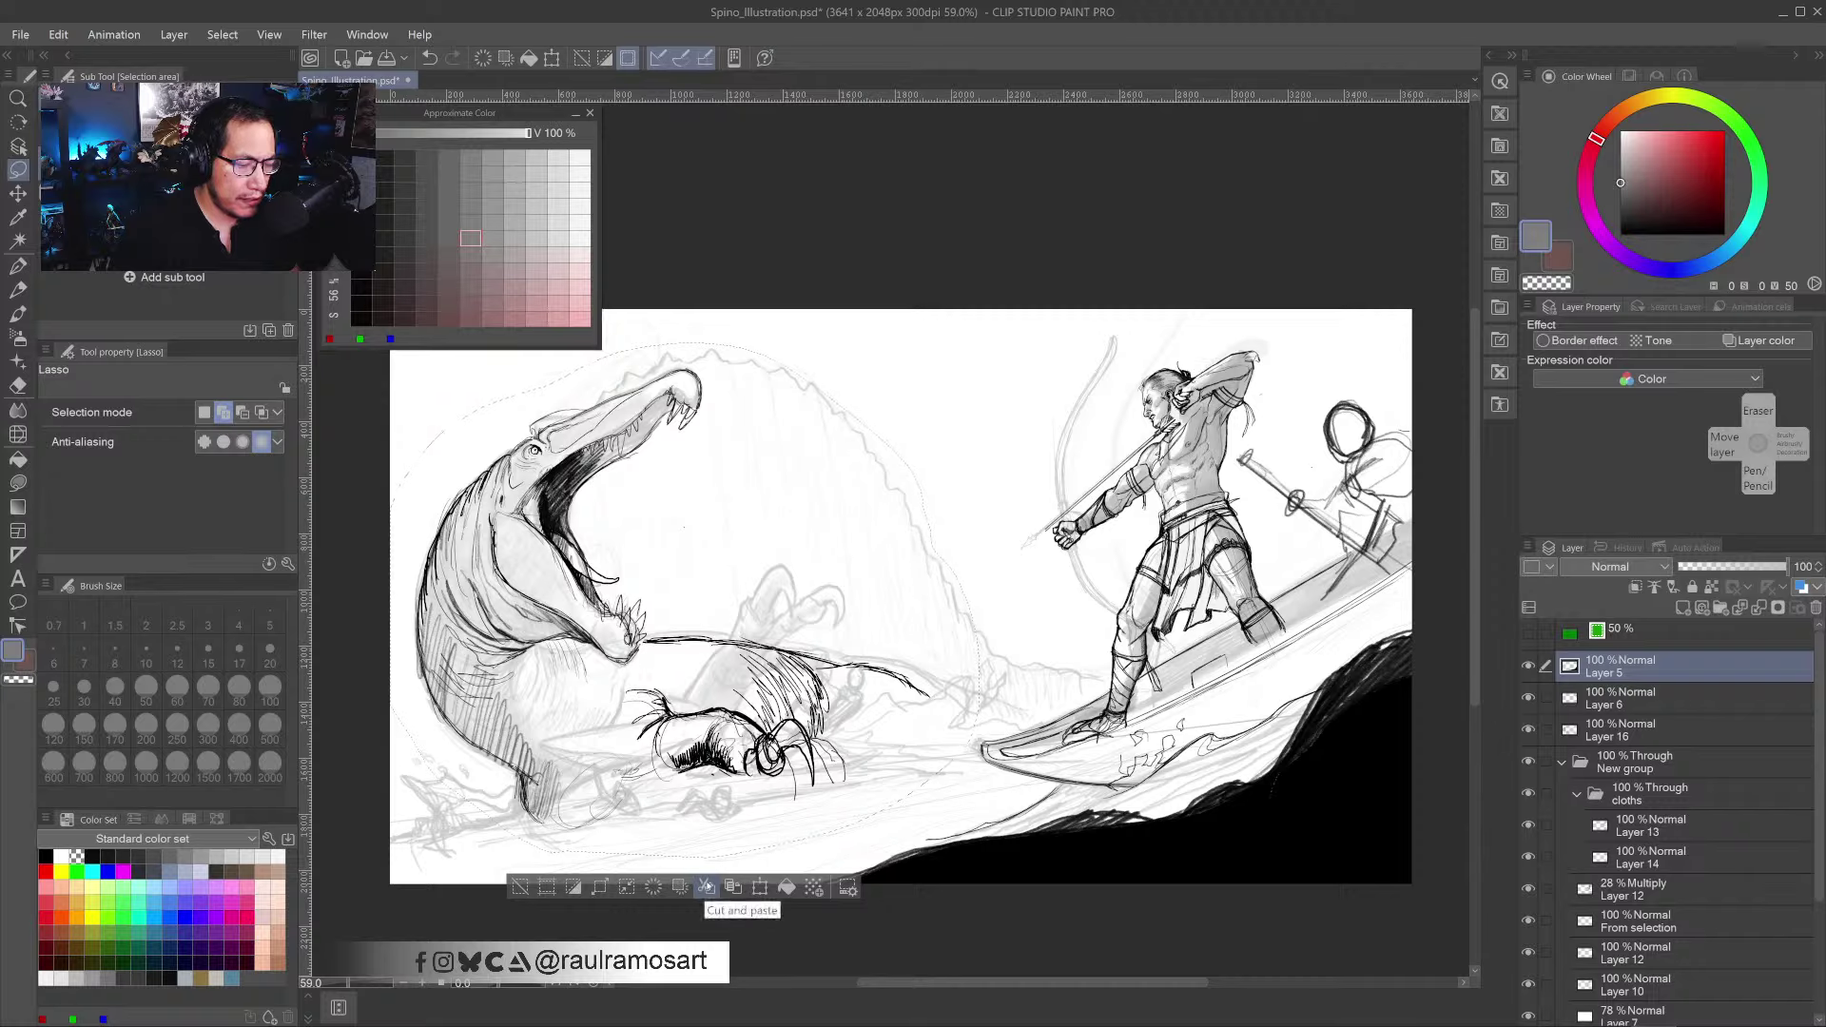
click(708, 888)
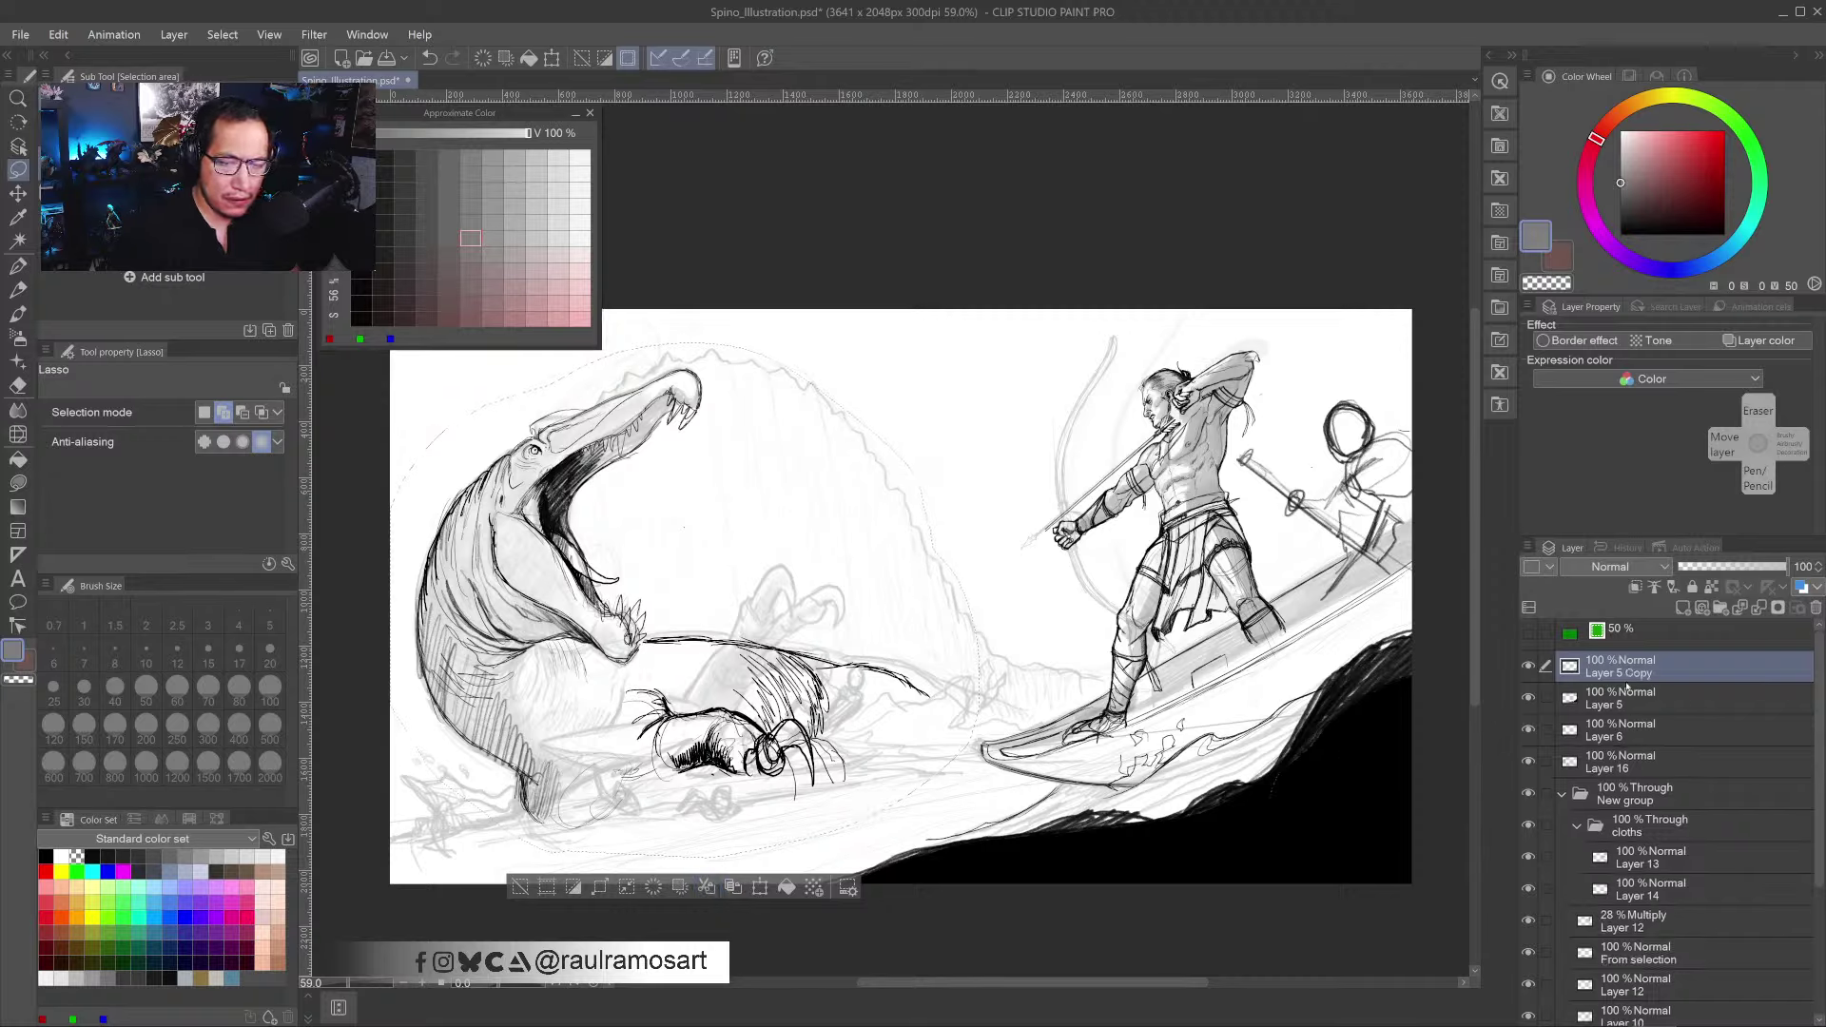
- Collapse the New group folder and clear the lasso selection around the spinosaurus
click(1562, 798)
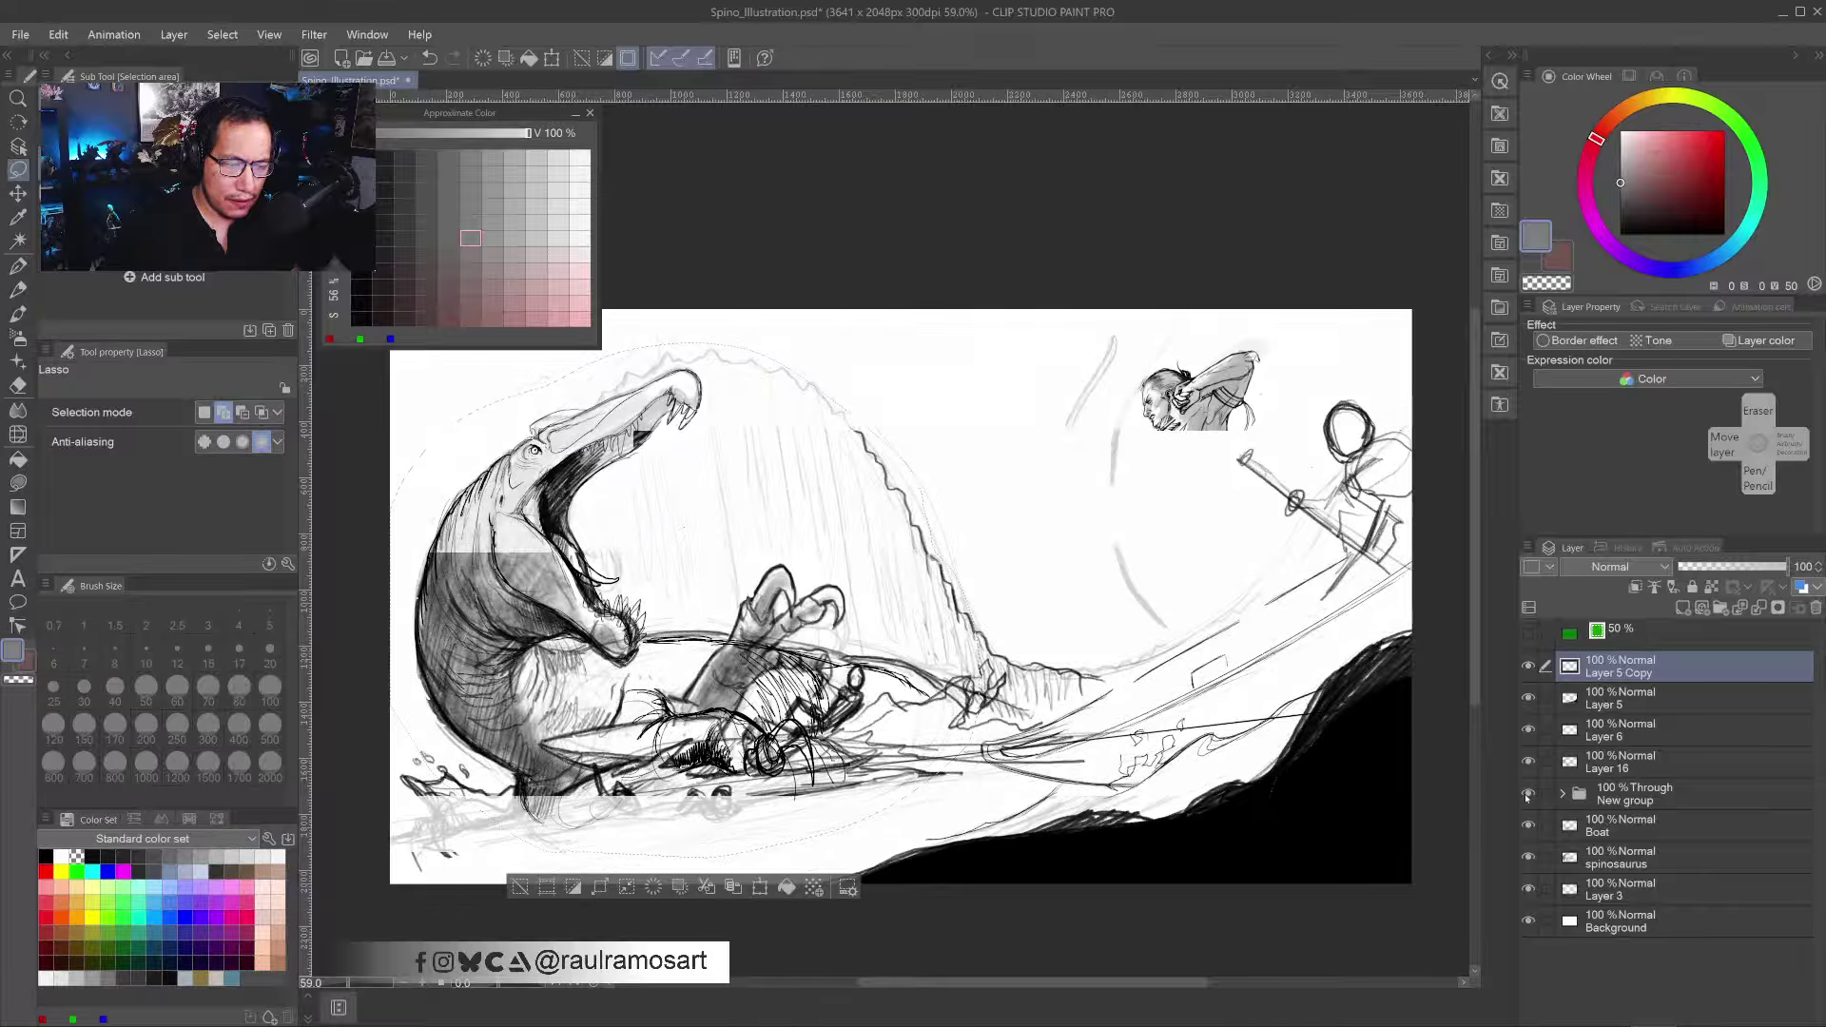
click(1529, 667)
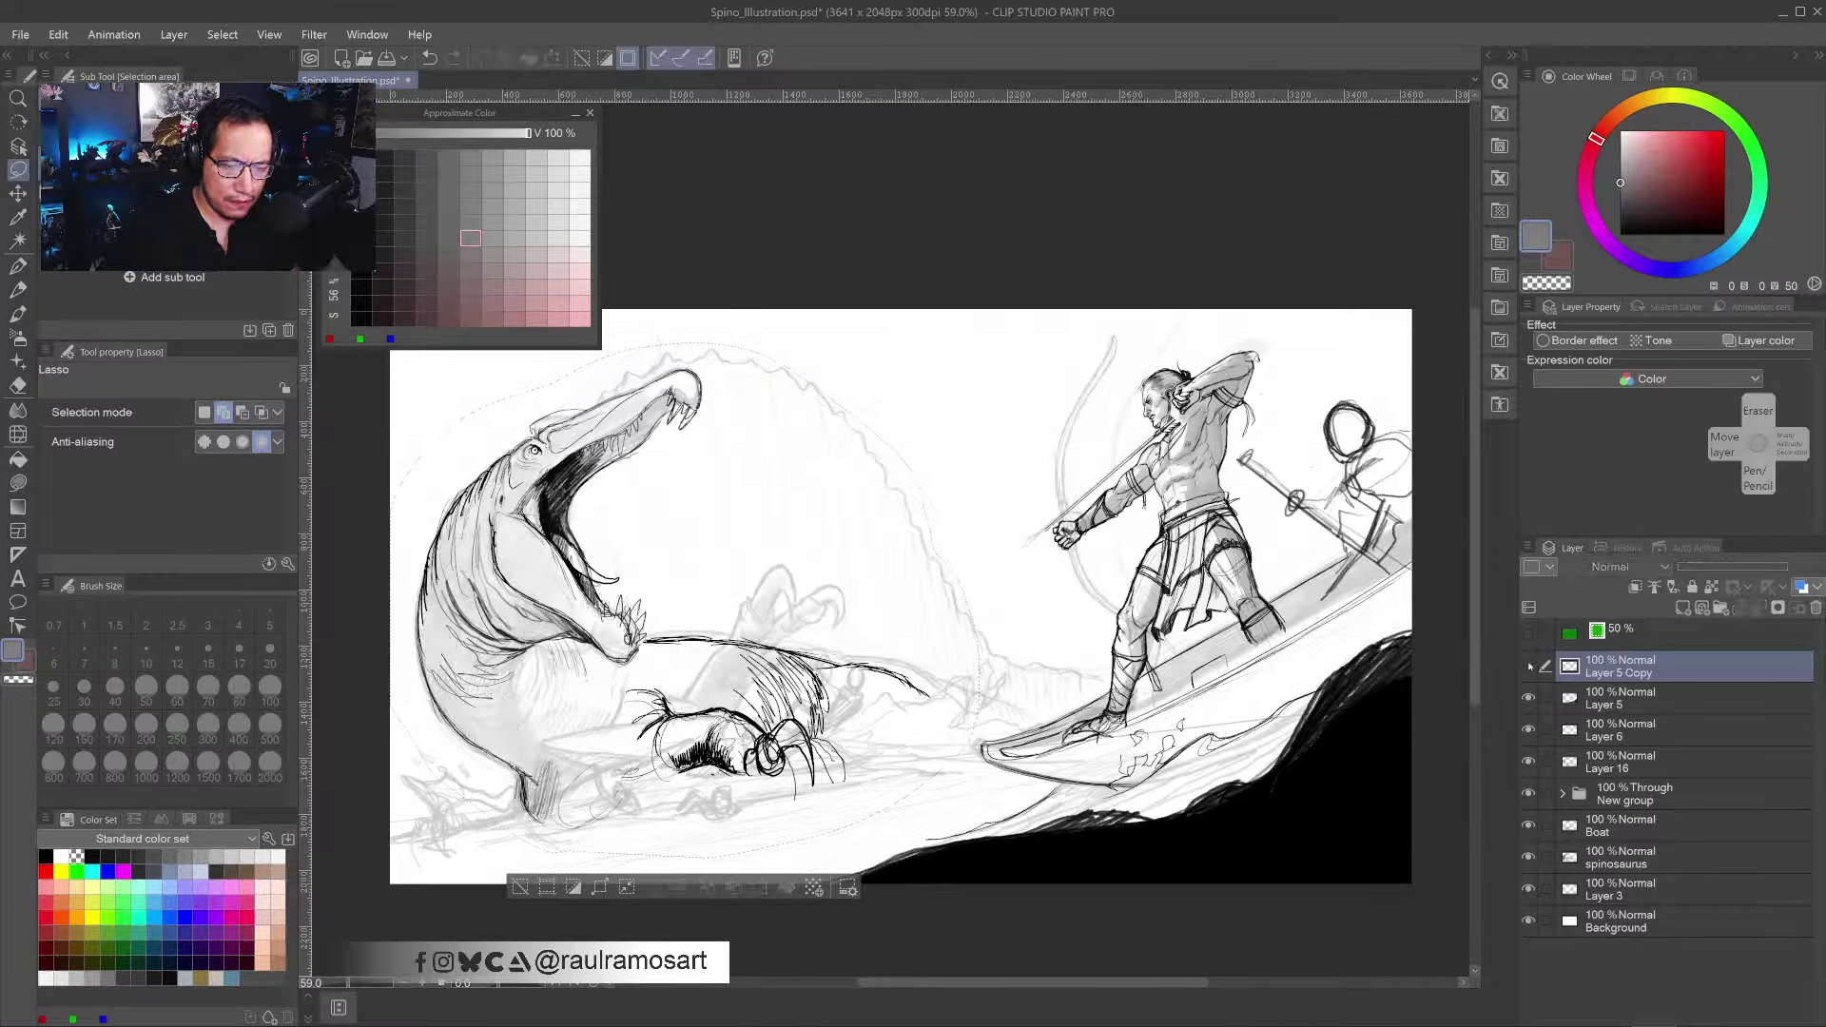
click(1528, 667)
key(ctrl+d)
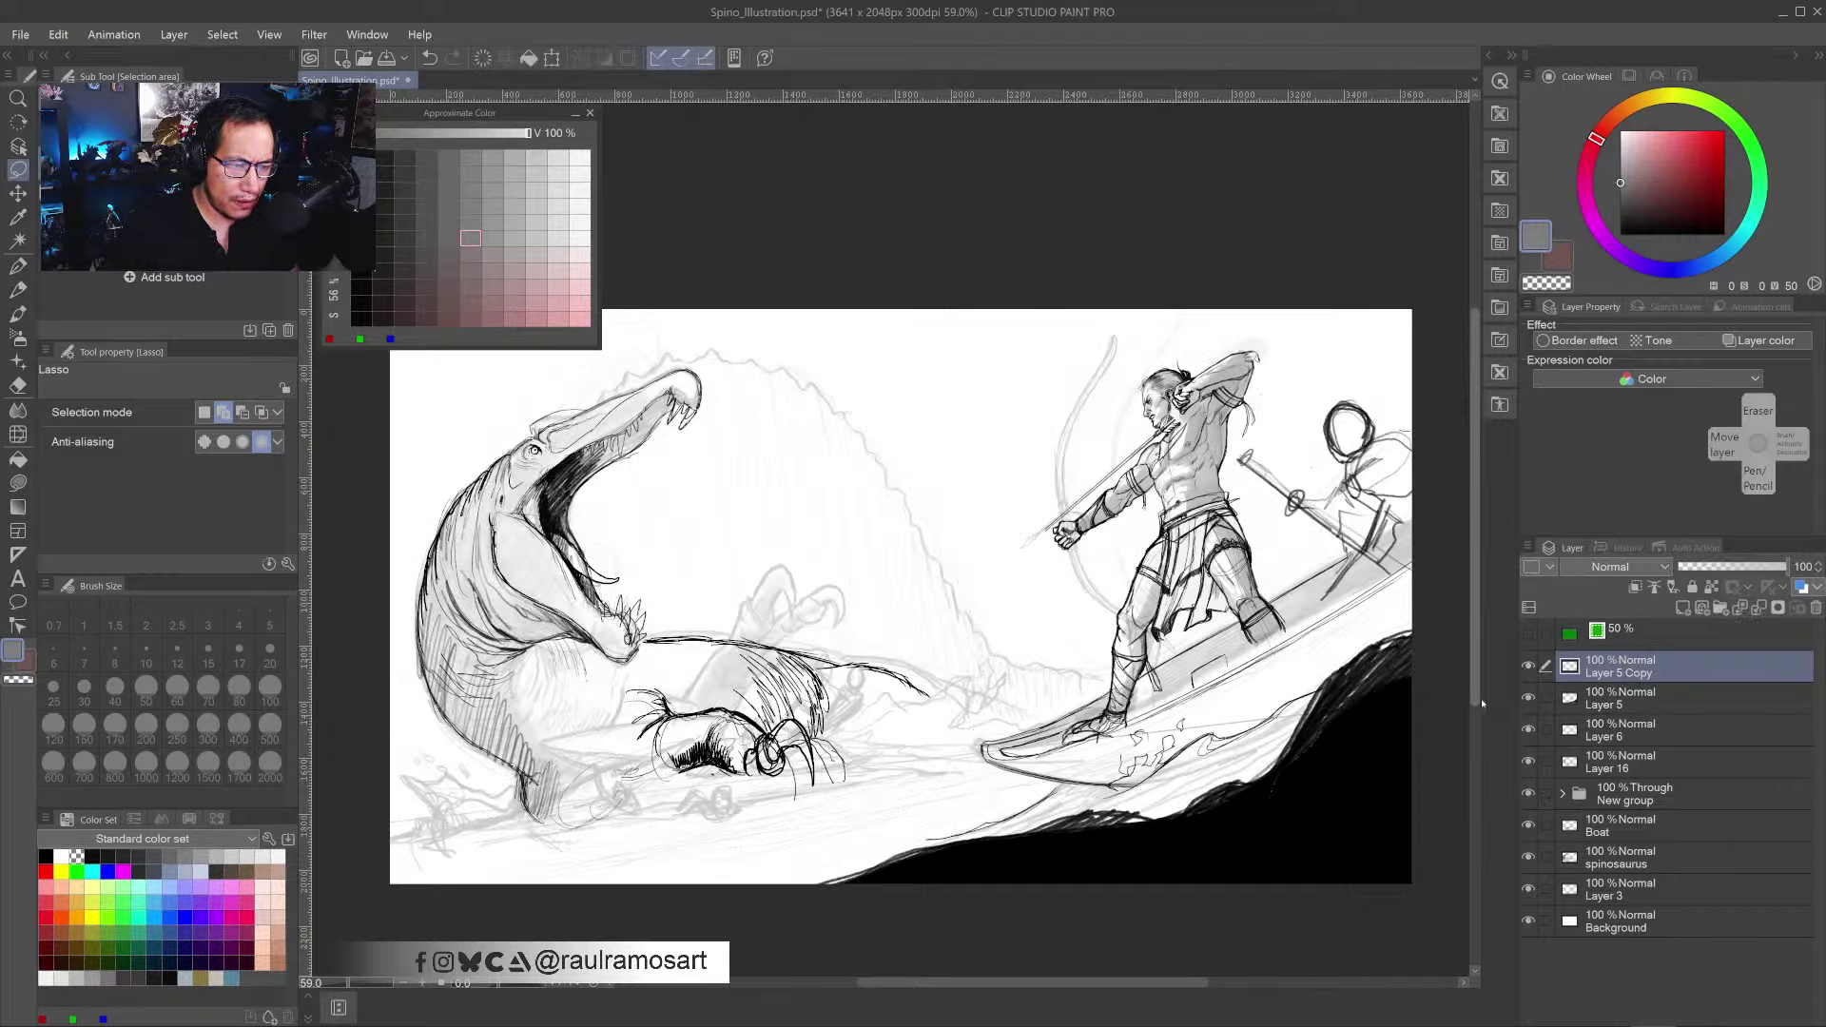
- Toggle the visibility of Layer 5 Copy, Layer 5, Layer 6 and Layer 16 to examine which strokes each one holds
click(1529, 667)
click(1529, 667)
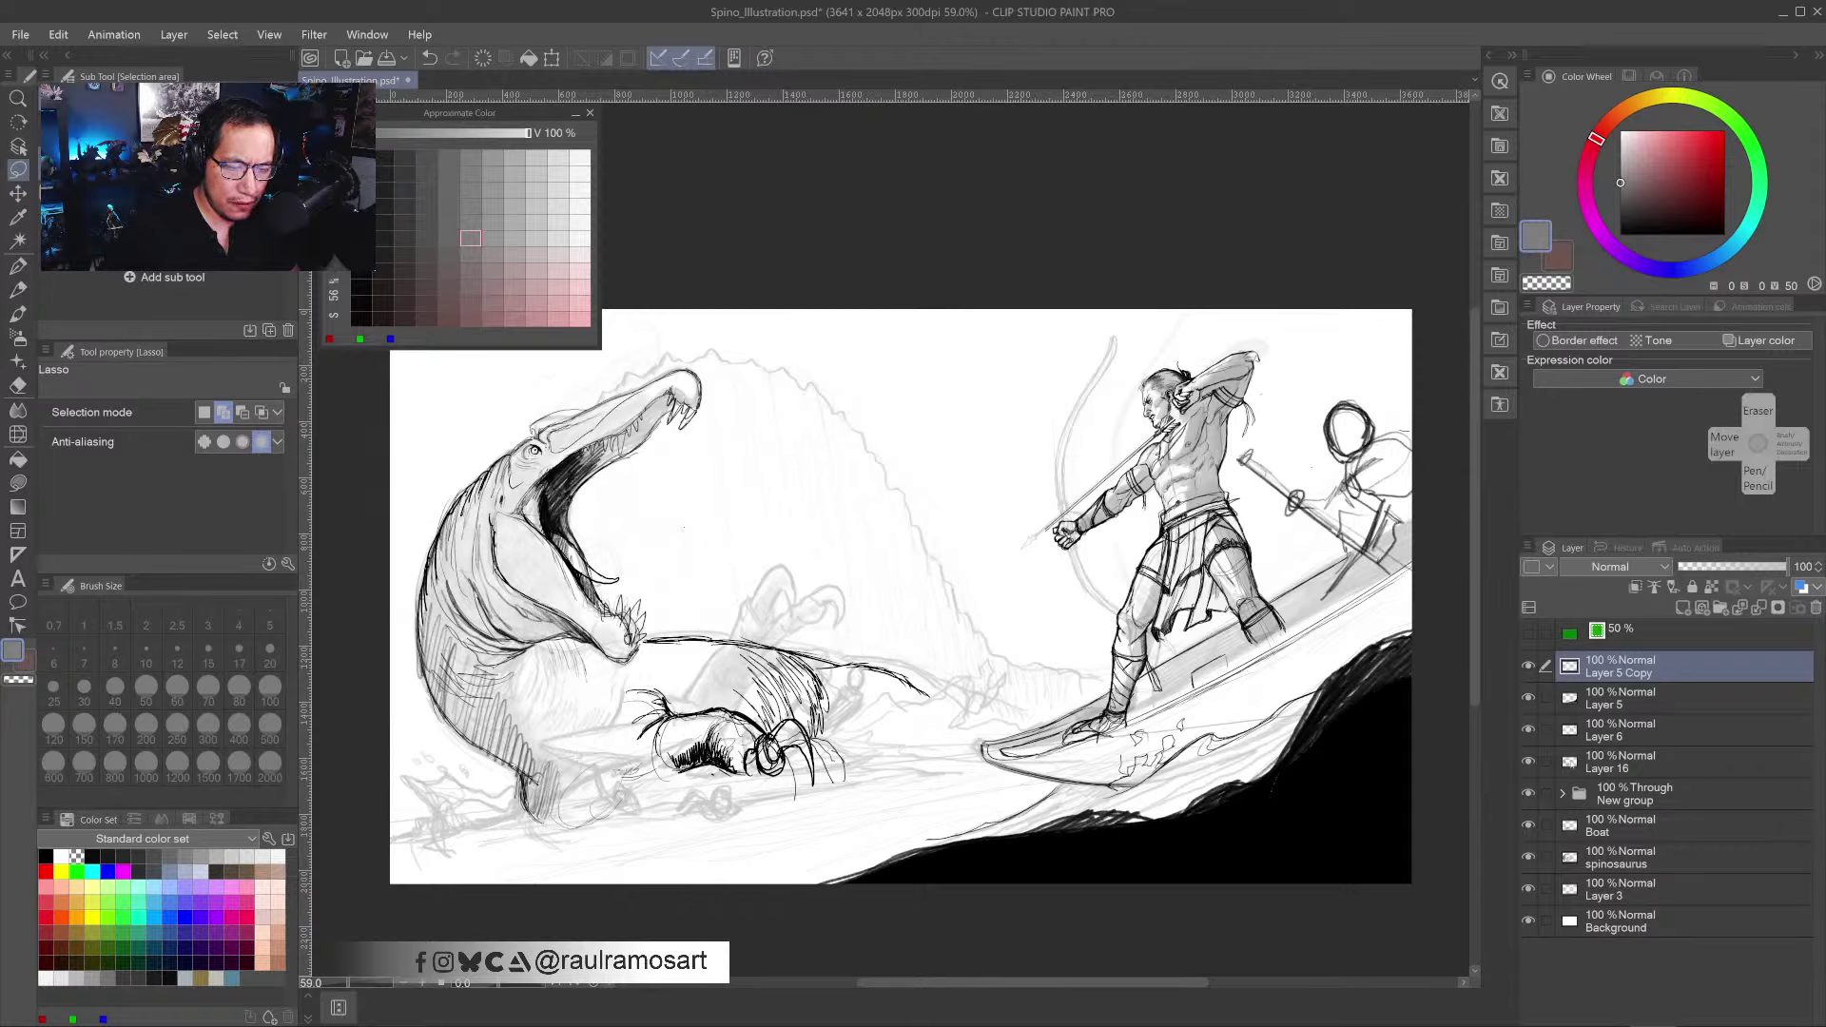
click(1528, 730)
click(1529, 731)
click(1529, 762)
click(1529, 762)
click(1528, 762)
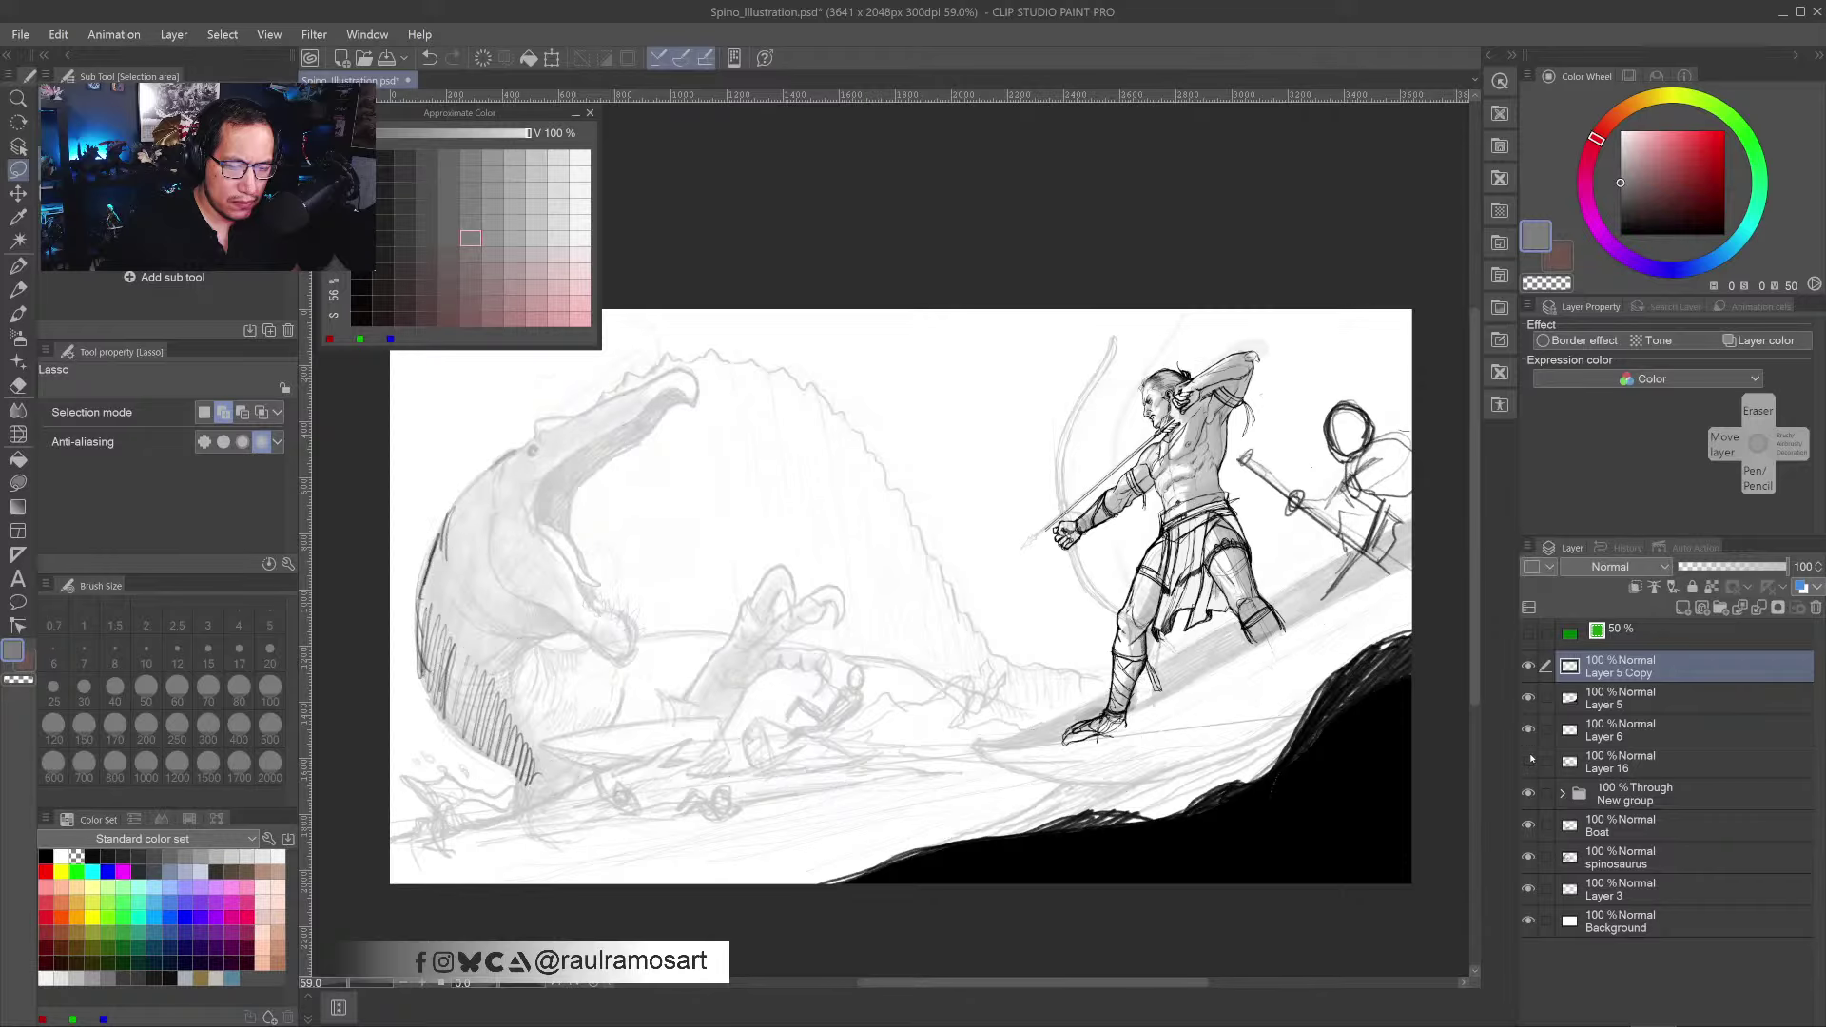
click(1529, 762)
click(1529, 667)
click(1529, 667)
click(1529, 667)
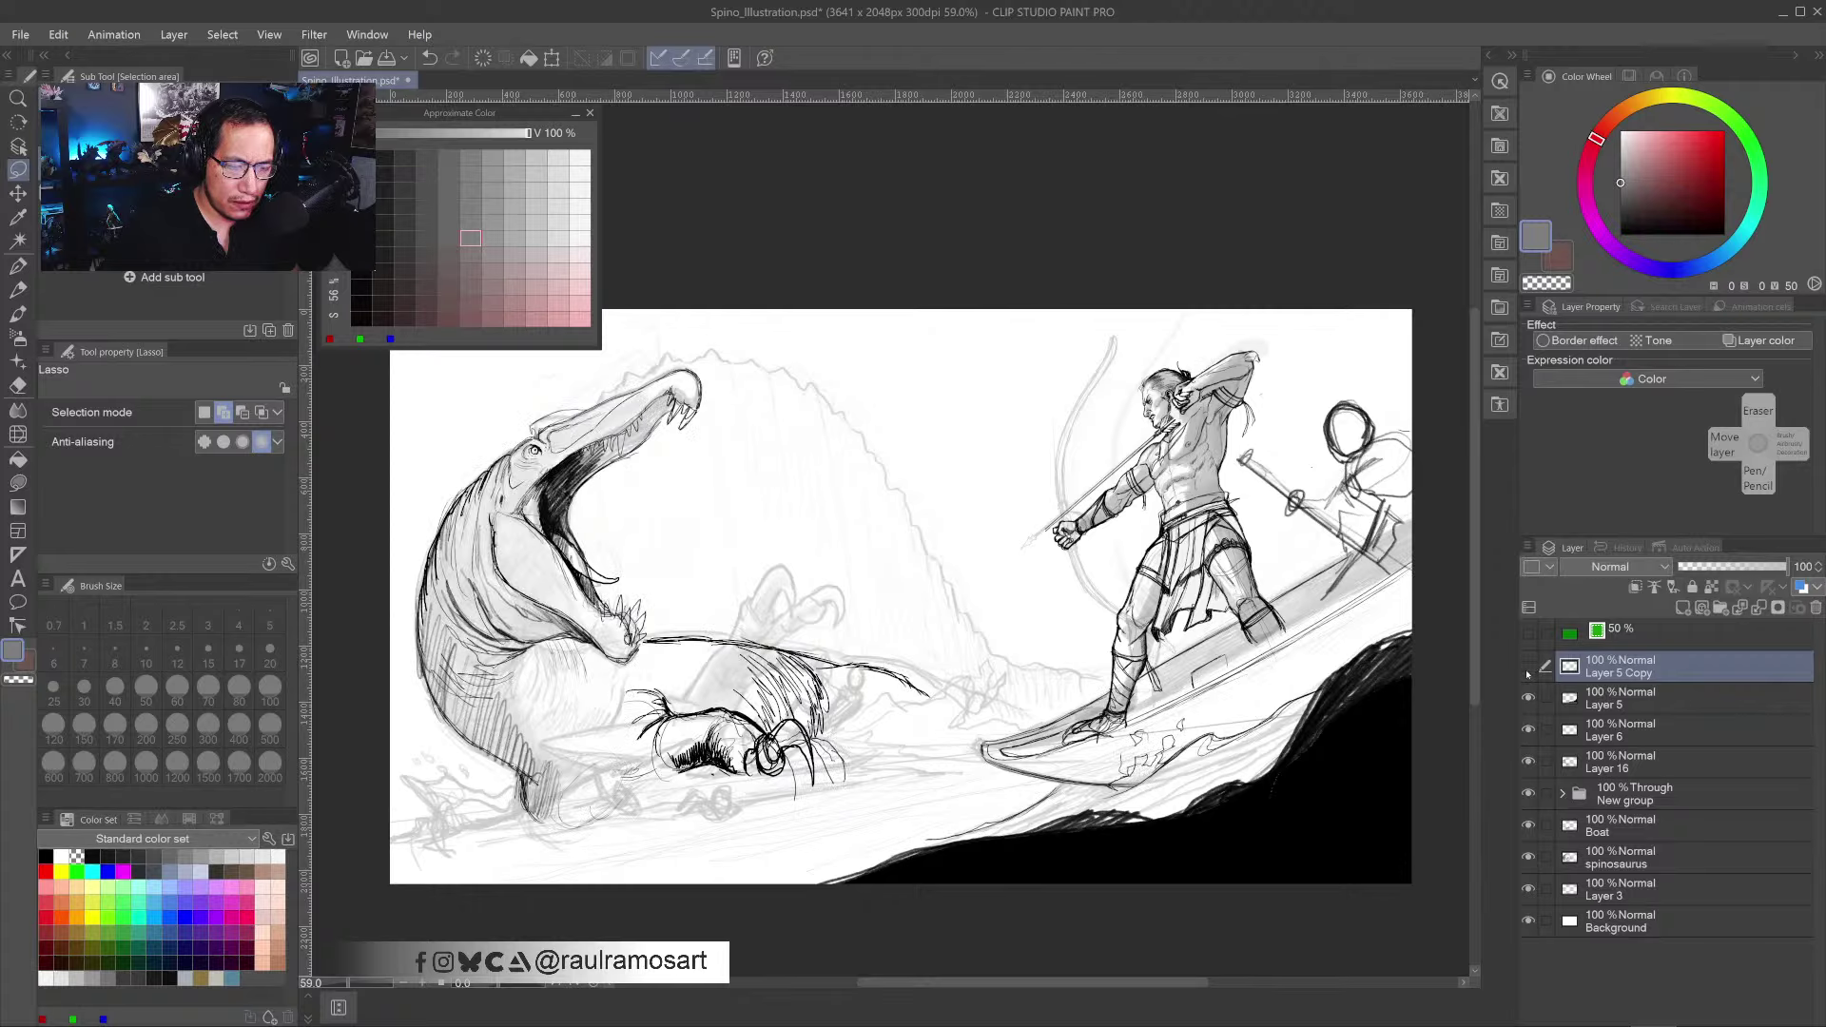
click(1529, 699)
click(1529, 698)
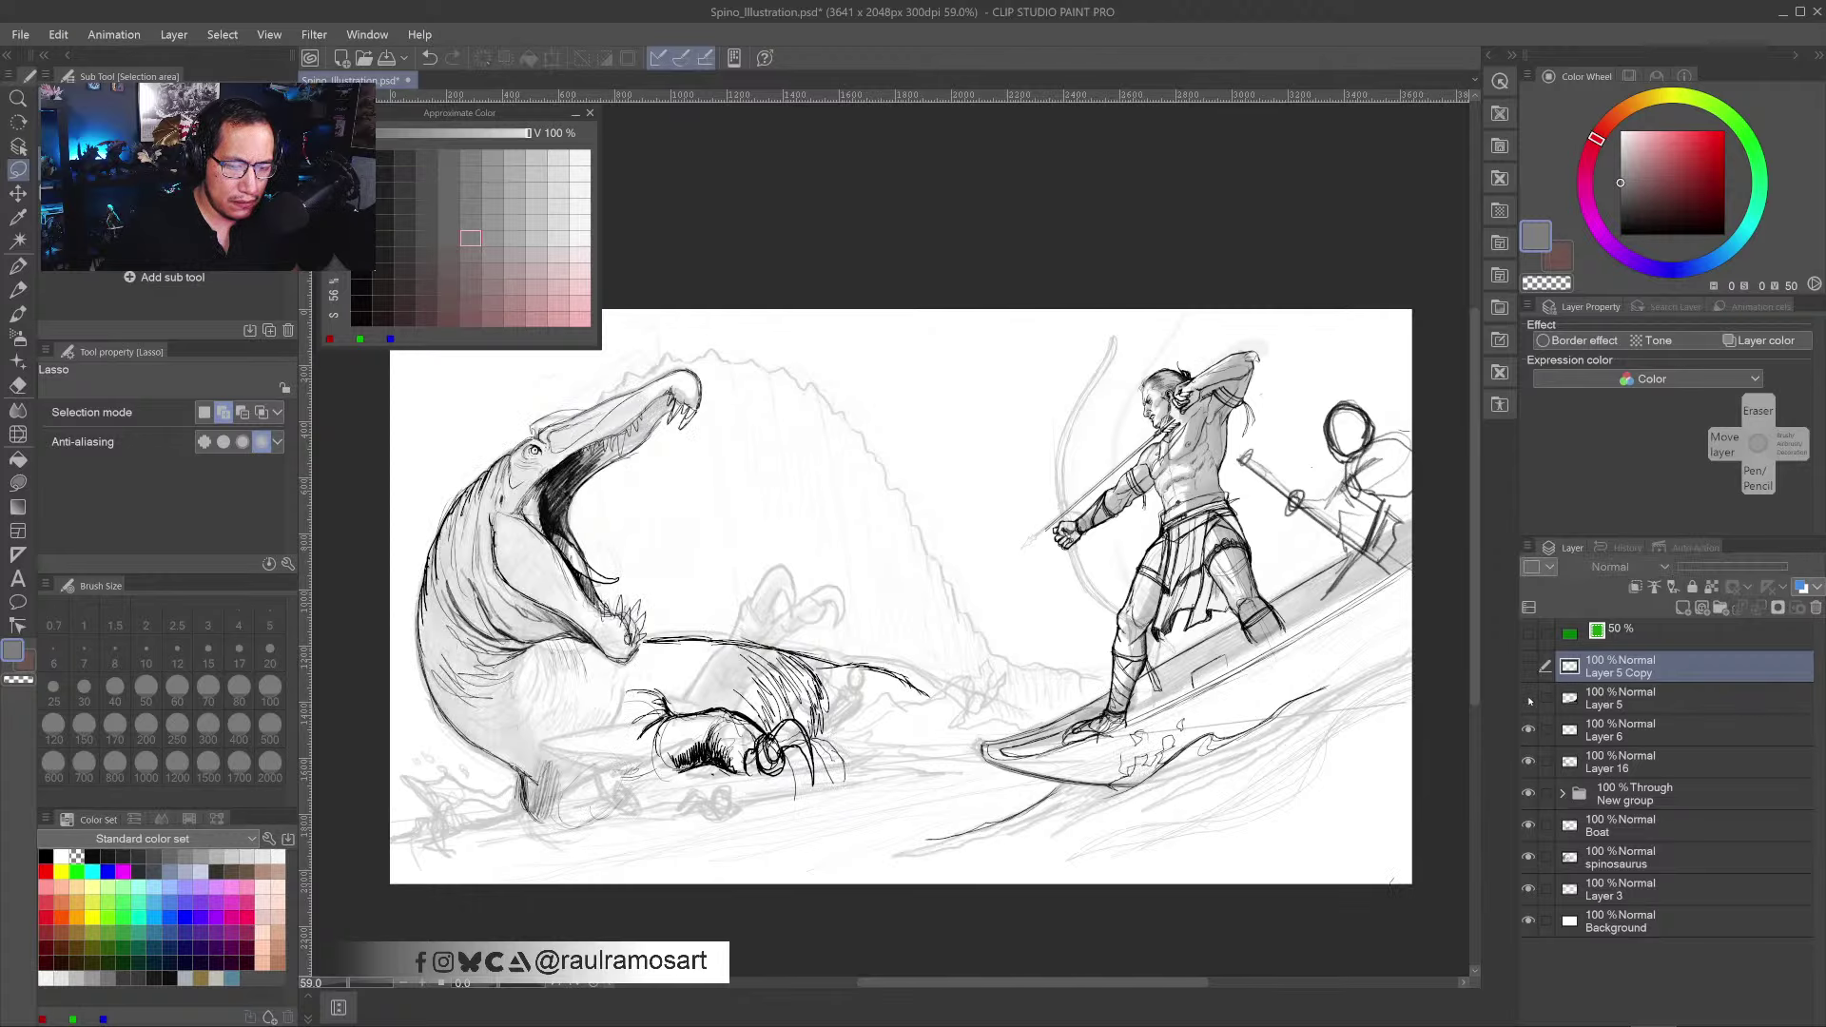
click(1529, 667)
- Lasso the spinosaurus line work on Layer 16 and cut and paste it onto a separate layer
click(1565, 764)
click(1528, 762)
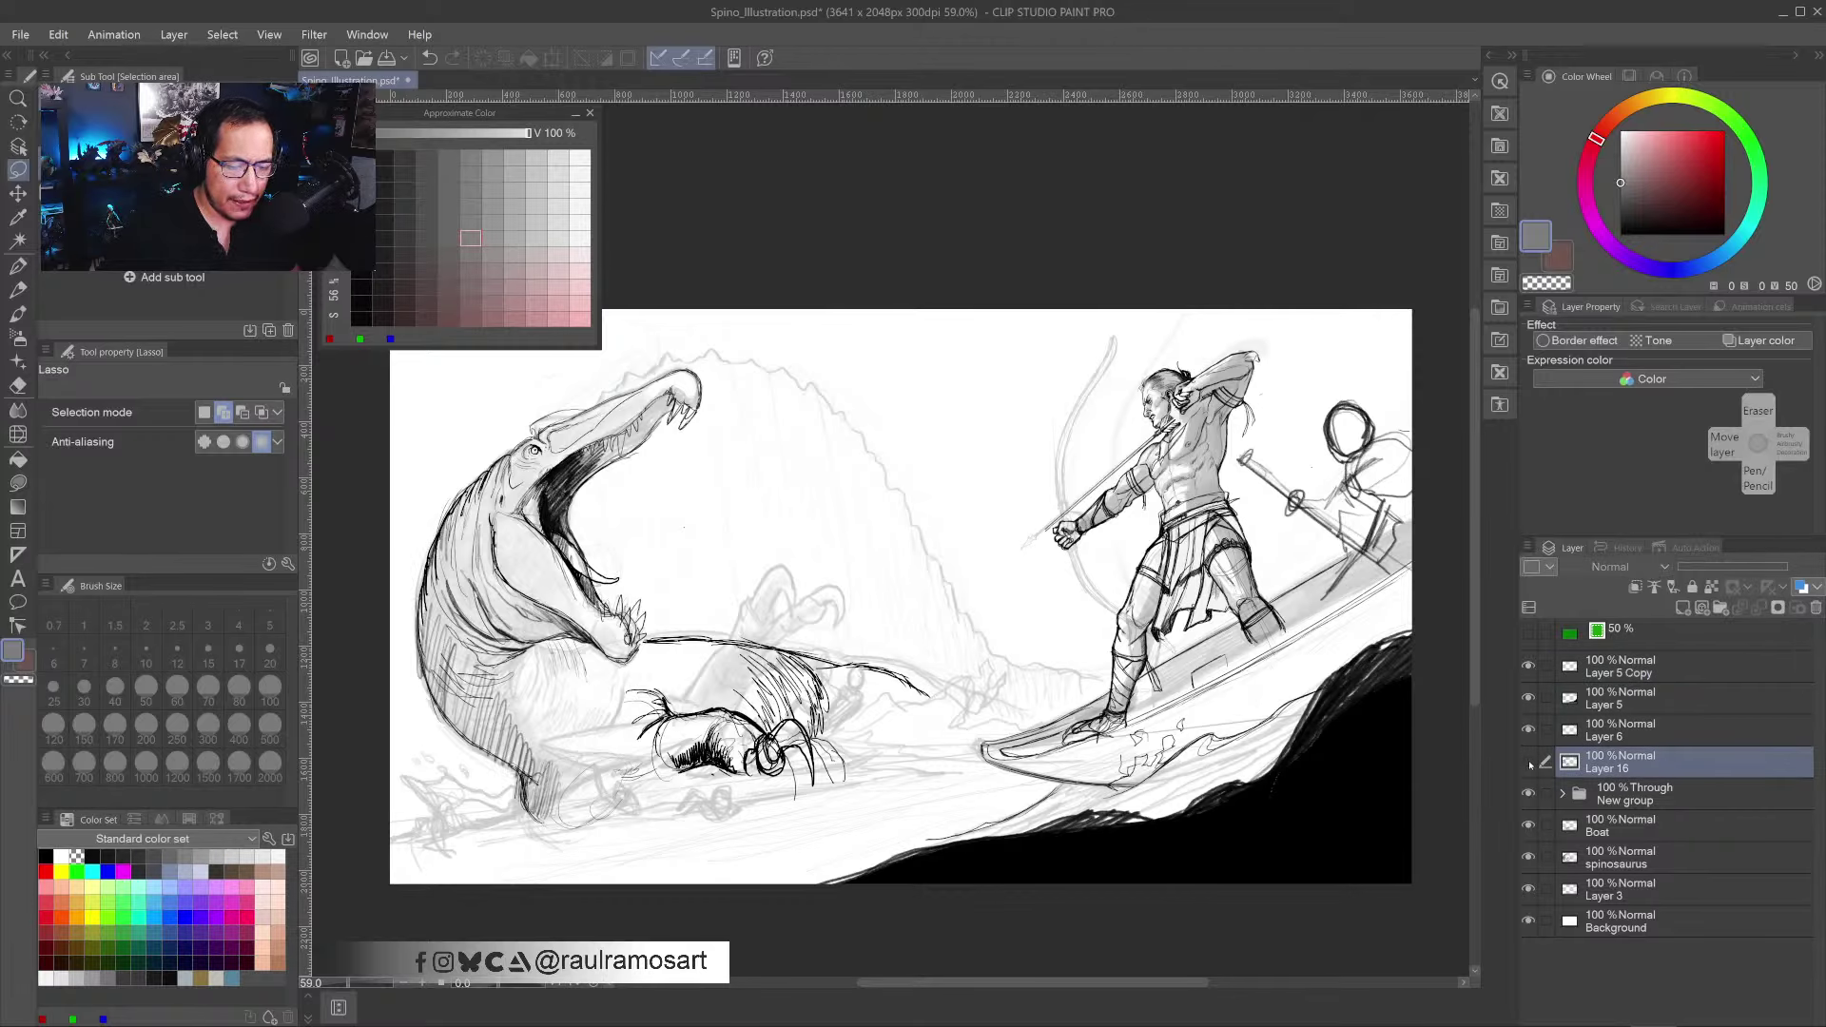
click(1529, 762)
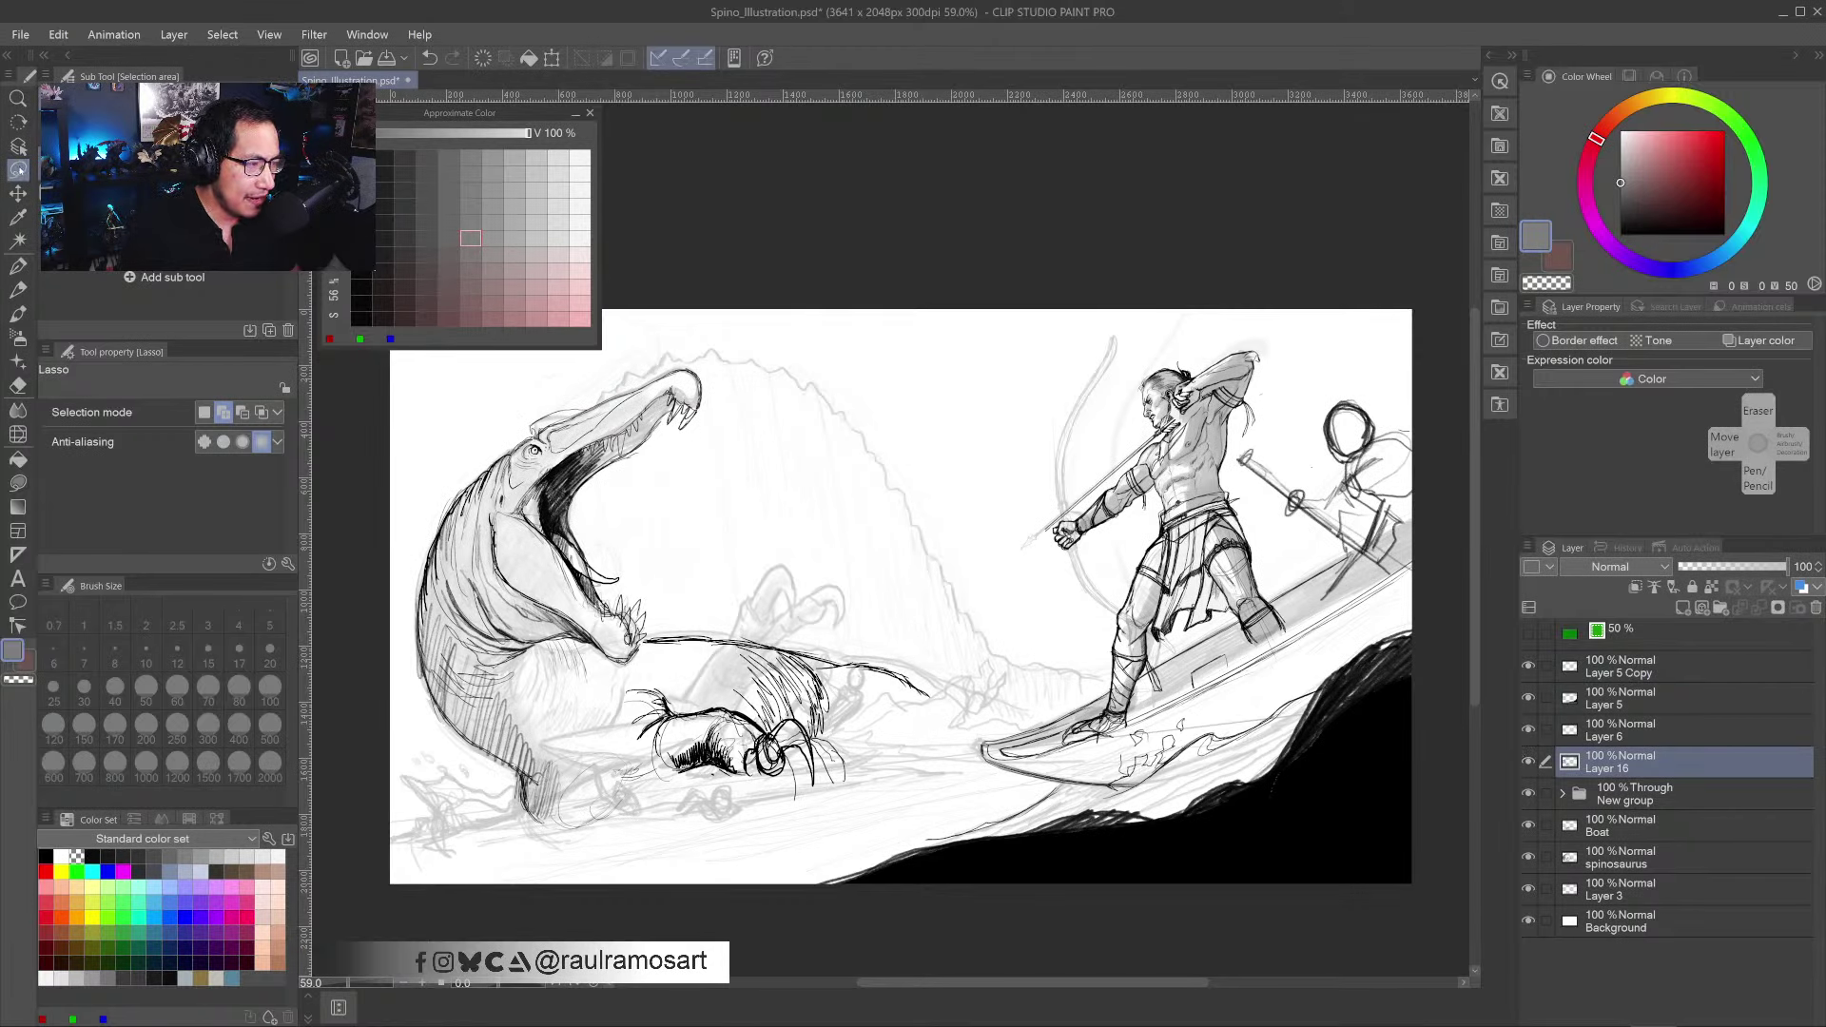
mouse_move(731, 519)
mouse_down()
mouse_move(858, 510)
mouse_move(984, 641)
mouse_move(947, 744)
mouse_move(673, 873)
mouse_move(439, 832)
mouse_move(358, 596)
mouse_move(467, 417)
mouse_move(644, 336)
mouse_move(799, 377)
mouse_move(756, 500)
mouse_up()
click(706, 913)
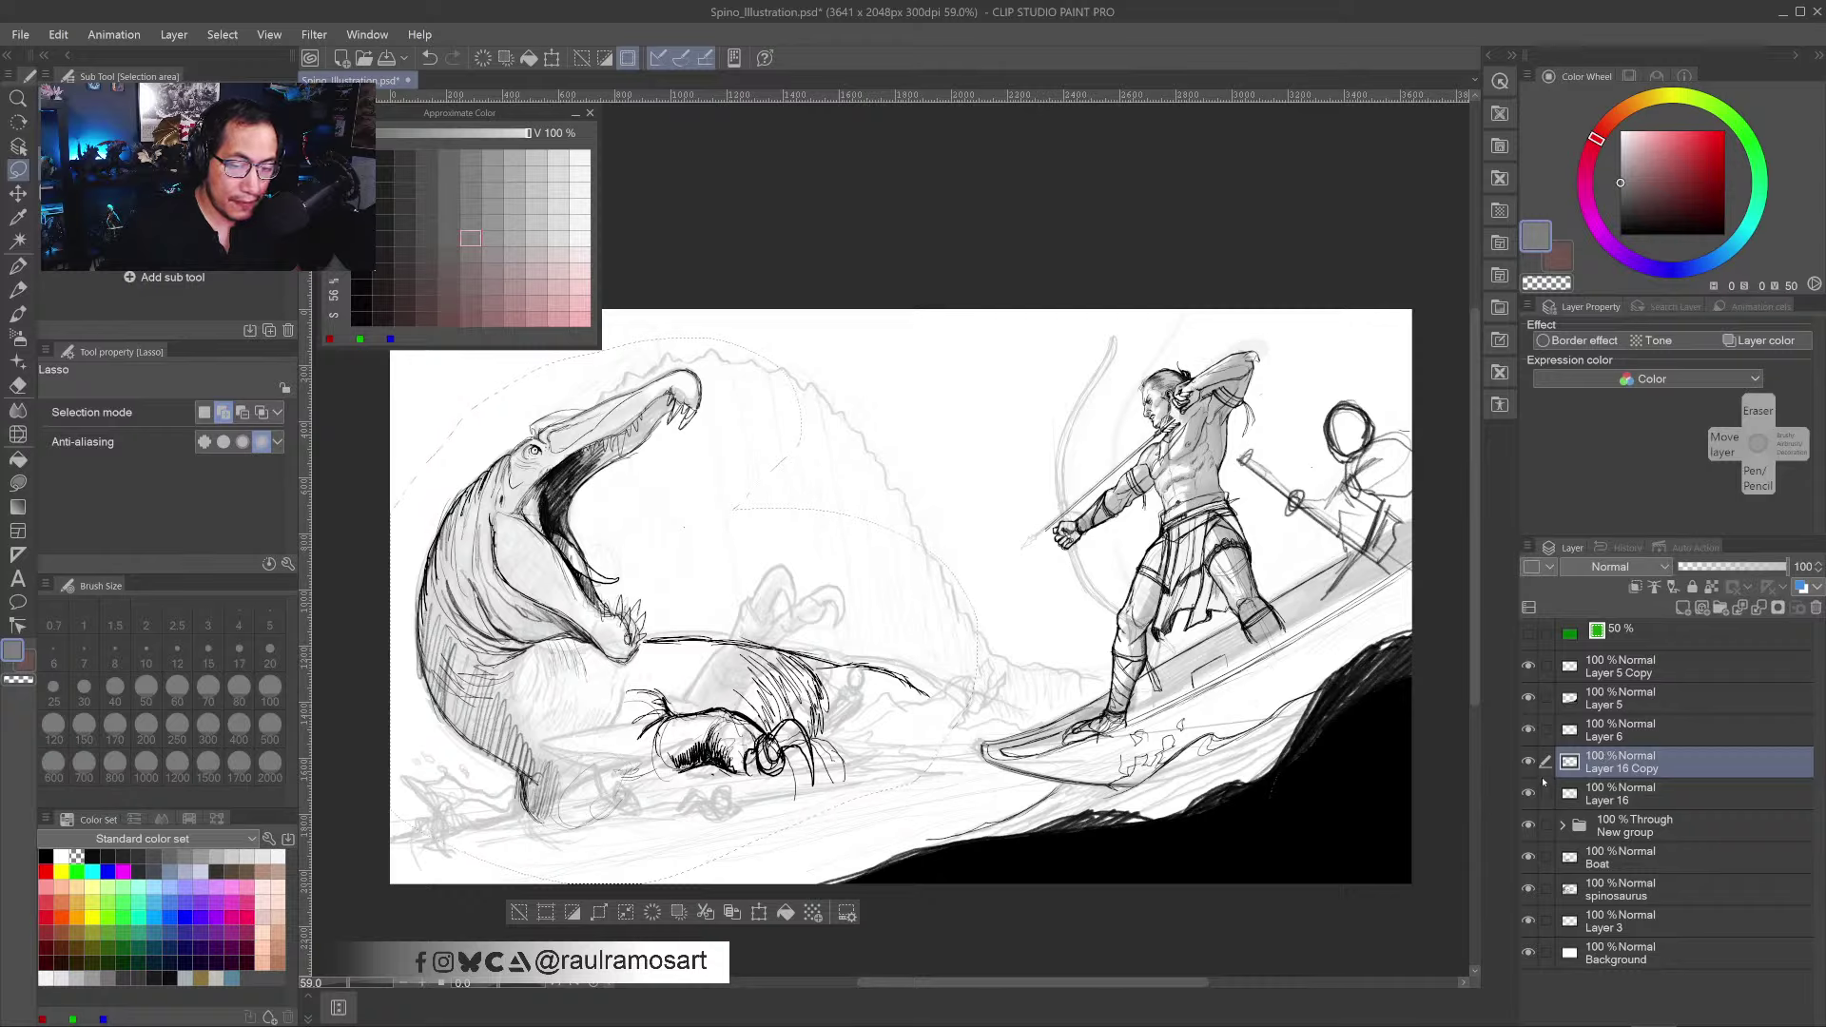
- Move Layer 5 Copy directly above Layer 16 Copy in the layer stack and clear the selection
click(1529, 730)
click(1530, 732)
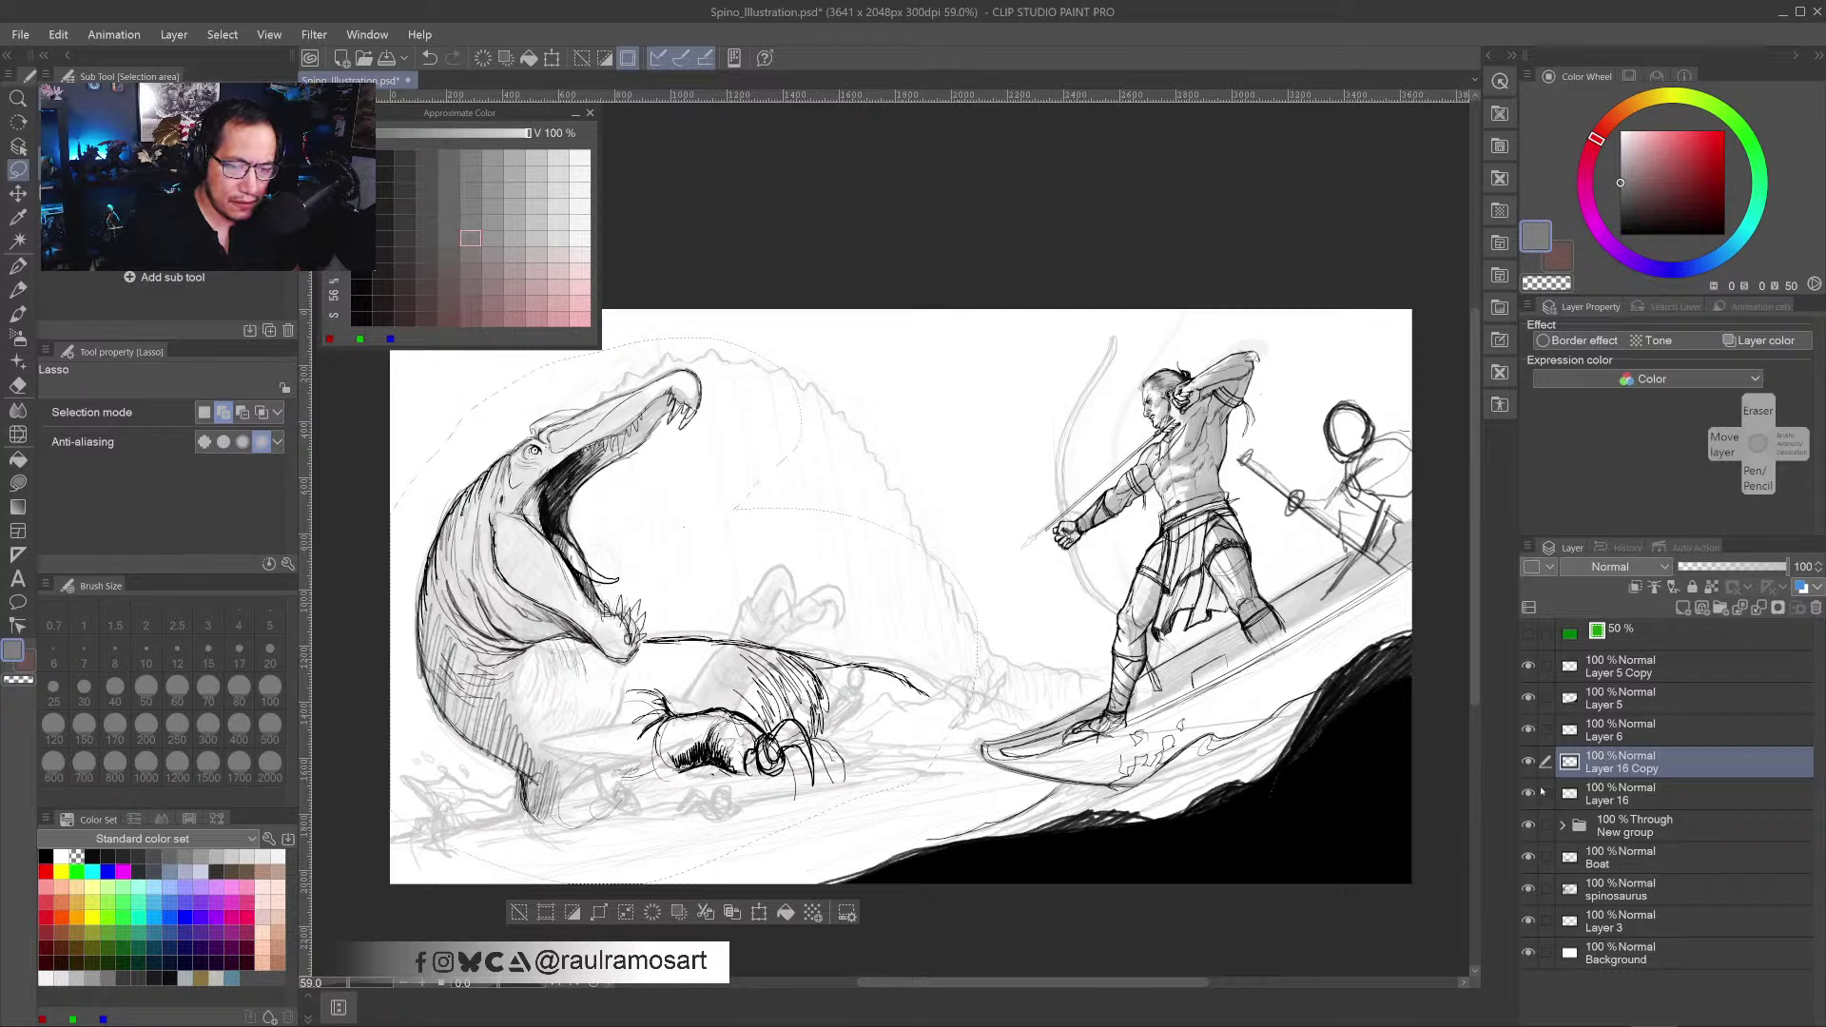
click(1529, 793)
click(1529, 793)
click(1528, 668)
click(1528, 669)
click(1622, 672)
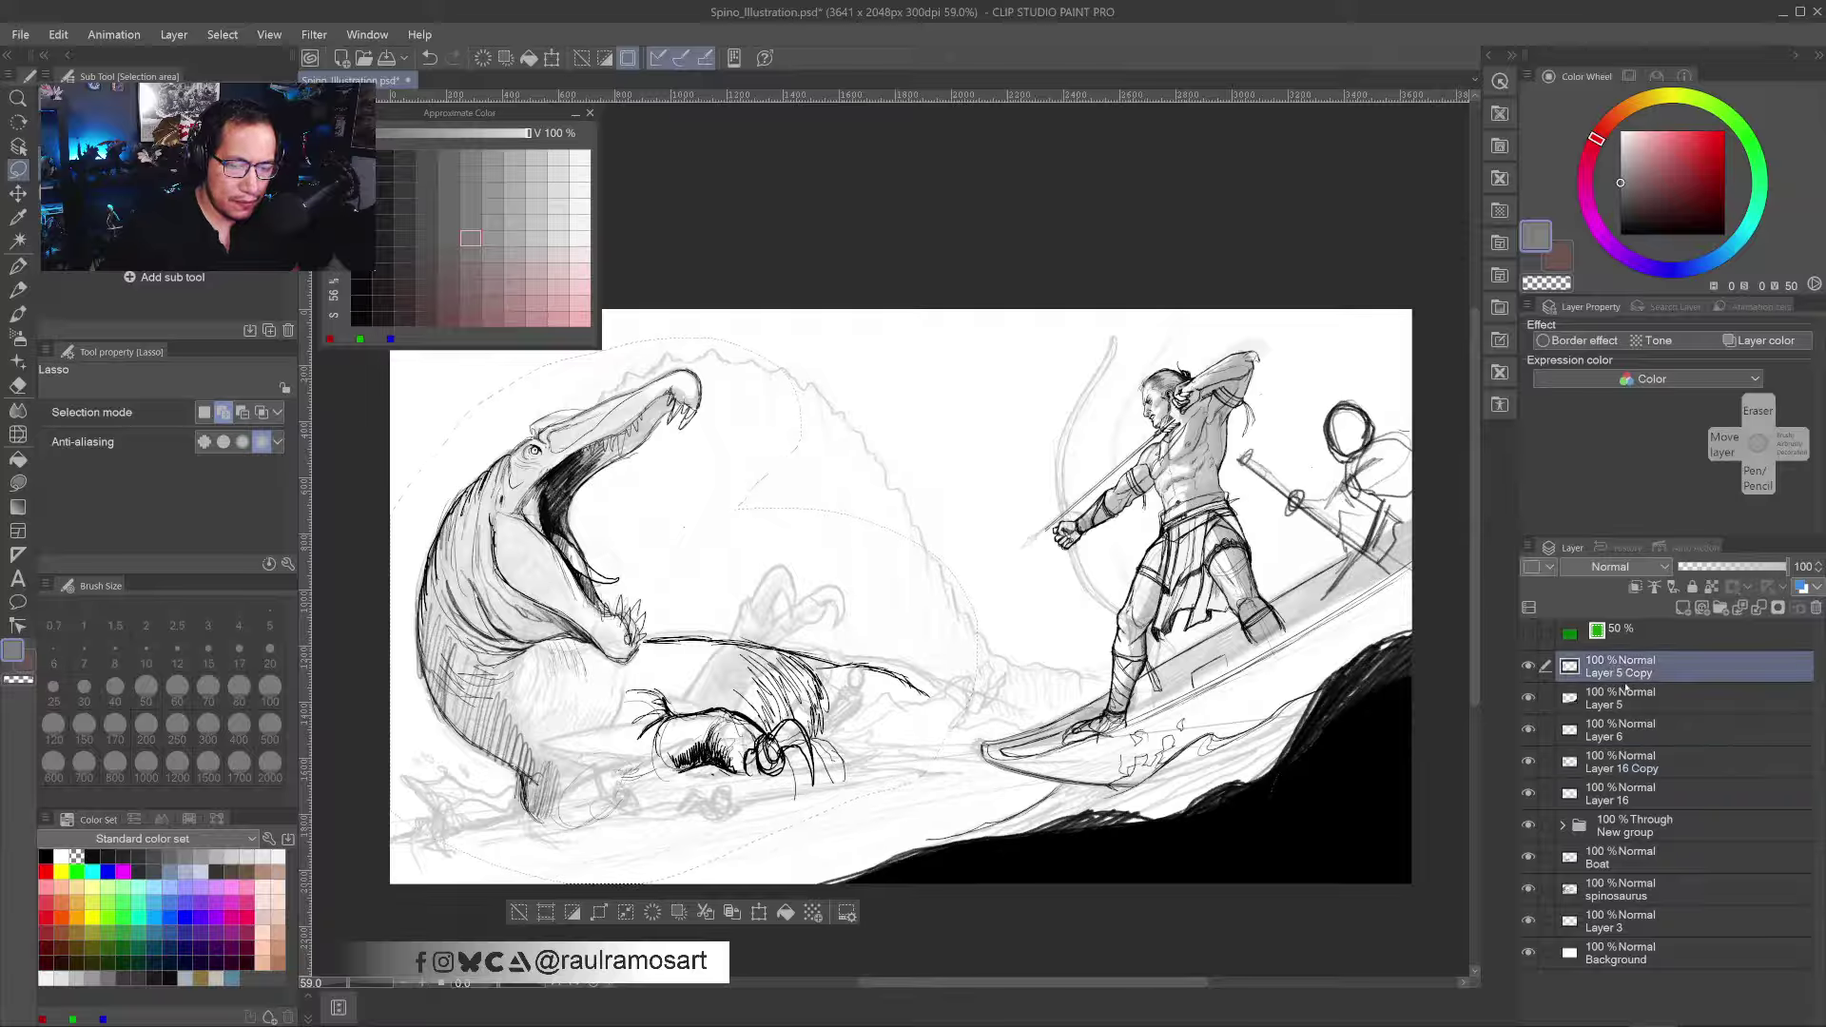
drag(1636, 676, 1622, 735)
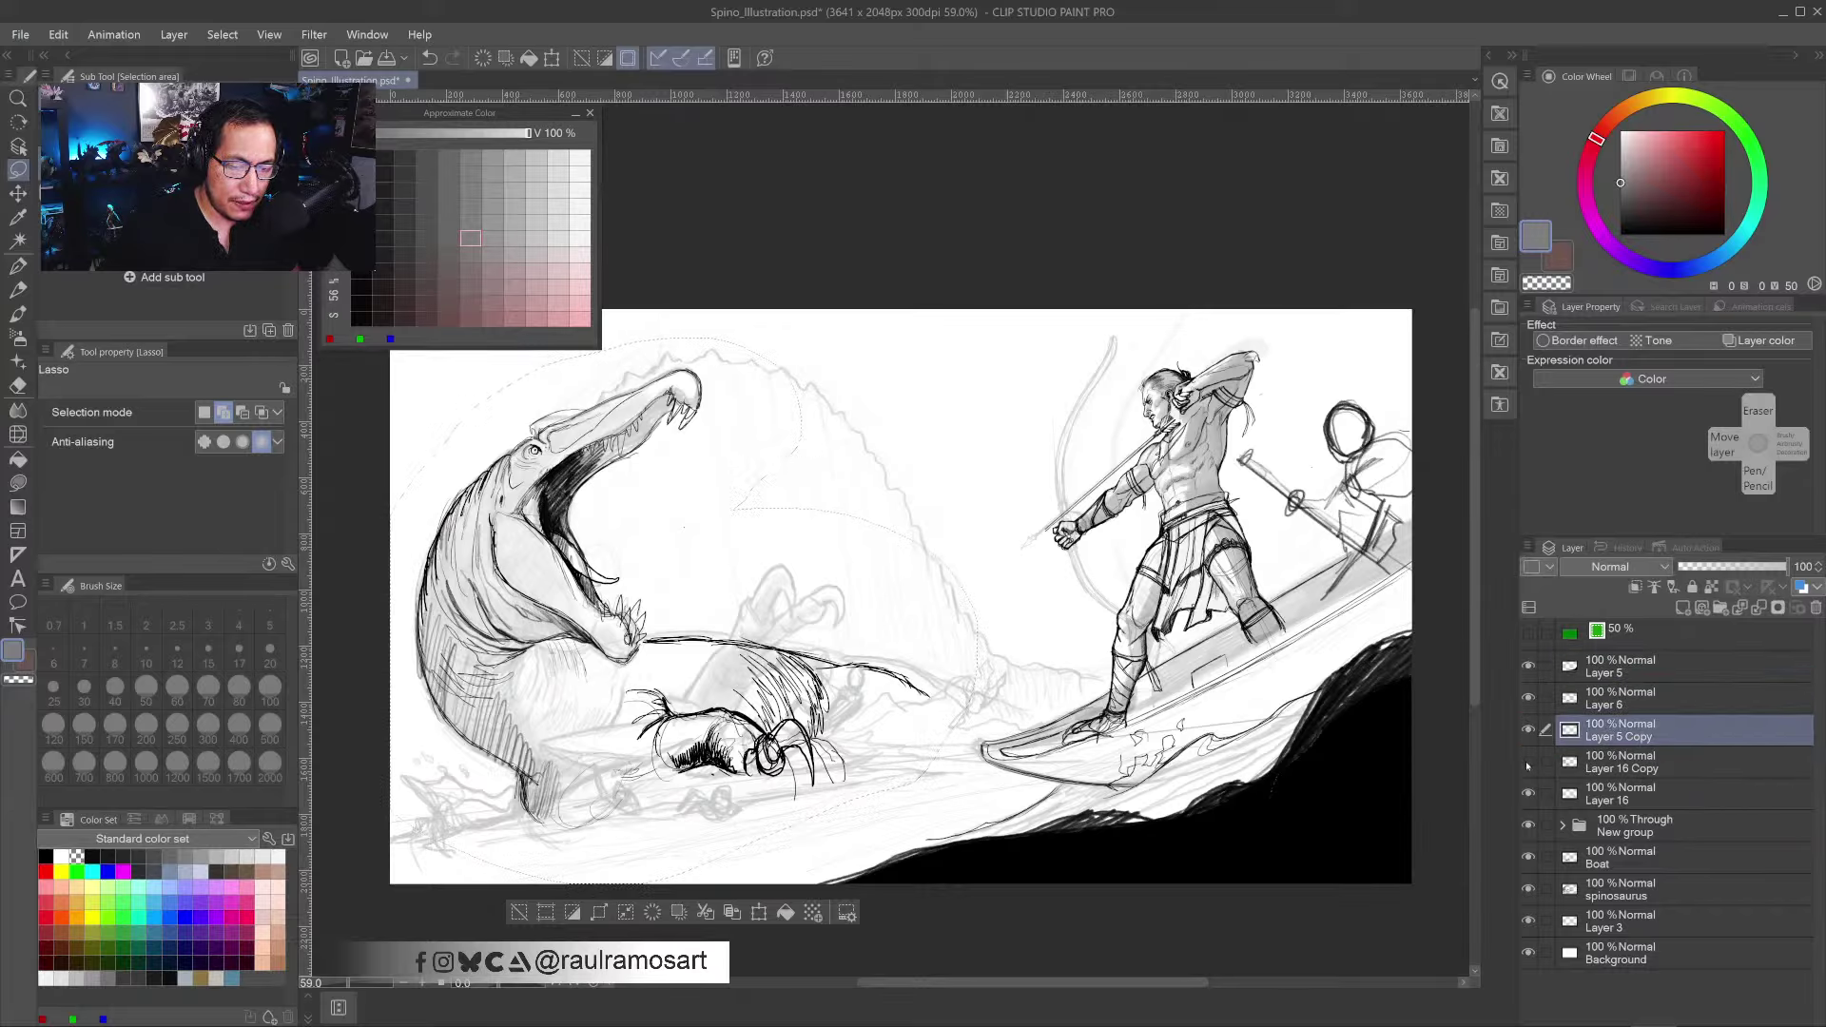
click(1528, 762)
click(1529, 762)
key(ctrl+d)
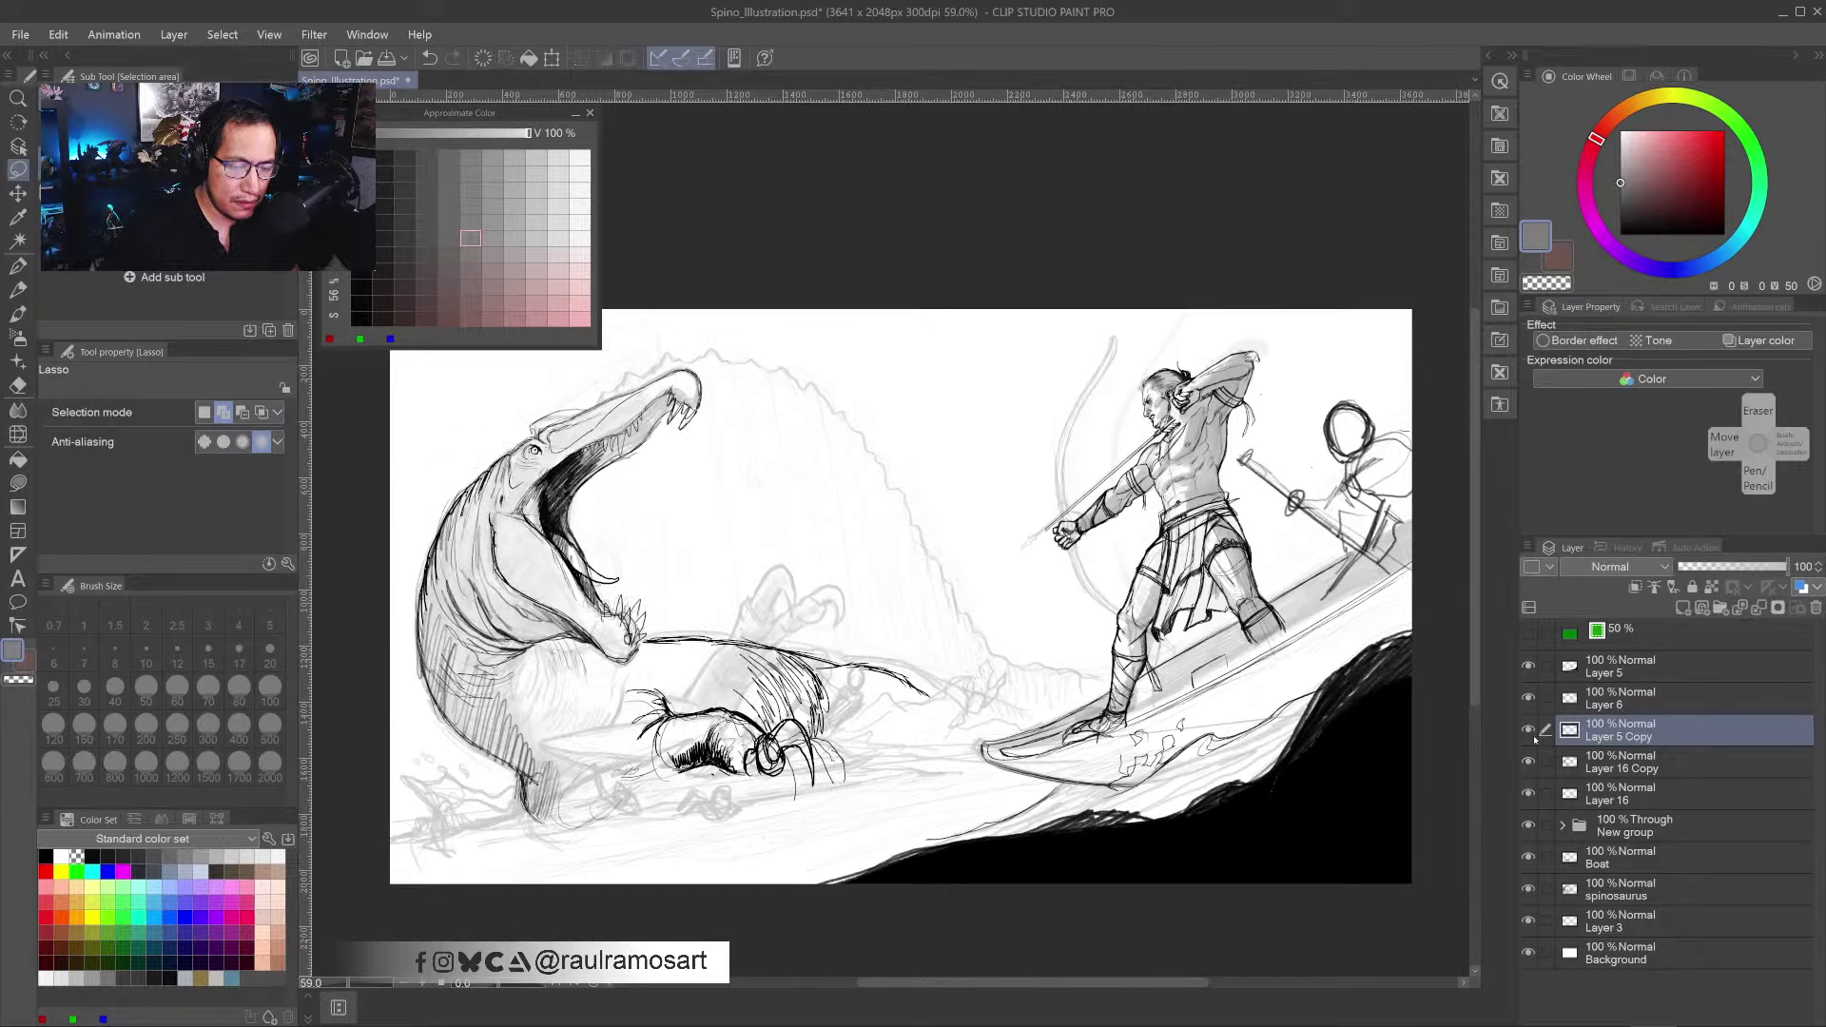
- Merge Layer 5 Copy down into Layer 16 Copy so the spinosaurus strokes share one layer
click(1528, 730)
click(1528, 729)
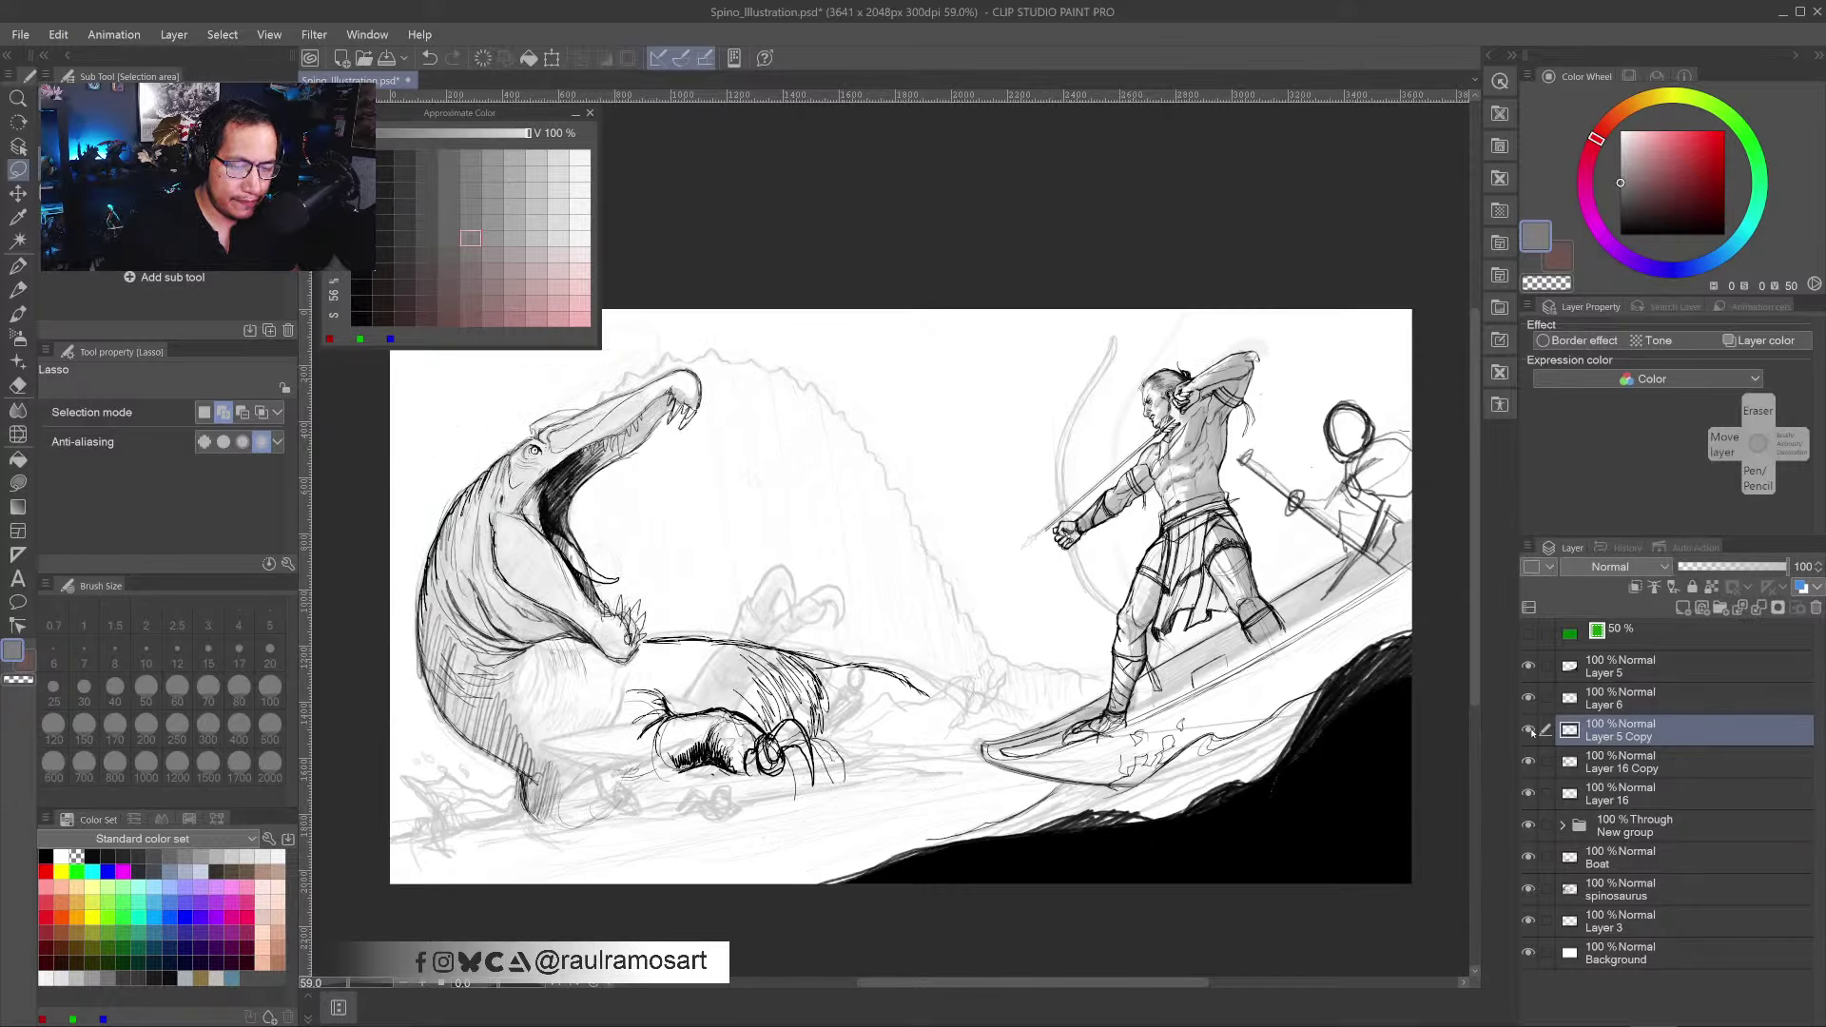
click(1530, 731)
click(1530, 730)
key(ctrl+e)
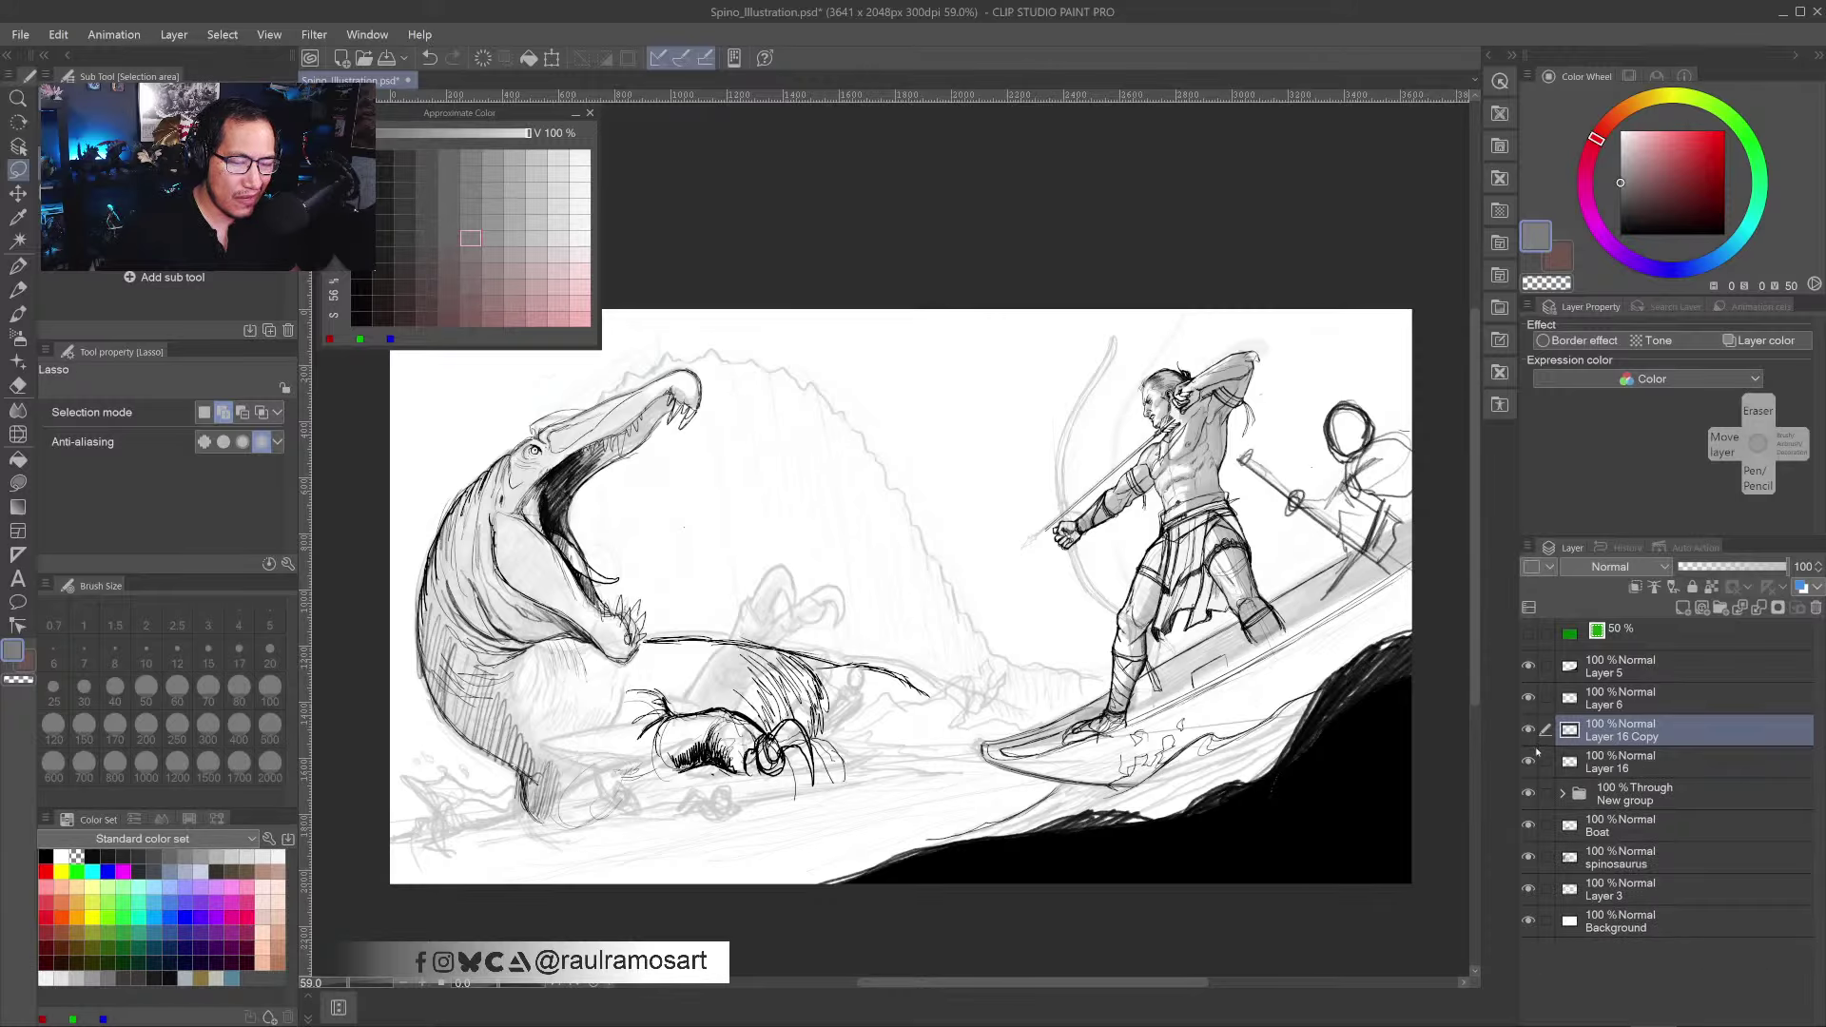
- Toggle the visibility of Layer 16 Copy, the New group folder and Layer 16 to examine what each contains
click(1529, 731)
click(1529, 730)
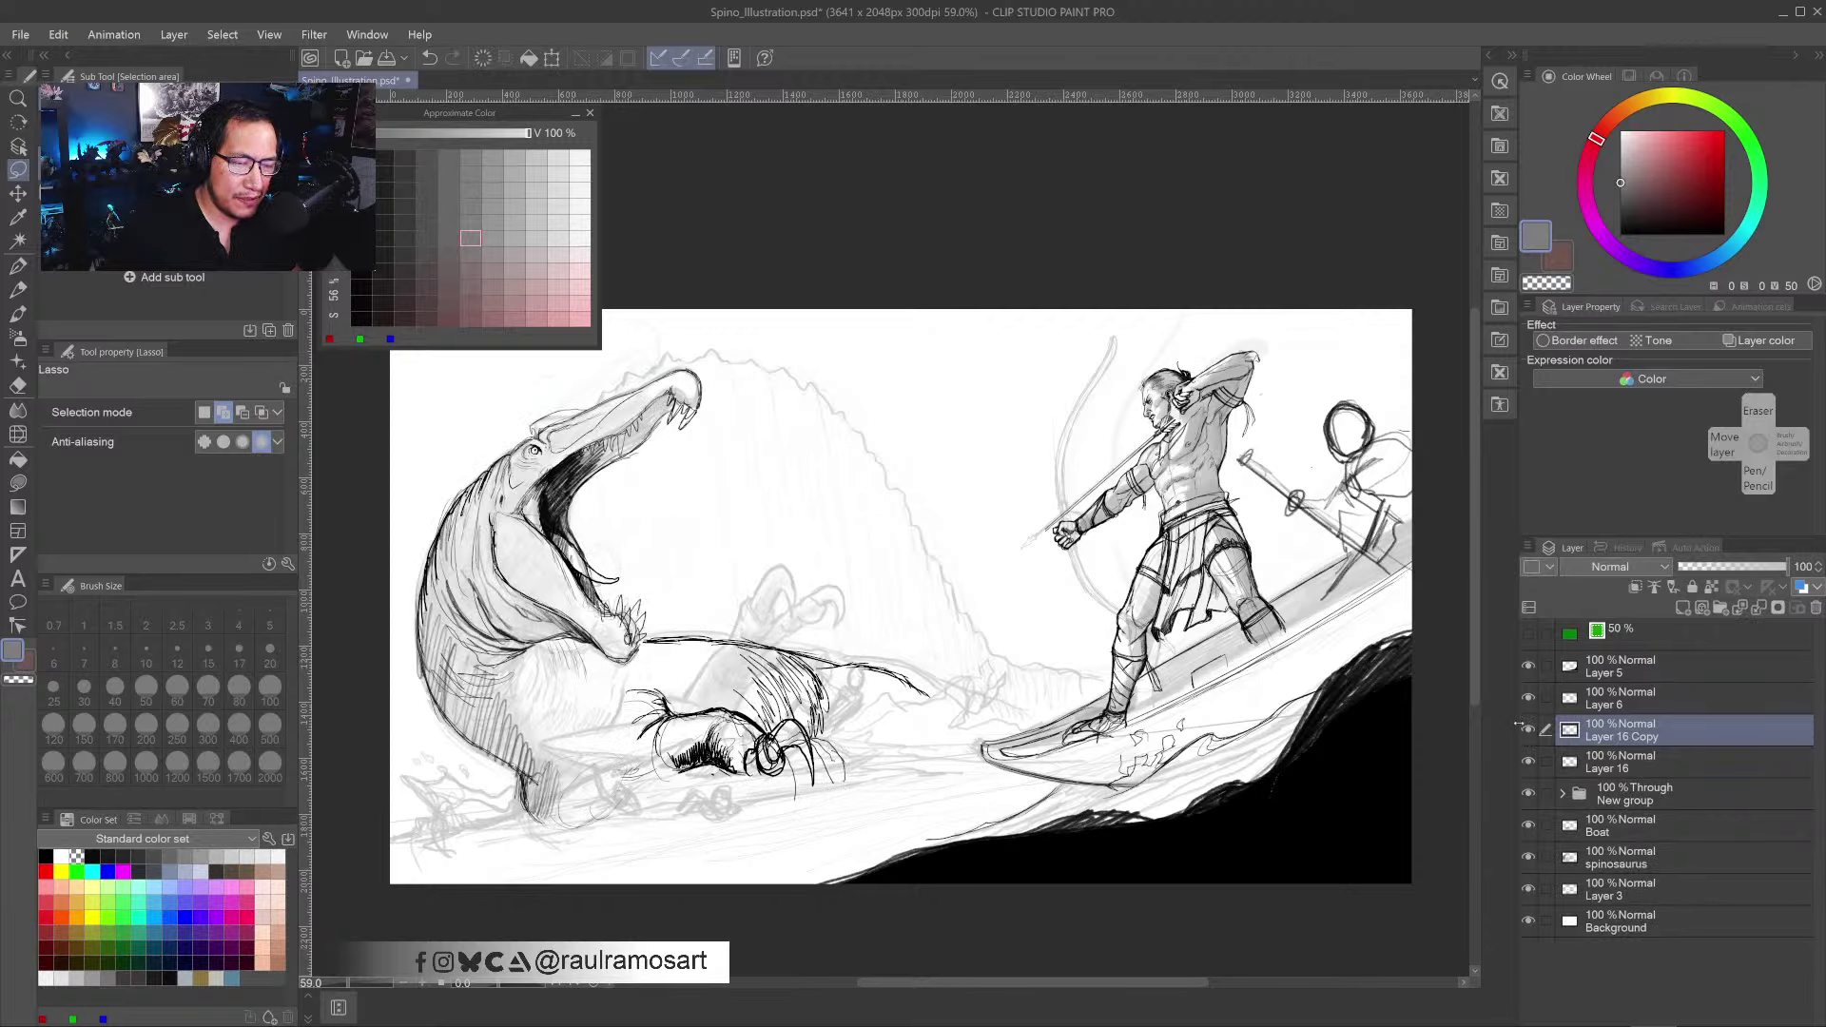
click(1528, 730)
click(1529, 730)
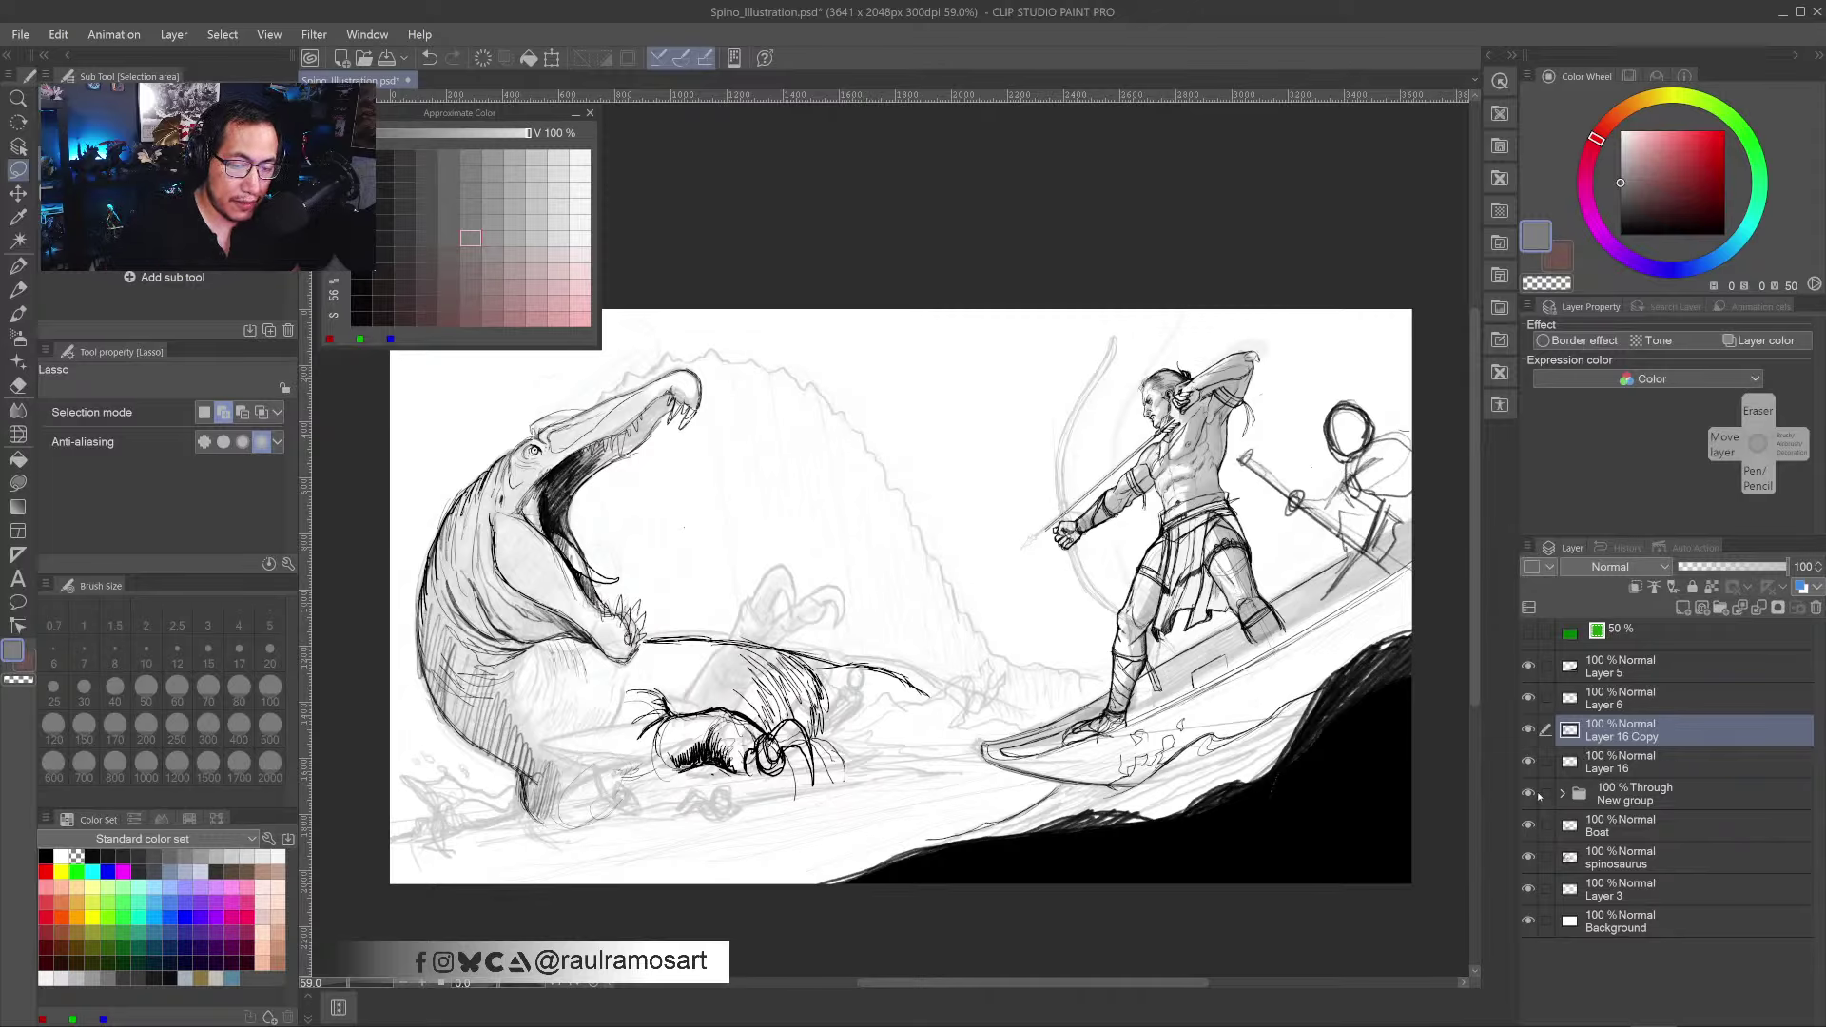
click(1530, 794)
click(1529, 795)
click(1529, 795)
click(1530, 794)
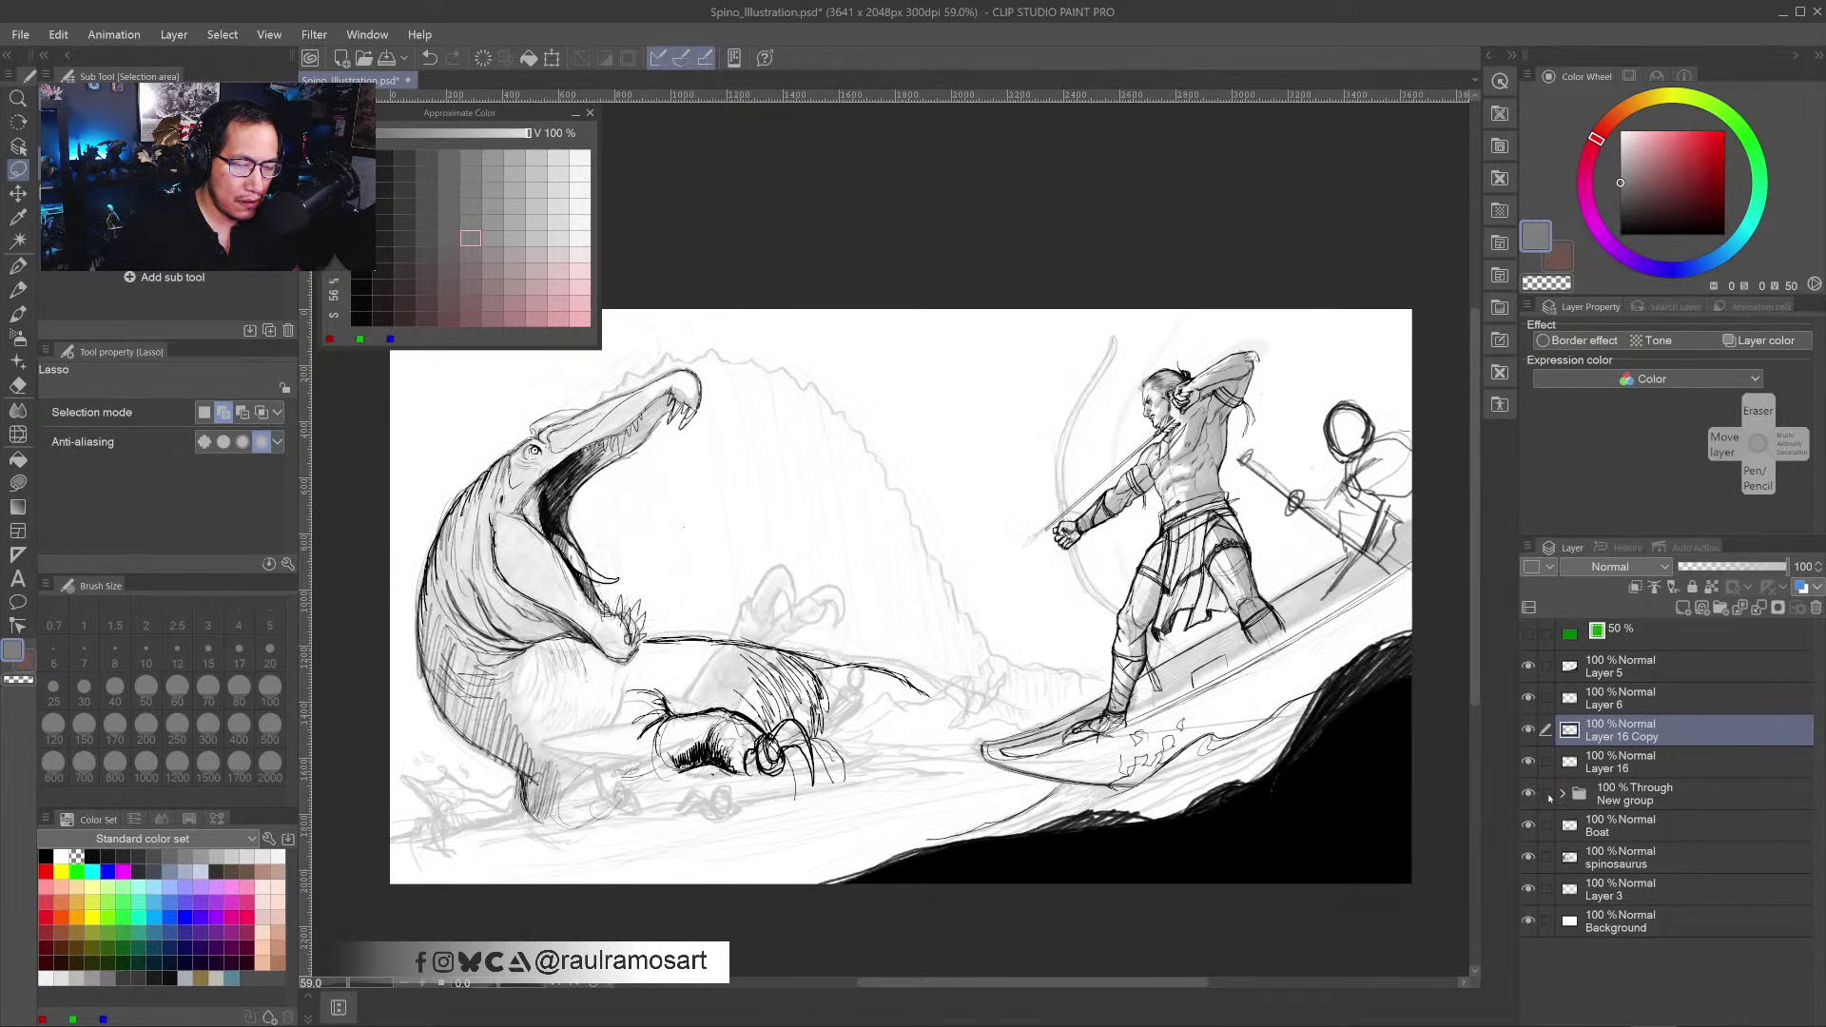
click(1528, 761)
click(1528, 761)
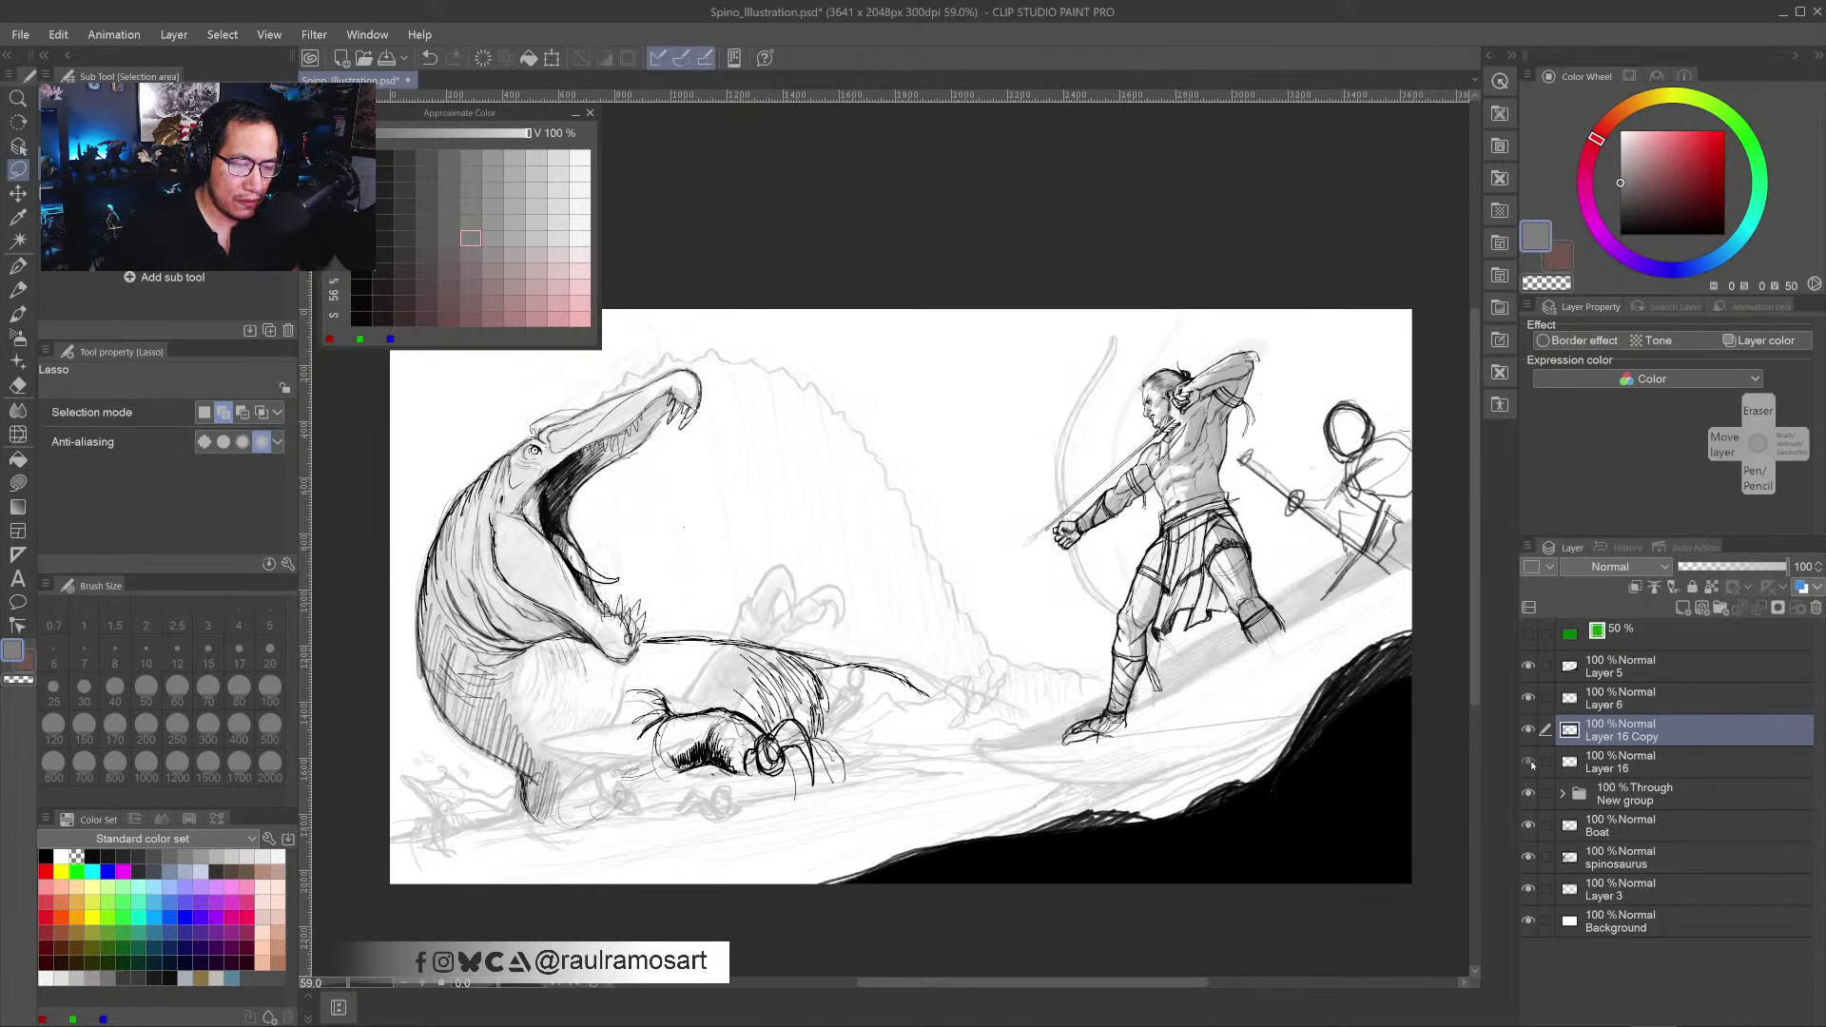
- Move Layer 16 Copy below Layer 16, directly above the New group folder, and check its contents
drag(1658, 739, 1631, 779)
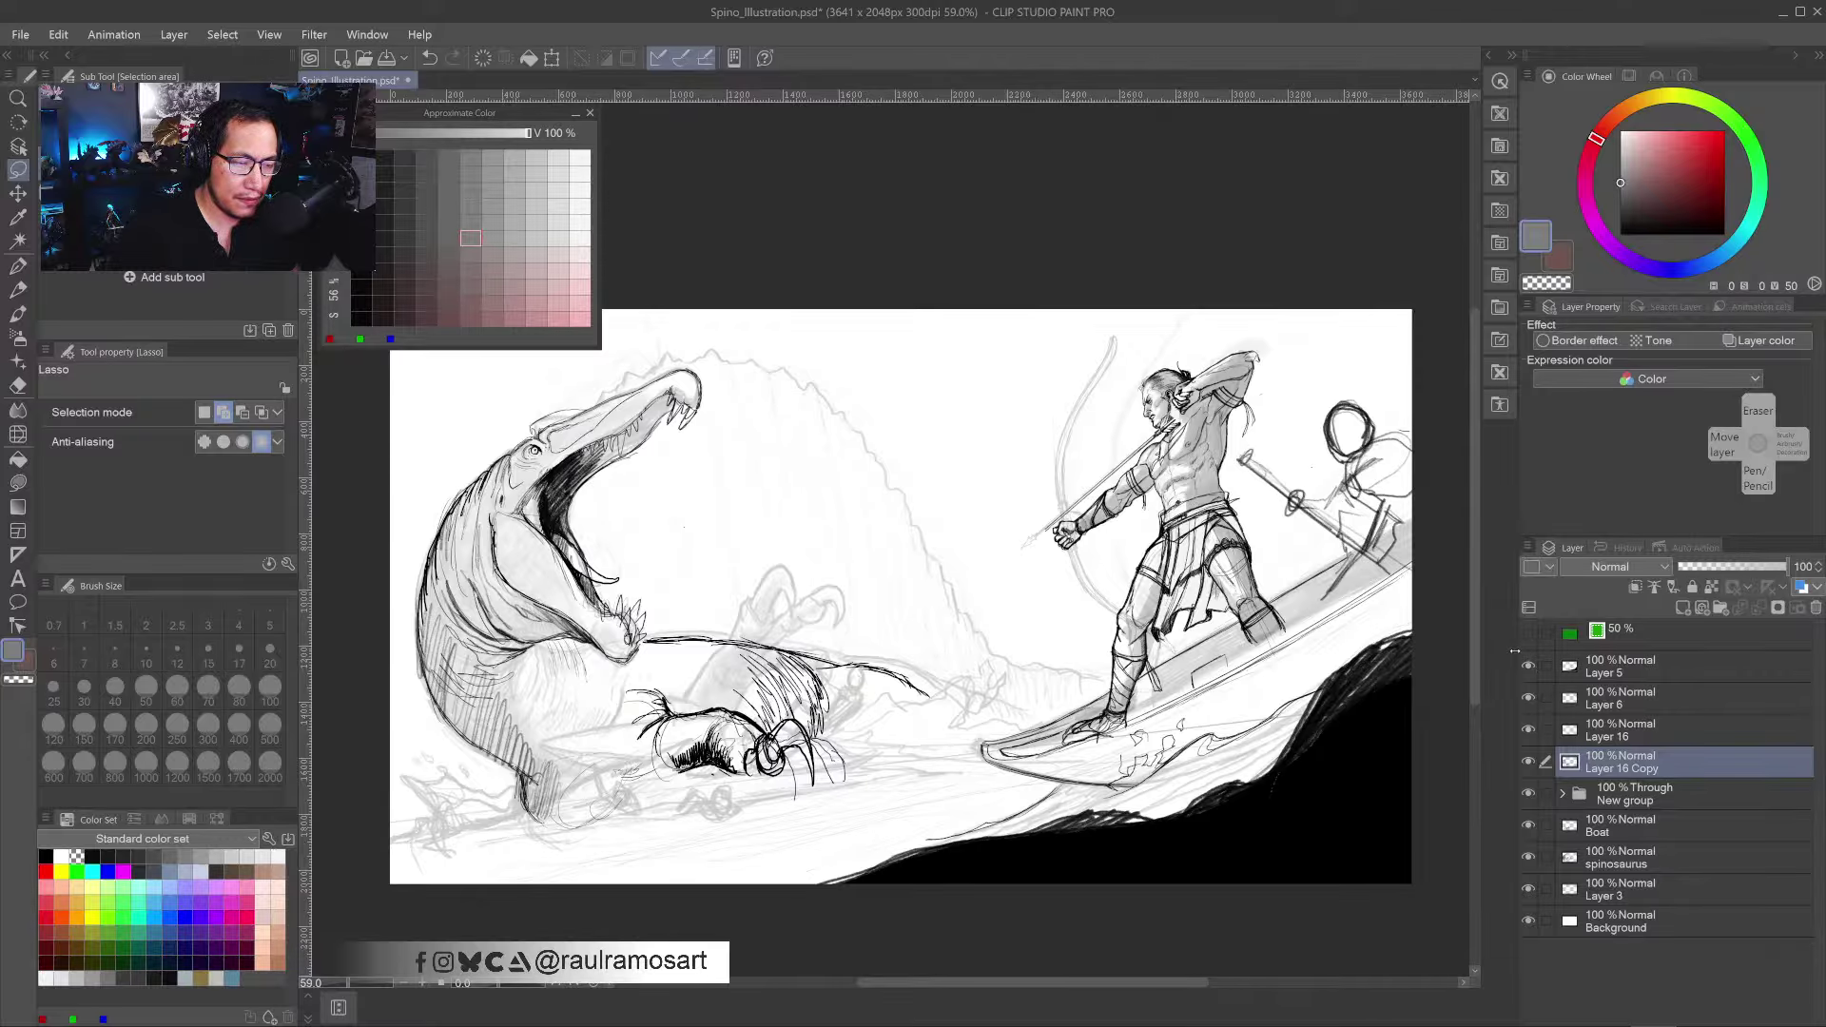
click(1529, 761)
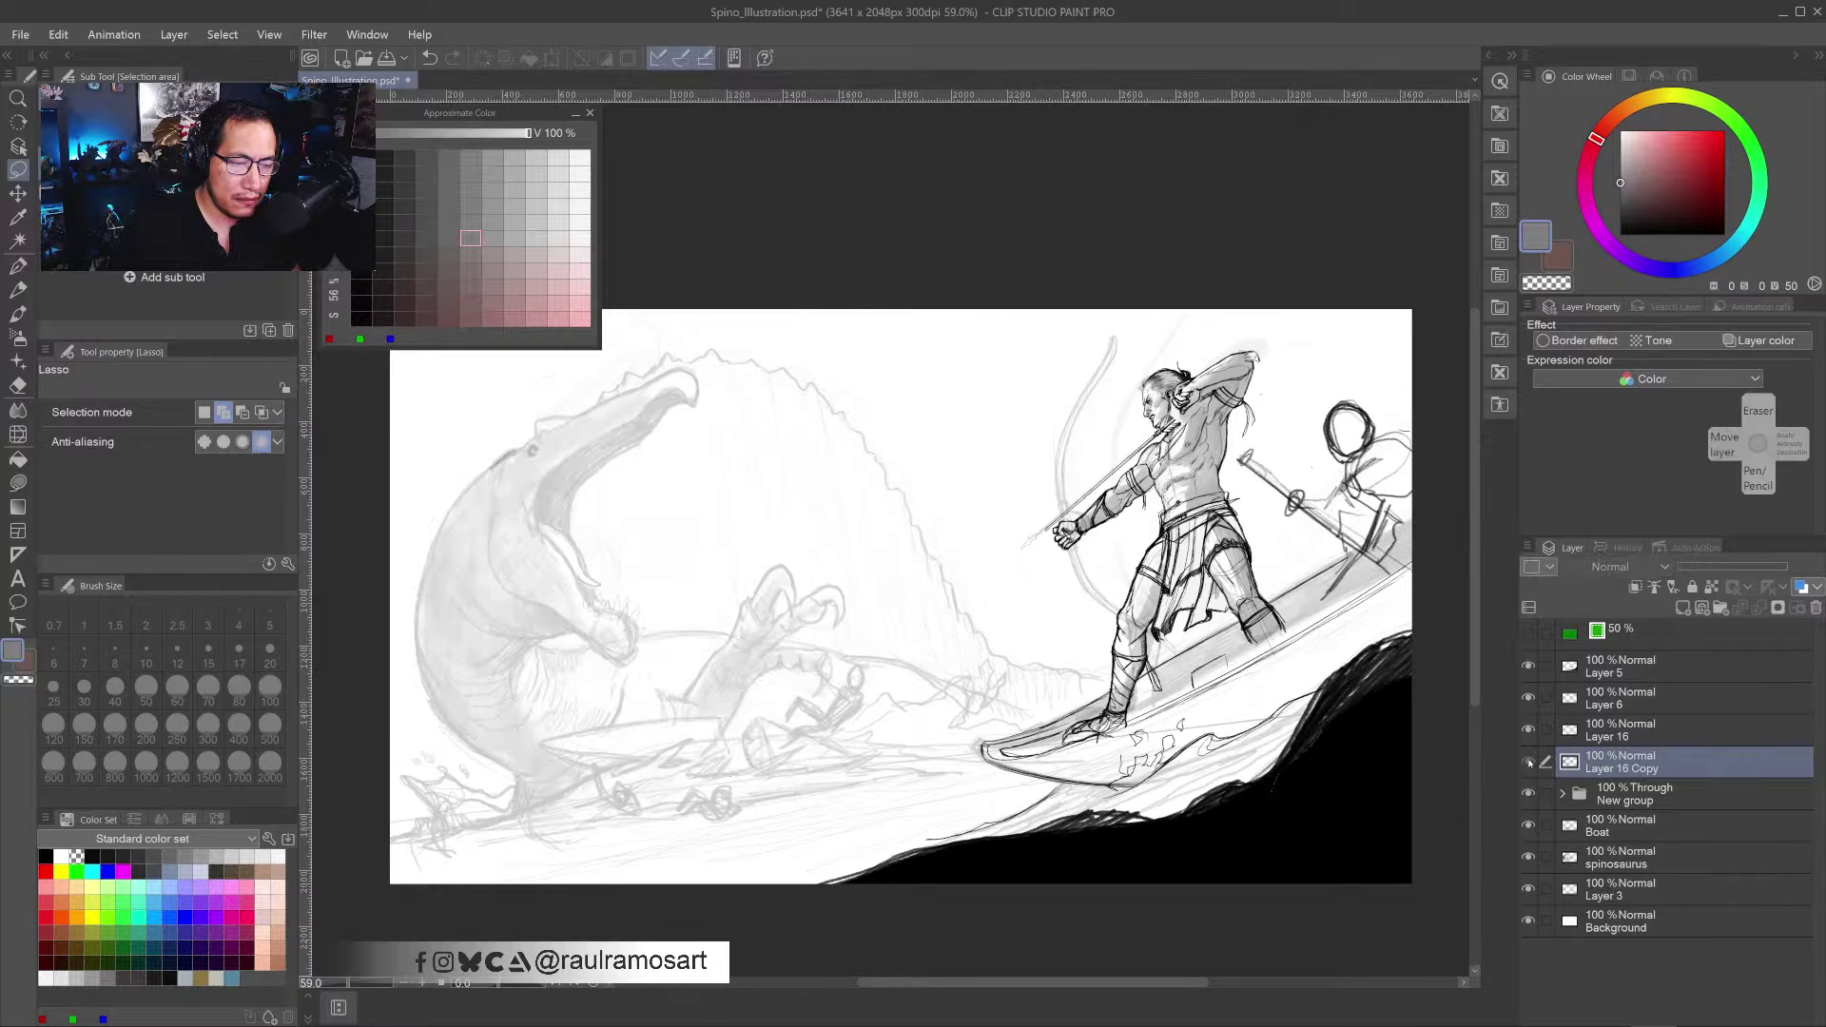
click(1529, 761)
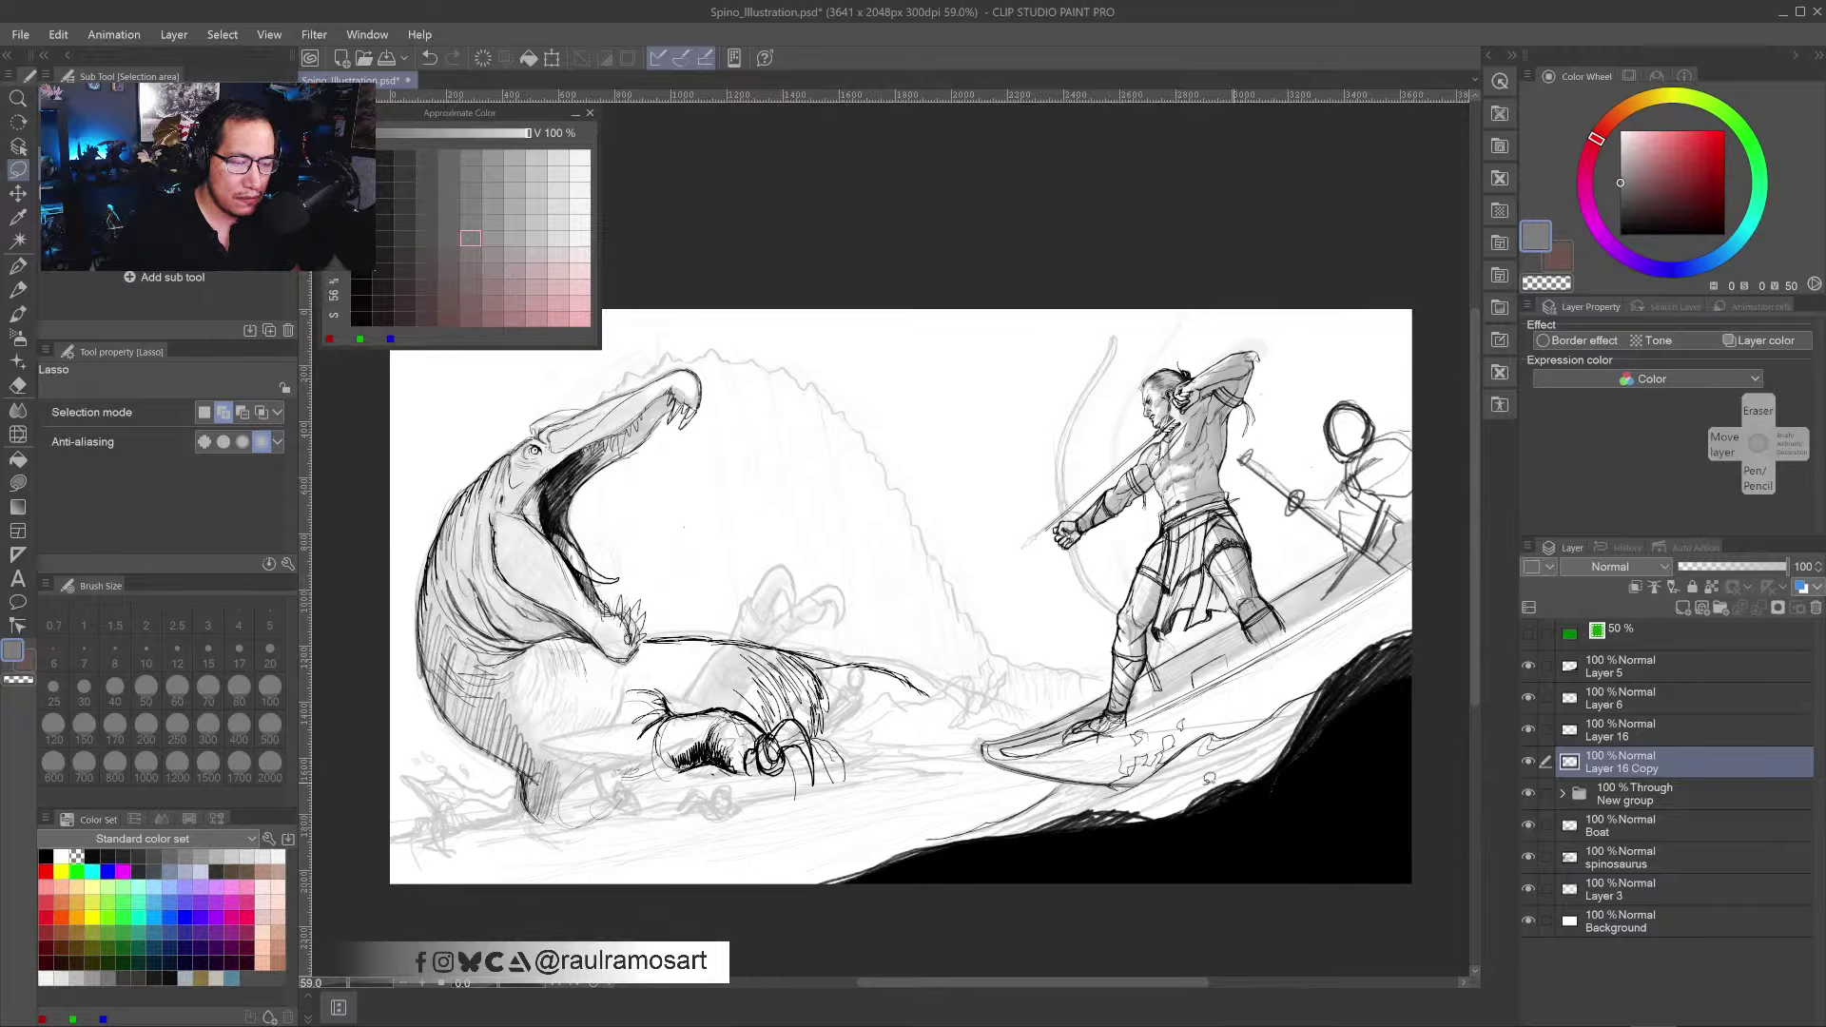
- Set up the Lighter pencil with black and a brush size of 15 for work on the spinosaurus
drag(948, 742, 1063, 688)
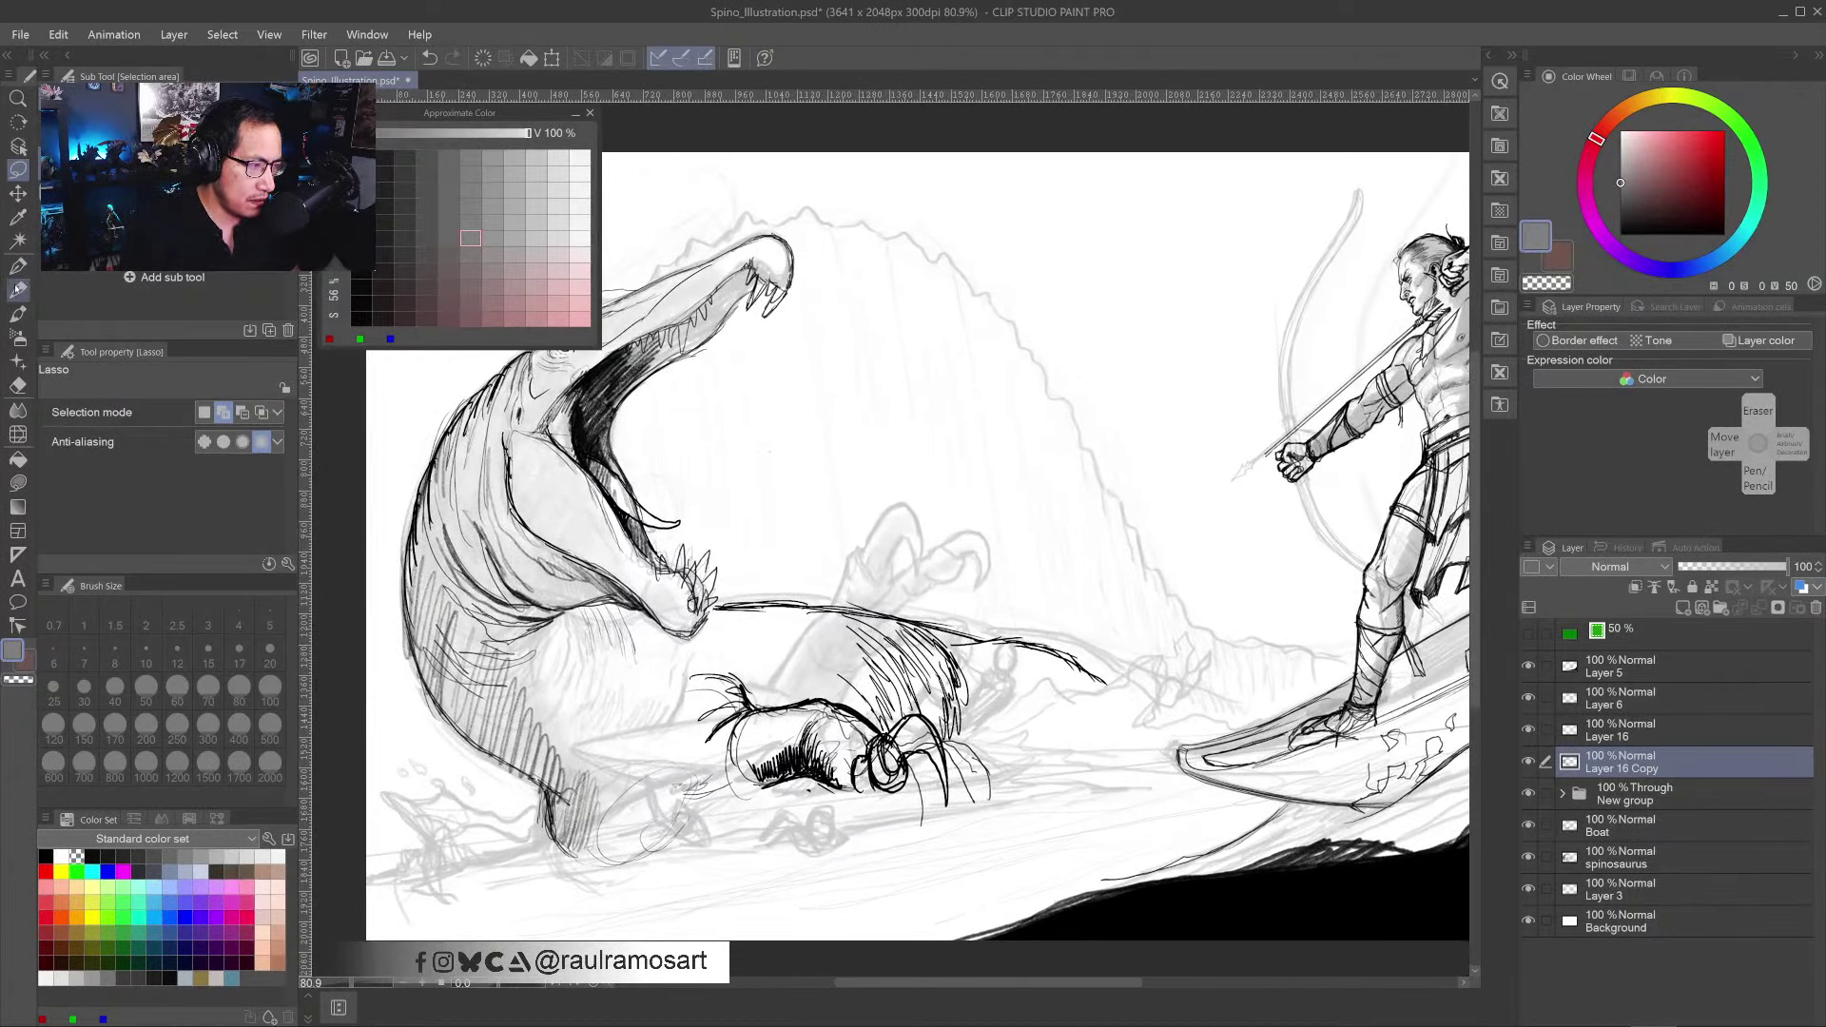
click(17, 289)
click(46, 856)
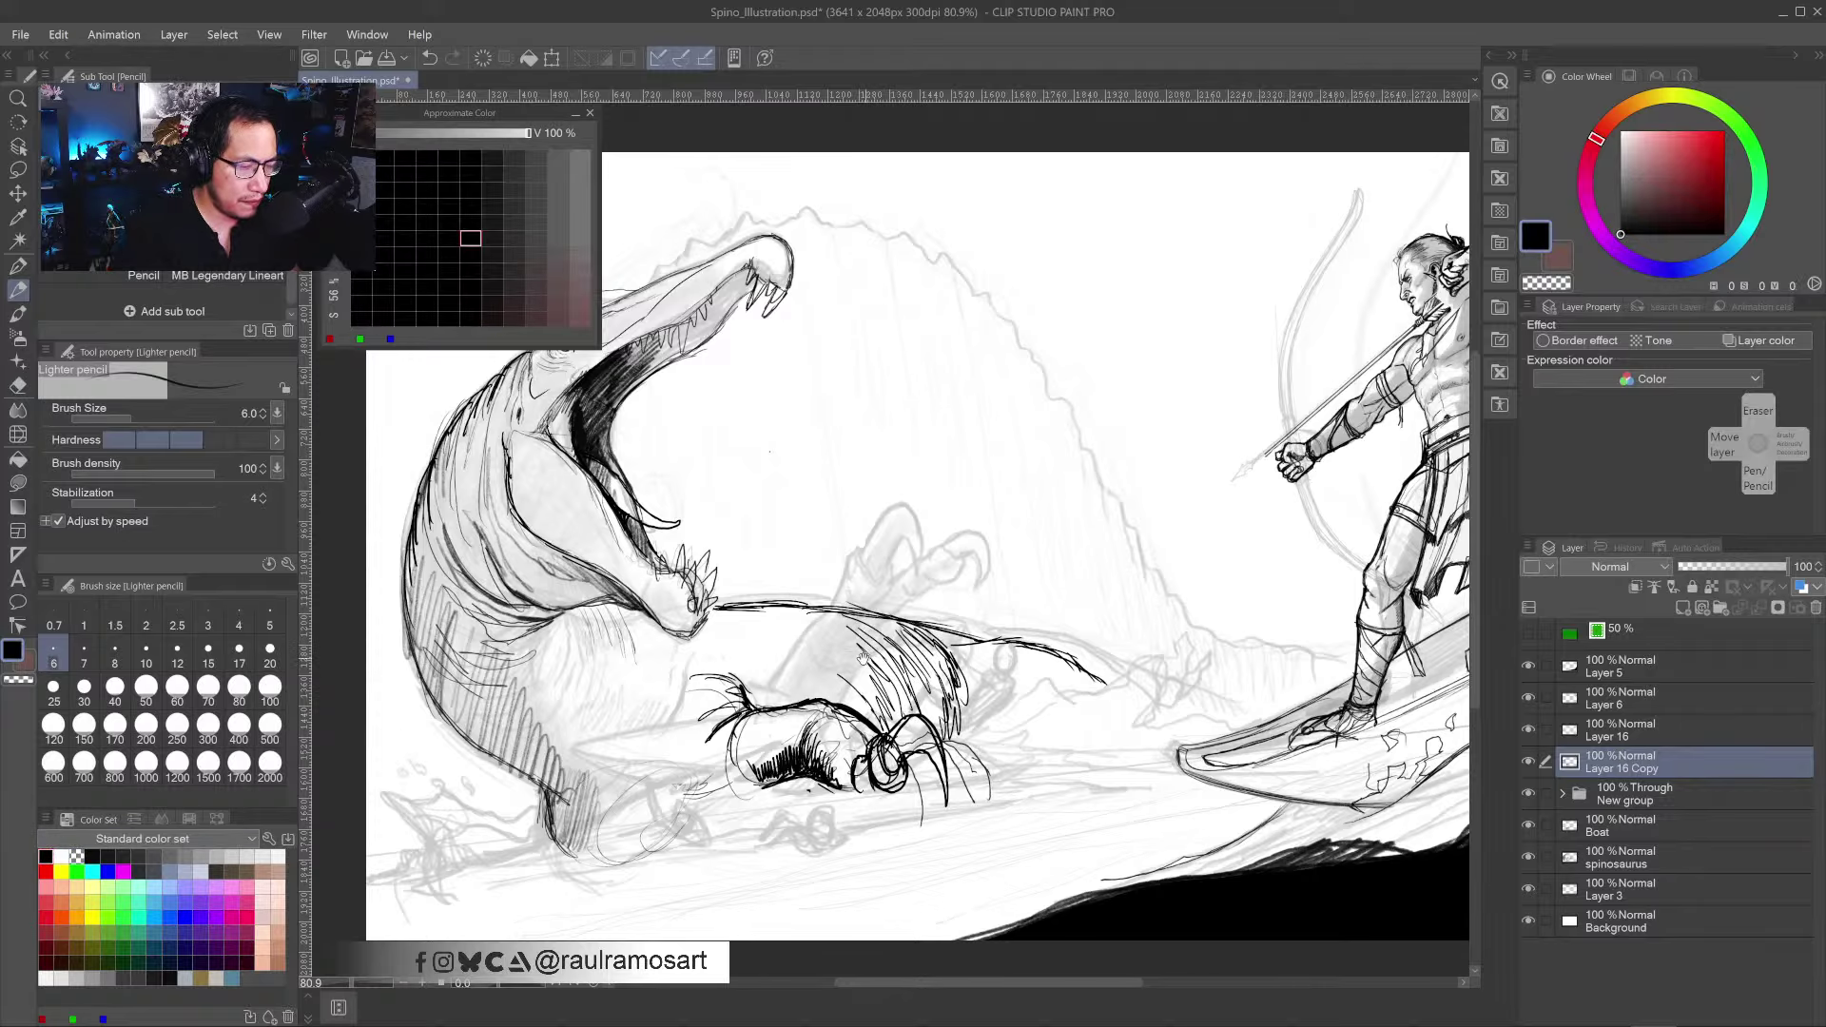
drag(863, 657, 974, 640)
click(177, 655)
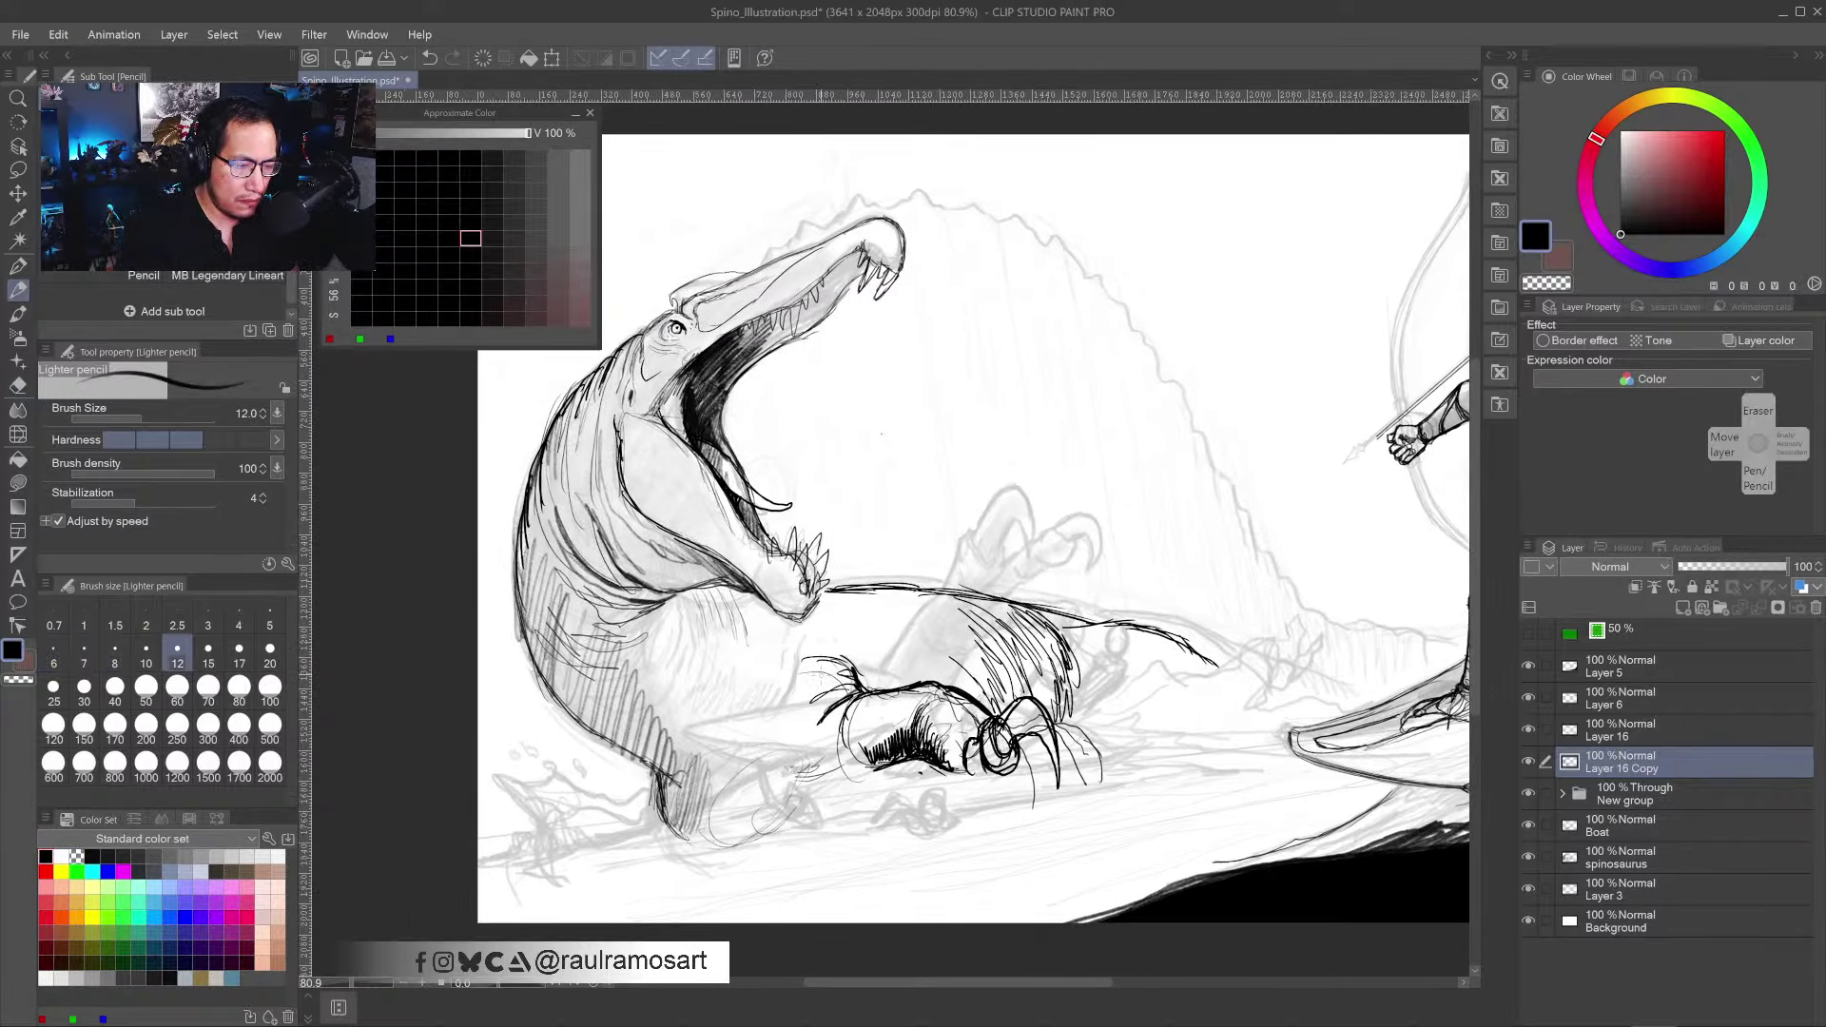
click(208, 655)
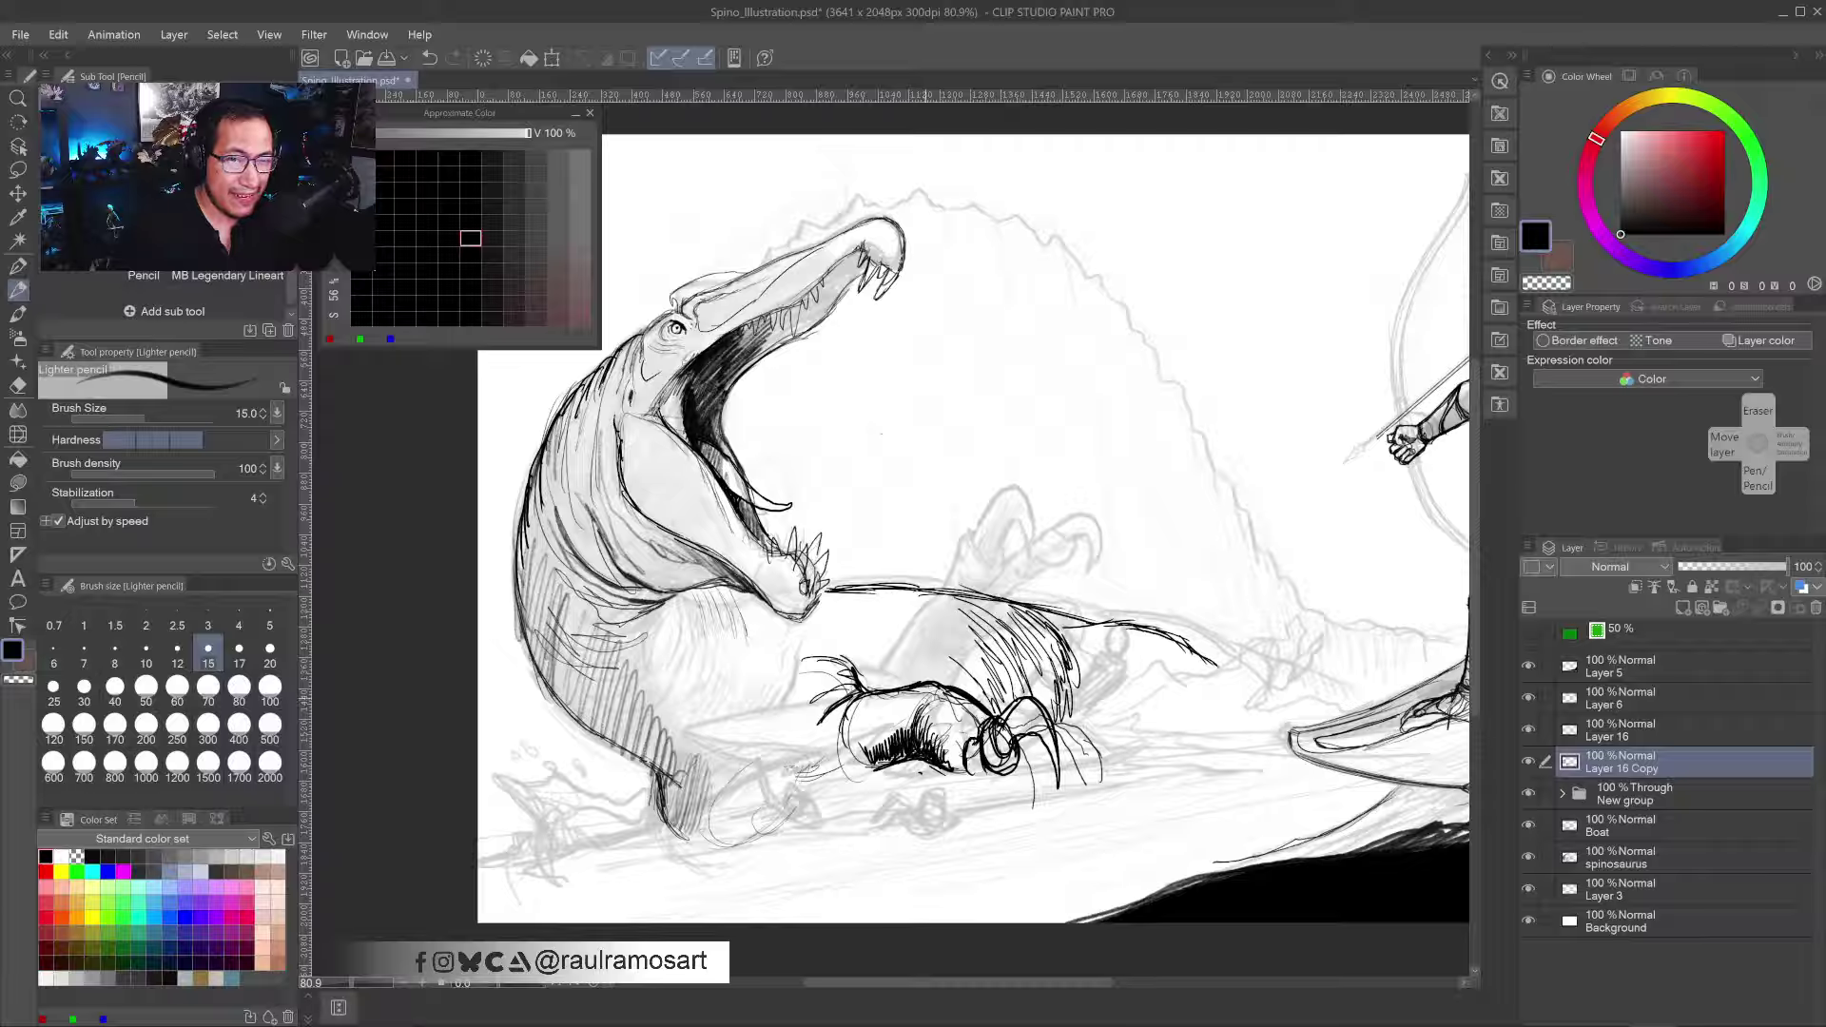
- Thicken the spinosaurus's back line just behind the lower jaw with the Dense watercolor brush at size 20
key(r)
drag(884, 782, 1066, 828)
key(b)
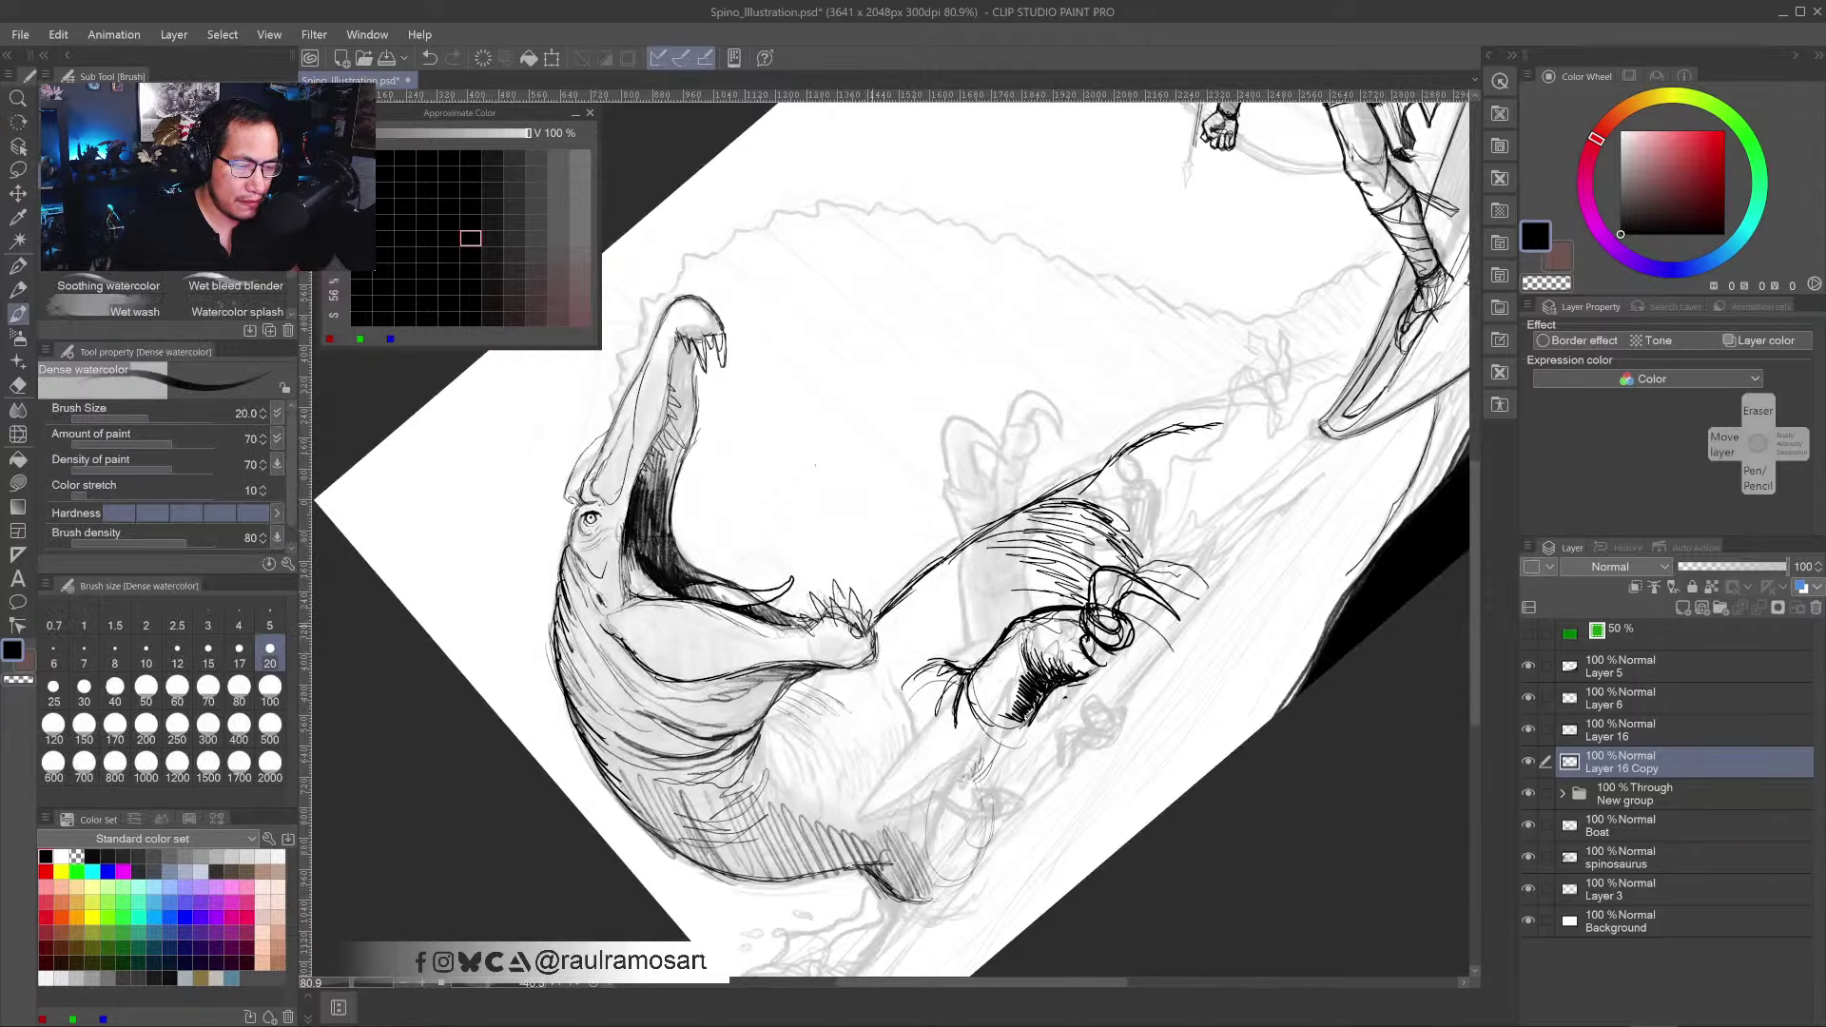
drag(879, 612, 1101, 471)
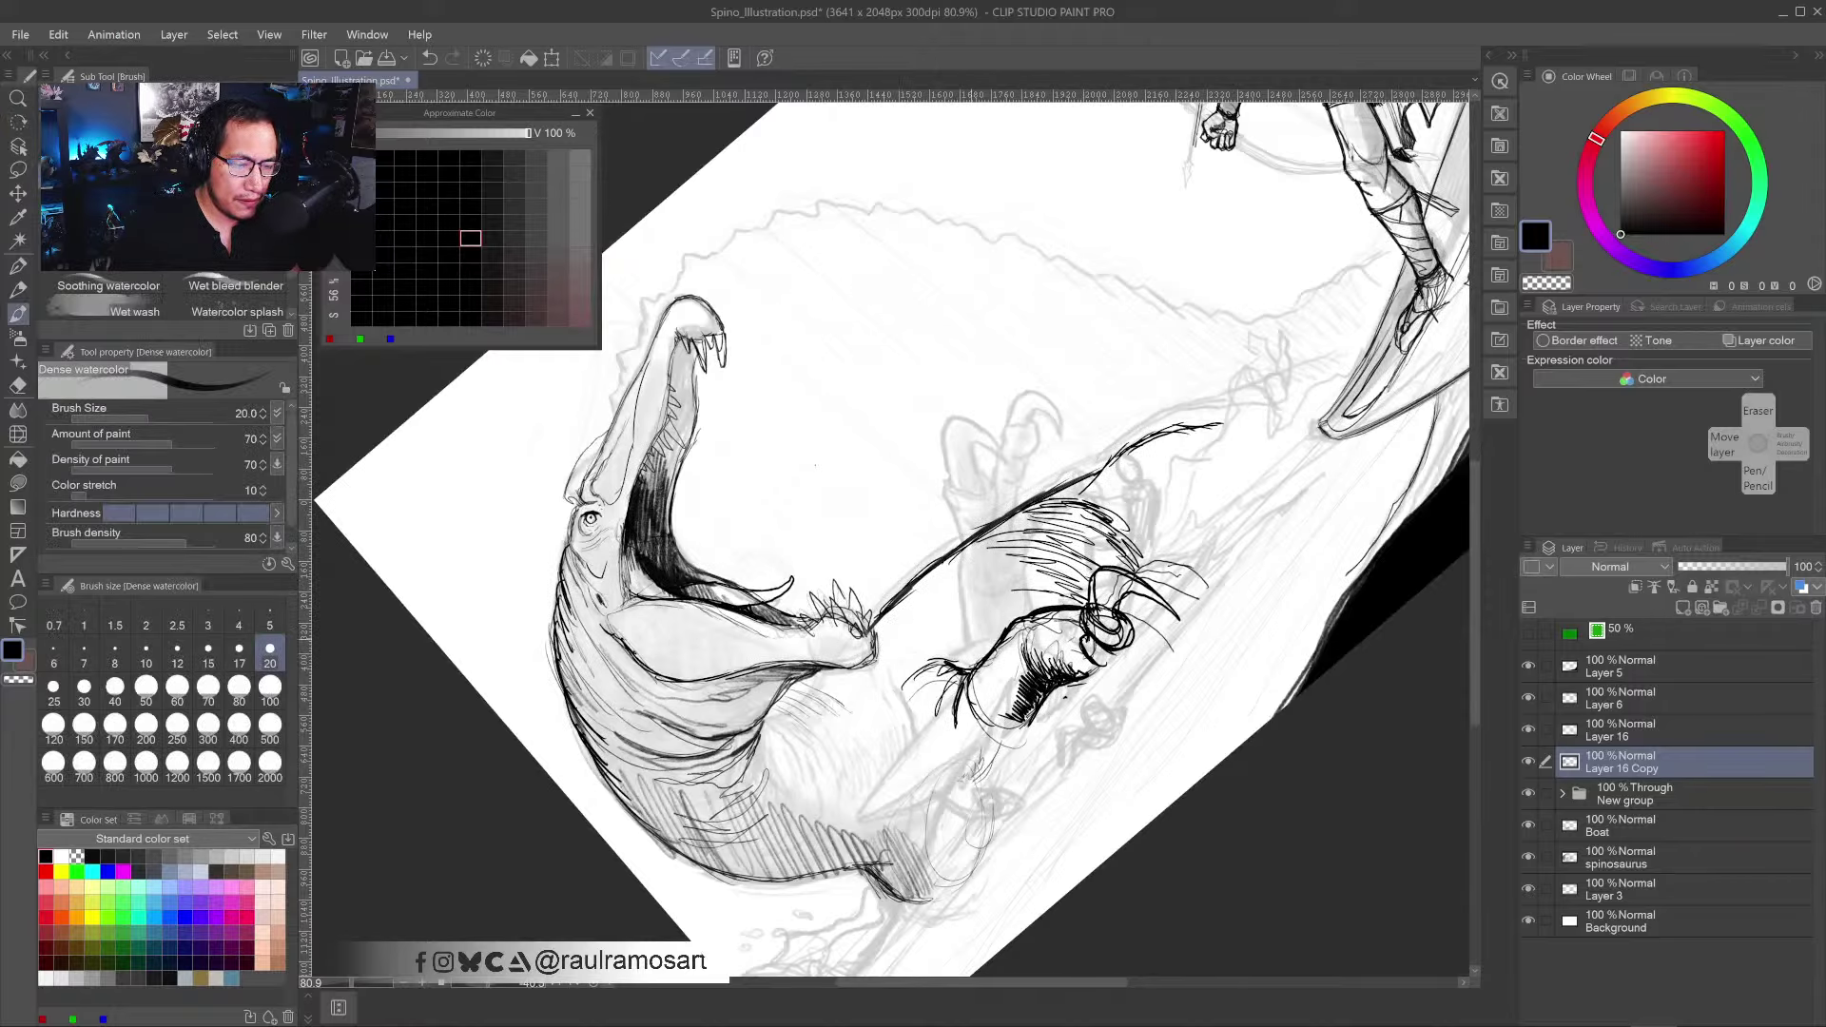
- Set the Dense watercolor brush size to 15
click(131, 415)
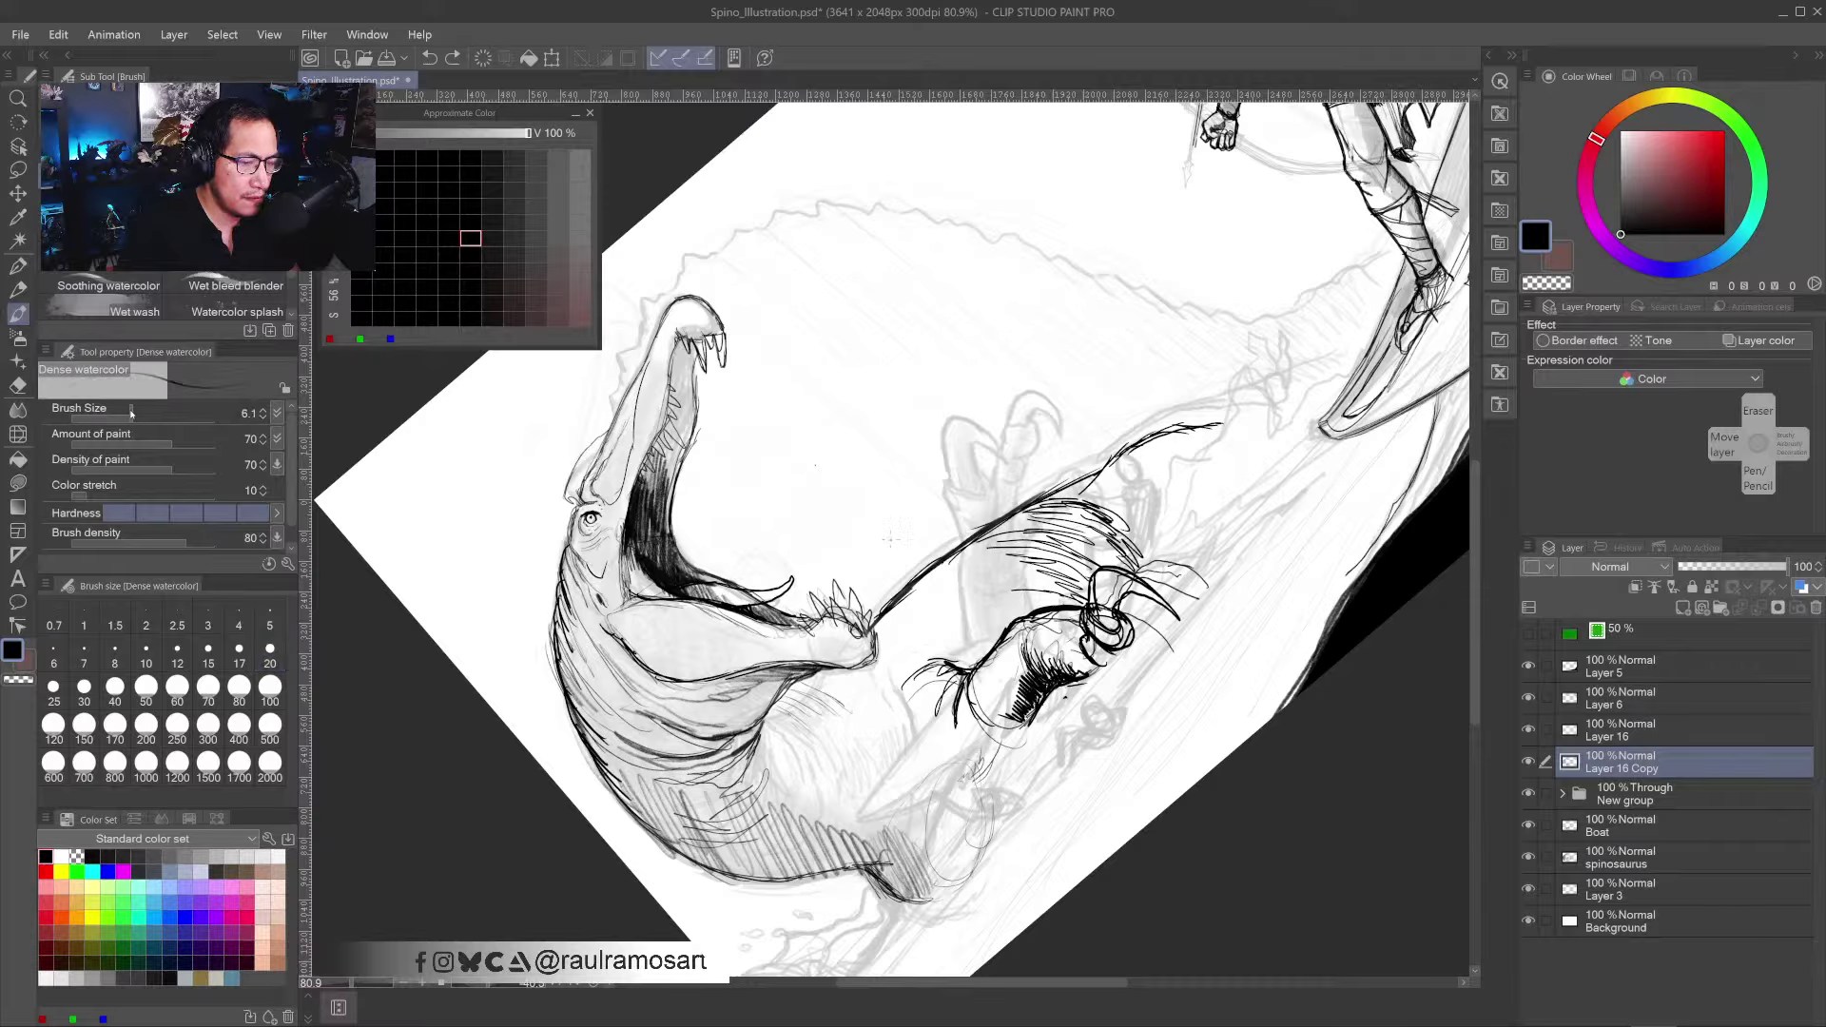
click(133, 415)
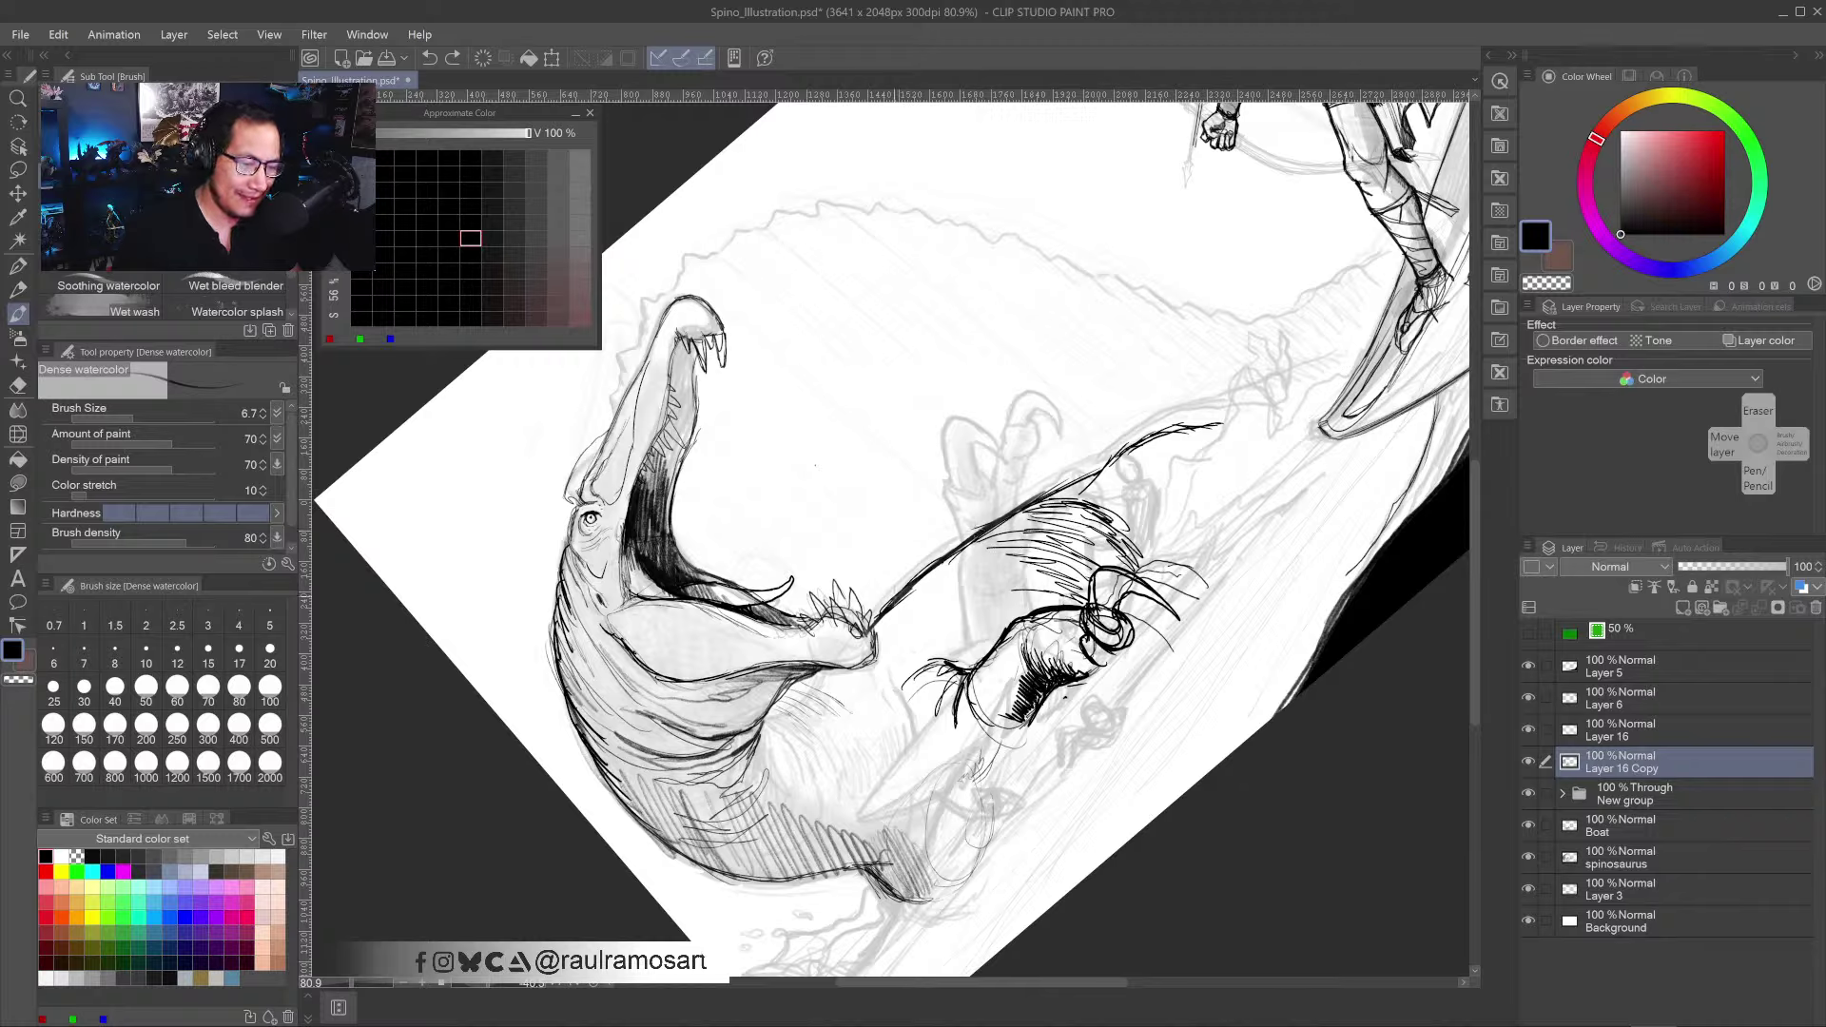
key(bracketright)
key(bracketright)
key(bracketright)
key(bracketright)
key(bracketright)
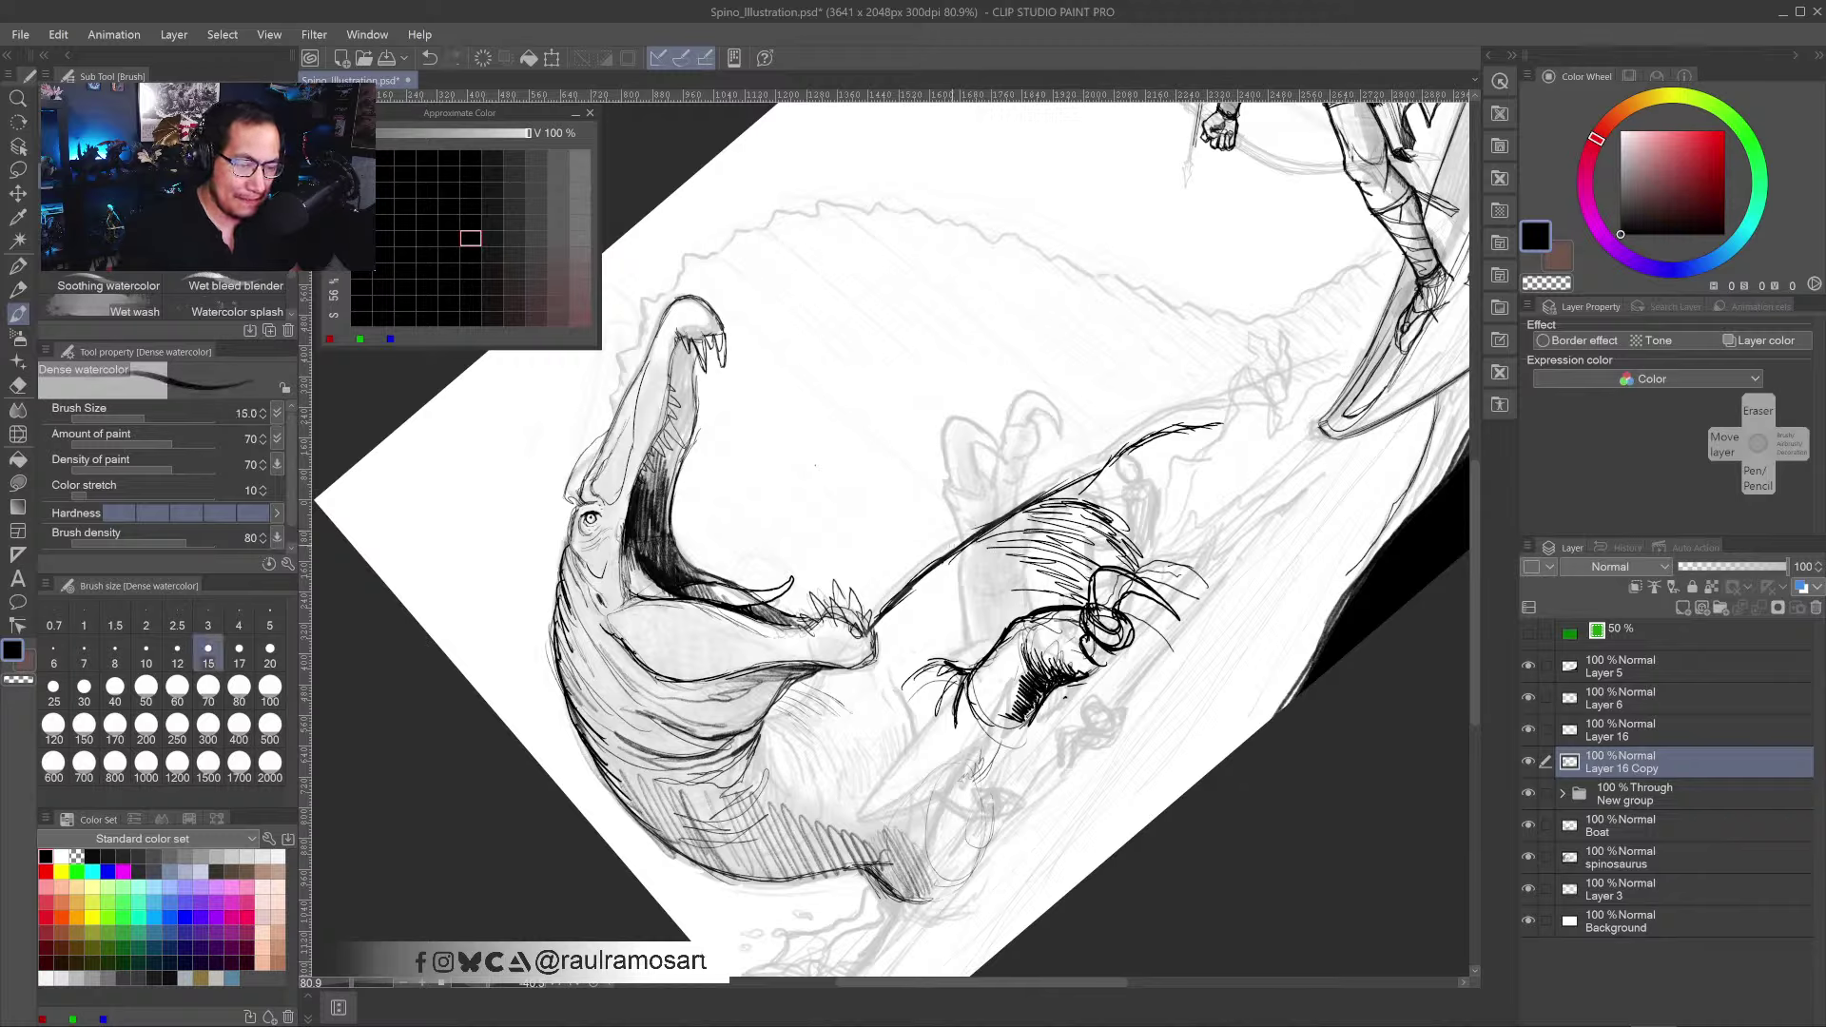
- Thin the front part of the spinosaurus's back line with the Hard eraser at size 17
key(e)
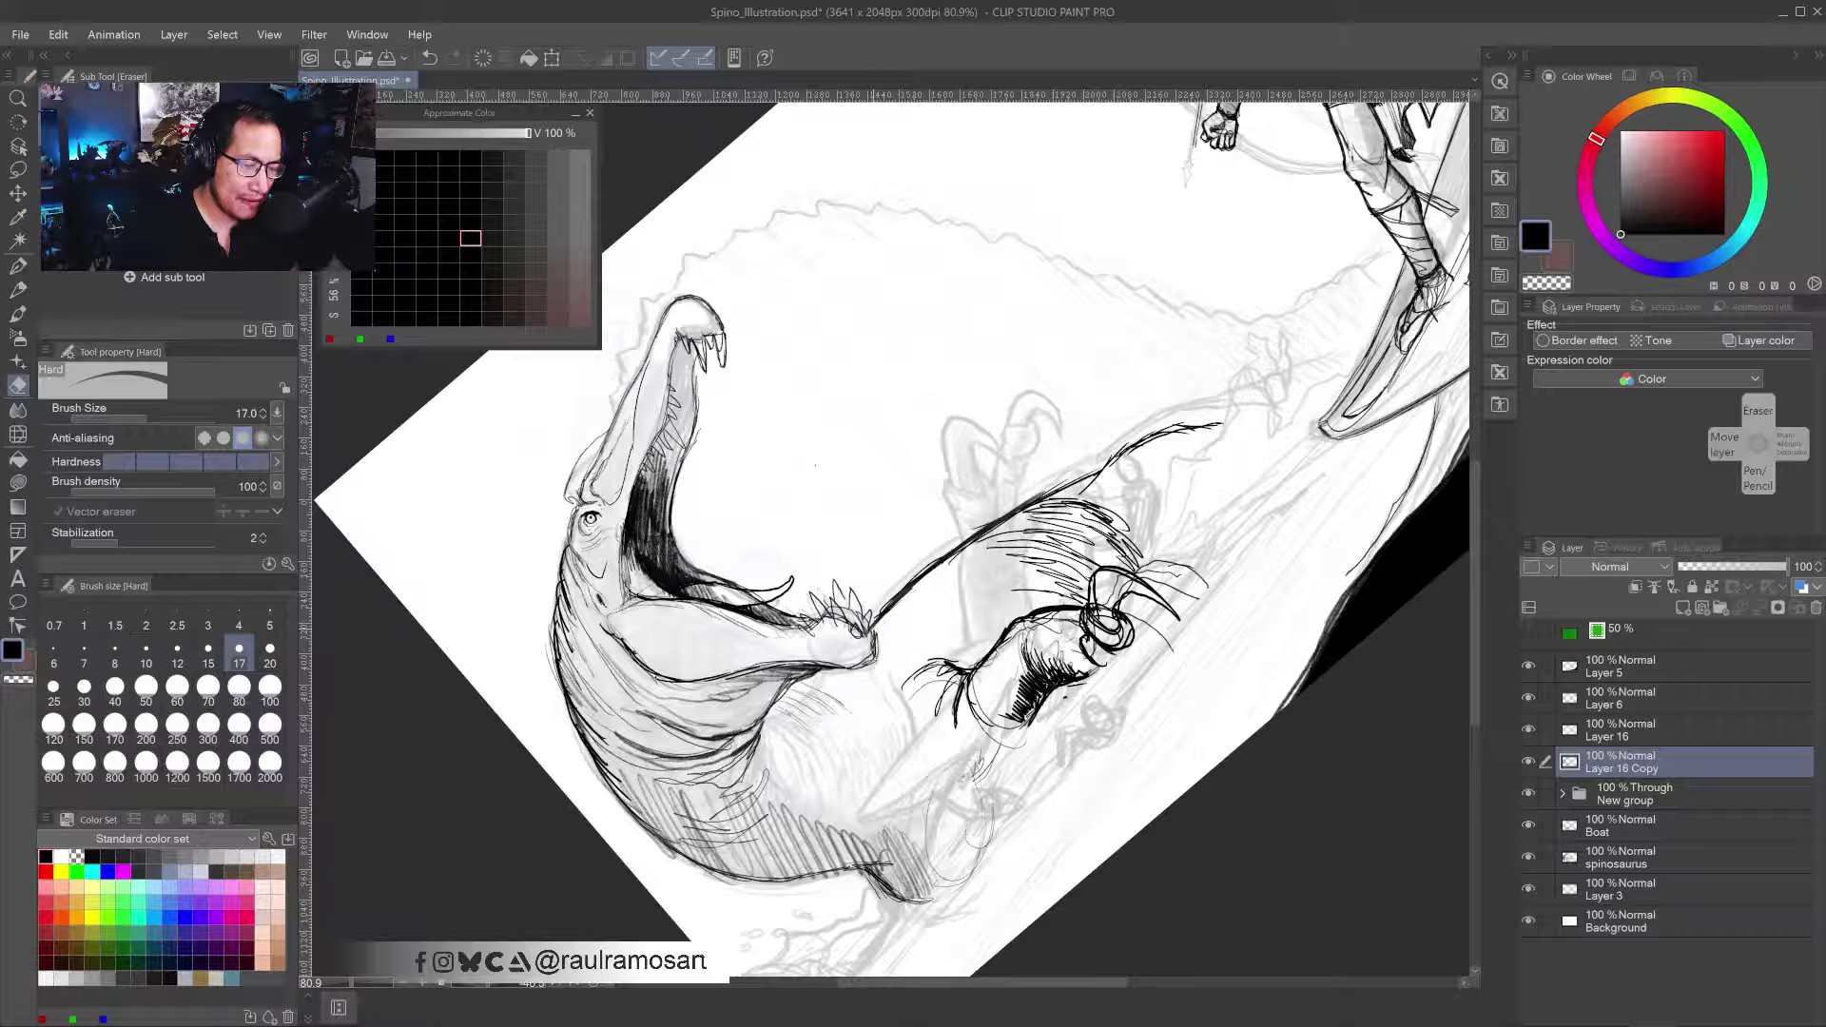
drag(868, 621, 1058, 491)
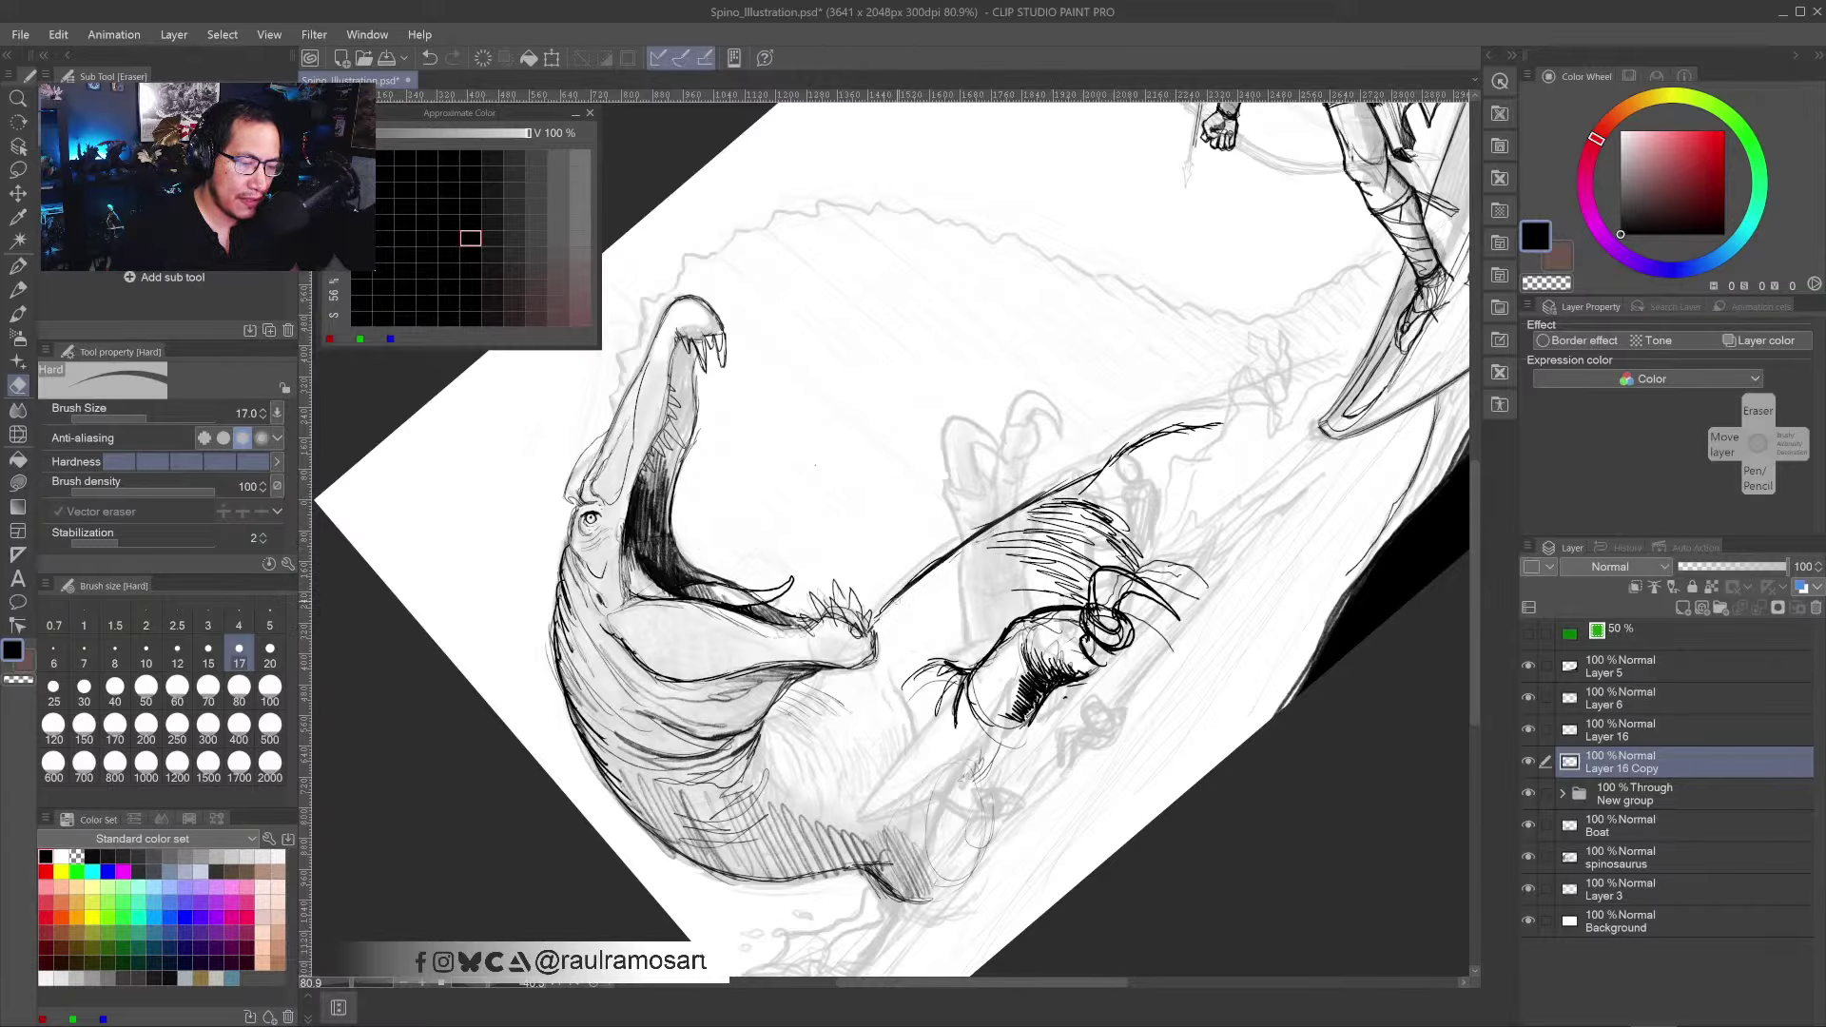
- Darken the rear end of the spinosaurus's back line toward the tail with the Lighter pencil at size 15
key(p)
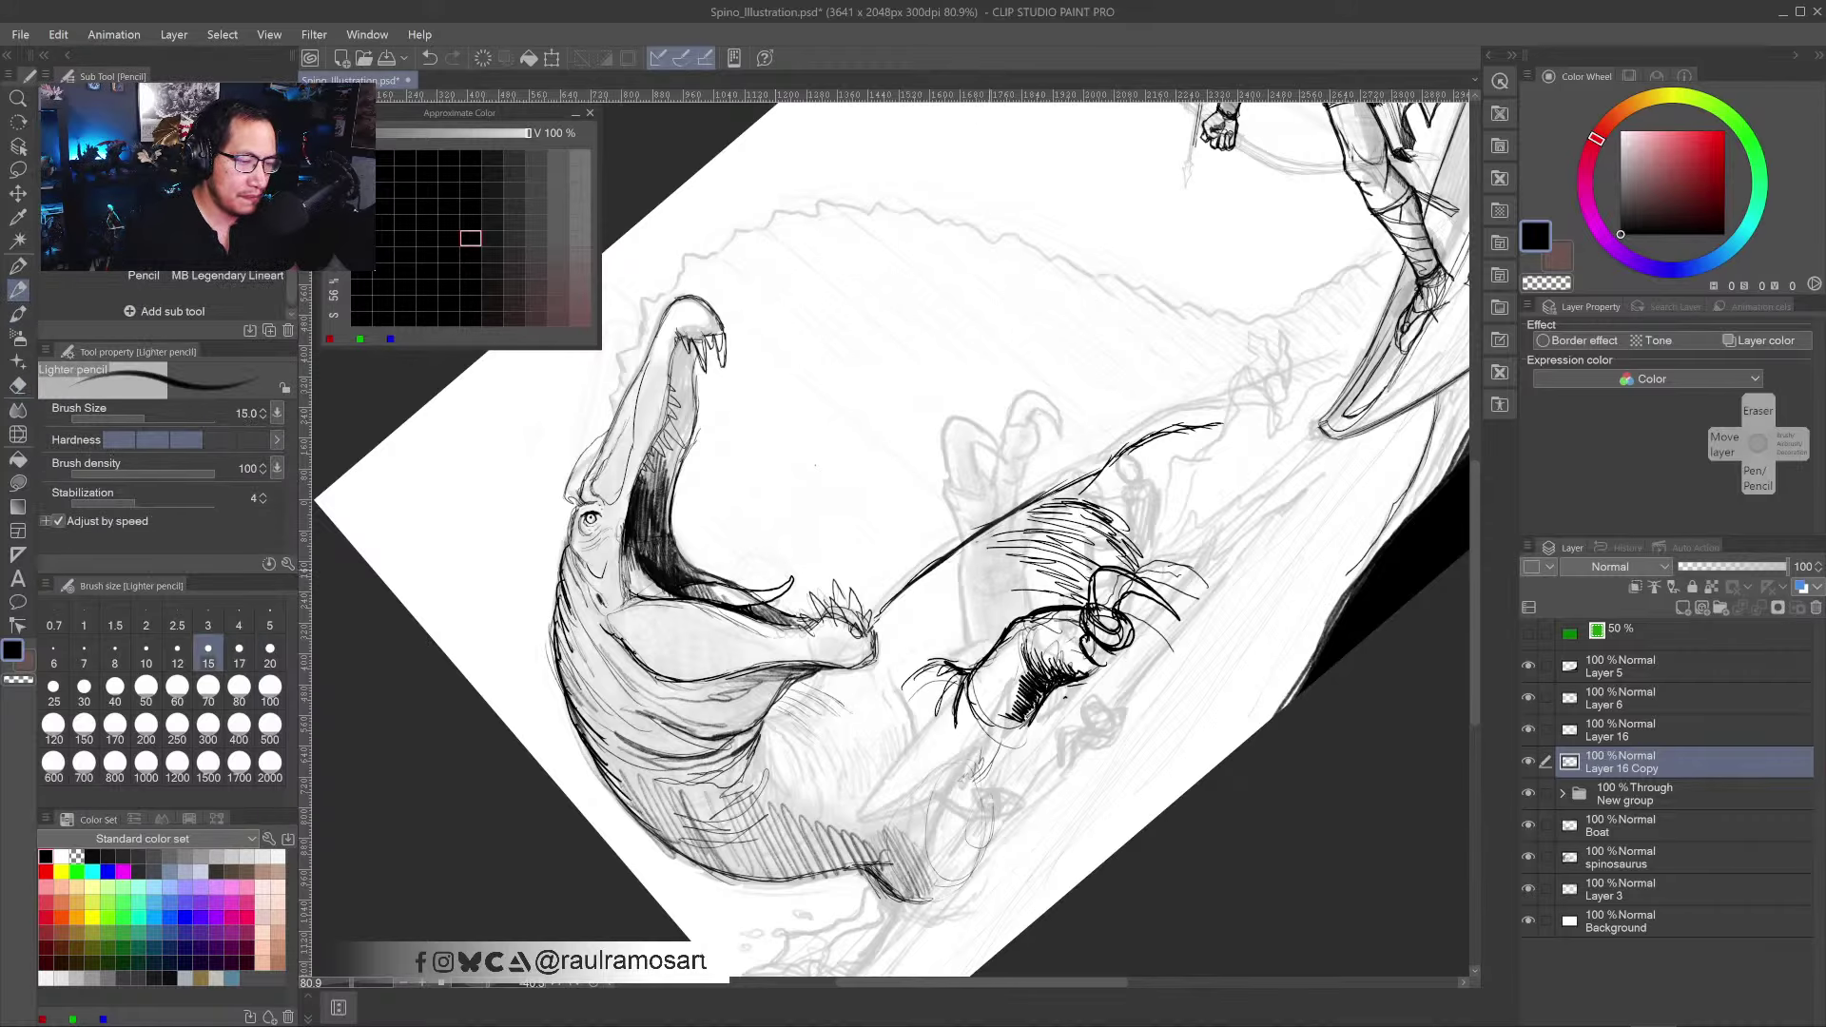
key(r)
key(ctrl+0)
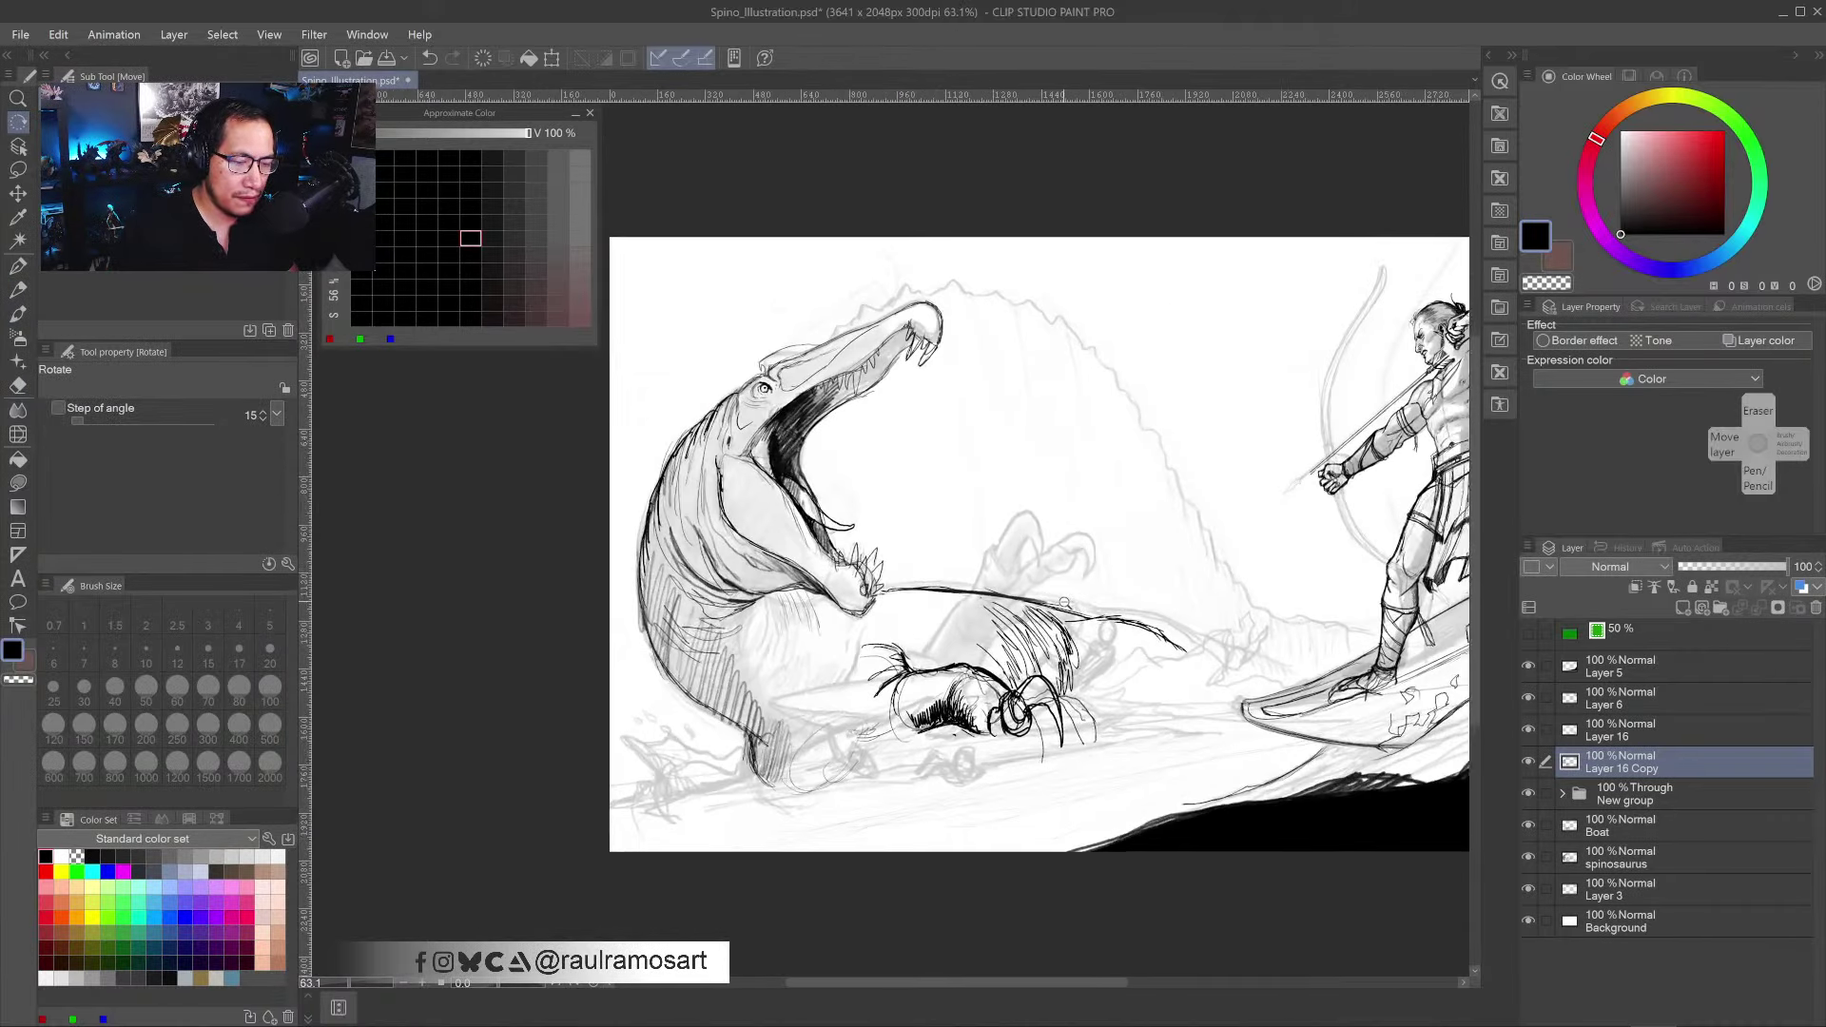
mouse_move(1064, 602)
mouse_down()
mouse_move(1088, 623)
mouse_move(980, 570)
mouse_up()
click(18, 290)
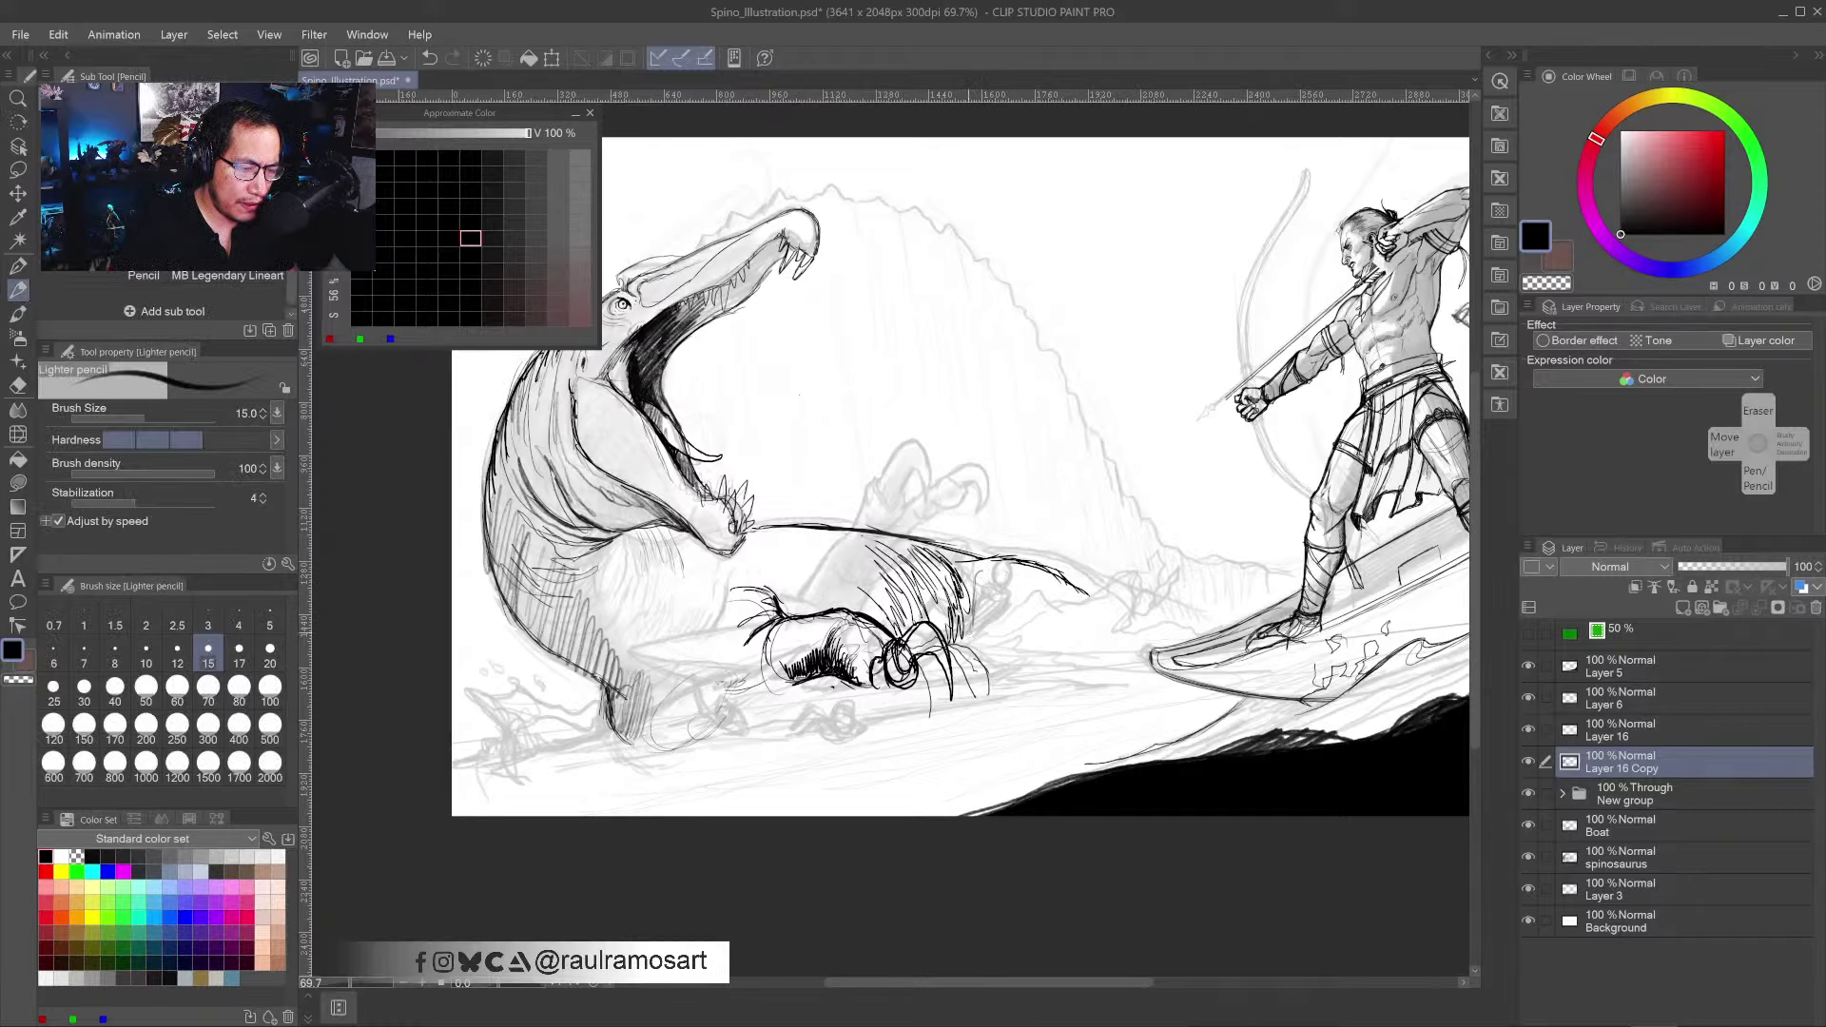
mouse_move(976, 584)
mouse_down()
mouse_move(971, 635)
mouse_move(1010, 570)
mouse_move(1102, 605)
mouse_up()
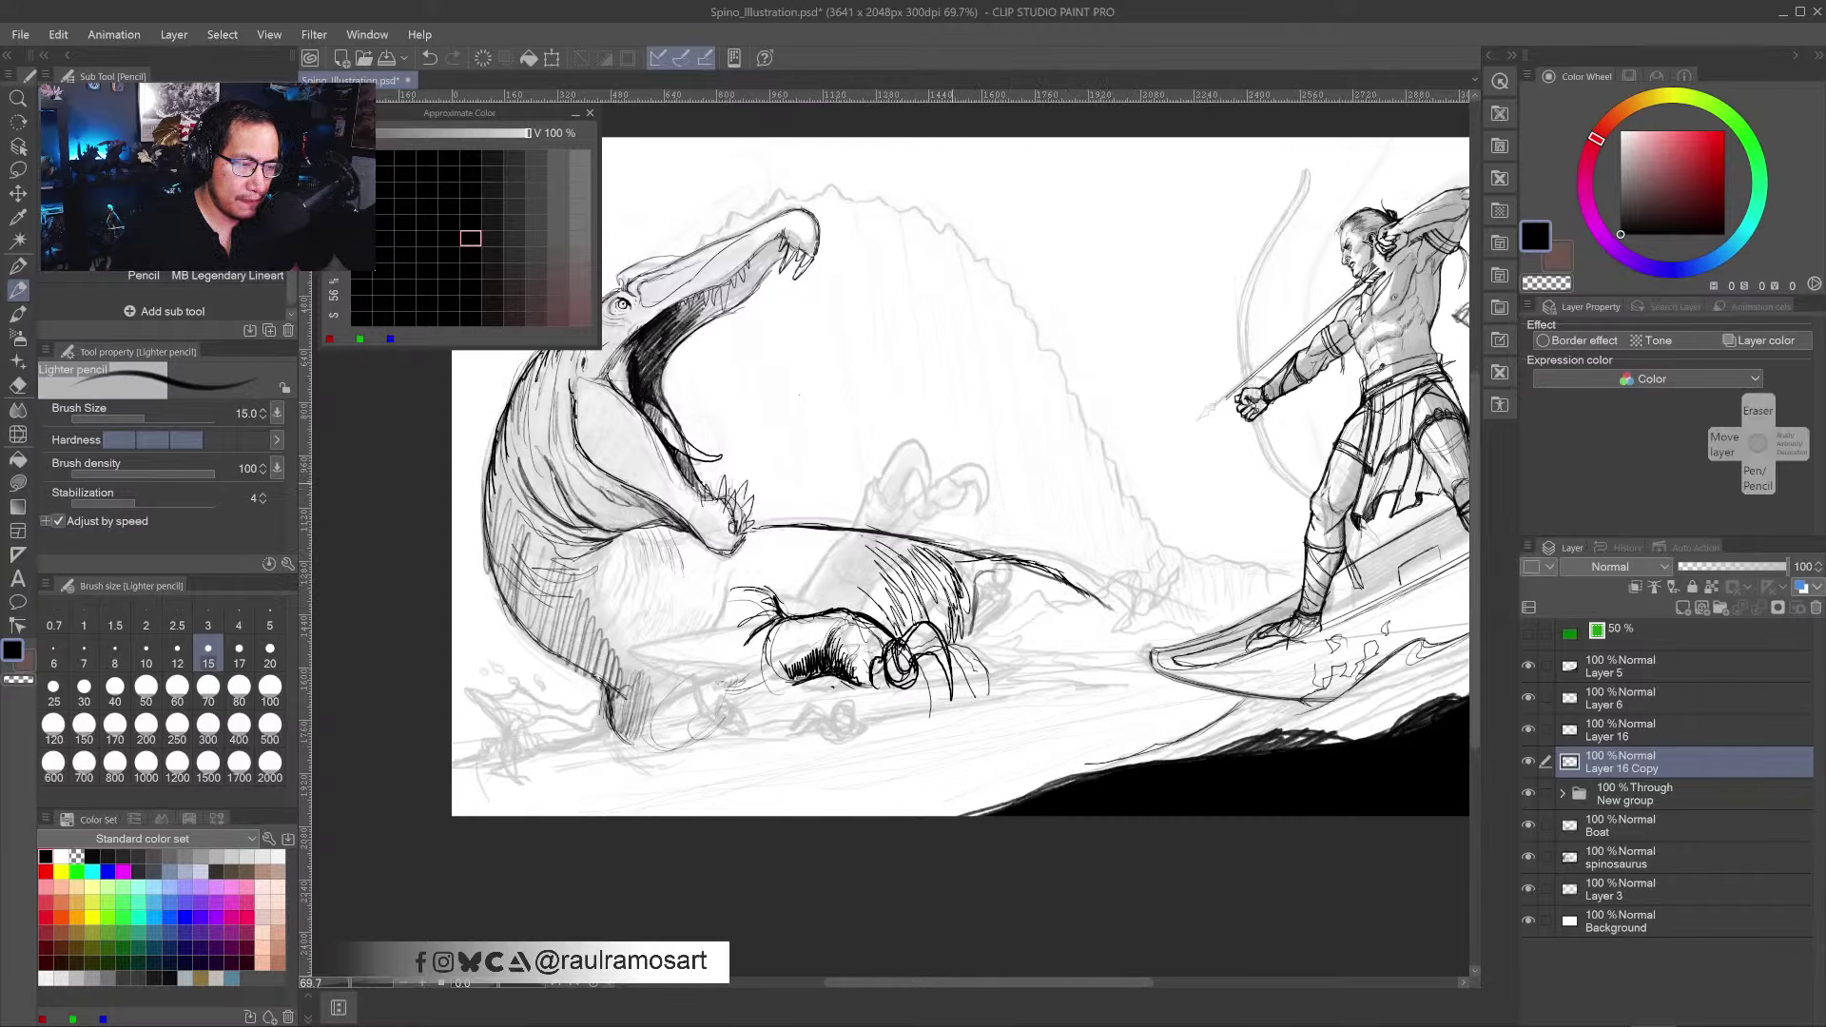
- Draw the small crest above the spinosaurus's eye and tighten its outer edge with the Hard eraser and Lighter pencil
scroll(960, 475, up, 1)
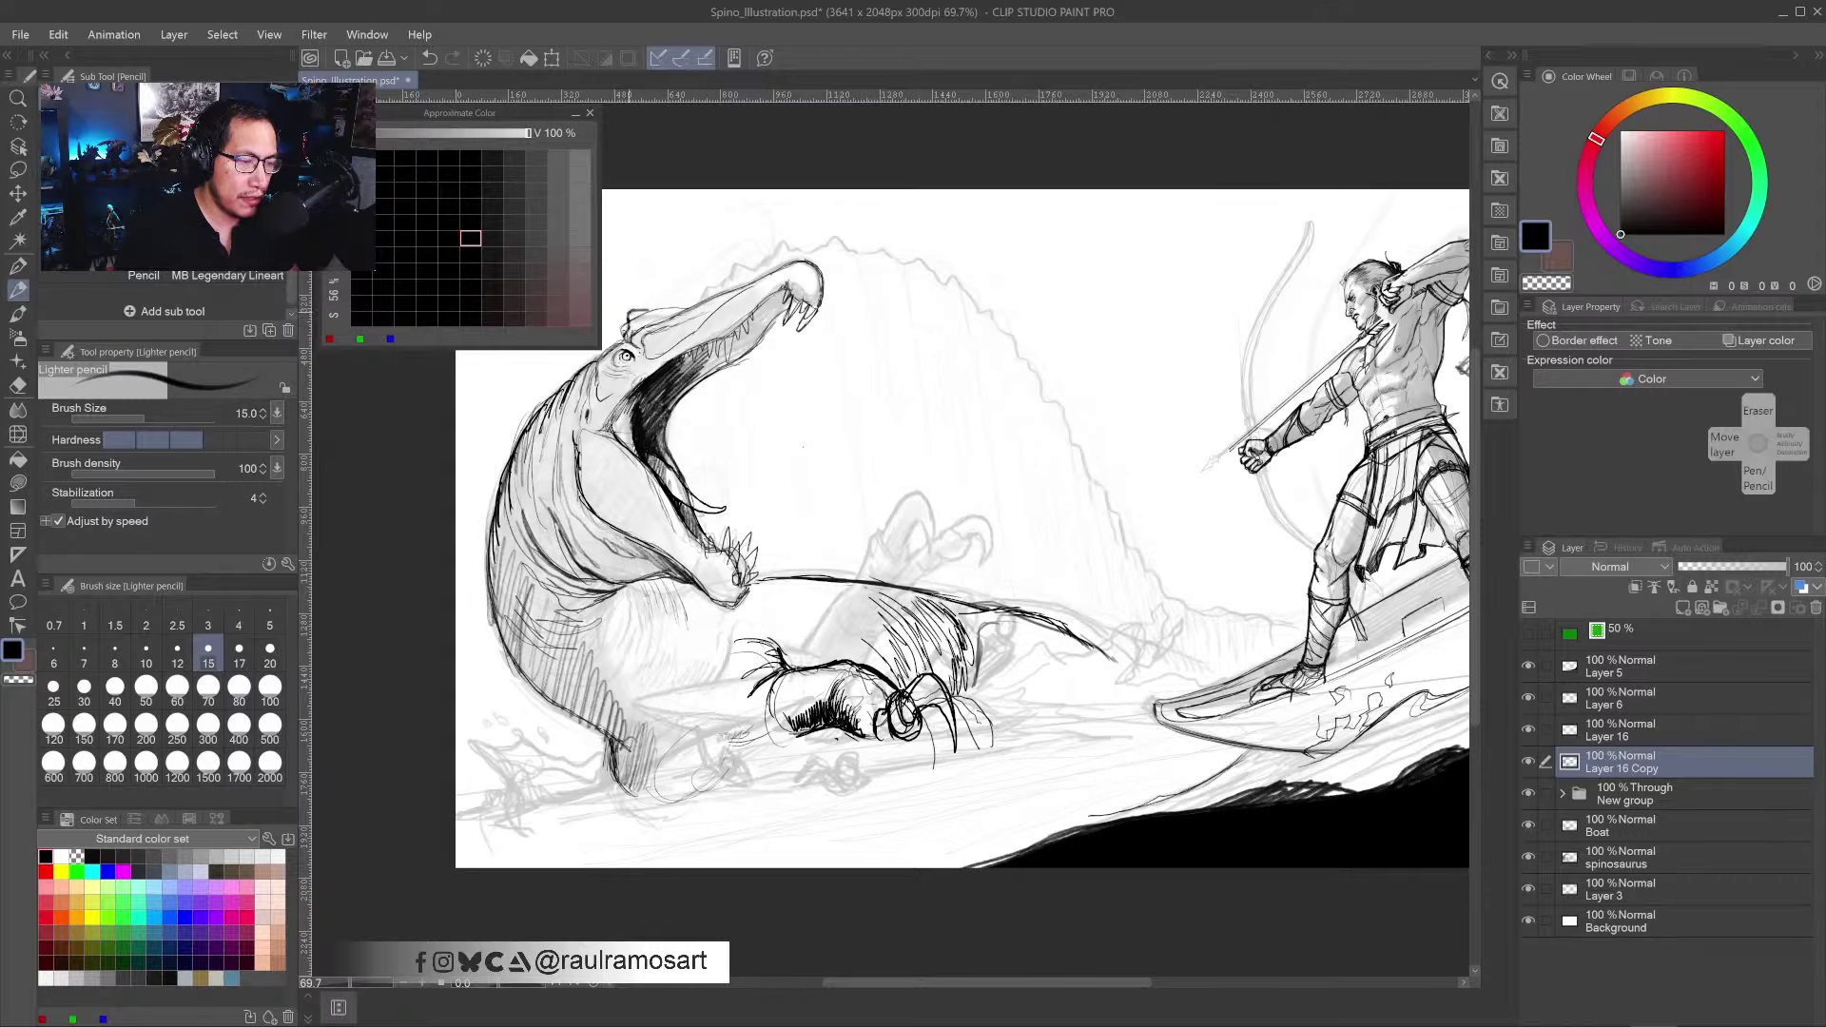
drag(629, 315, 670, 310)
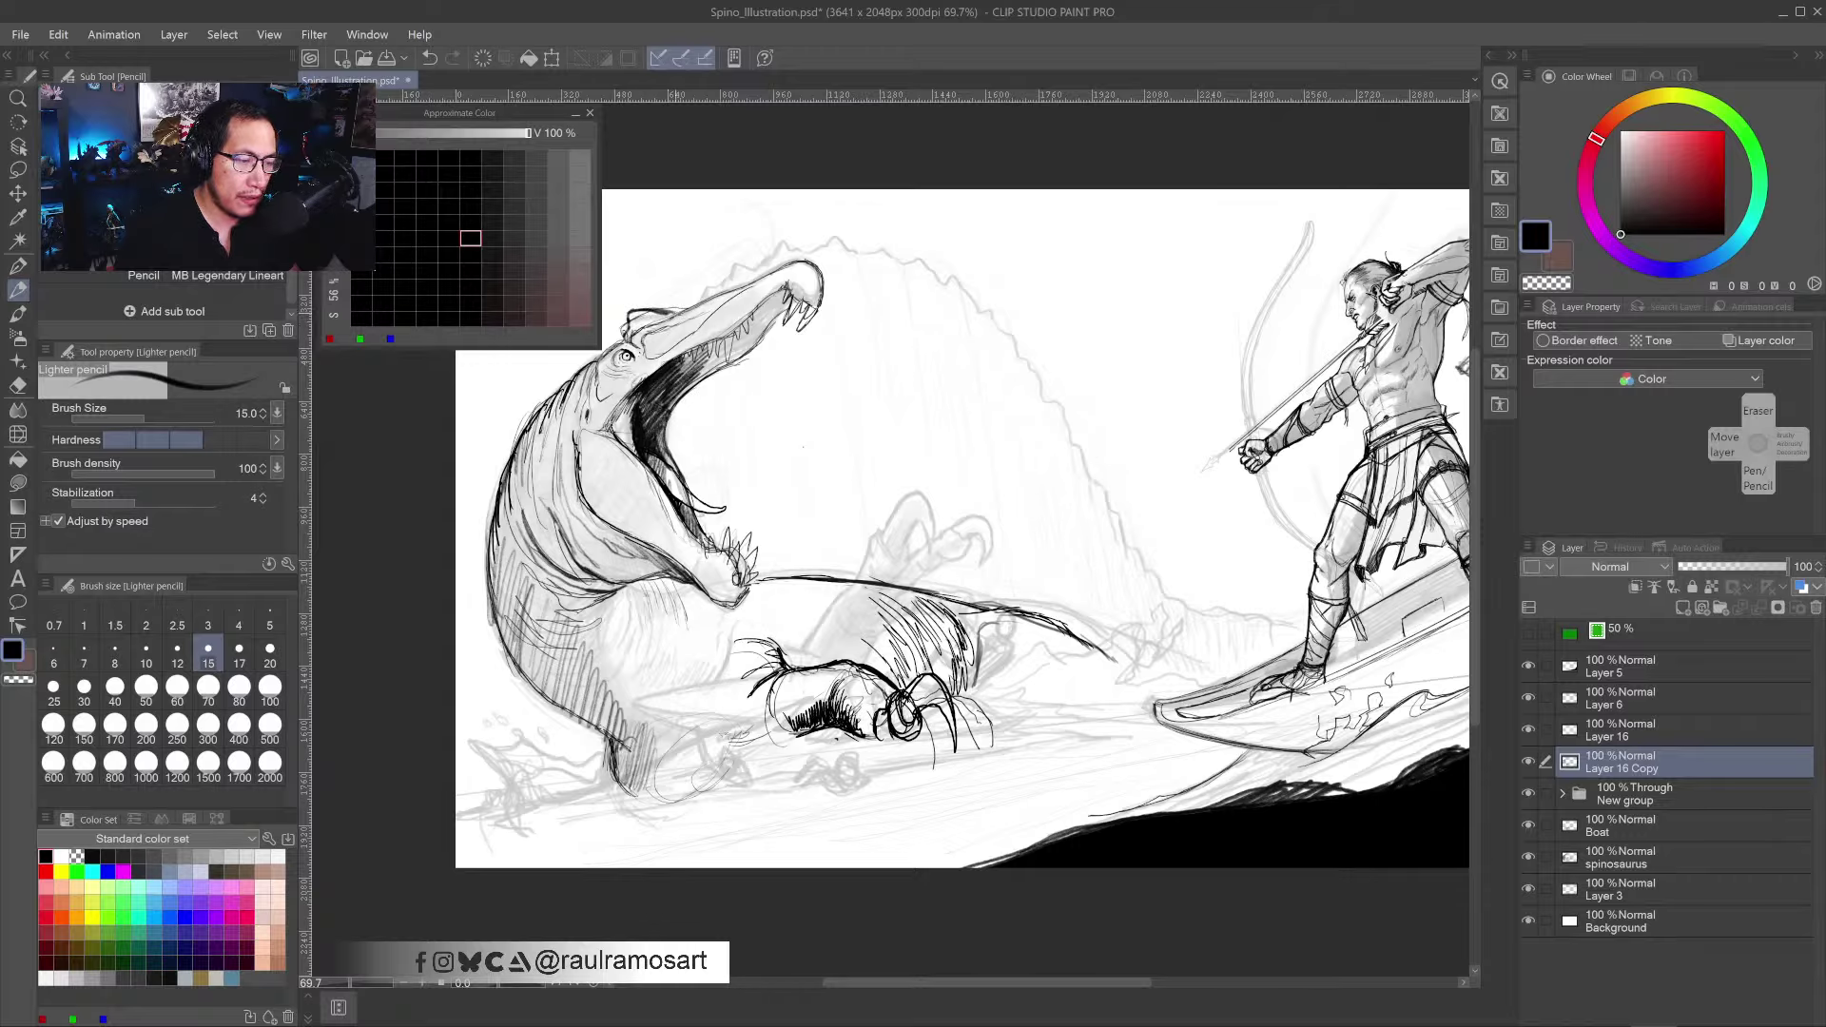
drag(726, 447, 1113, 666)
scroll(681, 542, up, 4)
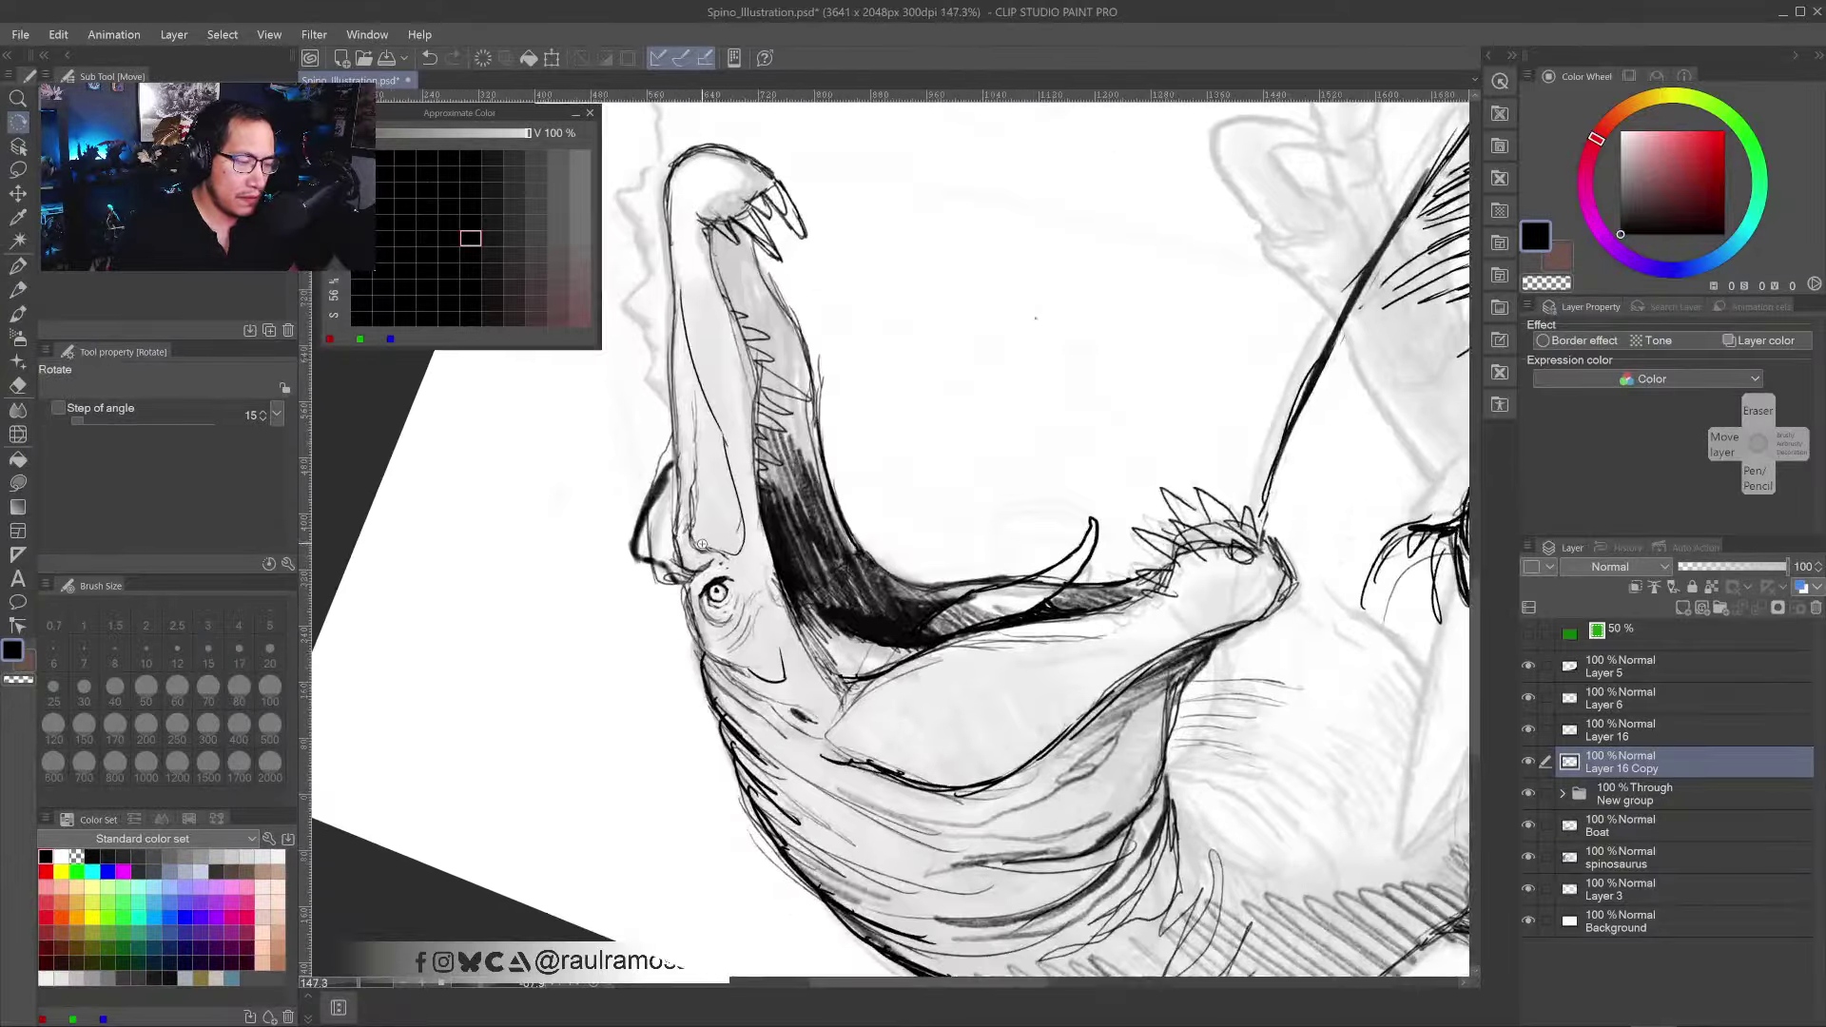
key(e)
mouse_move(662, 456)
mouse_down()
mouse_move(630, 549)
mouse_move(652, 490)
mouse_move(649, 569)
mouse_move(669, 582)
mouse_move(636, 556)
mouse_move(647, 490)
mouse_move(638, 570)
mouse_up()
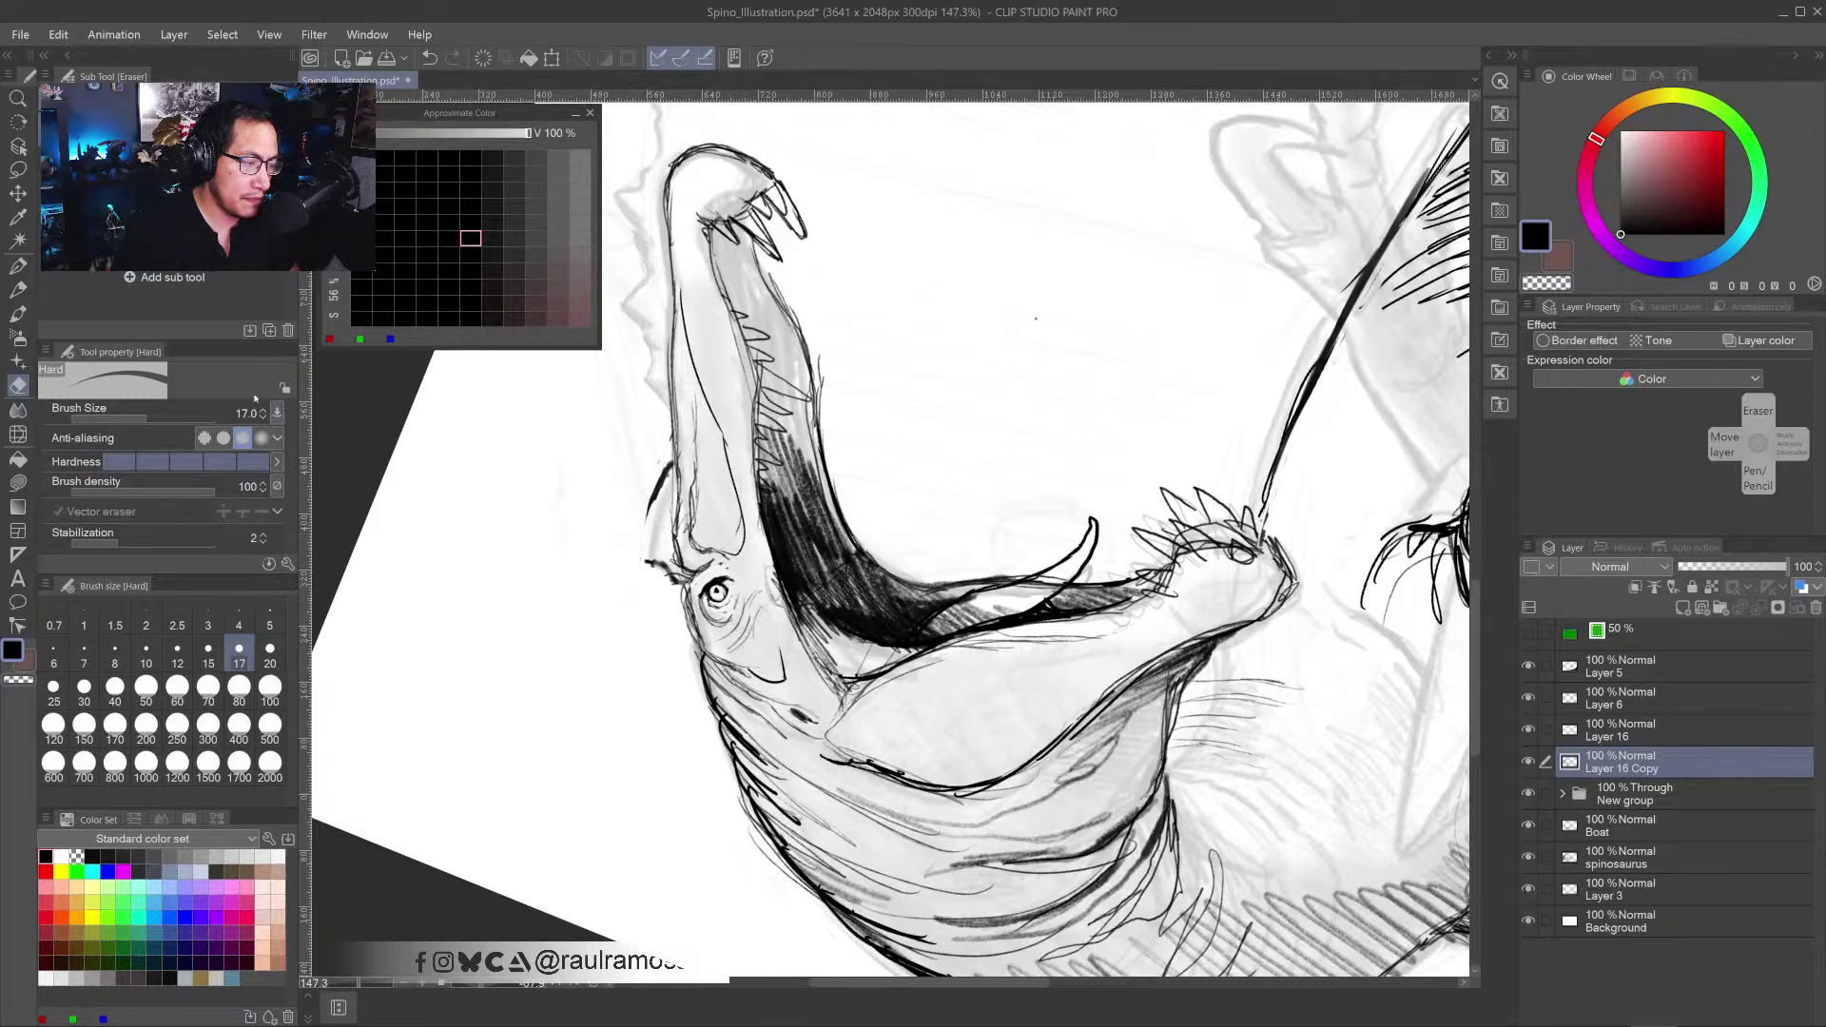
key(p)
mouse_move(670, 466)
mouse_down()
mouse_move(646, 569)
mouse_move(679, 580)
mouse_move(677, 478)
mouse_move(655, 453)
mouse_move(681, 497)
mouse_up()
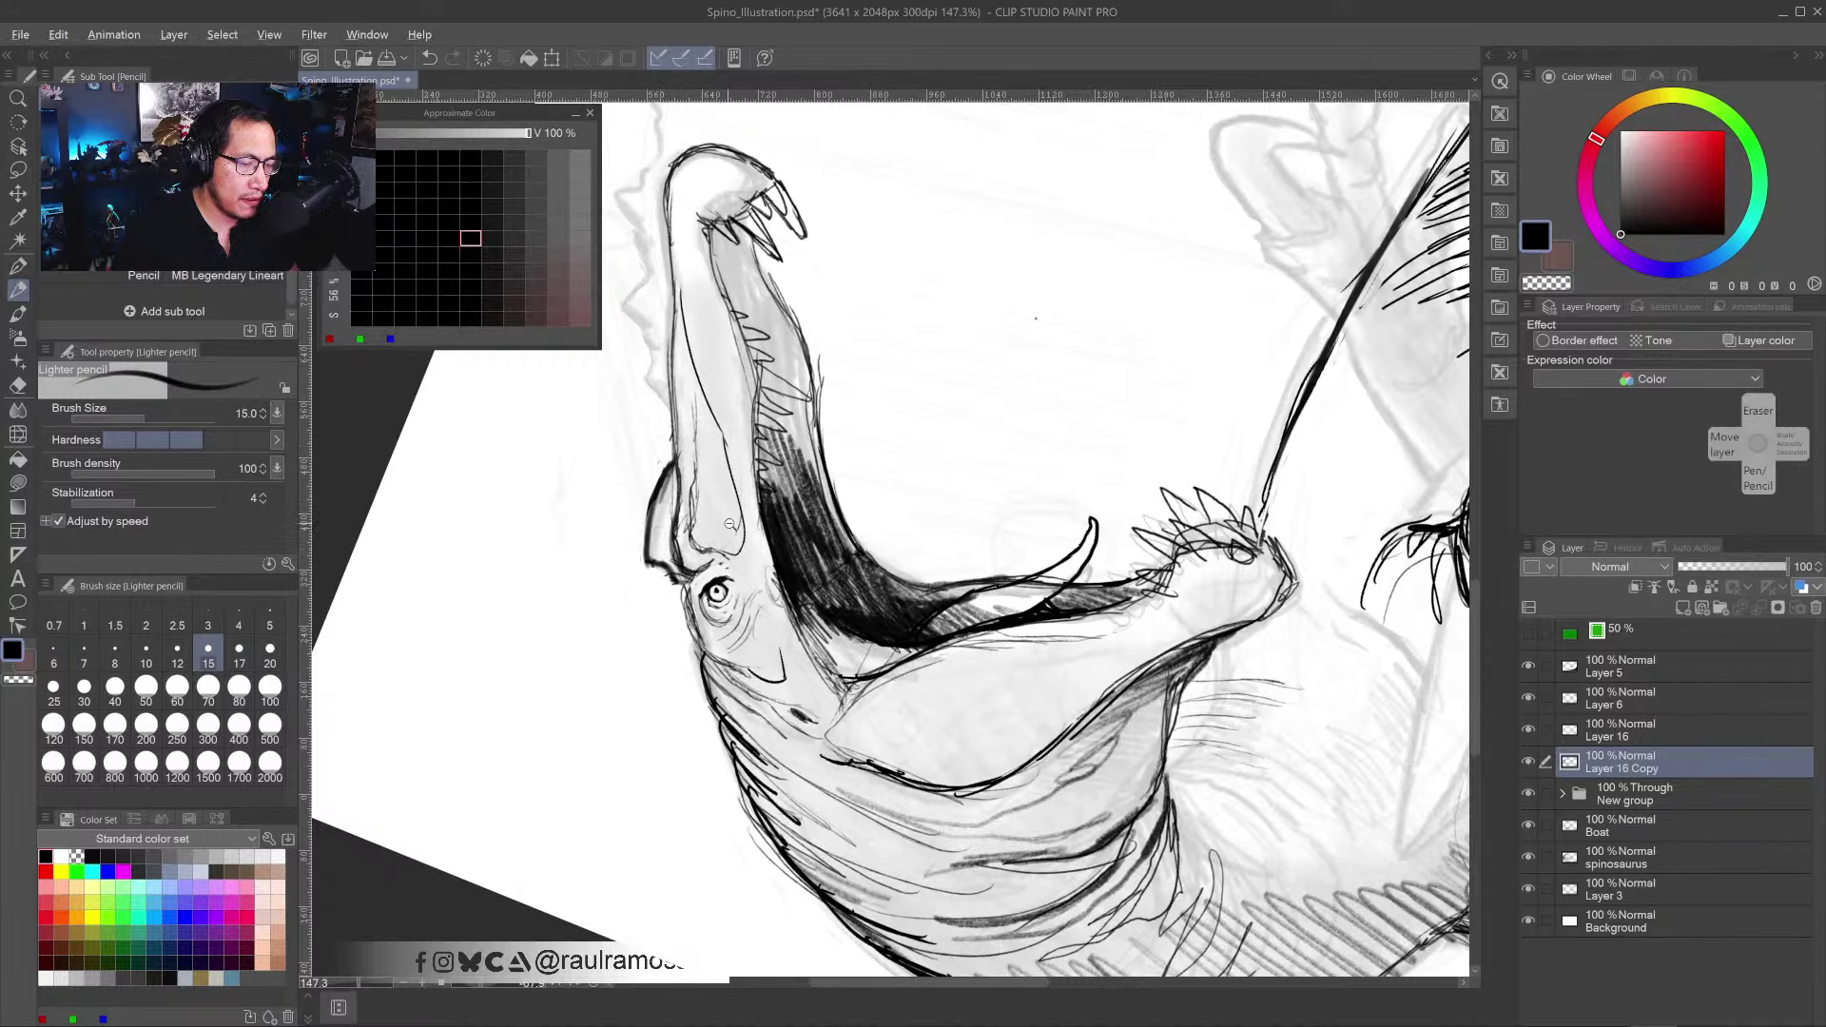
- Toggle the visibility of Layer 16 Copy and the New group folder to examine what each one covers
scroll(730, 526, down, 5)
key(r)
mouse_move(1212, 423)
mouse_down()
mouse_move(1104, 820)
mouse_move(1176, 777)
mouse_move(1194, 829)
mouse_move(1136, 889)
mouse_move(1120, 874)
mouse_up()
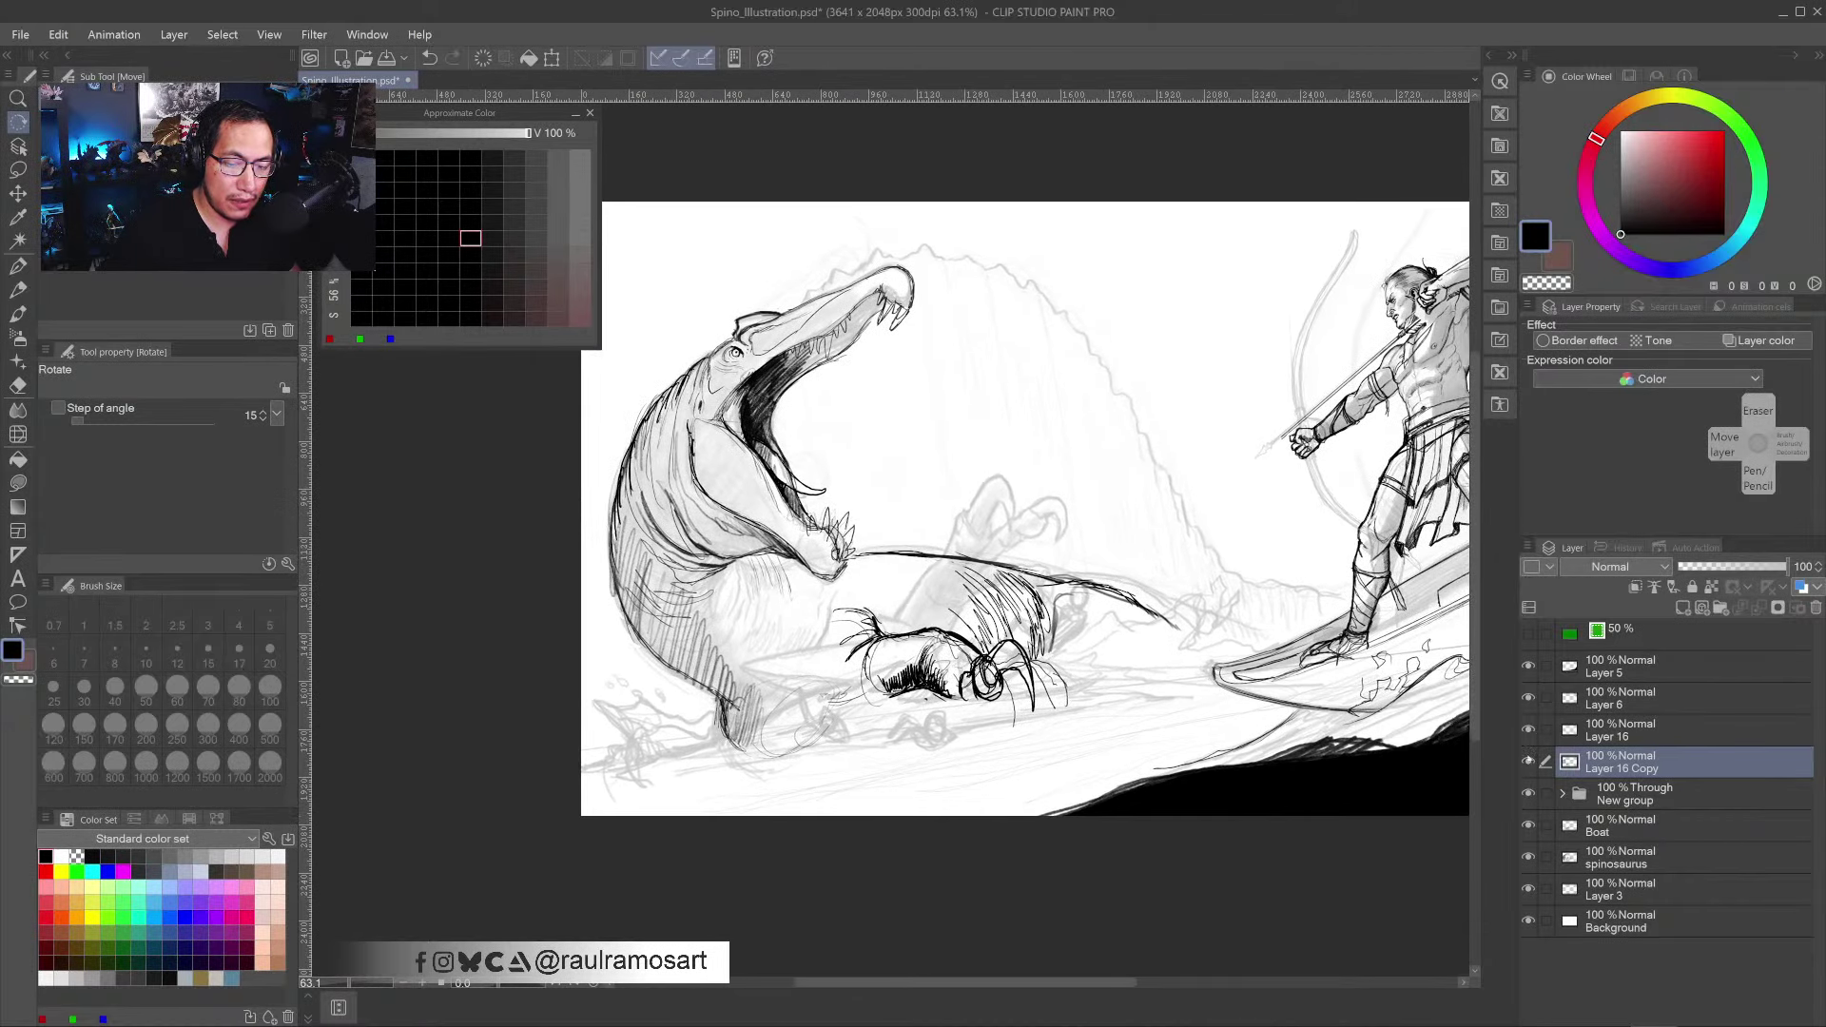
click(1529, 762)
click(1529, 762)
click(1531, 792)
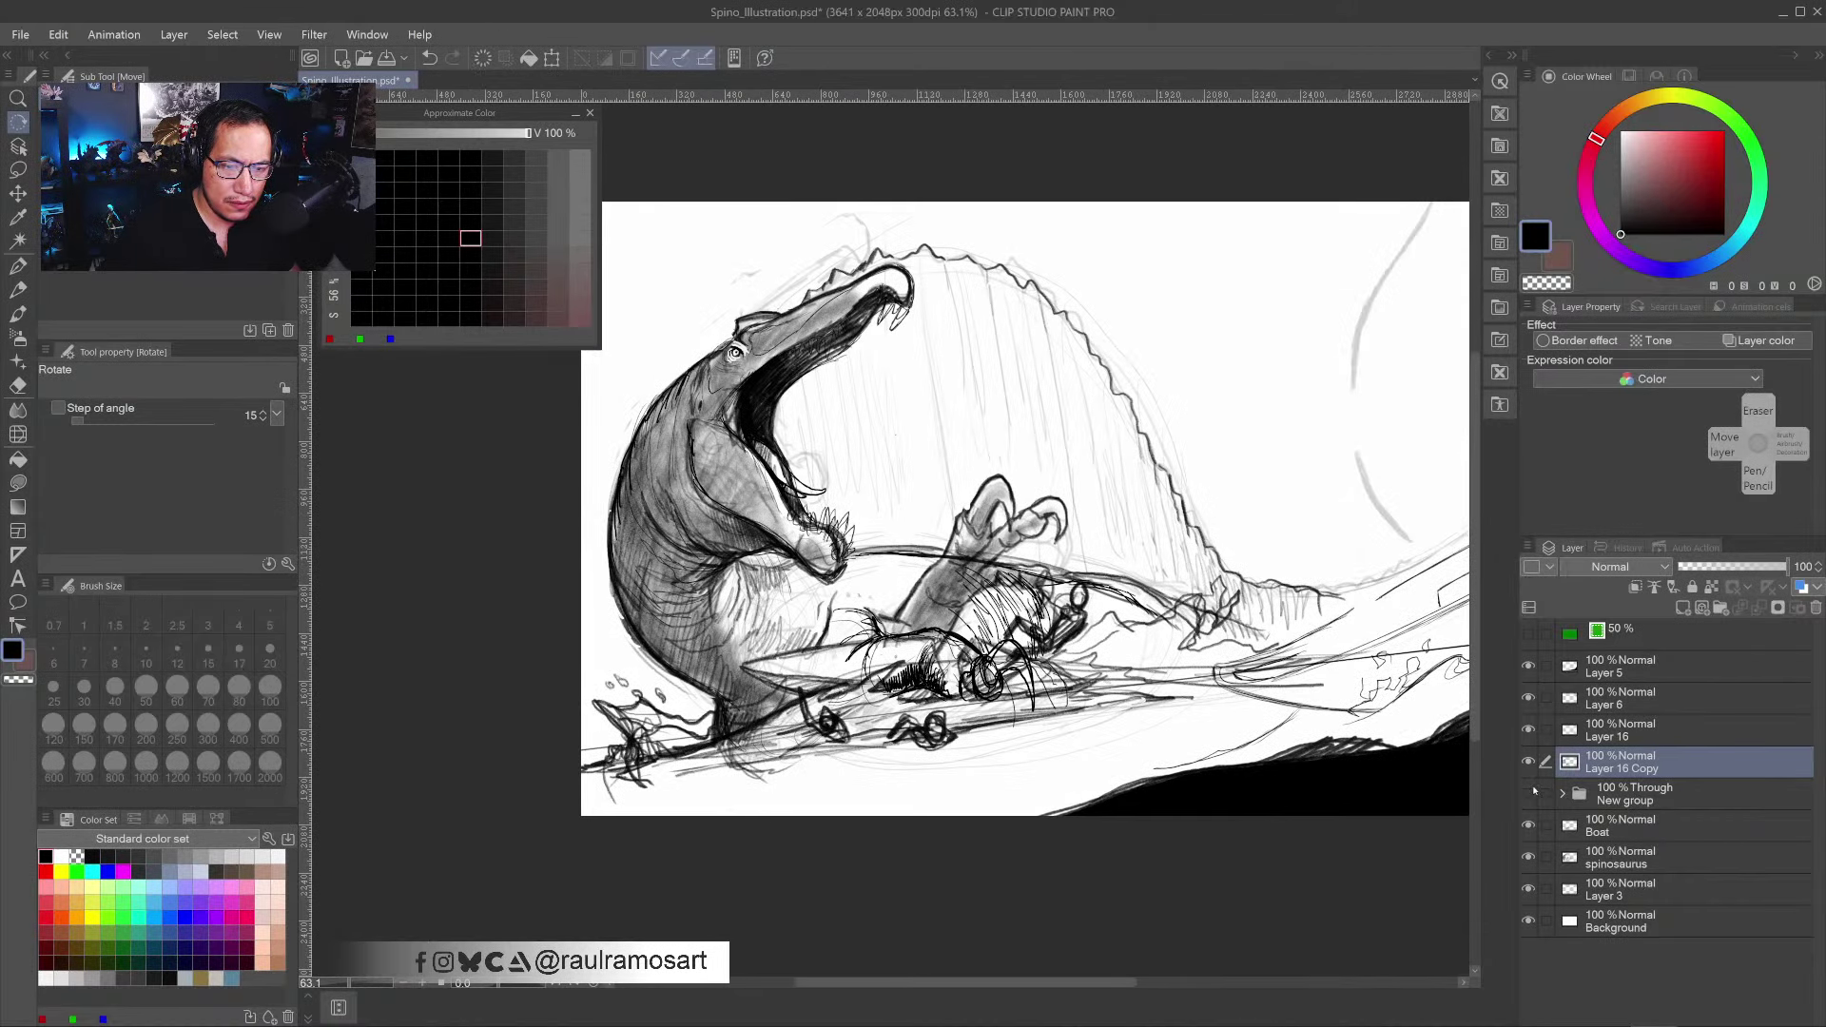
click(1531, 792)
click(1529, 762)
click(1530, 762)
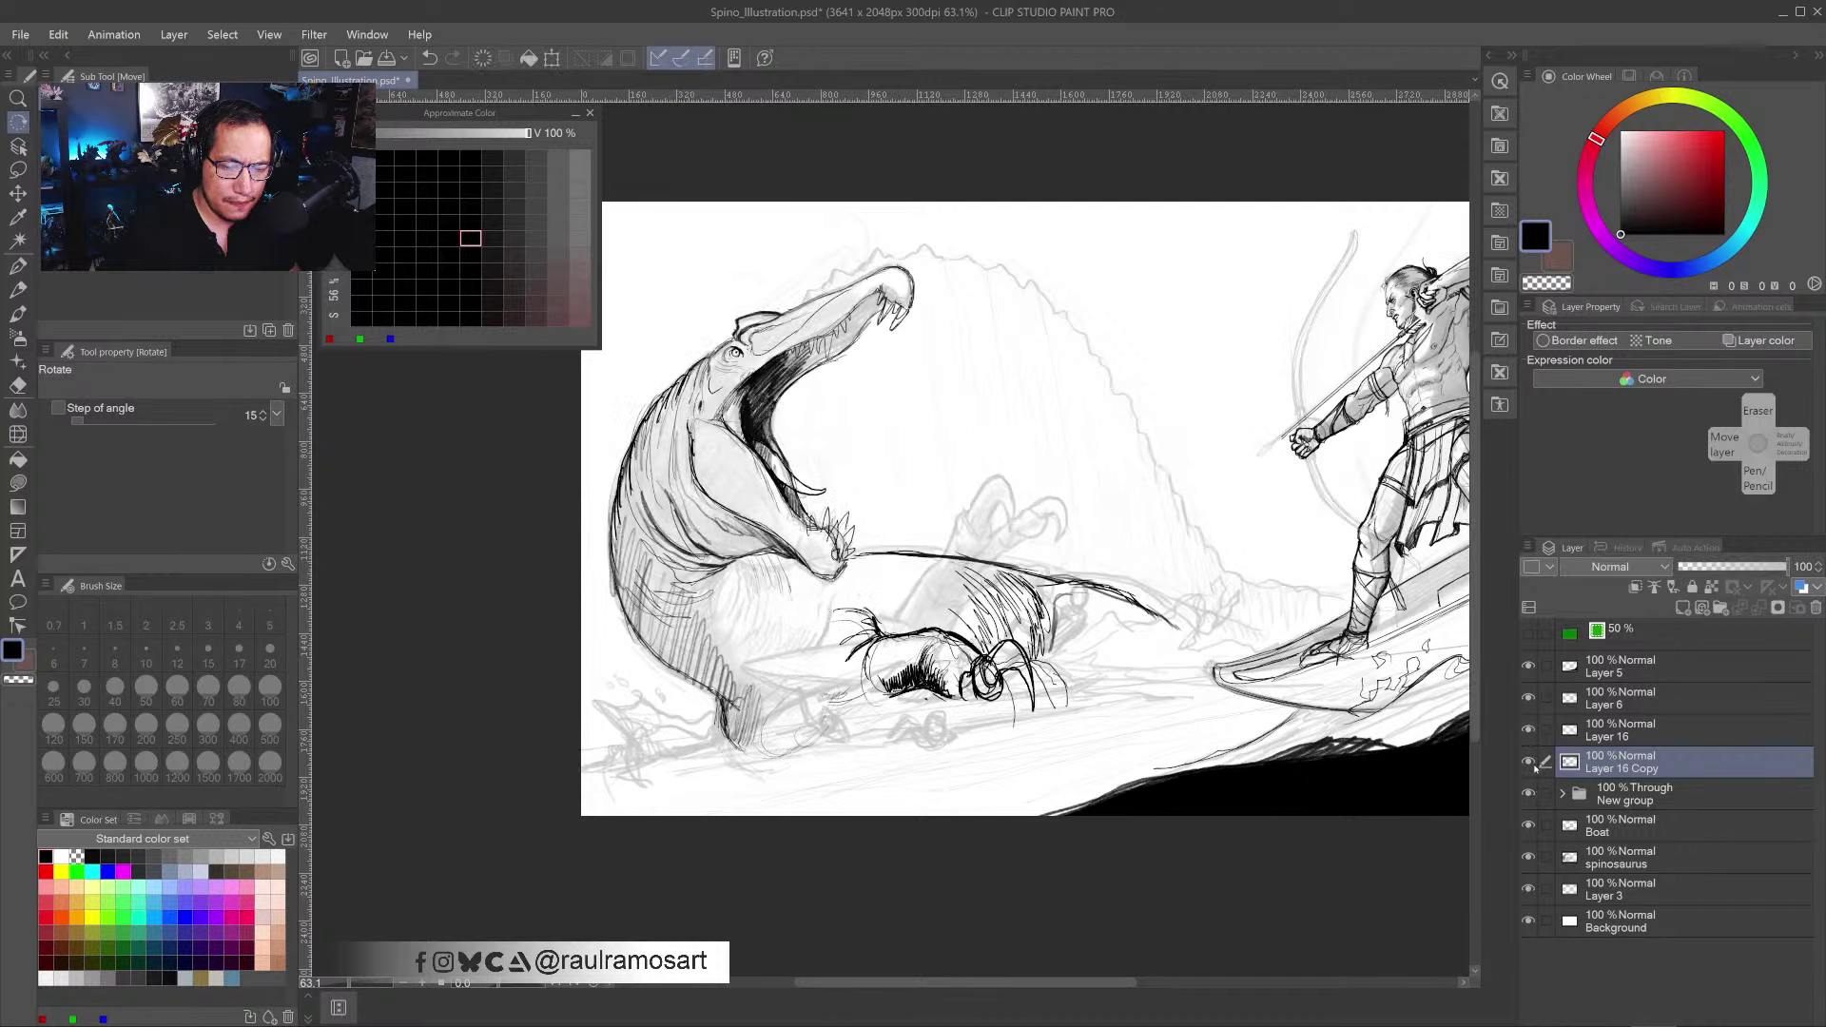
- Expand the New group folder, collapse its cloths folder and toggle cloths and From selection to examine their contents
click(1571, 794)
click(1563, 793)
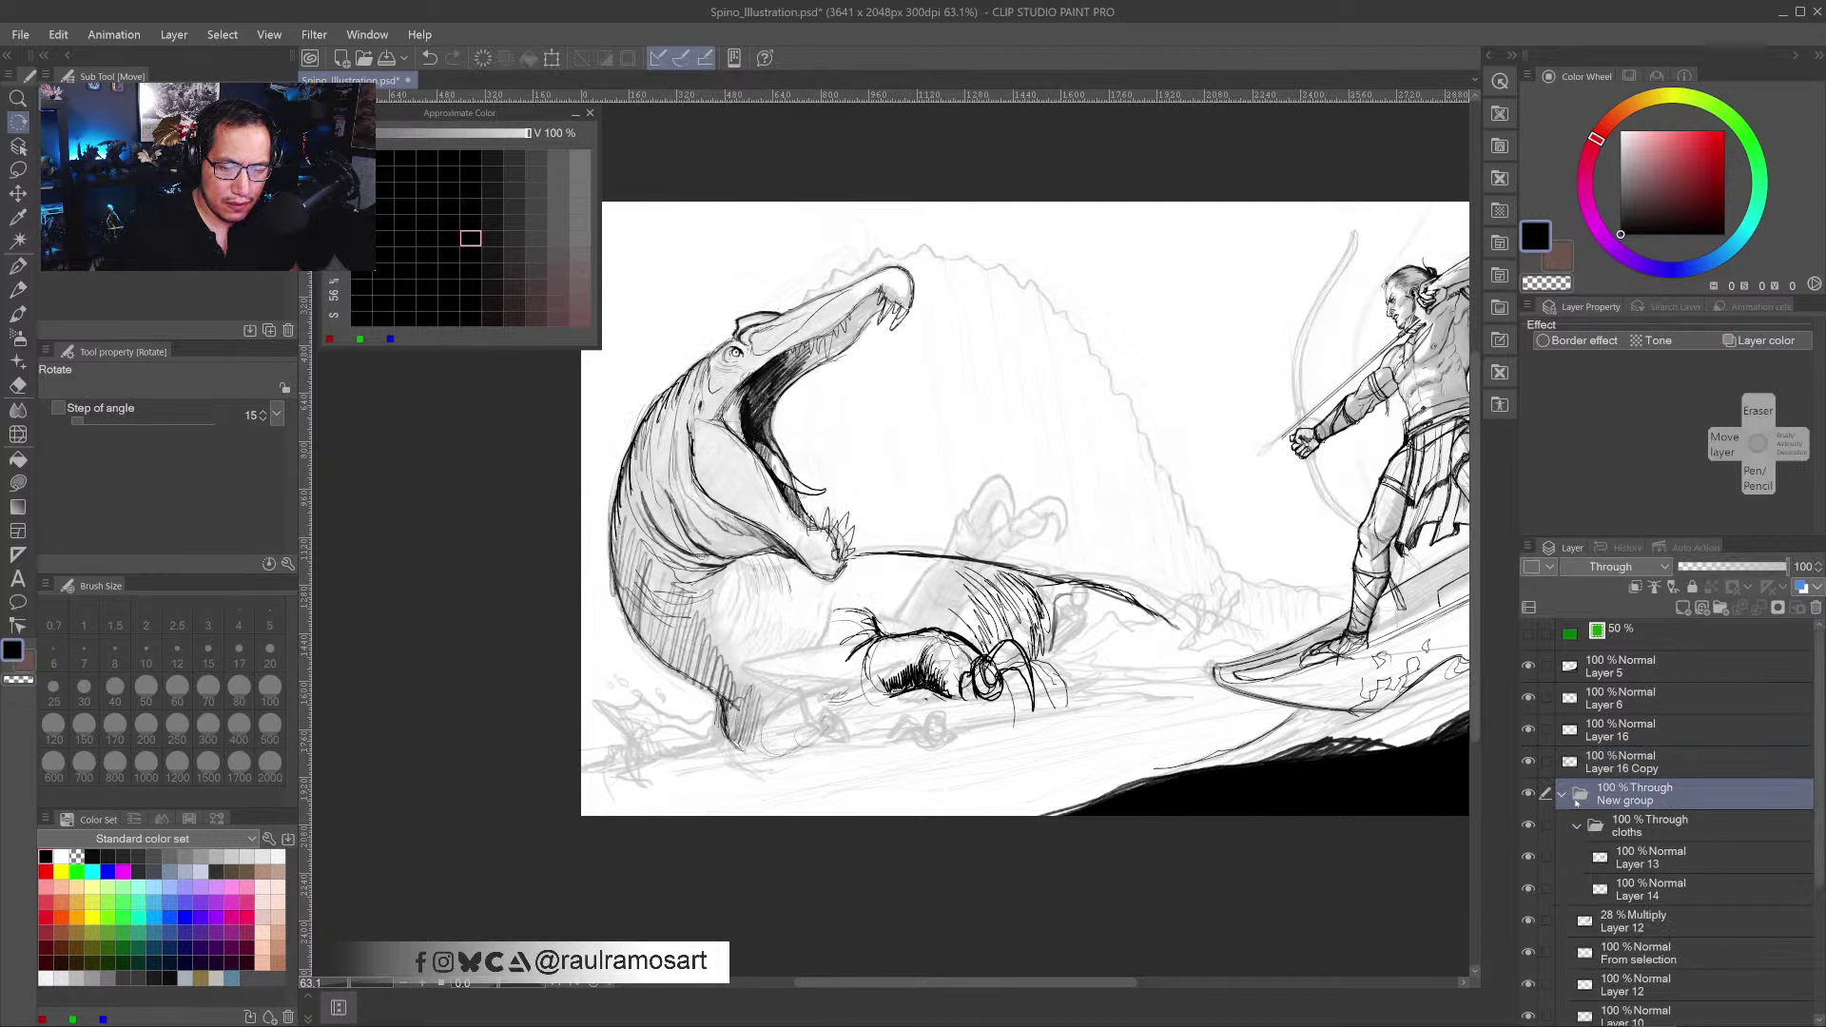
click(1529, 826)
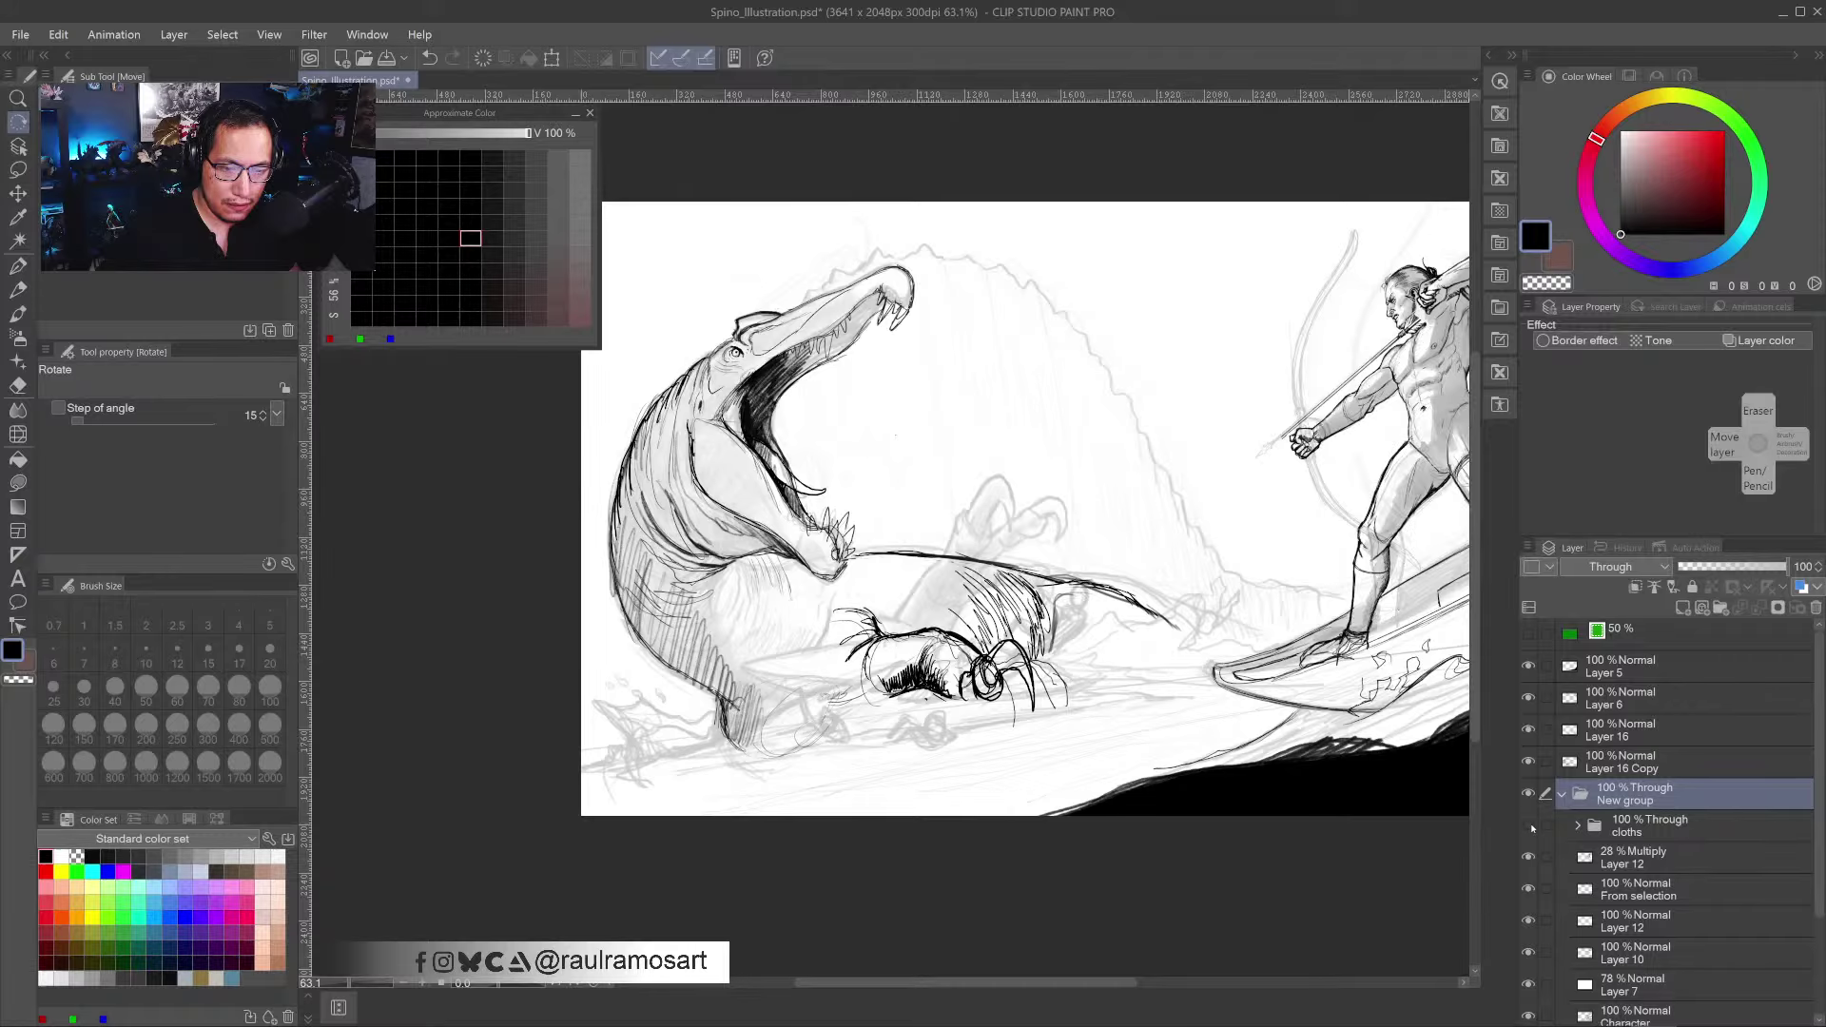
click(1528, 826)
drag(1317, 856, 1060, 876)
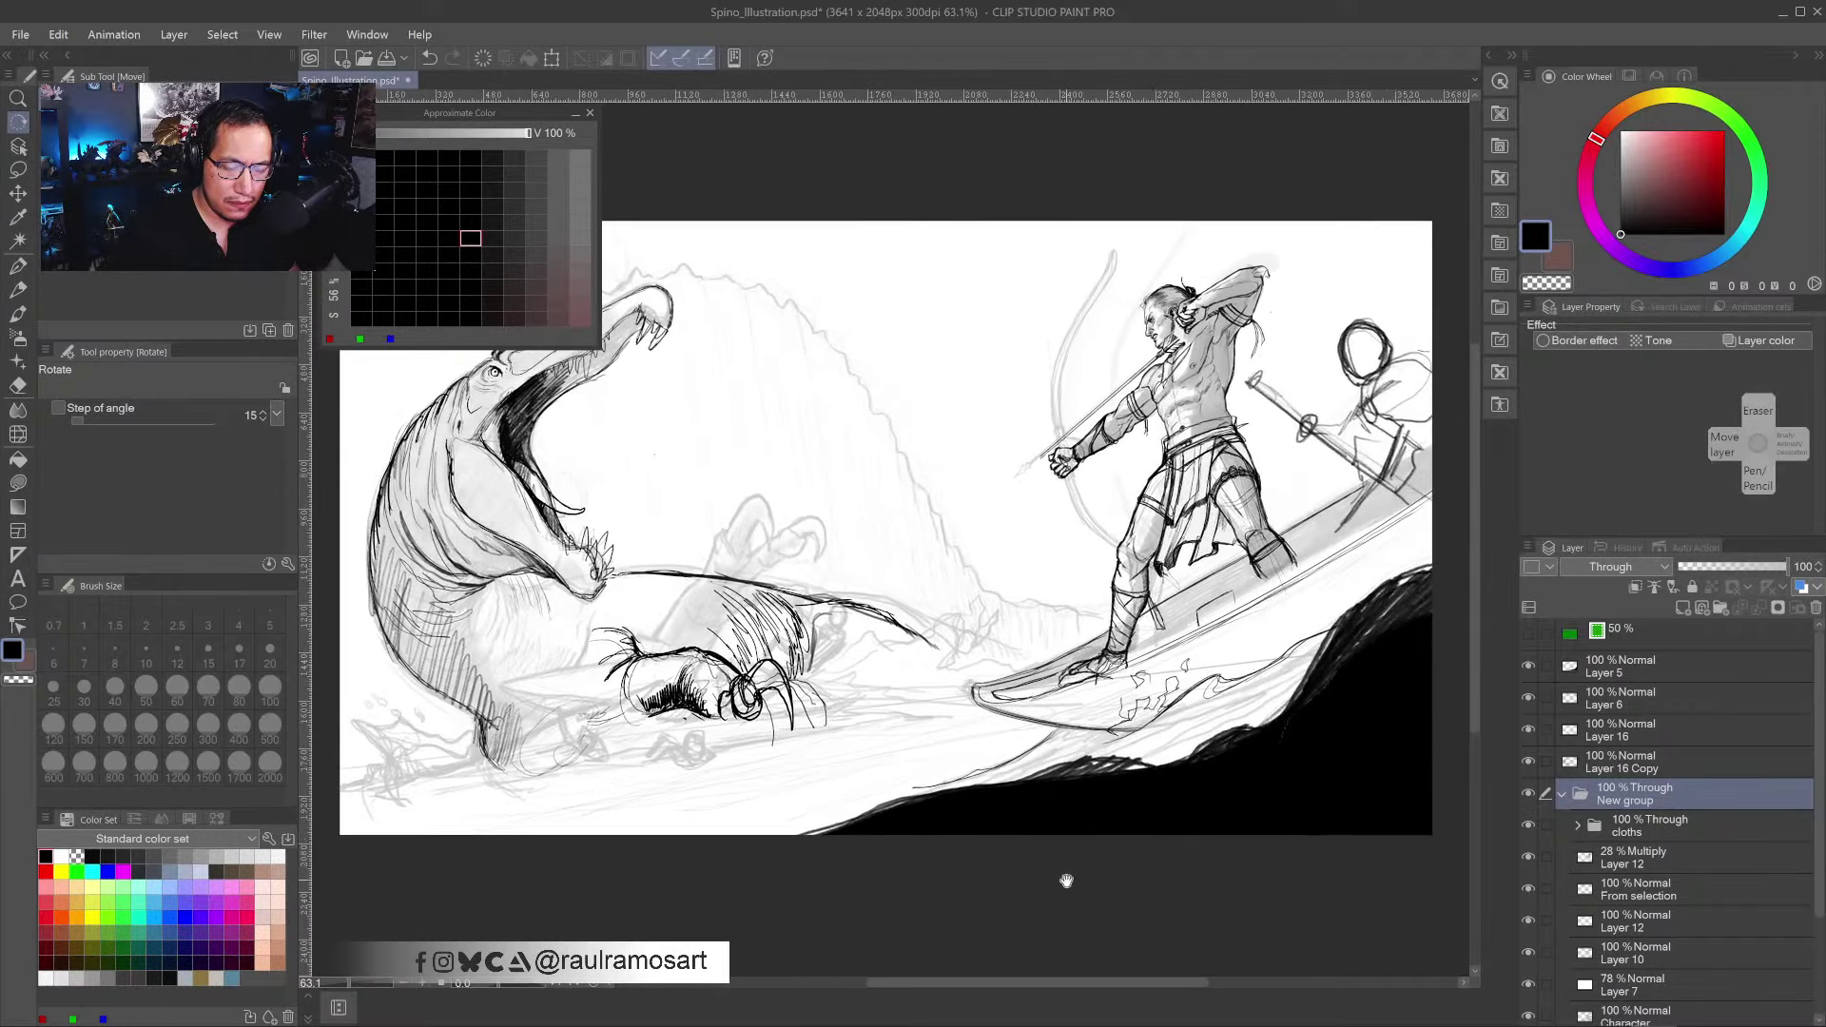
click(1528, 888)
click(1529, 889)
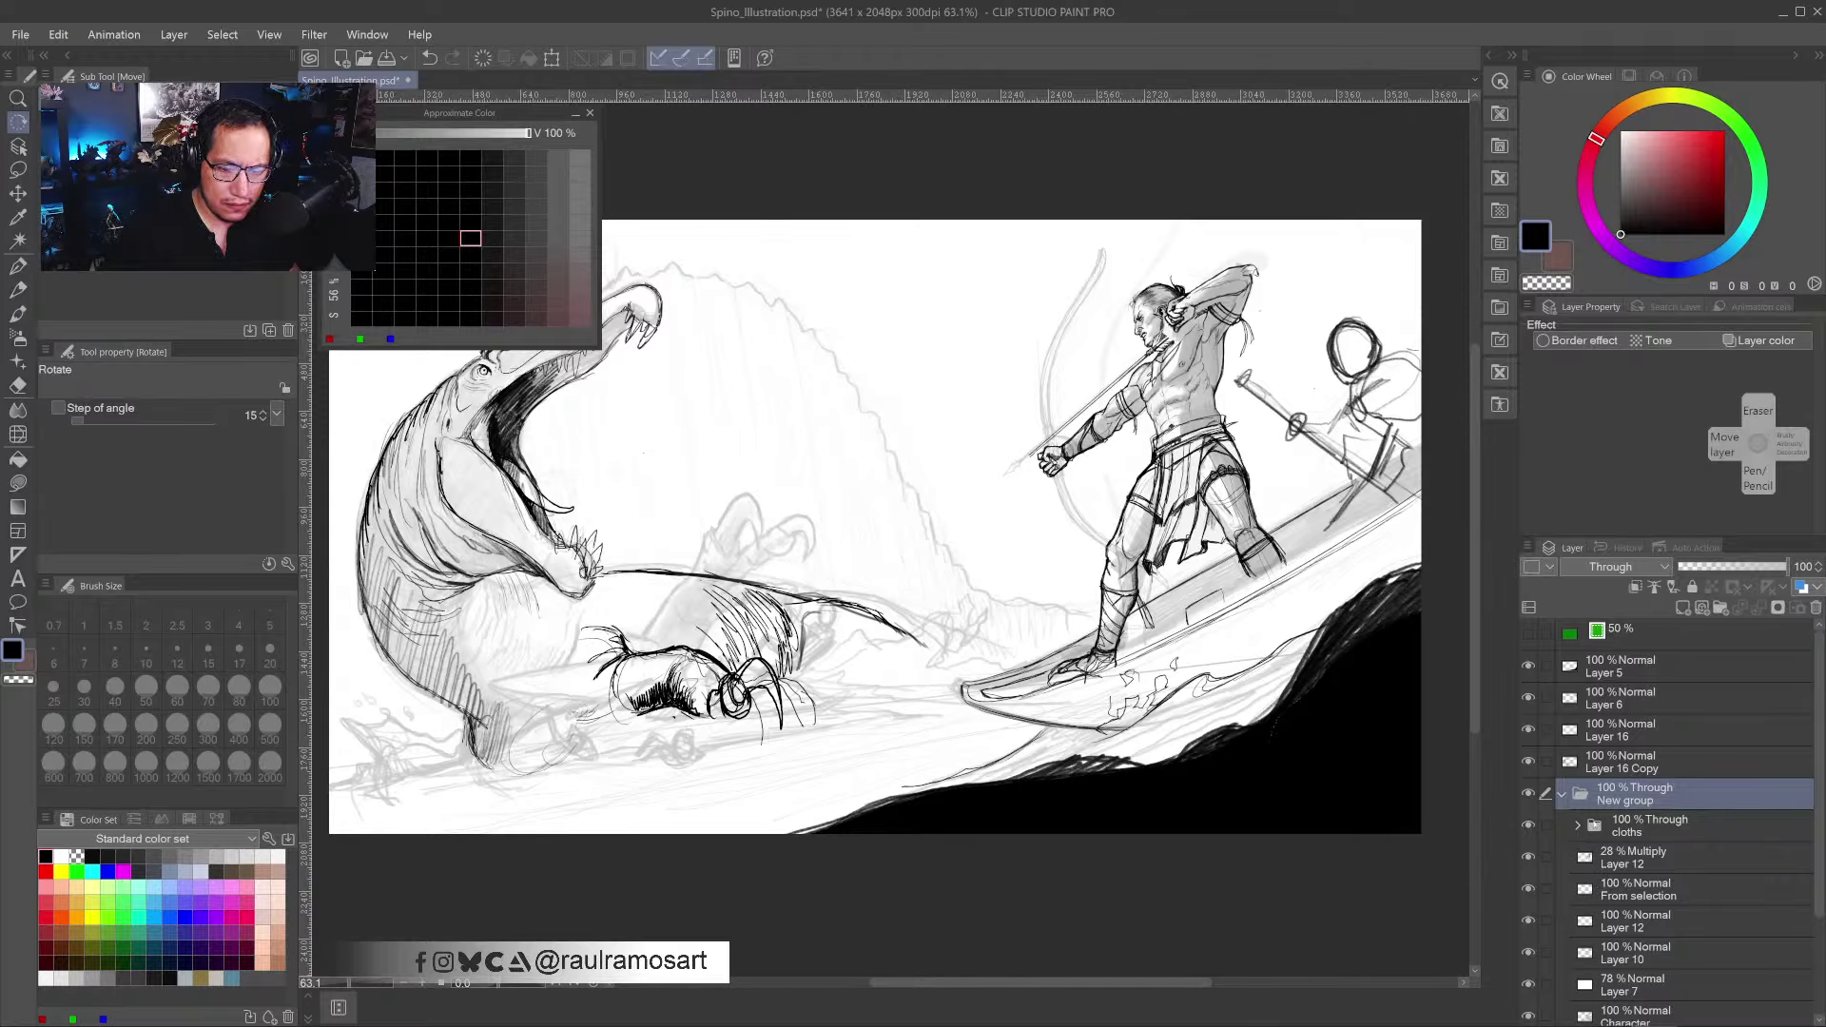
- Check the contents of Layer 7 and move it out of the New group folder, directly above the Boat layer
scroll(1611, 874, down, 3)
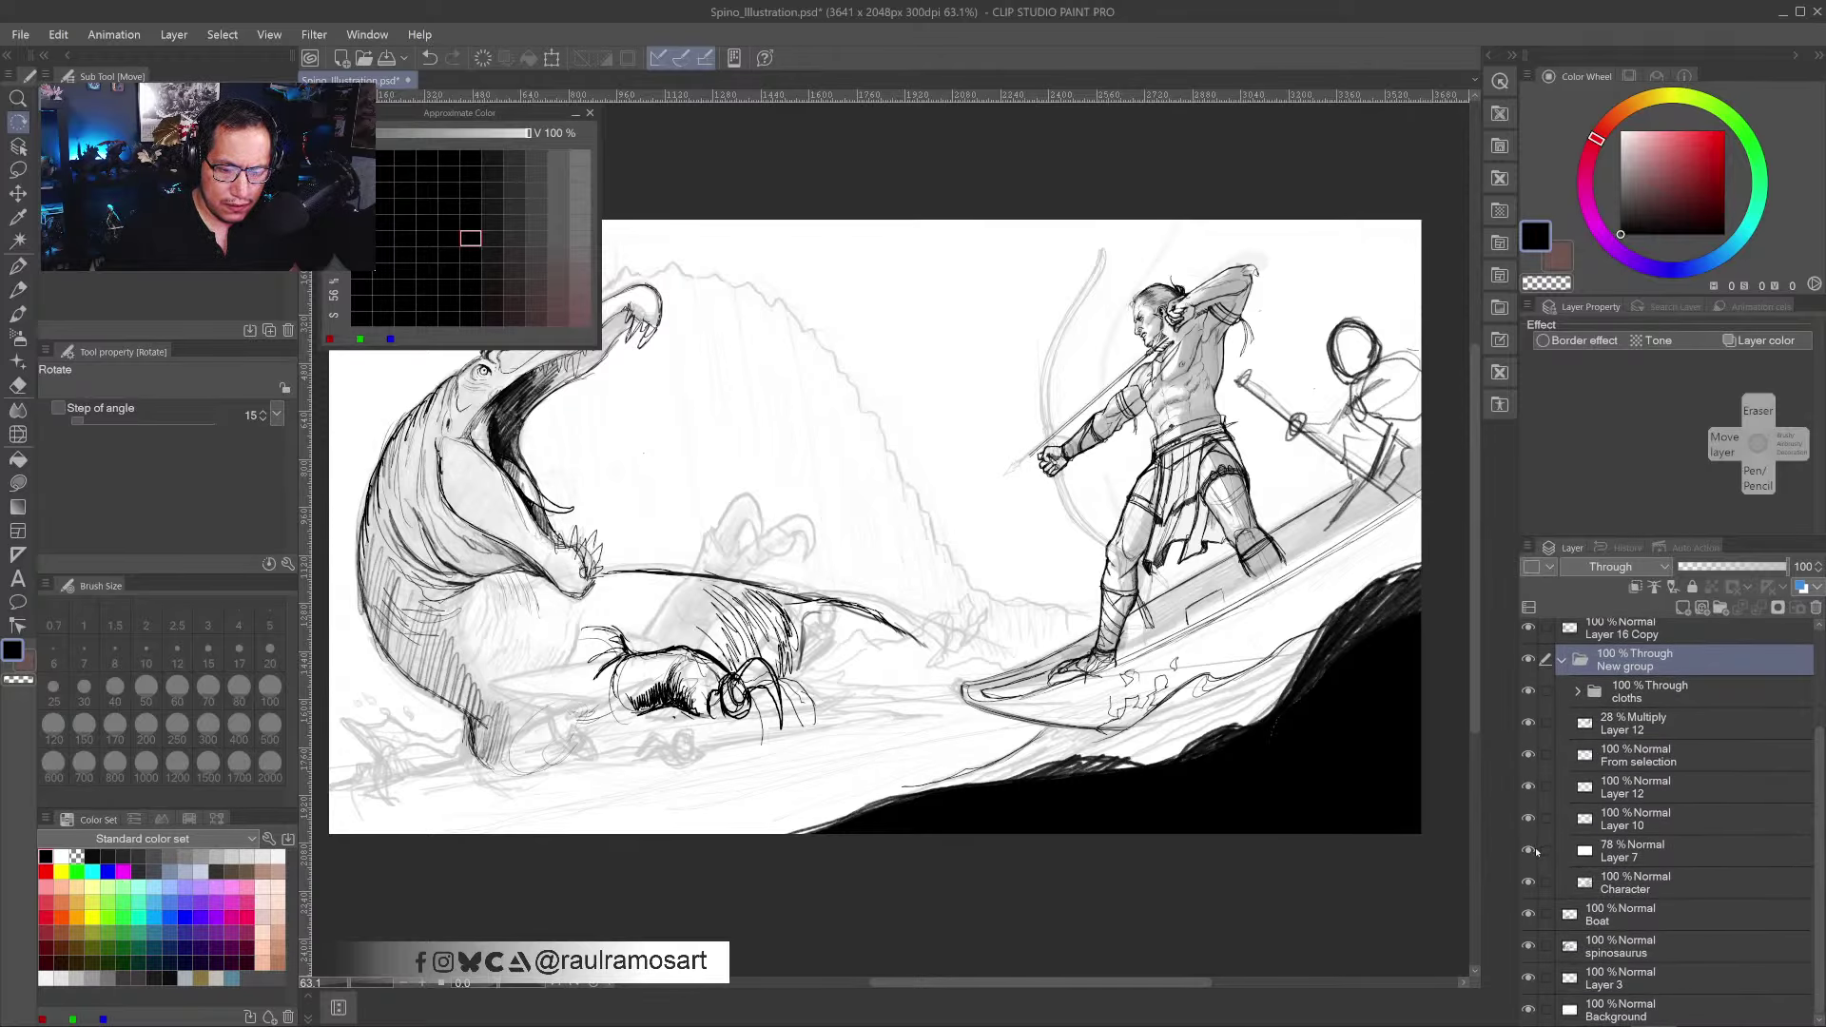
click(1528, 850)
click(1529, 851)
click(1674, 859)
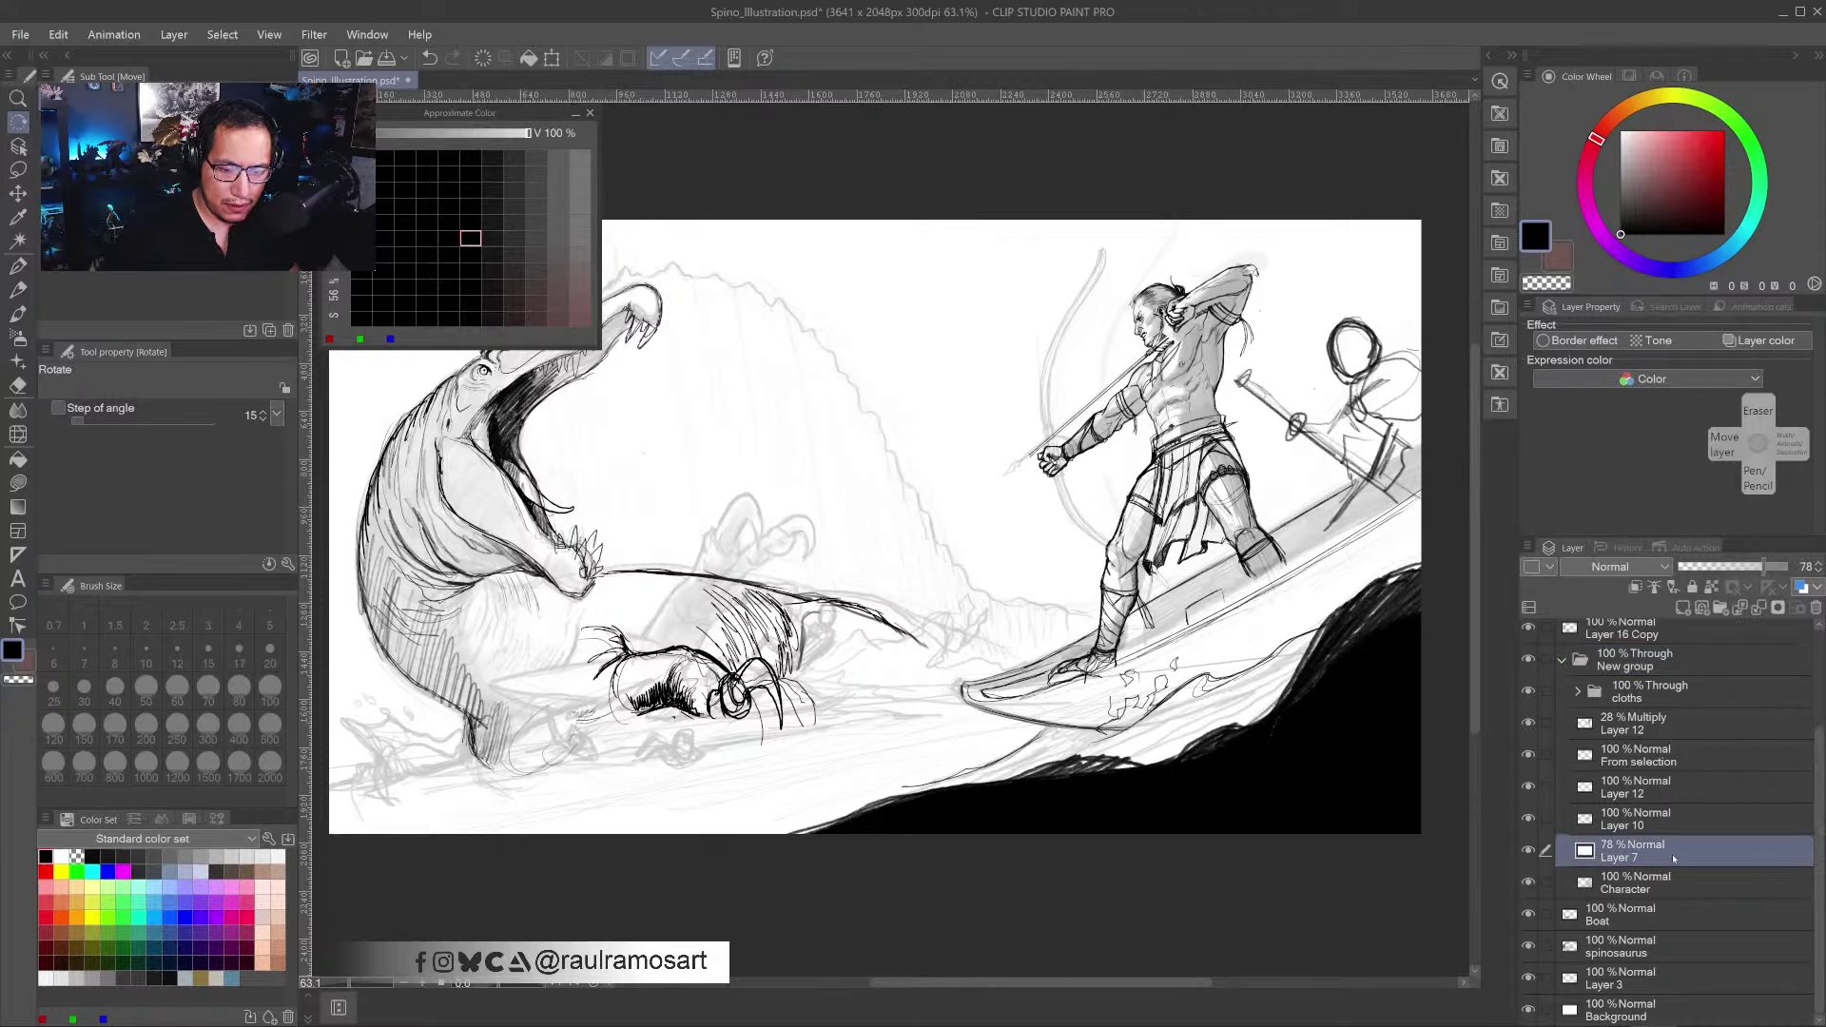
mouse_move(1674, 859)
mouse_down()
mouse_move(1639, 902)
mouse_move(1669, 871)
mouse_move(1693, 883)
mouse_up()
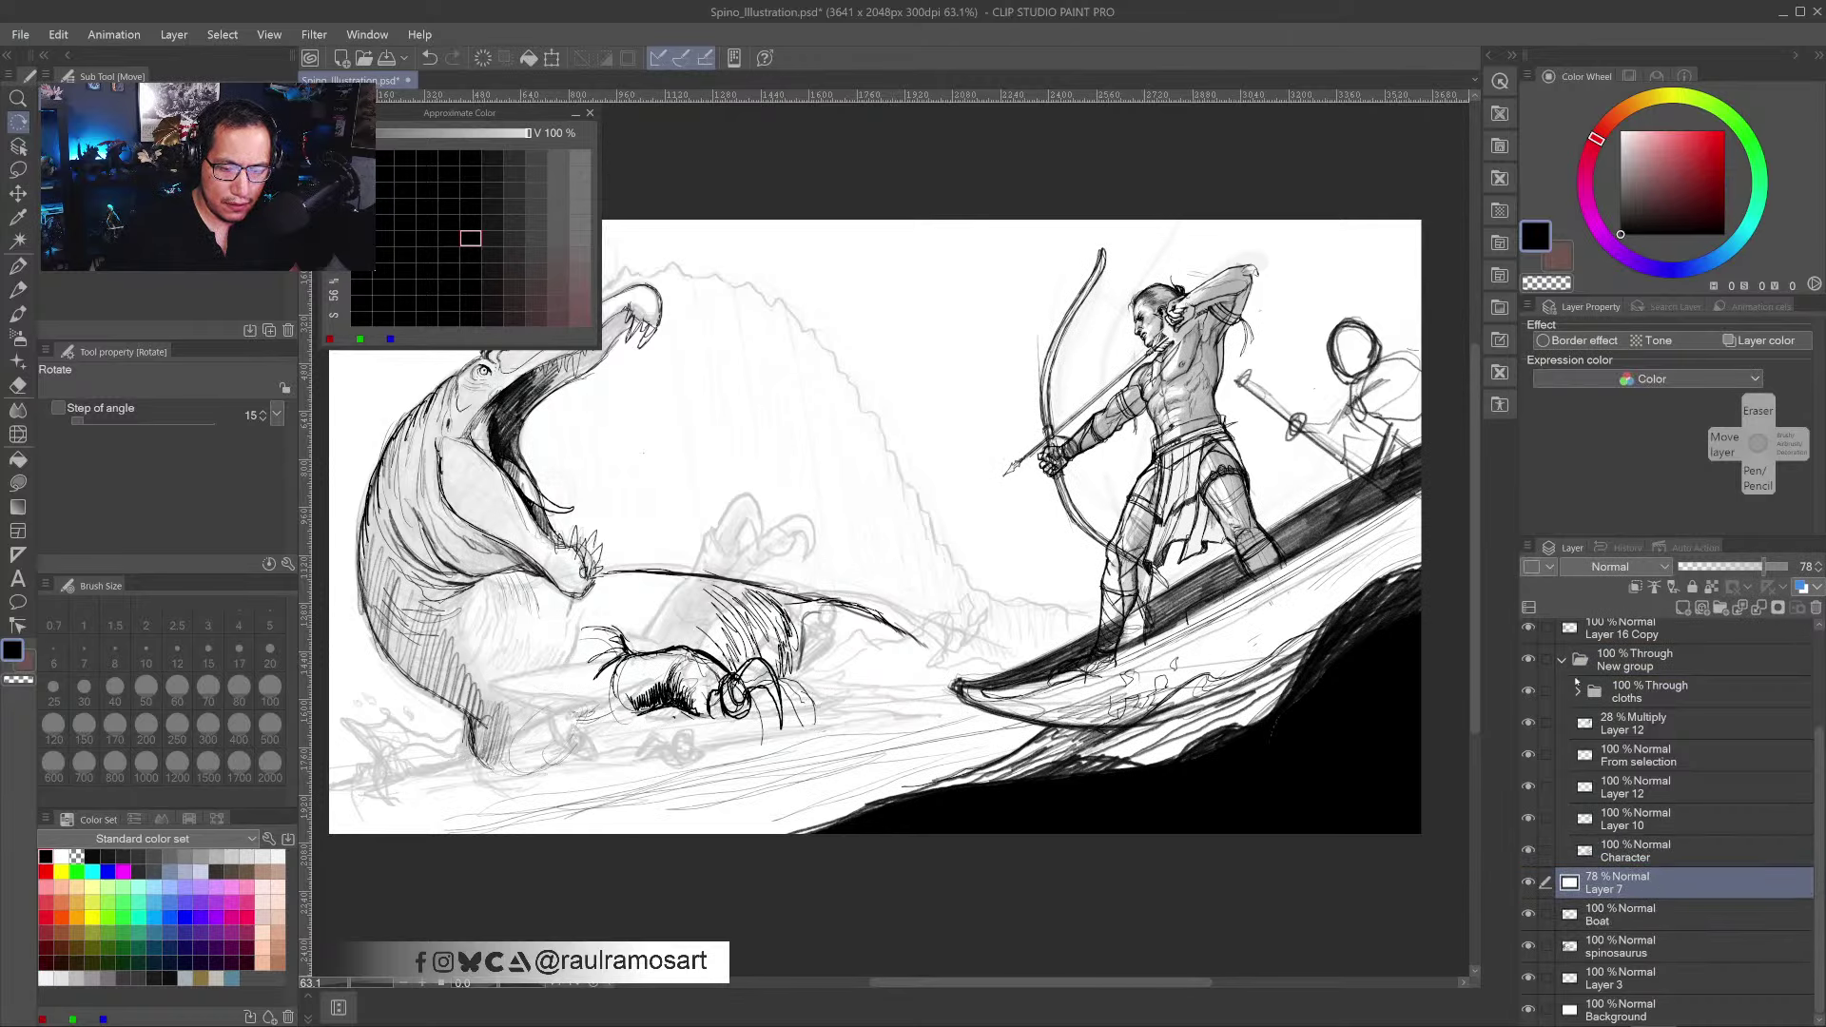
- Collapse the New group folder and move Layer 16 Copy below it, directly above Layer 7
click(1562, 660)
click(1599, 766)
click(1529, 761)
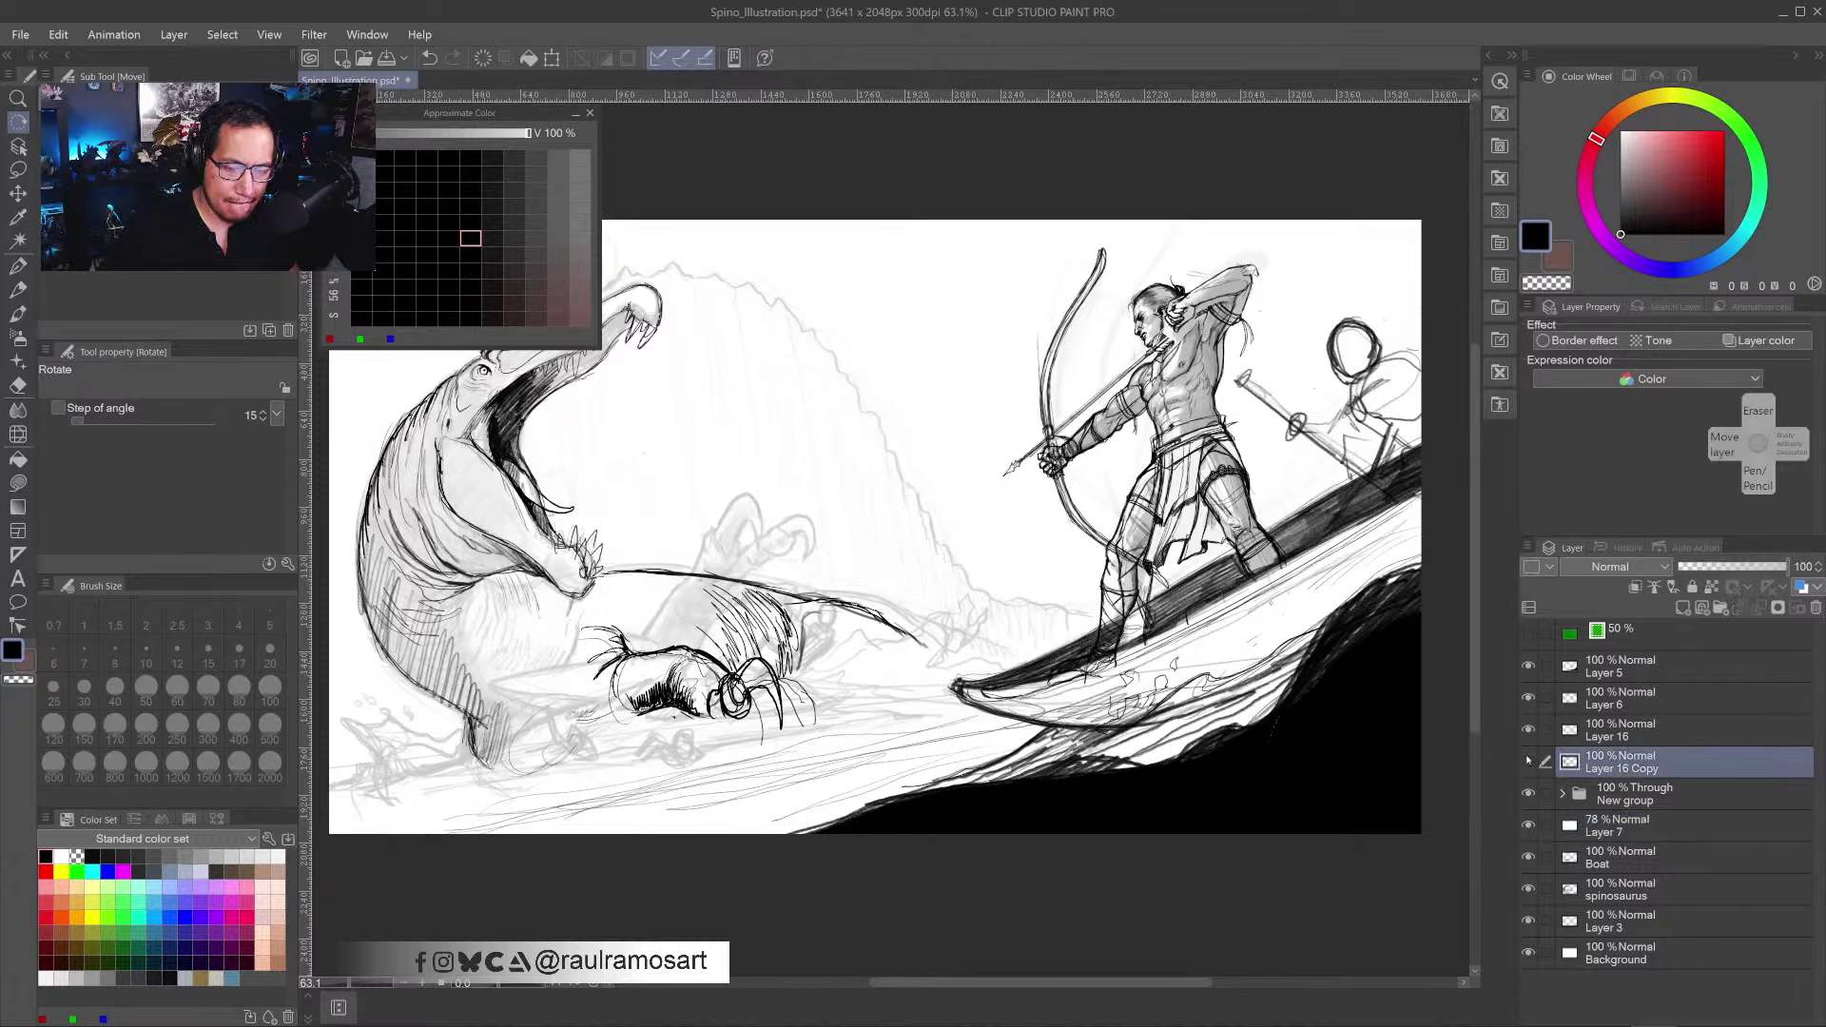
click(1529, 761)
mouse_move(1607, 767)
mouse_down()
mouse_move(1622, 818)
mouse_move(1617, 802)
mouse_up()
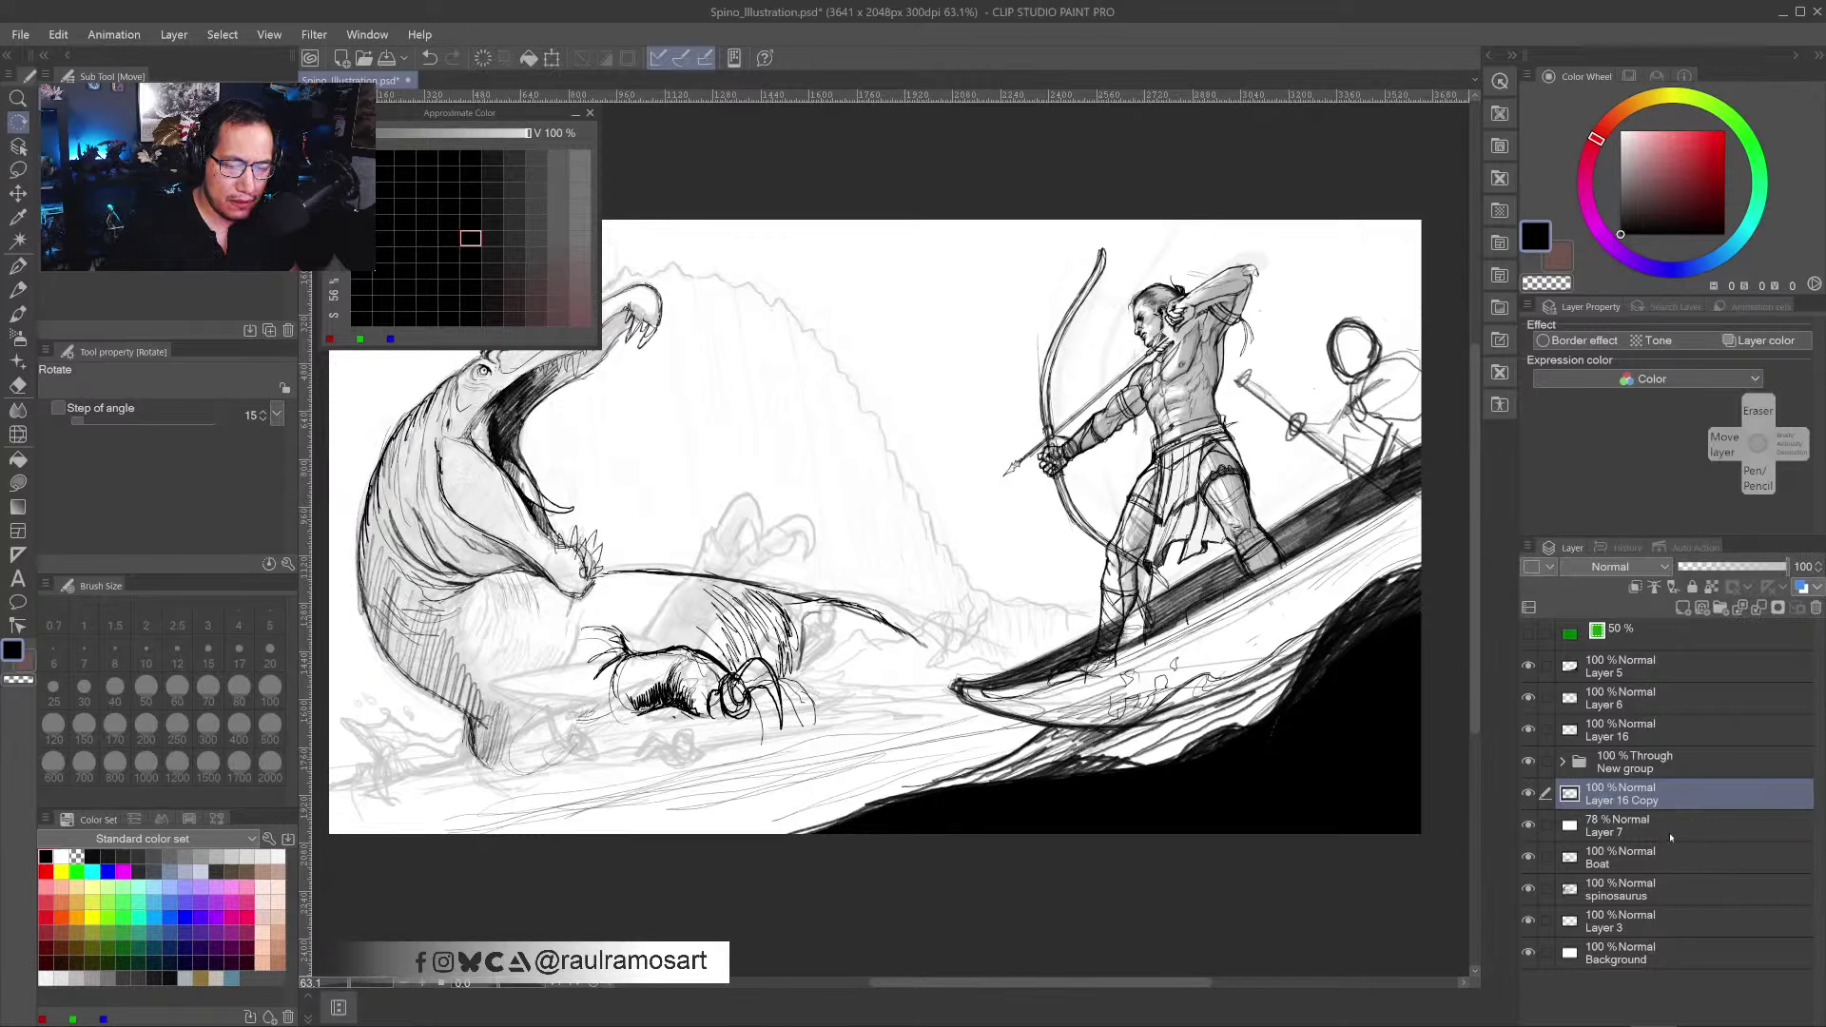
- Check the Boat layer's contents, move it directly above Layer 16 Copy, and hide it
click(1529, 856)
click(1528, 857)
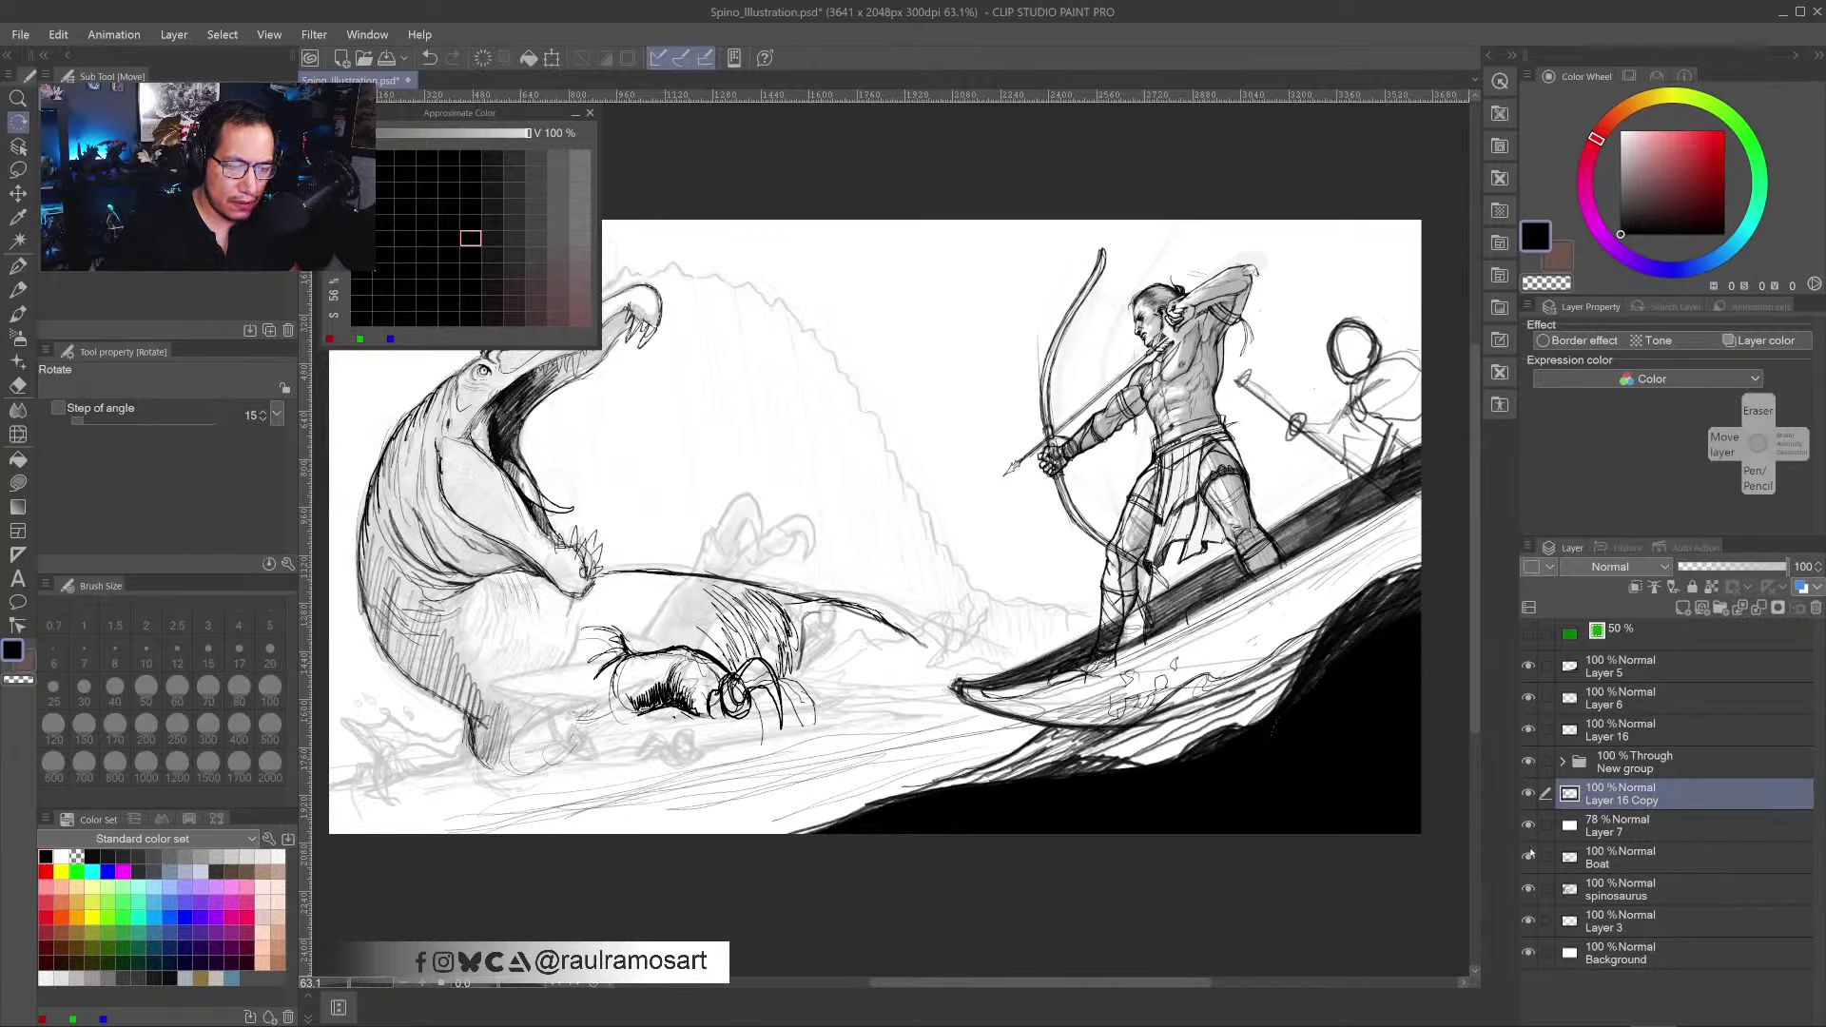
click(1528, 856)
click(1529, 856)
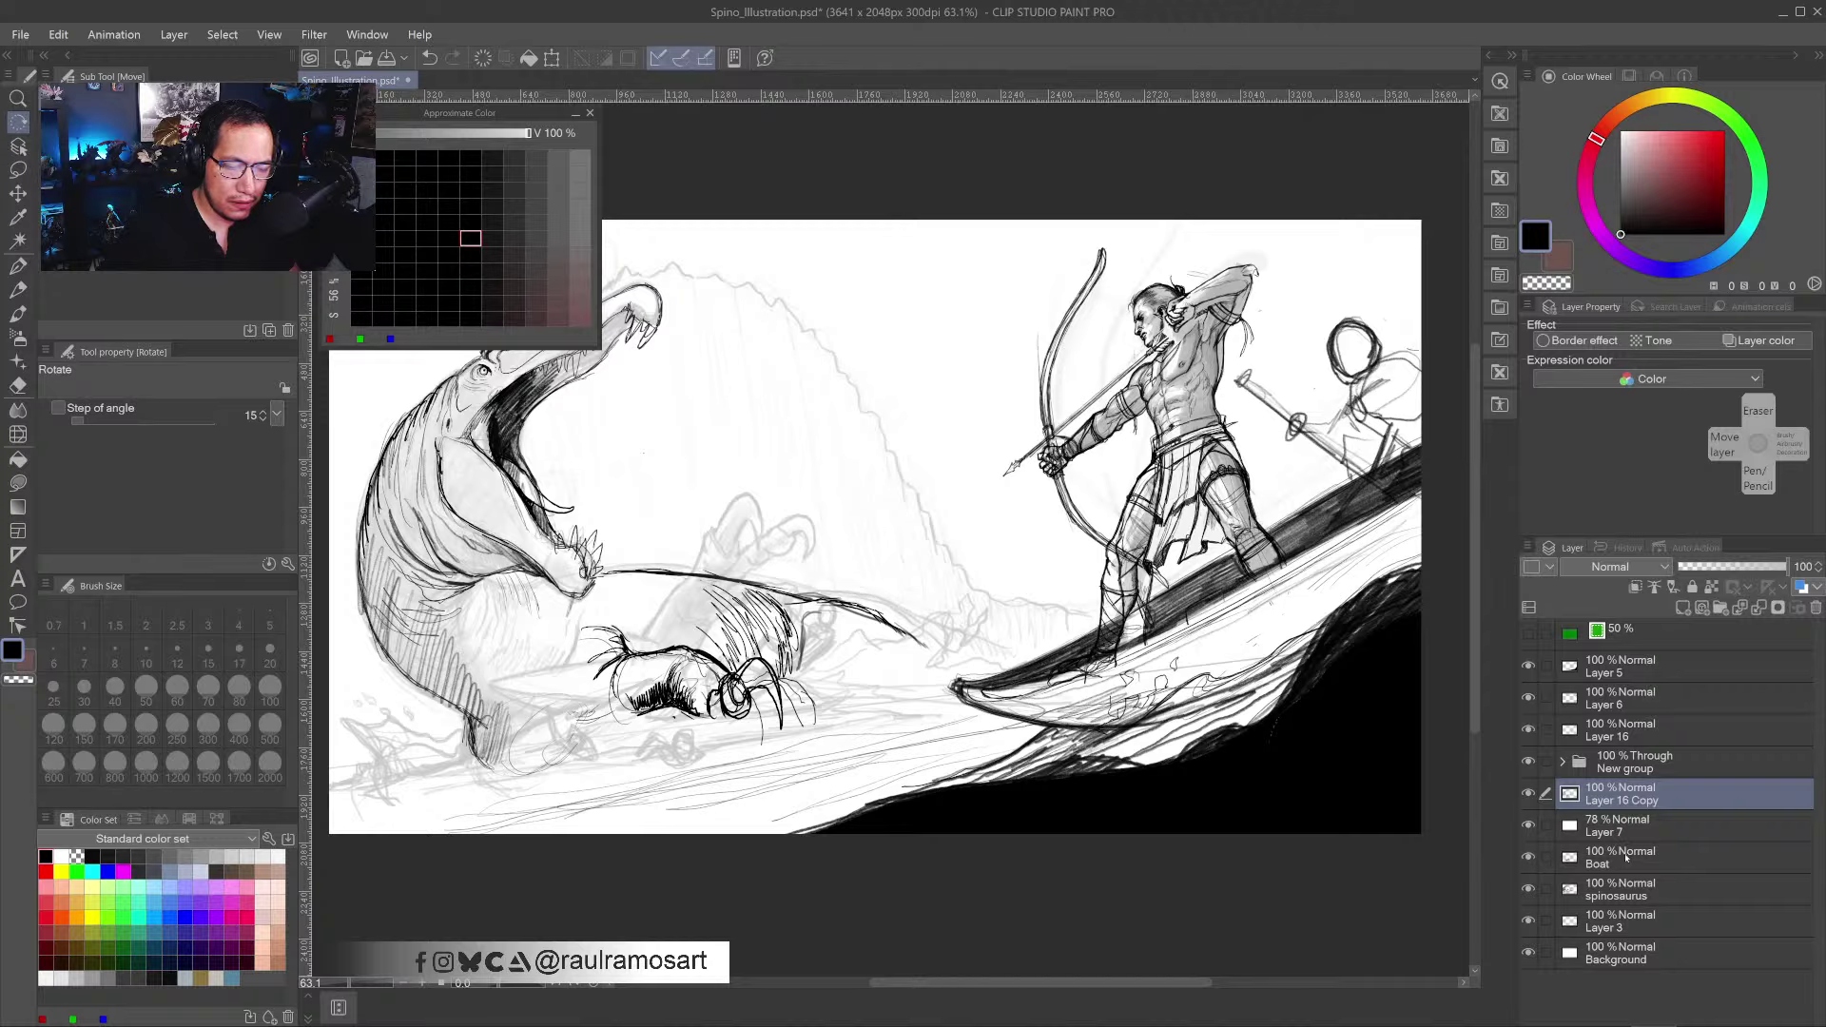
mouse_move(1638, 866)
mouse_down()
mouse_move(1643, 780)
mouse_move(1644, 800)
mouse_up()
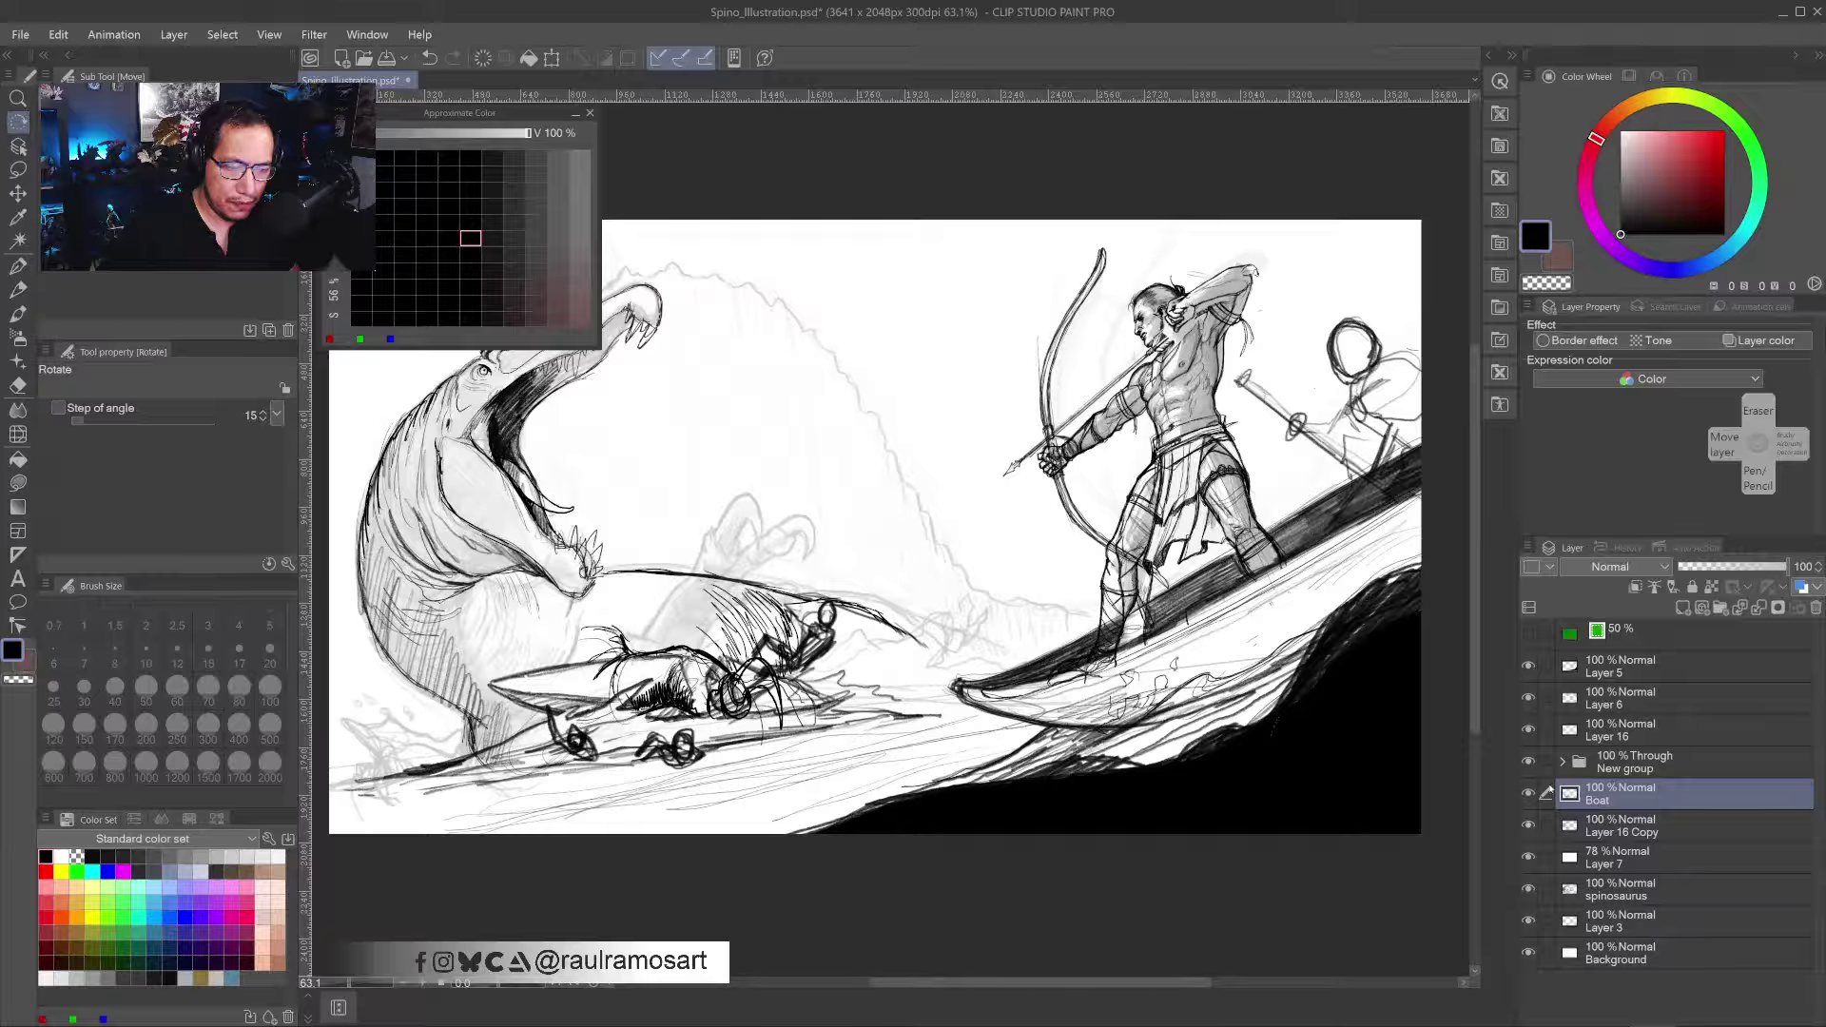
click(1529, 795)
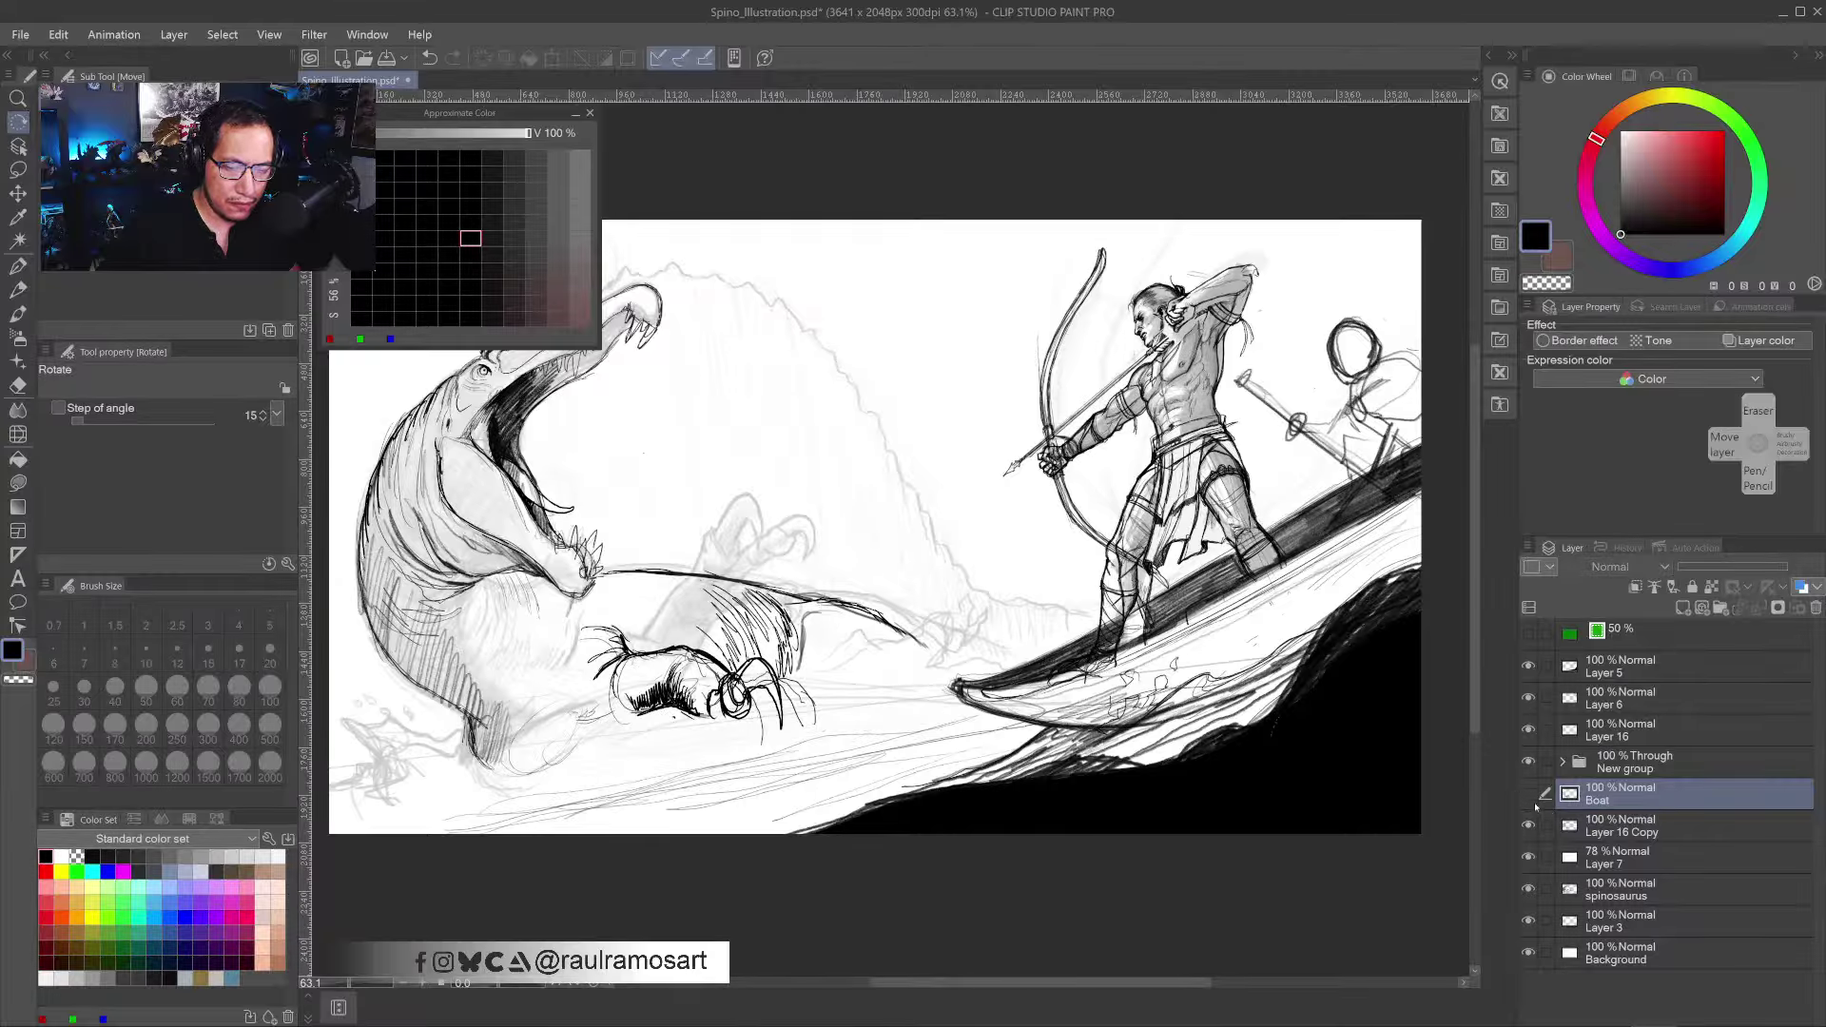
- Check Layer 7 and spinosaurus by toggling them, and group Layer 16 Copy, Layer 7 and spinosaurus into a new folder
click(1624, 830)
click(1529, 858)
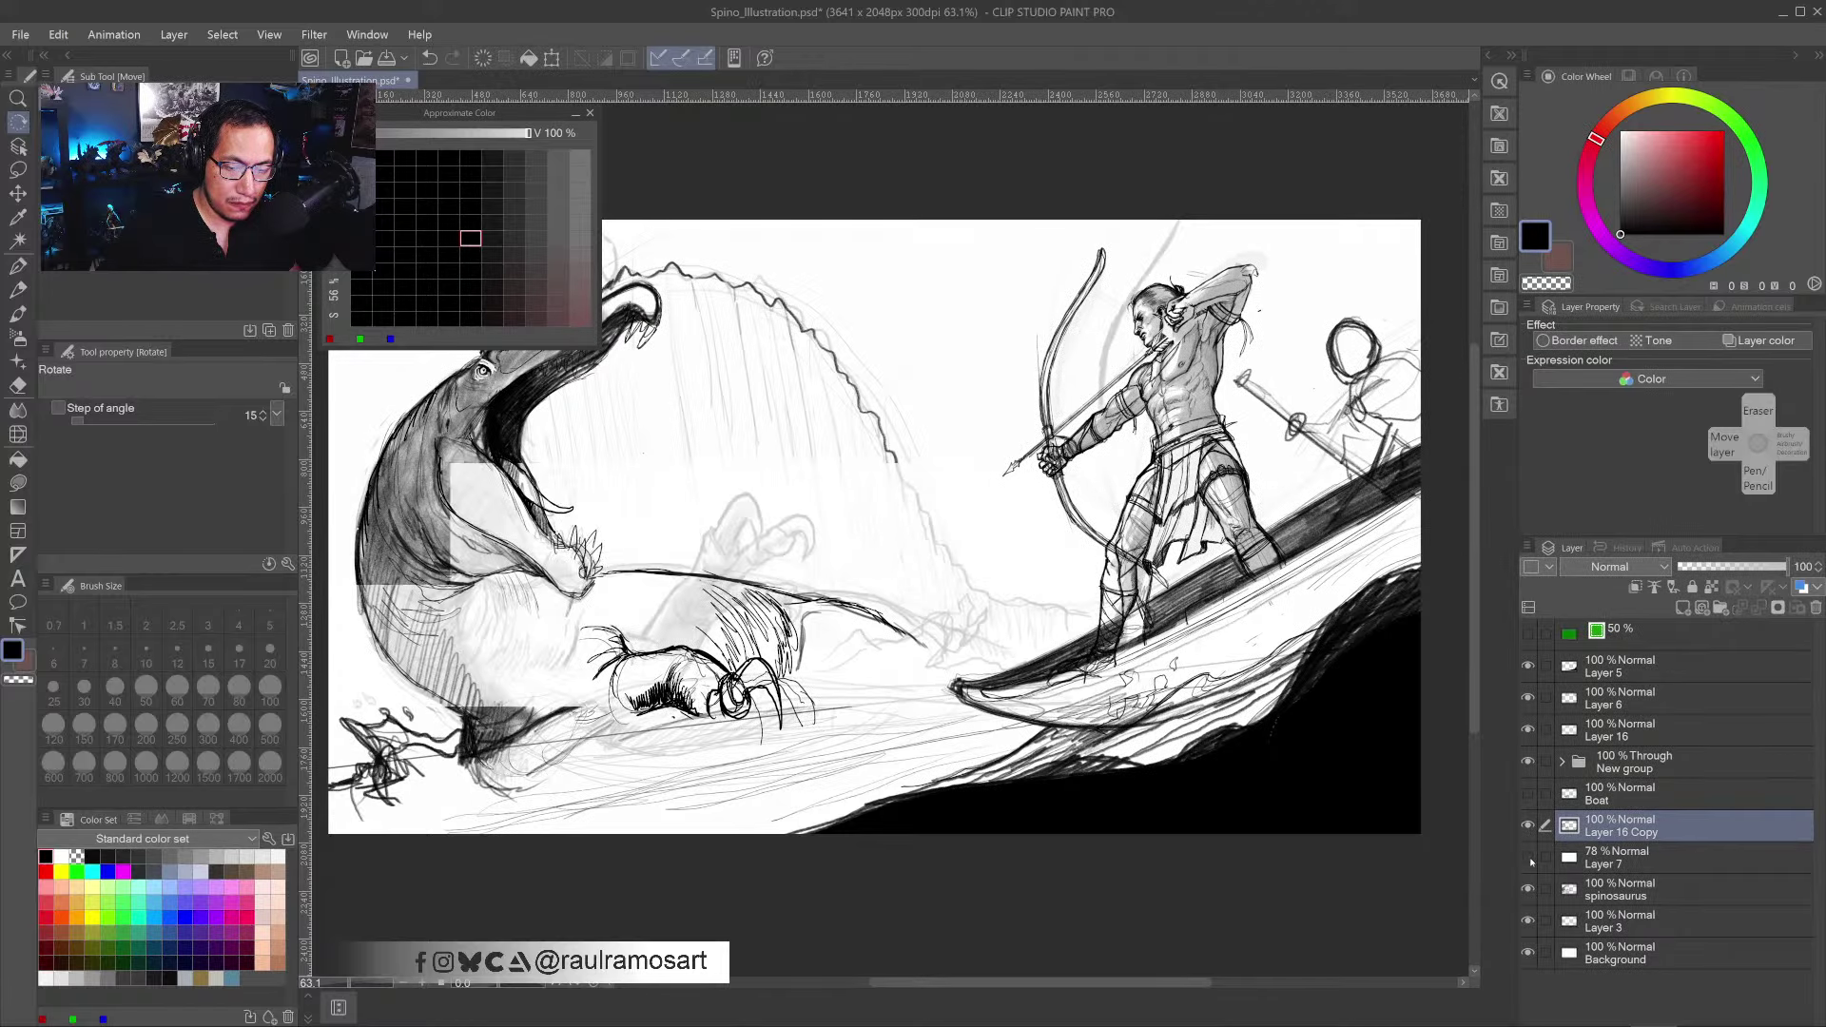
click(1529, 858)
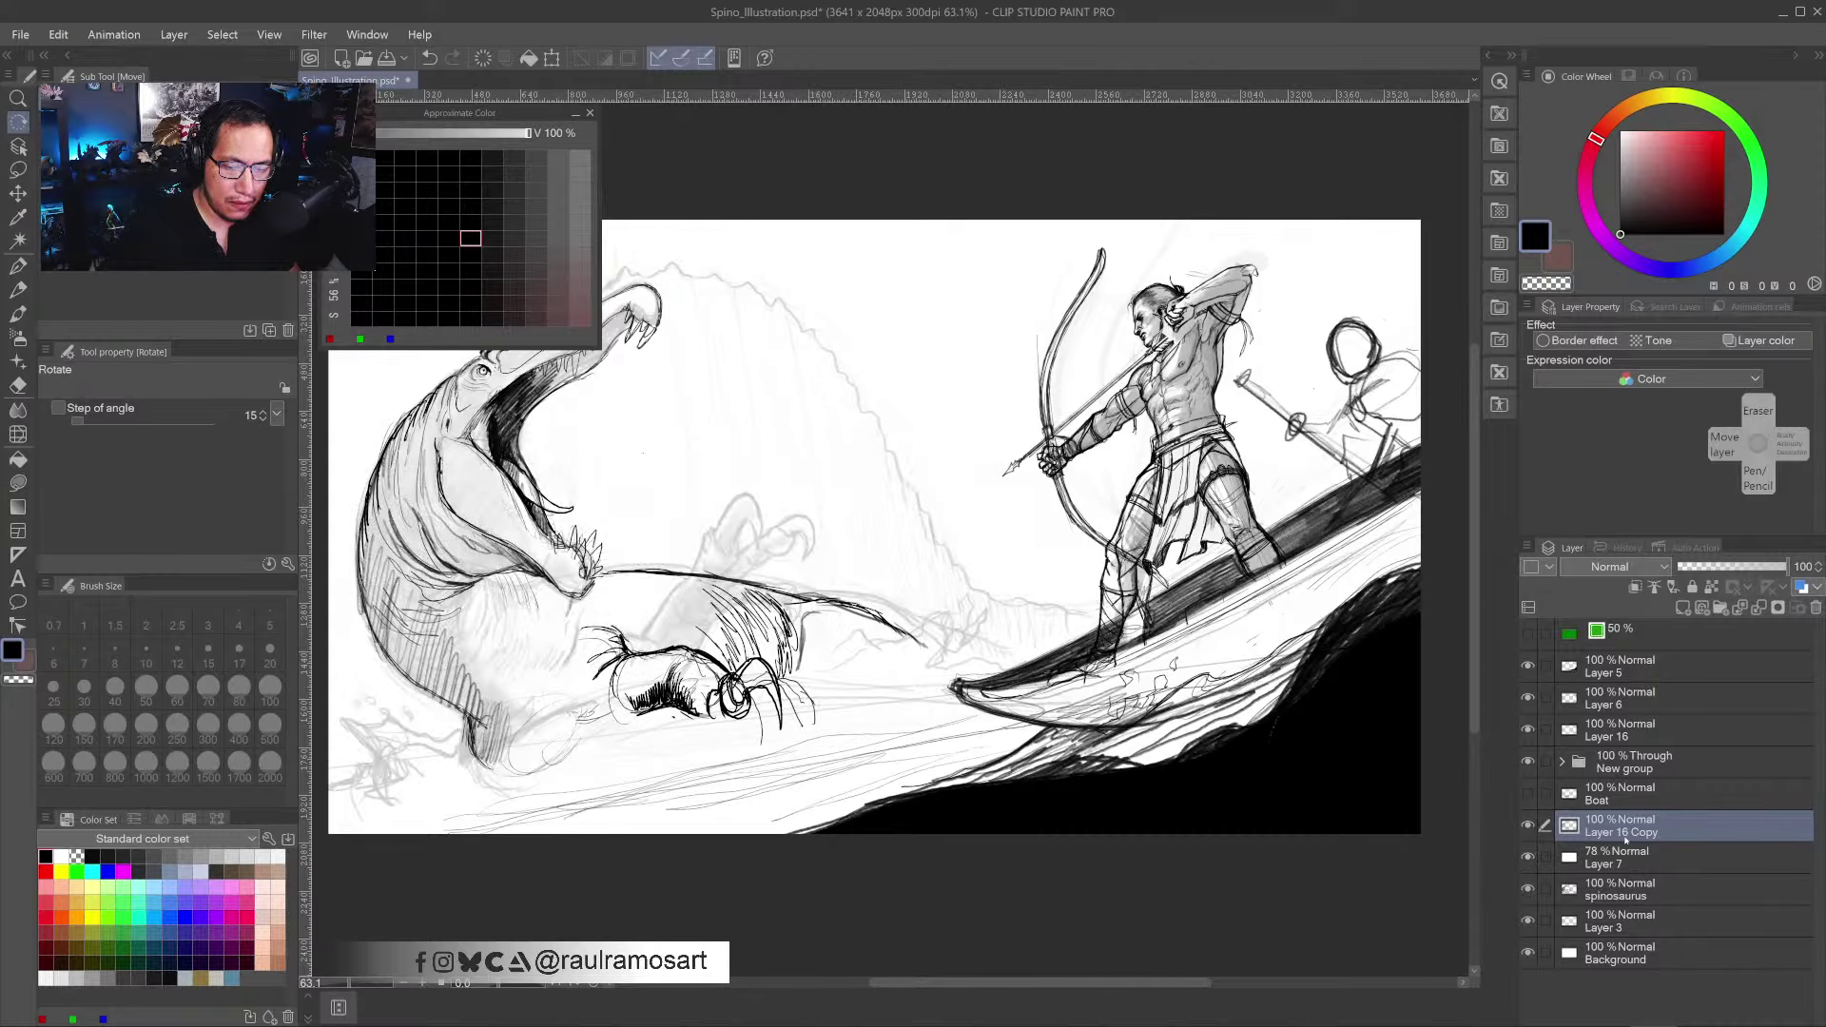
shift+click(1611, 894)
click(1529, 889)
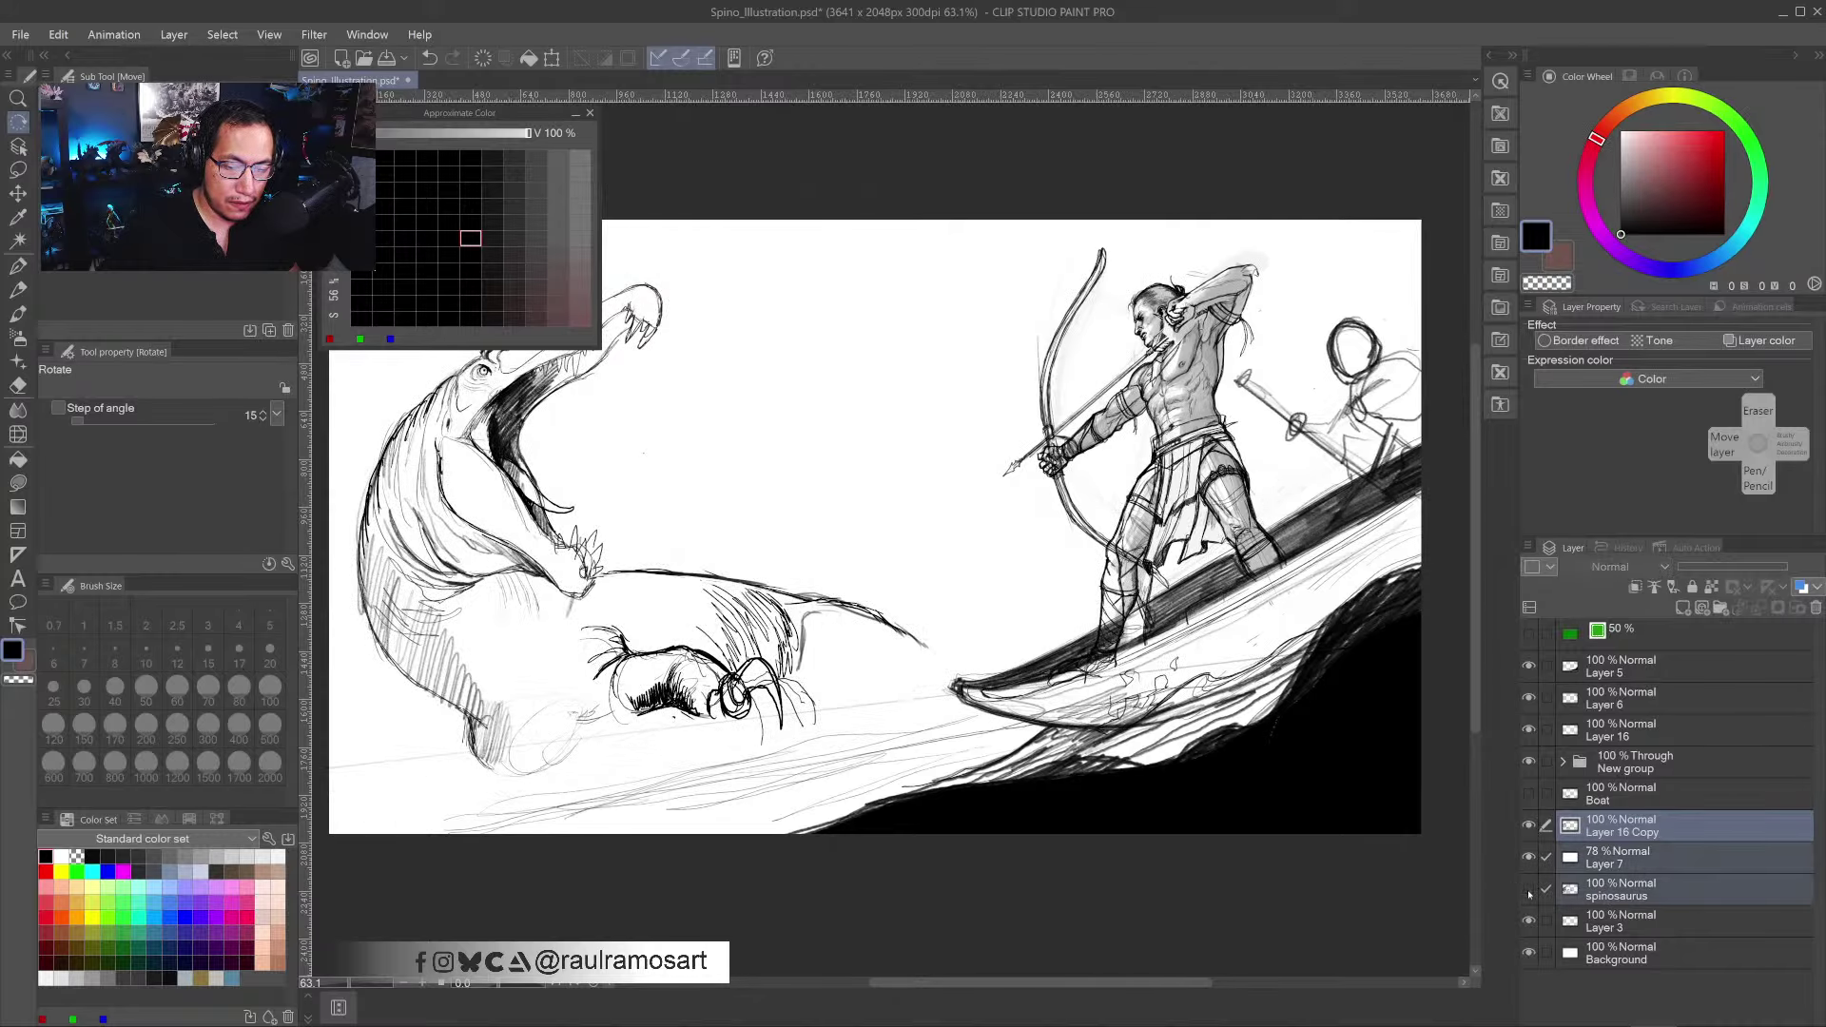
click(1529, 890)
key(ctrl+g)
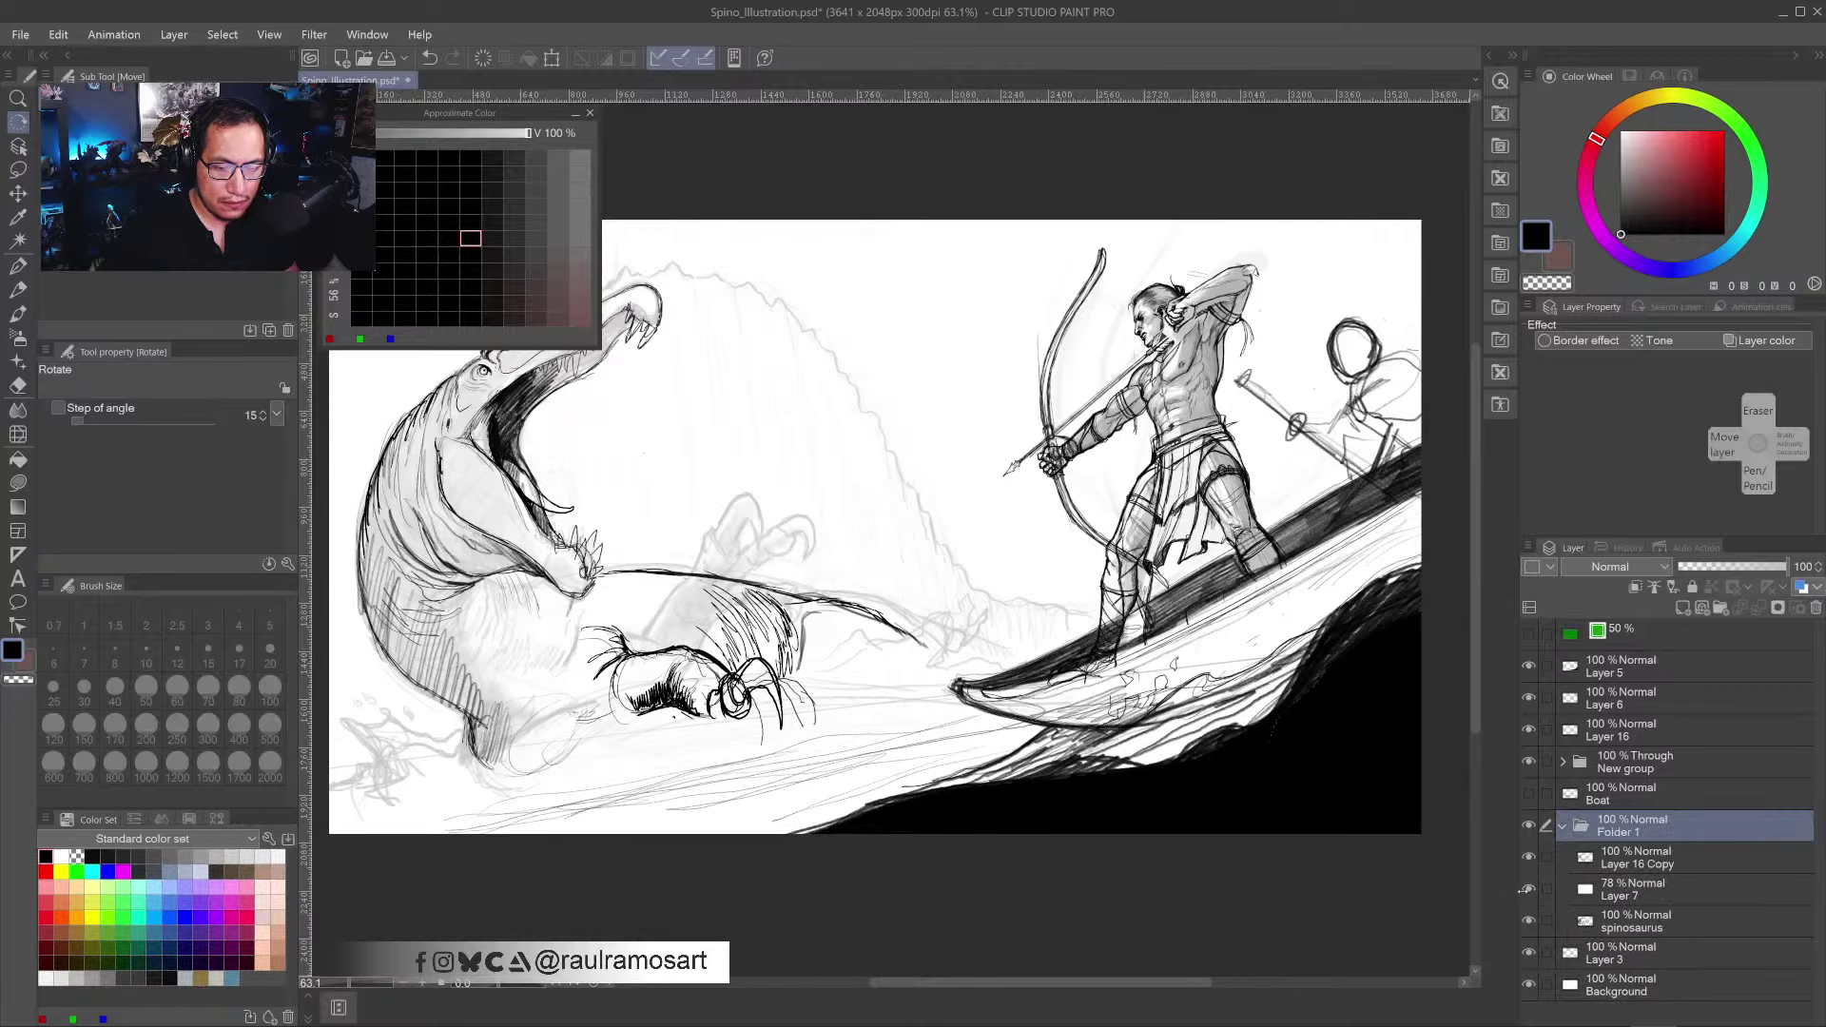
- Toggle Folder 1 to check its contents, and reopen it with Layer 16 Copy selected
click(1562, 829)
click(1529, 828)
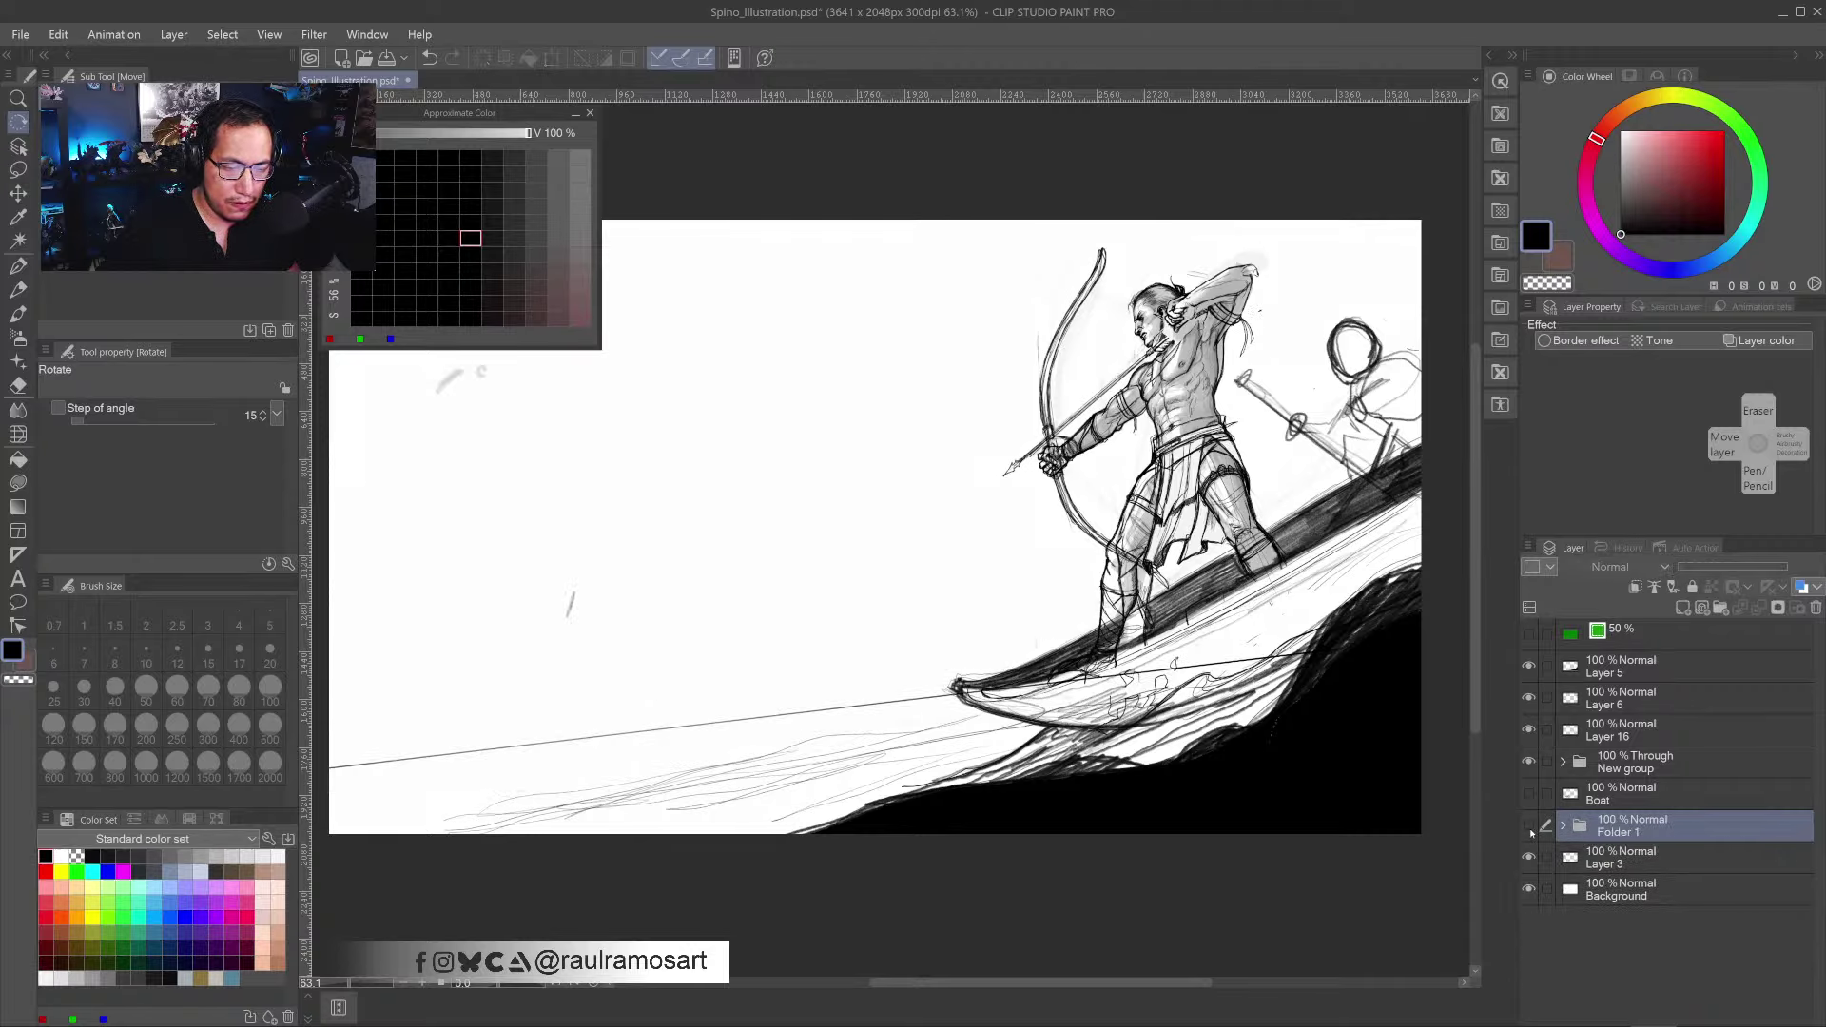
click(1529, 827)
click(1563, 826)
click(1636, 858)
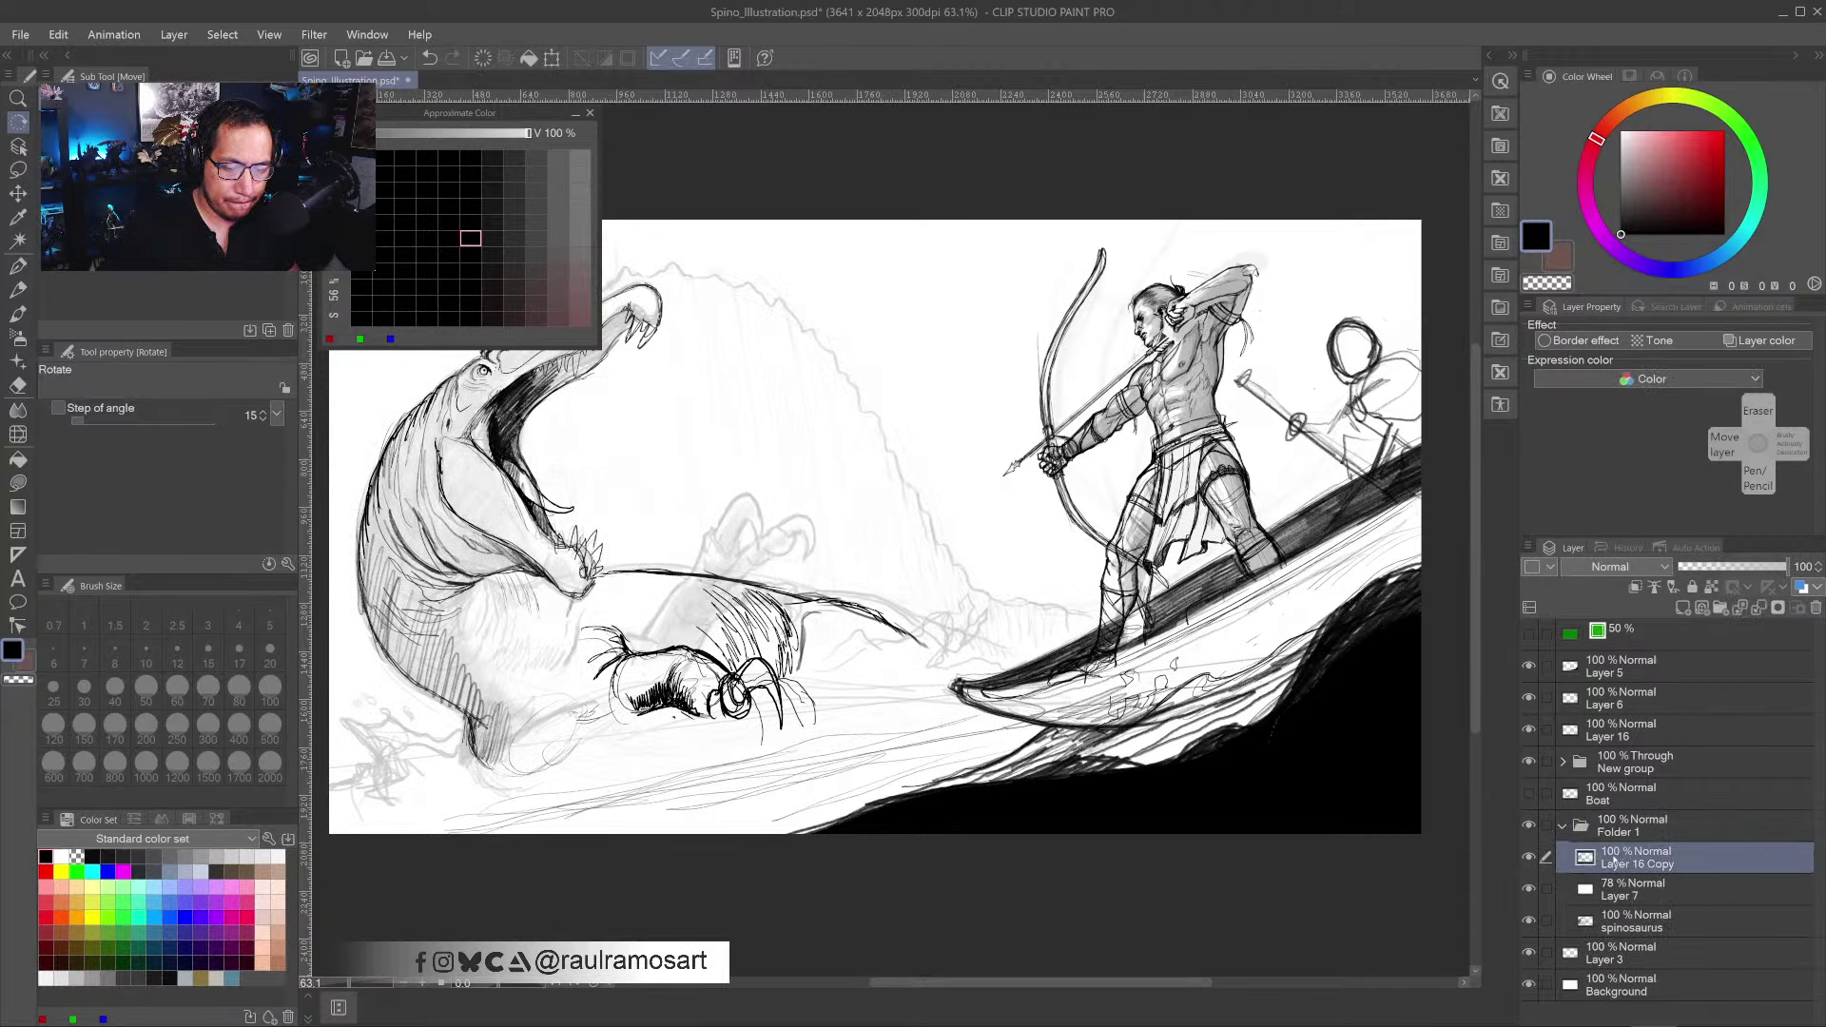
drag(951, 533, 972, 549)
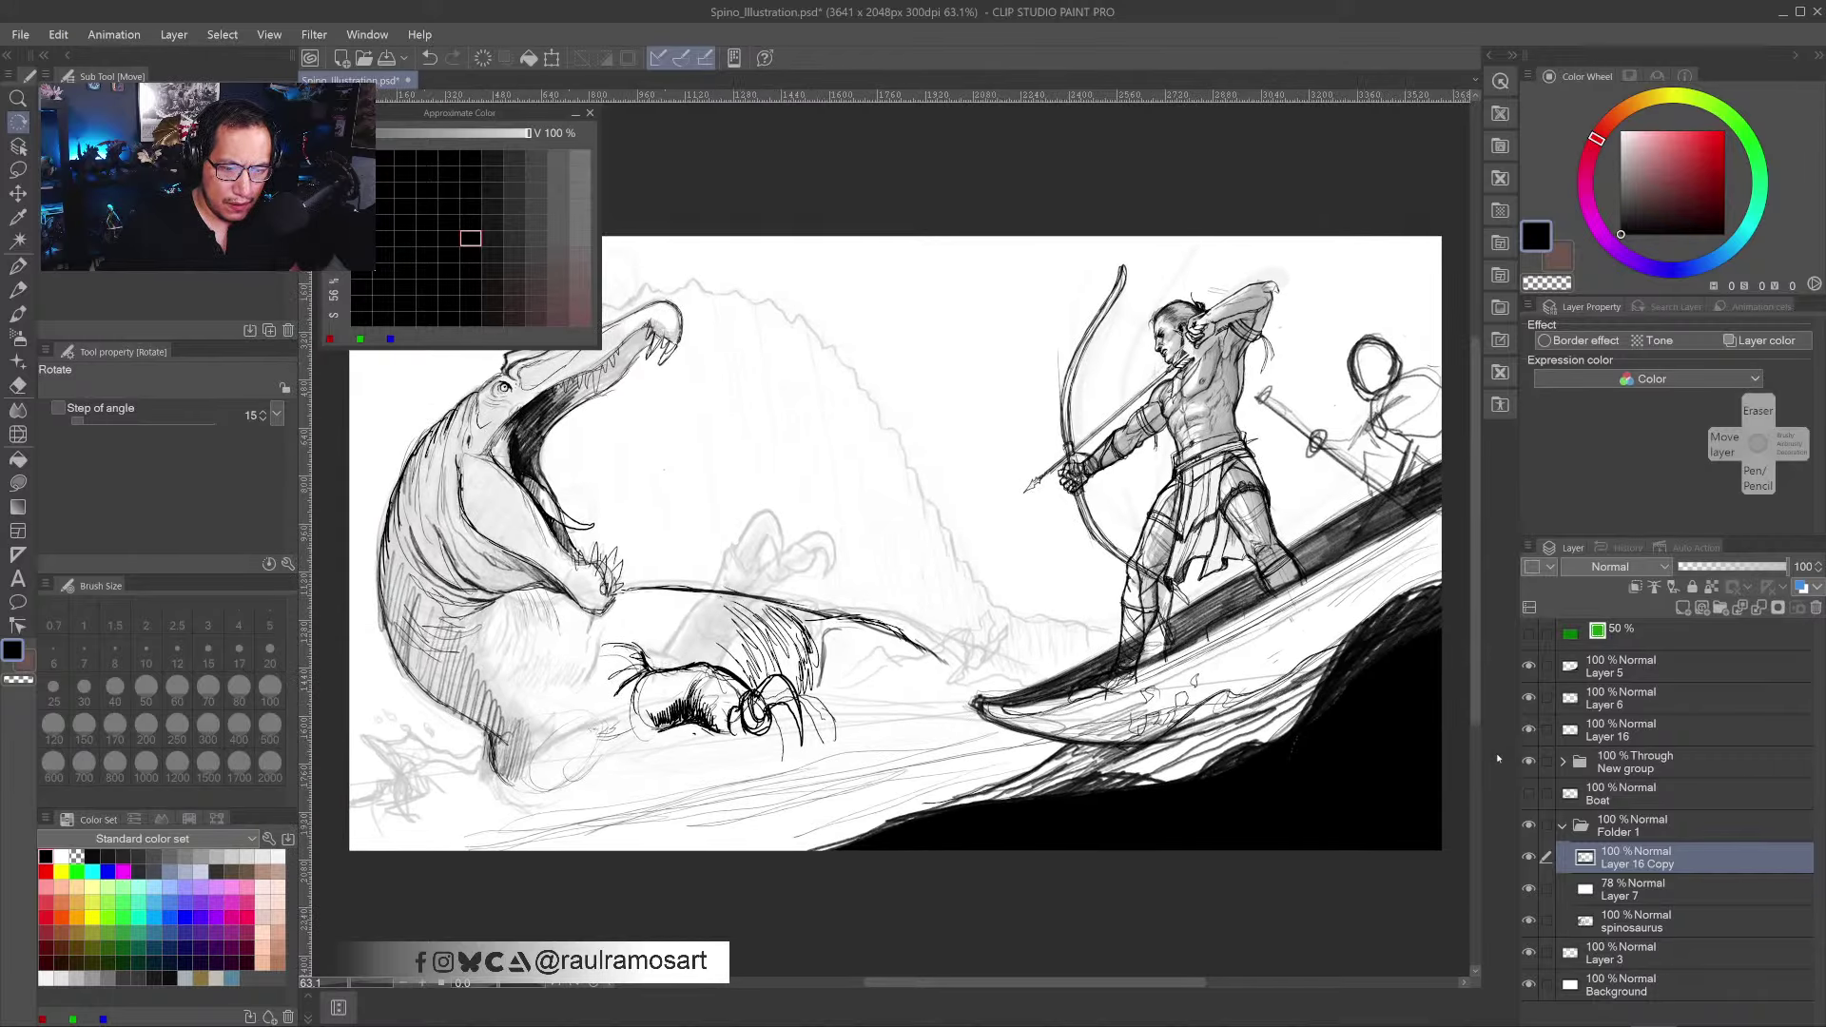
- Duplicate Layer 7 out of Folder 1 and place the copy inside the New group folder, directly below Character
click(1563, 827)
click(1563, 825)
mouse_move(1629, 890)
mouse_down()
mouse_move(1655, 658)
mouse_move(1686, 611)
mouse_move(1629, 877)
mouse_move(1622, 778)
mouse_up()
click(1563, 762)
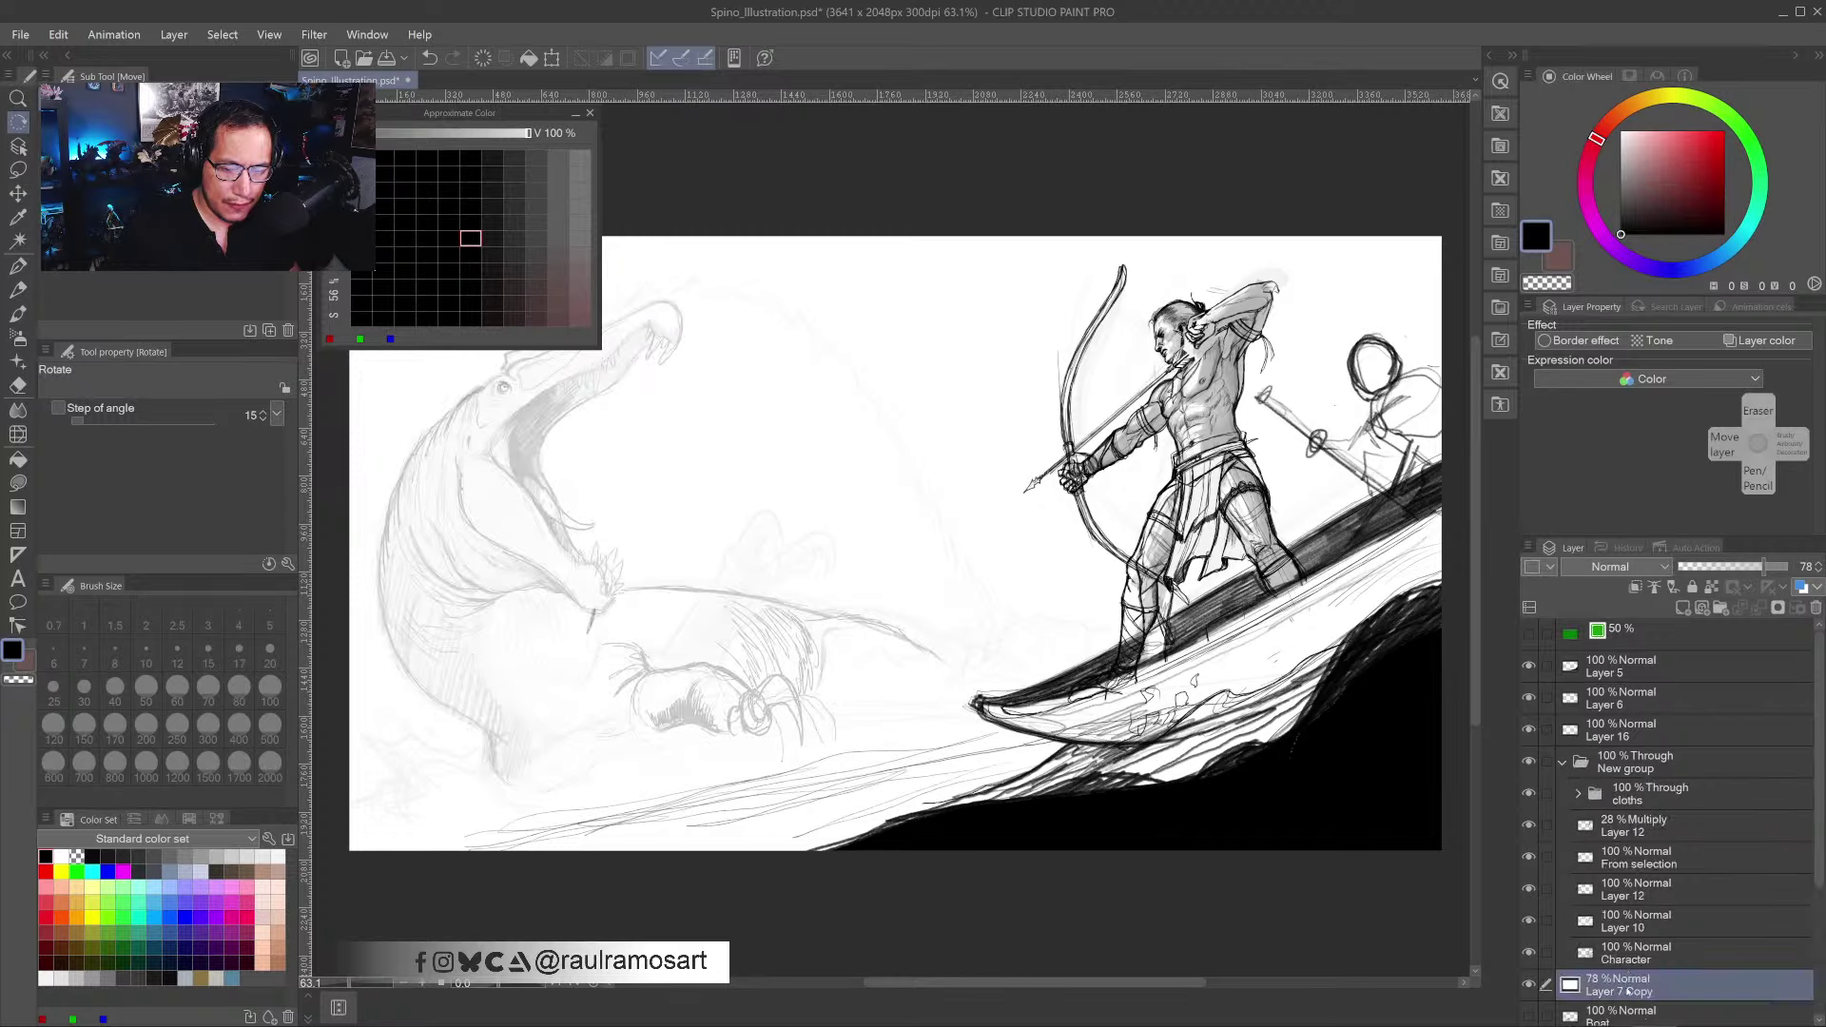
mouse_move(1628, 991)
mouse_down()
mouse_move(1631, 937)
mouse_move(1632, 970)
mouse_up()
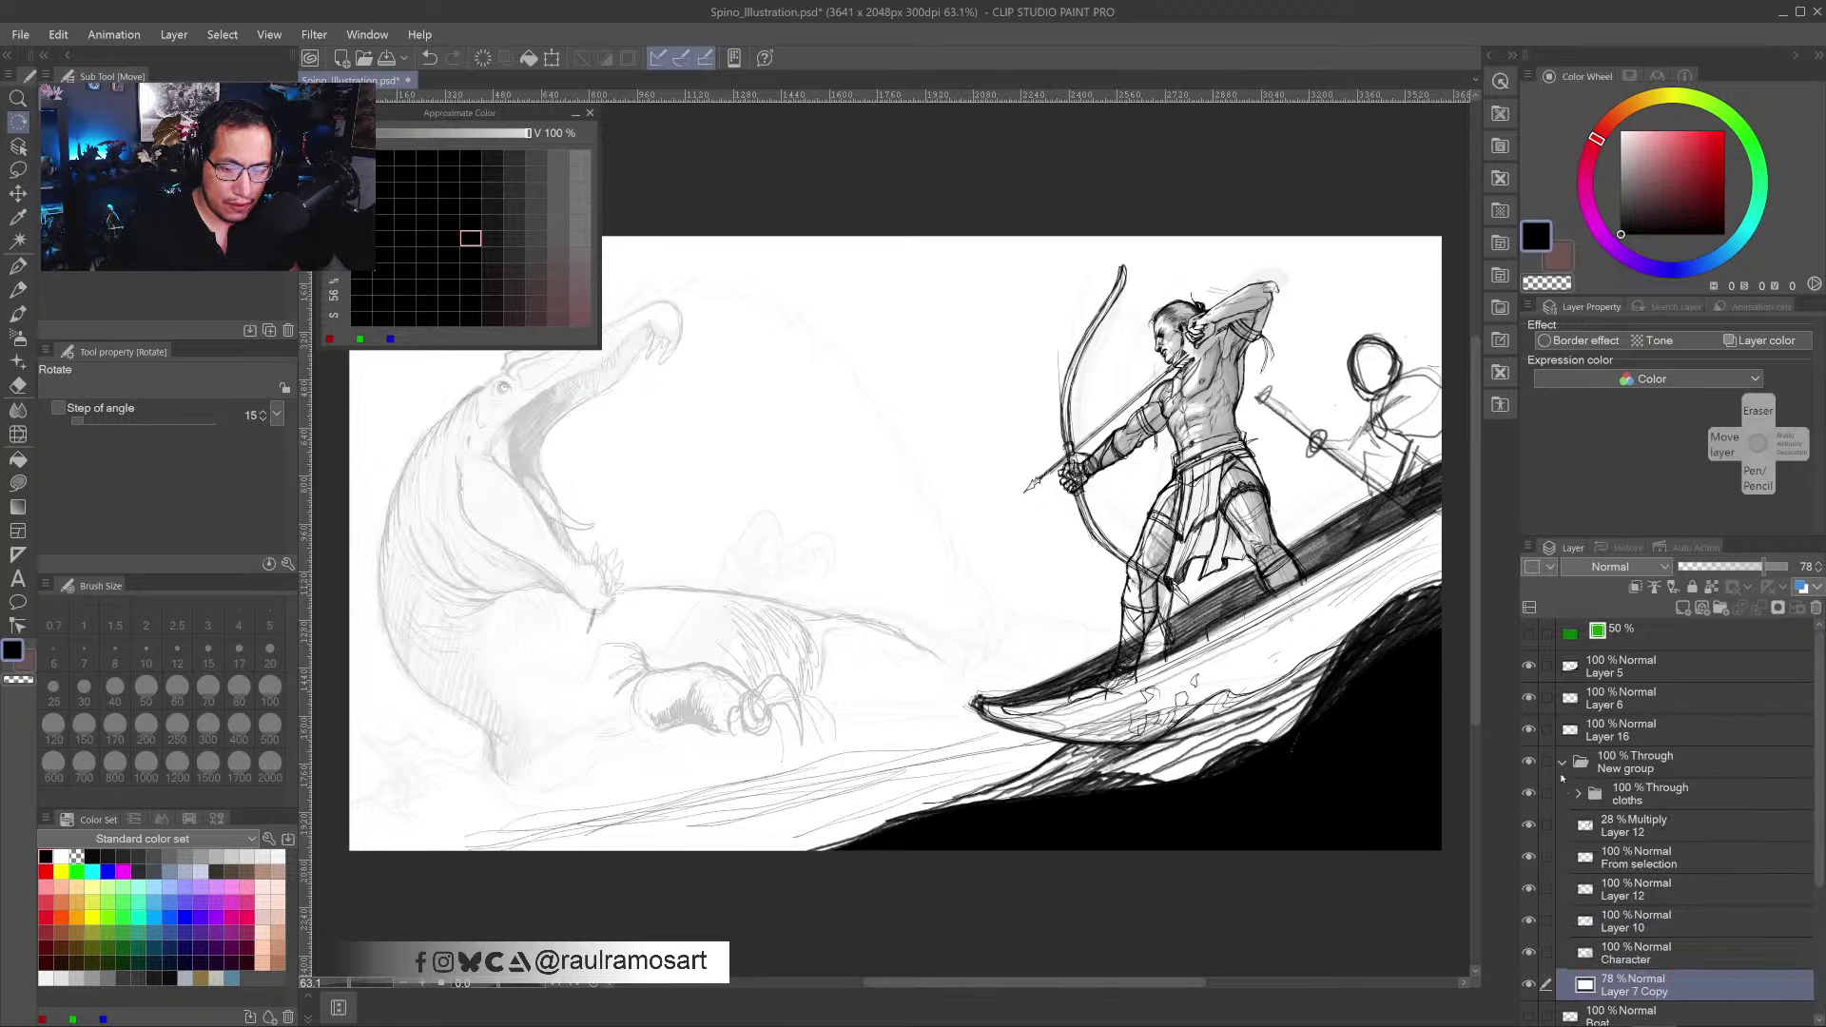
- Toggle the visibility of the collapsed New group folder to check what it covers, and expand it again
click(1563, 762)
click(1528, 762)
click(1529, 762)
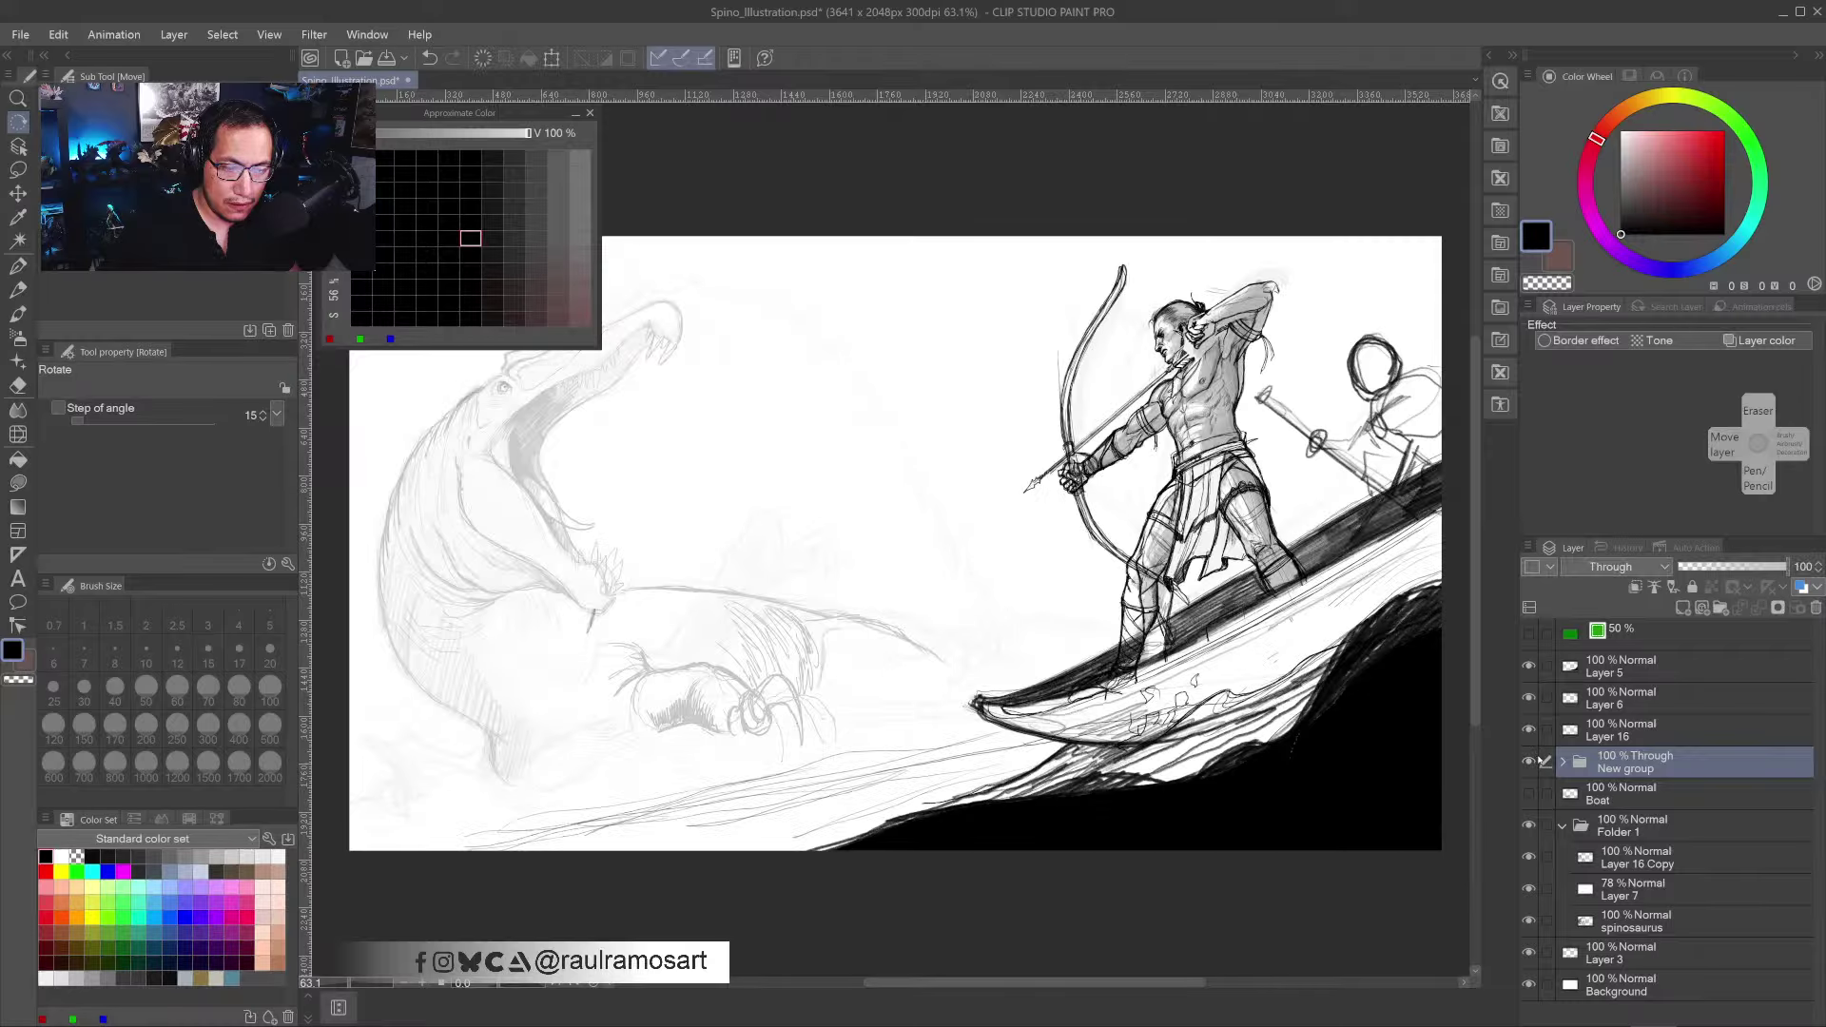
click(1565, 762)
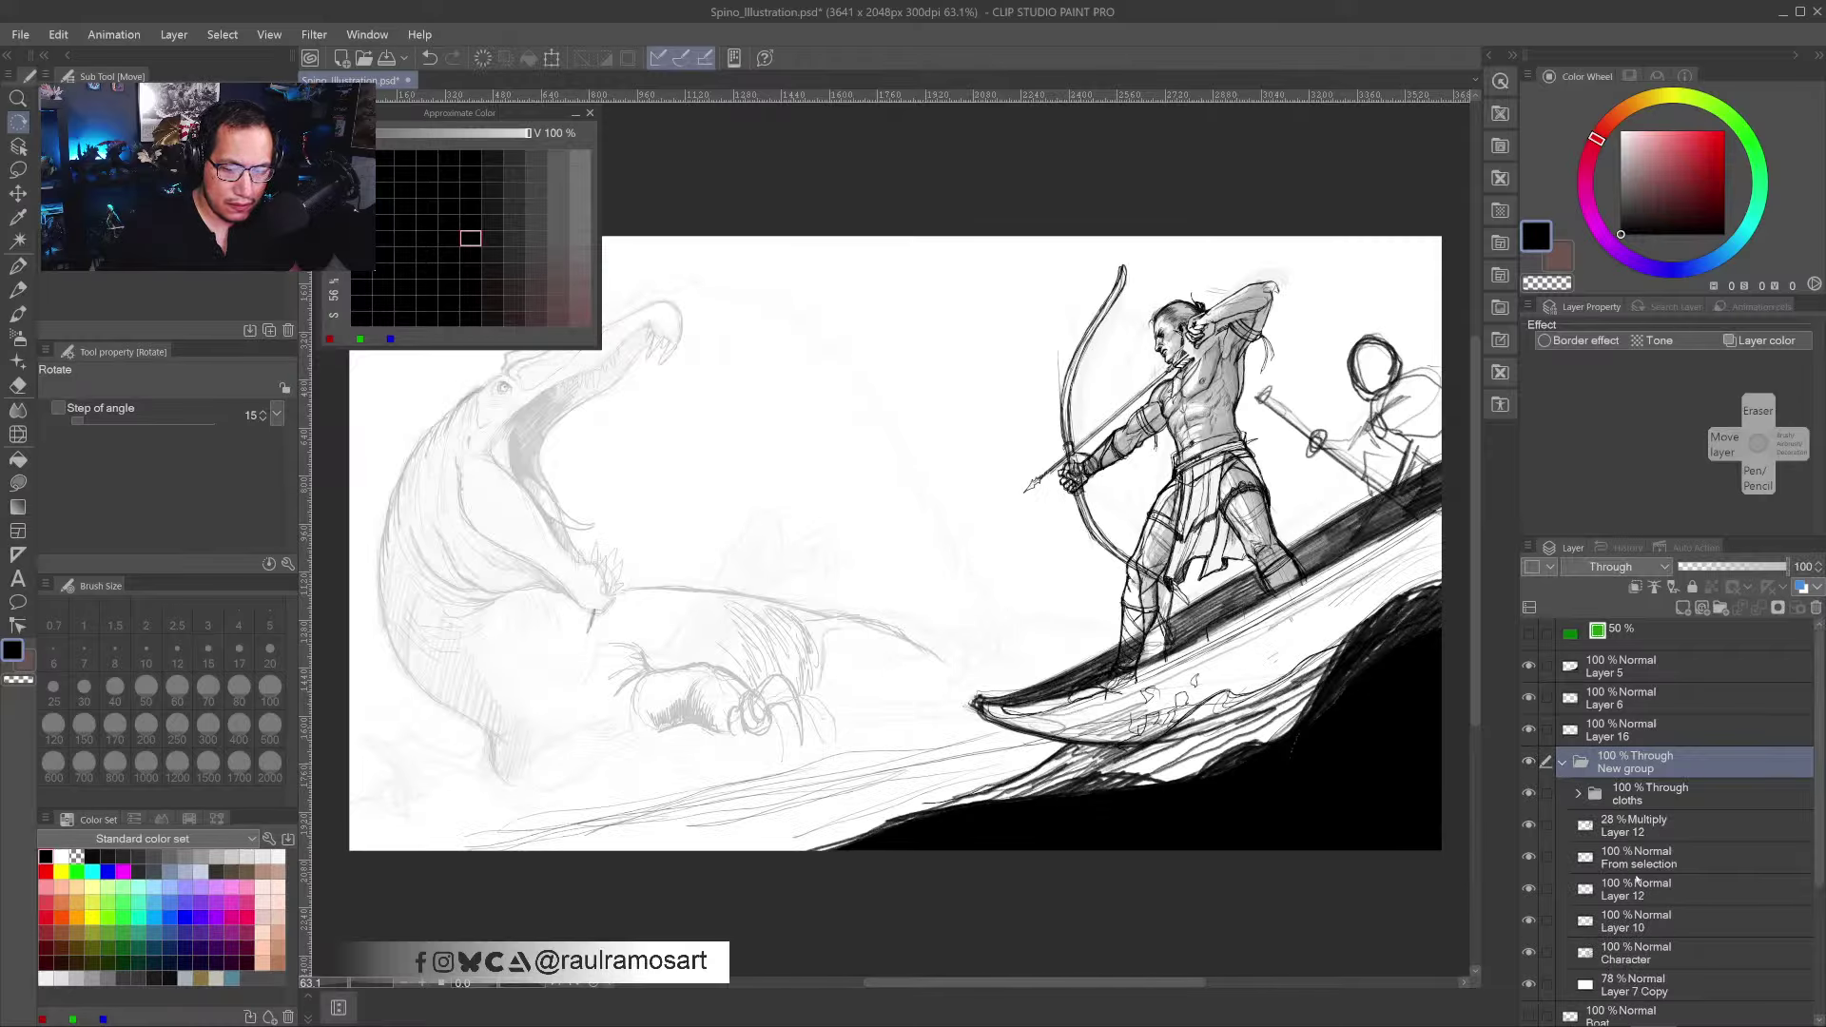
- Try masking Layer 7 Copy, hiding it completely and revealing only the area around the archer and boat with Lasso fill
click(1620, 986)
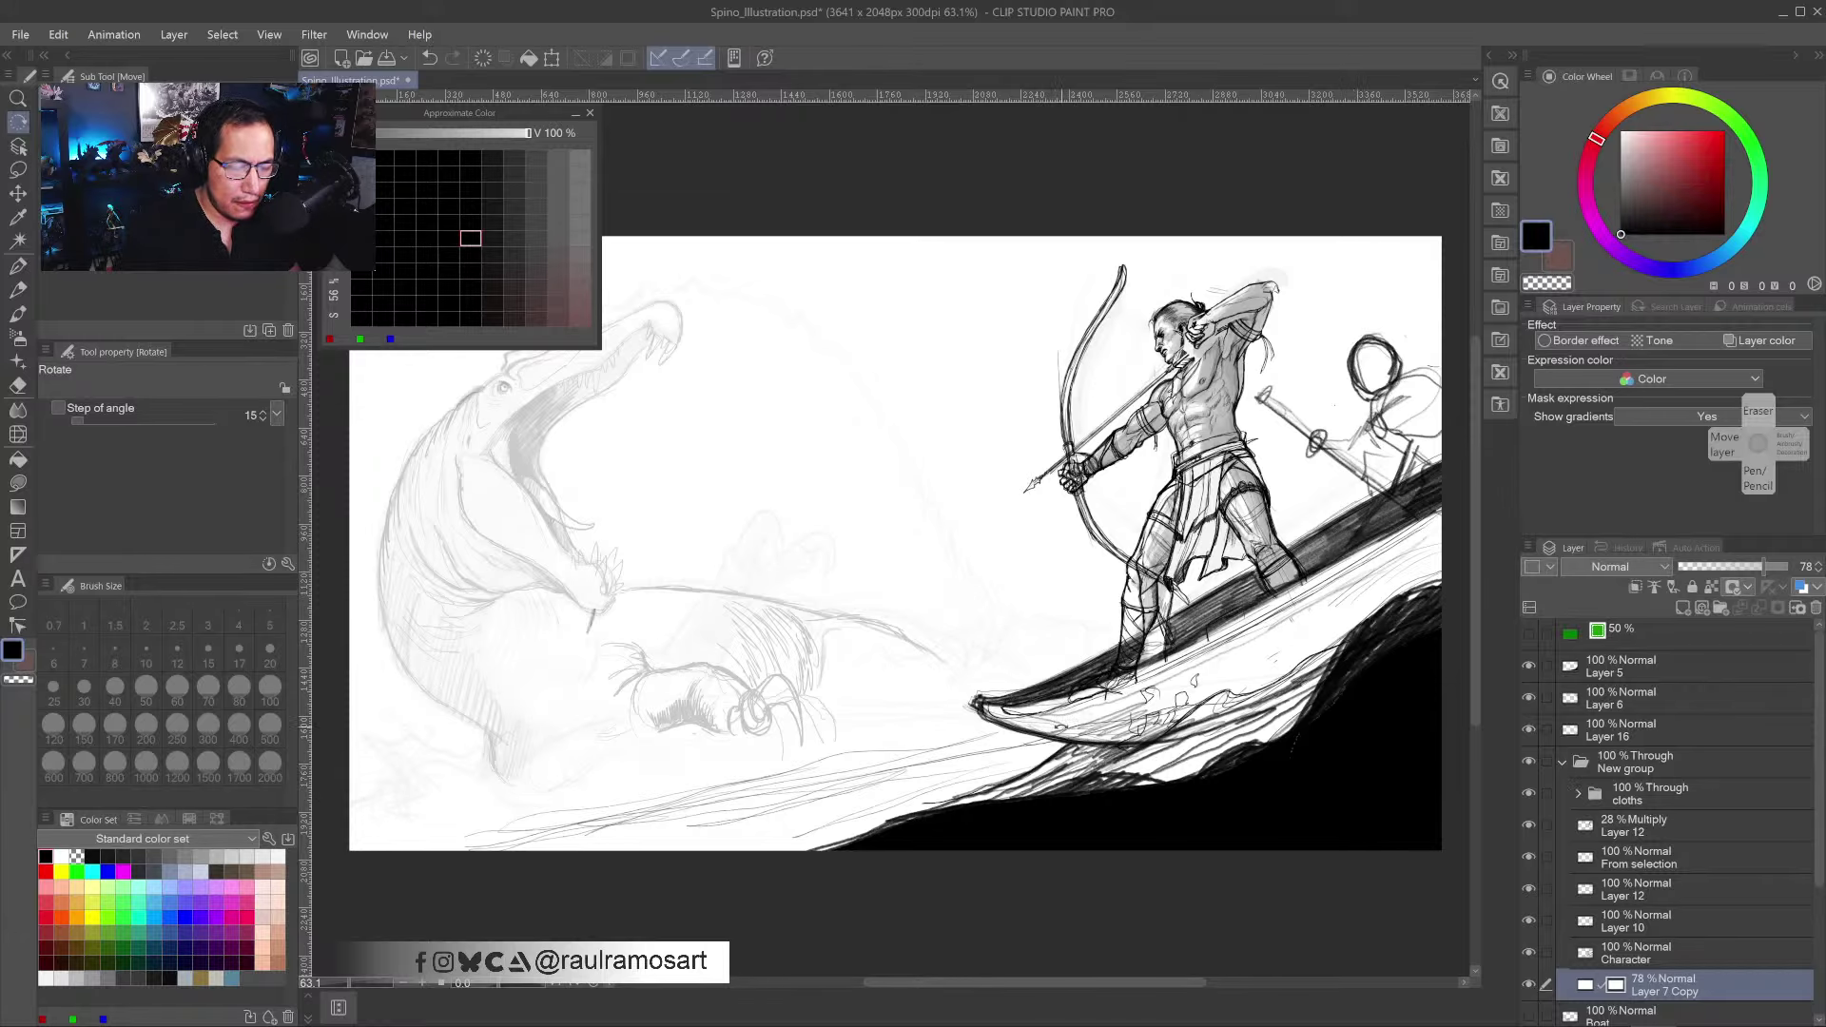
click(18, 484)
drag(811, 829, 651, 797)
click(18, 680)
mouse_move(780, 480)
mouse_down()
mouse_move(609, 877)
mouse_move(724, 595)
mouse_up()
drag(924, 775, 1082, 759)
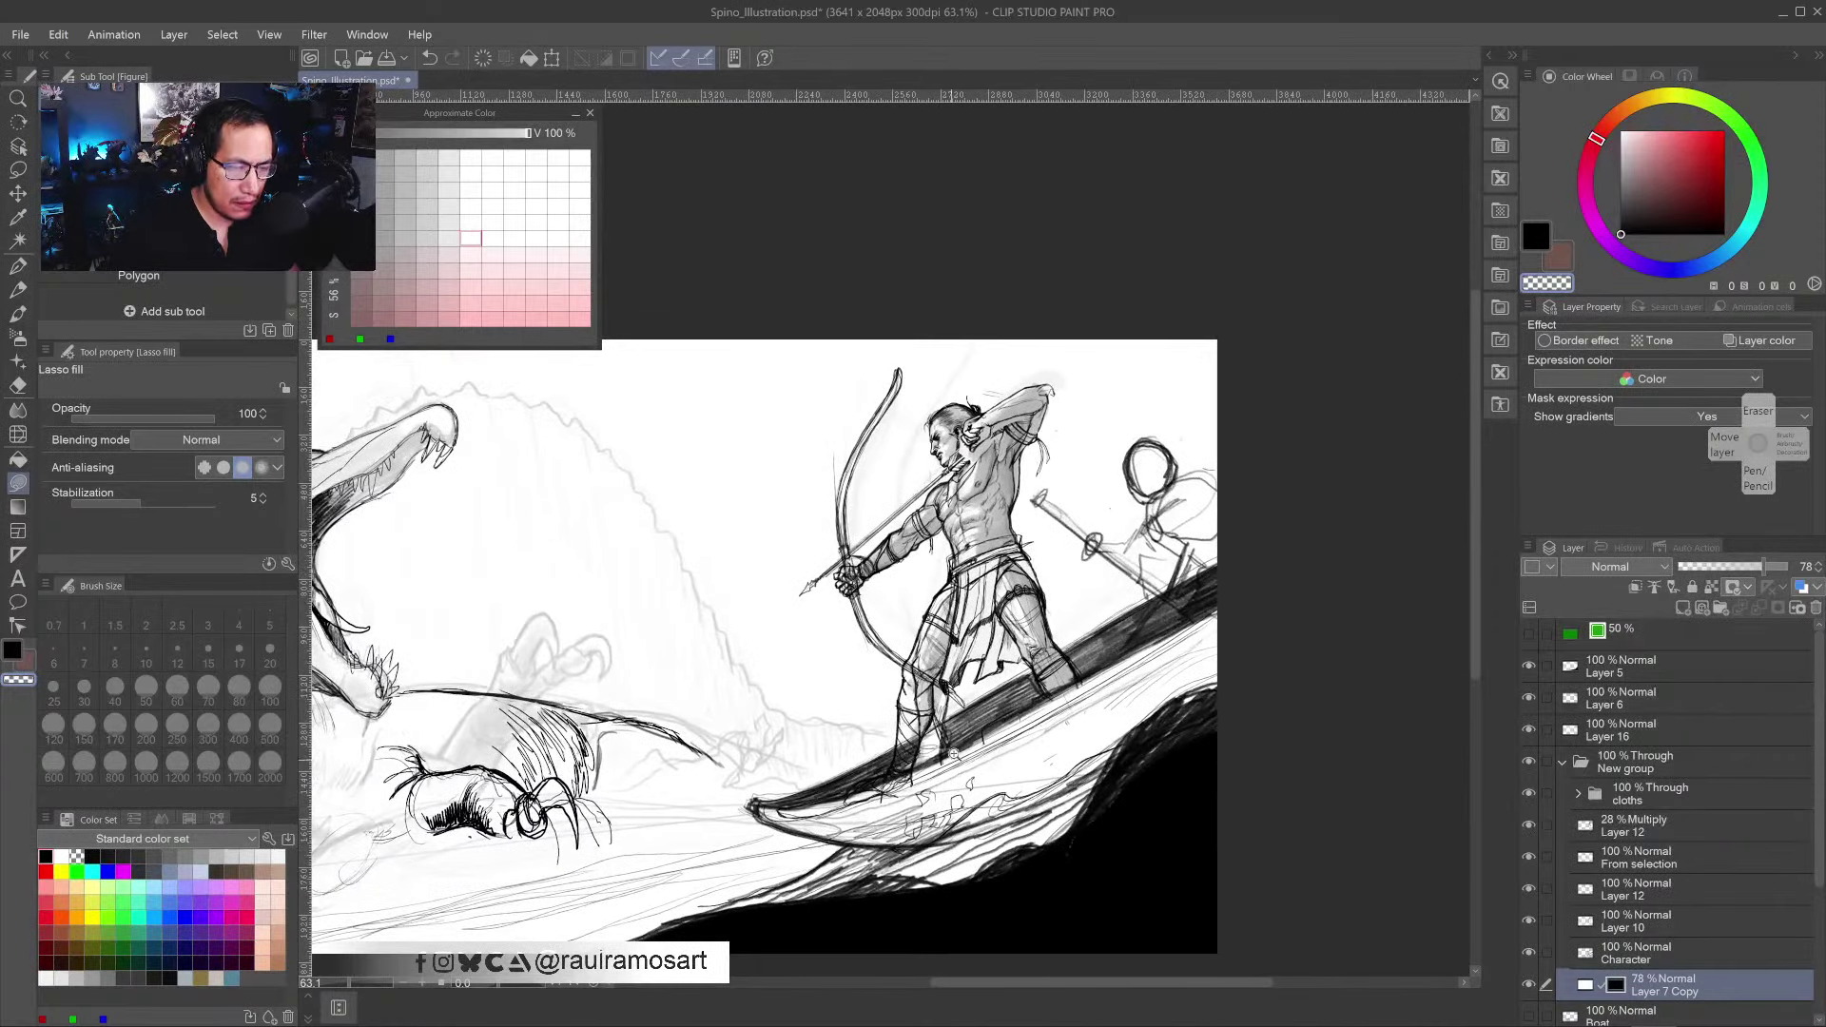
click(12, 649)
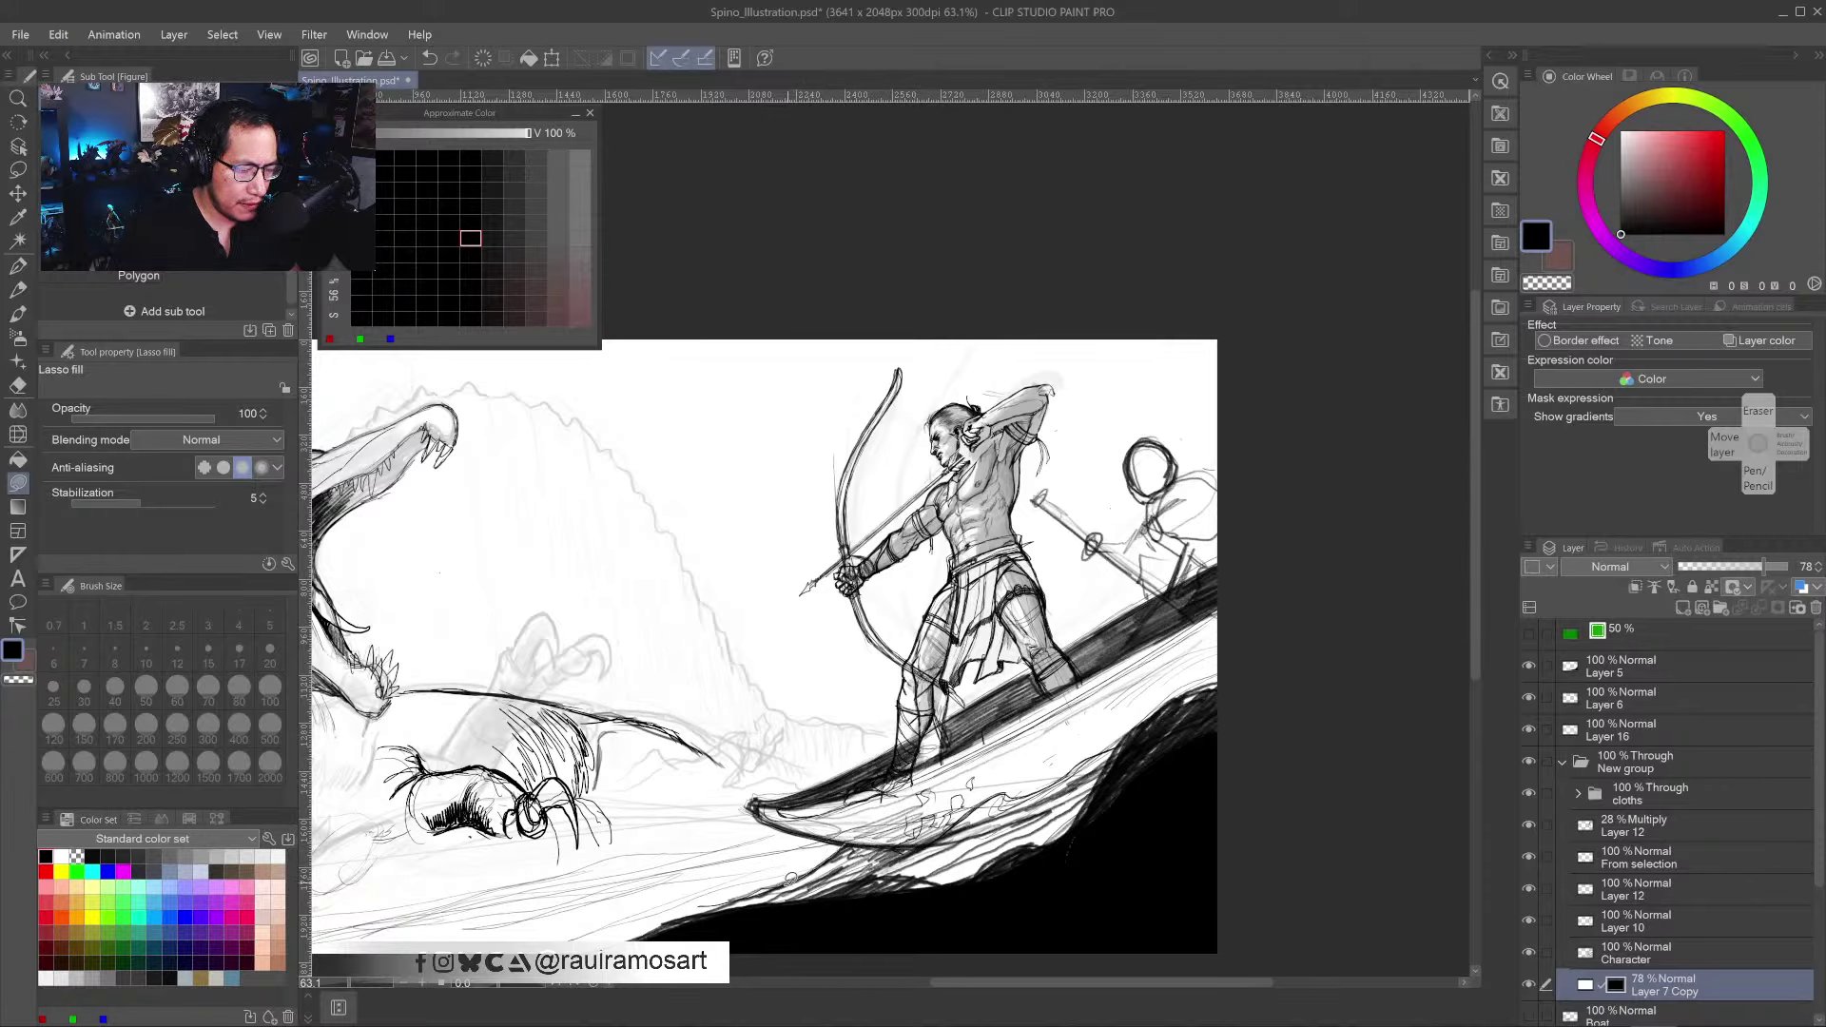
mouse_move(704, 918)
mouse_down()
mouse_move(785, 942)
mouse_move(1275, 675)
mouse_move(1233, 466)
mouse_move(988, 333)
mouse_move(782, 466)
mouse_move(837, 654)
mouse_move(892, 714)
mouse_move(883, 746)
mouse_move(762, 795)
mouse_move(809, 864)
mouse_move(723, 915)
mouse_up()
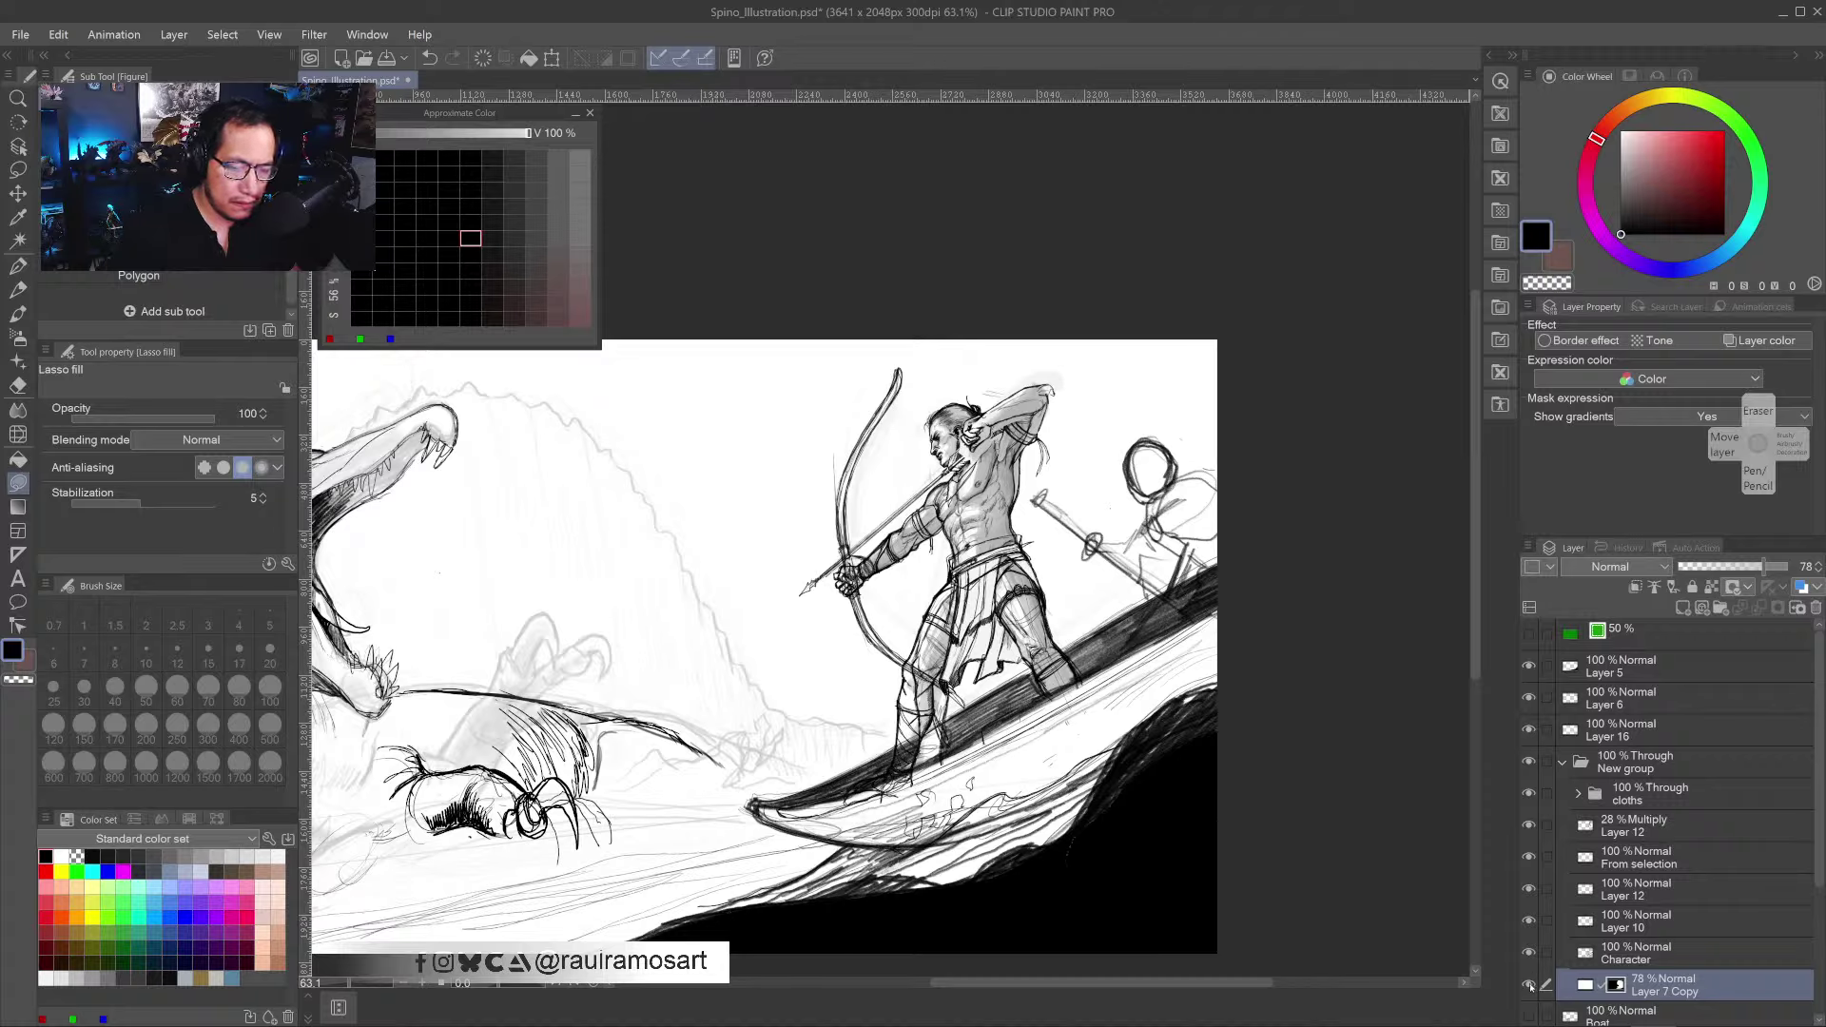
- Check the masked effect of Layer 7 Copy and delete its layer mask
click(1530, 985)
click(1531, 983)
right_click(1614, 985)
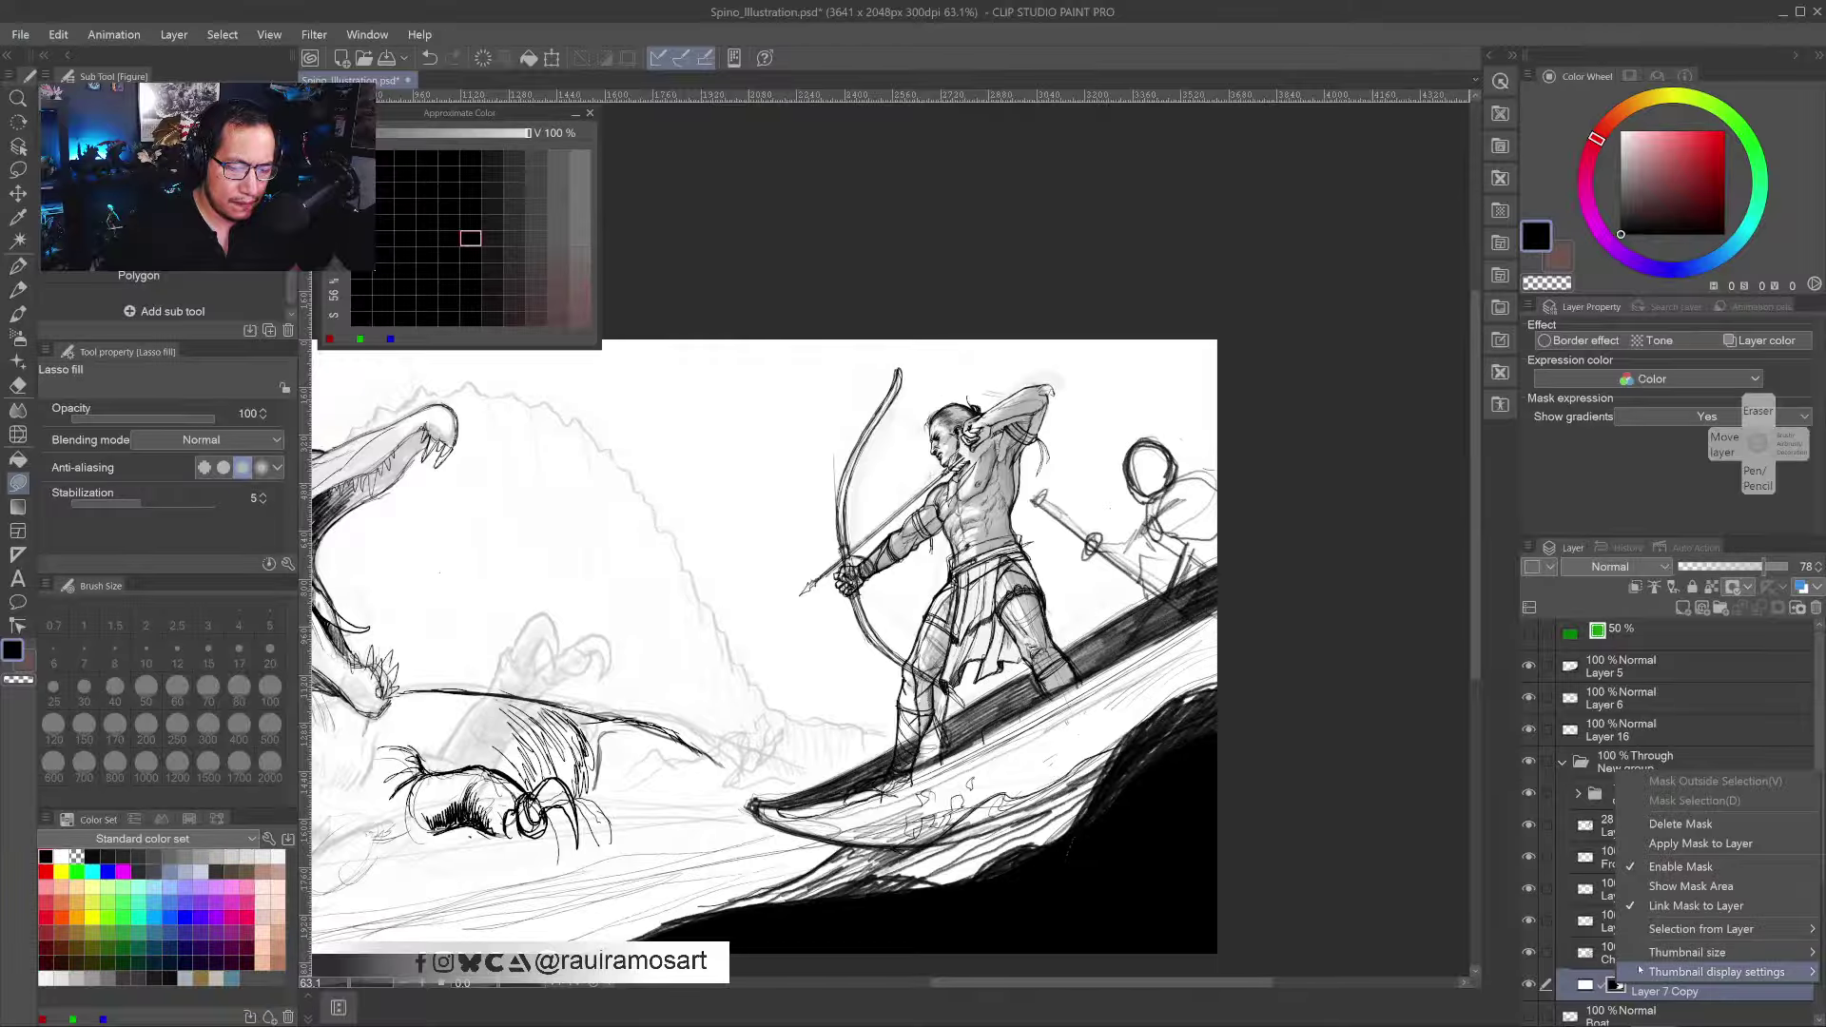
click(1646, 824)
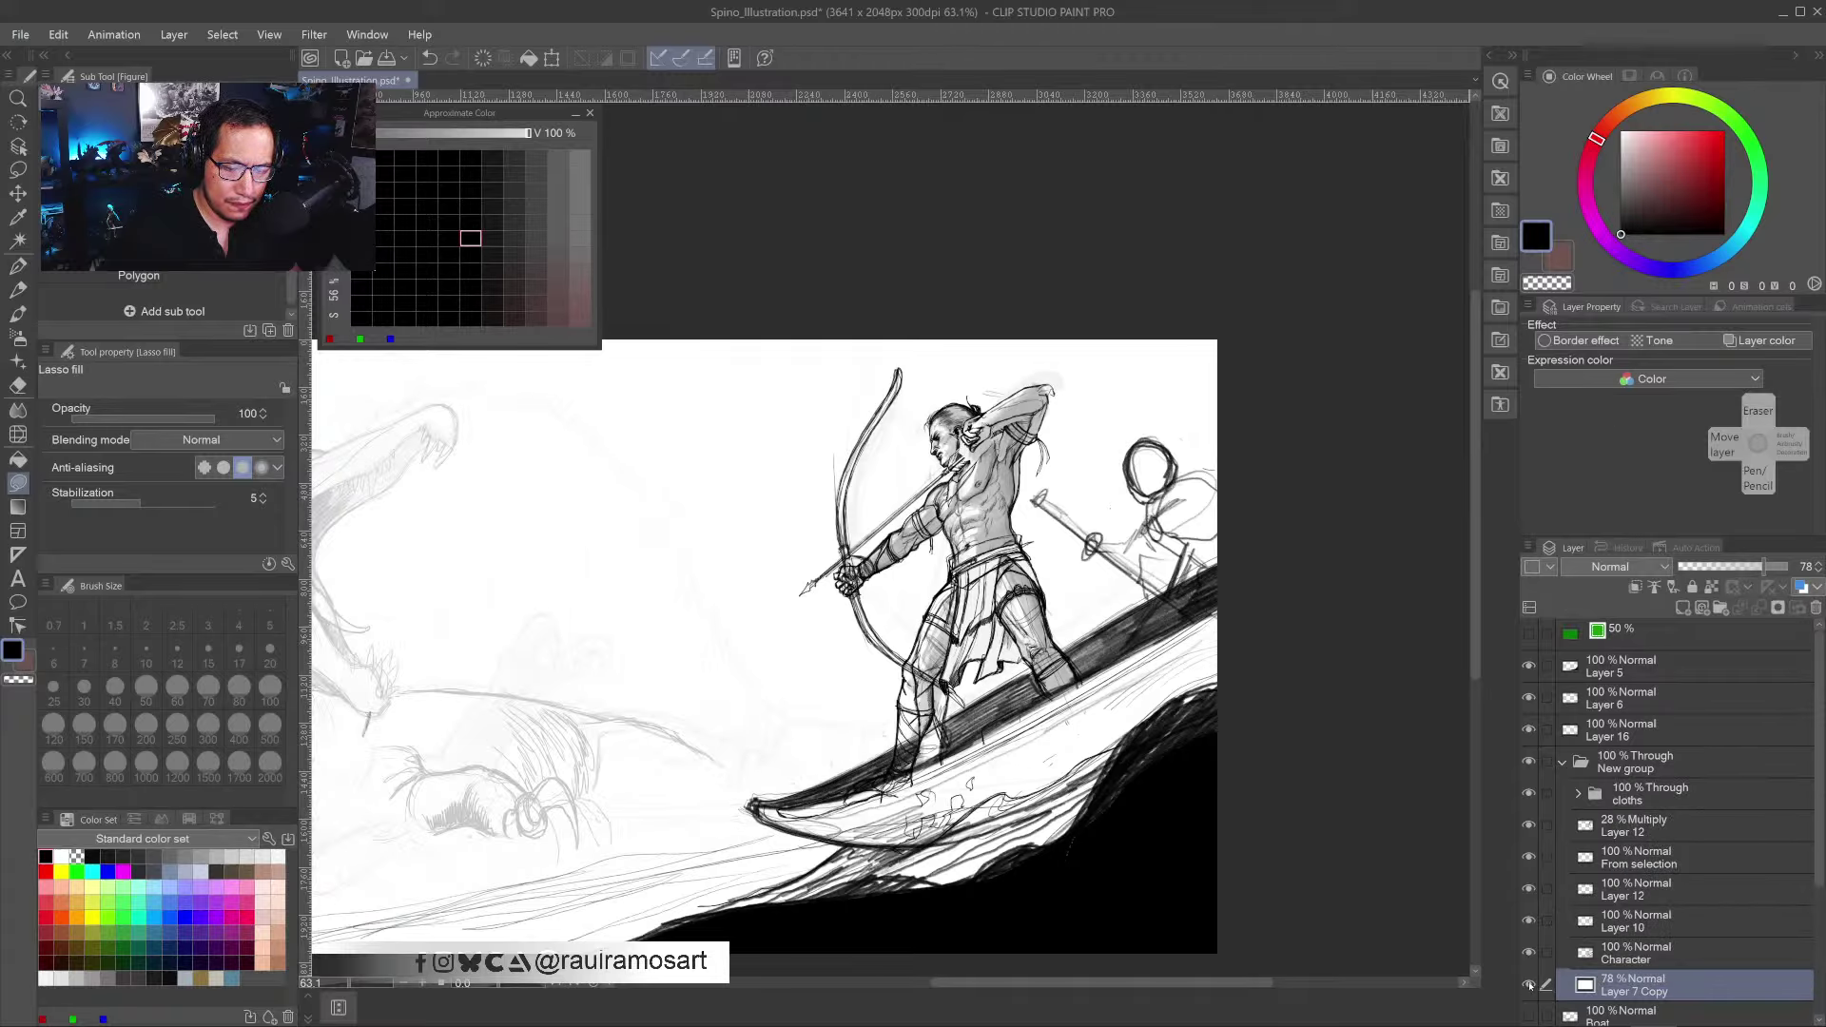
- Check the contents of Layer 7 Copy and move it directly above the Character layer
click(1530, 985)
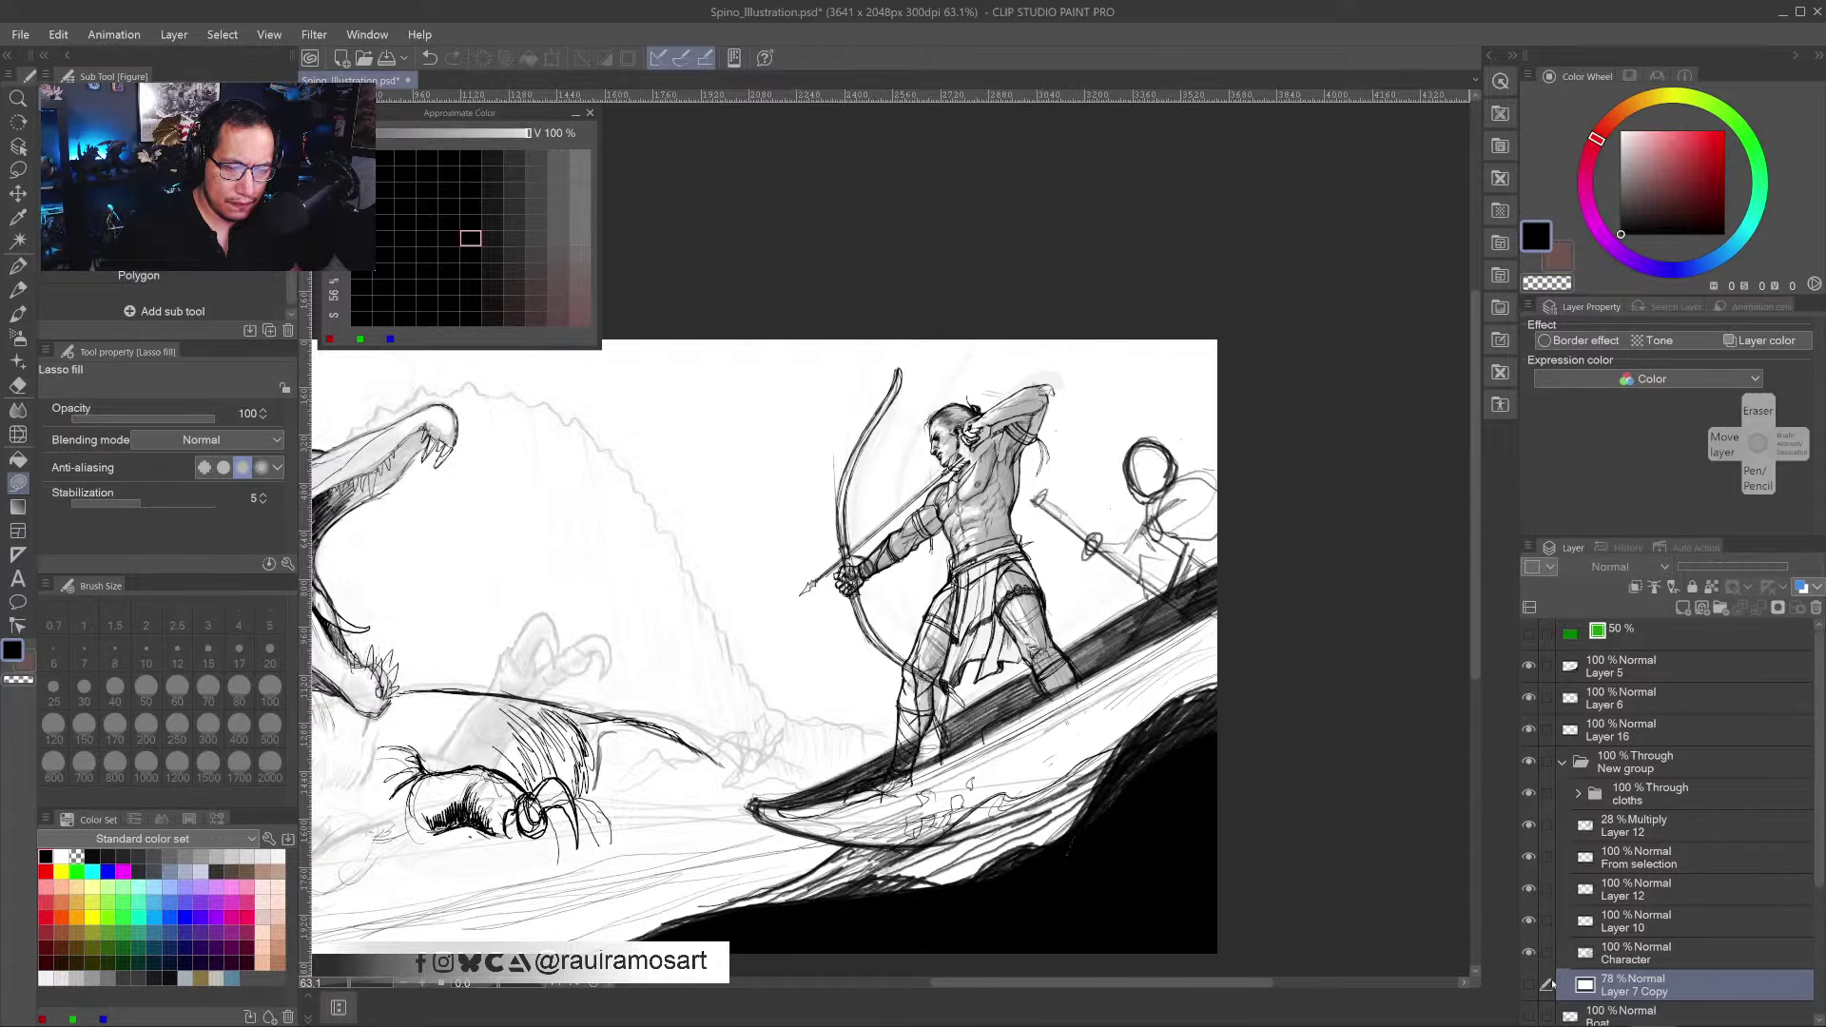
click(1531, 986)
drag(1627, 986, 1639, 939)
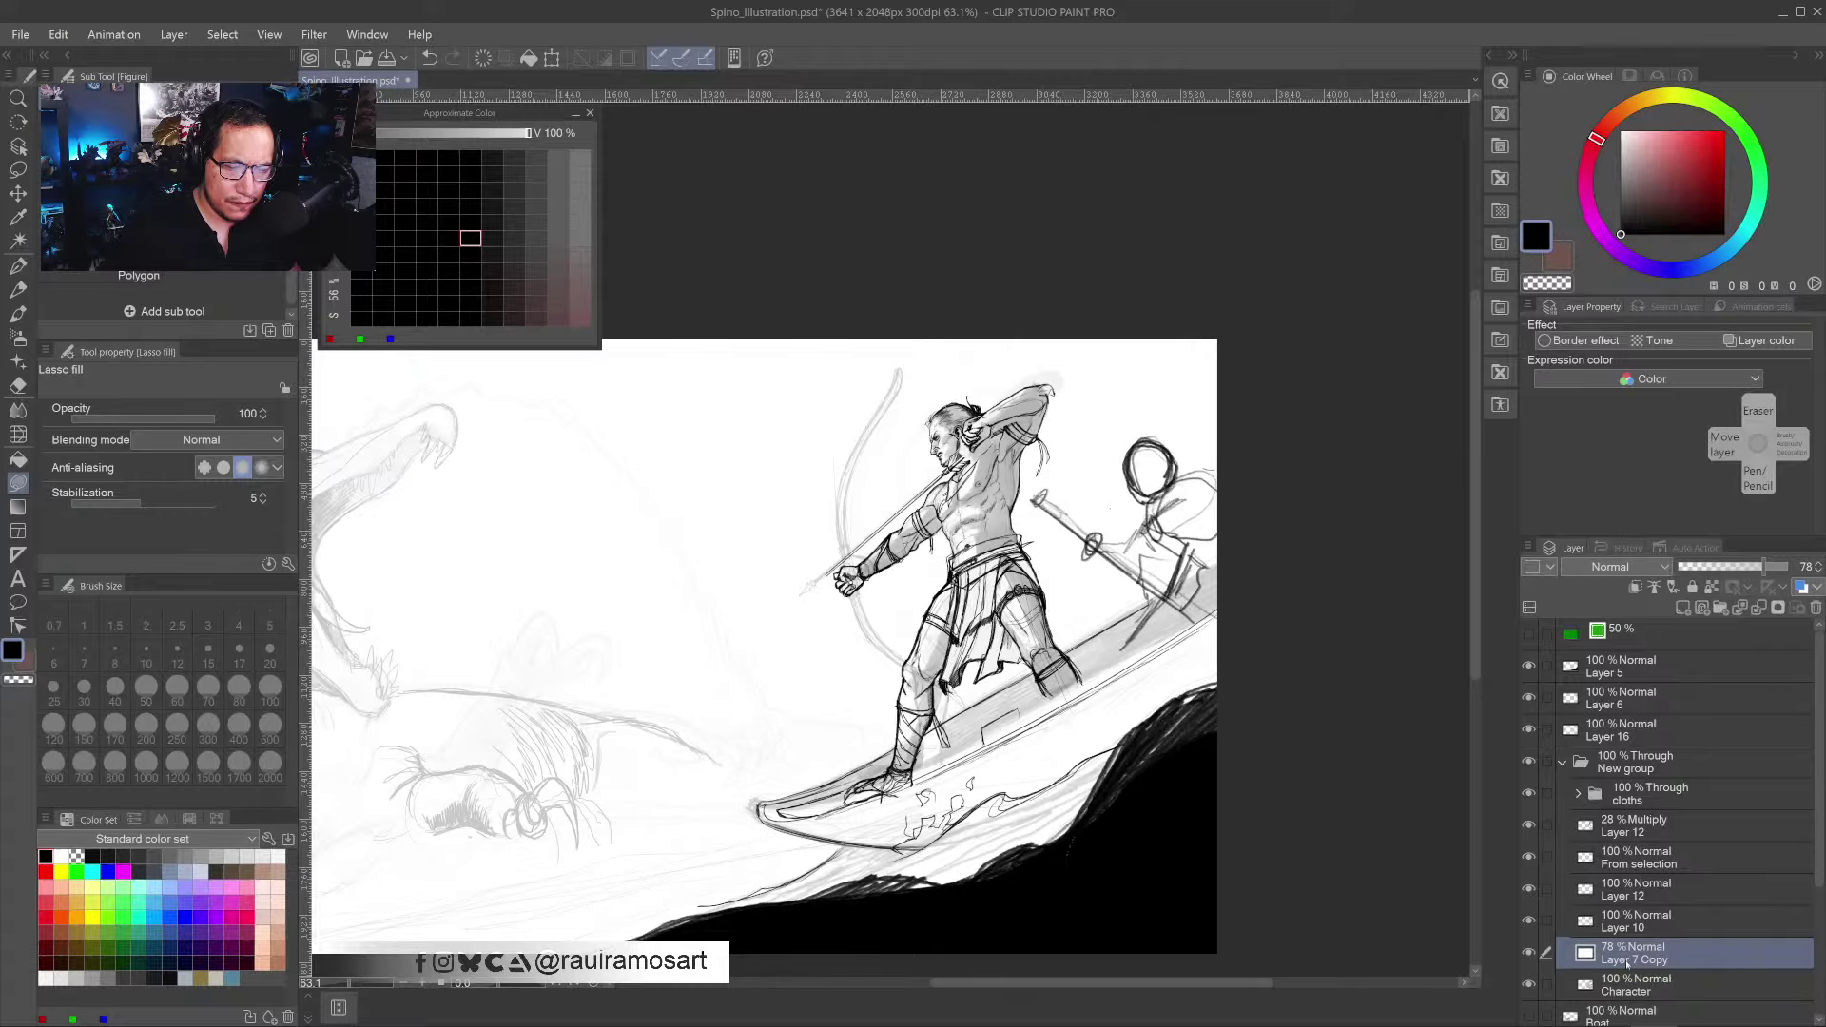
- Add a layer mask to Layer 7 Copy and hide the area over the spinosaurus using Lasso fill with transparent color
click(1778, 607)
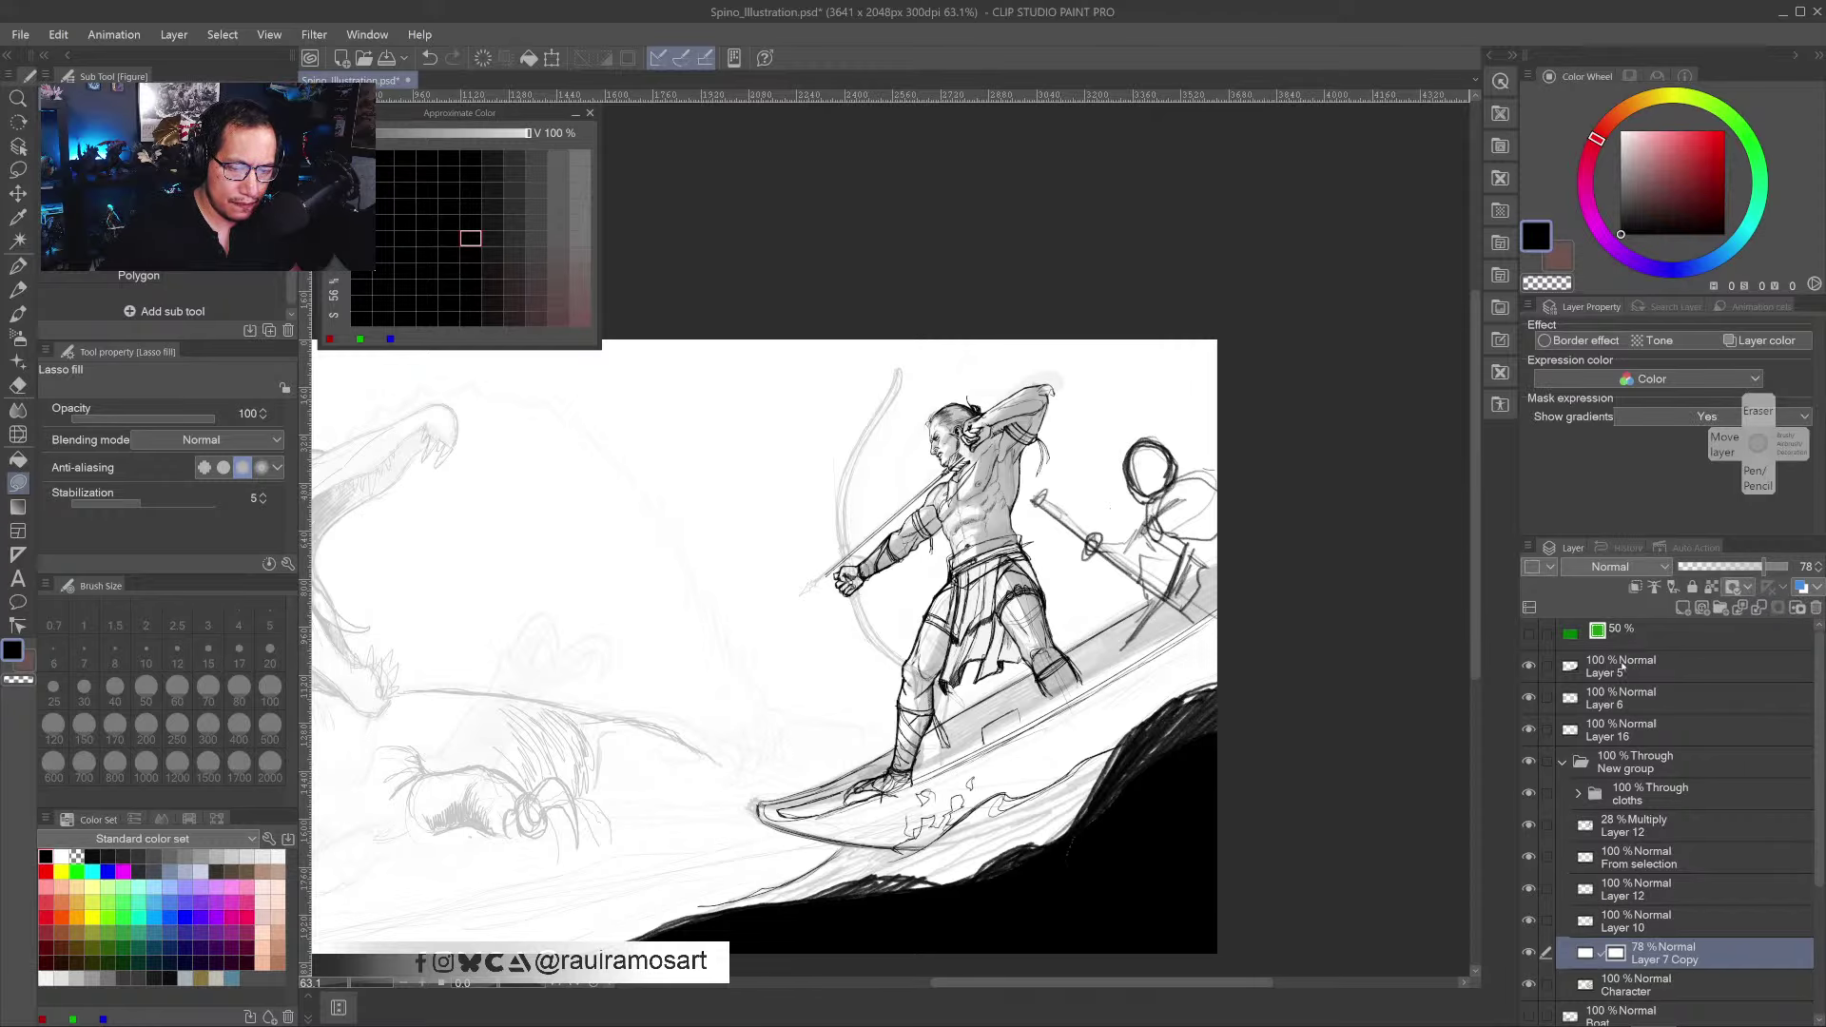
key(c)
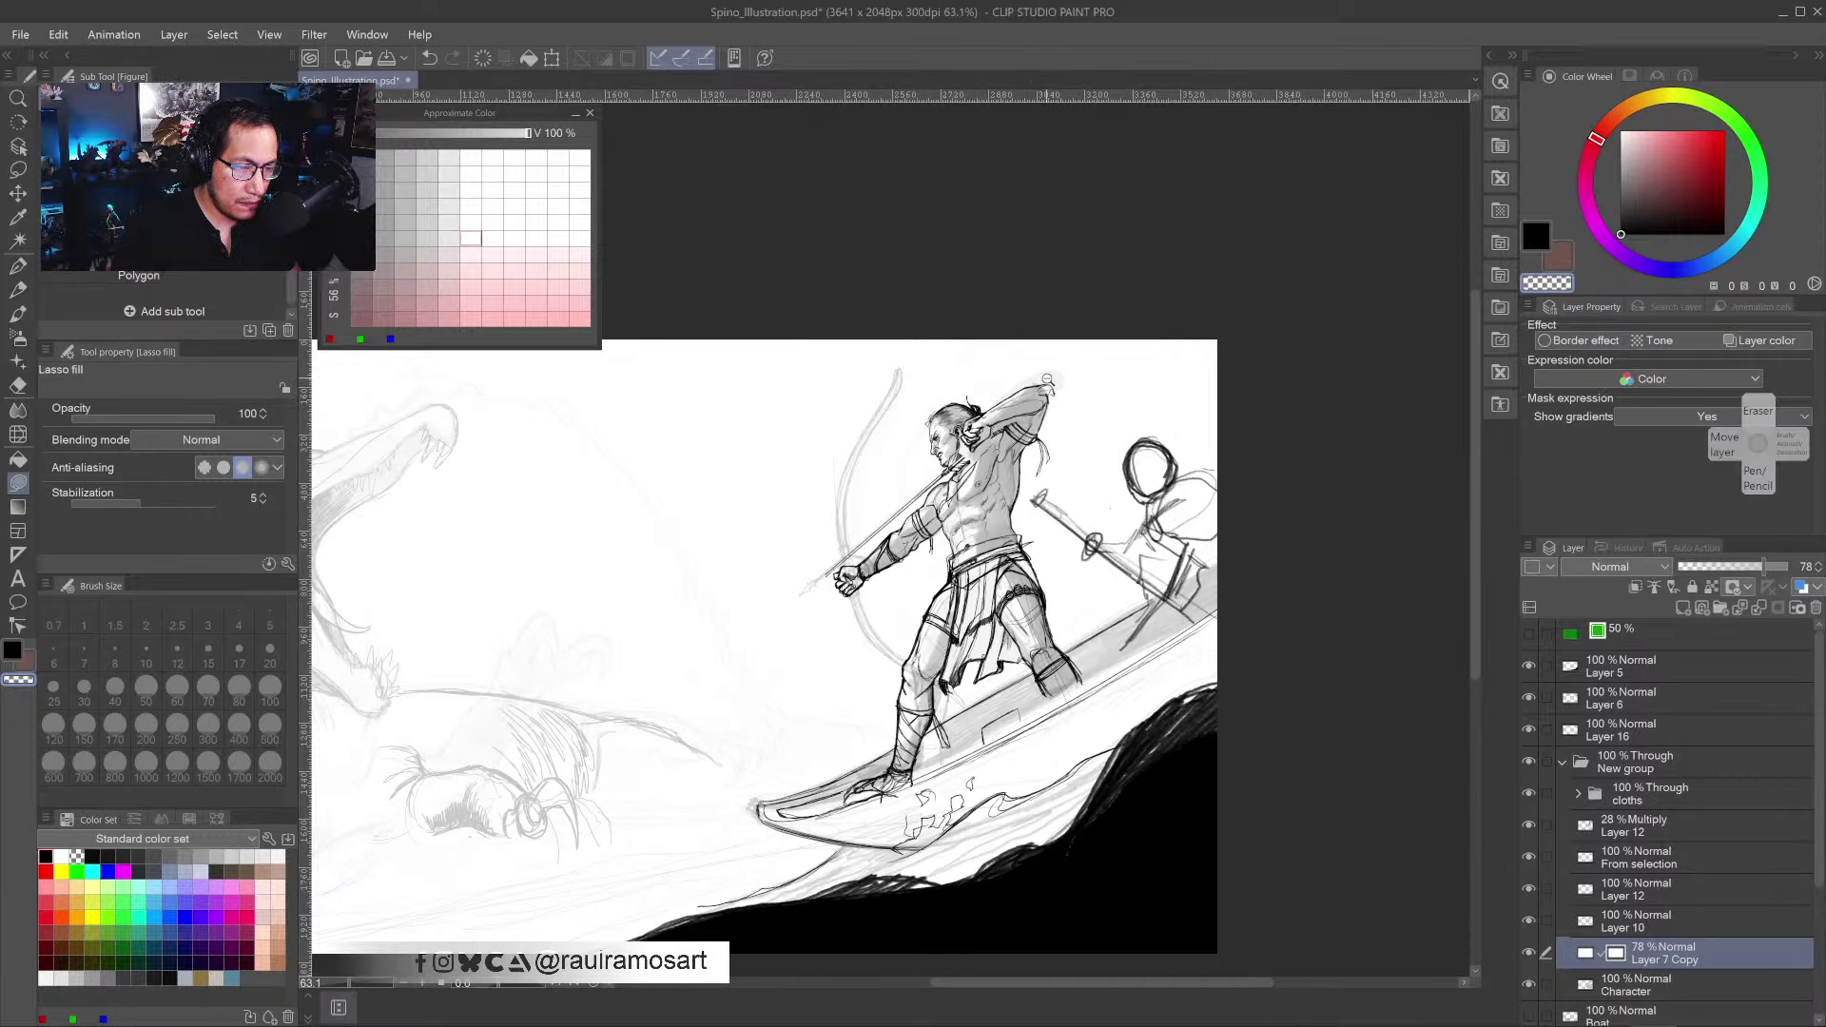
scroll(1027, 384, down, 1)
mouse_move(1025, 386)
mouse_down()
mouse_move(1063, 367)
mouse_move(943, 351)
mouse_move(900, 383)
mouse_move(858, 461)
mouse_move(844, 549)
mouse_move(916, 648)
mouse_move(811, 702)
mouse_move(840, 743)
mouse_move(754, 813)
mouse_move(1108, 773)
mouse_move(1229, 562)
mouse_move(1192, 414)
mouse_move(1099, 411)
mouse_move(1079, 378)
mouse_move(1028, 385)
mouse_up()
drag(761, 570, 896, 537)
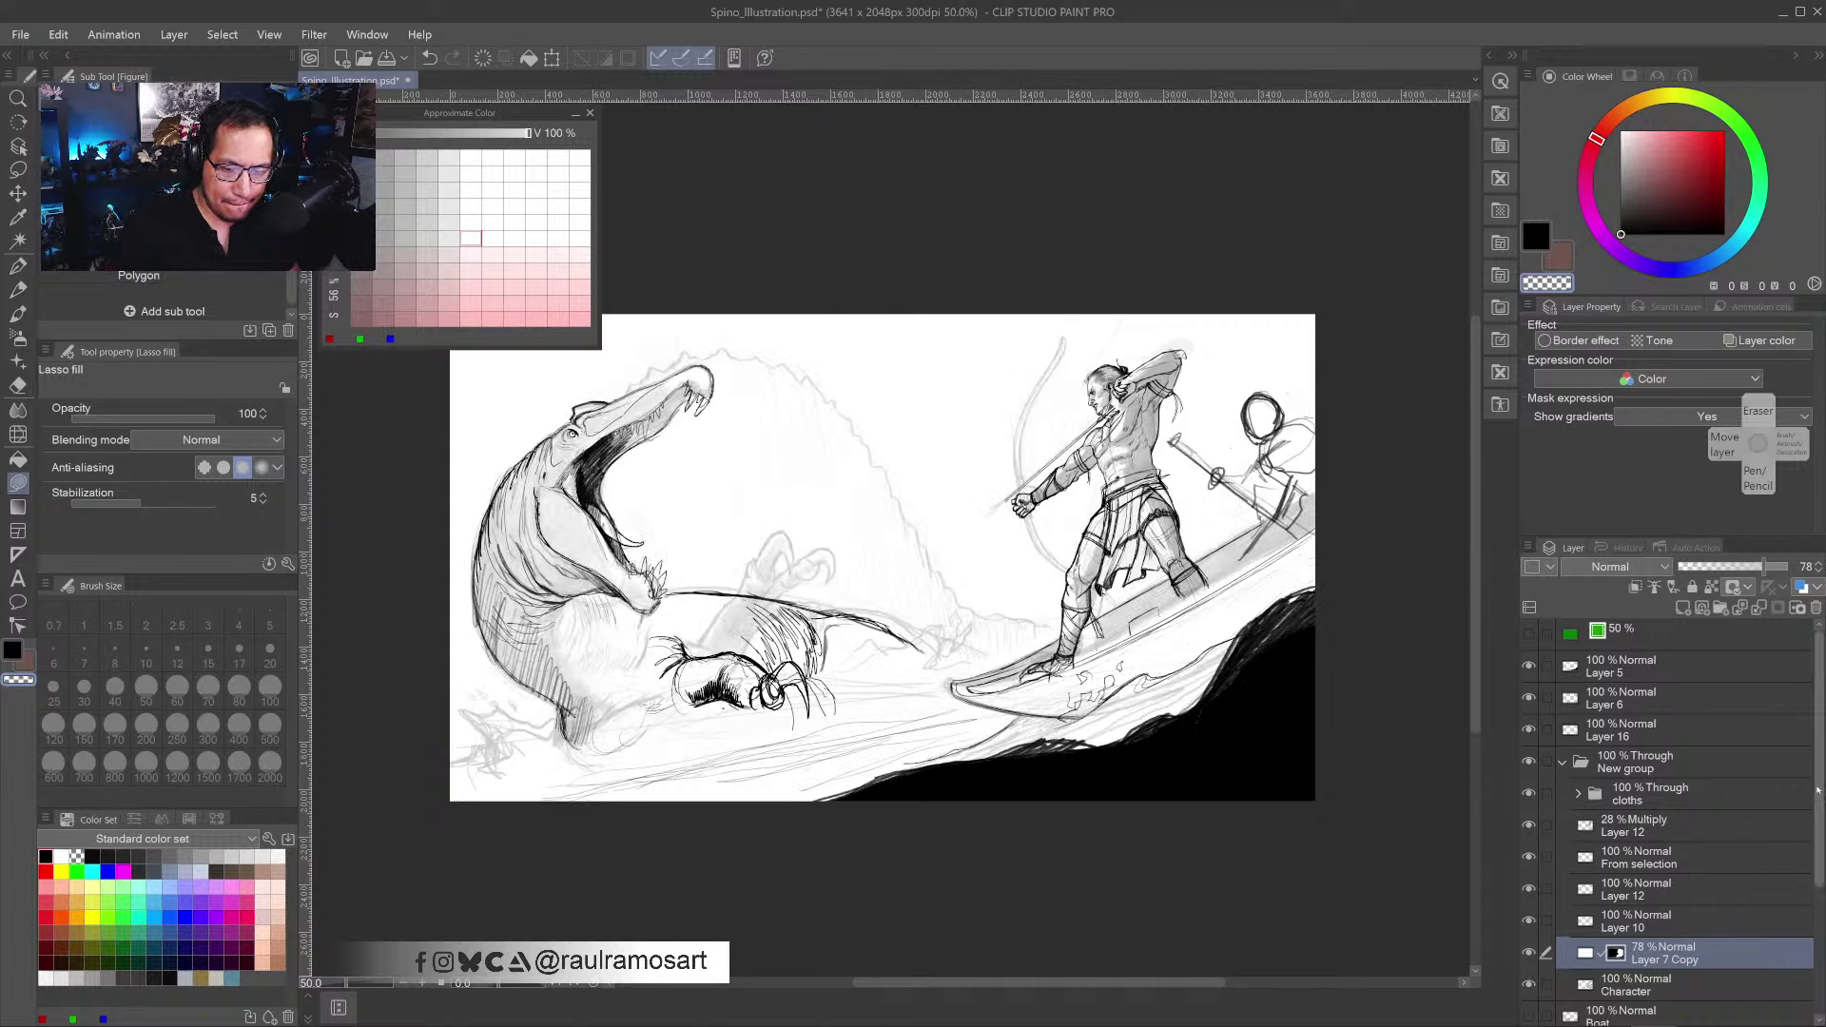
- Toggle Layer 16 Copy in Folder 1 to check its line work, and collapse the folder
scroll(1809, 935, down, 3)
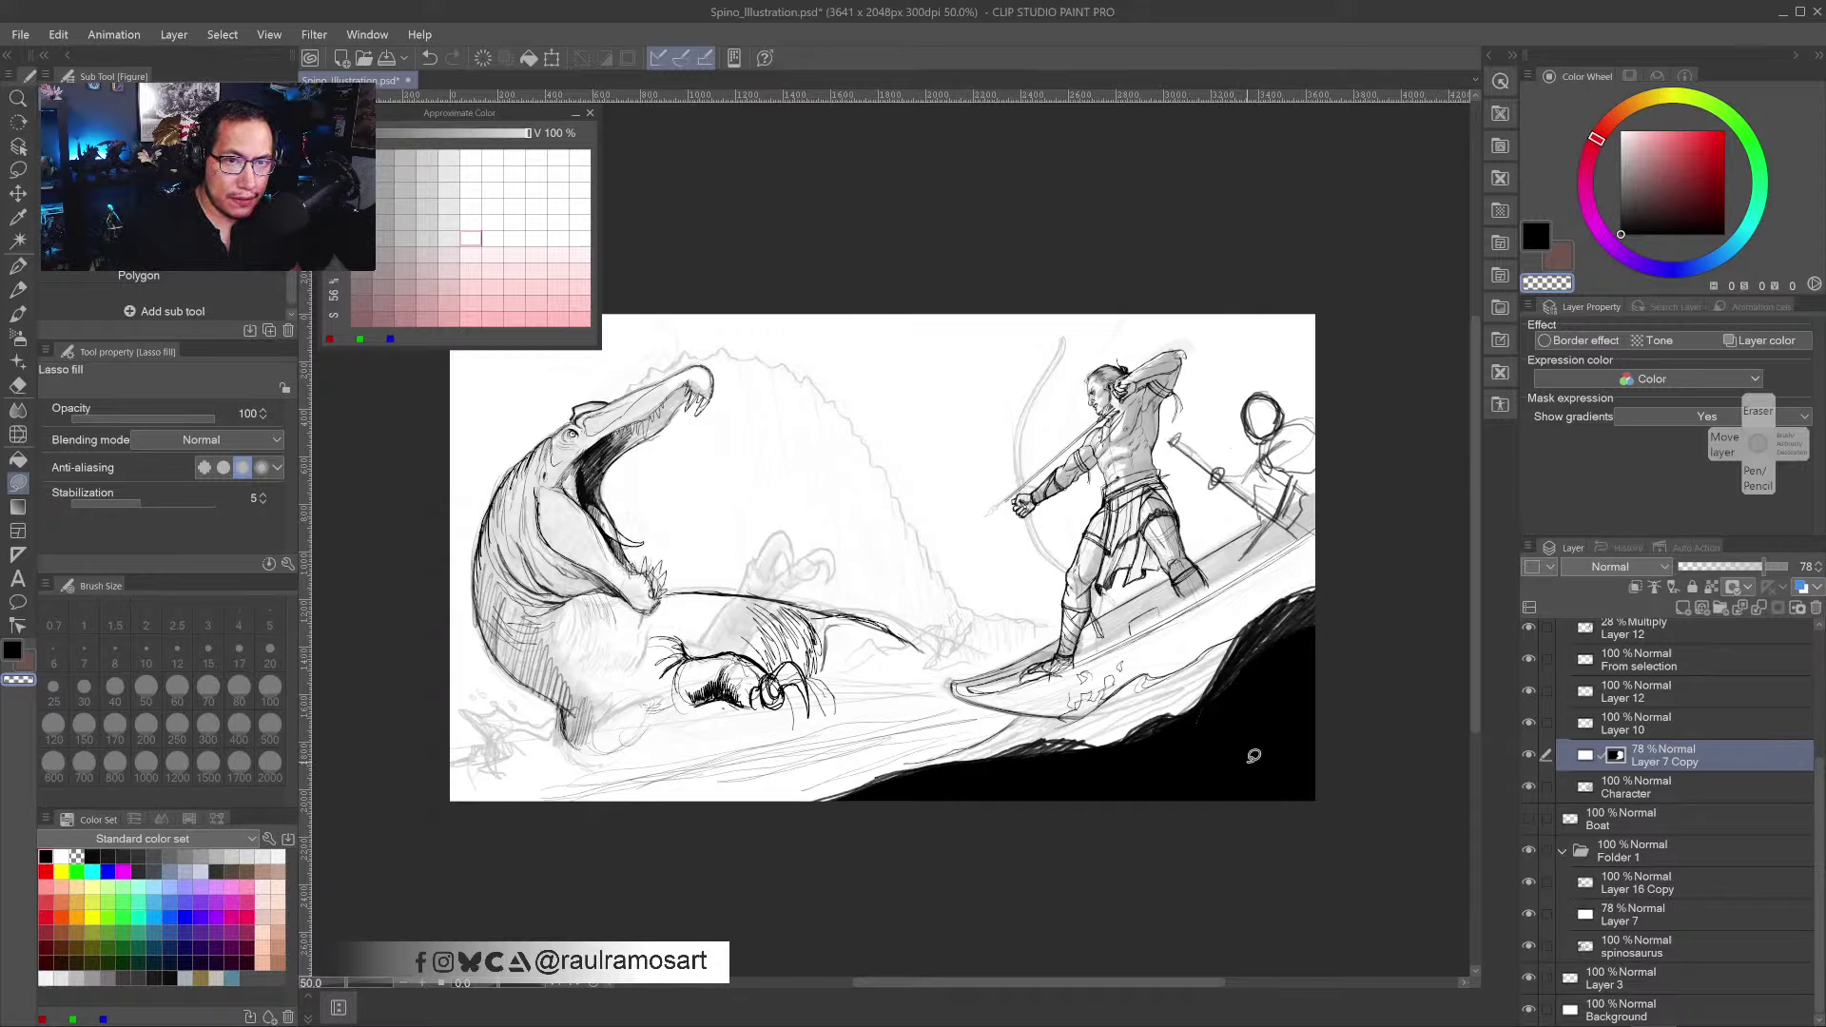
click(1529, 884)
click(1529, 885)
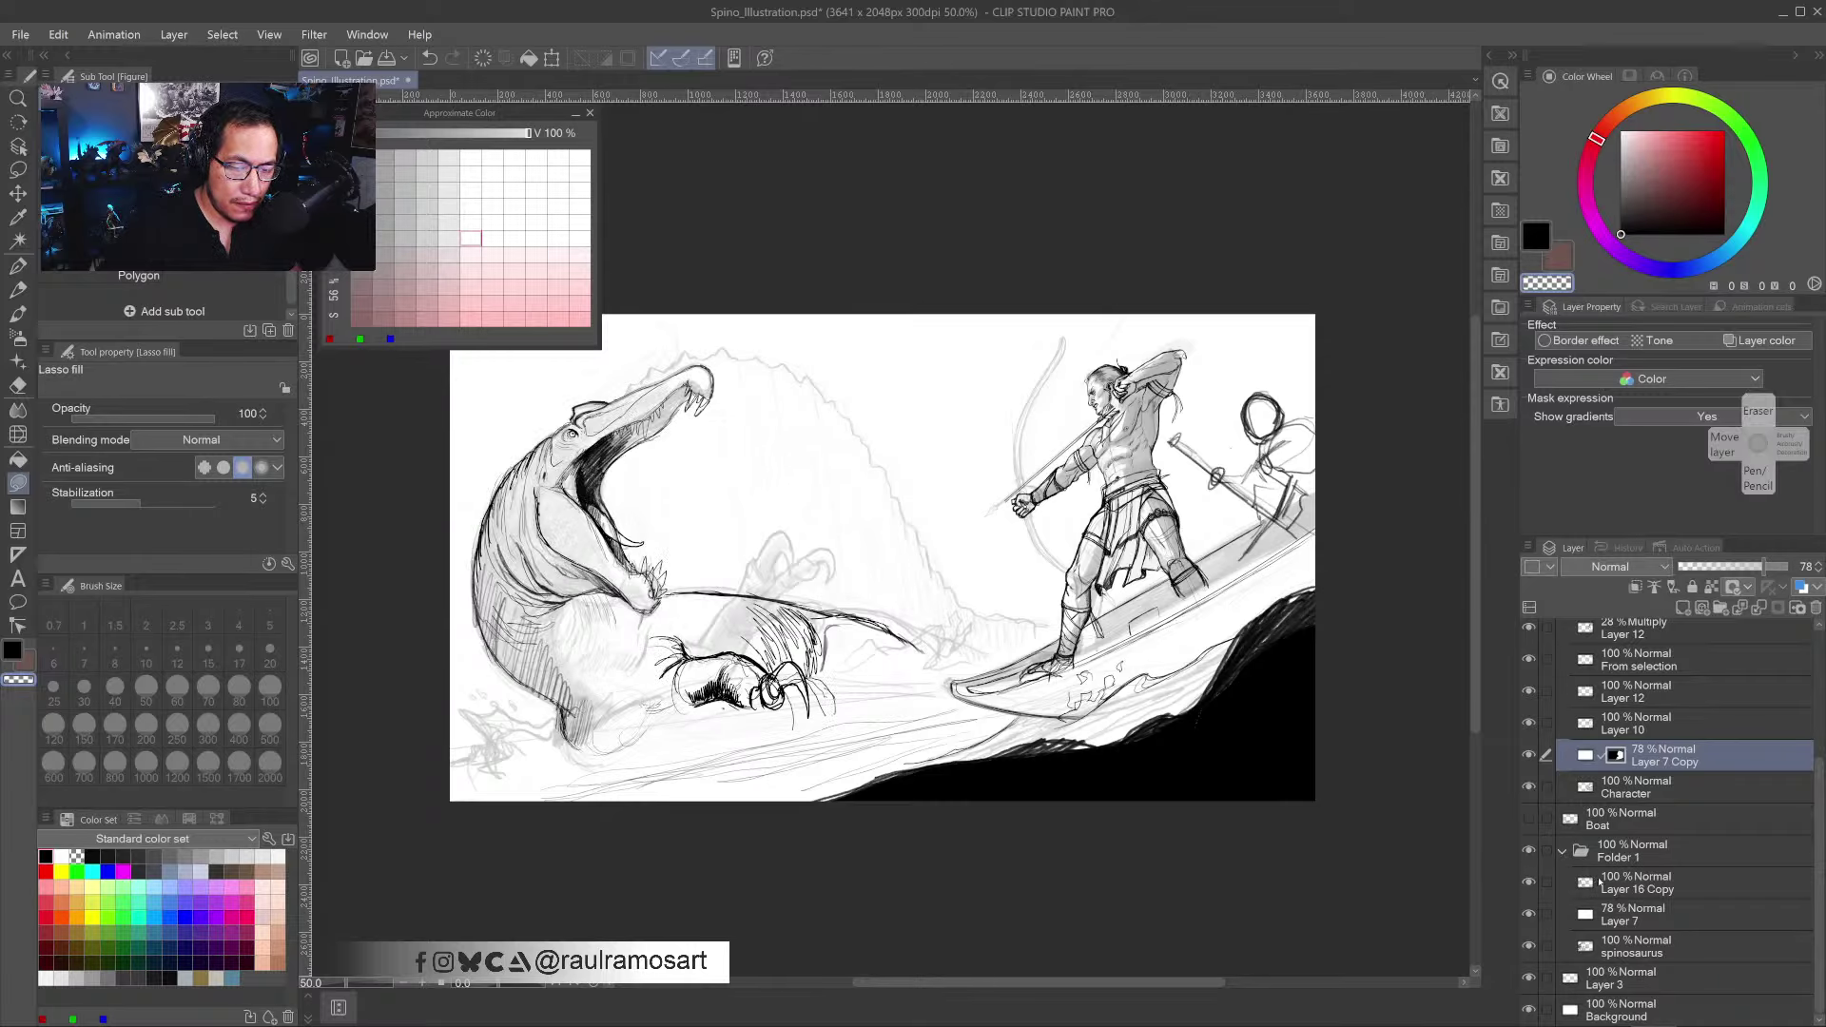
click(1574, 883)
click(1529, 884)
click(1530, 884)
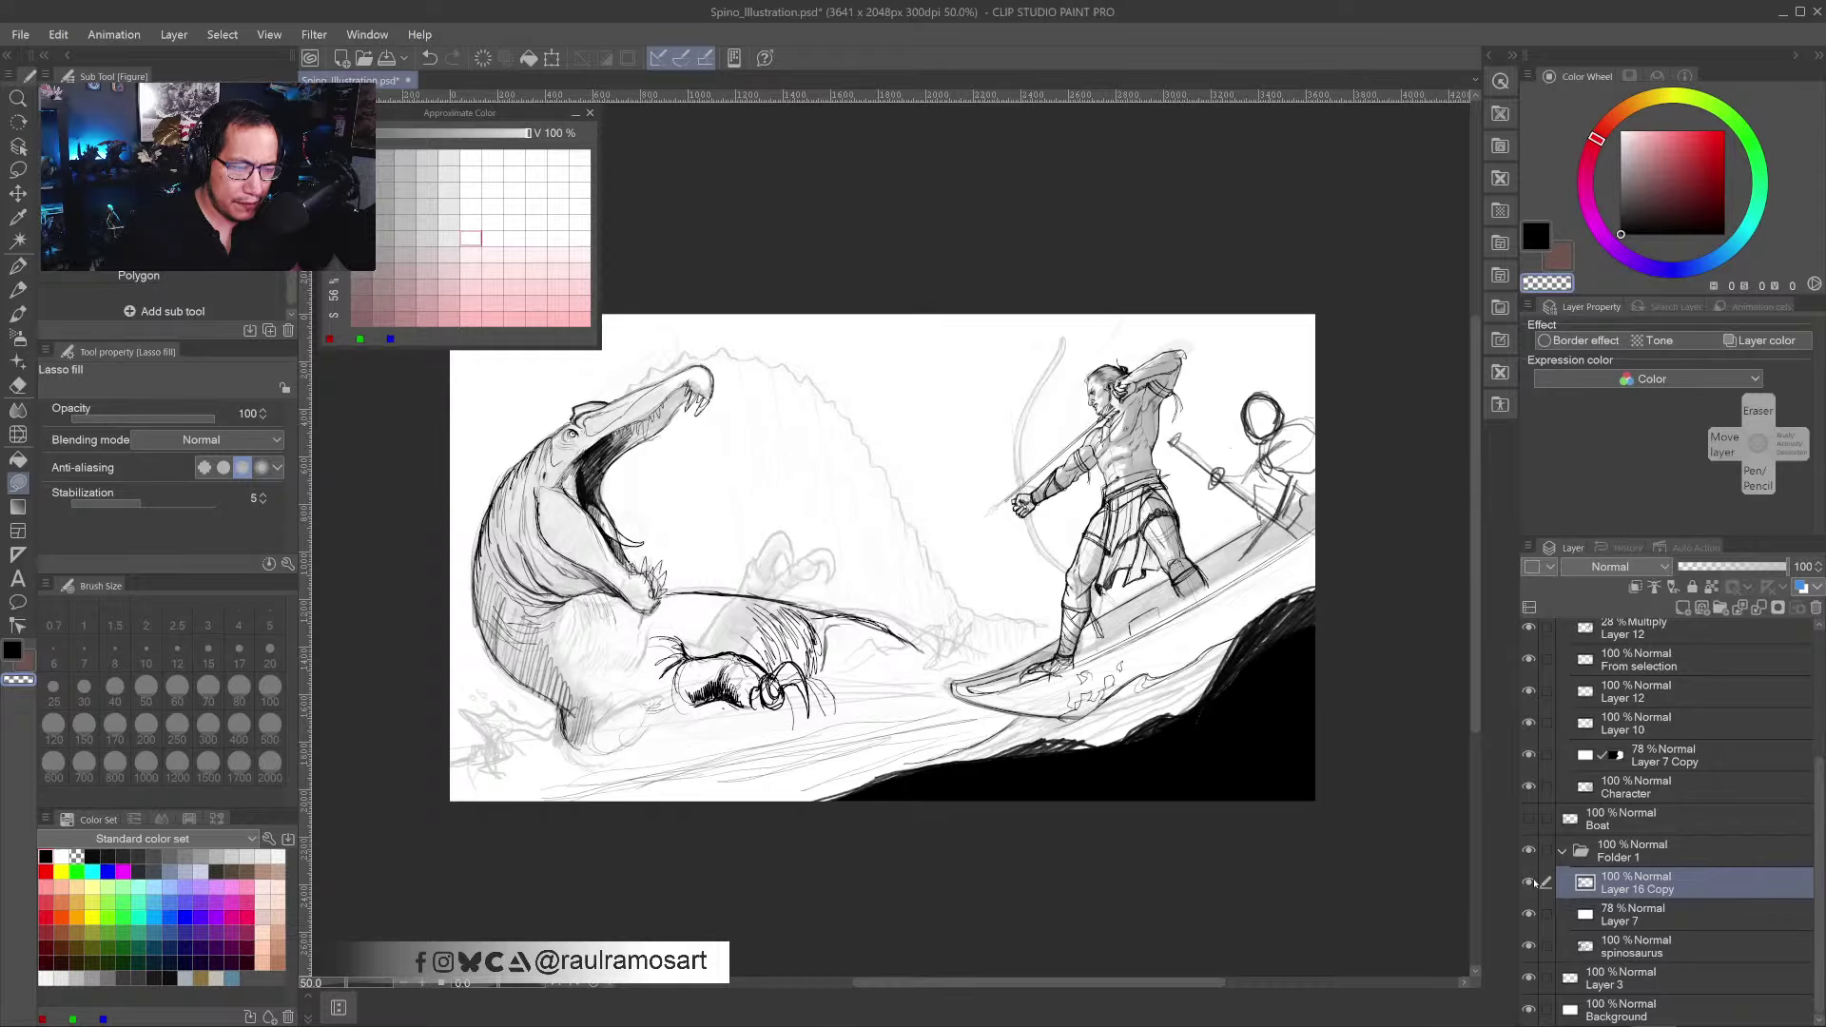
click(1562, 851)
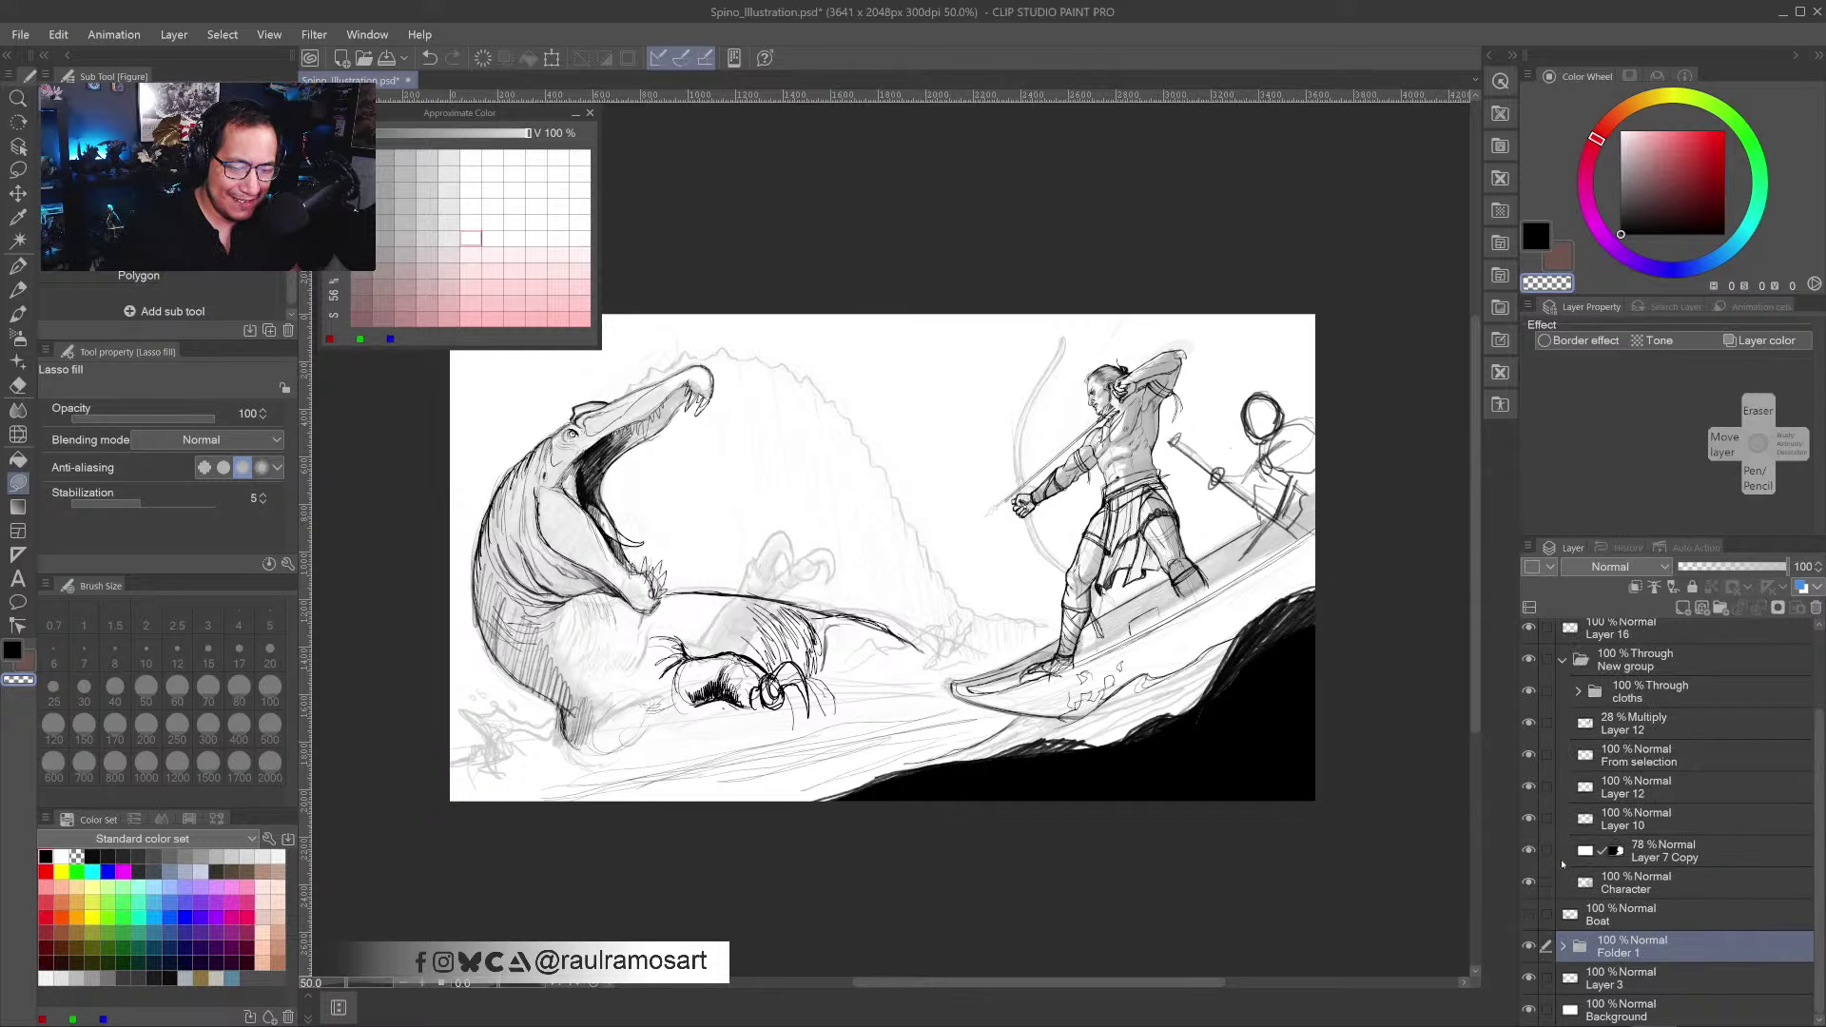
- Expand Folder 1 and toggle the folder, Layer 16 Copy and Layer 7 to examine what each contributes to the spinosaurus
click(1565, 947)
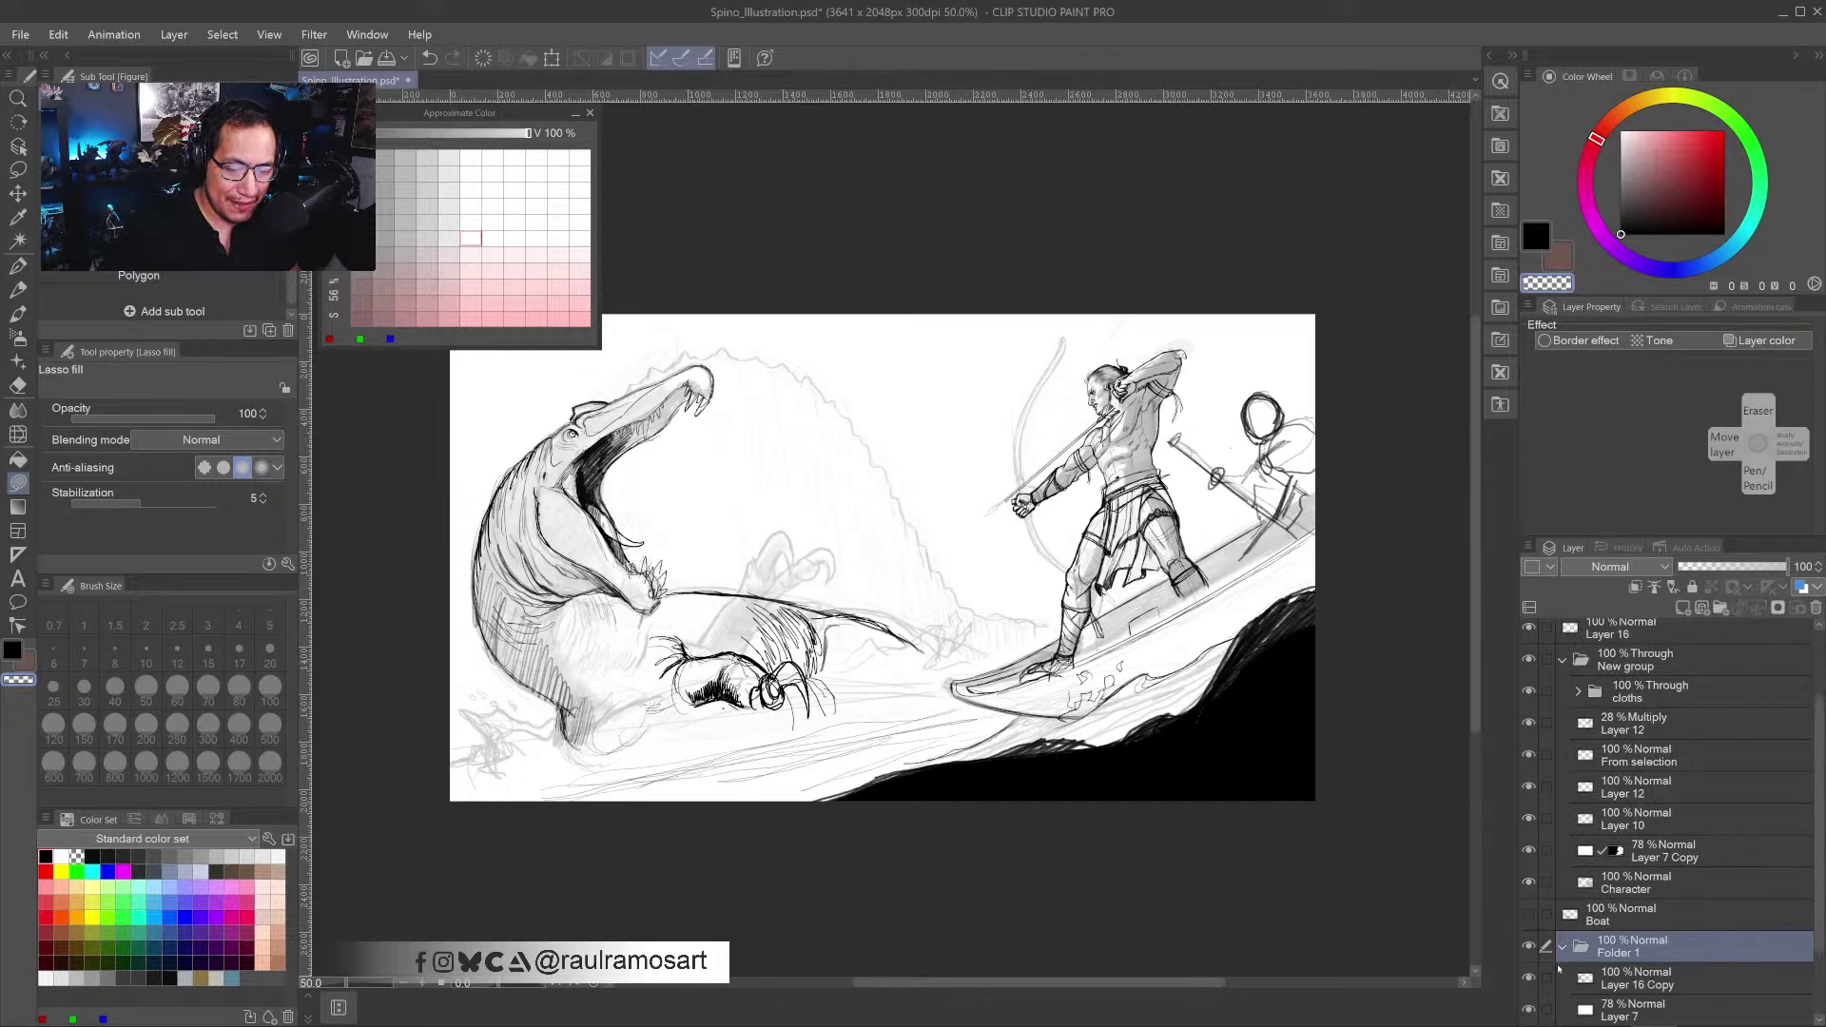
click(1530, 948)
click(1530, 947)
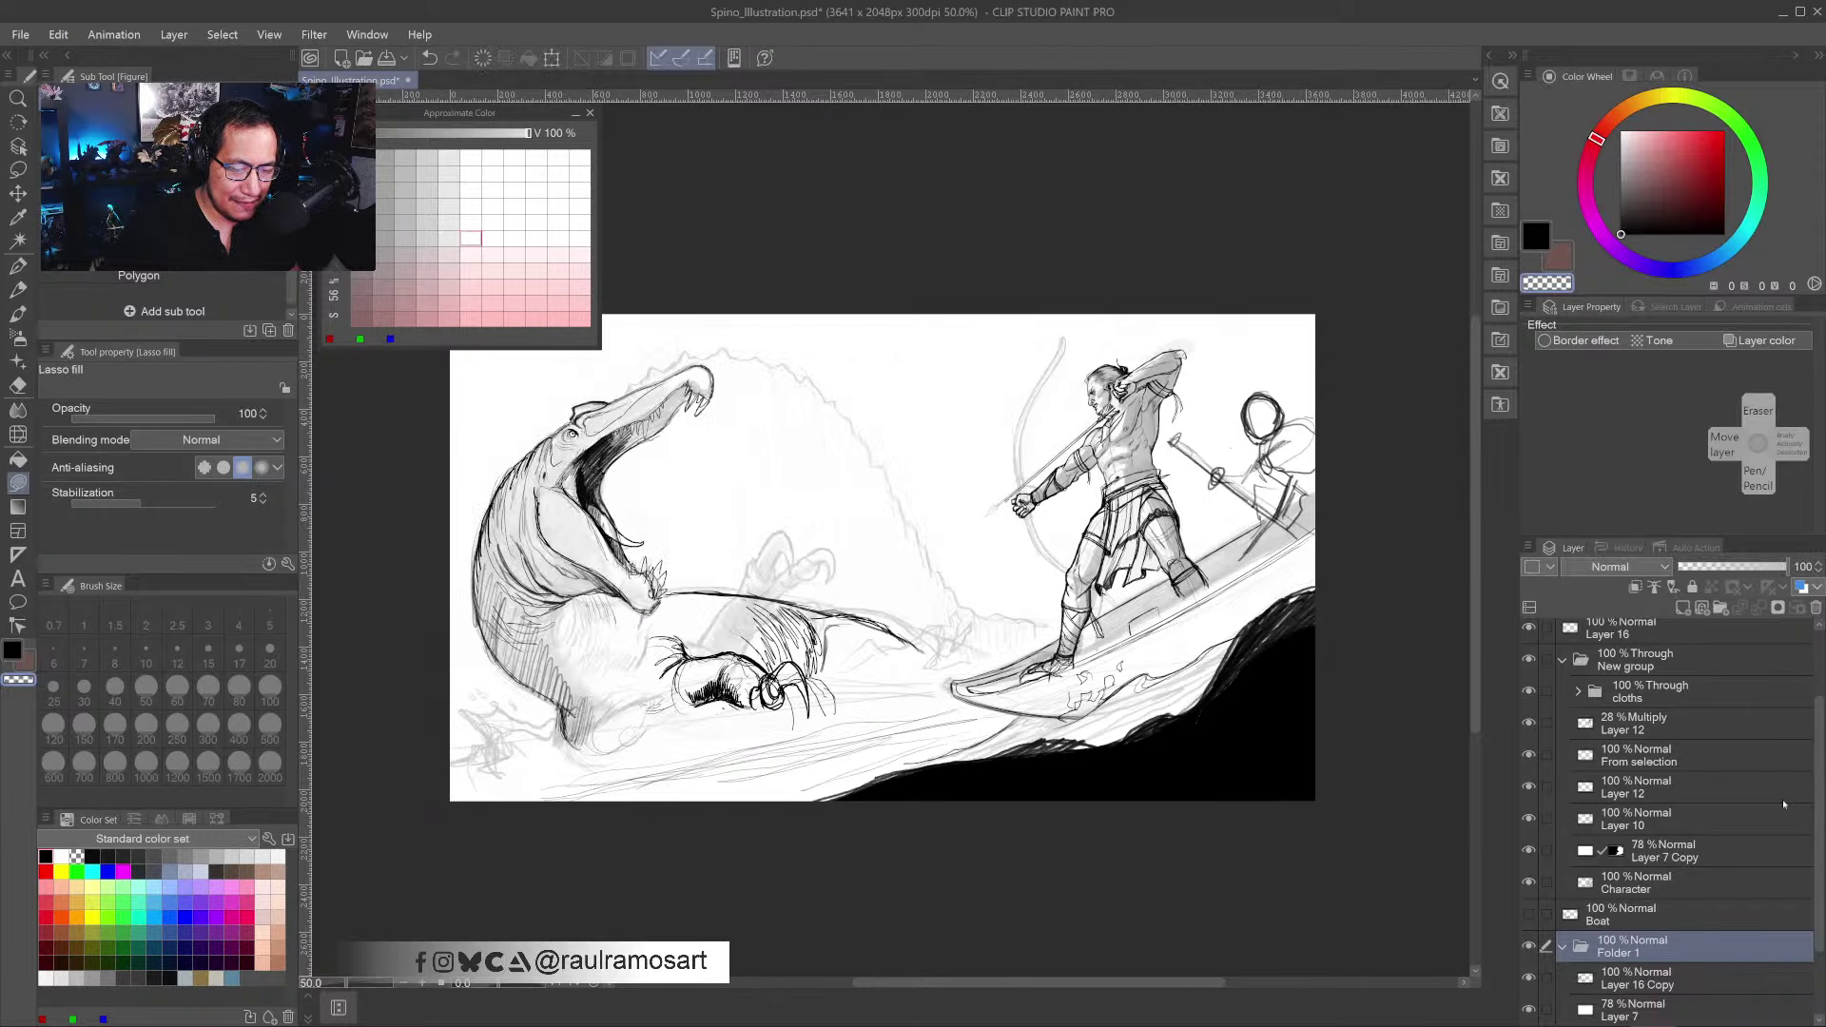
drag(1818, 795, 1776, 901)
click(1528, 851)
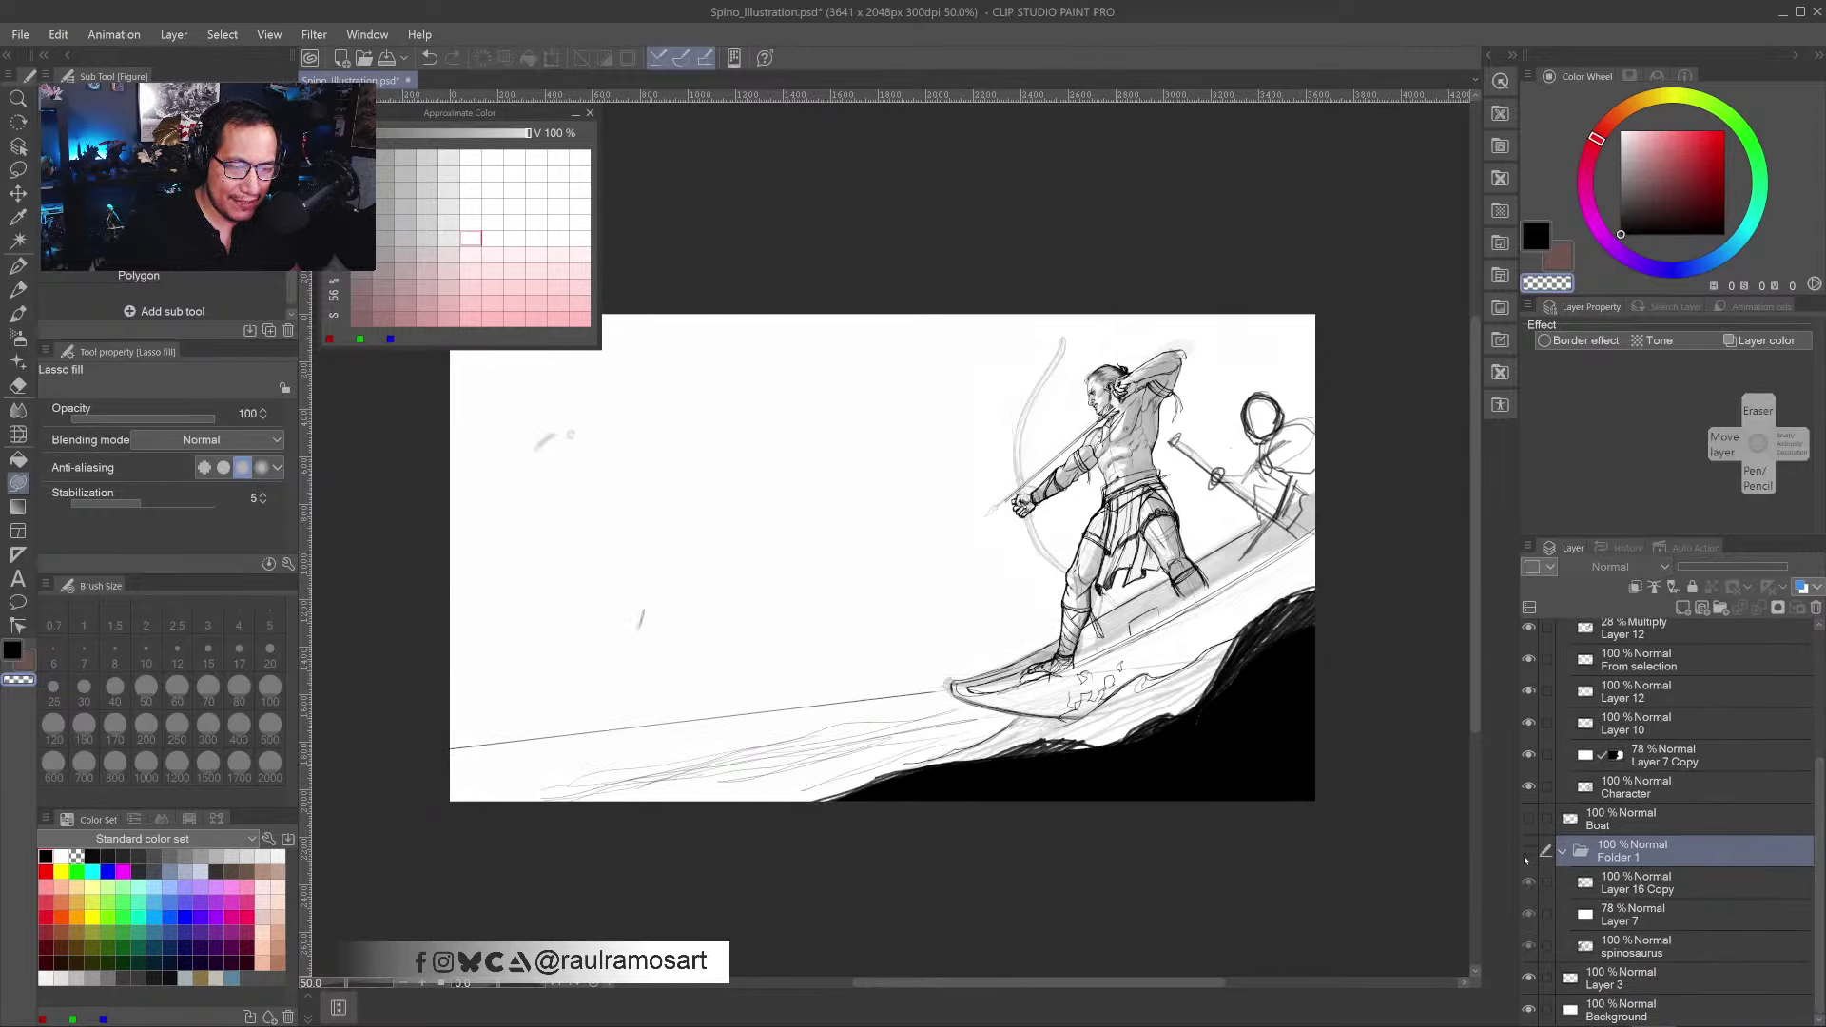
click(1529, 851)
click(1530, 883)
click(1529, 883)
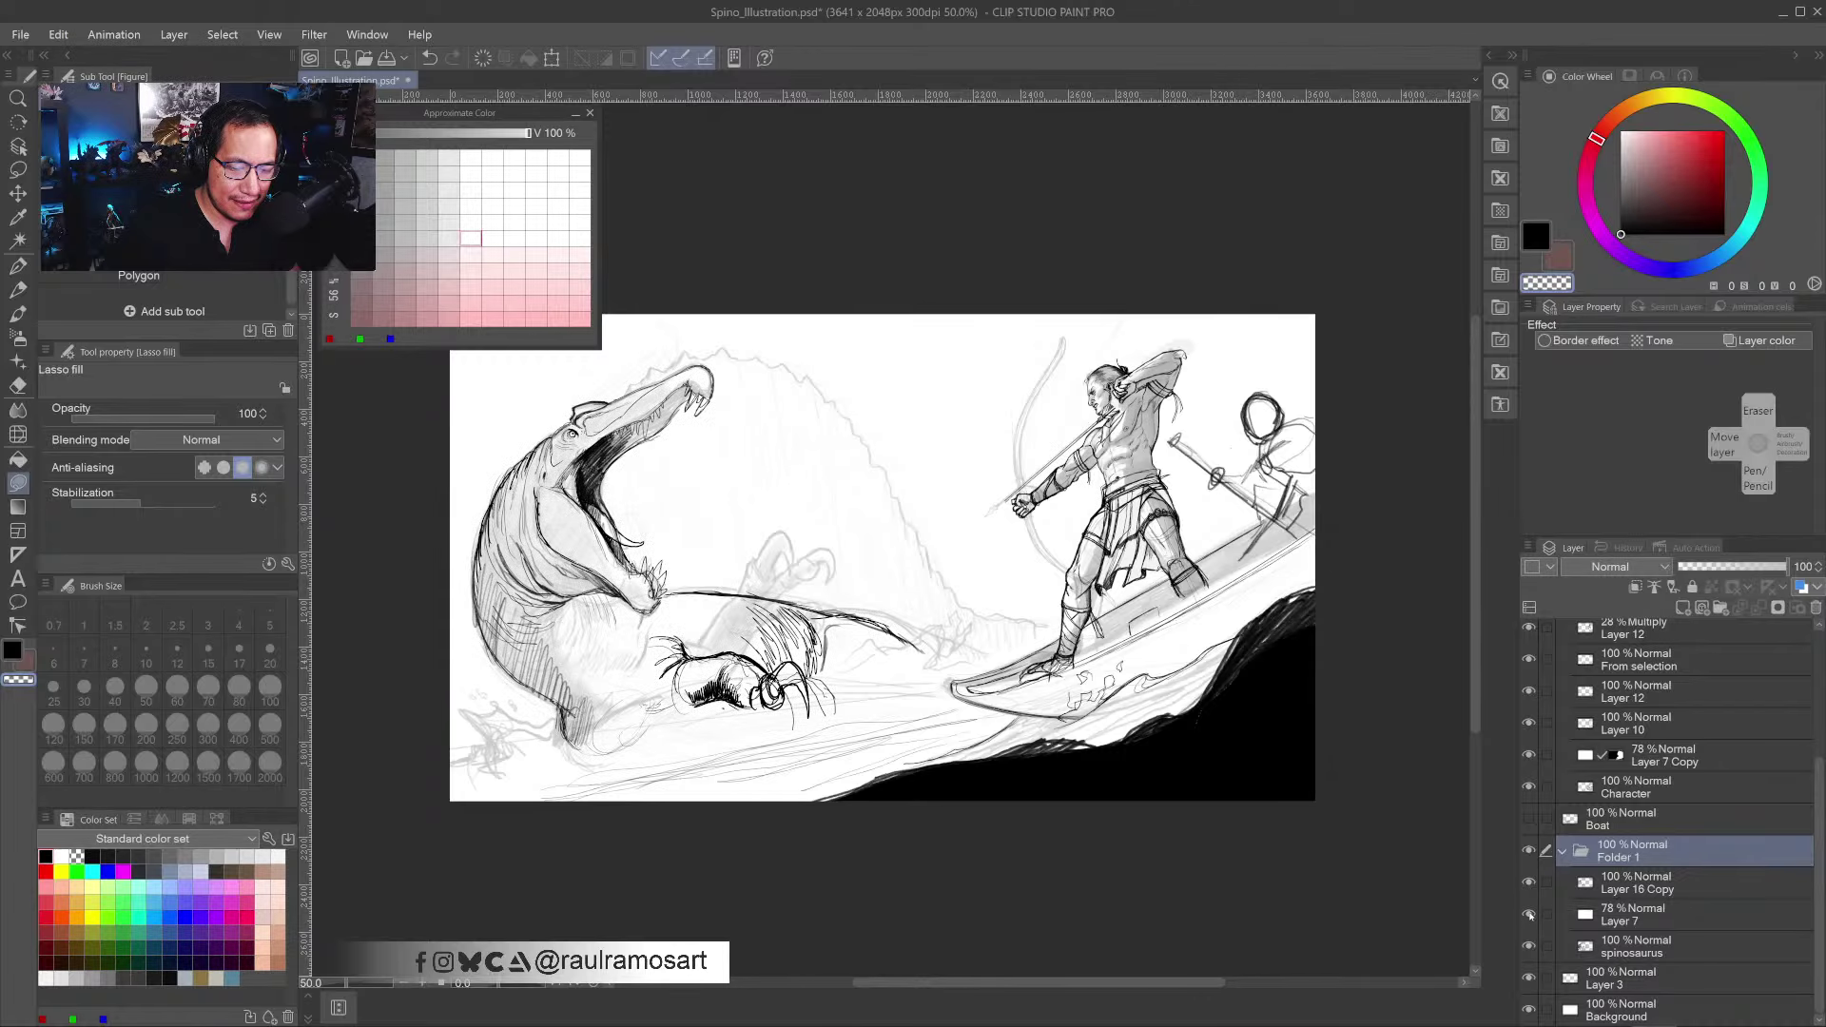
click(1529, 914)
click(1529, 914)
click(1530, 883)
click(1530, 883)
- Add a new layer above Layer 16 Copy in Folder 1 and select the Lighter pencil for drawing the spinosaurus's head
click(1683, 607)
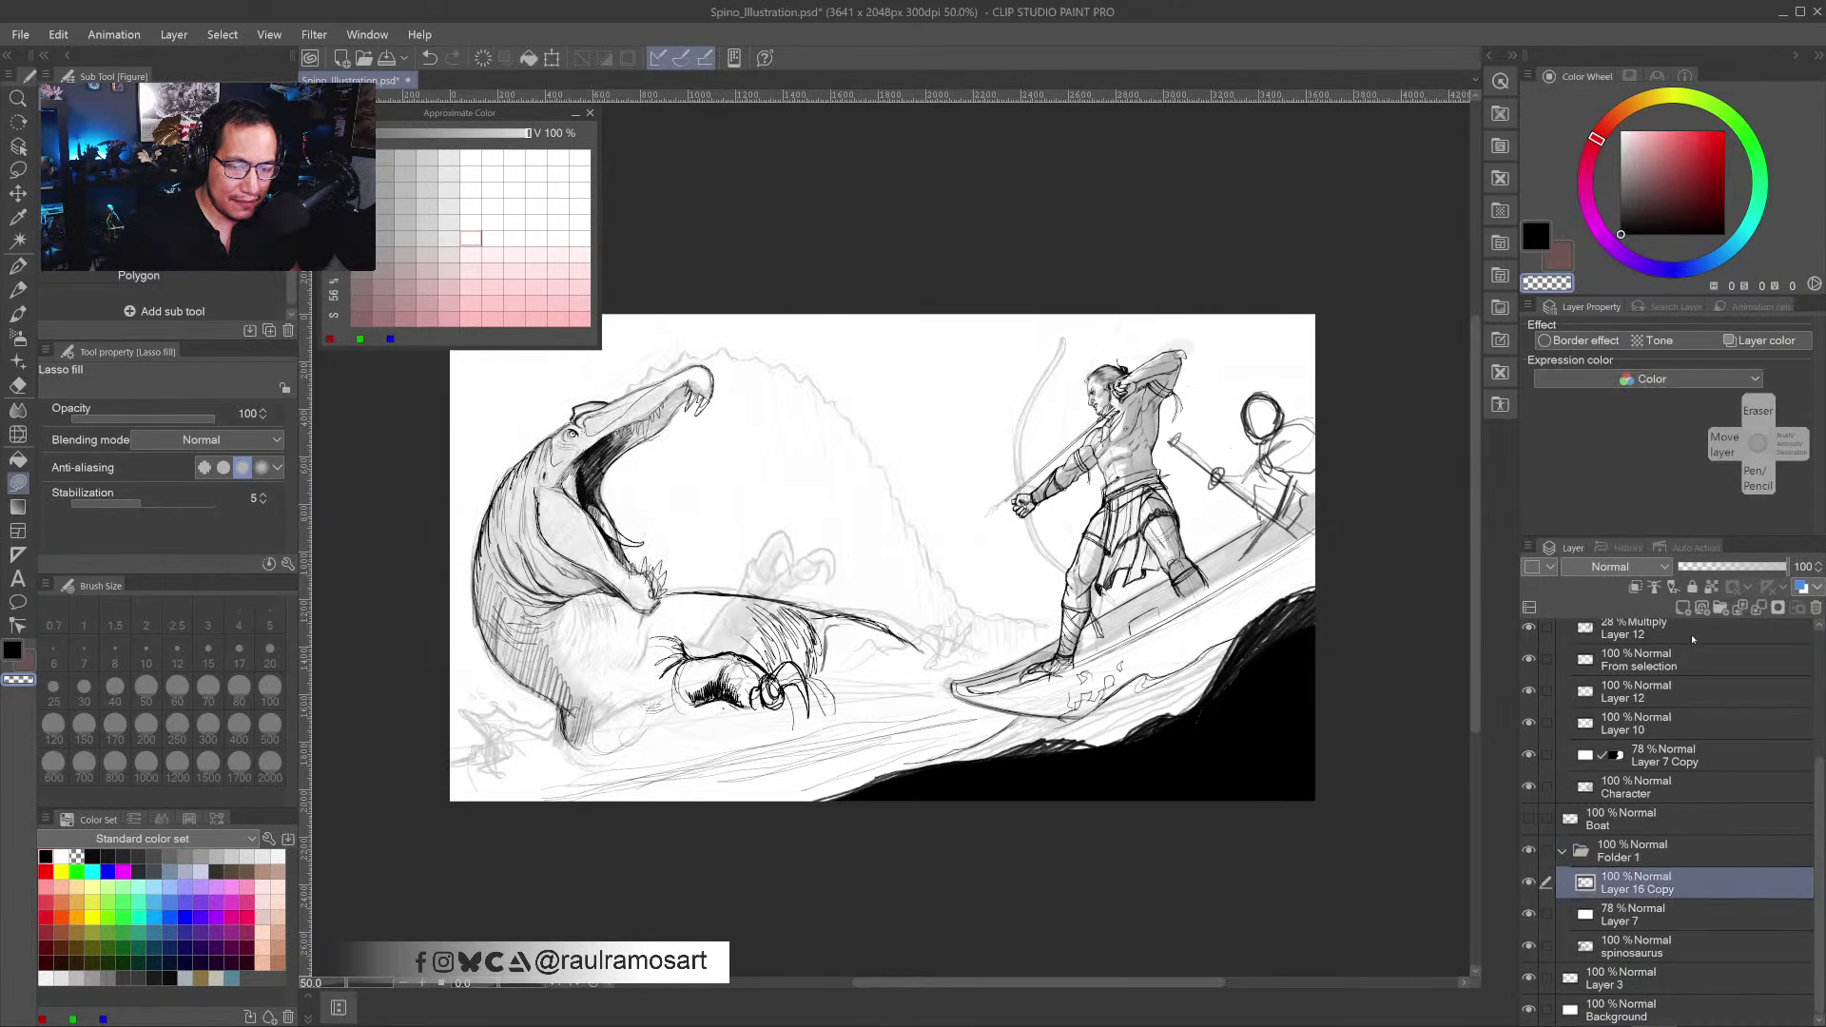
drag(867, 521, 971, 514)
scroll(761, 457, up, 4)
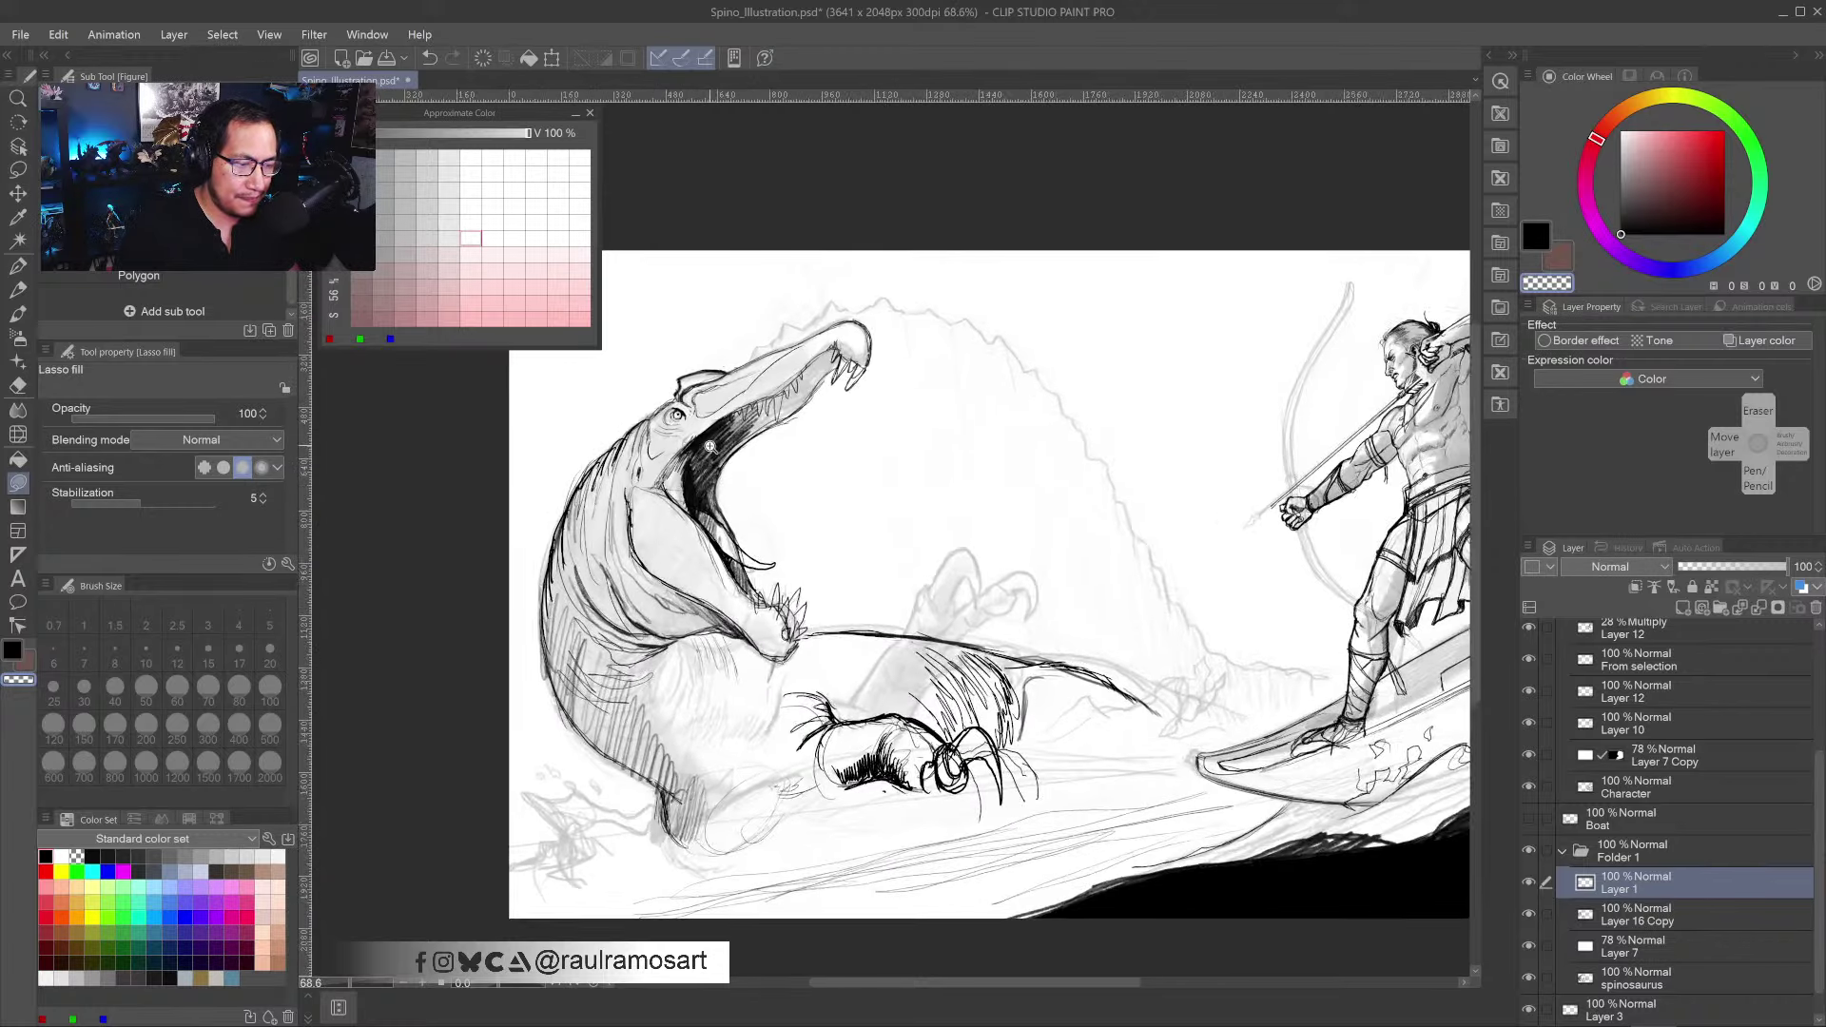
drag(705, 429, 723, 422)
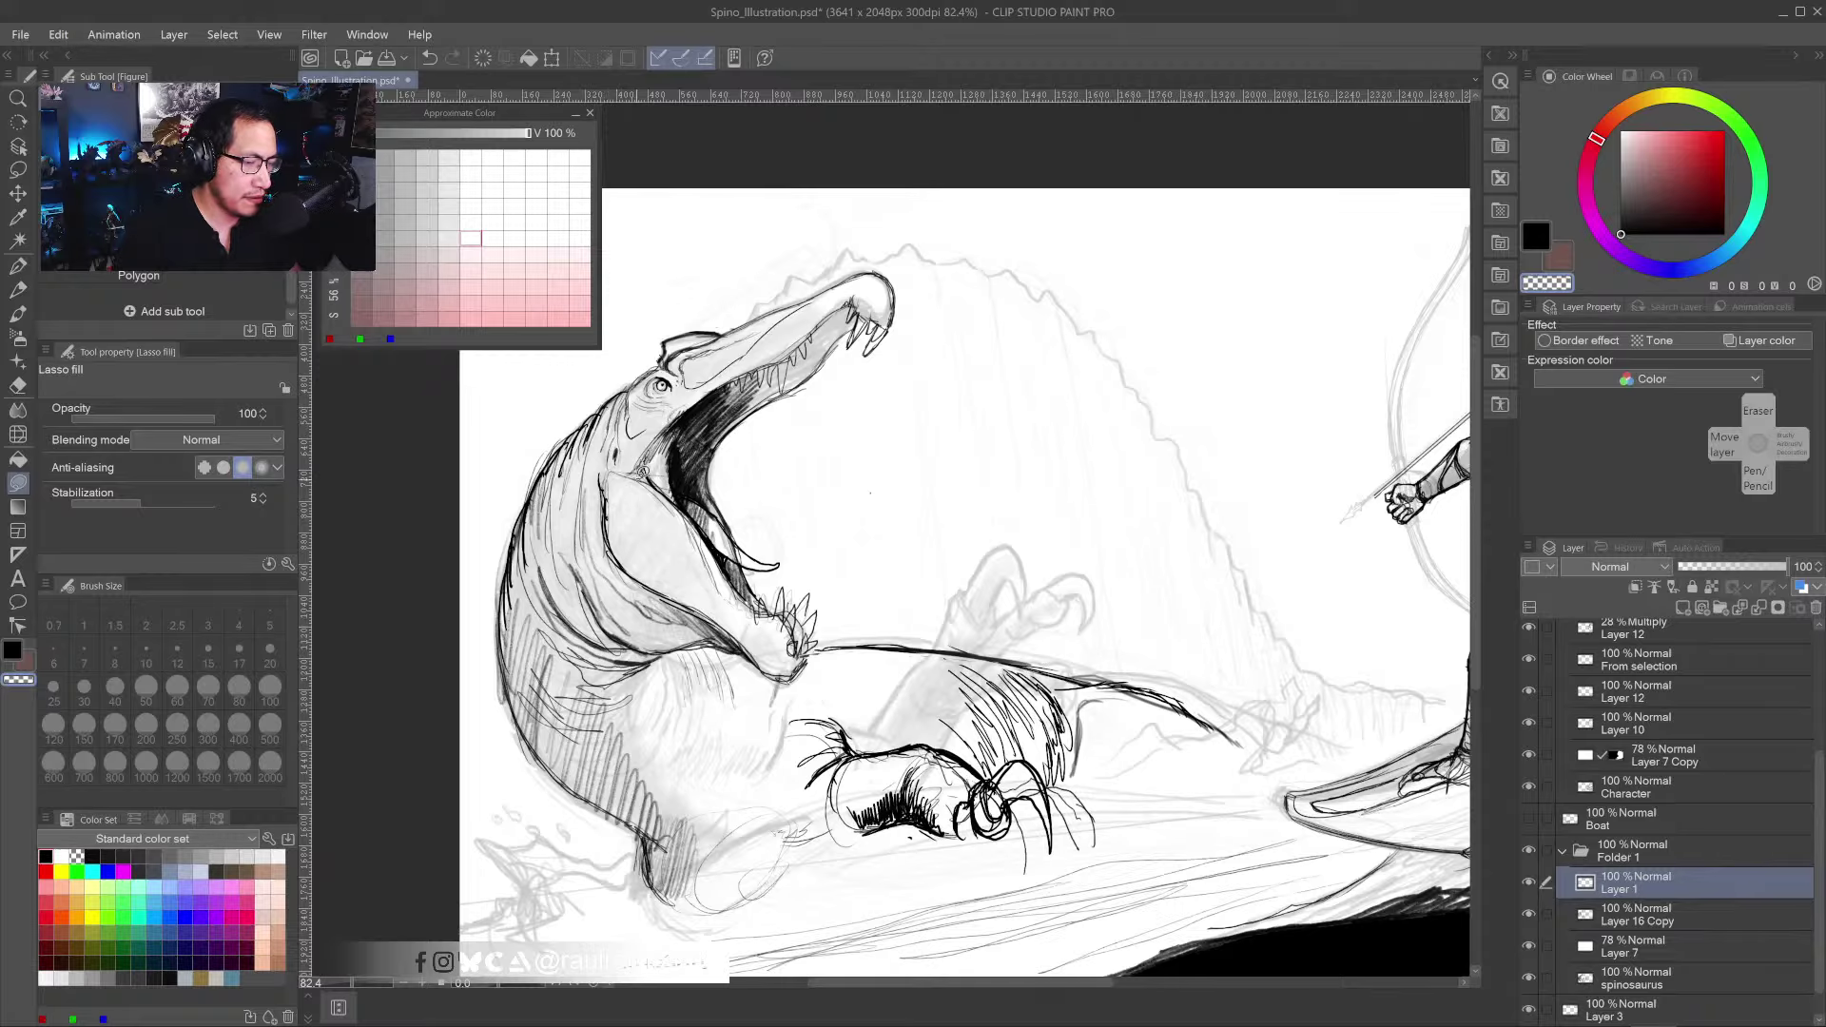
key(p)
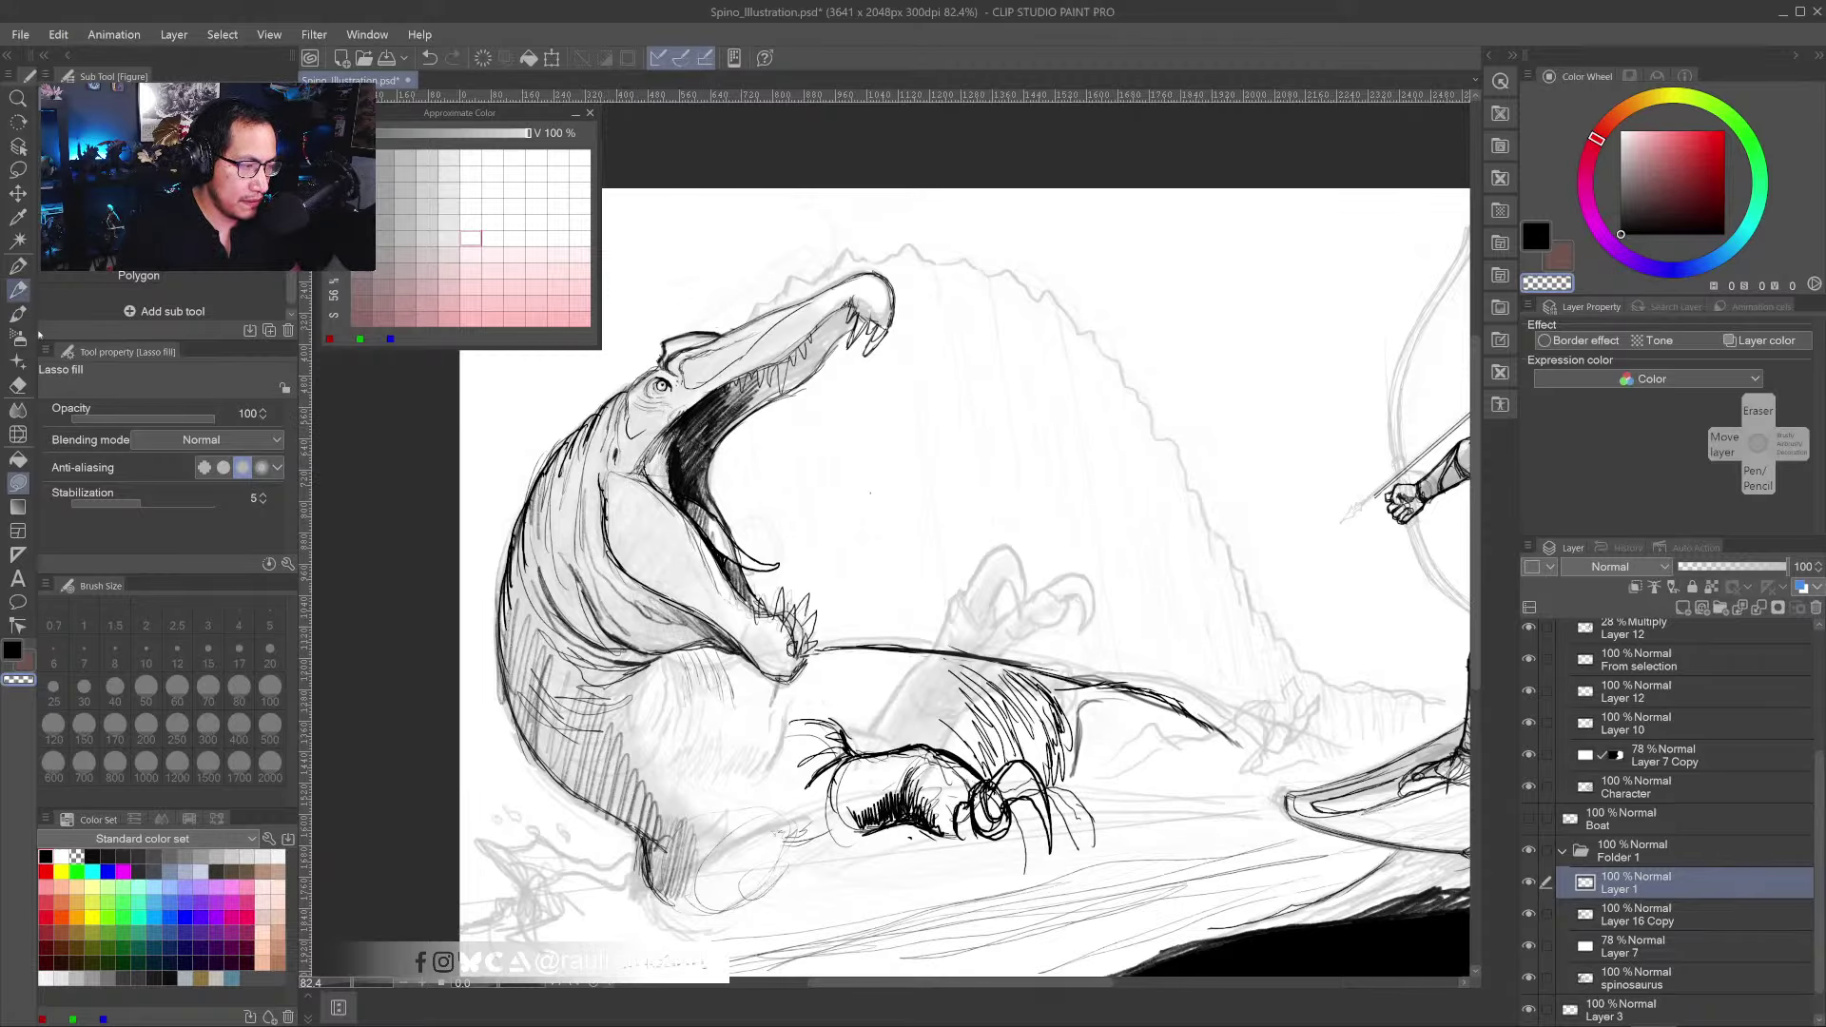
scroll(704, 384, up, 5)
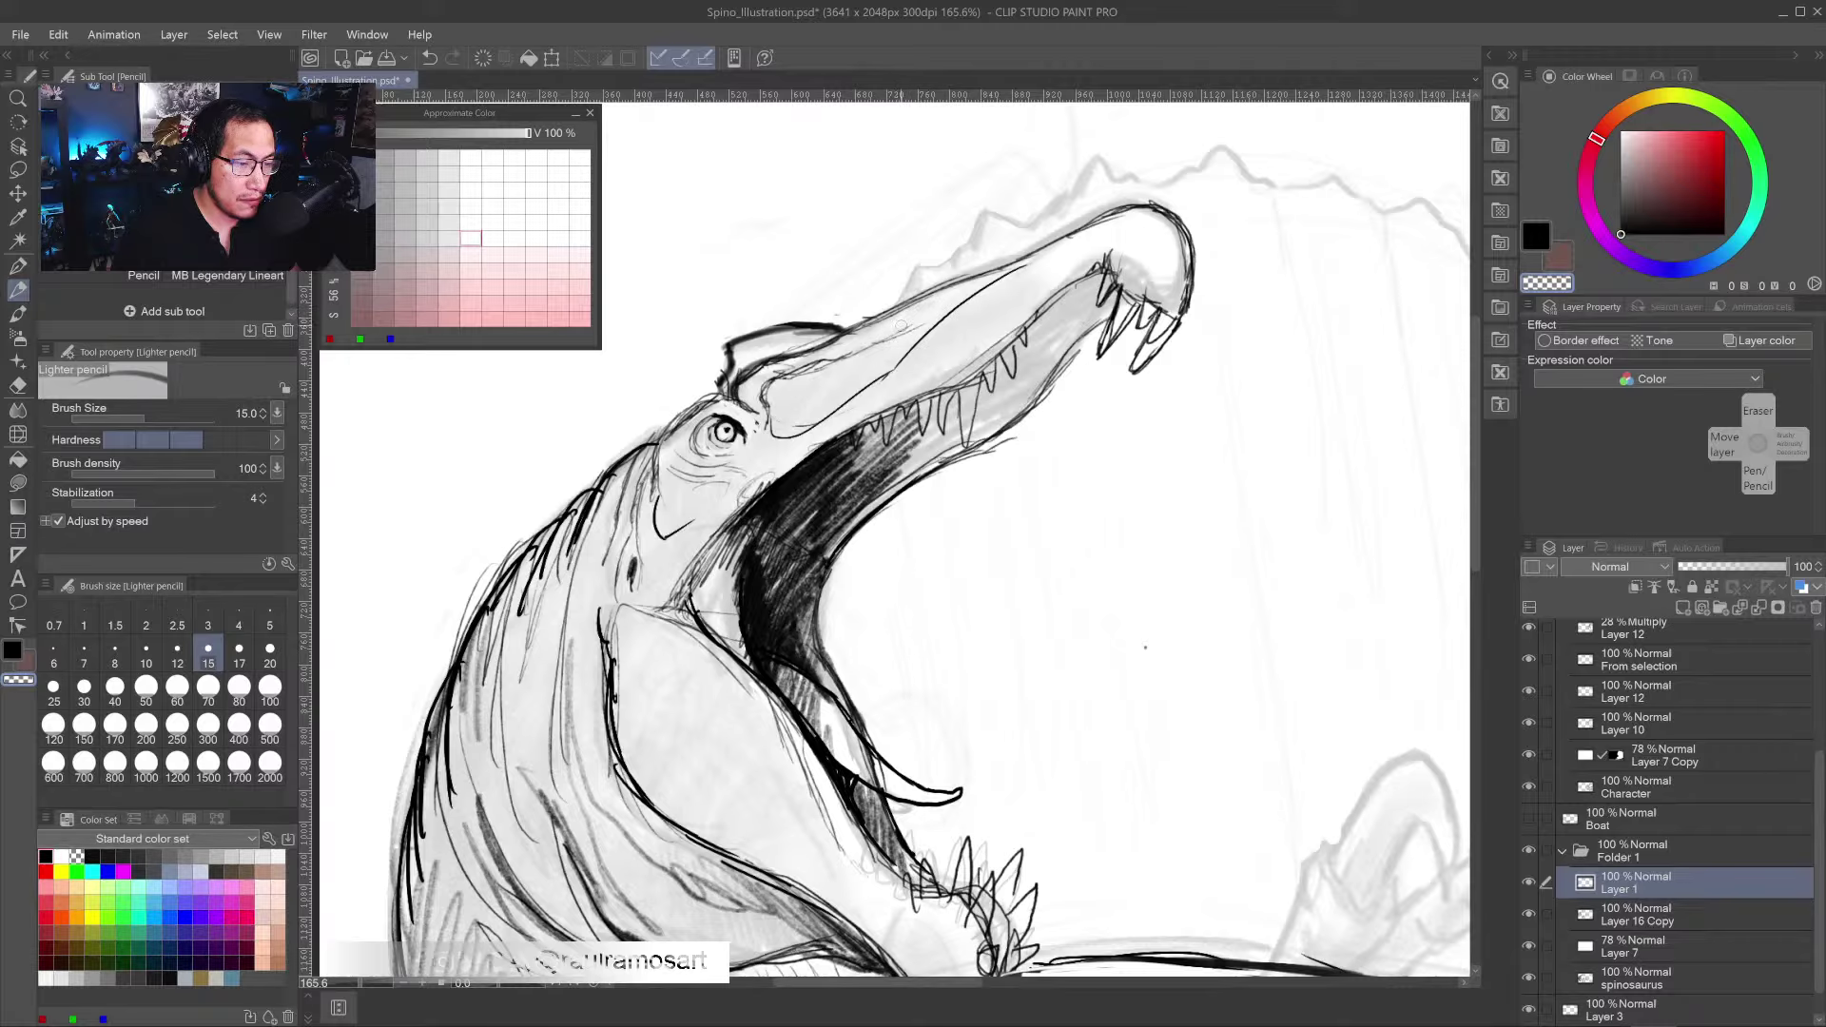
- Draw the nostril on the spinosaurus's snout and darken the ear opening behind the jaw in black with the Lighter pencil
click(12, 651)
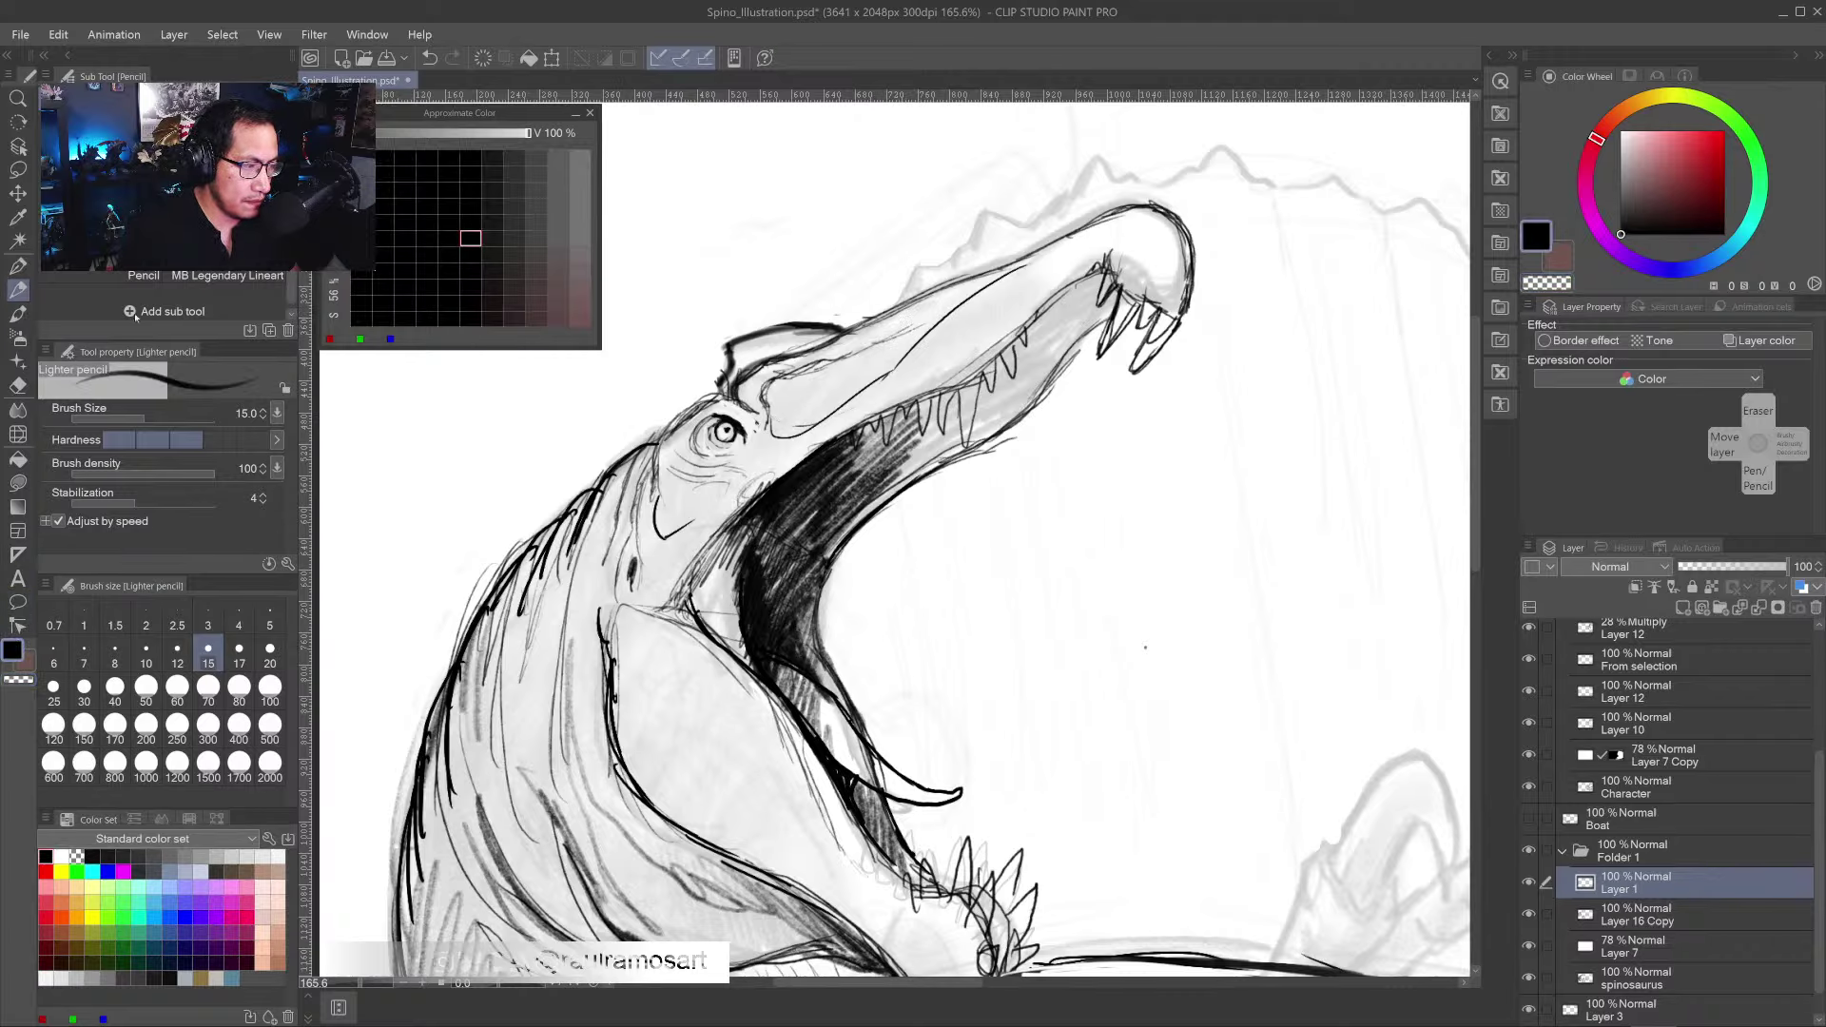
mouse_move(931, 307)
mouse_down()
mouse_move(891, 351)
mouse_move(957, 301)
mouse_up()
mouse_move(957, 301)
mouse_down()
mouse_move(923, 309)
mouse_move(900, 352)
mouse_move(914, 316)
mouse_move(930, 333)
mouse_move(917, 344)
mouse_up()
drag(955, 320, 895, 349)
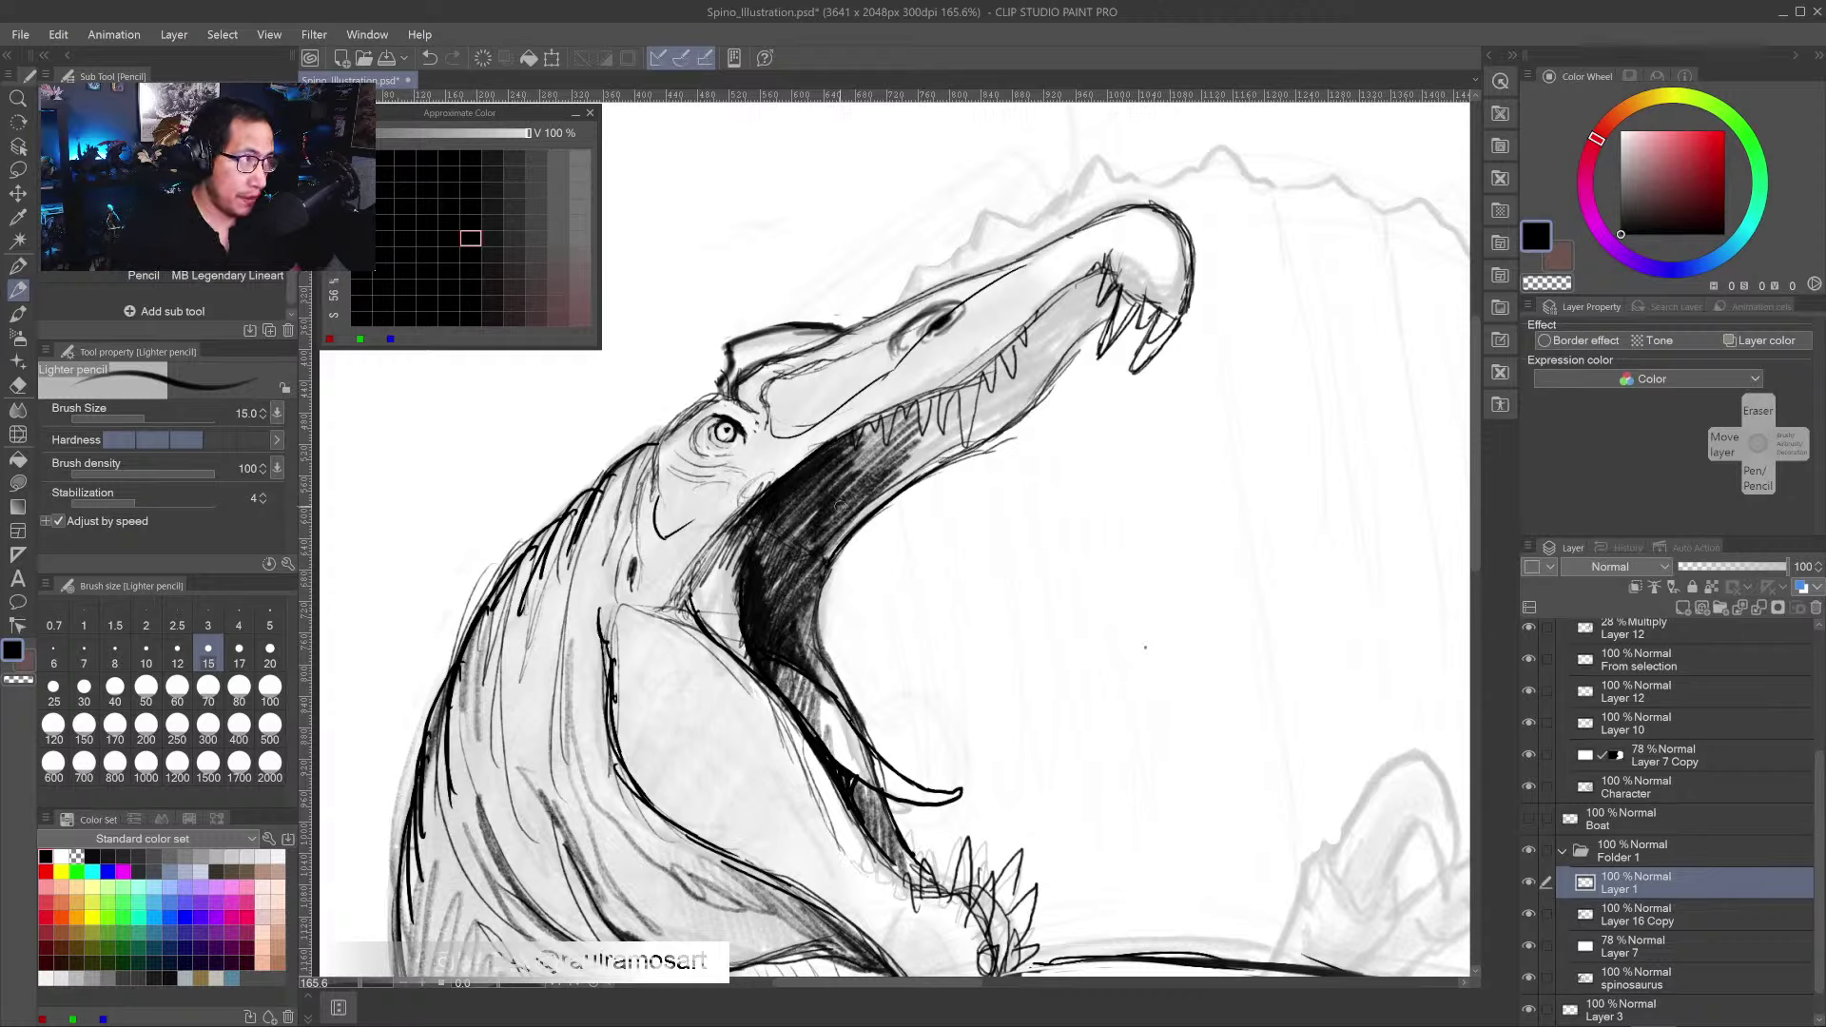
drag(635, 561, 630, 584)
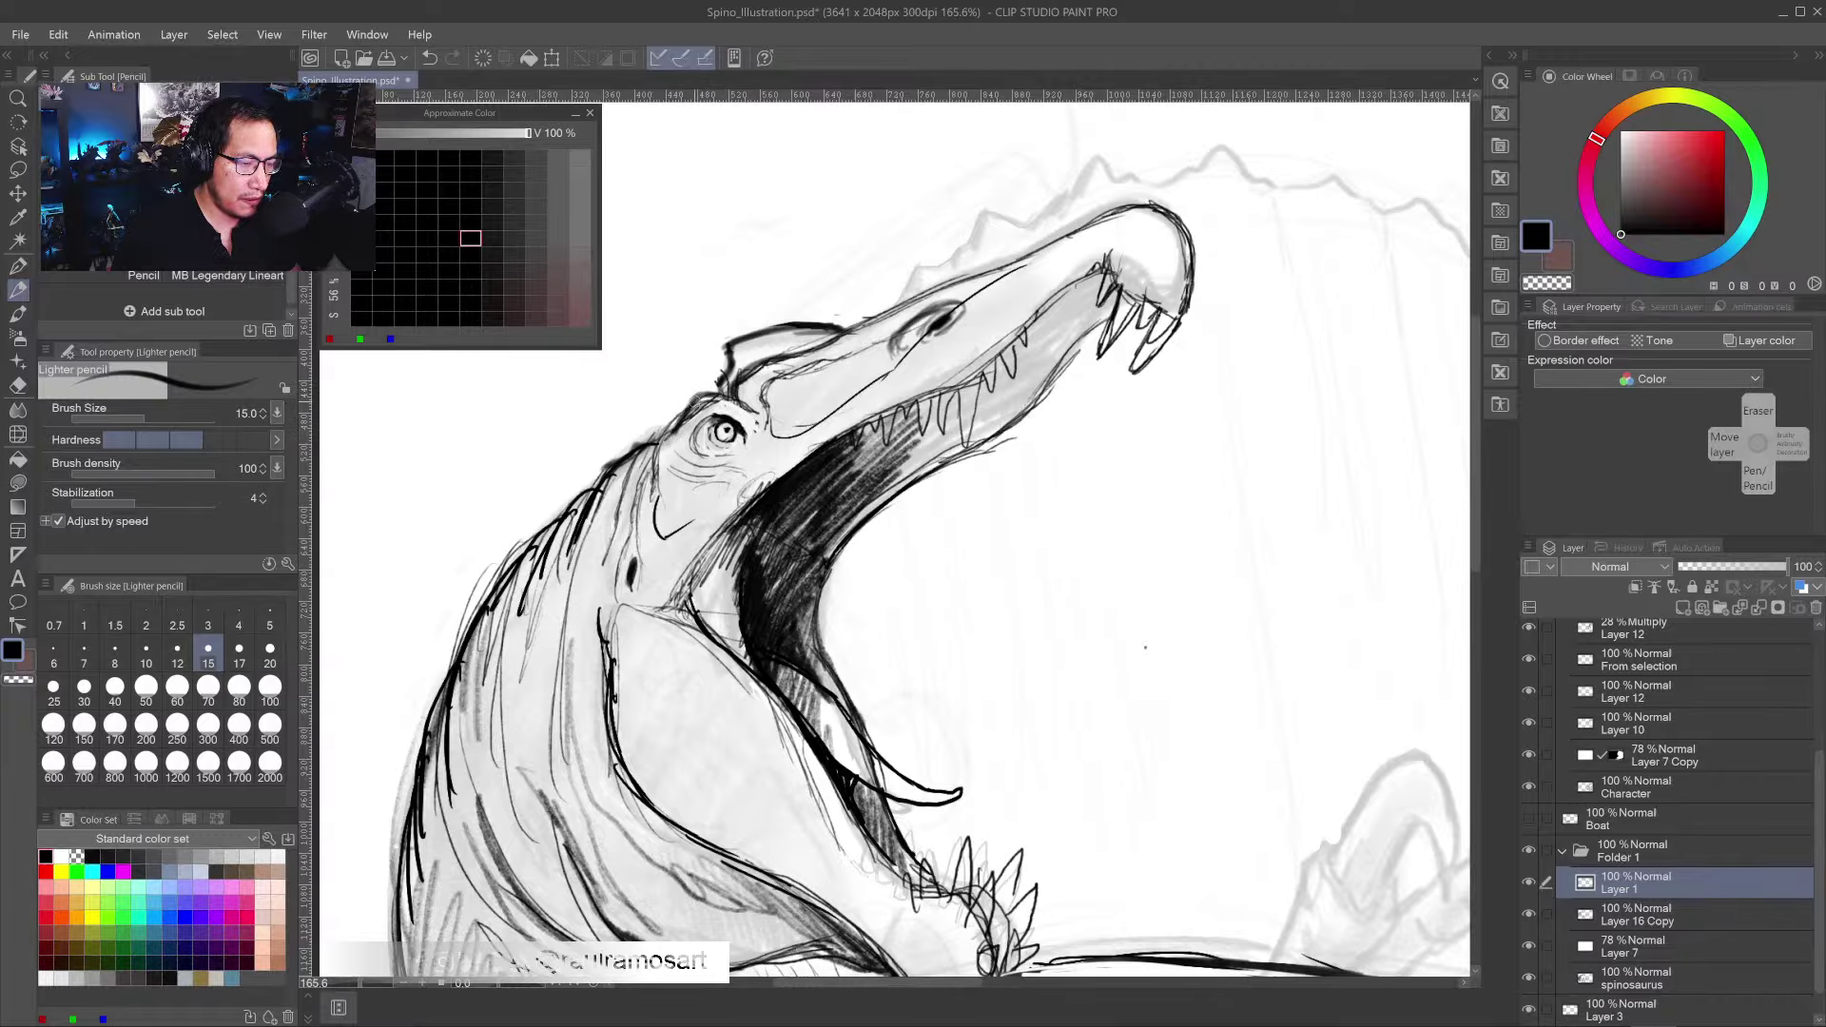
- Merge Layer 1 down into Layer 16 Copy in Folder 1
scroll(800, 490, down, 4)
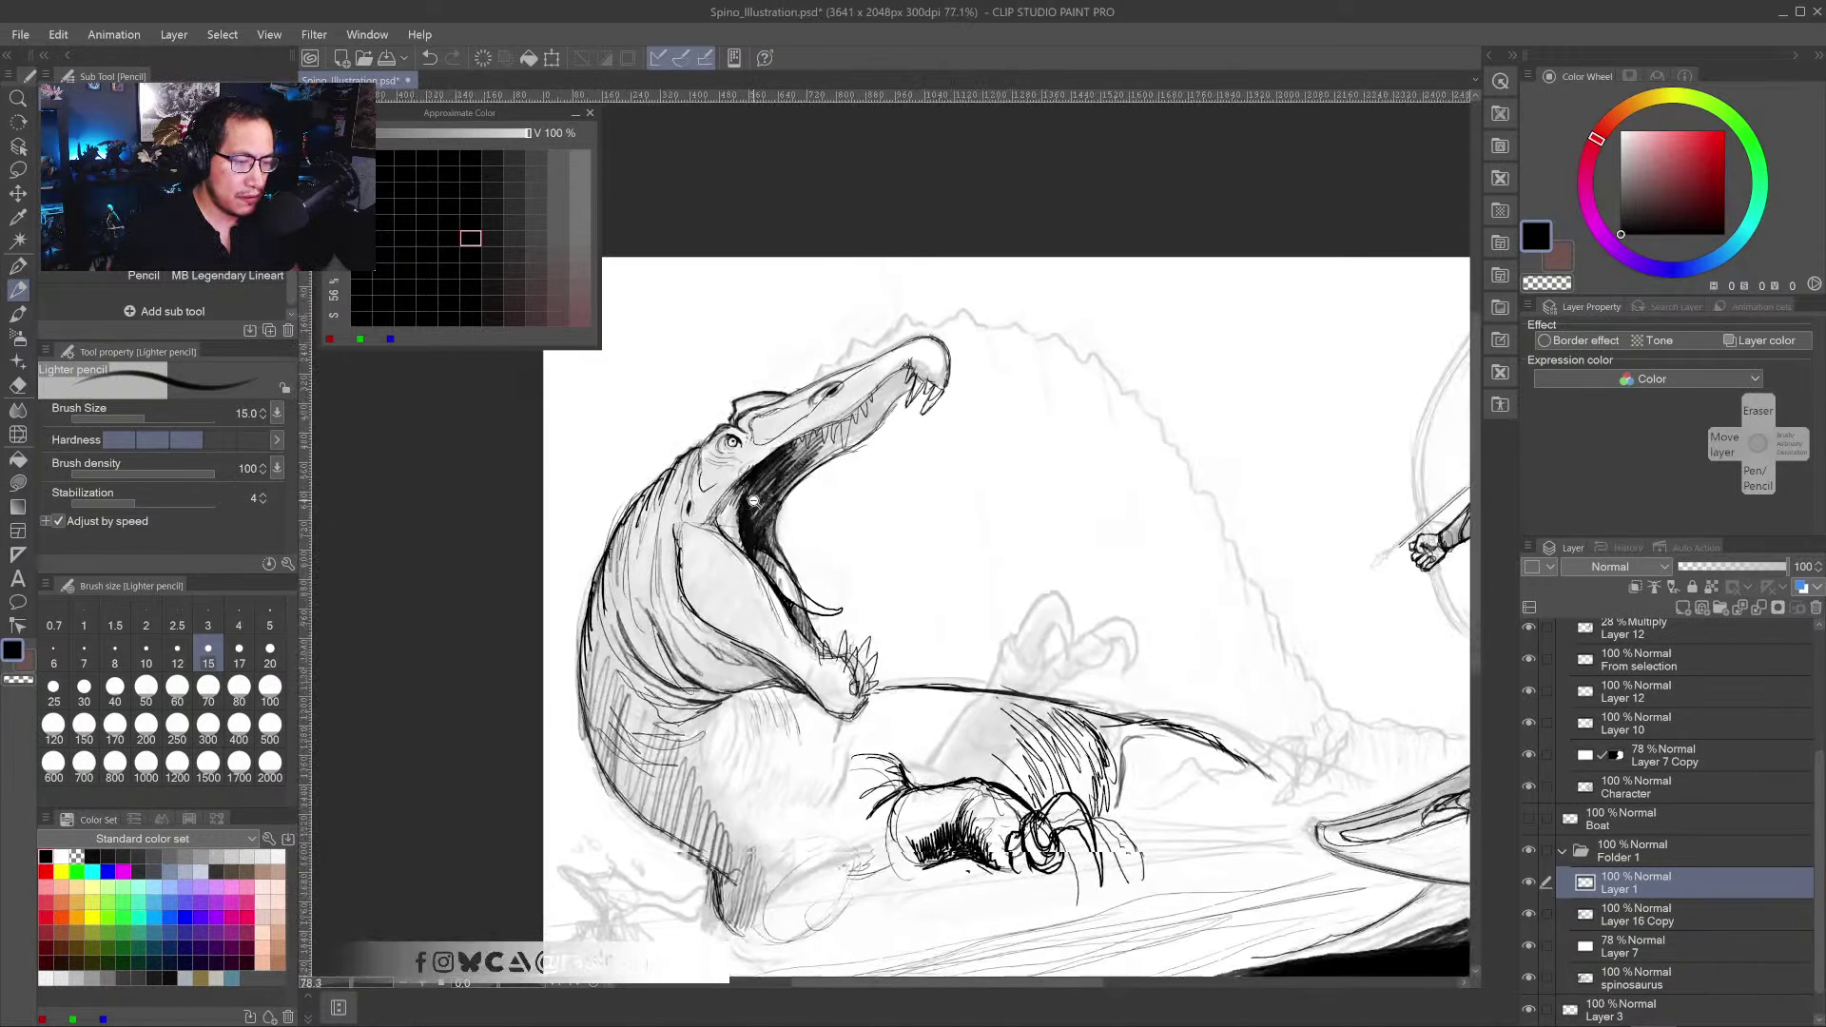
scroll(763, 505, down, 3)
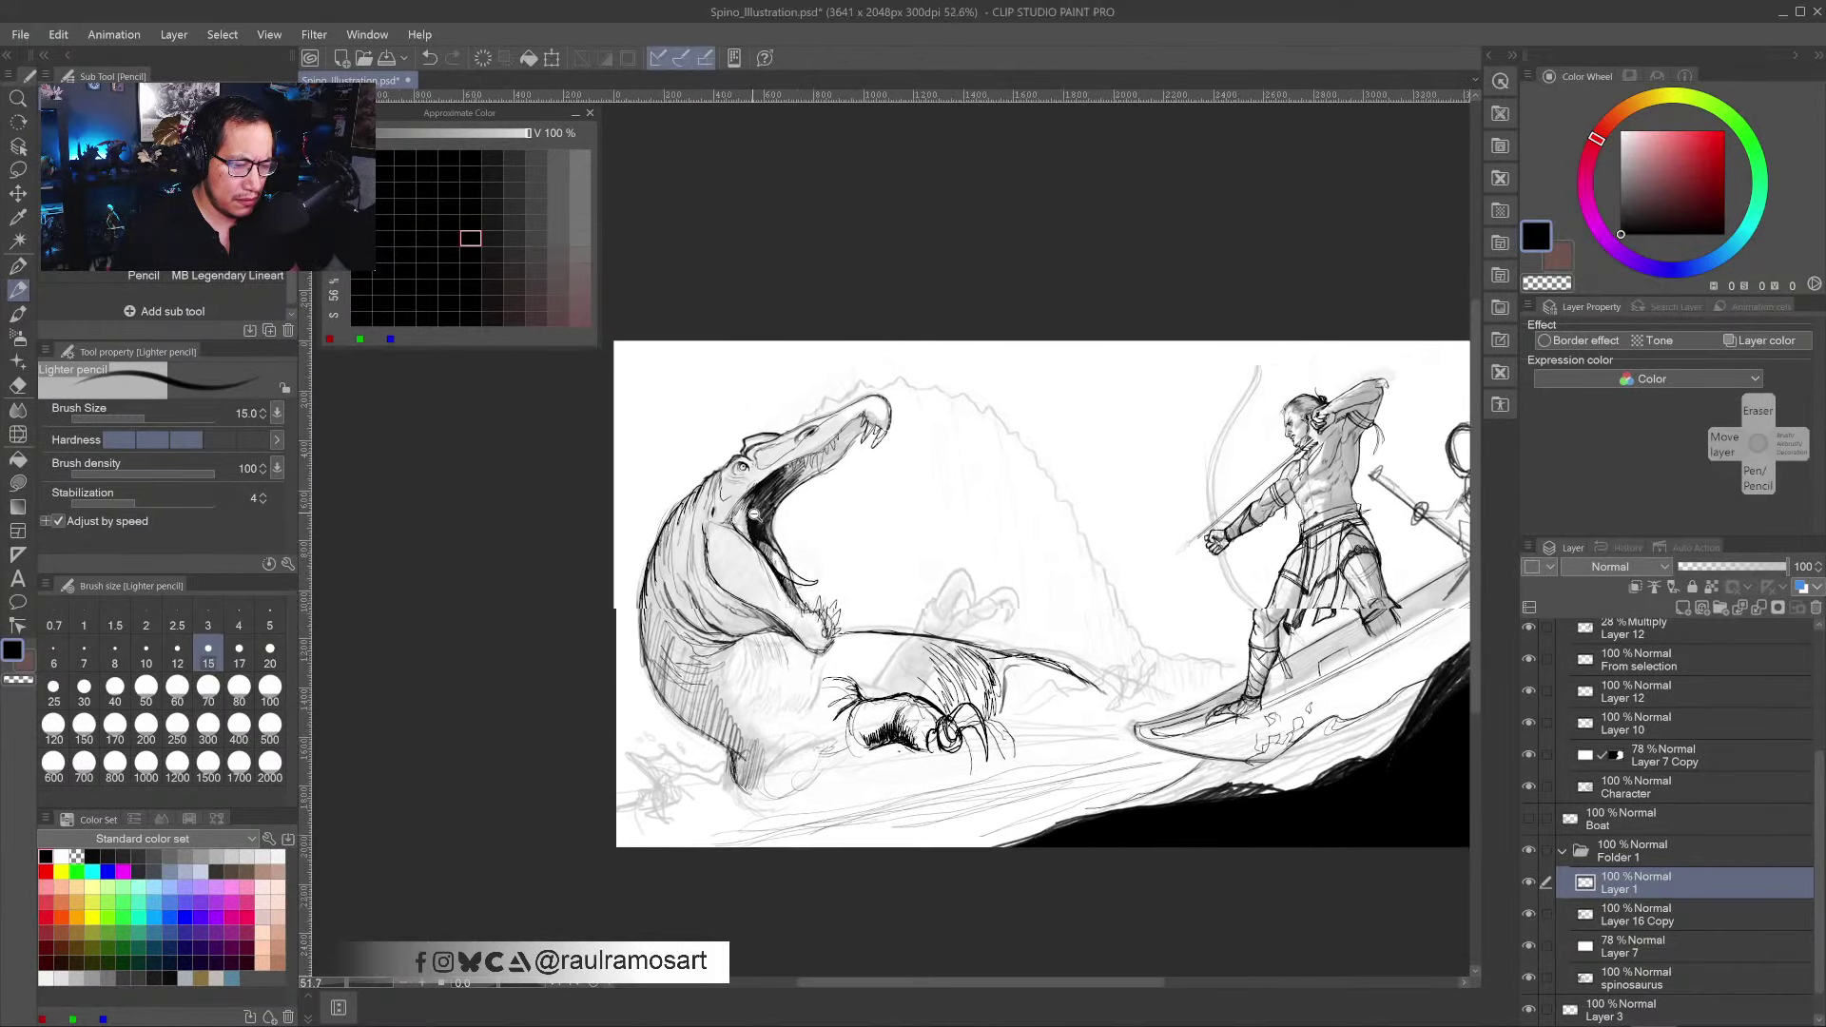
drag(935, 723, 881, 614)
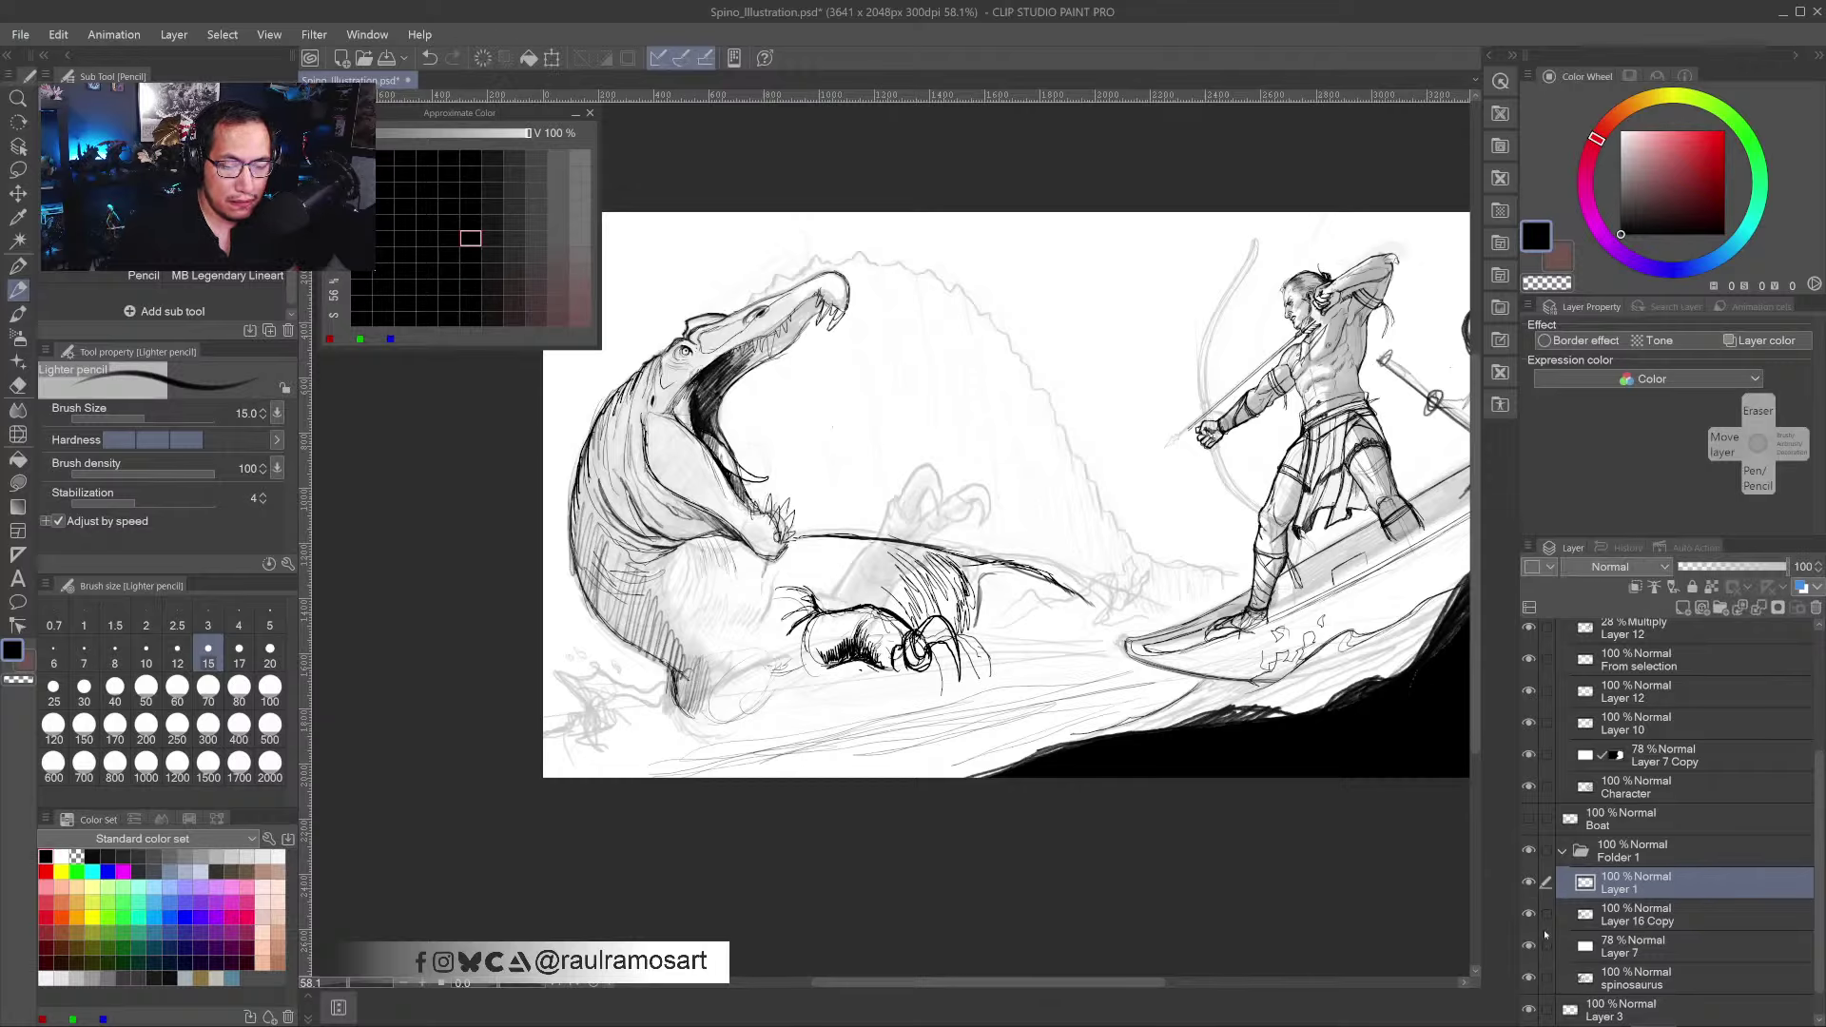
key(ctrl+e)
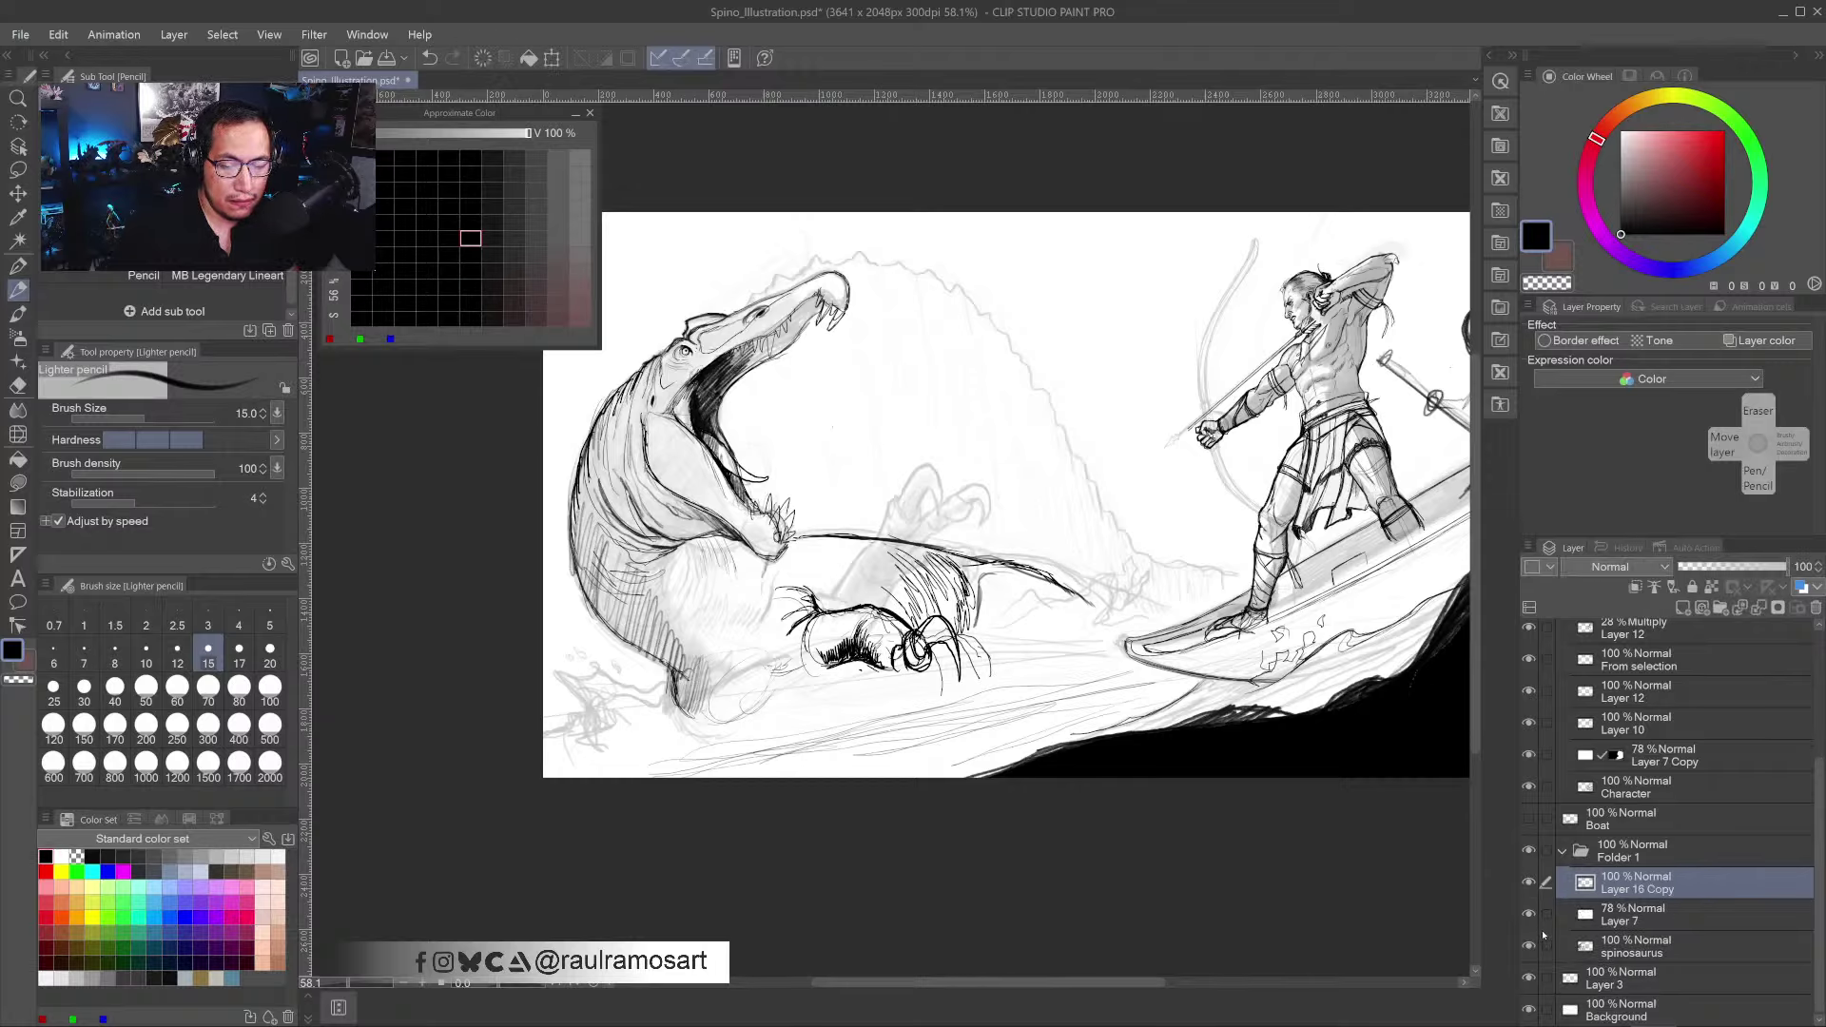
- Toggle the visibility of the merged Layer 16 Copy to compare the spinosaurus with and without its line work
click(1531, 882)
click(1531, 883)
click(1530, 883)
click(1530, 883)
scroll(913, 568, up, 2)
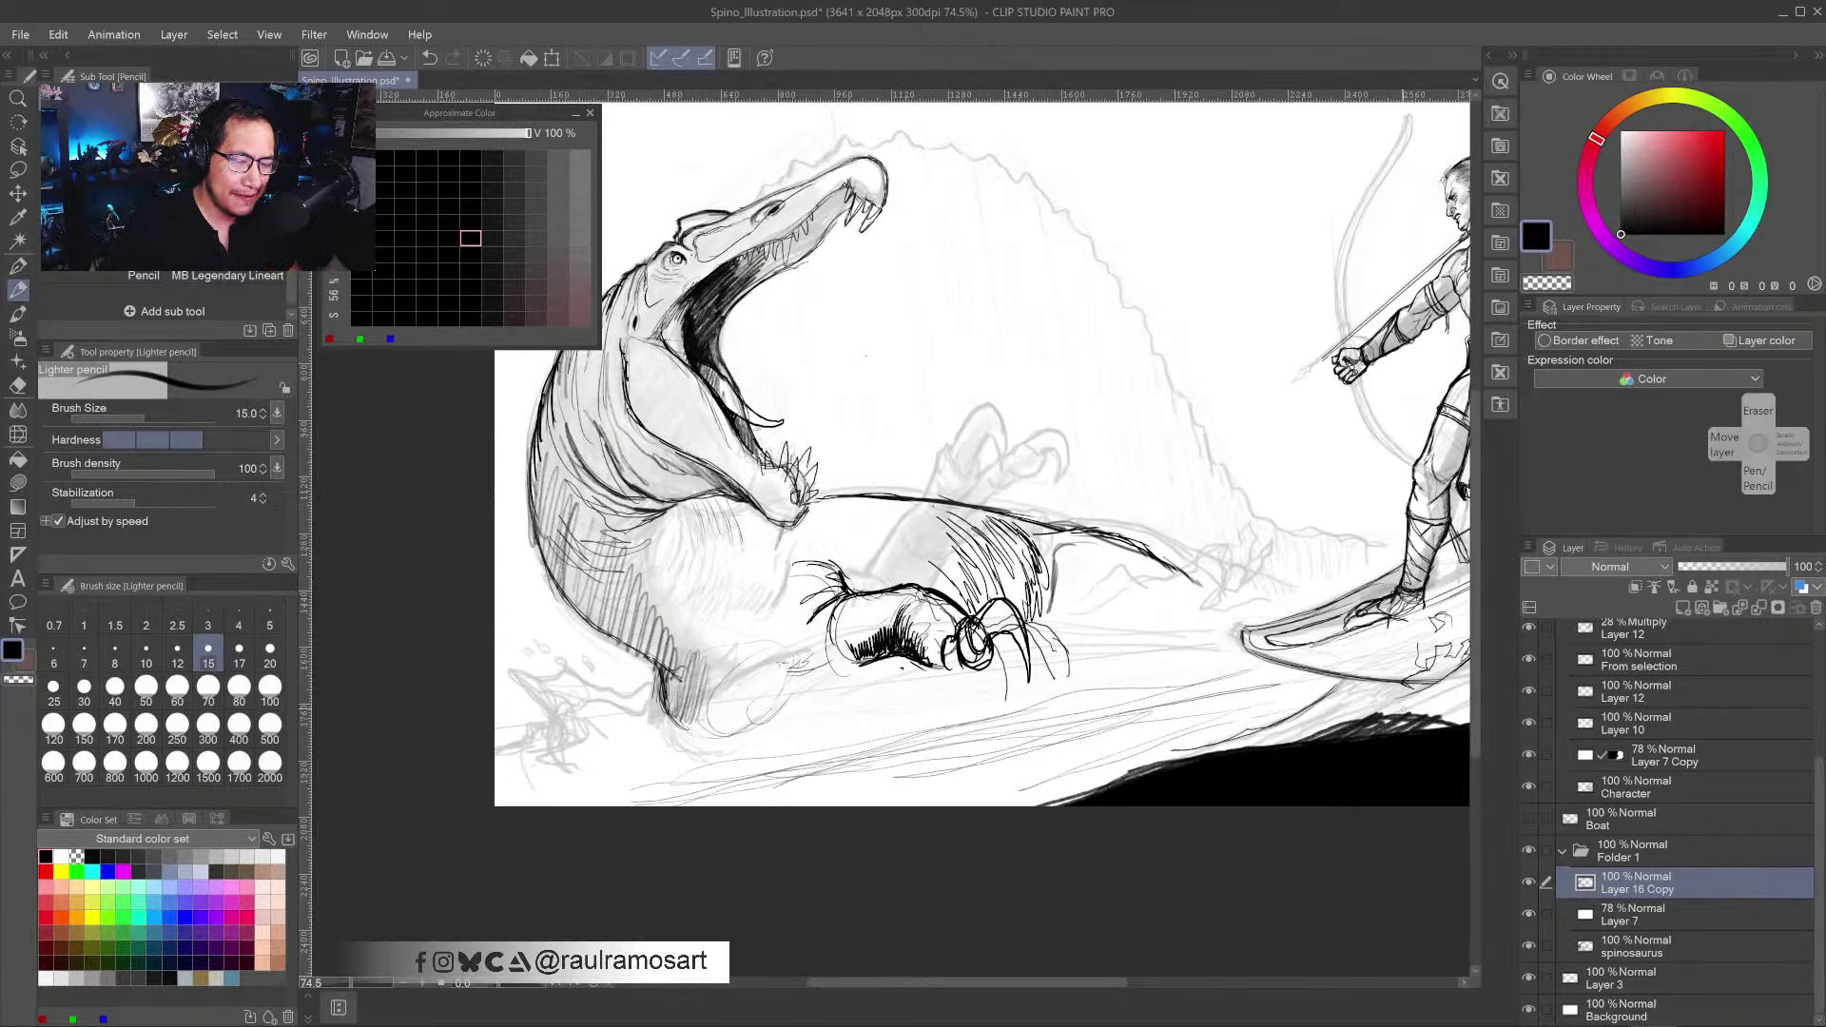
click(1529, 882)
click(1528, 881)
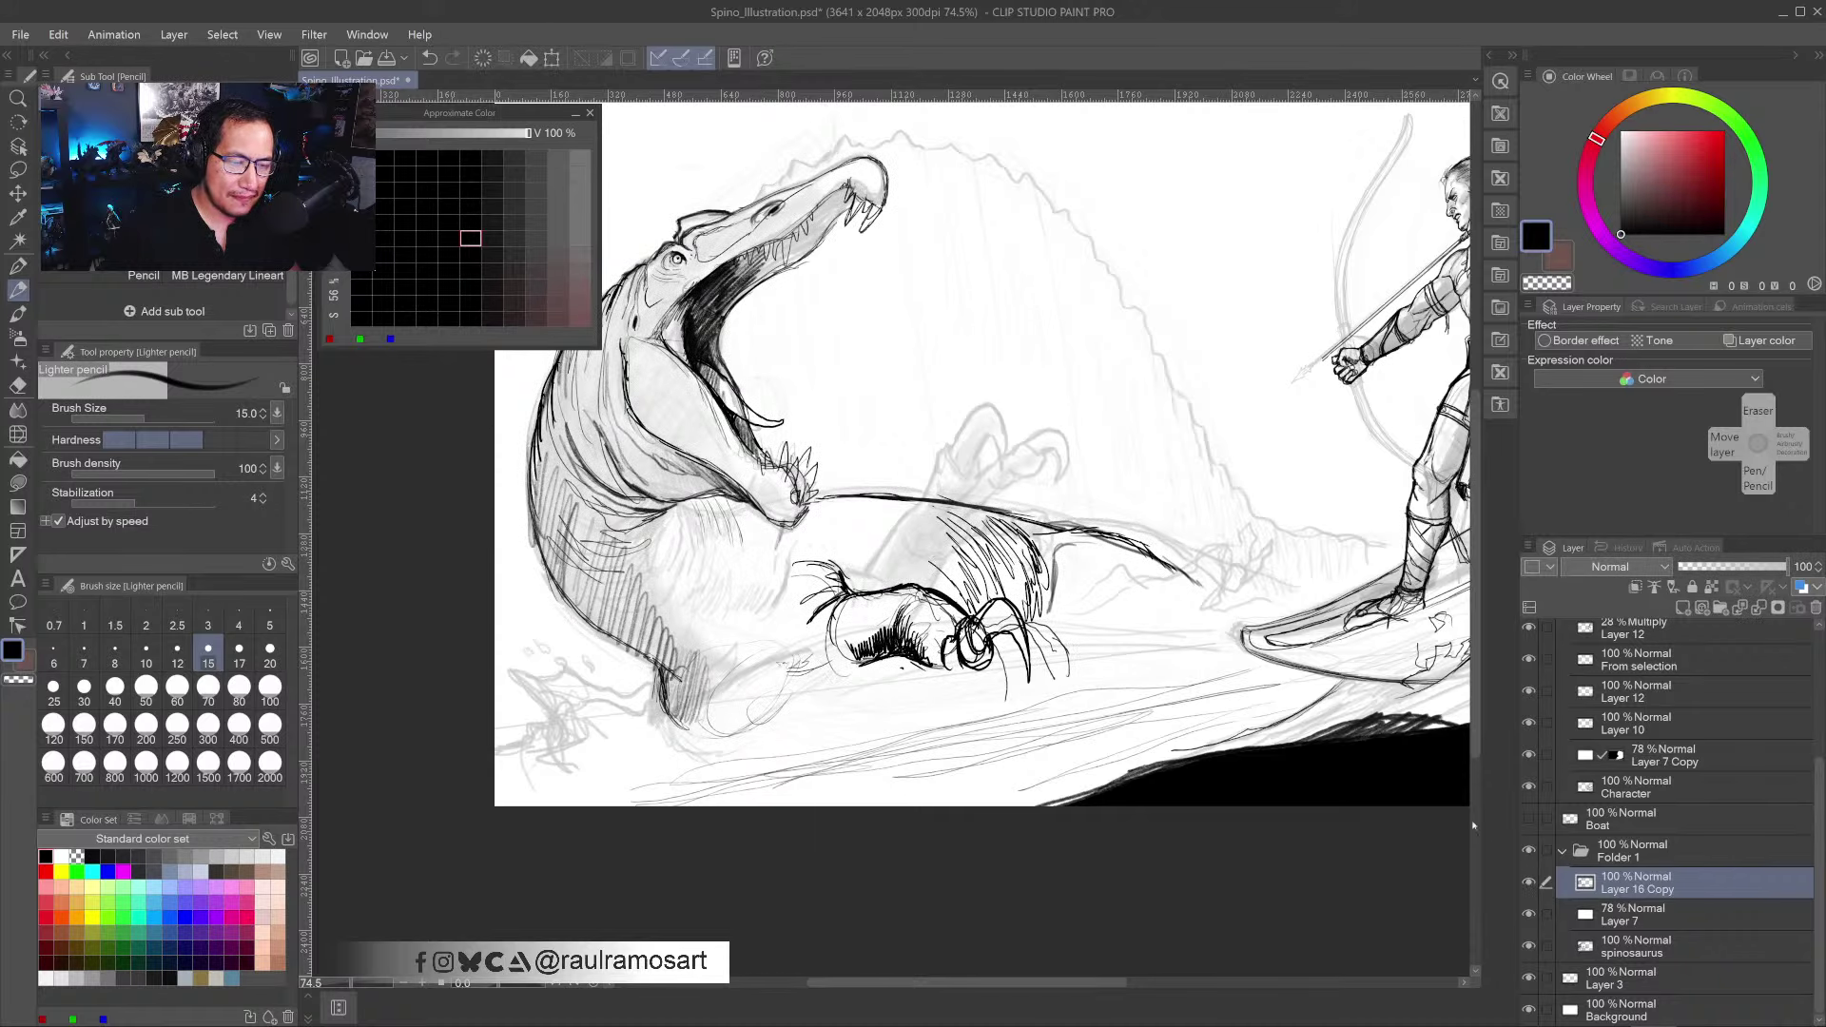
- Darken the inner edge of the lower jaw and draw black skin folds across the start of the throat pouch
drag(946, 632, 1006, 621)
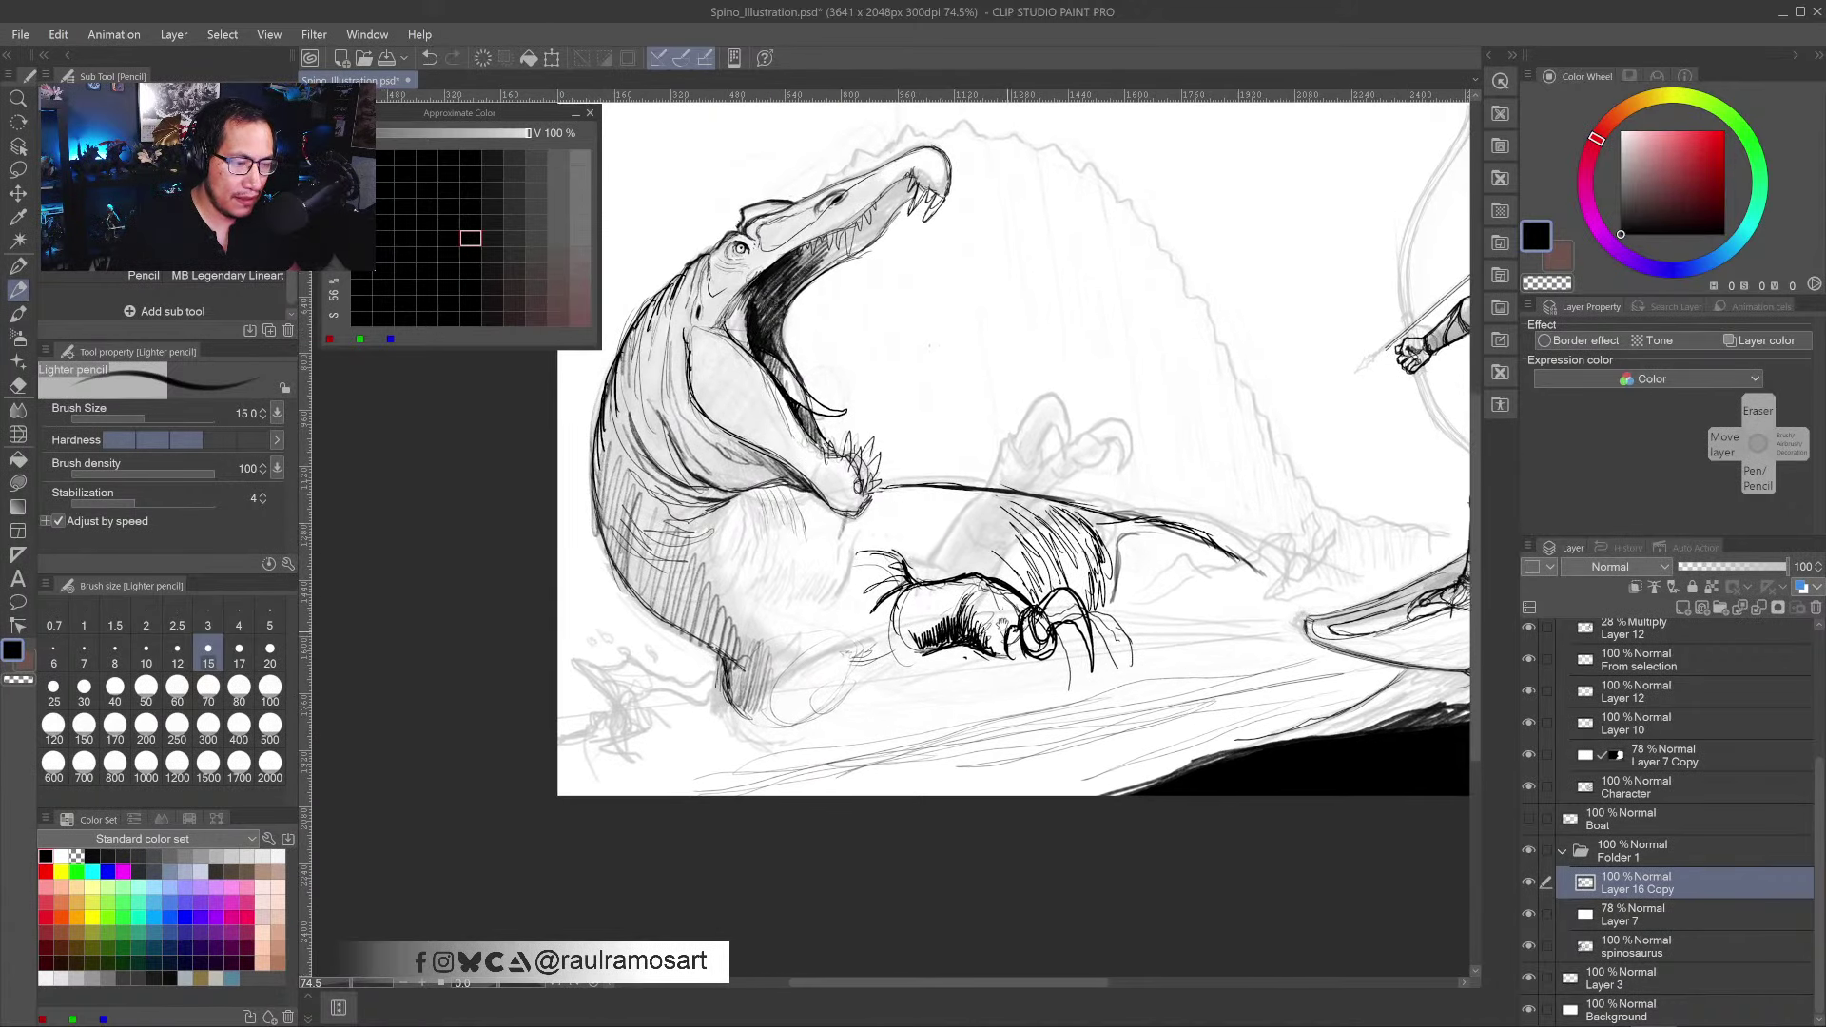
scroll(783, 385, up, 3)
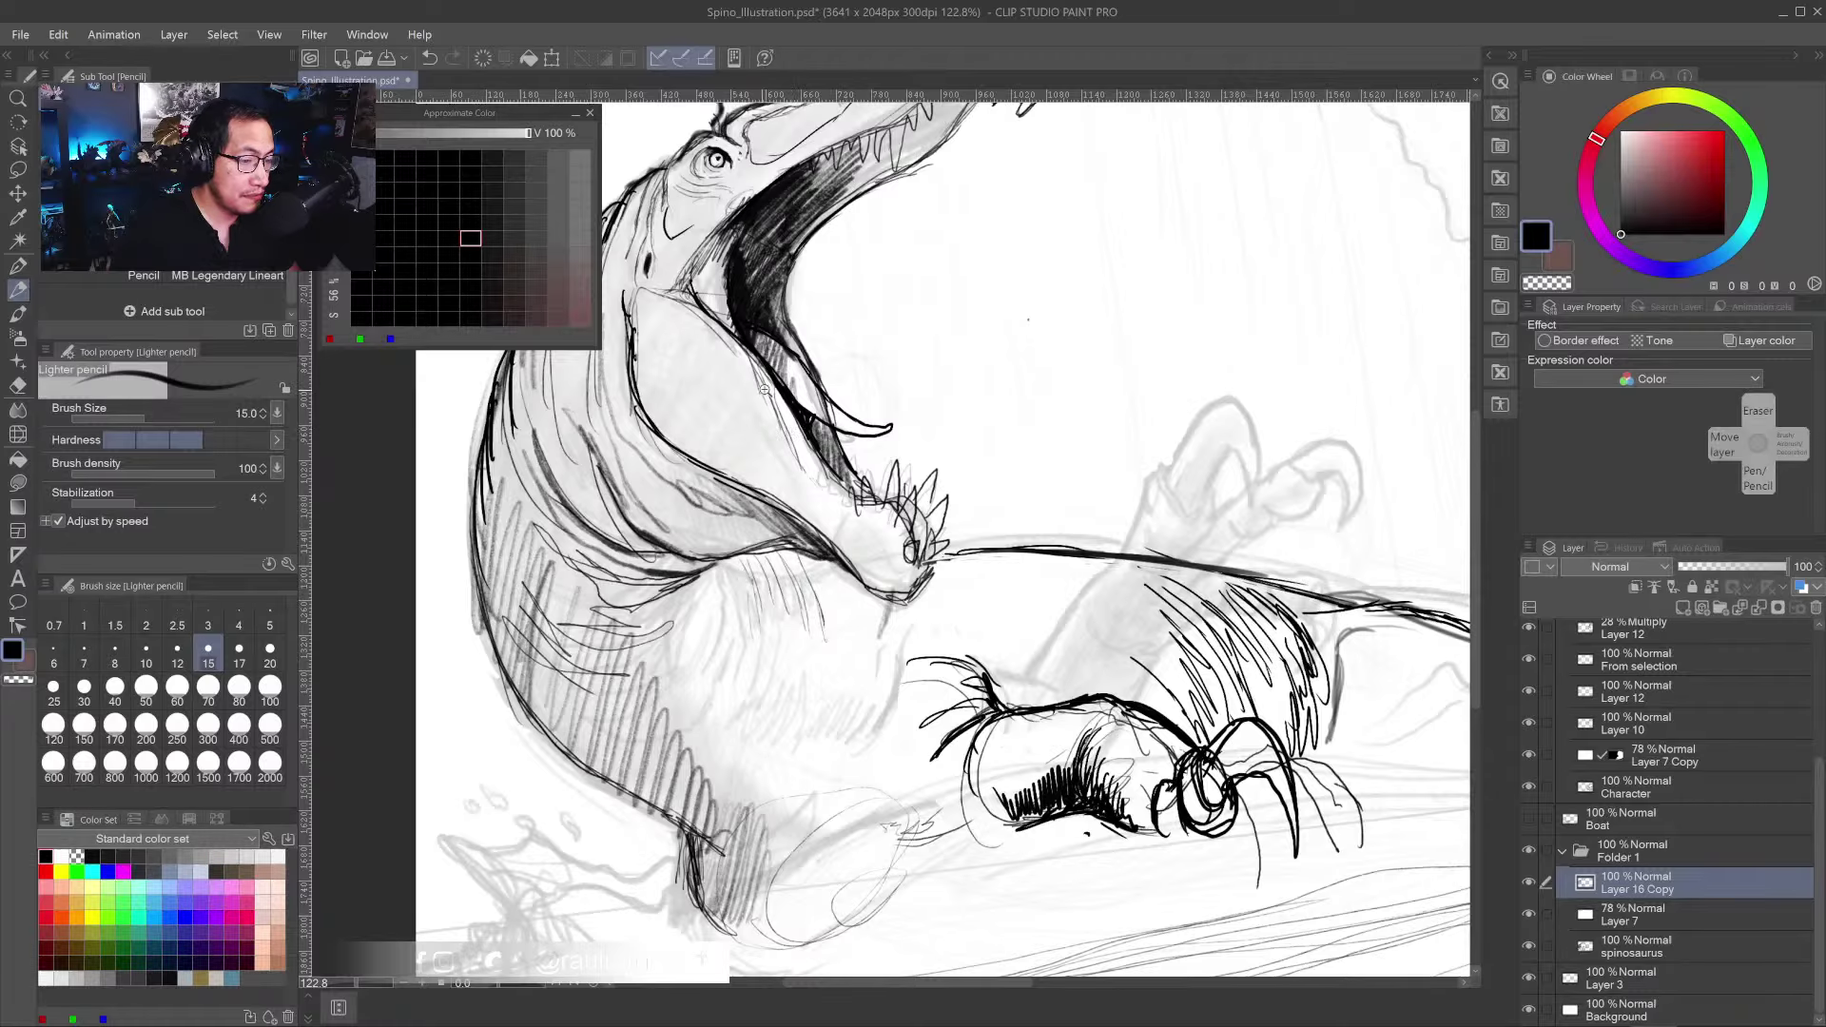
scroll(785, 406, up, 2)
mouse_move(785, 407)
mouse_down()
mouse_move(823, 520)
mouse_move(884, 599)
mouse_up()
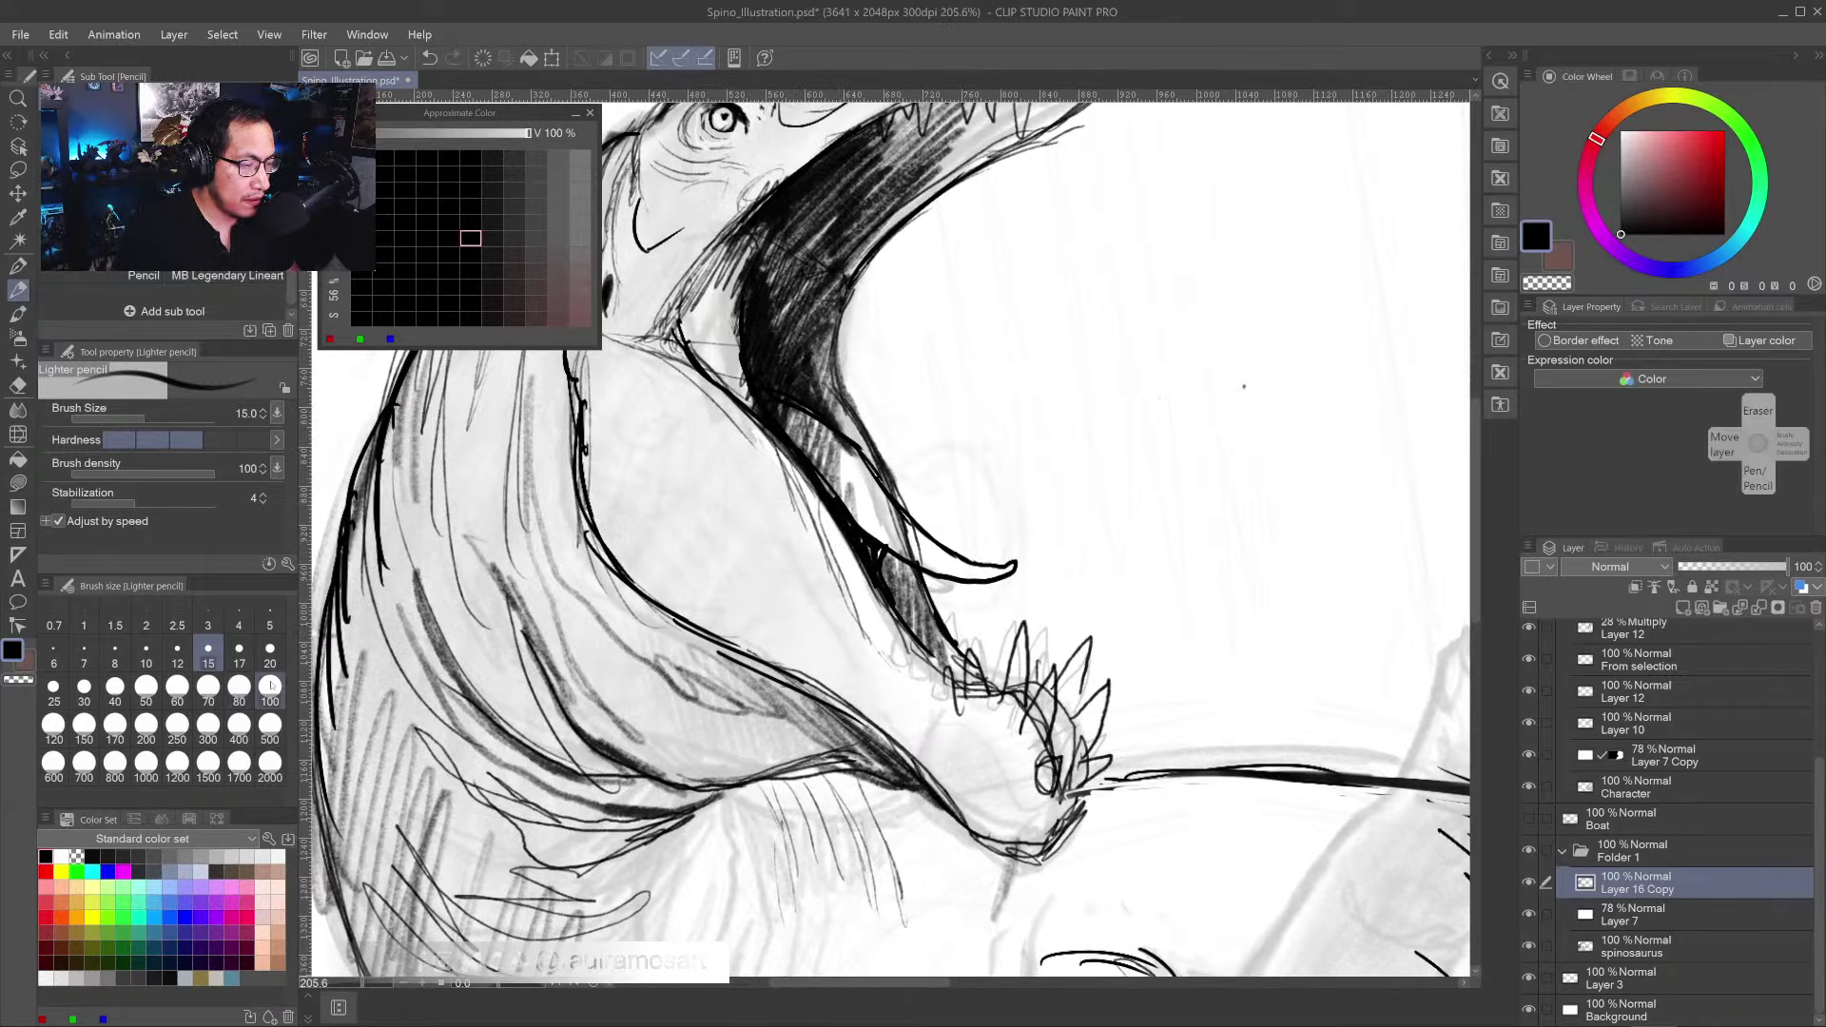
click(61, 856)
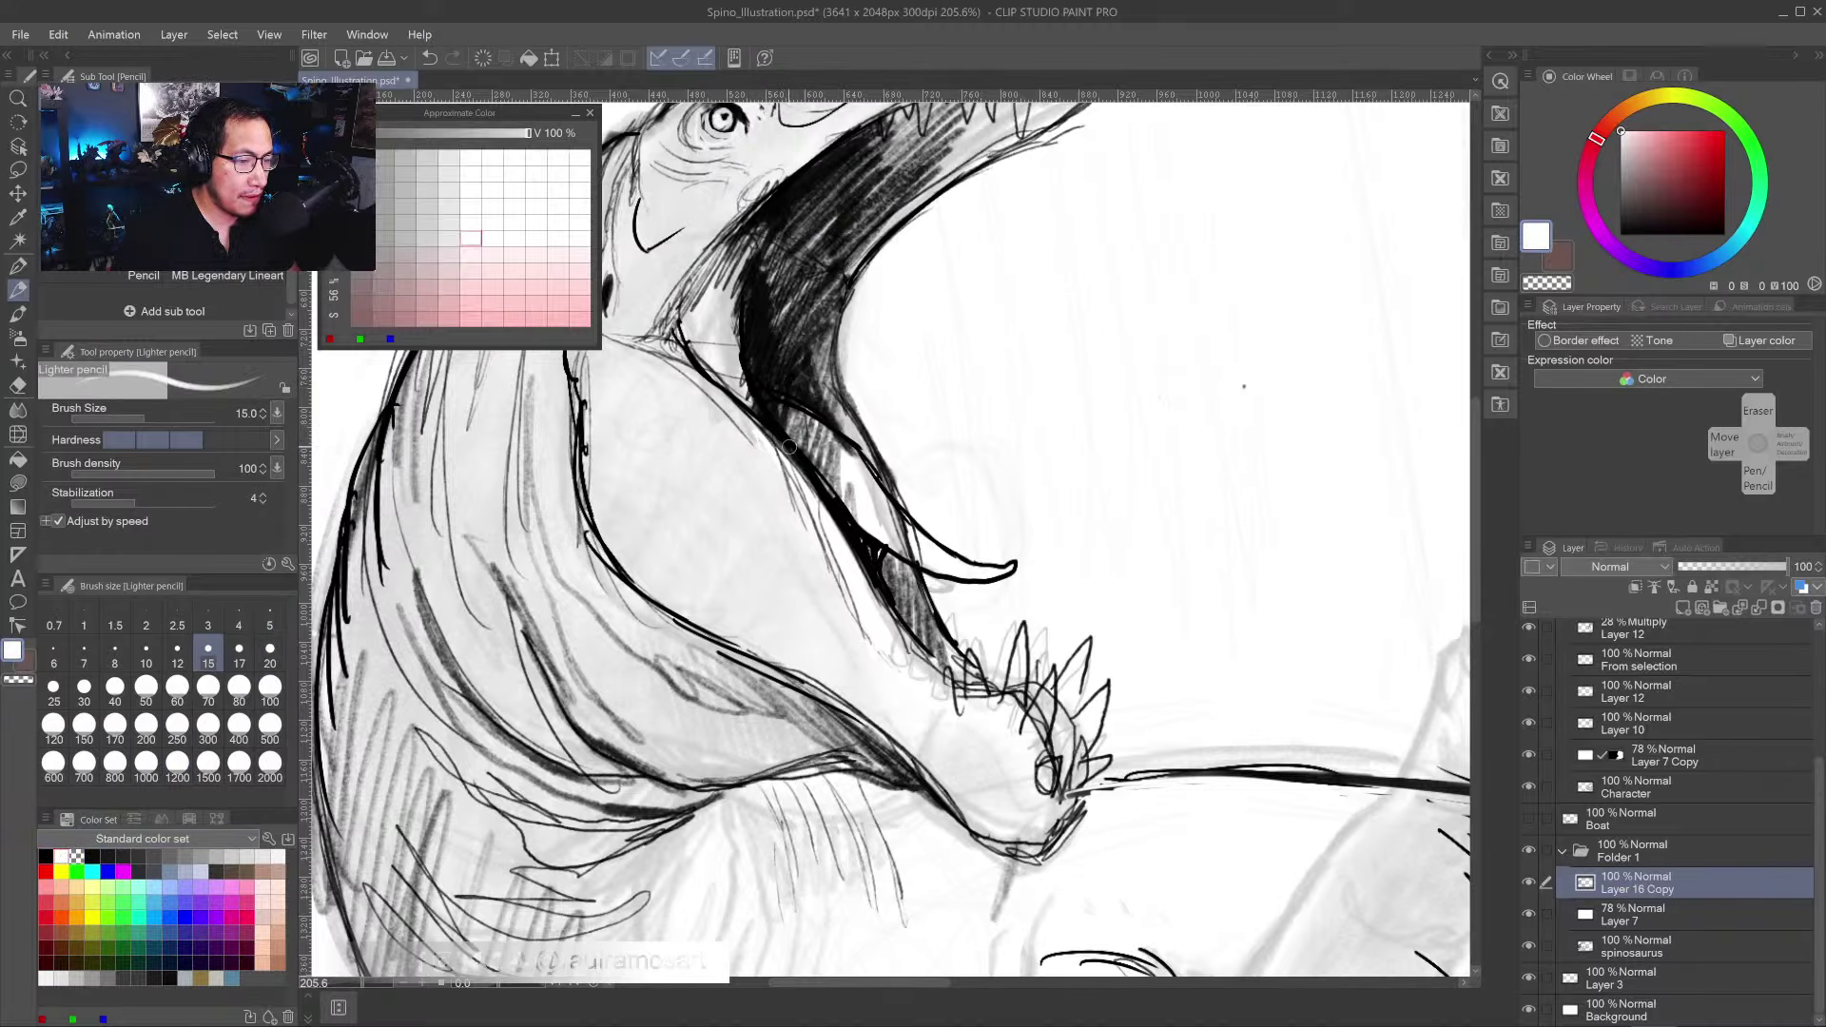
scroll(788, 445, down, 3)
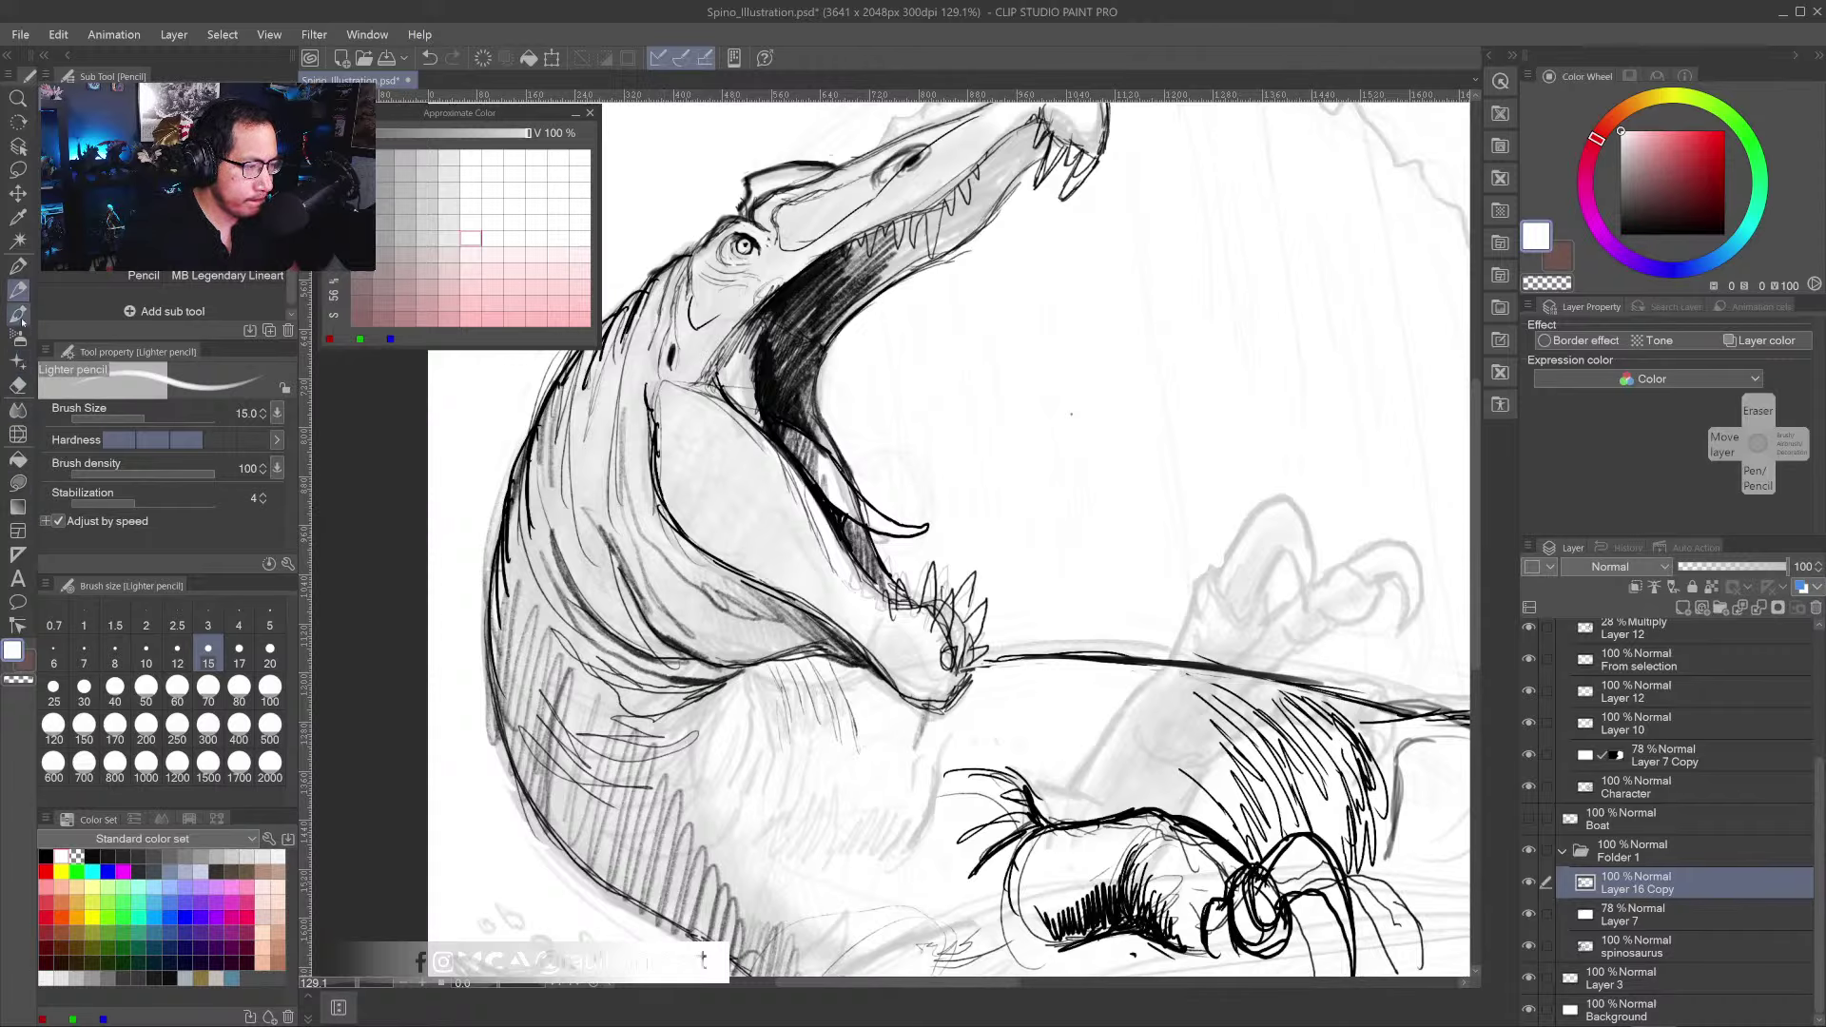
click(45, 854)
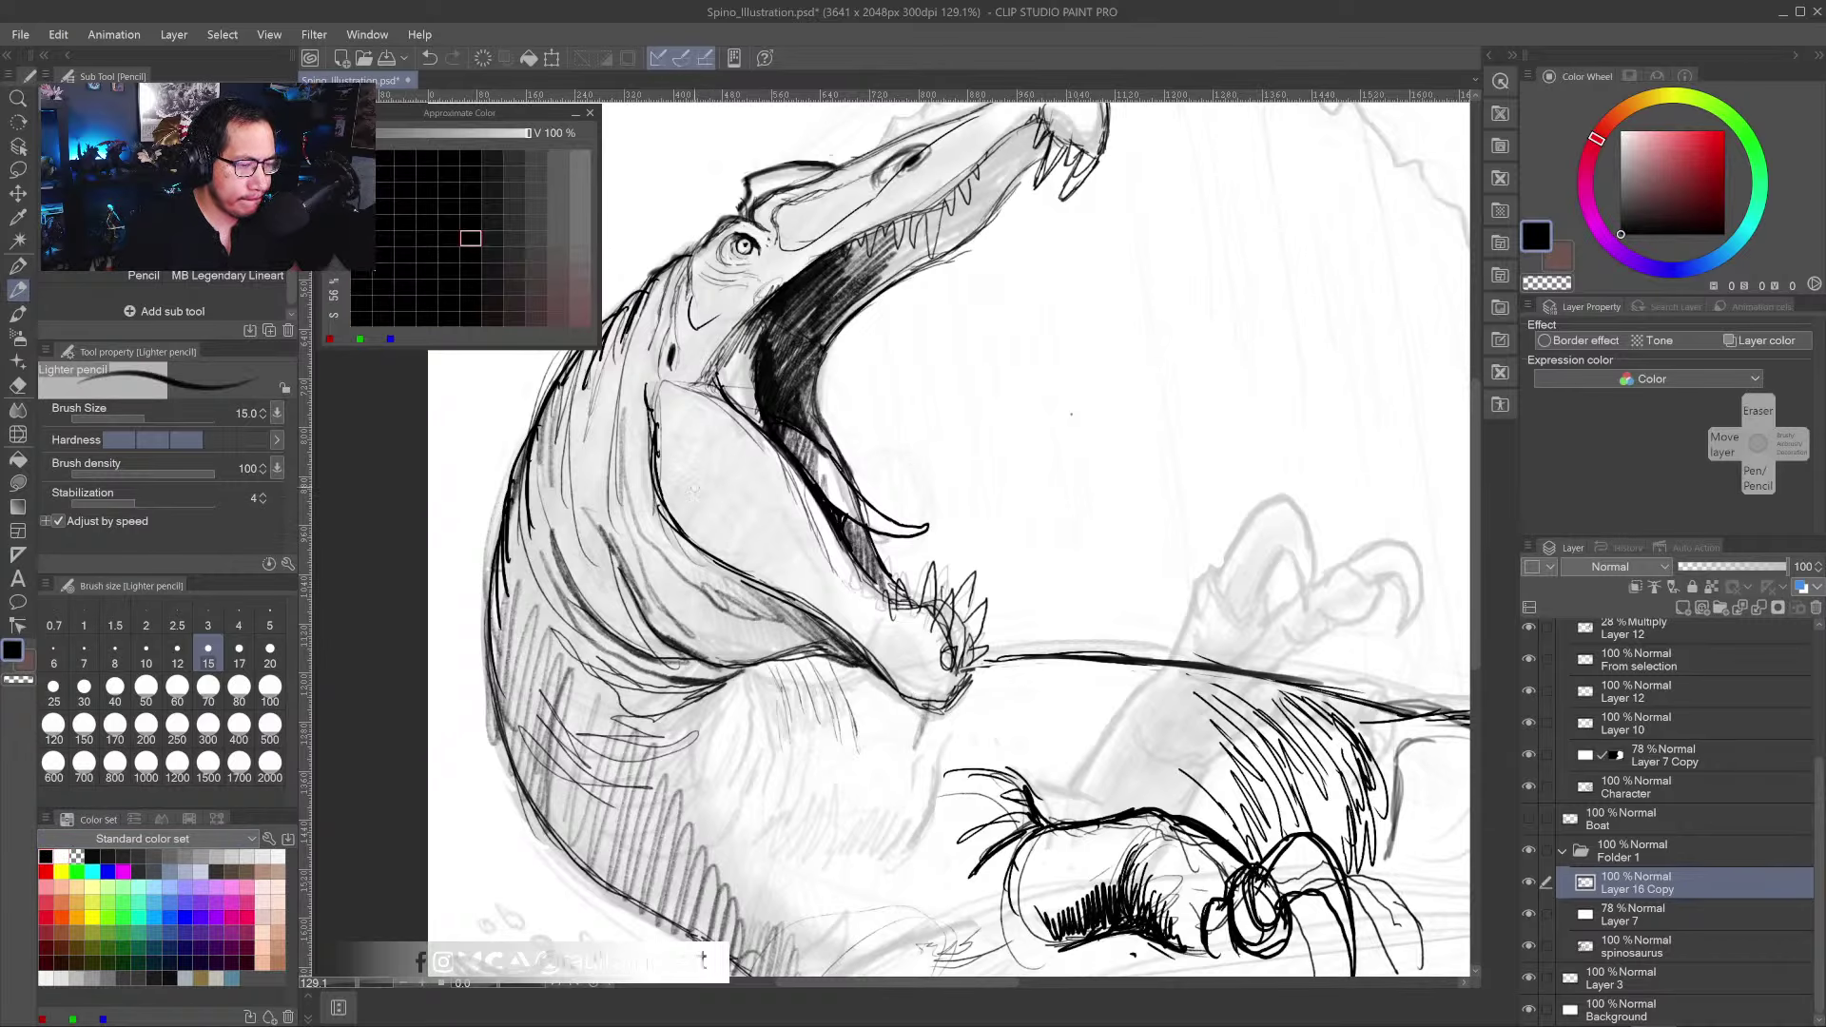
mouse_move(658, 397)
mouse_down()
mouse_move(677, 438)
mouse_move(710, 438)
mouse_up()
drag(717, 436, 768, 458)
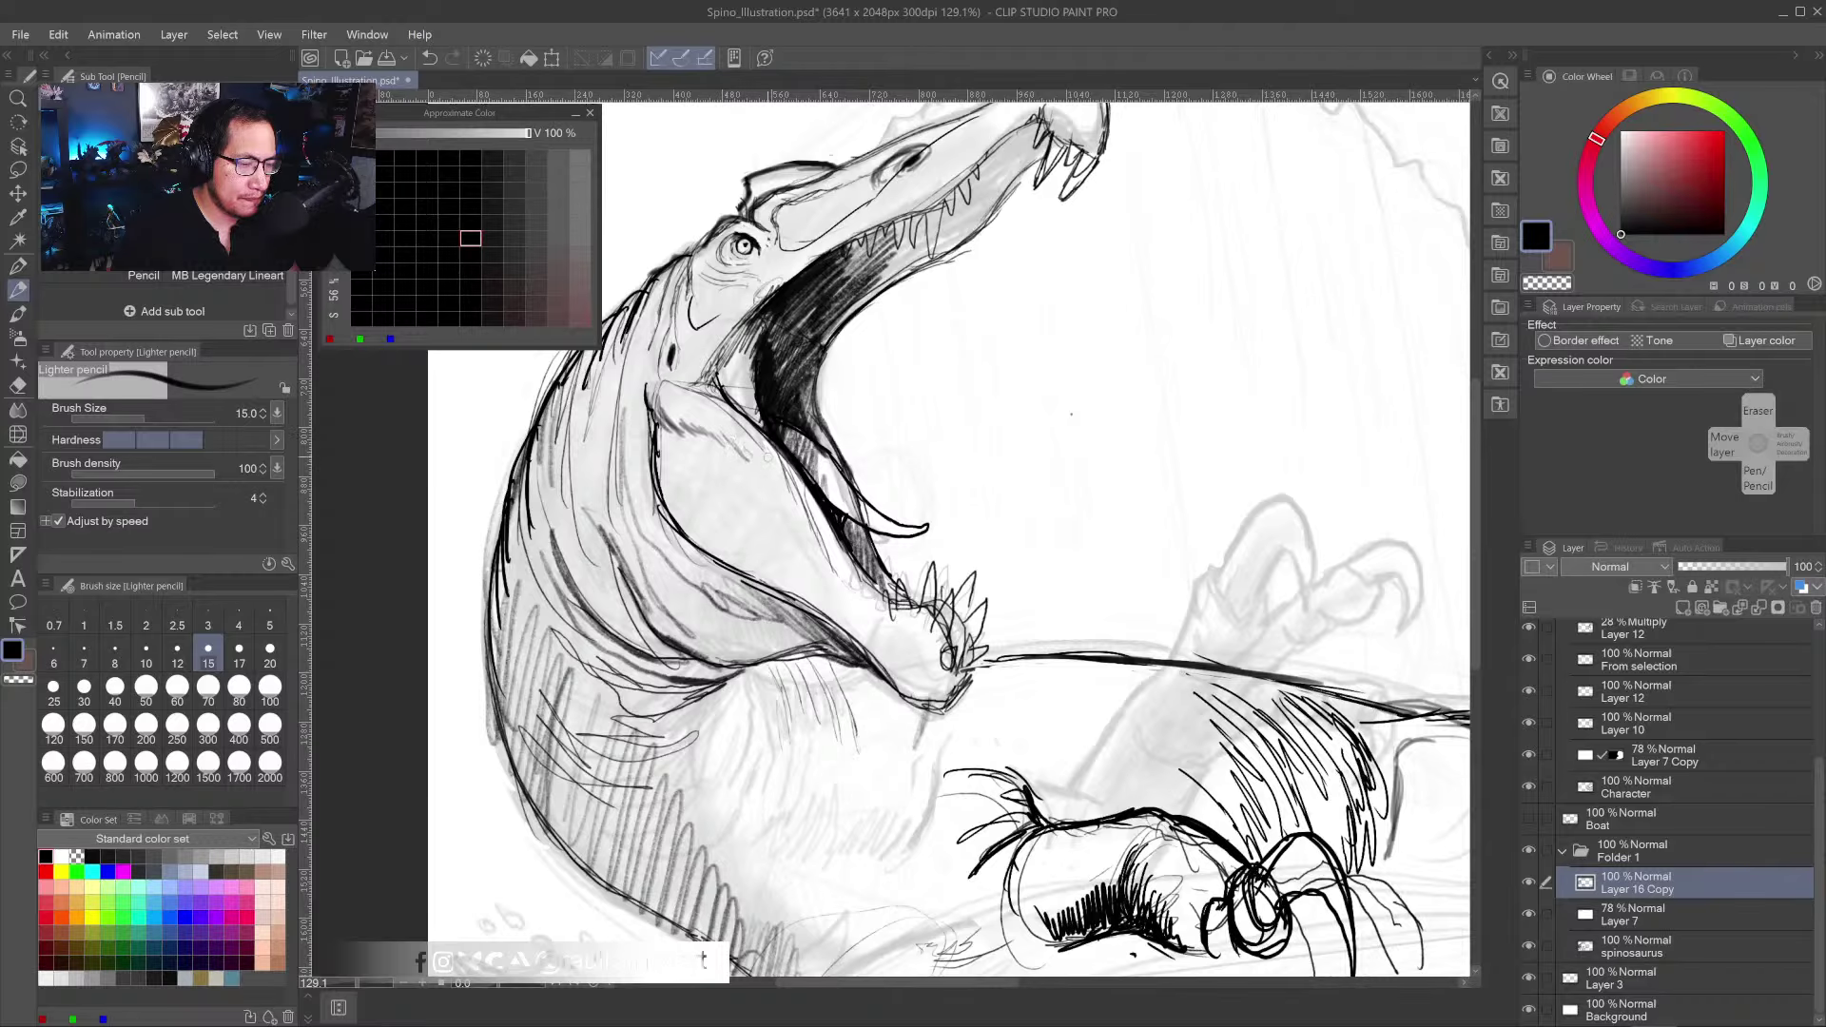
- Paint over the rough lines at the jaw hinge with a sampled light tone, and redraw the hinge and cheek lines in black
alt+click(705, 353)
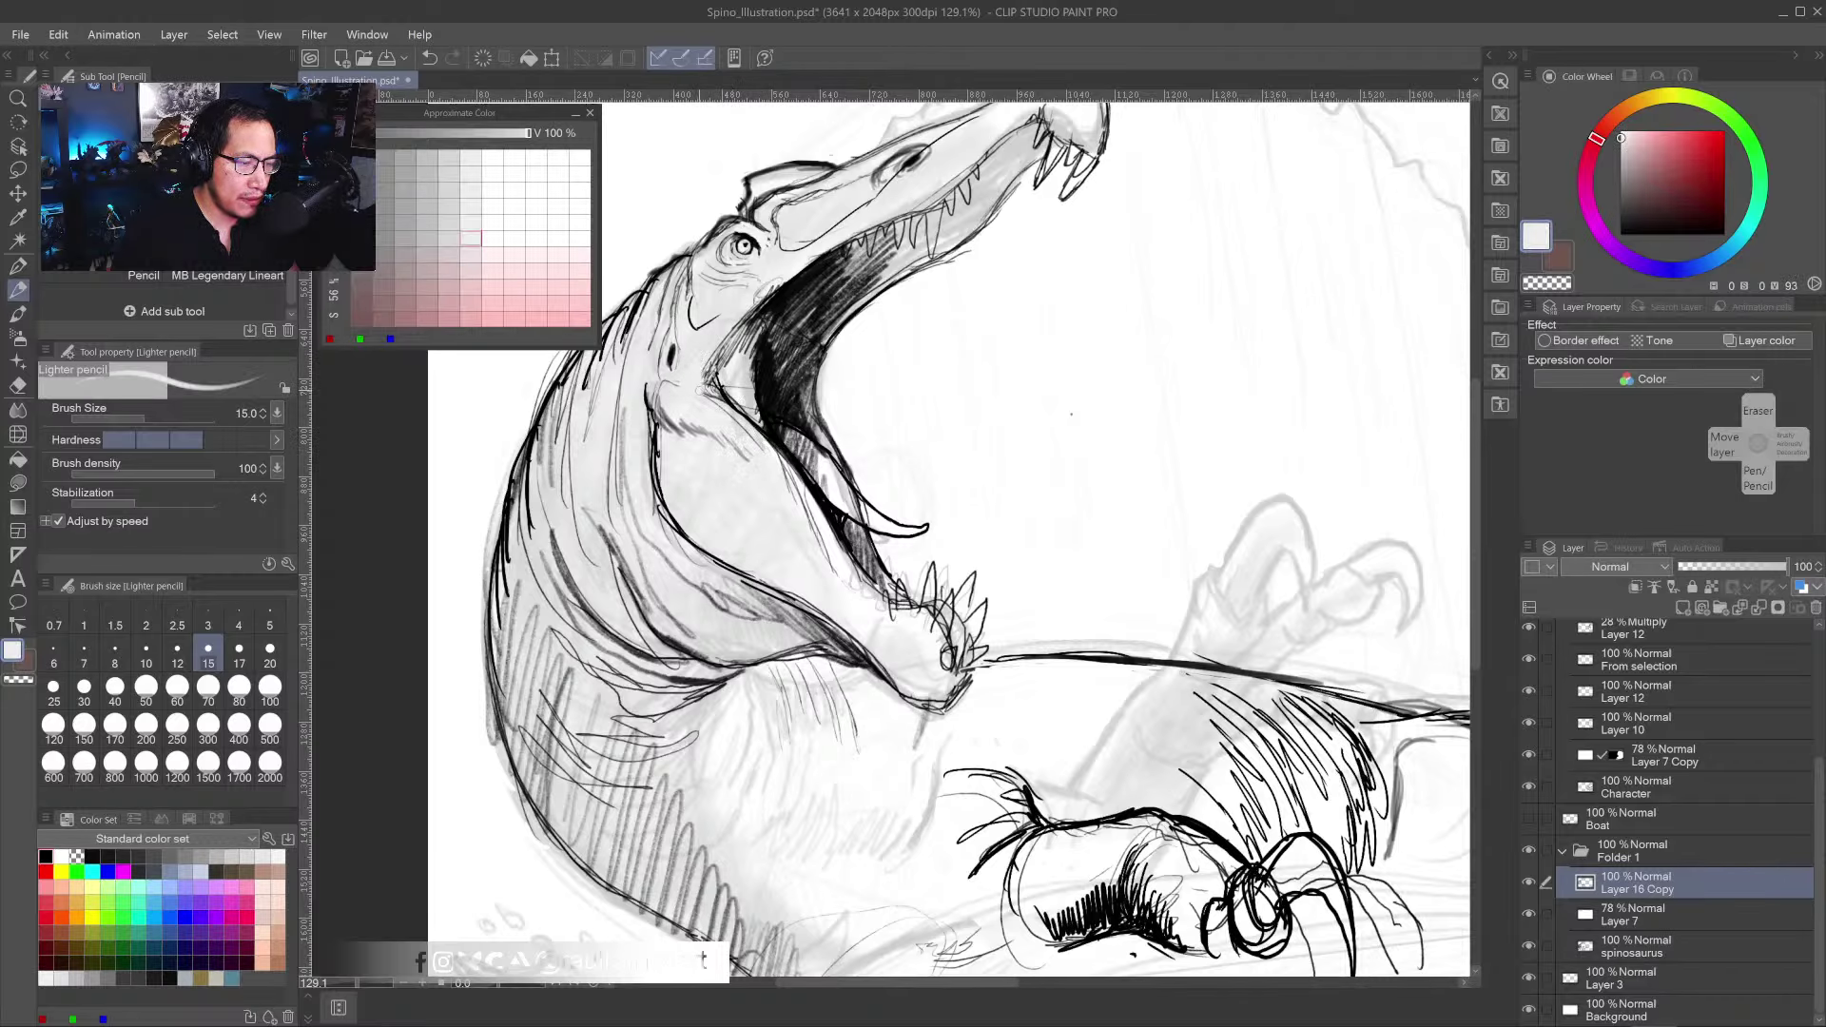
drag(707, 382, 760, 450)
mouse_move(727, 354)
mouse_down()
mouse_move(709, 391)
mouse_move(752, 411)
mouse_up()
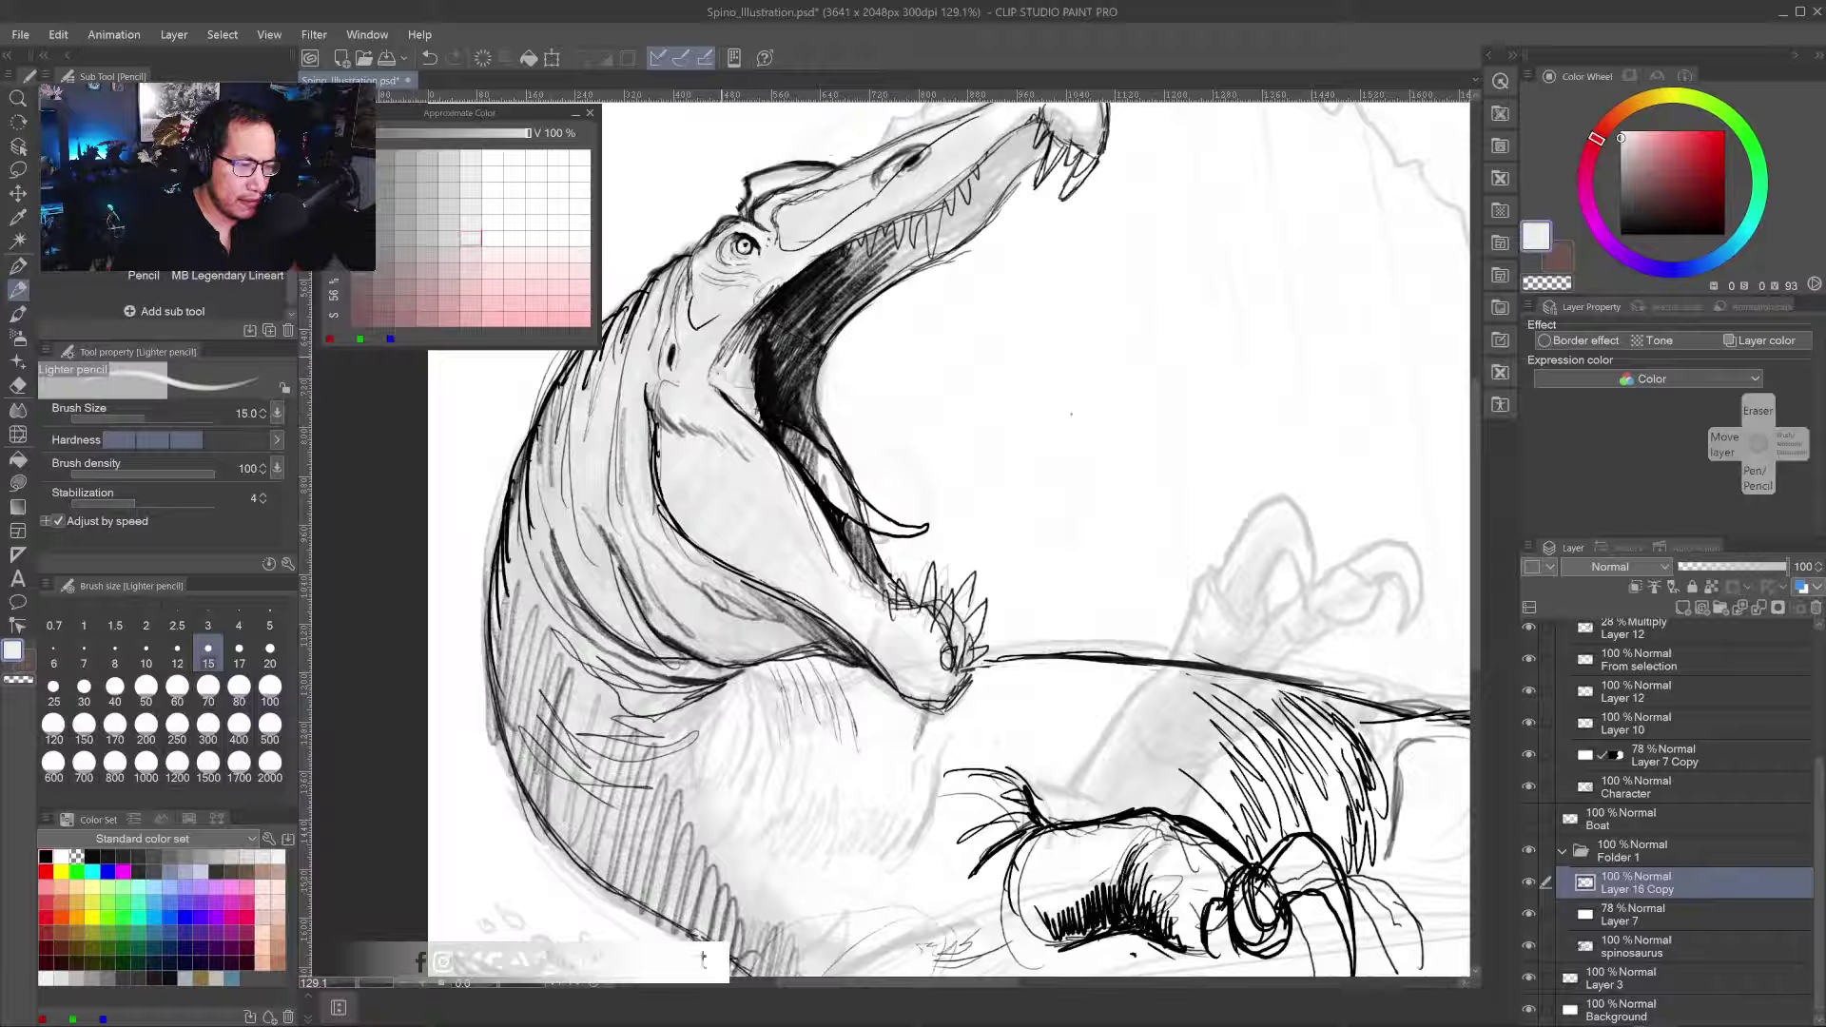
key(x)
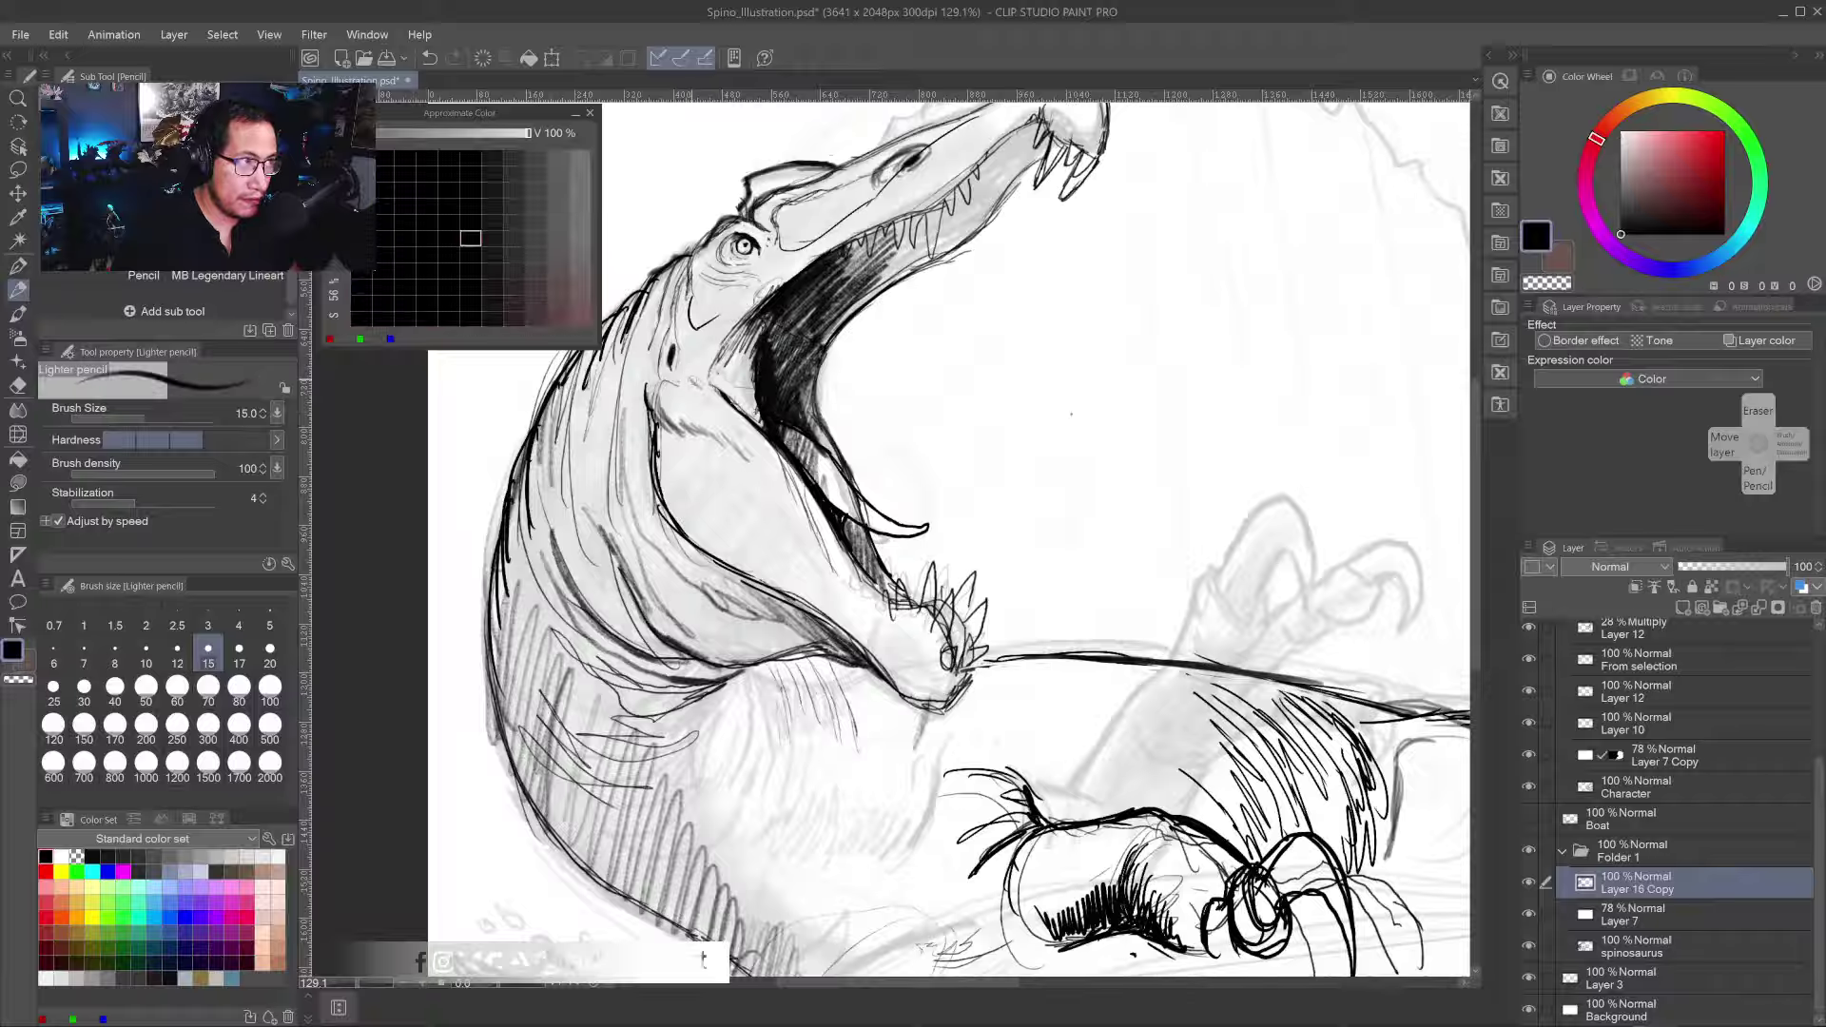
mouse_move(713, 378)
mouse_down()
mouse_move(691, 398)
mouse_move(718, 423)
mouse_up()
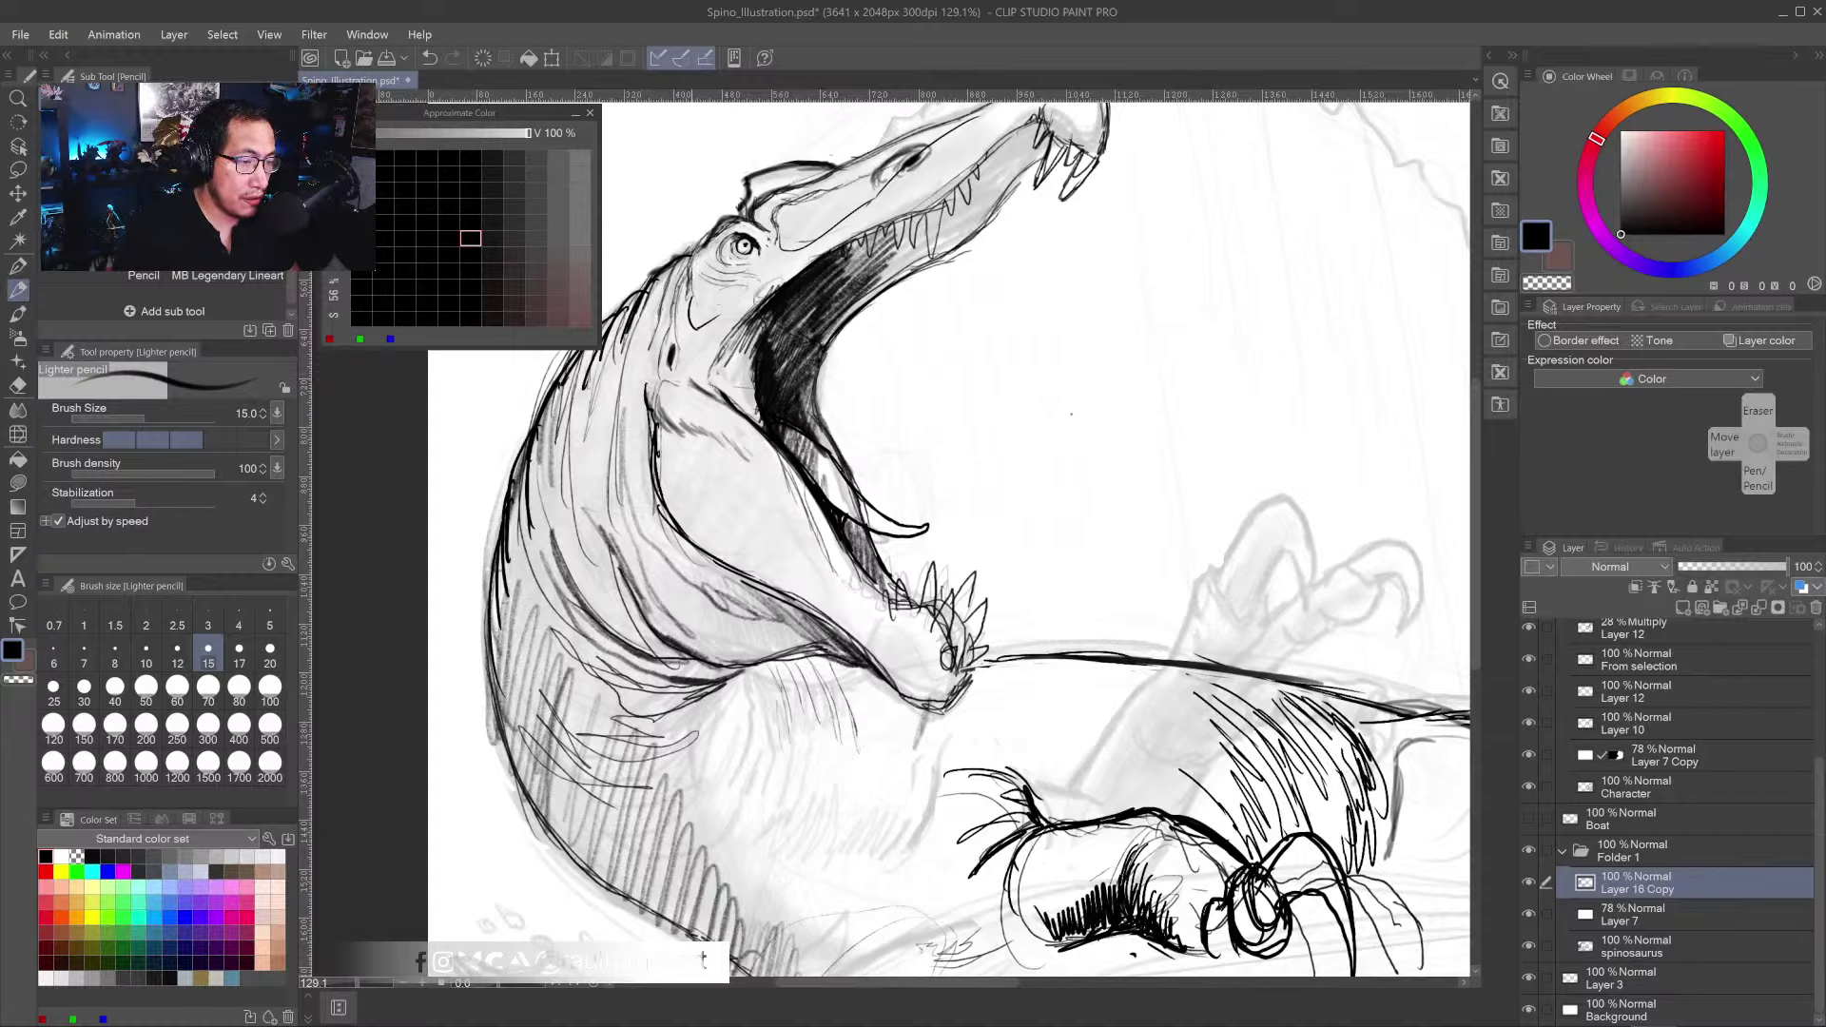
drag(704, 249, 687, 283)
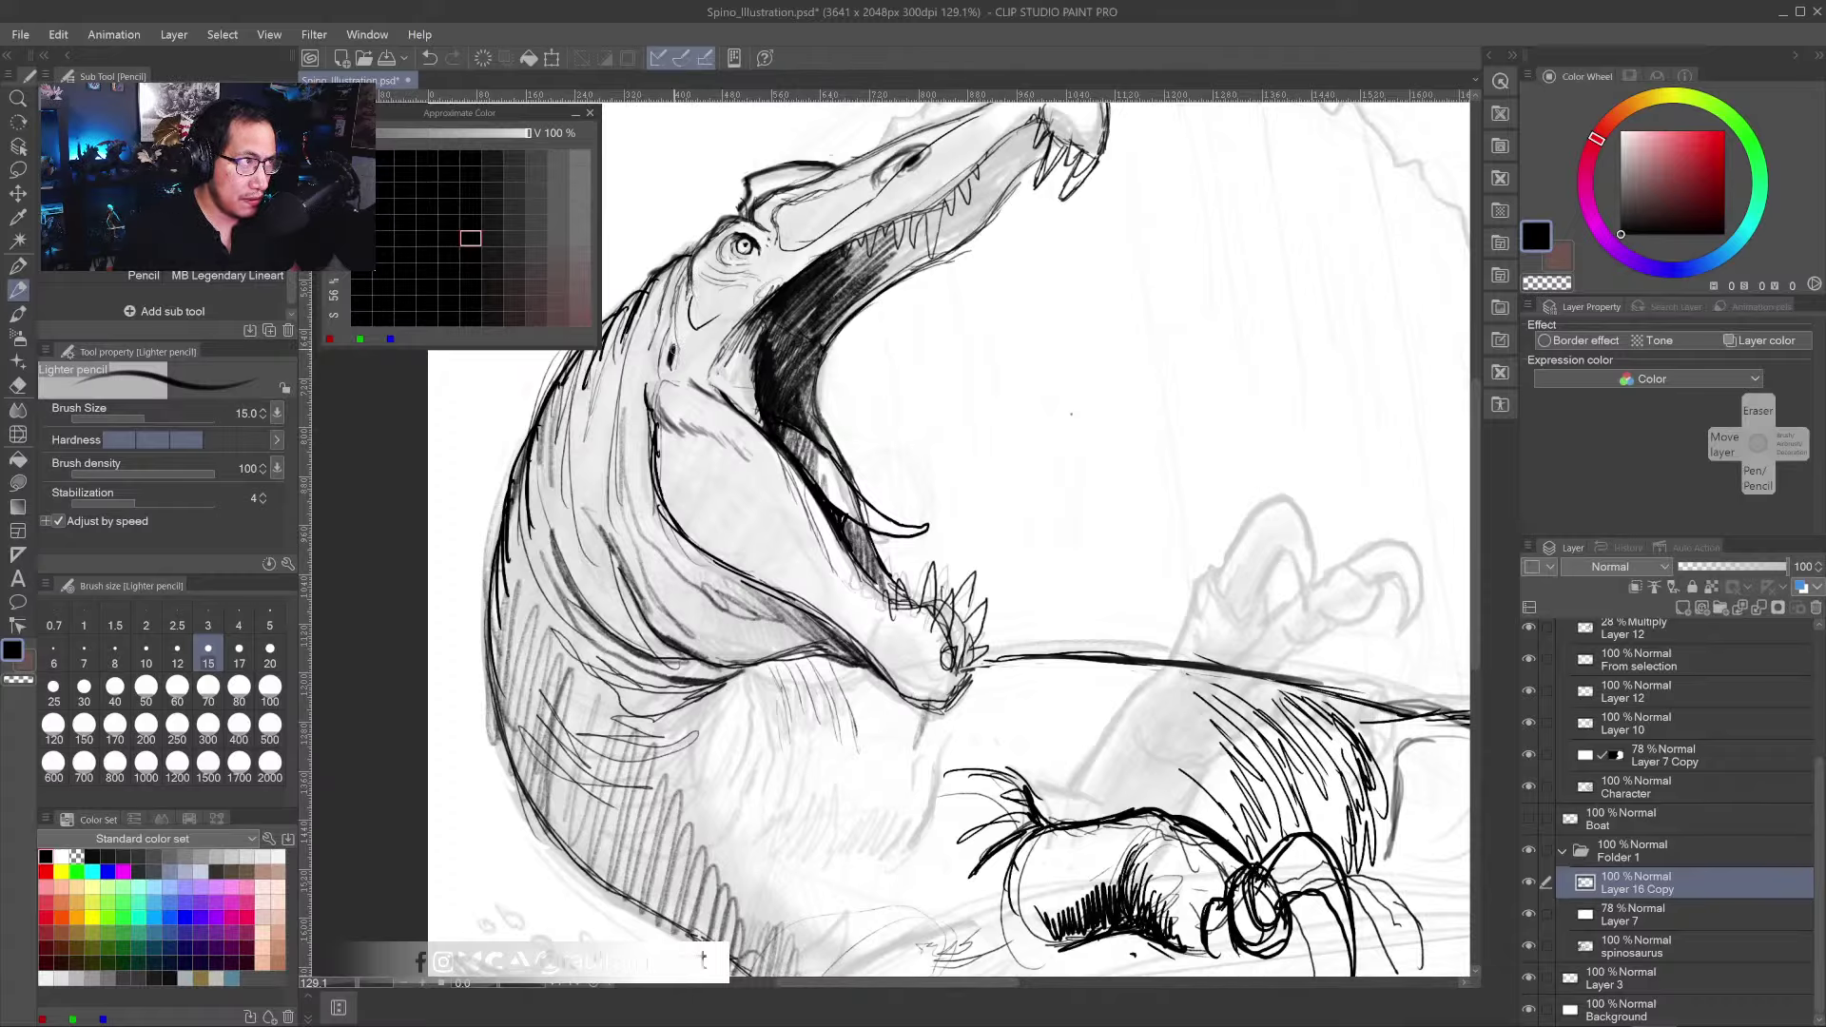
- Add fold lines along the spinosaurus's neck and thicken the outer contour of its lower neck in black
drag(661, 341, 623, 466)
mouse_move(643, 434)
mouse_down()
mouse_move(628, 502)
mouse_move(638, 441)
mouse_up()
drag(647, 435, 640, 525)
mouse_move(672, 475)
mouse_down()
mouse_move(636, 547)
mouse_move(656, 556)
mouse_up()
mouse_move(652, 486)
mouse_down()
mouse_move(678, 531)
mouse_move(779, 590)
mouse_up()
drag(785, 740, 890, 583)
click(891, 583)
click(884, 596)
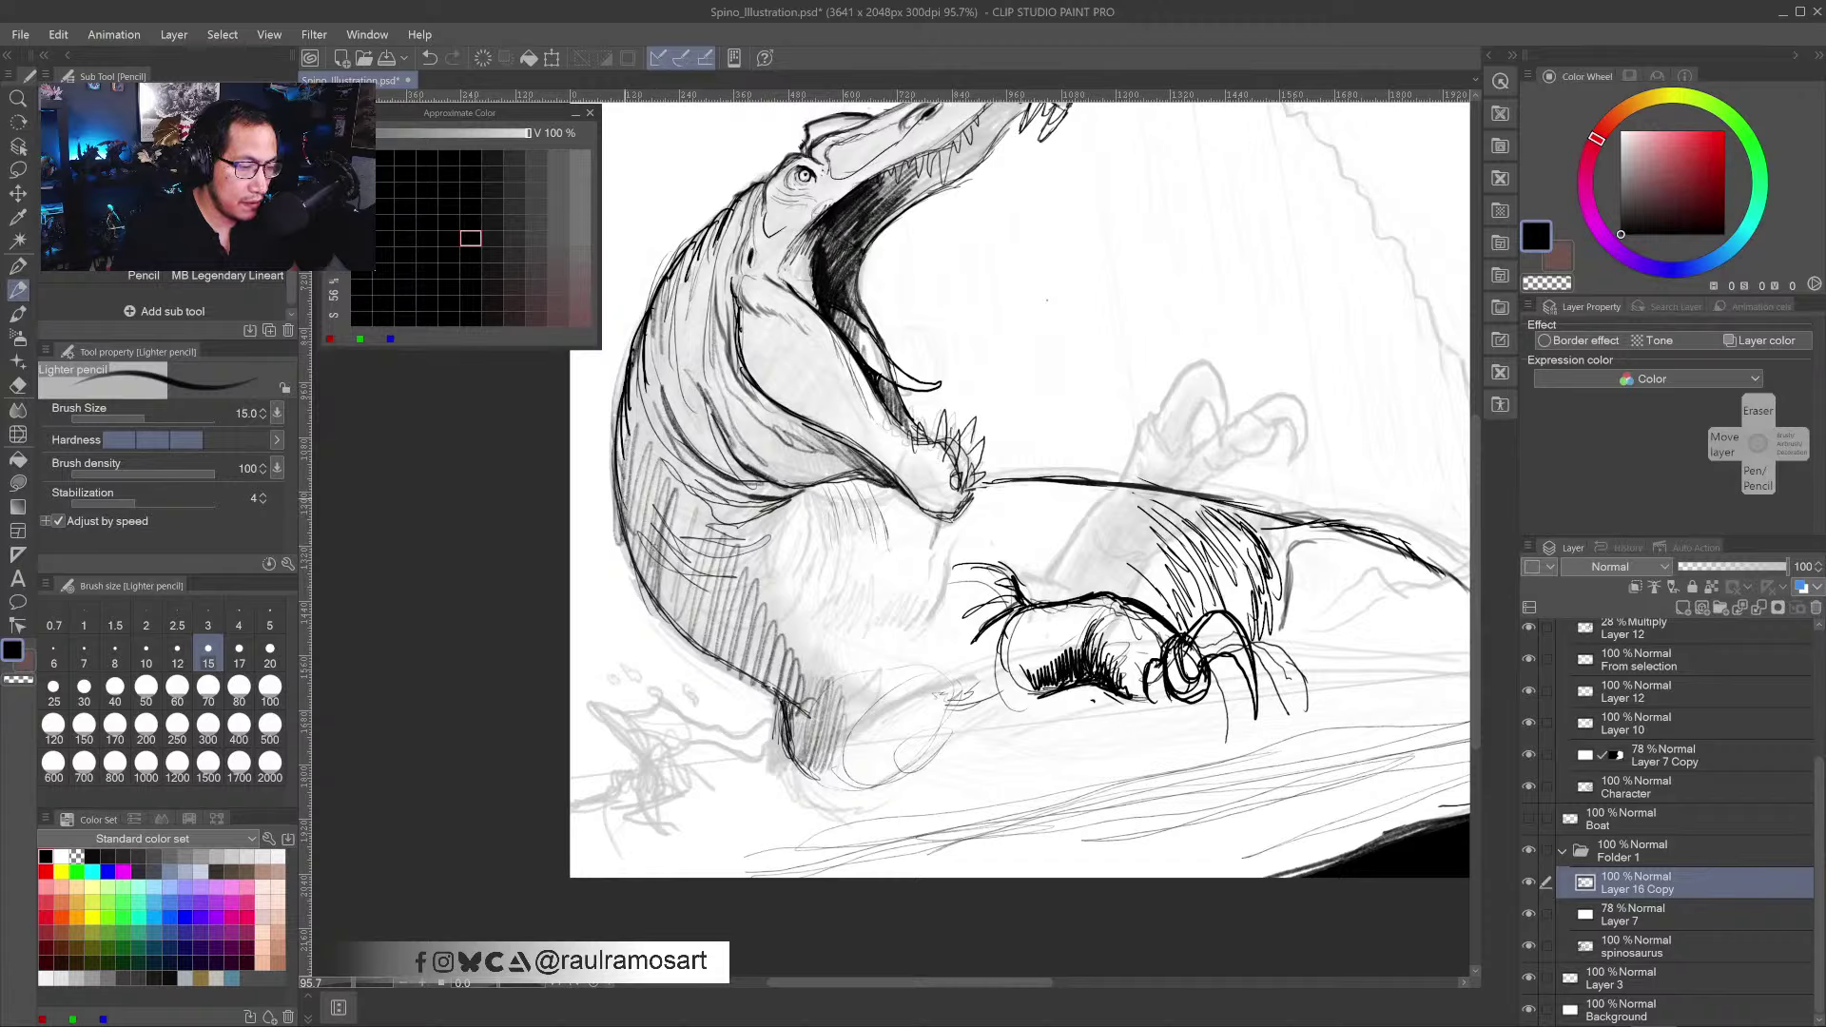
mouse_move(639, 514)
mouse_down()
mouse_move(625, 586)
mouse_move(665, 664)
mouse_move(794, 710)
mouse_up()
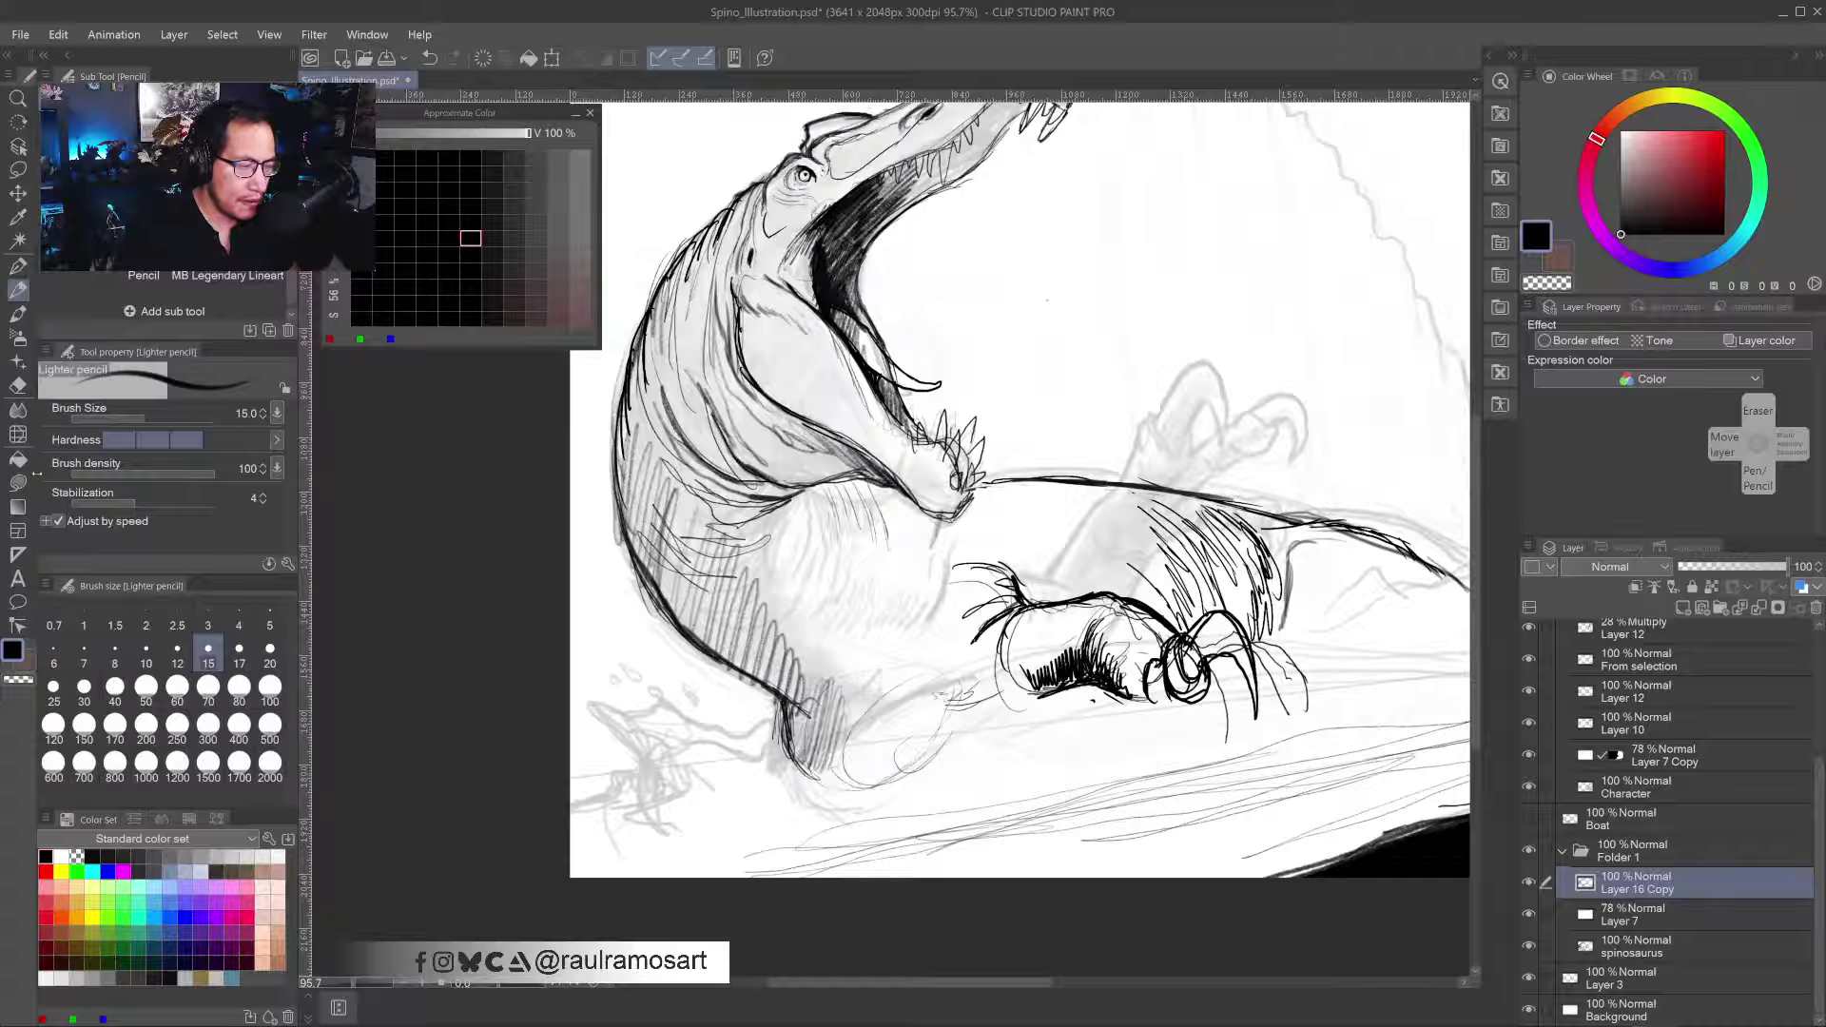
- Erase the stray marks outside the neck contour using Lasso fill with transparent color
click(18, 482)
key(c)
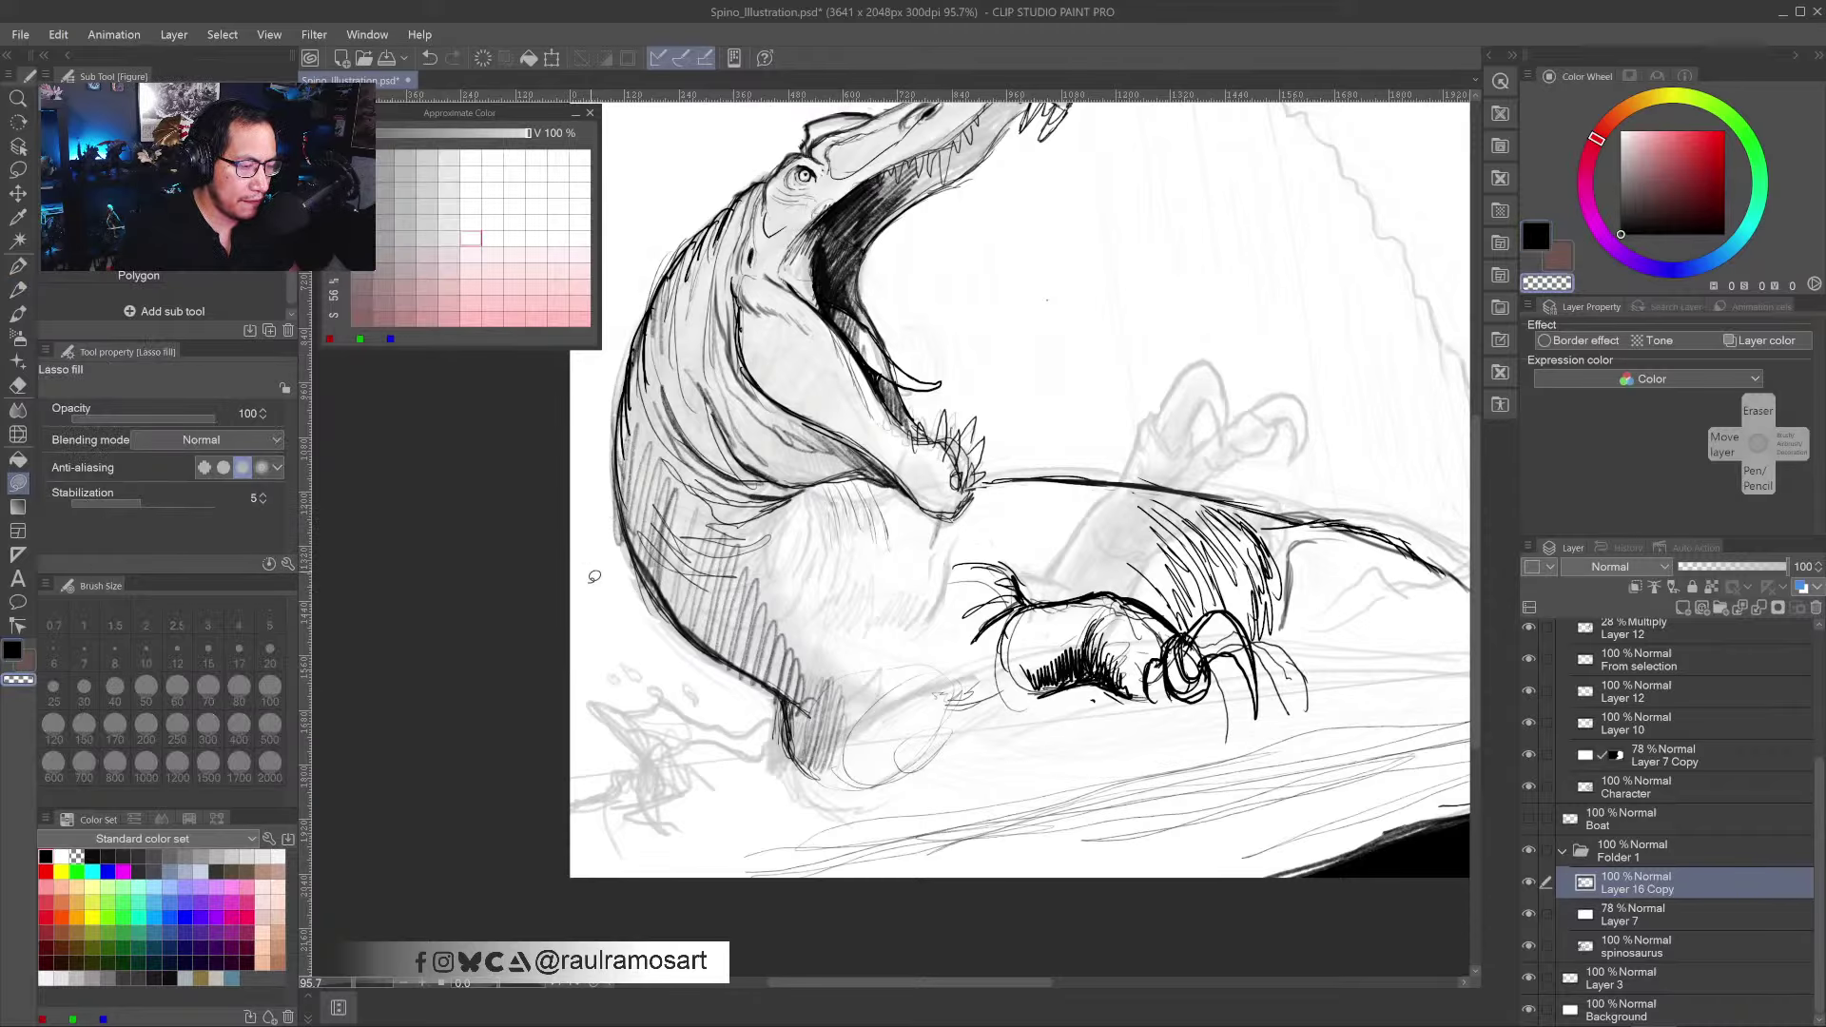
mouse_move(594, 576)
mouse_down()
mouse_move(607, 467)
mouse_move(672, 608)
mouse_move(778, 691)
mouse_move(786, 746)
mouse_move(594, 656)
mouse_up()
- Draw a row of pointed teeth along the far edge of the upper jaw with the black Lighter pencil
drag(908, 291, 822, 403)
key(p)
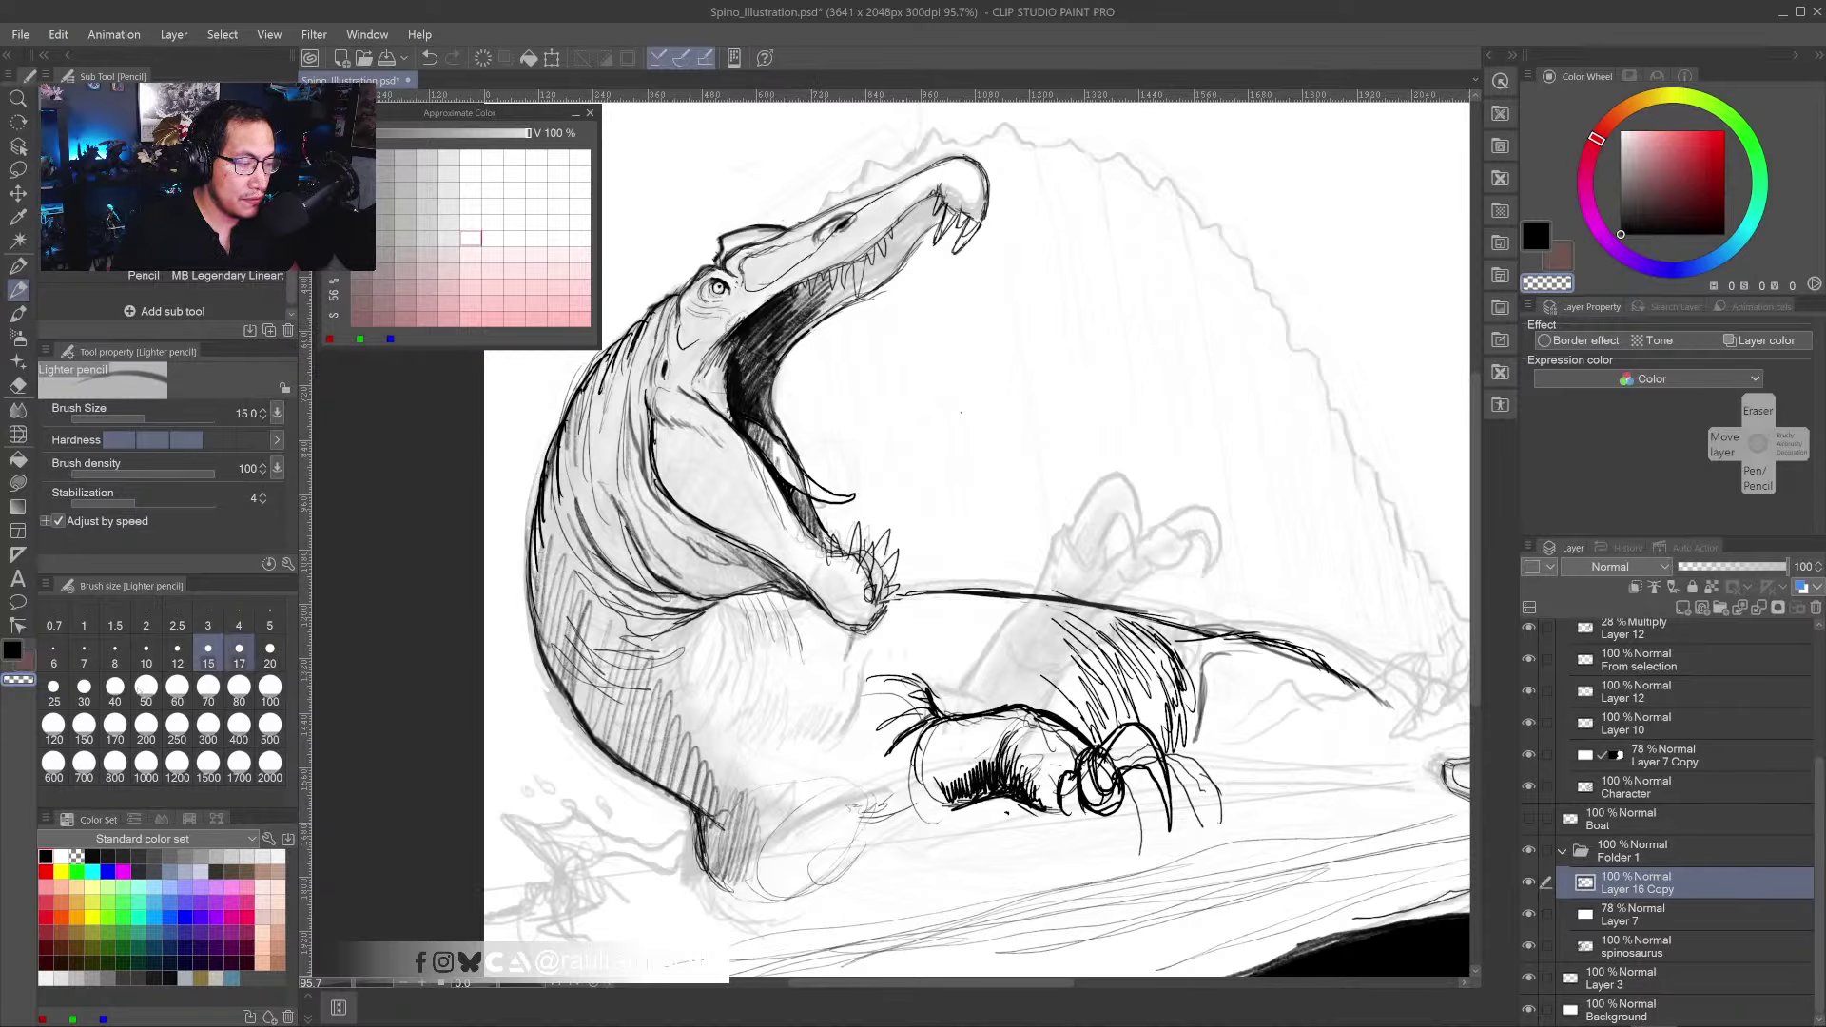
key(c)
drag(795, 335, 809, 350)
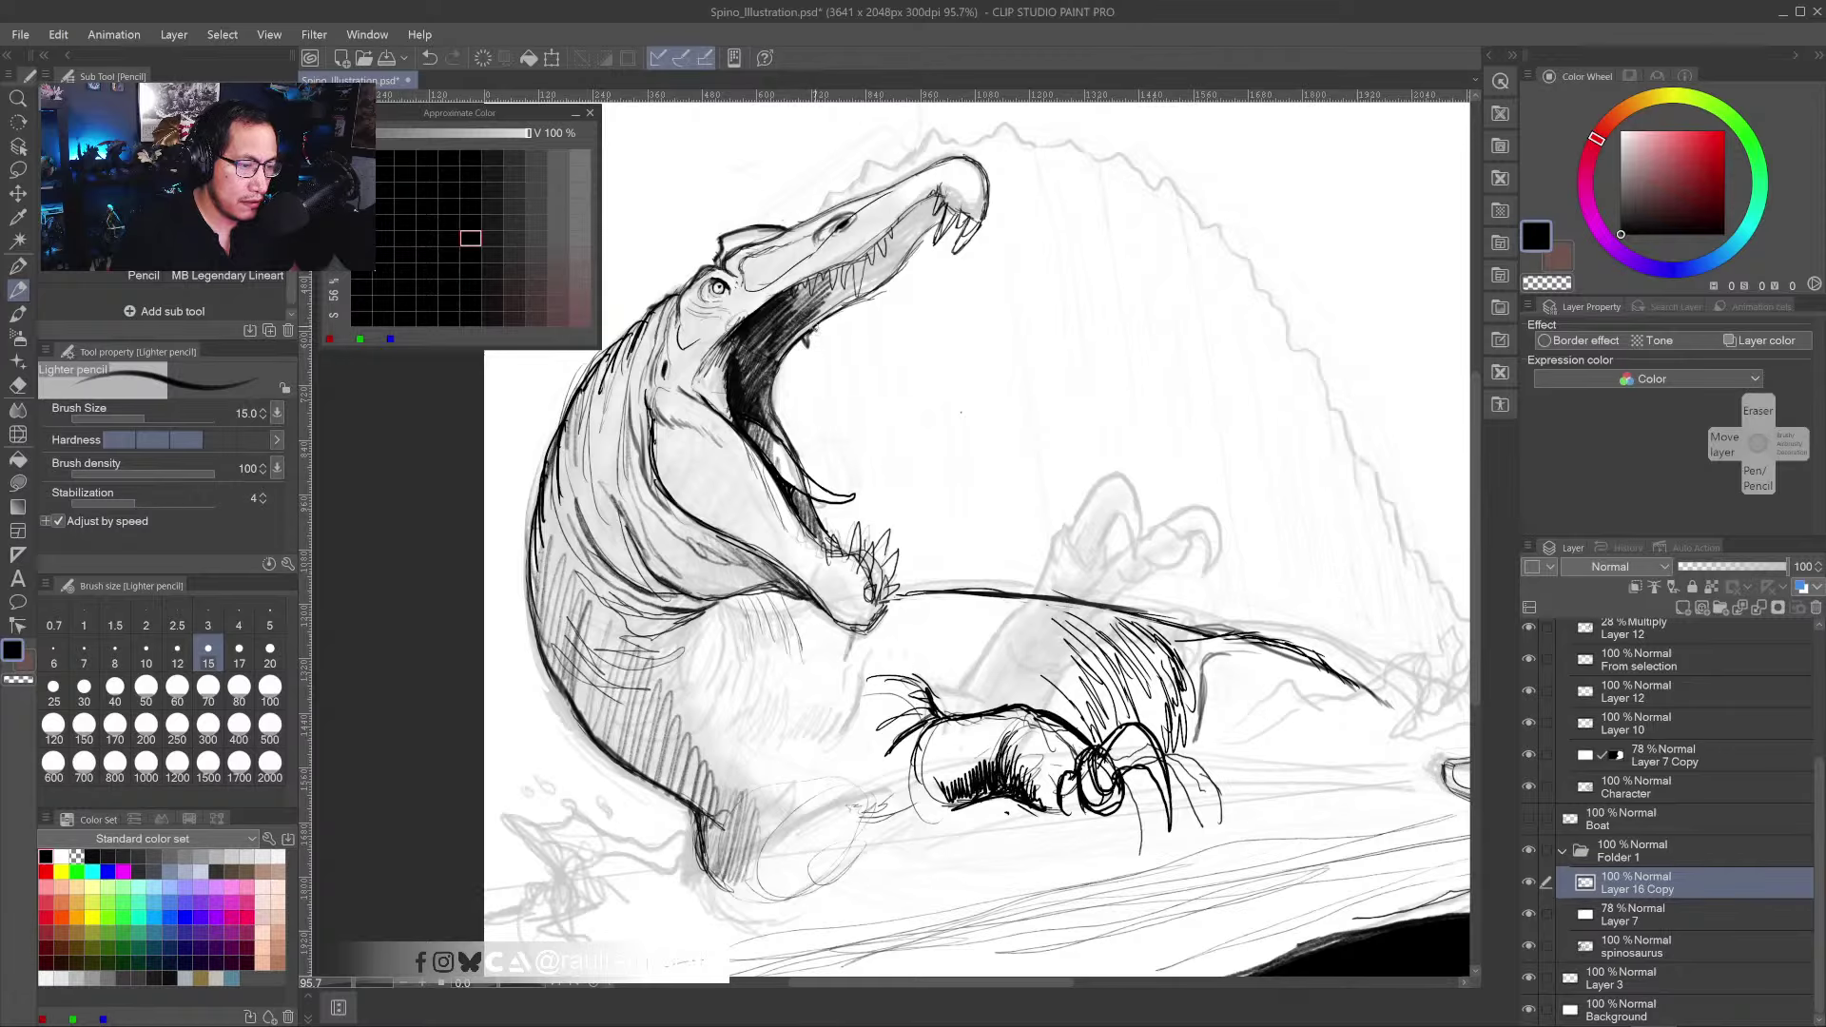
mouse_move(815, 312)
mouse_down()
mouse_move(826, 328)
mouse_move(865, 308)
mouse_up()
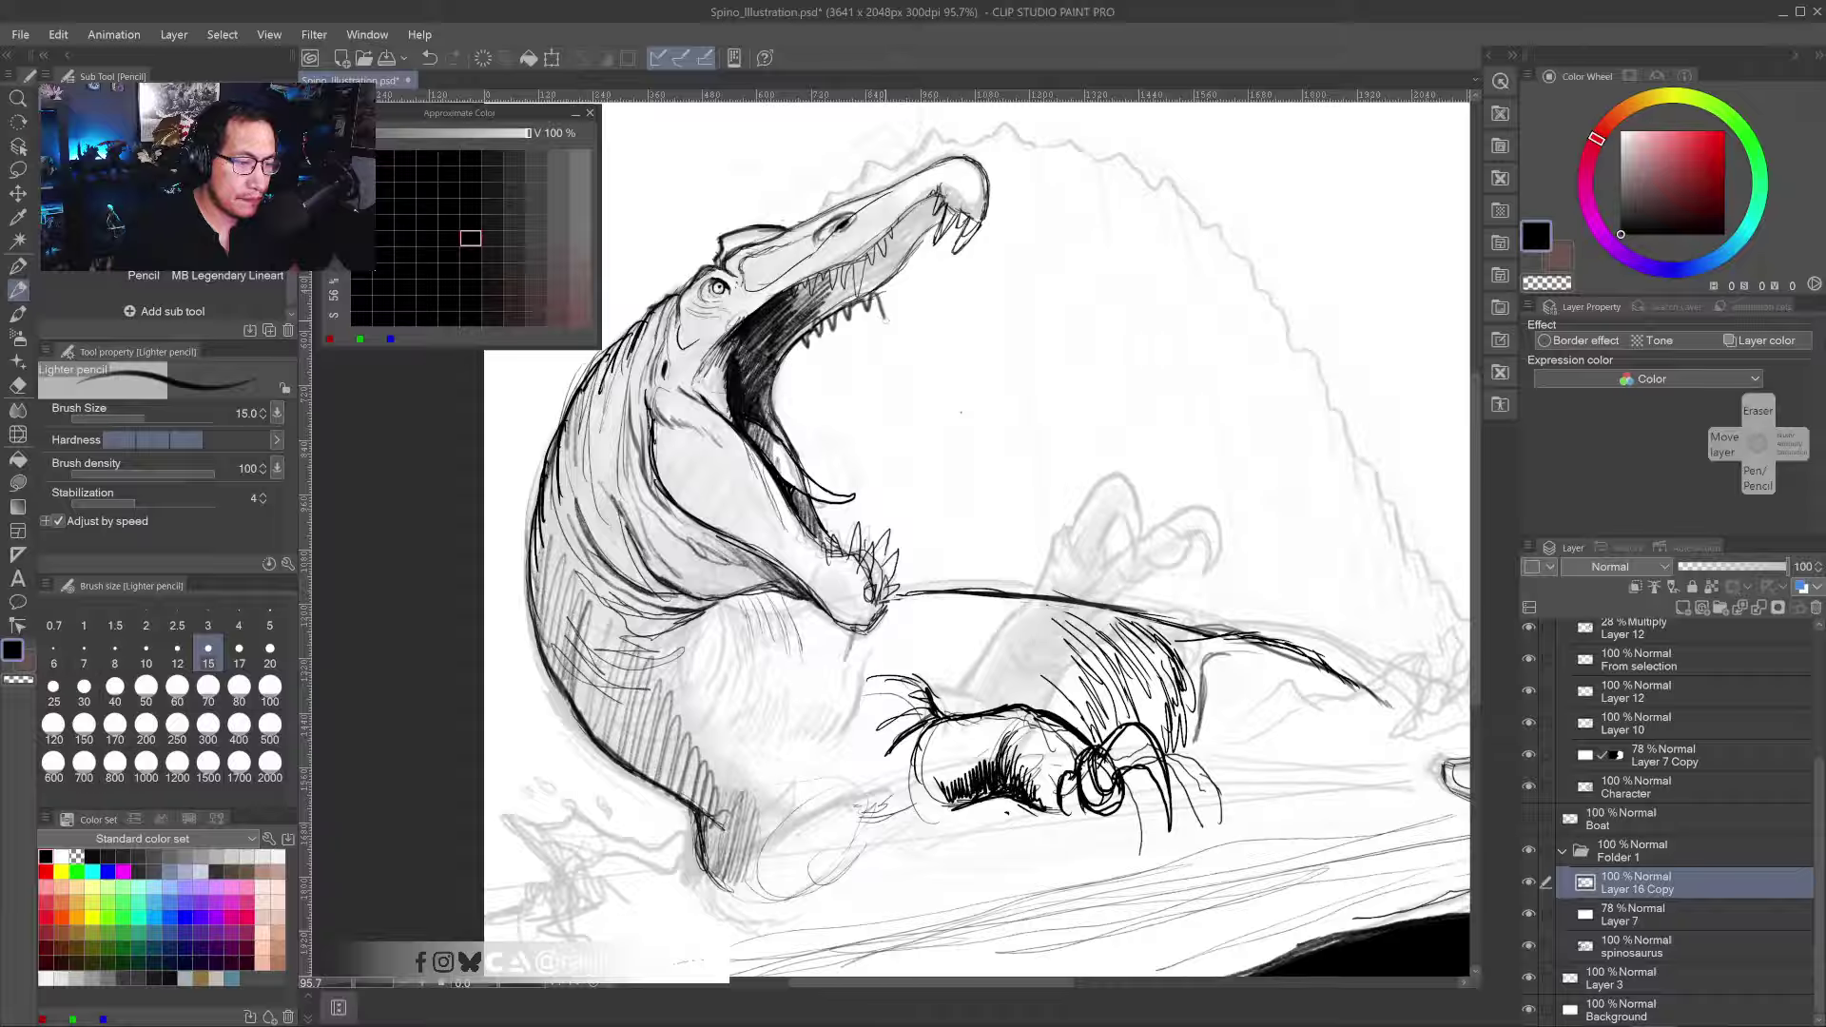
mouse_move(873, 291)
mouse_down()
mouse_move(906, 318)
mouse_move(910, 286)
mouse_up()
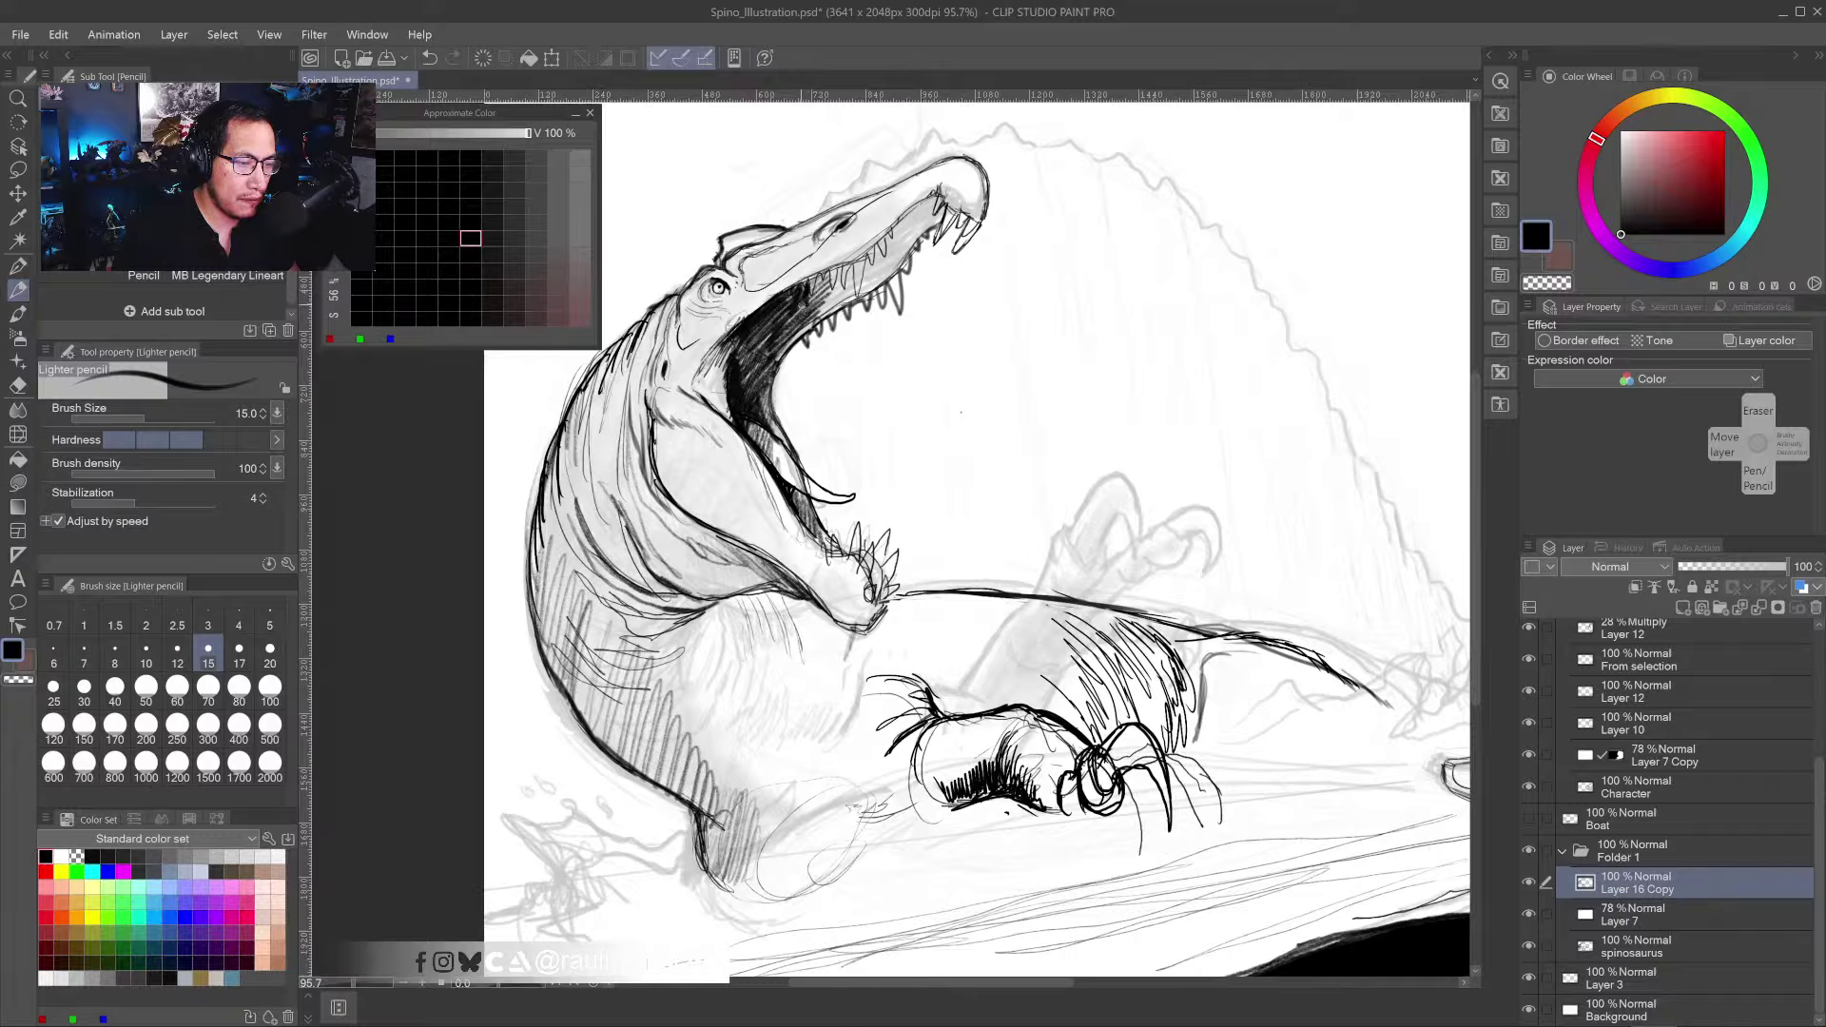
- Fill the roof of the mouth between the two rows of upper teeth with black using Lasso fill
key(u)
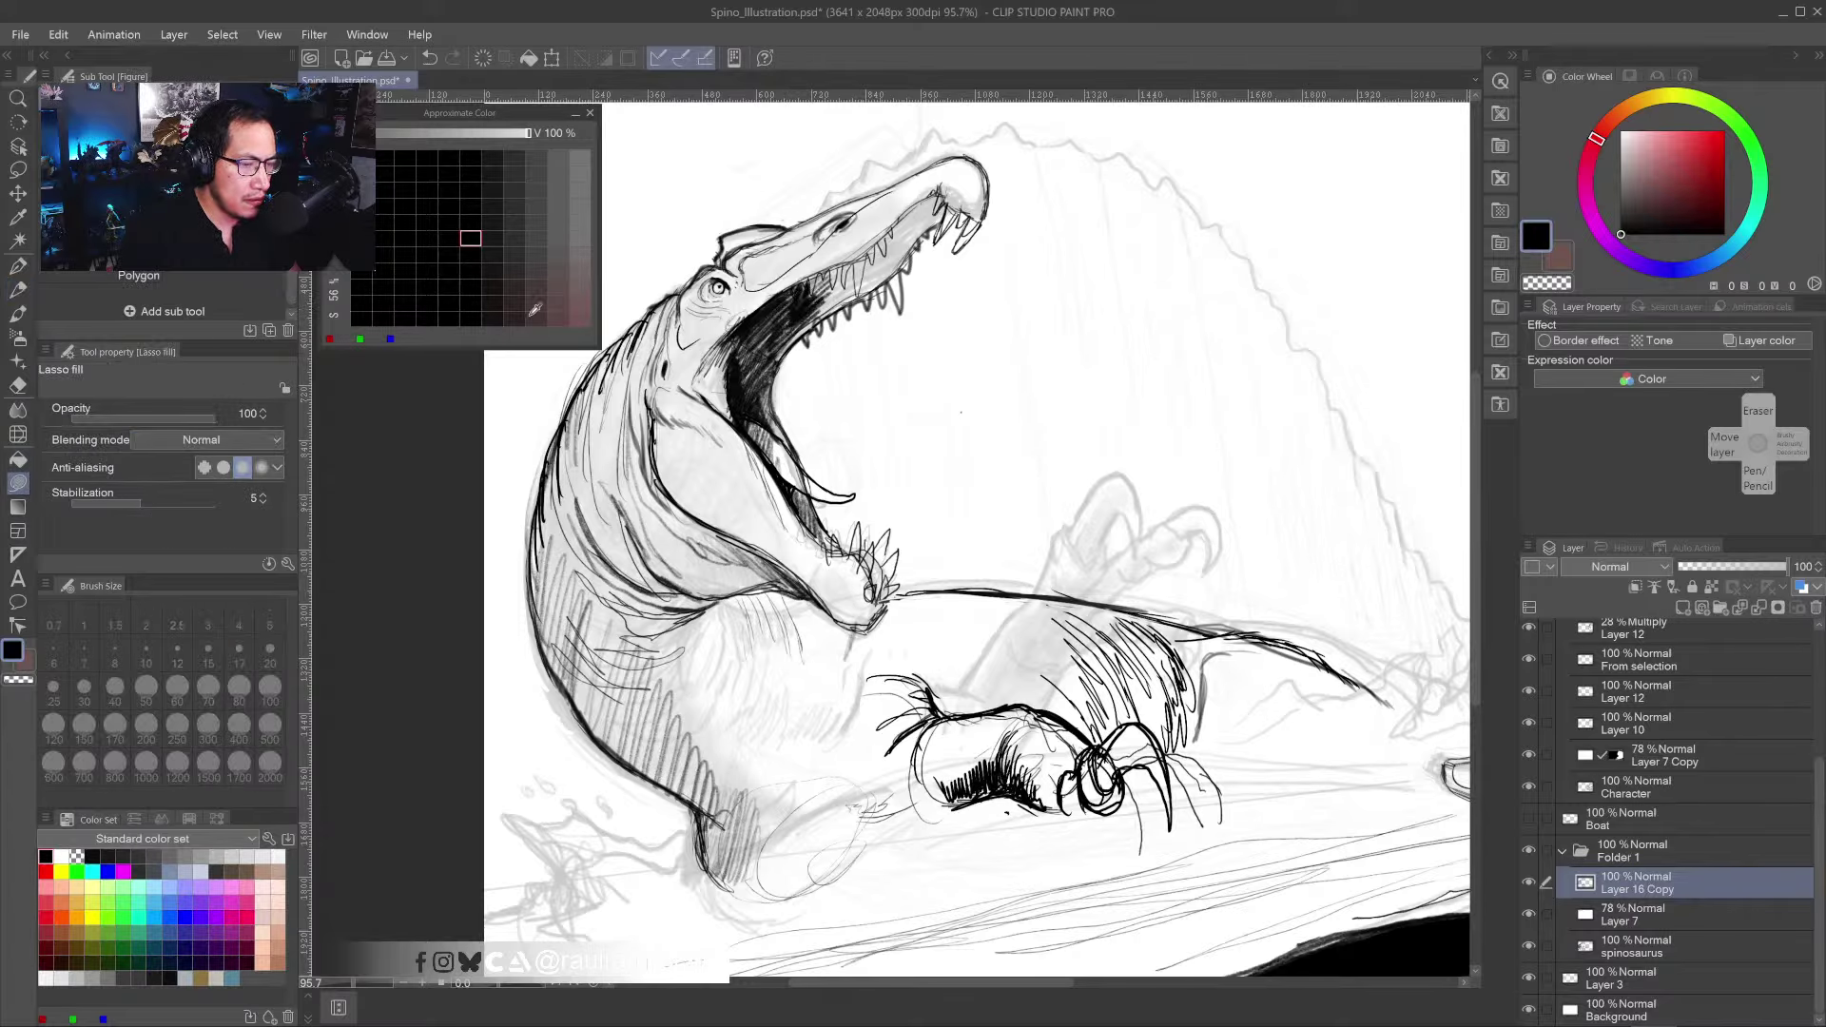
scroll(824, 290, up, 2)
scroll(824, 290, up, 1)
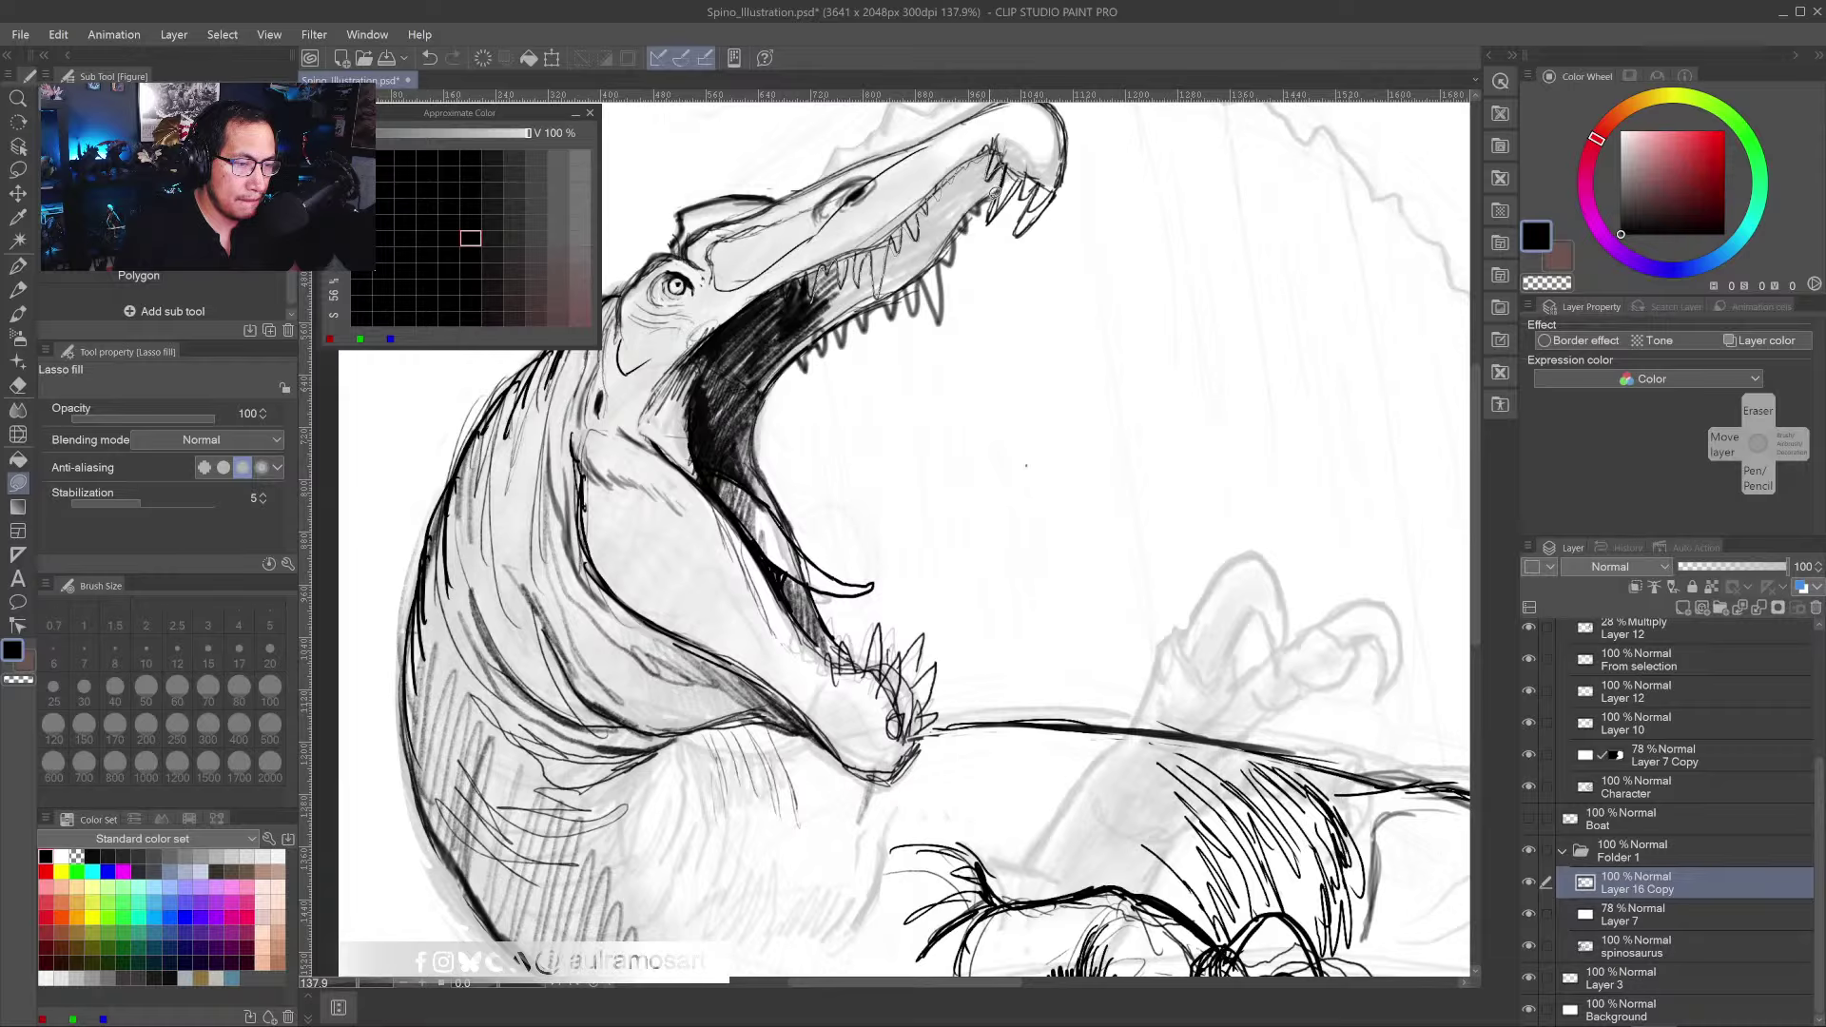
drag(933, 269, 793, 333)
scroll(799, 362, down, 5)
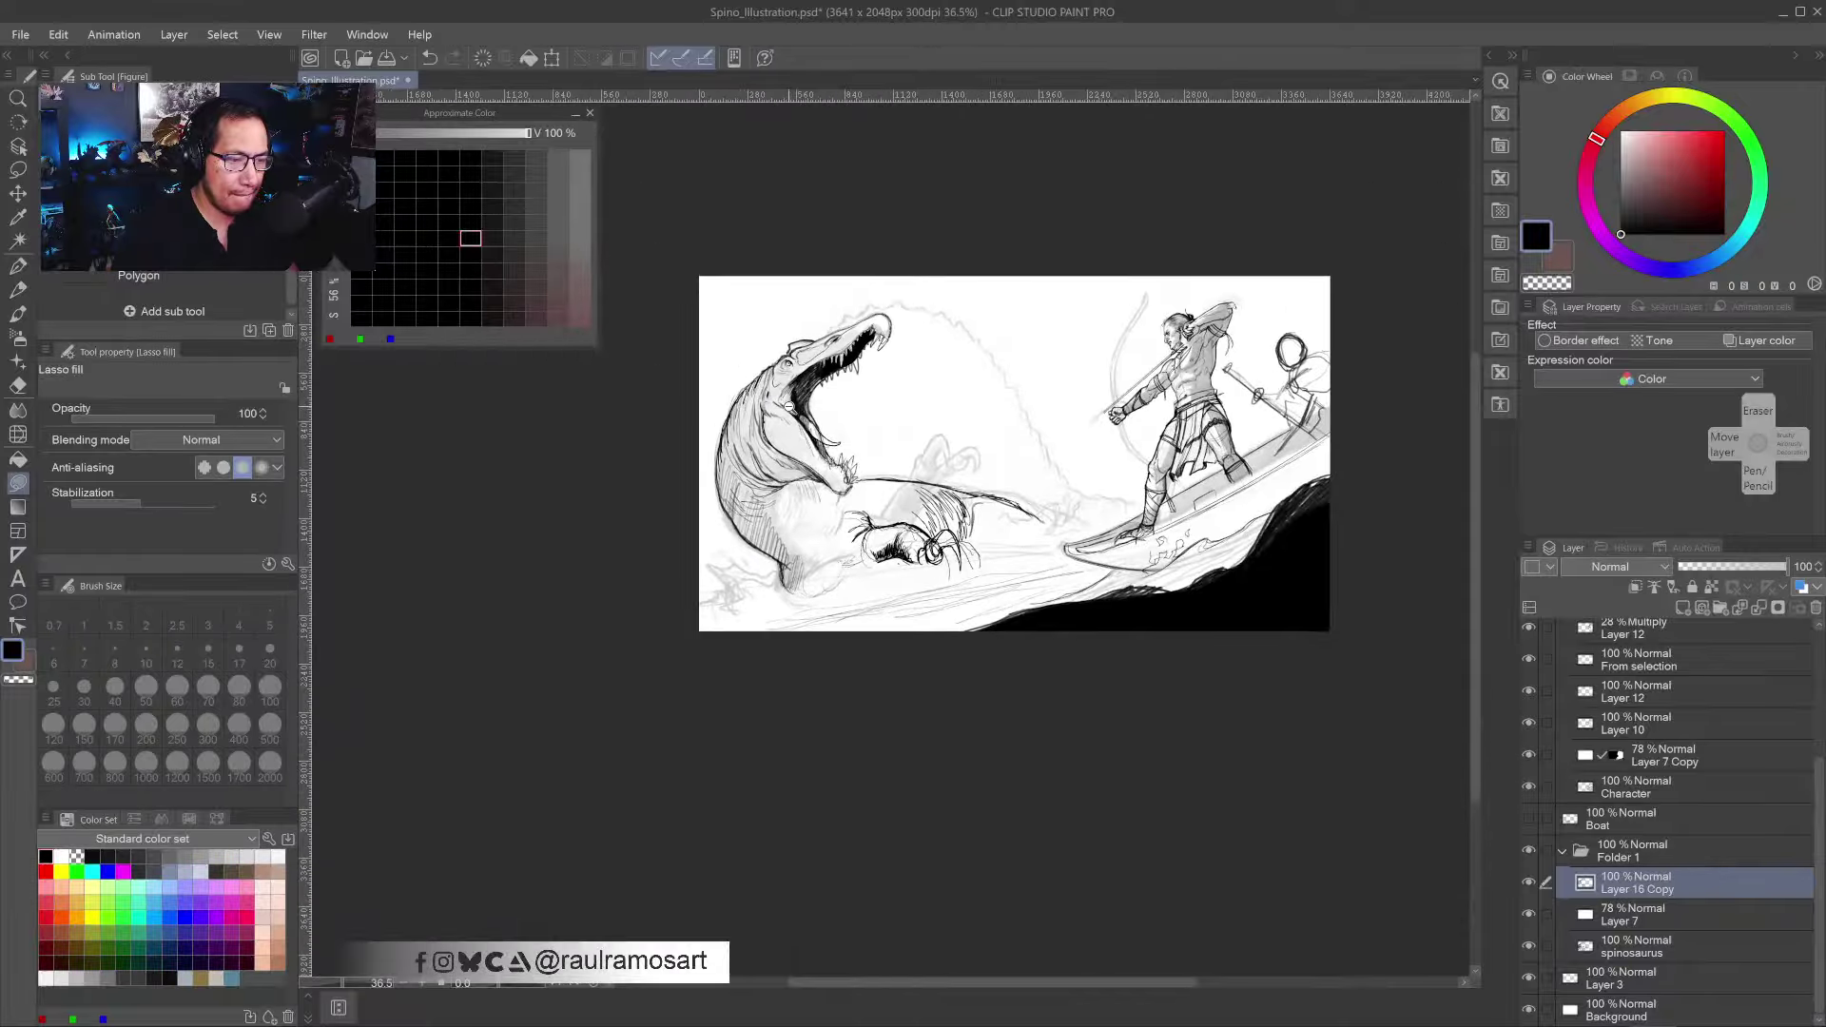
- Cover the old pupil of the spinosaurus's eye with a light Lasso fill, and undo the last fill
scroll(820, 403, up, 4)
scroll(820, 403, up, 5)
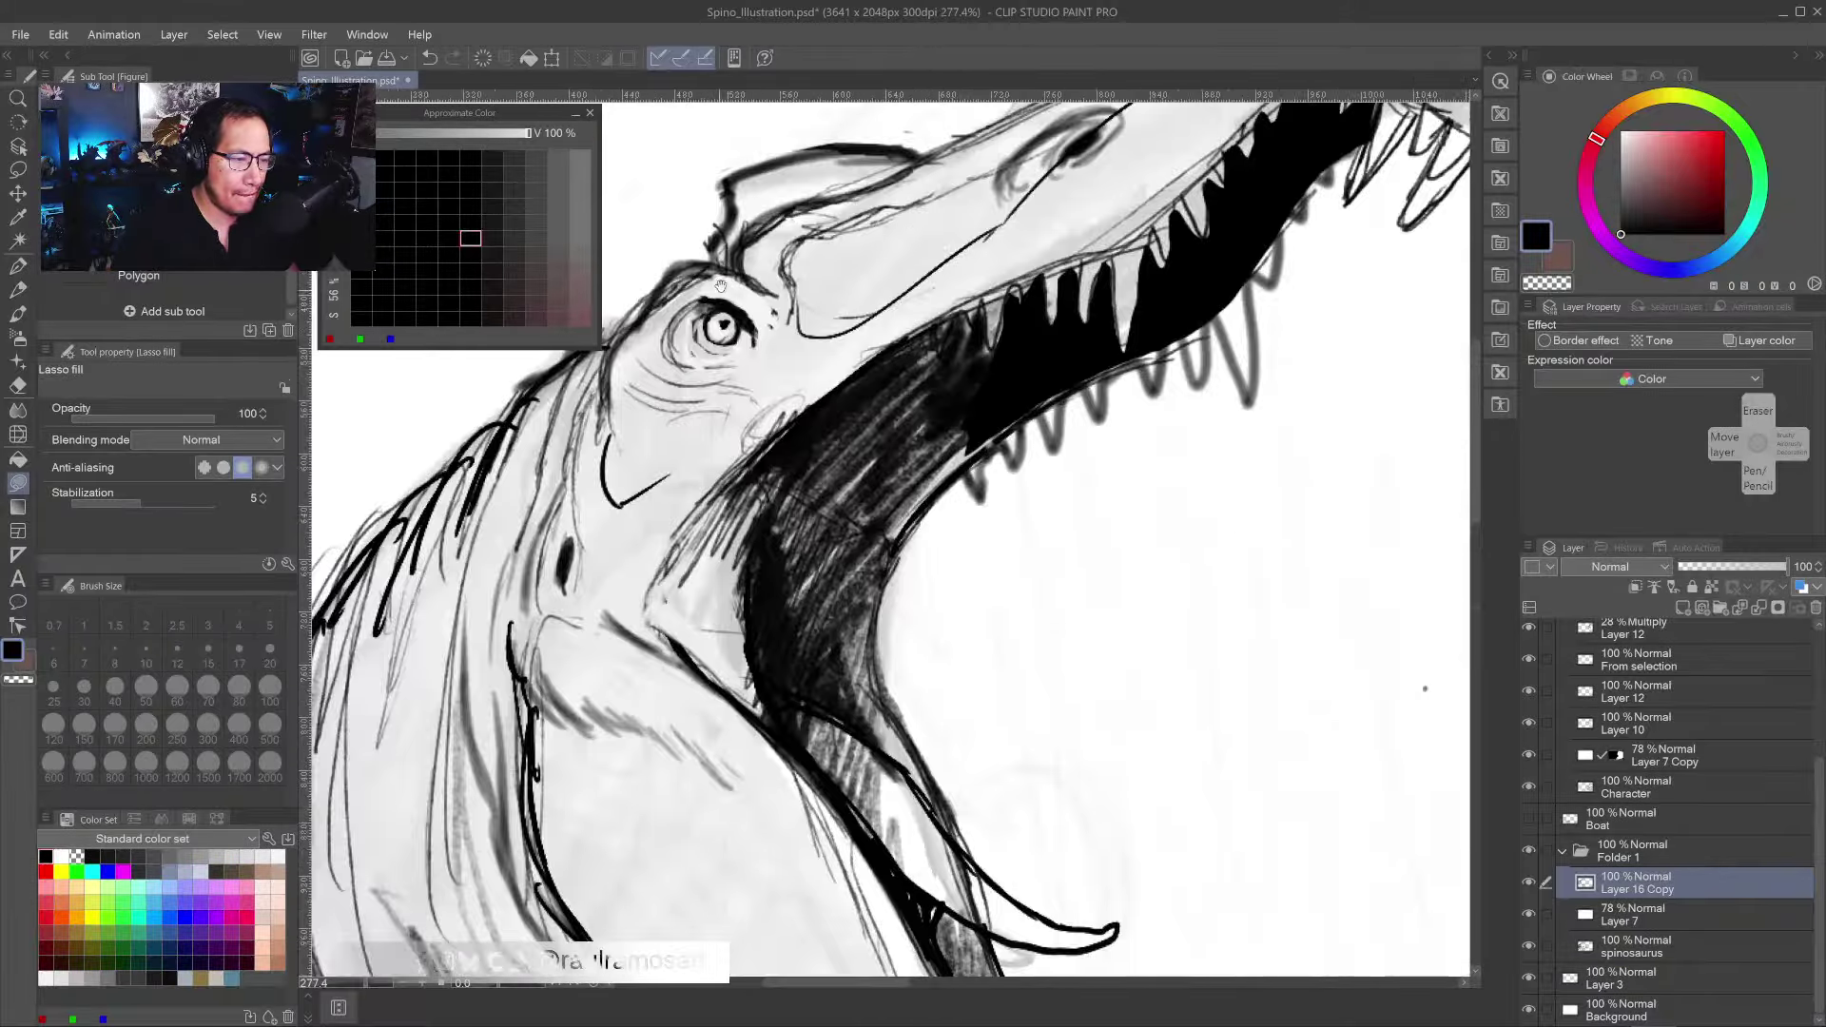
key(x)
mouse_move(713, 317)
mouse_down()
mouse_move(764, 396)
mouse_move(692, 352)
mouse_up()
scroll(715, 329, up, 4)
key(x)
key(ctrl+z)
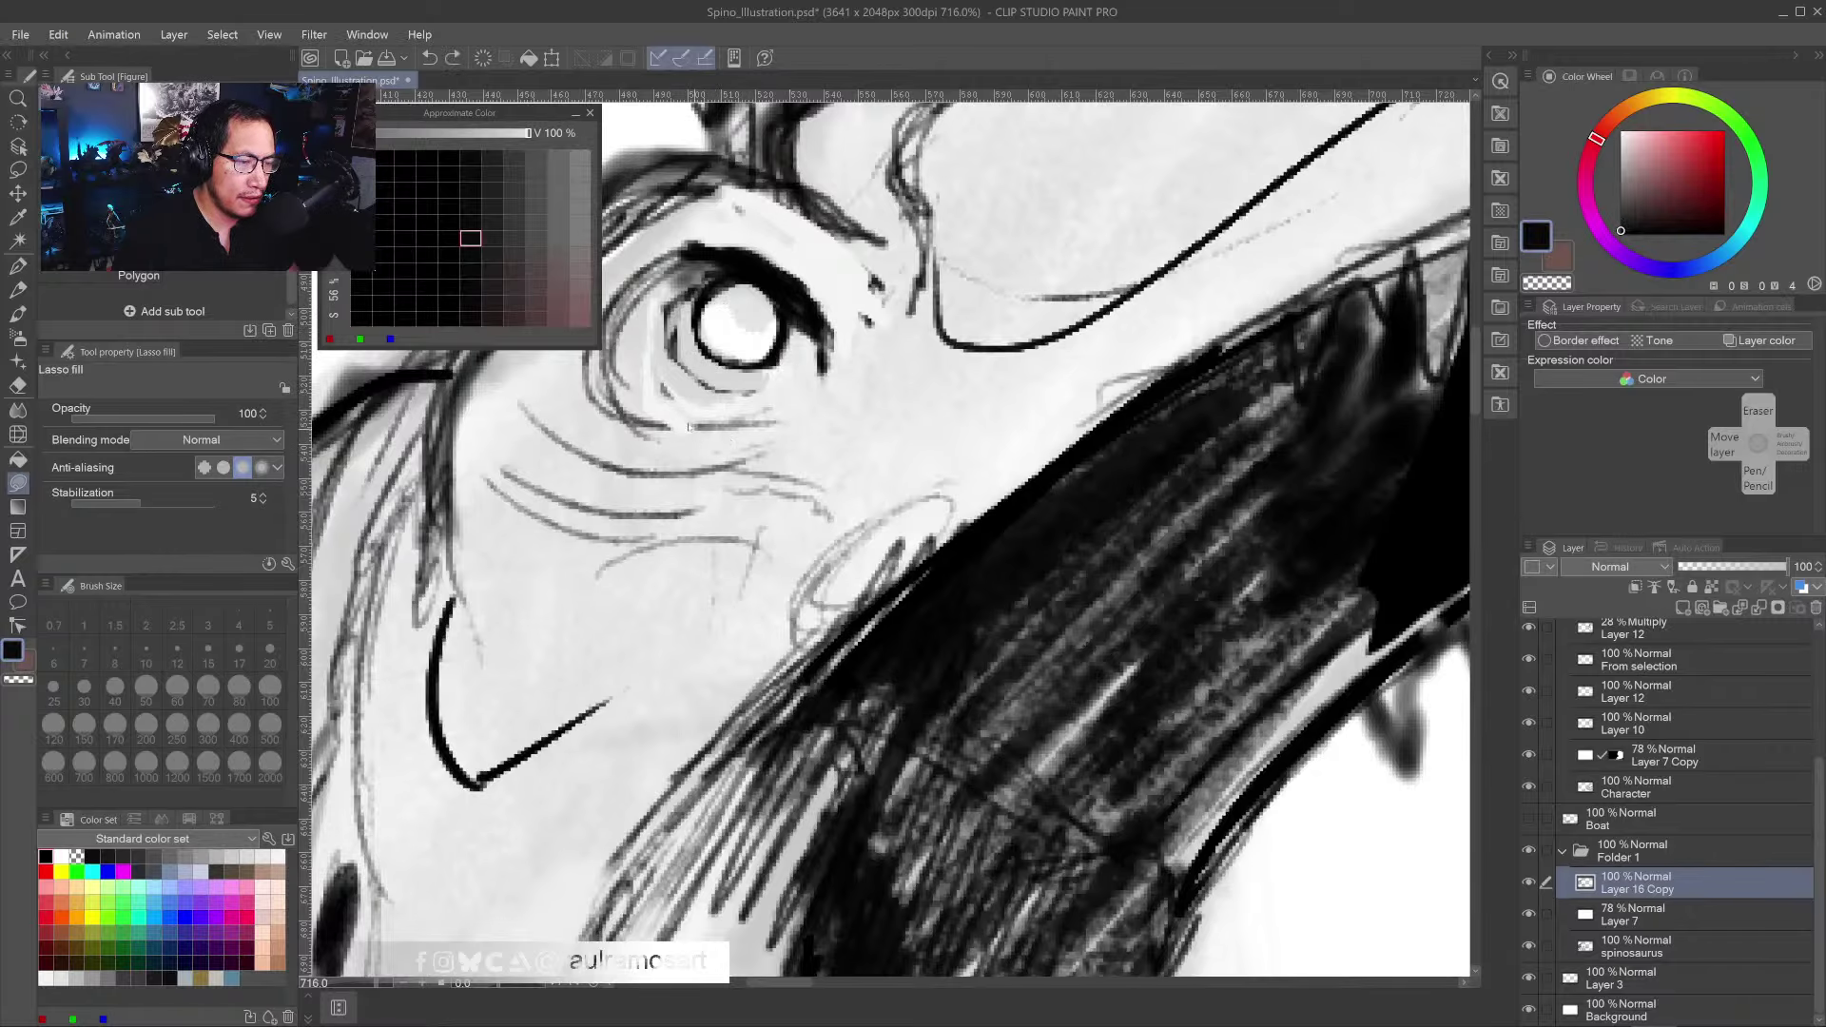
- Redraw the spinosaurus's pupil and the lines around its eye with the black Lighter pencil at size 7
key(r)
mouse_move(666, 428)
mouse_down()
mouse_move(951, 333)
mouse_move(1106, 639)
mouse_move(723, 409)
mouse_move(671, 433)
mouse_move(656, 419)
mouse_move(694, 375)
mouse_up()
key(b)
key(x)
click(18, 288)
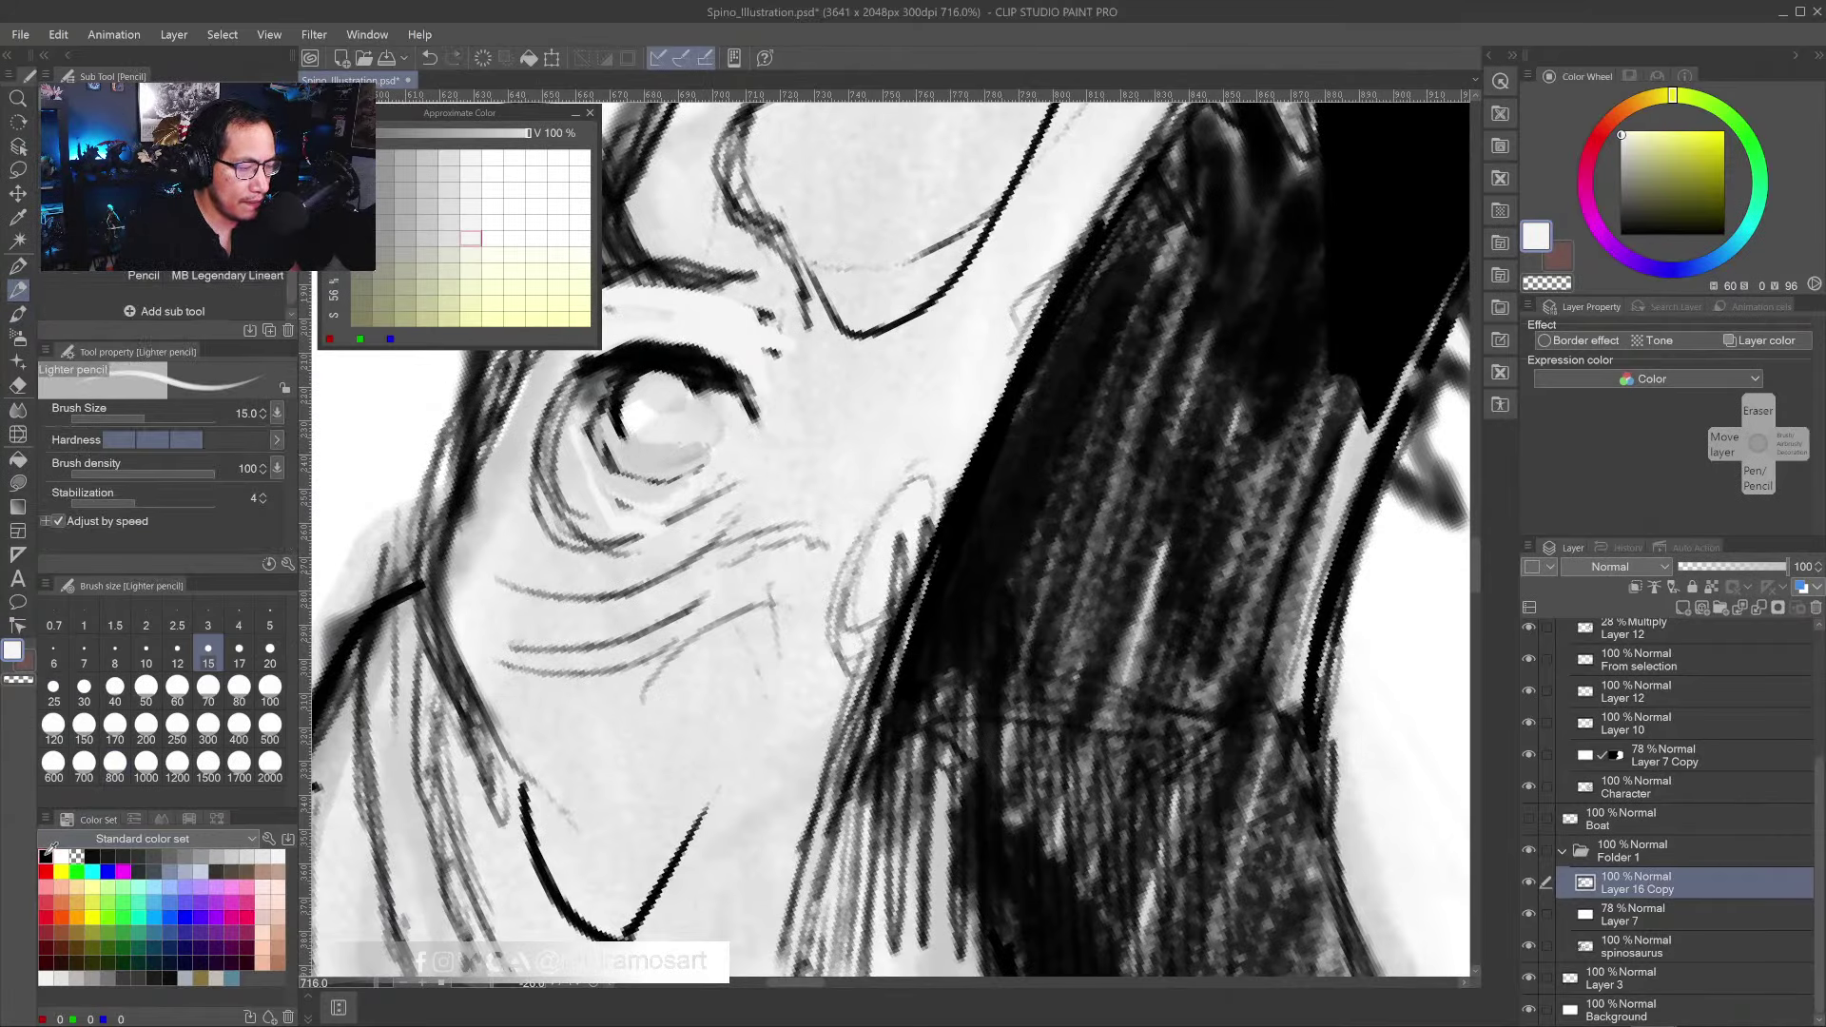
click(46, 857)
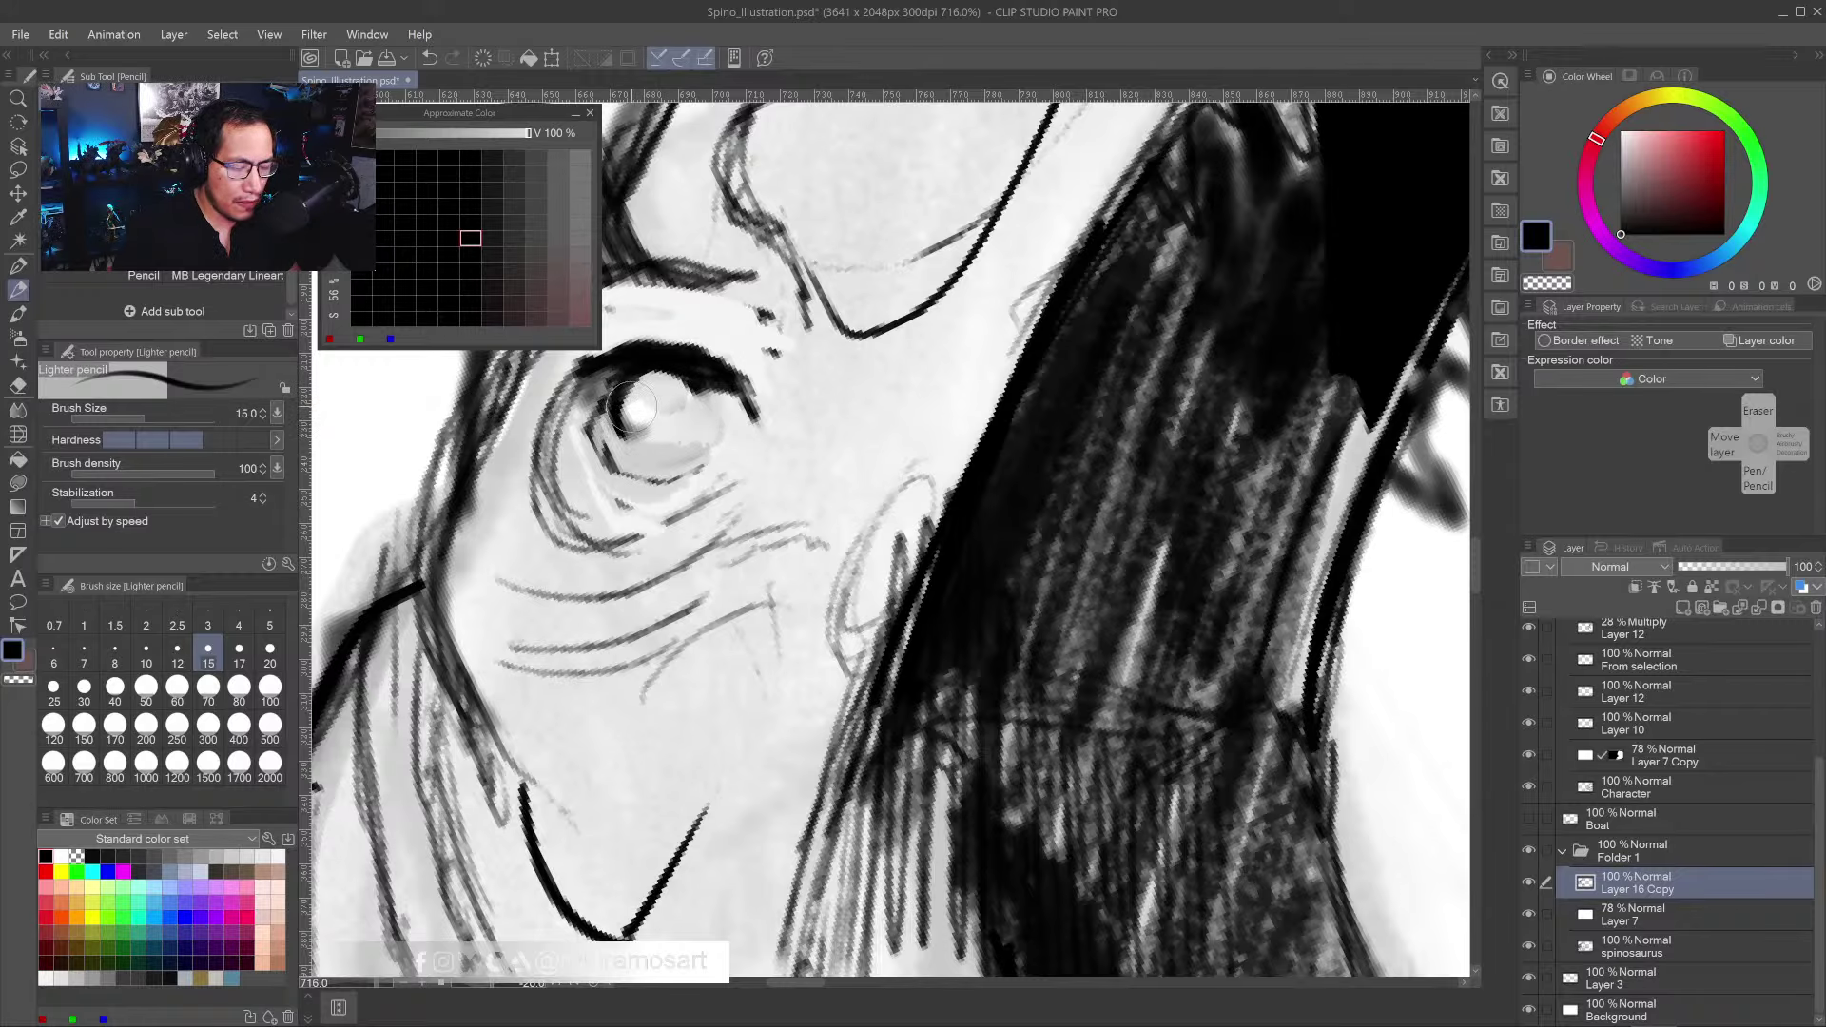
key(bracketleft)
key(bracketleft)
key(bracketleft)
key(bracketleft)
mouse_move(618, 438)
mouse_down()
mouse_move(706, 405)
mouse_move(671, 420)
mouse_move(695, 385)
mouse_move(629, 375)
mouse_move(644, 373)
mouse_move(615, 423)
mouse_move(628, 458)
mouse_move(710, 435)
mouse_move(667, 477)
mouse_move(609, 456)
mouse_move(718, 437)
mouse_move(678, 474)
mouse_move(584, 444)
mouse_move(597, 370)
mouse_move(647, 417)
mouse_move(648, 380)
mouse_move(623, 430)
mouse_move(679, 377)
mouse_move(747, 380)
mouse_up()
scroll(715, 440, down, 5)
scroll(715, 441, down, 3)
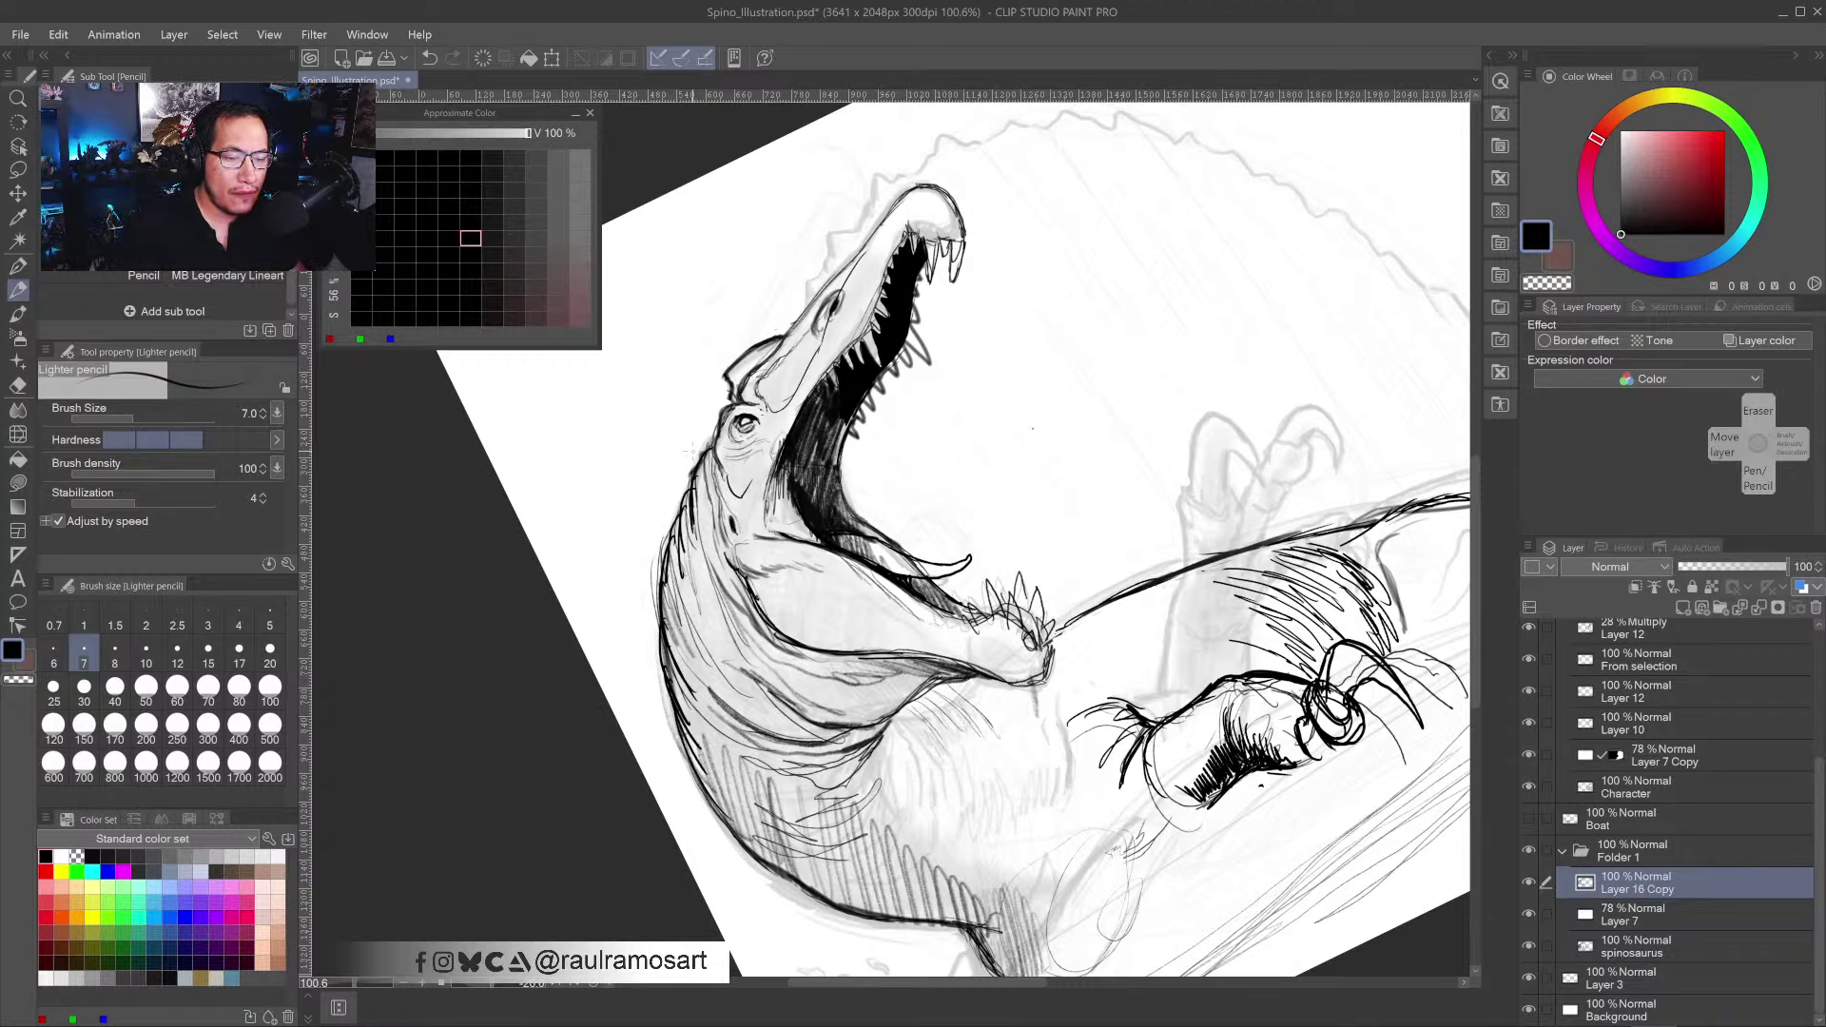
drag(1206, 732, 1151, 737)
key(shift+space)
drag(1292, 773, 1010, 669)
mouse_move(1047, 585)
mouse_down()
mouse_move(1073, 563)
mouse_move(1082, 492)
mouse_move(1115, 478)
mouse_up()
key(p)
drag(1091, 467, 1115, 487)
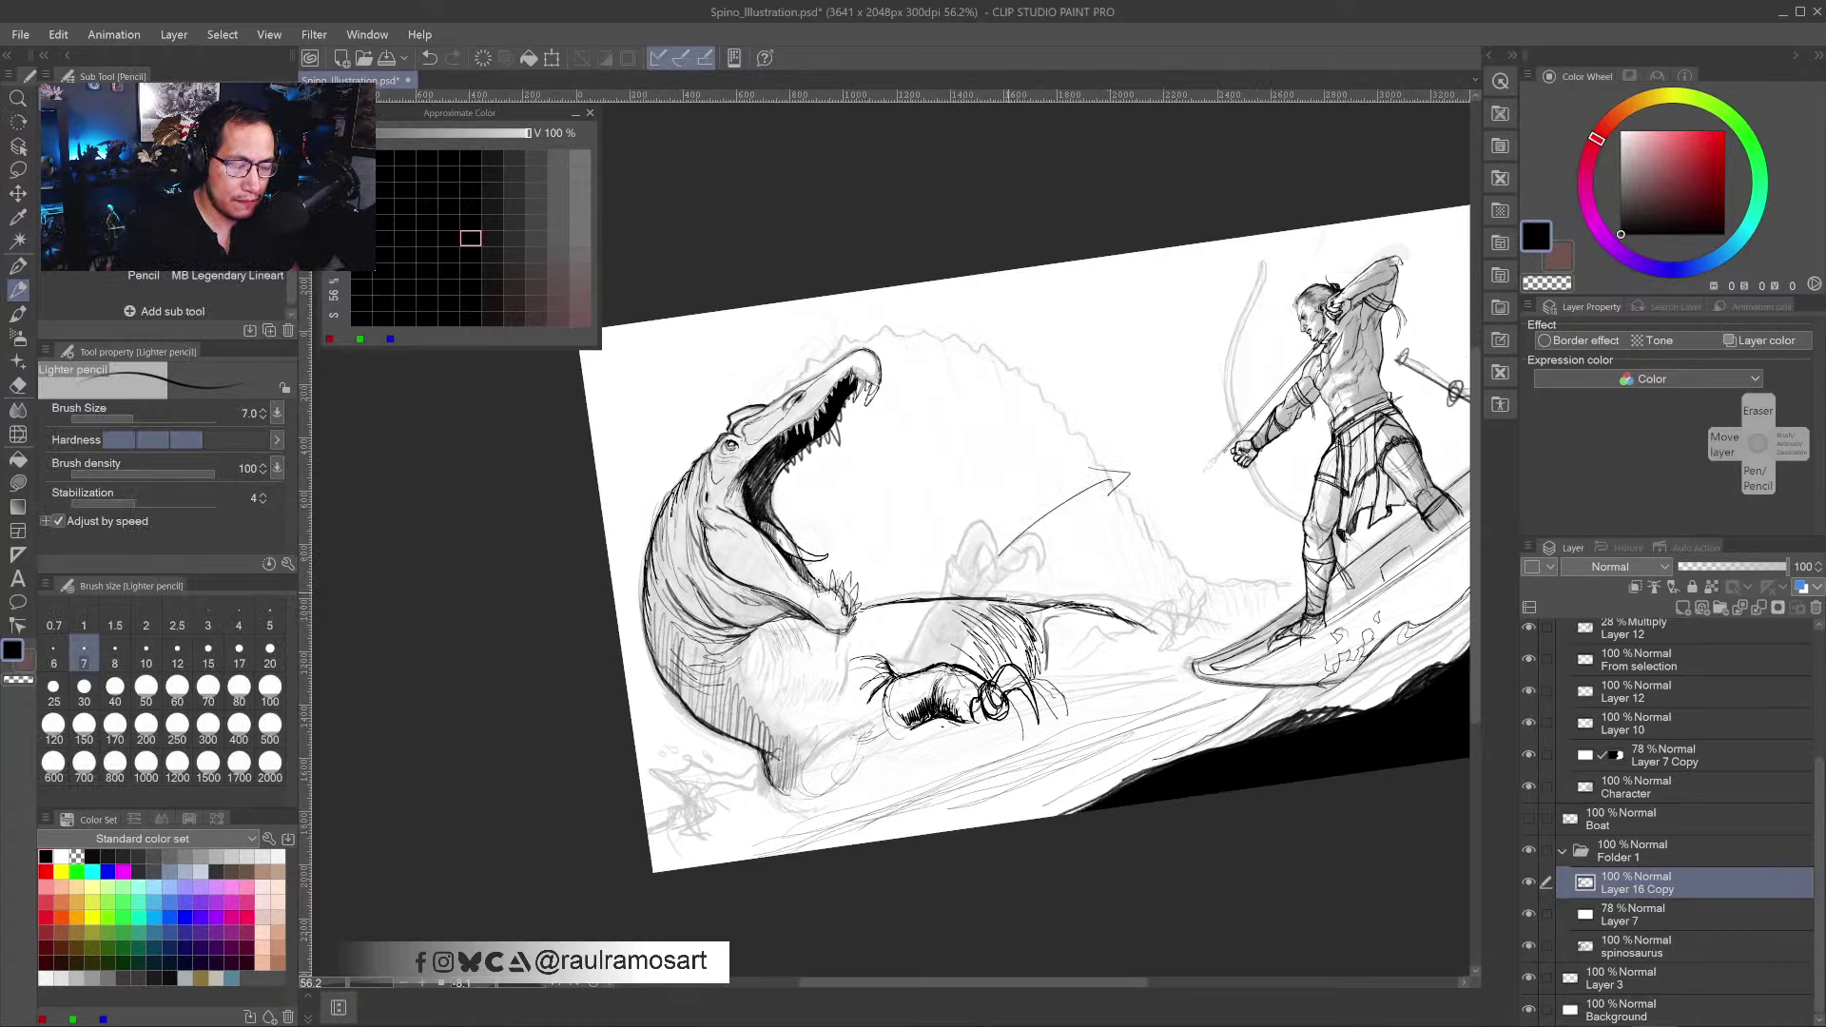
key(ctrl+z)
key(ctrl+z)
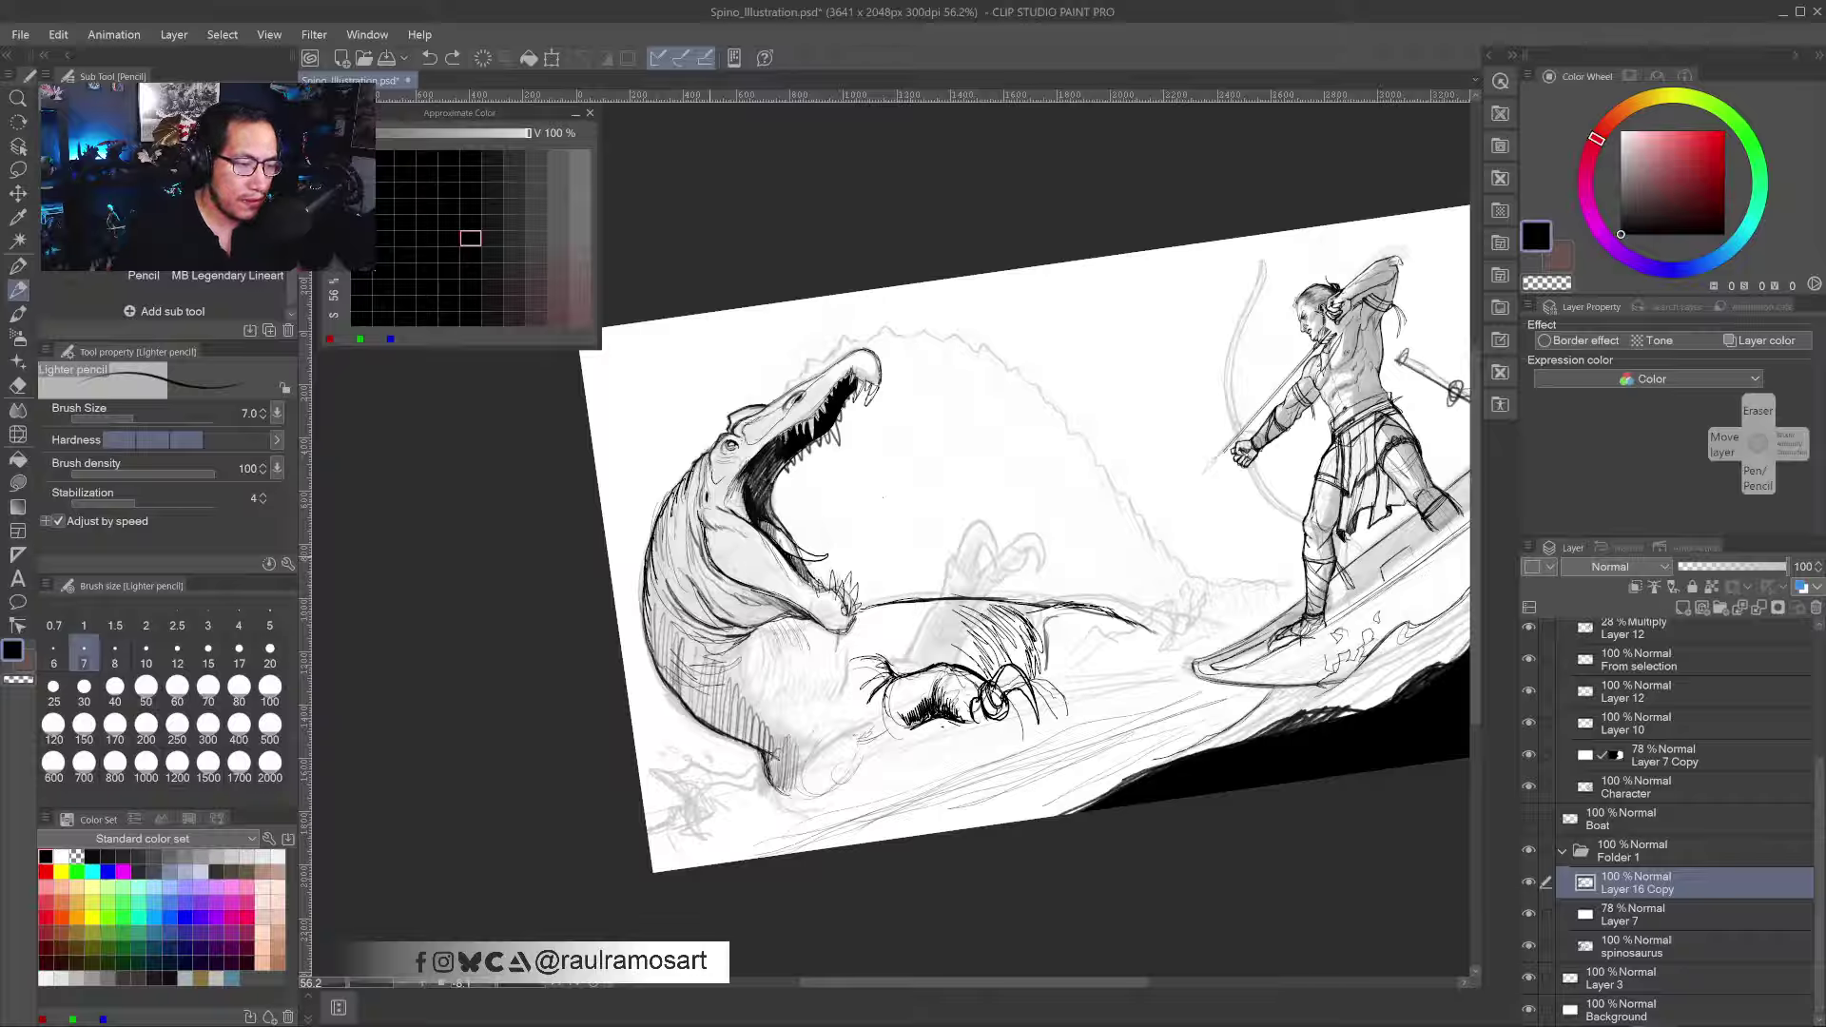
- Darken the upper inside of the spinosaurus's open mouth with the black Watercolor brush, enlarging it to size 50
scroll(758, 480, up, 5)
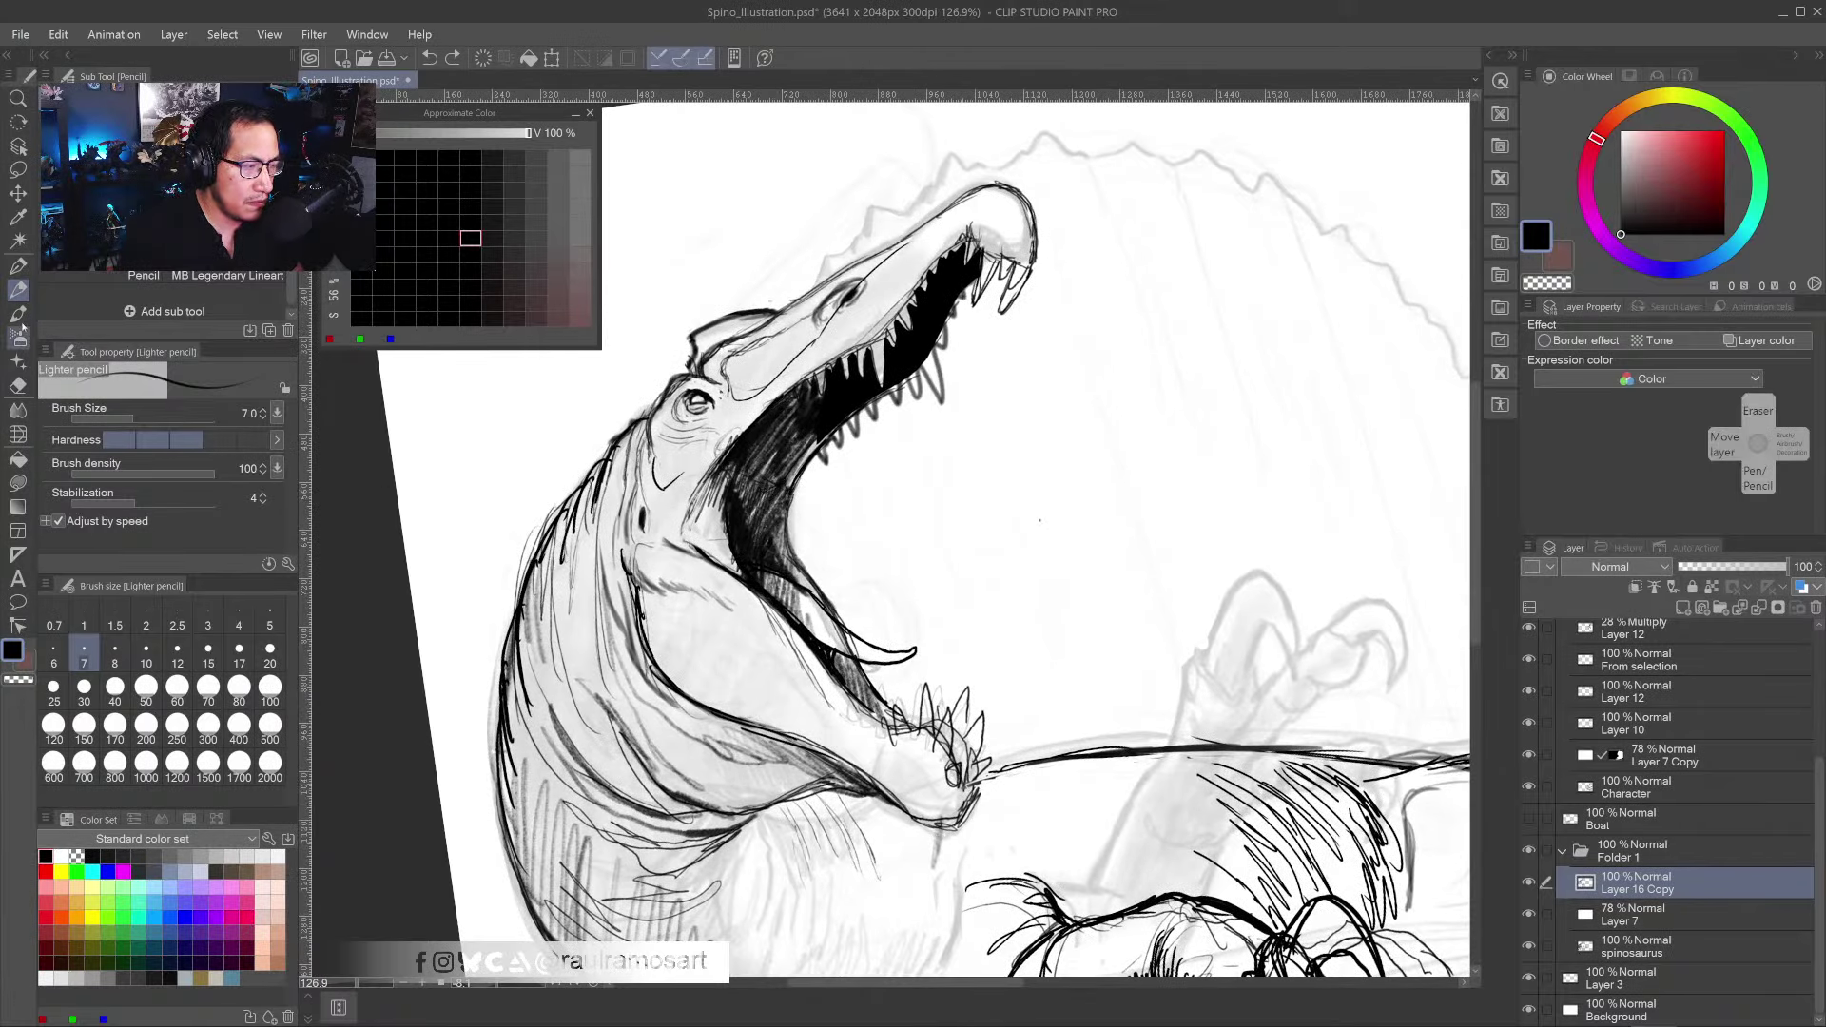
click(19, 316)
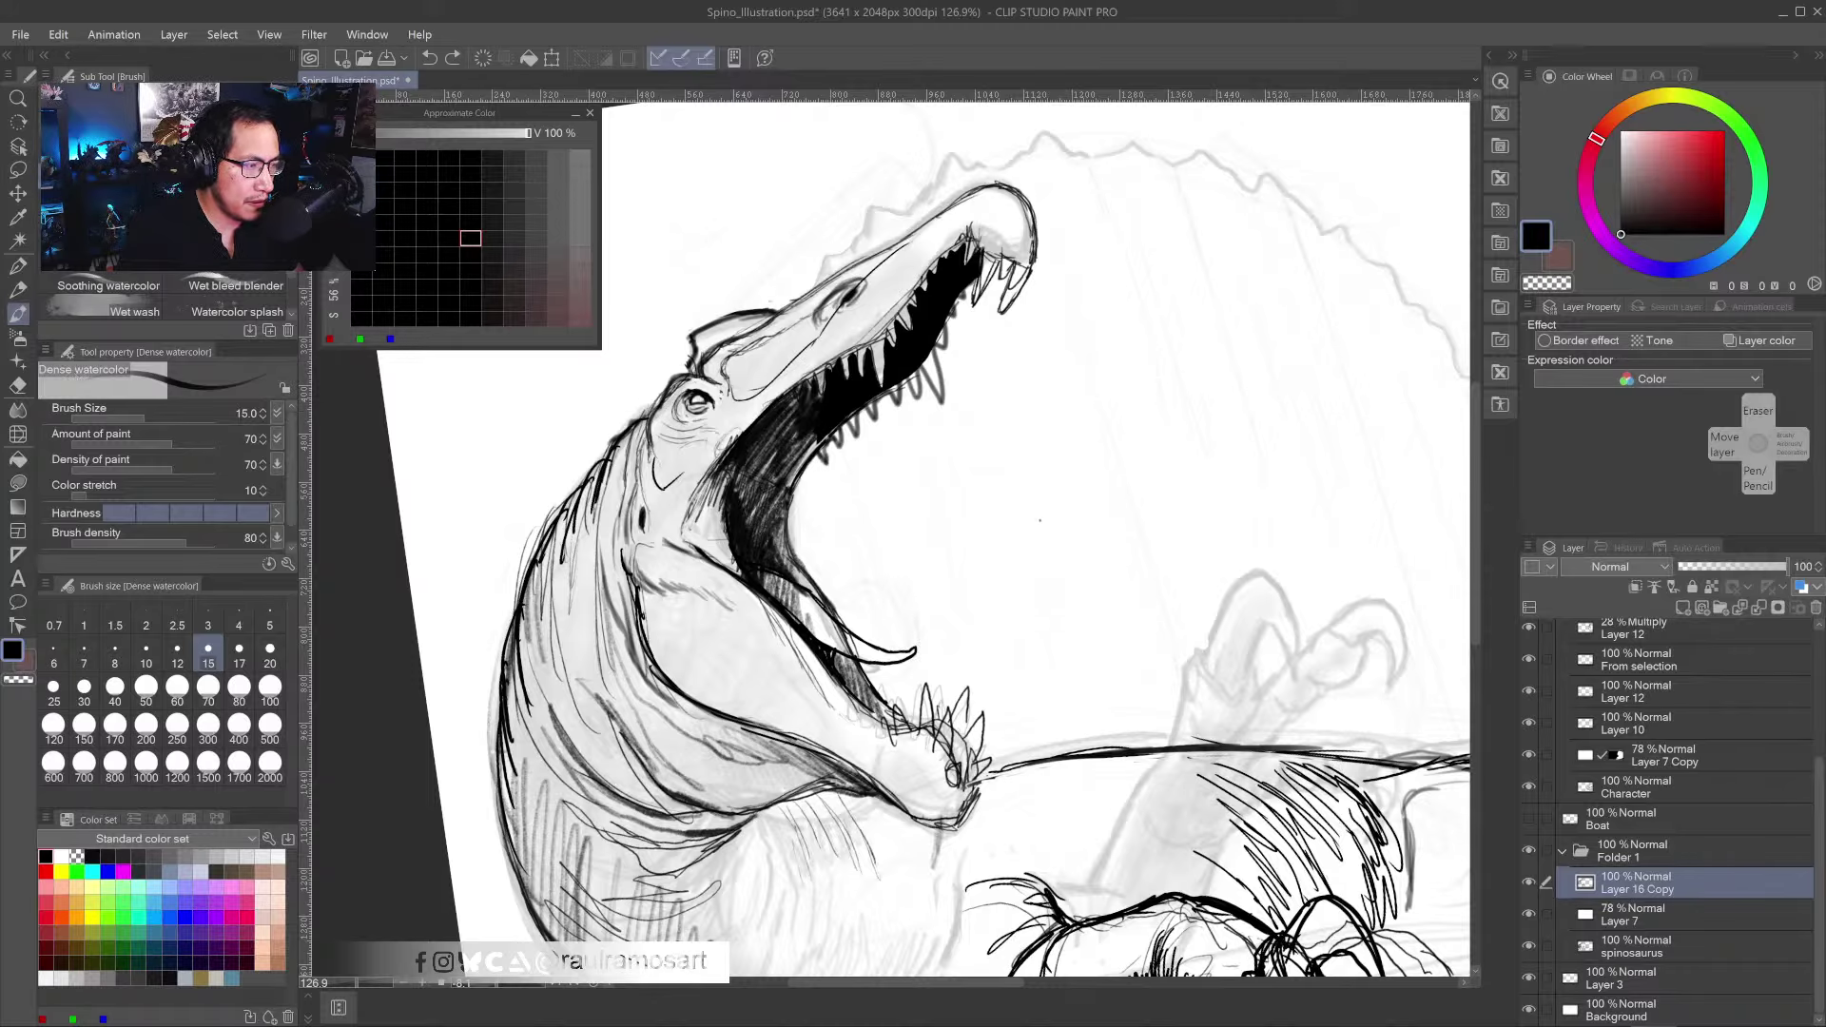
key(b)
key(b)
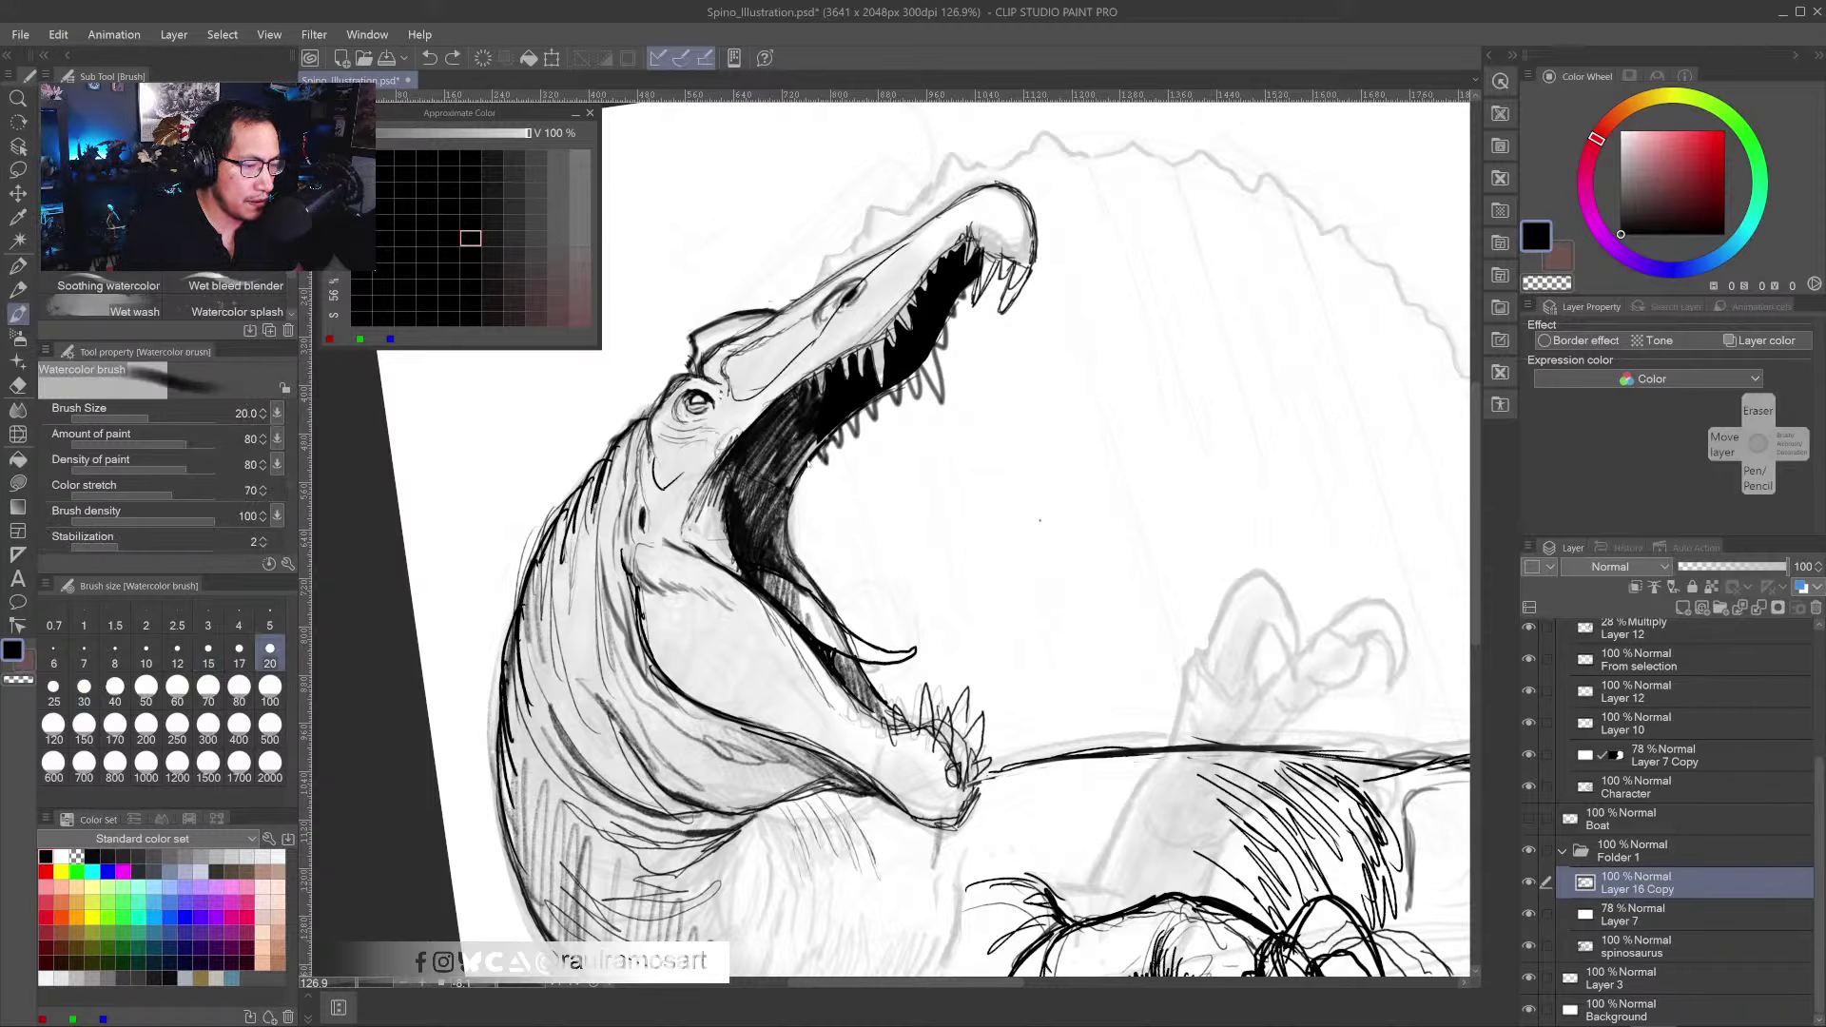
drag(775, 467, 799, 434)
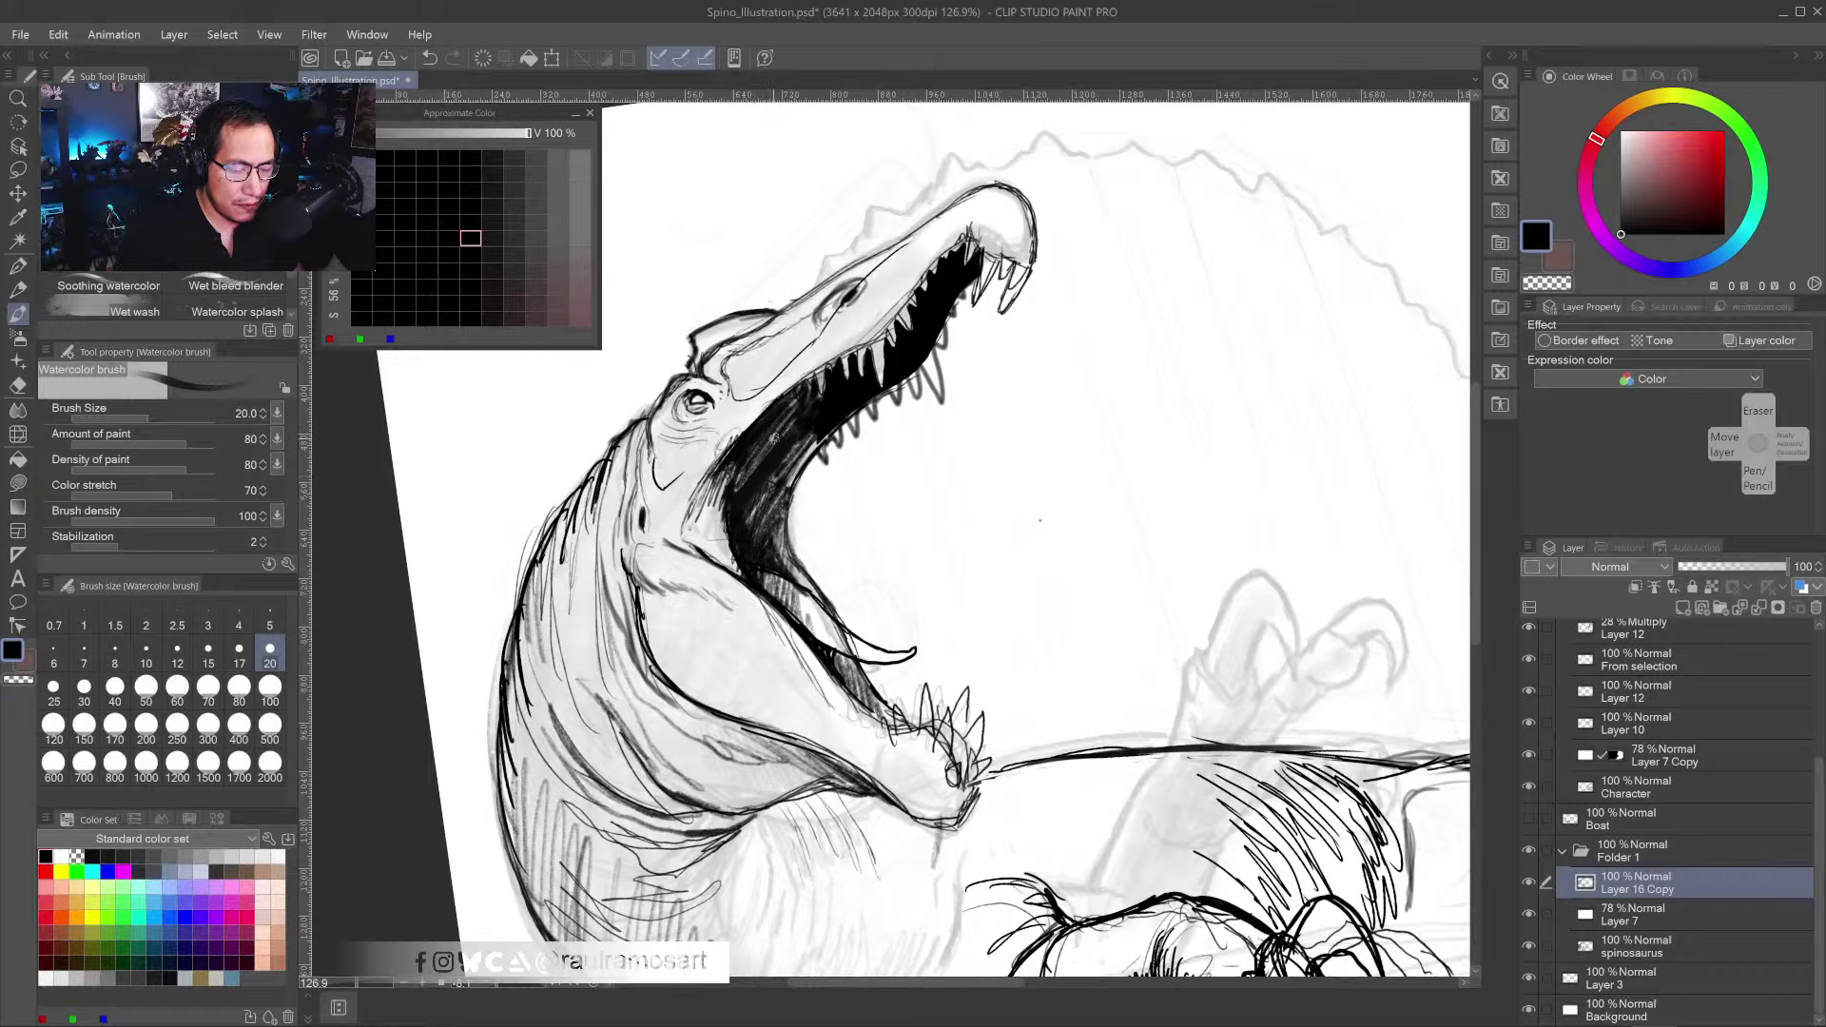
key(bracketright)
key(bracketright)
key(bracketright)
key(bracketright)
mouse_move(775, 455)
mouse_down()
mouse_move(797, 416)
mouse_move(726, 476)
mouse_move(725, 431)
mouse_up()
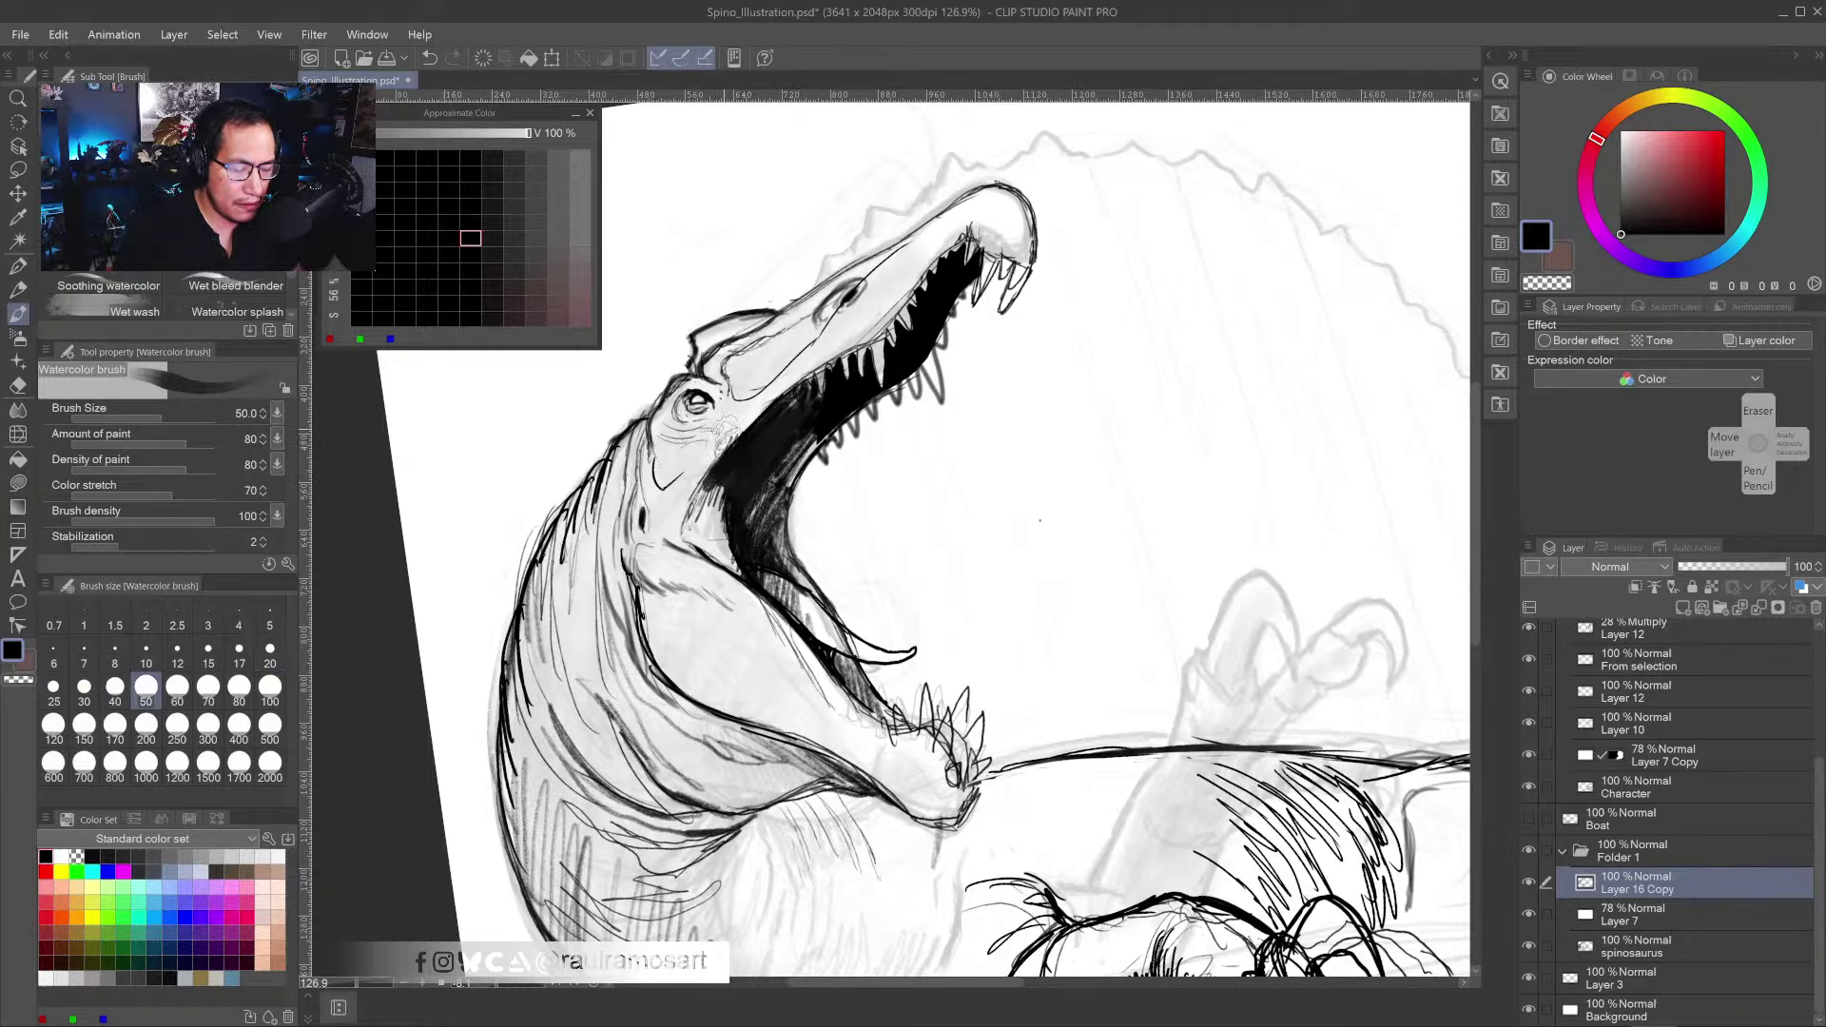
- Paint the throat and back of the mouth solid black down to the tongue with the Watercolor brush at size 17
key(bracketleft)
key(bracketleft)
key(bracketleft)
key(bracketleft)
key(bracketleft)
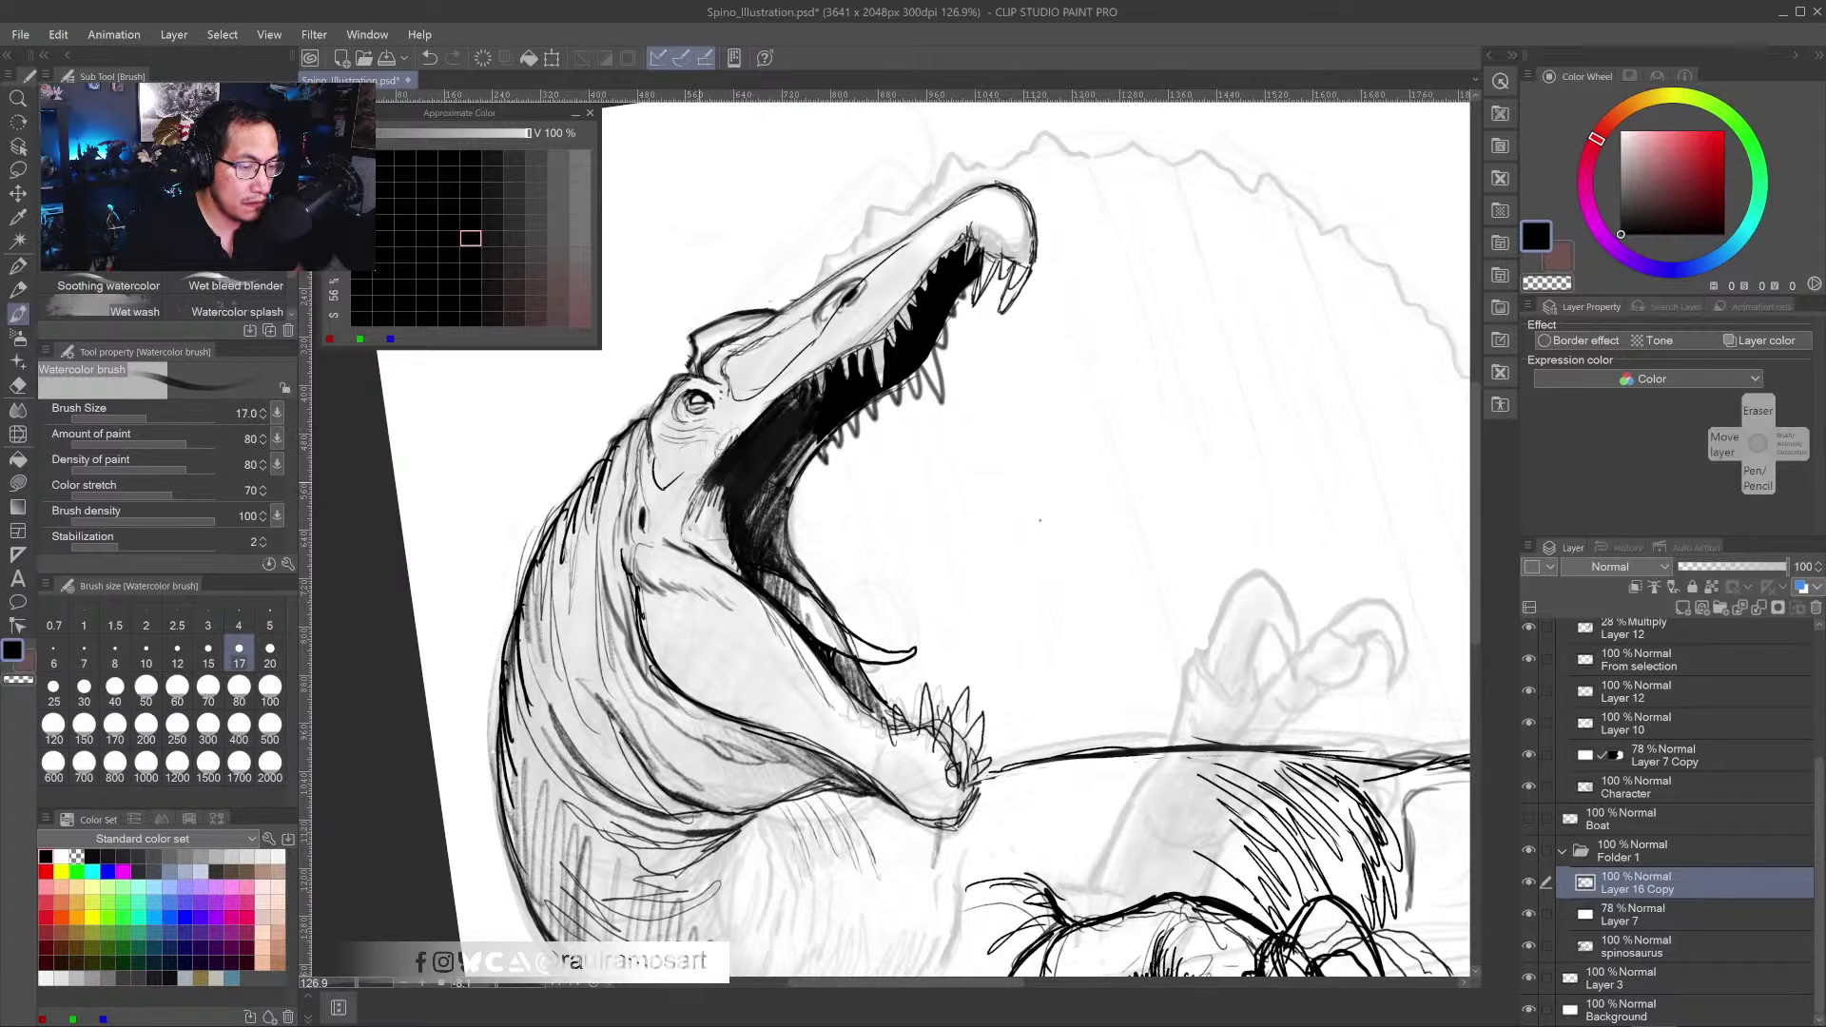
mouse_move(720, 467)
mouse_down()
mouse_move(690, 518)
mouse_move(721, 485)
mouse_move(782, 567)
mouse_move(770, 505)
mouse_move(818, 433)
mouse_move(776, 525)
mouse_move(808, 588)
mouse_up()
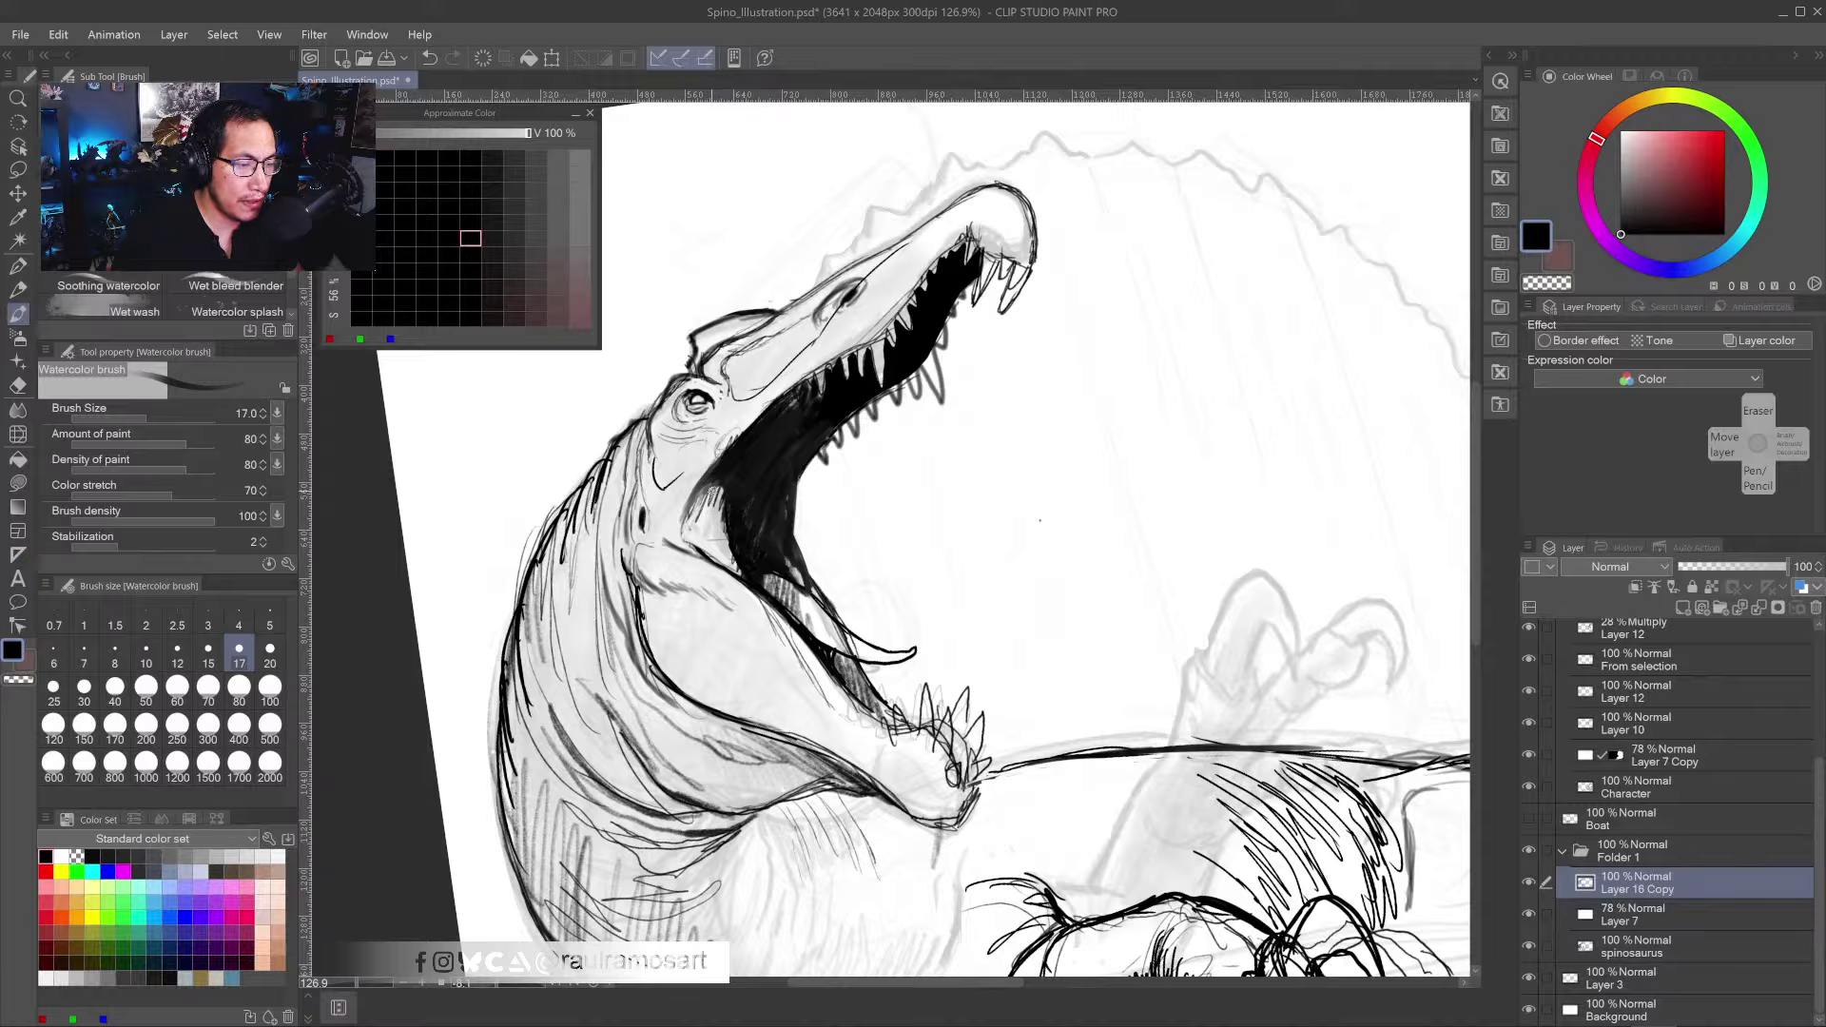
- Shade along the spinosaurus's lower jaw with the black Watercolor brush at size 25
key(p)
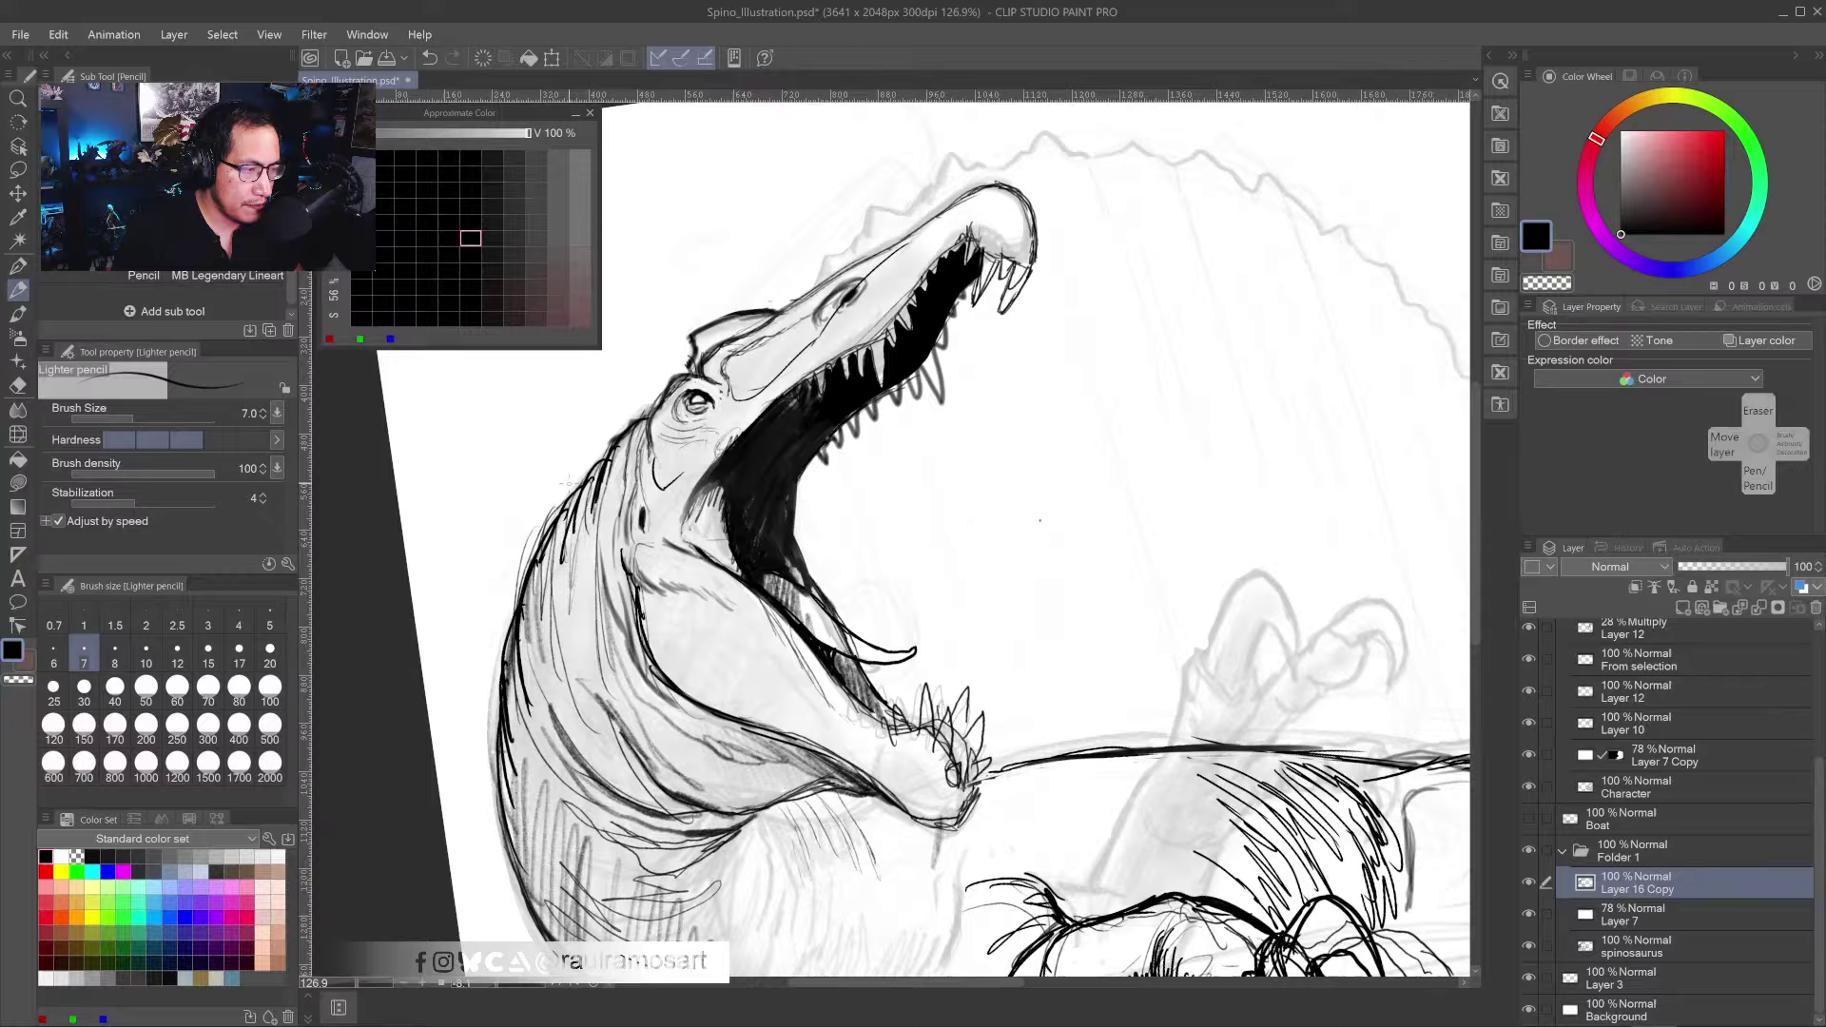
click(19, 314)
click(53, 687)
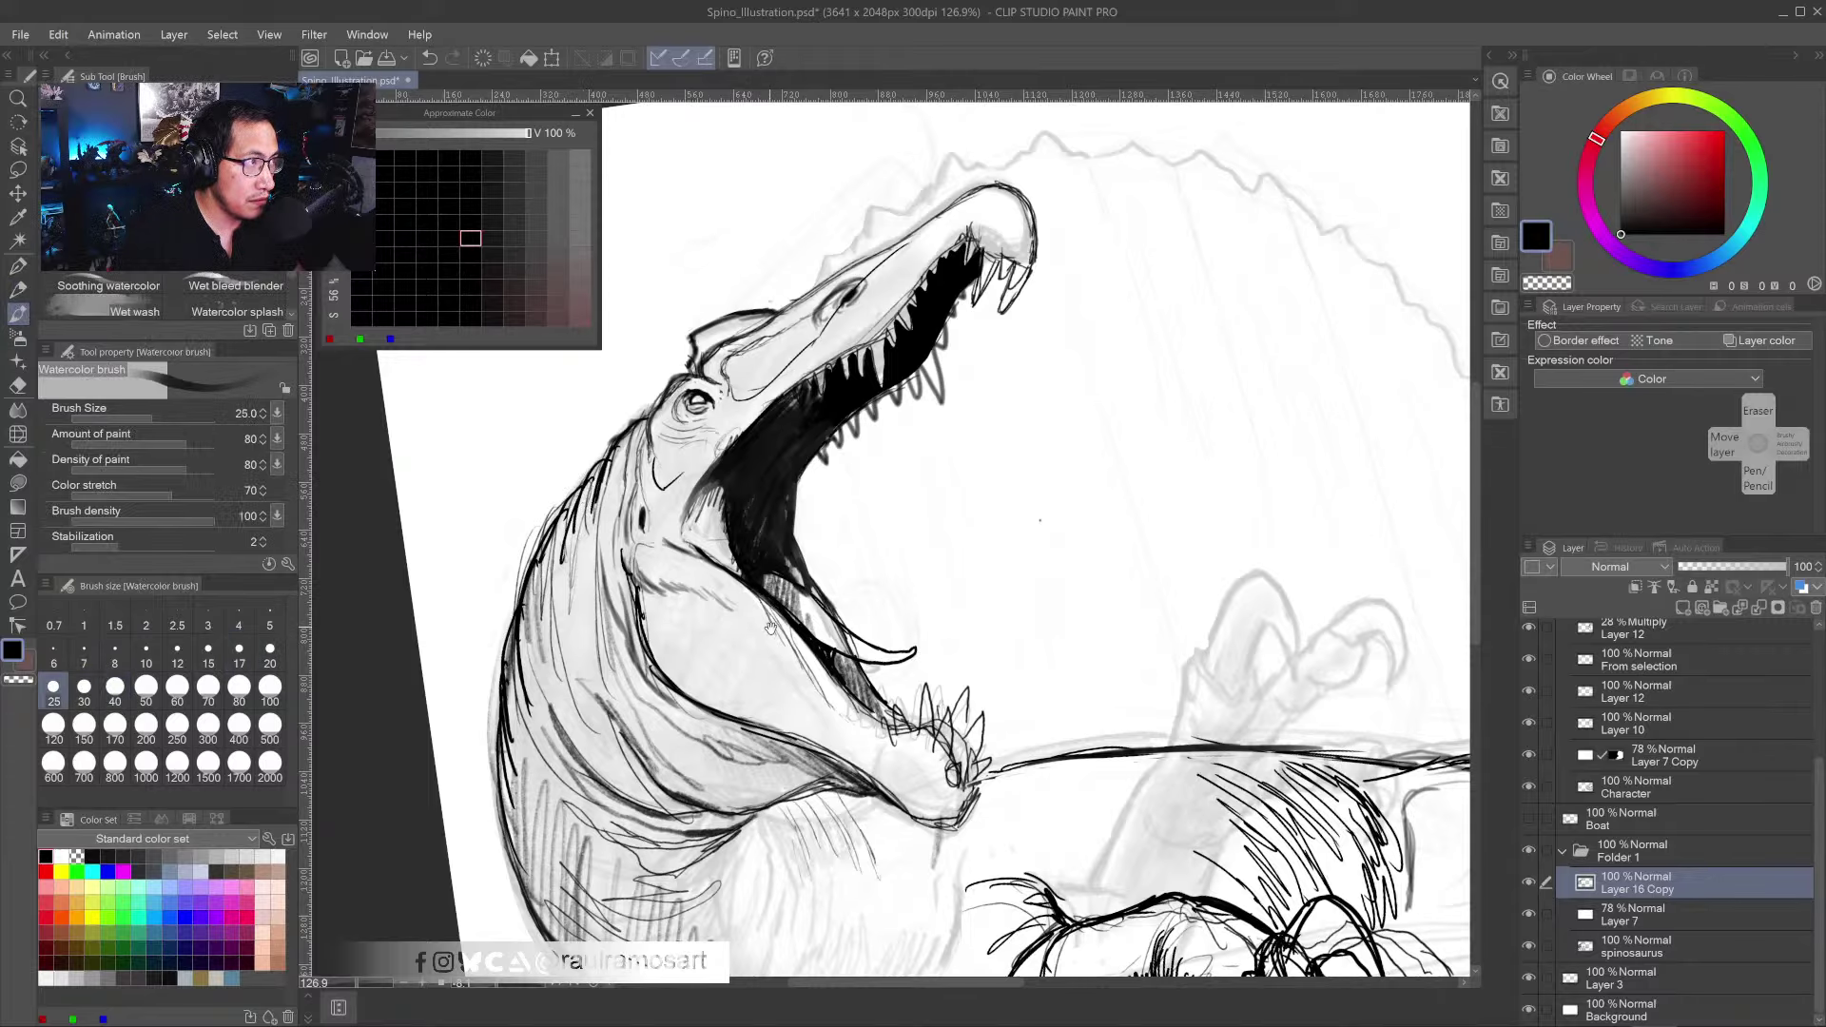
drag(766, 597, 699, 497)
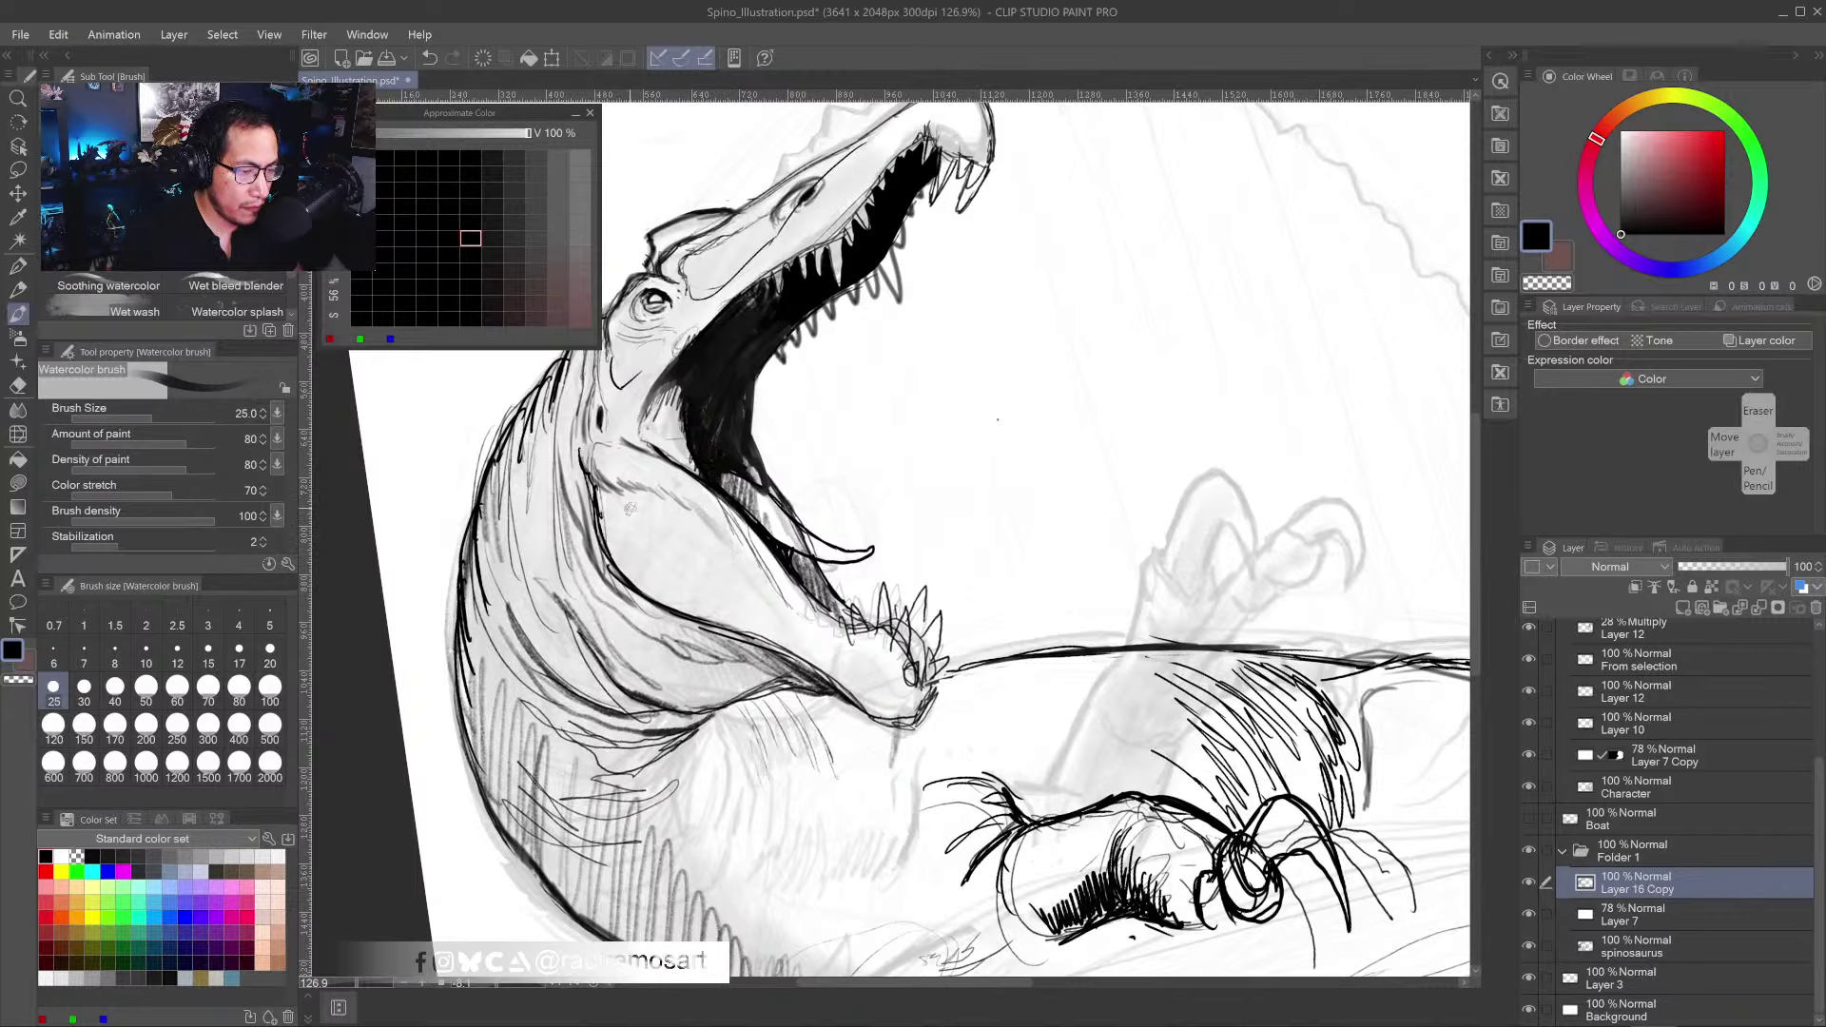
mouse_move(631, 509)
mouse_down()
mouse_move(705, 602)
mouse_move(688, 612)
mouse_move(707, 595)
mouse_move(860, 706)
mouse_up()
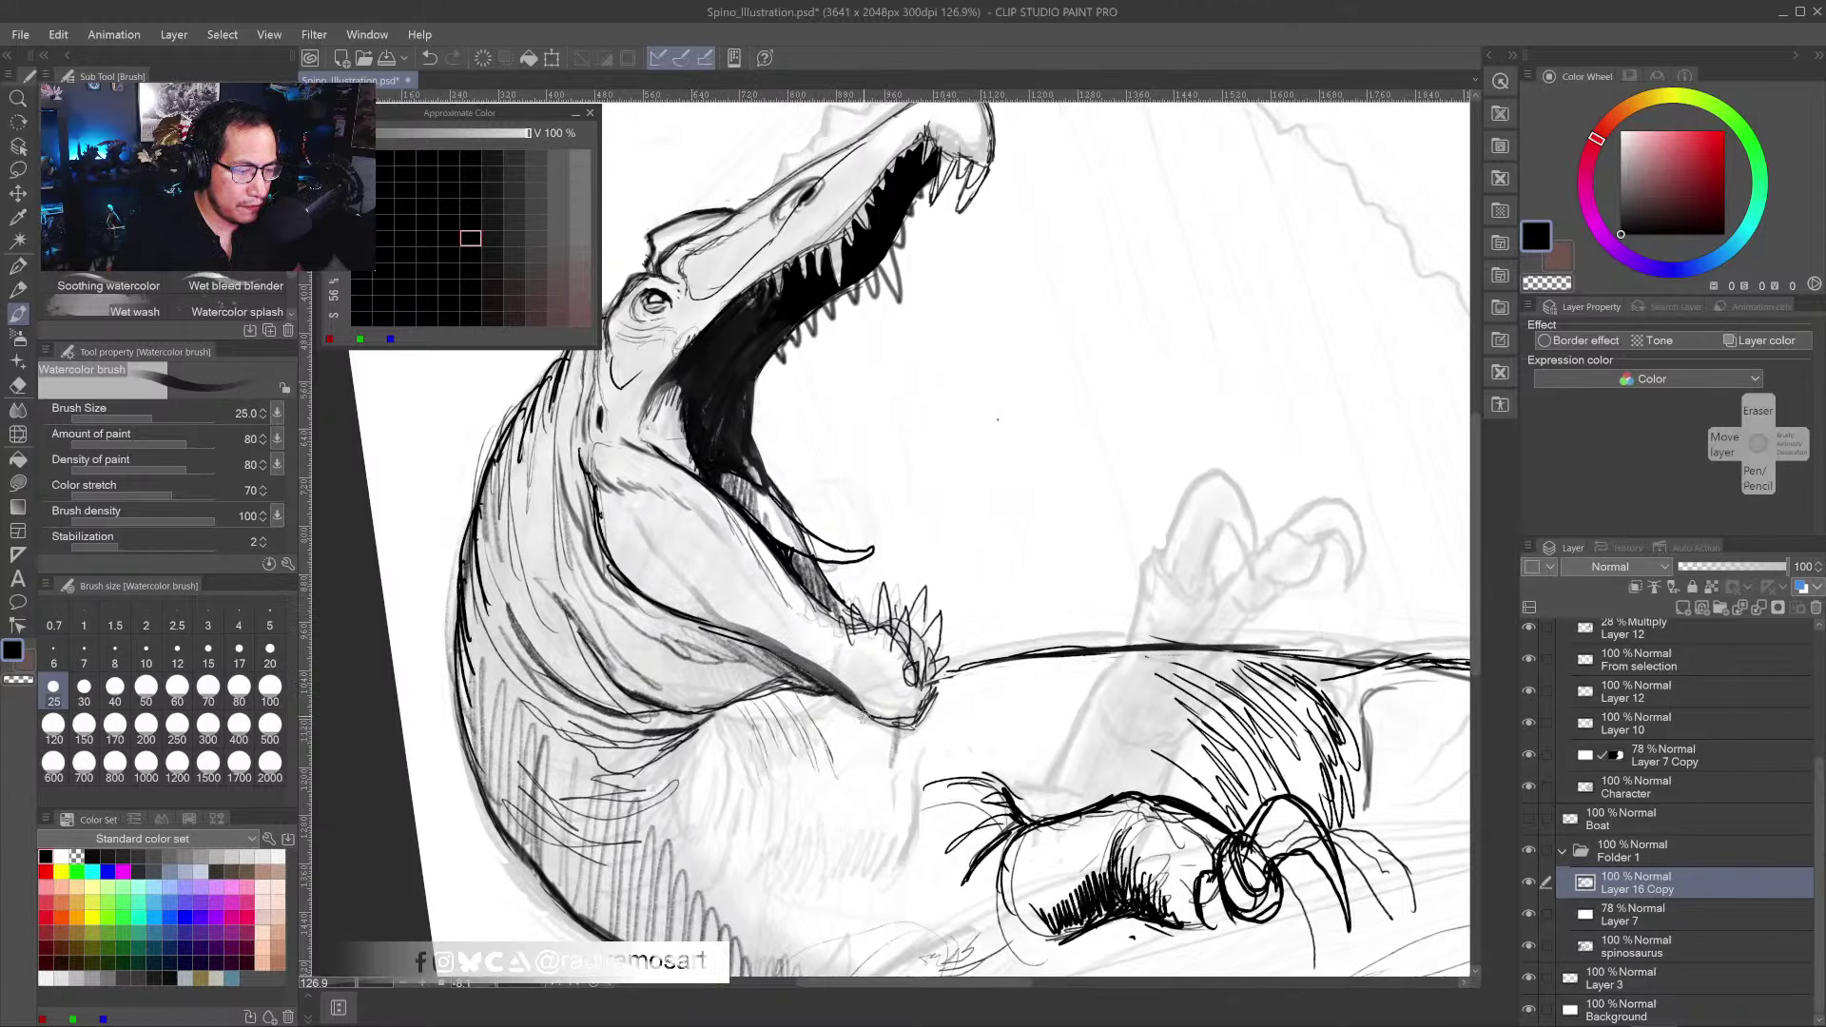
scroll(870, 716, down, 4)
mouse_move(938, 766)
mouse_down()
mouse_move(845, 668)
mouse_move(896, 624)
mouse_up()
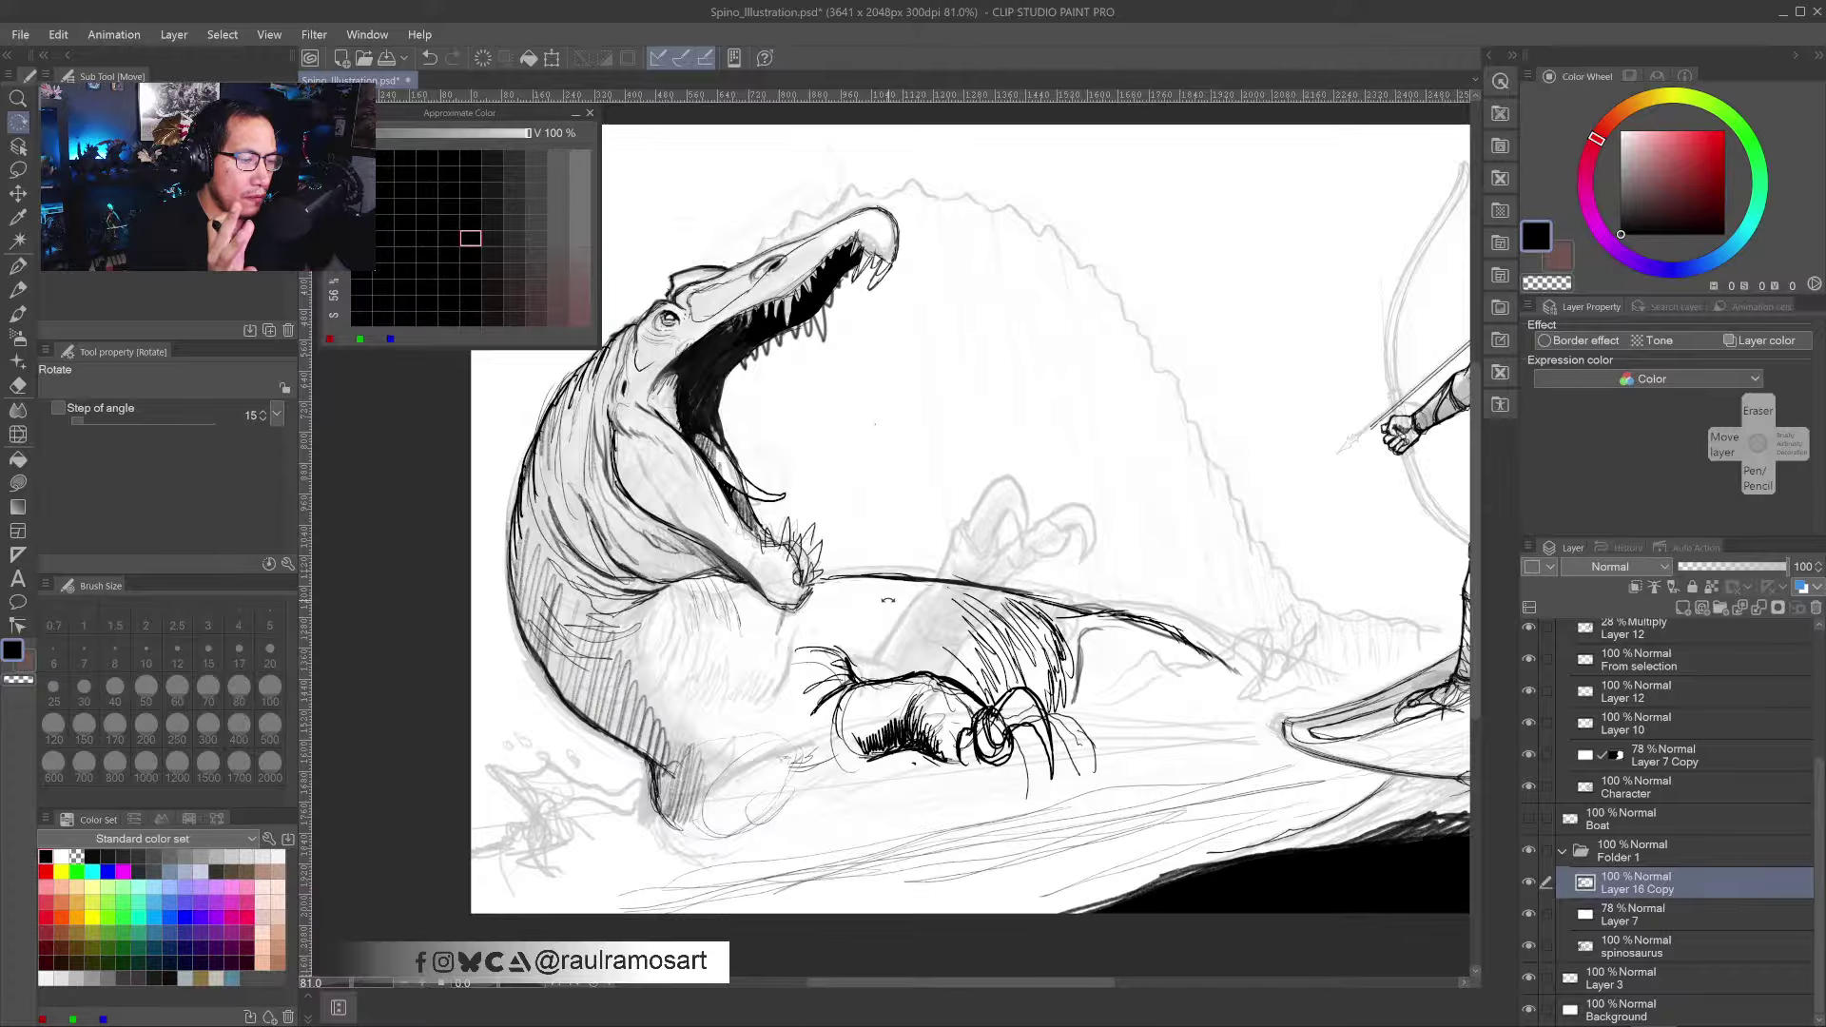
mouse_move(942, 412)
mouse_down()
mouse_move(974, 396)
mouse_move(950, 403)
mouse_up()
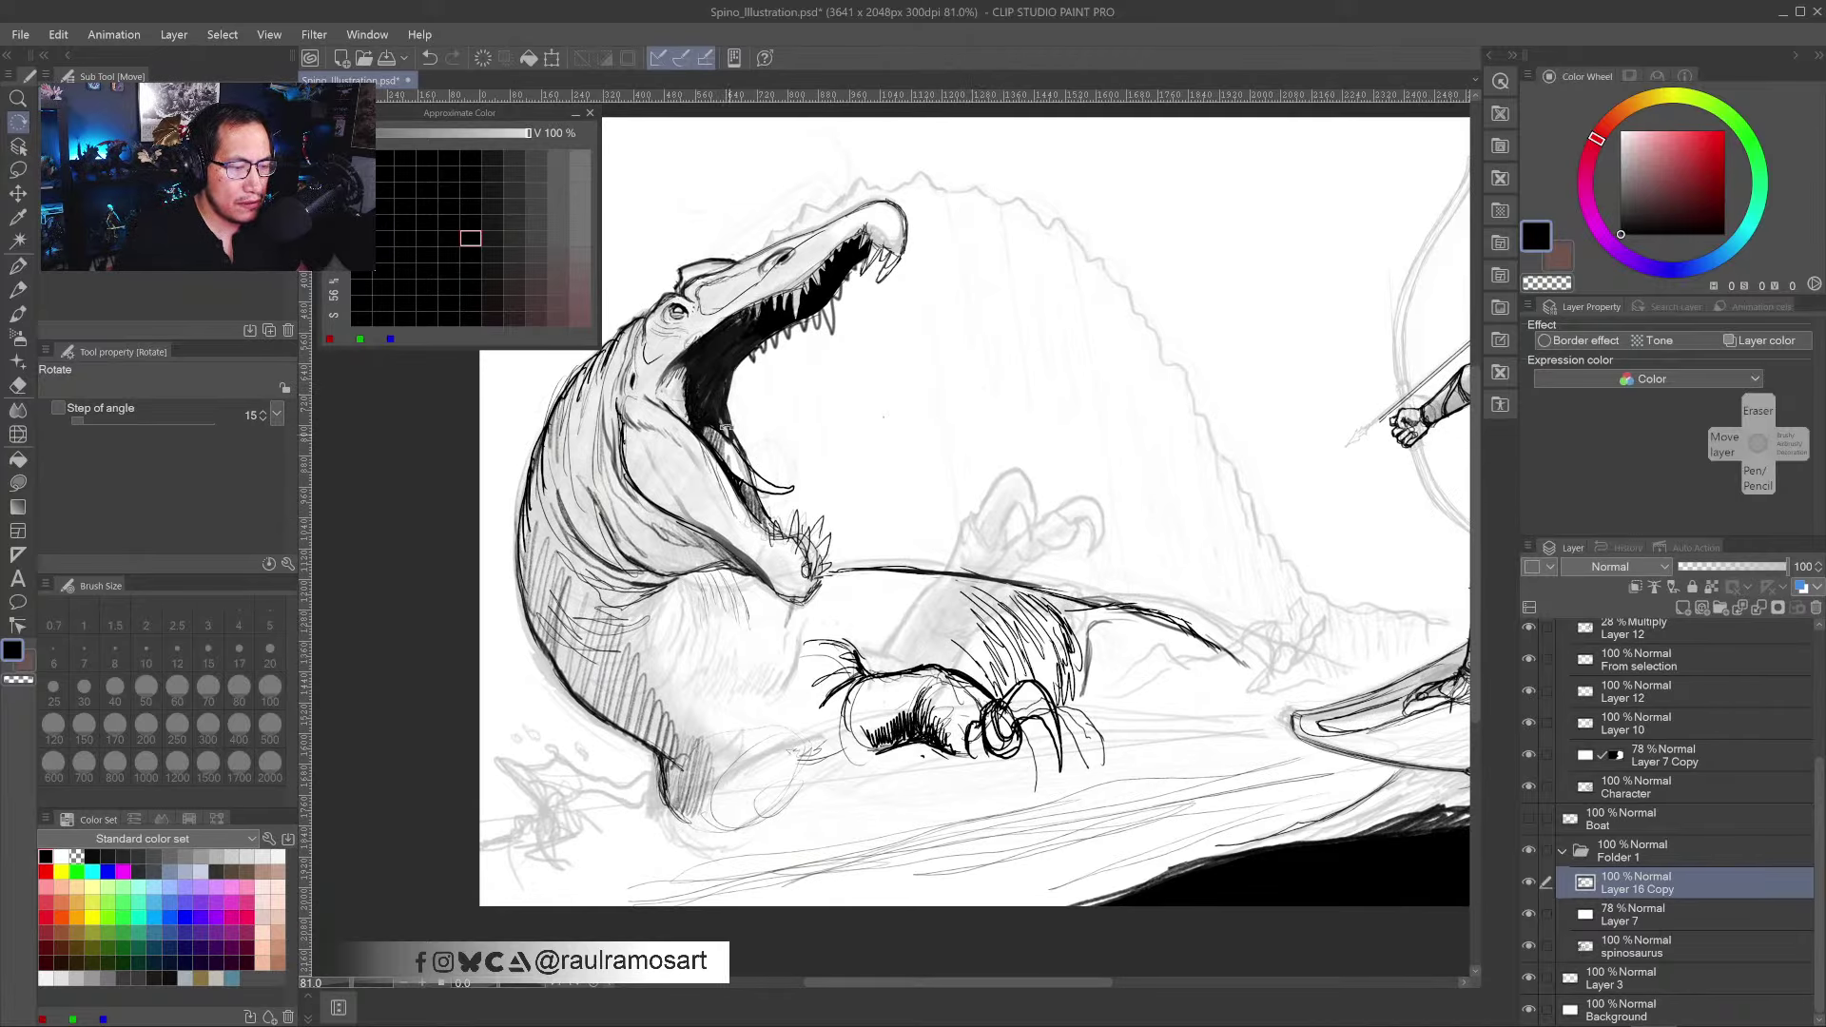
- Clean up the base of the tongue in white and darken the gap between tongue and lower jaw using the Watercolor brush
click(18, 313)
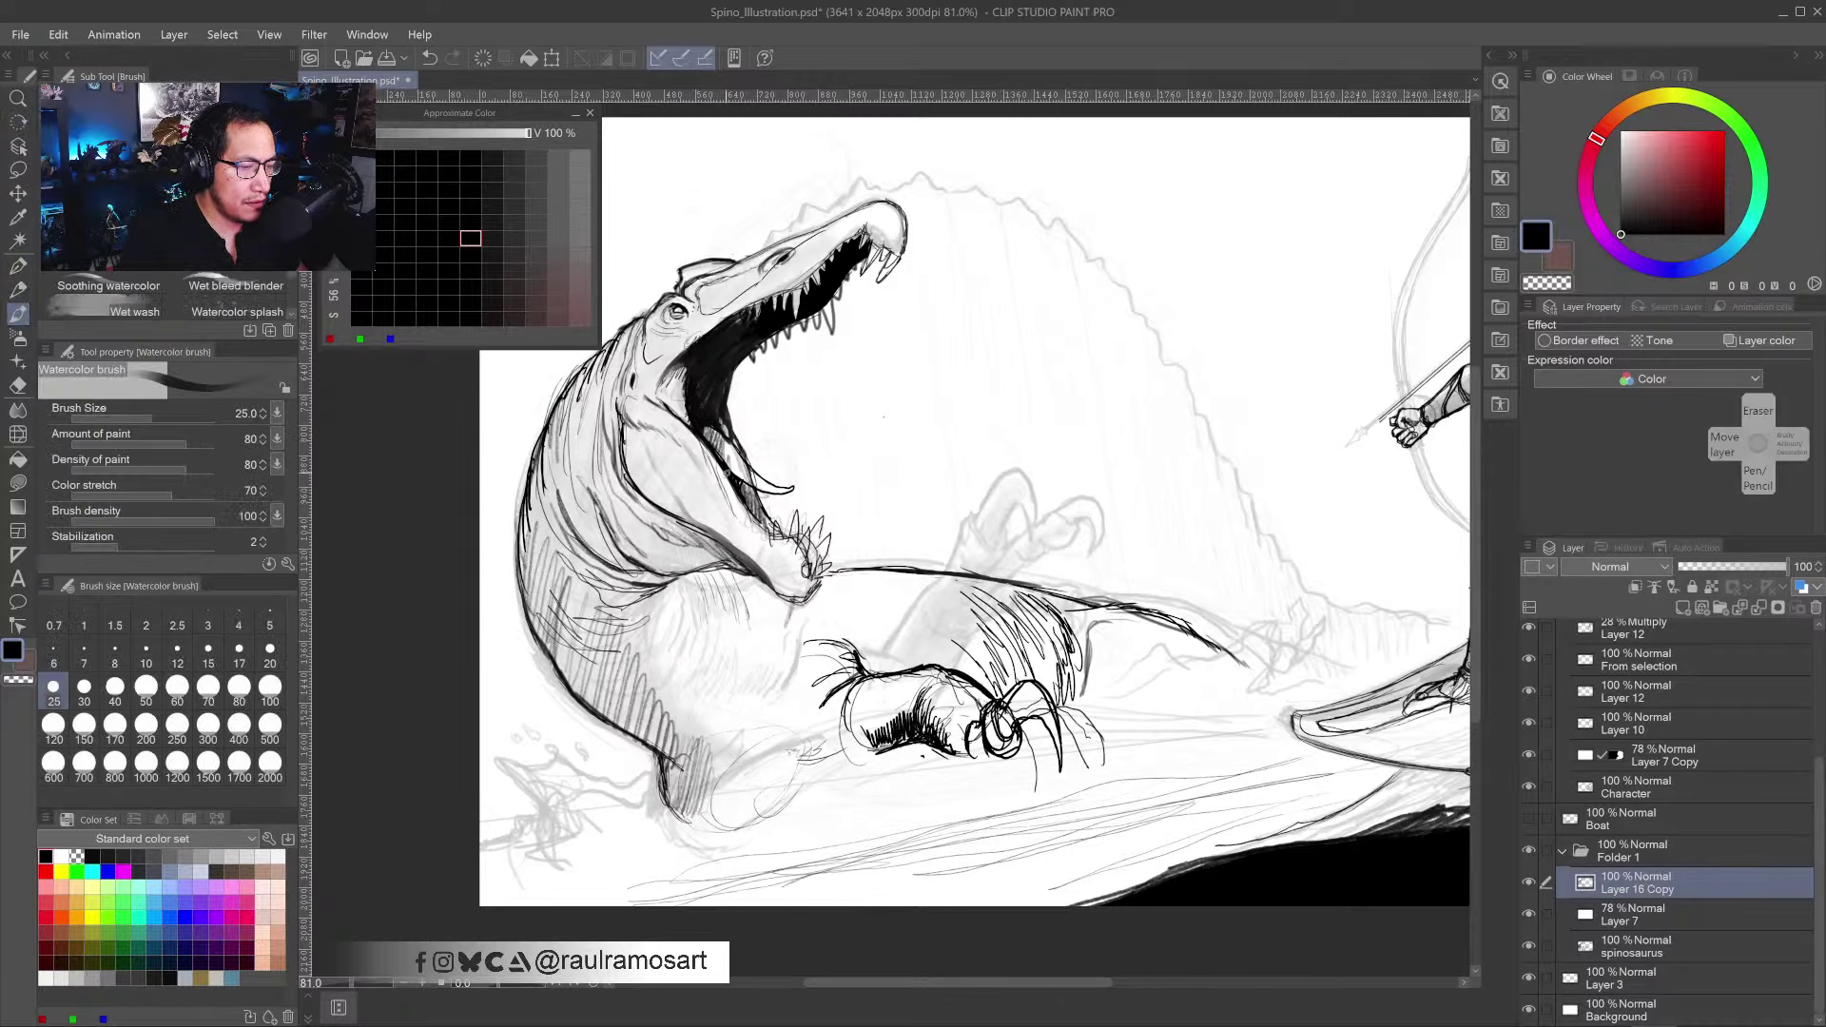
scroll(738, 451, up, 2)
scroll(737, 451, up, 1)
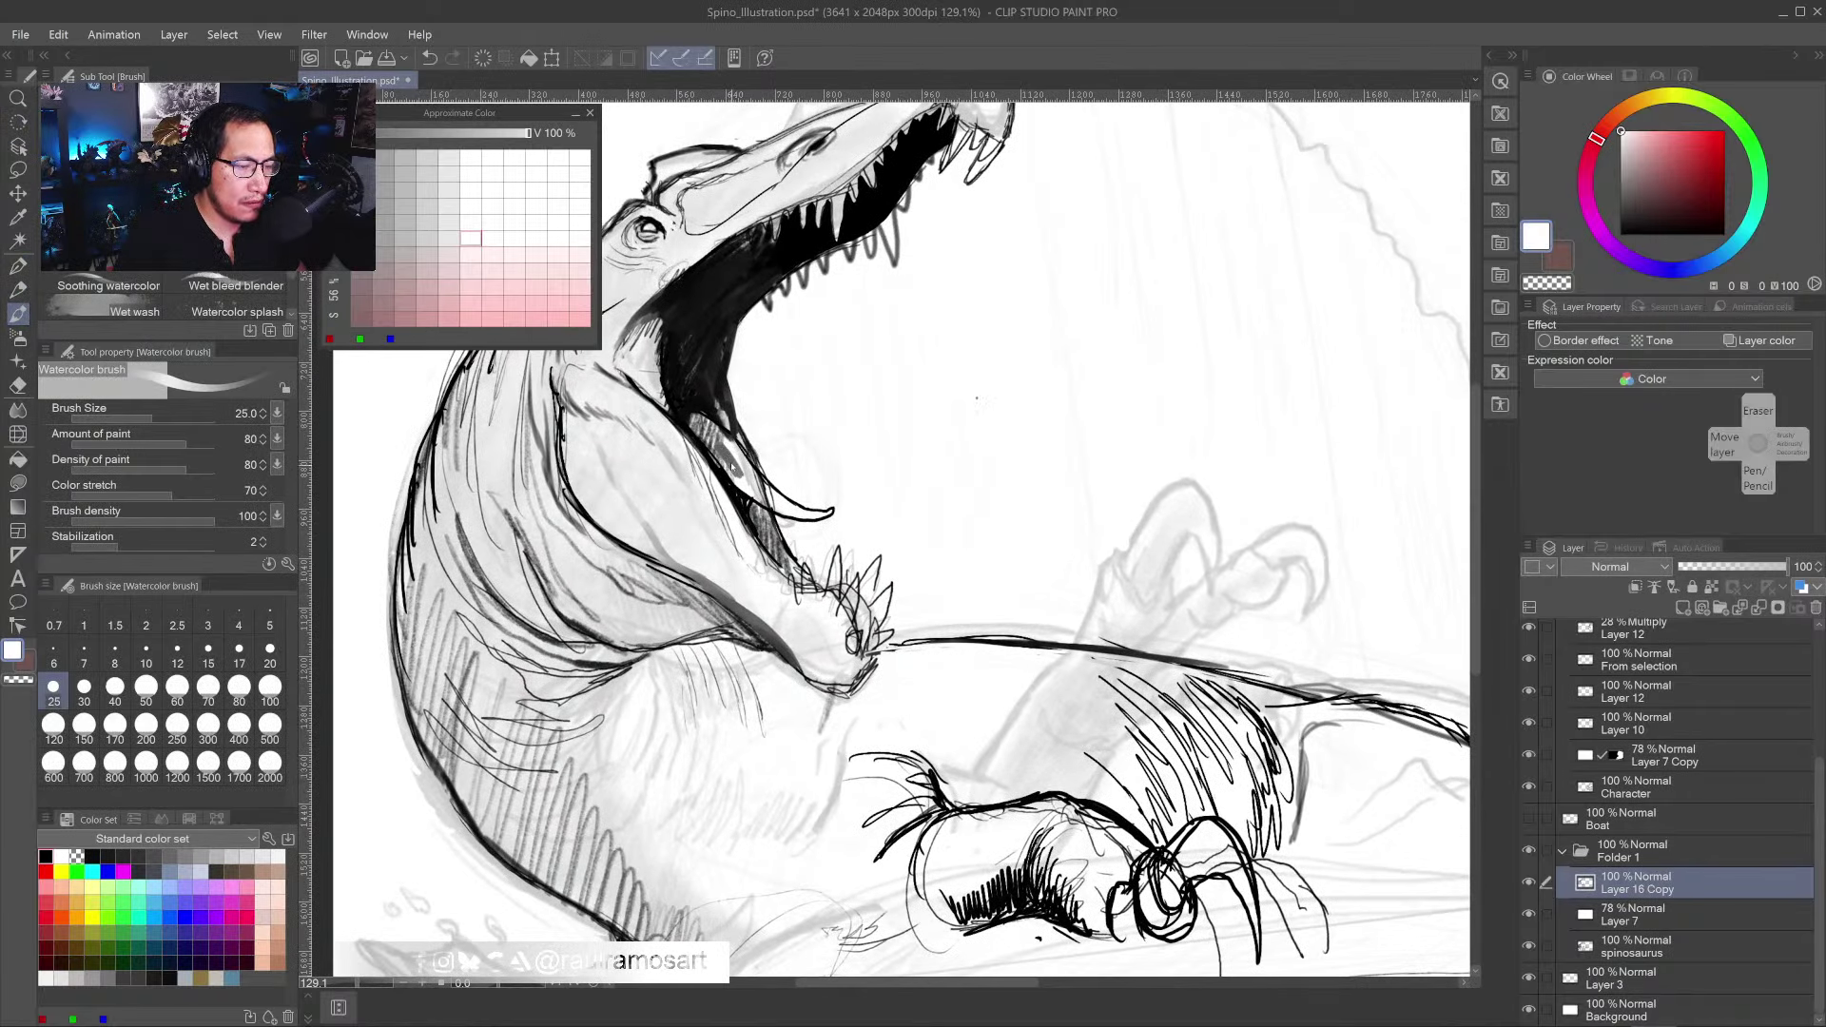
drag(690, 418, 747, 504)
alt+click(735, 468)
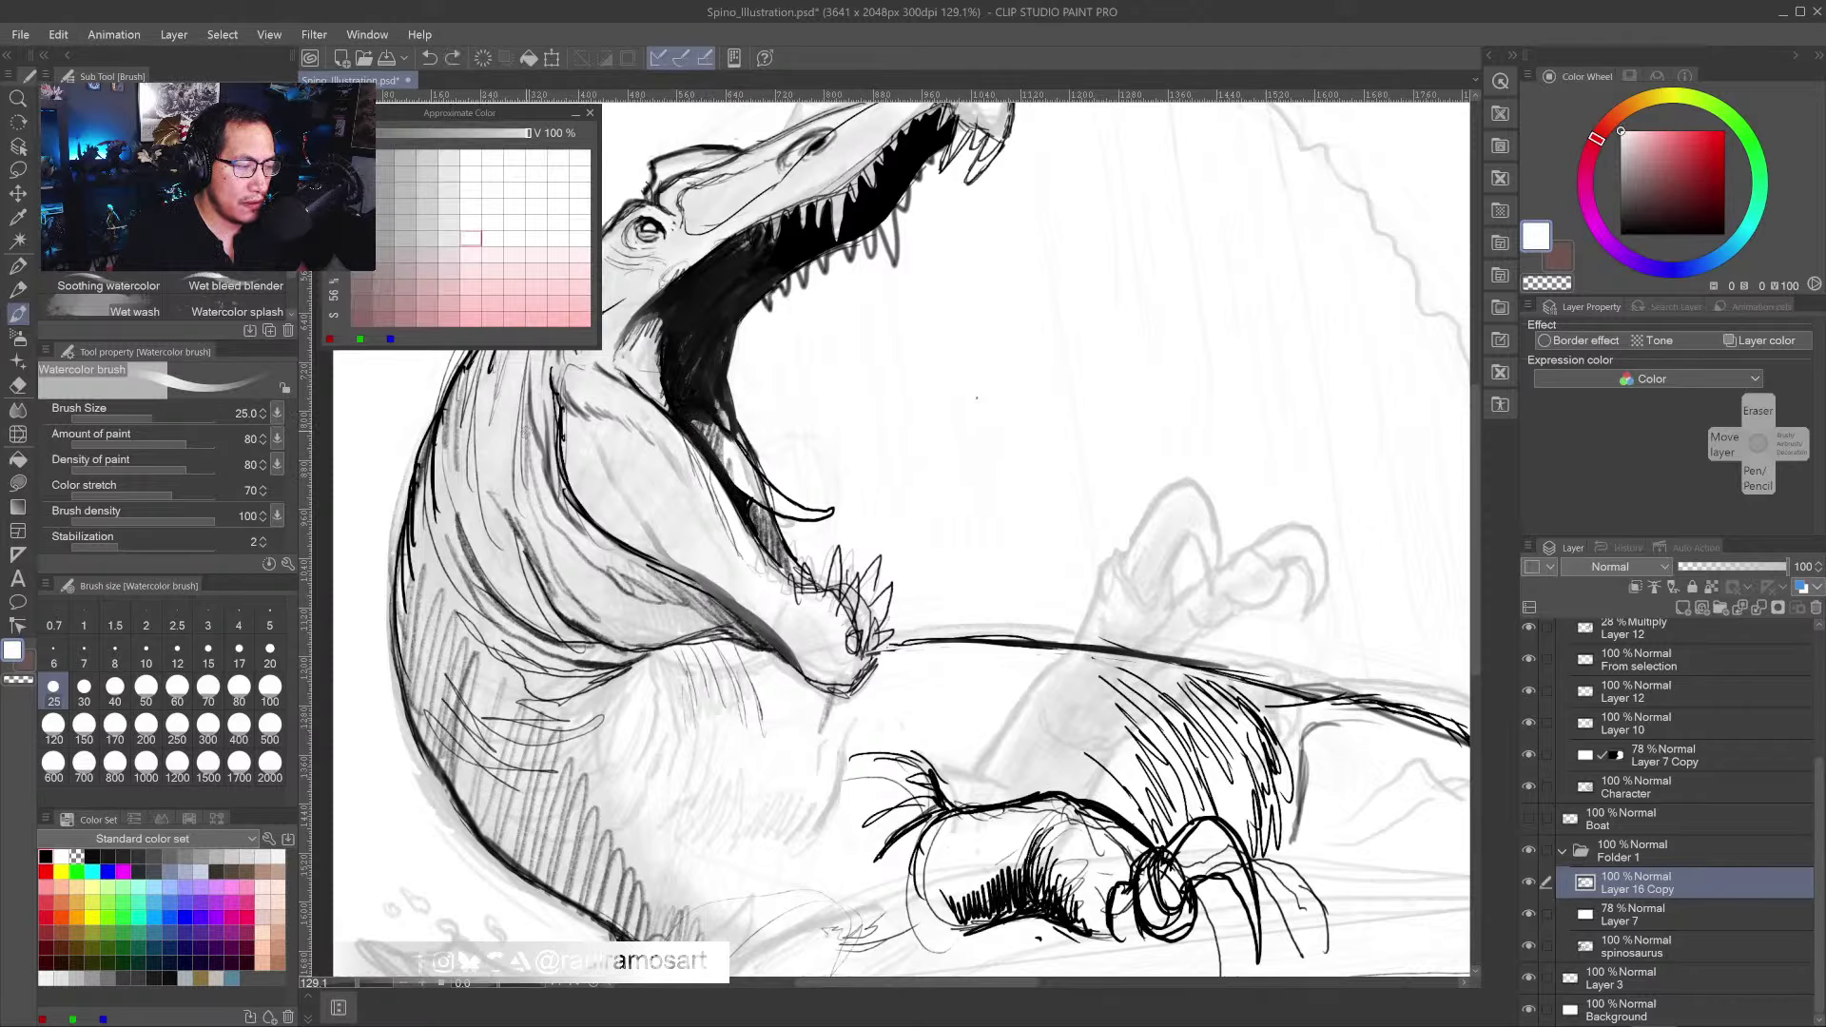
mouse_move(772, 502)
mouse_down()
mouse_move(747, 502)
mouse_move(794, 575)
mouse_move(768, 519)
mouse_up()
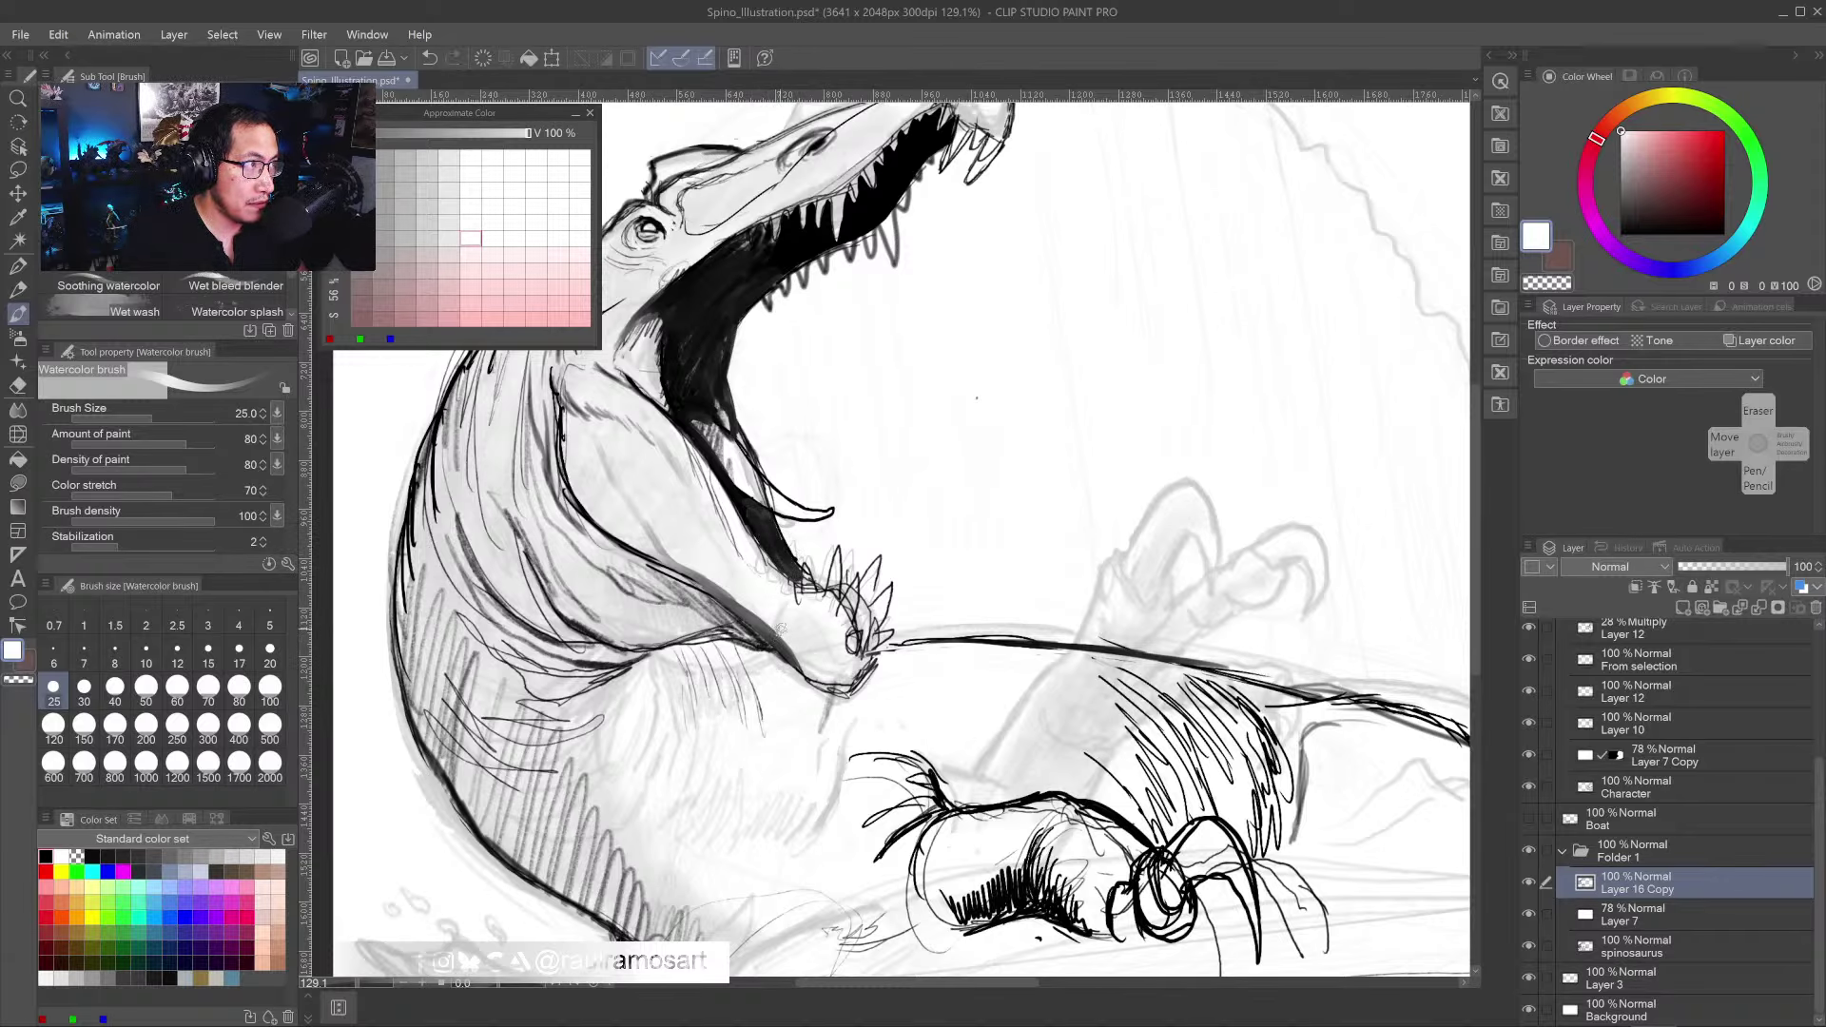
- Add a gray shadow along the underside of the lower jaw and touch up the cheek below the eye with the Watercolor brush
mouse_move(805, 608)
mouse_down()
mouse_move(768, 643)
mouse_move(800, 662)
mouse_move(747, 598)
mouse_up()
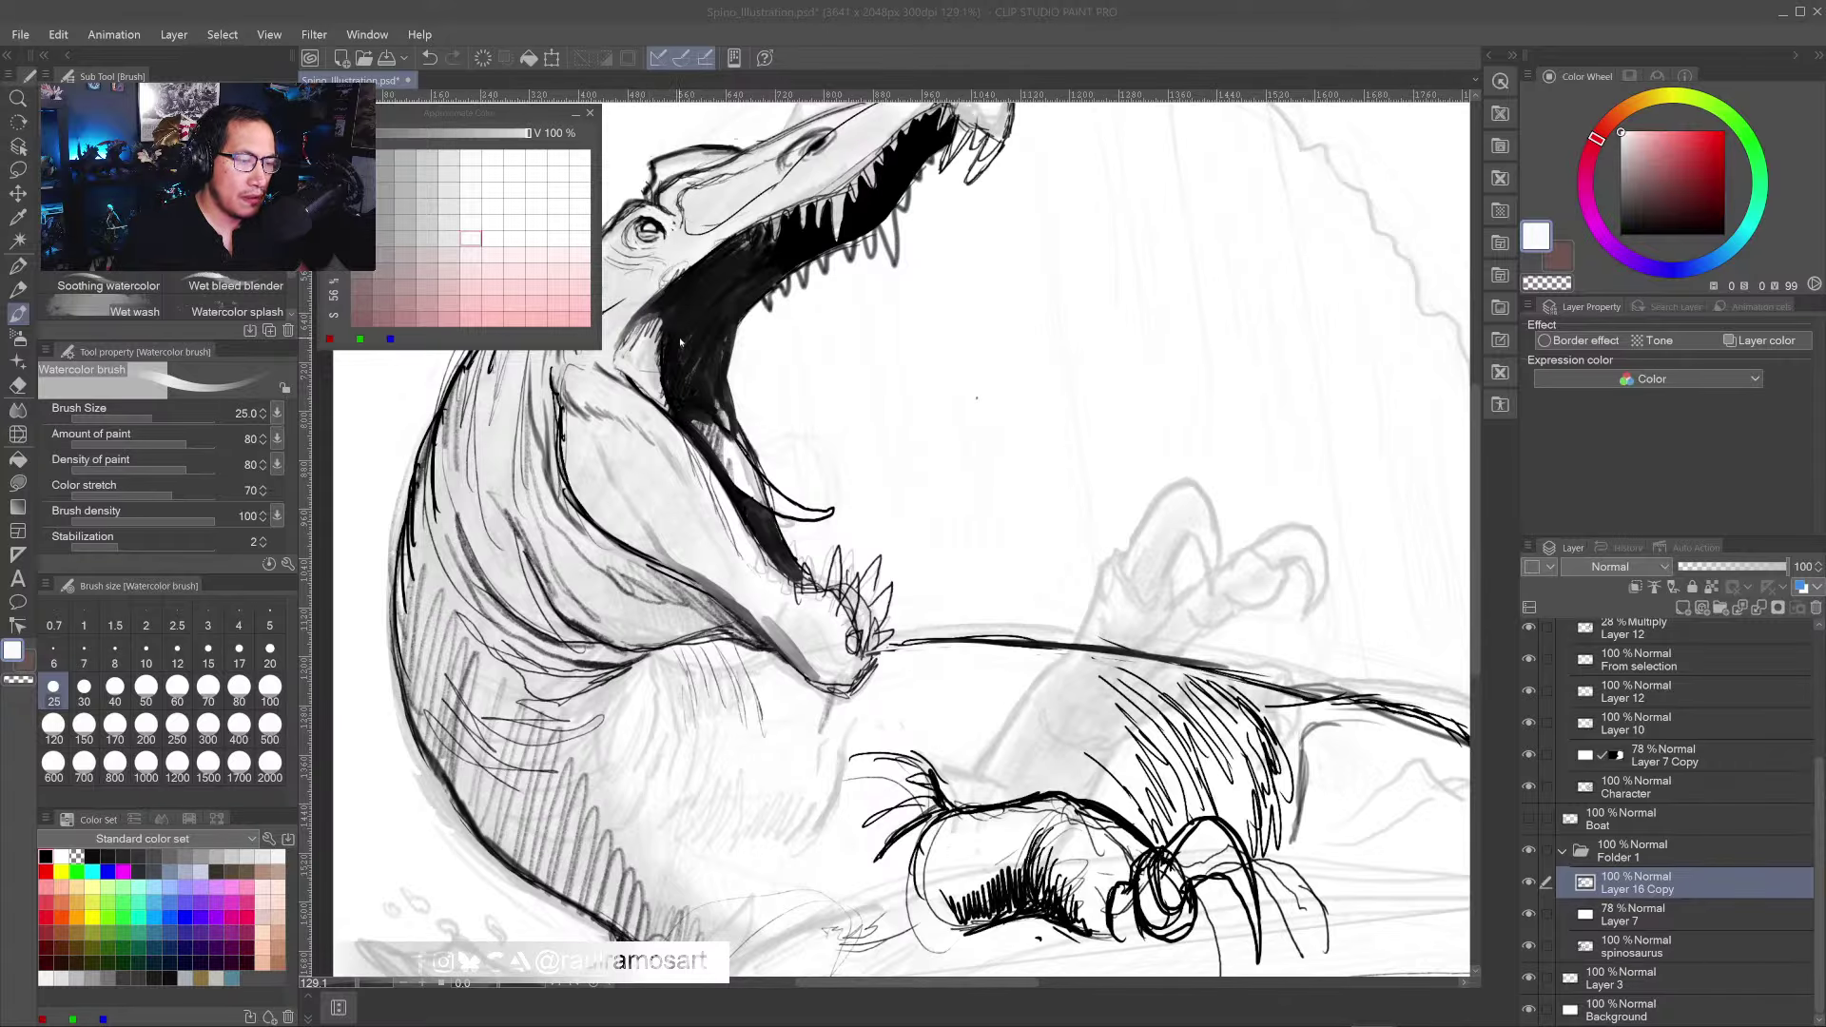
click(864, 447)
drag(678, 295, 761, 391)
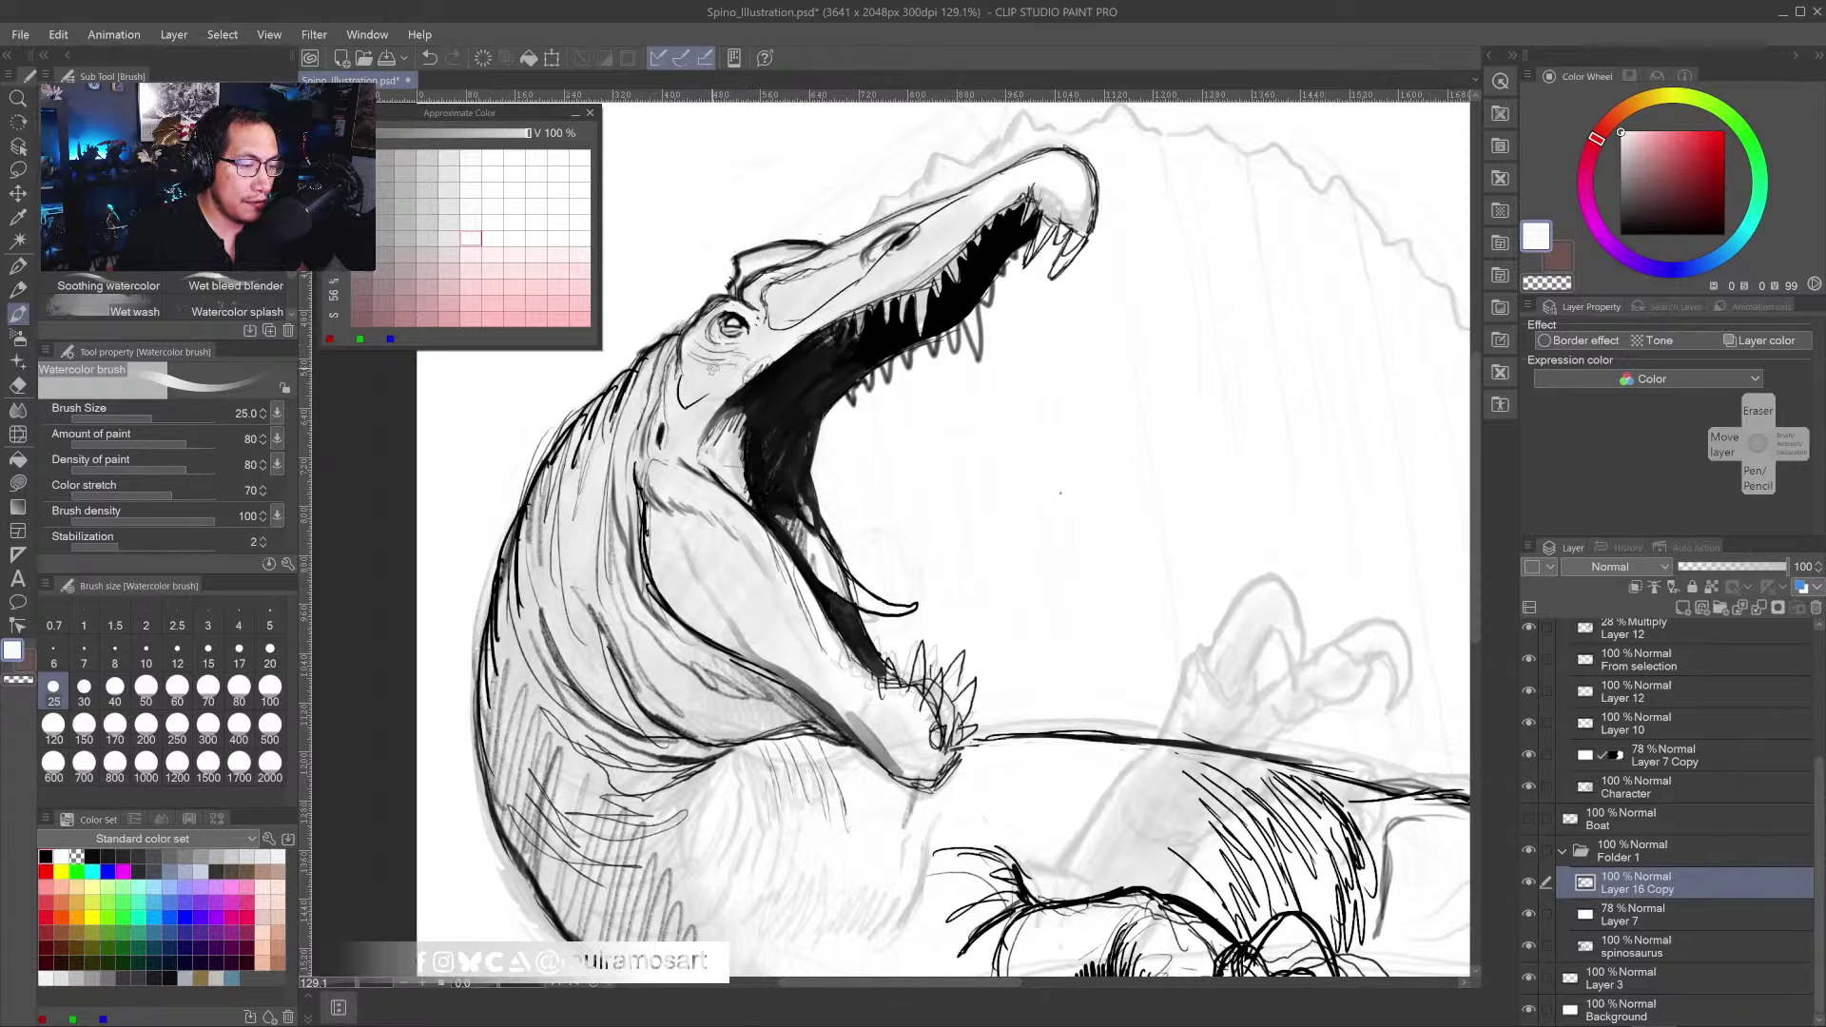
drag(694, 367, 735, 371)
- Touch up the eye and brow and cover the sketch lines along the snout with the Lighter pencil at size 15, using sampled light and black colors
click(17, 289)
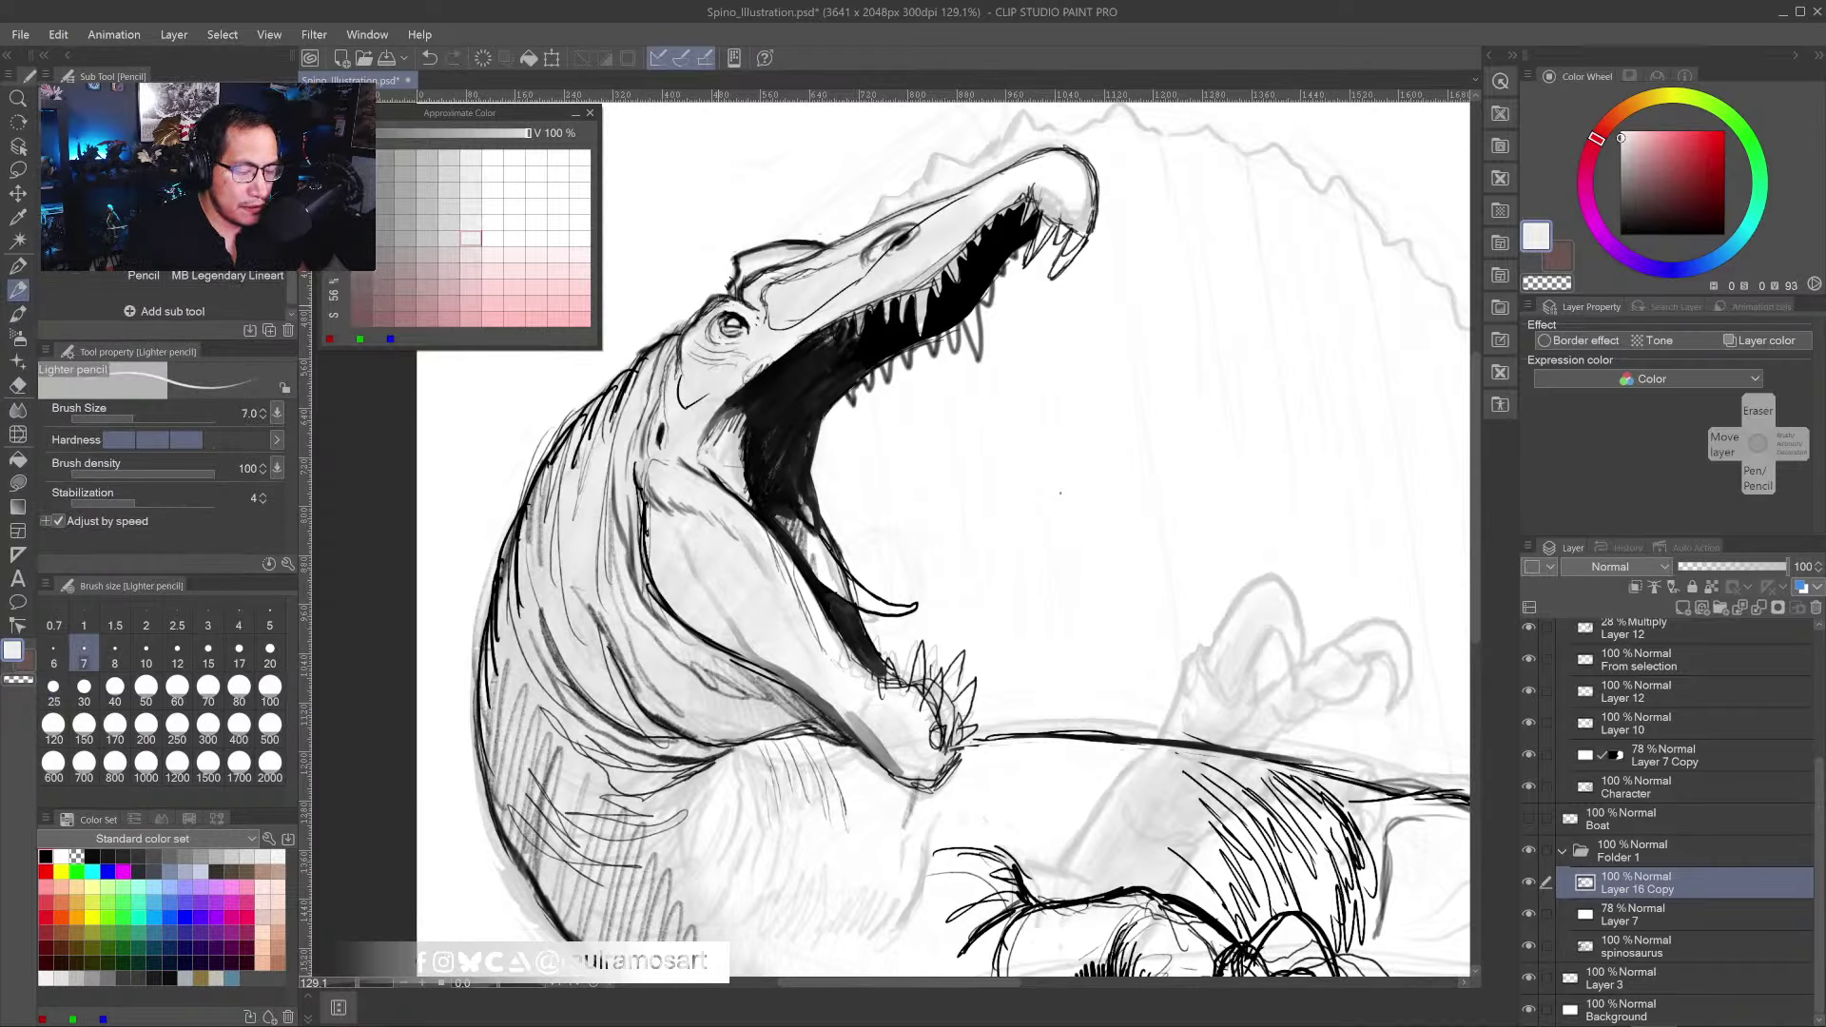
key(bracketright)
key(bracketright)
key(bracketright)
key(bracketright)
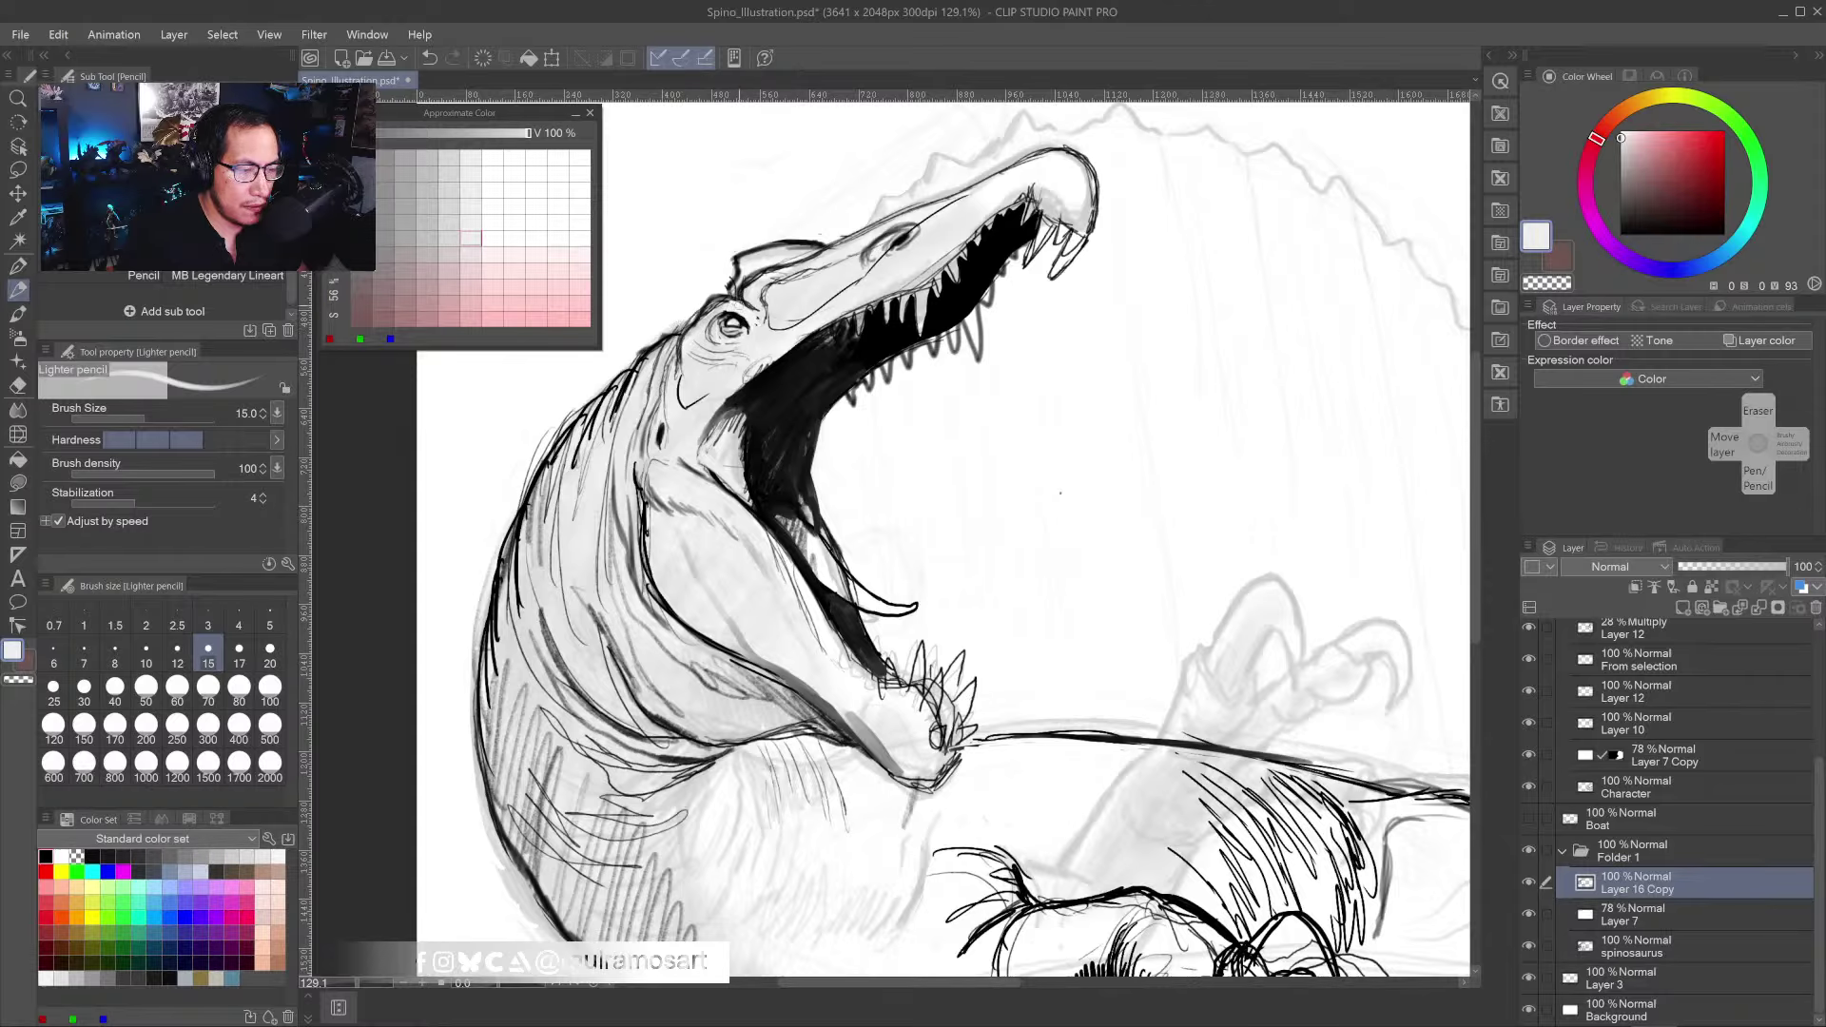
drag(712, 306, 696, 324)
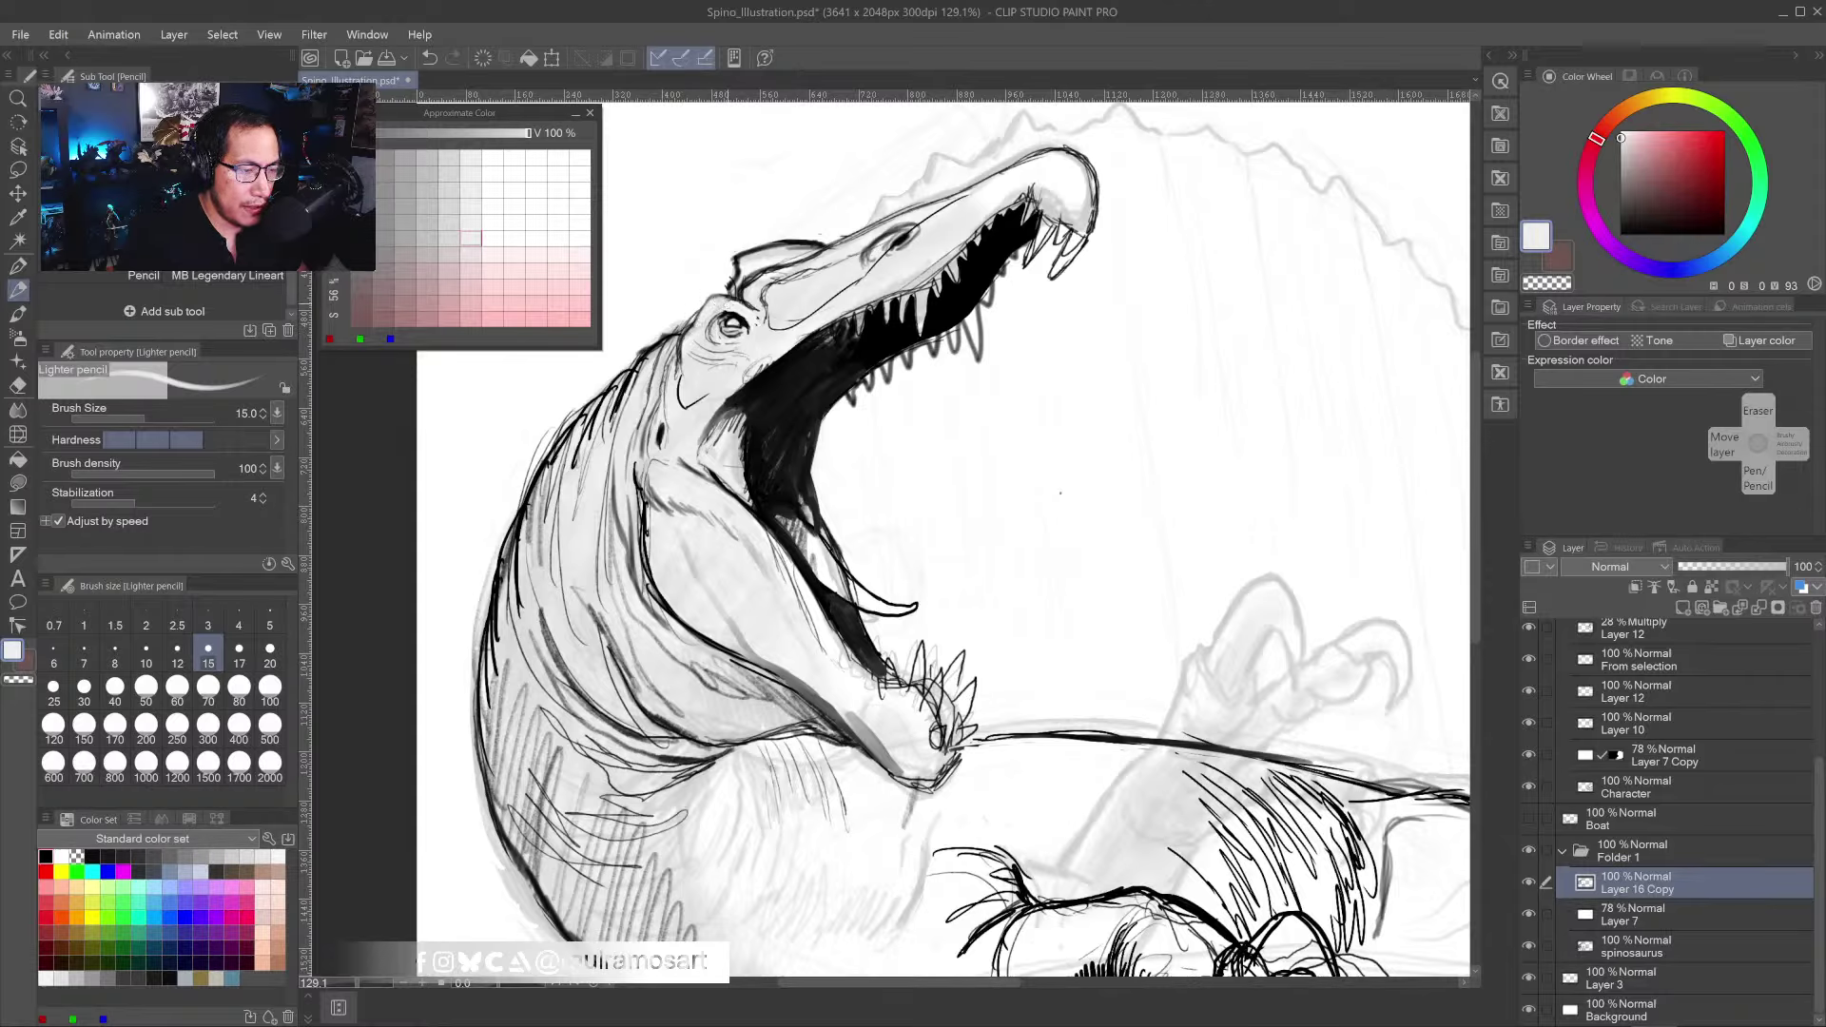
alt+click(738, 309)
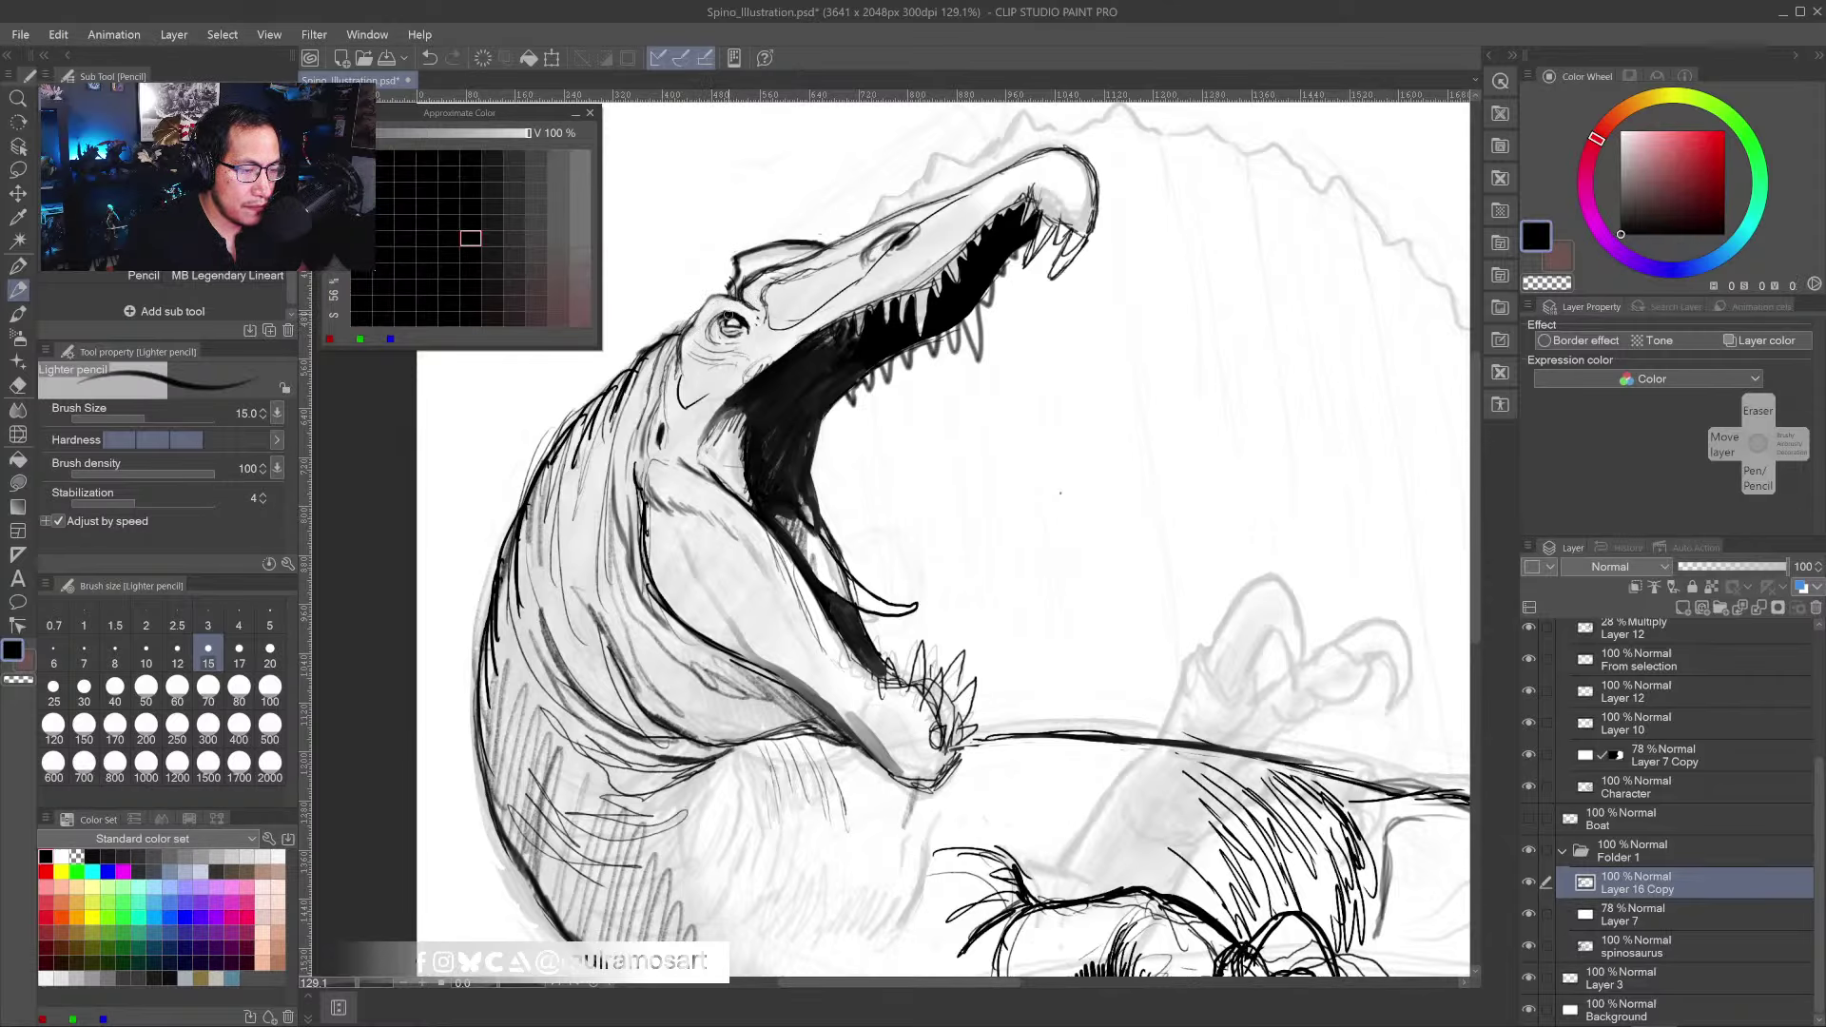
mouse_move(731, 297)
mouse_down()
mouse_move(704, 307)
mouse_move(734, 300)
mouse_up()
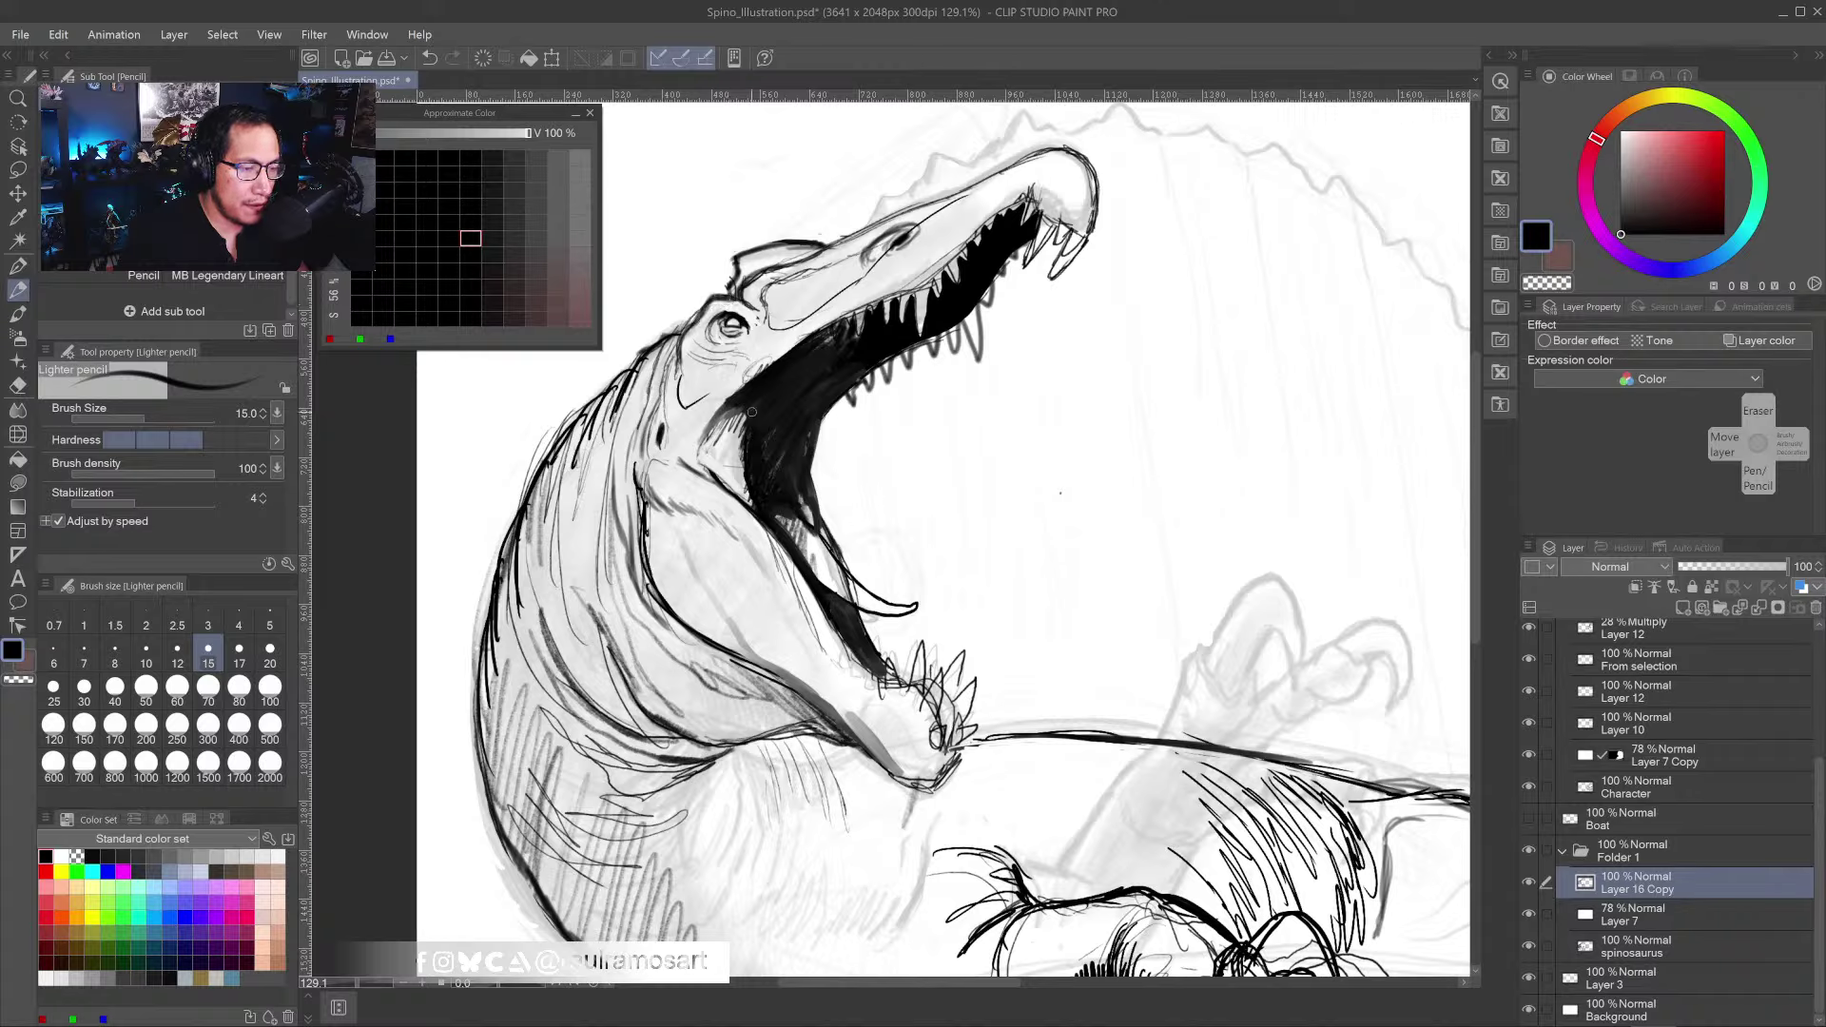
alt+click(782, 314)
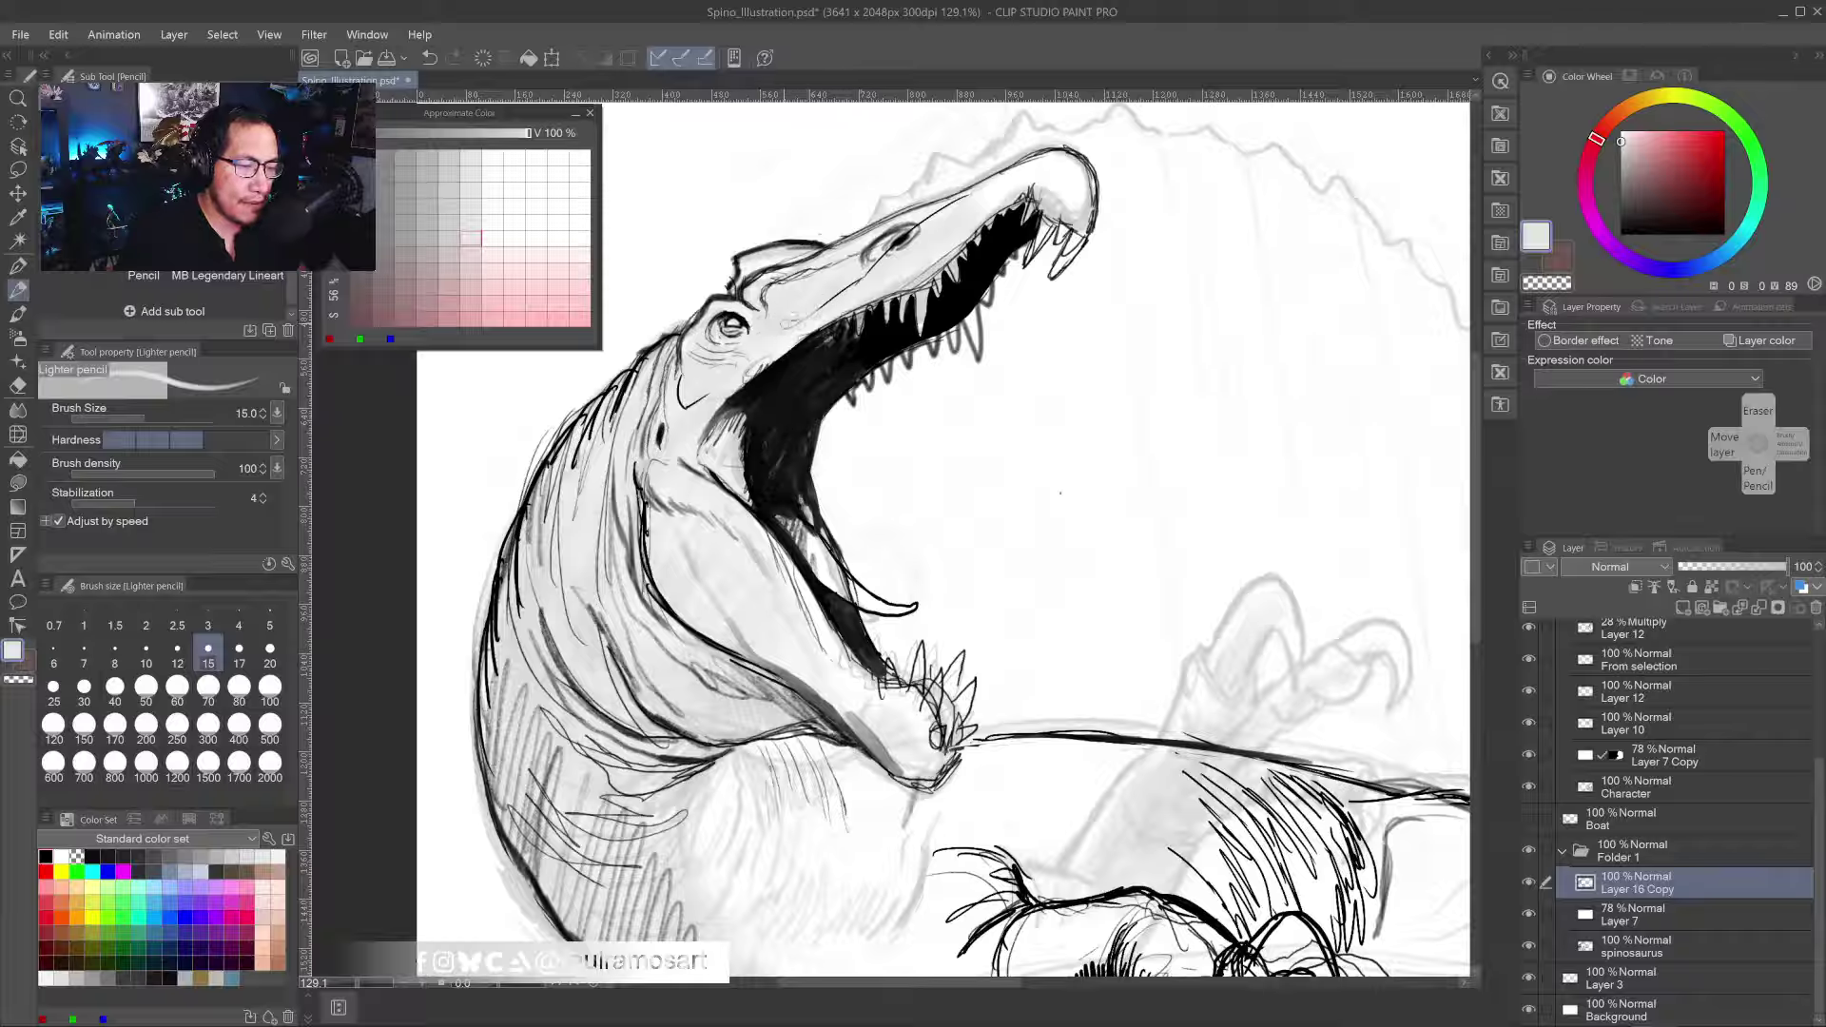
mouse_move(809, 276)
mouse_down()
mouse_move(748, 286)
mouse_move(833, 250)
mouse_move(909, 260)
mouse_up()
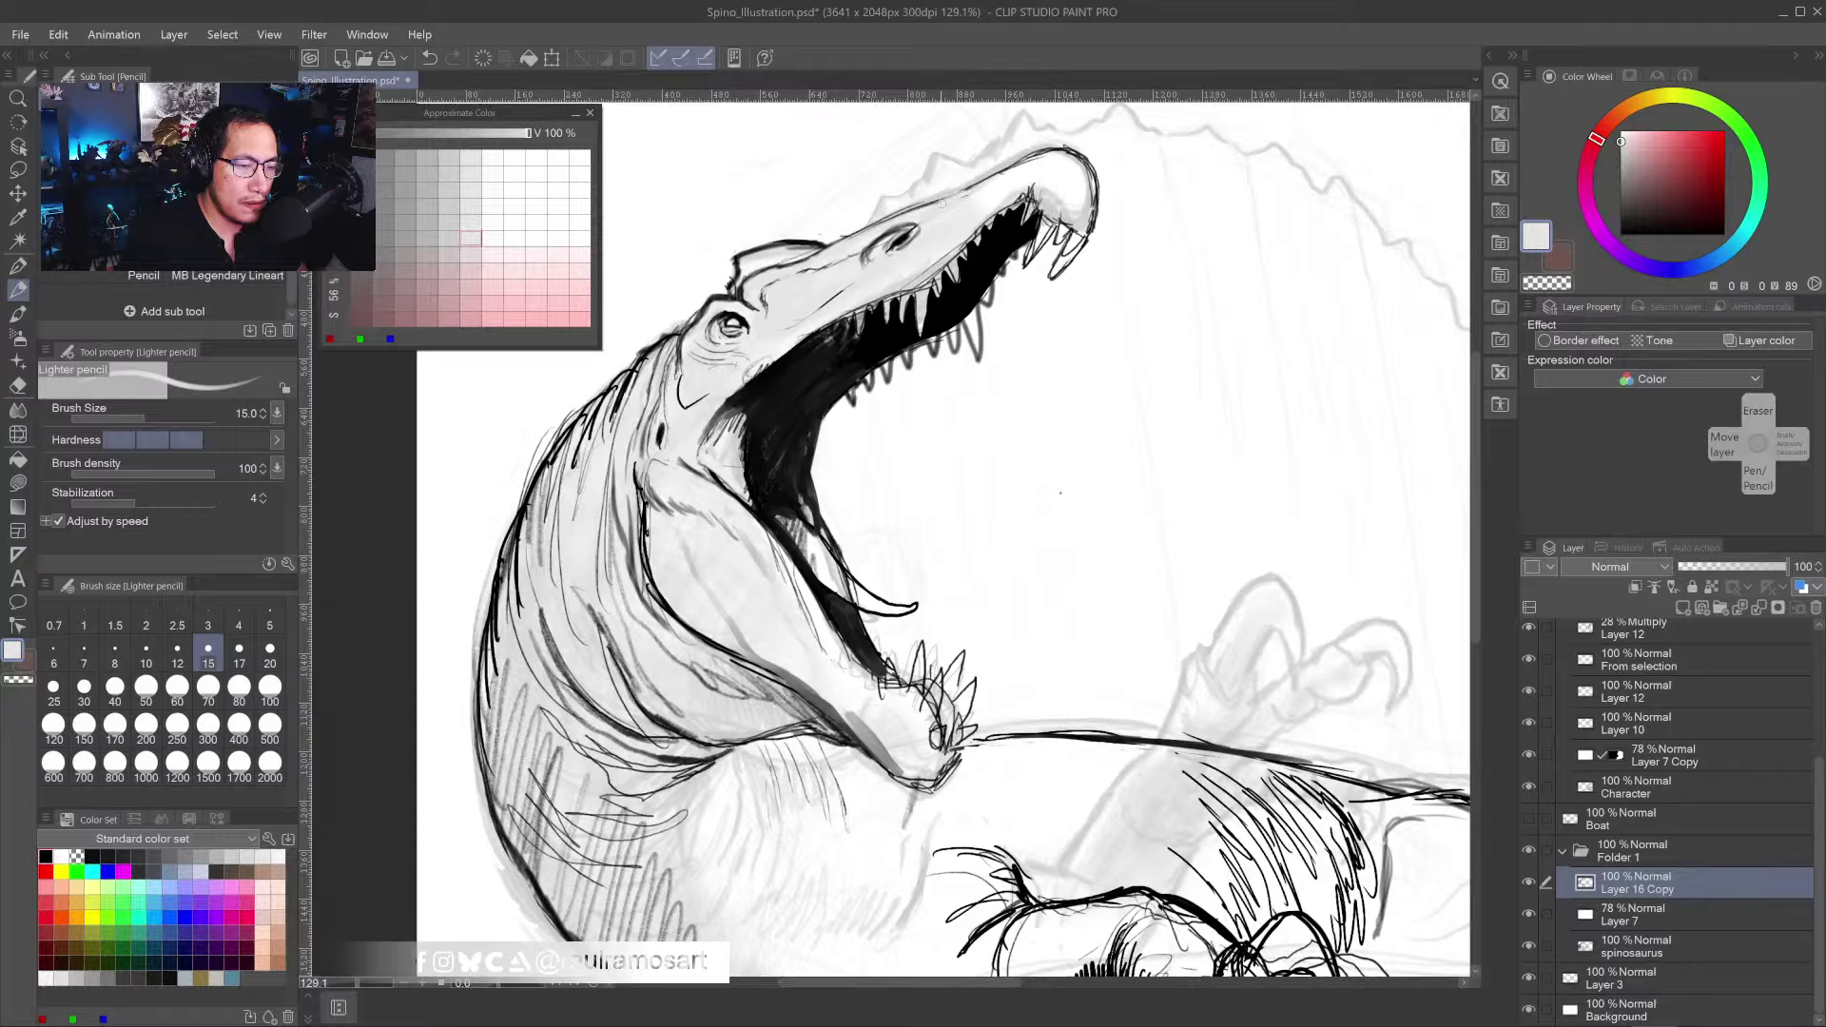
- Repaint the spinosaurus's tongue in white and redefine its edges in black with the Lighter pencil at size 15, sampling colors from the drawing
drag(914, 468, 900, 324)
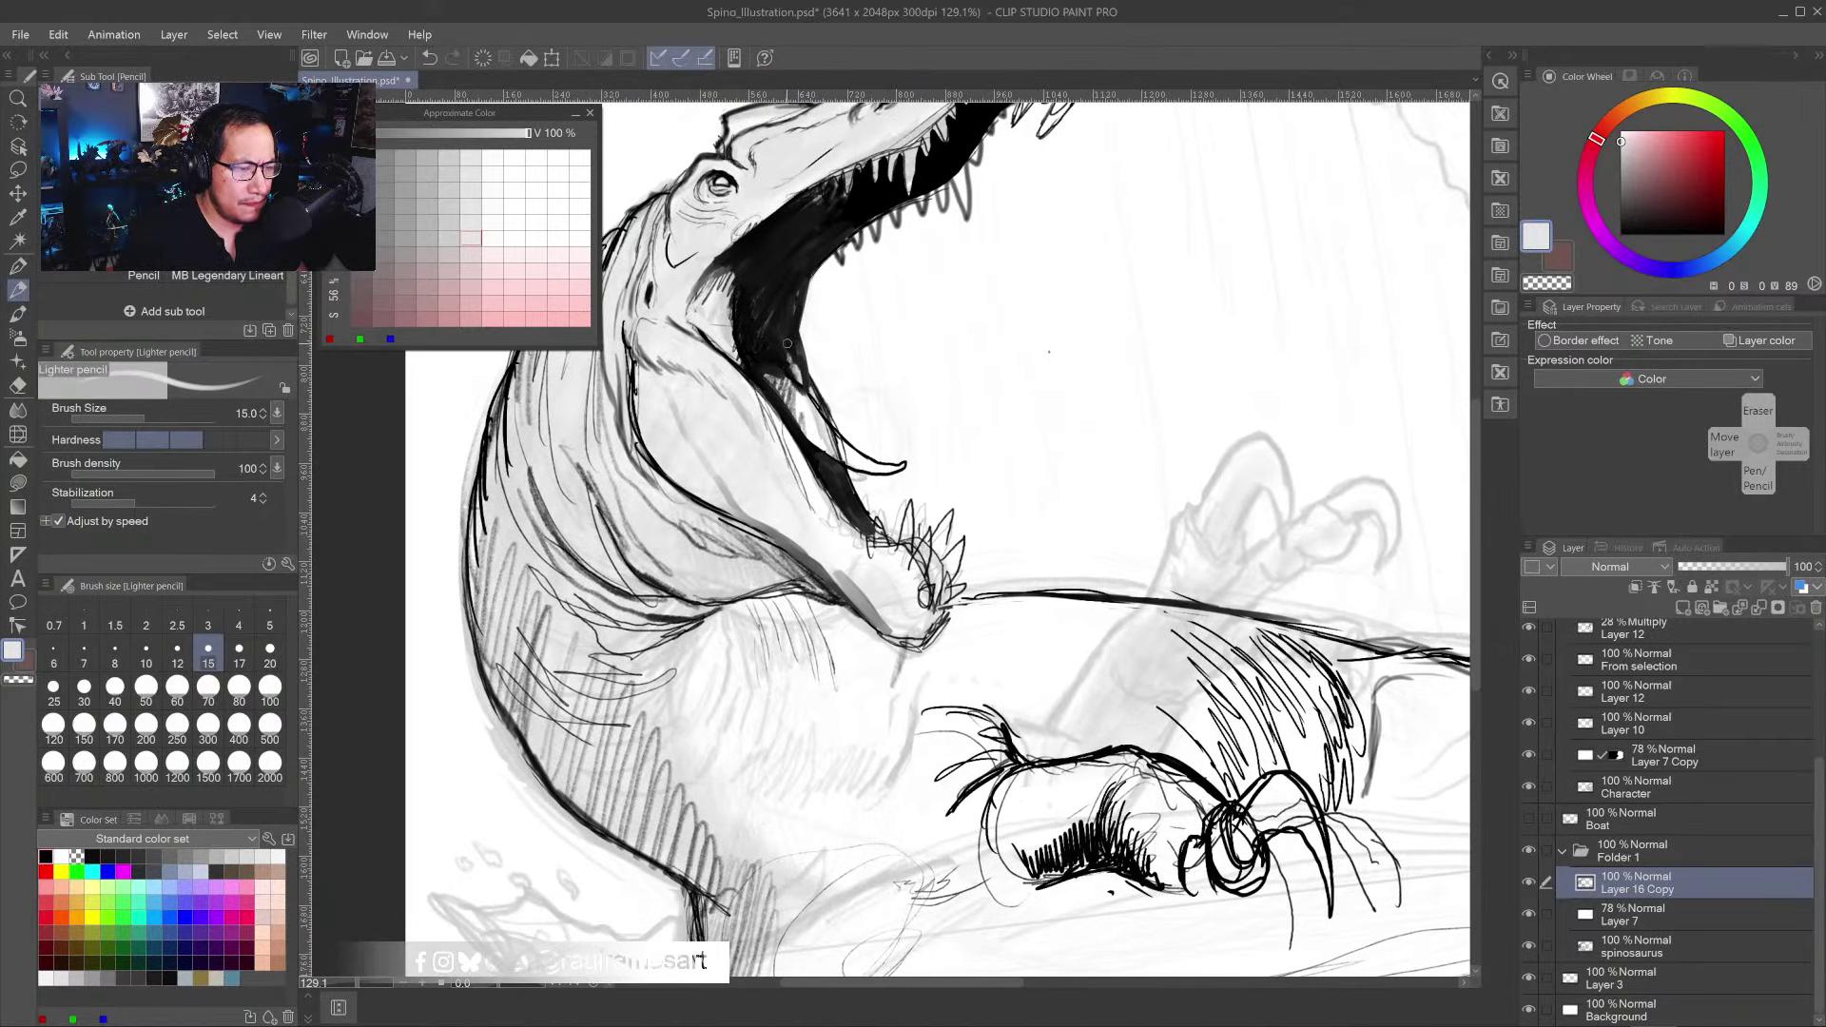
mouse_move(794, 407)
mouse_down()
mouse_move(782, 387)
mouse_move(809, 430)
mouse_move(767, 374)
mouse_move(816, 426)
mouse_move(758, 371)
mouse_move(818, 443)
mouse_up()
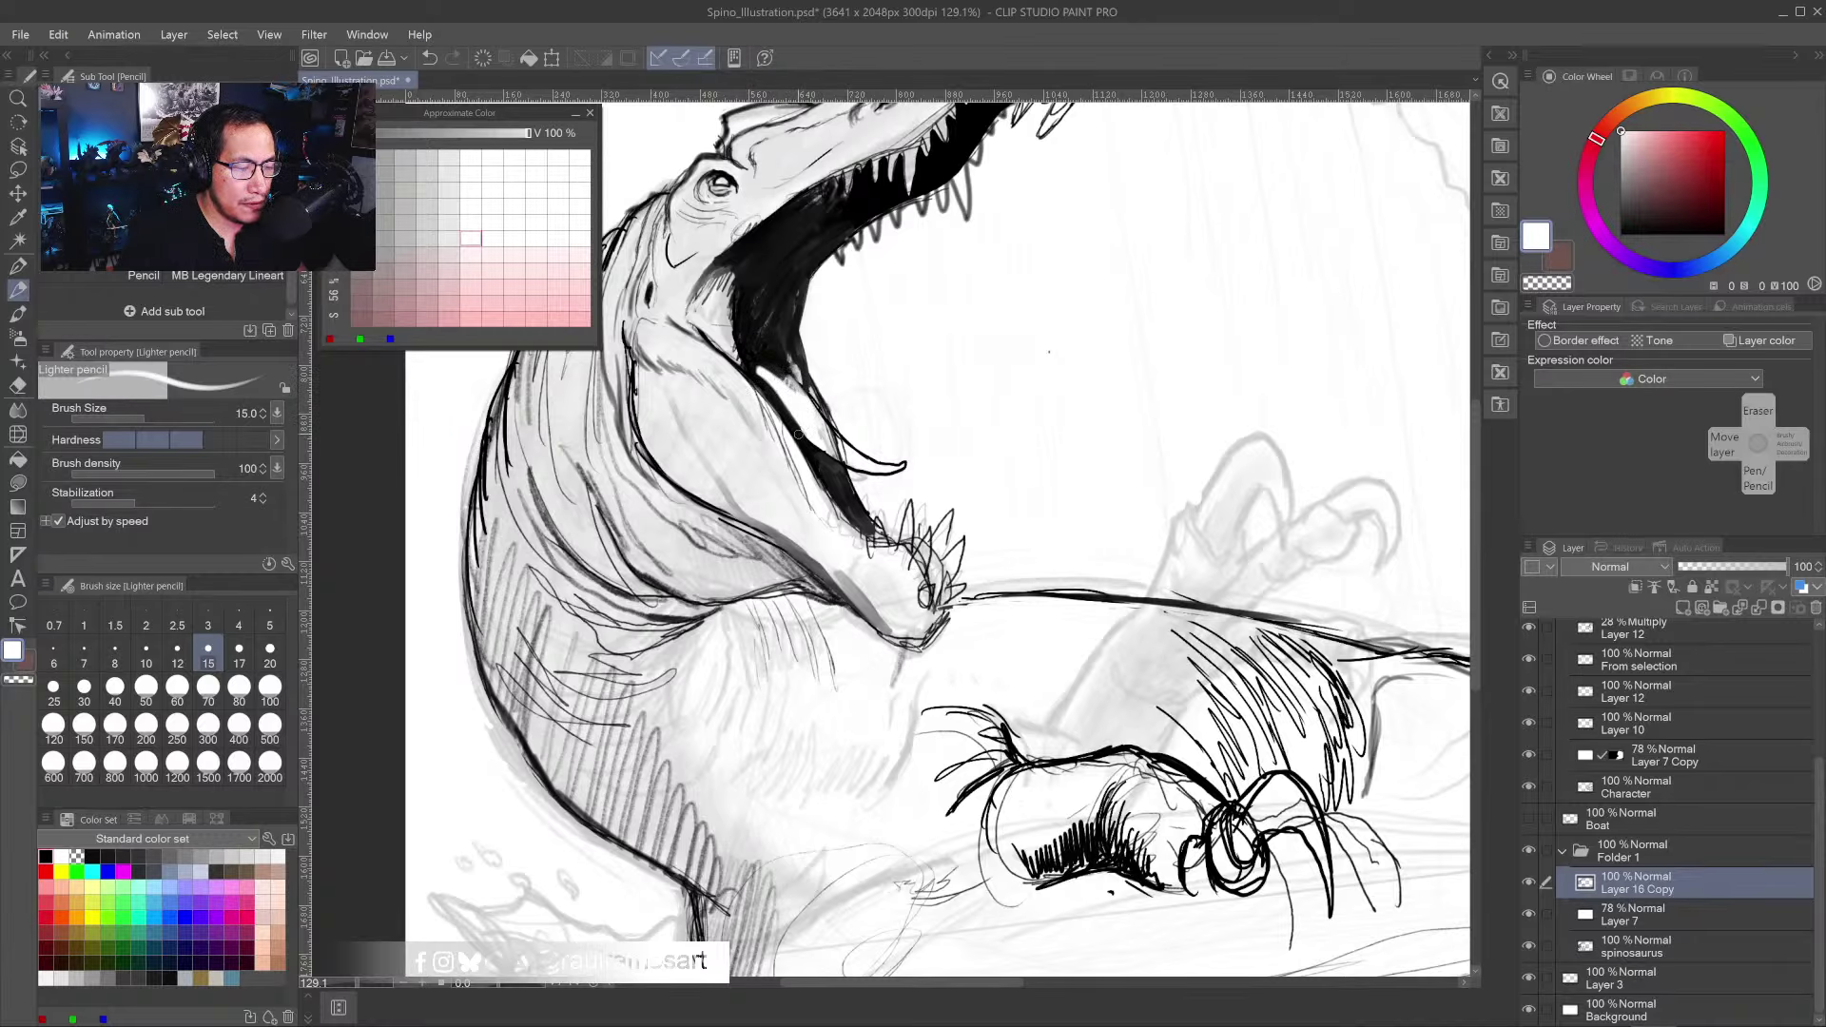
mouse_move(771, 377)
mouse_down()
mouse_move(753, 350)
mouse_move(790, 392)
mouse_move(809, 386)
mouse_move(848, 466)
mouse_move(856, 452)
mouse_up()
alt+click(761, 366)
alt+click(776, 376)
alt+click(820, 407)
alt+click(829, 442)
alt+click(780, 406)
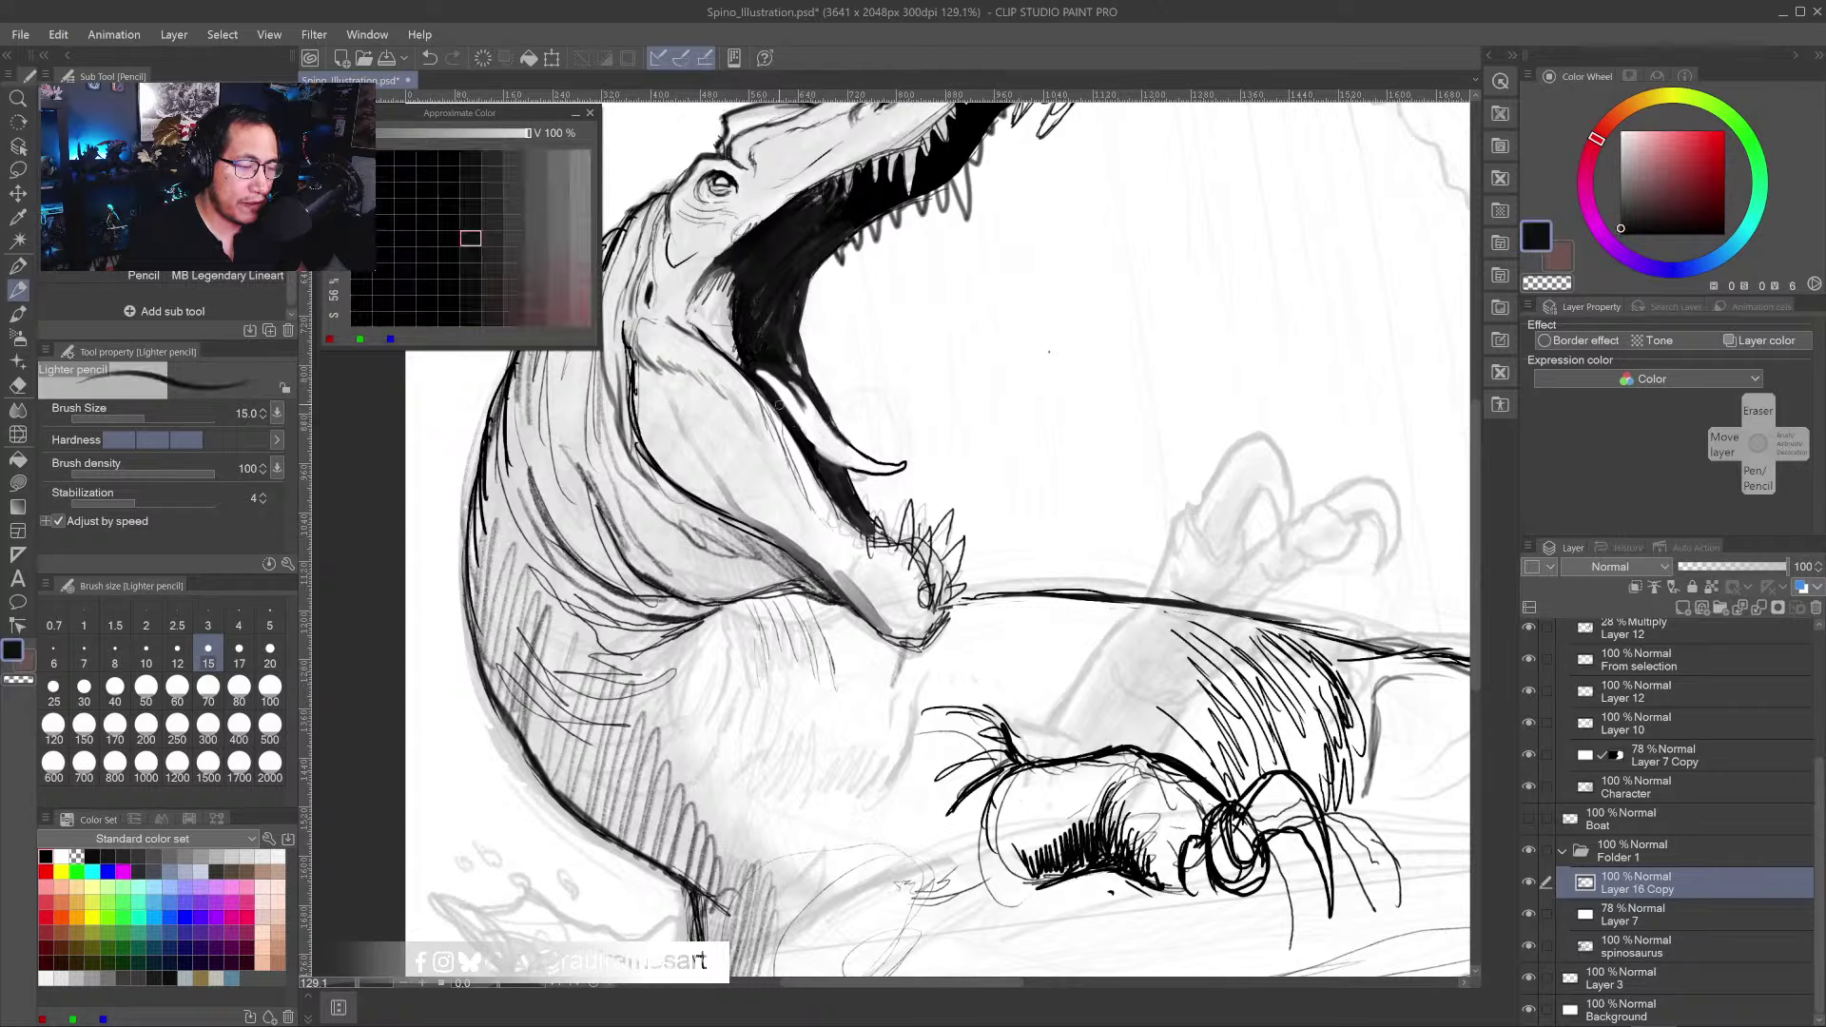
drag(780, 404, 861, 476)
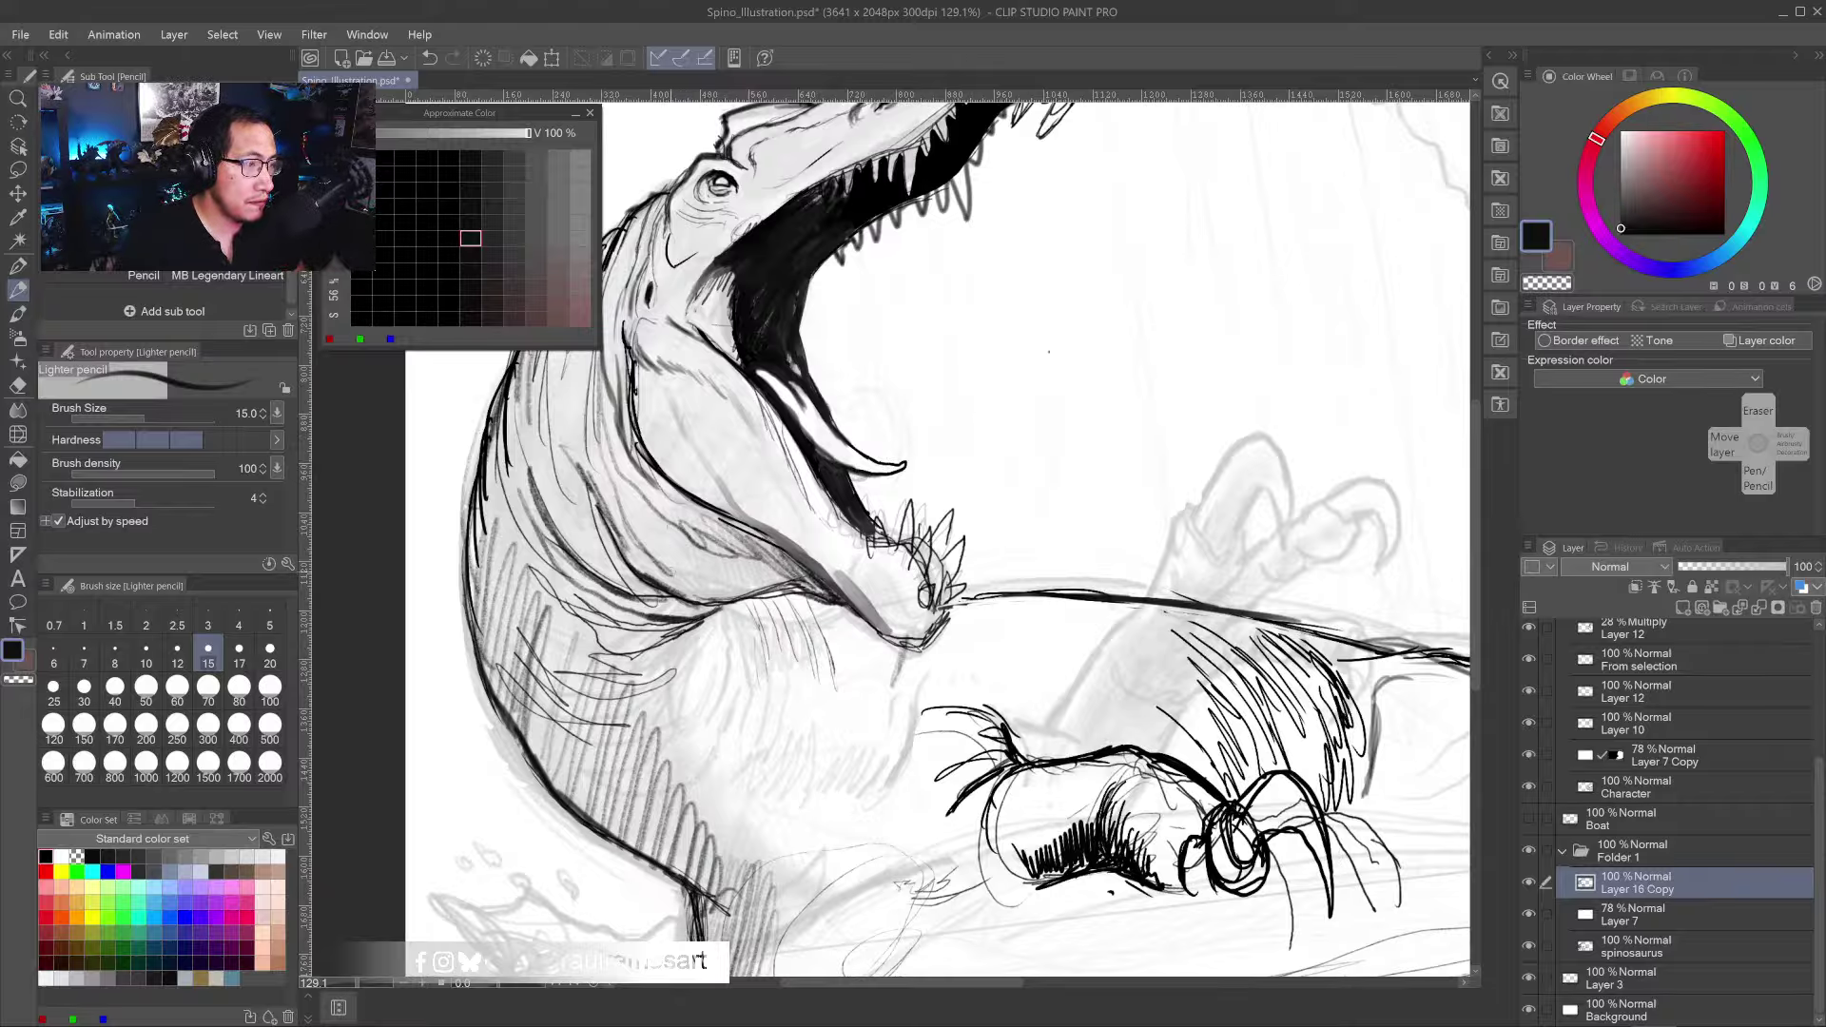
- Reinforce the throat folds and the crease beneath the spinosaurus's lower jaw in black with the Lighter pencil at size 15
mouse_move(588, 430)
mouse_down()
mouse_move(680, 544)
mouse_move(827, 588)
mouse_up()
drag(752, 537, 829, 596)
drag(663, 584, 842, 595)
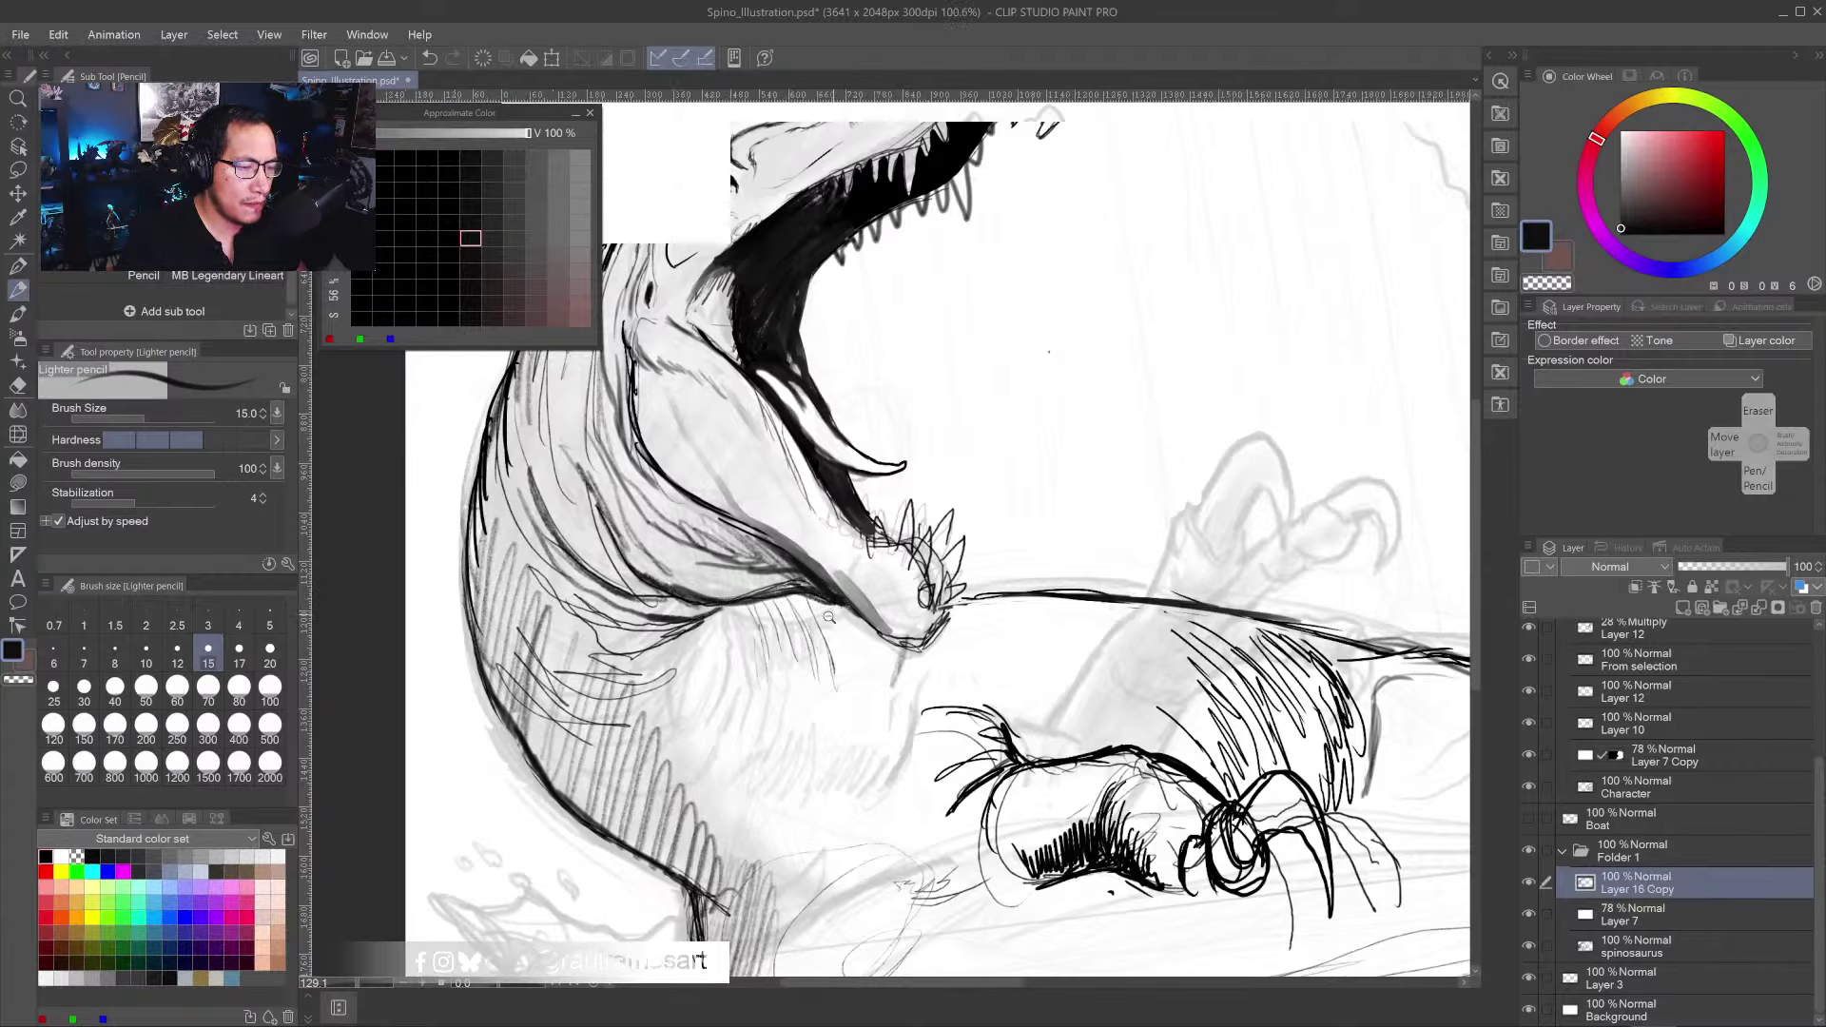
scroll(837, 599, down, 5)
scroll(836, 507, up, 4)
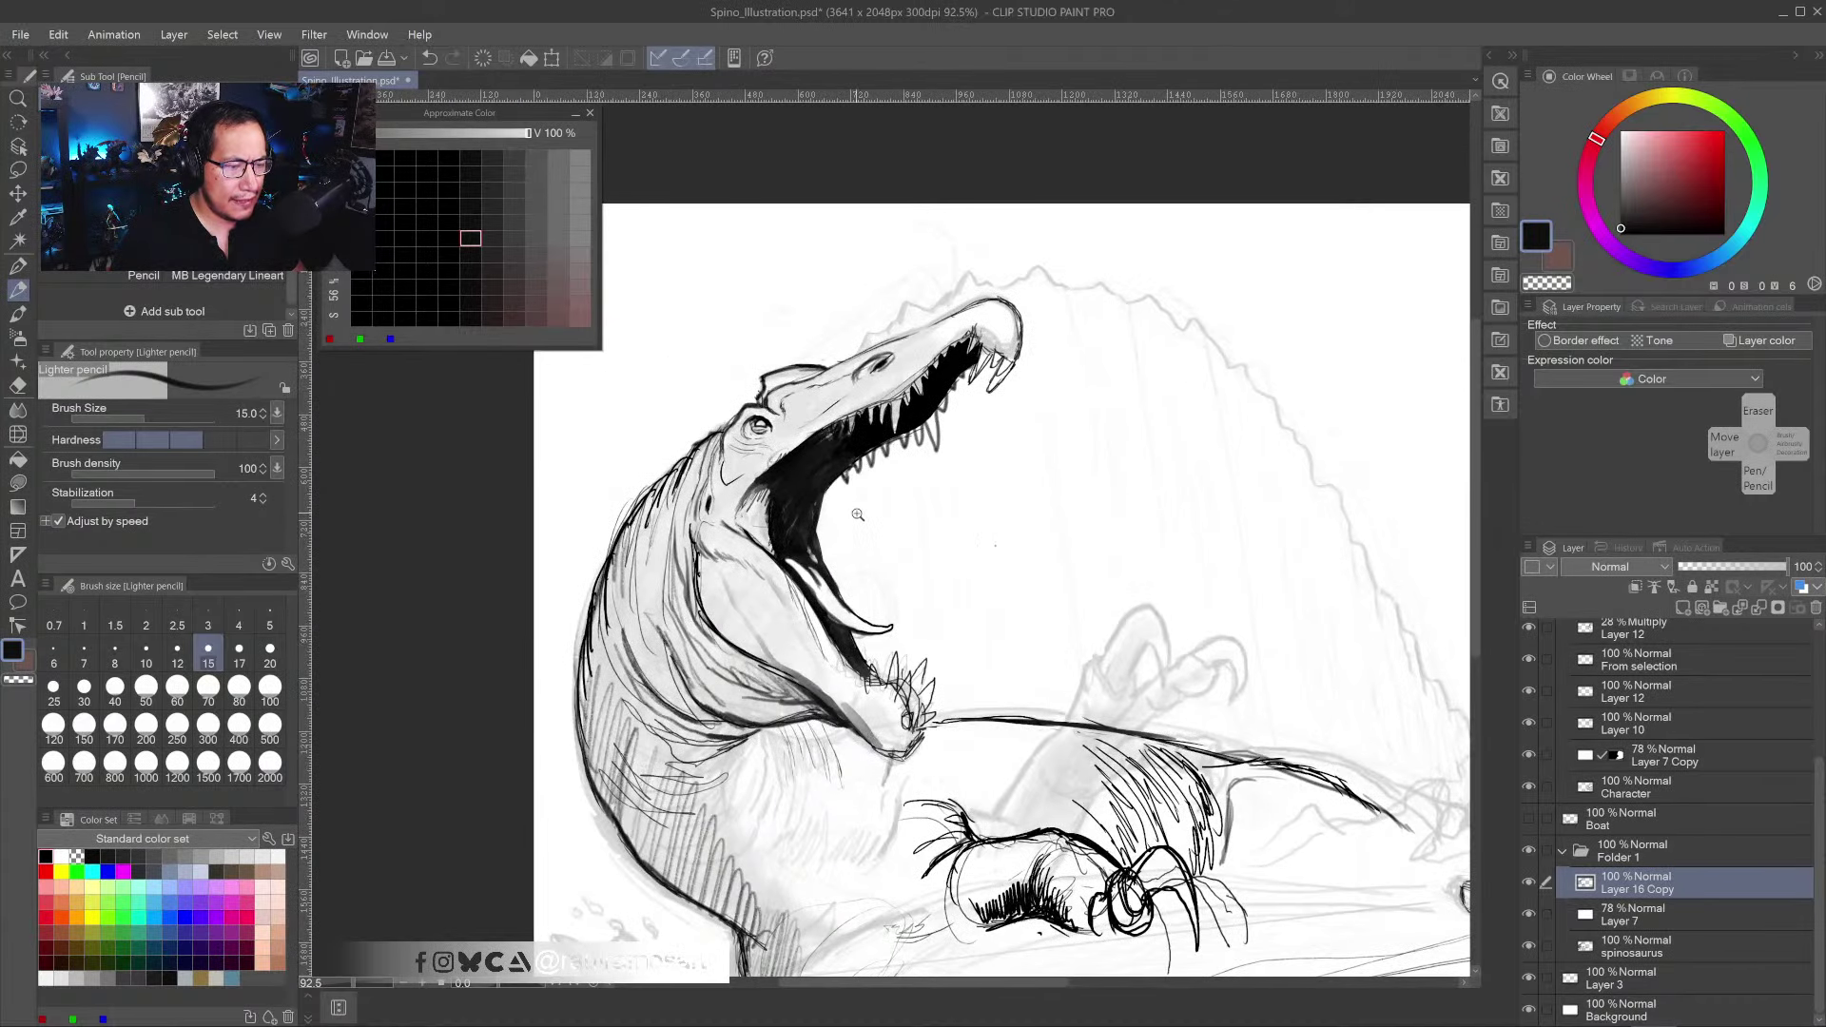
mouse_move(904, 576)
mouse_down()
mouse_move(865, 516)
mouse_move(890, 493)
mouse_up()
scroll(836, 489, down, 2)
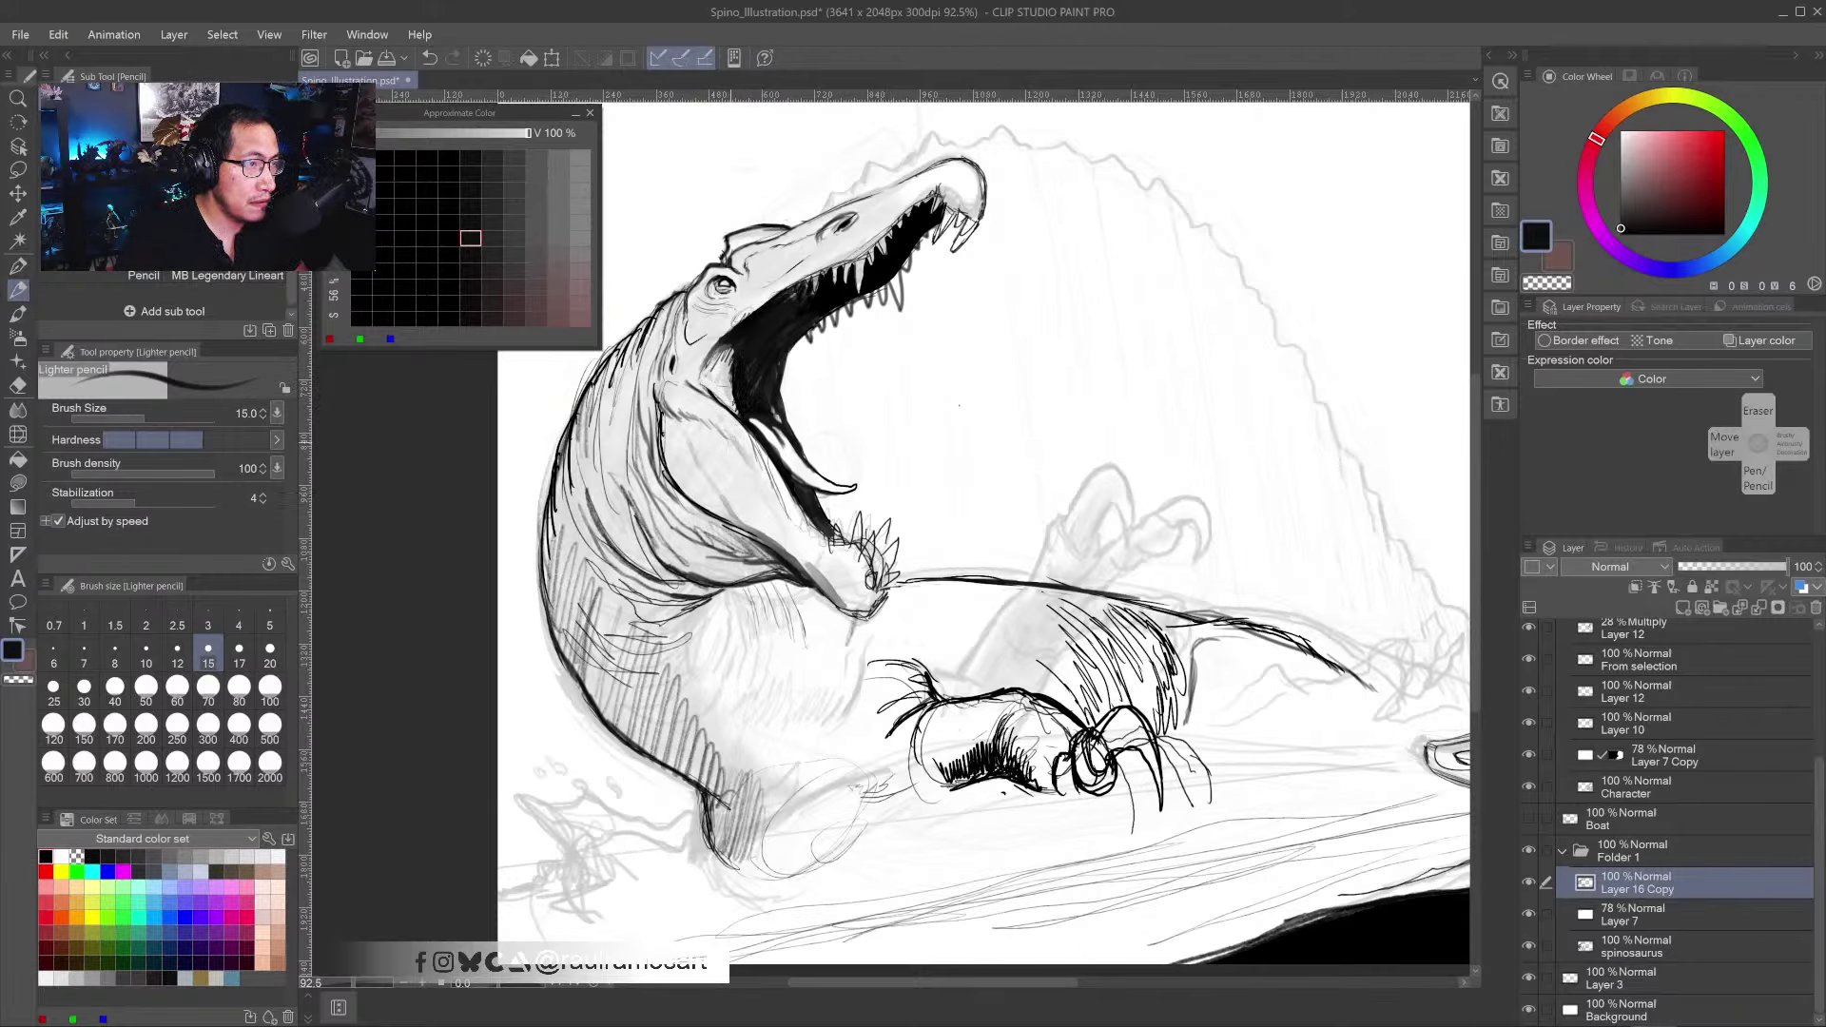
drag(777, 597, 789, 508)
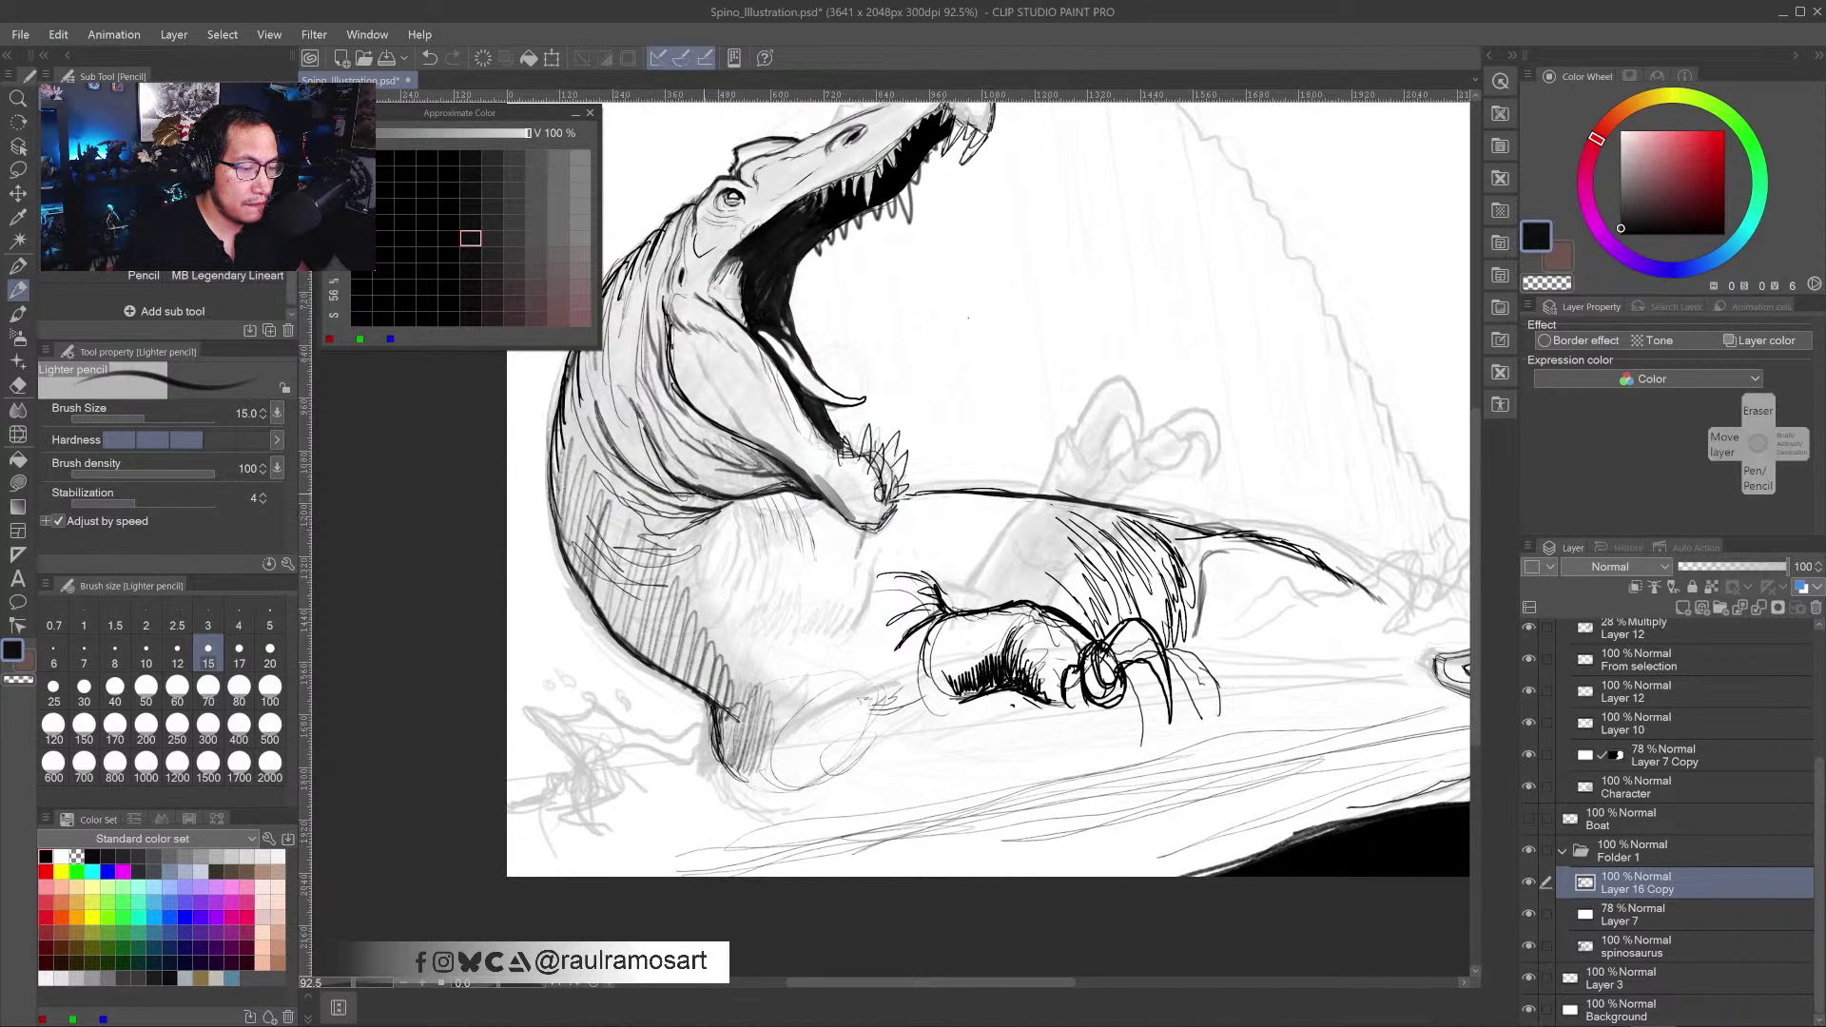
drag(776, 495, 690, 489)
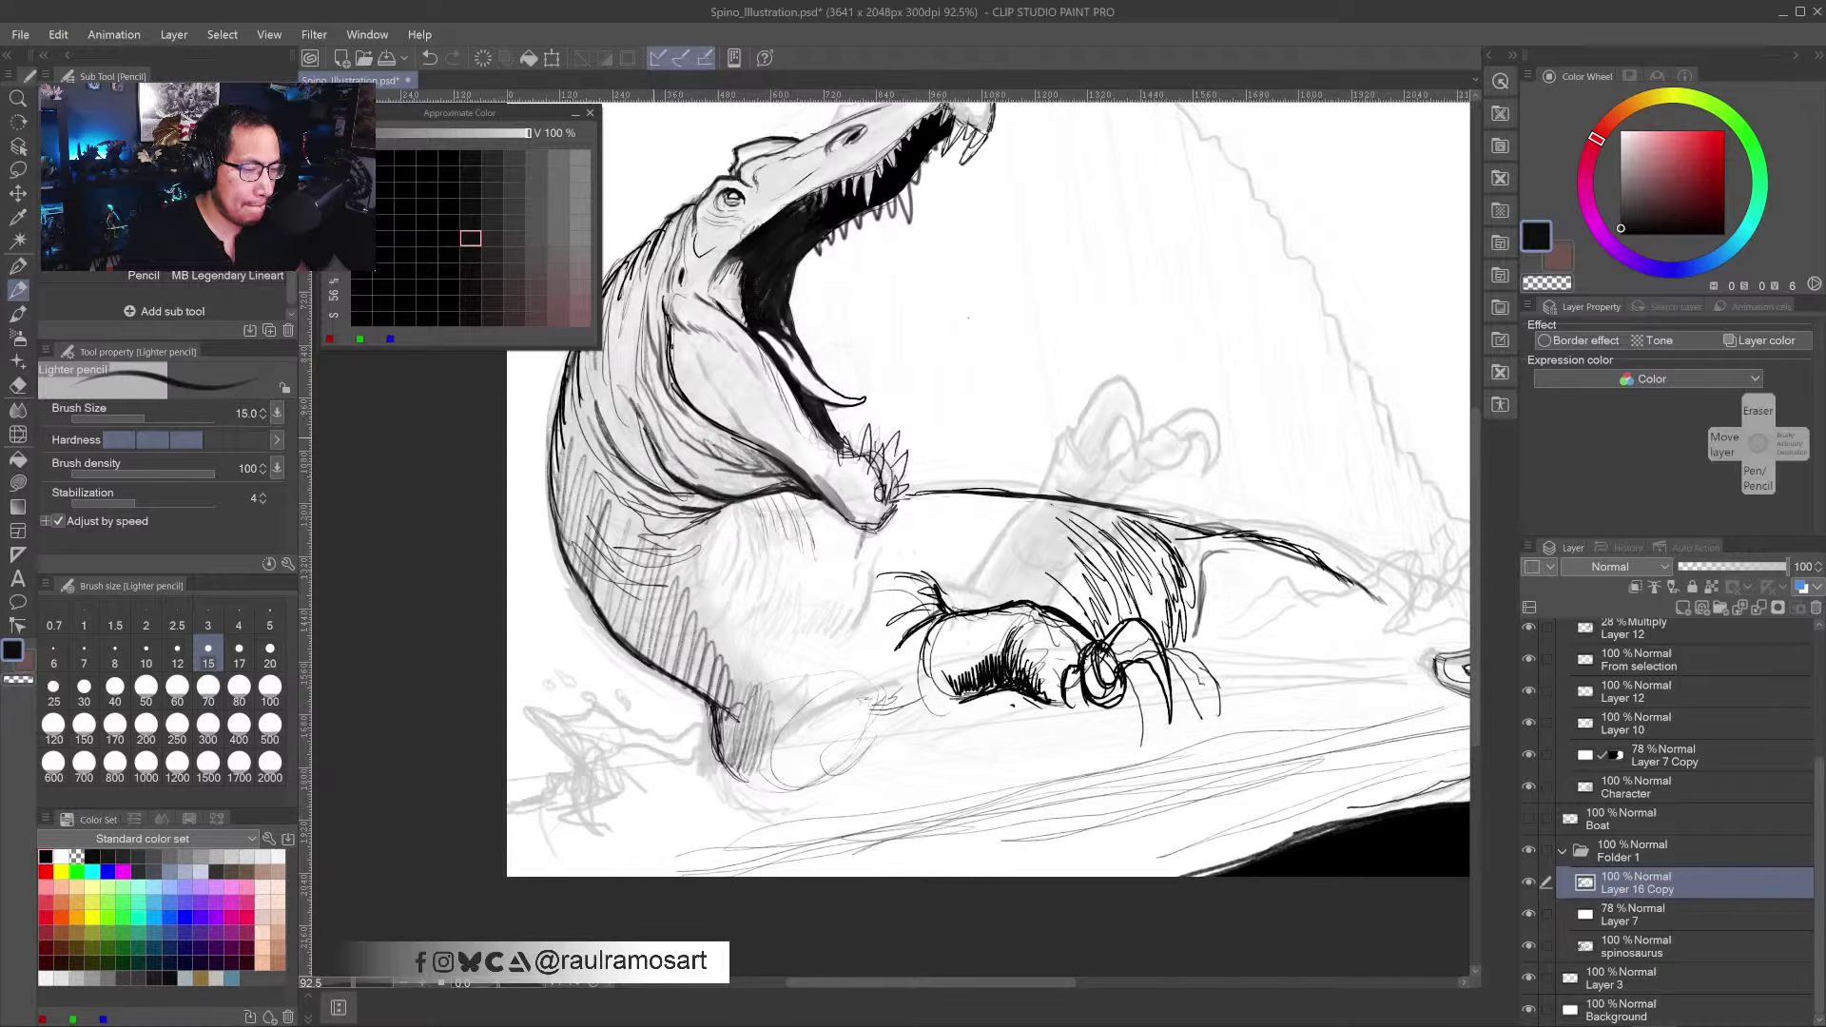
- Strengthen the folds down the side of the neck and the outline behind the head with sampled black
drag(642, 382, 700, 364)
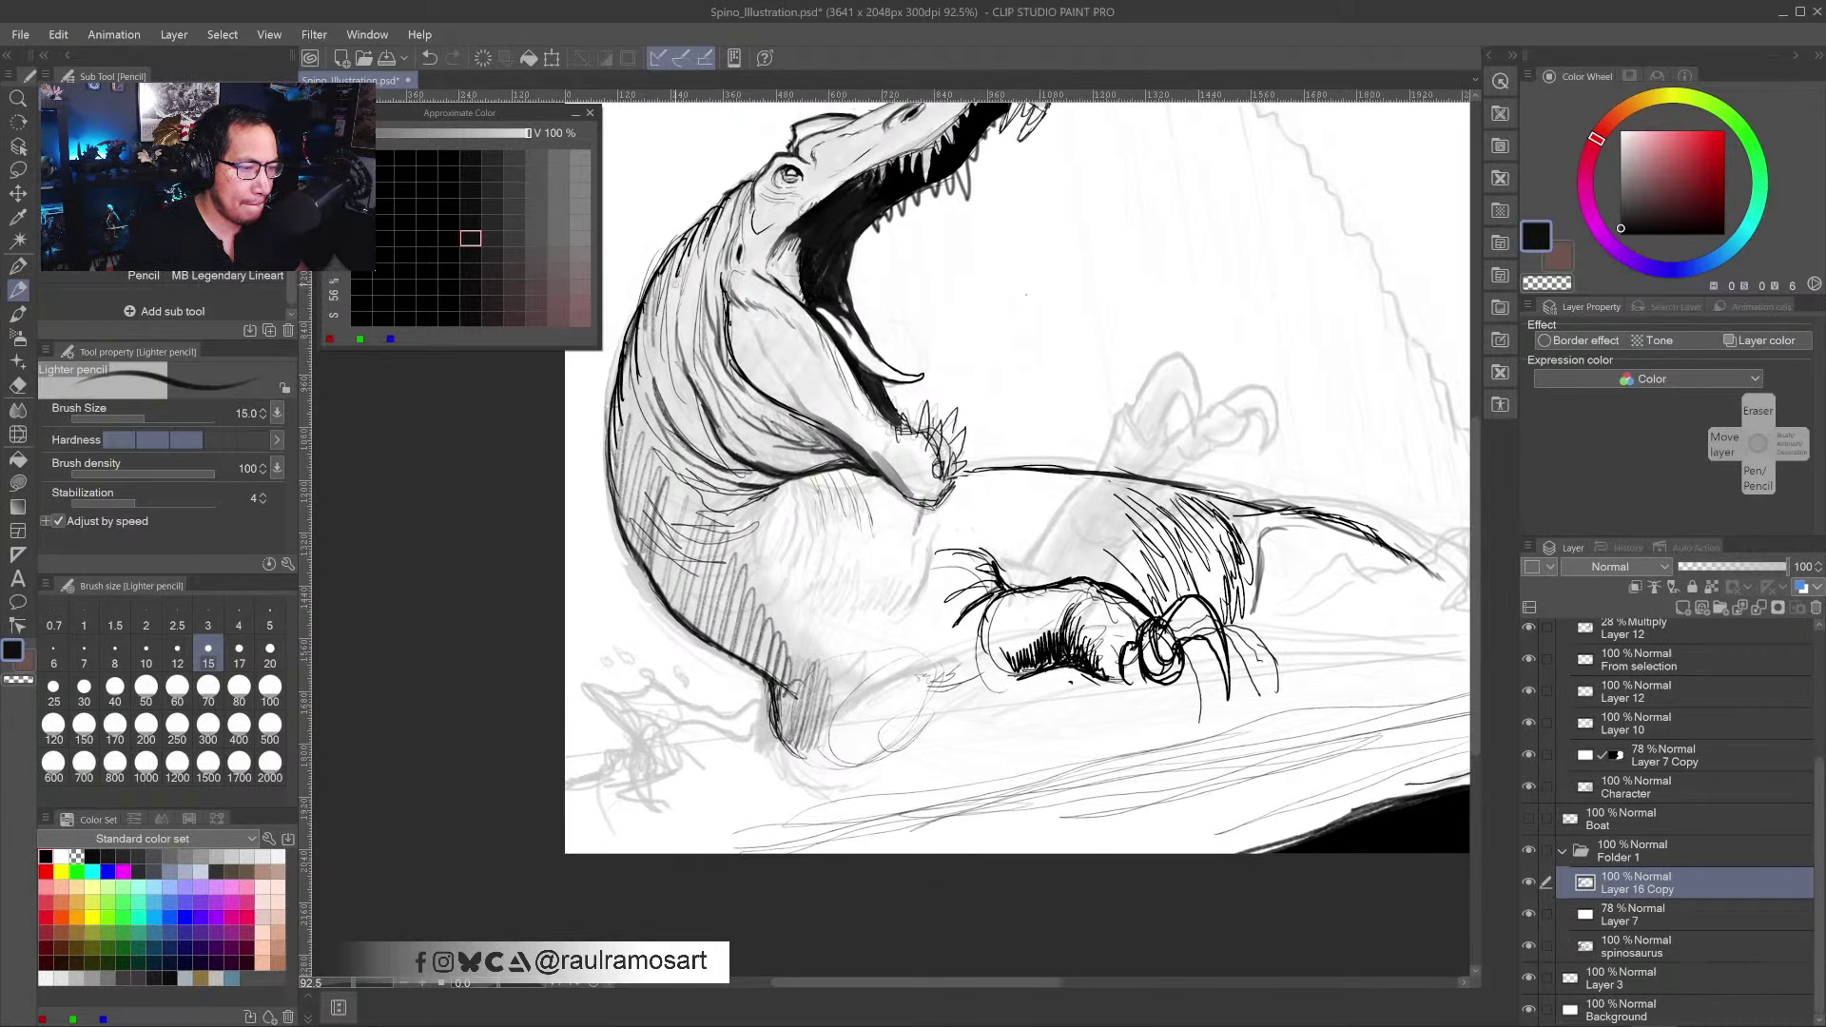
drag(683, 249, 679, 390)
mouse_move(667, 330)
mouse_down()
mouse_move(657, 379)
mouse_move(679, 426)
mouse_up()
mouse_move(707, 419)
mouse_down()
mouse_move(698, 458)
mouse_move(757, 475)
mouse_up()
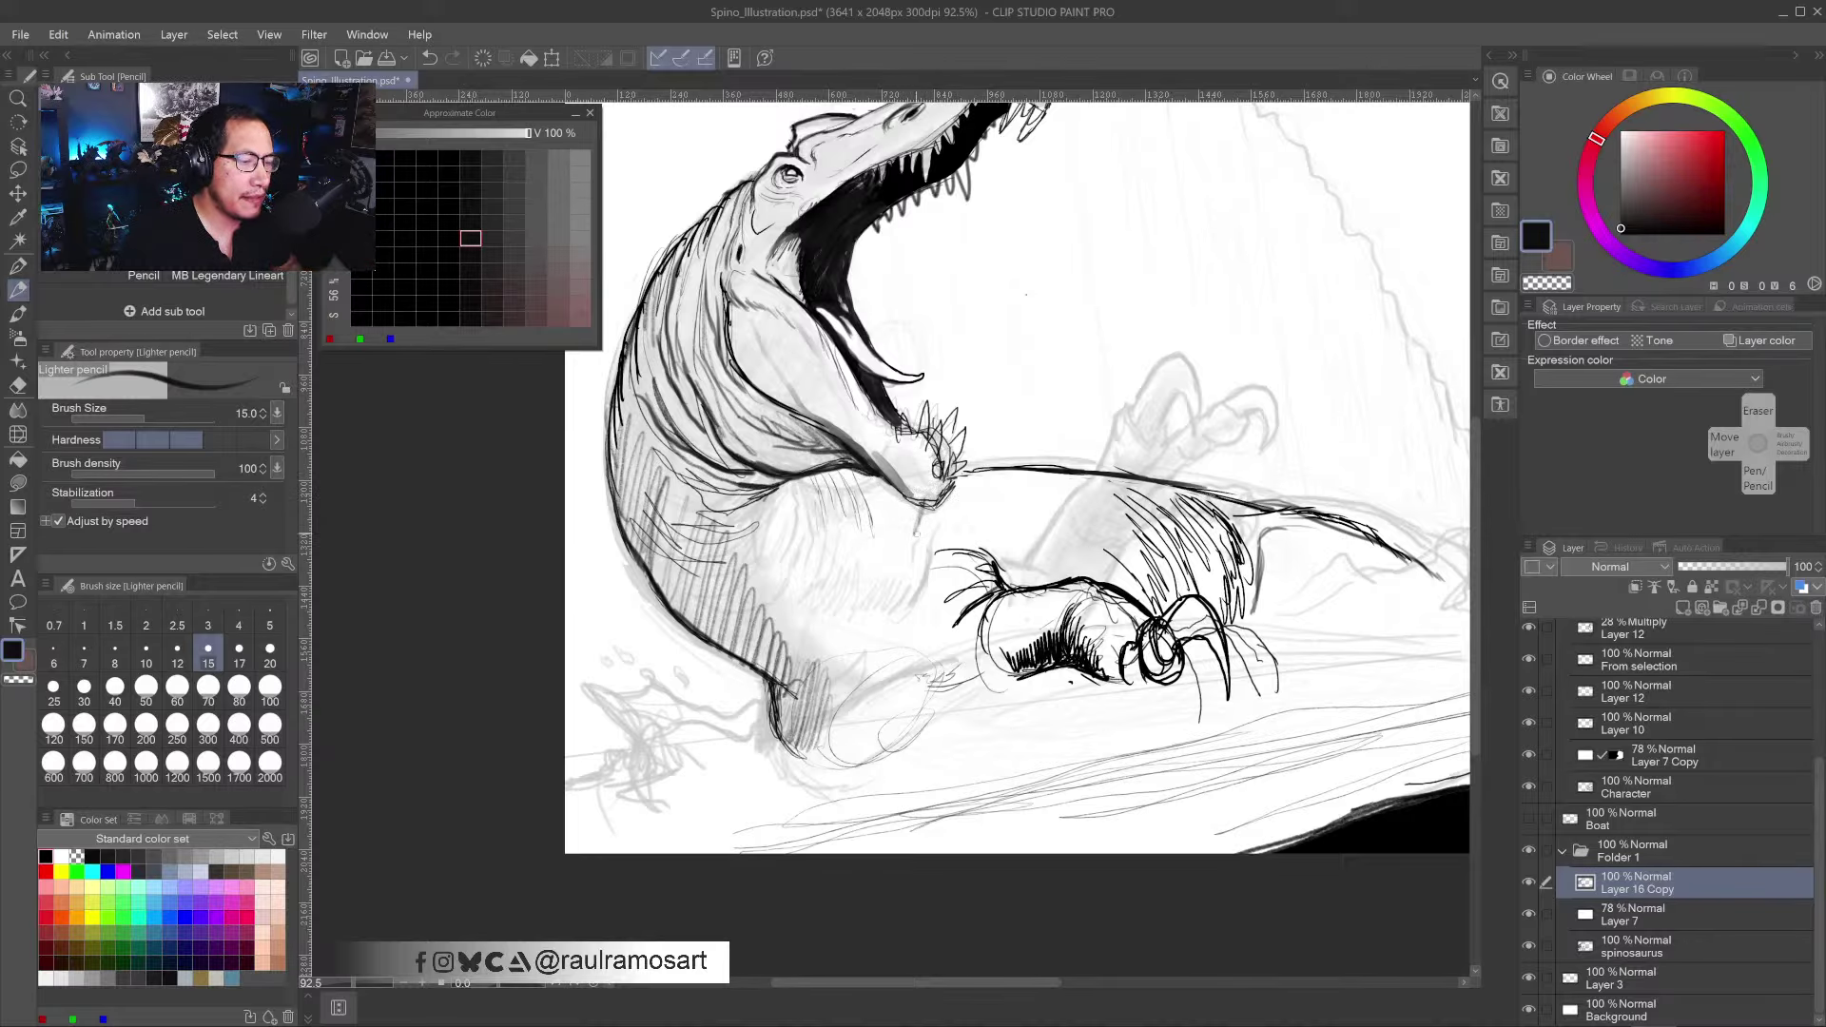
drag(717, 237, 713, 276)
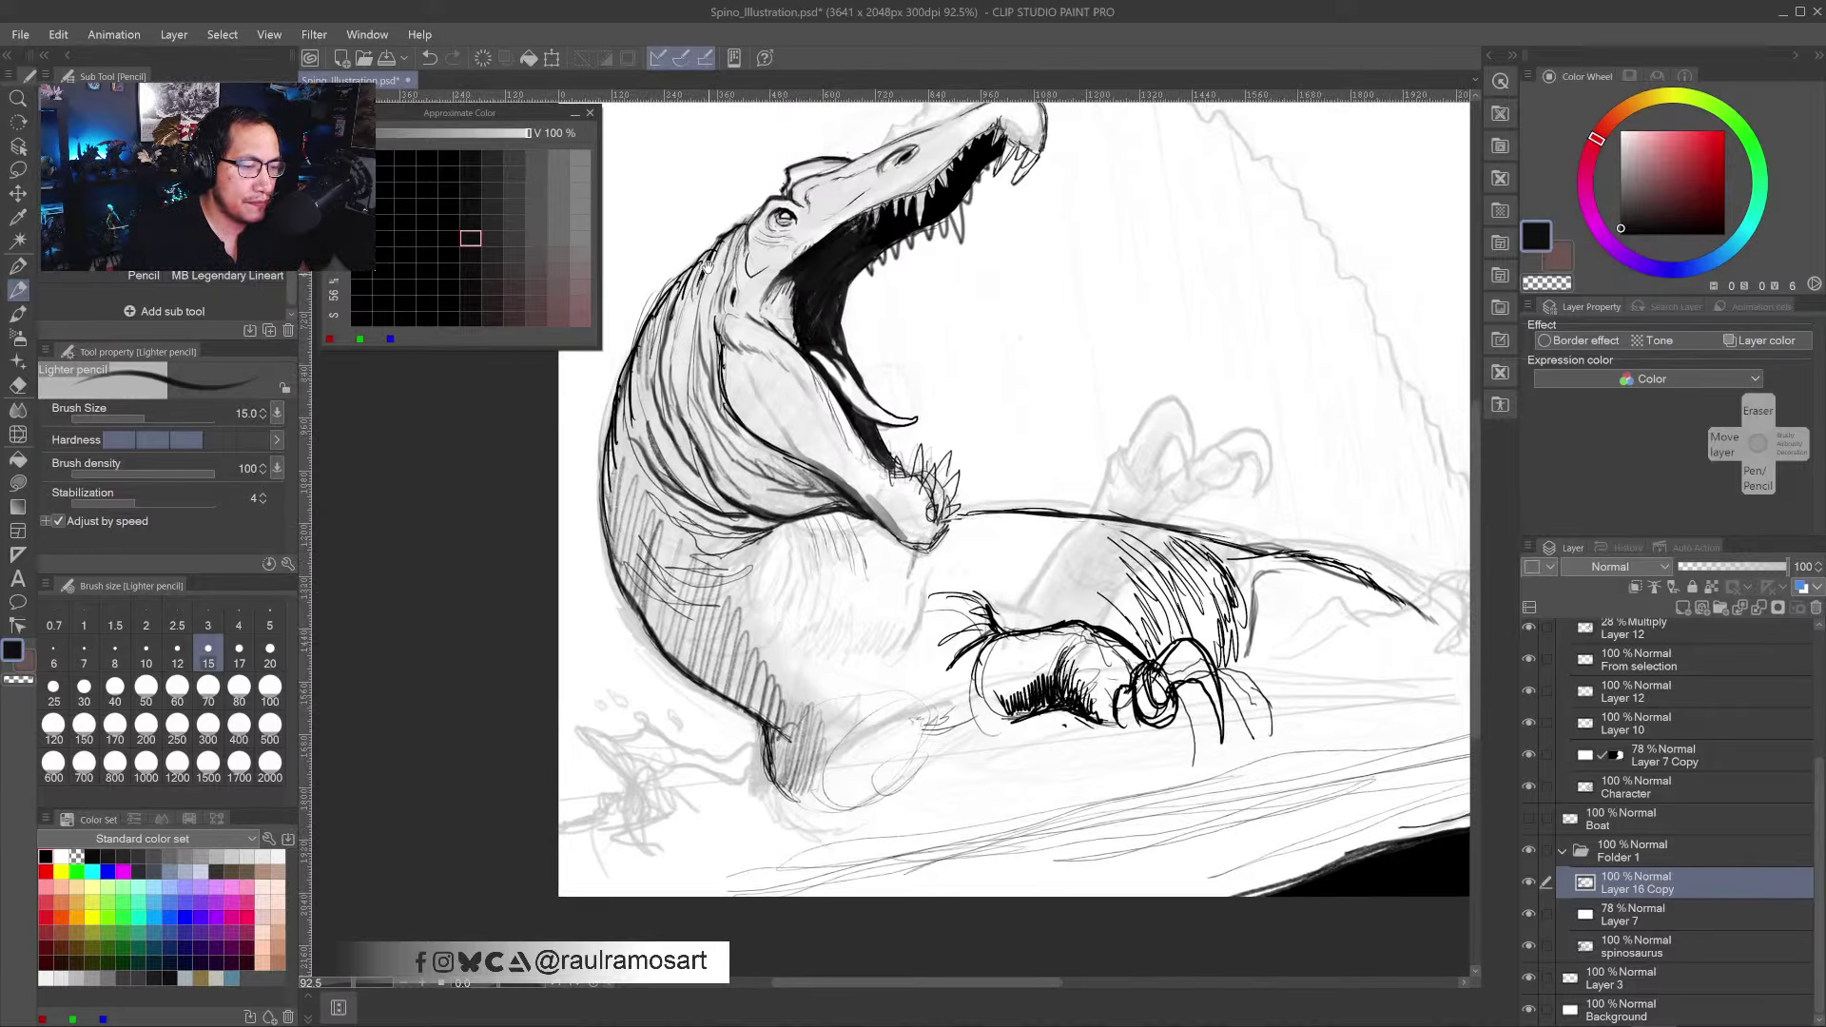
alt+click(713, 270)
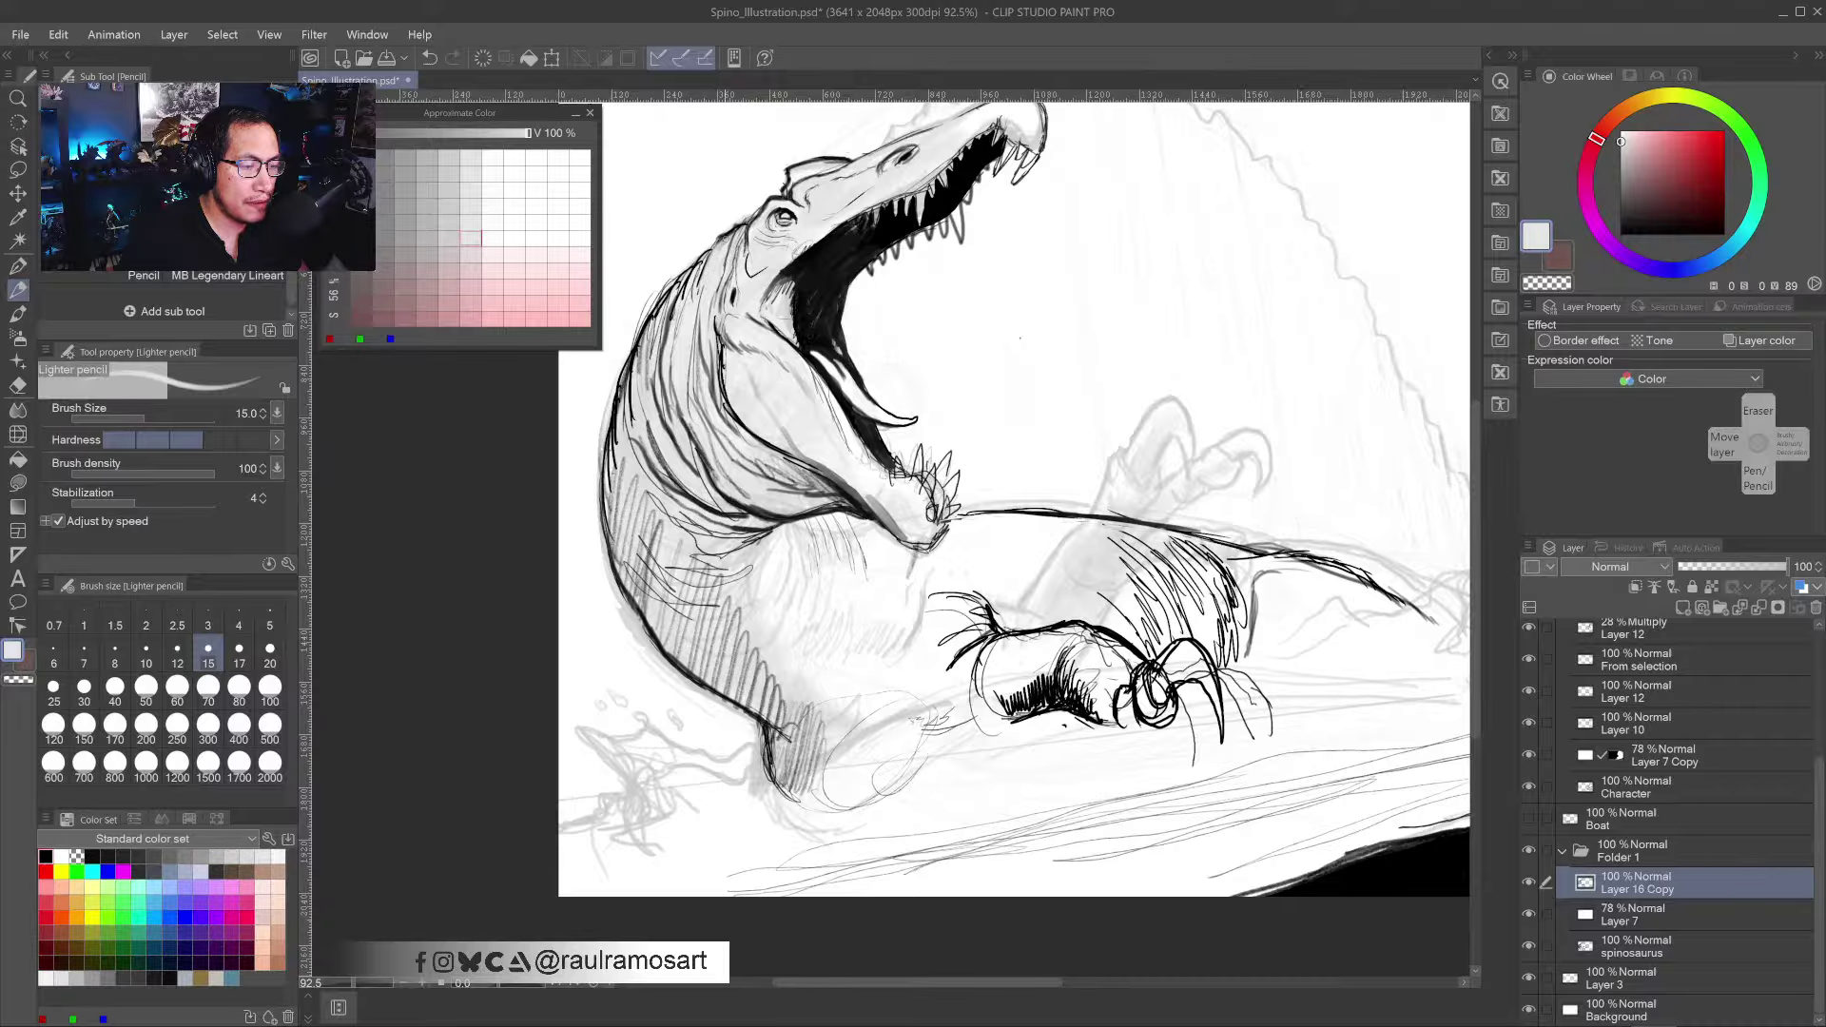
alt+click(735, 227)
mouse_move(728, 232)
mouse_down()
mouse_move(699, 293)
mouse_move(687, 274)
mouse_move(666, 323)
mouse_move(666, 293)
mouse_move(647, 321)
mouse_up()
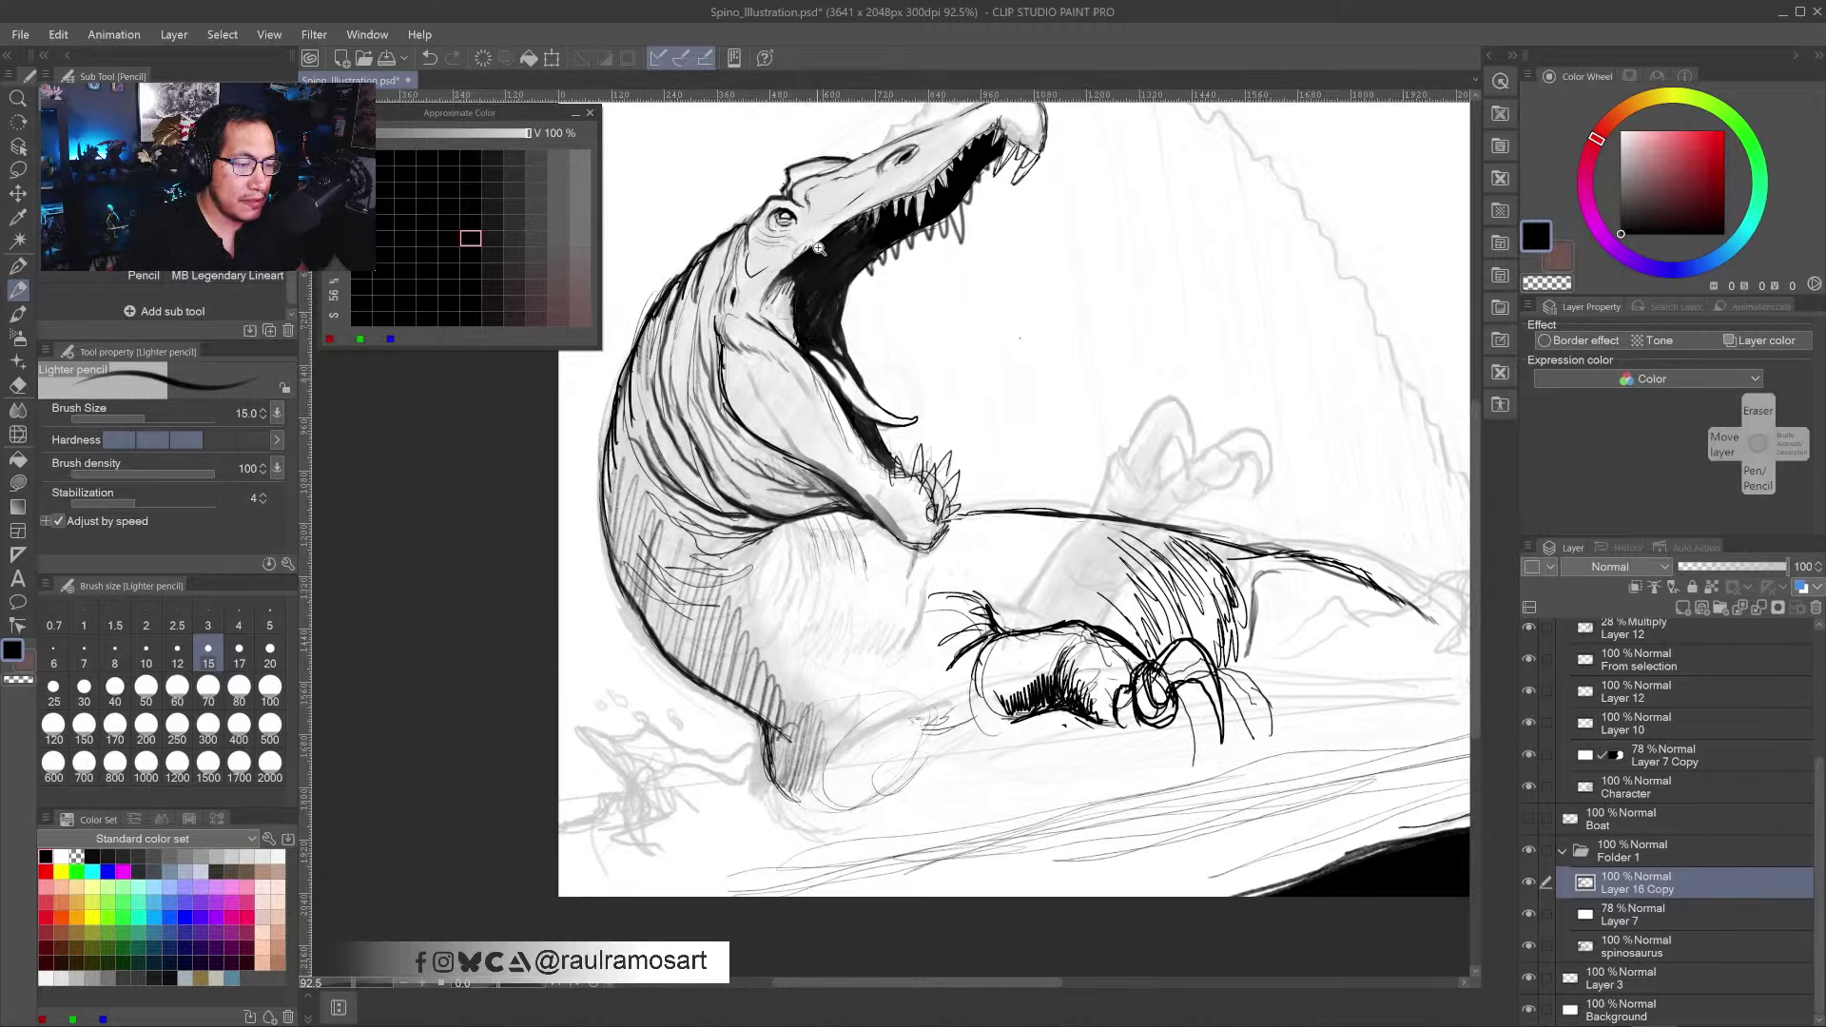
- Try to refine the pupil around the eye's highlight in black with the Lighter pencil at size 6, and undo the strokes
mouse_move(810, 248)
mouse_down()
mouse_move(833, 230)
mouse_move(829, 370)
mouse_up()
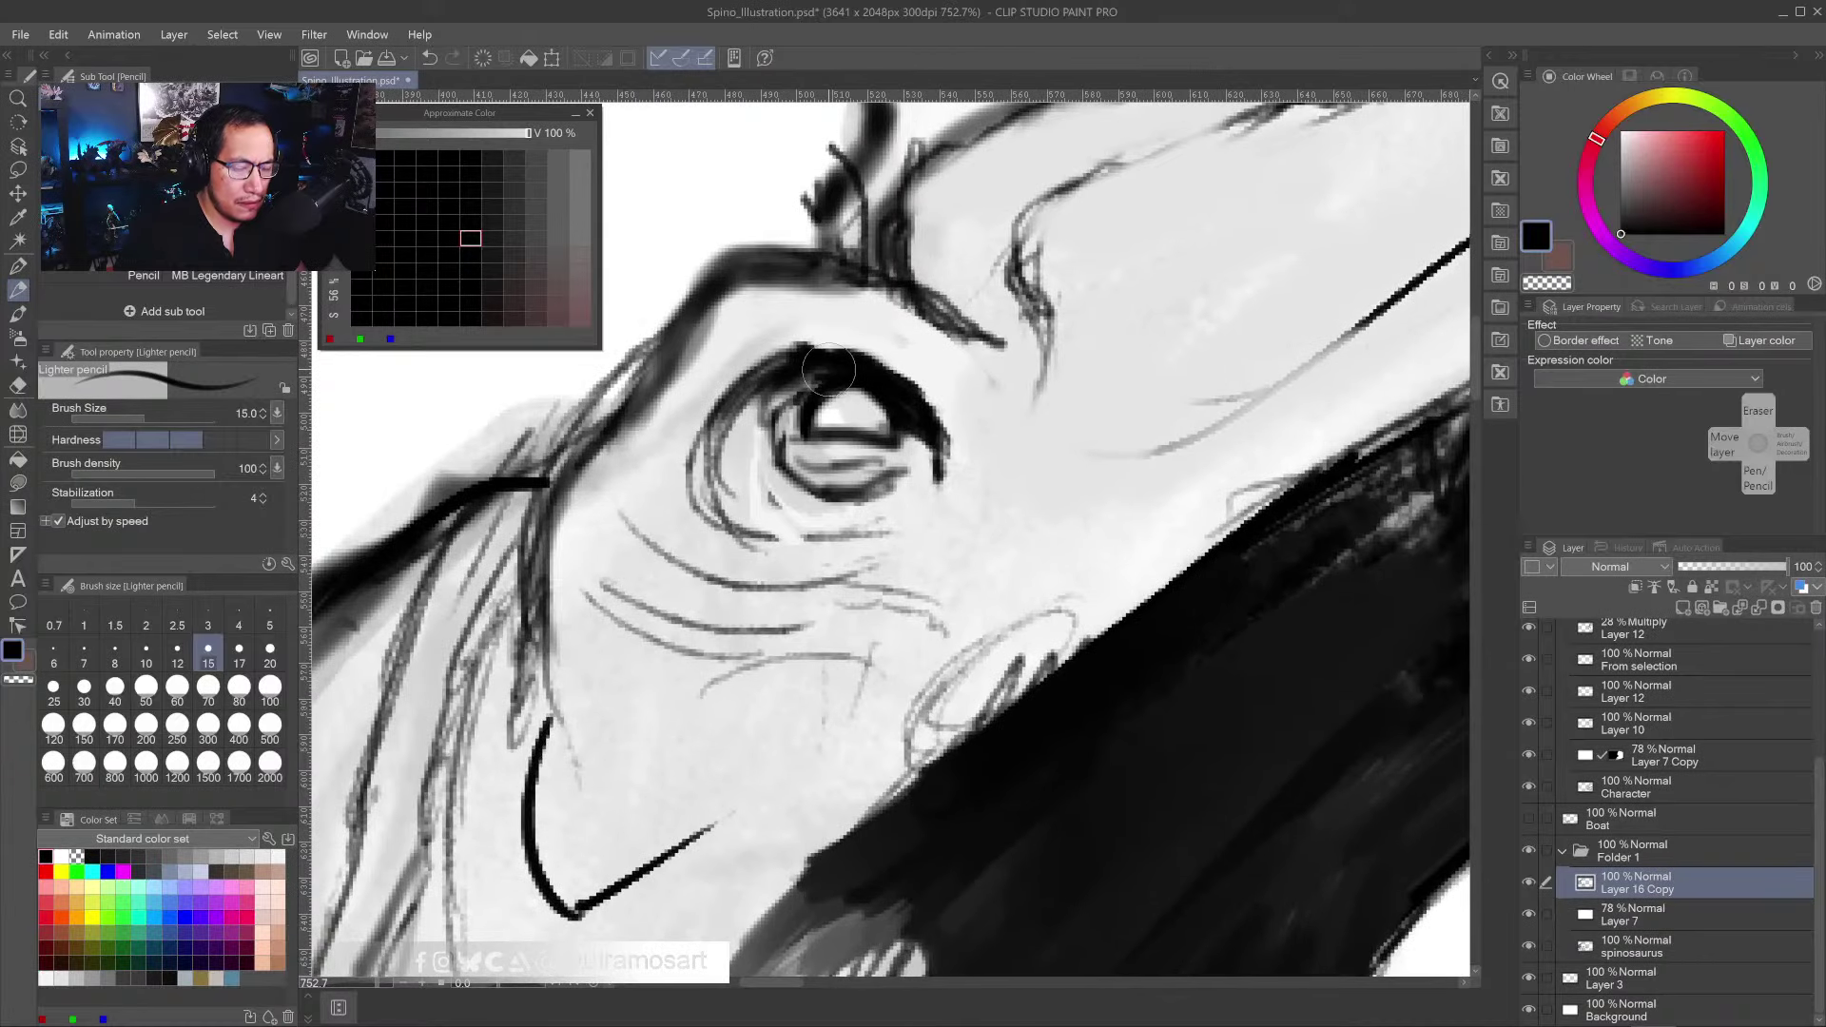
key(bracketleft)
key(bracketleft)
key(bracketleft)
key(bracketleft)
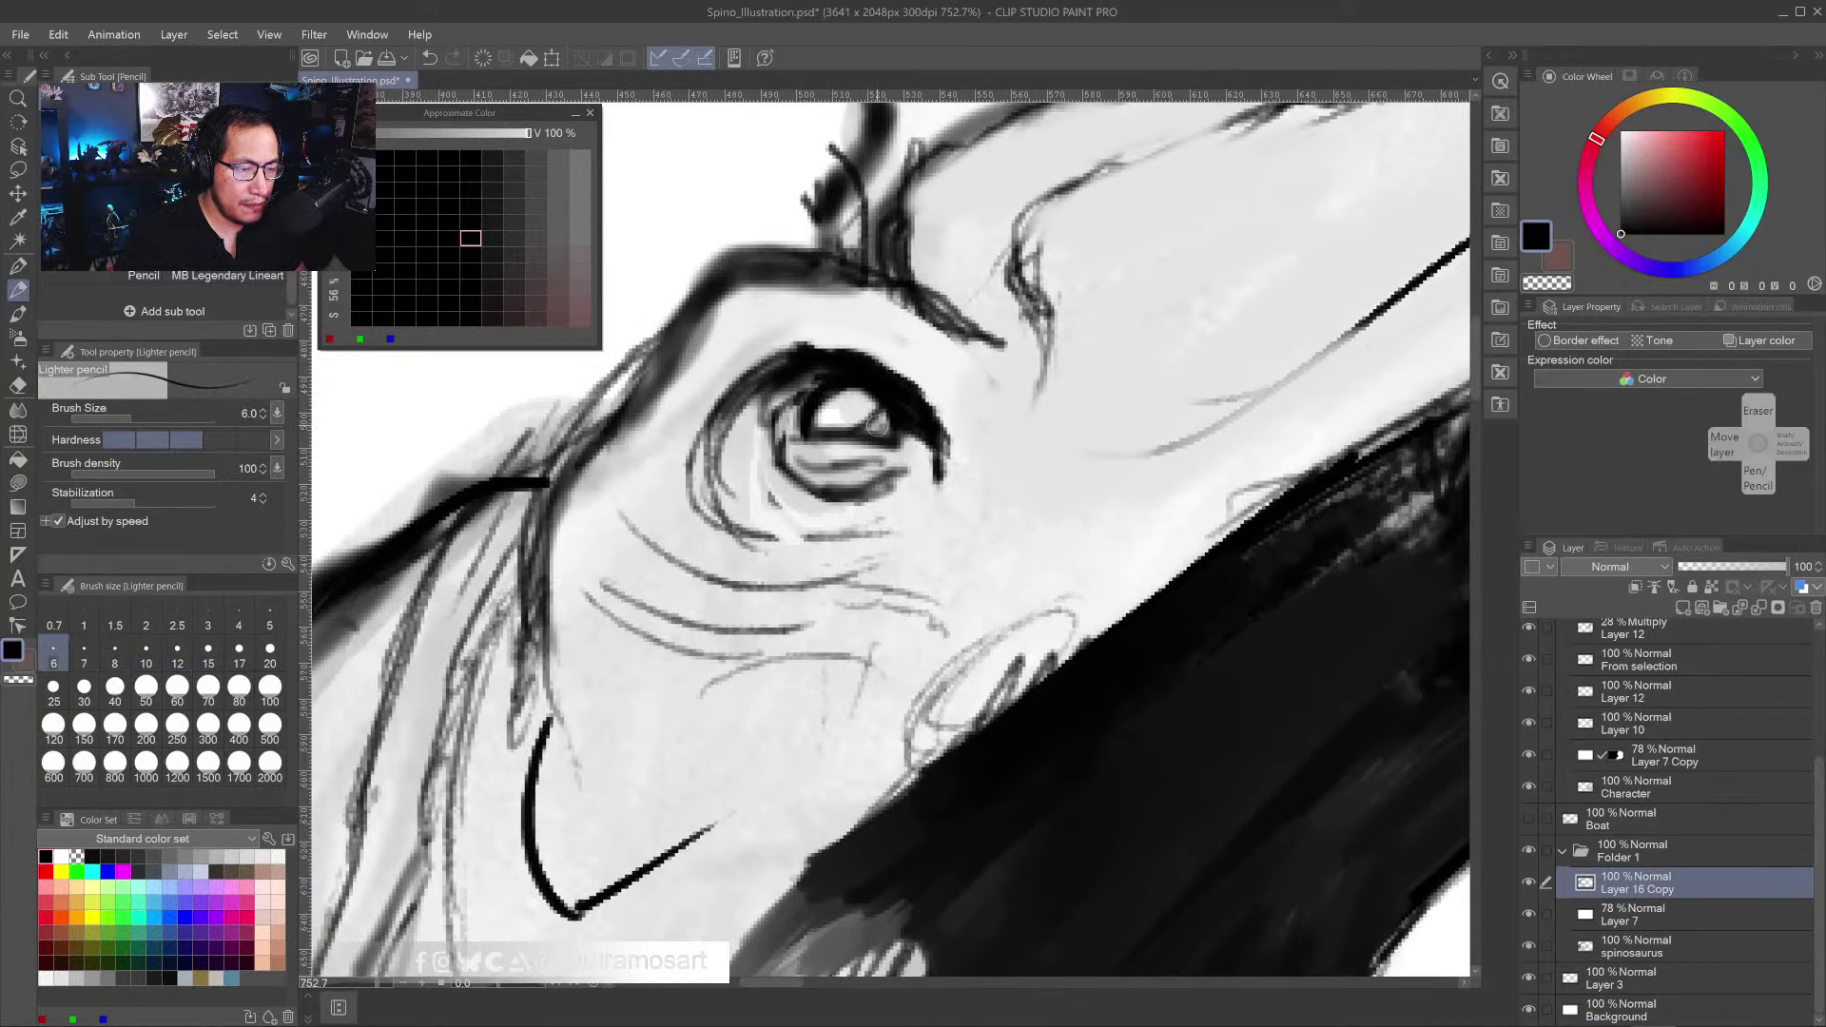
mouse_move(859, 430)
mouse_down()
mouse_move(880, 403)
mouse_move(854, 429)
mouse_up()
key(ctrl+z)
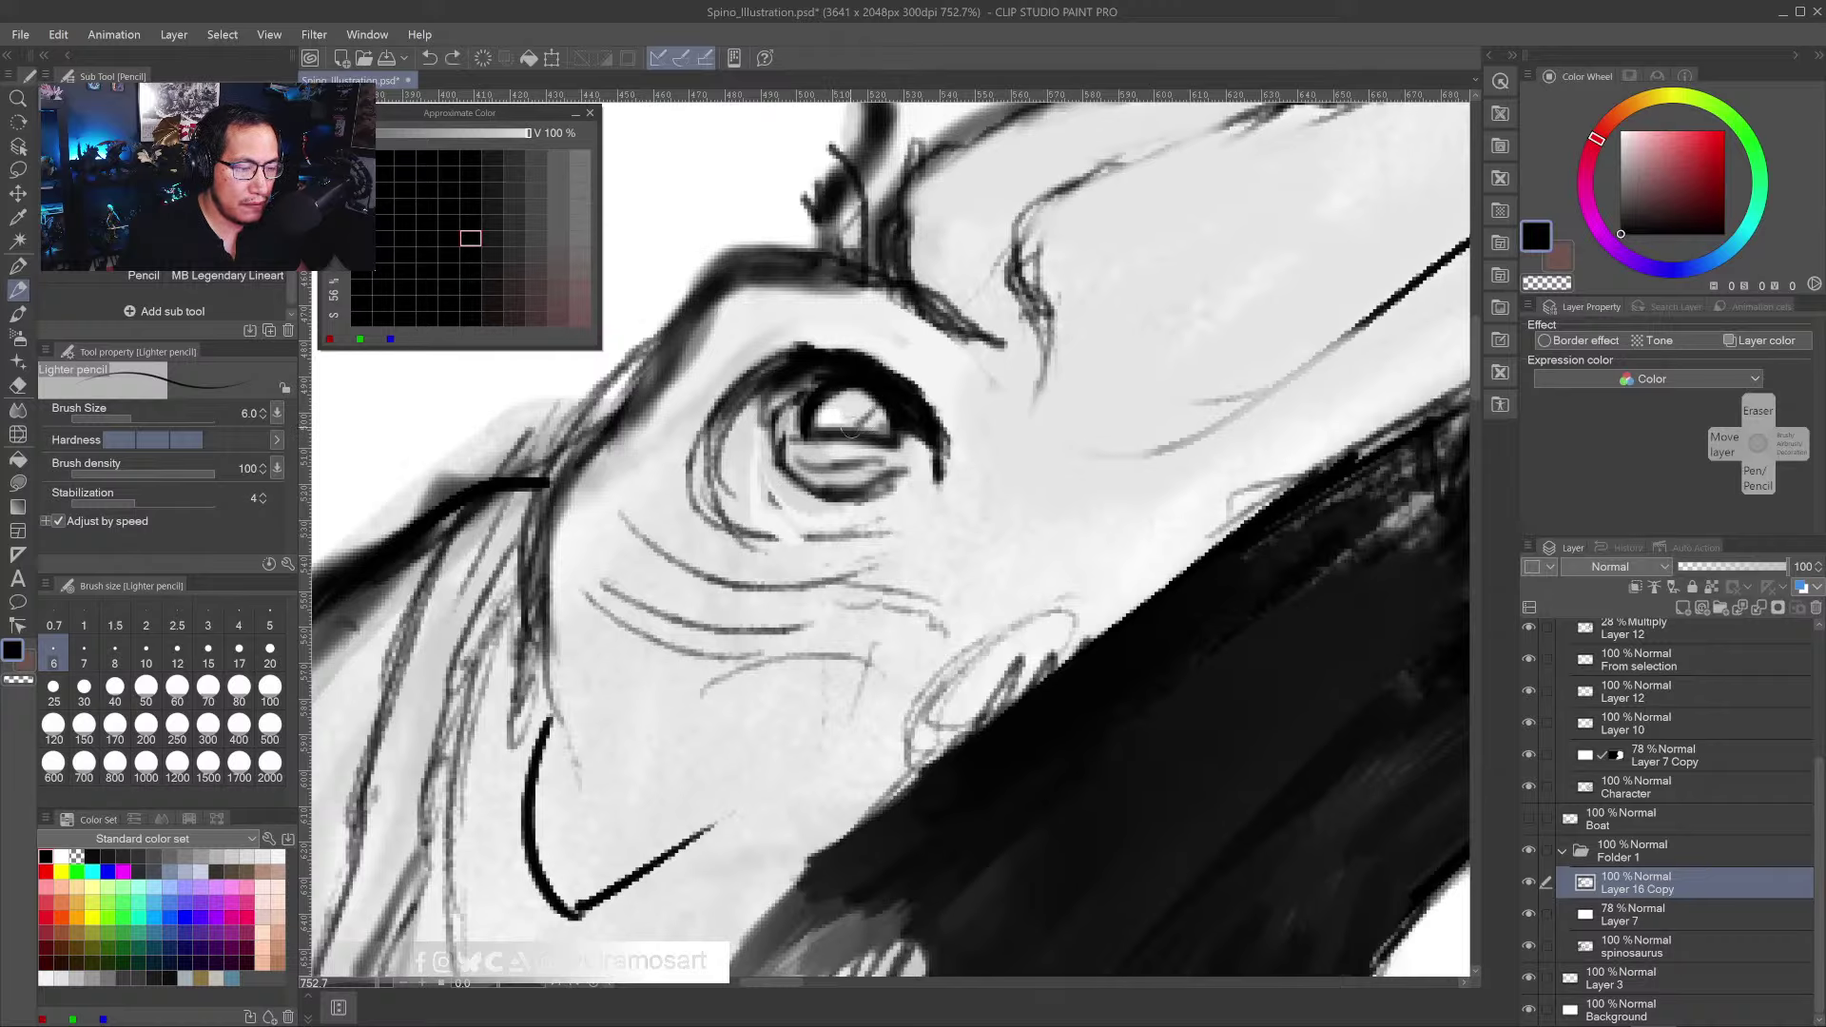
key(ctrl+z)
scroll(847, 409, down, 8)
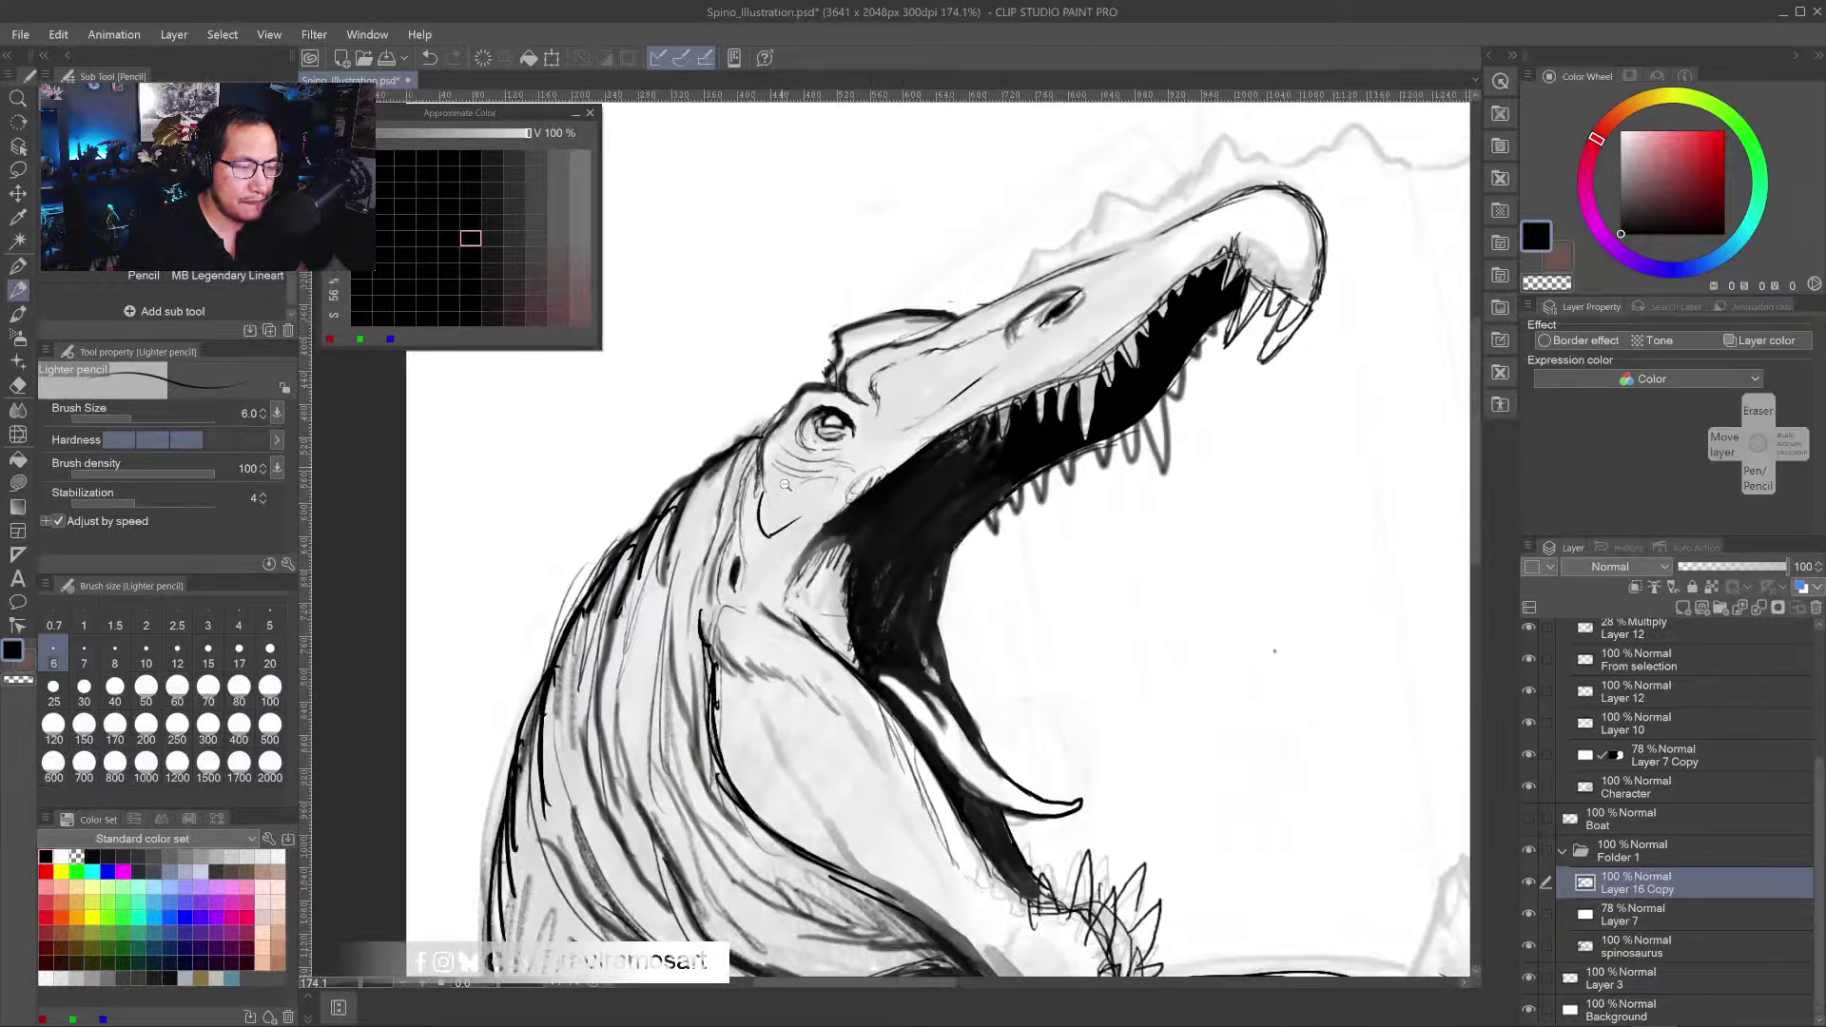
- Cover stray sketch lines on the upper neck and behind the head with sampled light gray and white, using the Lighter pencil at size 15
alt+click(758, 378)
drag(762, 384, 758, 405)
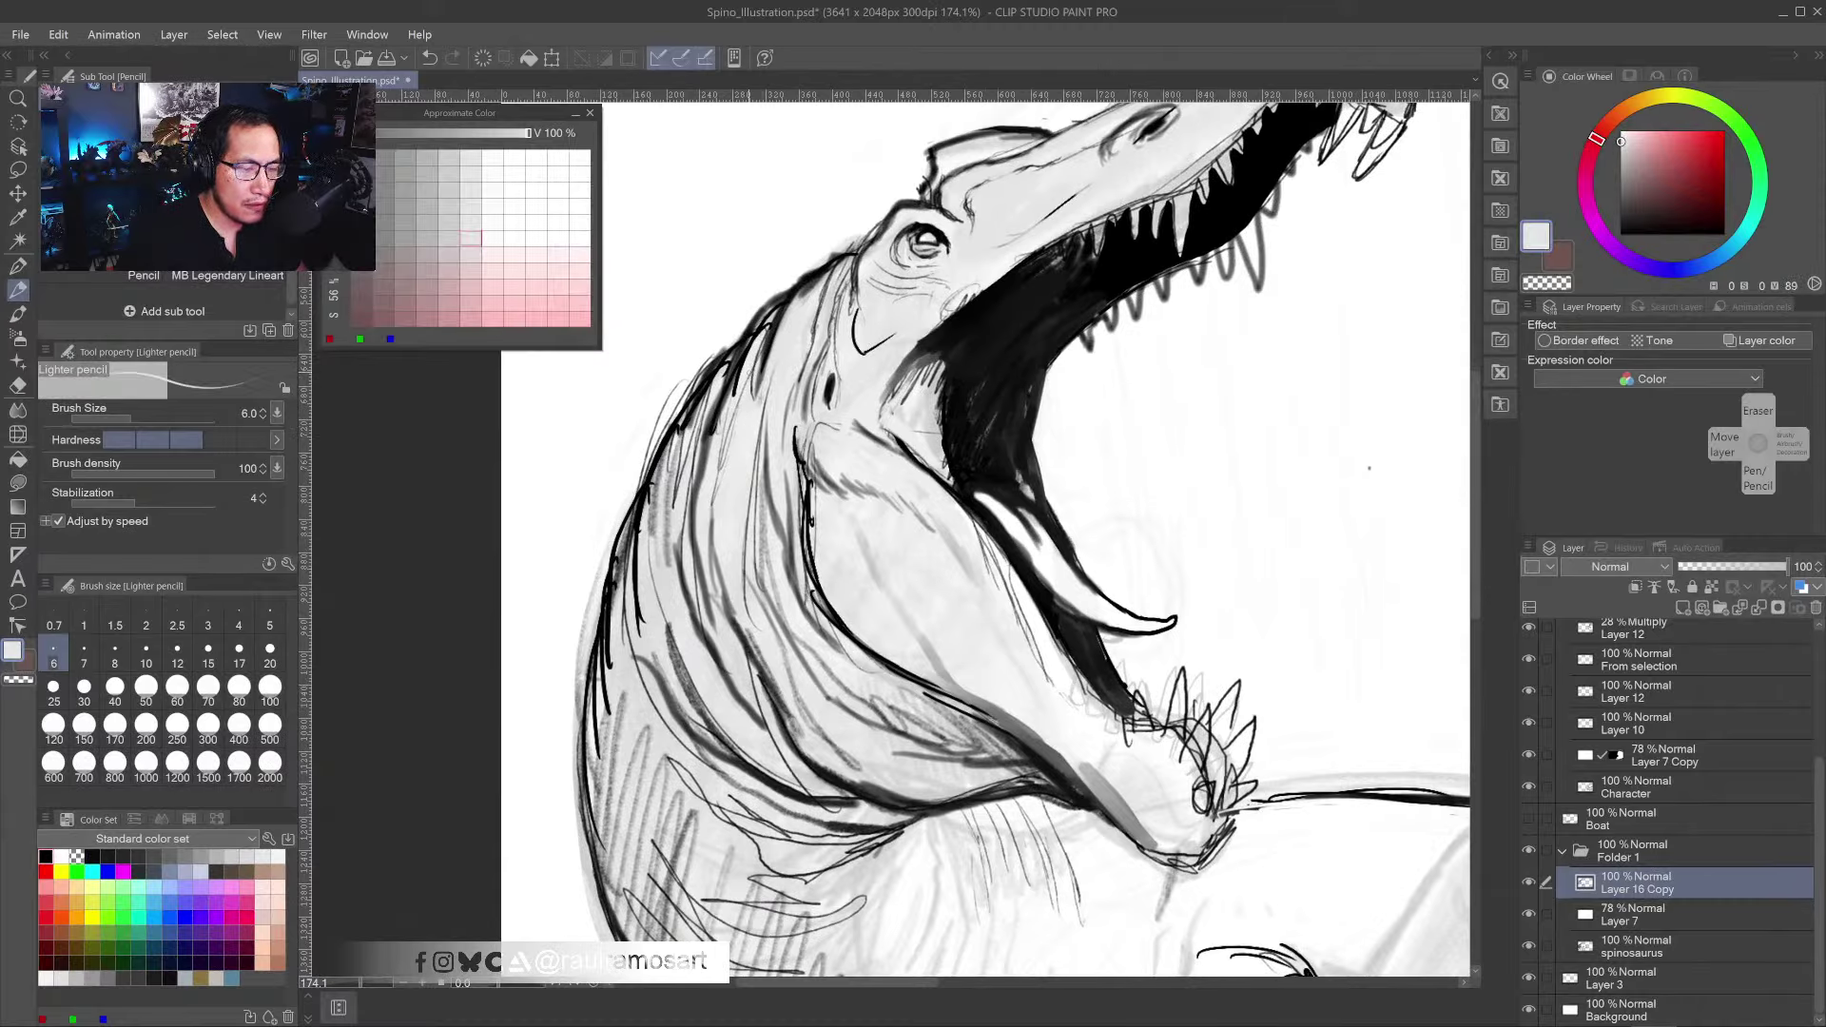
key(bracketright)
key(bracketright)
key(bracketright)
key(bracketright)
key(bracketright)
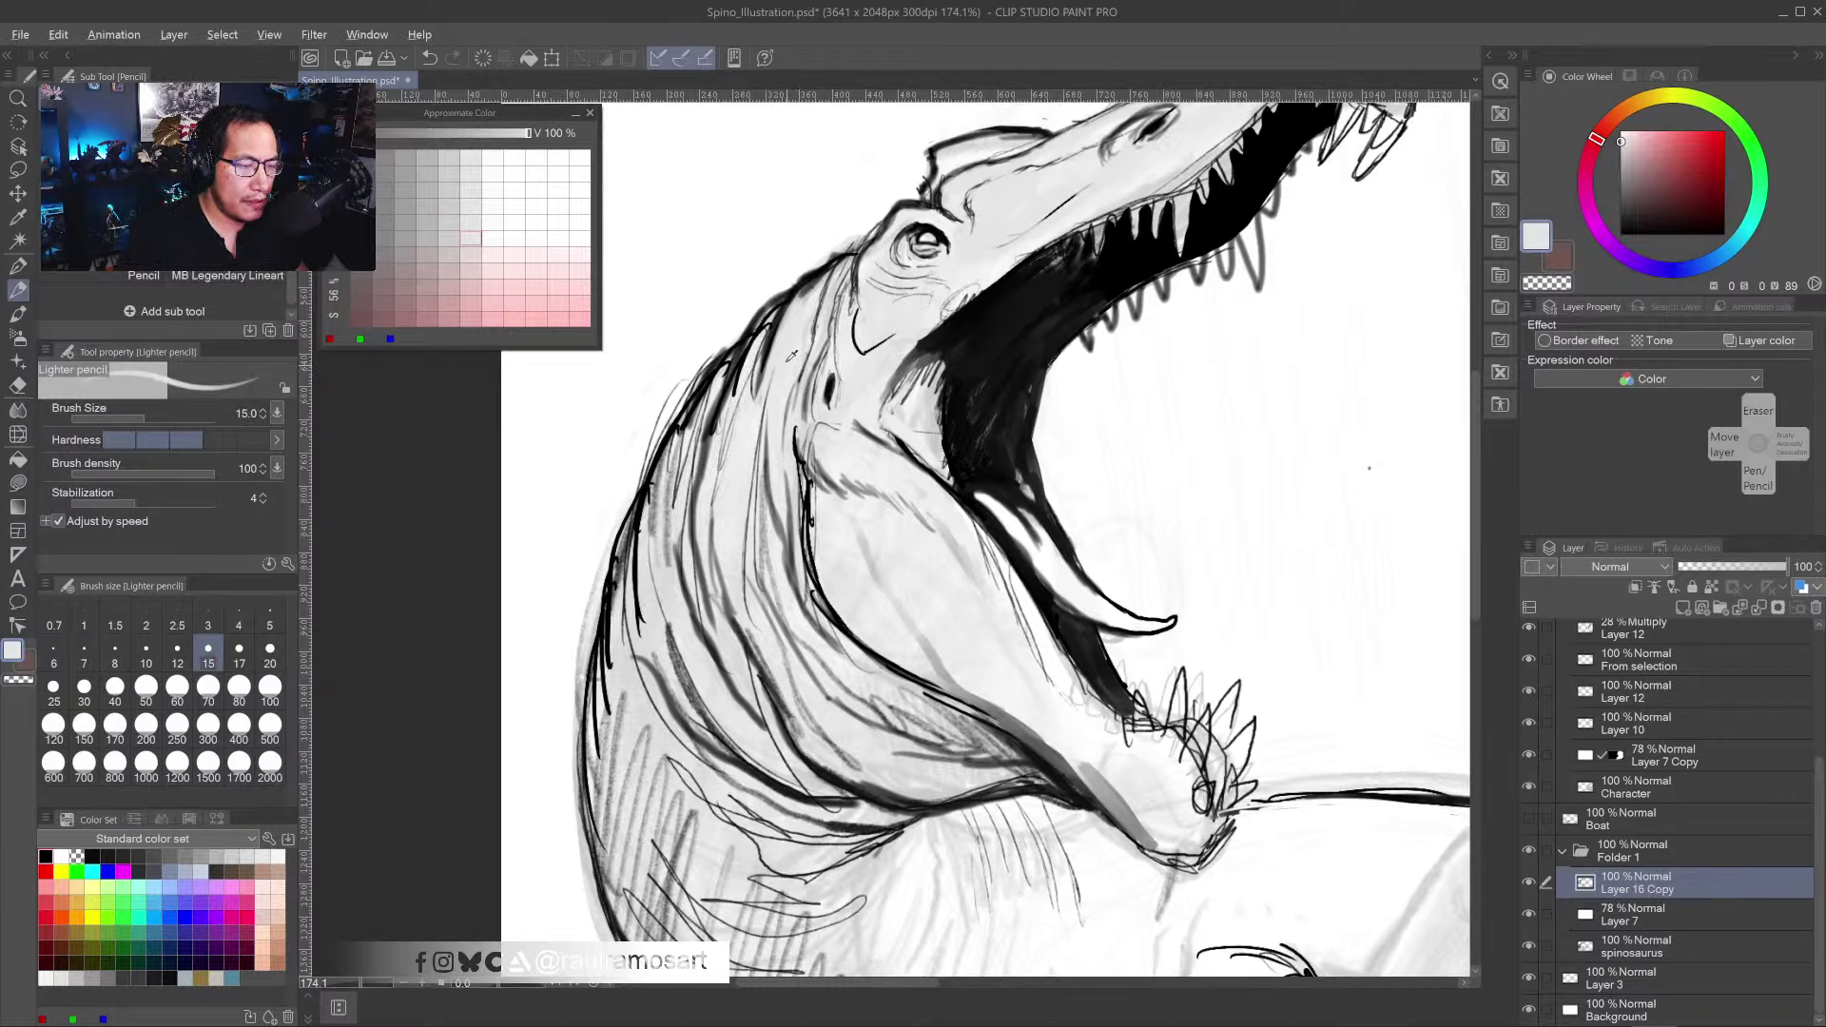
mouse_move(761, 409)
mouse_down()
mouse_move(775, 323)
mouse_move(826, 269)
mouse_up()
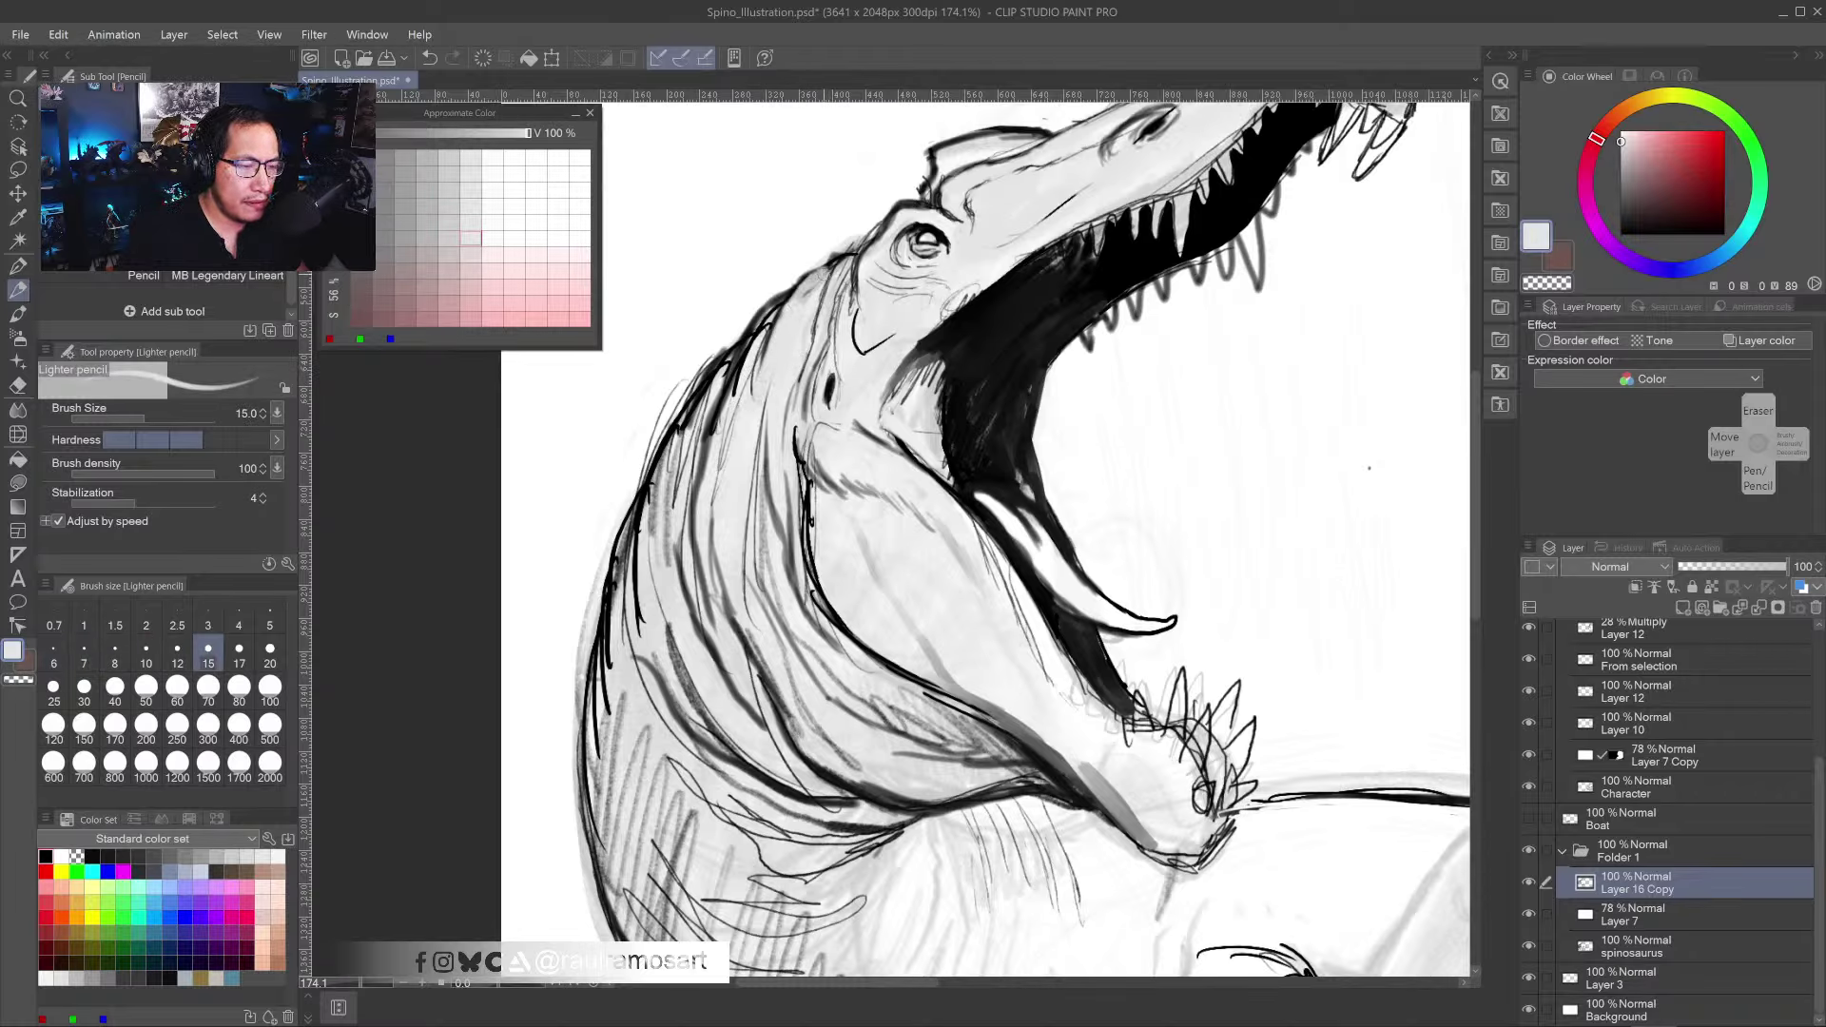
alt+click(775, 291)
drag(802, 274, 868, 234)
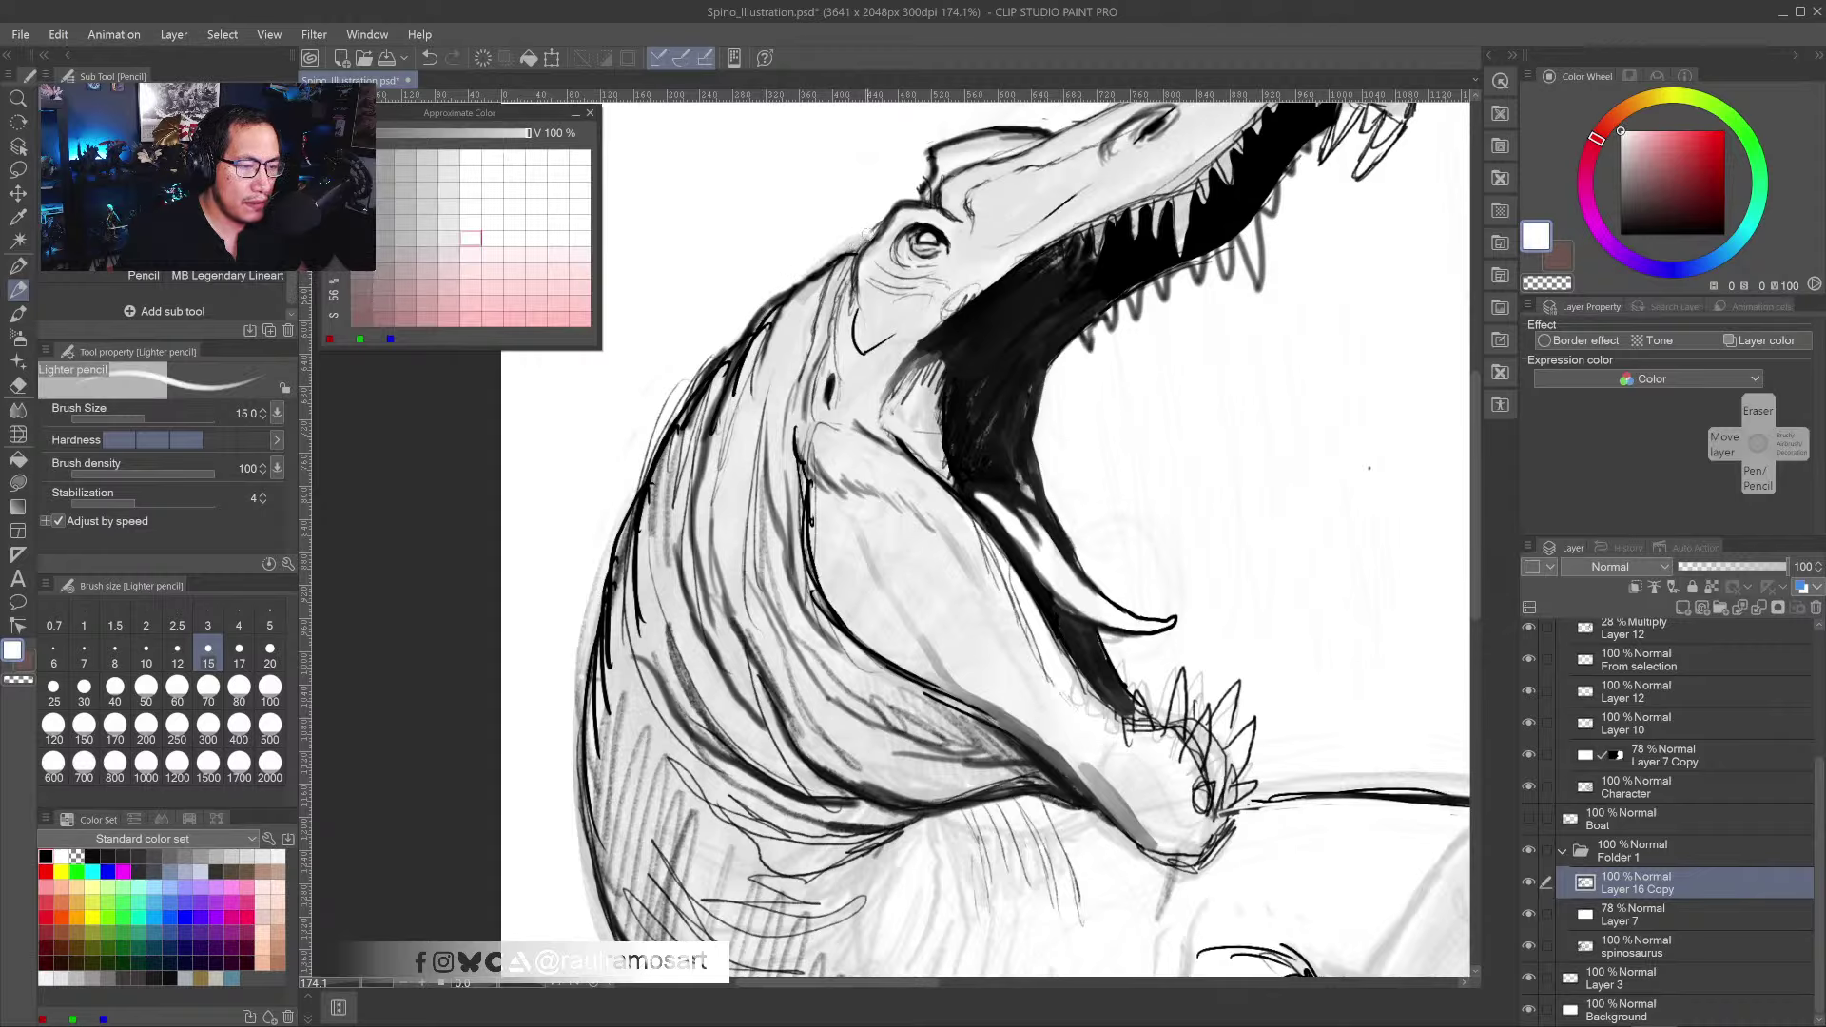
- Thin out the fold lines along the back of the neck by painting over them with light gray sampled from the skin
alt+click(804, 323)
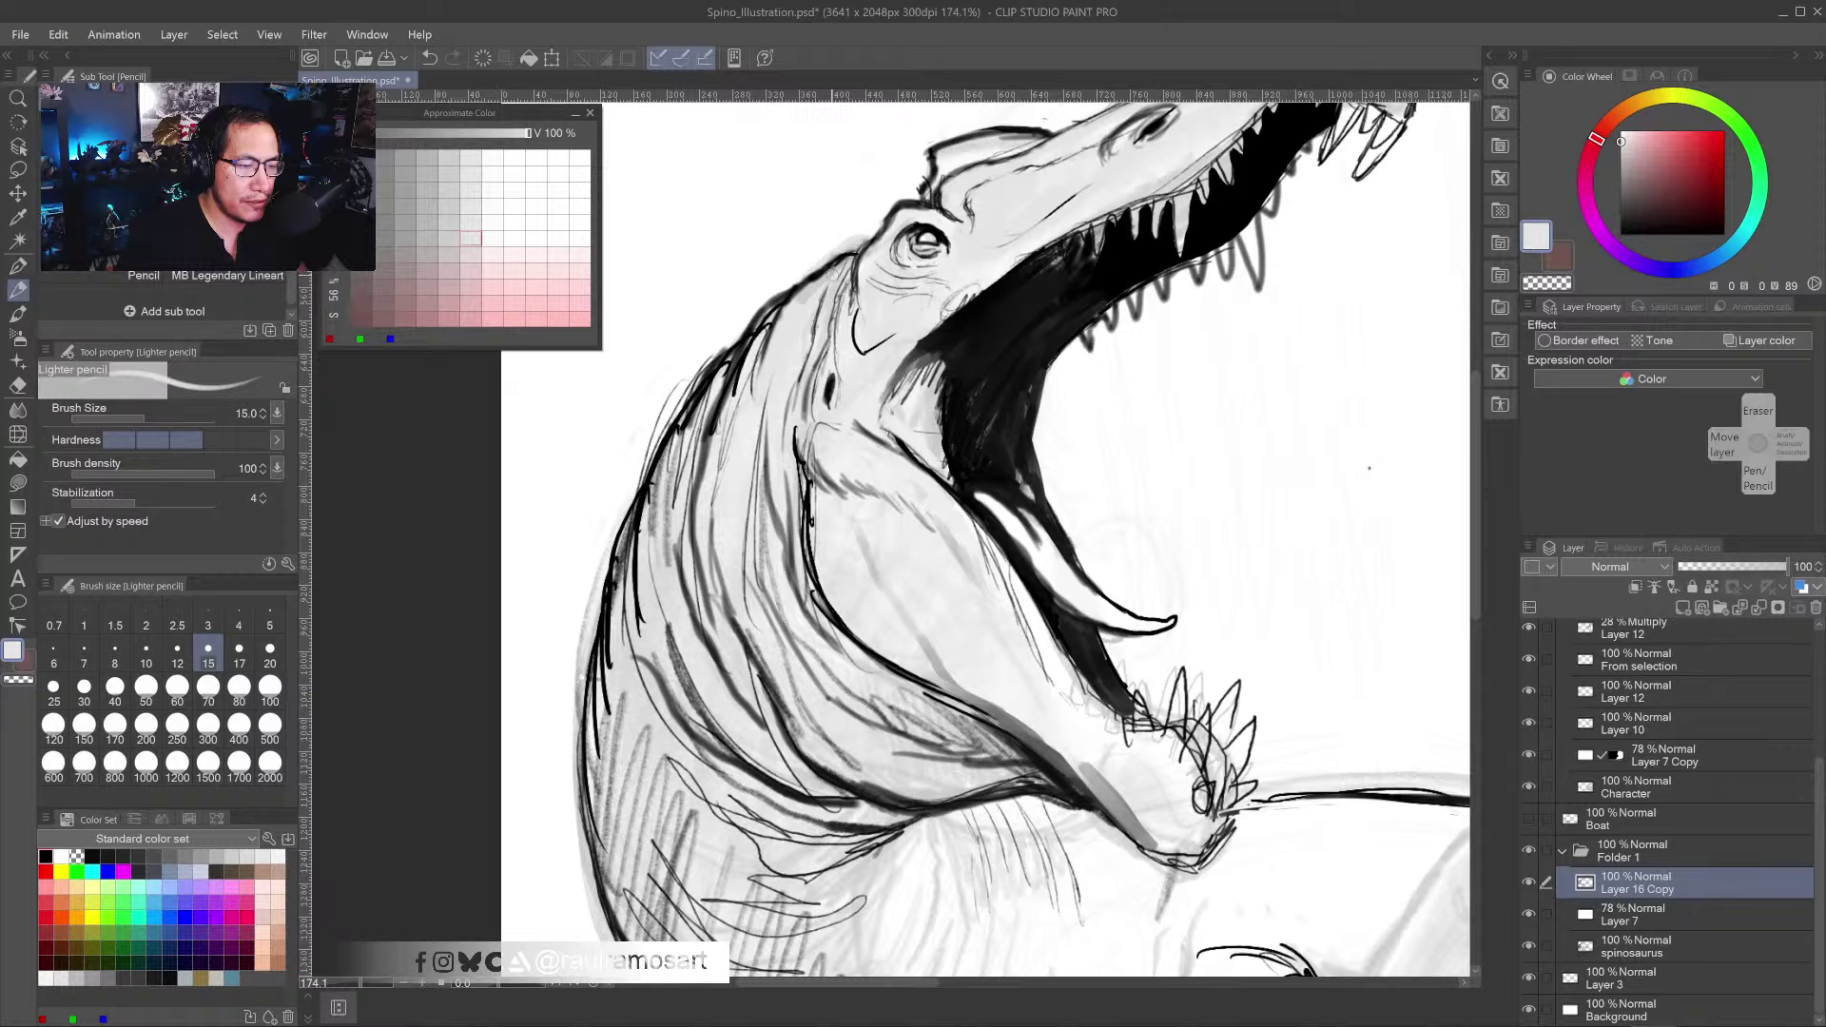
alt+click(785, 297)
drag(763, 344, 710, 470)
mouse_move(715, 381)
mouse_down()
mouse_move(678, 556)
mouse_move(677, 457)
mouse_up()
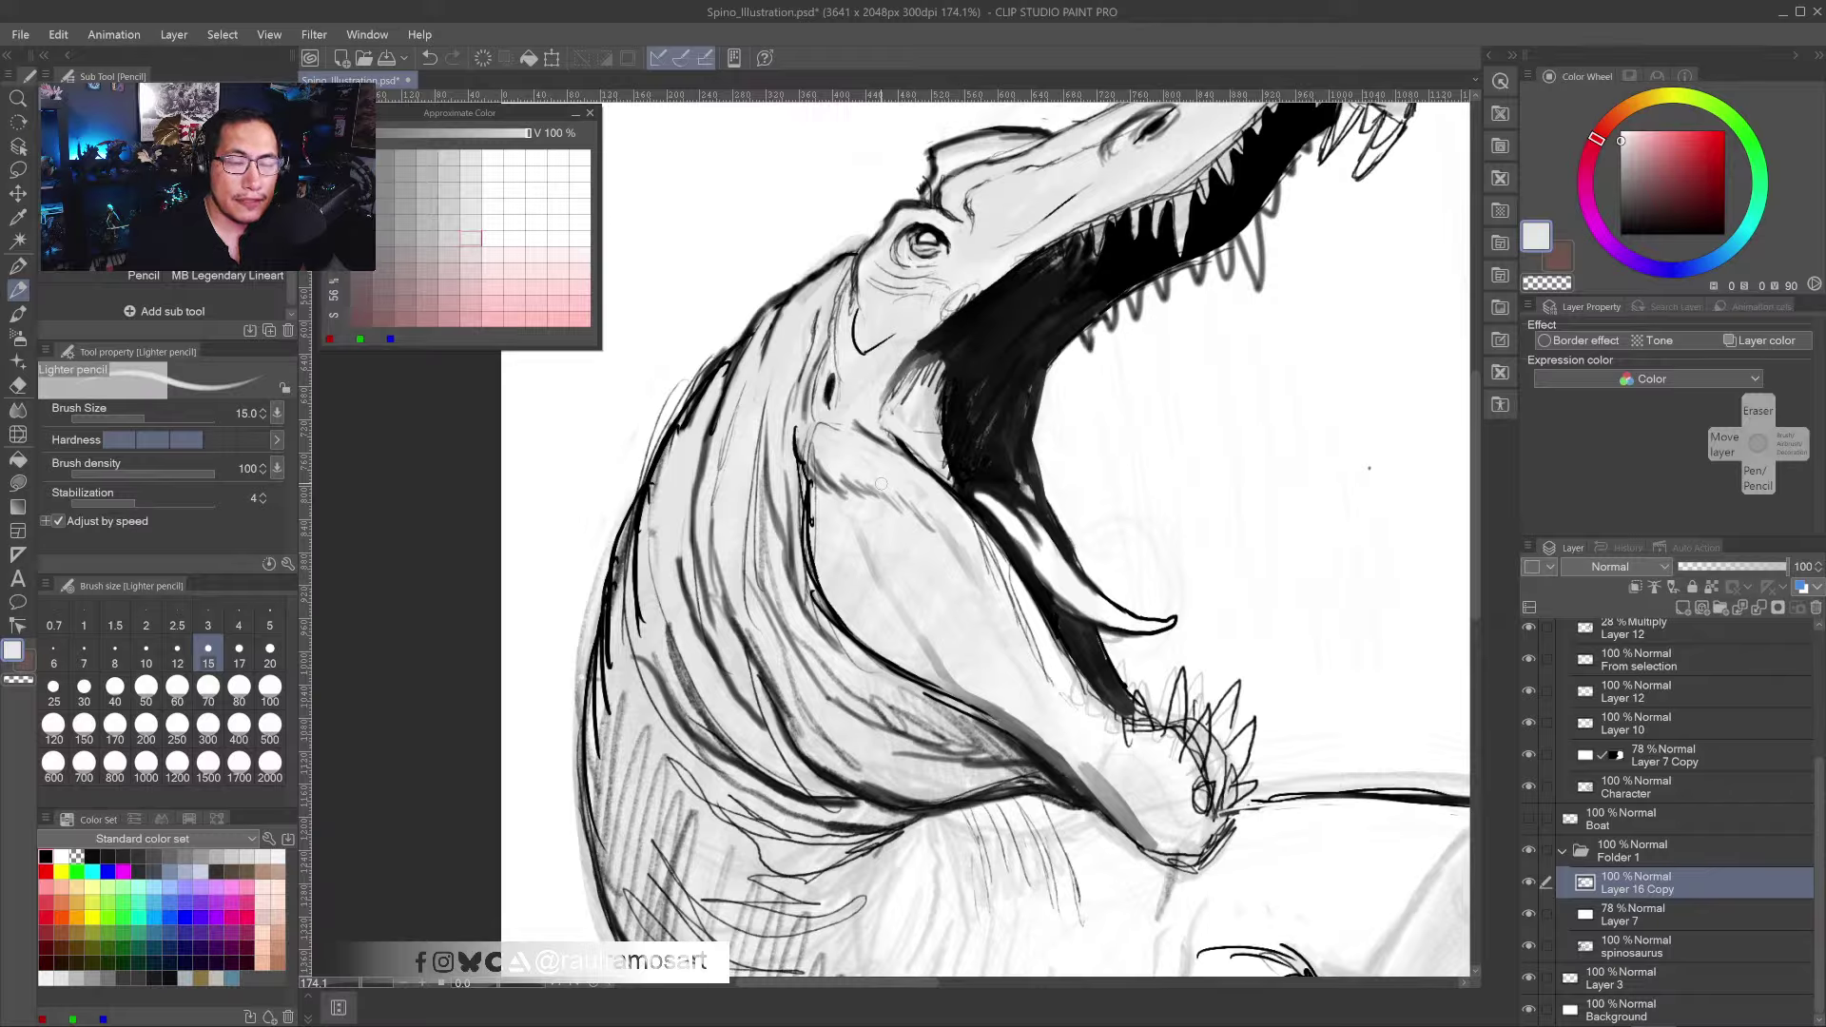
- Clean up the cheek tissue at the corner of the mouth in light gray and redraw its upper and inner edges in black
alt+click(913, 409)
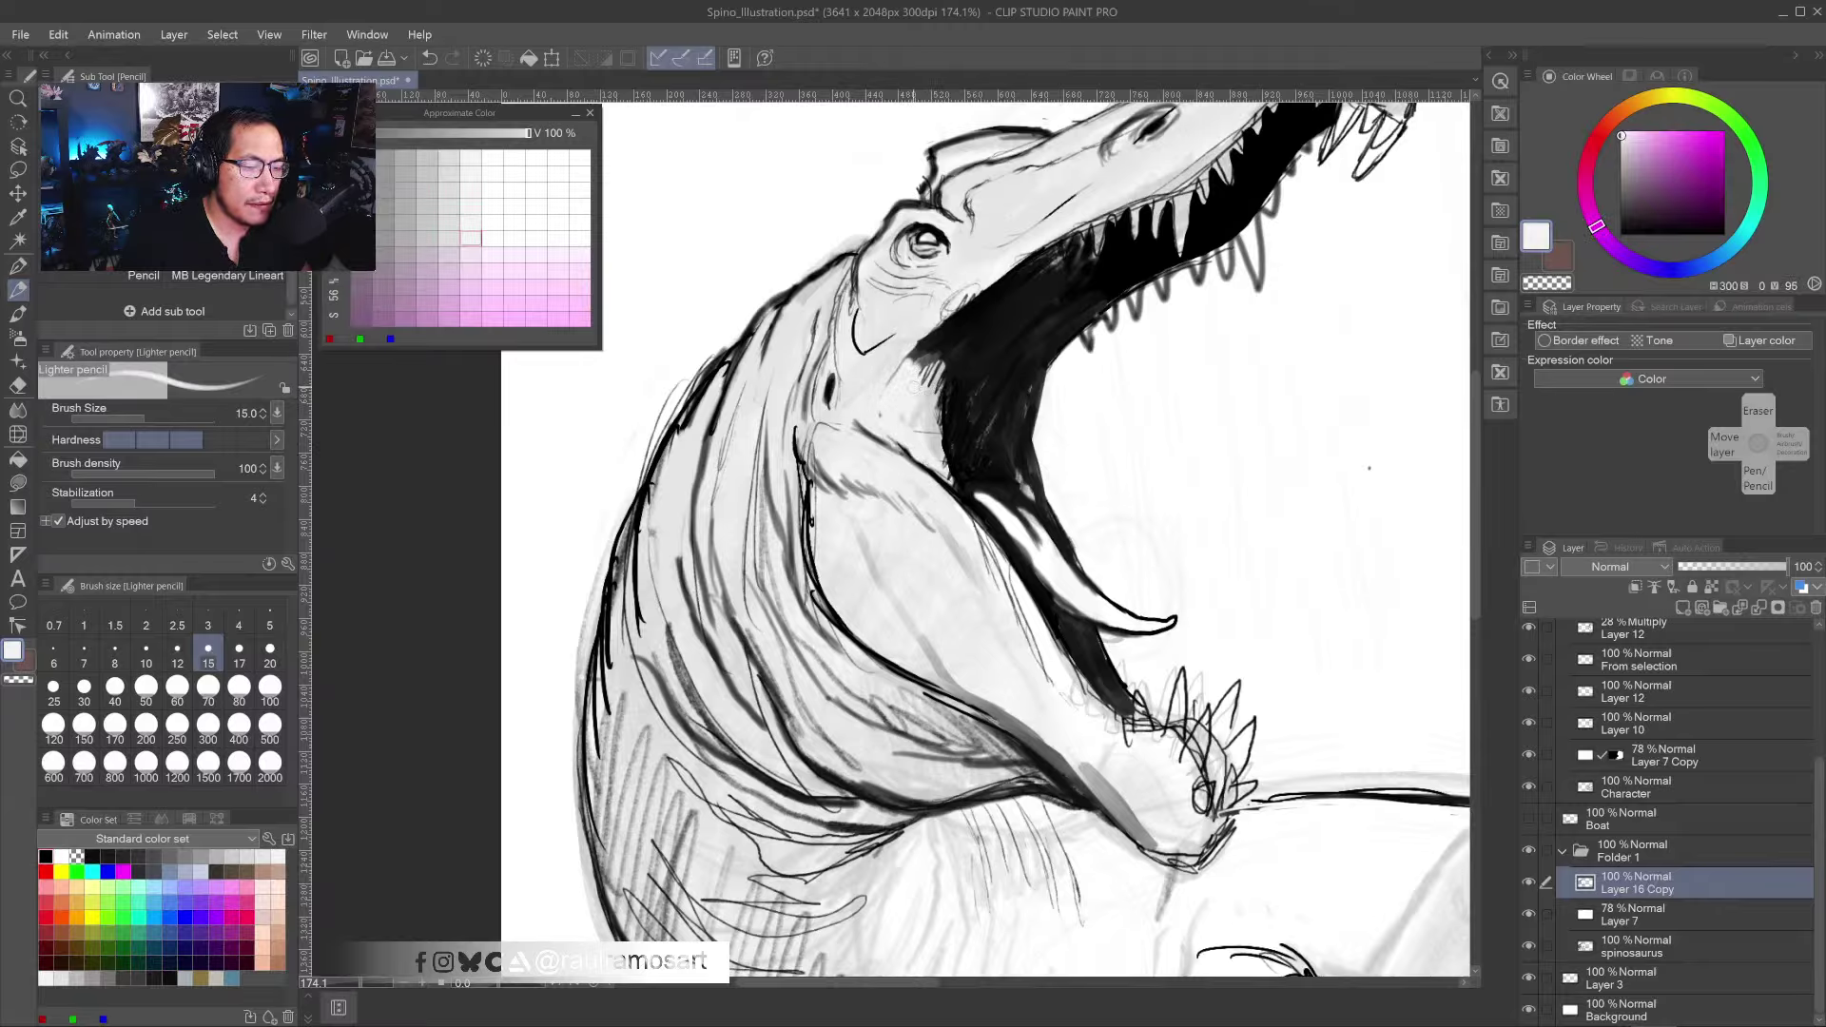
alt+click(916, 340)
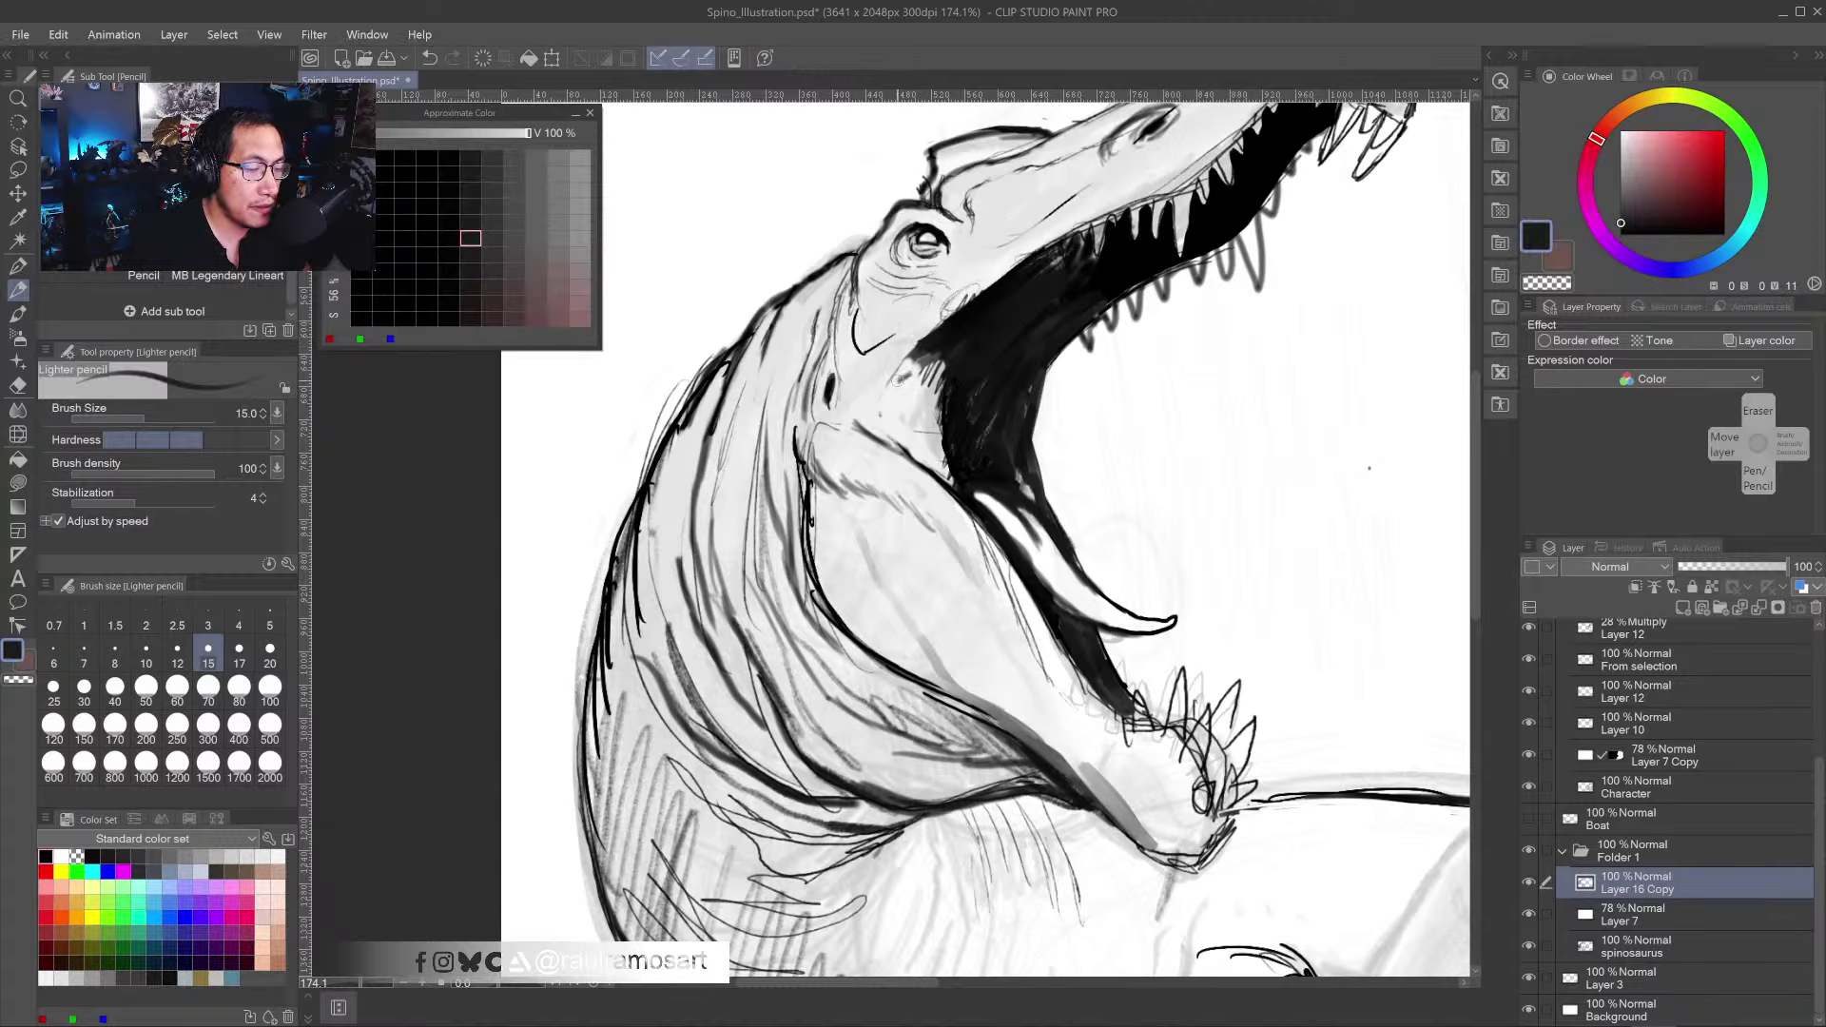
drag(854, 400, 918, 343)
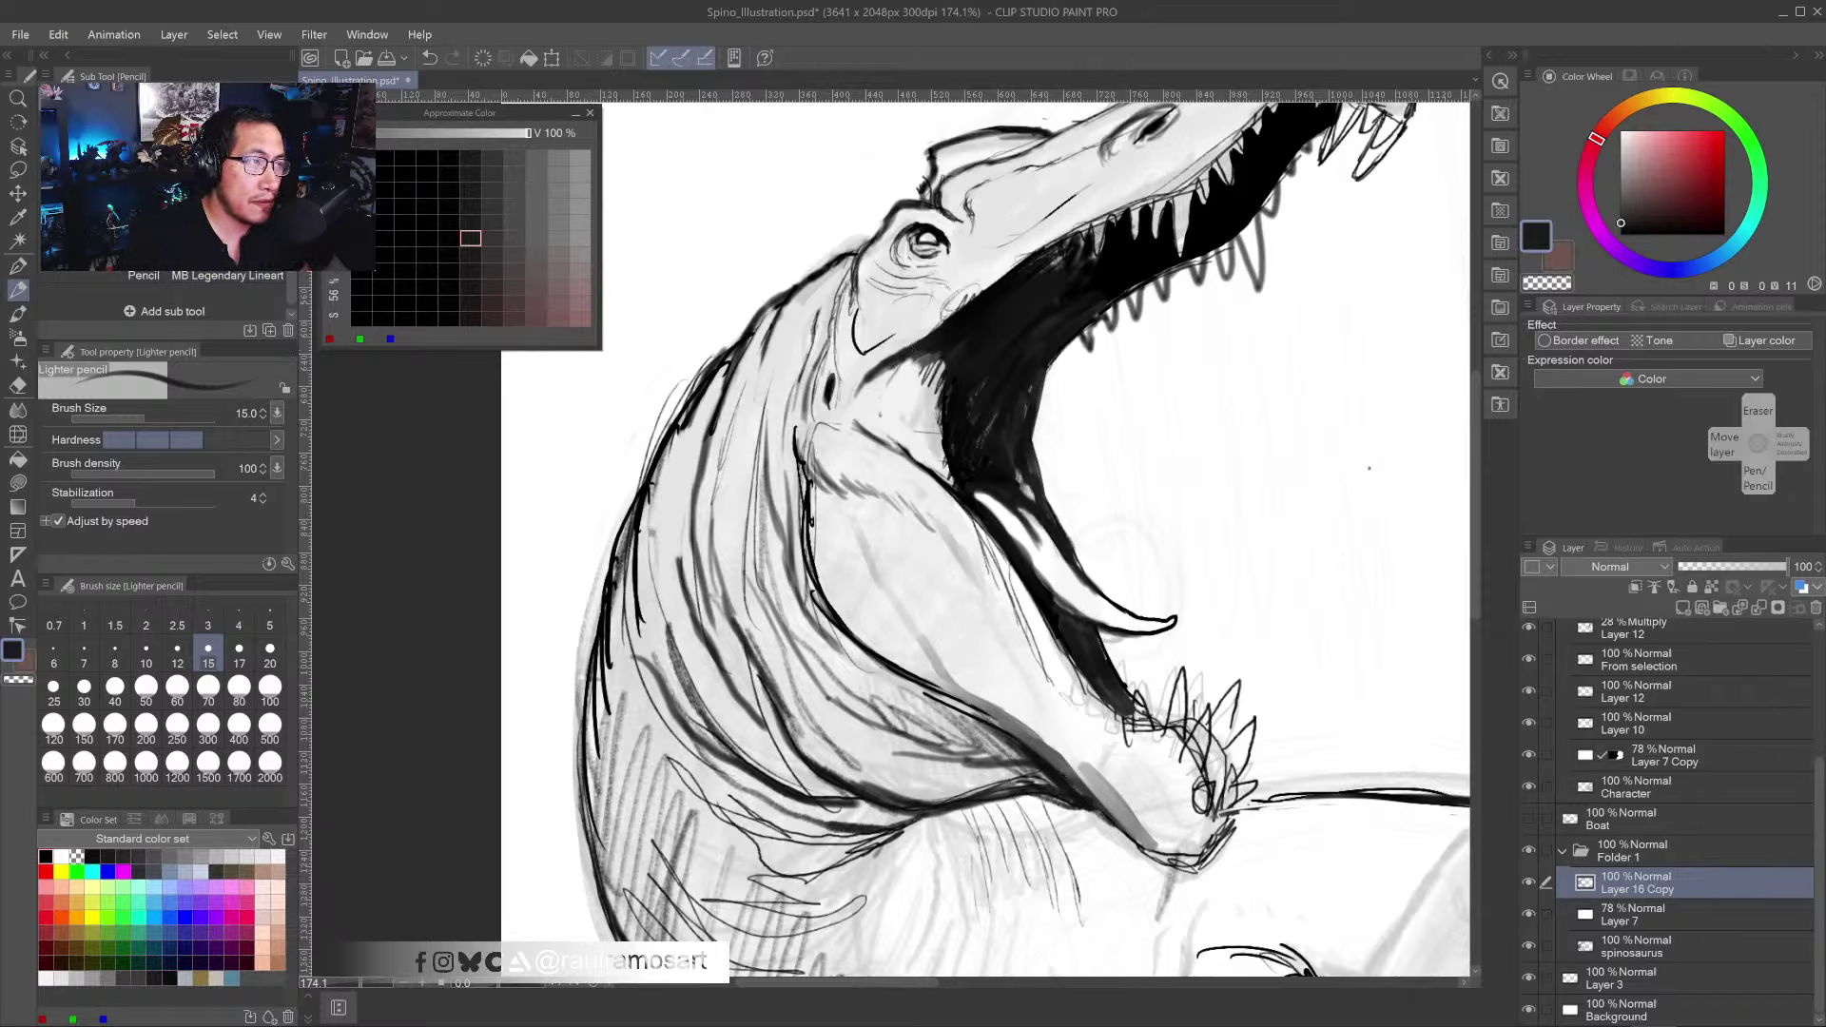
key(alt+Tab)
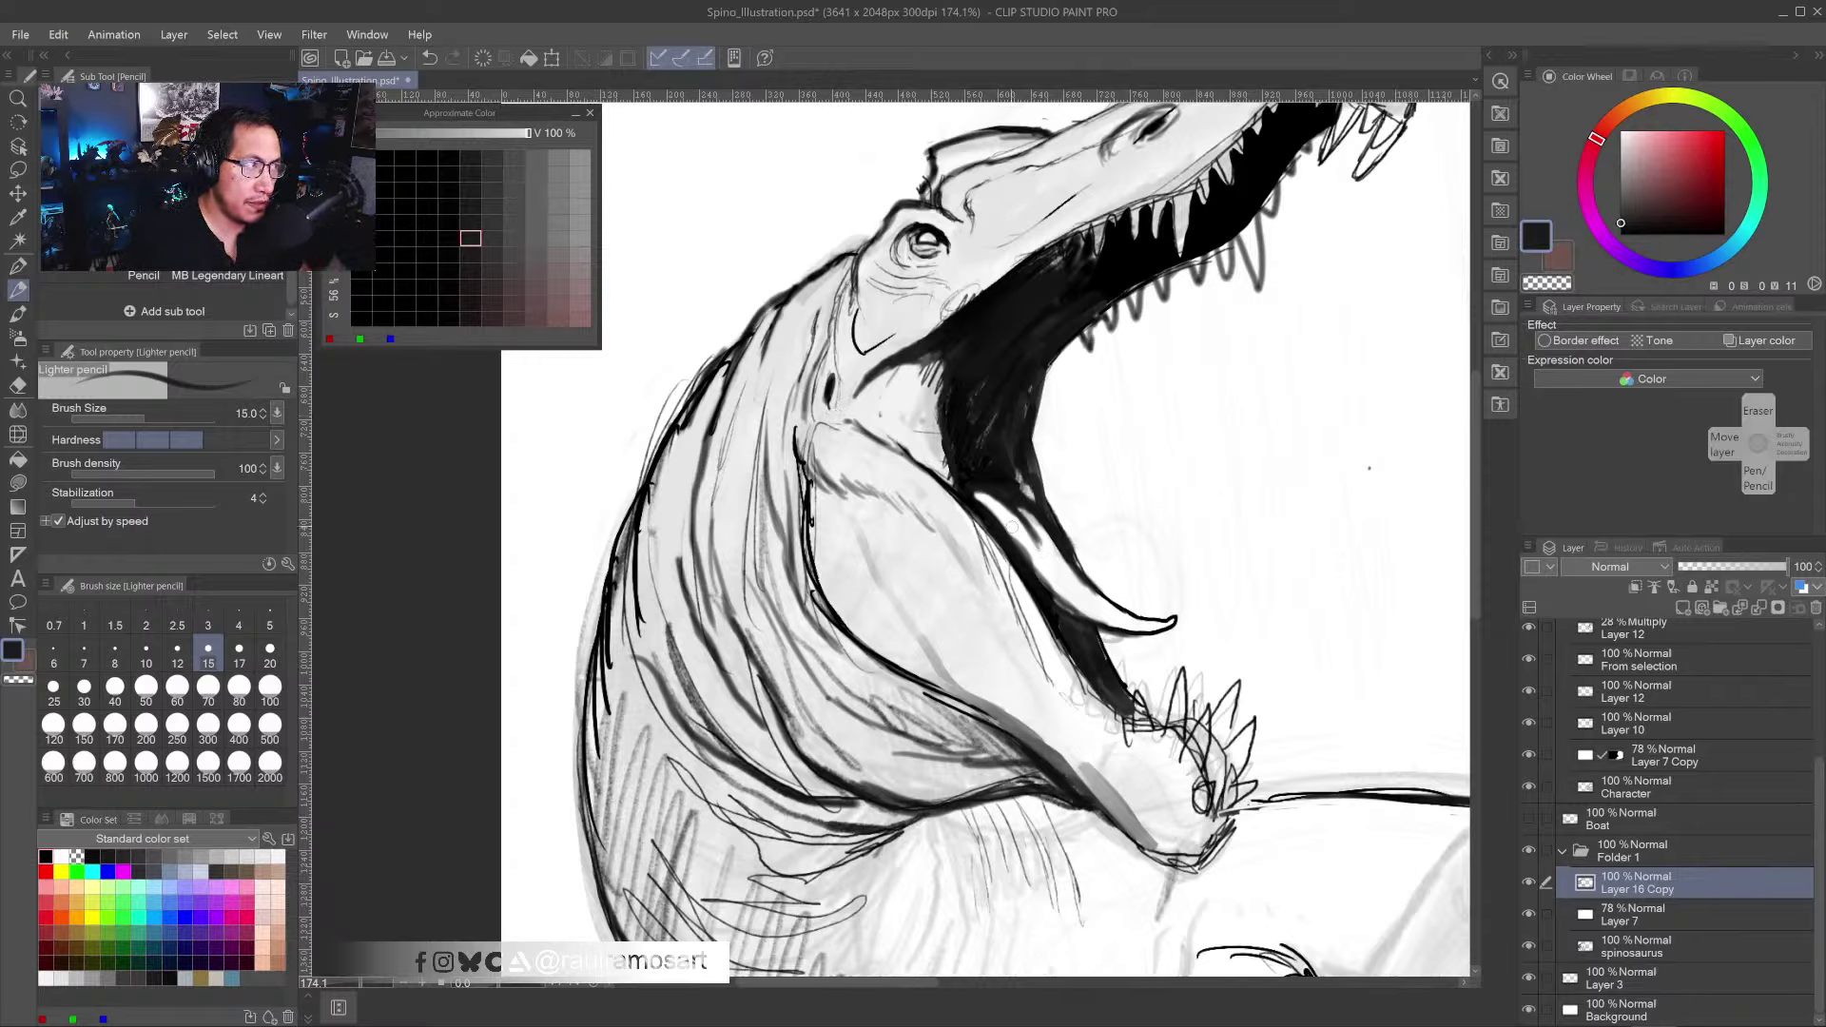
mouse_move(940, 414)
mouse_down()
mouse_move(959, 488)
mouse_move(942, 419)
mouse_move(948, 472)
mouse_up()
- Clean up the jaw hinge, the rear edge of the lower jaw and the adjoining neck folds with colors sampled from the drawing
alt+click(938, 434)
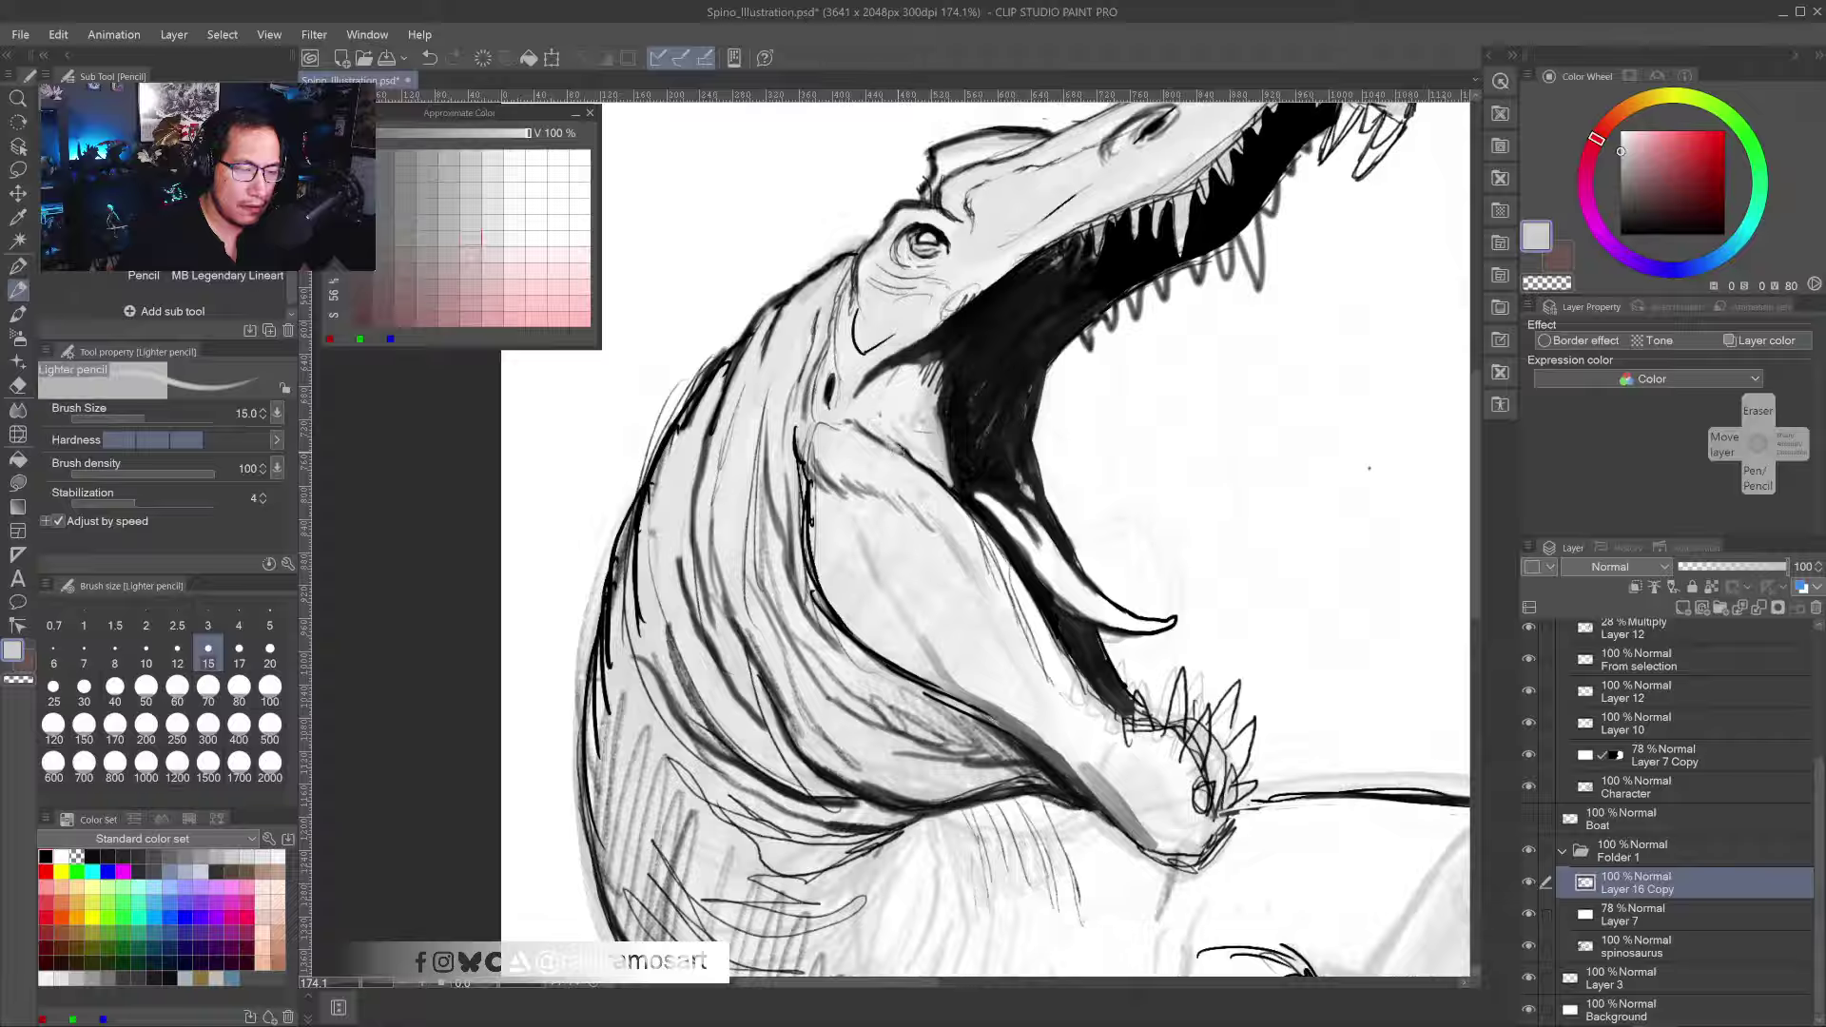
alt+click(873, 417)
mouse_move(873, 418)
mouse_down()
mouse_move(910, 463)
mouse_move(837, 400)
mouse_move(816, 461)
mouse_move(830, 483)
mouse_move(808, 438)
mouse_move(811, 551)
mouse_up()
alt+click(824, 446)
alt+click(820, 514)
mouse_move(811, 481)
mouse_down()
mouse_move(824, 577)
mouse_move(793, 490)
mouse_move(819, 623)
mouse_up()
alt+click(846, 623)
alt+click(786, 443)
mouse_move(782, 528)
mouse_down()
mouse_move(925, 697)
mouse_move(781, 585)
mouse_move(809, 630)
mouse_move(765, 614)
mouse_move(833, 658)
mouse_move(839, 631)
mouse_move(923, 677)
mouse_move(851, 636)
mouse_up()
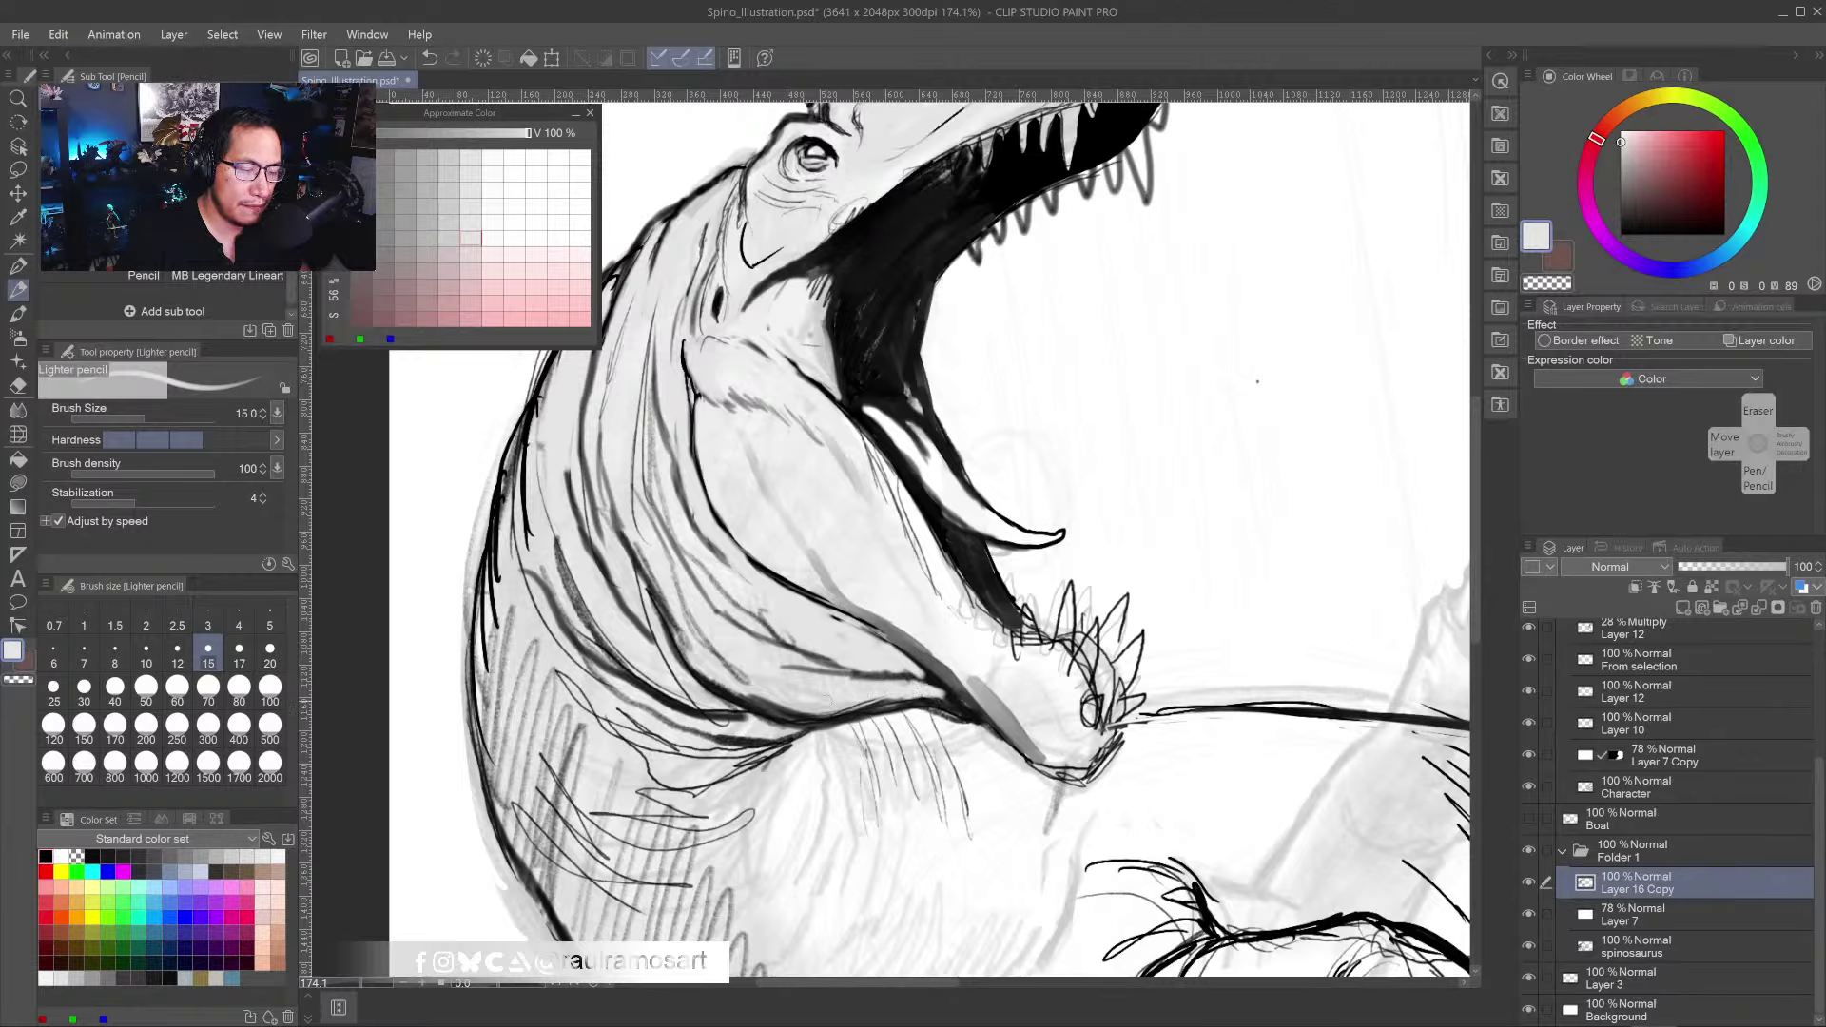
- Tidy the throat folds under the lower jaw in light gray and redraw the jaw's underside toward the chin in black
drag(759, 693, 956, 709)
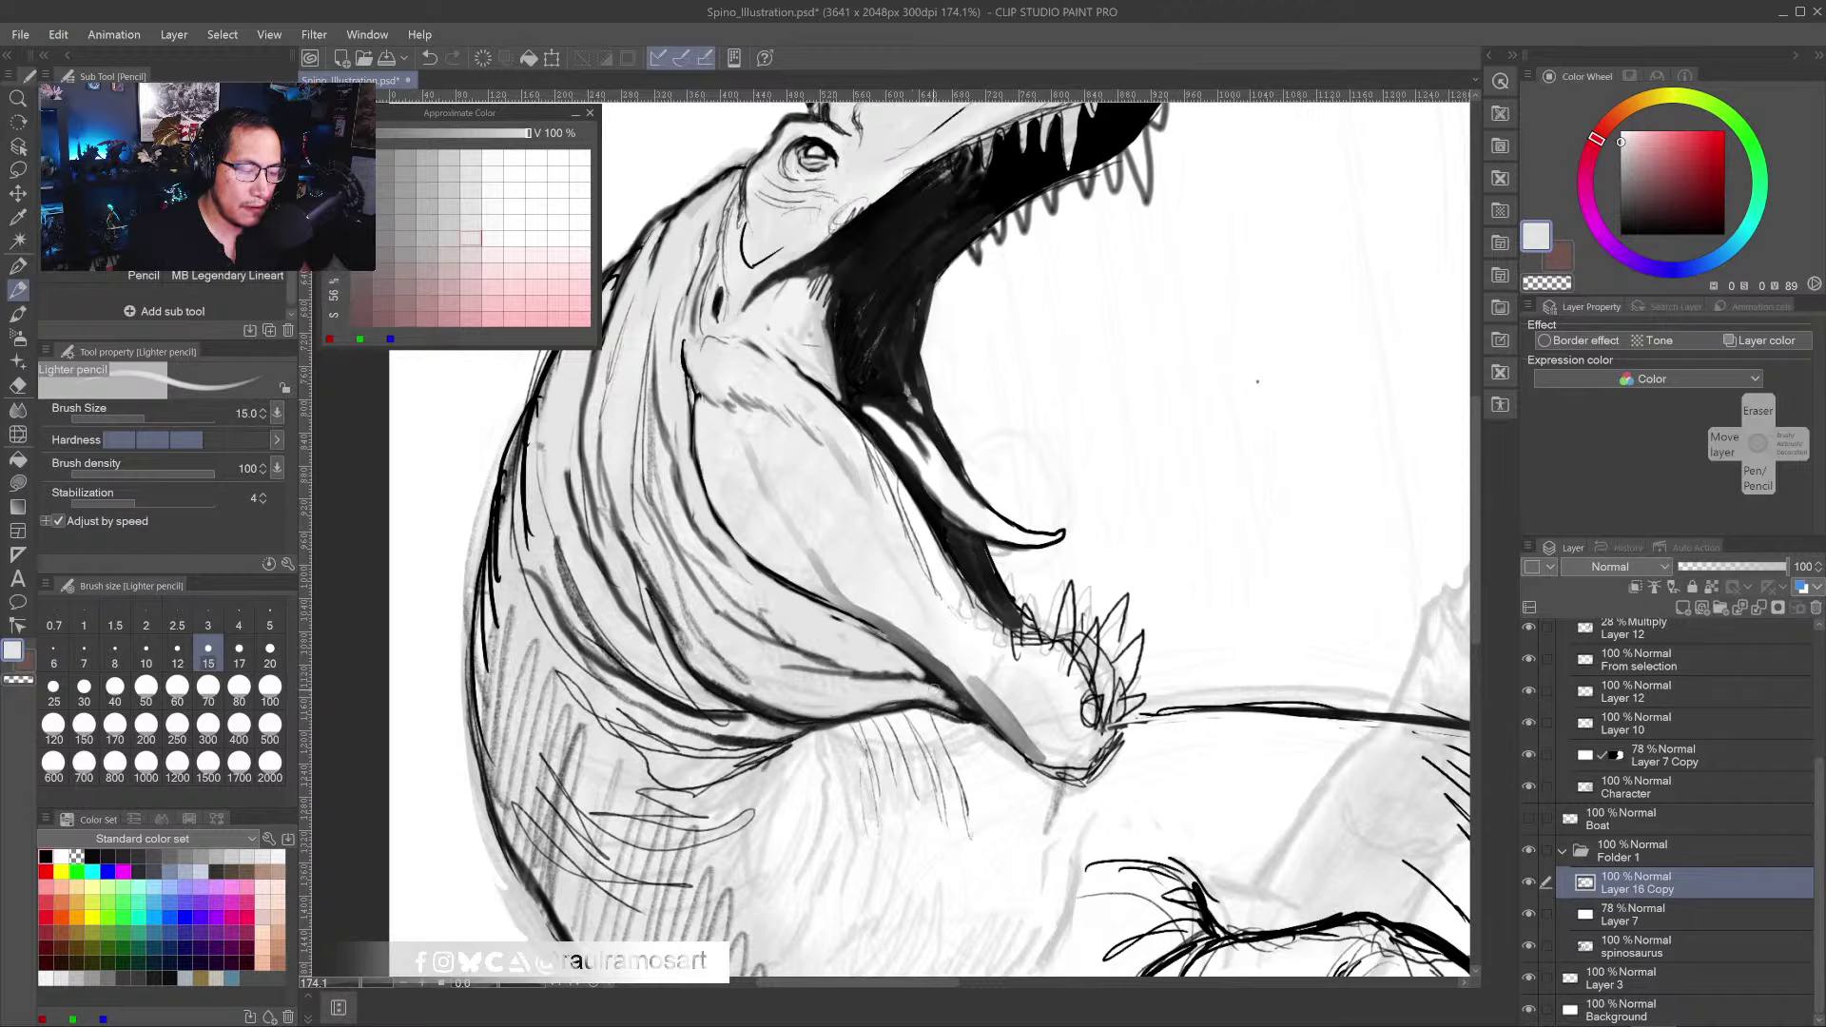
alt+click(946, 702)
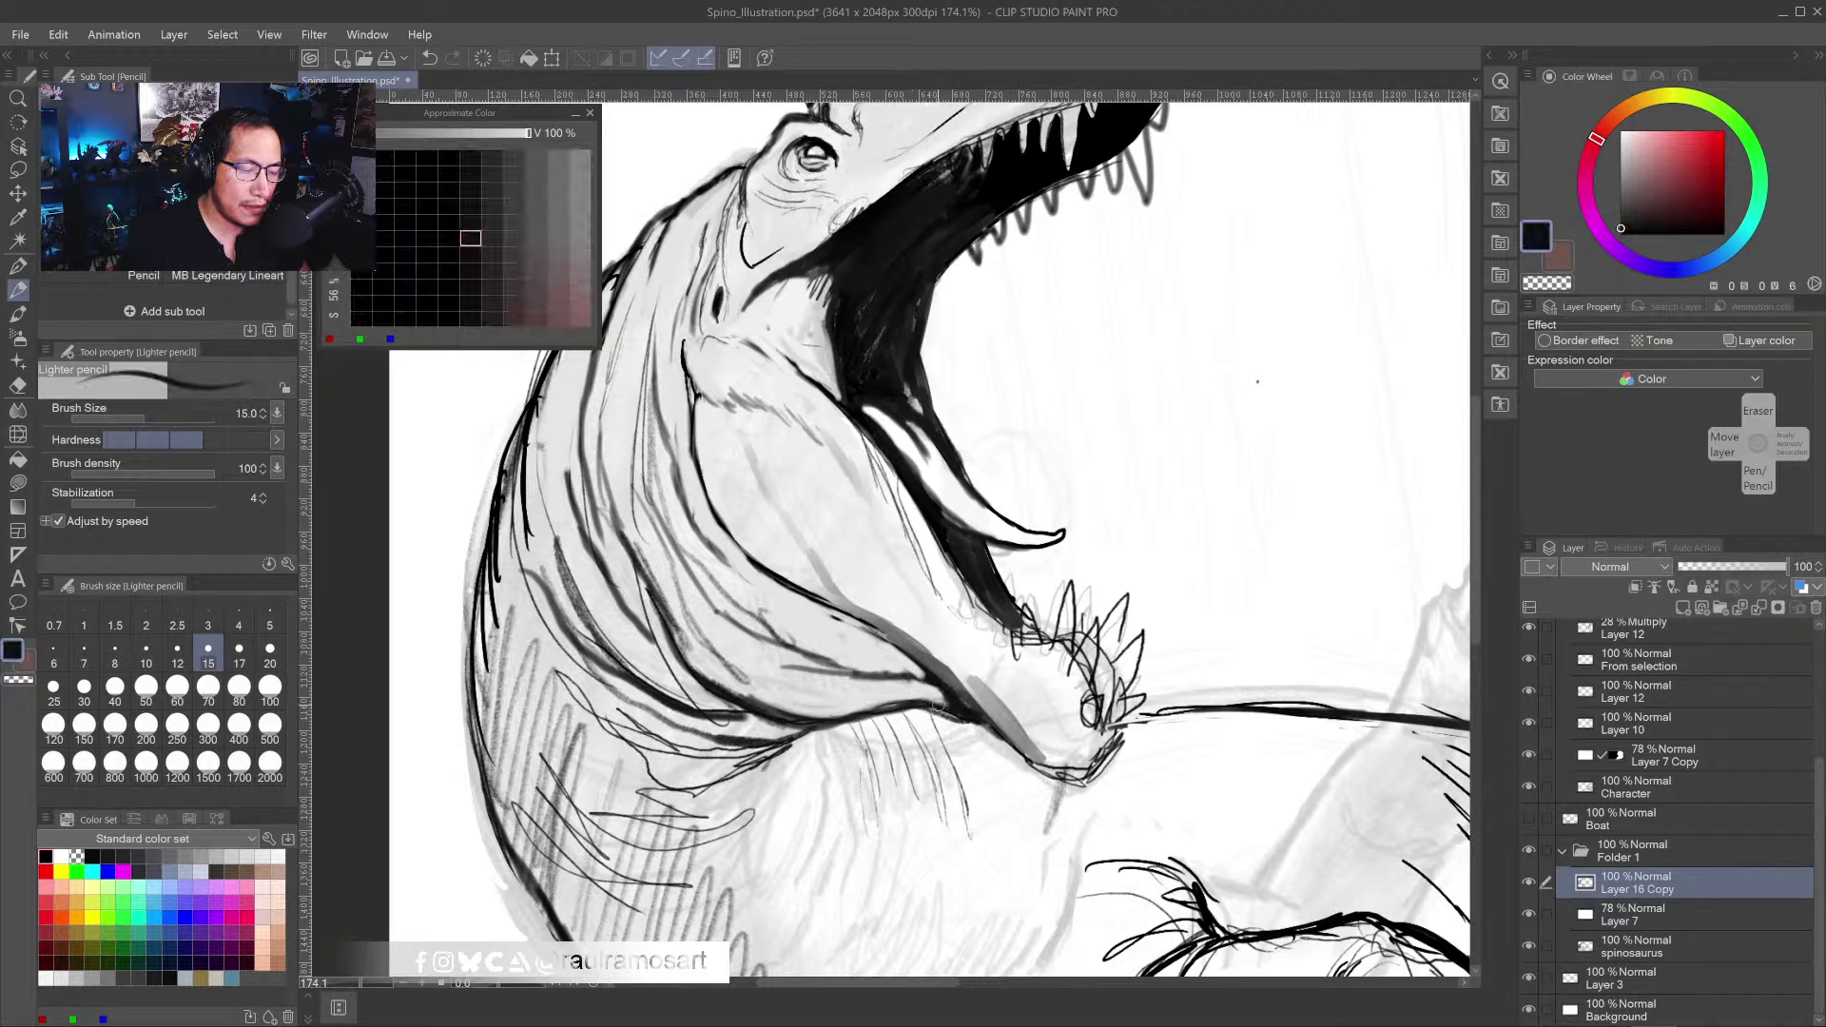
drag(899, 687, 1086, 801)
scroll(1062, 807, down, 1)
scroll(1062, 807, down, 4)
scroll(948, 514, up, 3)
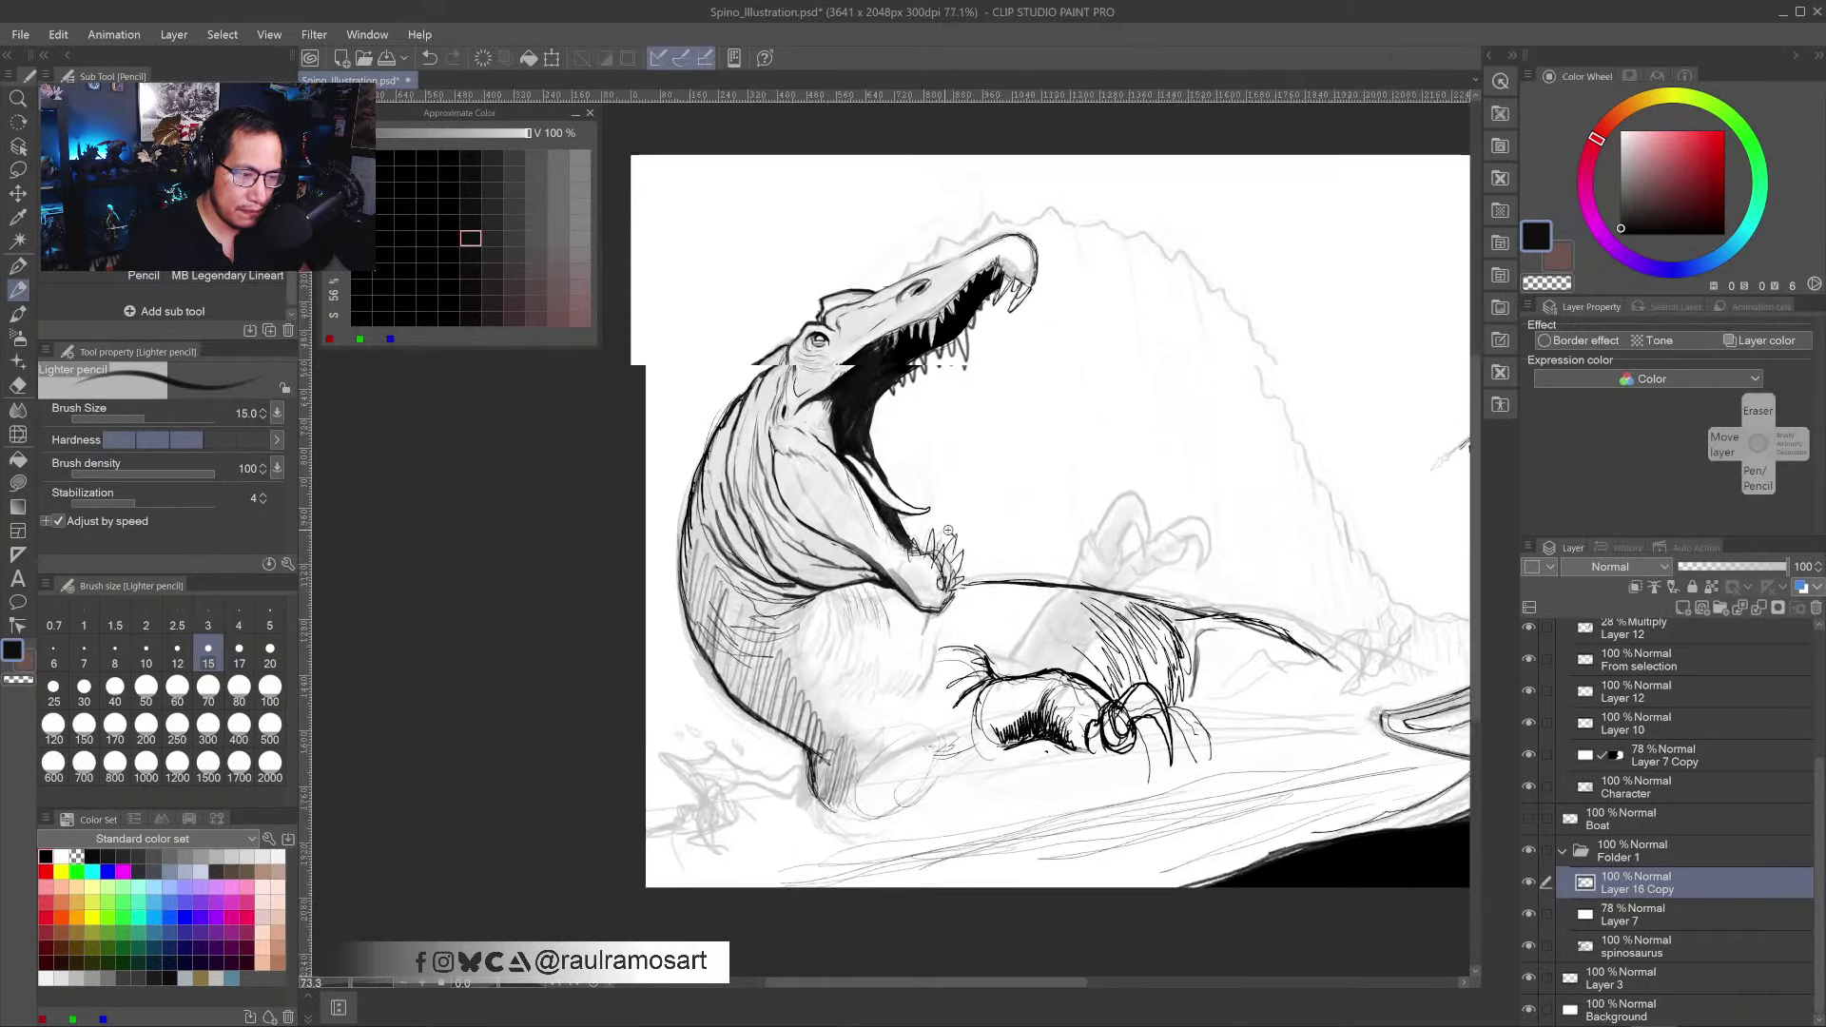
- Touch up the brow and eye outline in black and cover the loose sketch rings around the eye with sampled light gray
scroll(949, 514, up, 4)
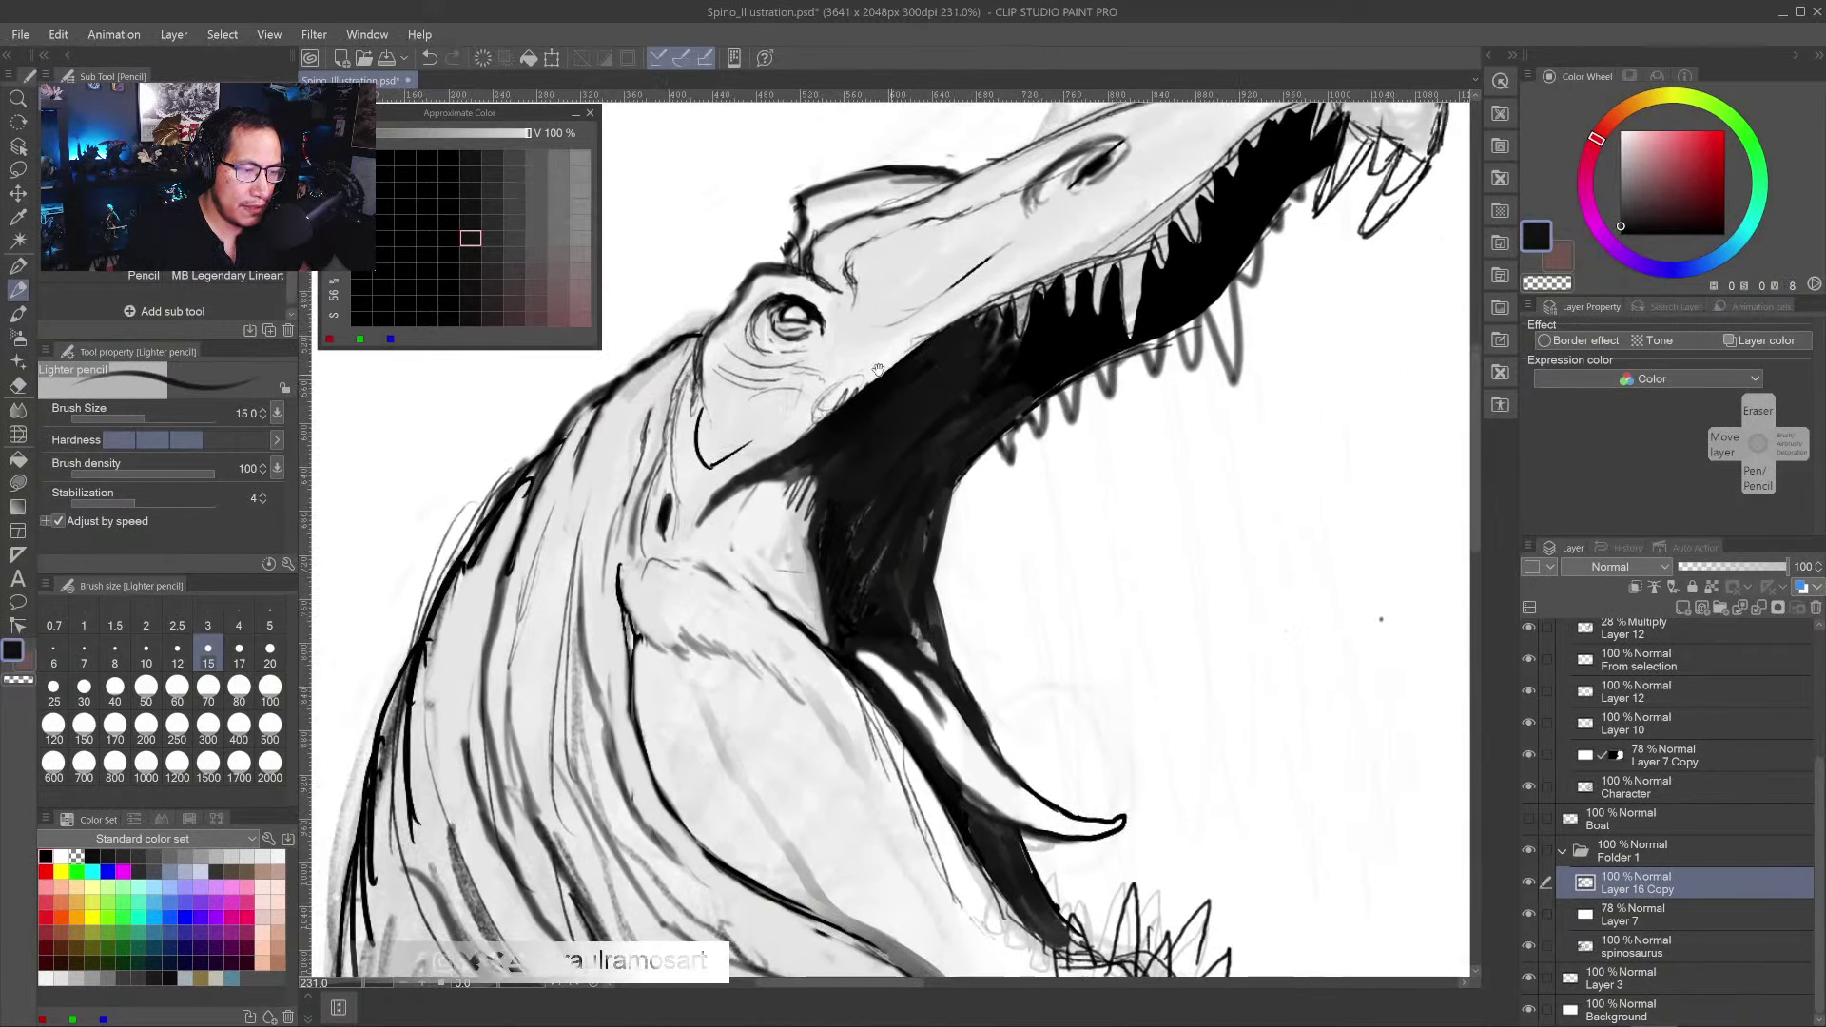
drag(733, 292, 824, 335)
alt+click(786, 352)
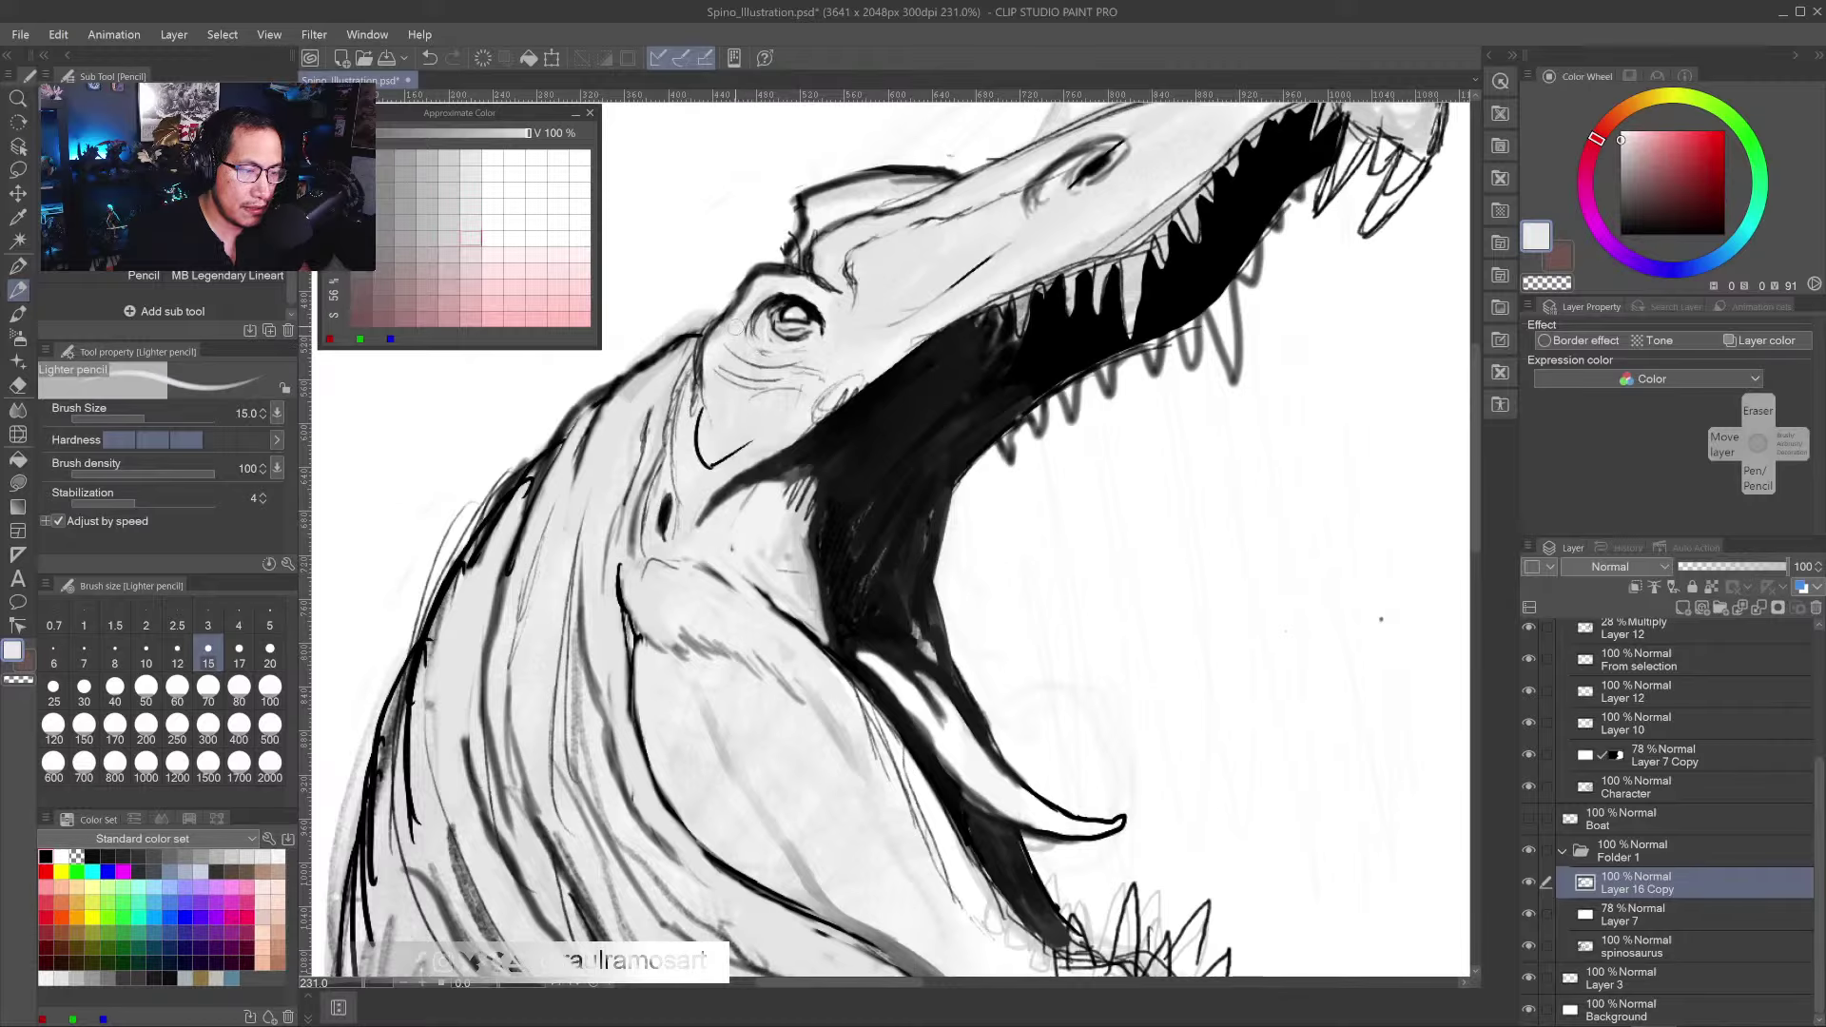
- Clean up the outline along the back of the neck with sampled white, light gray and black, and cover nearby stray lines
alt+click(639, 350)
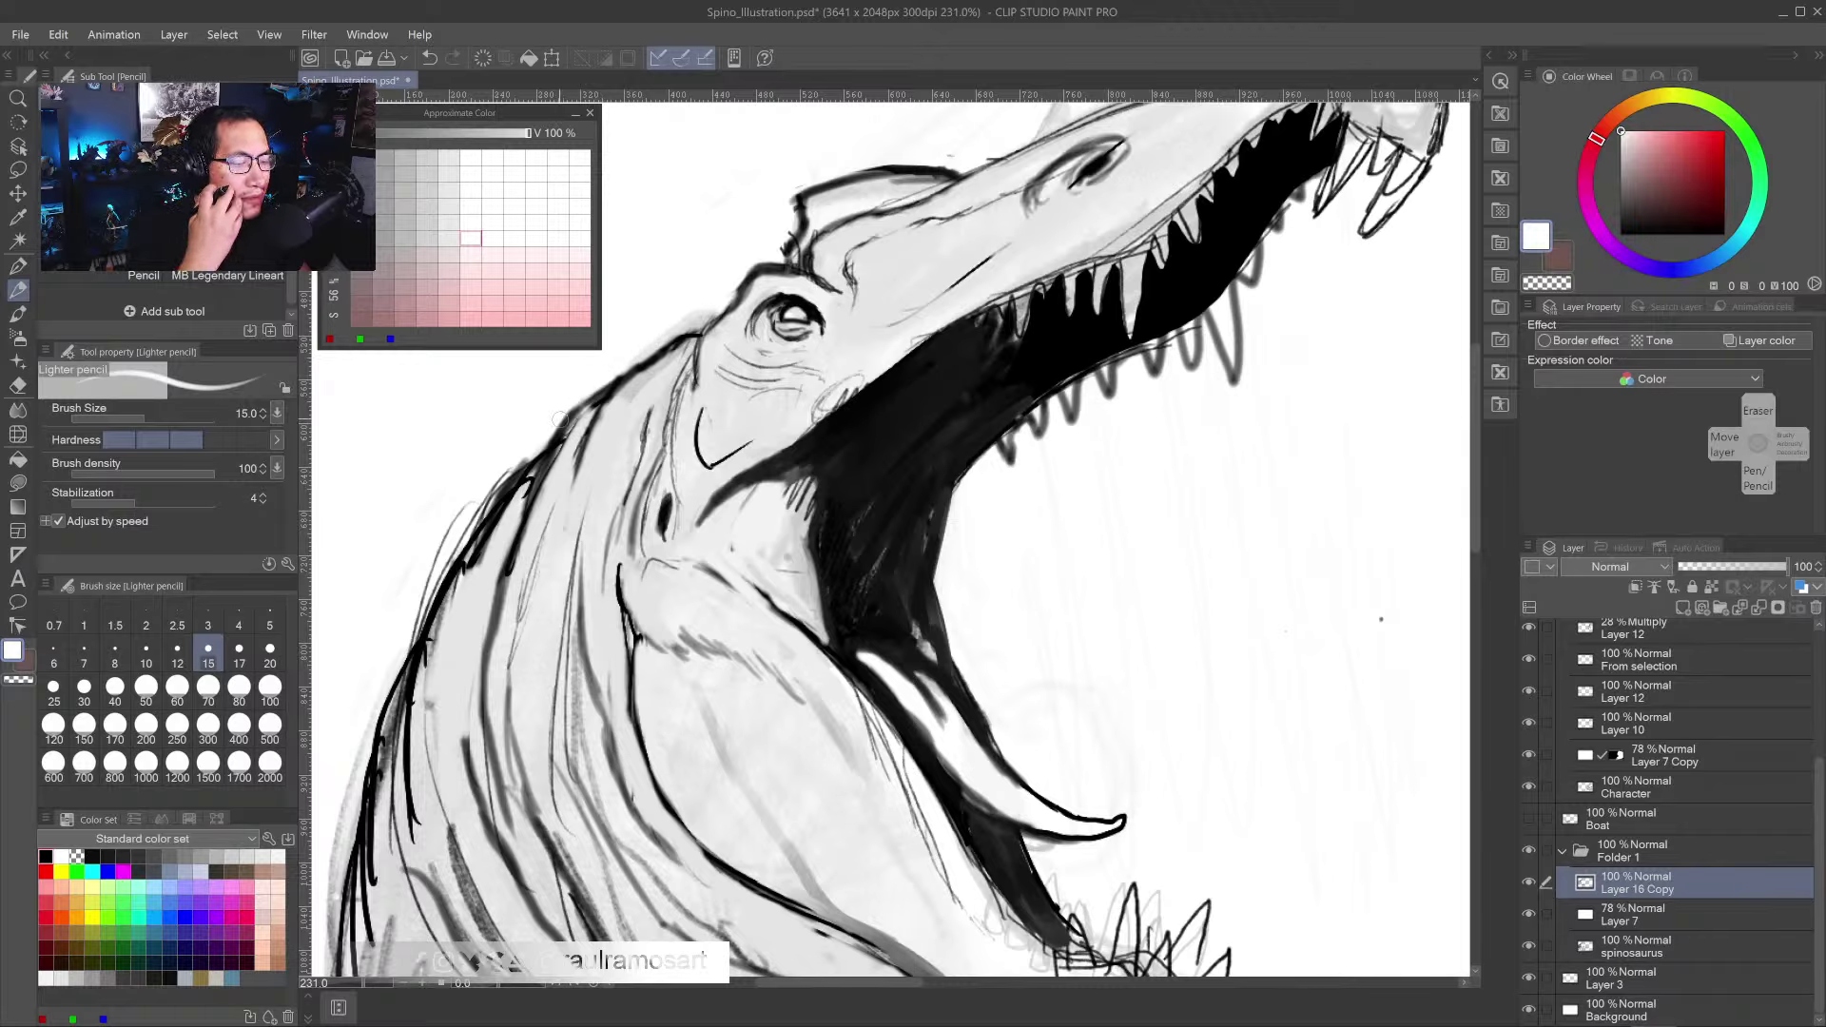
alt+click(551, 474)
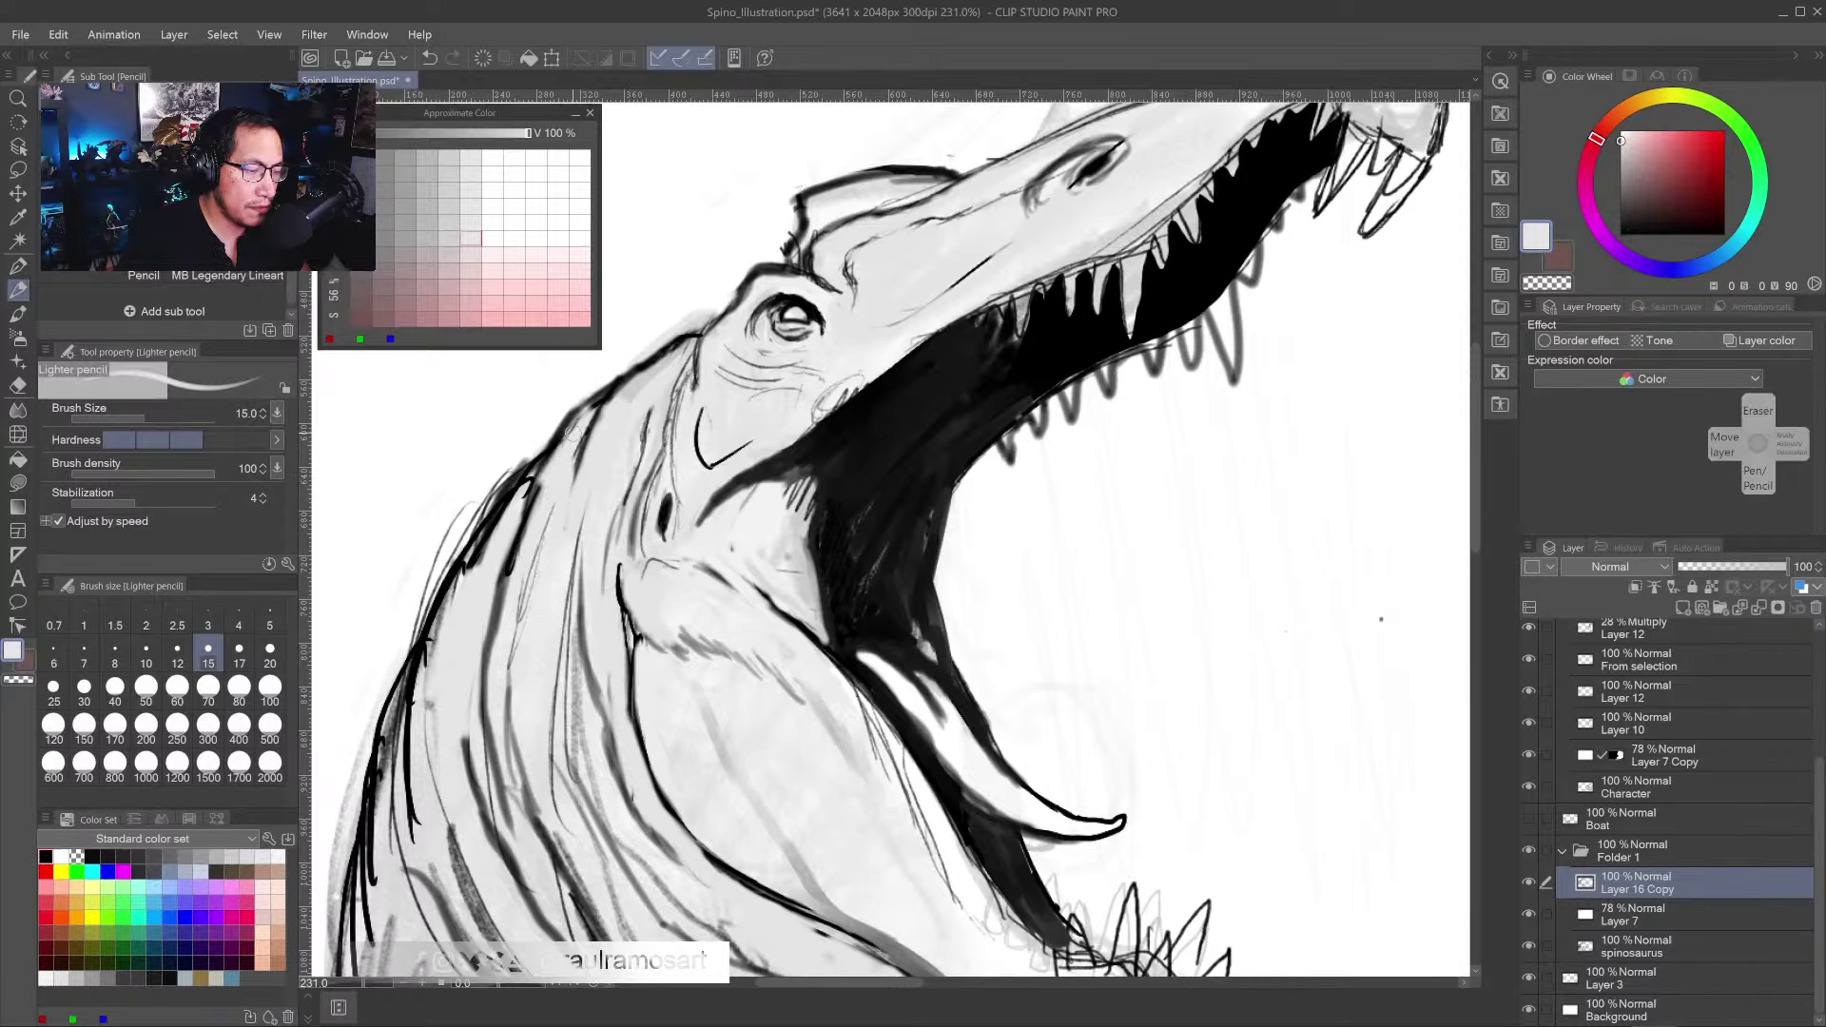
alt+click(561, 436)
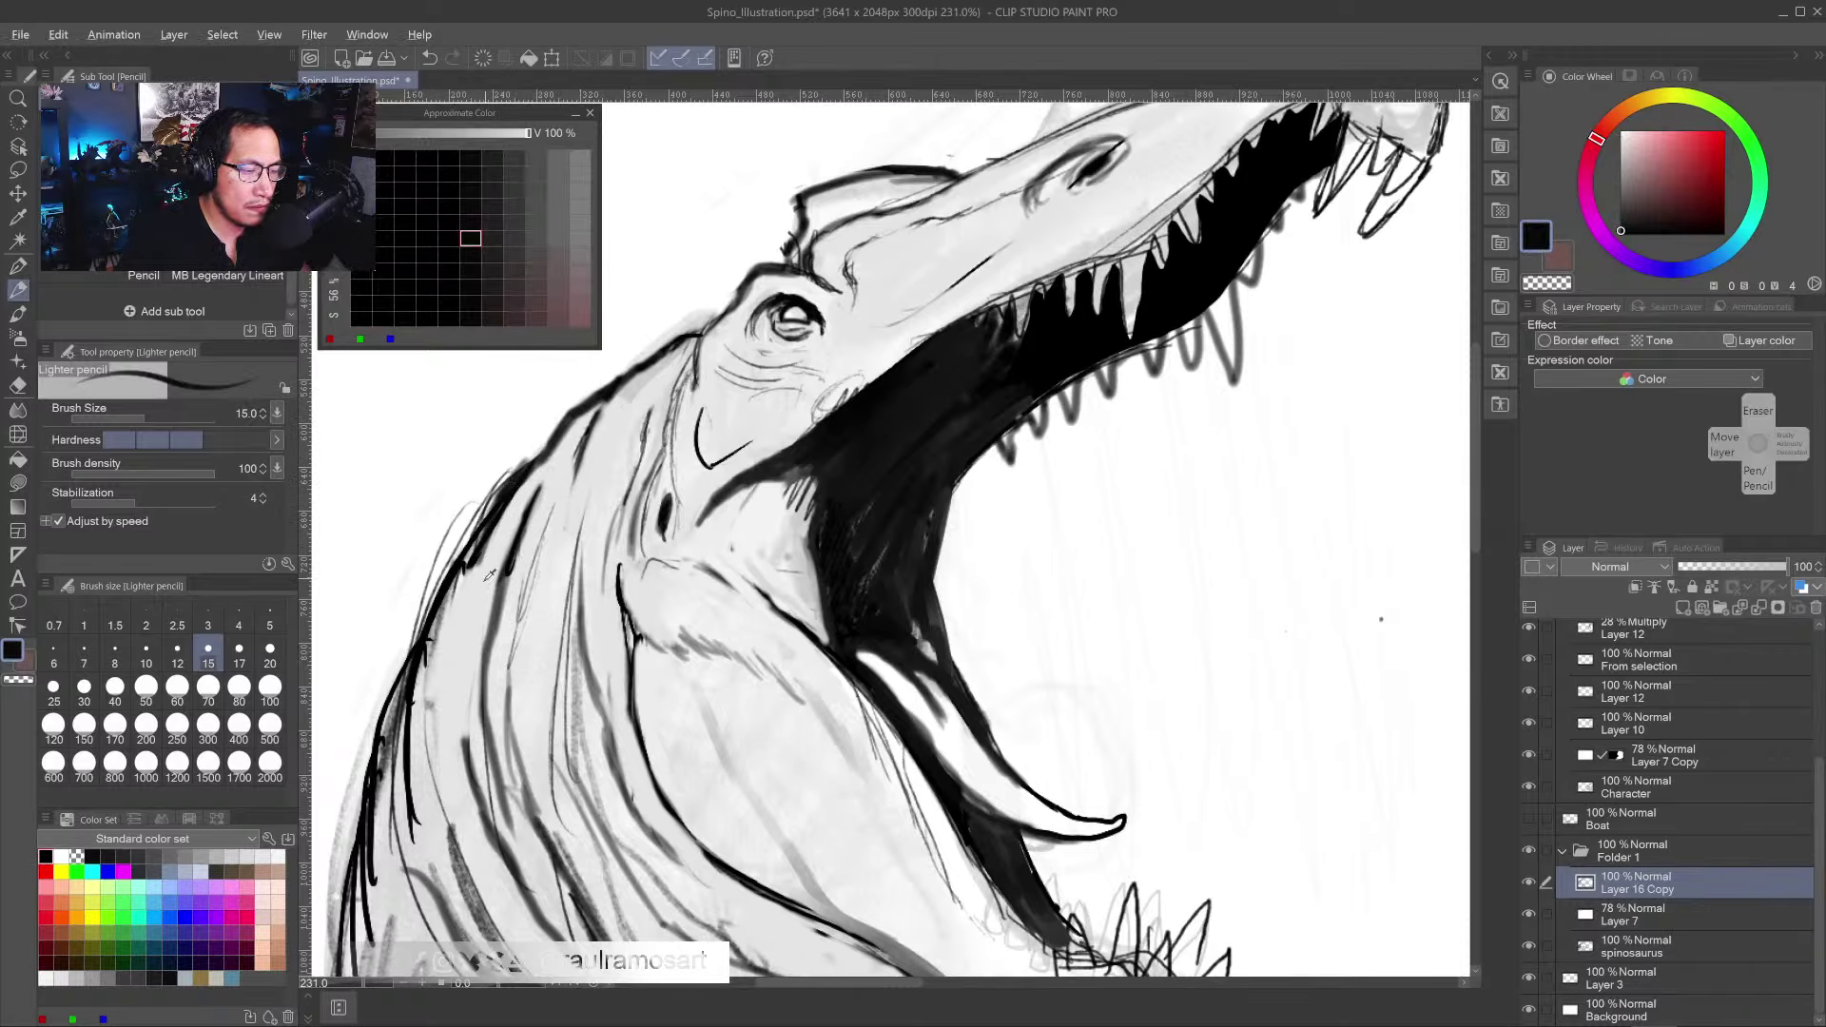
alt+click(502, 502)
mouse_move(490, 536)
mouse_down()
mouse_move(444, 609)
mouse_move(426, 708)
mouse_up()
scroll(467, 666, down, 5)
scroll(477, 675, up, 4)
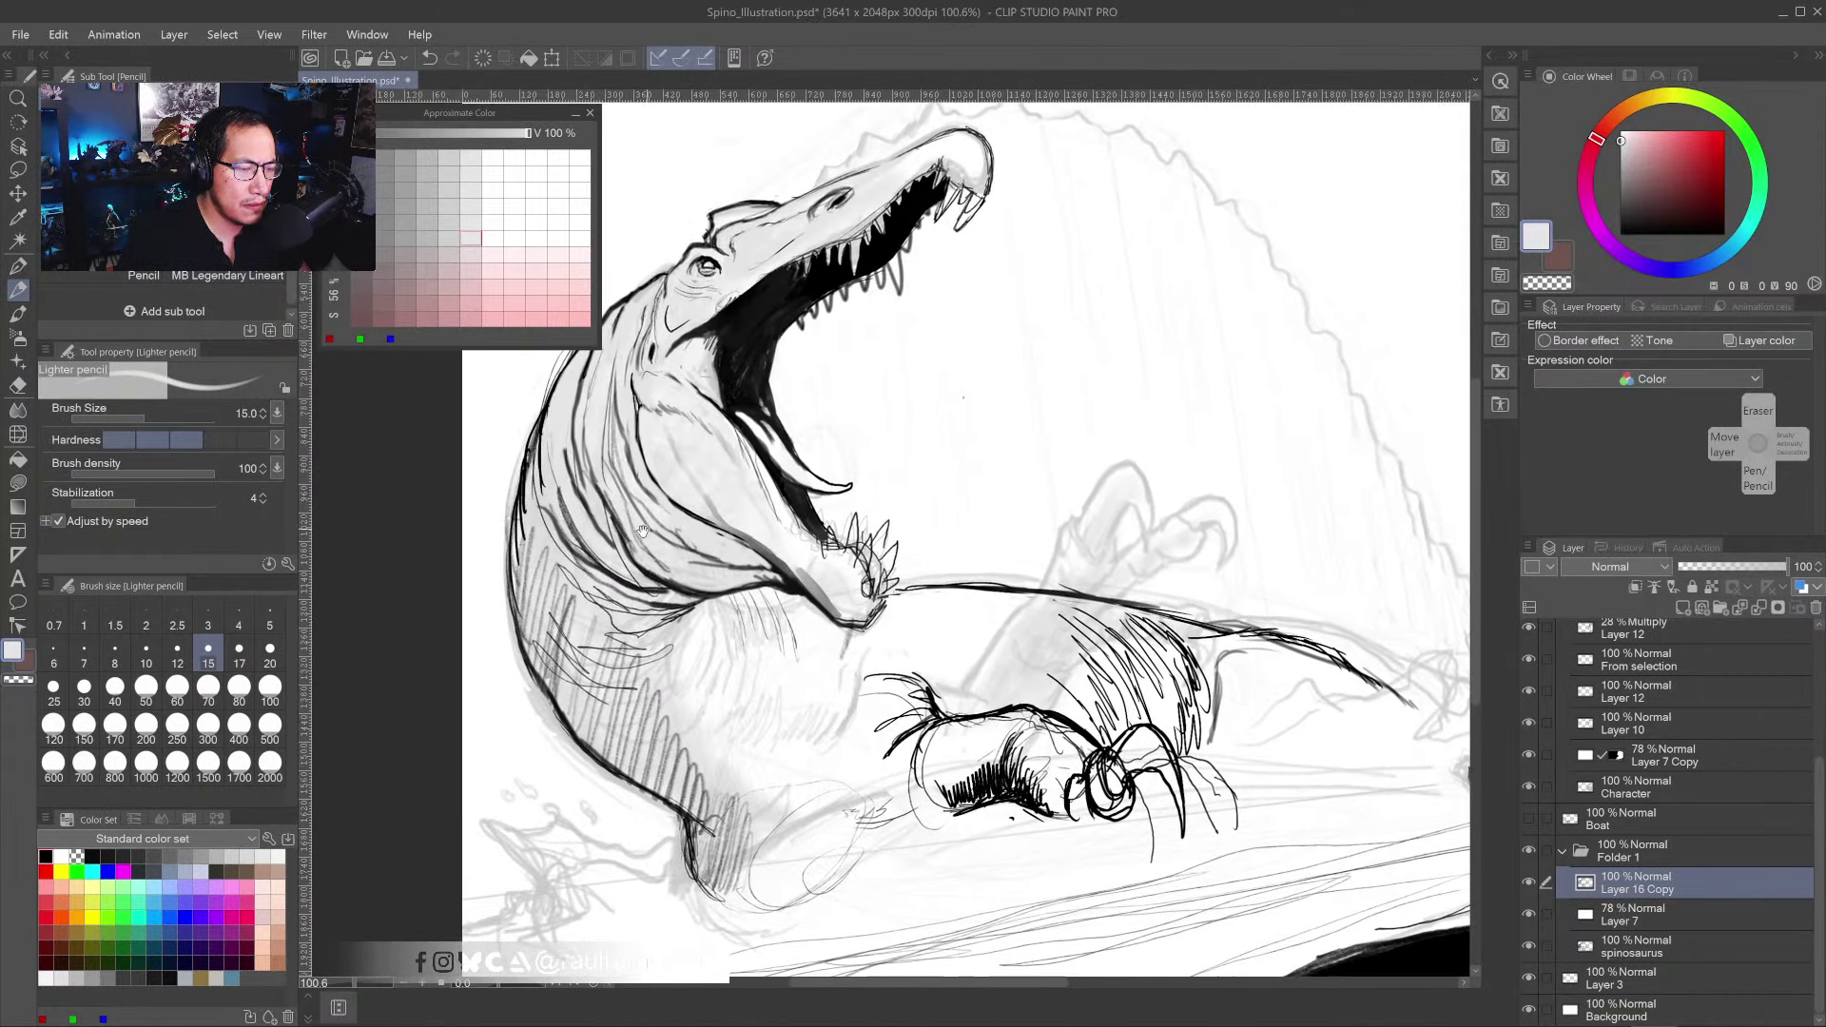
- Set the brush size to 30 and cover the loose sketch lines between the upper neck folds with sampled light gray
drag(637, 517, 694, 565)
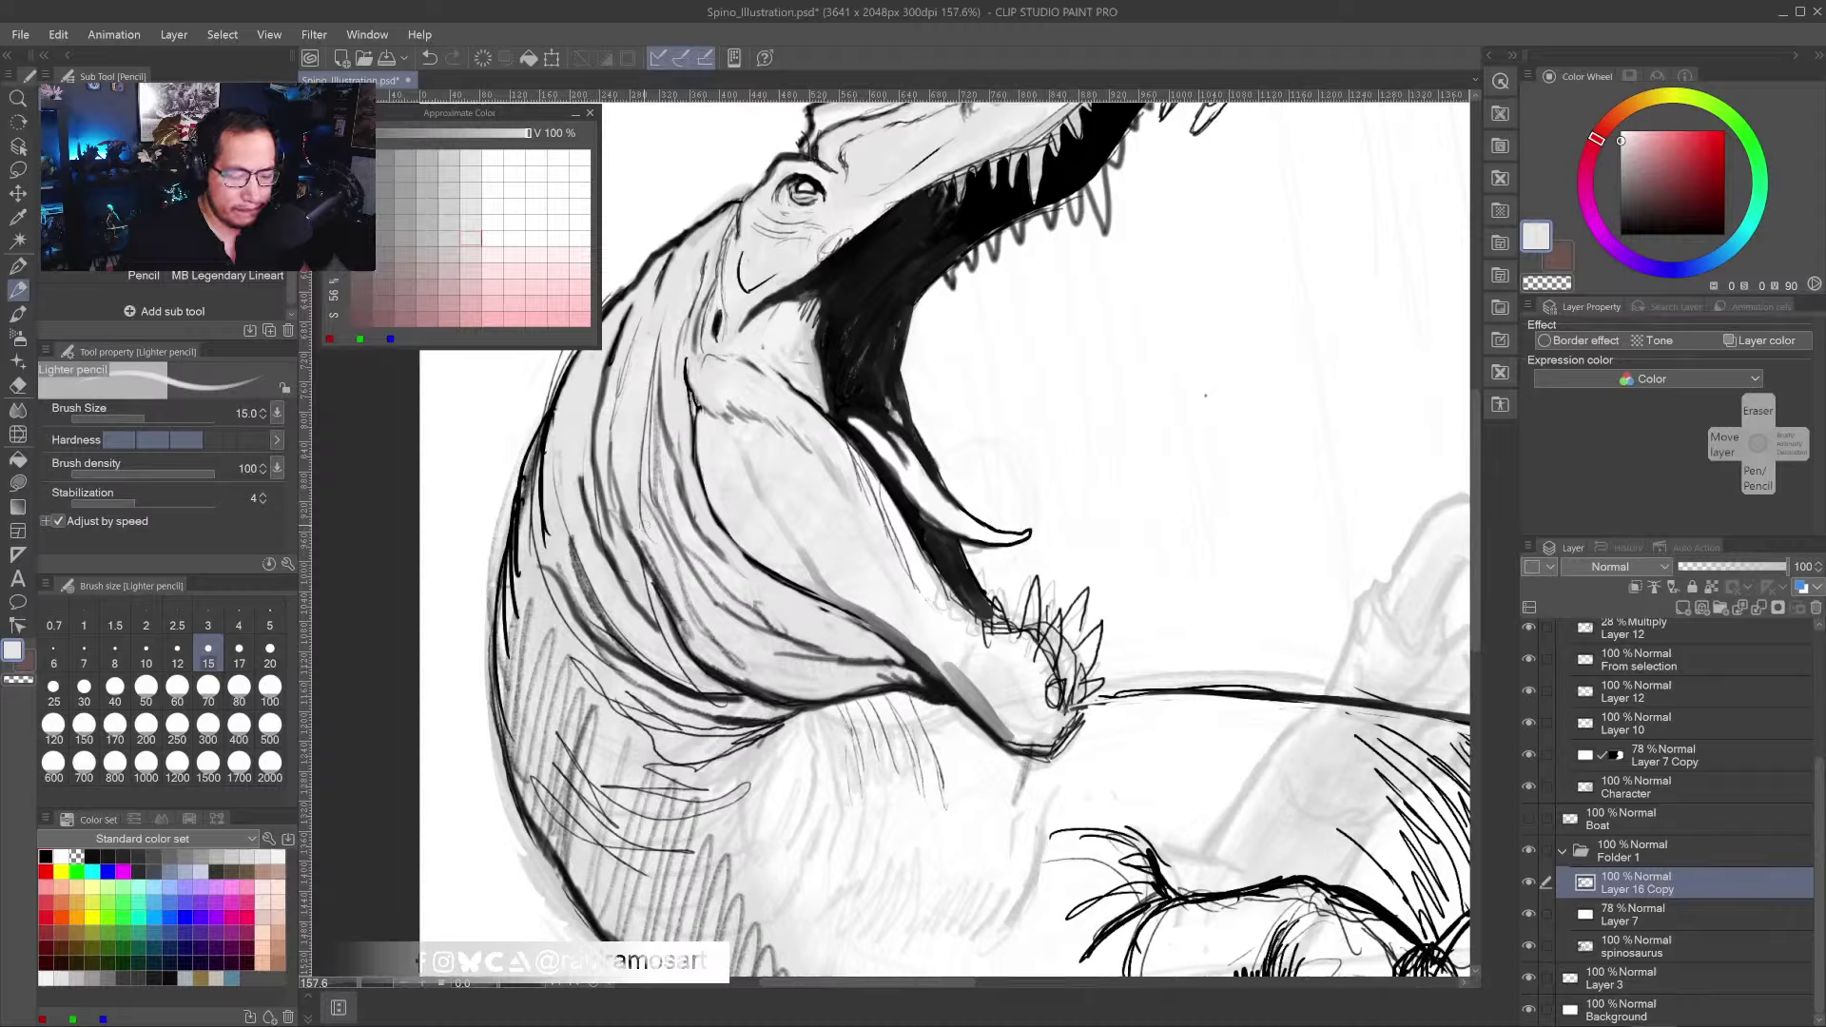
key(bracketright)
key(bracketright)
key(bracketright)
key(bracketright)
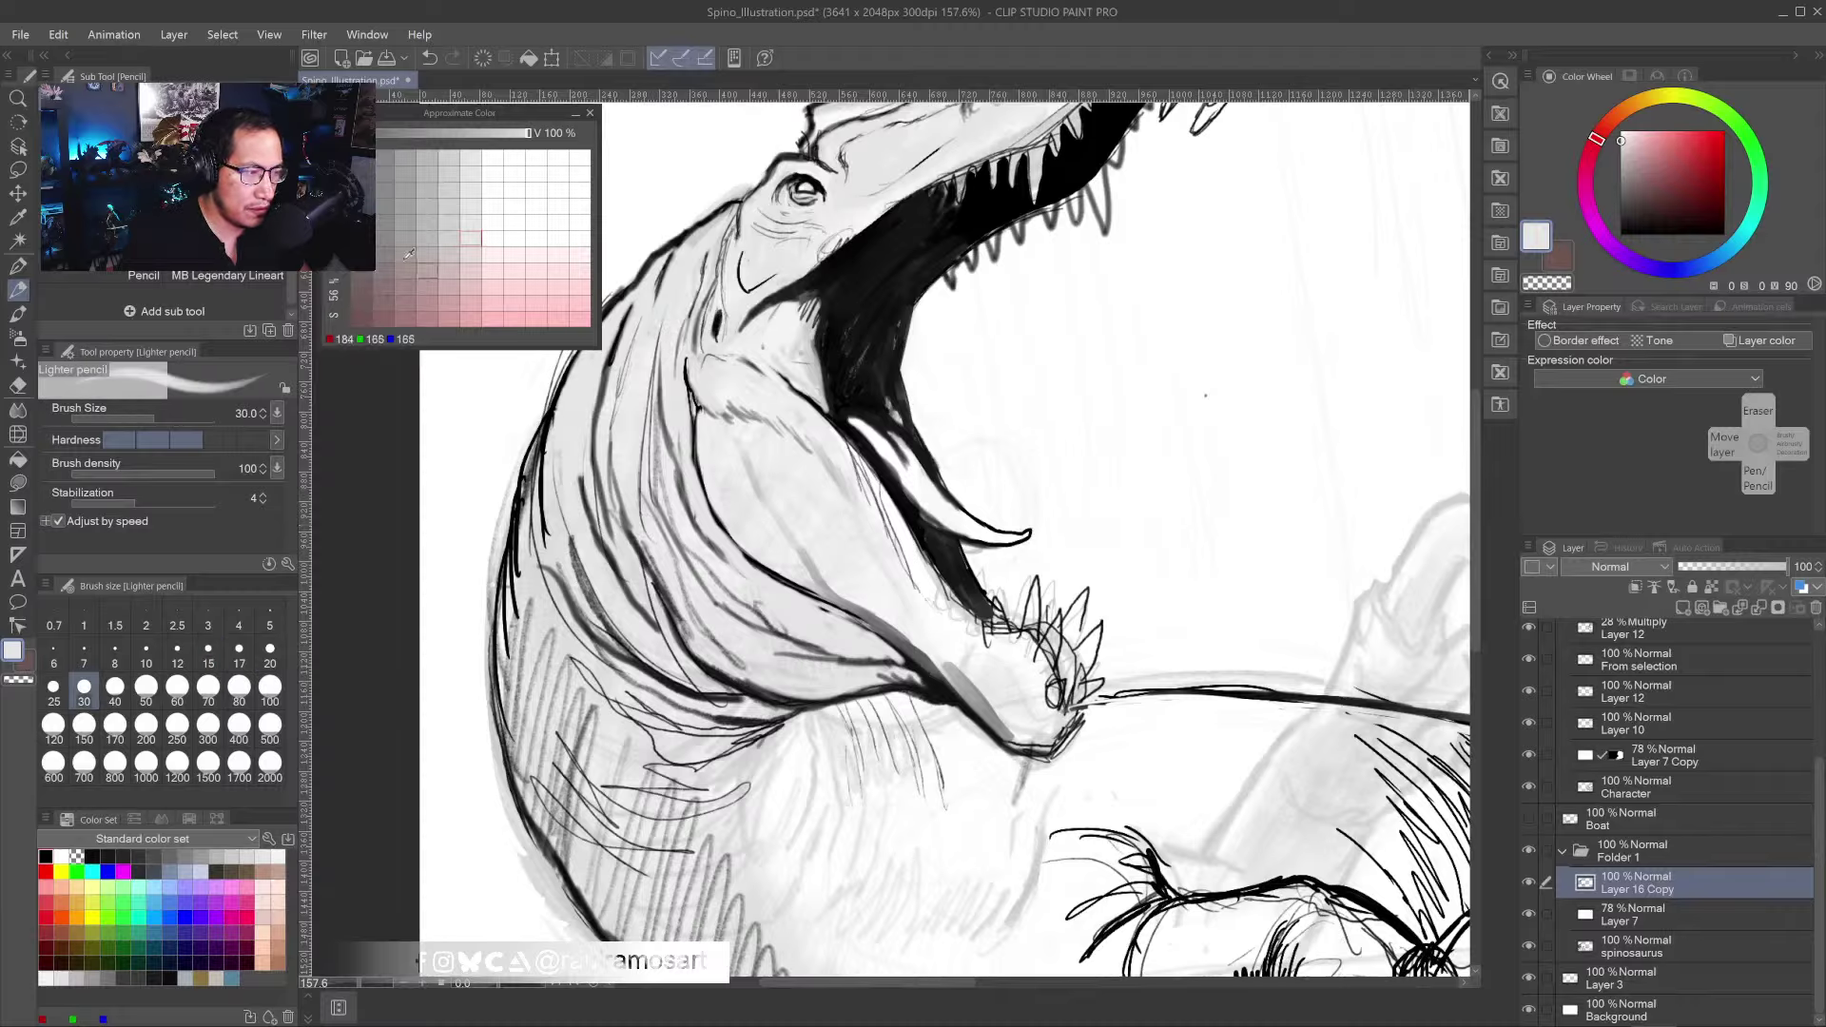
alt+click(636, 420)
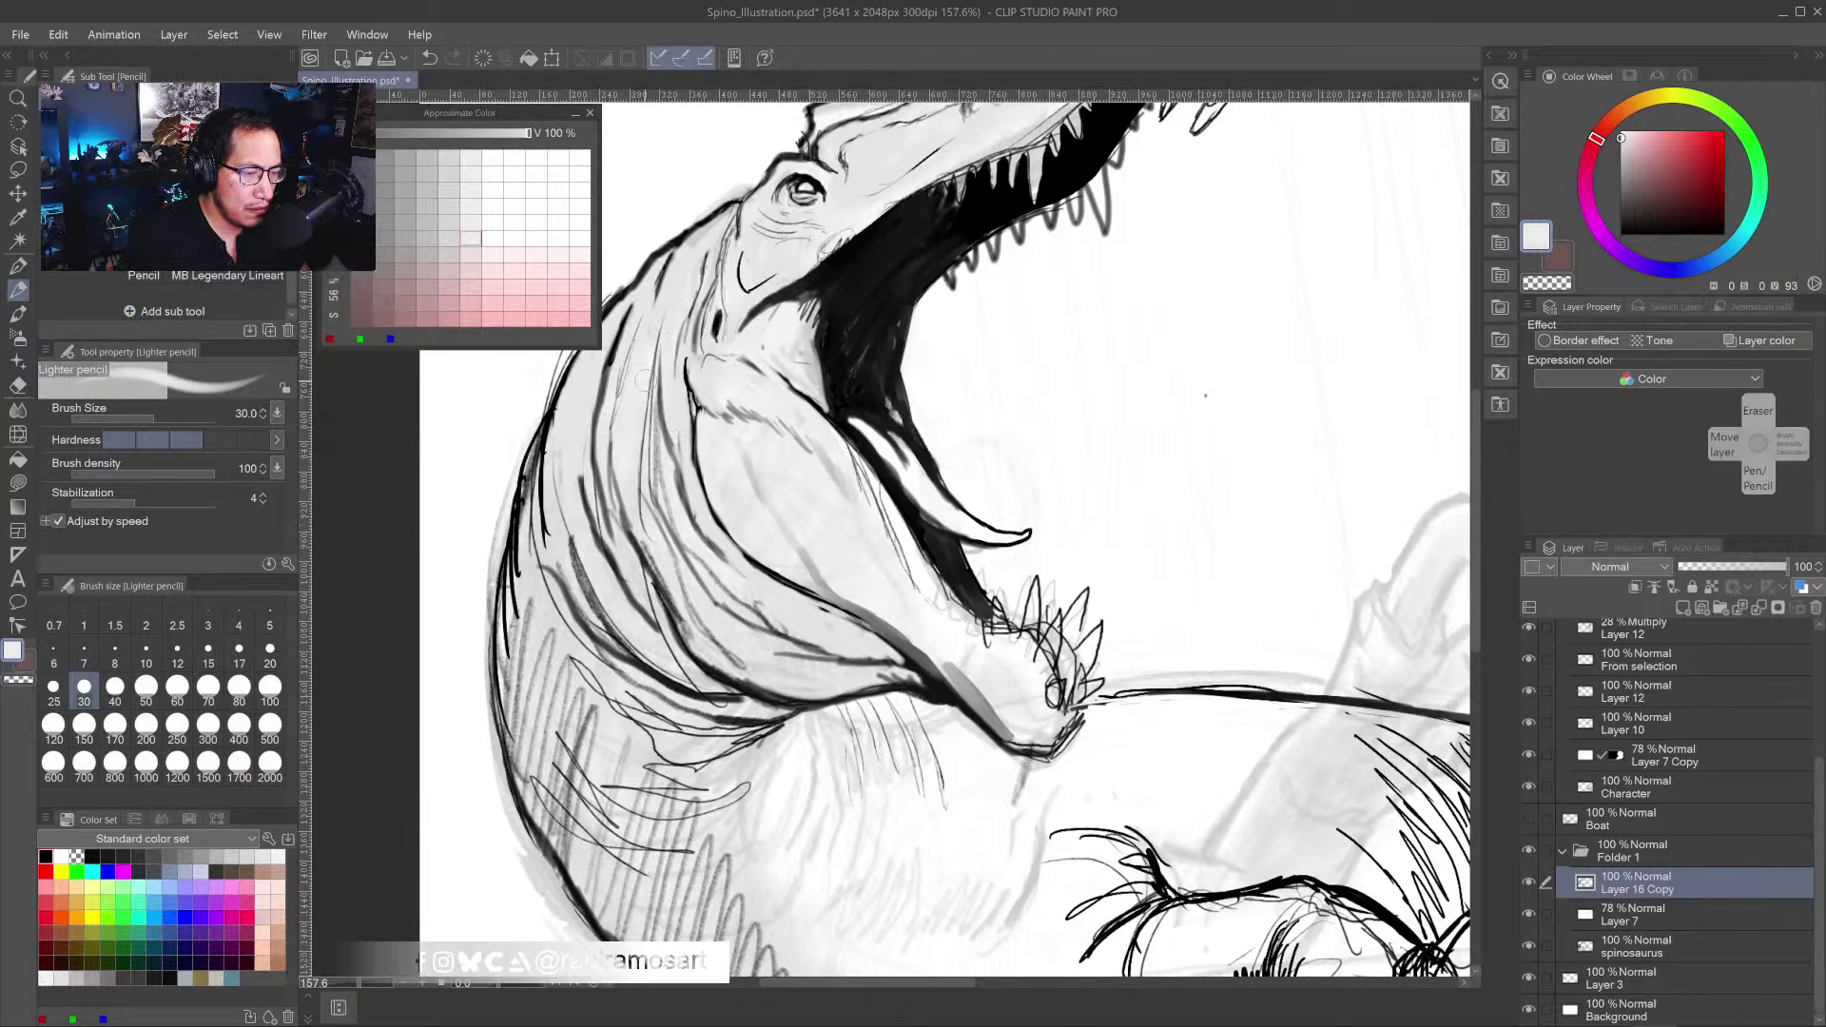
mouse_move(645, 416)
mouse_down()
mouse_move(654, 493)
mouse_move(635, 300)
mouse_move(609, 459)
mouse_move(628, 550)
mouse_up()
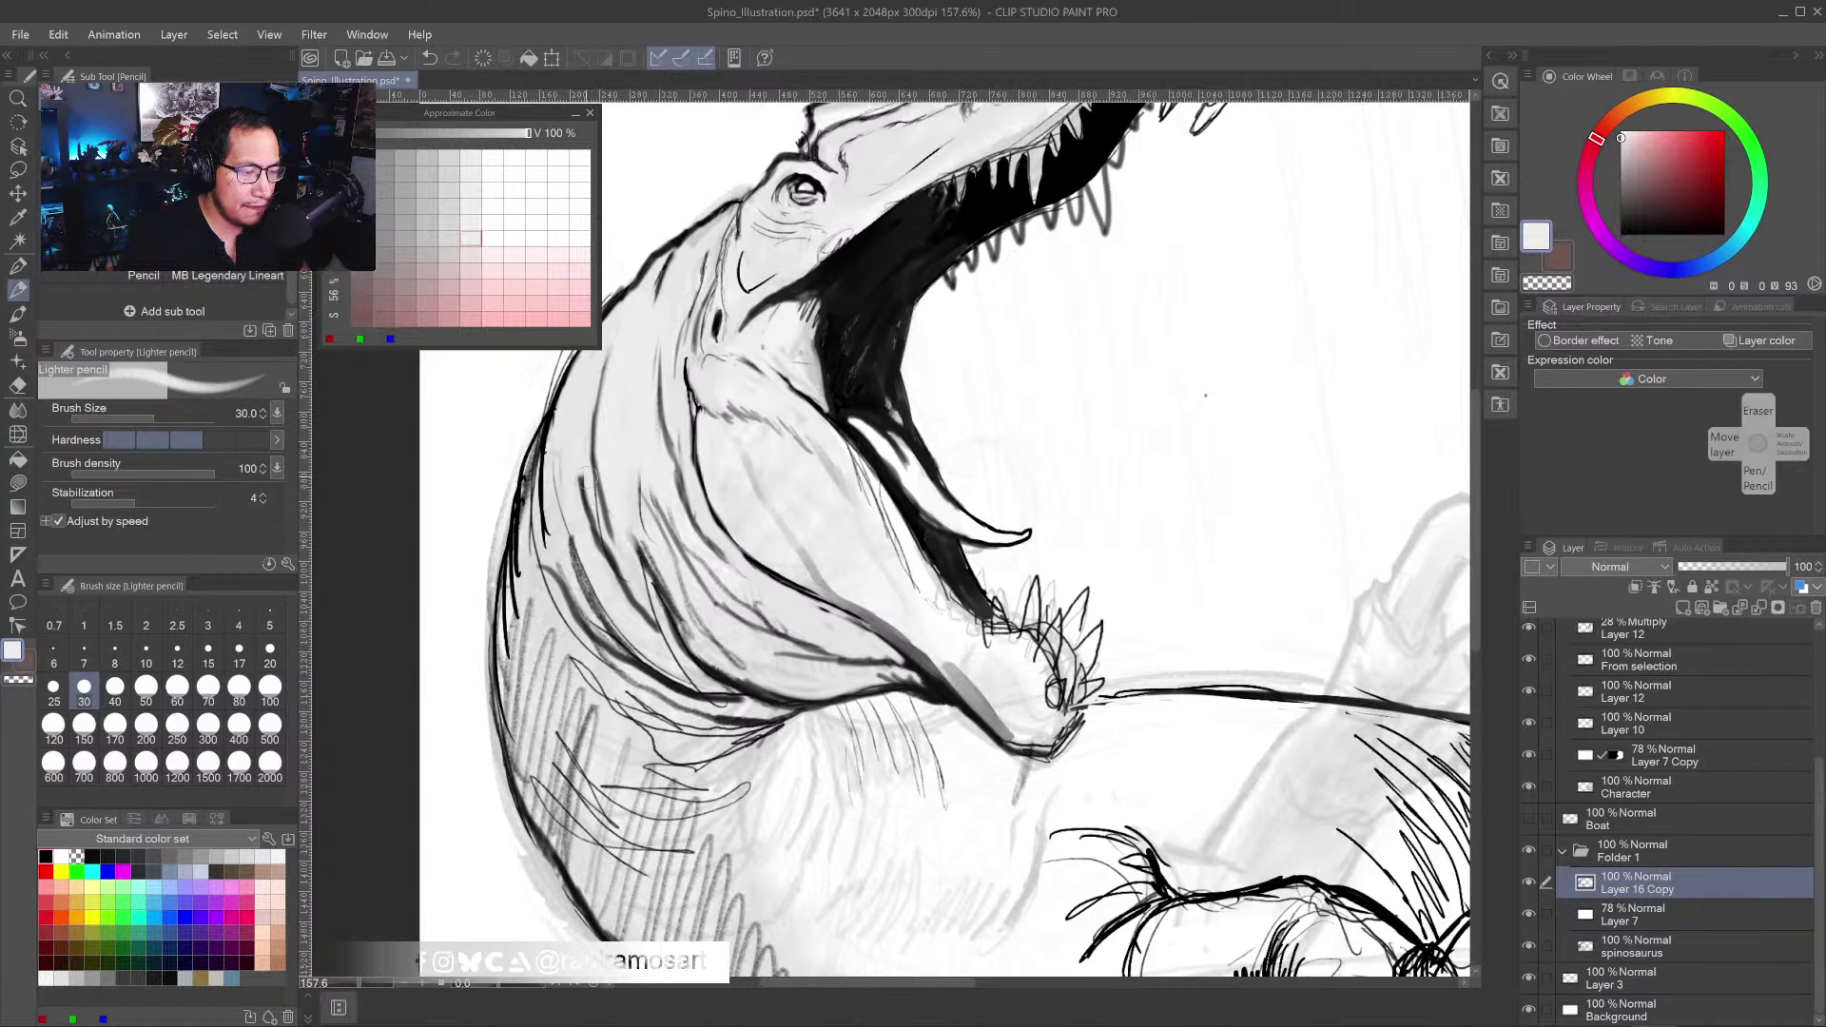
mouse_move(599, 471)
mouse_down()
mouse_move(639, 604)
mouse_move(656, 578)
mouse_up()
- Cover the hatching inside the back of the neck with sampled light gray and the stray lines outside its outline with sampled white
alt+click(609, 438)
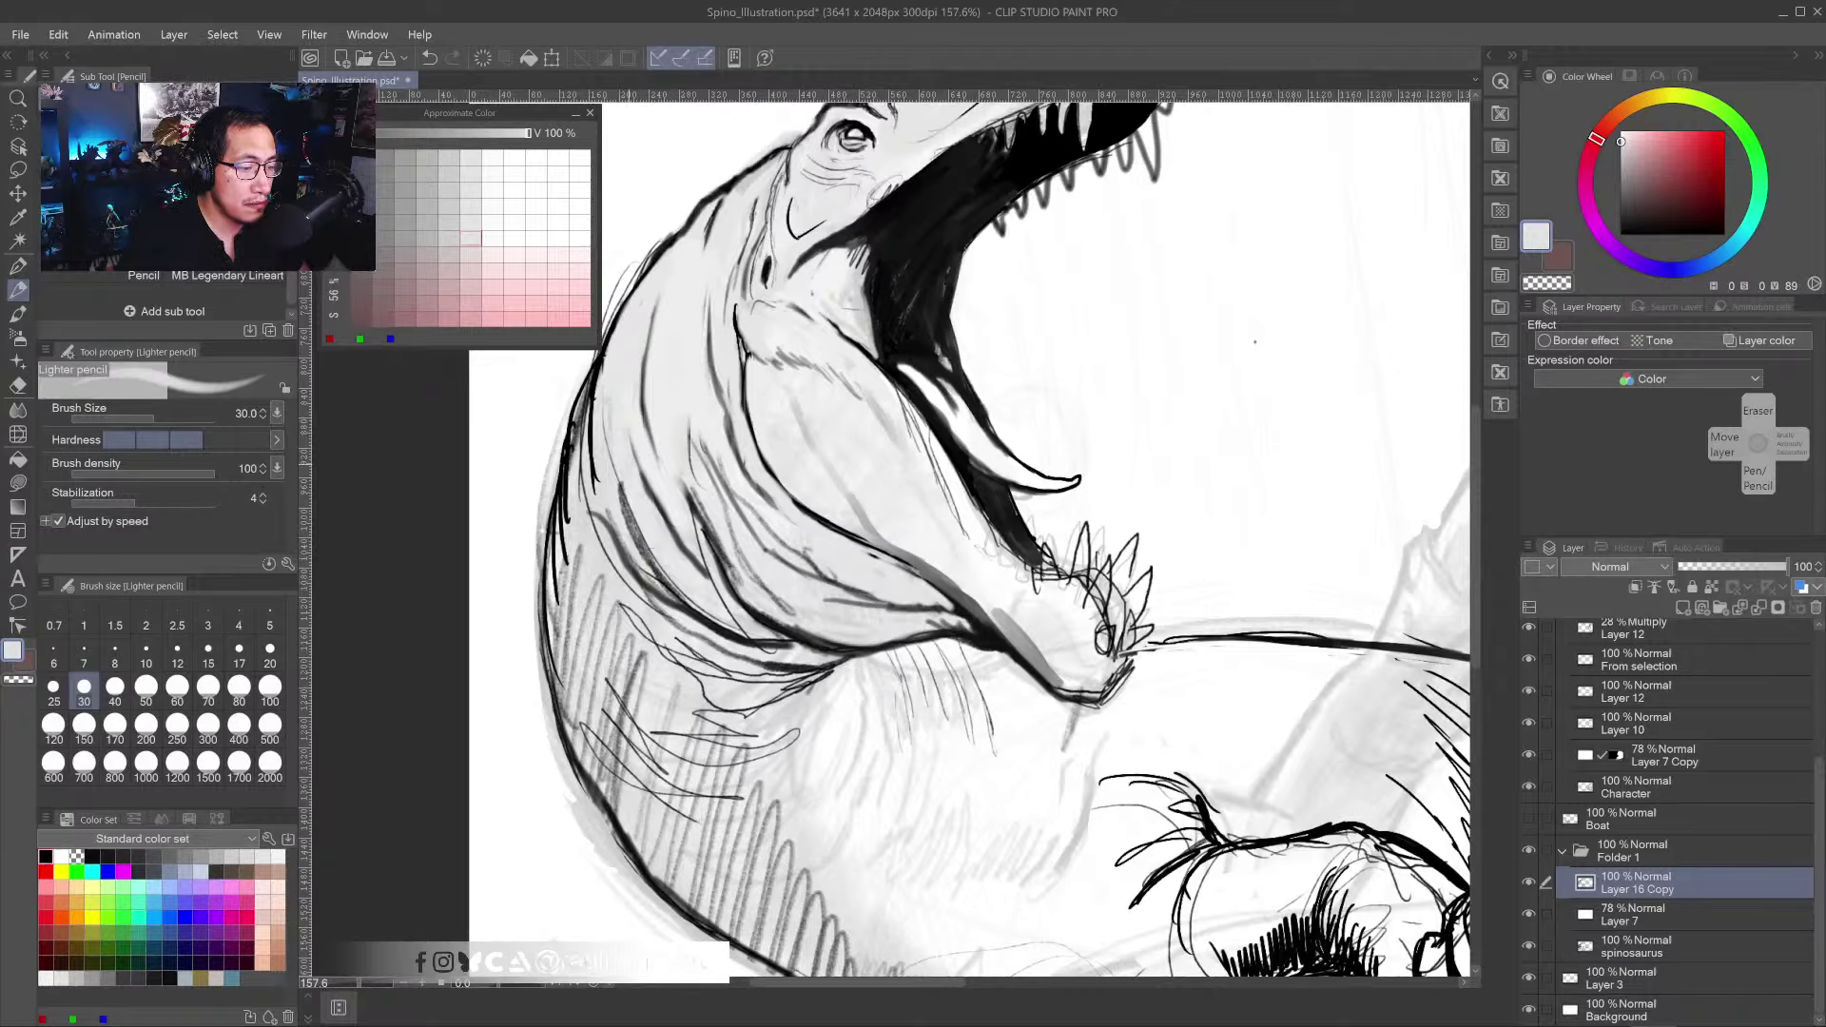
mouse_move(571, 438)
mouse_down()
mouse_move(633, 604)
mouse_move(578, 534)
mouse_move(613, 700)
mouse_up()
drag(594, 582, 633, 689)
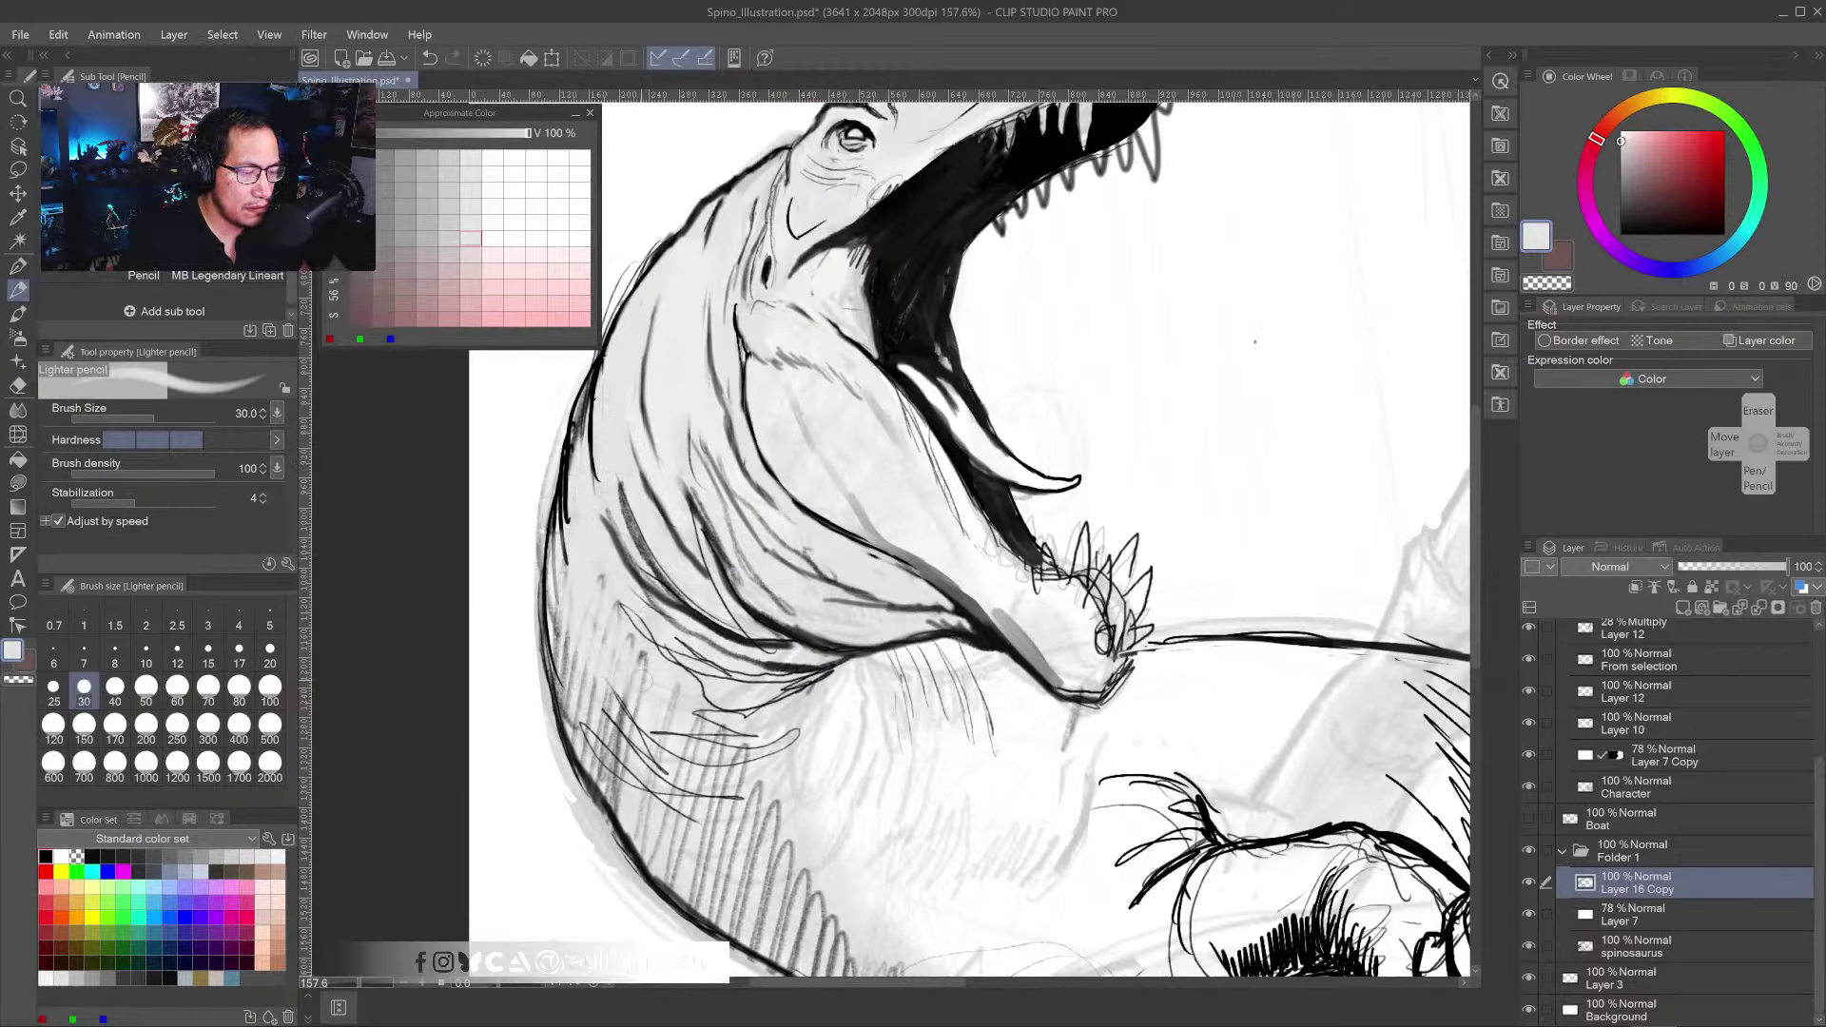
mouse_move(643, 602)
mouse_down()
mouse_move(578, 616)
mouse_move(616, 780)
mouse_move(628, 742)
mouse_move(609, 784)
mouse_up()
alt+click(533, 714)
mouse_move(544, 633)
mouse_down()
mouse_move(615, 868)
mouse_move(590, 833)
mouse_move(665, 937)
mouse_up()
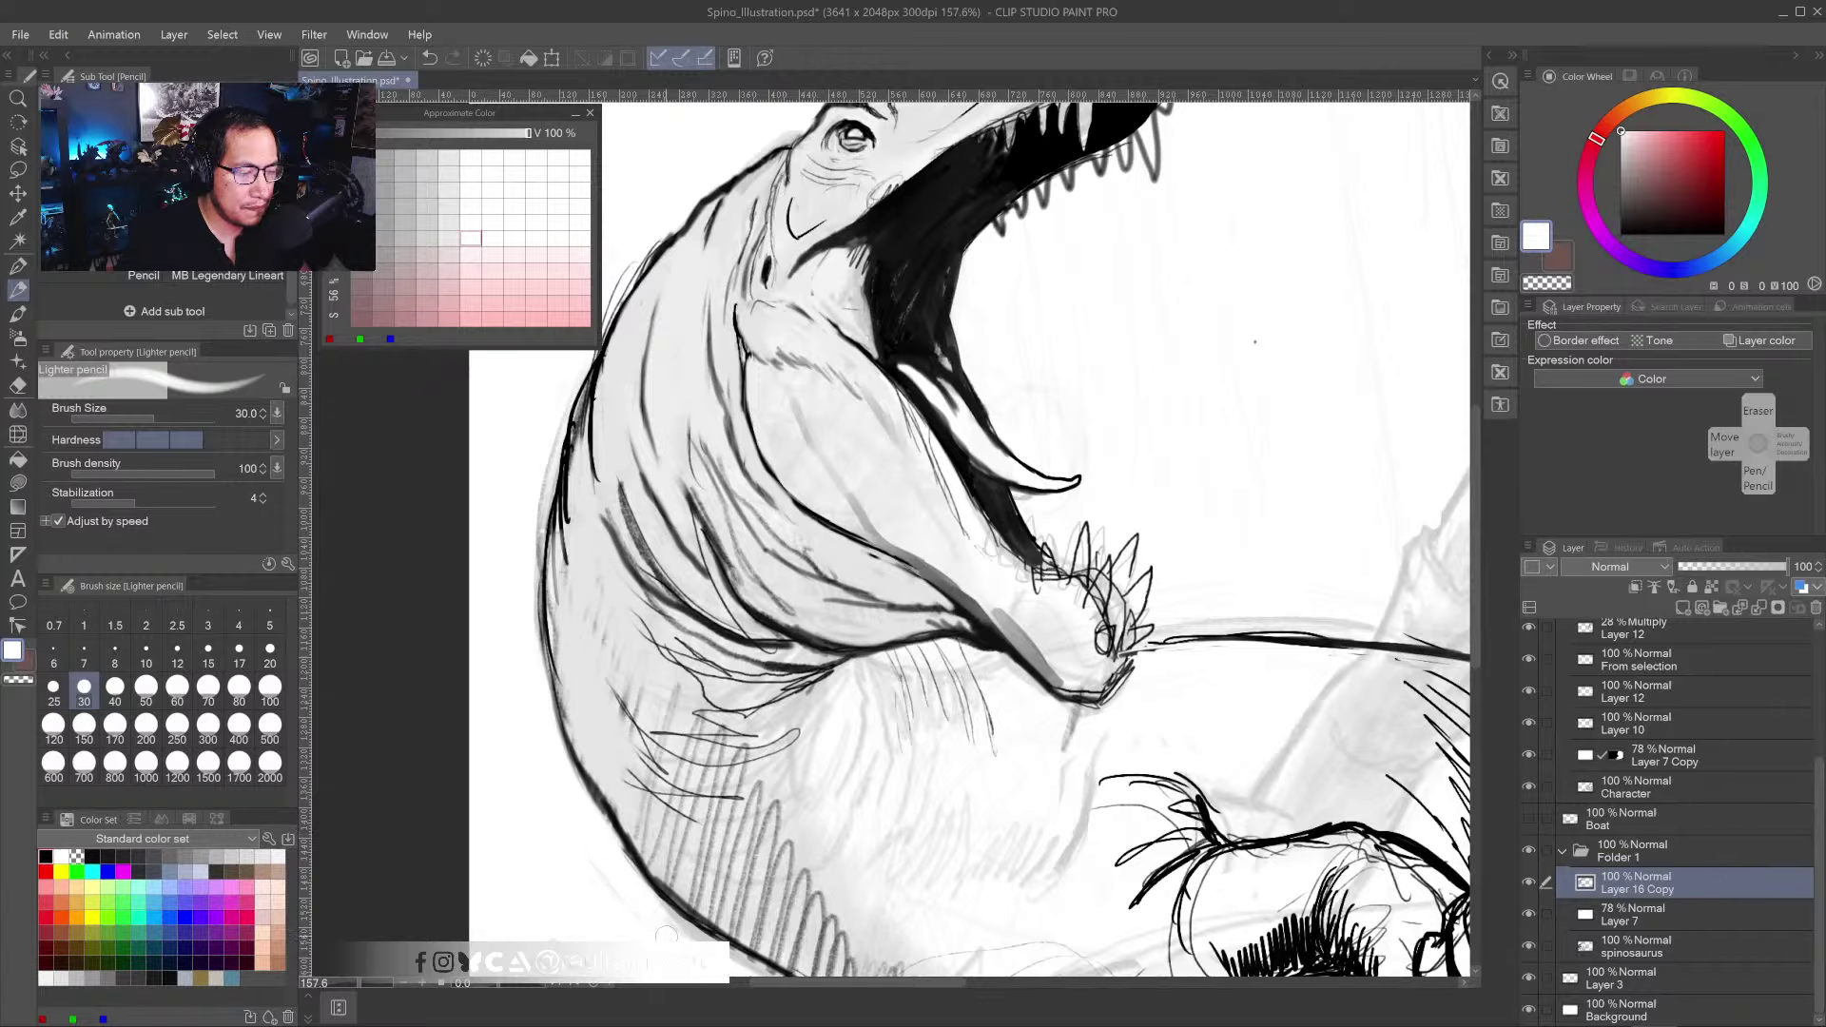
- Set the brush size to 15 and cover the doubled strokes inside the neck's rear outline with sampled light gray
drag(559, 565, 557, 452)
key(ctrl+z)
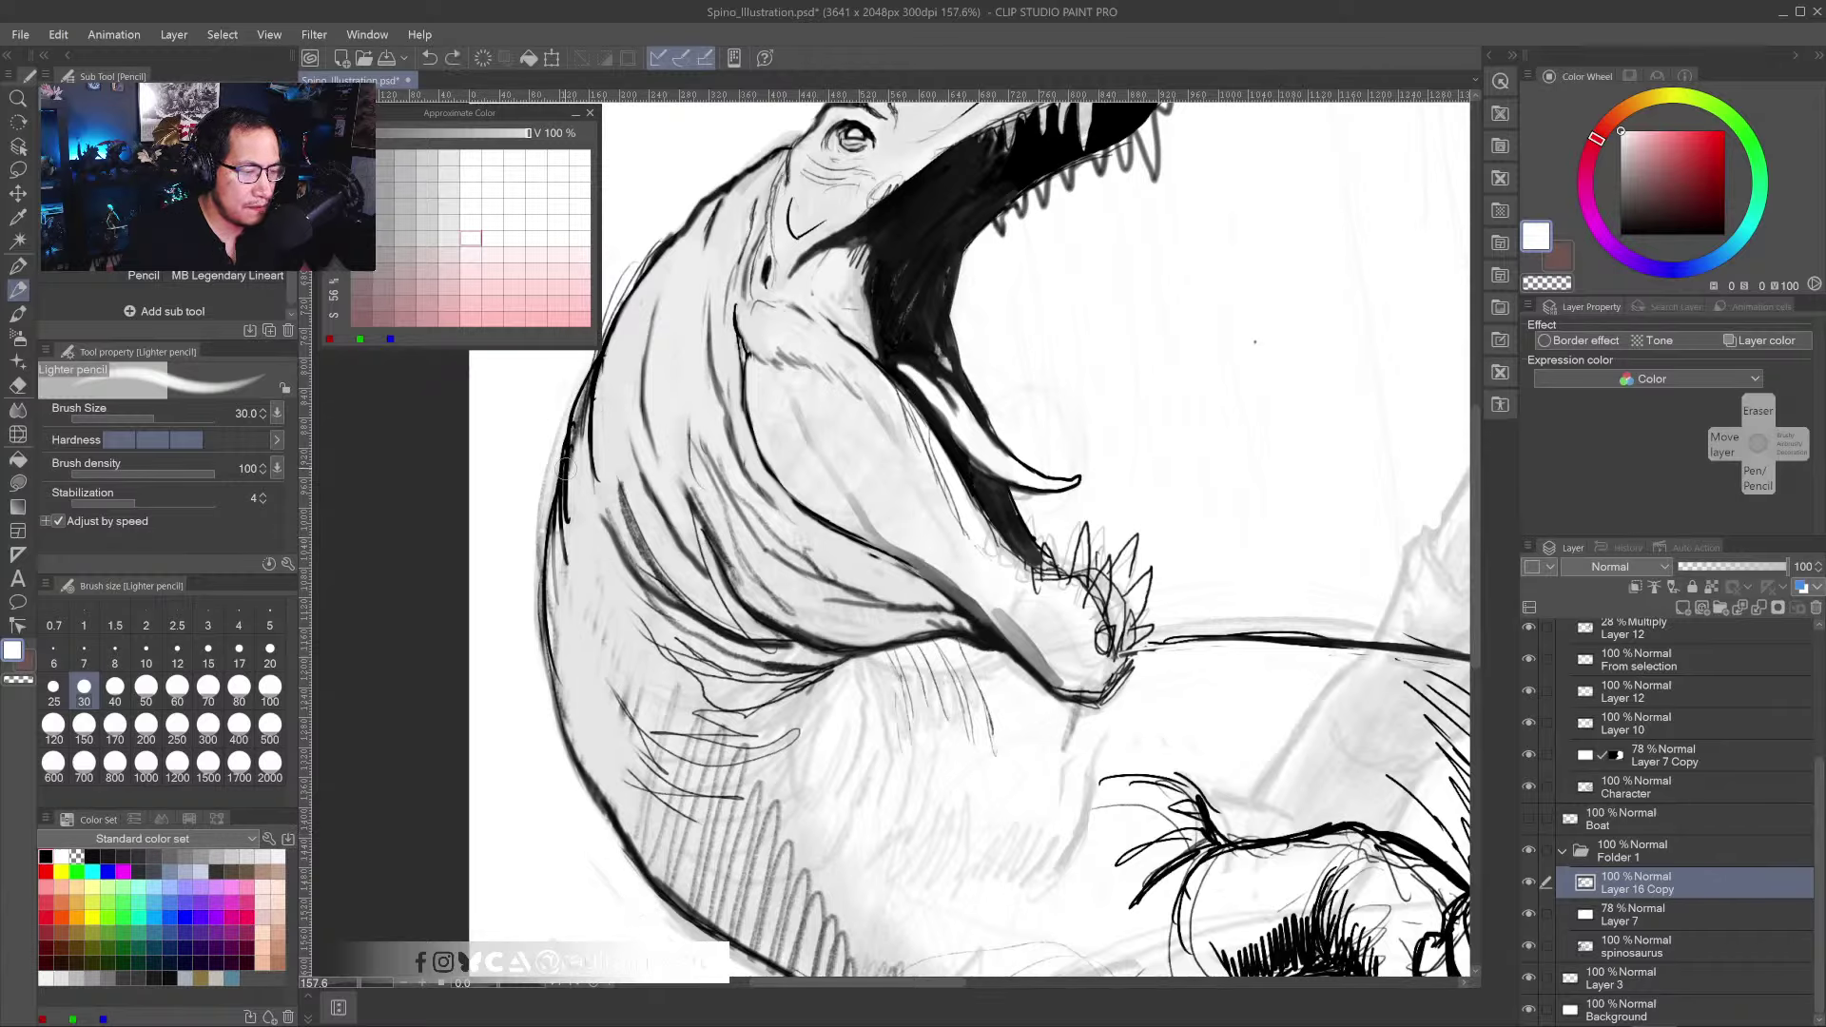
key(bracketright)
key(bracketleft)
key(bracketleft)
key(bracketleft)
key(bracketleft)
key(bracketleft)
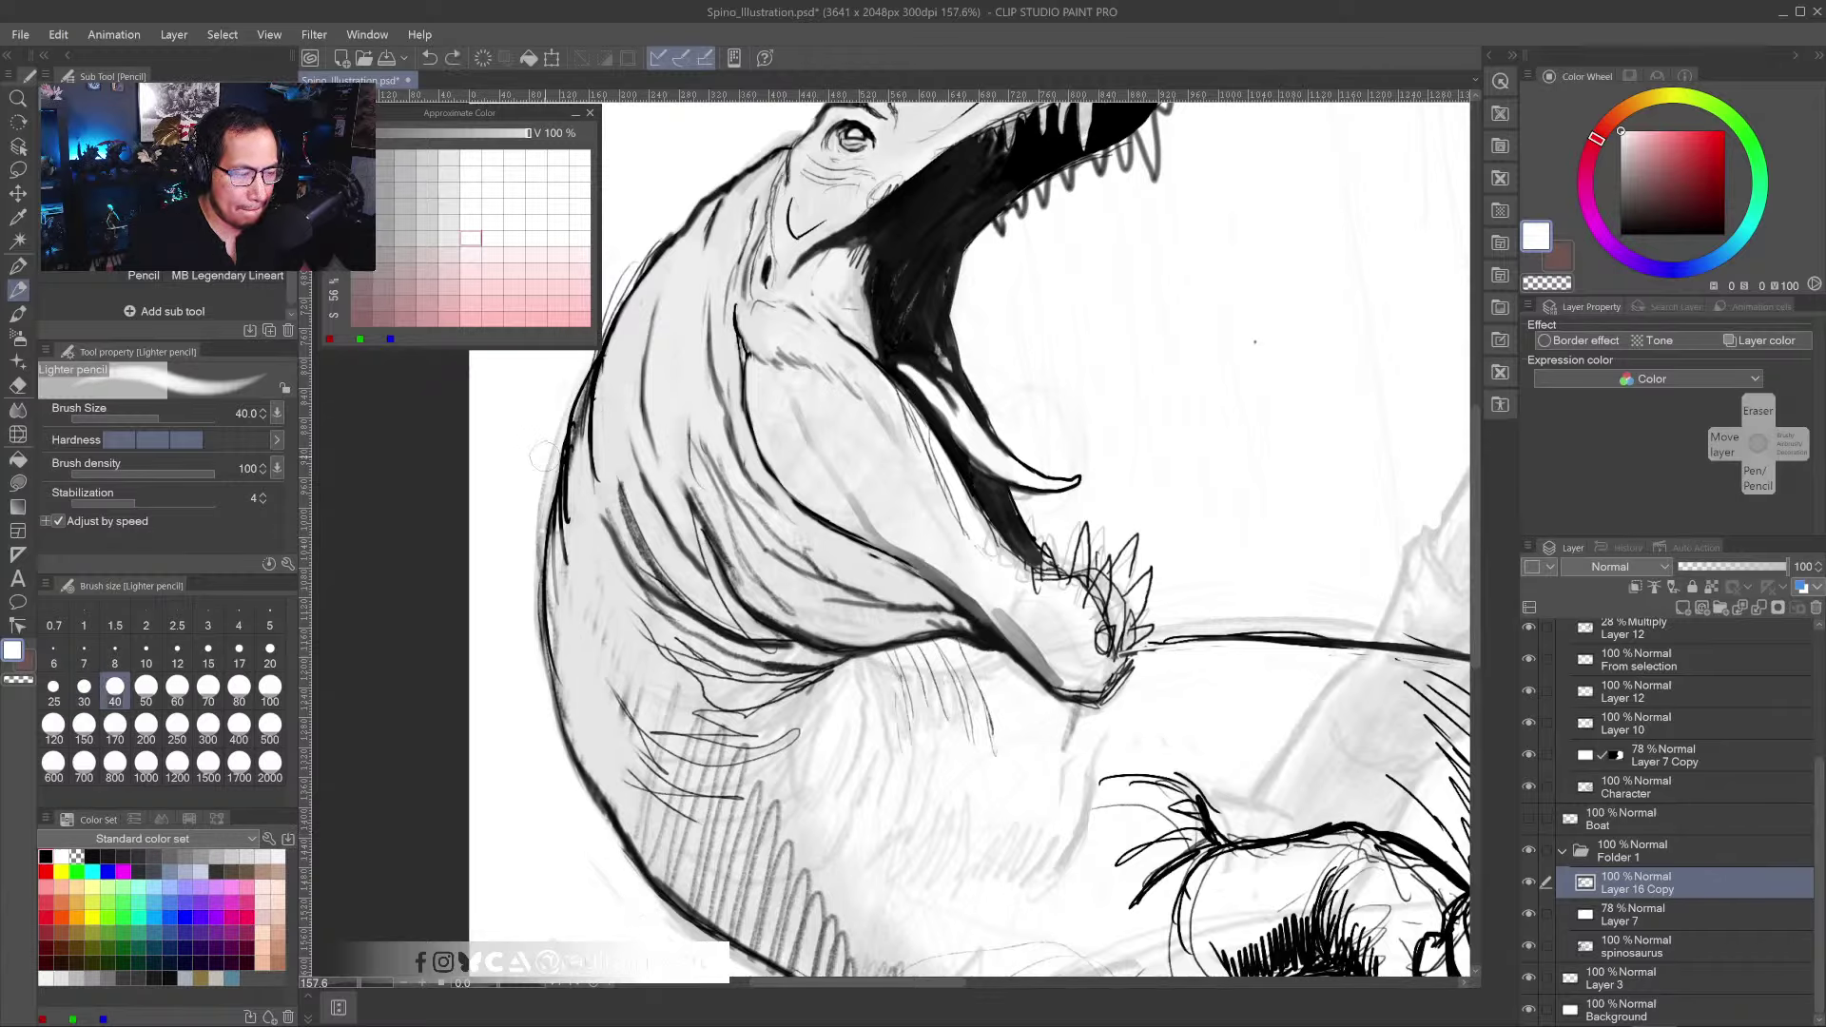
alt+click(545, 456)
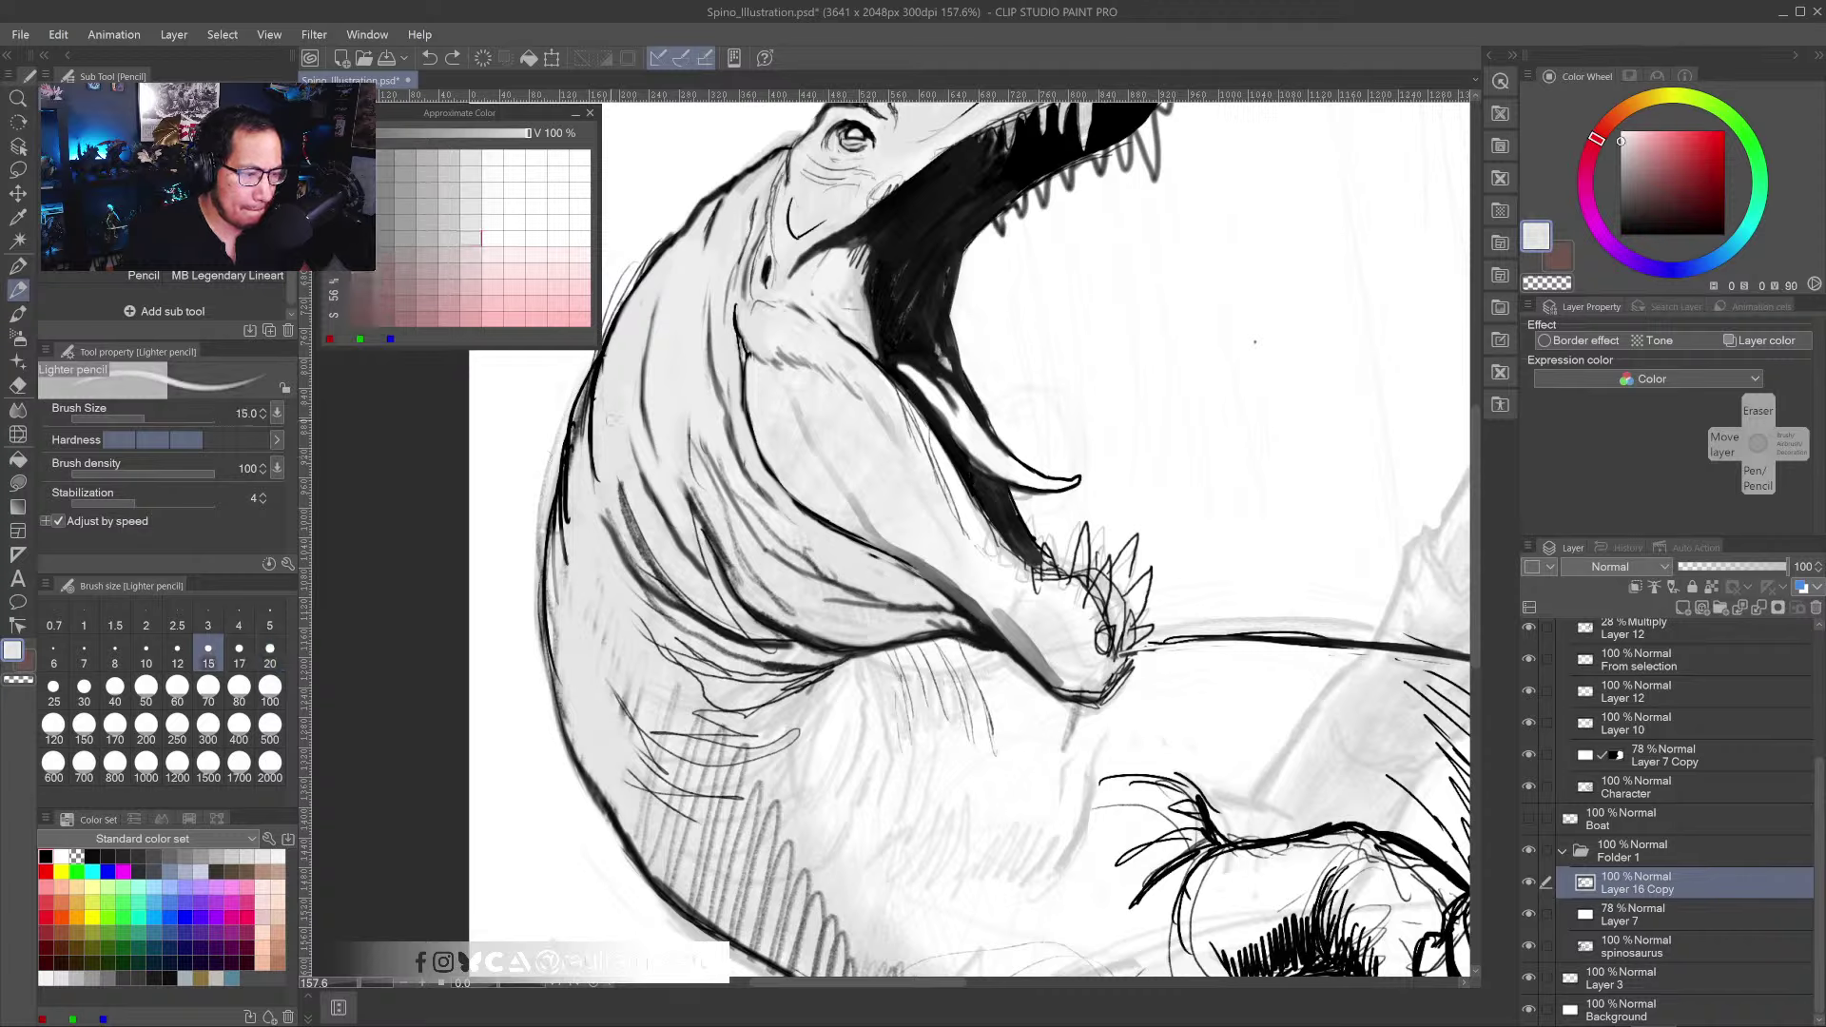
mouse_move(609, 359)
mouse_down()
mouse_move(609, 342)
mouse_move(566, 575)
mouse_up()
drag(560, 504, 556, 575)
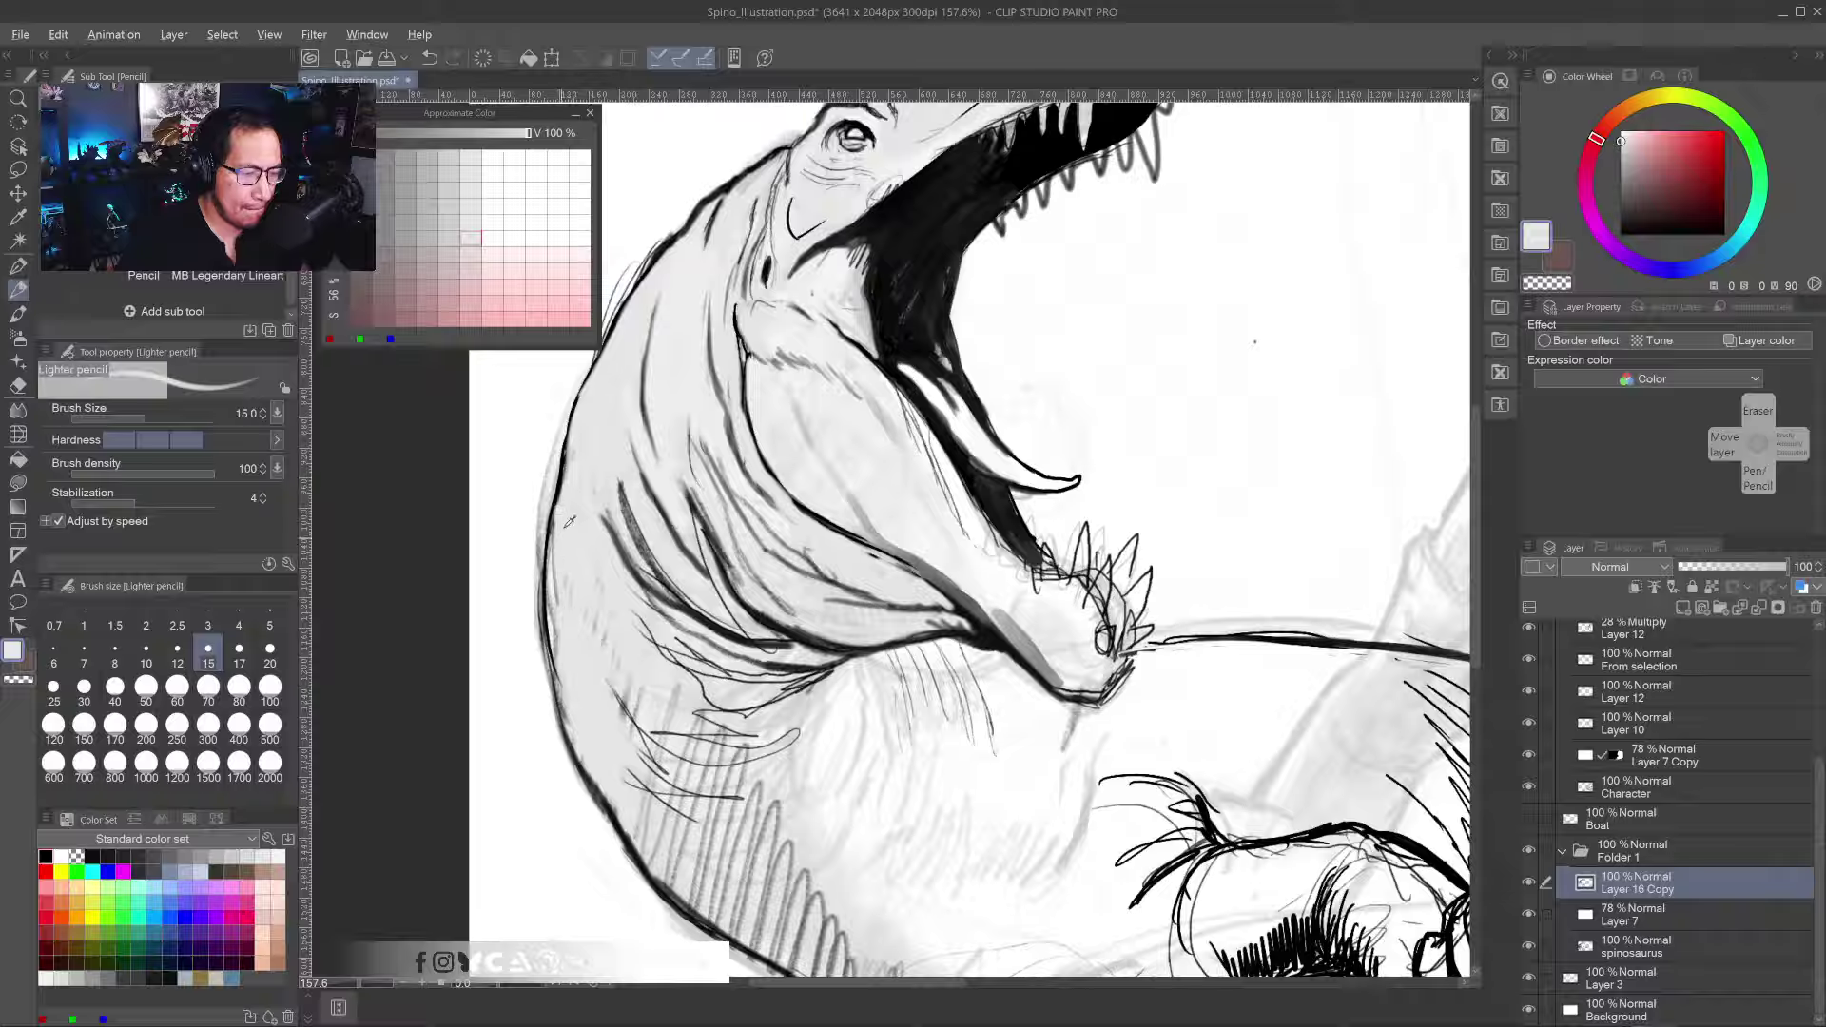
- Redraw the rear contour of the neck down toward the back in sampled black
alt+click(561, 475)
mouse_move(563, 473)
mouse_down()
mouse_move(552, 537)
mouse_move(572, 571)
mouse_move(551, 570)
mouse_move(544, 611)
mouse_move(589, 799)
mouse_up()
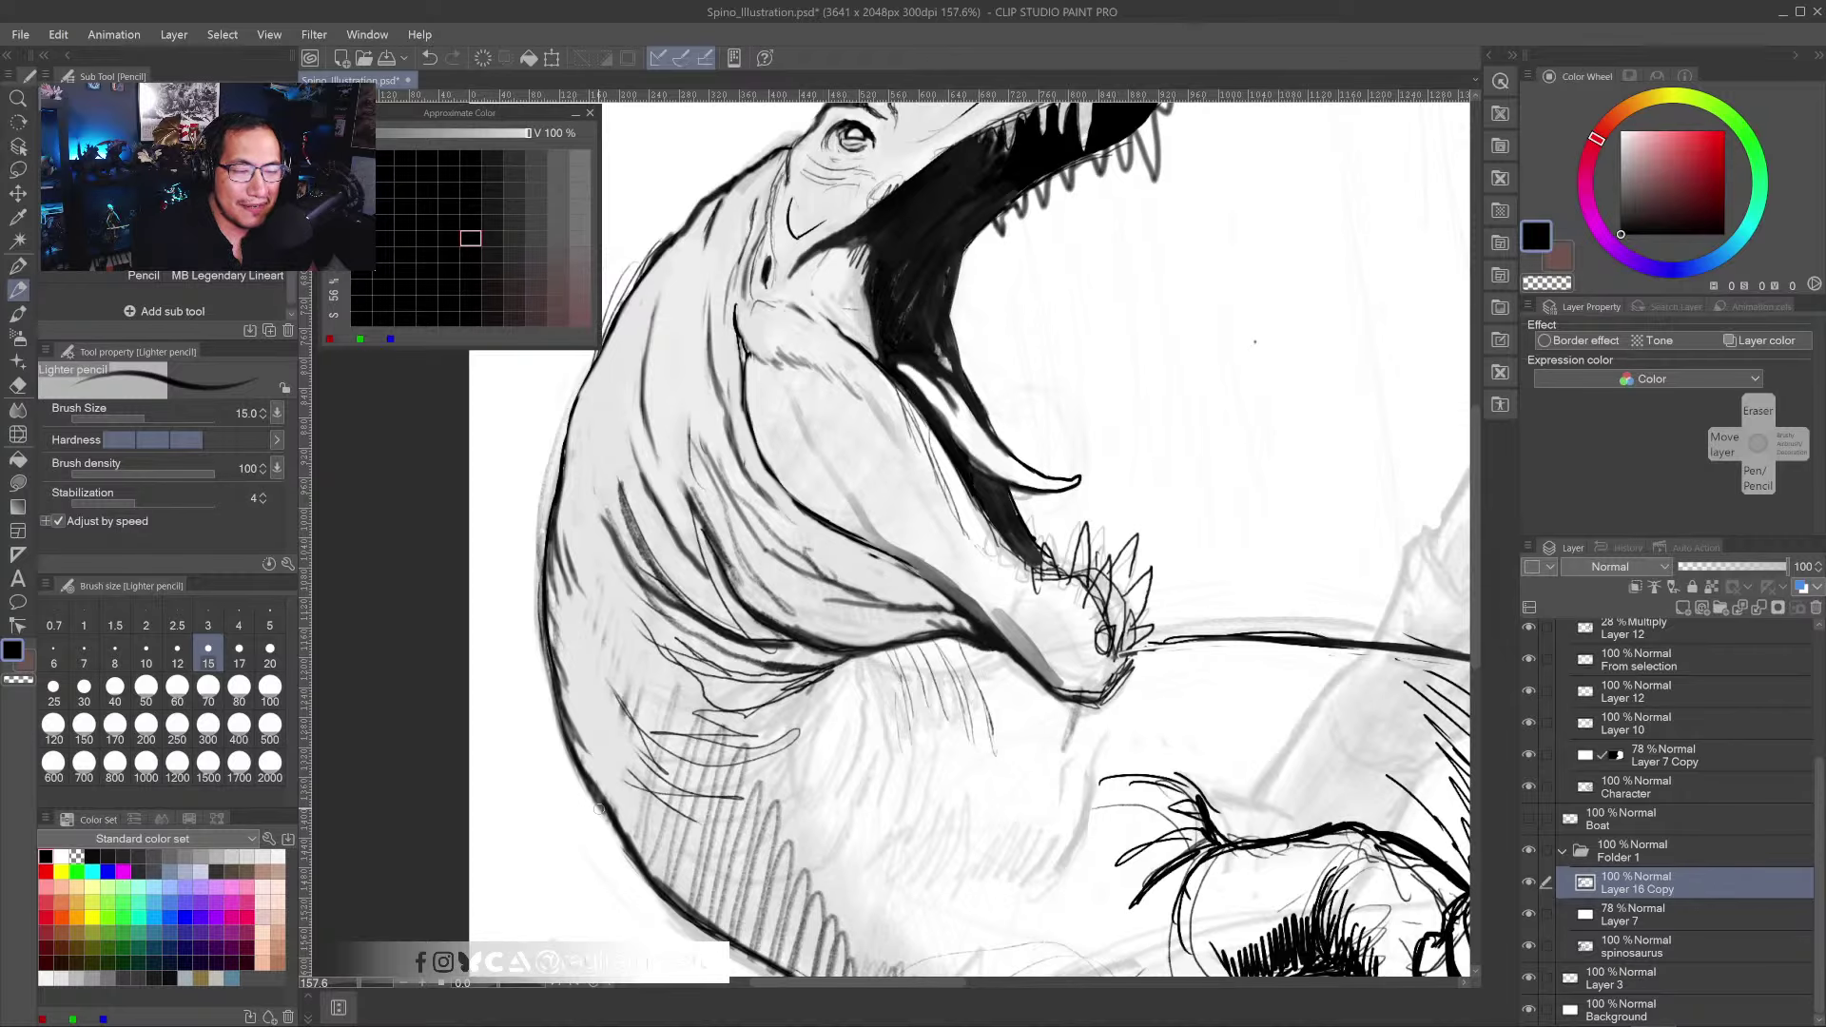
mouse_move(701, 322)
mouse_down()
mouse_move(776, 341)
mouse_move(698, 333)
mouse_move(679, 371)
mouse_up()
- Thin and smooth the outline along the upper back of the neck with colors sampled from the drawing
alt+click(754, 330)
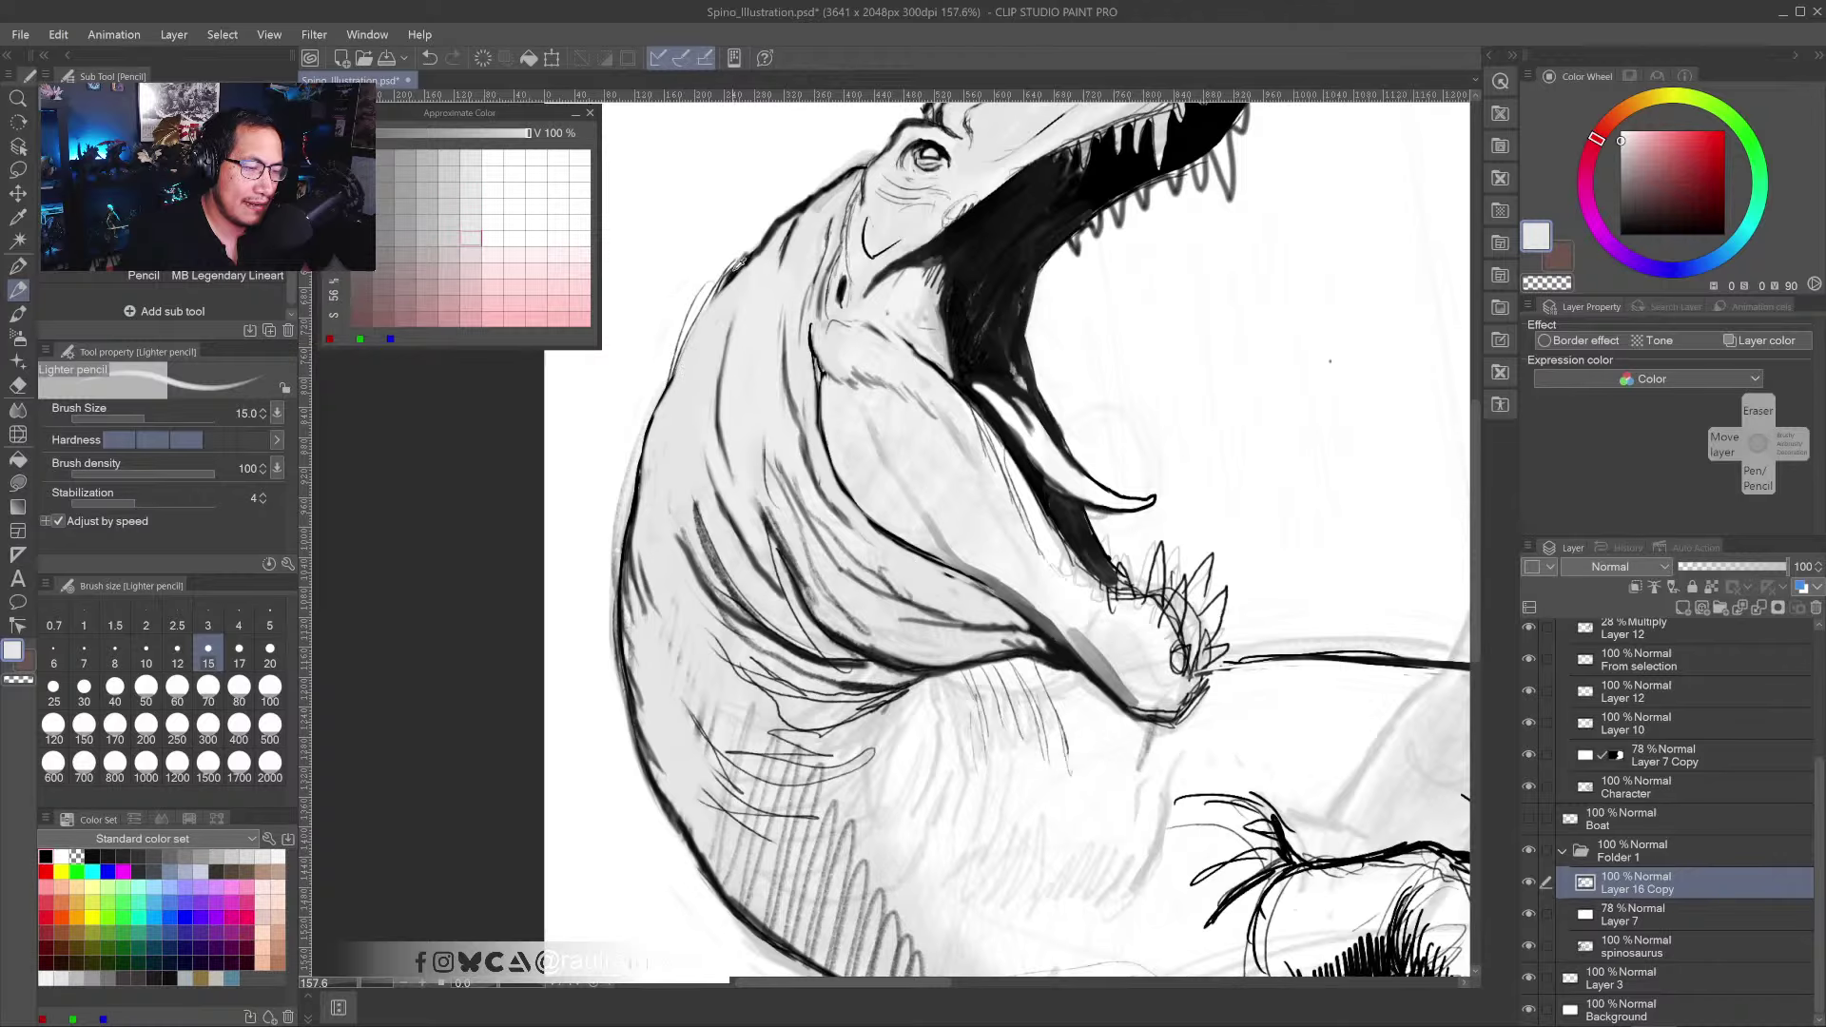
alt+click(705, 300)
drag(697, 299, 672, 428)
drag(680, 357, 666, 451)
drag(670, 390, 666, 490)
alt+click(666, 445)
drag(664, 428, 665, 488)
drag(663, 419, 666, 452)
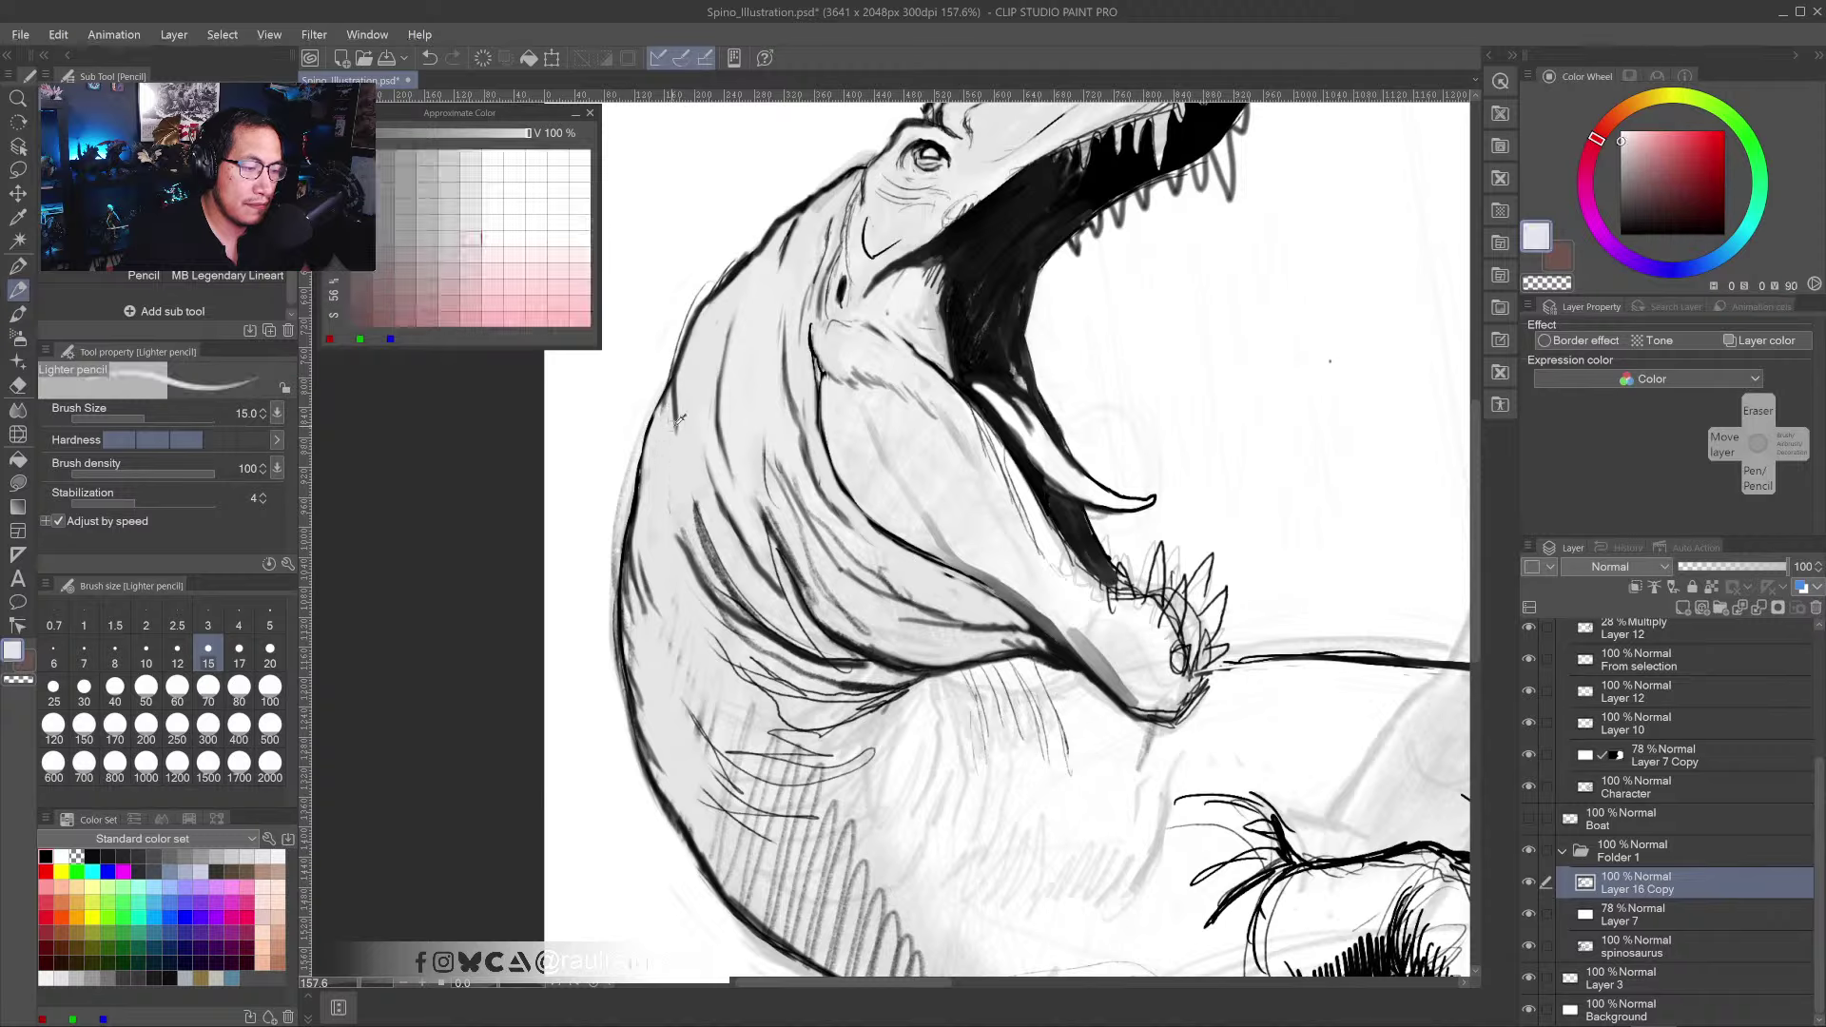
- Add short fold lines inside the neck's rear edge in sampled dark gray and trim the edge below with light gray
alt+click(676, 371)
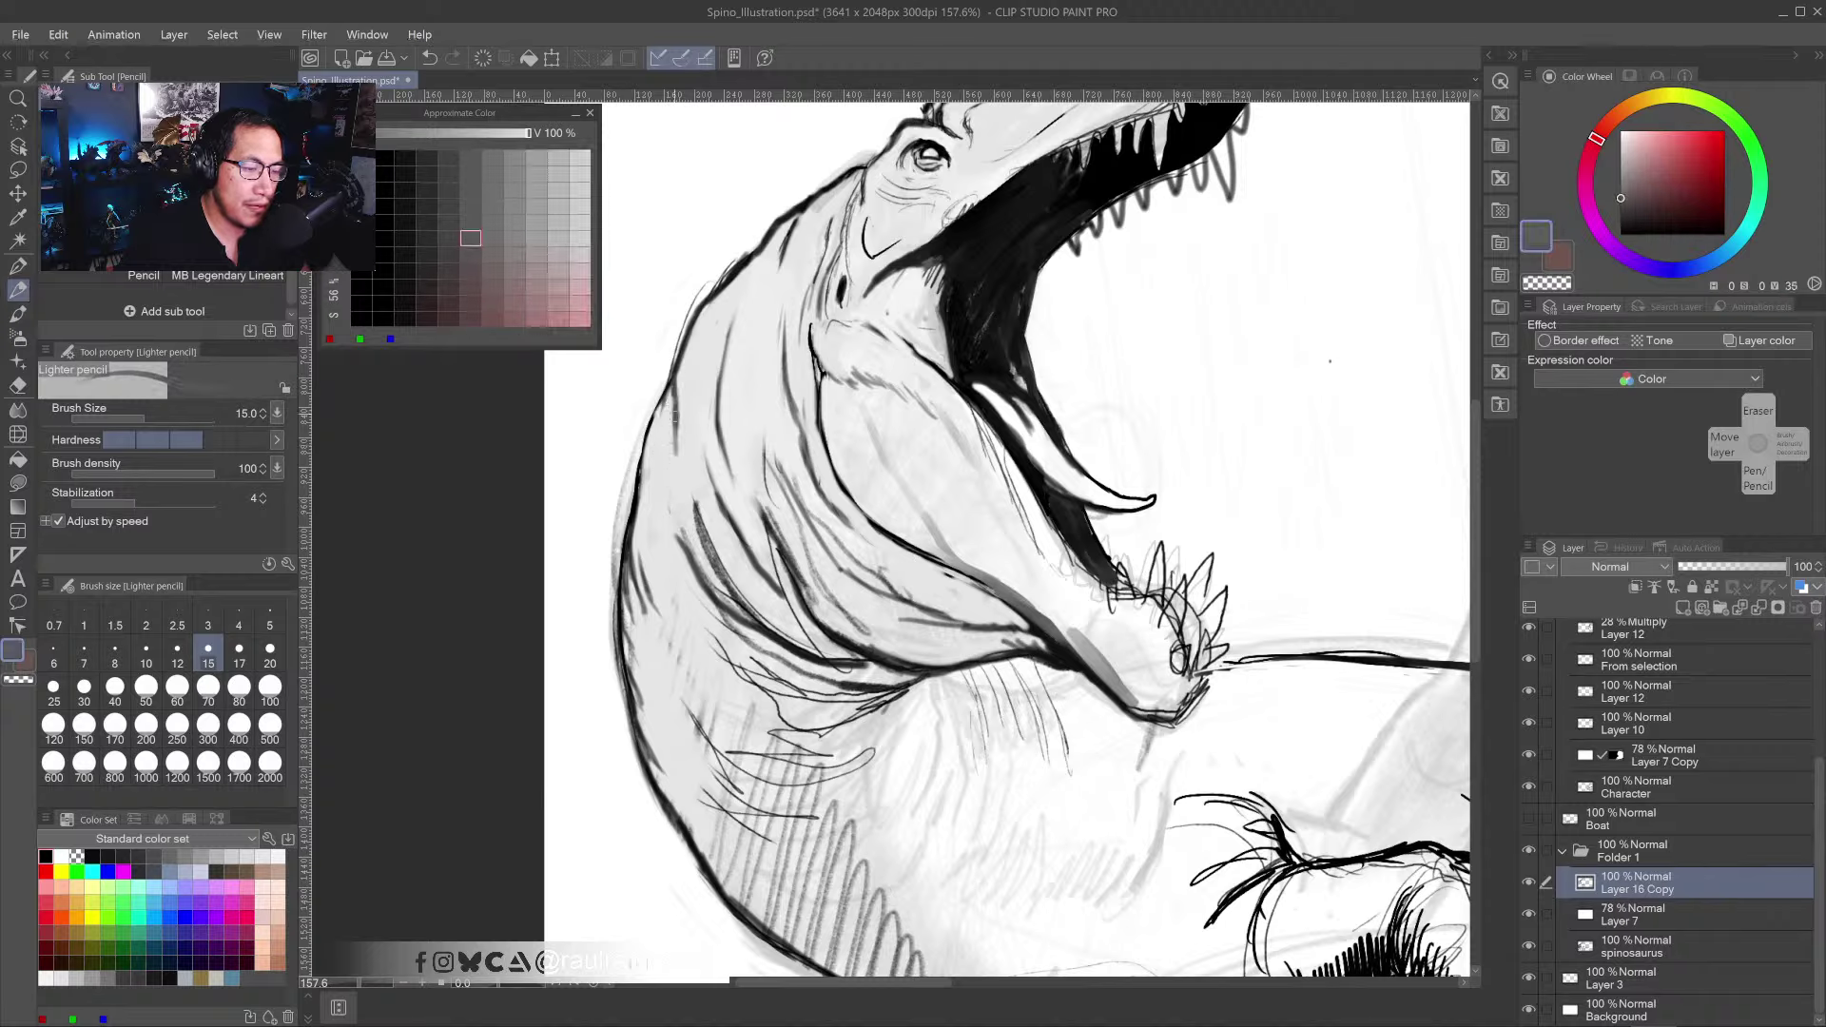
mouse_move(677, 414)
mouse_down()
mouse_move(678, 480)
mouse_move(668, 390)
mouse_move(663, 493)
mouse_move(659, 396)
mouse_move(618, 554)
mouse_move(647, 616)
mouse_up()
alt+click(643, 533)
drag(638, 552, 630, 645)
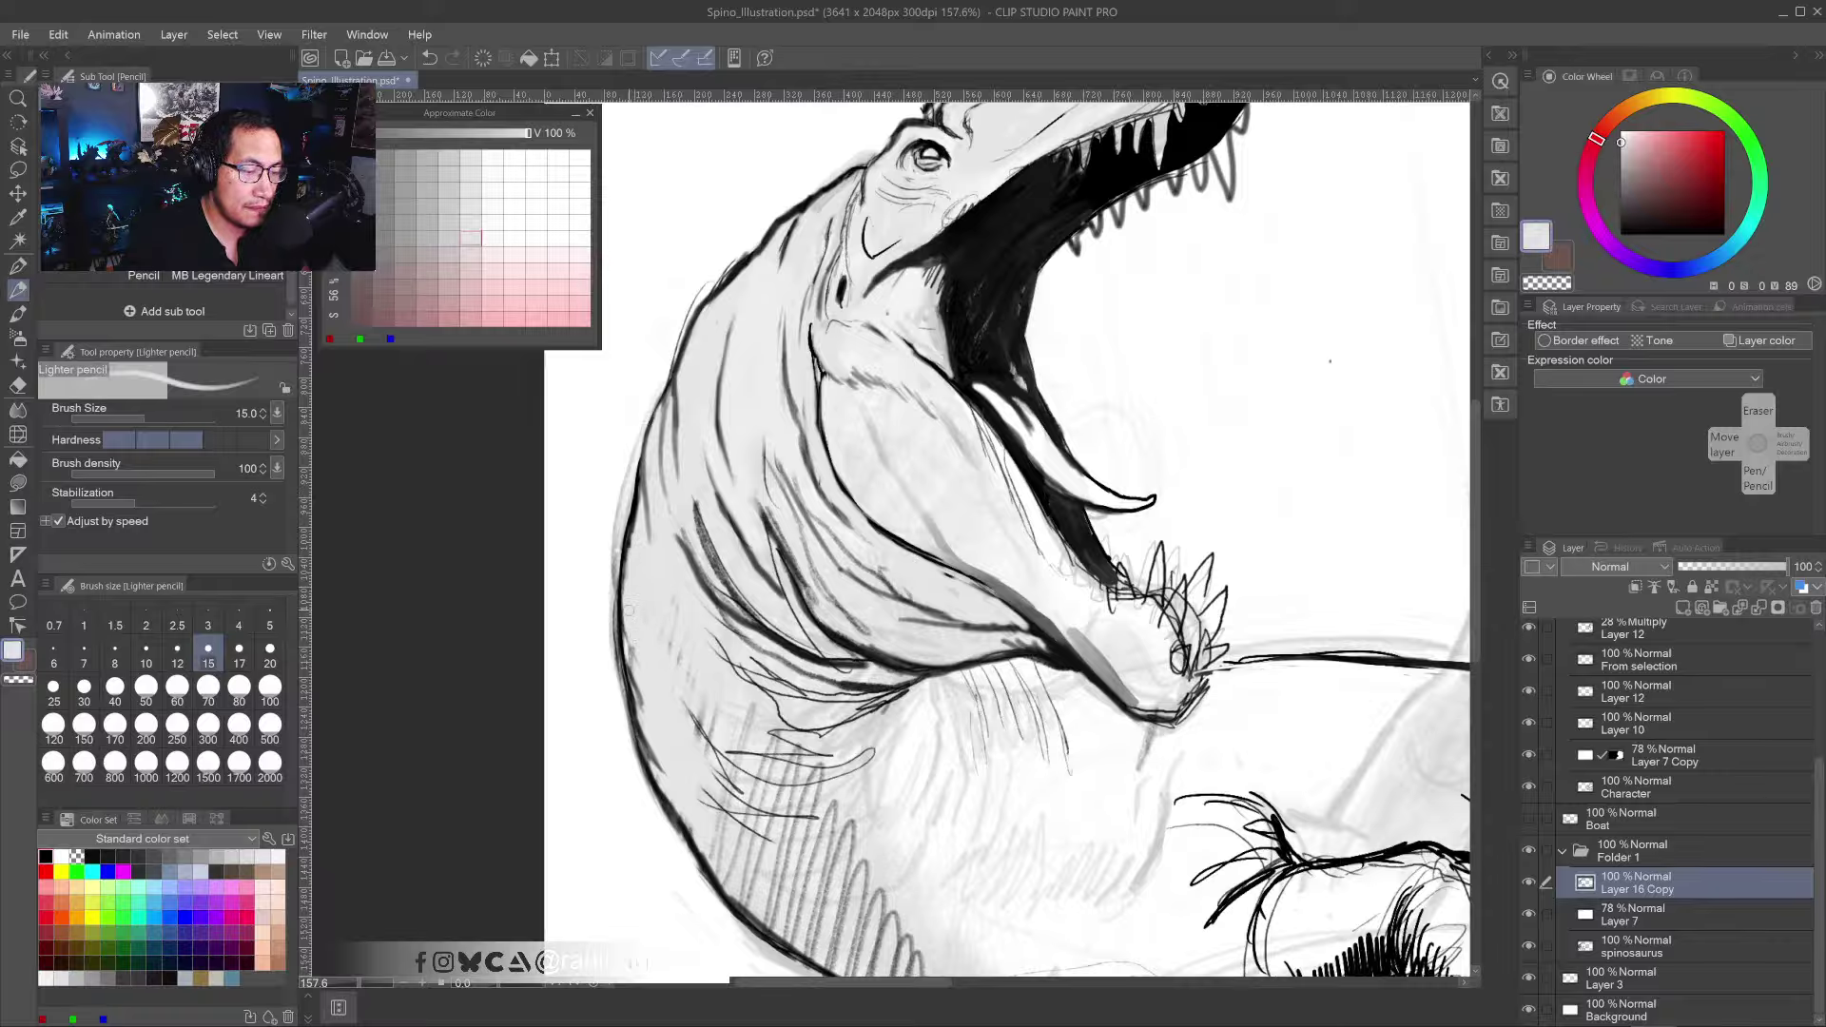
- Touch up the lower back outline with a sampled color and clean its outer side with sampled white
alt+click(646, 759)
mouse_move(646, 749)
mouse_down()
mouse_move(685, 795)
mouse_move(648, 790)
mouse_move(677, 830)
mouse_up()
alt+click(624, 747)
drag(629, 754, 654, 808)
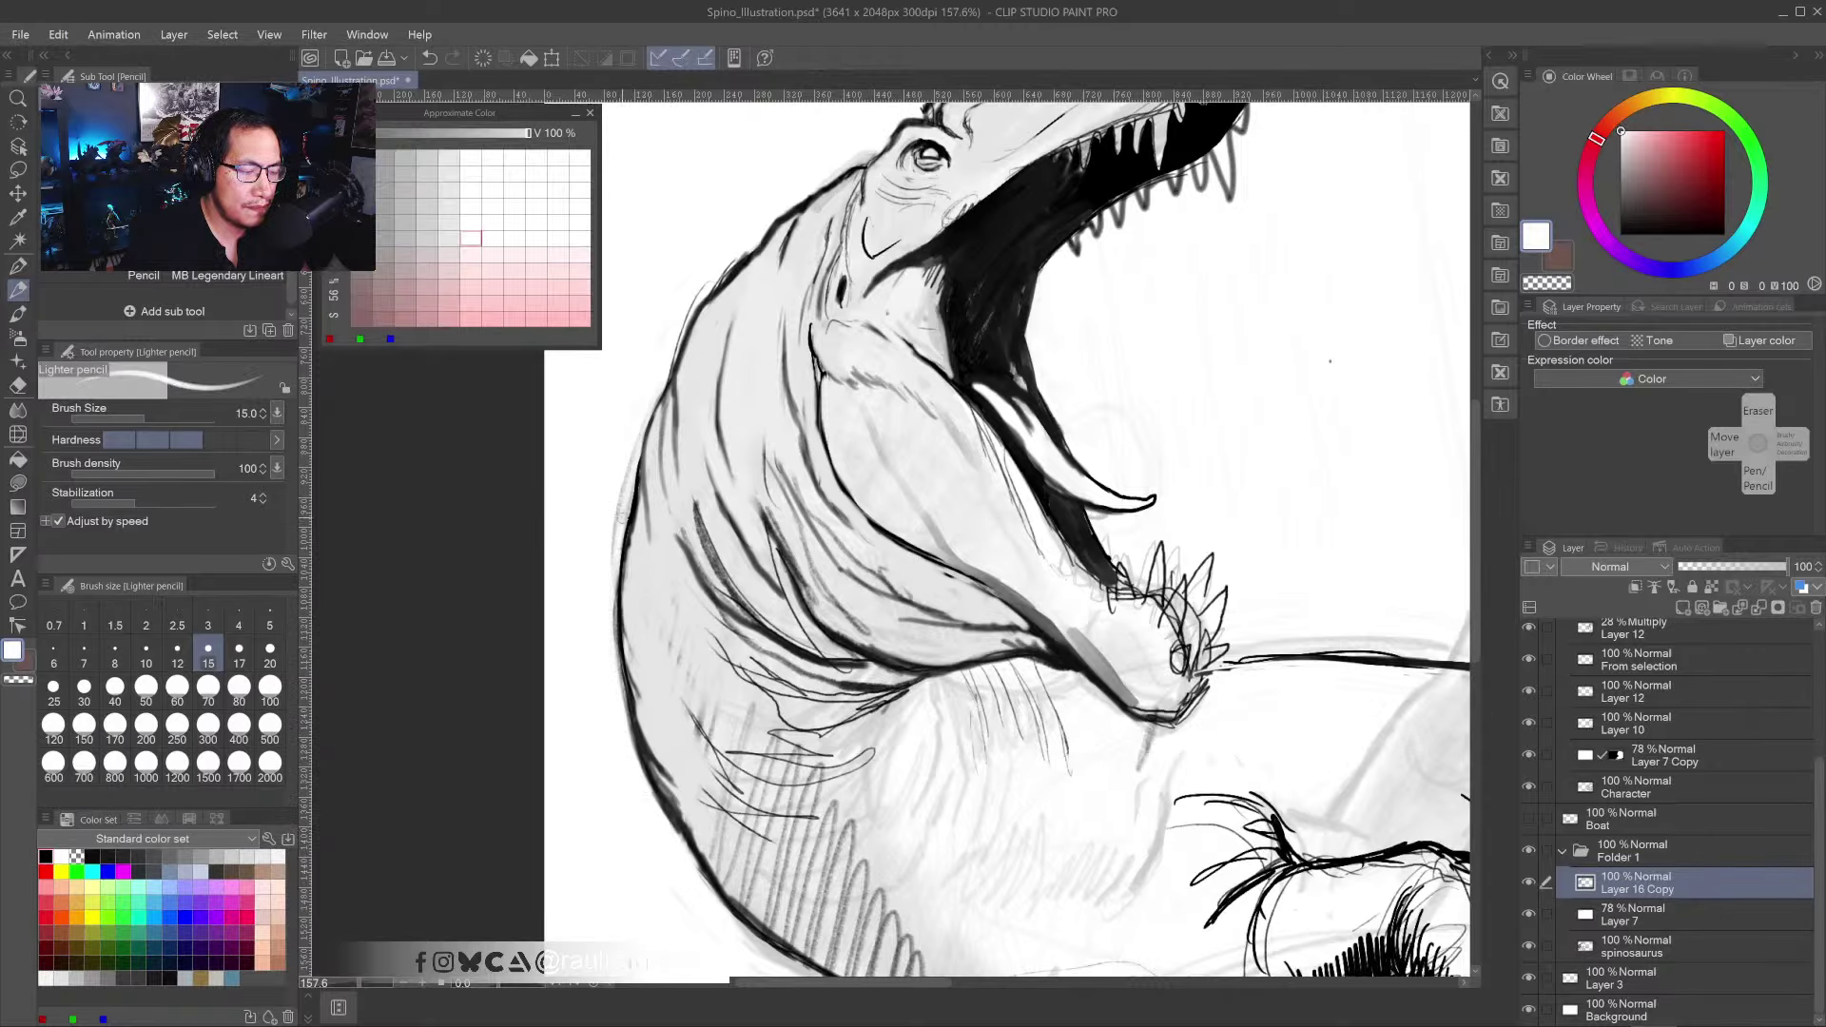
- Refine the outline at the nape behind the head with sampled light gray, black and white
drag(774, 388, 724, 412)
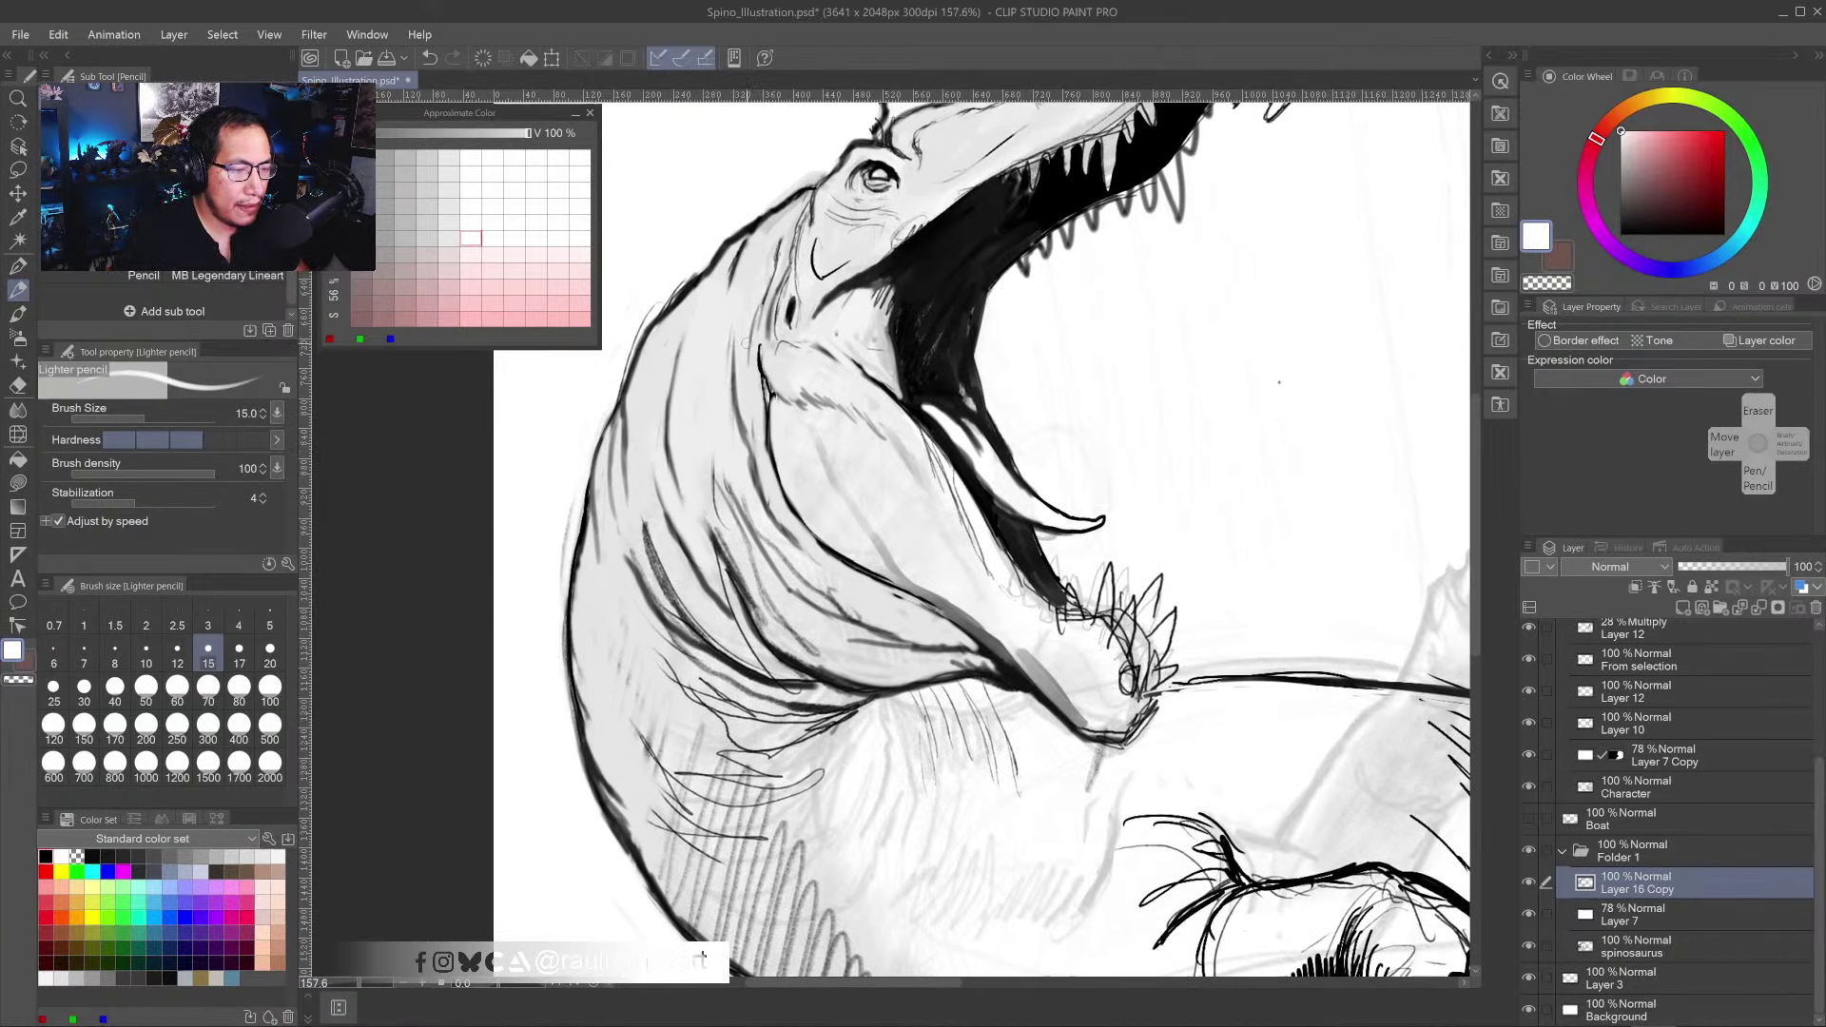
alt+click(674, 310)
alt+click(663, 335)
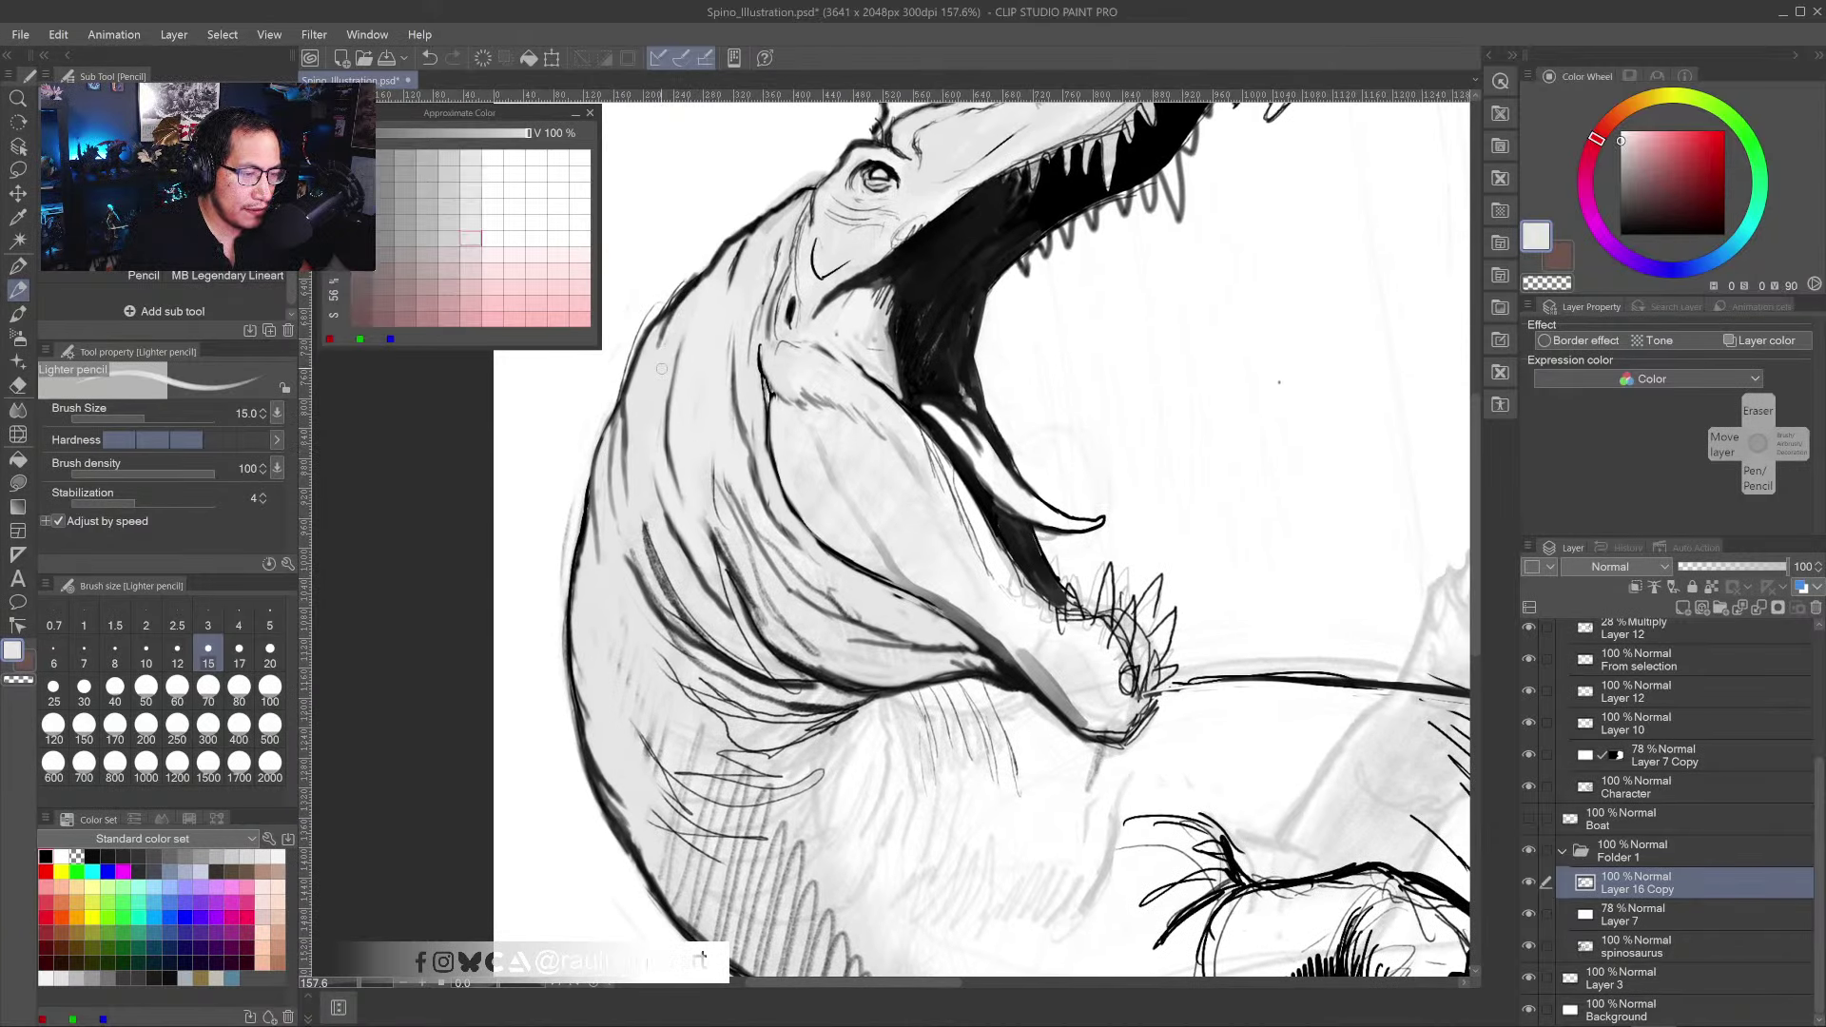
drag(690, 283, 712, 264)
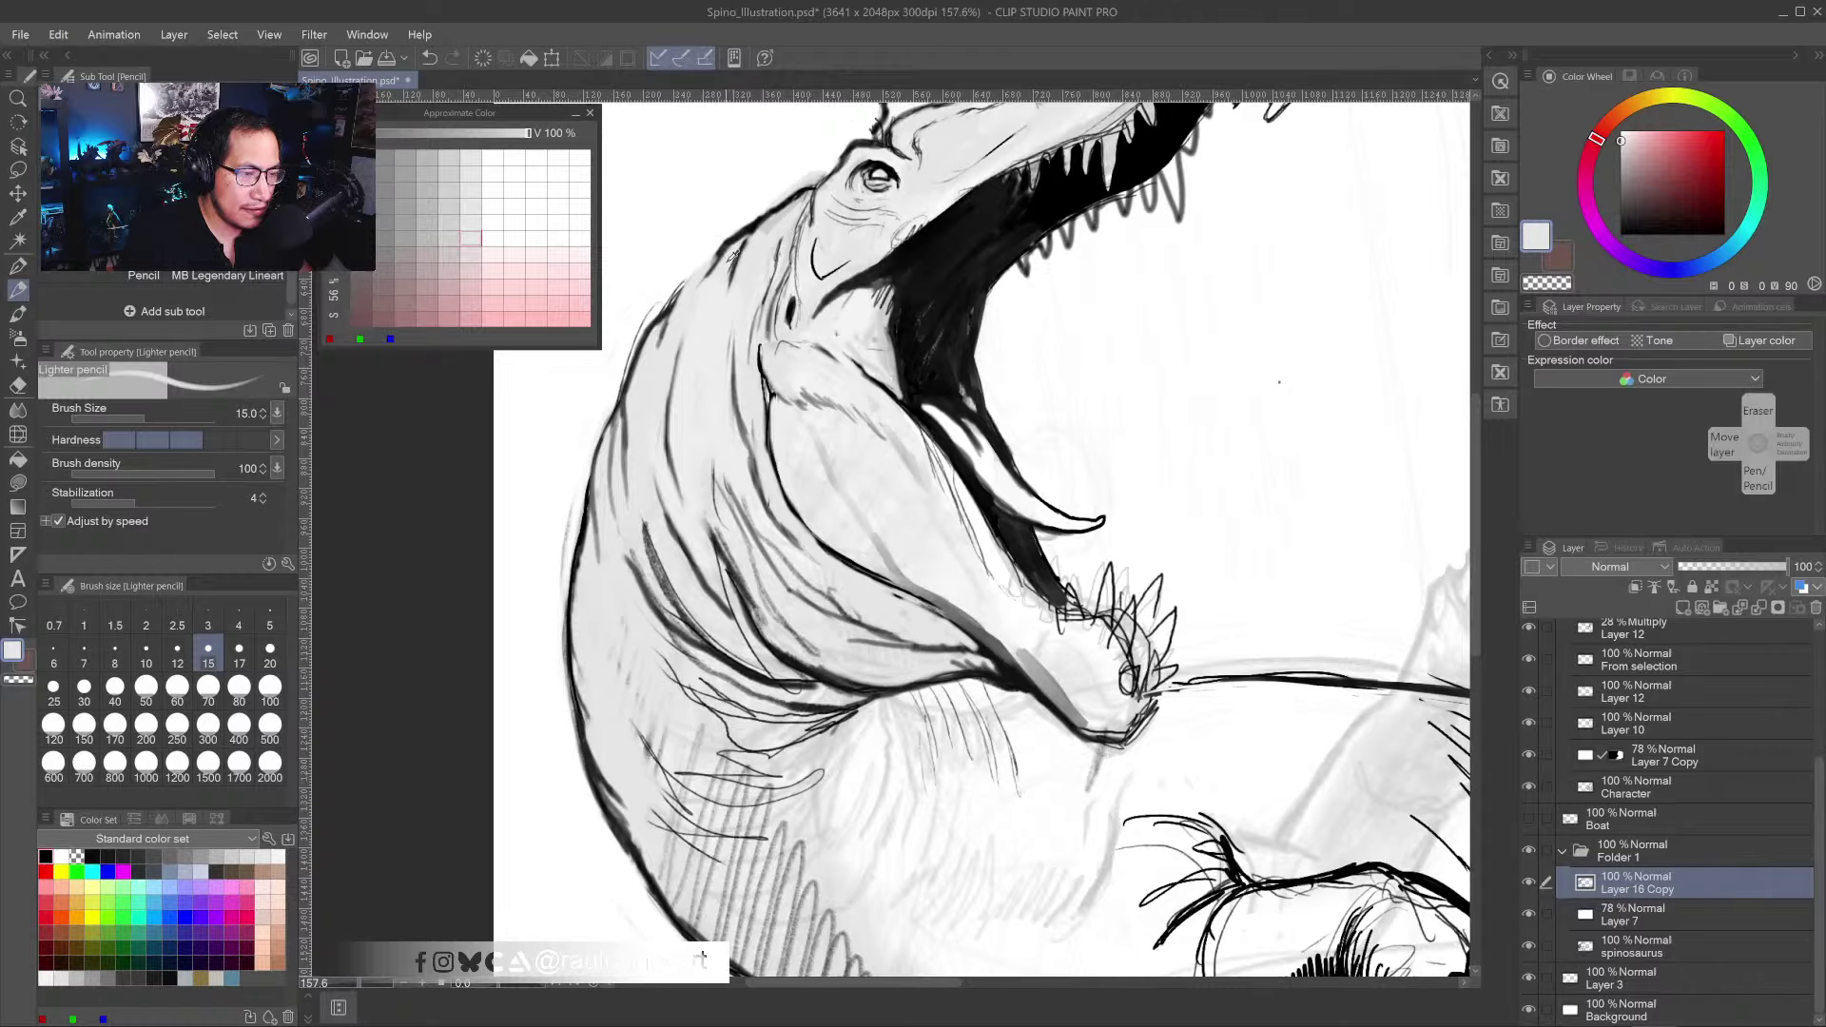
alt+click(734, 243)
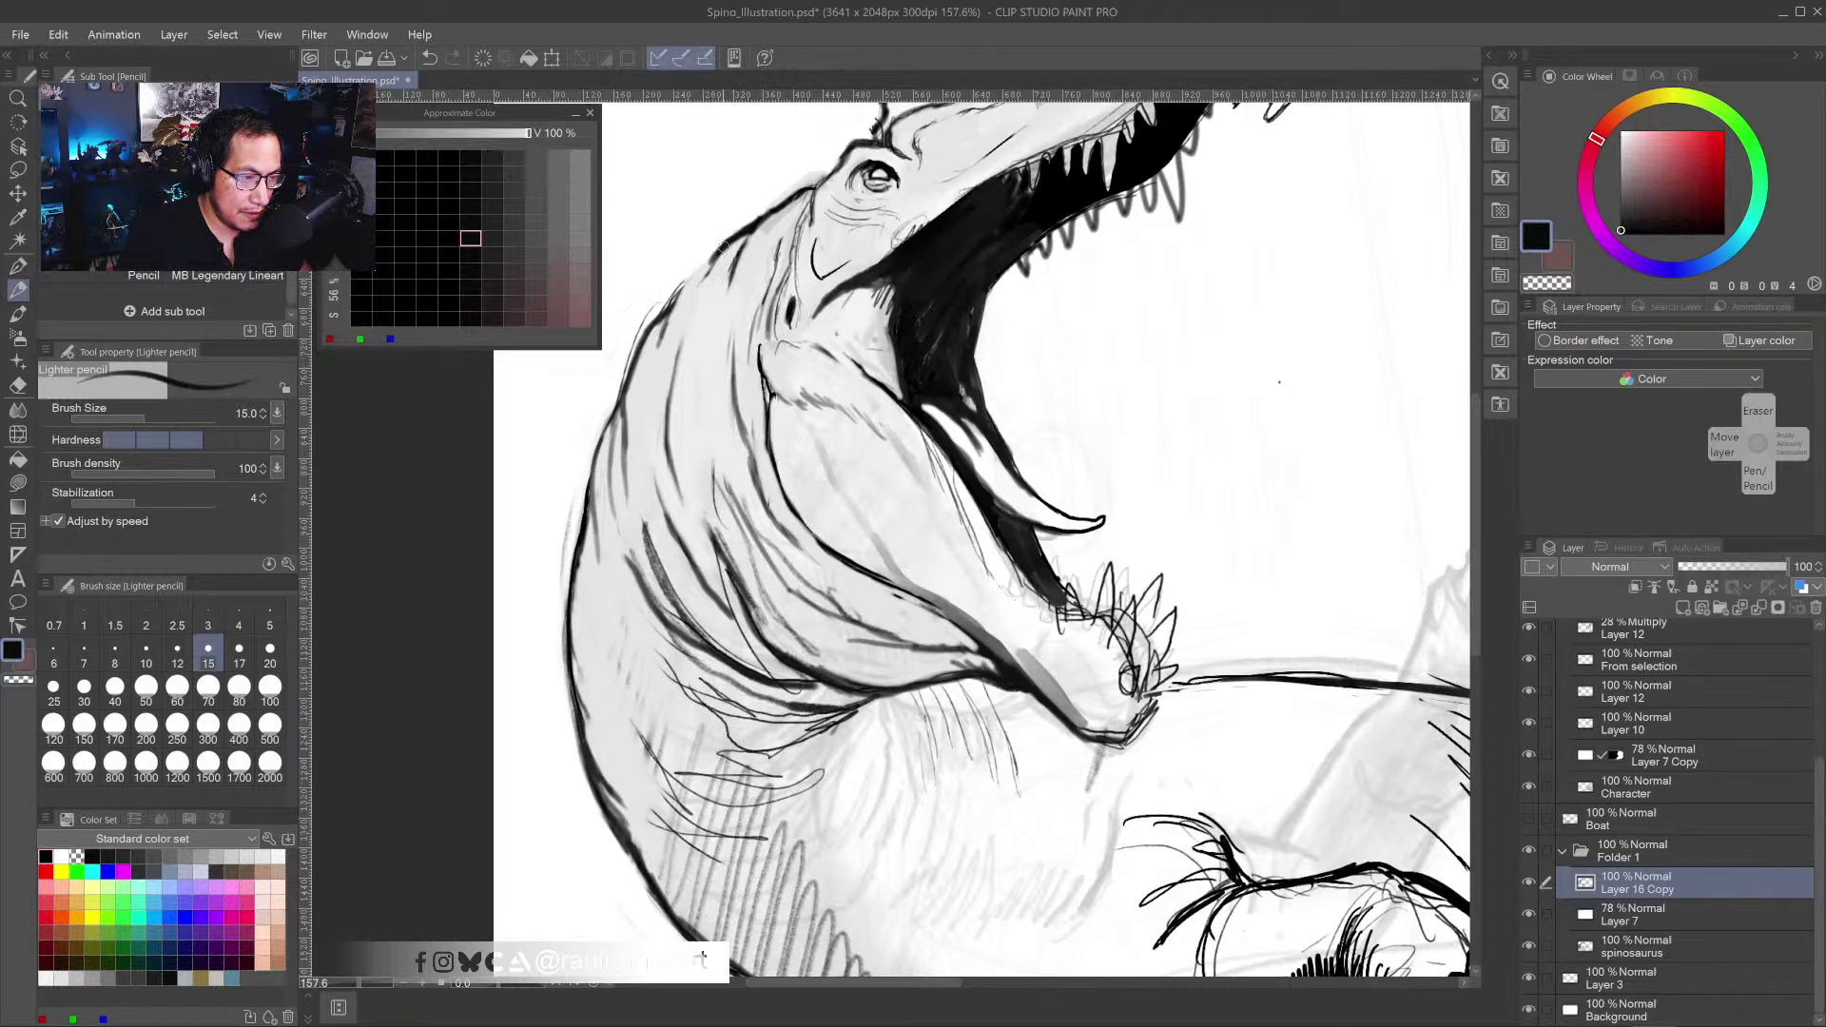
mouse_move(696, 294)
mouse_down()
mouse_move(695, 276)
mouse_move(655, 361)
mouse_up()
alt+click(654, 361)
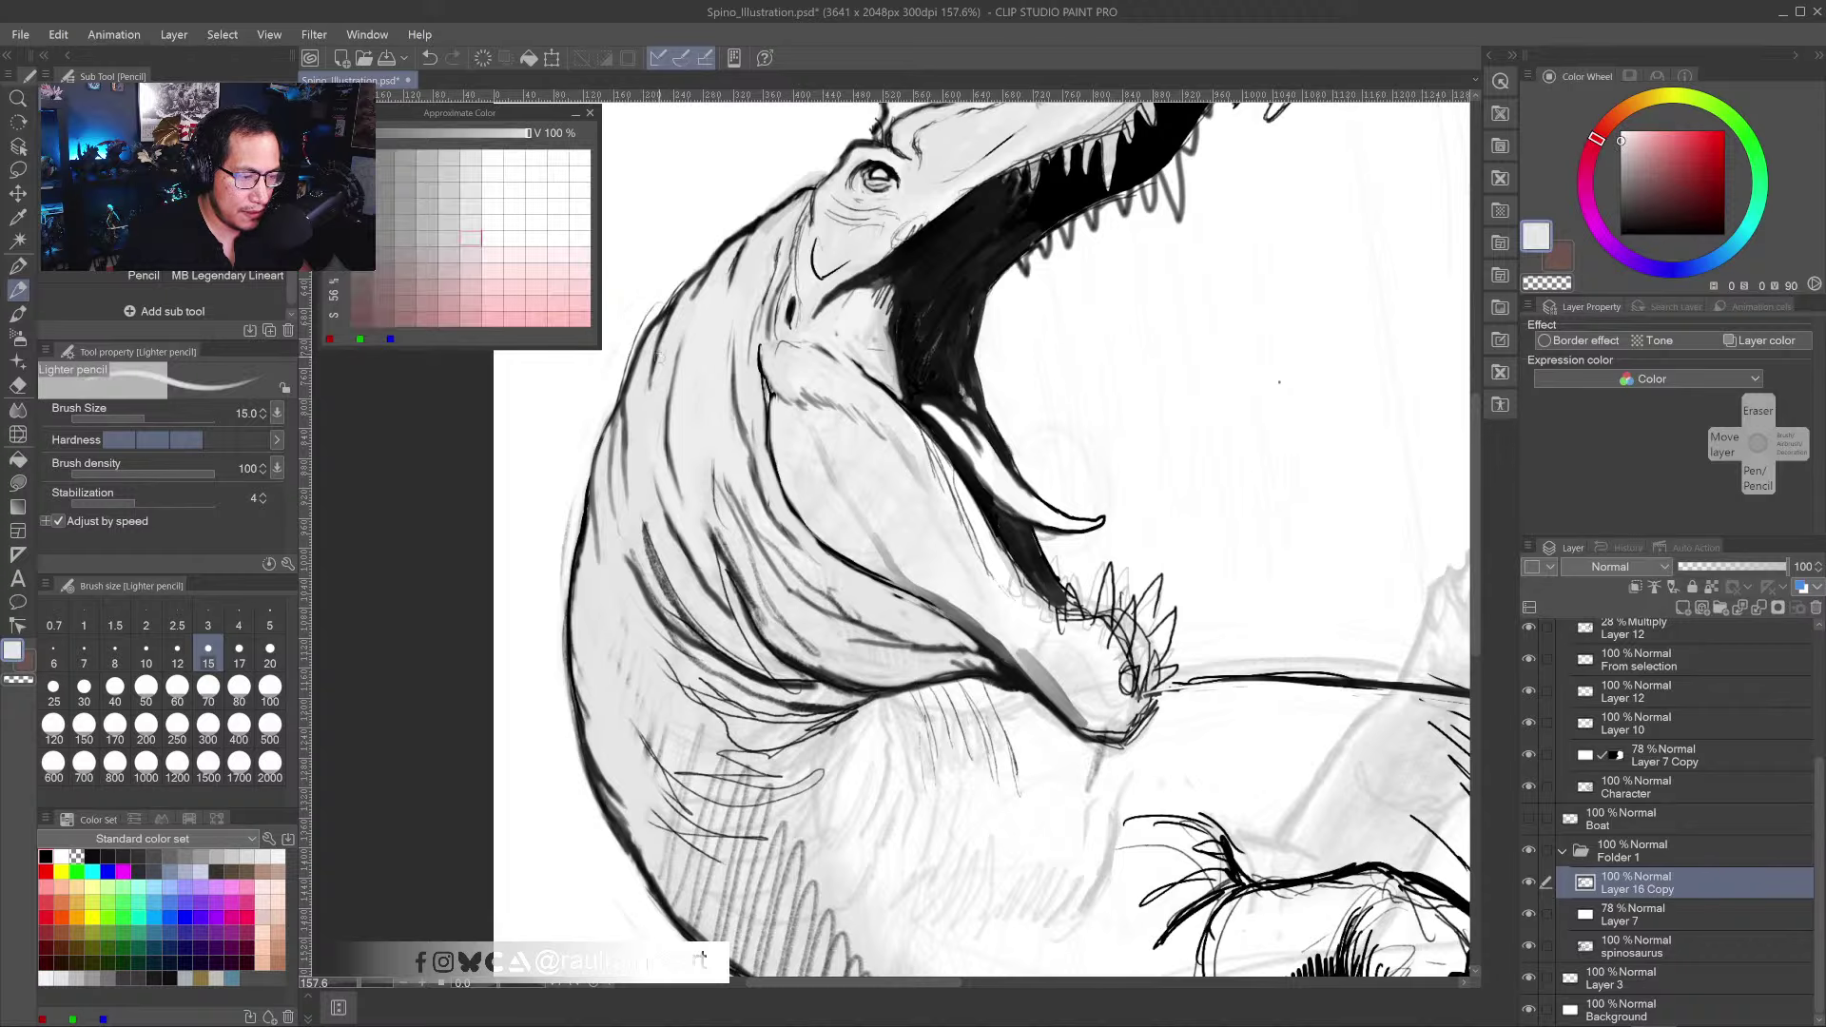
alt+click(657, 324)
alt+click(633, 330)
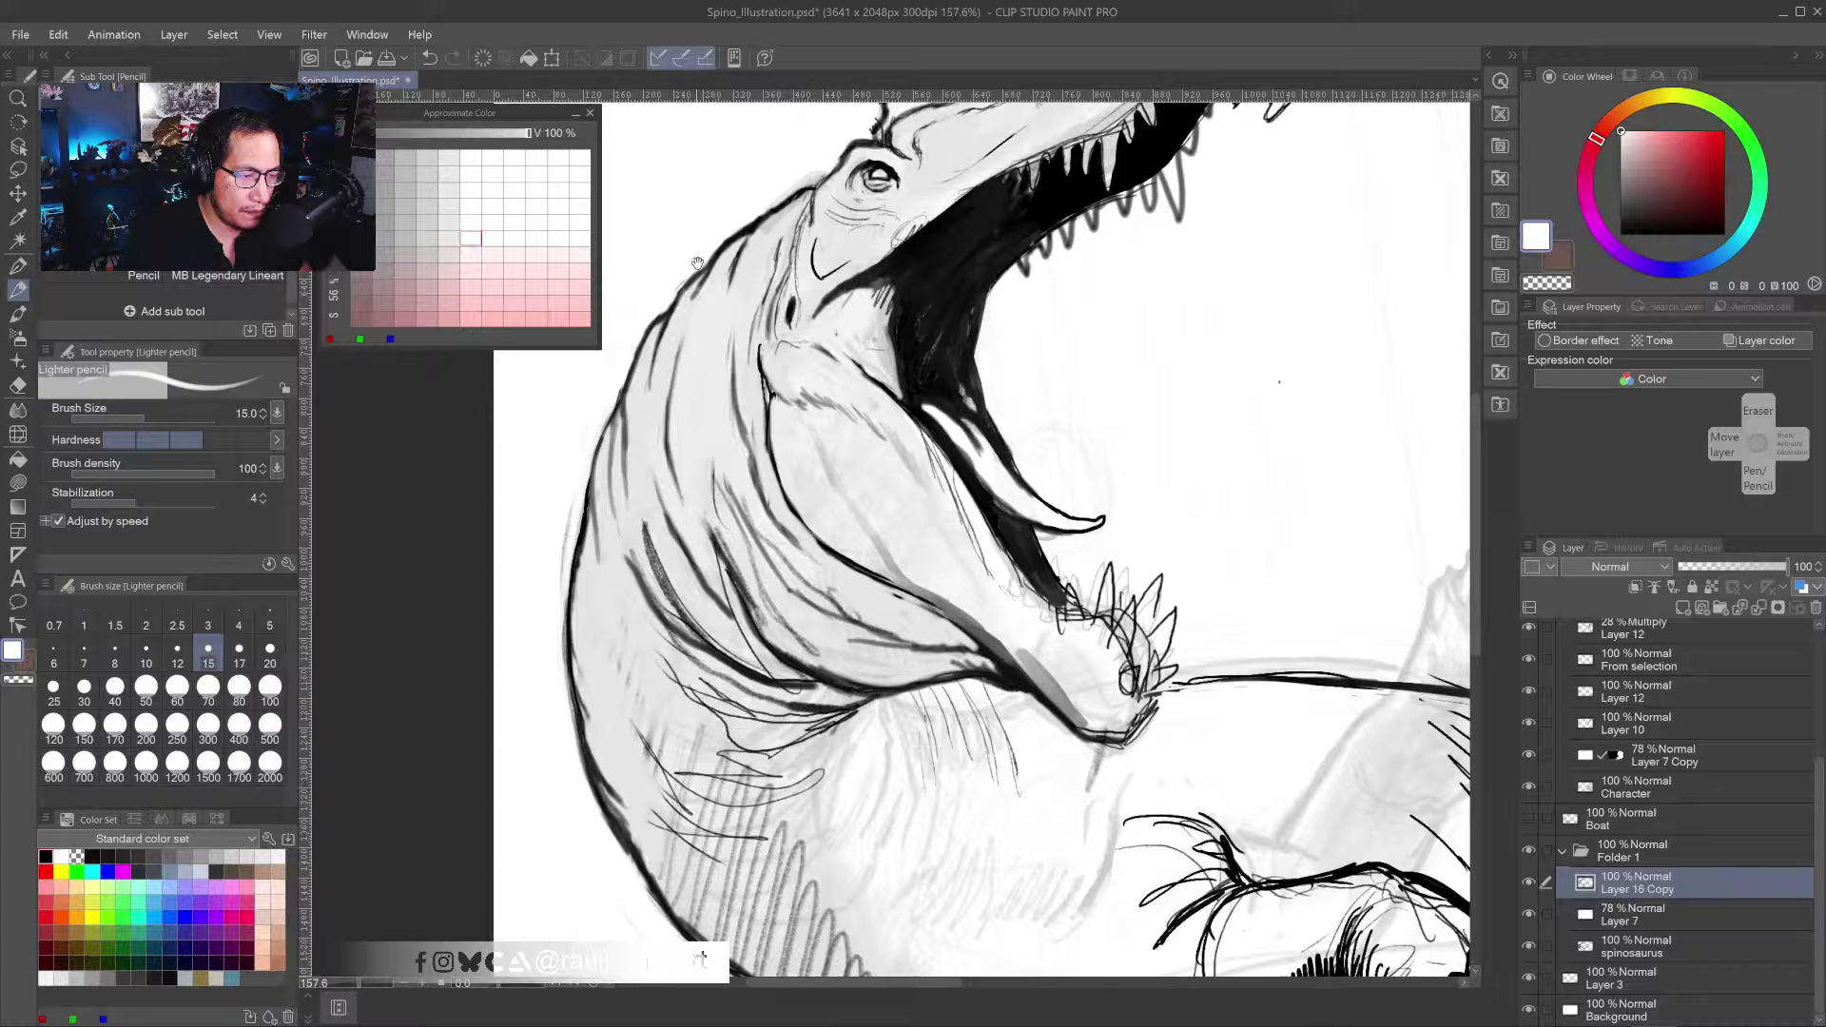
- Thin and separate the fold lines in the middle of the neck with sampled light gray
scroll(680, 282, down, 3)
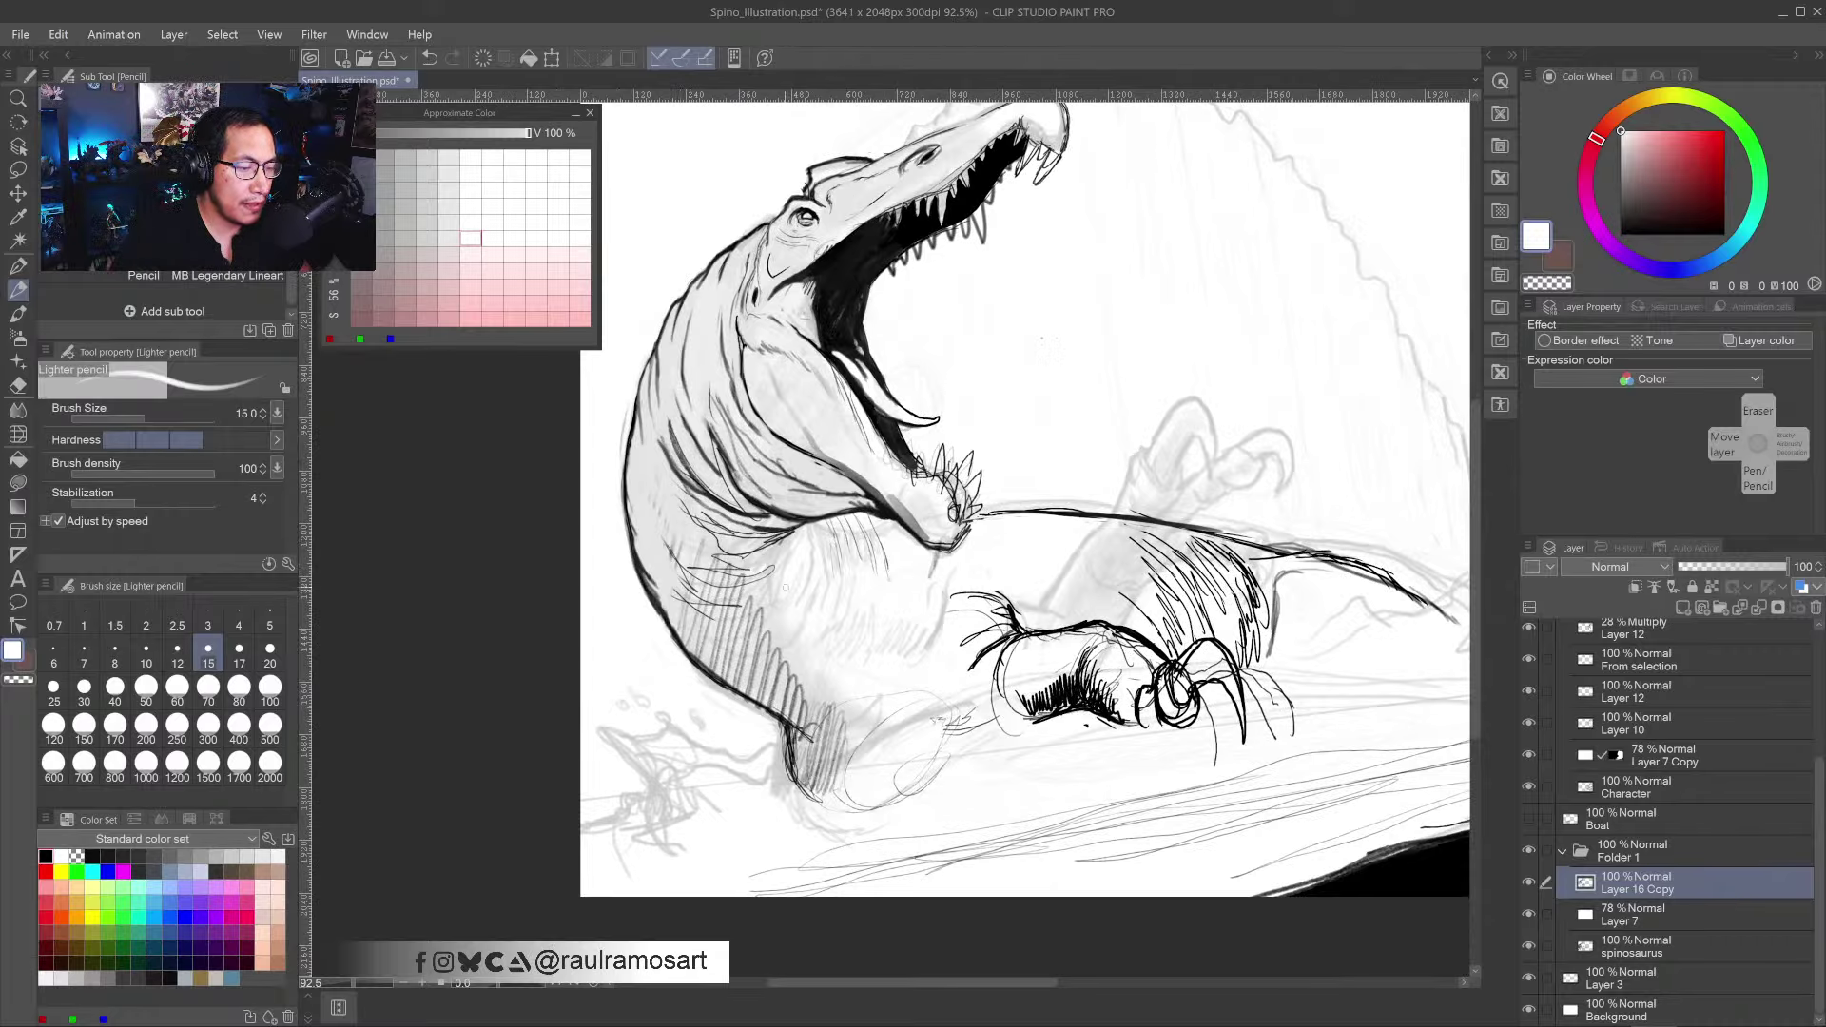
alt+click(712, 434)
scroll(704, 438, up, 1)
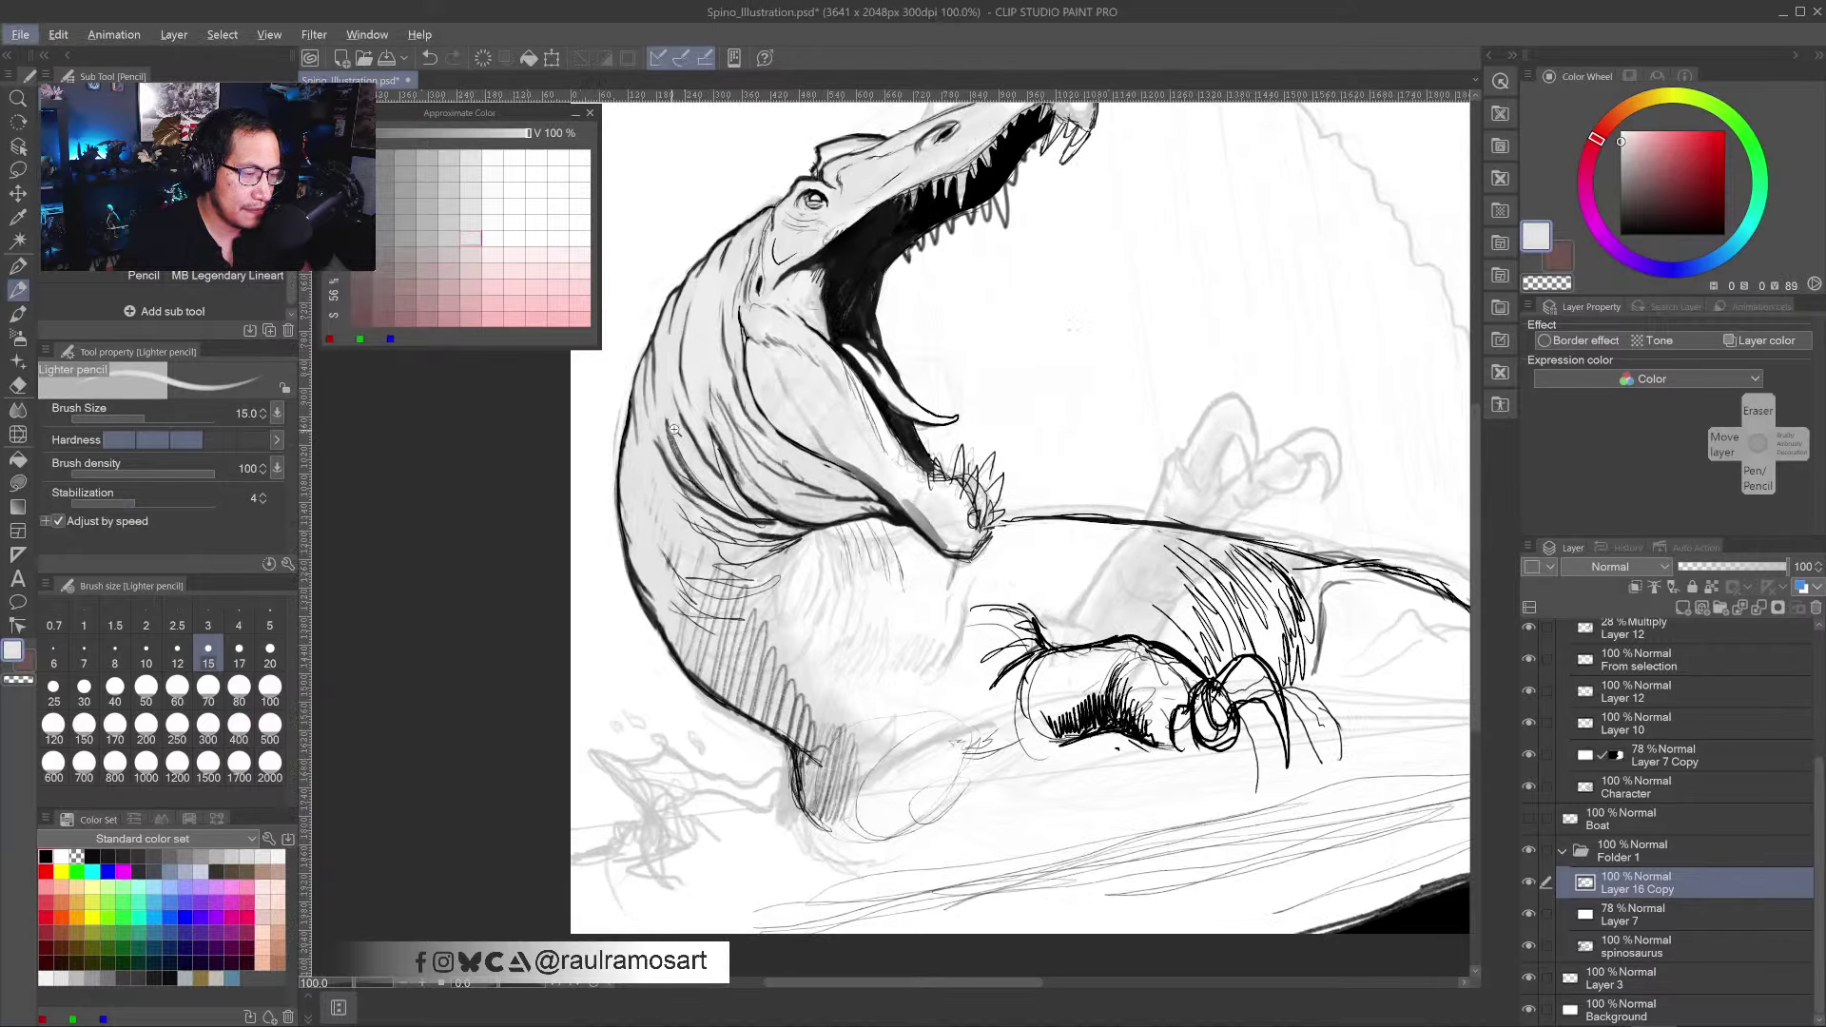
scroll(678, 416, up, 2)
drag(665, 427, 714, 520)
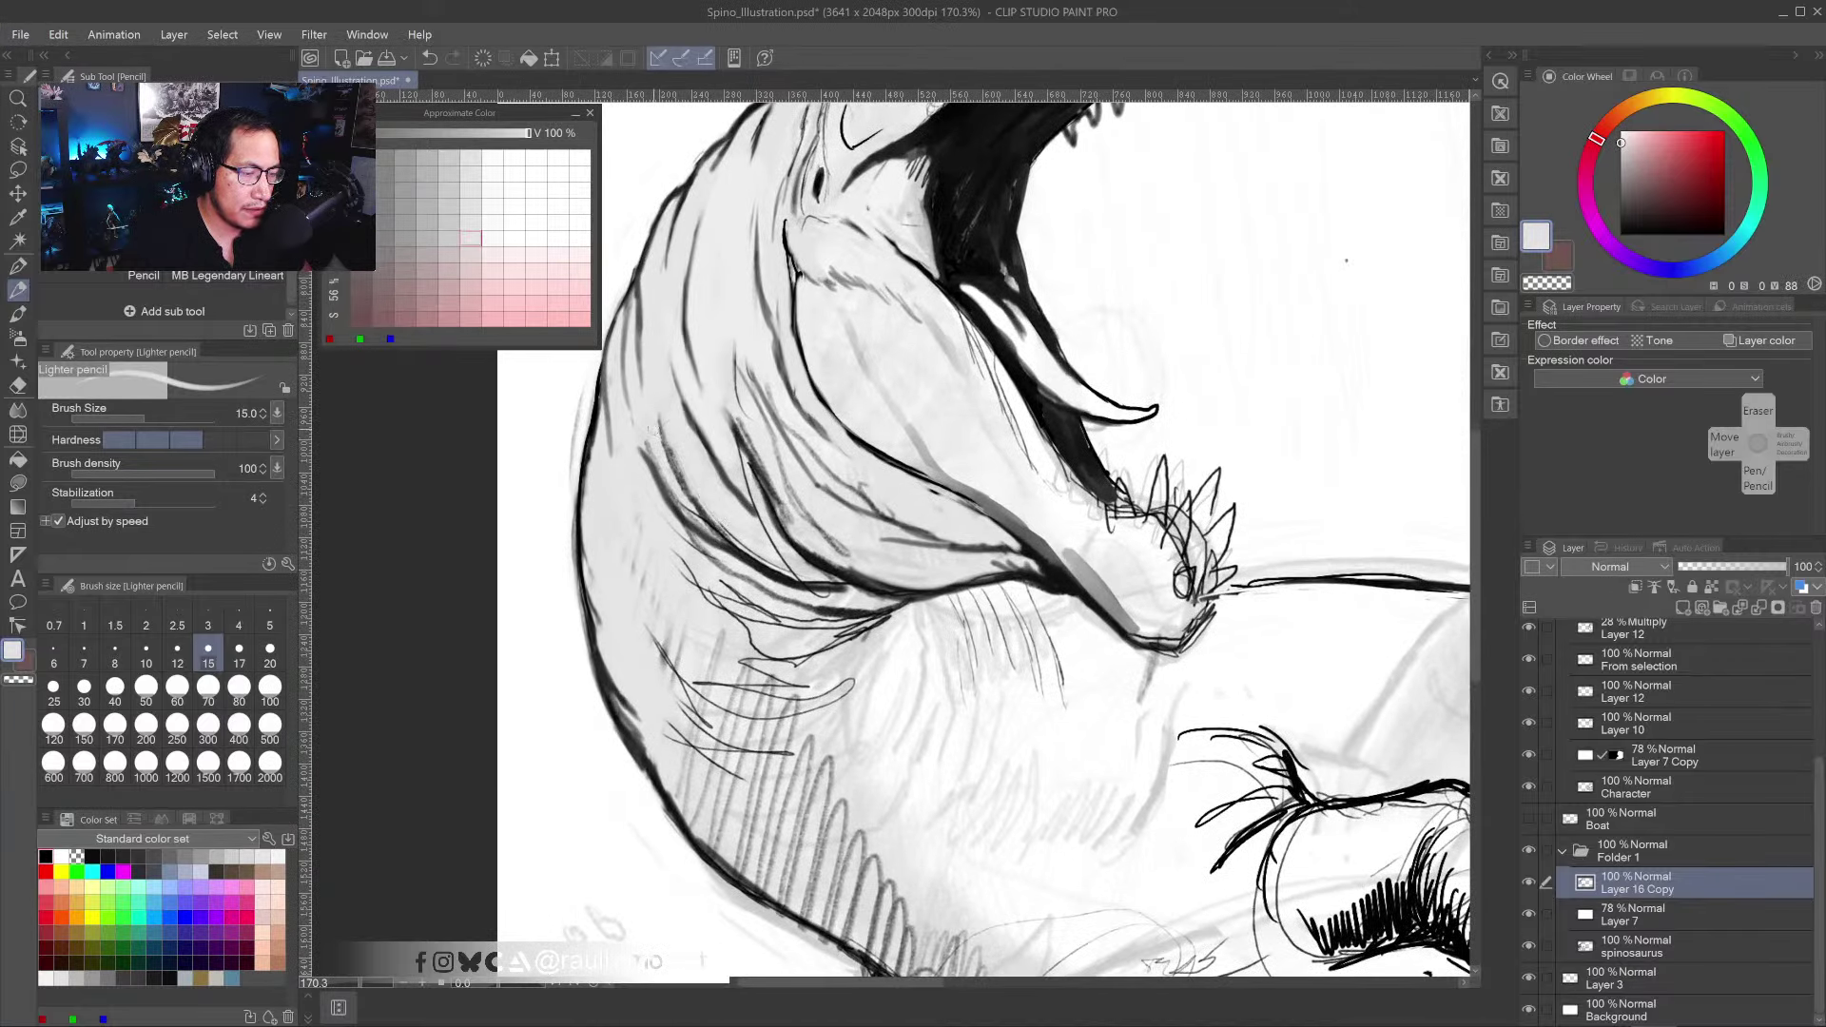
mouse_move(657, 447)
mouse_down()
mouse_move(693, 514)
mouse_move(730, 522)
mouse_up()
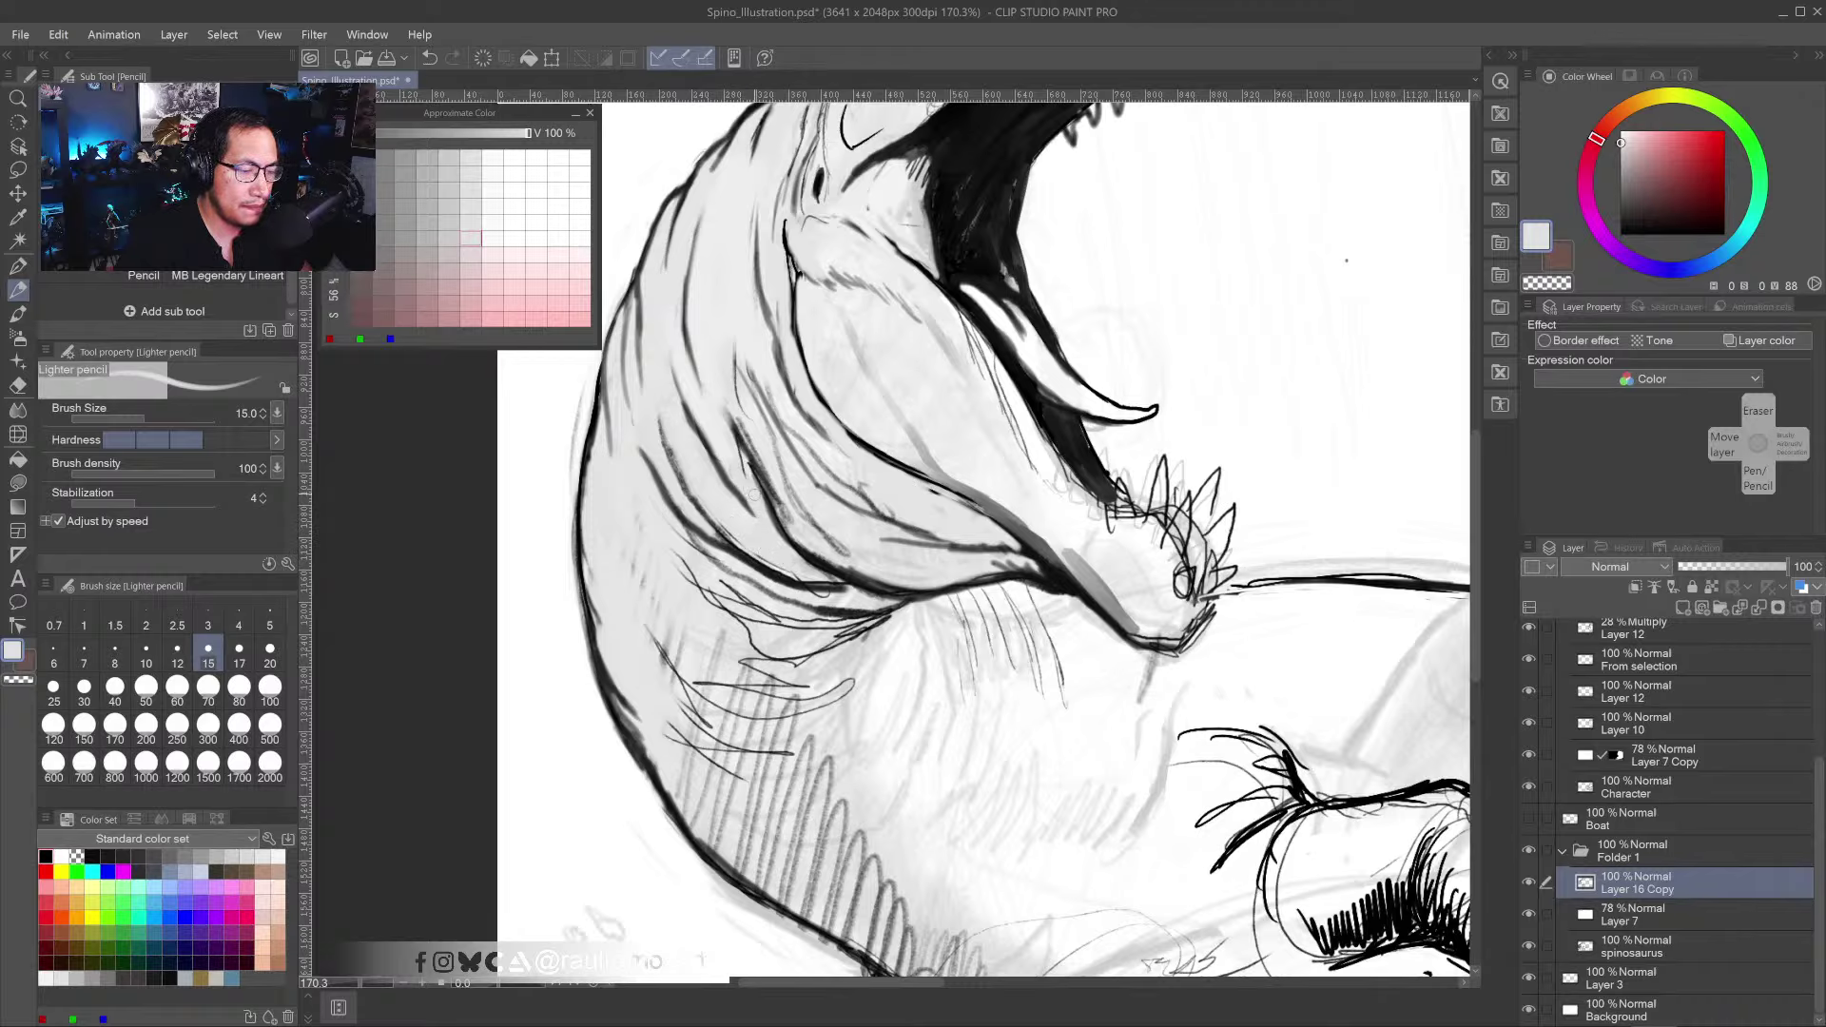
mouse_move(714, 384)
mouse_down()
mouse_move(778, 489)
mouse_move(734, 429)
mouse_up()
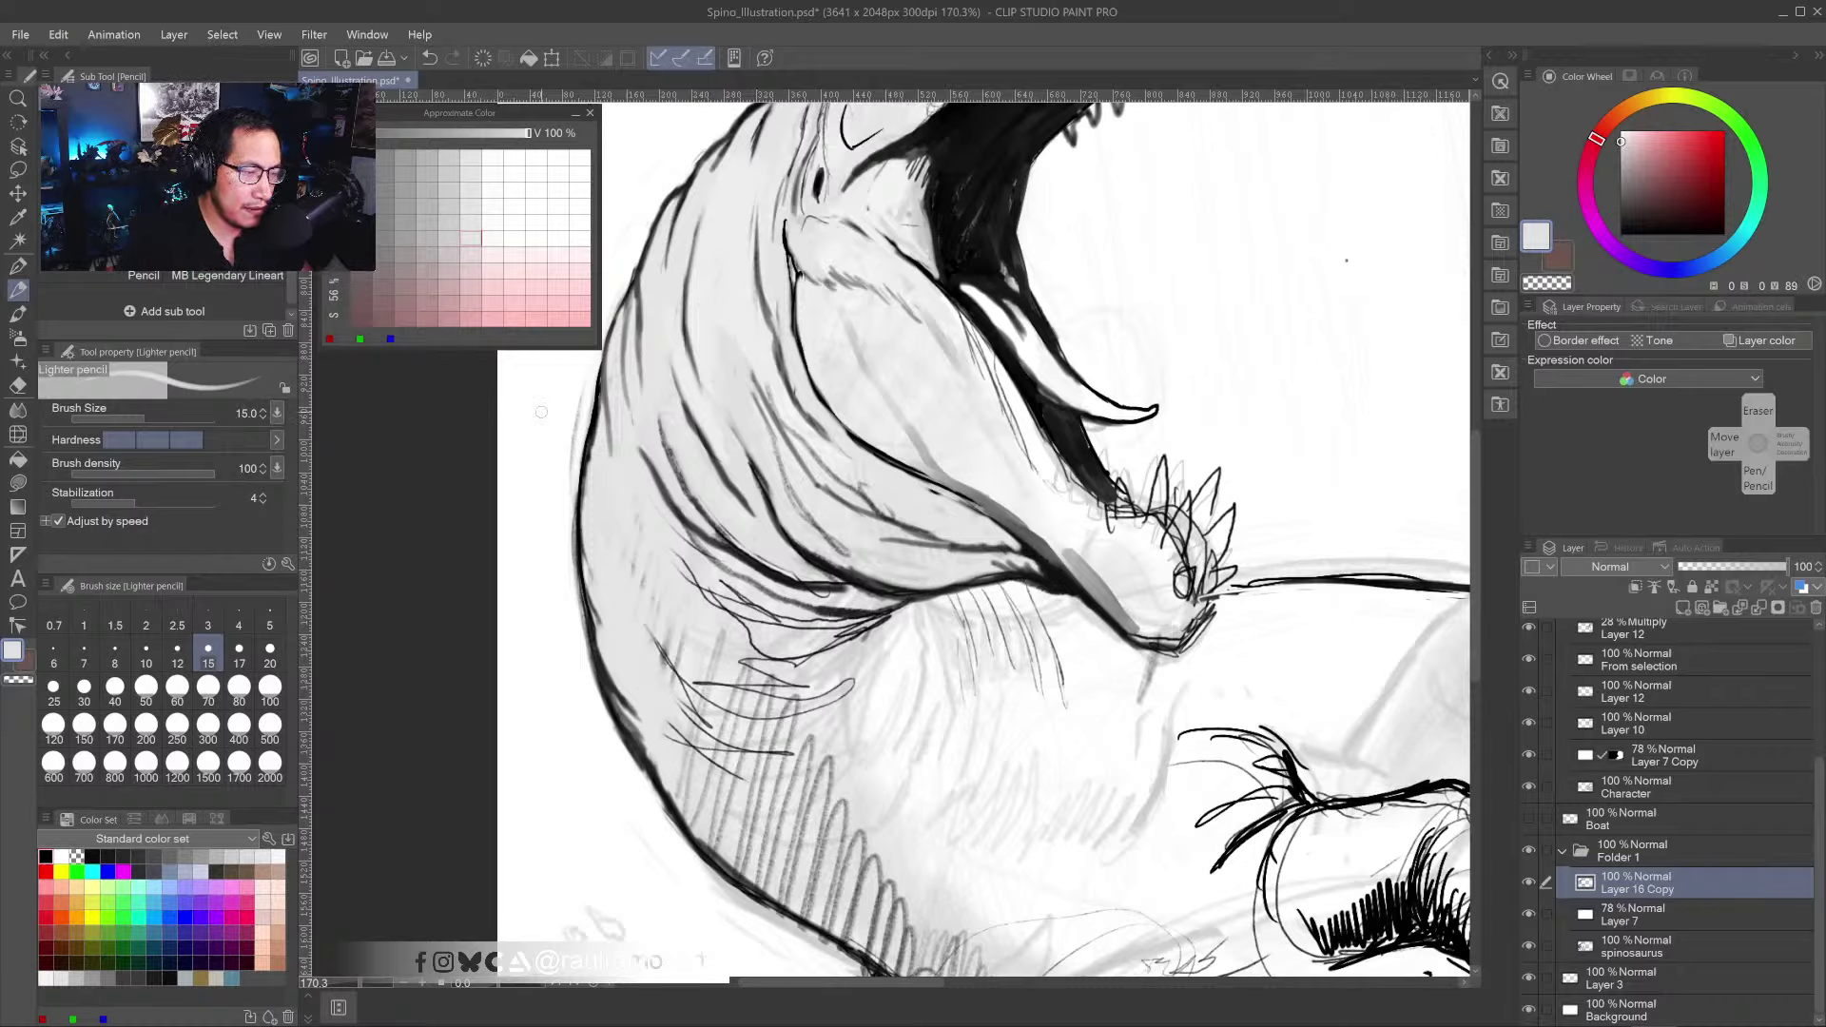
- Lasso the long fold line behind the jaw, reshape it with Liquify at brush size 100, and clear the selection
click(17, 169)
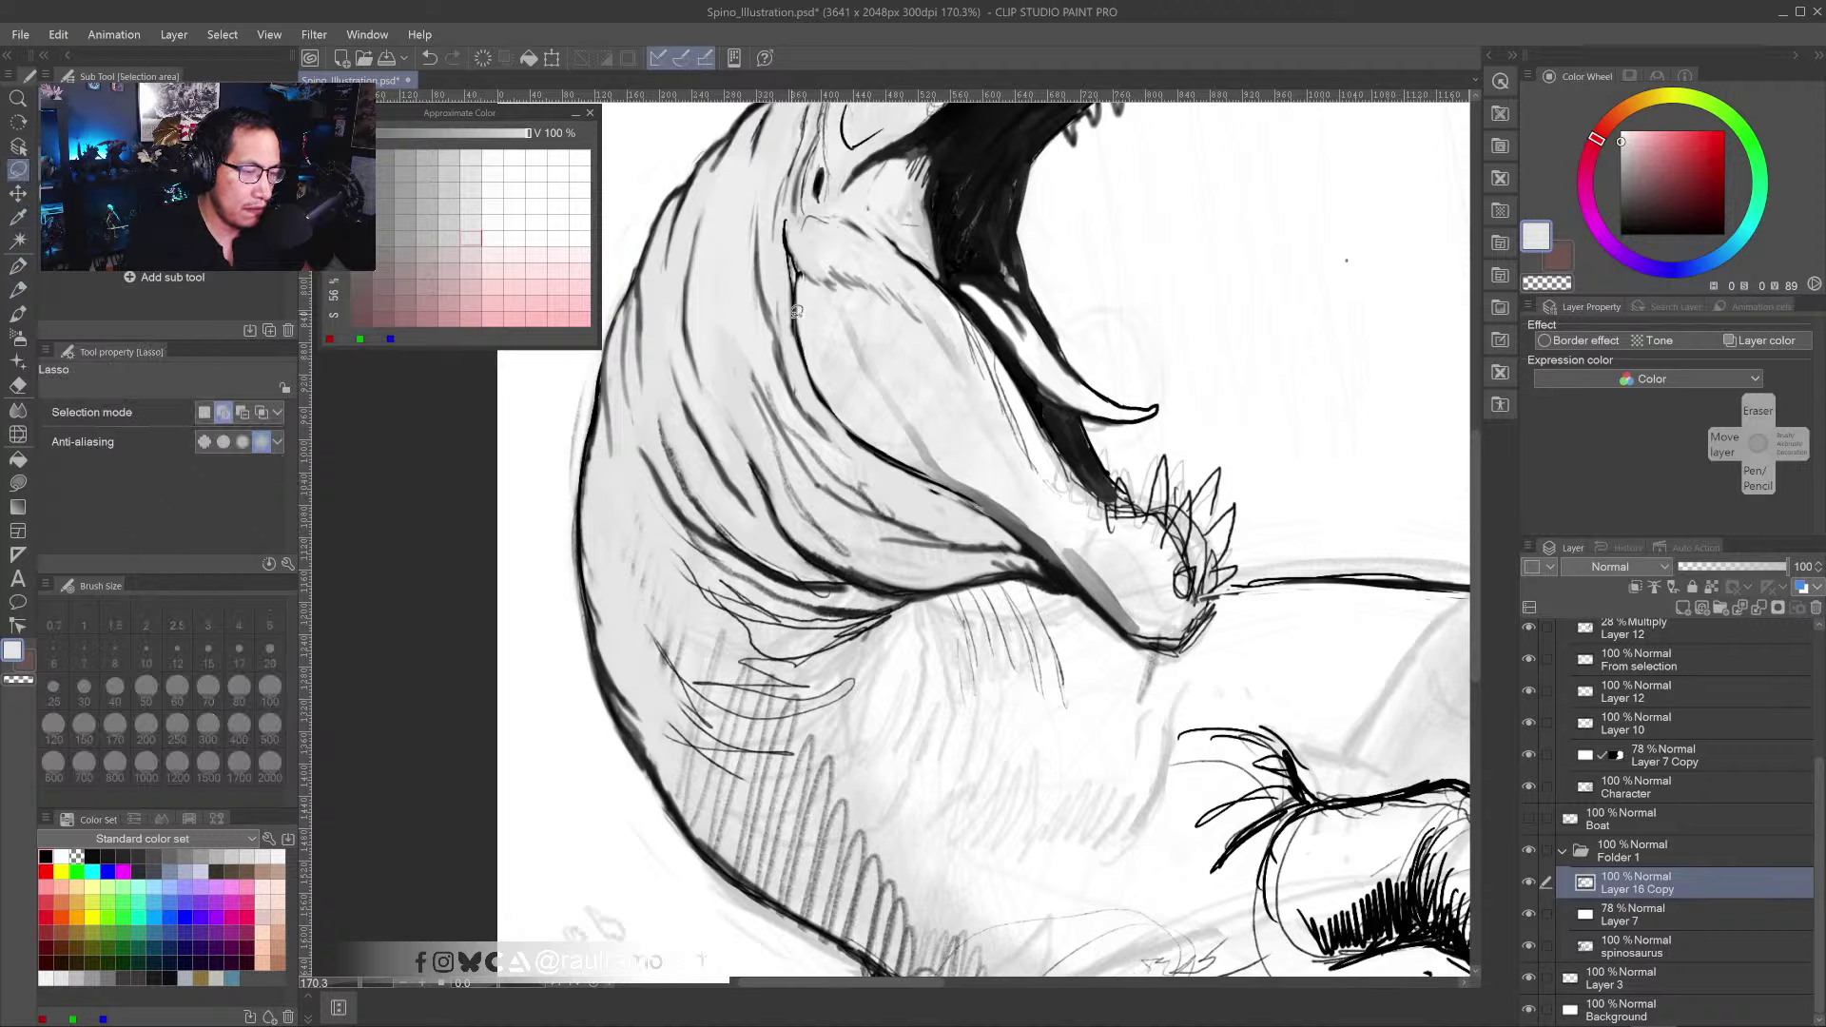
mouse_move(754, 330)
mouse_down()
mouse_move(735, 282)
mouse_move(747, 202)
mouse_move(767, 193)
mouse_move(803, 360)
mouse_move(870, 470)
mouse_move(780, 374)
mouse_up()
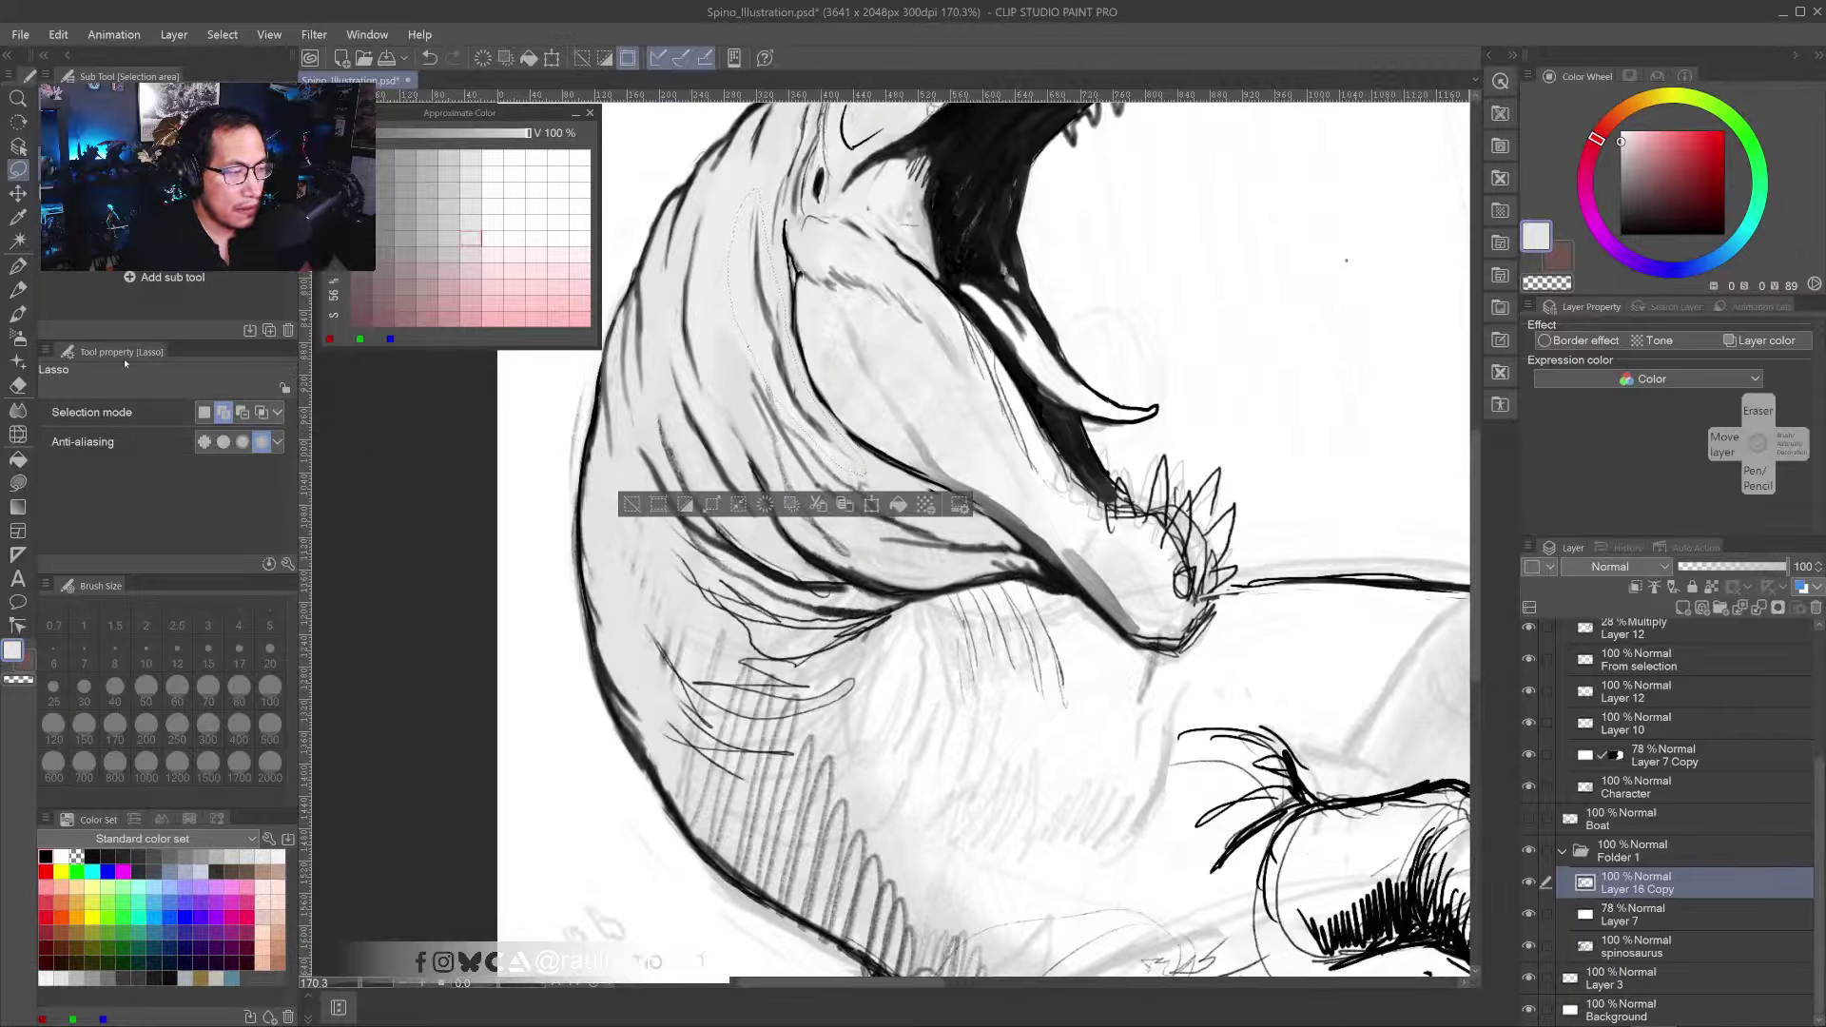
click(17, 434)
mouse_move(731, 316)
mouse_down()
mouse_move(782, 343)
mouse_move(763, 316)
mouse_move(810, 422)
mouse_move(762, 294)
mouse_up()
mouse_move(757, 257)
mouse_down()
mouse_move(750, 222)
mouse_move(787, 337)
mouse_up()
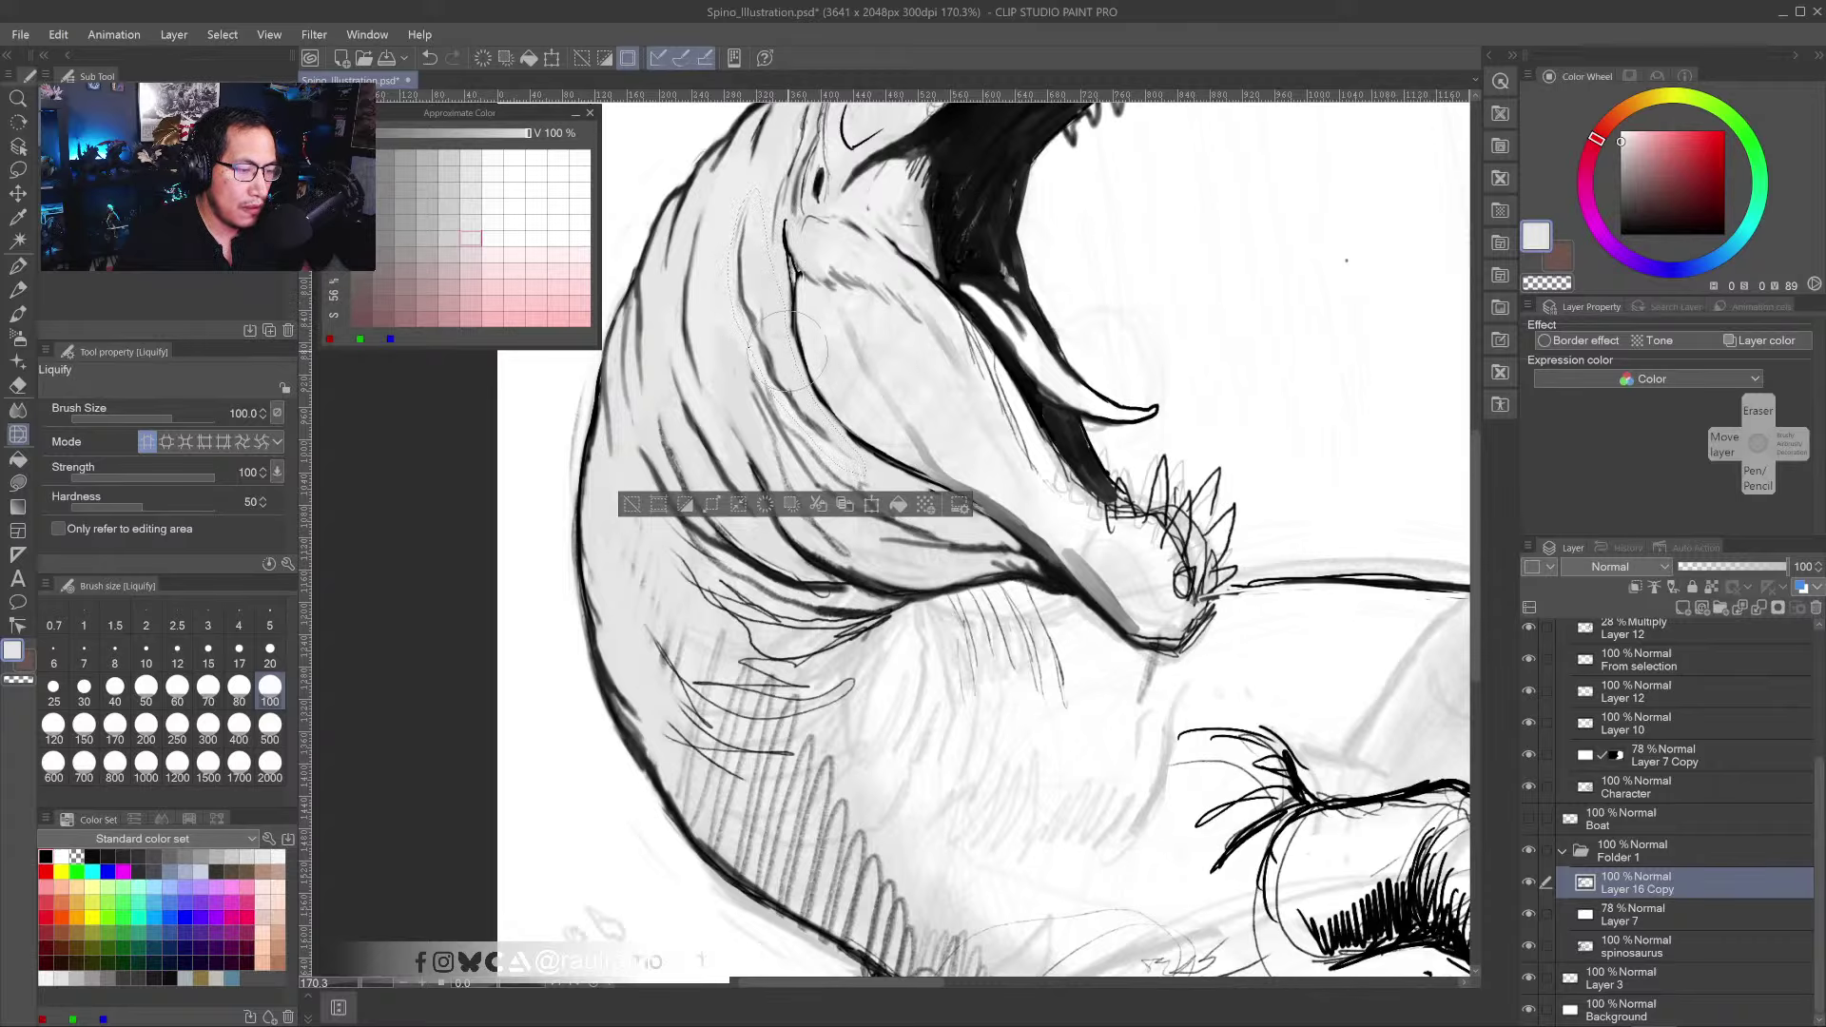
key(ctrl+d)
- Rotate the canvas and reinforce the long fold line behind the jaw with the Lighter pencil at size 15 in sampled black
scroll(786, 377, down, 5)
scroll(787, 377, up, 3)
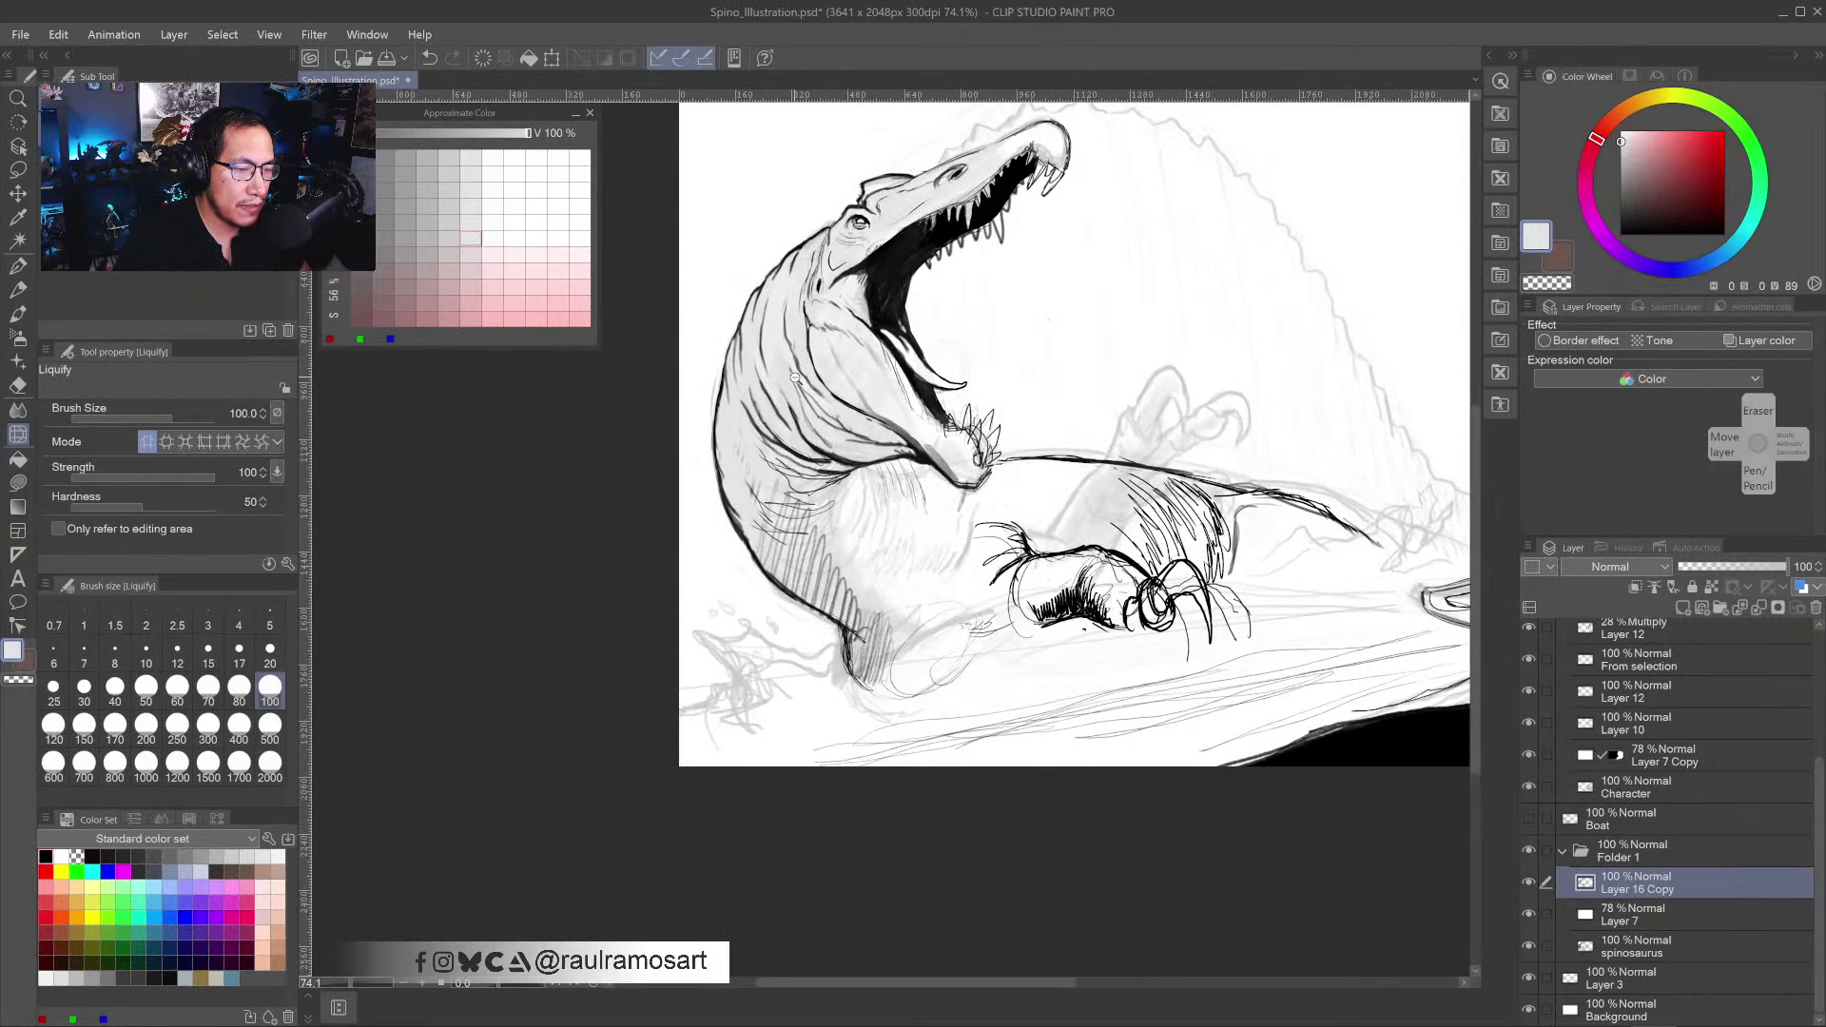
scroll(756, 383, down, 2)
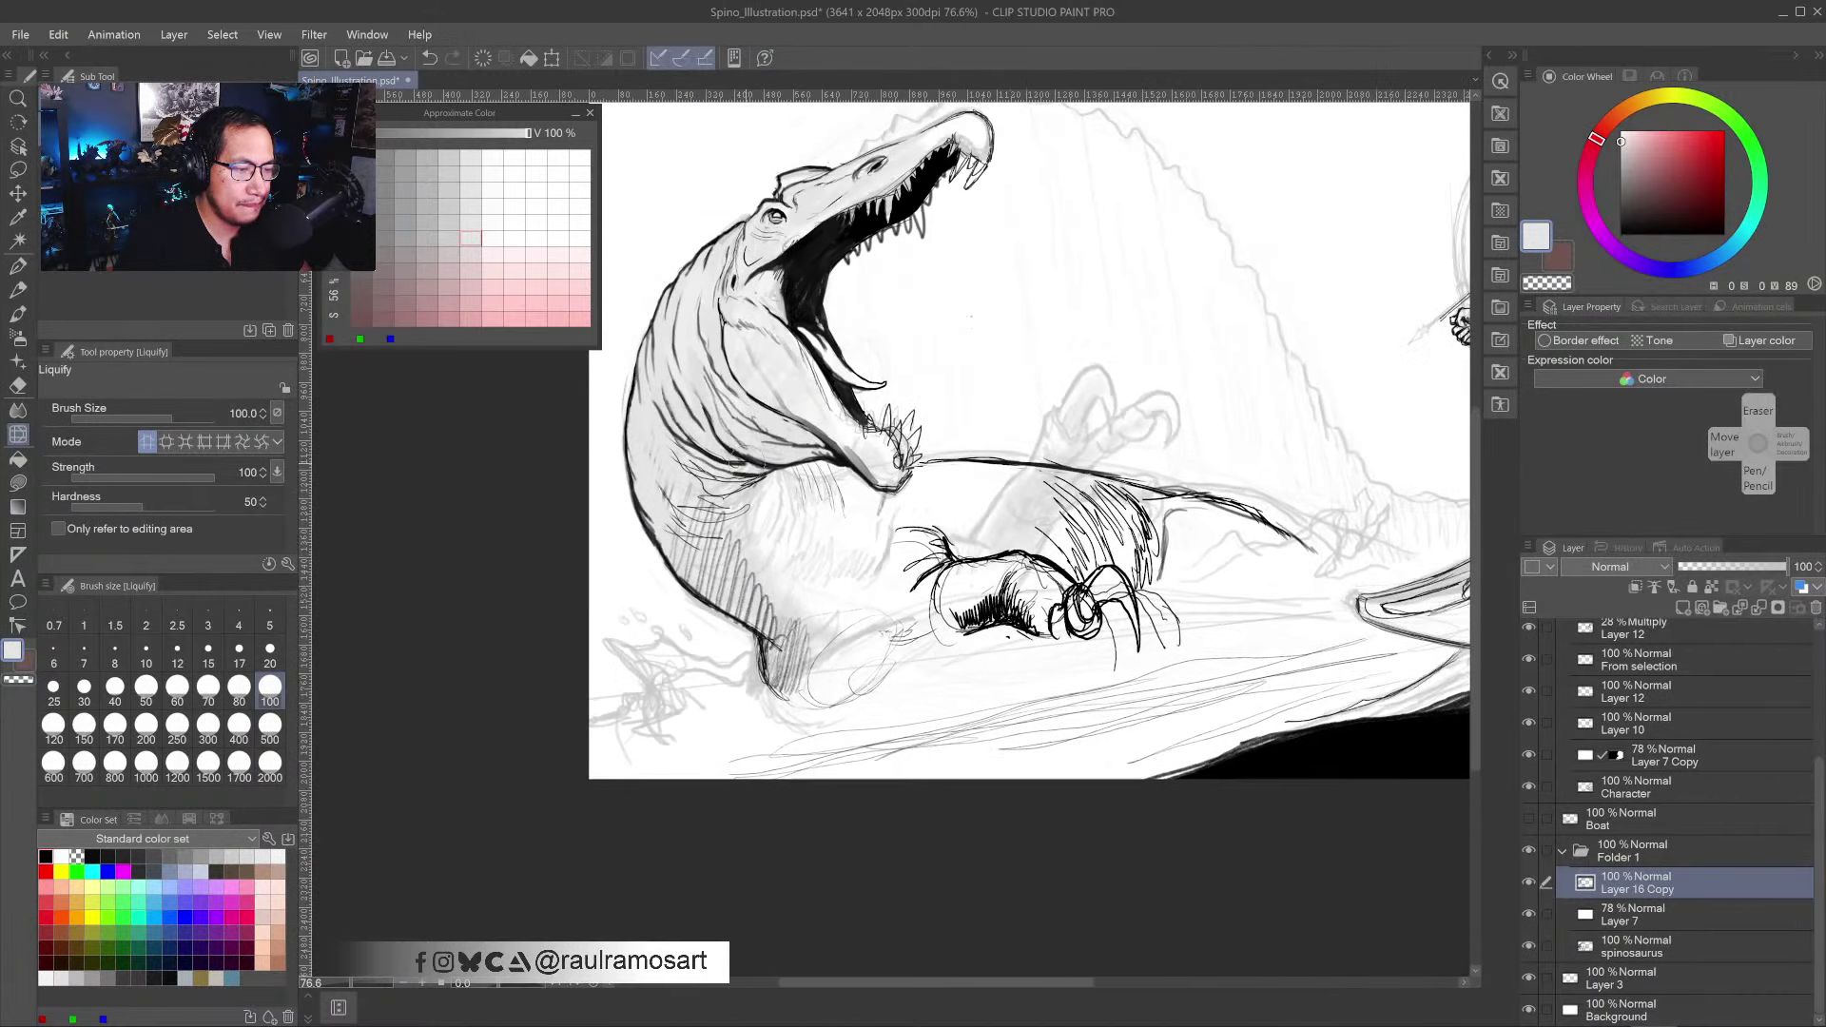
drag(755, 383, 1027, 609)
scroll(722, 648, up, 4)
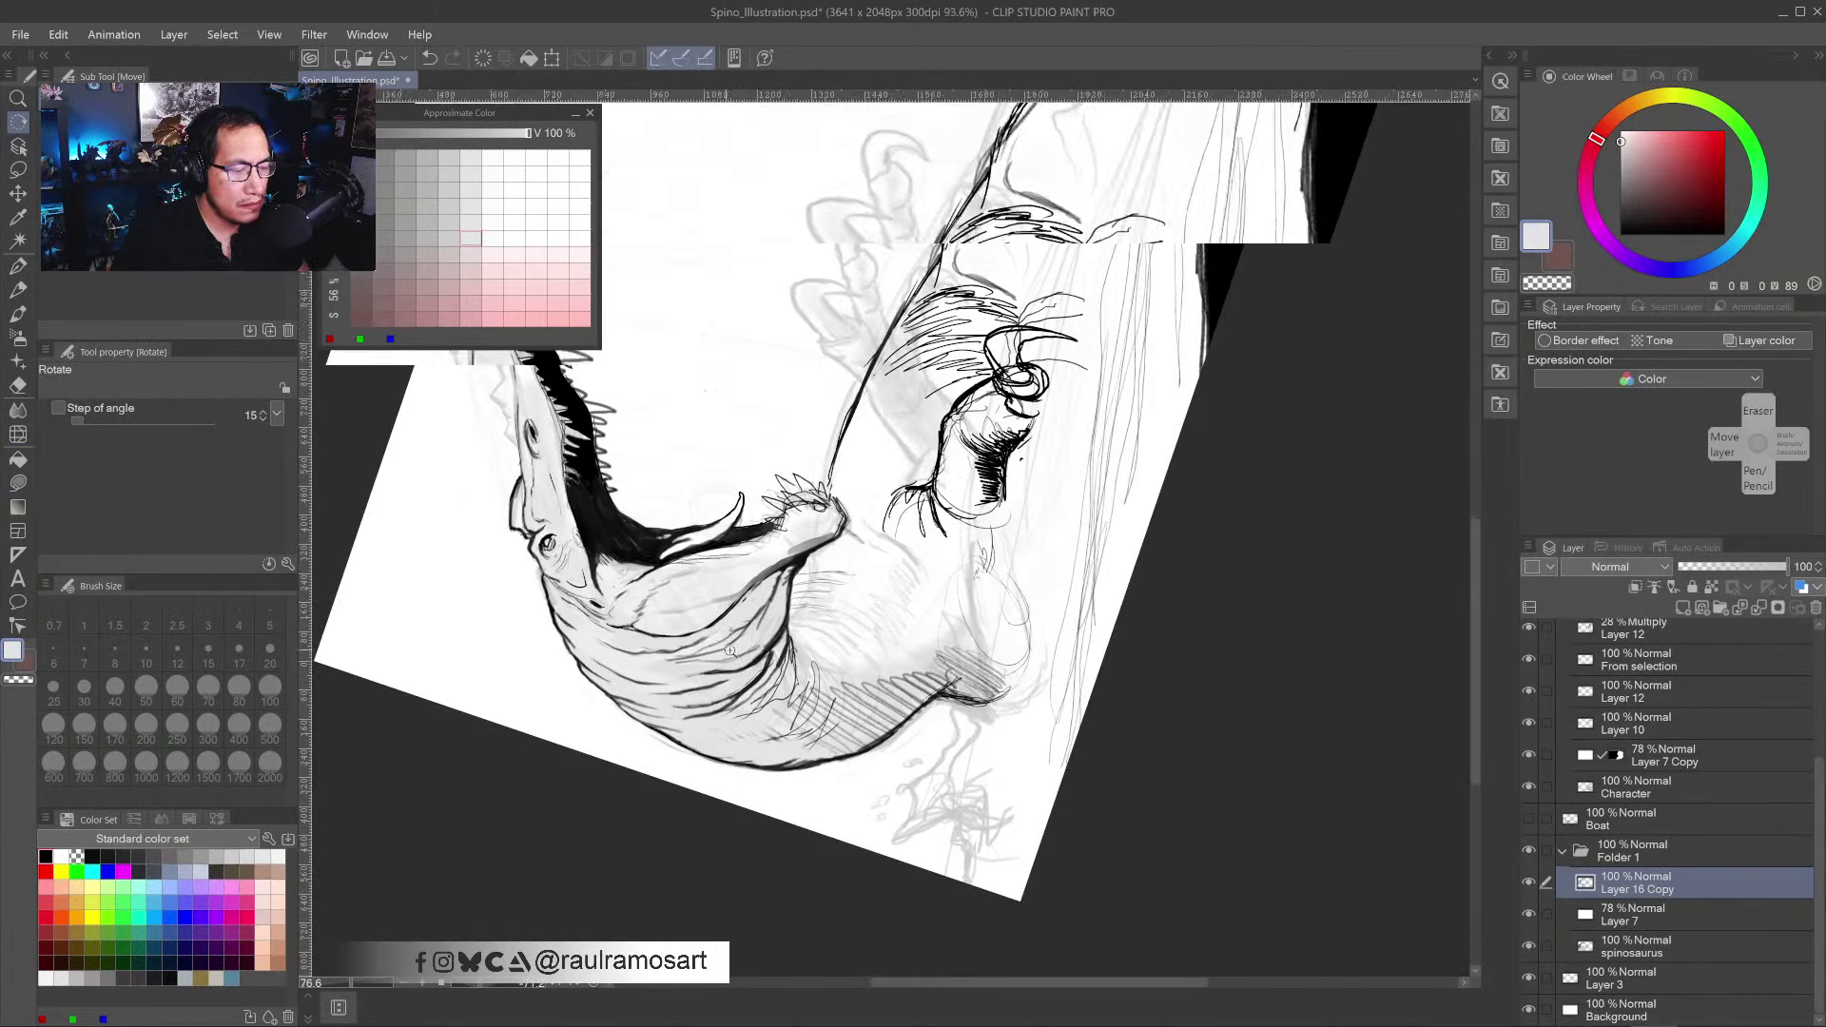
click(18, 313)
click(18, 289)
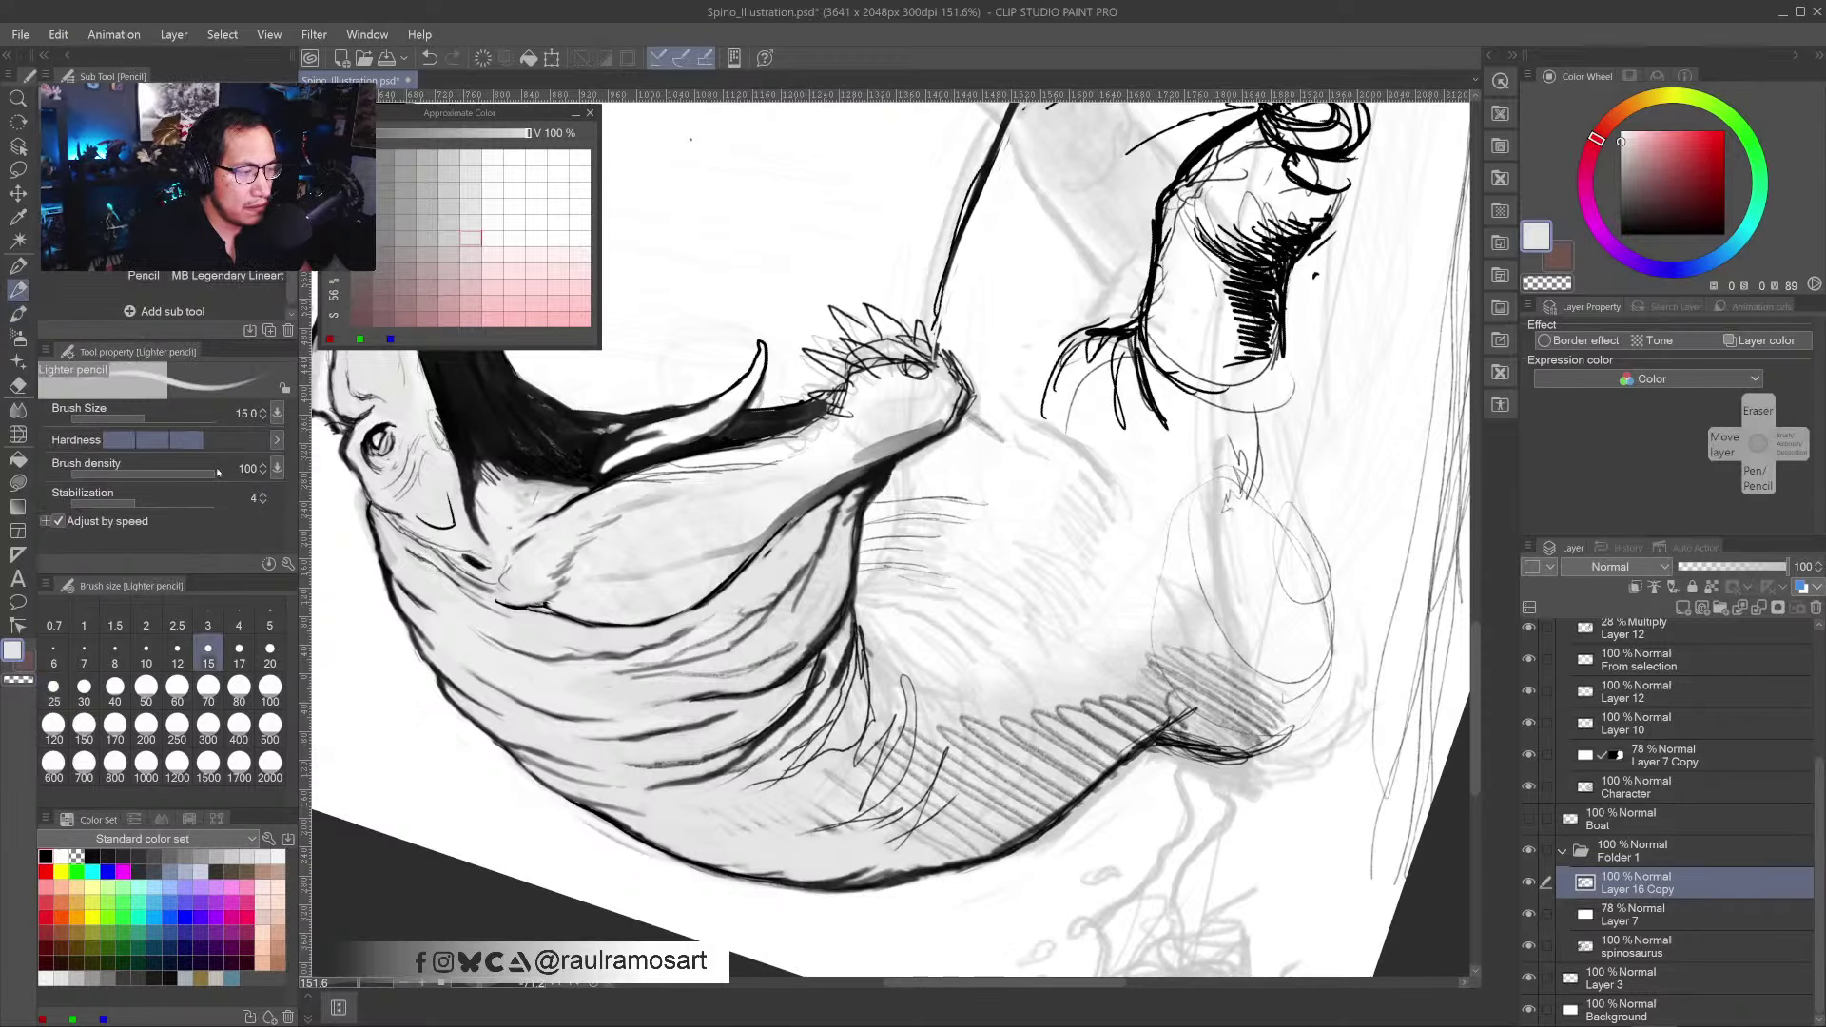
alt+click(547, 623)
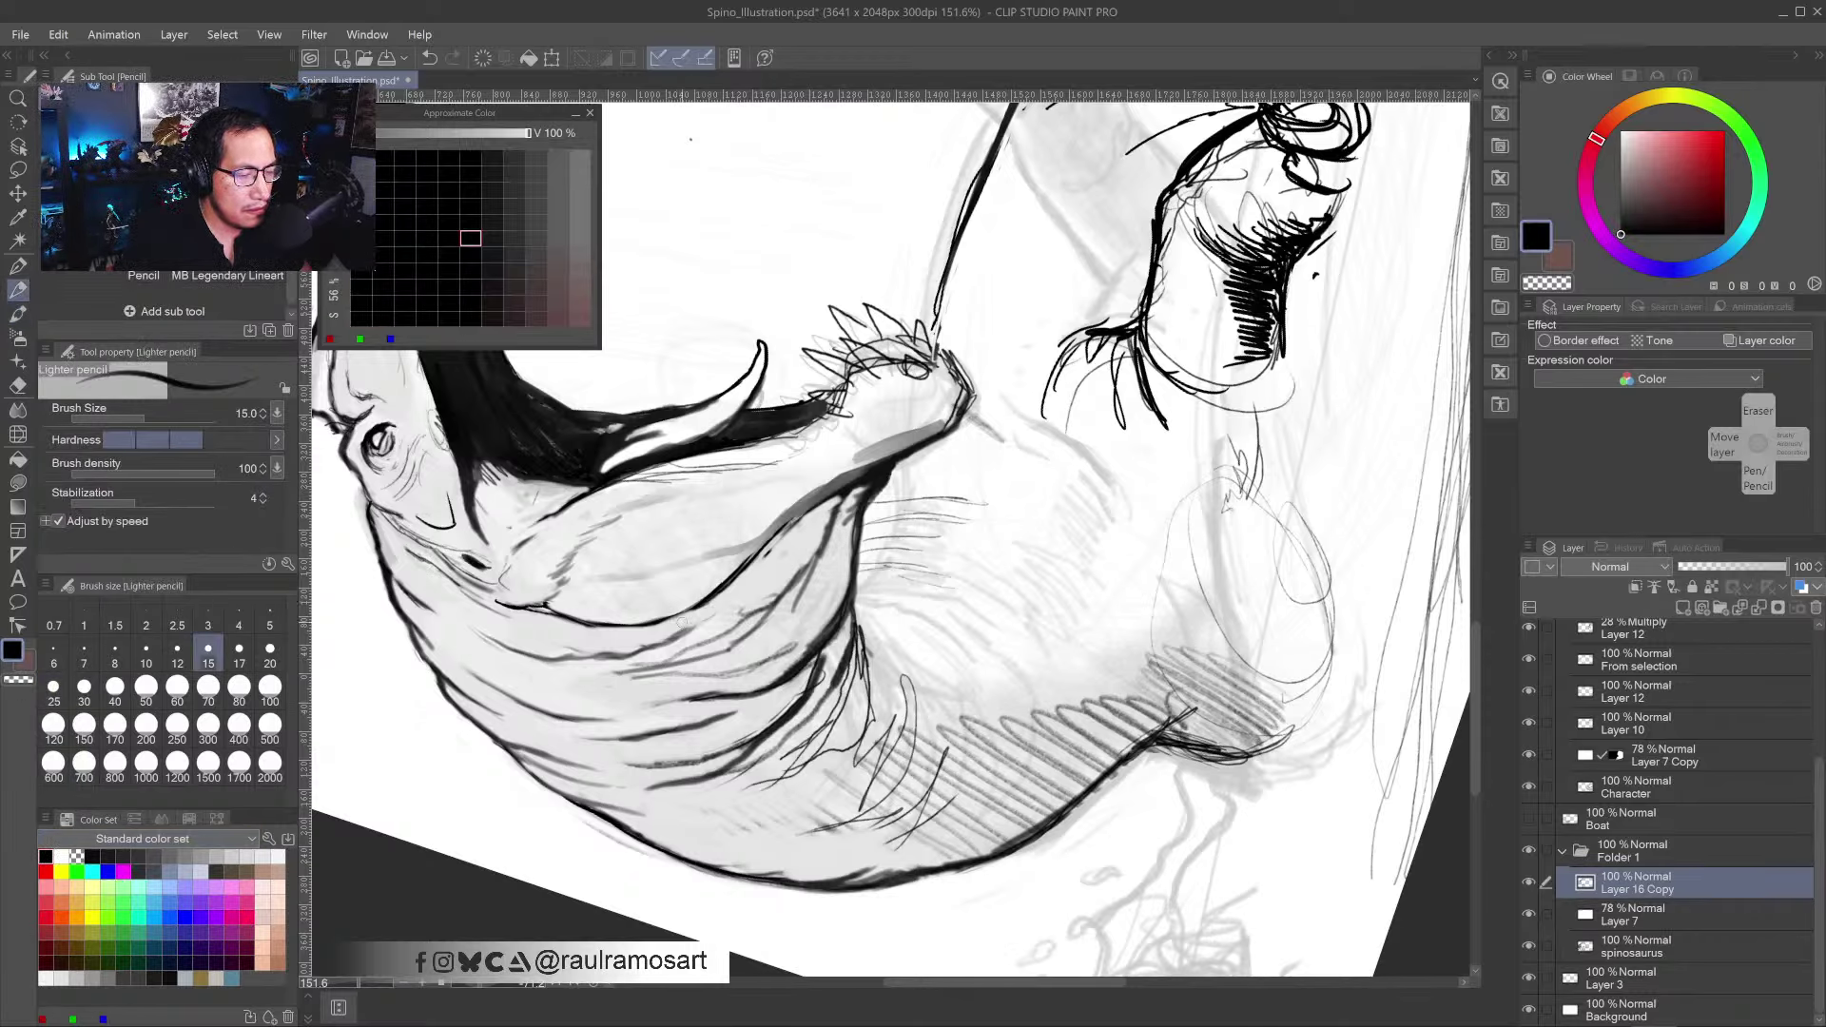
drag(670, 635, 718, 606)
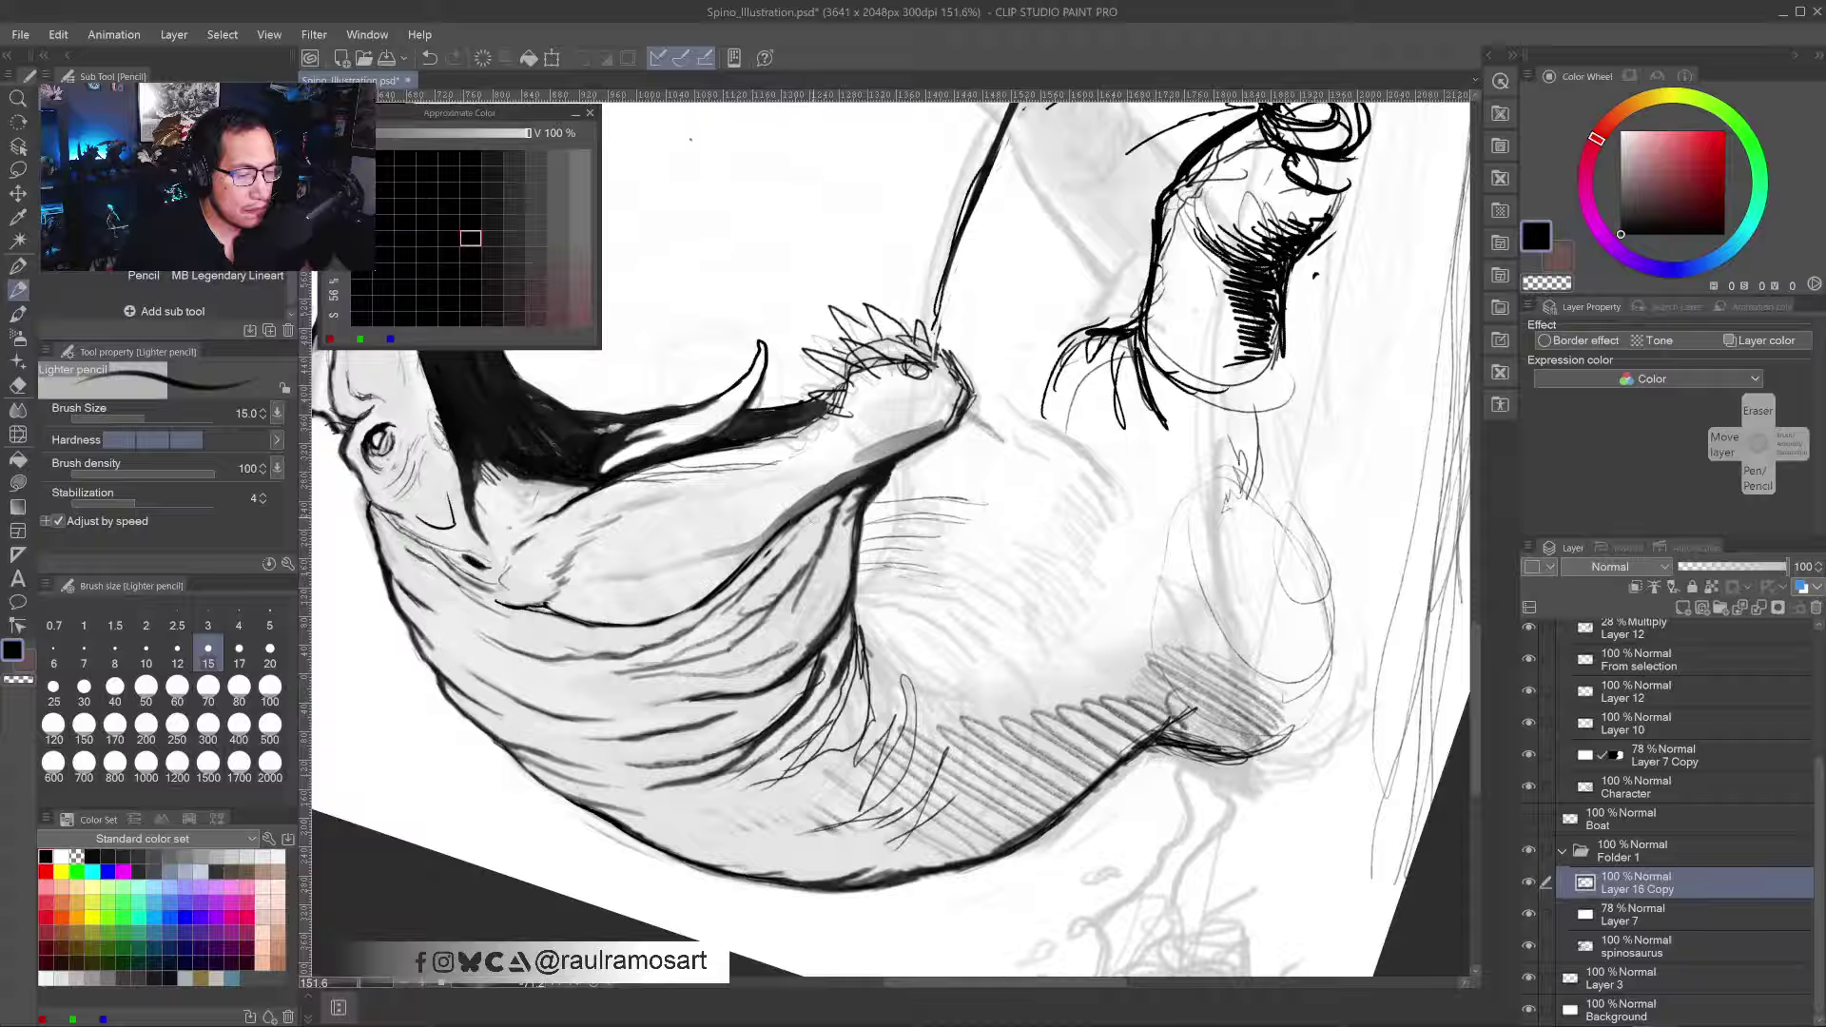
- Refine the neck folds converging under the lower jaw with sampled light gray, mid gray and near-black
alt+click(705, 612)
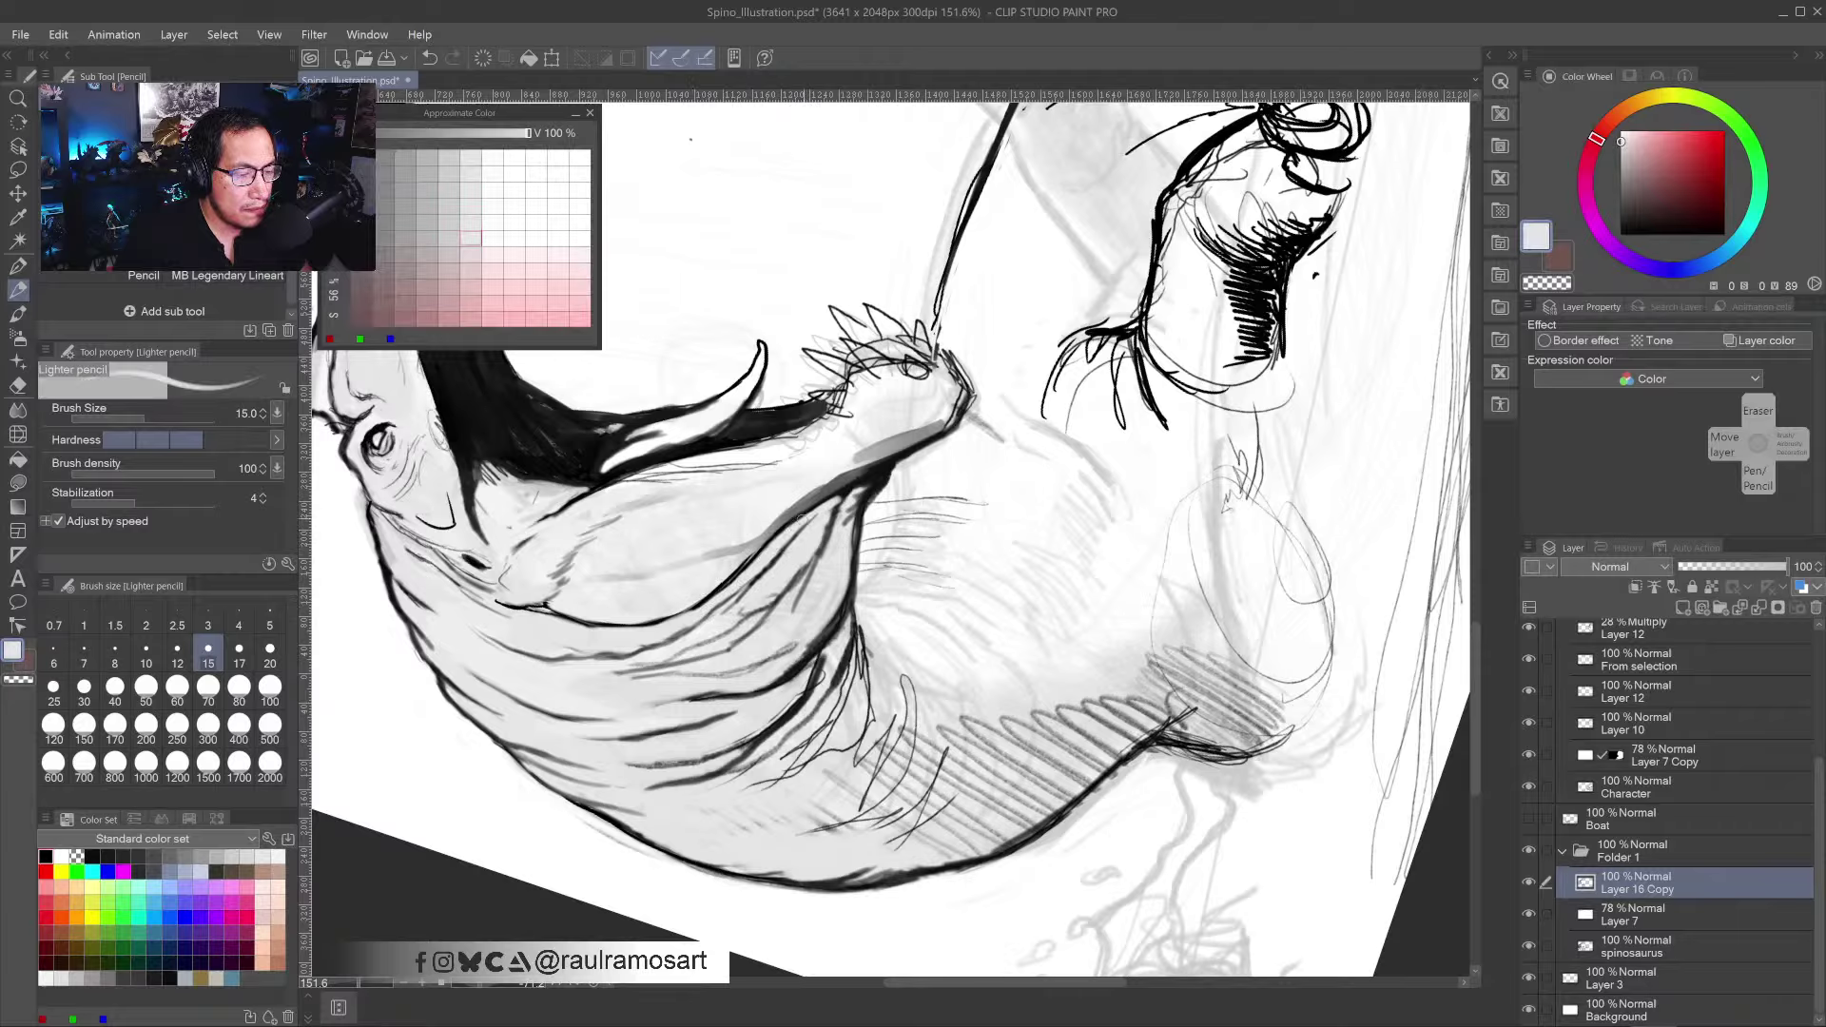
alt+click(844, 492)
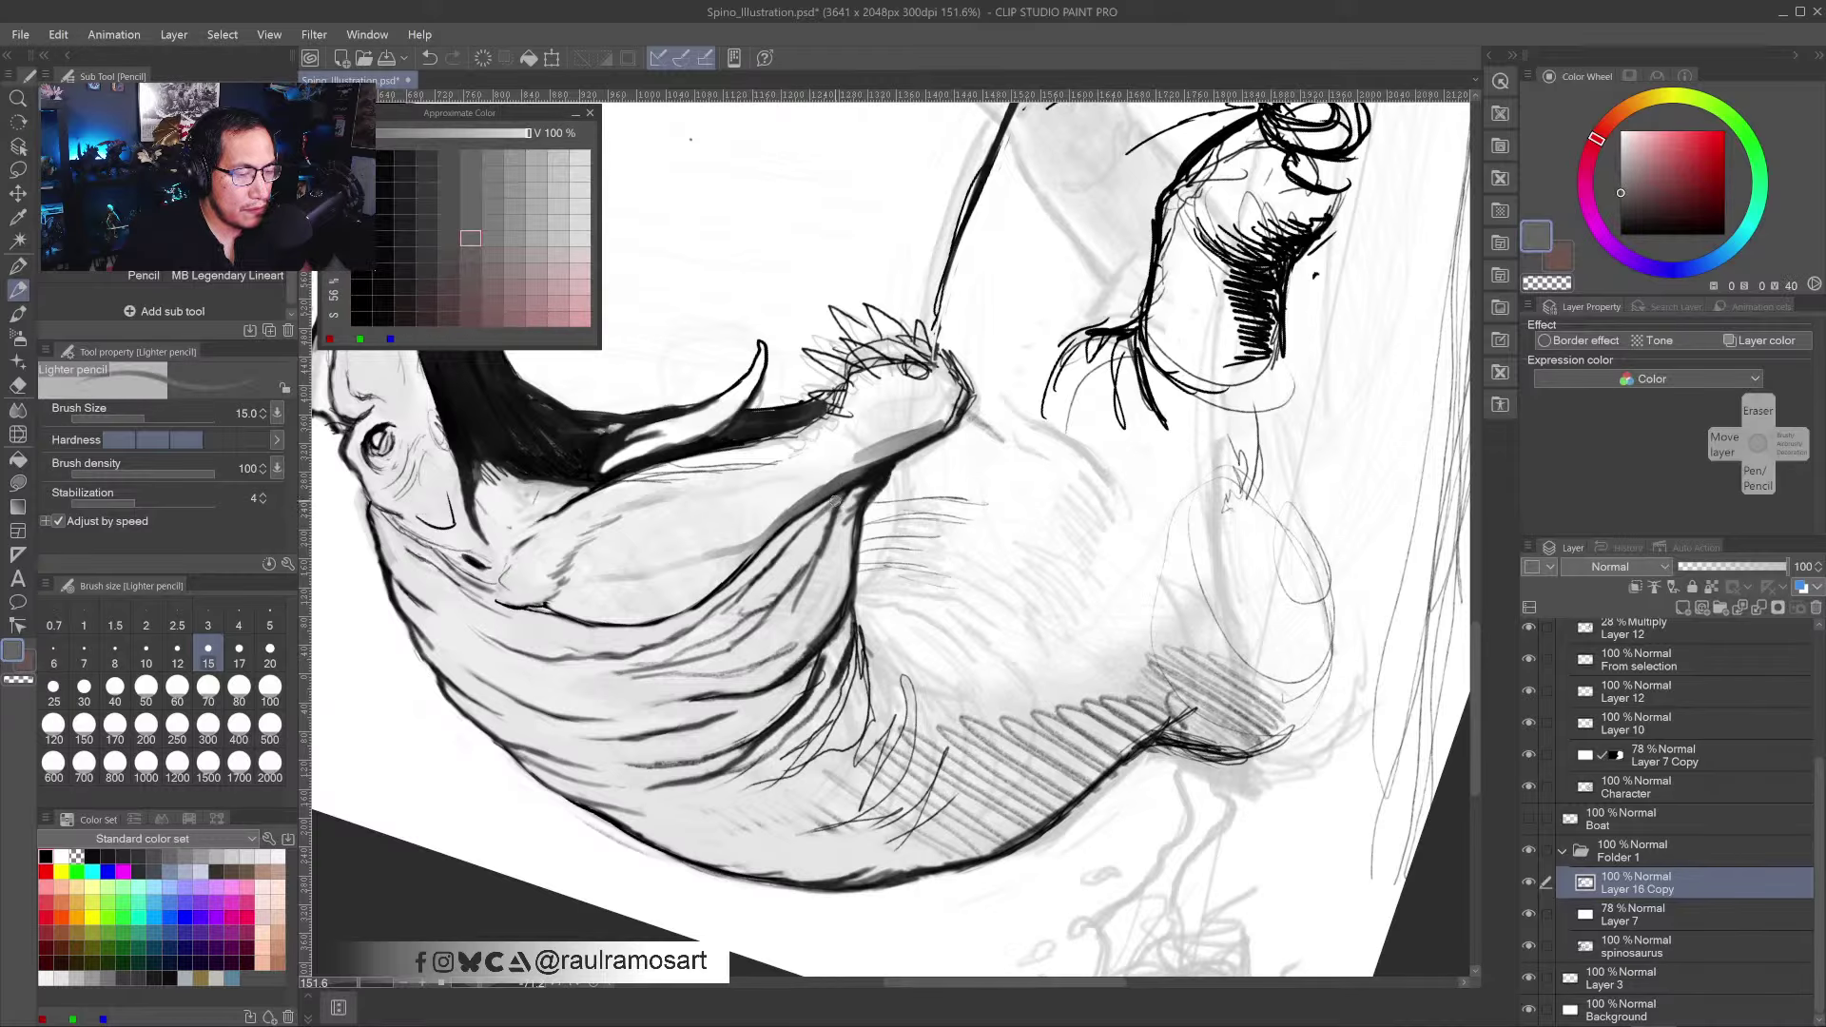
alt+click(852, 486)
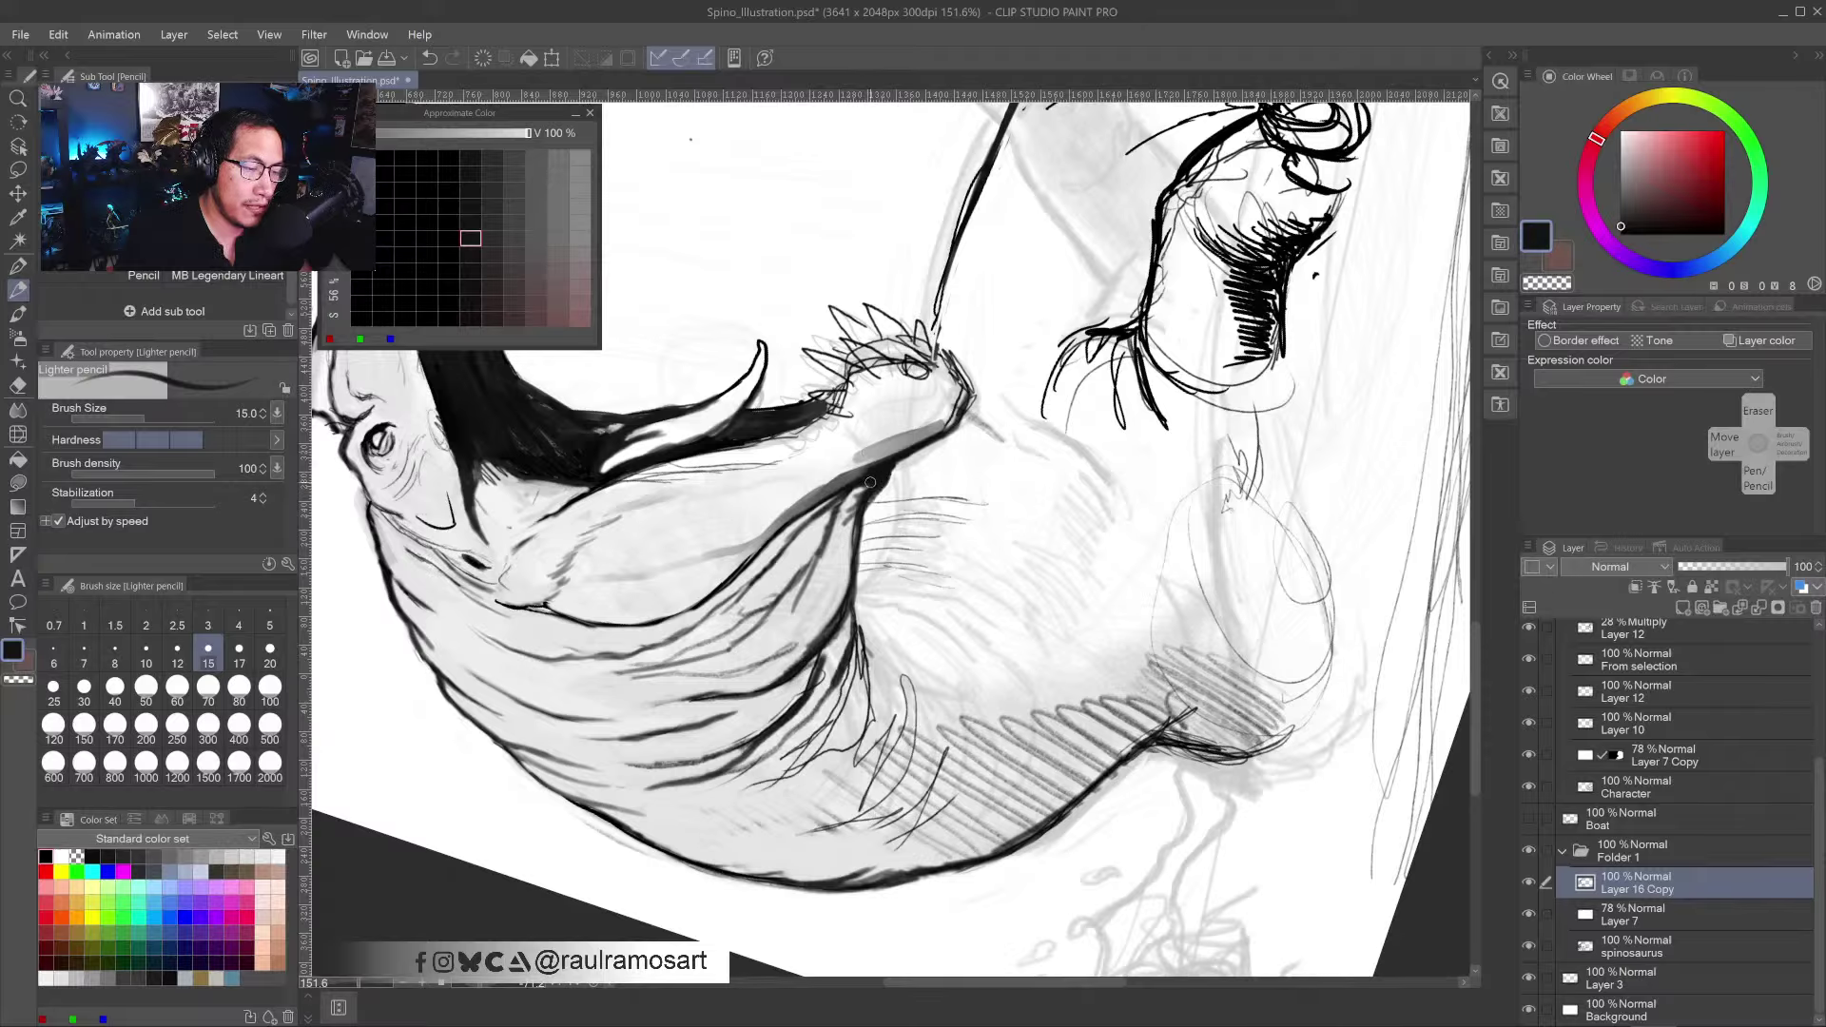
drag(826, 515, 779, 562)
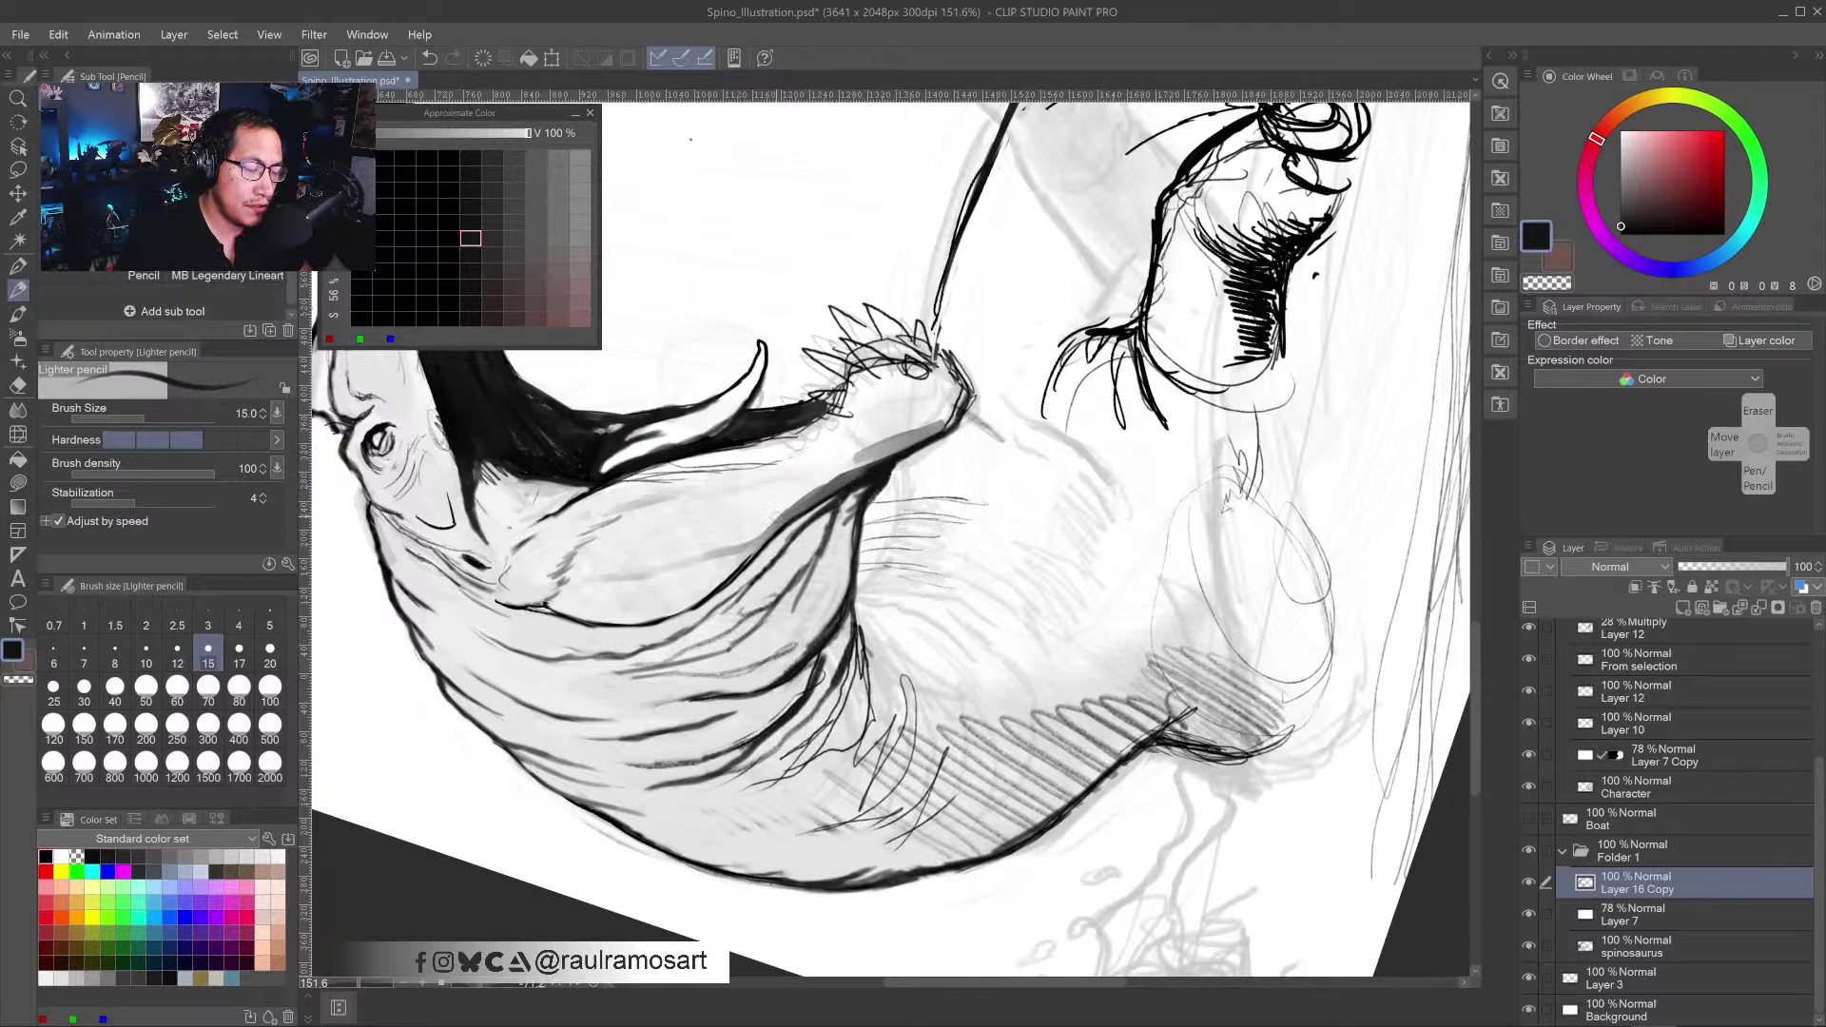
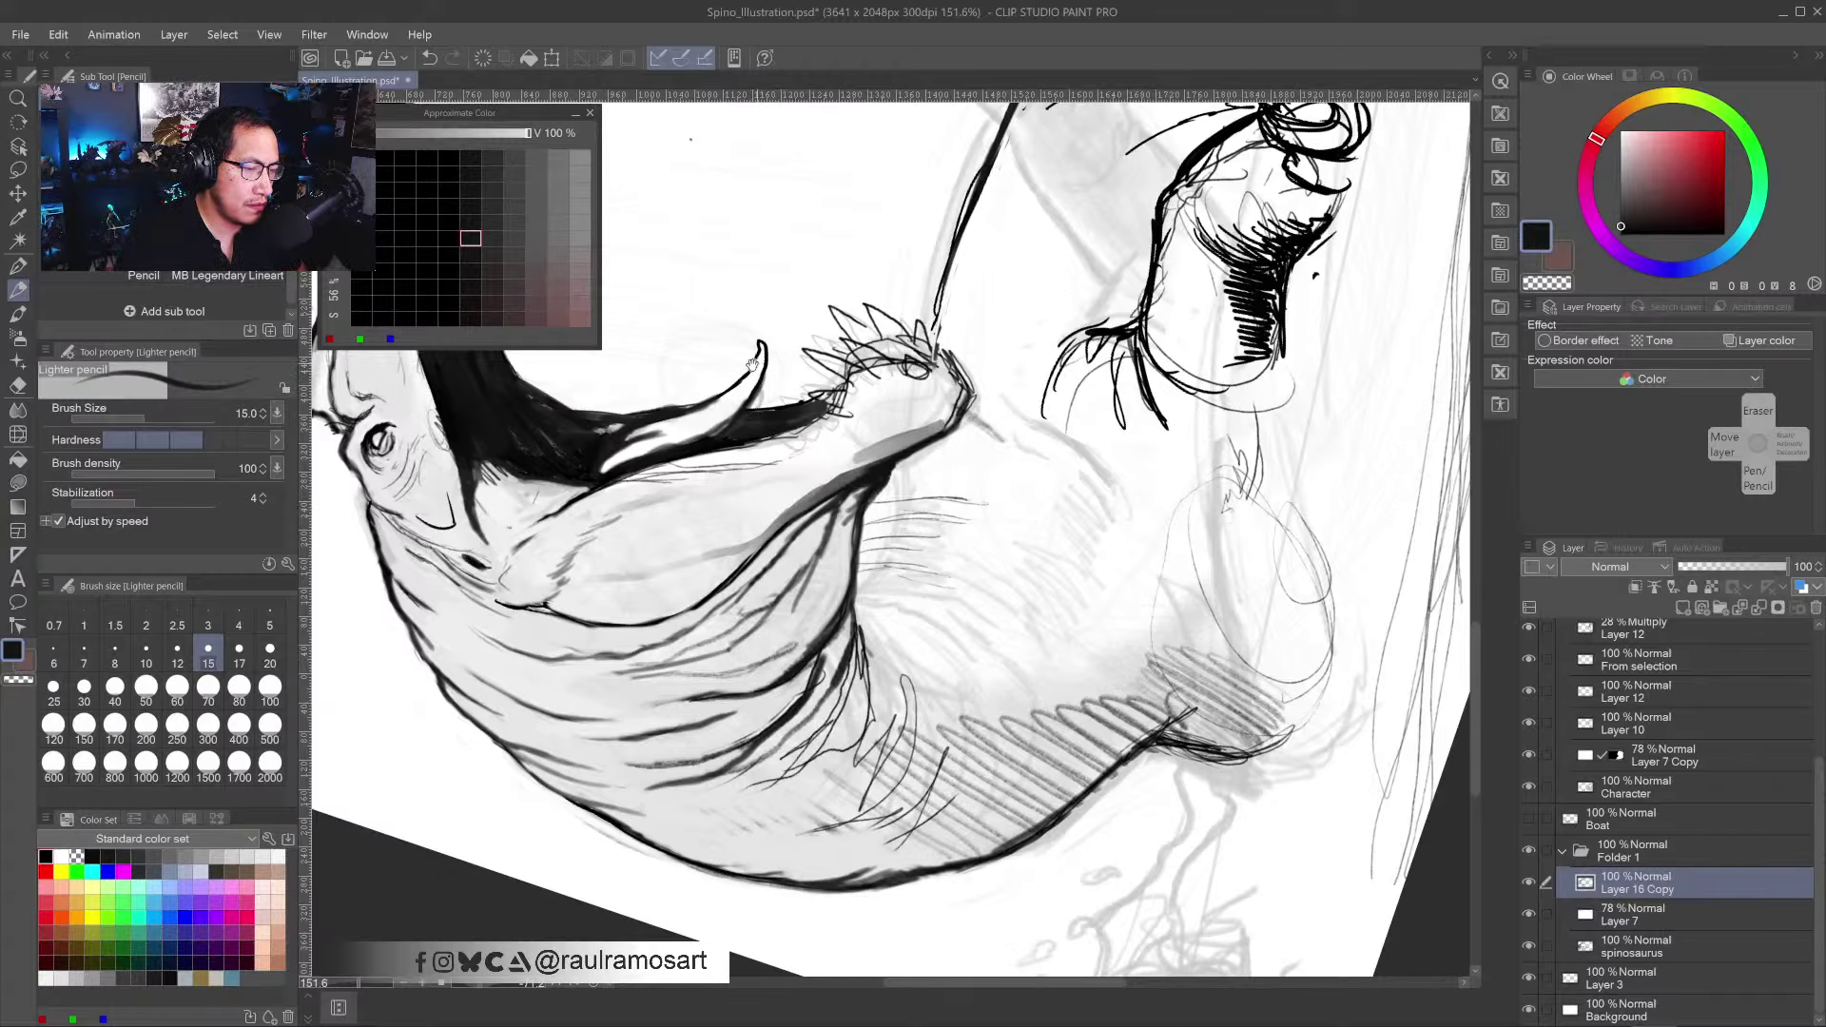
- Clean up the tongue edges and the adjoining mouth interior with sampled white and near-black
drag(753, 365, 908, 386)
alt+click(851, 444)
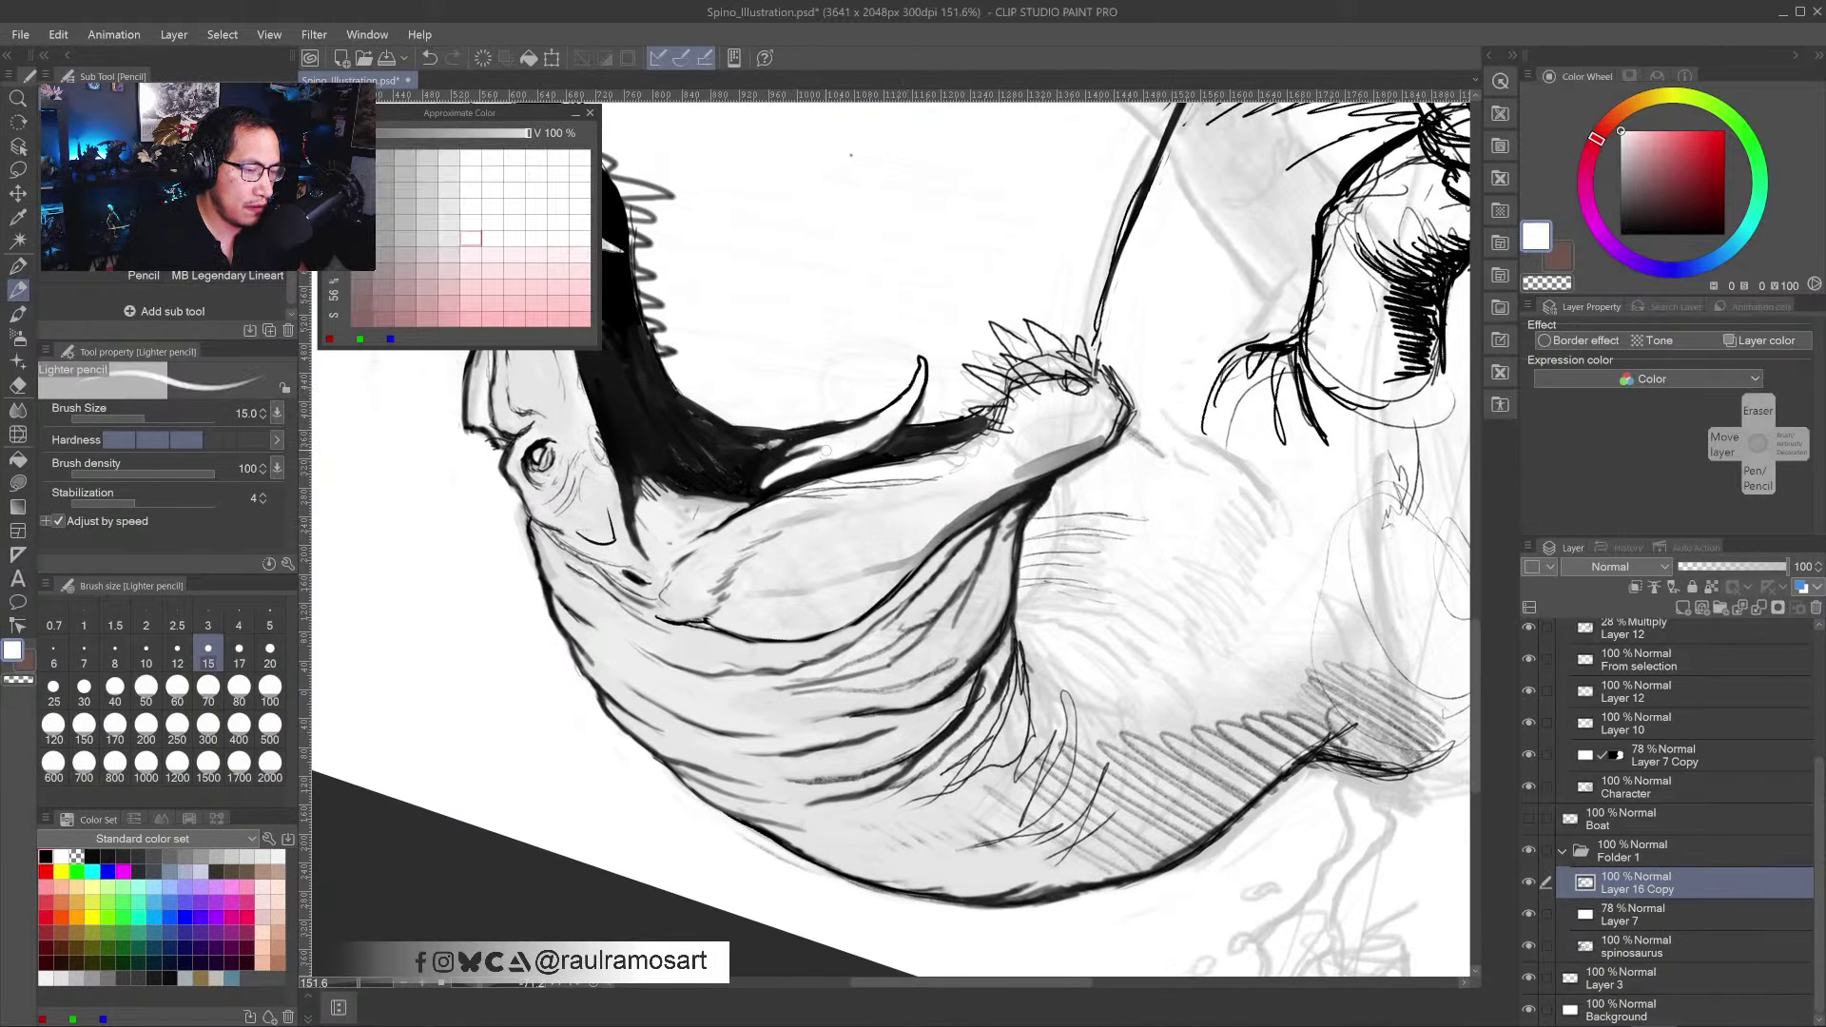
alt+click(774, 451)
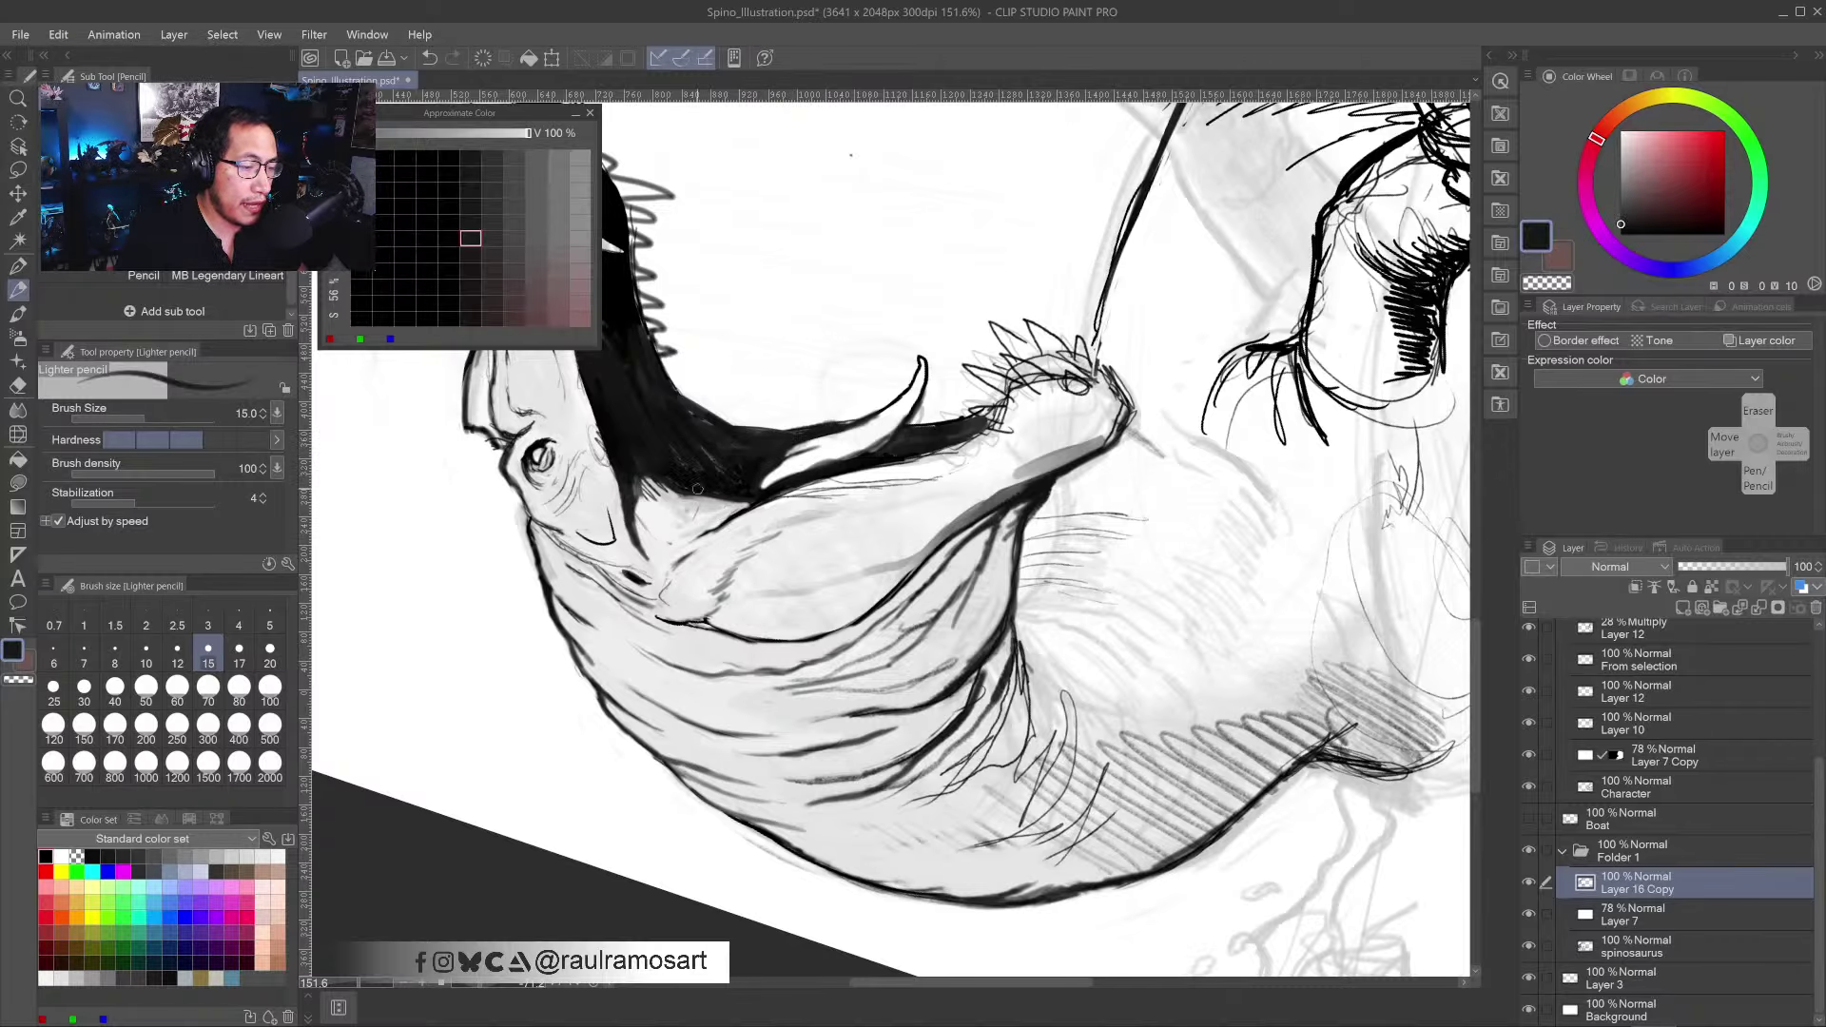
alt+click(696, 422)
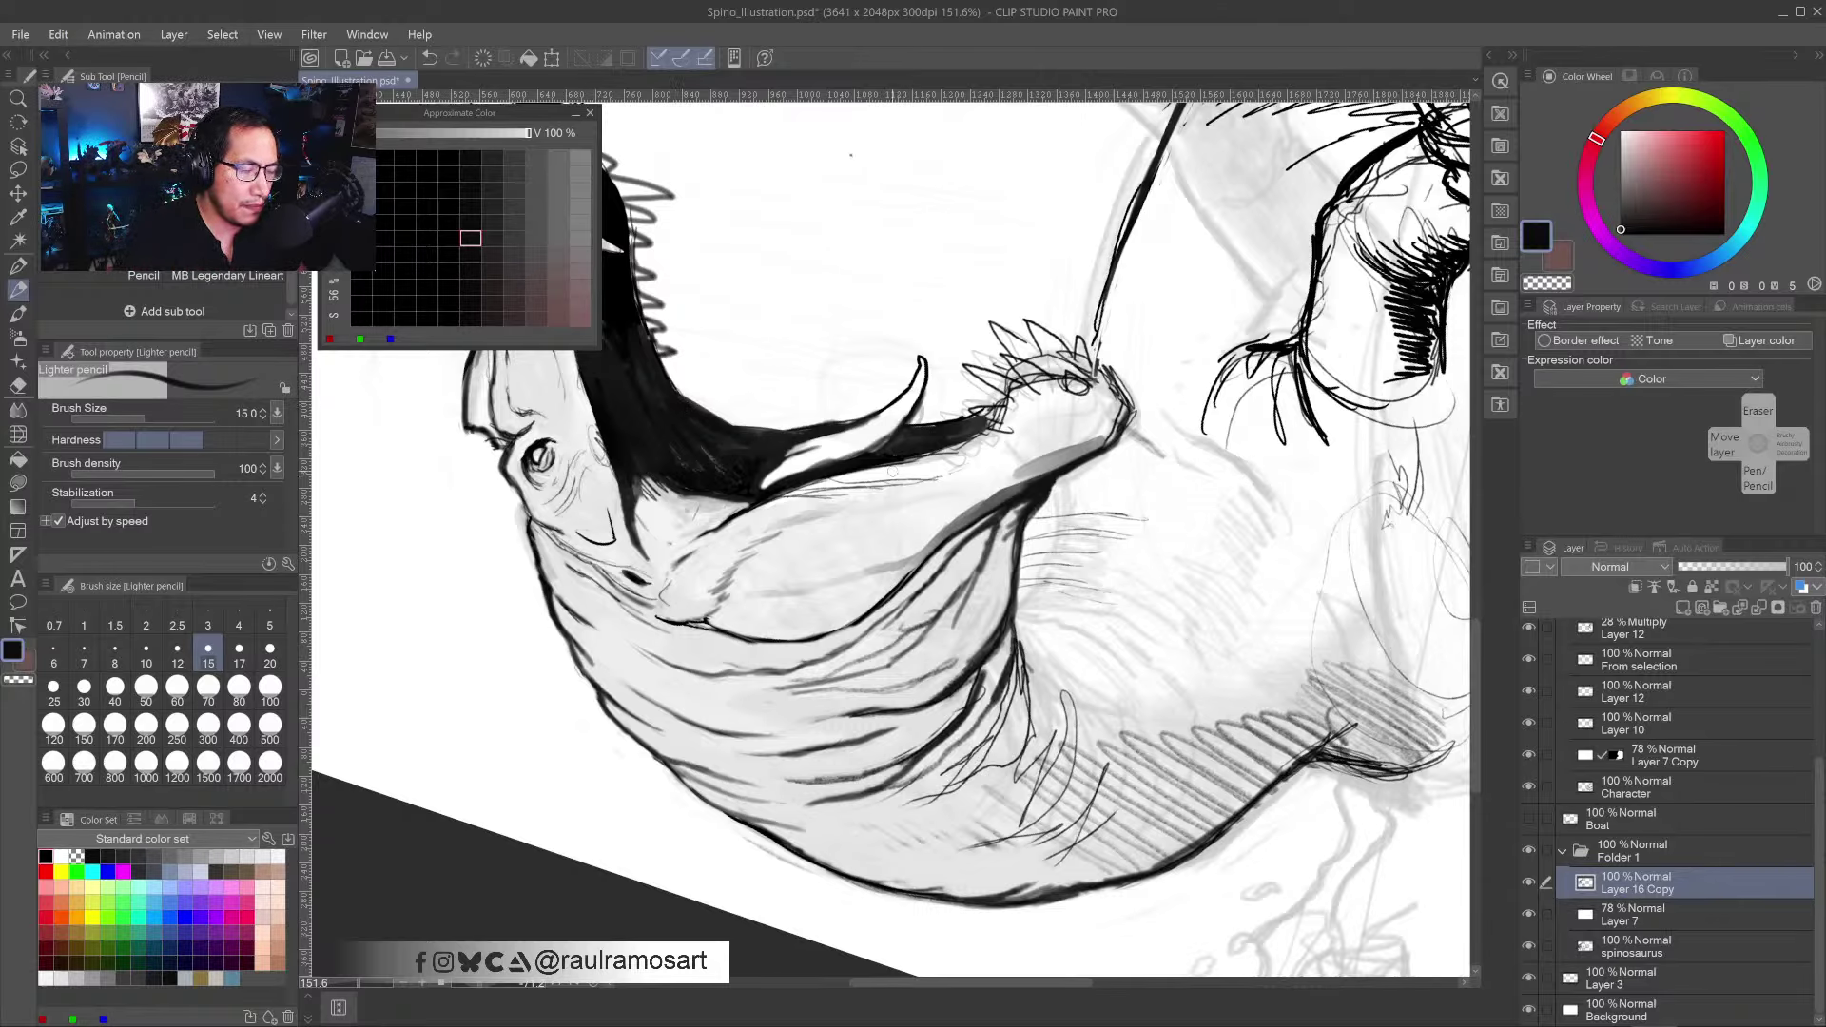
alt+click(849, 434)
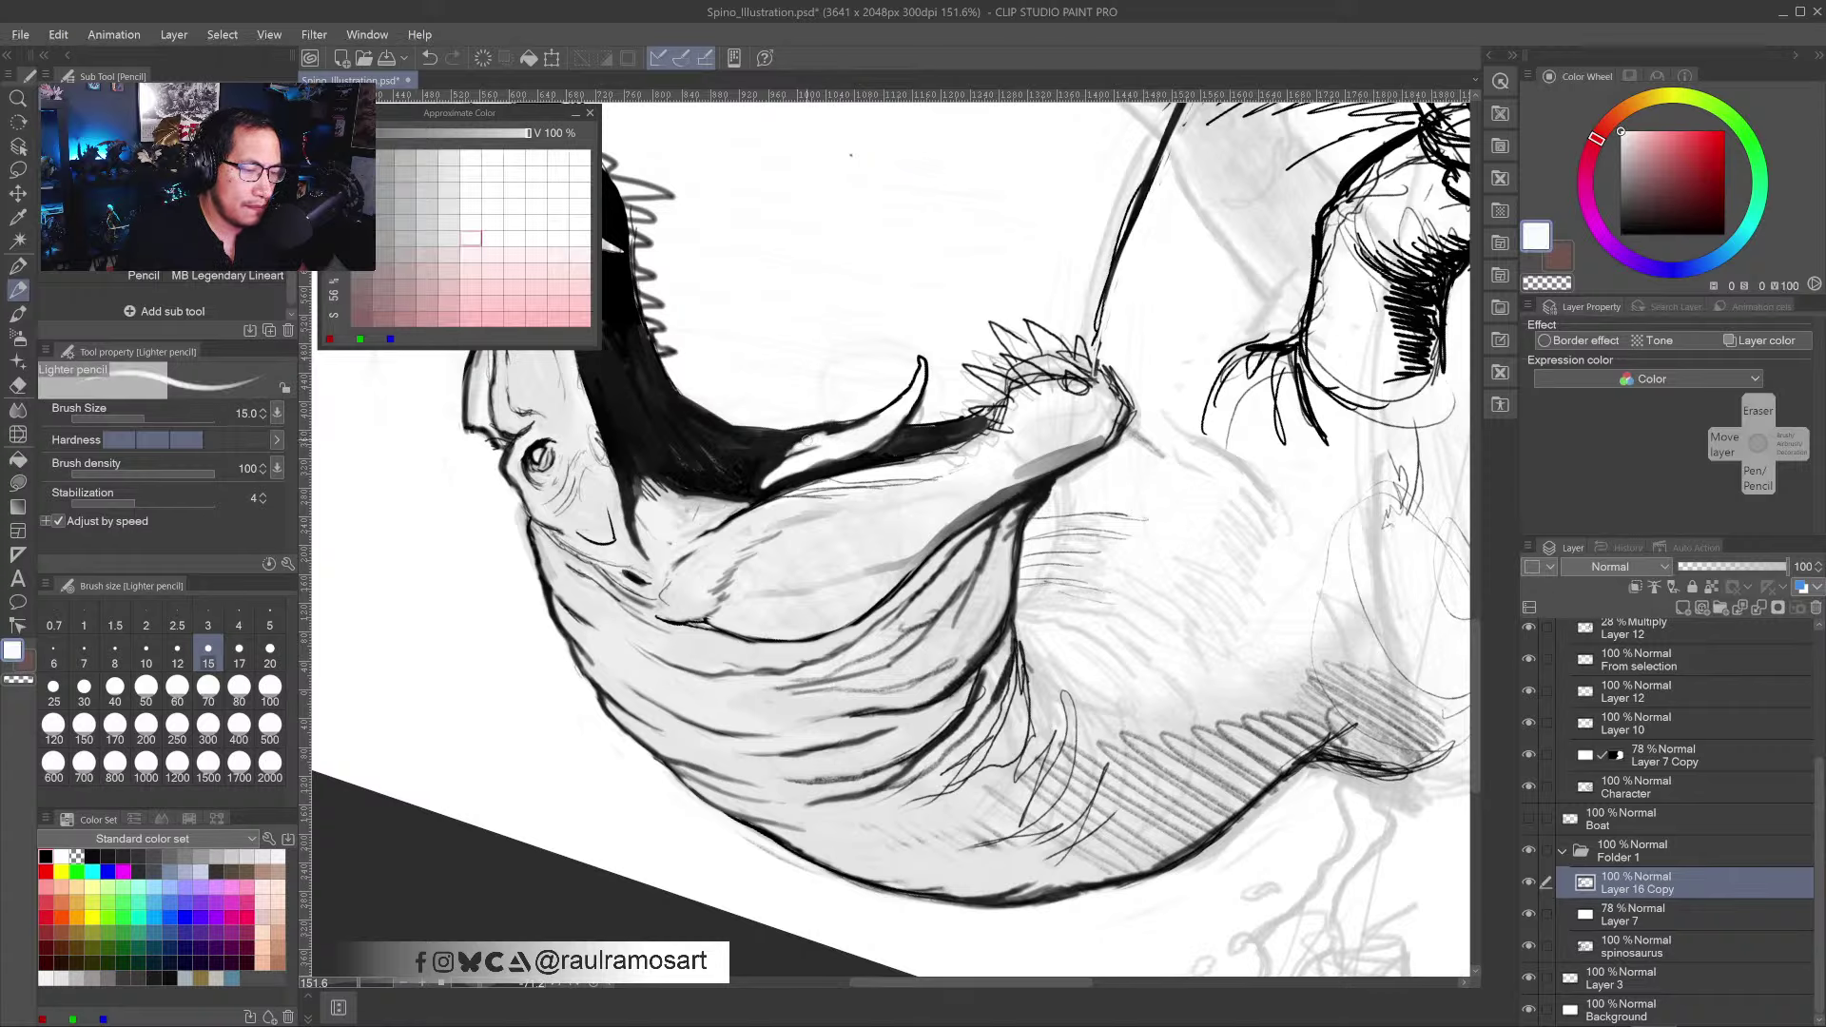
alt+click(857, 428)
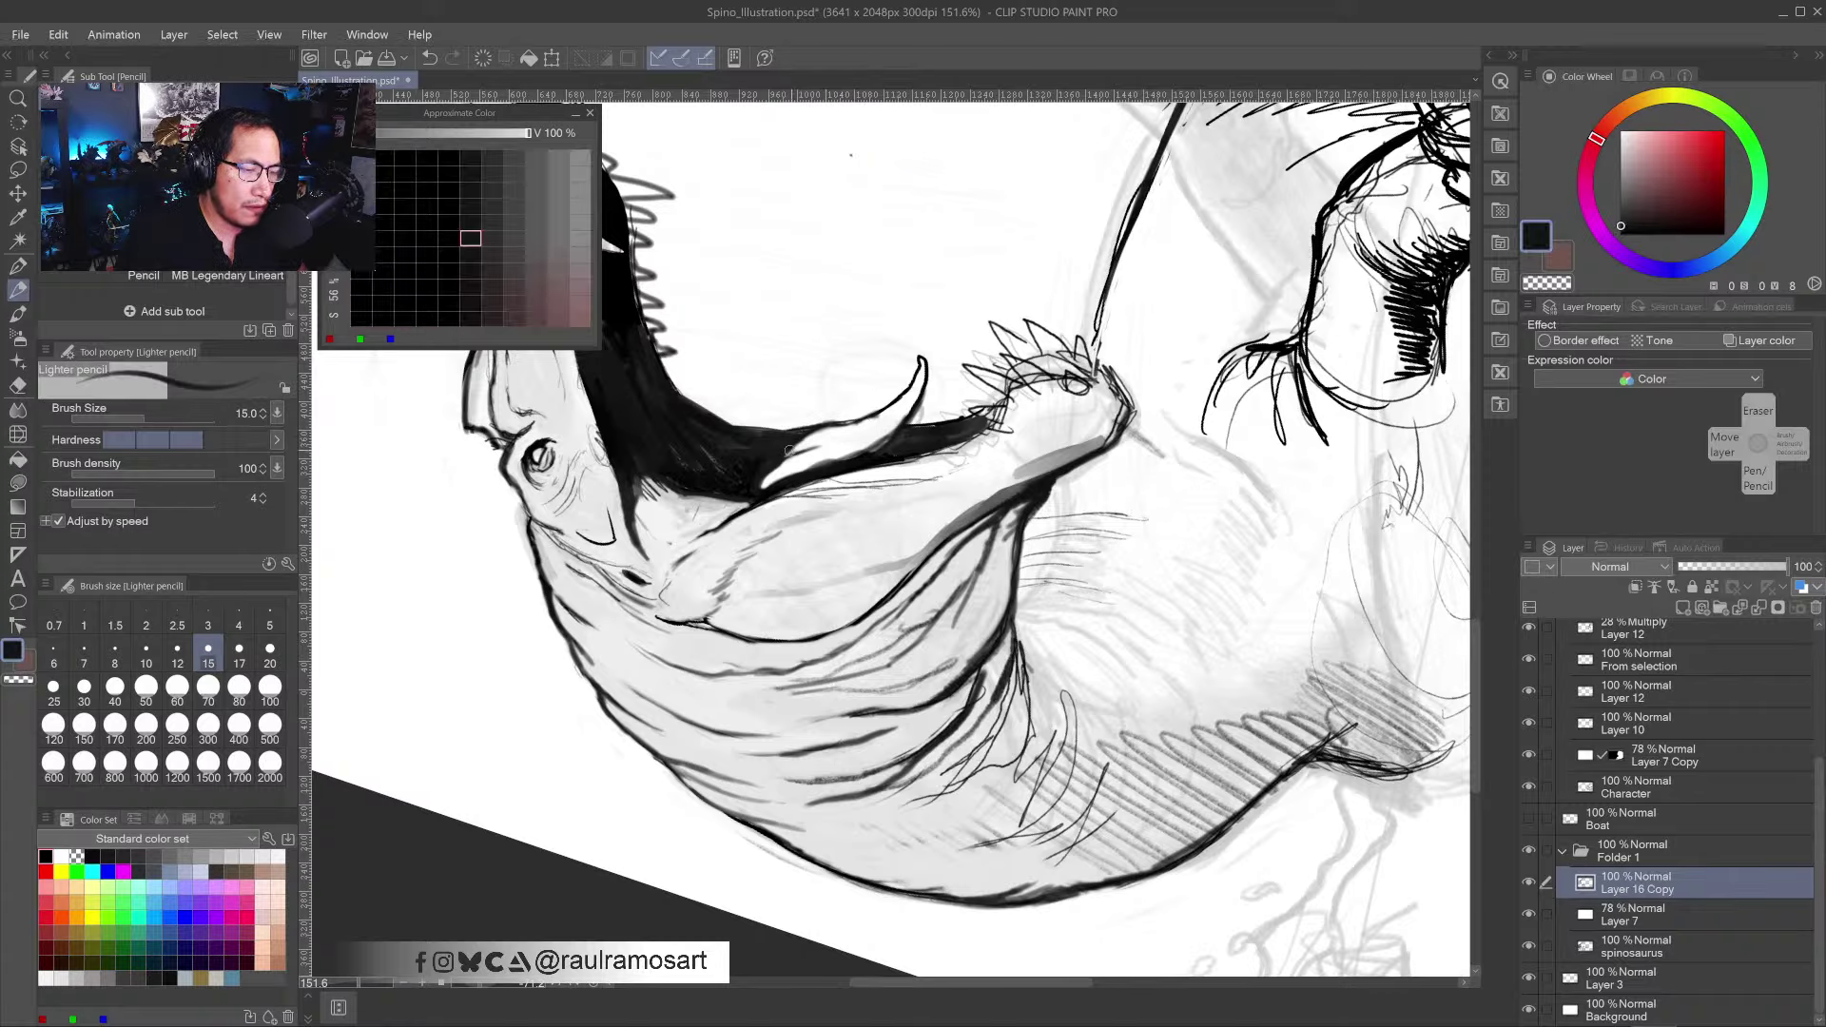
drag(818, 445, 766, 485)
- Rotate the canvas back upright and refine the fold lines along the back of the neck with sampled dark and light gray
scroll(772, 480, down, 3)
key(r)
drag(937, 357, 1022, 568)
mouse_move(795, 473)
mouse_down()
mouse_move(855, 465)
mouse_move(838, 460)
mouse_up()
key(b)
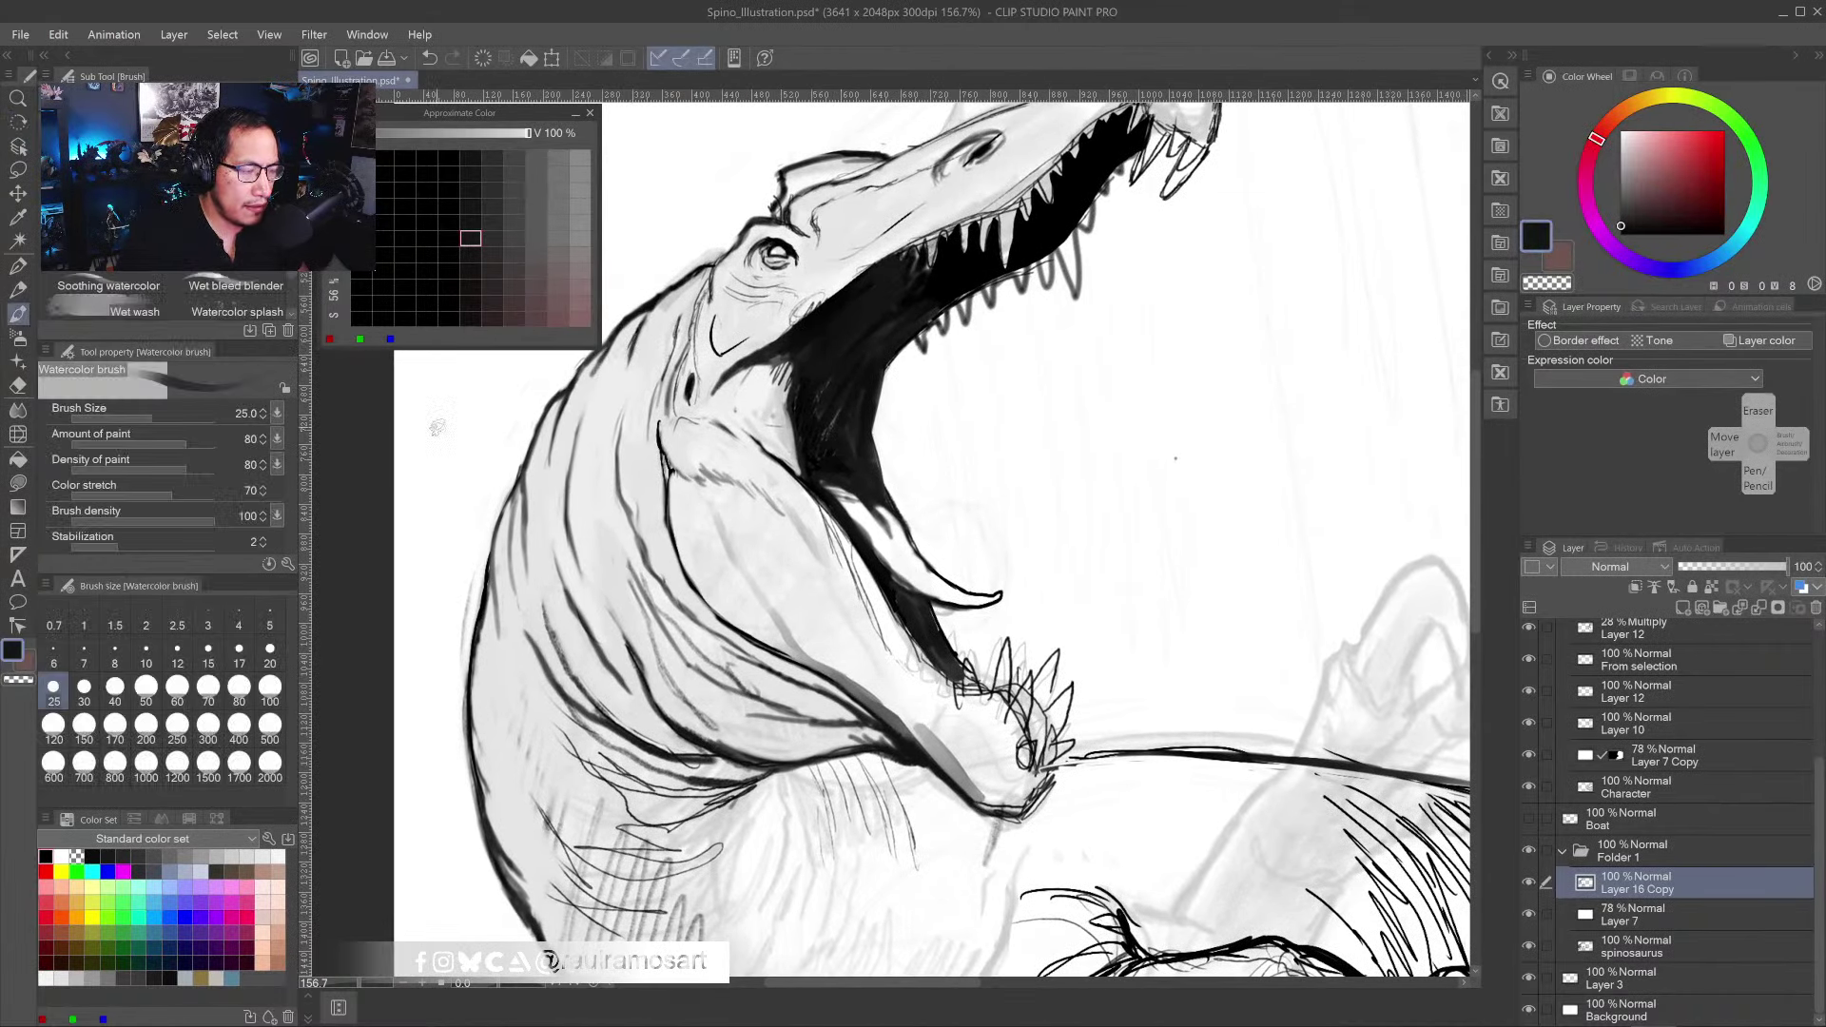
key(p)
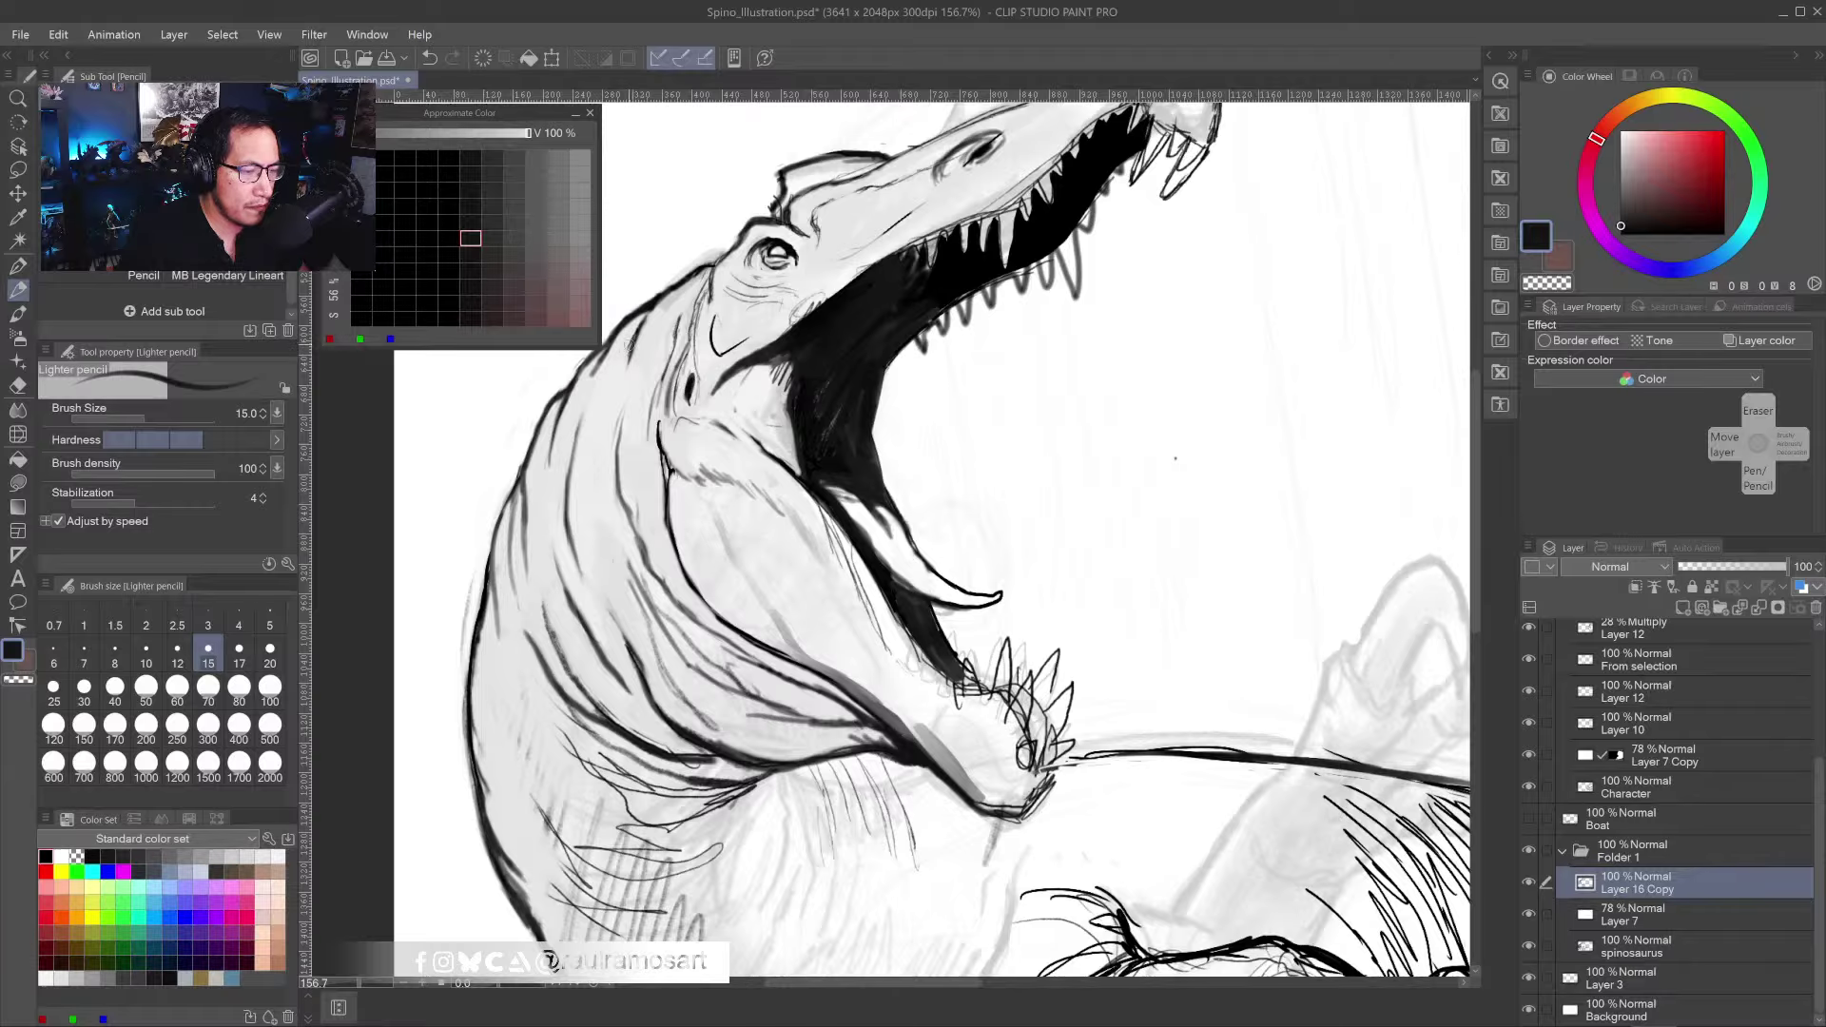
mouse_move(628, 348)
mouse_down()
mouse_move(592, 413)
mouse_move(580, 393)
mouse_move(525, 458)
mouse_move(521, 594)
mouse_up()
alt+click(526, 420)
alt+click(569, 381)
mouse_move(523, 484)
mouse_down()
mouse_move(522, 622)
mouse_move(496, 570)
mouse_move(497, 643)
mouse_up()
alt+click(514, 602)
drag(504, 569, 487, 620)
drag(499, 544, 494, 569)
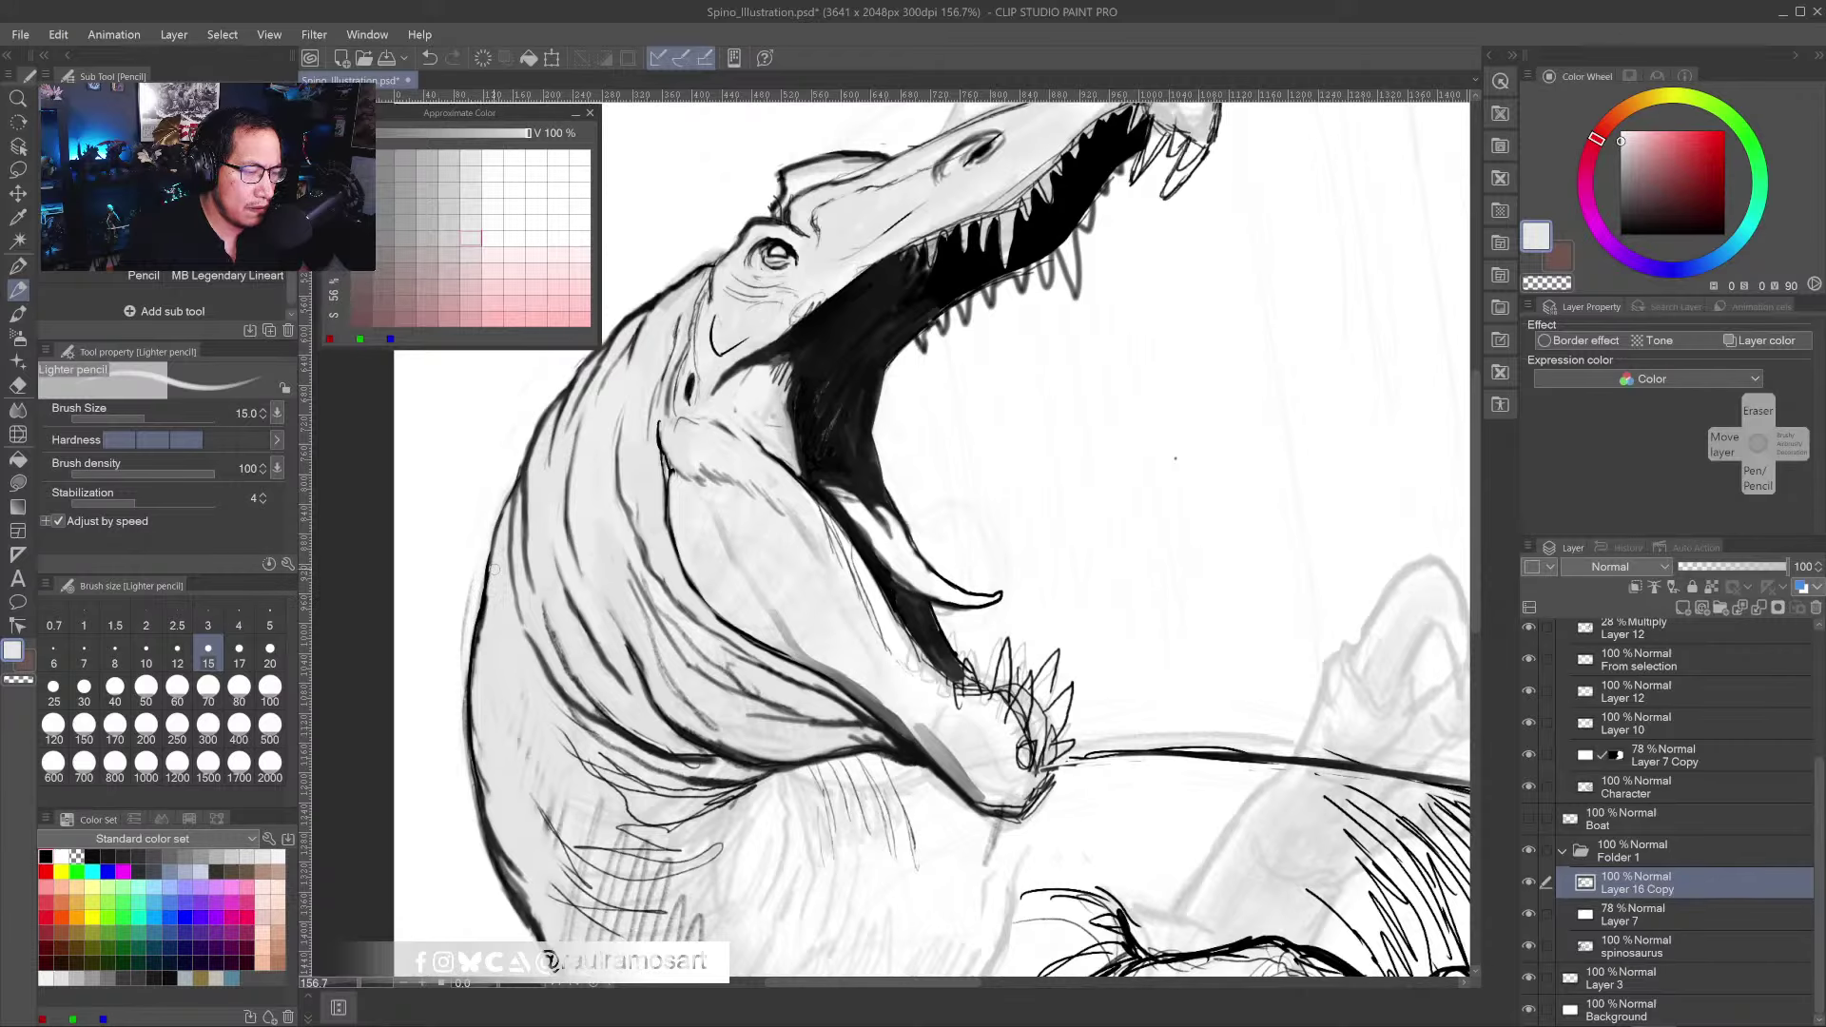
alt+click(482, 602)
- Define the upper teeth in the rear half of the jaw with sampled light gray and black
scroll(522, 600, down, 1)
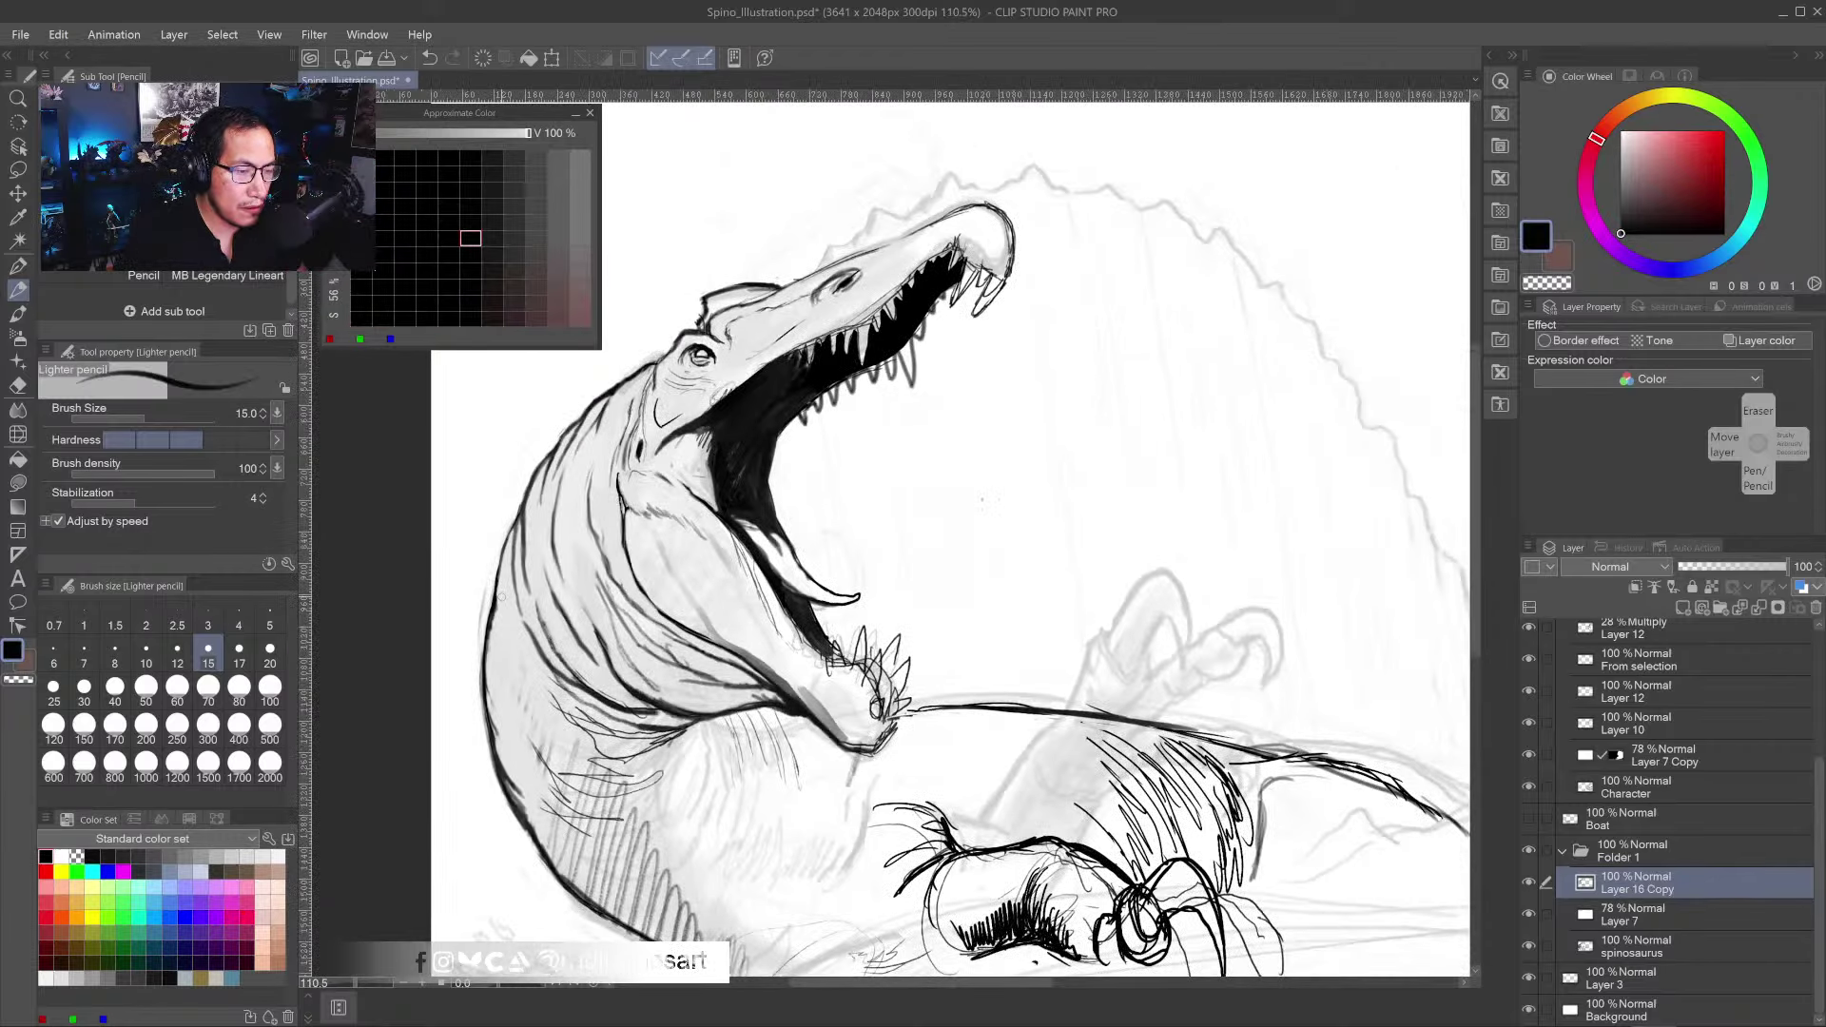
drag(794, 406, 780, 436)
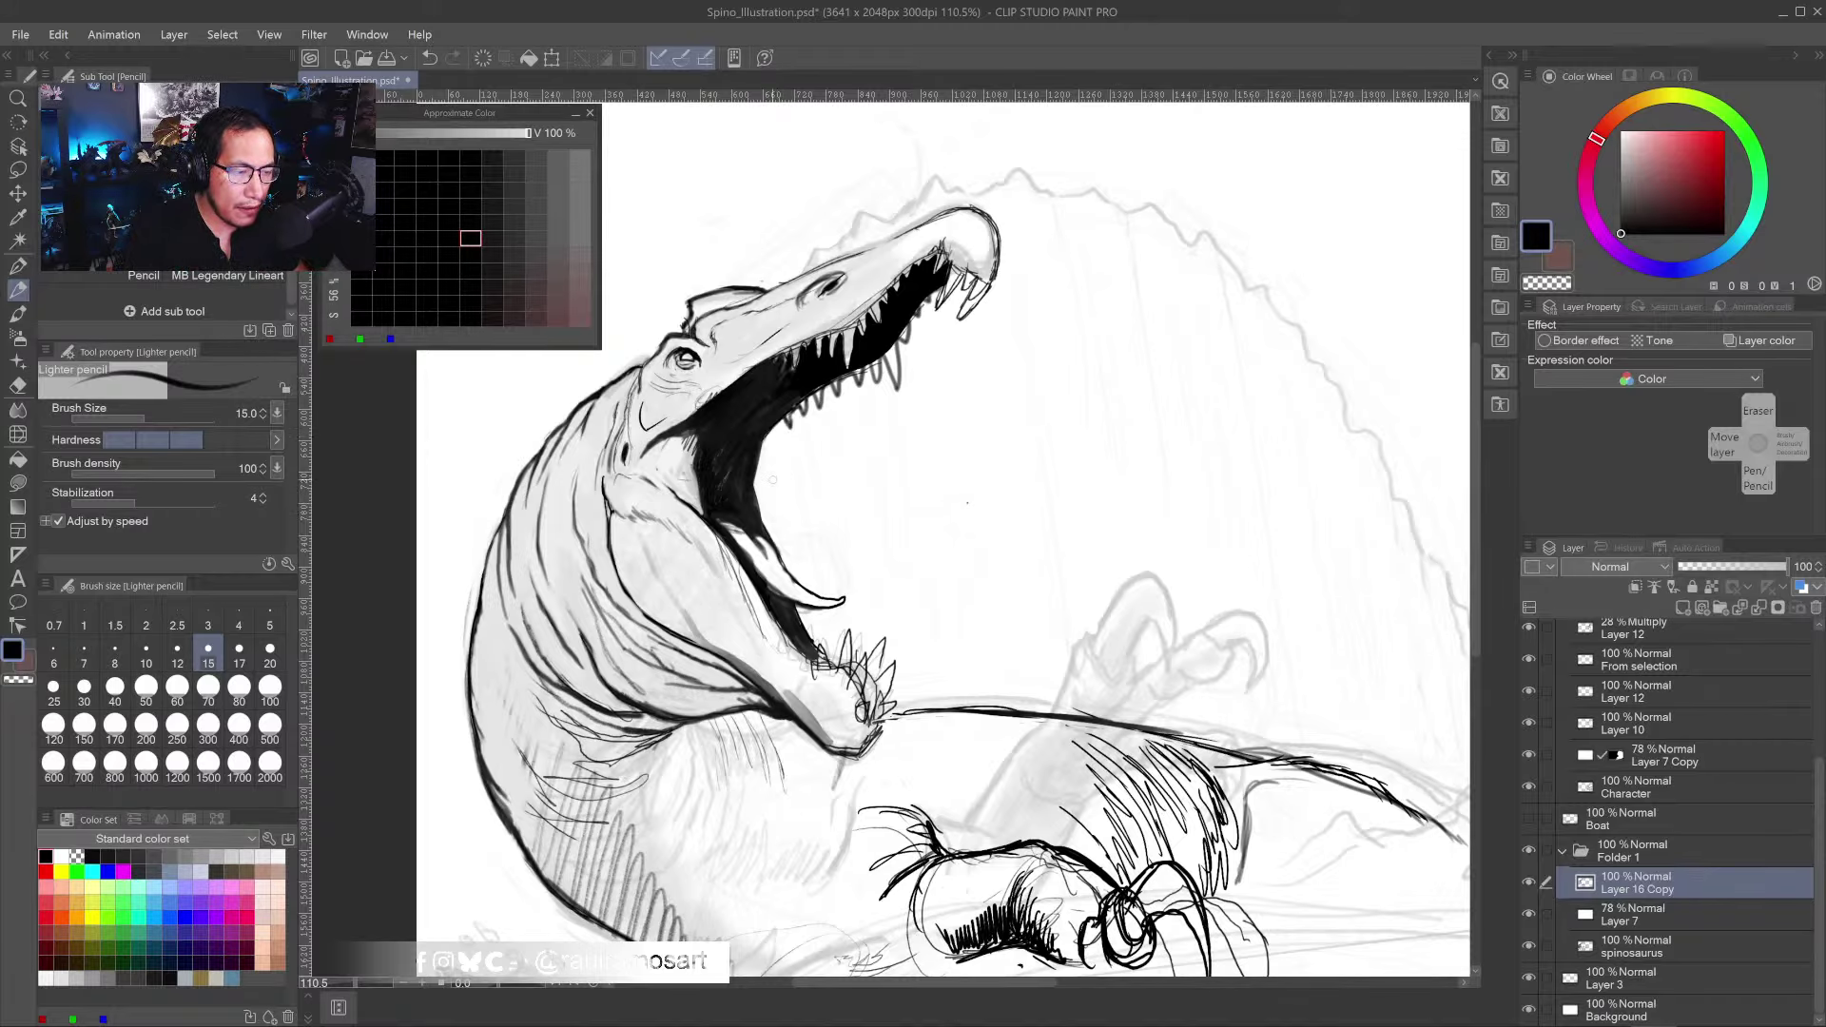
click(718, 387)
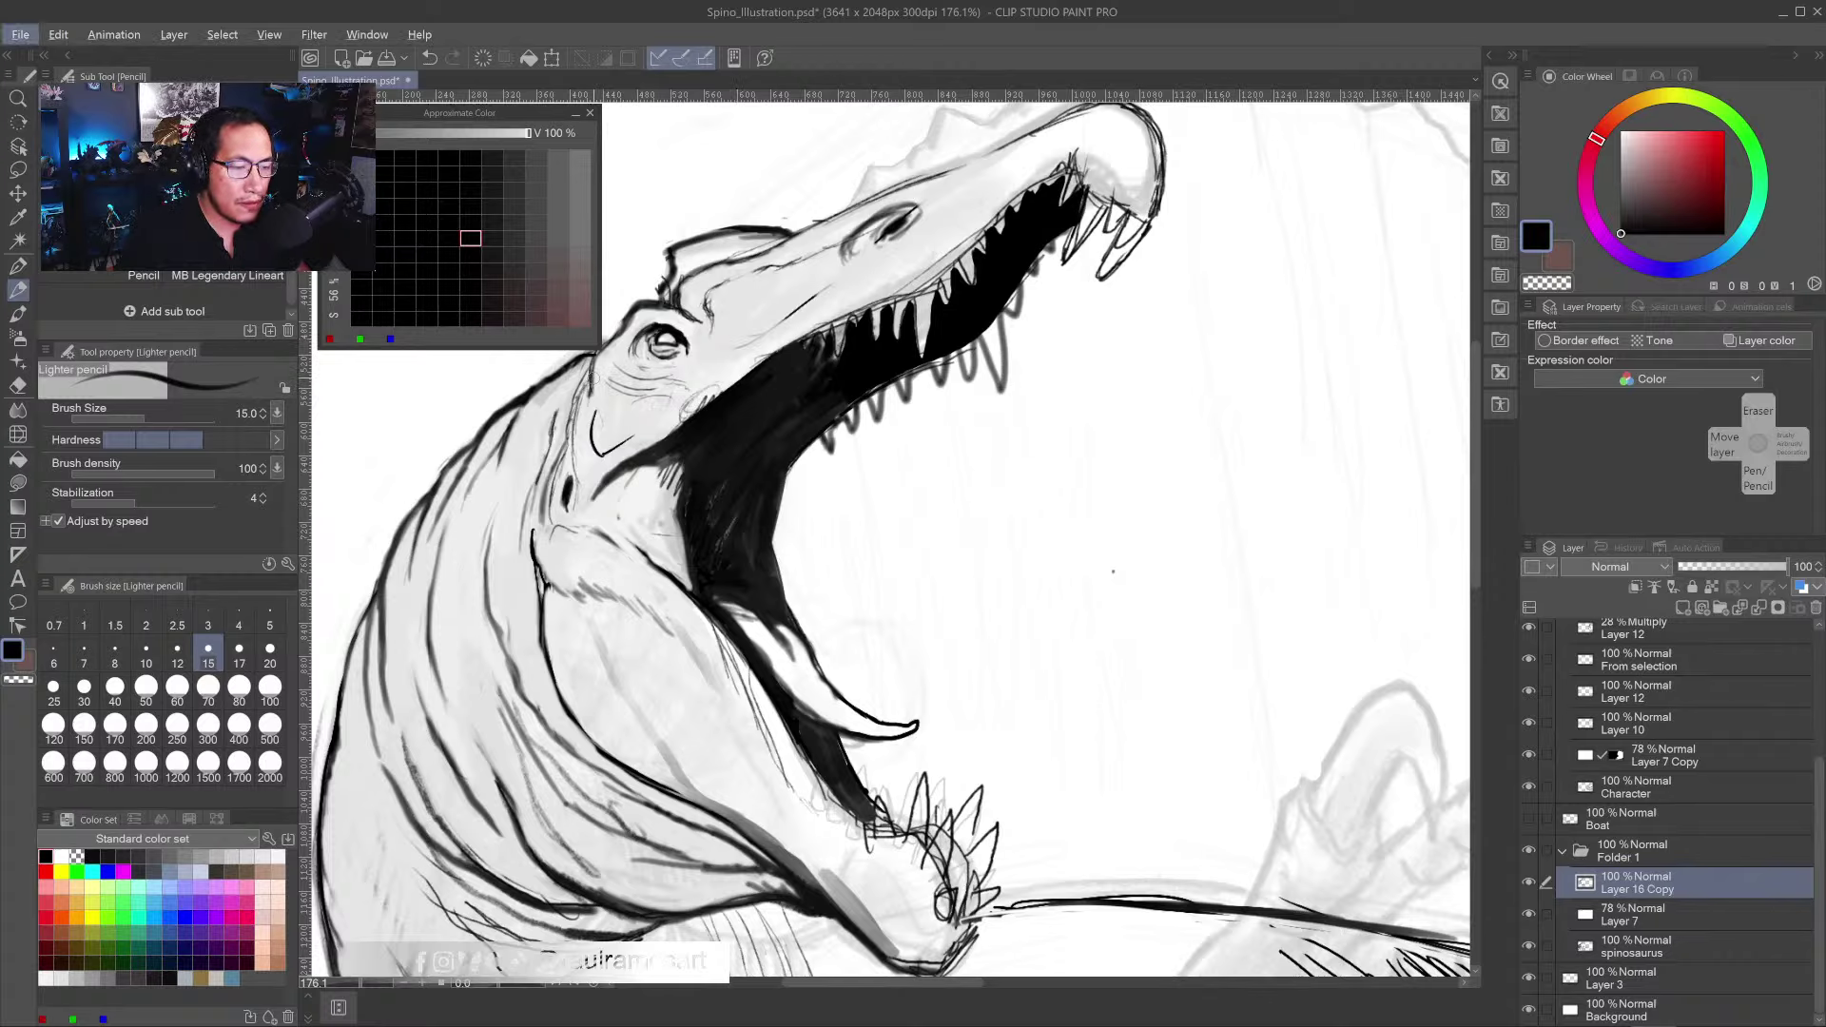
alt+click(845, 354)
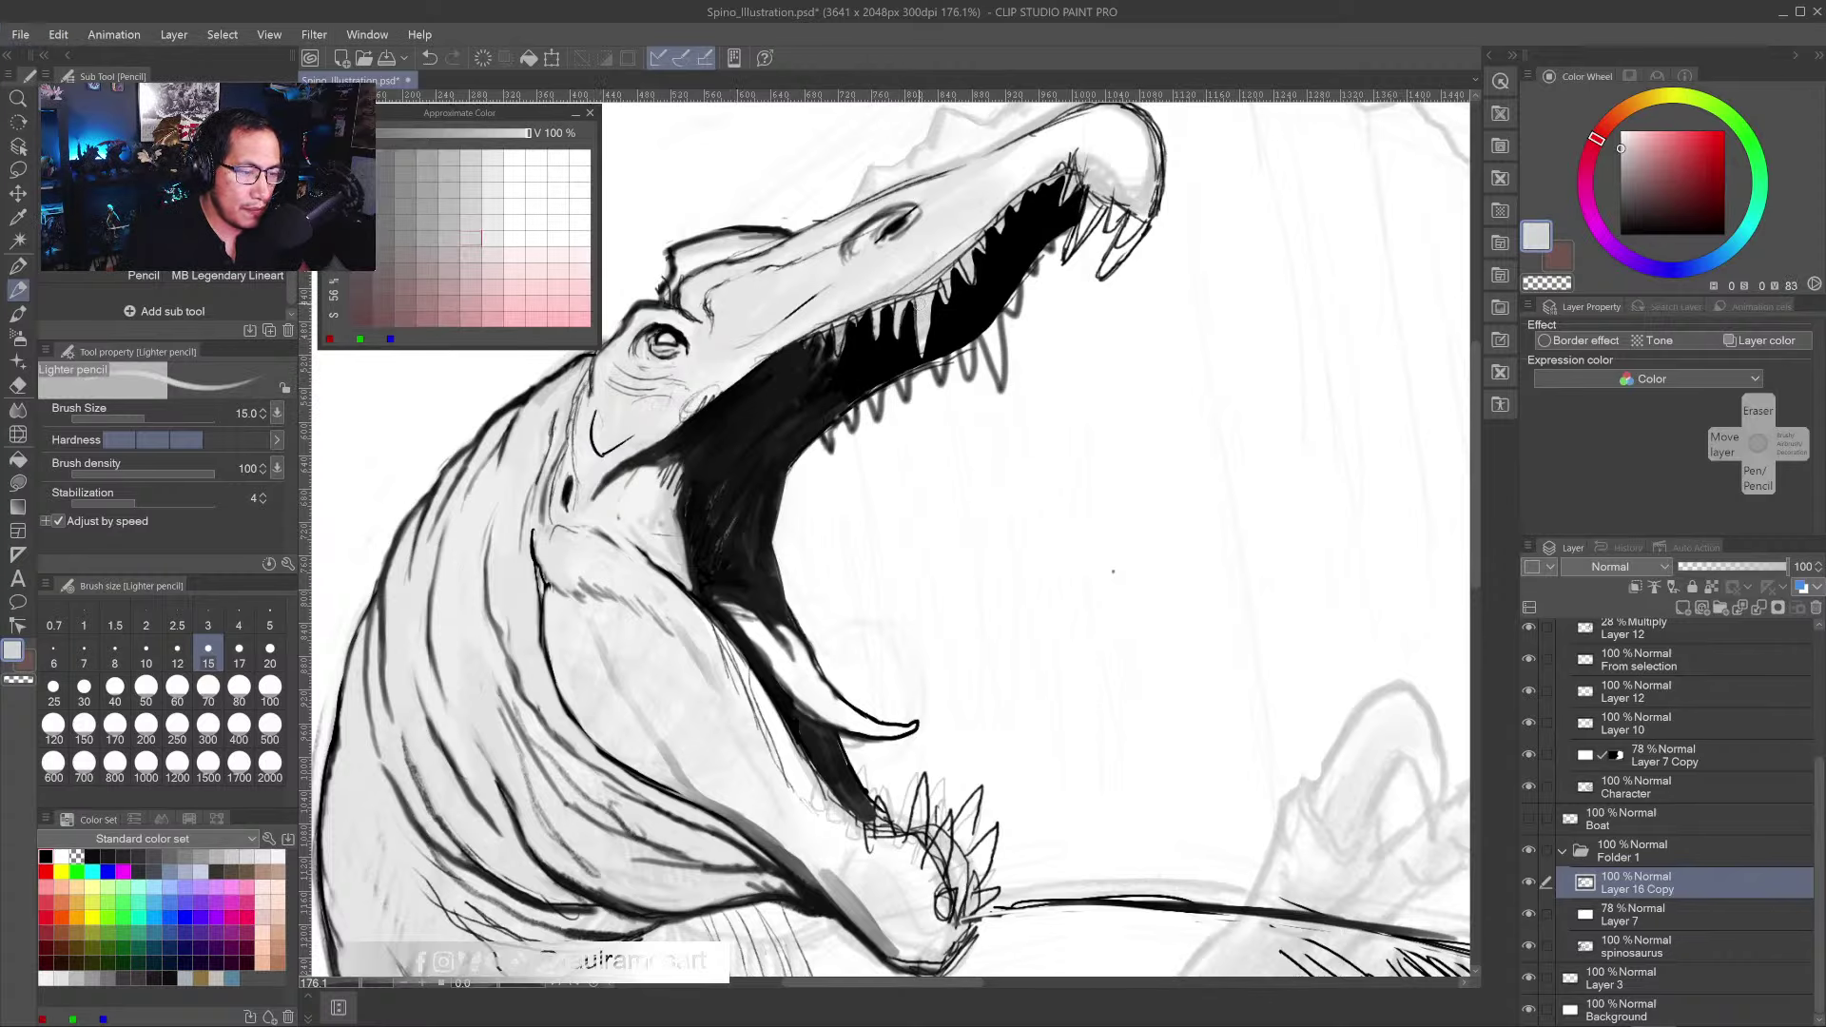
mouse_move(909, 299)
mouse_down()
mouse_move(927, 340)
mouse_move(933, 304)
mouse_move(911, 296)
mouse_move(888, 340)
mouse_move(880, 285)
mouse_move(875, 337)
mouse_move(859, 330)
mouse_move(879, 315)
mouse_move(881, 350)
mouse_move(860, 302)
mouse_move(818, 352)
mouse_up()
alt+click(897, 347)
alt+click(881, 286)
alt+click(861, 335)
alt+click(879, 318)
alt+click(873, 342)
- Shape the smaller upper teeth and their gum line toward the mouth corner with sampled light gray and black
alt+click(865, 292)
alt+click(844, 363)
alt+click(826, 306)
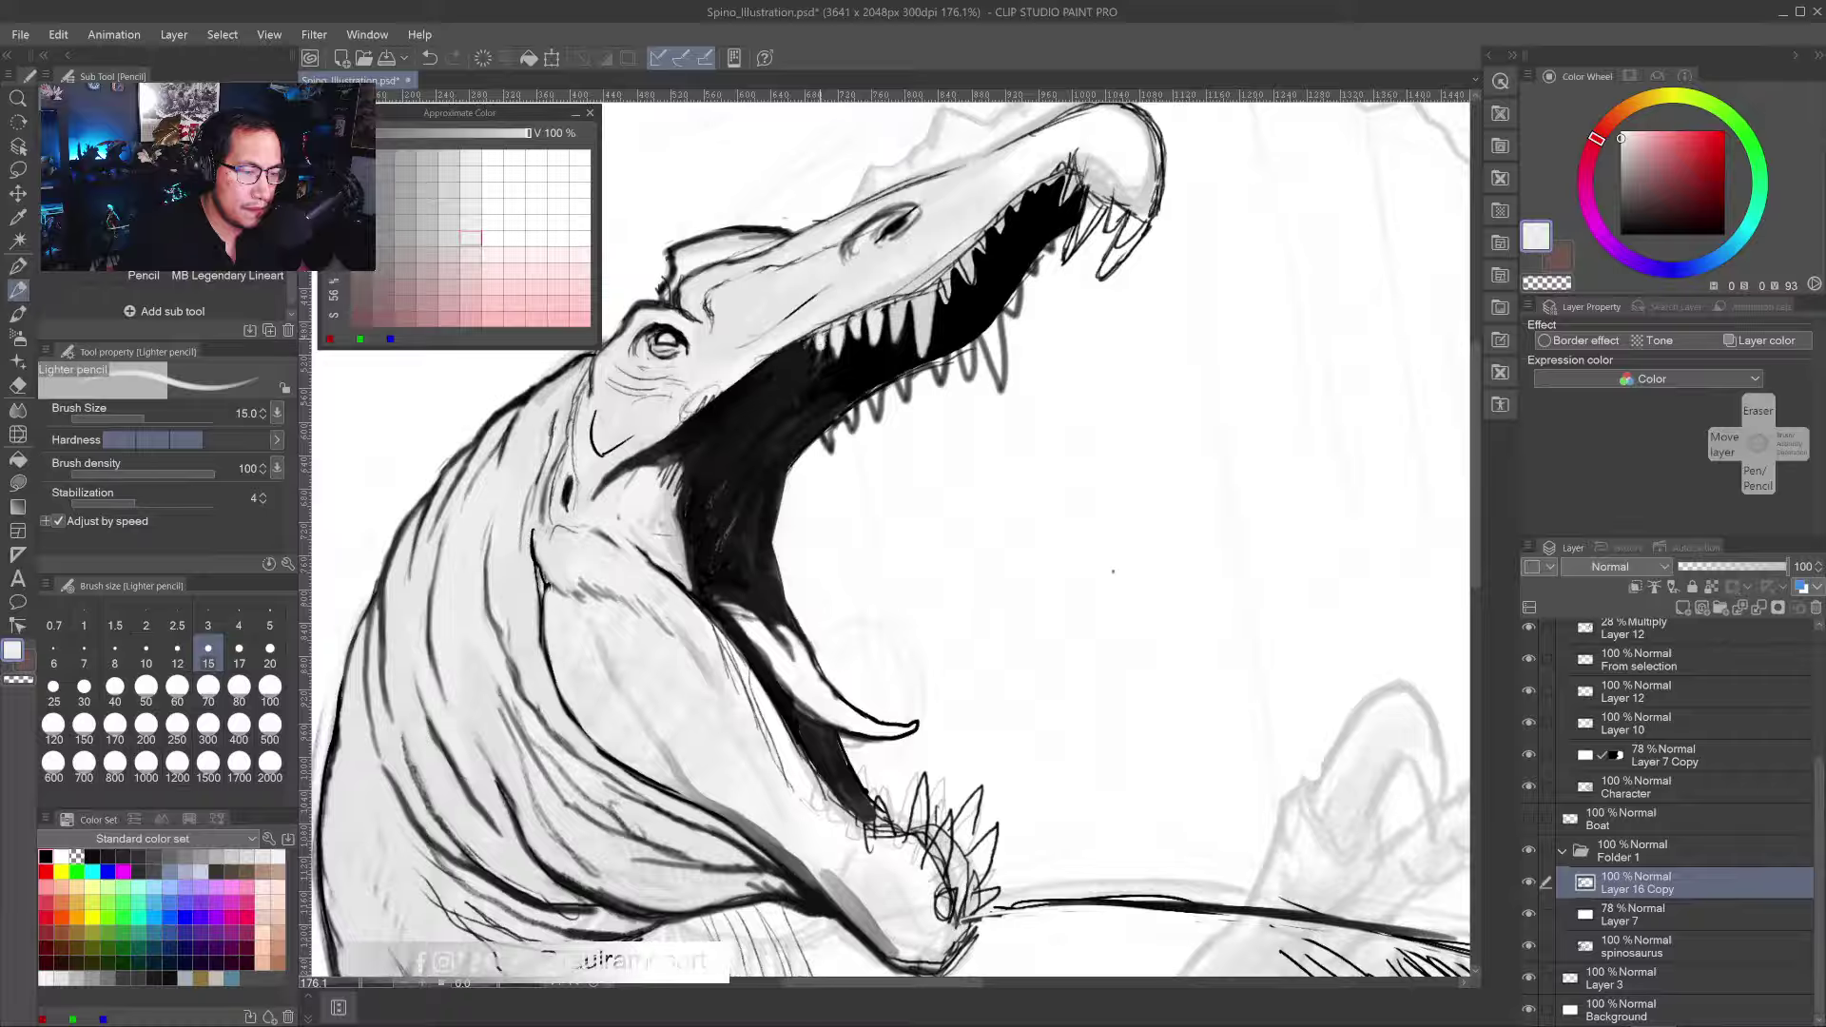
alt+click(820, 349)
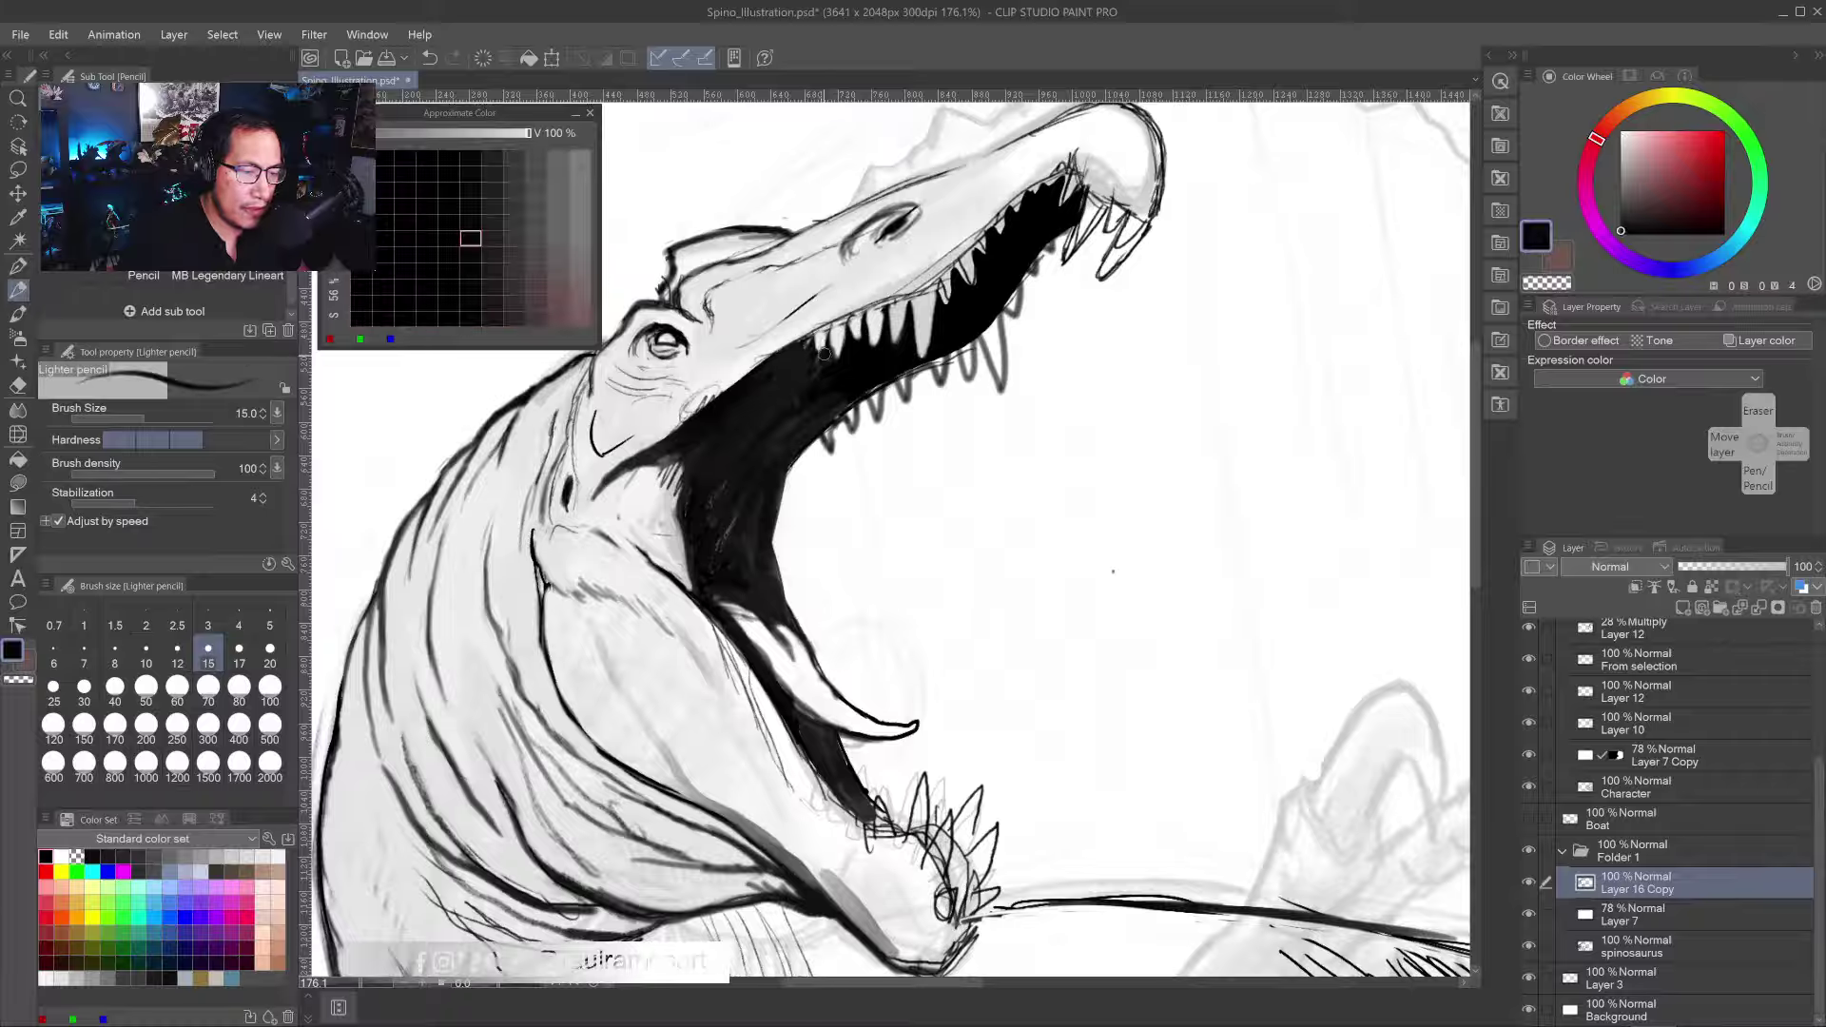
drag(811, 323, 802, 349)
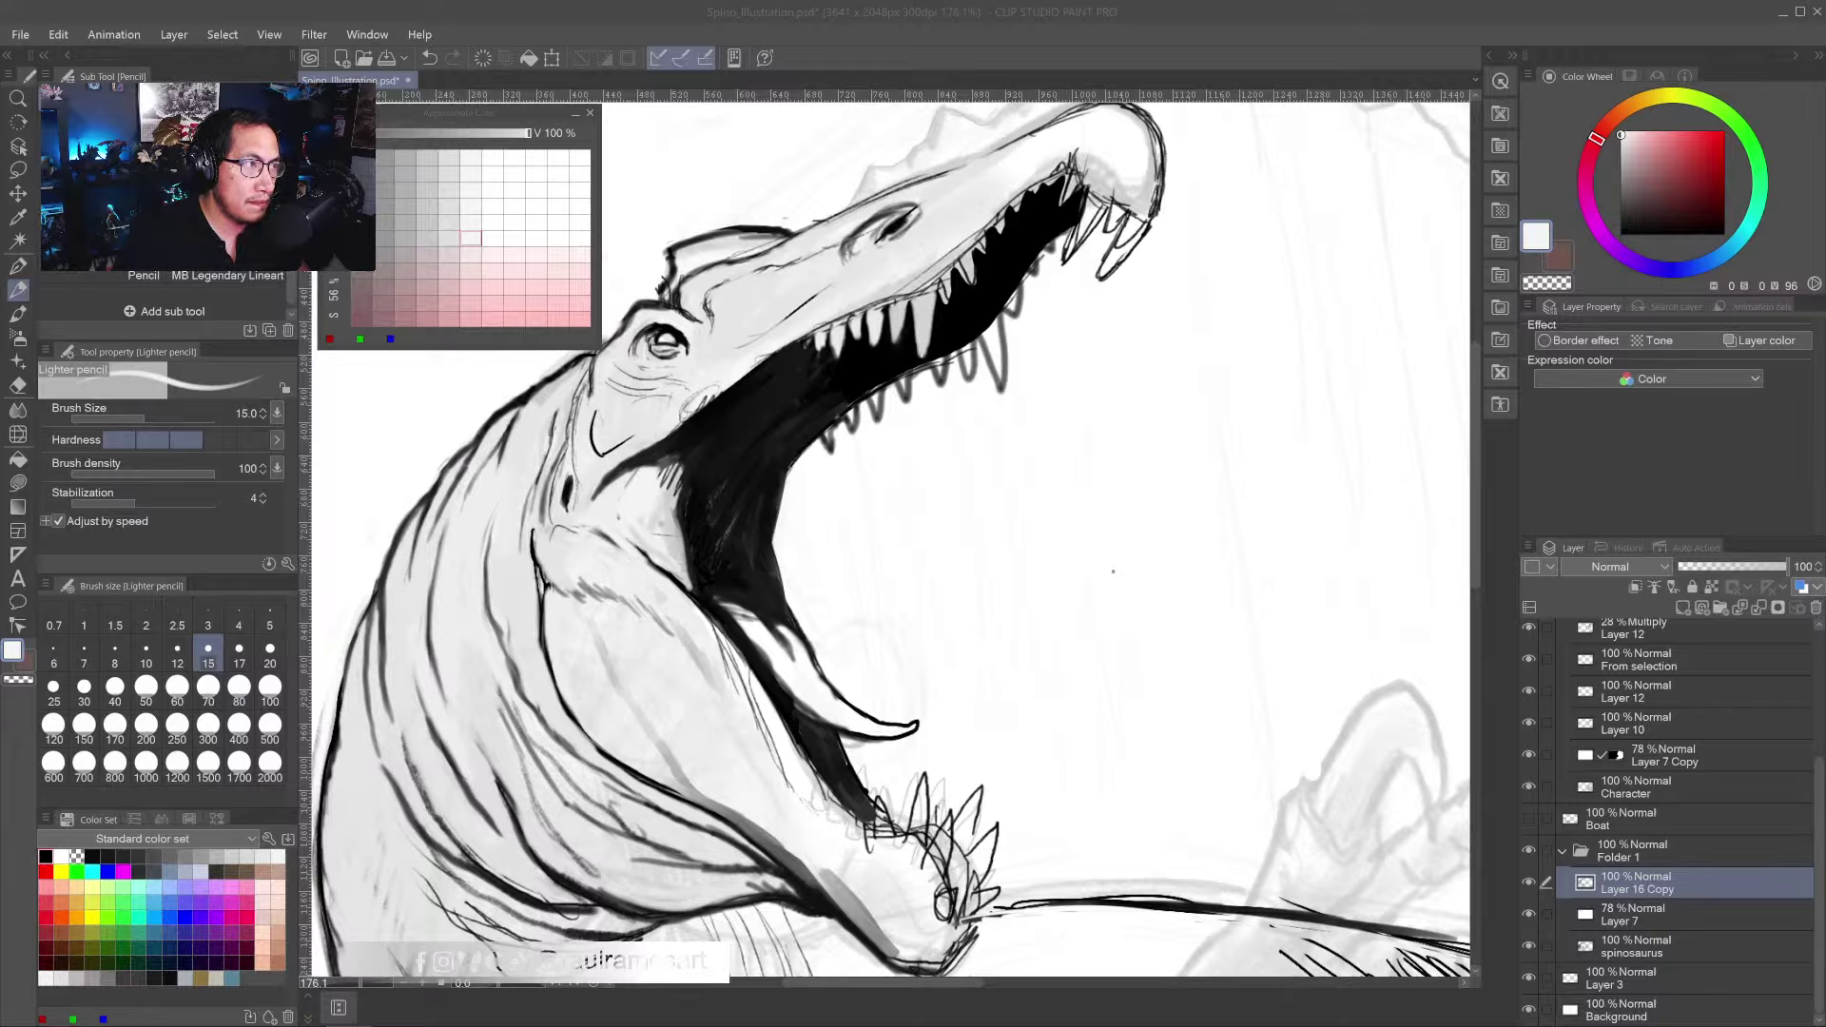
- Add small rearmost upper teeth near the mouth corner in sampled light gray and separate them with sampled near-black
right_click(823, 387)
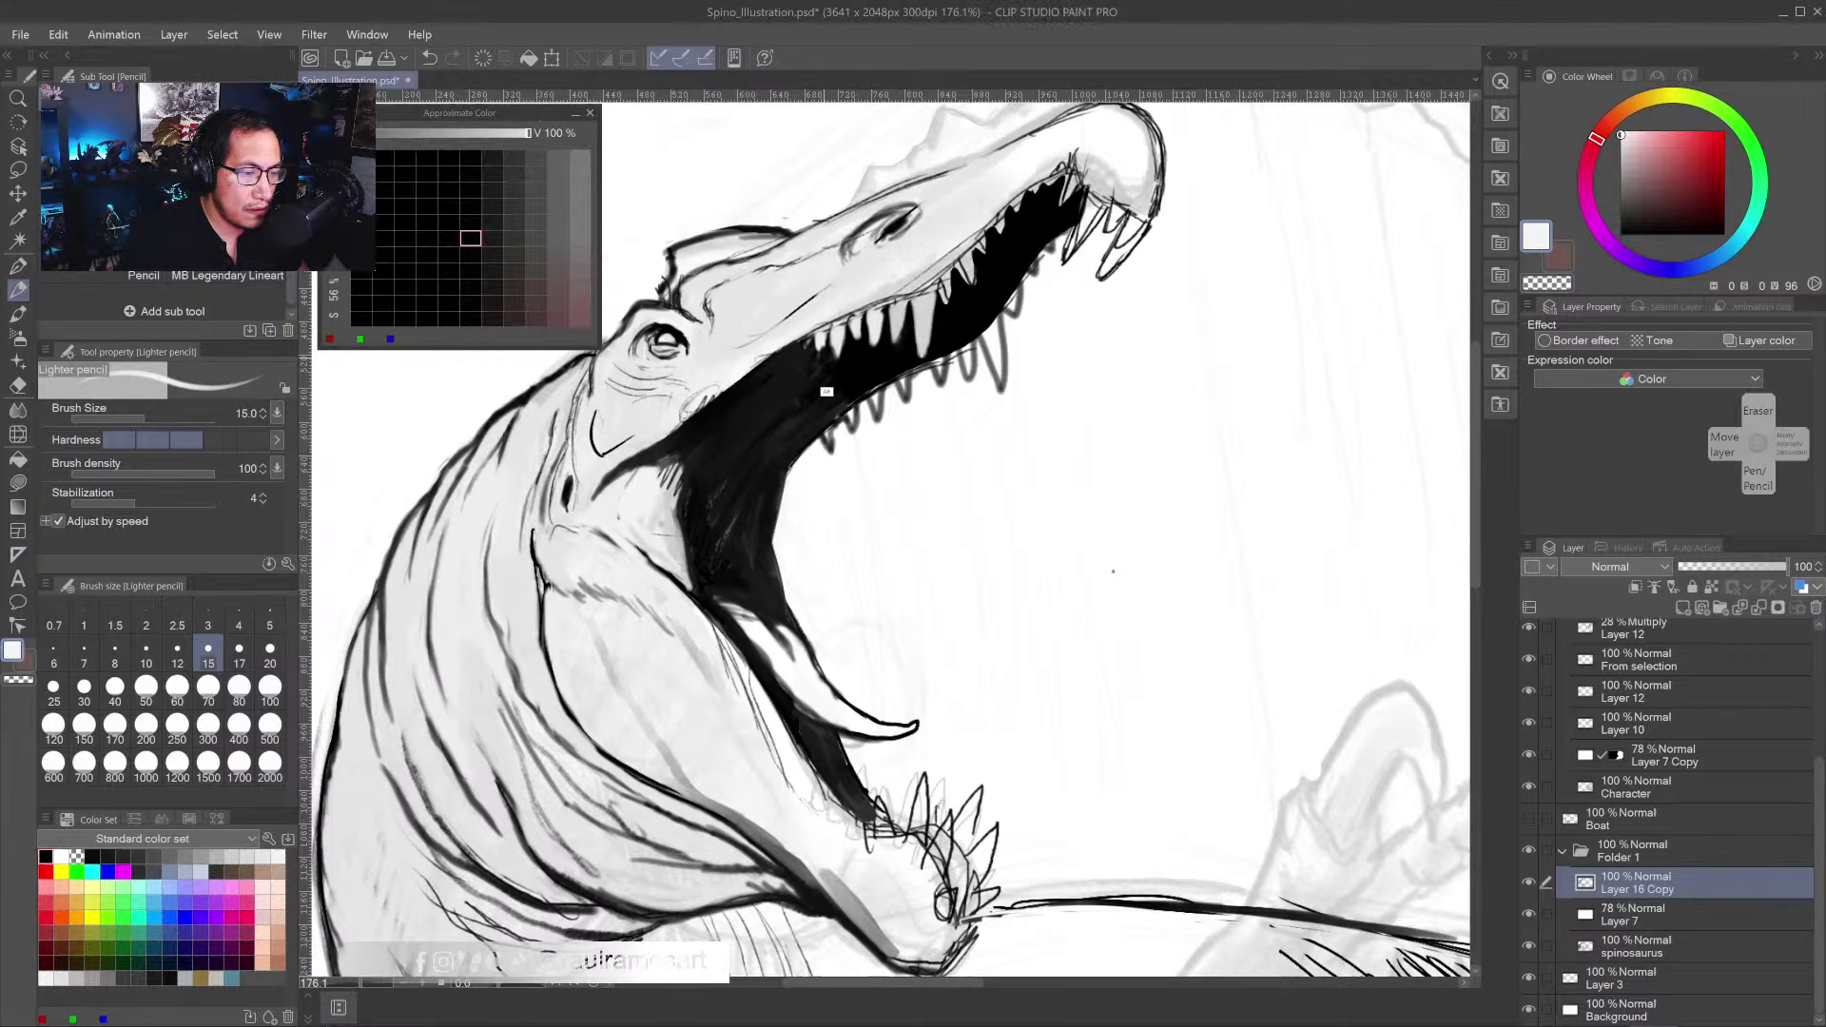
right_click(820, 349)
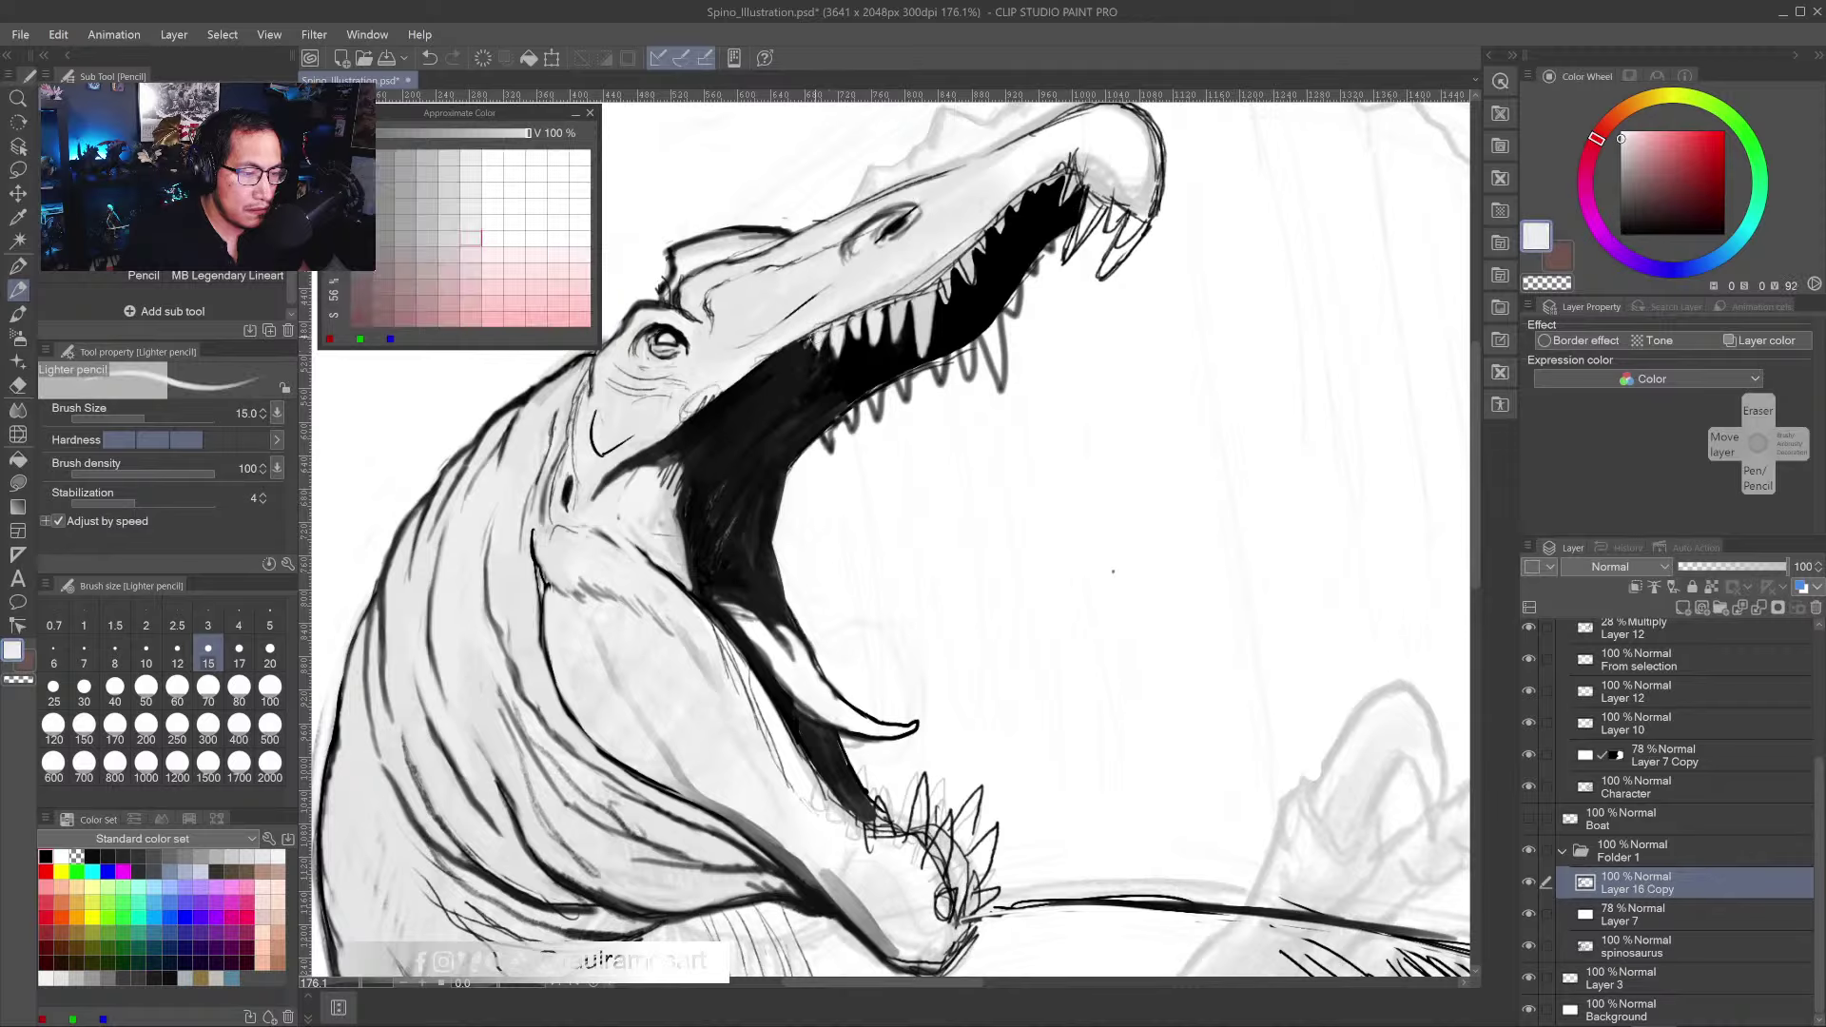
click(761, 375)
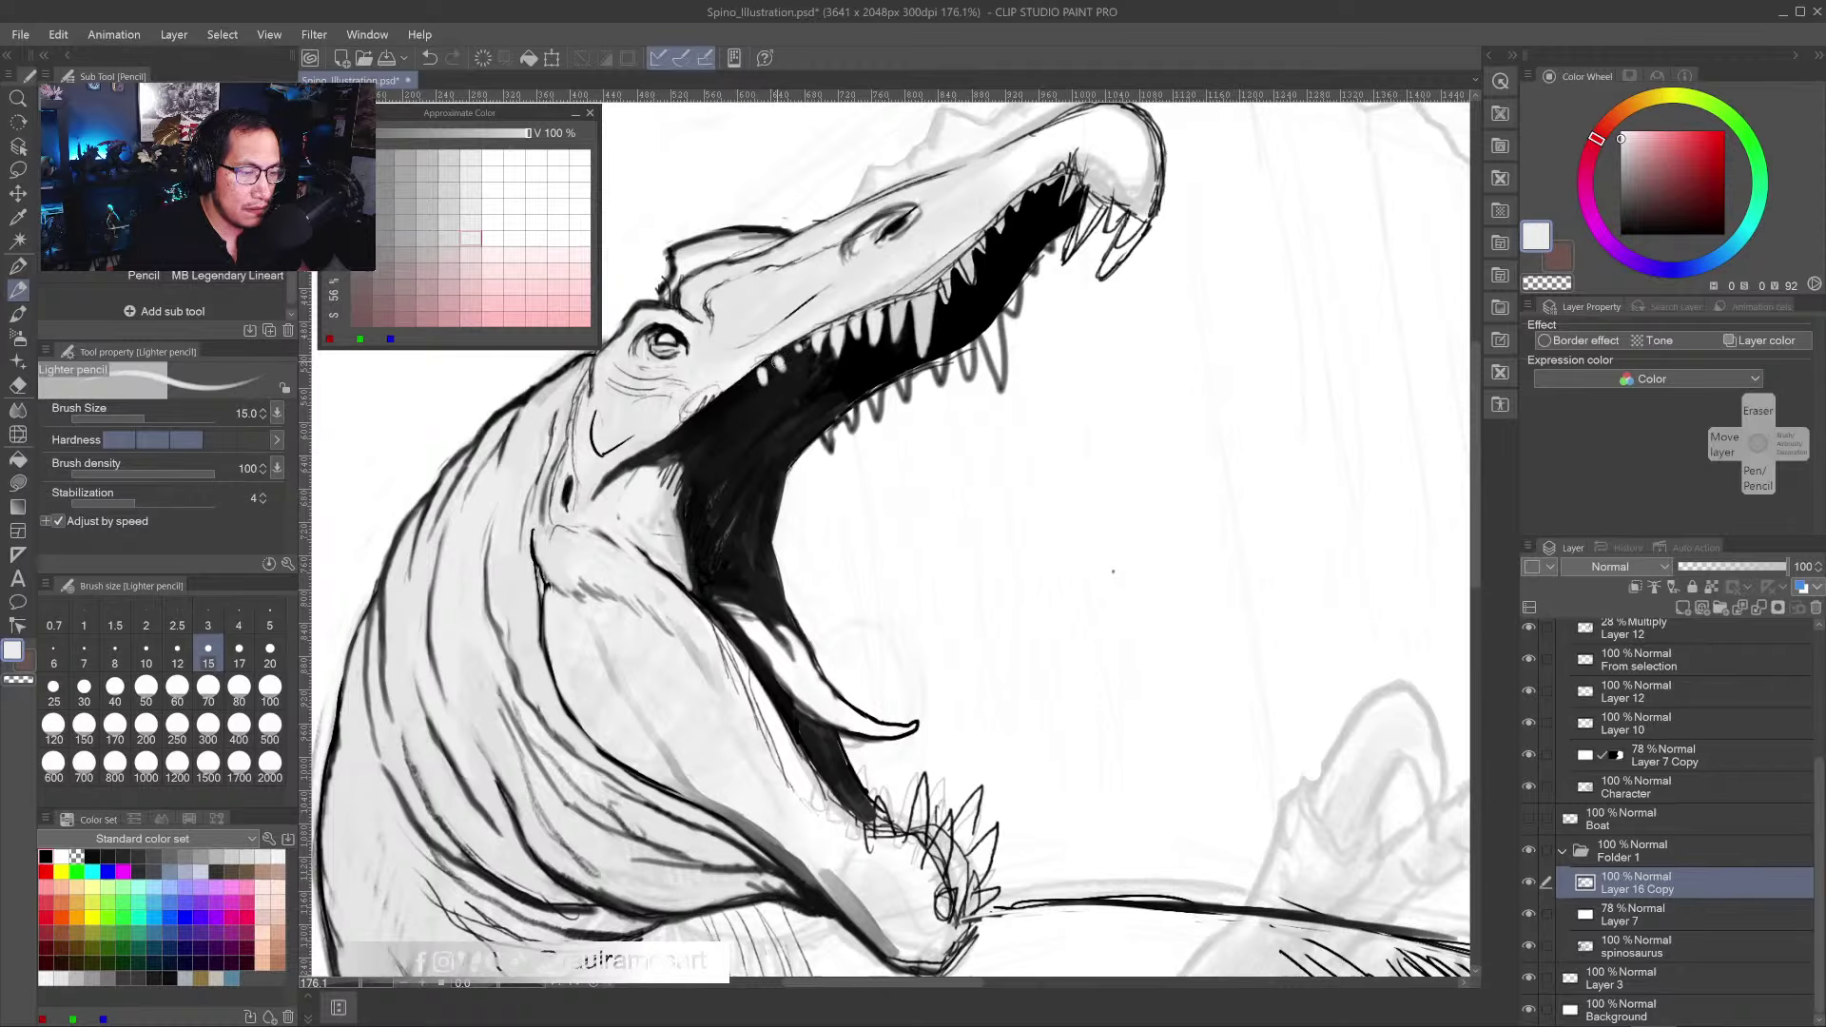
right_click(787, 369)
right_click(778, 366)
right_click(809, 350)
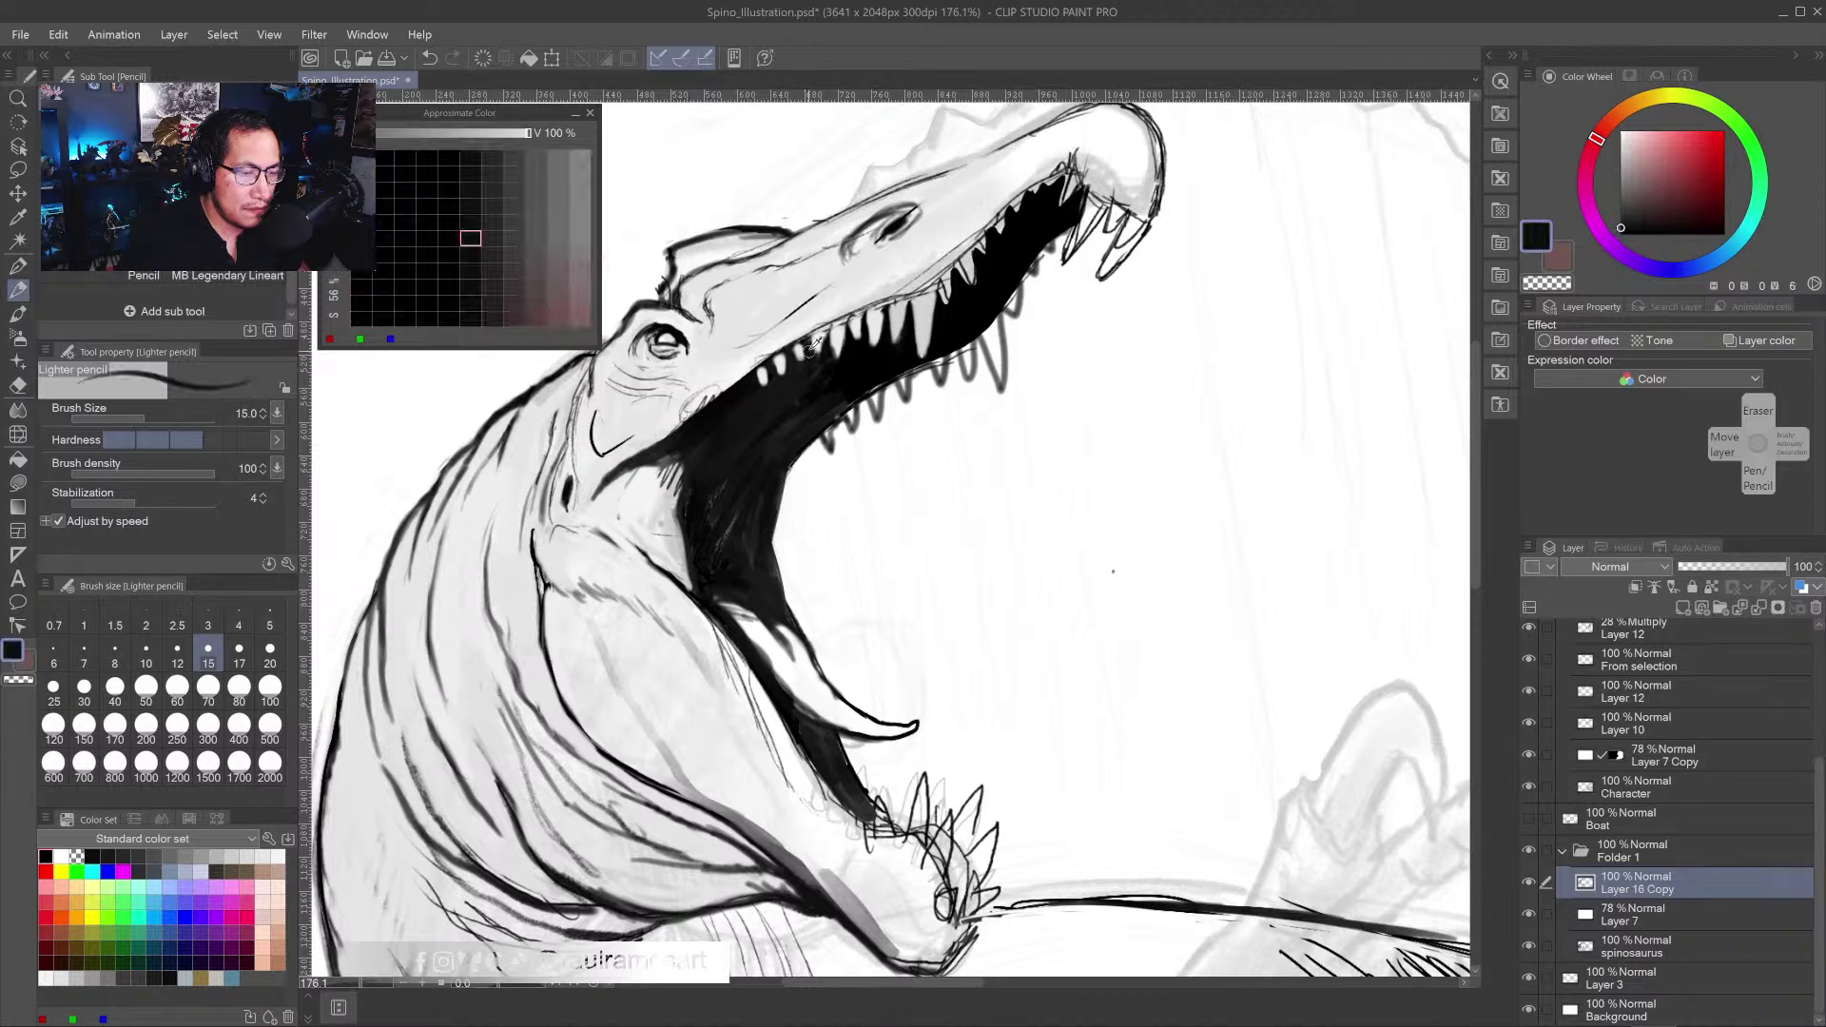
right_click(801, 349)
right_click(799, 367)
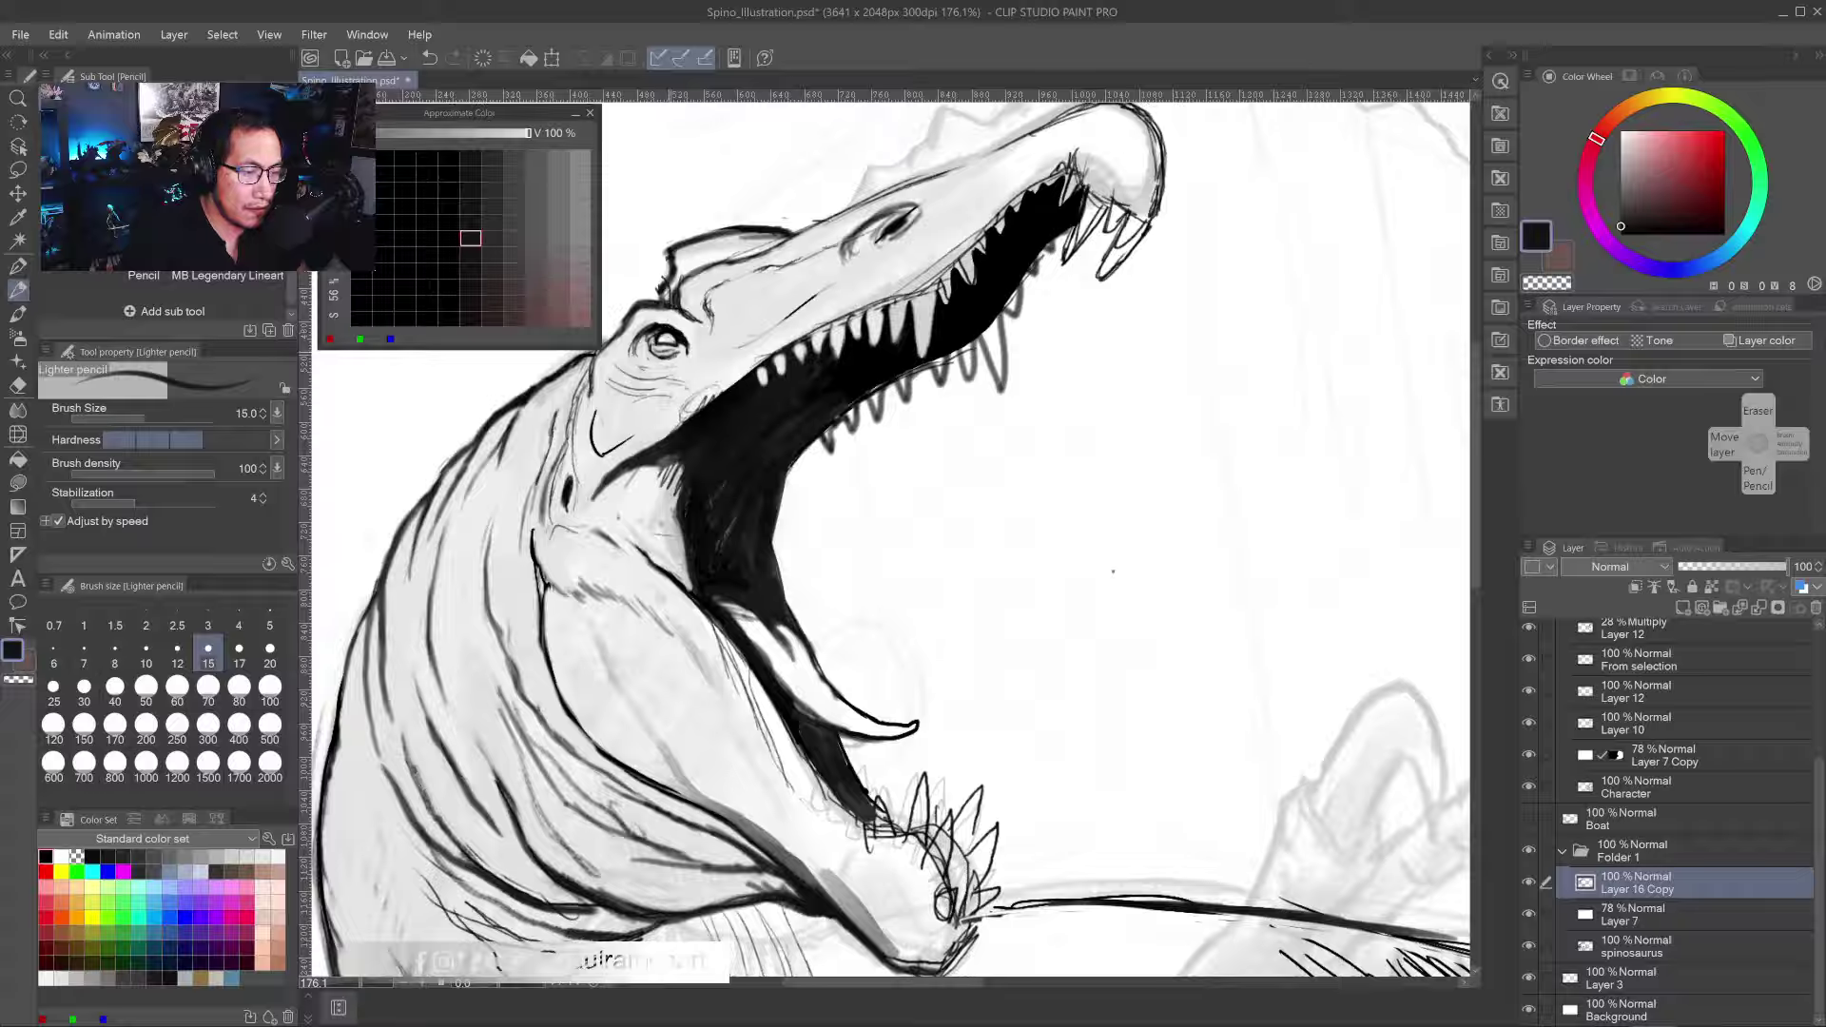
- Clean the outer side of the nape outline behind the eye with sampled white
key(x)
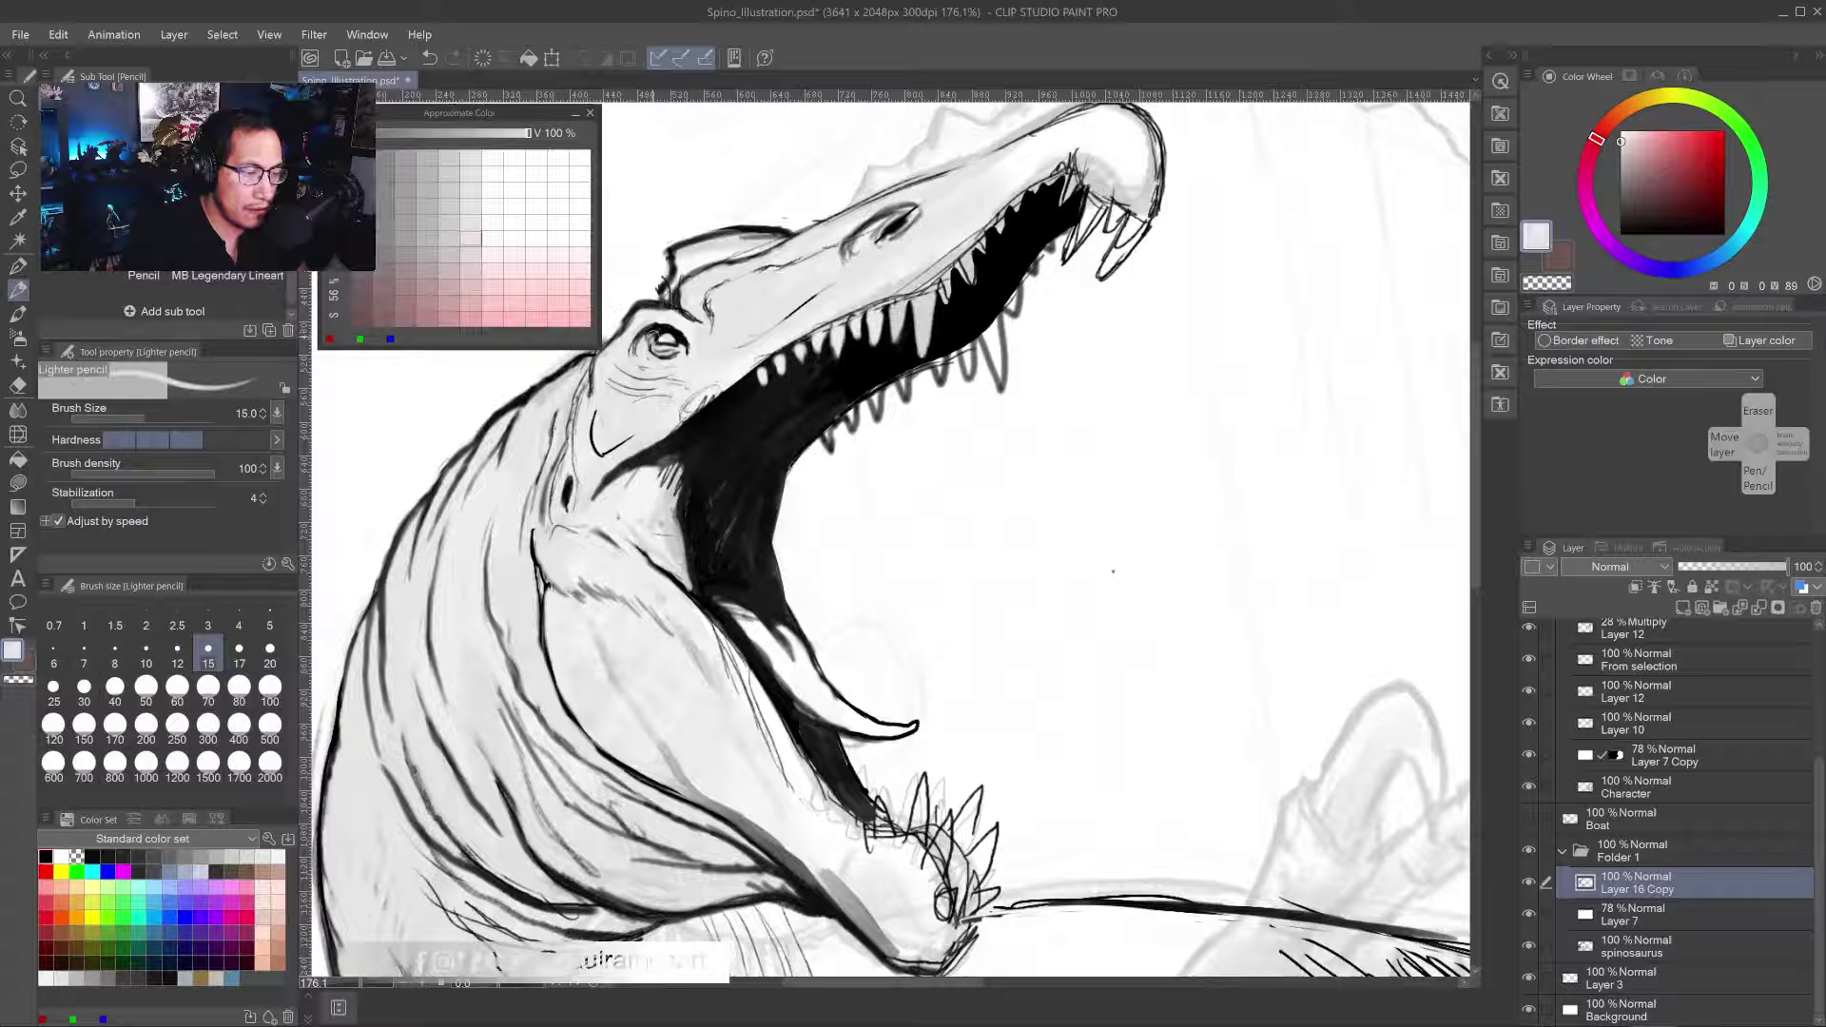
mouse_move(634, 362)
mouse_down()
mouse_move(621, 339)
mouse_move(666, 296)
mouse_up()
alt+click(651, 315)
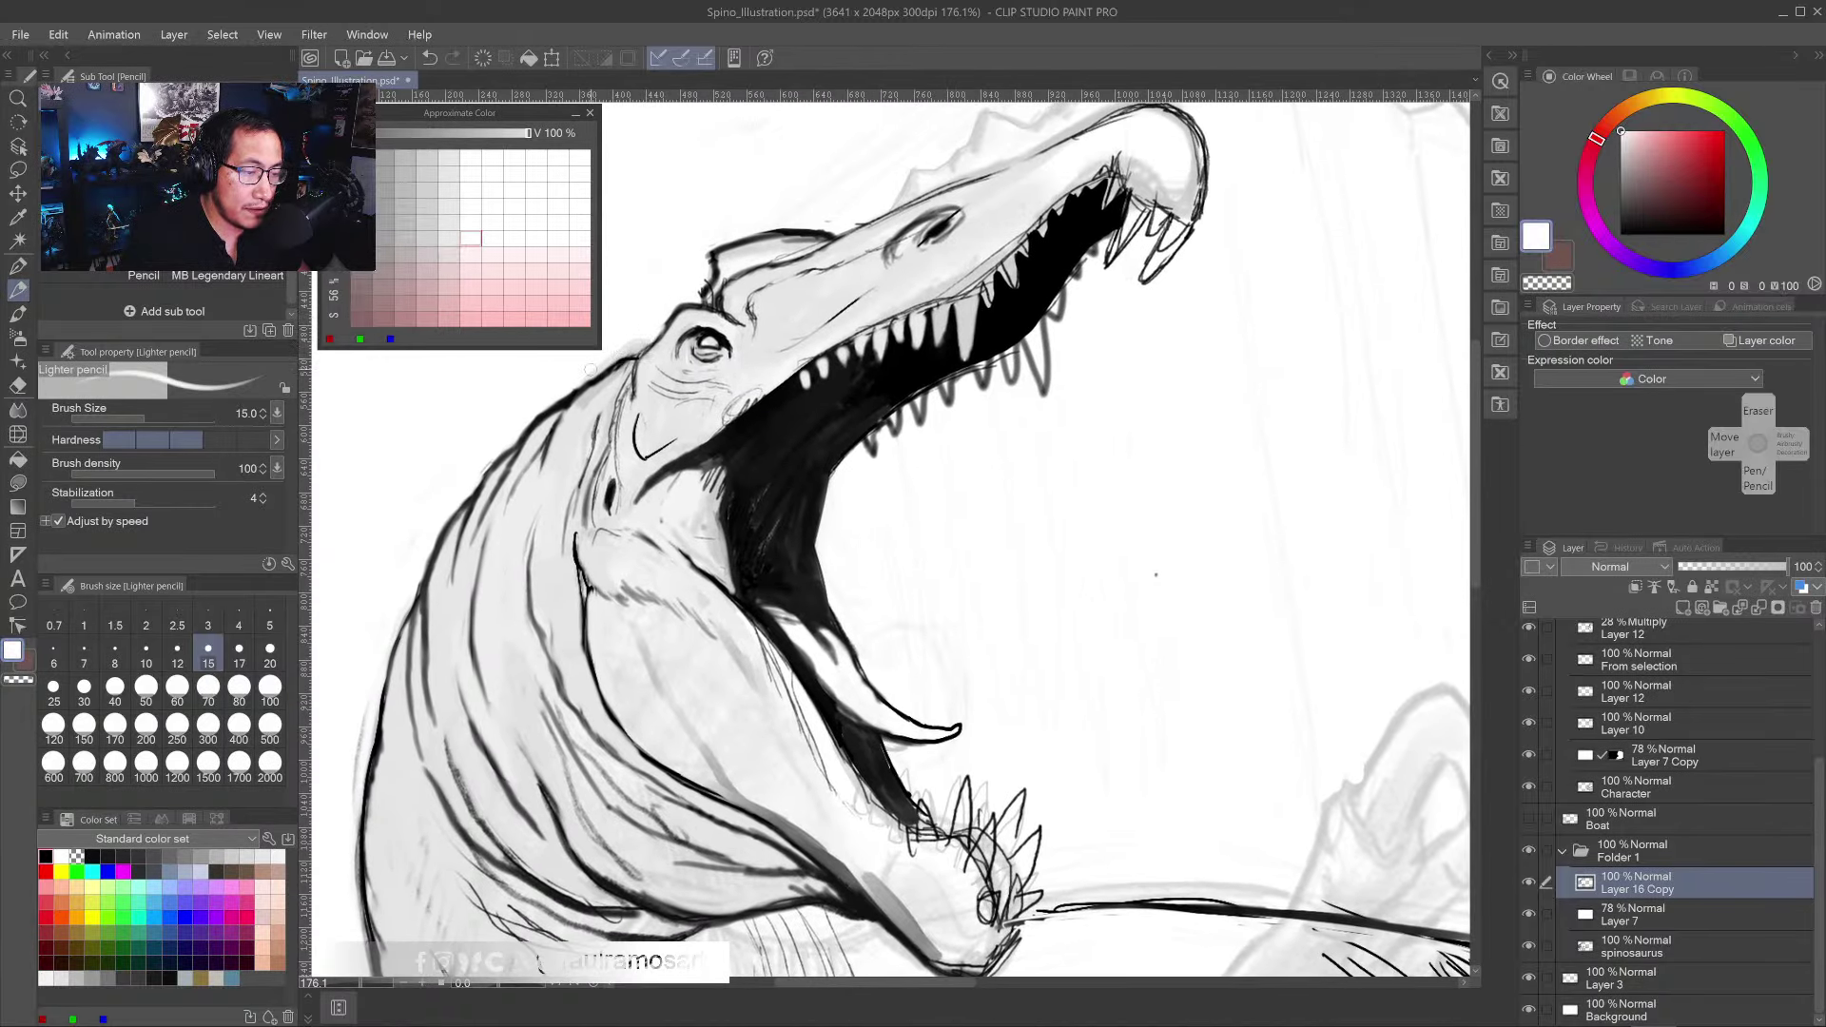
drag(590, 373, 567, 390)
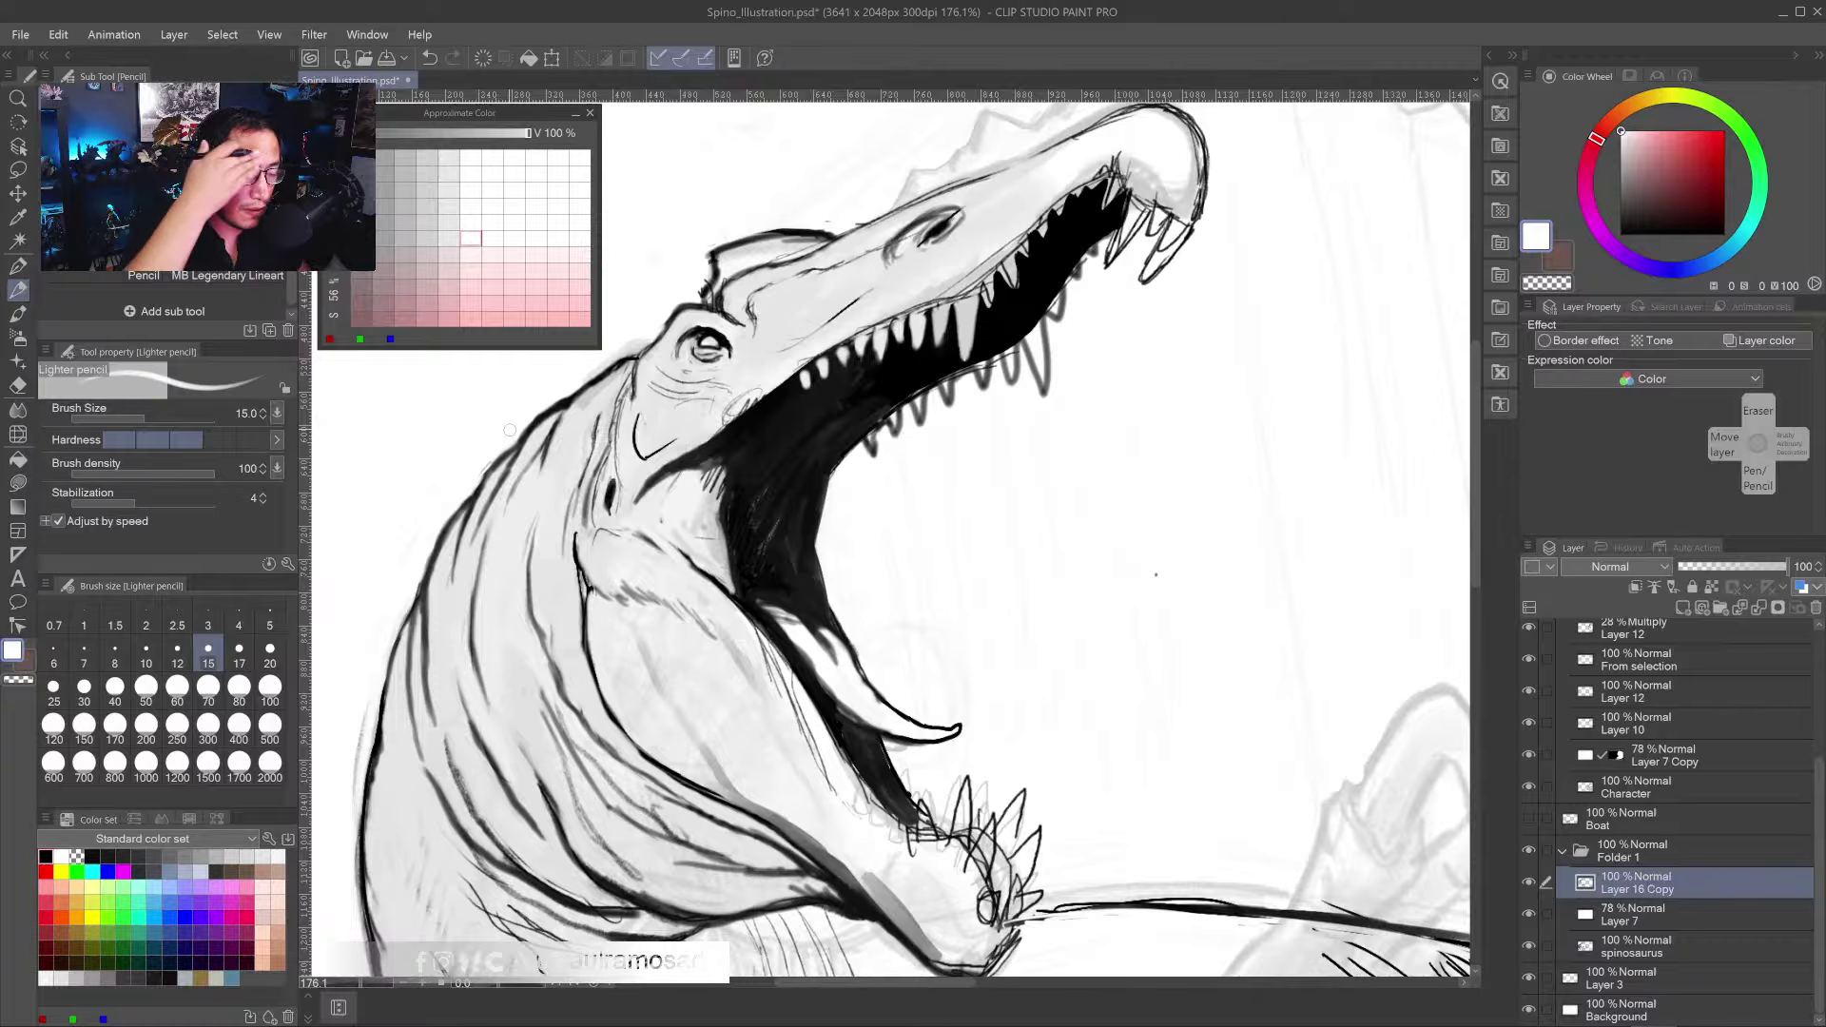
- Refine the large upper tooth at mid-jaw and the gum line in front of it with sampled black and light gray
alt+click(956, 318)
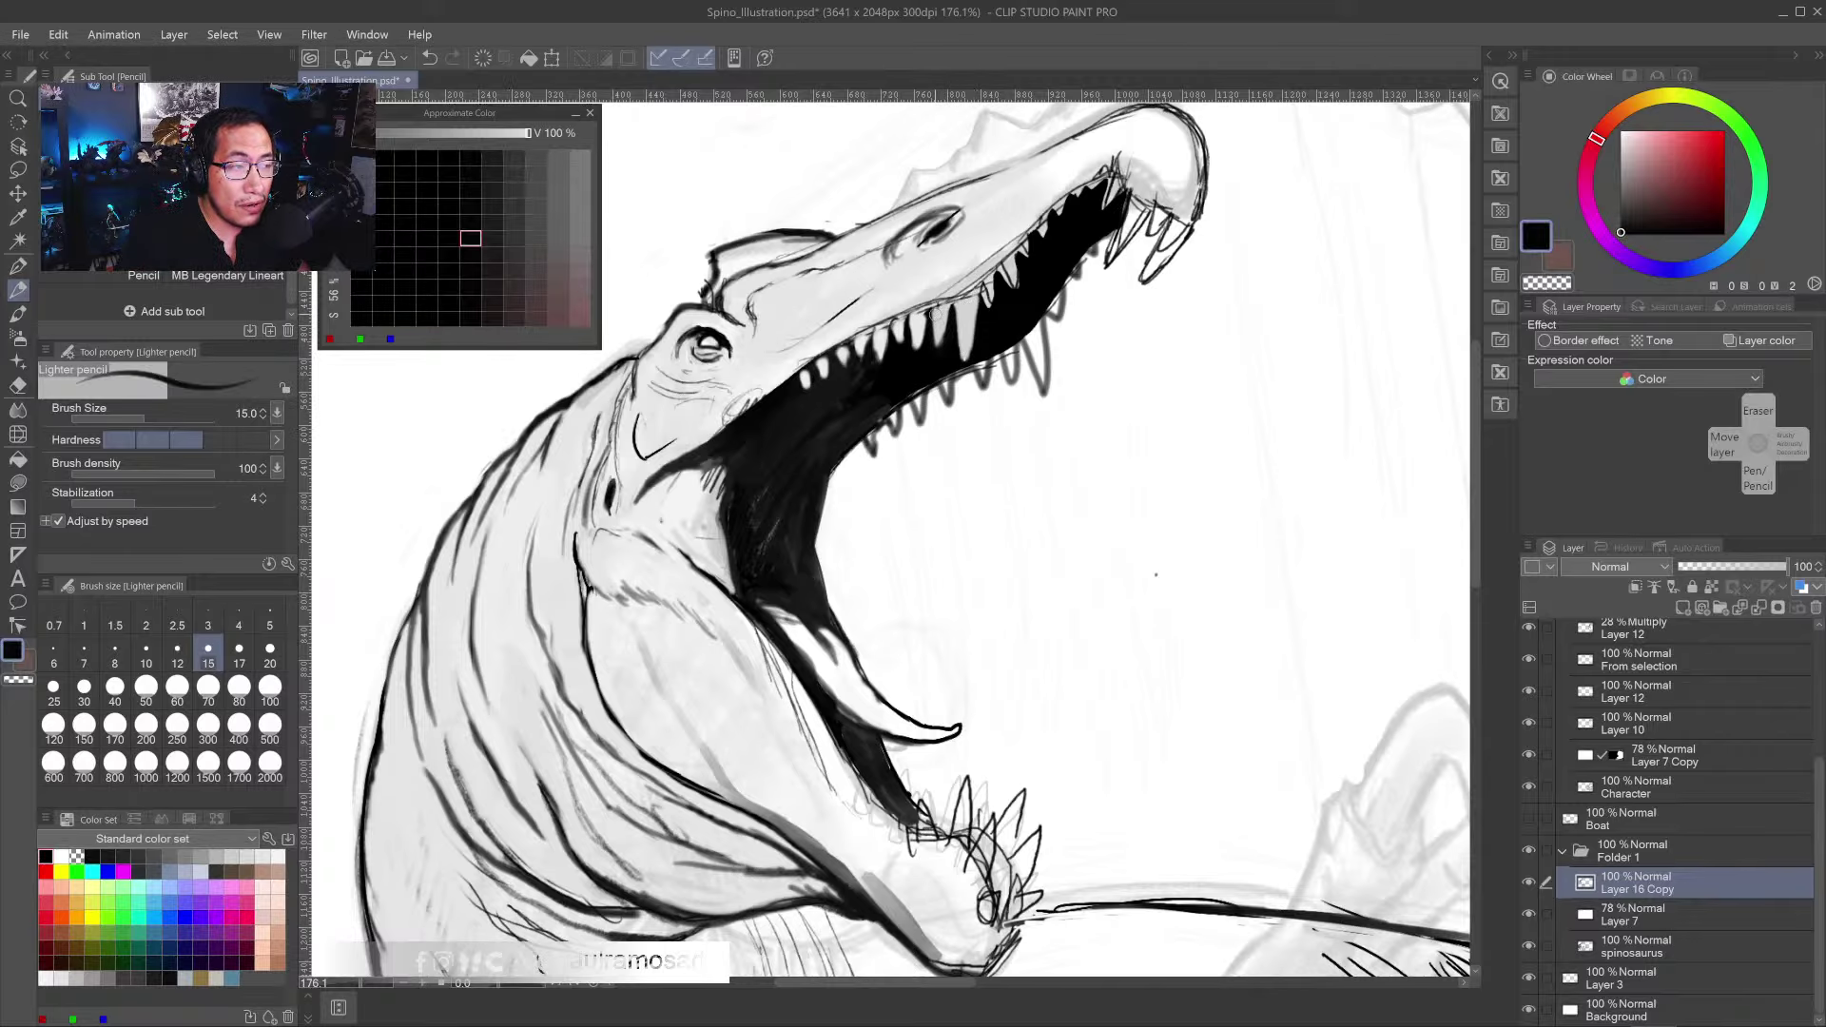
mouse_move(949, 304)
mouse_down()
mouse_move(934, 314)
mouse_move(966, 300)
mouse_up()
alt+click(975, 303)
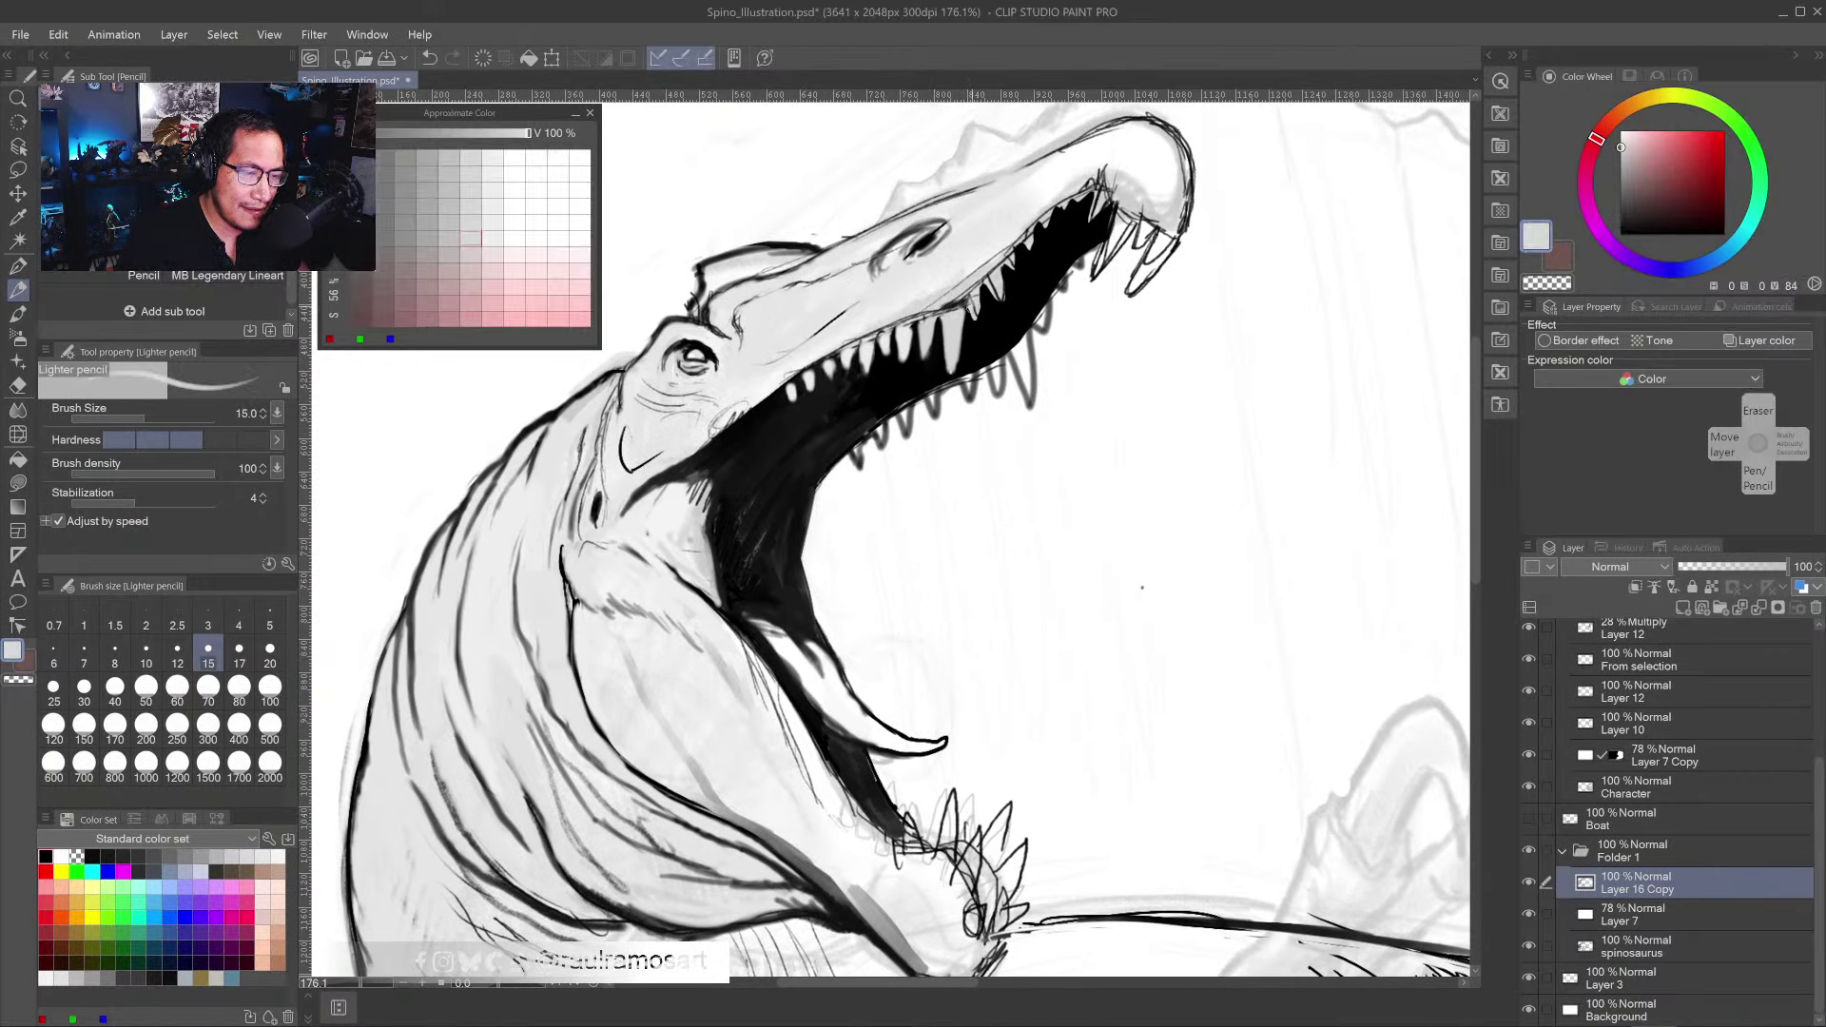
alt+click(995, 325)
drag(978, 314, 980, 322)
alt+click(975, 302)
alt+click(981, 332)
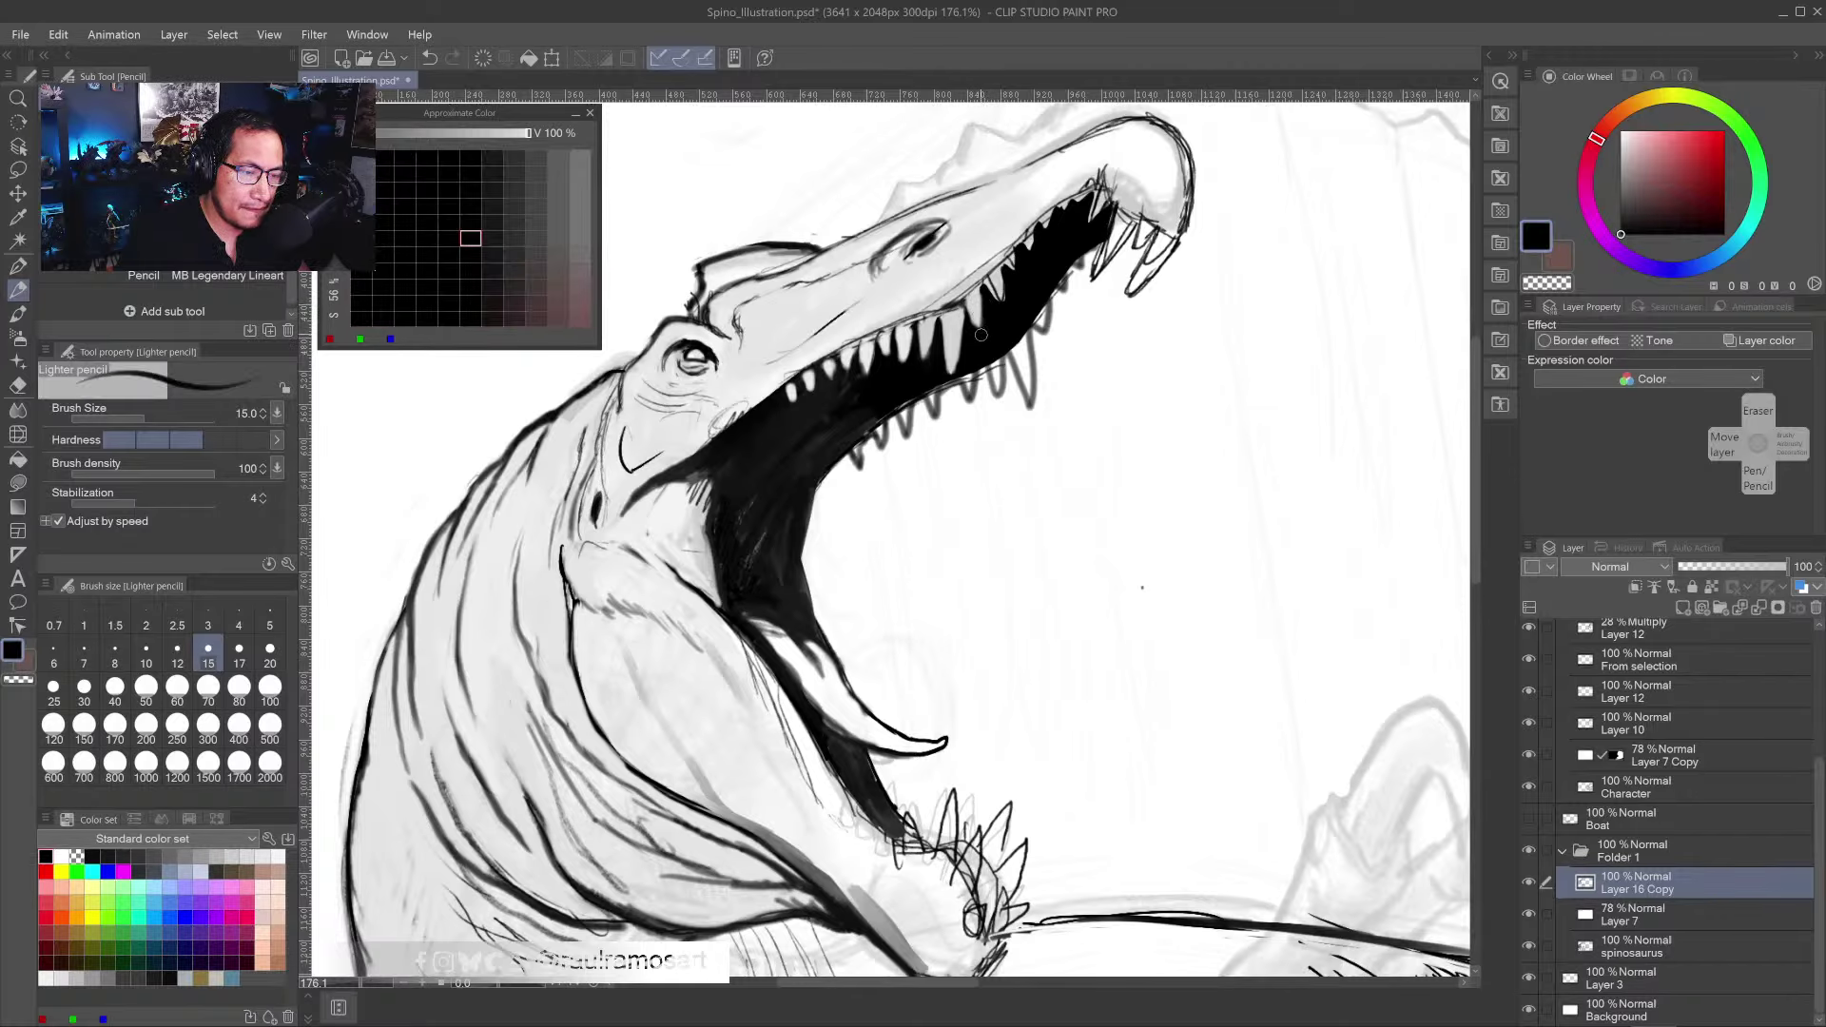
drag(951, 325, 951, 366)
alt+click(947, 323)
alt+click(963, 324)
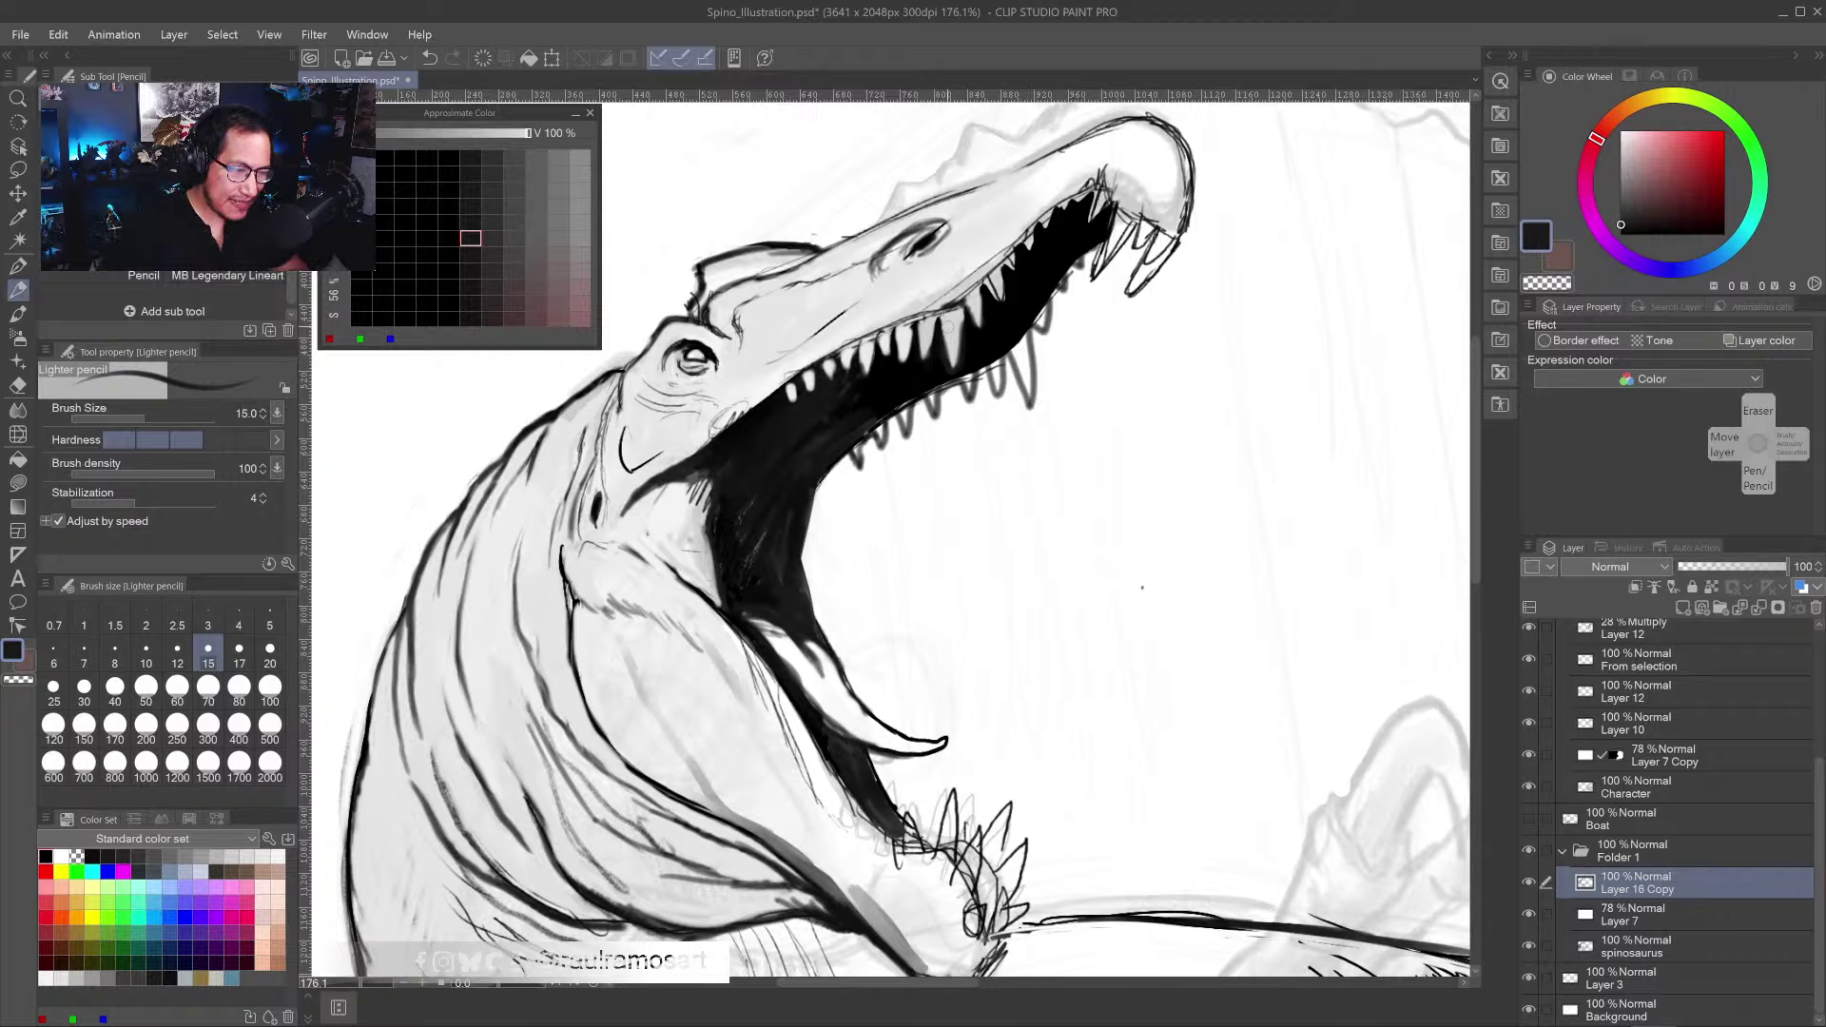
- Rework the rearmost upper tooth and the gum line toward the mouth corner, alternating sampled near-black and light gray
alt+click(793, 390)
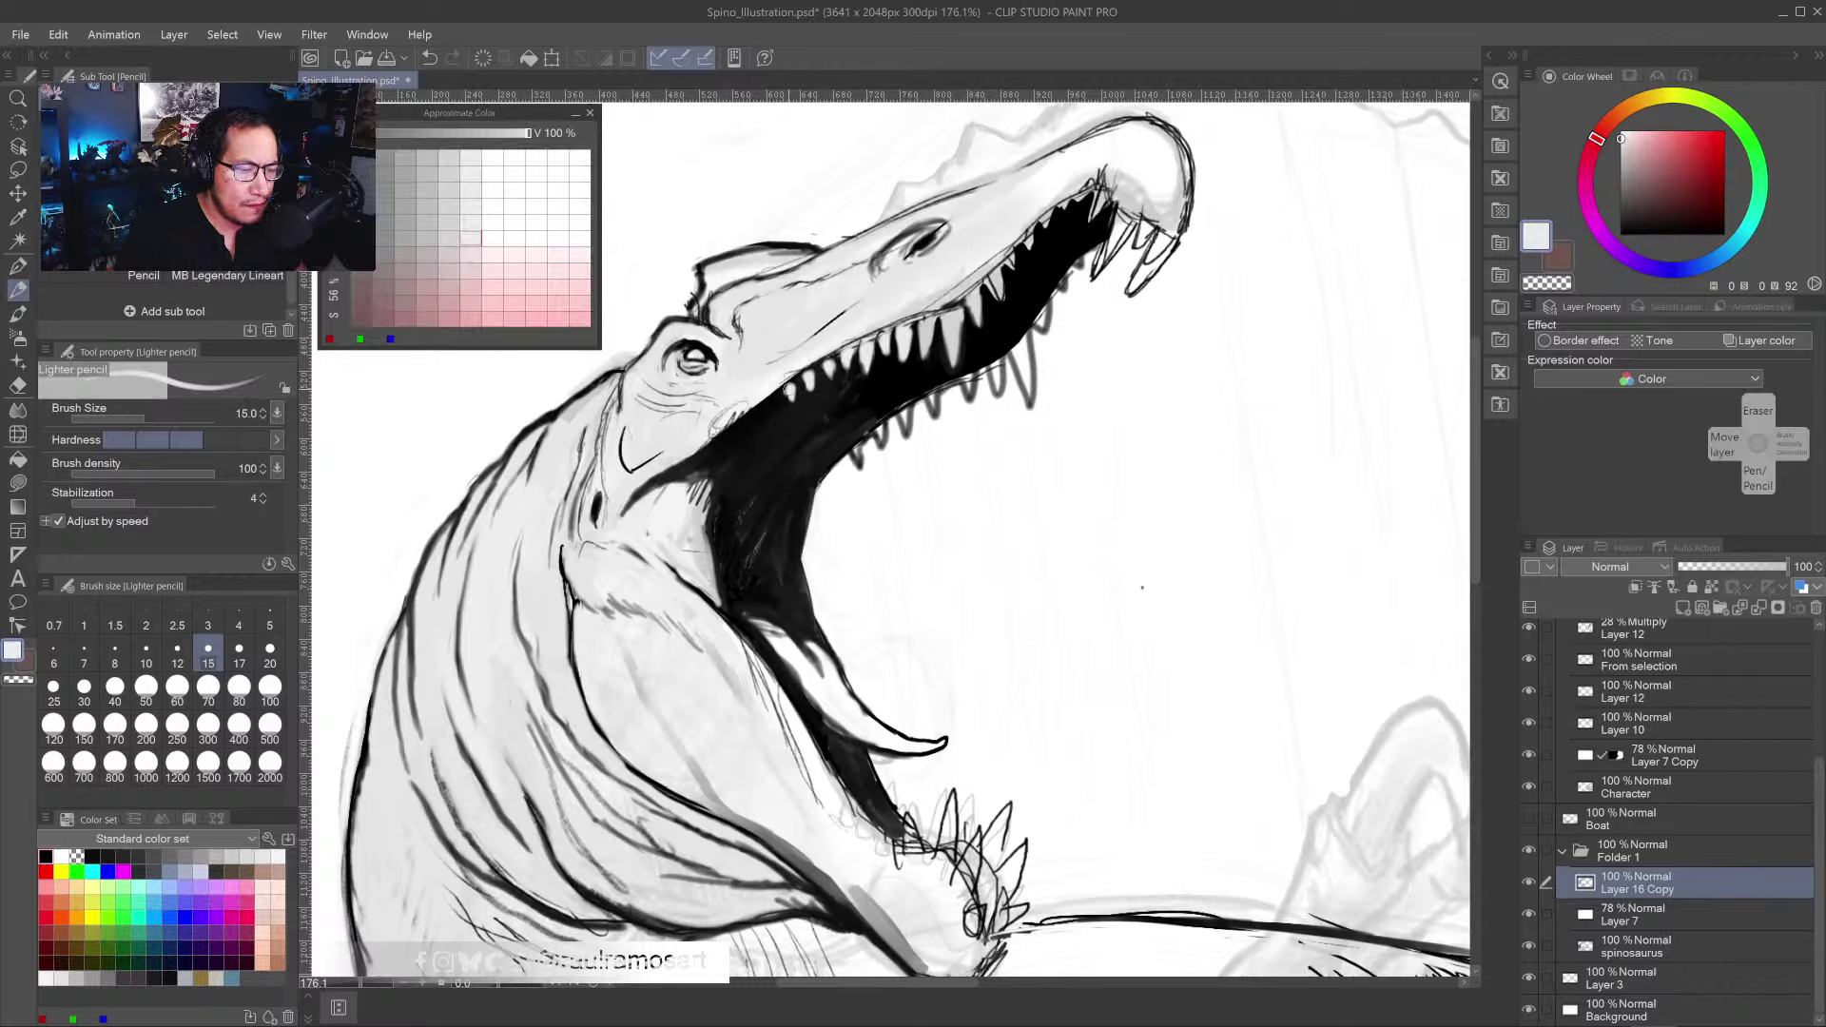
alt+click(789, 398)
alt+click(780, 376)
alt+click(786, 400)
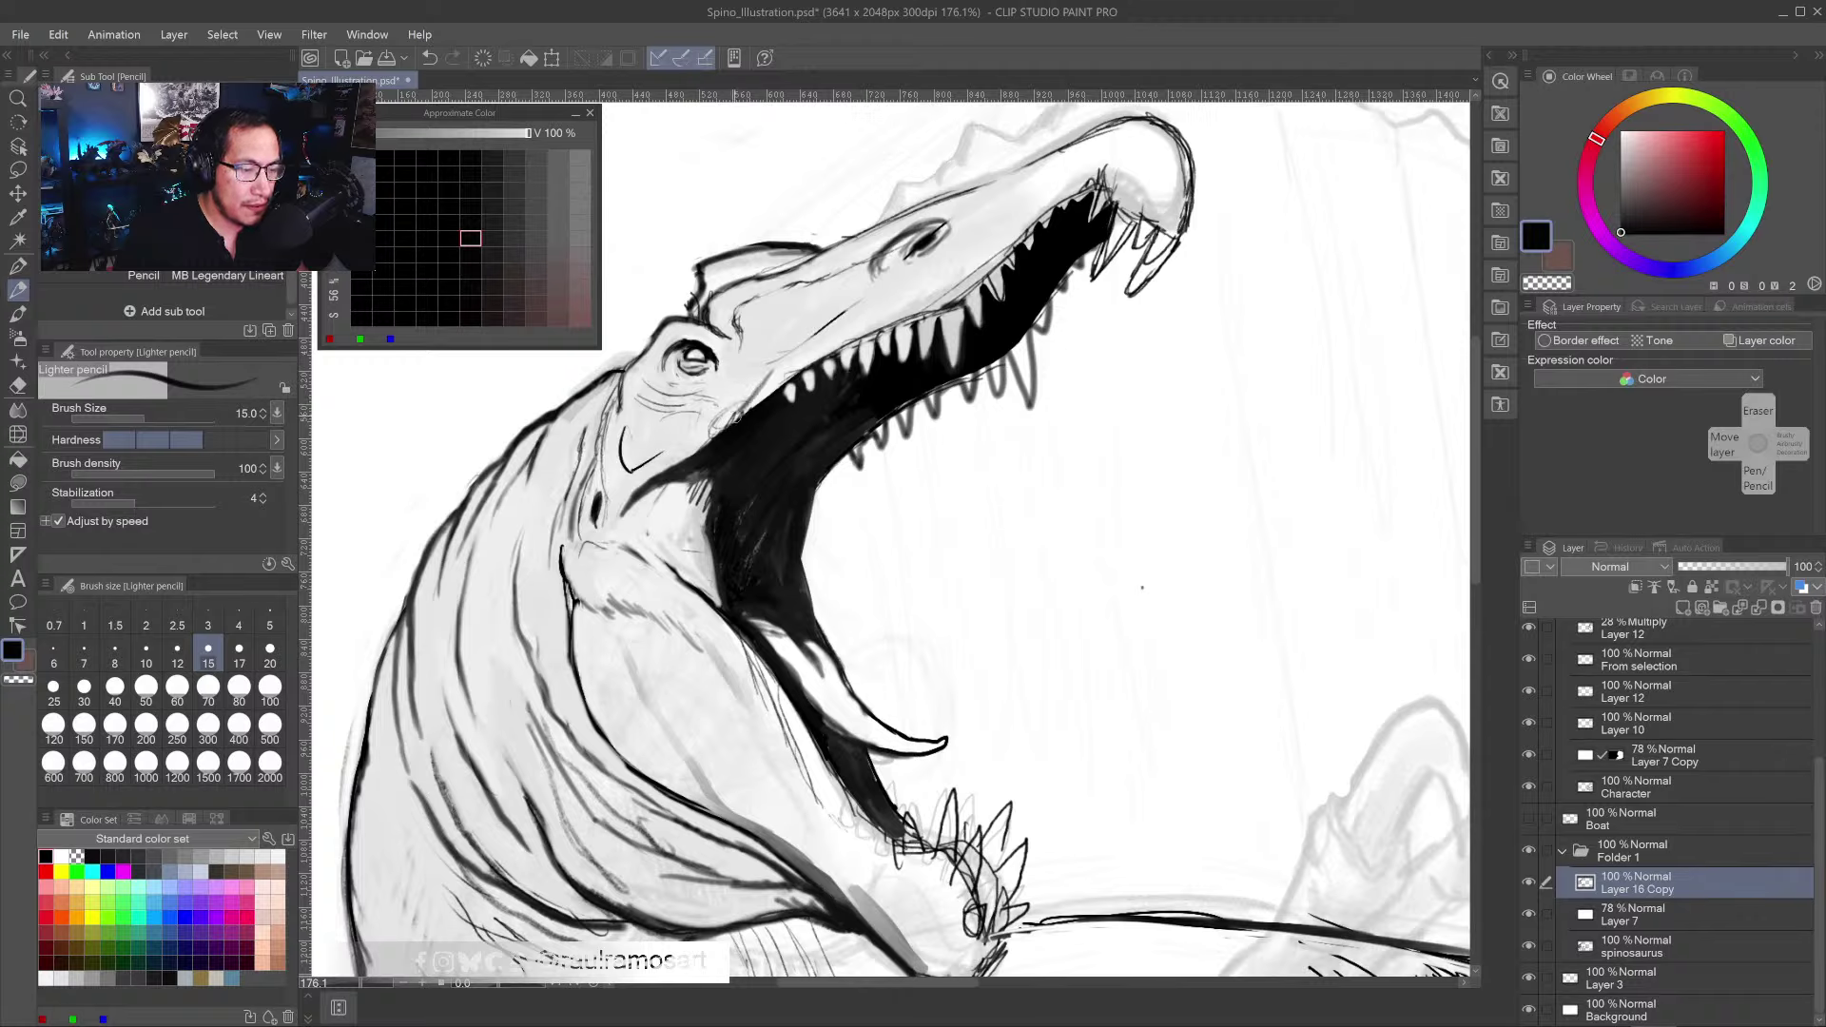
alt+click(781, 373)
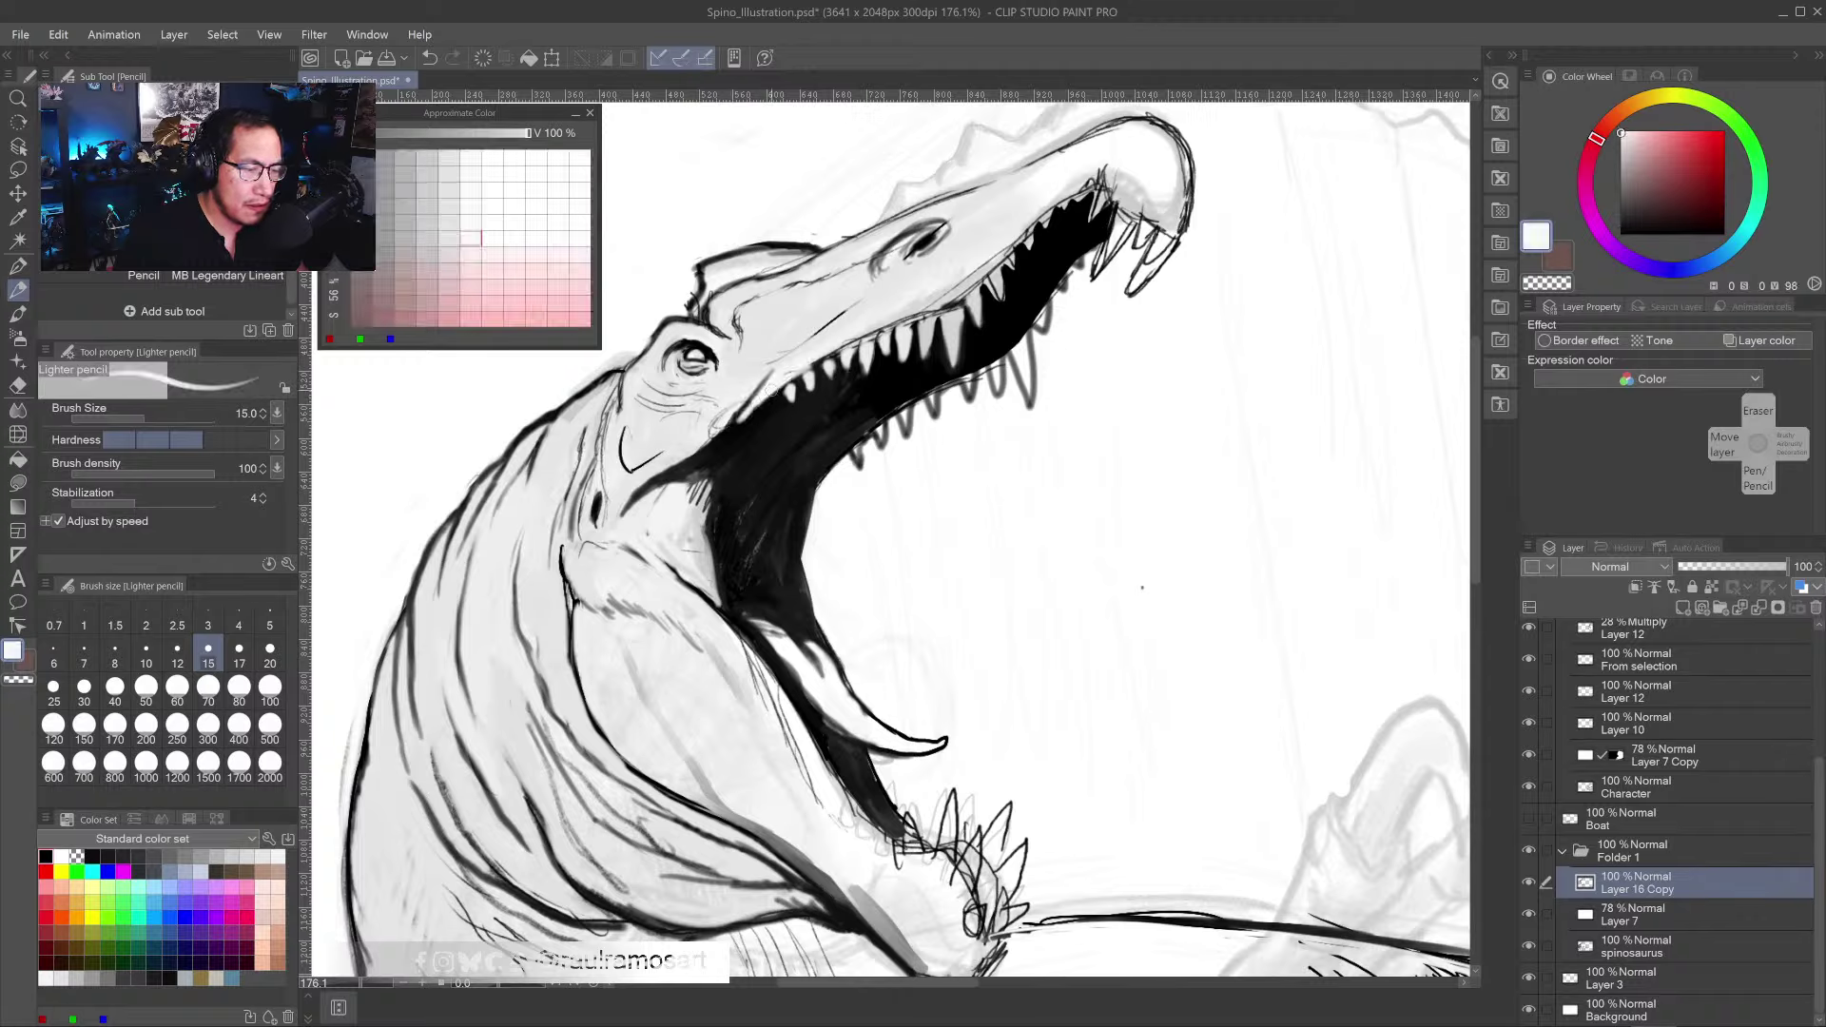
alt+click(764, 407)
drag(767, 407, 806, 372)
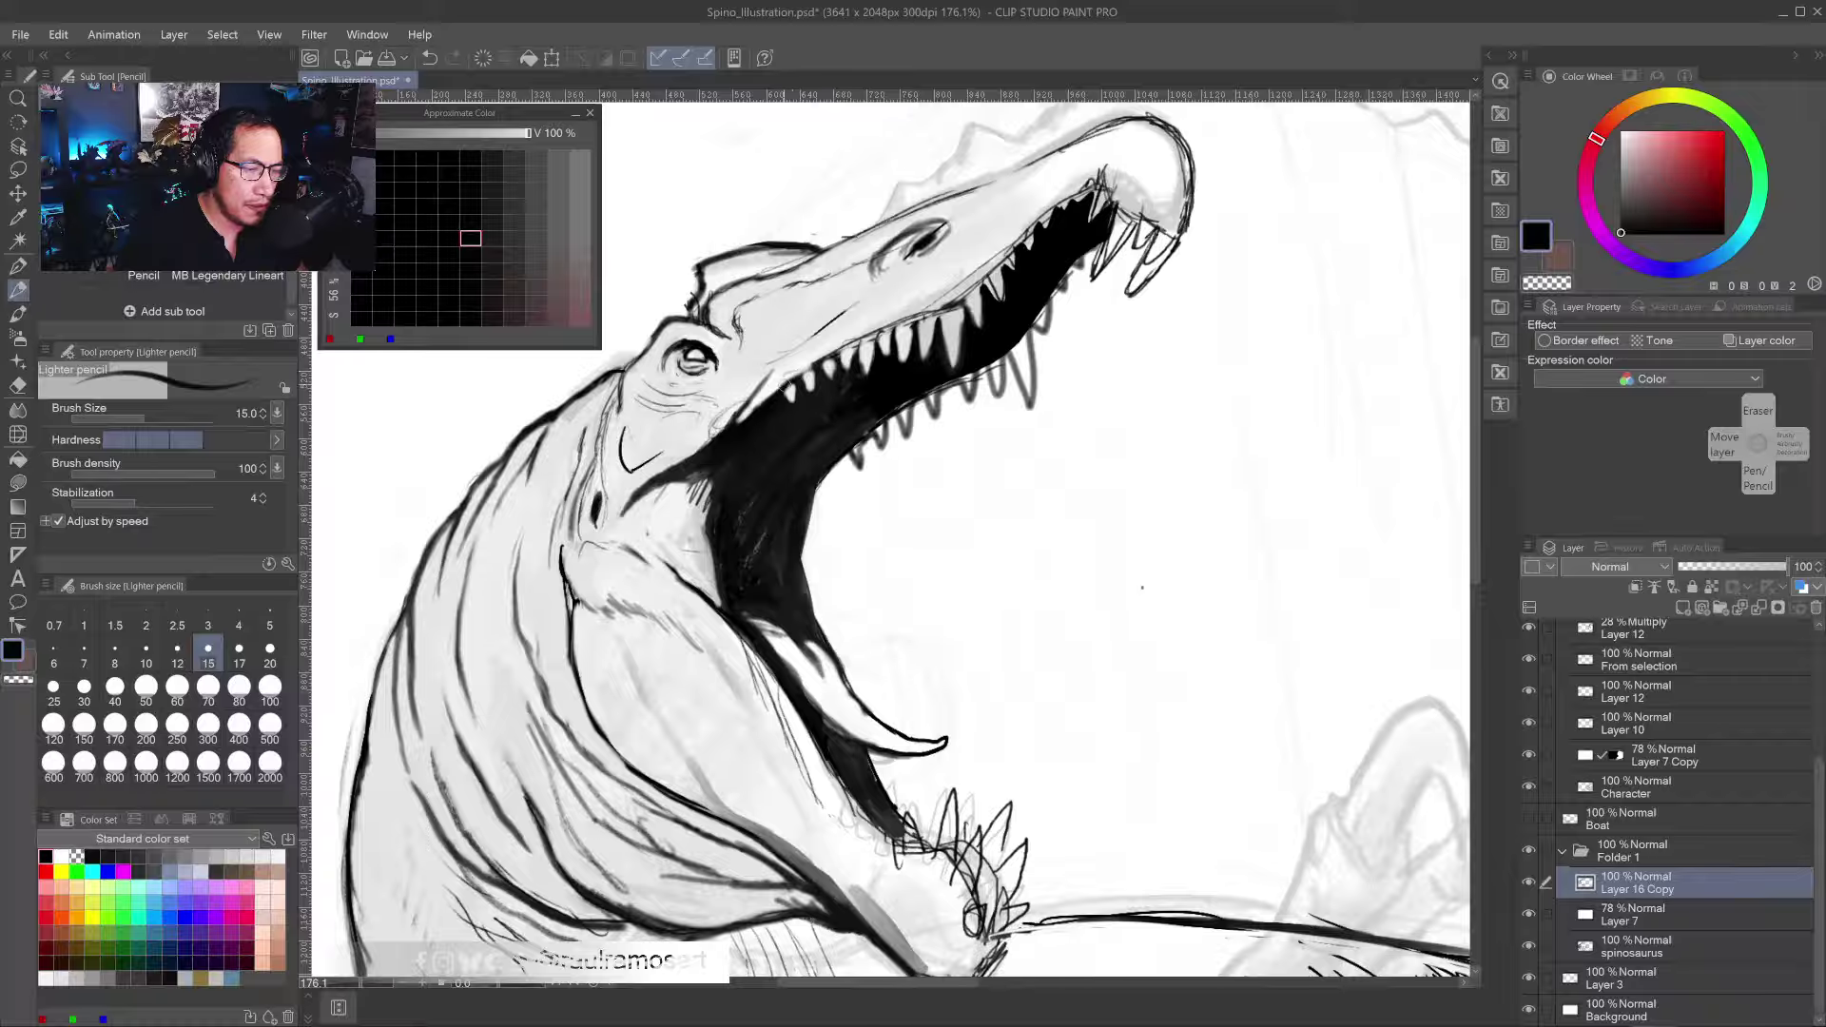
alt+click(795, 376)
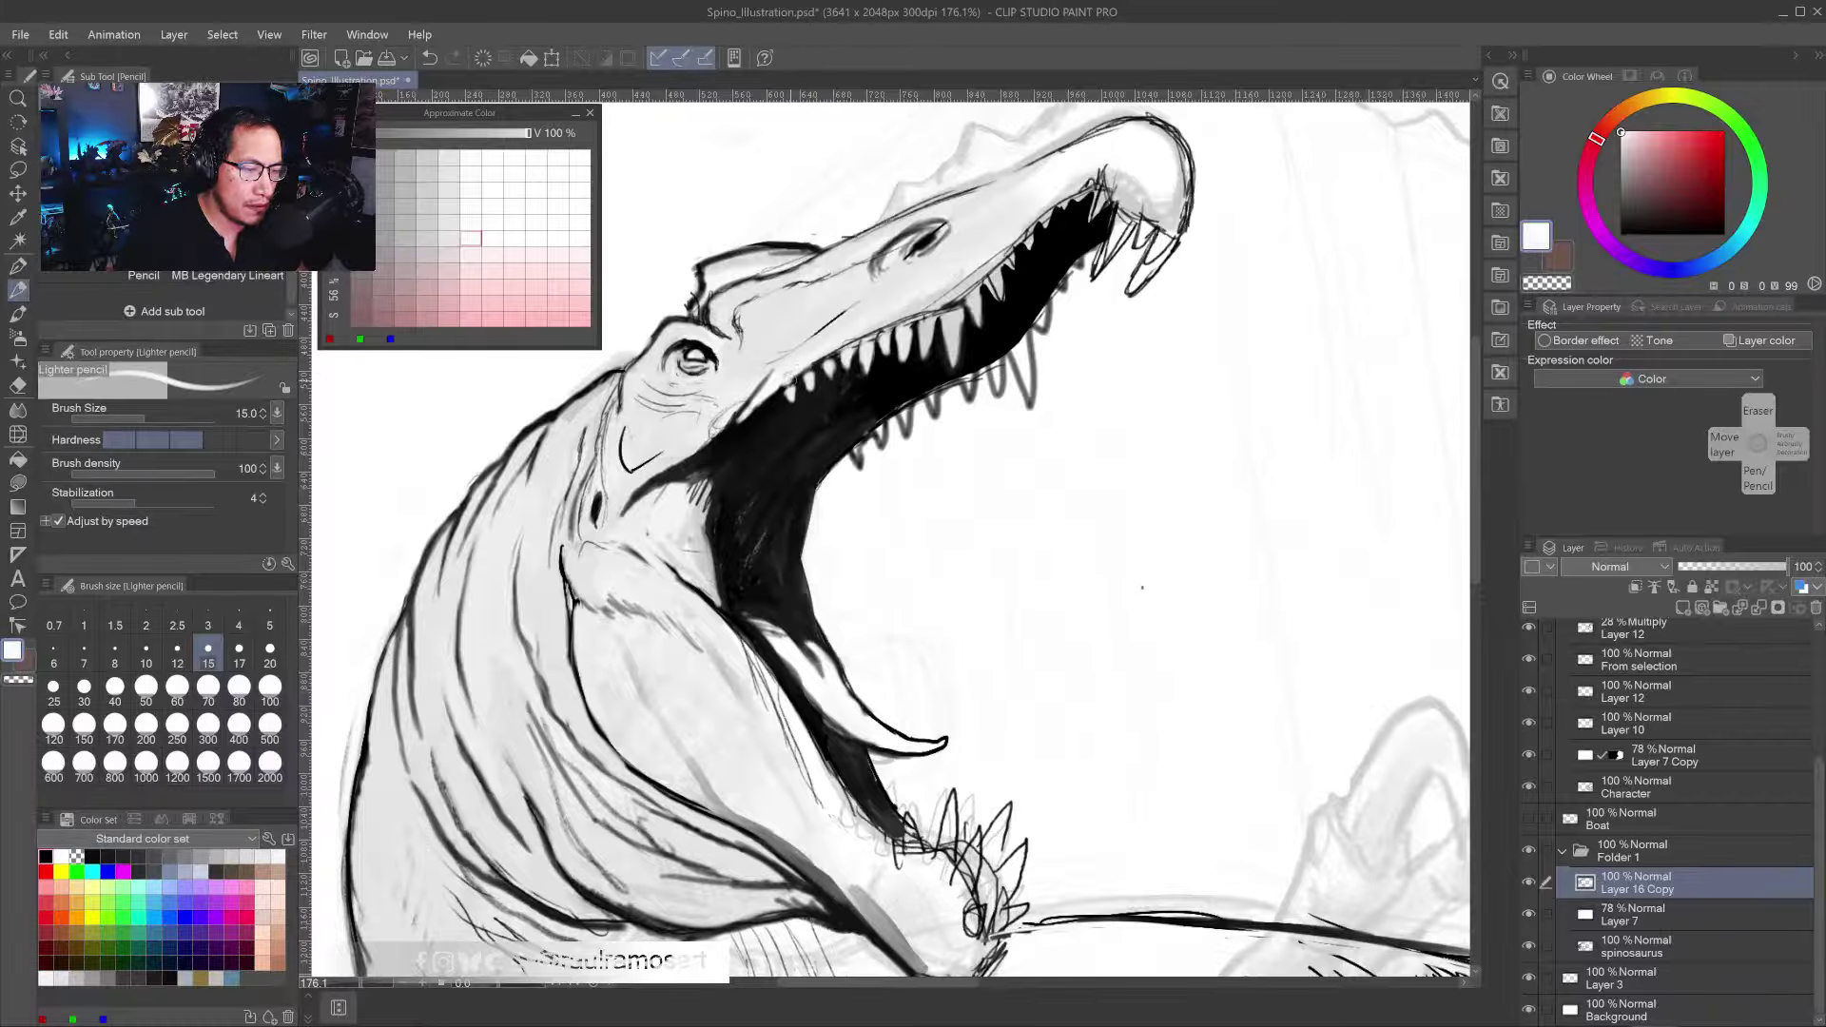
alt+click(792, 389)
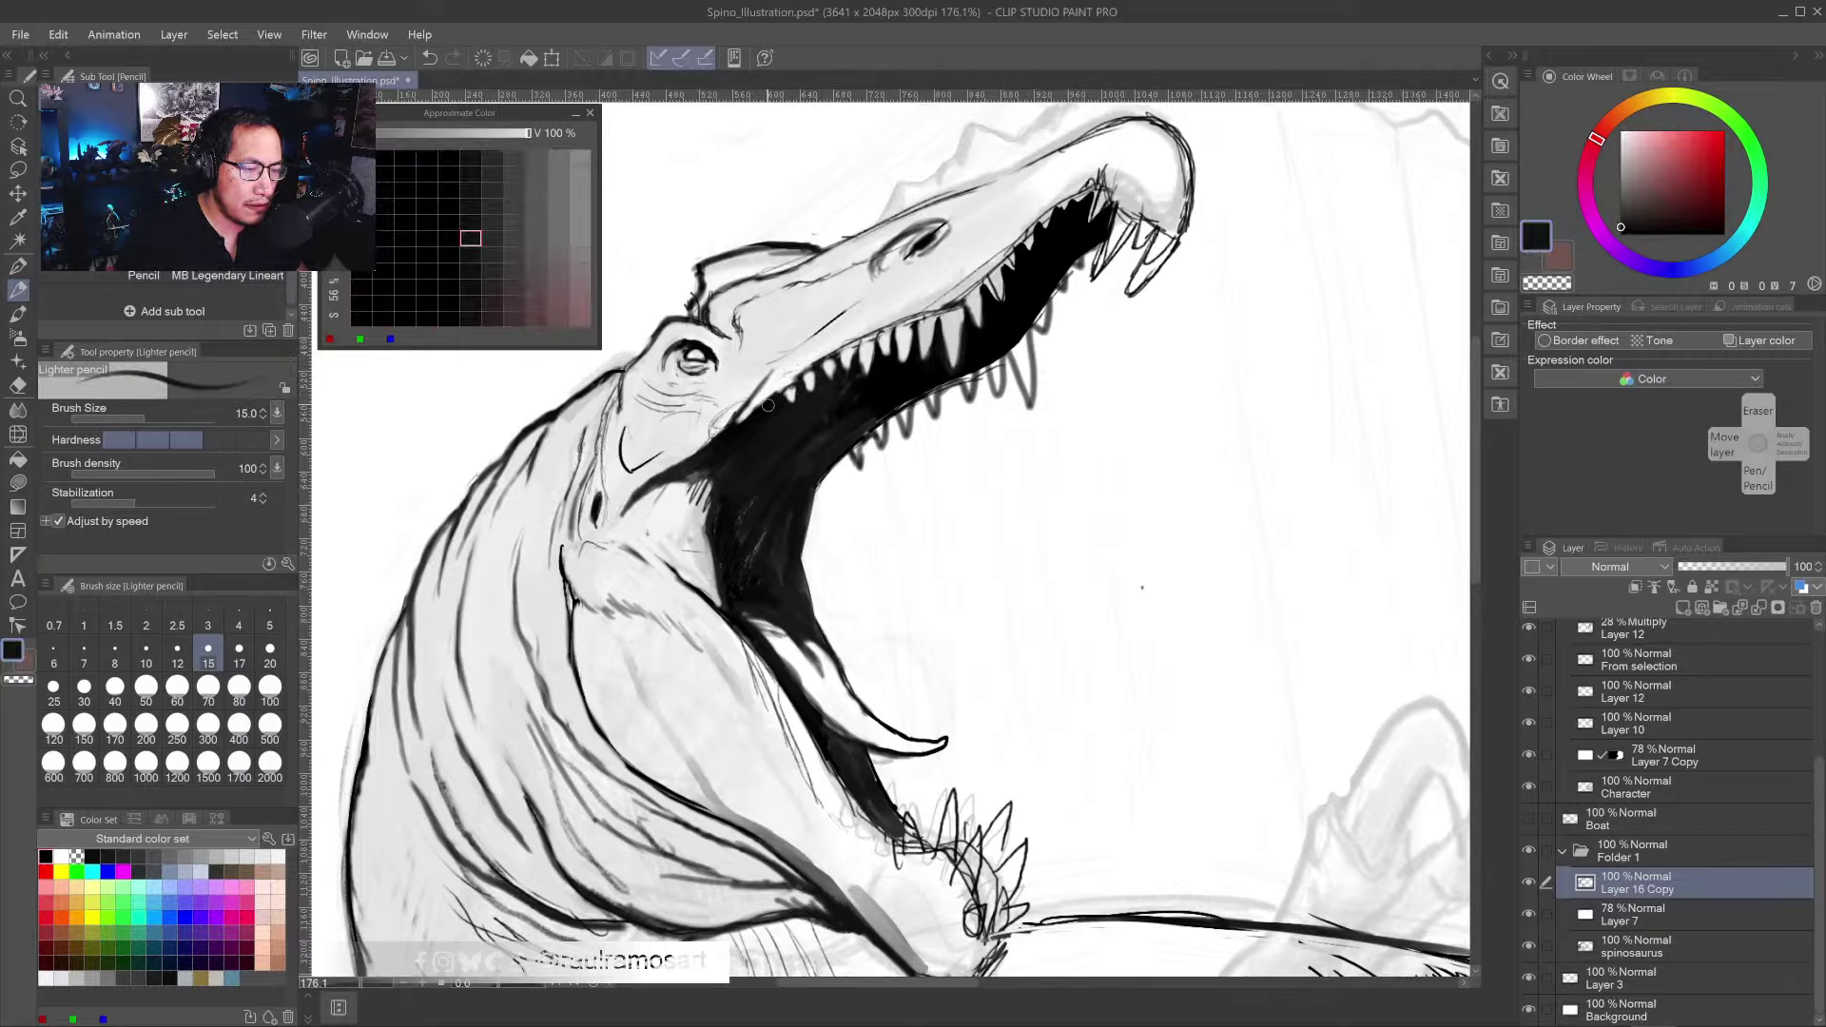
- Smooth the cheek beside the mouth corner and paint out the V-shaped crease below the eye with sampled light gray
alt+click(752, 387)
drag(727, 422, 738, 400)
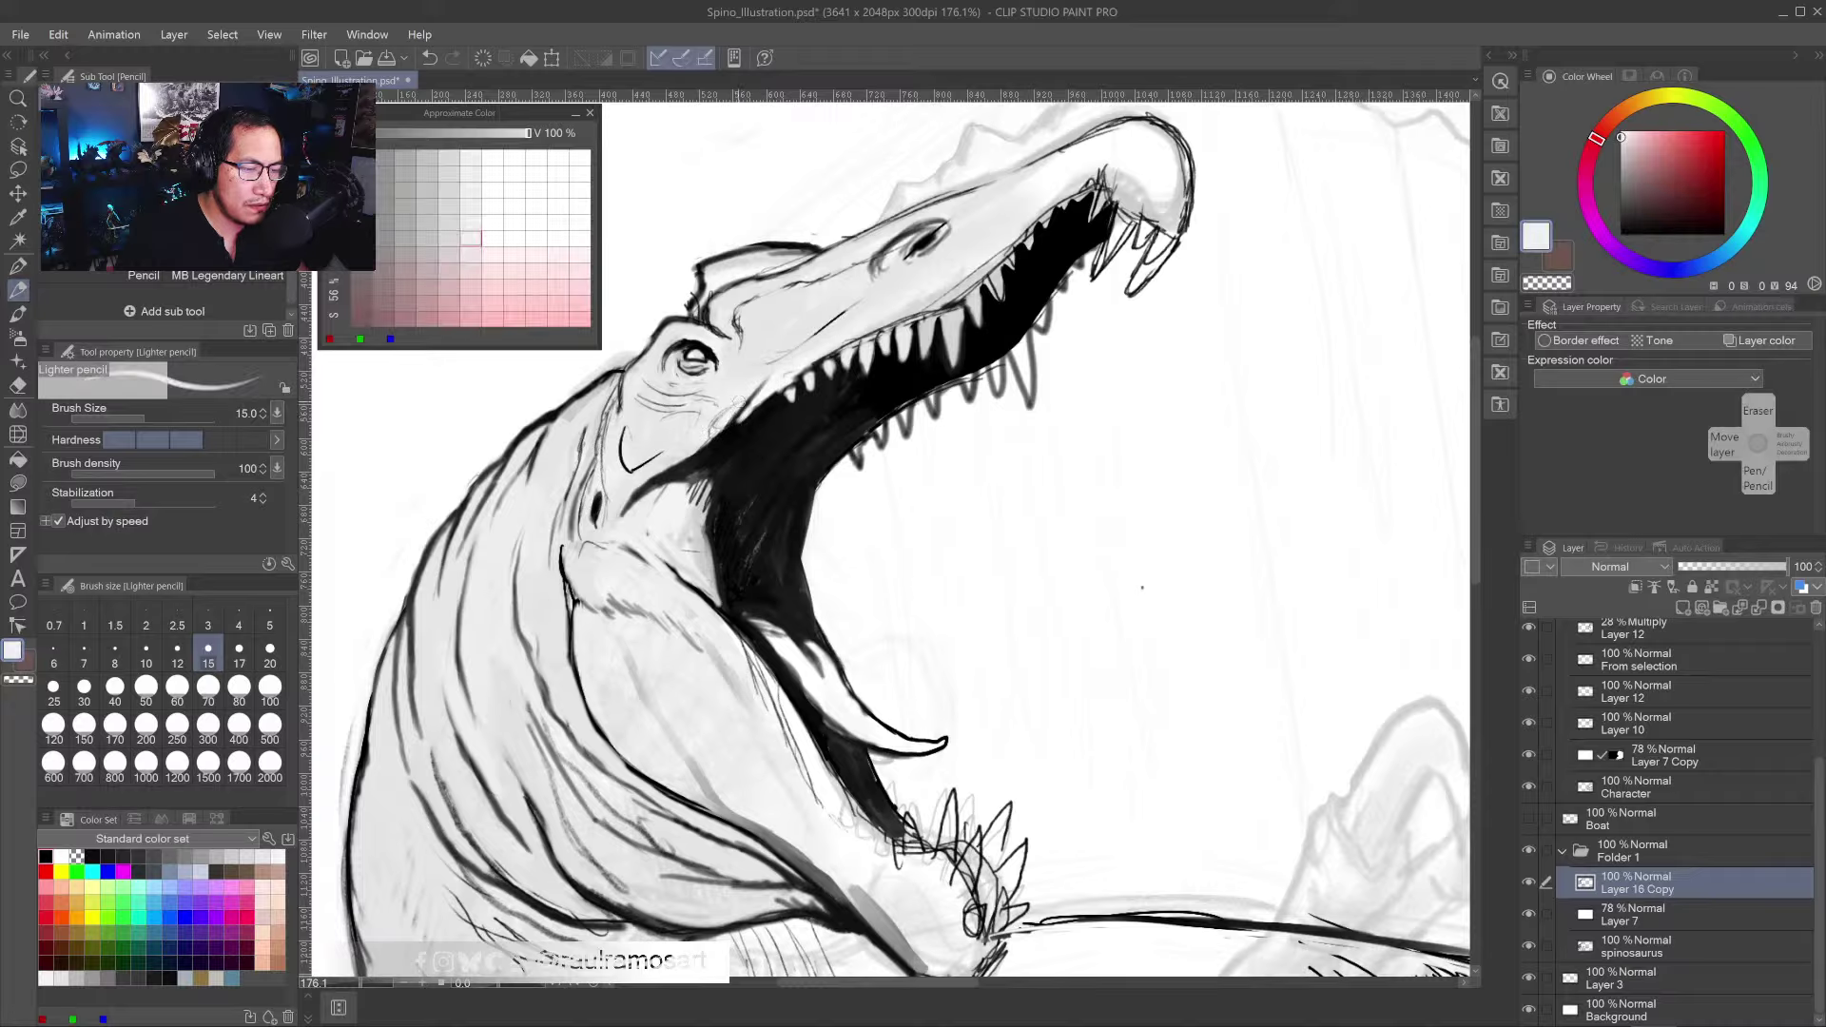
alt+click(739, 386)
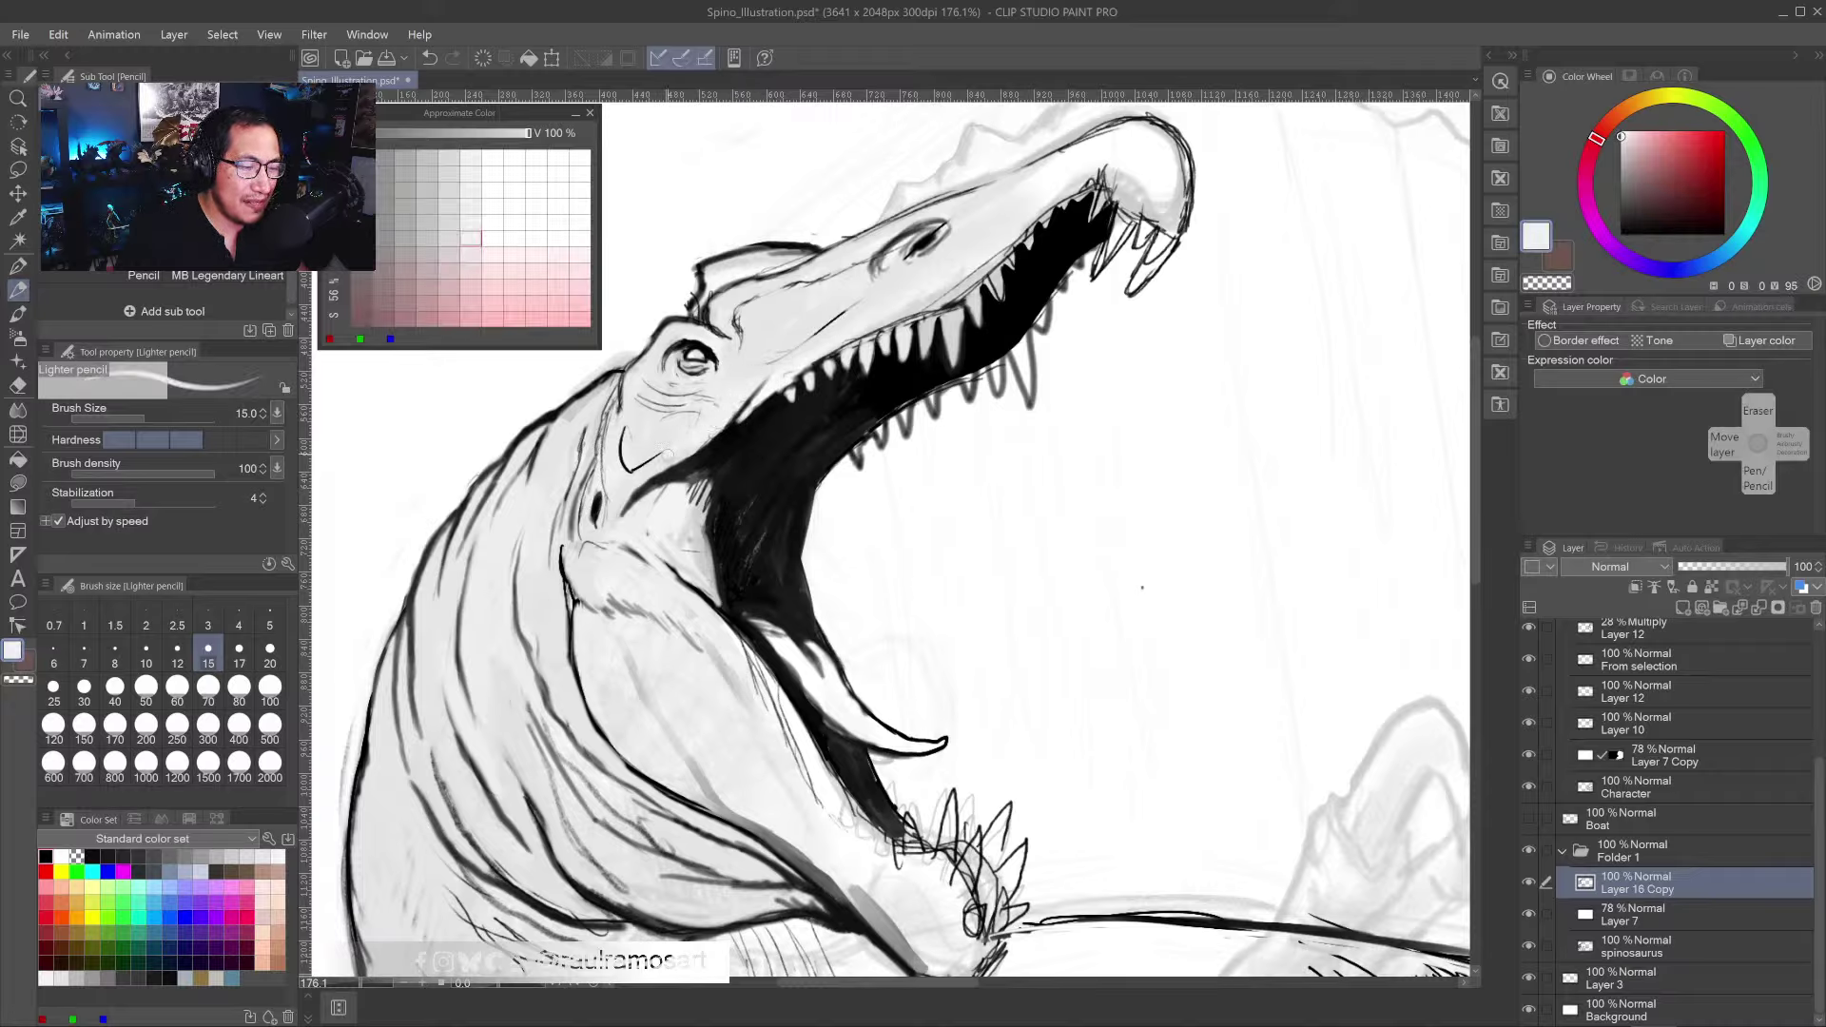
drag(628, 475, 622, 428)
- Soften and thin the fold lines along the upper neck and nape with sampled light grays
alt+click(535, 496)
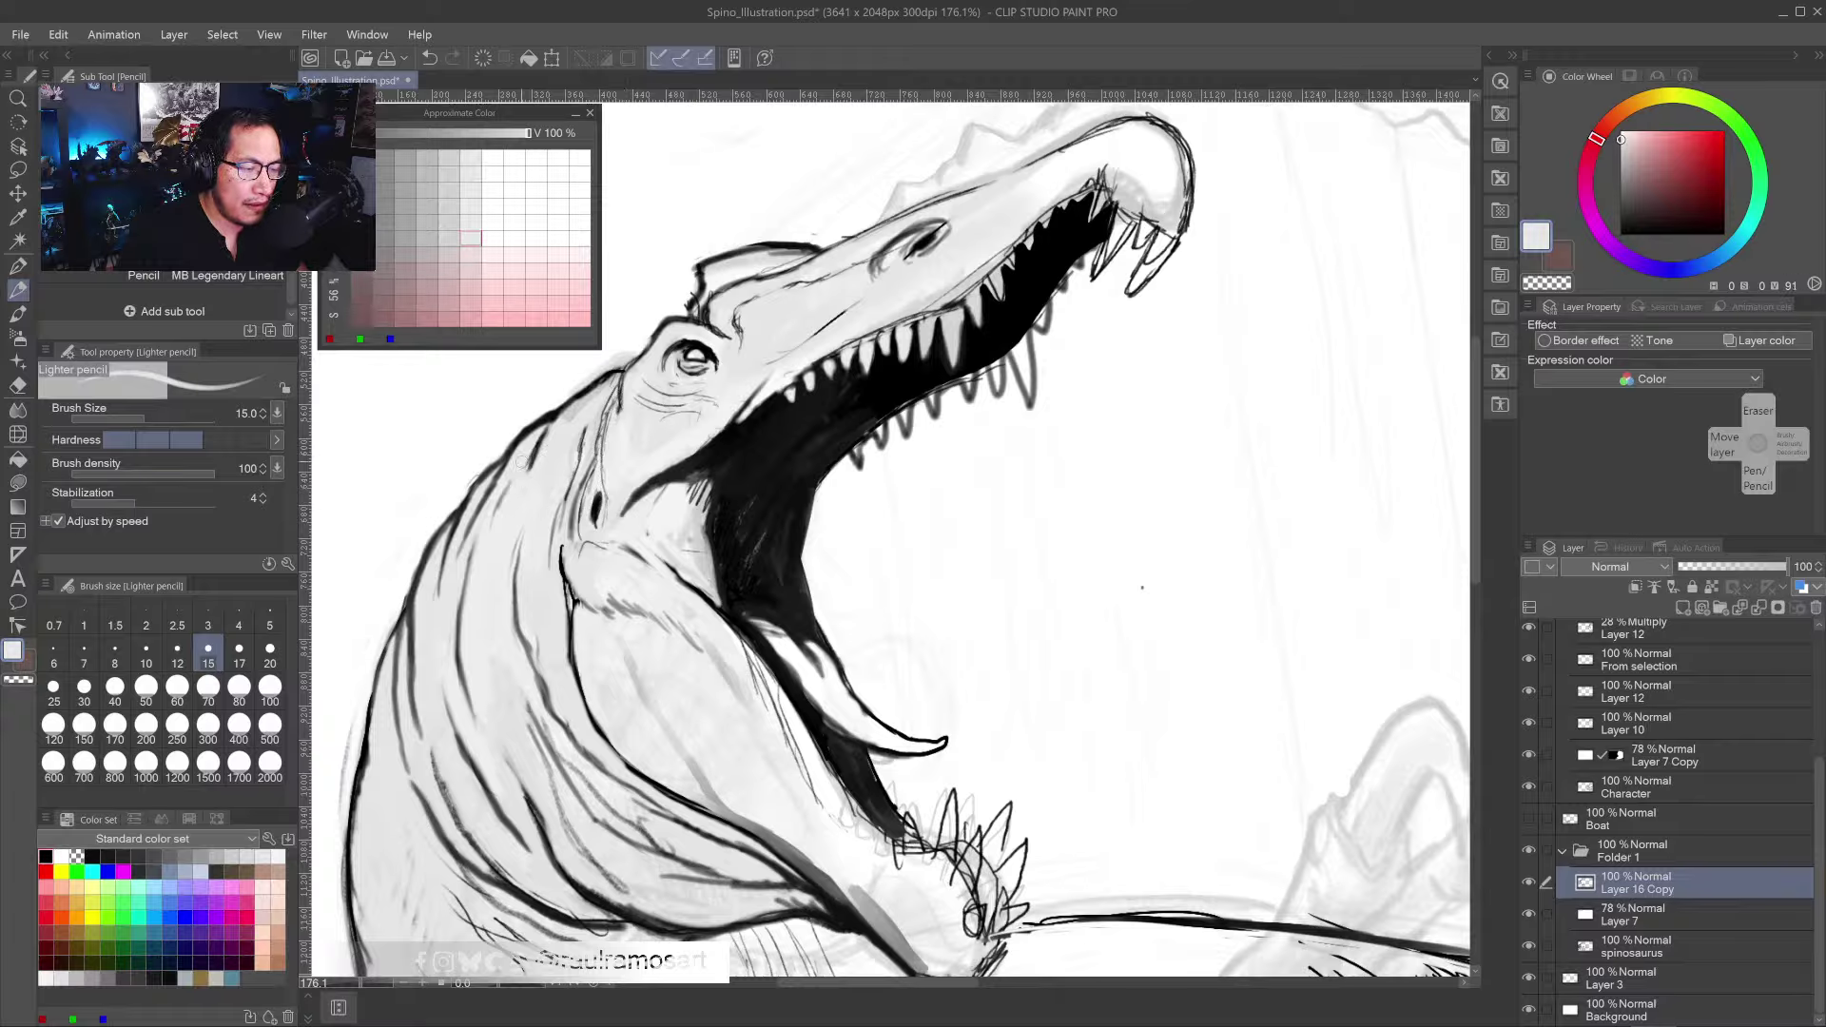
drag(476, 537, 452, 676)
alt+click(477, 521)
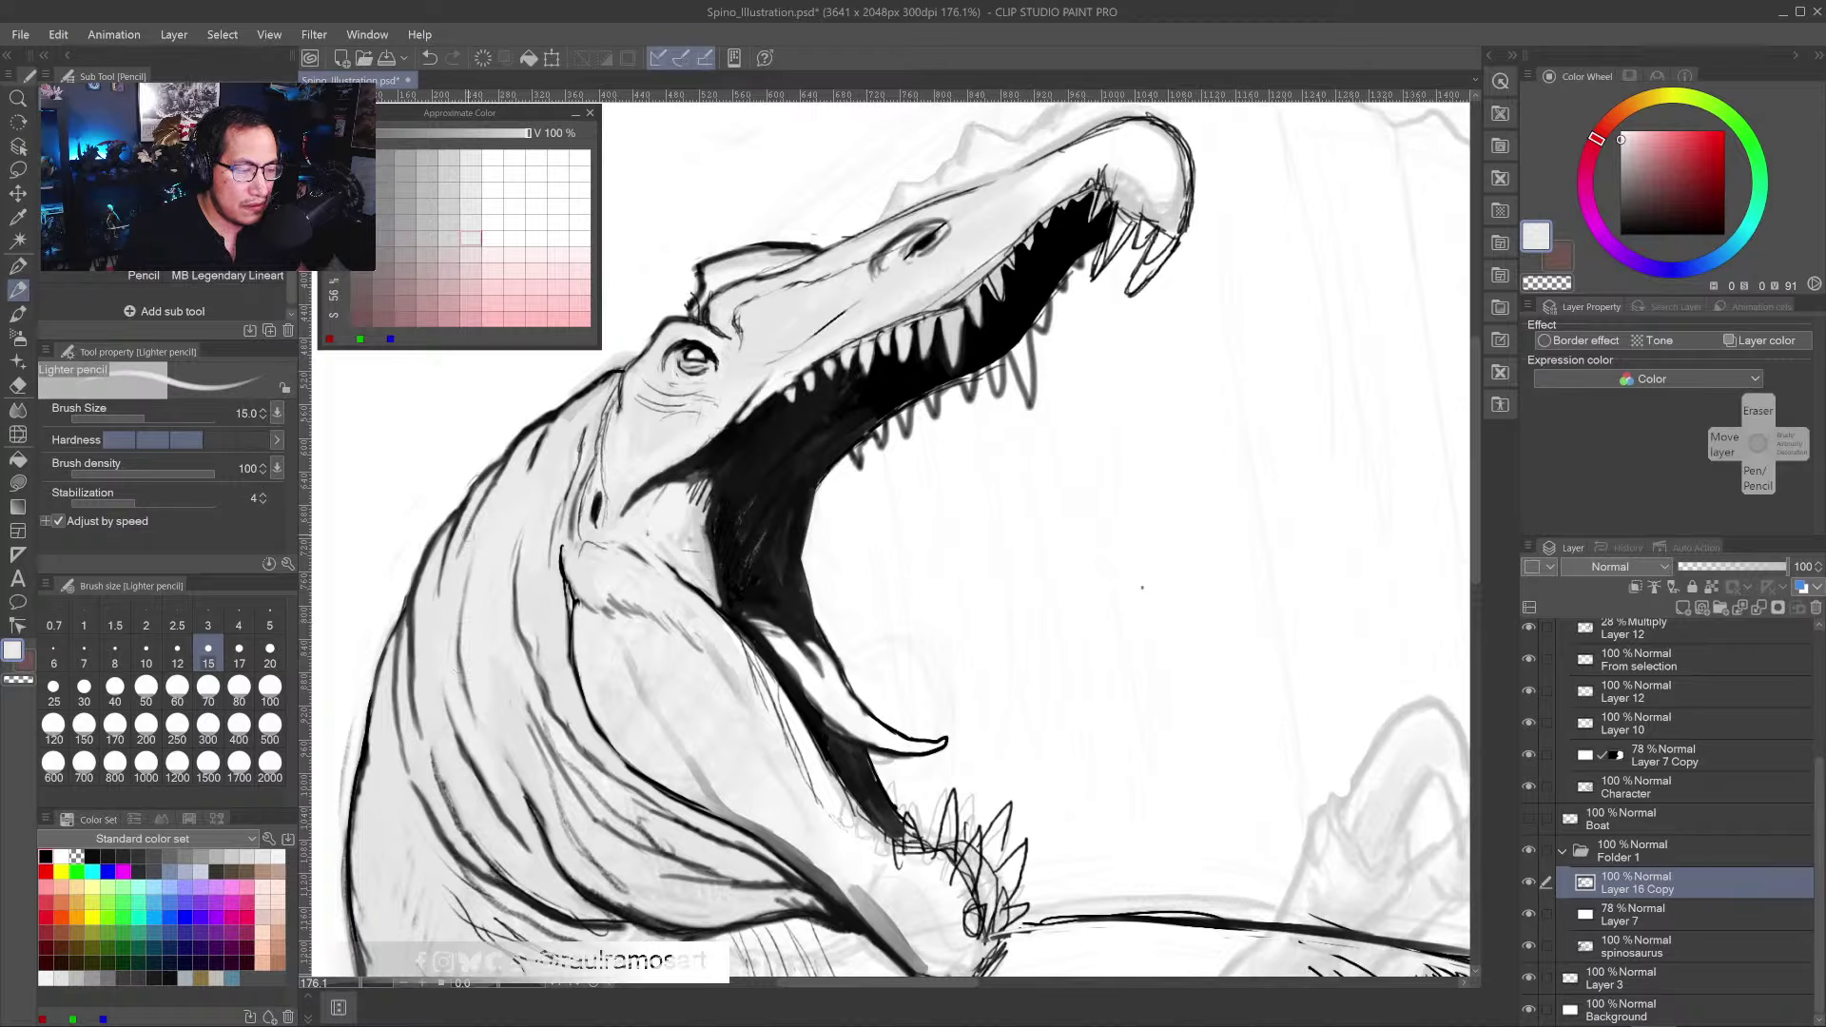
mouse_move(483, 491)
mouse_down()
mouse_move(459, 562)
mouse_move(465, 516)
mouse_move(427, 584)
mouse_up()
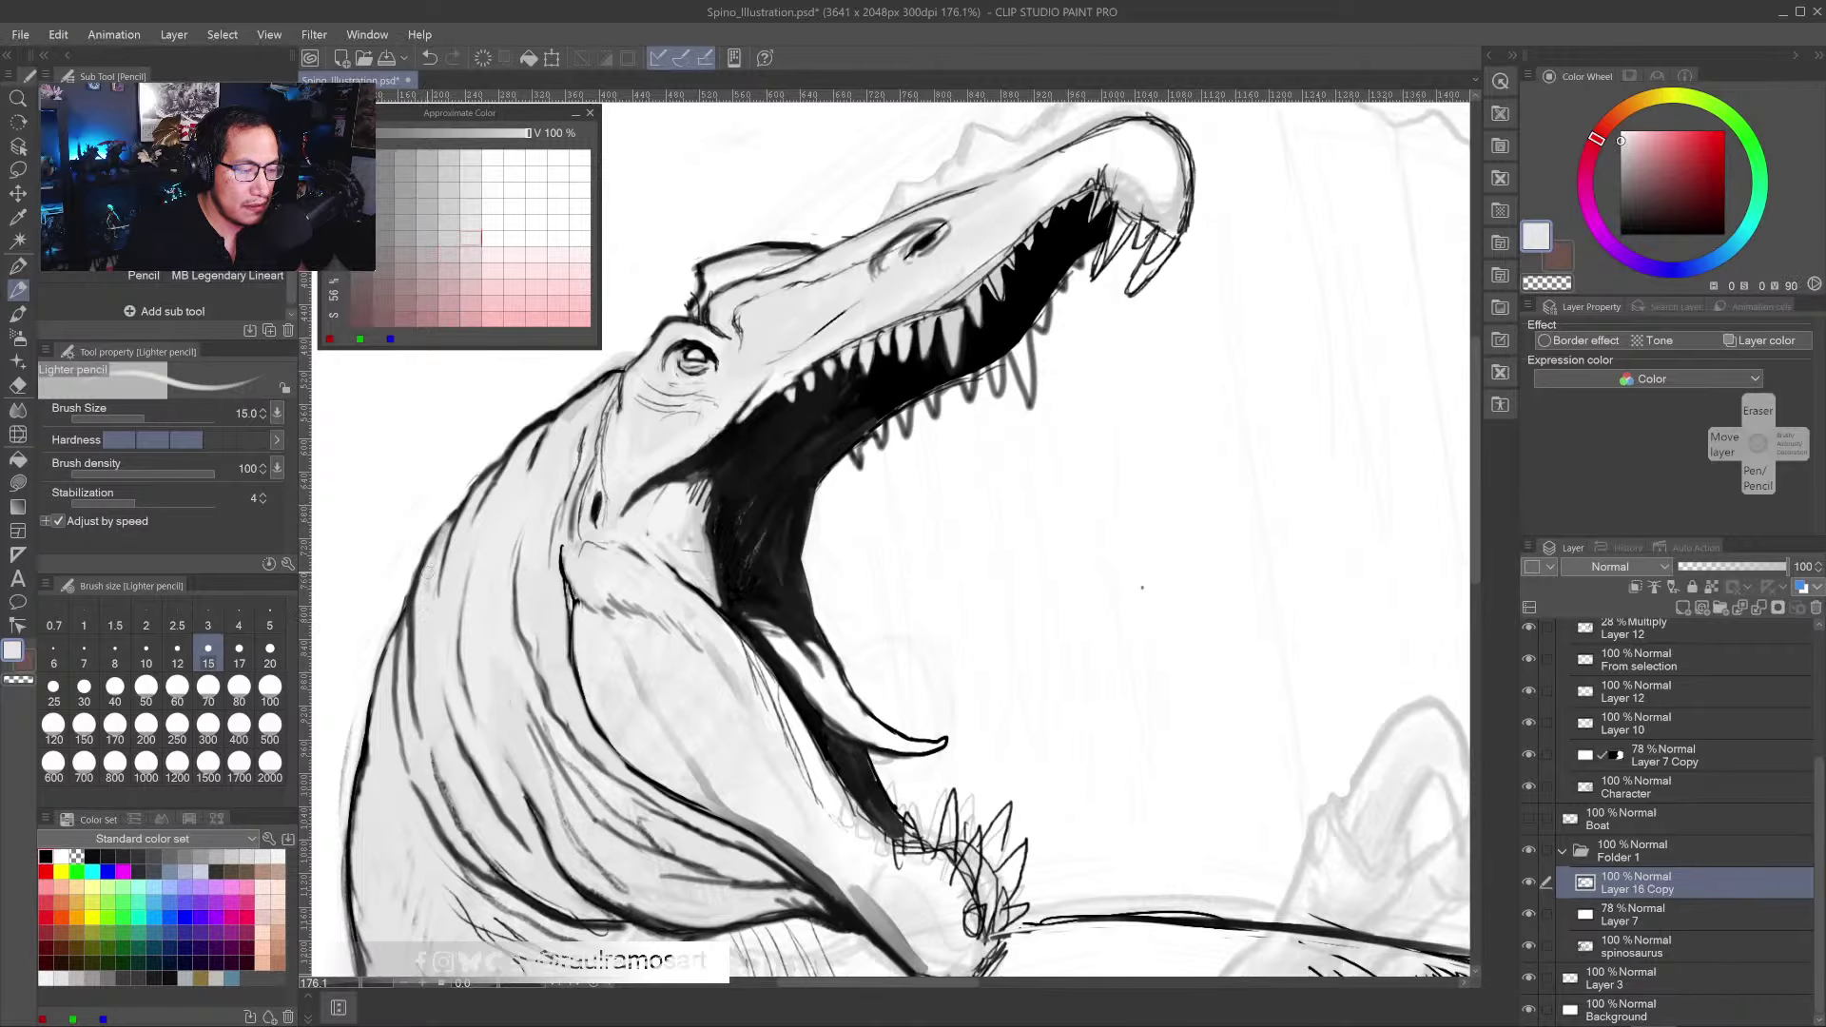
alt+click(460, 510)
mouse_move(449, 518)
mouse_down()
mouse_move(407, 663)
mouse_move(376, 666)
mouse_up()
drag(501, 723, 576, 602)
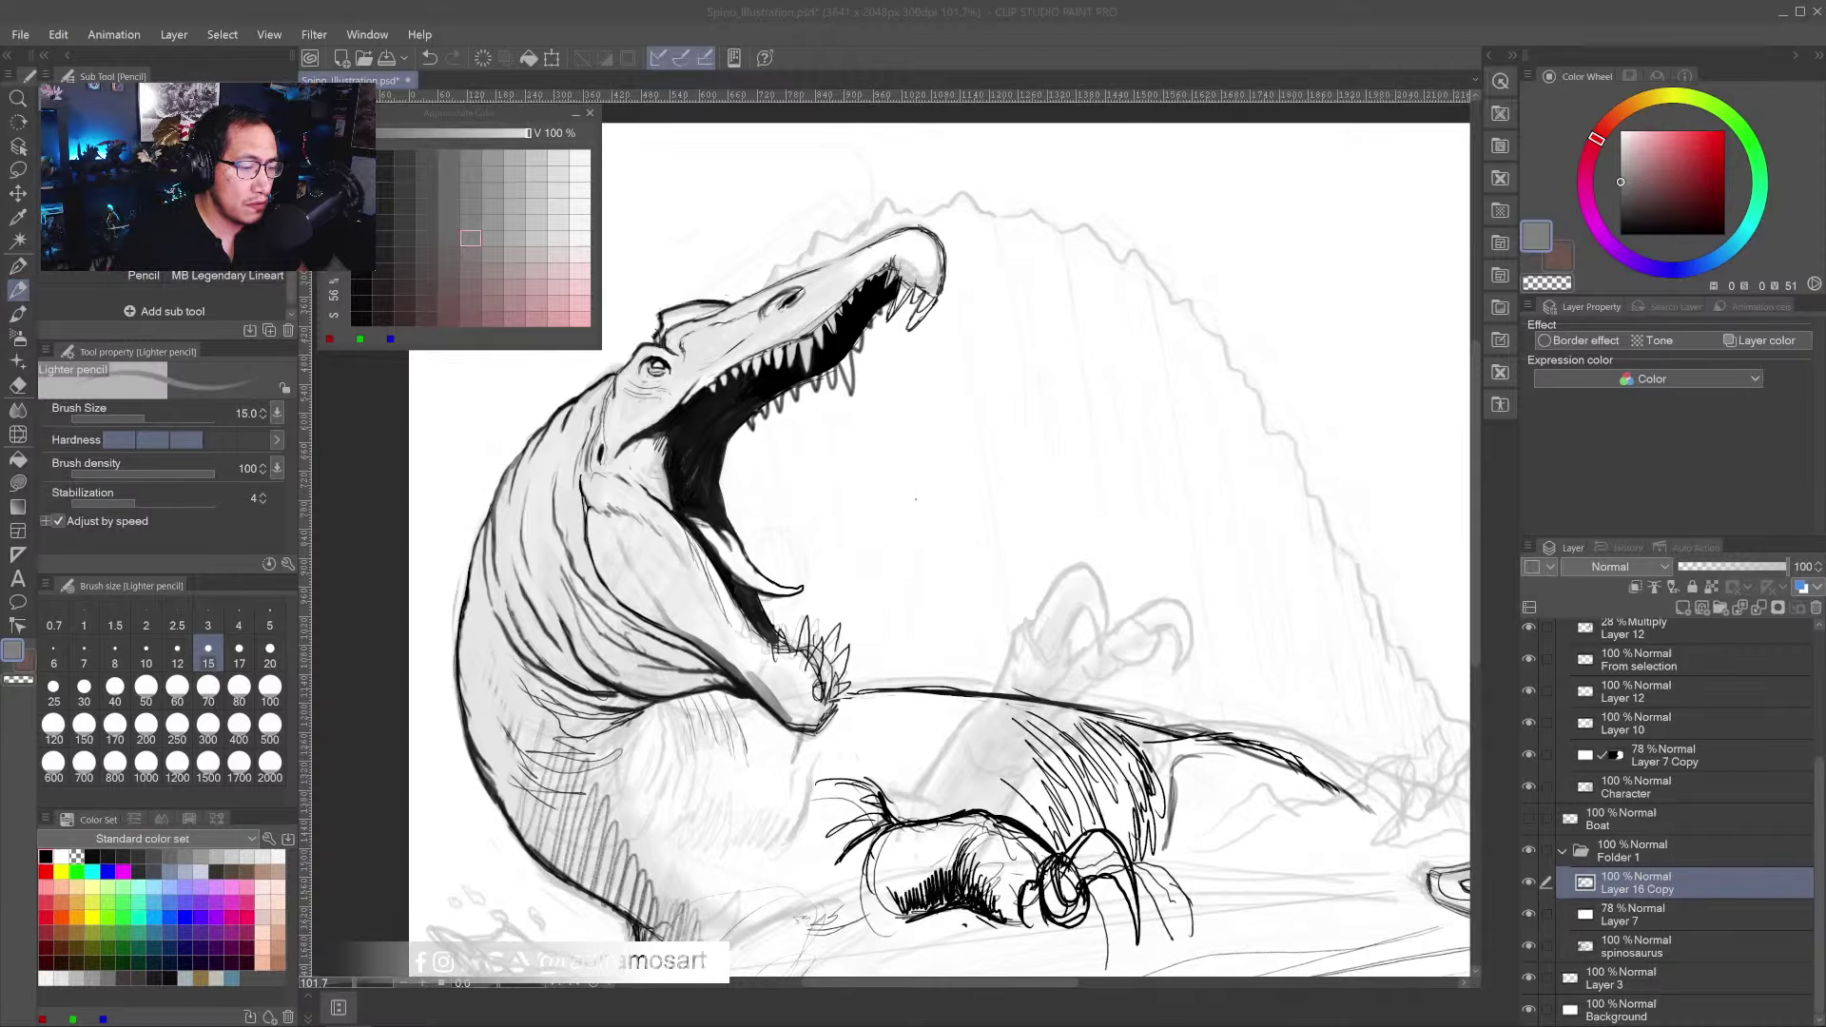
alt+click(540, 500)
alt+click(545, 480)
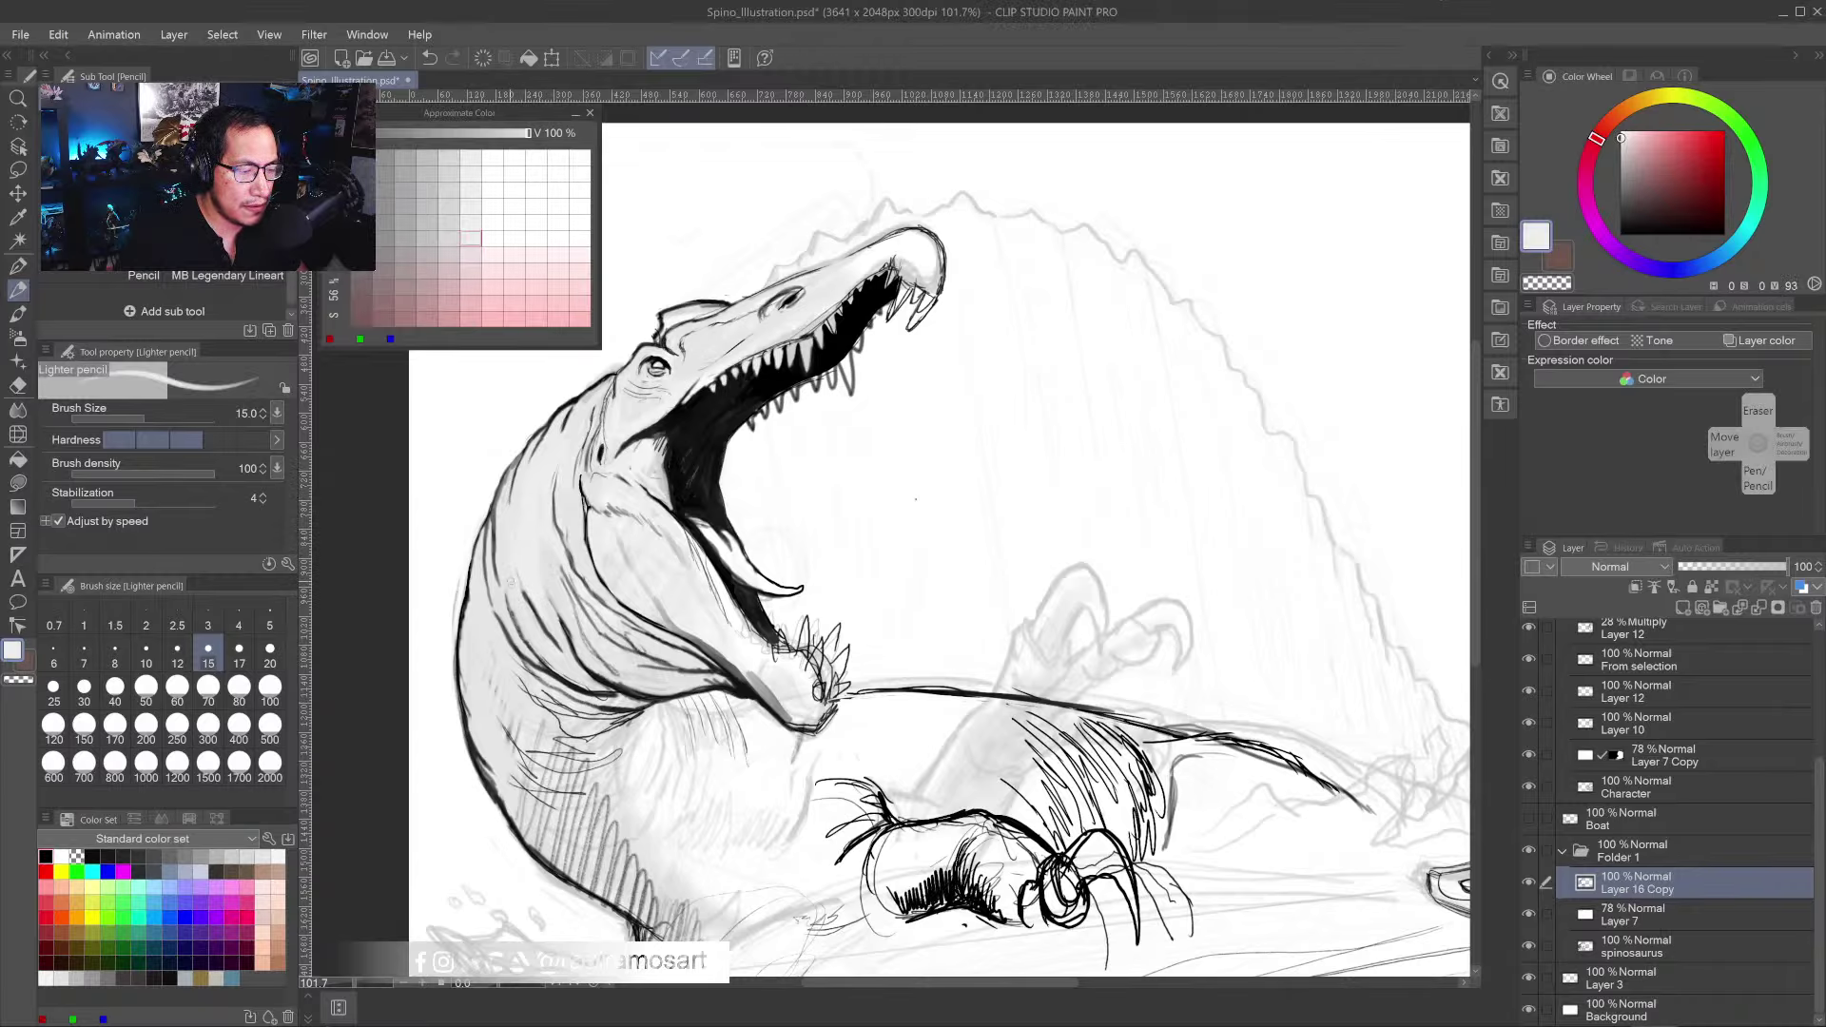
- Redraw the back outline behind the neck folds in sampled black, trimming it with the light secondary color
scroll(538, 554, down, 5)
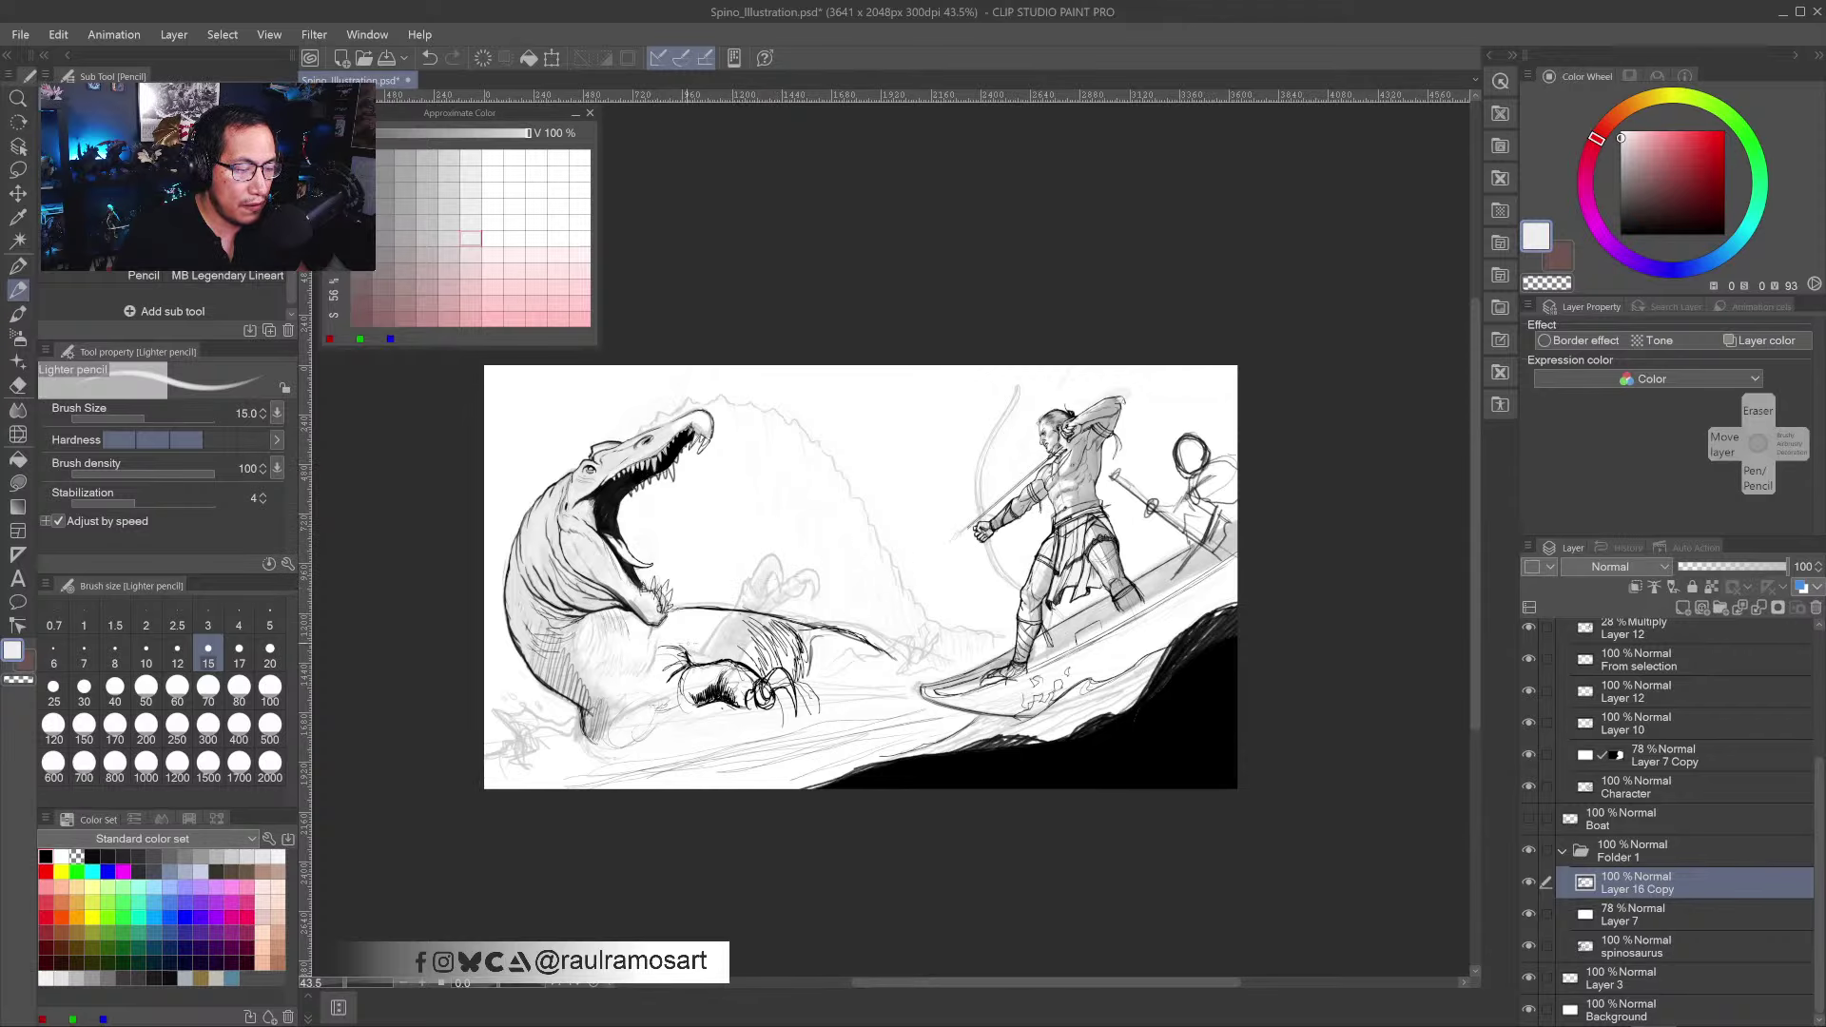
scroll(514, 518, up, 5)
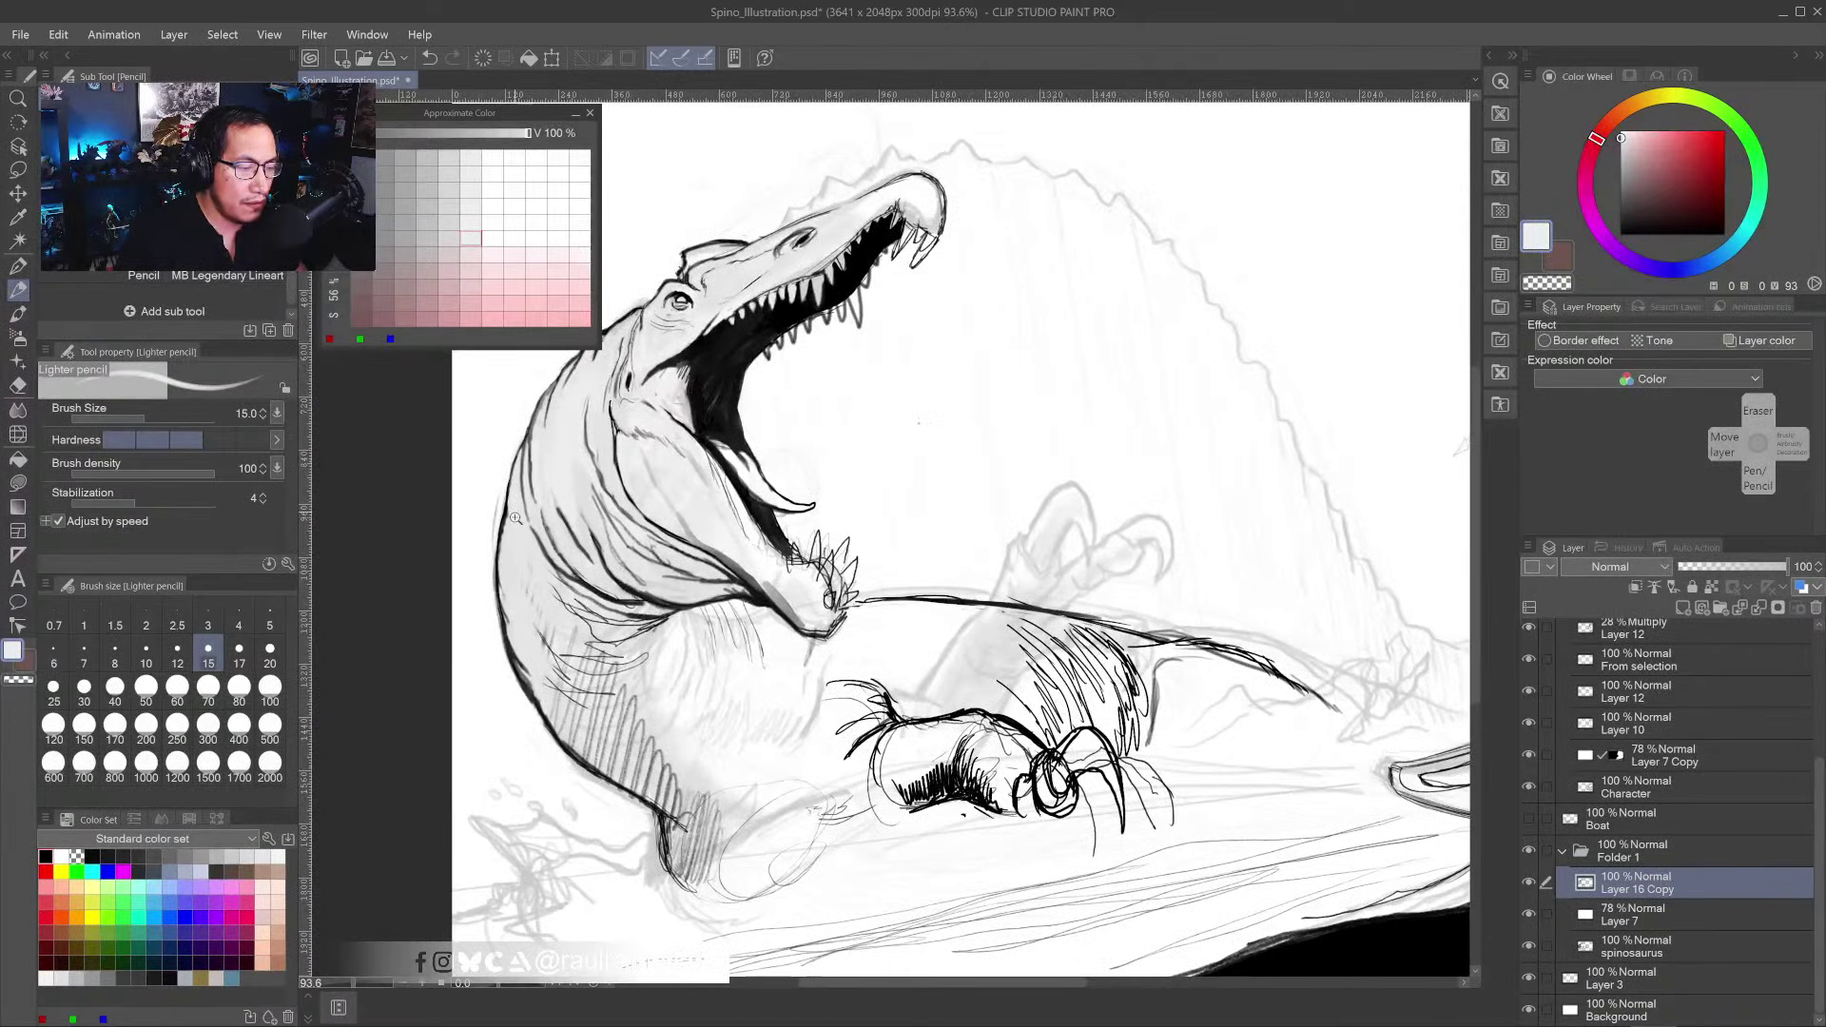
scroll(514, 518, up, 4)
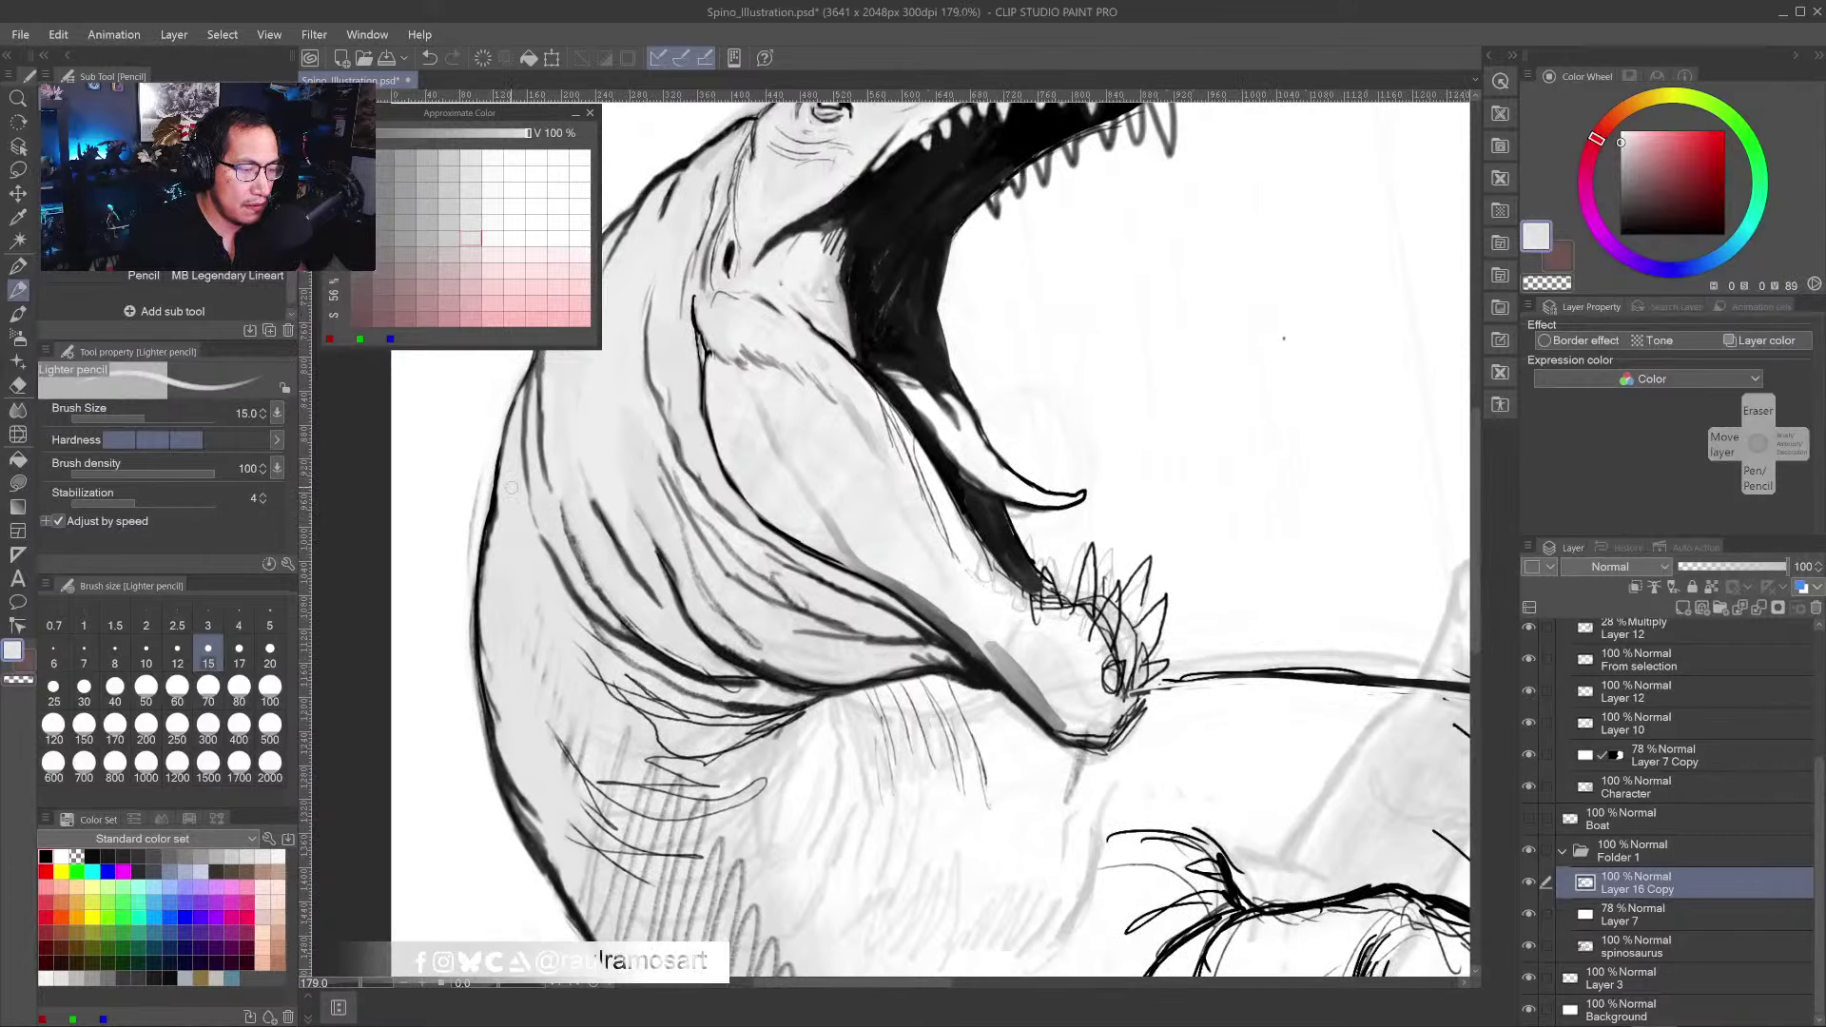
alt+click(495, 500)
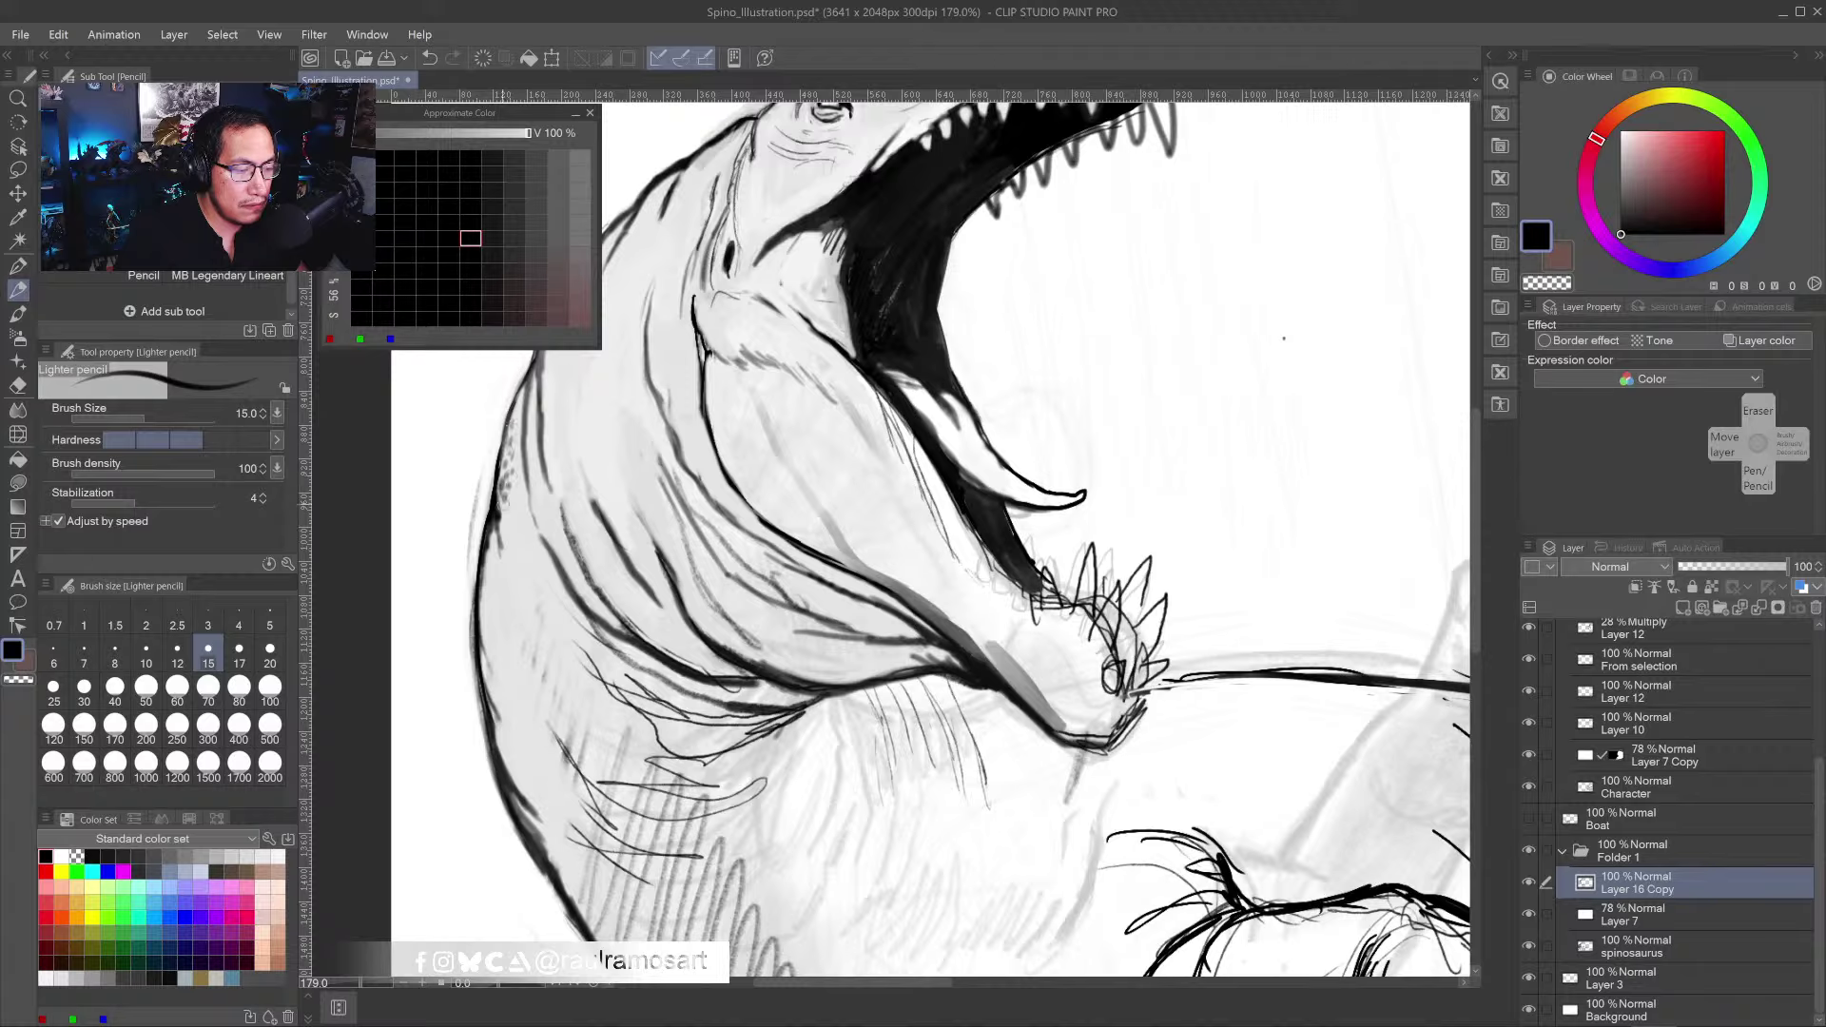
drag(498, 521, 519, 615)
mouse_move(482, 543)
mouse_down()
mouse_move(476, 657)
mouse_move(479, 614)
mouse_move(518, 728)
mouse_move(481, 650)
mouse_up()
key(x)
mouse_move(483, 585)
mouse_down()
mouse_move(502, 727)
mouse_move(554, 834)
mouse_move(509, 693)
mouse_move(528, 704)
mouse_up()
key(x)
drag(470, 650, 509, 722)
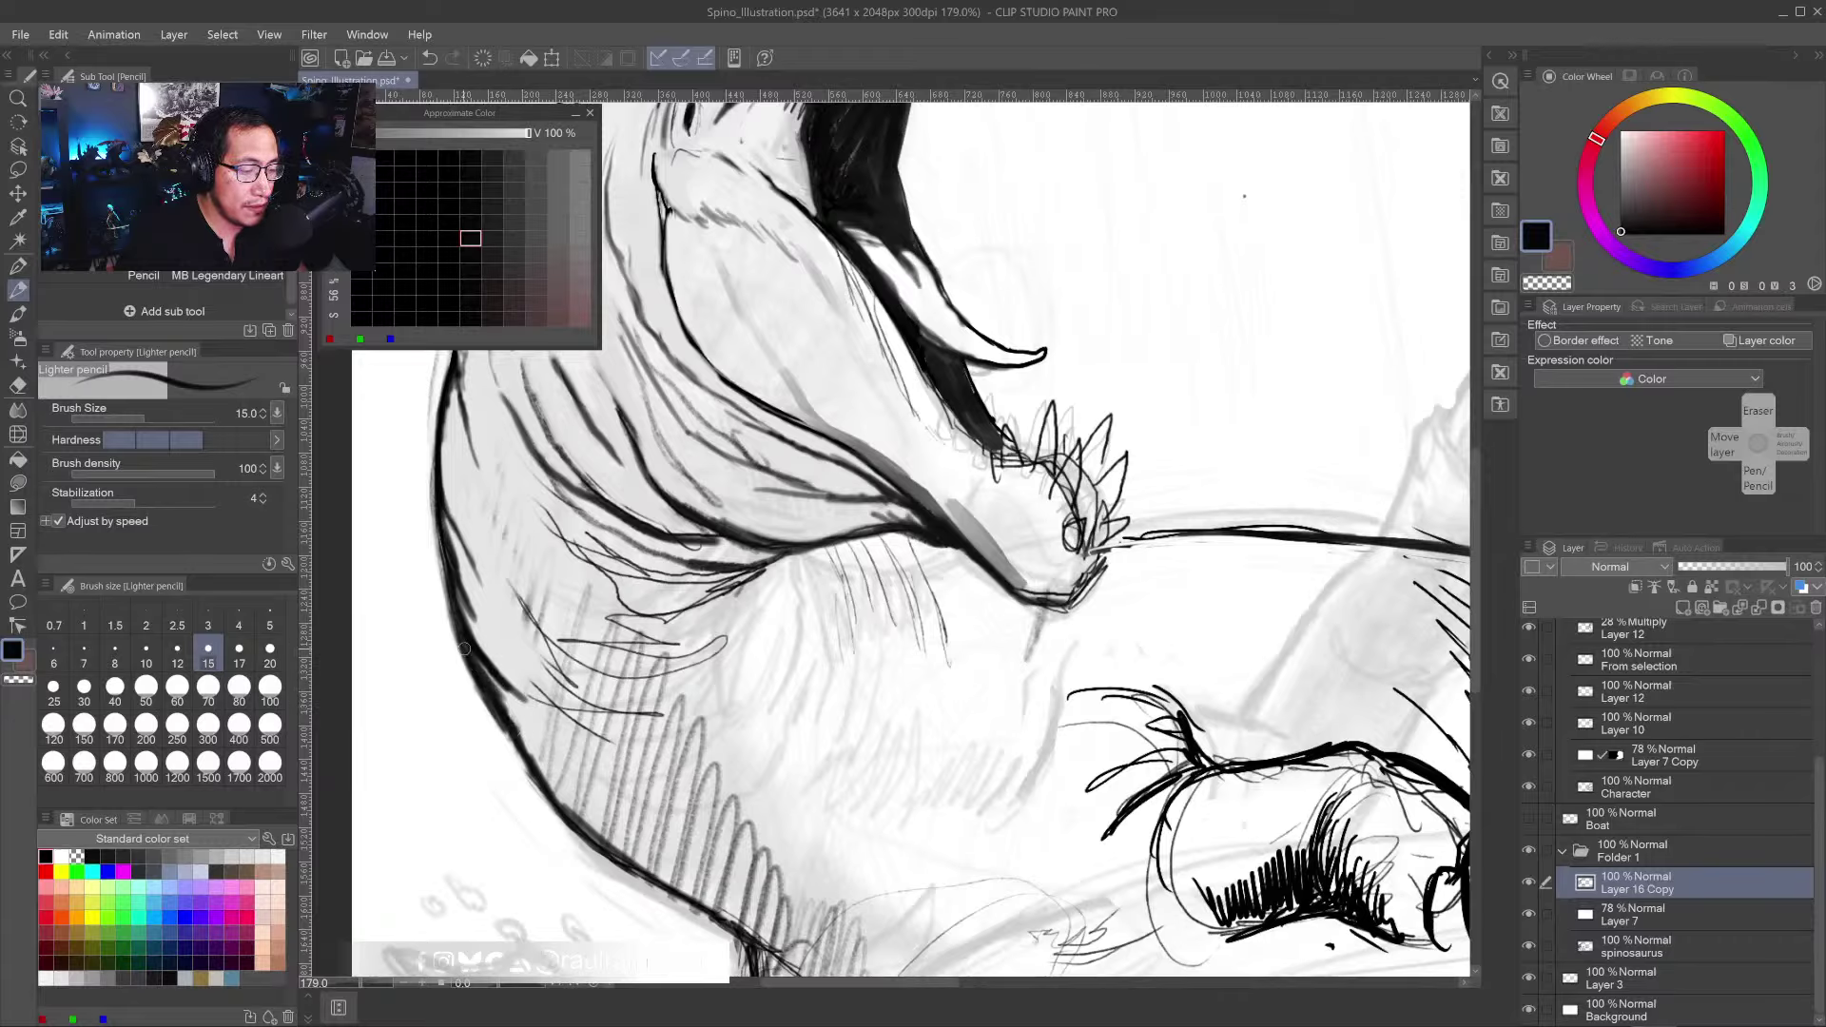
- Thicken the lower back outline in black down toward the waterline and clean its outer edge with white
drag(453, 629, 531, 784)
drag(501, 718, 583, 826)
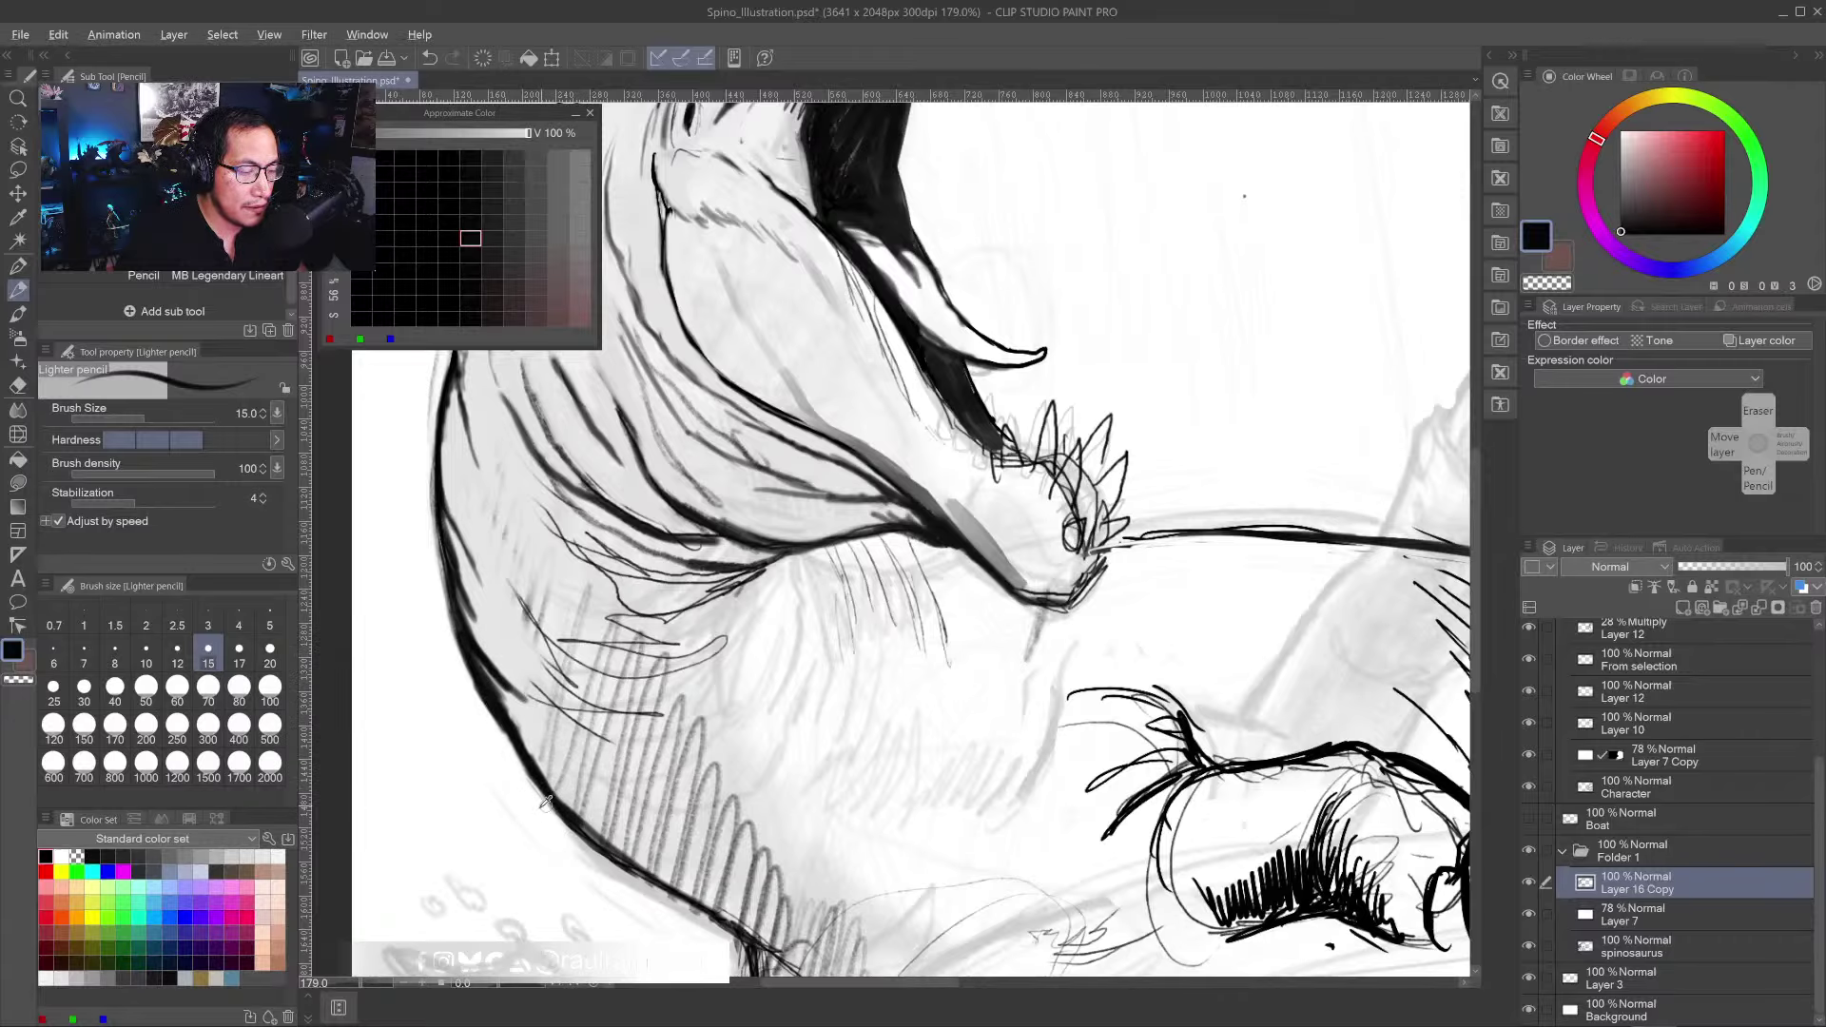
key(x)
drag(512, 747, 669, 911)
mouse_move(588, 857)
mouse_down()
mouse_move(684, 922)
mouse_move(575, 839)
mouse_move(689, 916)
mouse_up()
scroll(642, 510, down, 5)
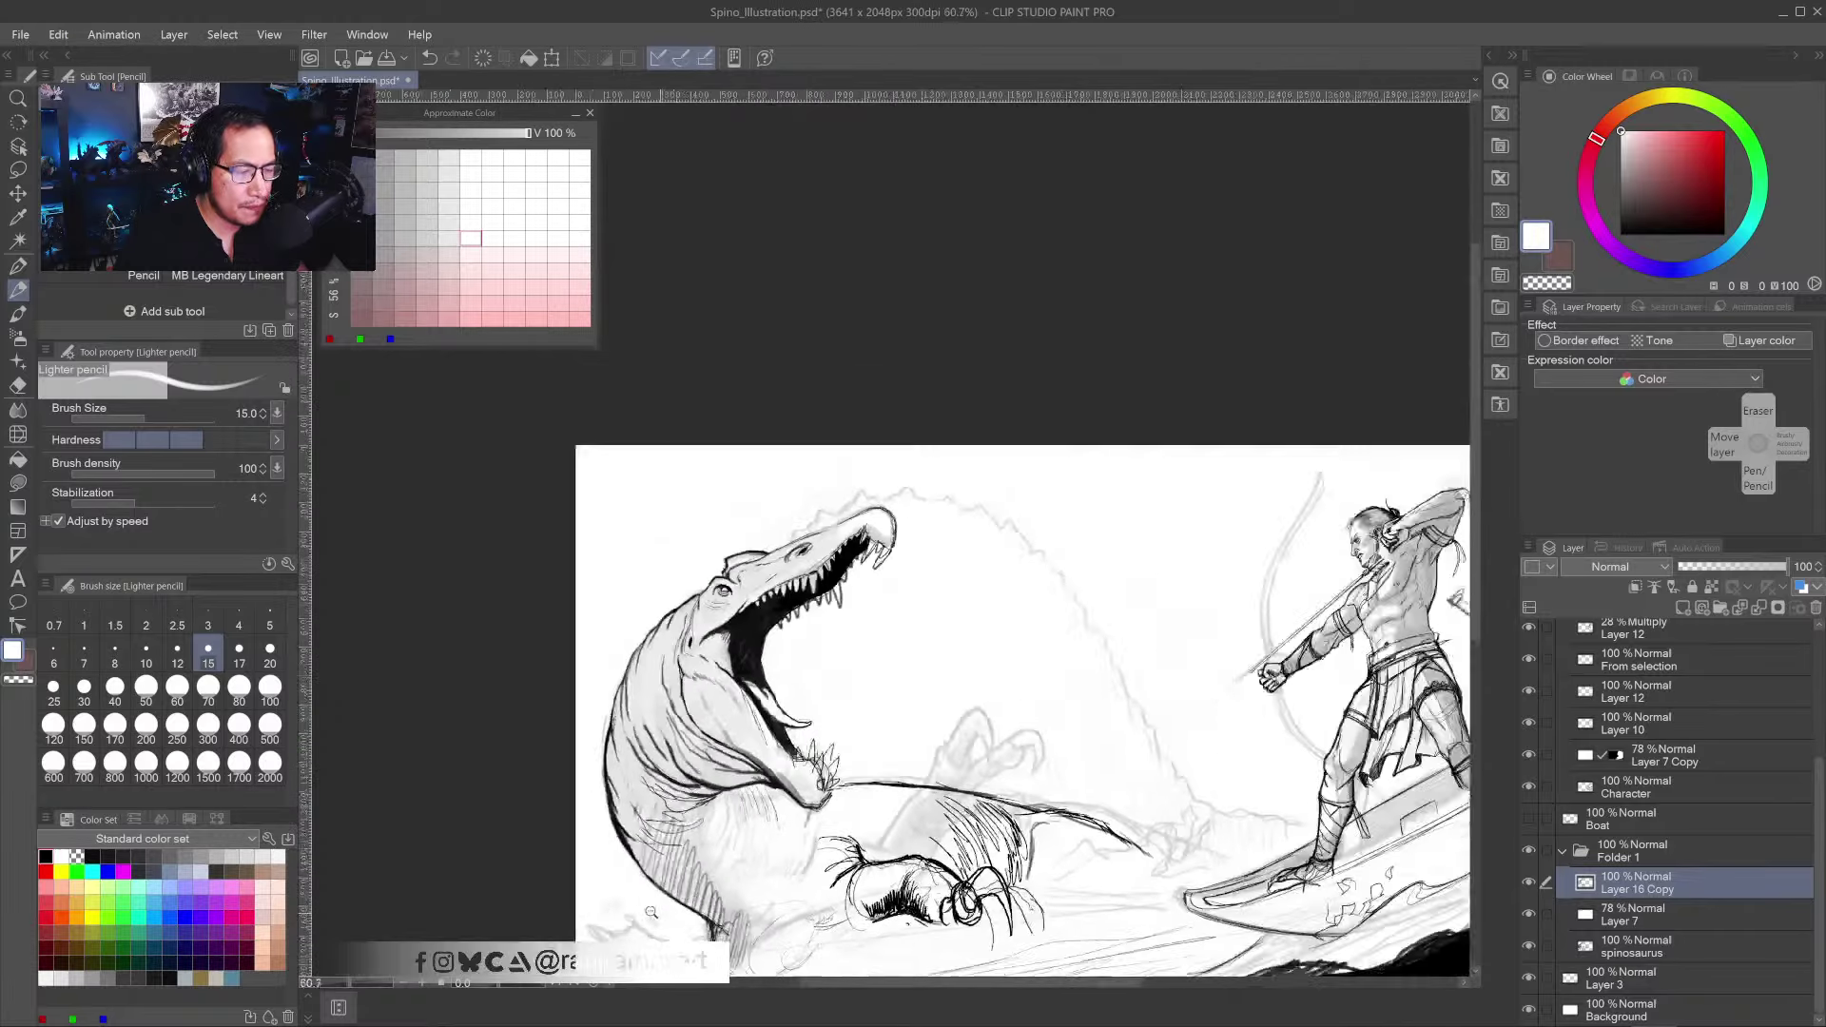
- Cover the patchy strokes inside the open mouth with sampled near-black
scroll(642, 510, up, 3)
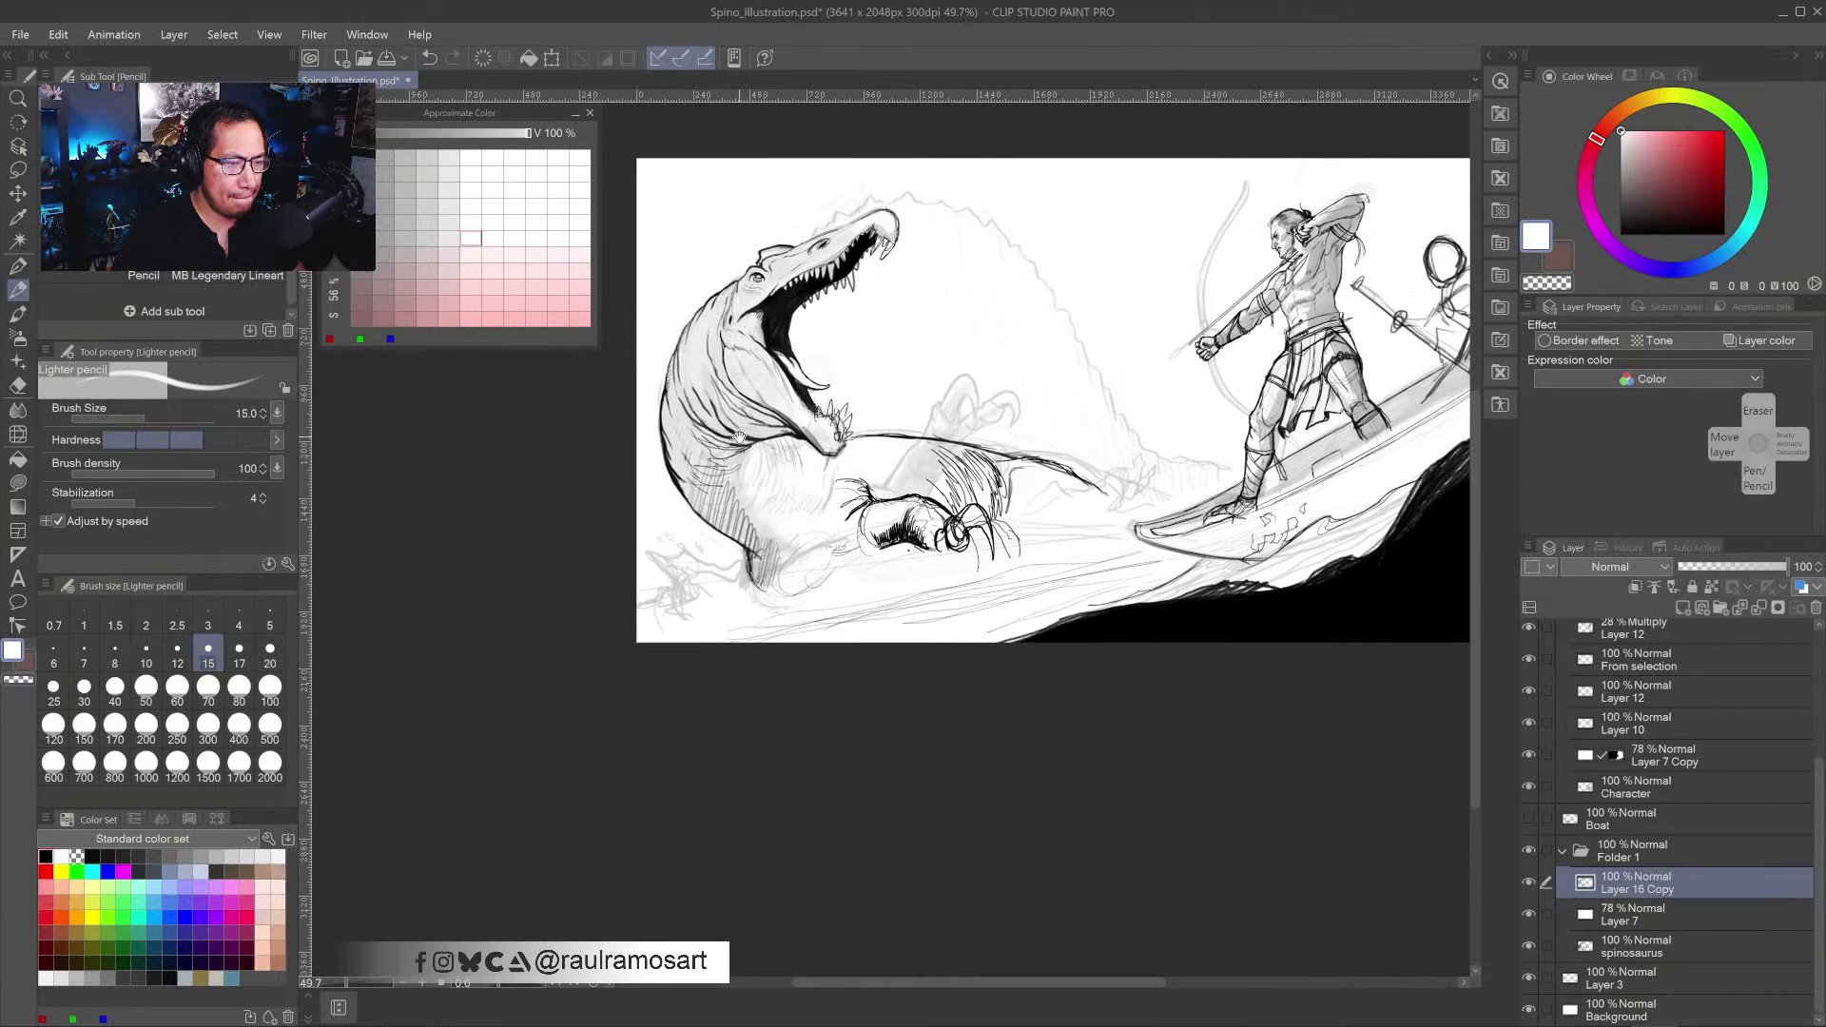
scroll(771, 362, up, 4)
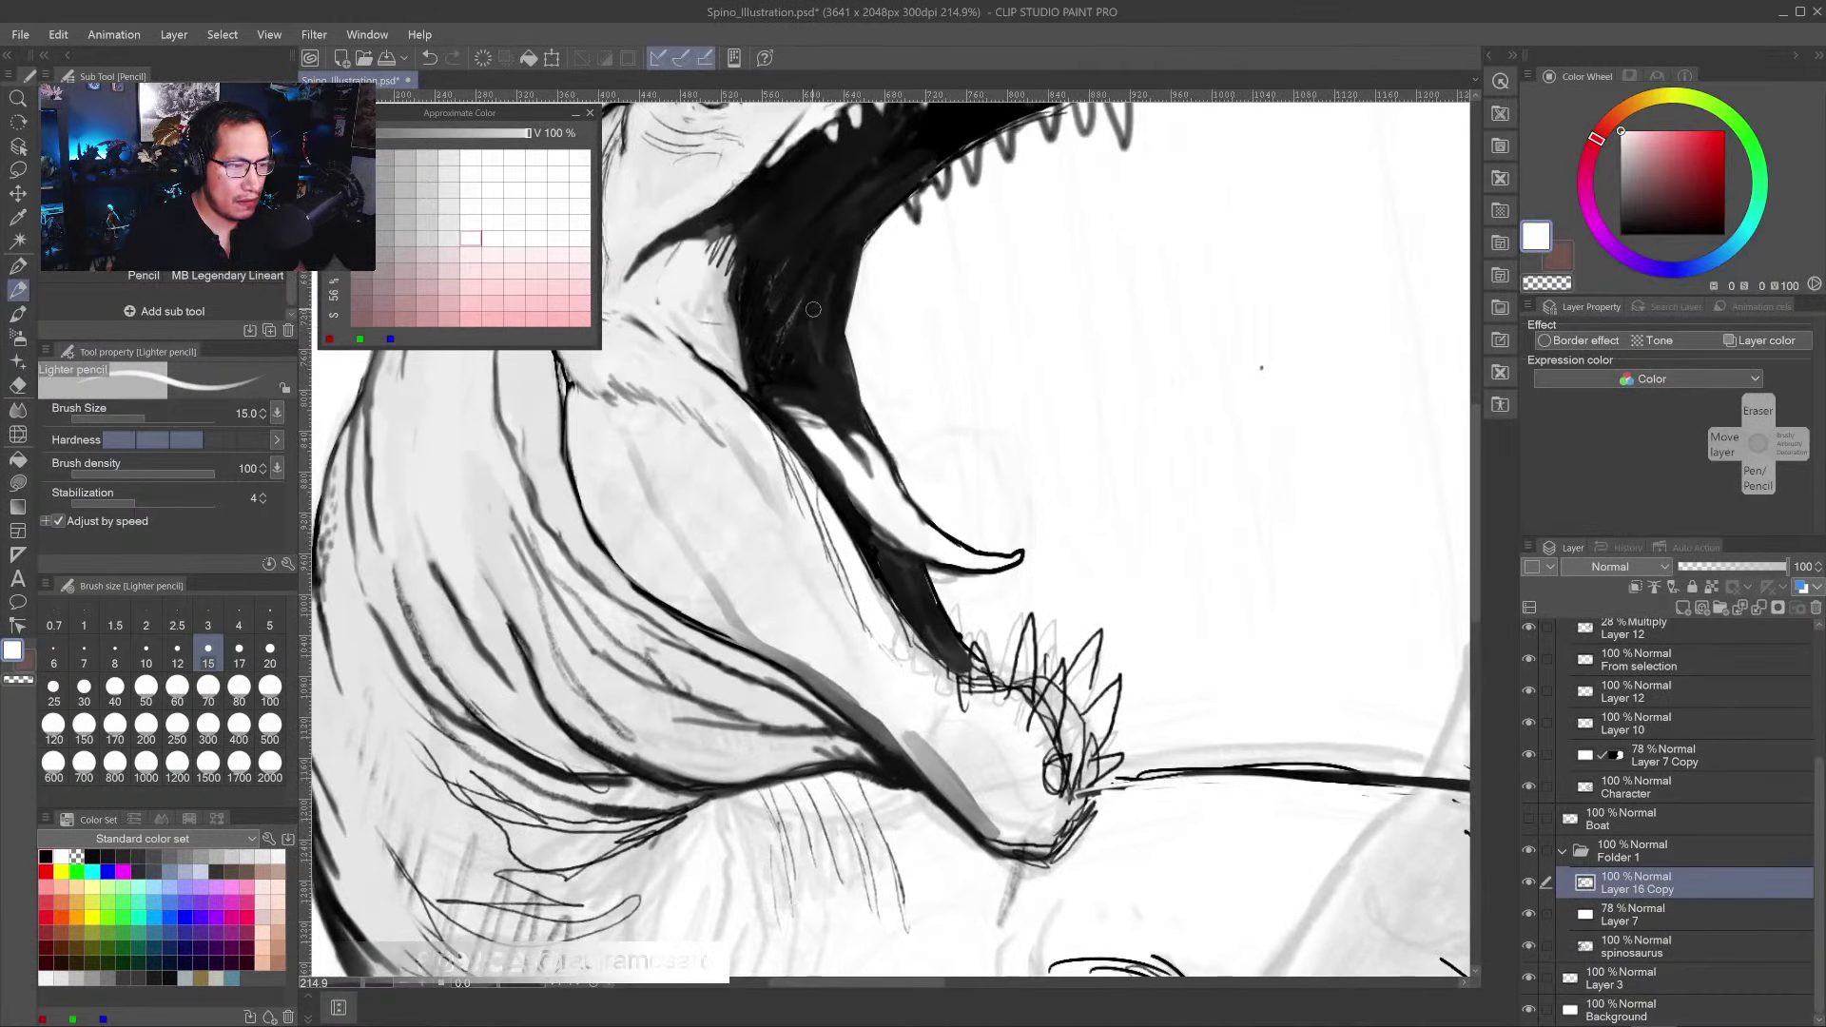
alt+click(782, 333)
drag(797, 271, 783, 305)
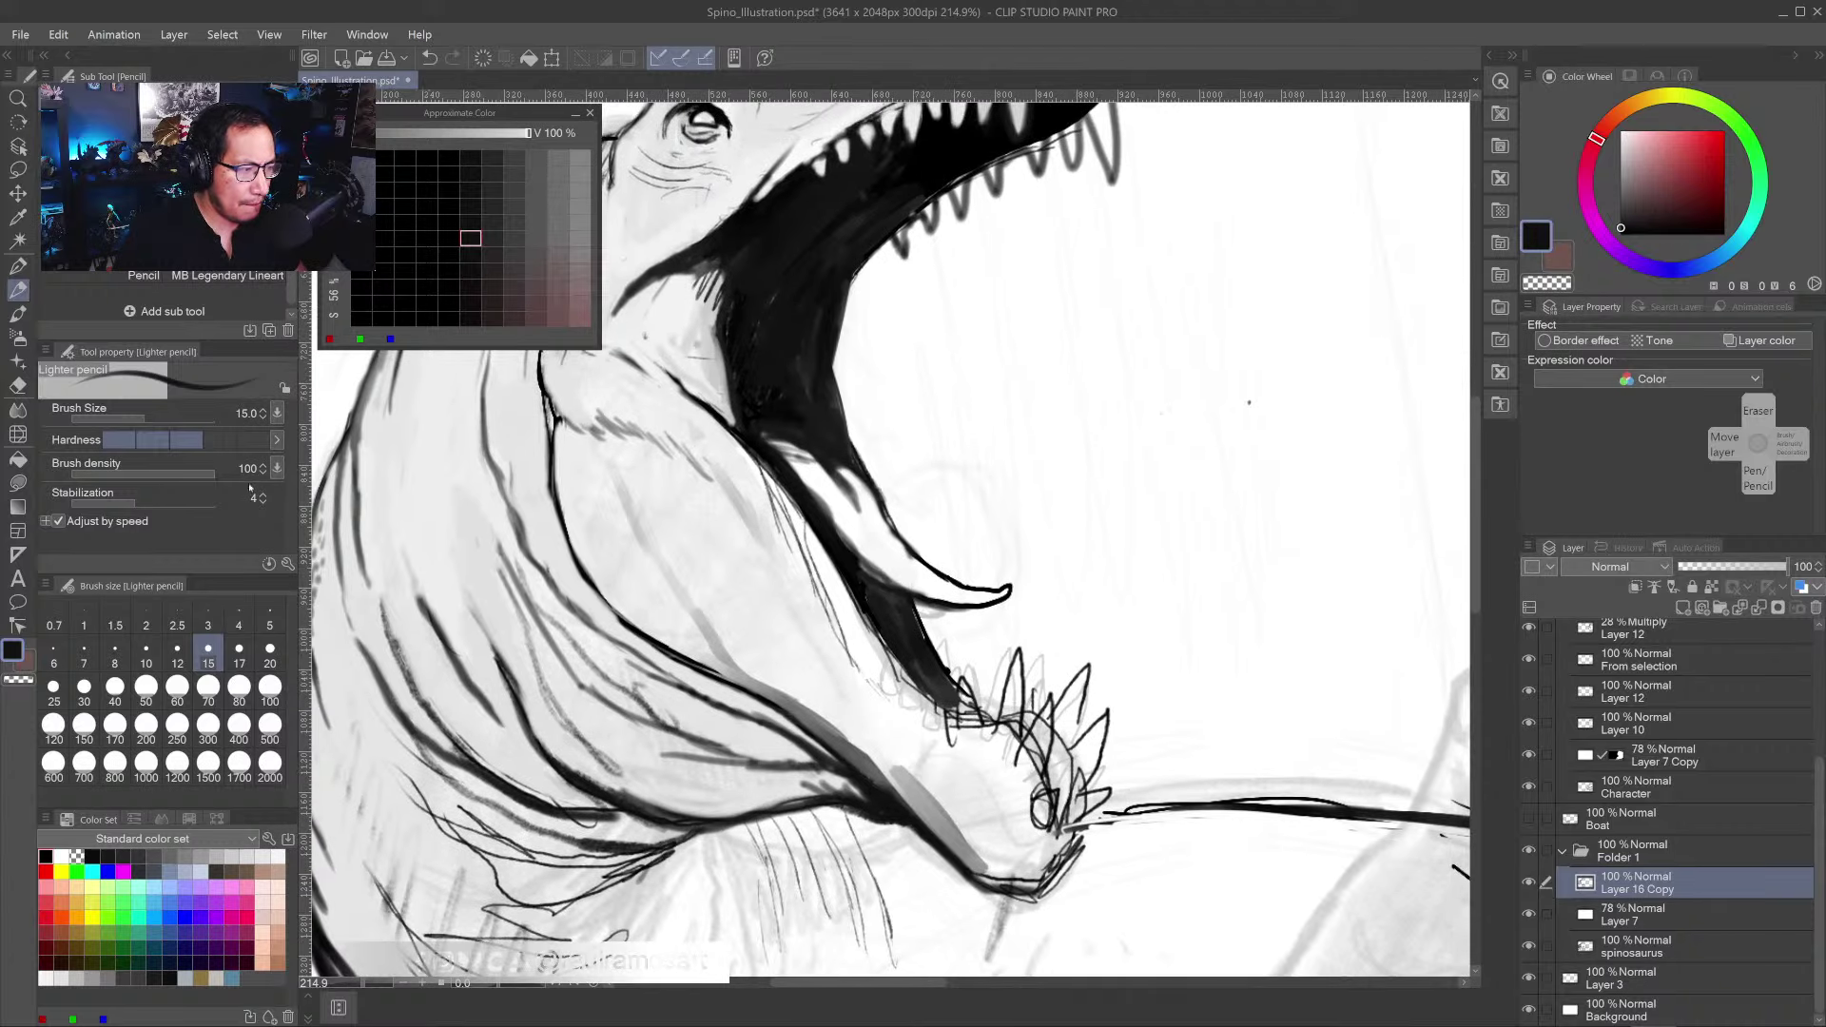
- Darken the mouth interior with the Oil Pastel Large 3 brush at size 40 and reshape the jaw muscle's edge with sampled tones
key(b)
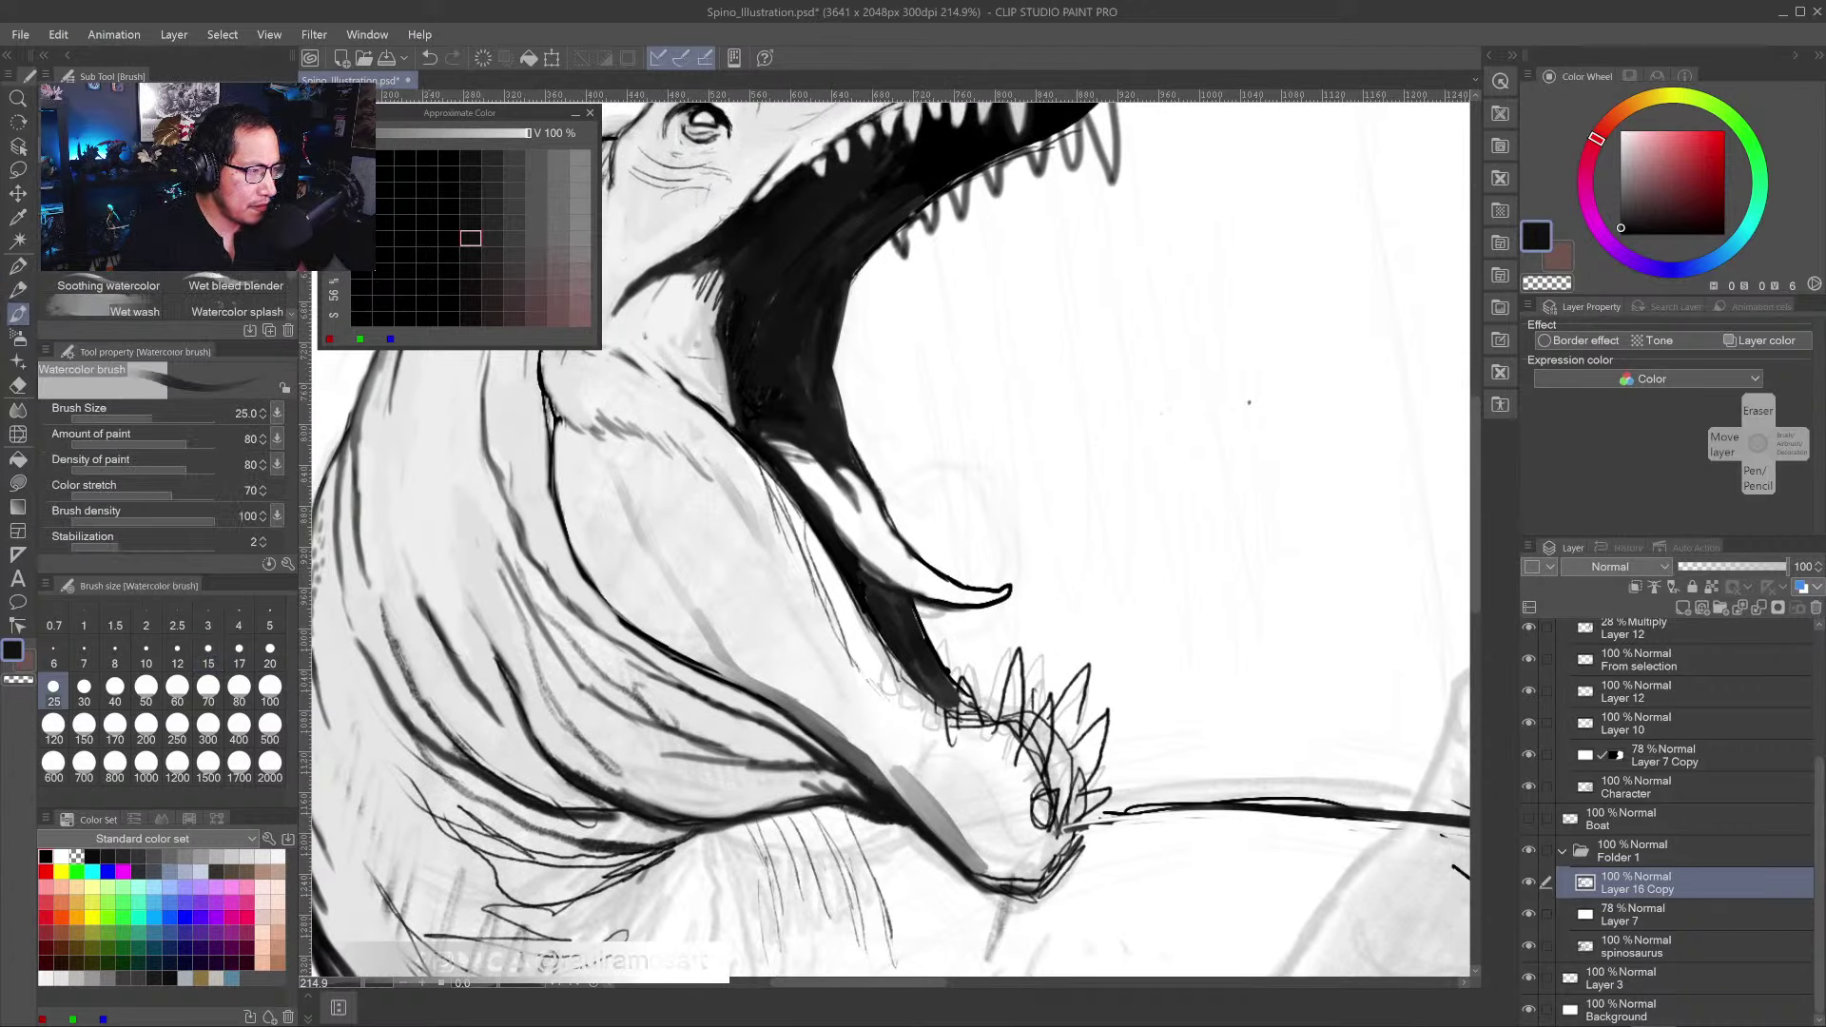
key(b)
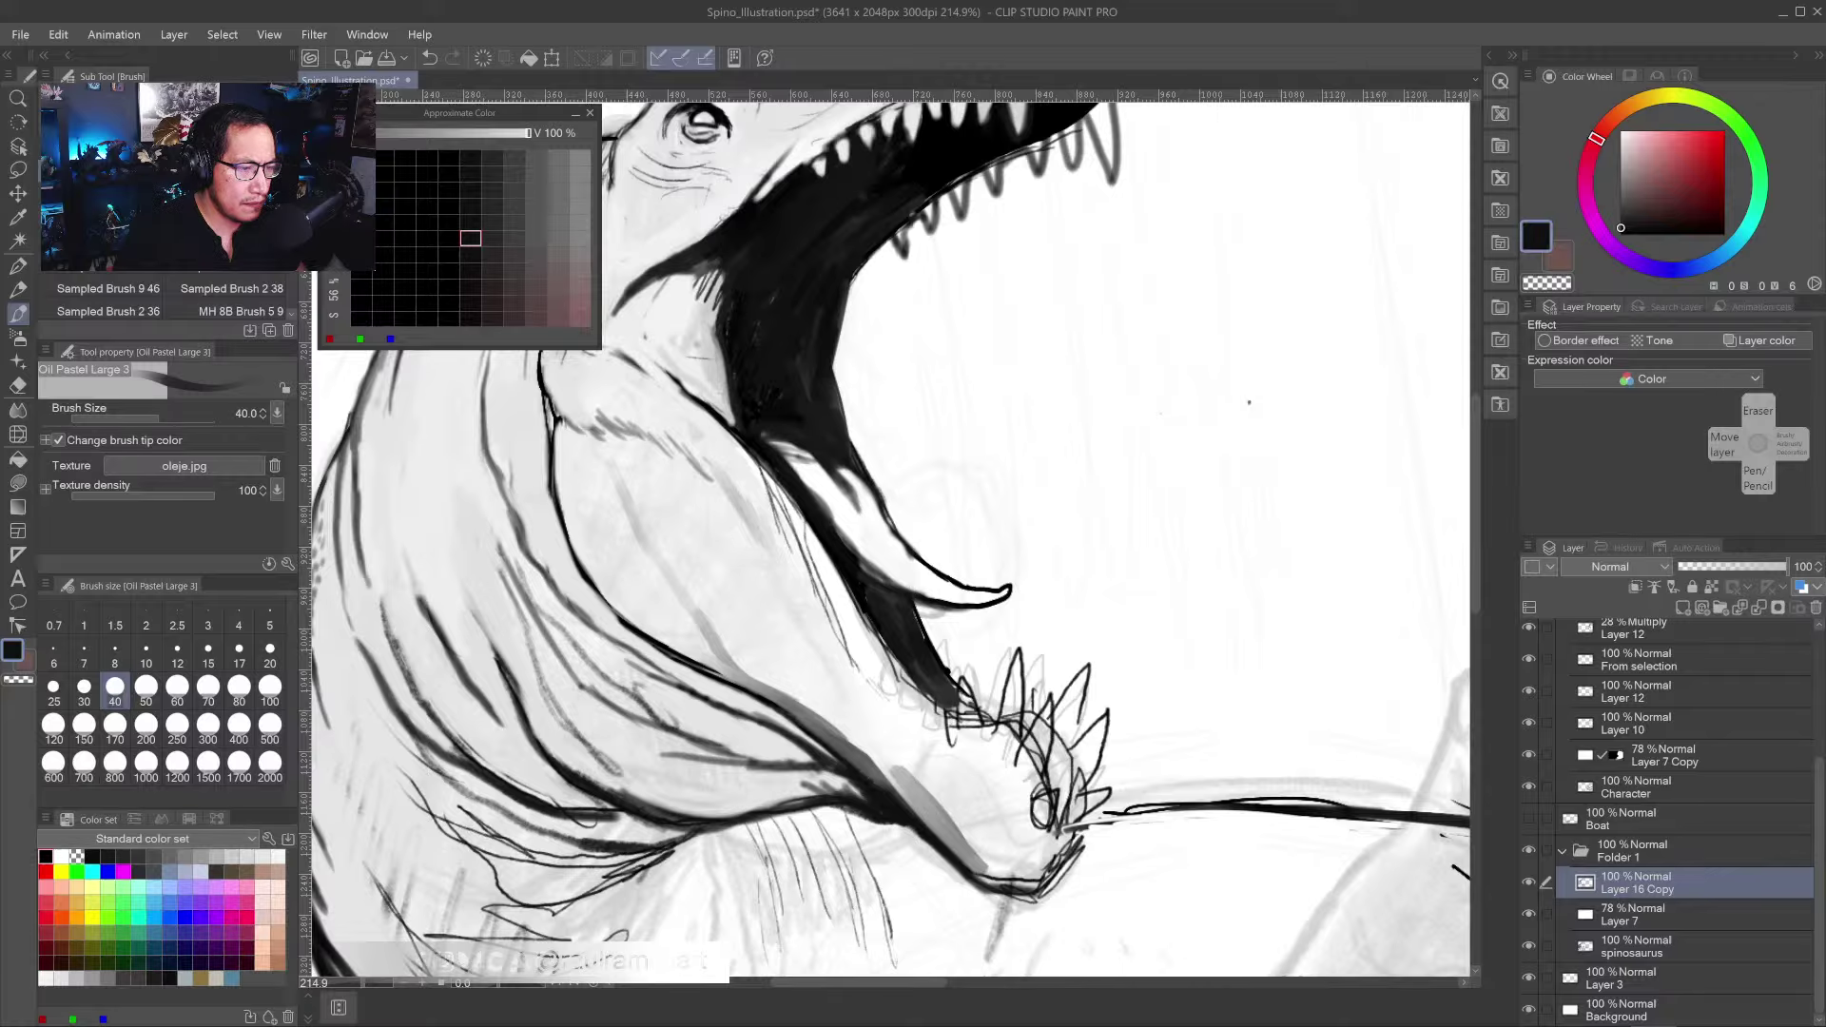
scroll(751, 271, down, 1)
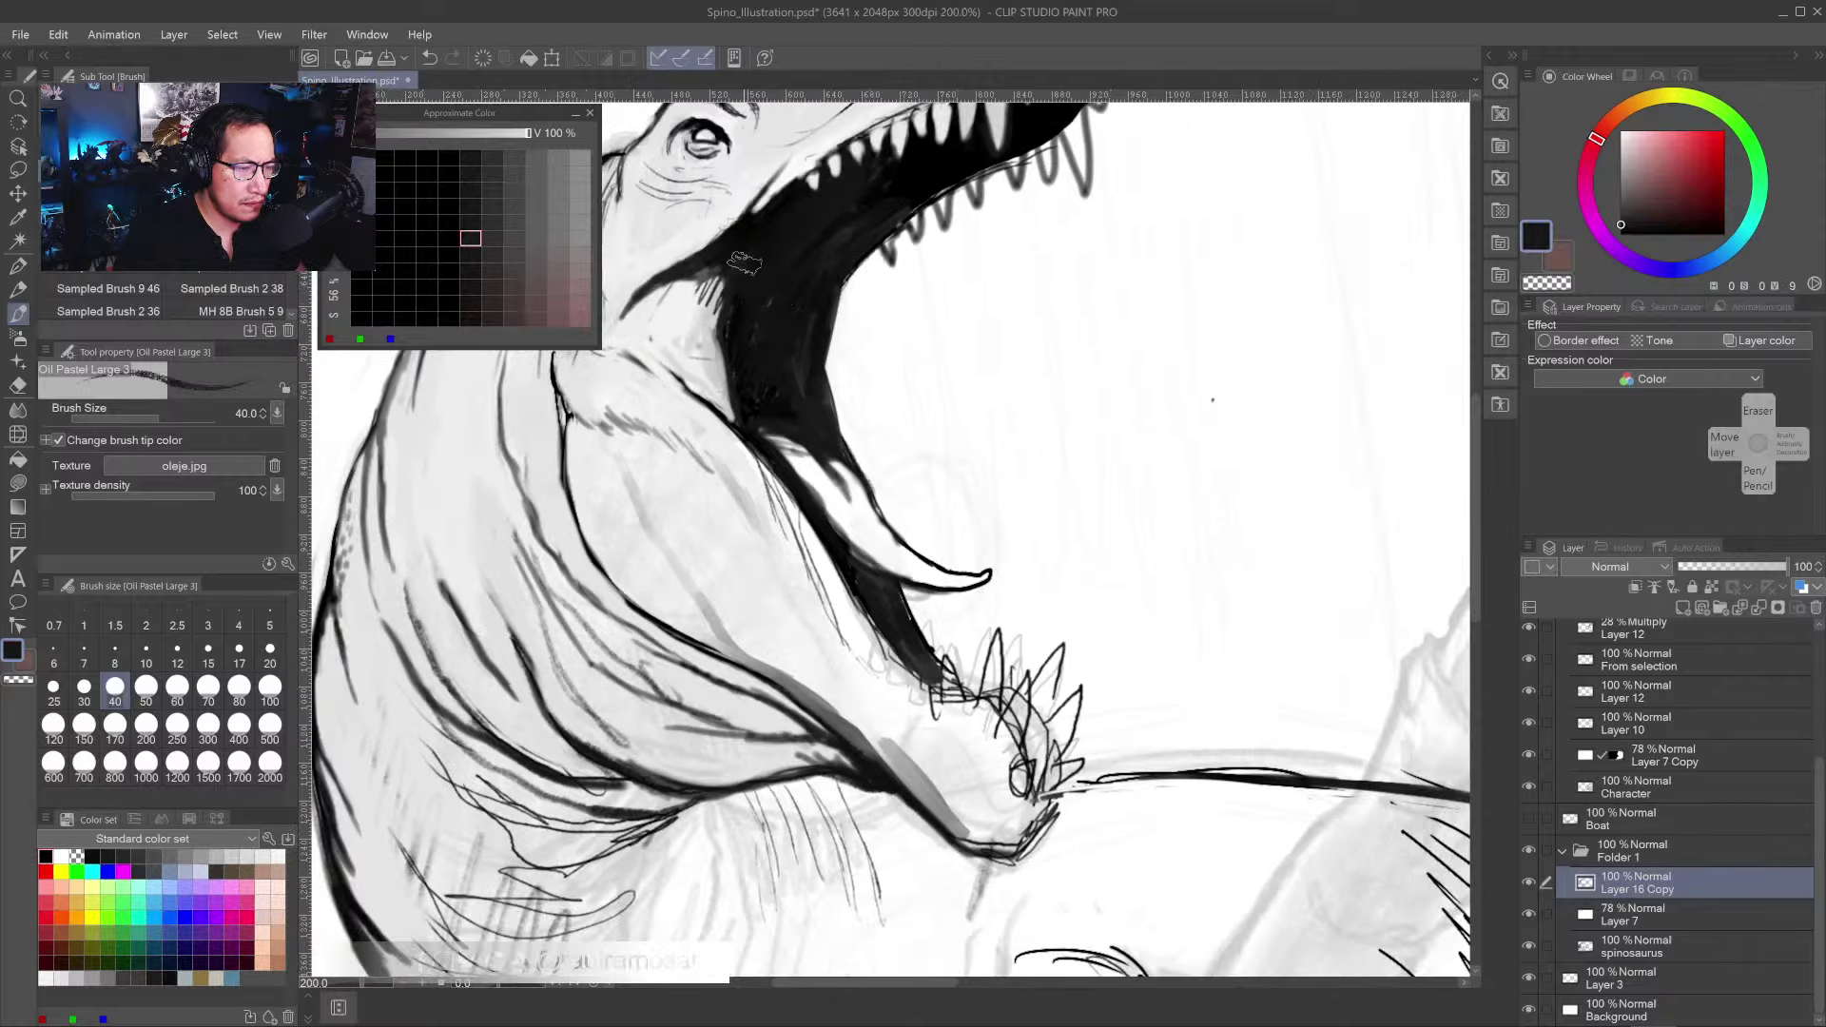
mouse_move(746, 276)
mouse_down()
mouse_move(692, 280)
mouse_move(728, 305)
mouse_move(719, 330)
mouse_move(694, 300)
mouse_move(713, 304)
mouse_move(716, 348)
mouse_move(723, 313)
mouse_move(723, 352)
mouse_move(720, 333)
mouse_move(681, 380)
mouse_move(651, 360)
mouse_move(804, 461)
mouse_move(790, 454)
mouse_move(870, 557)
mouse_move(836, 483)
mouse_up()
alt+click(719, 330)
alt+click(716, 345)
alt+click(753, 398)
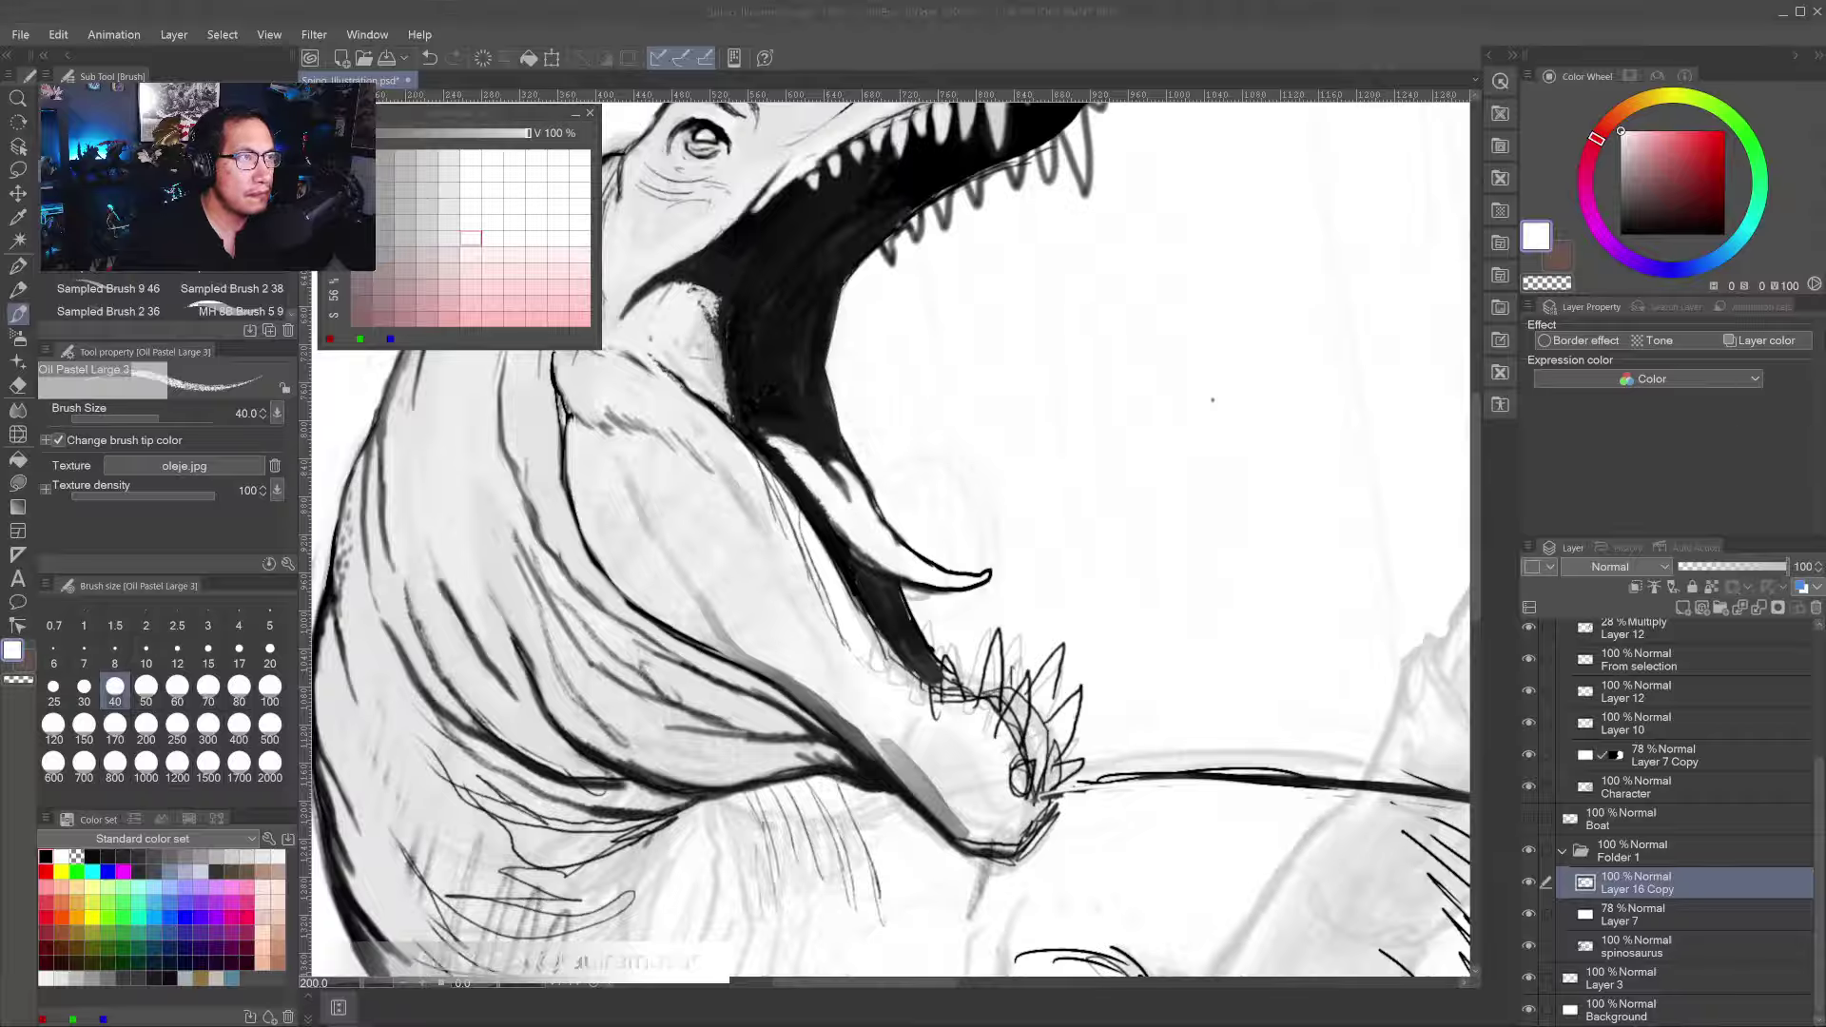
- Bring the spinosaurus reference sheet in as a new document and collapse the Approximate Color palette
click(20, 34)
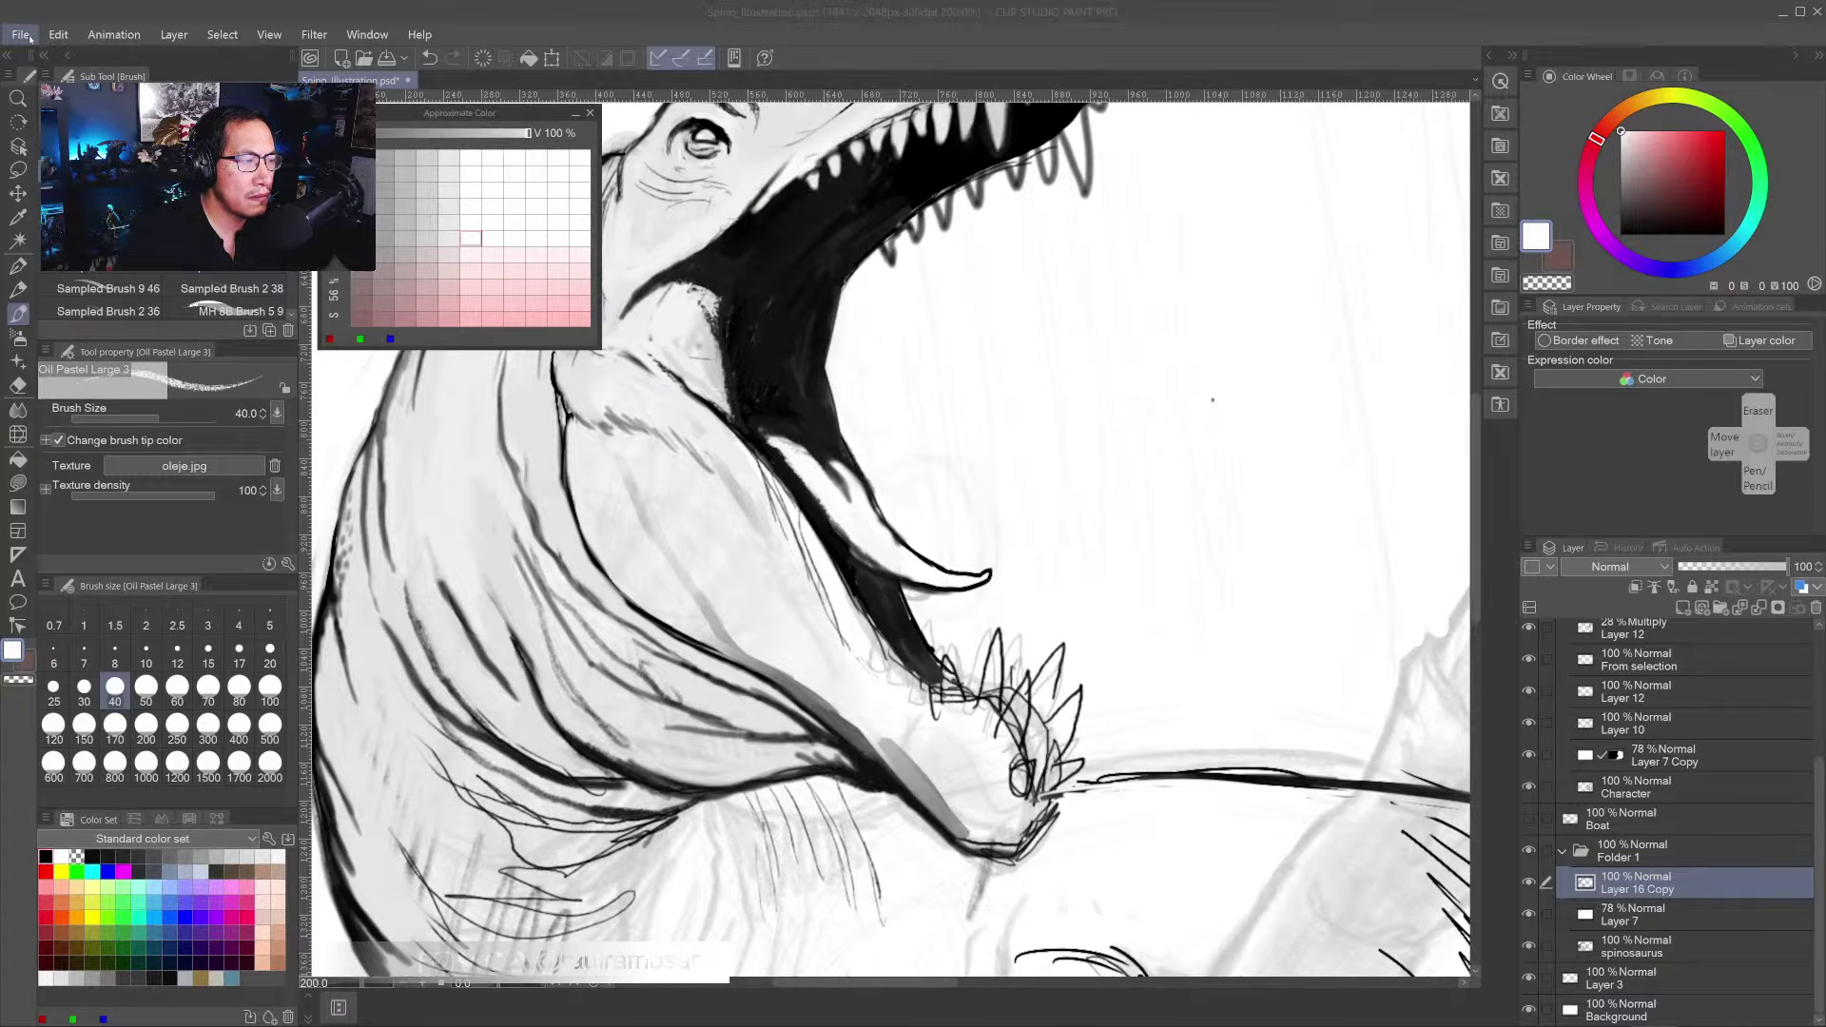
click(57, 66)
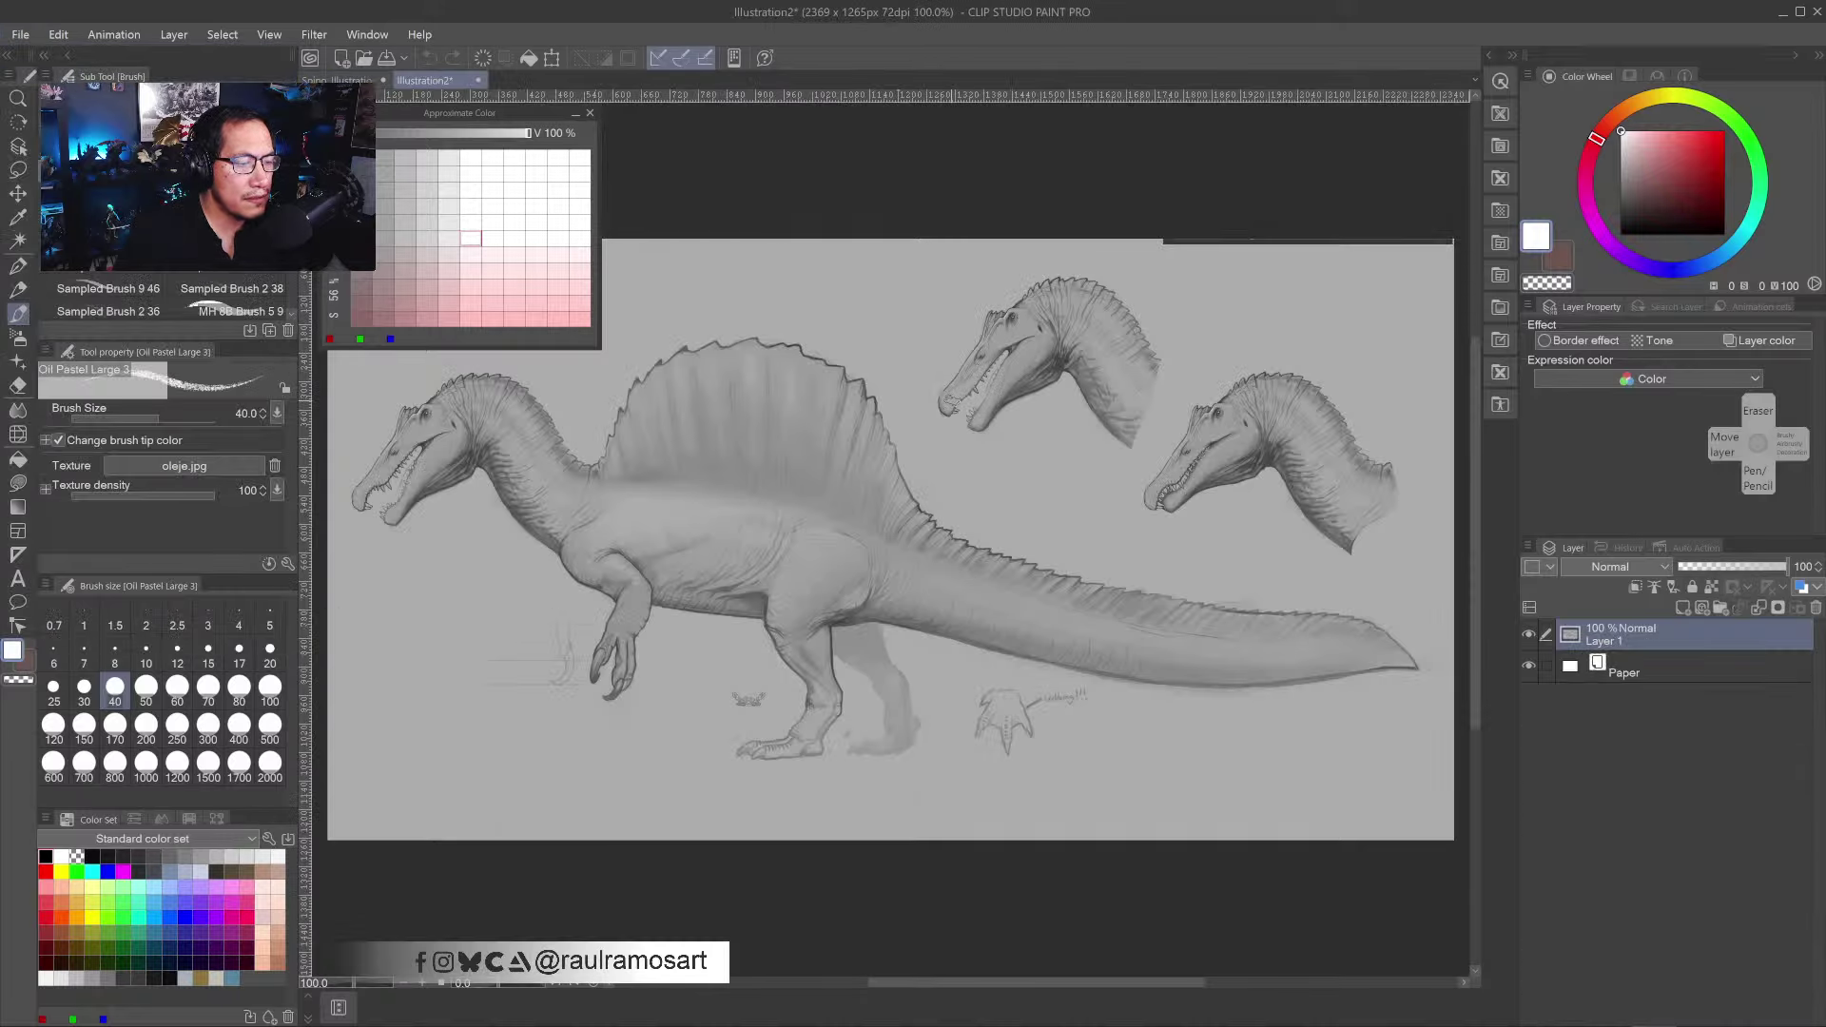
click(577, 114)
- Add an empty layer above the spinosaurus reference drawing
drag(868, 420, 854, 493)
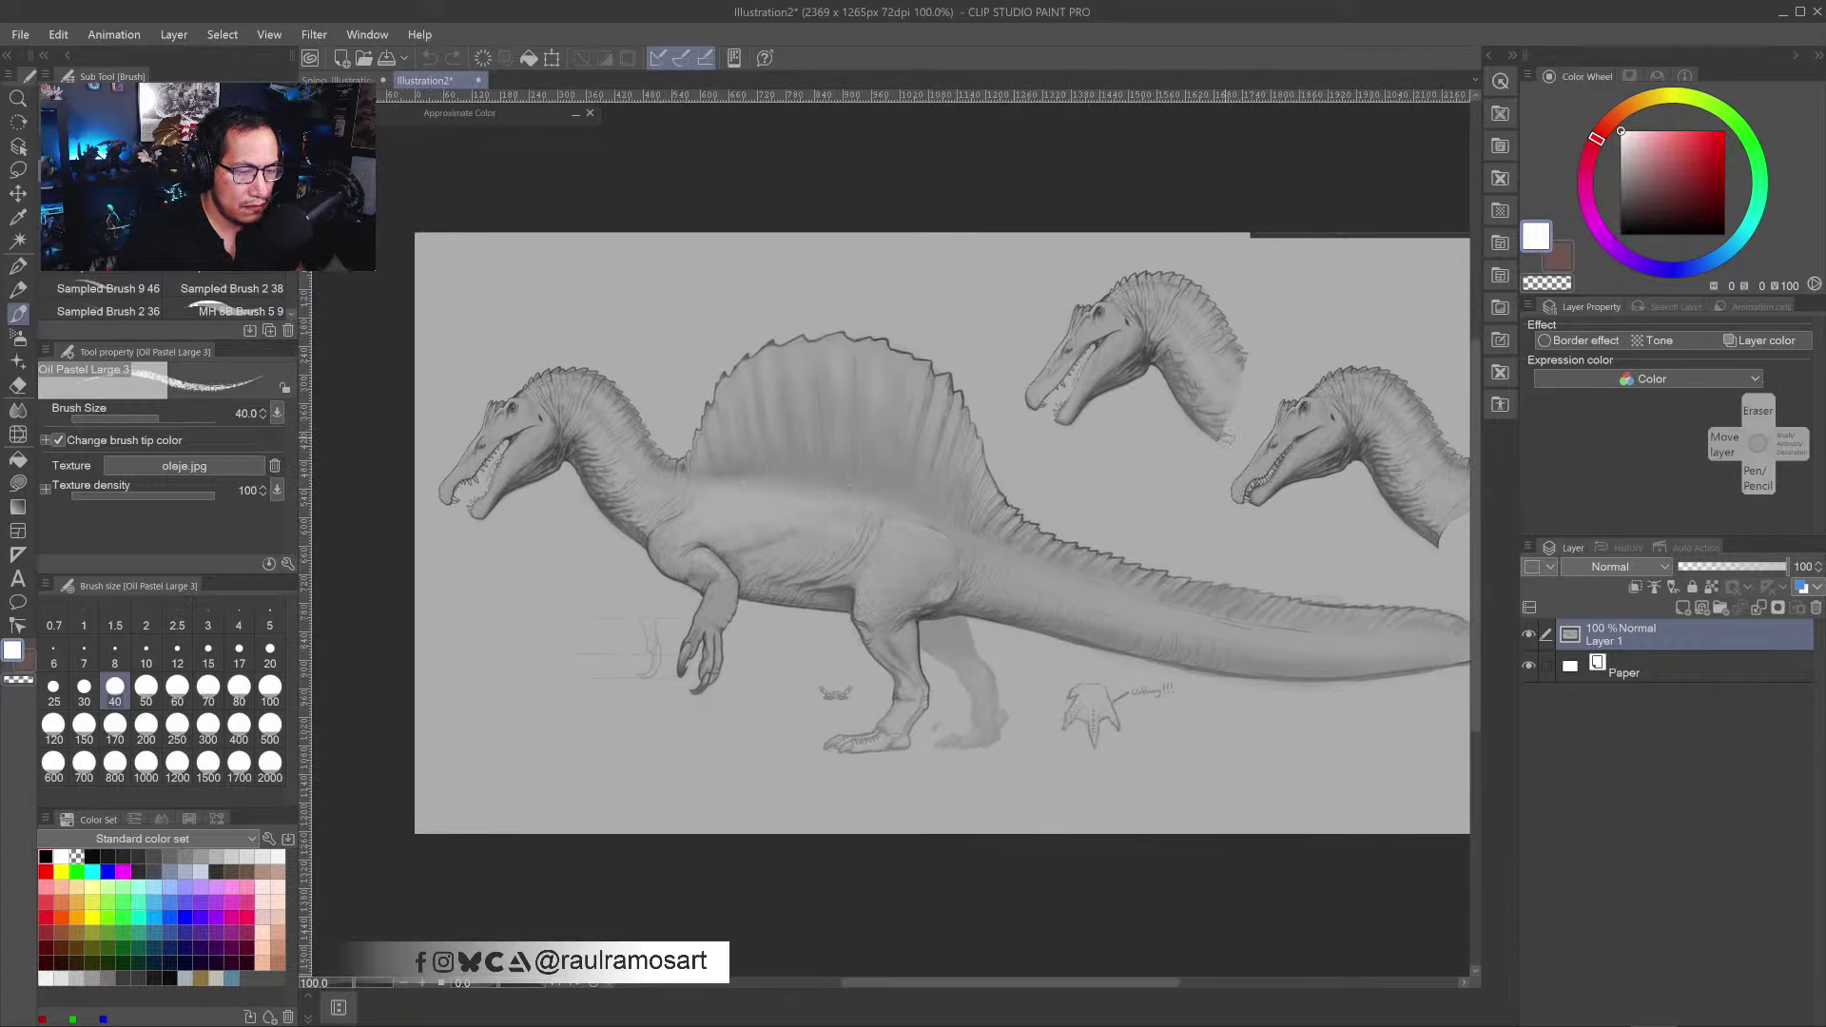
click(1683, 606)
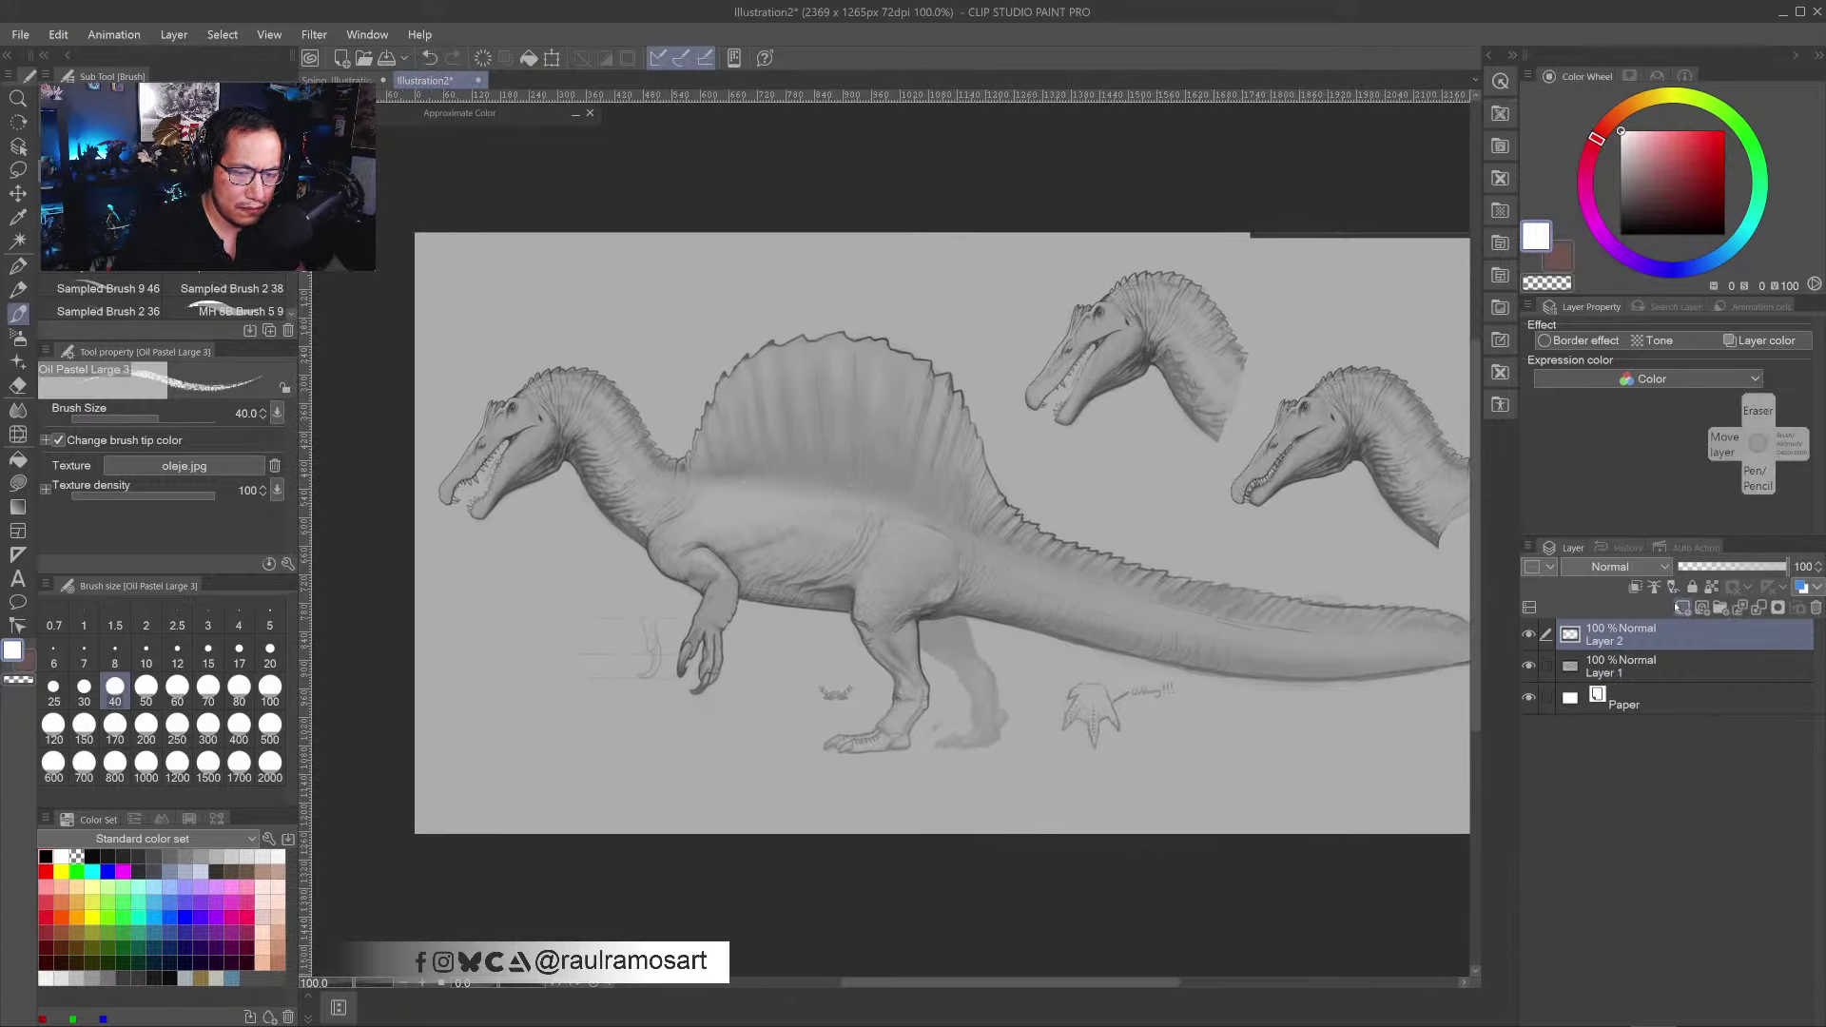
- Sketch trial black strokes across the reference spinosaurus's sail and back with the Lighter pencil and undo them
click(26, 290)
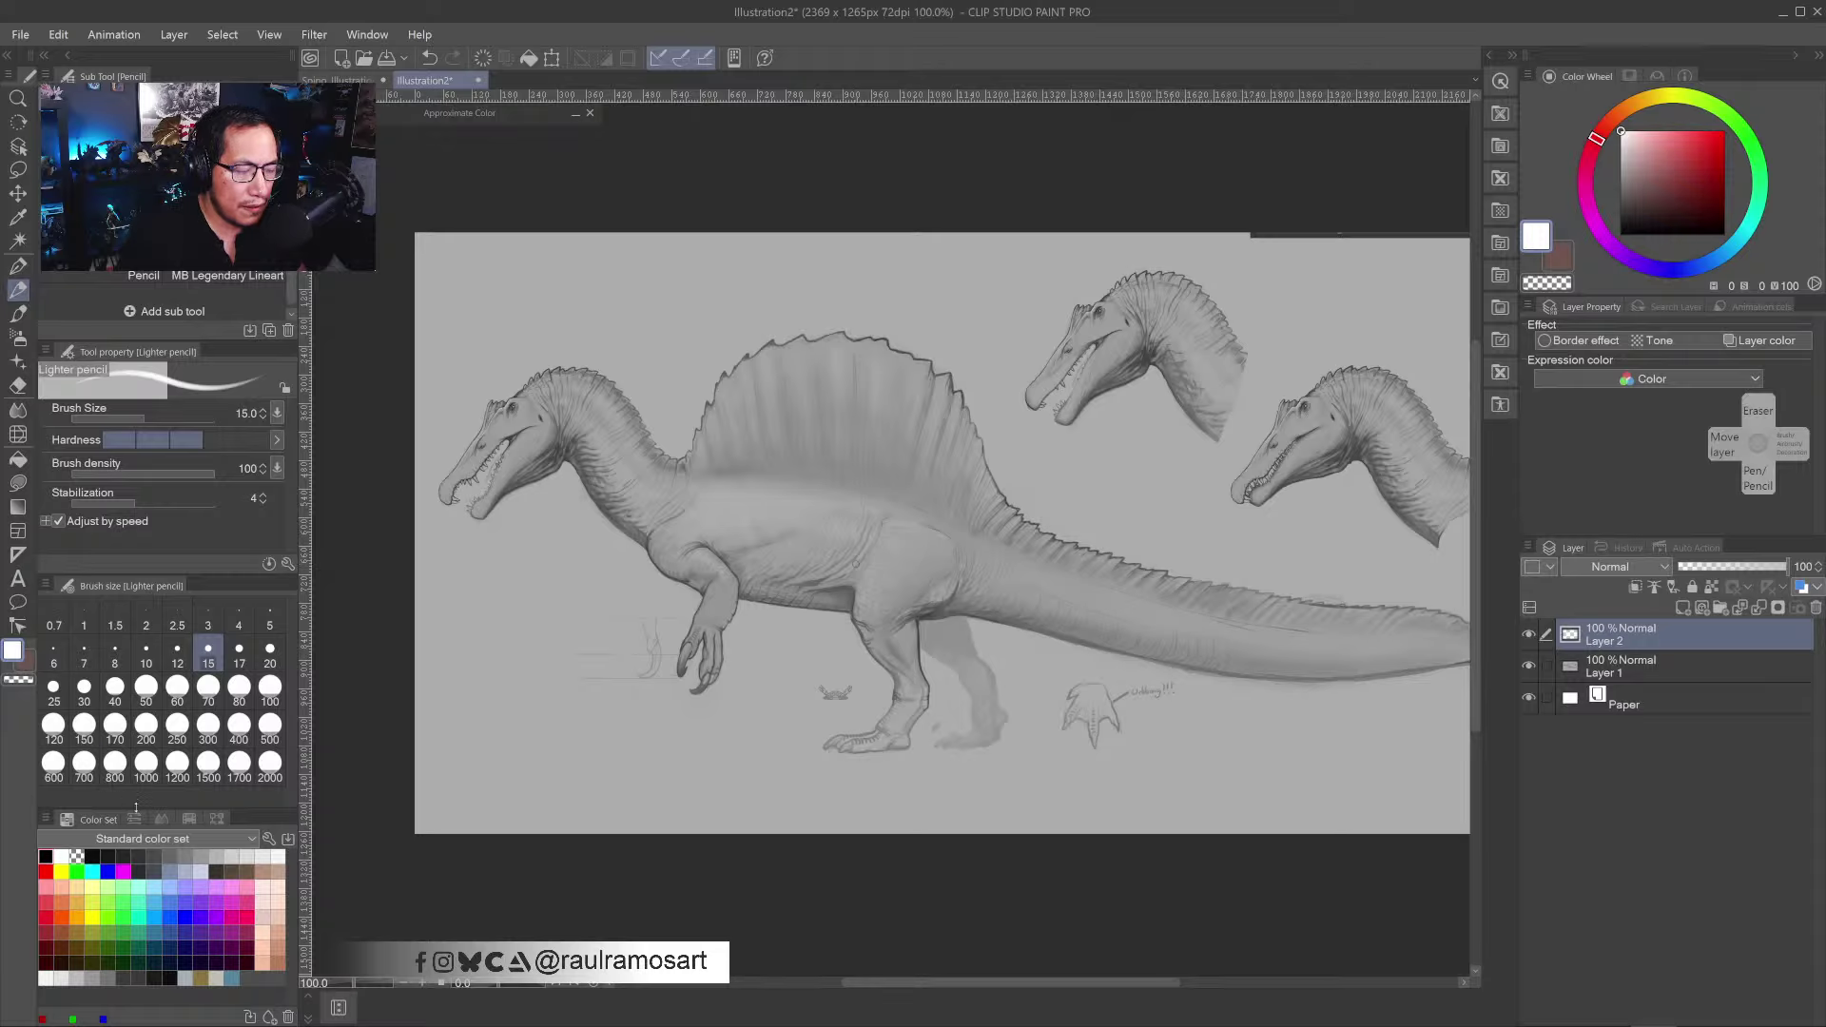
click(92, 856)
mouse_move(932, 502)
mouse_down()
mouse_move(861, 528)
mouse_move(809, 751)
mouse_move(970, 514)
mouse_up()
key(ctrl+z)
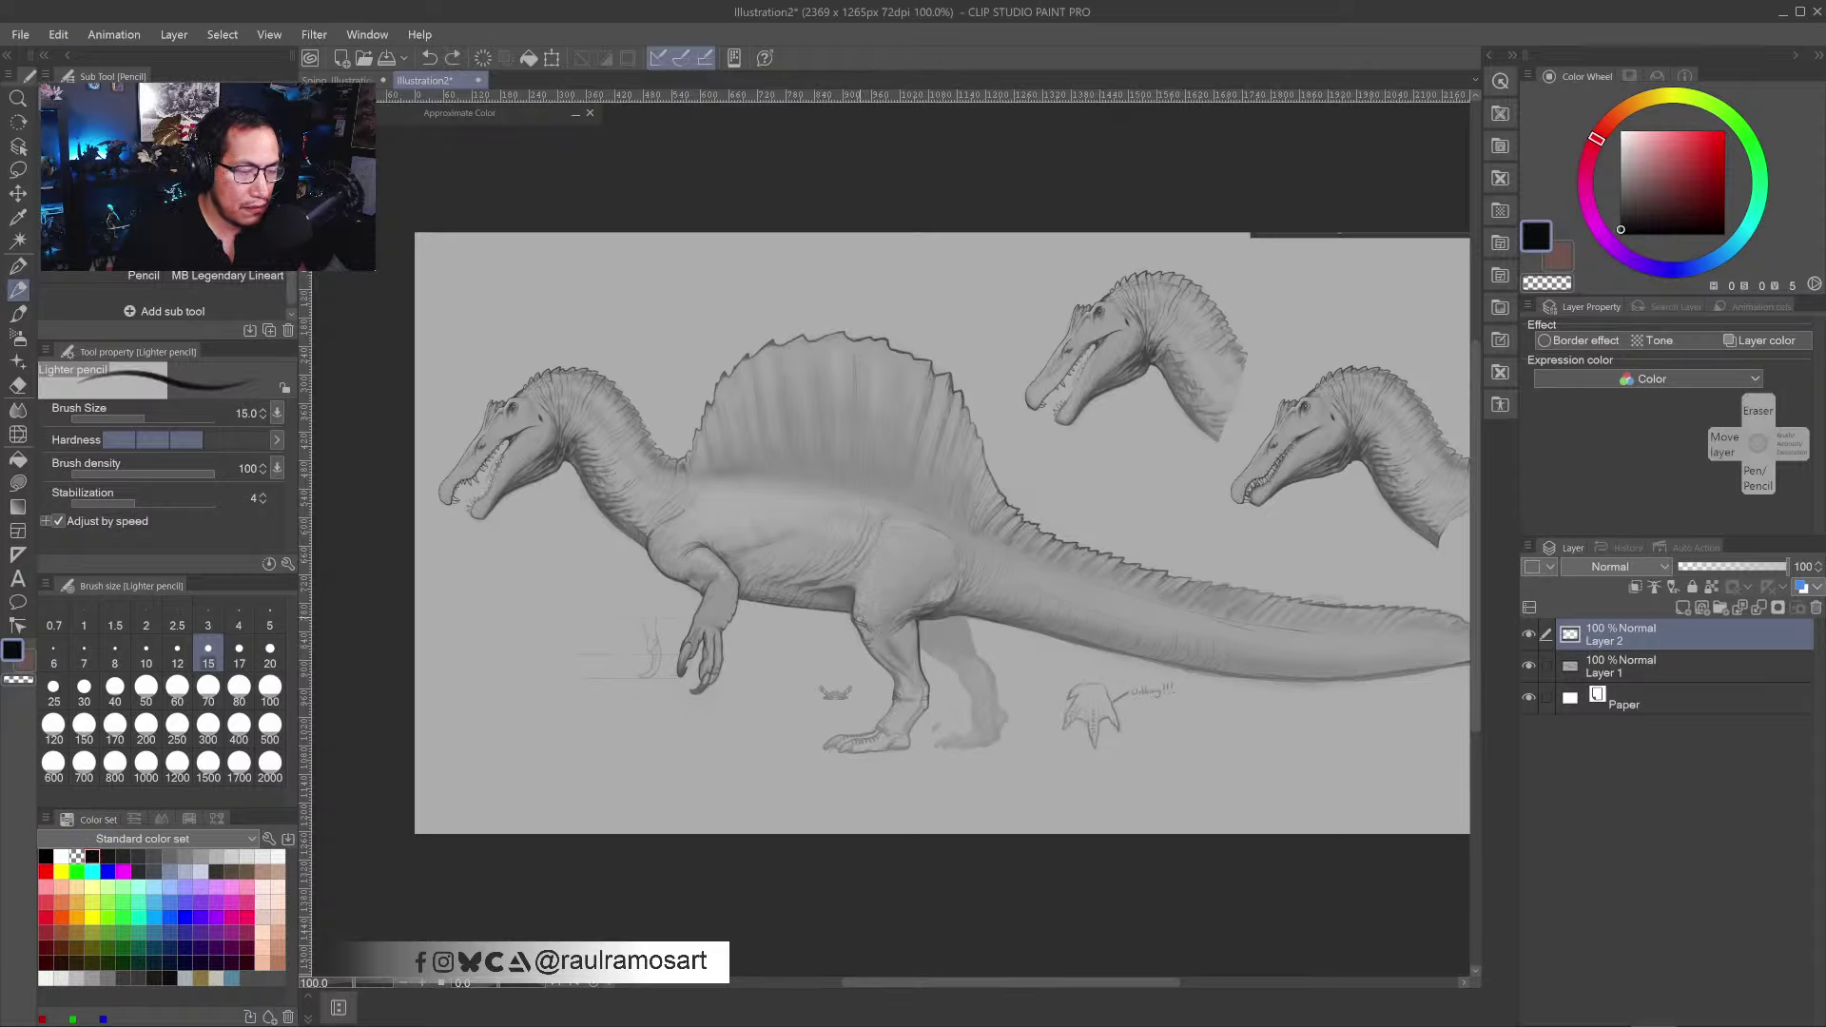
drag(856, 409, 839, 432)
mouse_move(723, 400)
mouse_down()
mouse_move(664, 468)
mouse_move(1001, 514)
mouse_move(1010, 542)
mouse_up()
mouse_move(976, 453)
mouse_down()
mouse_move(794, 354)
mouse_move(690, 421)
mouse_move(646, 485)
mouse_up()
mouse_move(915, 409)
mouse_down()
mouse_move(988, 529)
mouse_move(714, 397)
mouse_move(803, 377)
mouse_move(915, 385)
mouse_move(952, 404)
mouse_move(979, 528)
mouse_move(891, 379)
mouse_move(710, 395)
mouse_move(639, 494)
mouse_up()
key(ctrl+z)
key(ctrl+z)
key(ctrl+z)
key(ctrl+z)
key(ctrl+z)
mouse_move(709, 380)
mouse_down()
mouse_move(840, 372)
mouse_move(937, 394)
mouse_move(980, 513)
mouse_up()
key(ctrl+z)
key(ctrl+z)
key(ctrl+z)
key(ctrl+z)
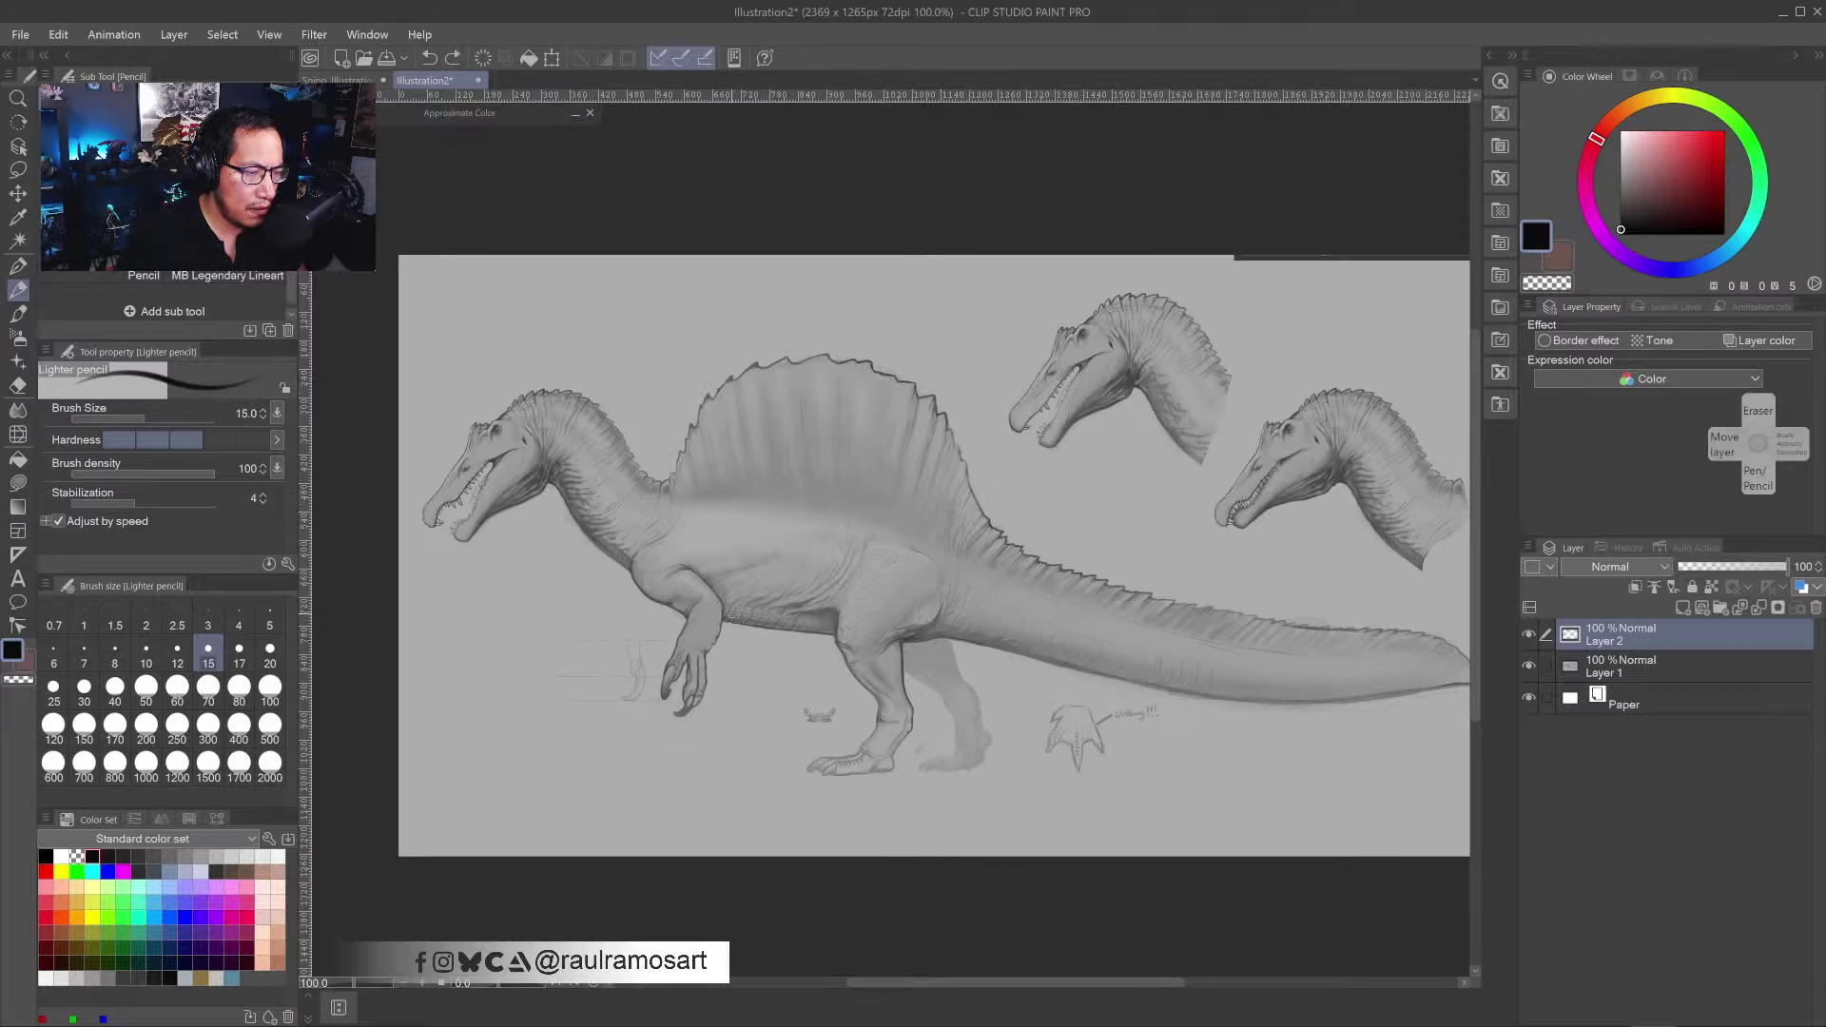
- Sketch small spike marks above the reference spinosaurus's neck crest with the Lighter pencil at size 6 and undo them
scroll(775, 486, up, 5)
scroll(723, 501, down, 3)
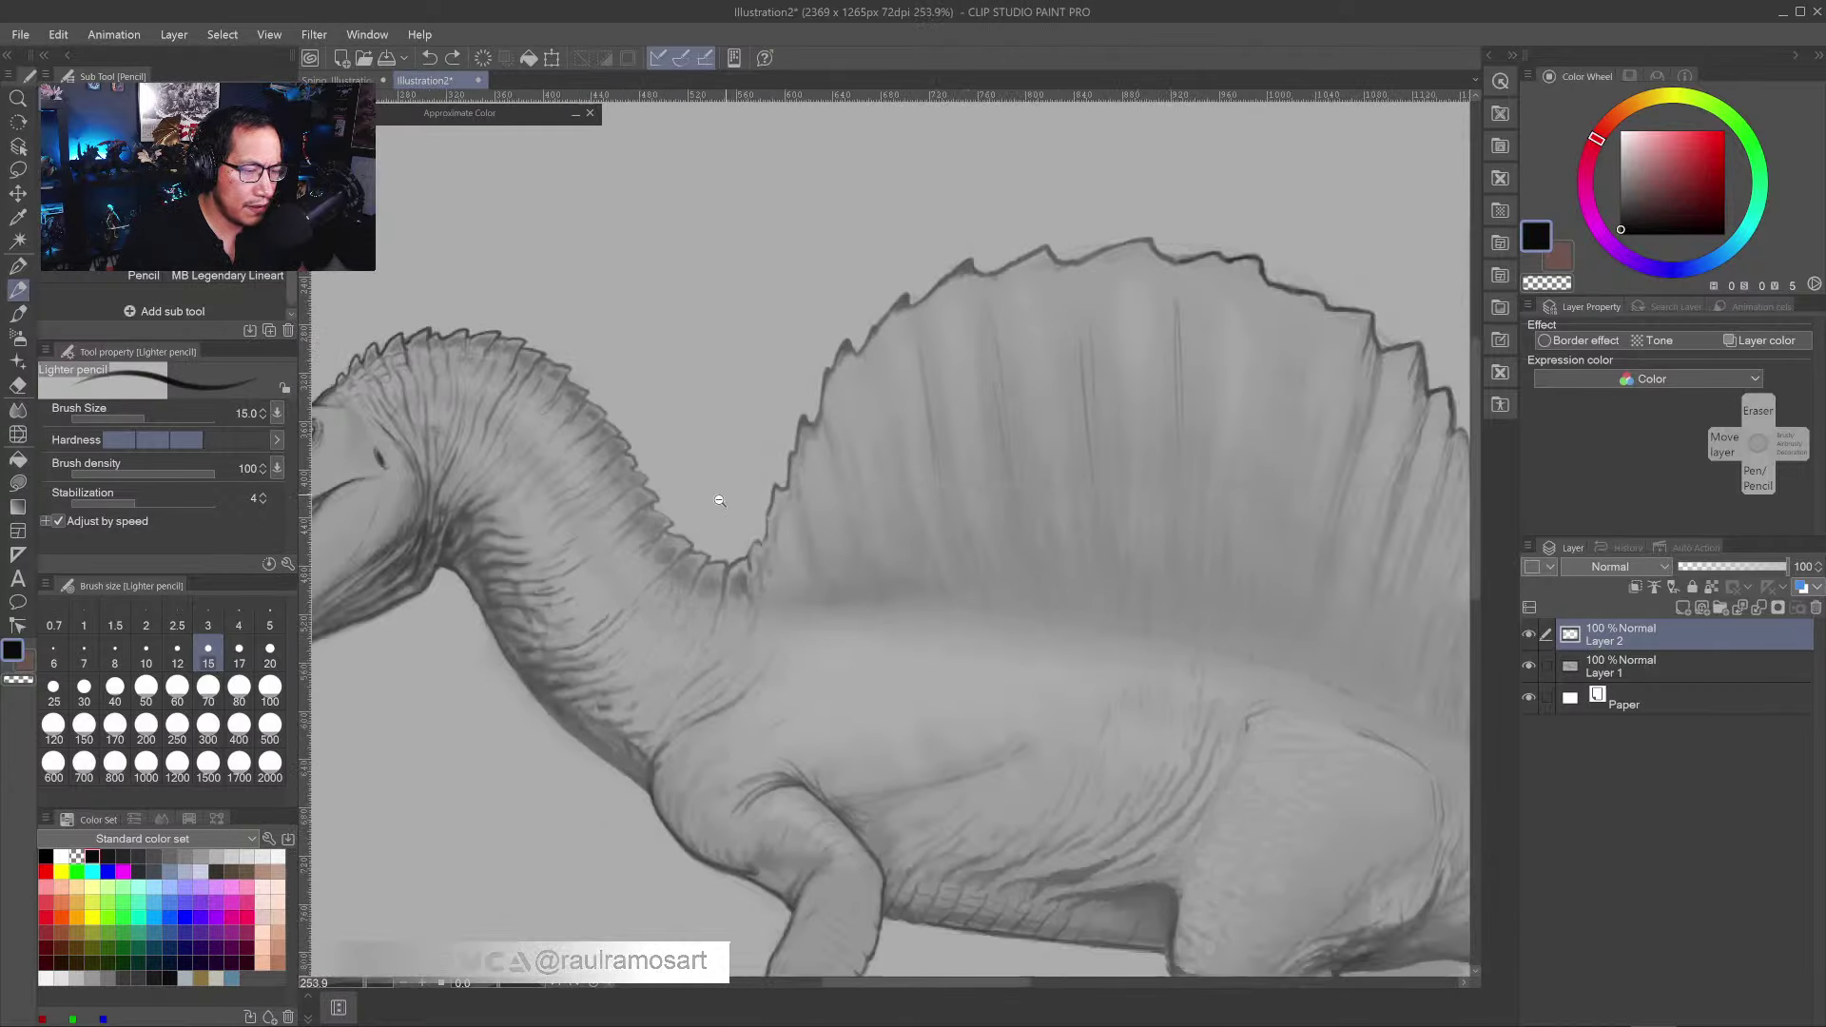
drag(723, 502, 785, 536)
scroll(761, 476, up, 2)
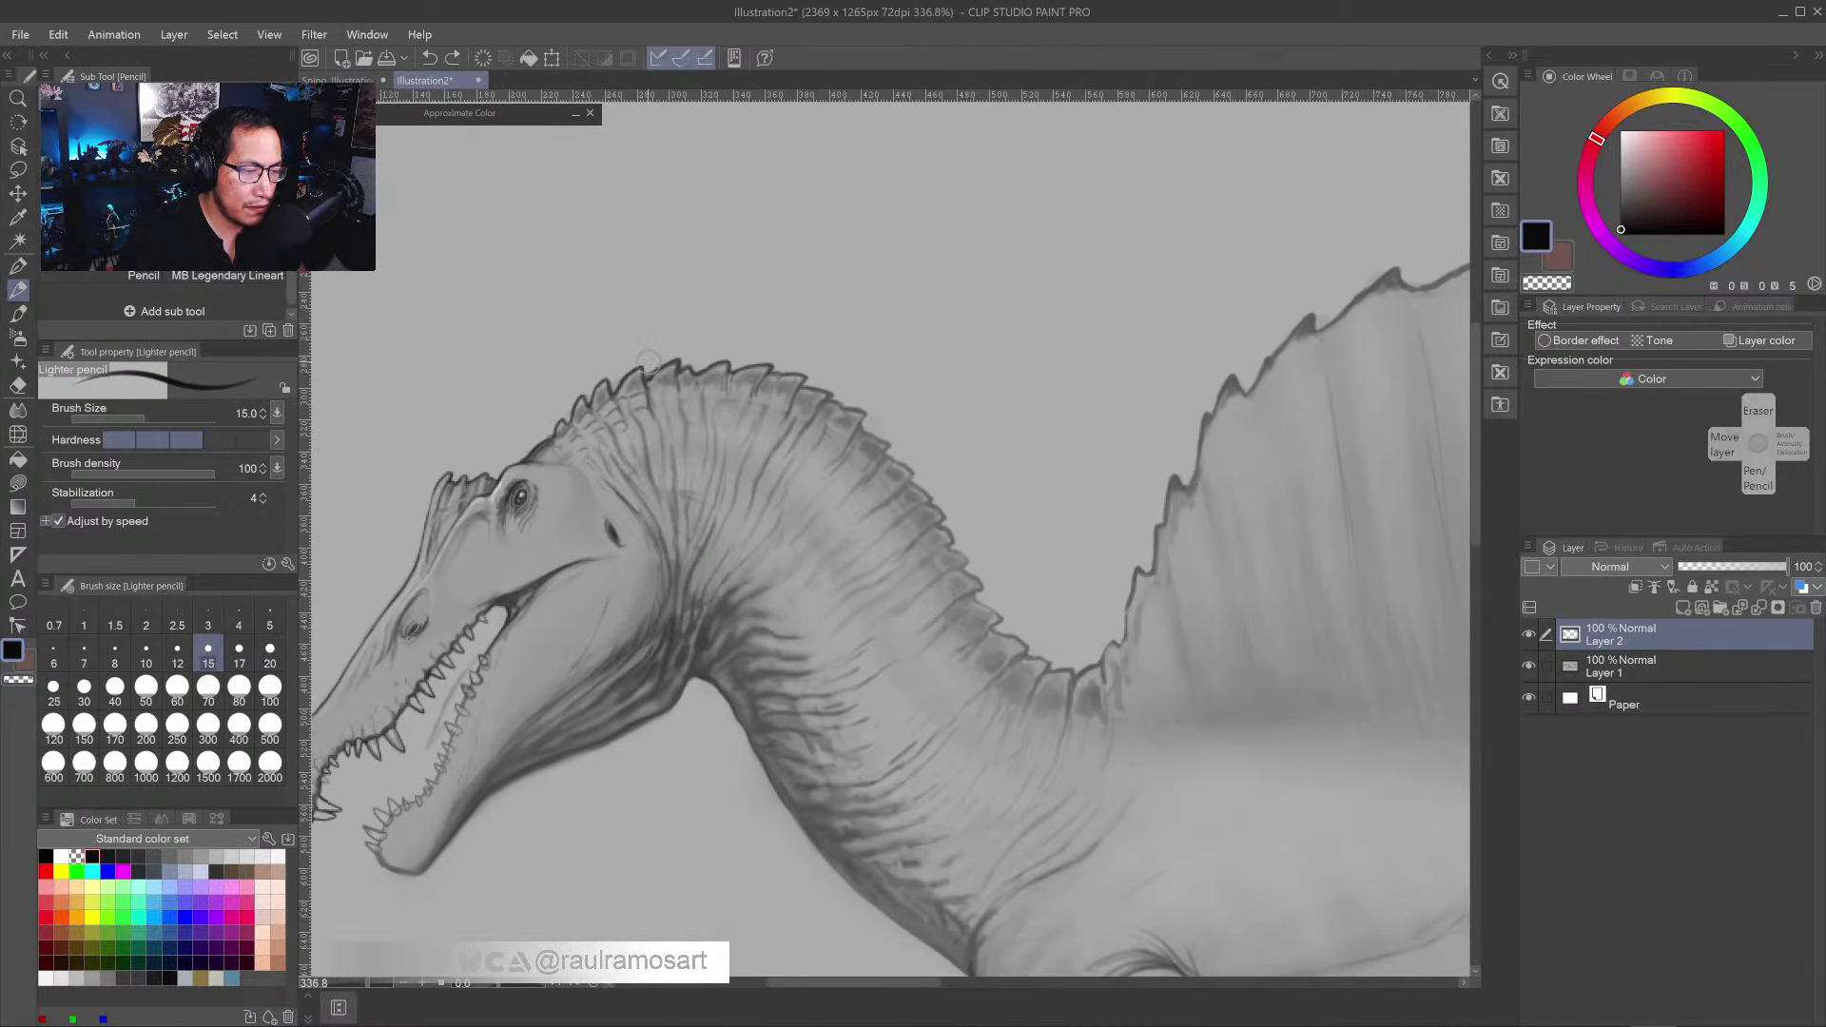
key(bracketleft)
key(bracketleft)
key(bracketleft)
key(bracketleft)
key(bracketleft)
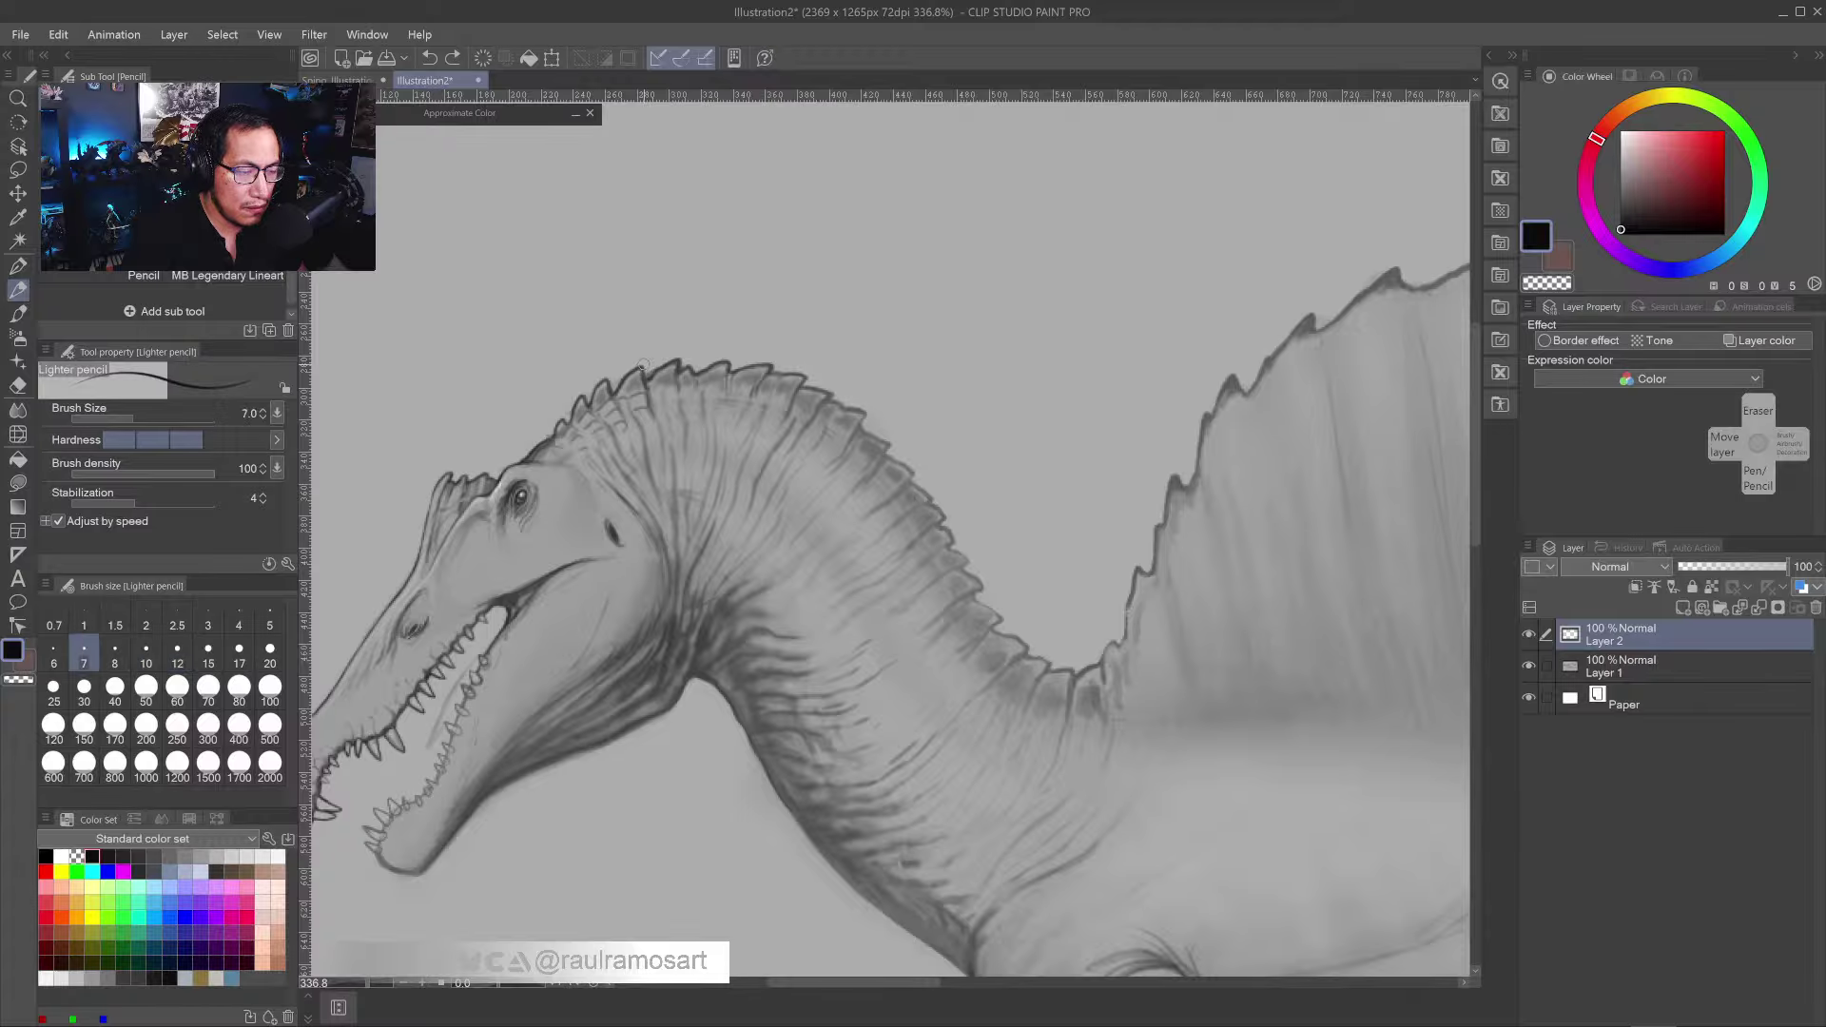
mouse_move(623, 365)
mouse_down()
mouse_move(692, 344)
mouse_move(818, 361)
mouse_up()
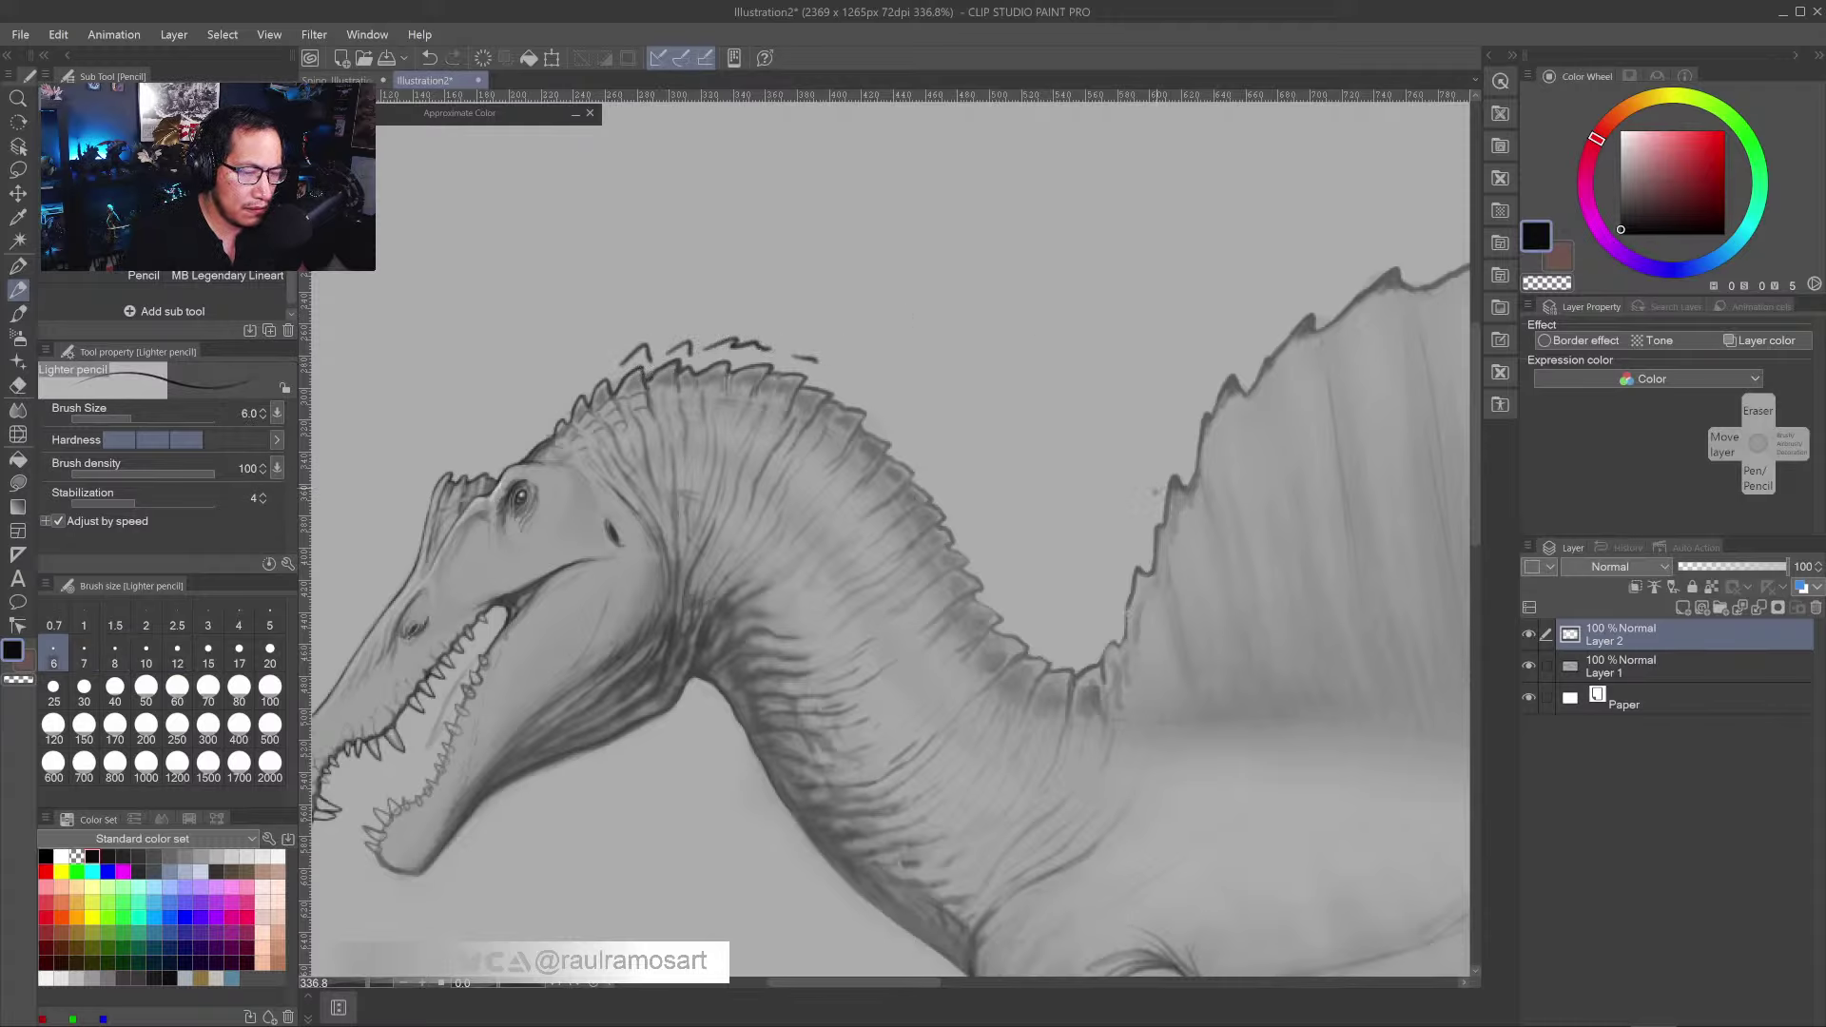
key(ctrl+z)
key(ctrl+z)
key(ctrl+z)
key(ctrl+z)
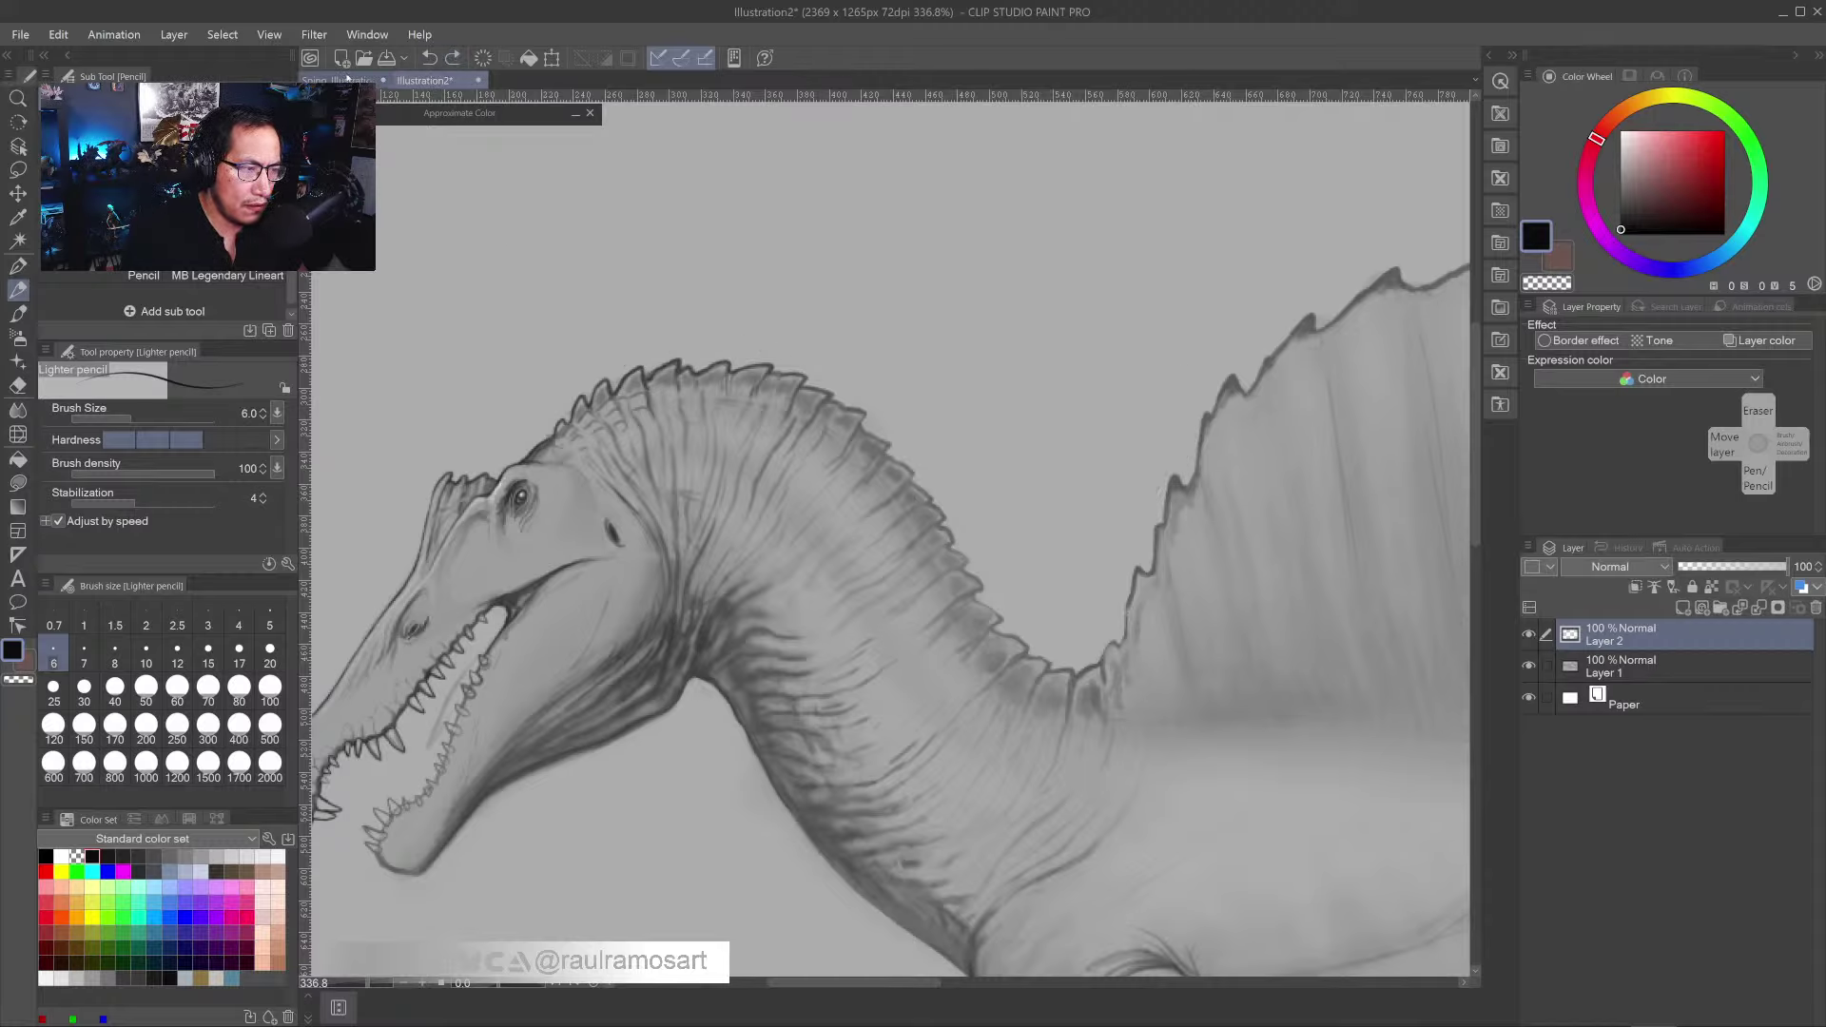
- In Spino_Illustration.psd, touch up the tongue's light area with sampled near-white using the Lighter pencil at size 15
drag(856, 571, 958, 540)
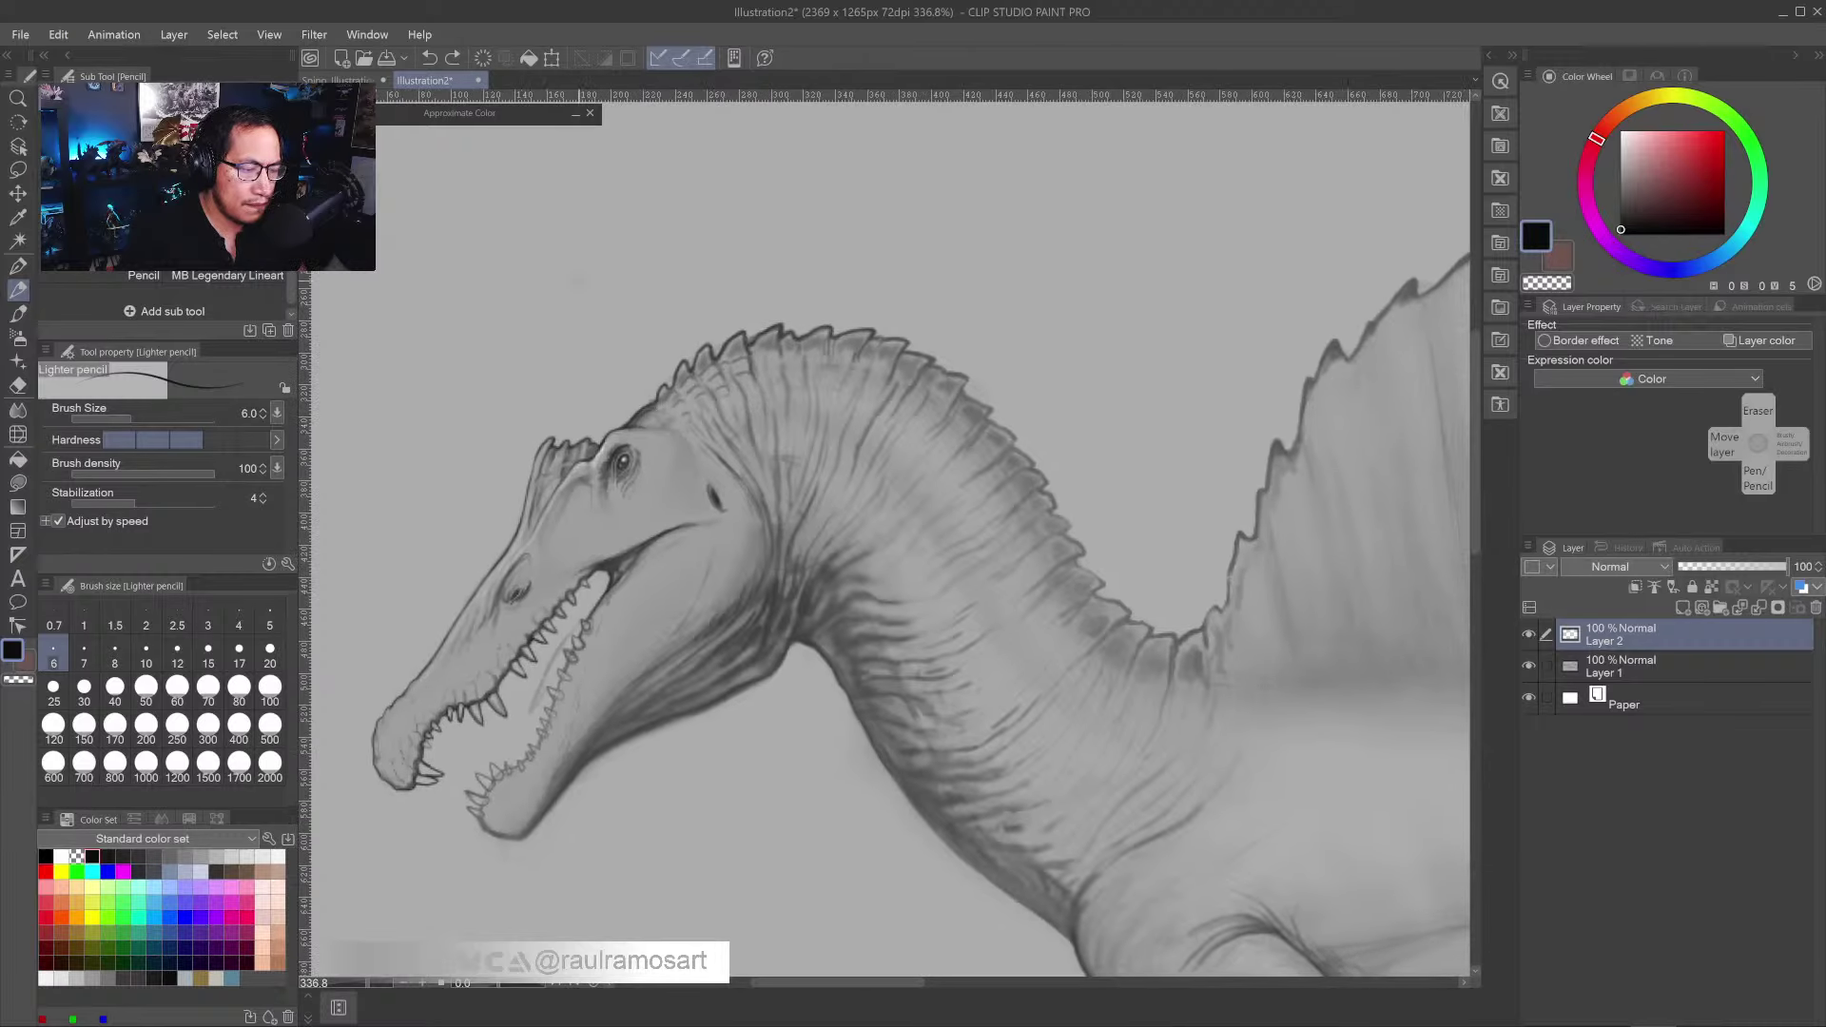
click(352, 81)
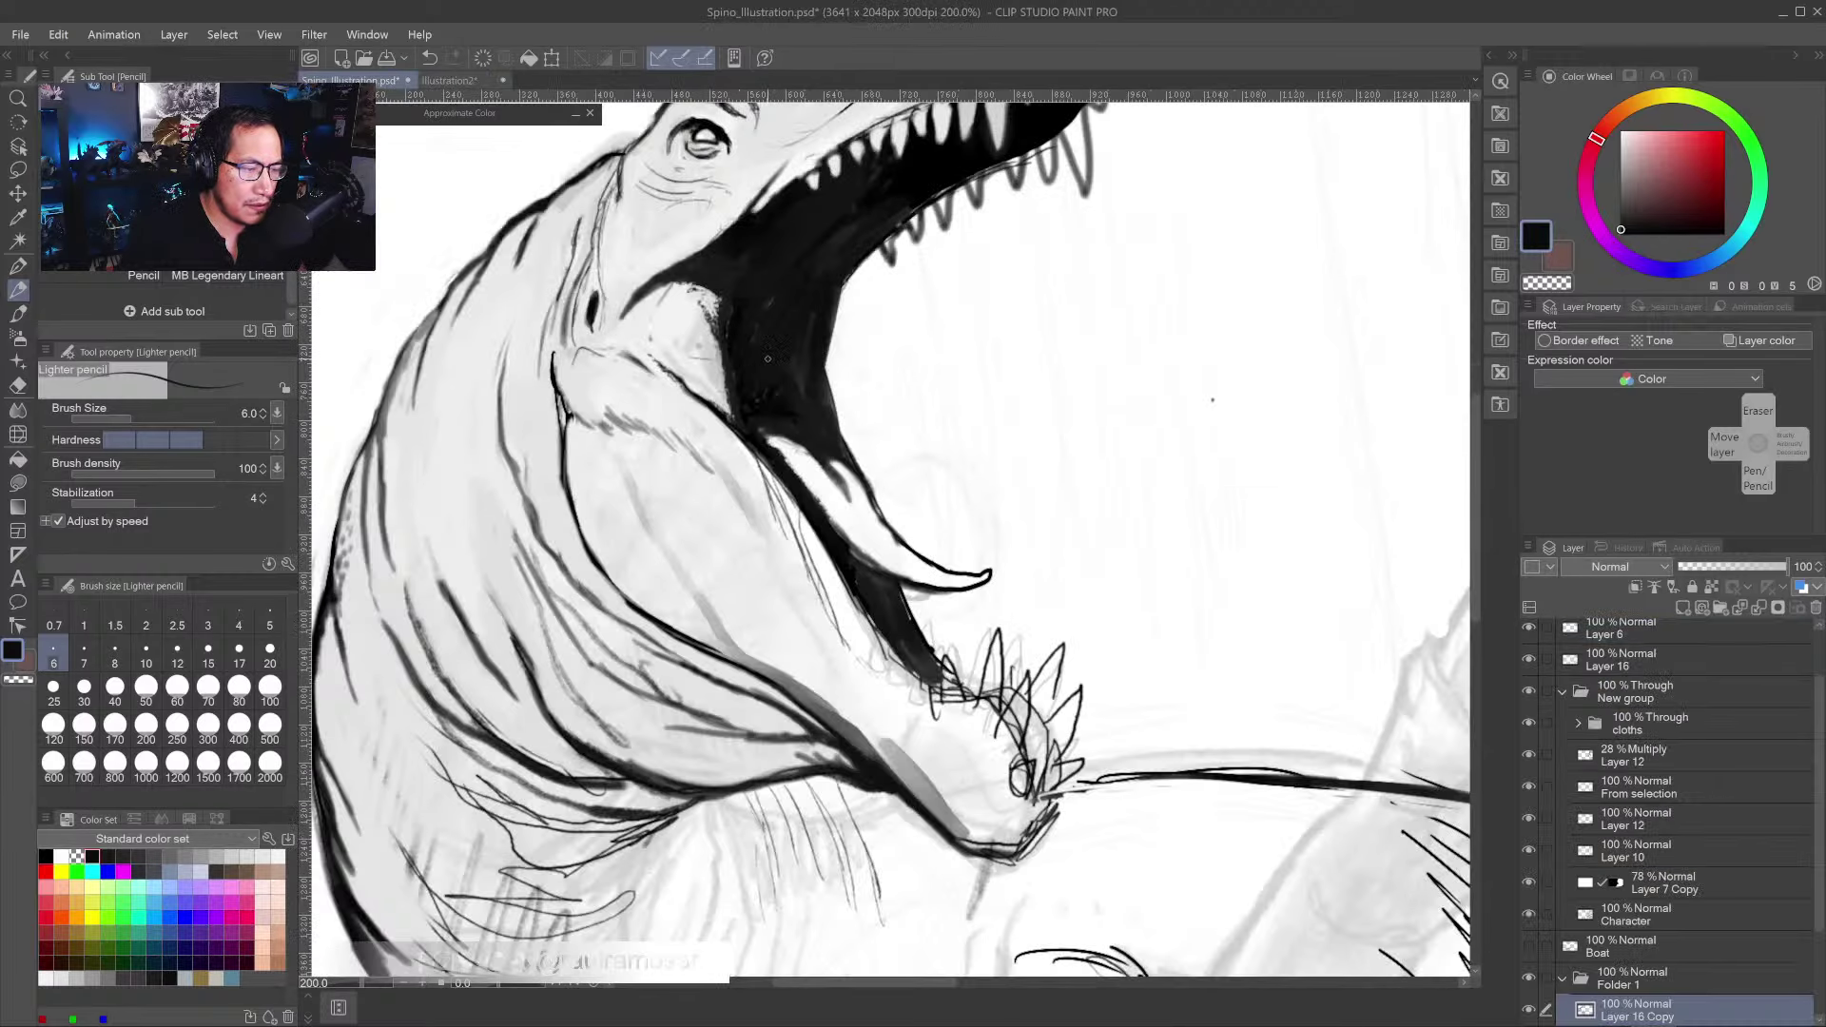
scroll(838, 418, down, 2)
scroll(847, 438, up, 2)
scroll(853, 457, up, 2)
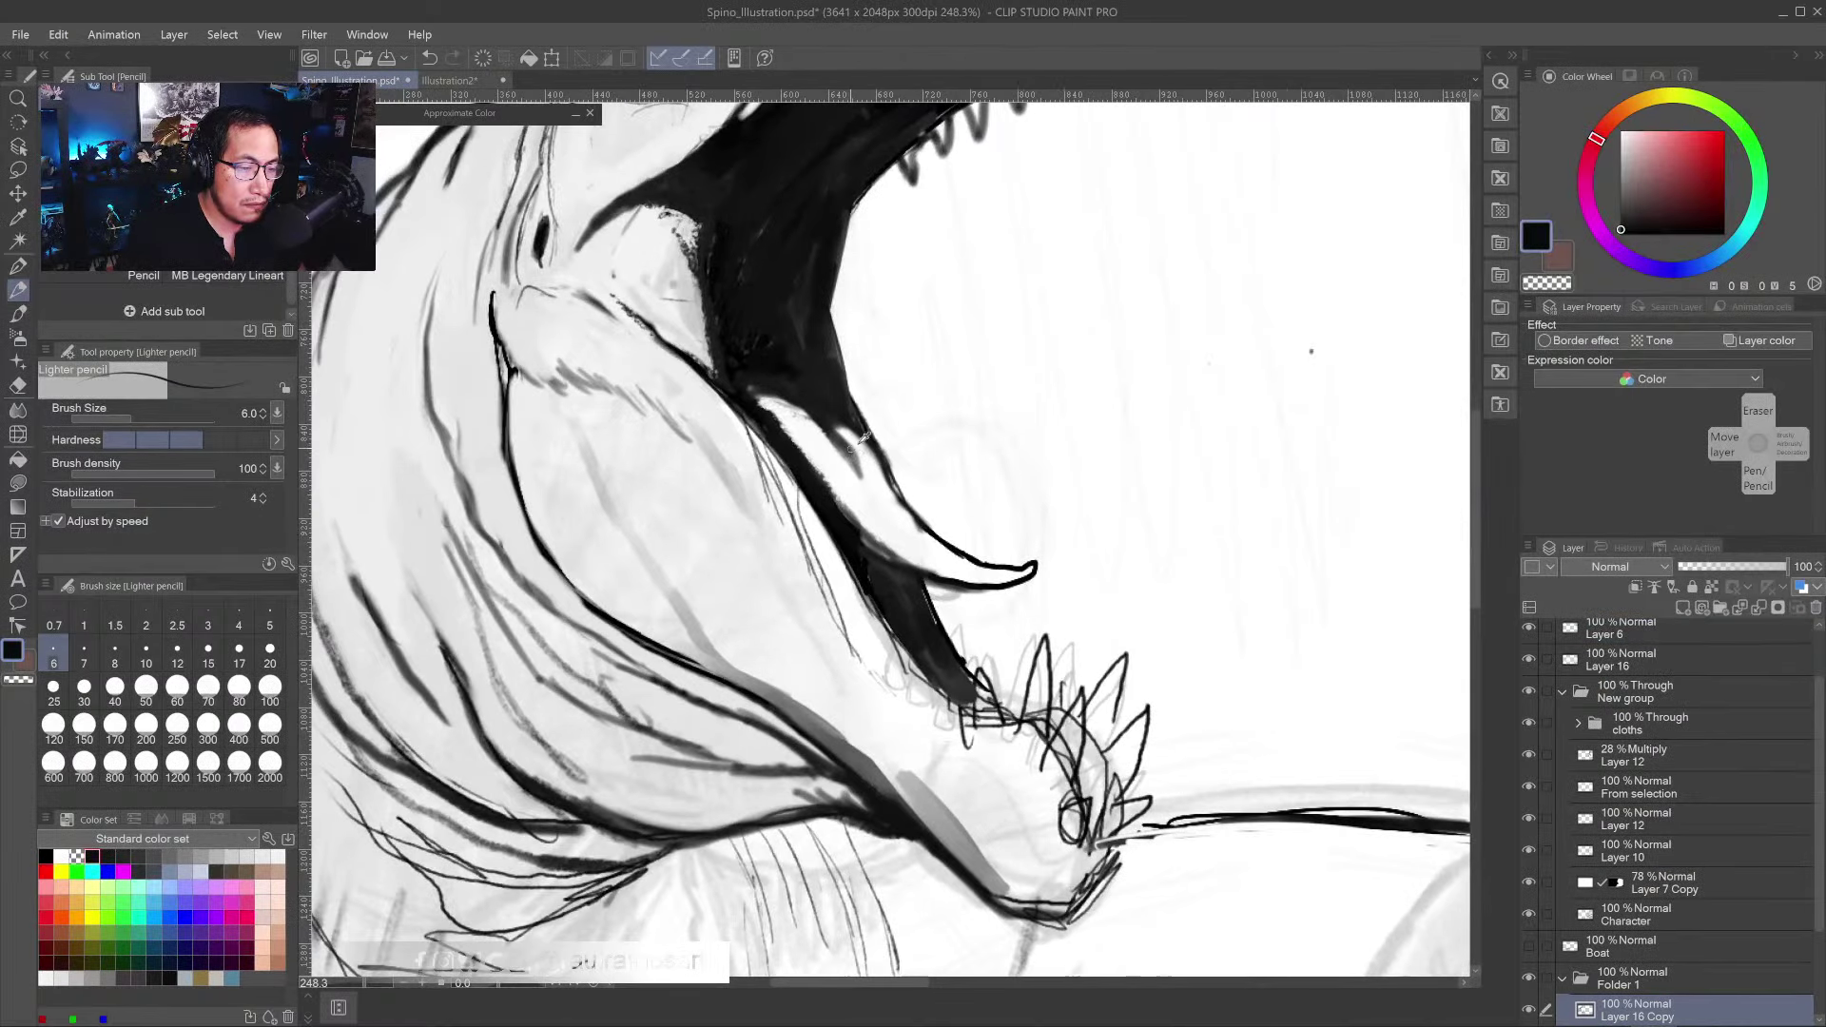
alt+click(872, 447)
alt+click(830, 443)
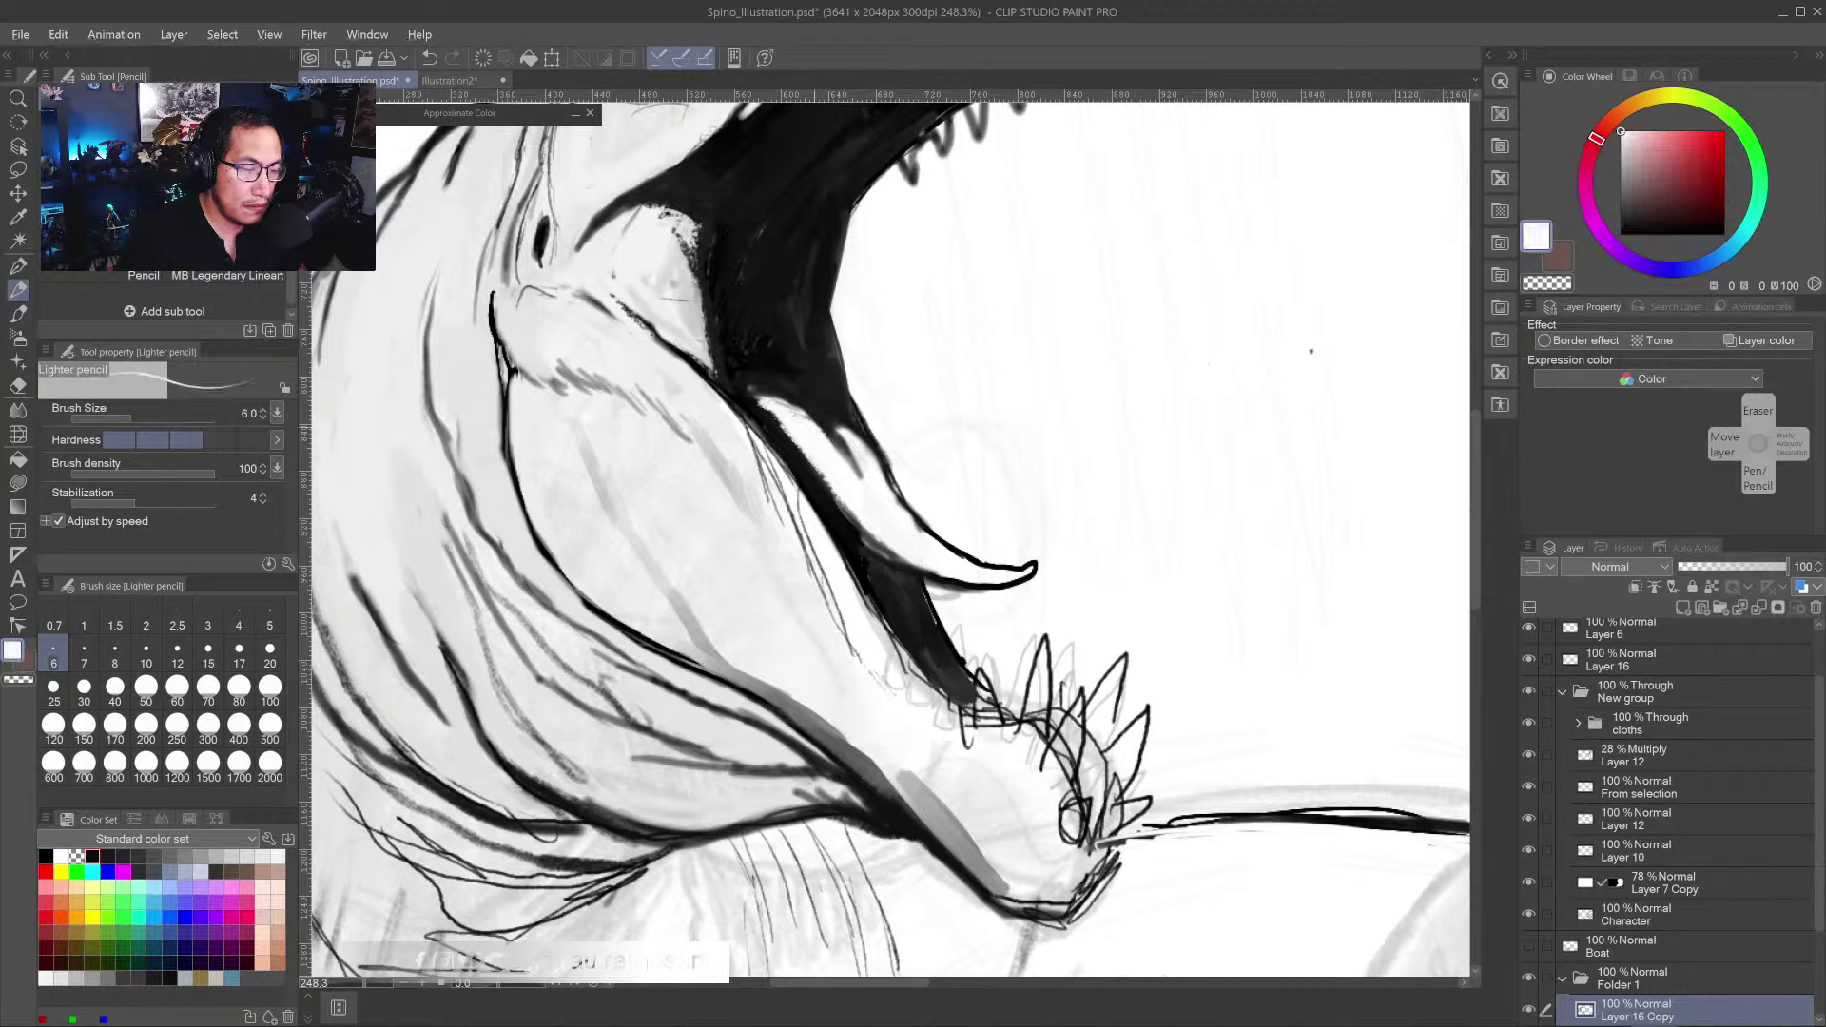
key(bracketright)
key(bracketright)
key(bracketright)
key(bracketright)
key(bracketright)
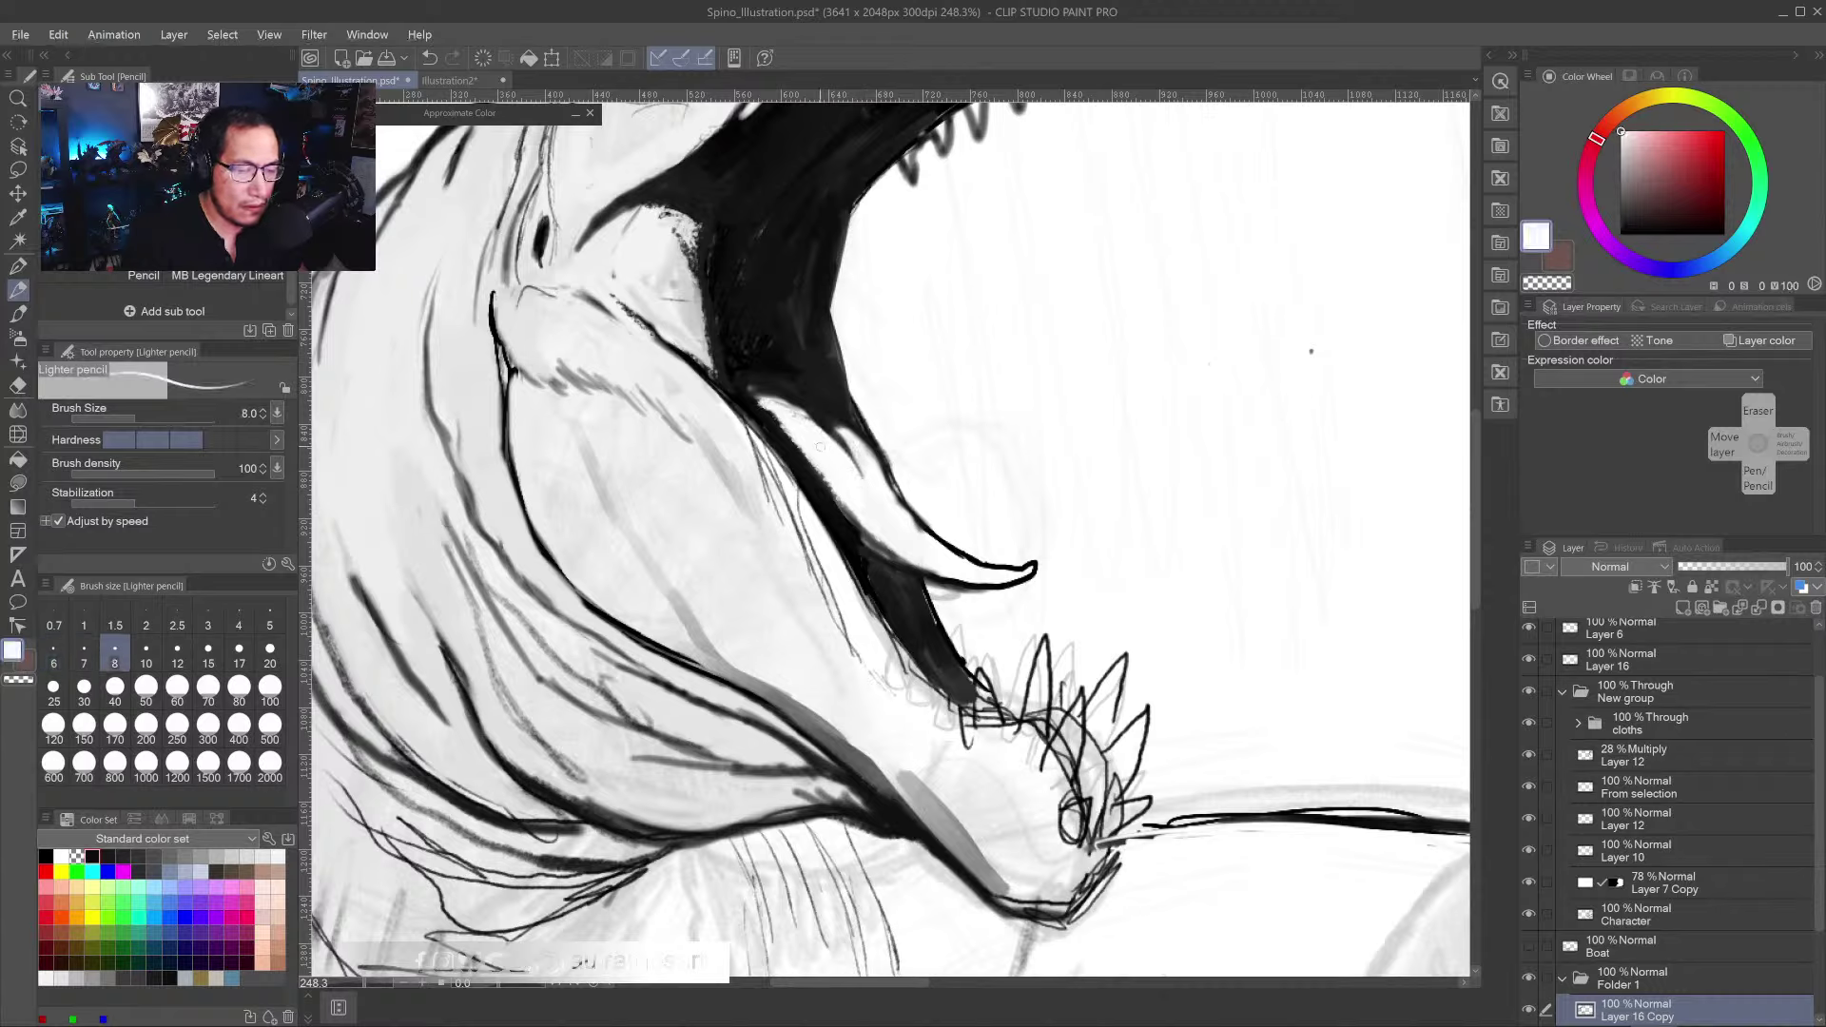
alt+click(790, 414)
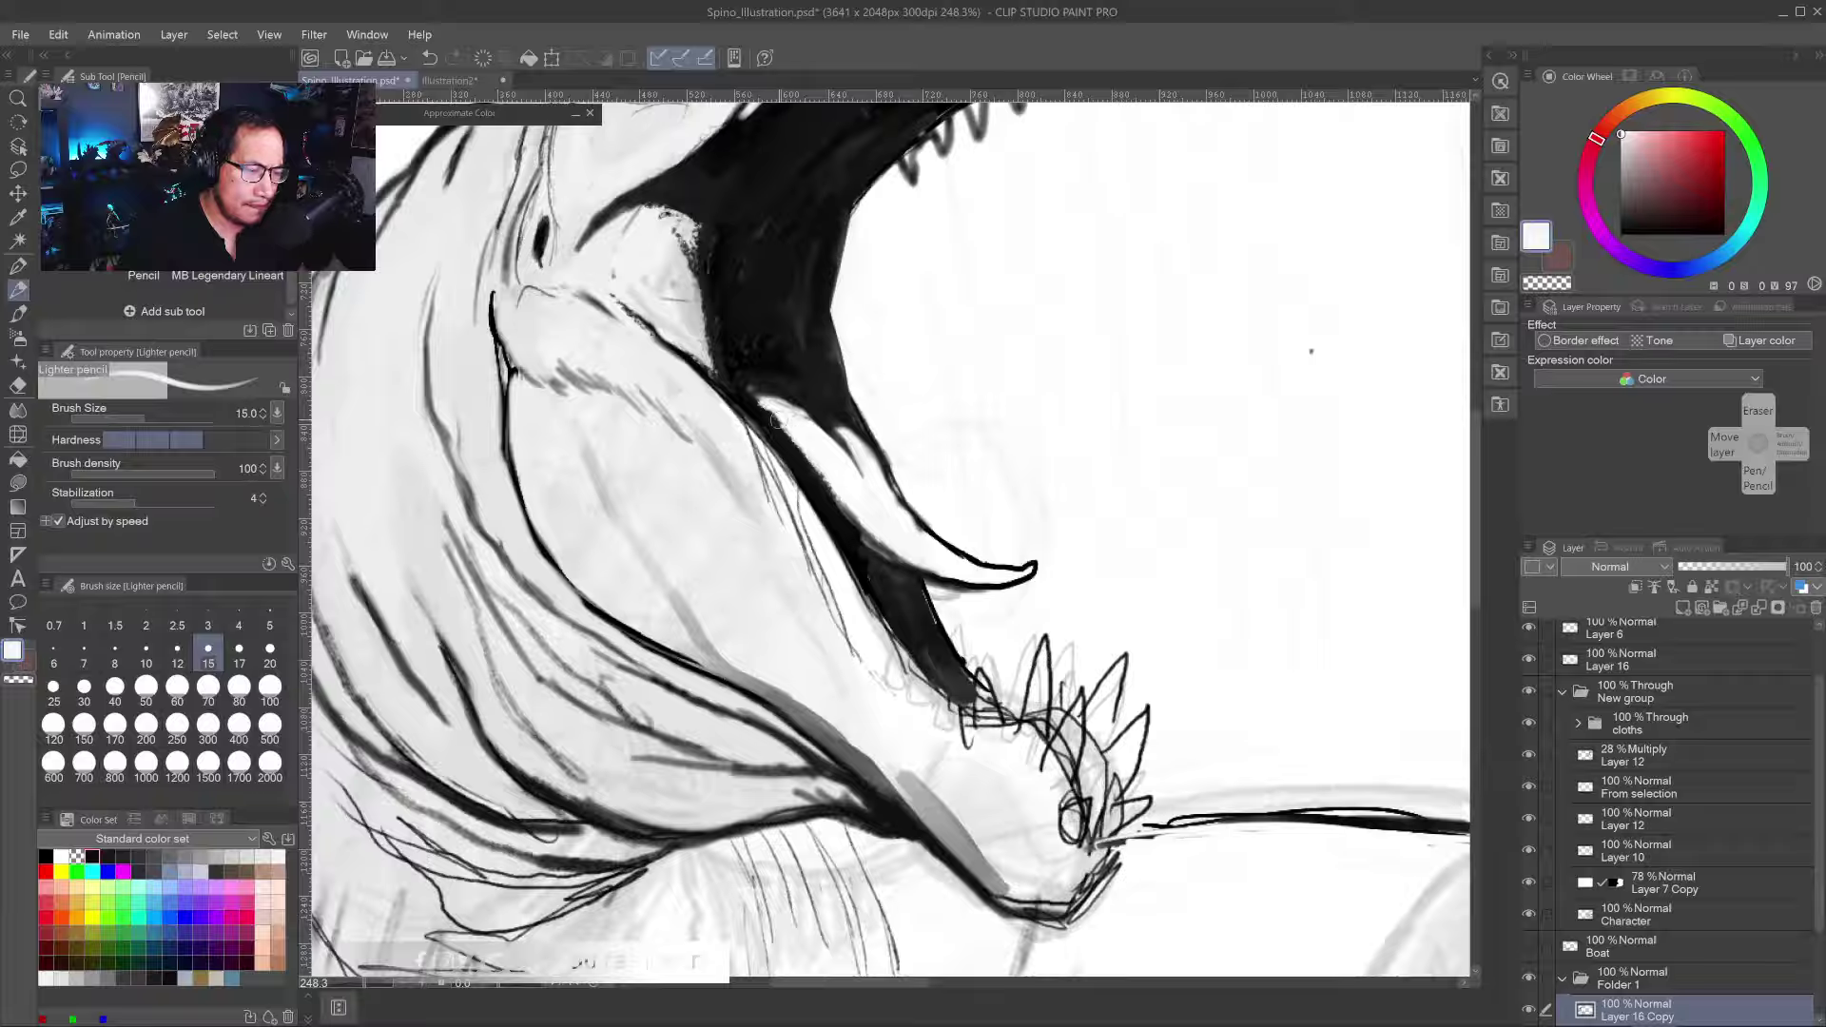
drag(777, 418, 880, 537)
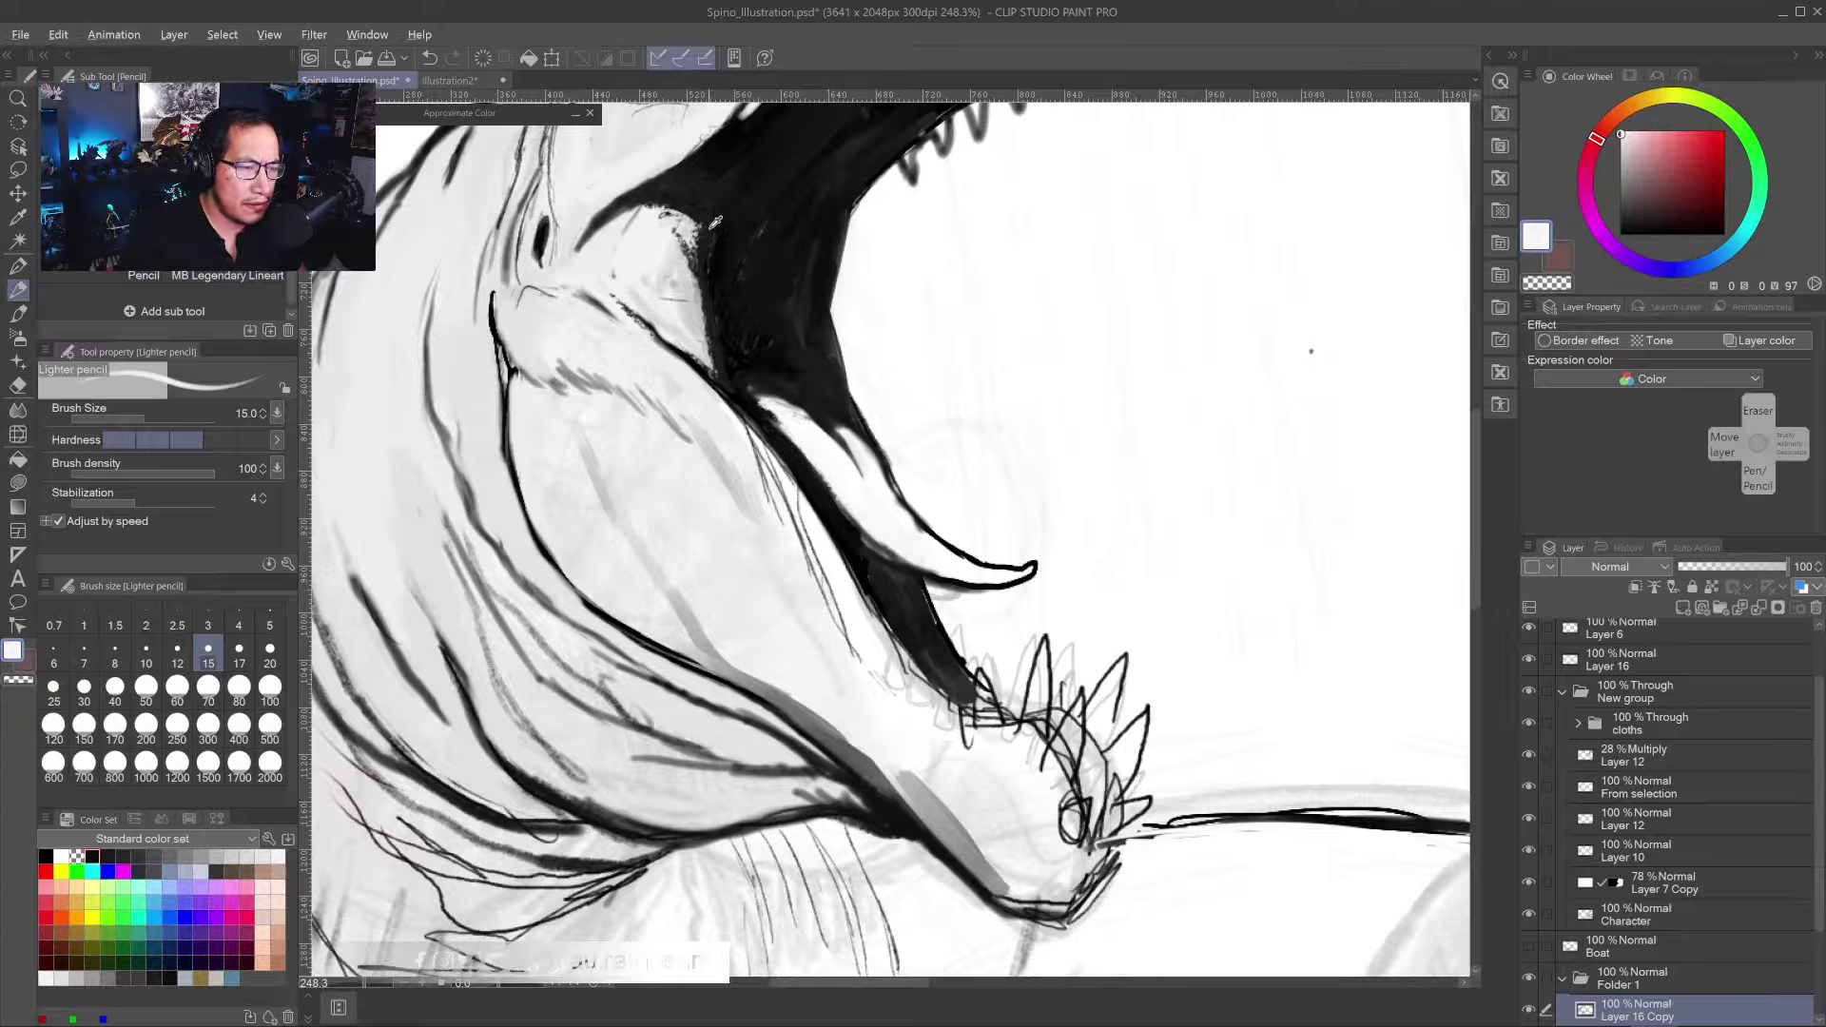
- Reshape the jaw muscle's edge against the dark mouth with sampled tones and the Oil Pastel Large 3 brush at size 40
alt+click(715, 222)
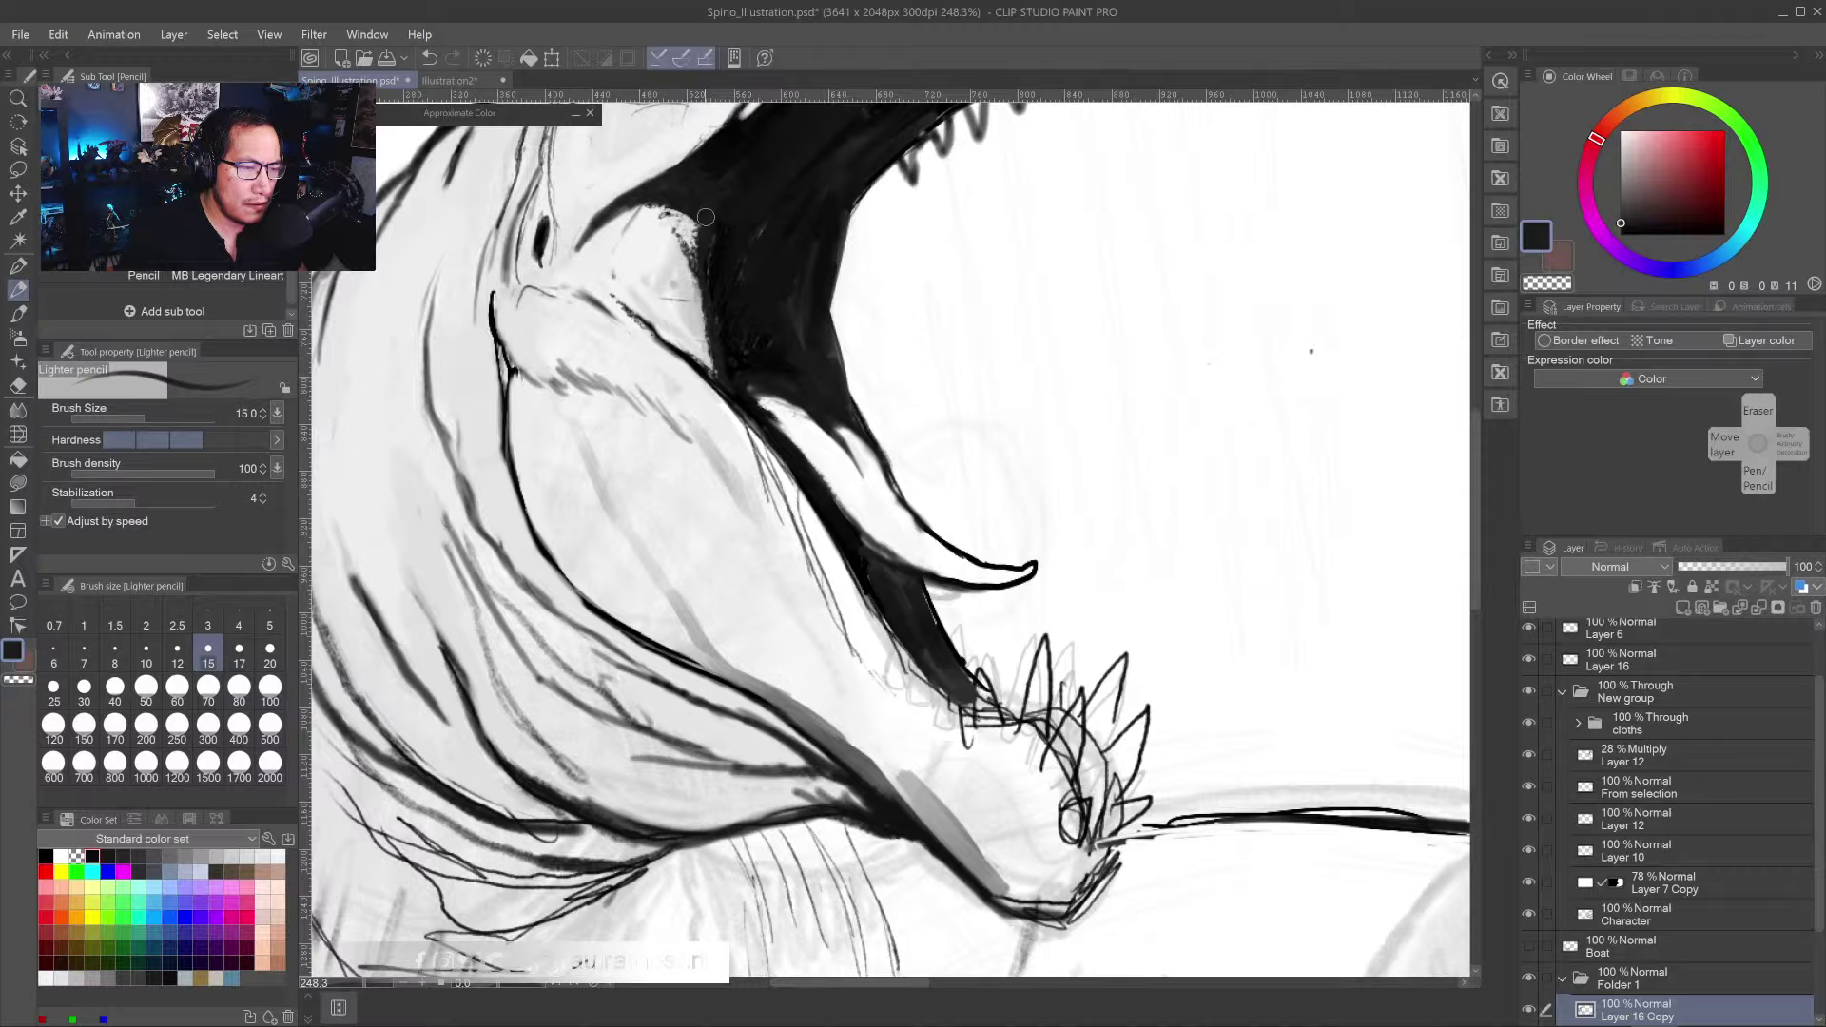
click(18, 314)
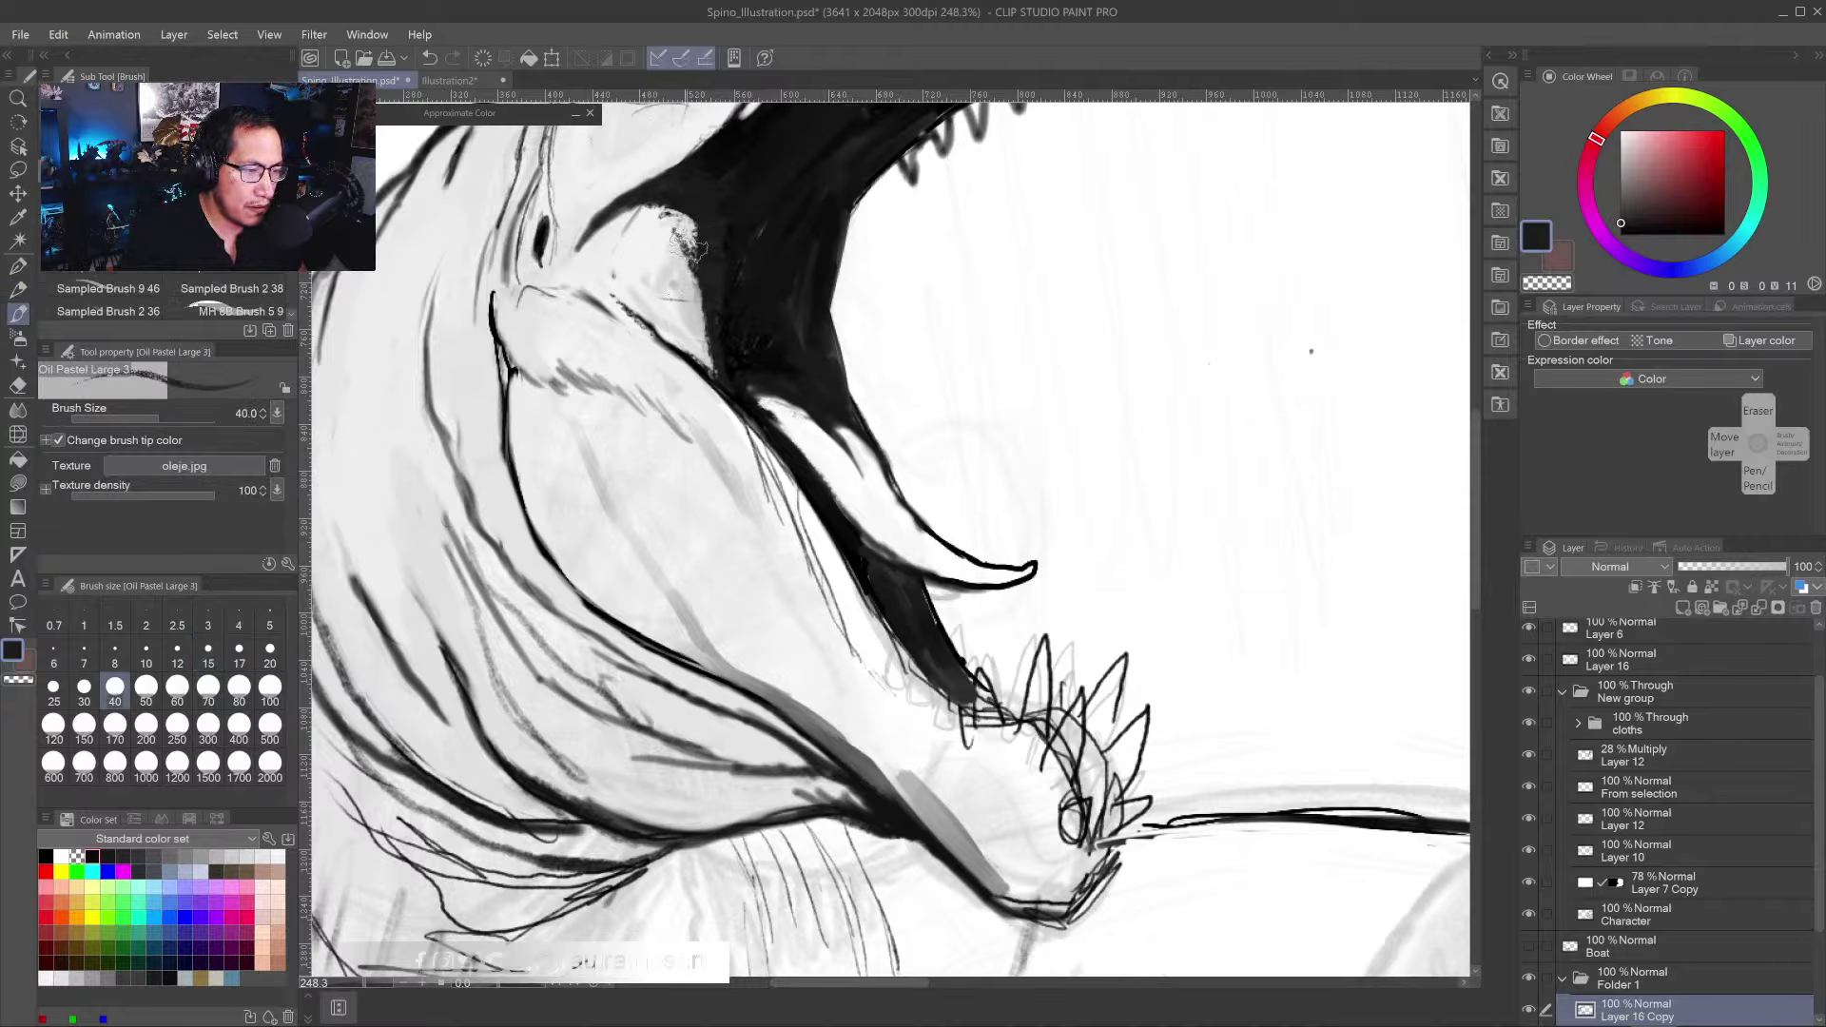
mouse_move(687, 240)
mouse_down()
mouse_move(729, 377)
mouse_move(714, 366)
mouse_move(762, 428)
mouse_move(692, 382)
mouse_move(661, 292)
mouse_move(621, 287)
mouse_move(632, 312)
mouse_move(578, 278)
mouse_move(645, 307)
mouse_move(721, 382)
mouse_move(657, 228)
mouse_move(718, 366)
mouse_up()
alt+click(668, 258)
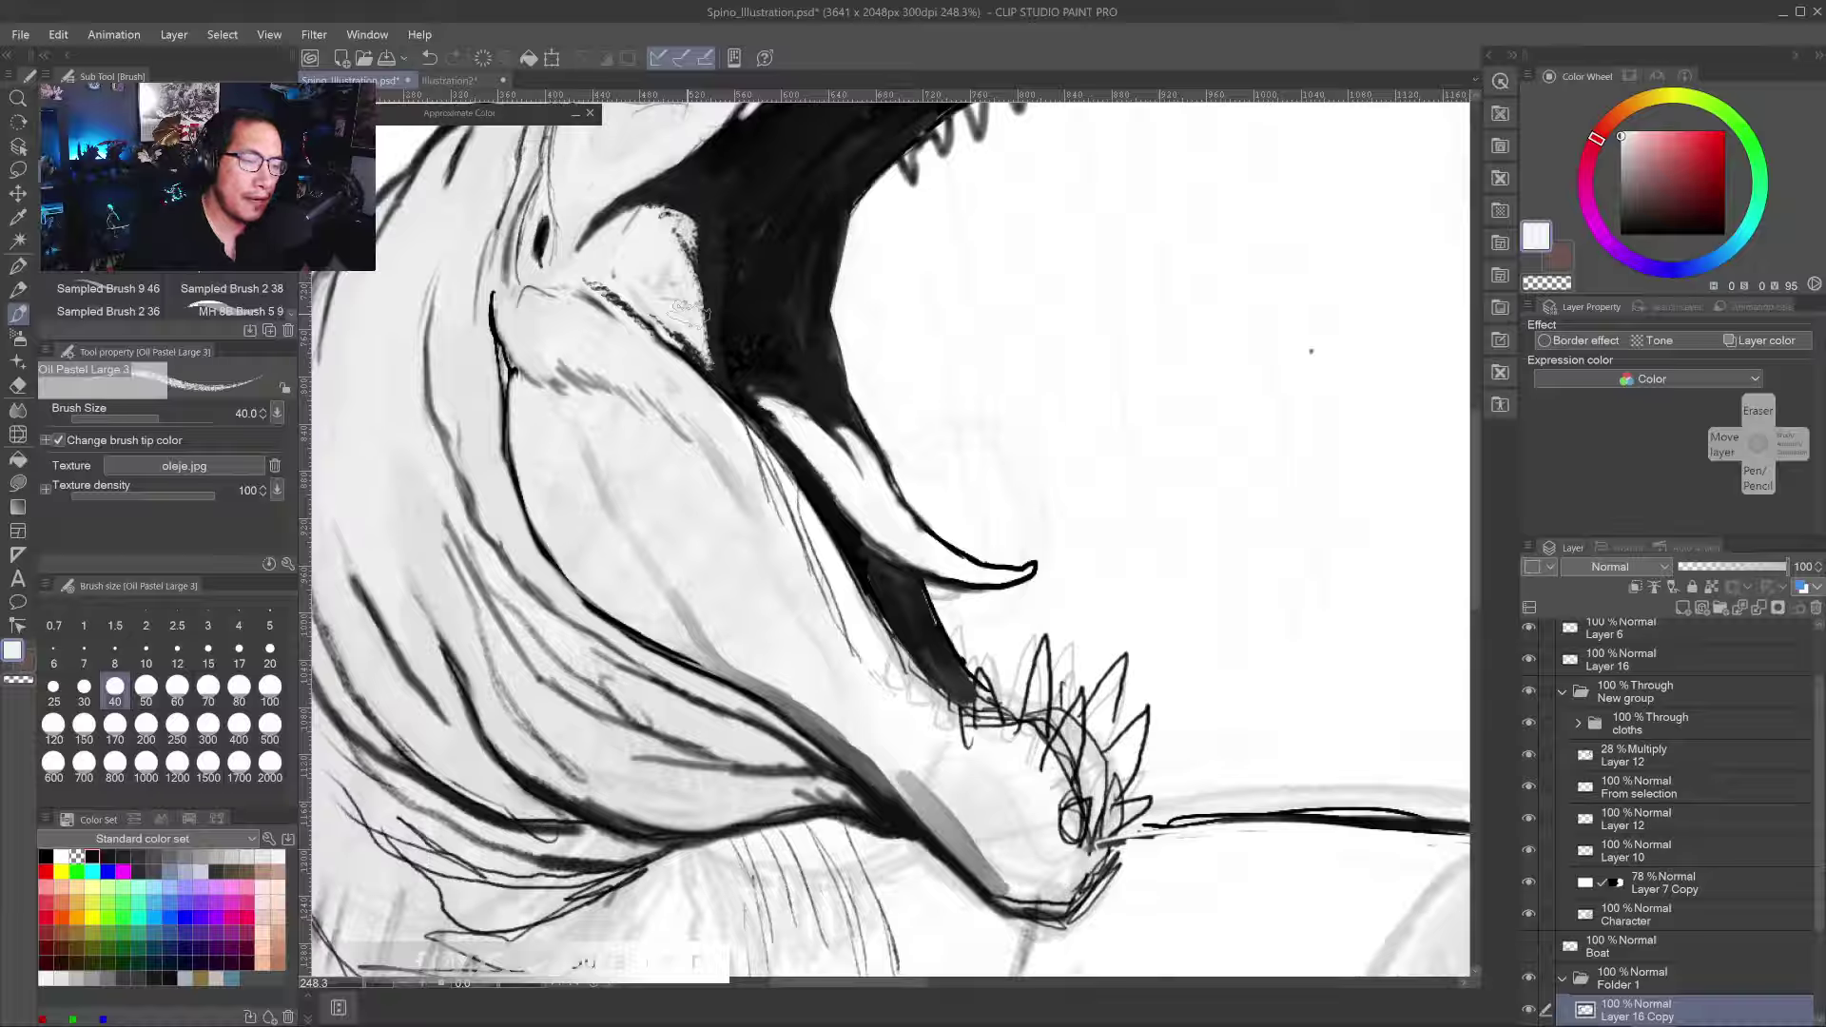
alt+click(716, 212)
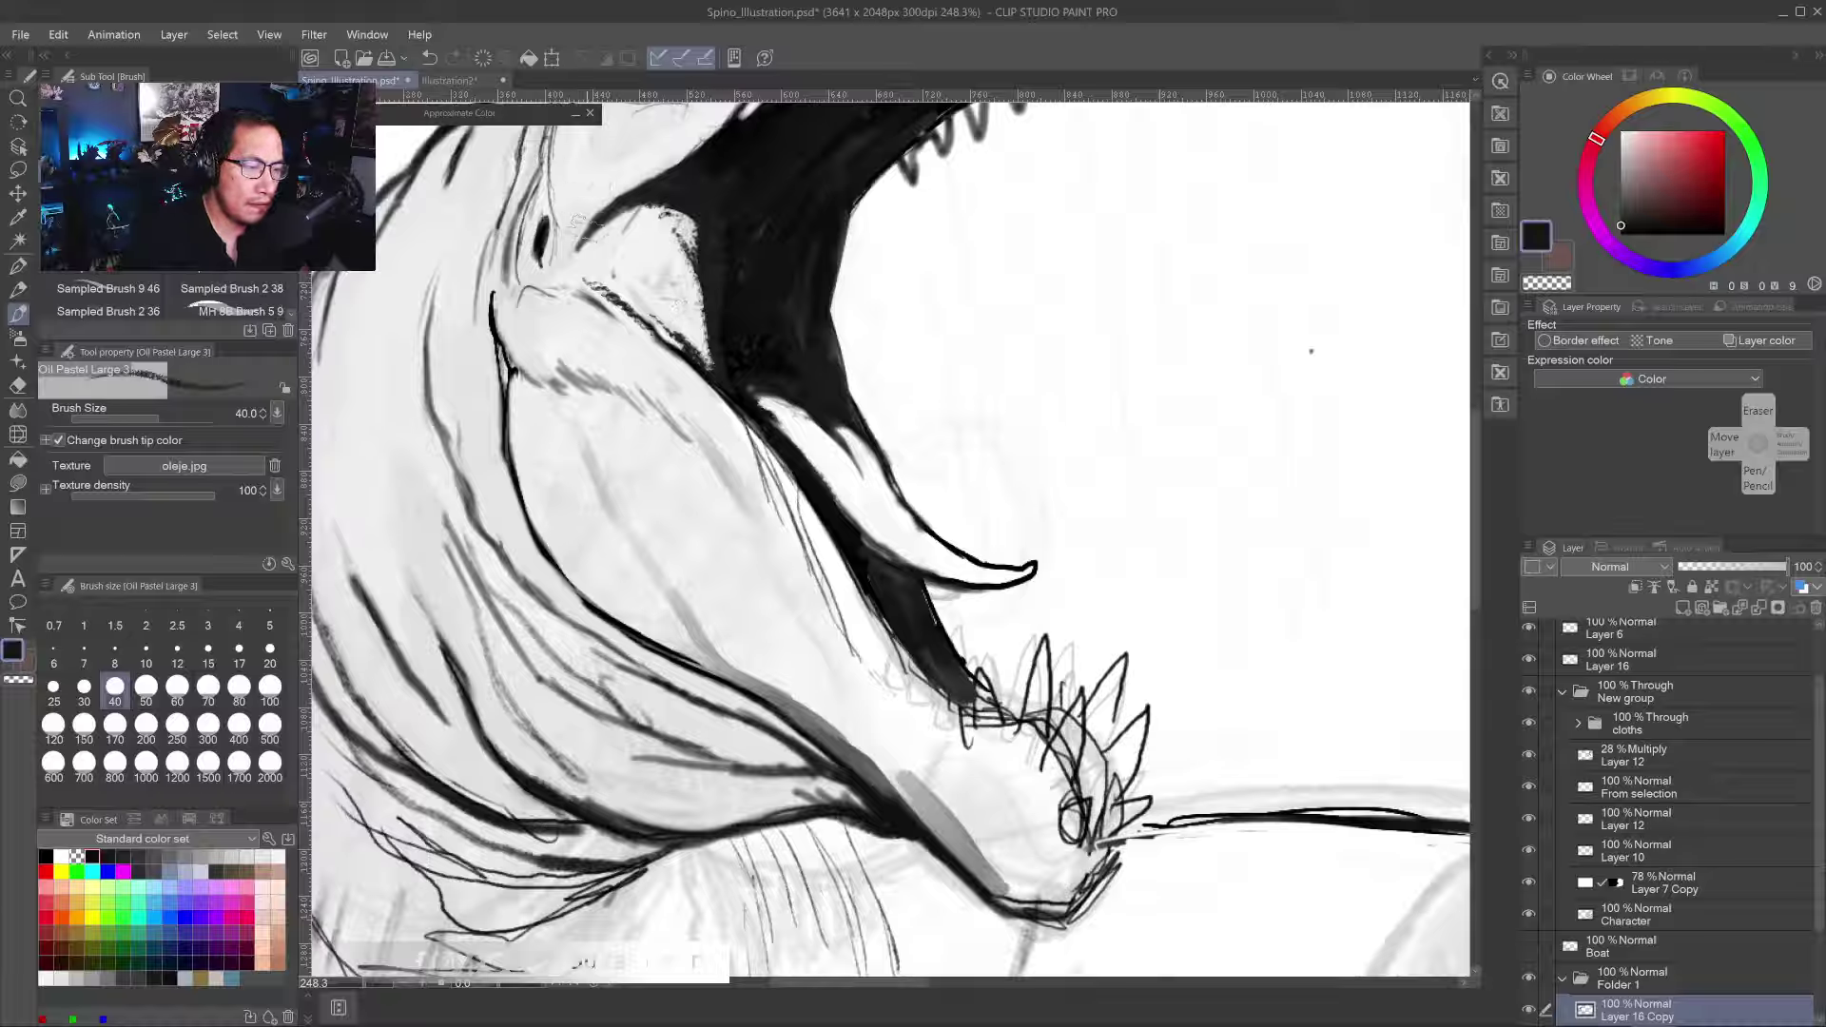
- Refine the corner of the mouth above the jaw muscle with sampled light tones
alt+click(613, 227)
mouse_move(591, 243)
mouse_down()
mouse_move(646, 199)
mouse_move(609, 264)
mouse_move(622, 278)
mouse_move(654, 231)
mouse_move(609, 252)
mouse_up()
alt+click(647, 234)
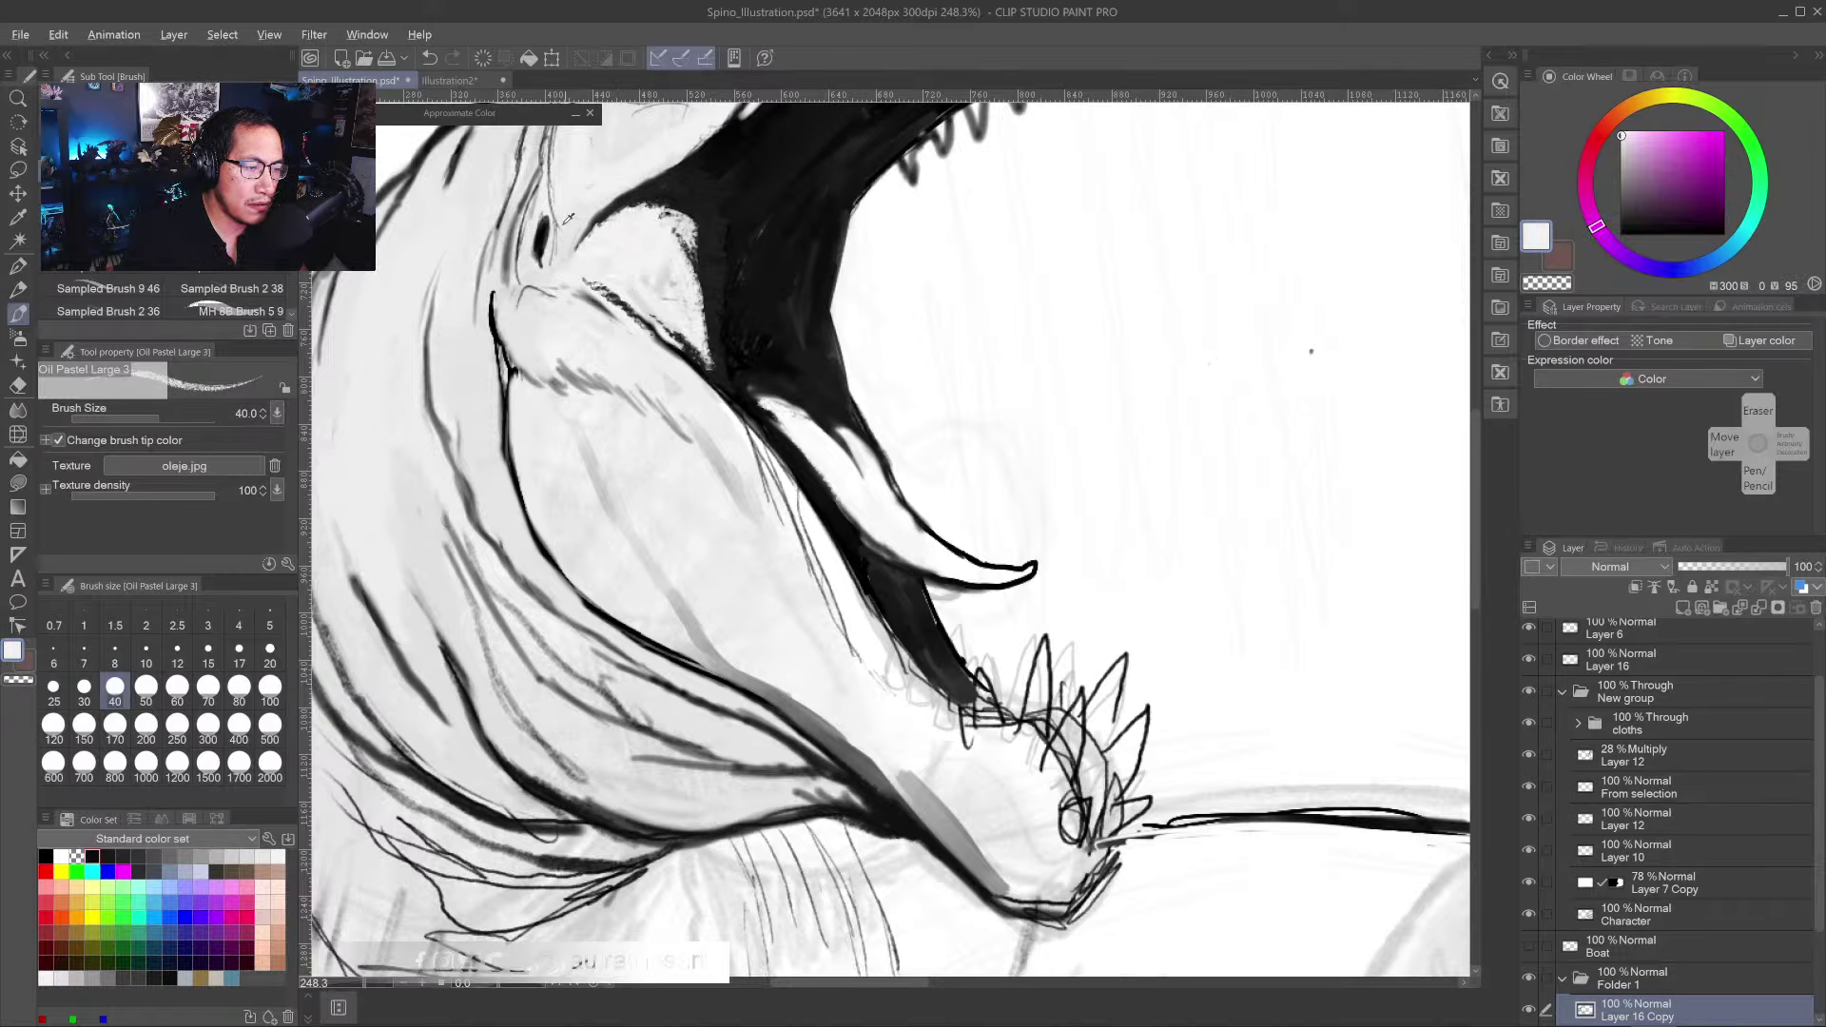
alt+click(571, 209)
scroll(561, 270, down, 5)
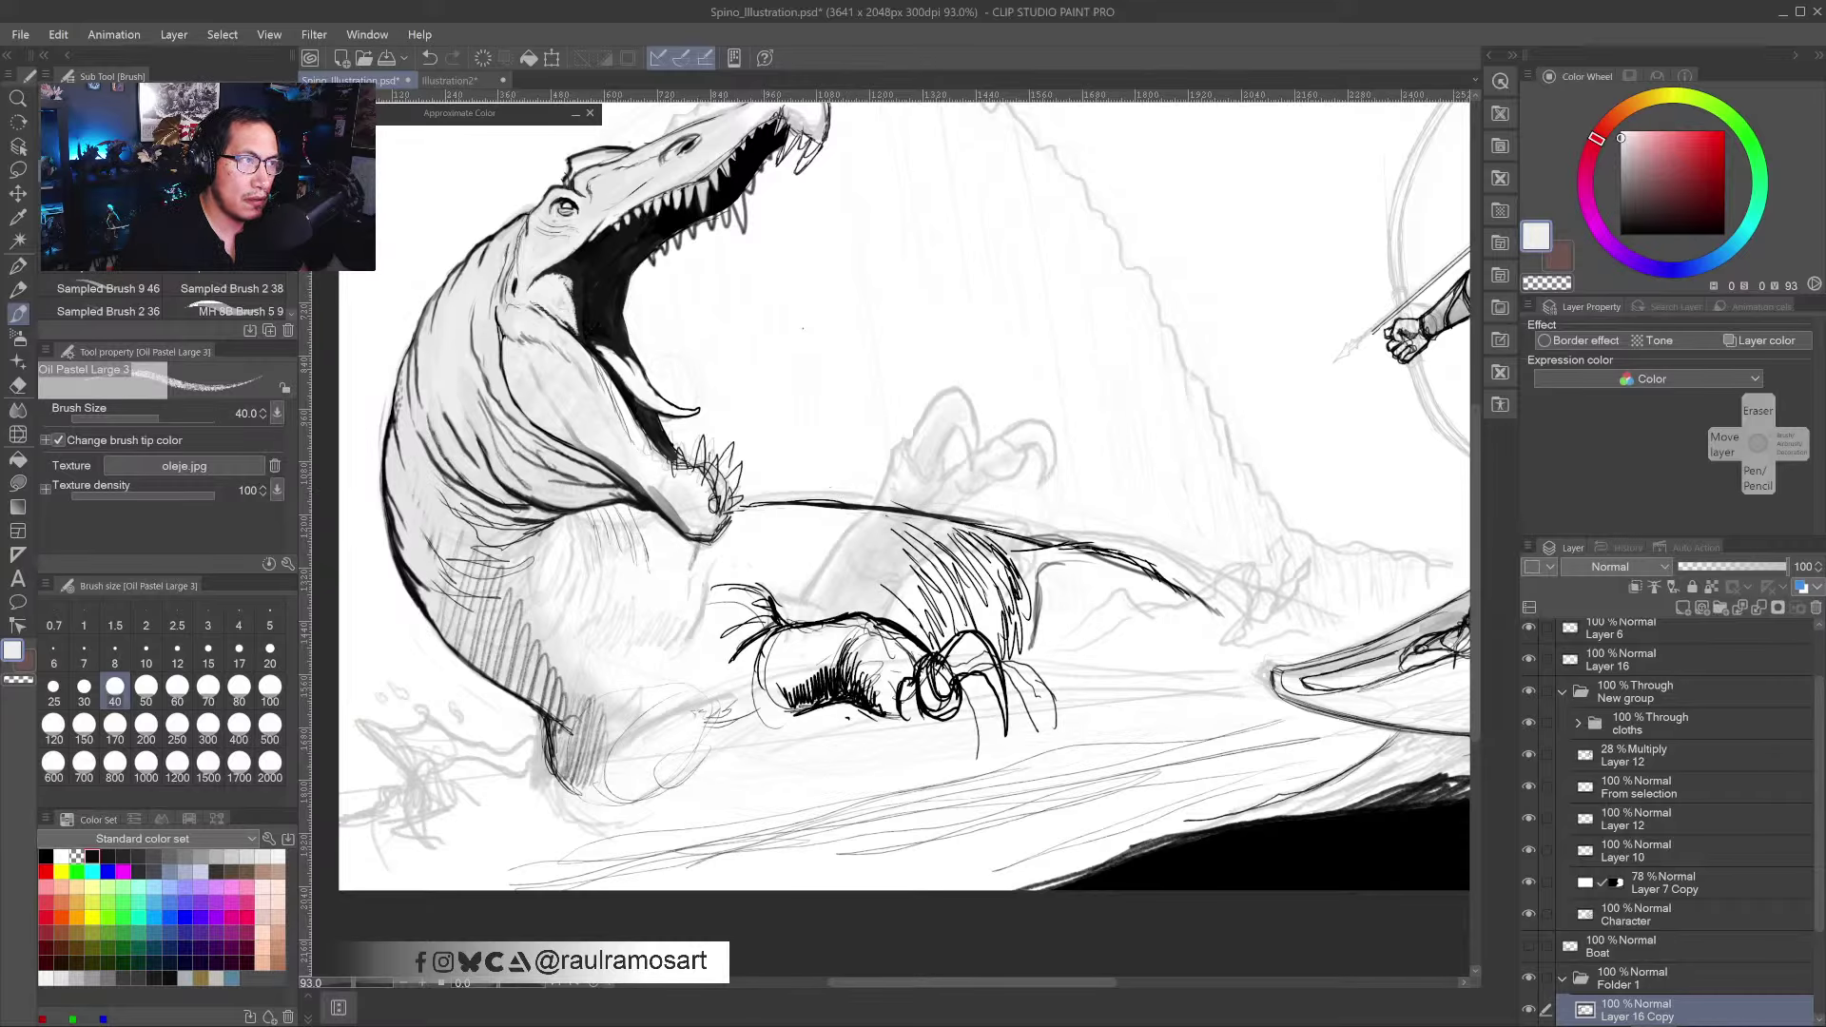
- Switch to the reference image viewer and examine the spinosaurus head drawing
key(alt+Tab)
mouse_move(715, 345)
mouse_down()
mouse_move(667, 397)
mouse_move(622, 310)
mouse_move(615, 346)
mouse_move(512, 253)
mouse_up()
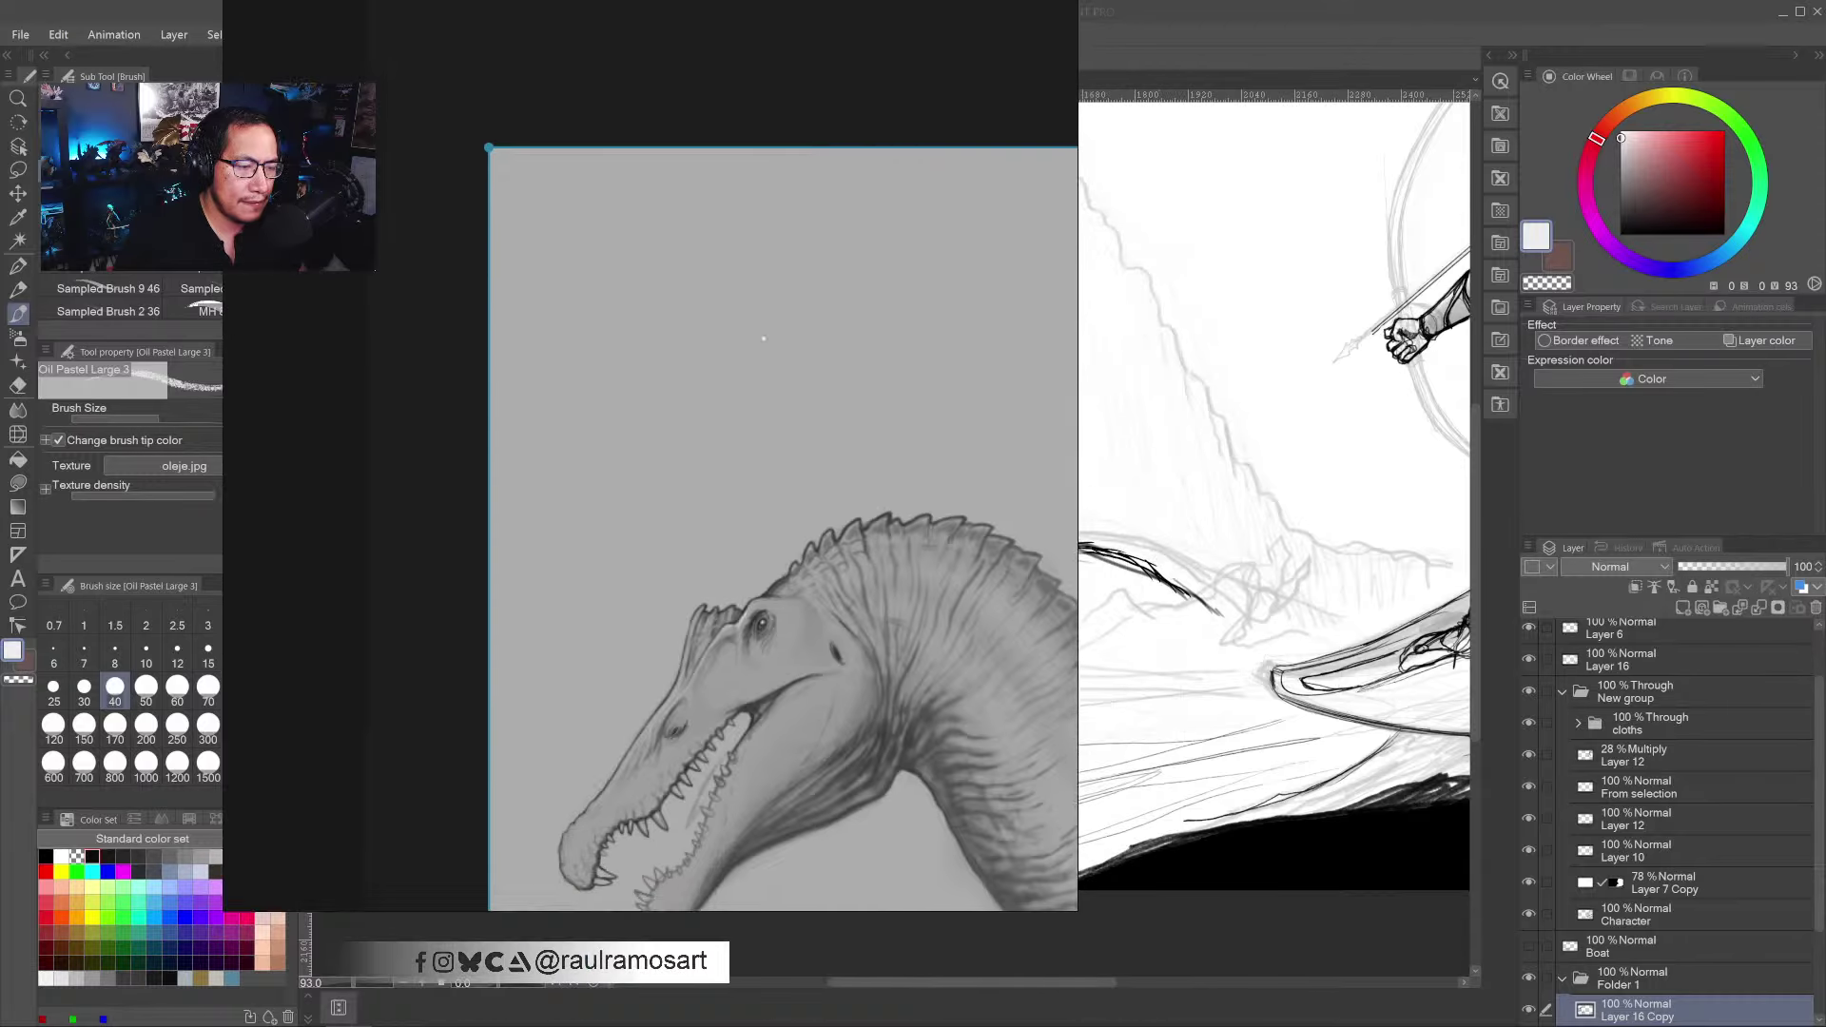
key(alt+Tab)
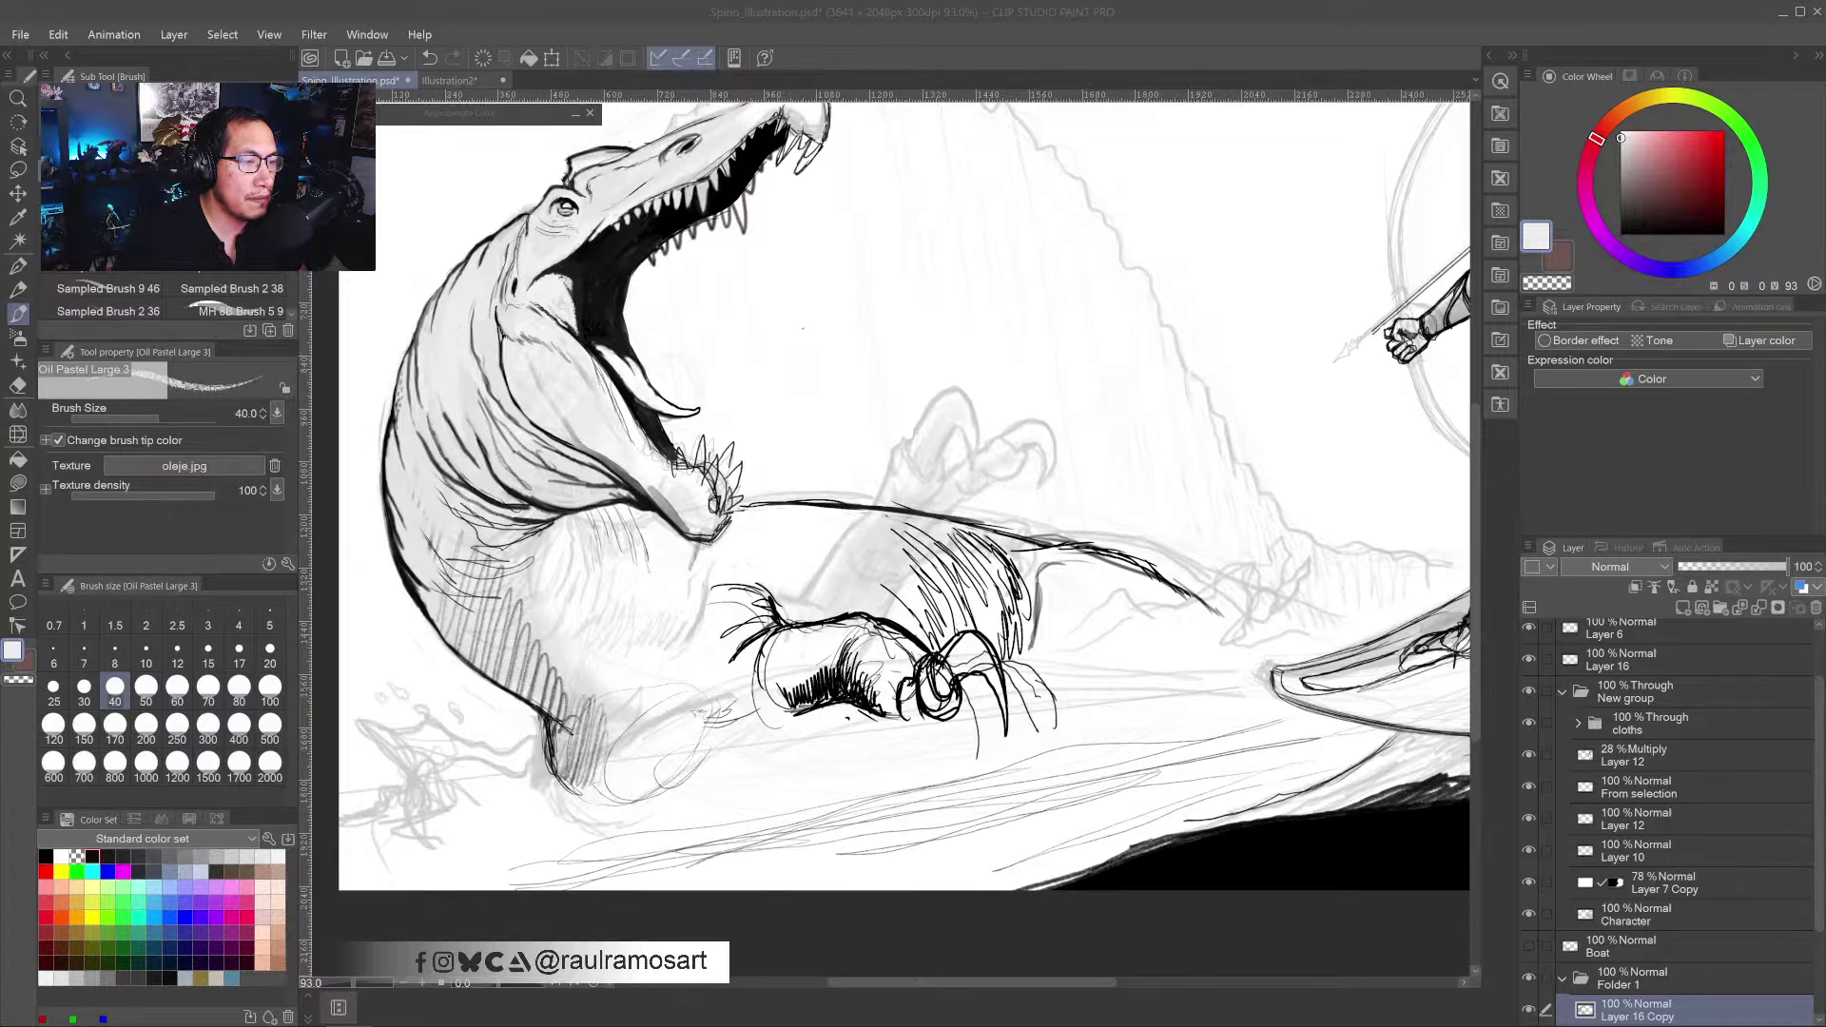
- Outline the ridge along the tail on the spinosaurus reference sheet with Oil Pastel Large 3 at size 17 and undo each loop
click(446, 80)
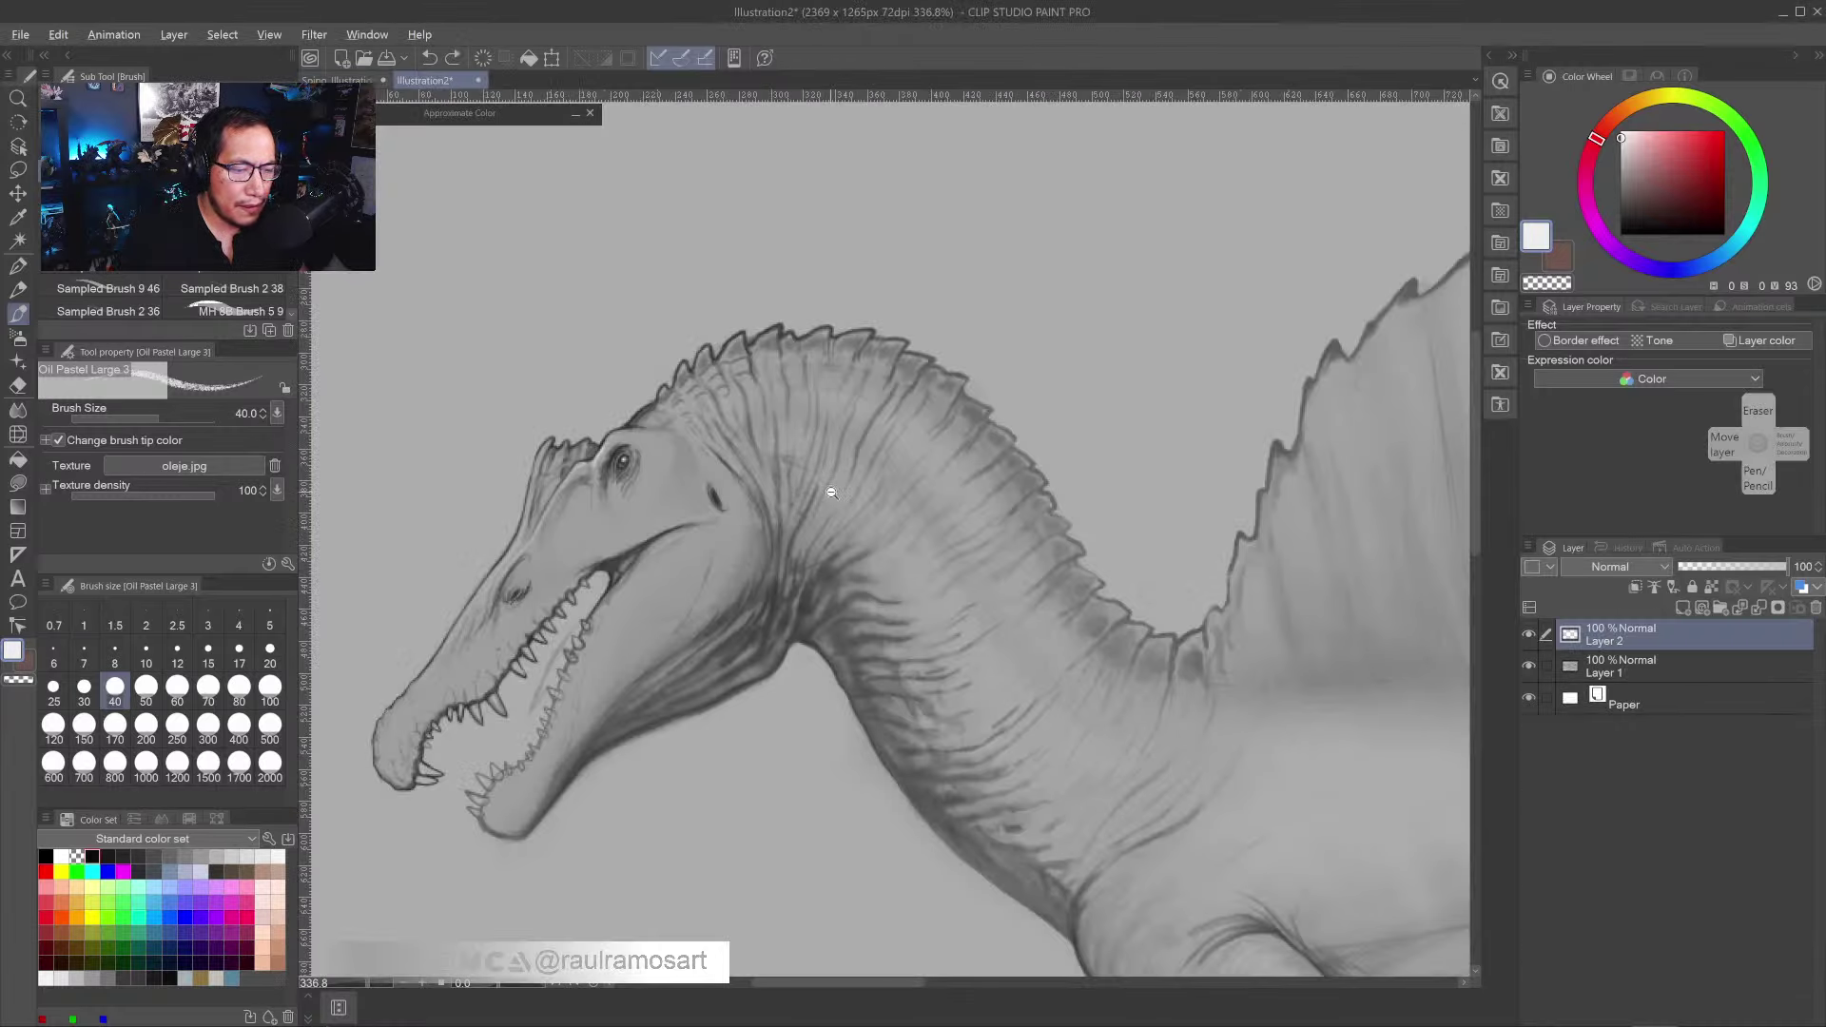
scroll(831, 493, down, 10)
scroll(1194, 530, up, 8)
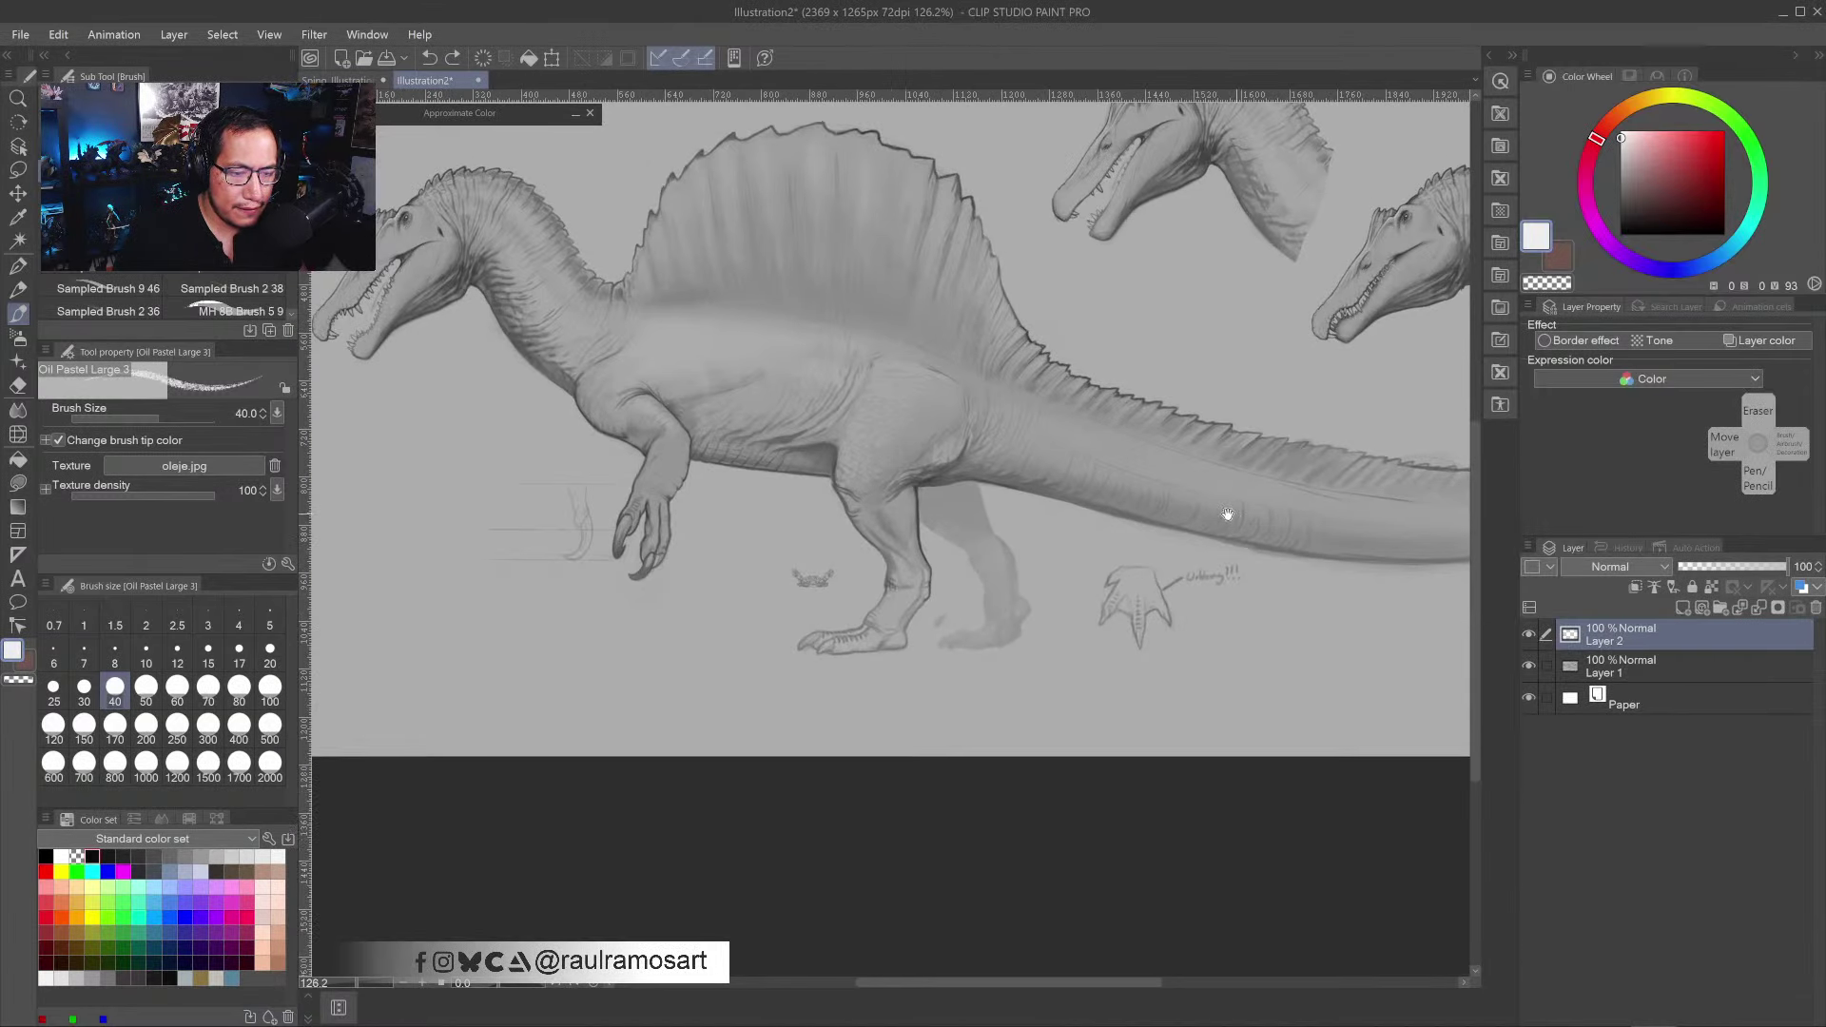
mouse_move(1227, 515)
mouse_down()
mouse_move(970, 501)
mouse_move(876, 544)
mouse_up()
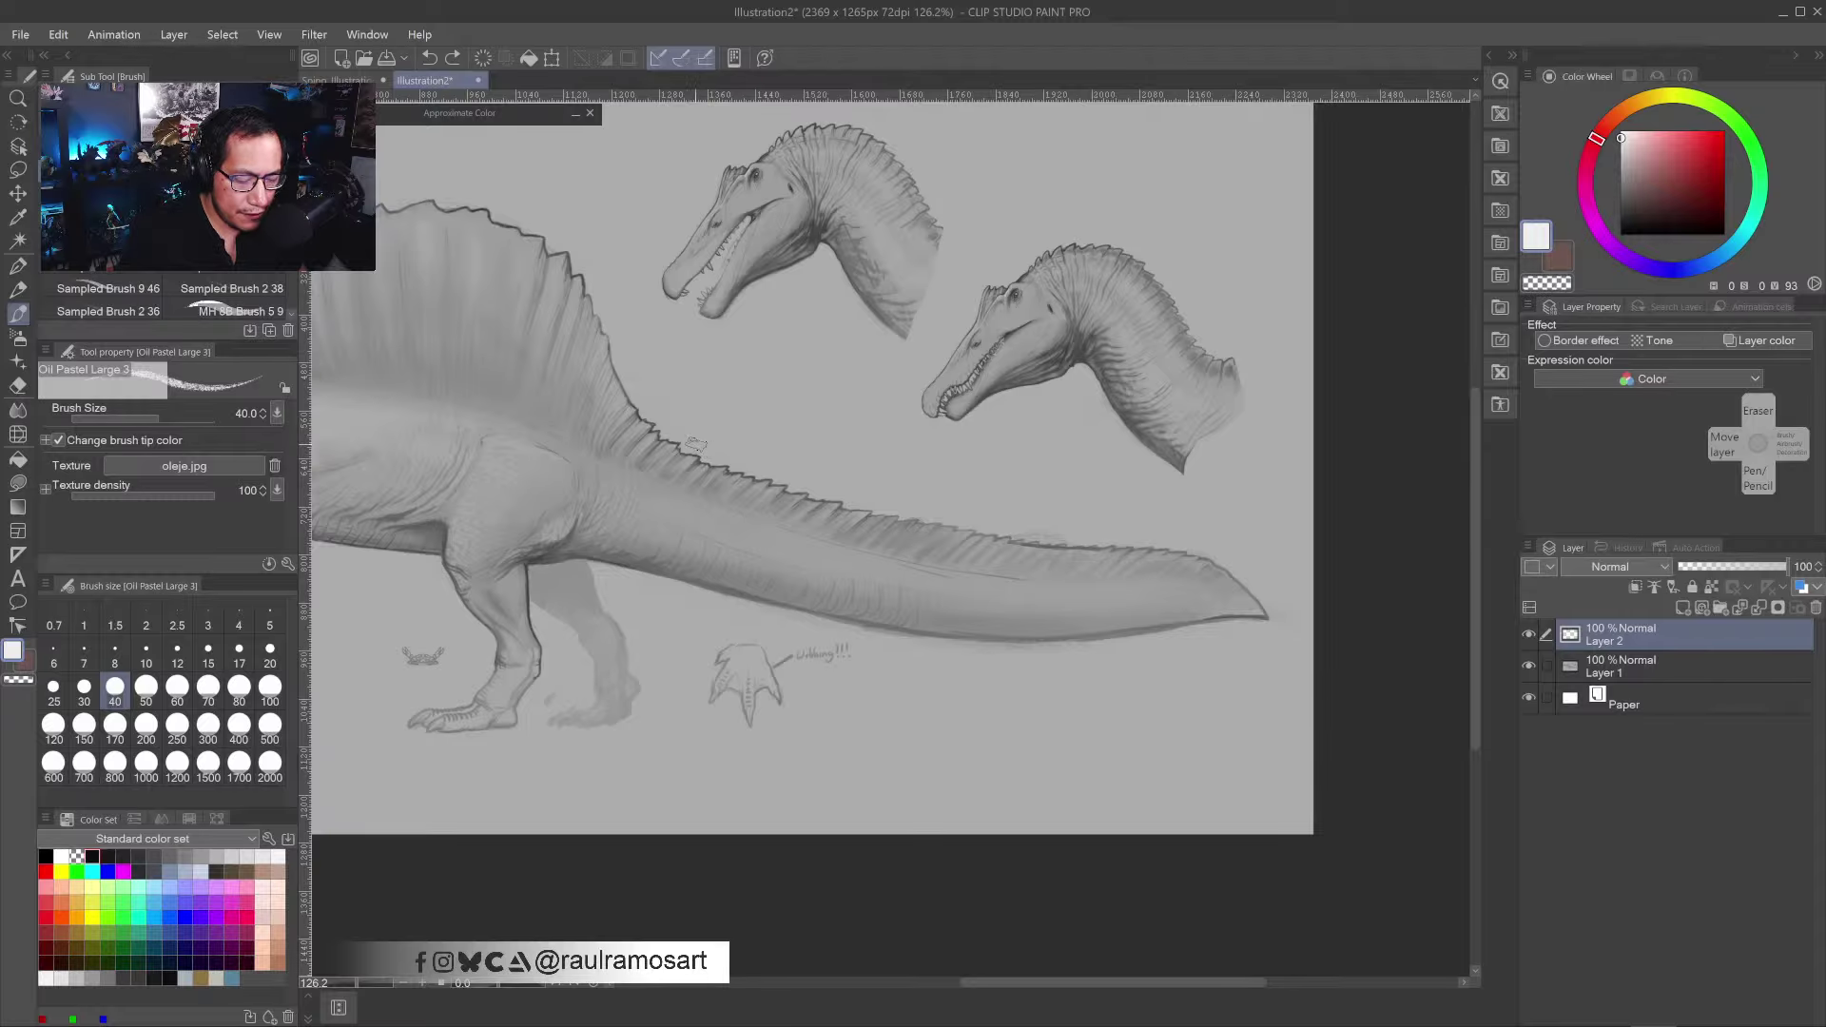
key(bracketleft)
key(bracketleft)
key(bracketleft)
key(bracketleft)
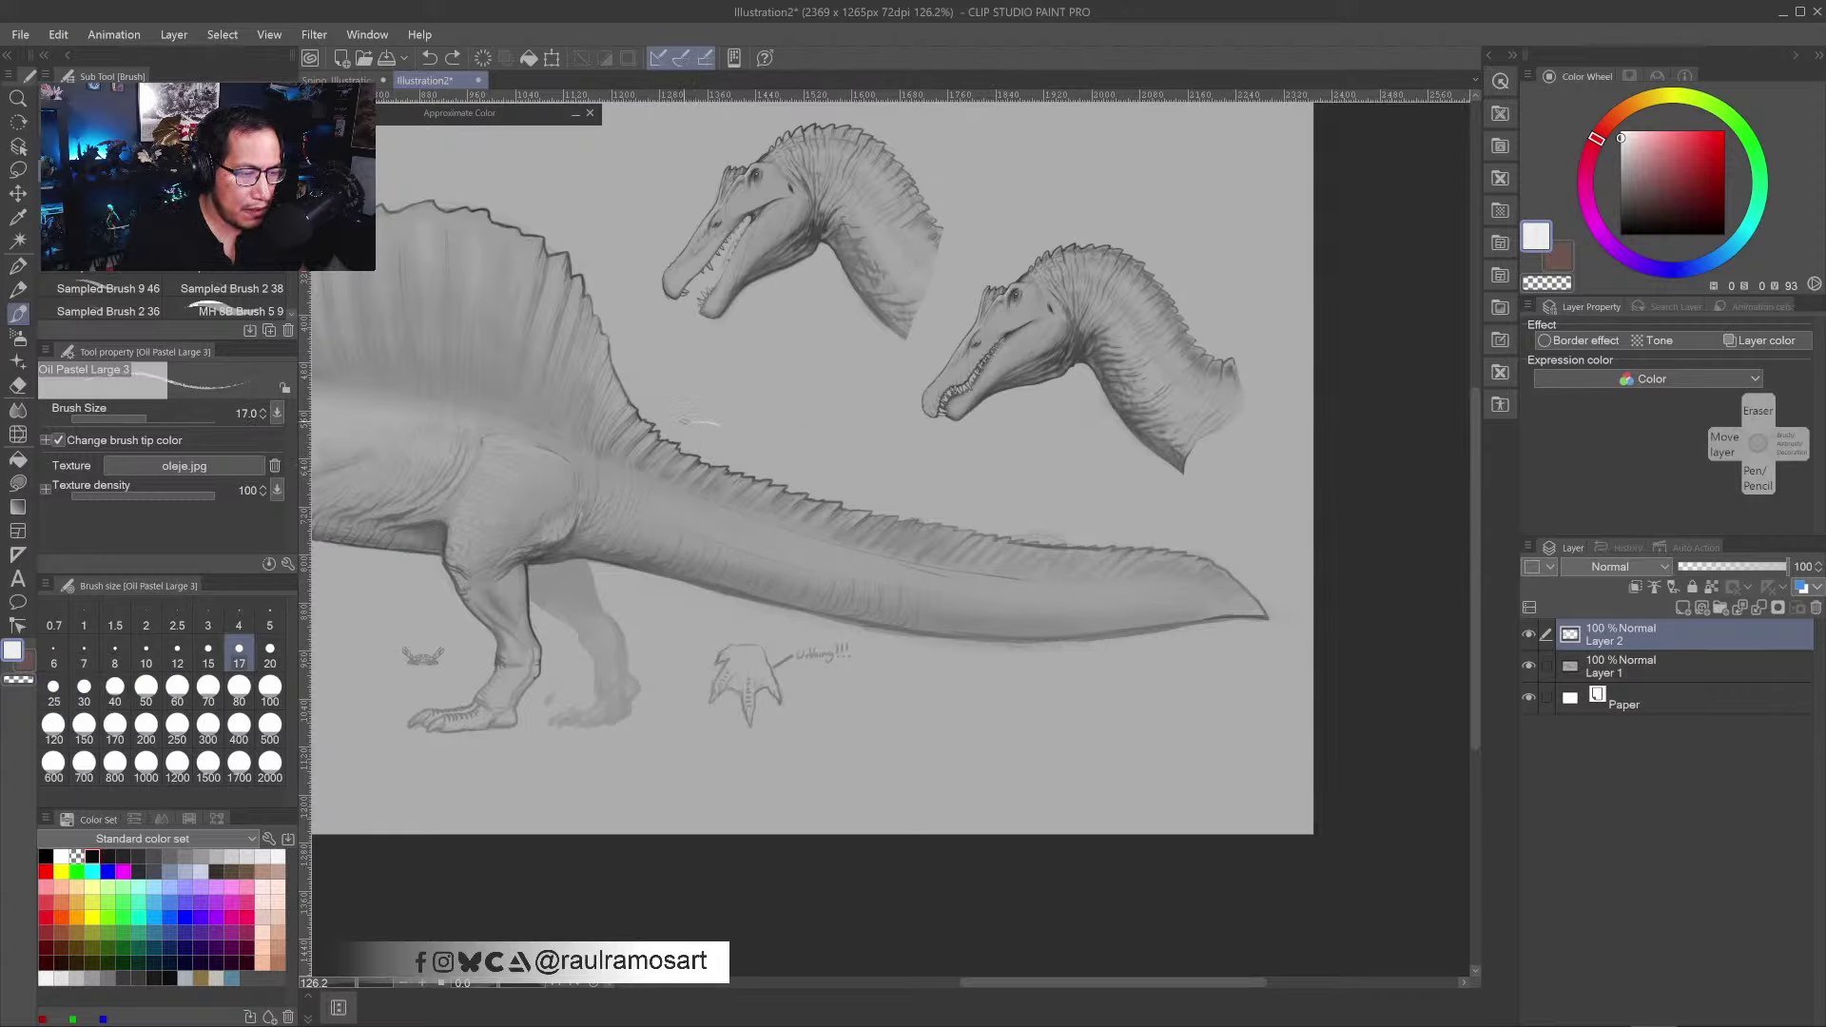
mouse_move(662, 428)
mouse_down()
mouse_move(831, 537)
mouse_move(1092, 577)
mouse_move(1206, 551)
mouse_move(709, 443)
mouse_up()
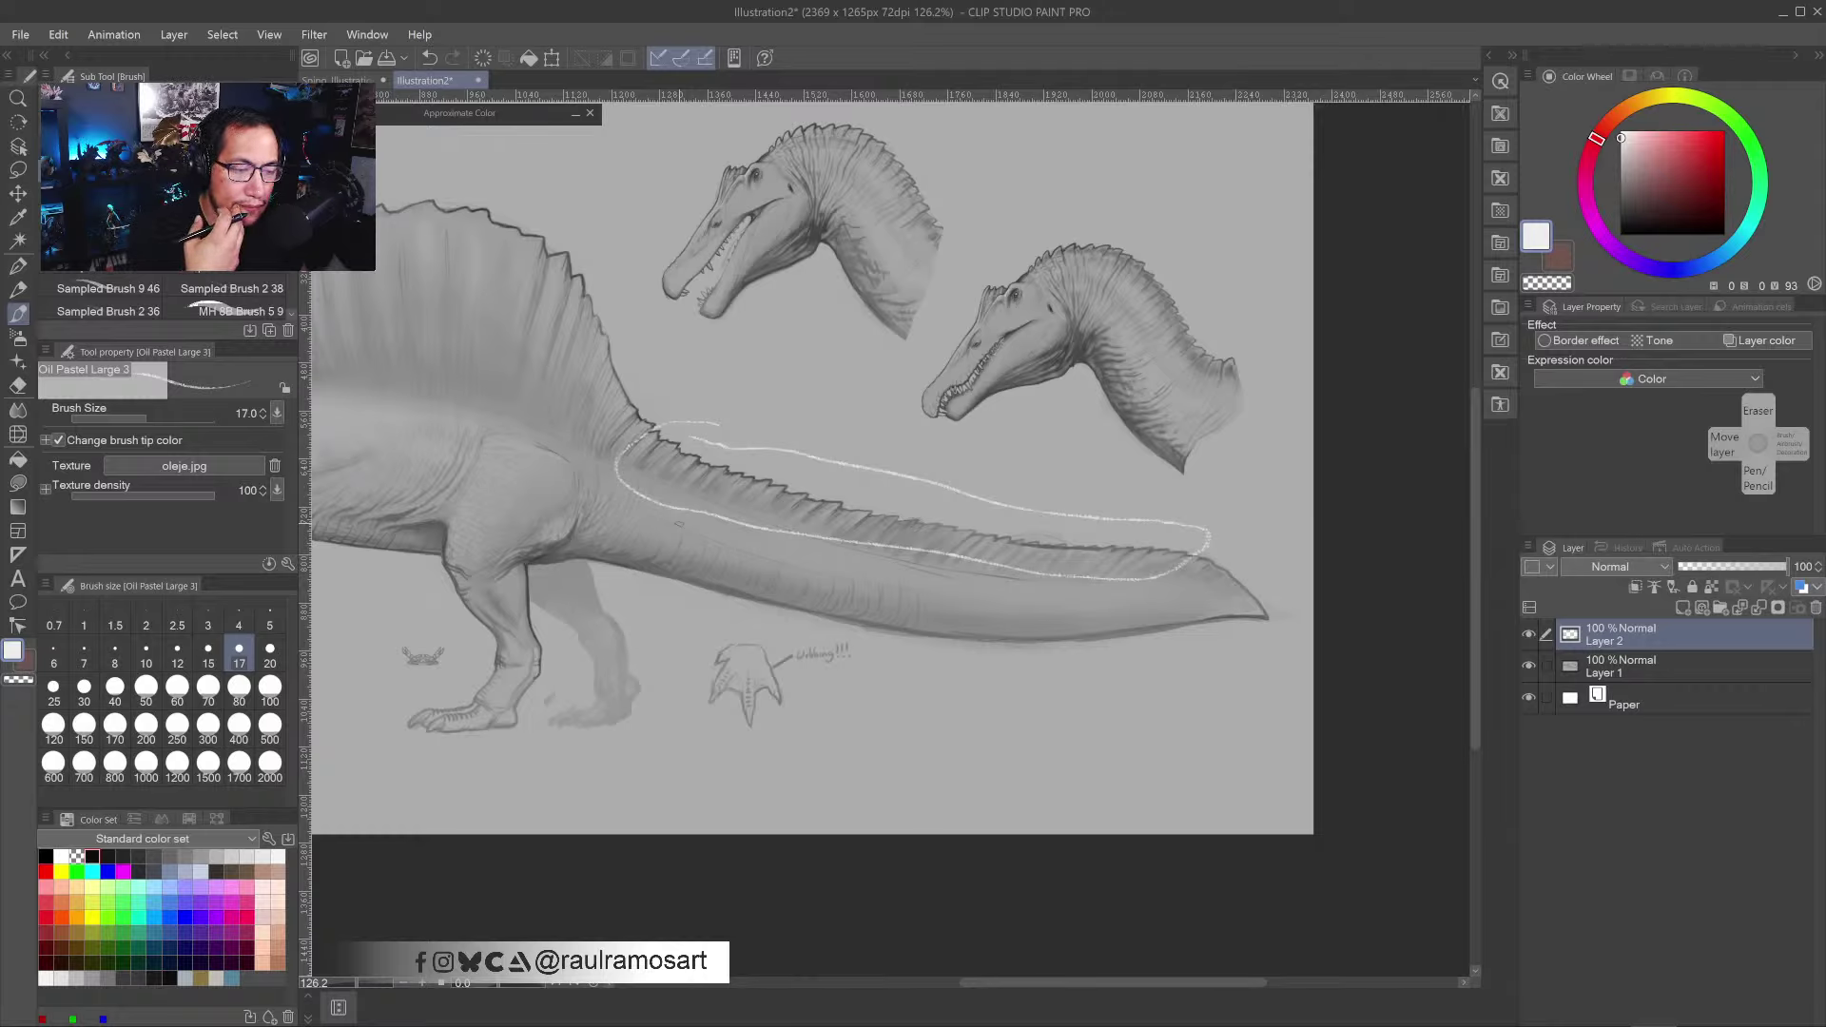
key(ctrl+z)
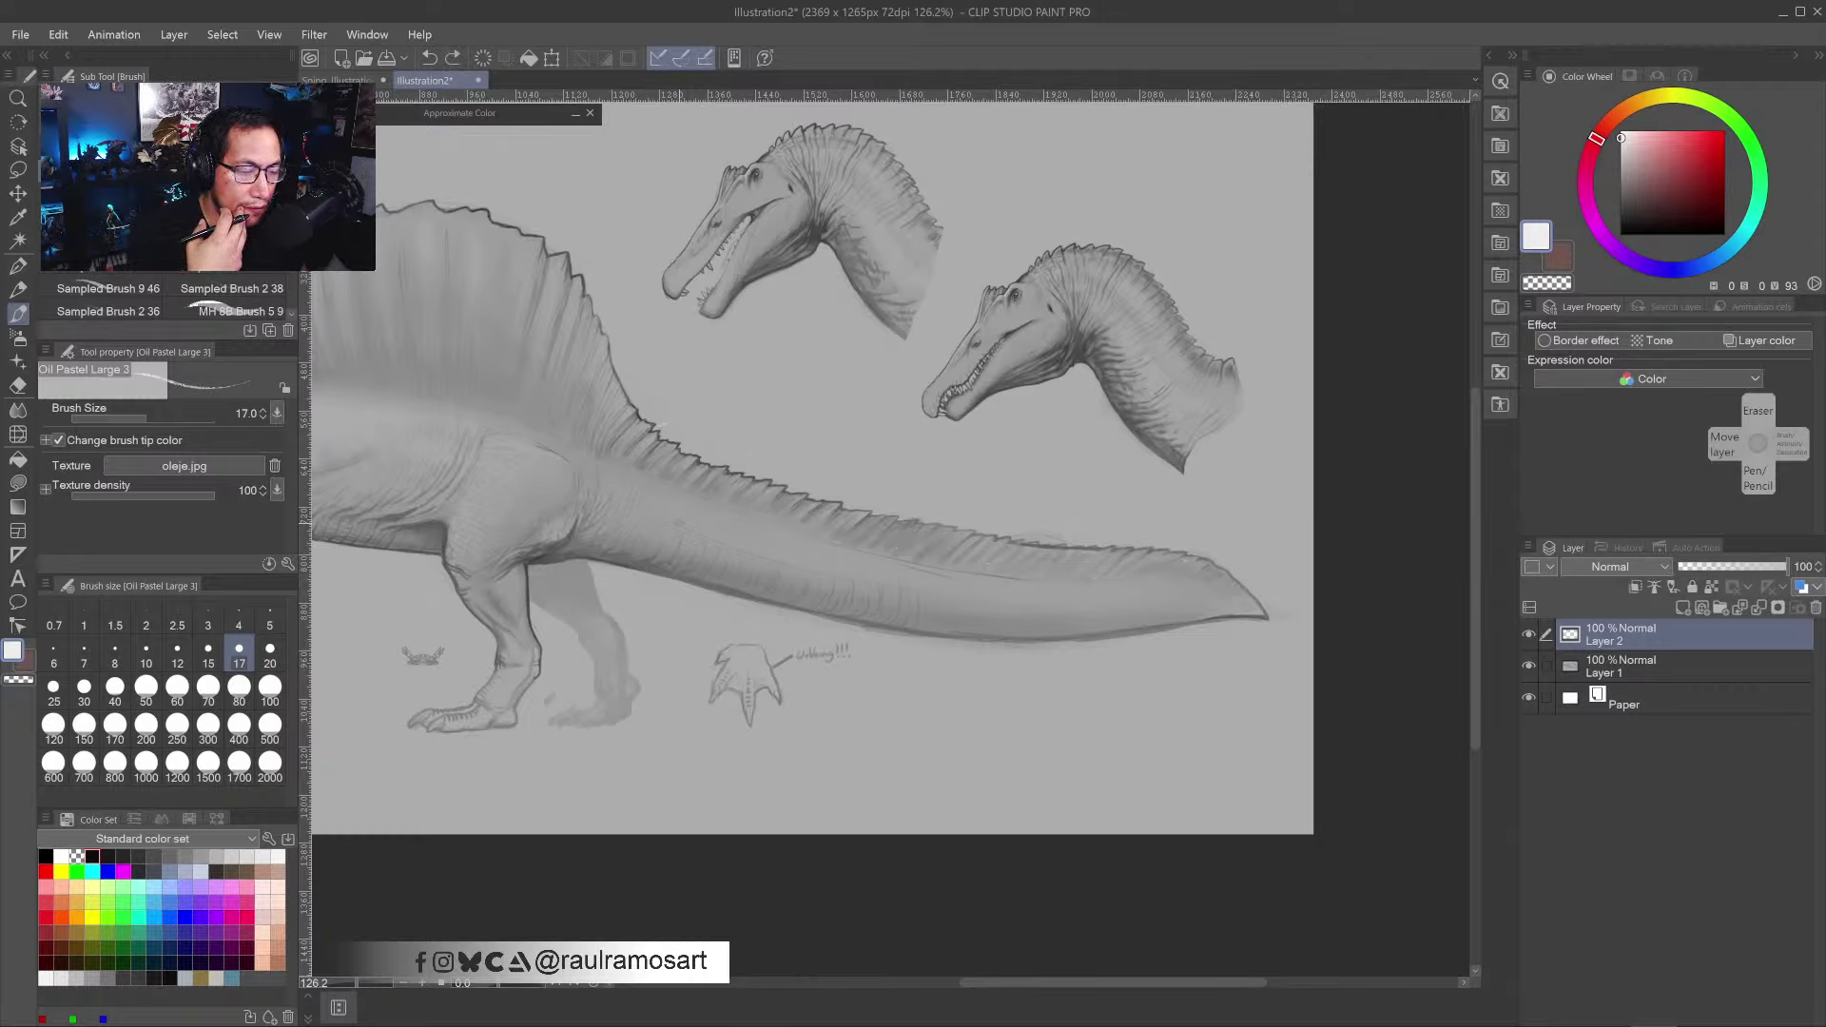
mouse_move(712, 407)
mouse_down()
mouse_move(604, 452)
mouse_move(808, 551)
mouse_move(1029, 582)
mouse_move(1243, 557)
mouse_move(1054, 496)
mouse_move(632, 410)
mouse_up()
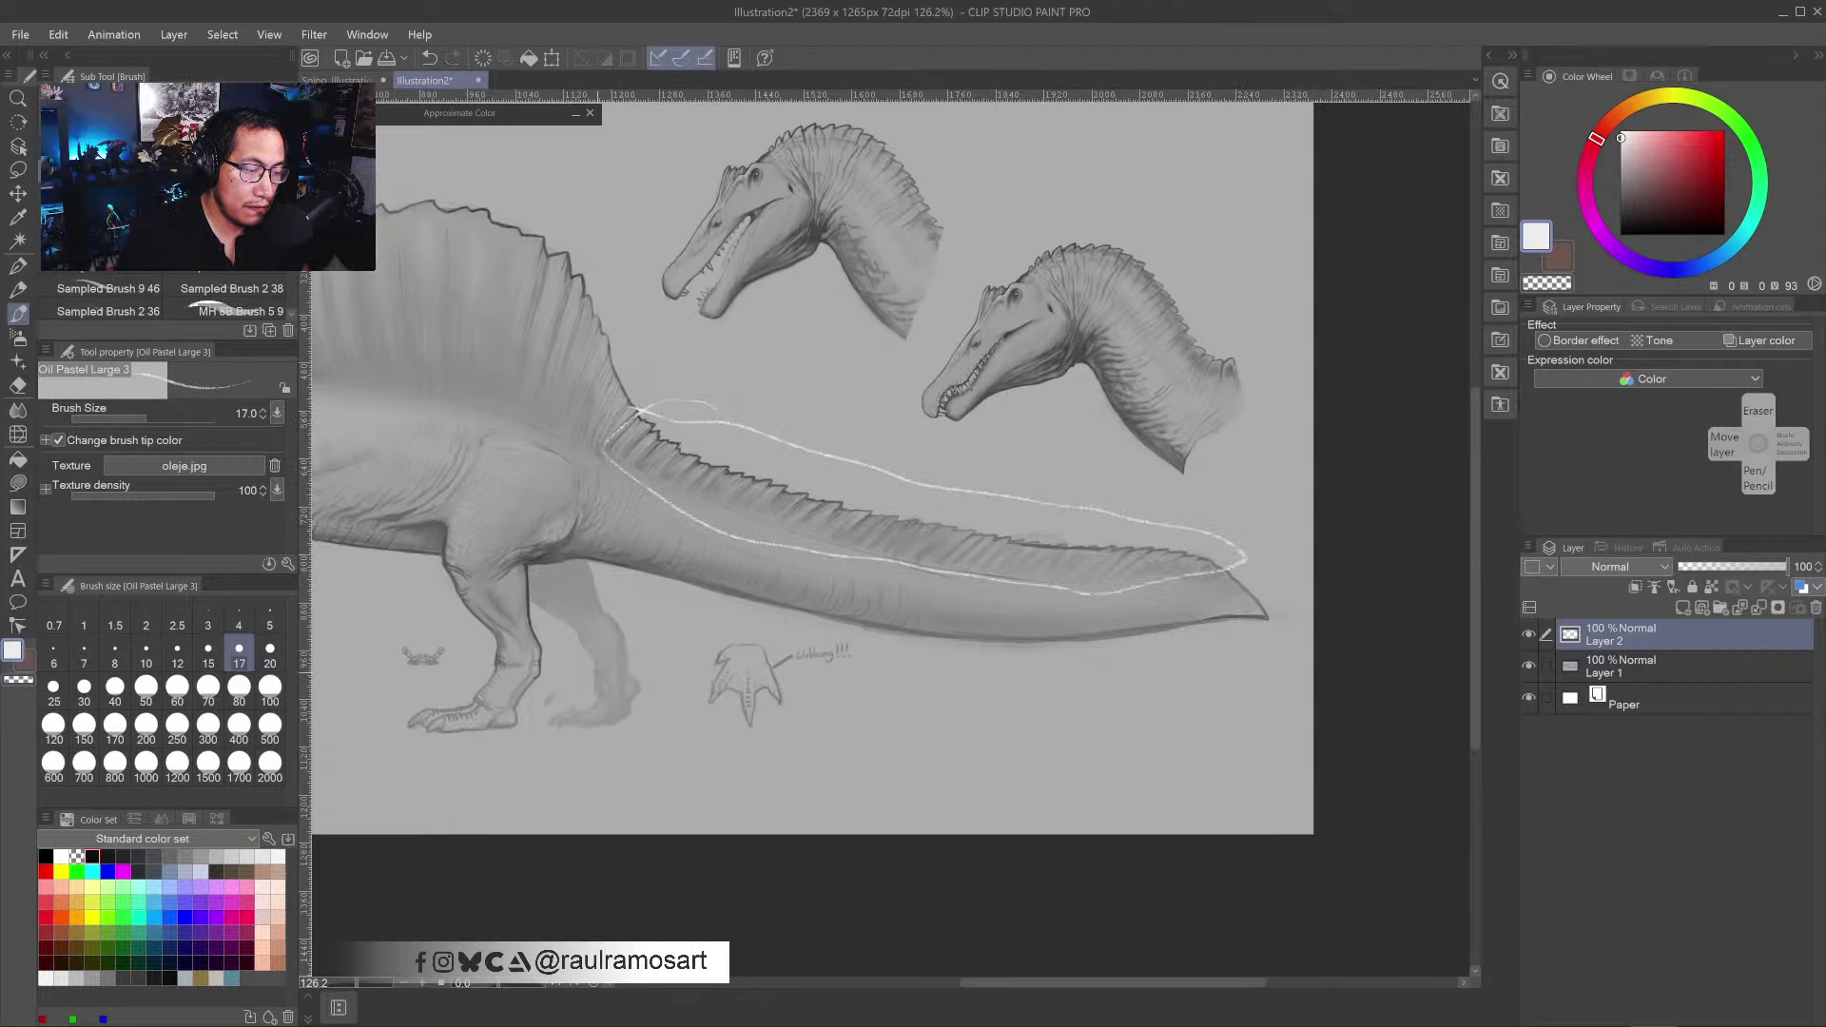
key(ctrl+z)
- Try a light stroke around the reference spinosaurus's head and undo it
drag(597, 641, 939, 680)
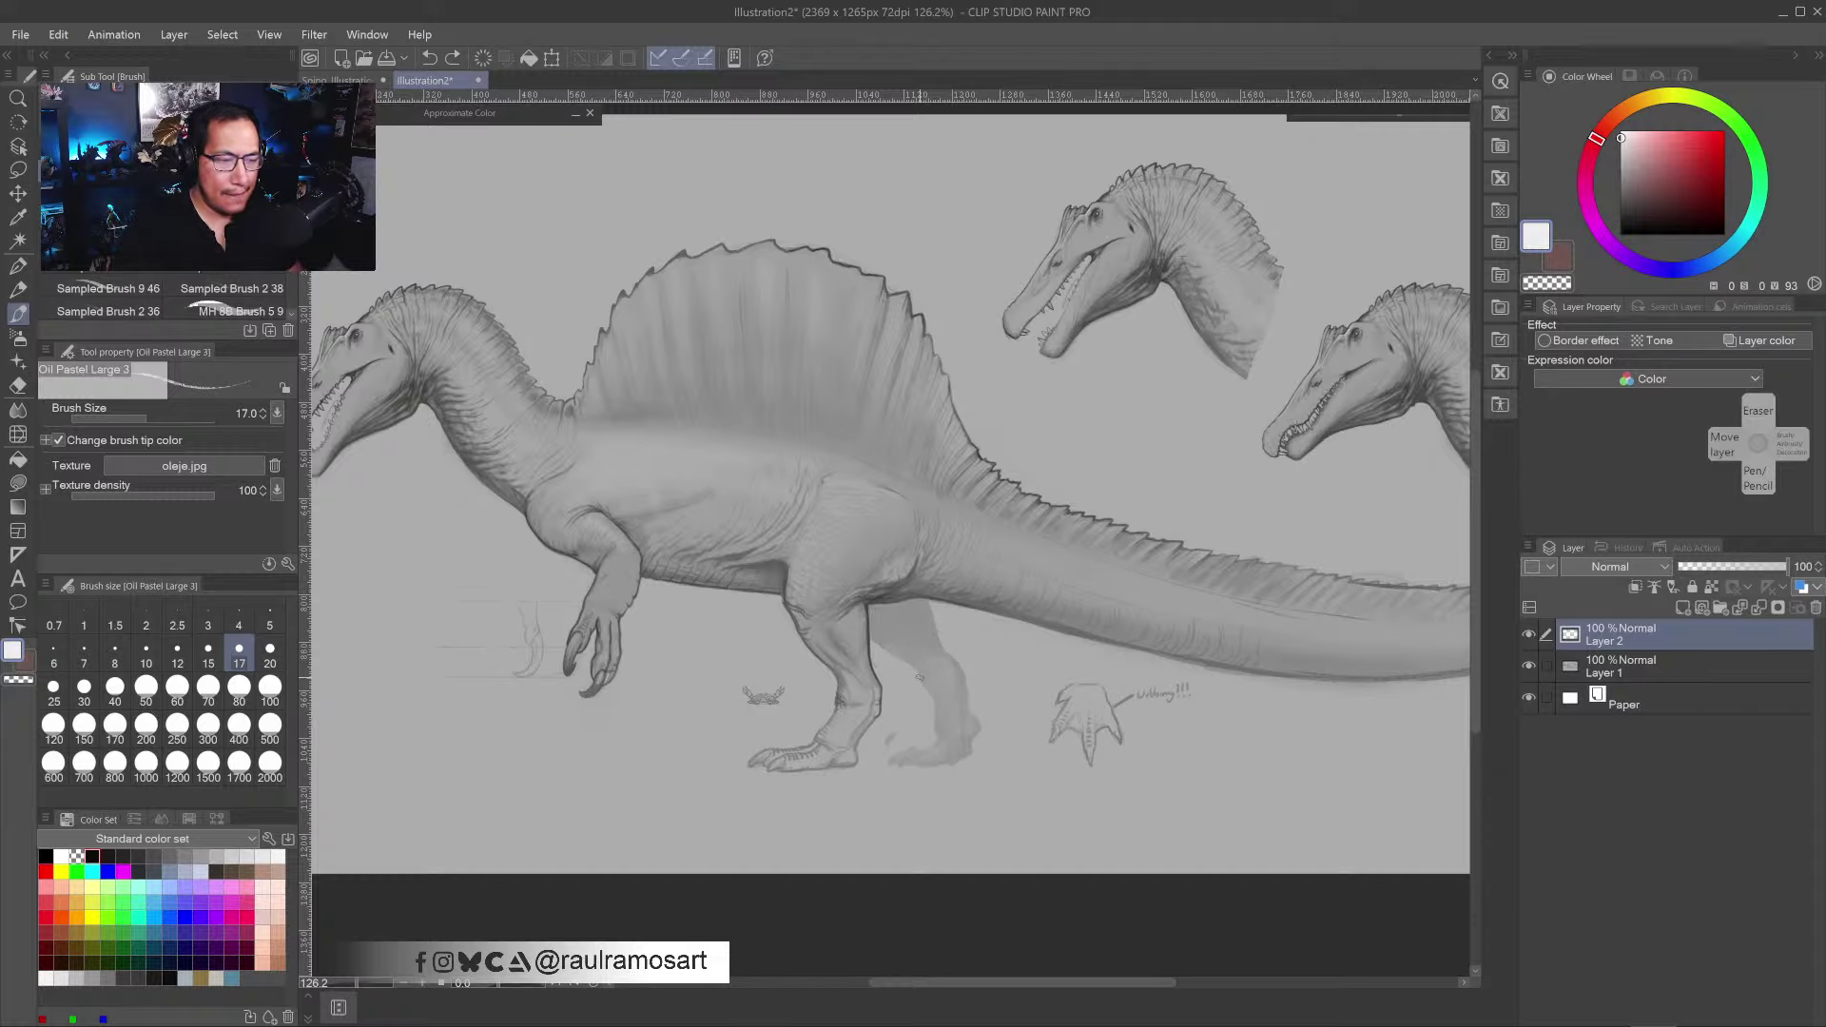
mouse_move(847, 479)
mouse_down()
mouse_move(982, 488)
mouse_move(962, 499)
mouse_move(984, 506)
mouse_up()
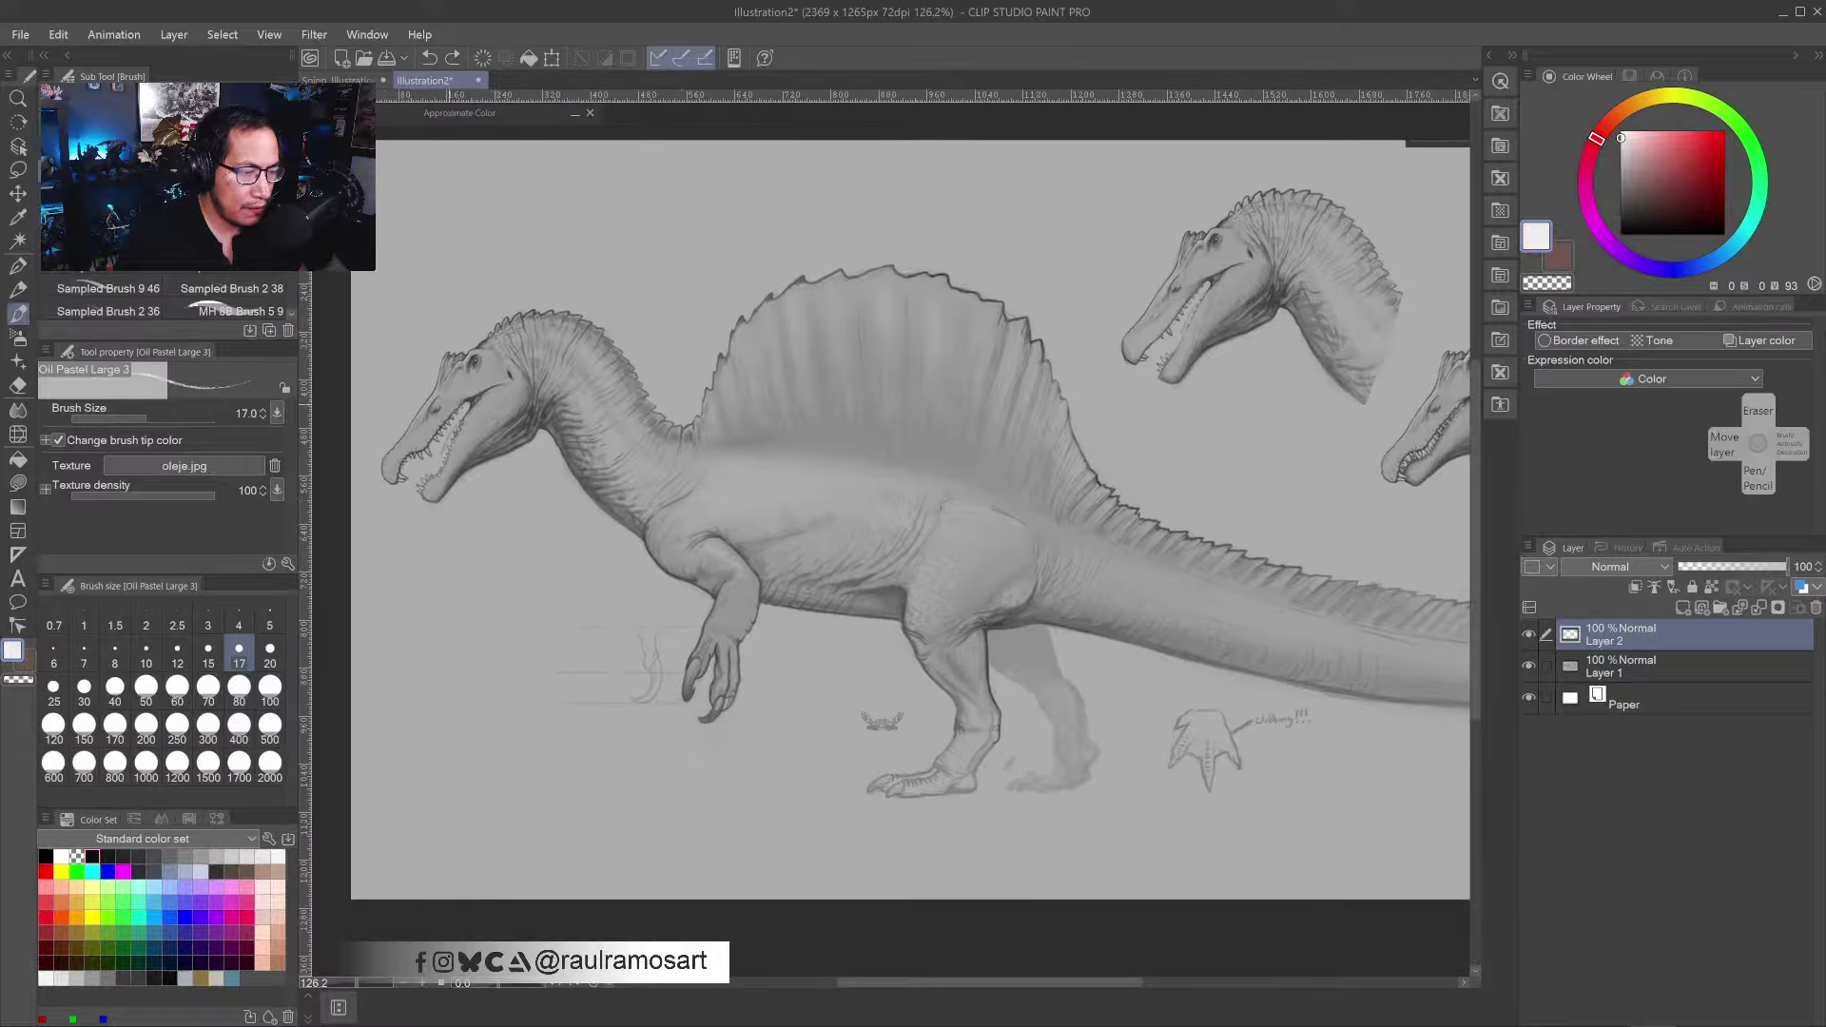
mouse_move(437, 538)
mouse_down()
mouse_move(507, 453)
mouse_move(468, 382)
mouse_up()
key(ctrl+z)
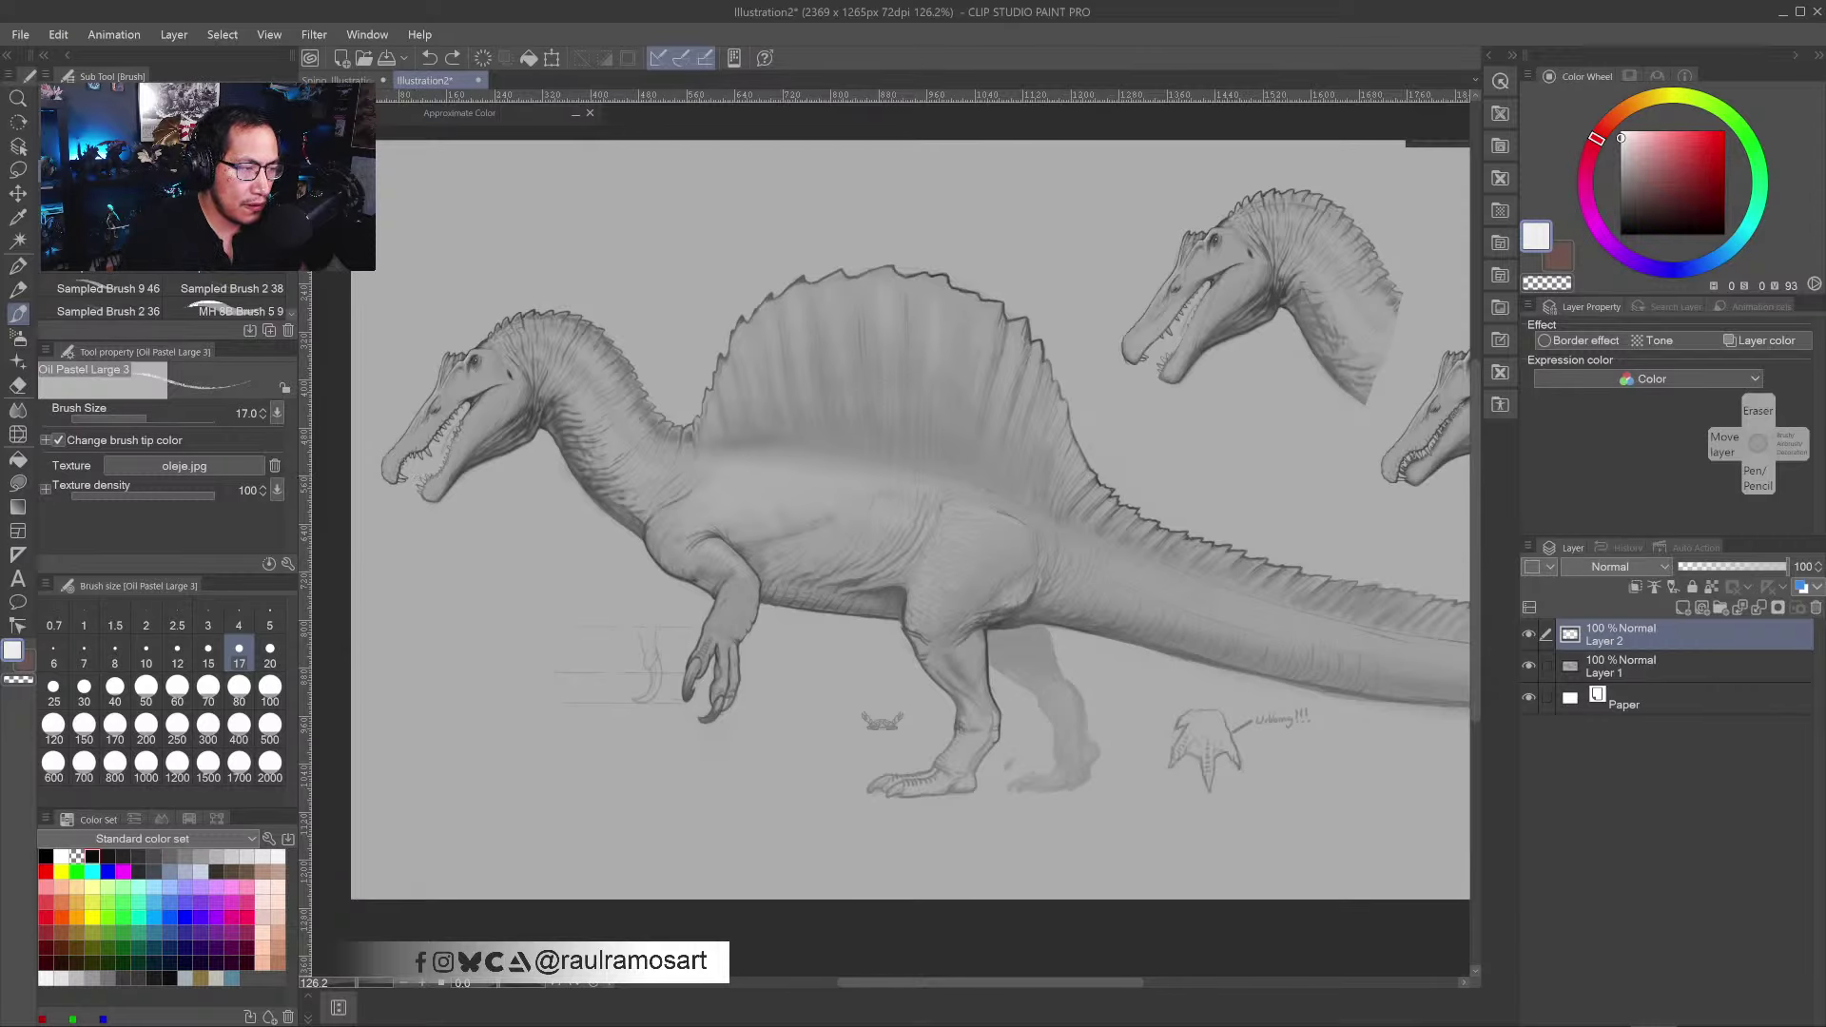
- Return to the Spino_Illustration document and strengthen the neck and body base outline with Oil Pastel Large 3 at size 40 in sampled black
click(333, 80)
drag(663, 474, 669, 491)
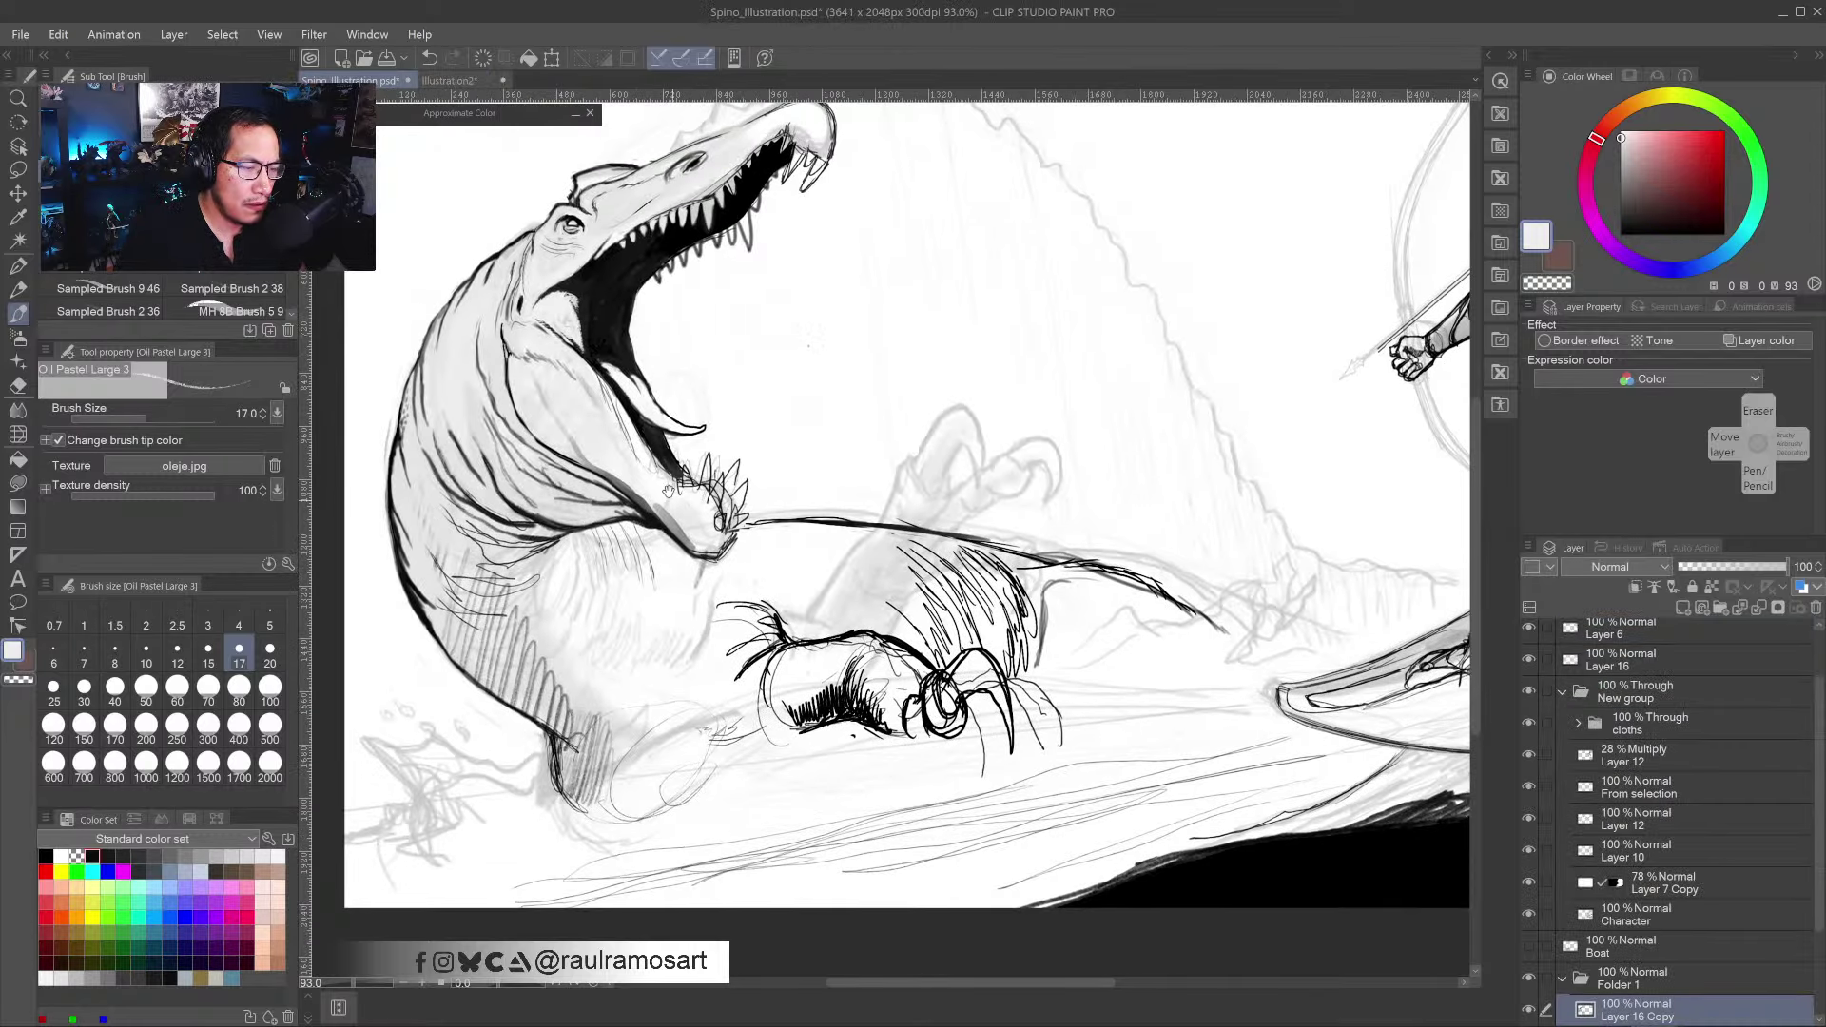
key(bracketright)
key(bracketright)
key(bracketright)
key(bracketright)
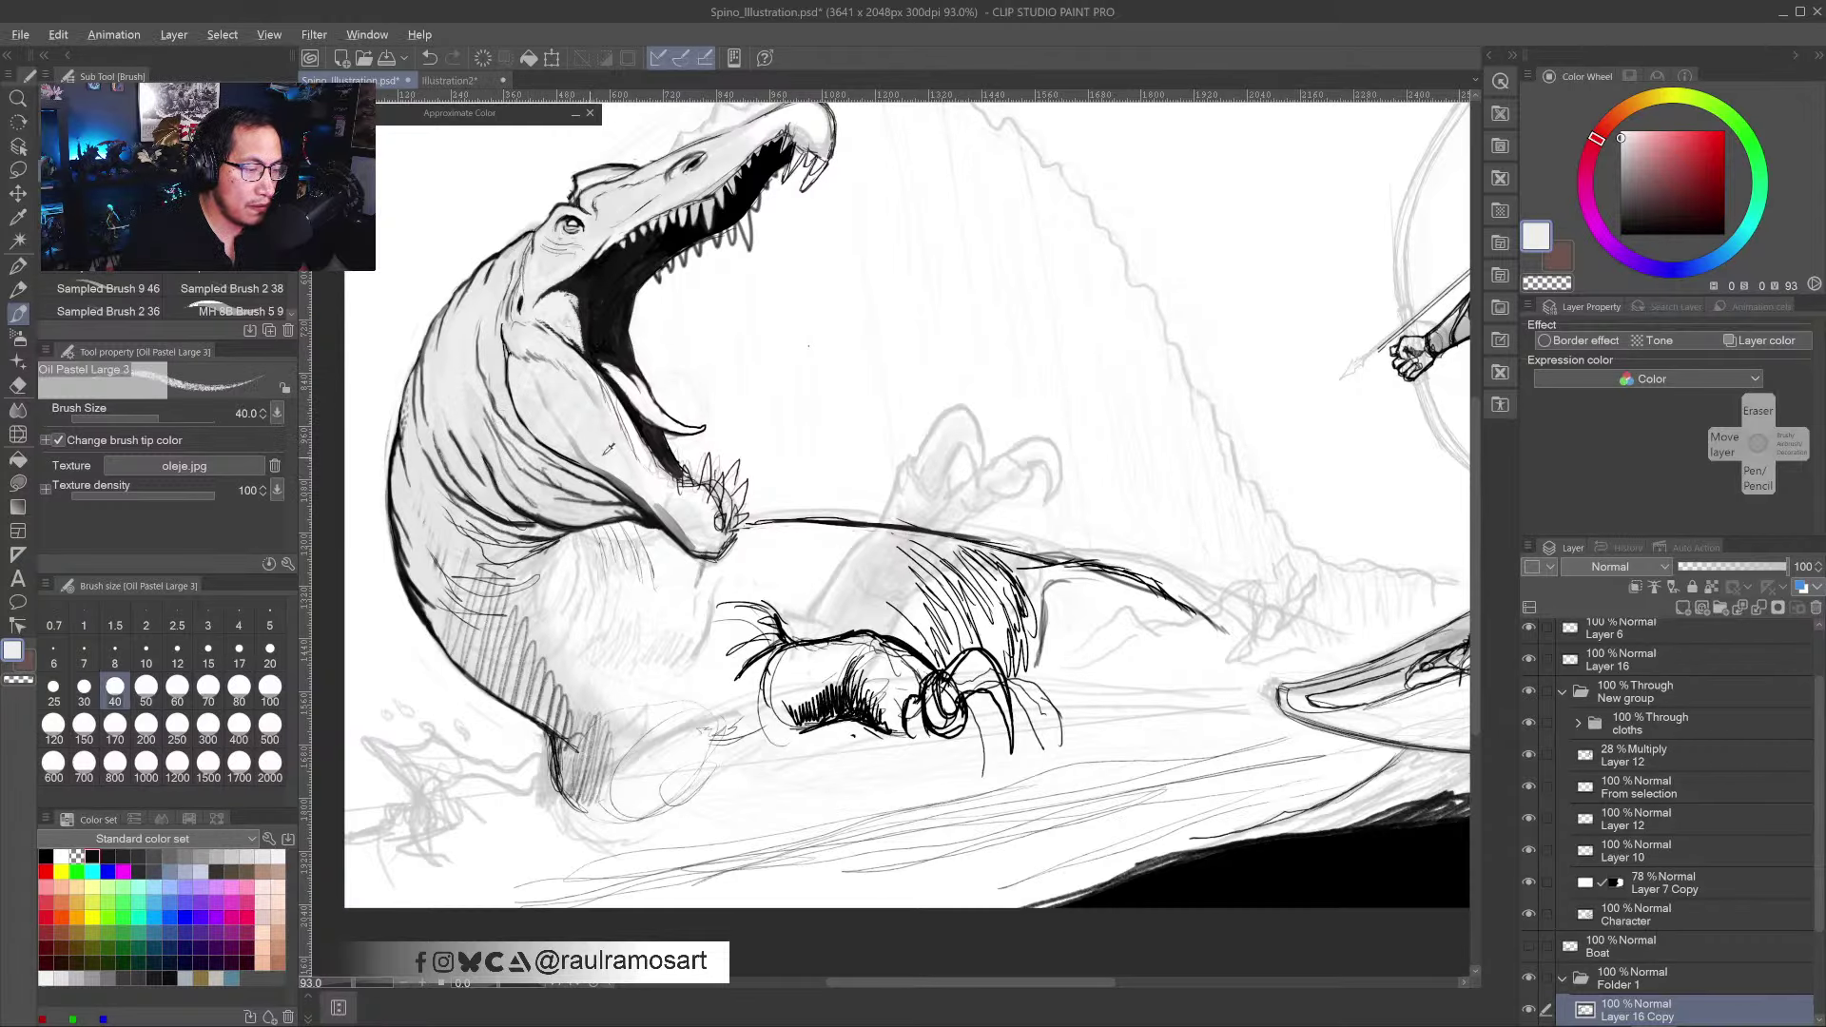
alt+click(651, 430)
drag(550, 464, 635, 509)
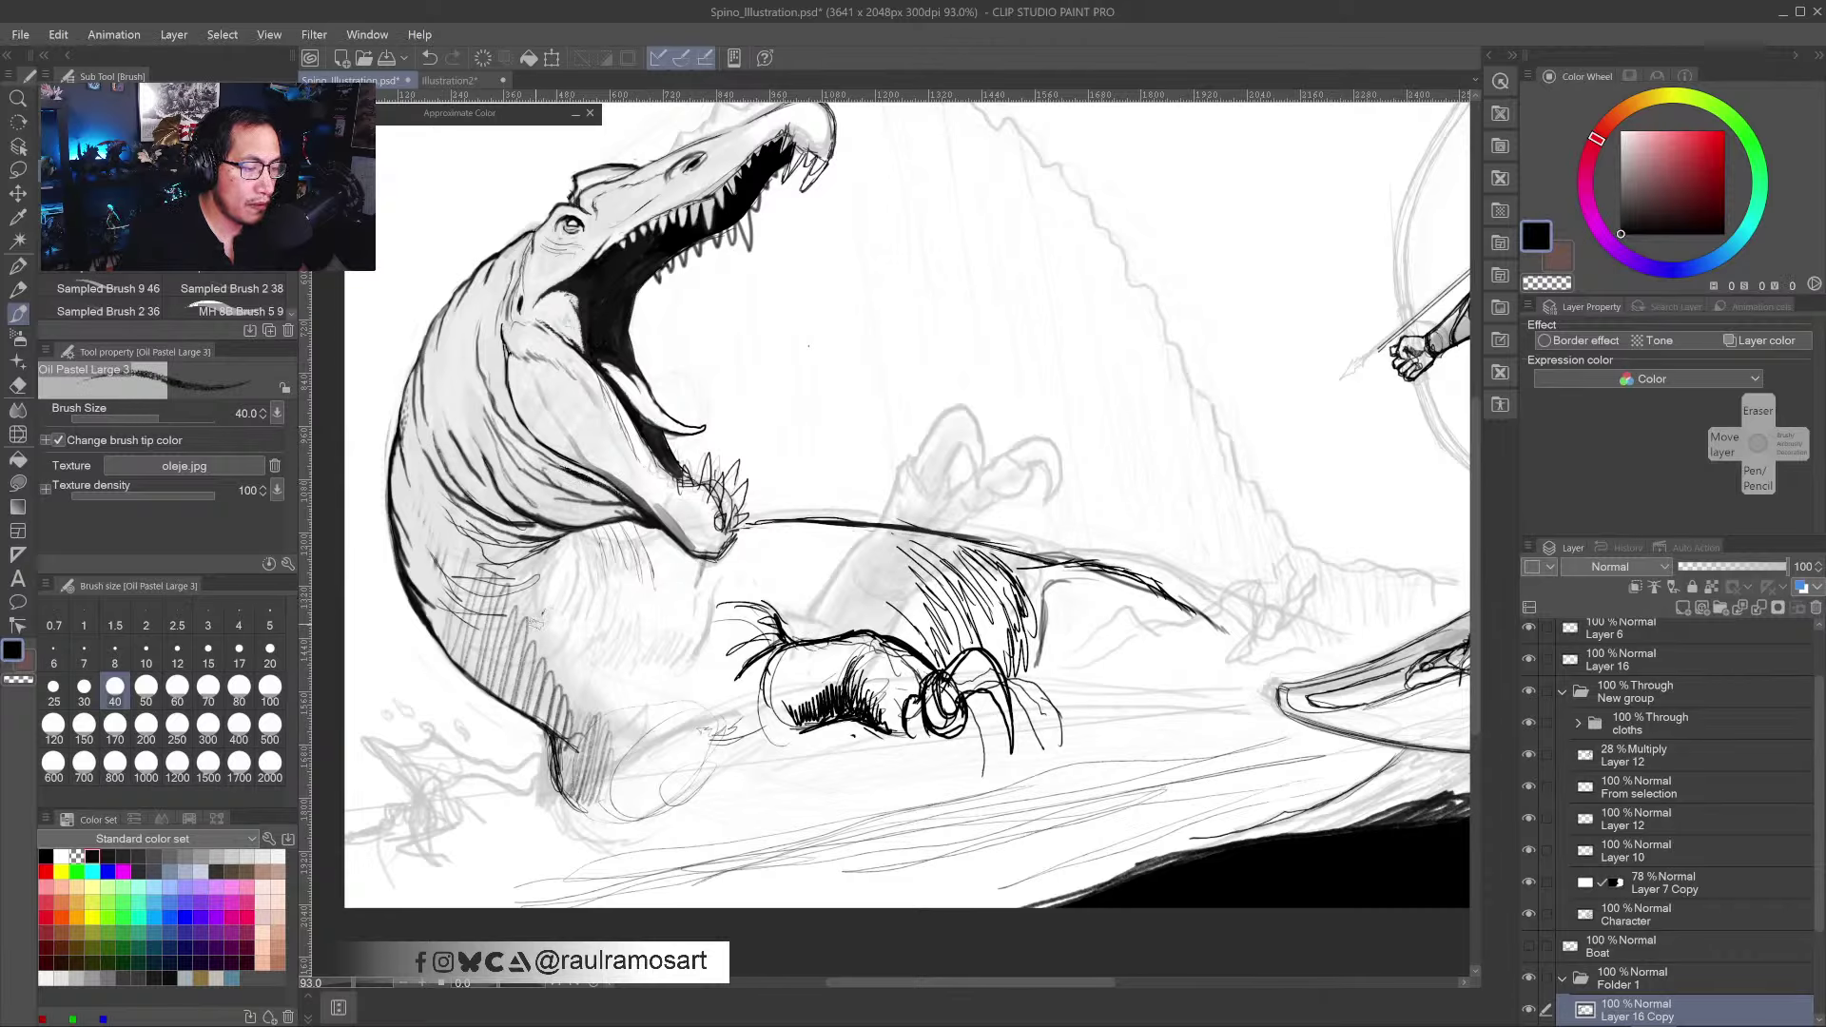
mouse_move(580, 728)
mouse_down()
mouse_move(547, 778)
mouse_move(588, 818)
mouse_up()
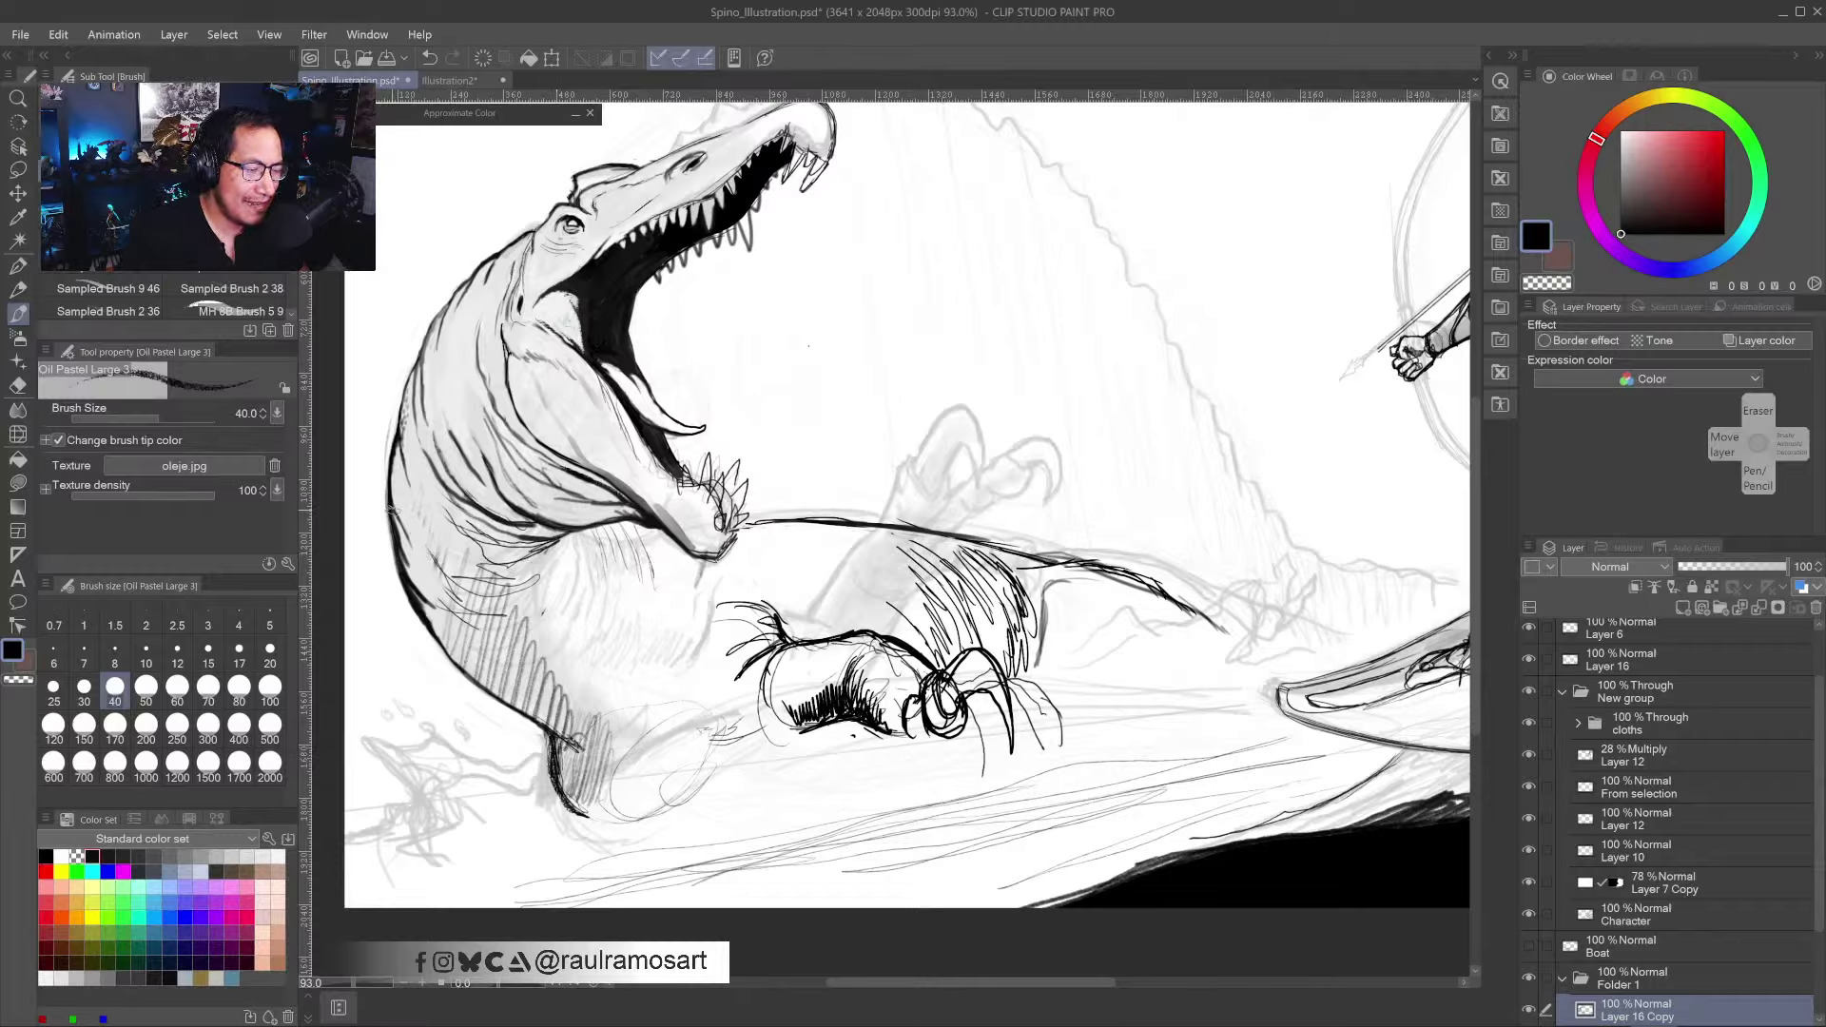
- Thicken the spinosaurus's outer neck contour down to the body with heavy black strokes and short shading marks
mouse_move(397, 521)
mouse_down()
mouse_move(447, 617)
mouse_move(428, 616)
mouse_move(480, 682)
mouse_move(457, 661)
mouse_move(467, 675)
mouse_move(529, 713)
mouse_up()
drag(518, 704, 560, 736)
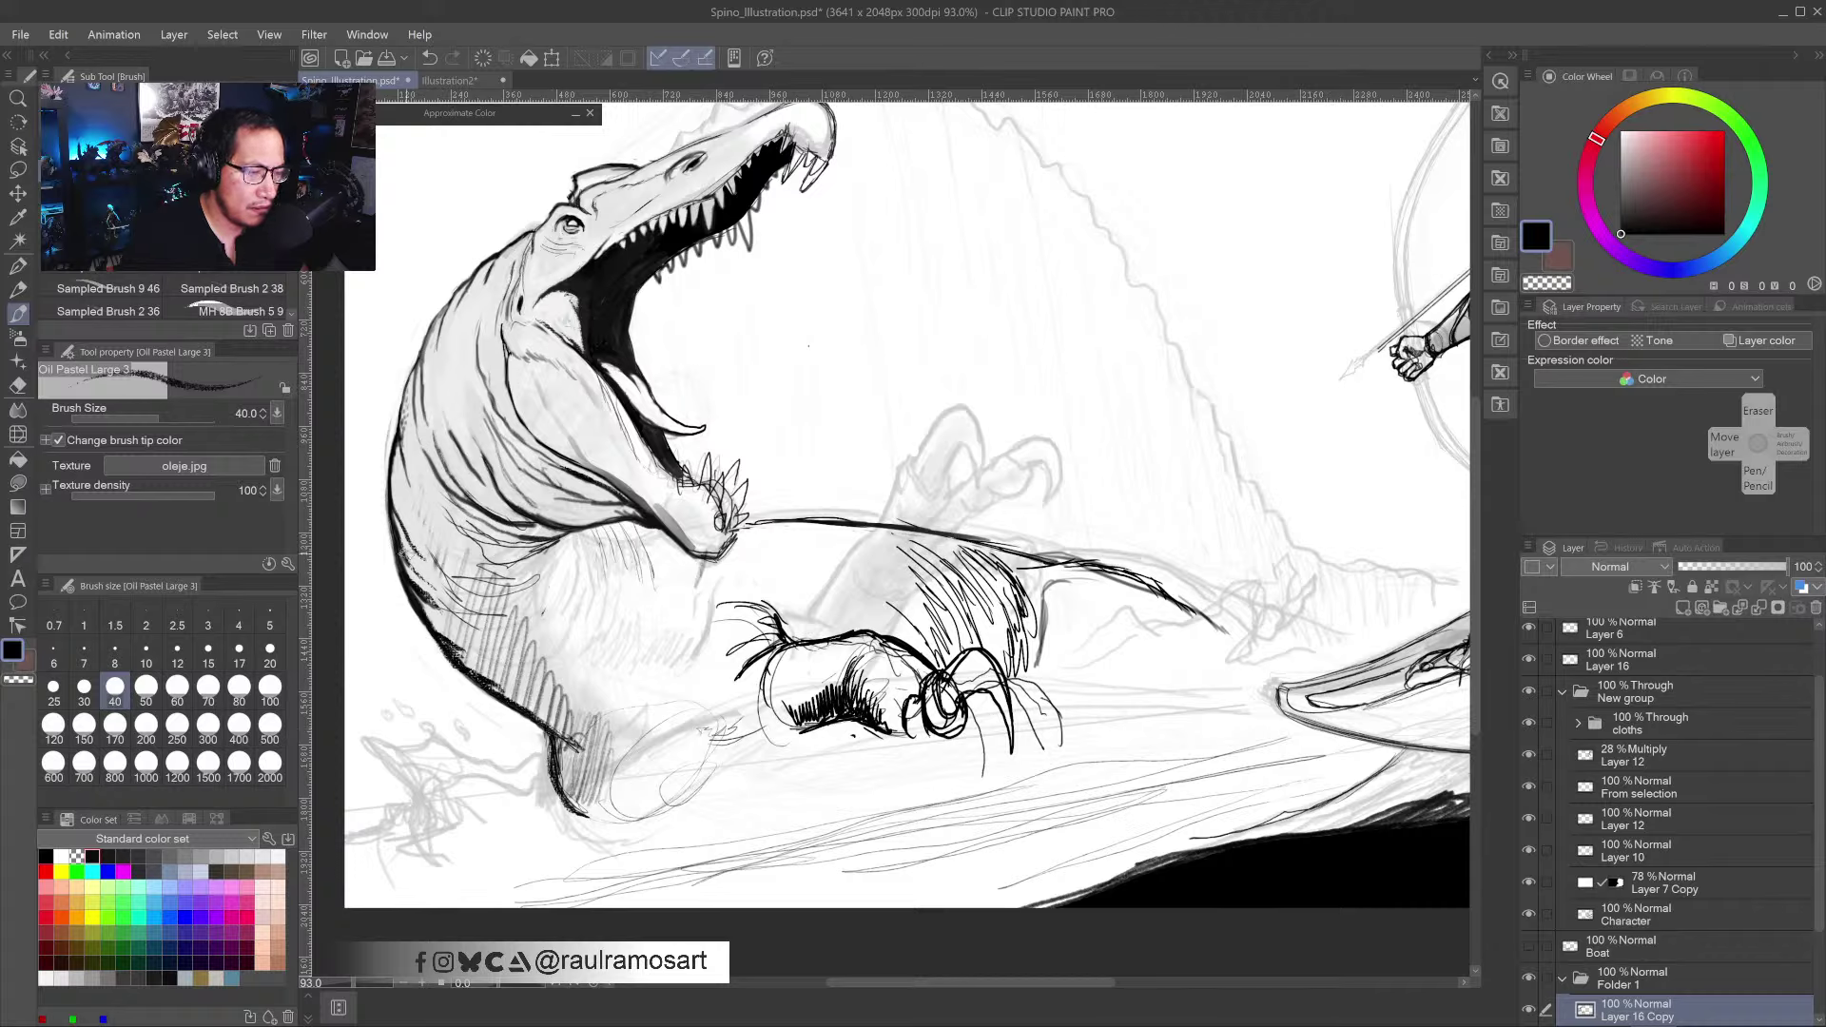
mouse_move(420, 576)
mouse_down()
mouse_move(472, 652)
mouse_move(439, 647)
mouse_move(478, 658)
mouse_up()
mouse_move(419, 599)
mouse_down()
mouse_move(466, 638)
mouse_move(423, 609)
mouse_up()
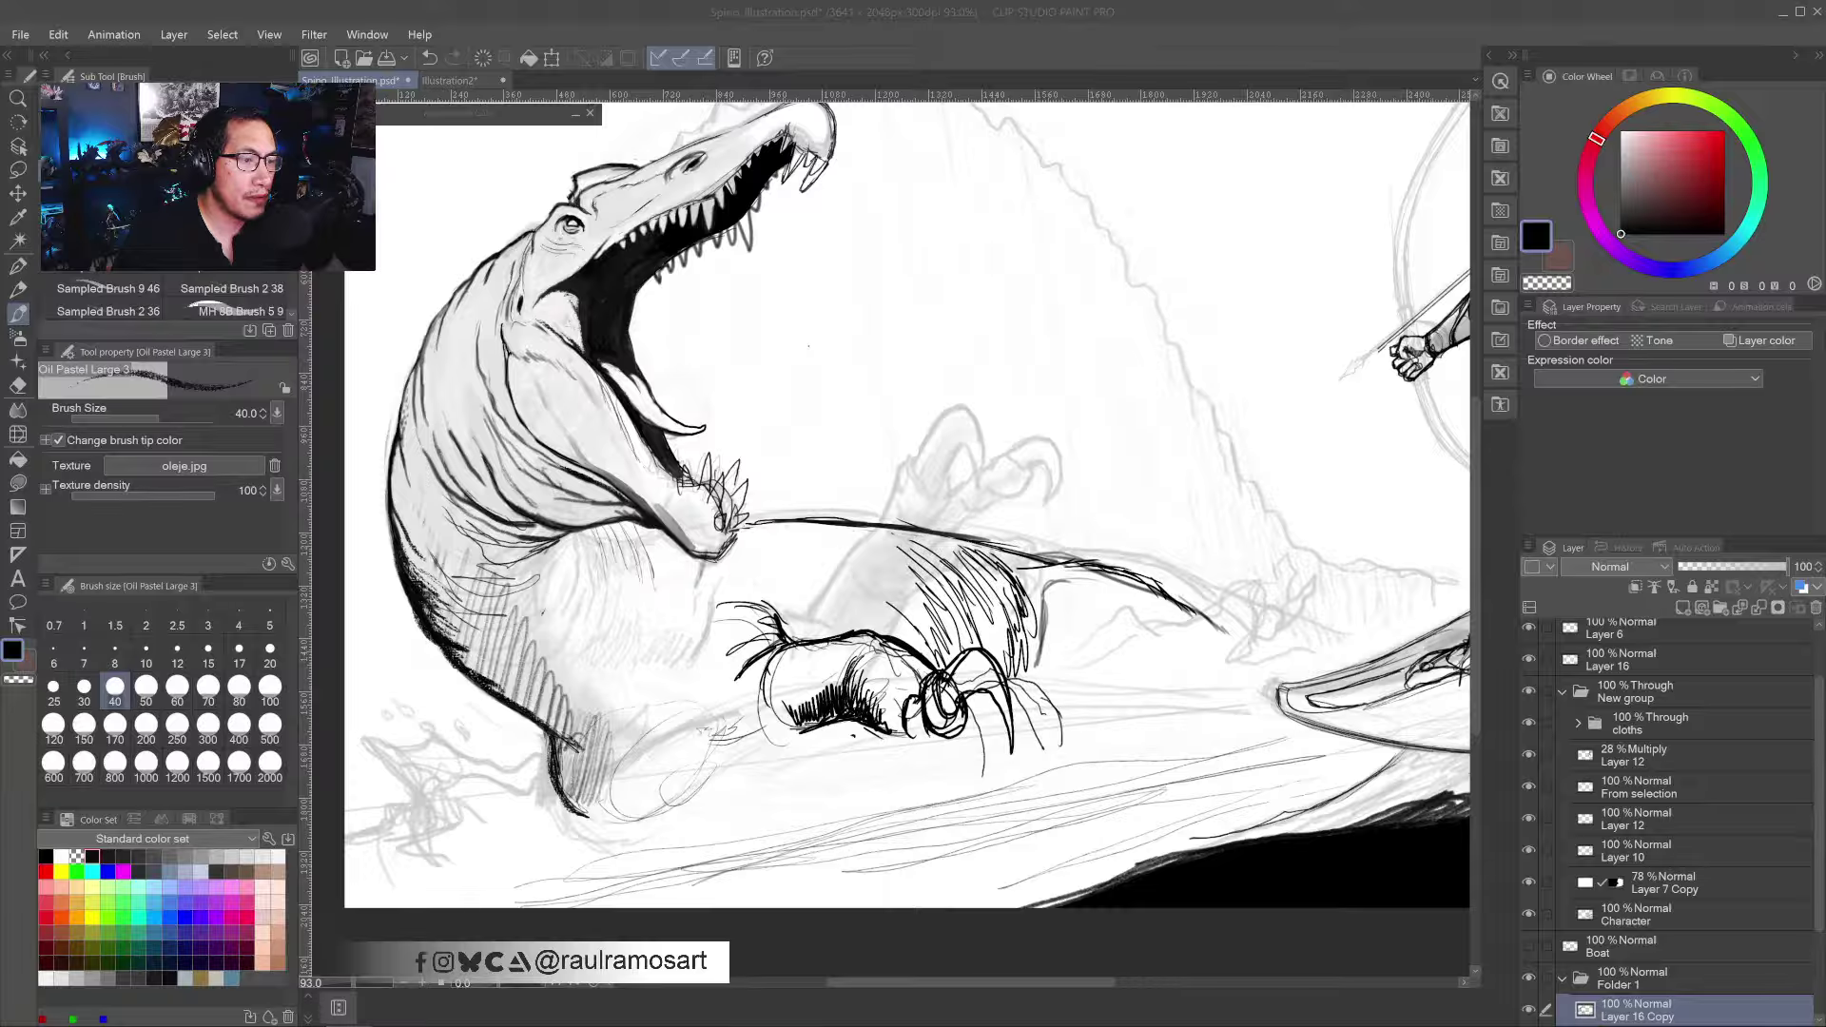
- Collapse the New group folder and toggle the visibility of Layer 16 Copy to compare it with the sketch beneath
mouse_move(950, 627)
mouse_down()
mouse_move(894, 570)
mouse_move(909, 595)
mouse_up()
mouse_move(991, 506)
mouse_down()
mouse_move(989, 586)
mouse_move(1014, 556)
mouse_up()
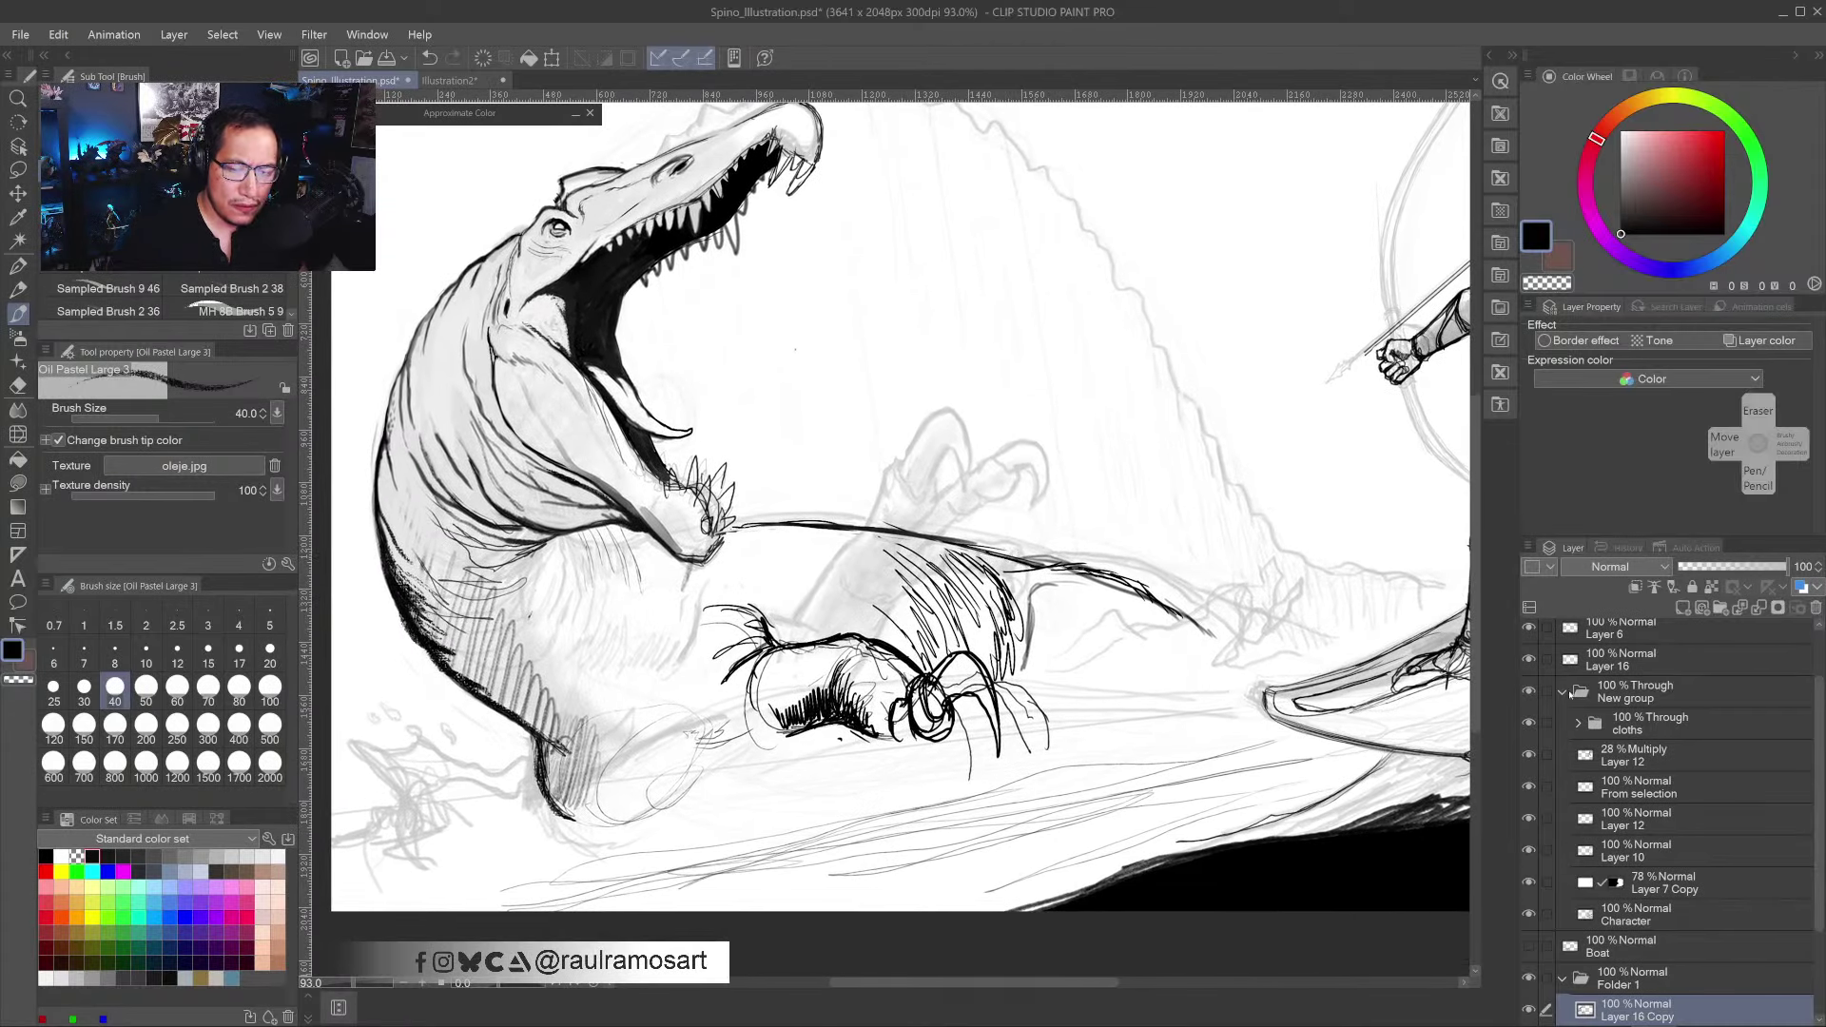
click(1562, 692)
click(1529, 856)
click(1528, 857)
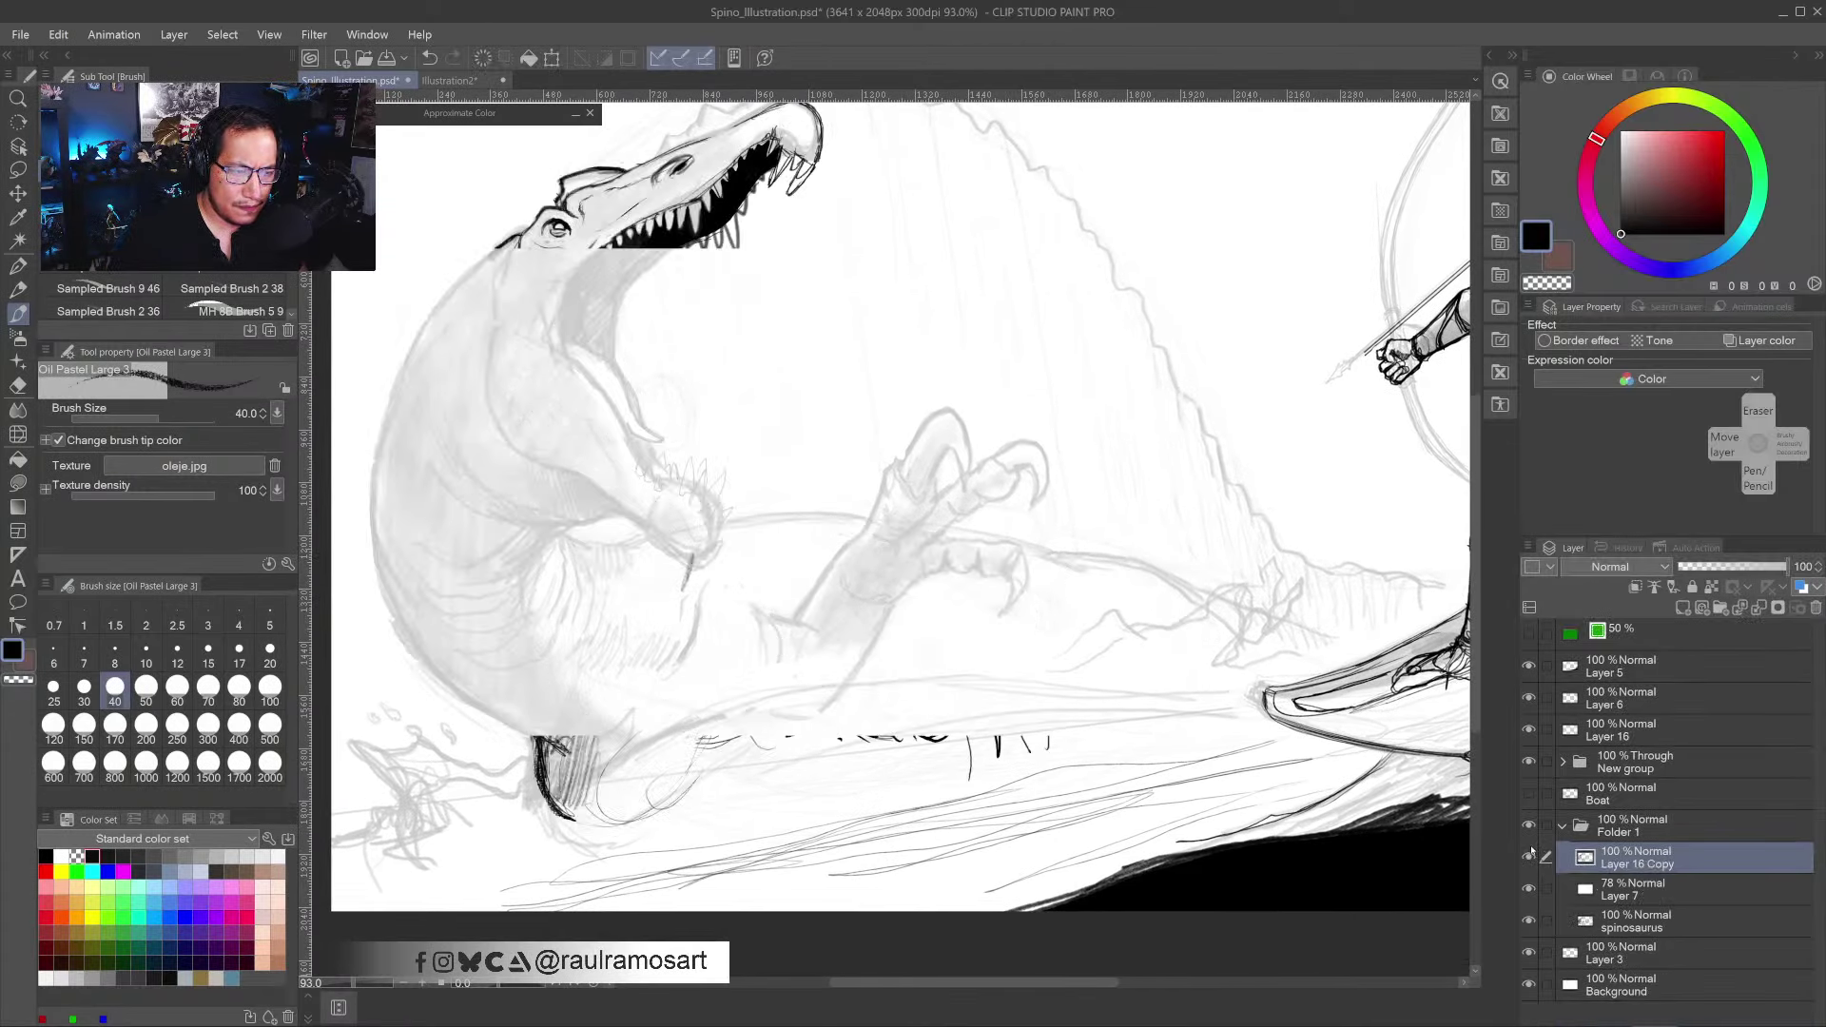
click(1528, 856)
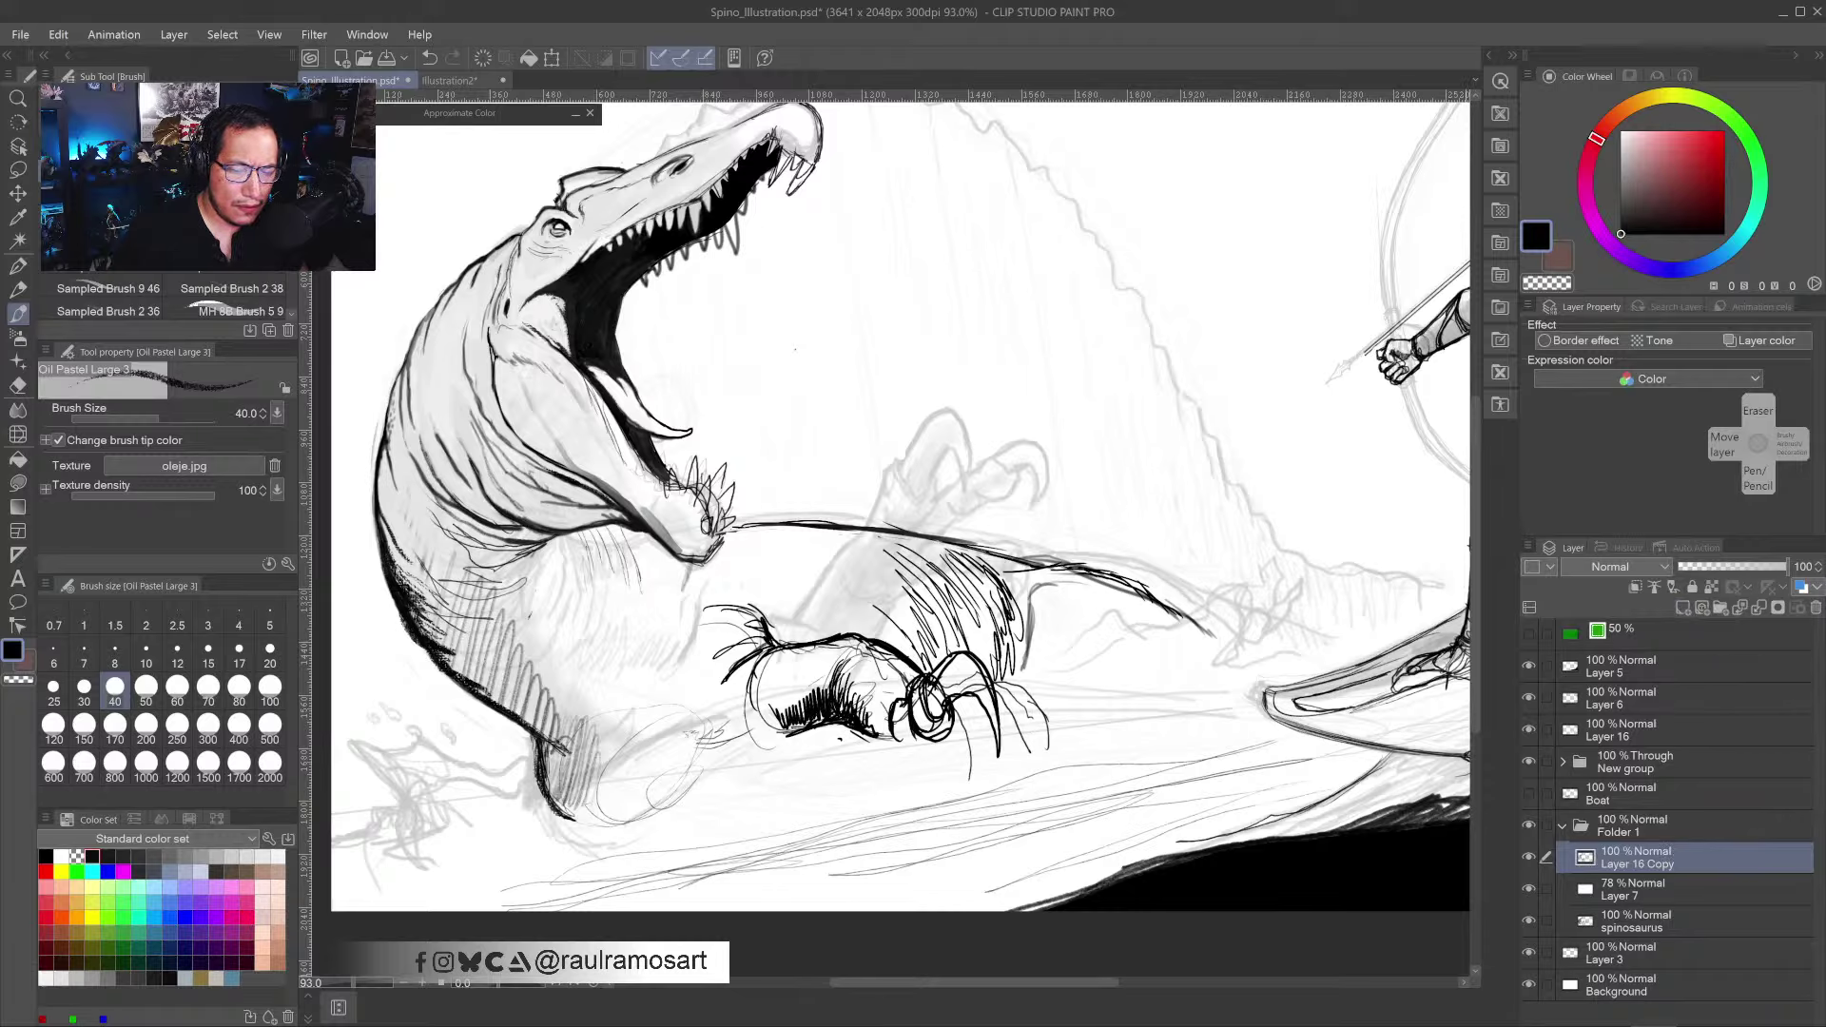
- Add two layers above Layer 16 Copy, fill the upper one with white and lower its opacity to 84%
click(1683, 607)
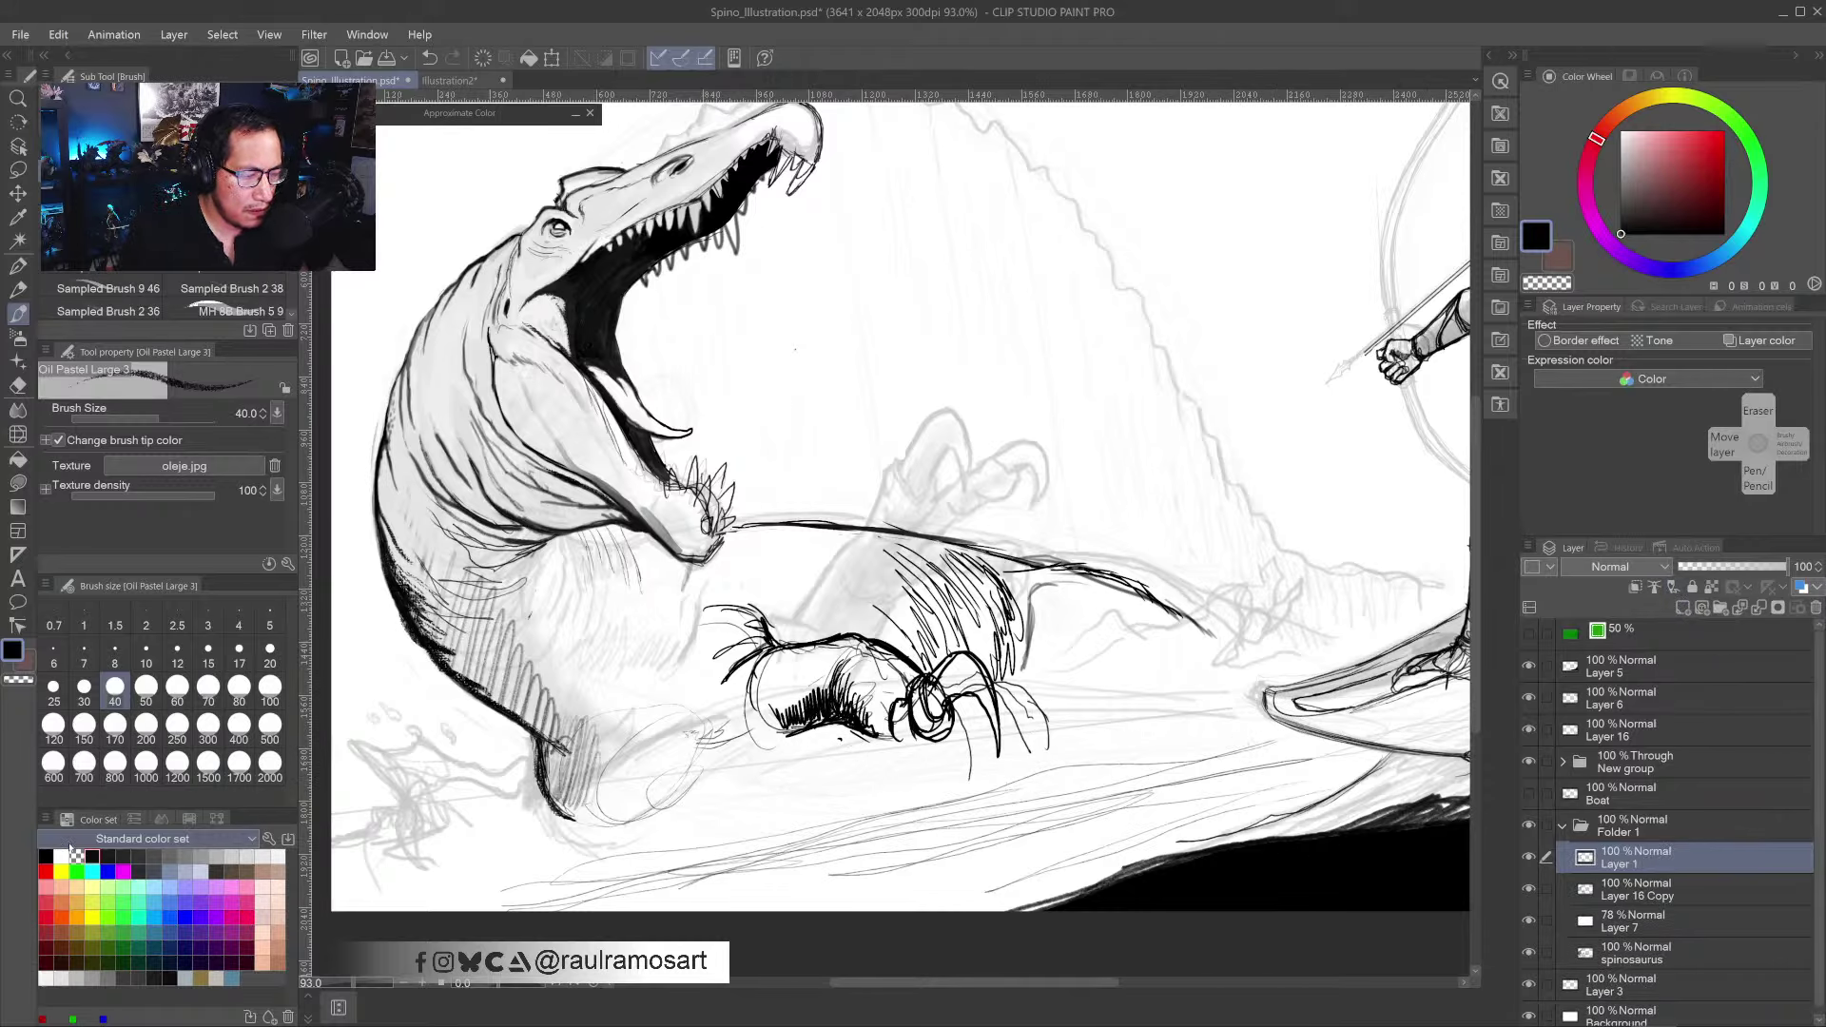
key(x)
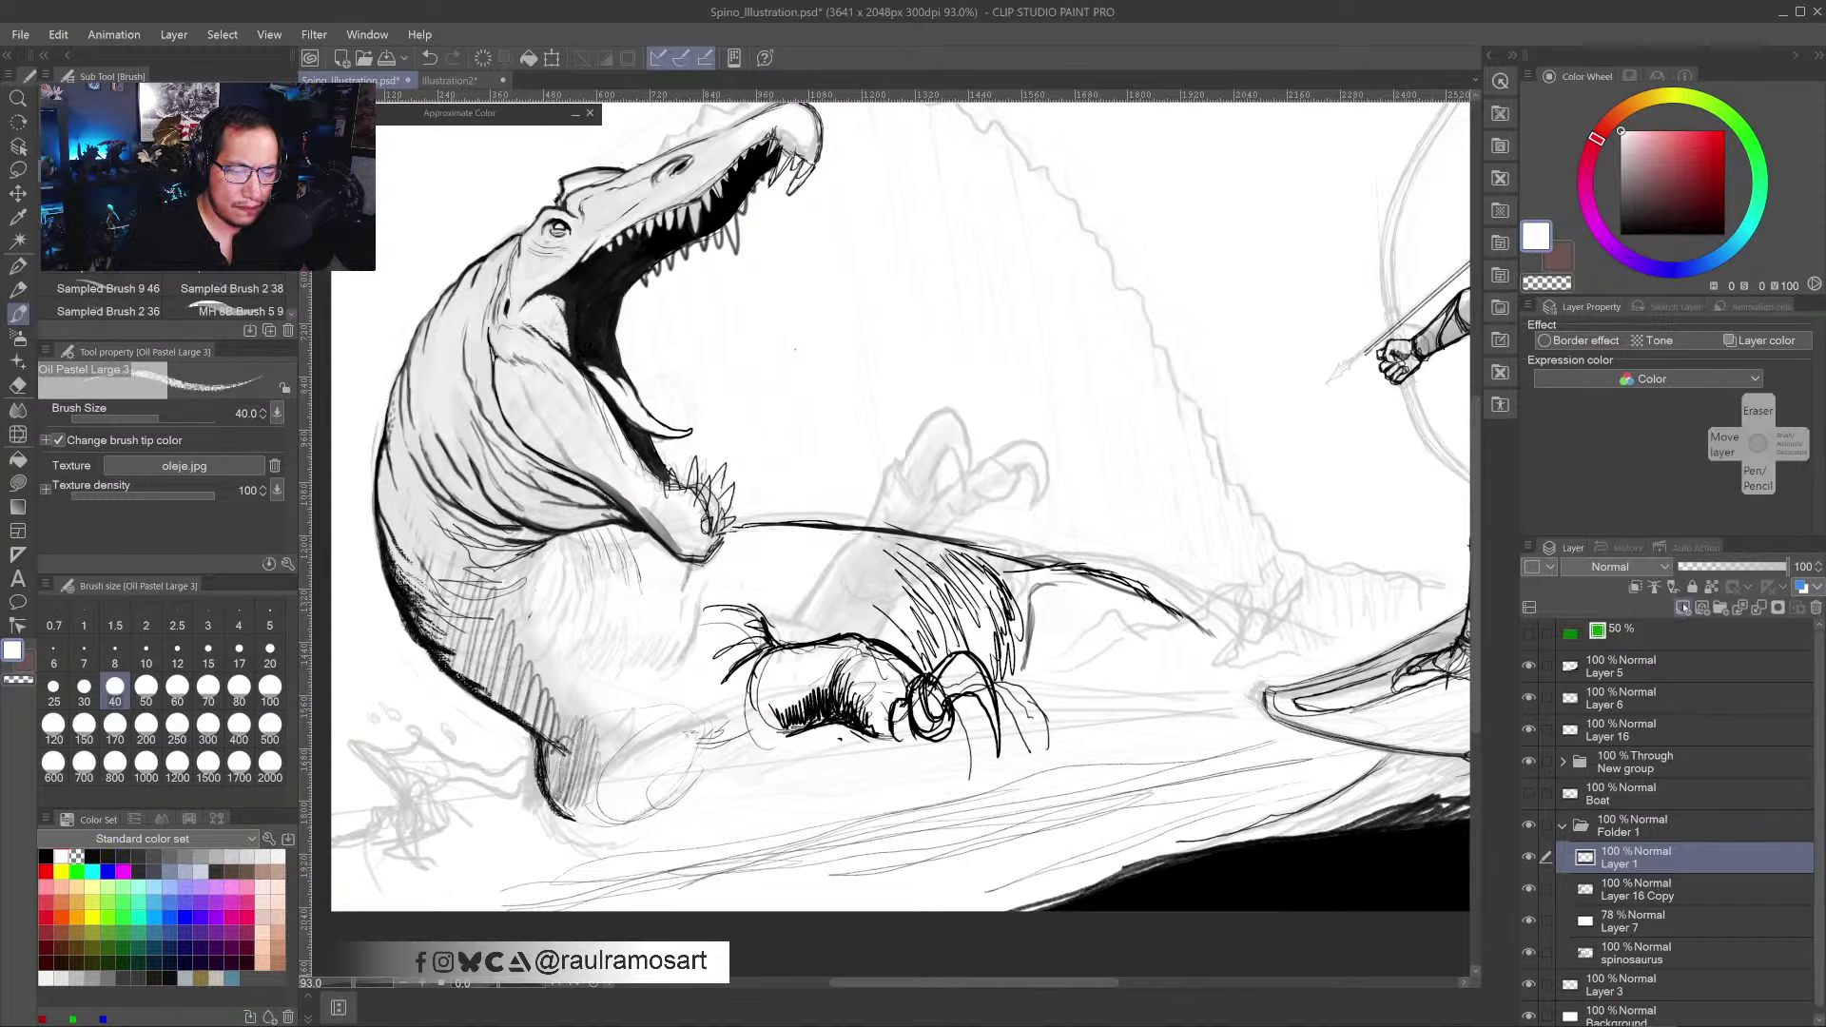
click(1683, 607)
key(ctrl+a)
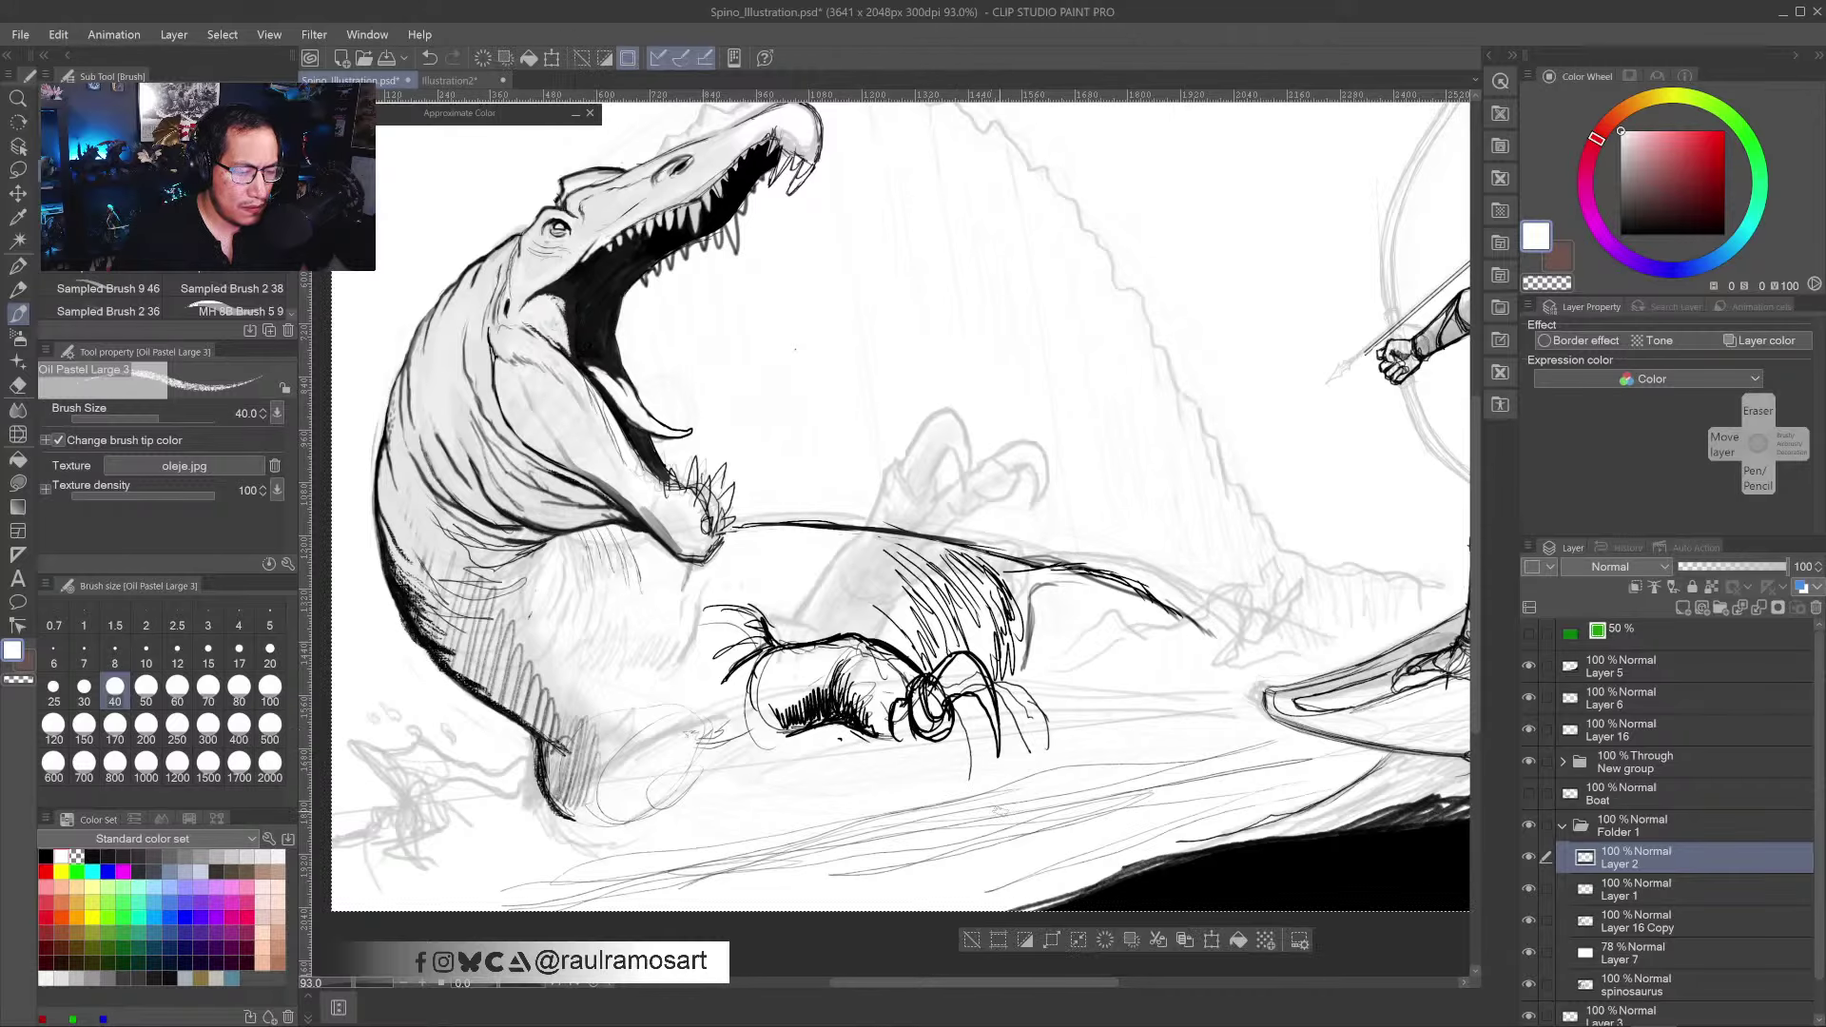
key(alt+Delete)
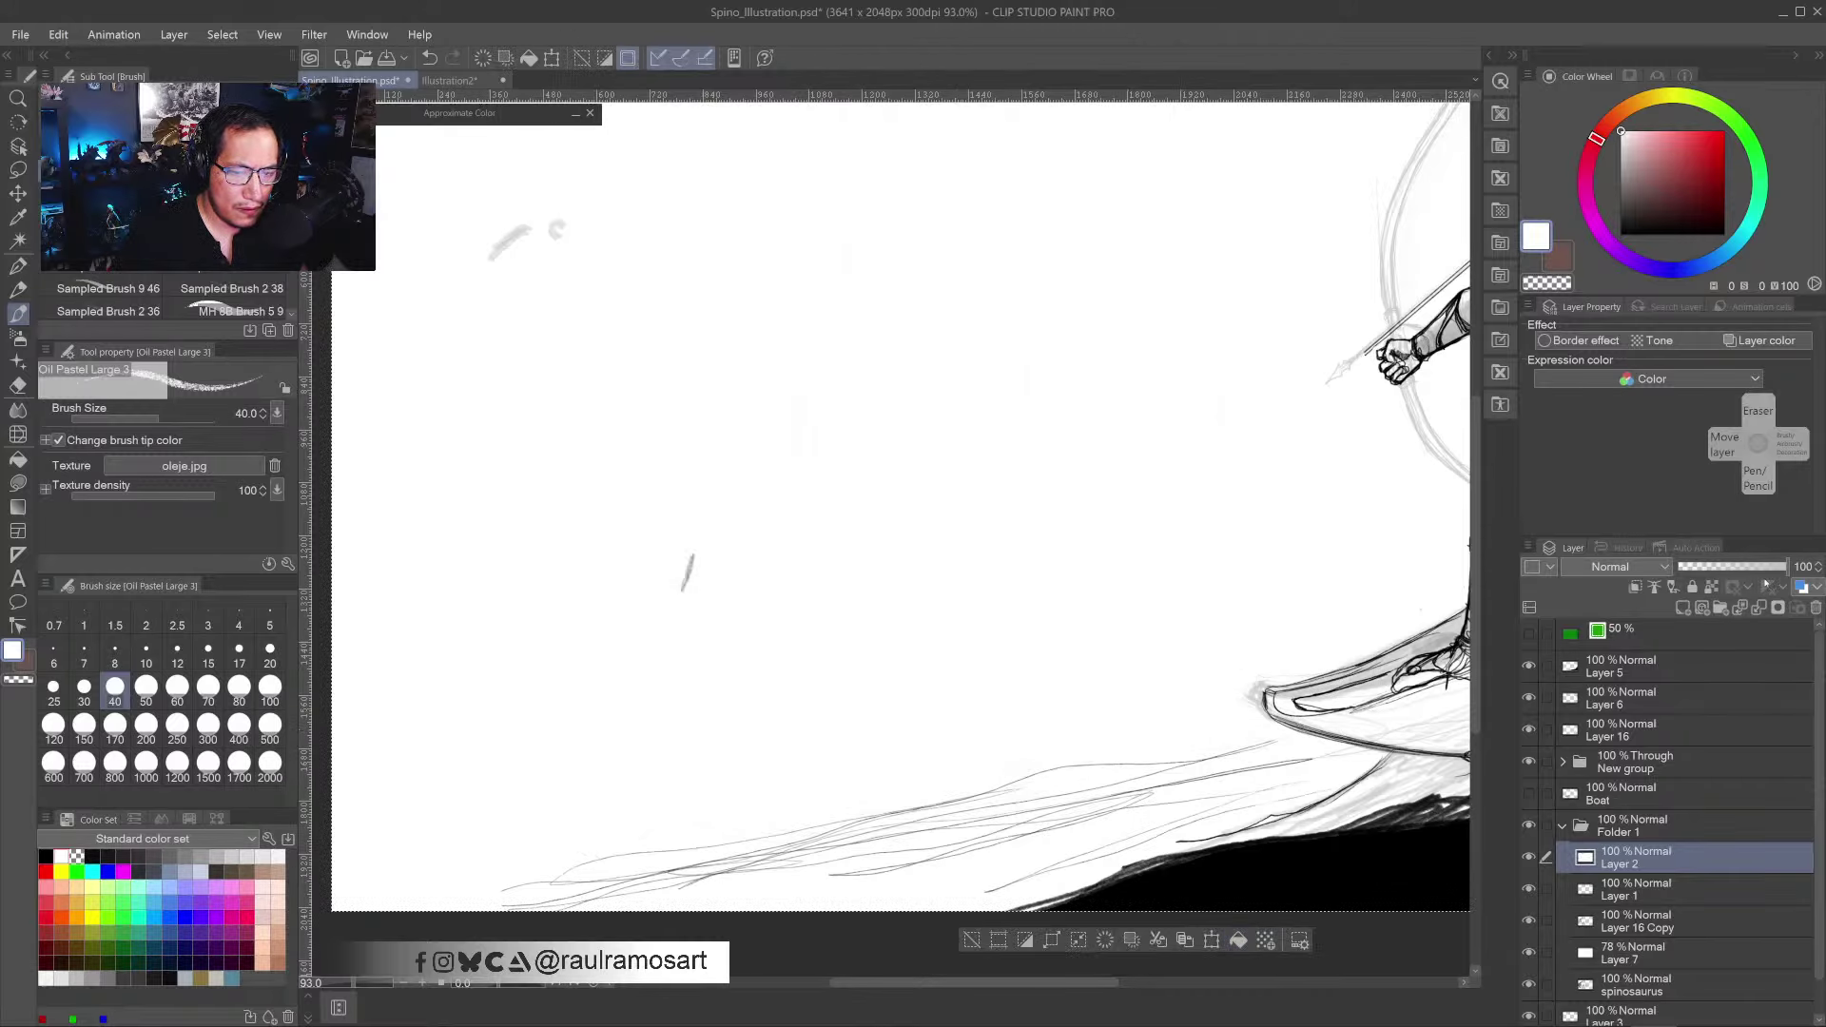
mouse_move(1782, 567)
mouse_down()
mouse_move(1724, 568)
mouse_move(1771, 569)
mouse_up()
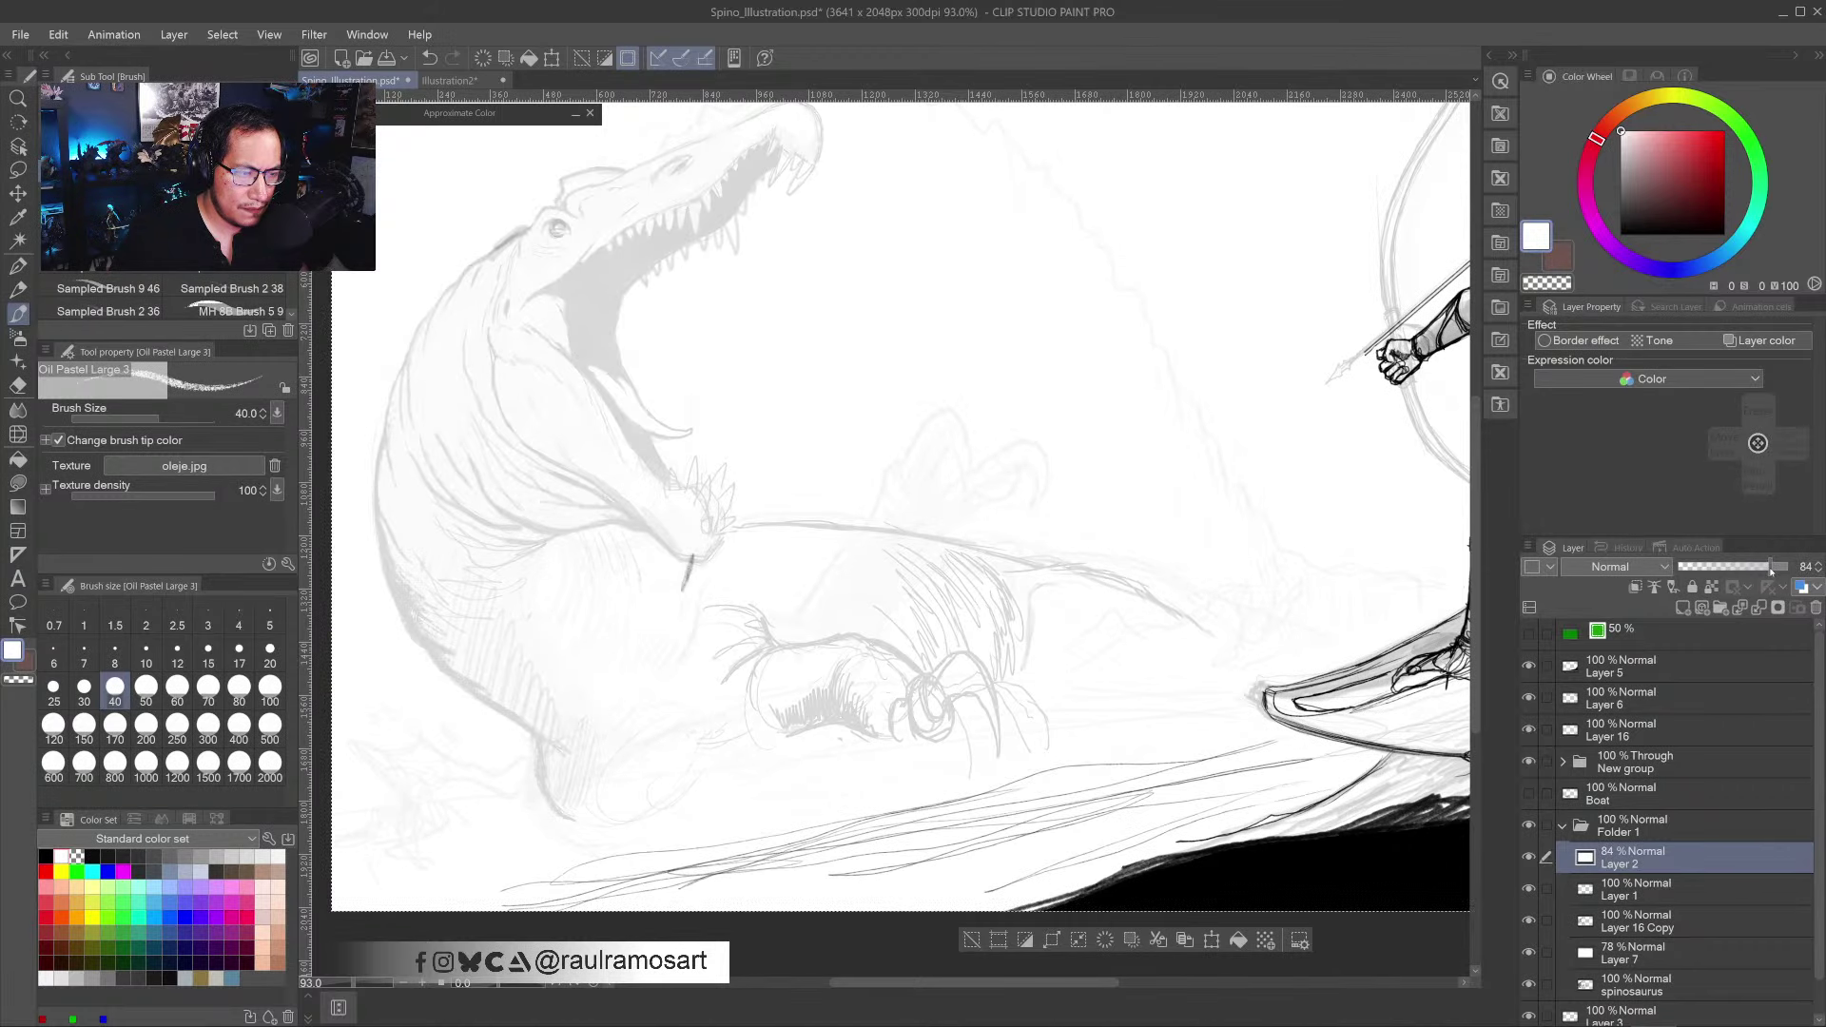
scroll(1104, 613, down, 3)
scroll(1098, 617, up, 1)
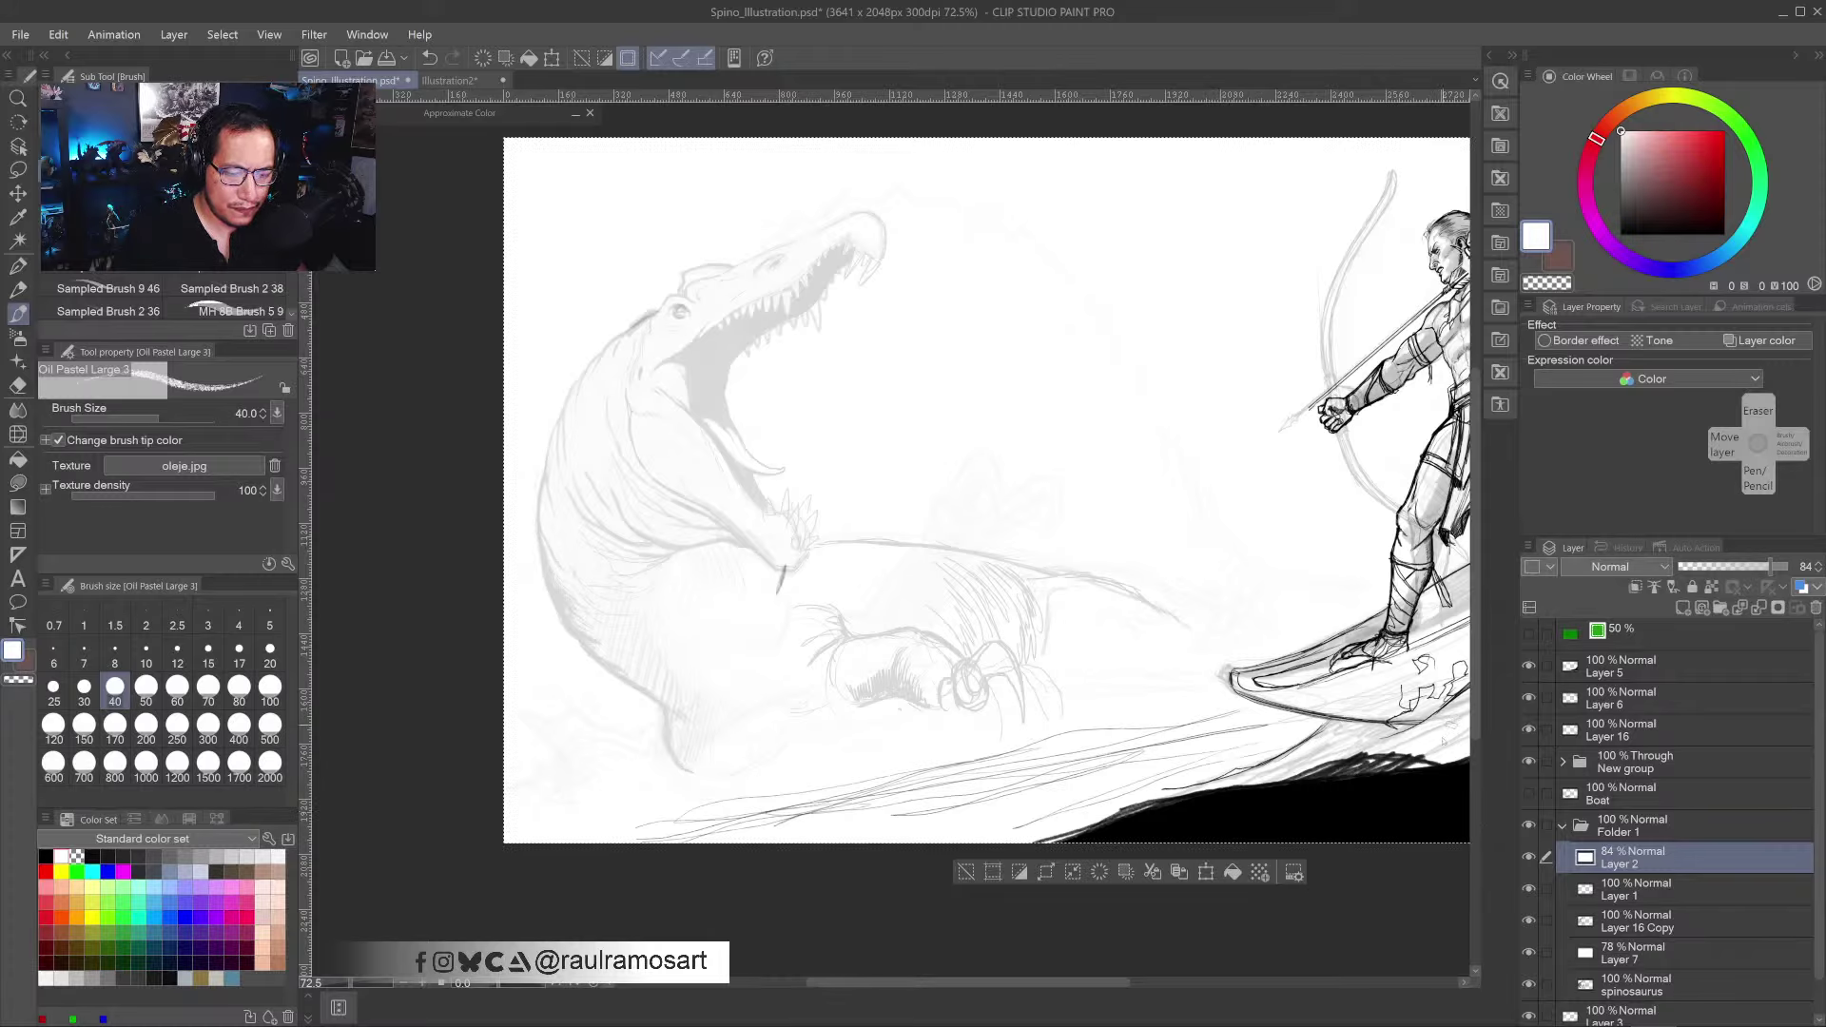
key(ctrl+d)
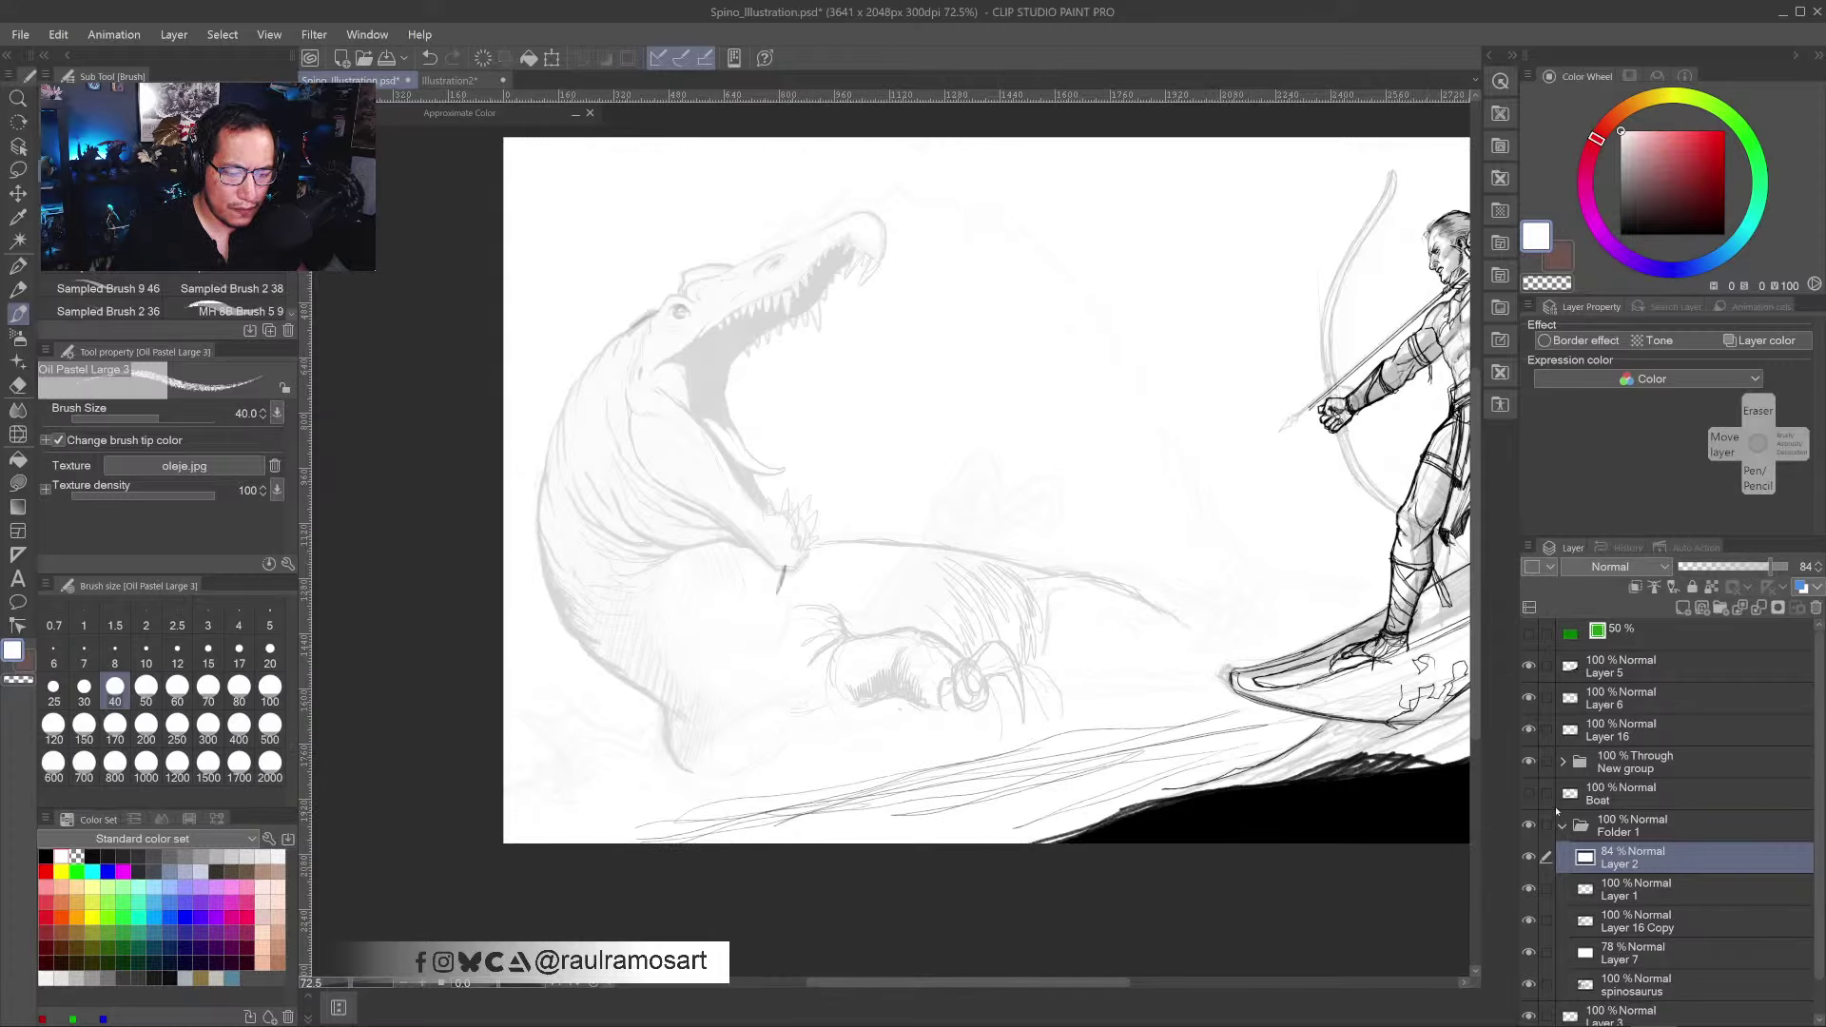
- Add a layer above the white wash and sketch the torso's front ellipse and upper edge in near-black with Oil Pastel Large 3 at size 15
click(1683, 607)
drag(766, 585, 739, 586)
key(bracketleft)
key(bracketleft)
key(bracketleft)
key(bracketleft)
key(bracketleft)
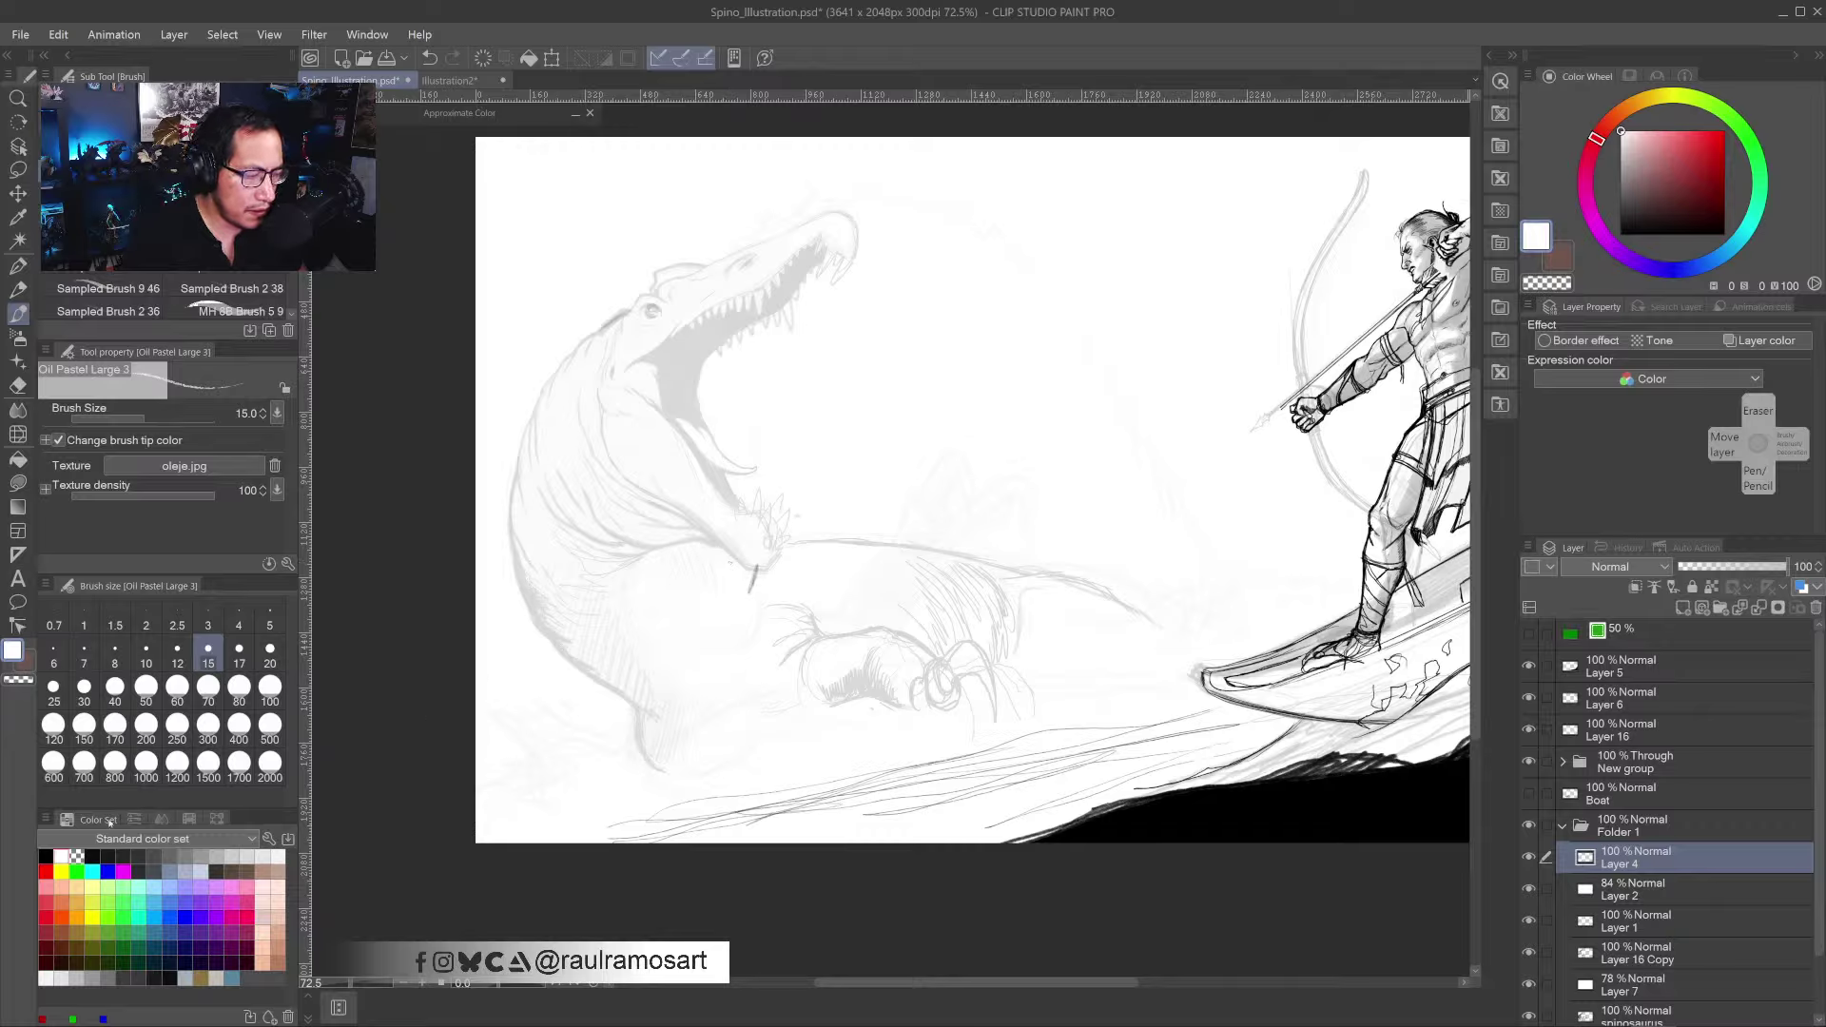
click(92, 856)
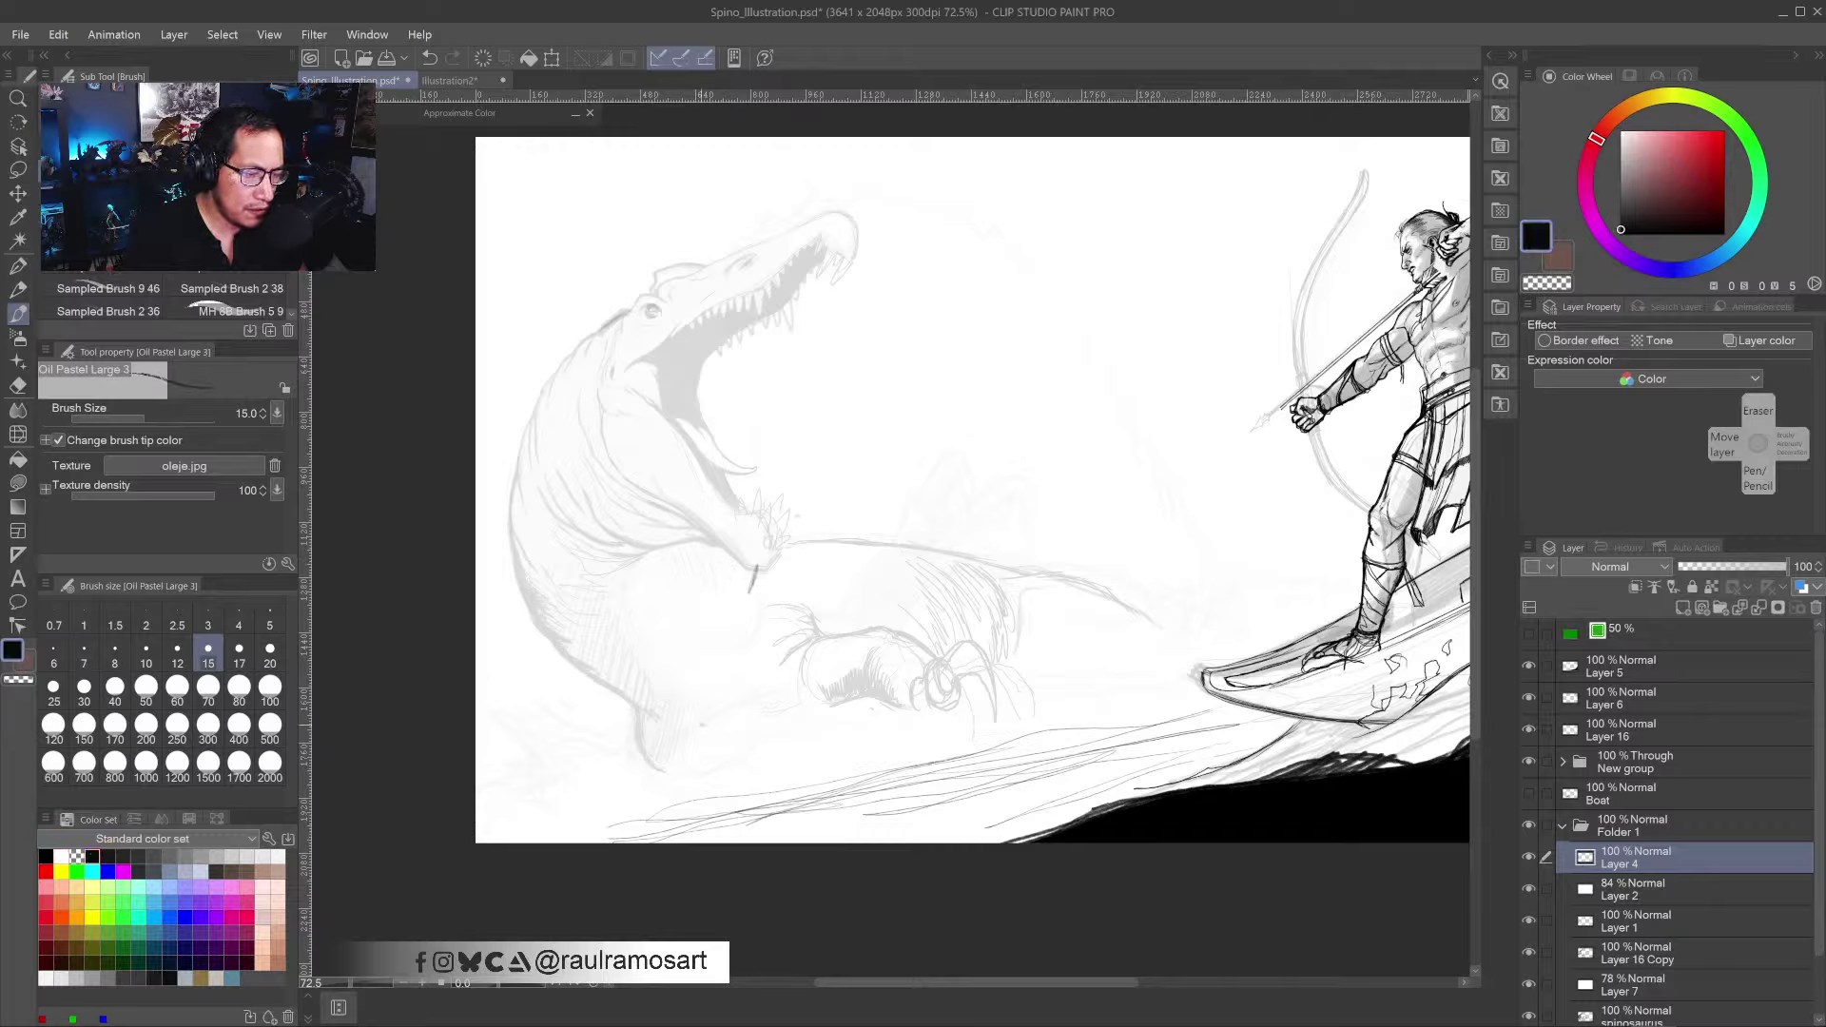
mouse_move(754, 575)
mouse_down()
mouse_move(752, 699)
mouse_move(746, 609)
mouse_move(704, 747)
mouse_move(757, 570)
mouse_move(671, 666)
mouse_move(756, 574)
mouse_move(1017, 580)
mouse_up()
mouse_move(899, 551)
mouse_down()
mouse_move(1023, 594)
mouse_move(1037, 657)
mouse_up()
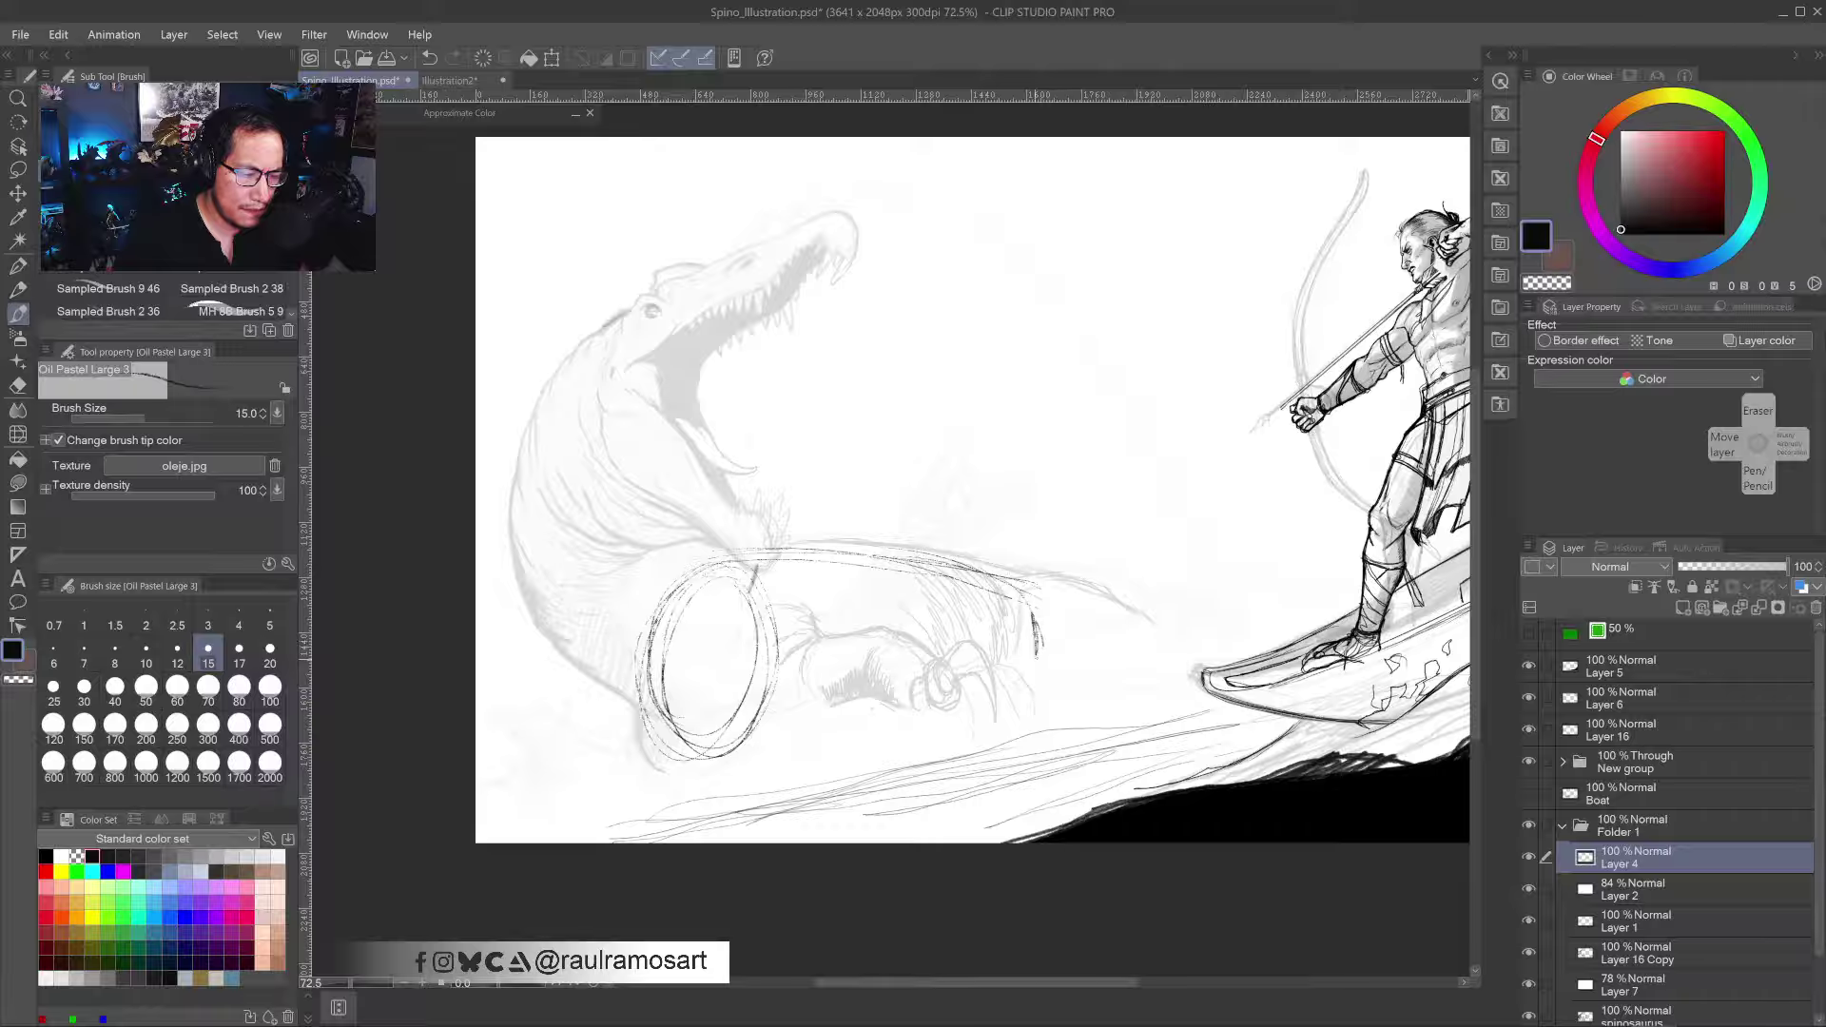
- Sketch the torso cylinder's rear ellipses and lower edge with the Lighter pencil at size 15
click(18, 289)
mouse_move(1006, 581)
mouse_down()
mouse_move(1037, 665)
mouse_move(950, 585)
mouse_move(979, 692)
mouse_move(1032, 666)
mouse_move(961, 685)
mouse_move(1032, 633)
mouse_up()
mouse_move(667, 656)
mouse_down()
mouse_move(661, 744)
mouse_move(685, 759)
mouse_move(903, 791)
mouse_up()
drag(789, 780, 1018, 749)
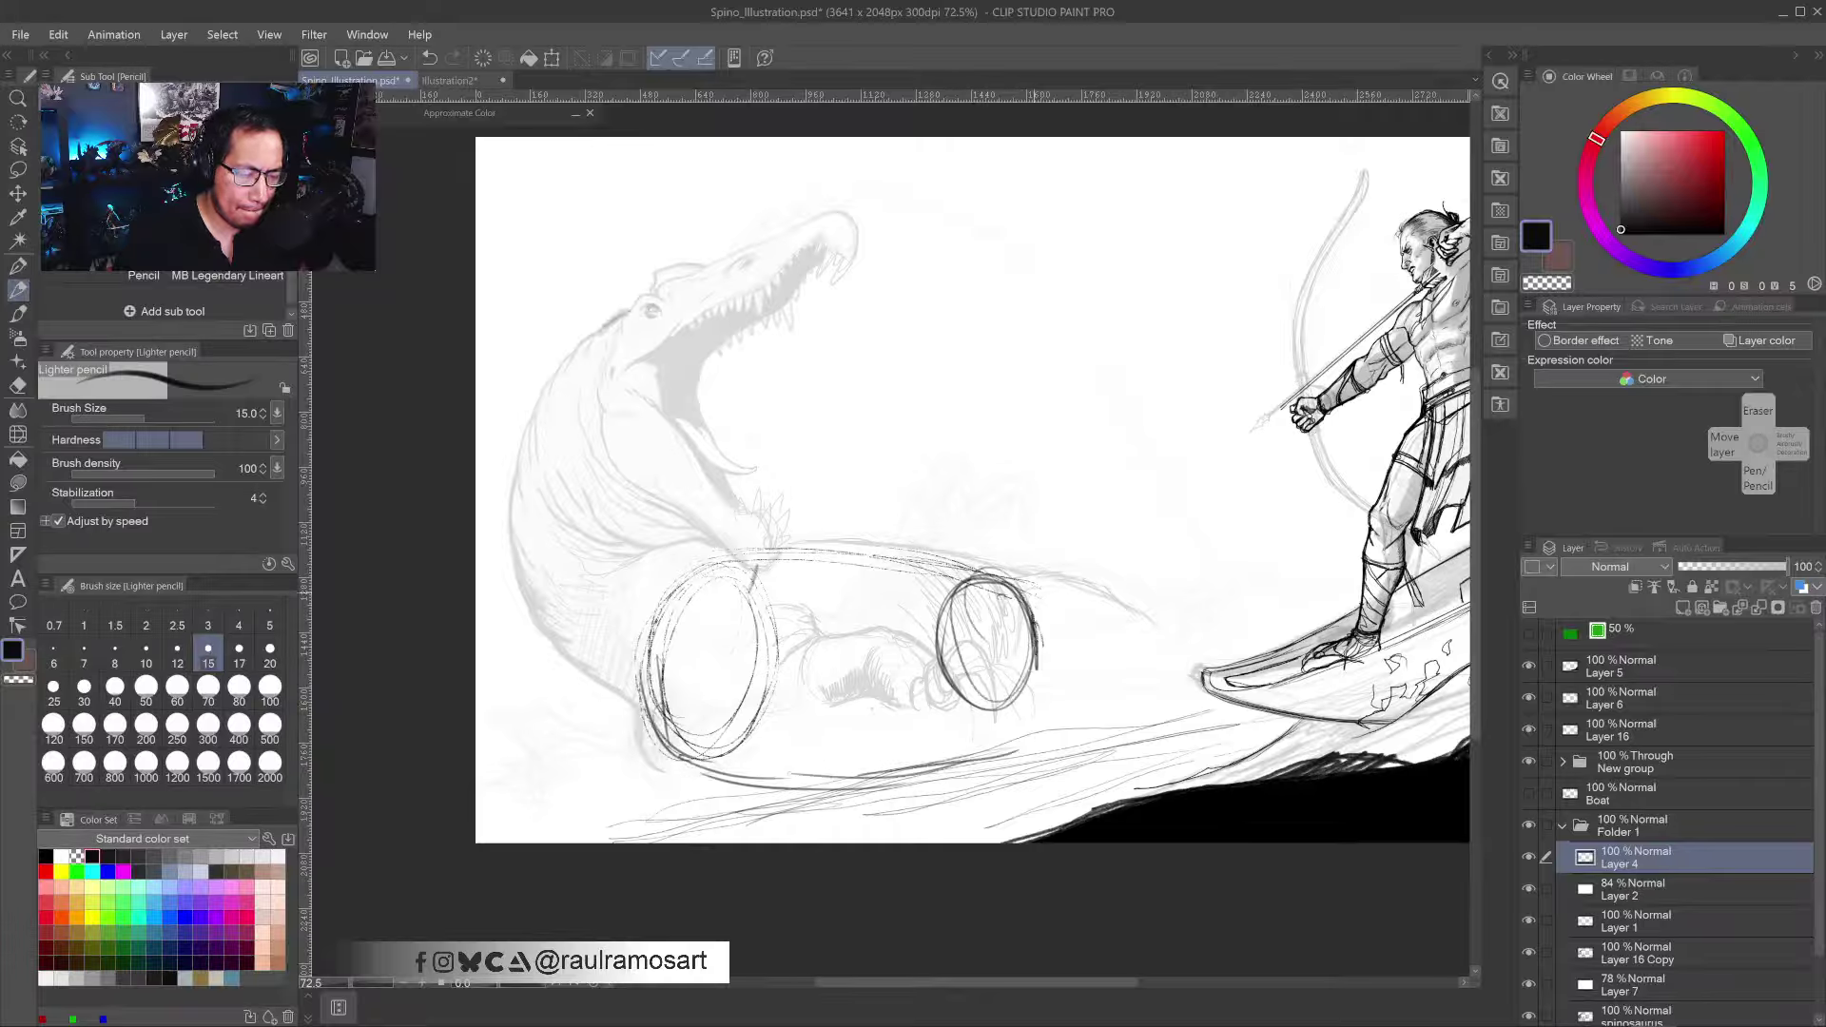
drag(1004, 575, 1047, 678)
mouse_move(1046, 677)
mouse_down()
mouse_move(1013, 741)
mouse_move(1027, 582)
mouse_move(941, 718)
mouse_move(1018, 754)
mouse_up()
mouse_move(944, 690)
mouse_down()
mouse_move(1042, 709)
mouse_move(1007, 752)
mouse_up()
mouse_move(665, 732)
mouse_down()
mouse_move(756, 780)
mouse_move(893, 788)
mouse_move(965, 751)
mouse_up()
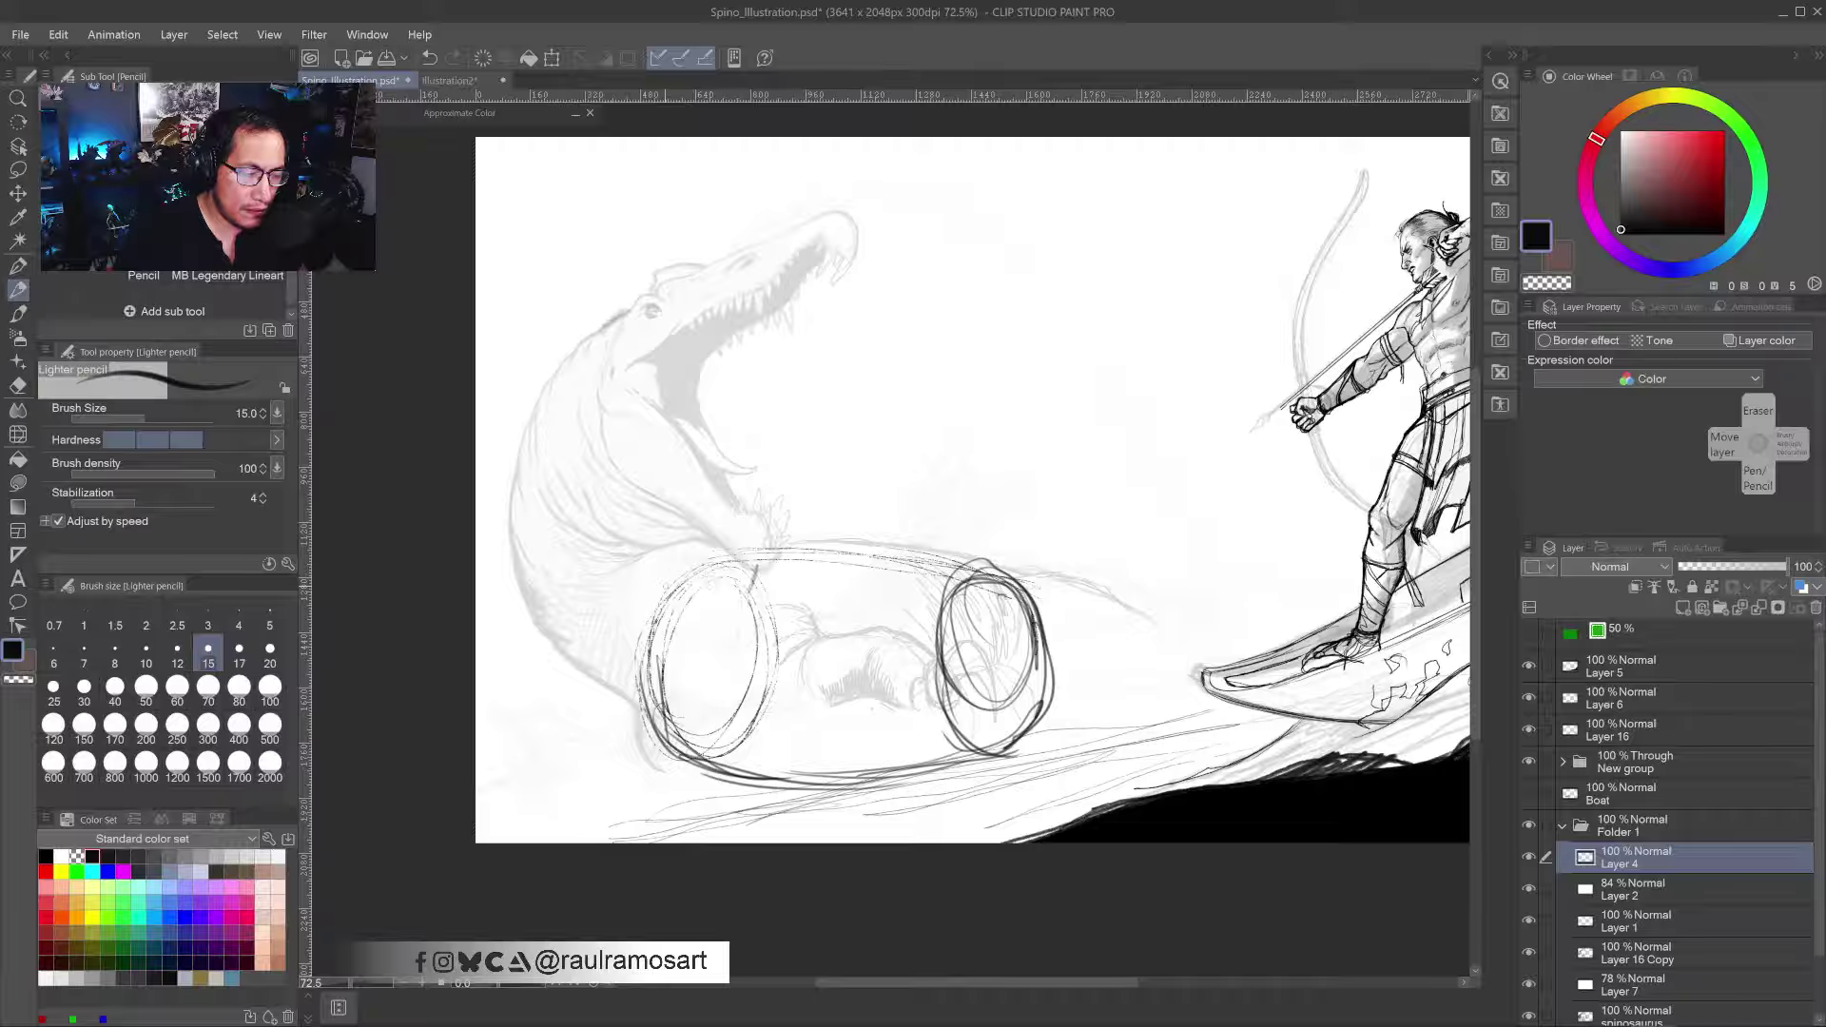
- Darken the torso cylinder's upper edge and the outer curve of its front ellipse
mouse_move(666, 588)
mouse_down()
mouse_move(802, 550)
mouse_move(945, 553)
mouse_up()
mouse_move(804, 550)
mouse_down()
mouse_move(1009, 563)
mouse_move(1023, 590)
mouse_up()
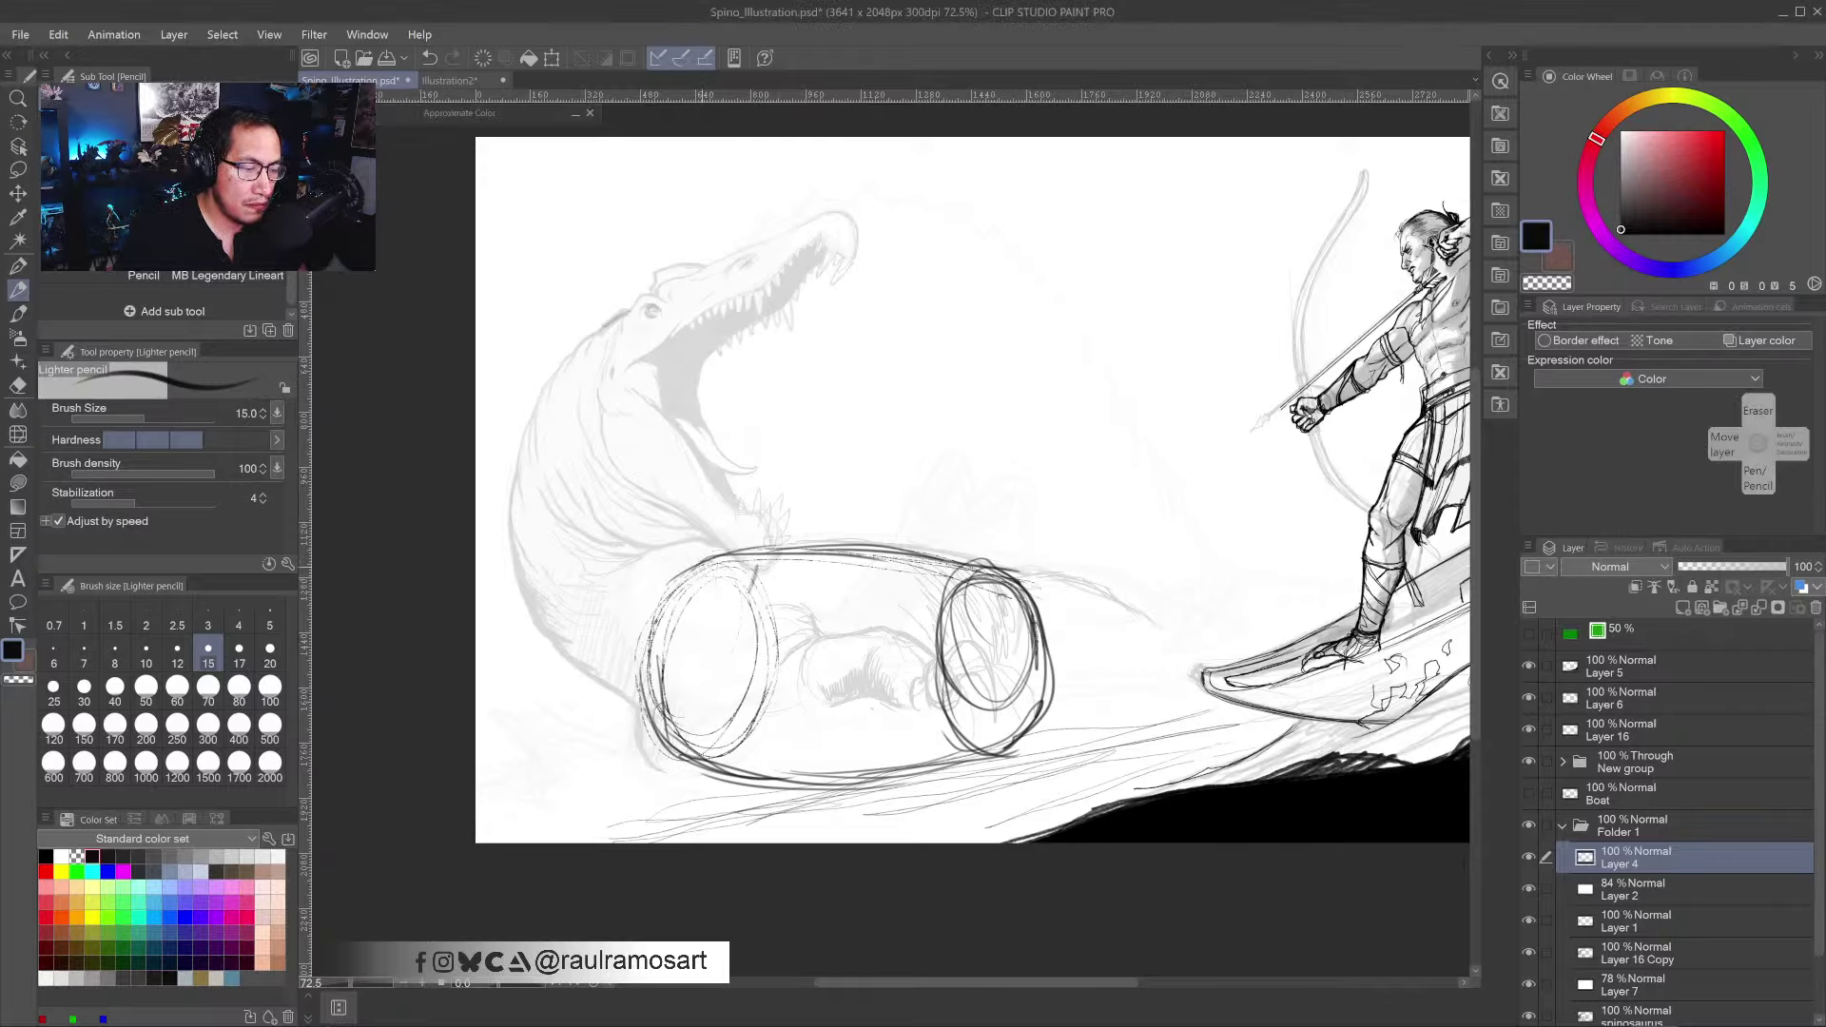
drag(709, 559, 645, 652)
drag(666, 590, 647, 738)
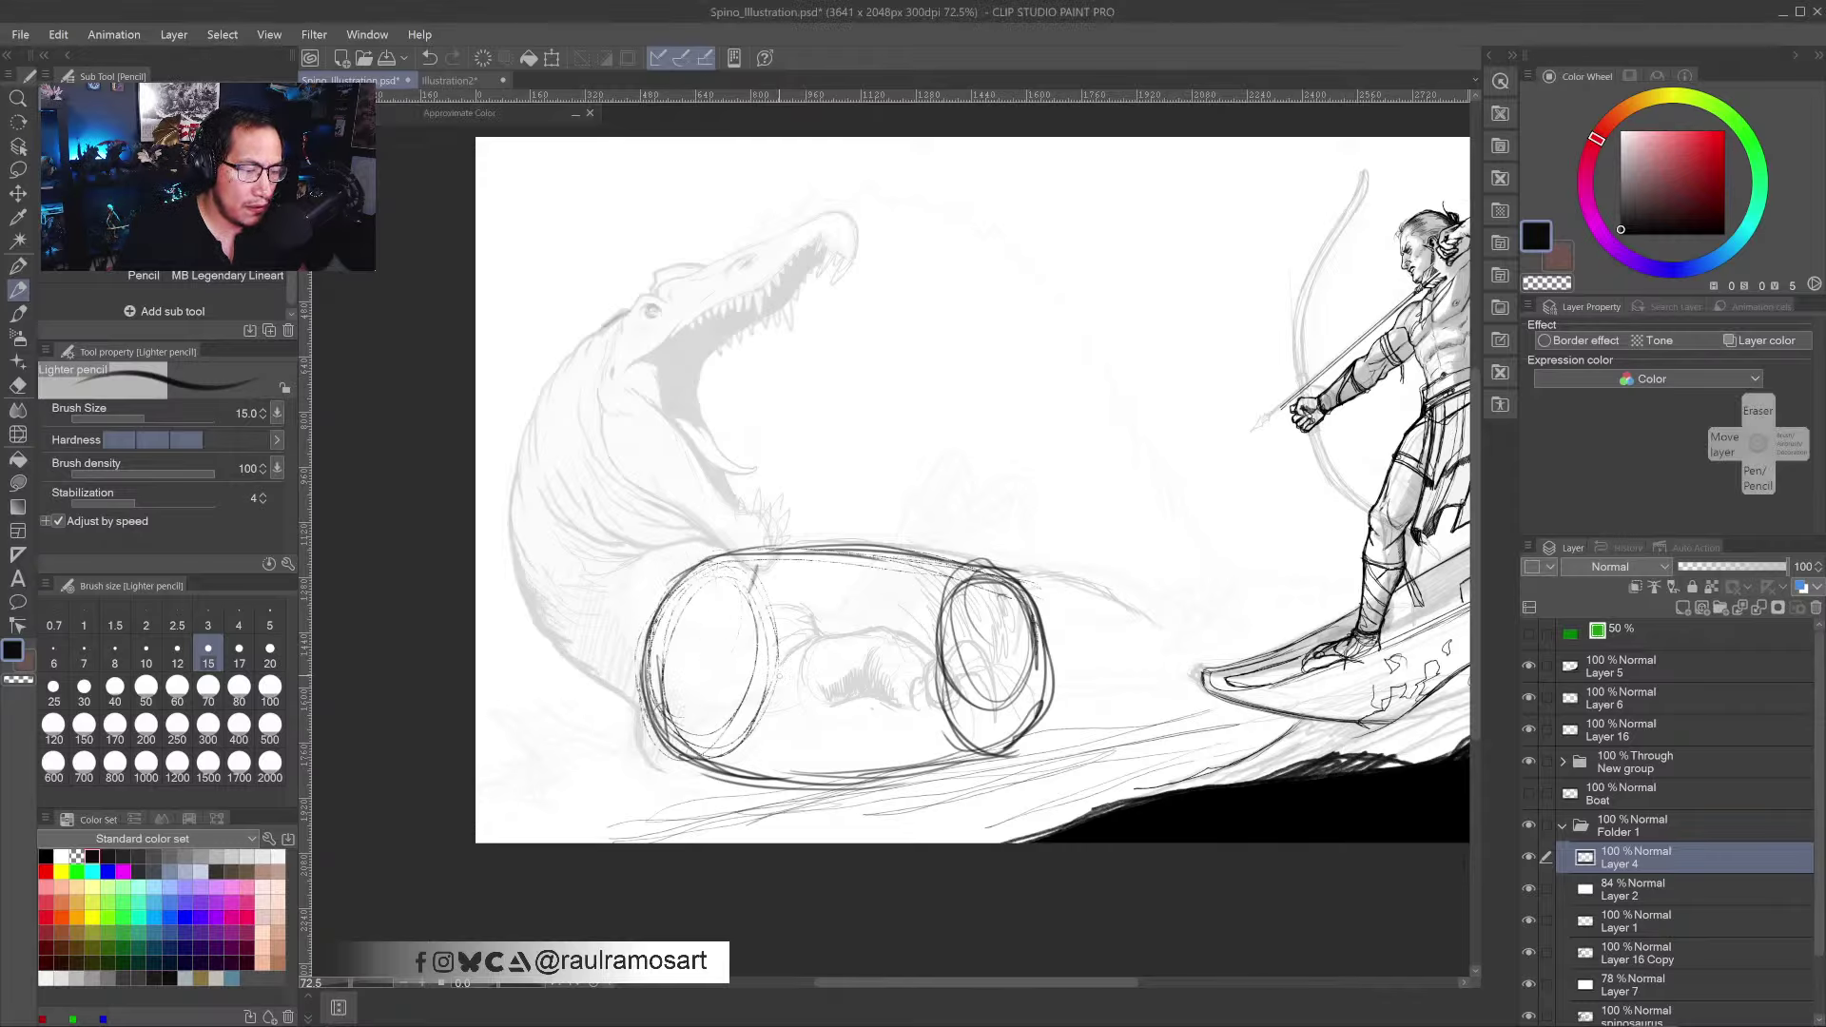
- Draw an arrow-tipped centre axis between the cylinder's two ellipses and reinforce the outer curve of the front ellipse
mouse_move(697, 567)
mouse_down()
mouse_move(655, 674)
mouse_move(1008, 636)
mouse_up()
key(ctrl+z)
drag(696, 647, 1040, 657)
drag(946, 562, 1001, 570)
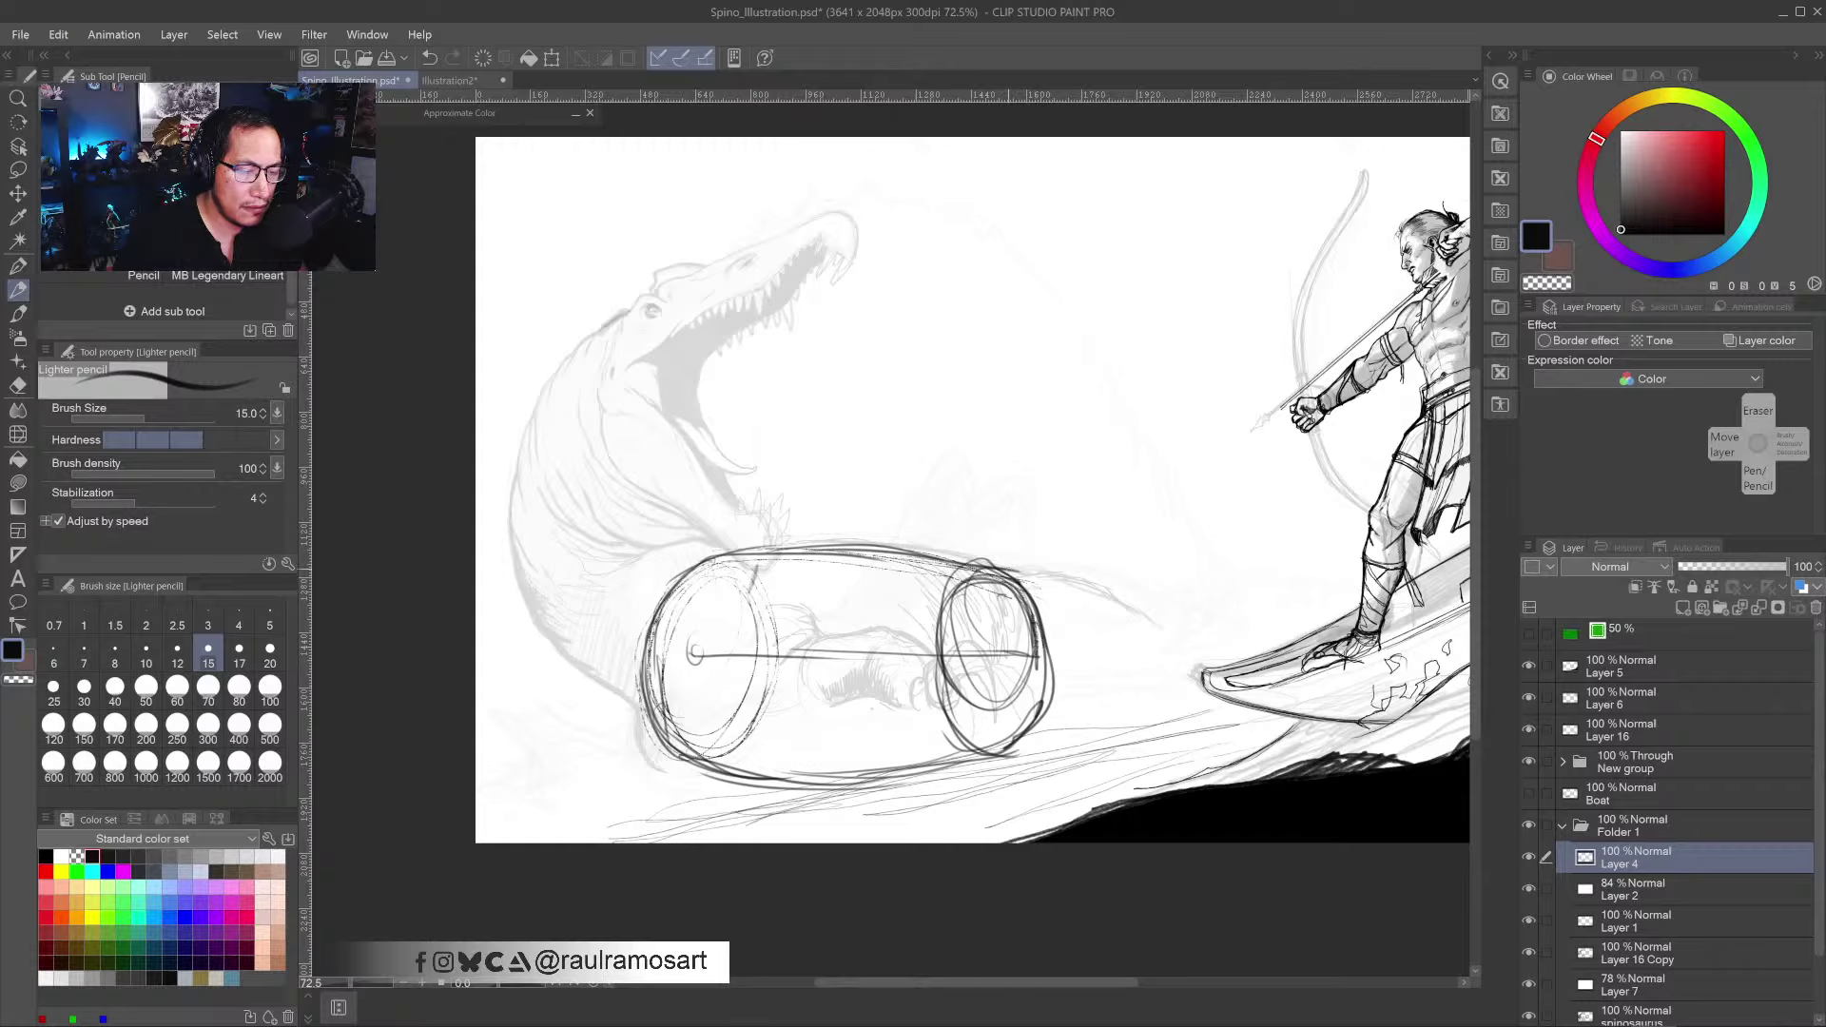
mouse_move(888, 552)
mouse_down()
mouse_move(975, 571)
mouse_move(1024, 654)
mouse_move(979, 678)
mouse_up()
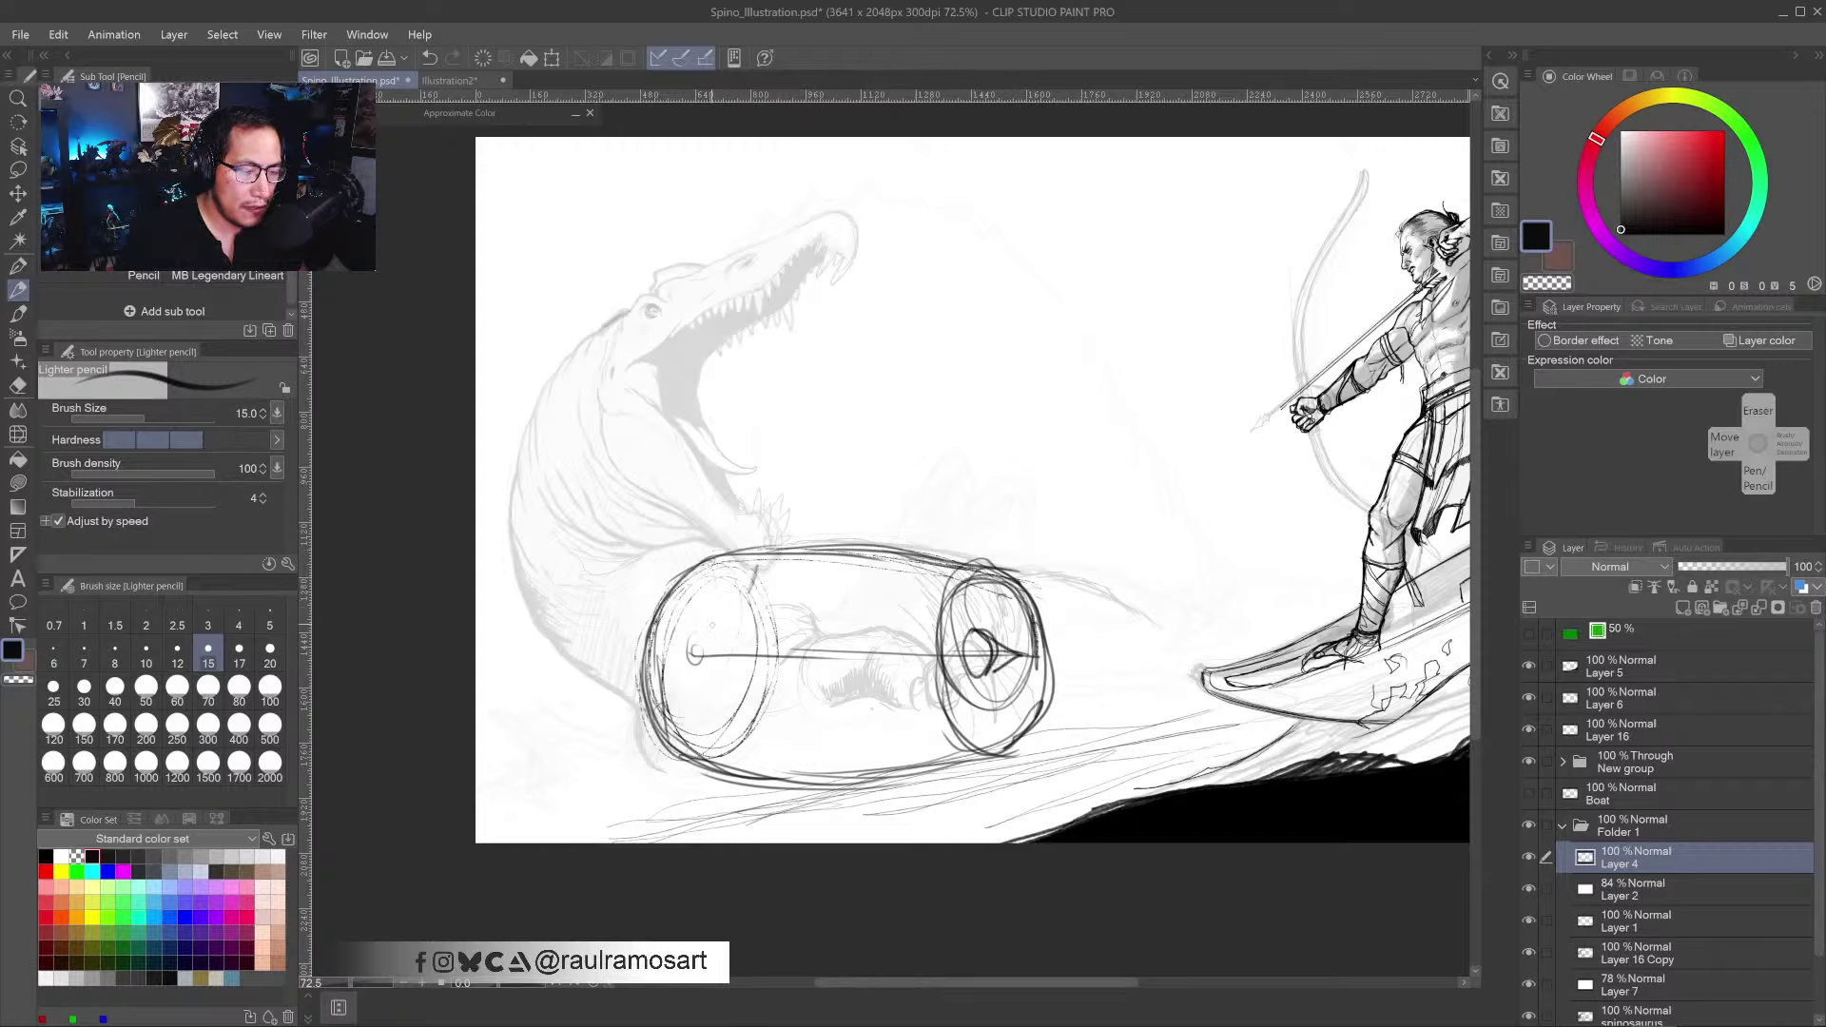
mouse_move(725, 554)
mouse_down()
mouse_move(665, 593)
mouse_move(647, 655)
mouse_up()
mouse_move(671, 582)
mouse_down()
mouse_move(641, 660)
mouse_move(653, 716)
mouse_up()
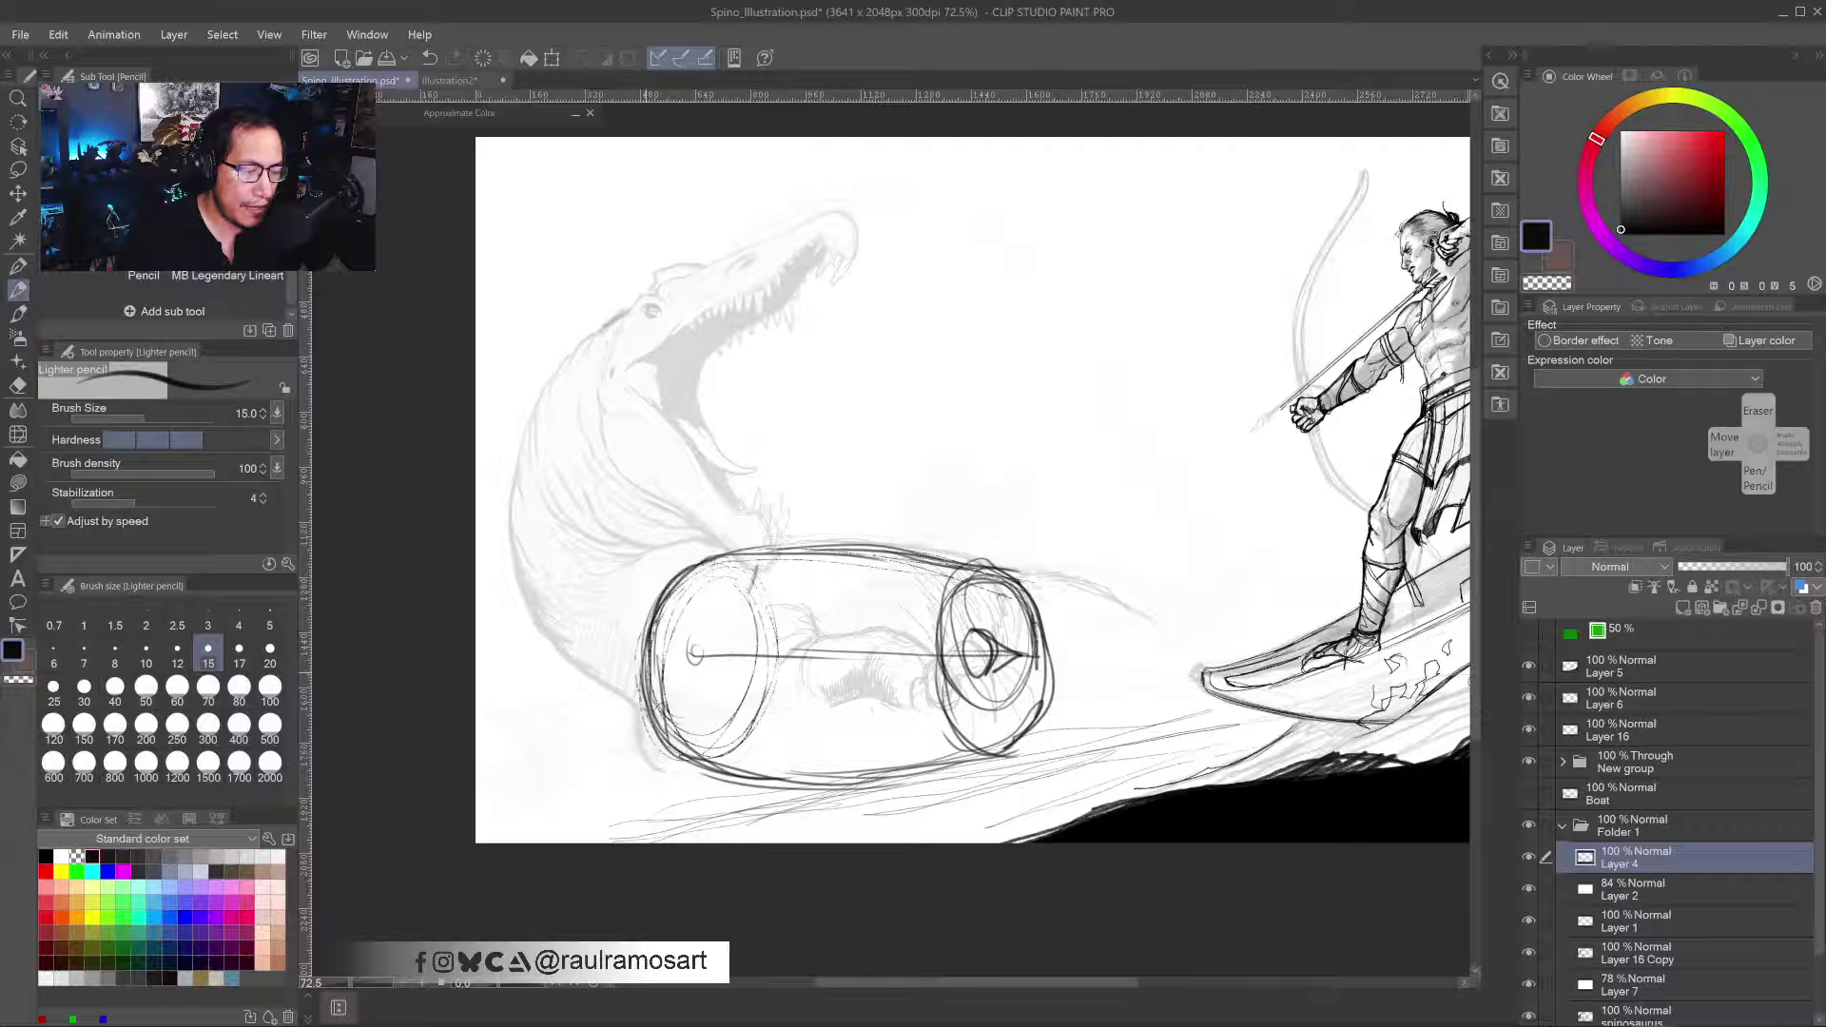
- Add a layer above the cylinder sketch and draw a tilted four-sided box face around the front ellipse in cyan
click(1682, 606)
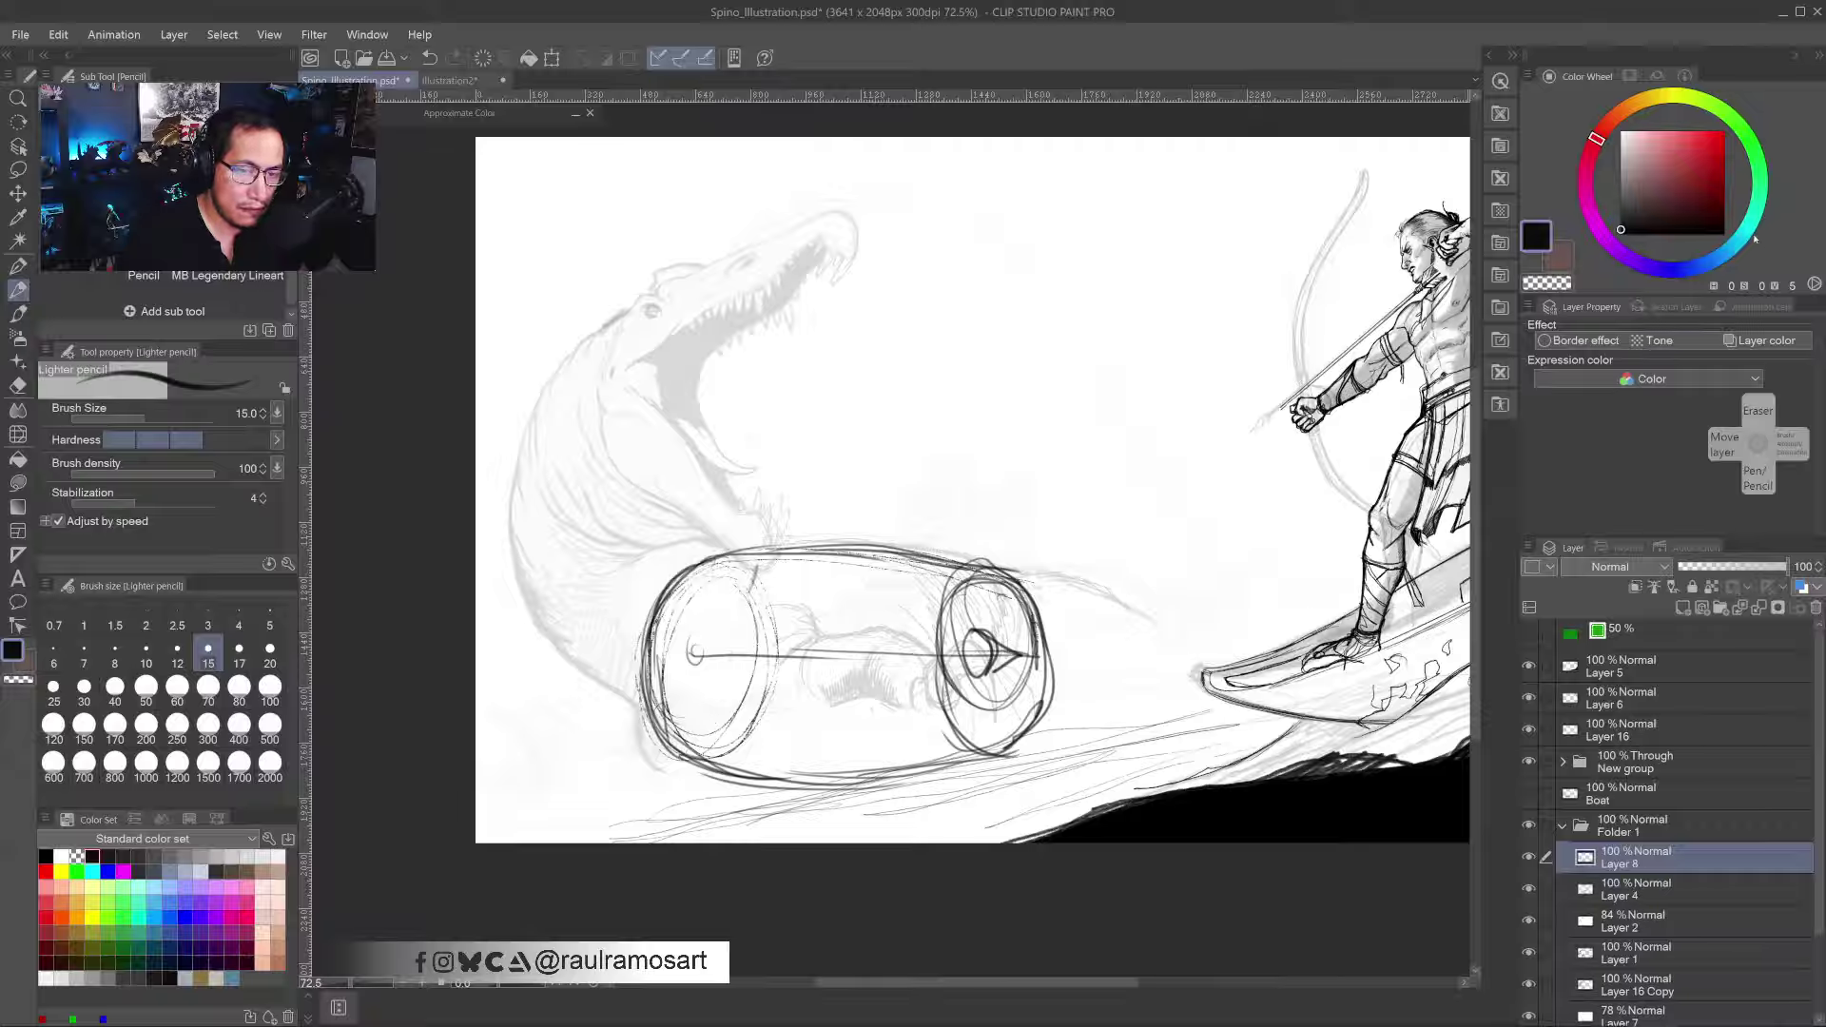
click(1750, 226)
click(1716, 141)
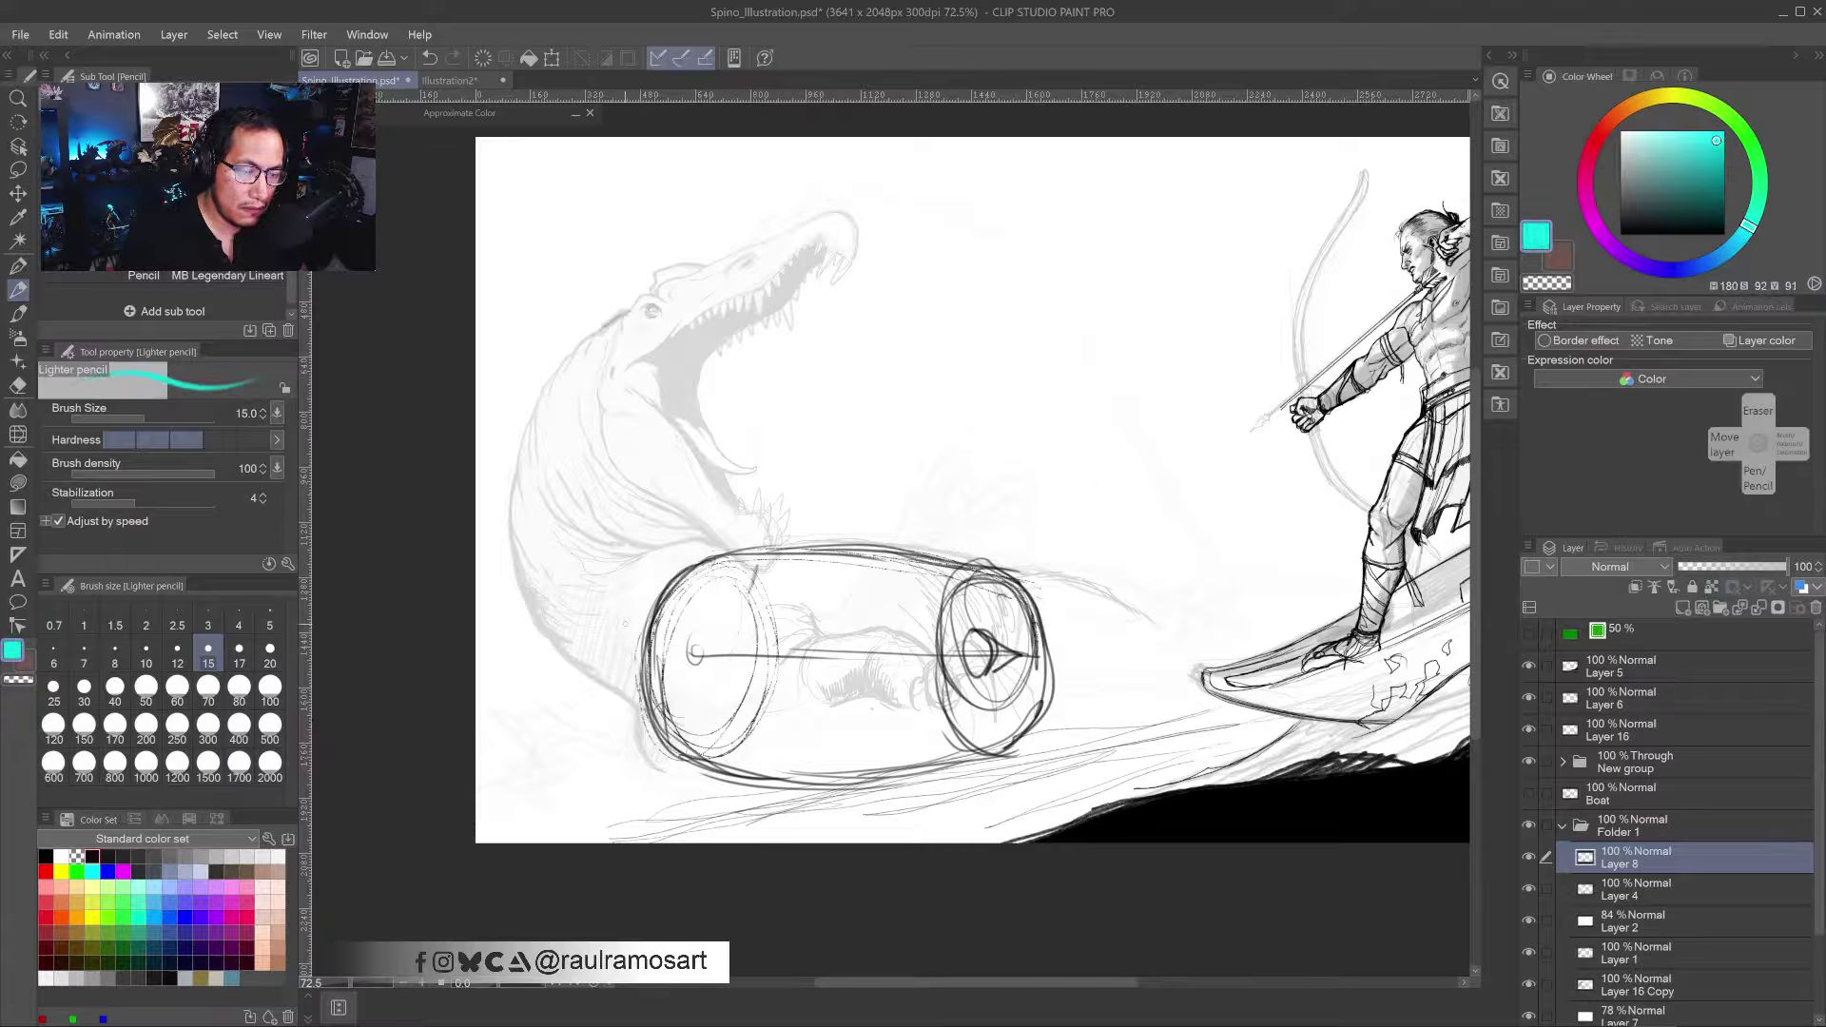
drag(612, 626, 677, 788)
mouse_move(759, 709)
mouse_down()
mouse_move(713, 756)
mouse_move(804, 661)
mouse_move(767, 697)
mouse_up()
drag(759, 571, 795, 663)
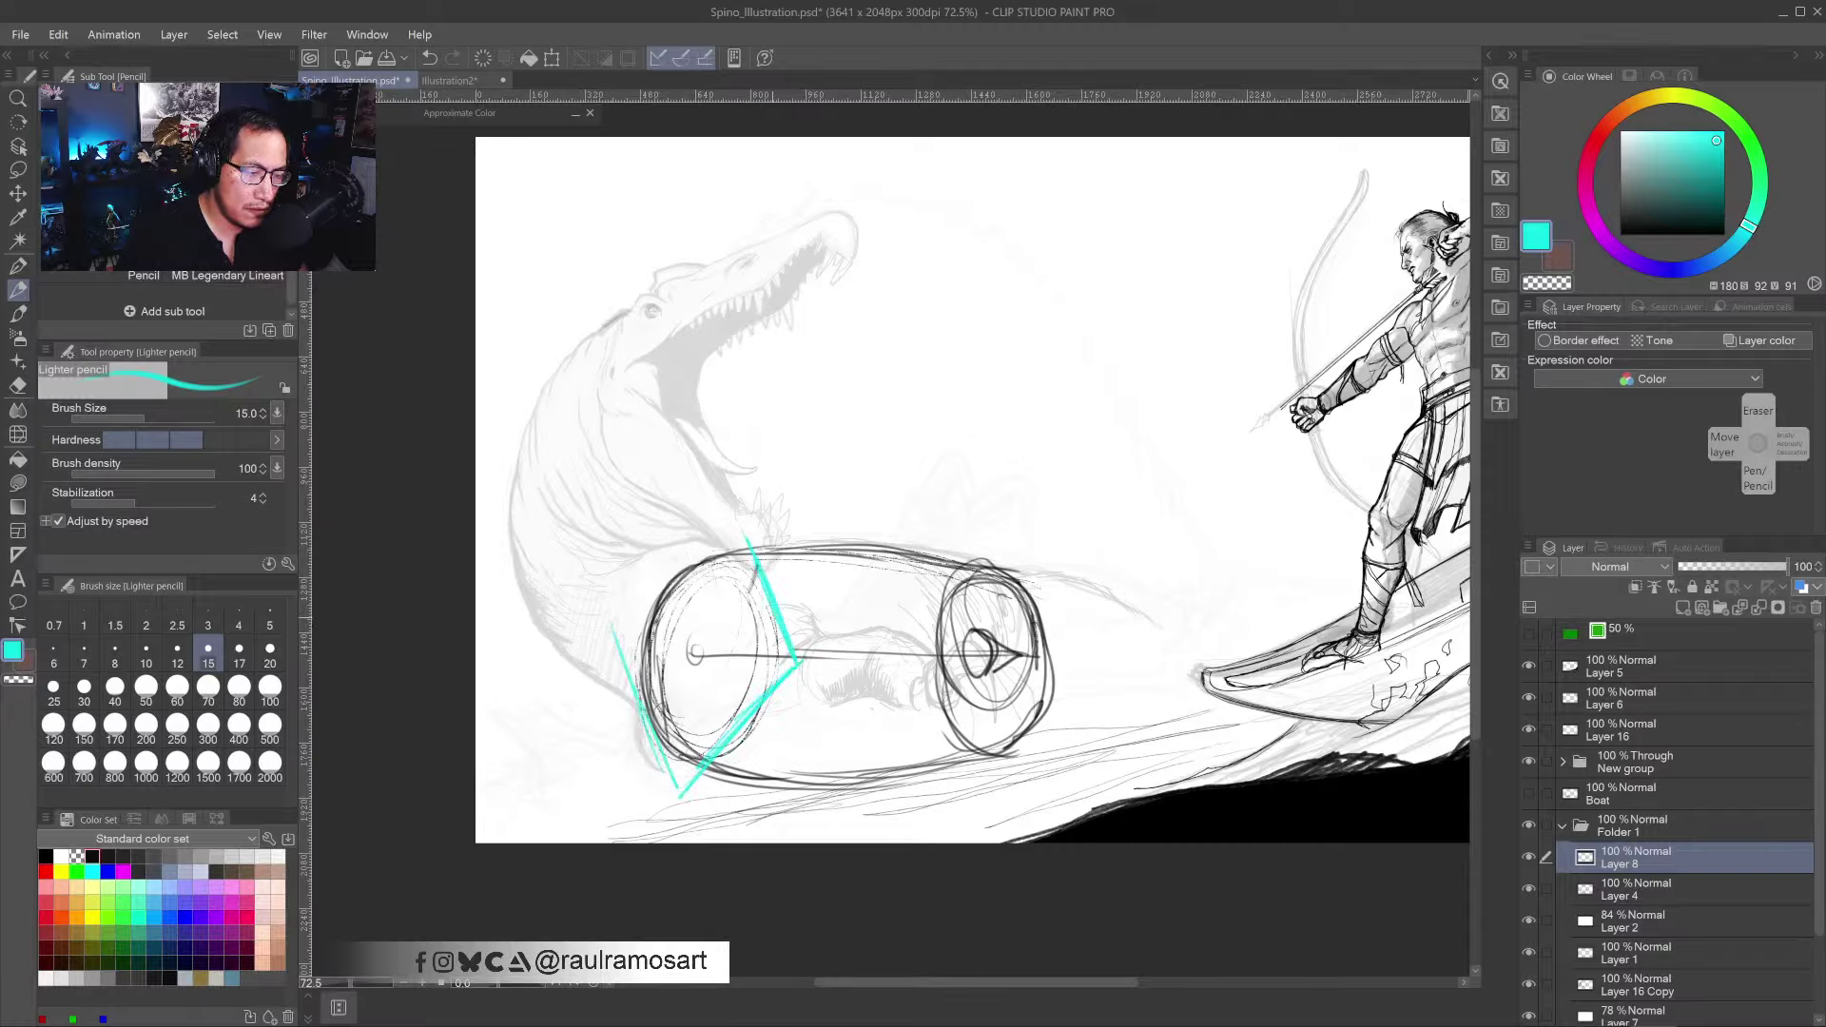
drag(619, 637, 722, 522)
mouse_move(654, 592)
mouse_down()
mouse_move(728, 515)
mouse_move(761, 582)
mouse_up()
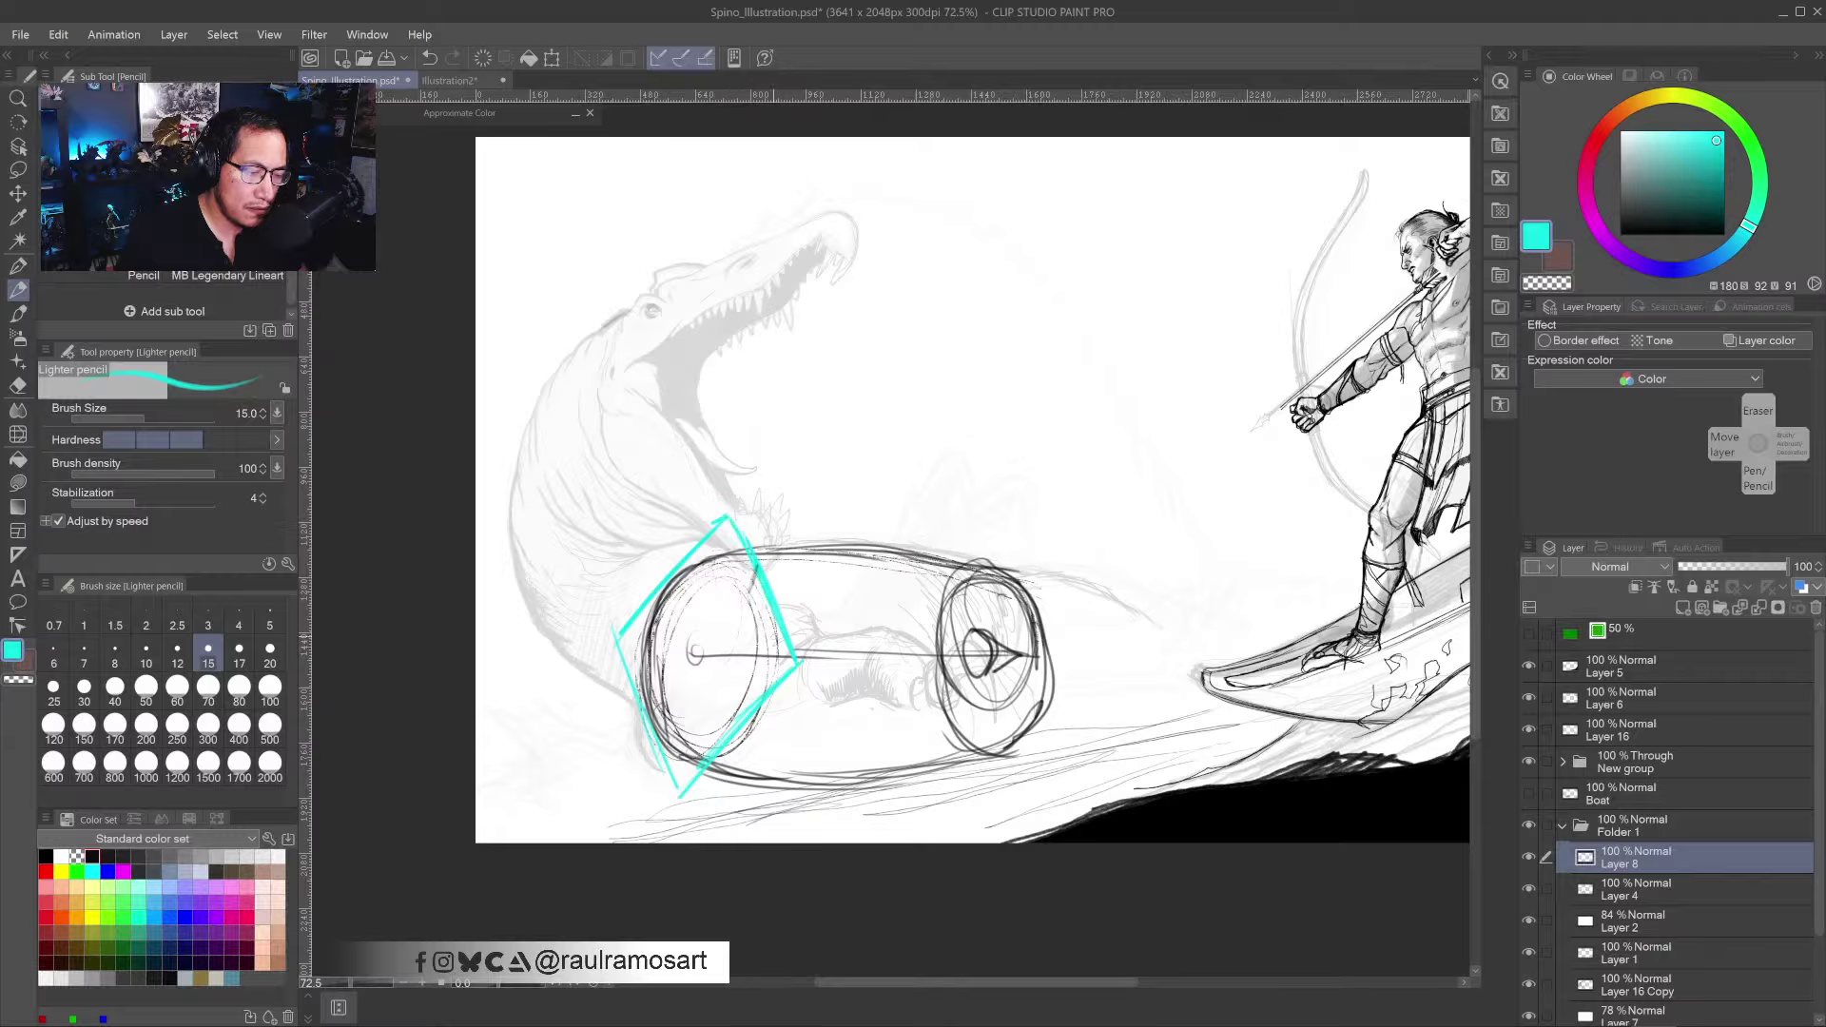
- Extend the cyan box along the torso with side, top, rear and bottom edges, and hatch its lower side
drag(796, 658, 1068, 664)
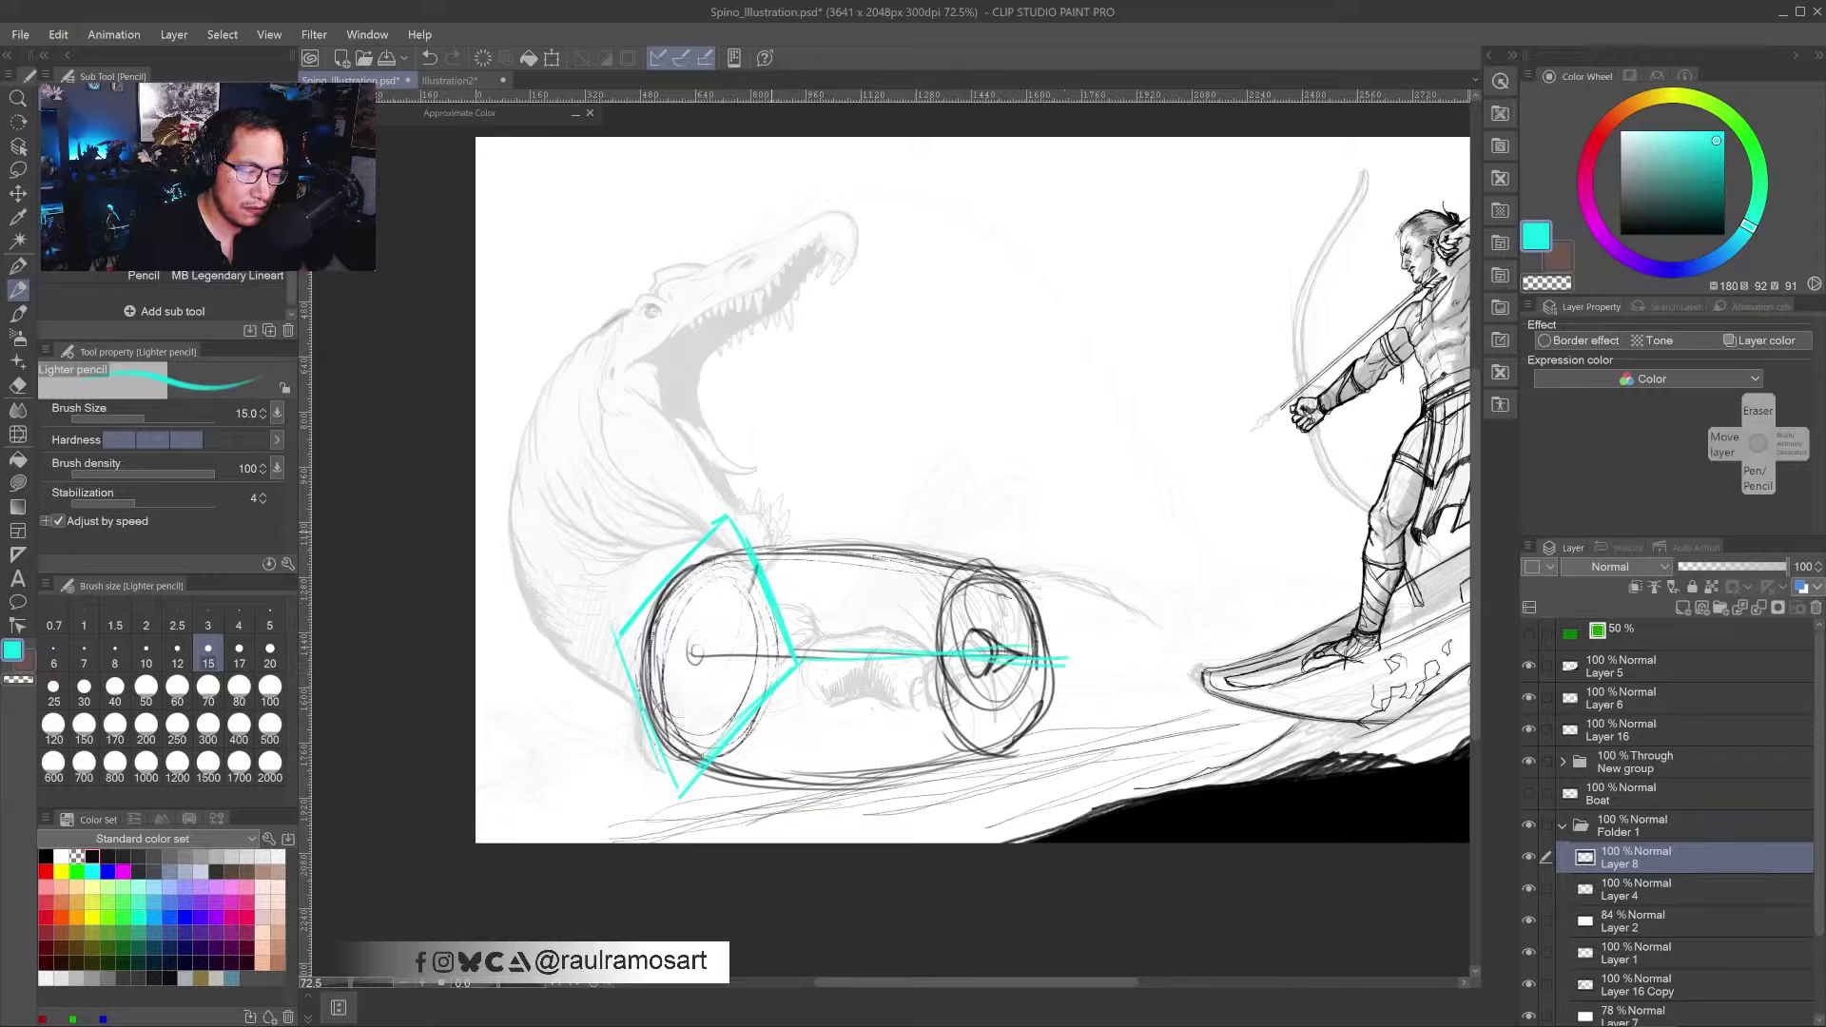
mouse_move(723, 516)
mouse_down()
mouse_move(1043, 549)
mouse_move(1073, 659)
mouse_move(1007, 739)
mouse_up()
drag(682, 792, 995, 751)
drag(780, 770, 1015, 745)
mouse_move(709, 772)
mouse_down()
mouse_move(889, 661)
mouse_move(927, 665)
mouse_move(937, 690)
mouse_move(1016, 678)
mouse_up()
mouse_move(937, 751)
mouse_down()
mouse_move(1056, 683)
mouse_move(799, 747)
mouse_move(761, 671)
mouse_move(690, 797)
mouse_move(819, 676)
mouse_move(847, 761)
mouse_up()
drag(970, 728, 913, 748)
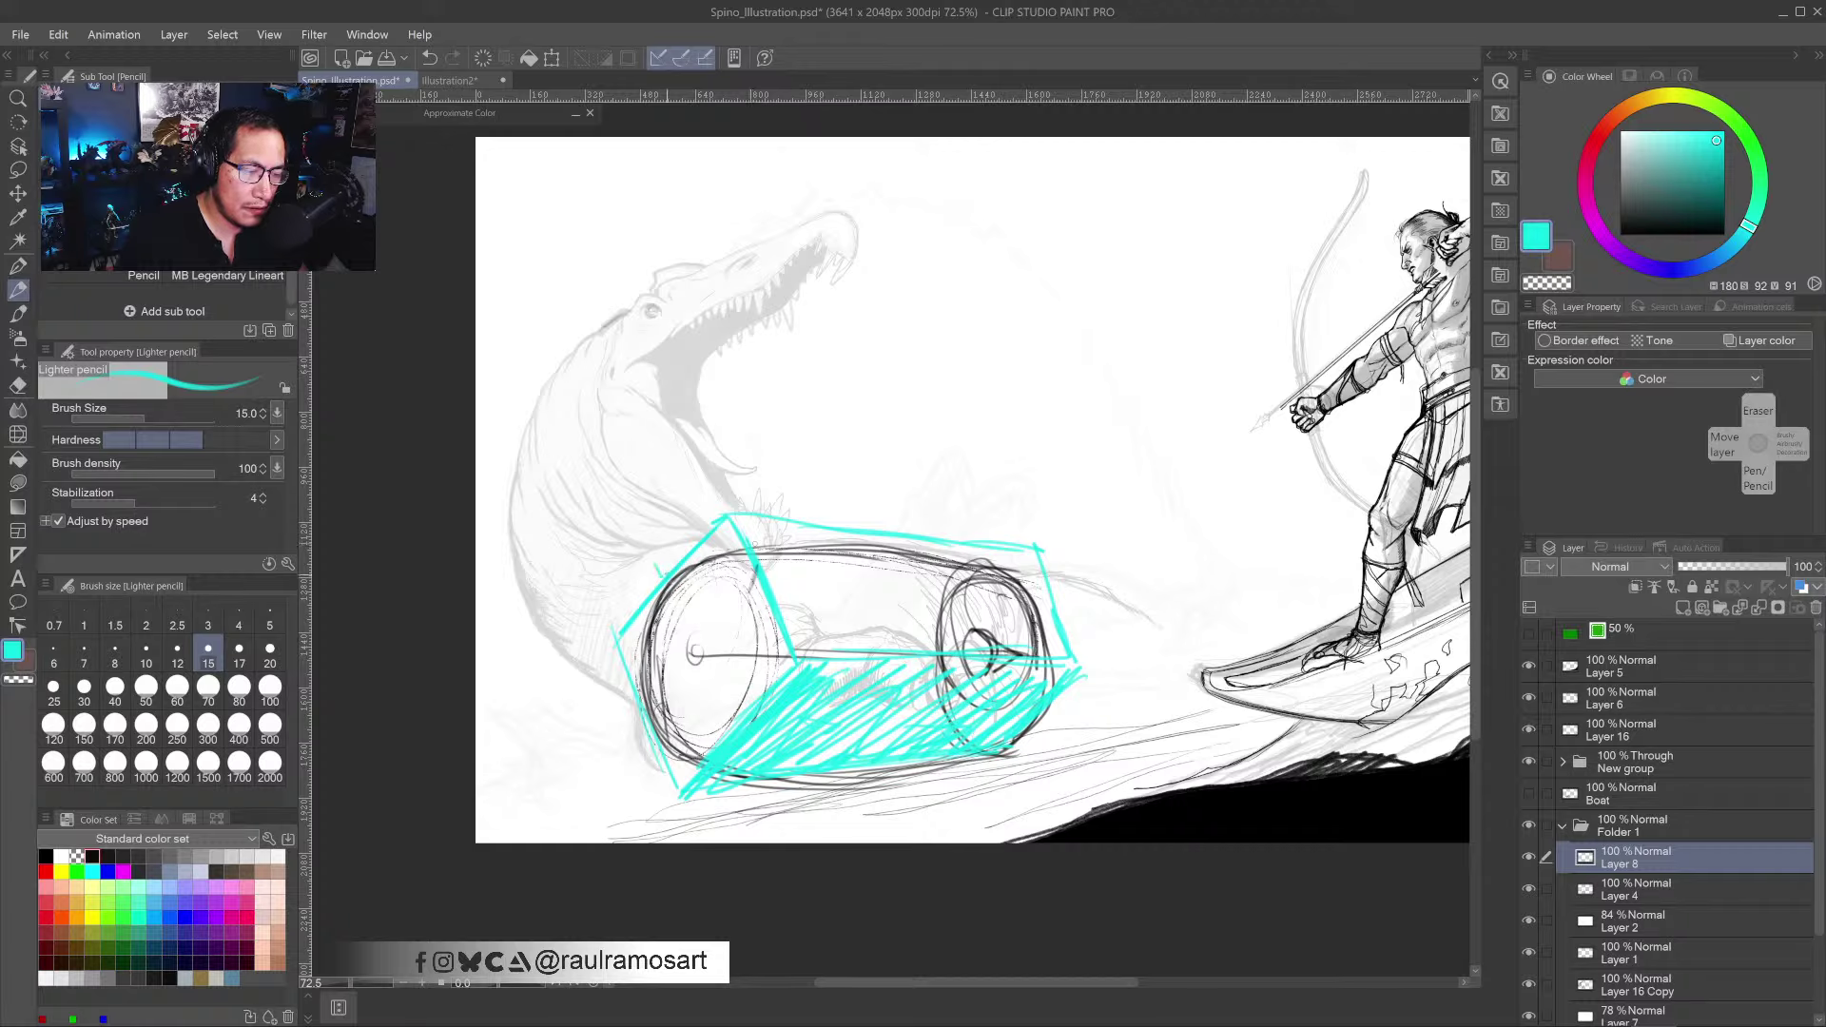
- Draw a cyan centre line across the box's front face and extend it up along the neck
mouse_move(670, 583)
mouse_down()
mouse_move(728, 727)
mouse_move(591, 335)
mouse_up()
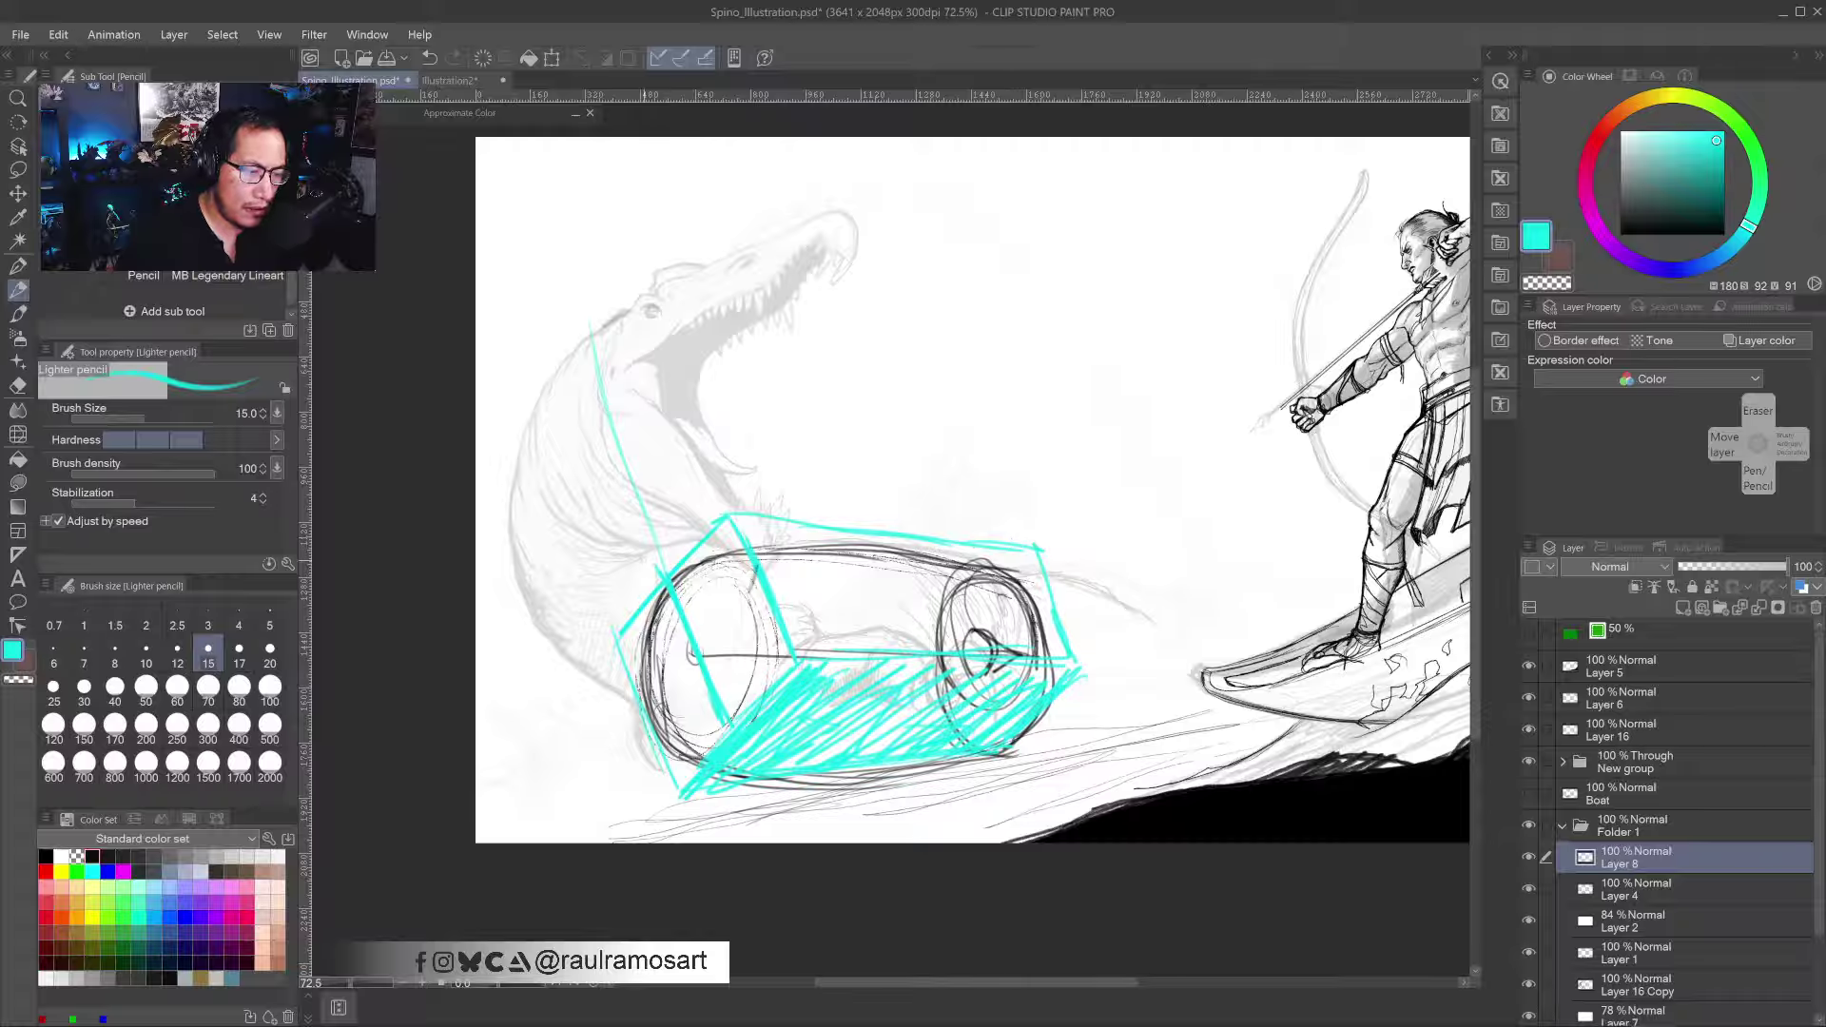
drag(651, 588, 619, 458)
- Try a cyan curve rising from the box's front along the neck and over the head, and undo it
mouse_move(654, 579)
mouse_down()
mouse_move(593, 327)
mouse_move(607, 424)
mouse_move(621, 370)
mouse_move(605, 311)
mouse_move(659, 285)
mouse_move(765, 303)
mouse_up()
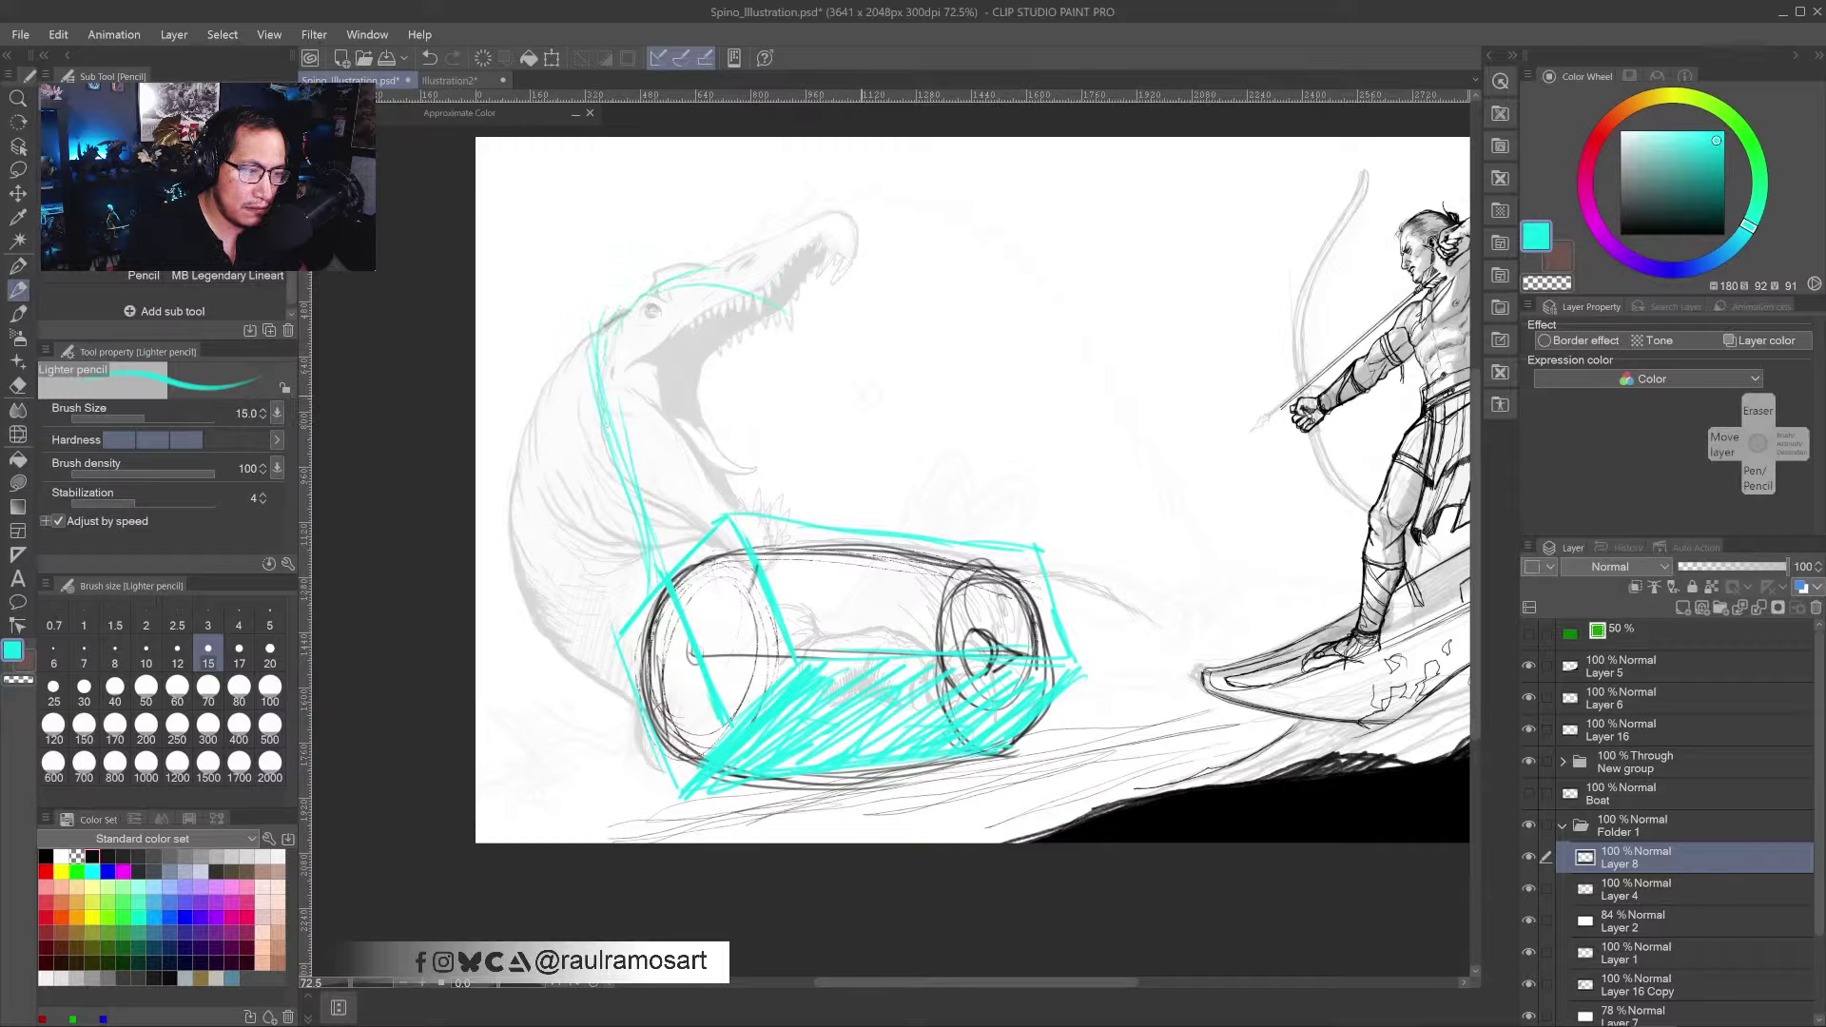
key(ctrl+z)
key(ctrl+z)
key(ctrl+z)
key(ctrl+z)
key(ctrl+z)
key(ctrl+z)
key(ctrl+z)
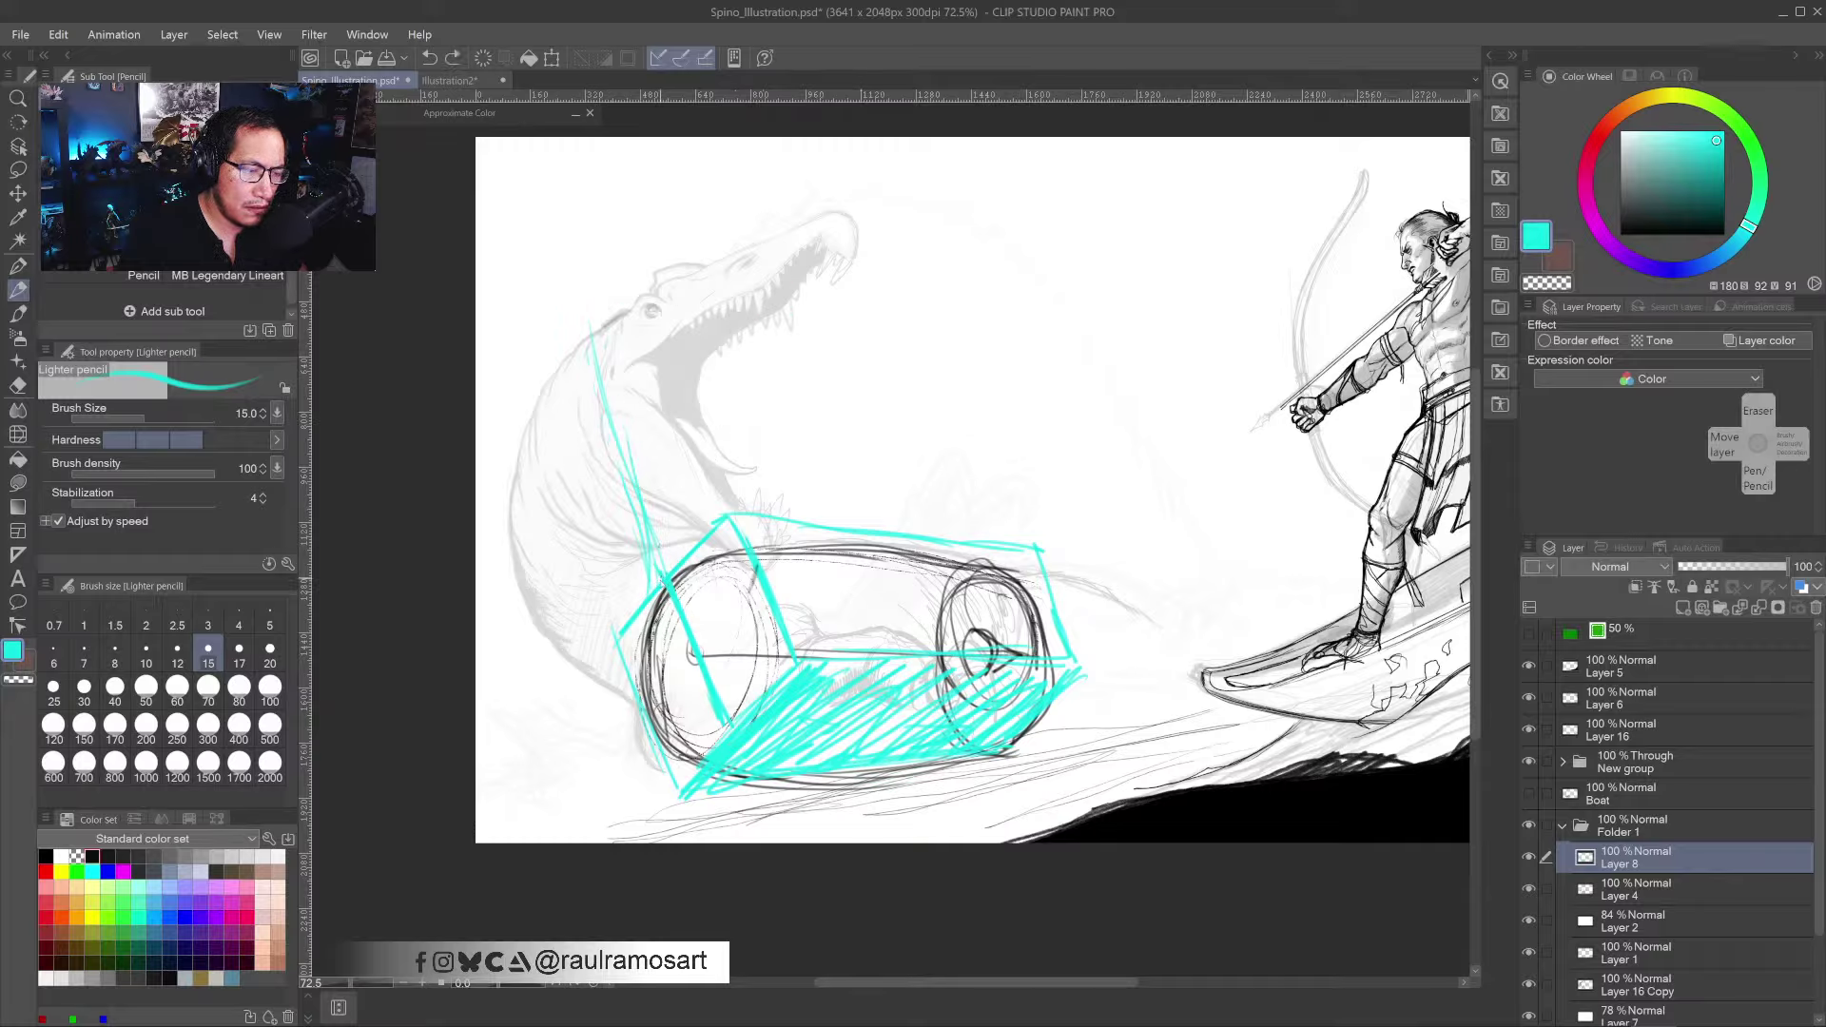
- Sketch the sail's arch in cyan from the box's front centre line to its rear, with a wider outer arc sloping toward the tail
drag(648, 548, 618, 400)
mouse_move(639, 487)
mouse_down()
mouse_move(671, 366)
mouse_move(713, 319)
mouse_move(846, 357)
mouse_move(1017, 517)
mouse_move(963, 433)
mouse_move(746, 321)
mouse_move(919, 397)
mouse_move(1021, 530)
mouse_up()
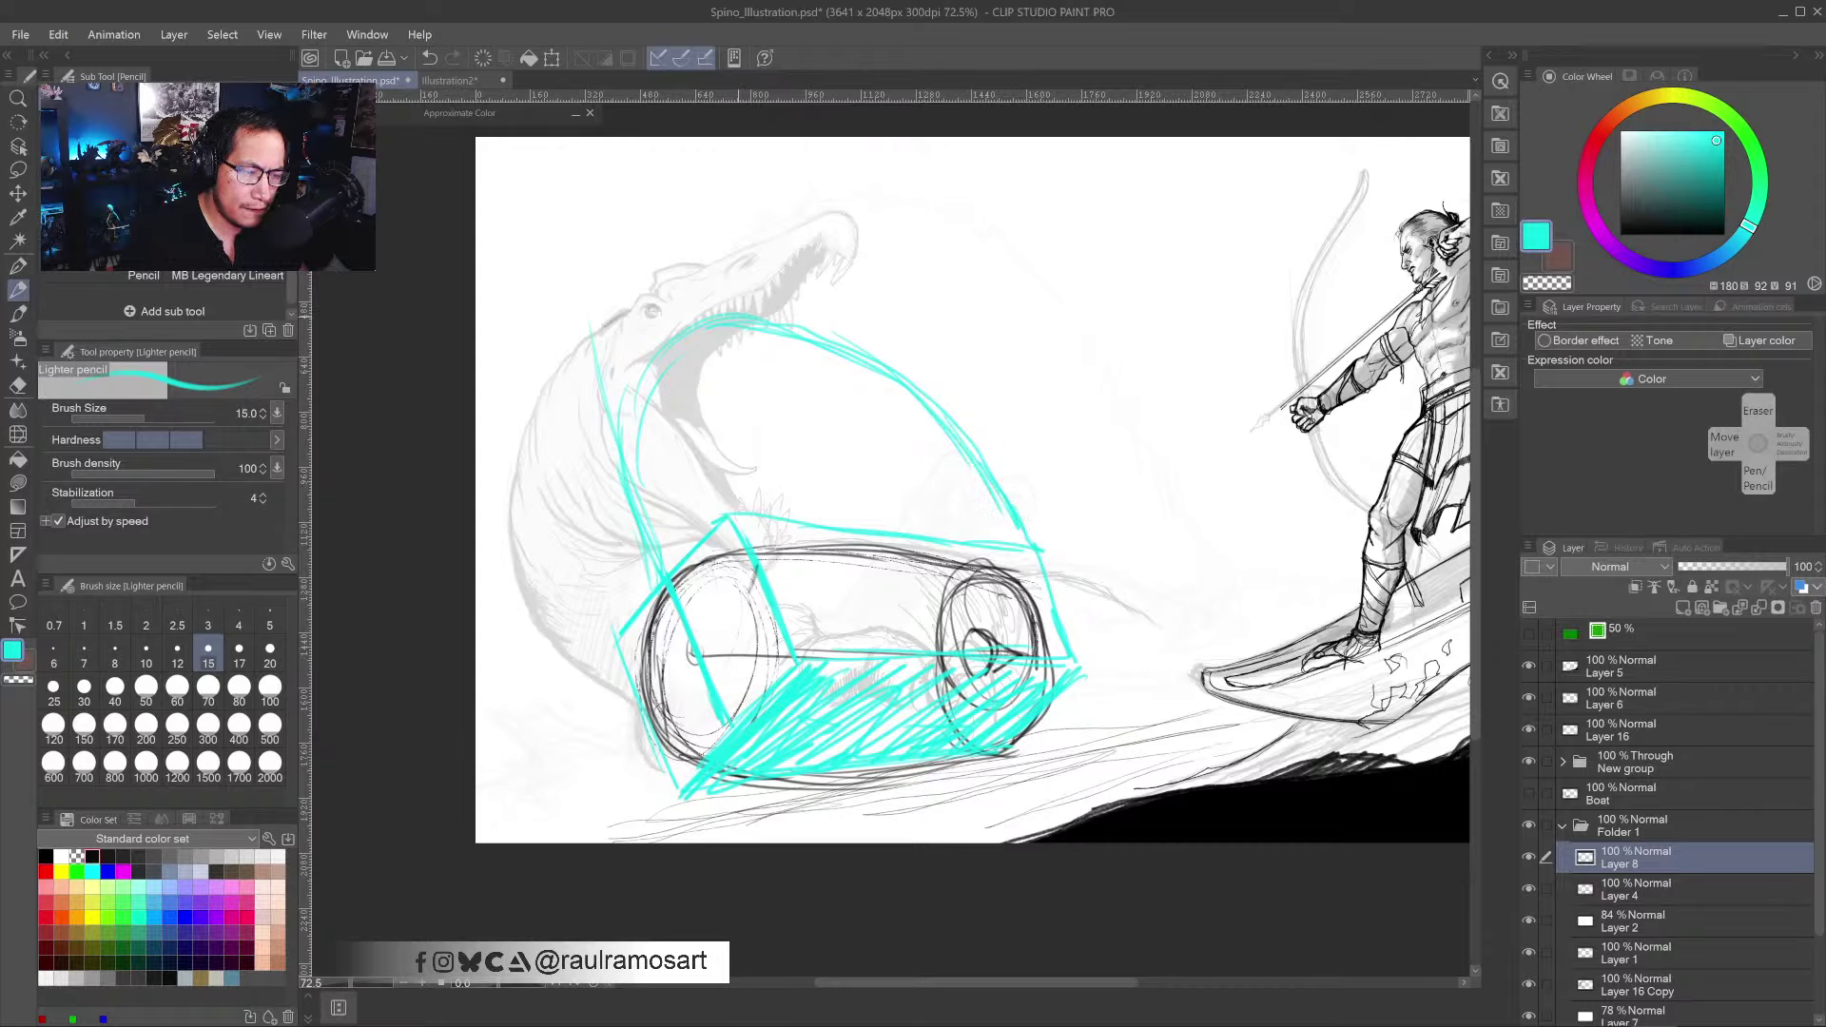
mouse_move(778, 314)
mouse_down()
mouse_move(971, 386)
mouse_move(1046, 476)
mouse_up()
drag(975, 409, 1118, 582)
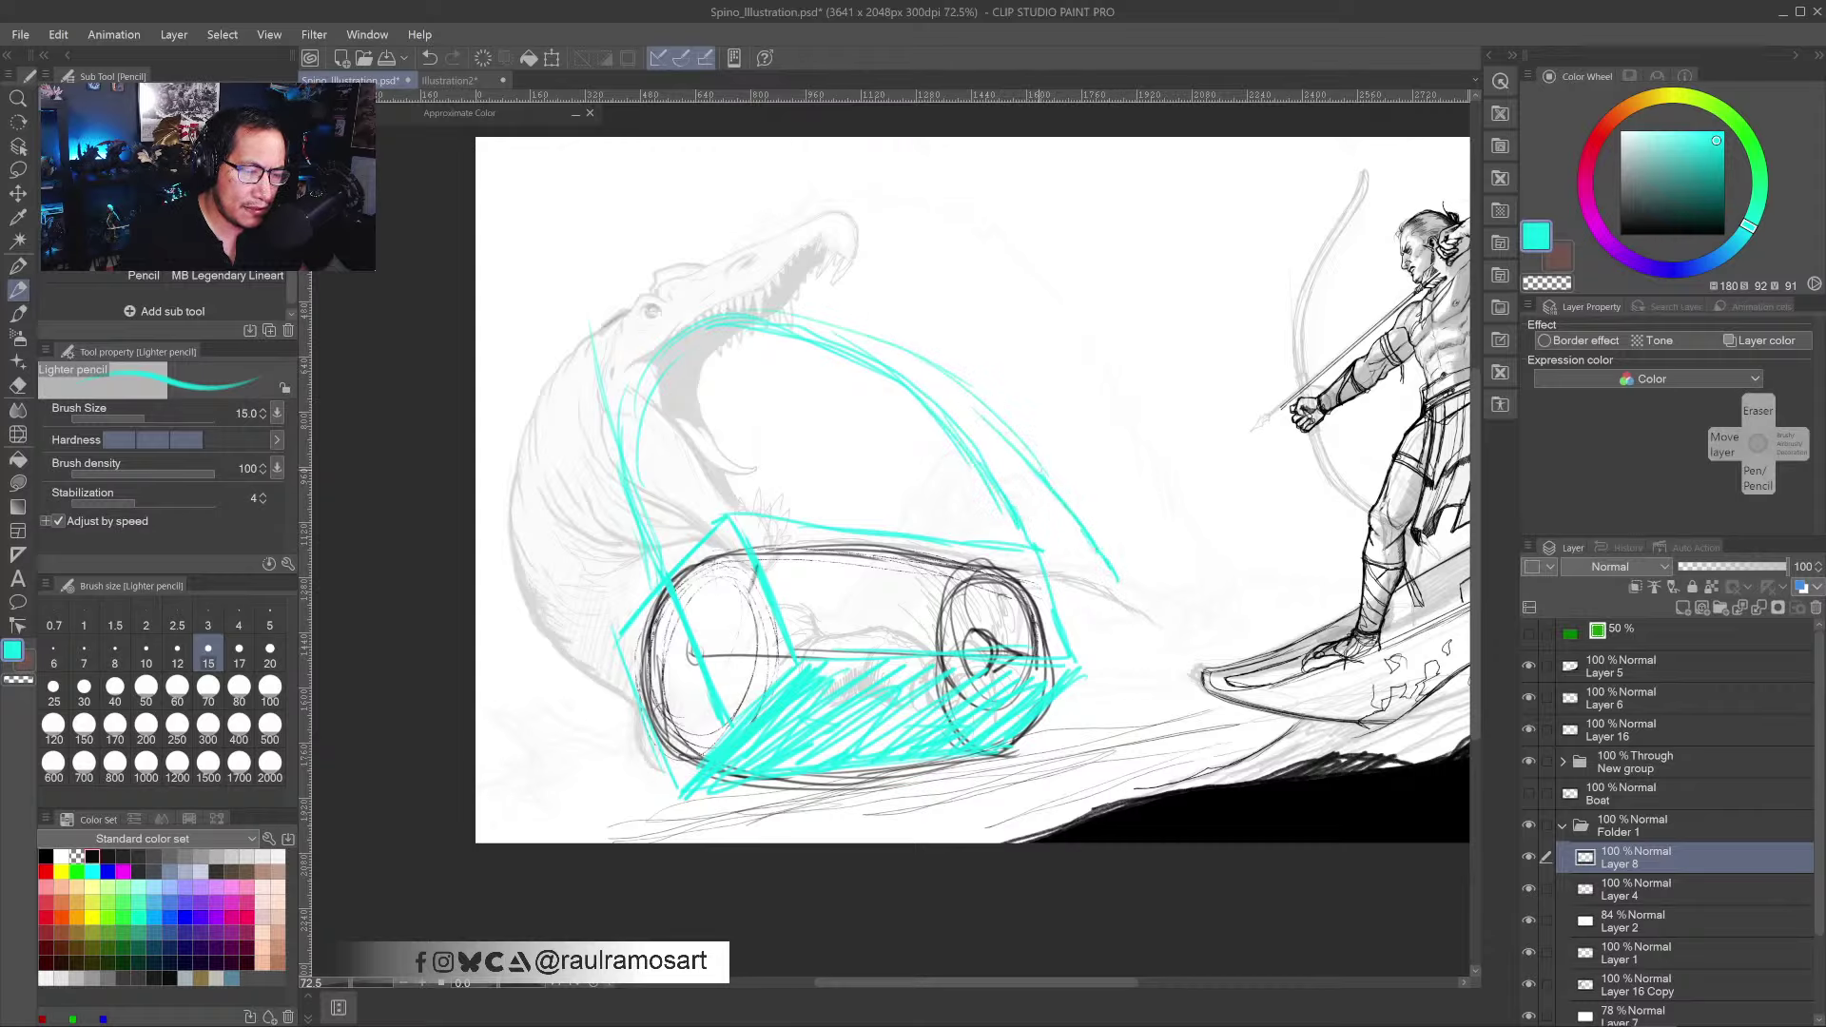
drag(925, 376, 1042, 474)
mouse_move(751, 314)
mouse_down()
mouse_move(870, 354)
mouse_move(1027, 463)
mouse_up()
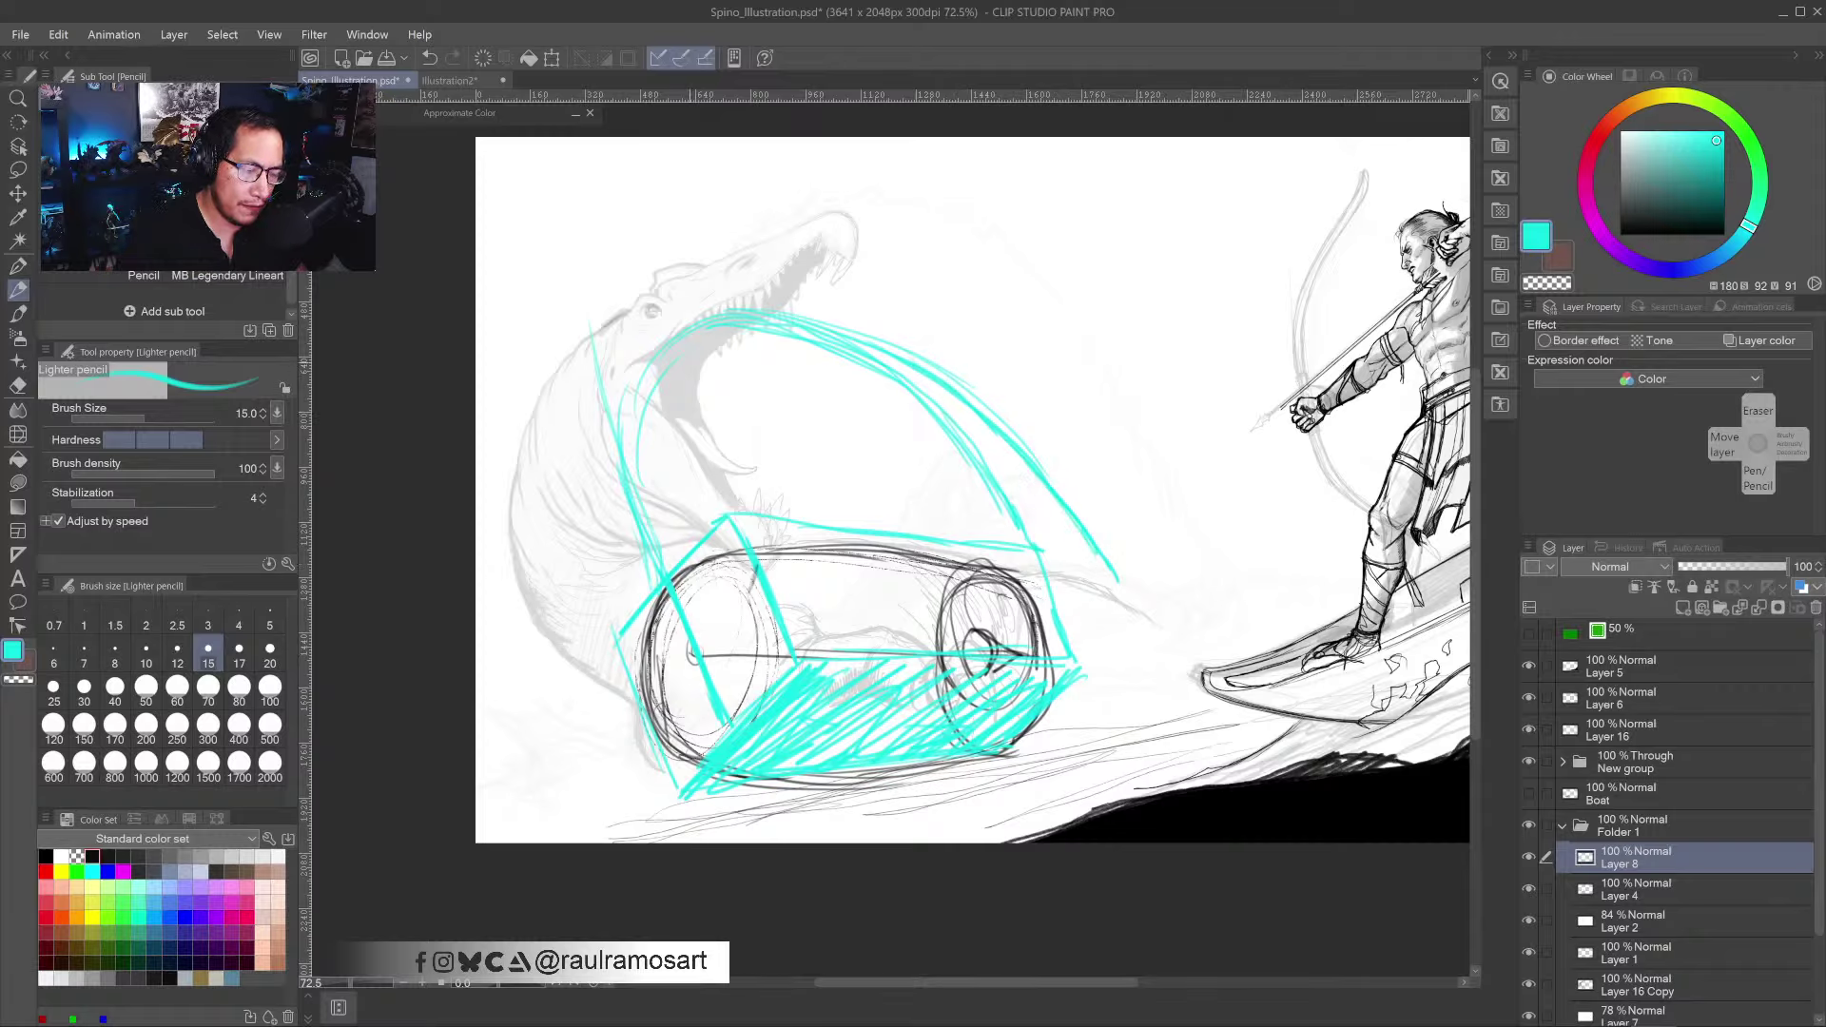
- Build up the sail's cyan guide arc with repeated Lighter pencil strokes along its front, crest and back slope
mouse_move(708, 321)
mouse_down()
mouse_move(636, 379)
mouse_move(621, 420)
mouse_move(635, 514)
mouse_up()
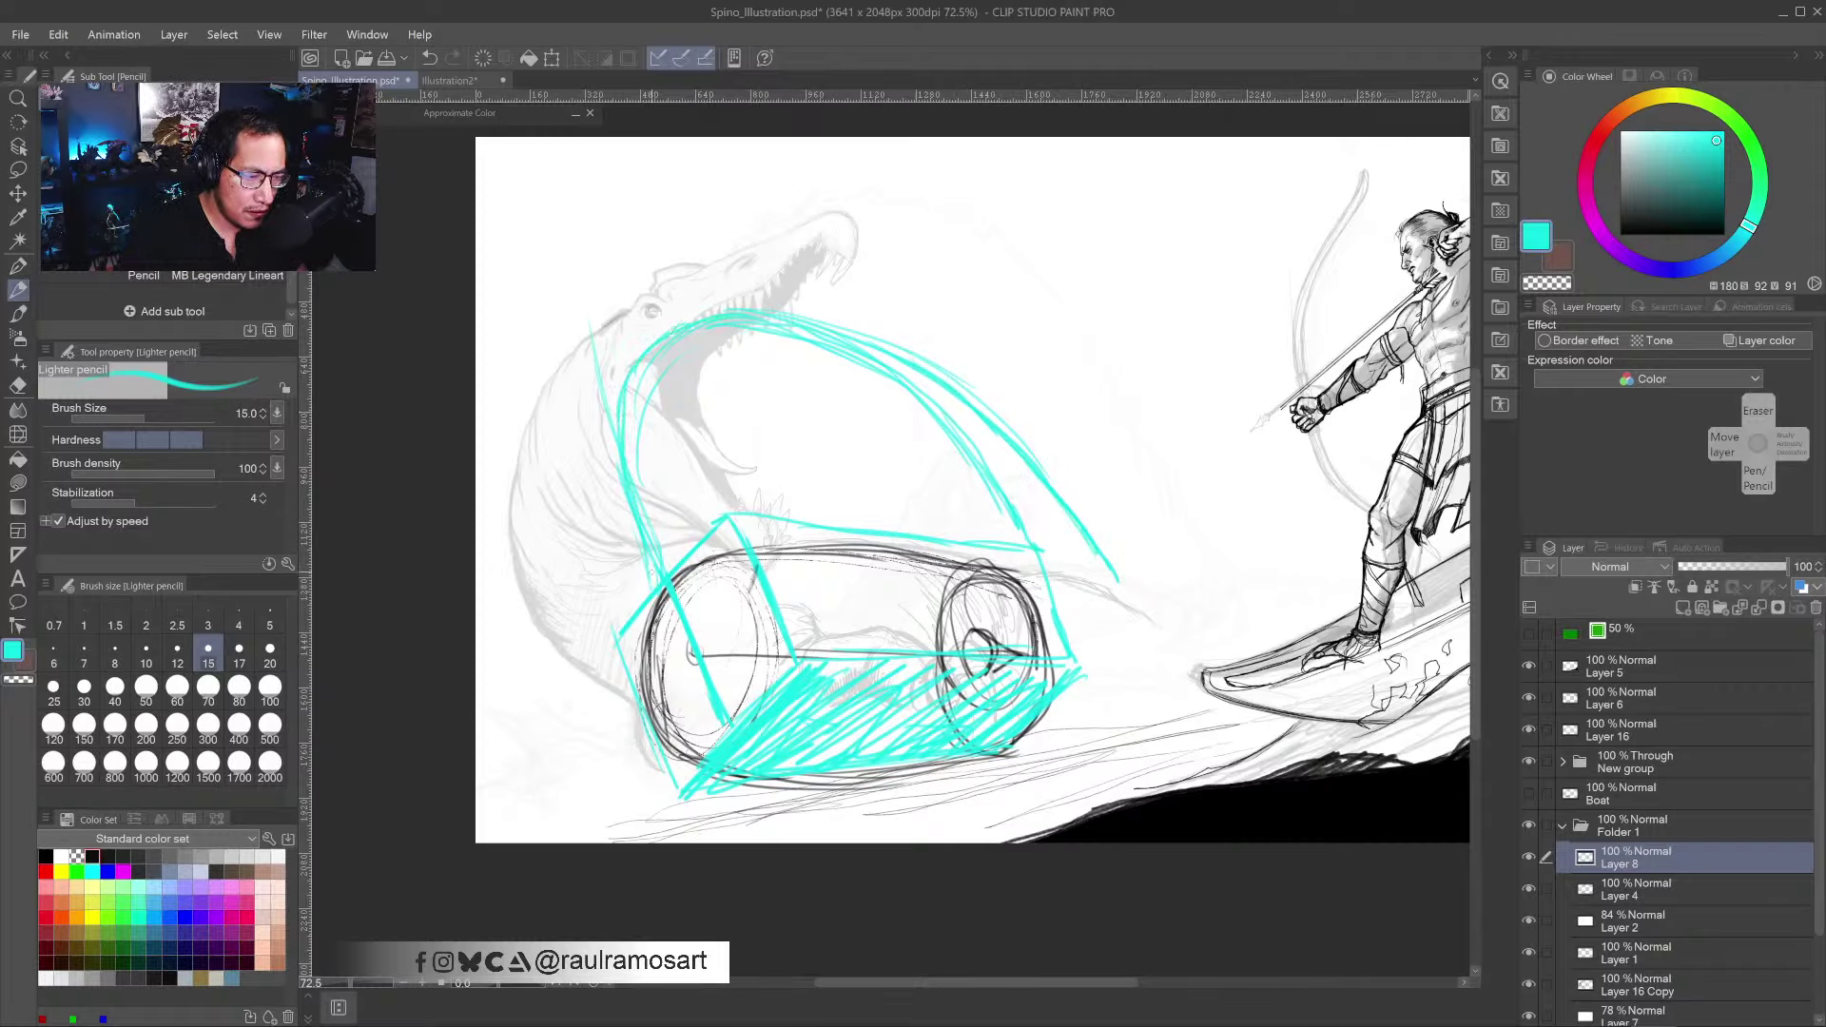
drag(636, 352, 633, 542)
mouse_move(682, 320)
mouse_down()
mouse_move(839, 337)
mouse_move(1022, 465)
mouse_move(1108, 572)
mouse_up()
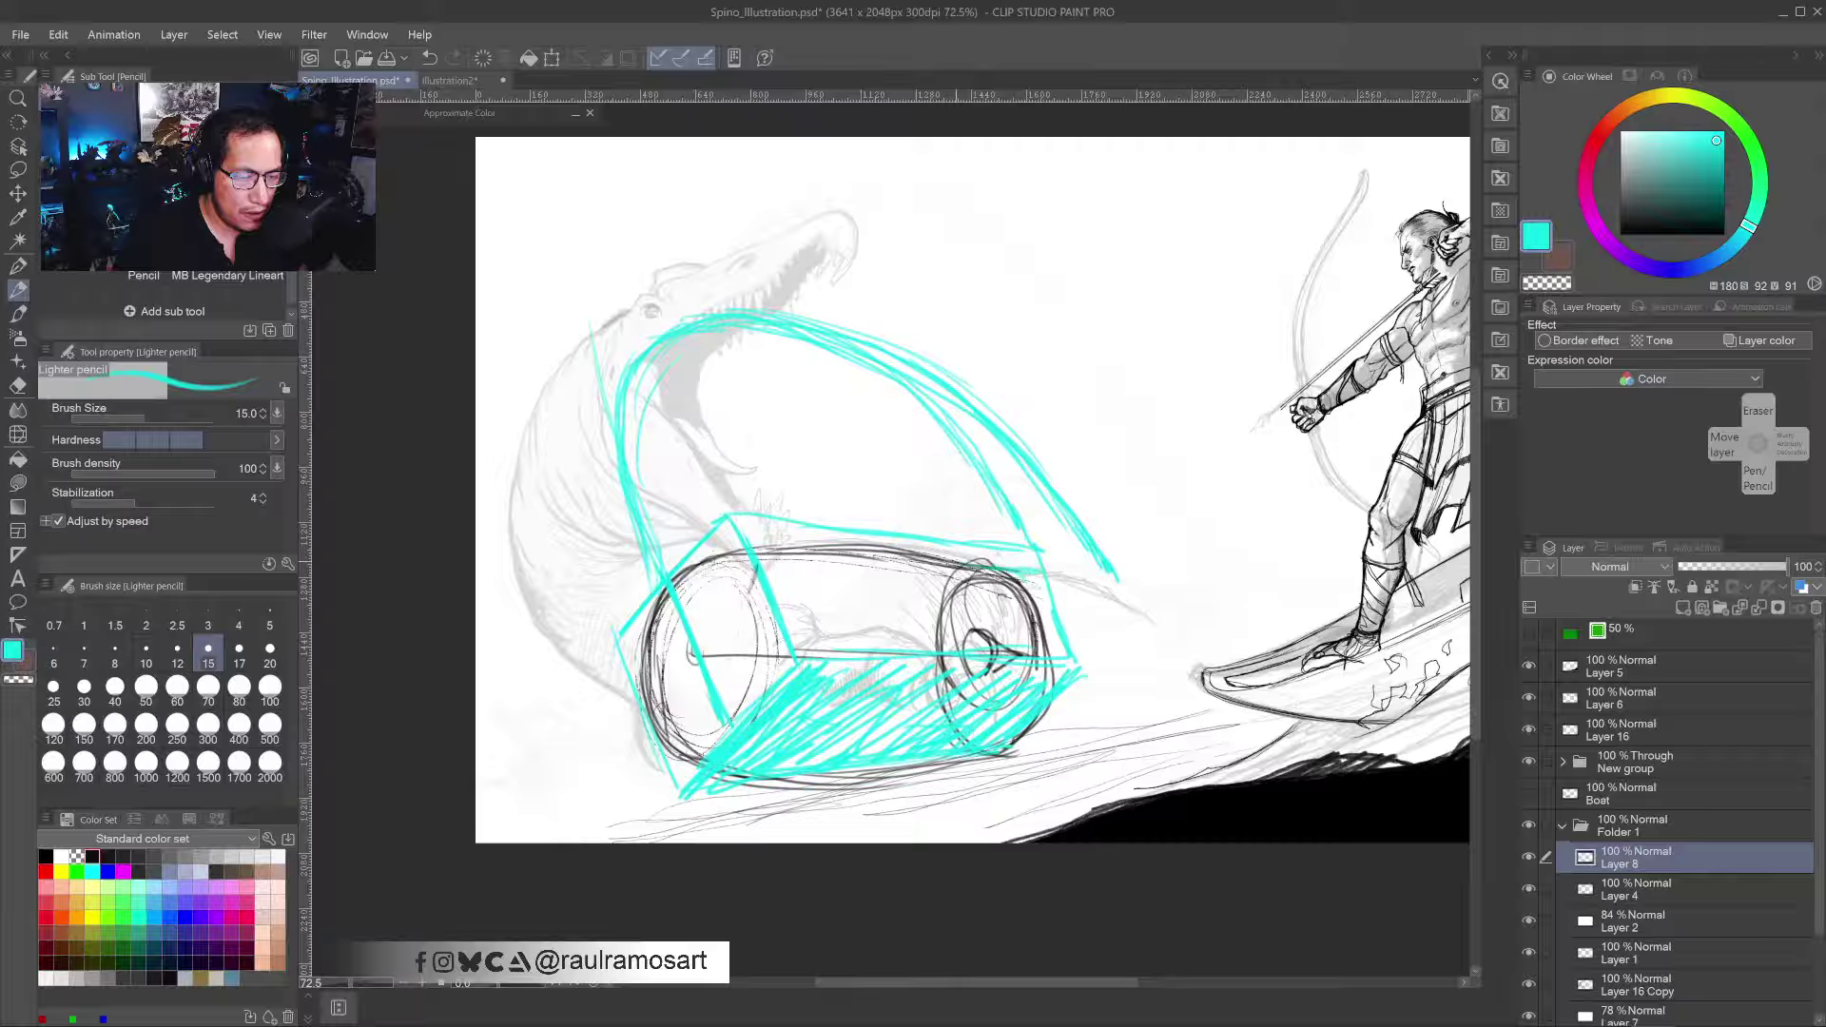
mouse_move(656, 340)
mouse_down()
mouse_move(617, 459)
mouse_move(663, 600)
mouse_up()
drag(616, 447, 639, 538)
mouse_move(635, 351)
mouse_down()
mouse_move(705, 318)
mouse_move(939, 372)
mouse_move(1119, 589)
mouse_up()
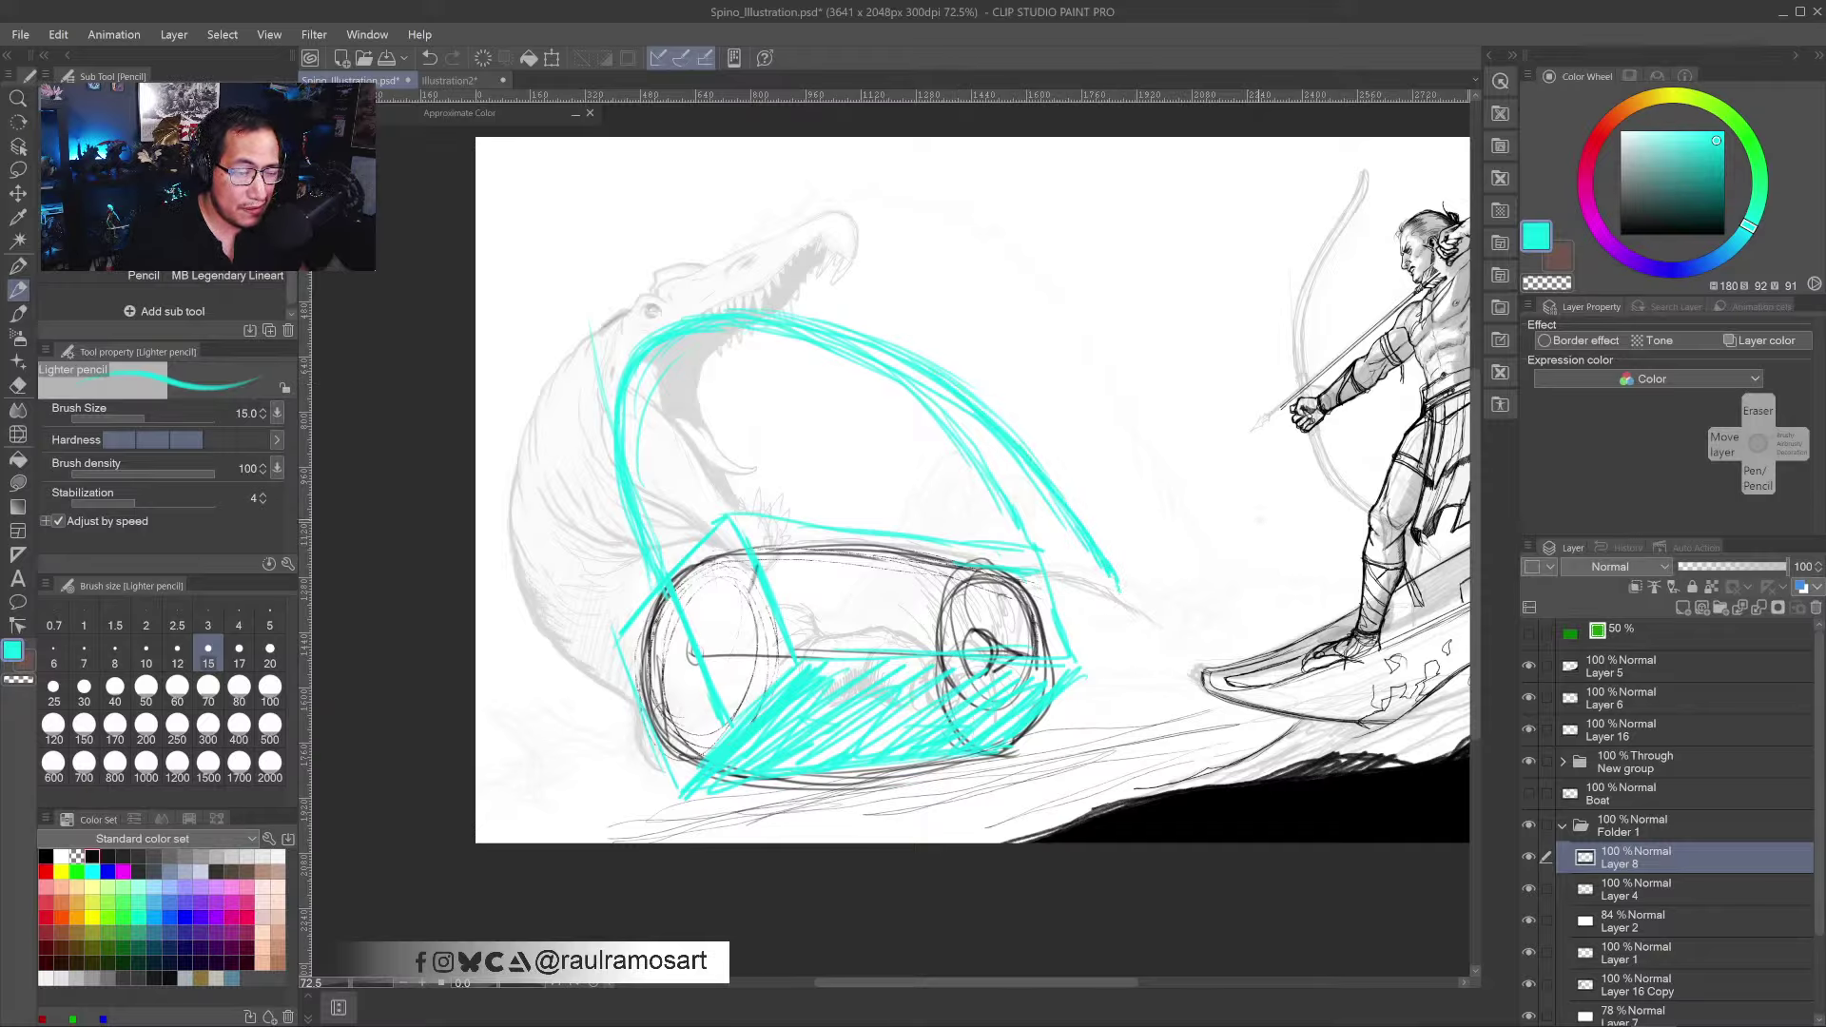
- Compare the construction guides with the inked spinosaurus by toggling the visibility of Layer 8, Layer 4 and Layer 2
click(1529, 855)
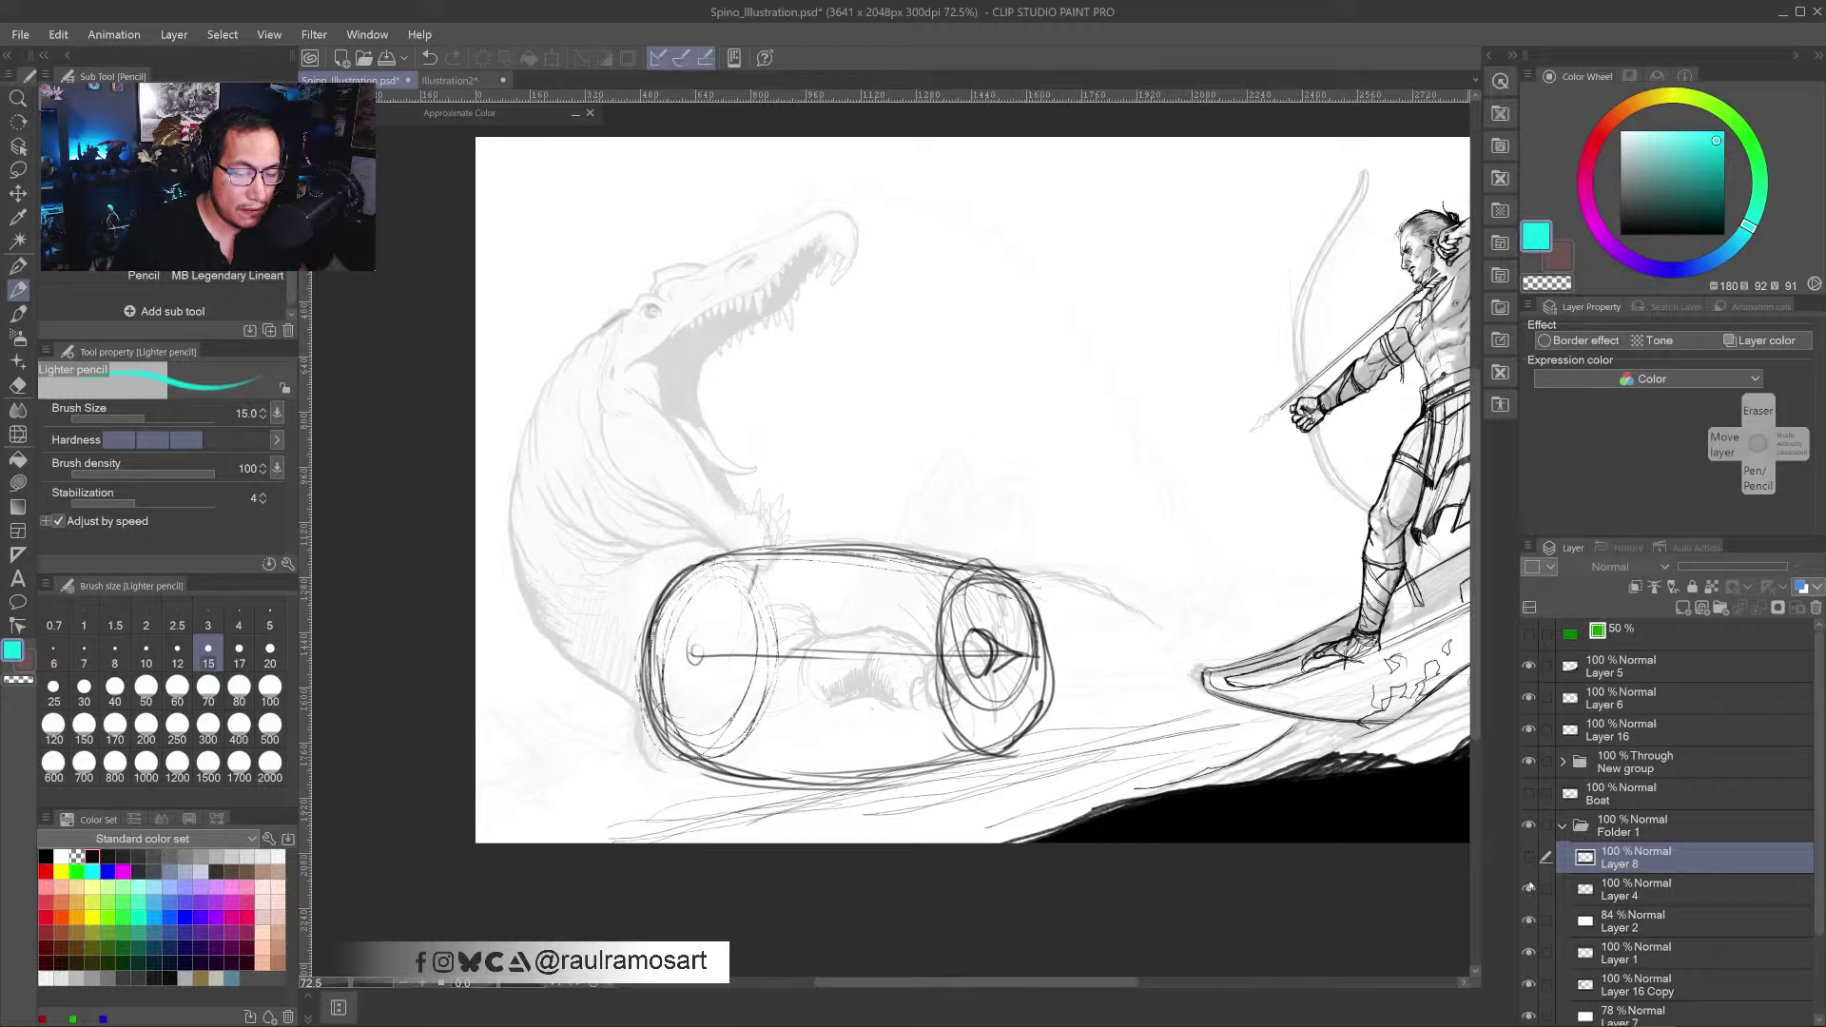
click(1529, 886)
click(1529, 920)
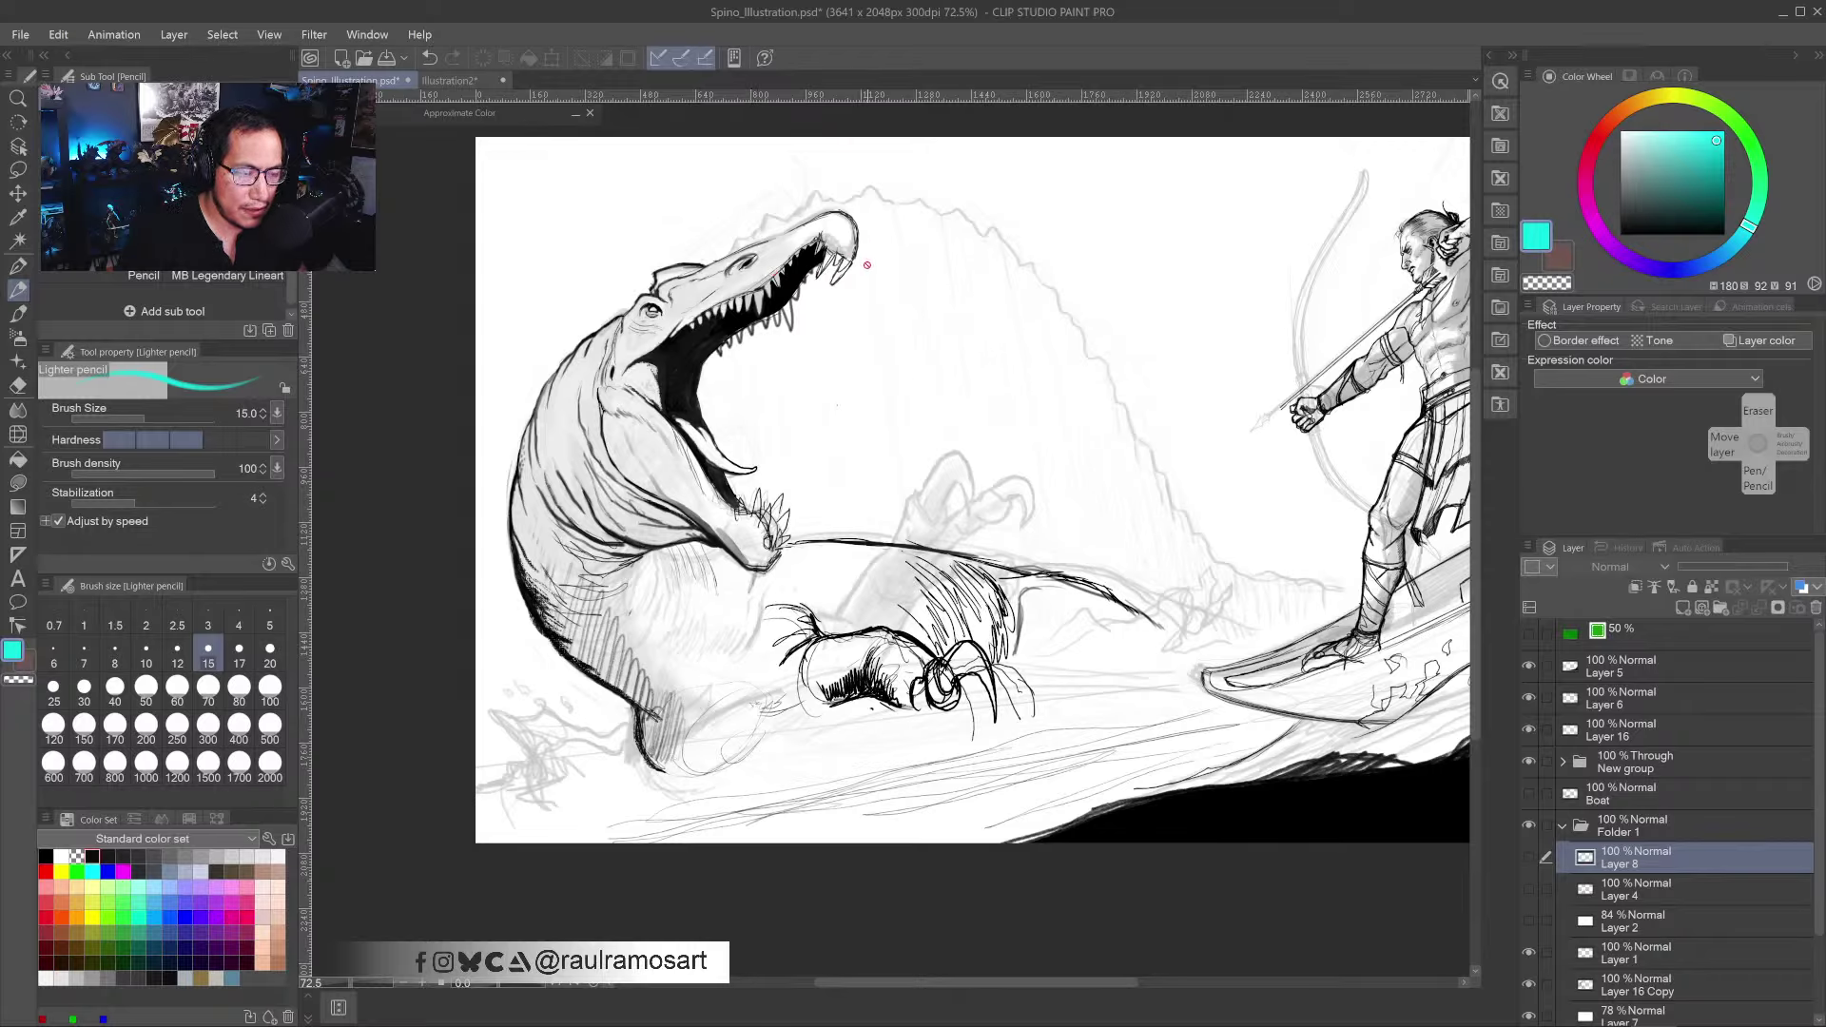
click(1529, 860)
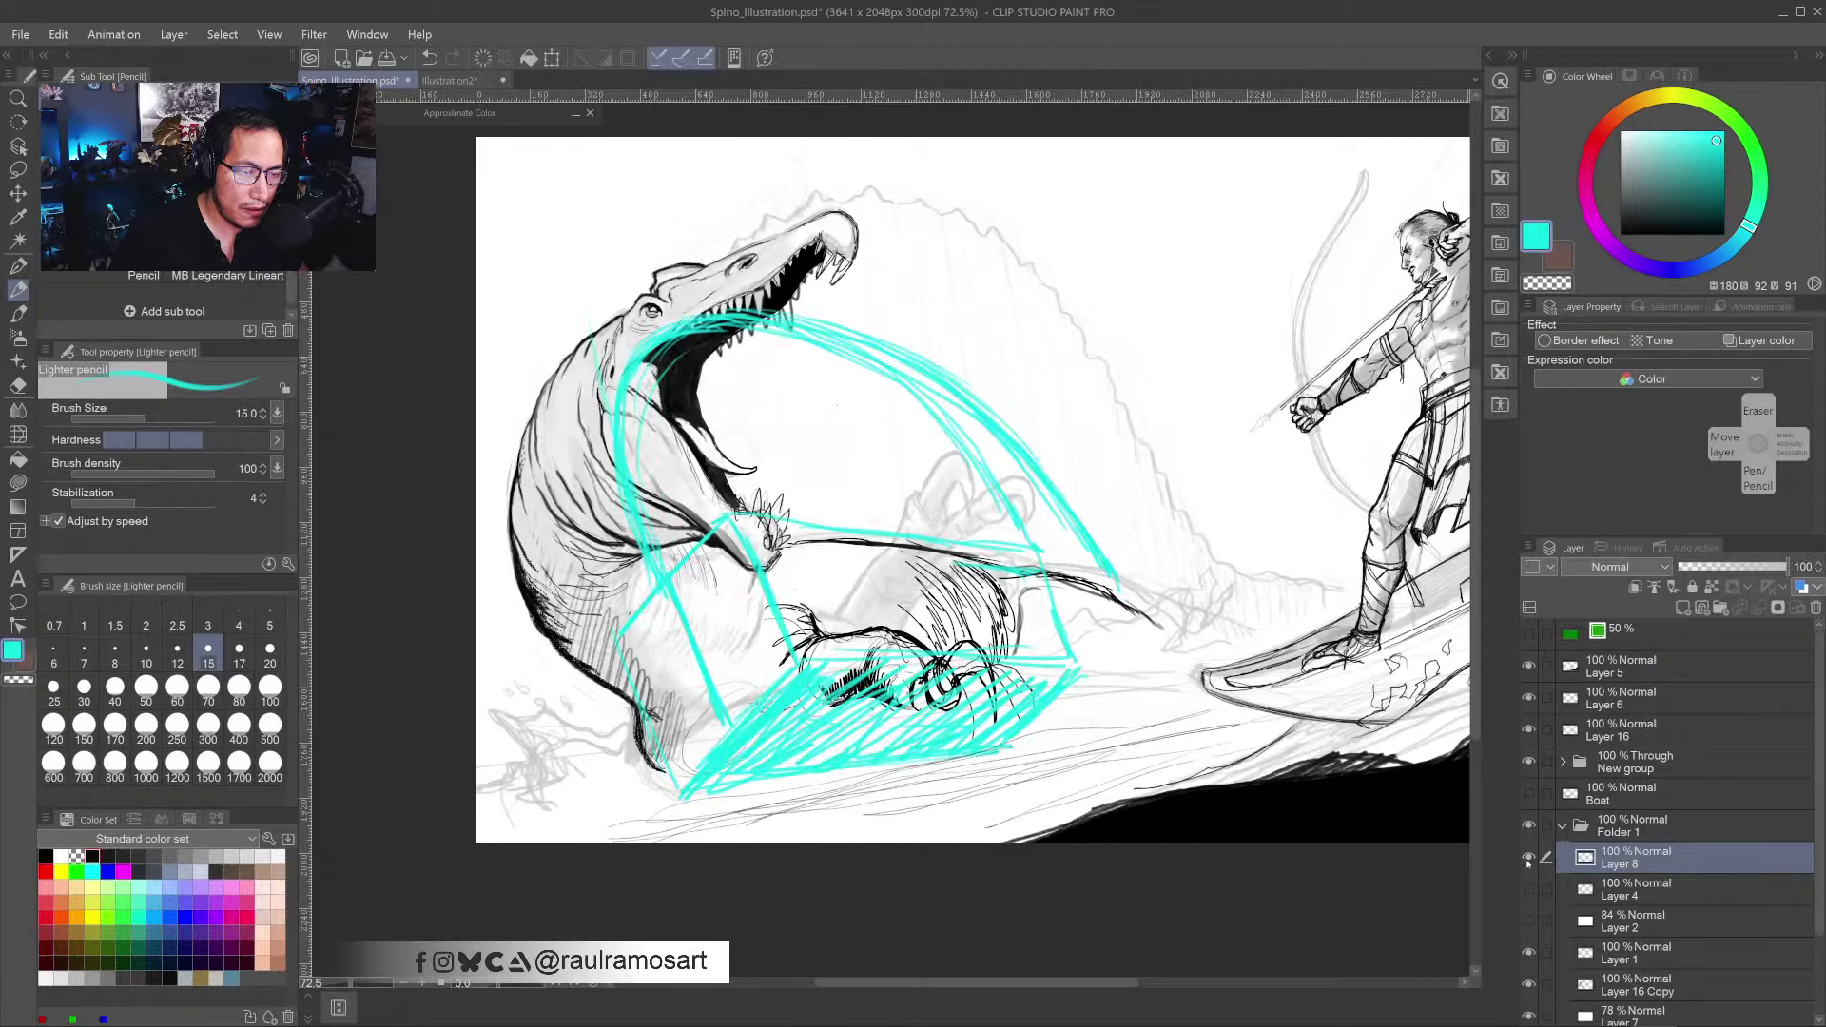
click(1528, 890)
click(1529, 921)
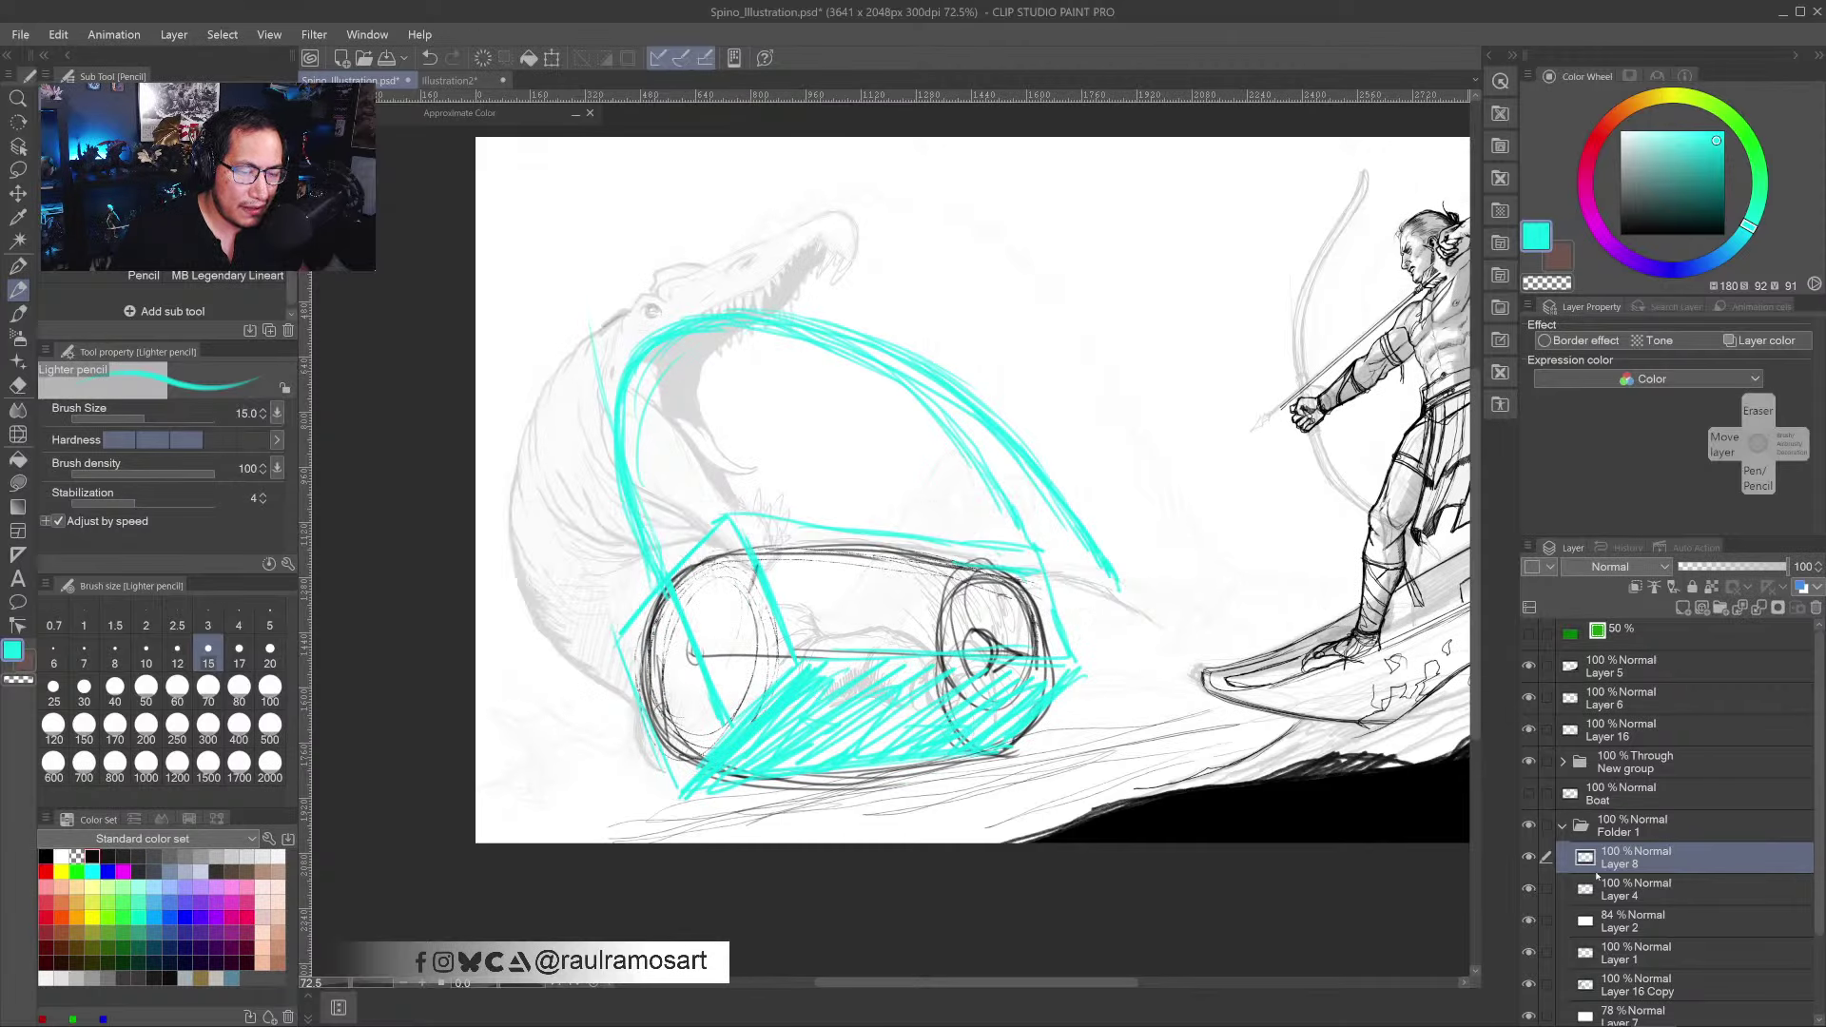
click(1529, 859)
click(1528, 859)
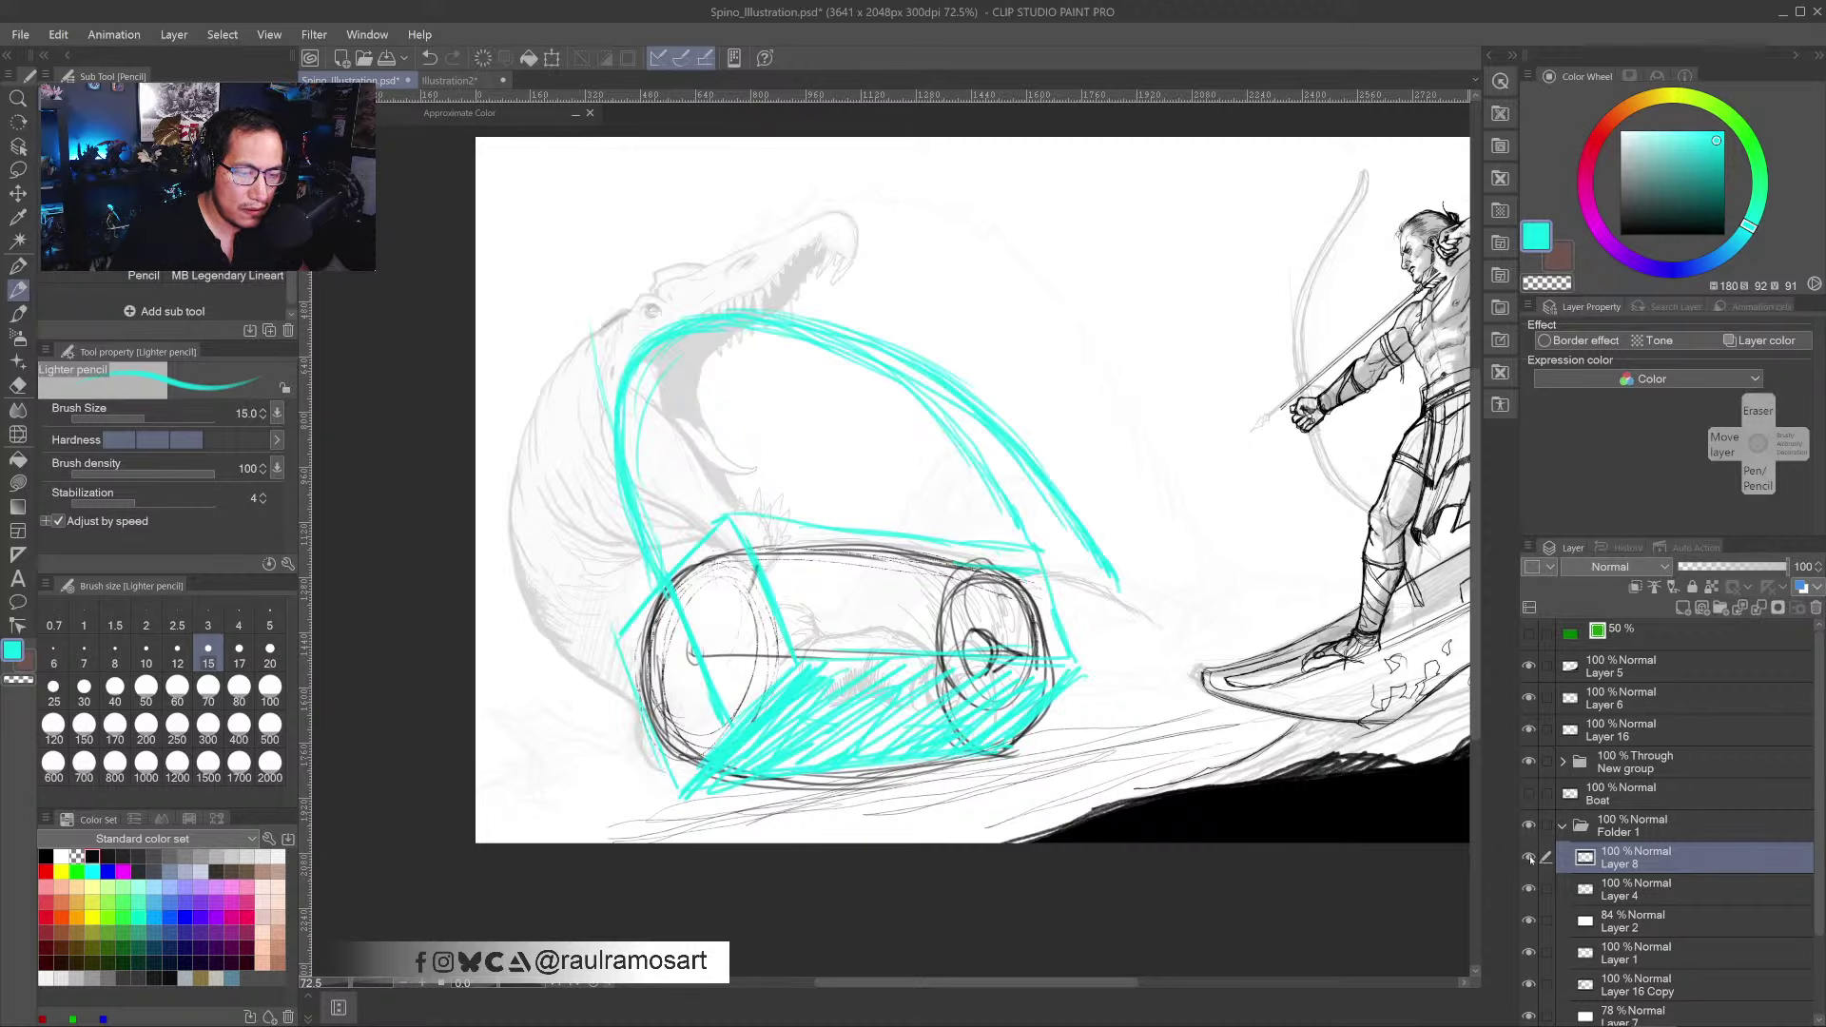
- Thin the sail's guide arc to a single clean line along the crest and back slope with the Hard eraser at size 120
click(17, 385)
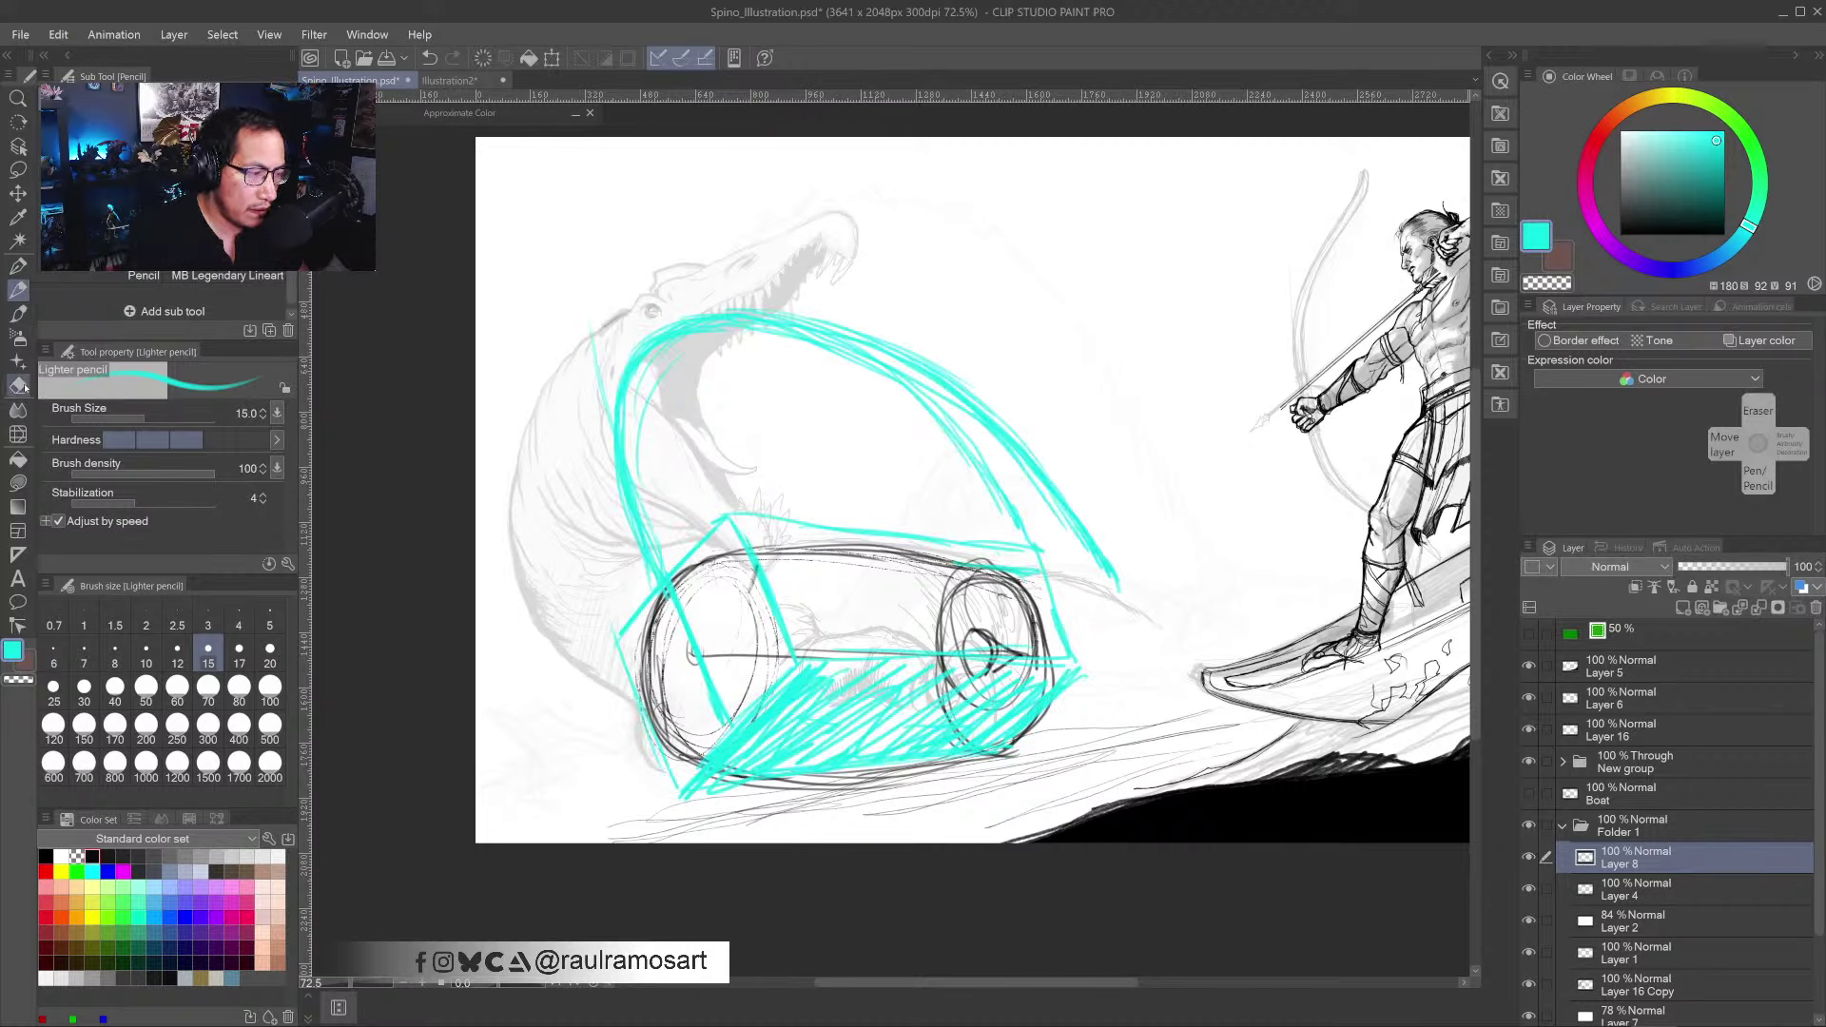
key(bracketright)
key(bracketright)
key(bracketright)
key(bracketright)
key(bracketright)
key(bracketright)
key(bracketright)
key(bracketright)
key(bracketright)
key(bracketright)
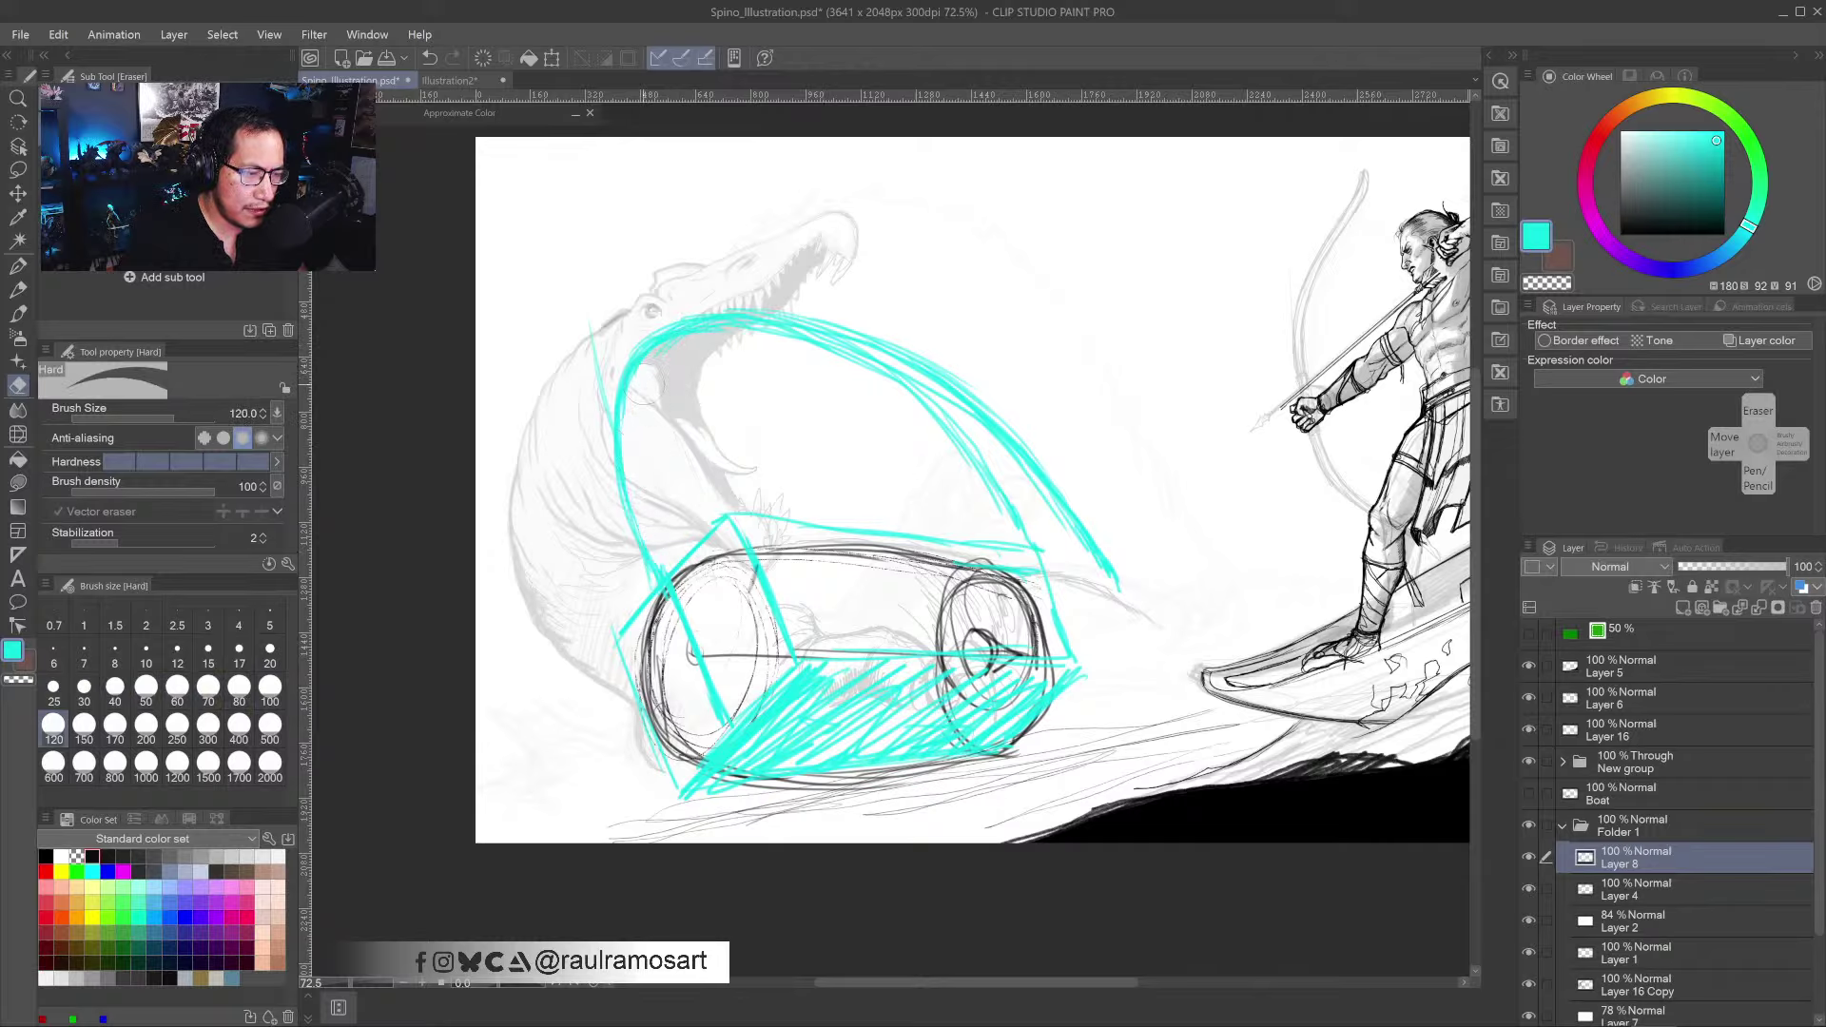
mouse_move(723, 352)
mouse_down()
mouse_move(842, 356)
mouse_move(916, 404)
mouse_move(1023, 521)
mouse_up()
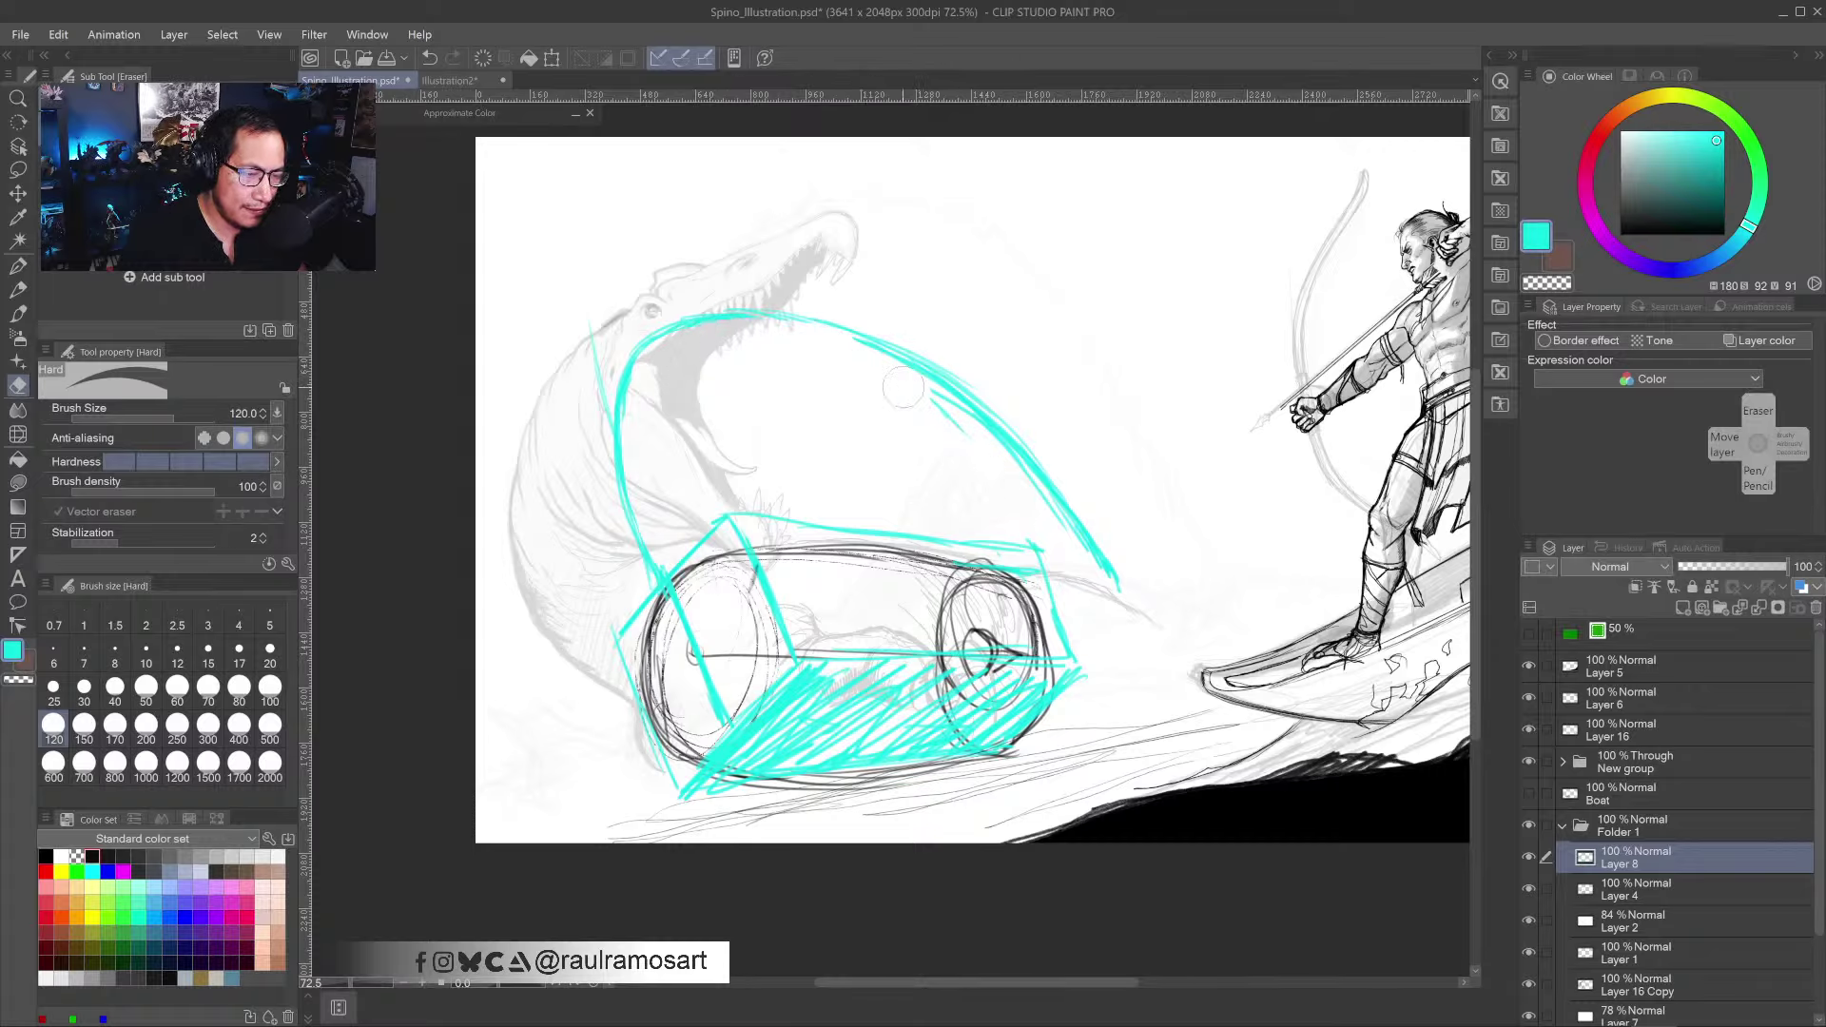
mouse_move(904, 387)
mouse_down()
mouse_move(1057, 522)
mouse_move(1001, 444)
mouse_move(1106, 592)
mouse_up()
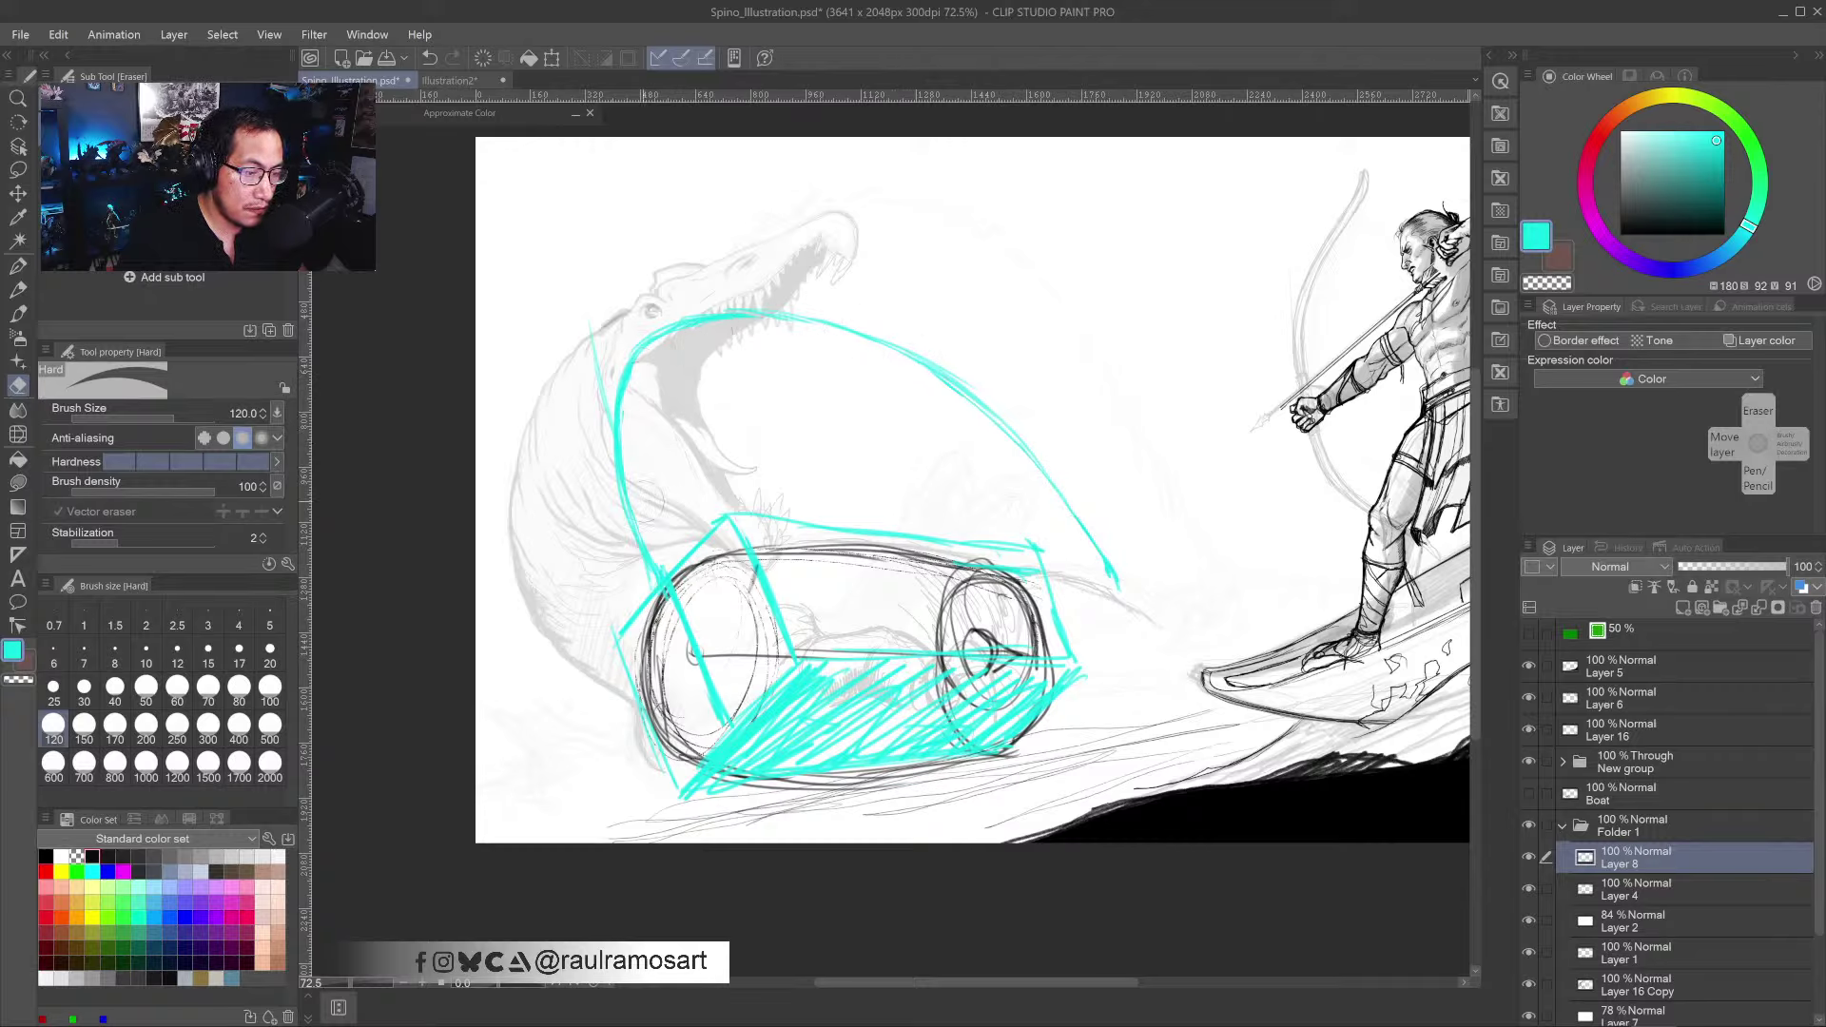
- Erase the arc's lower front section and redraw it steeper in cyan with the size 15 pencil, restroking the crest and back slope
mouse_move(649, 502)
mouse_down()
mouse_move(661, 552)
mouse_move(642, 571)
mouse_move(627, 427)
mouse_up()
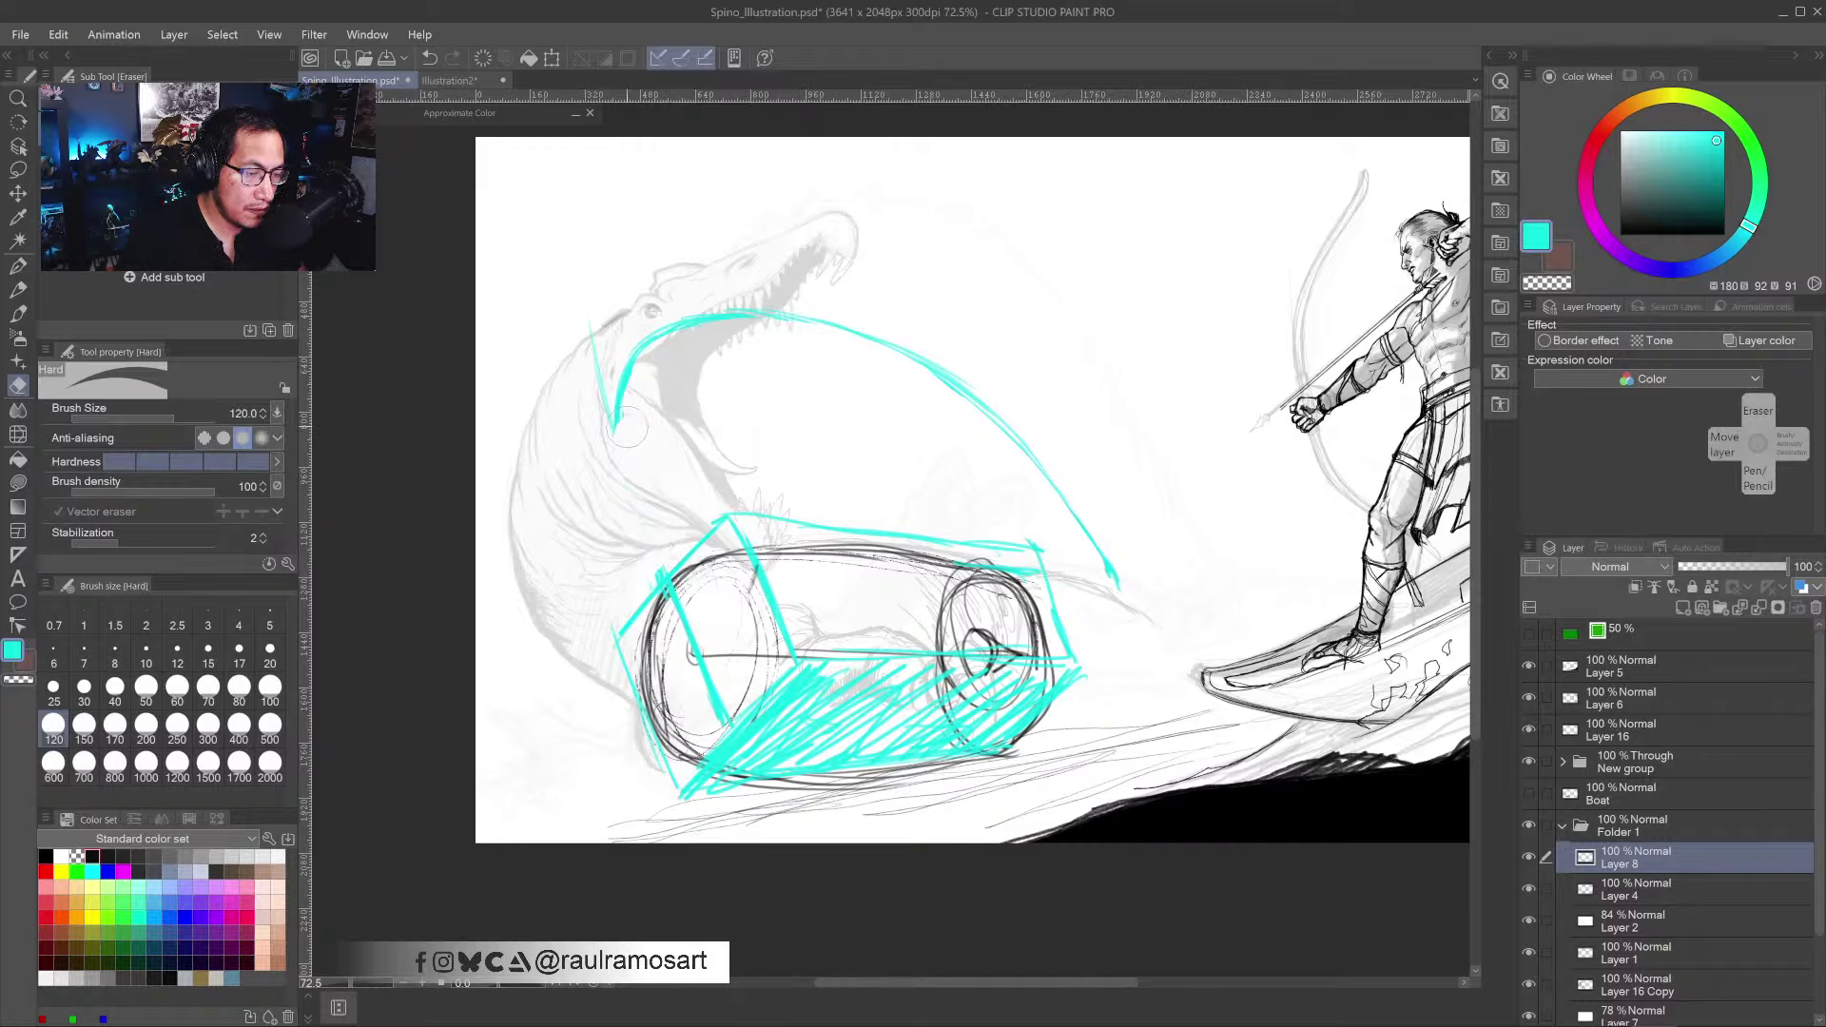
click(20, 290)
click(92, 870)
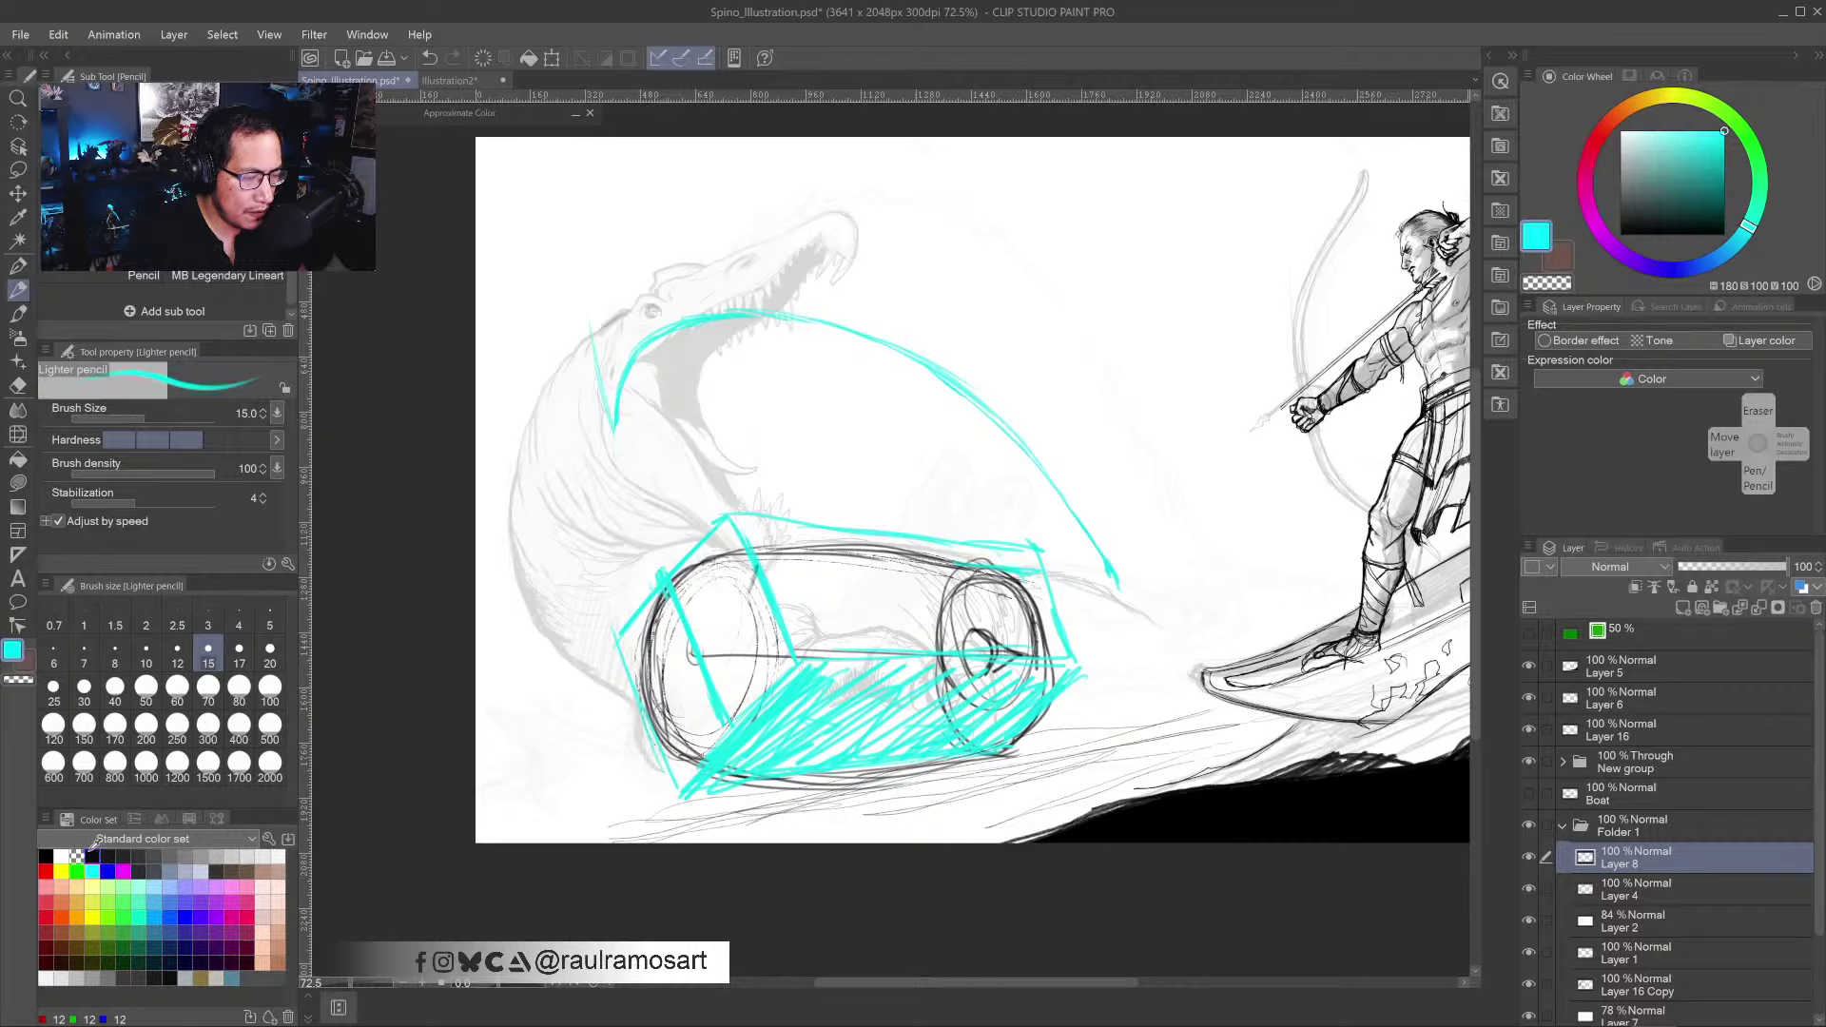
drag(613, 426, 615, 550)
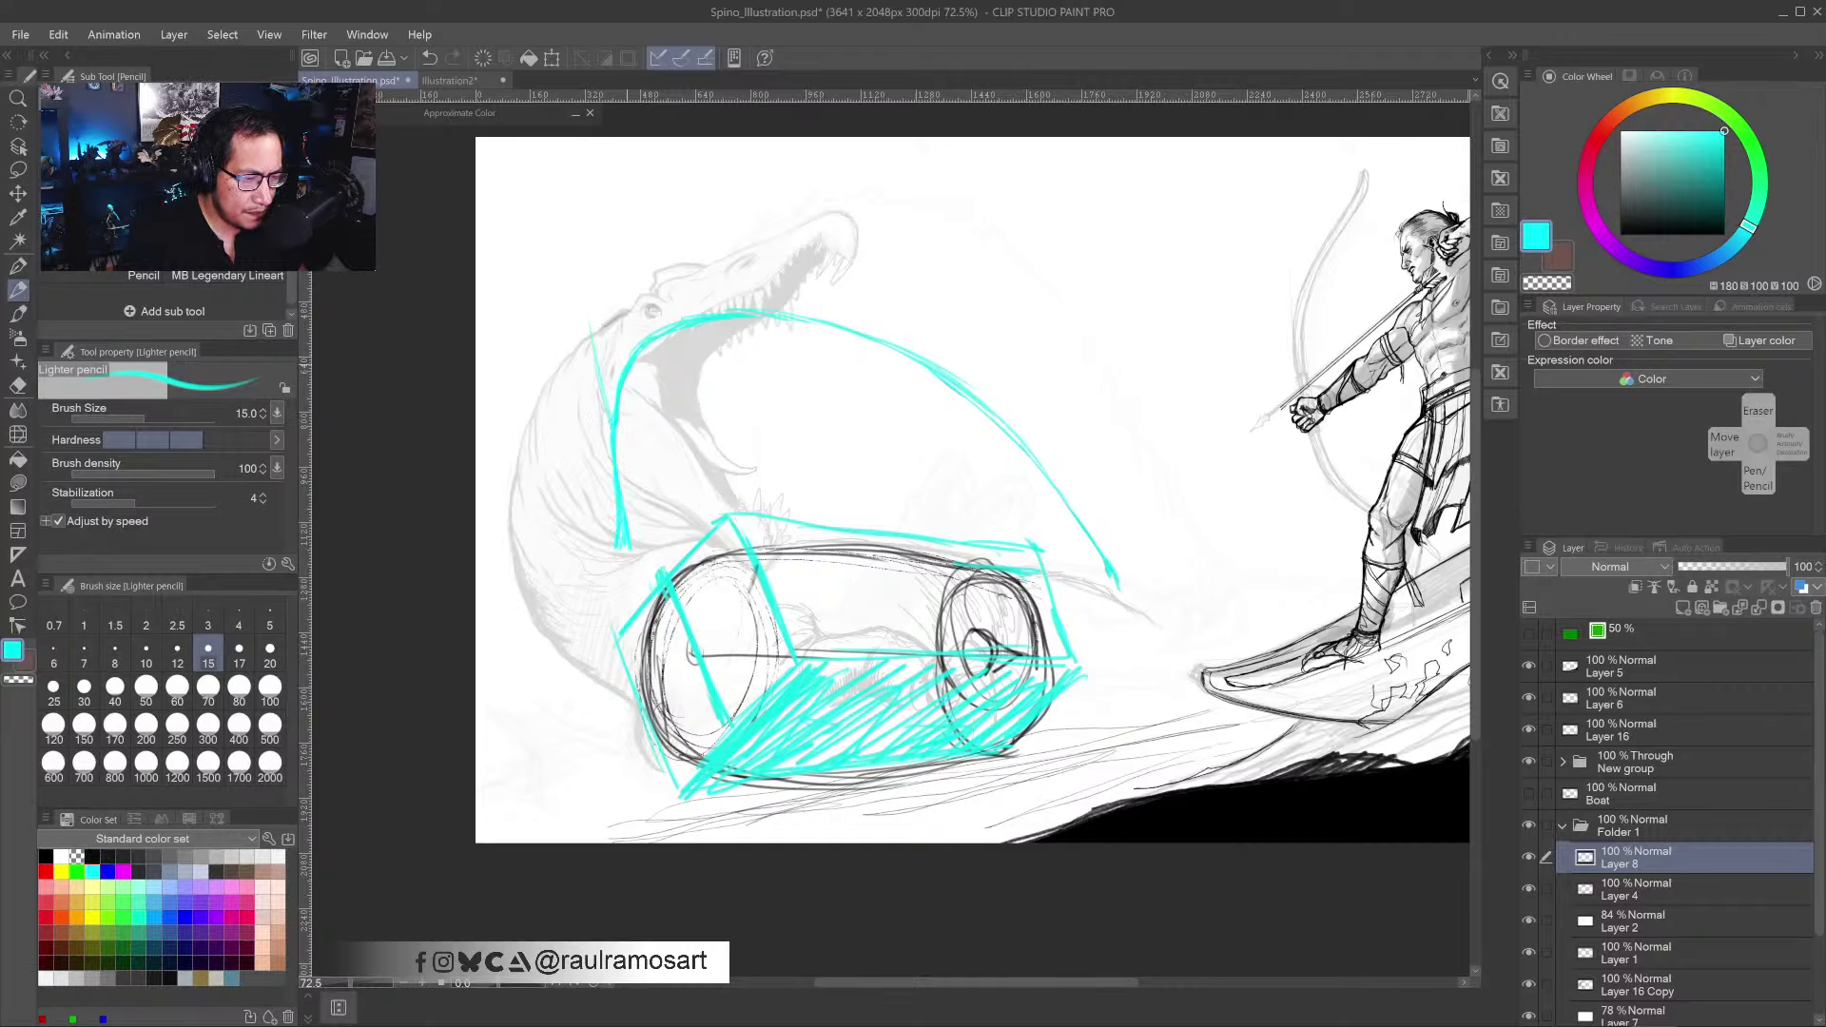
drag(622, 397, 661, 336)
mouse_move(785, 314)
mouse_down()
mouse_move(941, 381)
mouse_move(1025, 443)
mouse_move(1130, 575)
mouse_up()
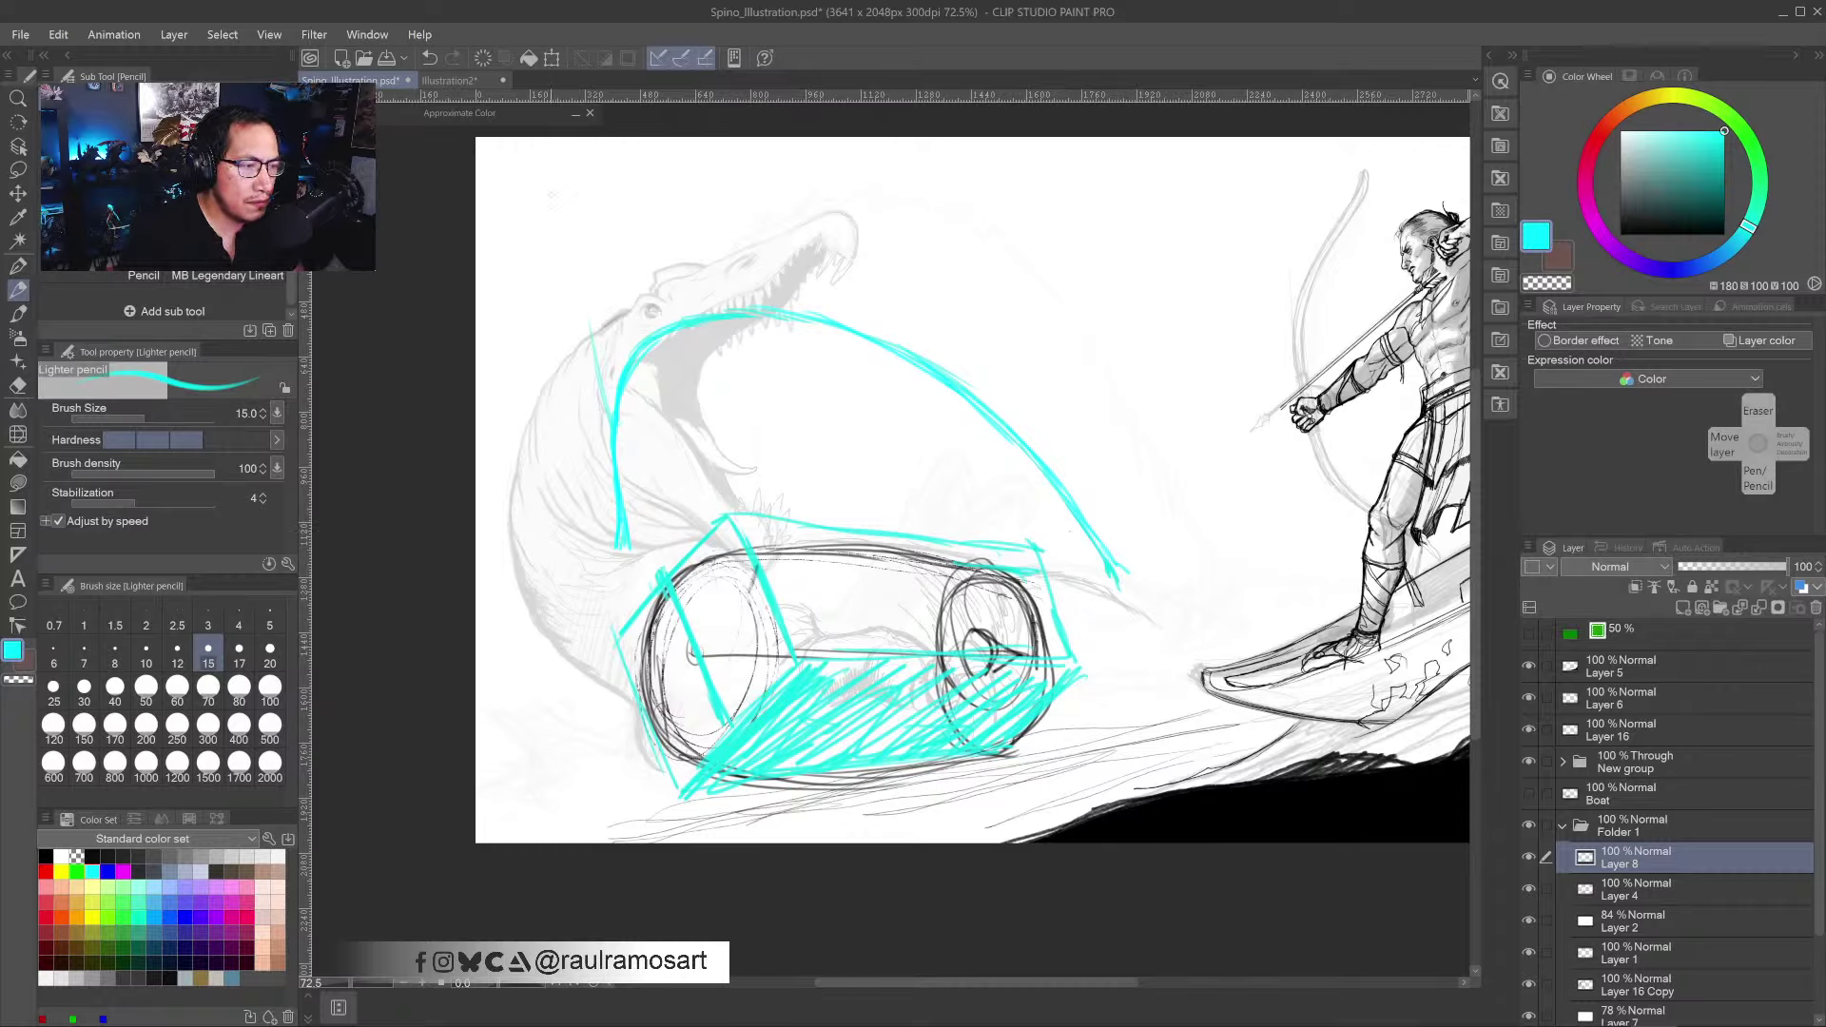
- Examine the spinosaurus reference in Illustration2, looking closely at the open jaws, teeth and throat of the heads
click(447, 80)
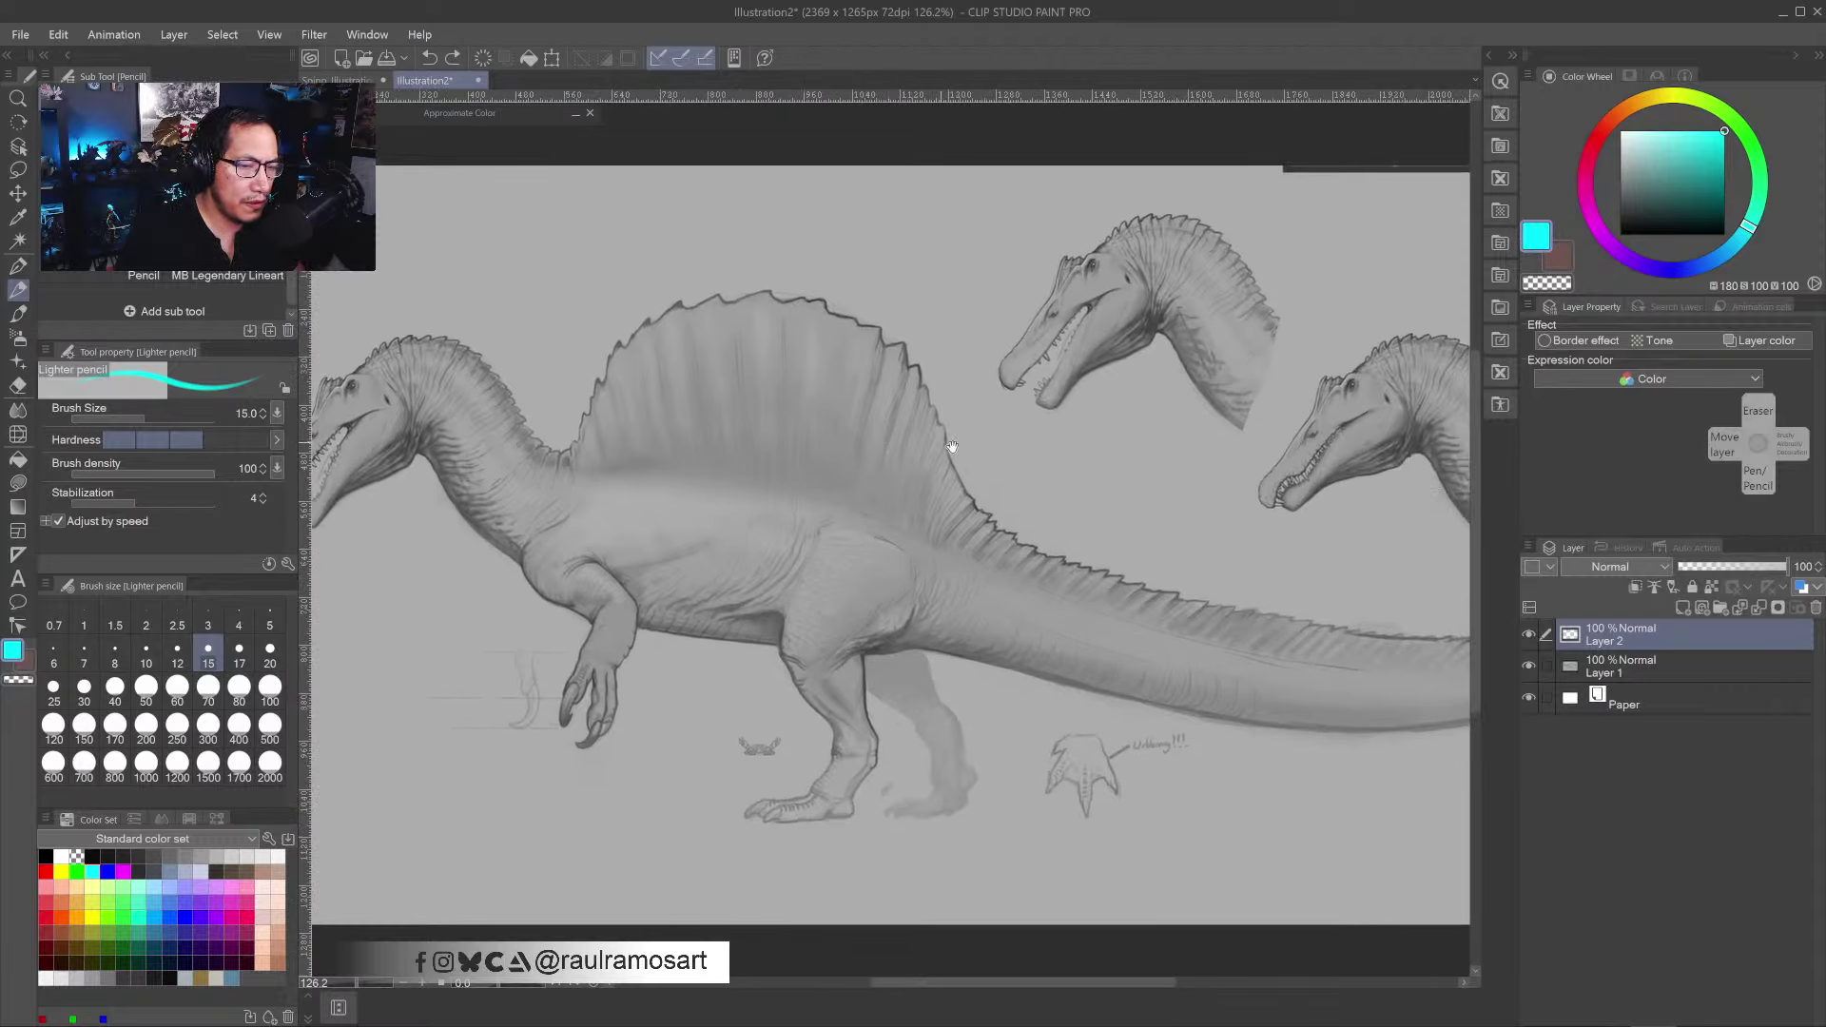
scroll(952, 446, down, 2)
scroll(942, 418, up, 8)
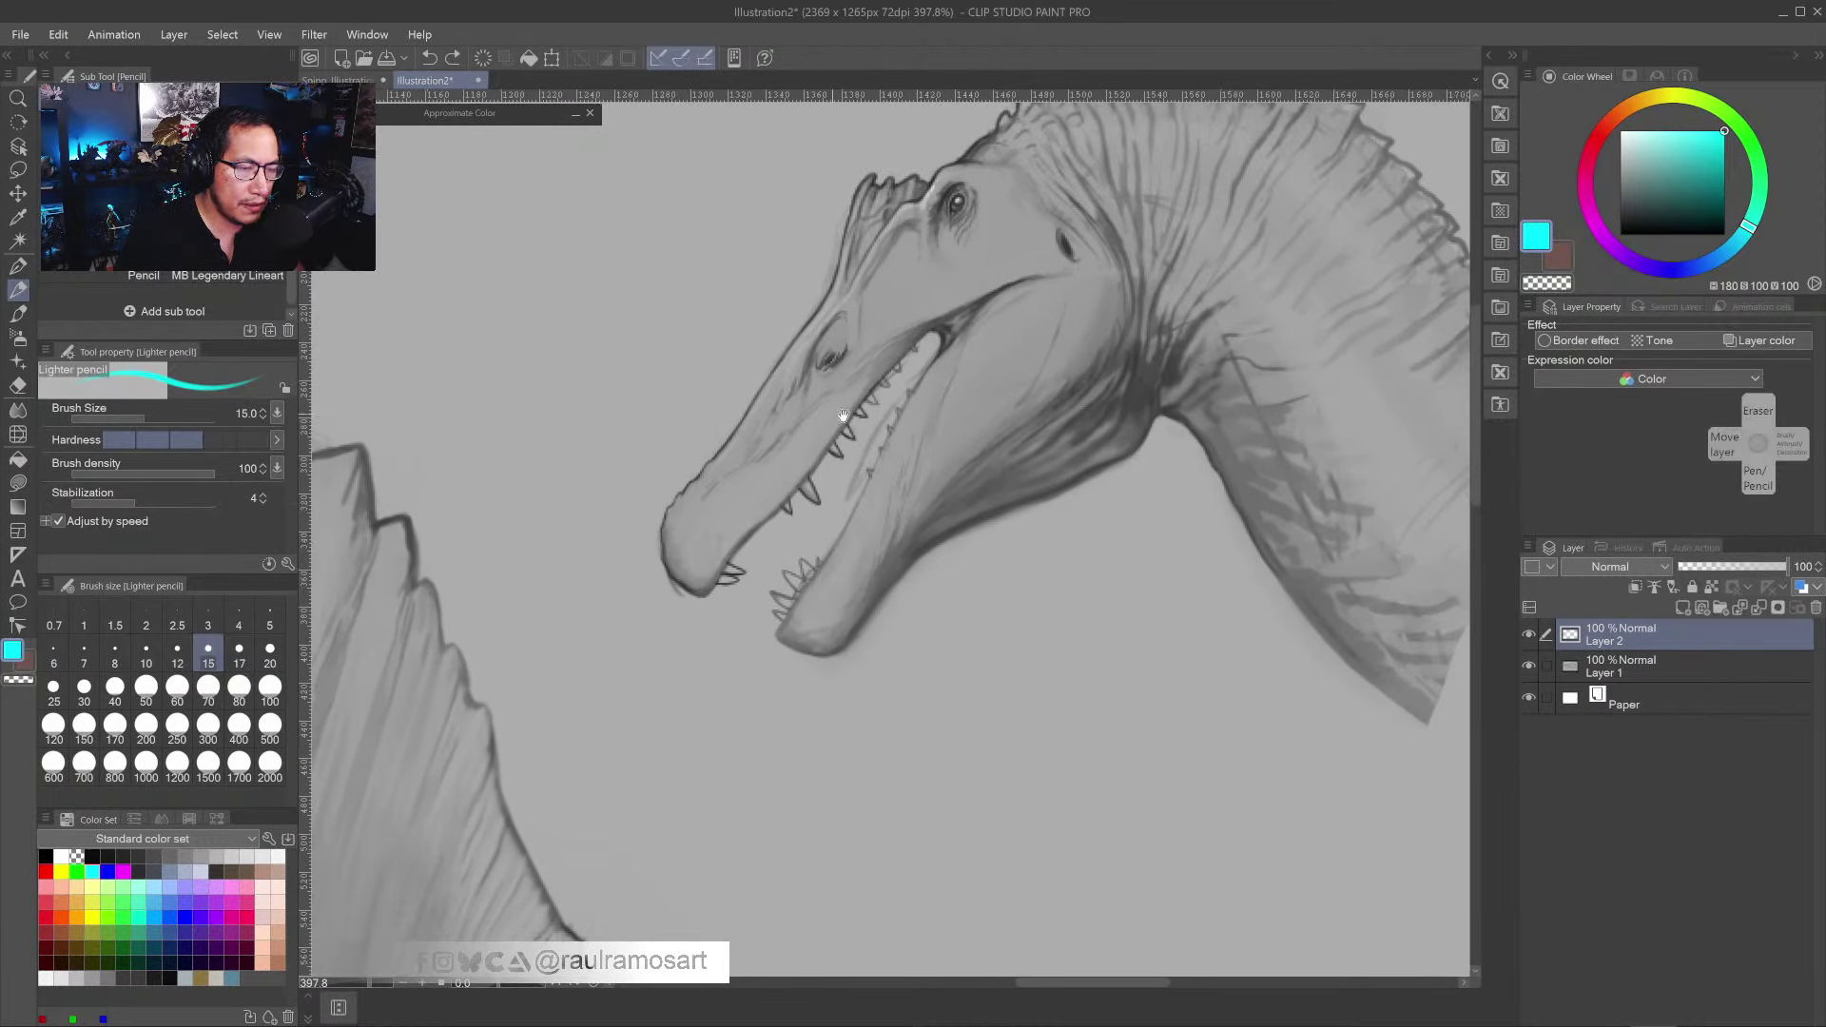
mouse_move(844, 416)
mouse_down()
mouse_move(805, 474)
mouse_move(826, 460)
mouse_up()
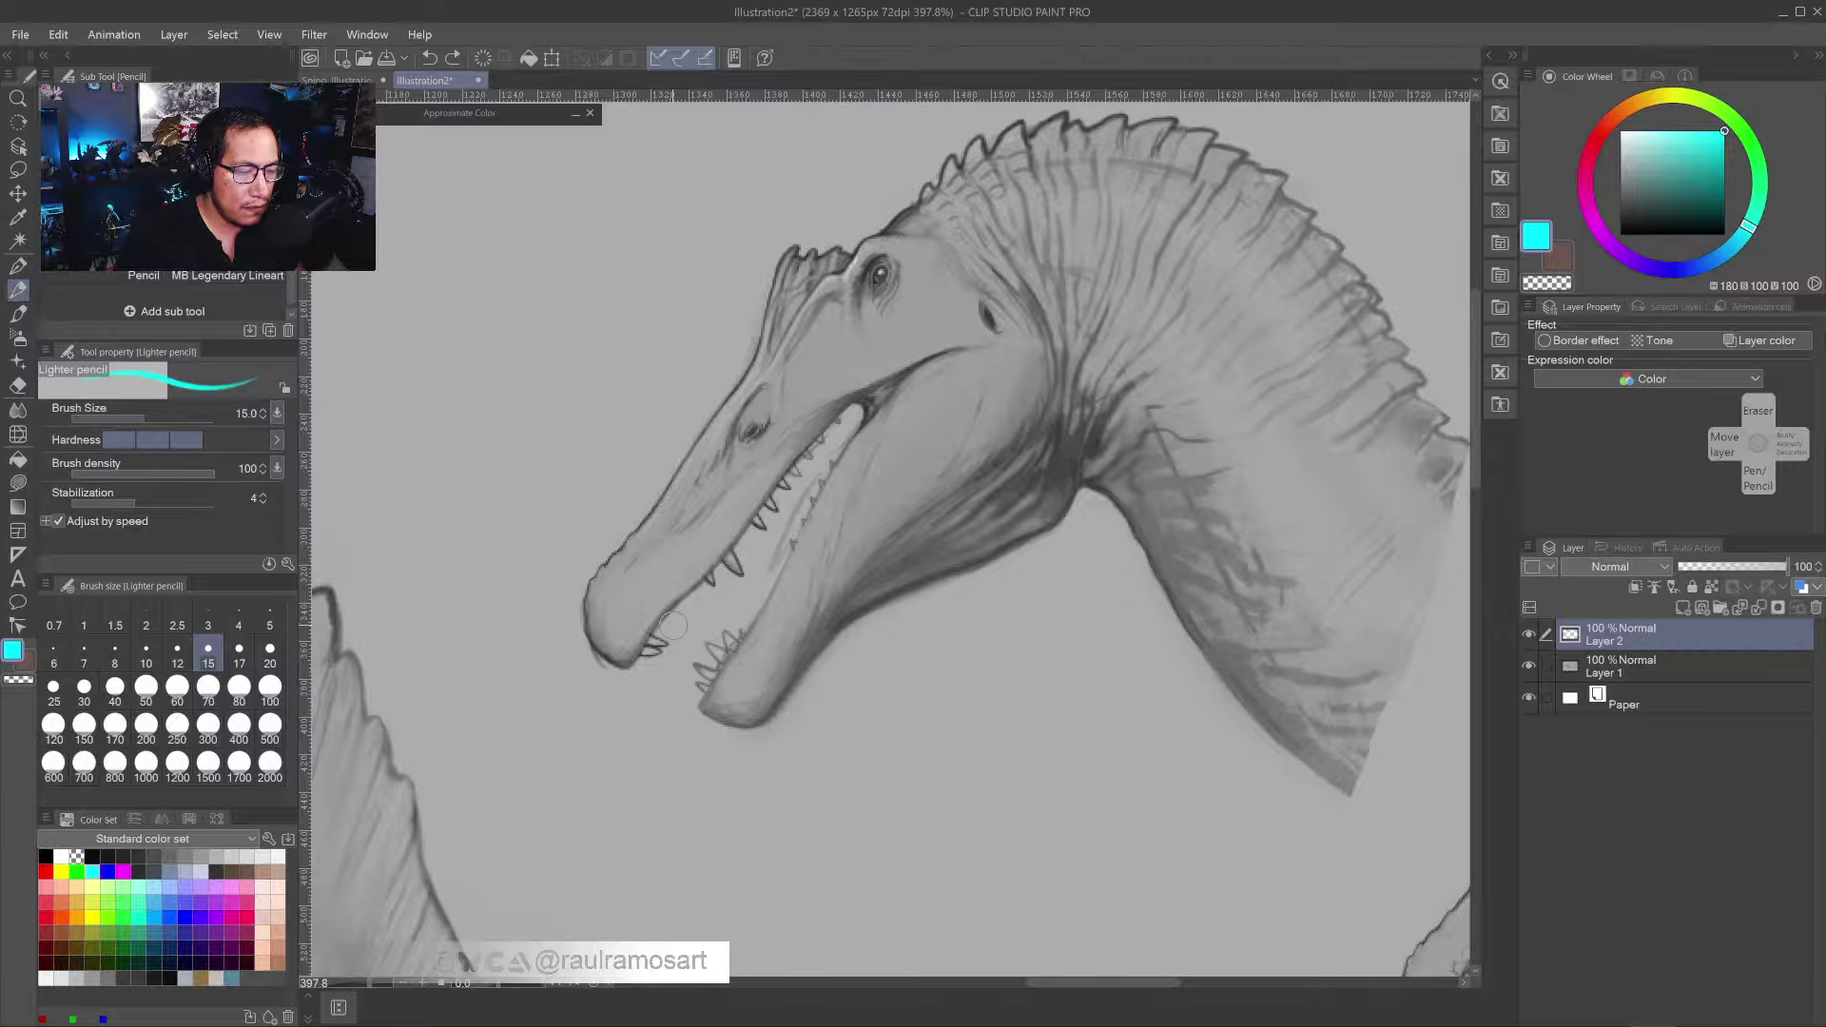
drag(797, 679, 687, 610)
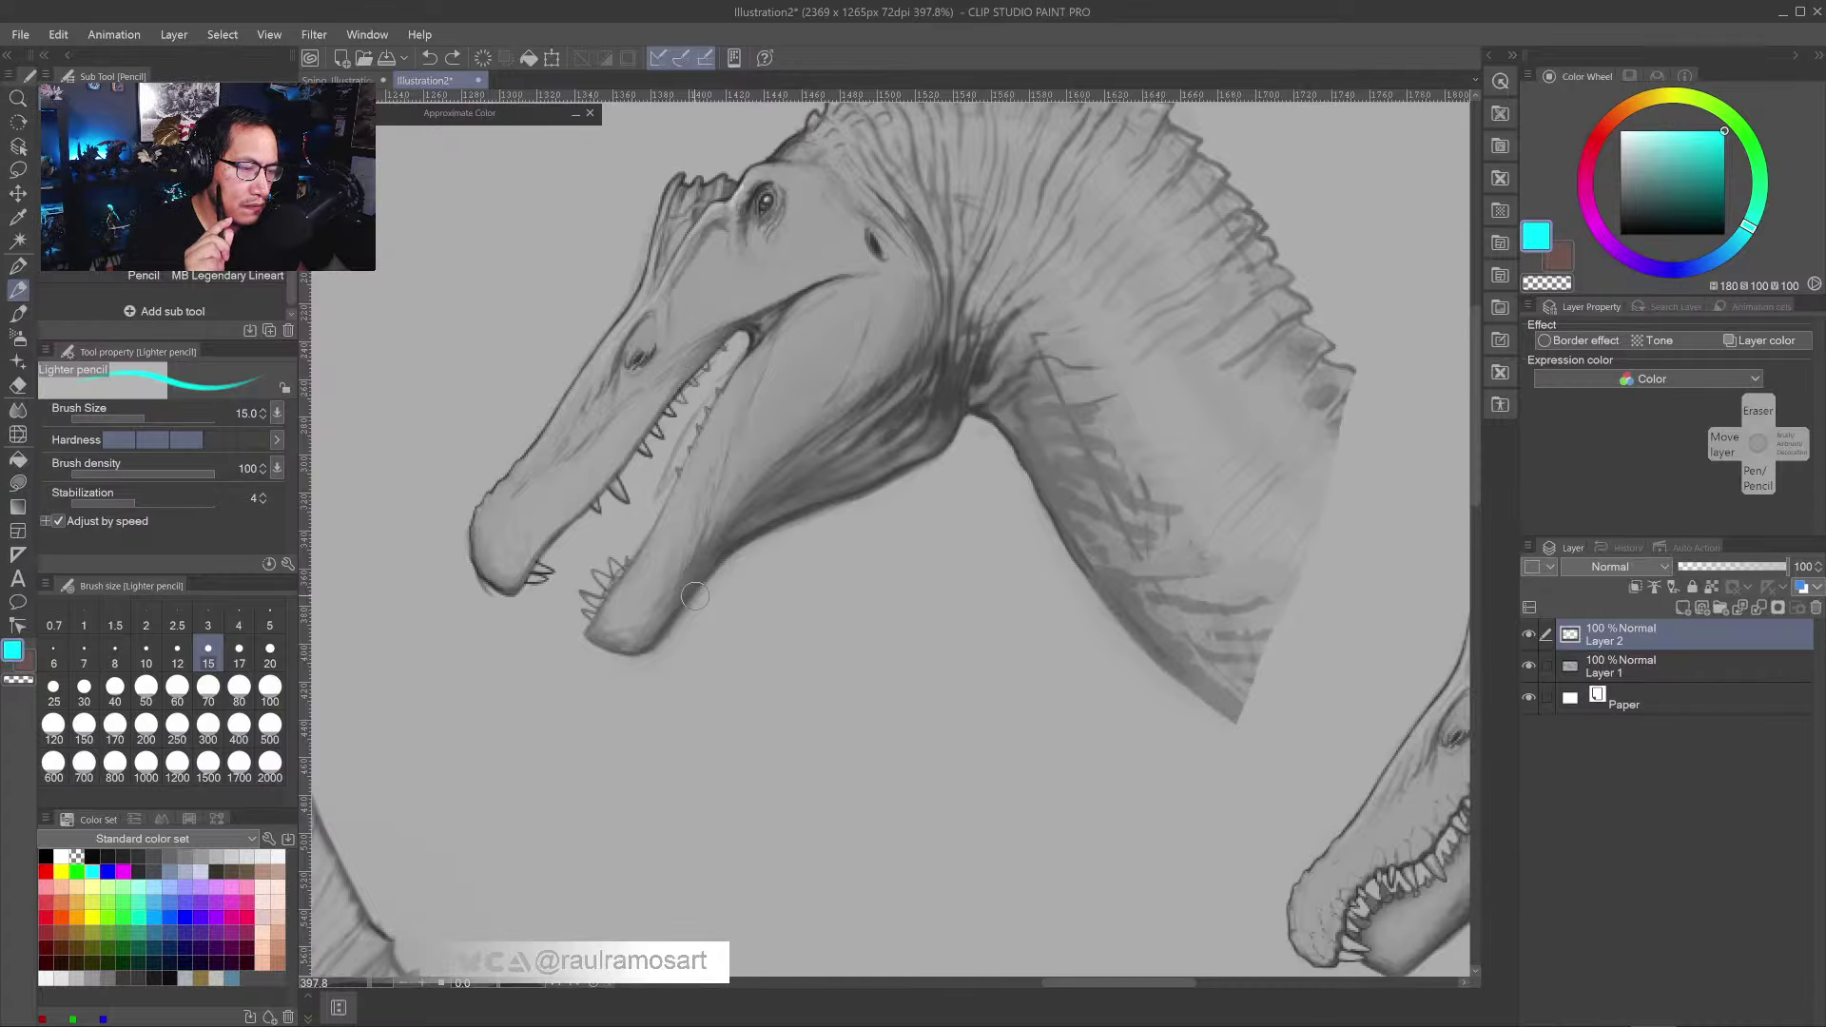
scroll(750, 542, up, 2)
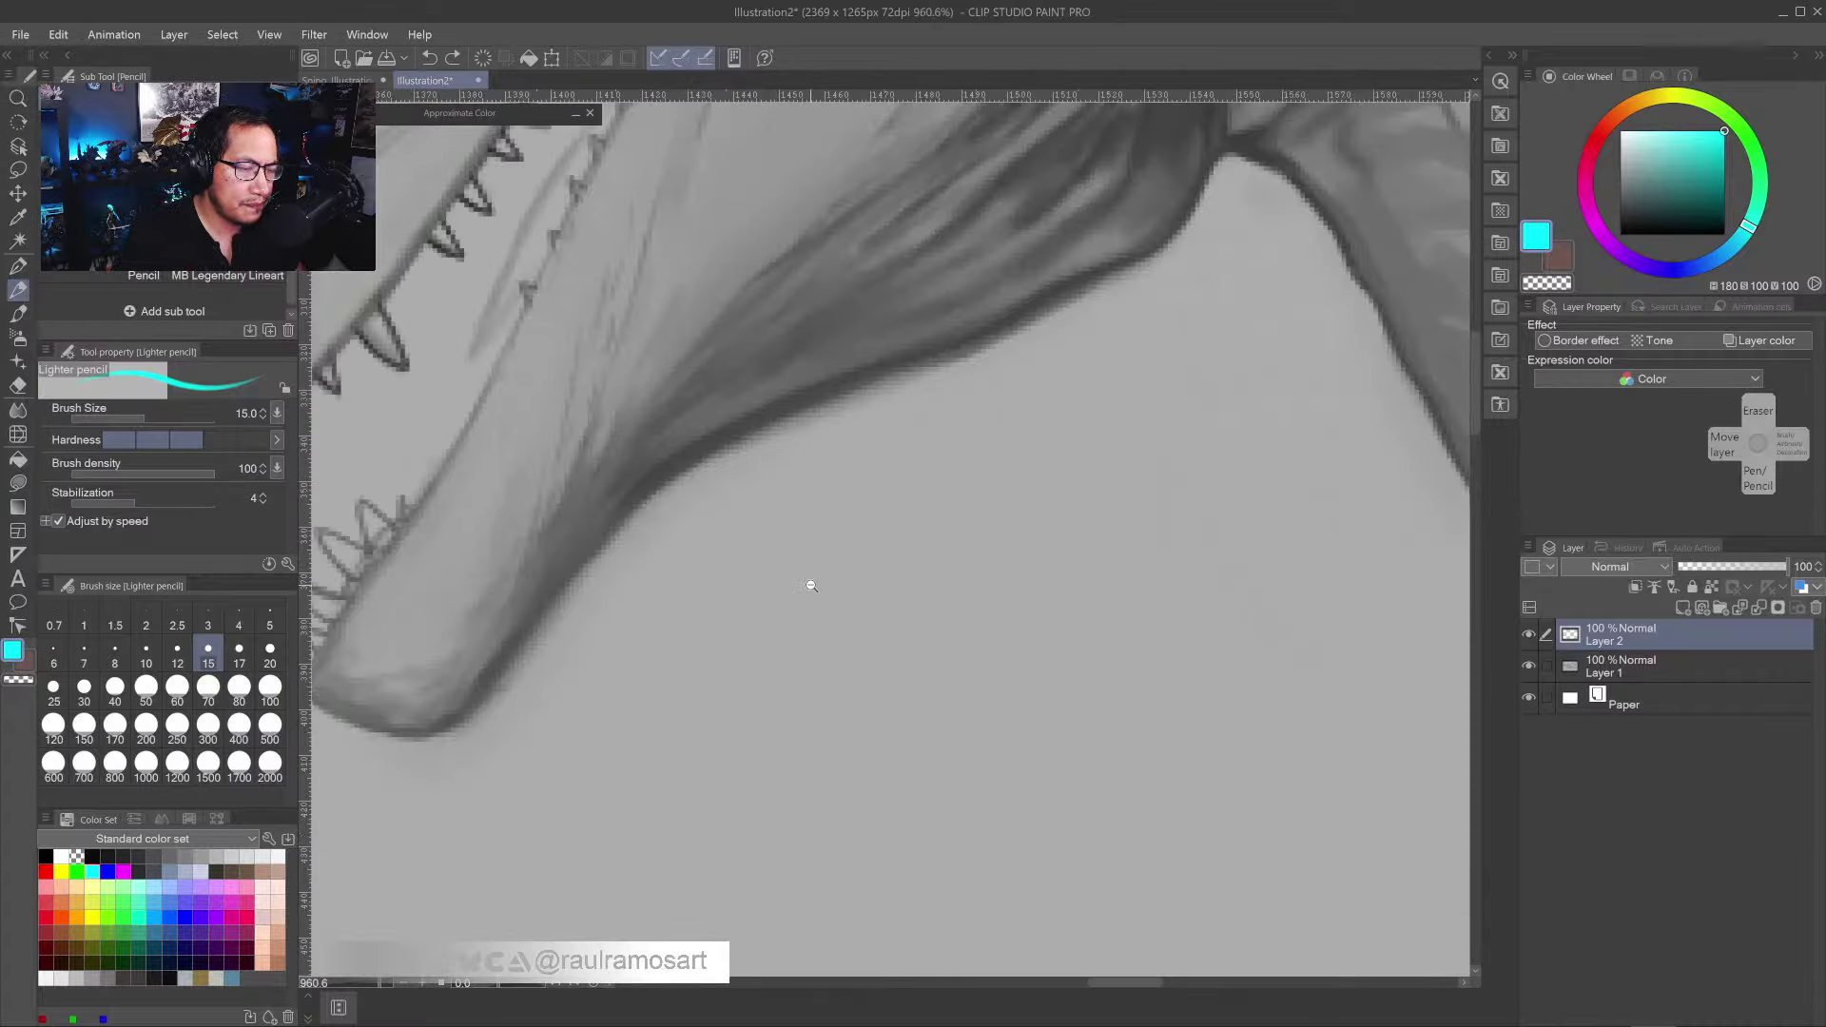
scroll(811, 583, down, 5)
scroll(754, 599, down, 2)
drag(553, 610, 982, 574)
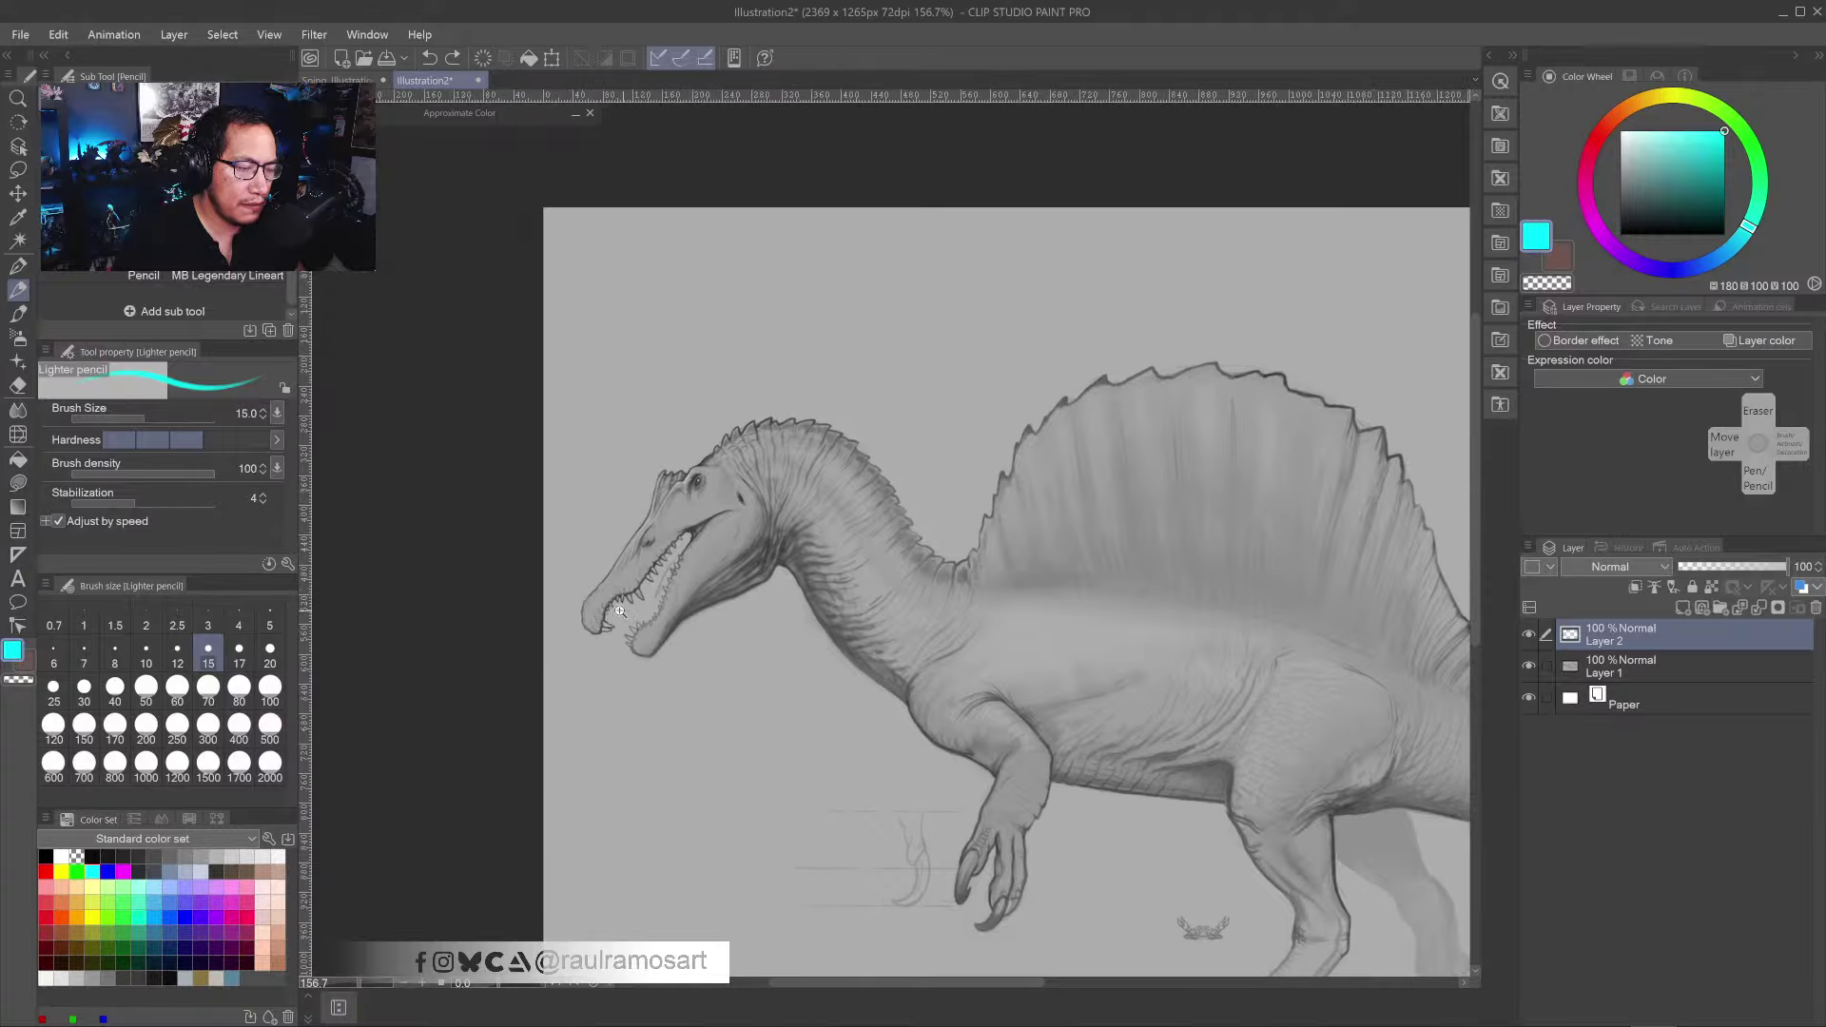
scroll(610, 594, up, 6)
drag(712, 611, 738, 628)
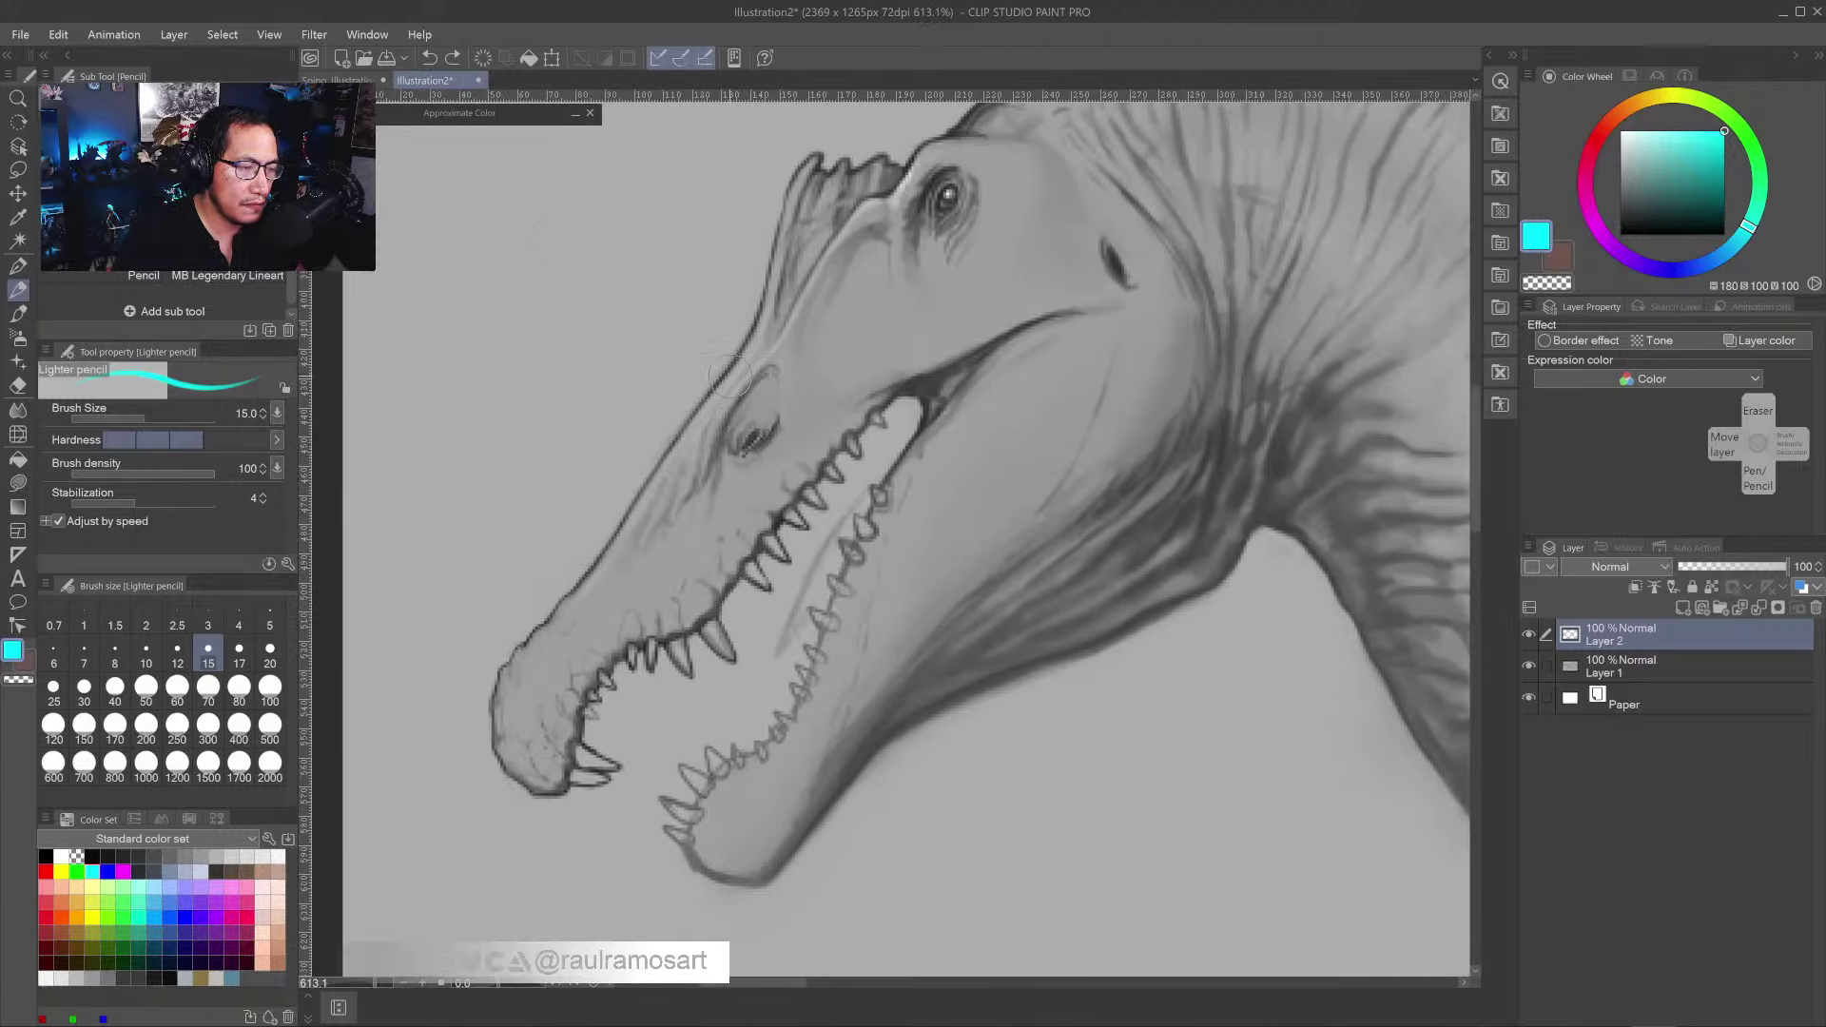
- Return to the Spino_Illustration document and merge Layer 8 down into Layer 4
click(336, 81)
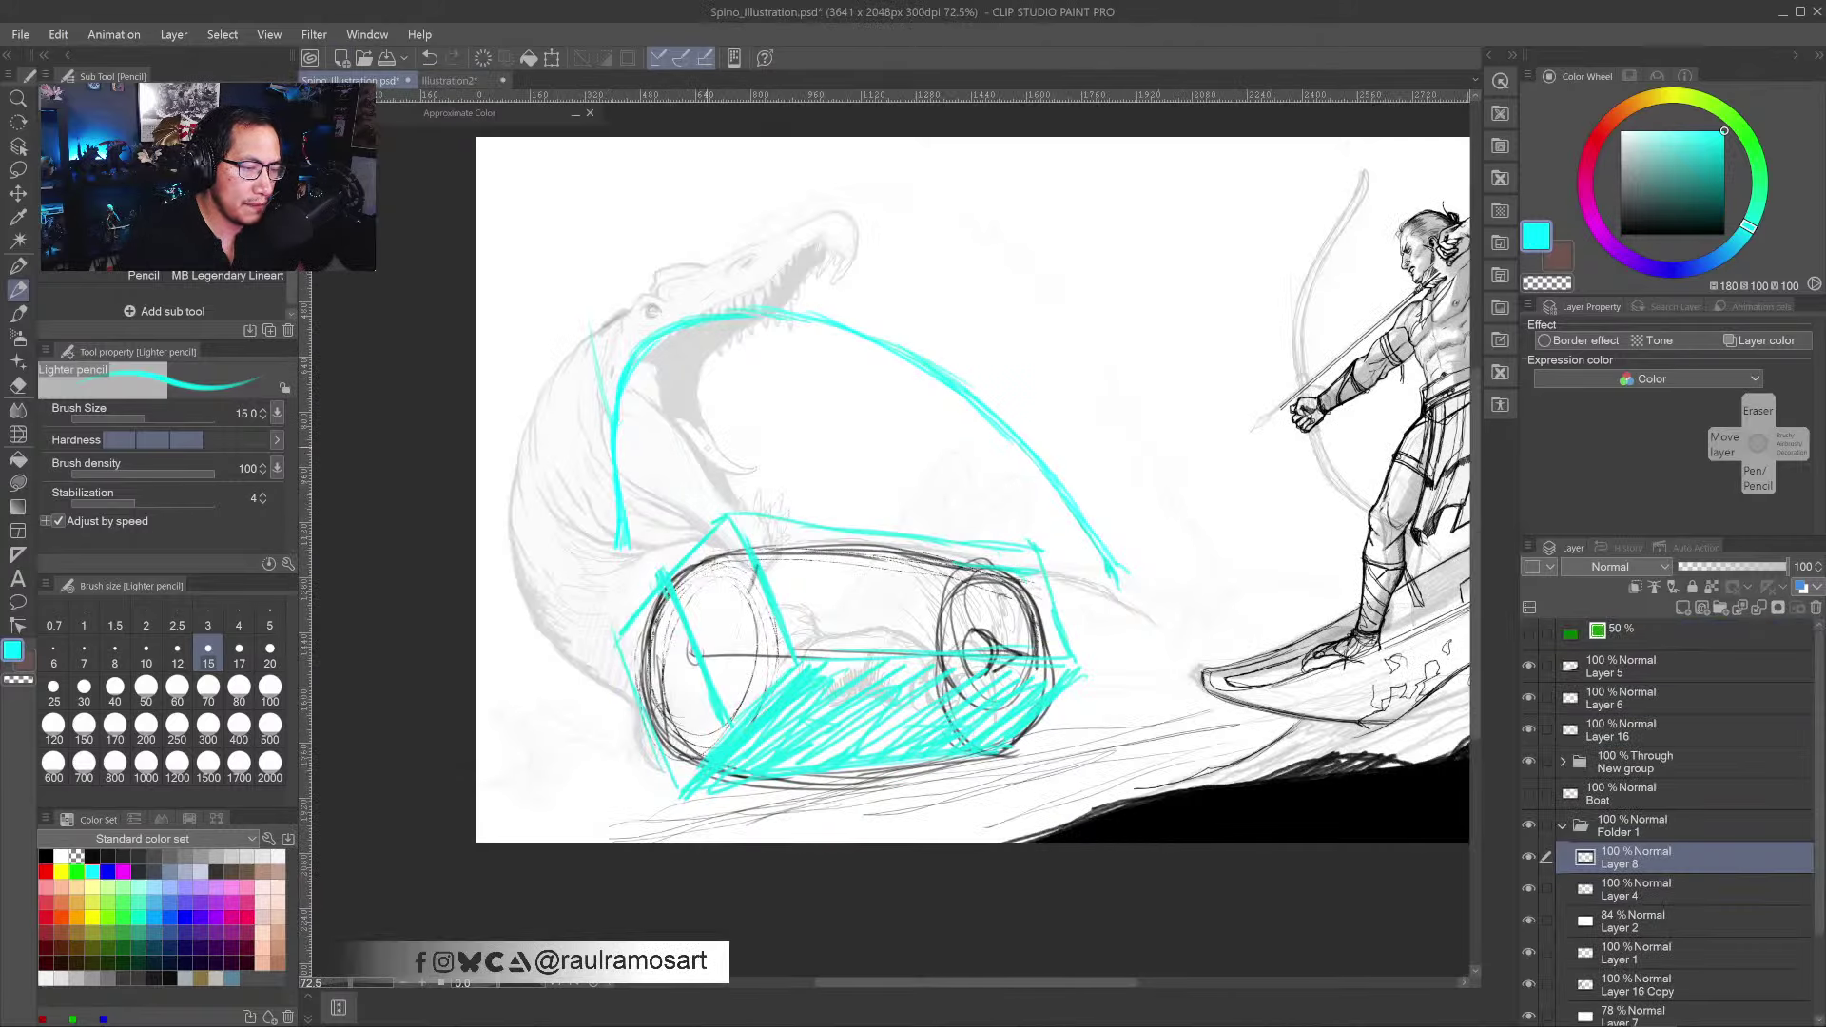
key(ctrl+e)
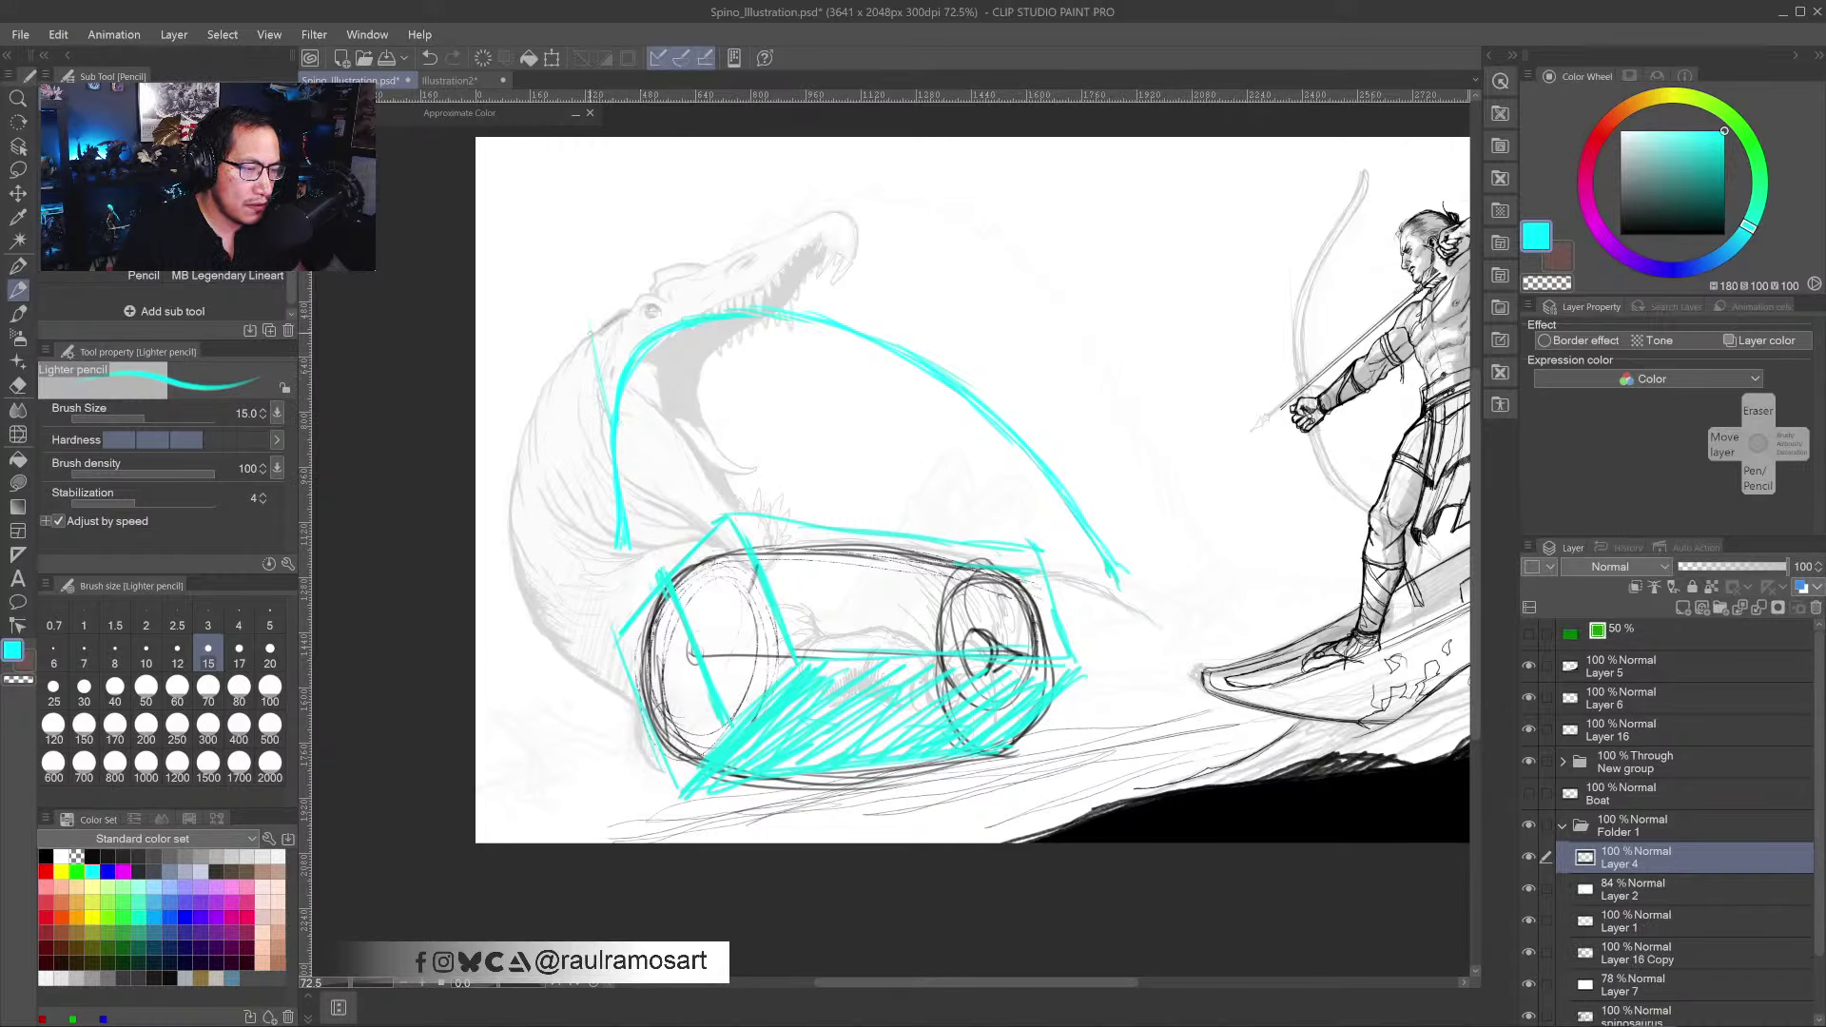
- Erase excess line from the sail arc's front bend and at several spots down its back slope with the Hard eraser
key(e)
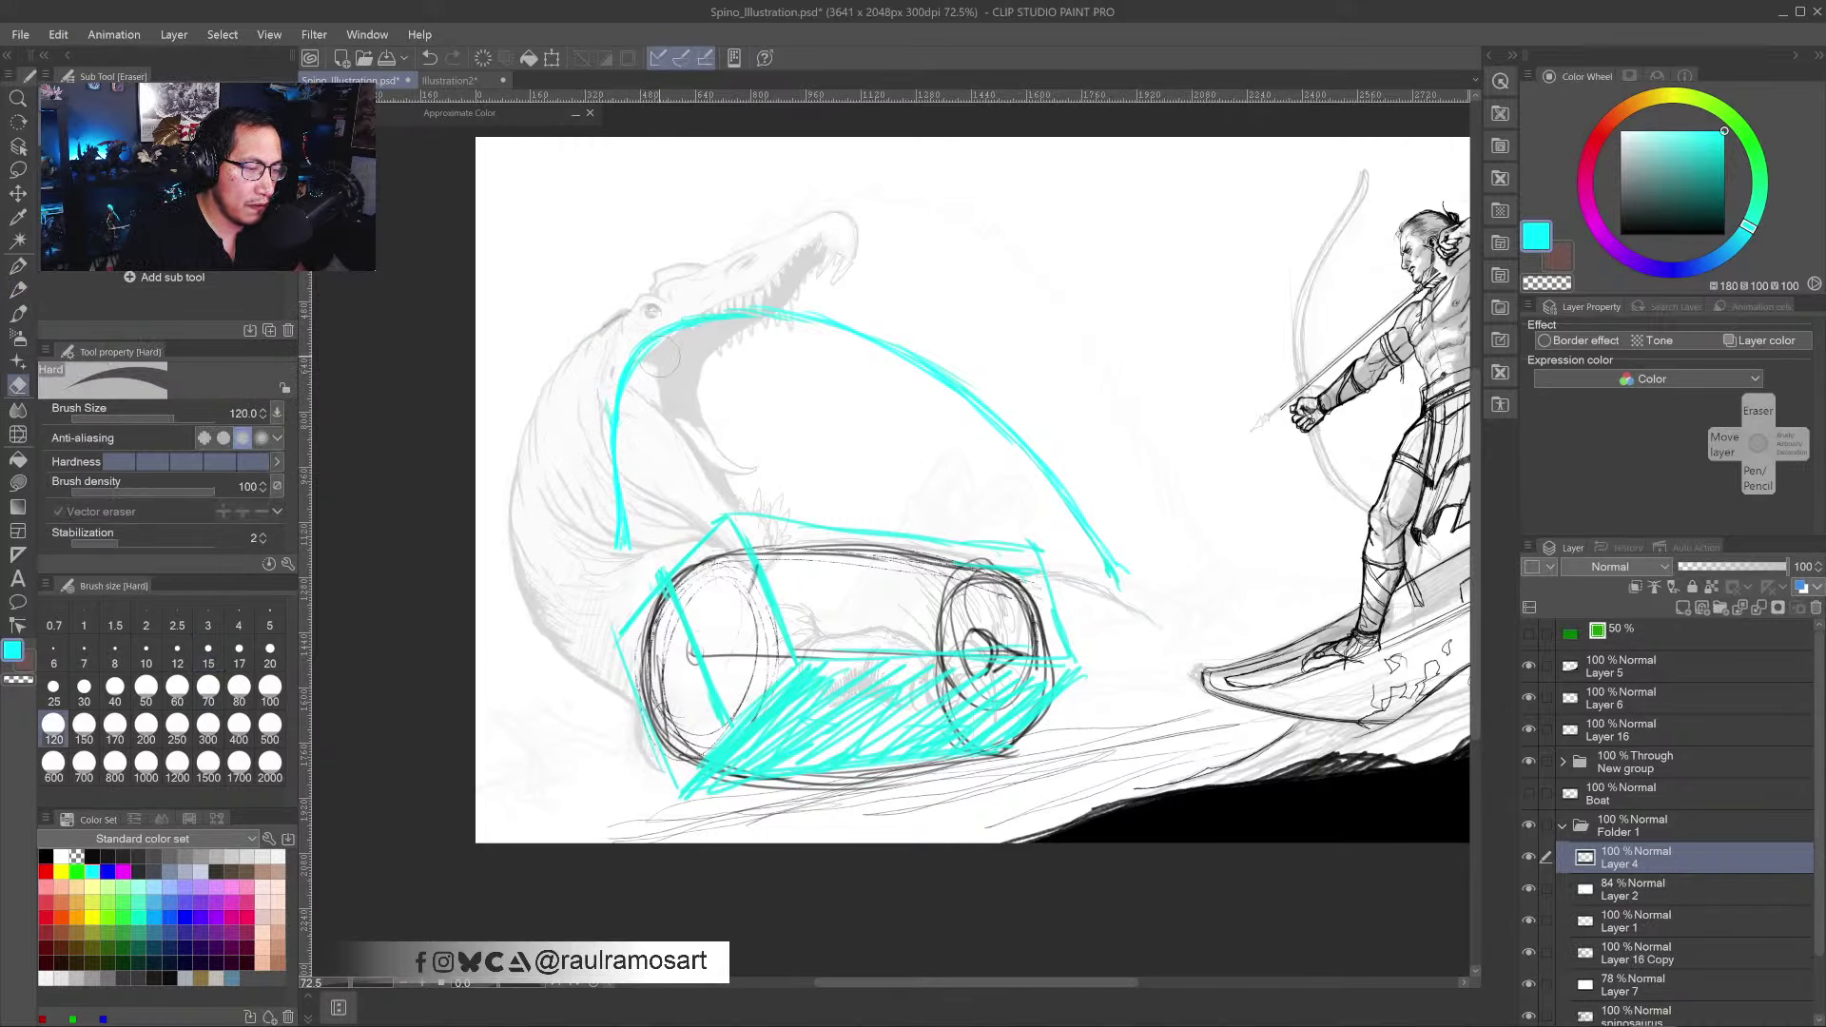
mouse_move(666, 357)
mouse_down()
mouse_move(635, 410)
mouse_move(641, 362)
mouse_move(637, 468)
mouse_move(624, 431)
mouse_move(630, 460)
mouse_move(654, 358)
mouse_up()
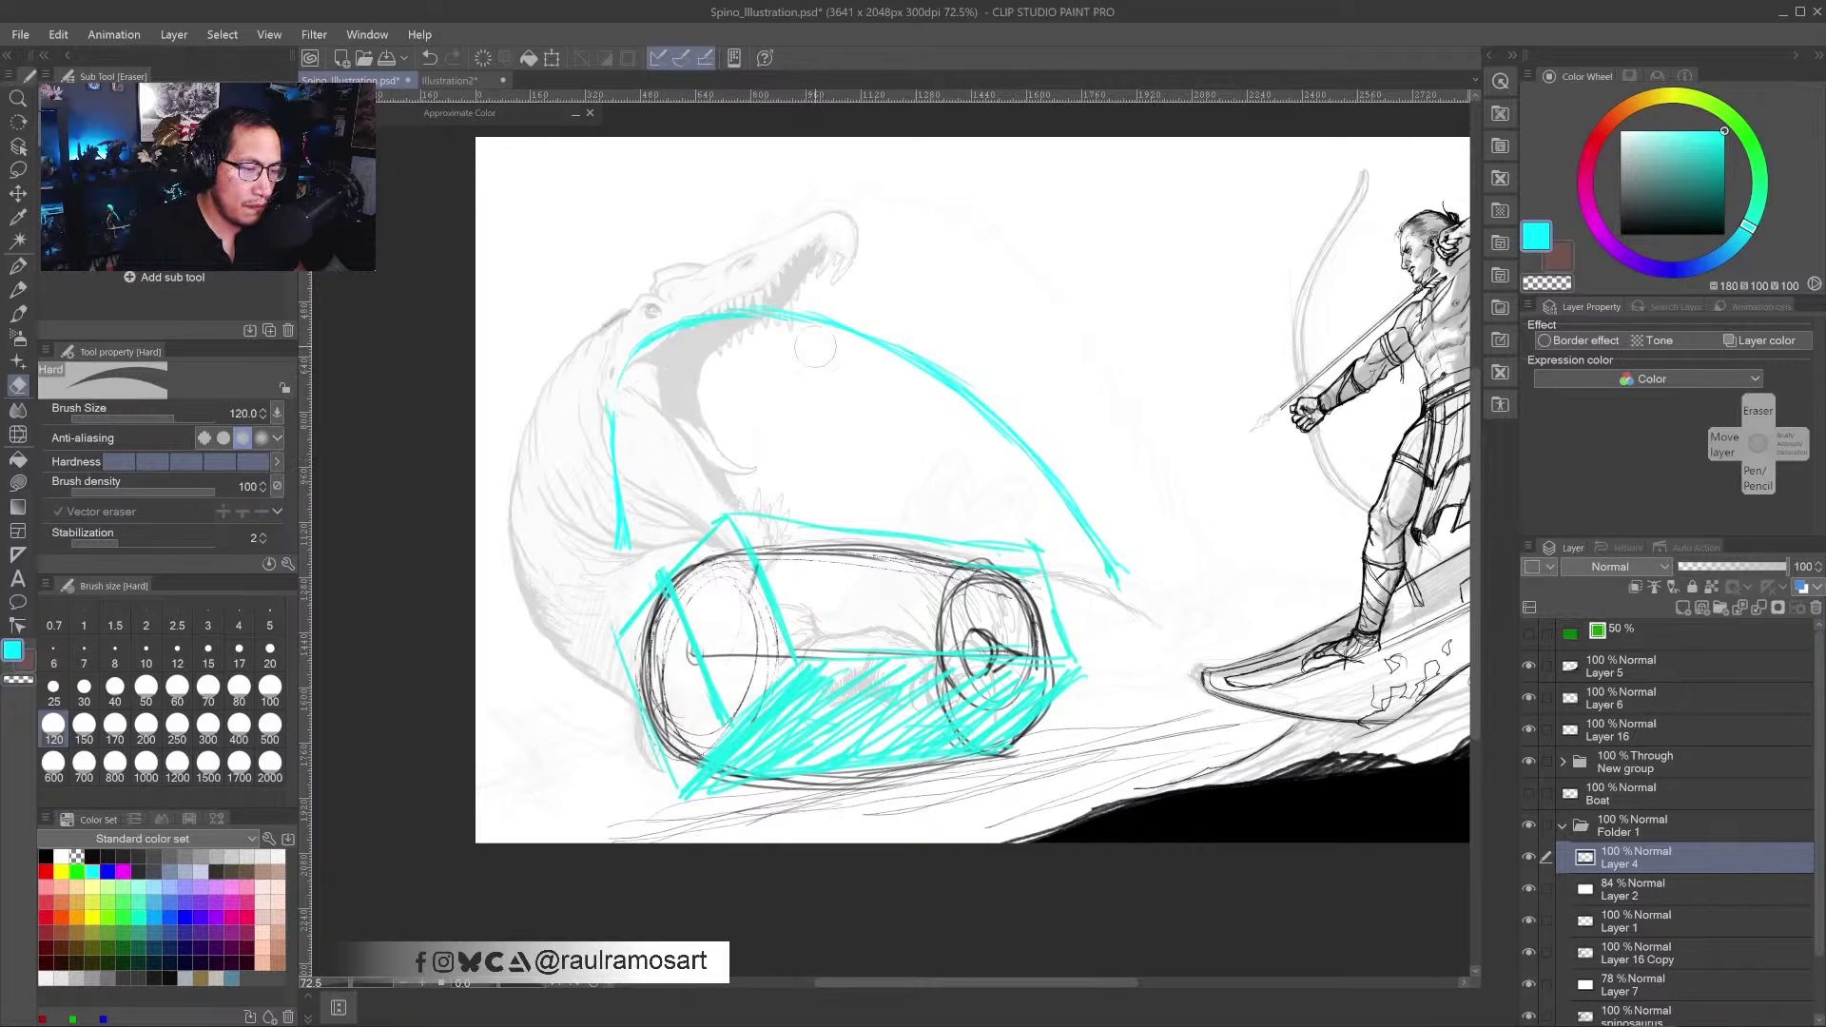
click(873, 336)
click(977, 393)
click(1082, 506)
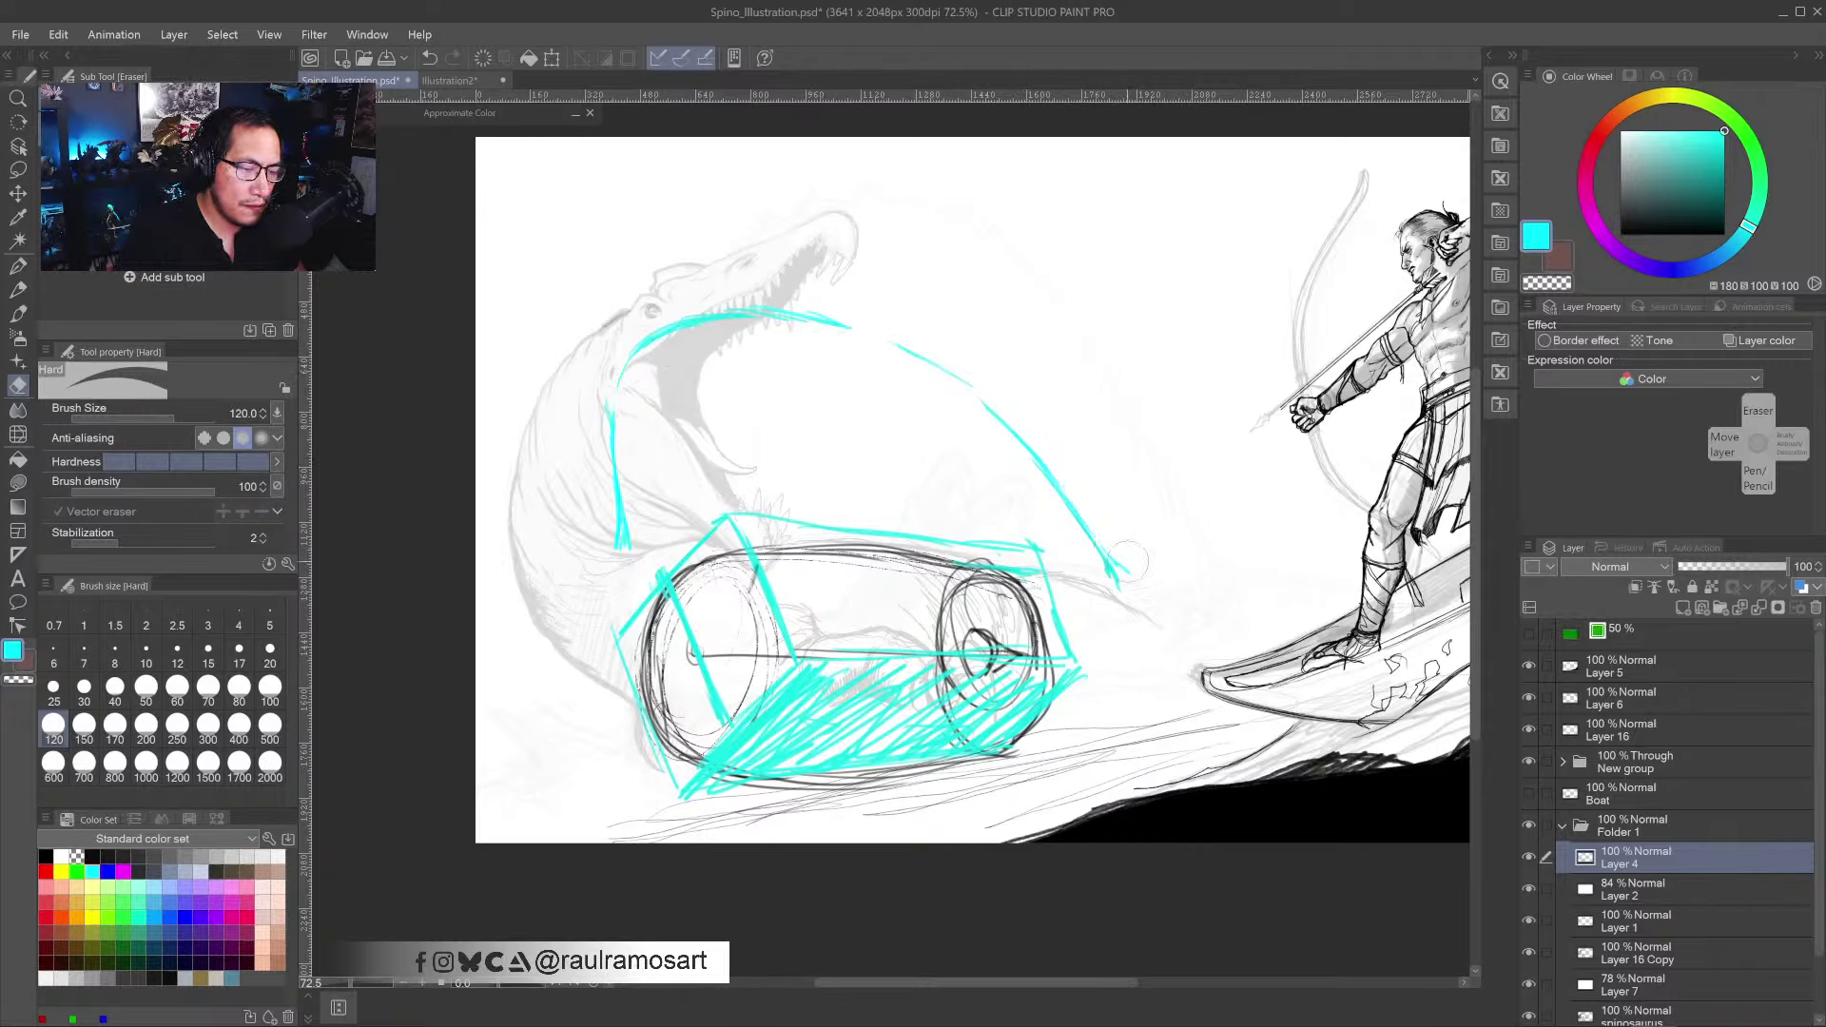
- Redraw the arc's front bend and crest as a continuous cyan line, and add a short stroke joining its rear end to the body box
key(p)
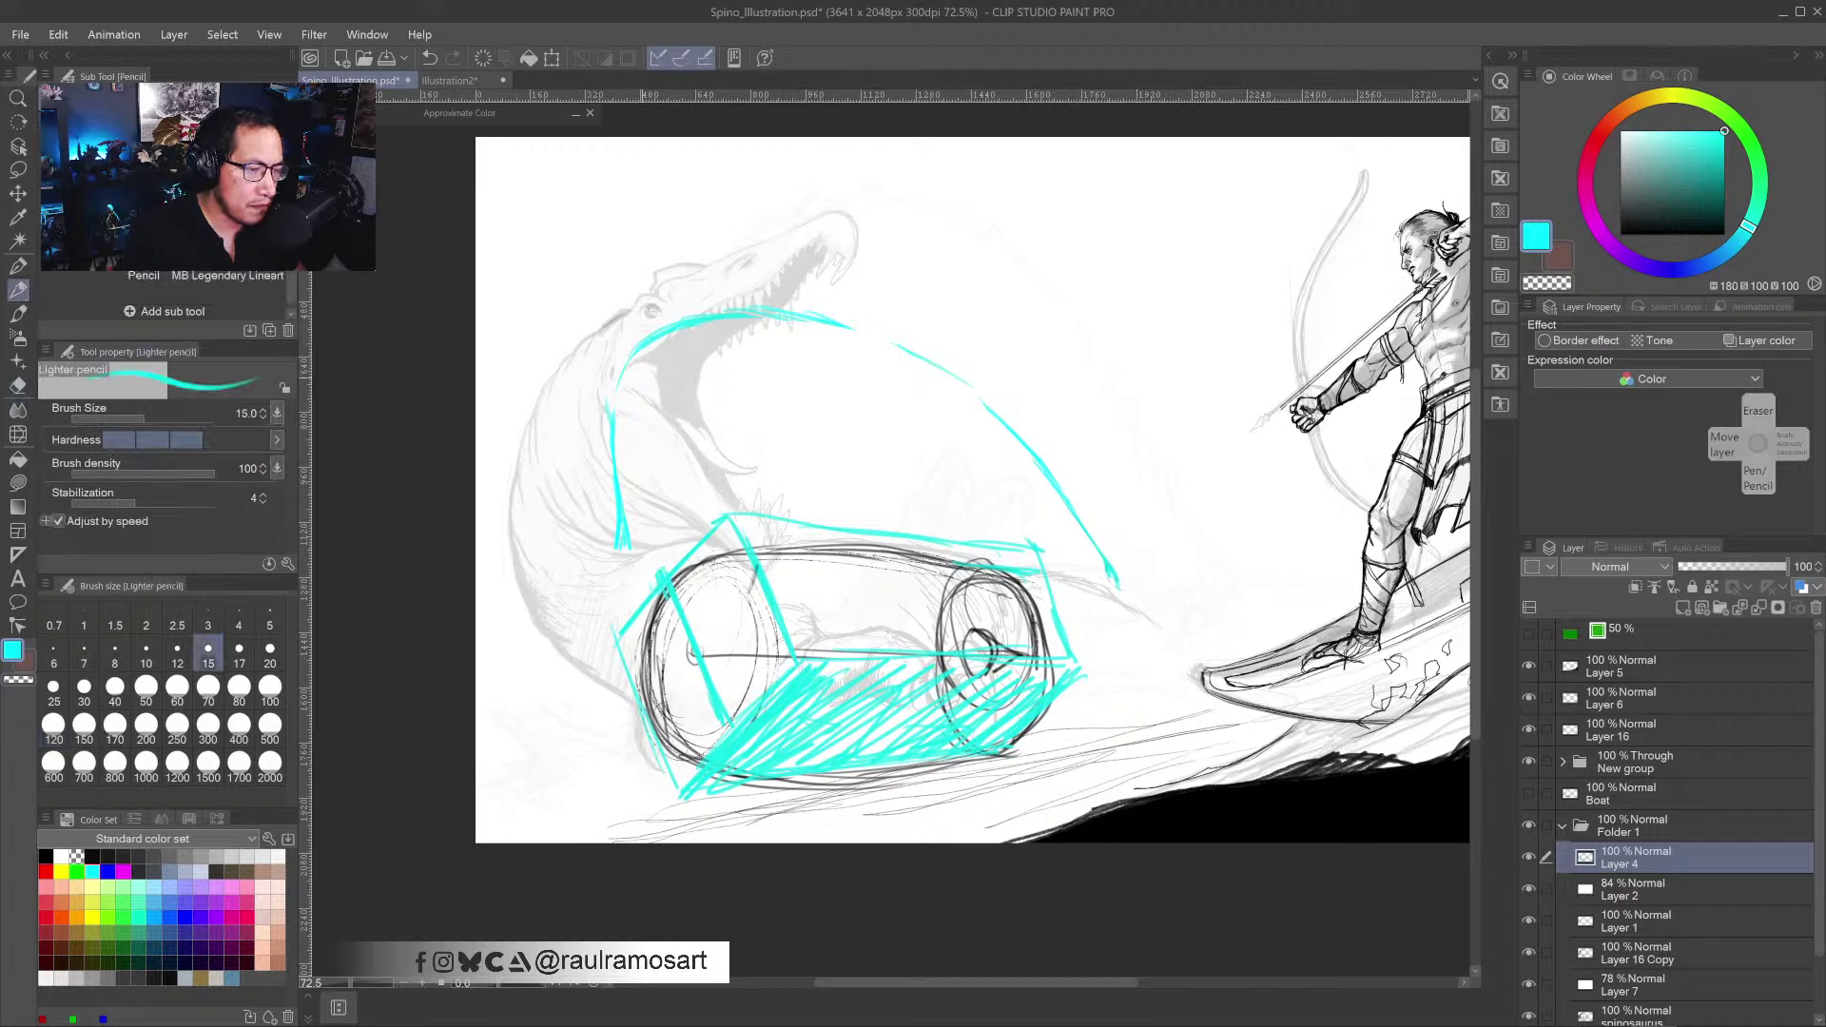
drag(636, 351, 611, 417)
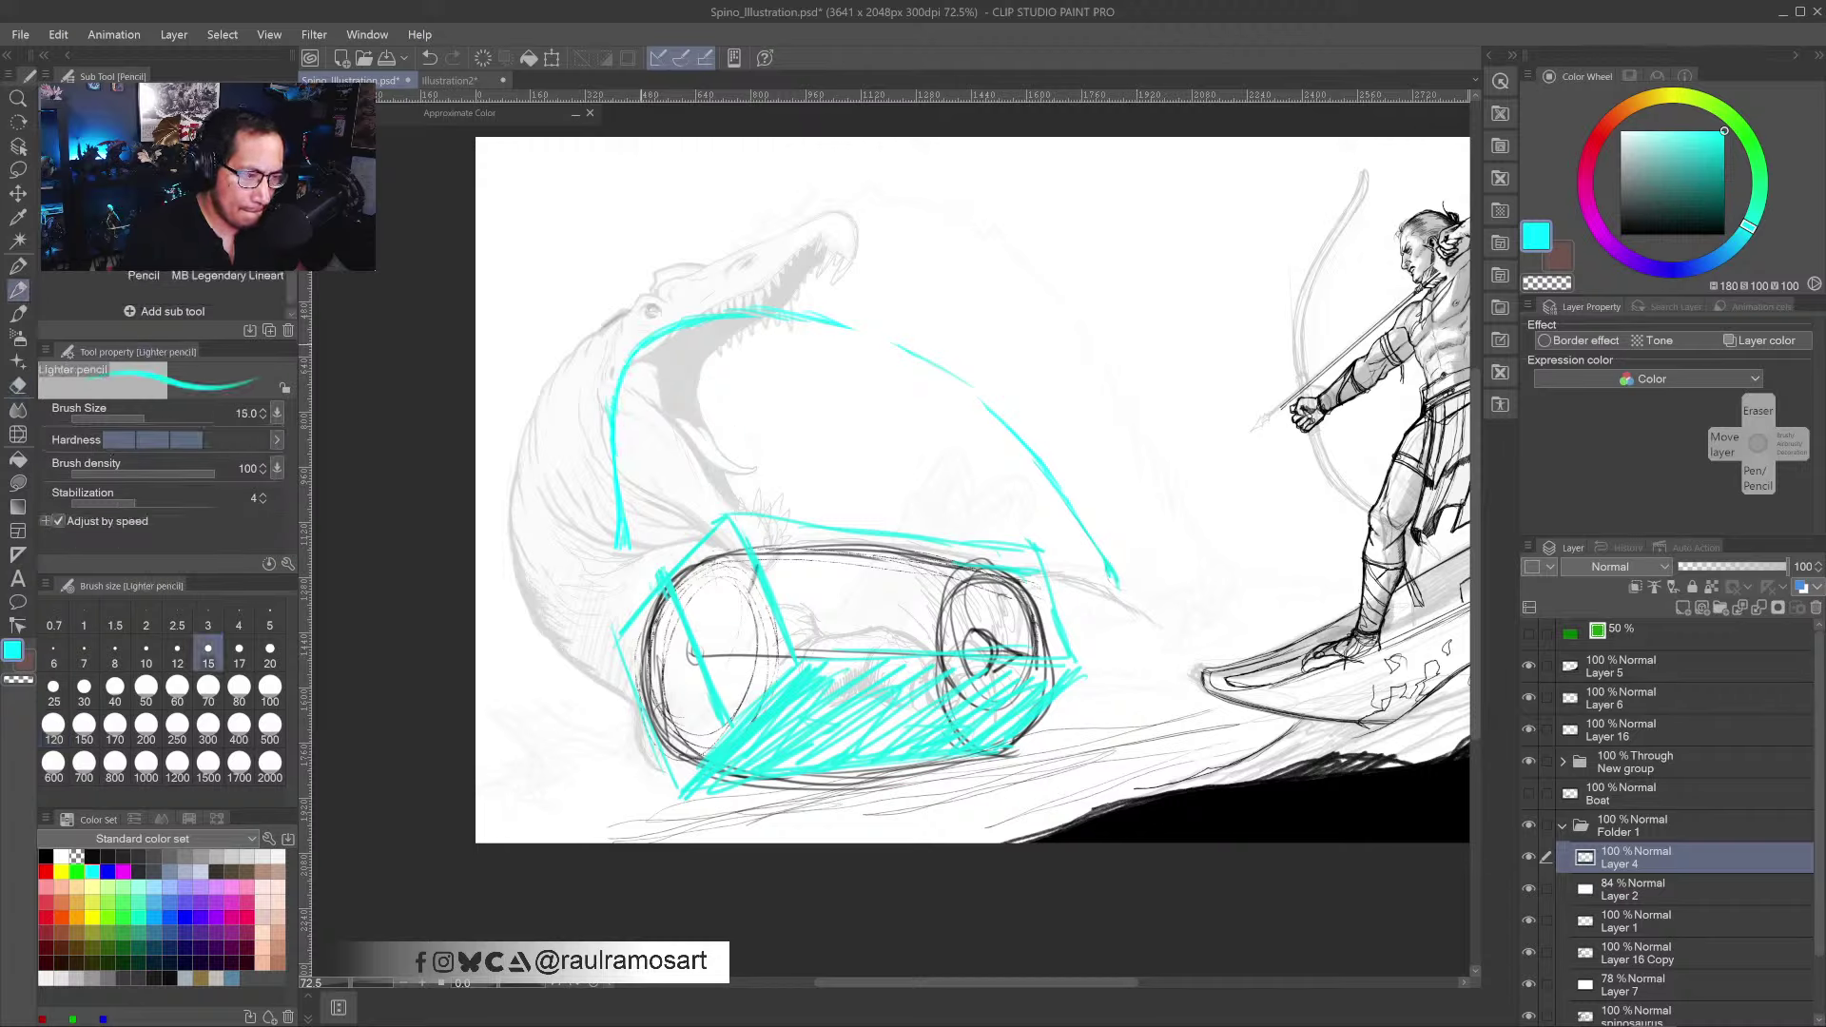
mouse_move(780, 306)
mouse_down()
mouse_move(902, 354)
mouse_move(861, 329)
mouse_move(989, 411)
mouse_up()
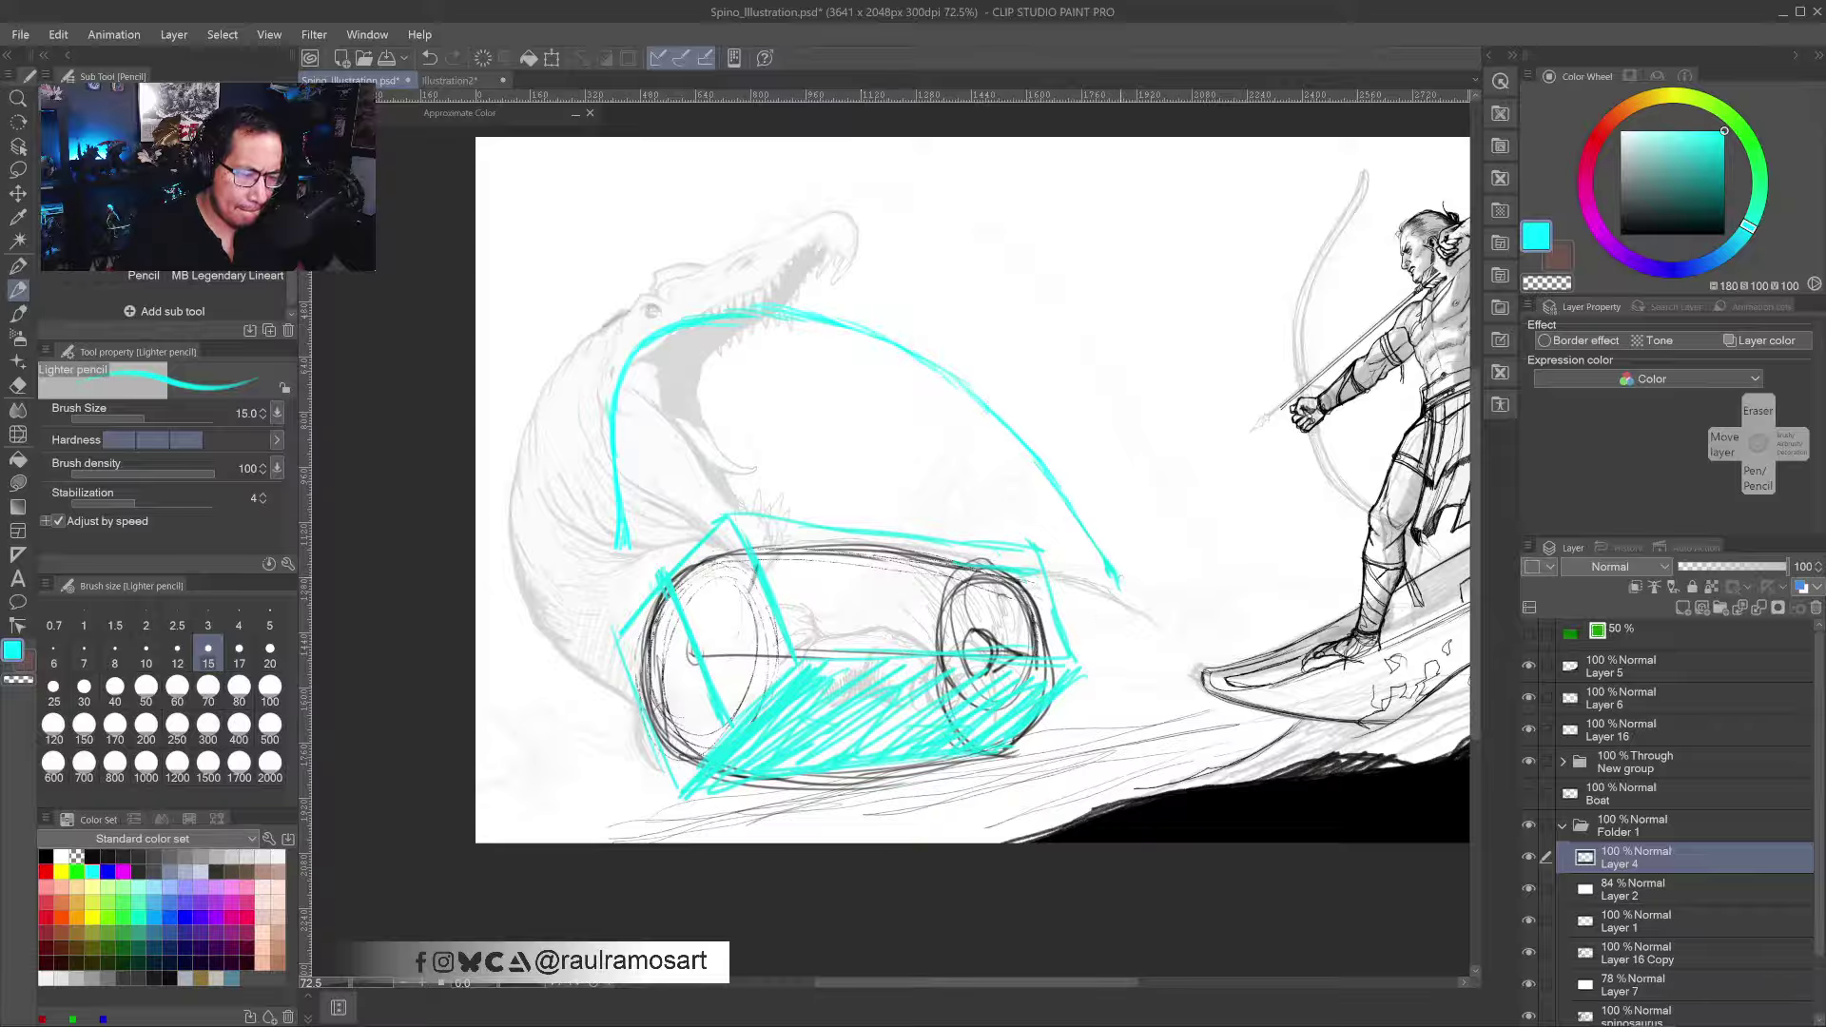
drag(1105, 574, 1068, 590)
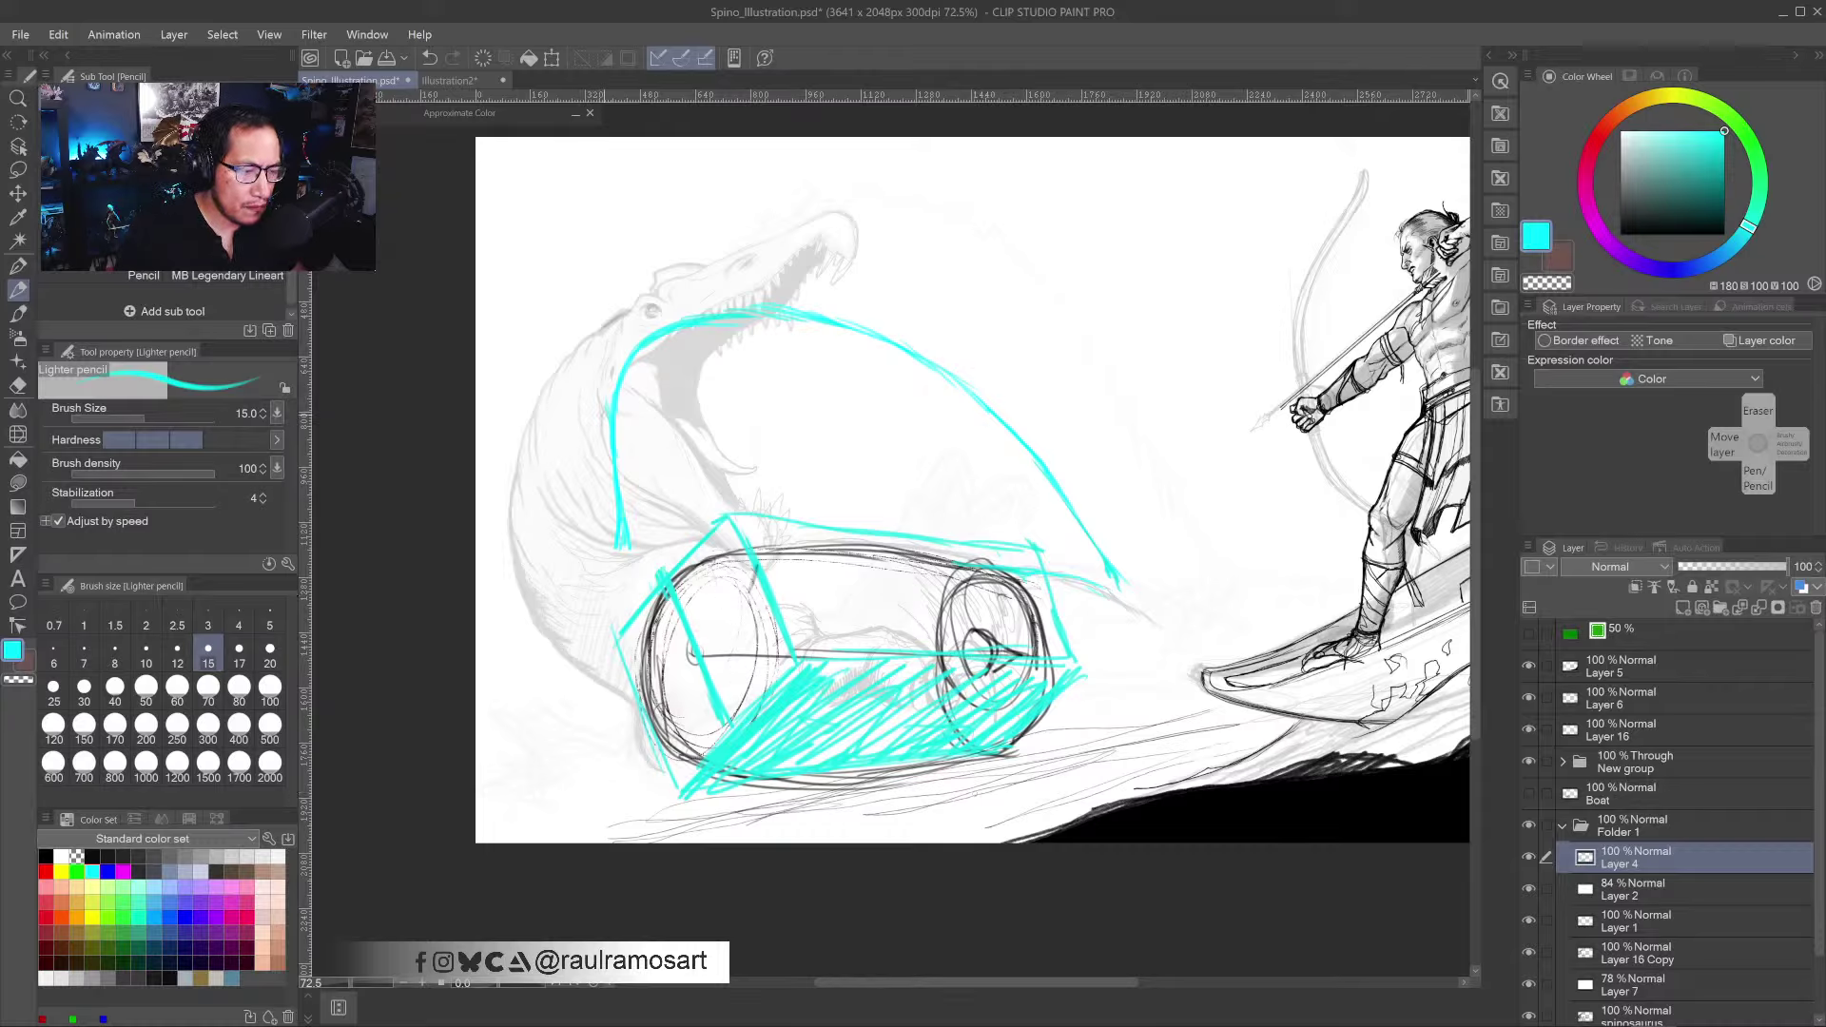
drag(617, 409, 618, 448)
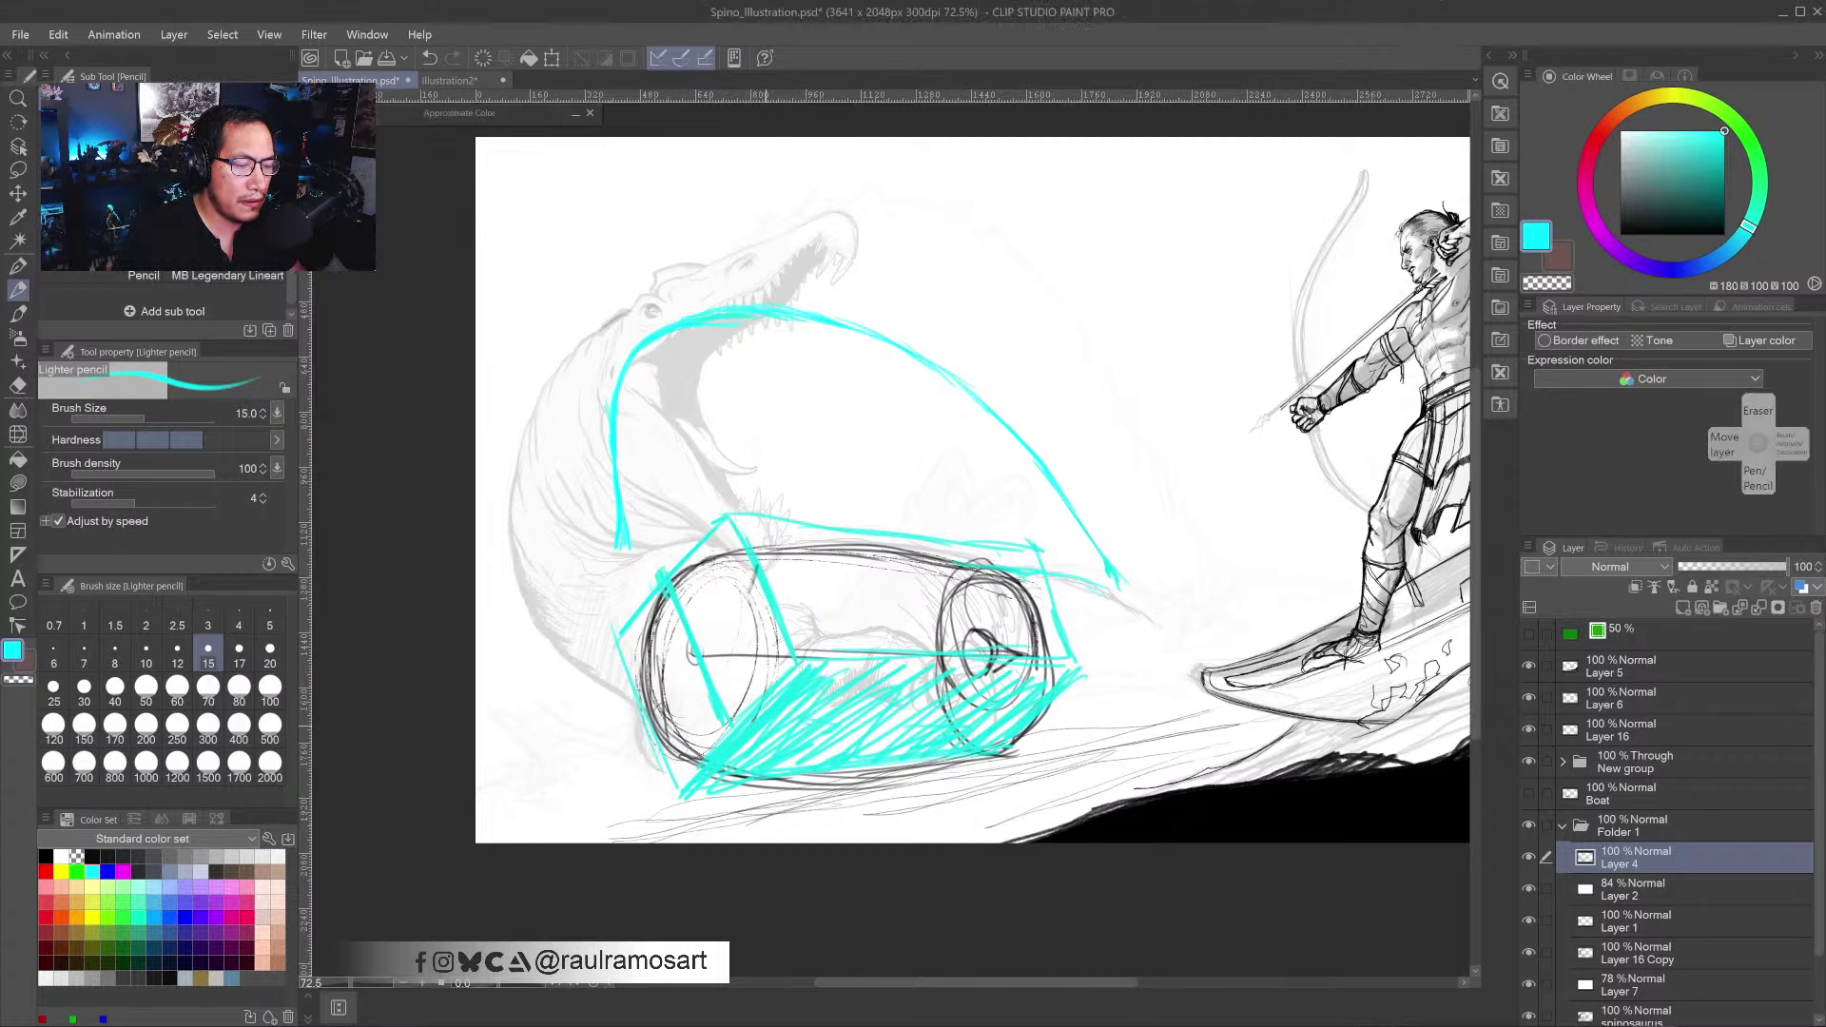
- Rotate the canvas and thin the front curve of the sail arc with the Hard eraser at size 120
key(r)
drag(942, 609, 879, 625)
key(e)
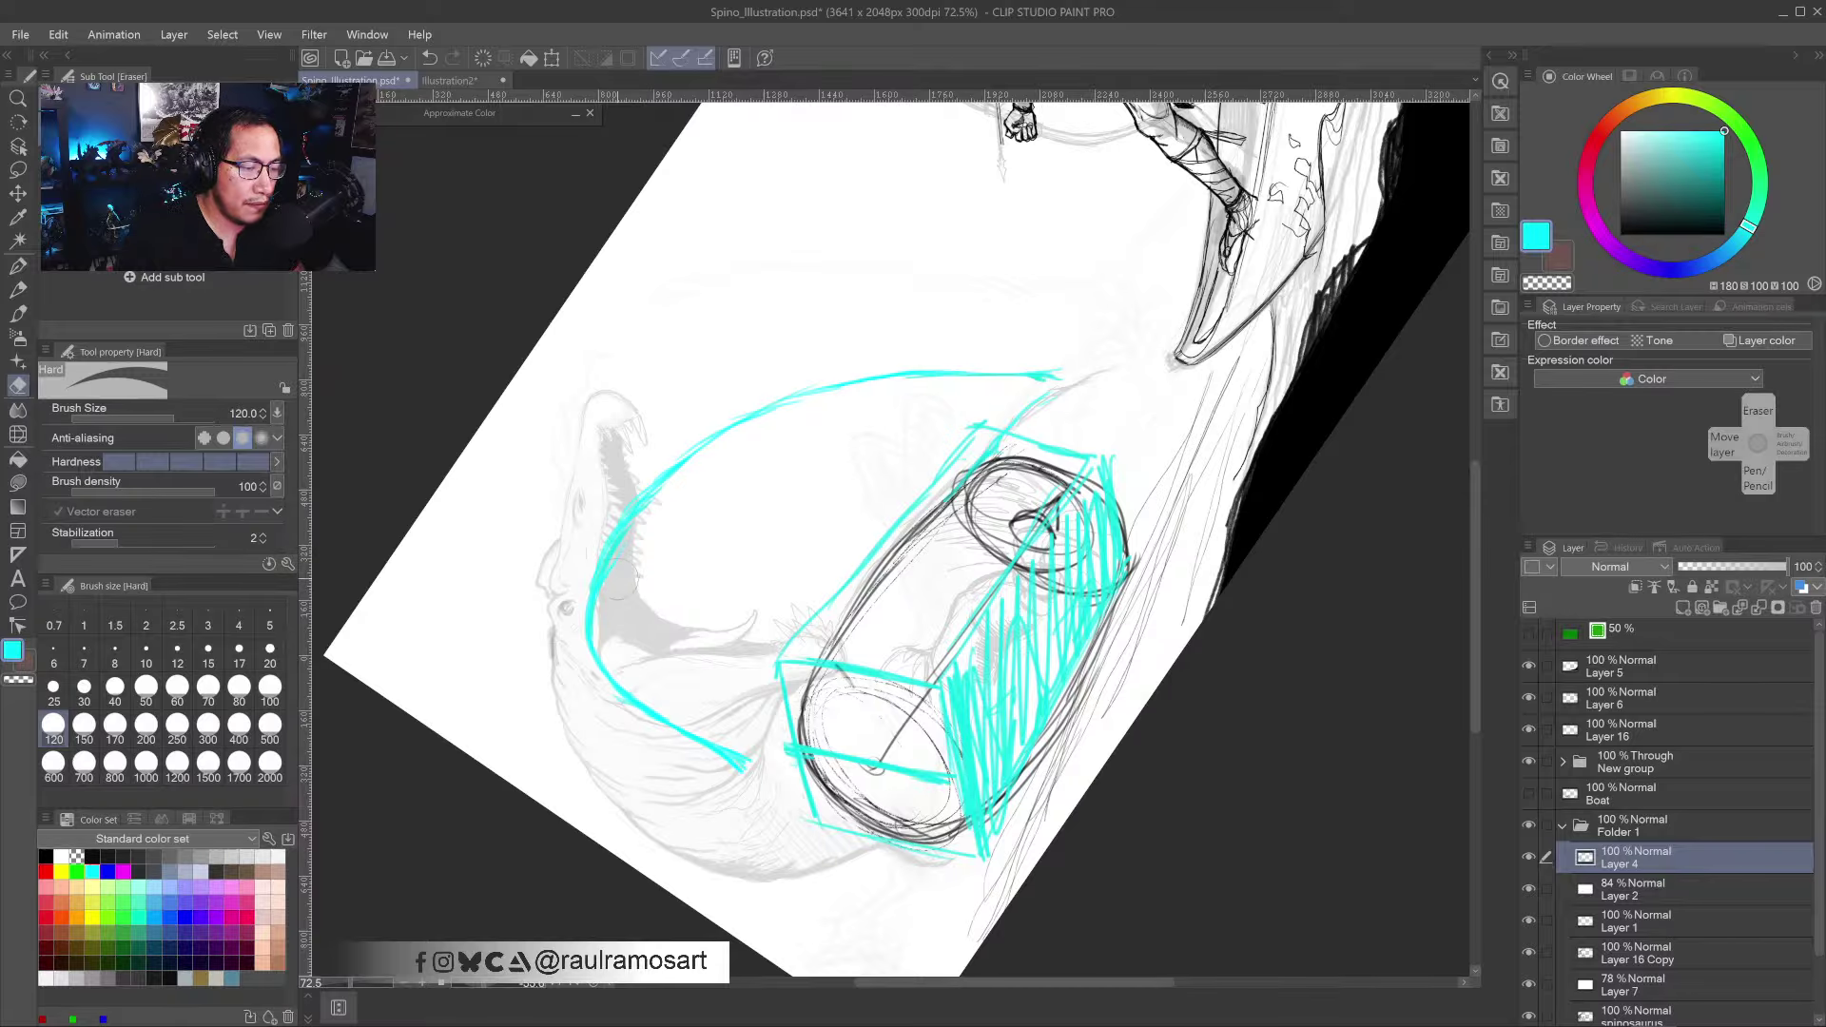
mouse_move(607, 637)
mouse_down()
mouse_move(645, 505)
mouse_move(651, 523)
mouse_up()
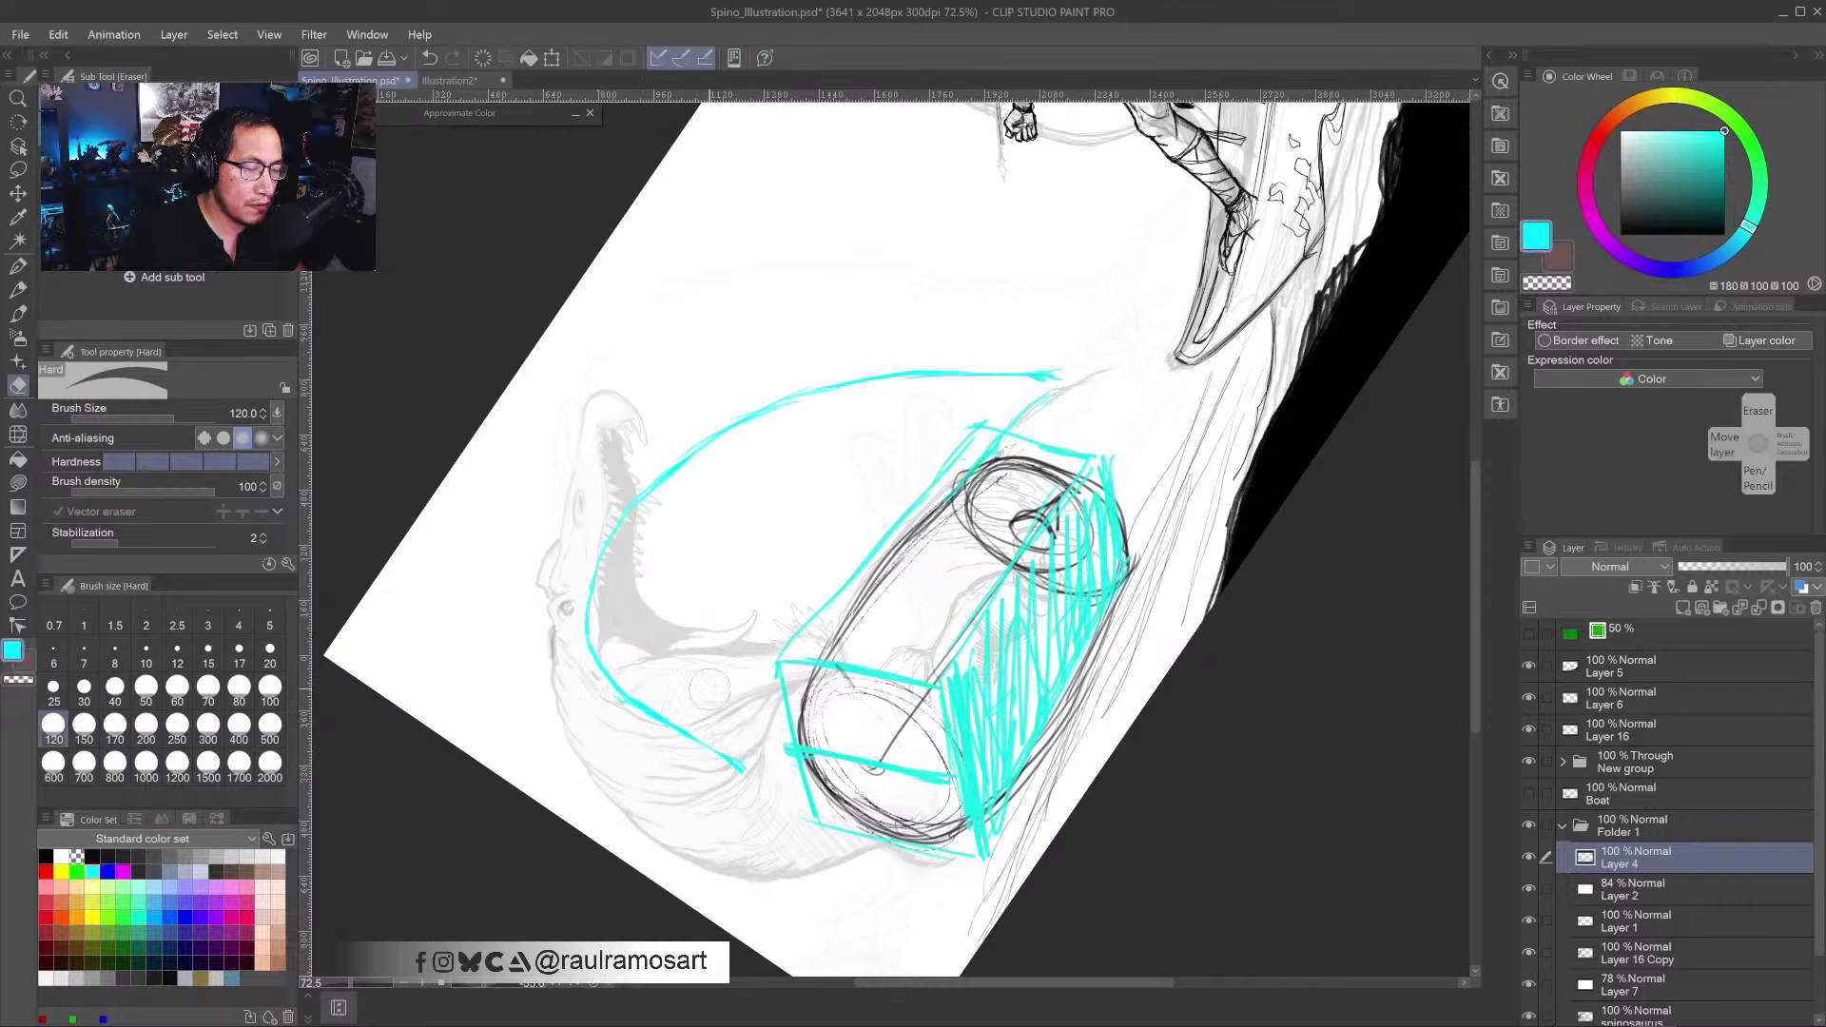
- Extend the sail arc's rear end into a wavy cyan tail line that dips toward the boat and rises behind the archer, using the Lighter pencil
click(18, 289)
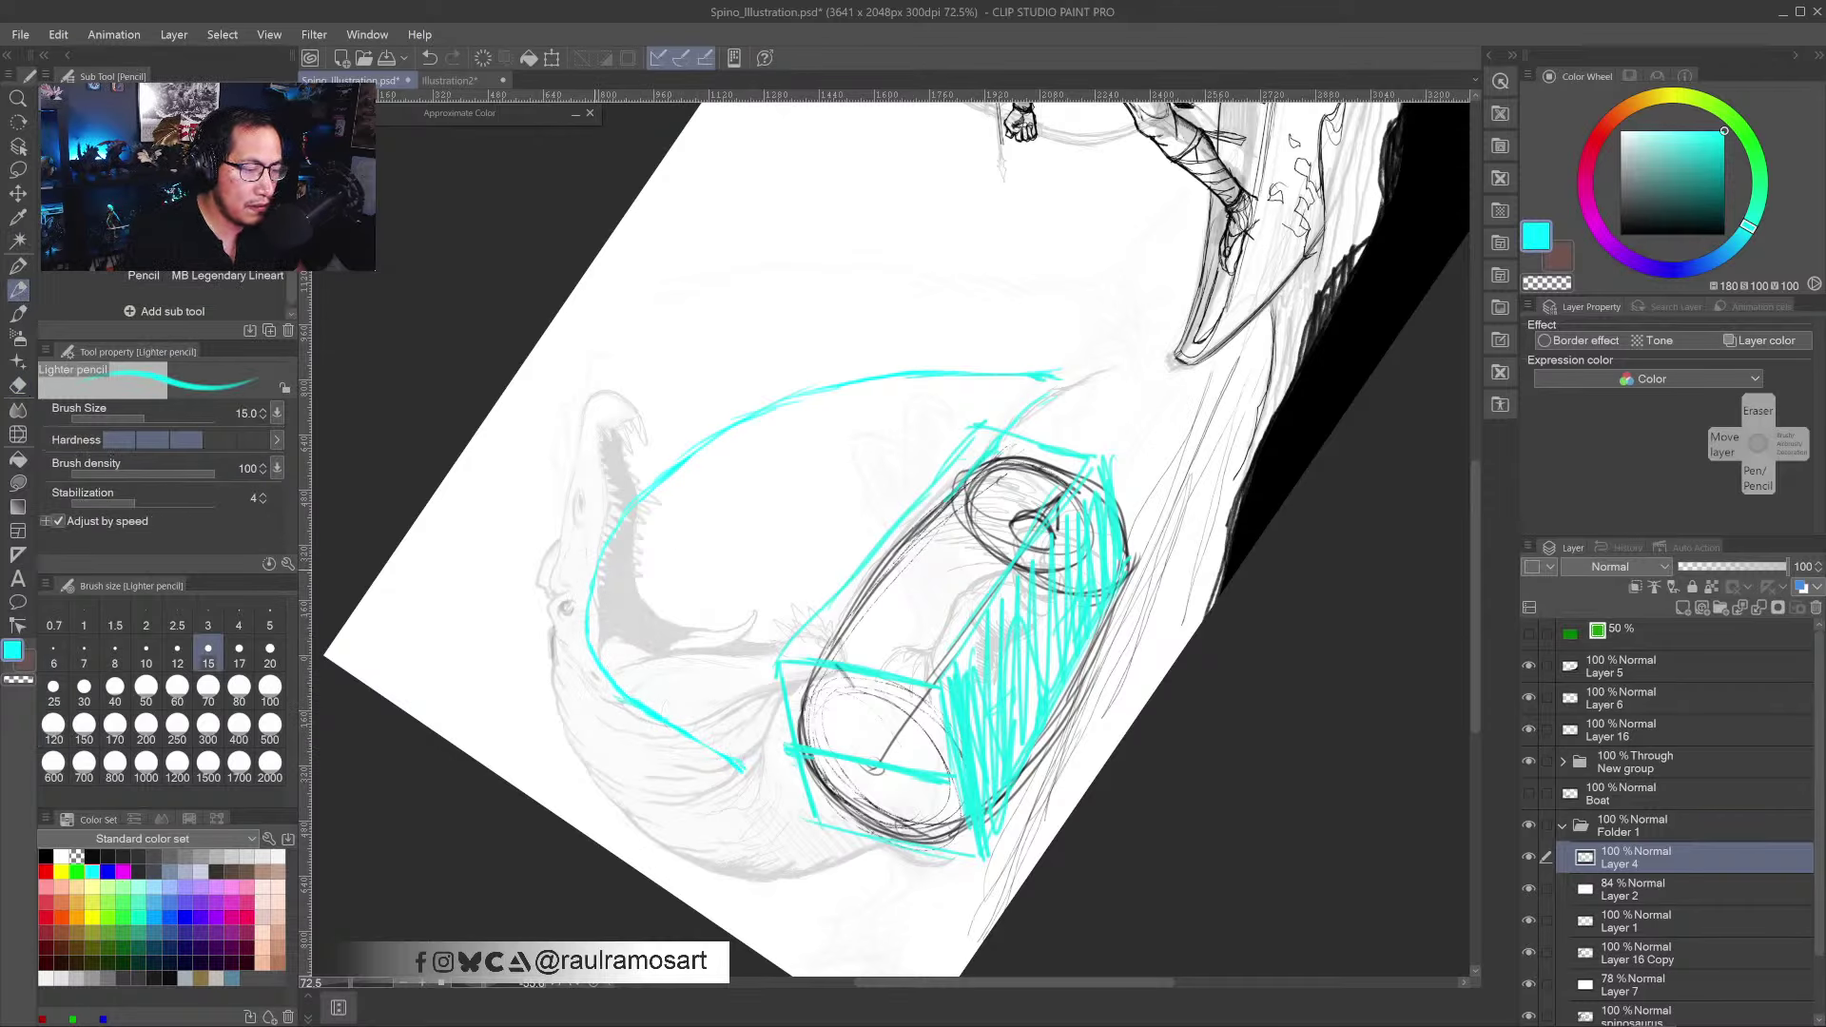
mouse_move(640, 497)
mouse_down()
mouse_move(777, 404)
mouse_move(966, 375)
mouse_move(1184, 255)
mouse_up()
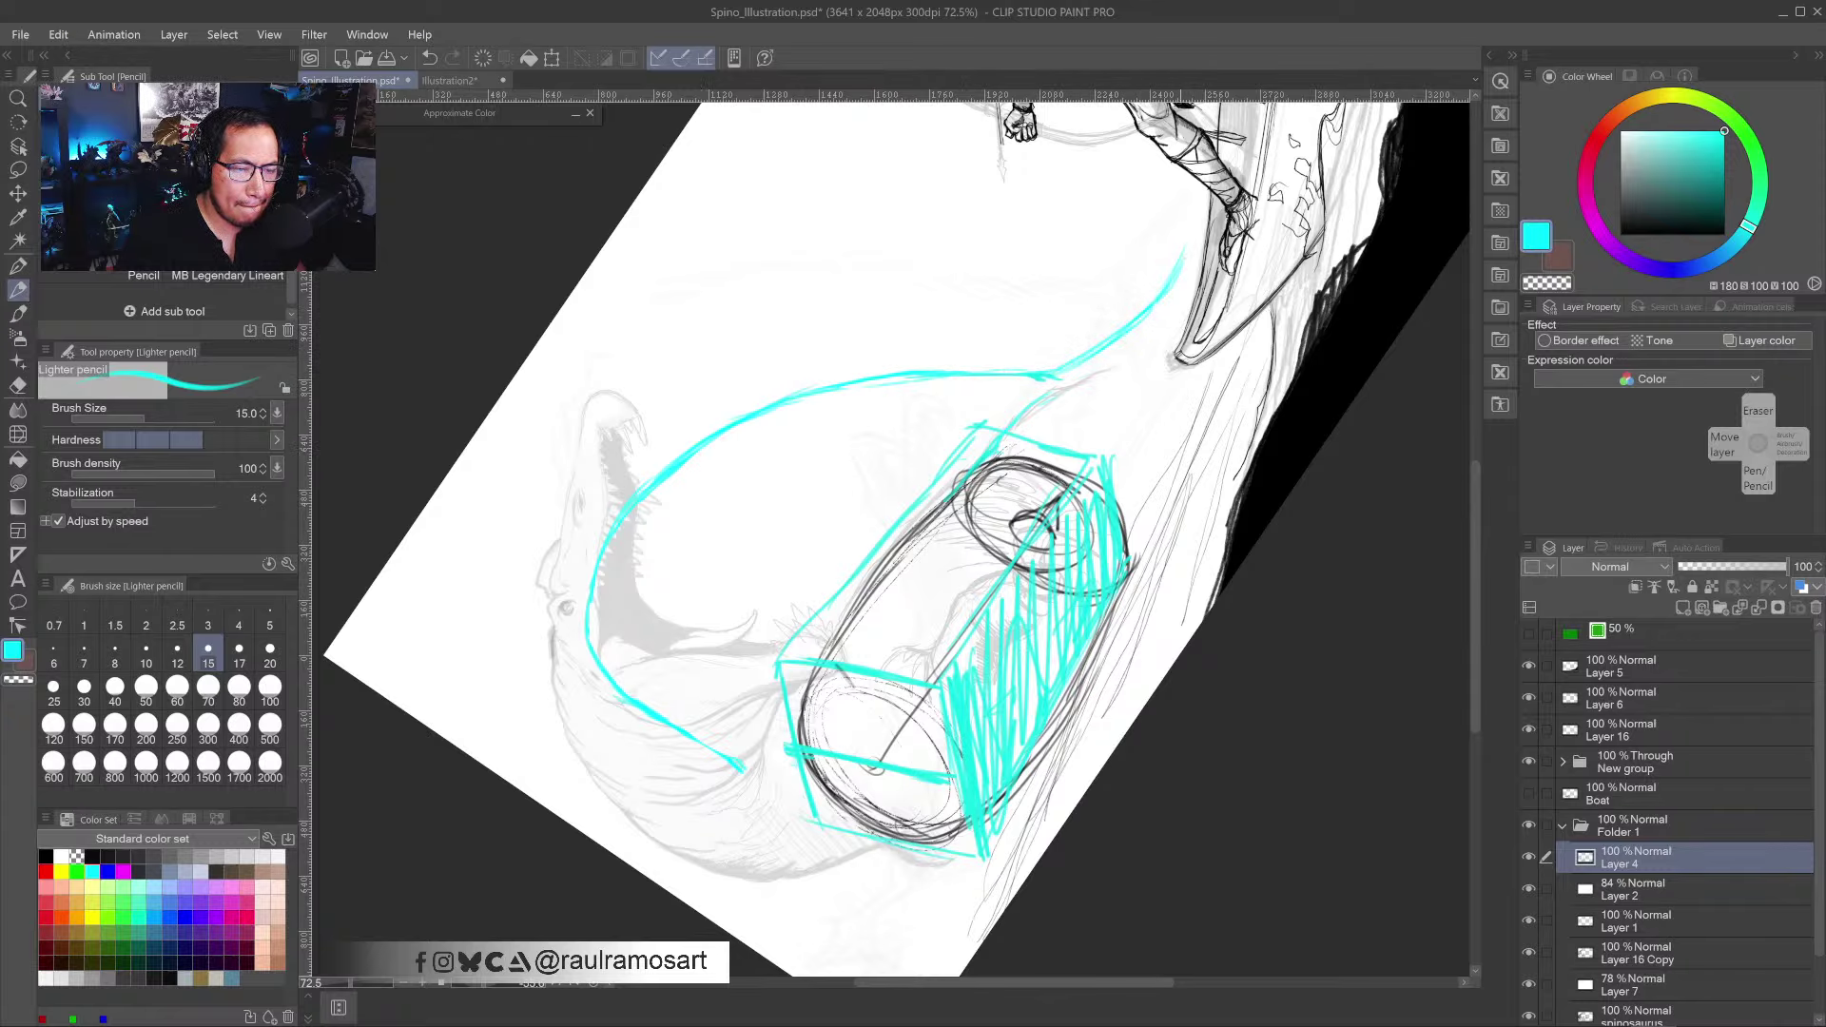
drag(1123, 401, 1068, 412)
drag(1214, 502, 861, 731)
click(18, 290)
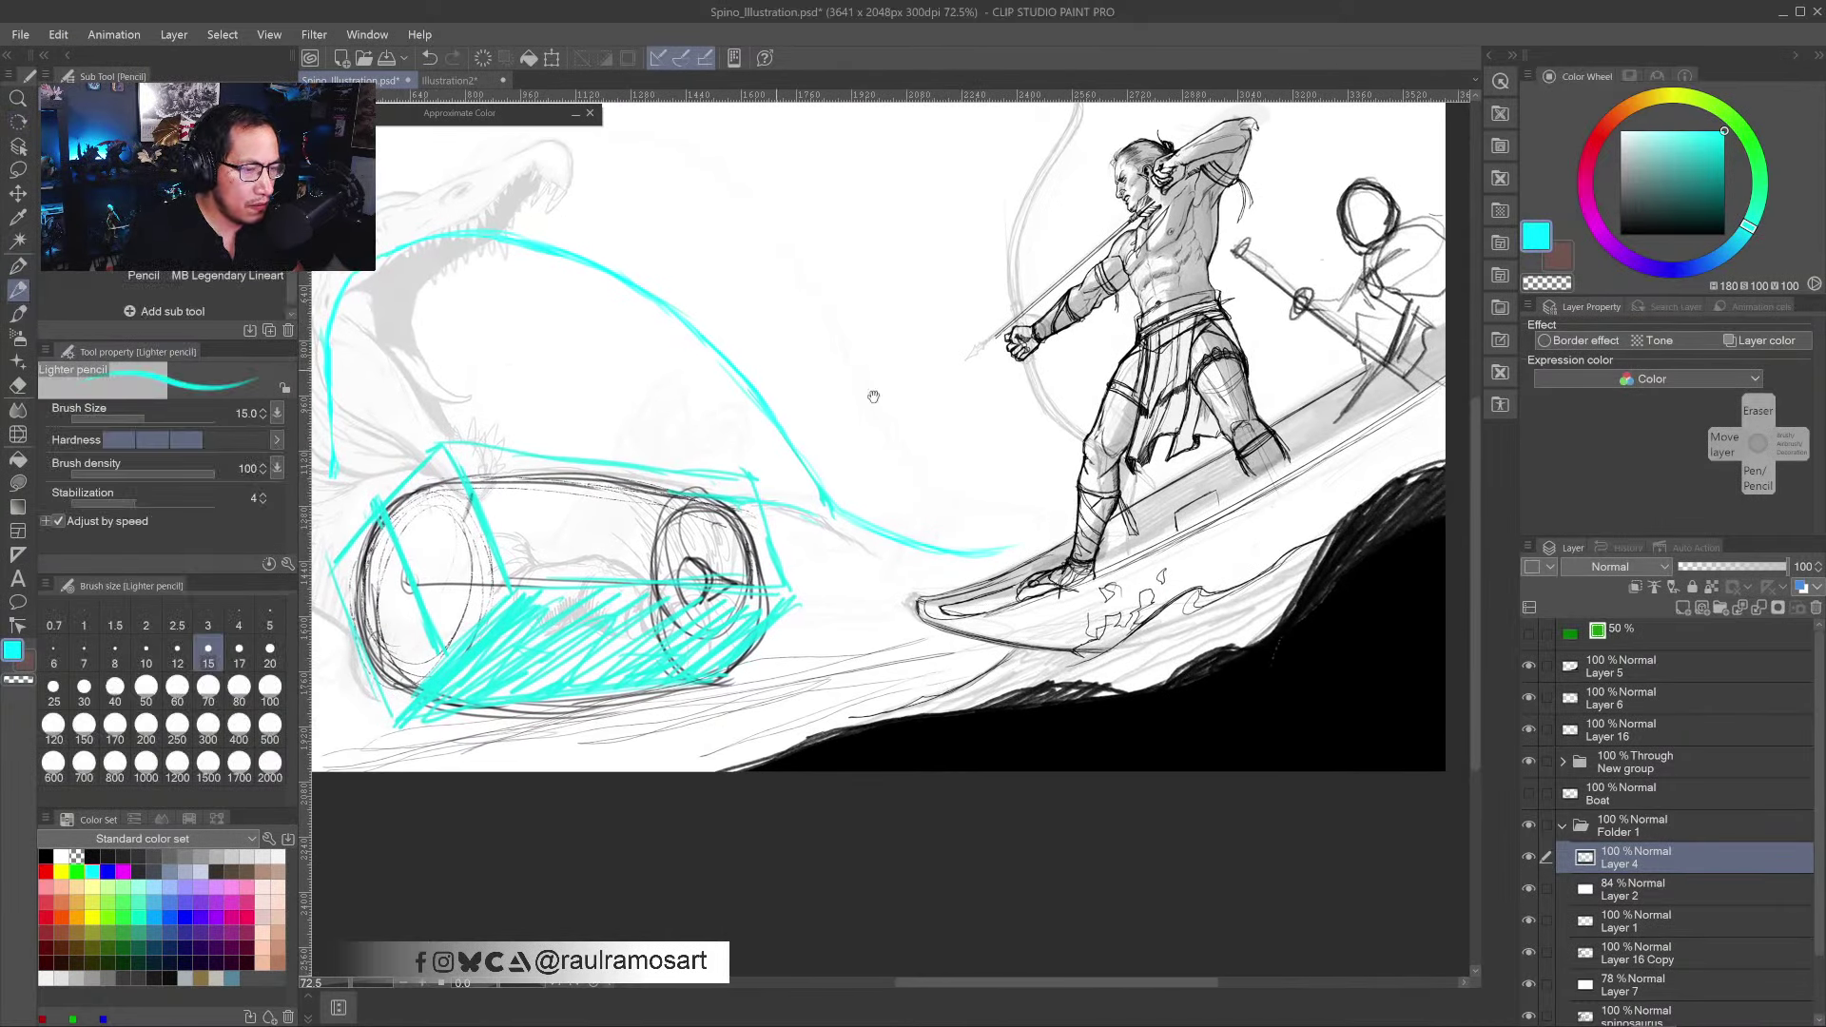
drag(1009, 471, 996, 482)
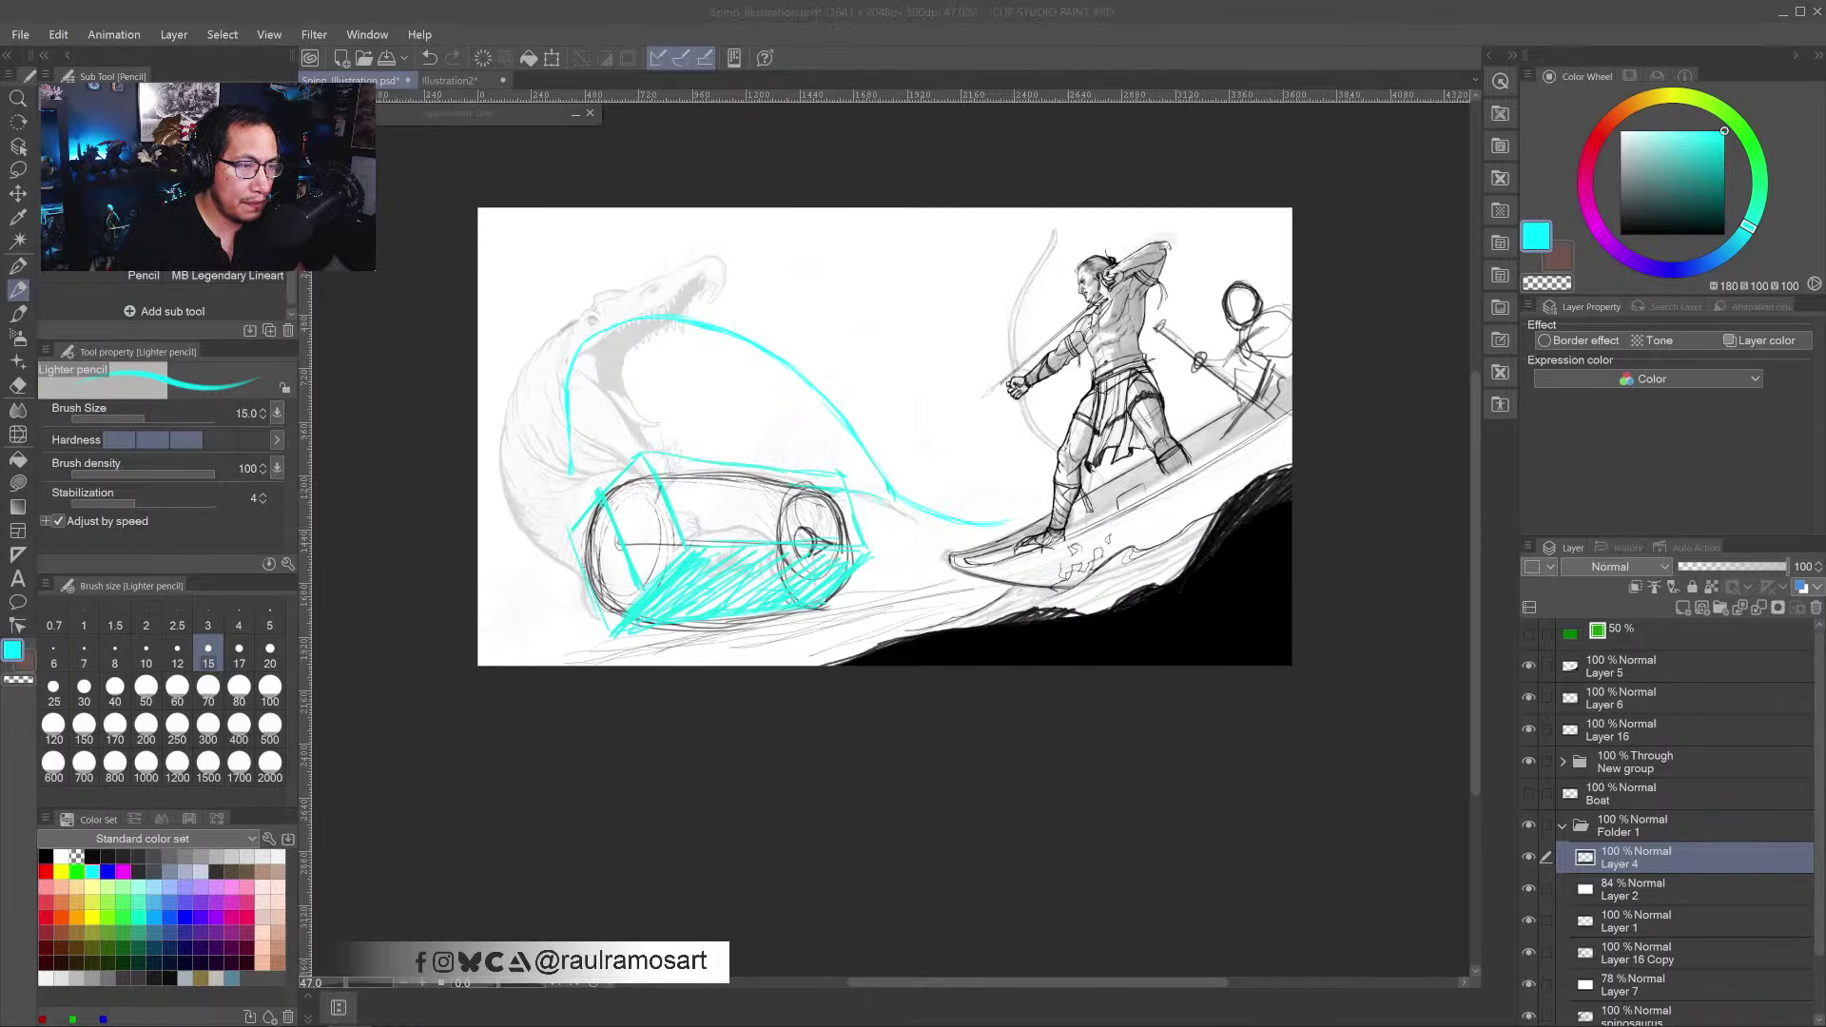
drag(938, 519, 1035, 511)
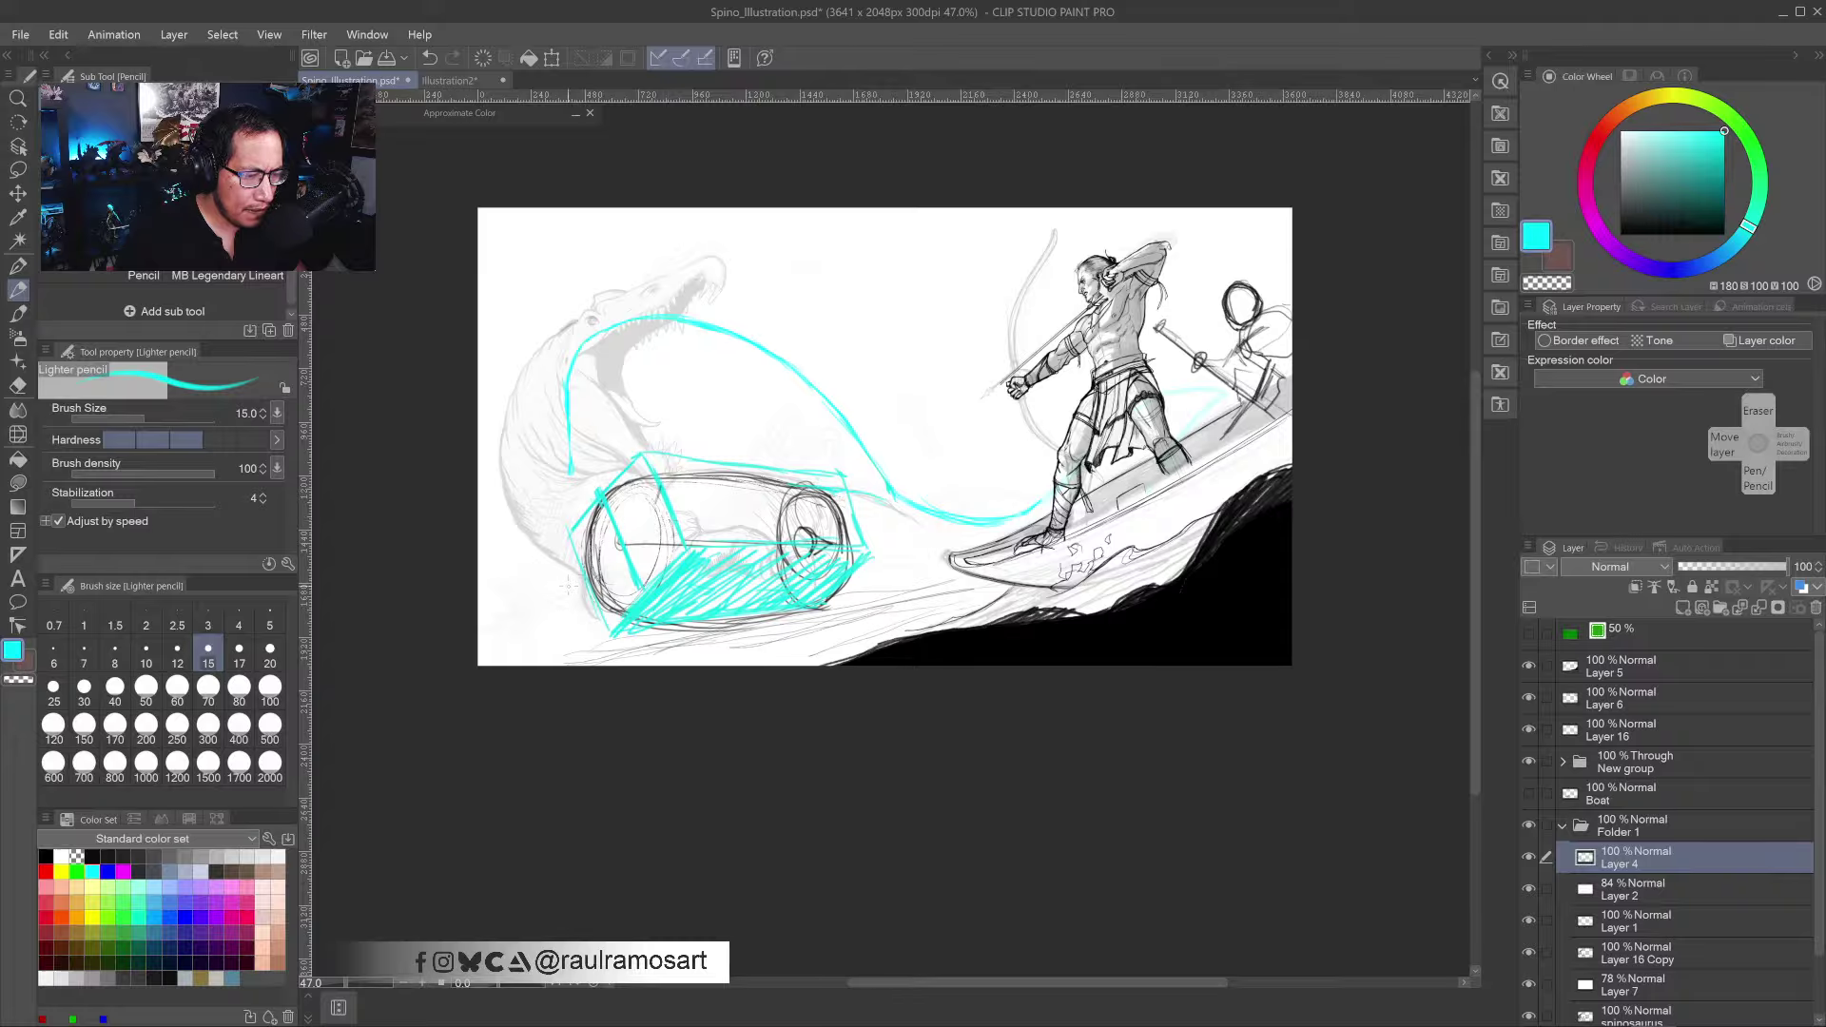
key(e)
key(Delete)
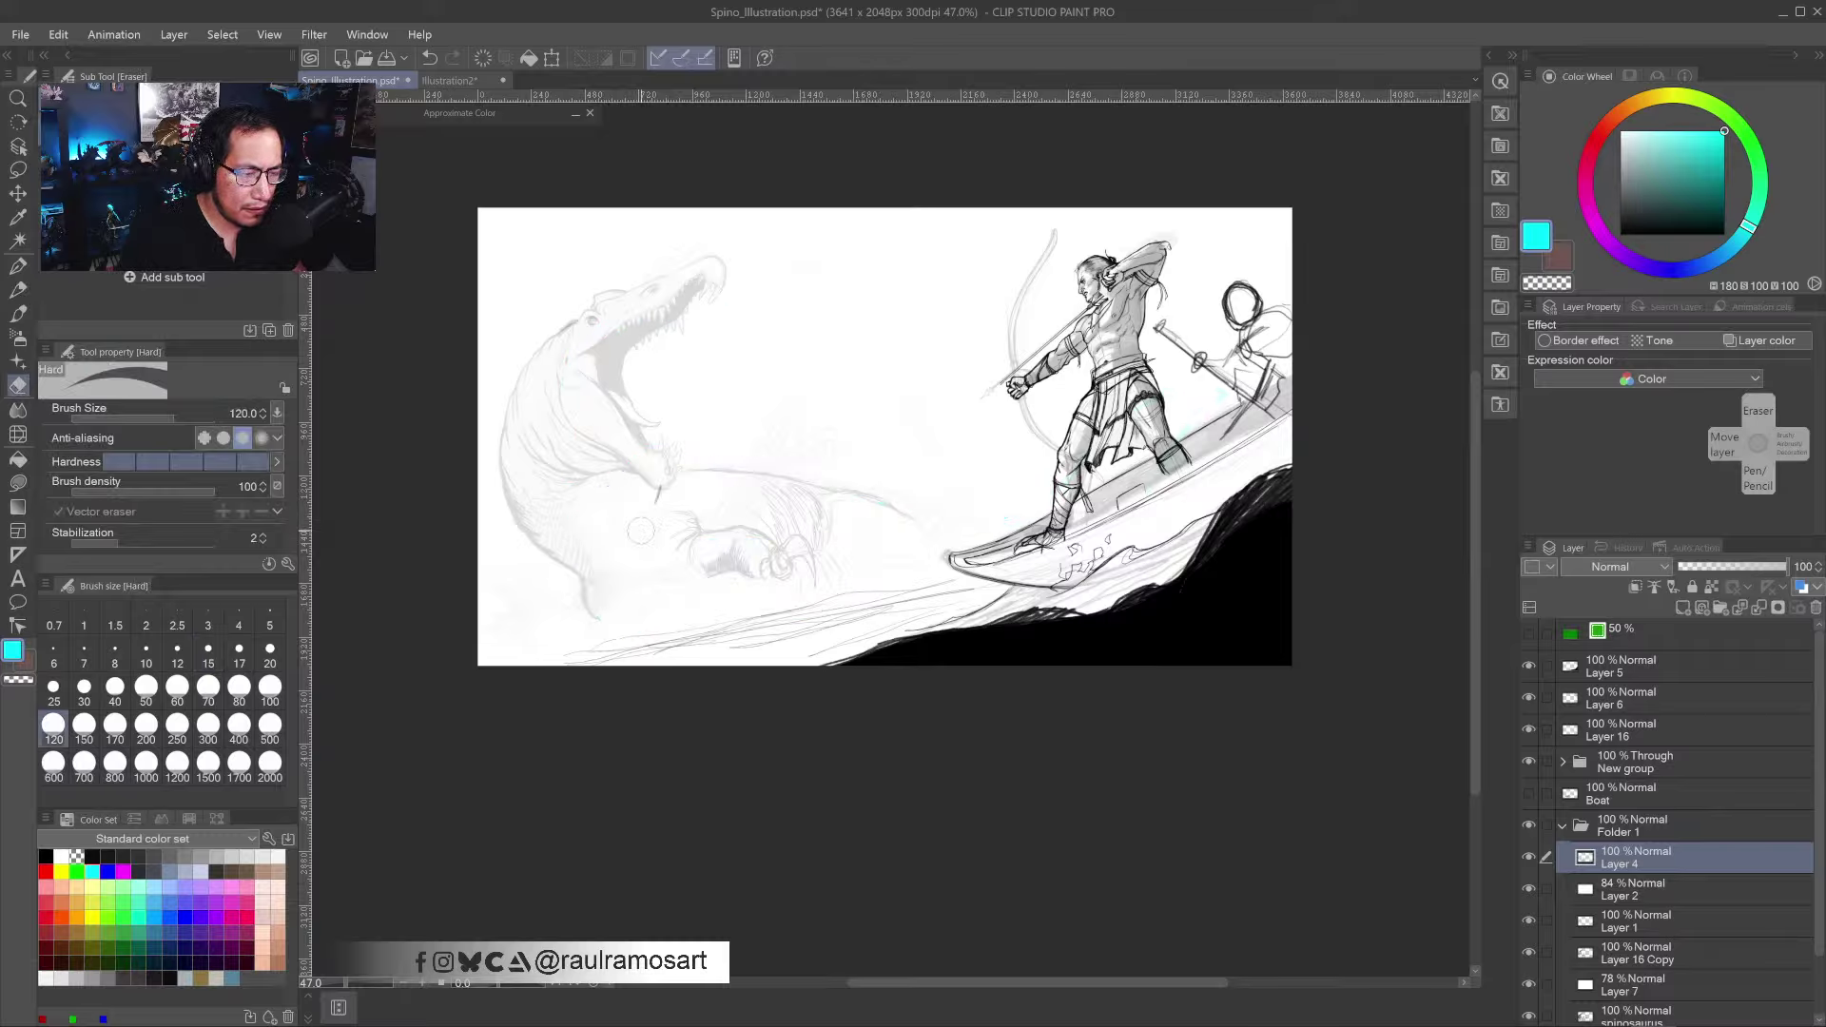
key(ctrl+z)
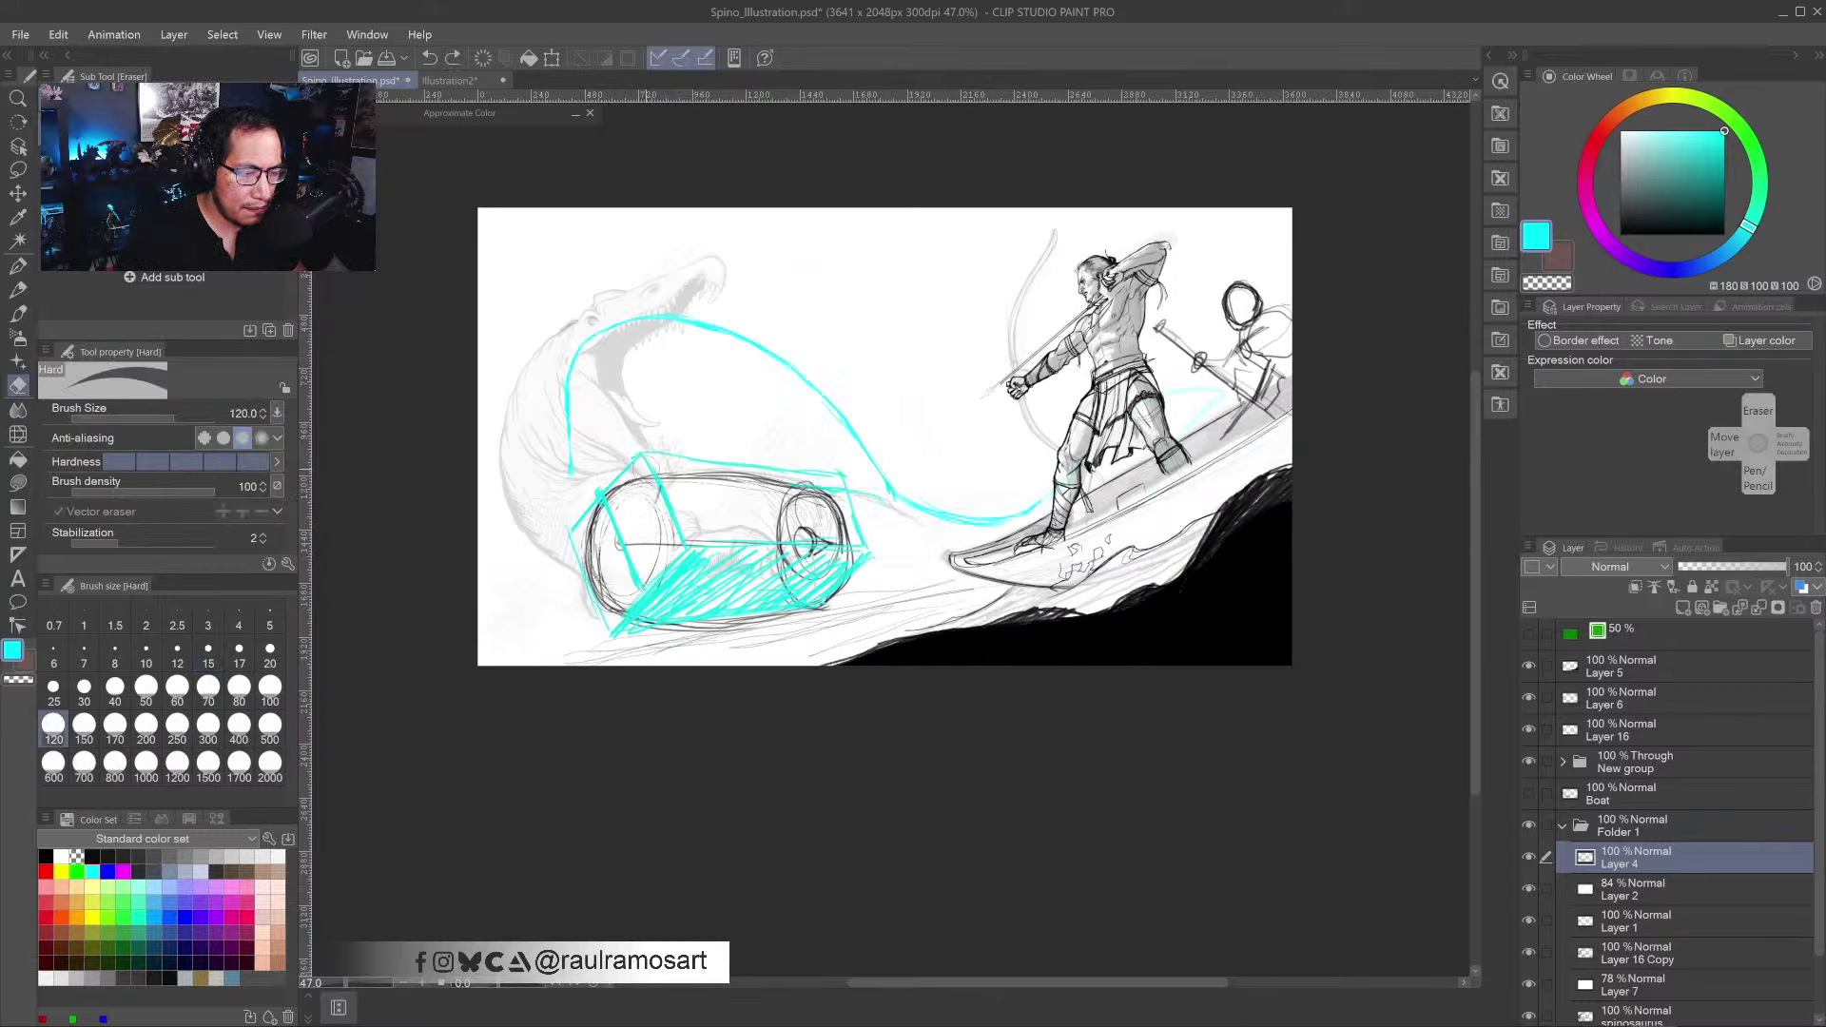
- Erase the cyan body box and the dark cylinder guides from Layer 4 with the Hard eraser at size 120, keeping the sail arc and tail line
mouse_move(618, 471)
mouse_down()
mouse_move(545, 556)
mouse_move(567, 573)
mouse_move(702, 465)
mouse_move(728, 466)
mouse_move(616, 469)
mouse_move(652, 451)
mouse_move(638, 454)
mouse_move(738, 450)
mouse_move(690, 456)
mouse_move(849, 479)
mouse_up()
key(ctrl+z)
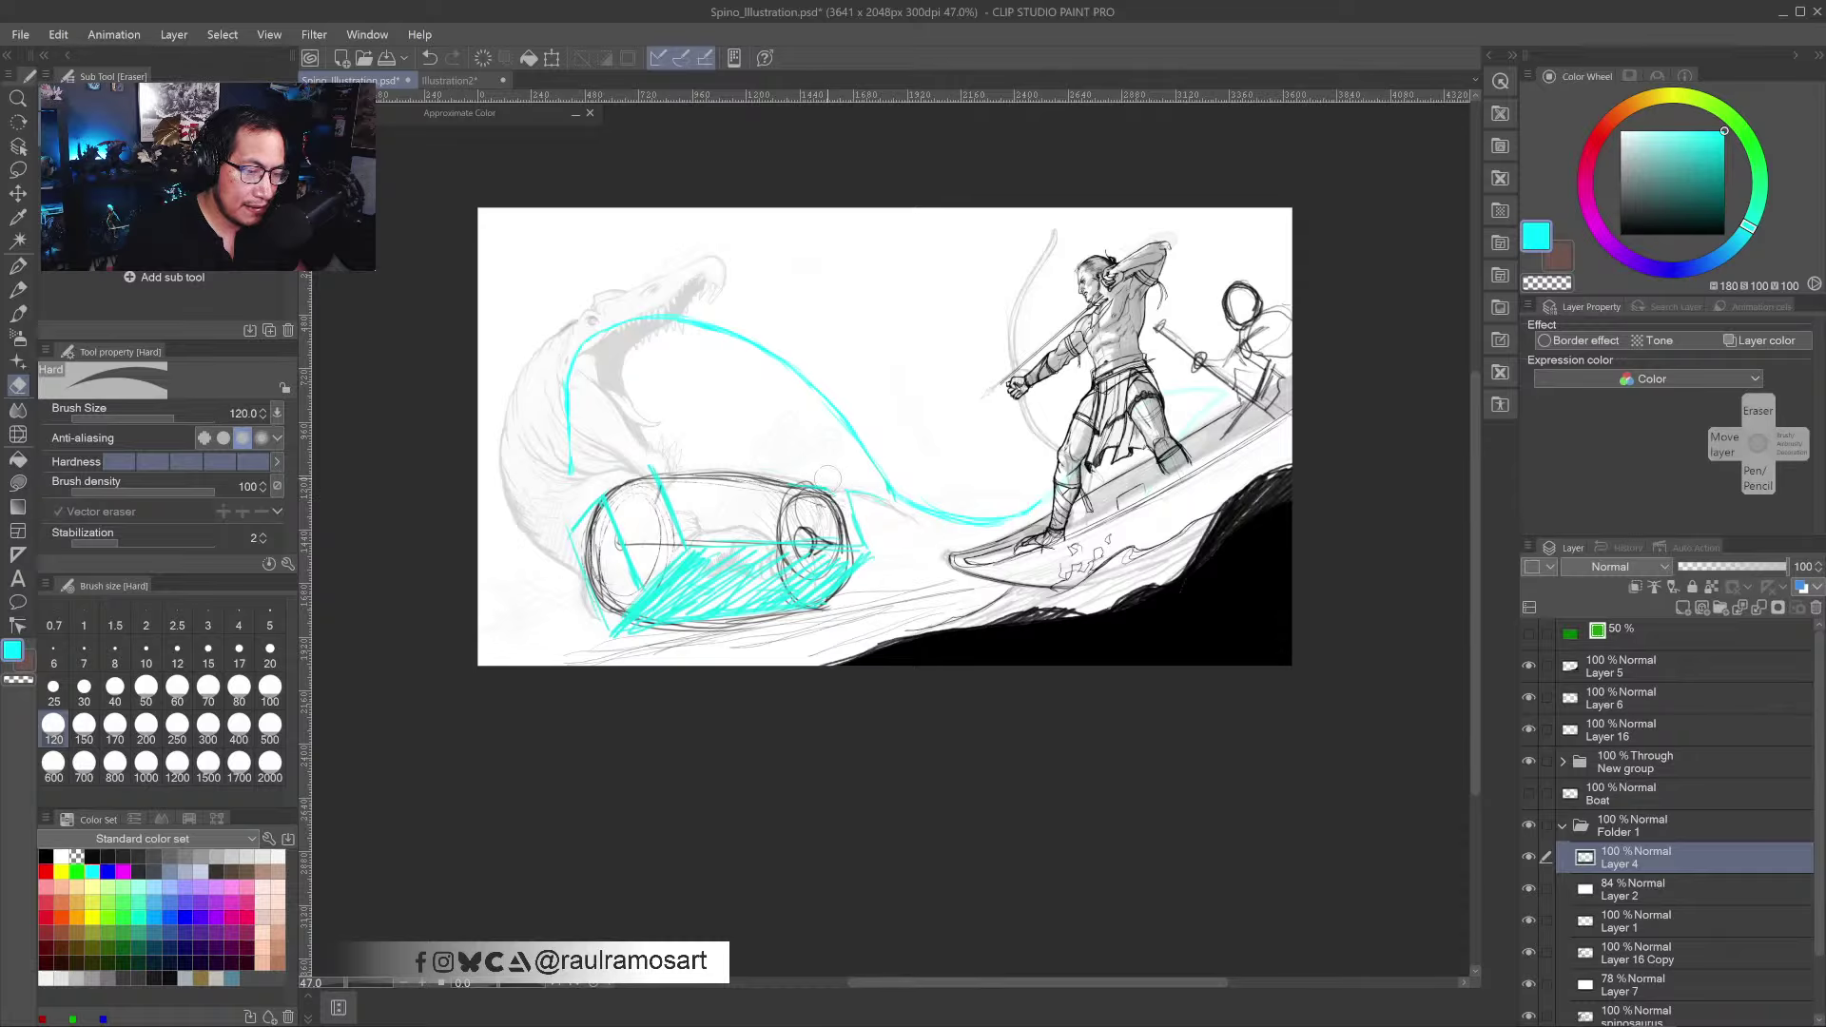
key(ctrl+z)
mouse_move(637, 542)
mouse_down()
mouse_move(627, 562)
mouse_move(595, 513)
mouse_move(585, 547)
mouse_move(613, 538)
mouse_move(613, 579)
mouse_move(680, 632)
mouse_move(643, 561)
mouse_move(635, 576)
mouse_up()
key(ctrl+z)
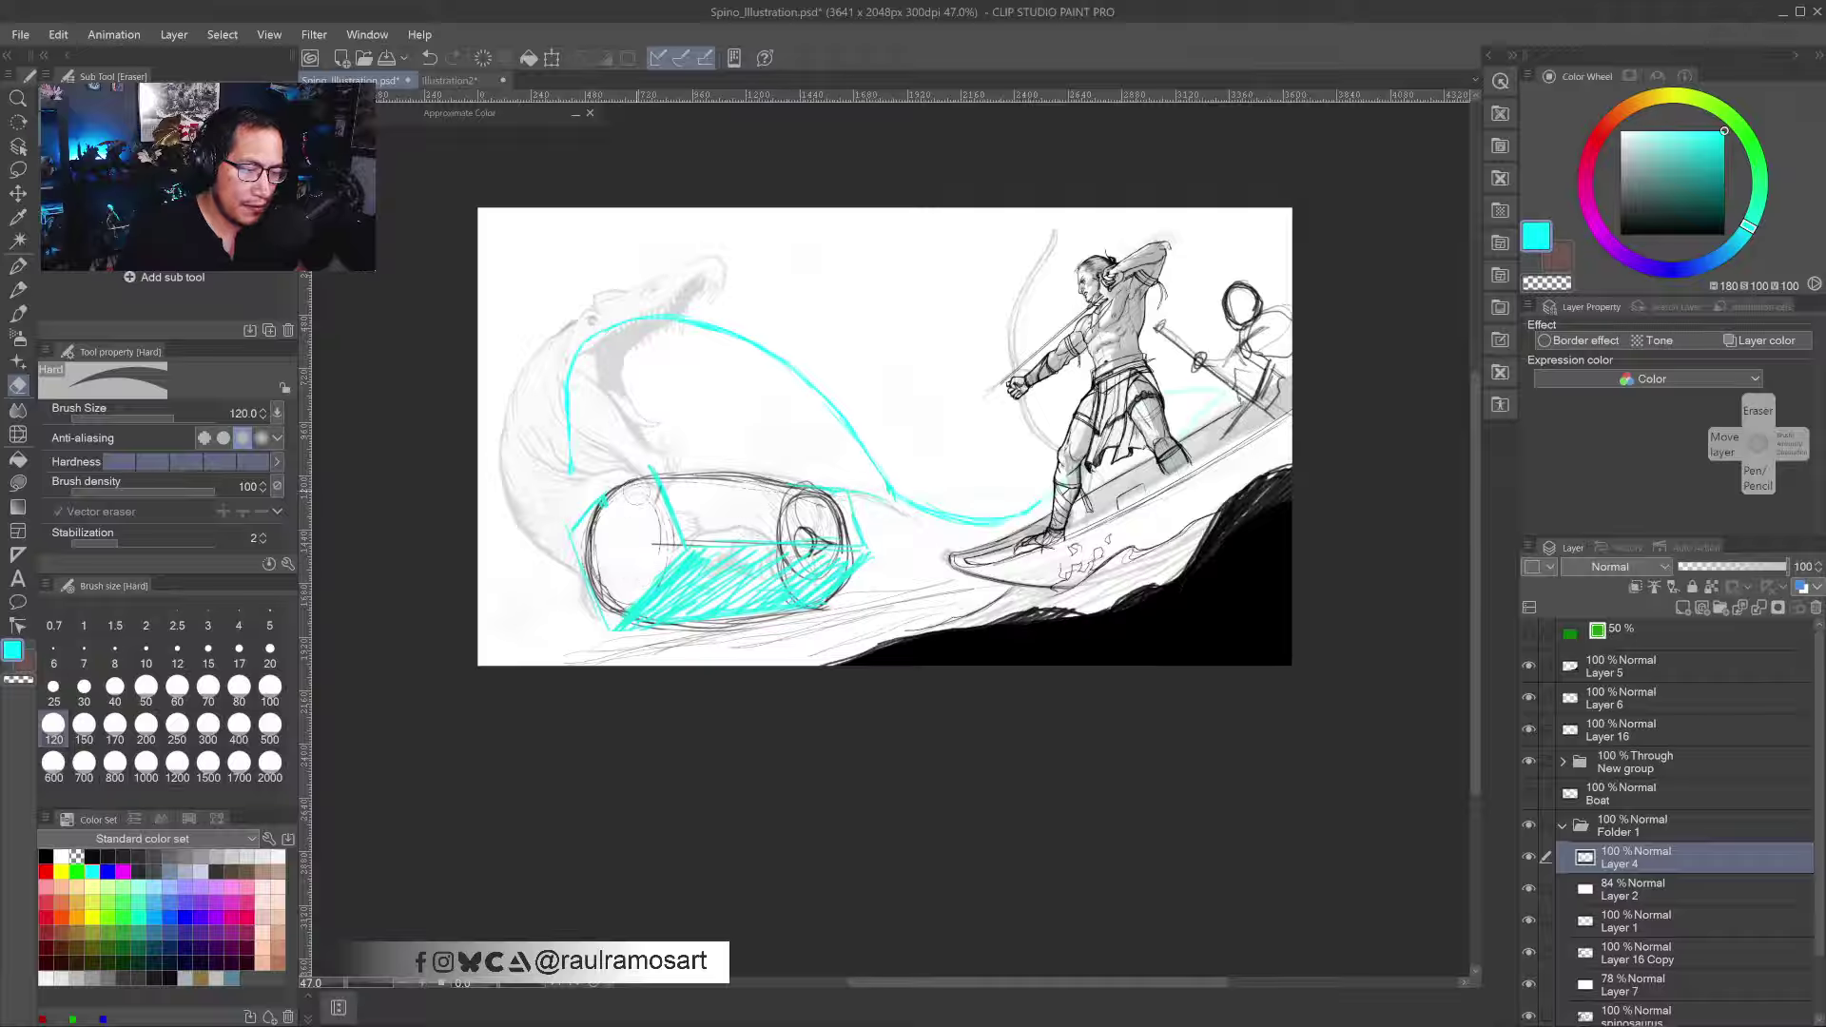
mouse_move(647, 504)
mouse_down()
mouse_move(785, 495)
mouse_move(677, 500)
mouse_move(704, 515)
mouse_move(652, 525)
mouse_move(821, 504)
mouse_move(796, 501)
mouse_move(828, 518)
mouse_move(742, 548)
mouse_move(868, 544)
mouse_move(807, 604)
mouse_move(819, 559)
mouse_move(659, 627)
mouse_move(703, 543)
mouse_move(609, 619)
mouse_move(594, 616)
mouse_move(642, 571)
mouse_move(640, 521)
mouse_move(557, 543)
mouse_move(643, 494)
mouse_move(714, 621)
mouse_up()
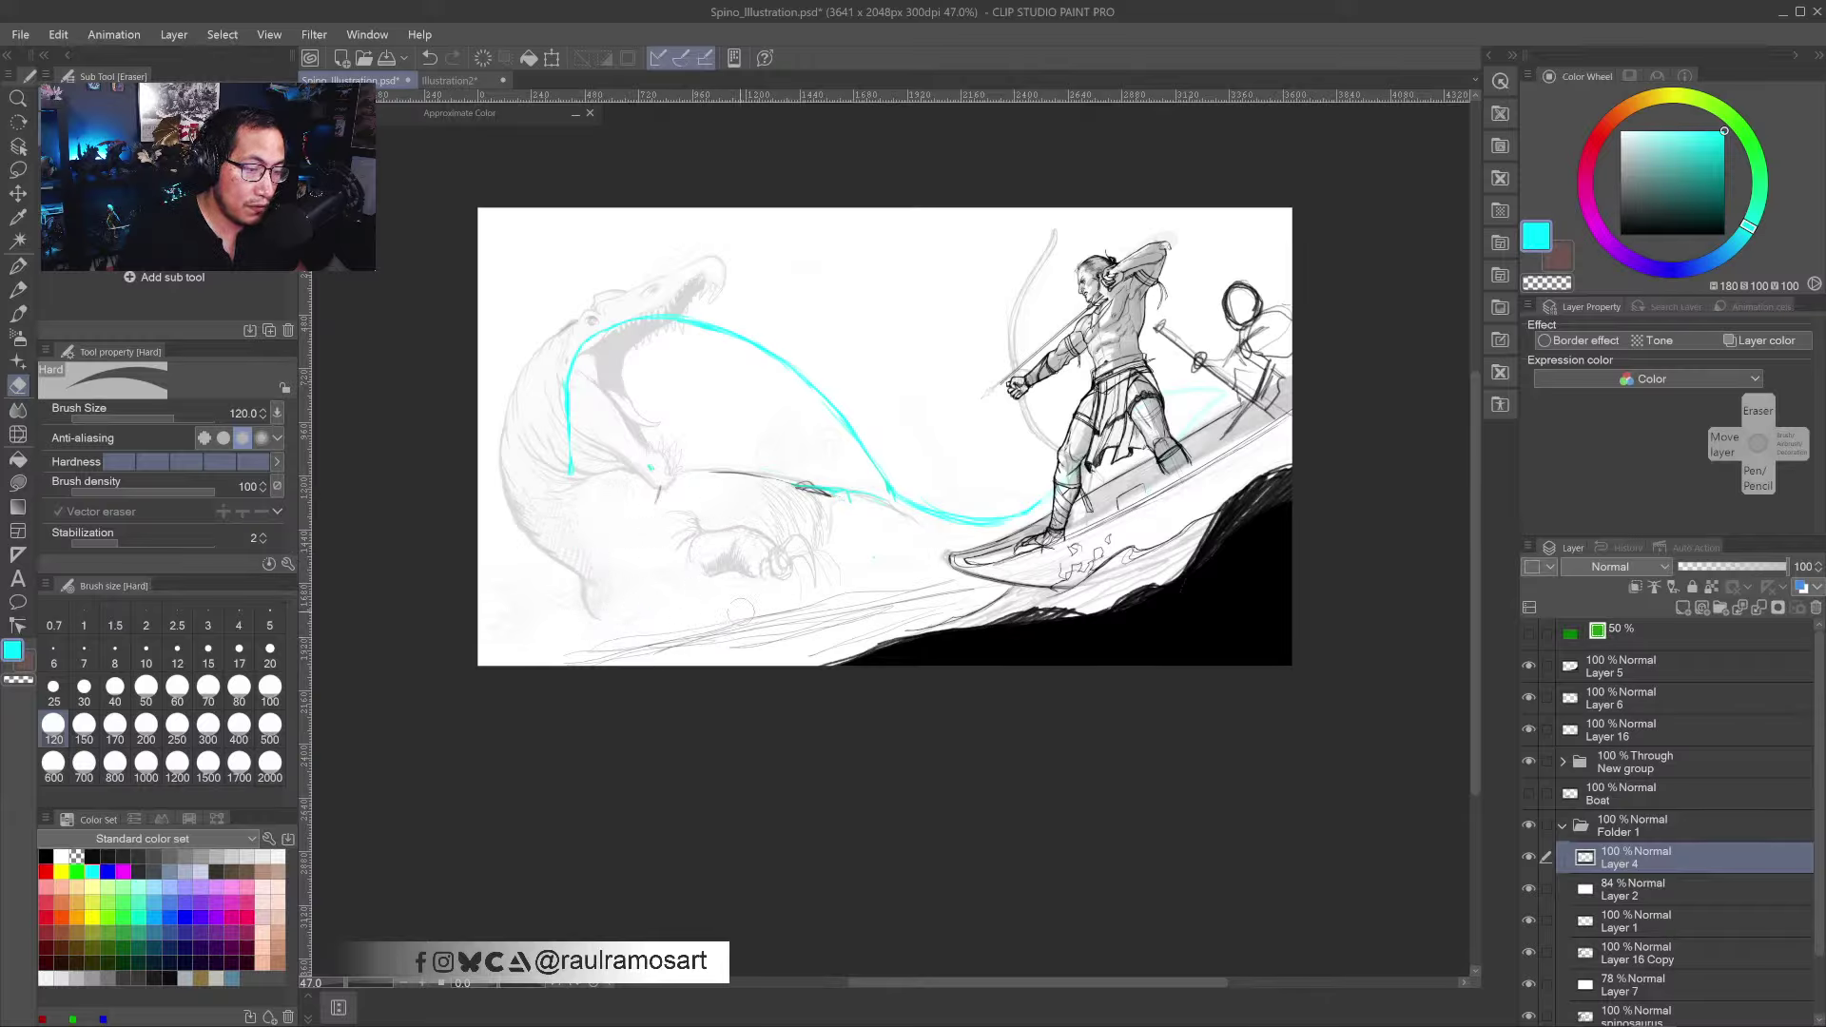
- Sketch the rounded front end of the folded limb beneath the body in cyan, using the Lighter pencil at size 17
click(18, 289)
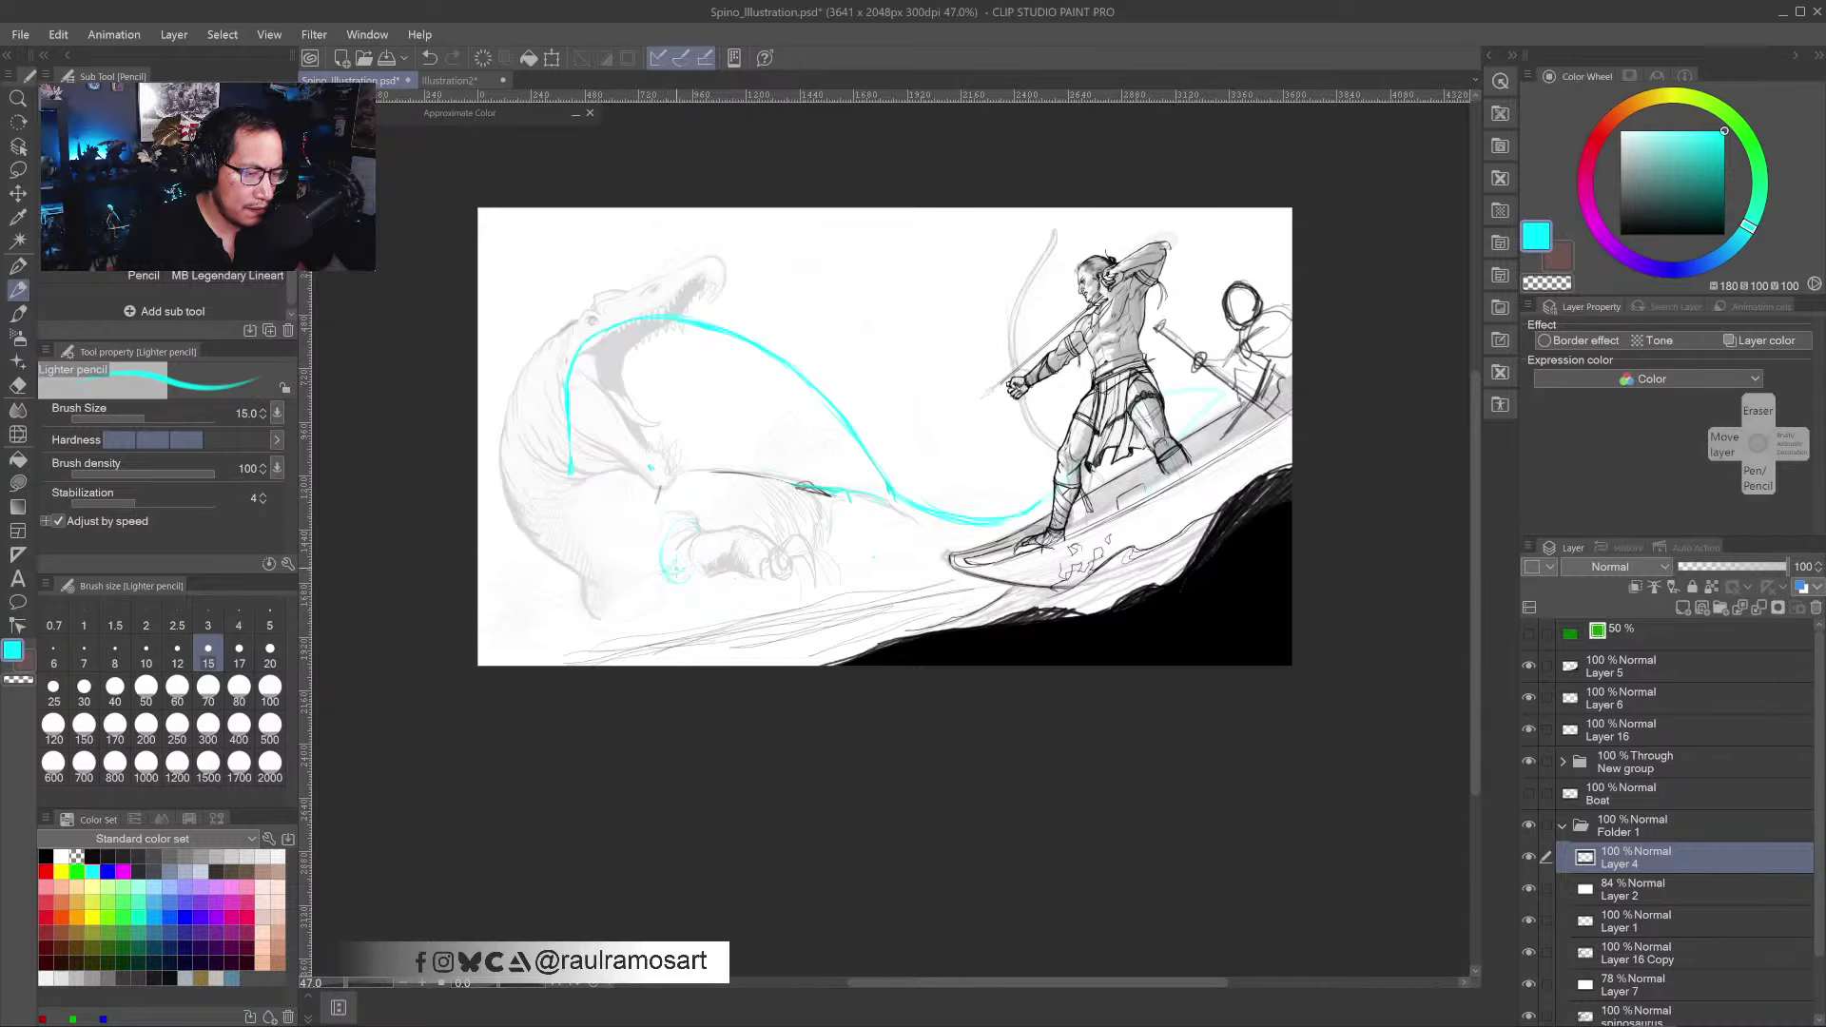
key(bracketright)
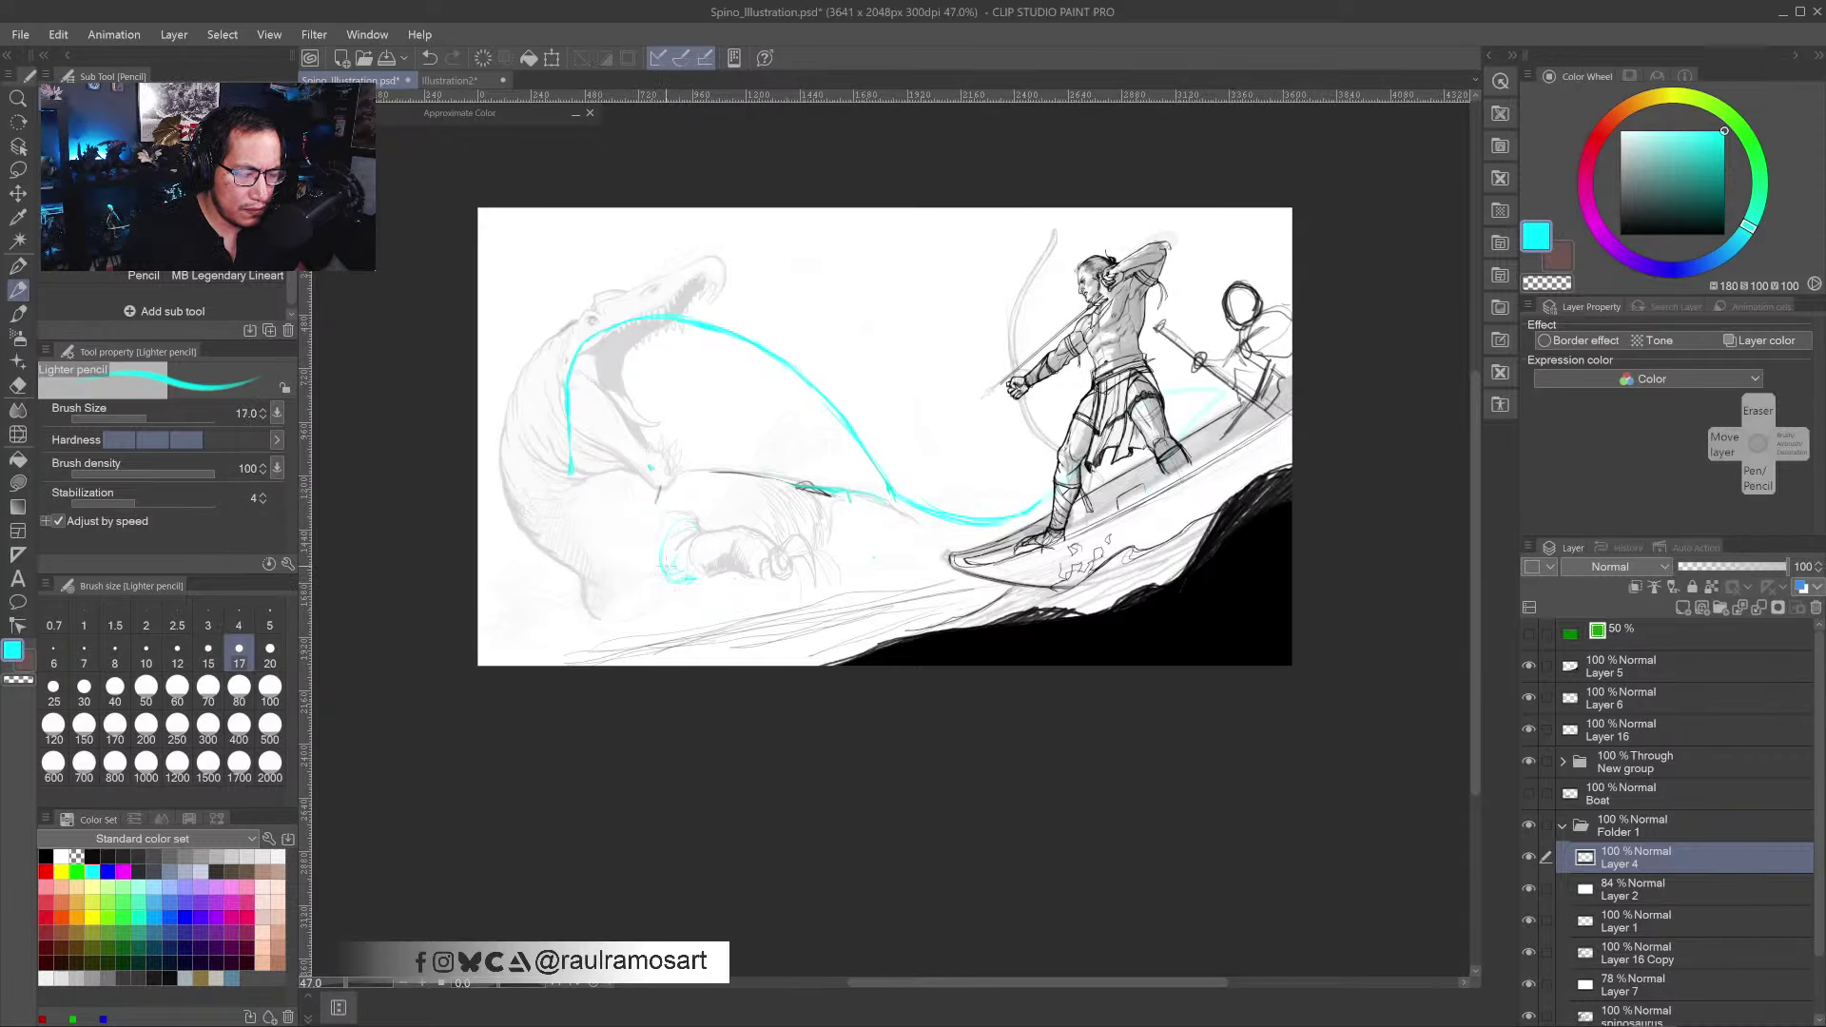
scroll(723, 562, up, 5)
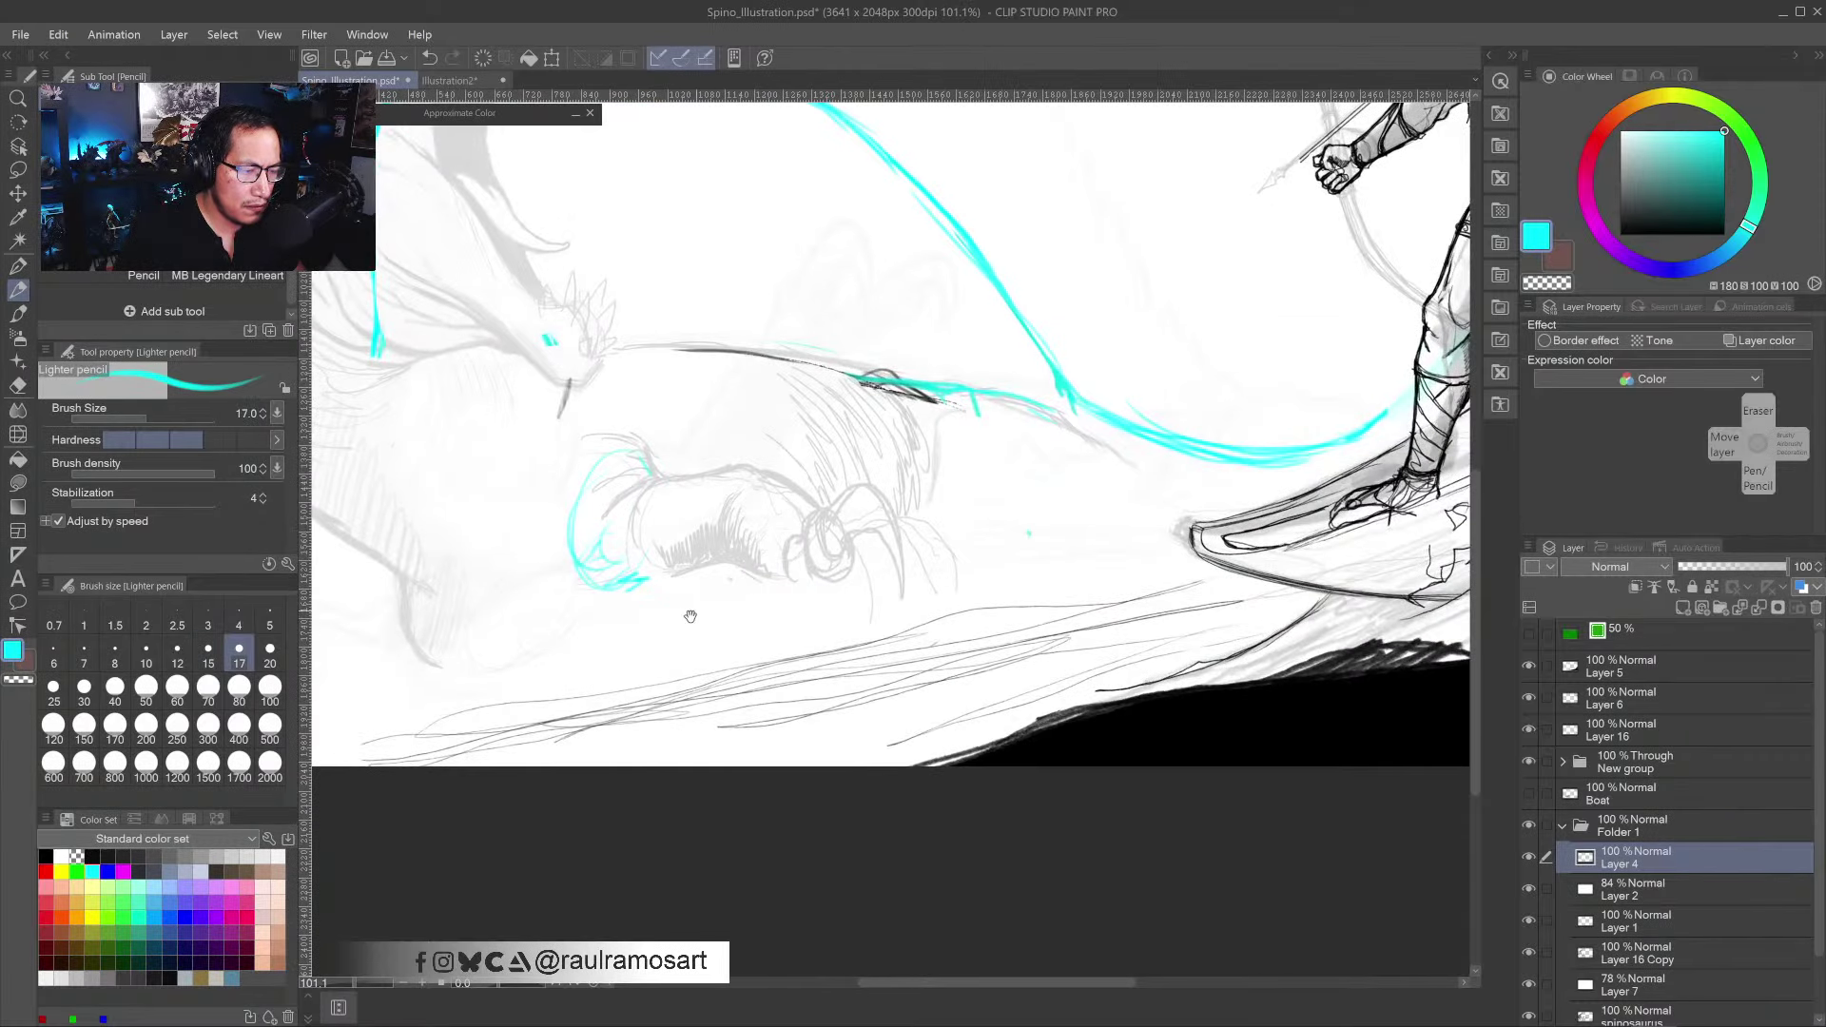
mouse_move(751, 504)
mouse_down()
mouse_move(723, 628)
mouse_move(808, 614)
mouse_move(796, 629)
mouse_up()
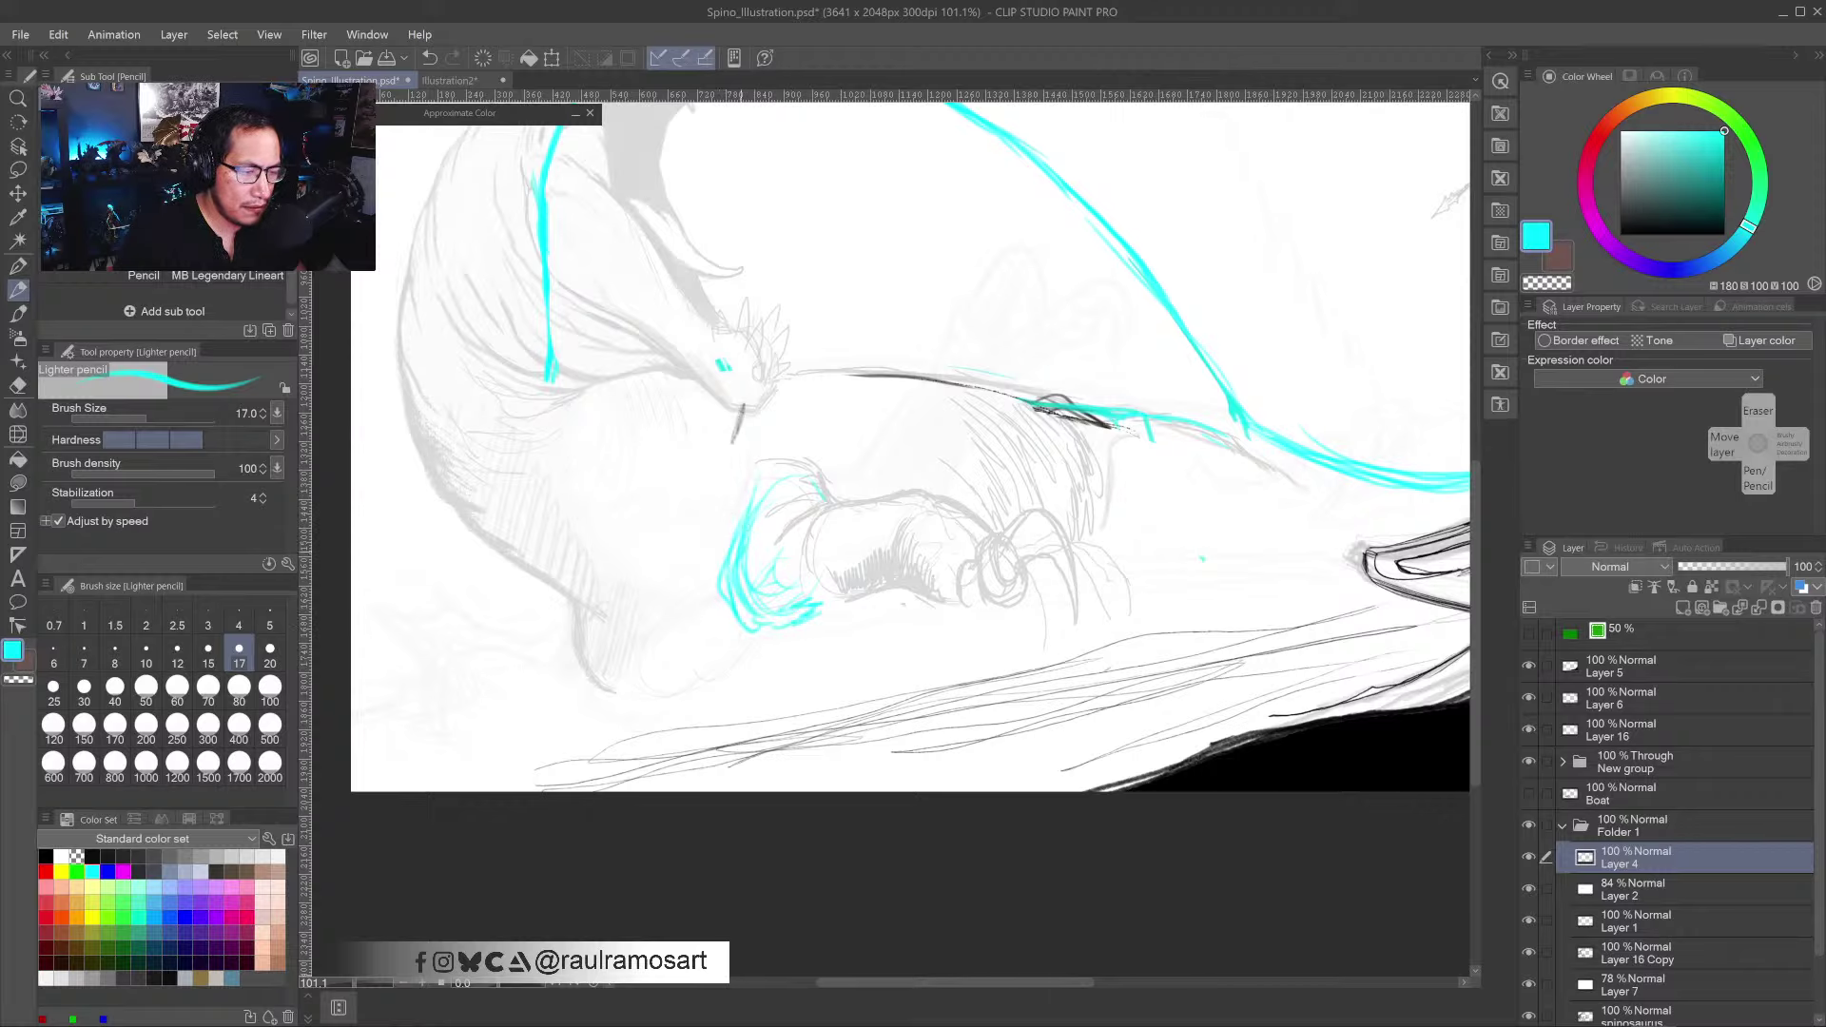
drag(452, 328, 480, 396)
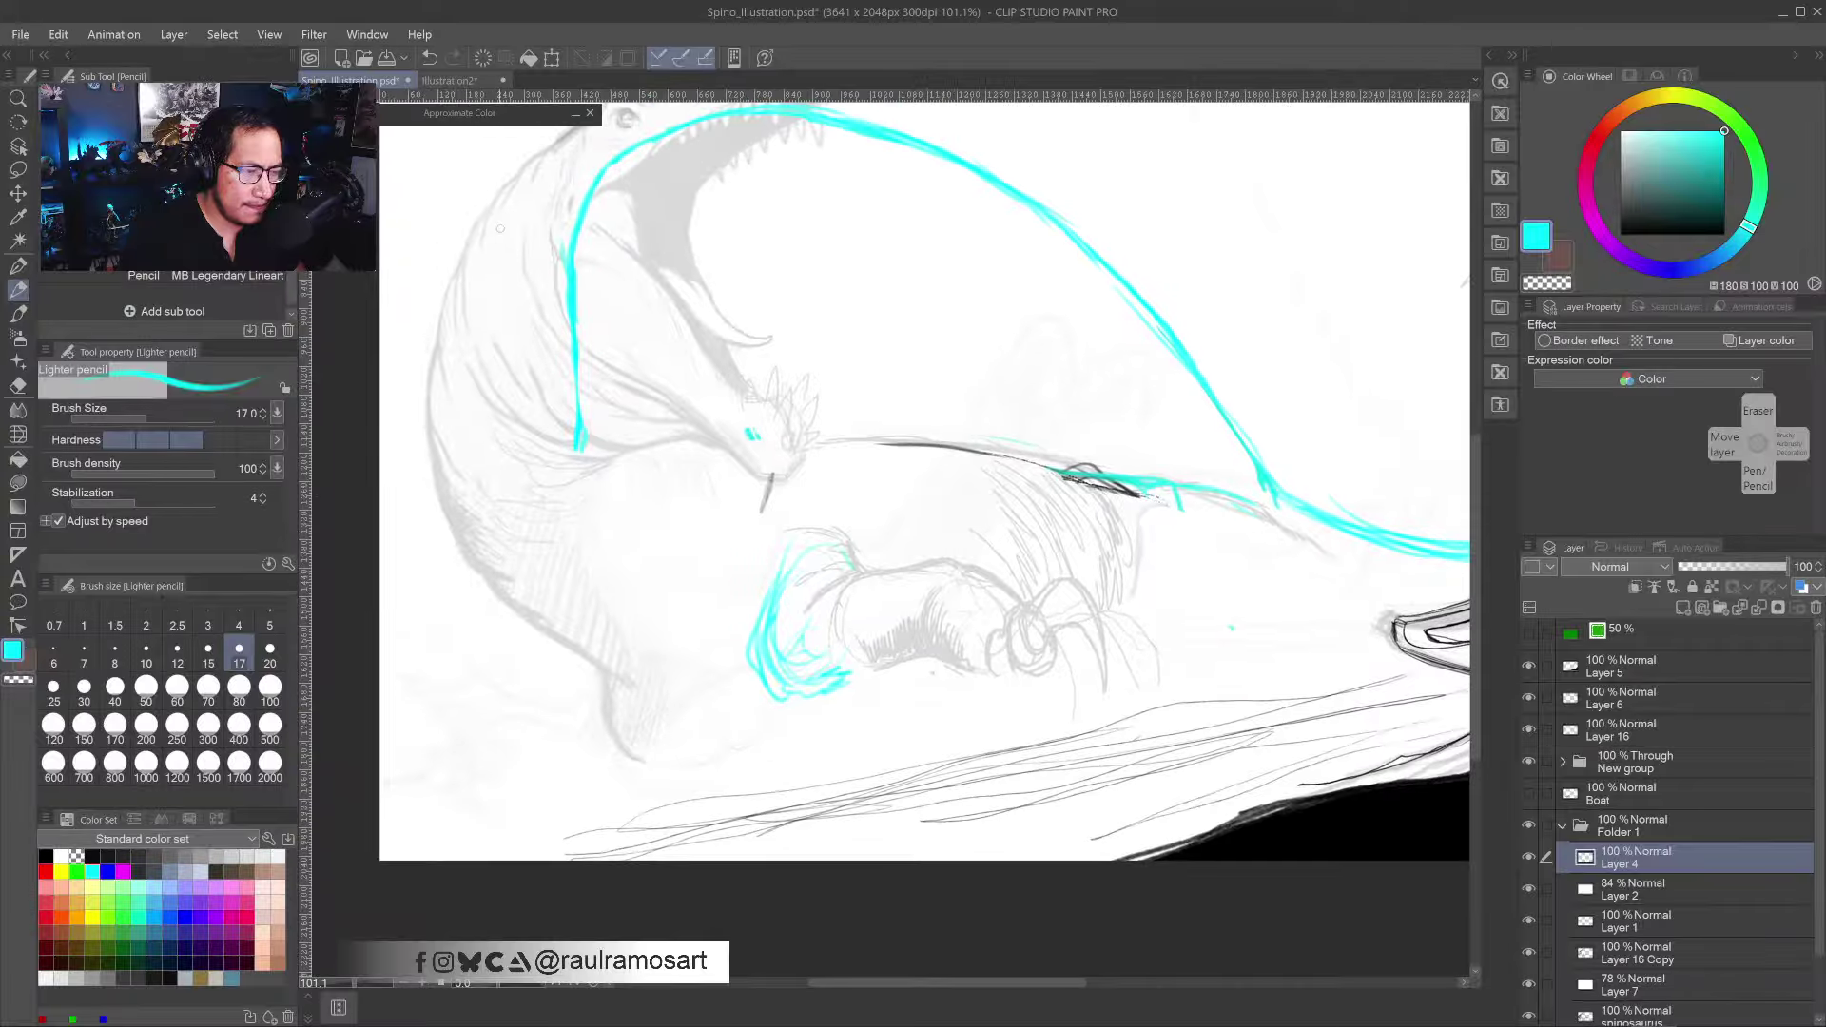
drag(767, 608, 801, 705)
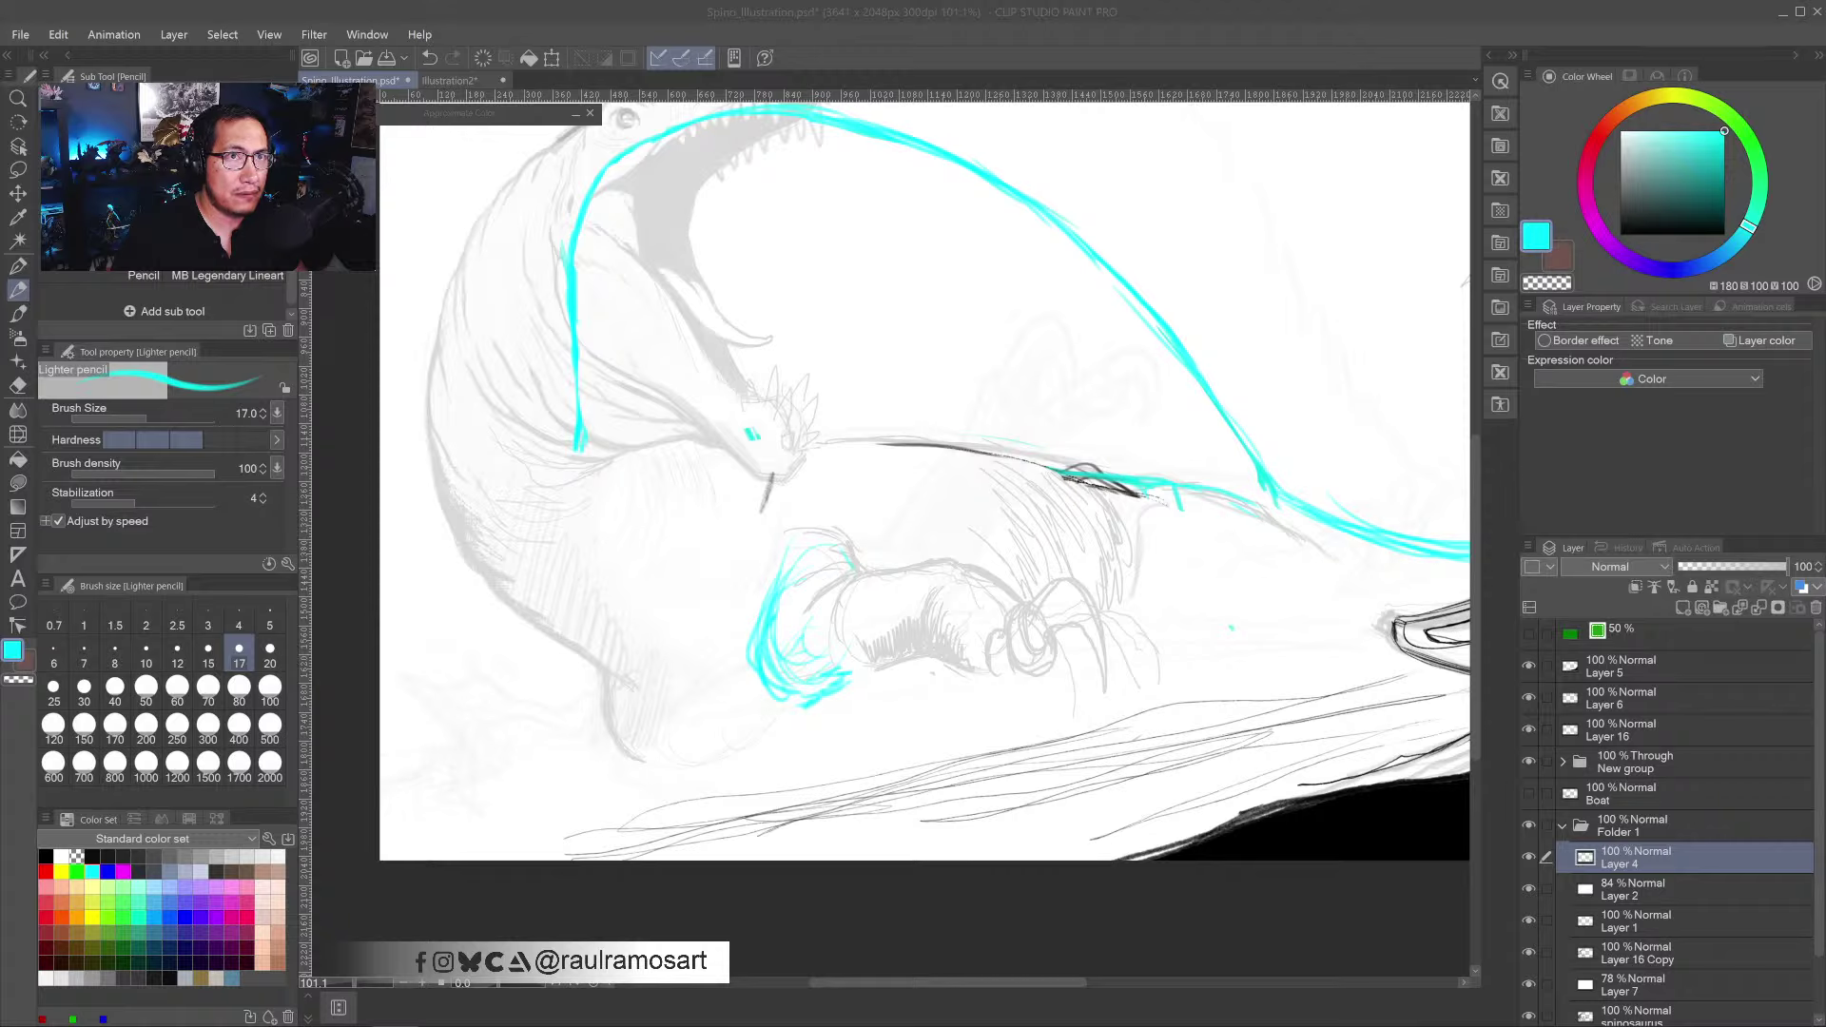
- Draw an upright cyan oval on the chest in front of the folded limb, and a curved belly line beneath it leading up to the limb
key(alt+Tab)
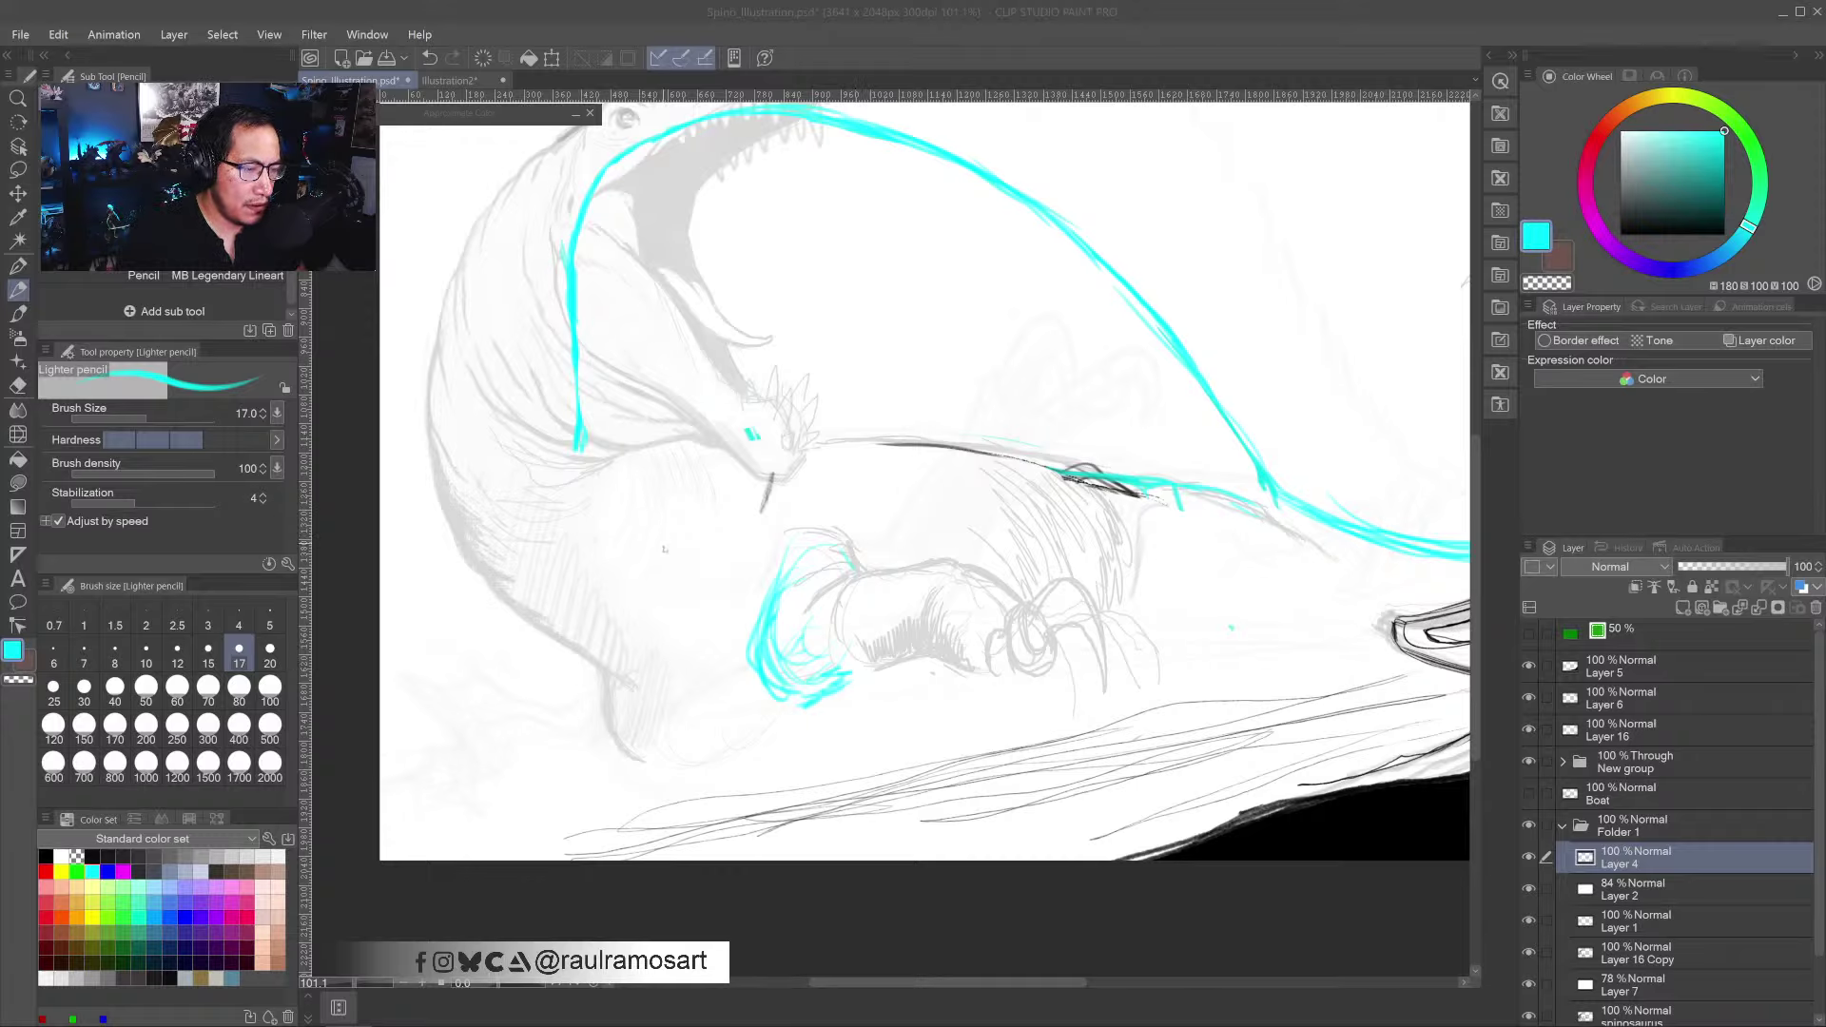
mouse_move(707, 480)
mouse_down()
mouse_move(613, 615)
mouse_move(622, 674)
mouse_move(703, 656)
mouse_move(735, 490)
mouse_move(642, 504)
mouse_move(637, 549)
mouse_up()
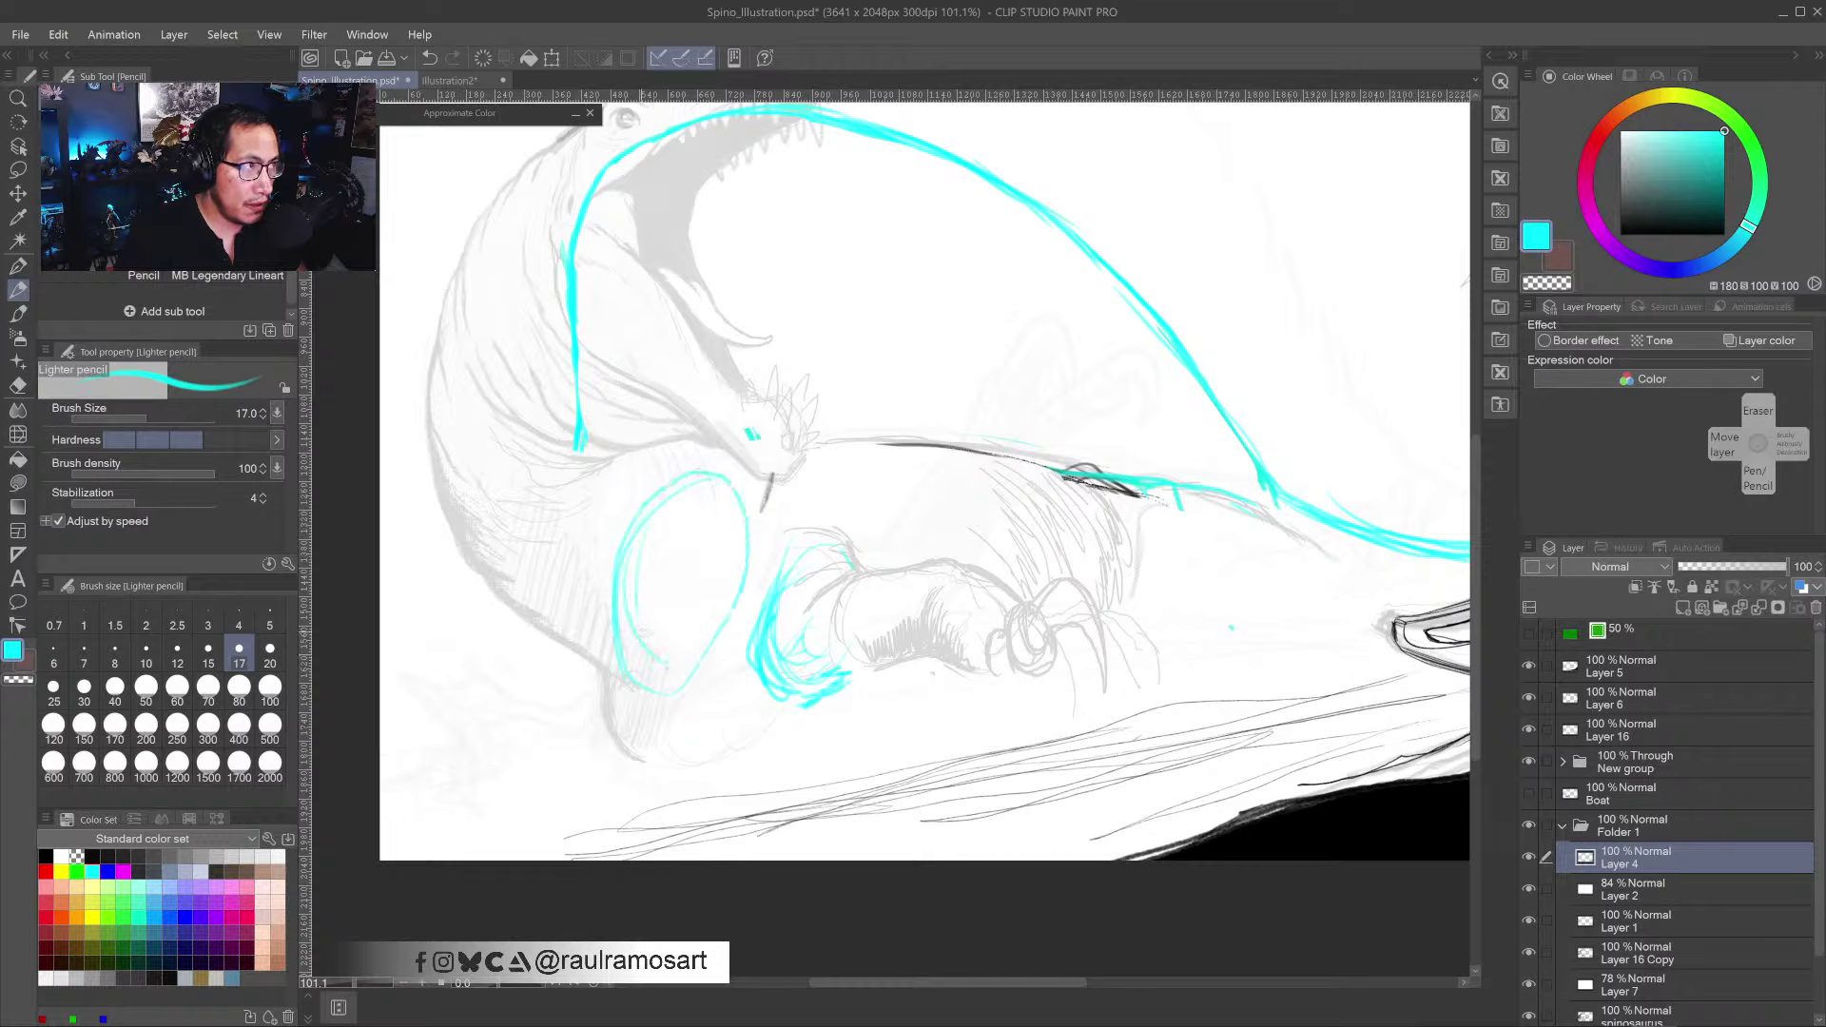
mouse_move(625, 715)
mouse_down()
mouse_move(669, 713)
mouse_move(728, 744)
mouse_move(725, 669)
mouse_move(720, 728)
mouse_move(762, 624)
mouse_move(729, 729)
mouse_up()
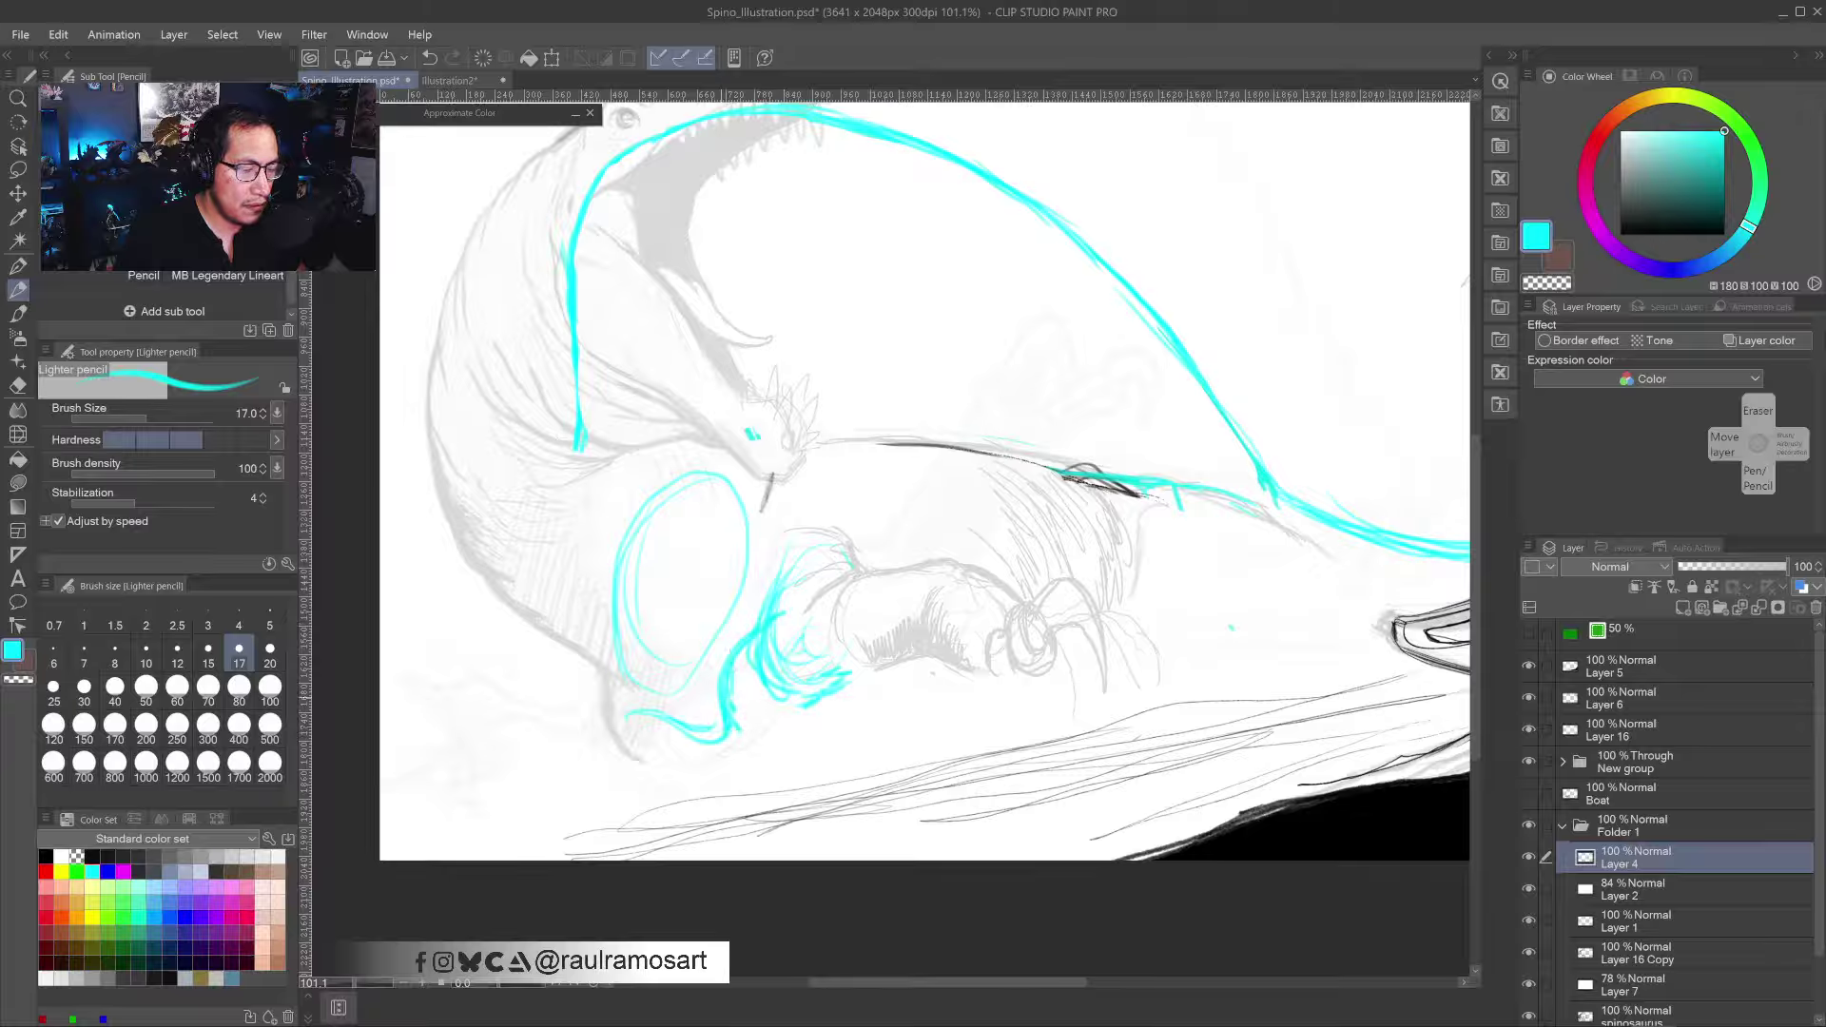
drag(765, 613, 741, 637)
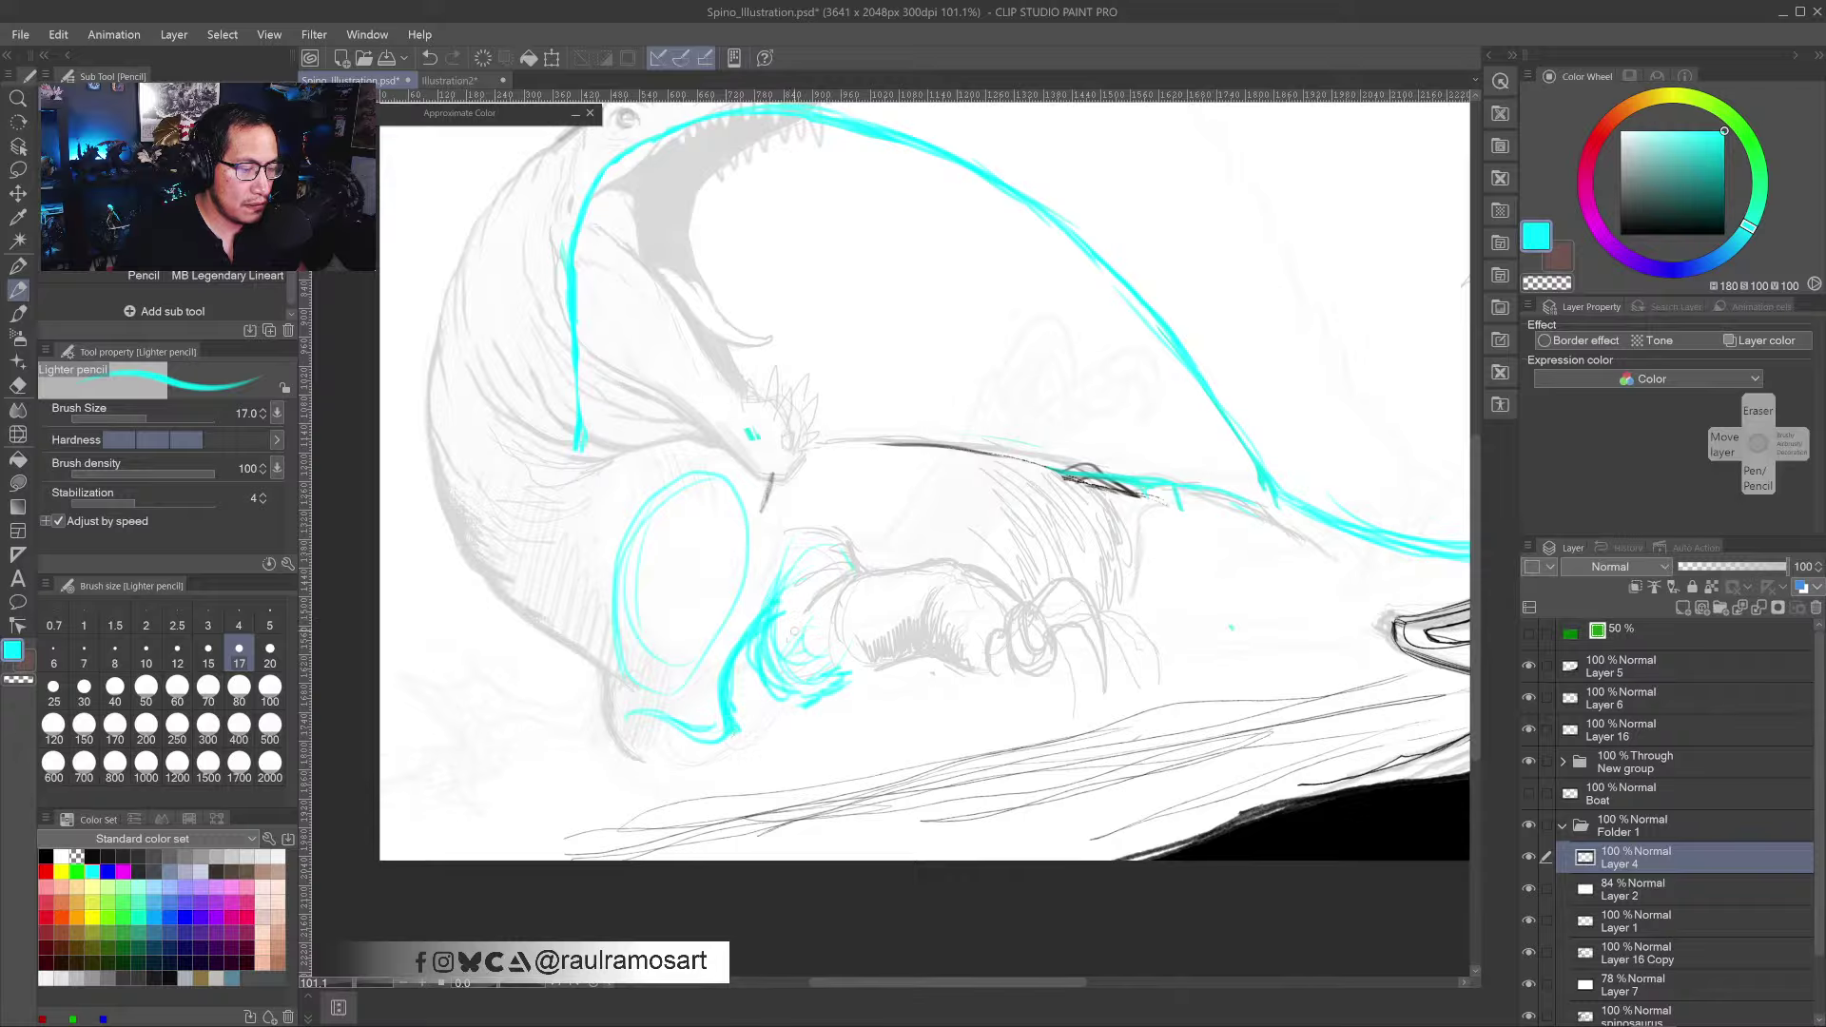
key(m)
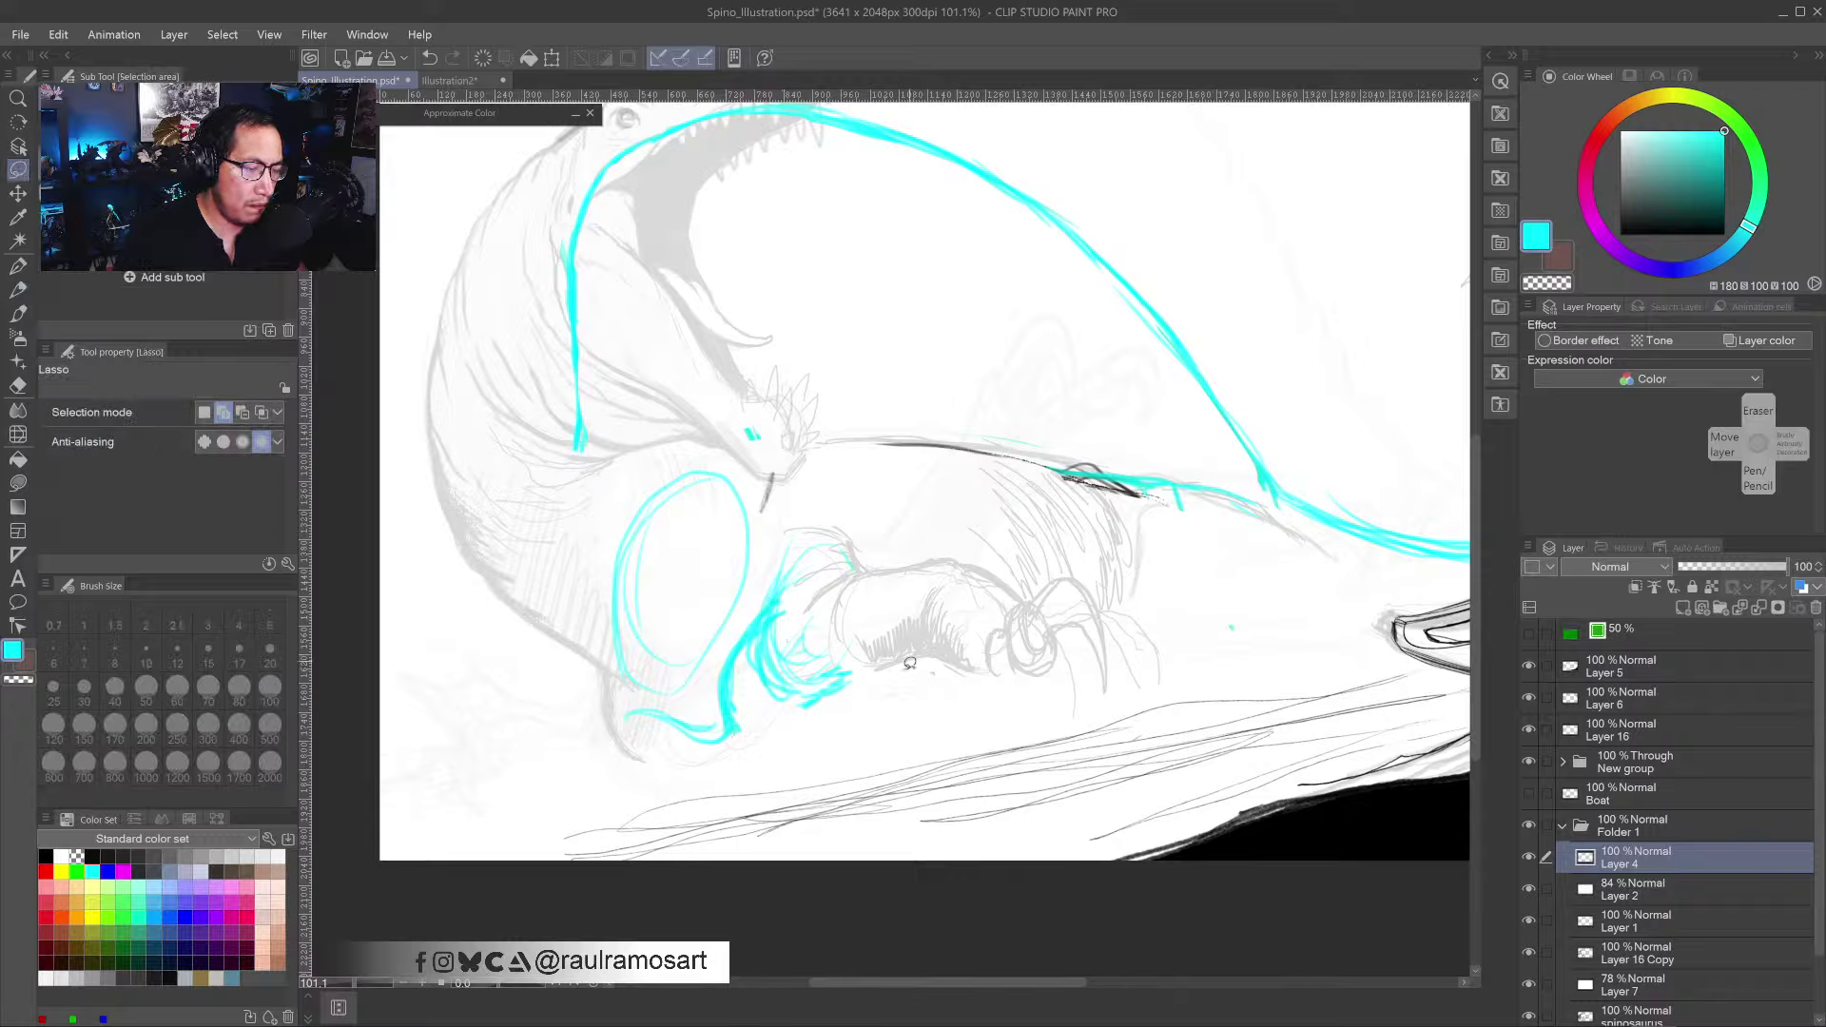
mouse_move(818, 718)
mouse_down()
mouse_move(887, 665)
mouse_move(811, 528)
mouse_move(757, 618)
mouse_move(803, 721)
mouse_up()
click(18, 193)
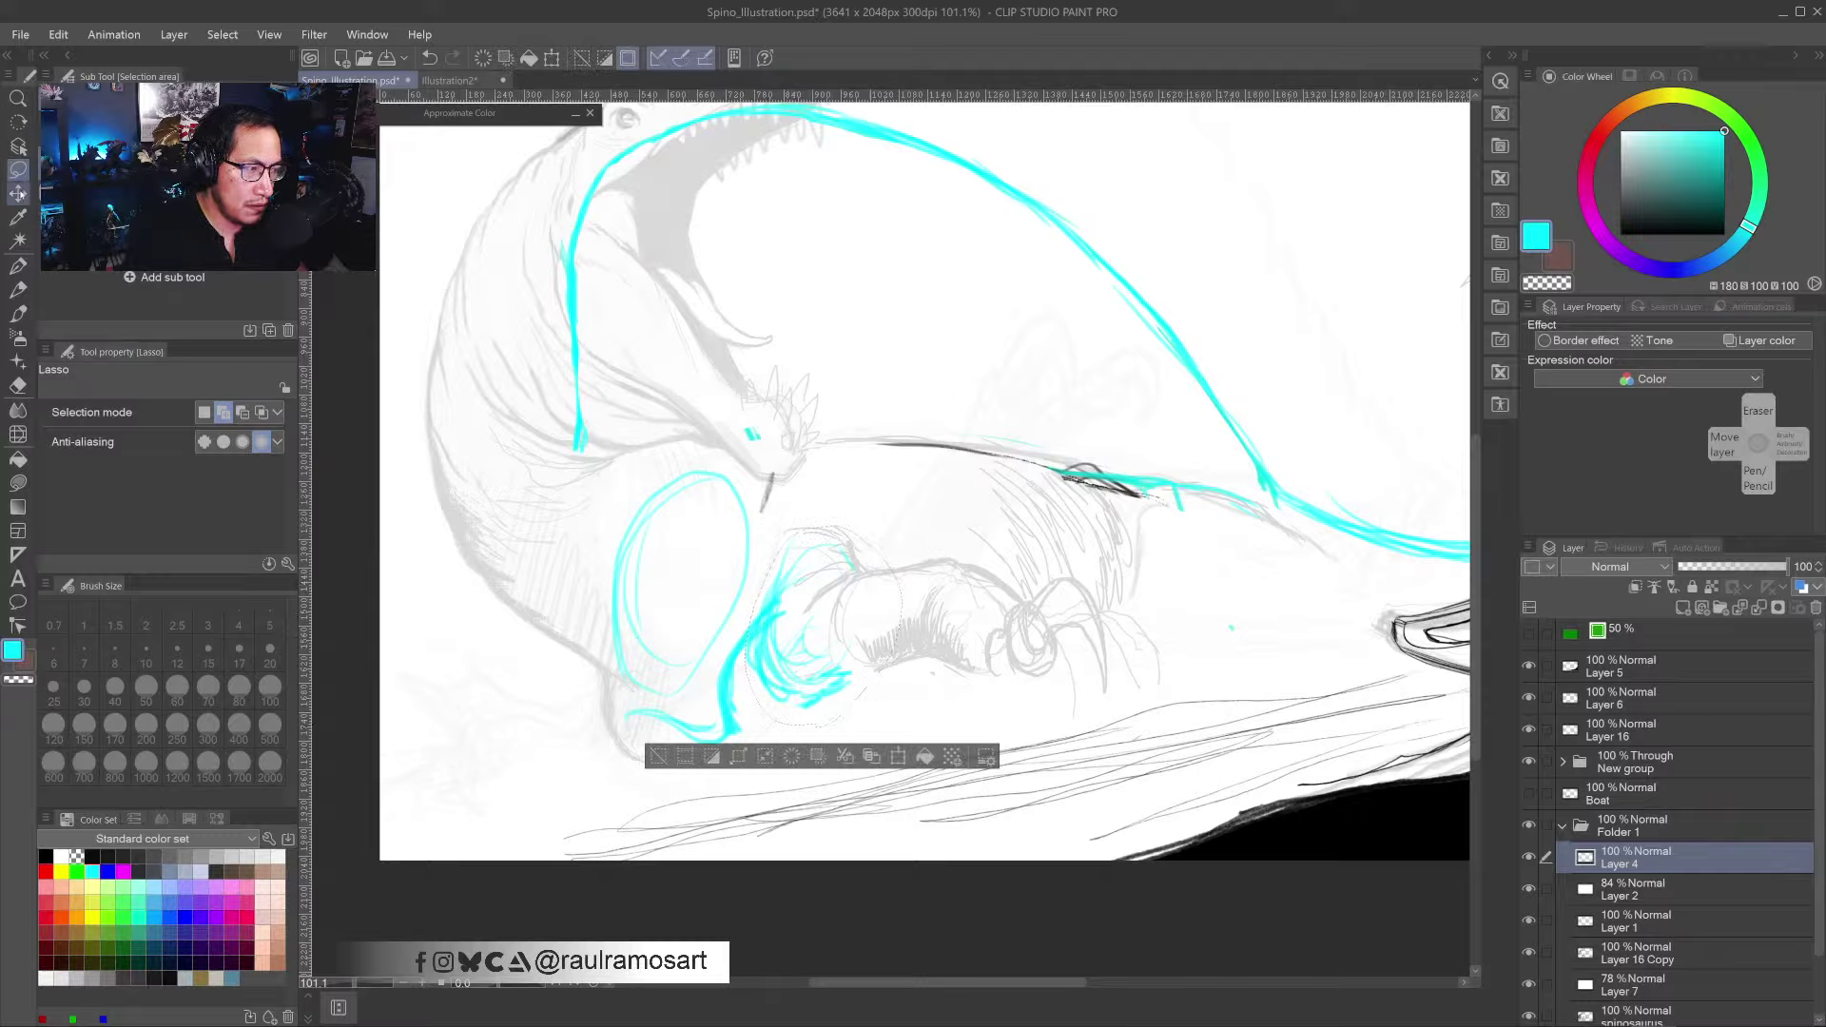
drag(839, 643, 810, 687)
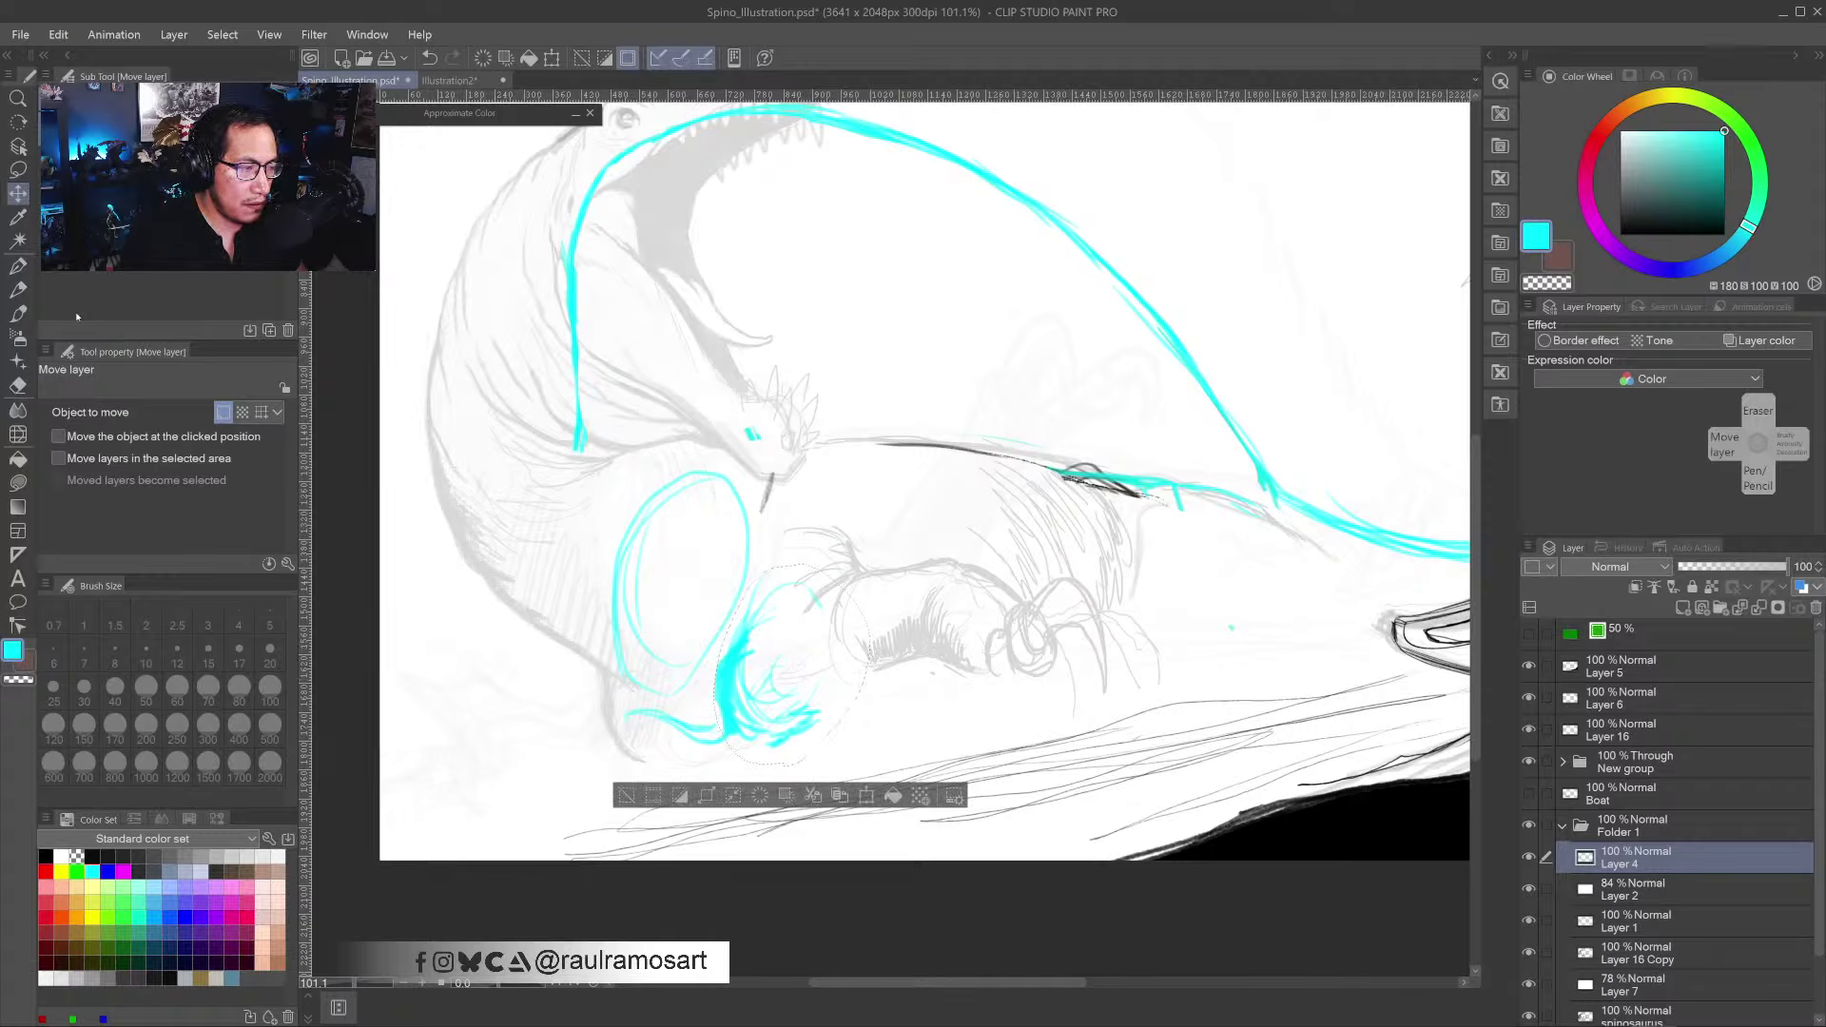
key(ctrl+z)
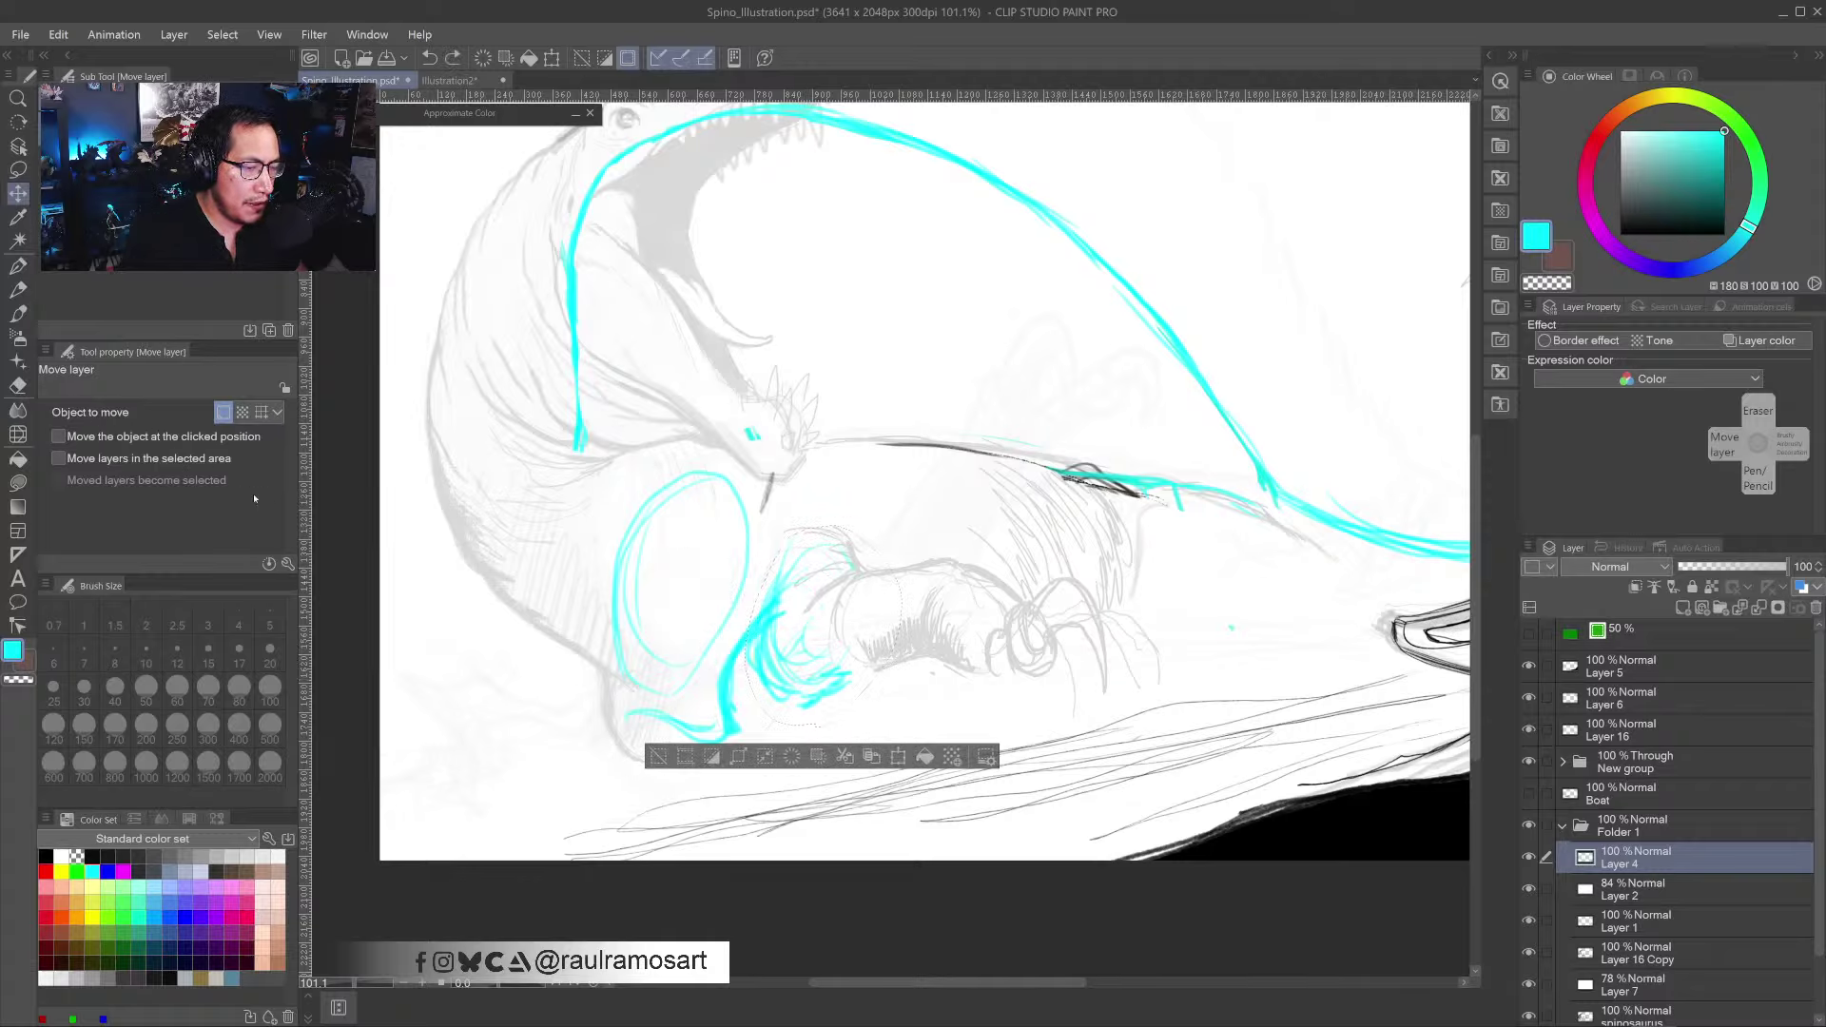
key(ctrl+d)
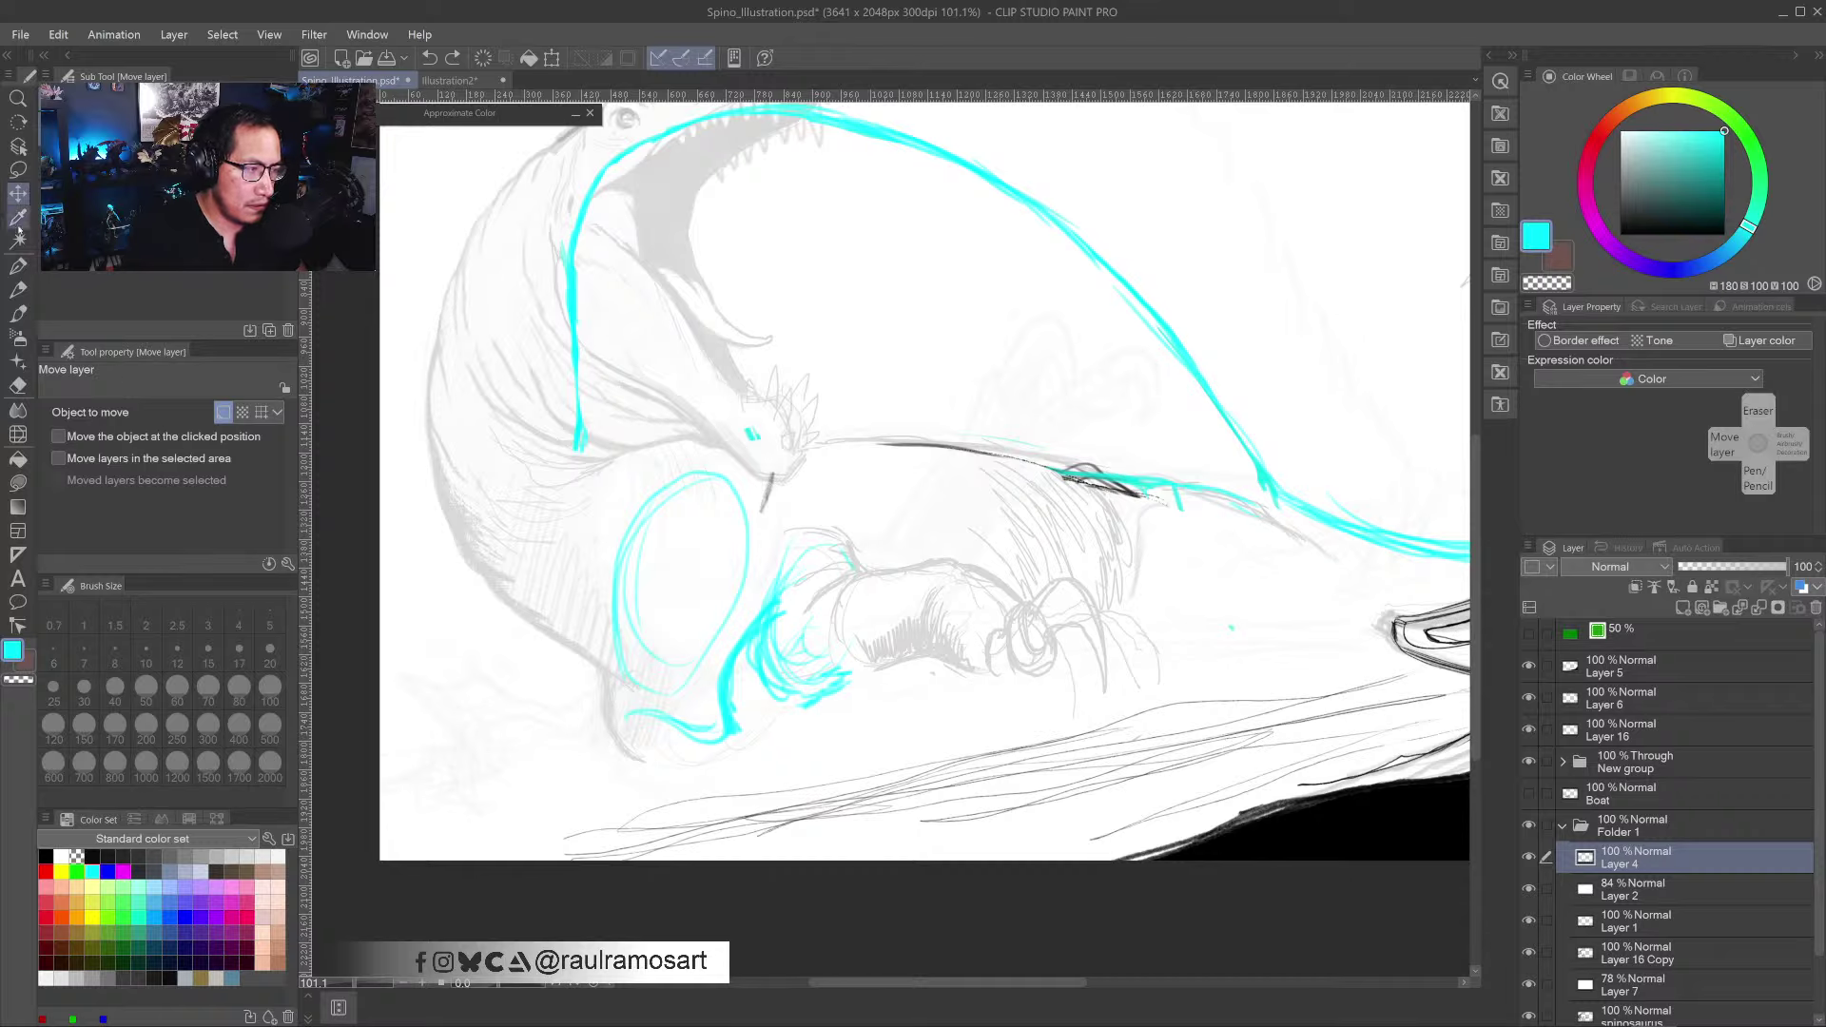
- Trace the folded limb's upper and lower contours in cyan, with cross-contour curves and a short upright stroke above it, using the Lighter pencil
click(19, 289)
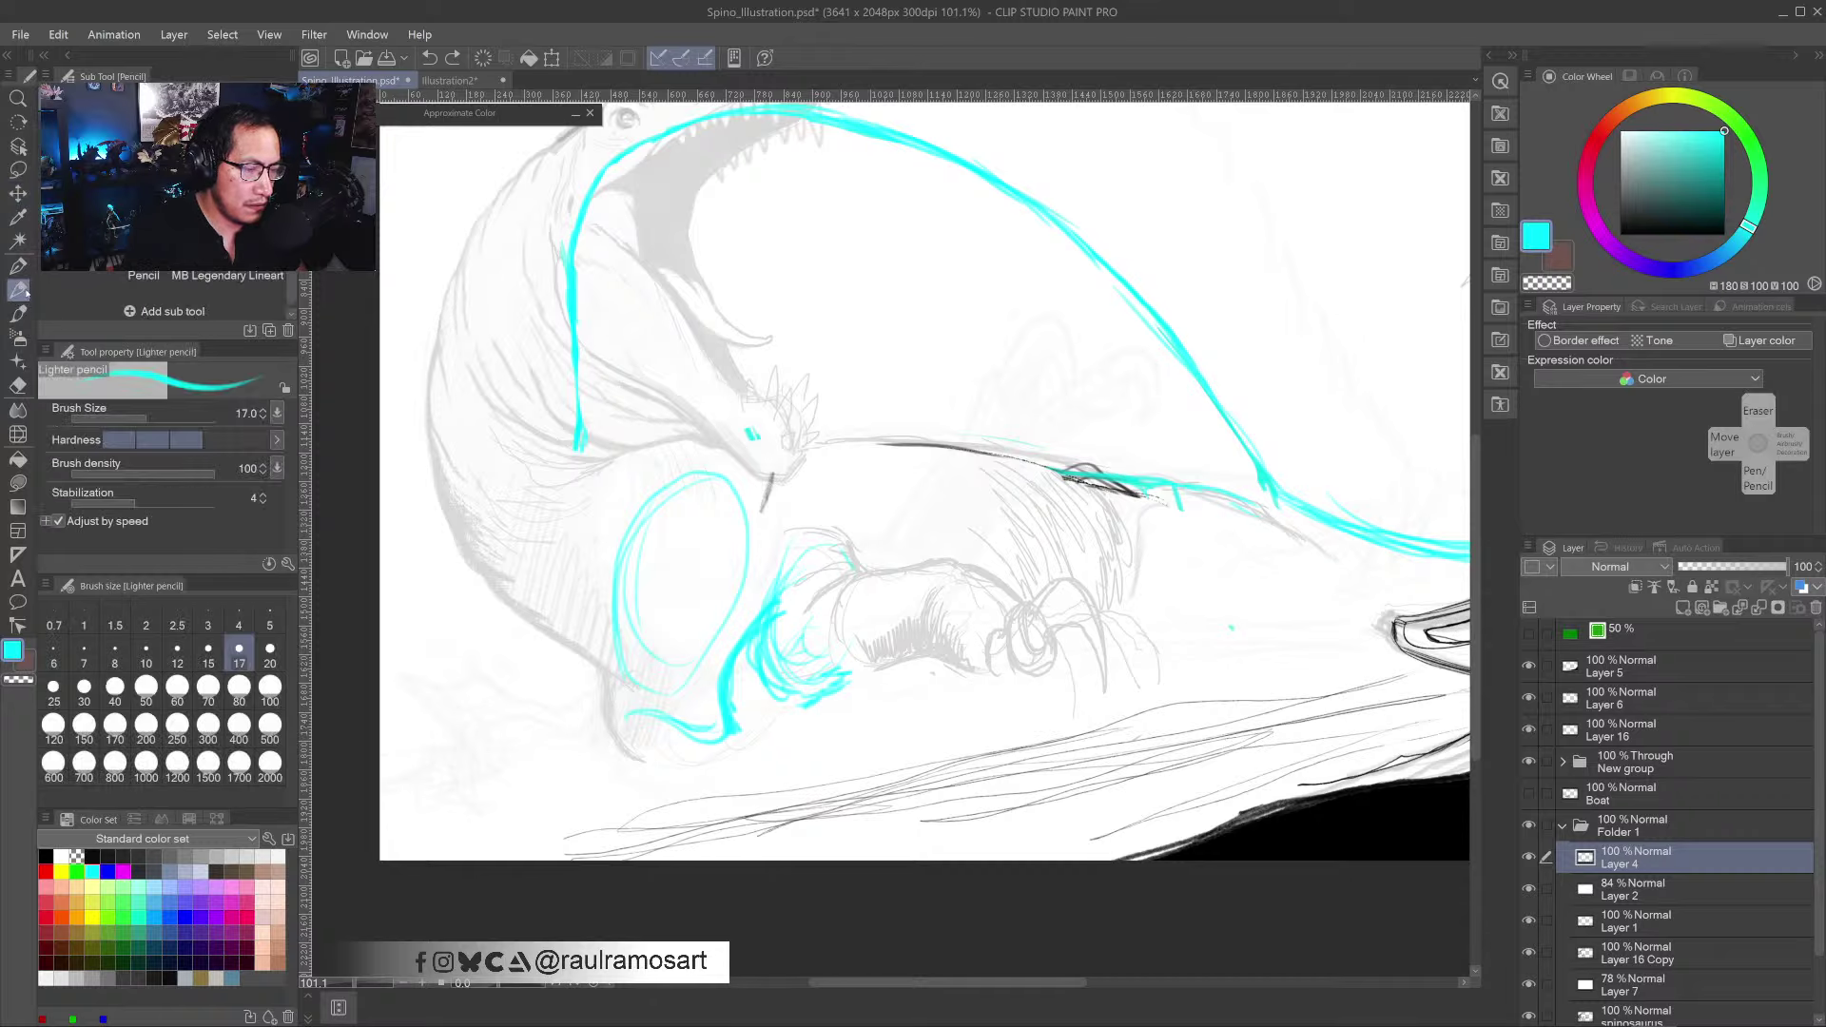
drag(809, 686, 850, 669)
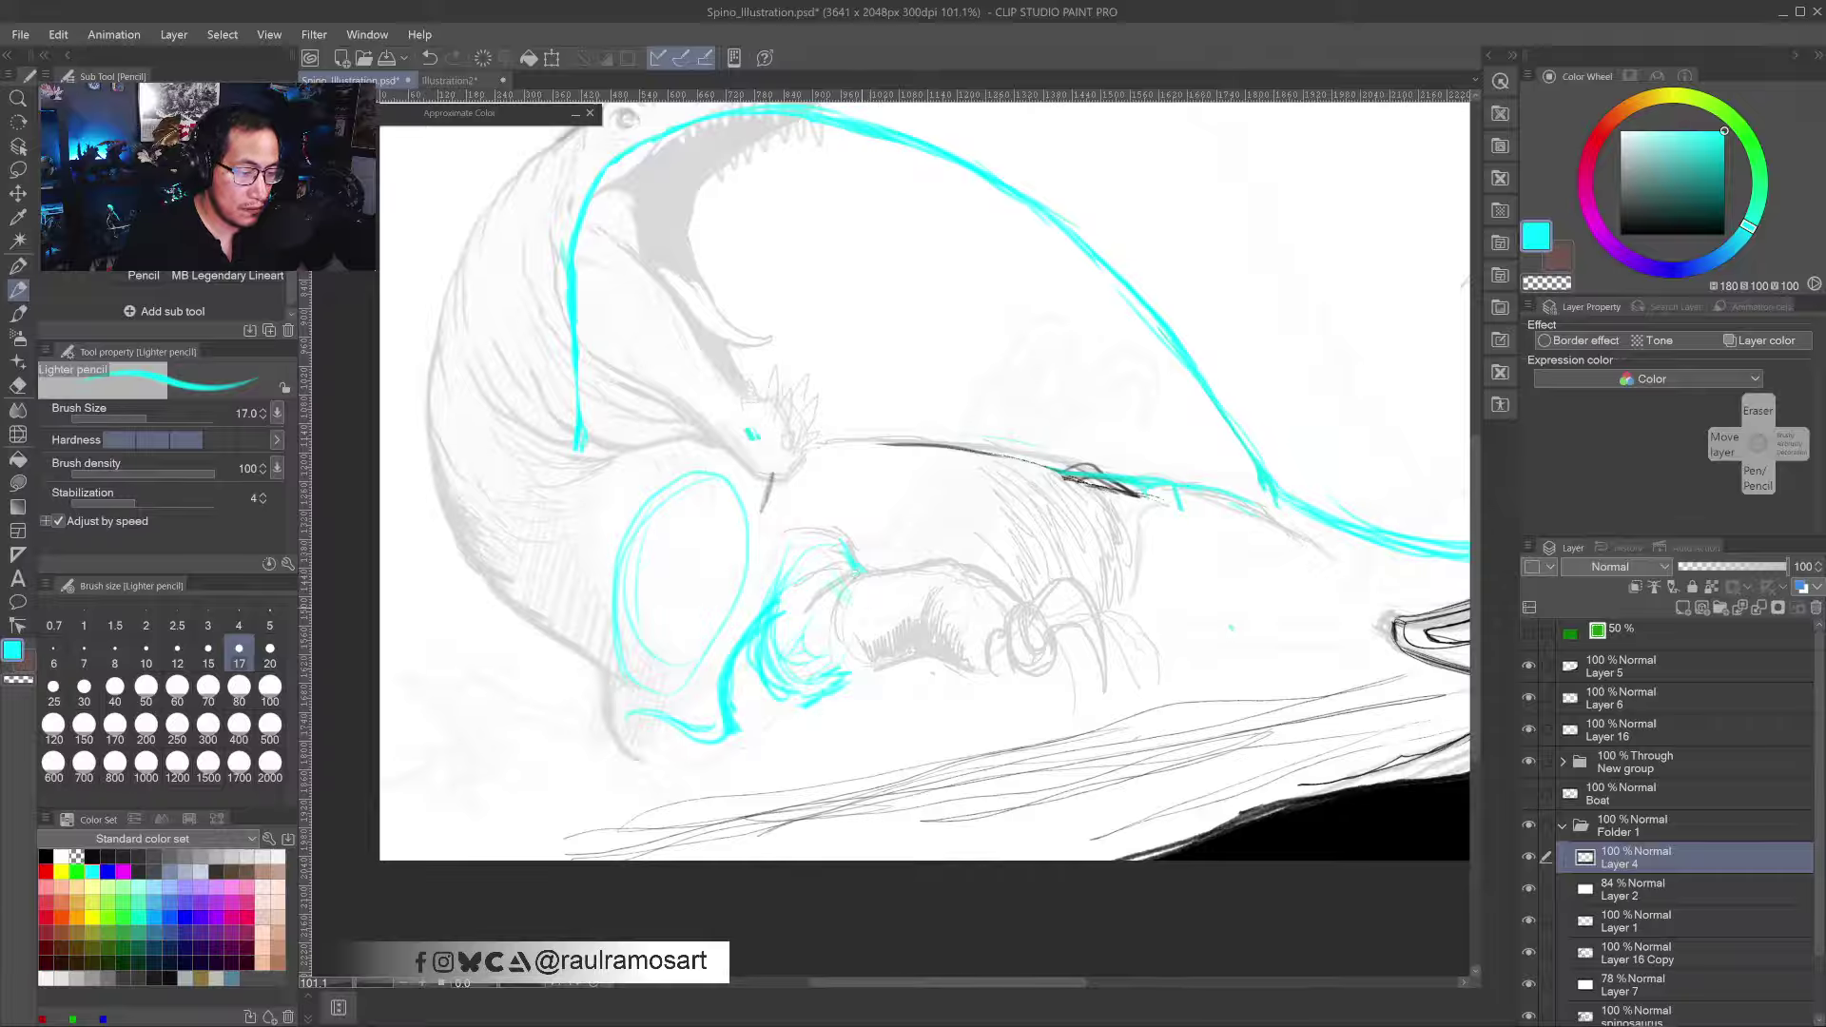
mouse_move(838, 587)
mouse_down()
mouse_move(886, 640)
mouse_move(870, 676)
mouse_move(907, 661)
mouse_move(889, 654)
mouse_move(949, 661)
mouse_move(961, 575)
mouse_up()
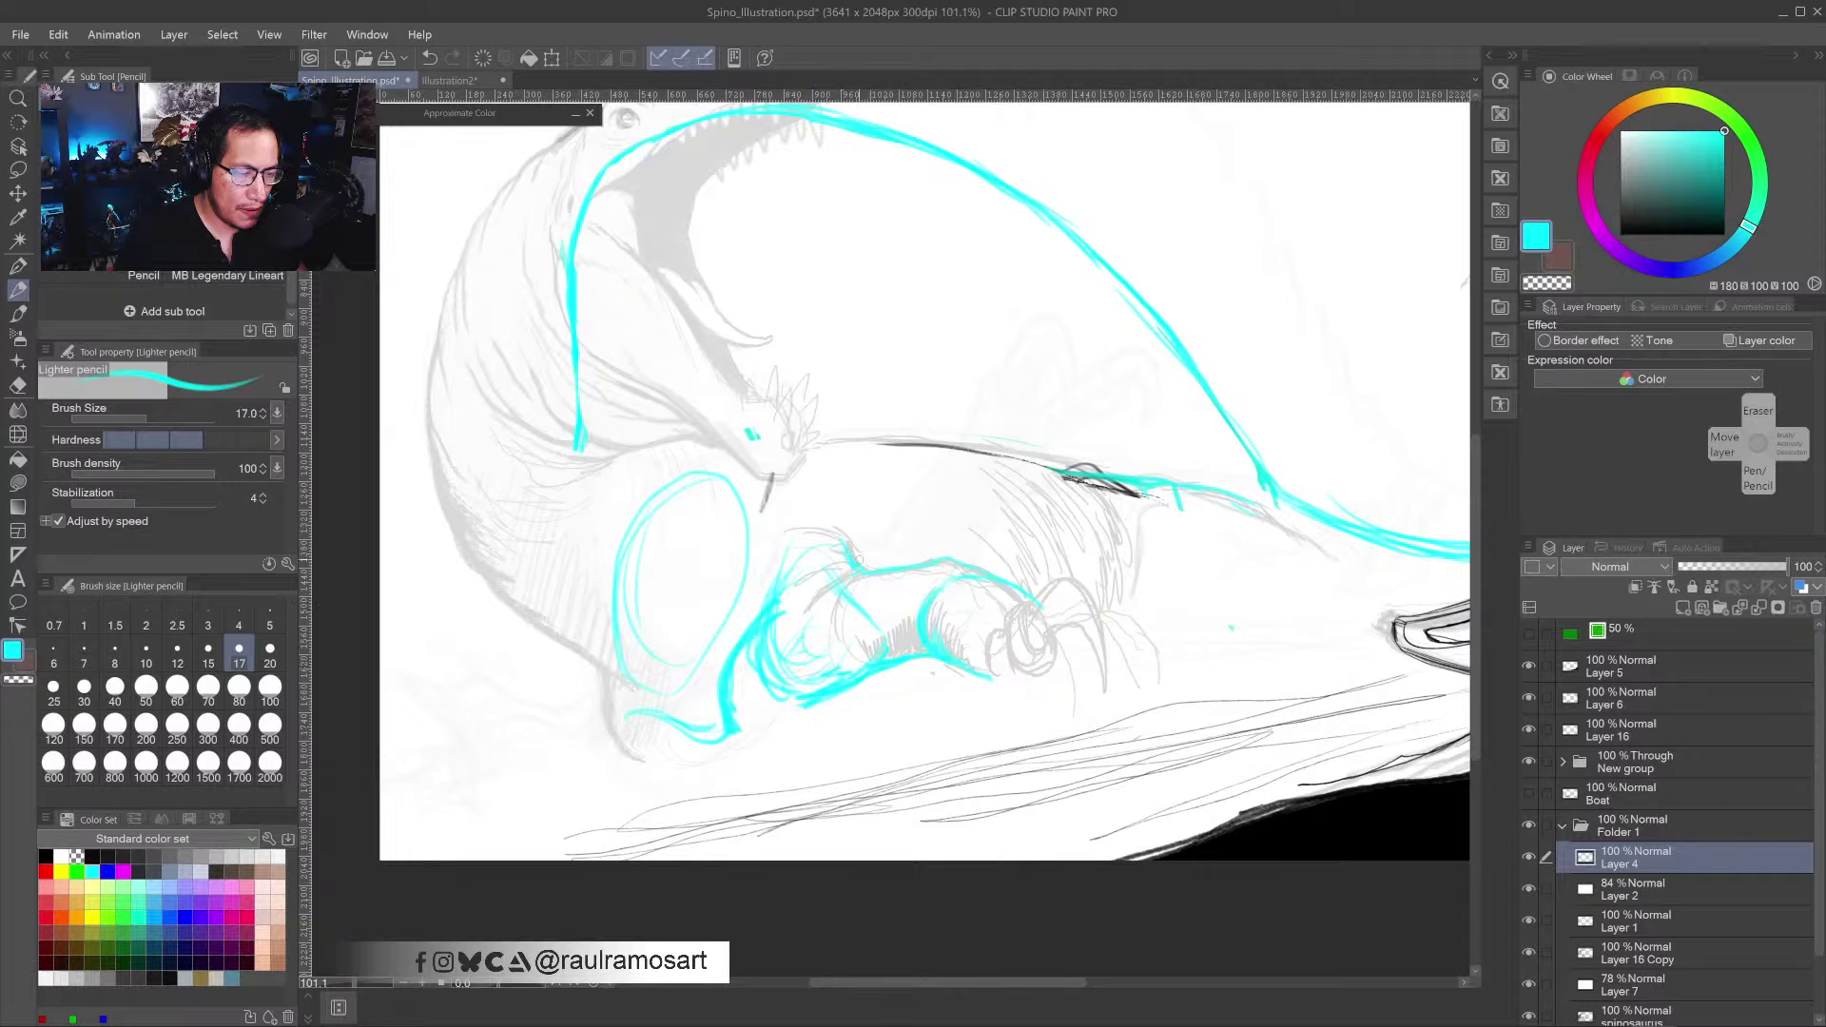
drag(897, 492, 891, 561)
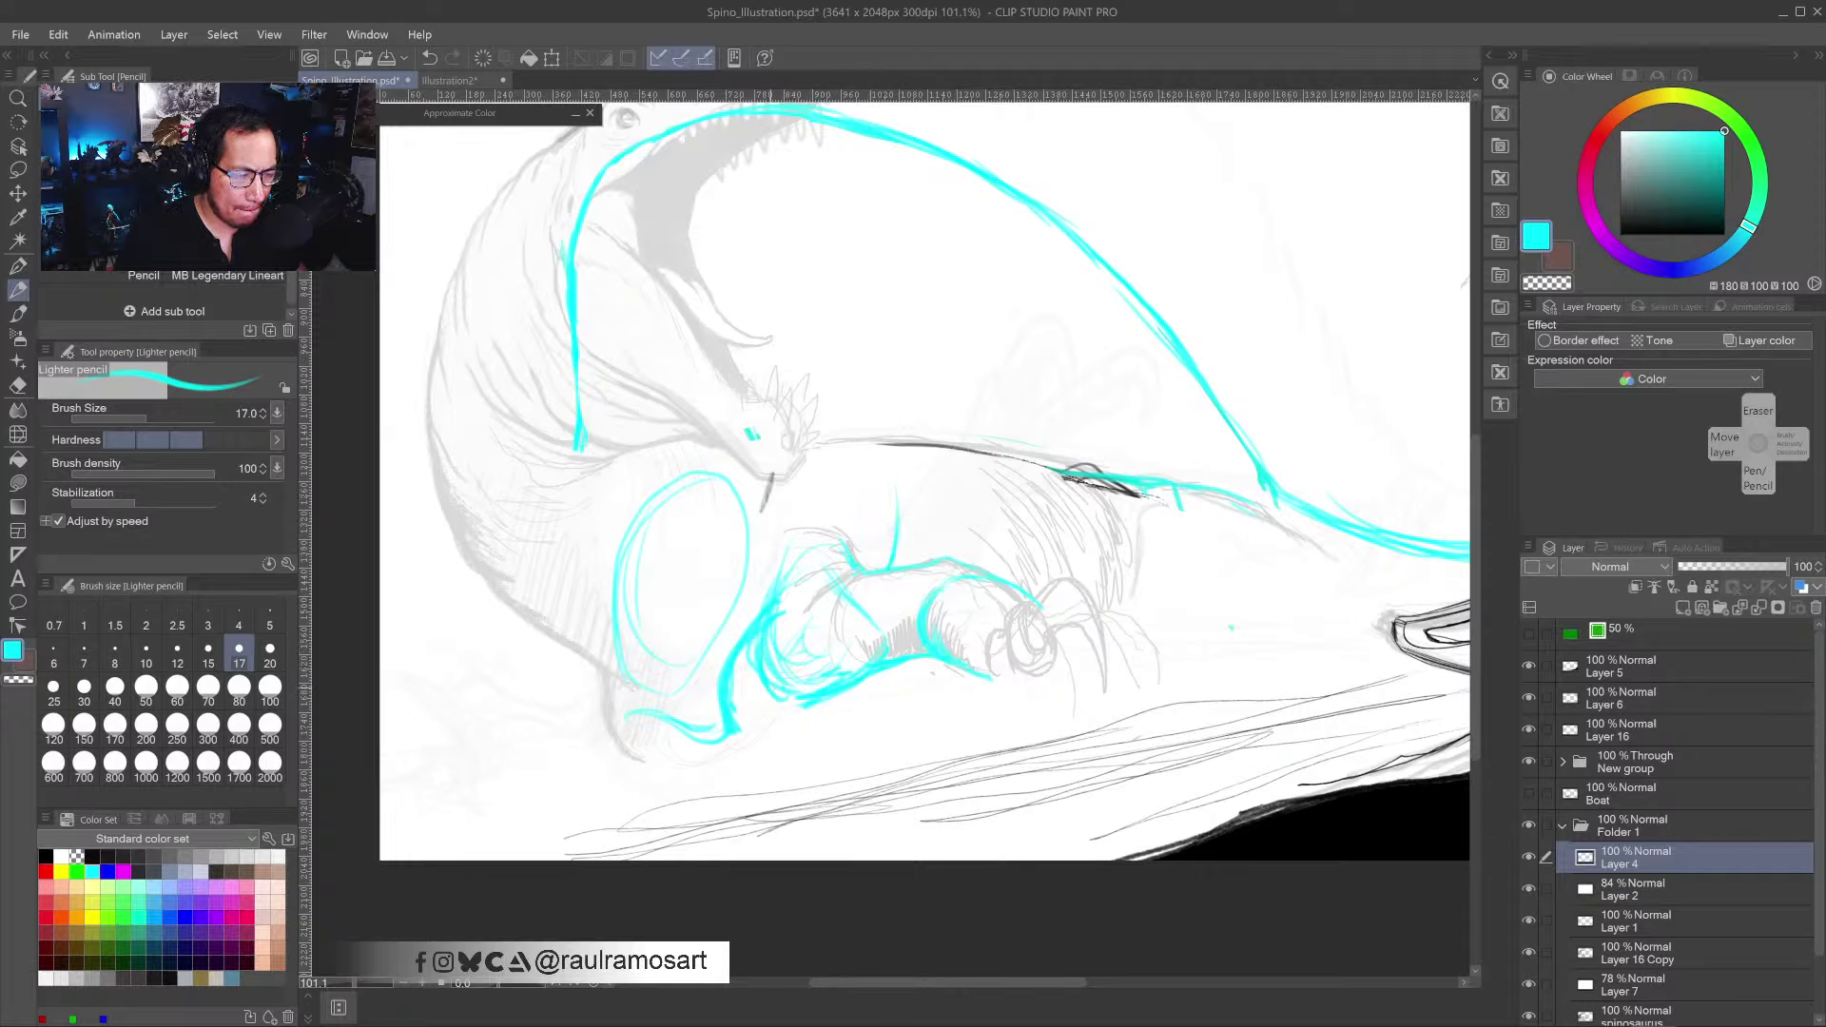
- Clean up the chest oval by reinforcing its front edge, erasing the doubled inner and outer lines, and redrawing it as a single outline
scroll(924, 476, right, 3)
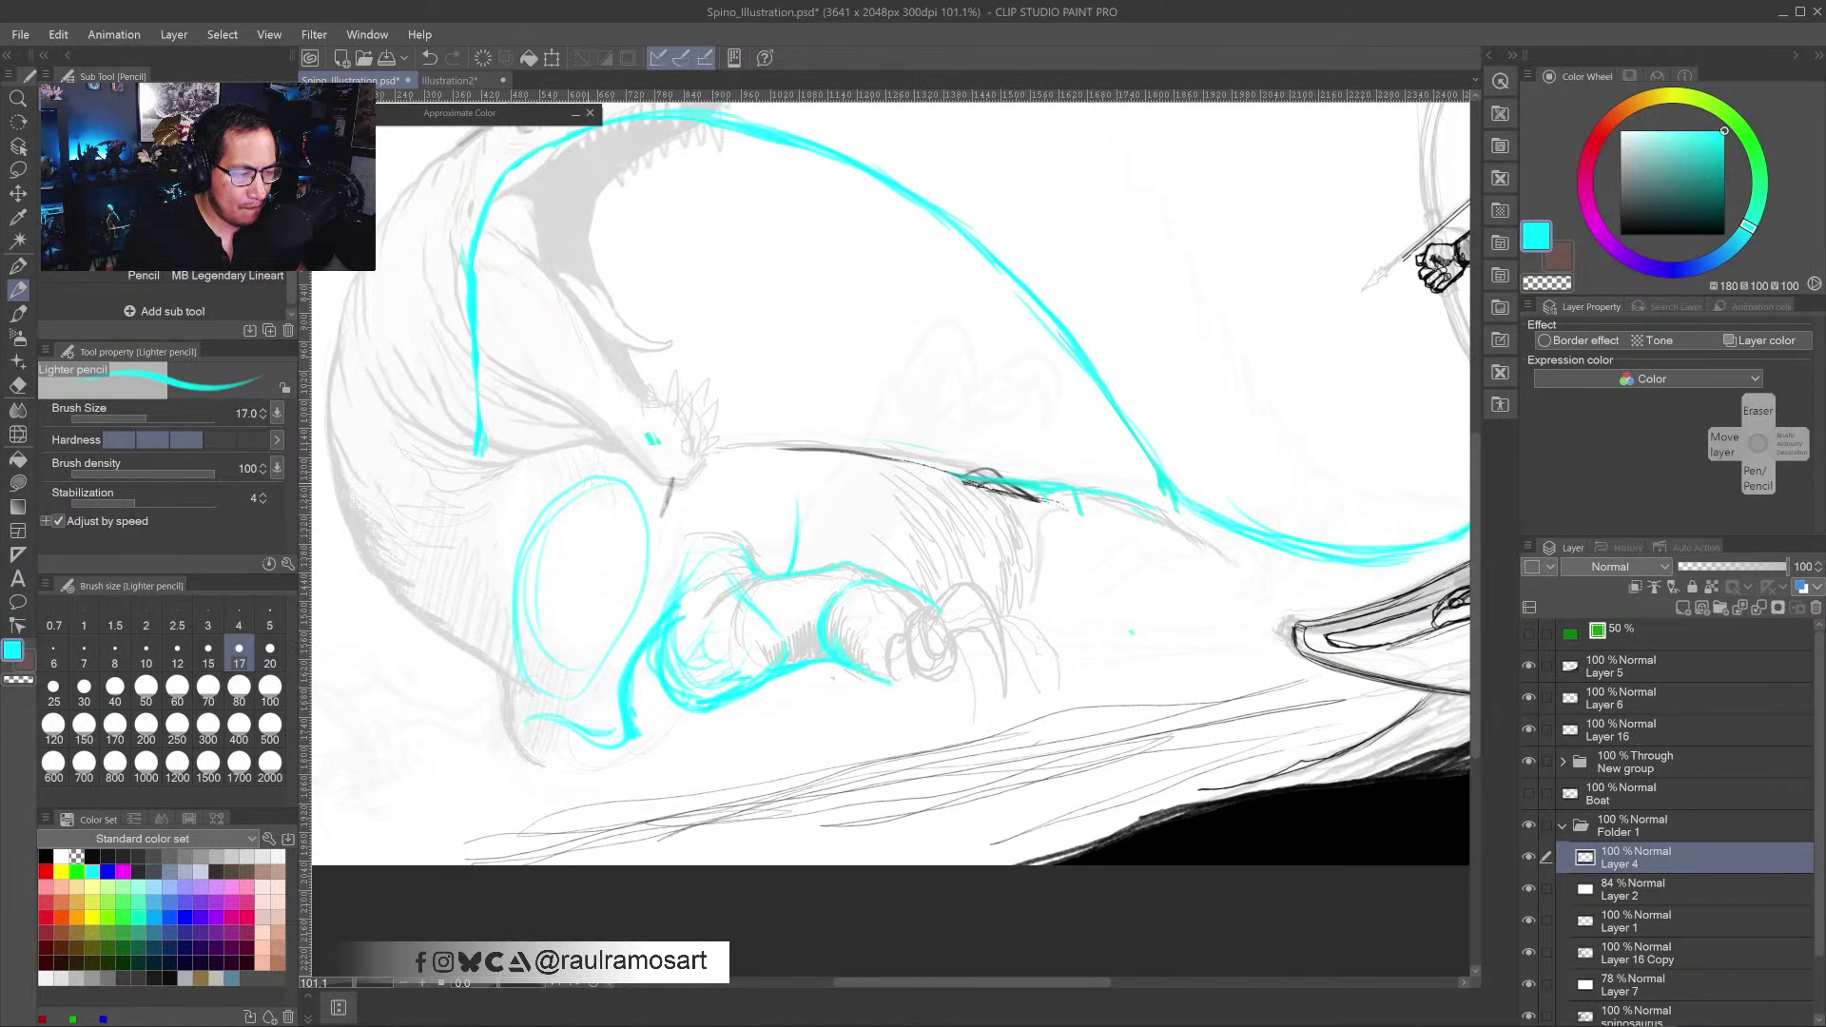
drag(532, 523, 528, 647)
drag(529, 575, 534, 673)
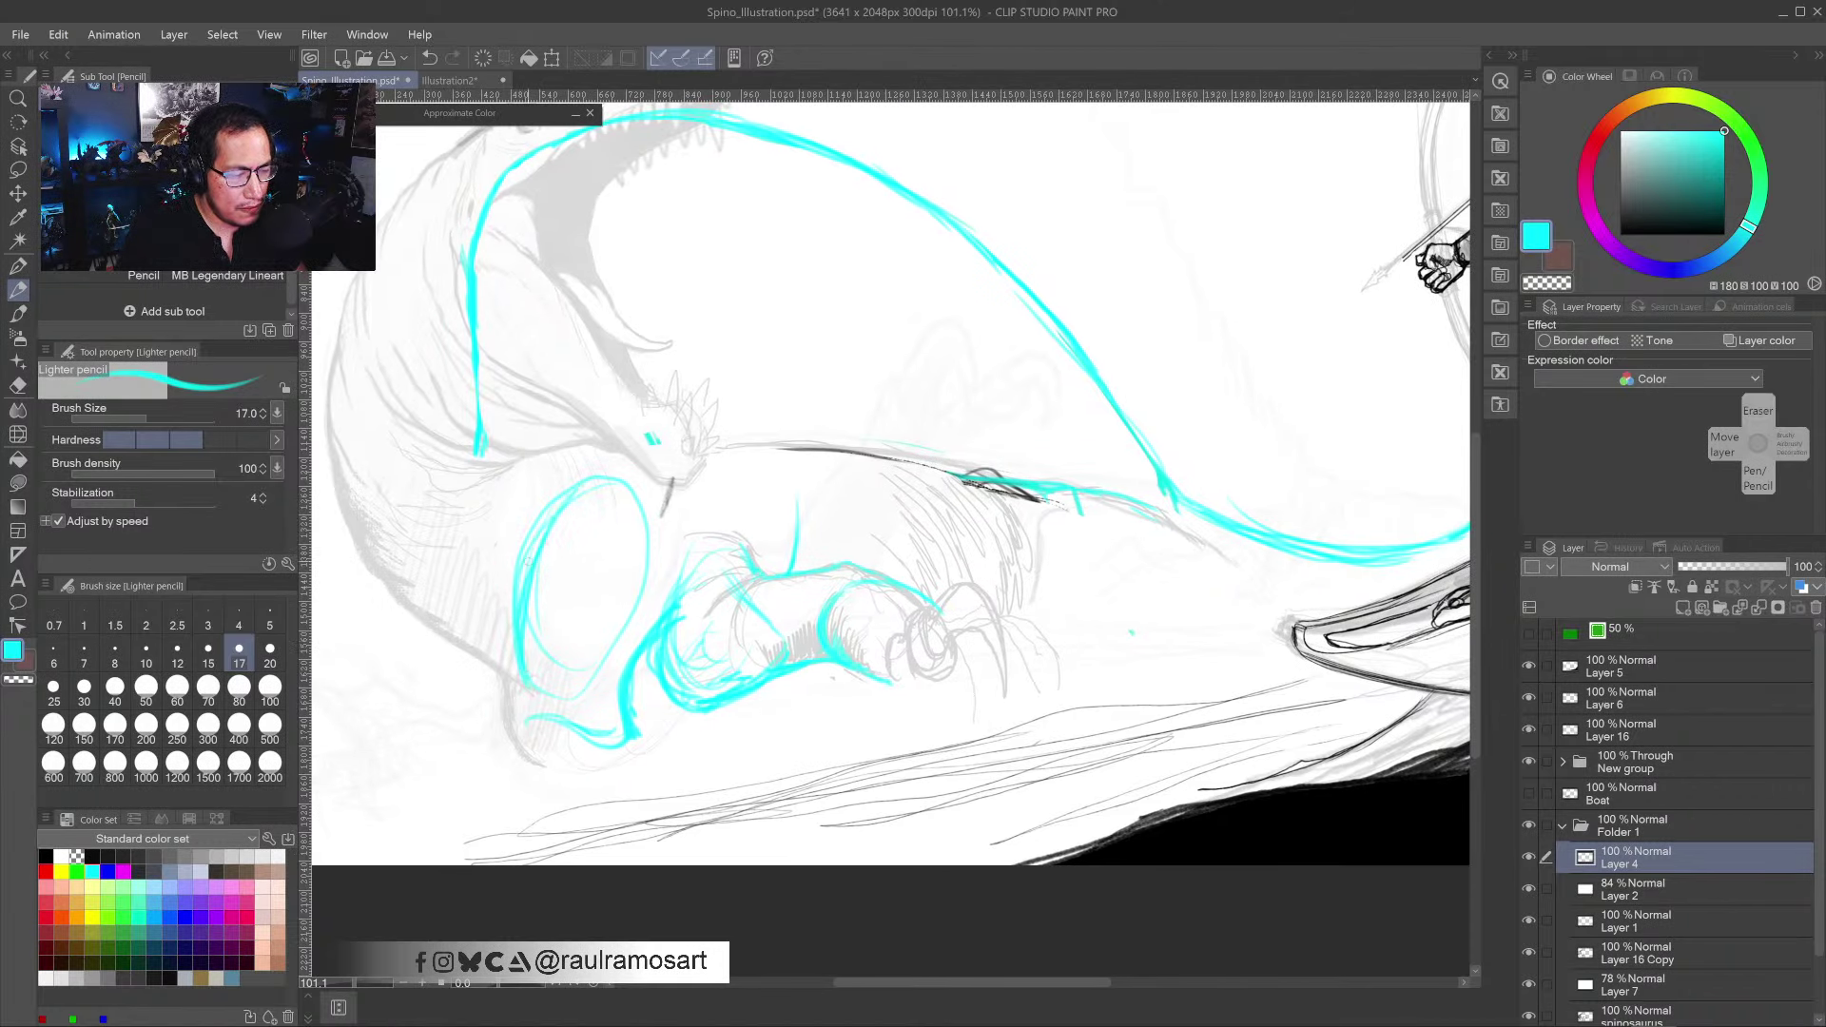
key(e)
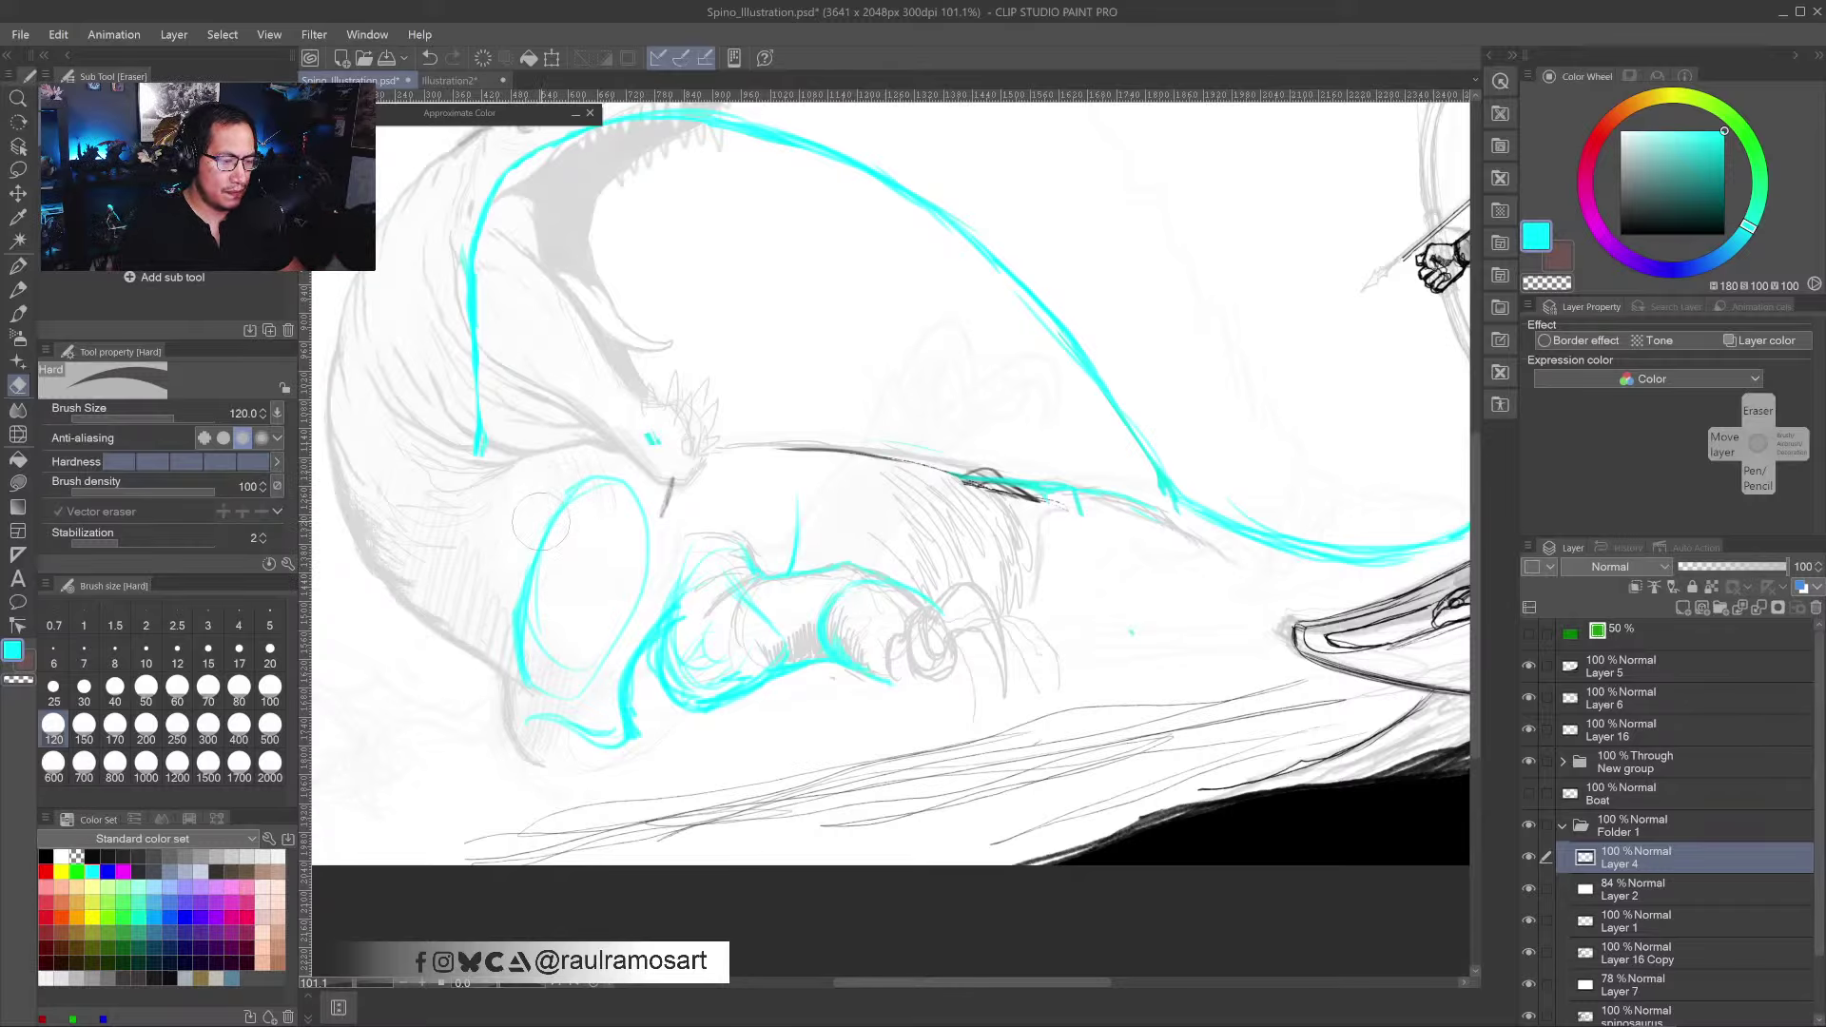
mouse_move(540, 521)
mouse_down()
mouse_move(514, 582)
mouse_move(538, 590)
mouse_move(549, 649)
mouse_move(547, 629)
mouse_up()
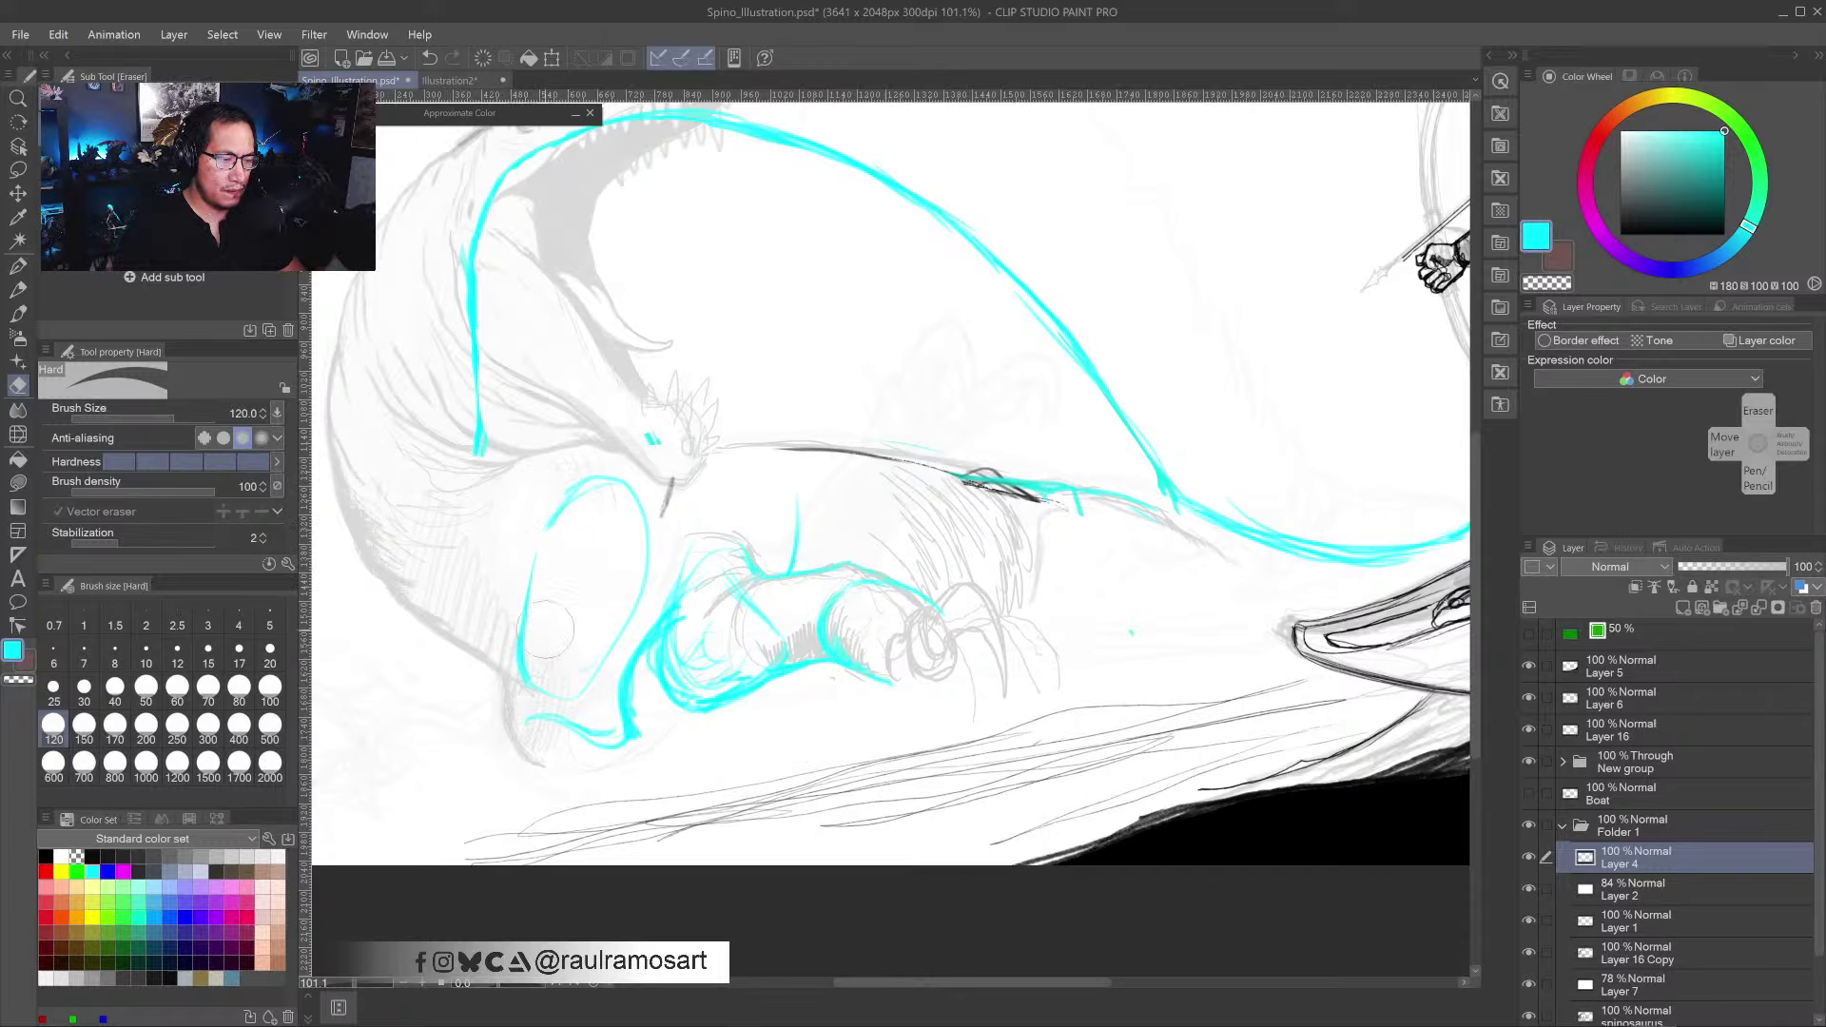
key(p)
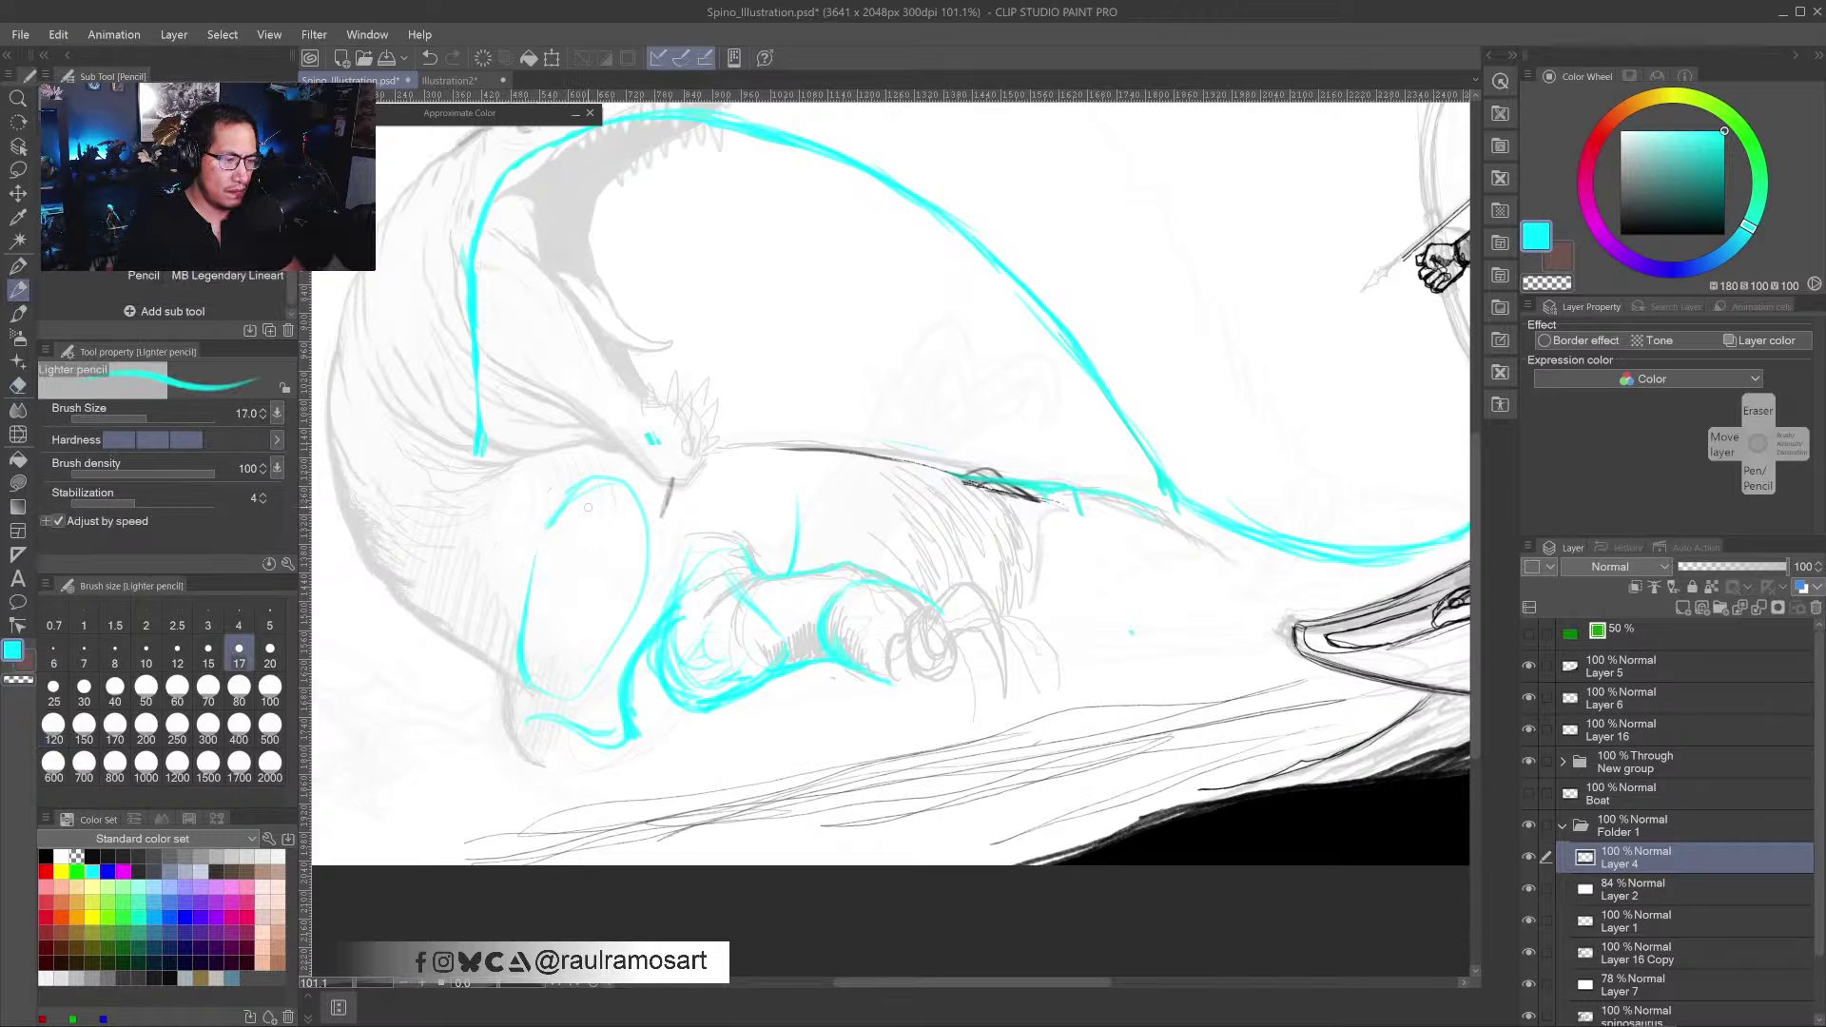
mouse_move(582, 487)
mouse_down()
mouse_move(514, 623)
mouse_move(539, 568)
mouse_move(625, 495)
mouse_move(586, 492)
mouse_move(646, 504)
mouse_move(627, 636)
mouse_move(647, 574)
mouse_move(571, 686)
mouse_up()
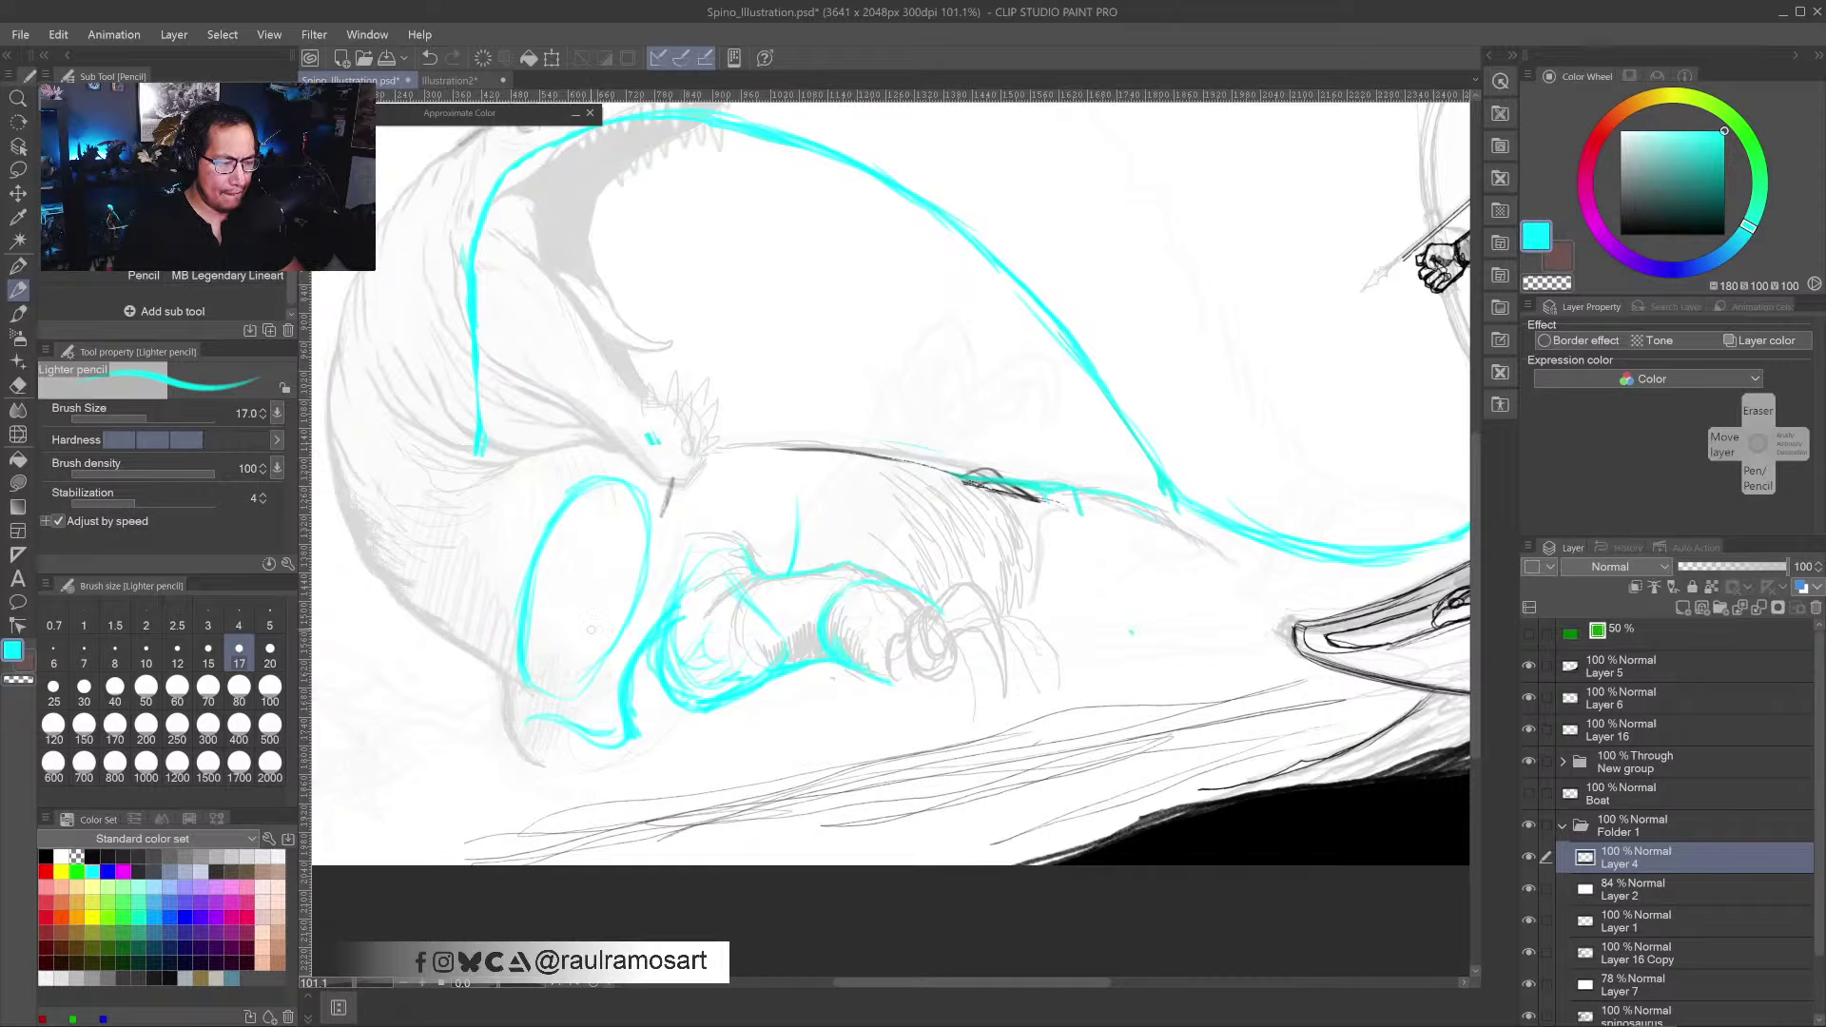
- Sketch a rounded cyan outline around the folded limb's far end, using the Lighter pencil at size 15
key(b)
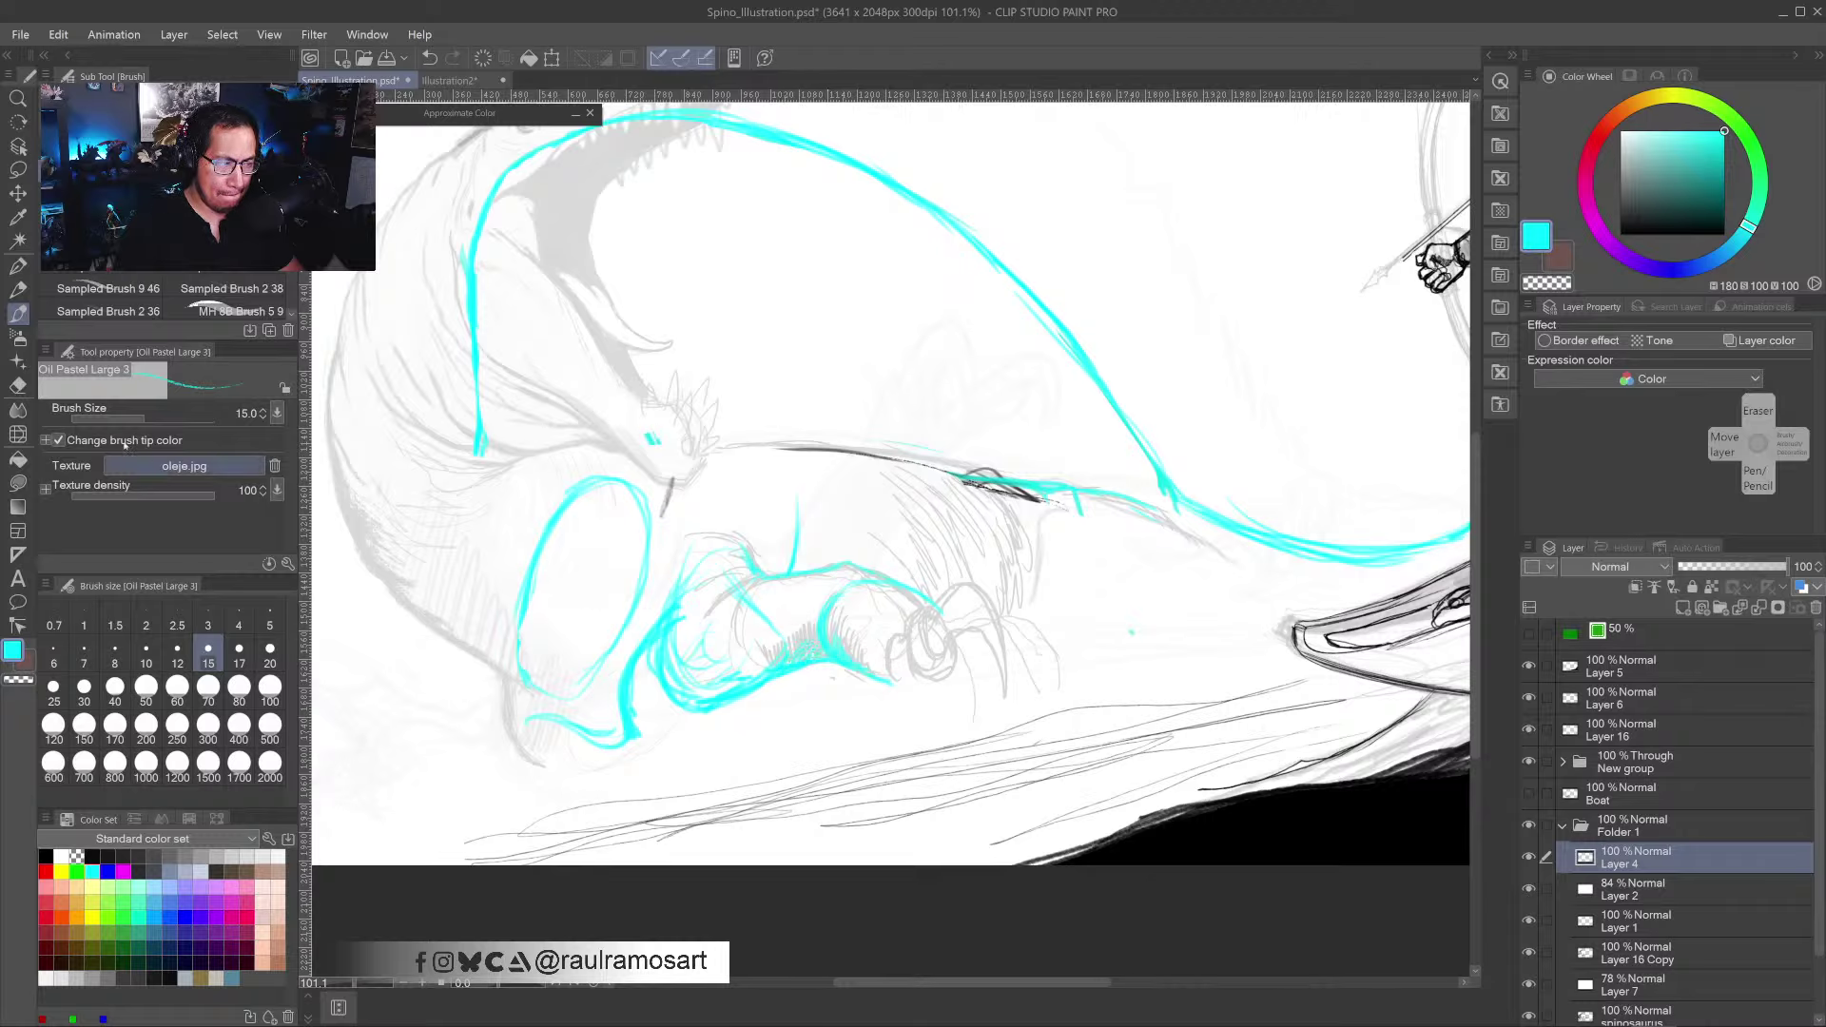
key(p)
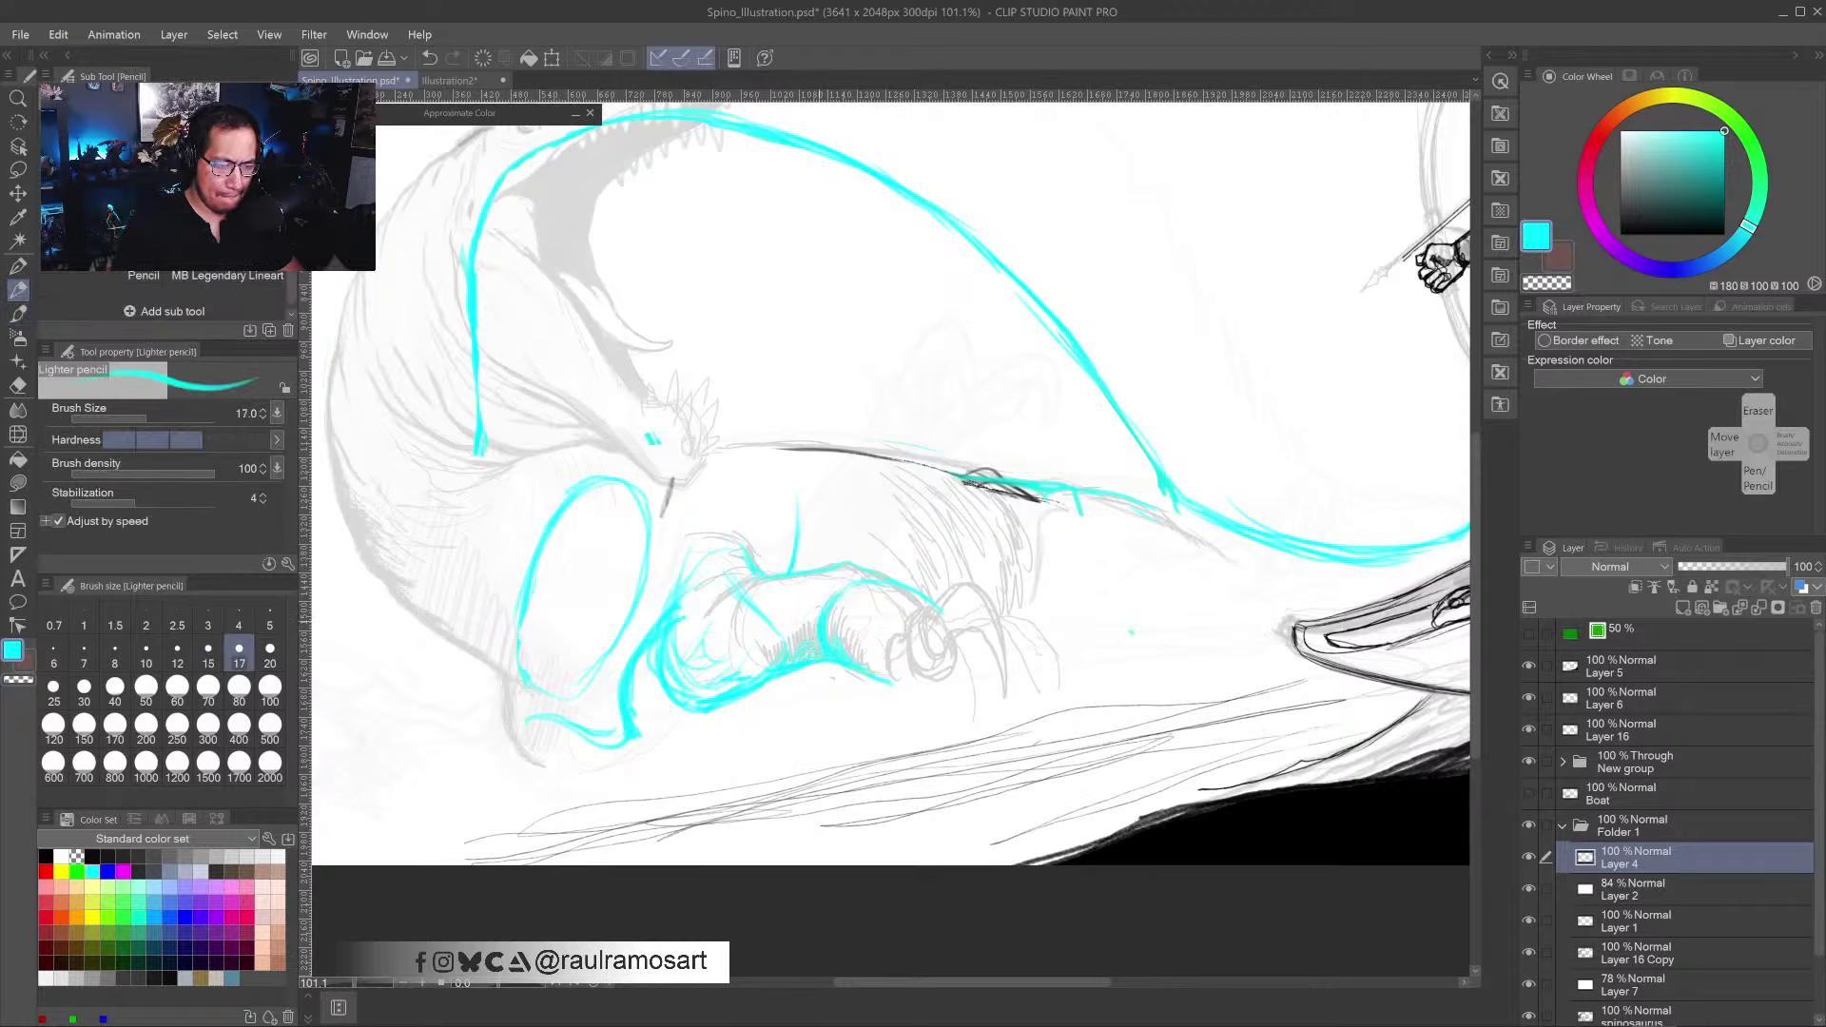
drag(818, 614, 861, 576)
scroll(853, 618, up, 5)
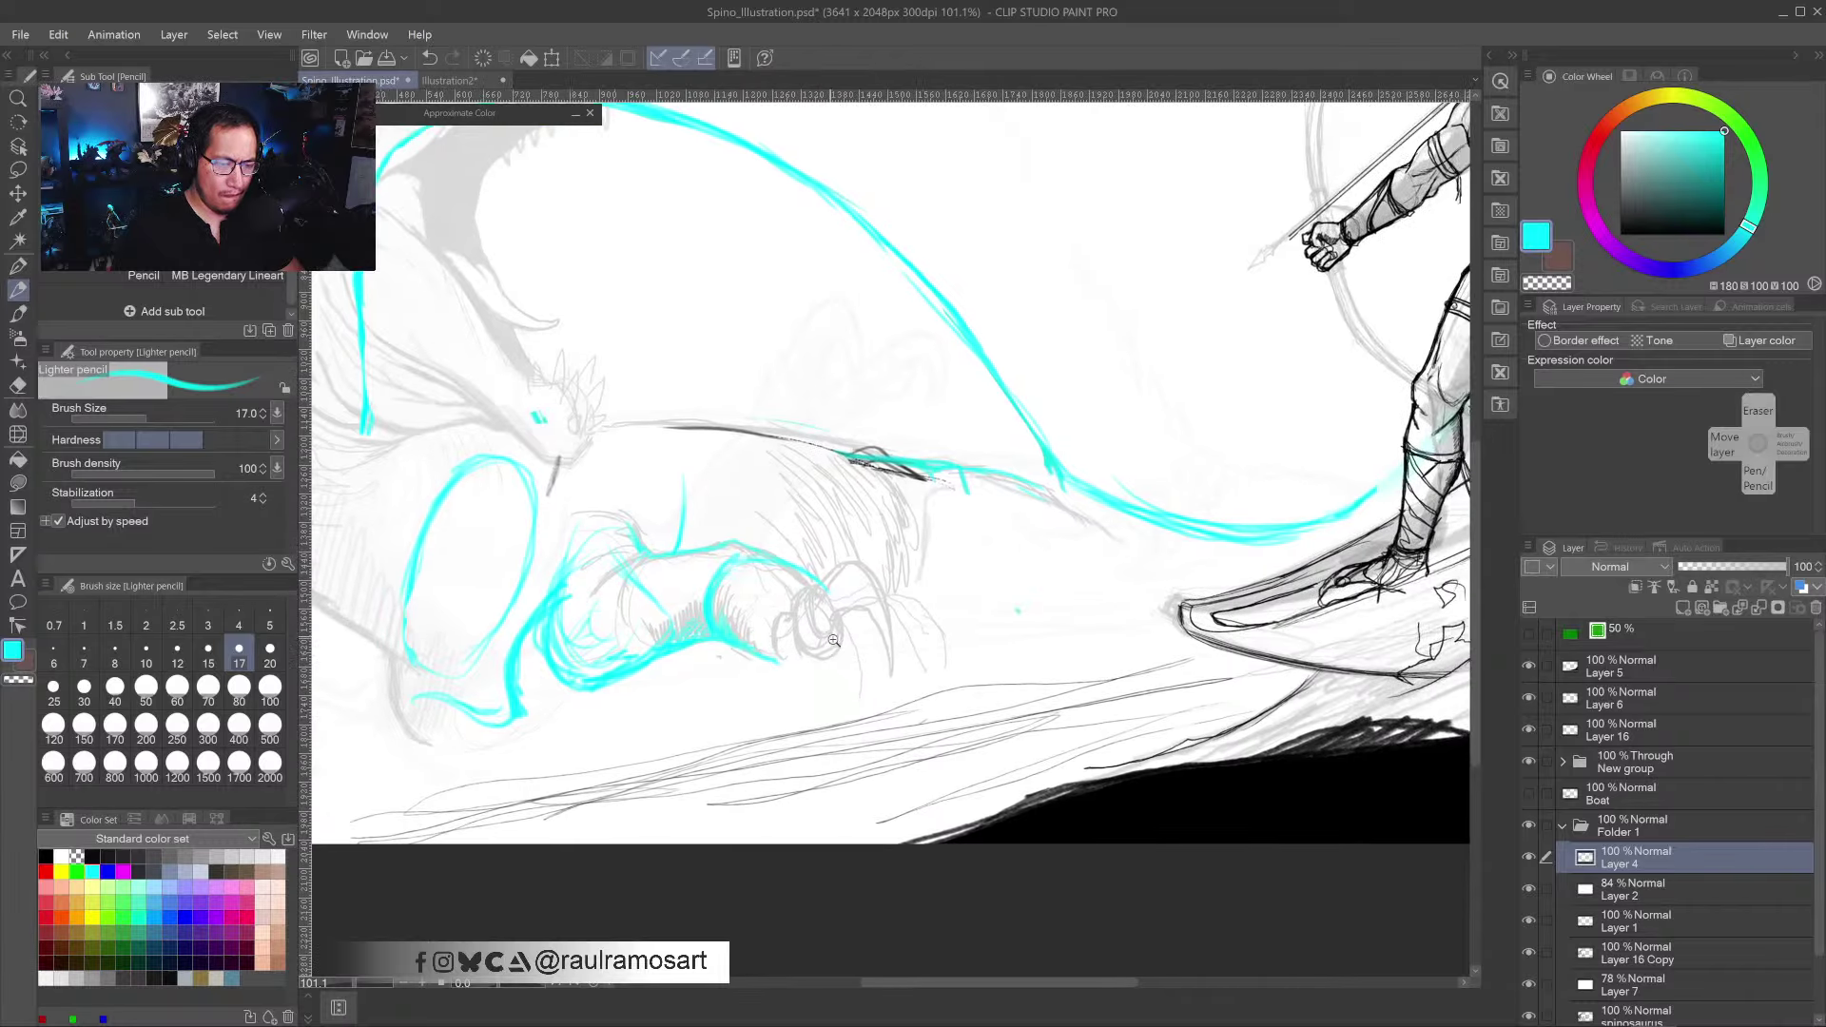
scroll(853, 618, up, 2)
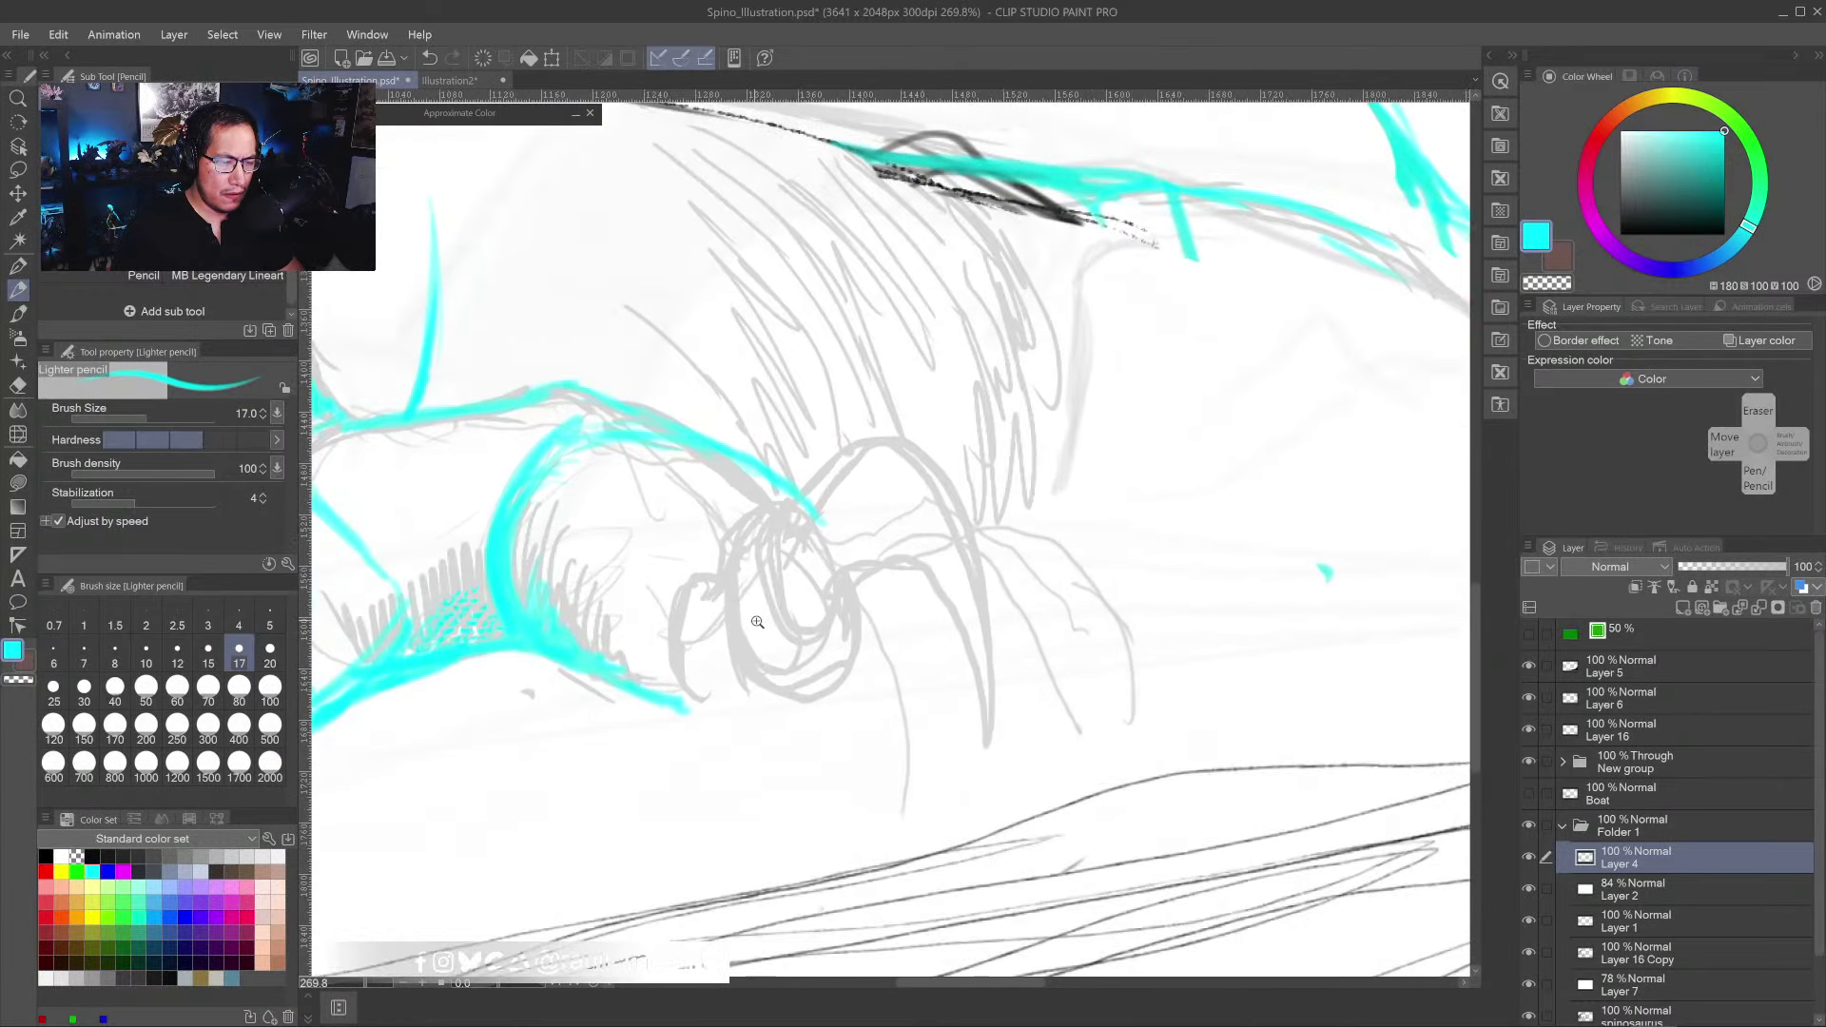
key(bracketleft)
key(bracketleft)
key(bracketleft)
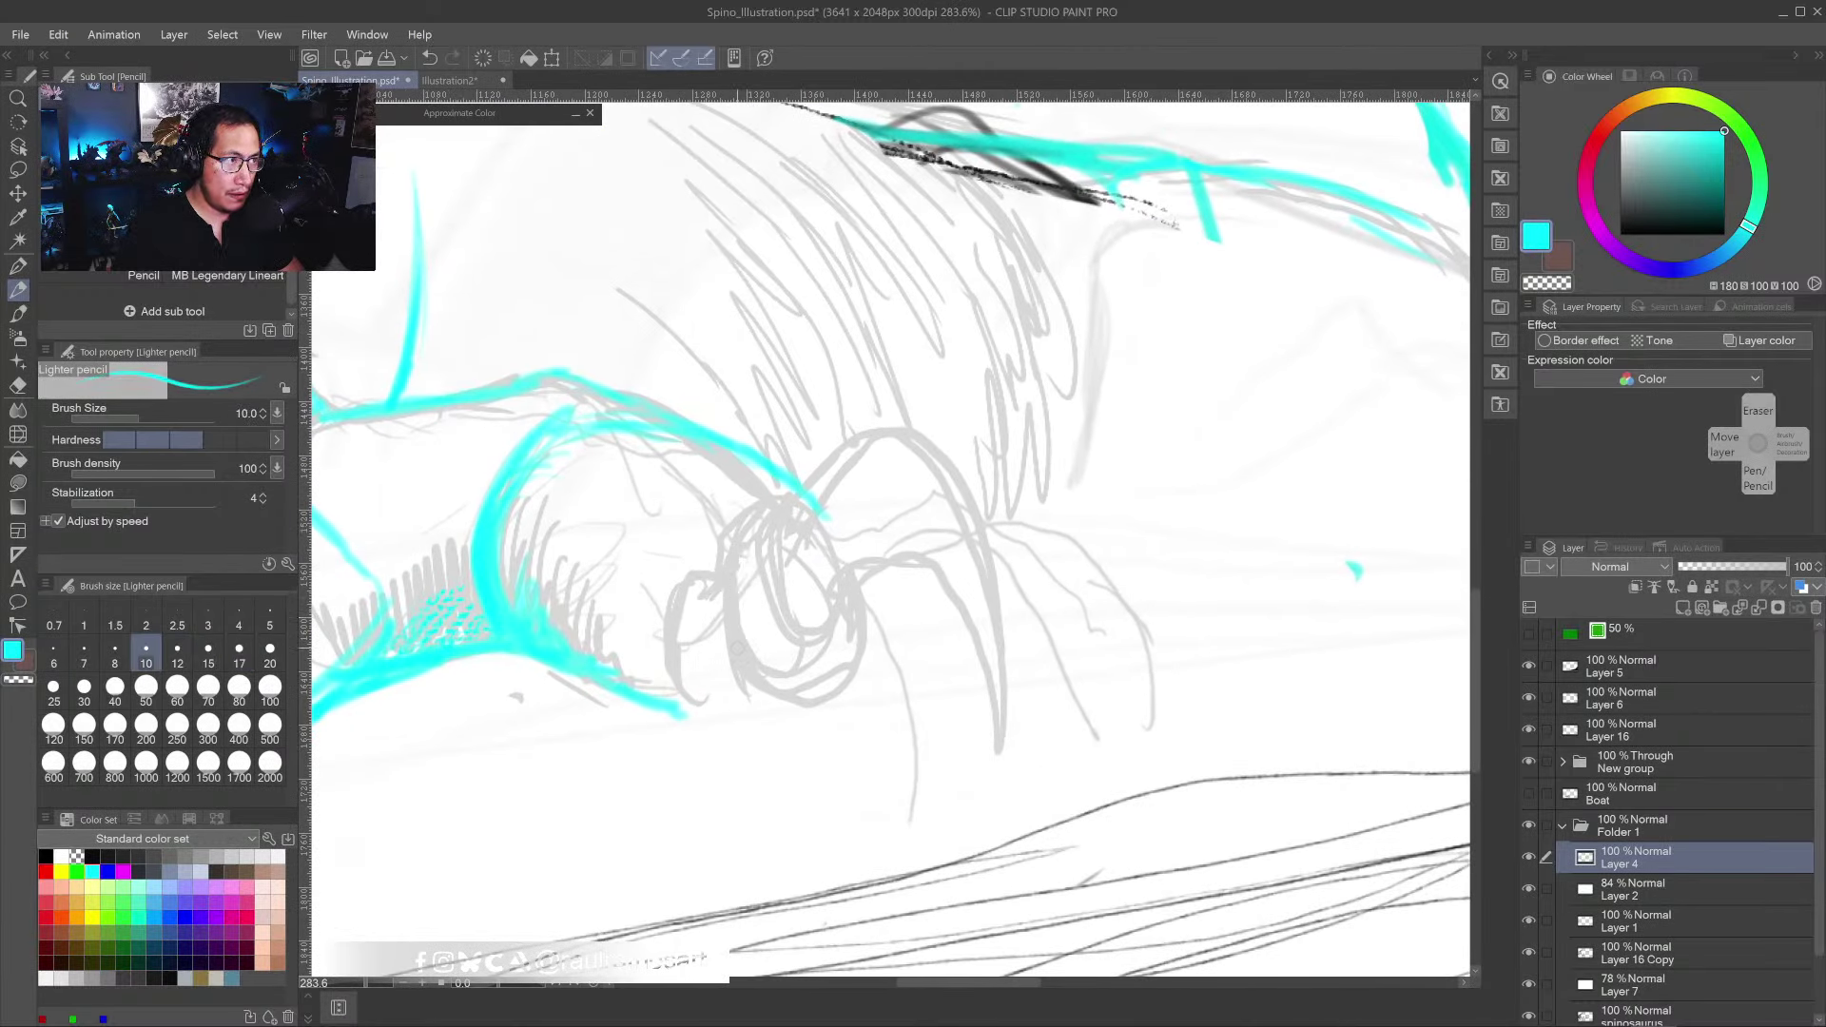
key(bracketright)
key(bracketright)
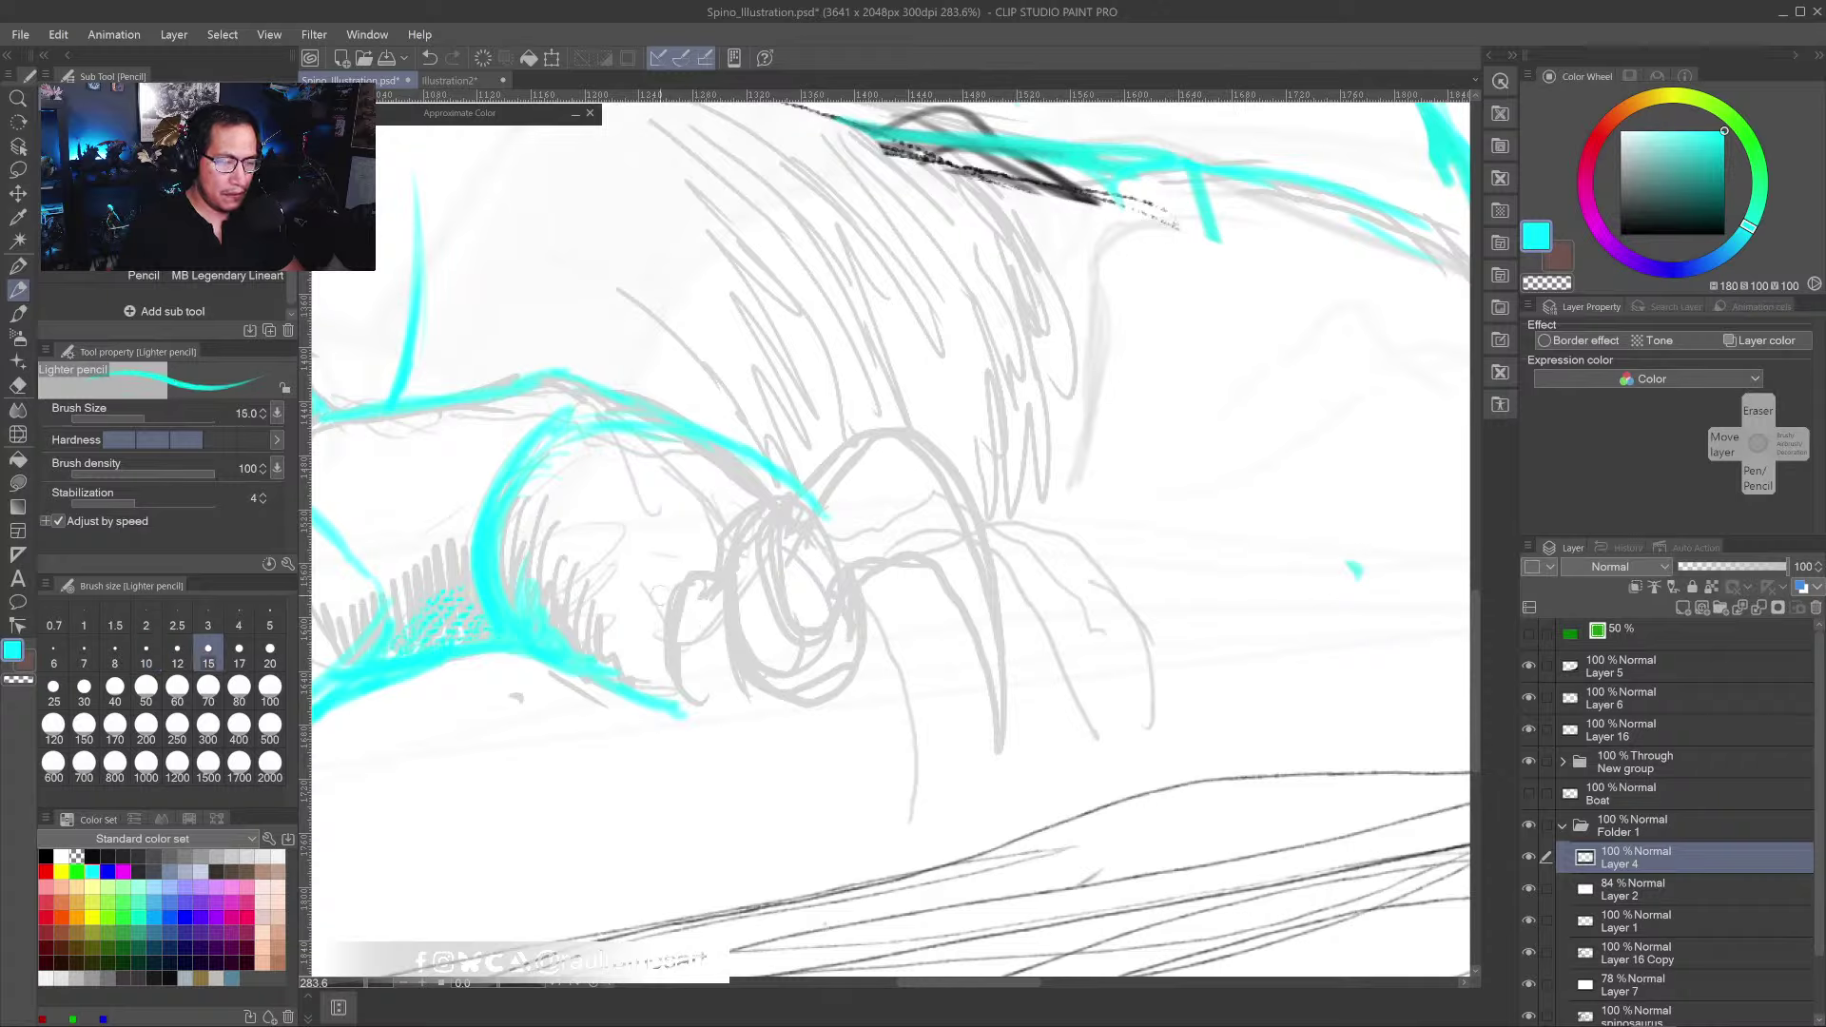
drag(670, 671, 686, 714)
mouse_move(677, 639)
mouse_down()
mouse_move(698, 595)
mouse_move(678, 628)
mouse_move(761, 723)
mouse_move(826, 689)
mouse_up()
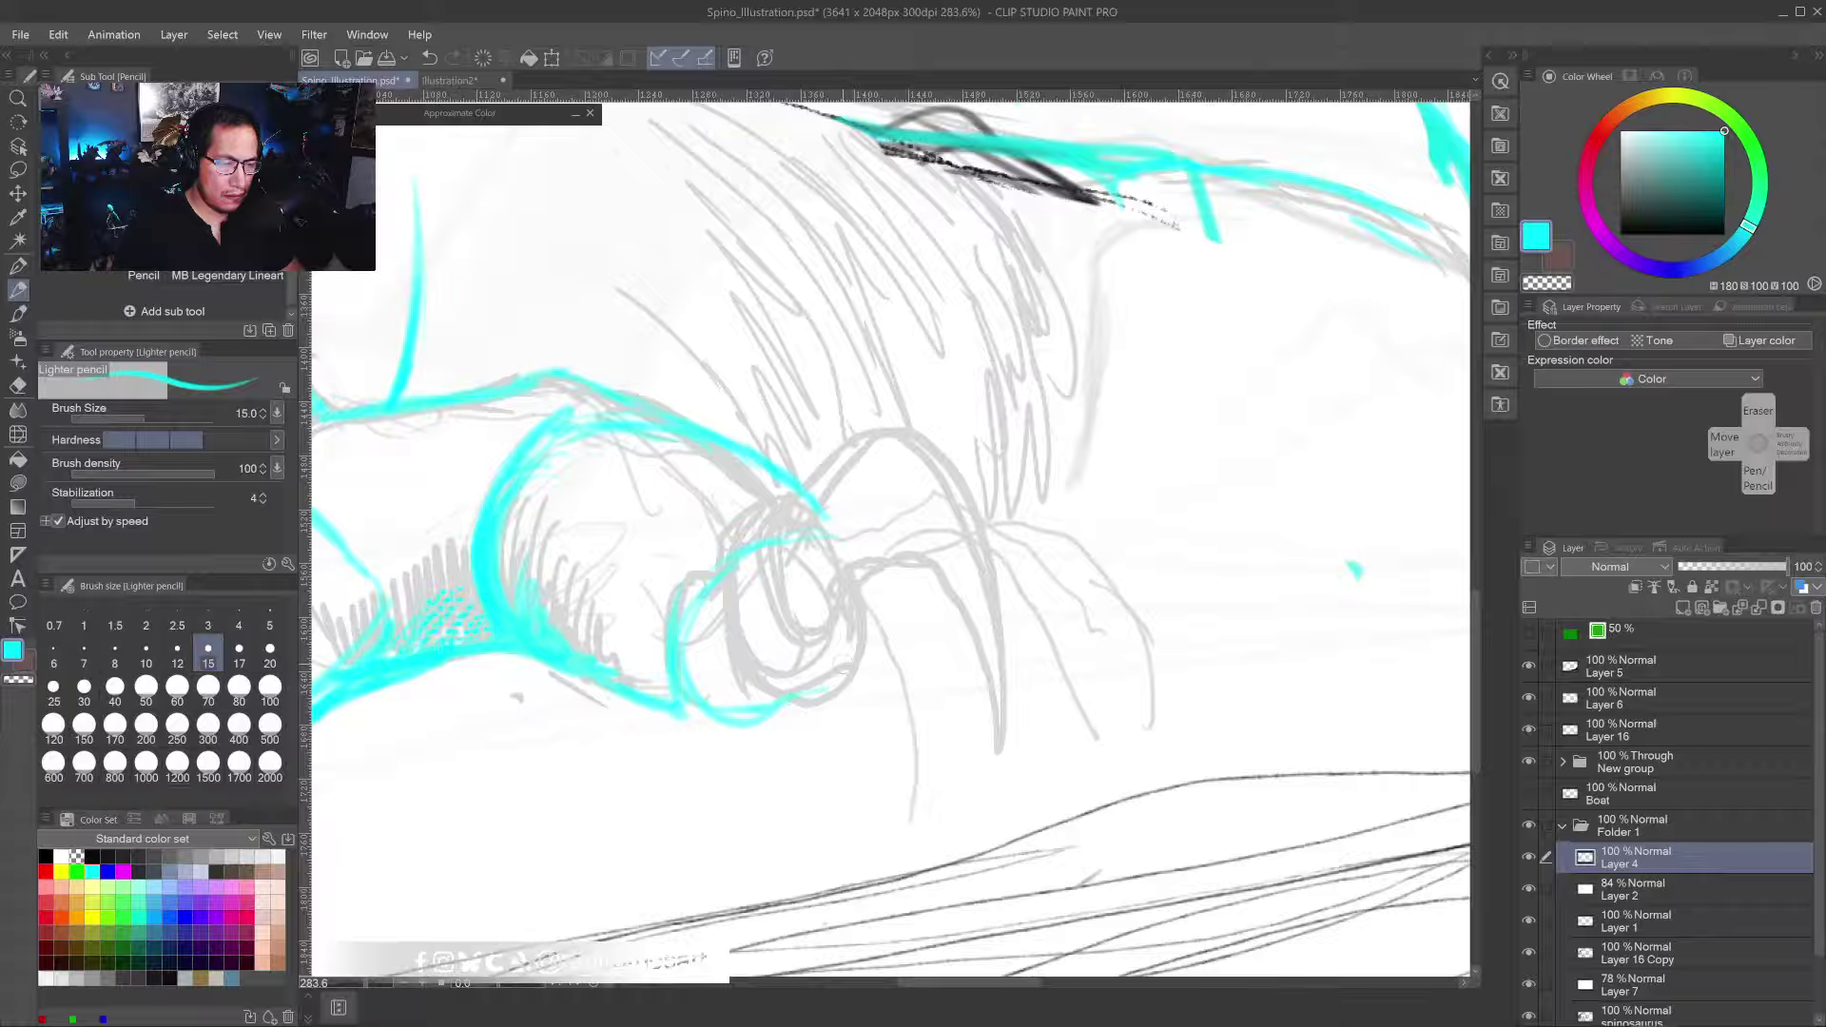
mouse_move(853, 533)
mouse_down()
mouse_move(885, 579)
mouse_move(824, 687)
mouse_up()
mouse_move(678, 702)
mouse_down()
mouse_move(716, 727)
mouse_move(823, 708)
mouse_up()
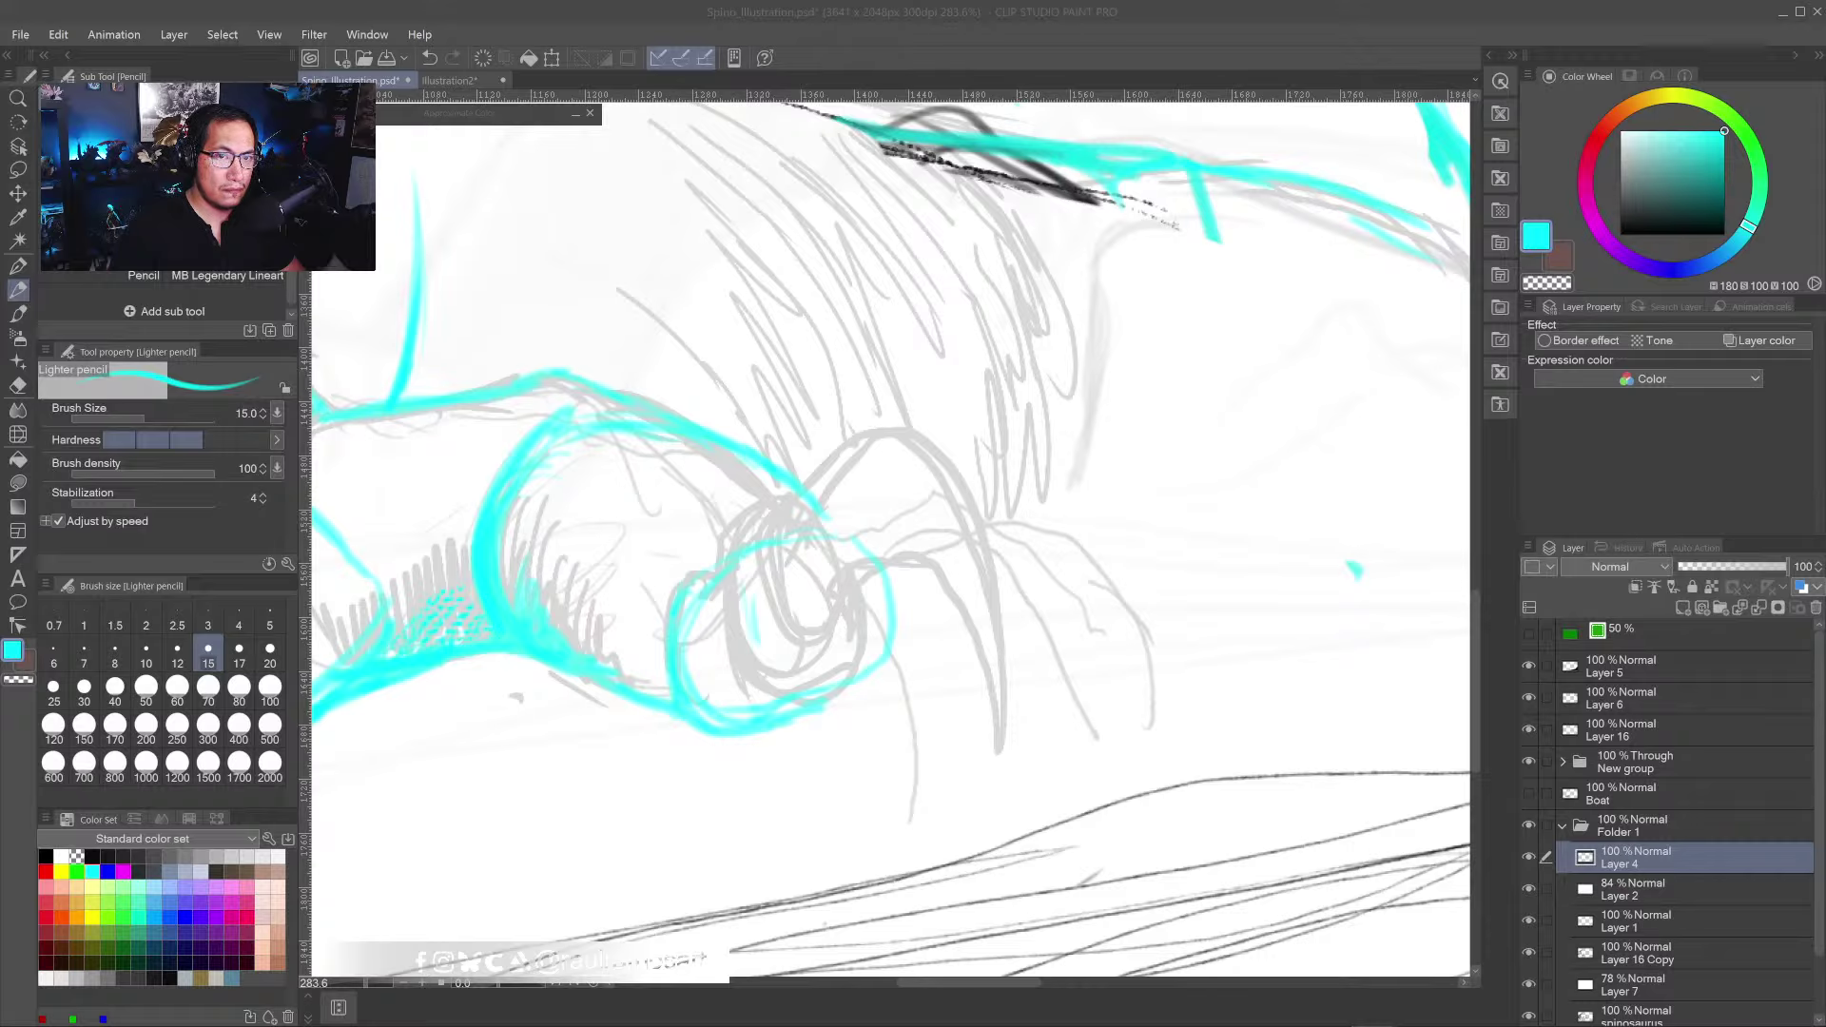
click(773, 675)
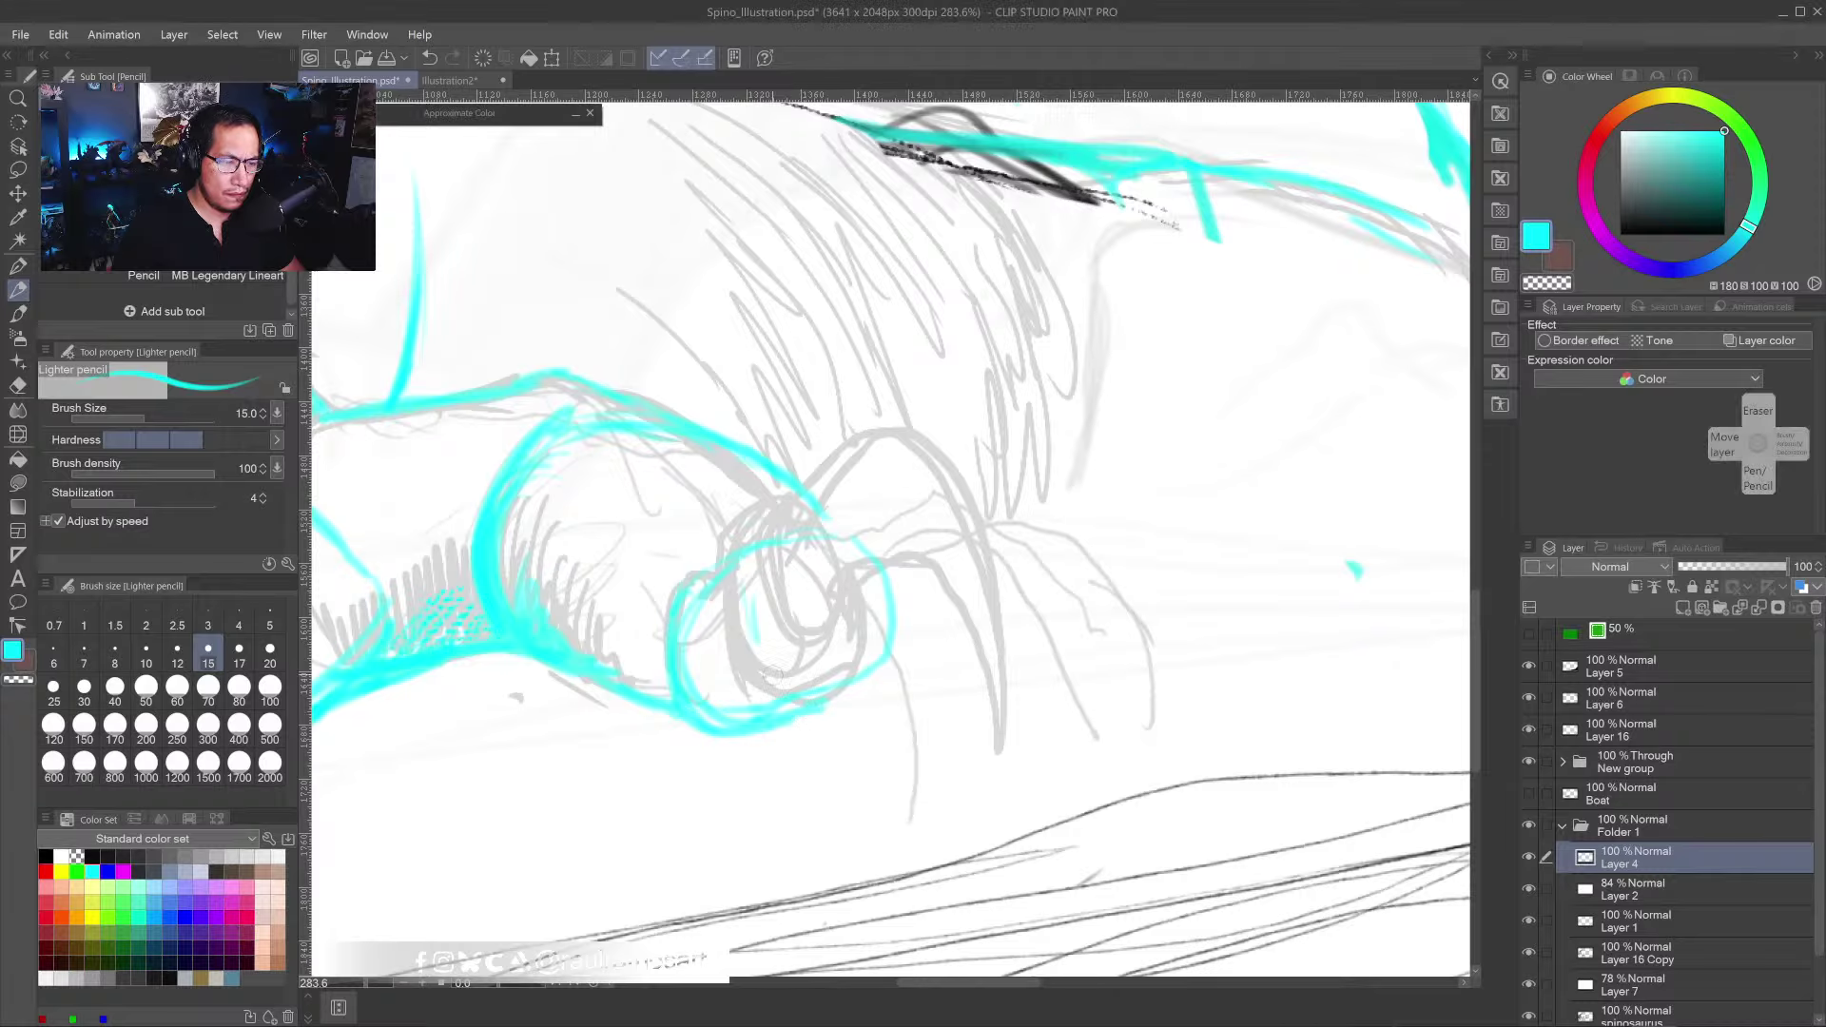
- Draw an inner curved contour on the rounded limb end and reinforce its outer and lower edges in cyan
mouse_move(767, 583)
mouse_down()
mouse_move(756, 650)
mouse_move(767, 591)
mouse_move(781, 615)
mouse_move(758, 658)
mouse_move(780, 574)
mouse_move(798, 704)
mouse_move(815, 703)
mouse_move(802, 714)
mouse_move(923, 681)
mouse_up()
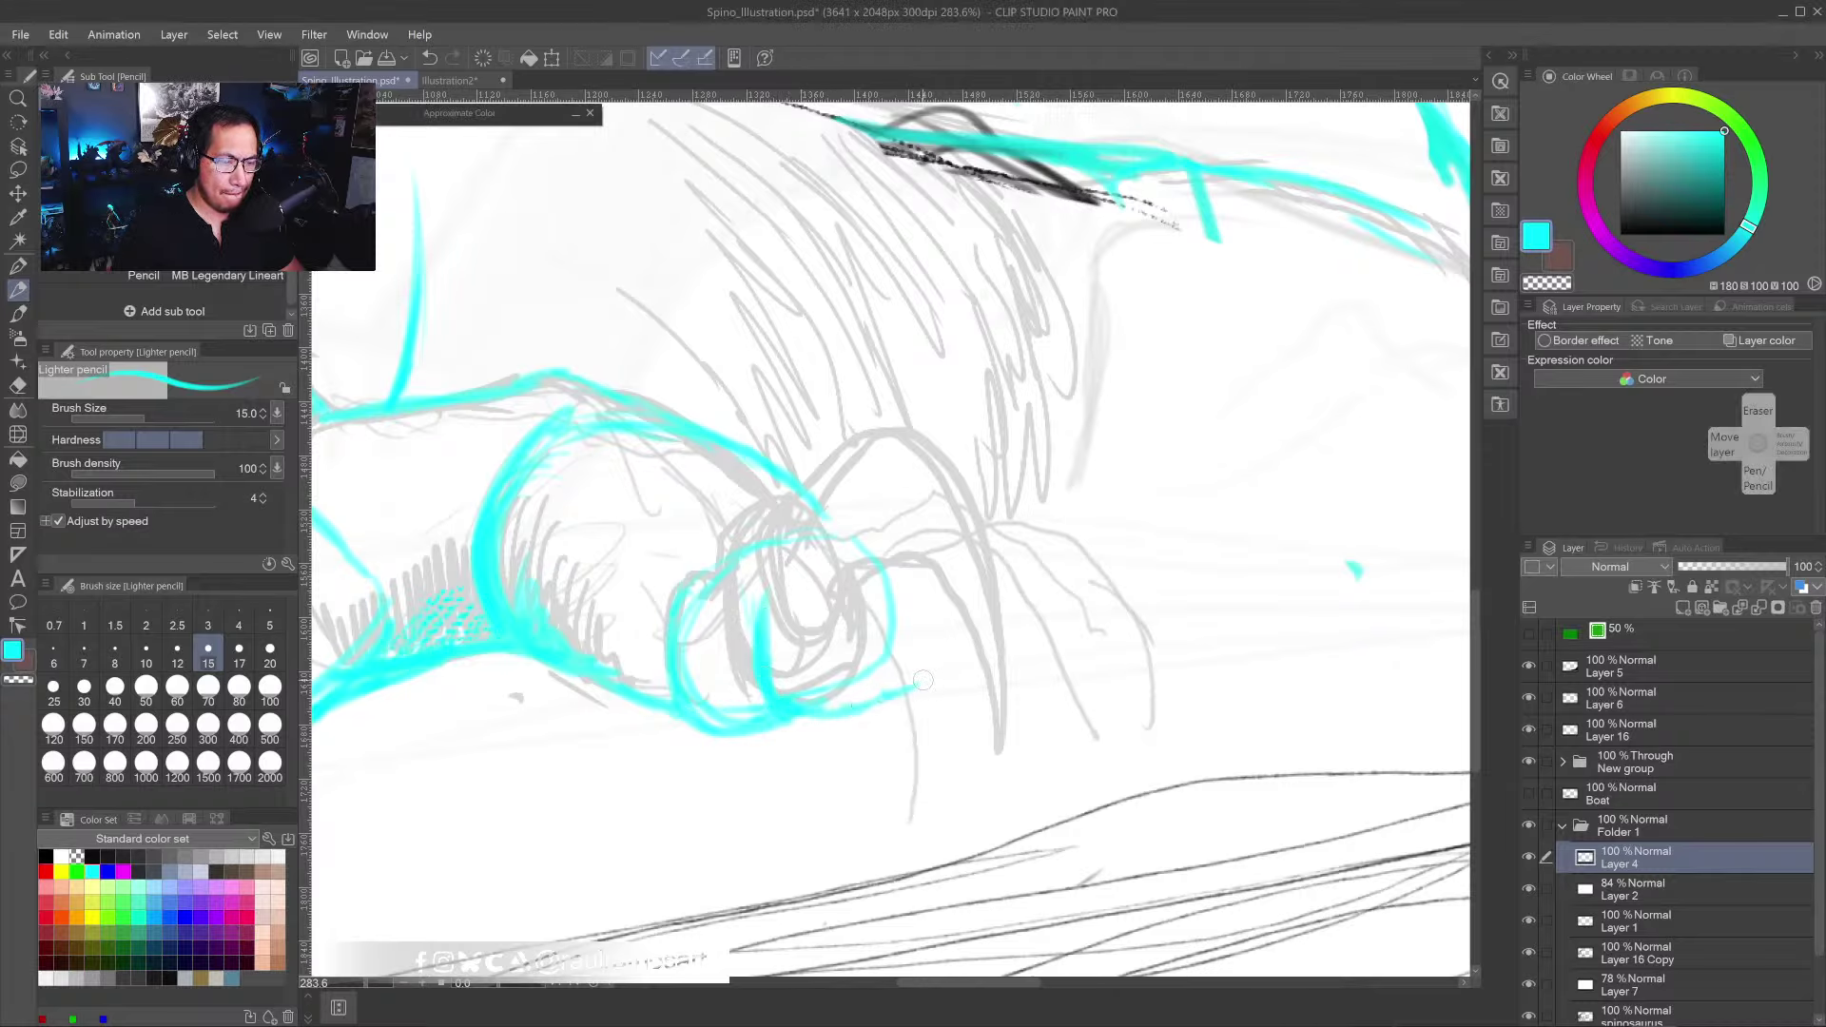
mouse_move(887, 559)
mouse_down()
mouse_move(912, 550)
mouse_move(959, 614)
mouse_move(942, 671)
mouse_move(751, 650)
mouse_move(880, 715)
mouse_up()
mouse_move(746, 735)
mouse_down()
mouse_move(932, 694)
mouse_move(968, 668)
mouse_move(957, 699)
mouse_up()
scroll(942, 702, down, 2)
scroll(943, 702, down, 3)
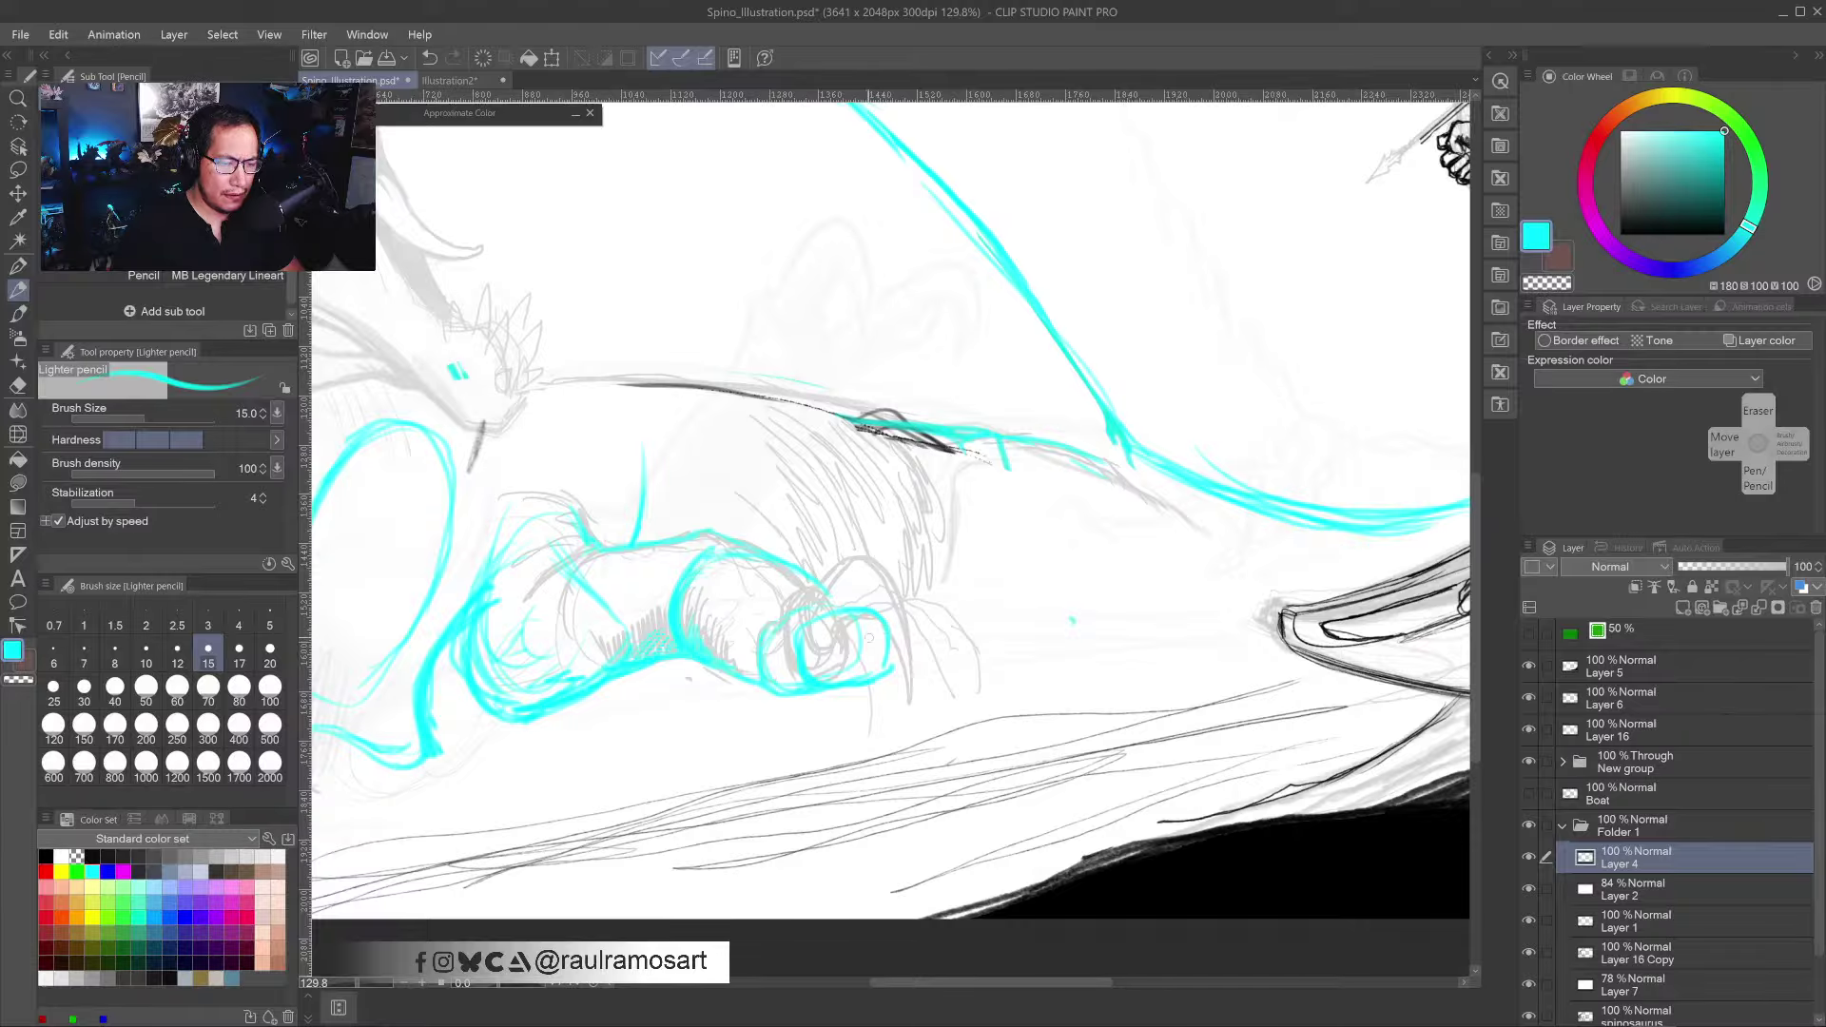
- Try long upright cyan strokes rising from the rounded end of the folded limb, and undo them
drag(804, 503, 824, 578)
drag(839, 380, 828, 656)
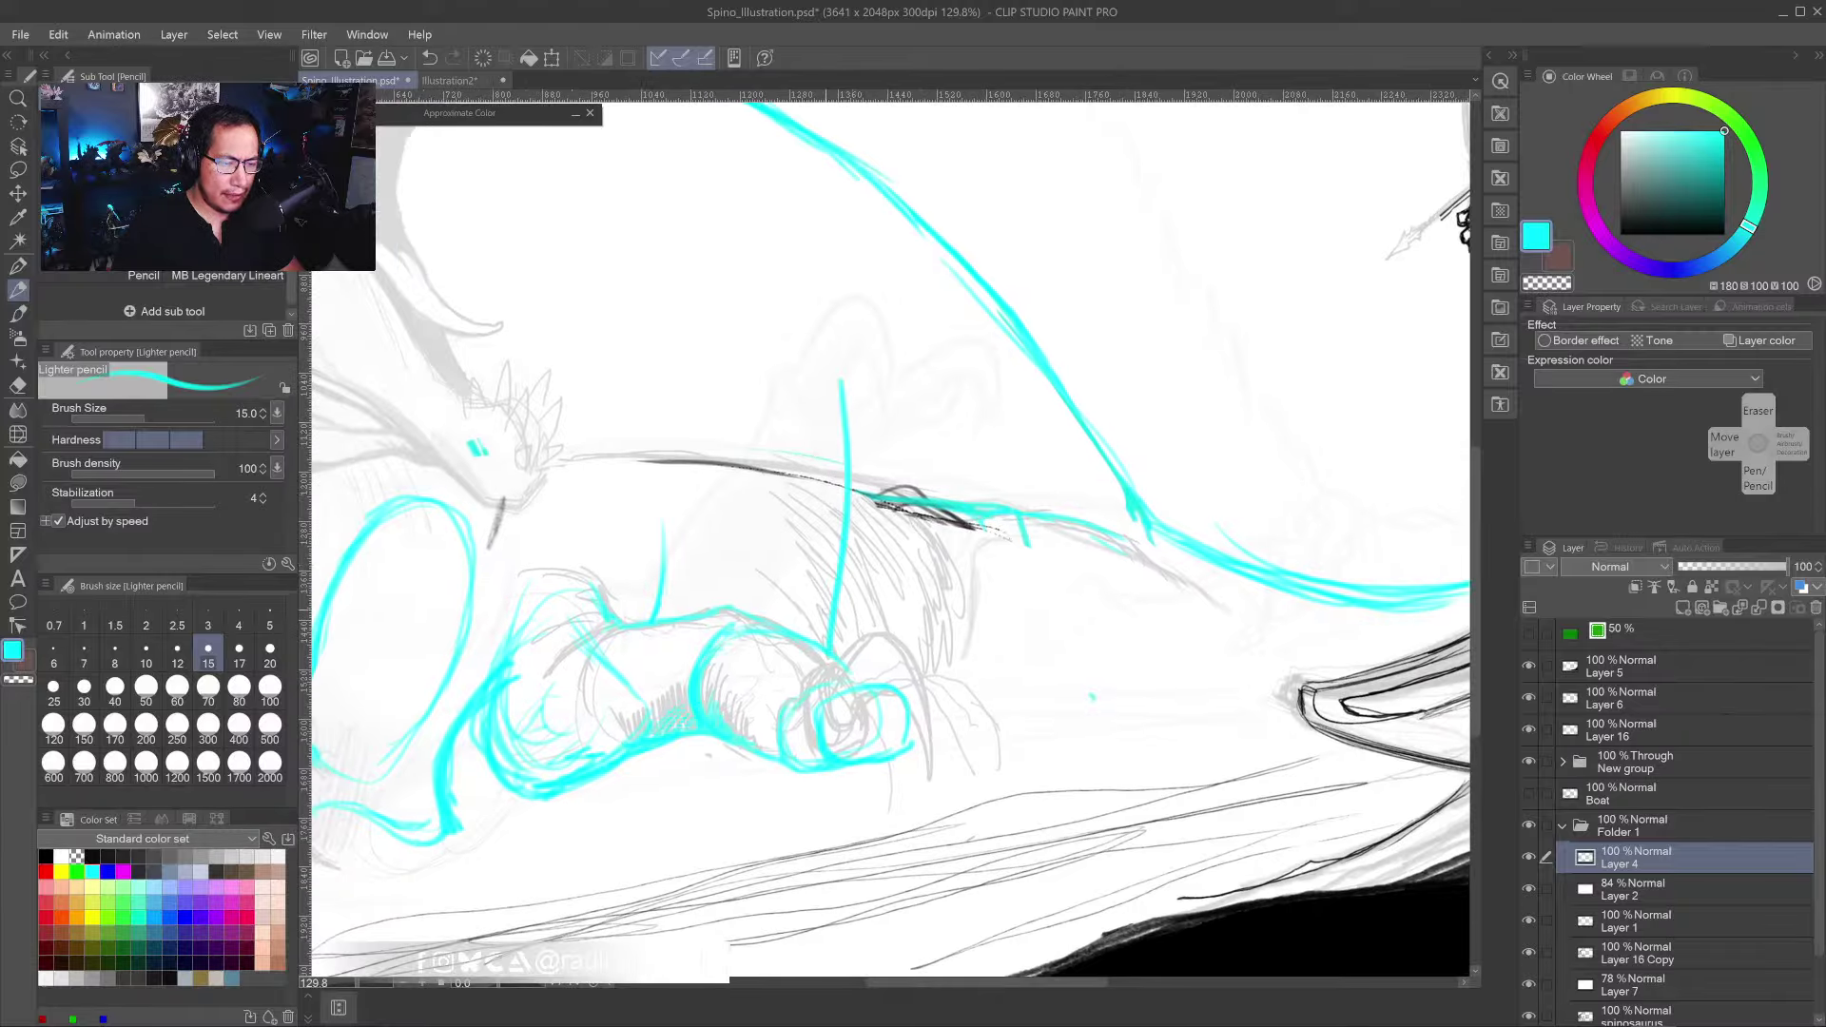
drag(824, 537, 861, 685)
key(ctrl+z)
key(ctrl+z)
drag(833, 341, 814, 706)
drag(803, 540, 819, 709)
drag(868, 623, 829, 699)
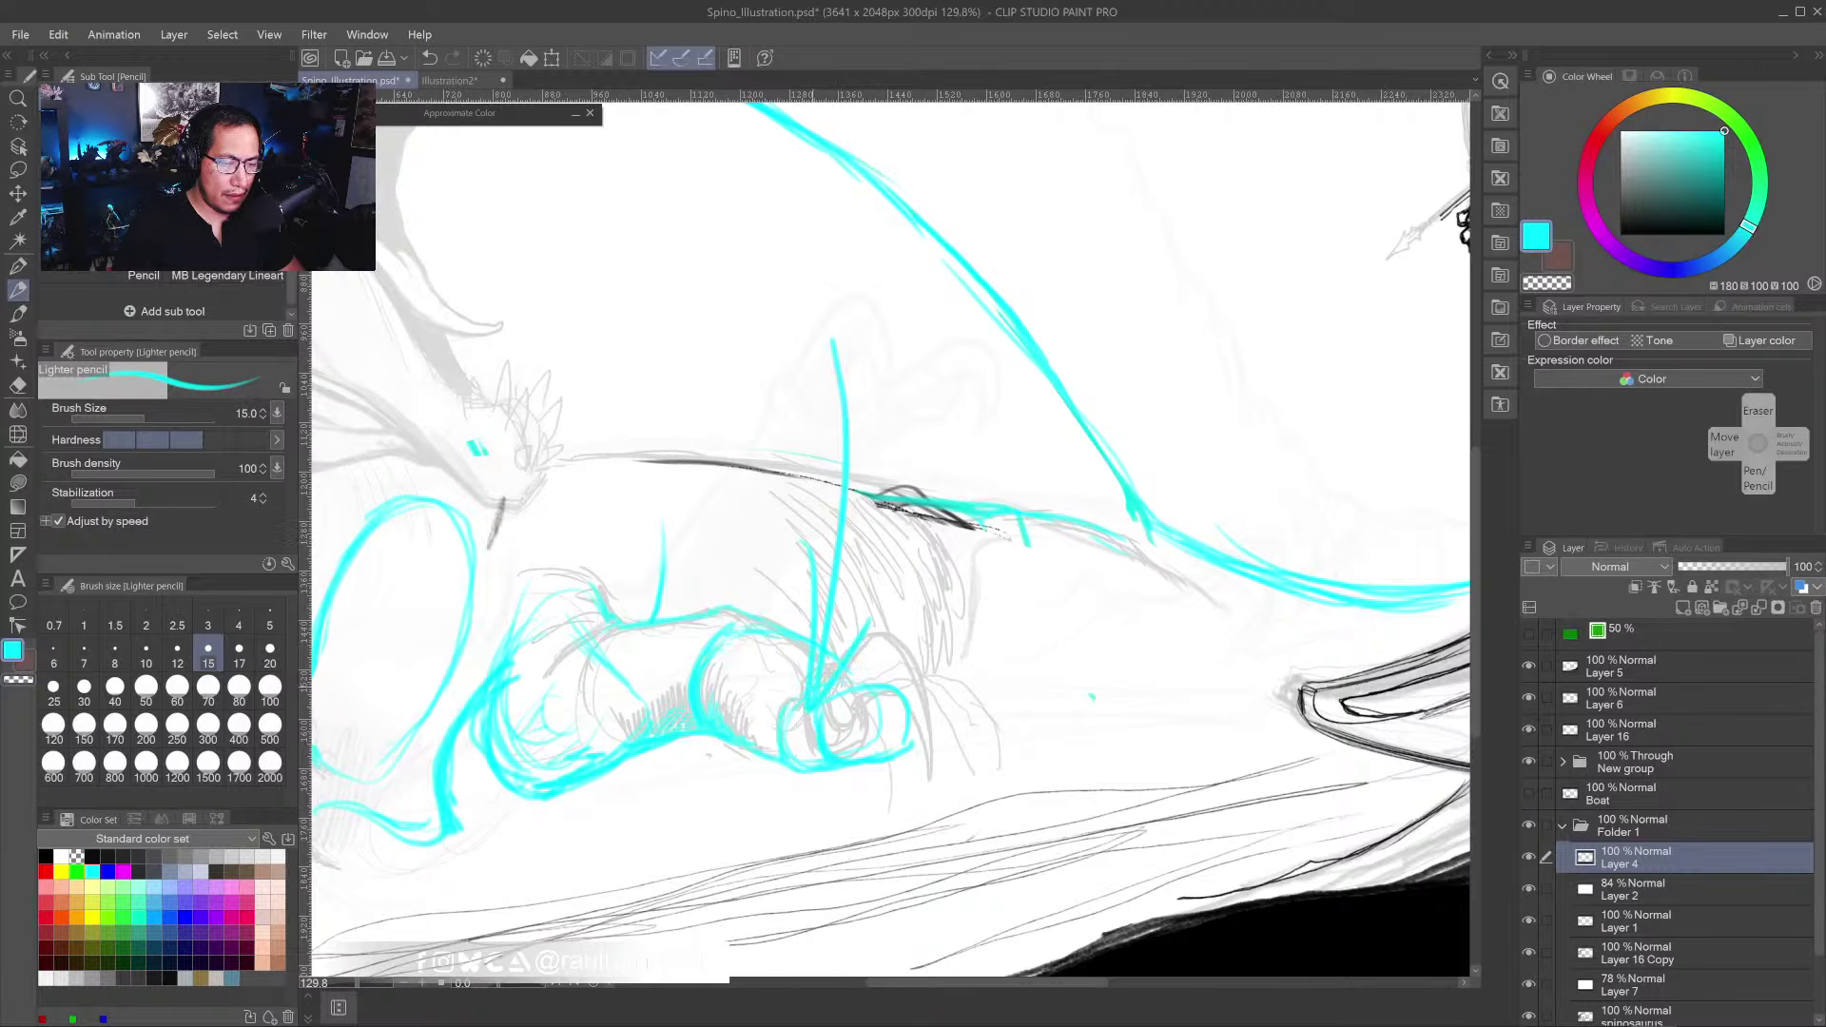
key(ctrl+z)
key(ctrl+z)
key(ctrl+z)
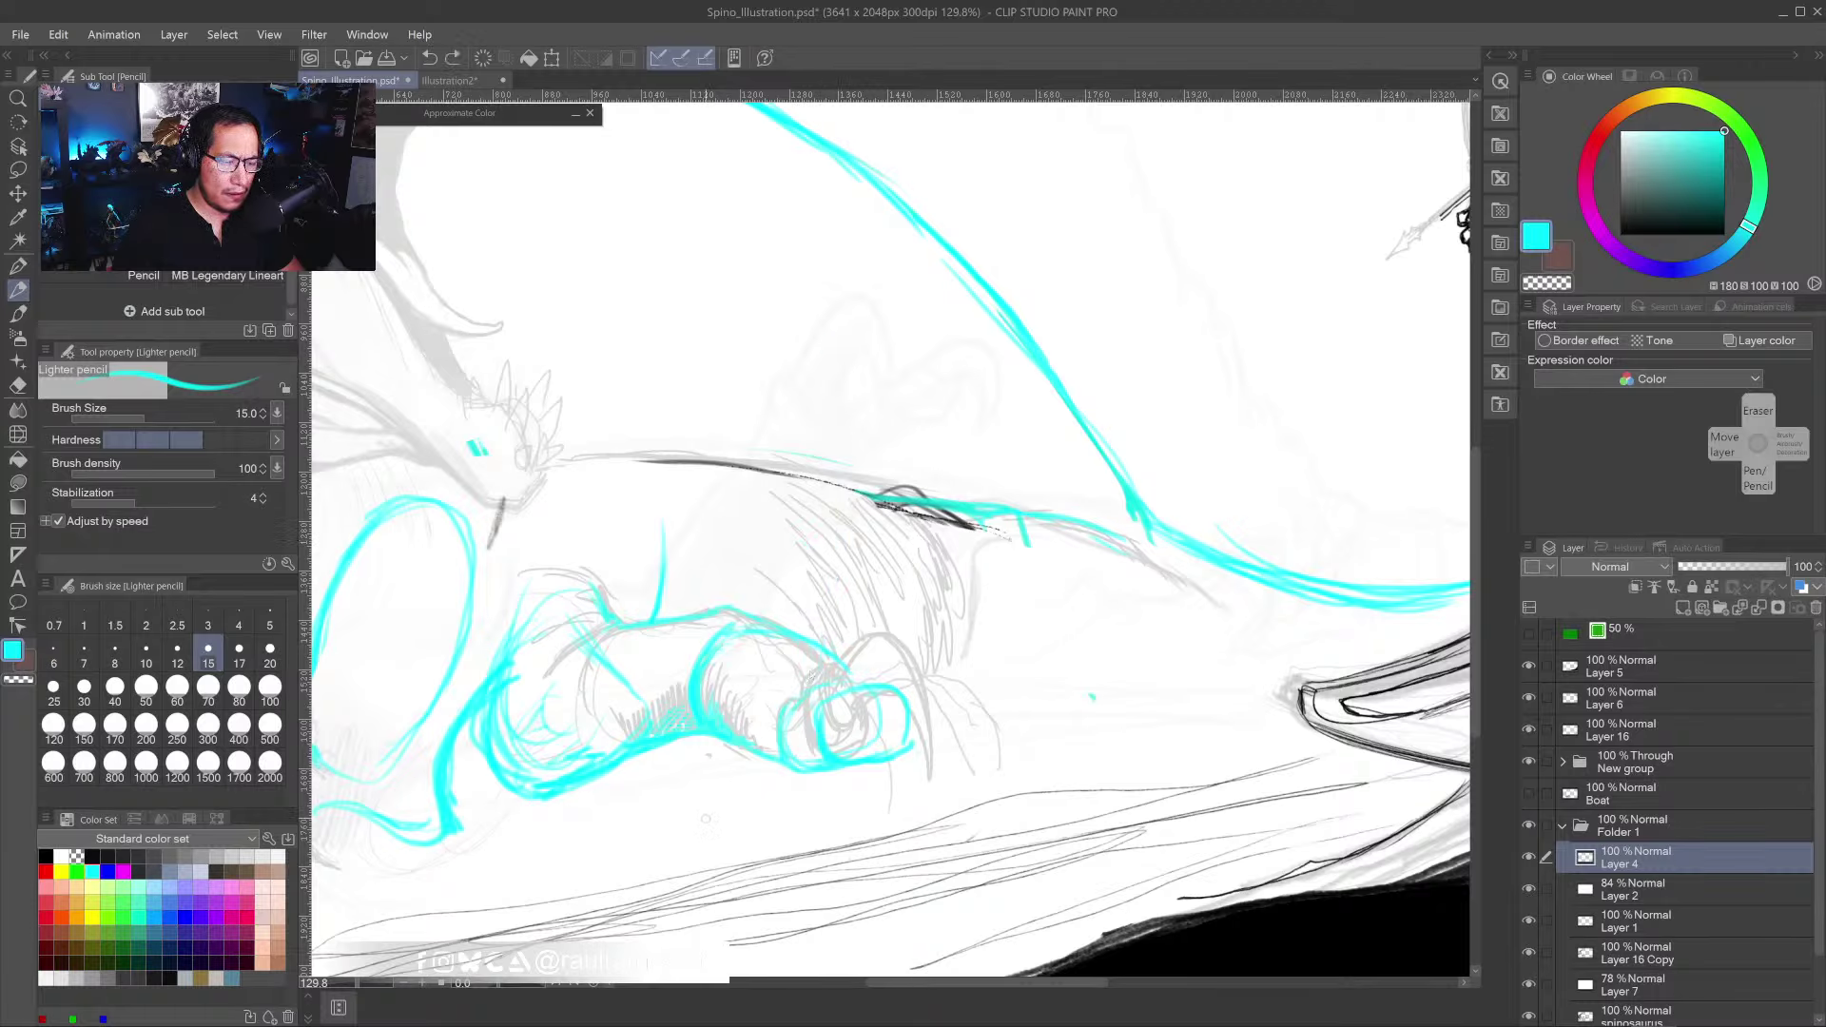
- Try long slanted cyan strokes across the folded limb and the back line, and undo them
drag(618, 656, 687, 828)
mouse_move(712, 731)
mouse_down()
mouse_move(804, 636)
mouse_move(790, 827)
mouse_up()
drag(1116, 430, 947, 647)
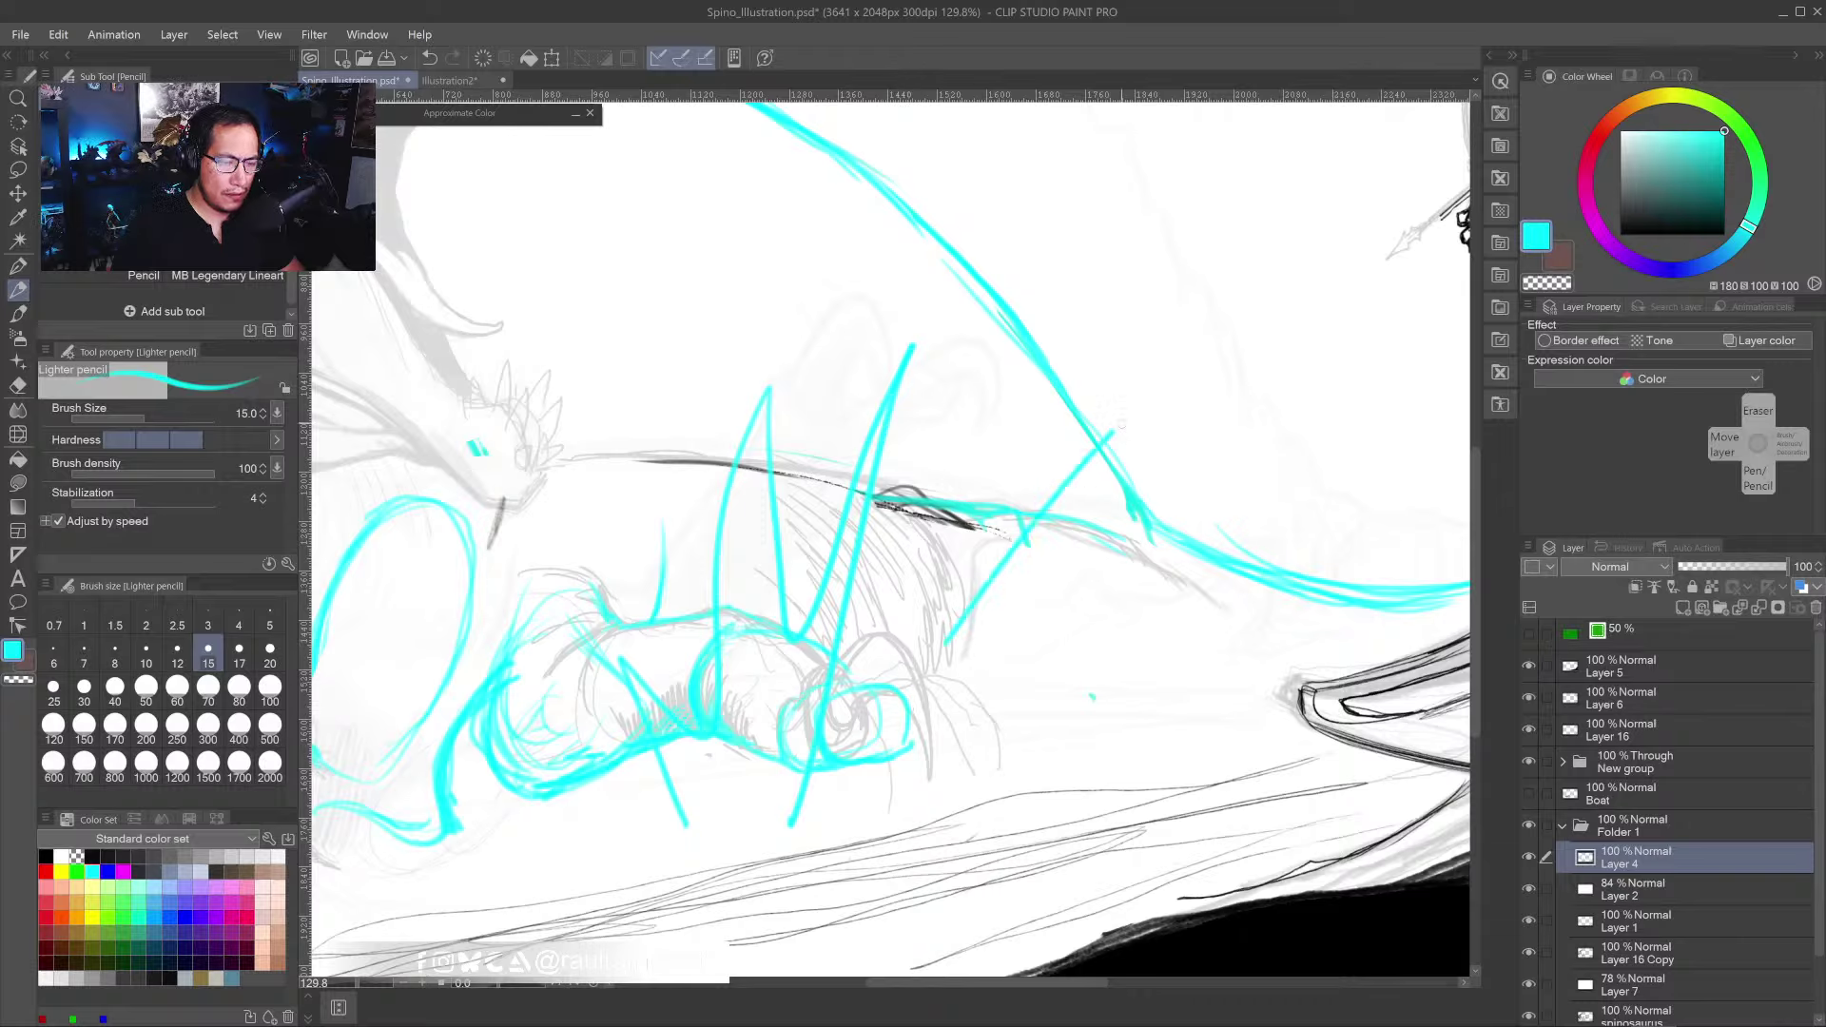
key(ctrl+z)
key(ctrl+z)
key(ctrl+z)
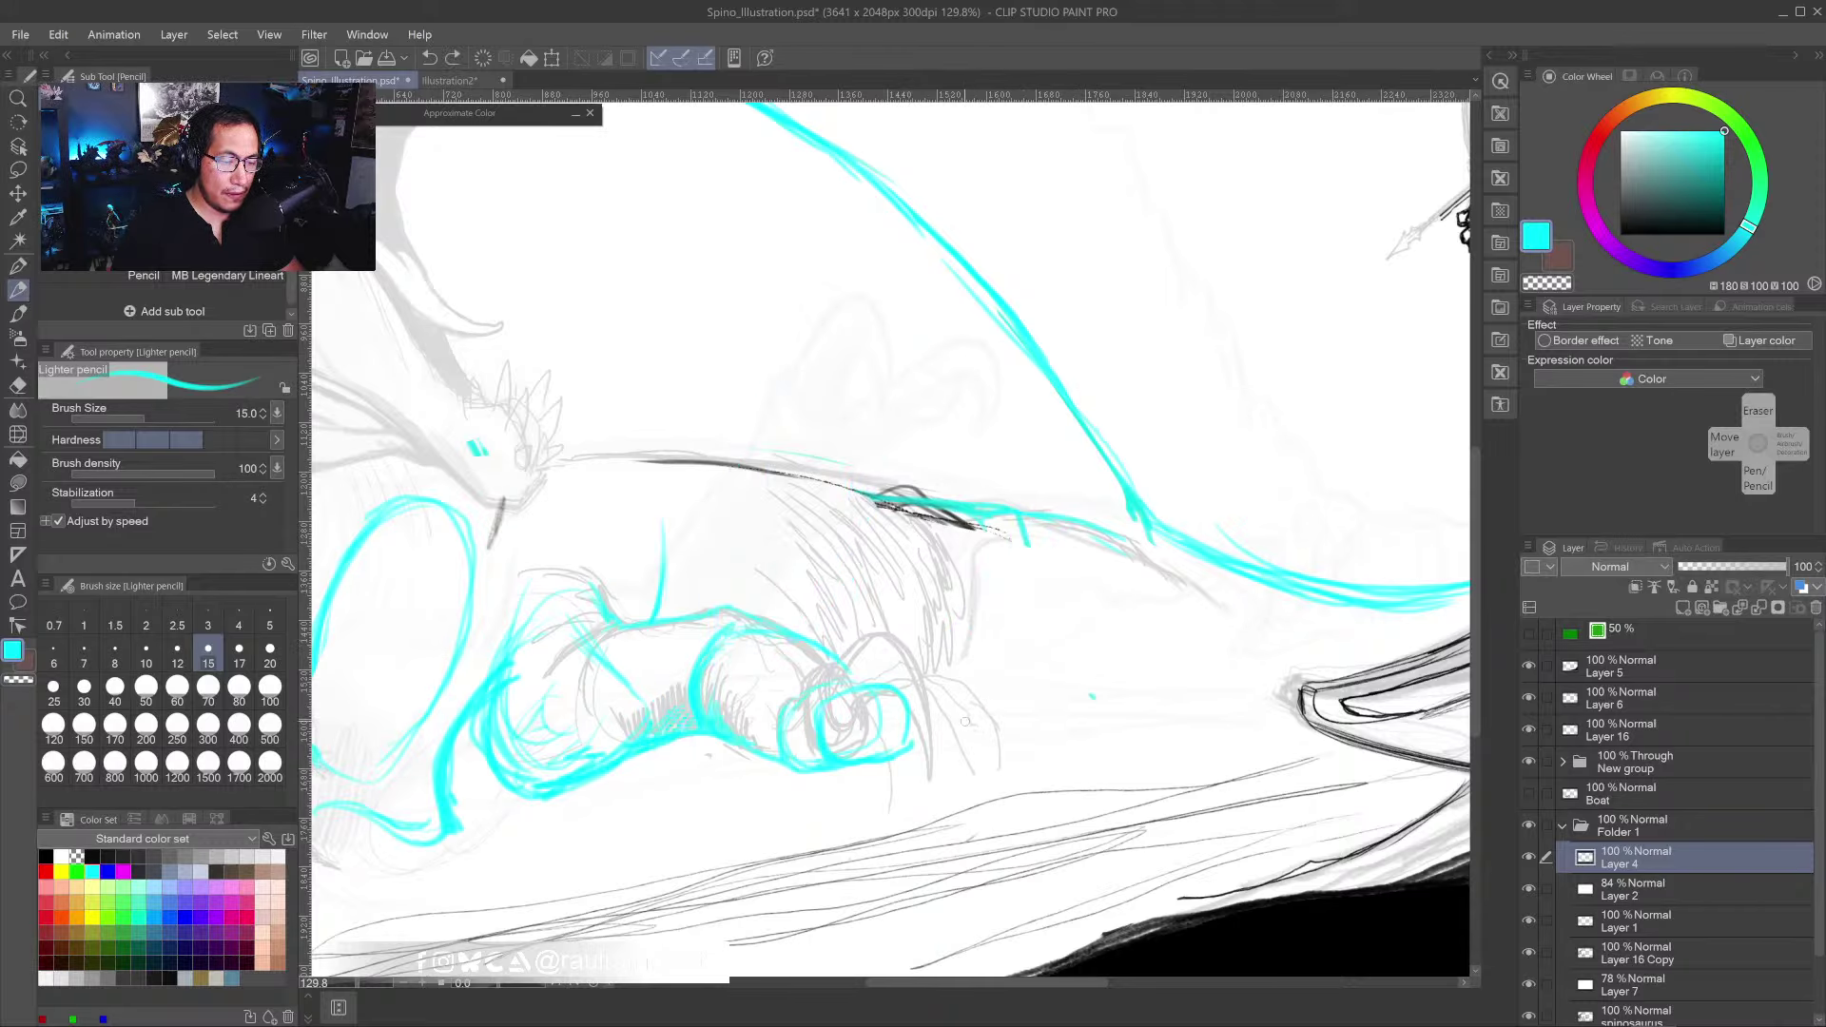
- Compare the cyan limb guides with the boat sketch by toggling the visibility of the Boat layer and Layer 4
drag(965, 721, 1015, 668)
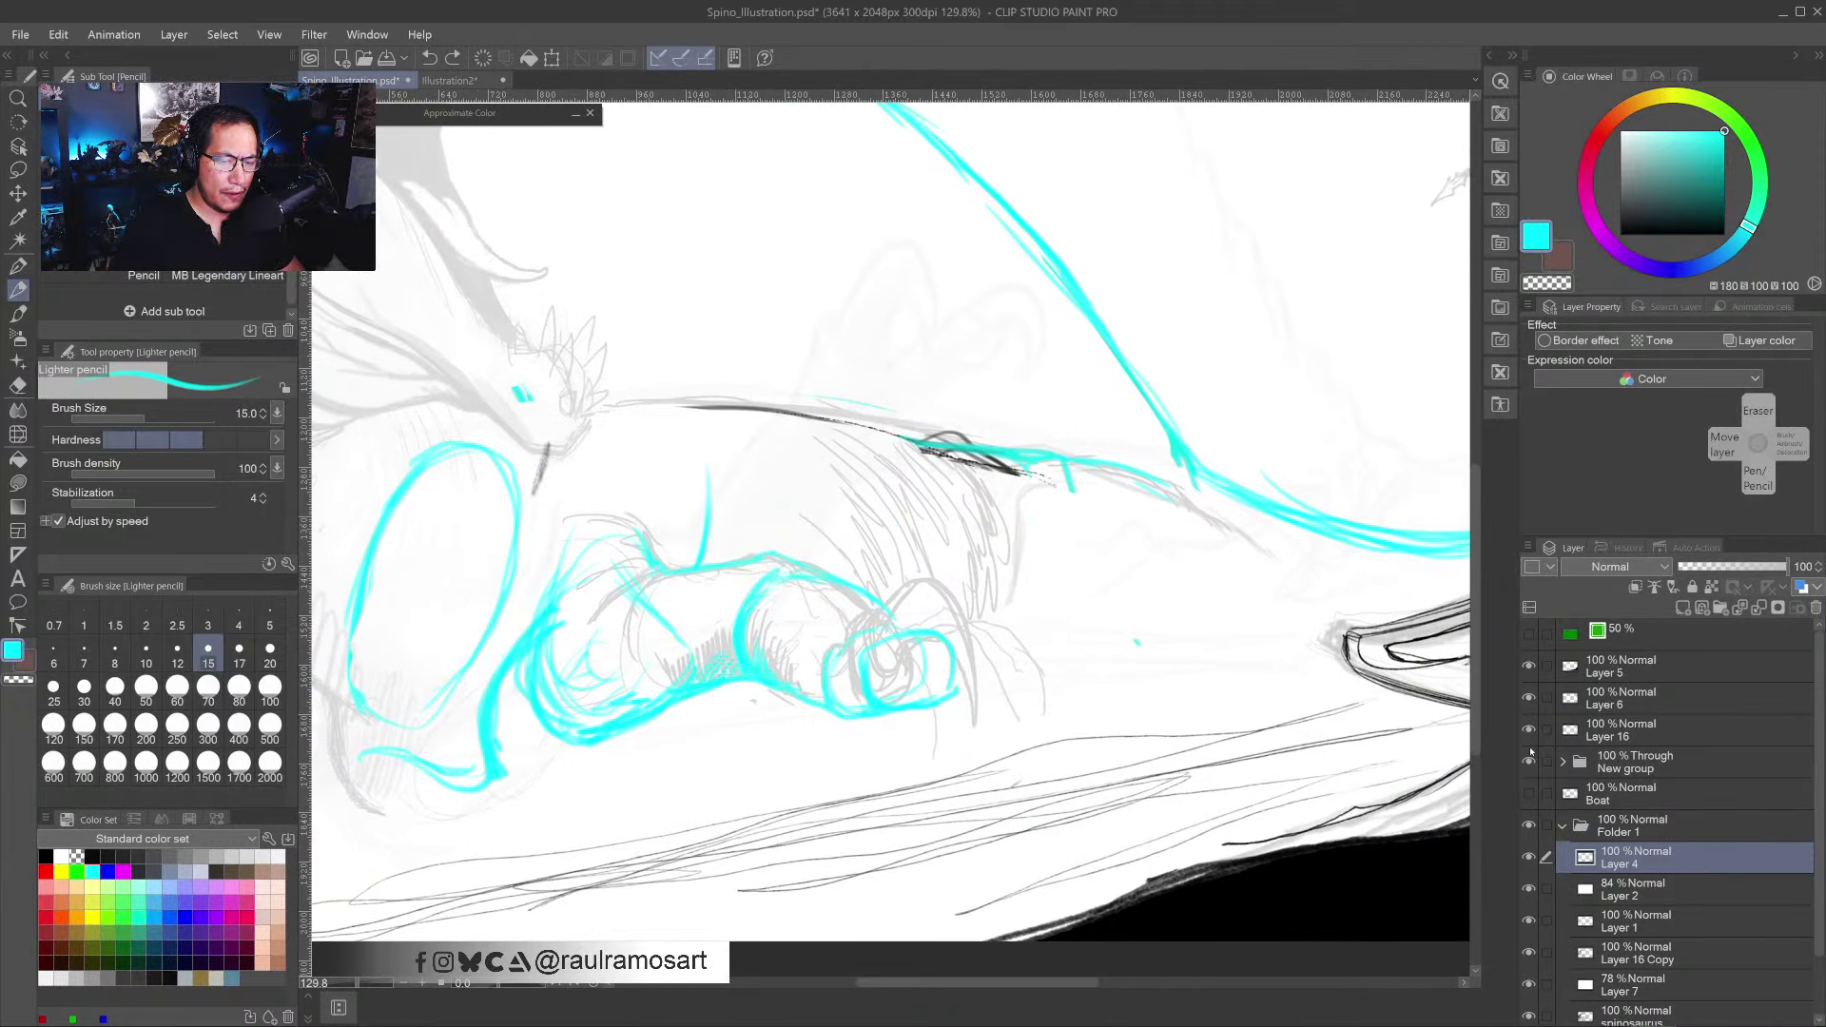
click(1528, 795)
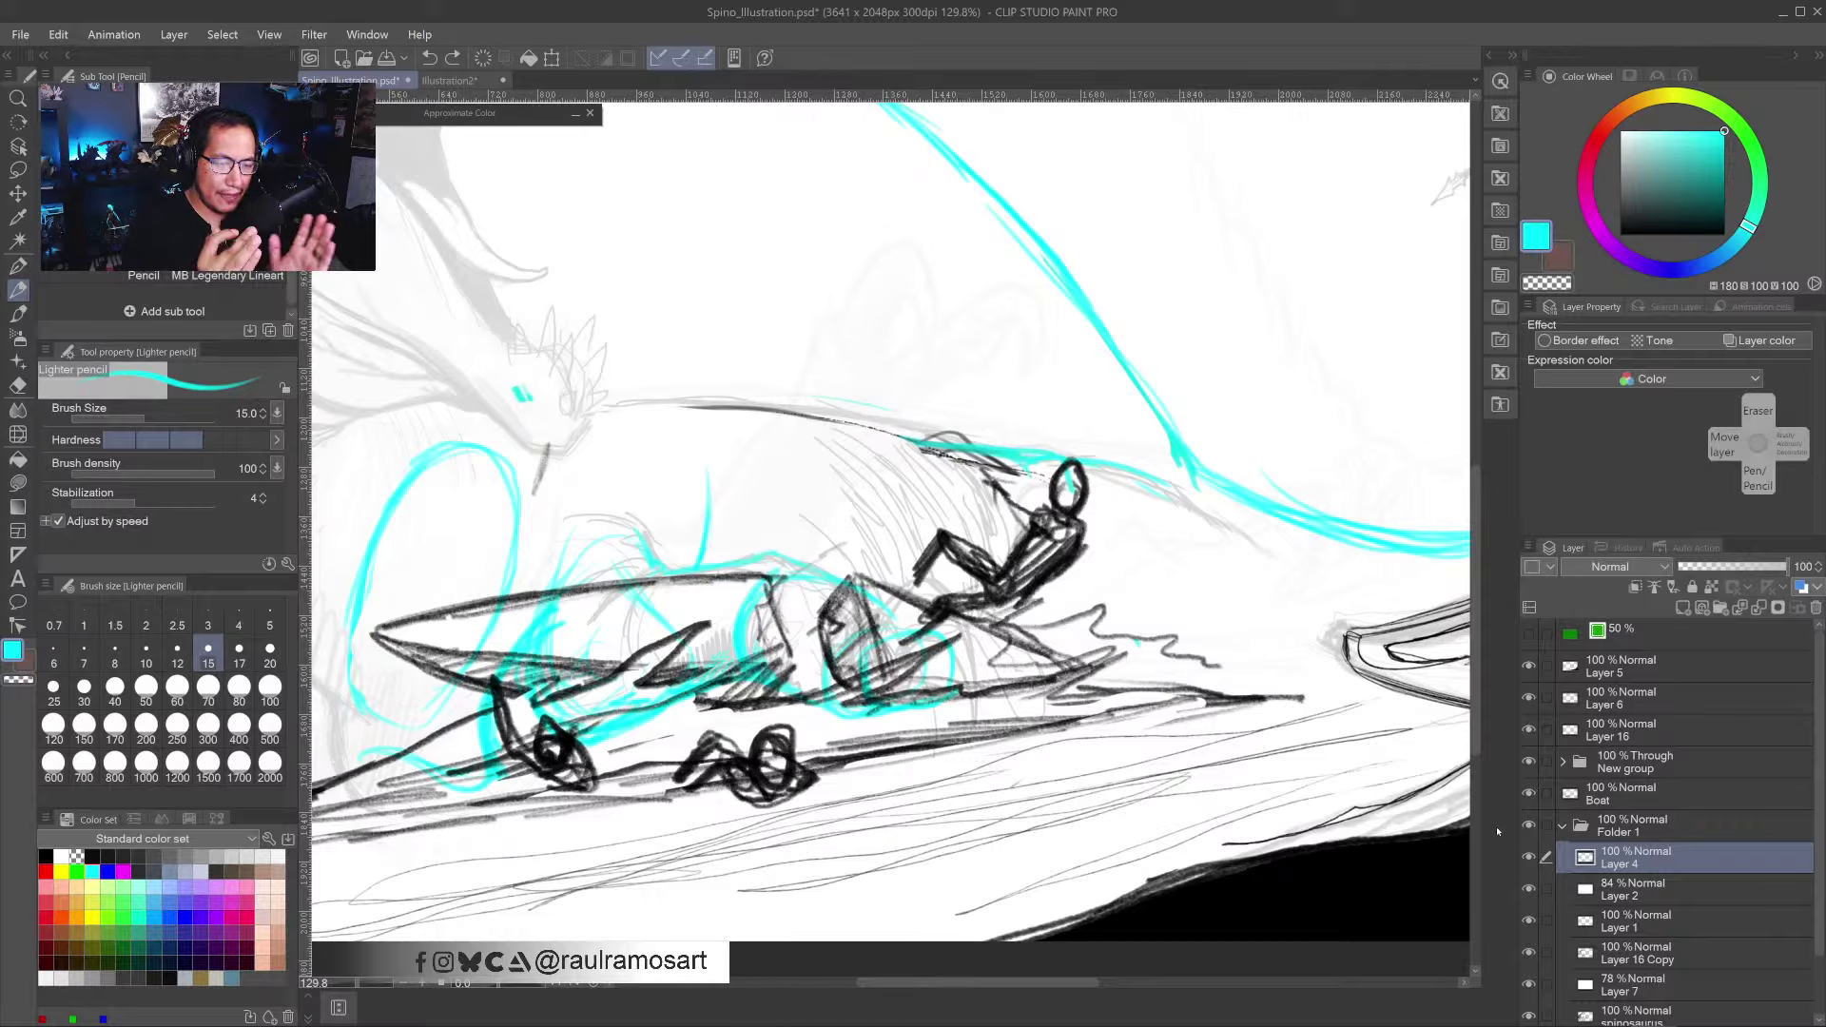
click(1529, 855)
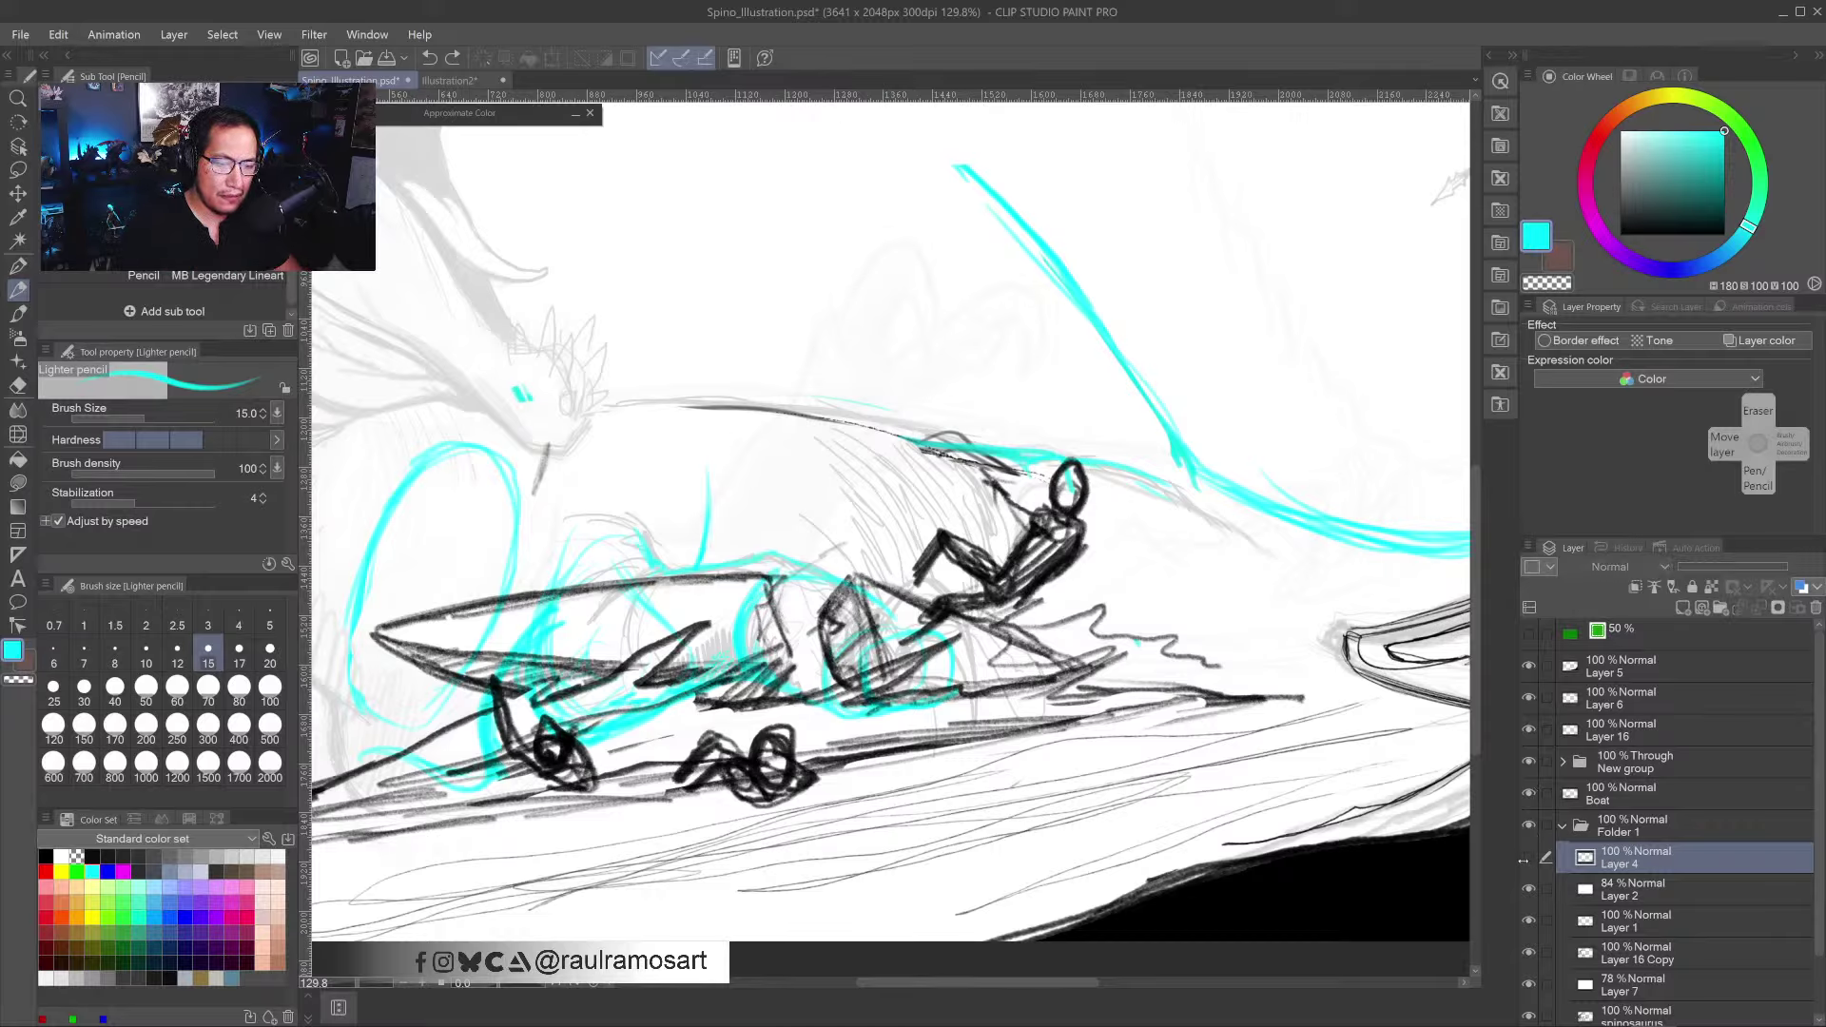
click(1529, 855)
click(1530, 796)
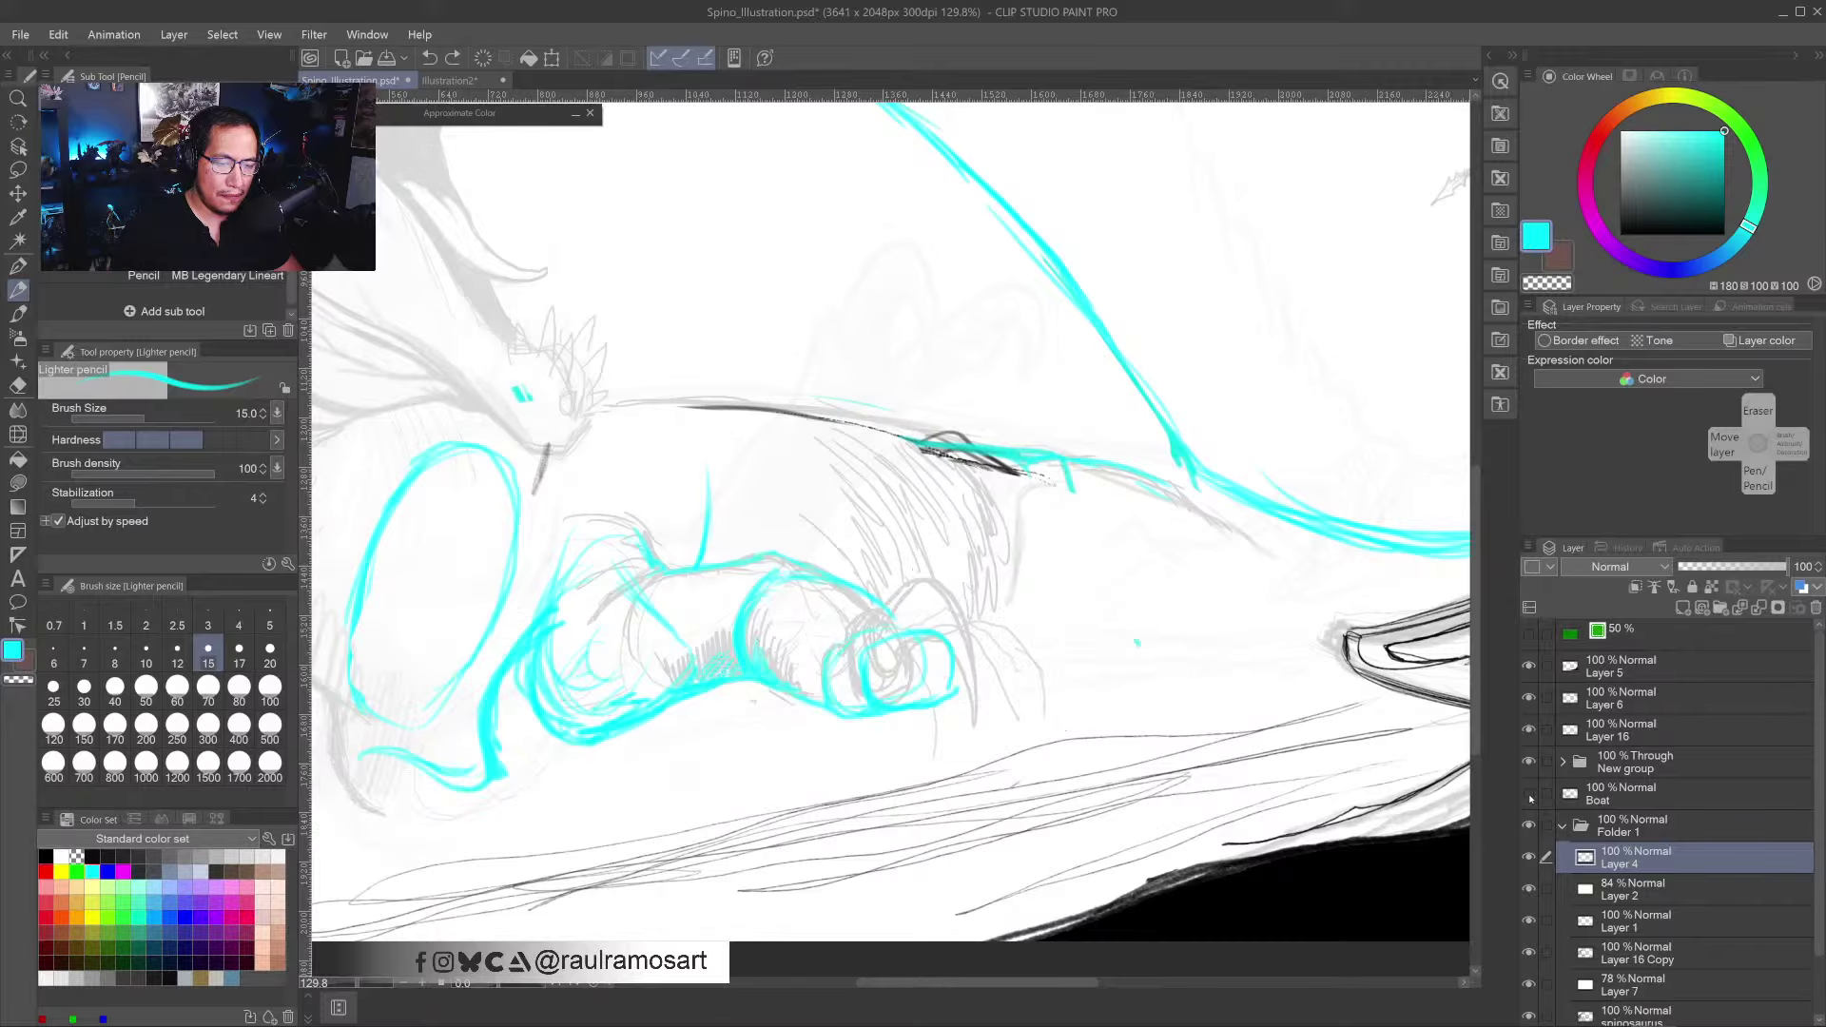
click(1530, 795)
click(1529, 795)
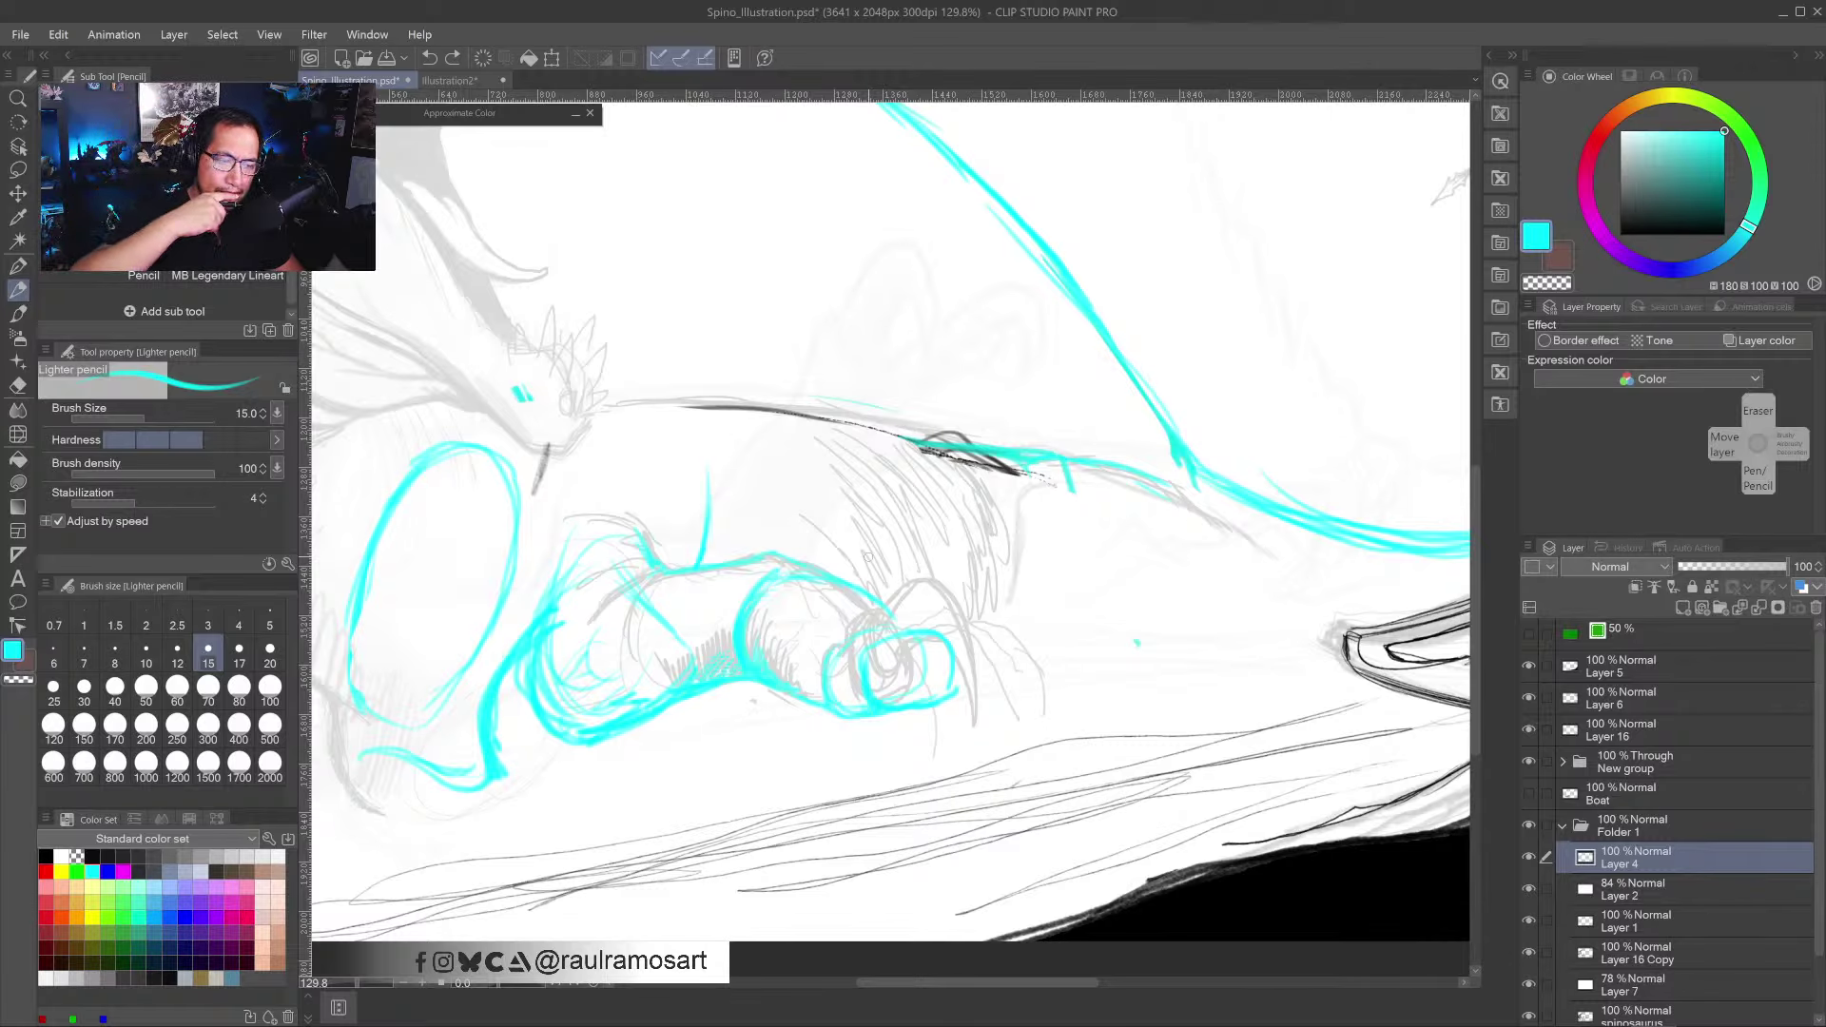
- Sketch a finger on the limb's rounded end in cyan, with joint circles, connecting lines and an arched knuckle
mouse_move(887, 643)
mouse_down()
mouse_move(886, 690)
mouse_move(927, 609)
mouse_move(905, 586)
mouse_move(921, 573)
mouse_move(953, 613)
mouse_move(944, 582)
mouse_move(915, 674)
mouse_up()
scroll(915, 651, up, 5)
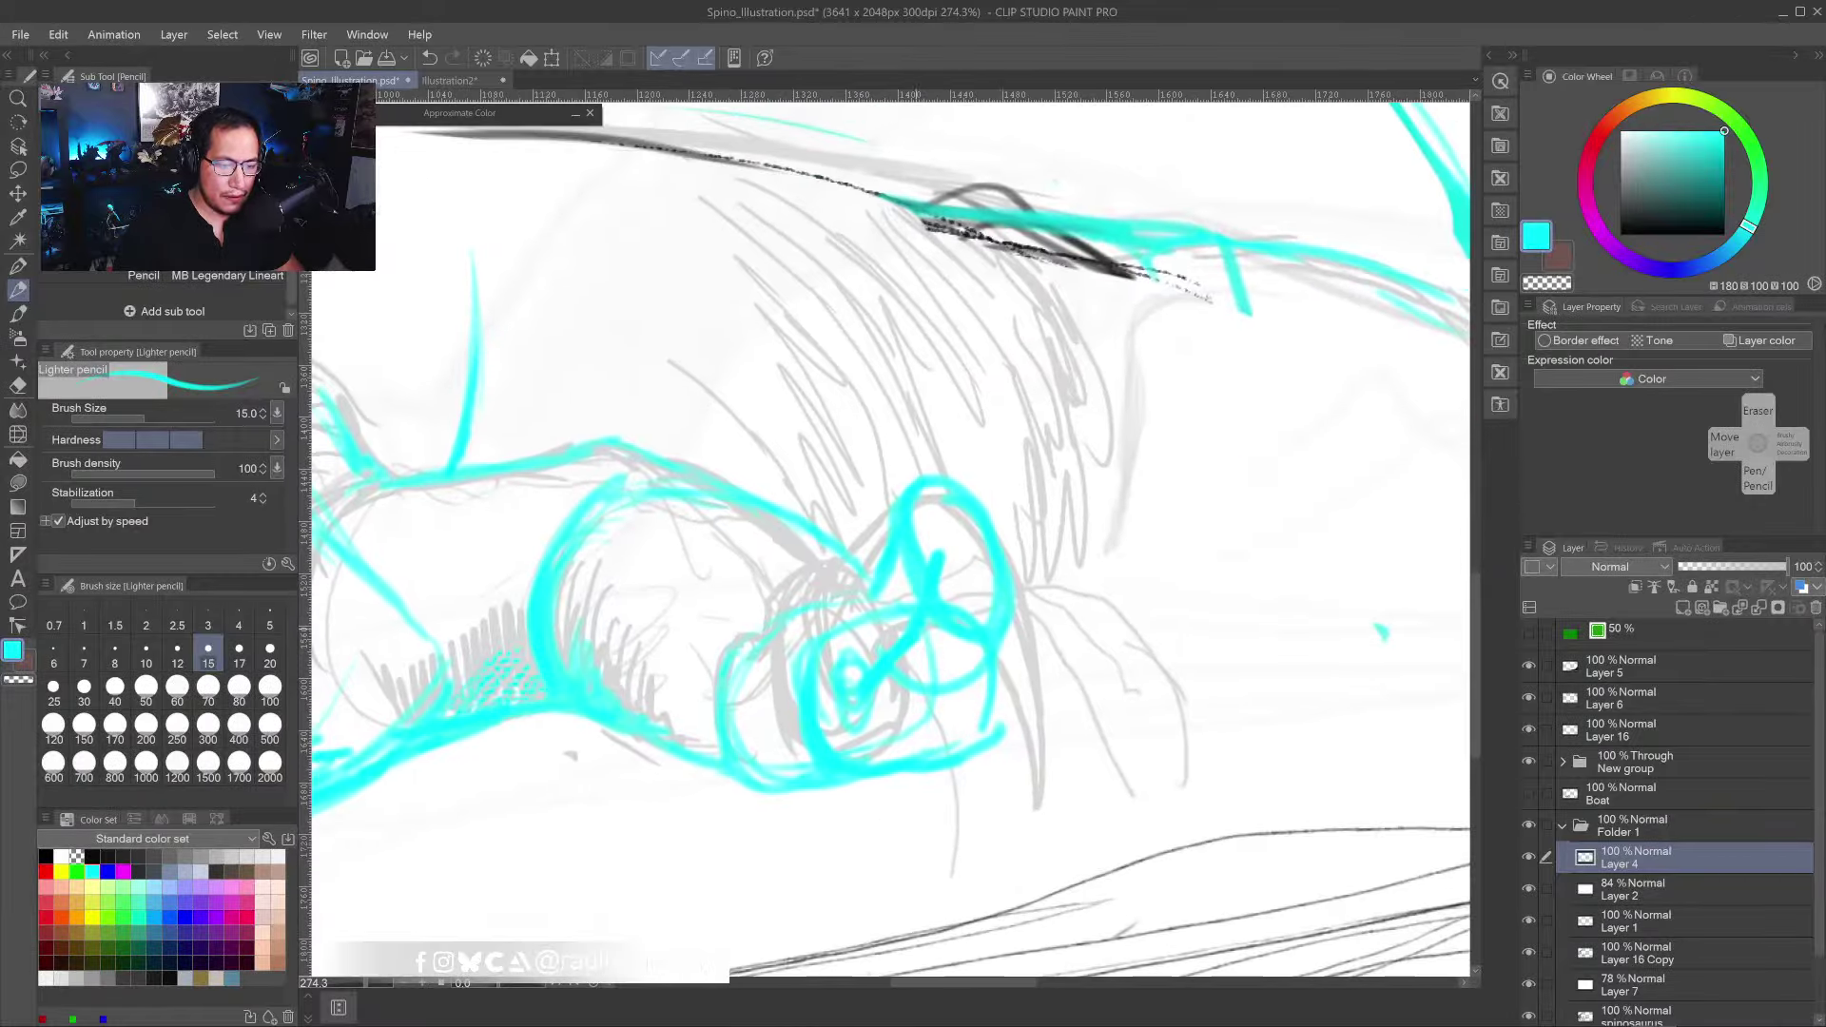
mouse_move(868, 592)
mouse_down()
mouse_move(811, 652)
mouse_move(827, 638)
mouse_up()
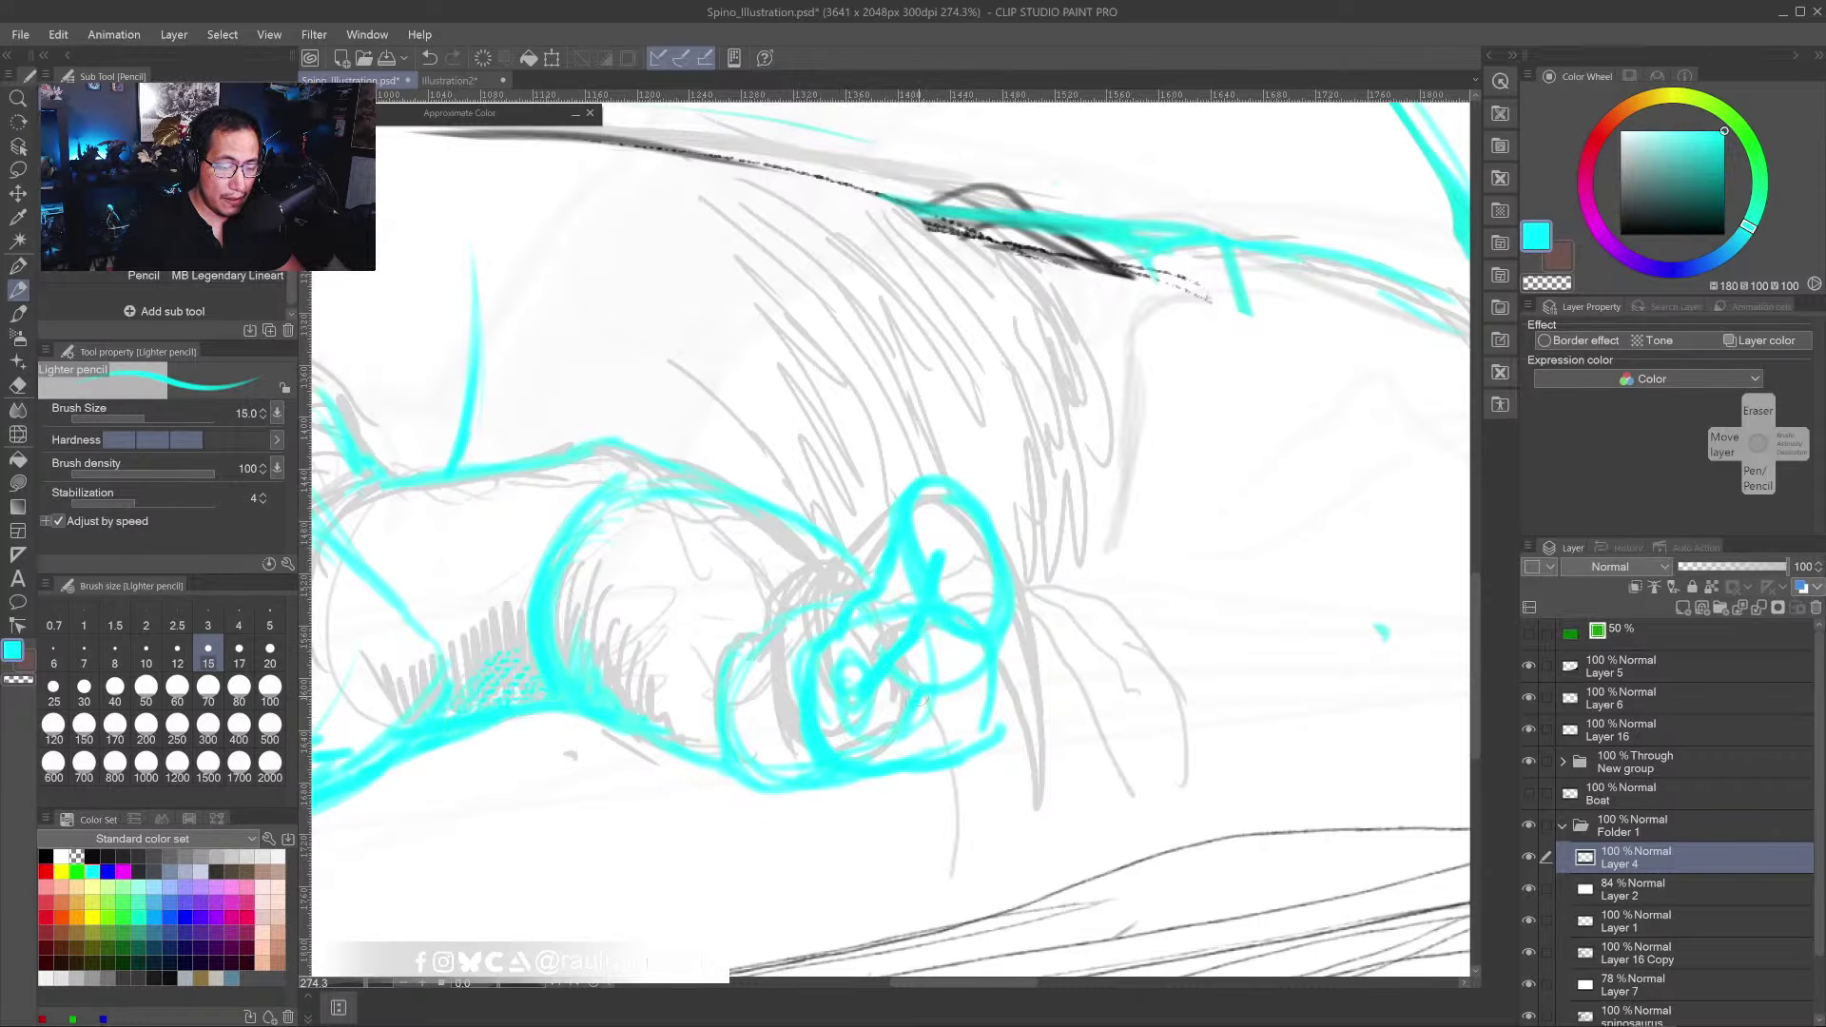
drag(929, 686, 829, 734)
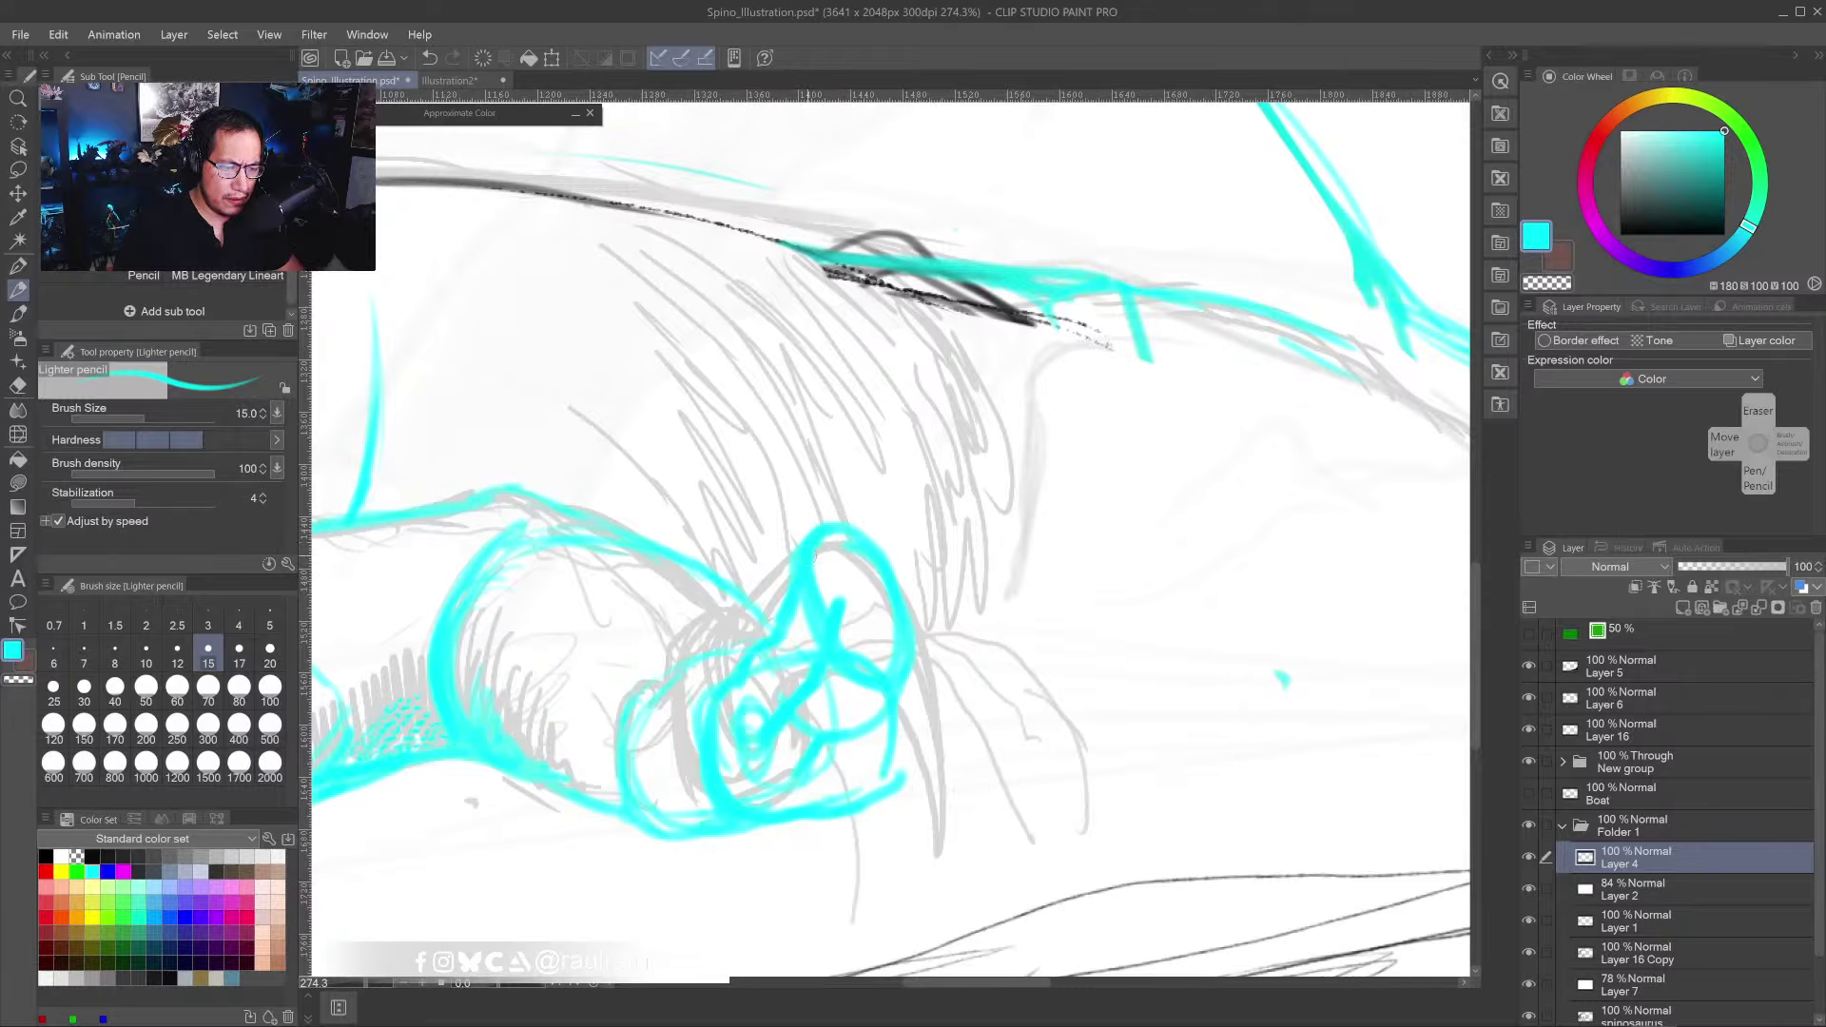
- Draw a large curved cyan claw extending from the knuckle and hooking downward, with a rounded base
mouse_move(828, 559)
mouse_down()
mouse_move(880, 531)
mouse_move(888, 559)
mouse_move(849, 597)
mouse_move(943, 510)
mouse_move(987, 533)
mouse_move(1022, 607)
mouse_move(1019, 688)
mouse_move(1005, 617)
mouse_move(974, 581)
mouse_move(927, 580)
mouse_move(880, 628)
mouse_move(830, 552)
mouse_move(867, 652)
mouse_move(832, 556)
mouse_move(954, 484)
mouse_move(991, 514)
mouse_move(957, 555)
mouse_move(1031, 663)
mouse_move(1029, 578)
mouse_move(986, 494)
mouse_move(1035, 685)
mouse_up()
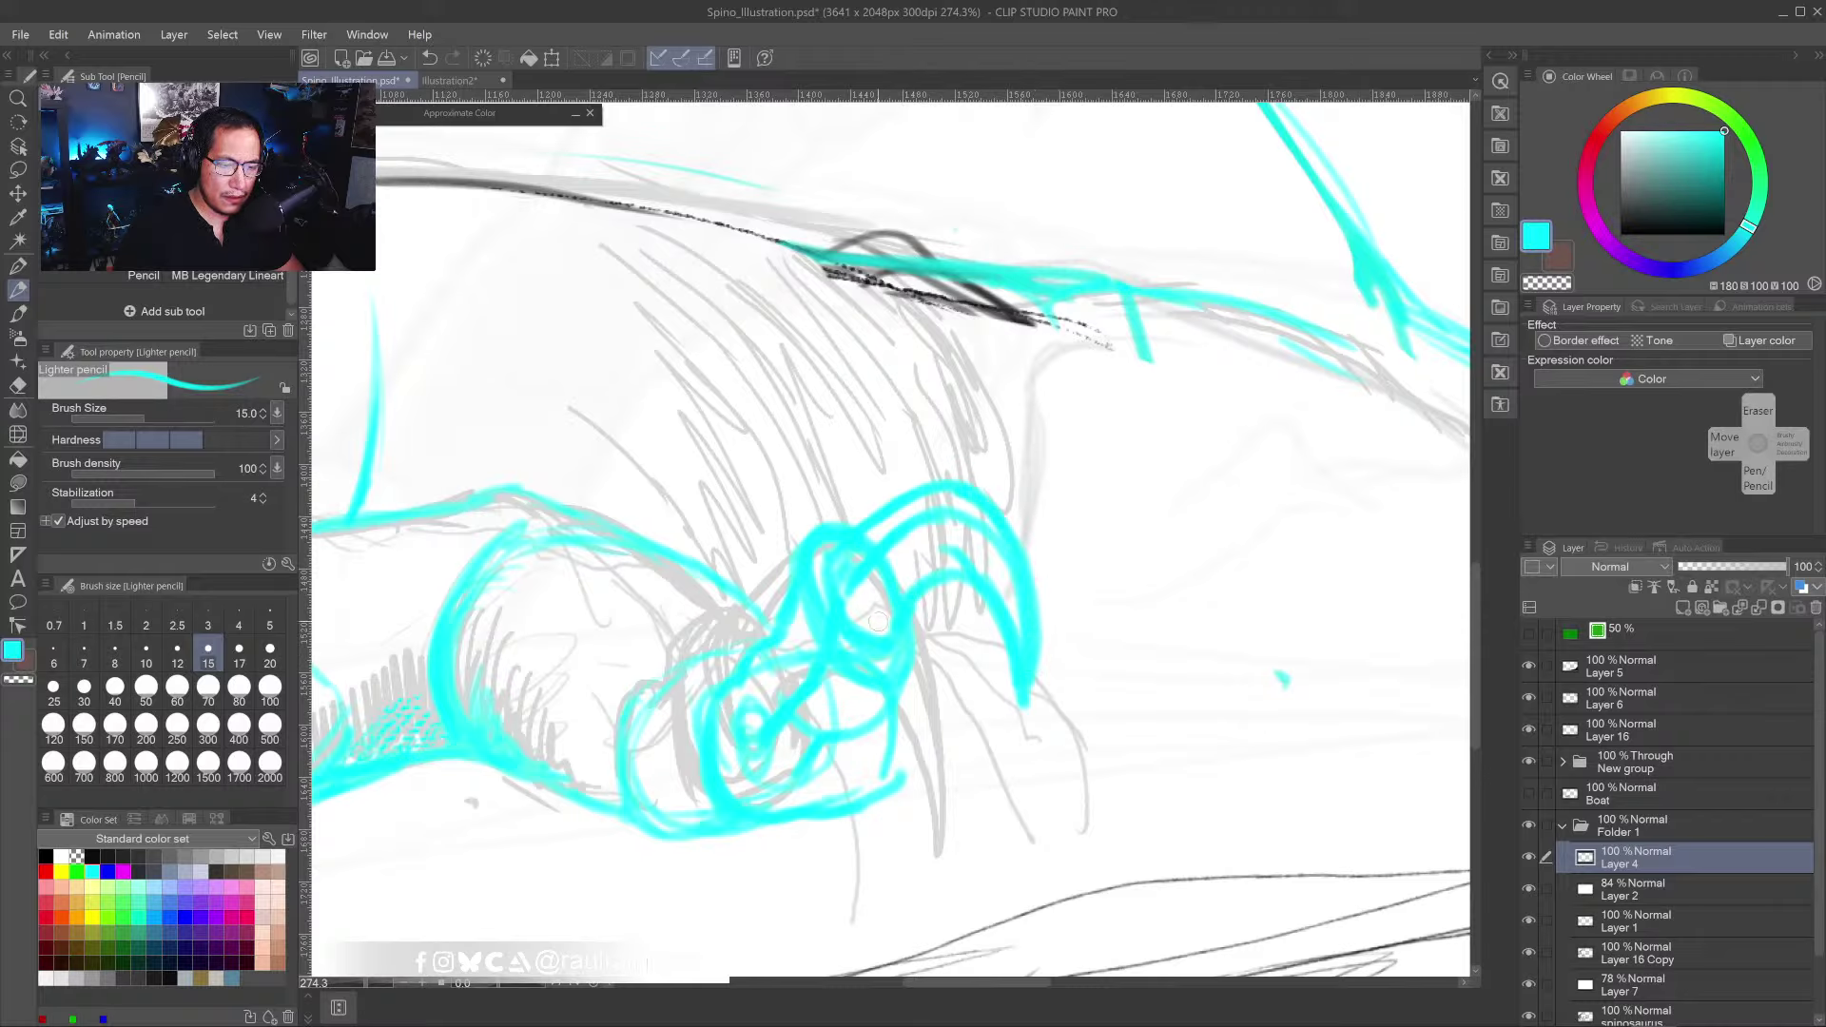
mouse_move(816, 715)
mouse_down()
mouse_move(819, 676)
mouse_move(762, 694)
mouse_up()
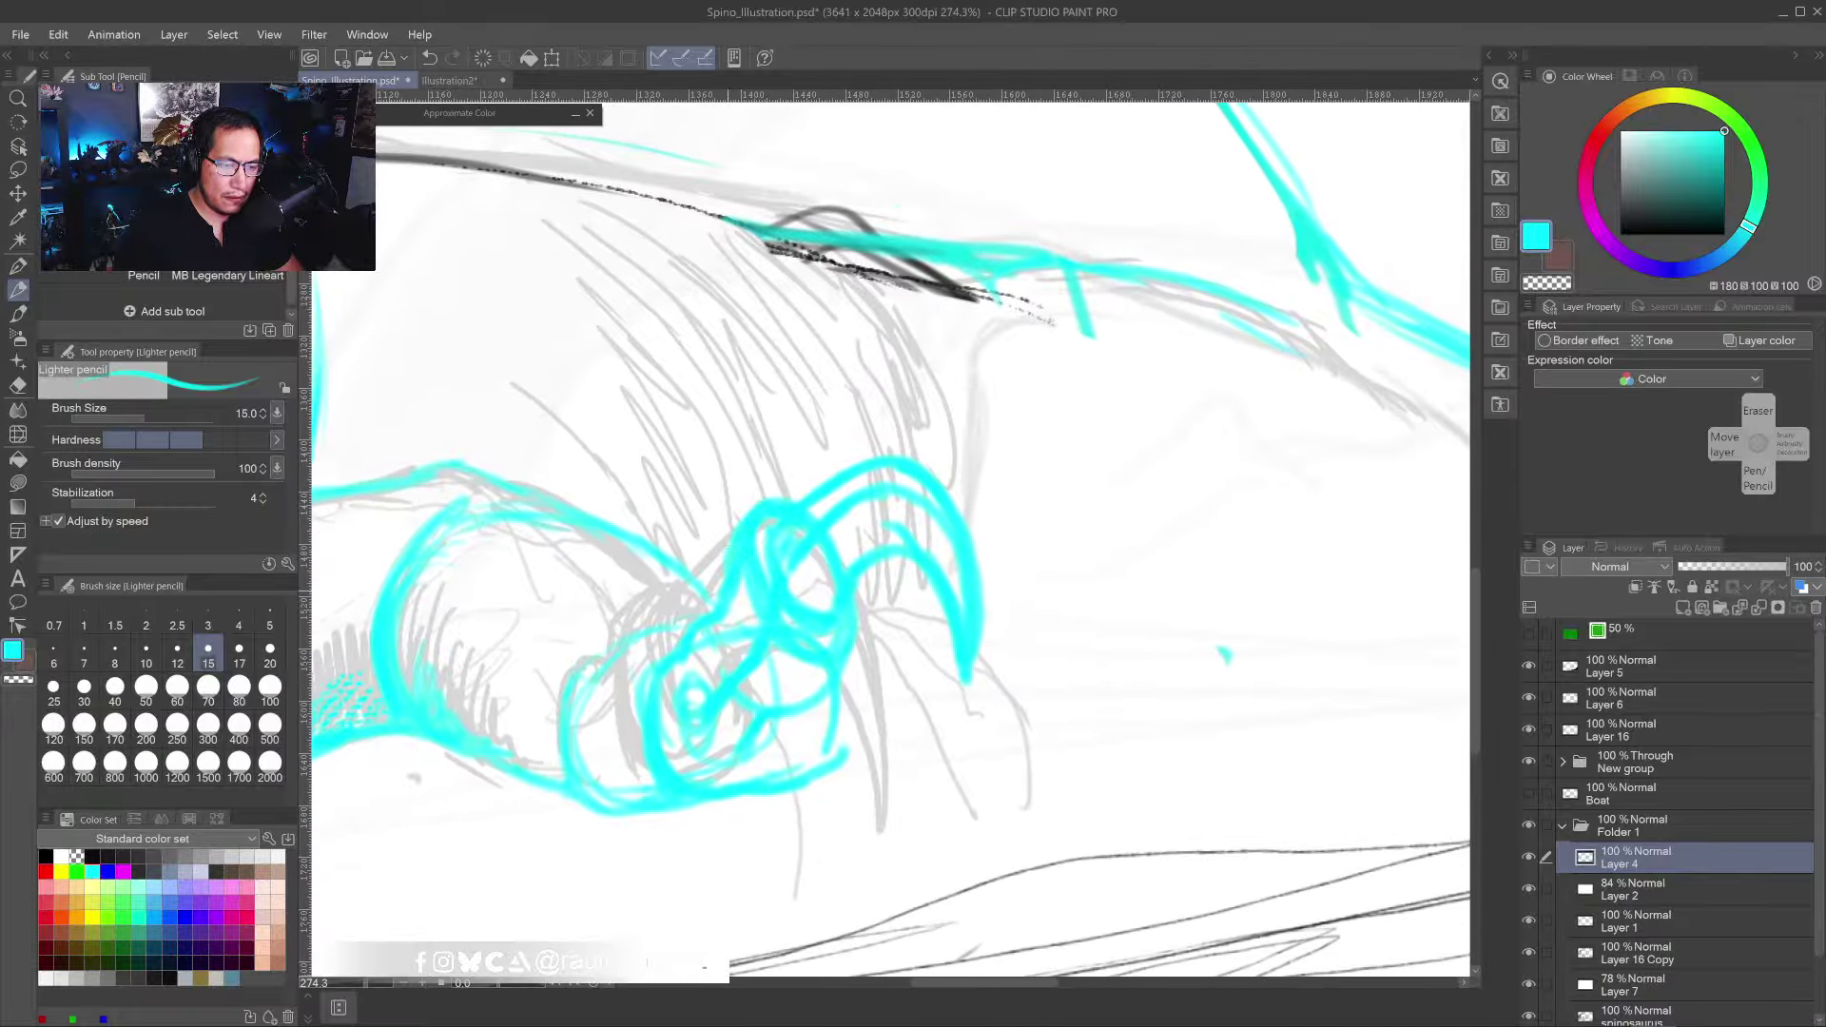
scroll(901, 688, down, 4)
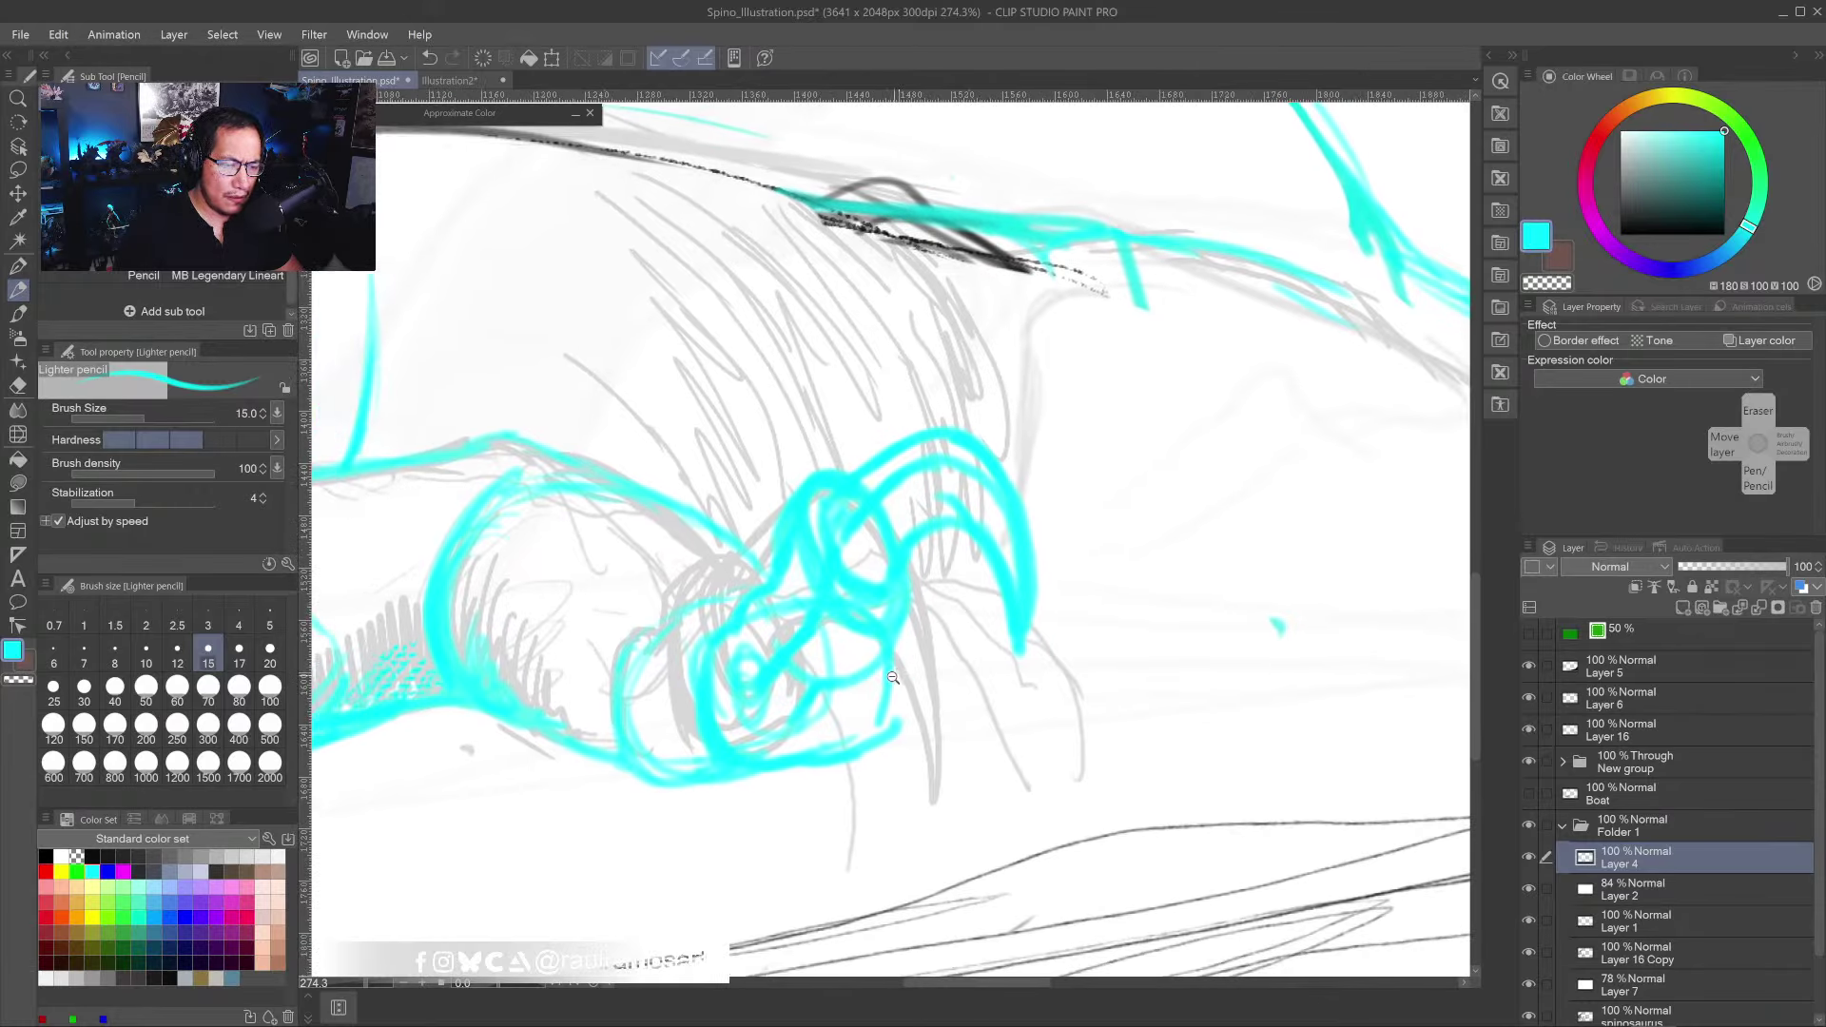
- Erase the overlapping construction lines inside the finger and claw, using the Hard eraser at size 30
scroll(901, 688, up, 4)
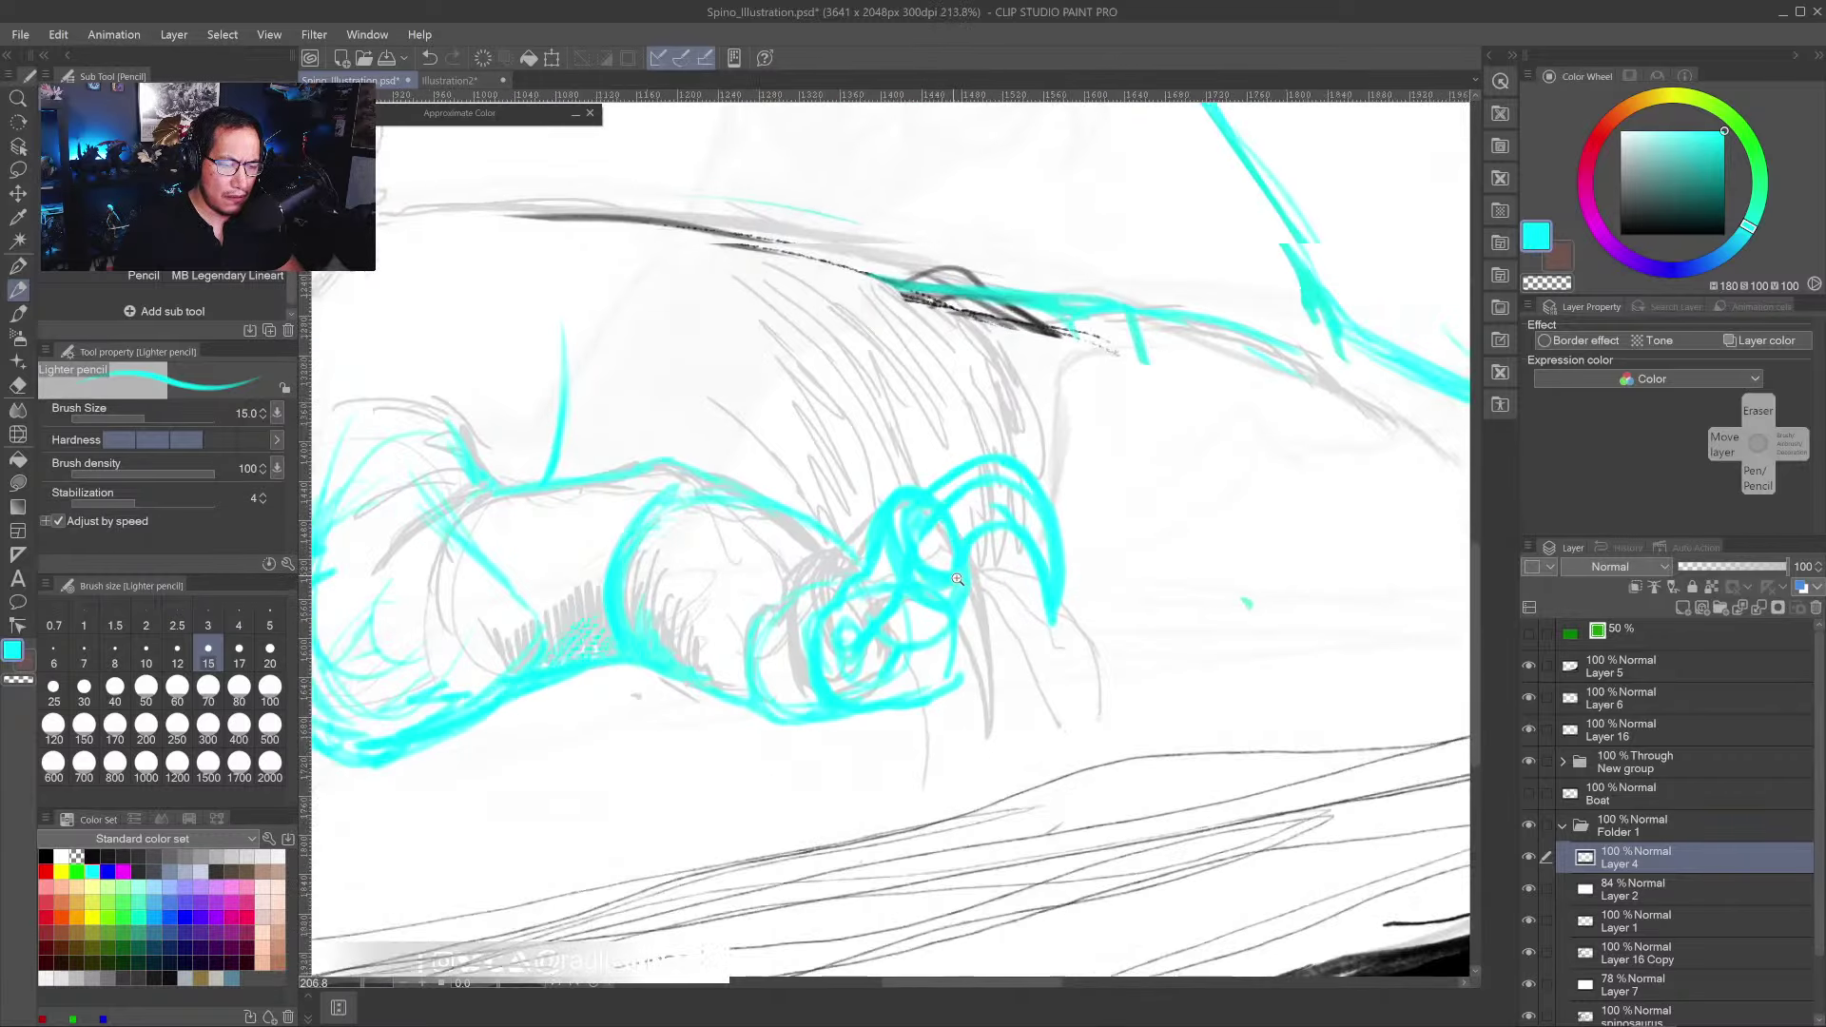
key(e)
key(bracketleft)
key(bracketleft)
key(bracketleft)
key(bracketleft)
key(bracketleft)
key(bracketleft)
key(bracketleft)
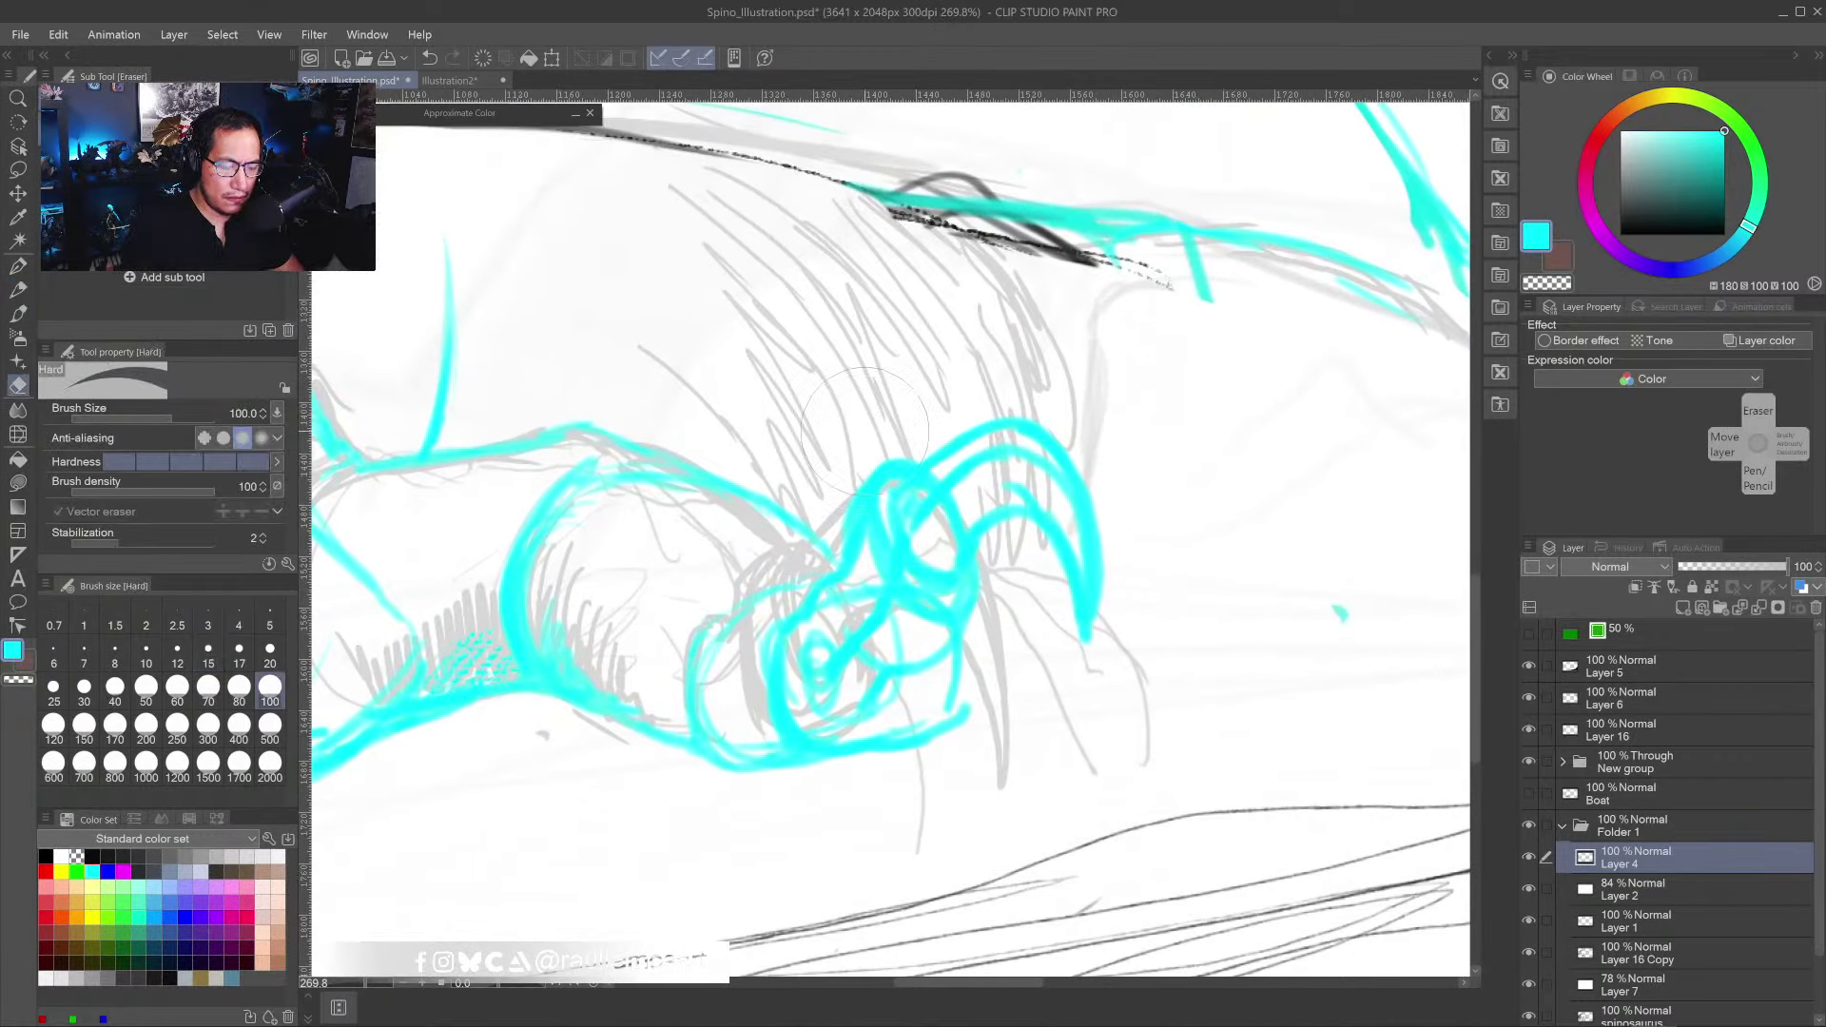
mouse_move(964, 480)
mouse_down()
mouse_move(925, 504)
mouse_move(966, 477)
mouse_move(942, 545)
mouse_move(988, 481)
mouse_move(942, 531)
mouse_move(1030, 489)
mouse_move(1081, 609)
mouse_move(1051, 477)
mouse_move(995, 453)
mouse_move(917, 501)
mouse_move(907, 462)
mouse_move(891, 490)
mouse_move(881, 474)
mouse_move(864, 537)
mouse_move(871, 563)
mouse_move(871, 519)
mouse_move(943, 611)
mouse_move(917, 637)
mouse_move(911, 614)
mouse_move(862, 624)
mouse_move(905, 638)
mouse_move(858, 592)
mouse_move(869, 525)
mouse_move(813, 637)
mouse_move(833, 654)
mouse_move(812, 654)
mouse_move(898, 645)
mouse_up()
drag(848, 583, 868, 521)
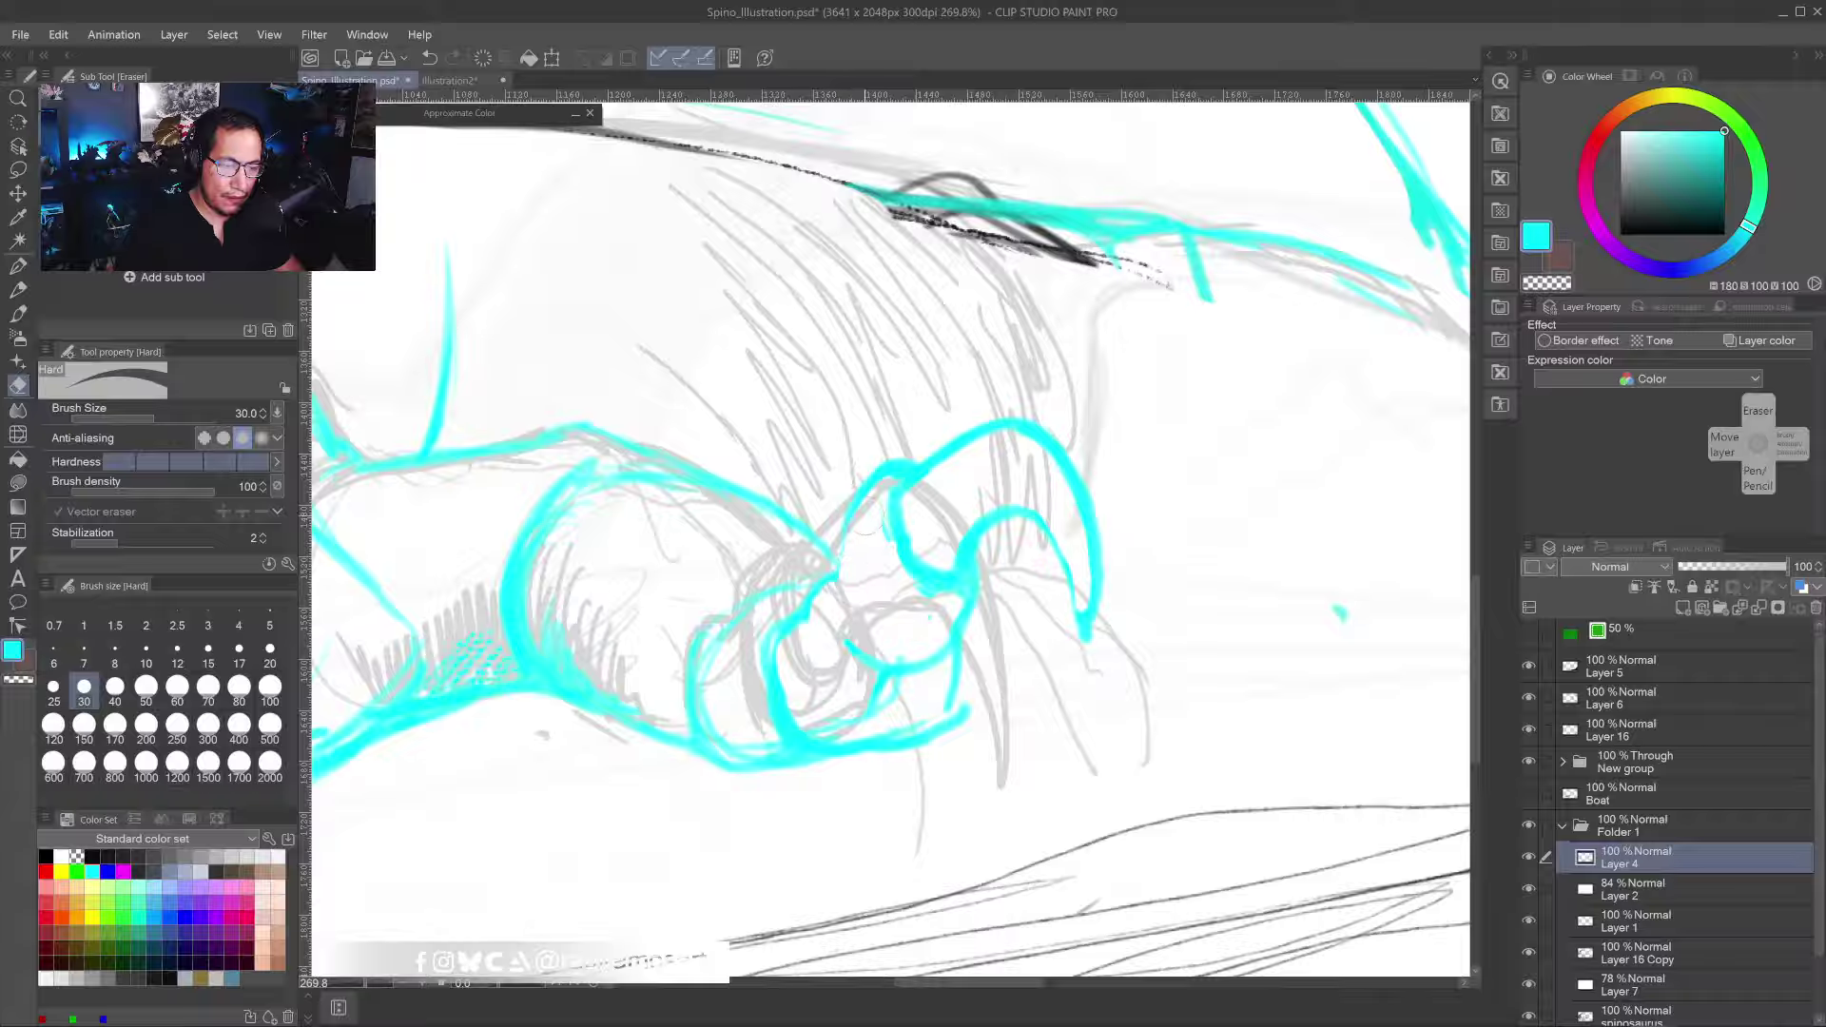
- Outline the hooked claw in black over the cyan guide, using the Lighter pencil at size 10
click(46, 856)
click(18, 288)
scroll(836, 567, up, 3)
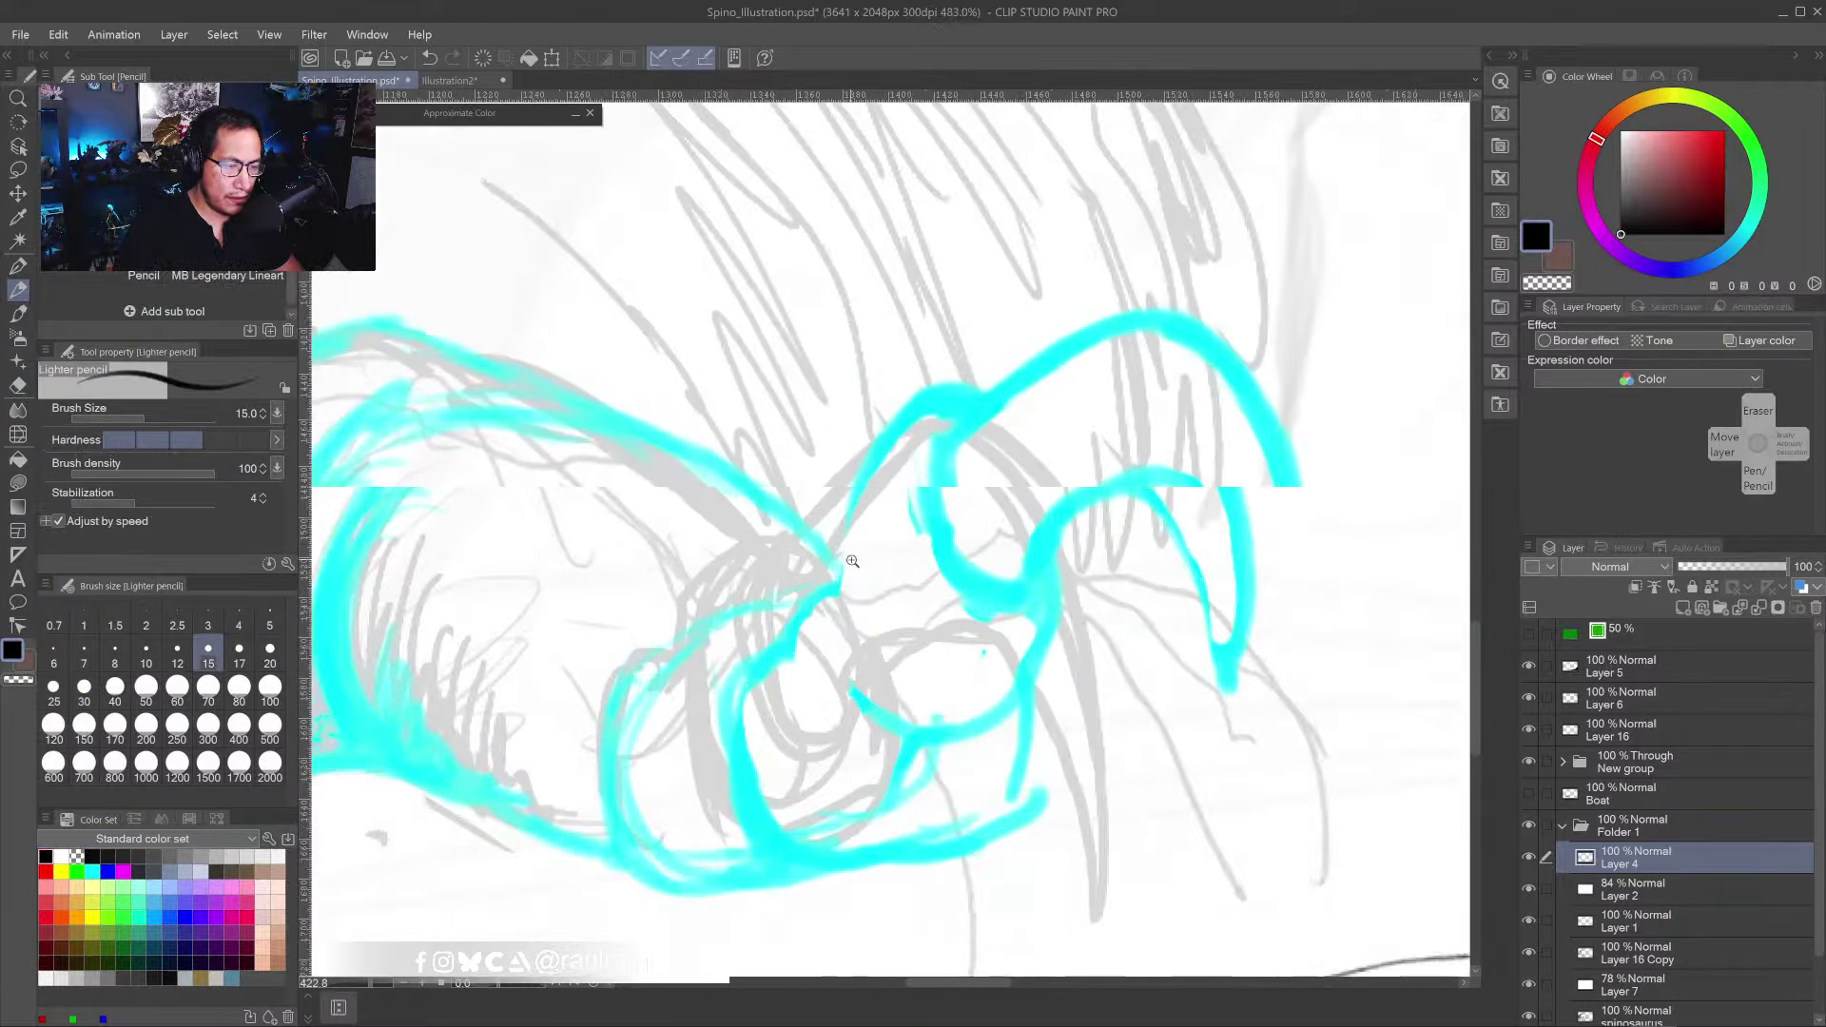
drag(835, 567, 785, 542)
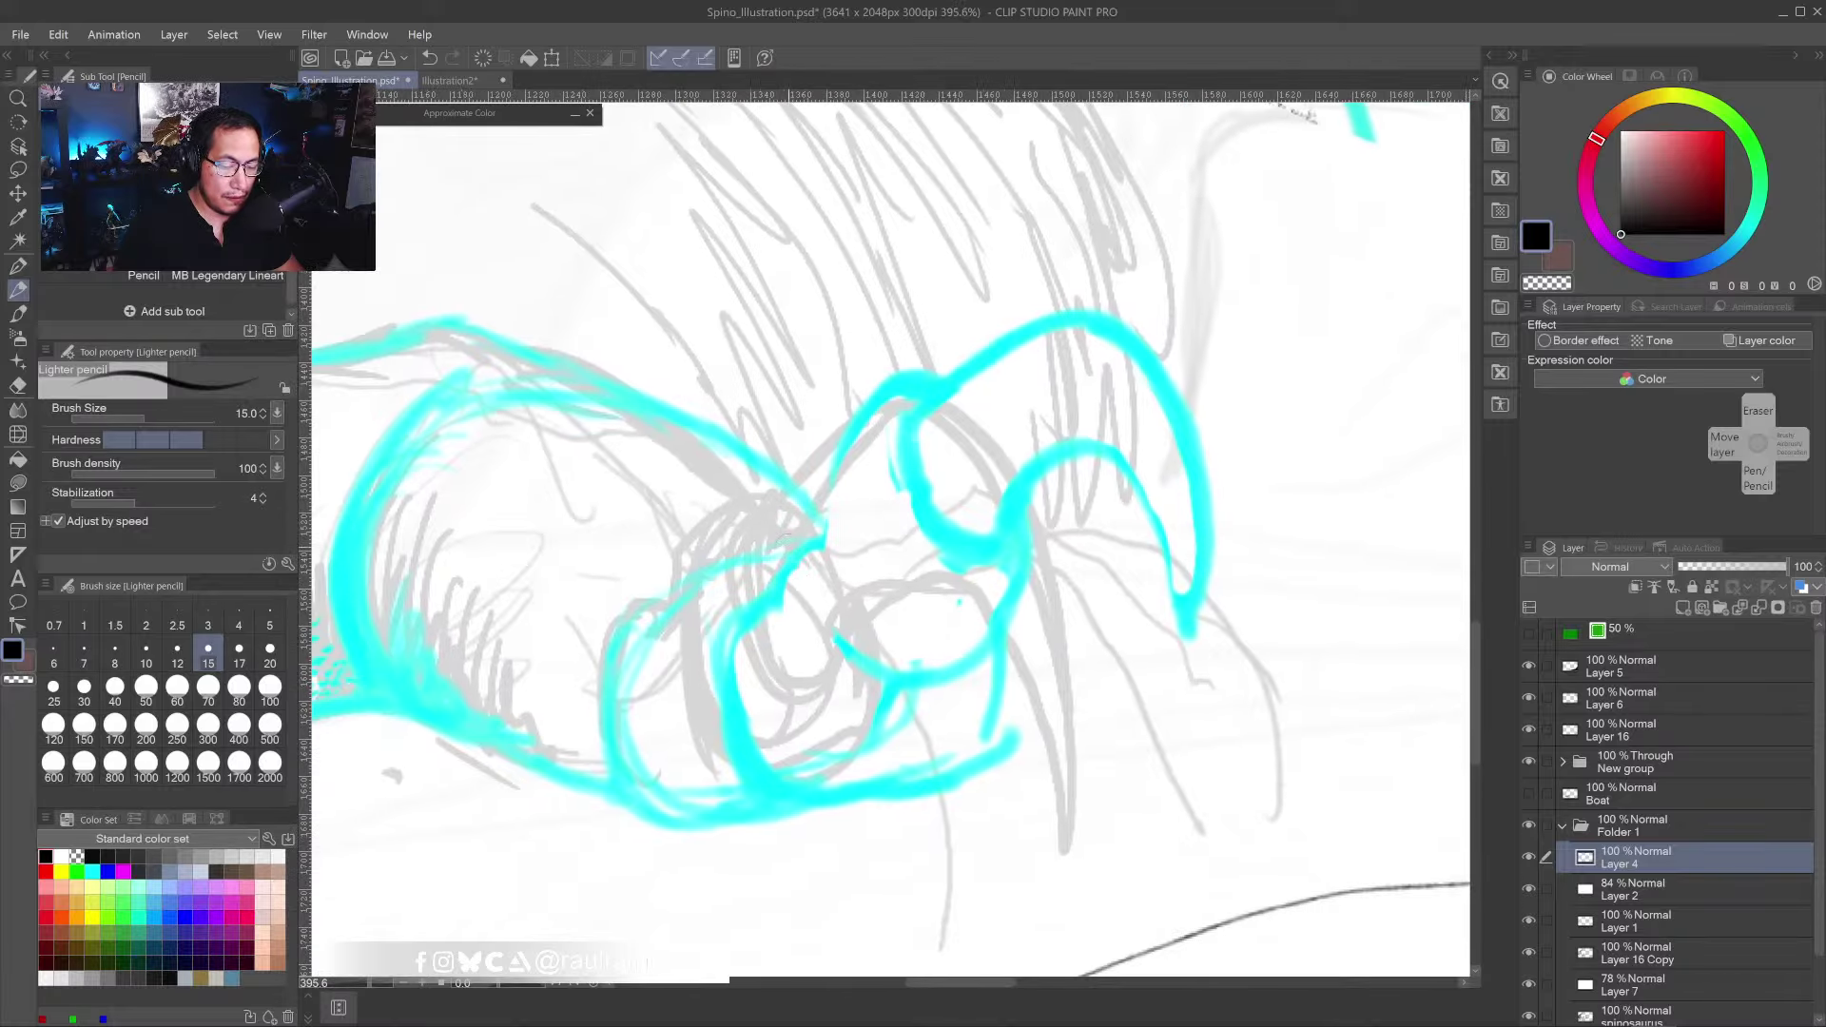
key(bracketleft)
key(bracketleft)
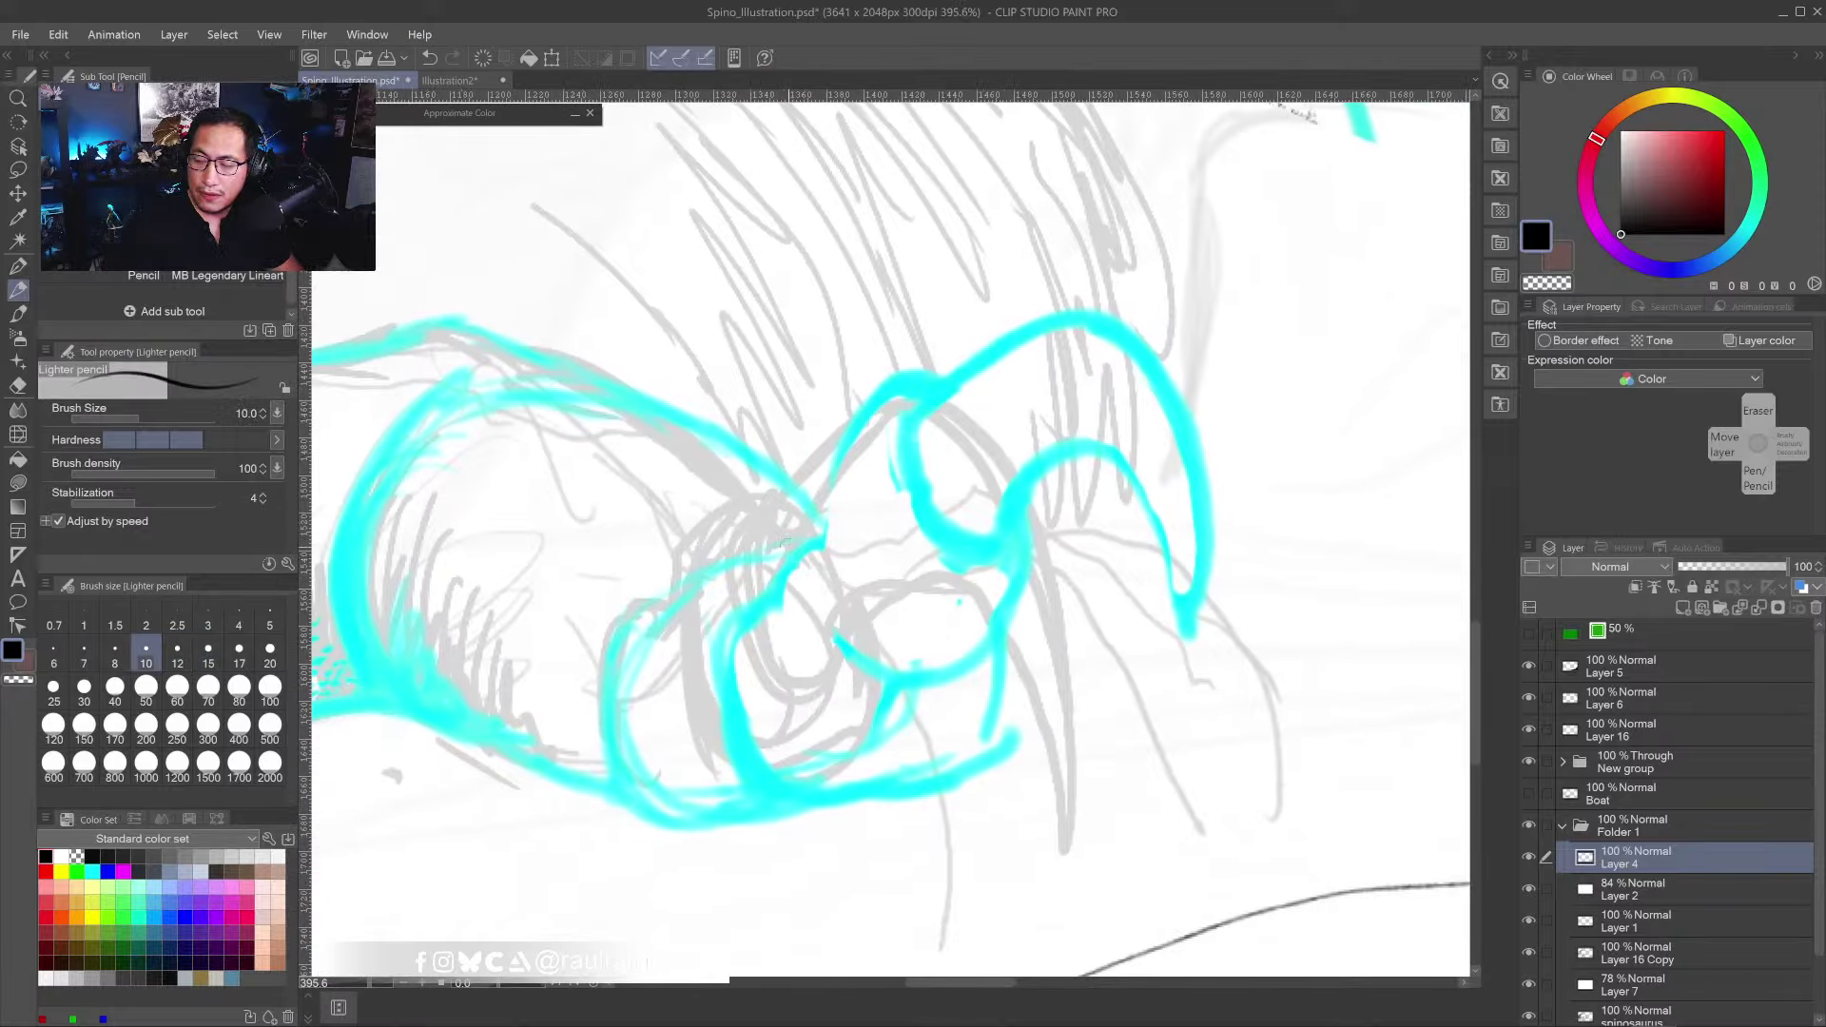
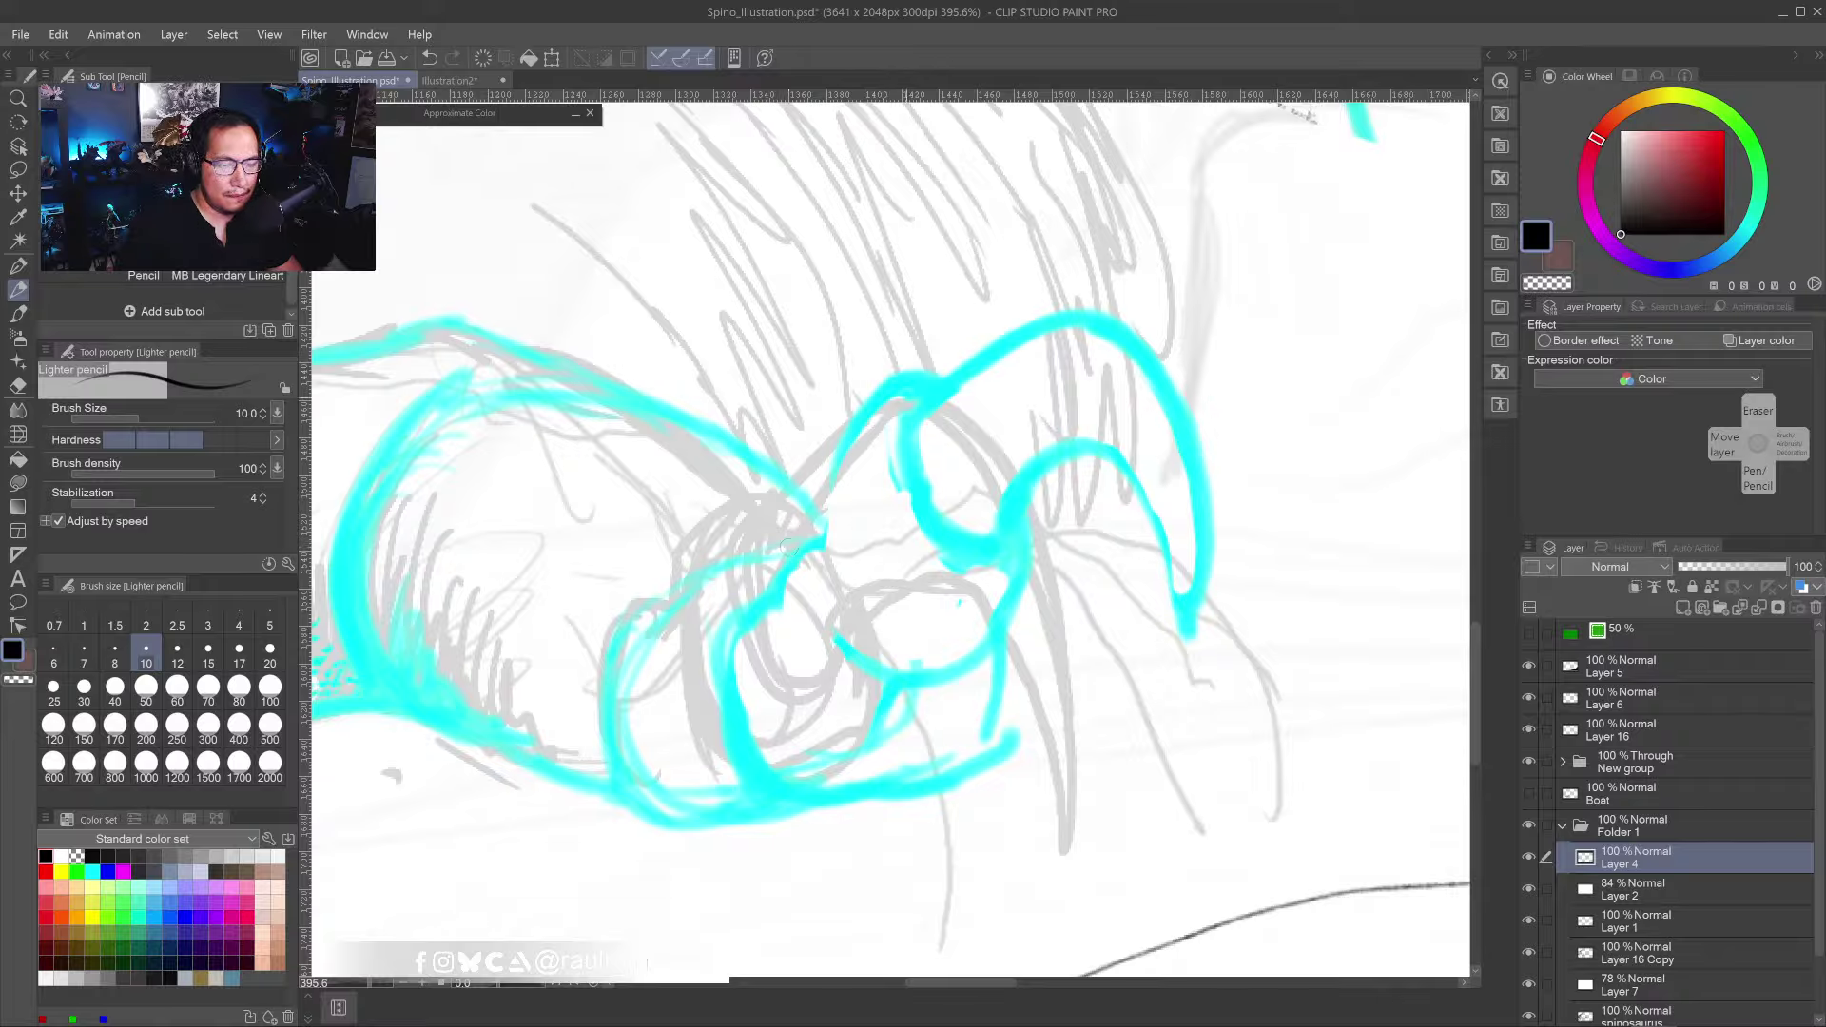
mouse_move(950, 384)
mouse_down()
mouse_move(899, 416)
mouse_move(875, 461)
mouse_move(889, 464)
mouse_up()
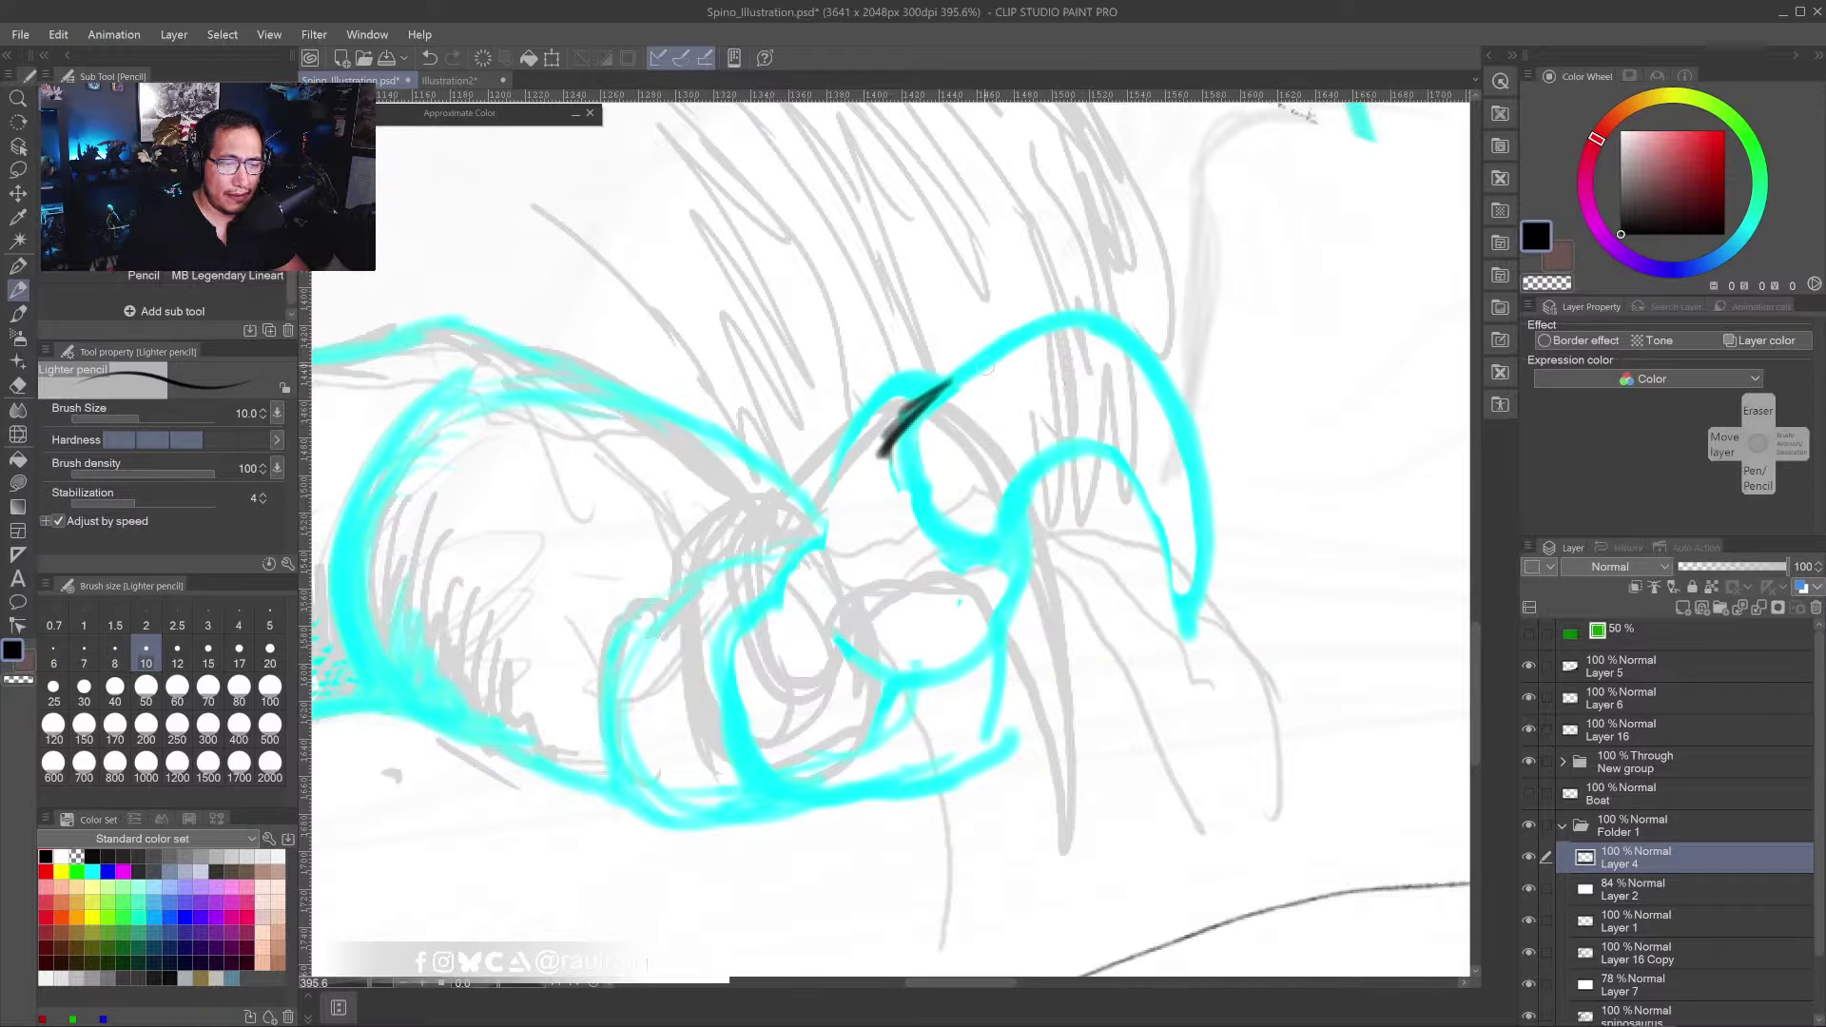
drag(891, 437, 979, 349)
drag(885, 453, 974, 349)
mouse_move(917, 419)
mouse_down()
mouse_move(1001, 333)
mouse_move(931, 393)
mouse_move(1036, 324)
mouse_move(1072, 336)
mouse_move(992, 340)
mouse_move(1134, 361)
mouse_move(1088, 333)
mouse_move(1183, 464)
mouse_up()
drag(1130, 356, 1196, 509)
drag(1176, 442, 1197, 590)
mouse_move(1195, 514)
mouse_down()
mouse_move(1181, 624)
mouse_move(1149, 523)
mouse_move(1096, 454)
mouse_move(1053, 452)
mouse_move(993, 533)
mouse_up()
mouse_move(900, 416)
mouse_down()
mouse_move(880, 471)
mouse_move(982, 550)
mouse_move(1031, 465)
mouse_move(999, 526)
mouse_move(1061, 461)
mouse_move(1110, 487)
mouse_move(1063, 459)
mouse_move(1108, 470)
mouse_move(1089, 459)
mouse_move(1165, 555)
mouse_move(1153, 531)
mouse_move(1180, 621)
mouse_up()
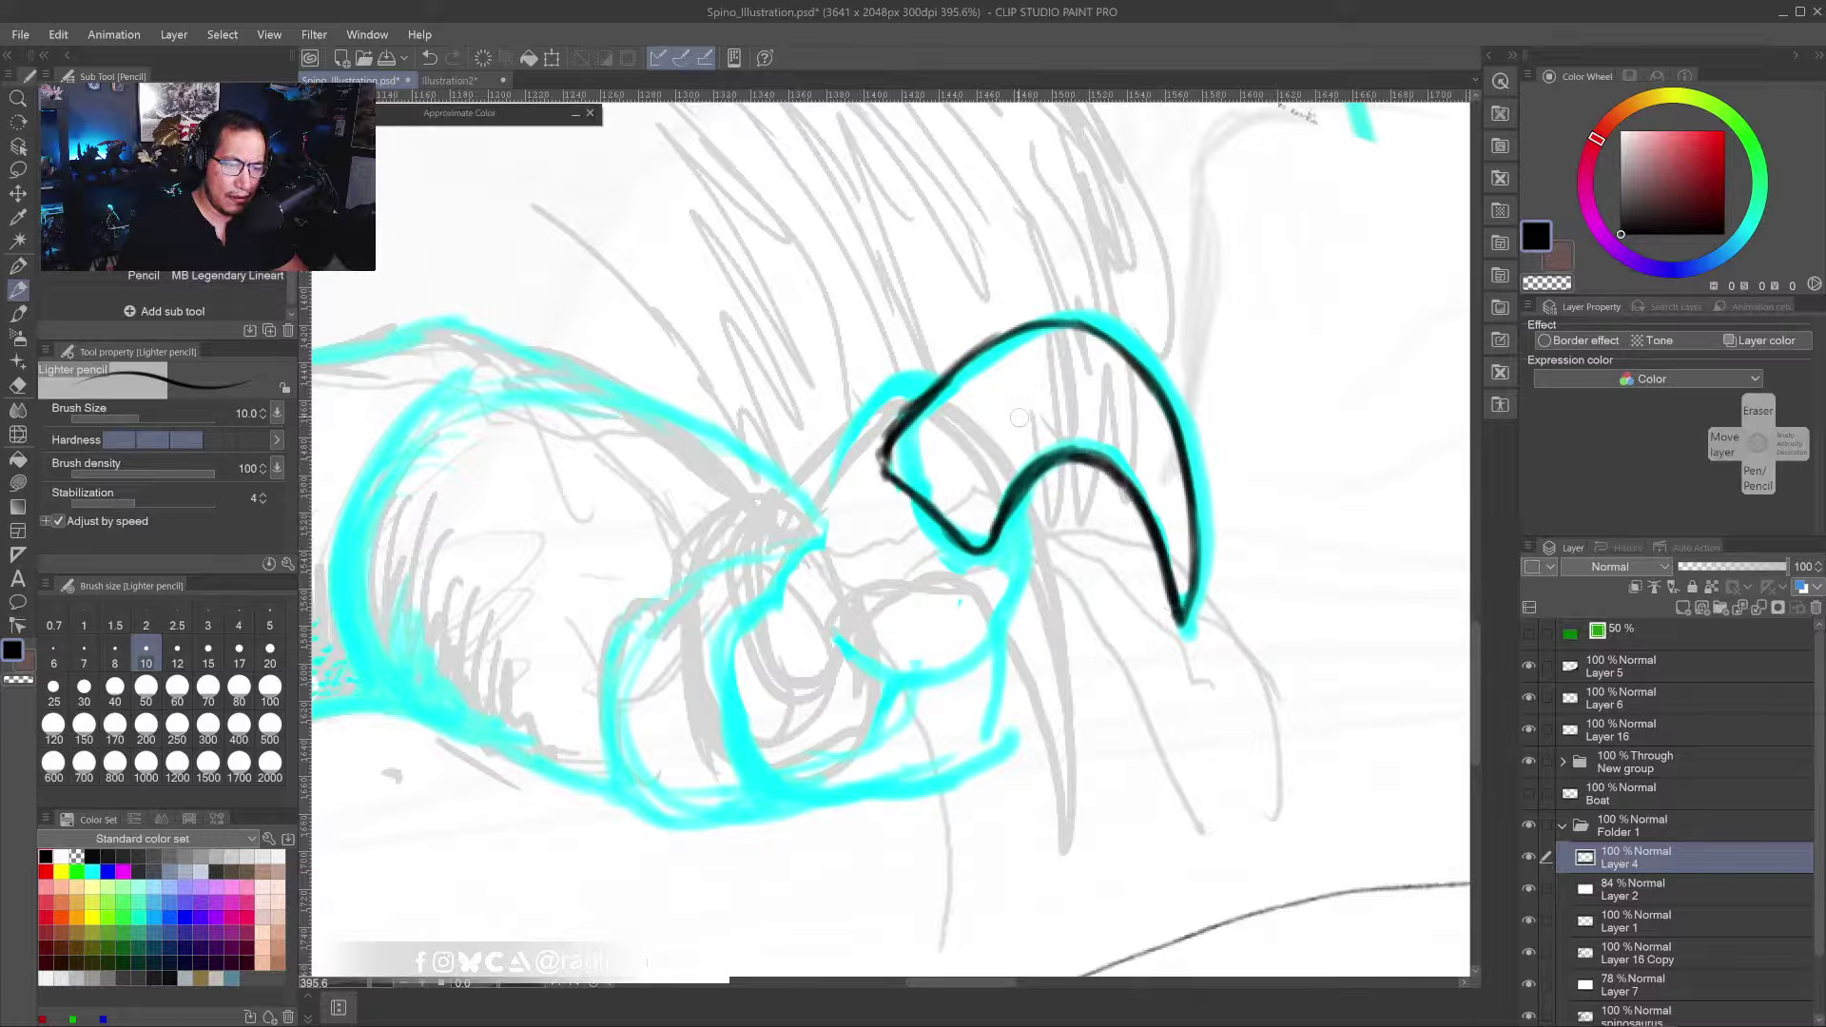
- Thicken the claw's rounded base and add short contour strokes inside the claw
mouse_move(891, 449)
mouse_down()
mouse_move(916, 488)
mouse_move(994, 413)
mouse_up()
mouse_move(932, 503)
mouse_down()
mouse_move(1015, 400)
mouse_move(1051, 388)
mouse_up()
mouse_move(1073, 385)
mouse_down()
mouse_move(1123, 444)
mouse_move(1159, 530)
mouse_up()
mouse_move(1097, 416)
mouse_down()
mouse_move(1065, 395)
mouse_move(1010, 407)
mouse_move(925, 499)
mouse_move(889, 474)
mouse_move(889, 447)
mouse_move(913, 522)
mouse_move(902, 479)
mouse_move(965, 547)
mouse_move(910, 461)
mouse_move(914, 483)
mouse_move(905, 463)
mouse_move(927, 457)
mouse_move(904, 452)
mouse_move(1028, 342)
mouse_up()
- Trim the claw's black outline along its outer edge with the Hard eraser at size 30
key(e)
mouse_move(1009, 414)
mouse_down()
mouse_move(946, 516)
mouse_move(967, 522)
mouse_move(1040, 450)
mouse_move(1092, 444)
mouse_move(1042, 438)
mouse_move(1103, 424)
mouse_move(1092, 454)
mouse_move(1075, 445)
mouse_move(1128, 473)
mouse_move(1132, 440)
mouse_move(1147, 477)
mouse_move(1083, 380)
mouse_move(997, 364)
mouse_move(1035, 340)
mouse_move(1084, 348)
mouse_move(1137, 390)
mouse_move(1168, 499)
mouse_move(1126, 324)
mouse_up()
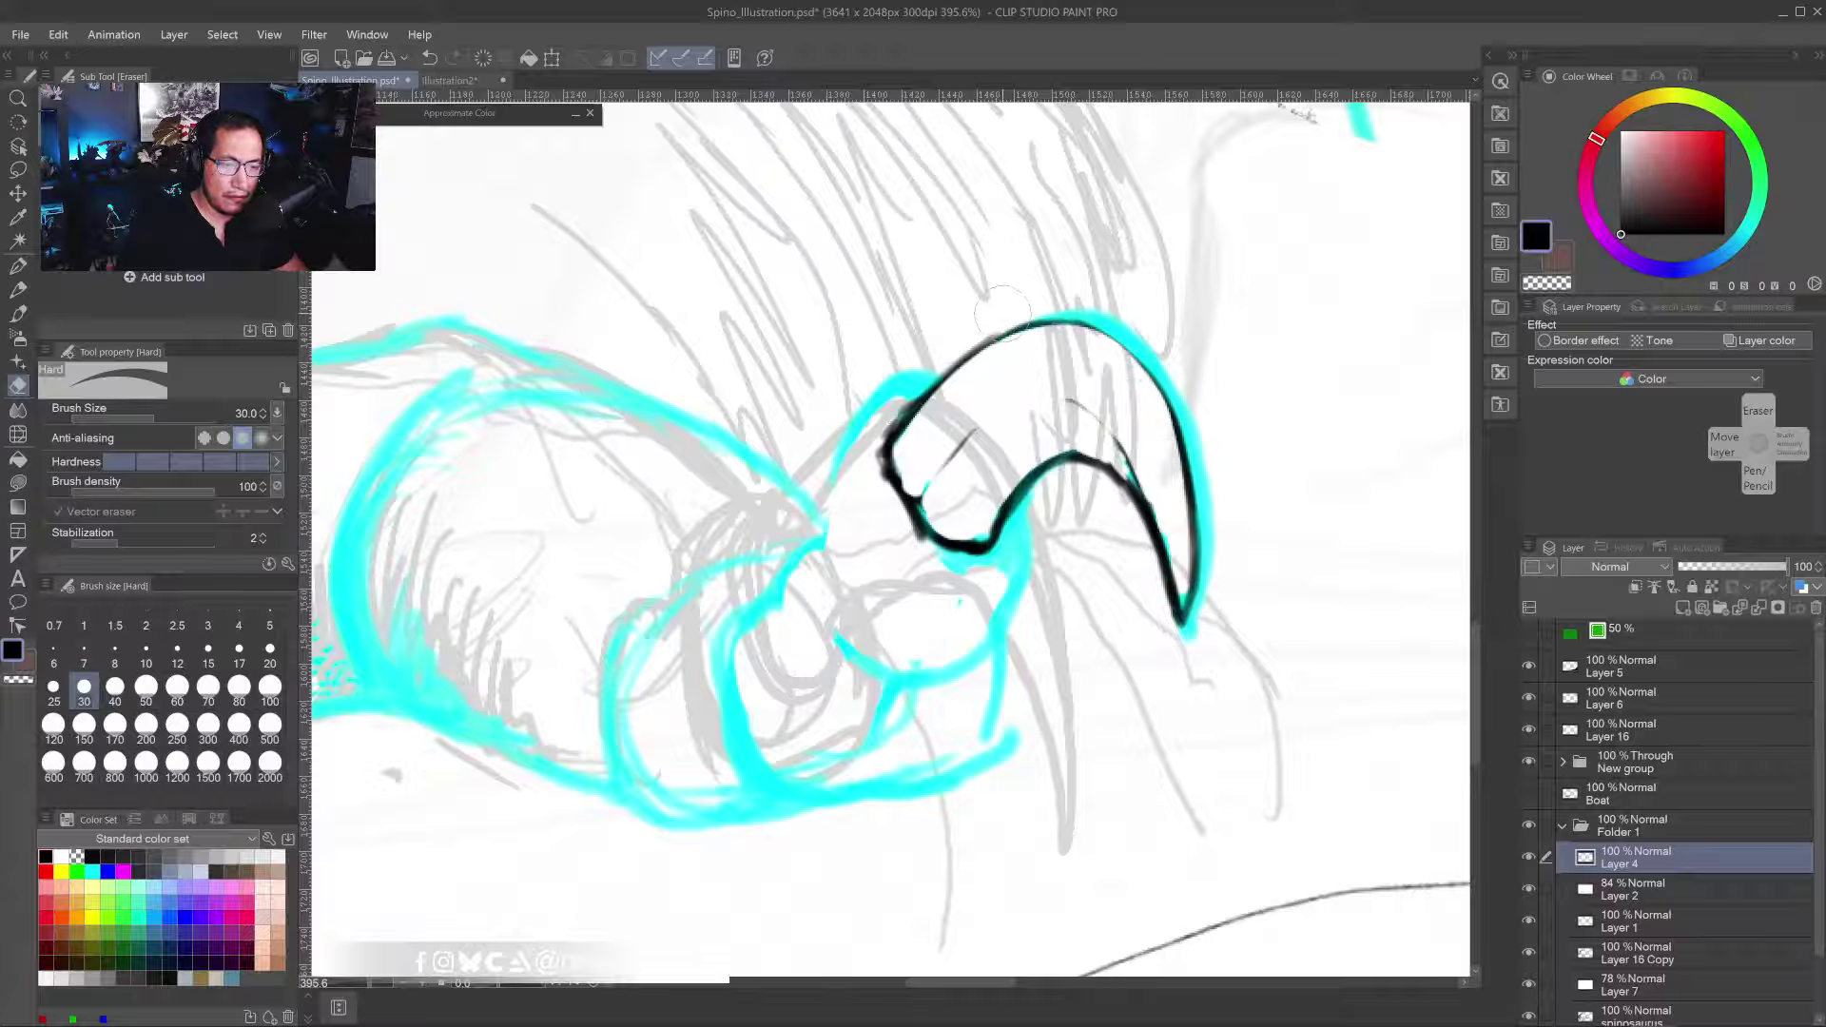
mouse_move(1011, 309)
mouse_down()
mouse_move(1110, 304)
mouse_move(1186, 378)
mouse_move(1224, 537)
mouse_move(1220, 592)
mouse_move(1168, 654)
mouse_up()
- Draw the fingertip pad below the claw in black pencil, with crease lines at its inner end and strokes behind the claw base
key(b)
key(p)
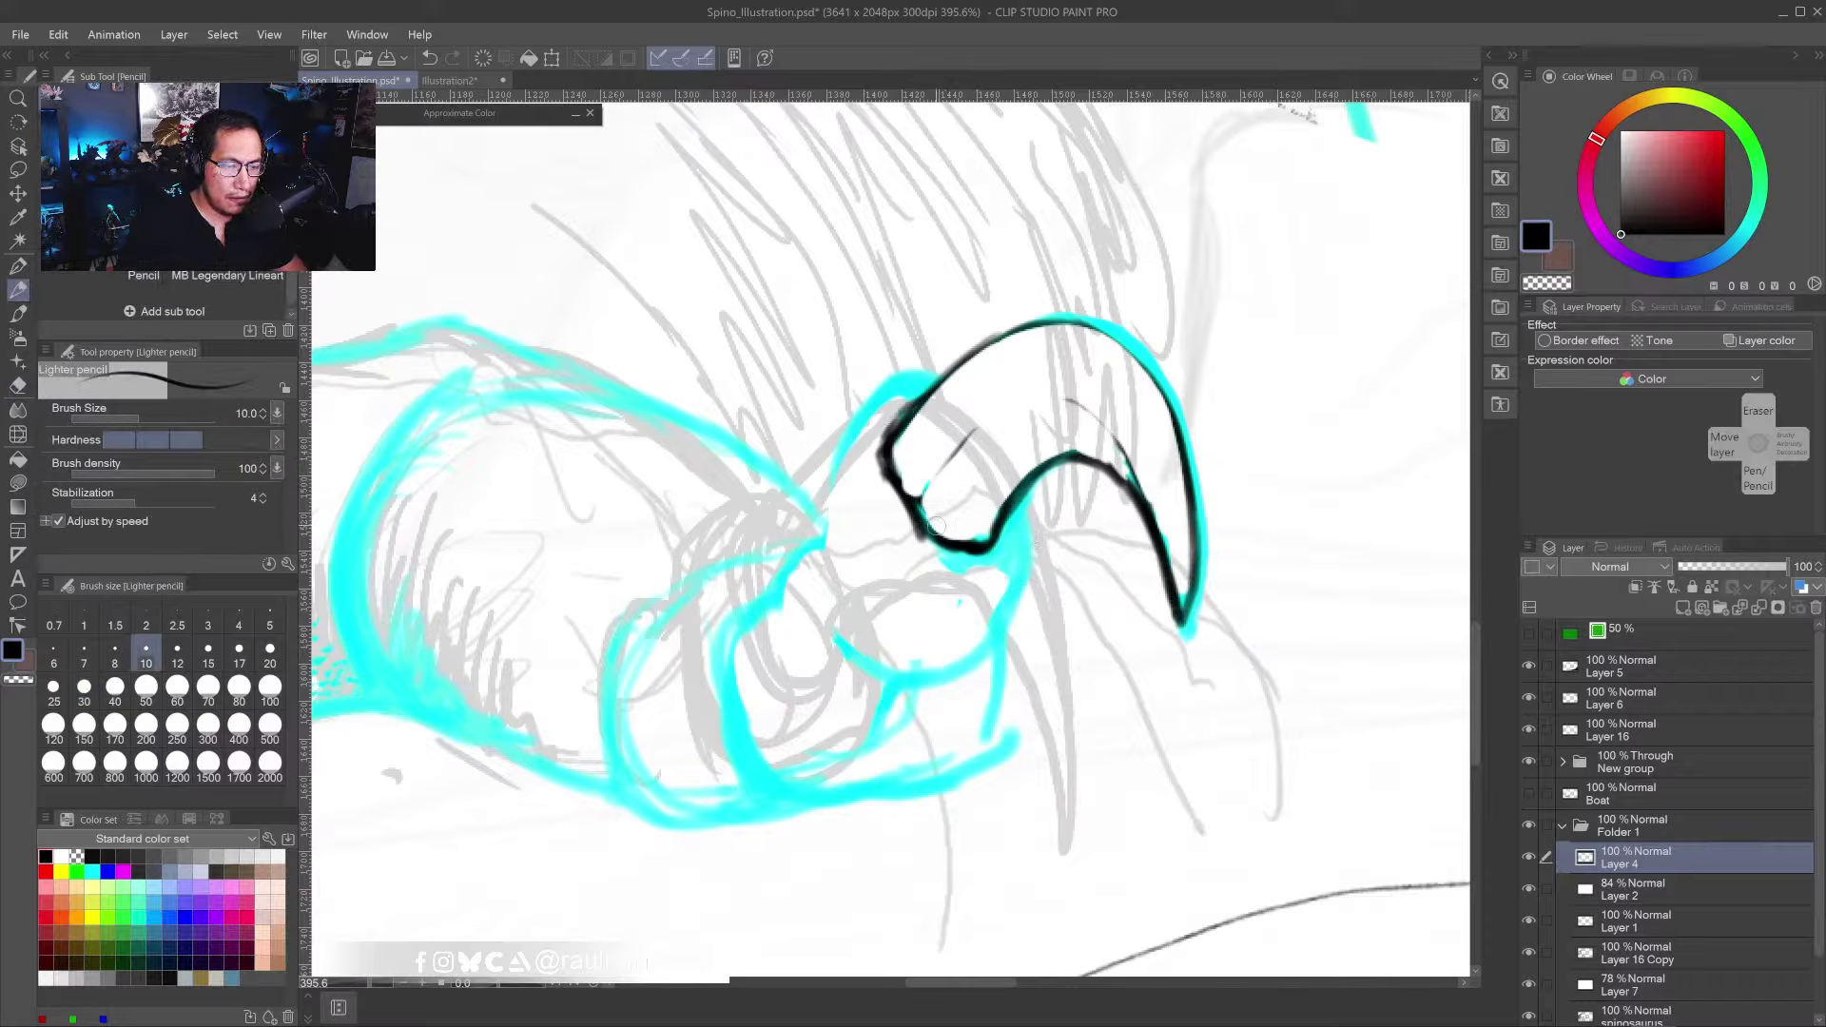
mouse_move(1011, 511)
mouse_down()
mouse_move(1030, 556)
mouse_move(954, 659)
mouse_move(896, 668)
mouse_move(818, 591)
mouse_up()
mouse_move(880, 663)
mouse_down()
mouse_move(961, 657)
mouse_move(997, 625)
mouse_move(889, 666)
mouse_move(817, 619)
mouse_move(804, 647)
mouse_move(890, 673)
mouse_move(891, 697)
mouse_up()
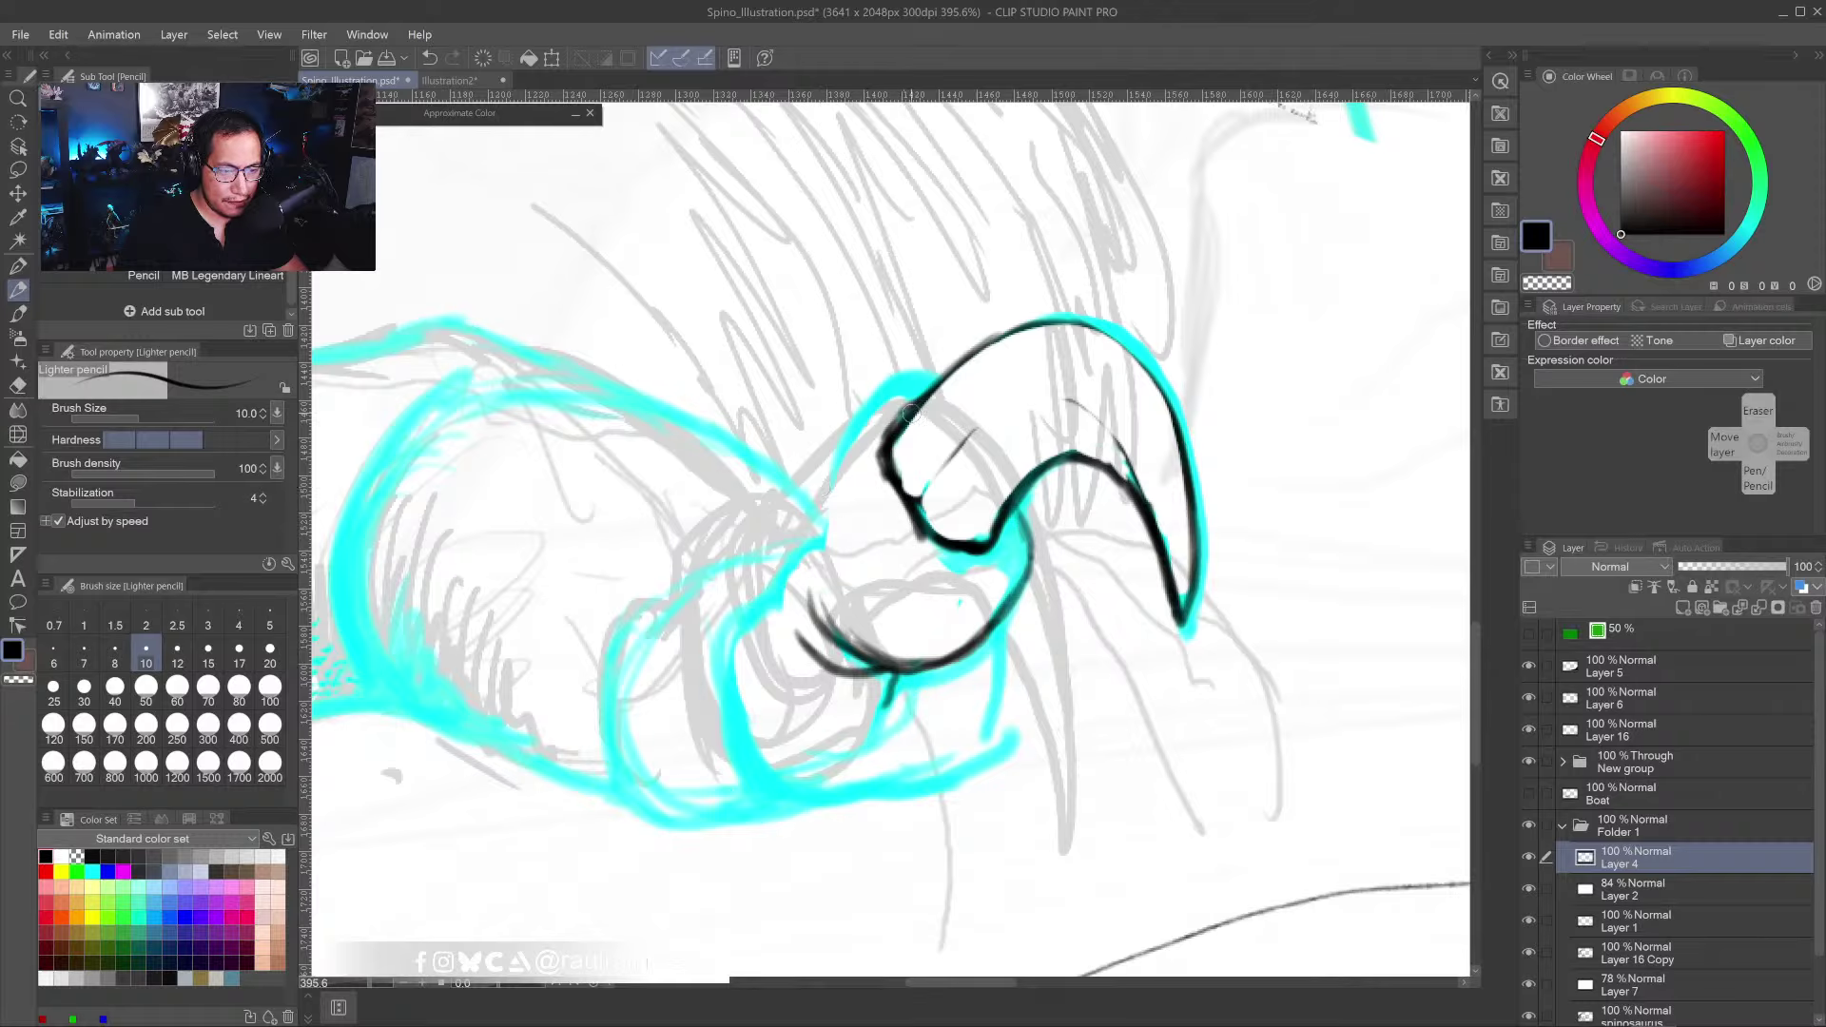
mouse_move(896, 413)
mouse_down()
mouse_move(890, 505)
mouse_move(912, 398)
mouse_move(847, 472)
mouse_move(858, 485)
mouse_move(999, 530)
mouse_move(960, 539)
mouse_move(1046, 471)
mouse_up()
mouse_move(1010, 563)
mouse_down()
mouse_move(961, 563)
mouse_move(1028, 564)
mouse_up()
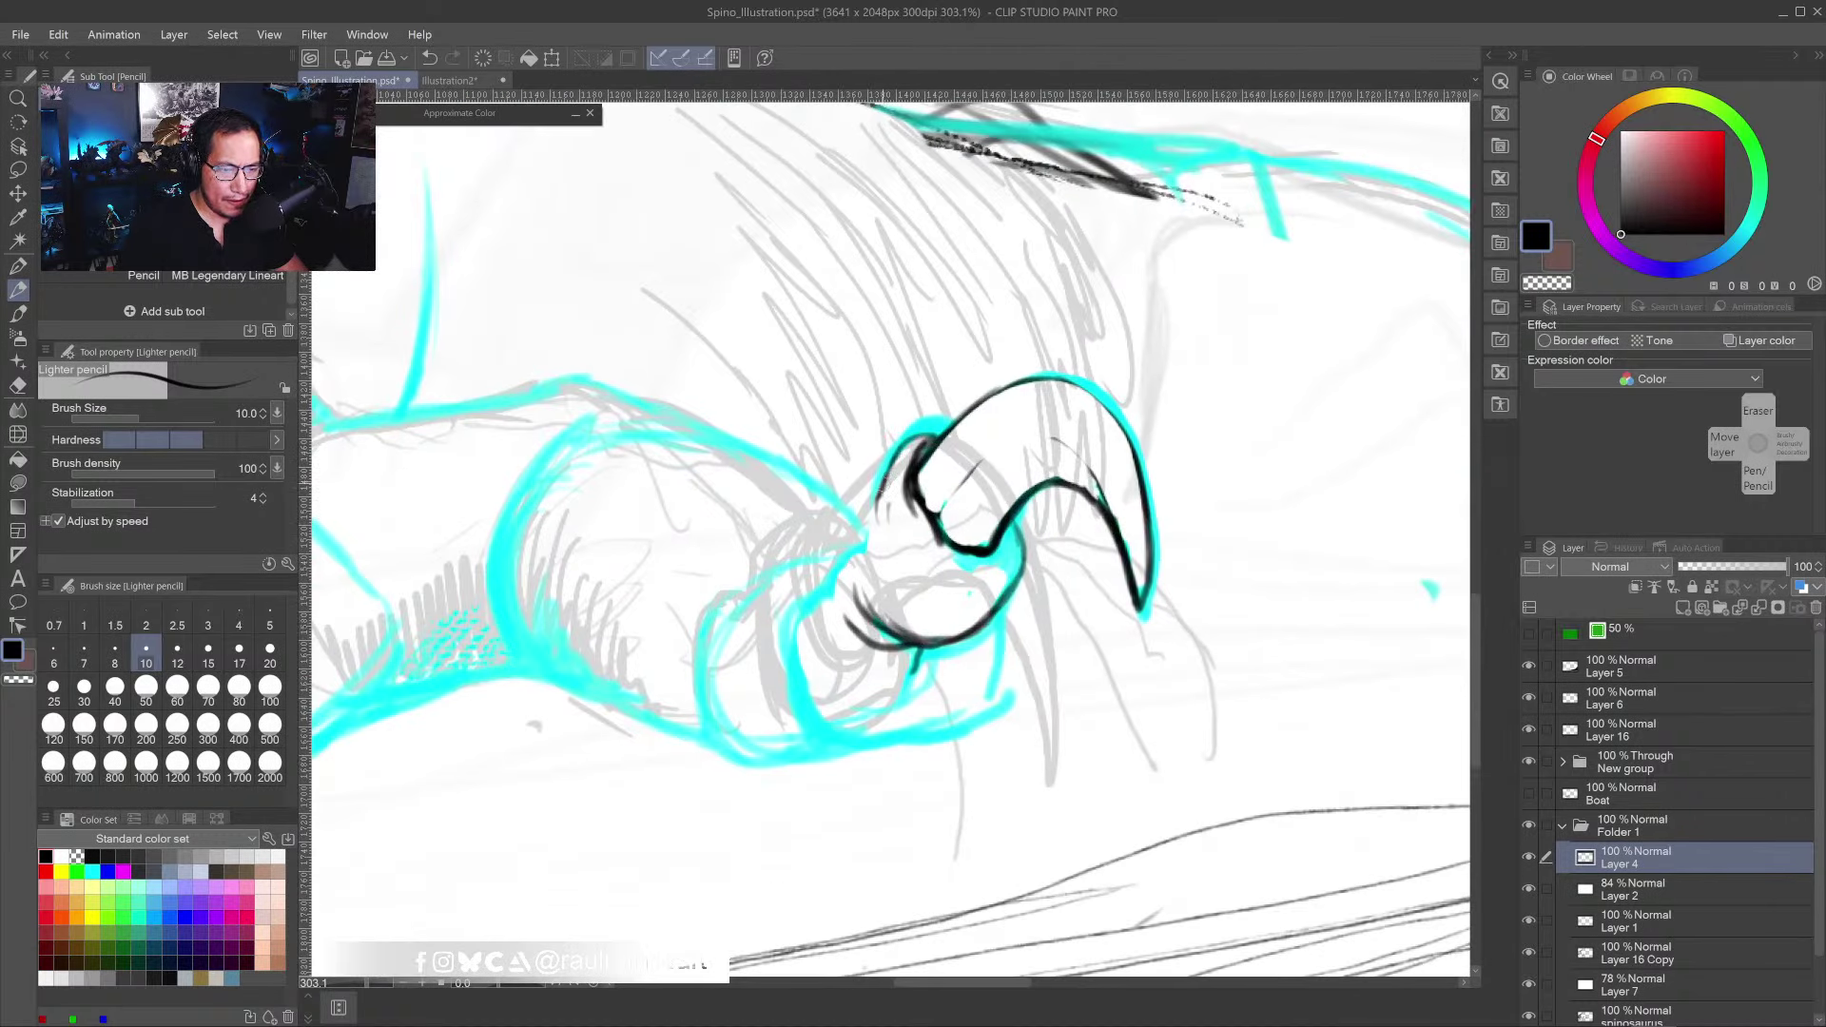
- Draw wrinkled skin folds along the finger's upper edge and sketch the joint crease beneath the fingertip pad
mouse_move(893, 456)
mouse_down()
mouse_move(865, 531)
mouse_move(856, 503)
mouse_move(855, 538)
mouse_move(834, 531)
mouse_move(826, 555)
mouse_move(837, 601)
mouse_move(817, 585)
mouse_move(790, 645)
mouse_up()
mouse_move(917, 659)
mouse_down()
mouse_move(861, 728)
mouse_move(889, 728)
mouse_move(866, 734)
mouse_up()
drag(915, 712, 875, 731)
mouse_move(925, 647)
mouse_down()
mouse_move(868, 660)
mouse_move(908, 659)
mouse_up()
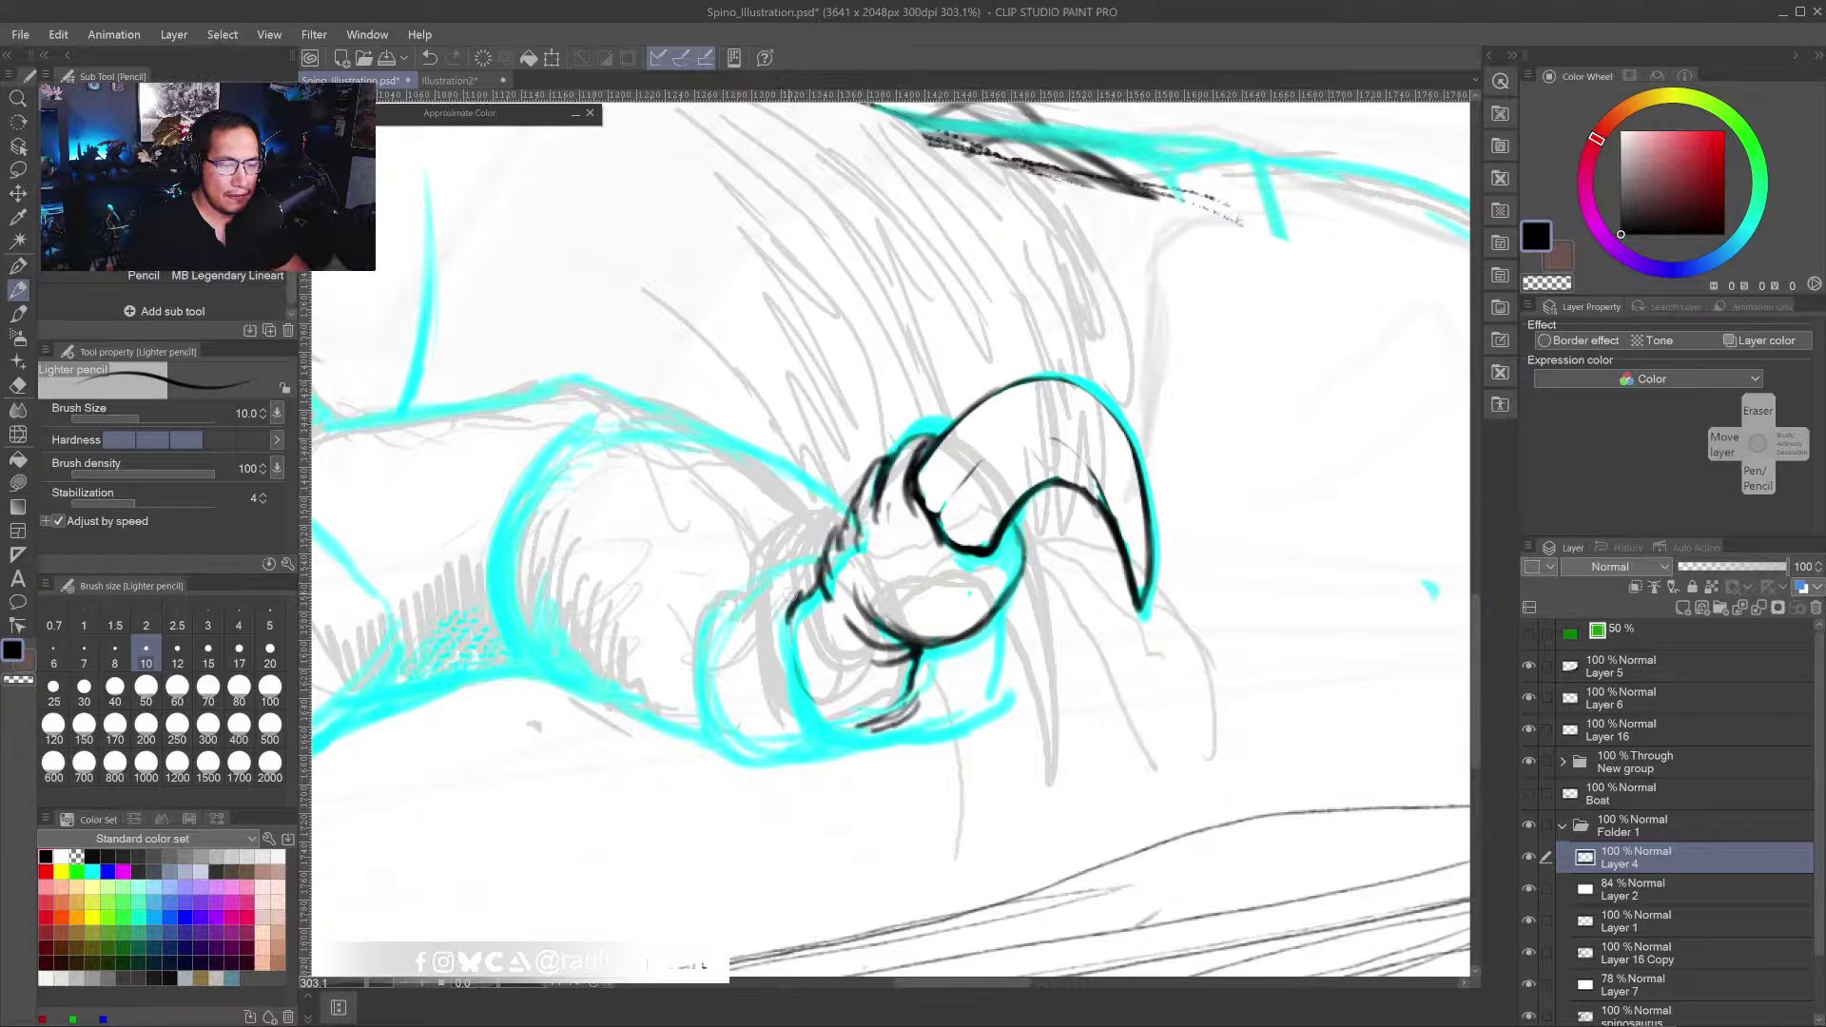
mouse_move(838, 539)
mouse_down()
mouse_move(837, 565)
mouse_move(842, 523)
mouse_move(810, 614)
mouse_up()
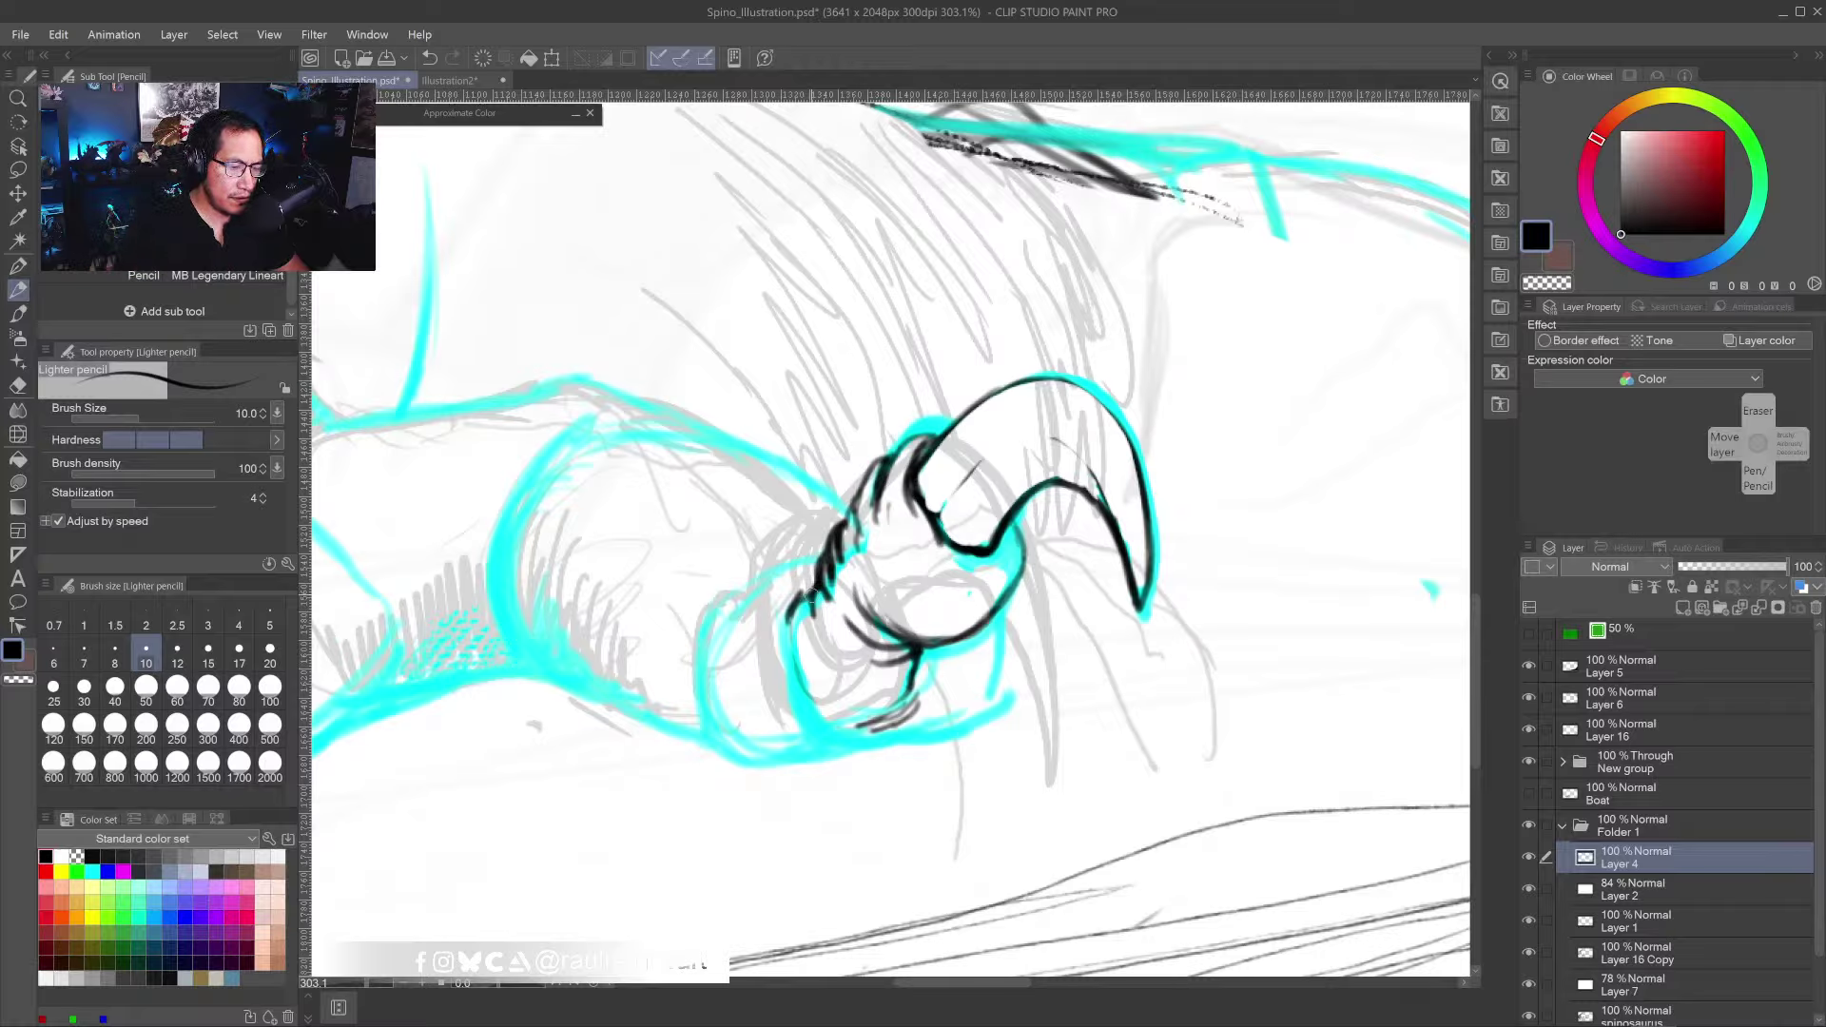
mouse_move(805, 582)
mouse_down()
mouse_move(784, 638)
mouse_move(784, 604)
mouse_move(759, 631)
mouse_move(757, 605)
mouse_up()
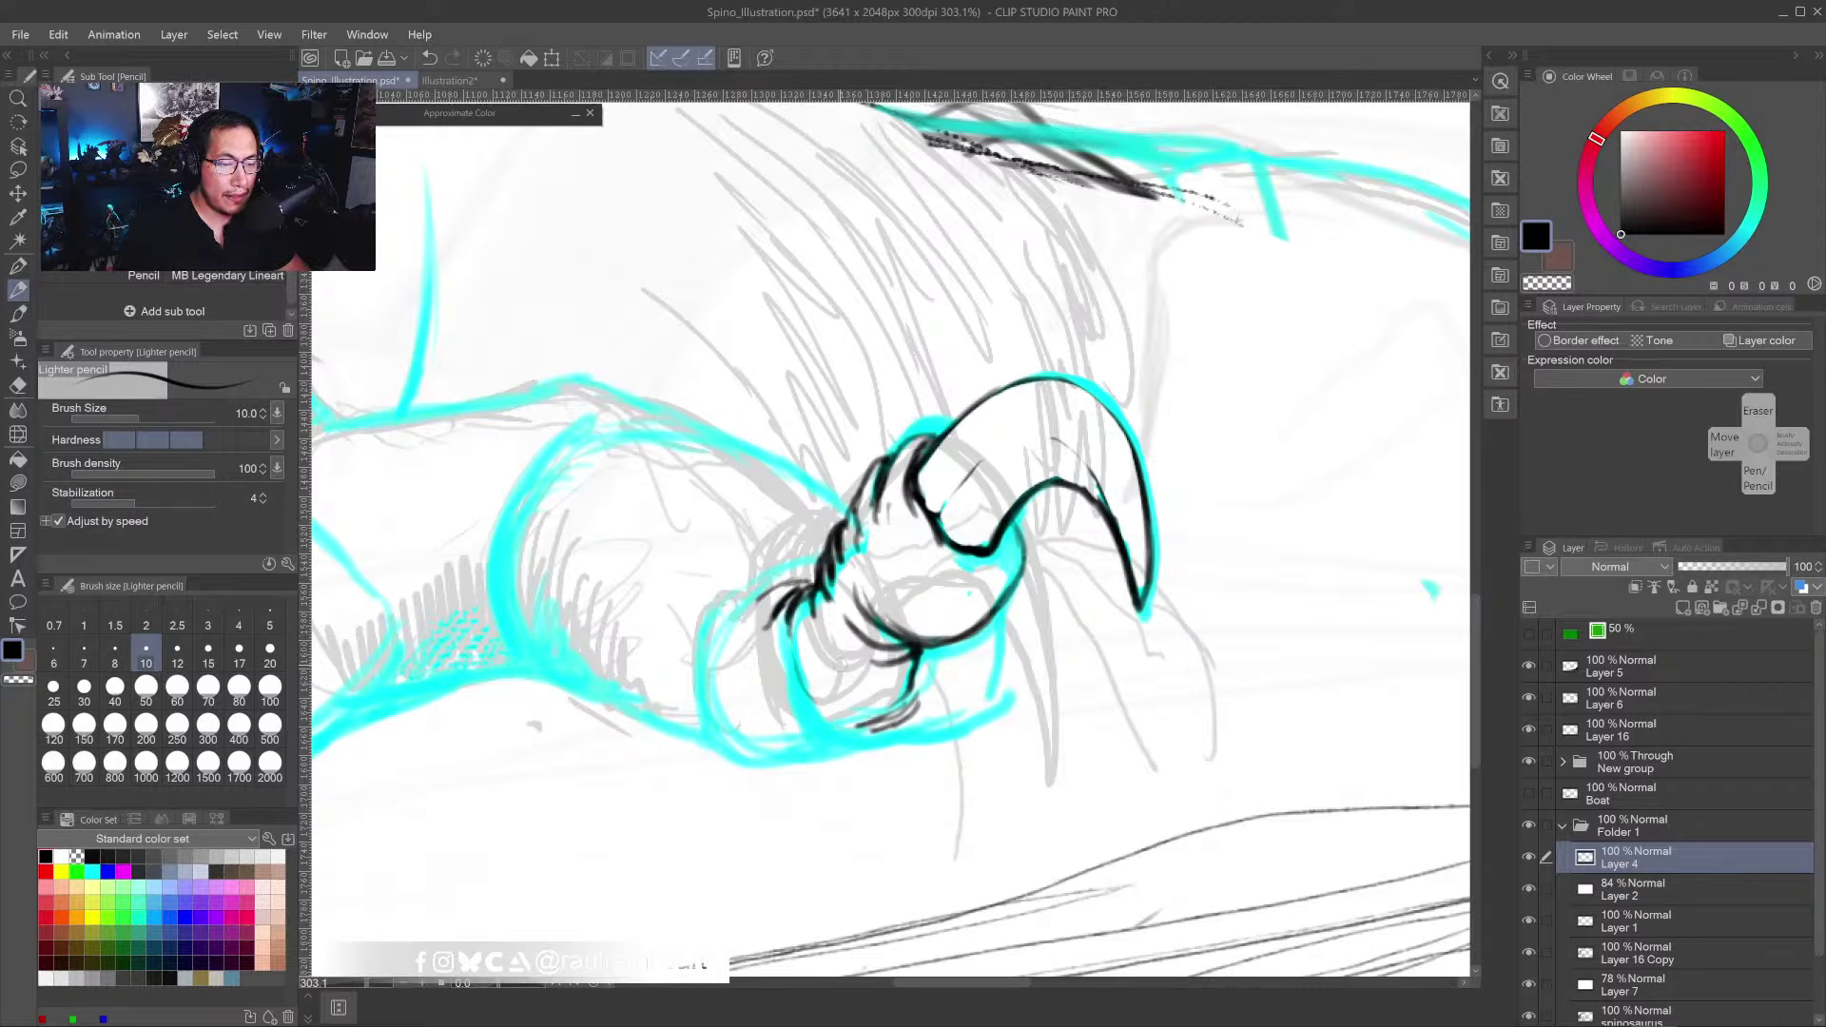
- Outline the finger's rounded rear joint and its underside in black, undoing and redrawing strokes as needed
mouse_move(709, 670)
mouse_down()
mouse_move(710, 715)
mouse_move(733, 748)
mouse_move(815, 759)
mouse_up()
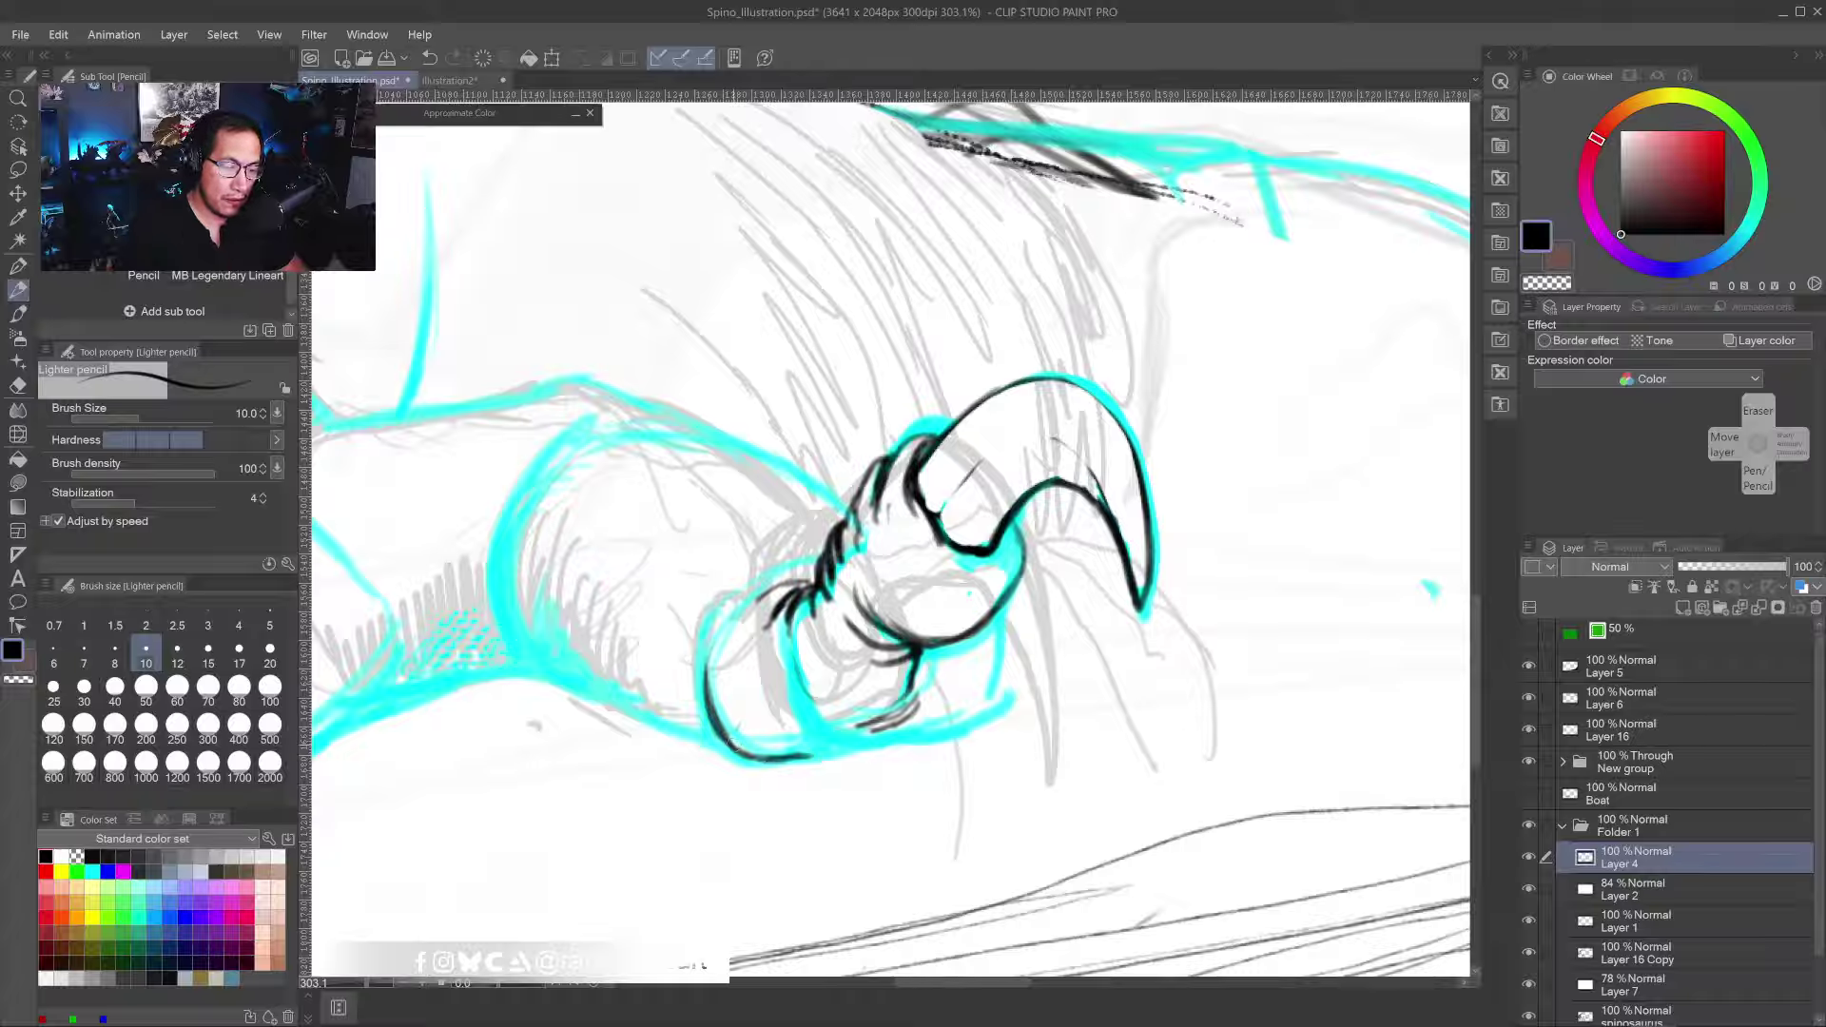
mouse_move(761, 767)
mouse_down()
mouse_move(899, 737)
mouse_move(863, 755)
mouse_up()
key(ctrl+z)
key(ctrl+z)
key(ctrl+z)
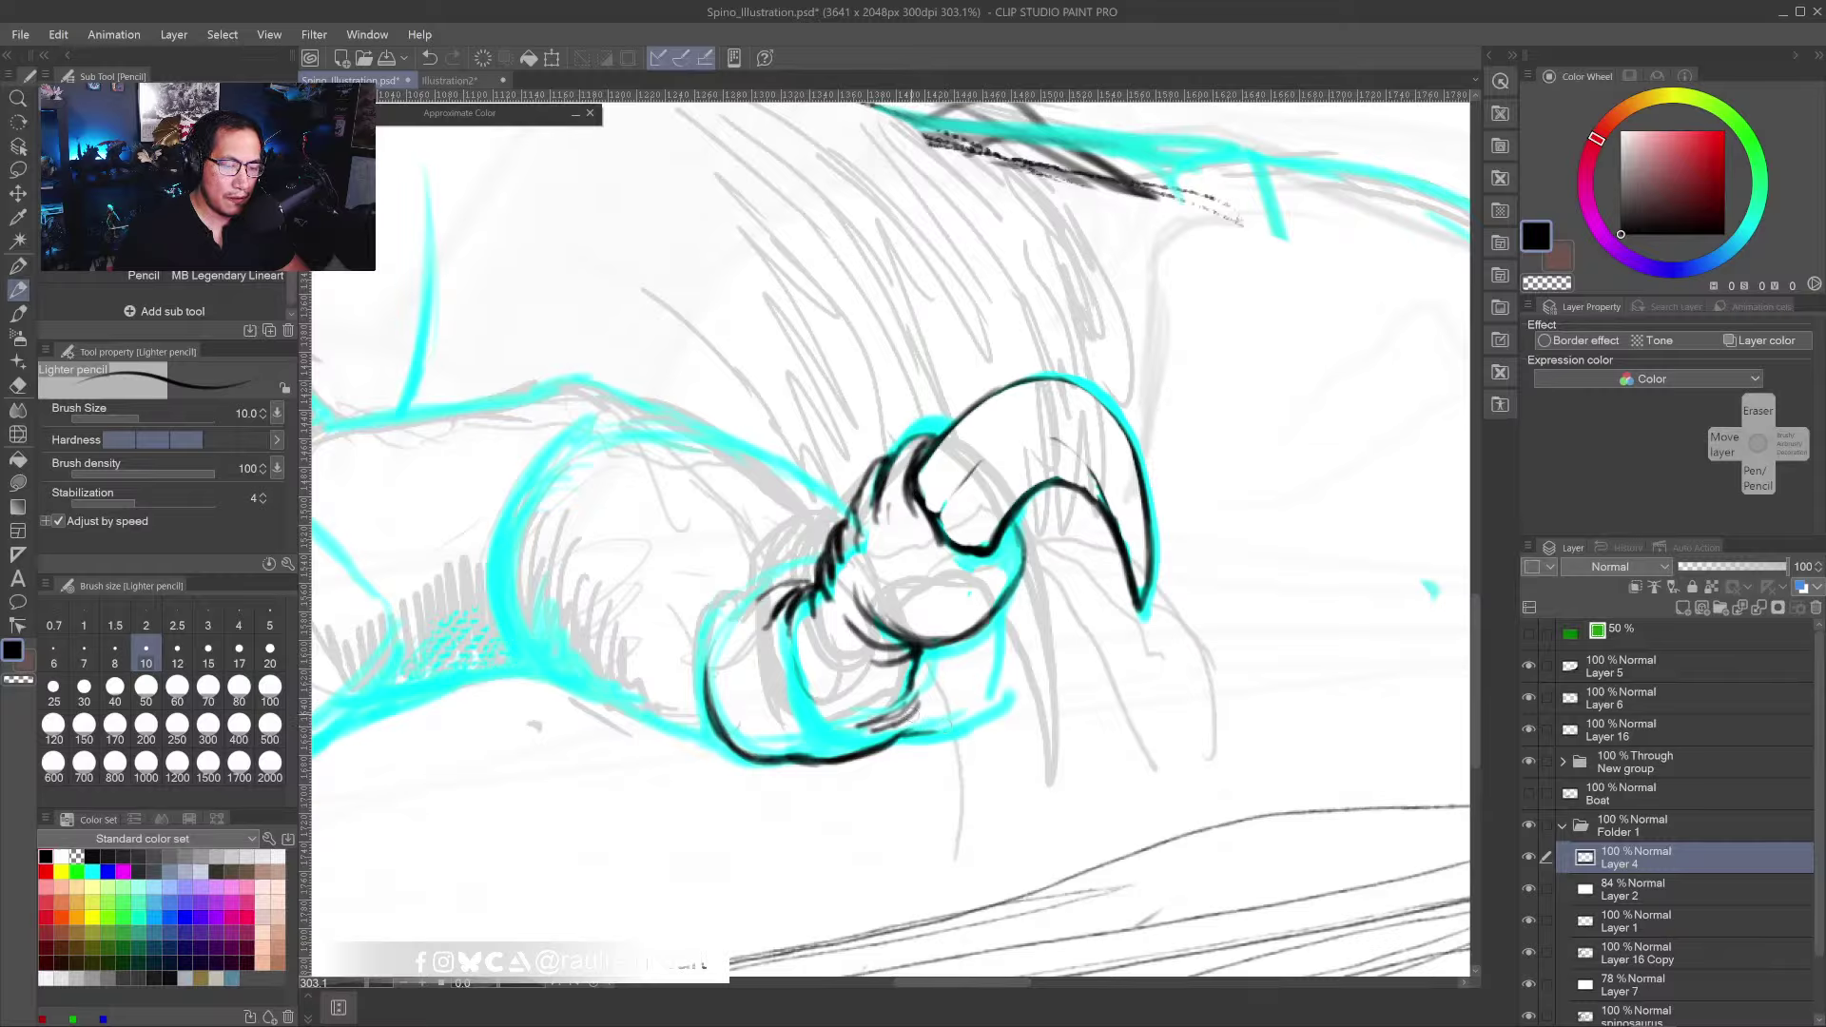
drag(906, 730, 968, 731)
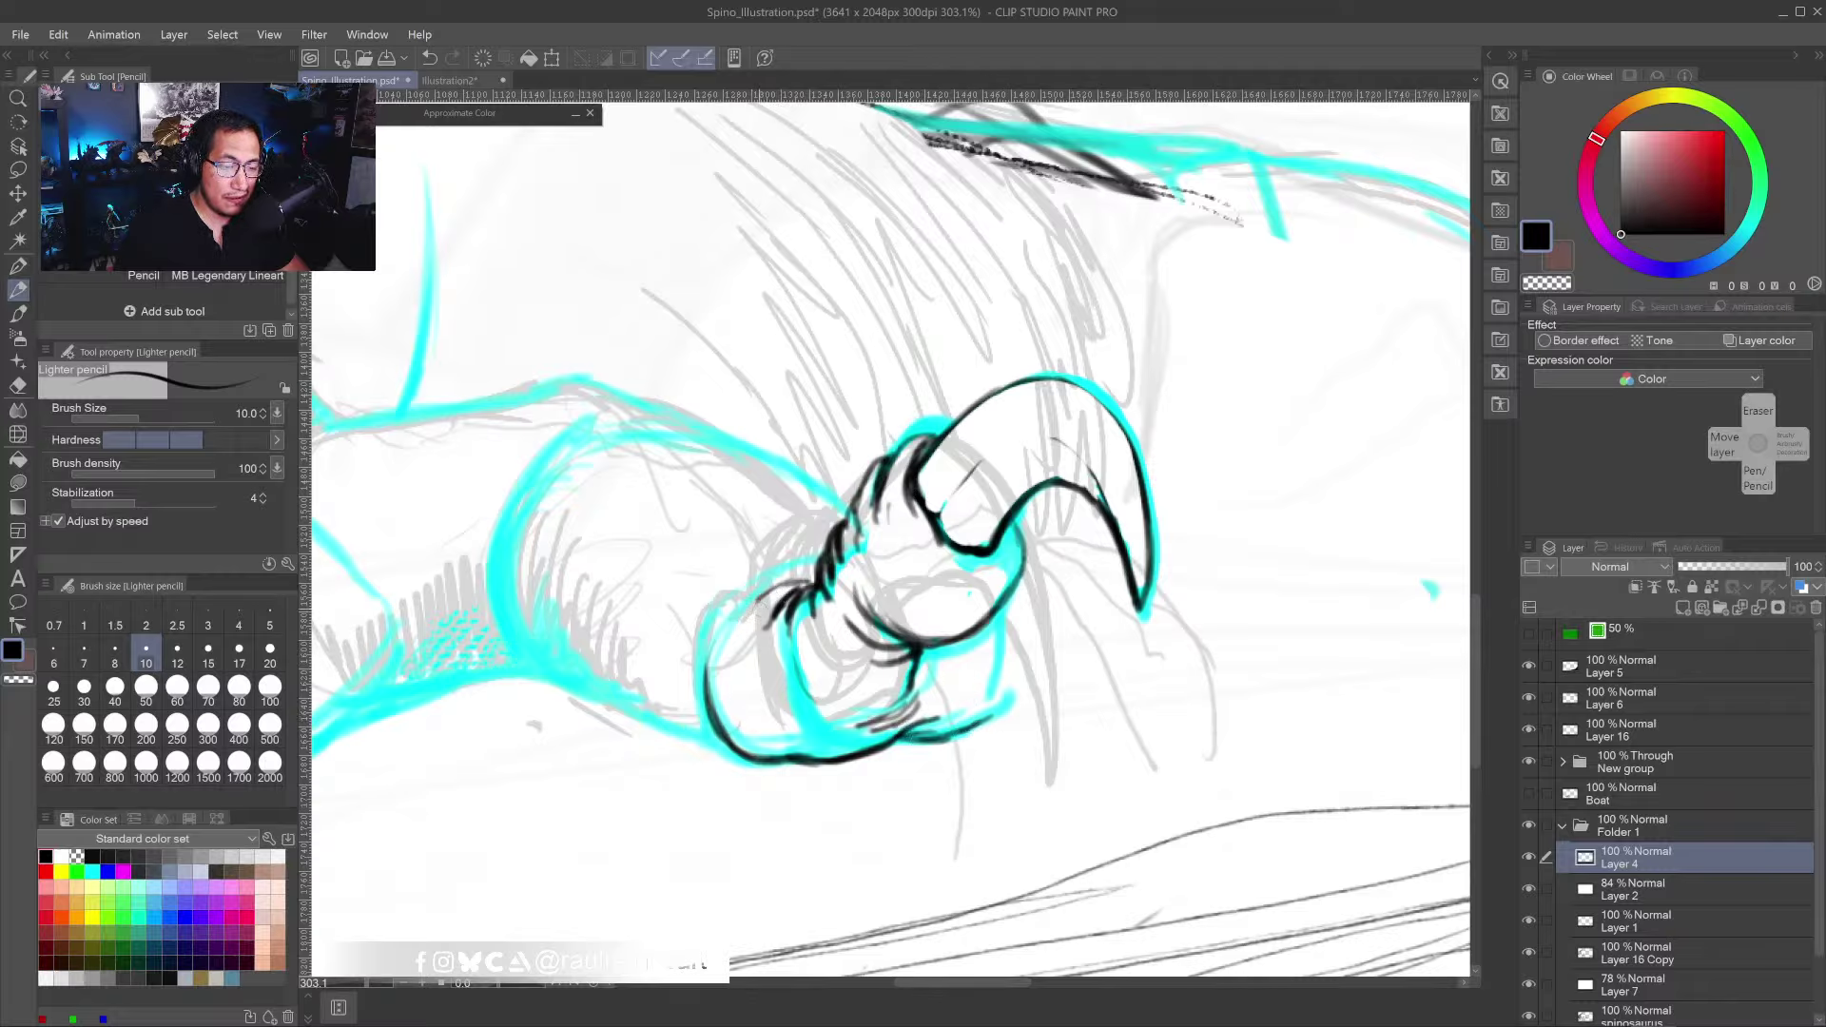
- Add wrinkle strokes above the rear joint and a second contour line along its back edge
mouse_move(797, 583)
mouse_down()
mouse_move(750, 618)
mouse_move(798, 583)
mouse_move(726, 600)
mouse_move(702, 719)
mouse_up()
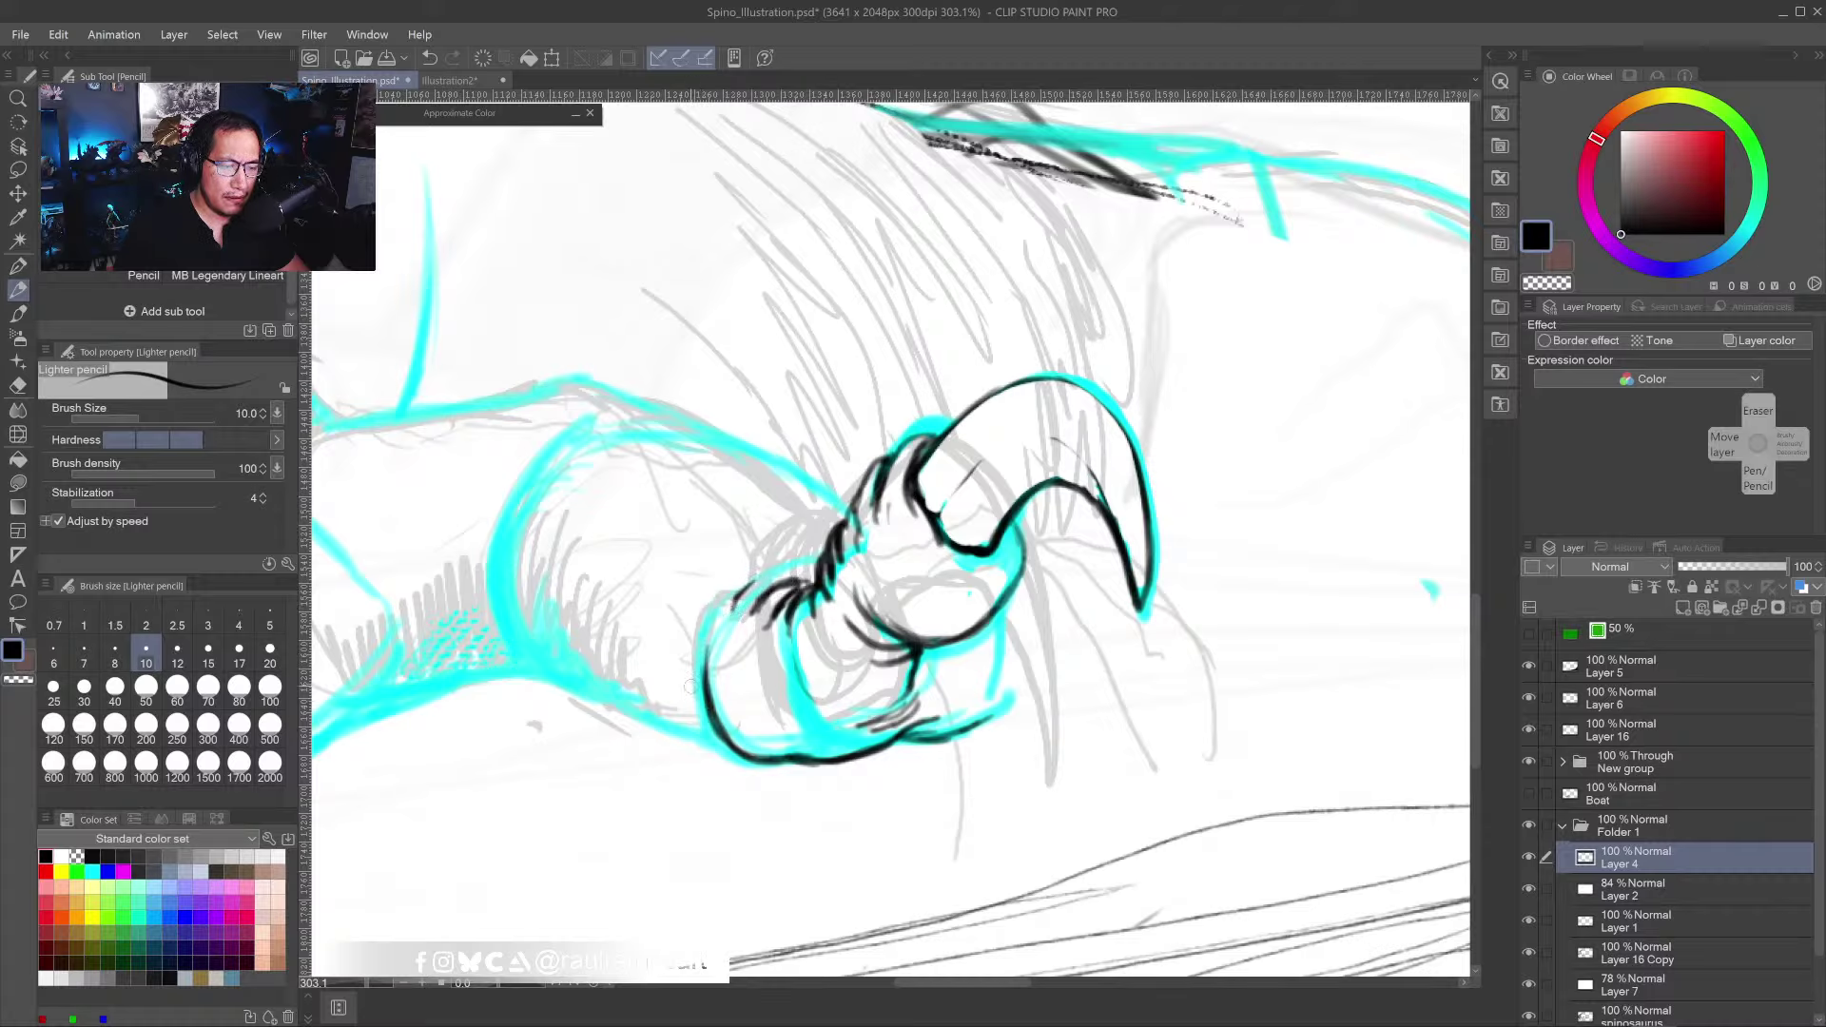
mouse_move(696, 647)
mouse_down()
mouse_move(681, 712)
mouse_move(702, 731)
mouse_up()
mouse_move(715, 747)
mouse_down()
mouse_move(692, 699)
mouse_move(751, 759)
mouse_move(718, 756)
mouse_move(686, 665)
mouse_up()
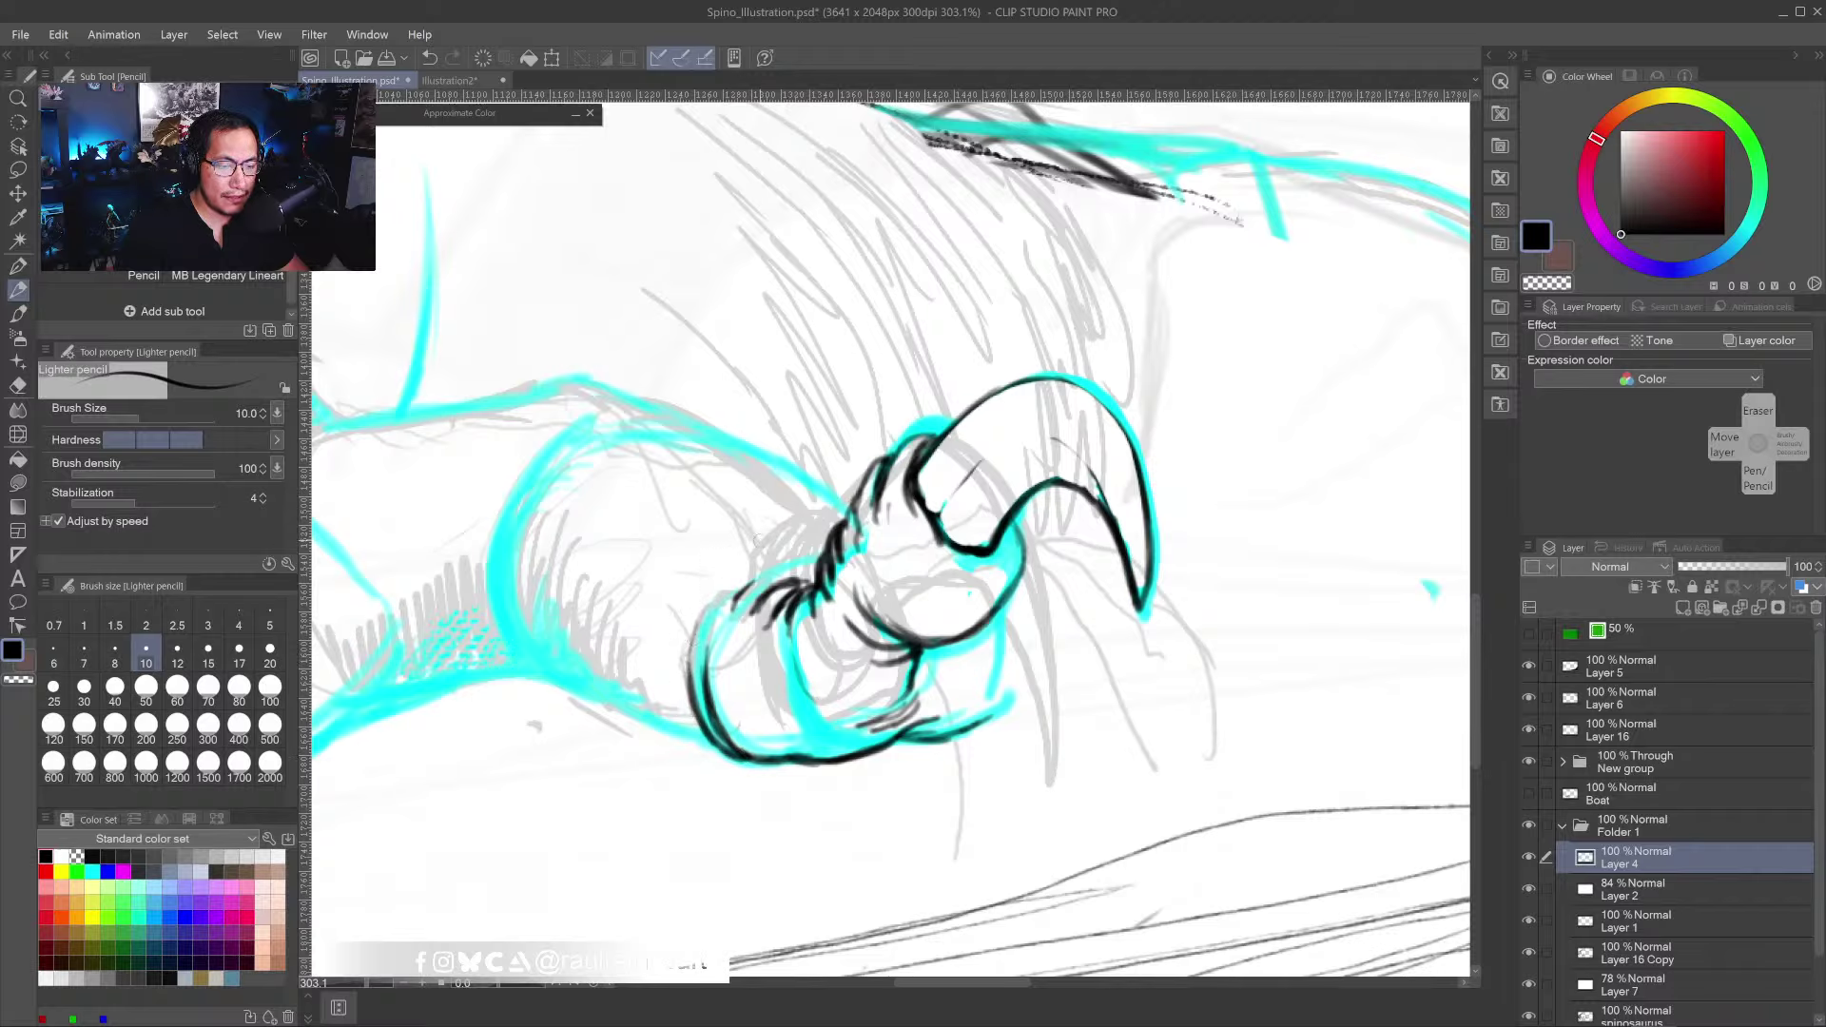
mouse_move(731, 573)
mouse_down()
mouse_move(837, 524)
mouse_move(1037, 561)
mouse_move(997, 547)
mouse_move(995, 571)
mouse_move(991, 546)
mouse_move(983, 569)
mouse_up()
drag(1011, 552, 990, 577)
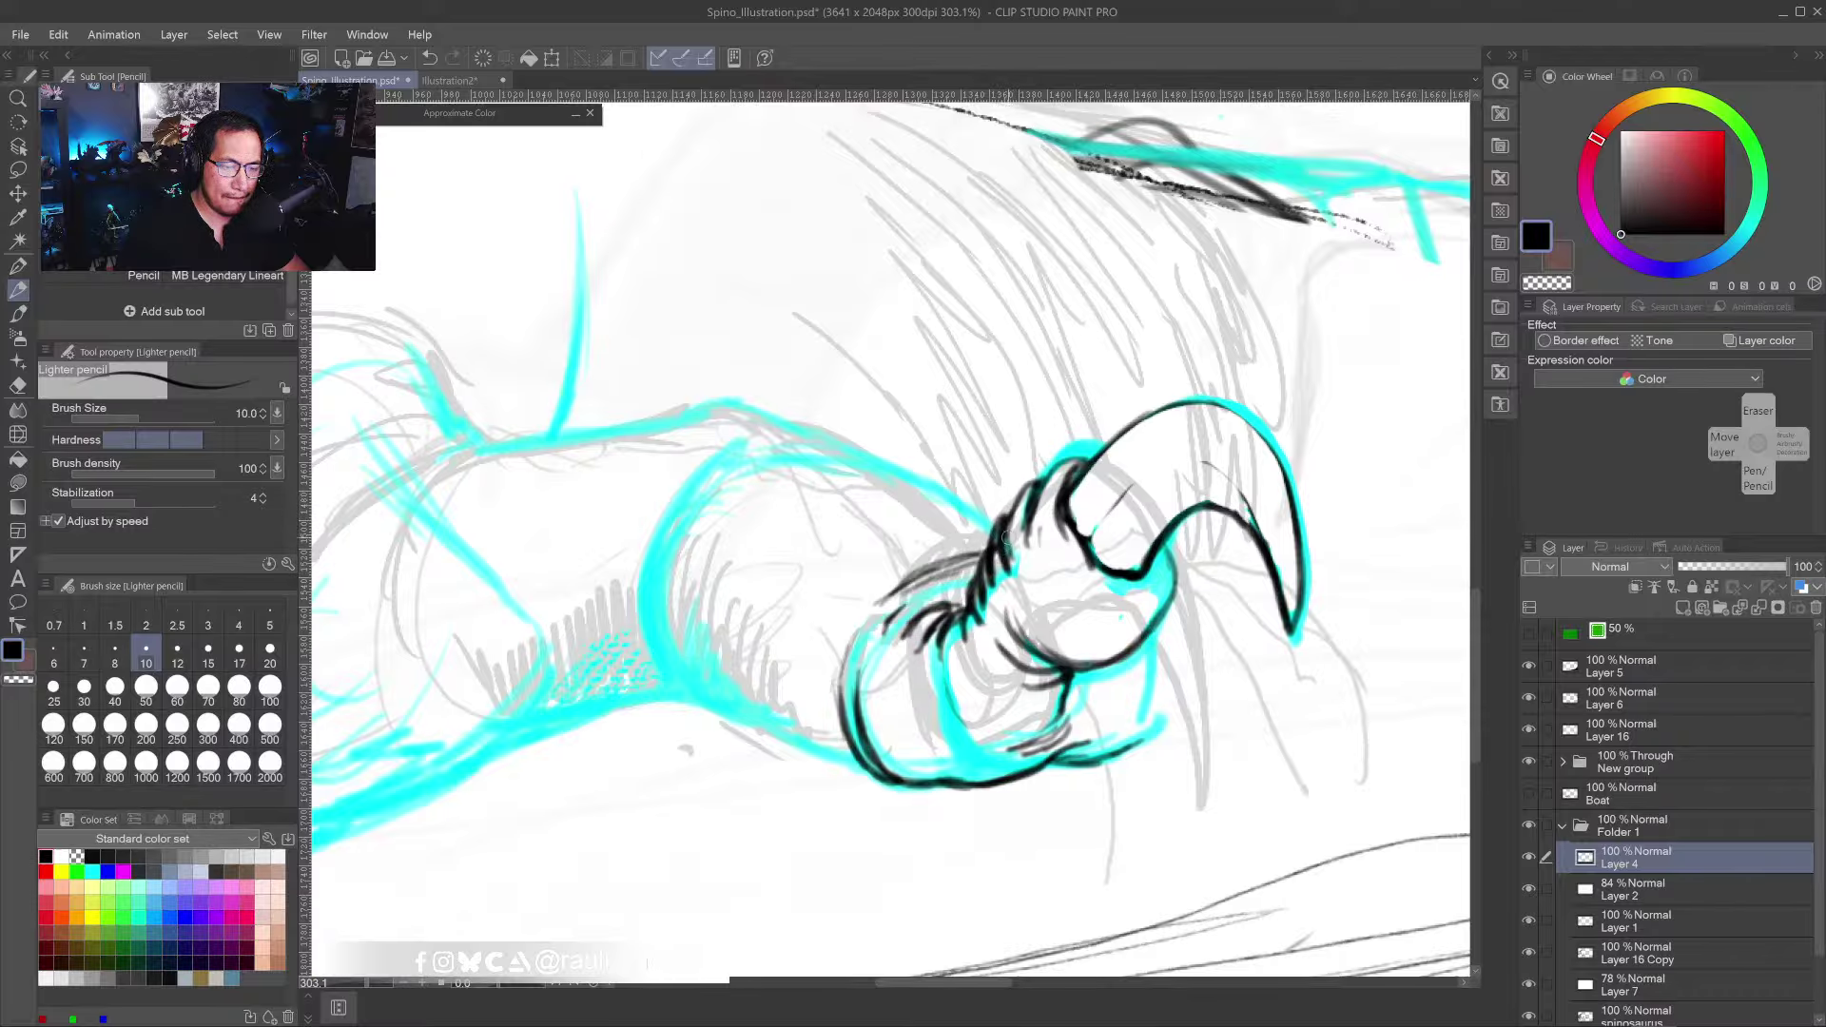
- Darken the folds behind the claw base and reinforce the claw's curves with extra strokes
mouse_move(1027, 480)
mouse_down()
mouse_move(1015, 519)
mouse_move(1022, 571)
mouse_up()
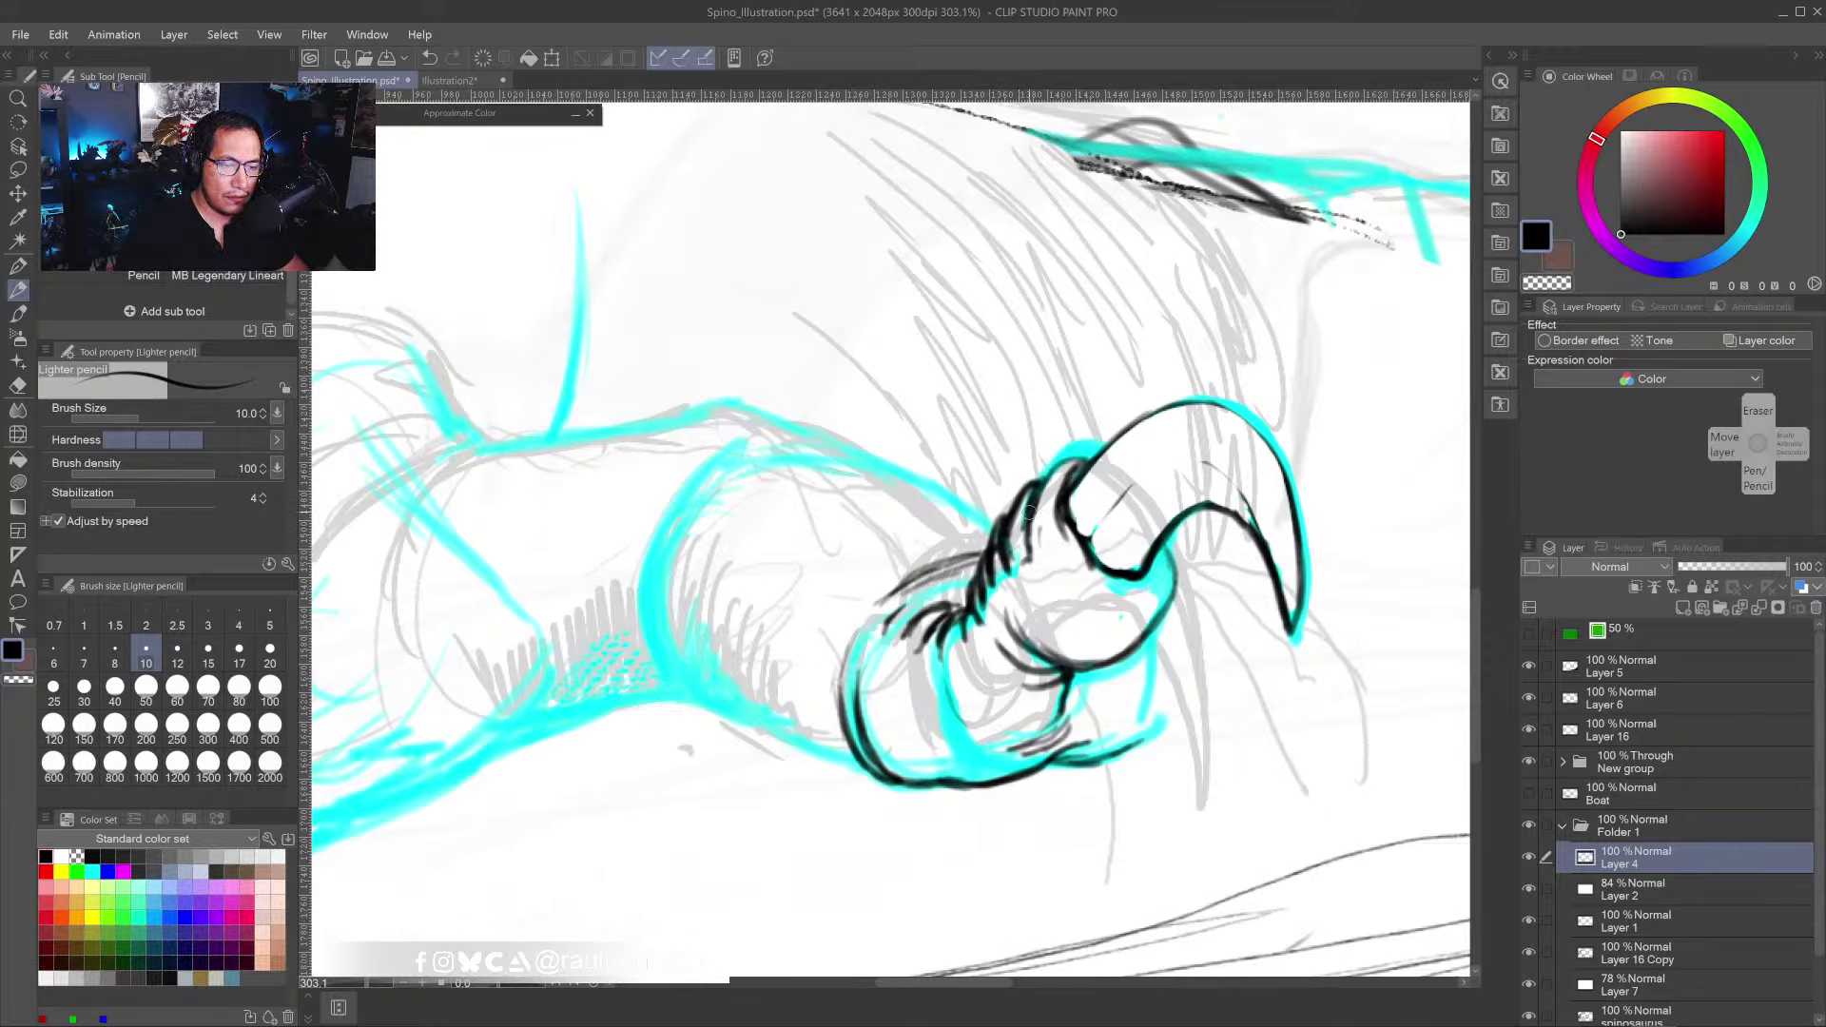
mouse_move(1084, 451)
mouse_down()
mouse_move(1050, 480)
mouse_move(1089, 531)
mouse_move(1075, 481)
mouse_move(940, 523)
mouse_move(1053, 572)
mouse_up()
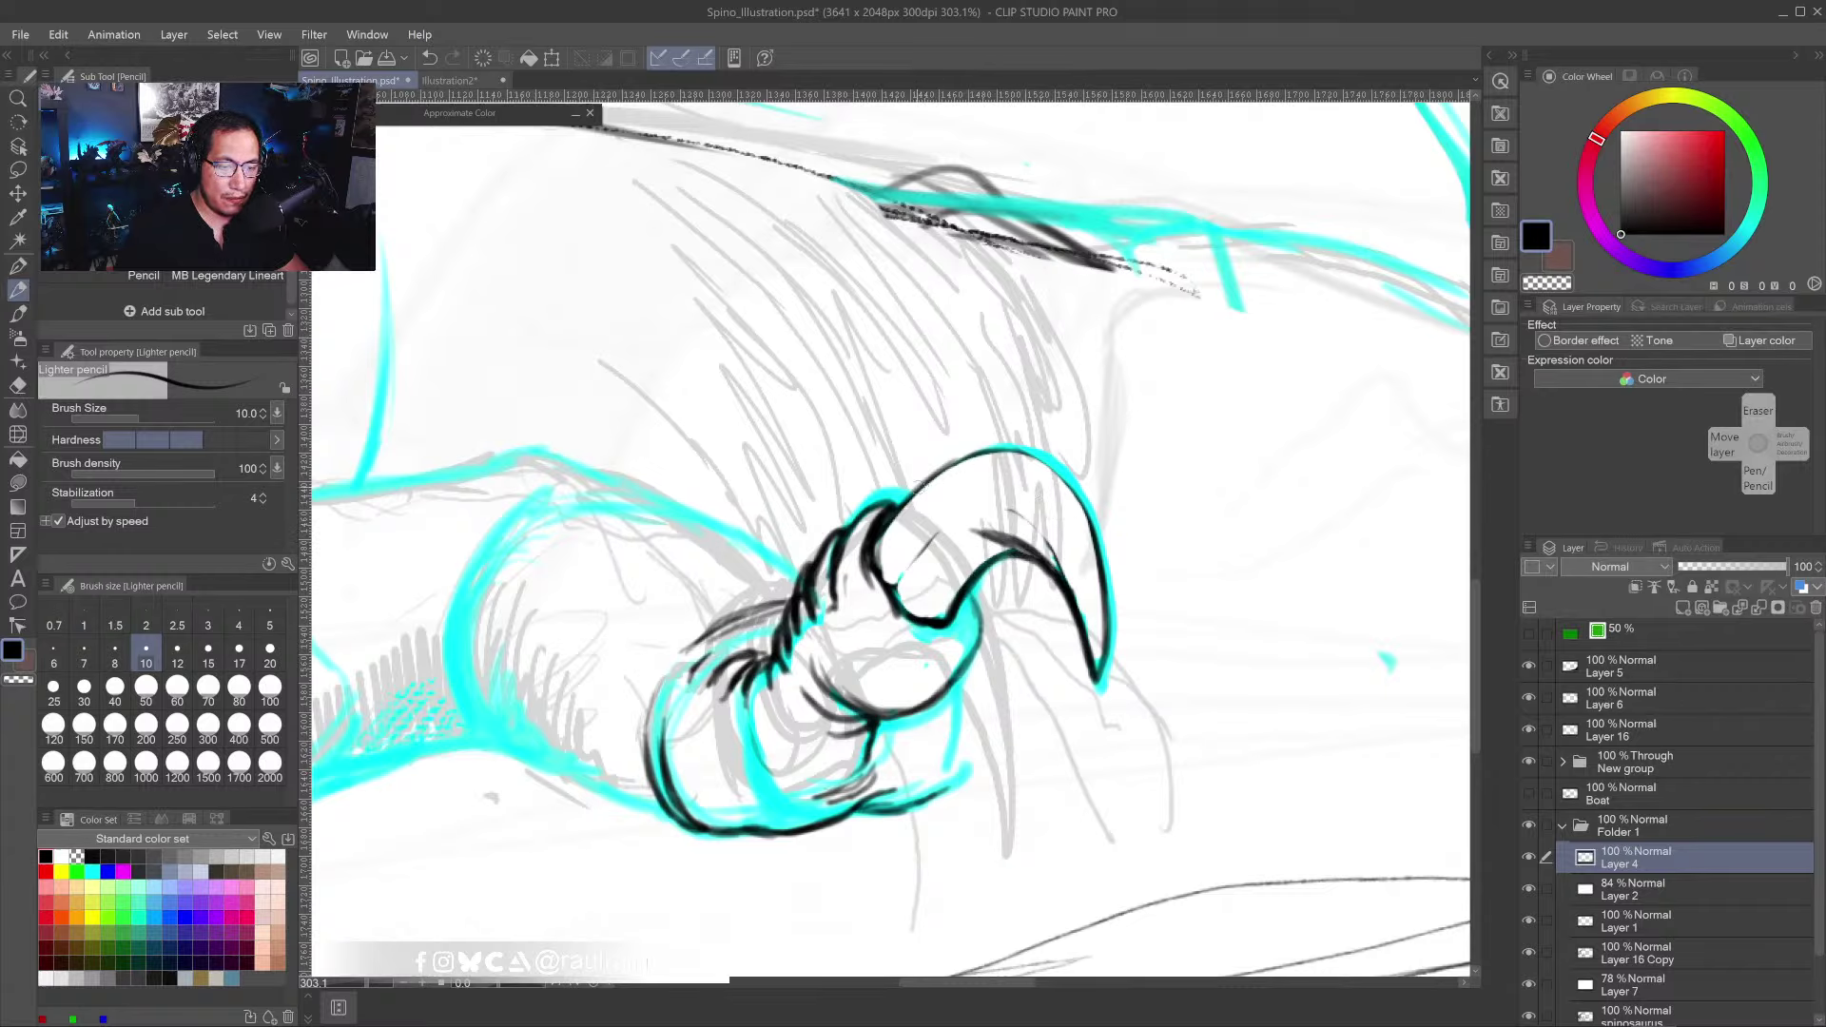
mouse_move(918, 490)
mouse_down()
mouse_move(984, 447)
mouse_move(1048, 454)
mouse_move(1087, 521)
mouse_up()
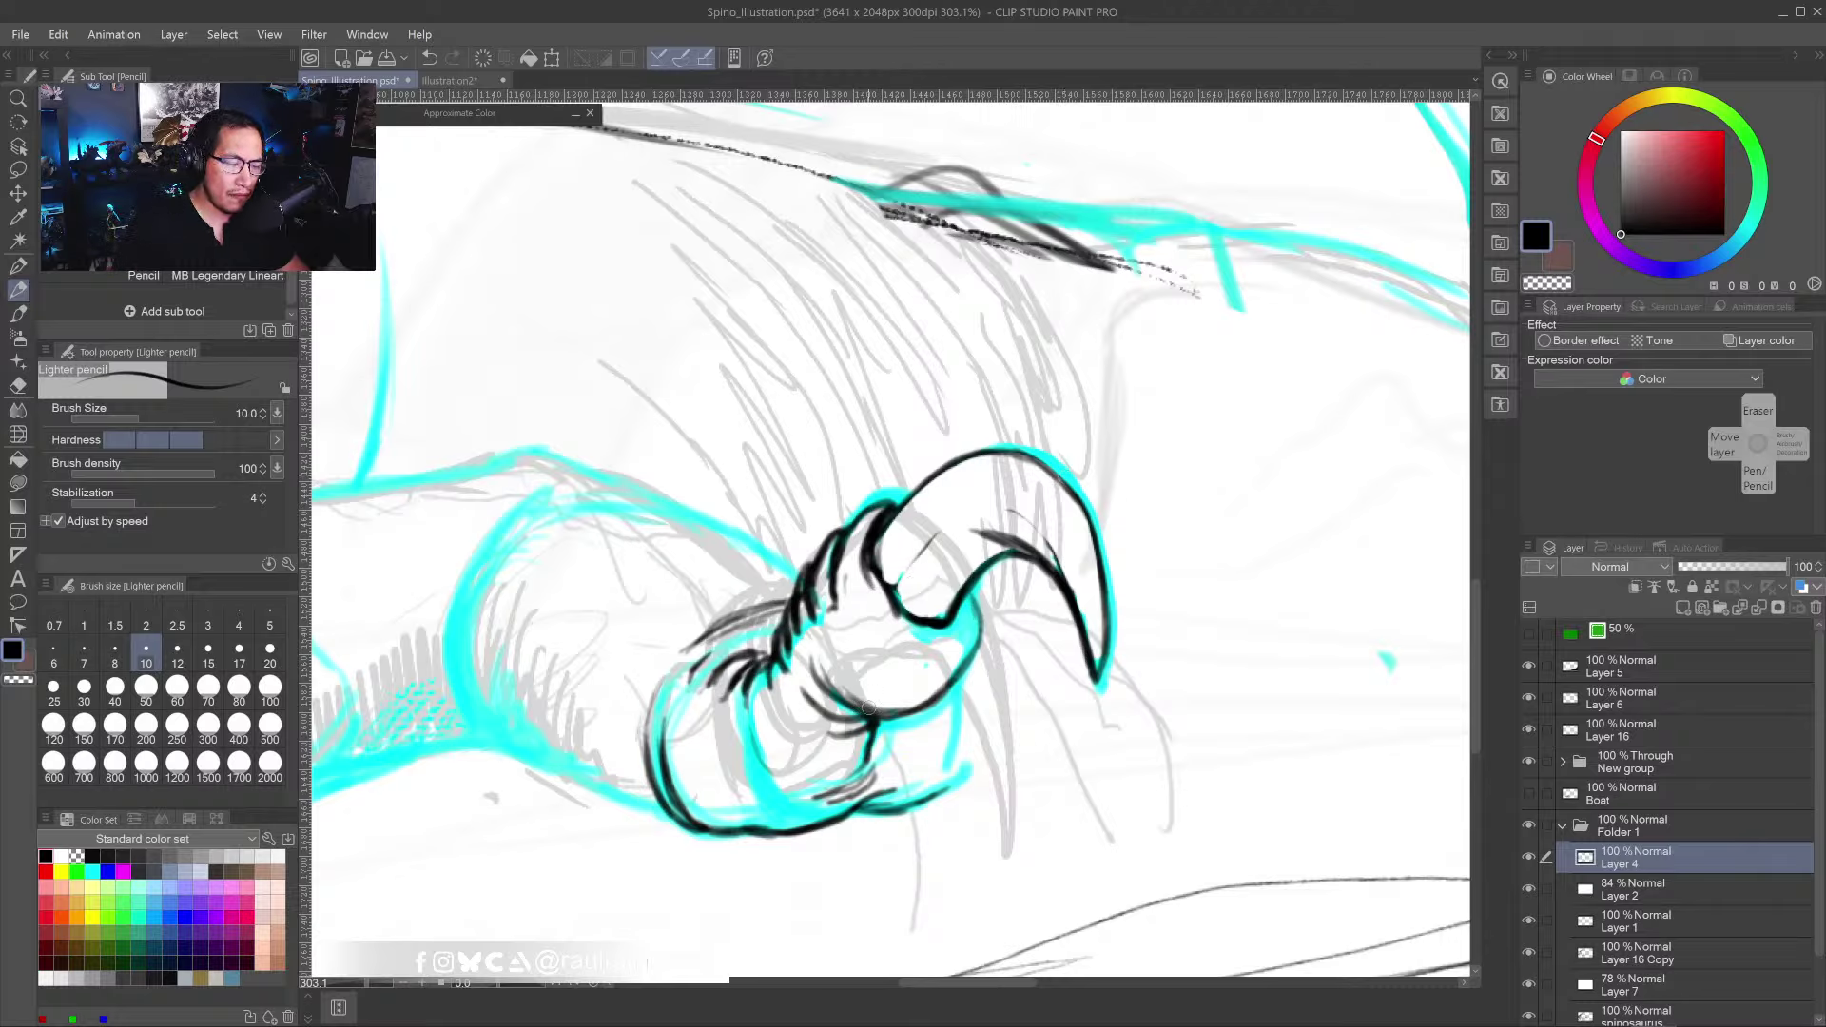
- Add shading strokes along the finger's underside and skin wrinkles where the finger meets the limb
drag(913, 773, 843, 810)
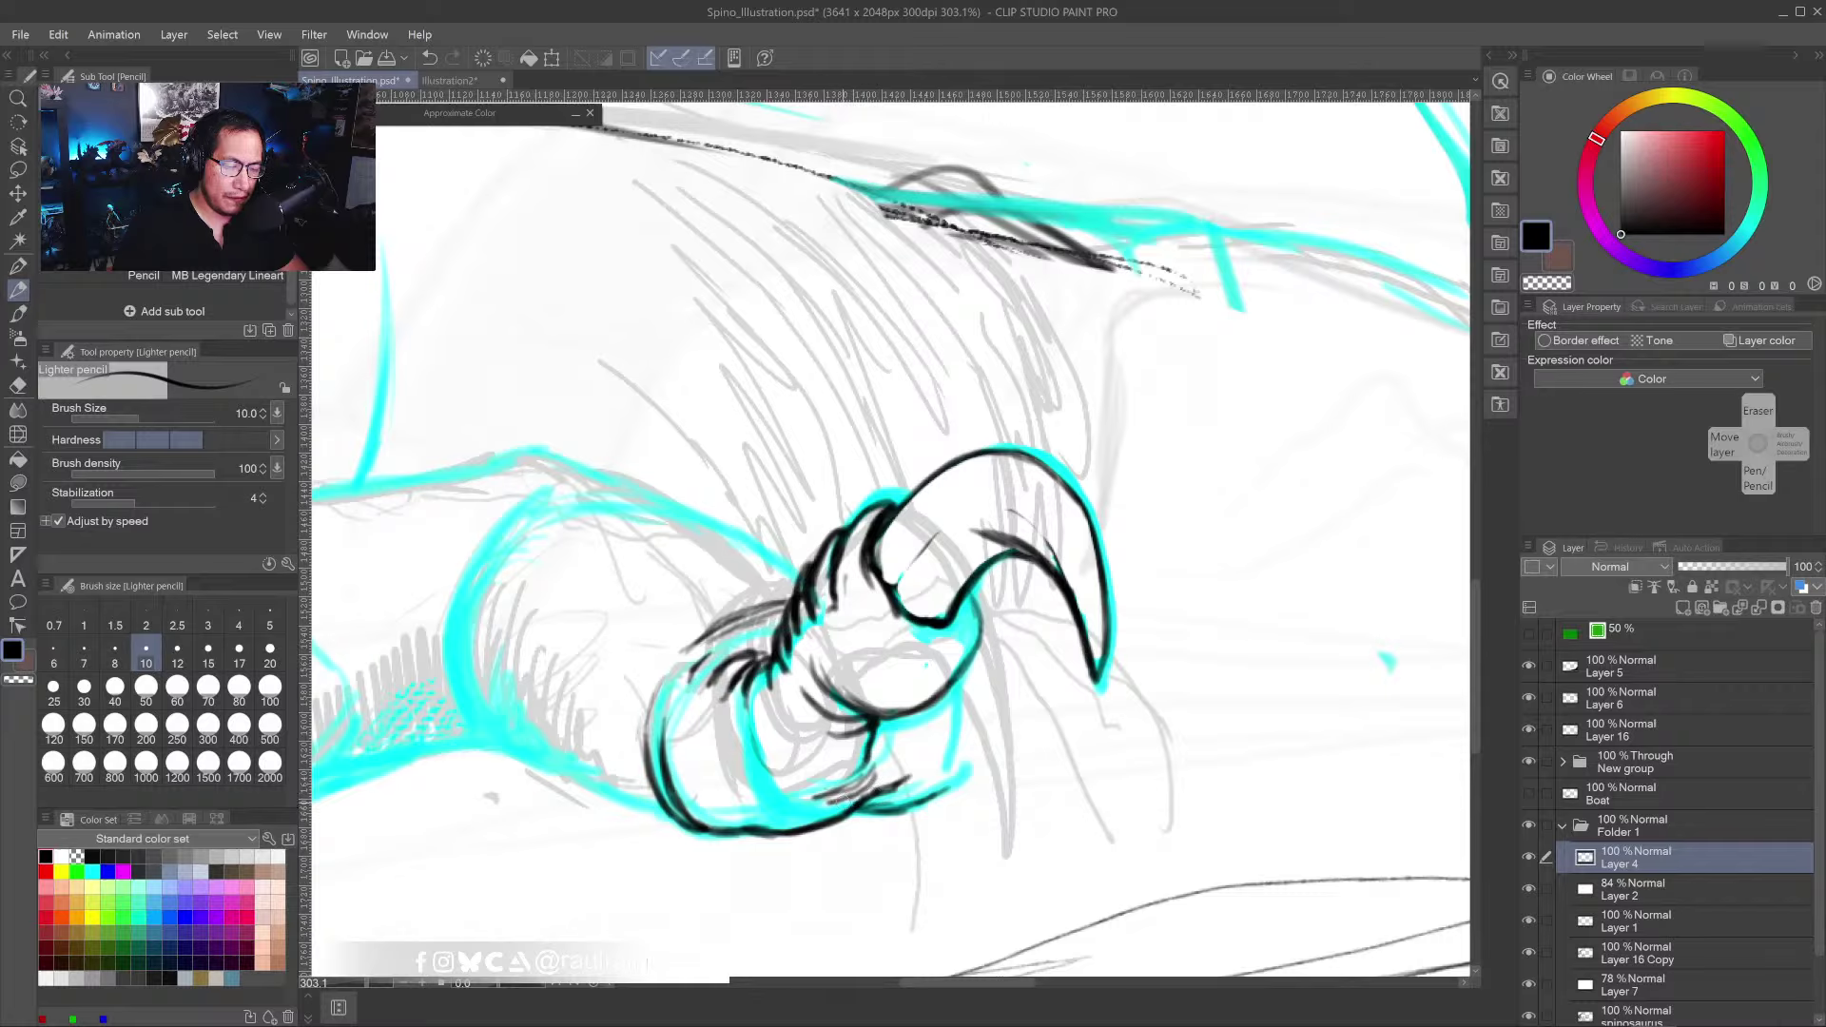
mouse_move(723, 792)
mouse_down()
mouse_move(708, 808)
mouse_move(740, 815)
mouse_move(728, 835)
mouse_move(702, 805)
mouse_up()
mouse_move(751, 786)
mouse_down()
mouse_move(706, 835)
mouse_move(678, 804)
mouse_up()
mouse_move(784, 581)
mouse_down()
mouse_move(895, 576)
mouse_move(782, 636)
mouse_up()
drag(839, 577, 785, 603)
mouse_move(896, 573)
mouse_down()
mouse_move(806, 597)
mouse_move(877, 581)
mouse_up()
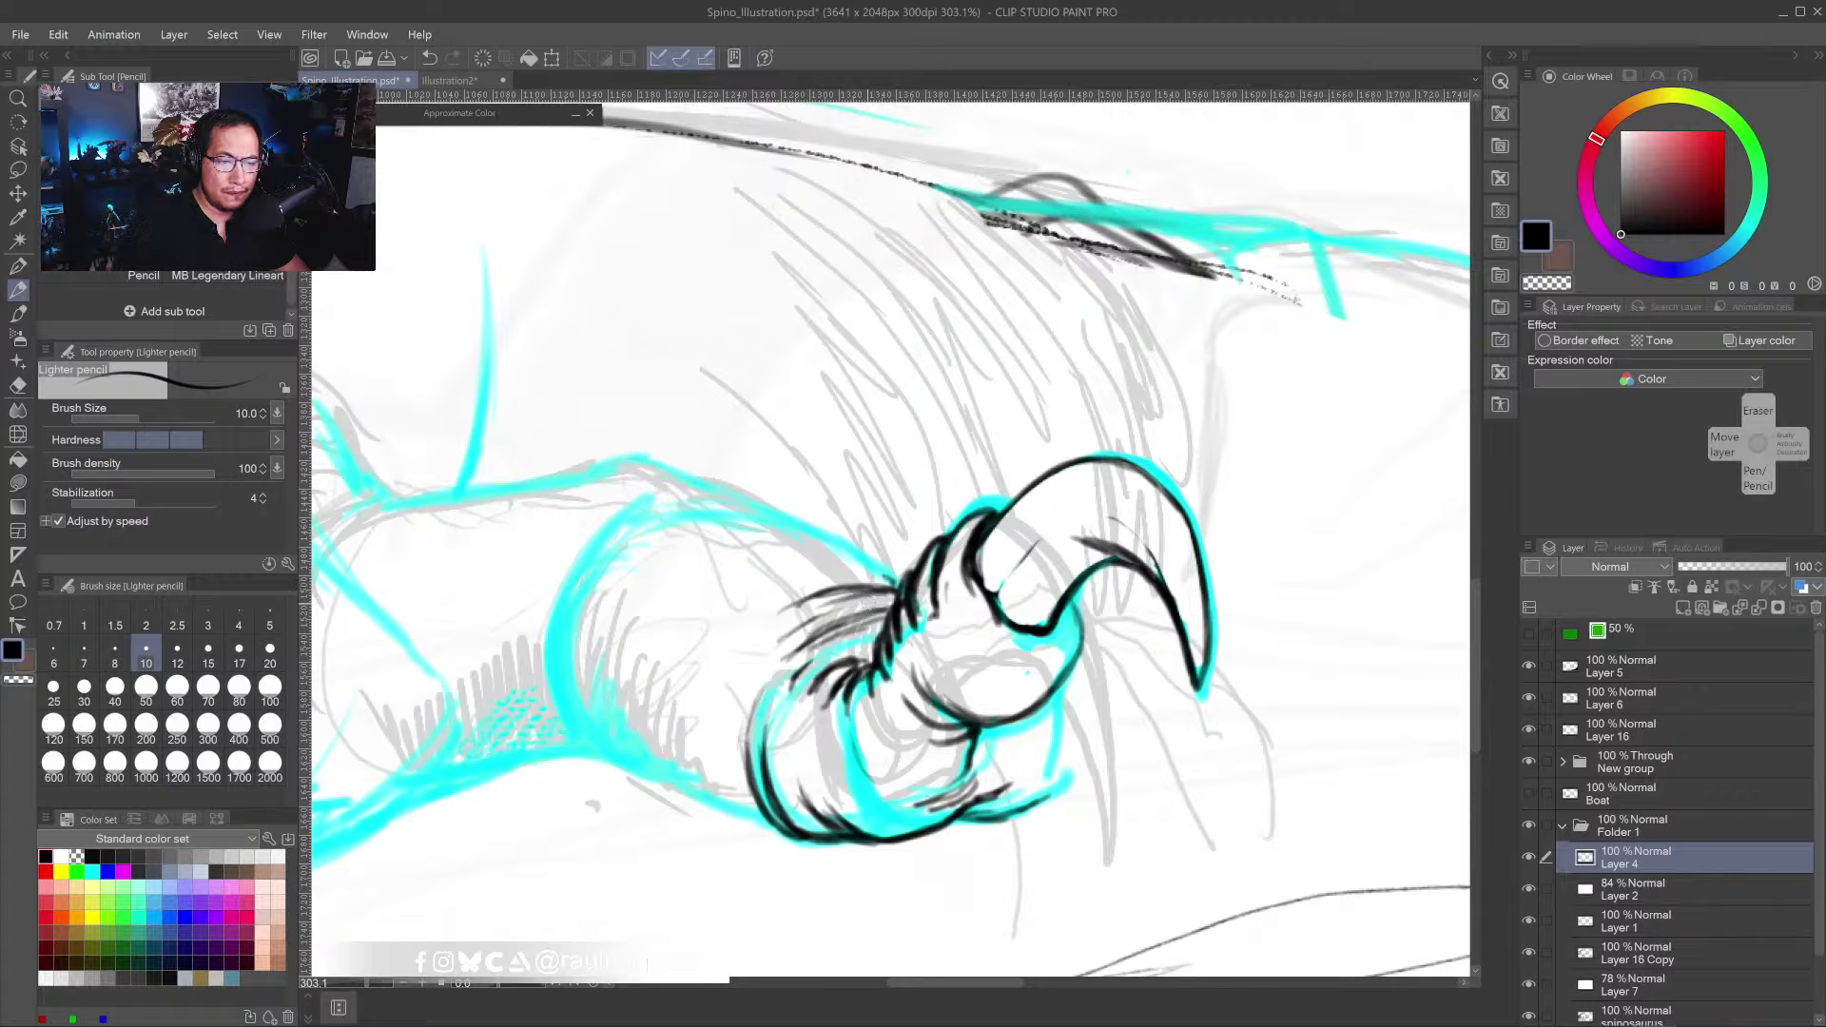
- Outline the upper edge of the limb's end section in black, from the raised bump to the finger's folds
mouse_move(593, 471)
mouse_down()
mouse_move(717, 486)
mouse_move(654, 487)
mouse_move(771, 500)
mouse_move(891, 569)
mouse_move(793, 525)
mouse_move(723, 539)
mouse_move(799, 527)
mouse_move(822, 534)
mouse_move(754, 548)
mouse_move(822, 534)
mouse_move(878, 561)
mouse_move(770, 510)
mouse_move(687, 507)
mouse_move(769, 508)
mouse_move(673, 465)
mouse_move(599, 468)
mouse_move(734, 491)
mouse_up()
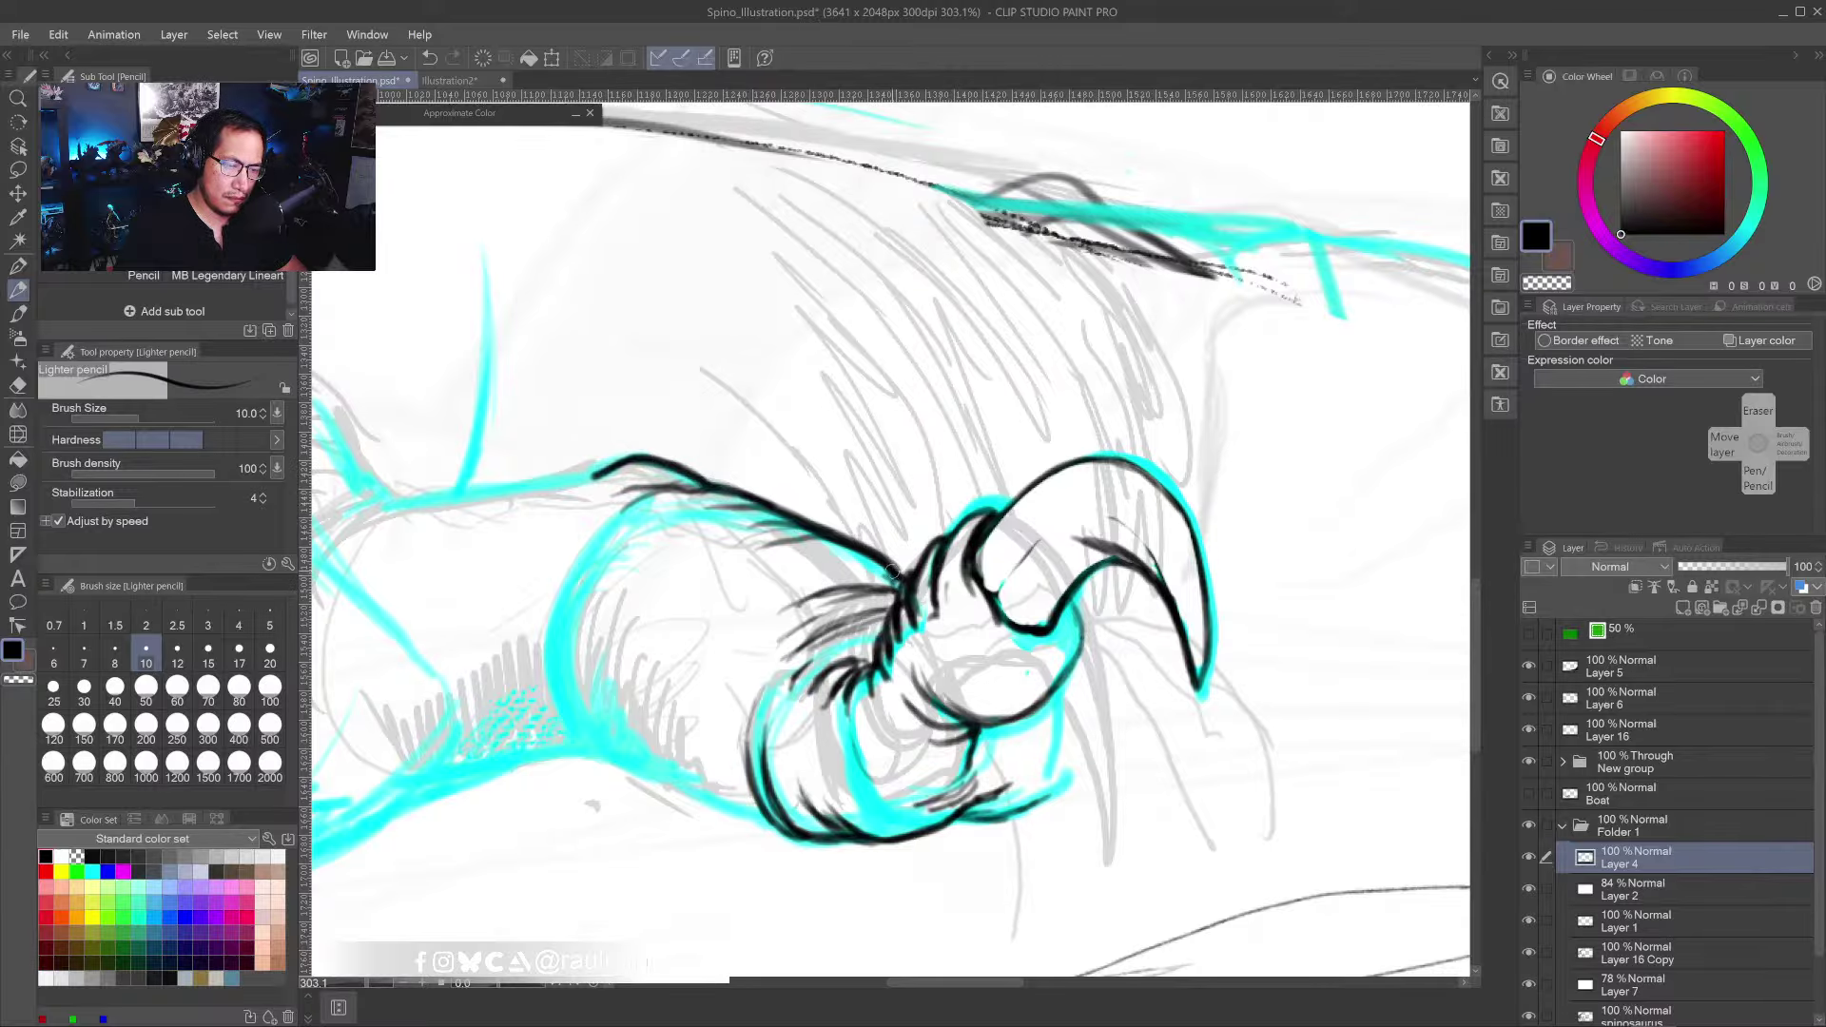
scroll(914, 662, down, 8)
scroll(912, 666, up, 4)
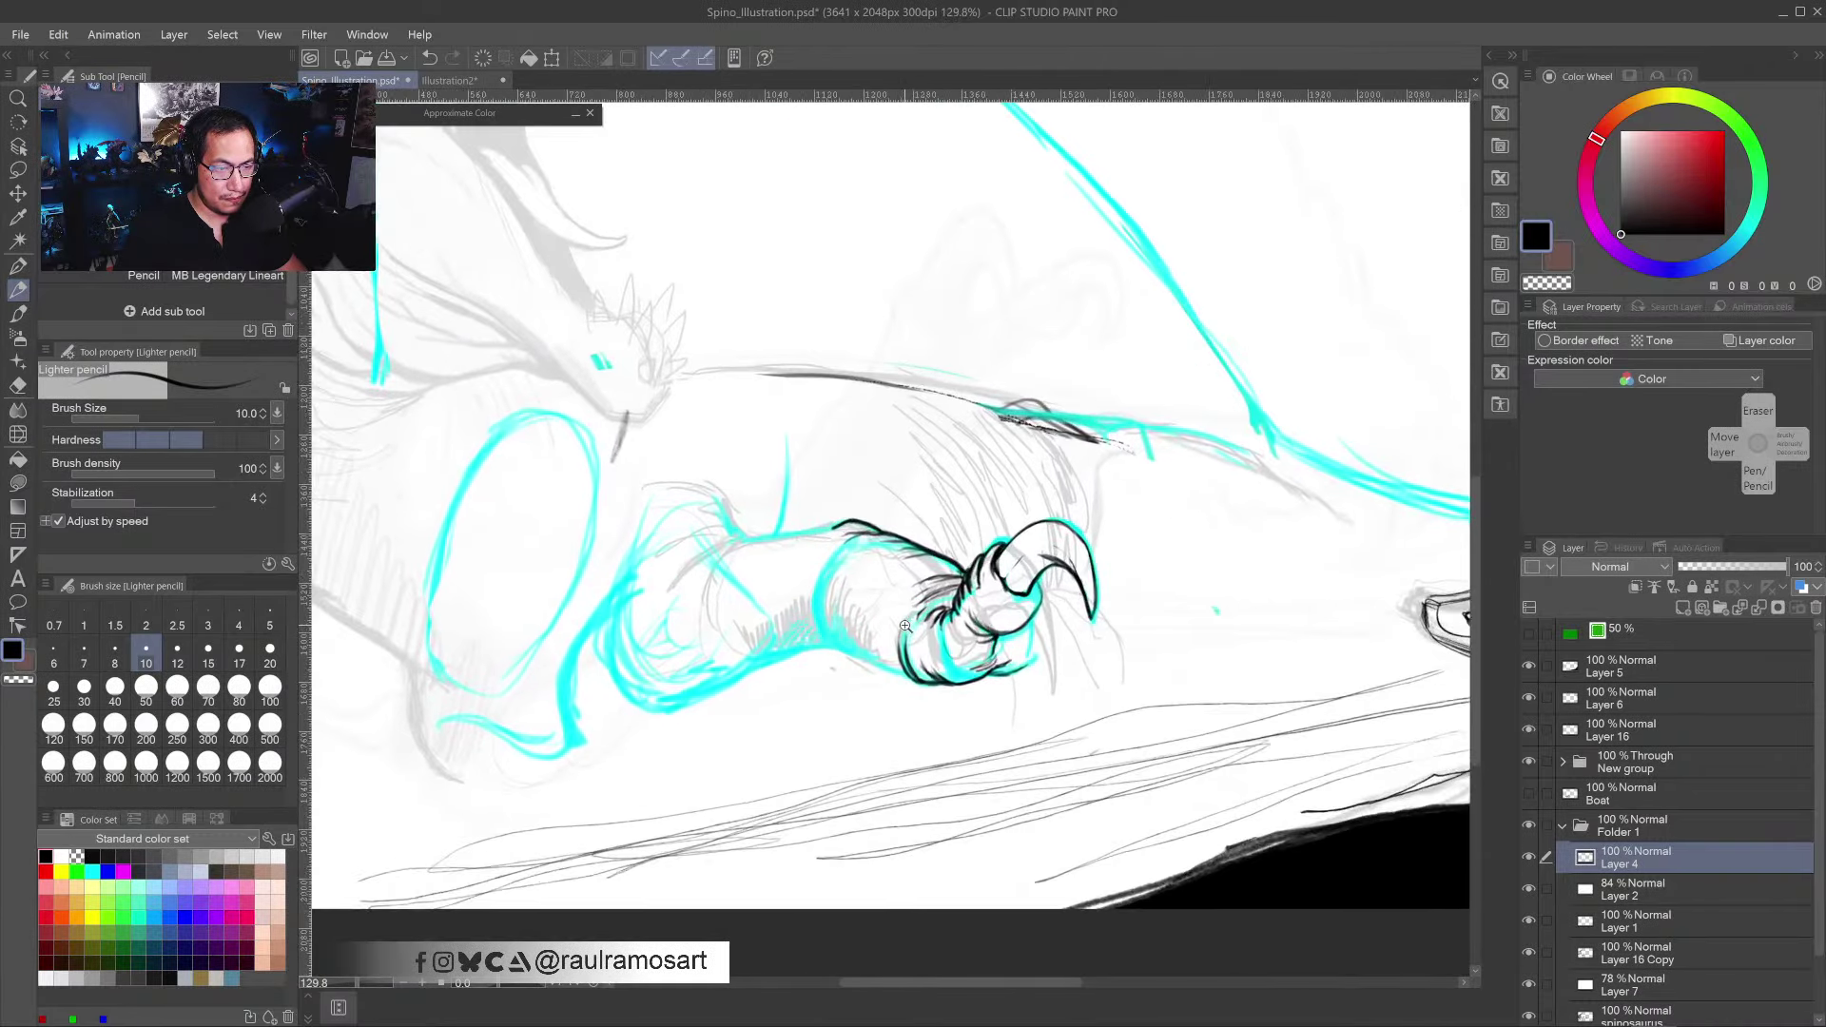
scroll(1004, 609, up, 4)
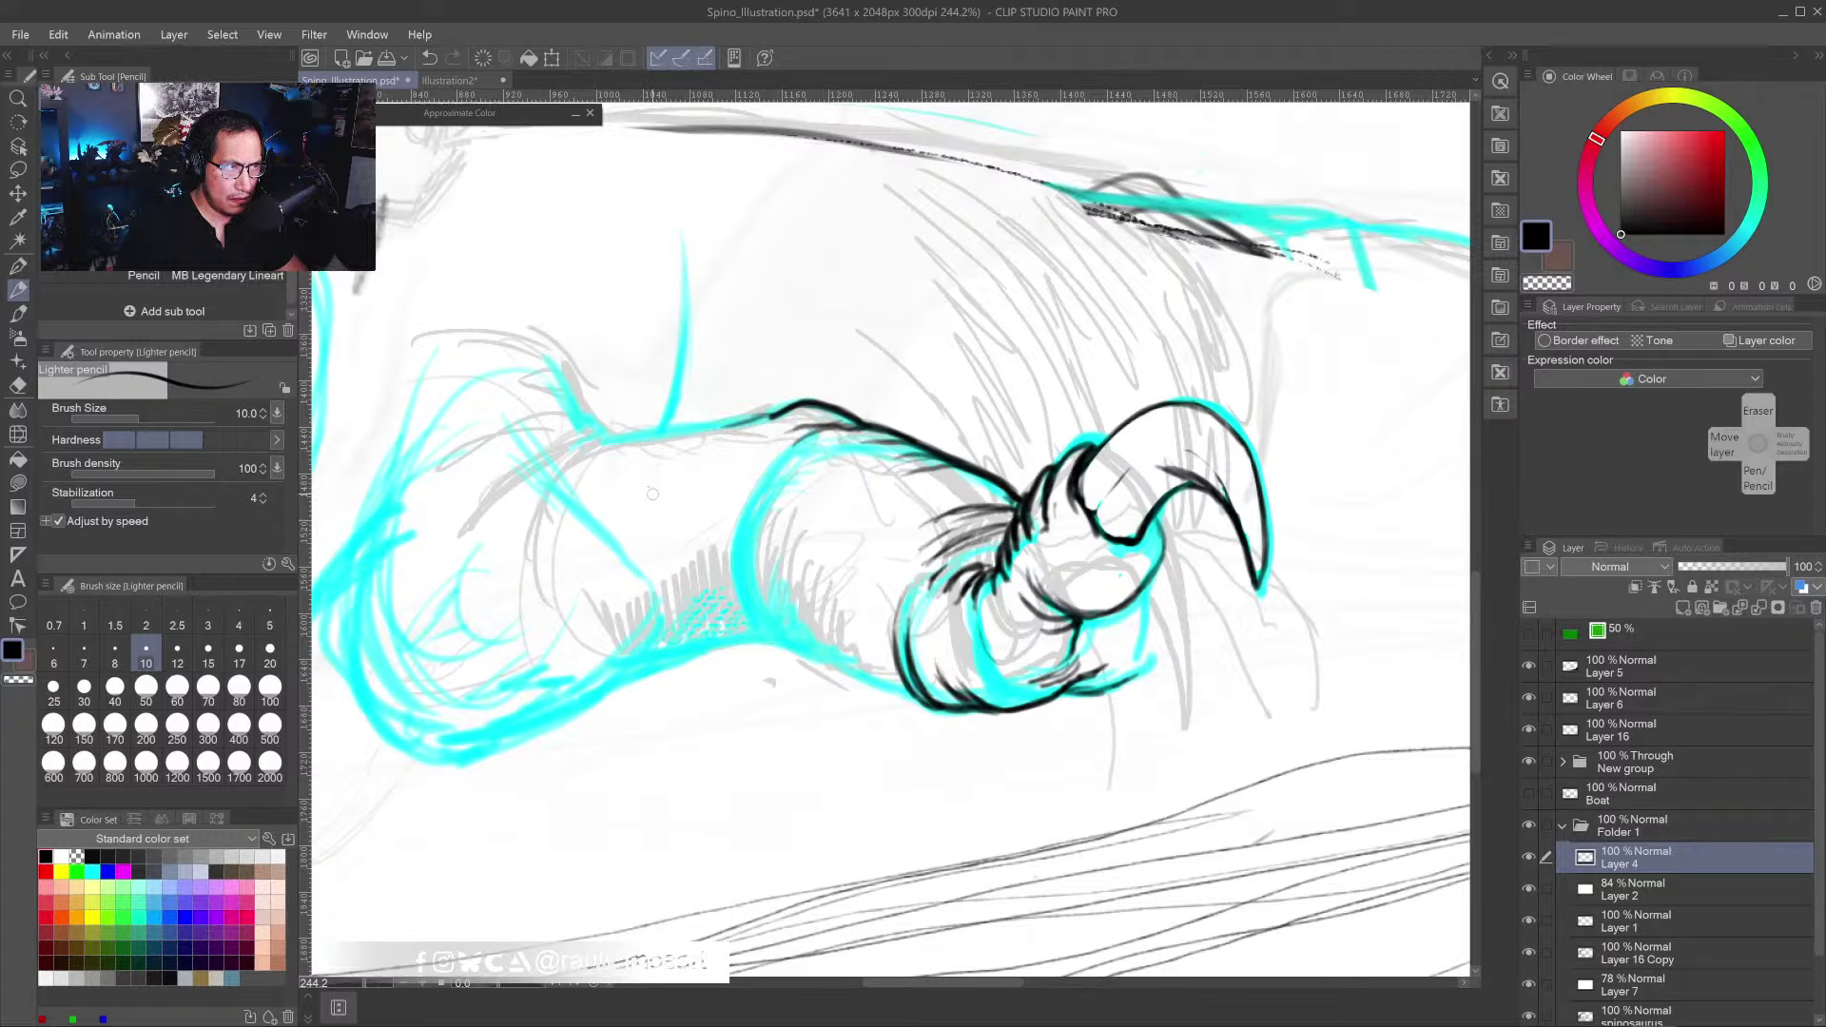
- Extend the black upper contour back along the limb and add curved fold strokes at its rear bend
mouse_move(616, 442)
mouse_down()
mouse_move(566, 457)
mouse_move(528, 511)
mouse_move(562, 574)
mouse_up()
drag(651, 516, 695, 489)
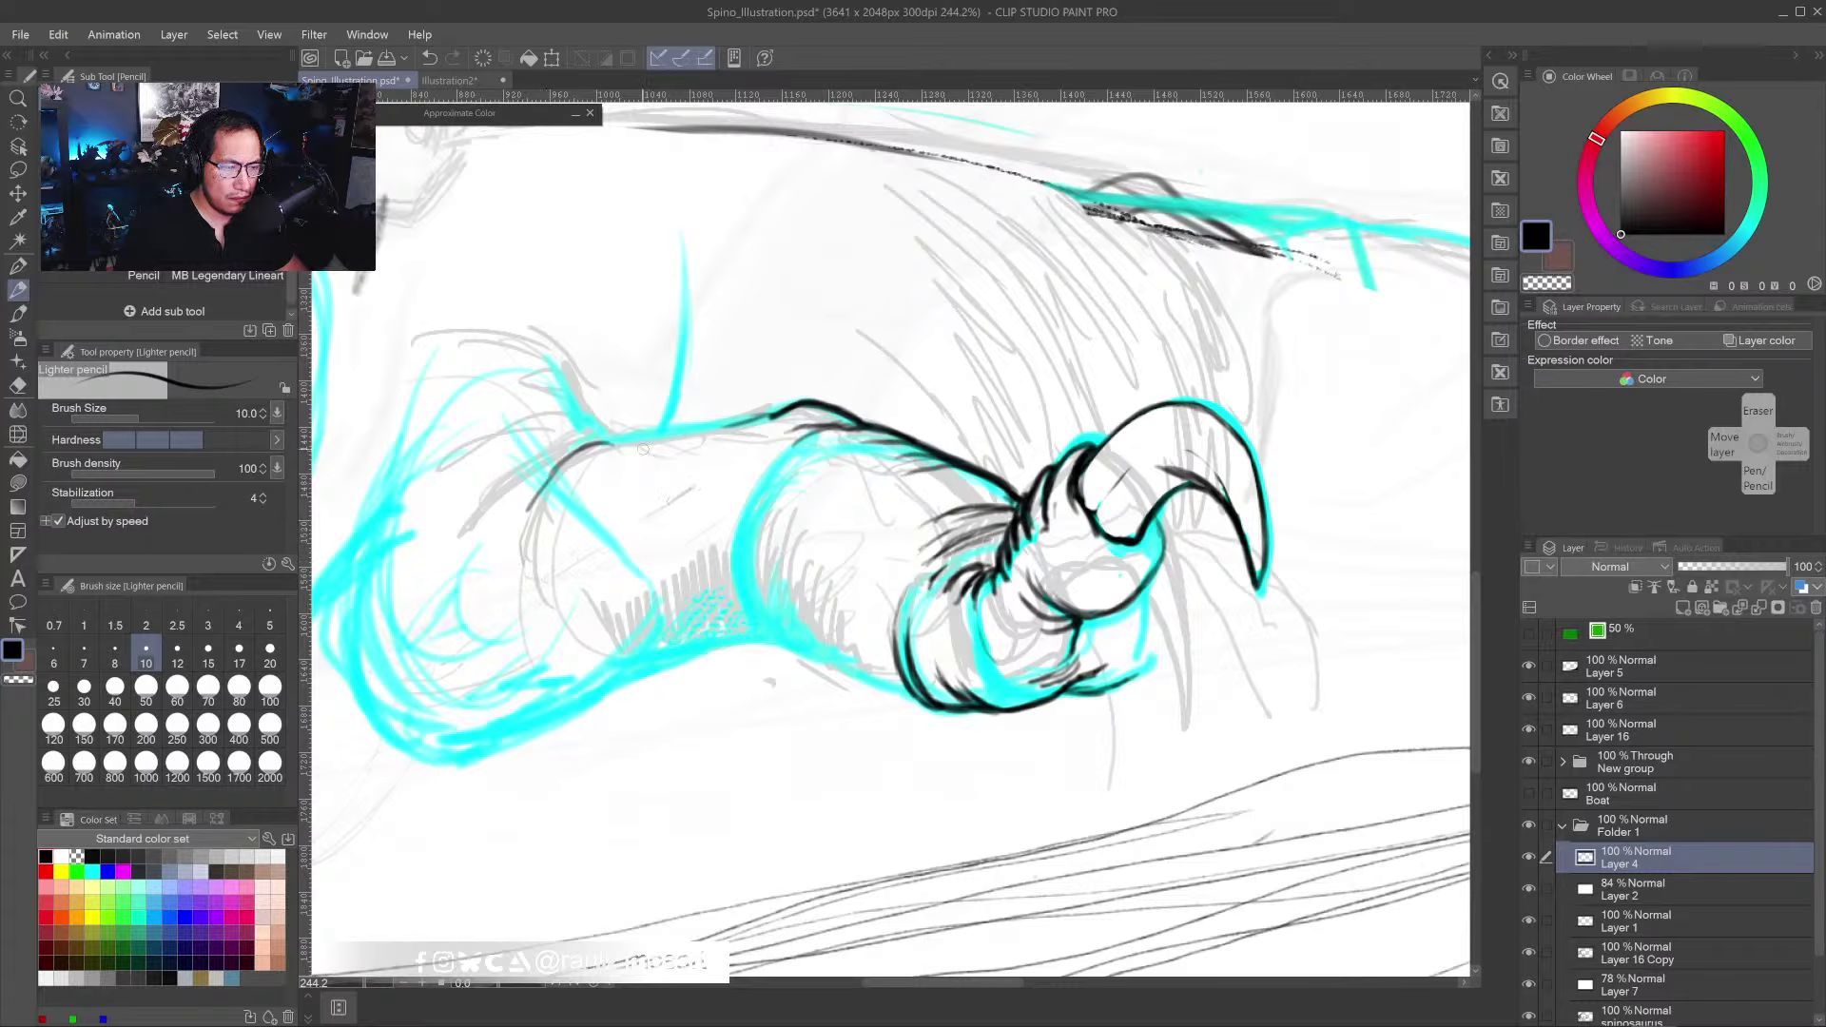
mouse_move(582, 453)
mouse_down()
mouse_move(650, 420)
mouse_move(597, 443)
mouse_move(775, 416)
mouse_move(615, 432)
mouse_move(557, 478)
mouse_move(660, 423)
mouse_move(807, 397)
mouse_up()
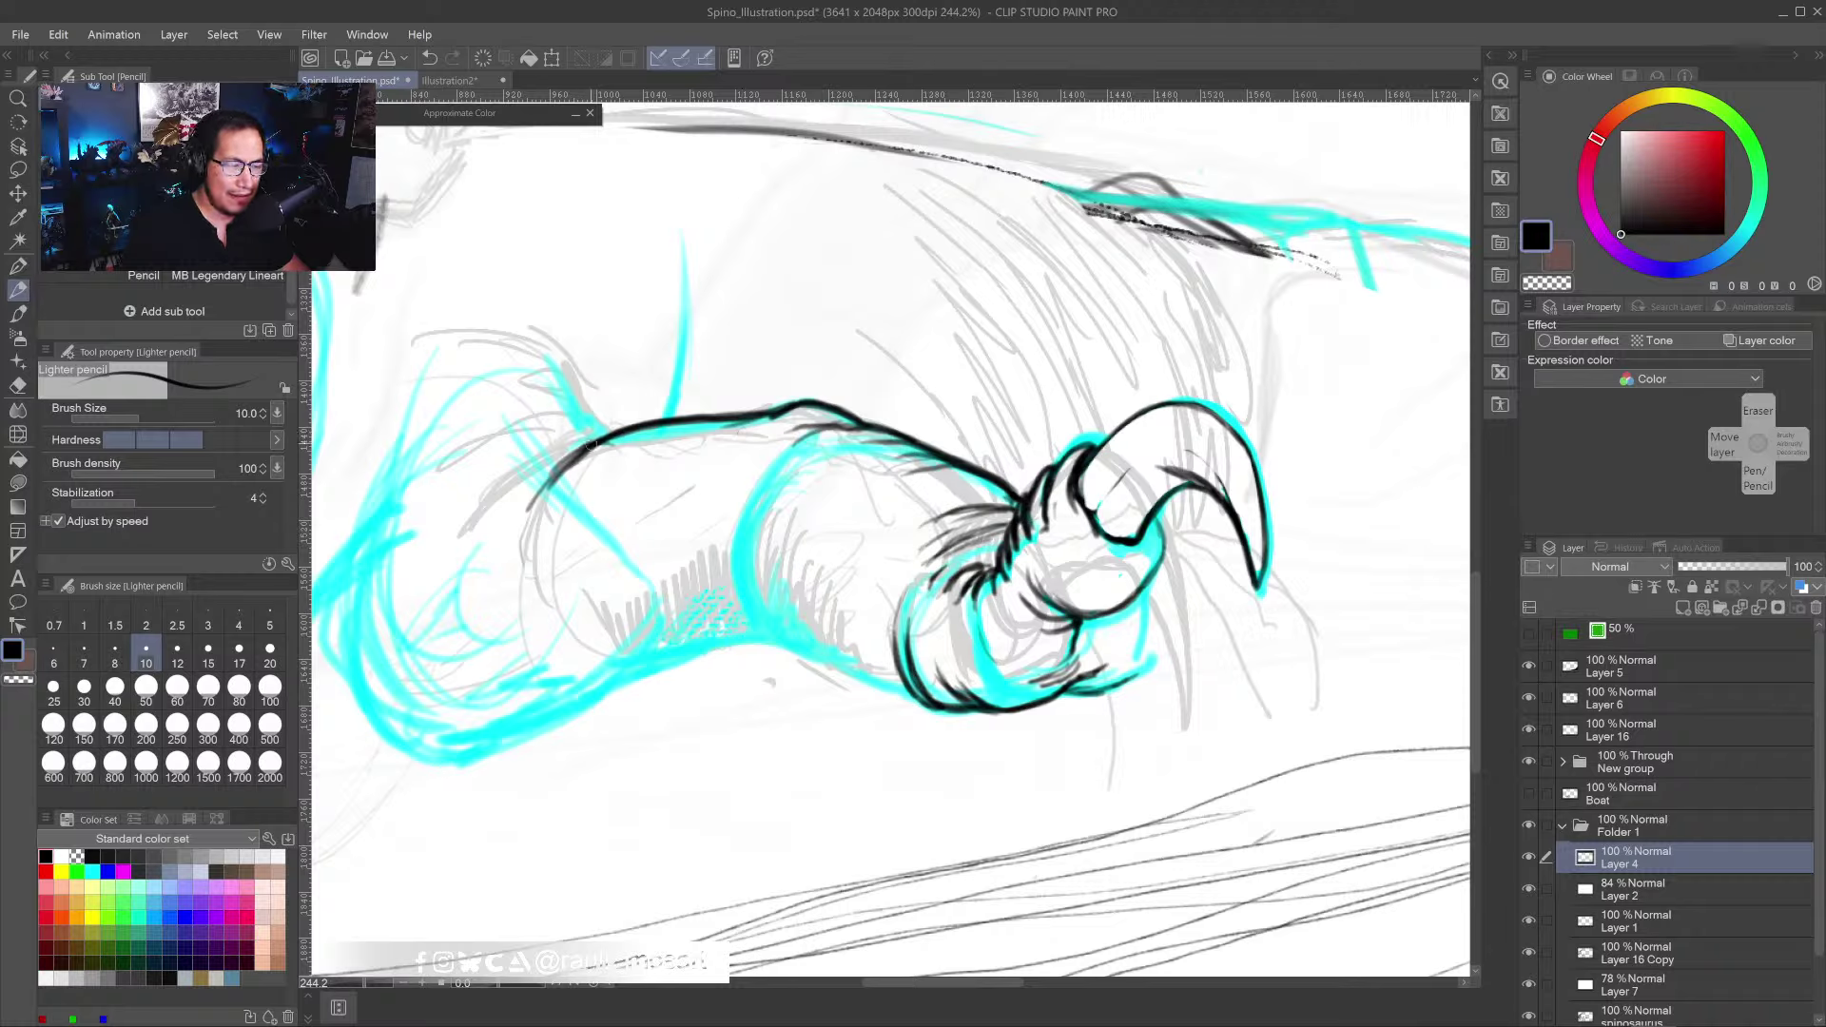
mouse_move(591, 444)
mouse_down()
mouse_move(521, 519)
mouse_move(561, 447)
mouse_move(520, 485)
mouse_move(496, 547)
mouse_up()
mouse_move(523, 498)
mouse_down()
mouse_move(519, 545)
mouse_move(484, 521)
mouse_move(533, 462)
mouse_up()
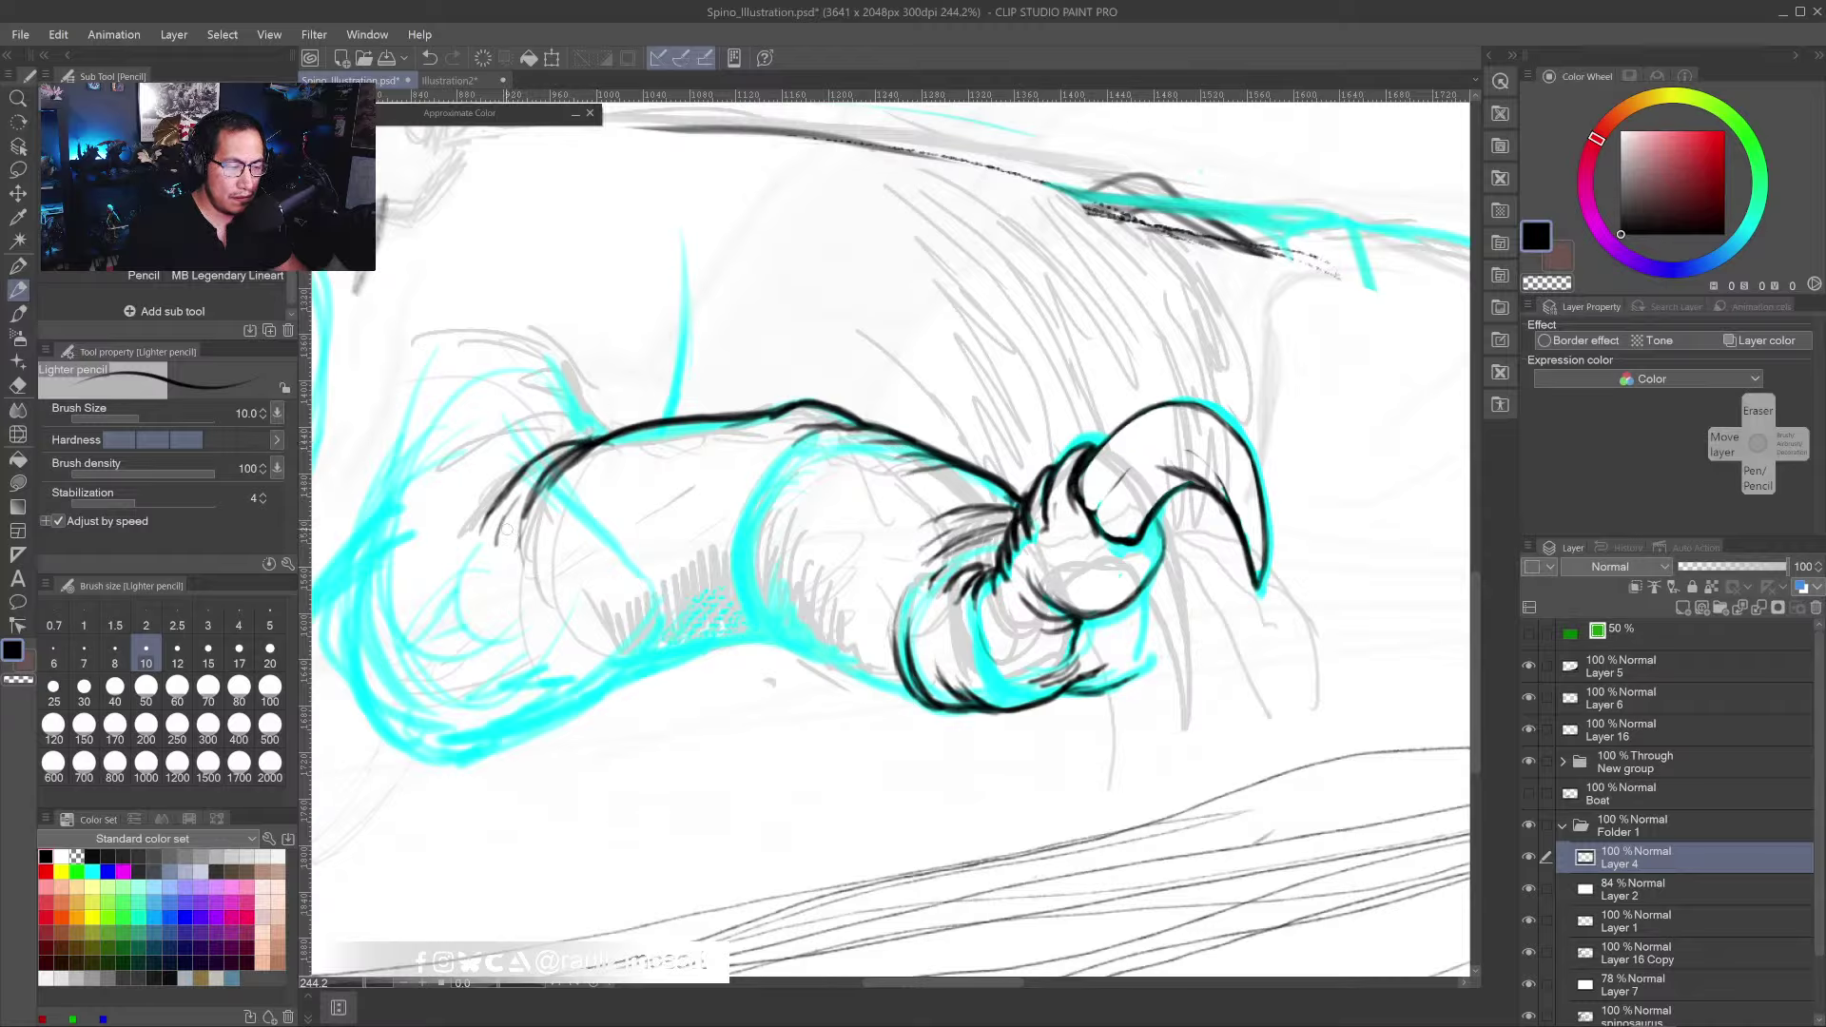
- Erase part of the cyan construction lines crossing the middle of the limb
key(e)
mouse_move(519, 496)
mouse_down()
mouse_move(502, 513)
mouse_move(523, 480)
mouse_move(614, 453)
mouse_move(595, 514)
mouse_move(628, 538)
mouse_move(656, 519)
mouse_move(614, 456)
mouse_move(807, 413)
mouse_move(1035, 613)
mouse_move(770, 683)
mouse_up()
key(r)
key(b)
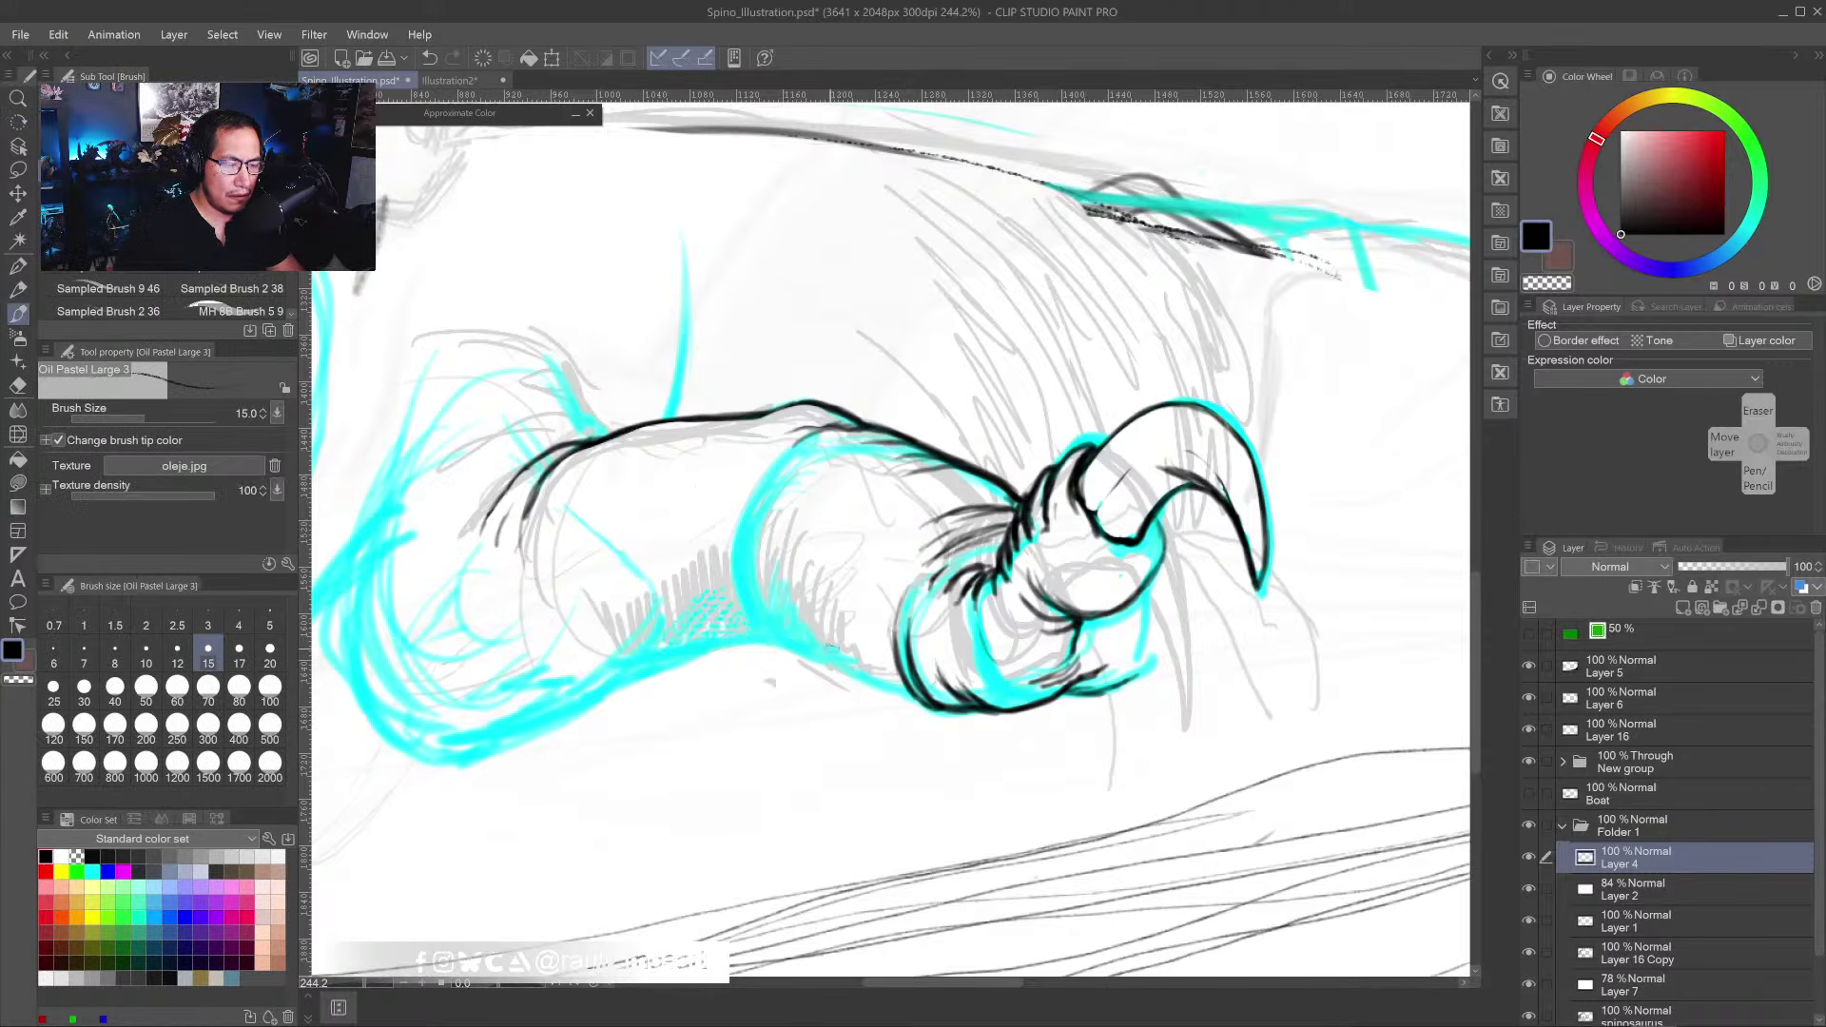
- Outline the rounded back and lower edge of the limb's end section with the Lighter pencil, down to the finger
key(p)
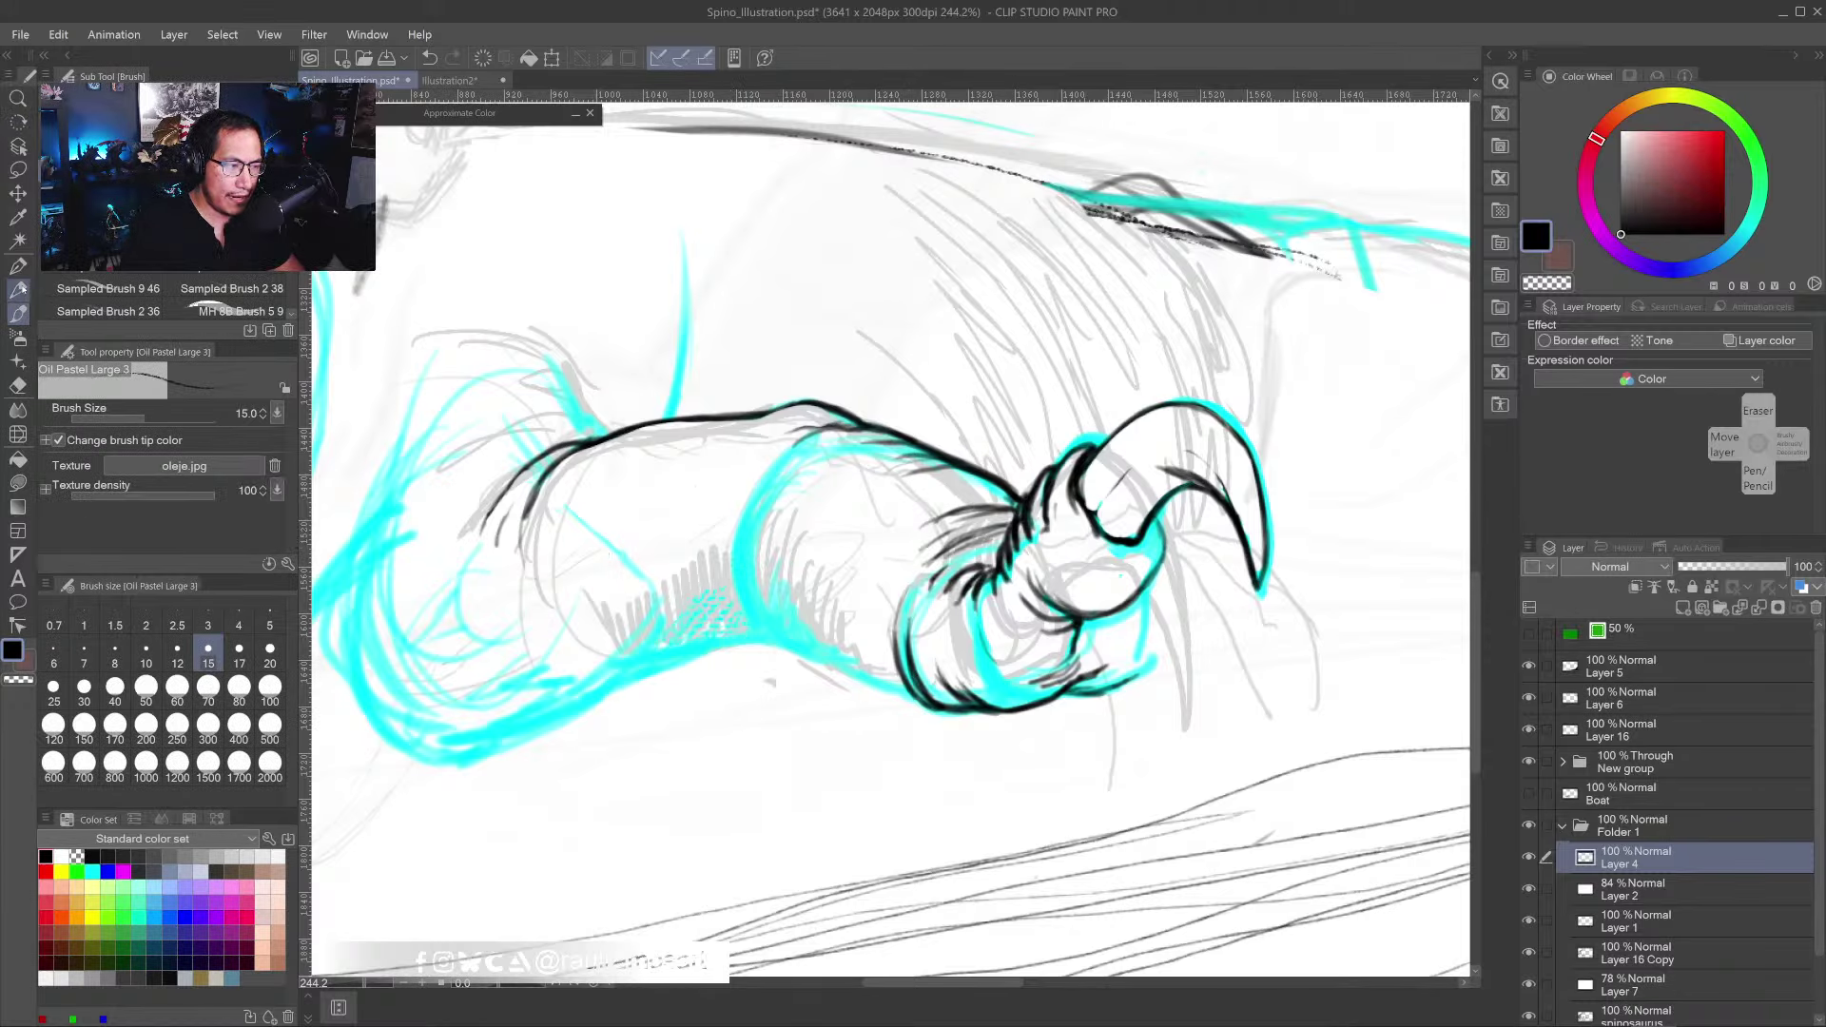
mouse_move(735, 514)
mouse_down()
mouse_move(738, 603)
mouse_move(767, 628)
mouse_up()
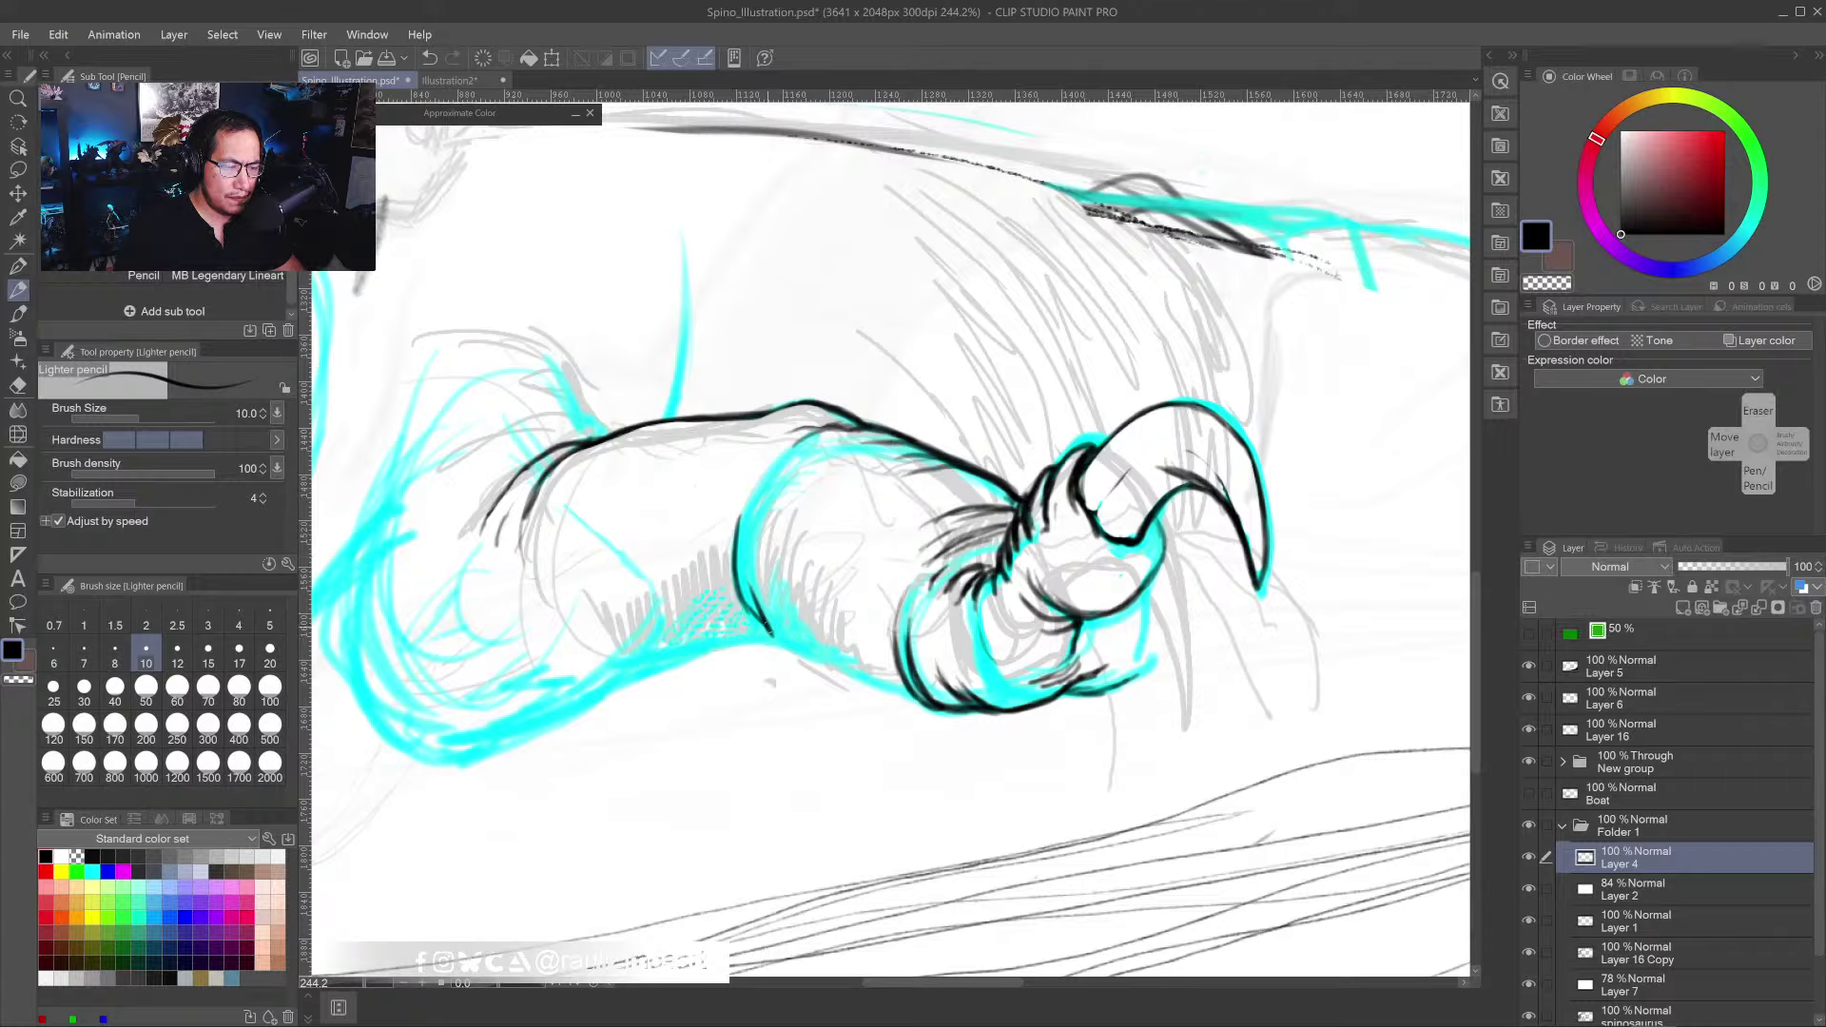
mouse_move(751, 551)
mouse_down()
mouse_move(748, 590)
mouse_move(820, 667)
mouse_move(940, 715)
mouse_up()
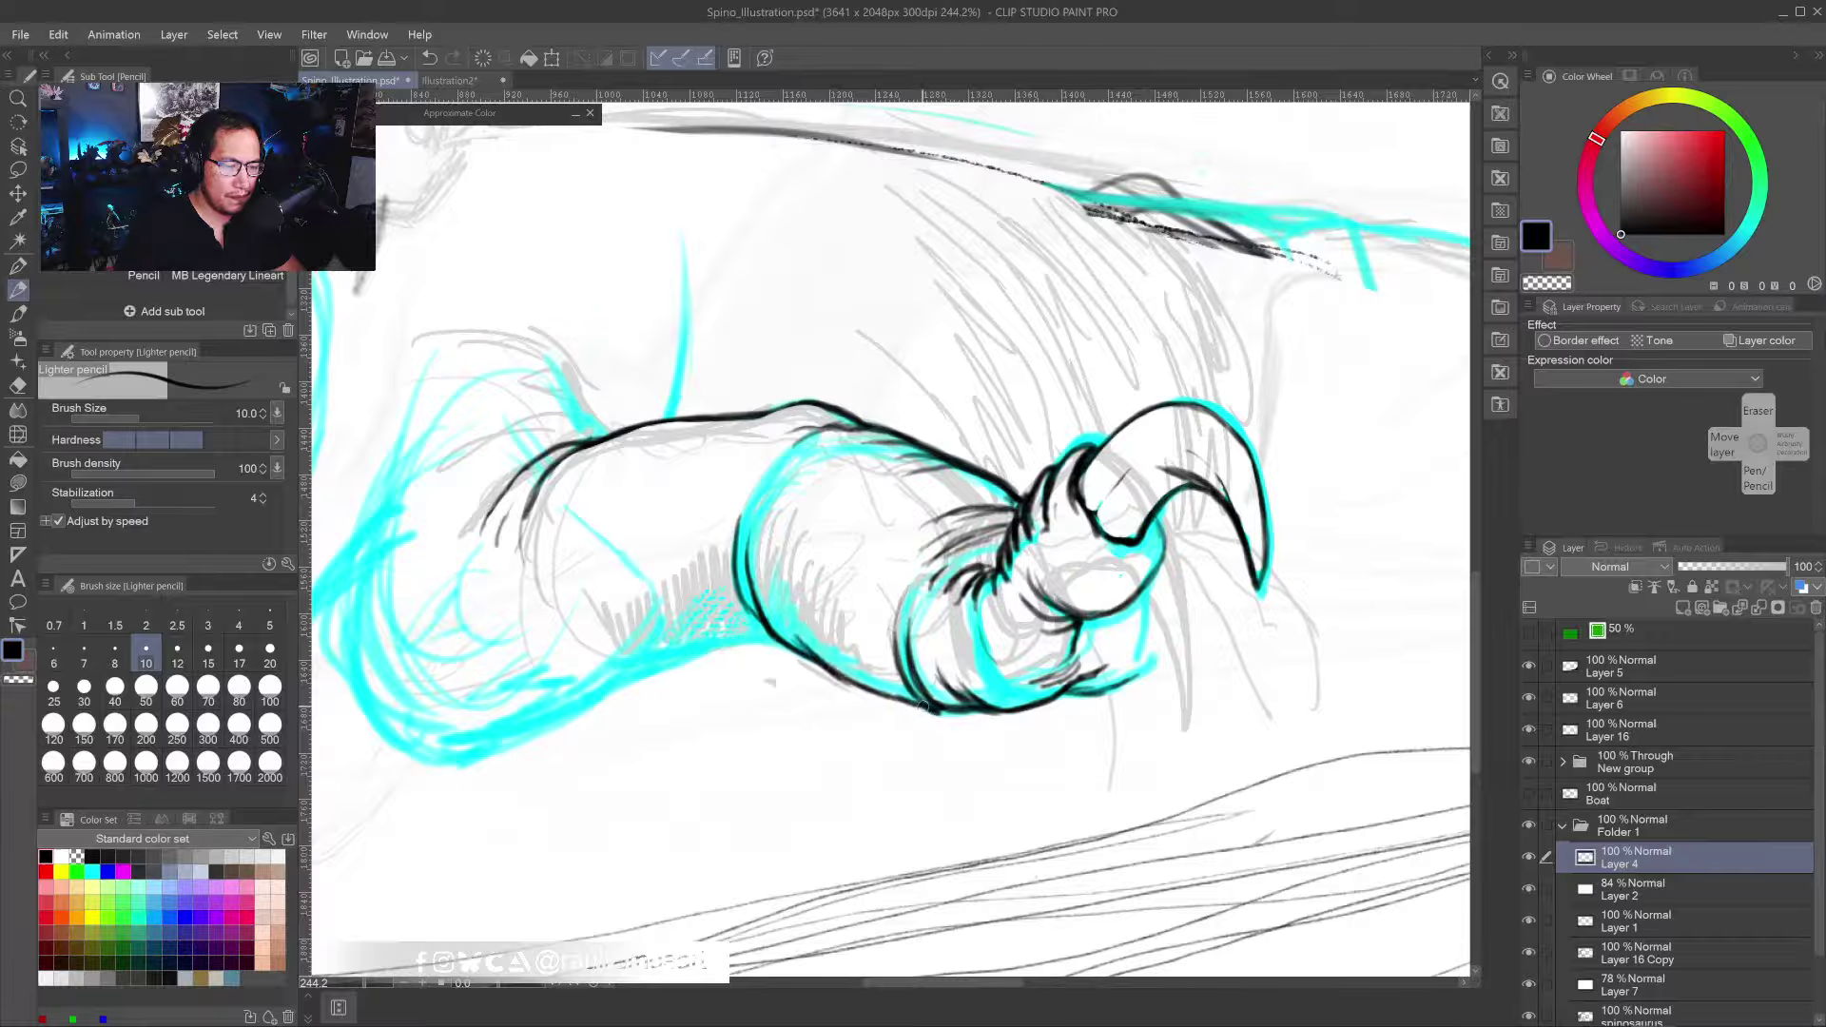
drag(804, 645, 841, 679)
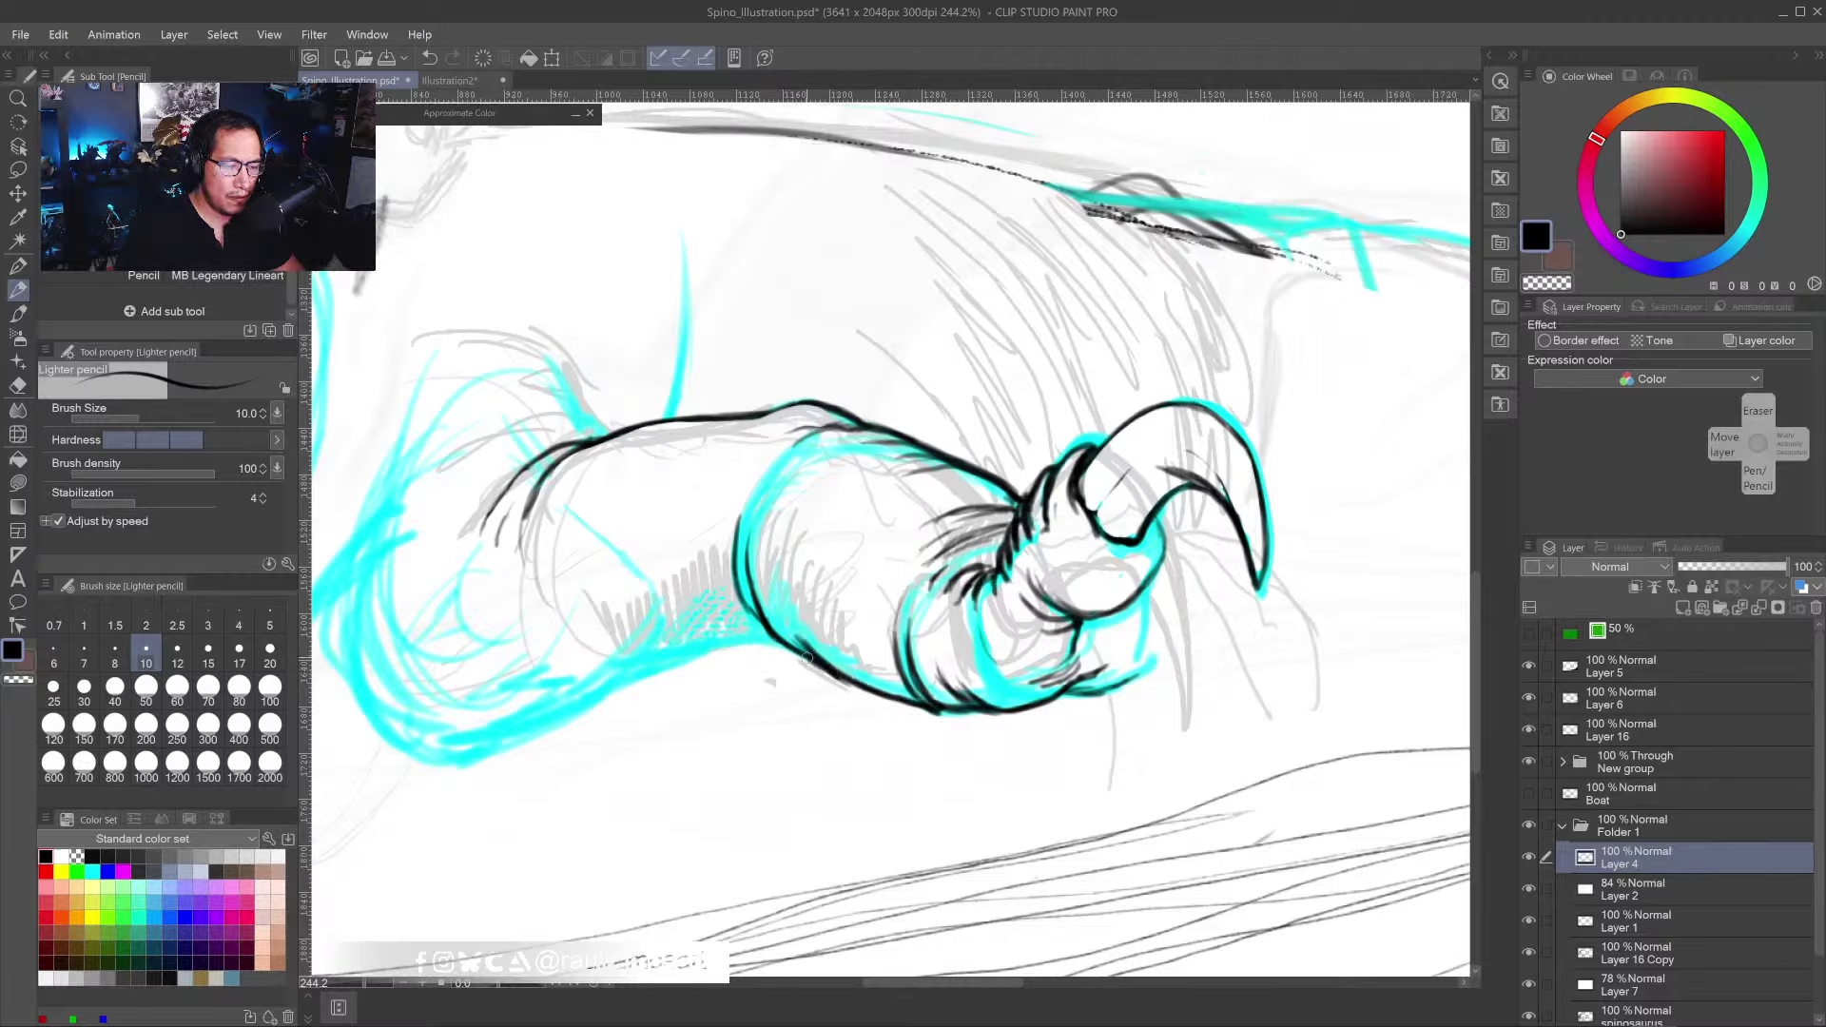
- Extend the rear contour of the limb's end section upward in black, and trim the outside of its lower outline with the Hard eraser
drag(754, 589, 736, 519)
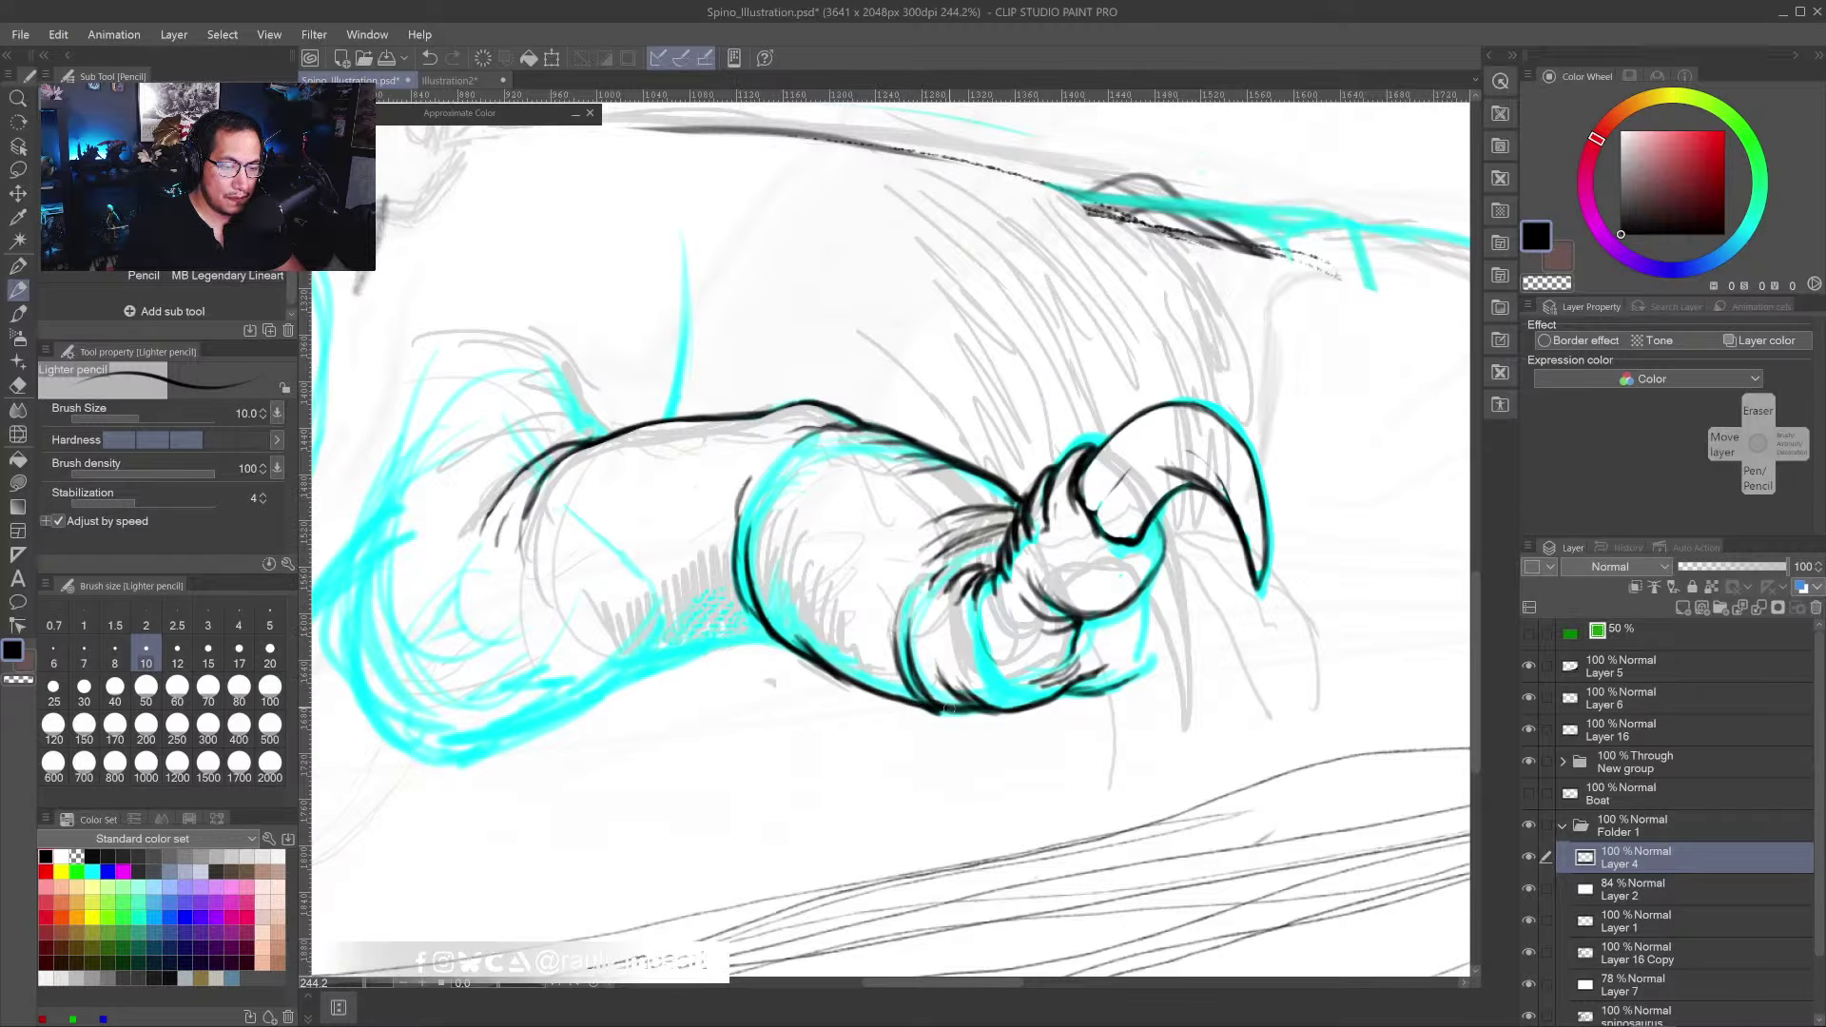
key(e)
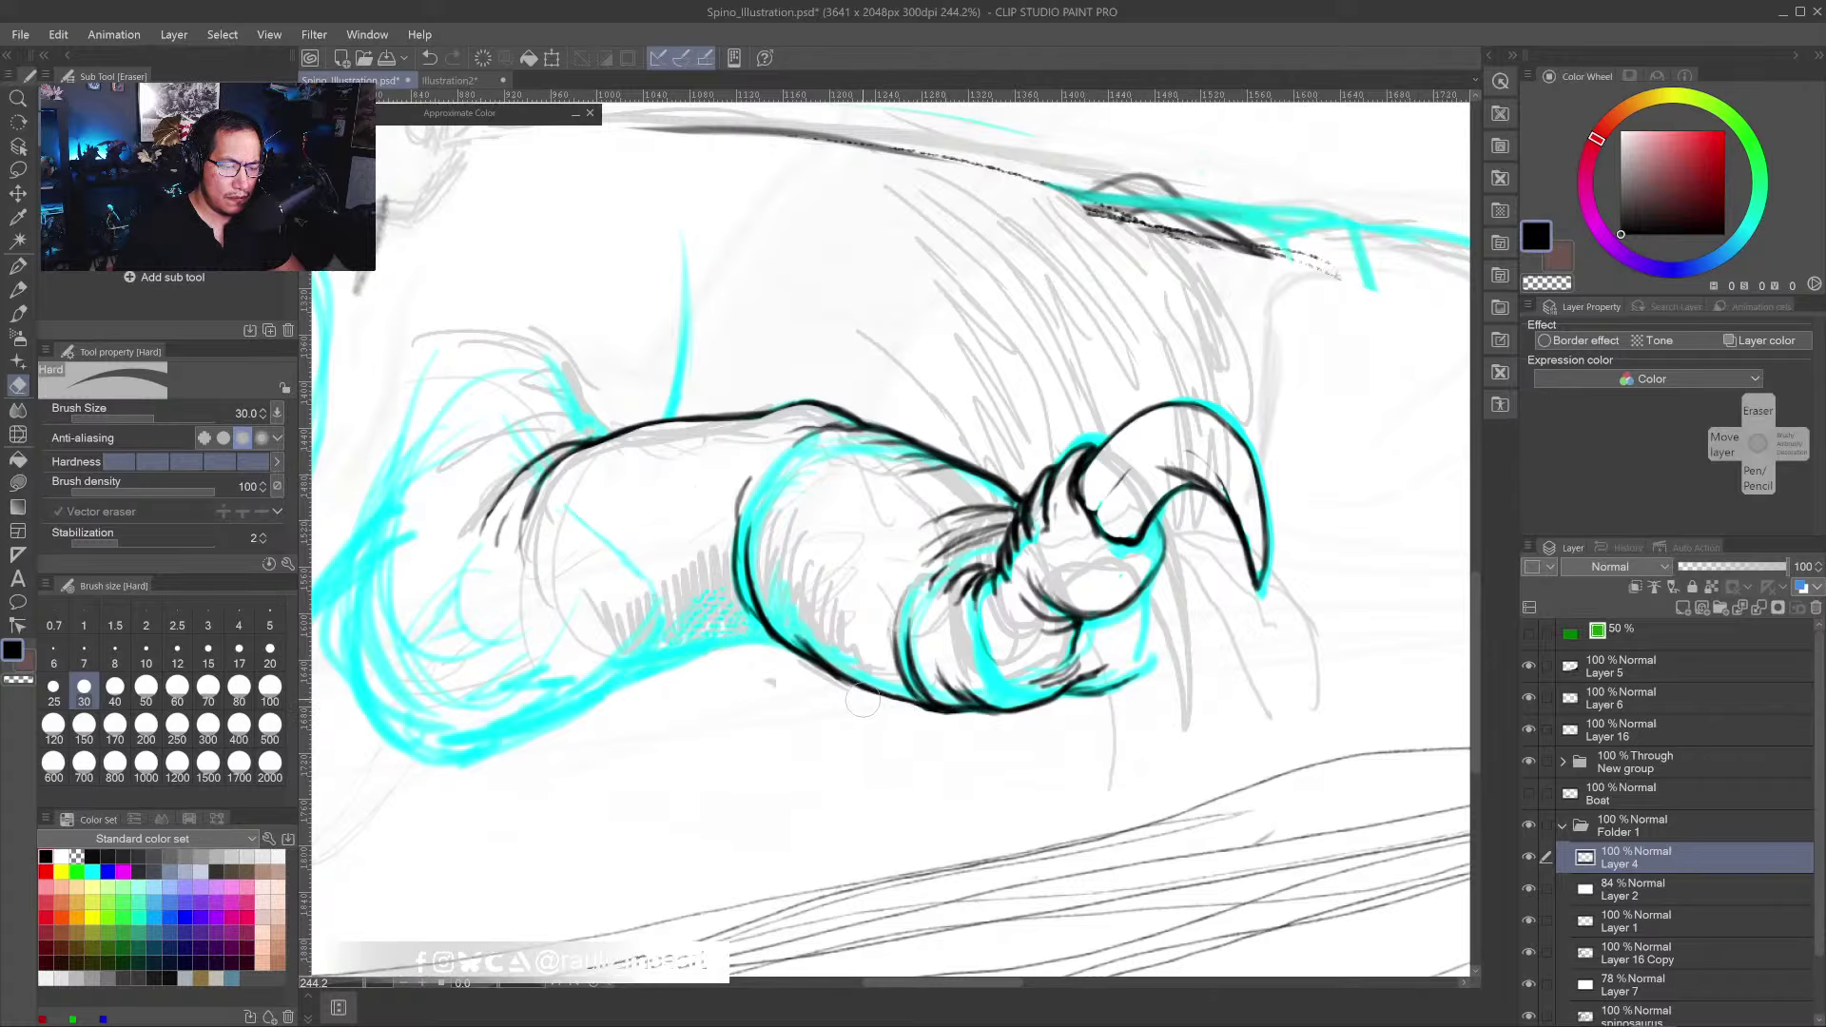
mouse_move(811, 700)
mouse_down()
mouse_move(782, 700)
mouse_move(814, 696)
mouse_up()
drag(814, 697, 987, 713)
- Add a black crease rising from the middle of the limb's upper edge and short fold strokes at its rear bend with the Lighter pencil
key(b)
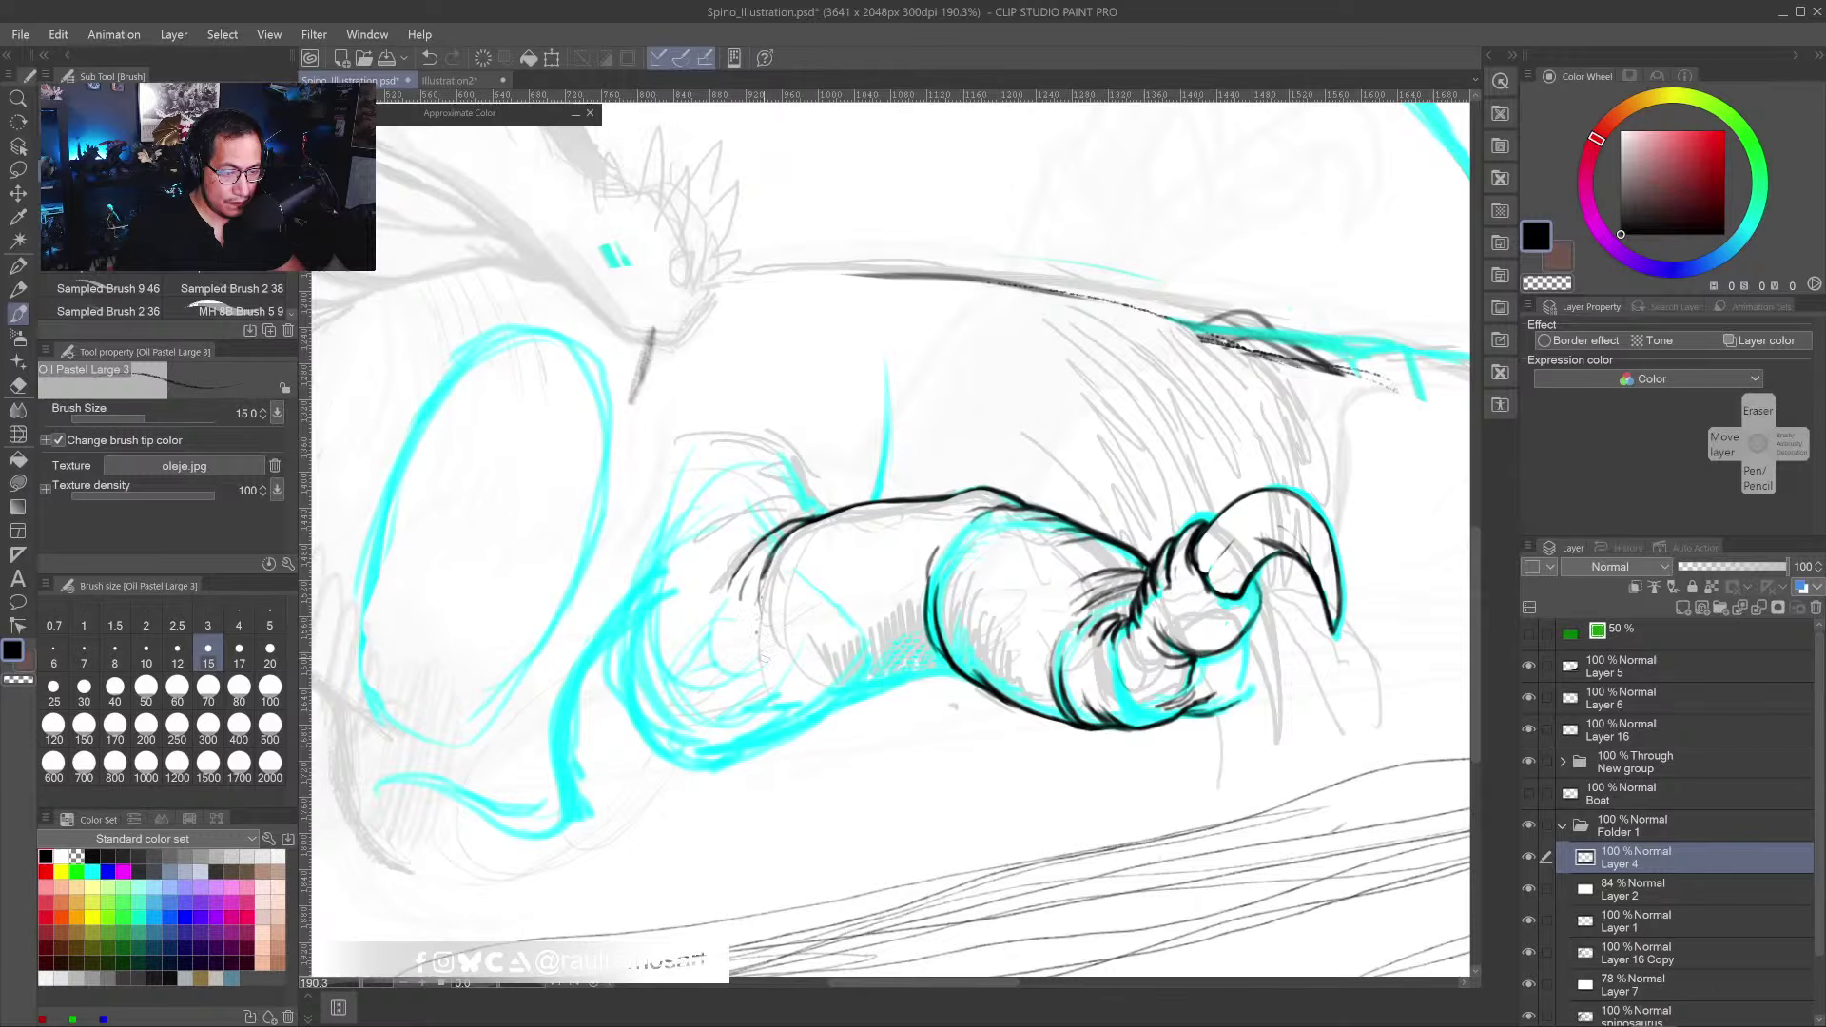
key(j)
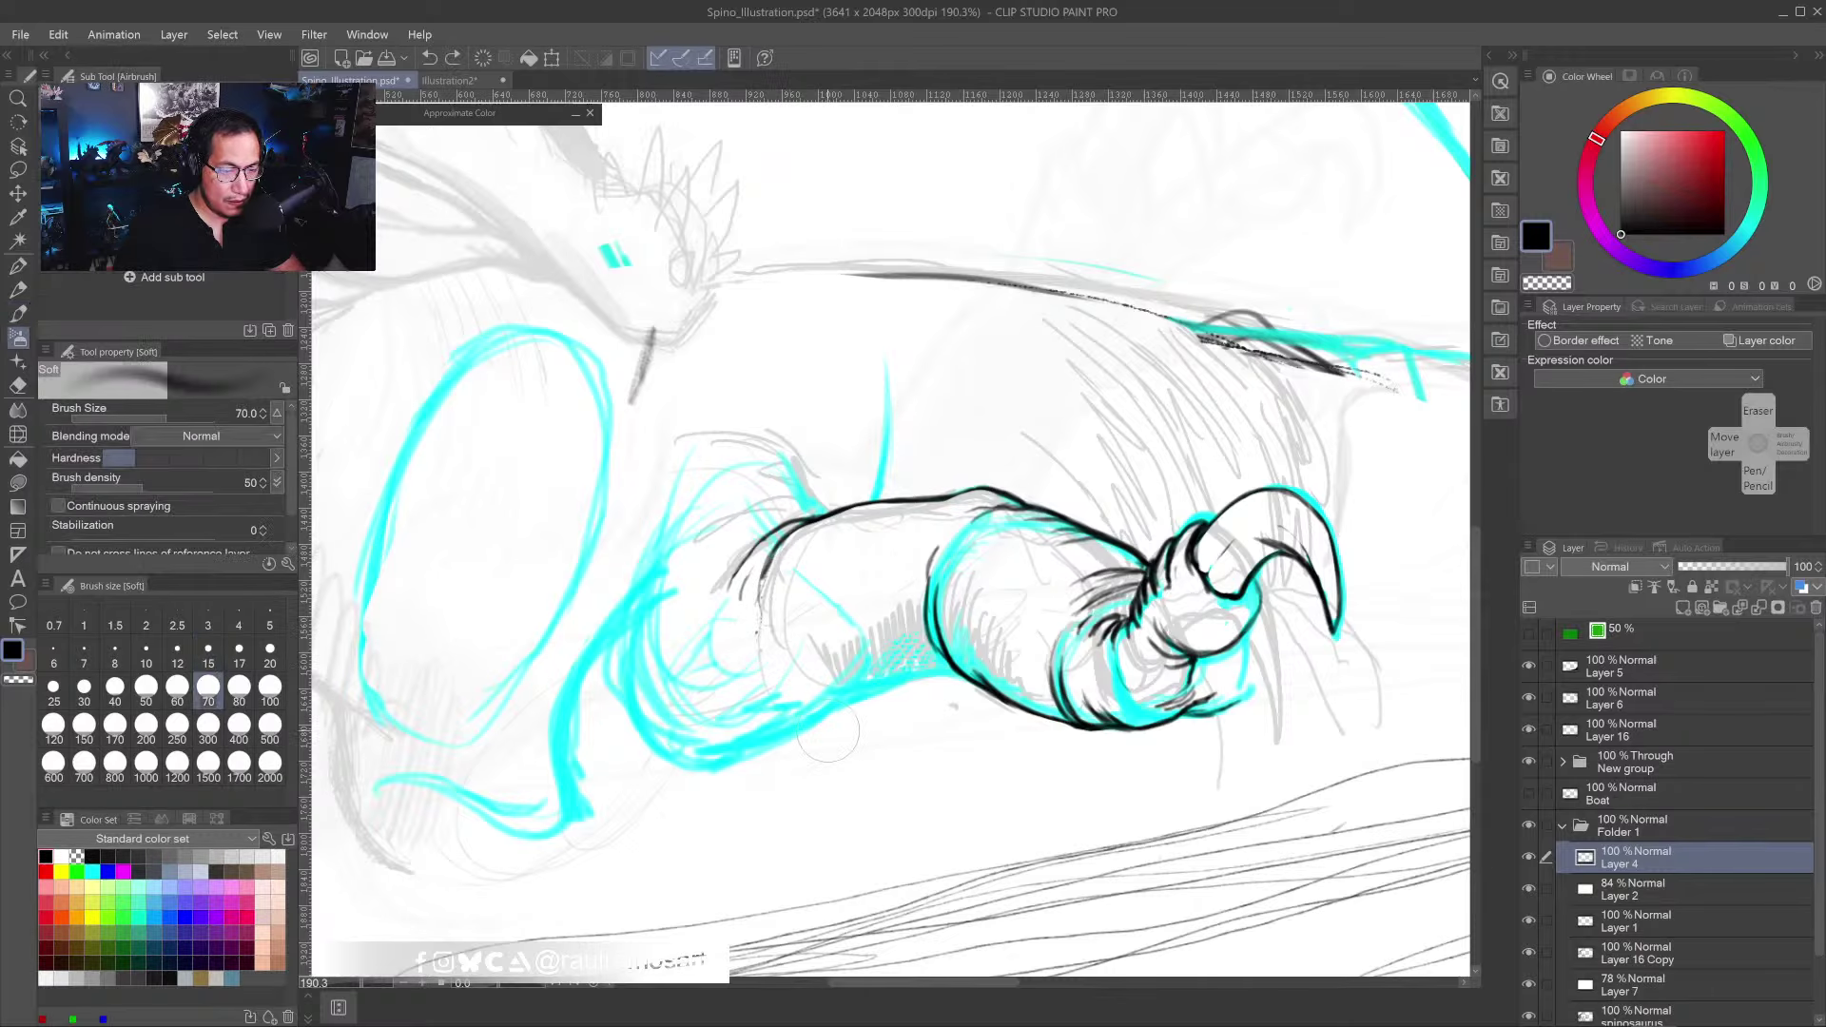
click(18, 289)
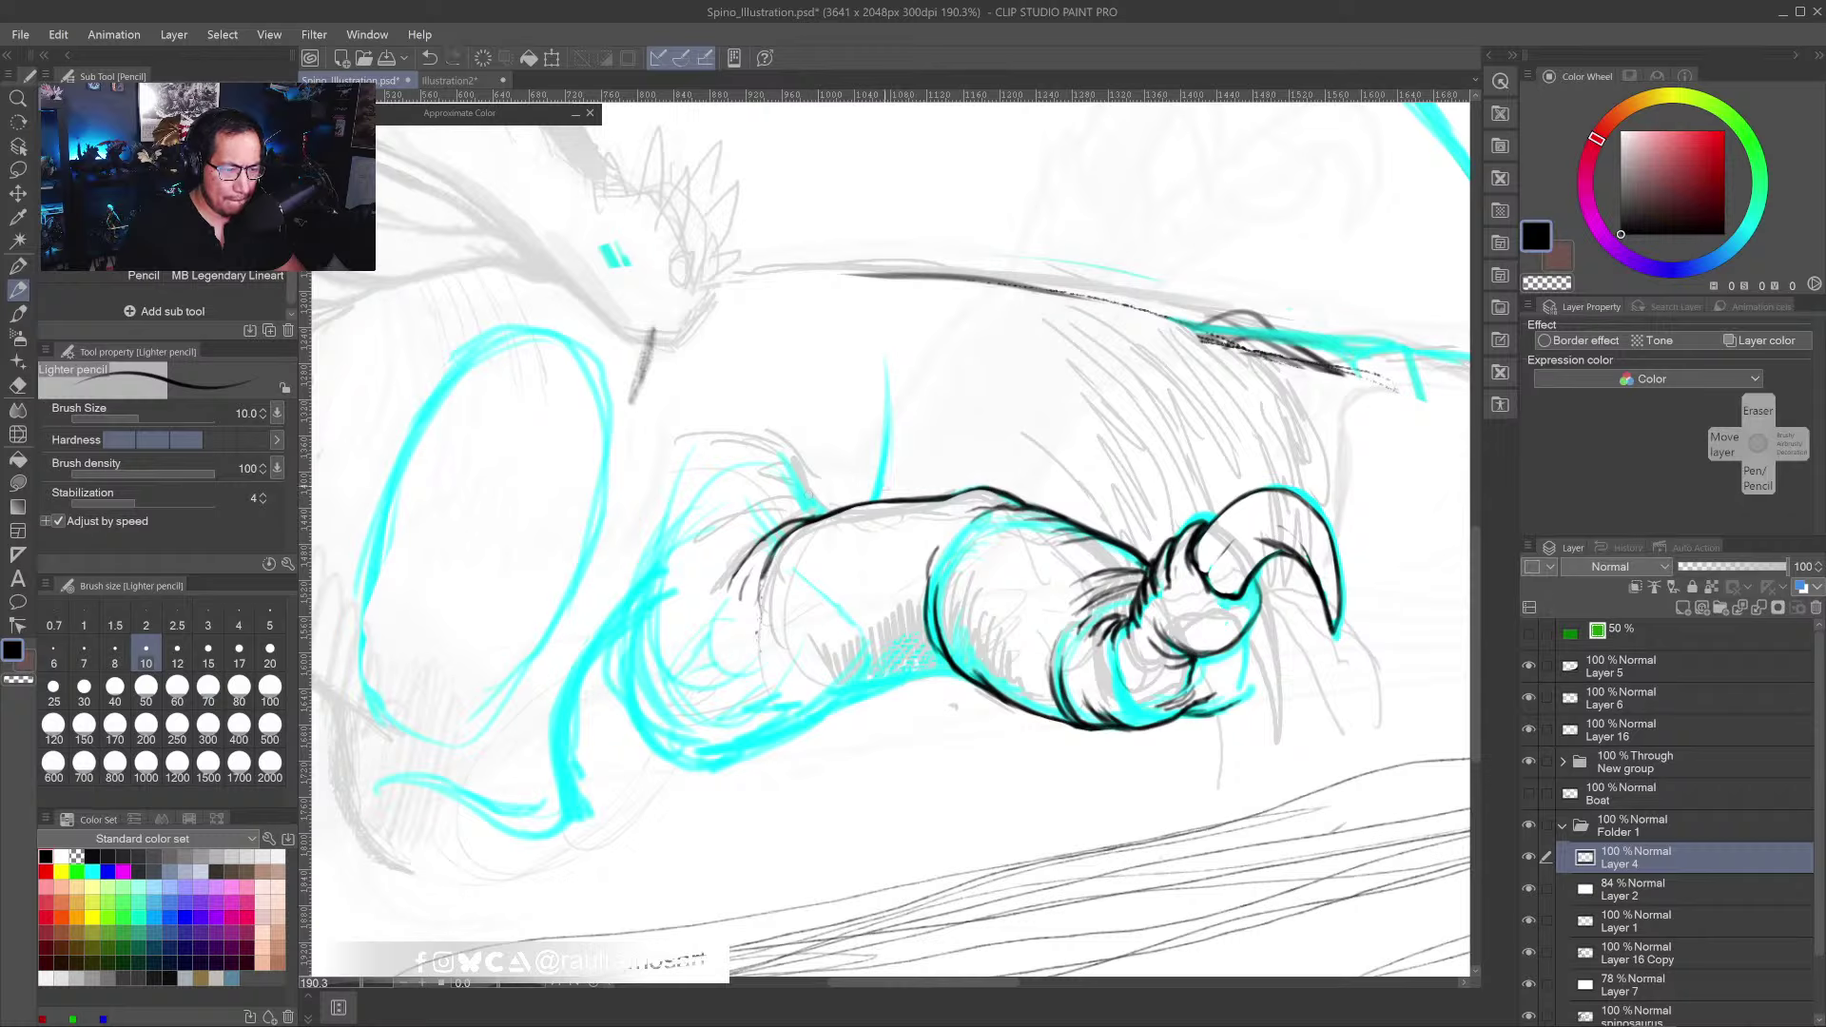
drag(876, 502, 895, 449)
mouse_move(890, 466)
mouse_down()
mouse_move(898, 435)
mouse_move(870, 502)
mouse_move(897, 435)
mouse_up()
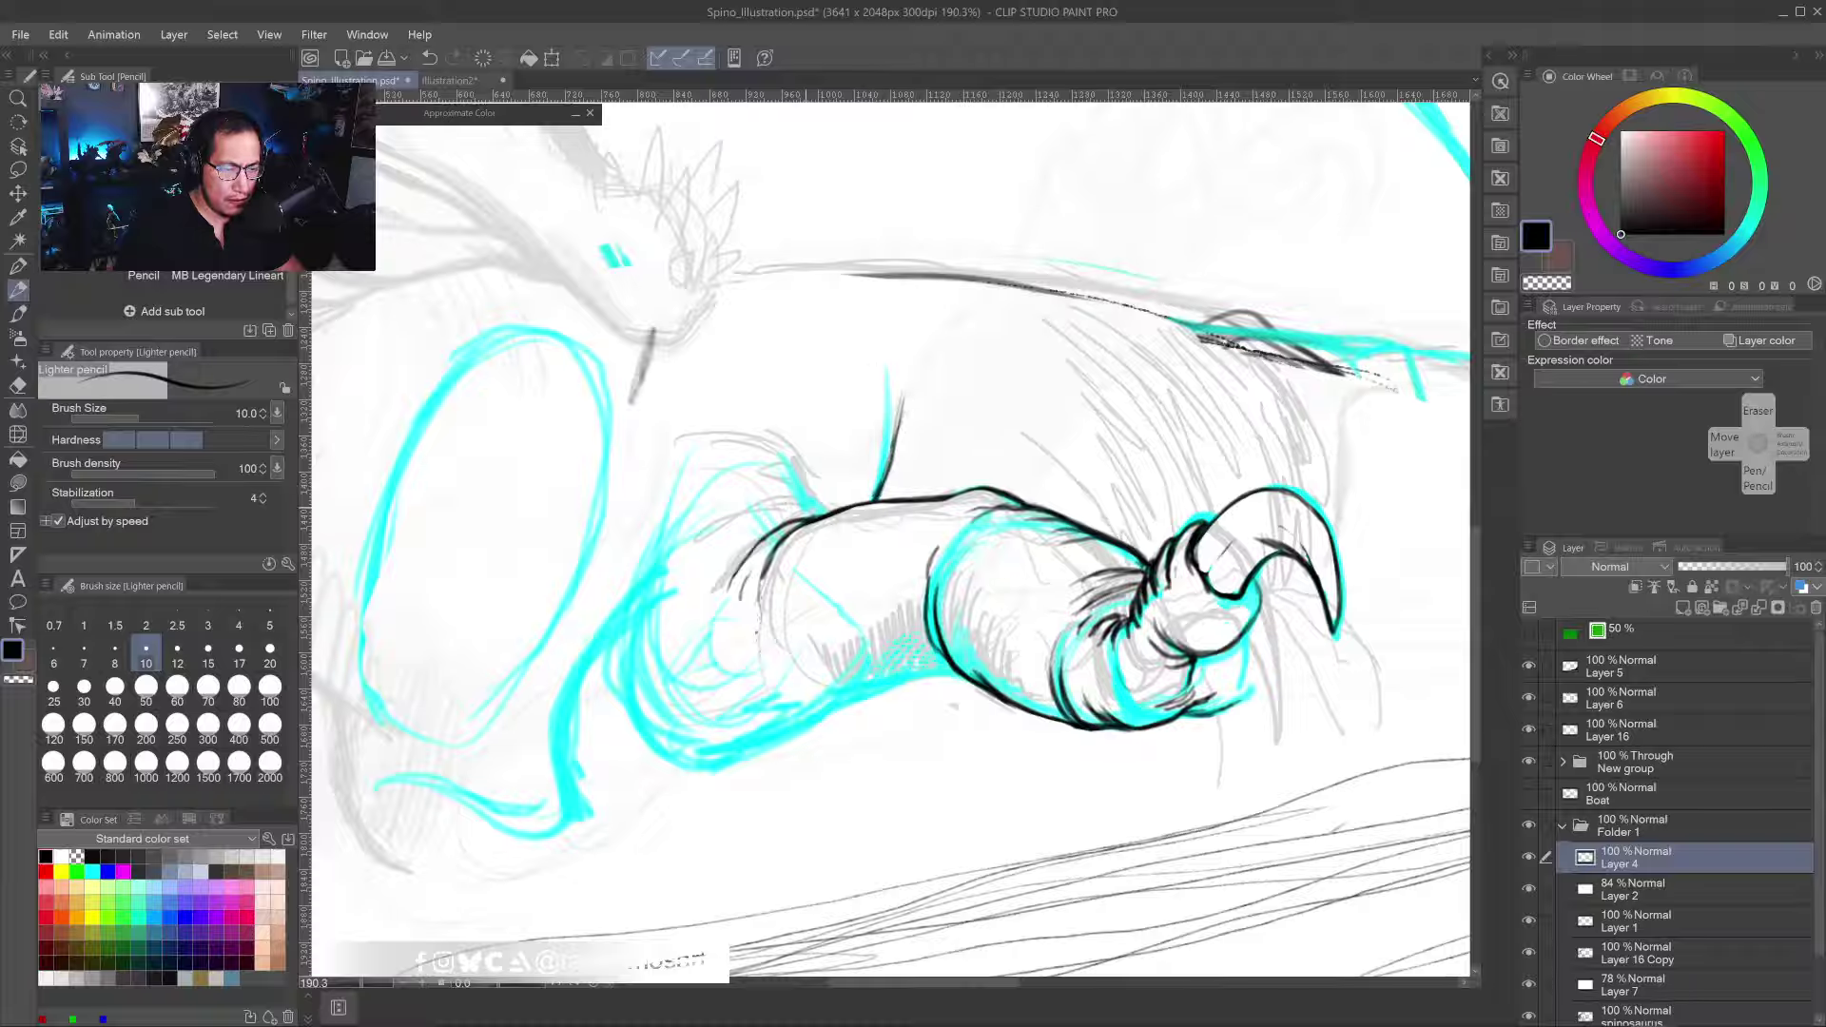
drag(756, 499, 811, 513)
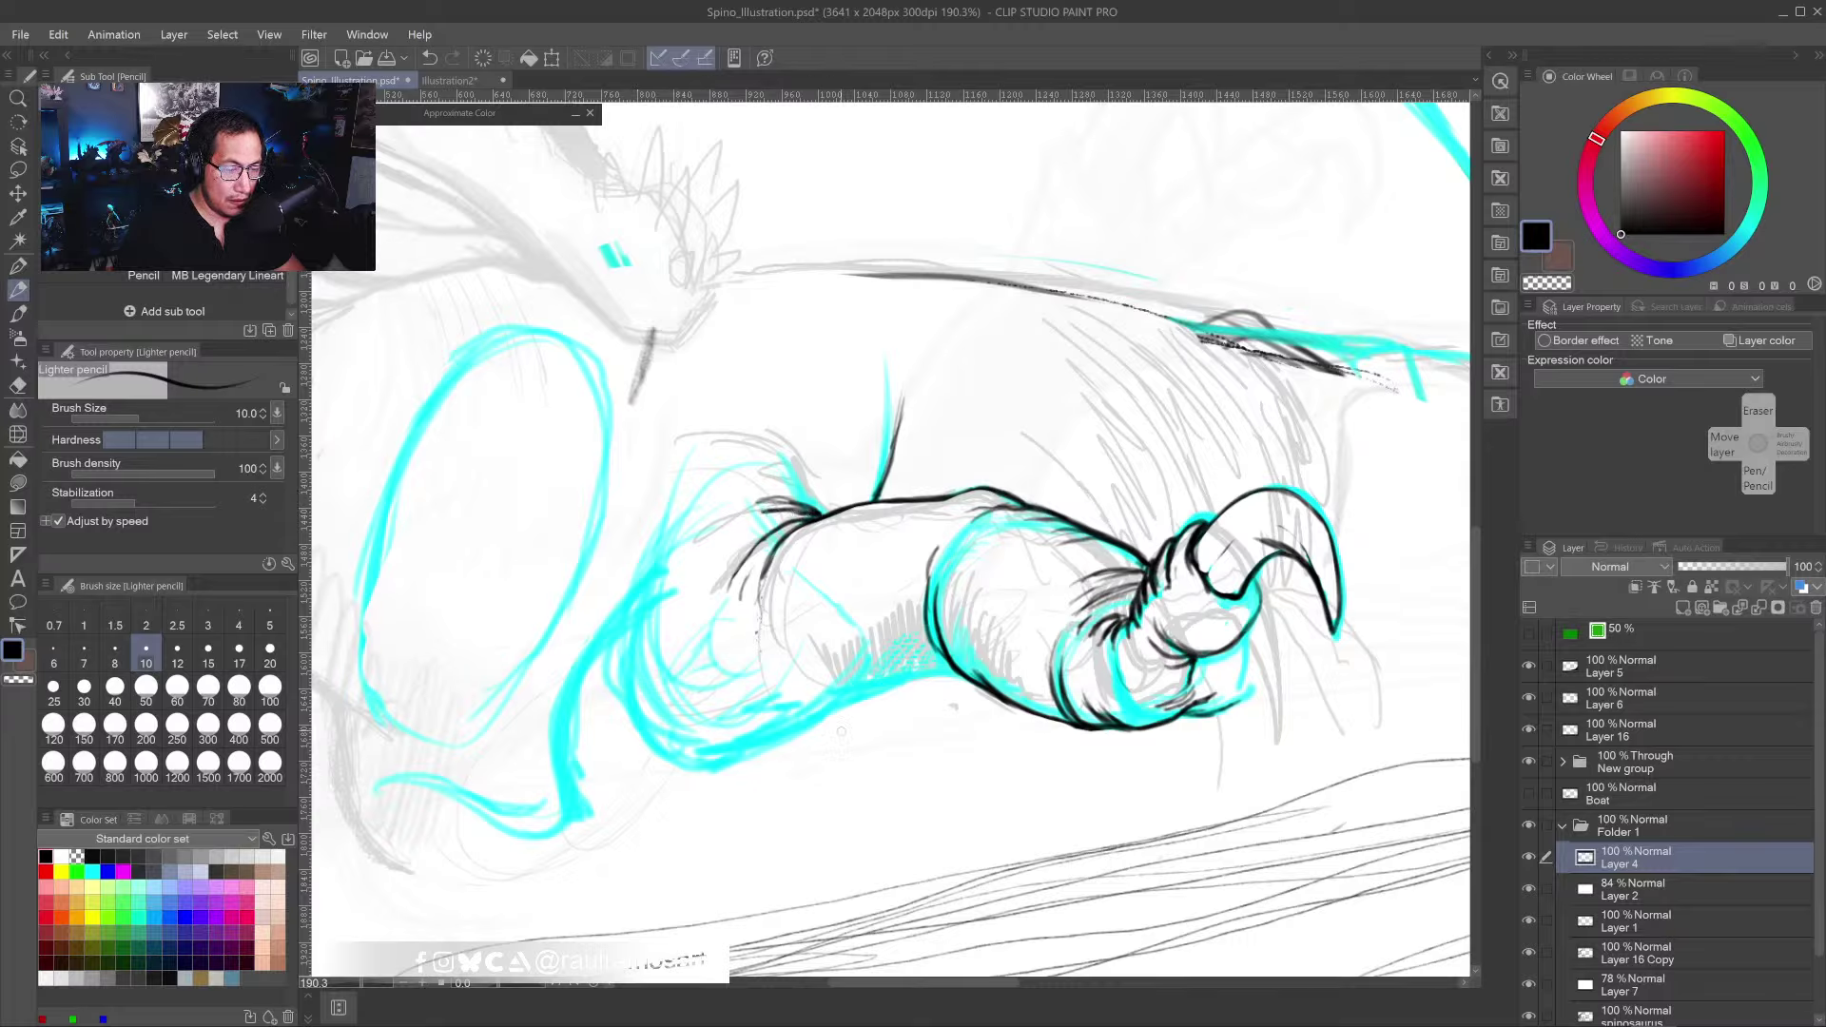
- Outline the lower edge of the limb's rear section in black, from the rounded elbow up to the end section
drag(863, 681, 704, 773)
mouse_move(808, 732)
mouse_down()
mouse_move(725, 768)
mouse_move(847, 703)
mouse_move(868, 668)
mouse_up()
mouse_move(844, 728)
mouse_down()
mouse_move(963, 669)
mouse_move(876, 702)
mouse_move(970, 673)
mouse_up()
key(ctrl+z)
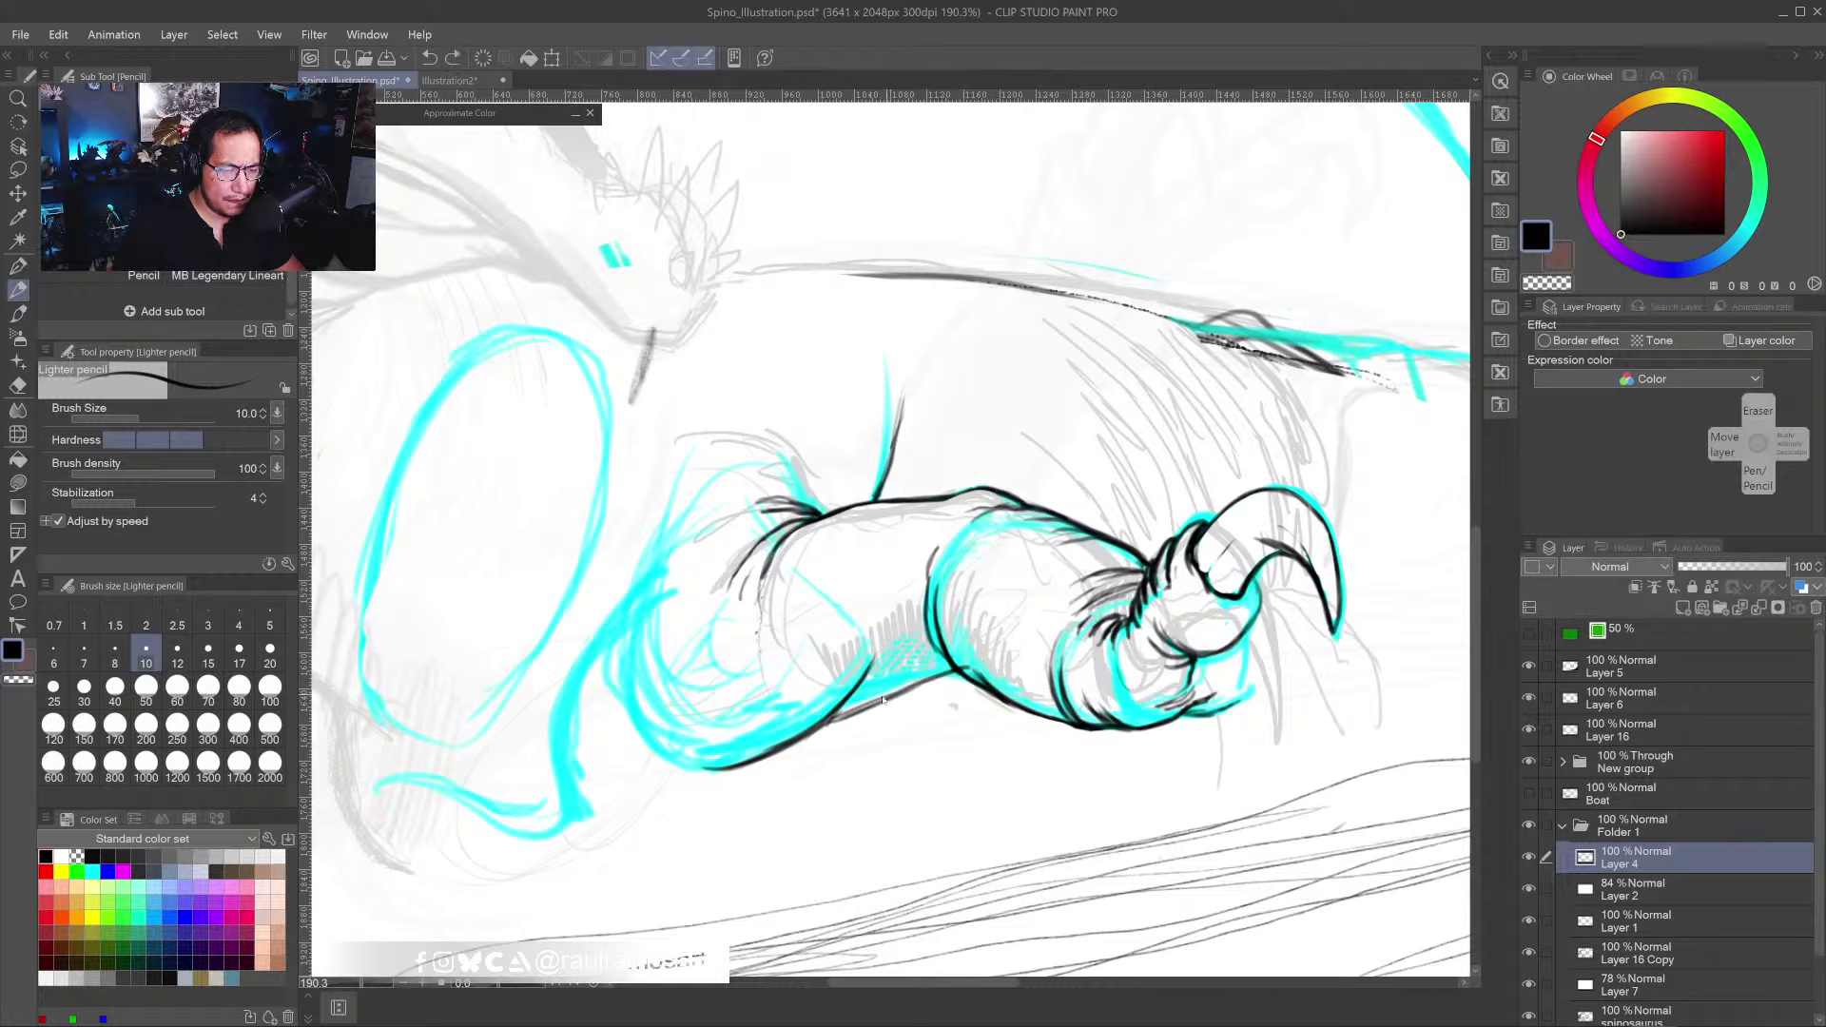
mouse_move(842, 715)
mouse_down()
mouse_move(968, 679)
mouse_move(874, 702)
mouse_move(824, 742)
mouse_move(897, 751)
mouse_move(818, 728)
mouse_move(872, 750)
mouse_move(843, 729)
mouse_move(840, 670)
mouse_up()
- Reinforce the claw's inner and outer curves in black and touch up the strokes at its base
scroll(825, 738, down, 3)
scroll(818, 458, up, 5)
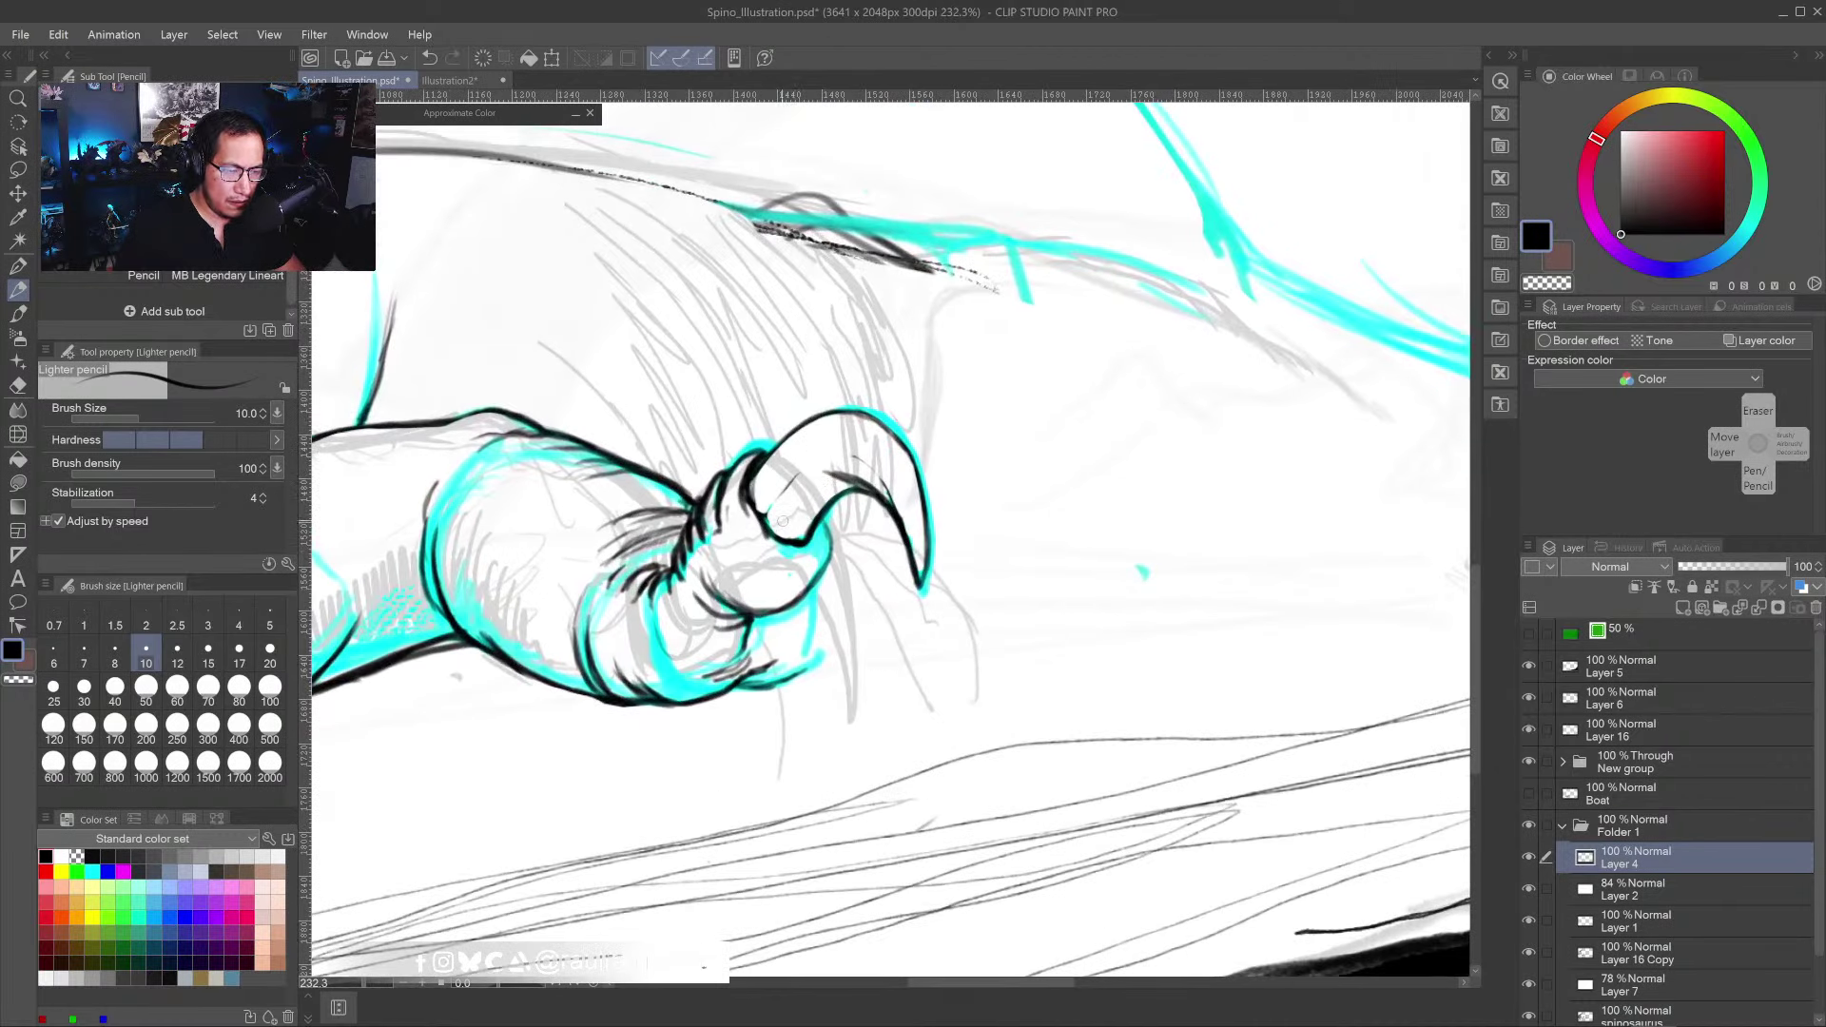
mouse_move(817, 490)
mouse_down()
mouse_move(784, 537)
mouse_move(833, 498)
mouse_move(897, 512)
mouse_move(873, 488)
mouse_move(918, 591)
mouse_move(908, 543)
mouse_move(911, 577)
mouse_move(925, 543)
mouse_up()
drag(868, 415, 923, 497)
drag(744, 538, 756, 550)
- Lasso the claw and transform it to about 110% width and 103% height, rotating it slightly clockwise
scroll(855, 526, down, 5)
scroll(855, 526, down, 2)
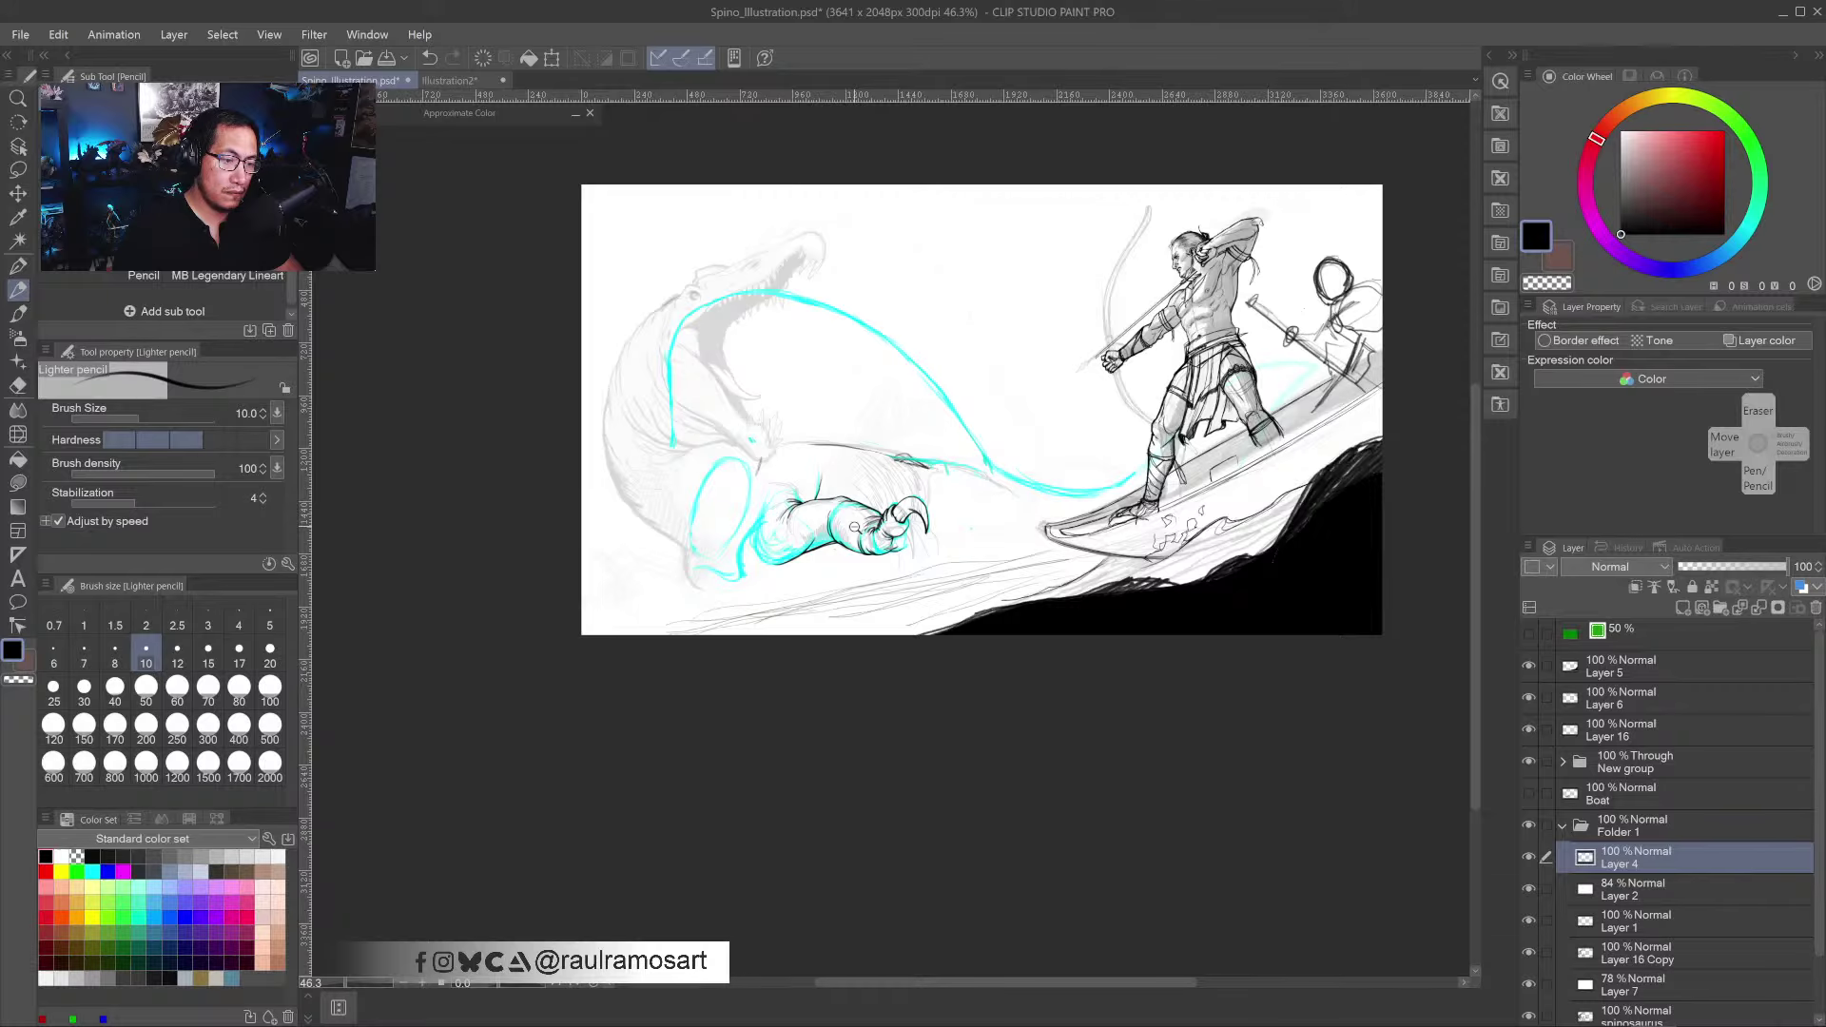
scroll(856, 526, up, 6)
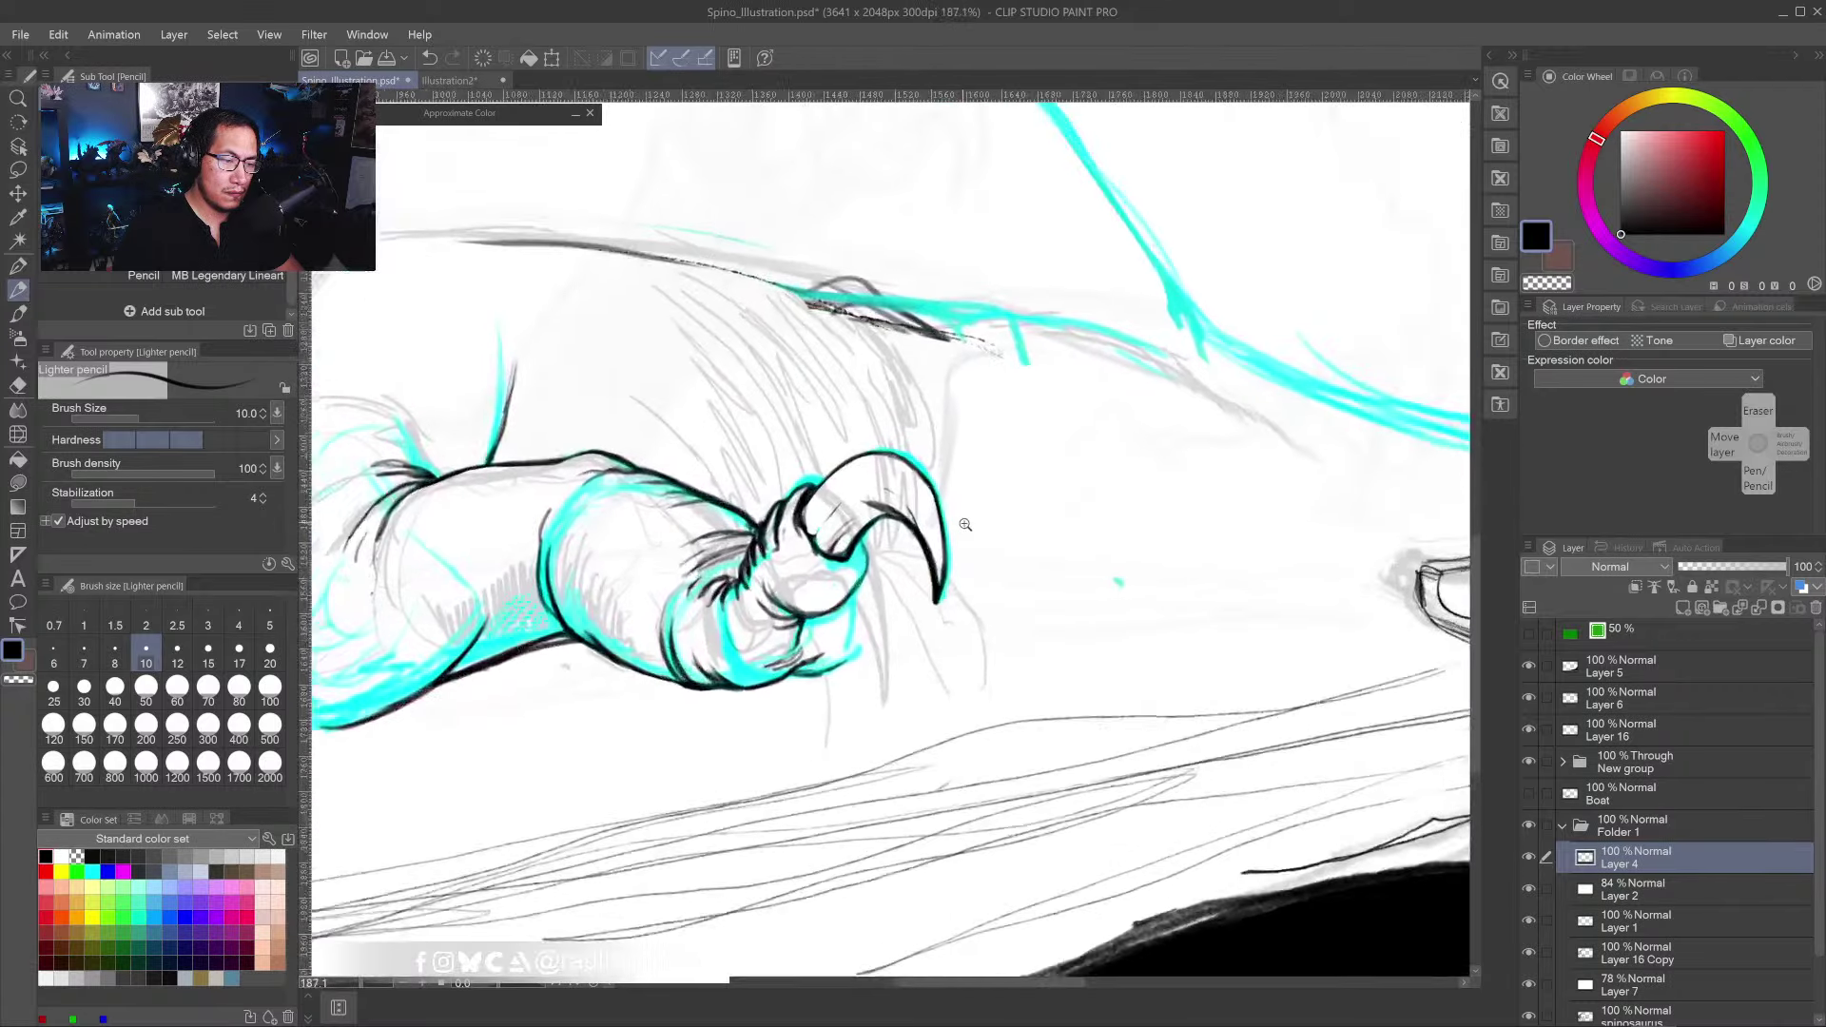
key(m)
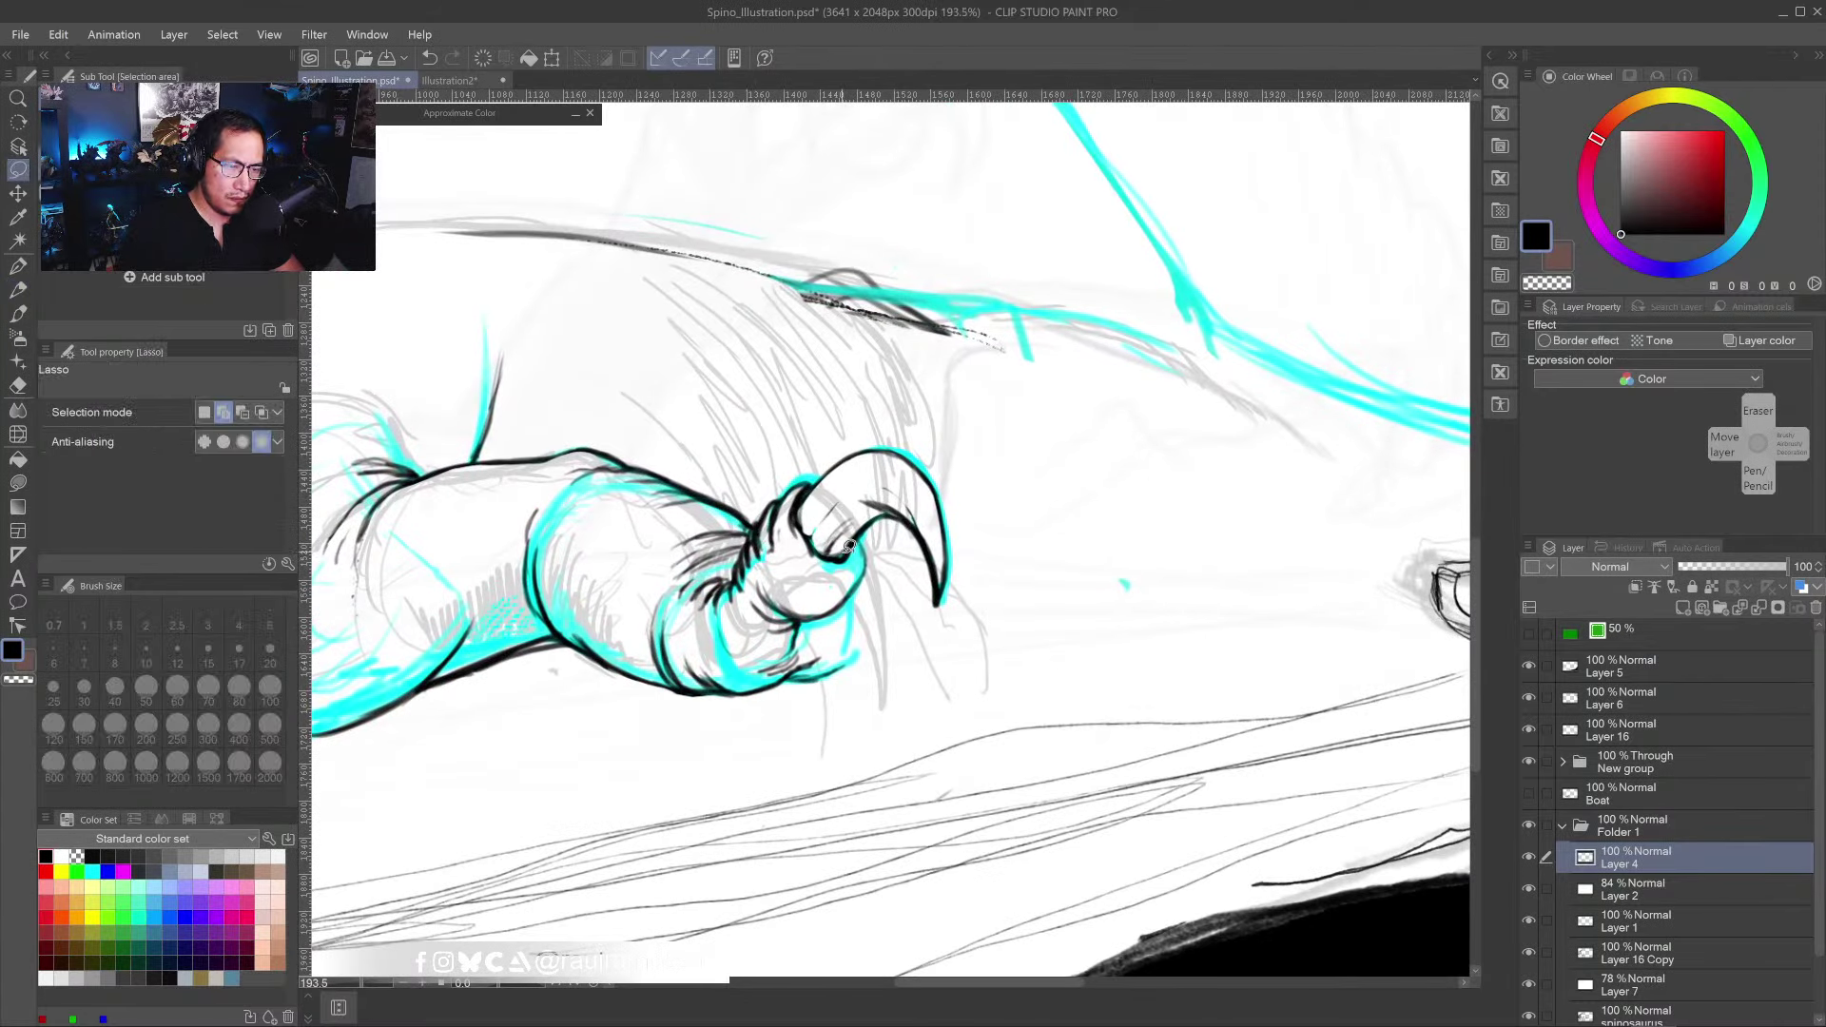
mouse_move(851, 561)
mouse_down()
mouse_move(807, 556)
mouse_move(786, 518)
mouse_move(818, 455)
mouse_move(982, 522)
mouse_move(856, 571)
mouse_move(837, 600)
mouse_up()
key(ctrl+t)
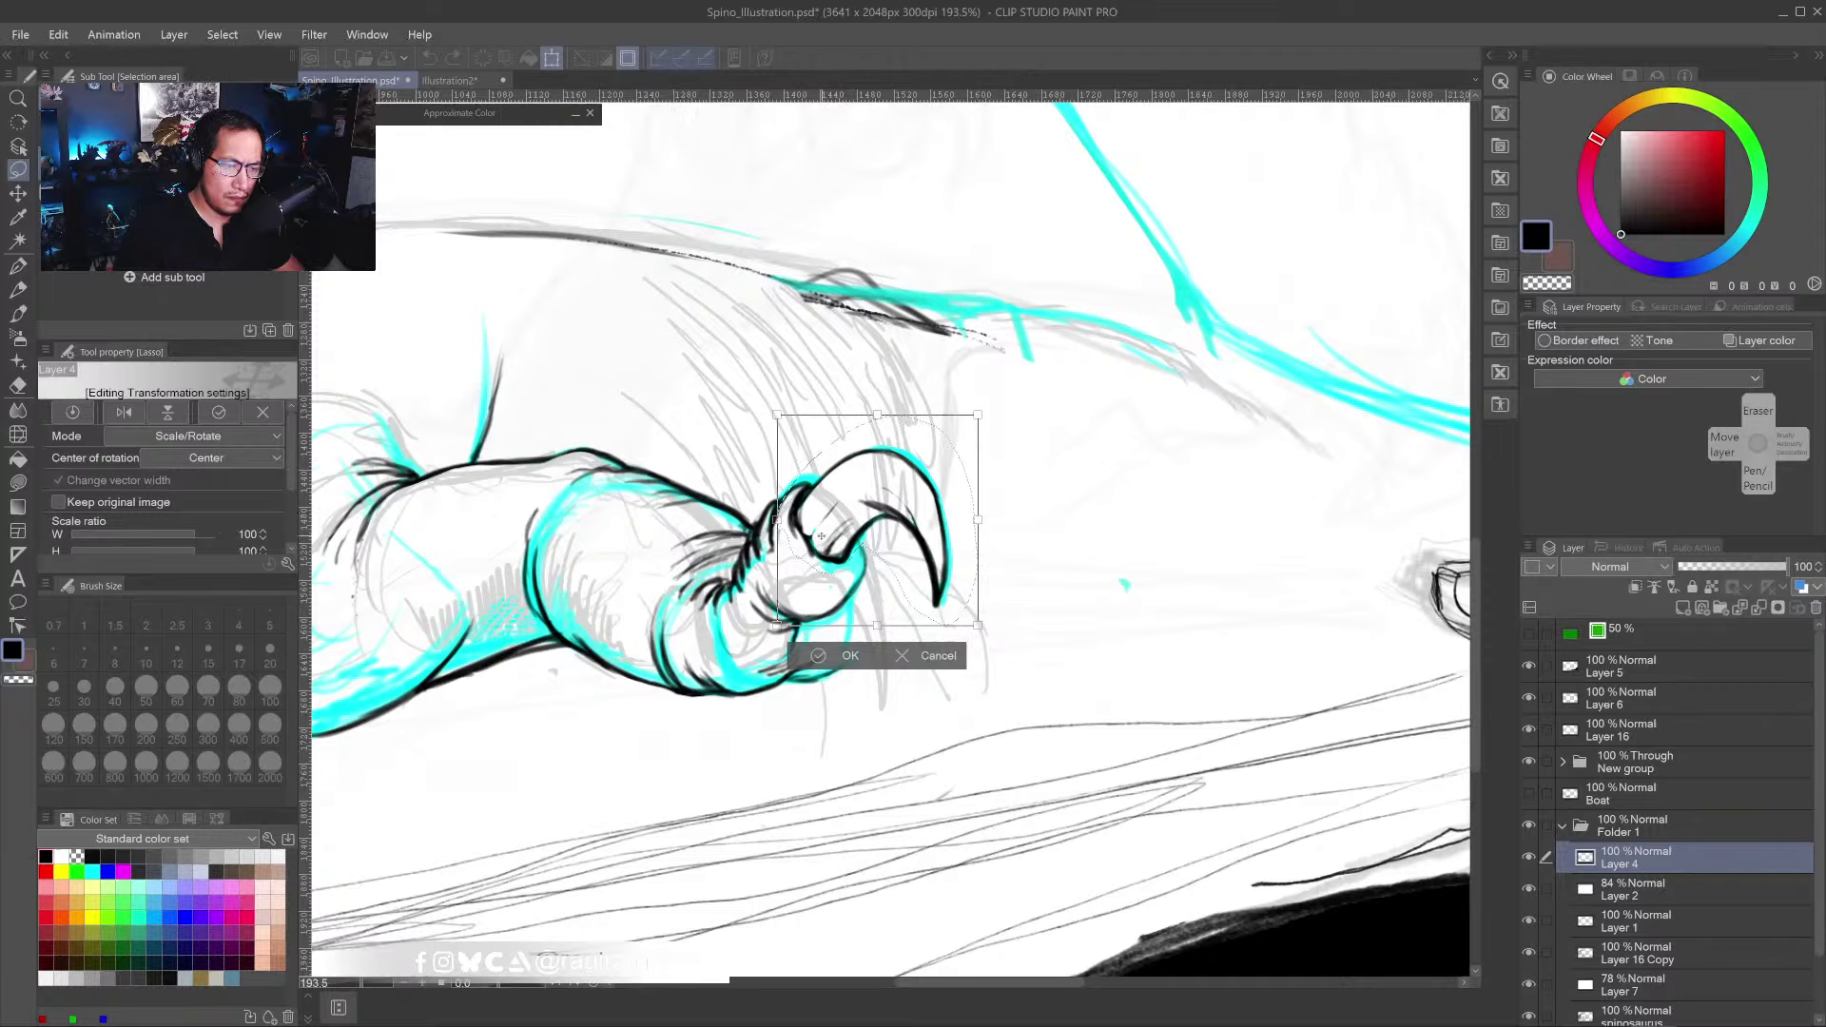
drag(970, 419, 997, 411)
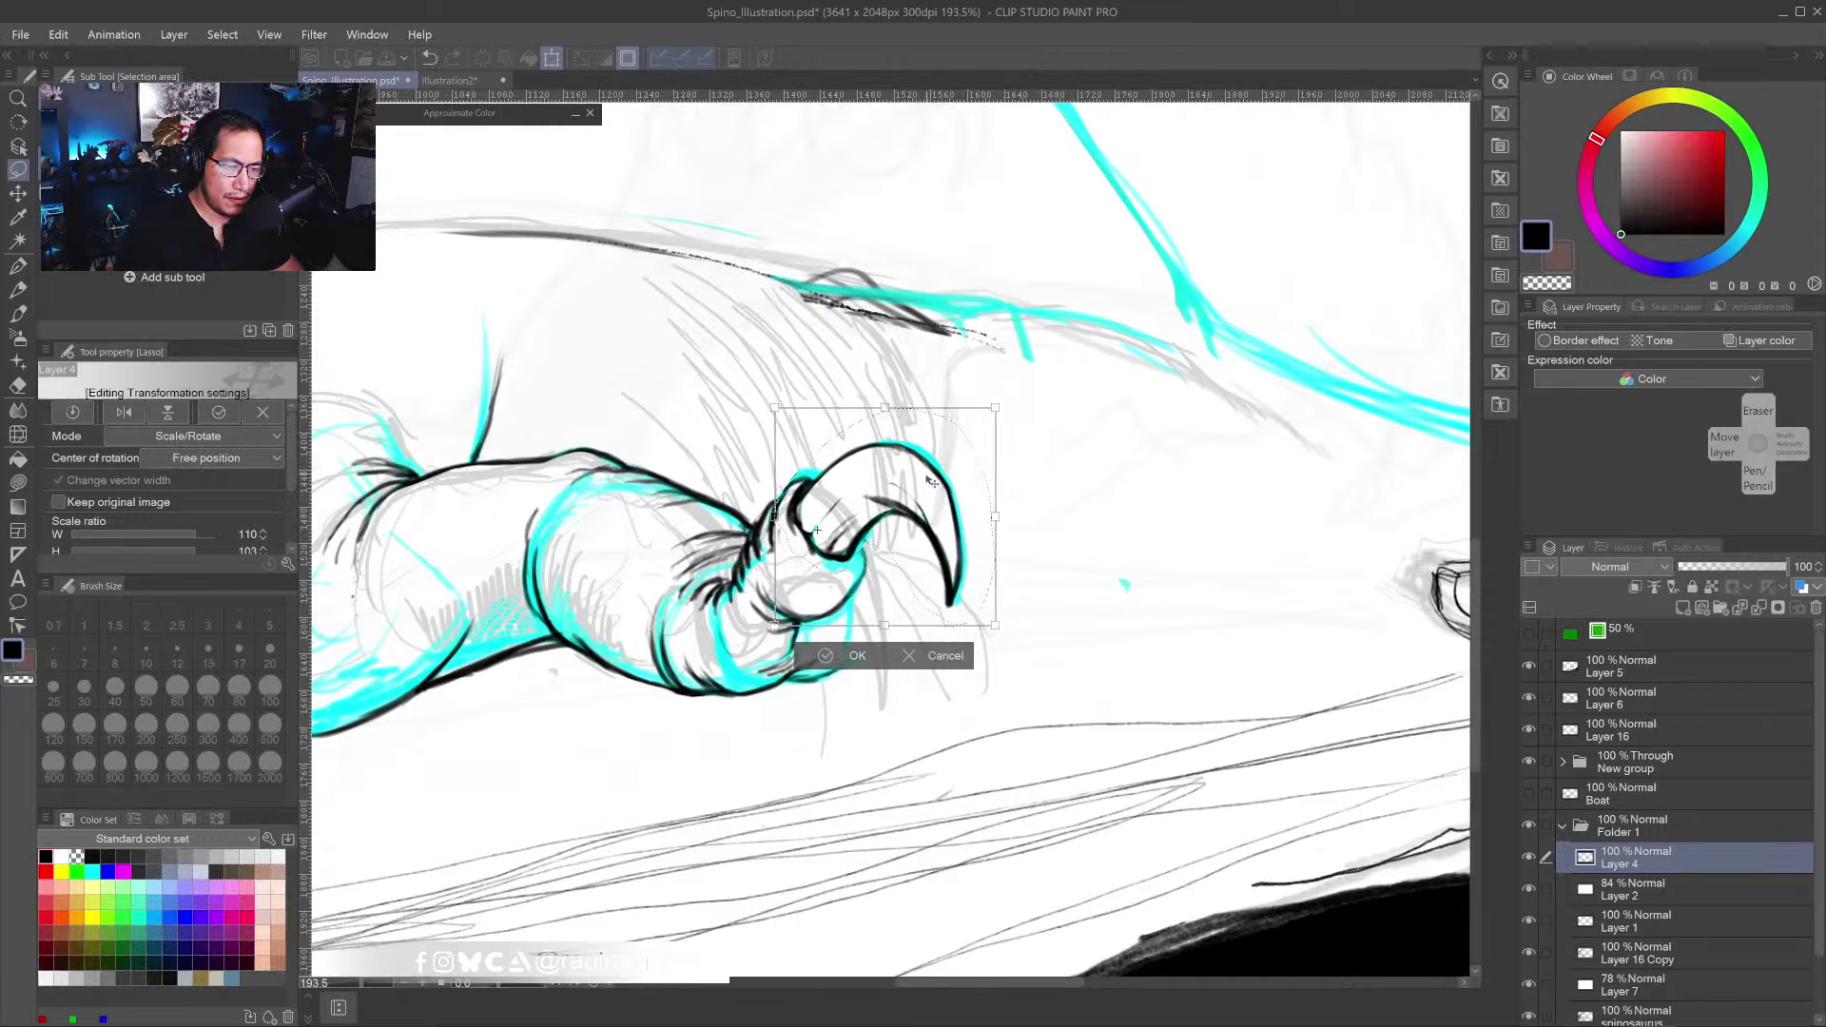
drag(932, 486, 935, 491)
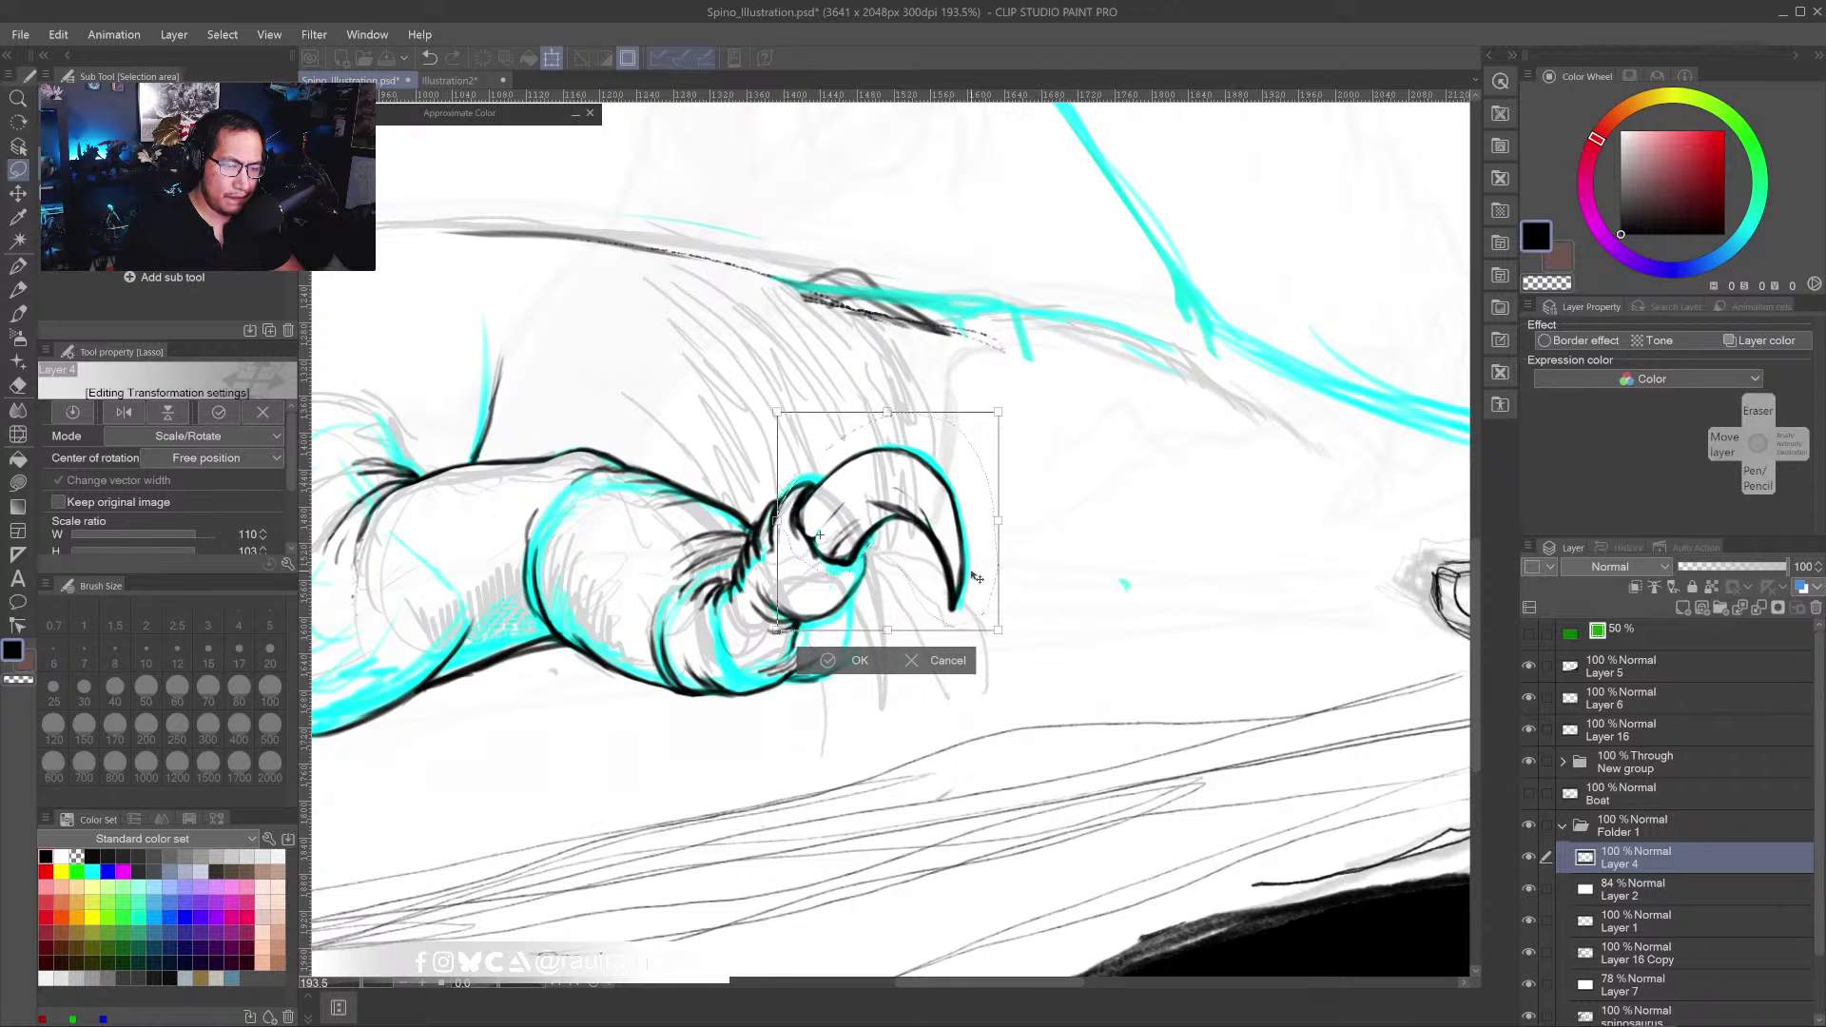
drag(1011, 576, 1022, 582)
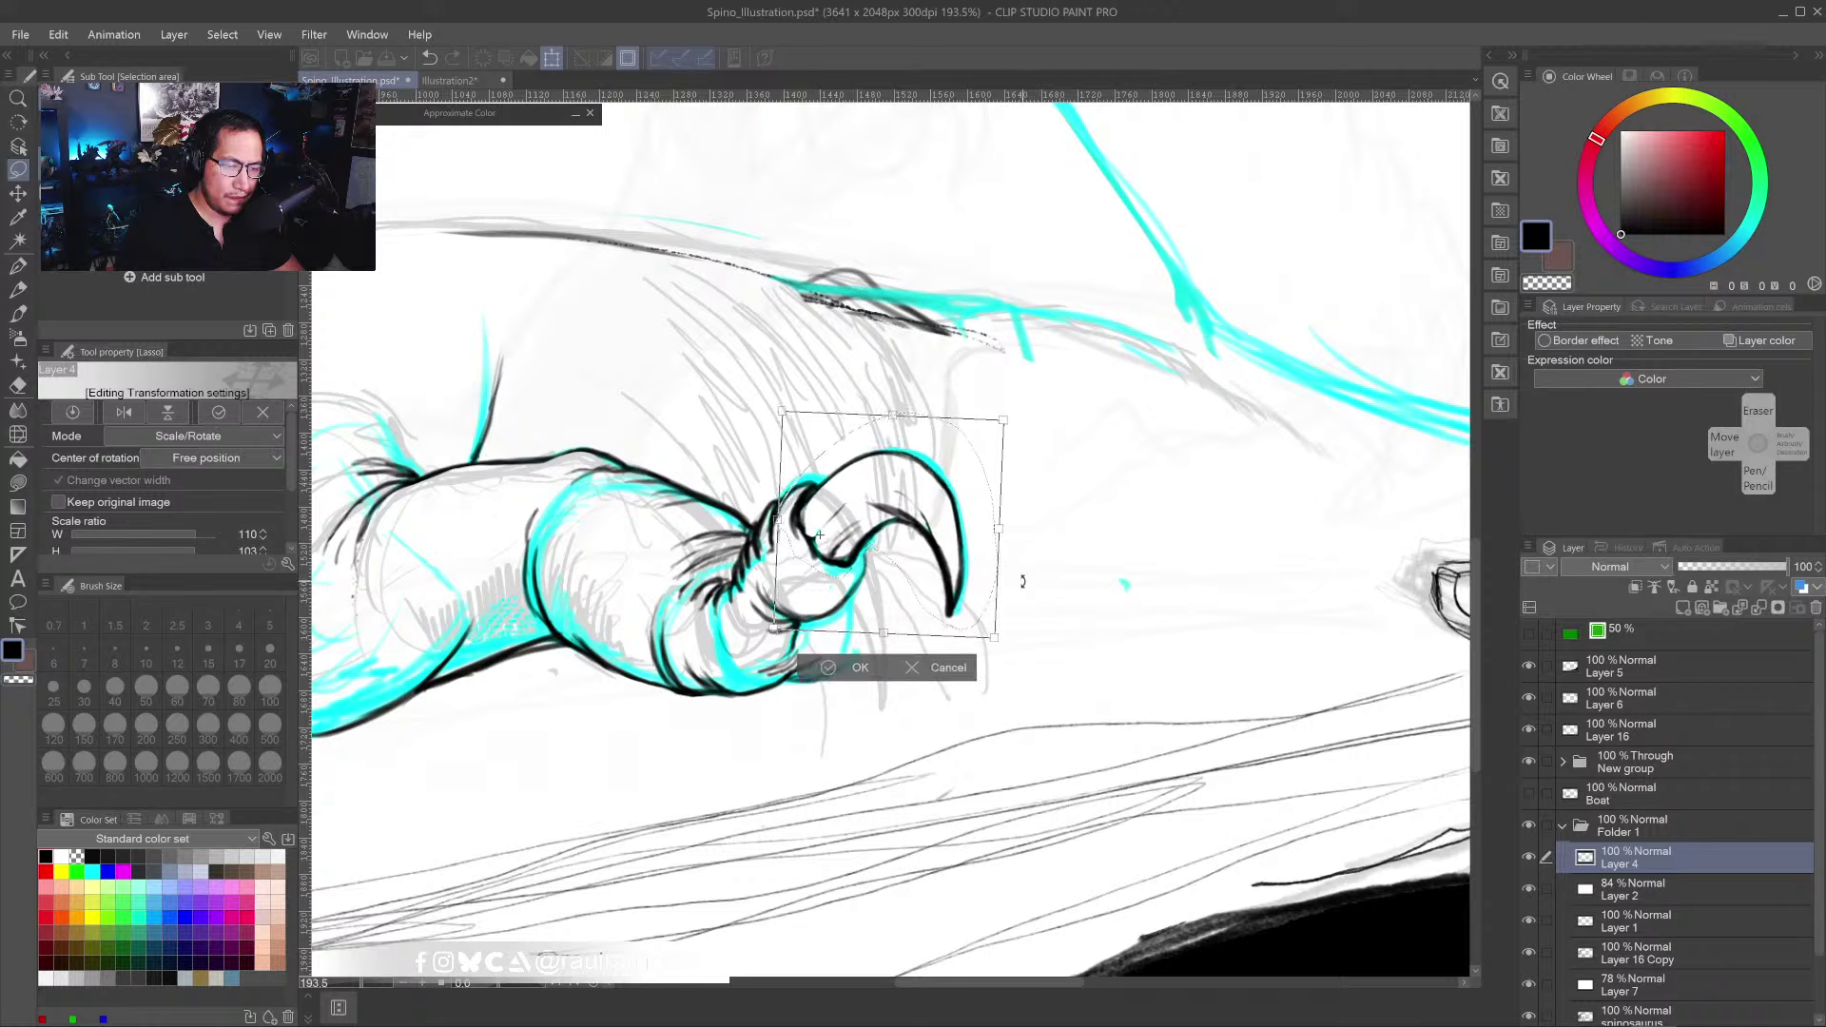
click(828, 671)
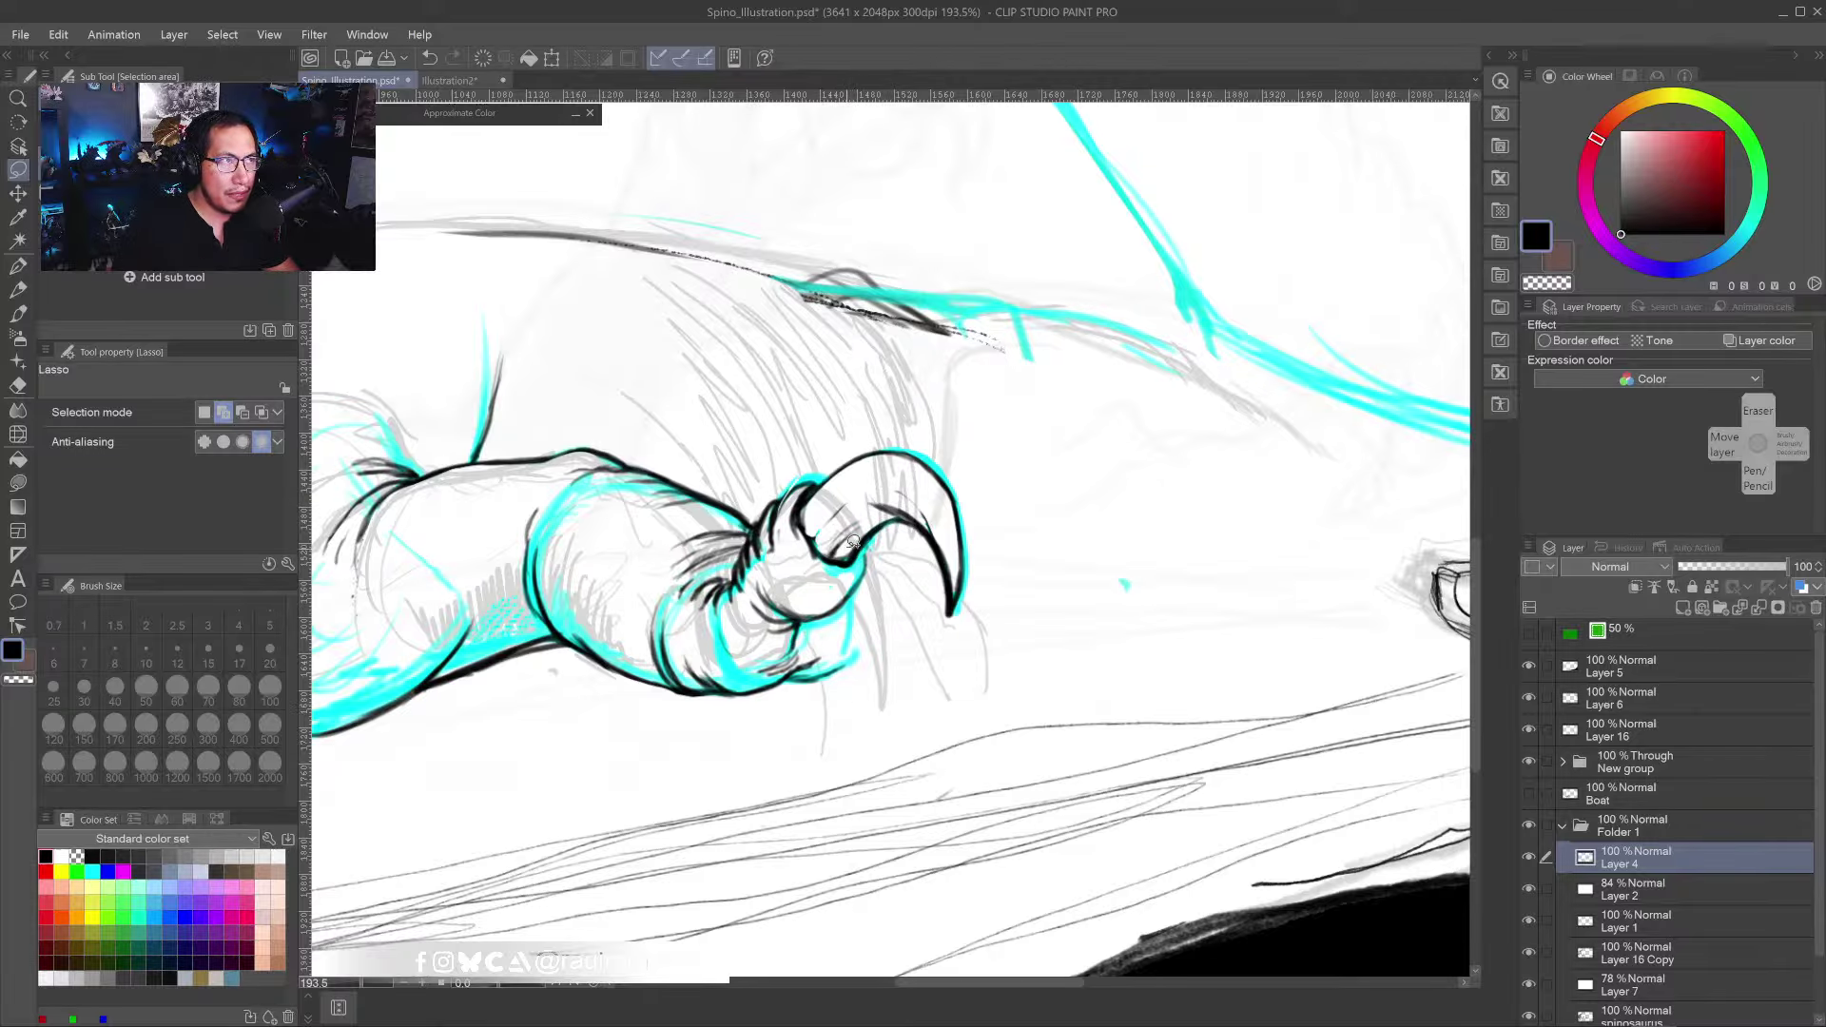
- Thicken the black outline around the claw's base and the adjoining finger folds with the Lighter pencil
key(b)
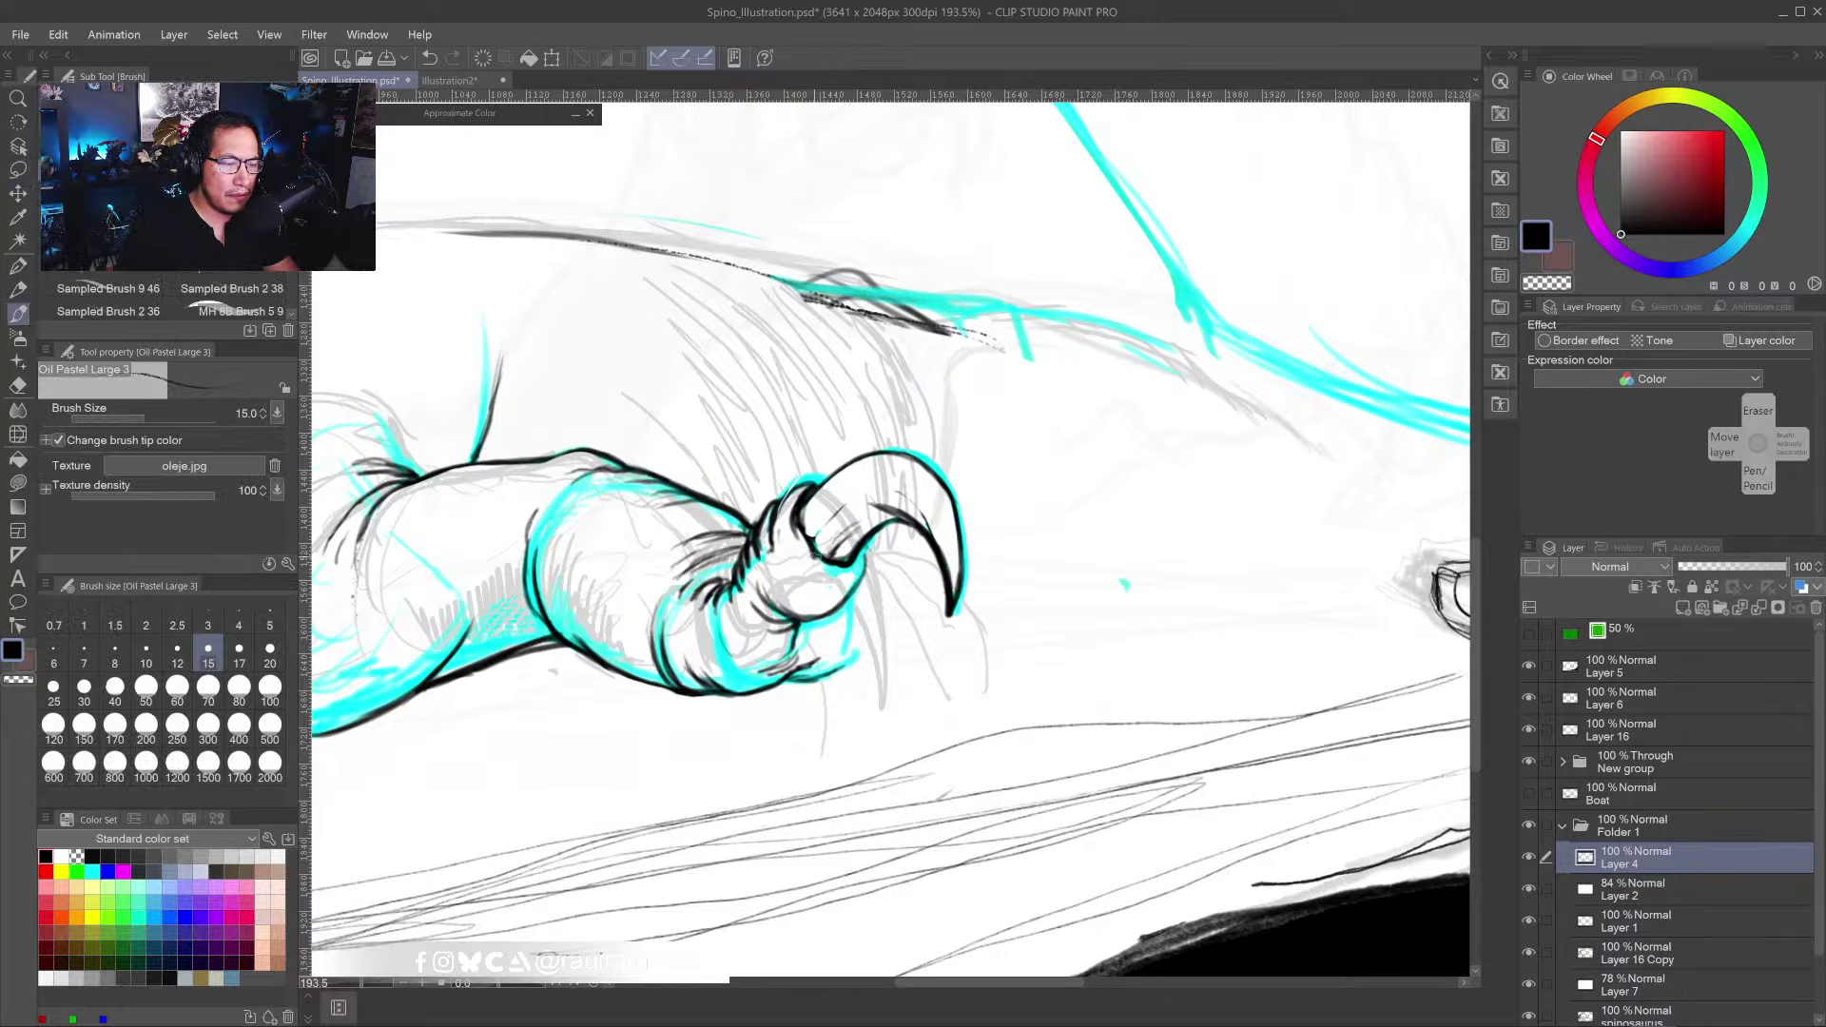
key(p)
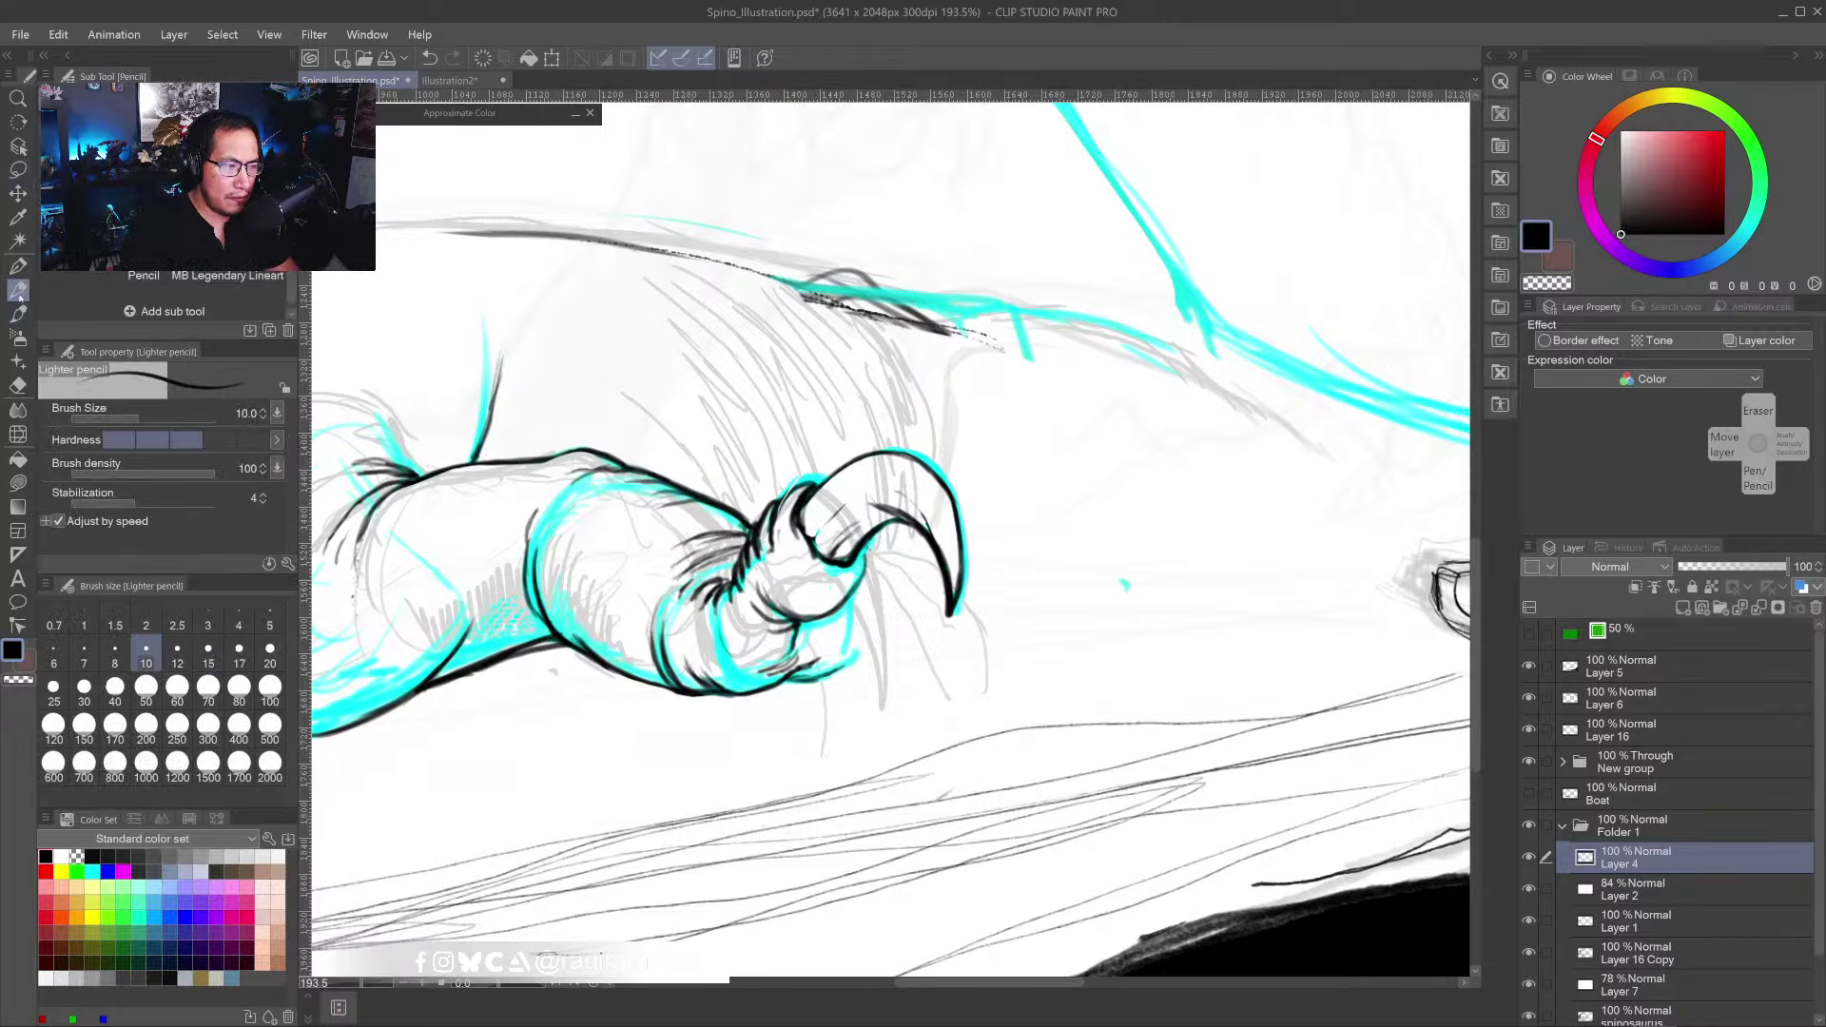
scroll(782, 485, up, 3)
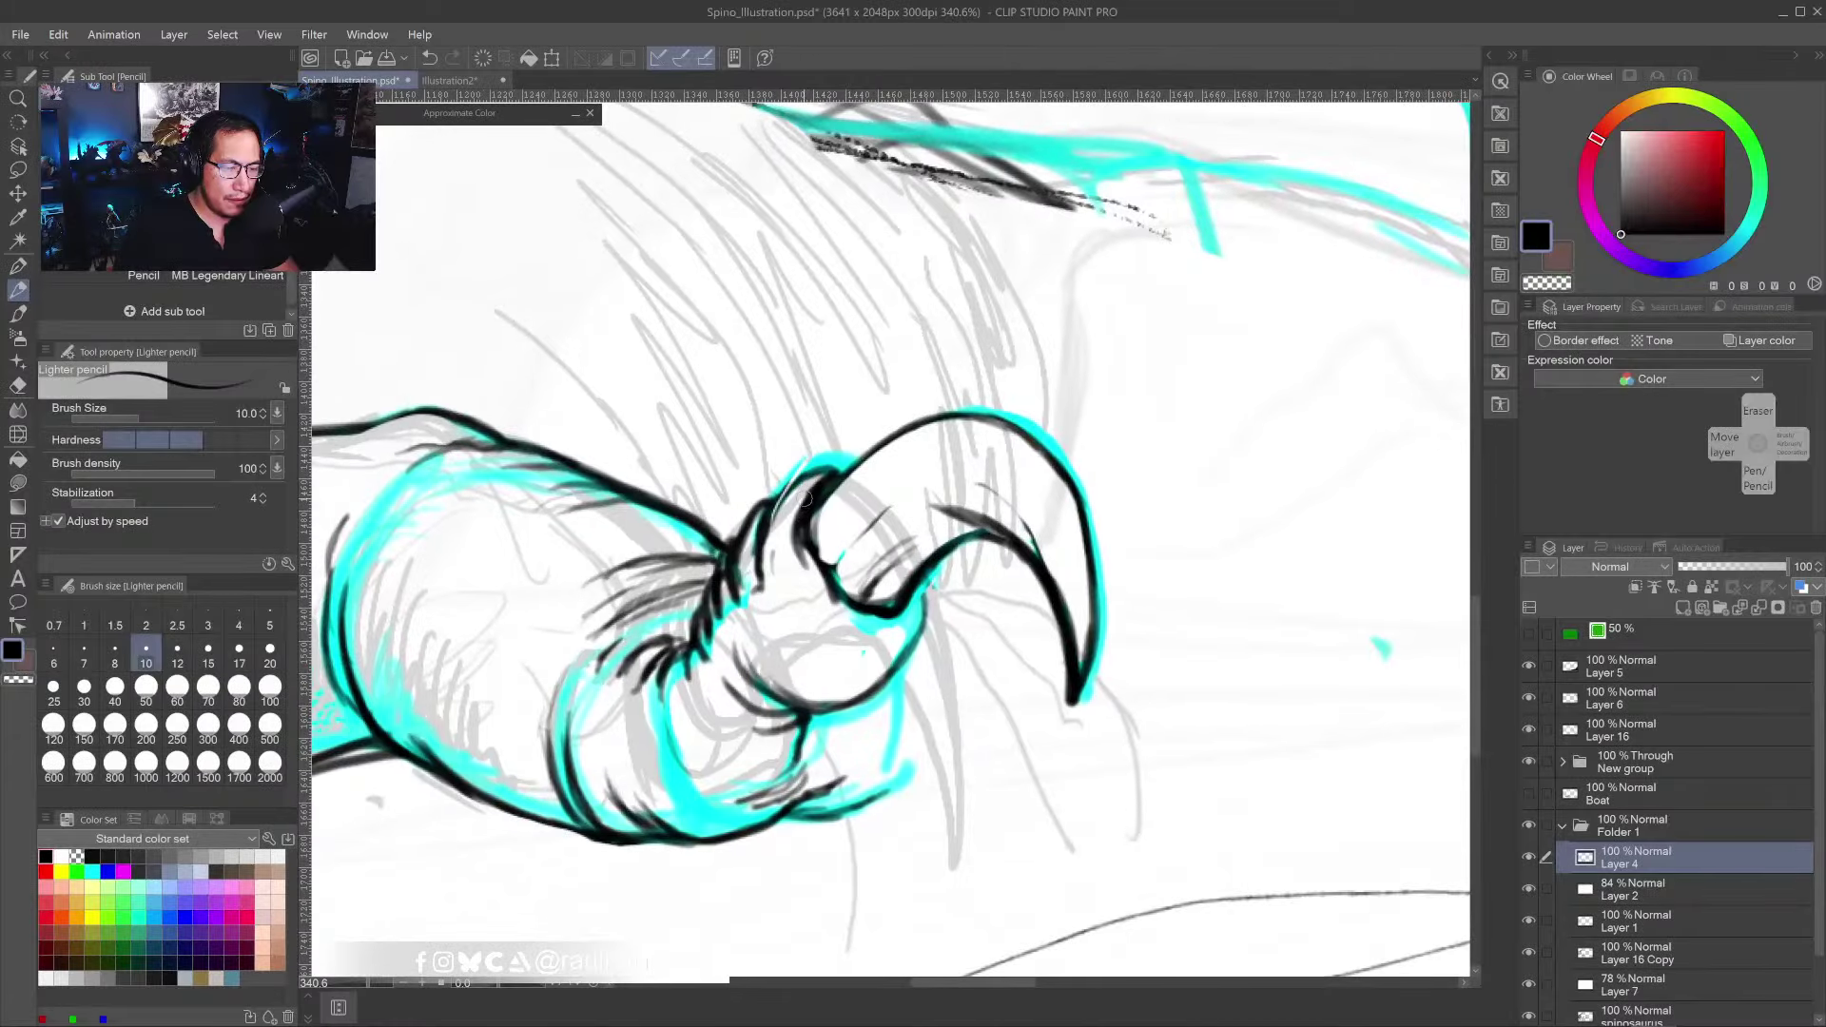
mouse_move(837, 473)
mouse_down()
mouse_move(776, 570)
mouse_move(755, 548)
mouse_move(813, 470)
mouse_move(799, 480)
mouse_move(841, 469)
mouse_move(813, 505)
mouse_move(815, 572)
mouse_move(805, 553)
mouse_move(834, 615)
mouse_move(894, 630)
mouse_move(919, 580)
mouse_move(925, 628)
mouse_move(835, 707)
mouse_move(754, 683)
mouse_move(738, 631)
mouse_move(799, 687)
mouse_move(738, 634)
mouse_up()
key(e)
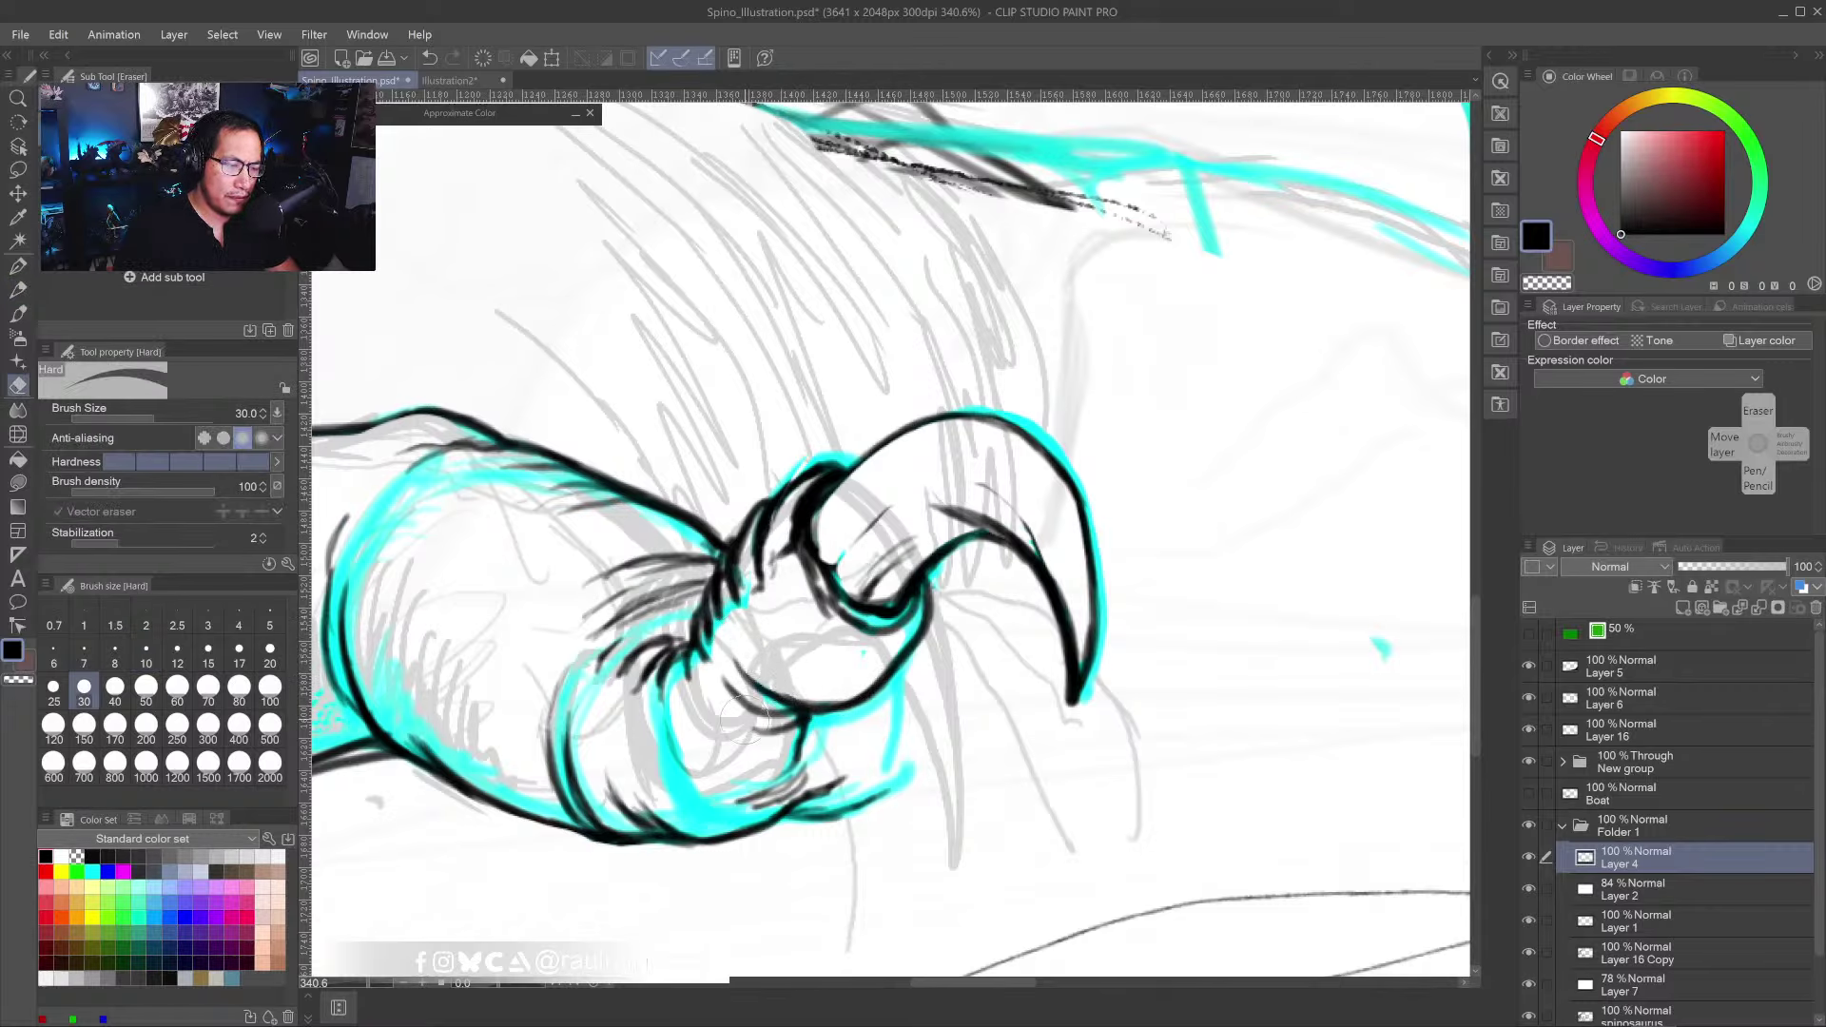
key(b)
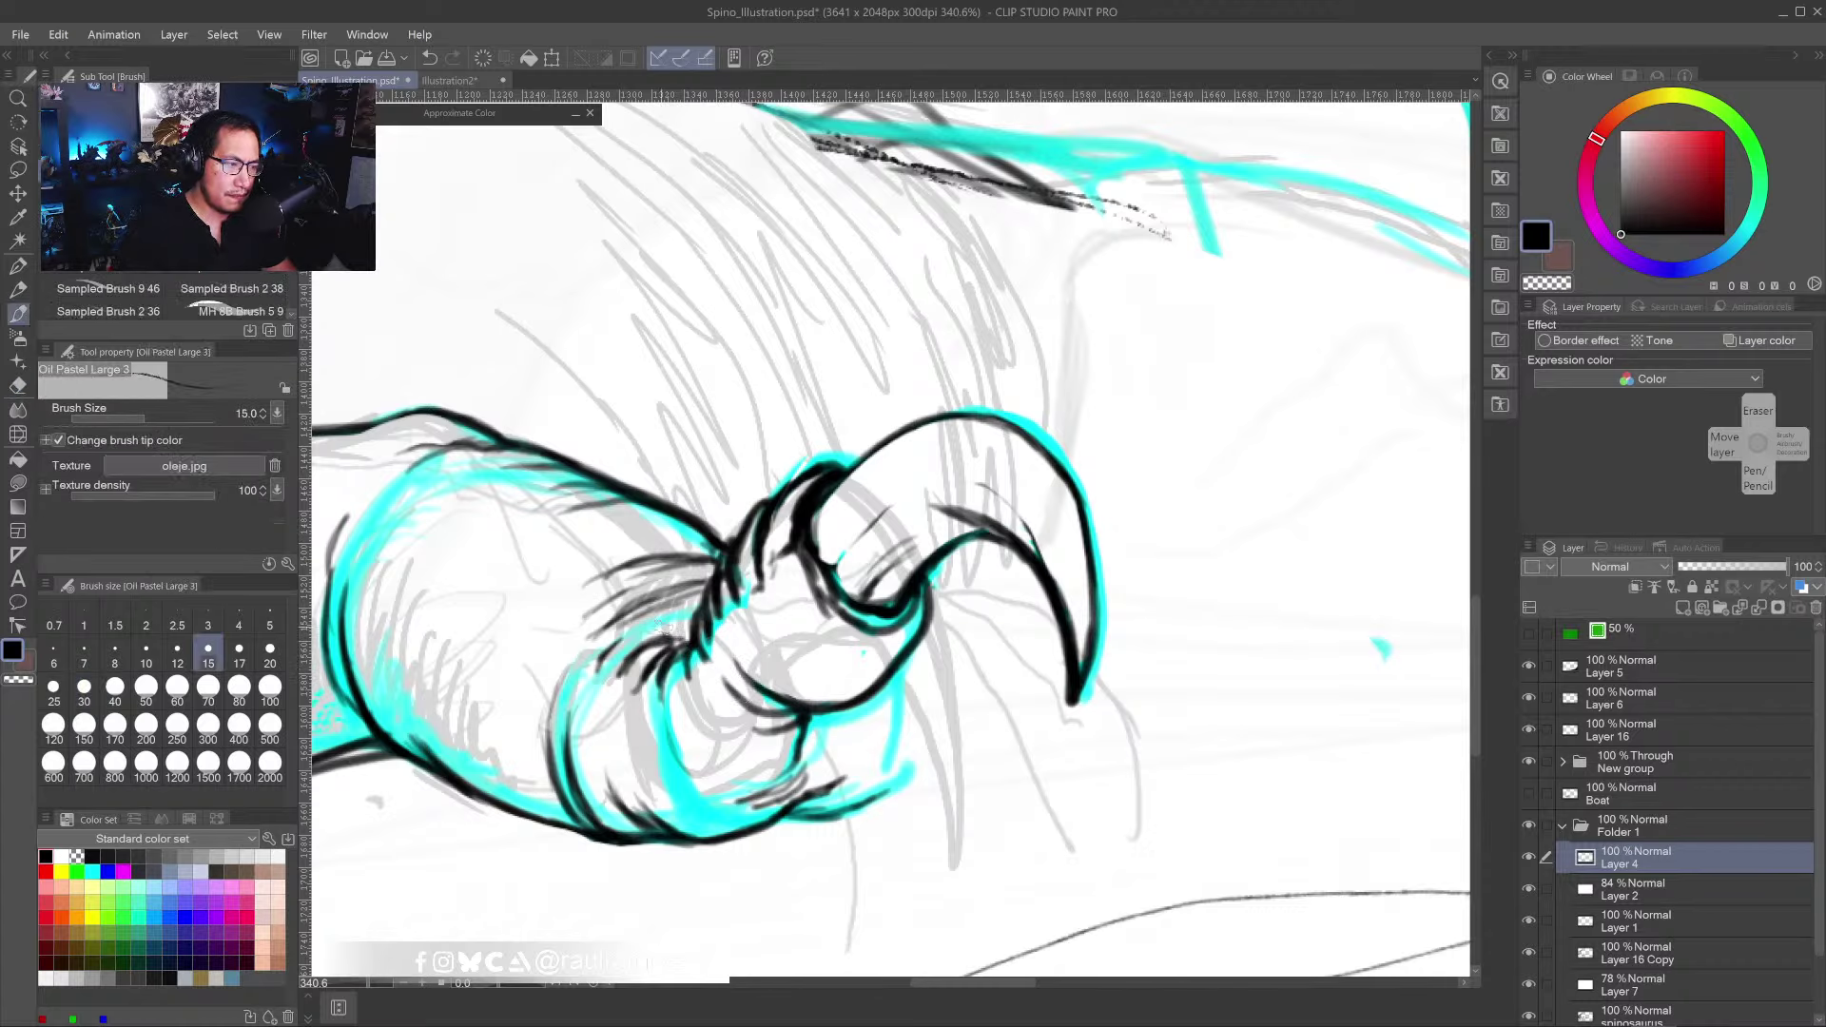
key(p)
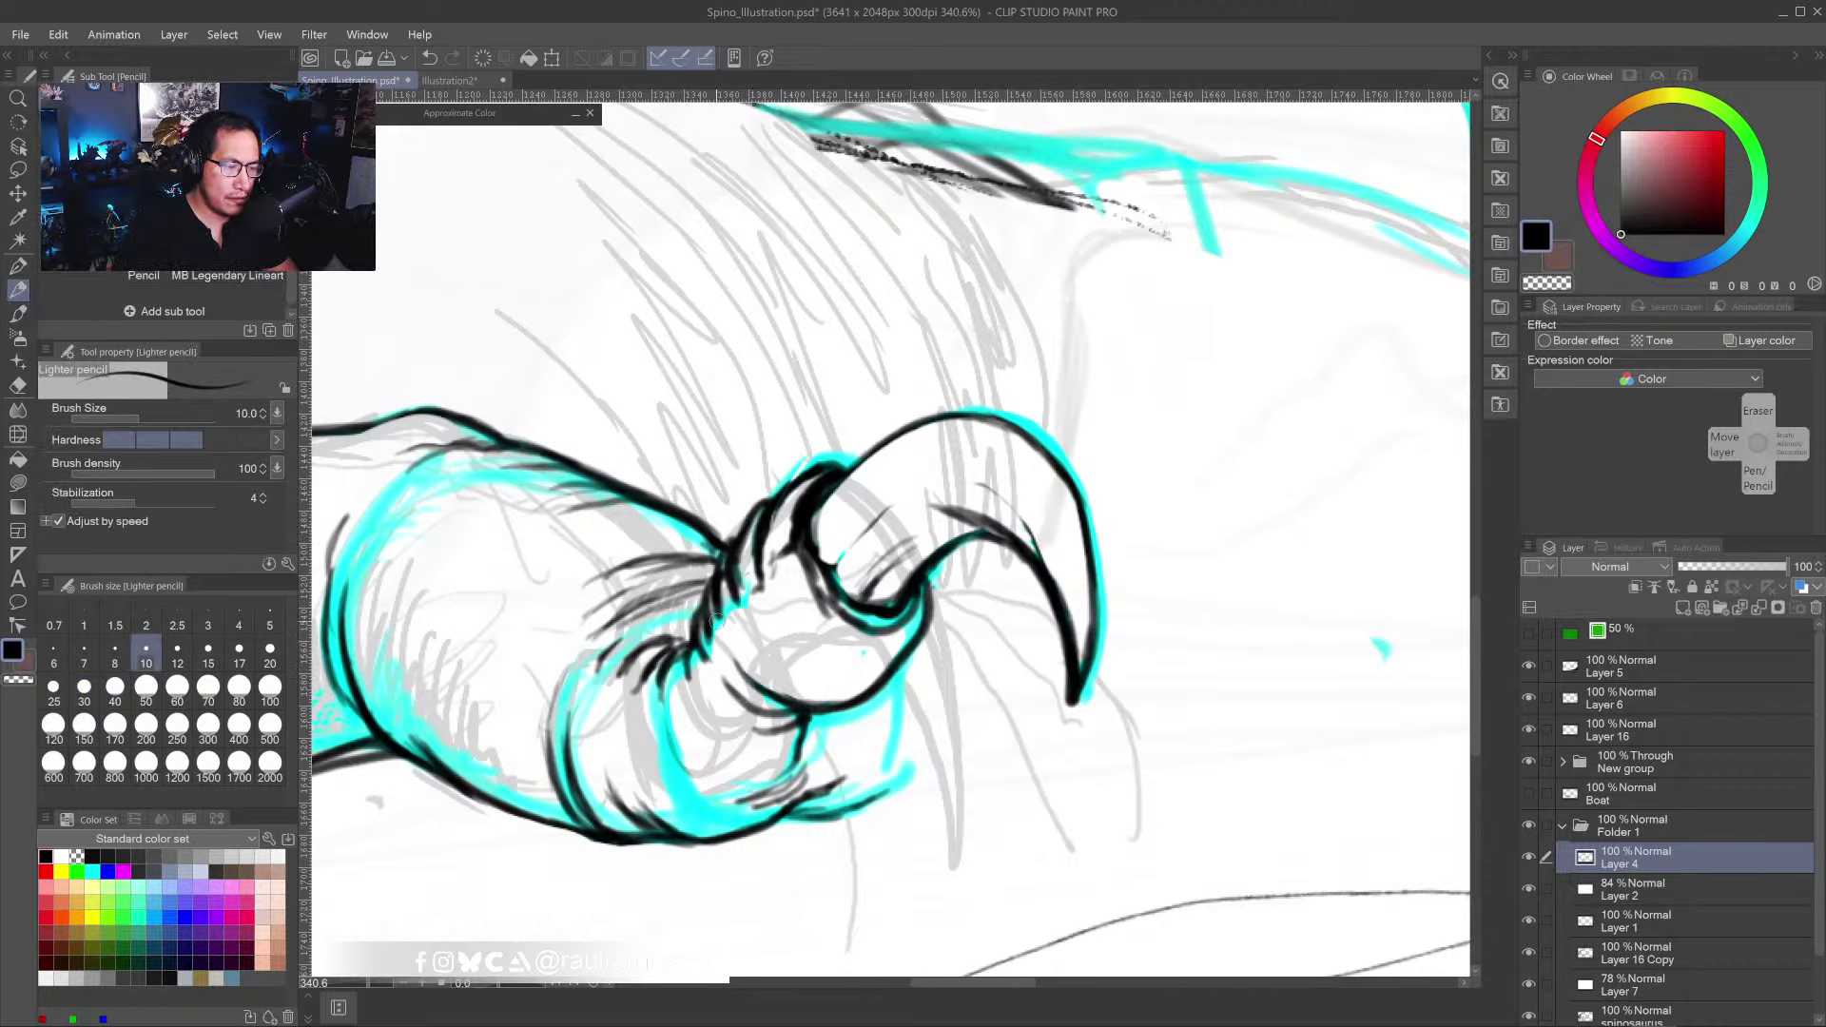
mouse_move(720, 643)
mouse_down()
mouse_move(772, 553)
mouse_move(868, 549)
mouse_up()
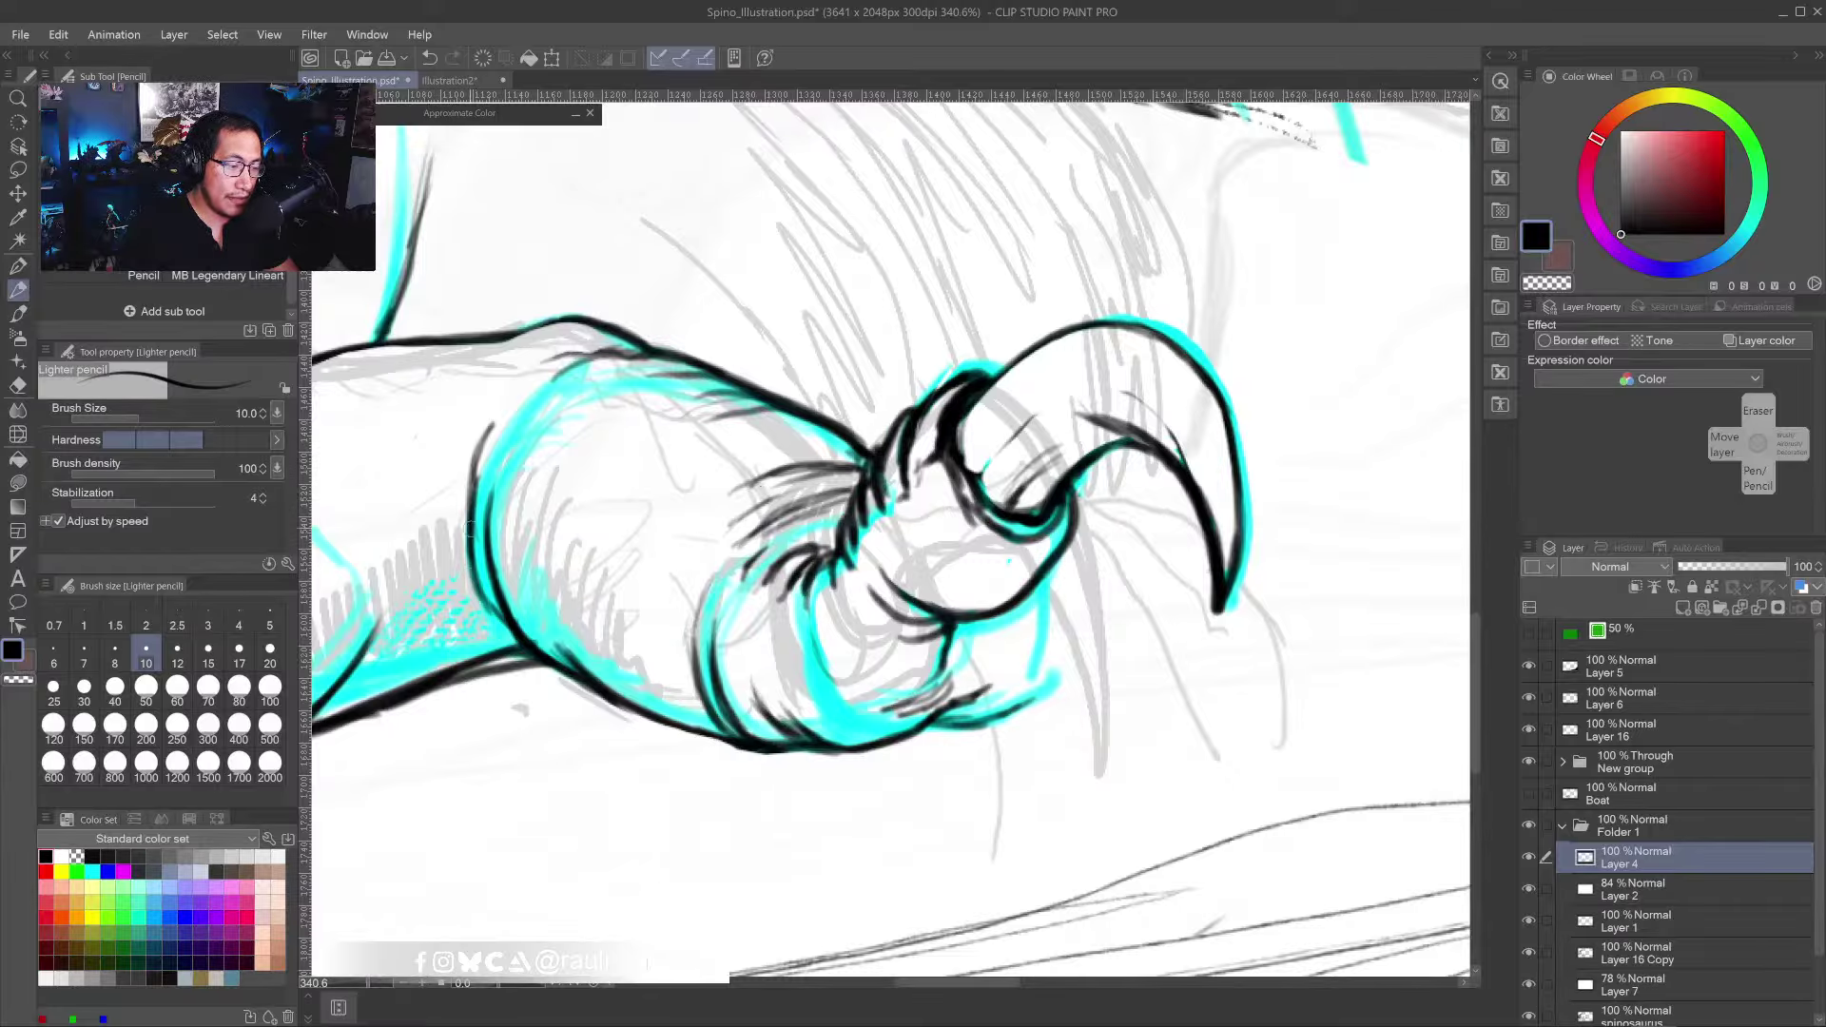
- Draw the body's upper contour above the limb in black with the Oil Pastel Large 3 brush, from the small spiked head toward the tail
scroll(509, 635, down, 2)
scroll(509, 635, down, 4)
scroll(509, 636, up, 1)
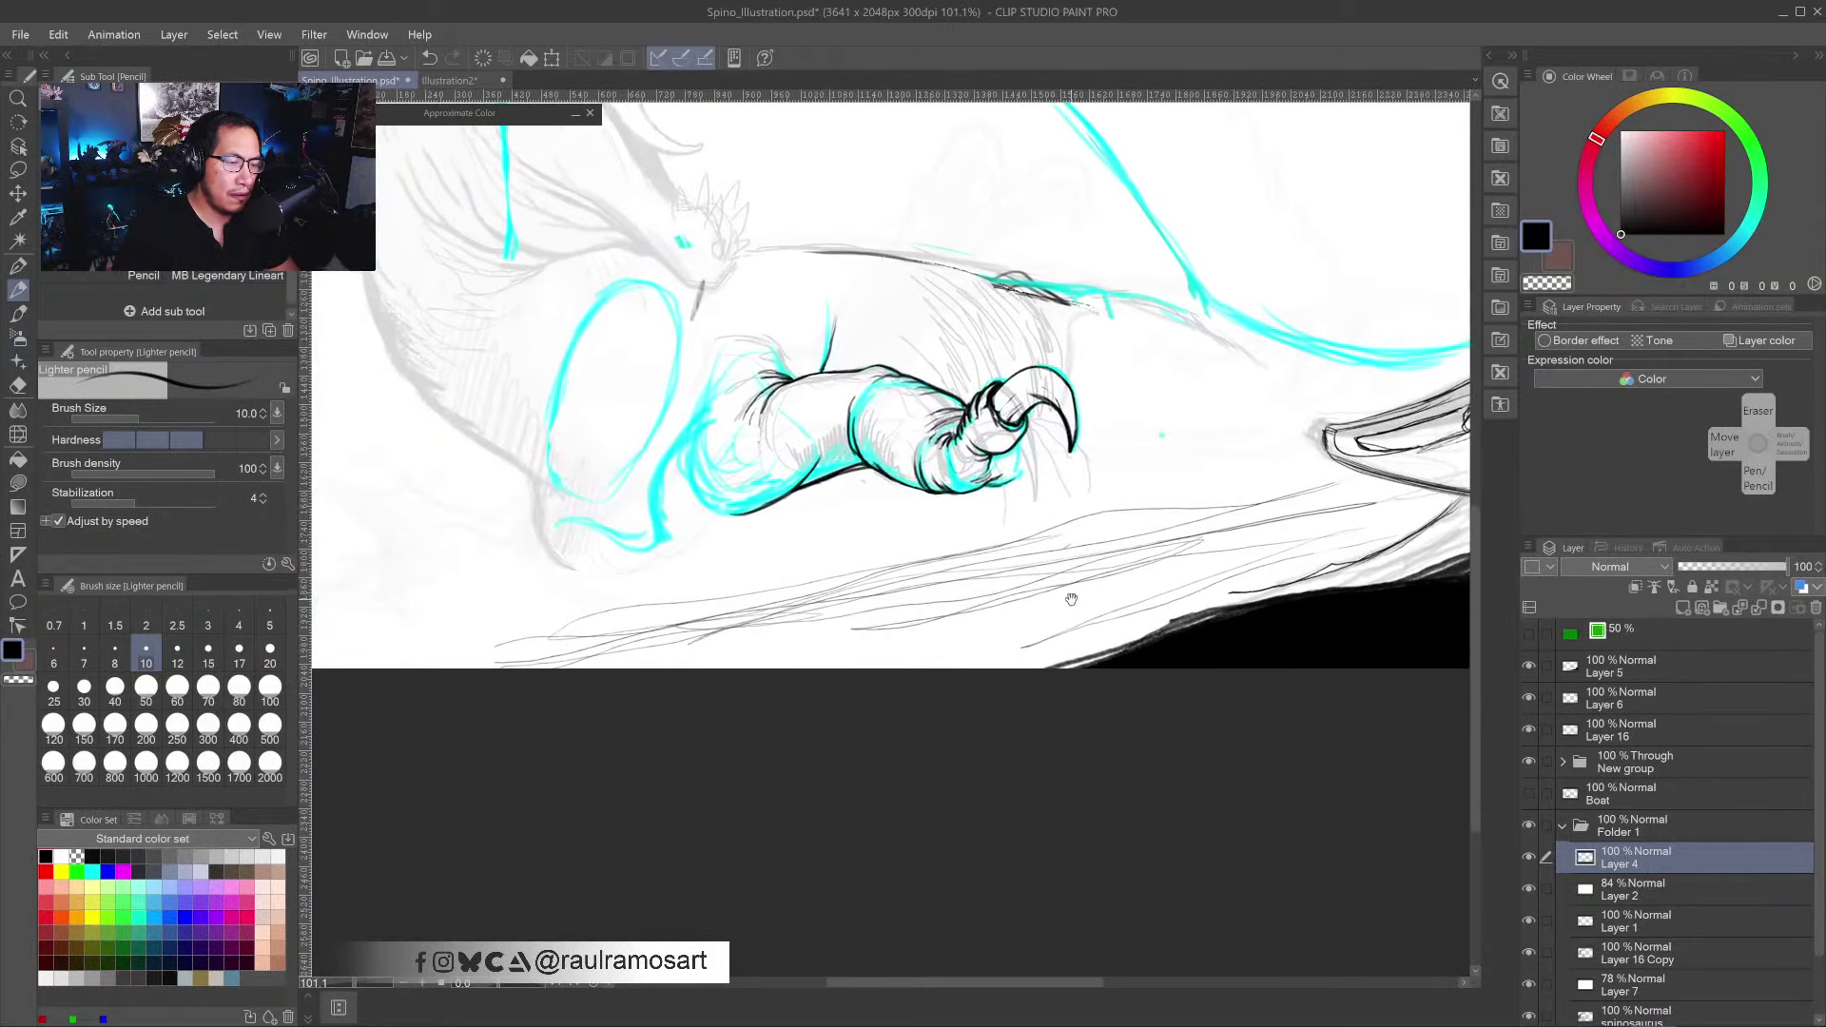
drag(890, 582, 890, 658)
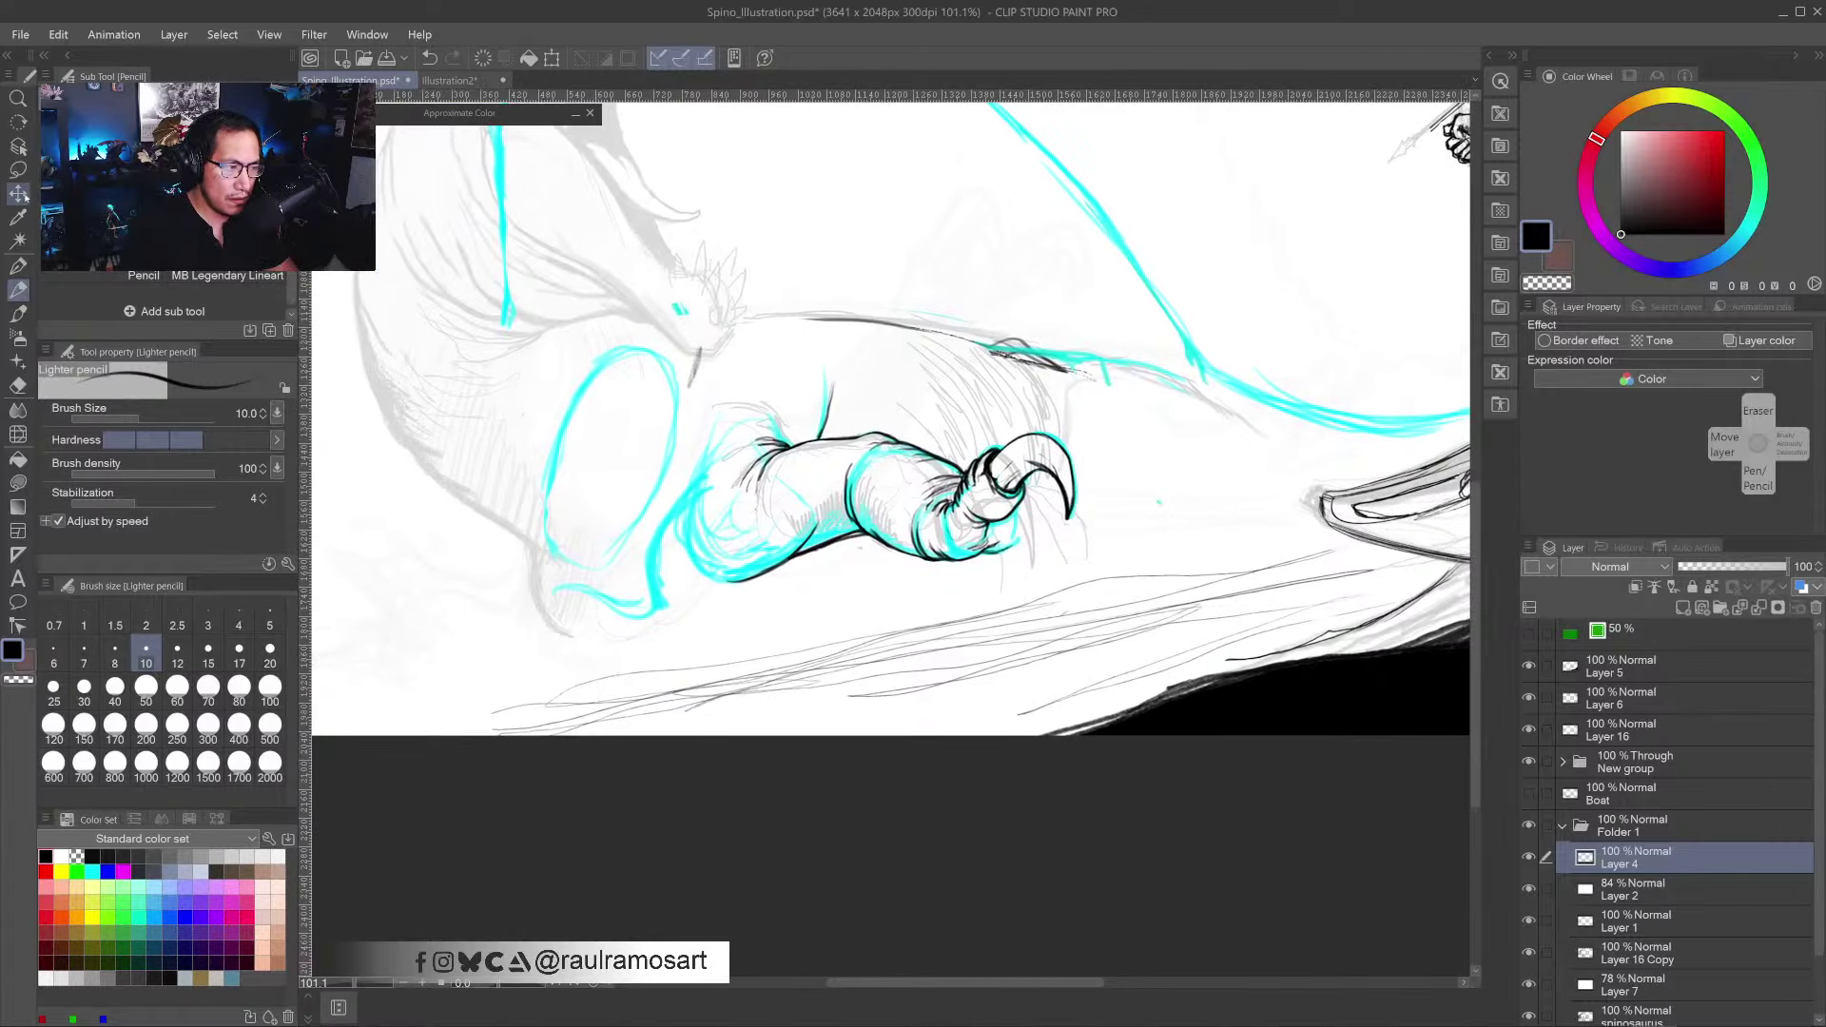
click(18, 194)
click(18, 170)
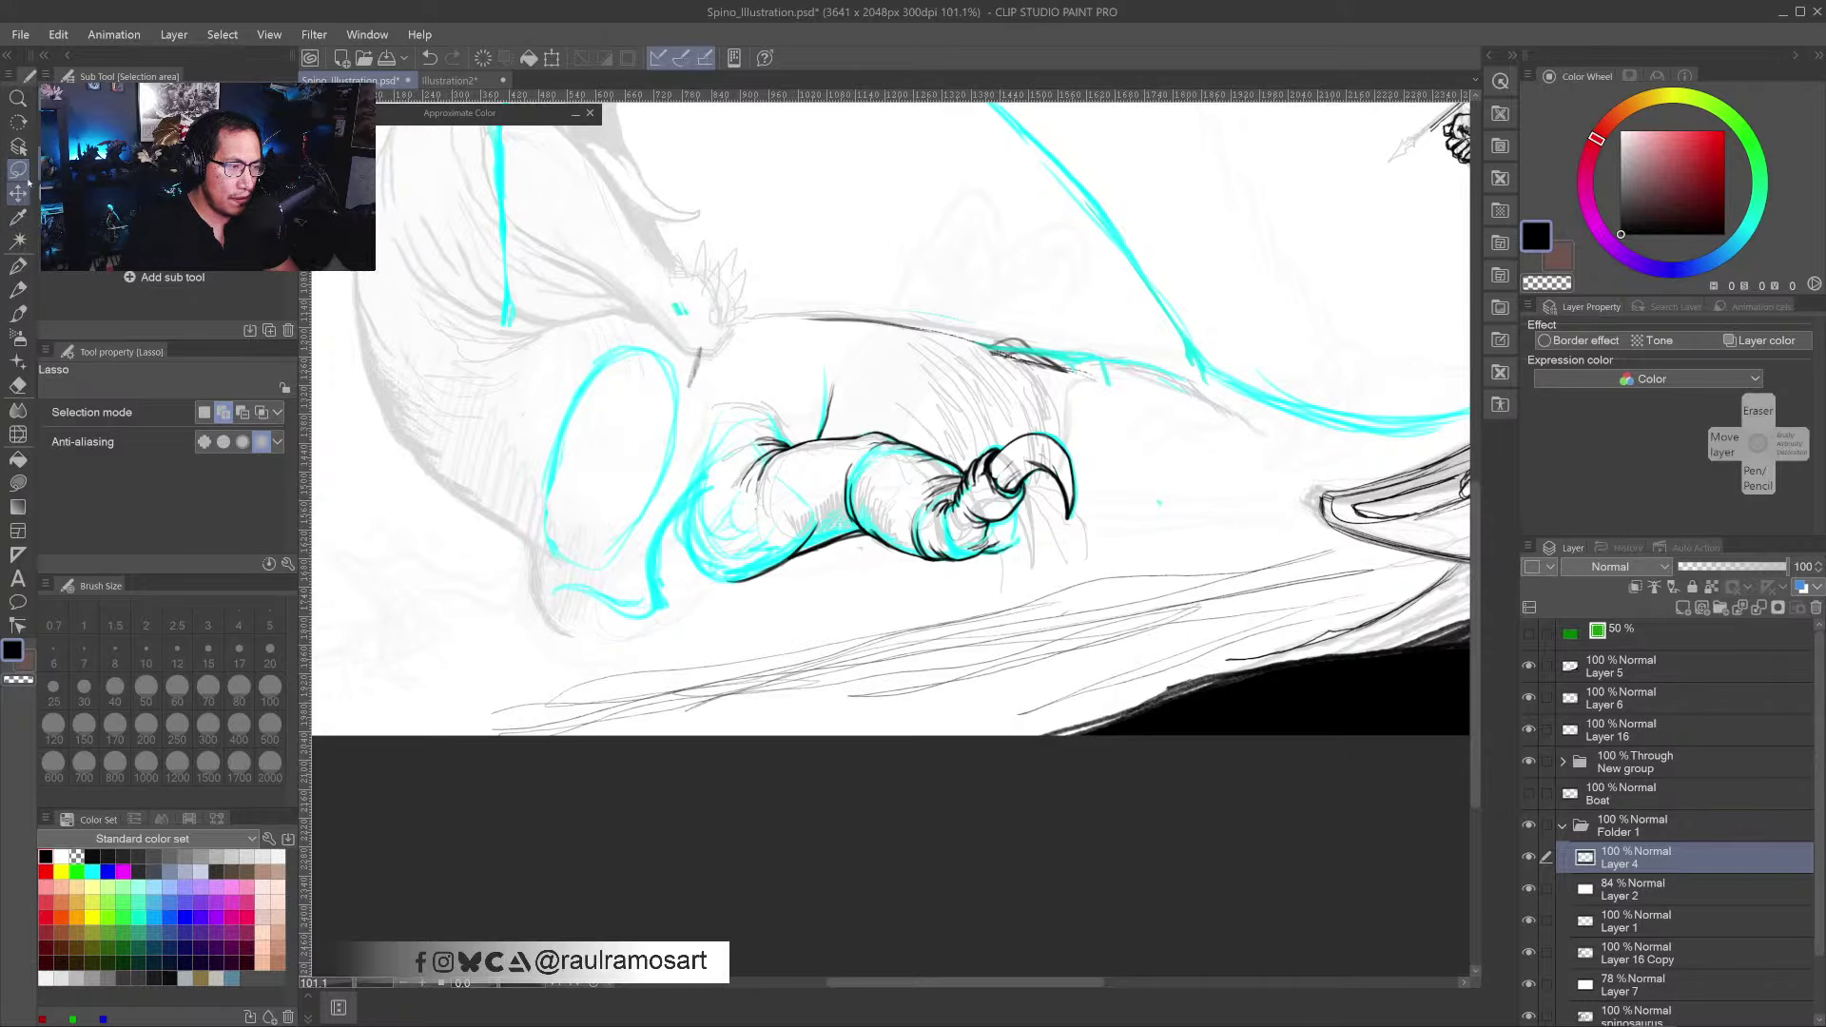
scroll(637, 392, up, 3)
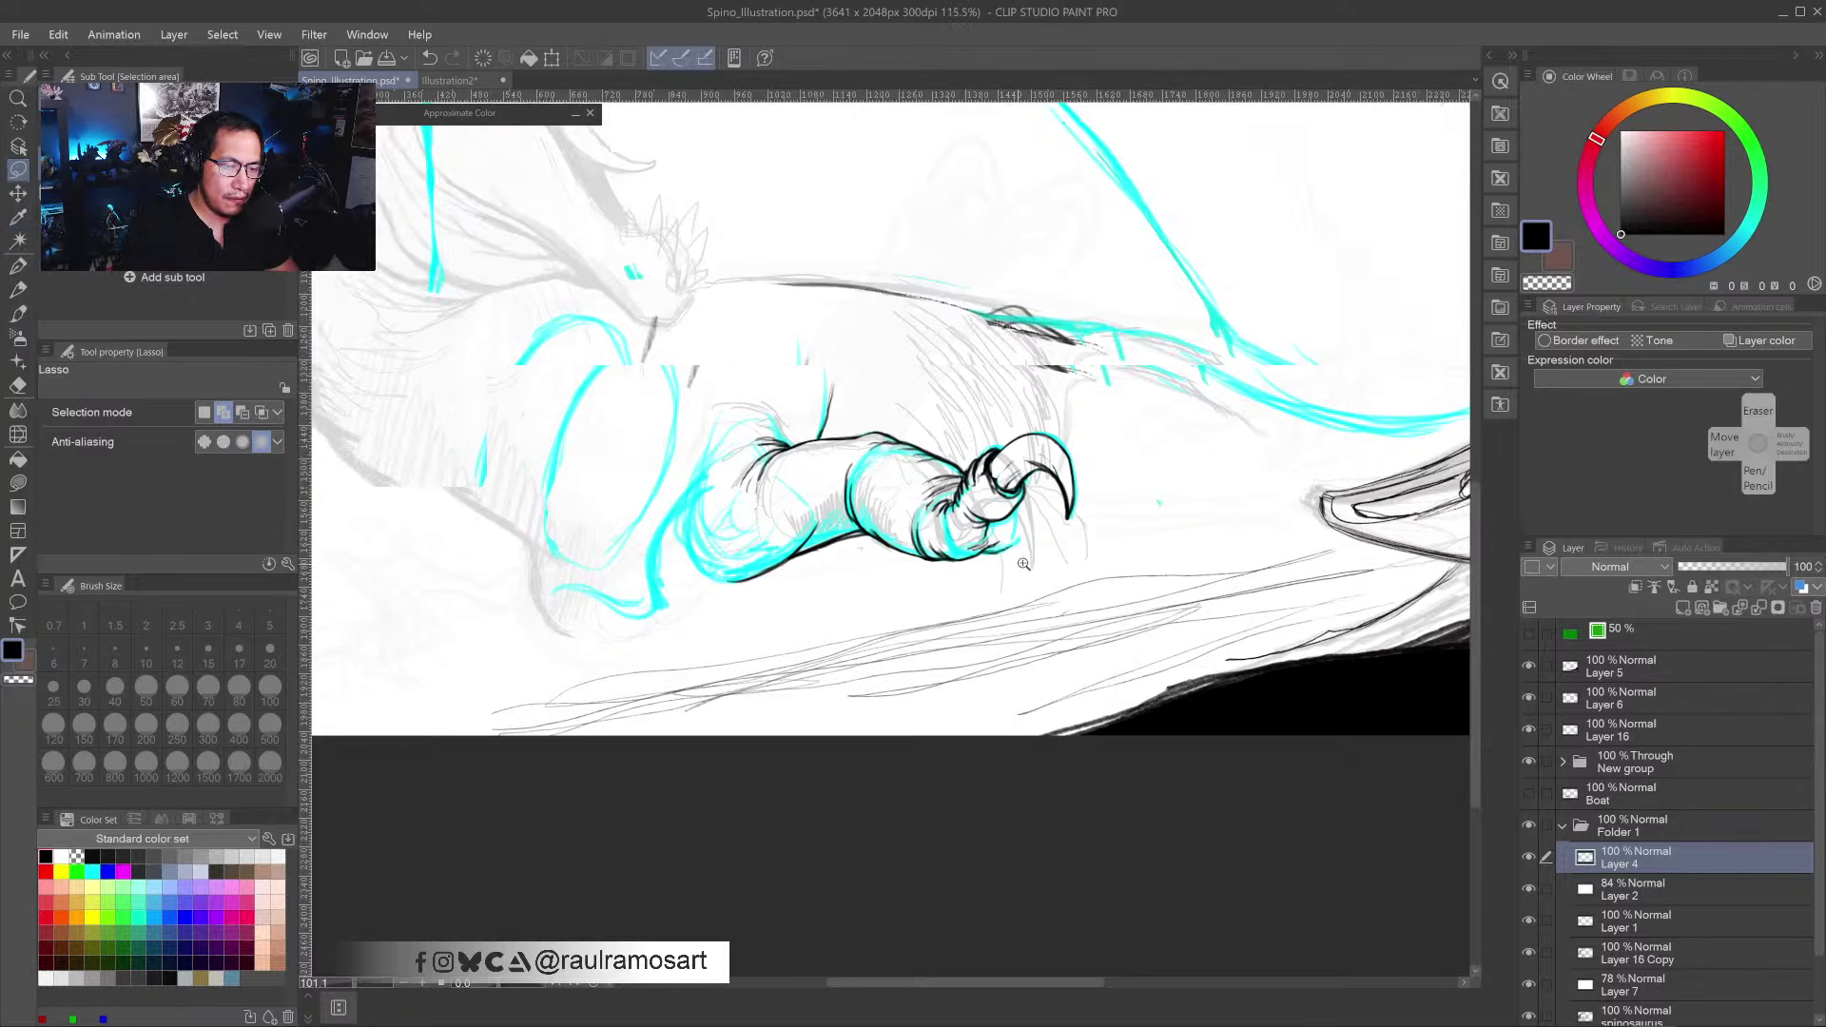
drag(1186, 605, 951, 645)
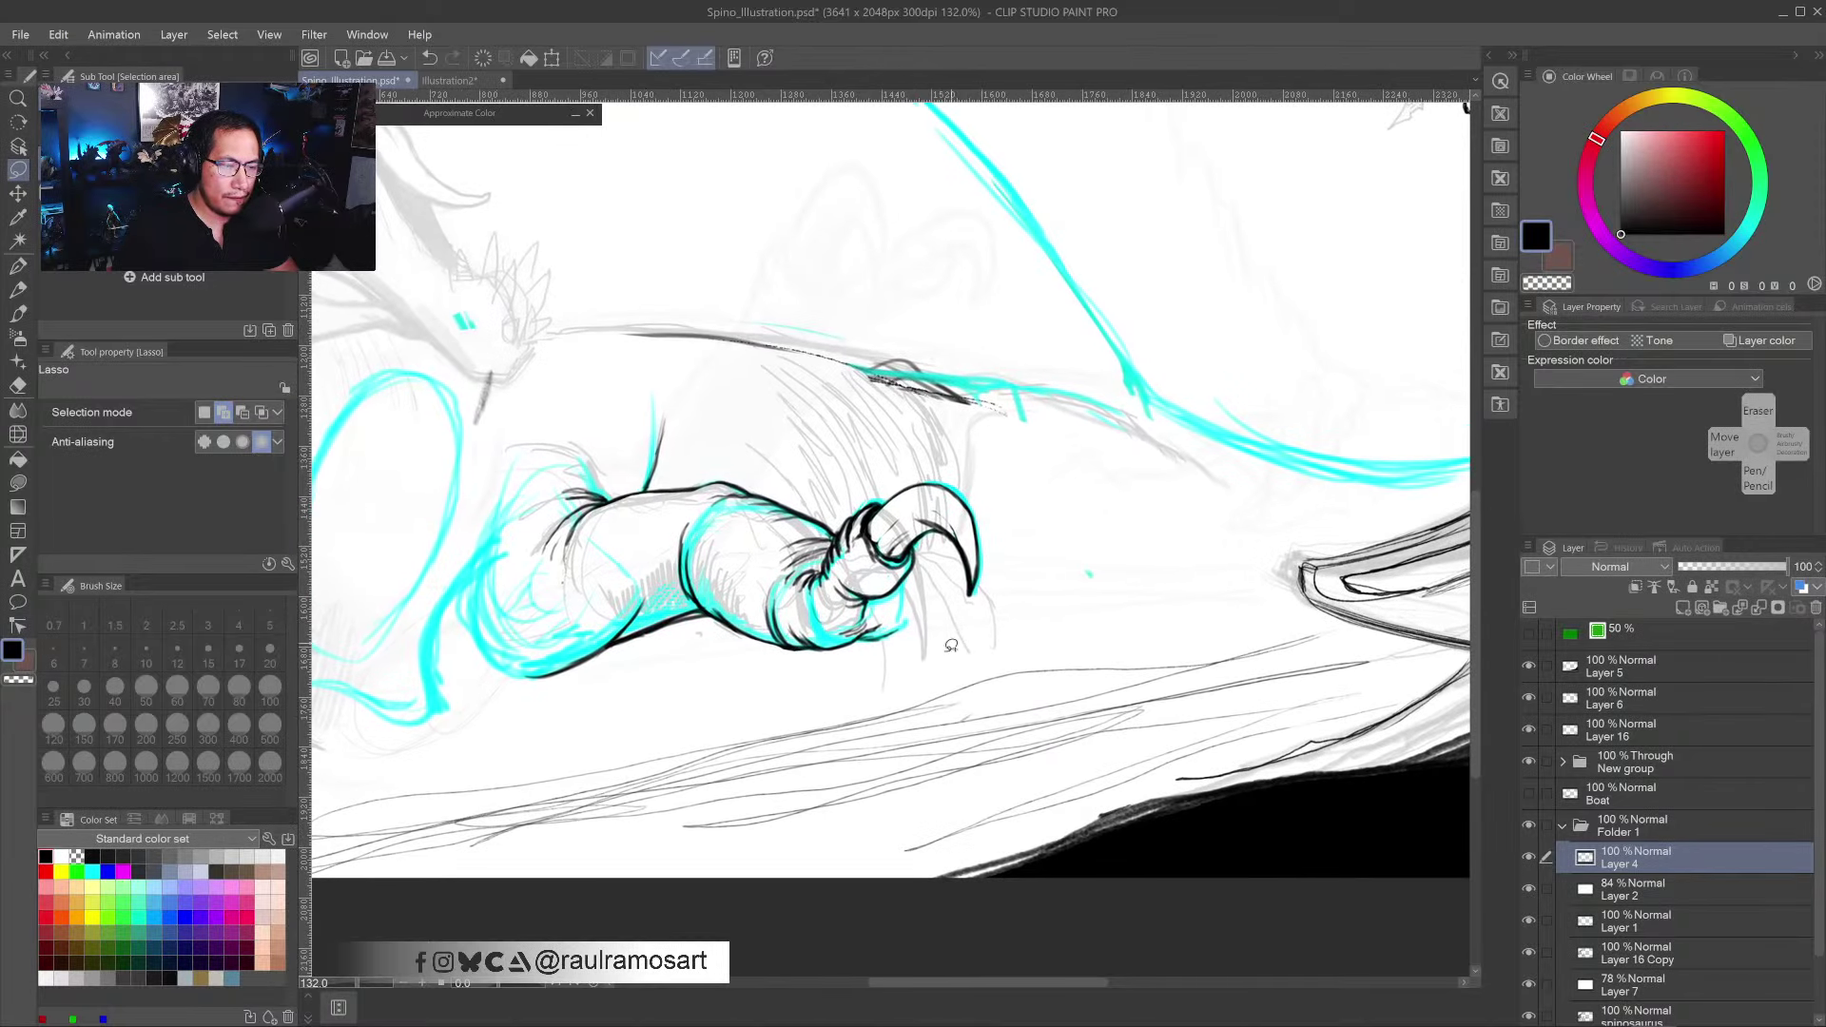
drag(830, 759, 921, 725)
key(b)
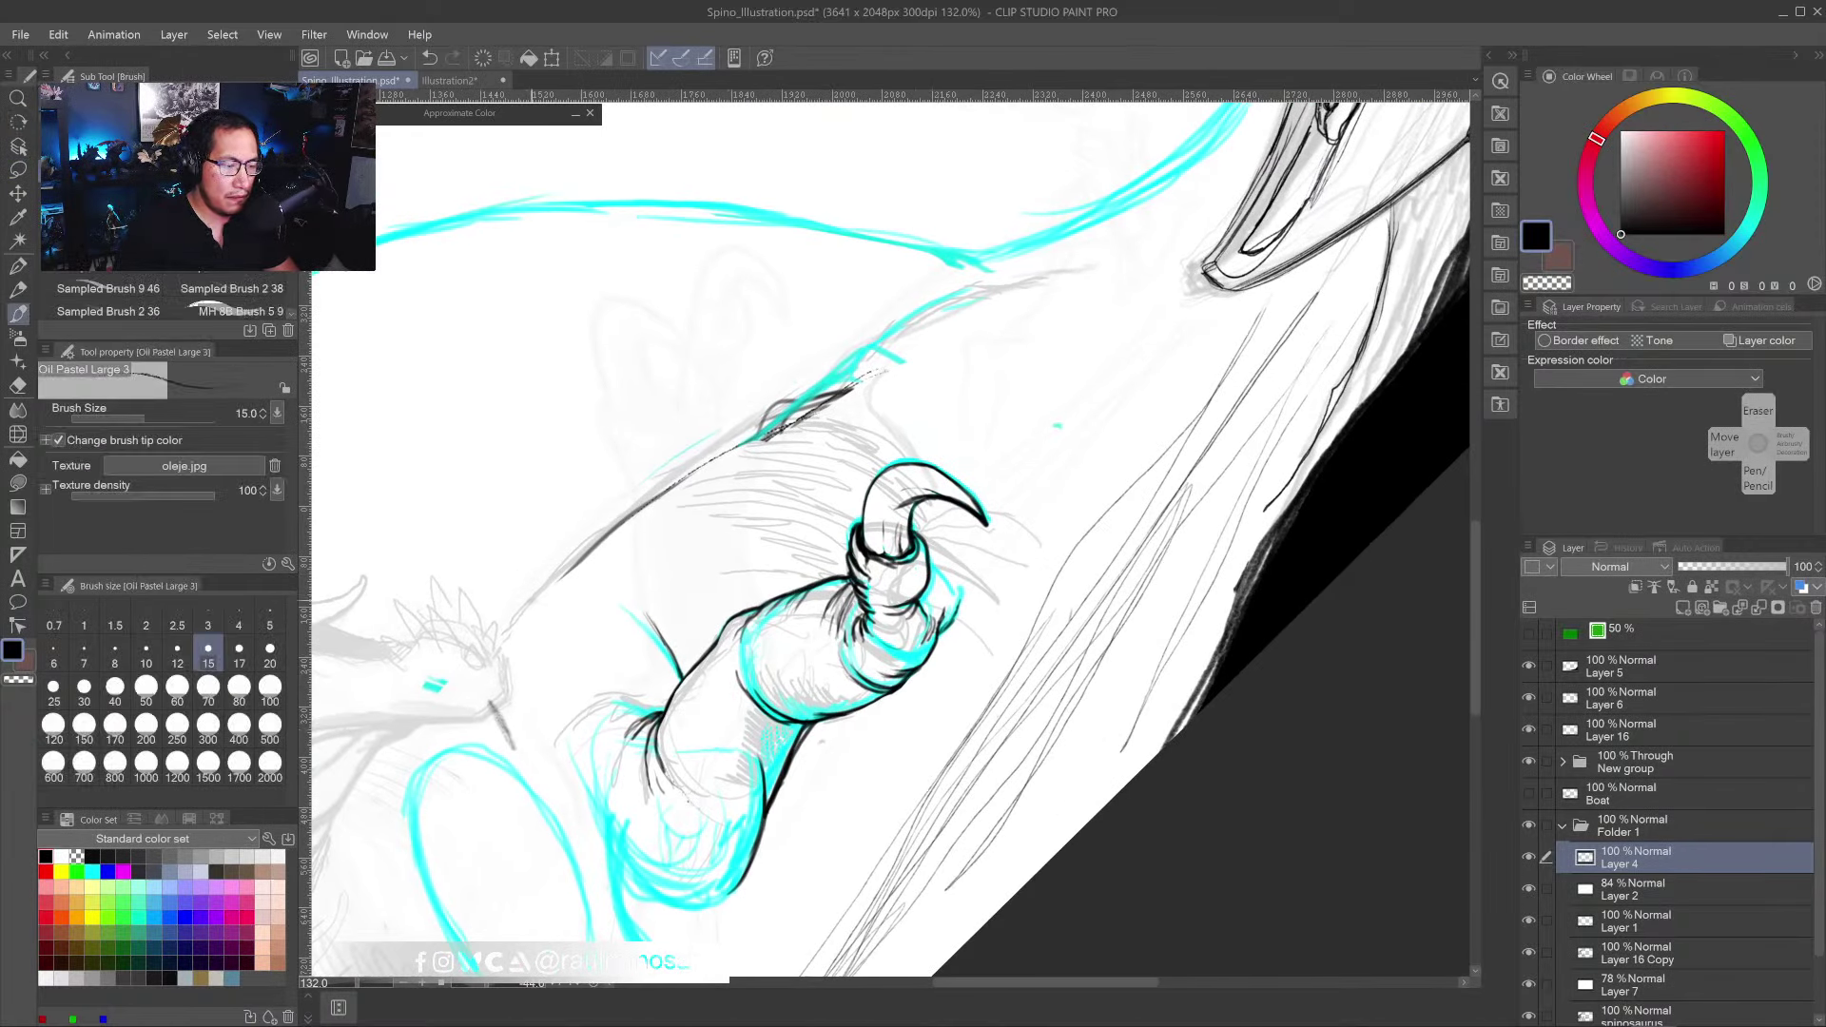
drag(506, 639, 696, 469)
drag(615, 527, 821, 387)
mouse_move(737, 439)
mouse_down()
mouse_move(649, 484)
mouse_move(994, 279)
mouse_up()
- Erase the dark patch beneath the body's upper contour and thin the line with the Hard eraser
key(e)
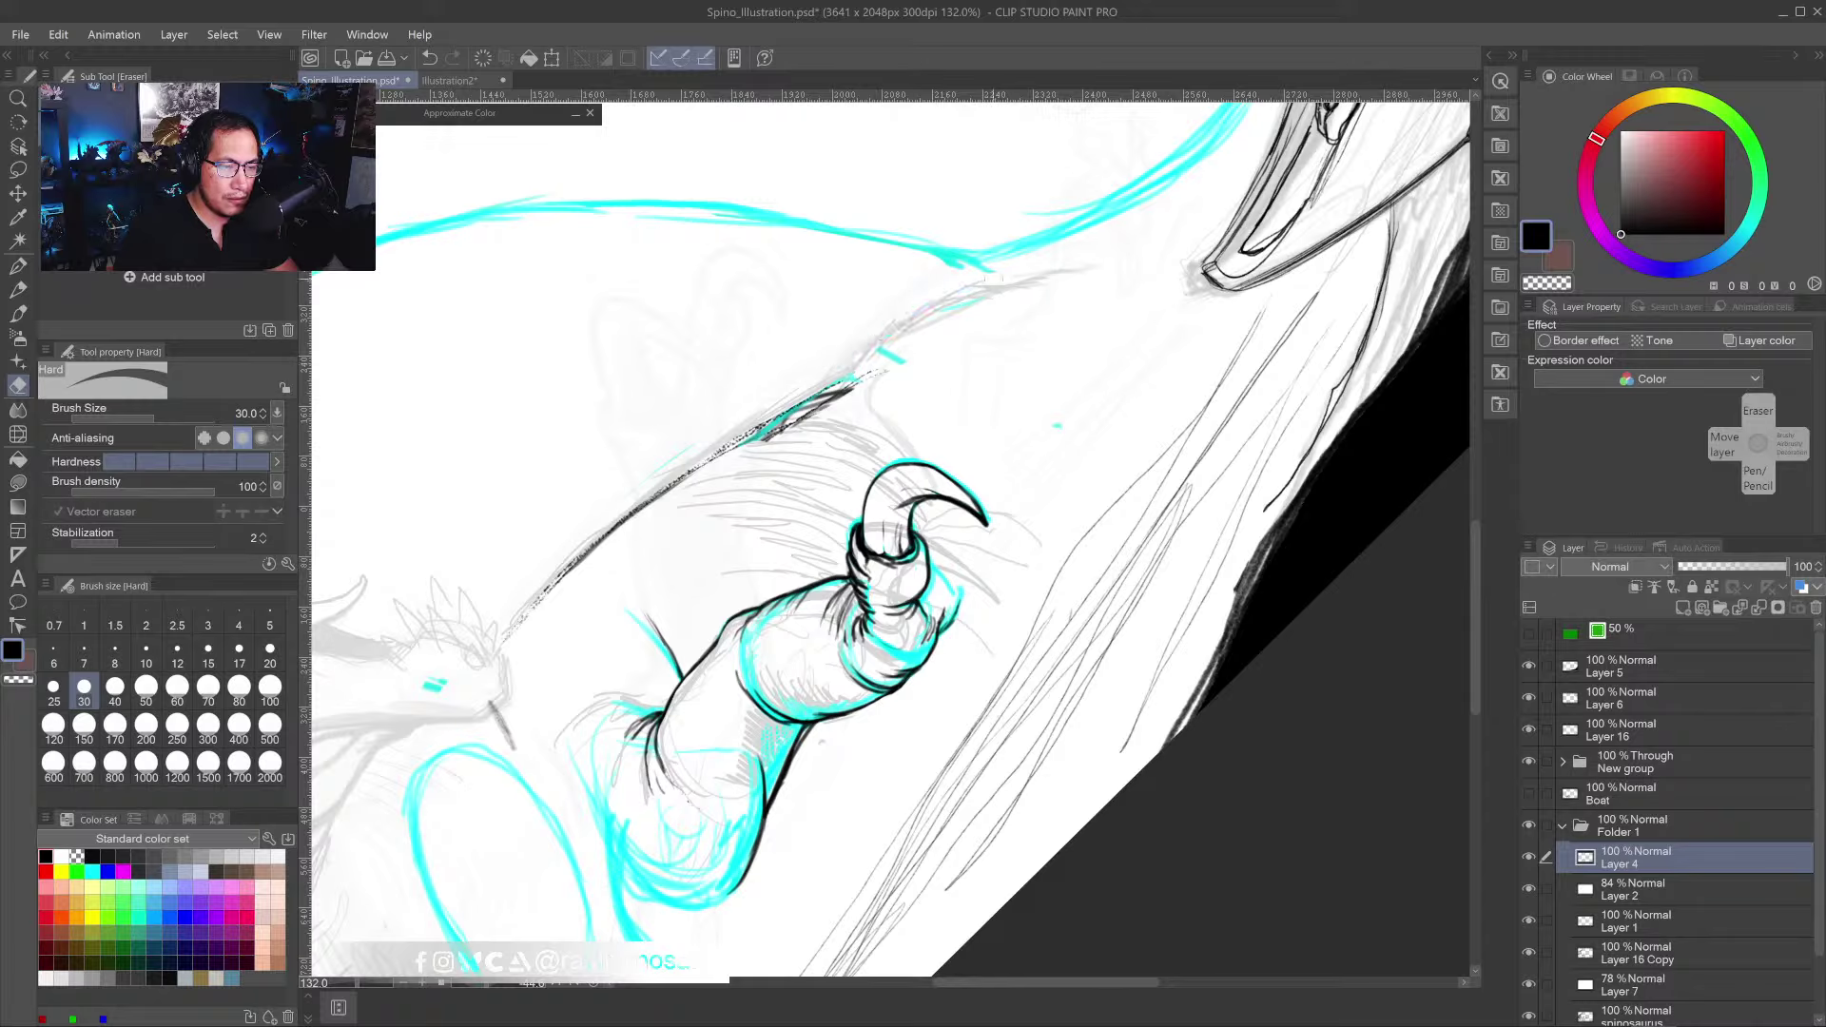
mouse_move(761, 440)
mouse_down()
mouse_move(852, 391)
mouse_move(742, 447)
mouse_up()
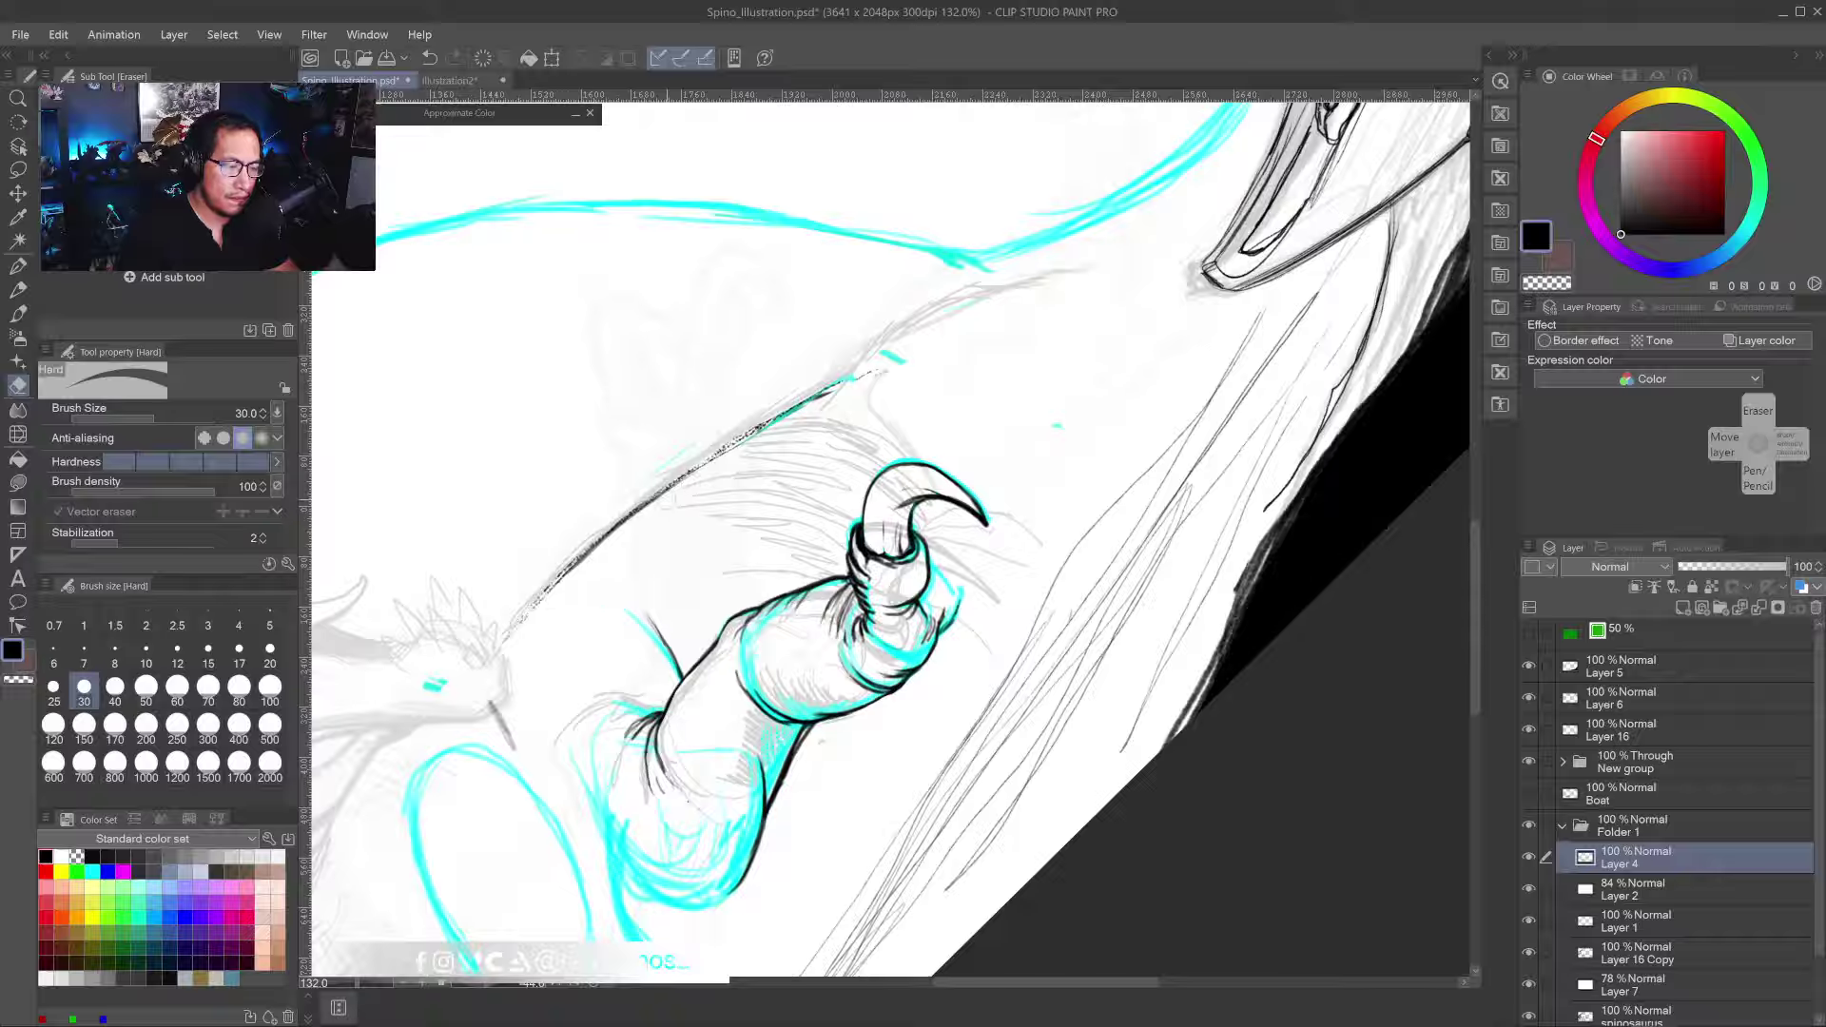
drag(566, 576, 803, 410)
- Redraw the body's upper contour with the Oil Pastel Large 3 brush as one darker line curving down past the claw along the tail
key(b)
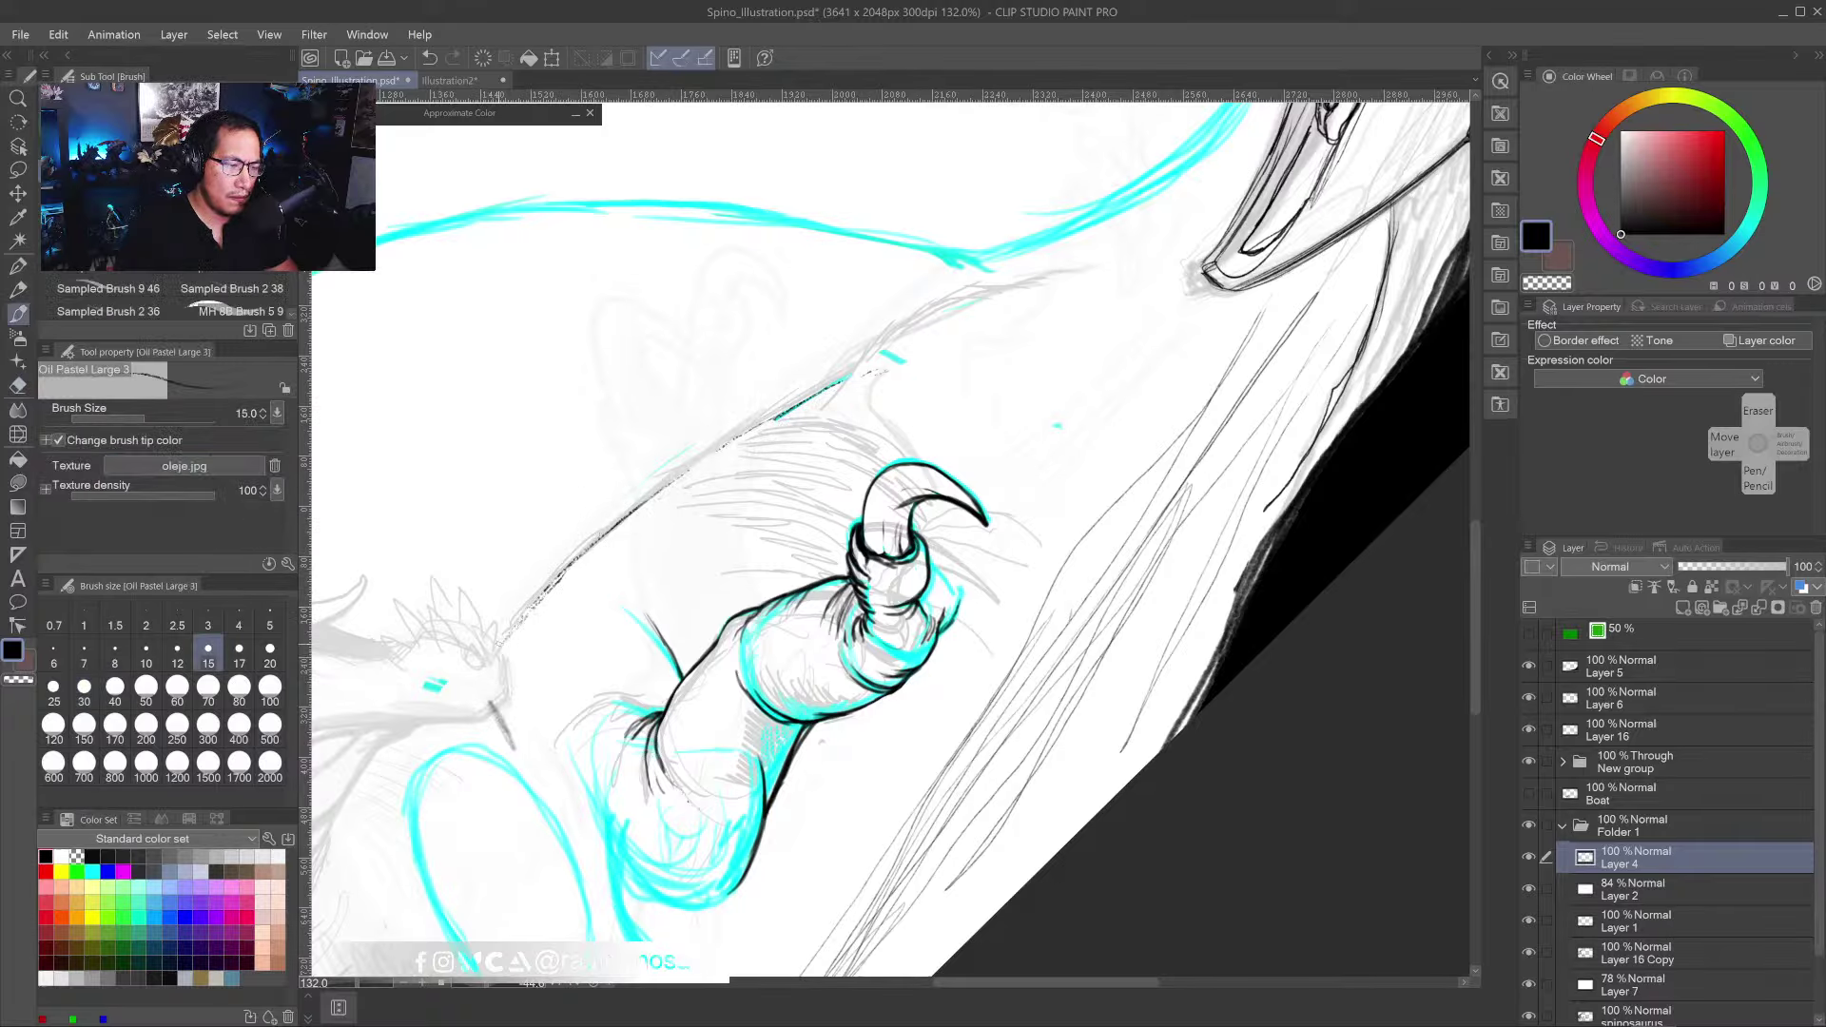
mouse_move(495, 654)
mouse_down()
mouse_move(595, 547)
mouse_move(768, 419)
mouse_up()
mouse_move(604, 533)
mouse_down()
mouse_move(979, 285)
mouse_move(1059, 271)
mouse_move(891, 340)
mouse_move(842, 398)
mouse_move(890, 343)
mouse_move(1041, 273)
mouse_move(1161, 661)
mouse_up()
scroll(1064, 283, down, 5)
scroll(1141, 618, up, 5)
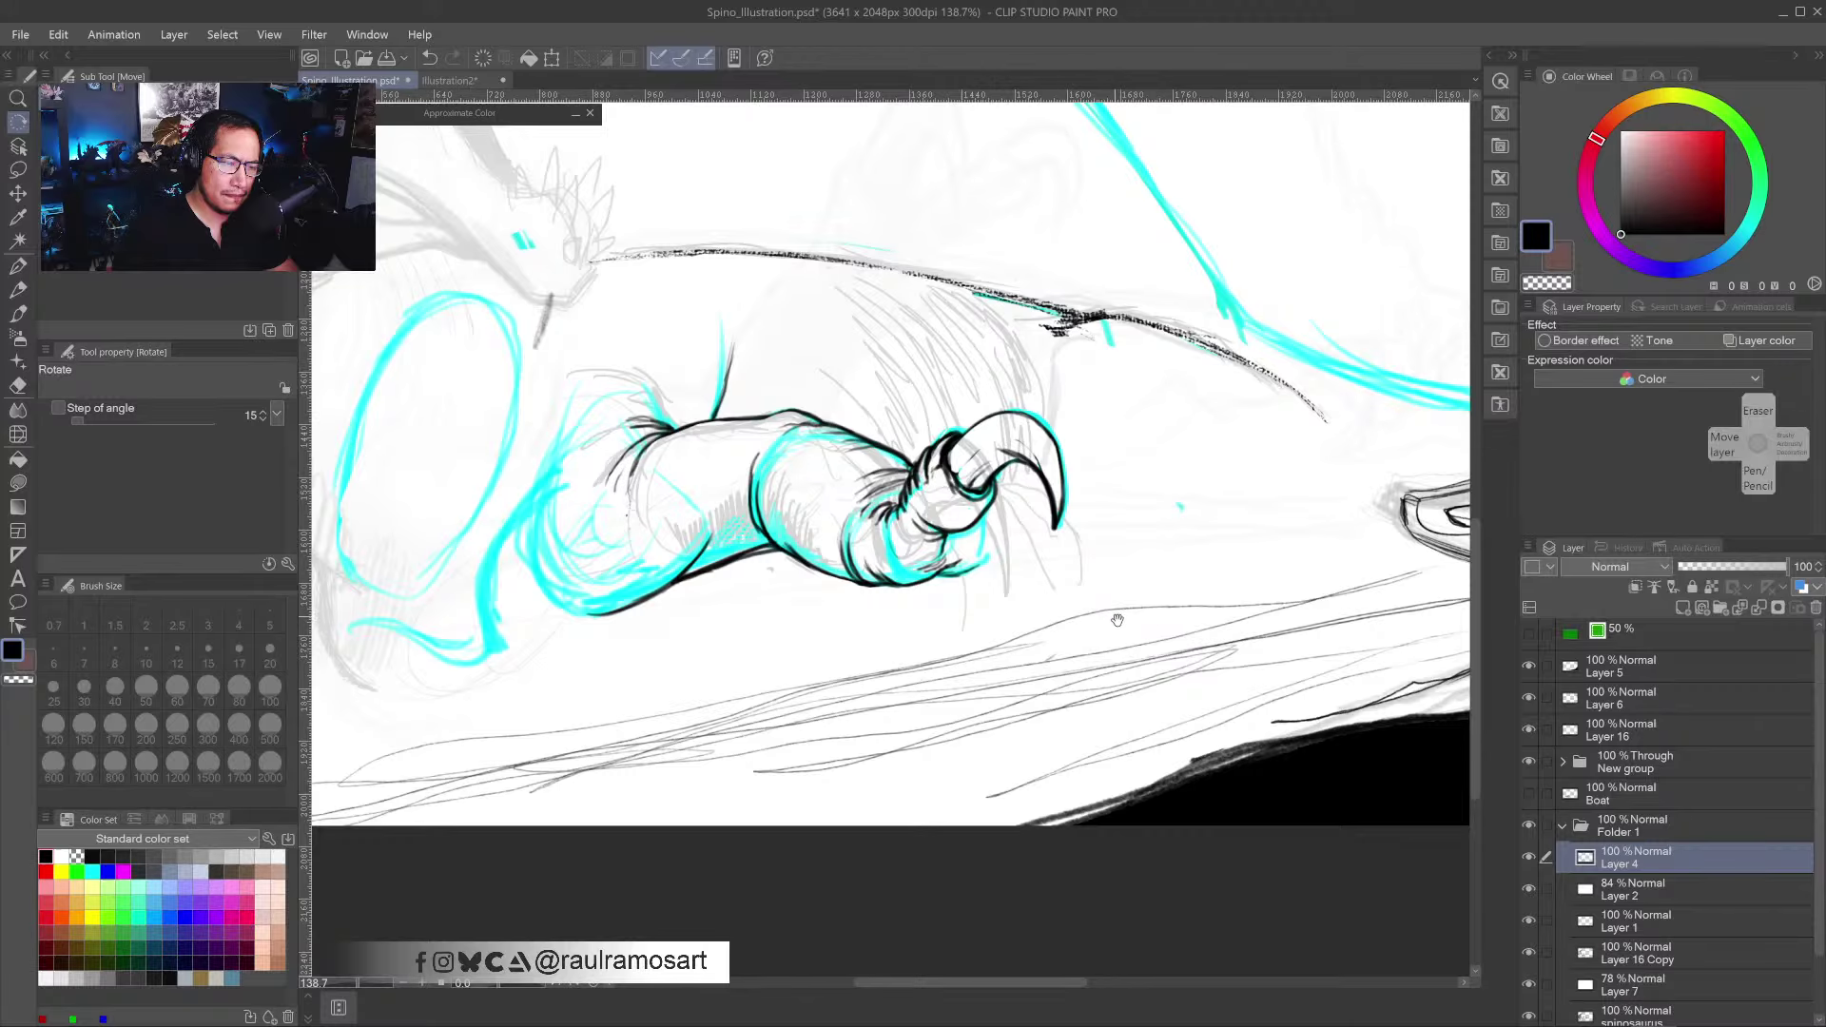
drag(1118, 620, 1126, 632)
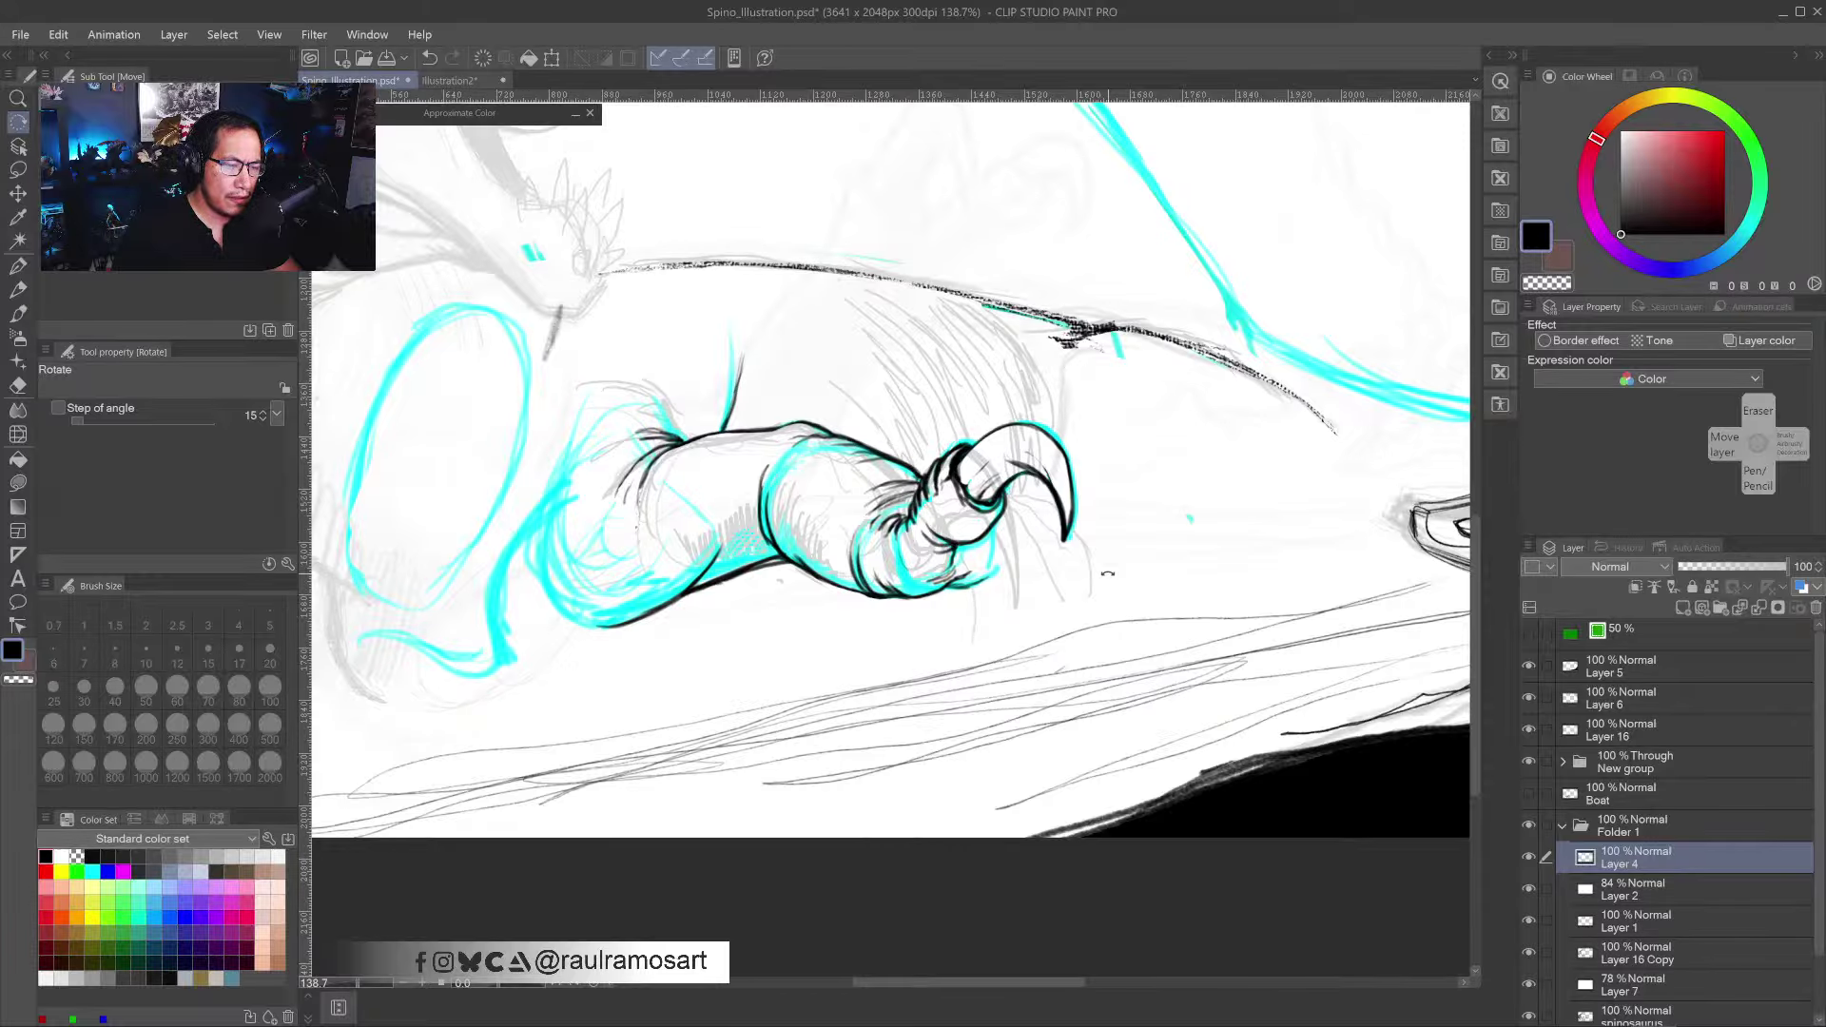
- Touch up the fold lines and grey sketch marks at the limb's shoulder in white with the Lighter pencil and Oil Pastel Large 3
scroll(878, 513, up, 2)
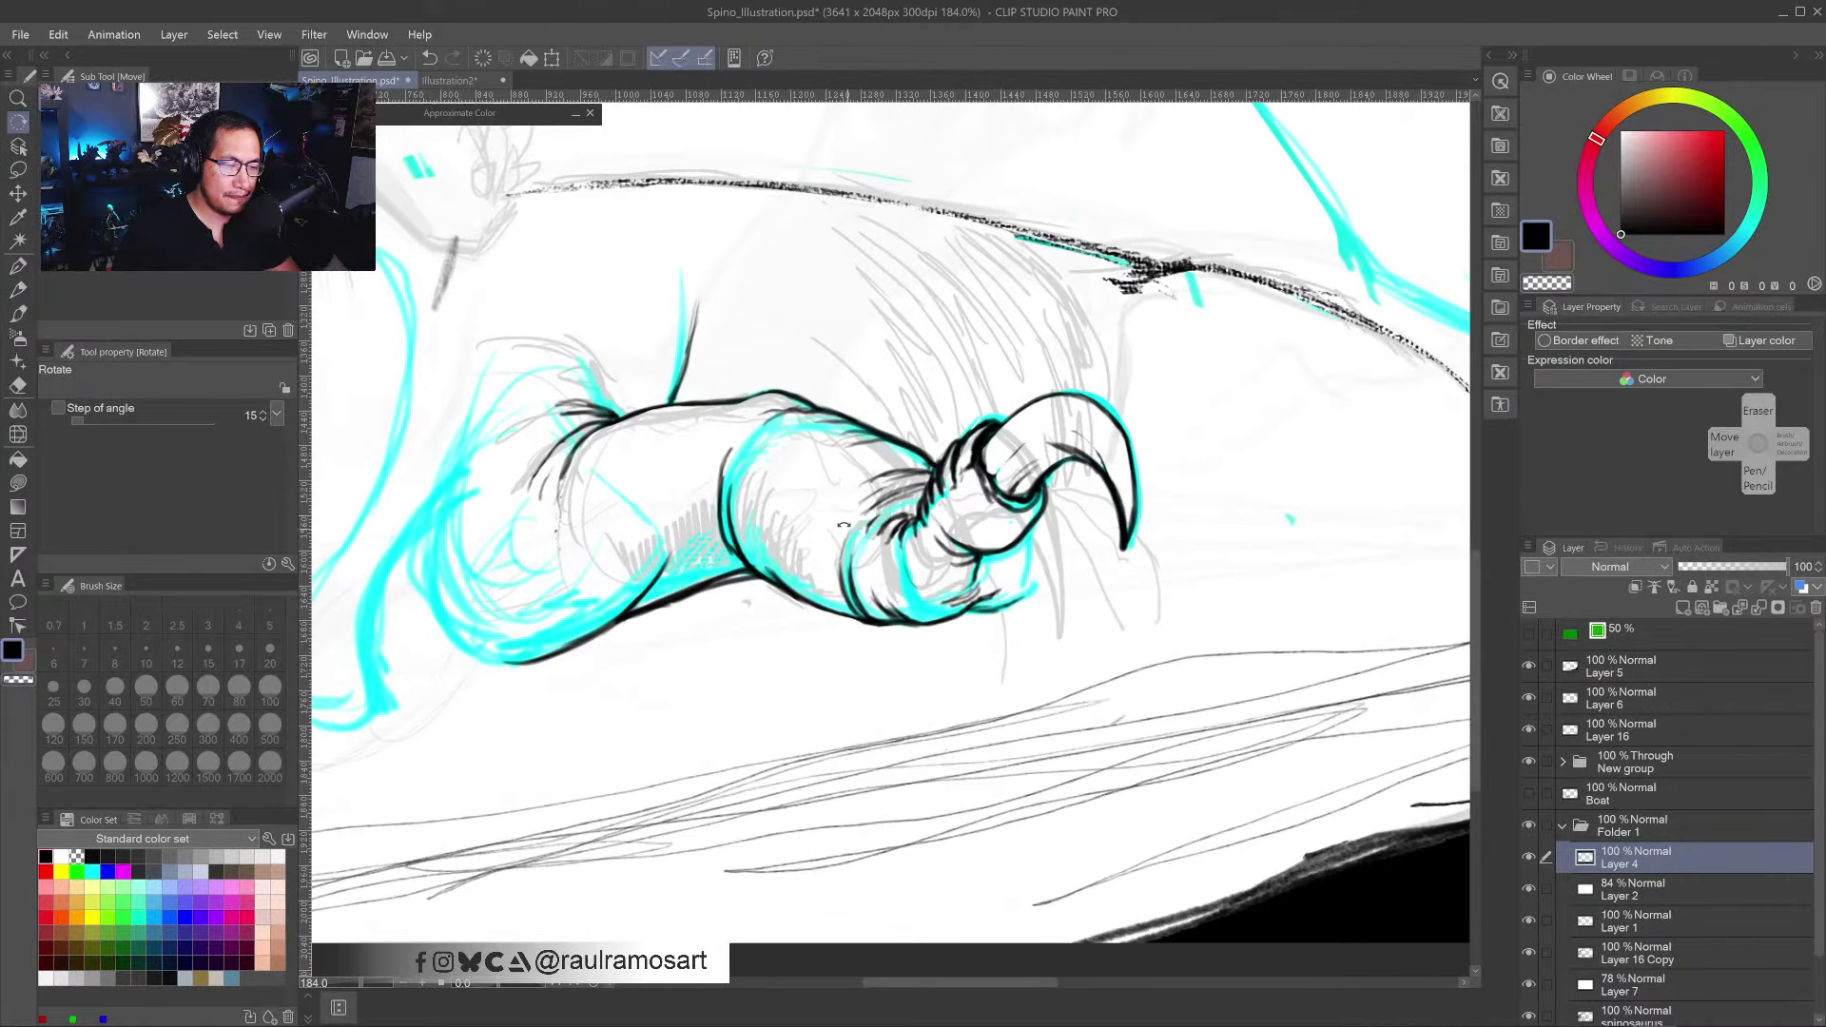
key(b)
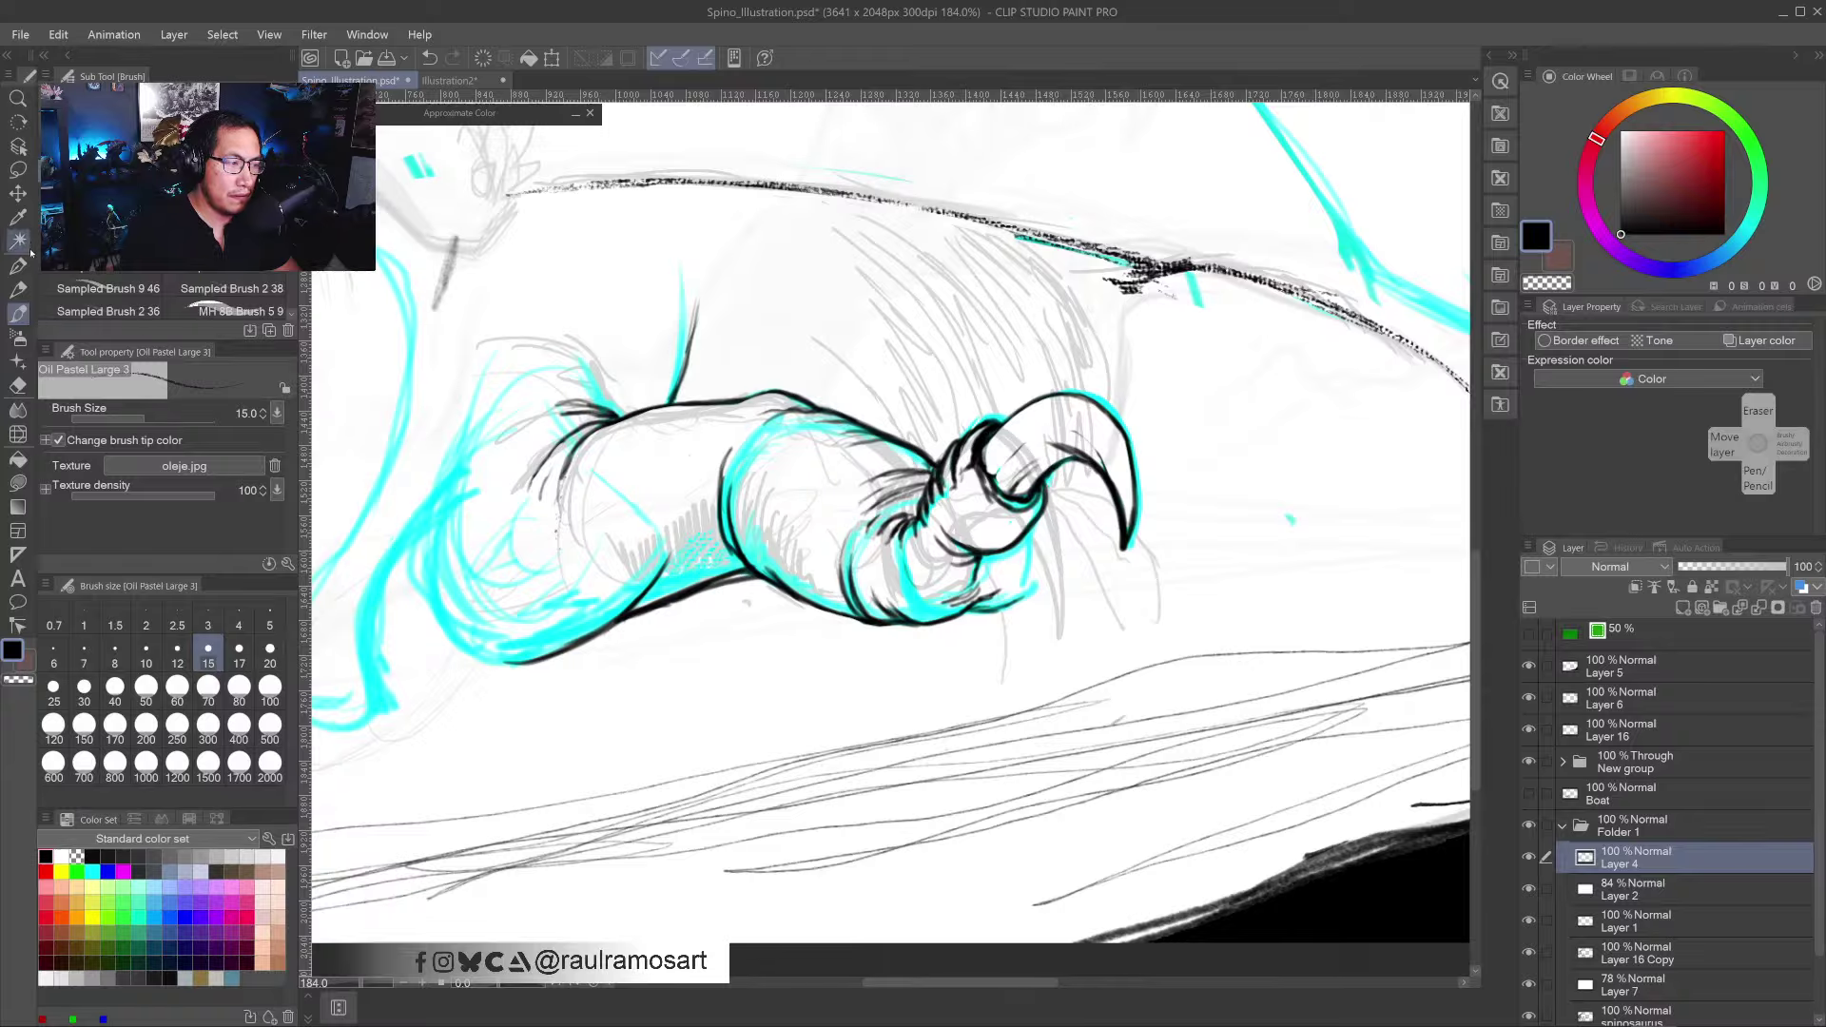
click(18, 290)
scroll(812, 471, up, 1)
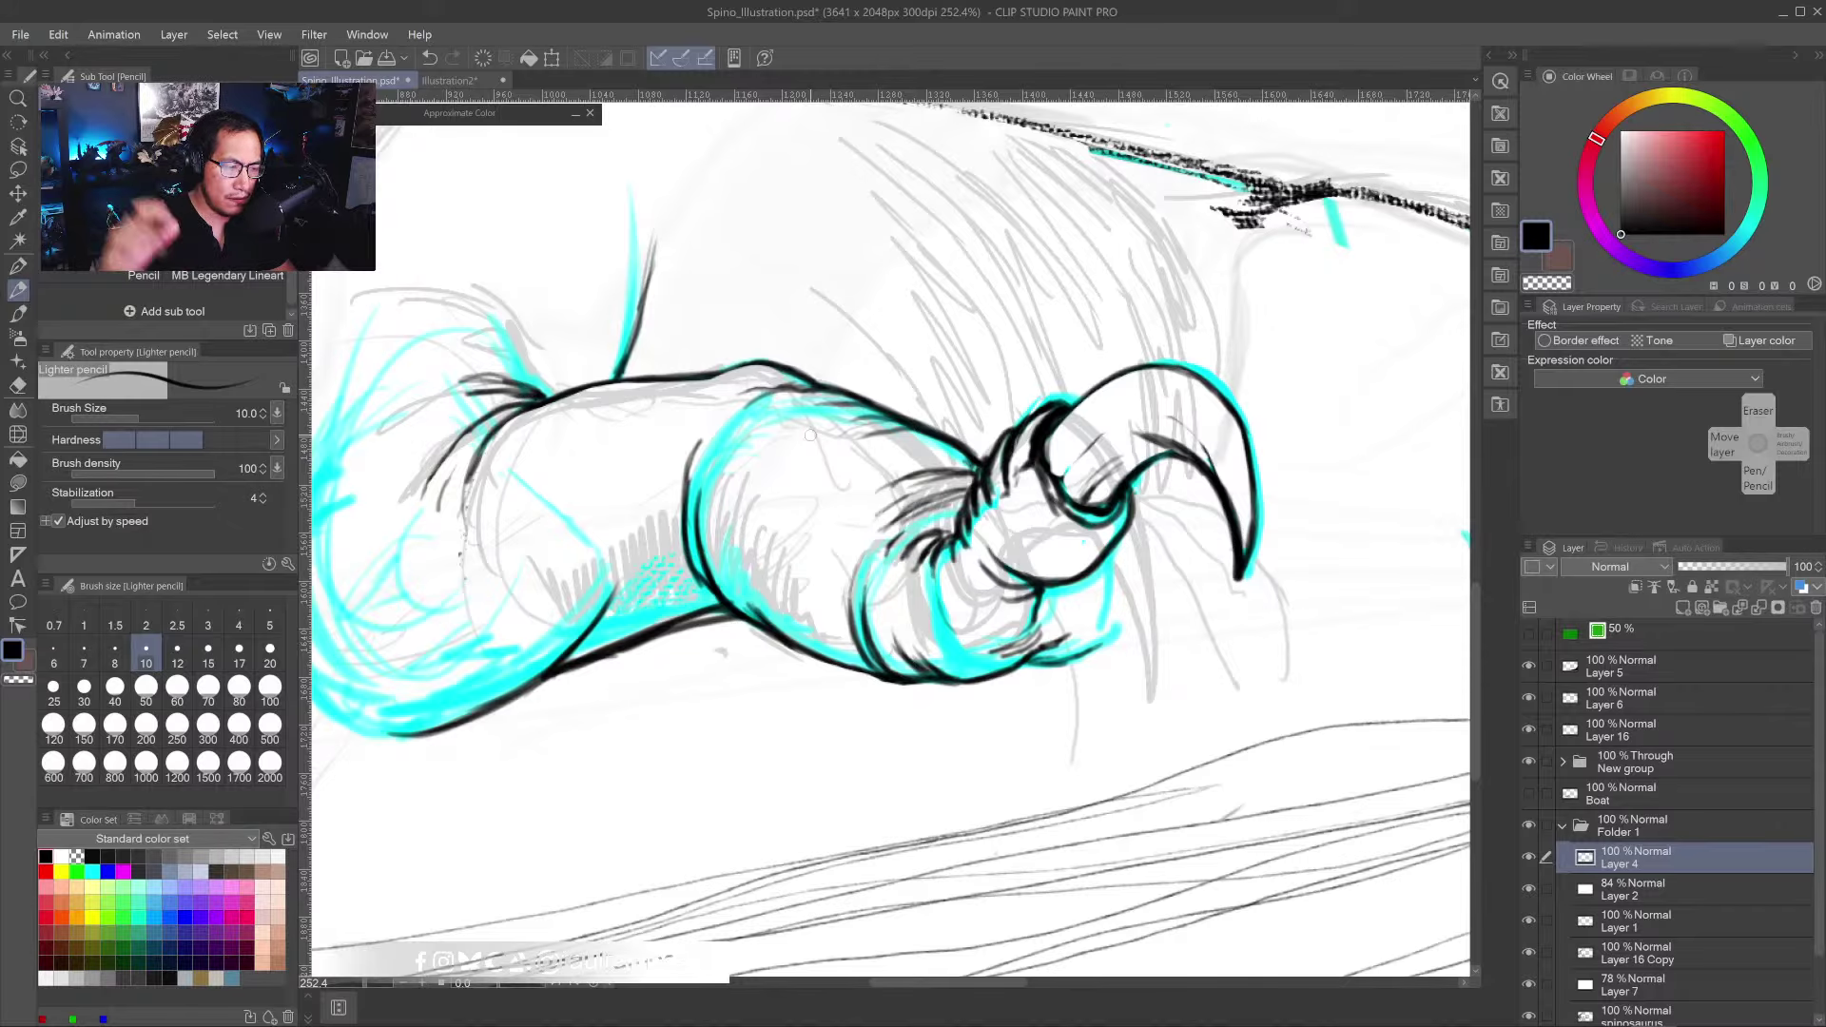
drag(471, 453, 466, 519)
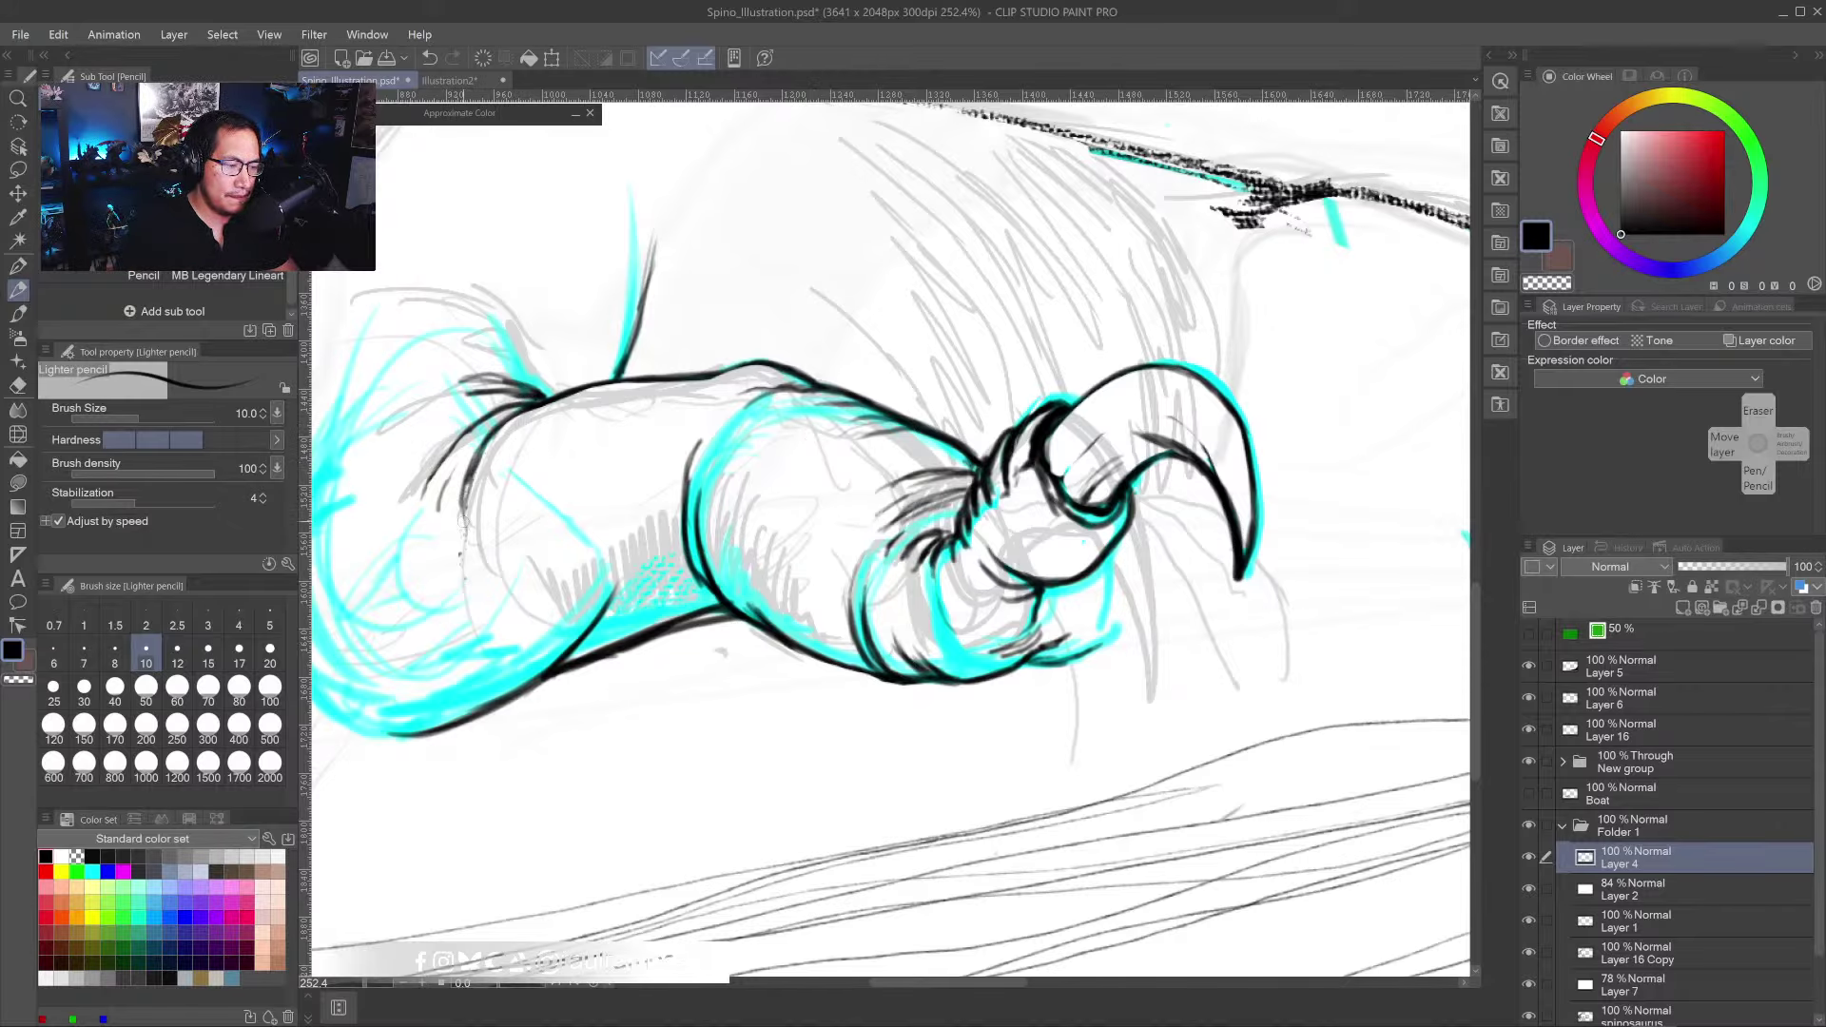
key(x)
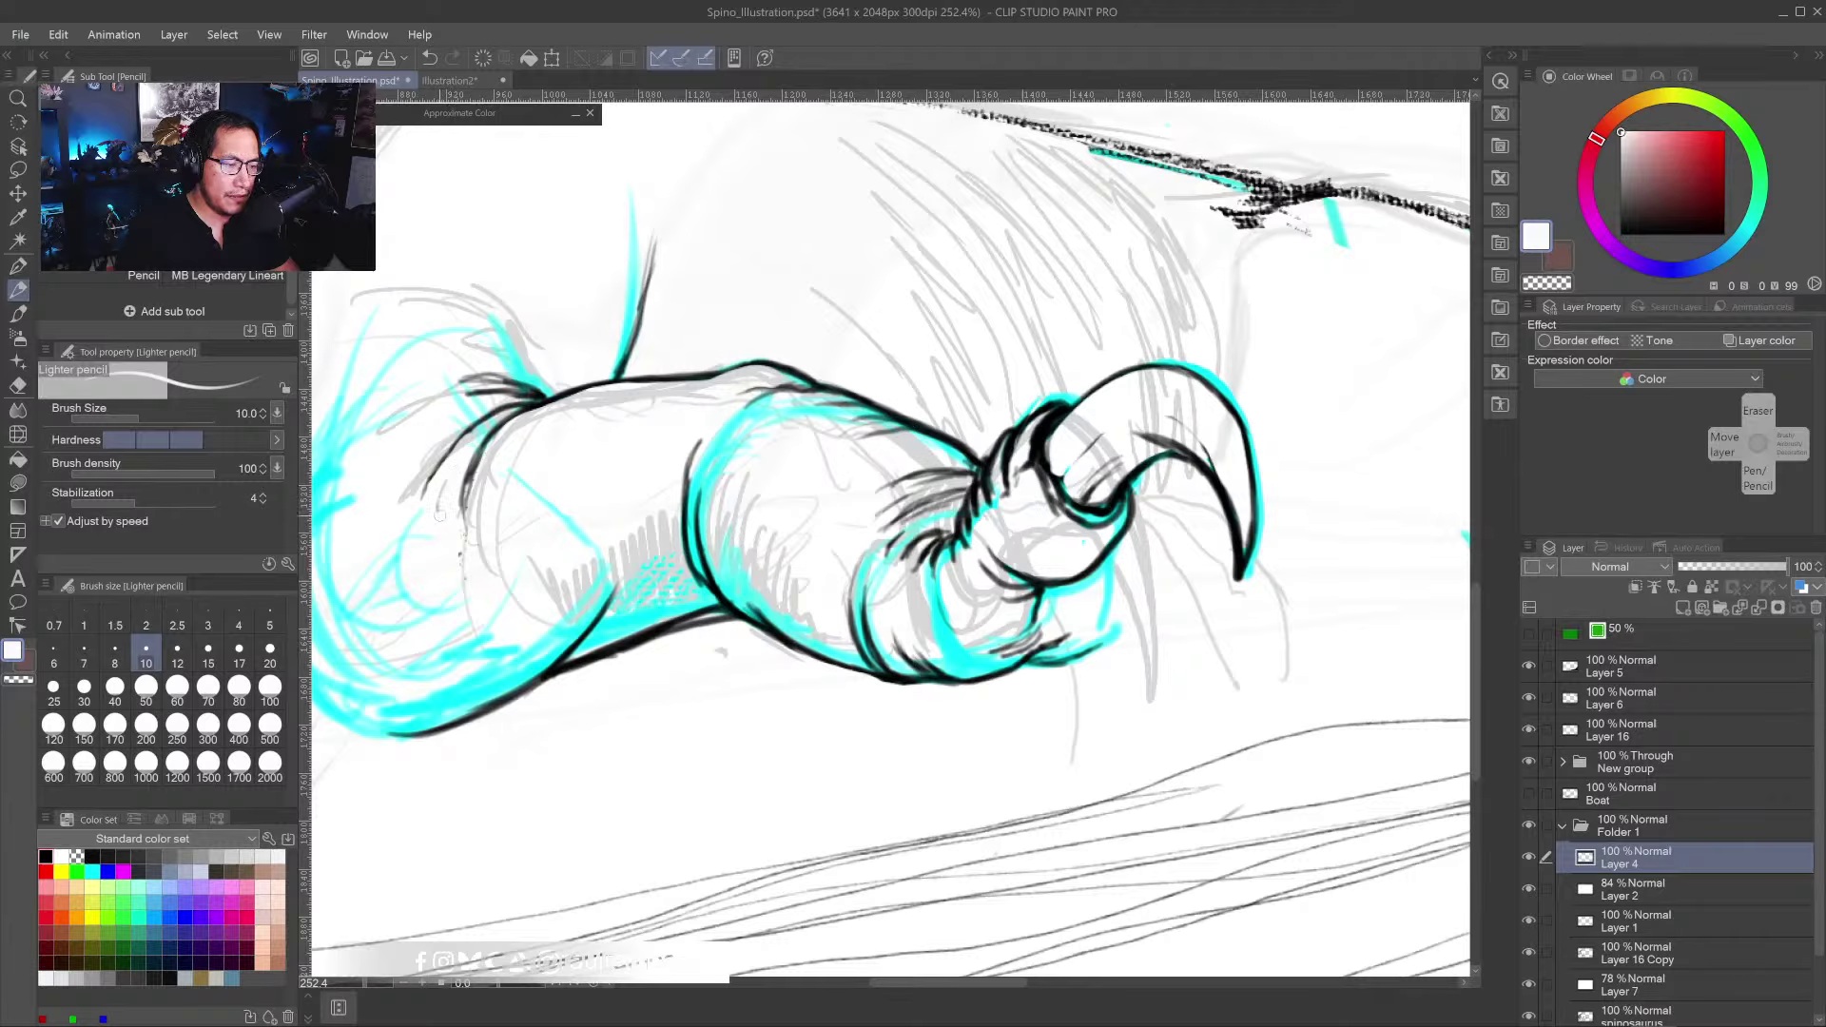
drag(444, 467, 507, 415)
drag(416, 493, 453, 411)
click(18, 312)
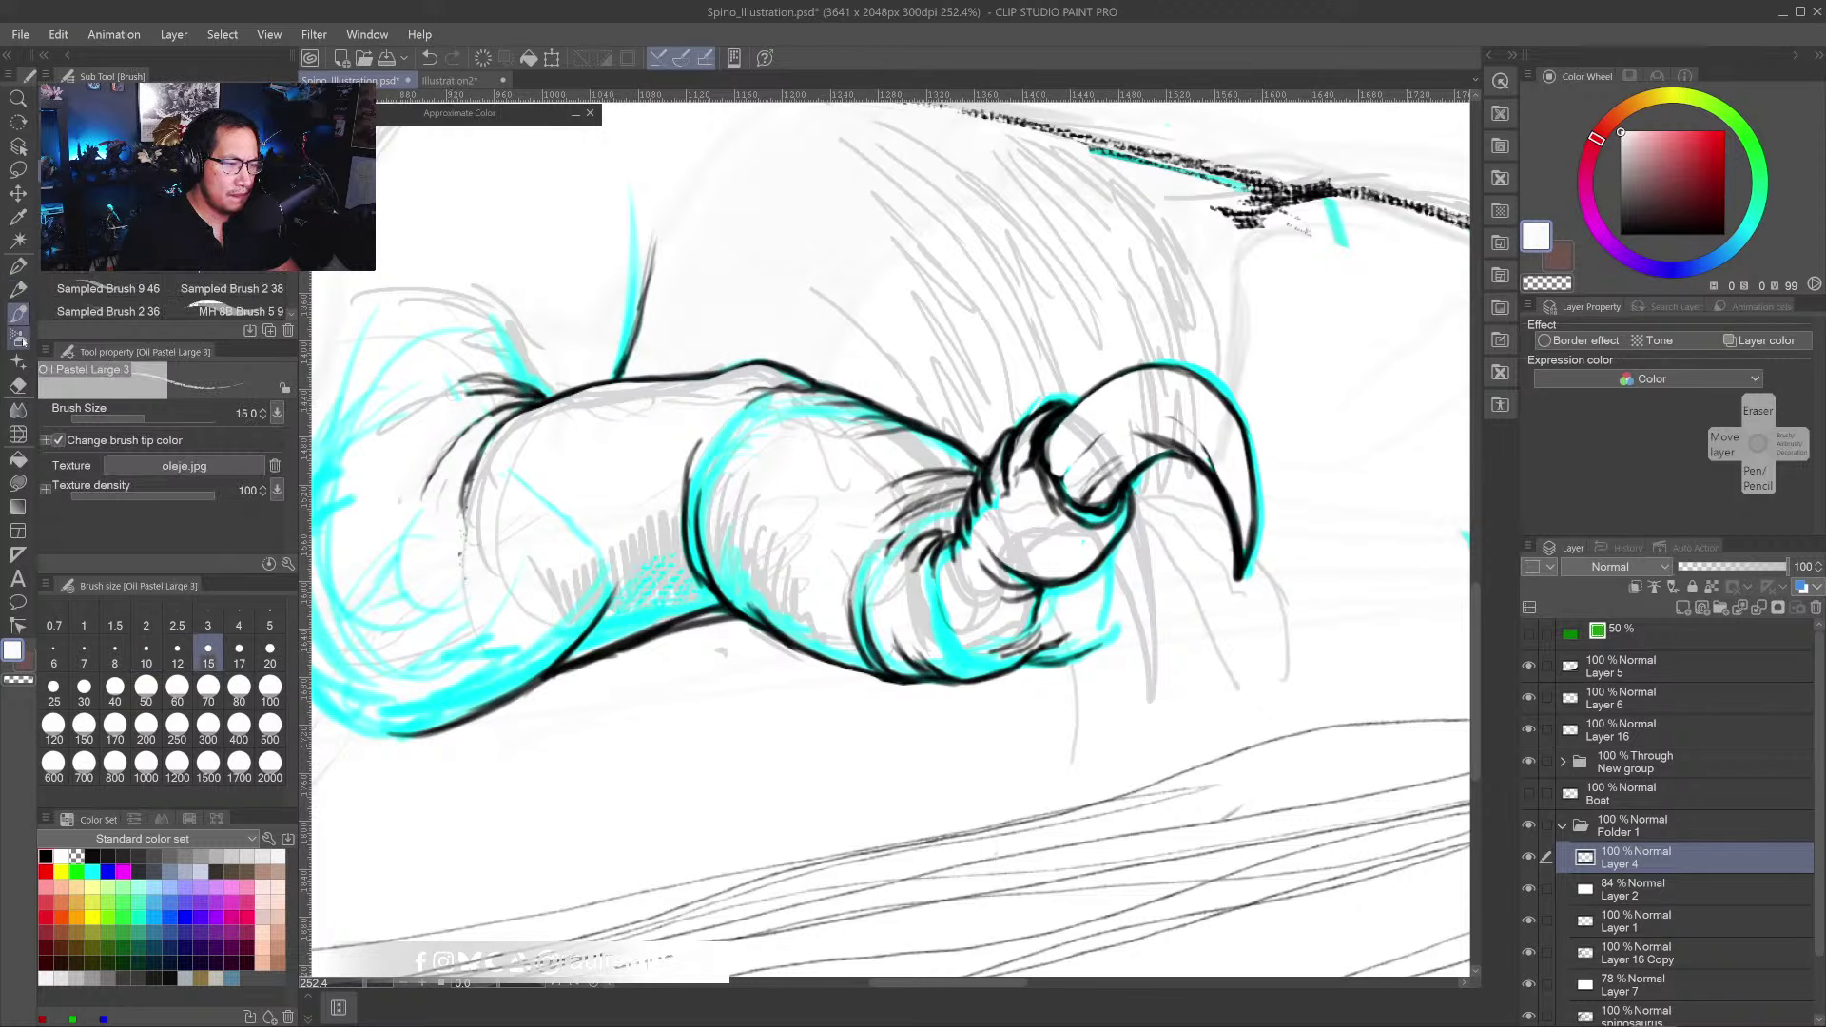
mouse_move(549, 457)
mouse_down()
mouse_move(608, 431)
mouse_move(544, 442)
mouse_move(528, 543)
mouse_up()
scroll(545, 526, down, 5)
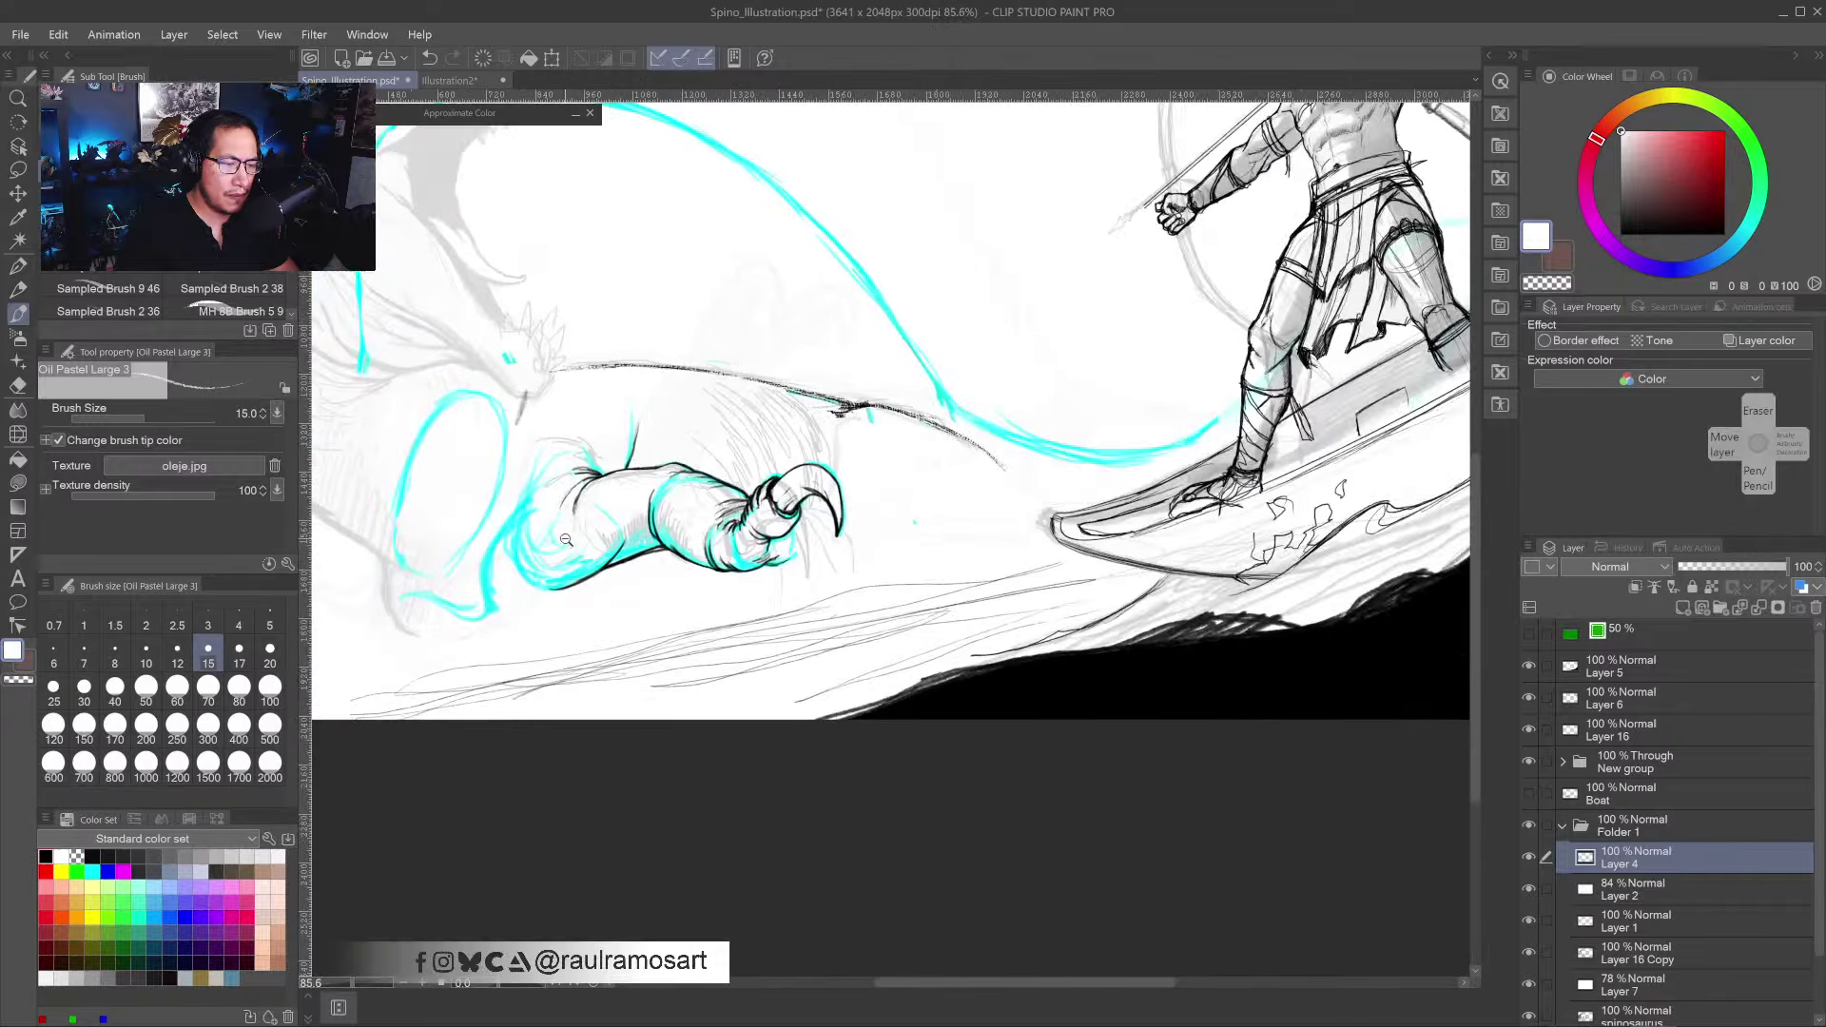
- Set the Lighter pencil to black and add a new layer above Layer 4 for the claw area
click(18, 289)
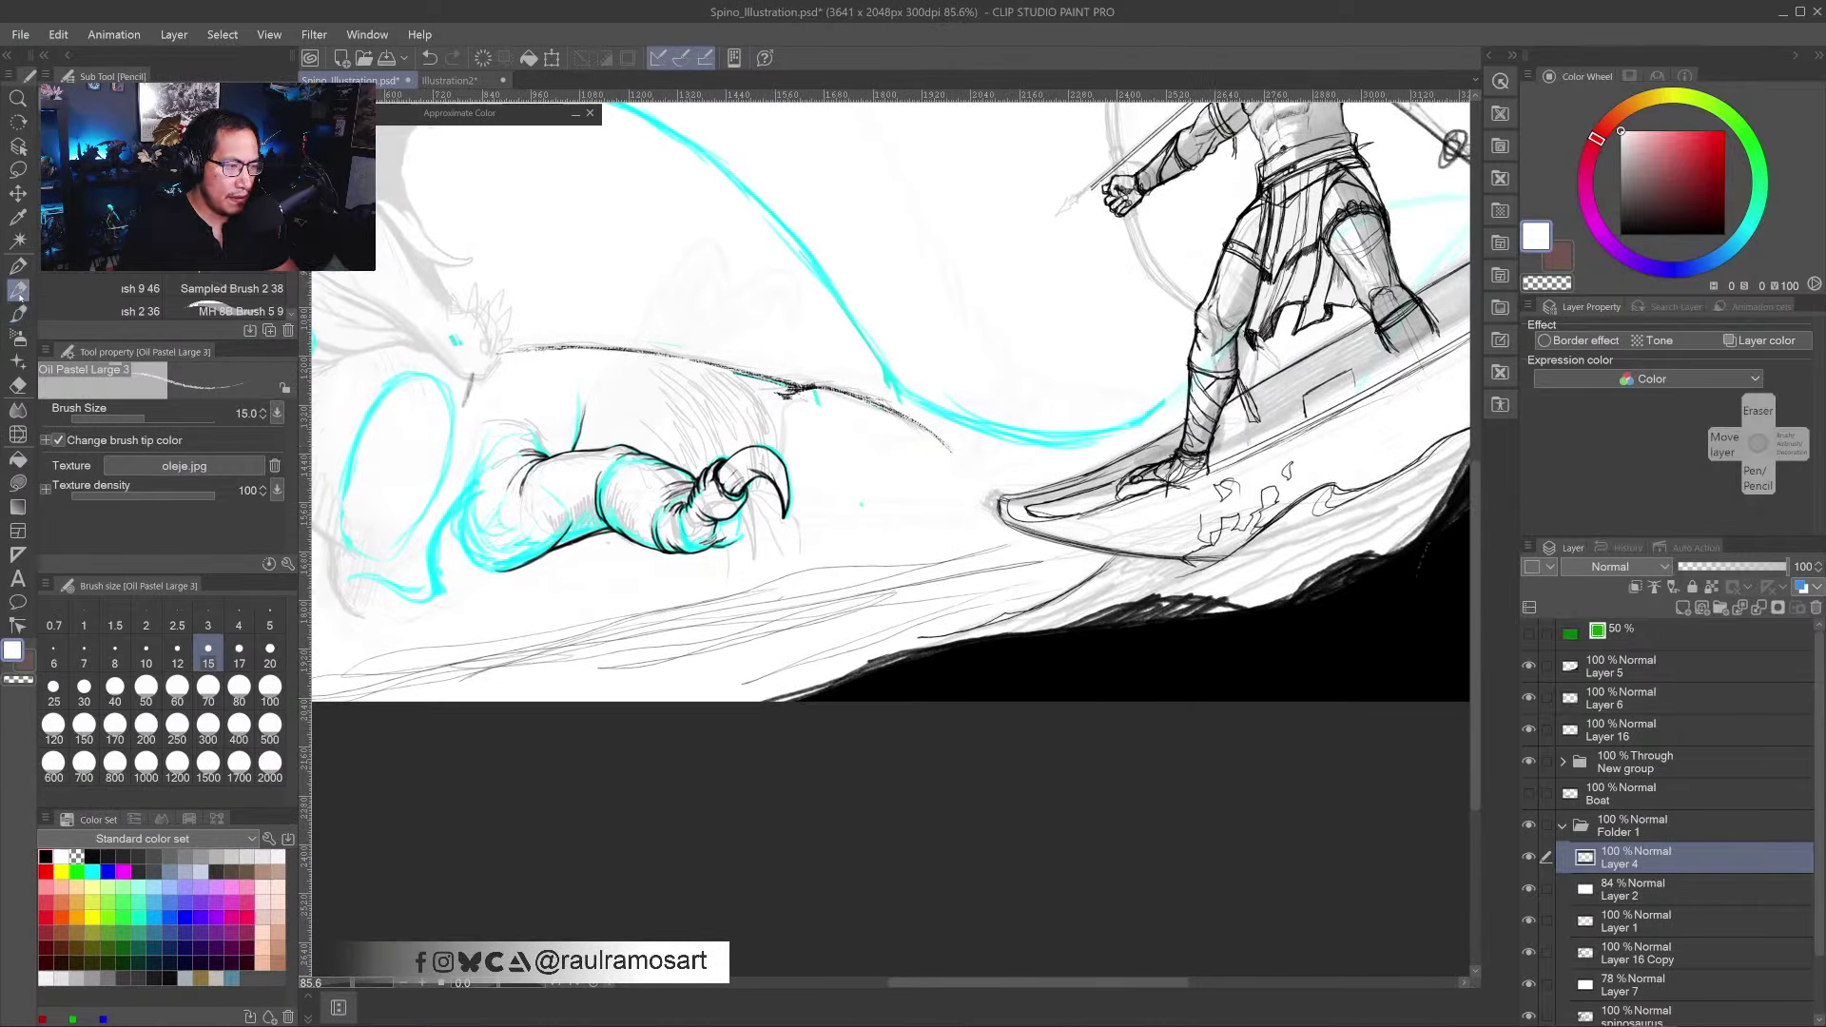
click(45, 856)
scroll(698, 562, up, 5)
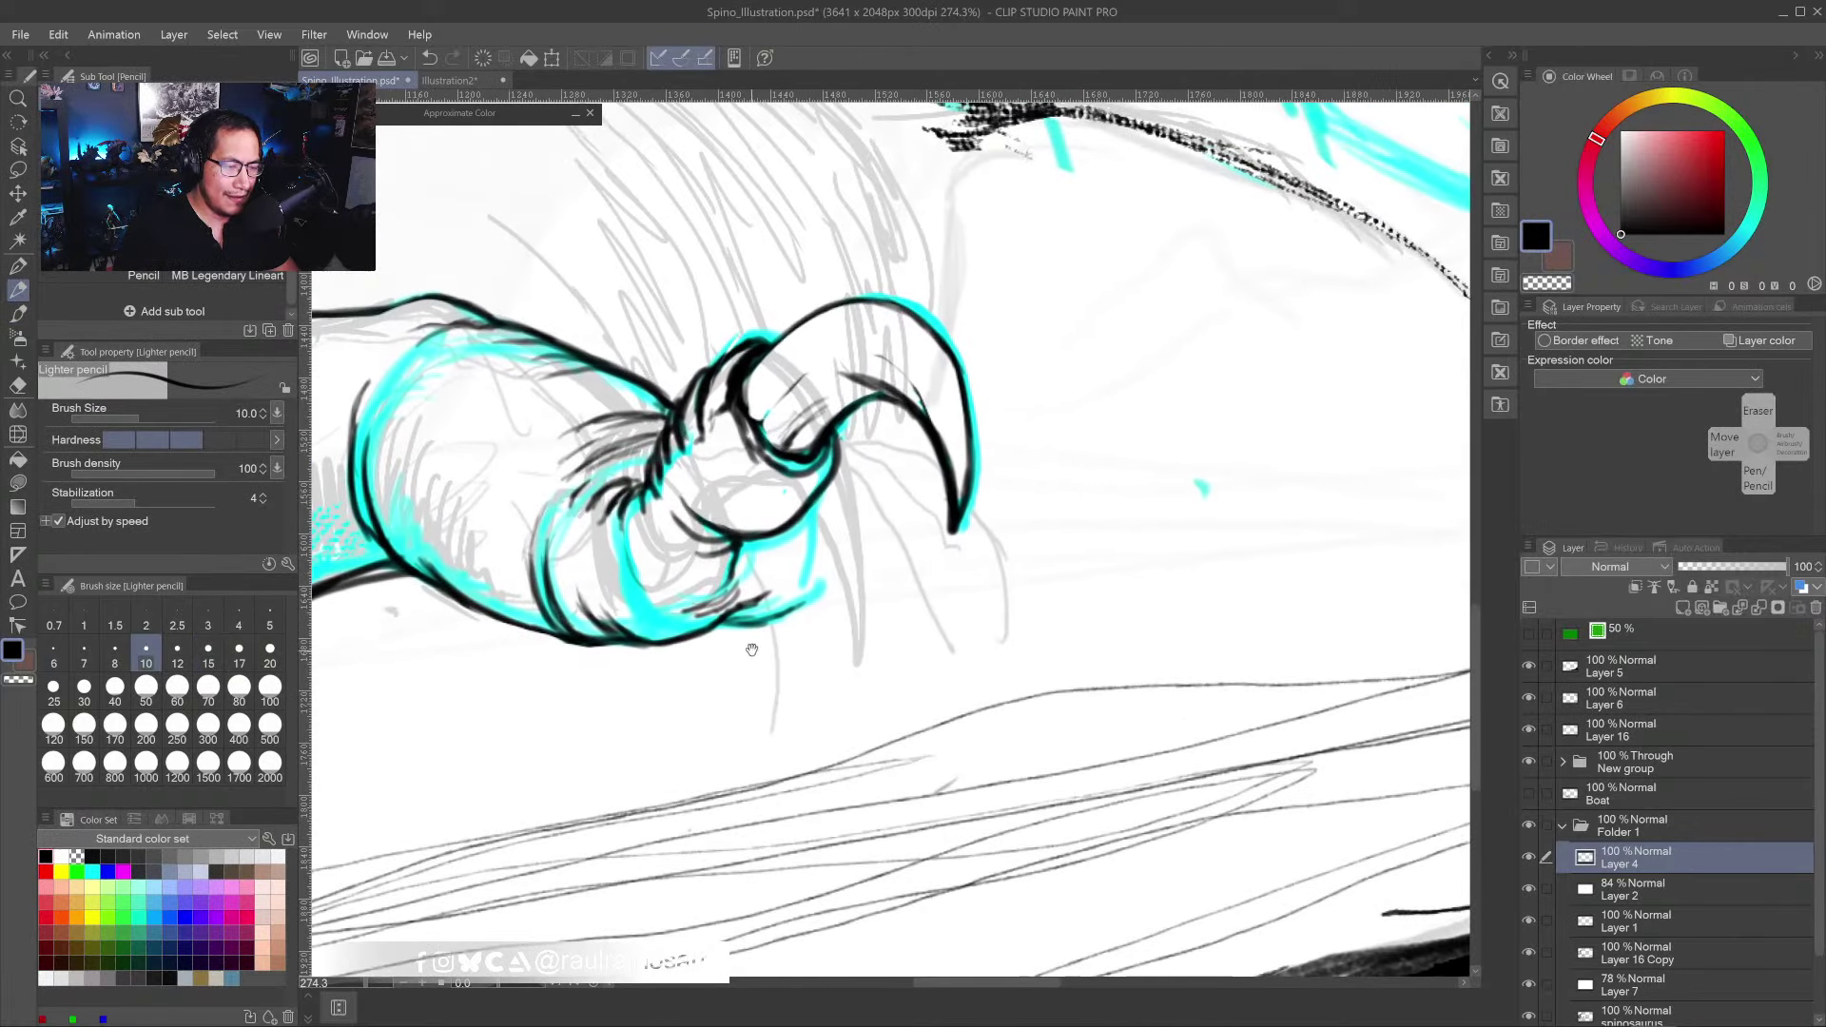
mouse_move(723, 620)
mouse_down()
mouse_move(764, 619)
mouse_move(785, 660)
mouse_up()
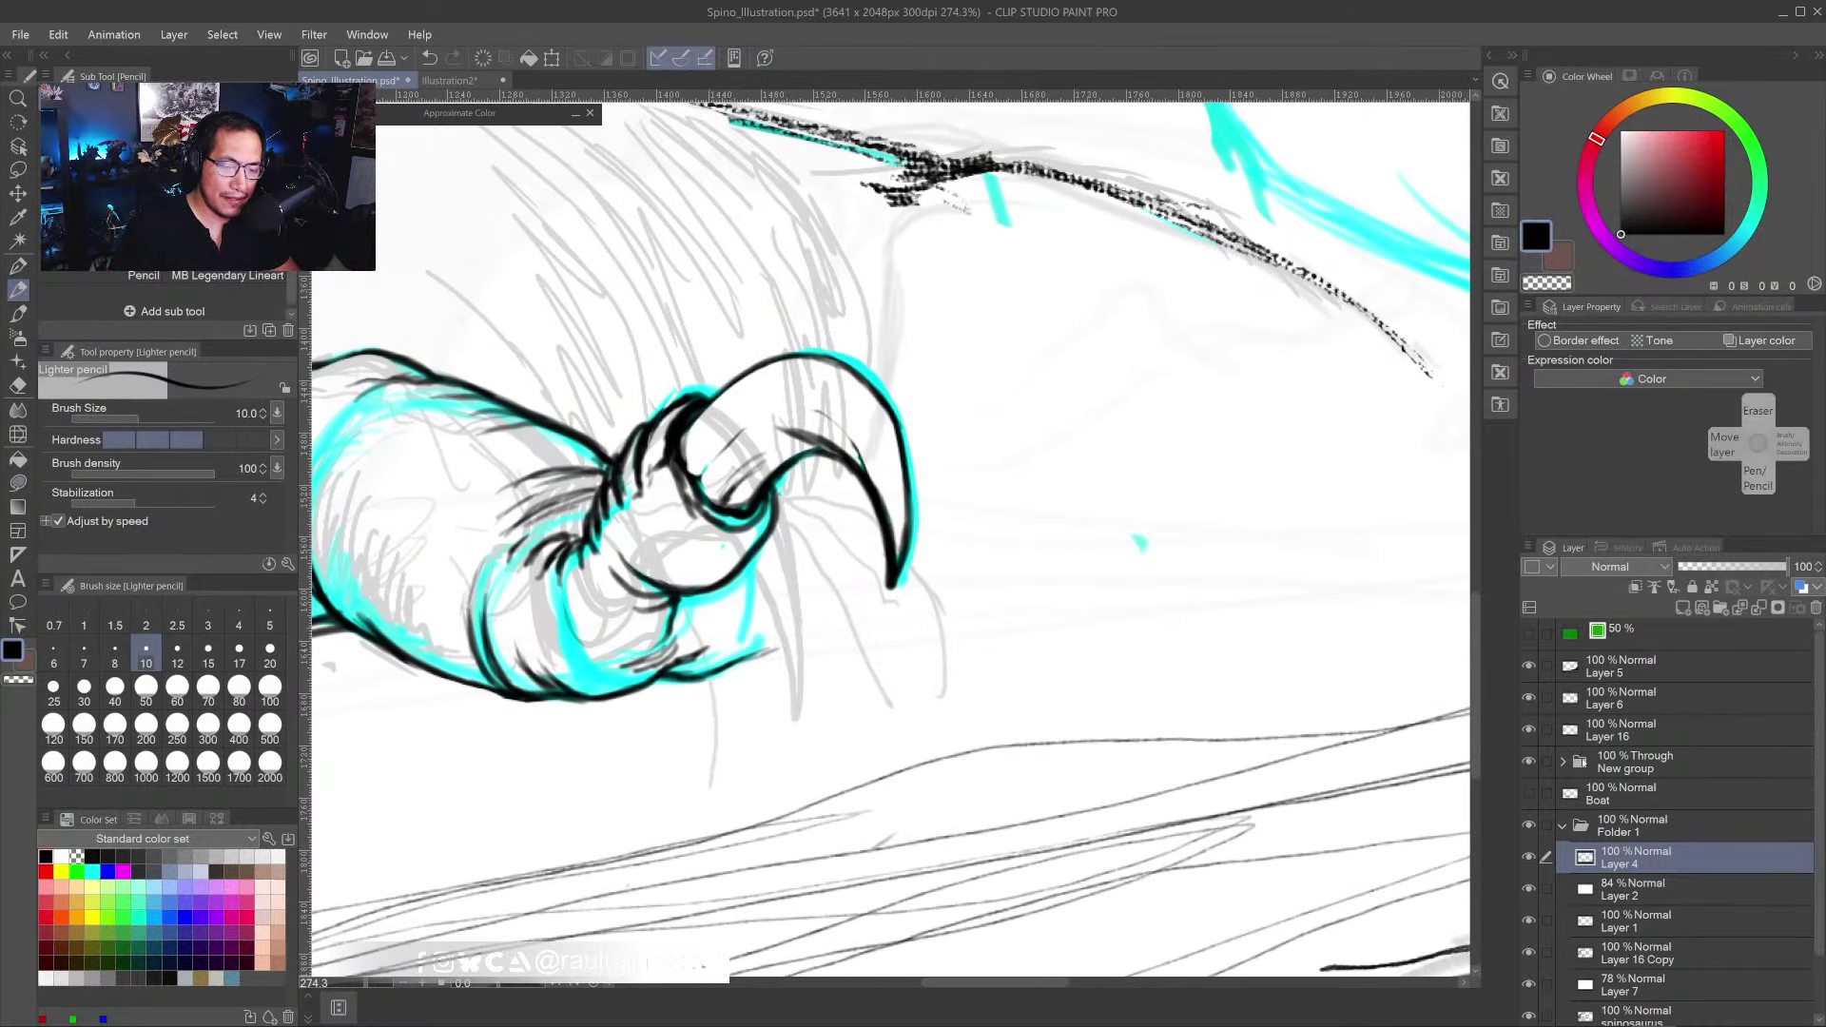
click(1682, 607)
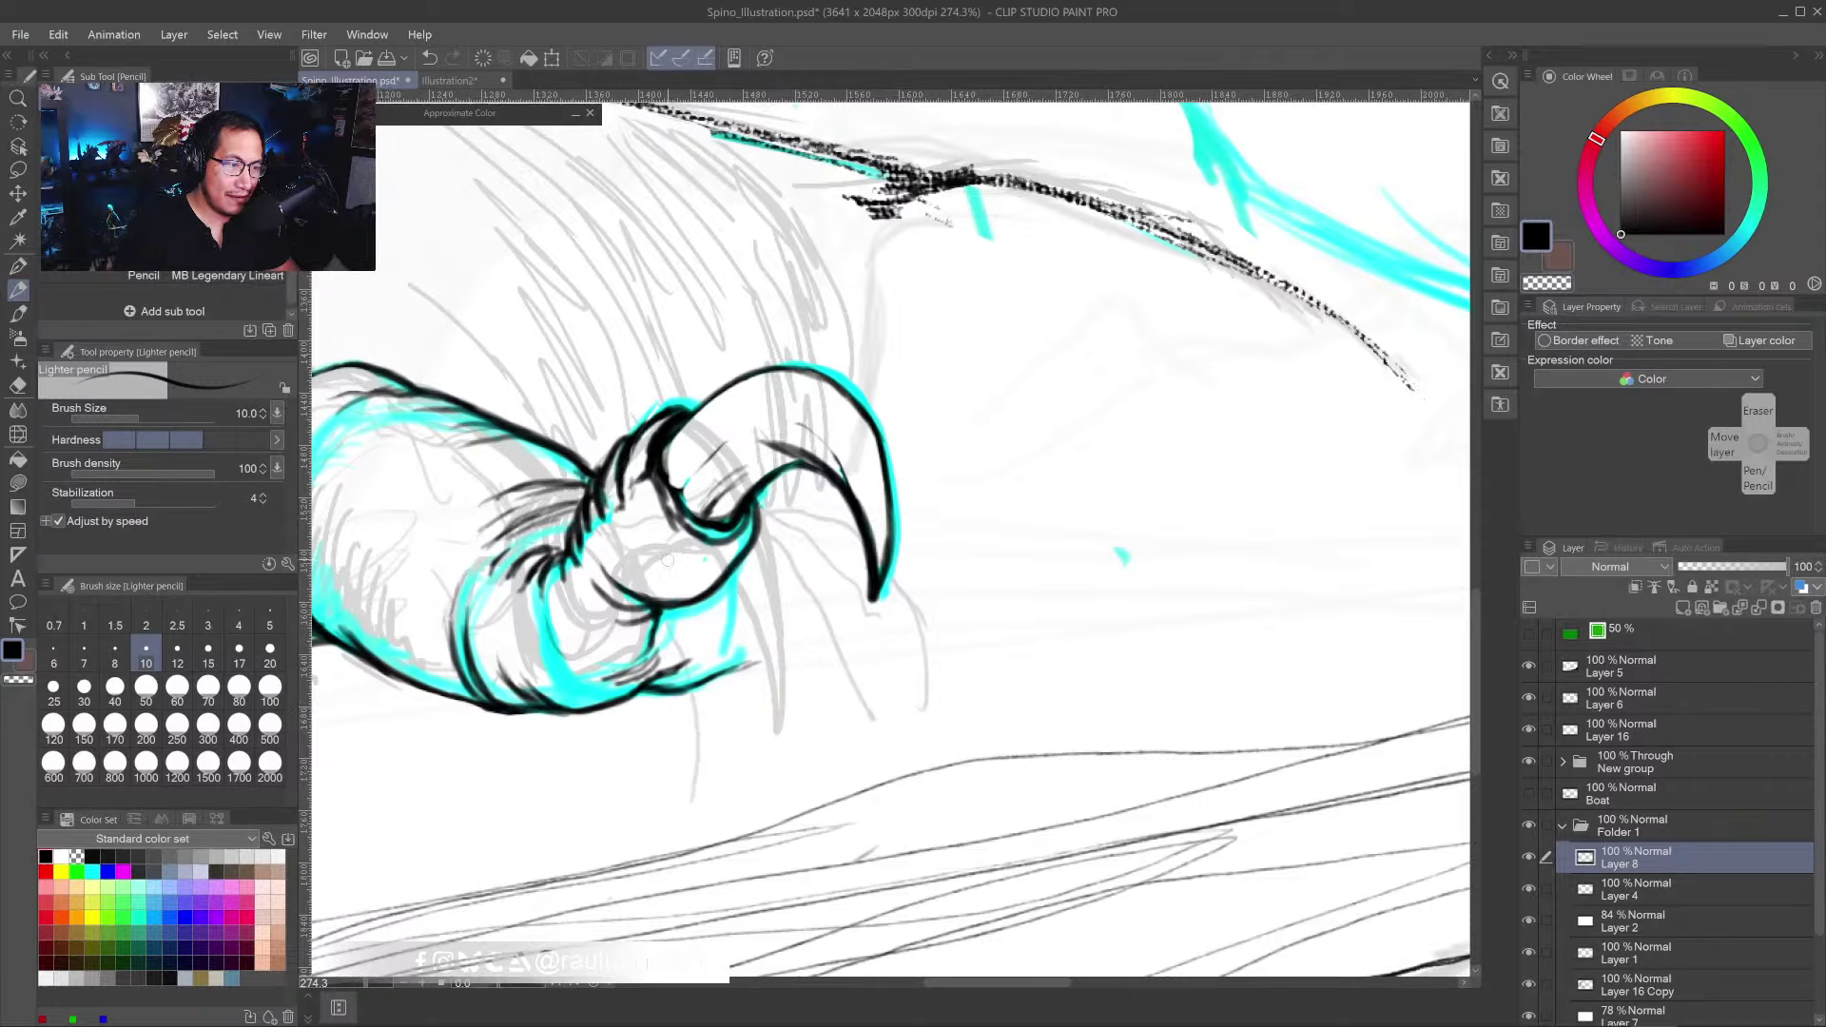
- Sketch the next finger's folds and rounded tip below the claw in black, plus a guide line with a small arc beyond the claw
mouse_move(690, 528)
mouse_down()
mouse_move(675, 604)
mouse_move(669, 525)
mouse_move(711, 563)
mouse_move(710, 619)
mouse_move(691, 618)
mouse_move(725, 566)
mouse_move(702, 618)
mouse_move(733, 628)
mouse_move(686, 662)
mouse_move(663, 653)
mouse_move(666, 671)
mouse_move(740, 640)
mouse_up()
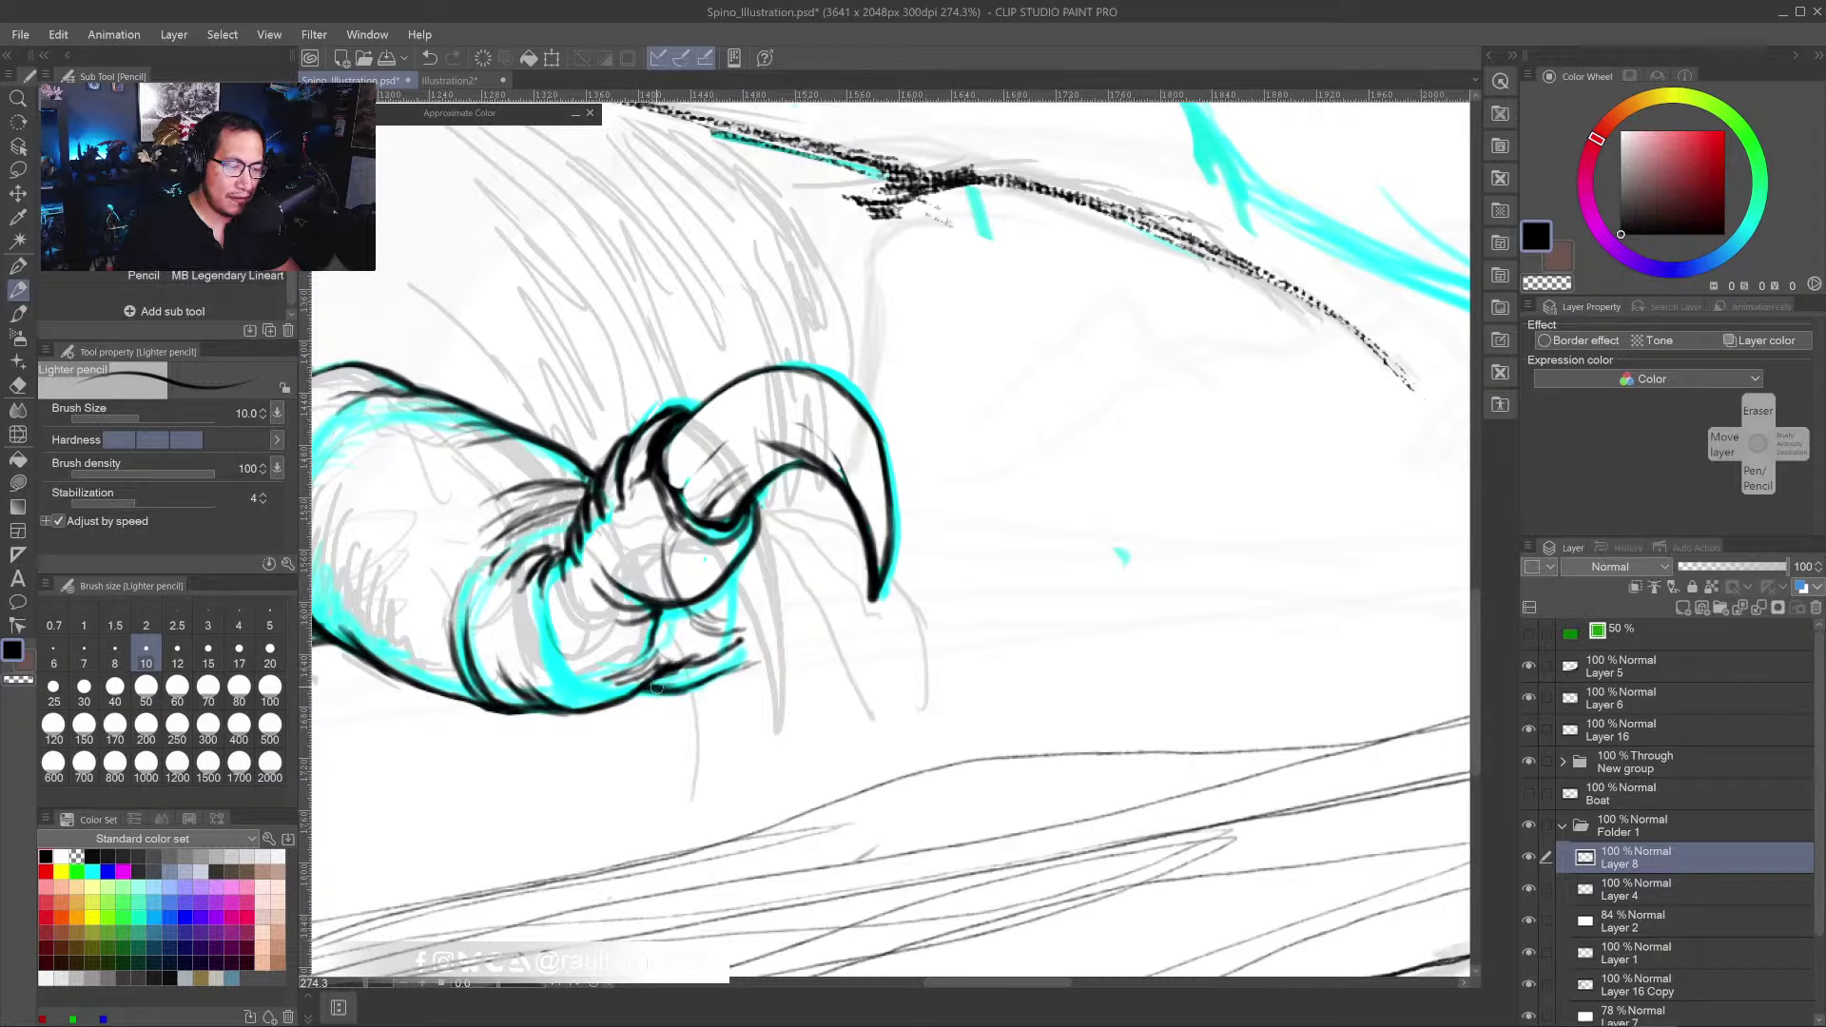
mouse_move(650, 683)
mouse_down()
mouse_move(765, 667)
mouse_move(749, 638)
mouse_move(799, 654)
mouse_up()
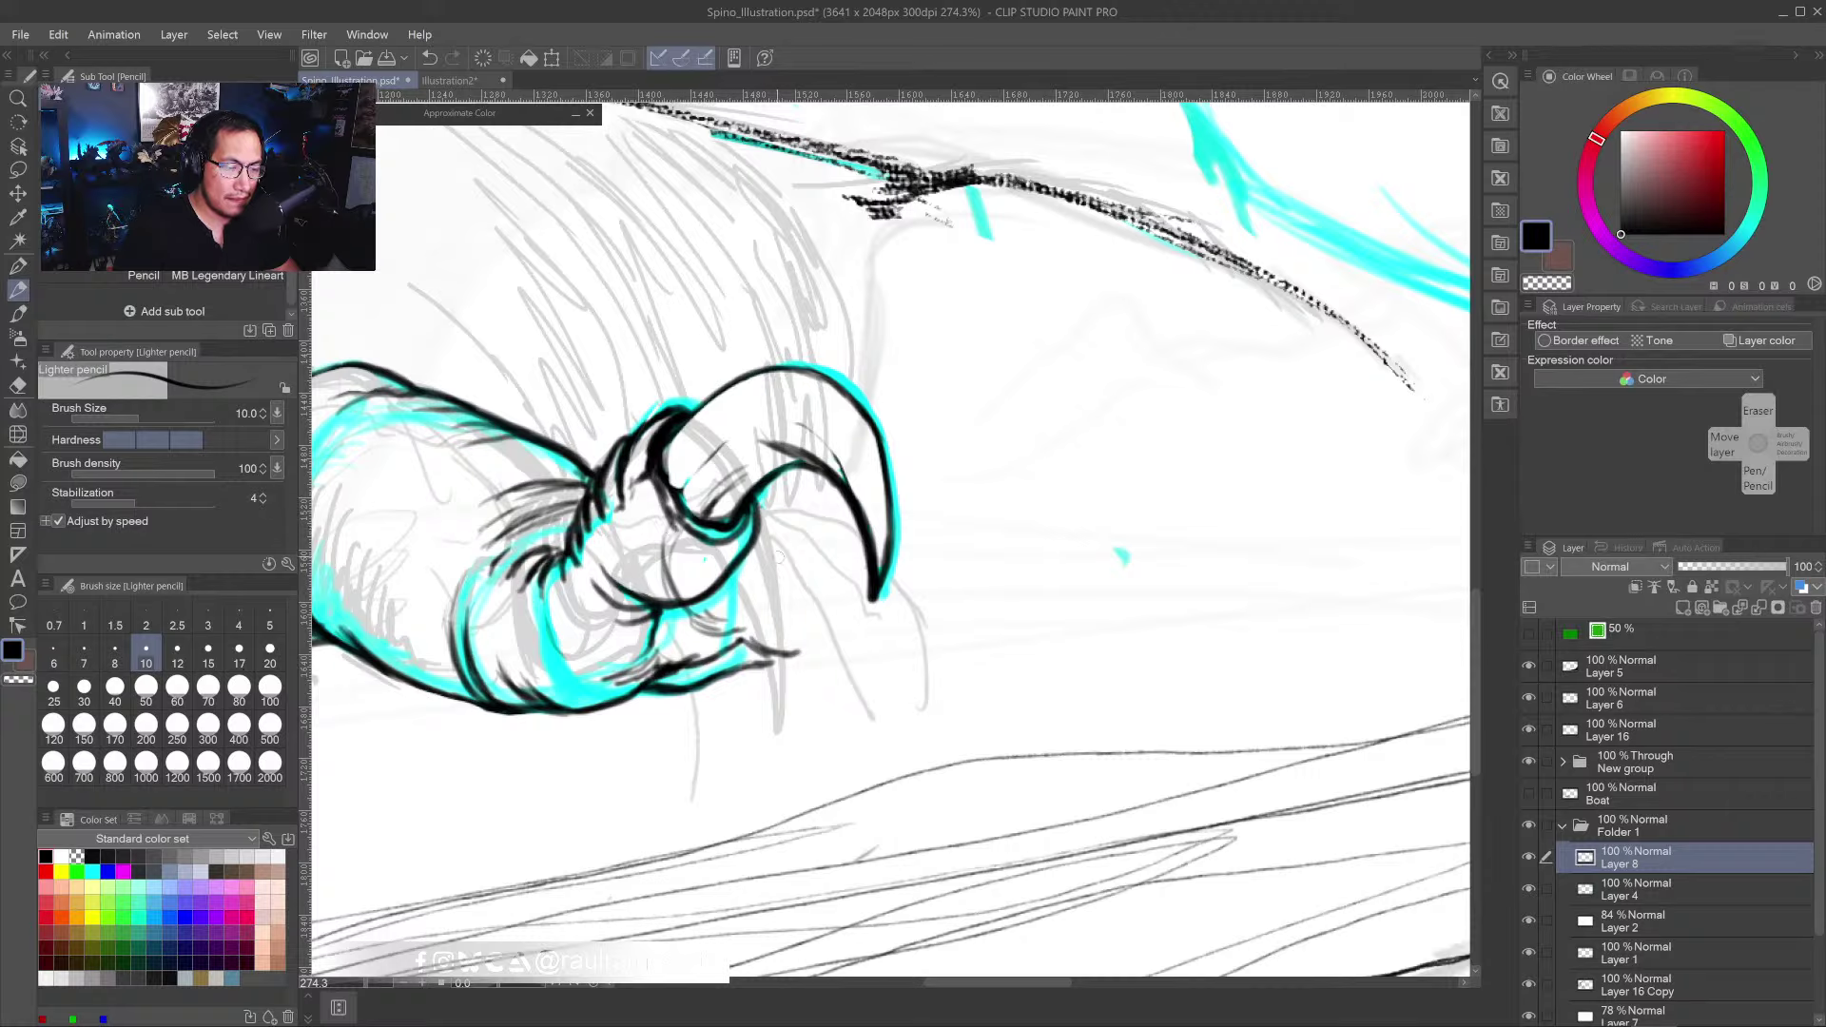
mouse_move(791, 564)
mouse_down()
mouse_move(805, 636)
mouse_move(789, 659)
mouse_up()
drag(784, 552, 808, 608)
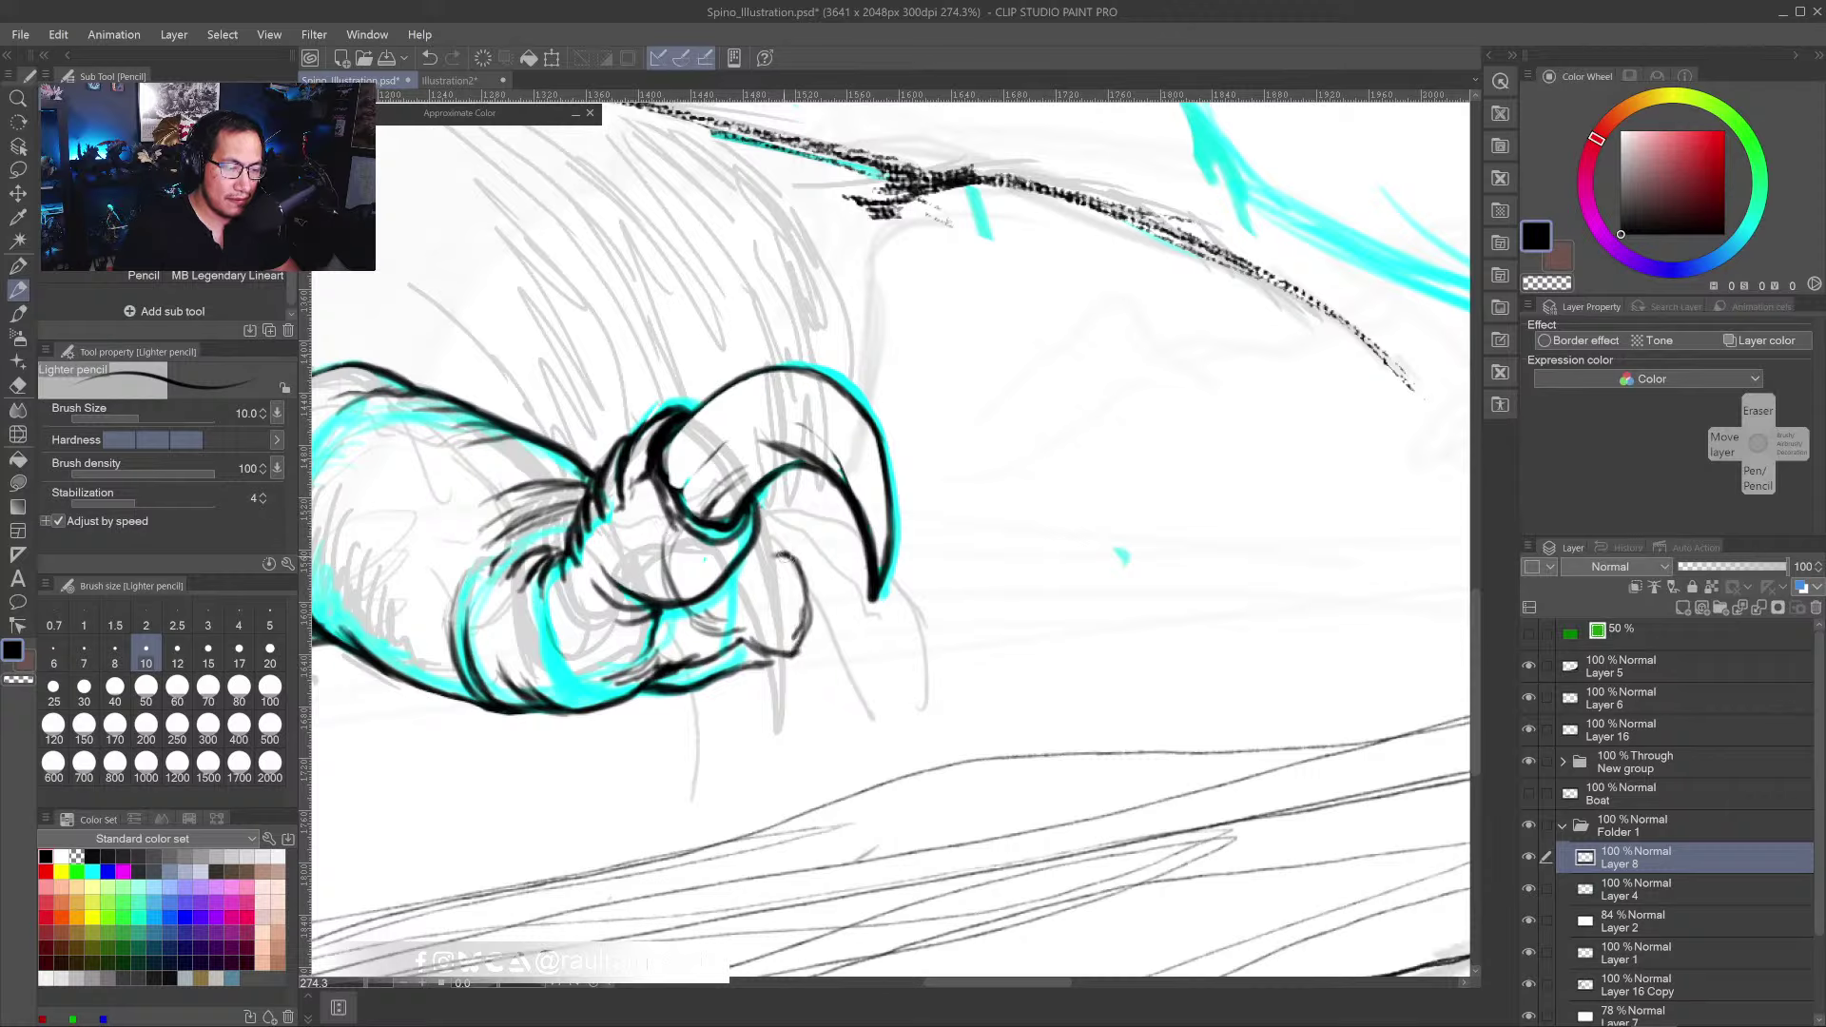
drag(754, 541, 810, 575)
mouse_move(720, 508)
mouse_down()
mouse_move(695, 523)
mouse_move(752, 616)
mouse_up()
drag(666, 560, 699, 631)
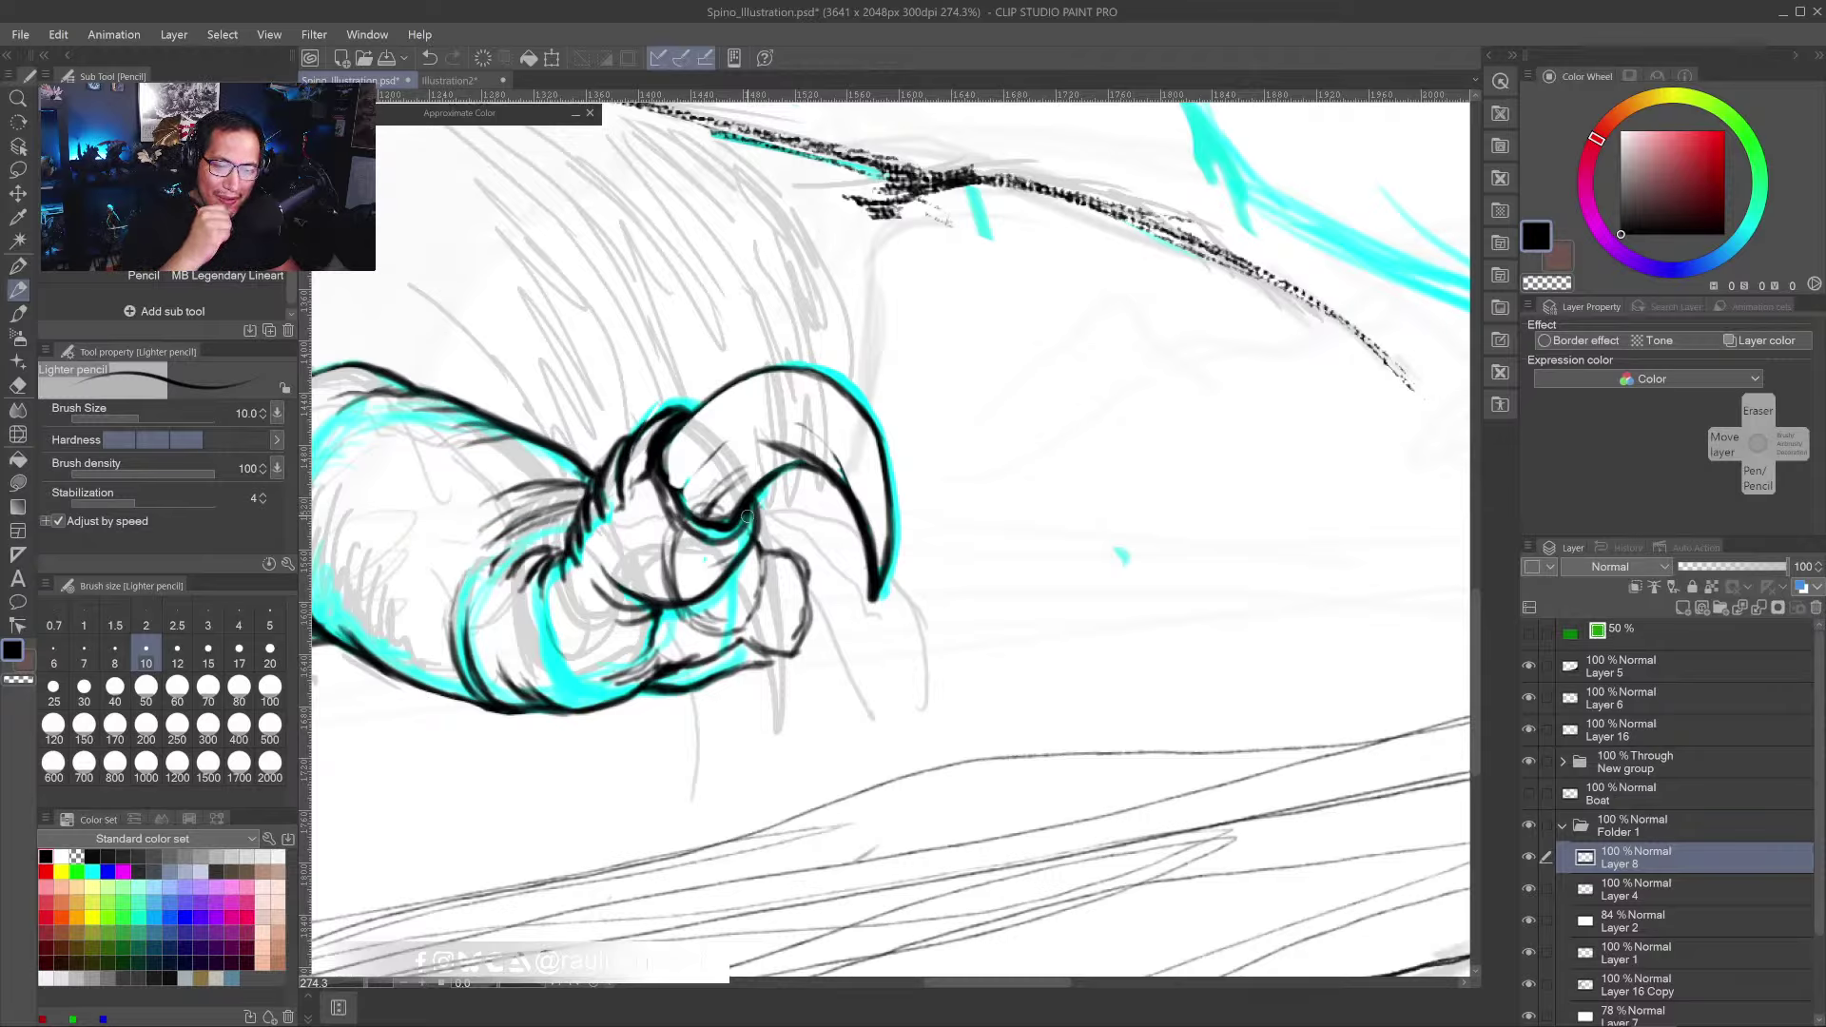
mouse_move(691, 520)
mouse_down()
mouse_move(666, 582)
mouse_move(711, 511)
mouse_move(725, 564)
mouse_move(835, 469)
mouse_move(934, 453)
mouse_move(951, 493)
mouse_move(980, 473)
mouse_up()
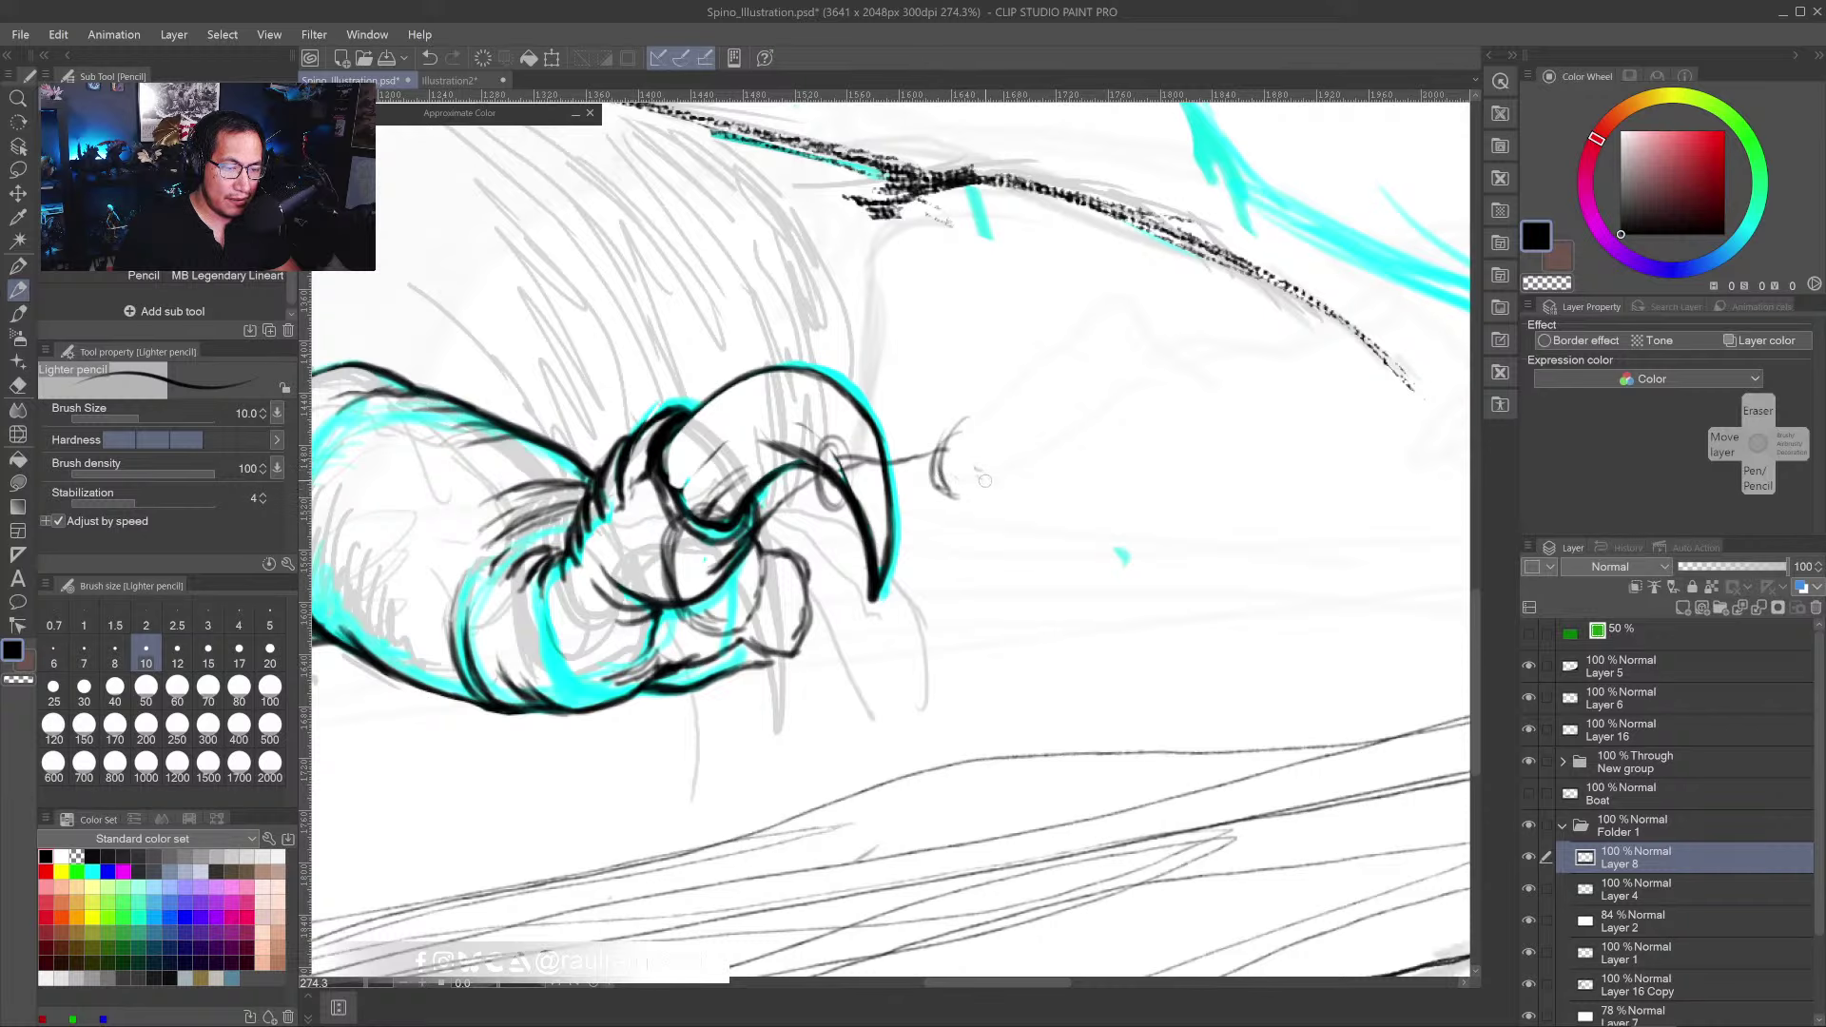
- Try to sketch a second finger extending behind the claw, with knuckle folds and a curved base for its own claw
scroll(988, 542, down, 2)
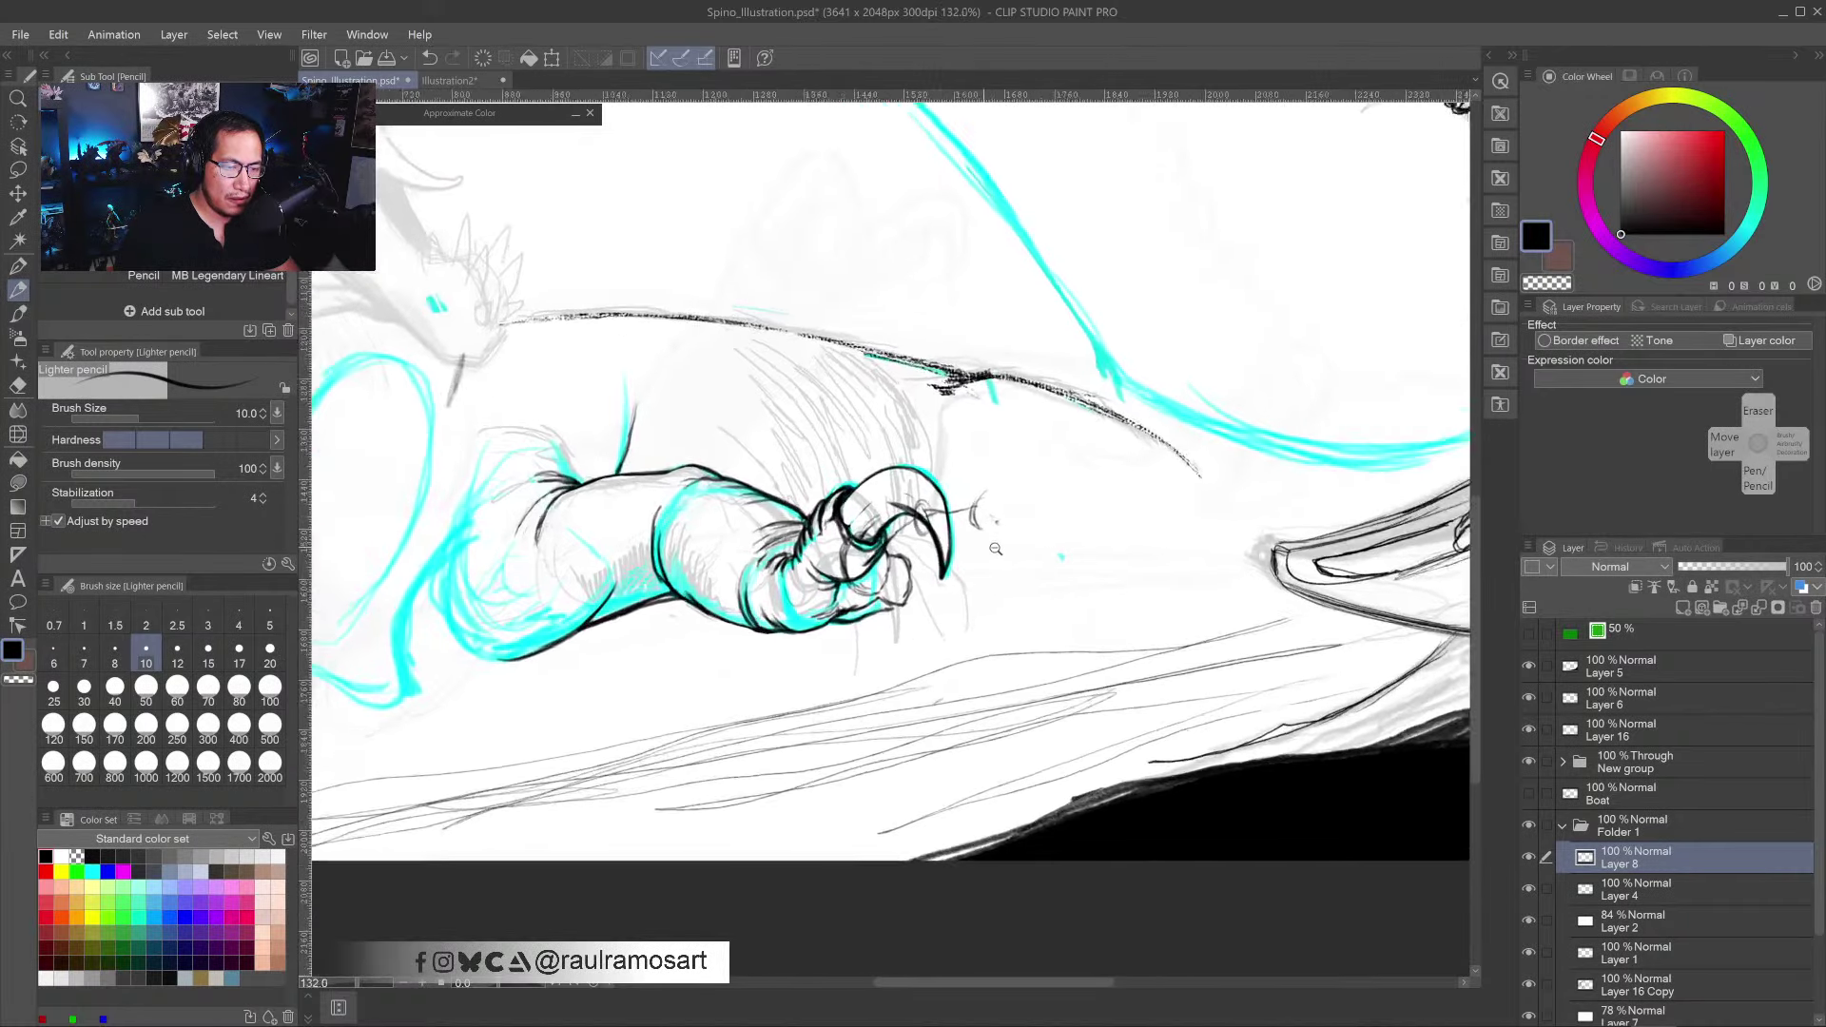
scroll(988, 542, up, 3)
mouse_move(655, 635)
mouse_down()
mouse_move(778, 563)
mouse_move(713, 582)
mouse_move(808, 550)
mouse_up()
drag(779, 483, 820, 540)
drag(847, 419, 951, 397)
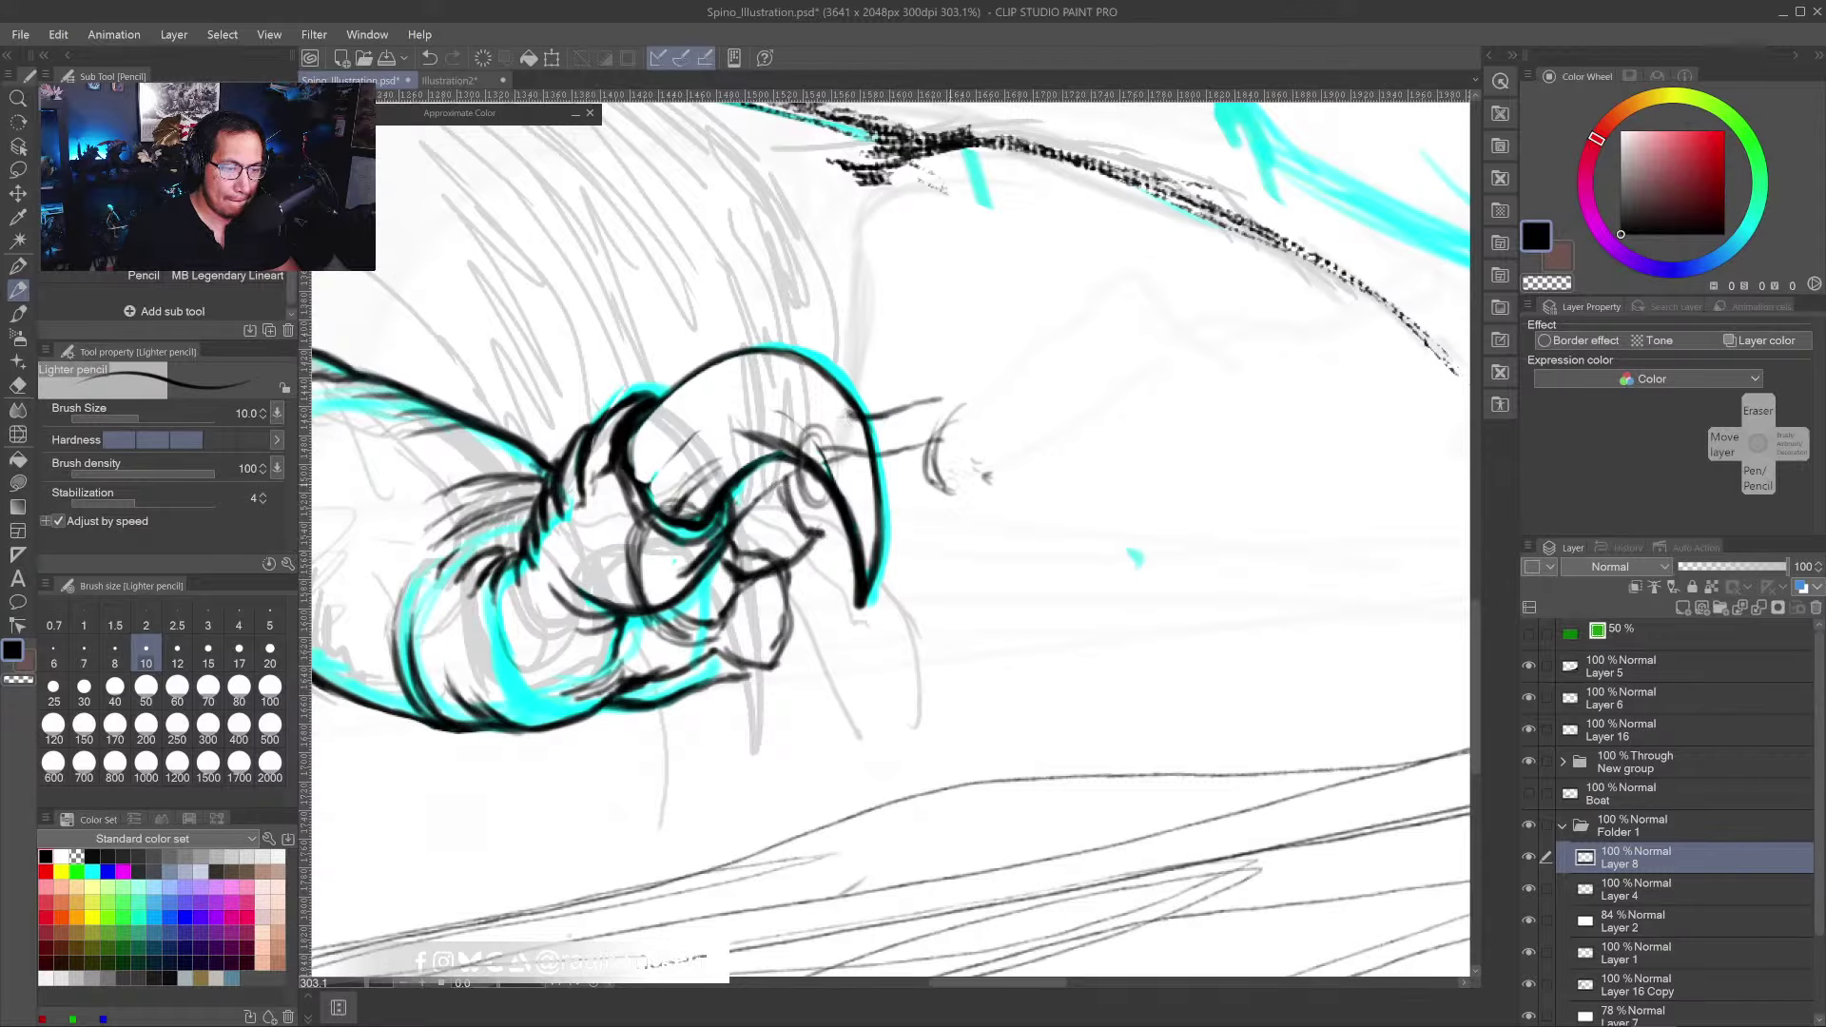
mouse_move(816, 521)
mouse_down()
mouse_move(894, 525)
mouse_move(911, 545)
mouse_up()
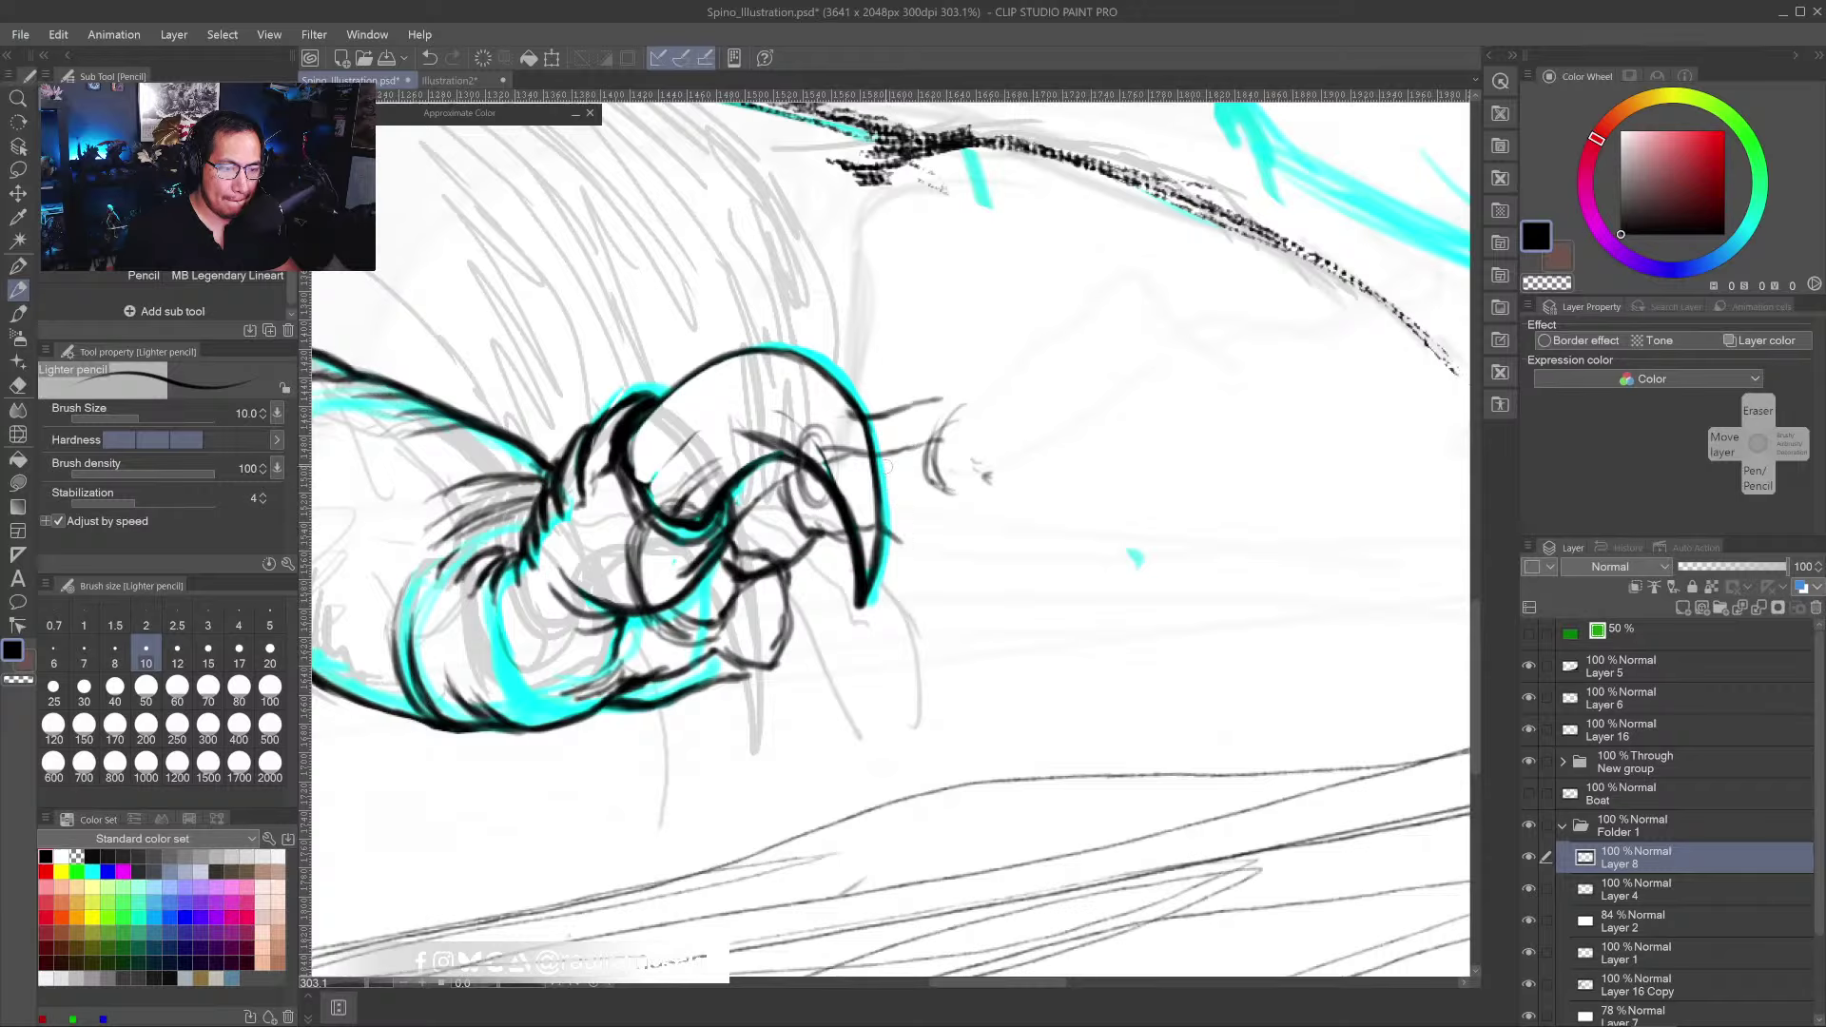
mouse_move(892, 461)
mouse_down()
mouse_move(883, 529)
mouse_move(918, 542)
mouse_move(989, 523)
mouse_up()
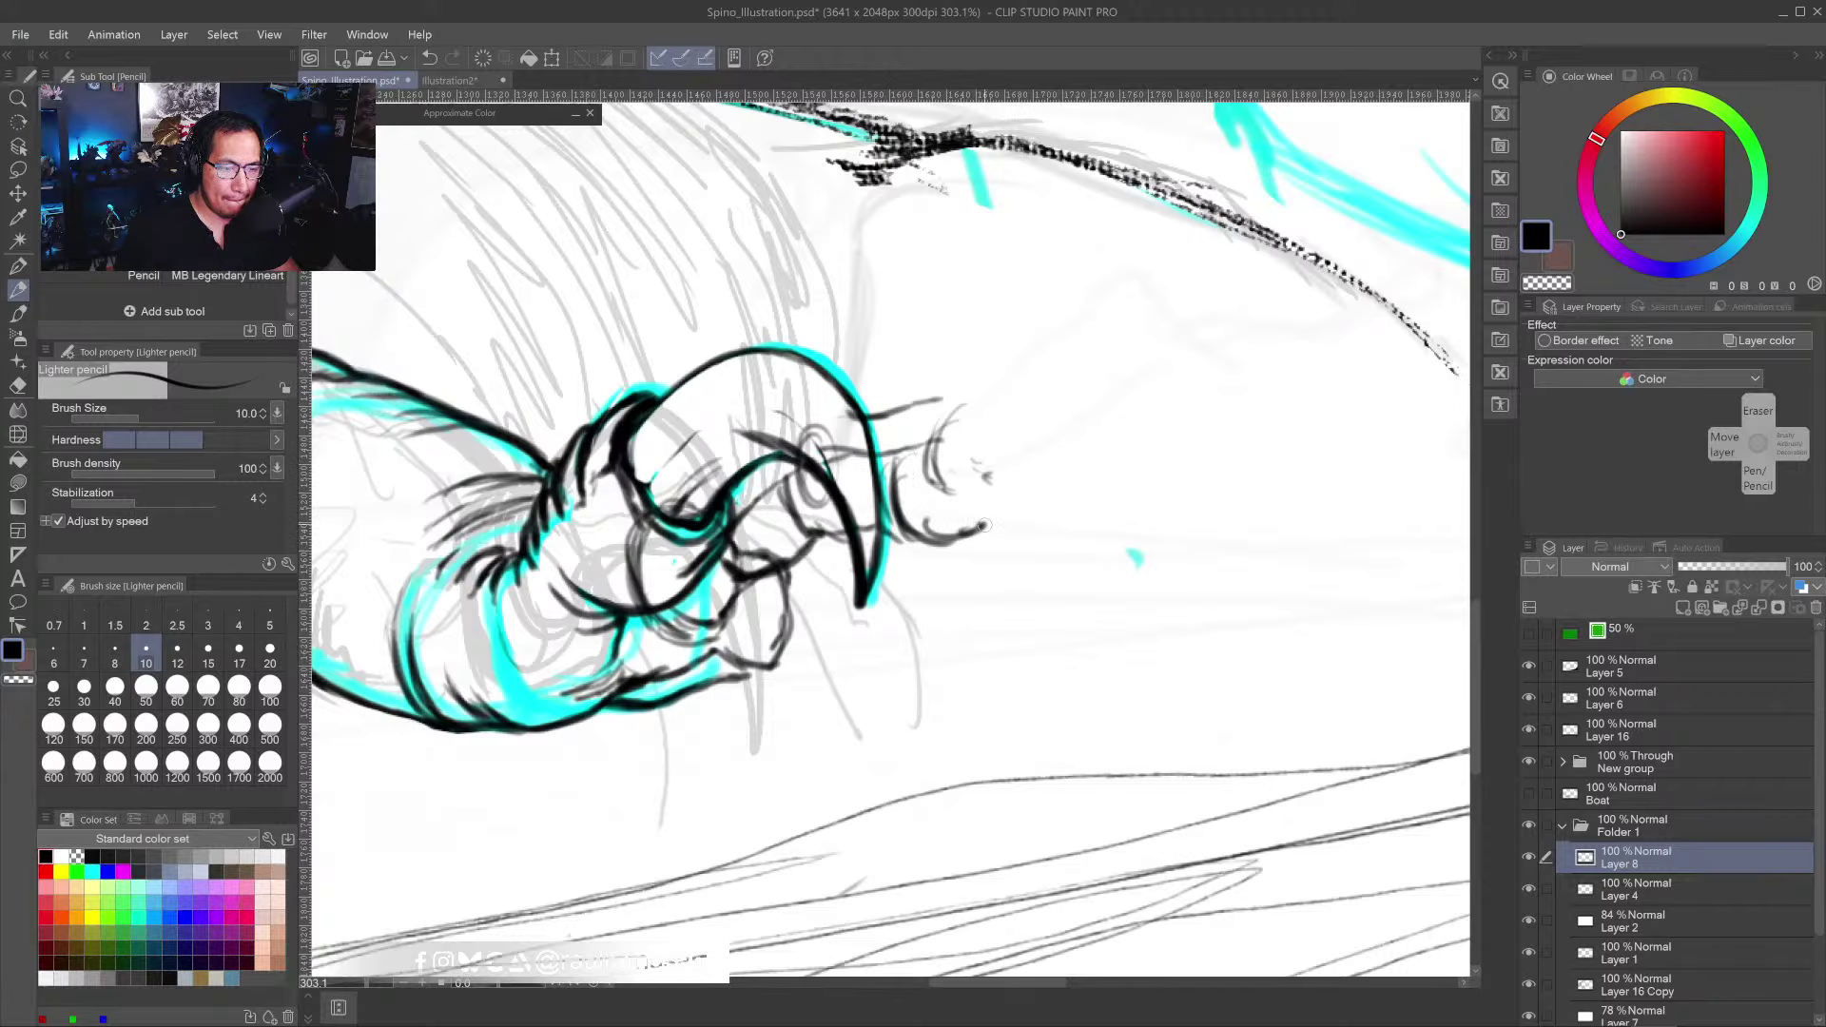
drag(1003, 411, 958, 493)
scroll(961, 500, down, 5)
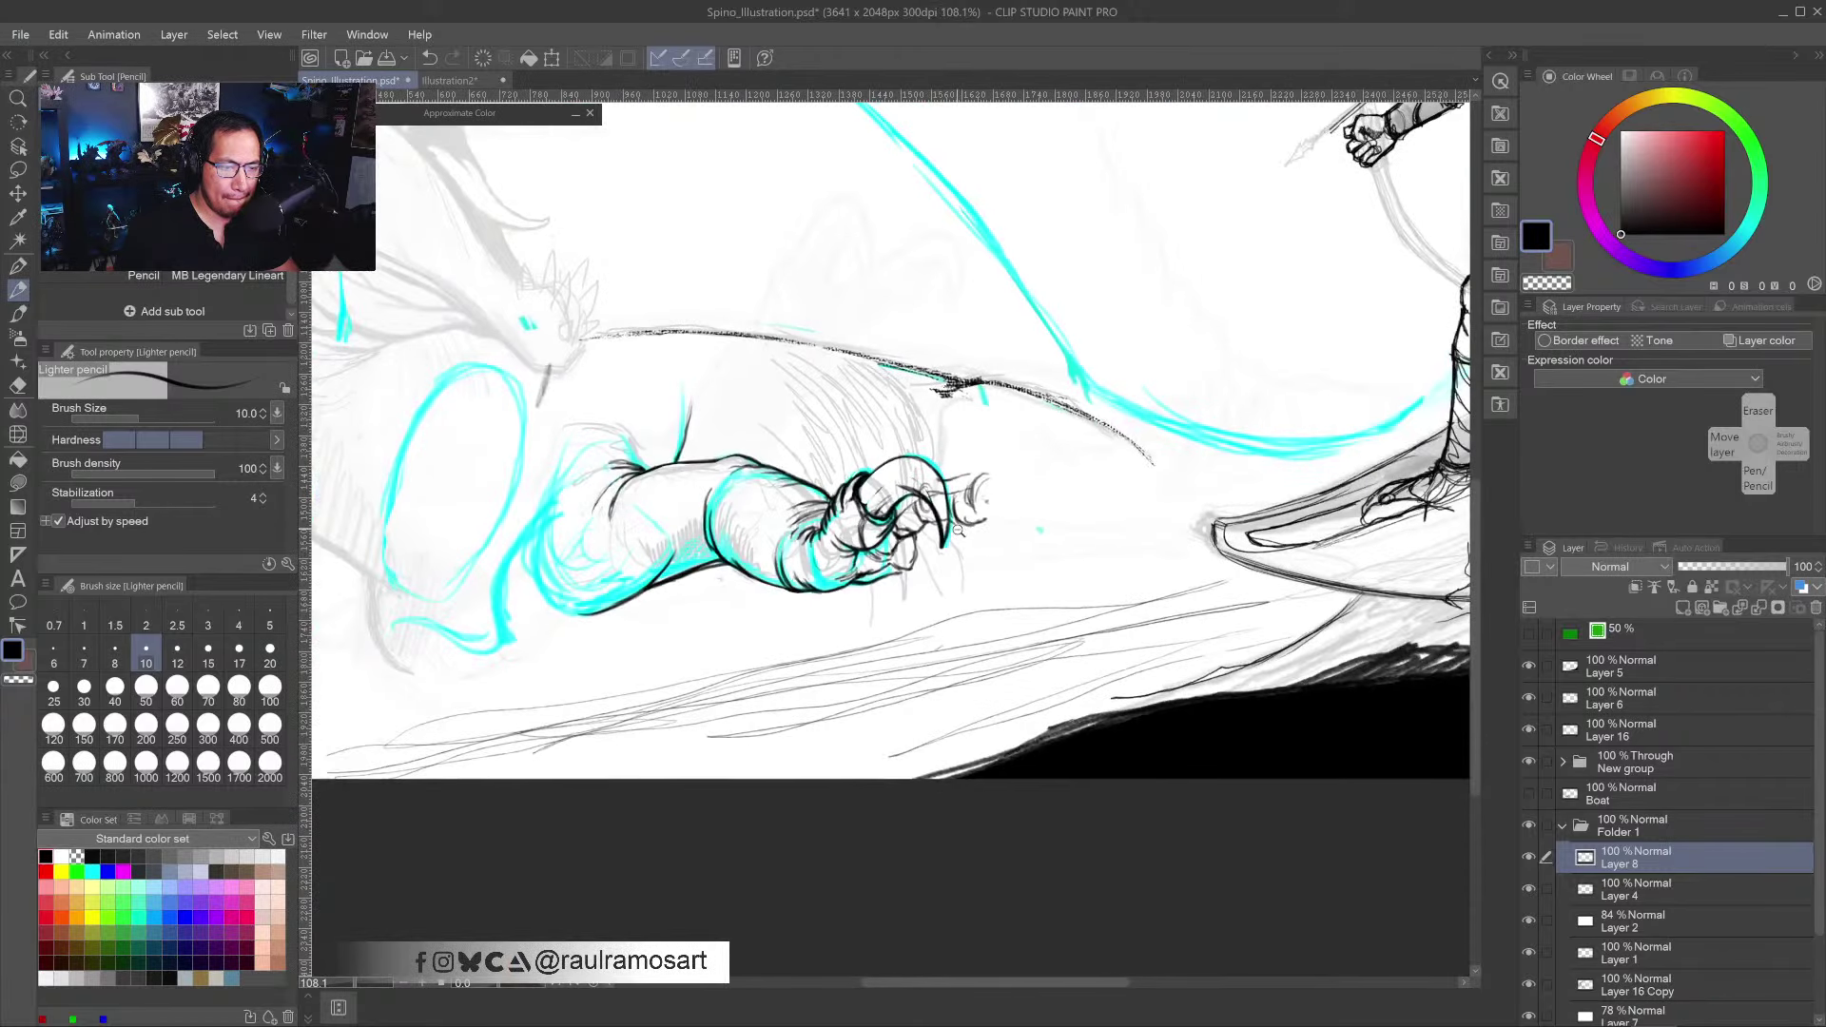
scroll(969, 518, up, 5)
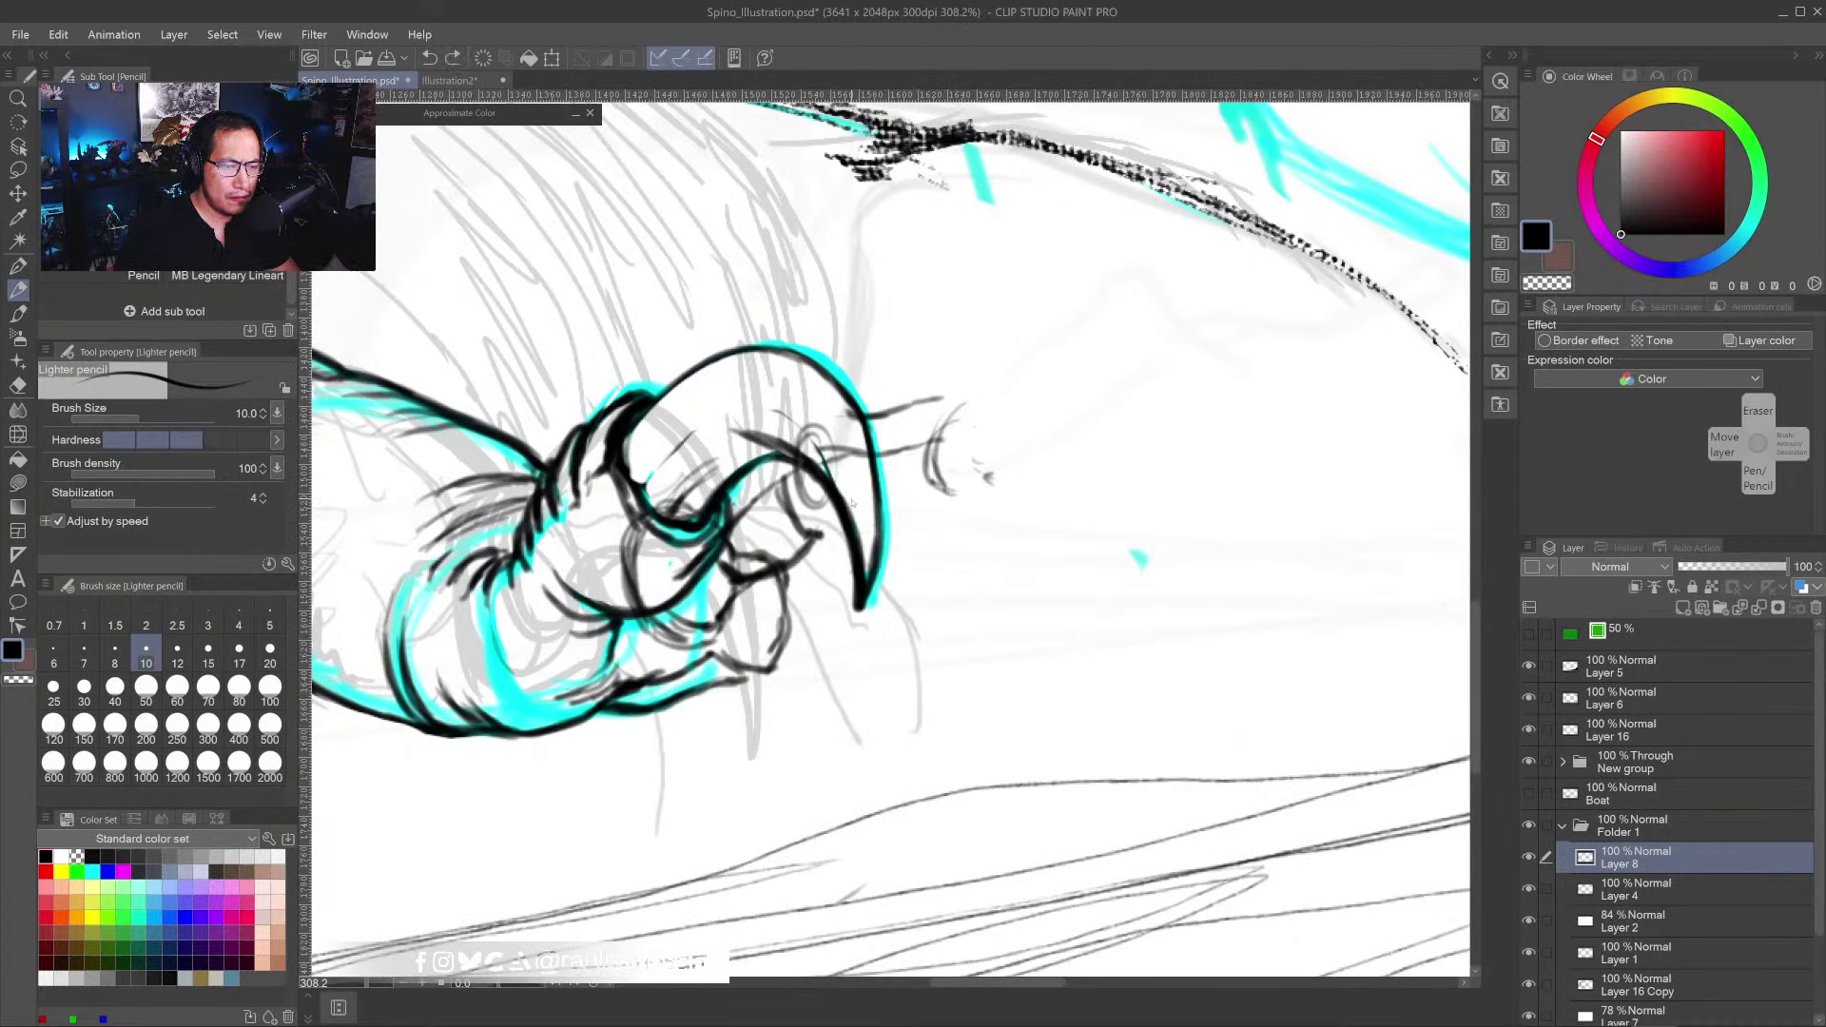
key(ctrl+z)
key(ctrl+z)
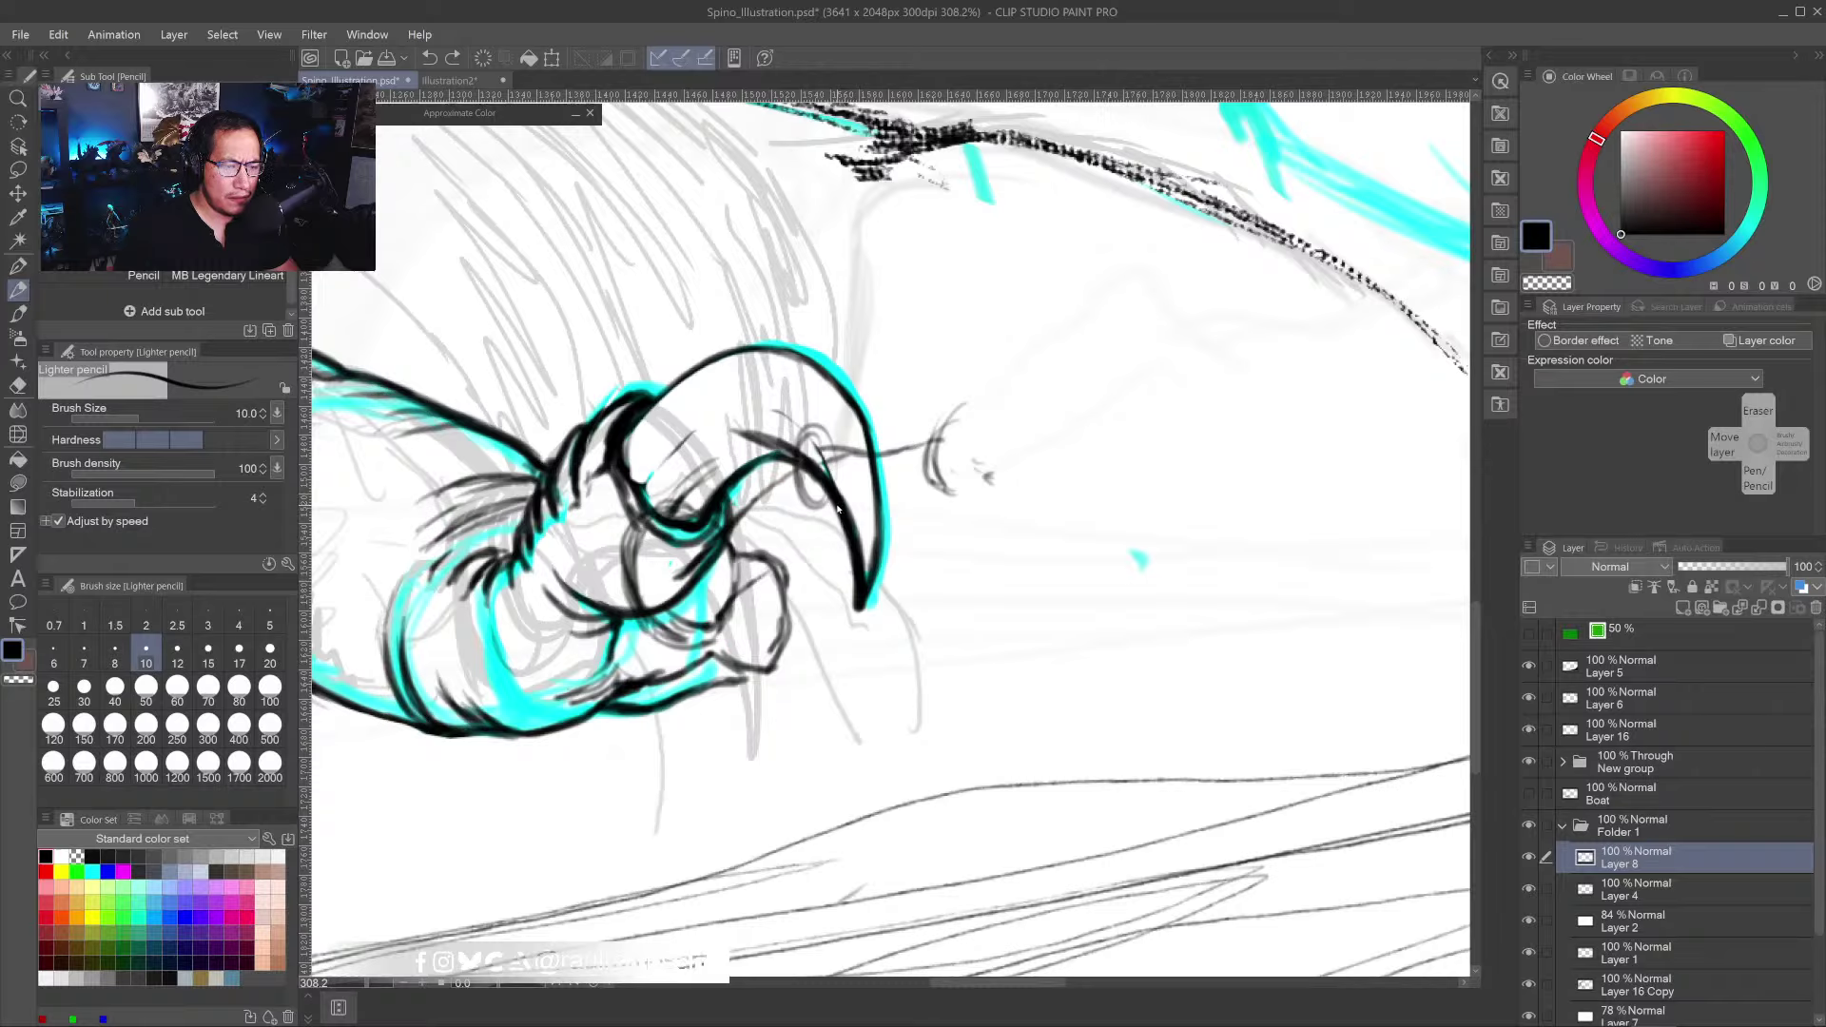
key(ctrl+z)
- Try to draw the second finger as one wavy line rising from below the claw and hooking over beyond it
mouse_move(708, 590)
mouse_down()
mouse_move(786, 482)
mouse_move(891, 416)
mouse_move(943, 350)
mouse_move(994, 372)
mouse_move(1011, 406)
mouse_up()
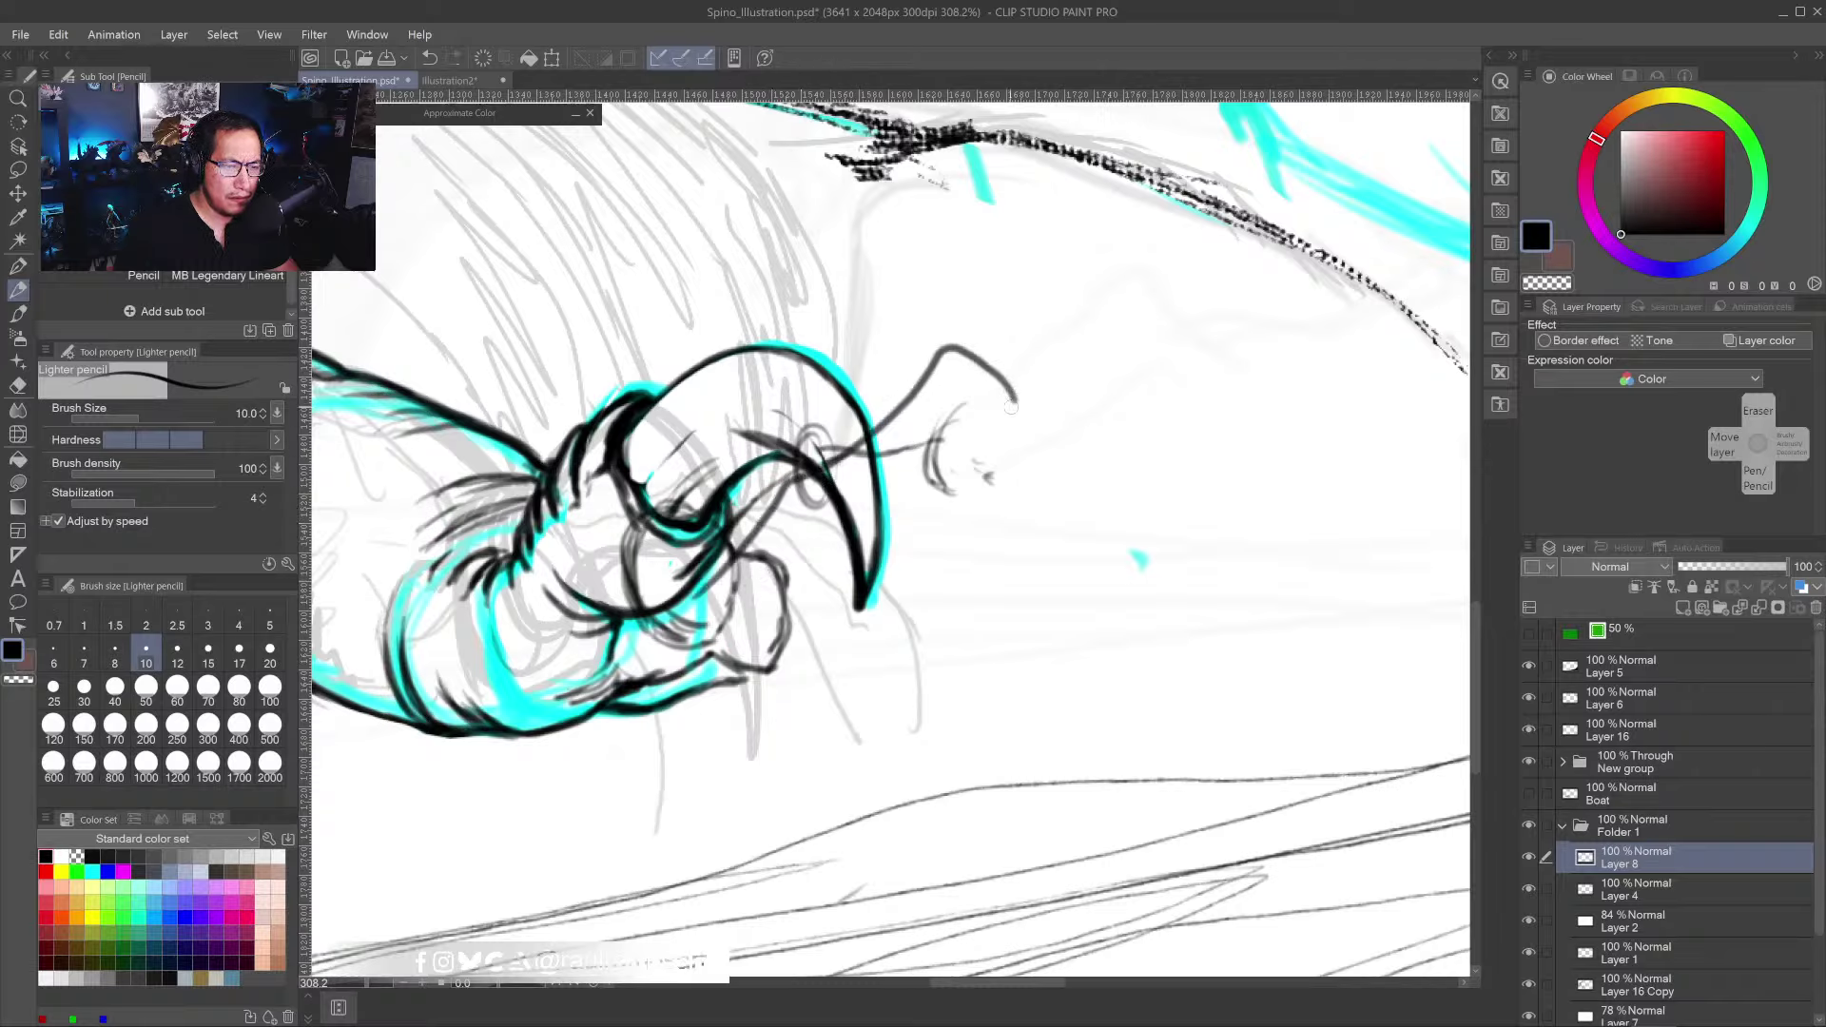
scroll(810, 552, right, 5)
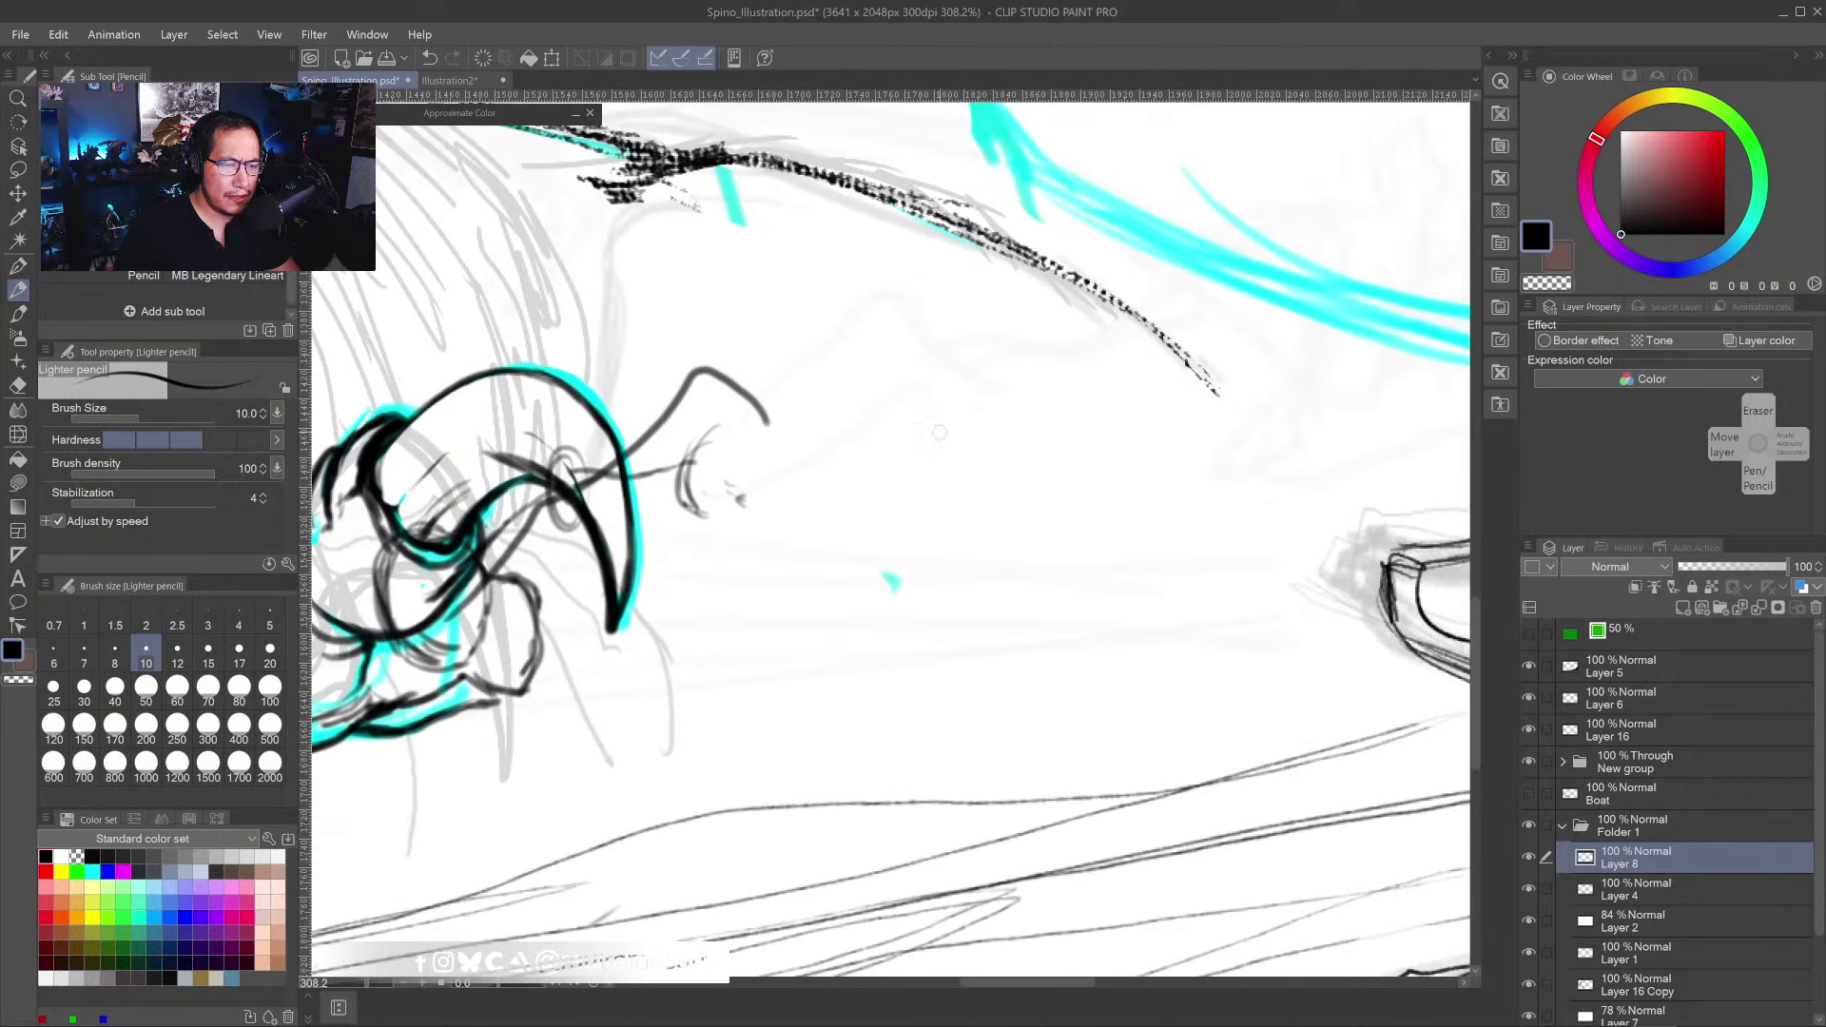
drag(913, 429, 989, 452)
key(ctrl+z)
key(ctrl+z)
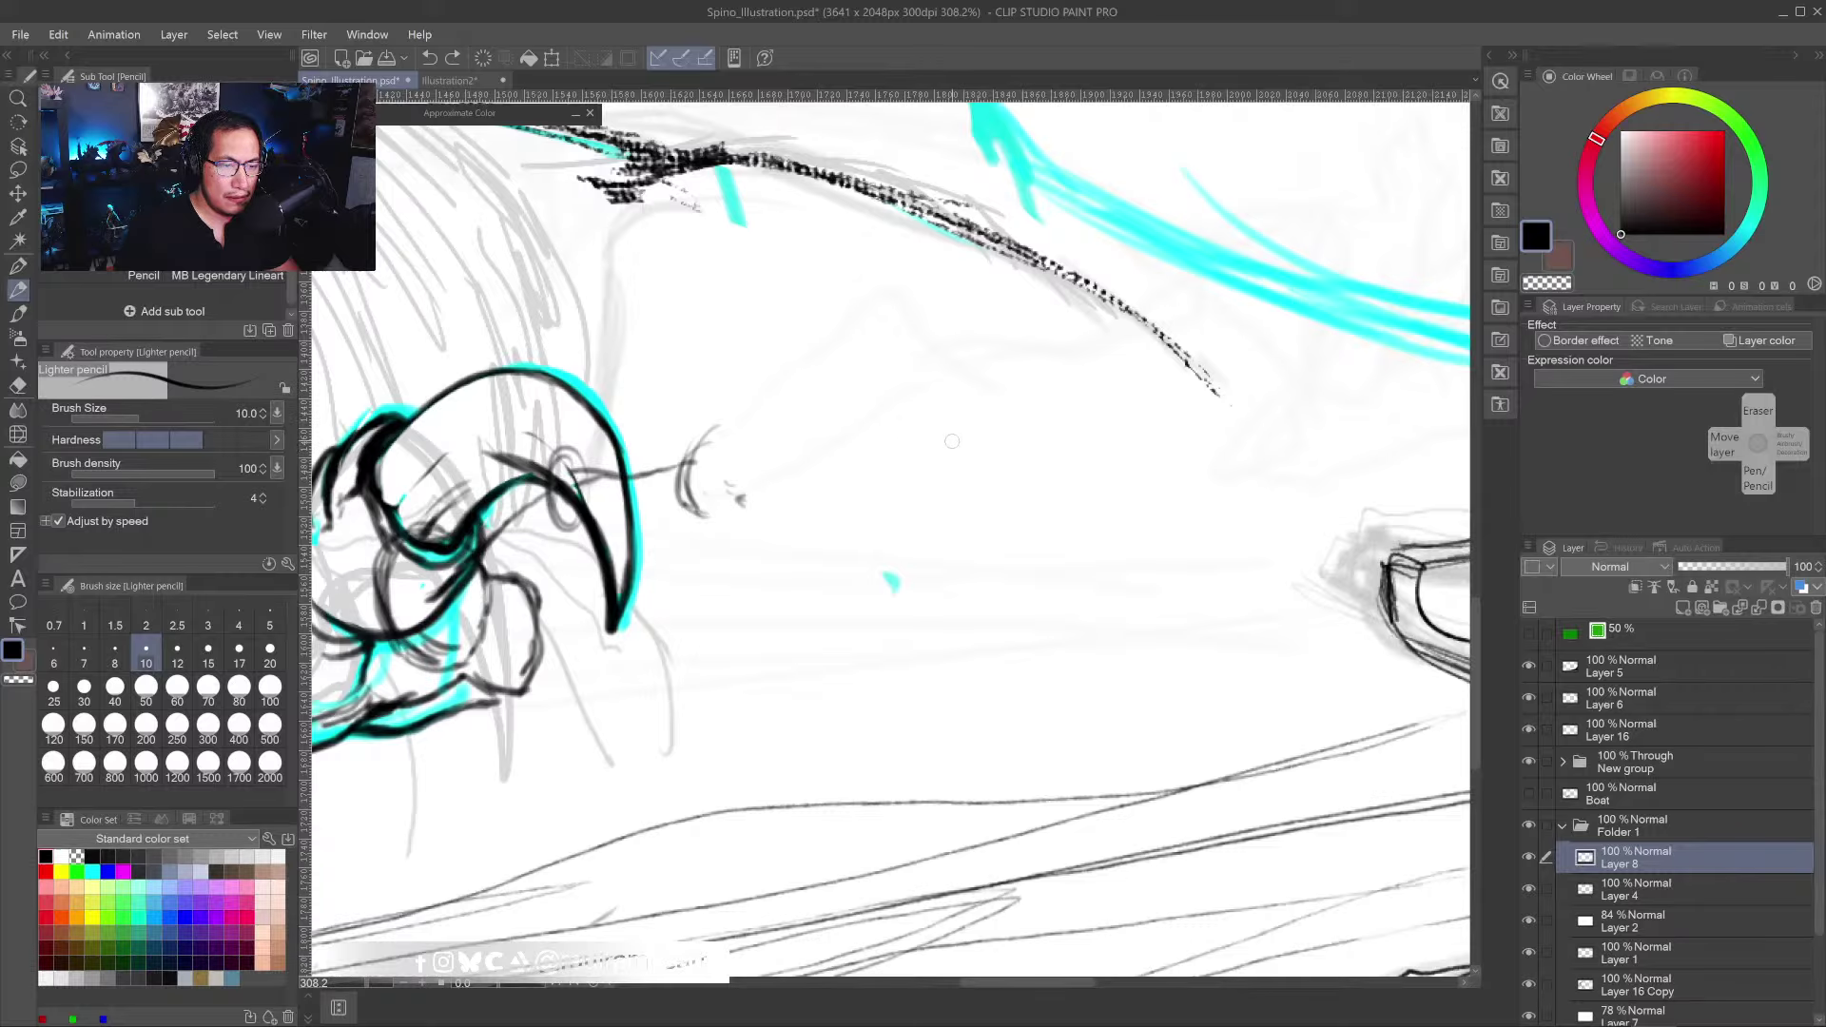
- Sketch a rough diagram in the empty area beyond the claw: a straight ground line, a curved finger with arrow marks and a hooked claw
drag(902, 512, 1309, 496)
key(ctrl+z)
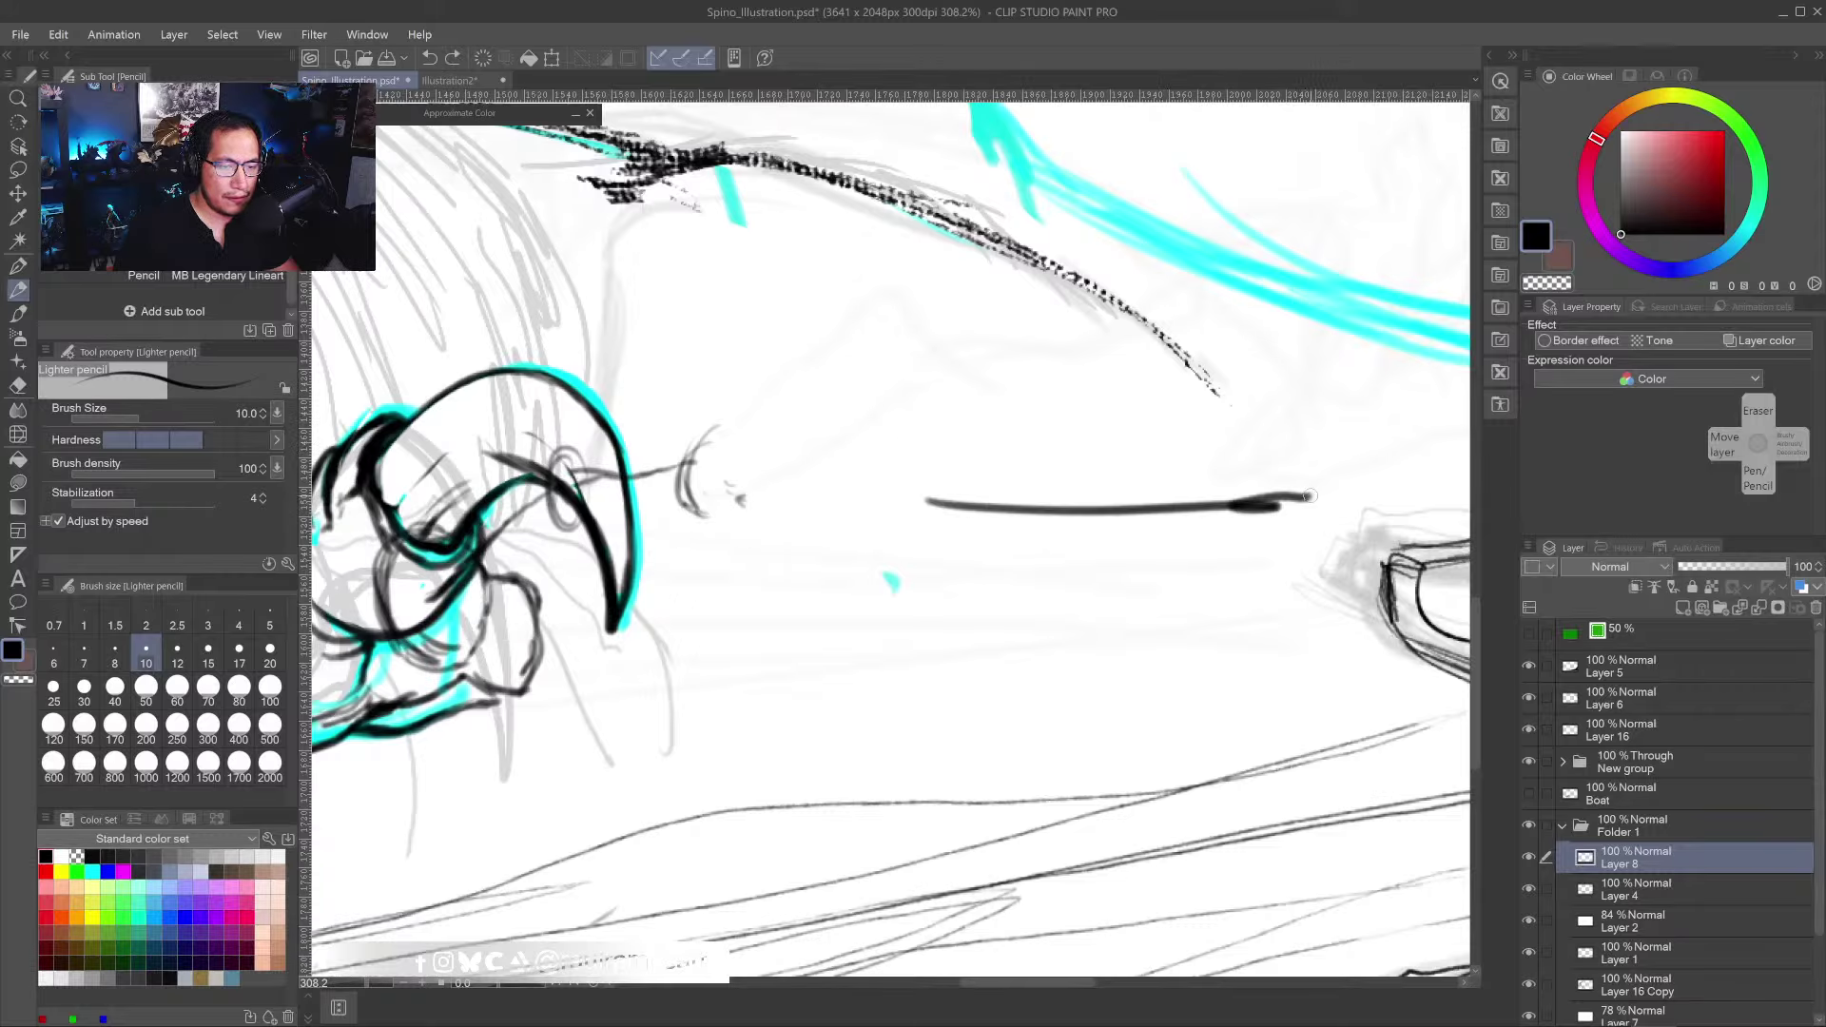
drag(949, 305, 1078, 370)
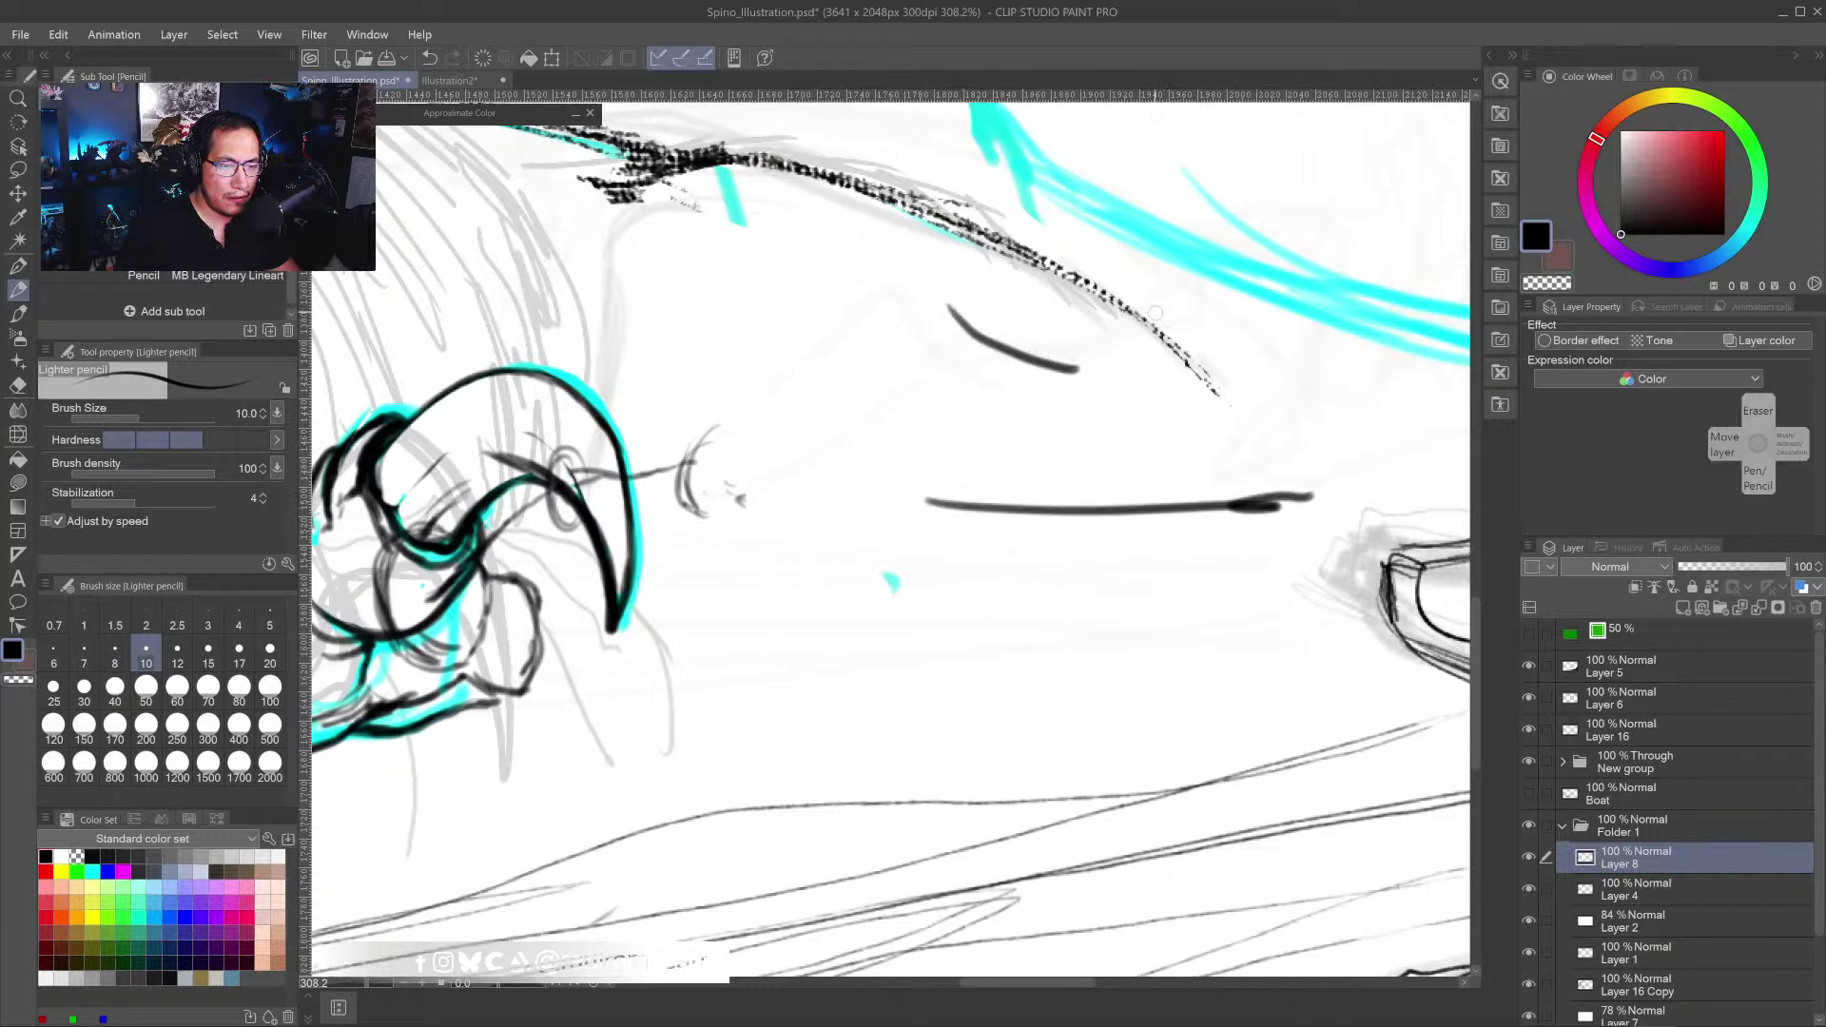
mouse_move(956, 314)
mouse_down()
mouse_move(1146, 357)
mouse_move(1229, 273)
mouse_move(1230, 333)
mouse_up()
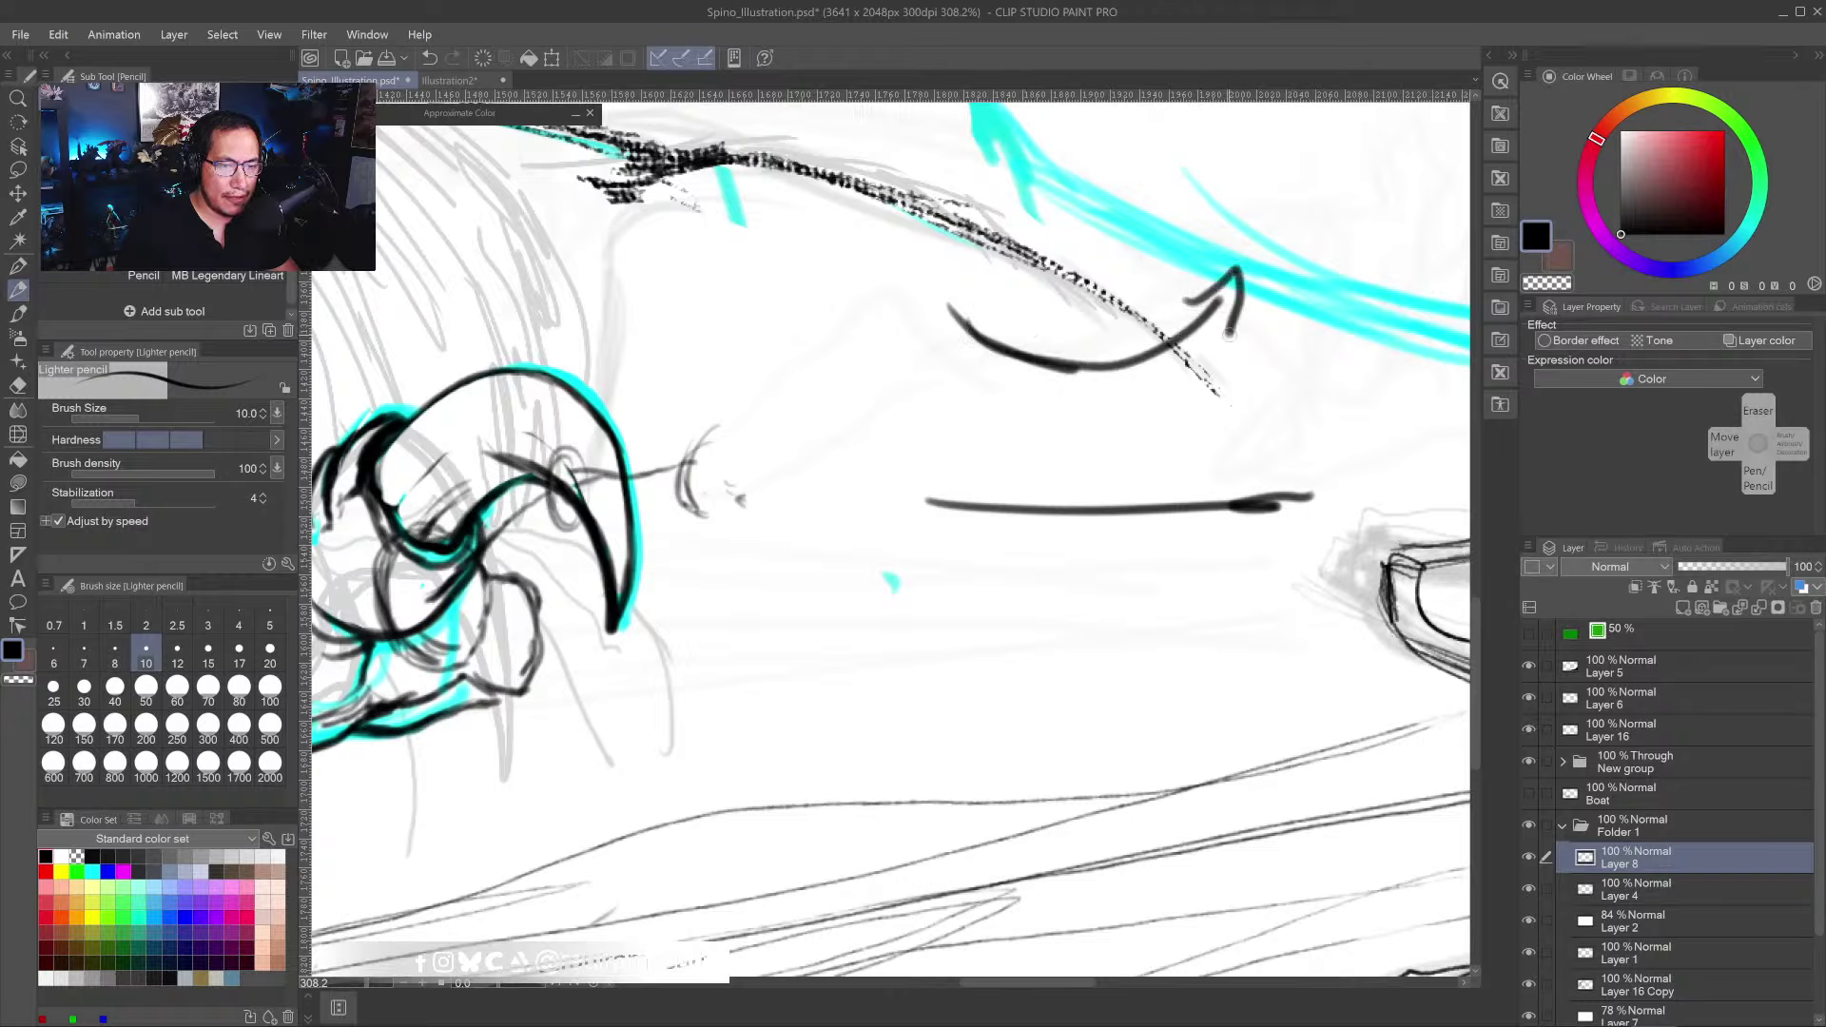
key(ctrl+z)
mouse_move(985, 338)
mouse_down()
mouse_move(1203, 324)
mouse_move(1223, 304)
mouse_up()
mouse_move(1128, 189)
mouse_down()
mouse_move(1154, 297)
mouse_move(1169, 264)
mouse_move(1203, 476)
mouse_up()
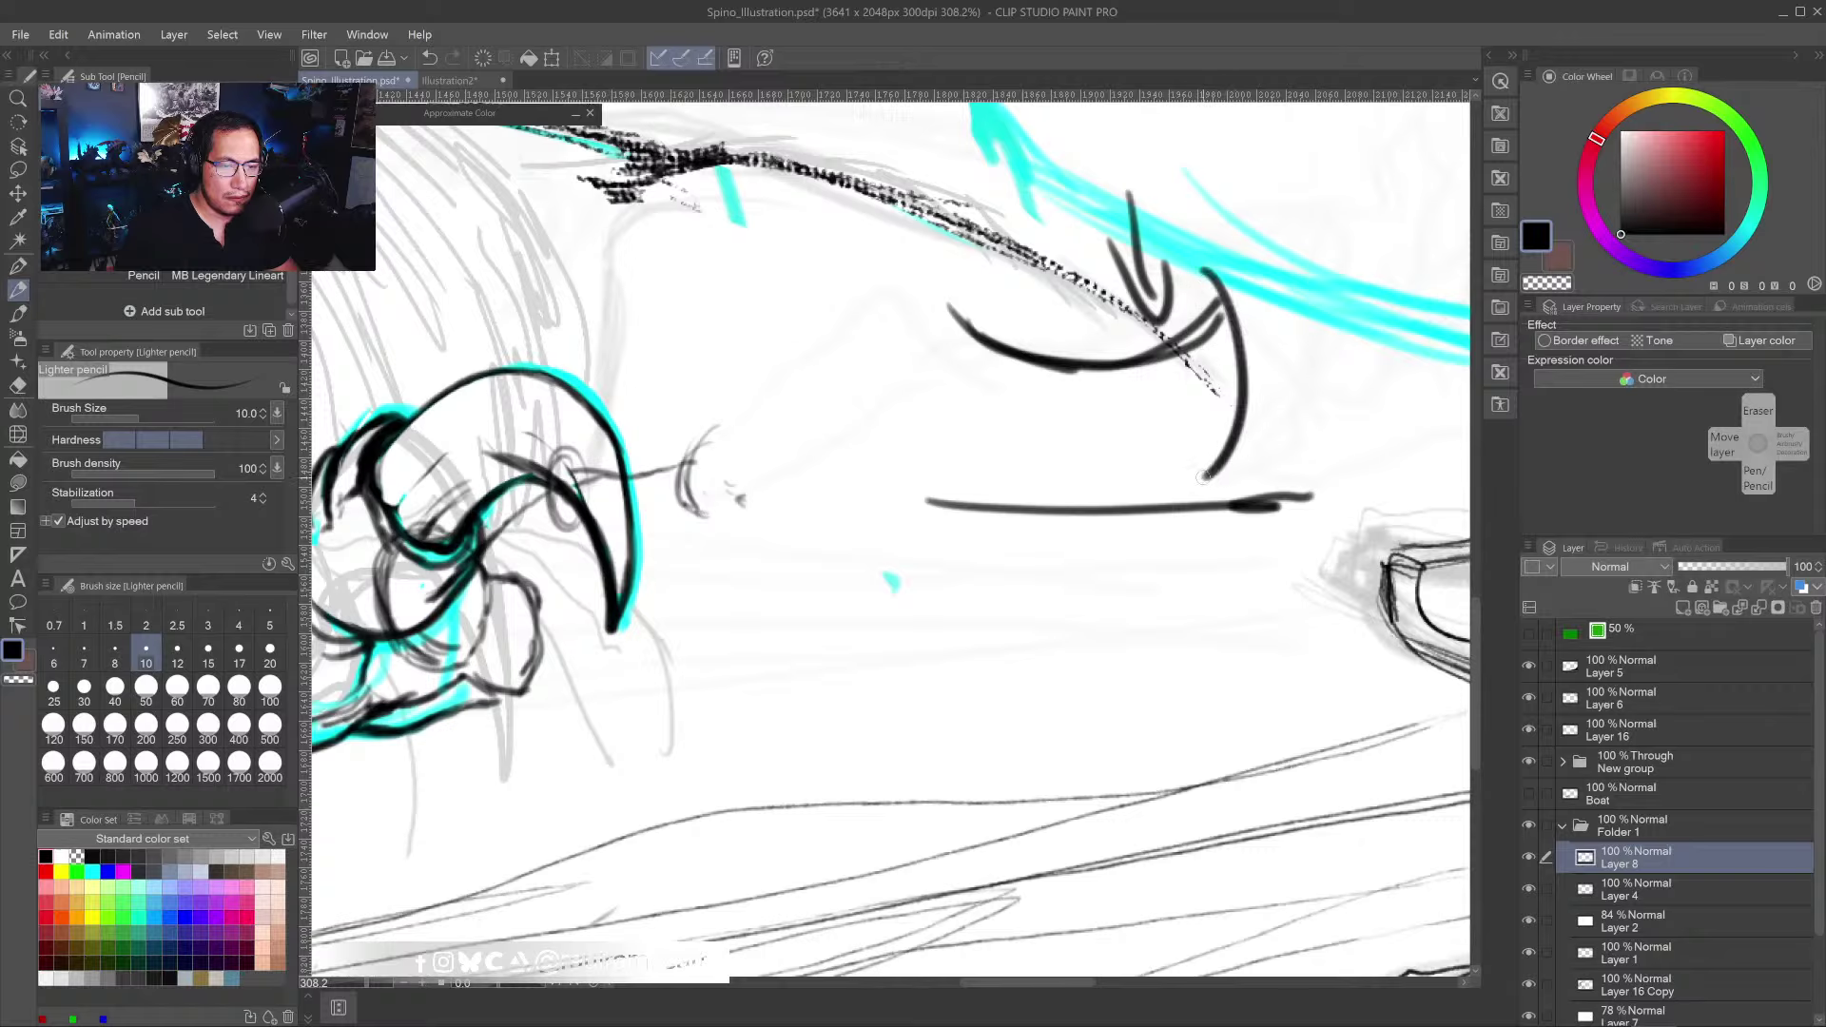
mouse_move(1208, 413)
mouse_down()
mouse_move(1196, 466)
mouse_move(1227, 476)
mouse_up()
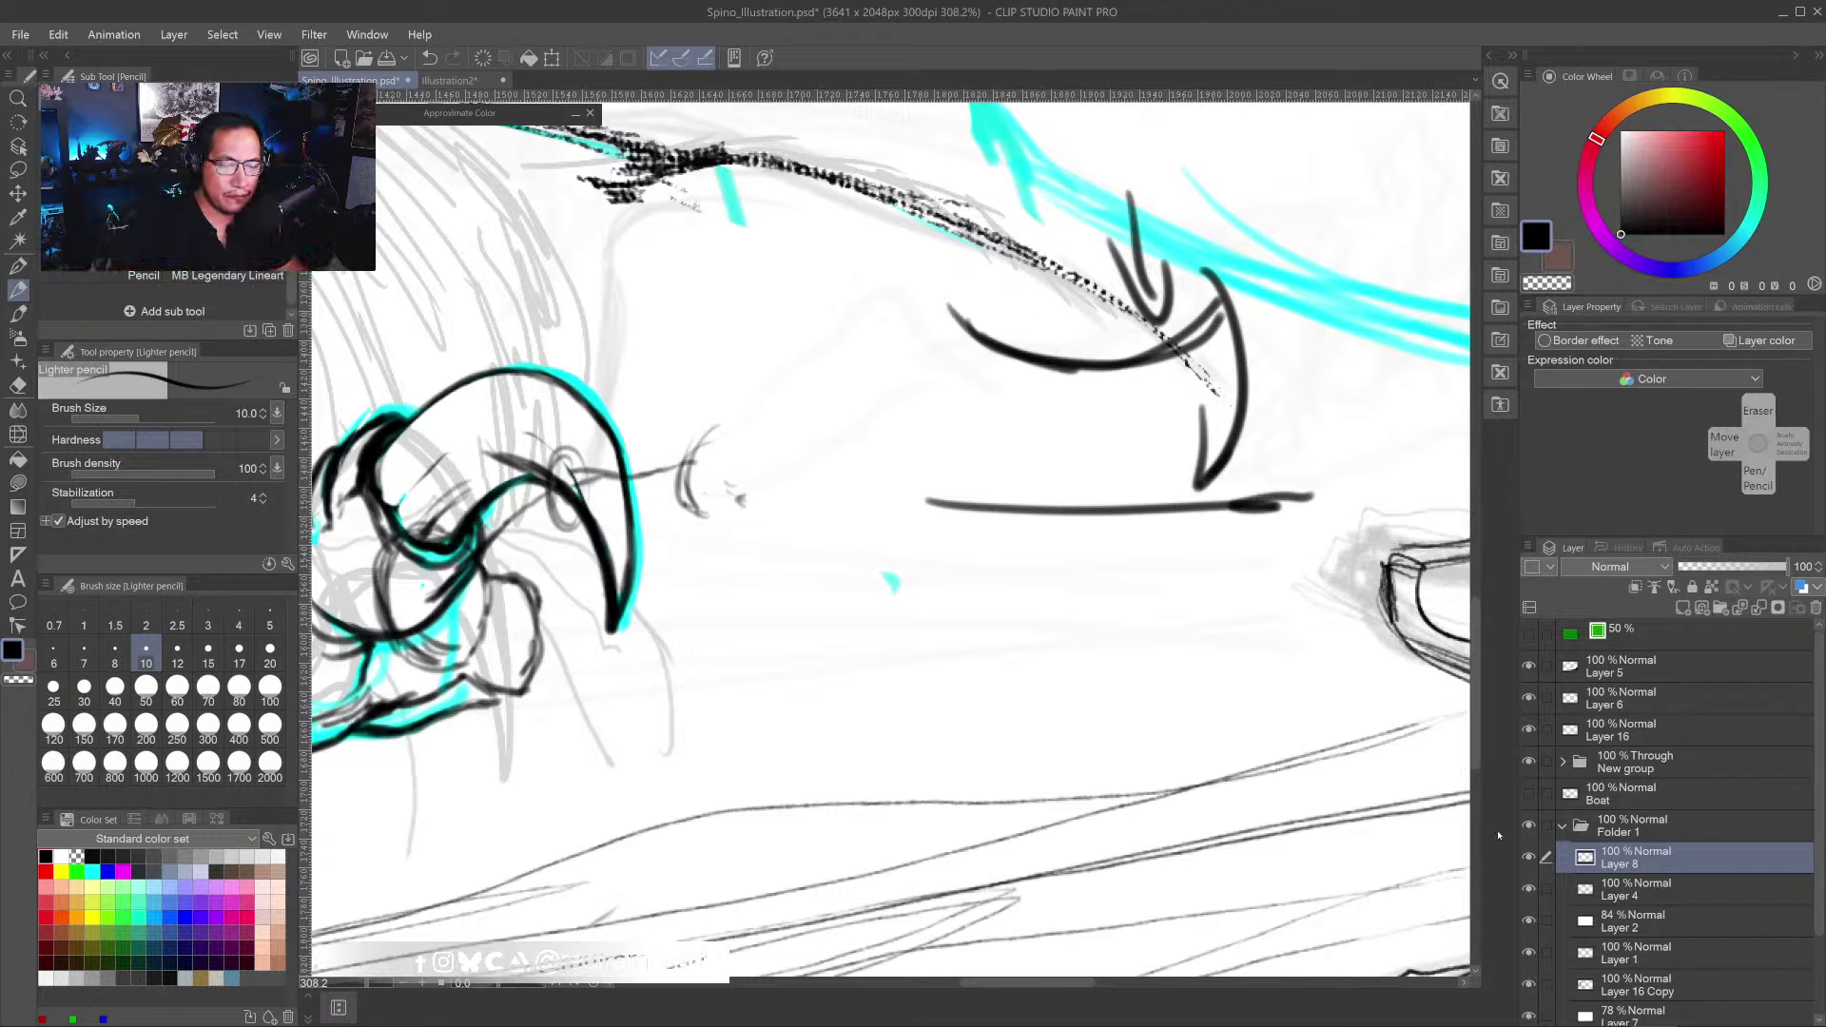
- Erase the rough finger-and-claw diagram from Layer 8 with the Hard eraser enlarged to size 80
click(1529, 857)
click(1528, 857)
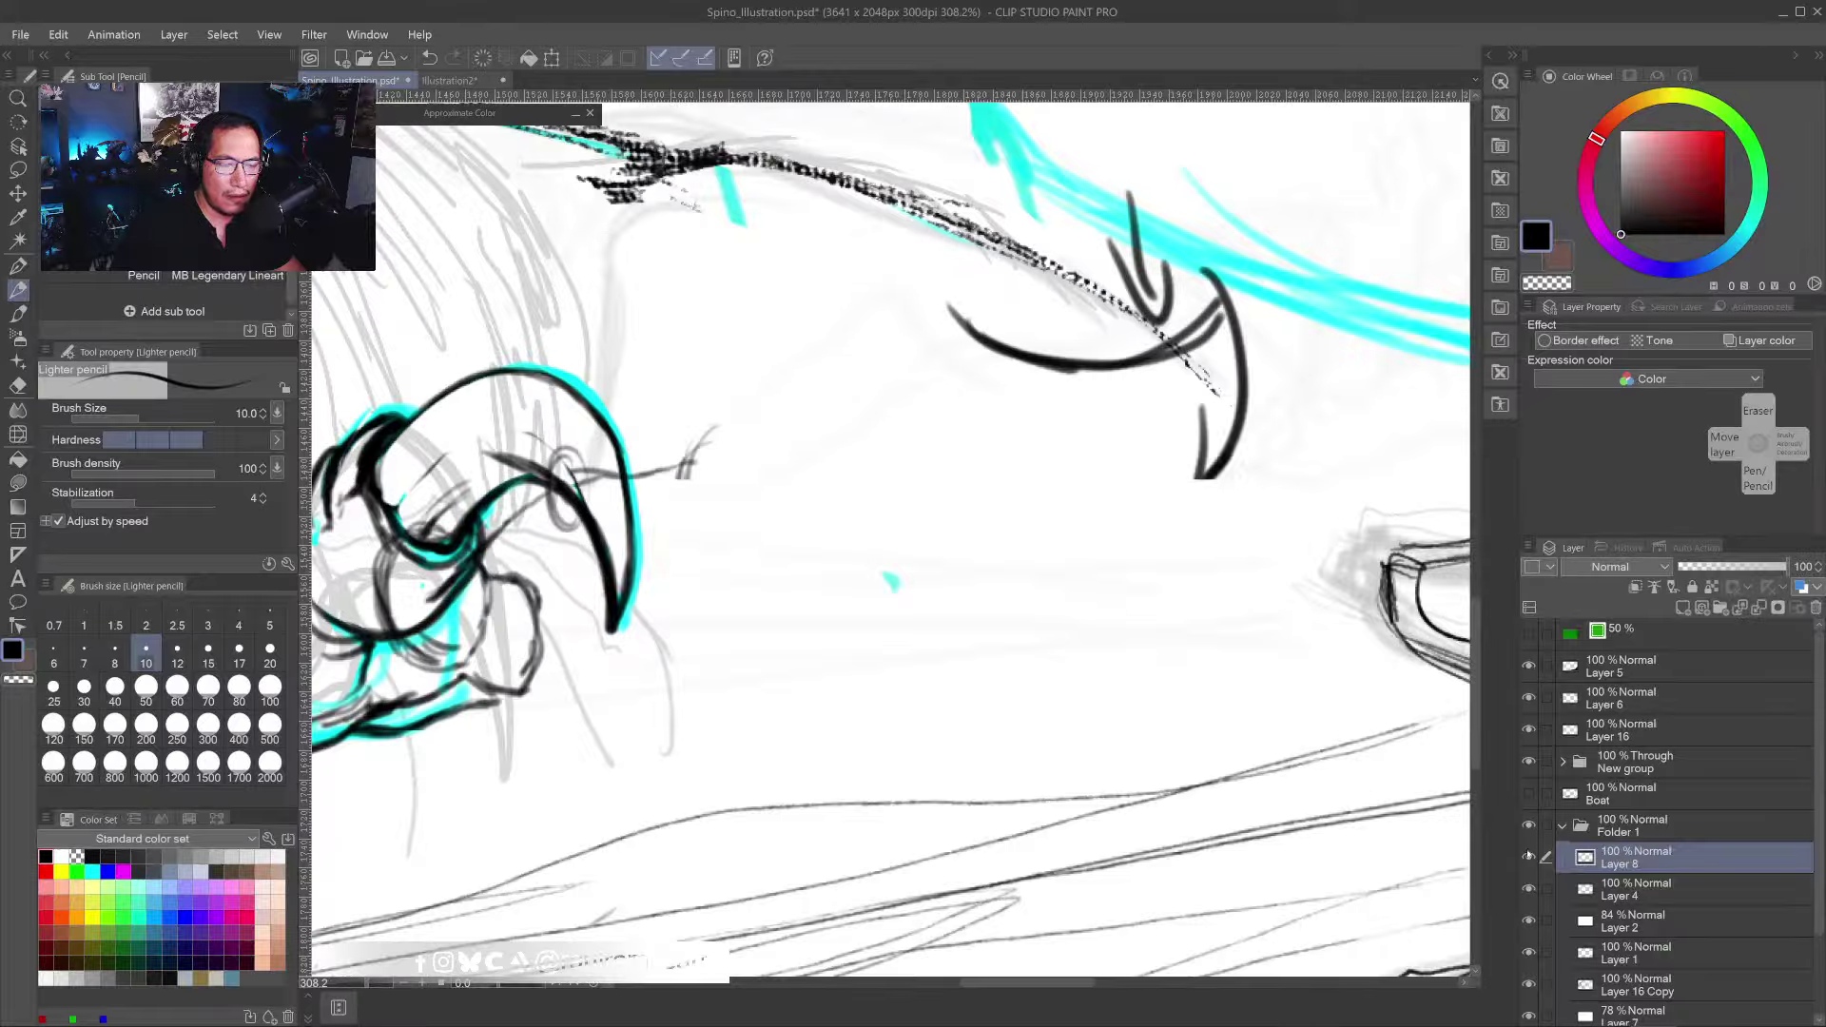
key(e)
mouse_move(1118, 449)
mouse_down()
mouse_move(1142, 314)
mouse_move(1161, 305)
mouse_move(1132, 280)
mouse_move(1000, 311)
mouse_move(954, 350)
mouse_move(1199, 428)
mouse_move(1284, 504)
mouse_up()
key(bracketright)
key(bracketright)
key(bracketright)
key(bracketright)
key(bracketright)
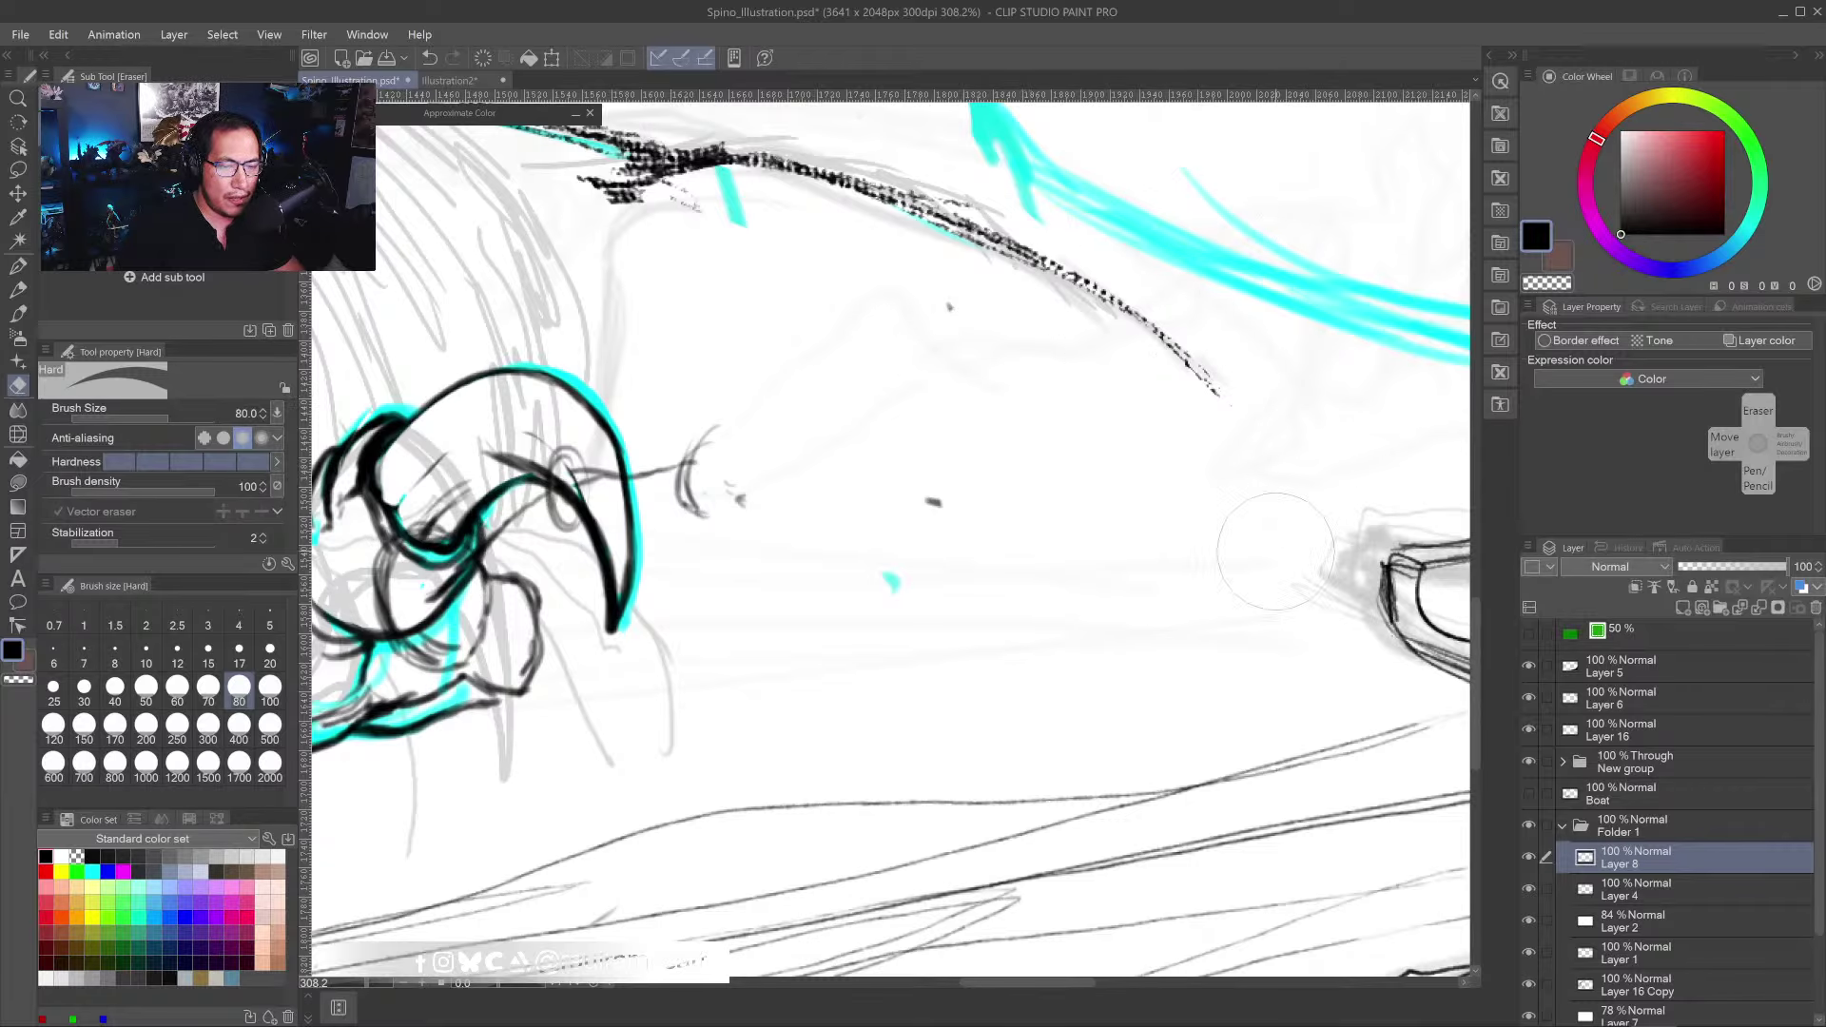
- Rough in the second finger behind the first claw with the Lighter pencil at size 10, including a hatched claw base
key(p)
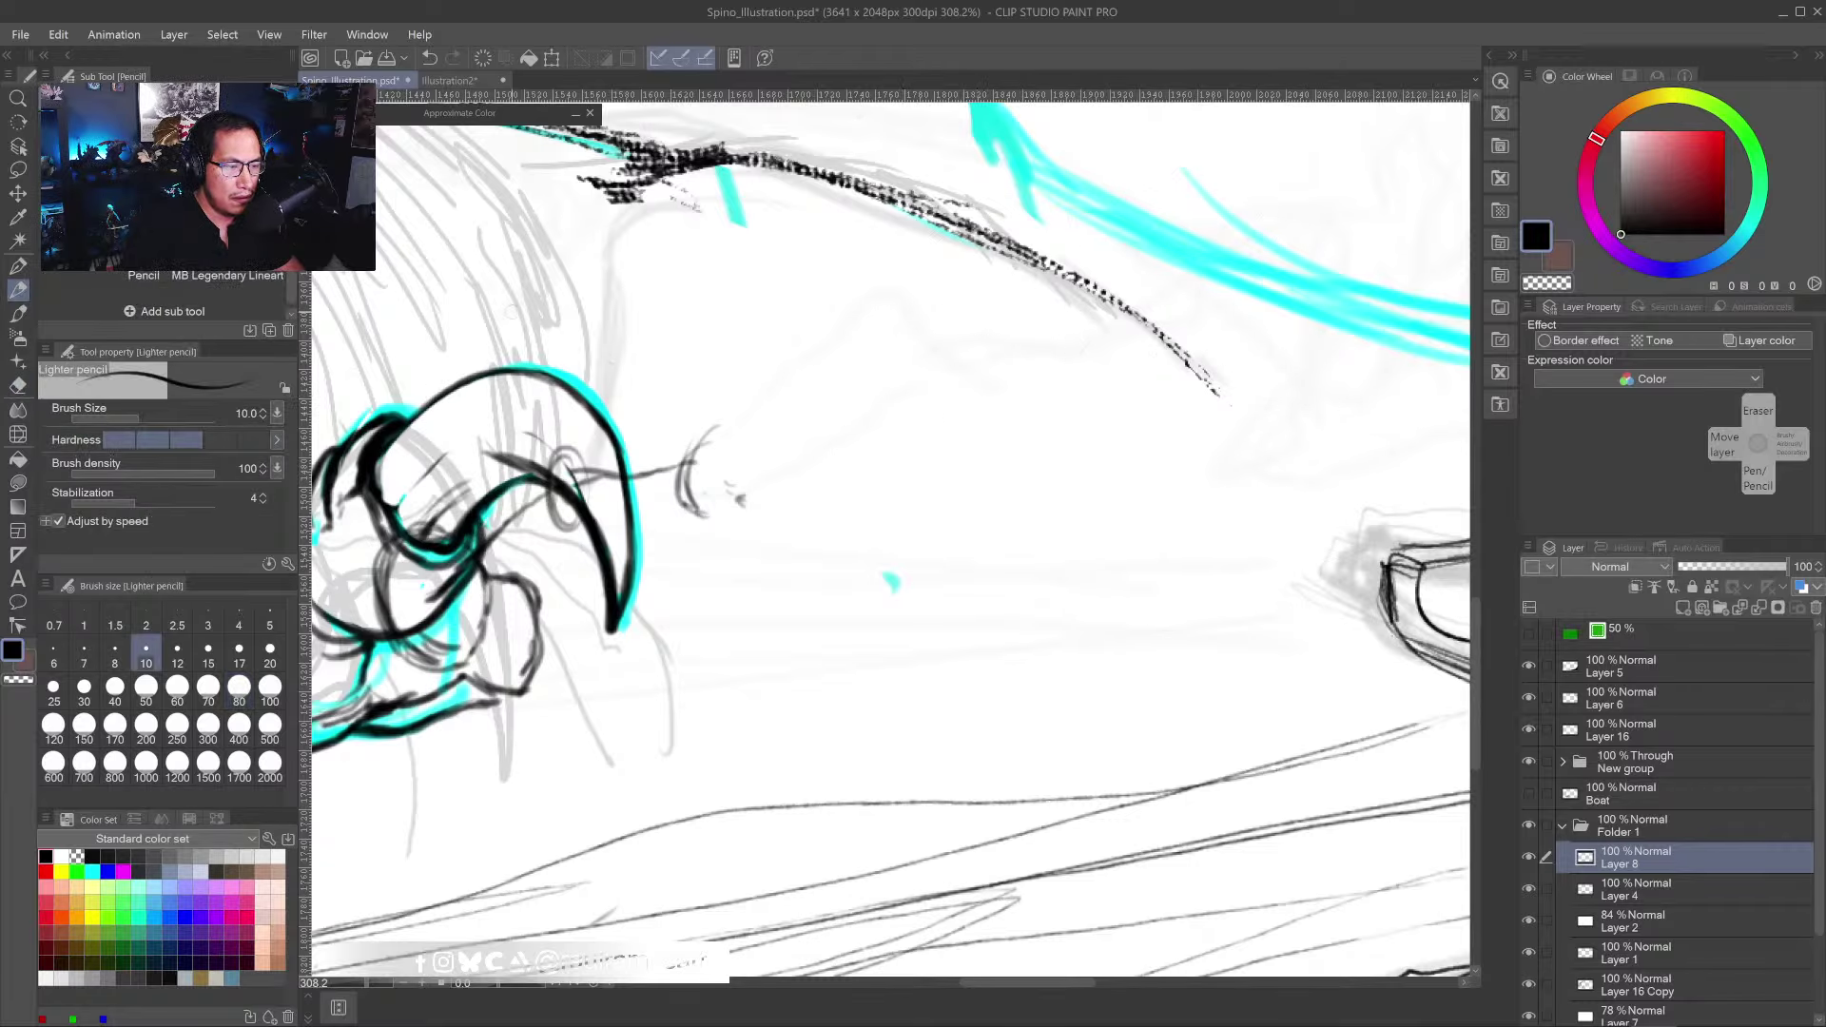
drag(483, 587, 635, 581)
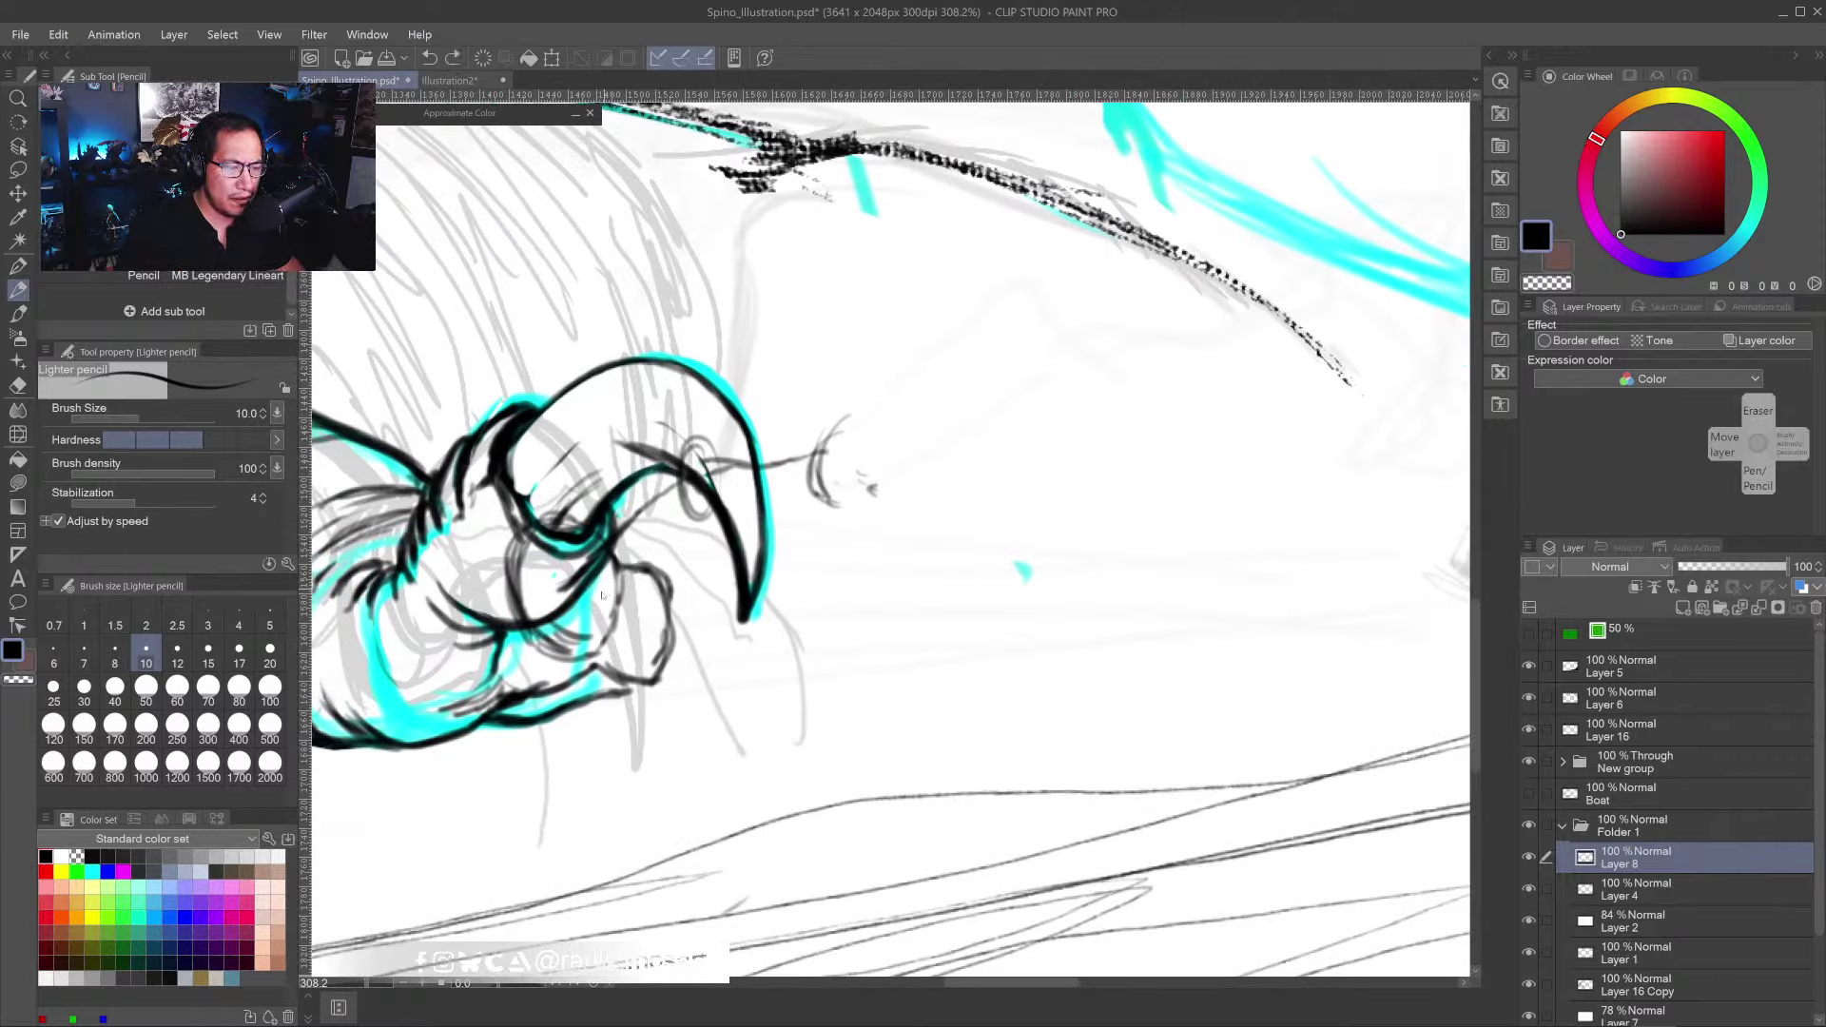
drag(637, 554, 706, 496)
key(ctrl+z)
drag(585, 605, 687, 496)
mouse_move(758, 443)
mouse_down()
mouse_move(810, 373)
mouse_move(816, 389)
mouse_move(788, 375)
mouse_move(794, 355)
mouse_move(909, 312)
mouse_move(958, 328)
mouse_move(980, 368)
mouse_move(966, 416)
mouse_up()
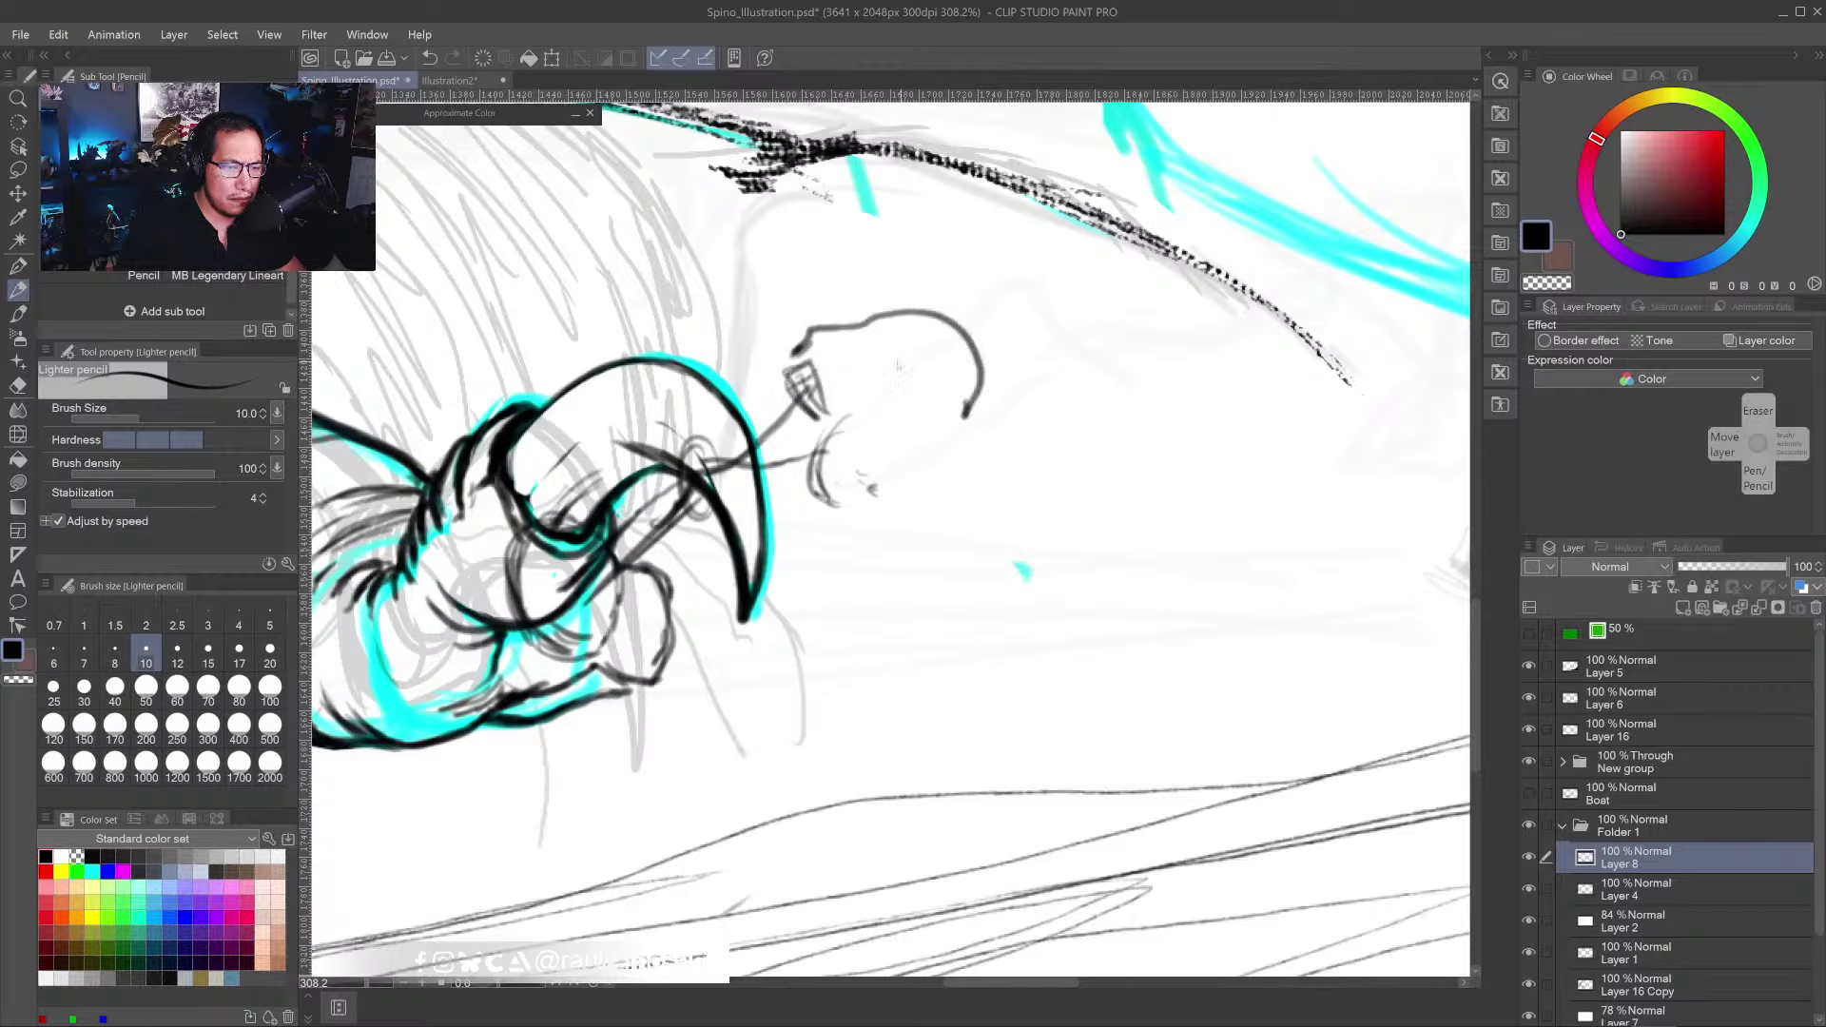
key(ctrl+z)
- Draw the second finger's hooked claw in bold black with its curved base and rounded fingertip beneath it
drag(808, 350, 892, 293)
mouse_move(807, 335)
mouse_down()
mouse_move(969, 312)
mouse_move(1006, 392)
mouse_move(980, 371)
mouse_move(861, 381)
mouse_move(809, 418)
mouse_move(730, 379)
mouse_move(799, 342)
mouse_move(816, 411)
mouse_move(747, 357)
mouse_up()
mouse_move(769, 345)
mouse_down()
mouse_move(729, 439)
mouse_move(835, 468)
mouse_move(661, 568)
mouse_move(601, 640)
mouse_up()
mouse_move(614, 563)
mouse_down()
mouse_move(832, 468)
mouse_move(842, 404)
mouse_move(804, 417)
mouse_move(829, 428)
mouse_move(774, 401)
mouse_move(769, 366)
mouse_move(868, 300)
mouse_move(809, 329)
mouse_move(947, 297)
mouse_up()
mouse_move(839, 376)
mouse_down()
mouse_move(797, 420)
mouse_move(777, 374)
mouse_move(791, 407)
mouse_move(782, 388)
mouse_move(825, 375)
mouse_move(825, 428)
mouse_move(899, 372)
mouse_move(962, 371)
mouse_move(1007, 397)
mouse_move(979, 335)
mouse_move(880, 290)
mouse_up()
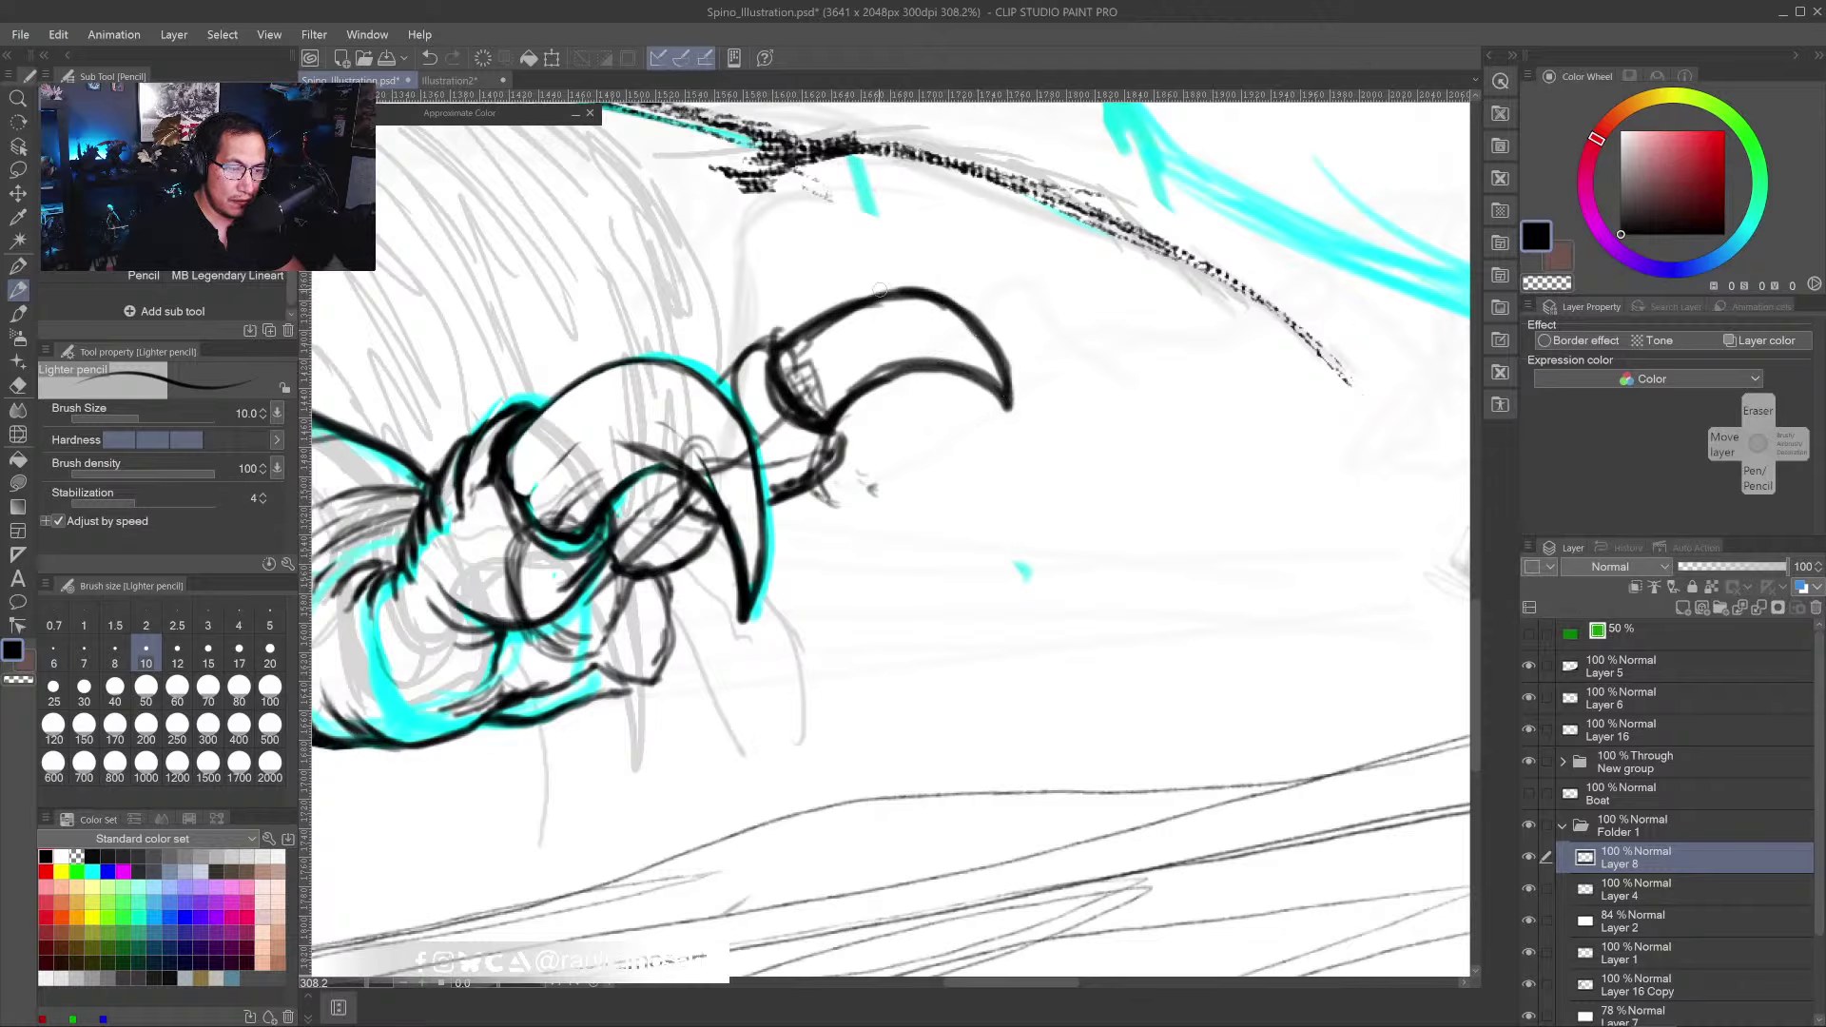
- Add the second finger's knuckle folds and the third finger's wavy top line, and thicken the fingertip edge under the second claw
drag(772, 335, 704, 380)
mouse_move(627, 635)
mouse_down()
mouse_move(836, 540)
mouse_move(930, 540)
mouse_move(965, 568)
mouse_up()
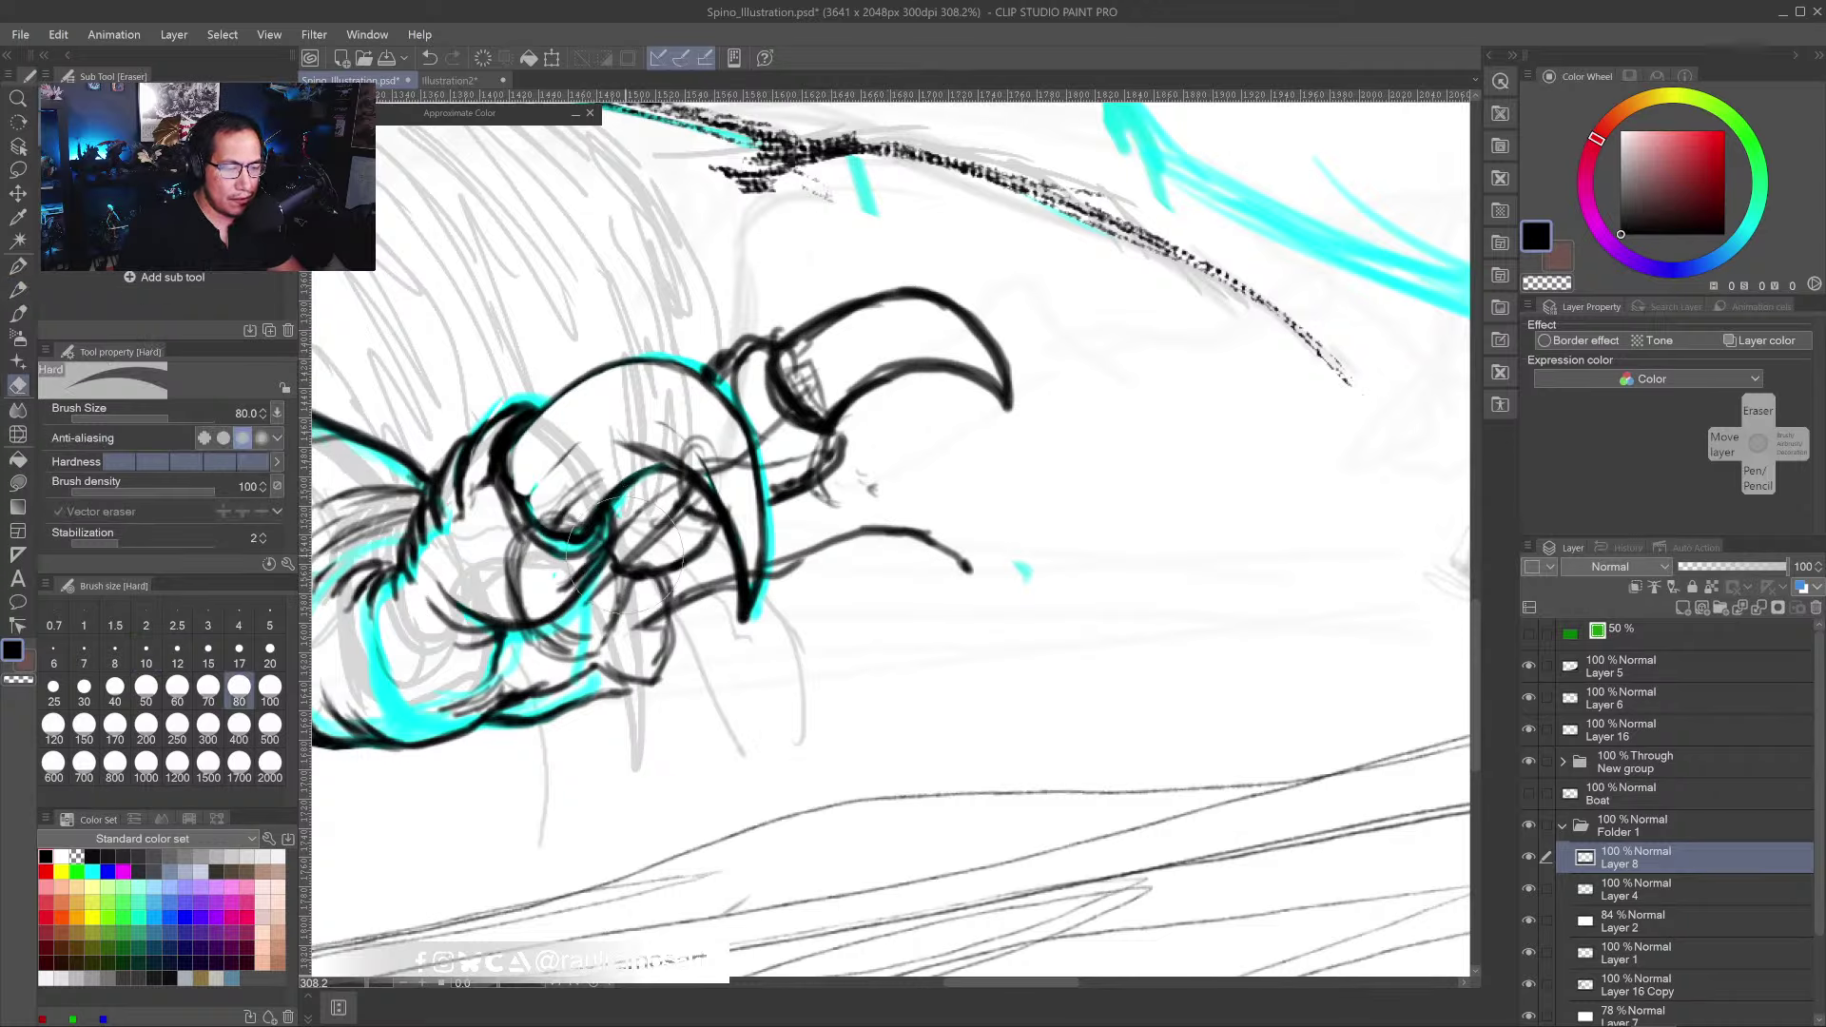
key(b)
click(19, 290)
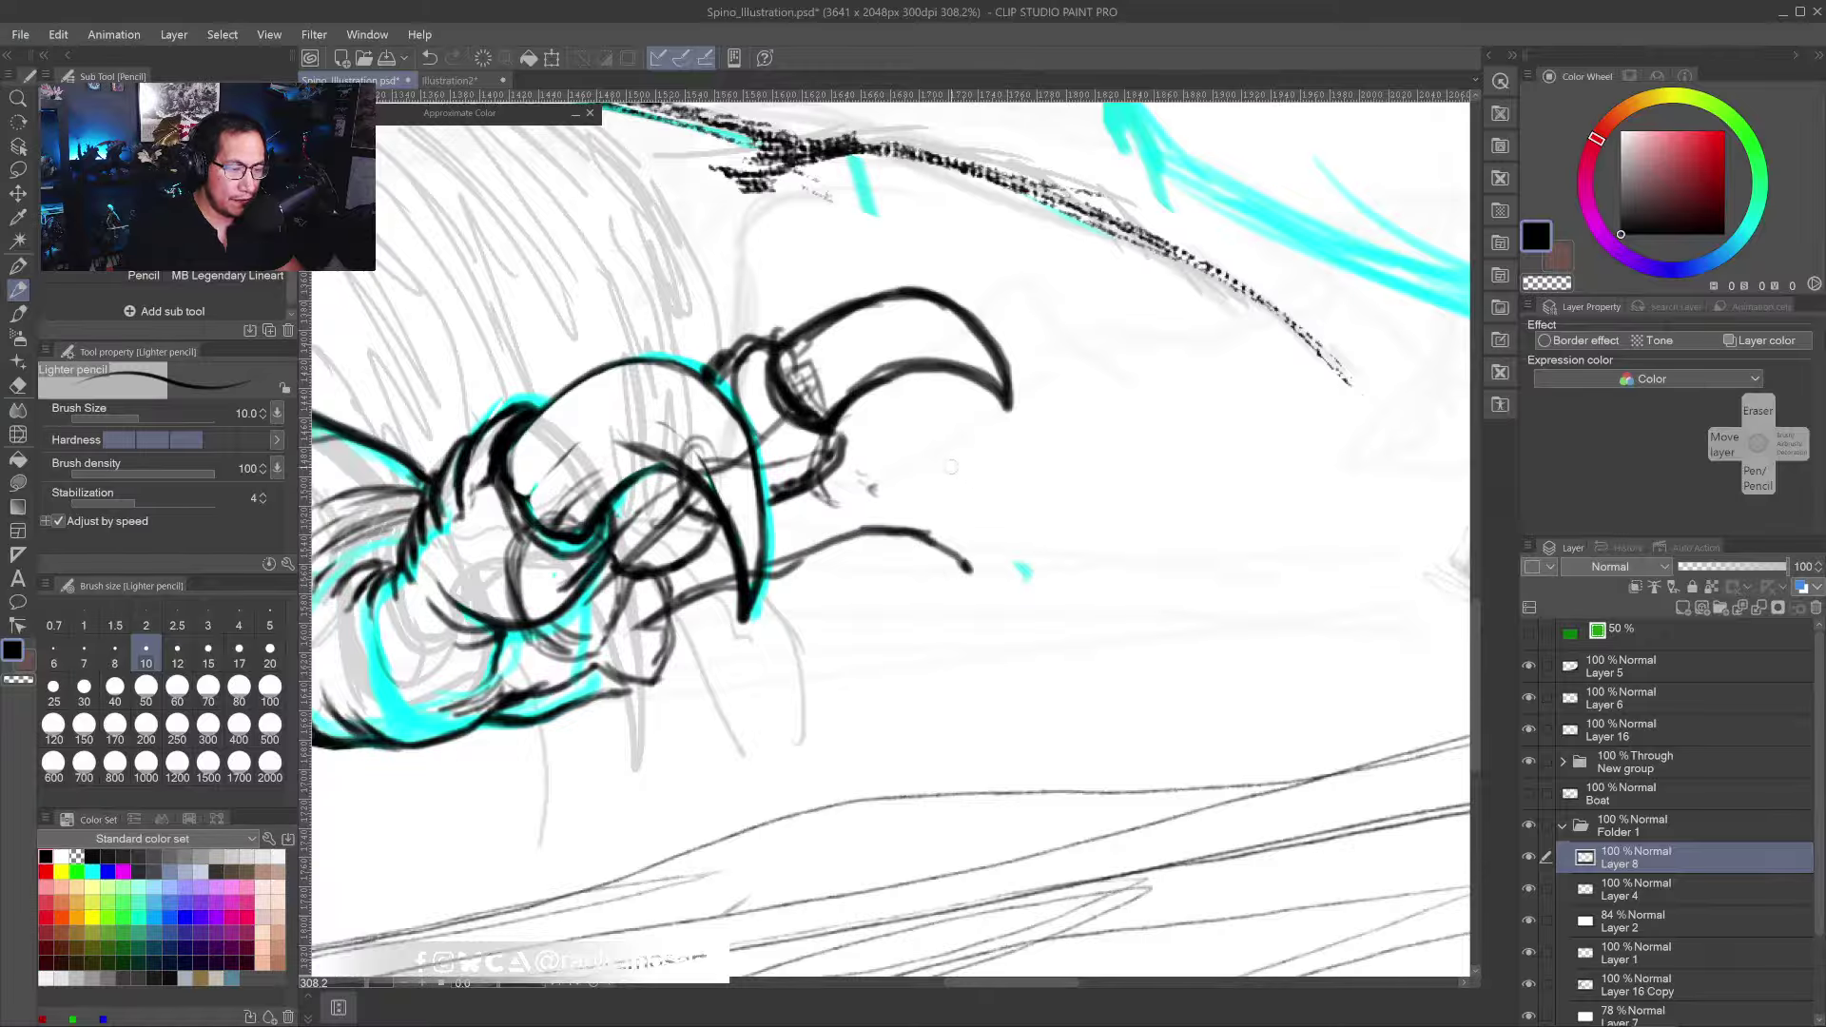
mouse_move(836, 426)
mouse_down()
mouse_move(851, 407)
mouse_move(826, 480)
mouse_up()
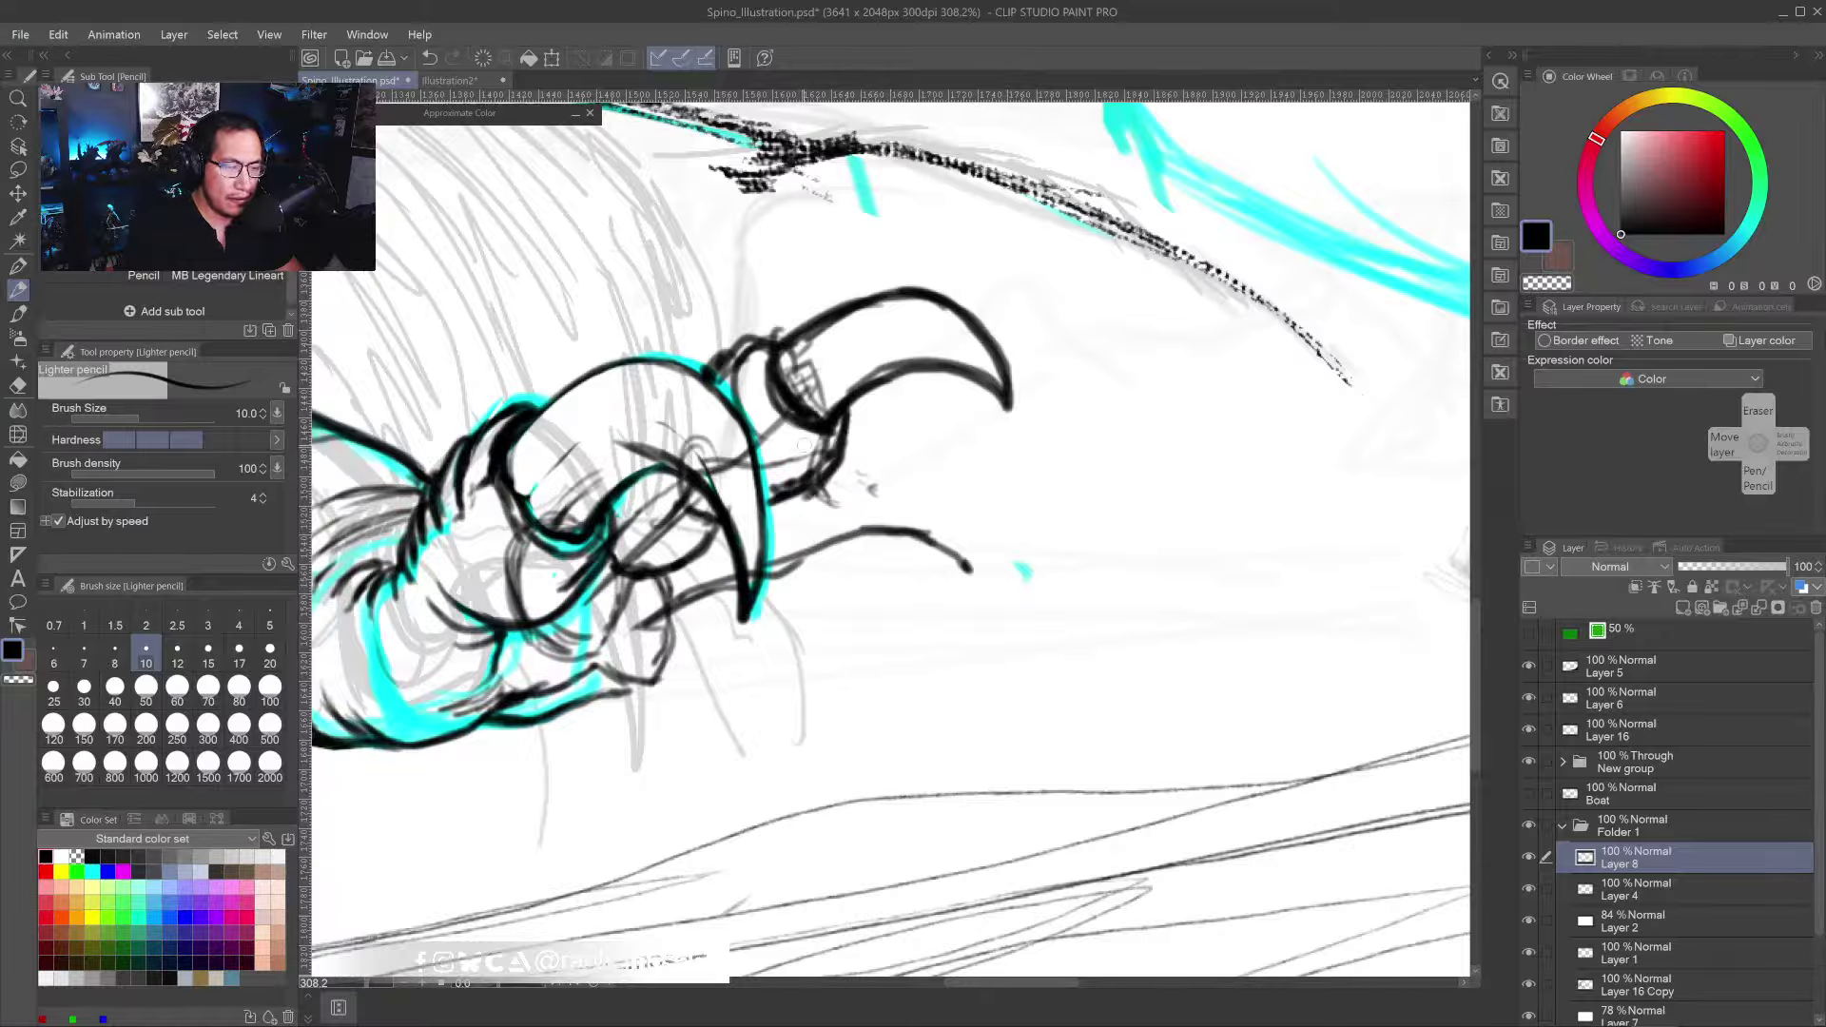
- Erase stray lines at the second claw's base with the Hard eraser, reduce it to size 40, and toggle Layer 8's visibility to compare
key(e)
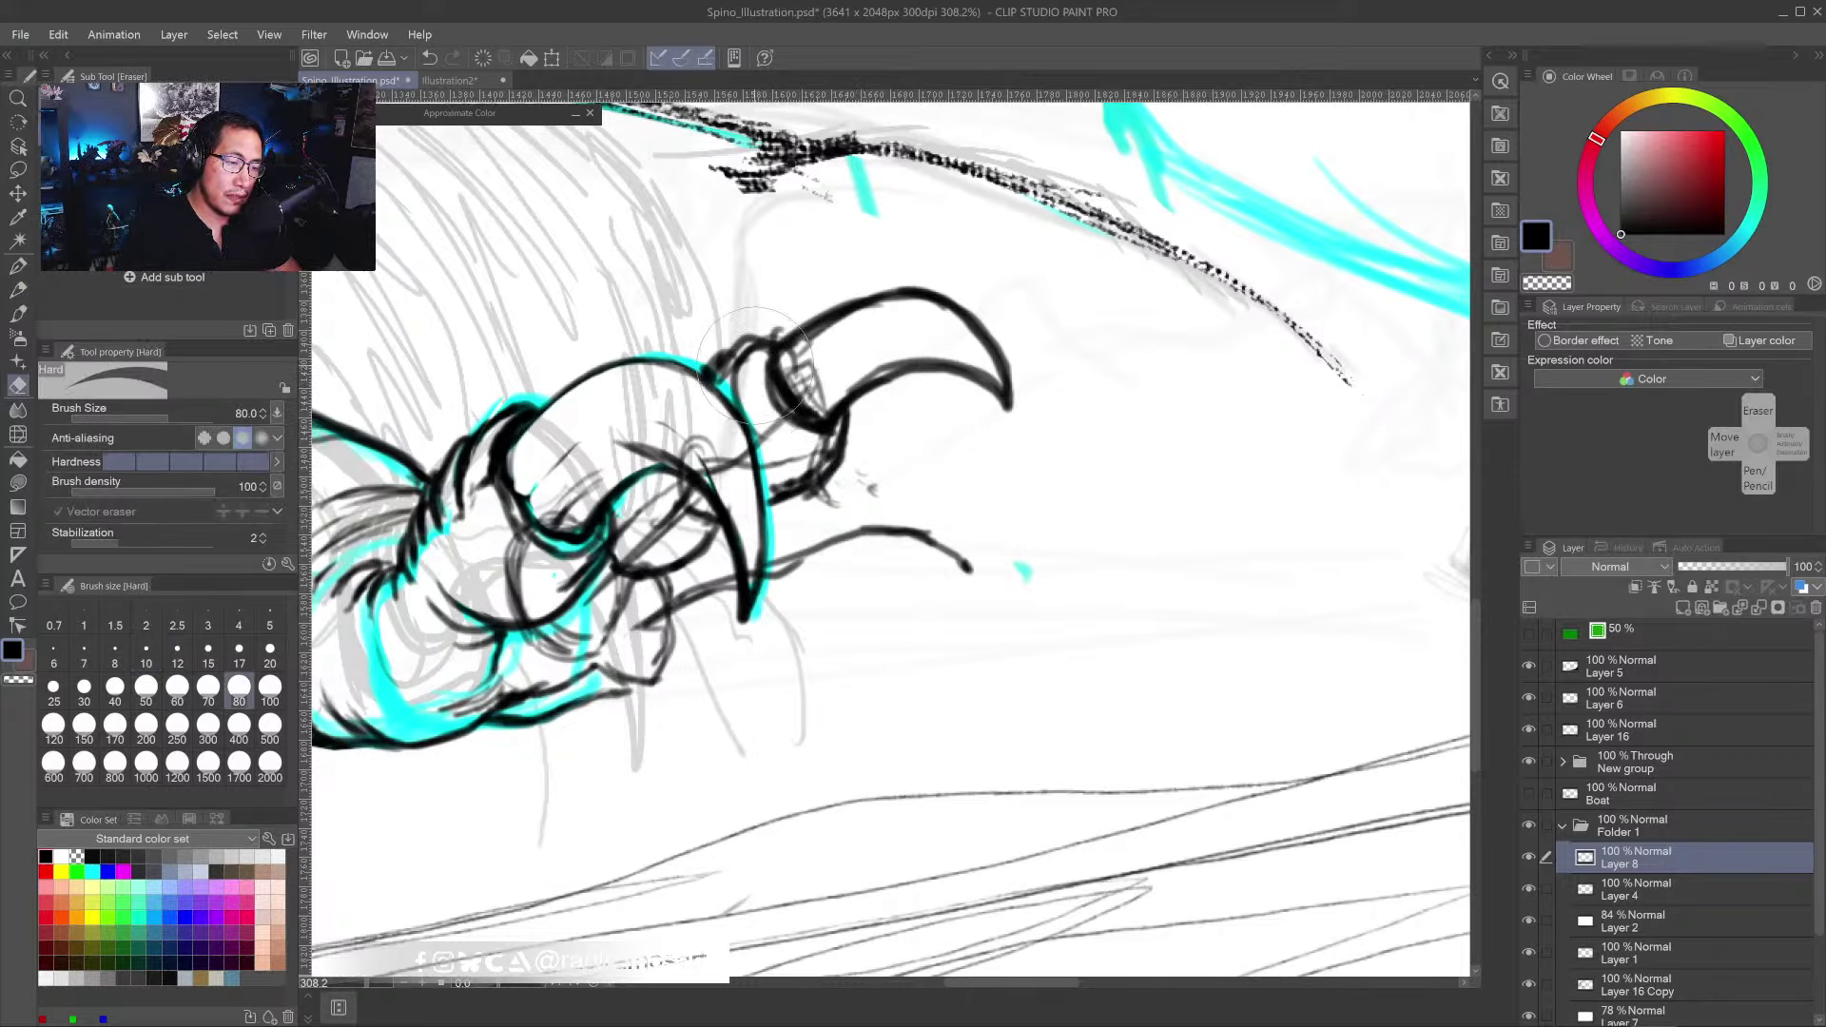
mouse_move(782, 400)
mouse_down()
mouse_move(820, 380)
mouse_move(727, 404)
mouse_move(751, 390)
mouse_move(723, 352)
mouse_up()
key(bracketleft)
key(bracketleft)
key(bracketleft)
key(bracketleft)
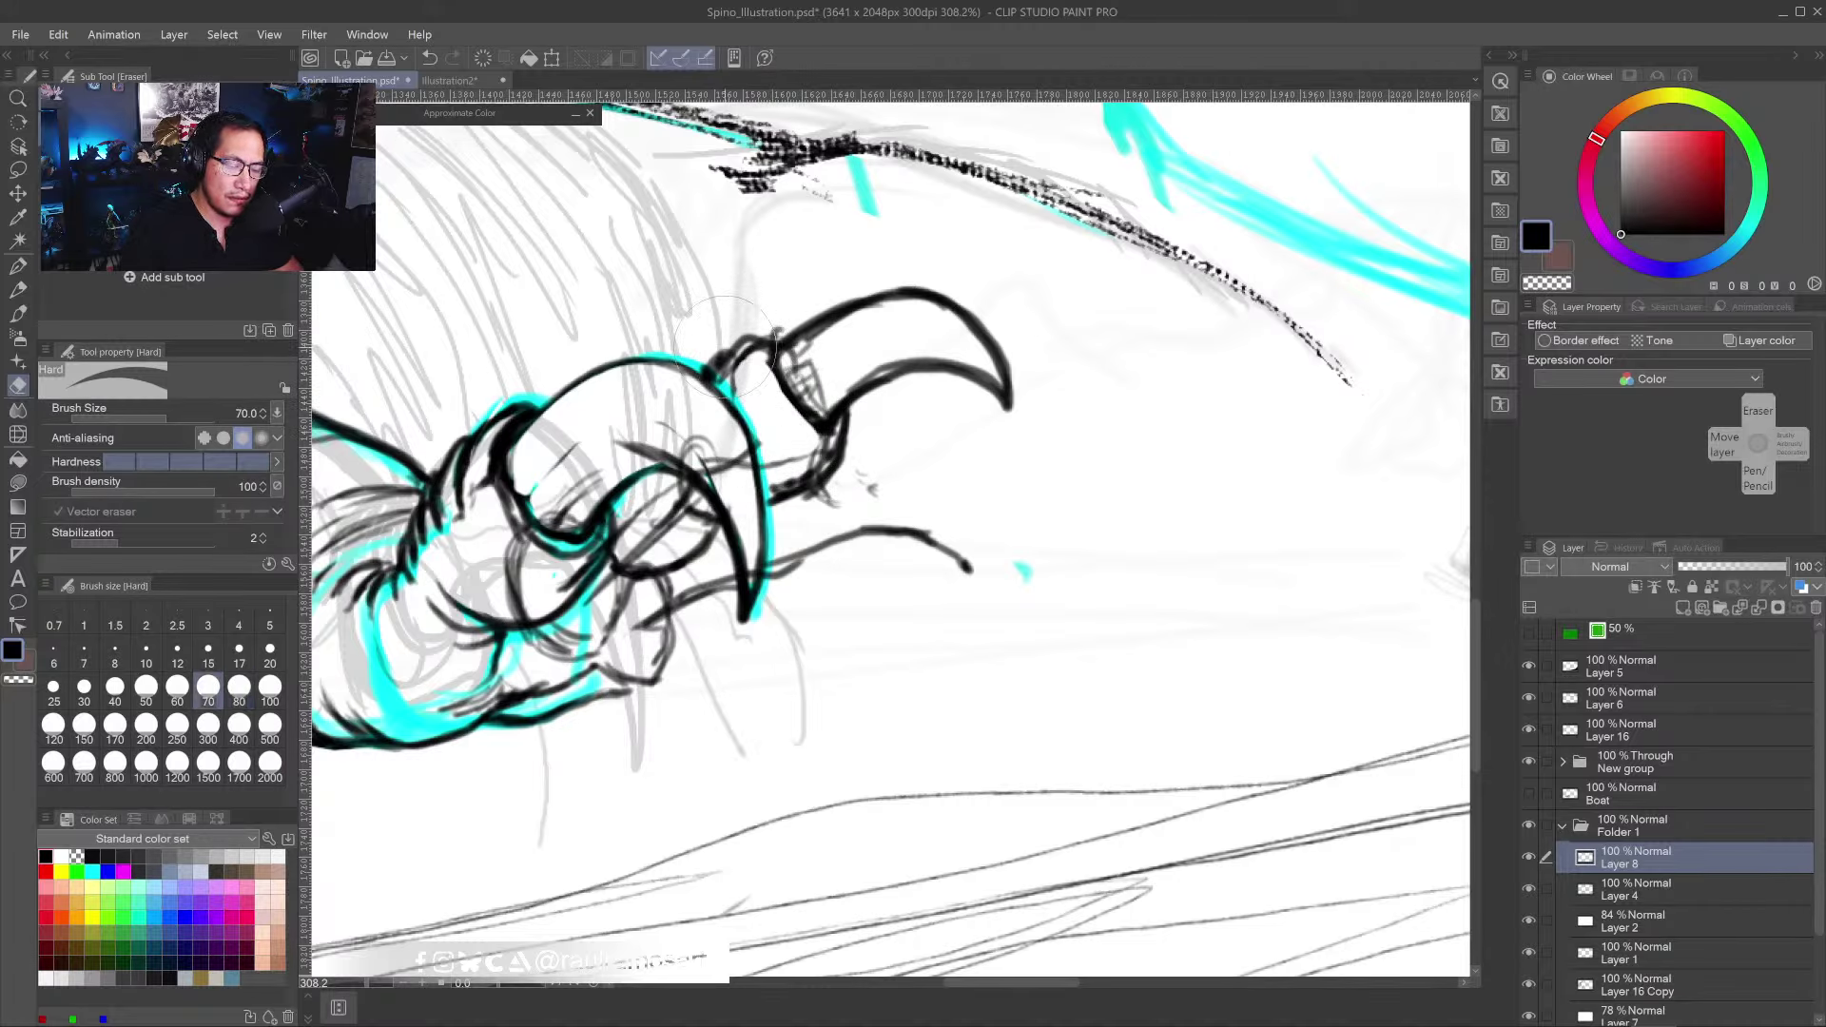
click(1528, 853)
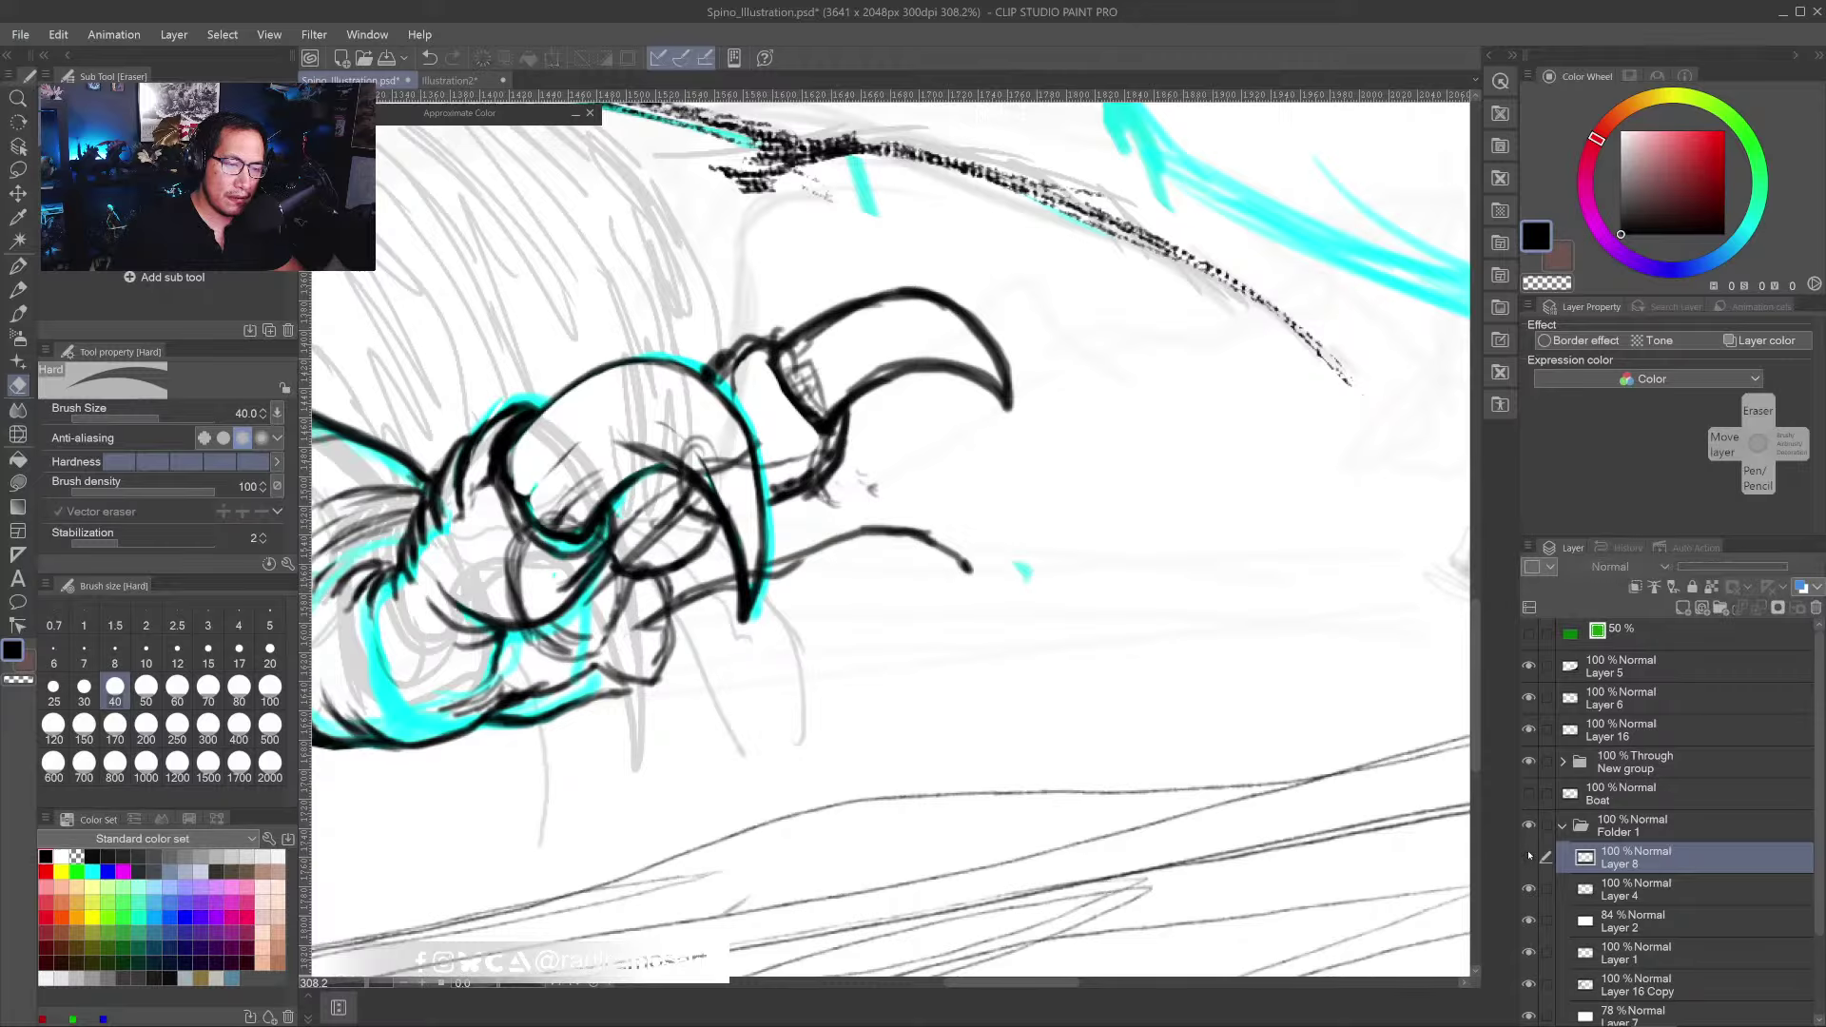
click(1529, 854)
- Redraw the second claw as a longer, thicker hook and erase the rough lines on the fingertip beneath it
key(r)
mouse_move(1117, 832)
mouse_down()
mouse_move(1223, 666)
mouse_move(1191, 639)
mouse_up()
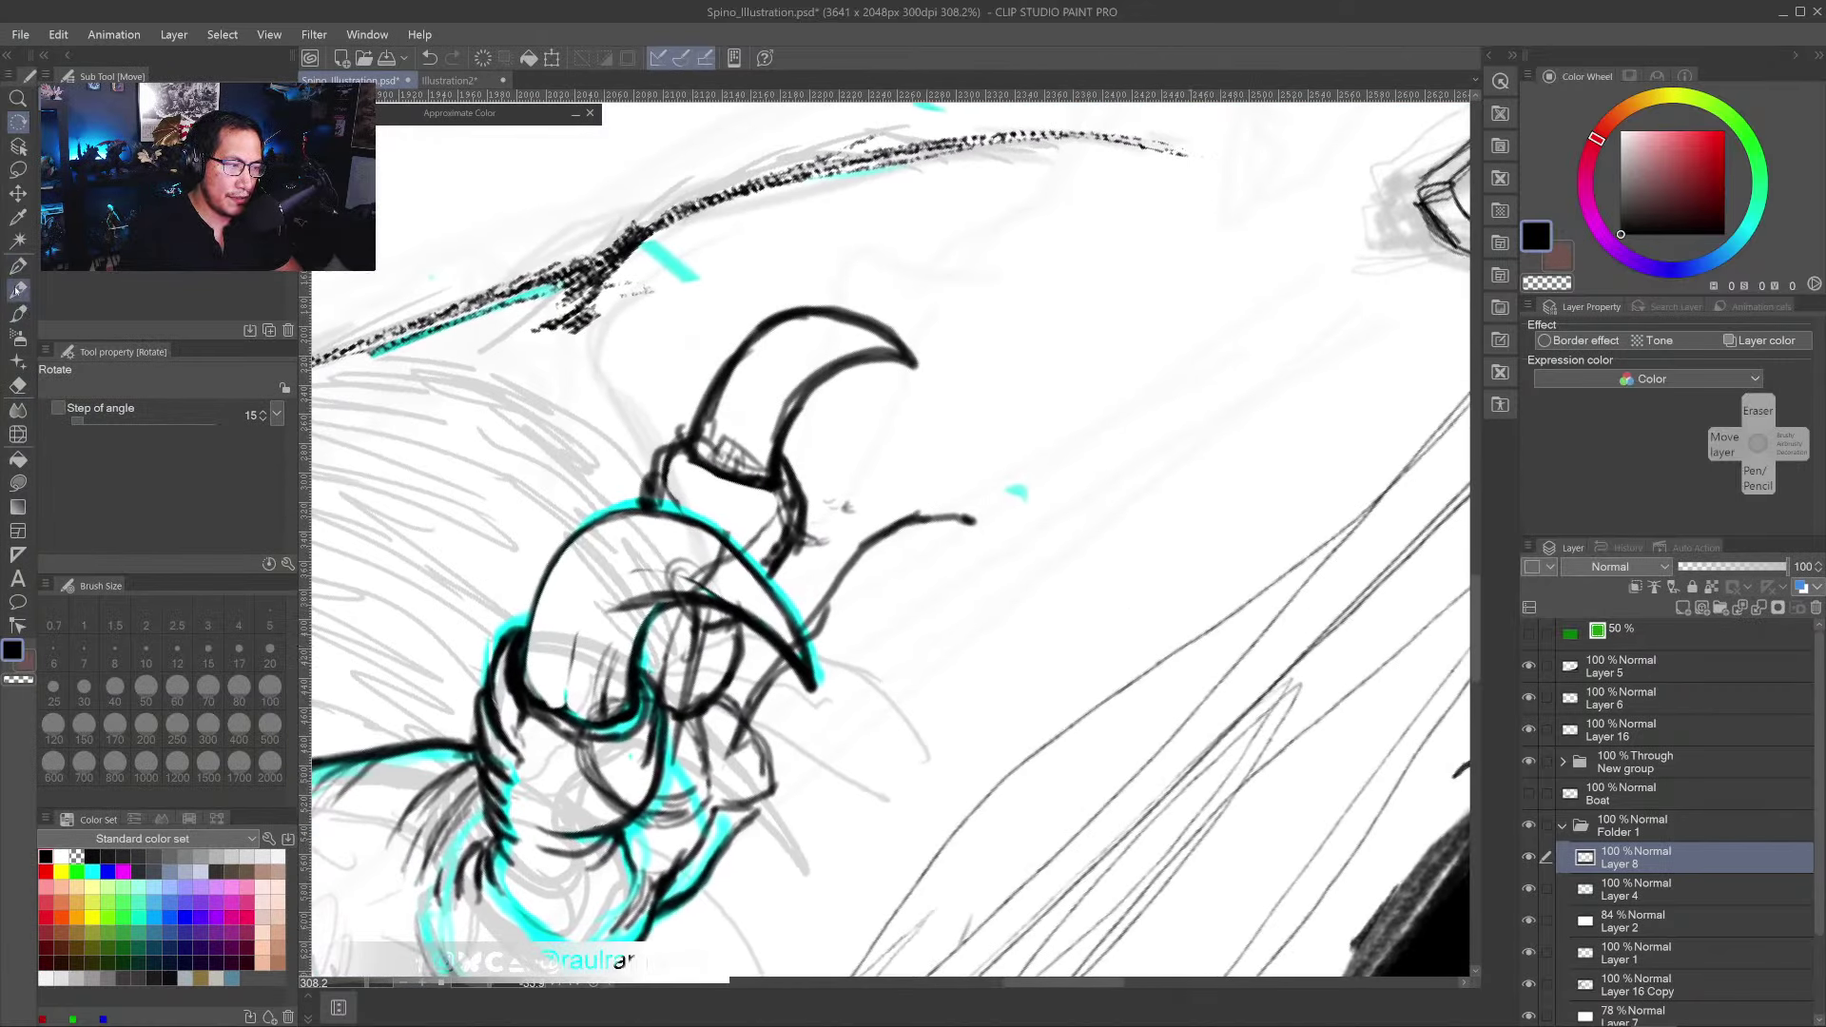
click(17, 290)
mouse_move(685, 435)
mouse_down()
mouse_move(669, 481)
mouse_move(747, 481)
mouse_move(711, 475)
mouse_move(788, 451)
mouse_move(808, 504)
mouse_move(776, 572)
mouse_up()
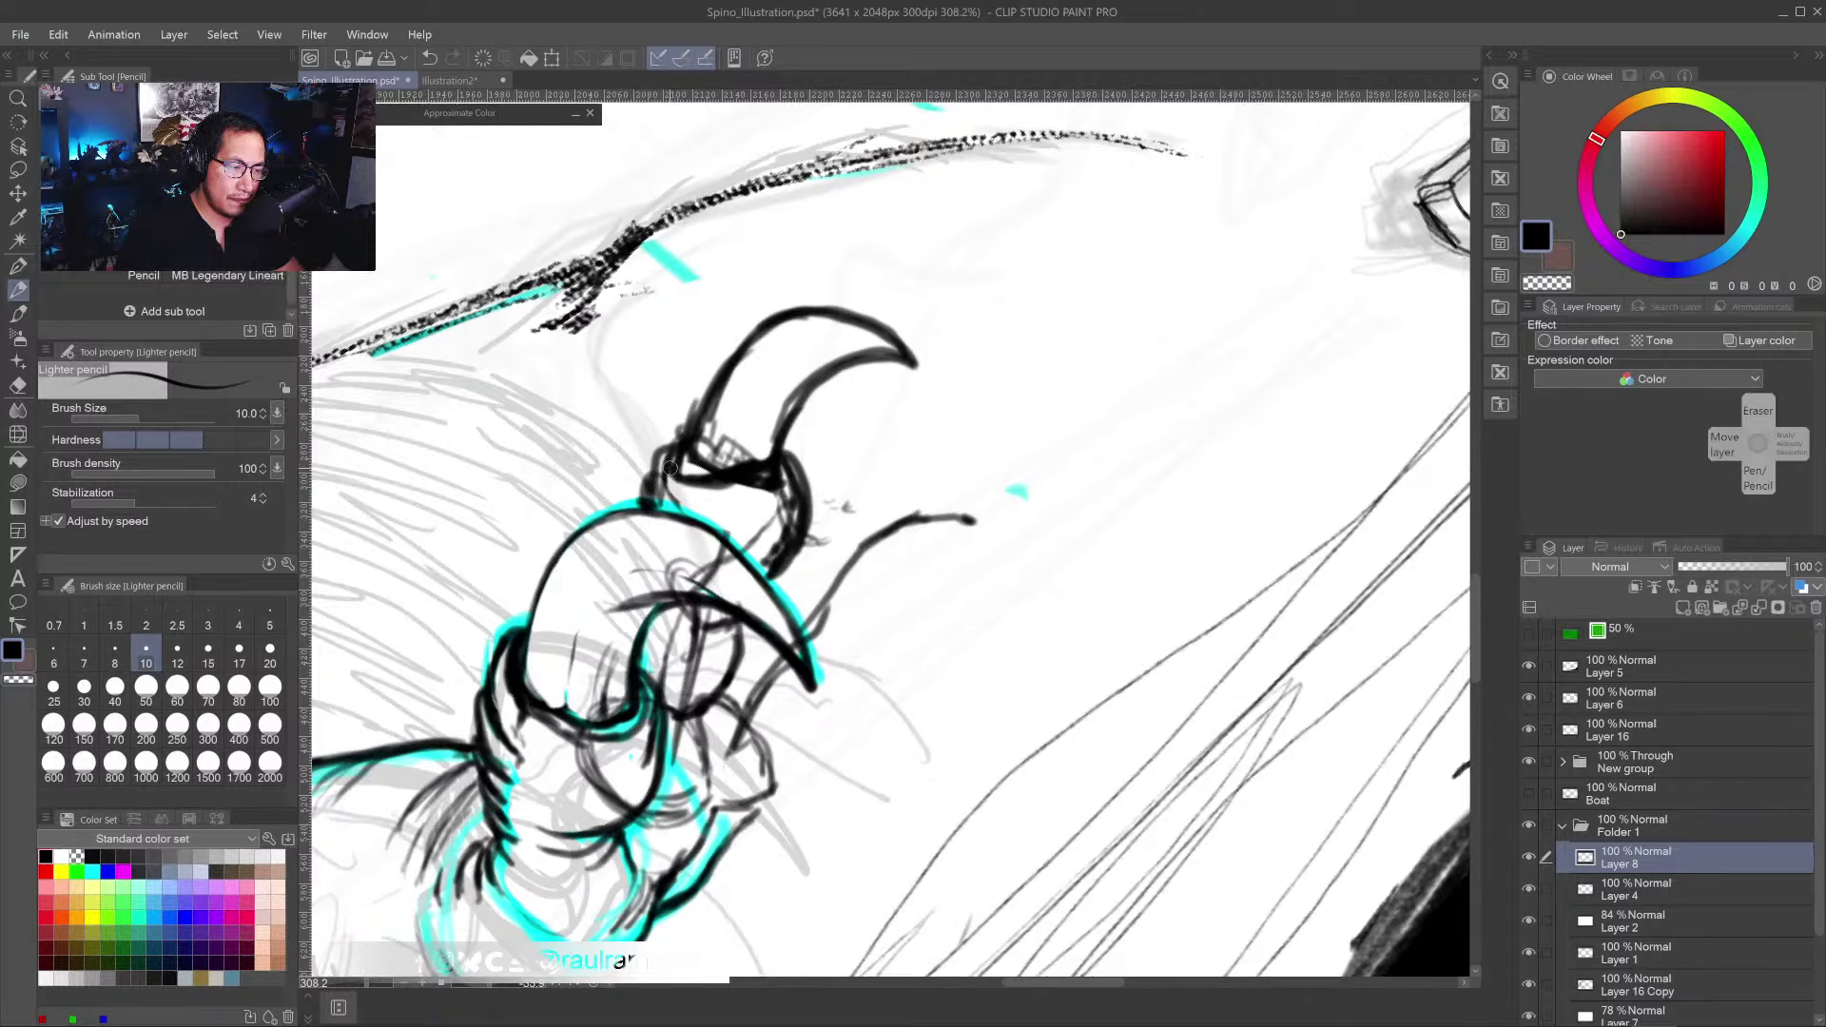
mouse_move(670, 469)
mouse_down()
mouse_move(705, 362)
mouse_move(756, 324)
mouse_move(835, 300)
mouse_move(934, 334)
mouse_move(842, 326)
mouse_move(775, 445)
mouse_move(789, 394)
mouse_move(843, 340)
mouse_move(933, 329)
mouse_move(851, 295)
mouse_move(702, 376)
mouse_move(717, 396)
mouse_move(699, 442)
mouse_move(721, 459)
mouse_move(695, 400)
mouse_move(794, 321)
mouse_move(751, 342)
mouse_move(847, 304)
mouse_move(913, 371)
mouse_move(887, 354)
mouse_move(804, 447)
mouse_move(799, 419)
mouse_move(838, 367)
mouse_move(884, 362)
mouse_up()
key(e)
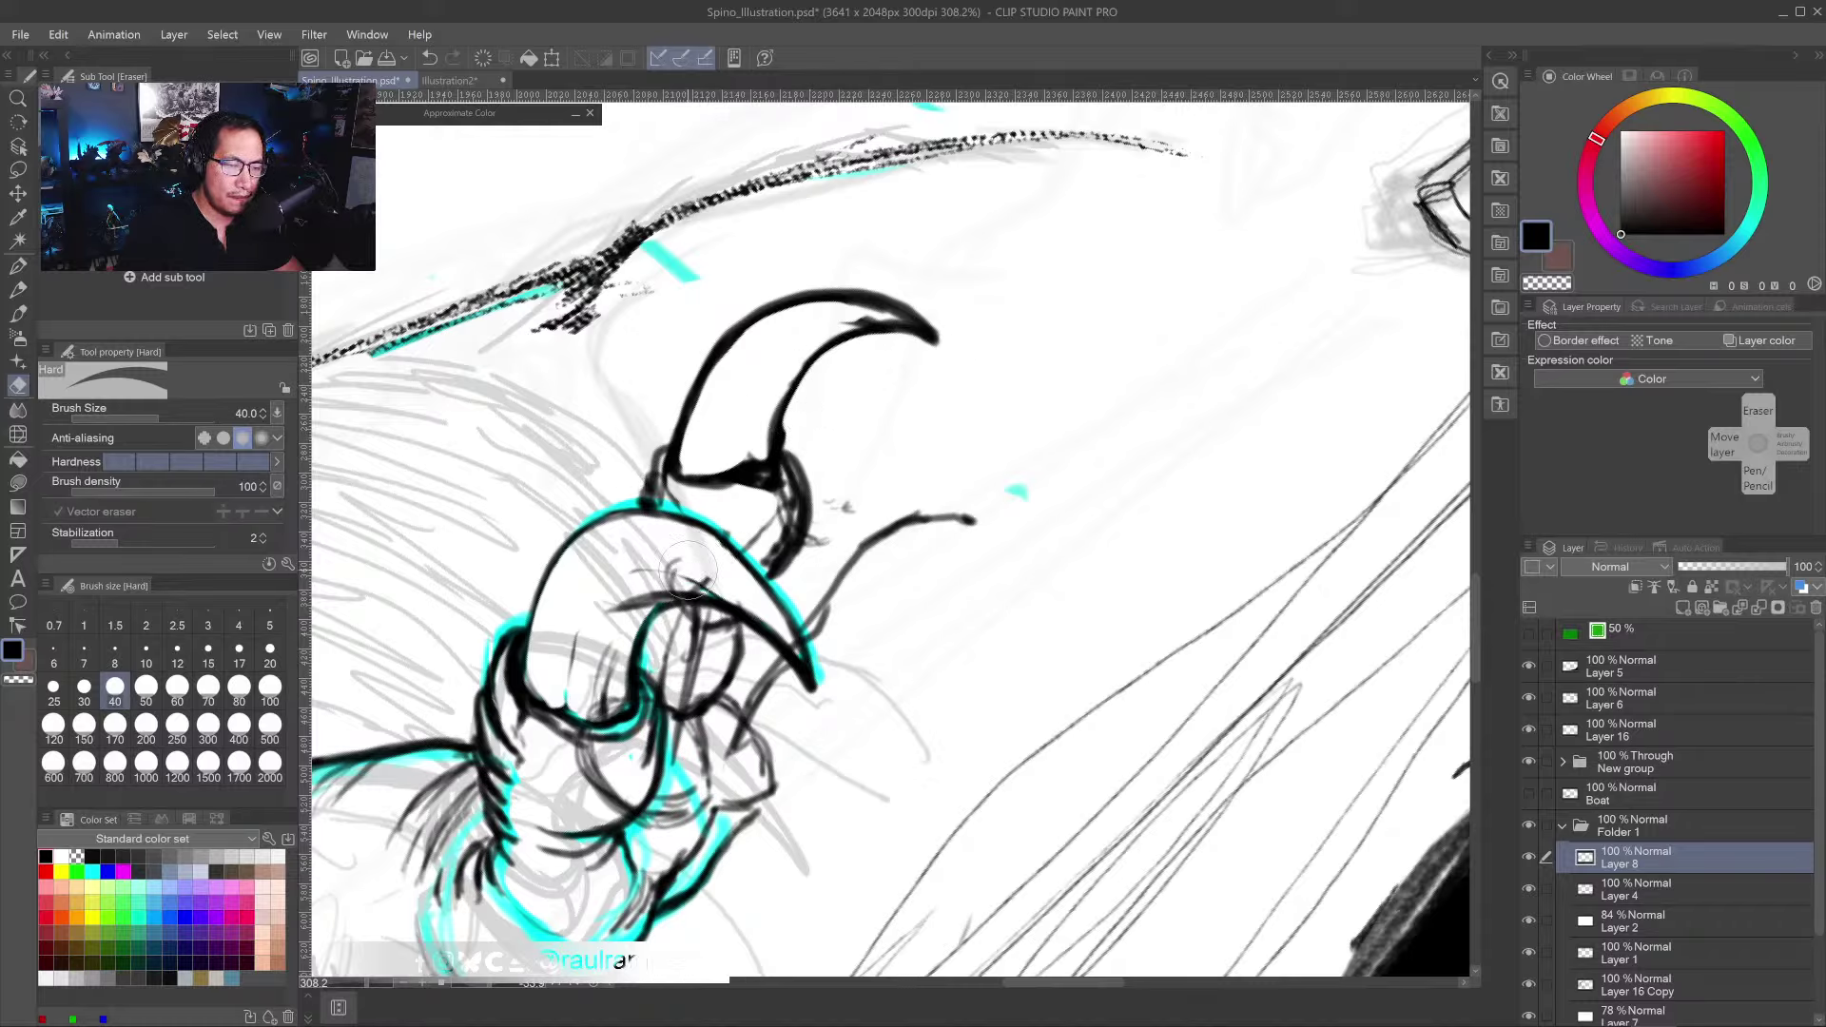
mouse_move(688, 571)
mouse_down()
mouse_move(767, 492)
mouse_move(779, 518)
mouse_move(786, 478)
mouse_move(764, 561)
mouse_move(740, 566)
mouse_move(763, 573)
mouse_move(780, 542)
mouse_move(779, 480)
mouse_move(833, 504)
mouse_move(825, 540)
mouse_move(828, 523)
mouse_move(1002, 600)
mouse_move(981, 666)
mouse_up()
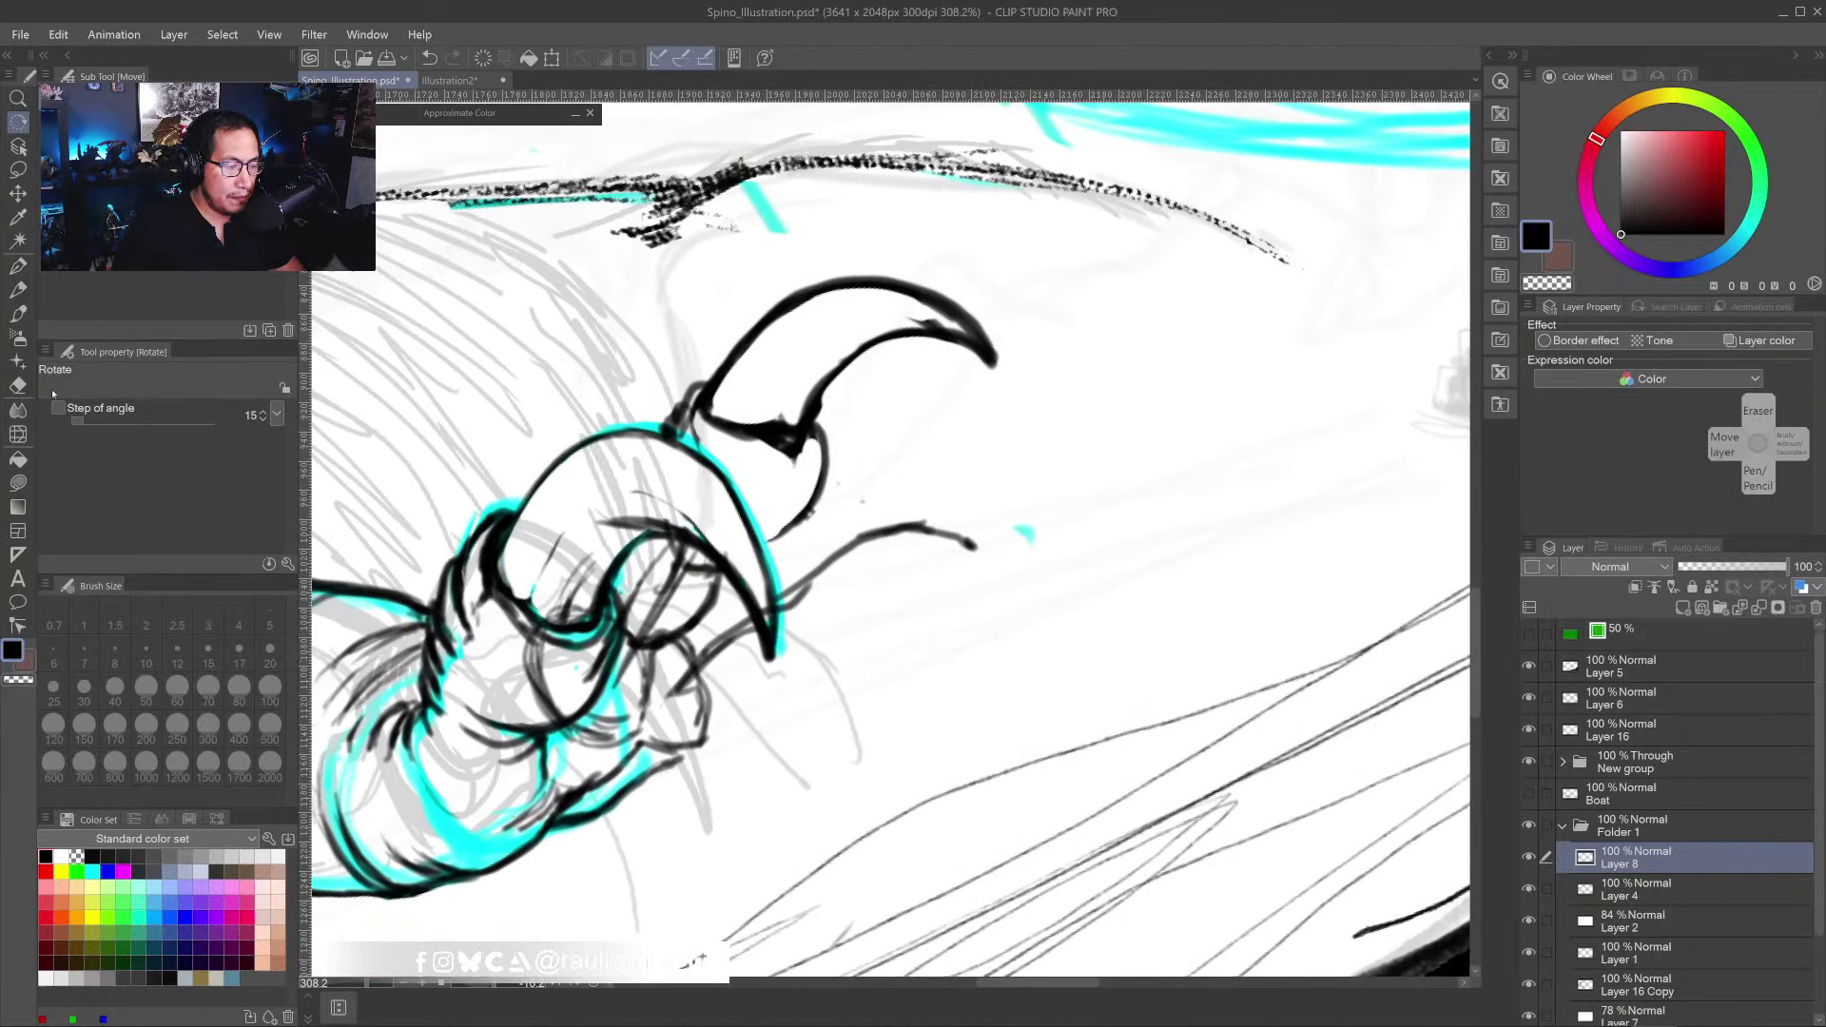
- Add a ridge line inside the second claw and rework the knuckle fold behind its base
click(18, 289)
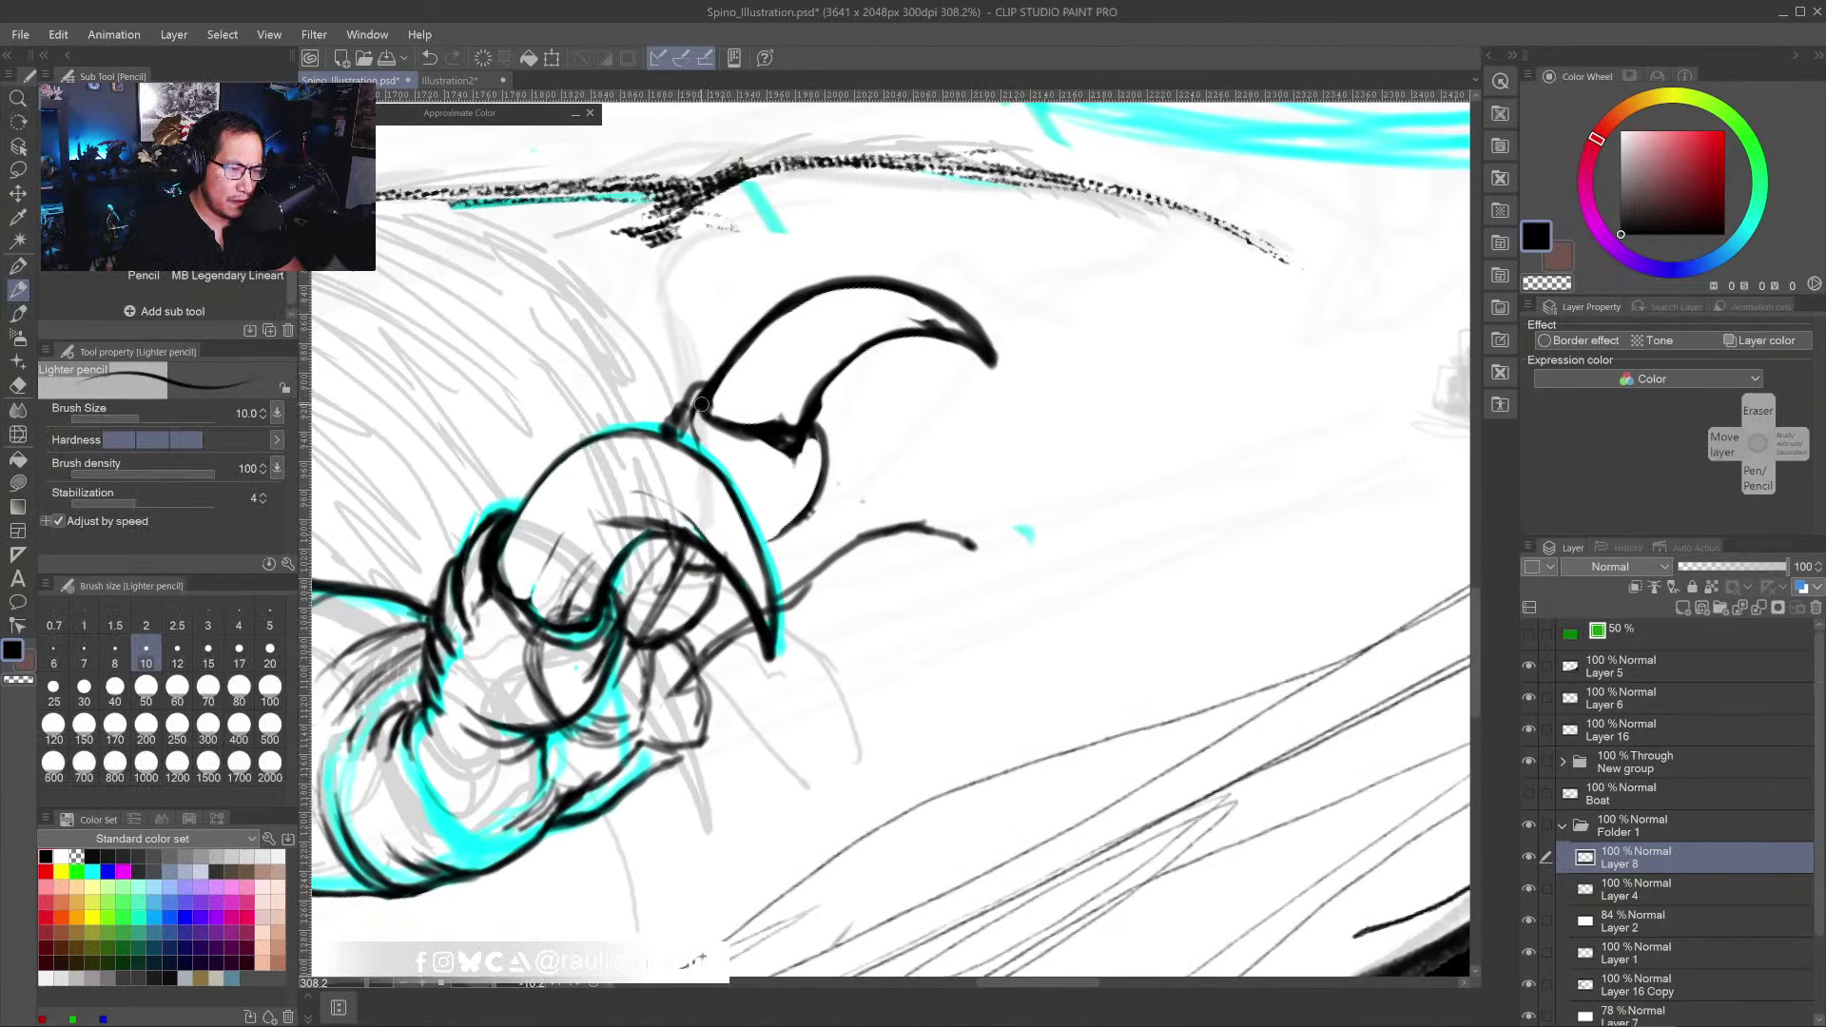
mouse_move(759, 358)
mouse_down()
mouse_move(728, 409)
mouse_move(828, 314)
mouse_move(718, 423)
mouse_move(699, 380)
mouse_move(698, 407)
mouse_up()
key(e)
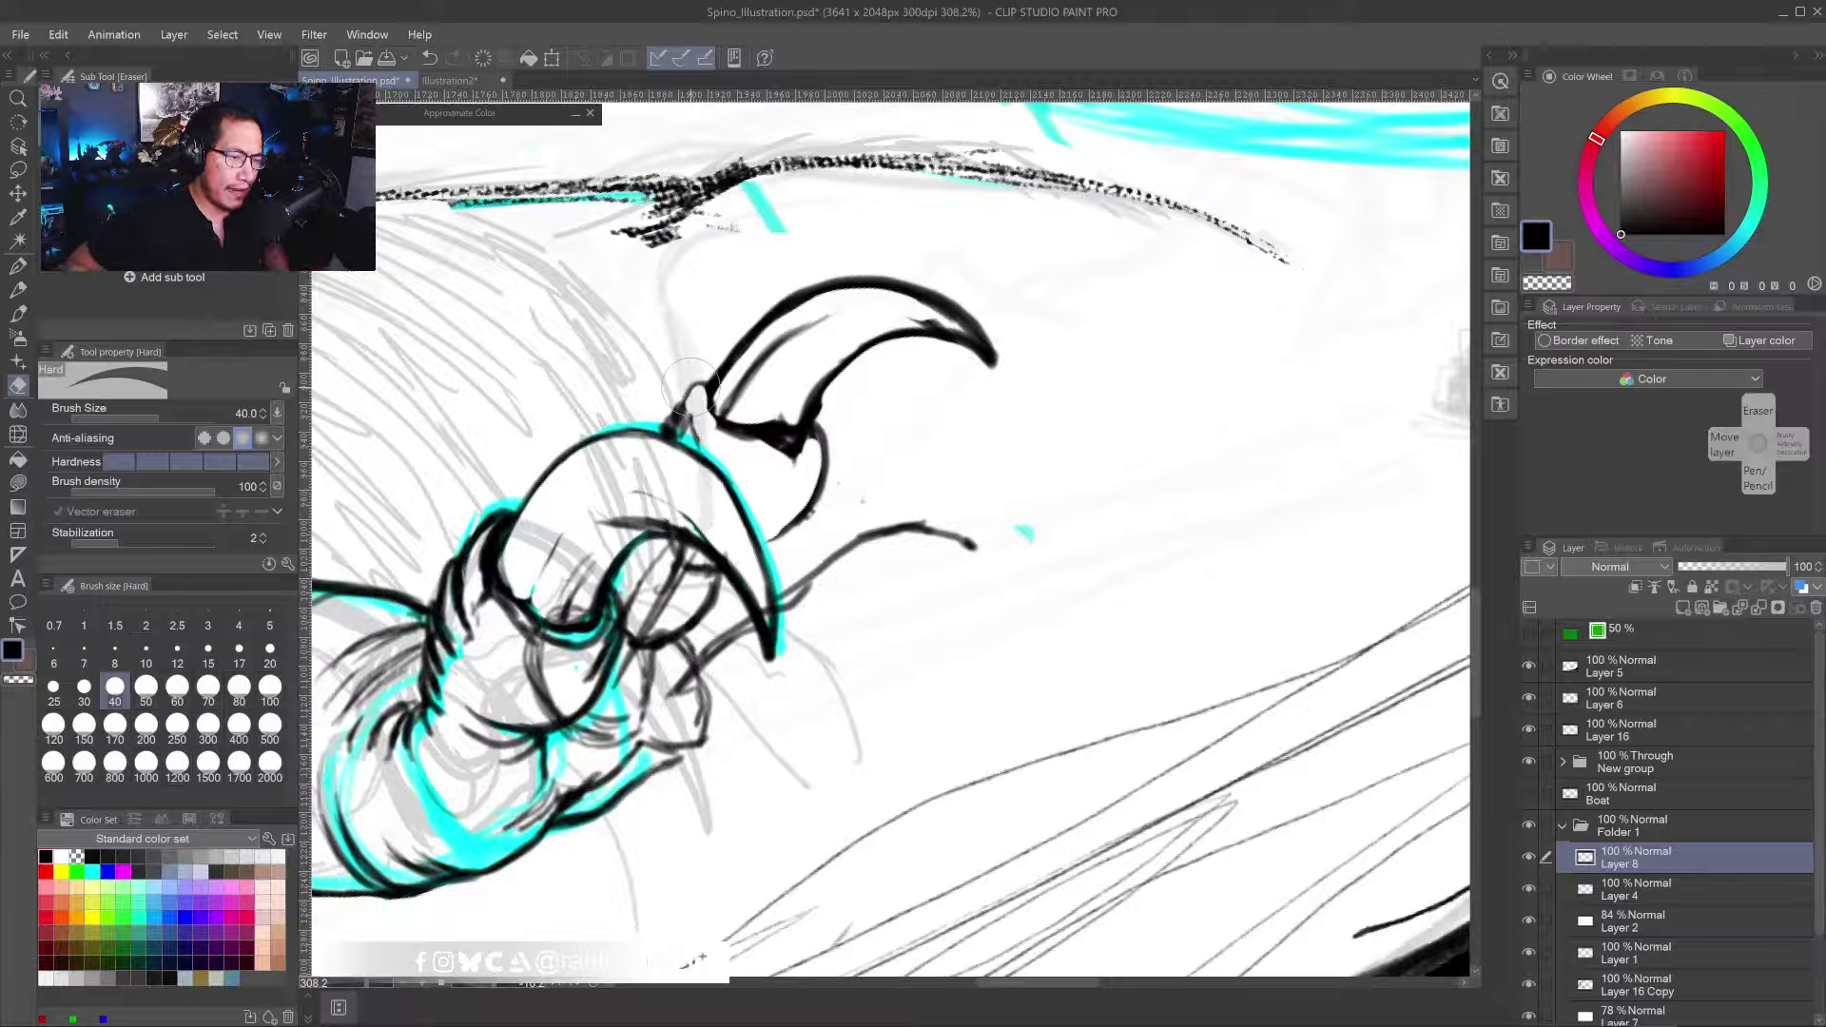
key(p)
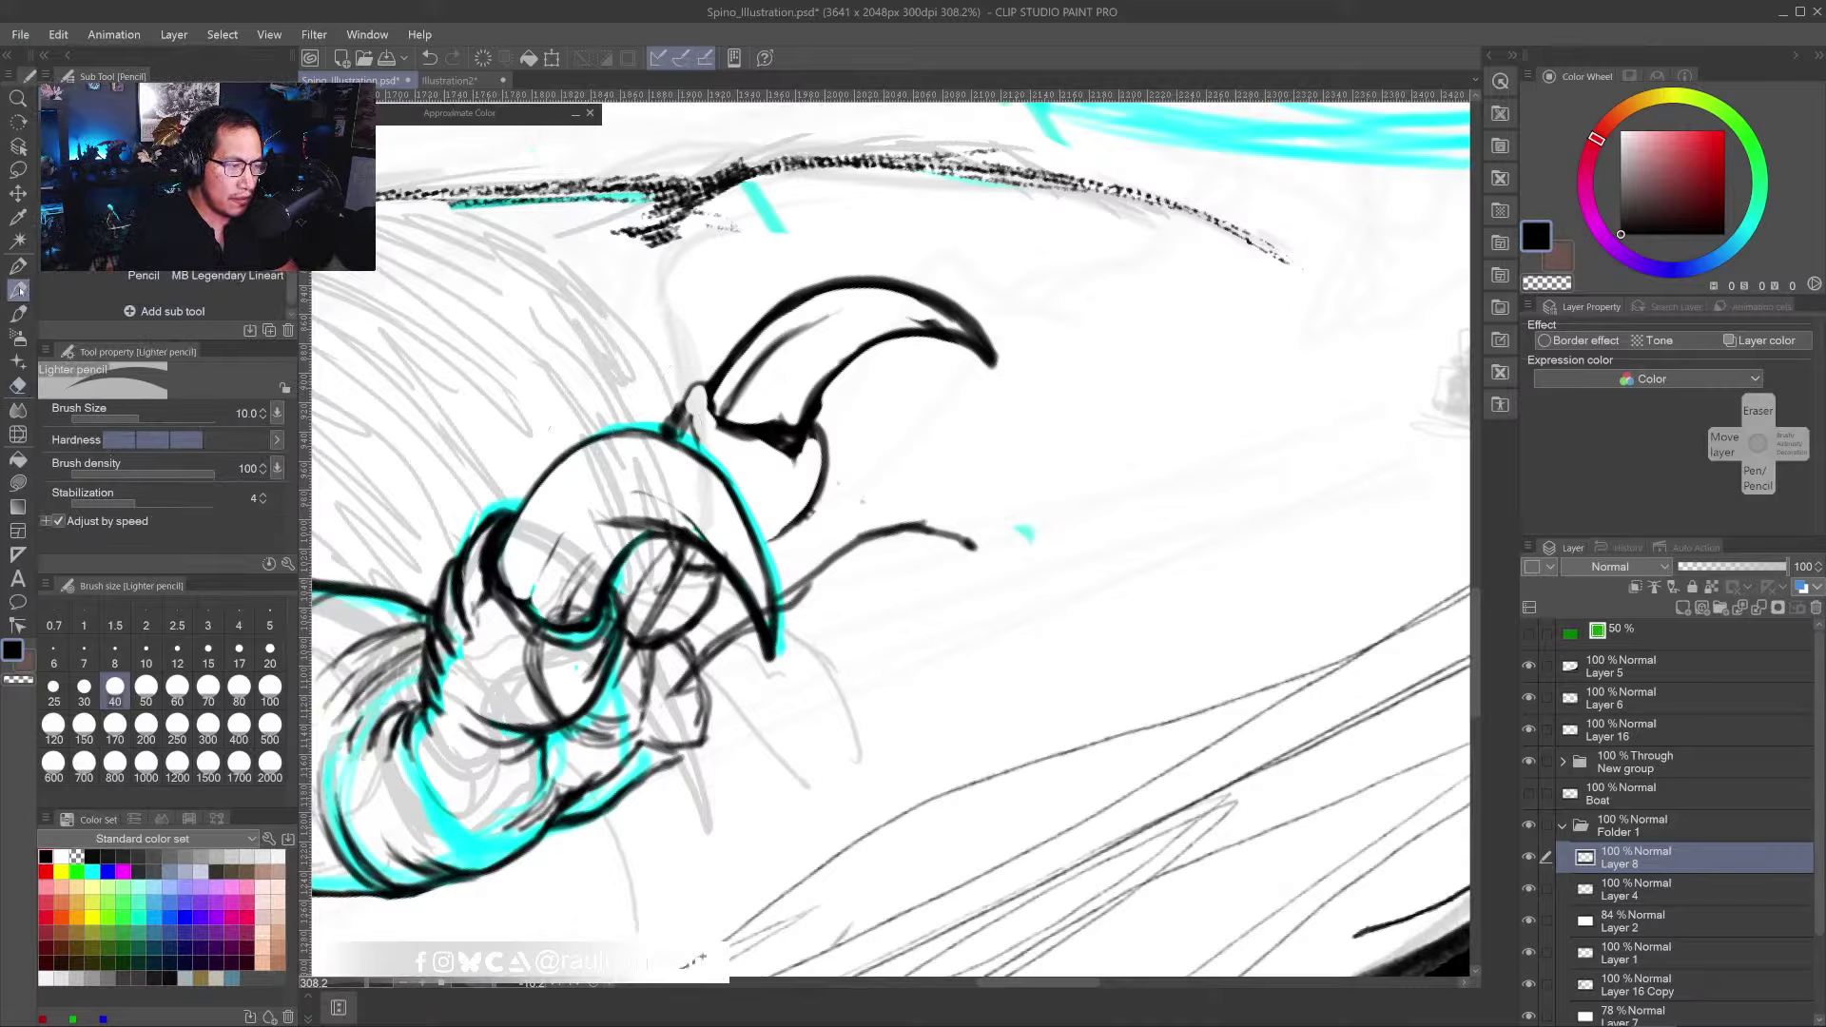
mouse_move(712, 386)
mouse_down()
mouse_move(715, 375)
mouse_move(663, 431)
mouse_move(796, 430)
mouse_move(870, 347)
mouse_move(814, 387)
mouse_move(945, 339)
mouse_move(911, 333)
mouse_move(993, 361)
mouse_up()
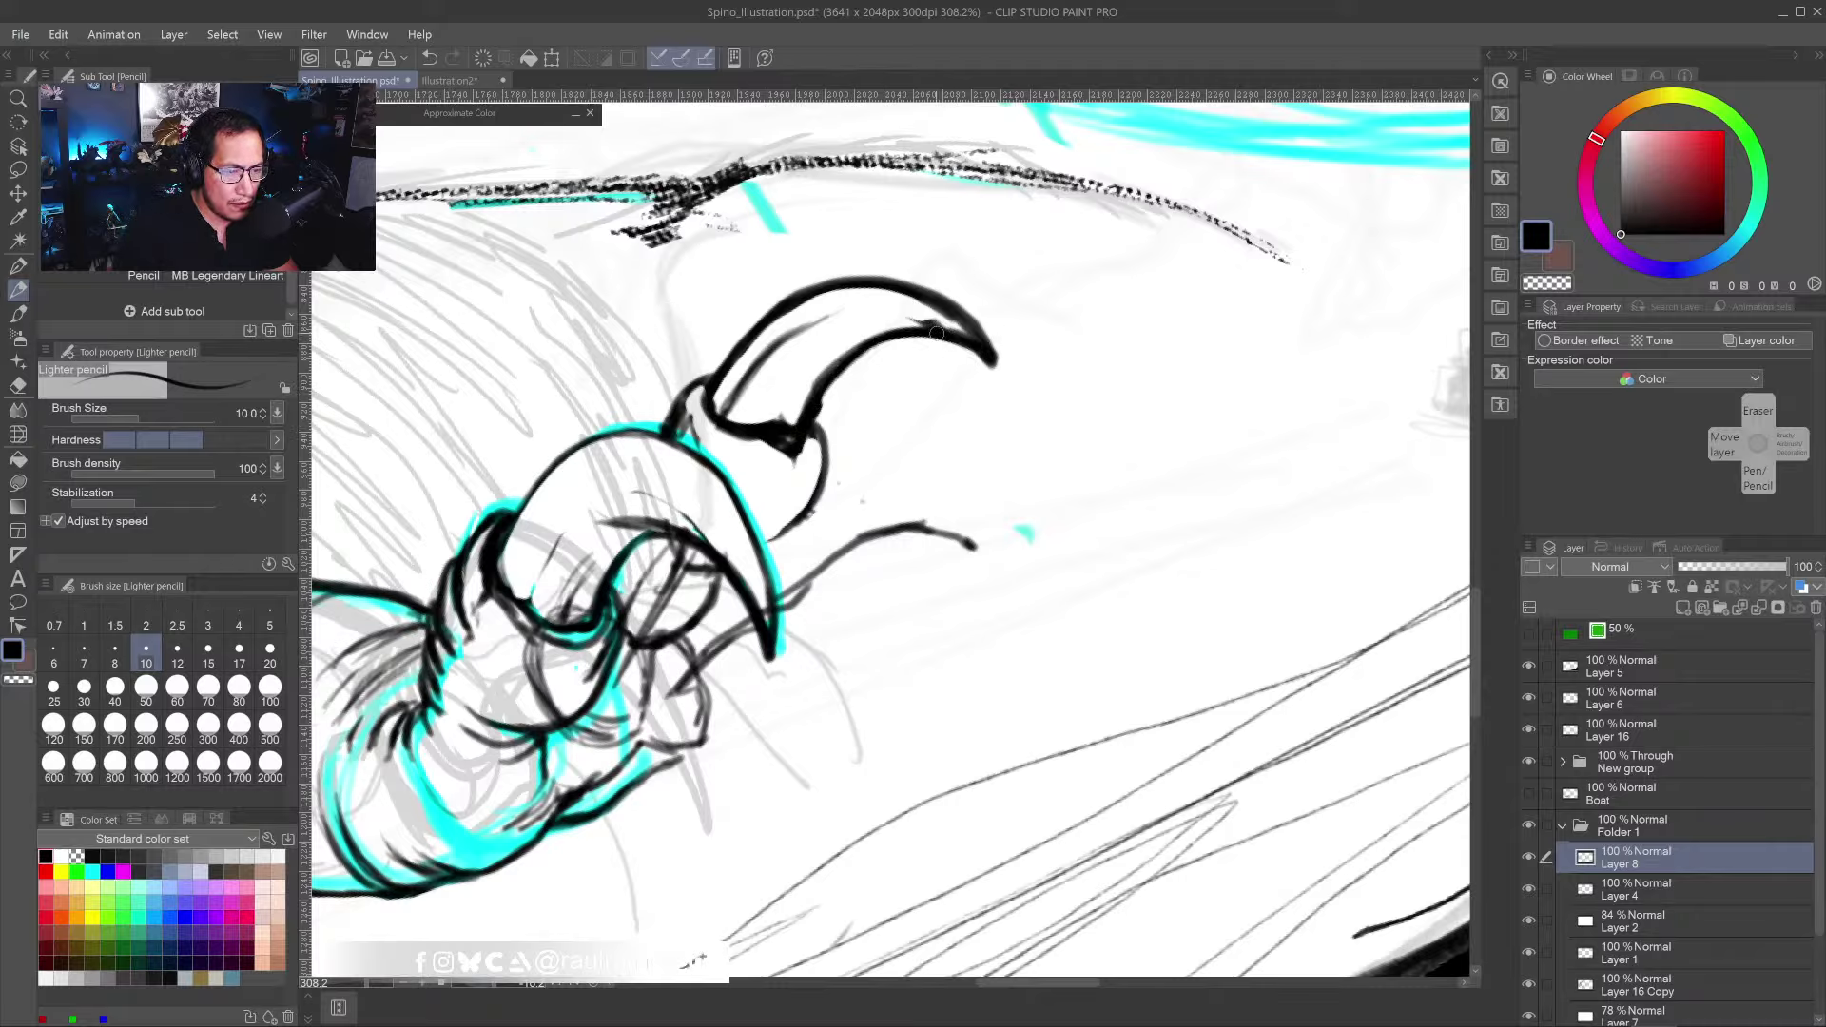
- Erase the heavy black blot at the second claw's base and redraw the base as a cleaner line
key(e)
mouse_move(723, 419)
mouse_down()
mouse_move(704, 390)
mouse_move(718, 428)
mouse_move(790, 462)
mouse_move(814, 419)
mouse_move(751, 400)
mouse_up()
key(p)
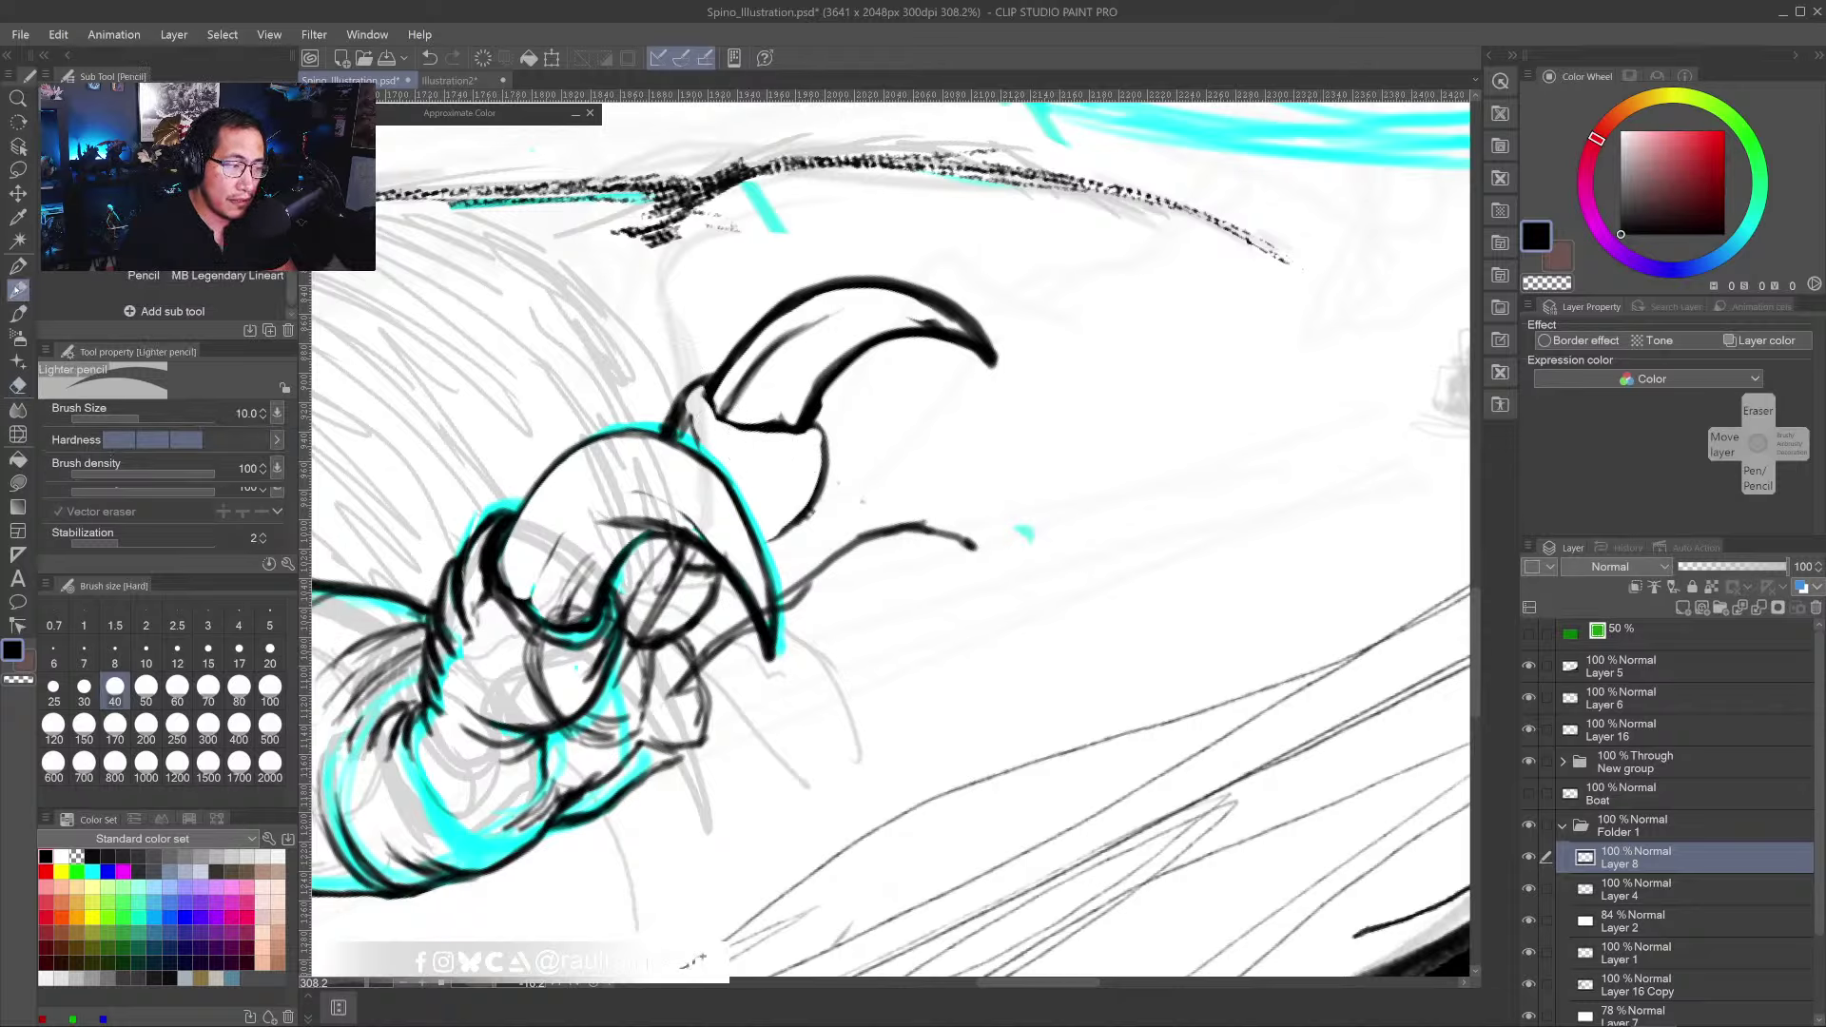
mouse_move(712, 392)
mouse_down()
mouse_move(721, 423)
mouse_move(790, 426)
mouse_up()
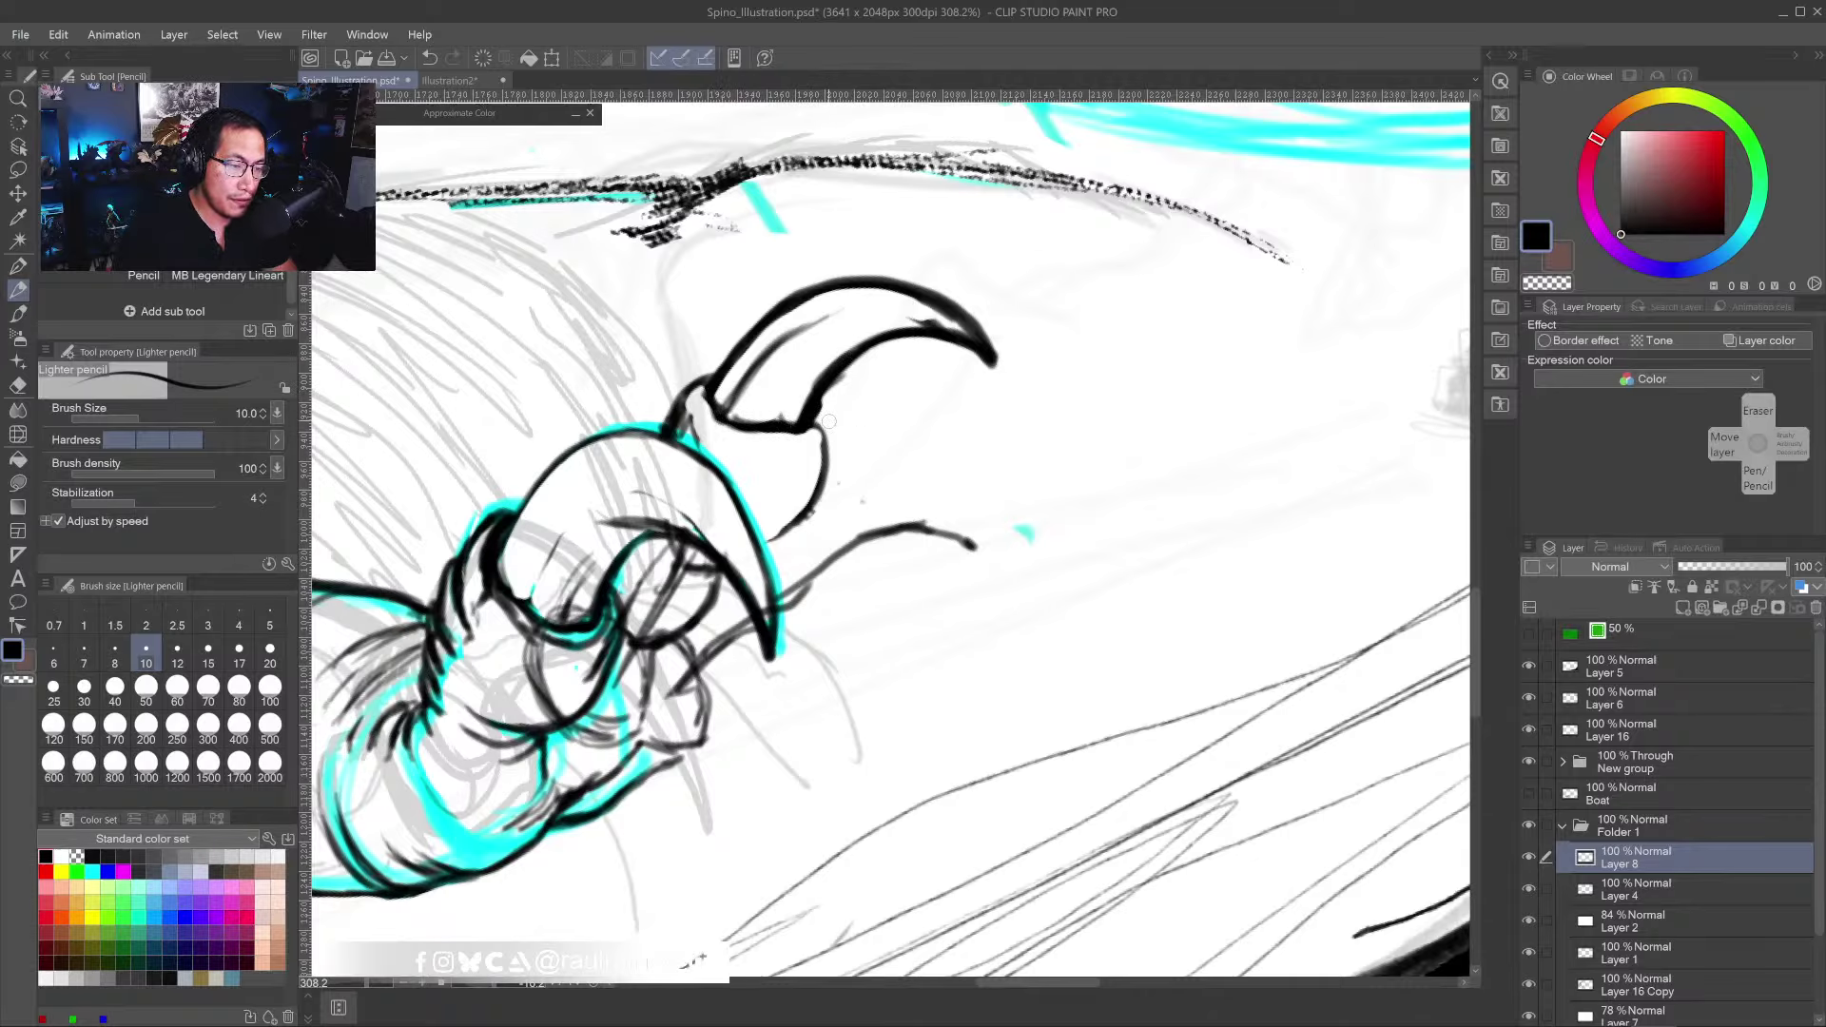
- Redraw the second fingertip's rounded outline below the claw and erase excess marks around the fingertip and knuckle
key(e)
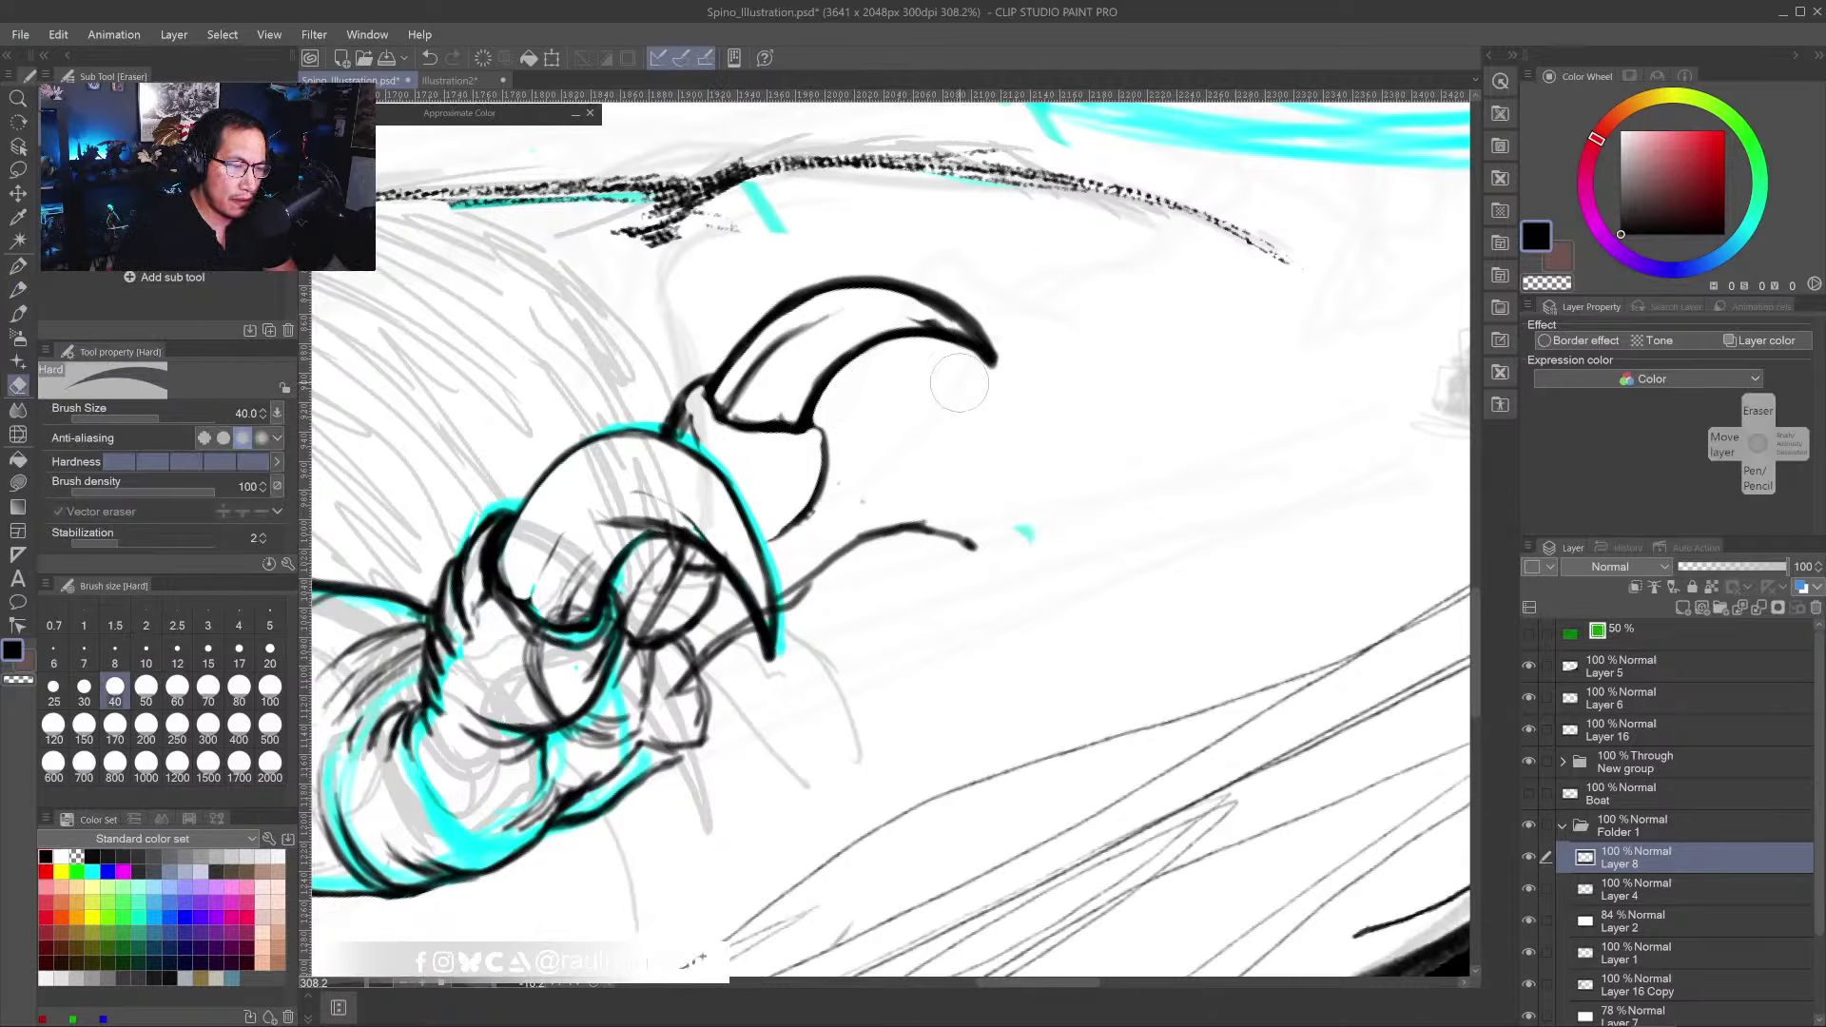
click(32, 287)
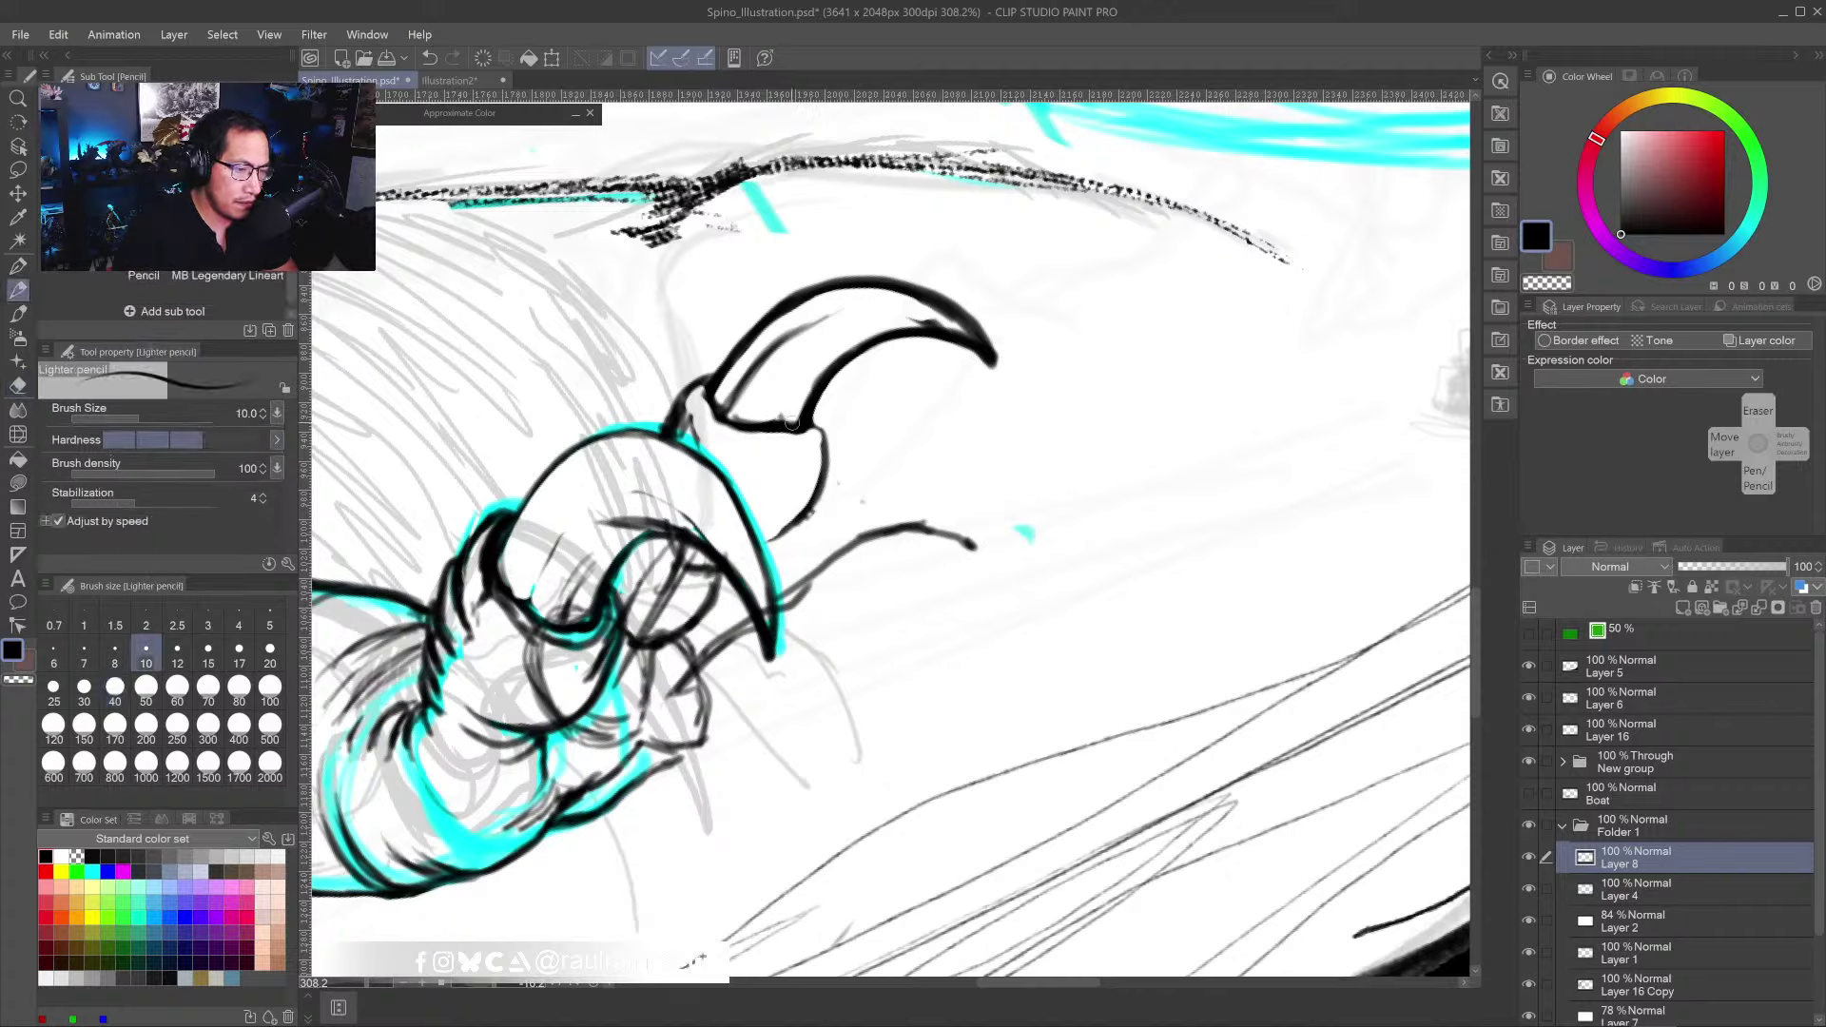
mouse_move(813, 412)
mouse_down()
mouse_move(835, 443)
mouse_move(830, 428)
mouse_move(764, 536)
mouse_up()
key(e)
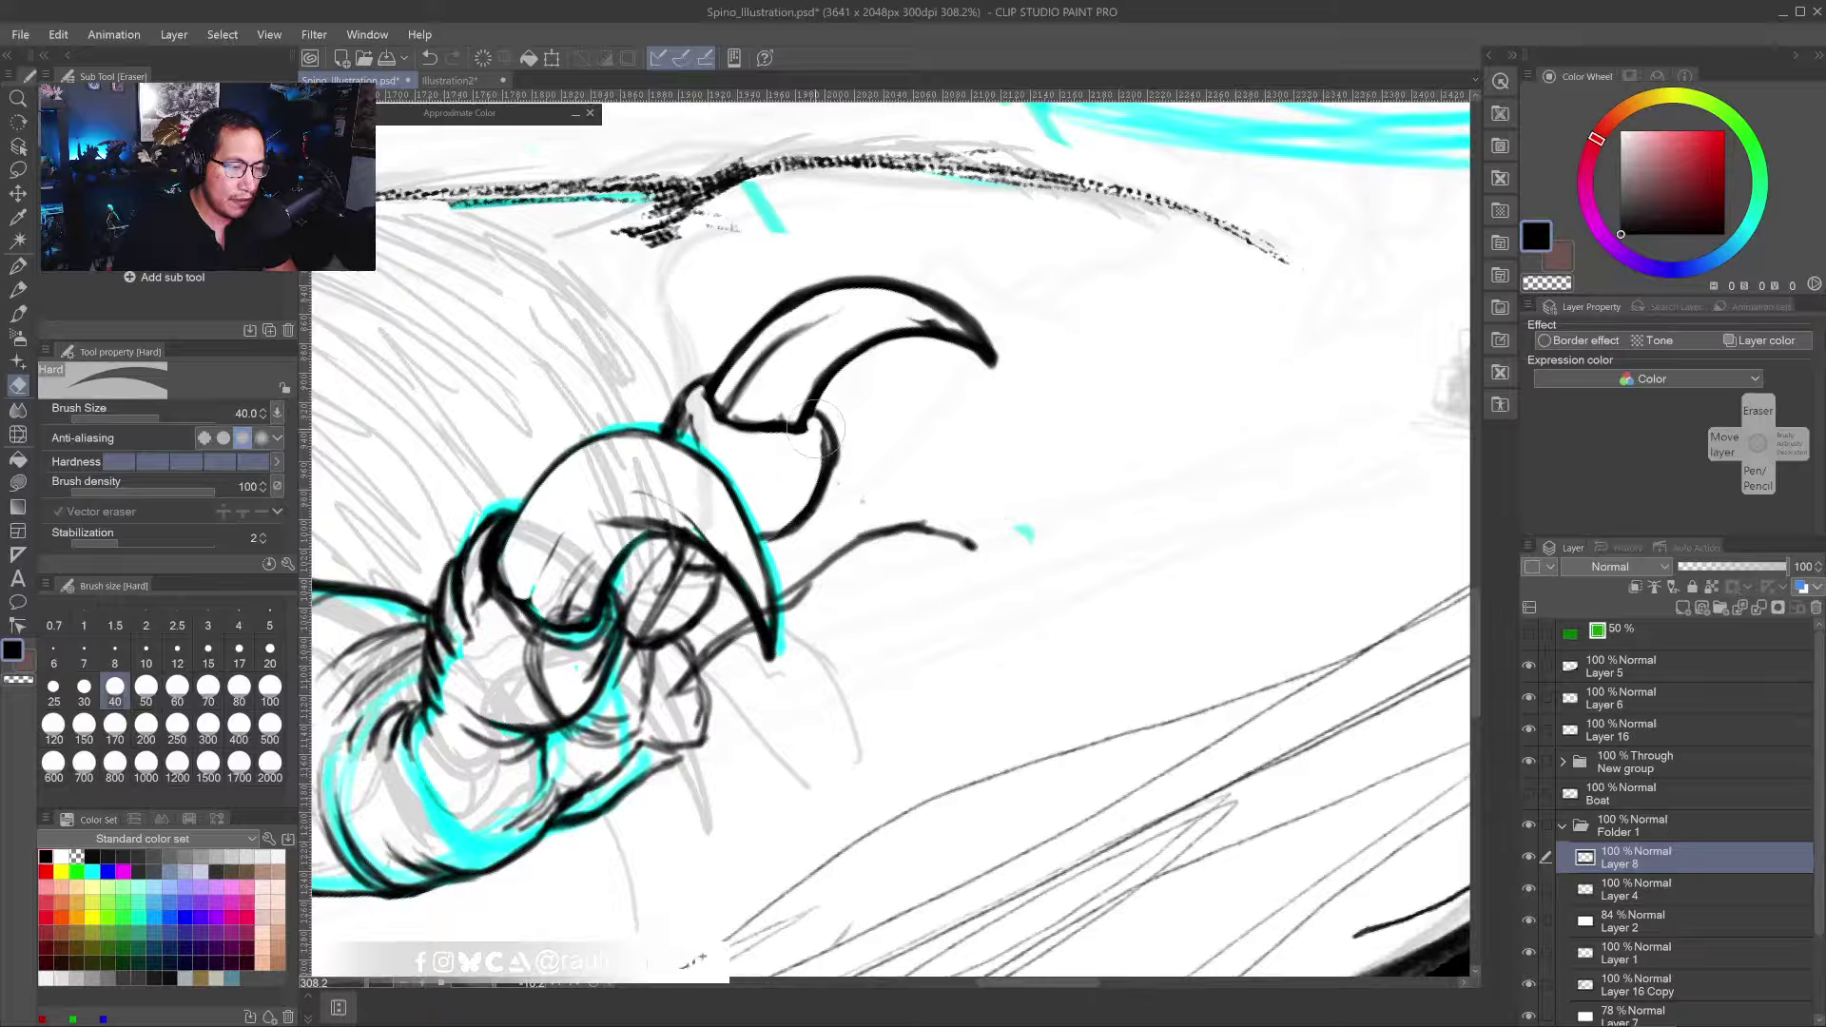
mouse_move(771, 461)
mouse_down()
mouse_move(776, 399)
mouse_move(737, 455)
mouse_move(713, 381)
mouse_move(689, 381)
mouse_move(695, 428)
mouse_move(683, 390)
mouse_move(647, 422)
mouse_move(702, 418)
mouse_move(706, 380)
mouse_move(685, 376)
mouse_move(668, 436)
mouse_move(643, 444)
mouse_up()
click(18, 289)
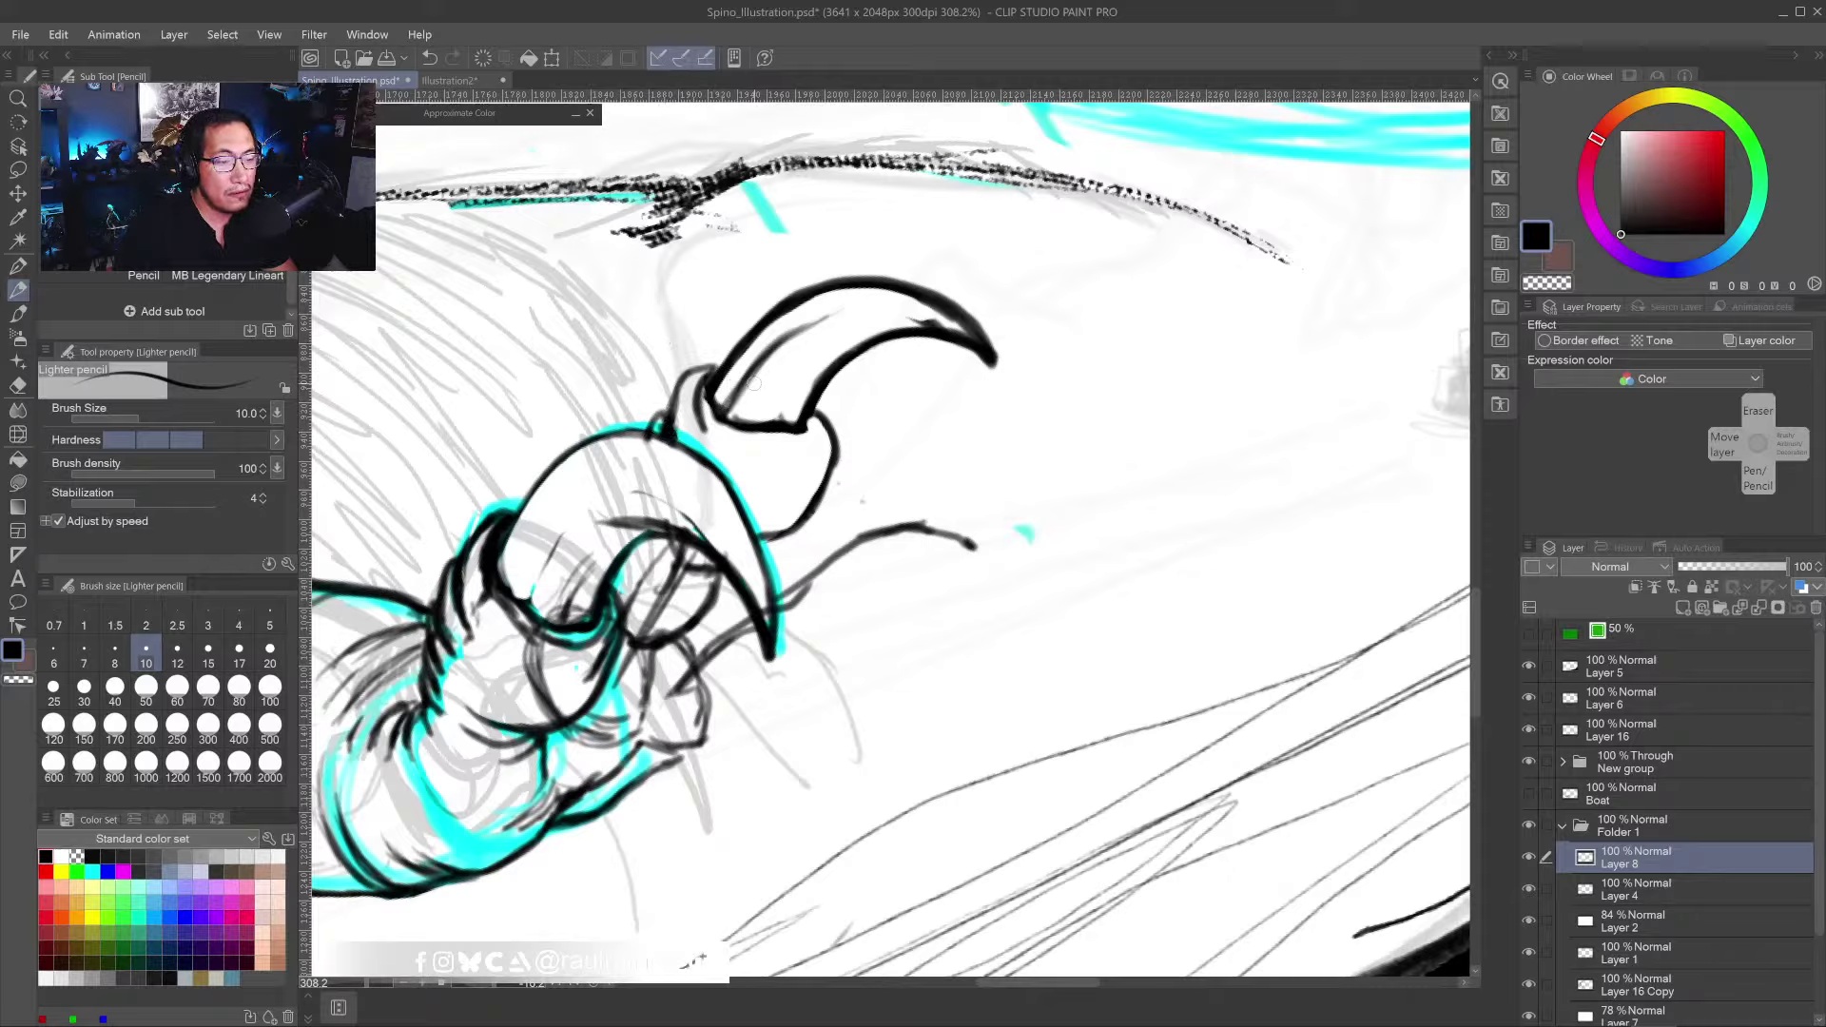
- Erase the ridge line inside the second claw, and reinforce the claw's edges and the fingertip contour
key(e)
mouse_move(806, 331)
mouse_down()
mouse_move(728, 405)
mouse_move(789, 319)
mouse_move(772, 339)
mouse_move(890, 308)
mouse_move(828, 301)
mouse_move(937, 318)
mouse_move(794, 376)
mouse_move(740, 449)
mouse_up()
key(p)
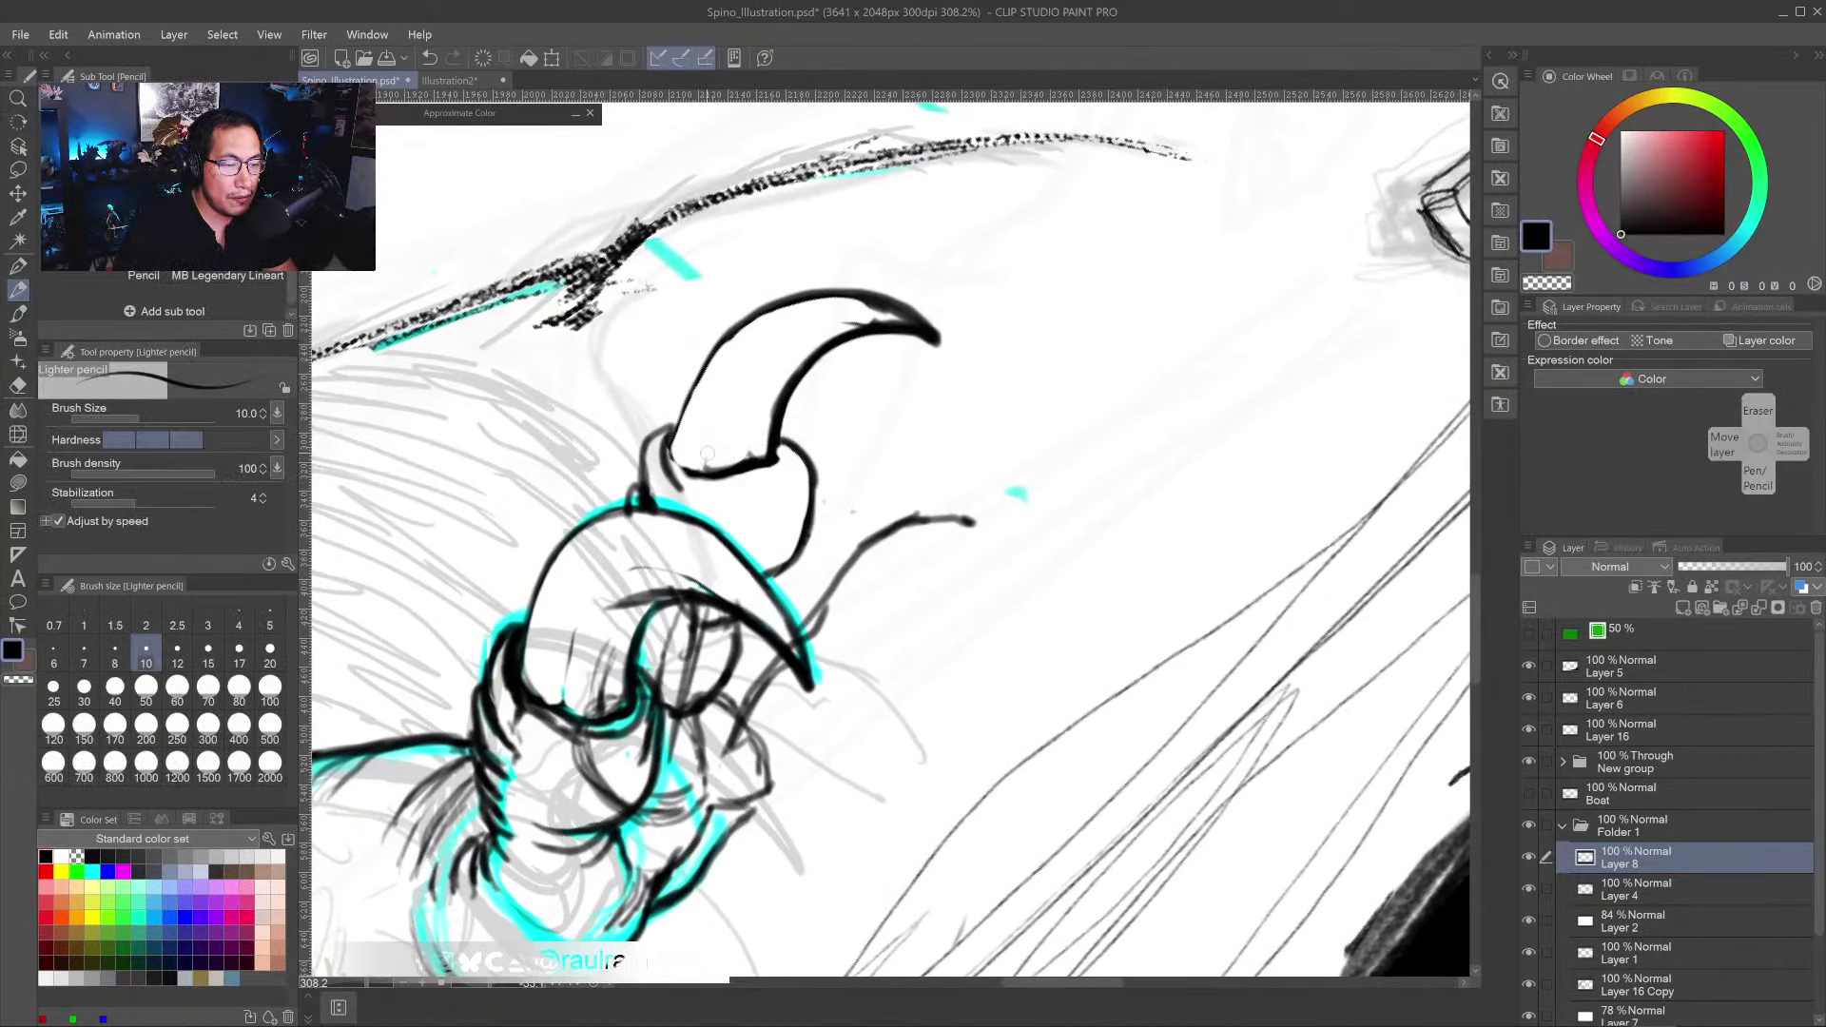
mouse_move(708, 472)
mouse_down()
mouse_move(670, 447)
mouse_move(722, 334)
mouse_move(694, 390)
mouse_move(723, 345)
mouse_move(818, 293)
mouse_move(791, 299)
mouse_move(905, 314)
mouse_up()
mouse_move(781, 433)
mouse_down()
mouse_move(813, 493)
mouse_move(795, 566)
mouse_move(761, 575)
mouse_up()
- Erase the hatch lines in the crook of the first claw and touch up the fingertip below the second claw's base
mouse_move(868, 641)
mouse_down()
mouse_move(864, 551)
mouse_move(871, 638)
mouse_move(872, 581)
mouse_up()
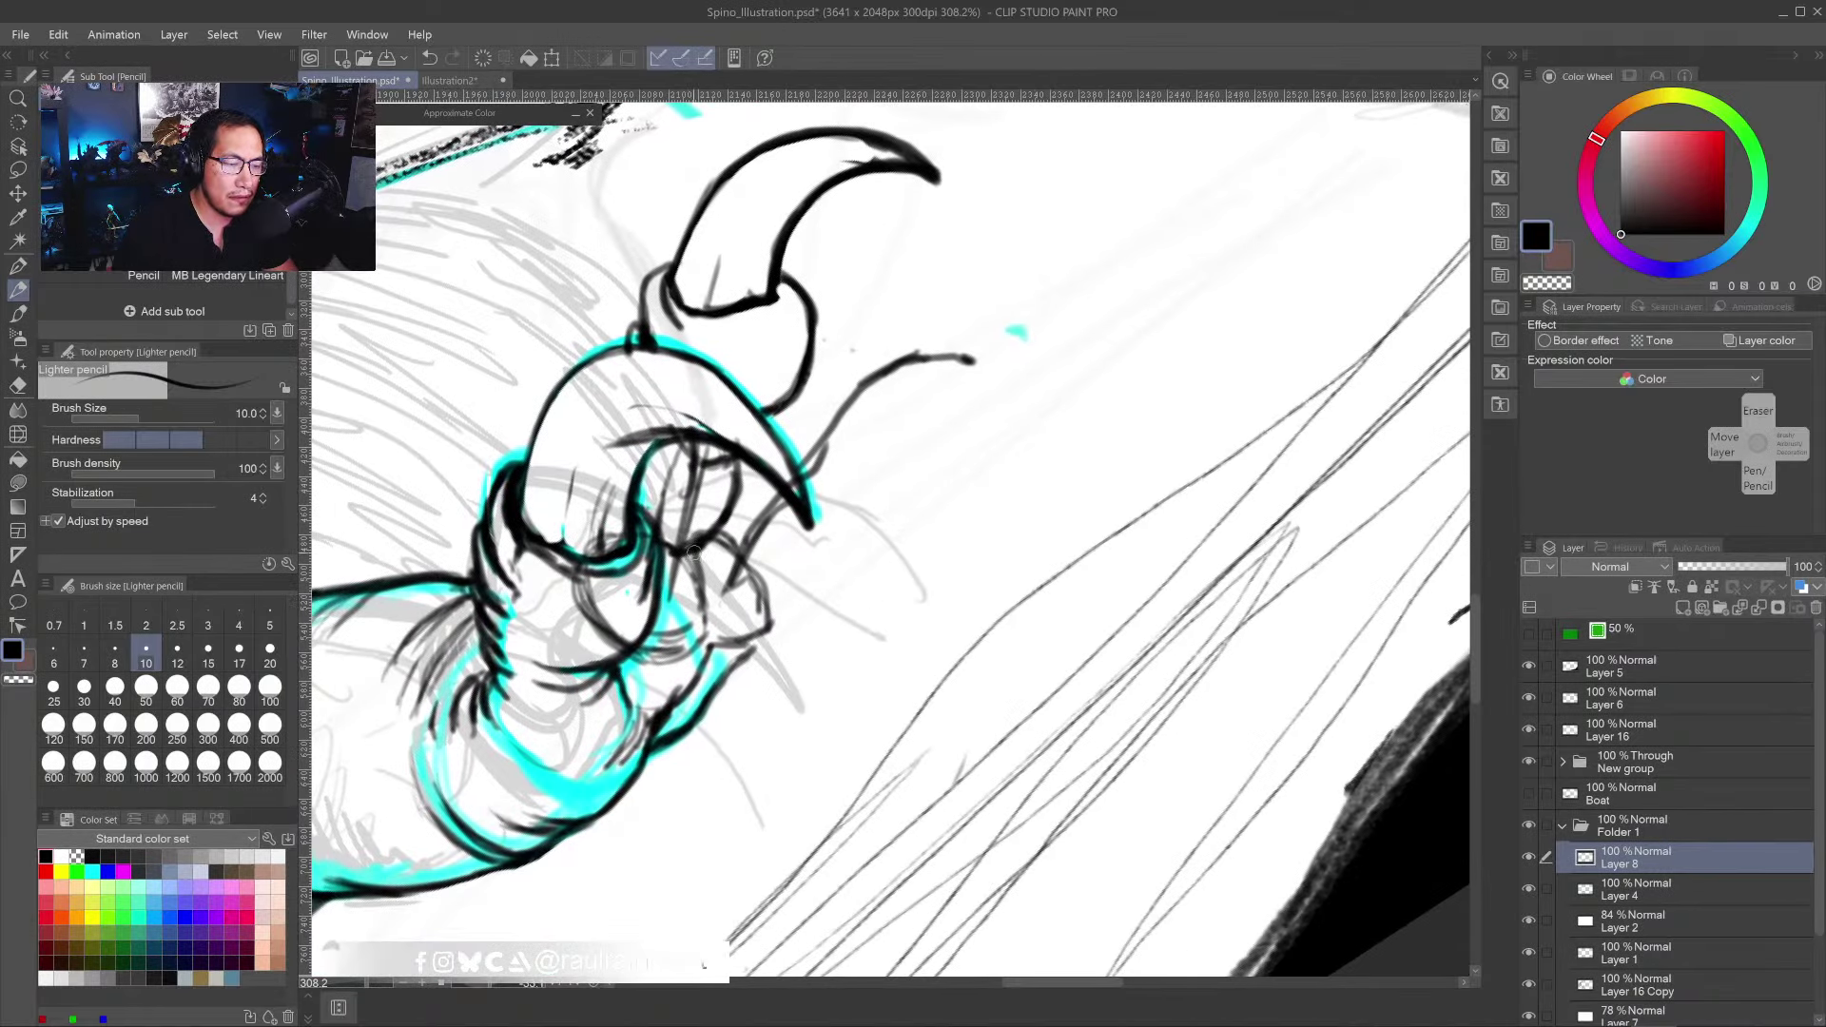
drag(694, 552, 688, 633)
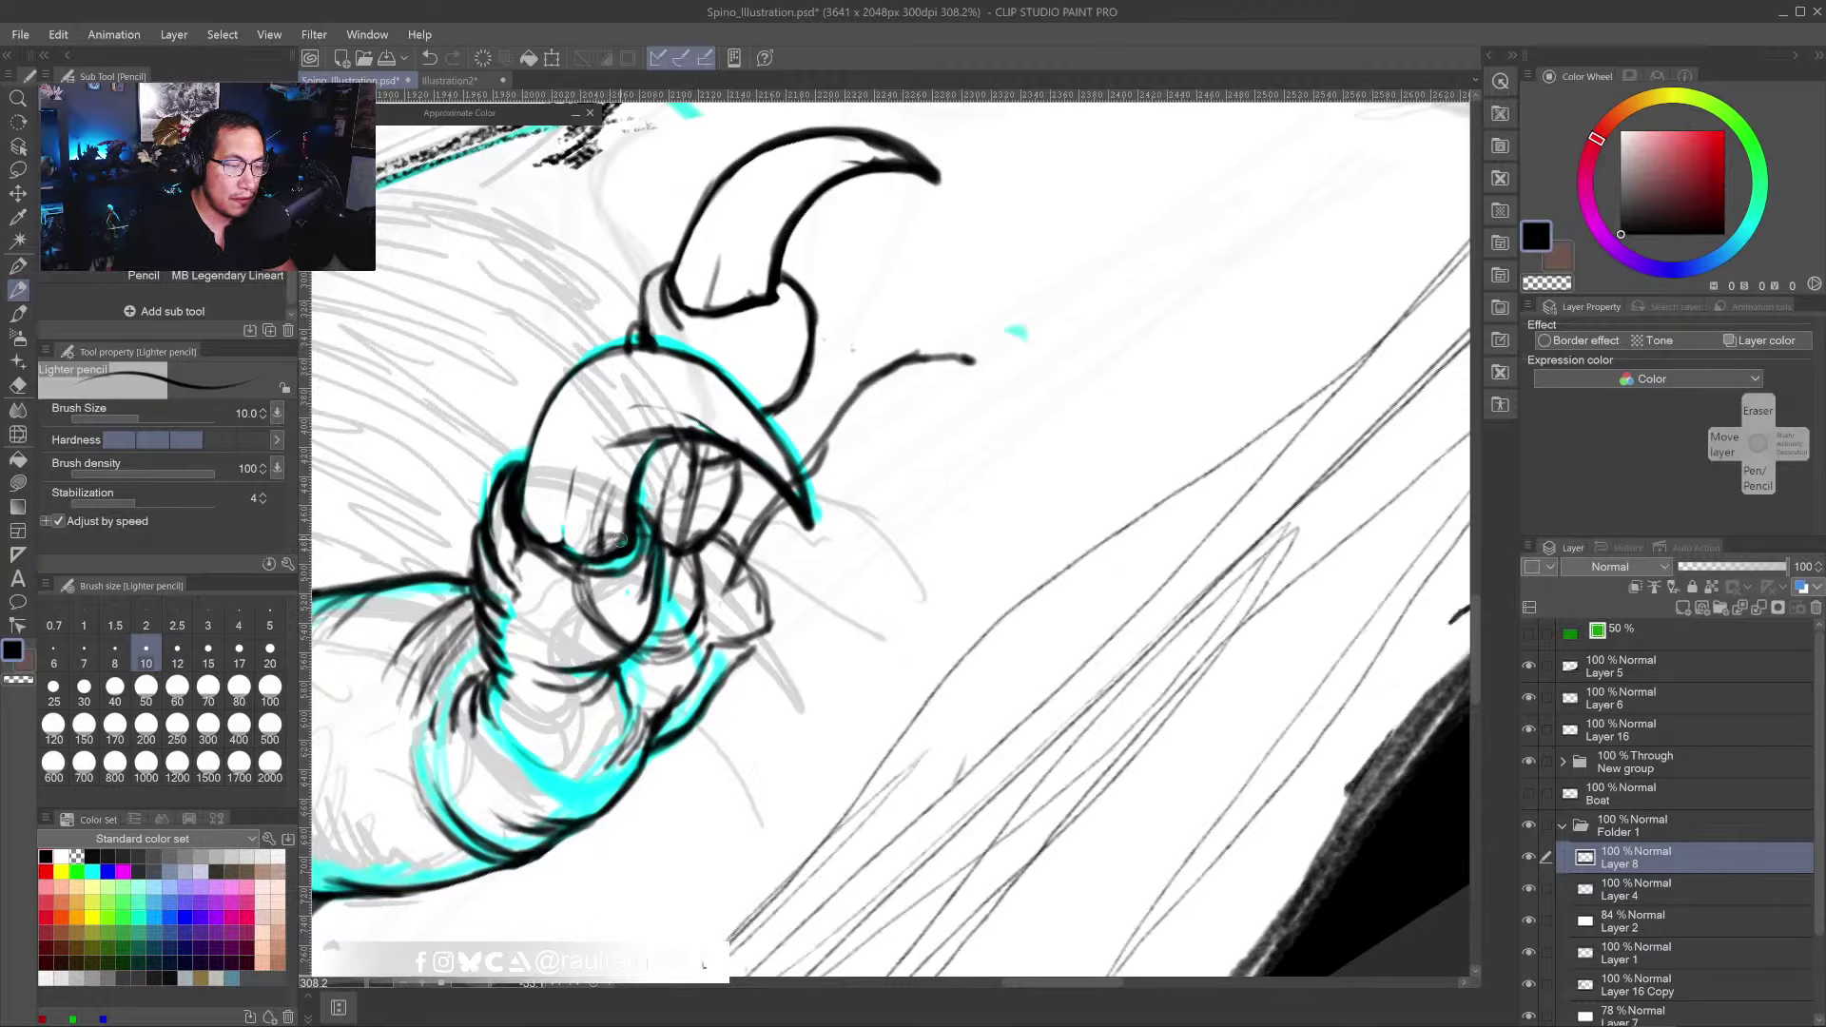
key(e)
mouse_move(670, 466)
mouse_down()
mouse_move(676, 524)
mouse_move(700, 489)
mouse_move(690, 422)
mouse_move(683, 442)
mouse_move(709, 441)
mouse_move(664, 455)
mouse_move(644, 513)
mouse_up()
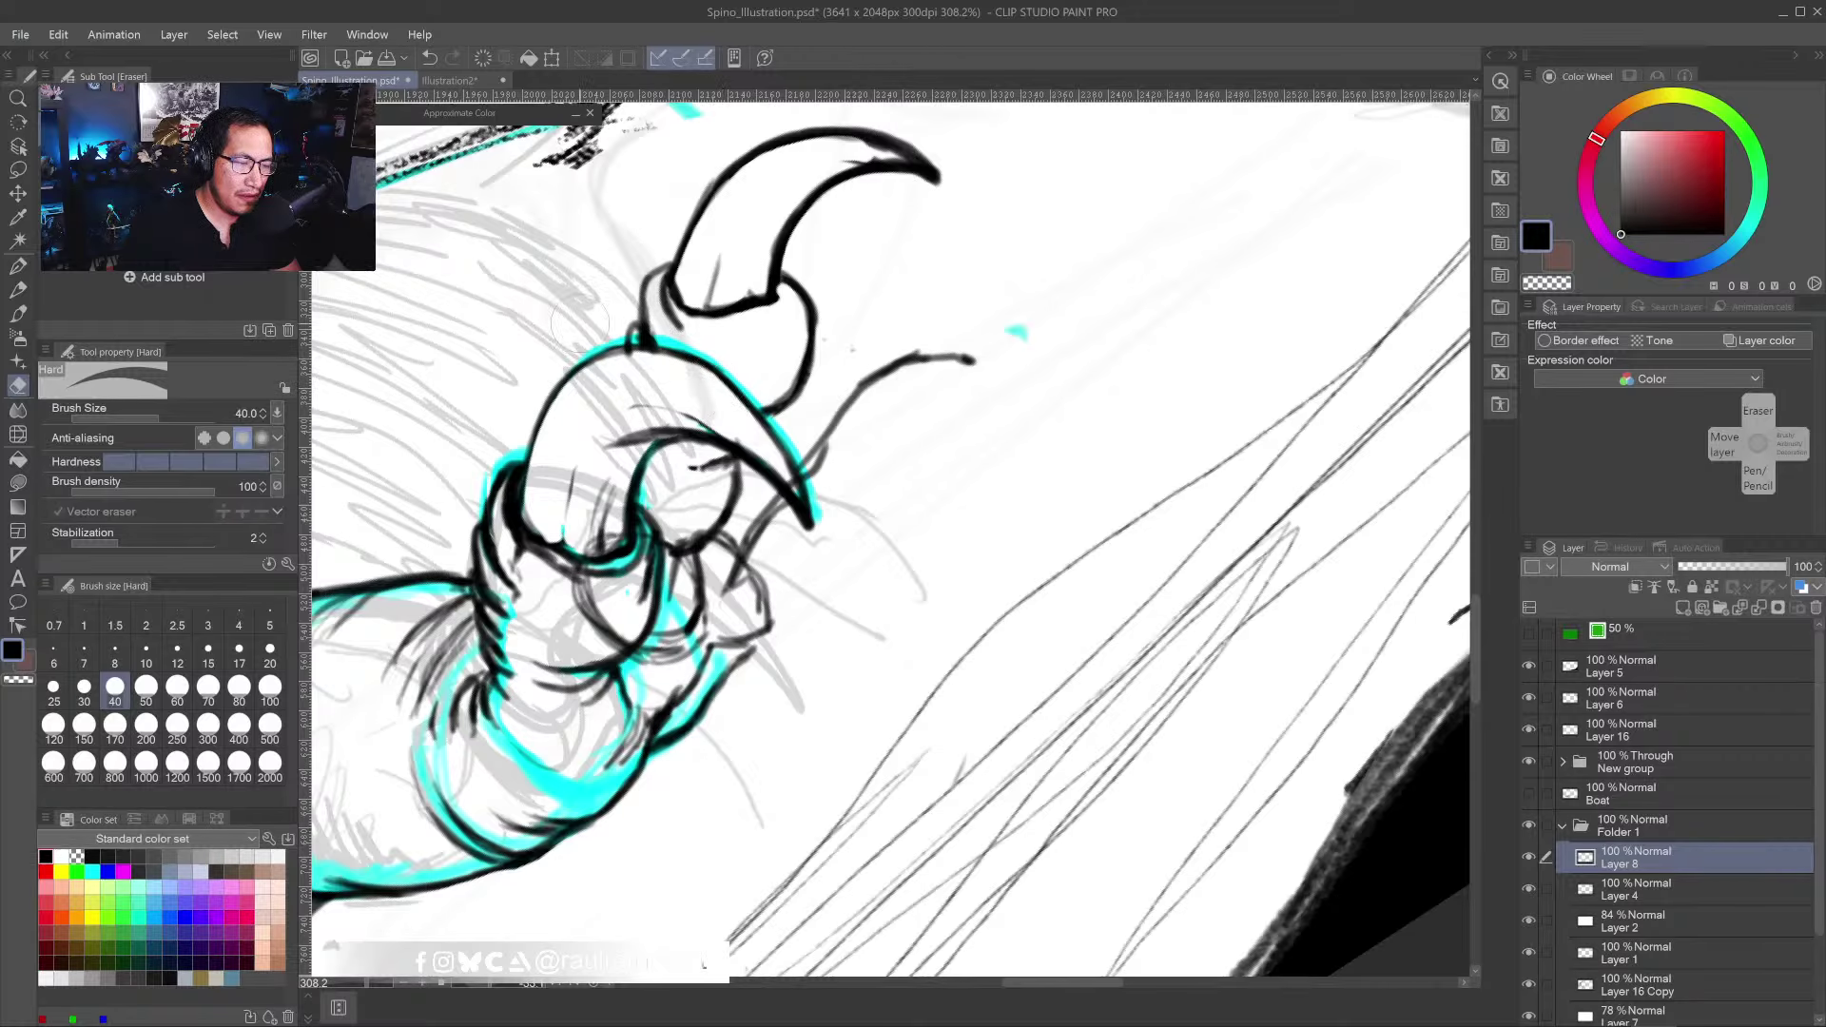
click(18, 289)
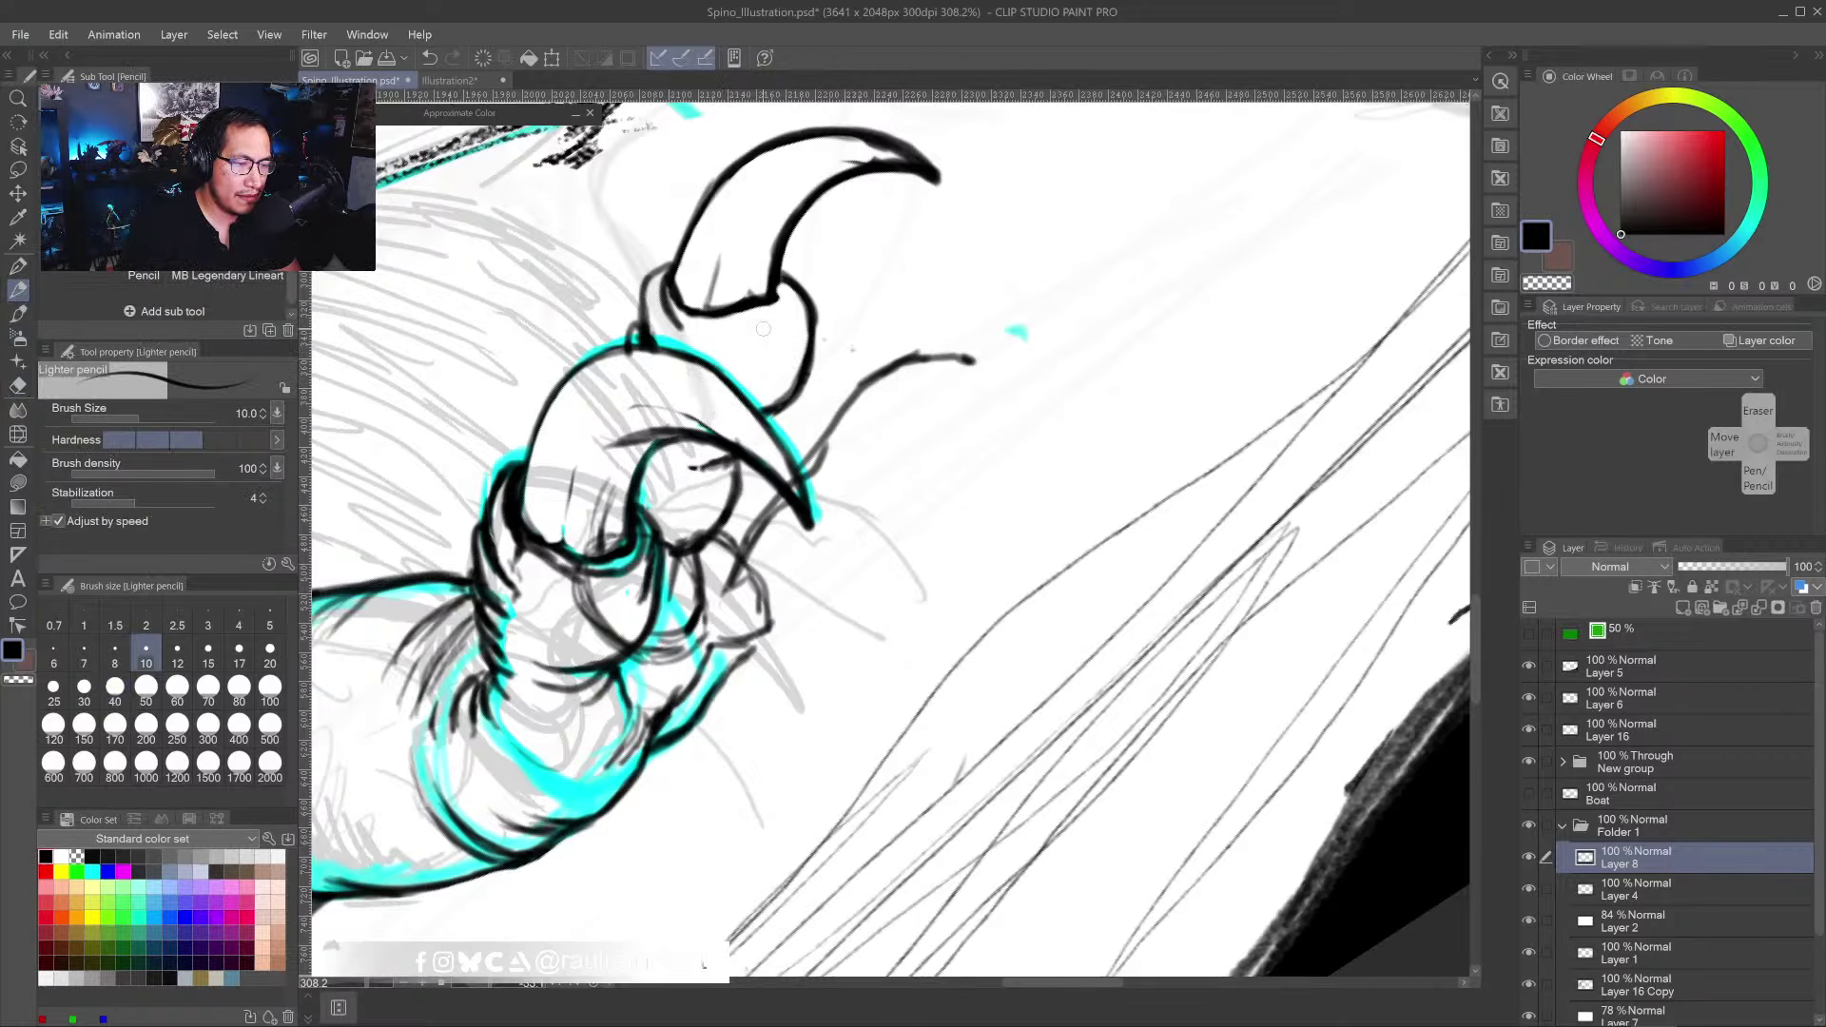
mouse_move(700, 312)
mouse_down()
mouse_move(761, 306)
mouse_move(782, 274)
mouse_move(813, 441)
mouse_move(731, 376)
mouse_move(765, 337)
mouse_up()
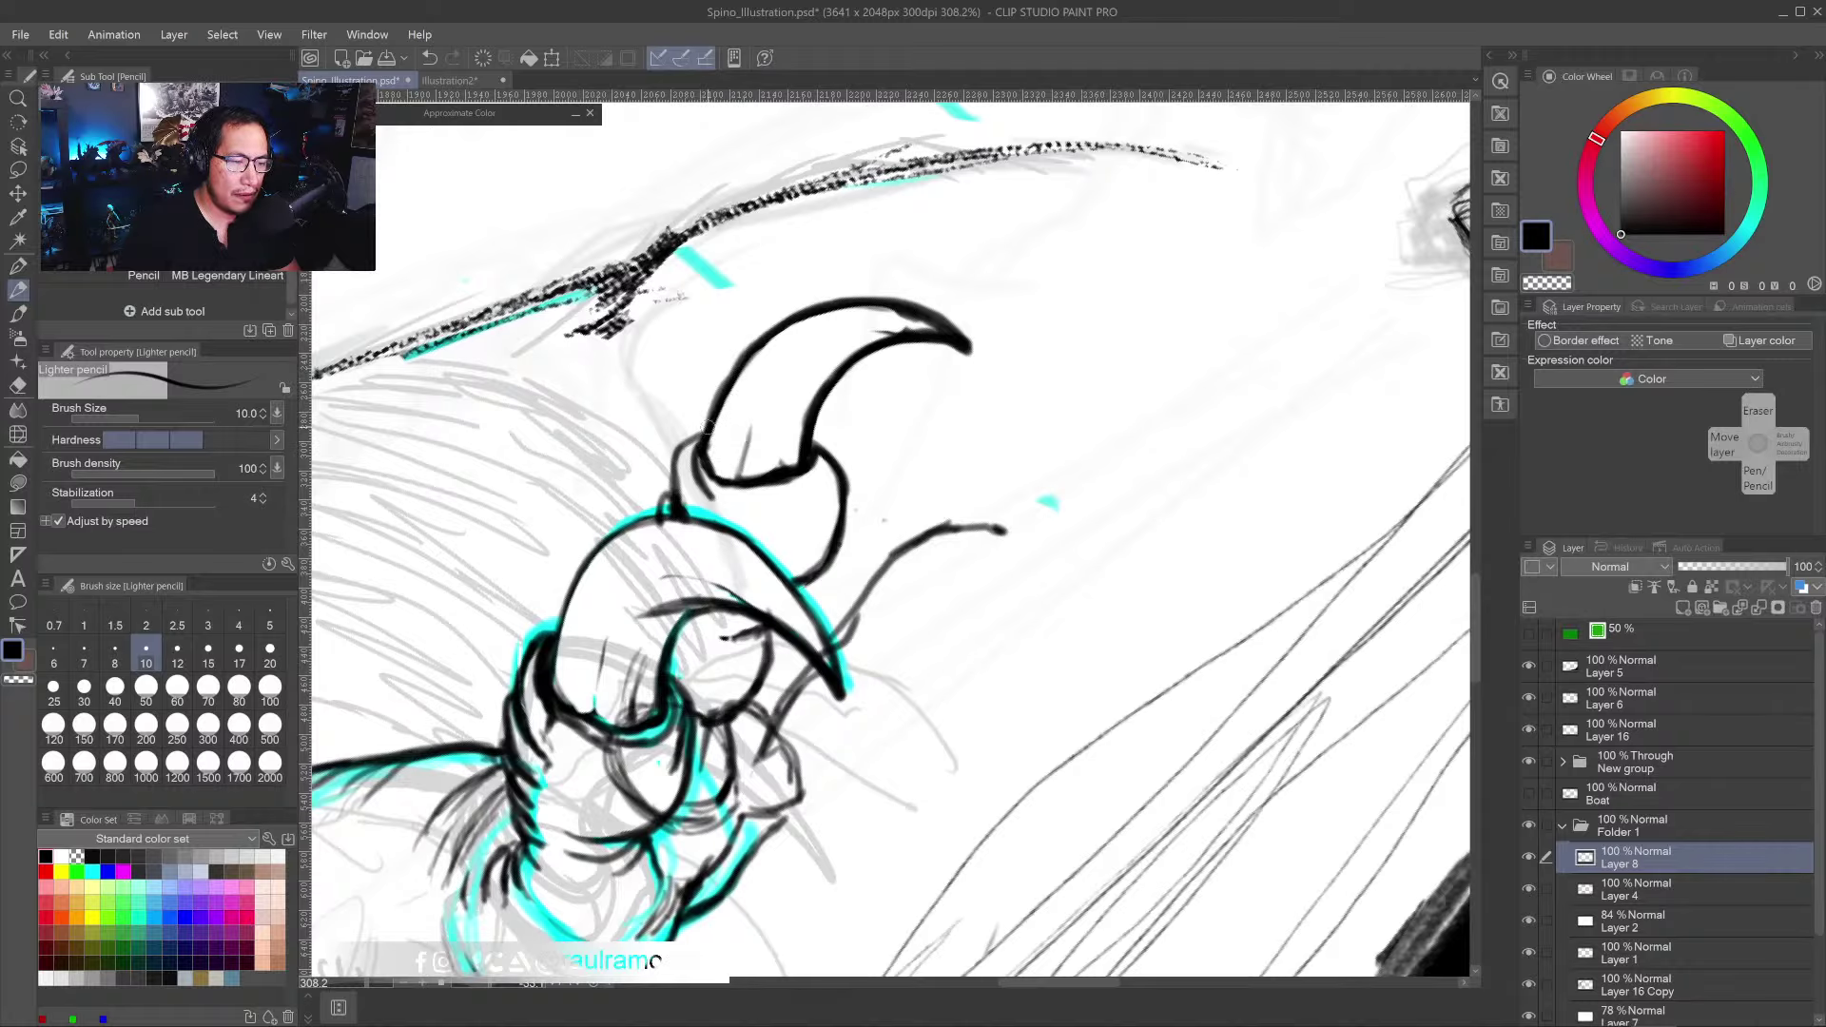
- Refine the second claw's outline by thinning its inner edges with the eraser and redrawing a sharp, pointed tip
mouse_move(702, 436)
mouse_down()
mouse_move(806, 314)
mouse_move(778, 321)
mouse_move(923, 314)
mouse_move(871, 295)
mouse_move(961, 341)
mouse_up()
mouse_move(1063, 471)
mouse_down()
mouse_move(989, 657)
mouse_move(761, 683)
mouse_up()
key(e)
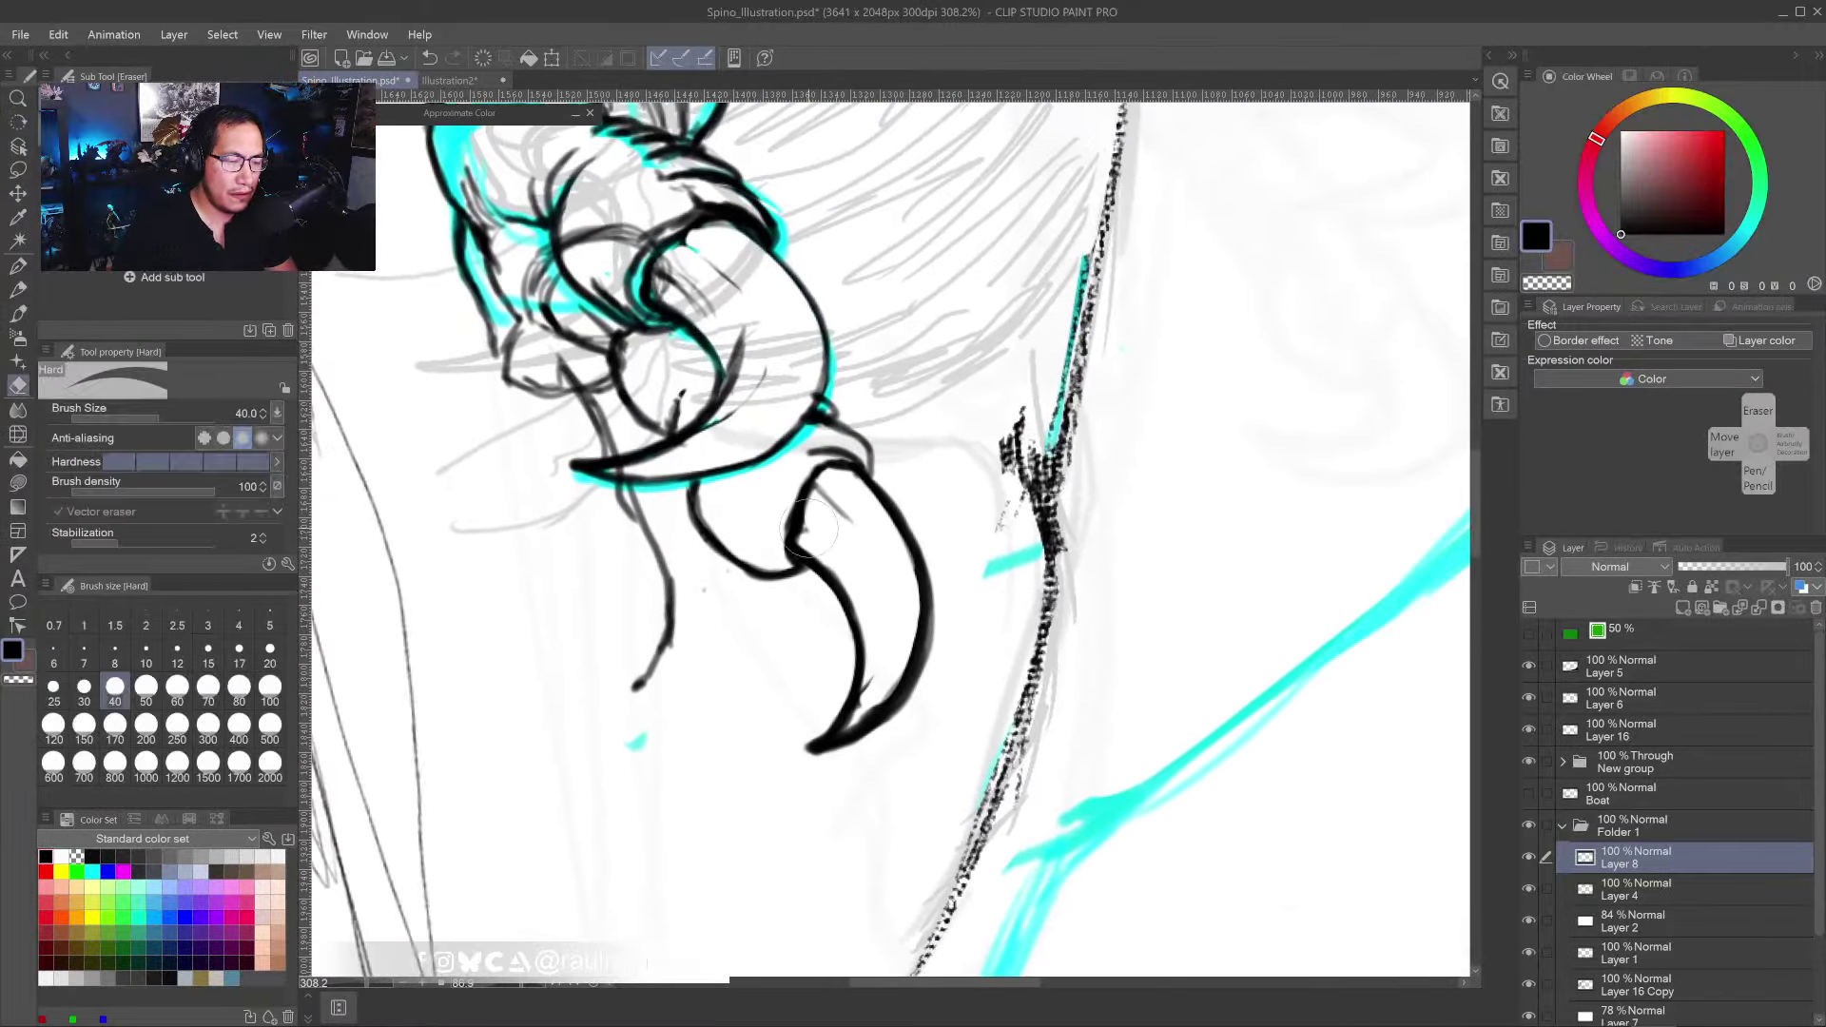
mouse_move(813, 501)
mouse_down()
mouse_move(804, 514)
mouse_move(833, 490)
mouse_move(912, 585)
mouse_move(909, 661)
mouse_move(880, 713)
mouse_move(824, 735)
mouse_move(870, 669)
mouse_up()
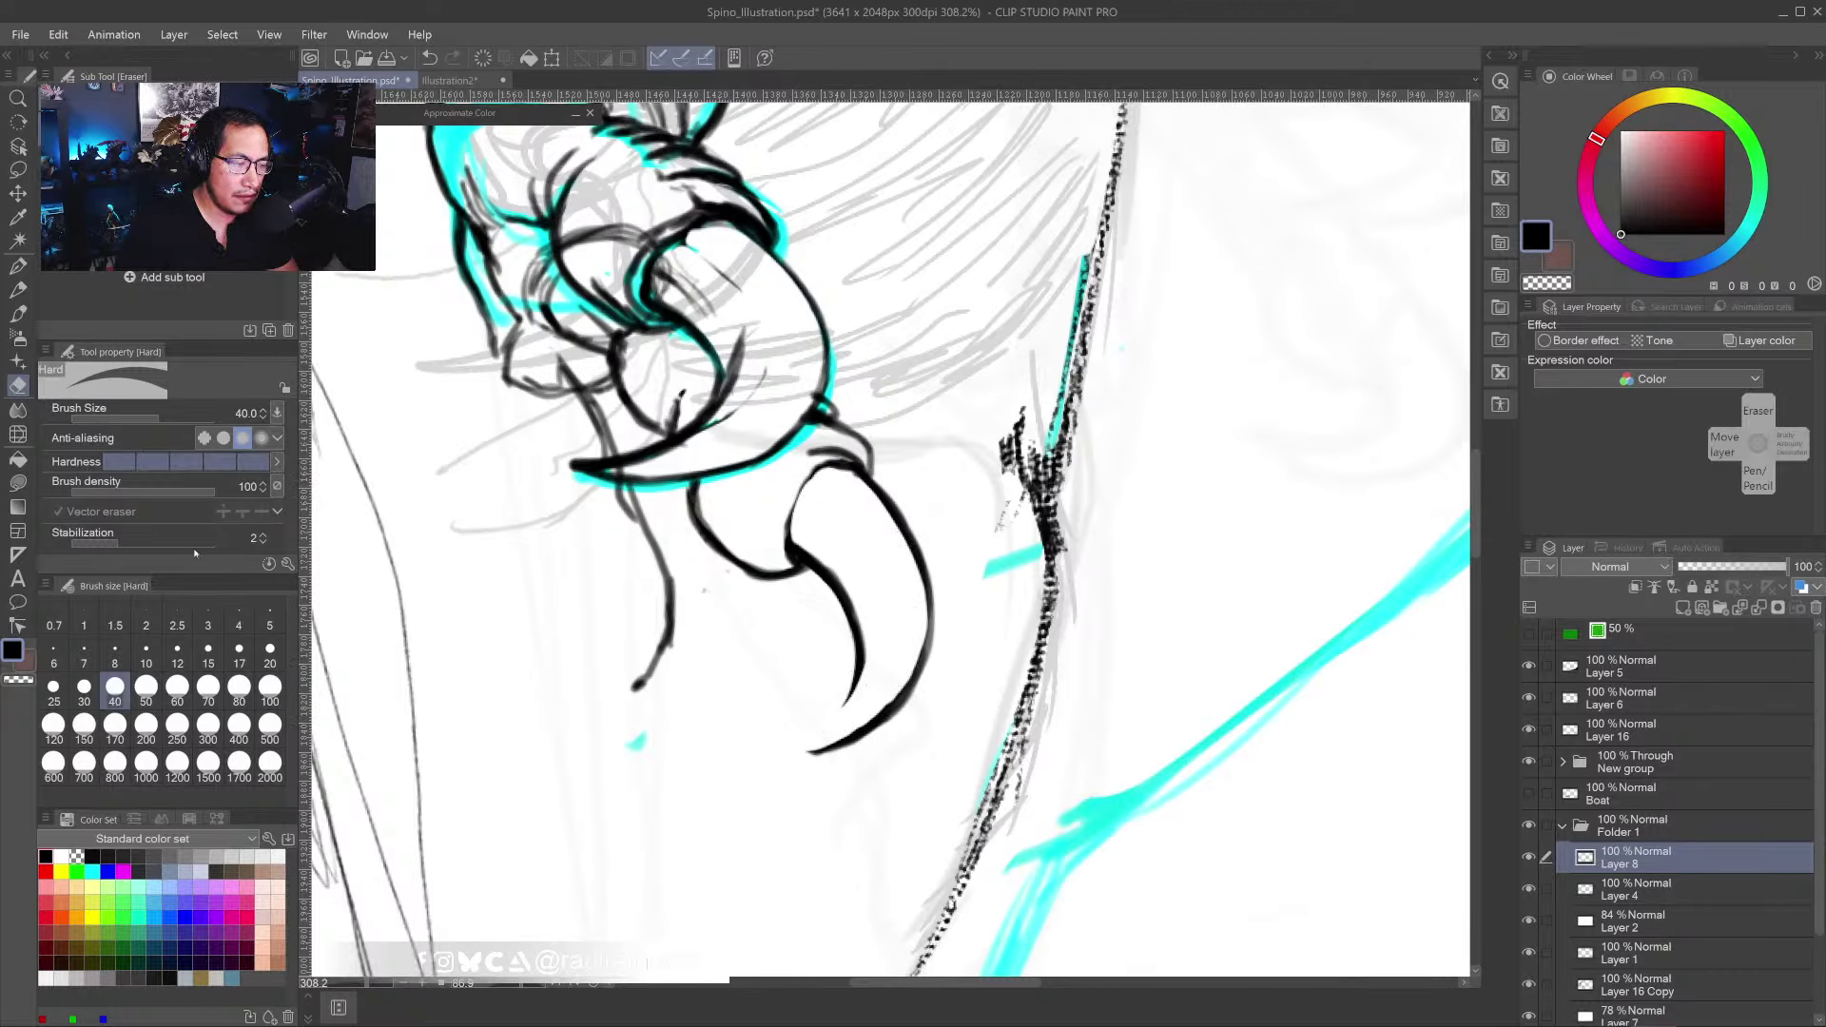
key(p)
mouse_move(859, 663)
mouse_down()
mouse_move(804, 752)
mouse_move(882, 674)
mouse_move(788, 757)
mouse_move(829, 744)
mouse_move(858, 664)
mouse_move(801, 759)
mouse_move(833, 750)
mouse_up()
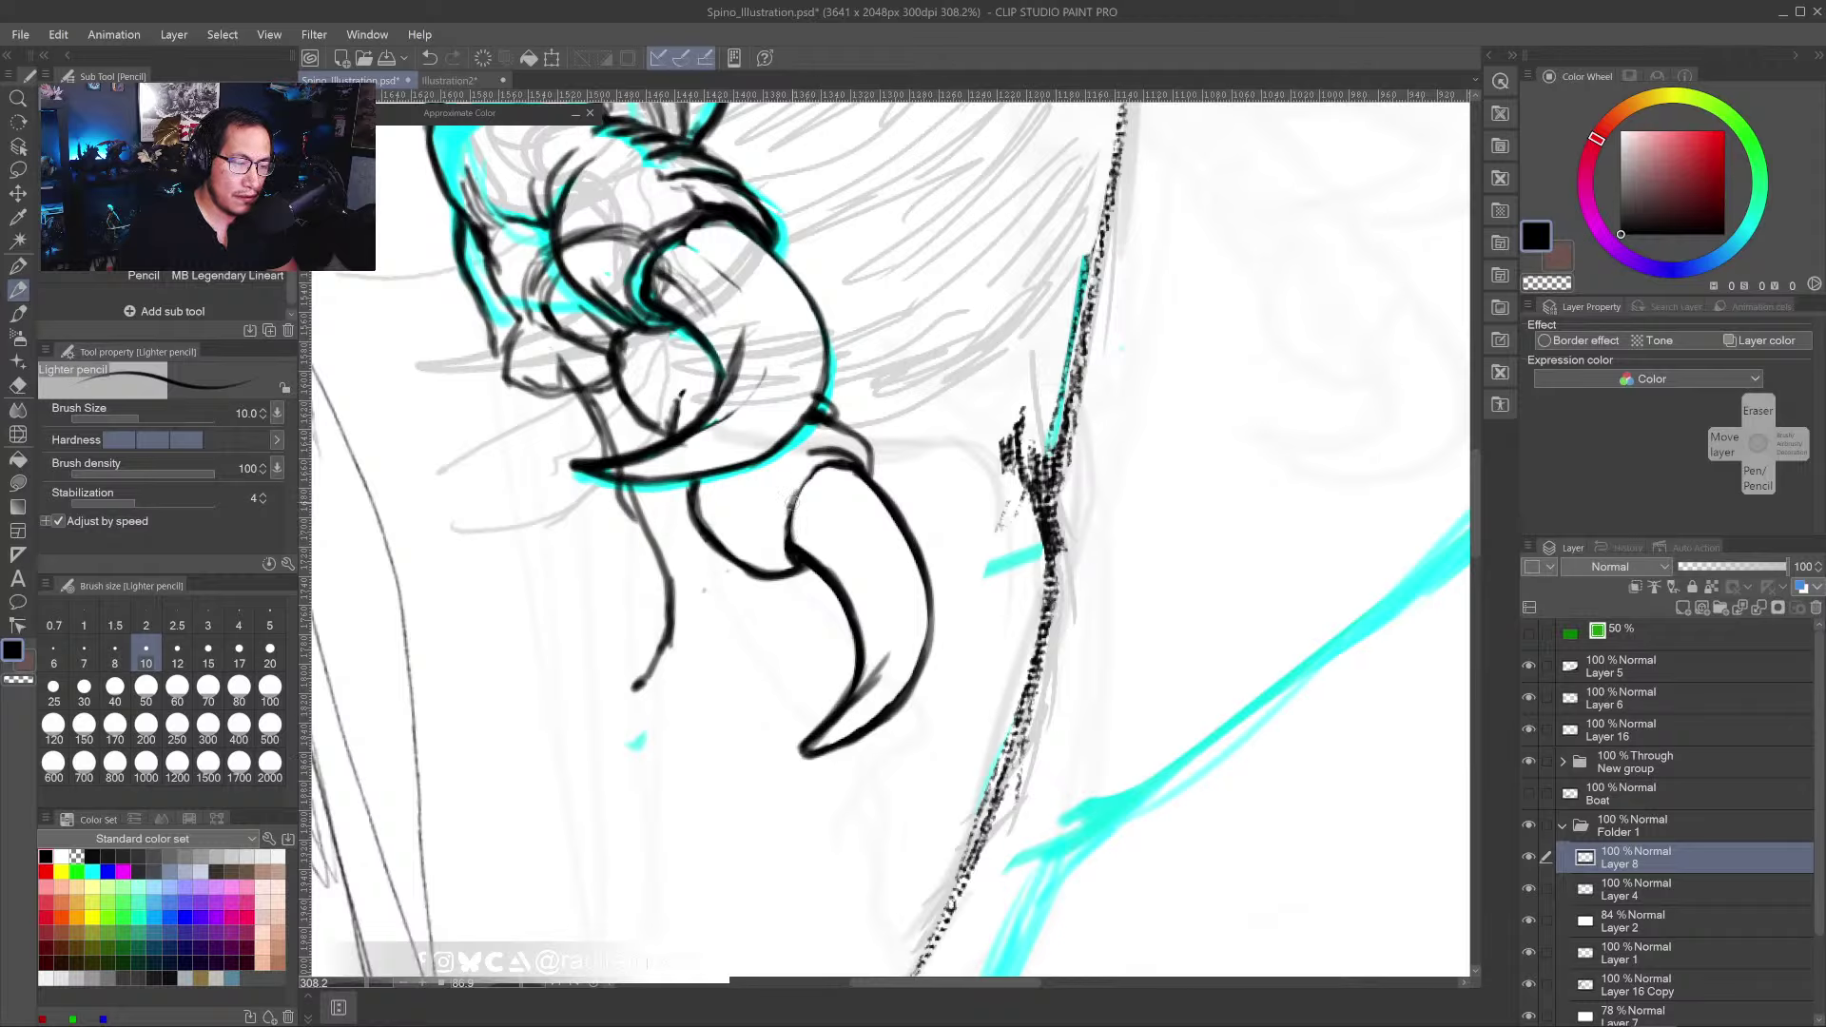
- Add the crease behind the second claw's base and reinforce the fingertip and knuckle contours beneath the first claw
mouse_move(786, 482)
mouse_down()
mouse_move(772, 570)
mouse_move(807, 550)
mouse_move(777, 488)
mouse_move(786, 577)
mouse_move(728, 567)
mouse_move(693, 490)
mouse_move(766, 569)
mouse_up()
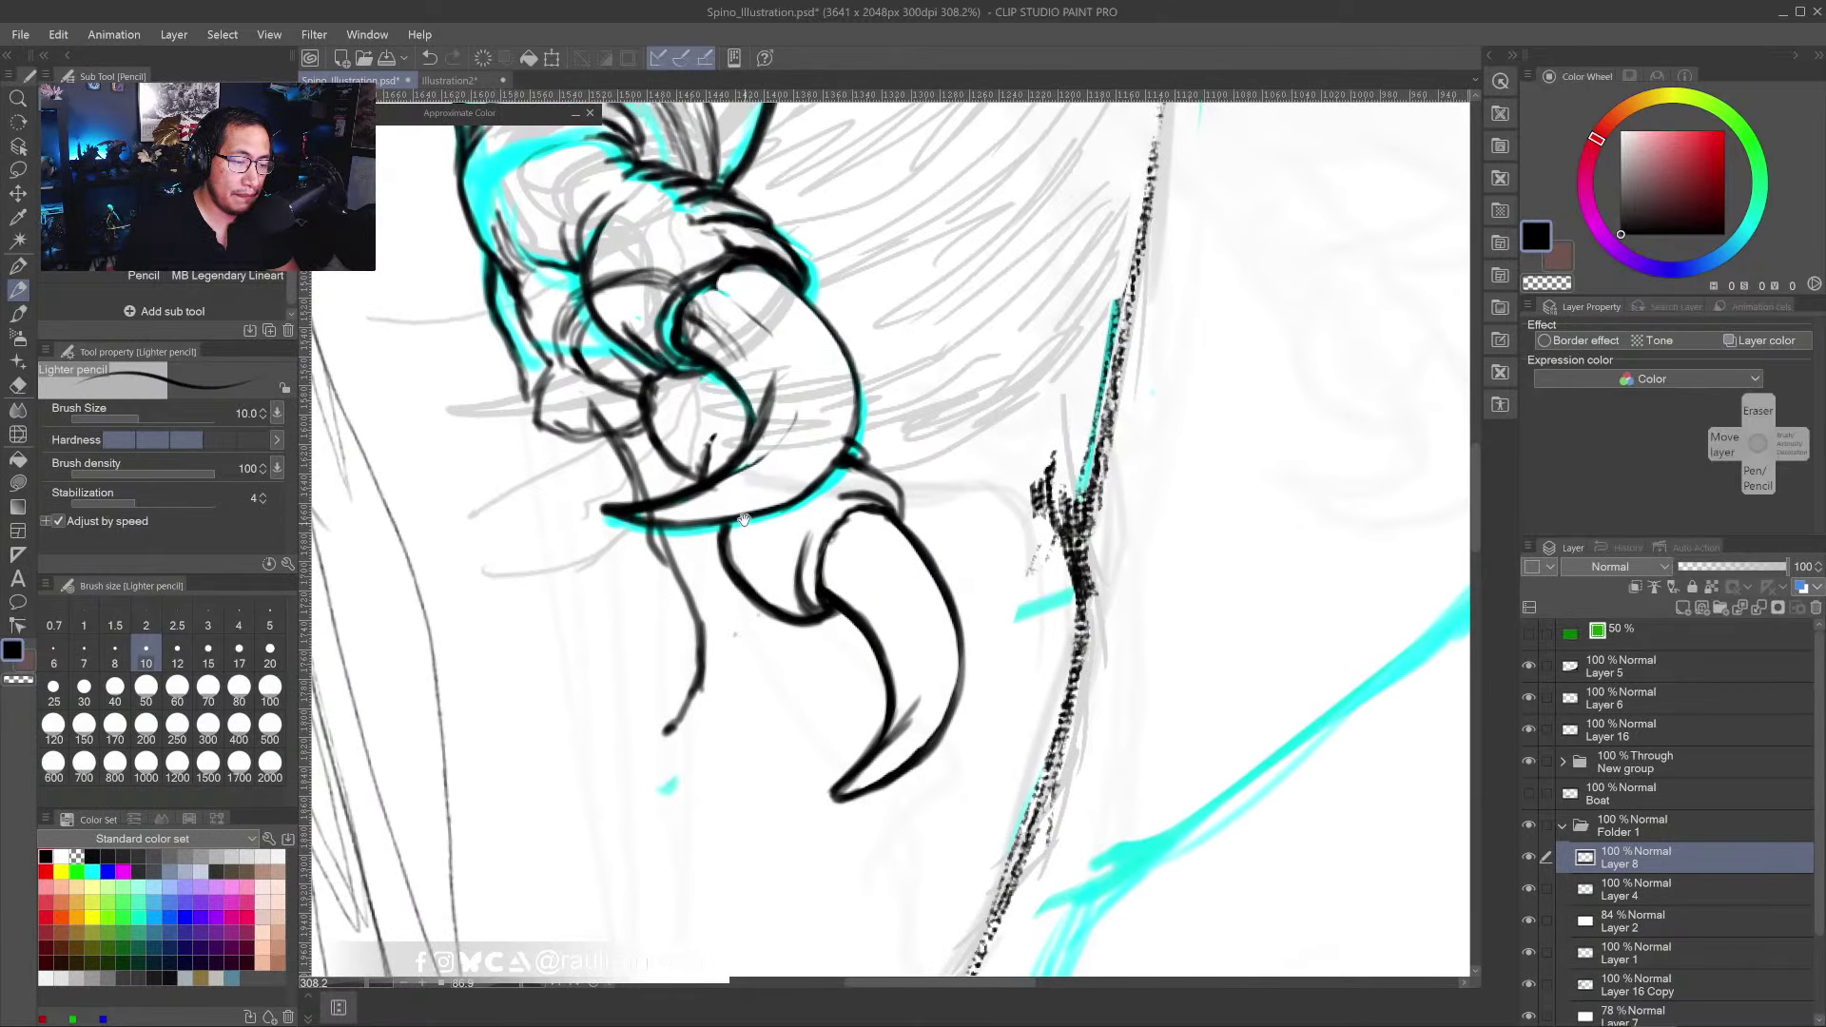
drag(734, 415, 702, 492)
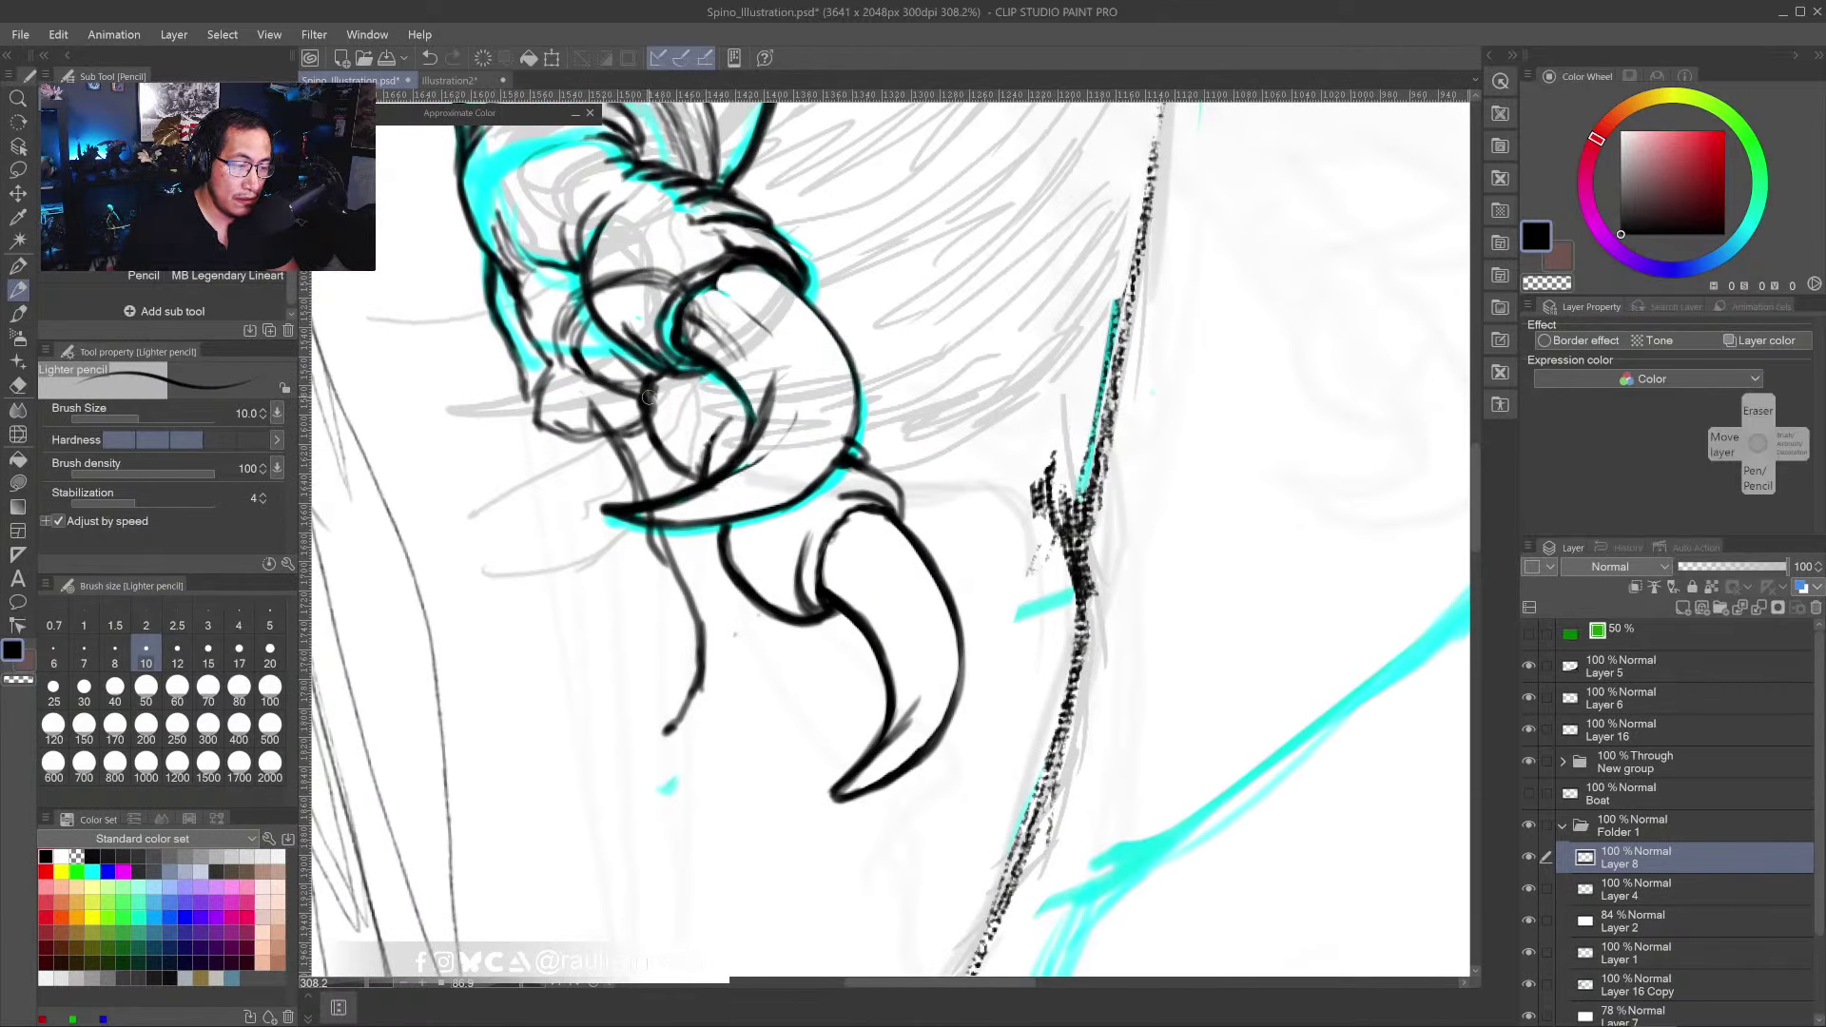
mouse_move(645, 392)
mouse_down()
mouse_move(693, 485)
mouse_move(652, 440)
mouse_move(648, 384)
mouse_move(639, 400)
mouse_move(584, 367)
mouse_up()
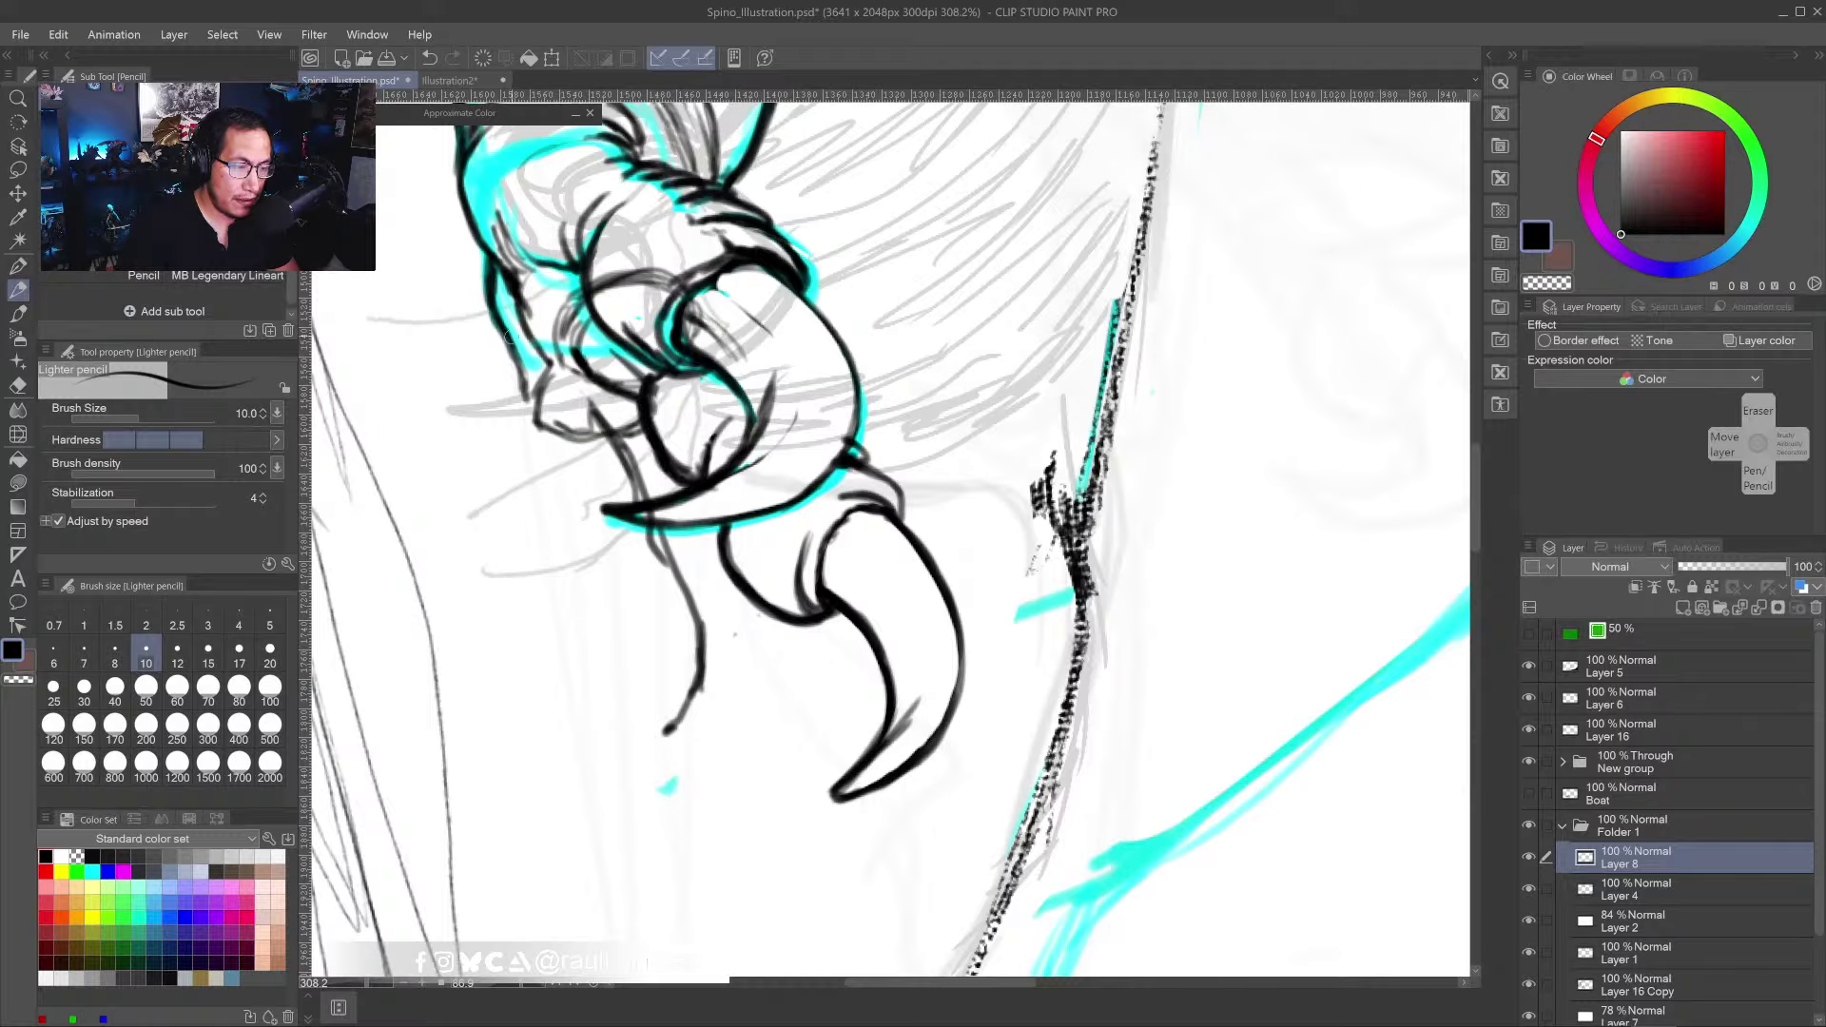
mouse_move(514, 288)
mouse_down()
mouse_move(542, 357)
mouse_move(504, 333)
mouse_move(555, 458)
mouse_up()
scroll(556, 457, down, 4)
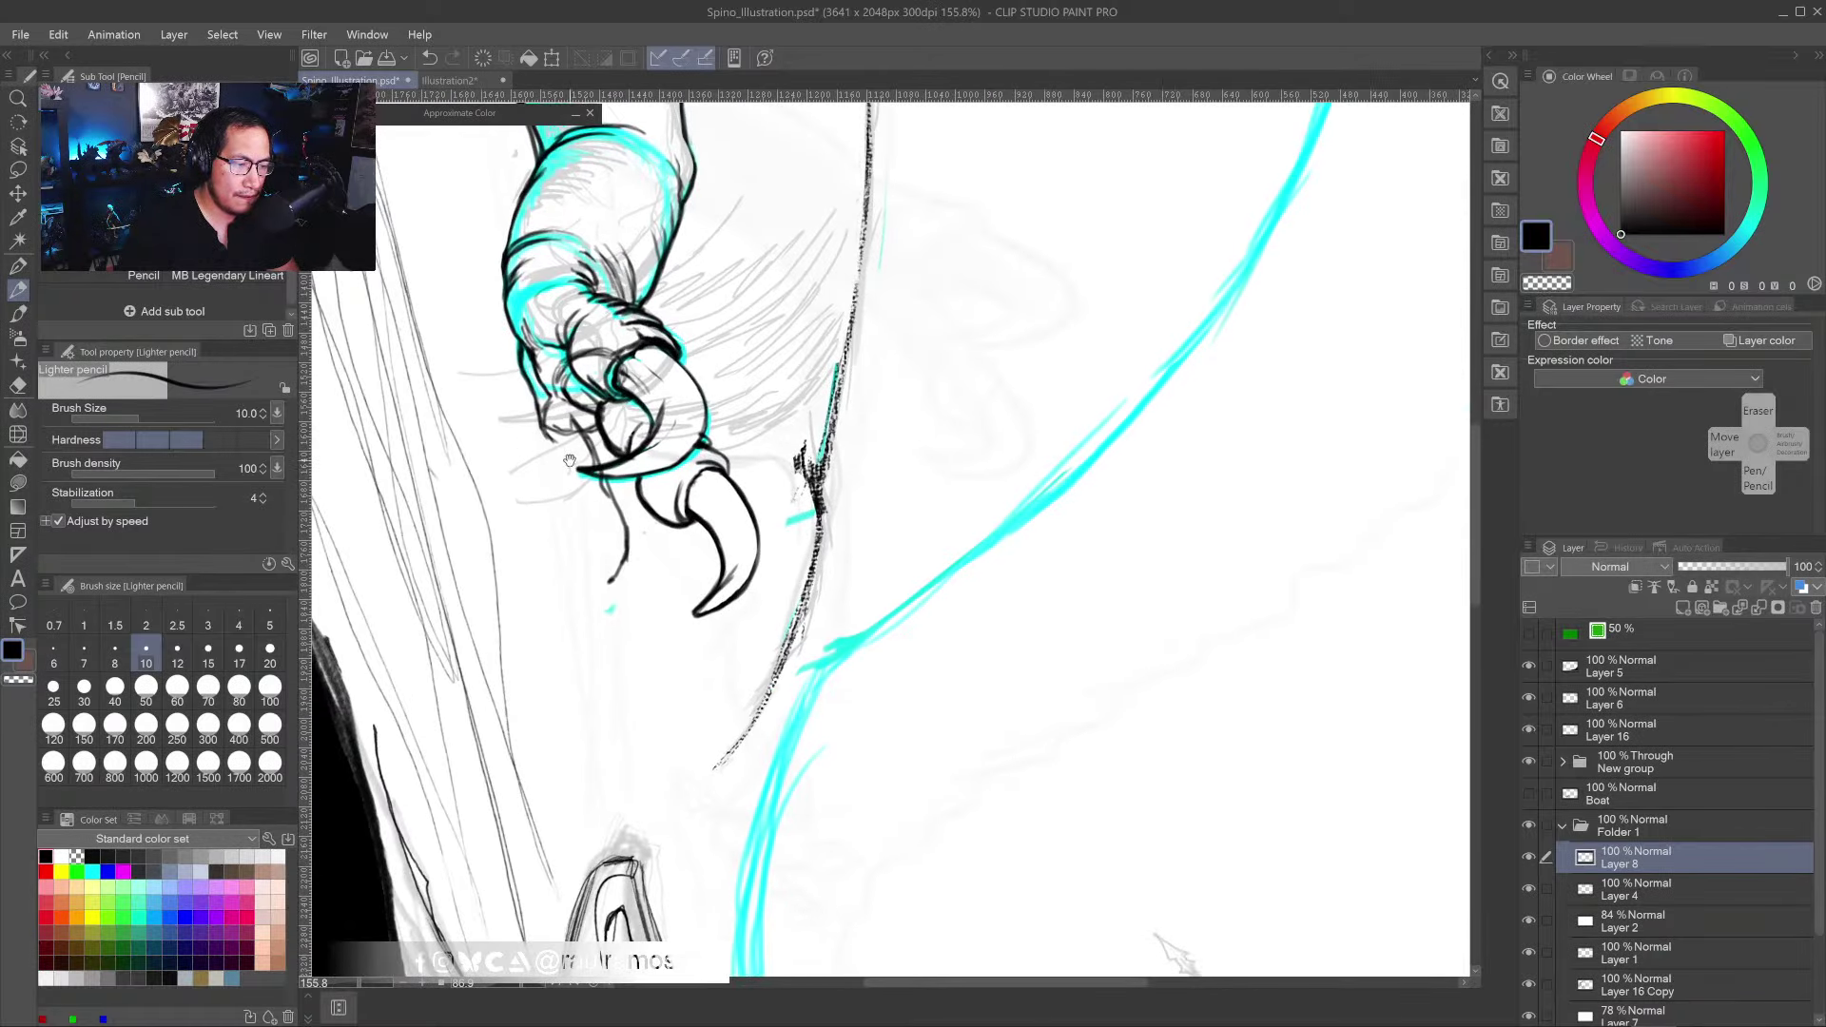
- Erase the loose construction lines inside the knuckle just behind the first claw
drag(643, 697, 1088, 656)
scroll(1088, 658, up, 3)
scroll(978, 681, down, 2)
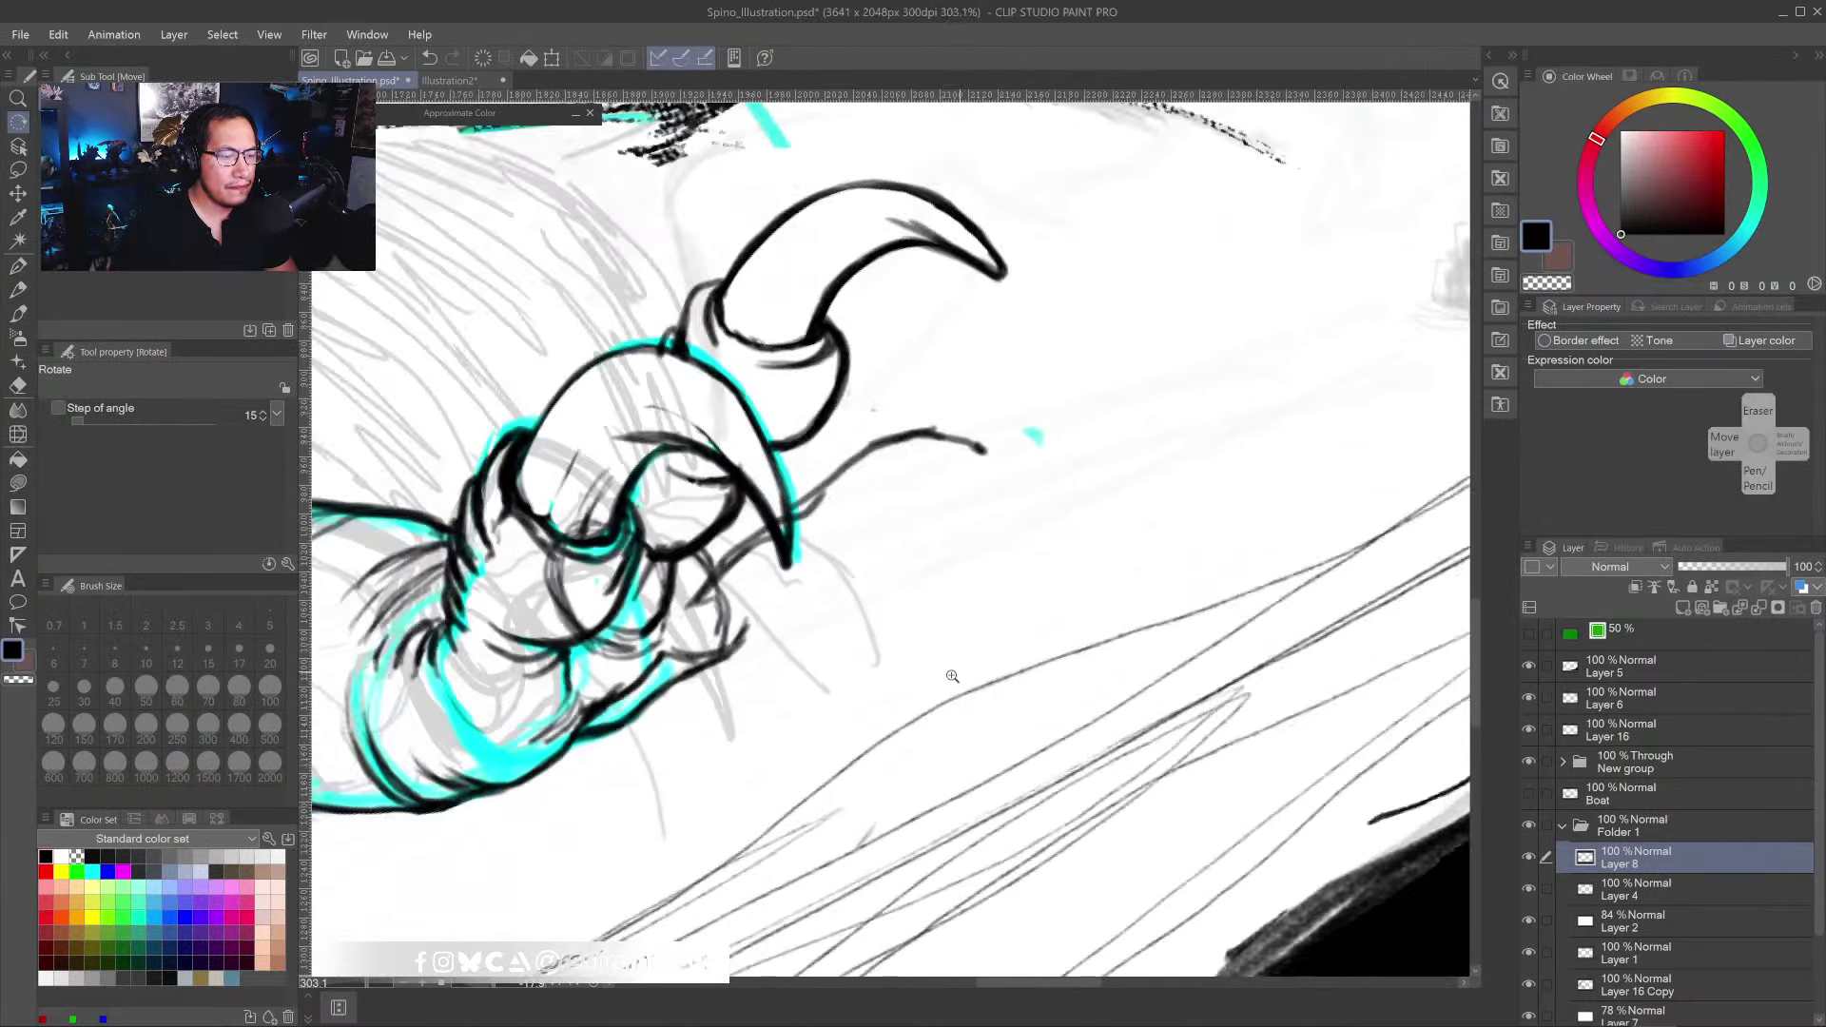
key(e)
mouse_move(680, 490)
mouse_down()
mouse_move(669, 611)
mouse_move(696, 590)
mouse_move(678, 630)
mouse_up()
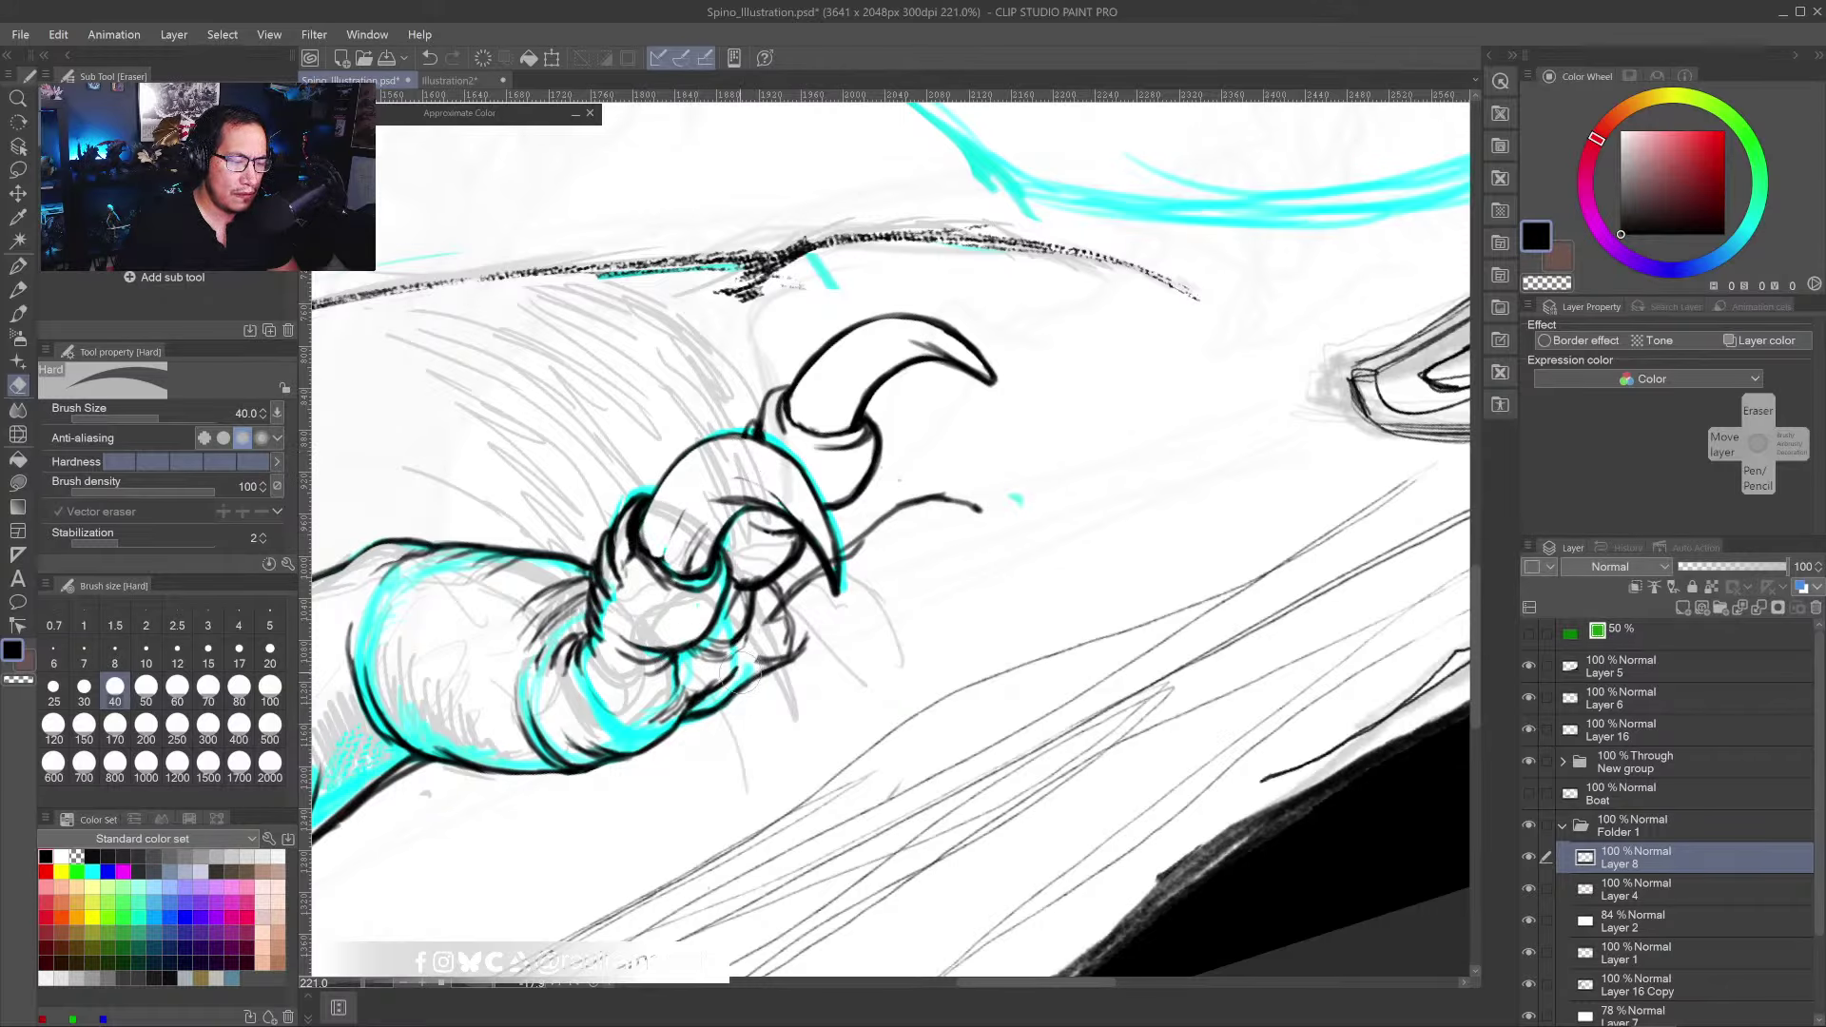
- Darken the hand's lower edge beneath the knuckles in black pencil and erase the excess thickness along its inner side
drag(709, 715, 883, 700)
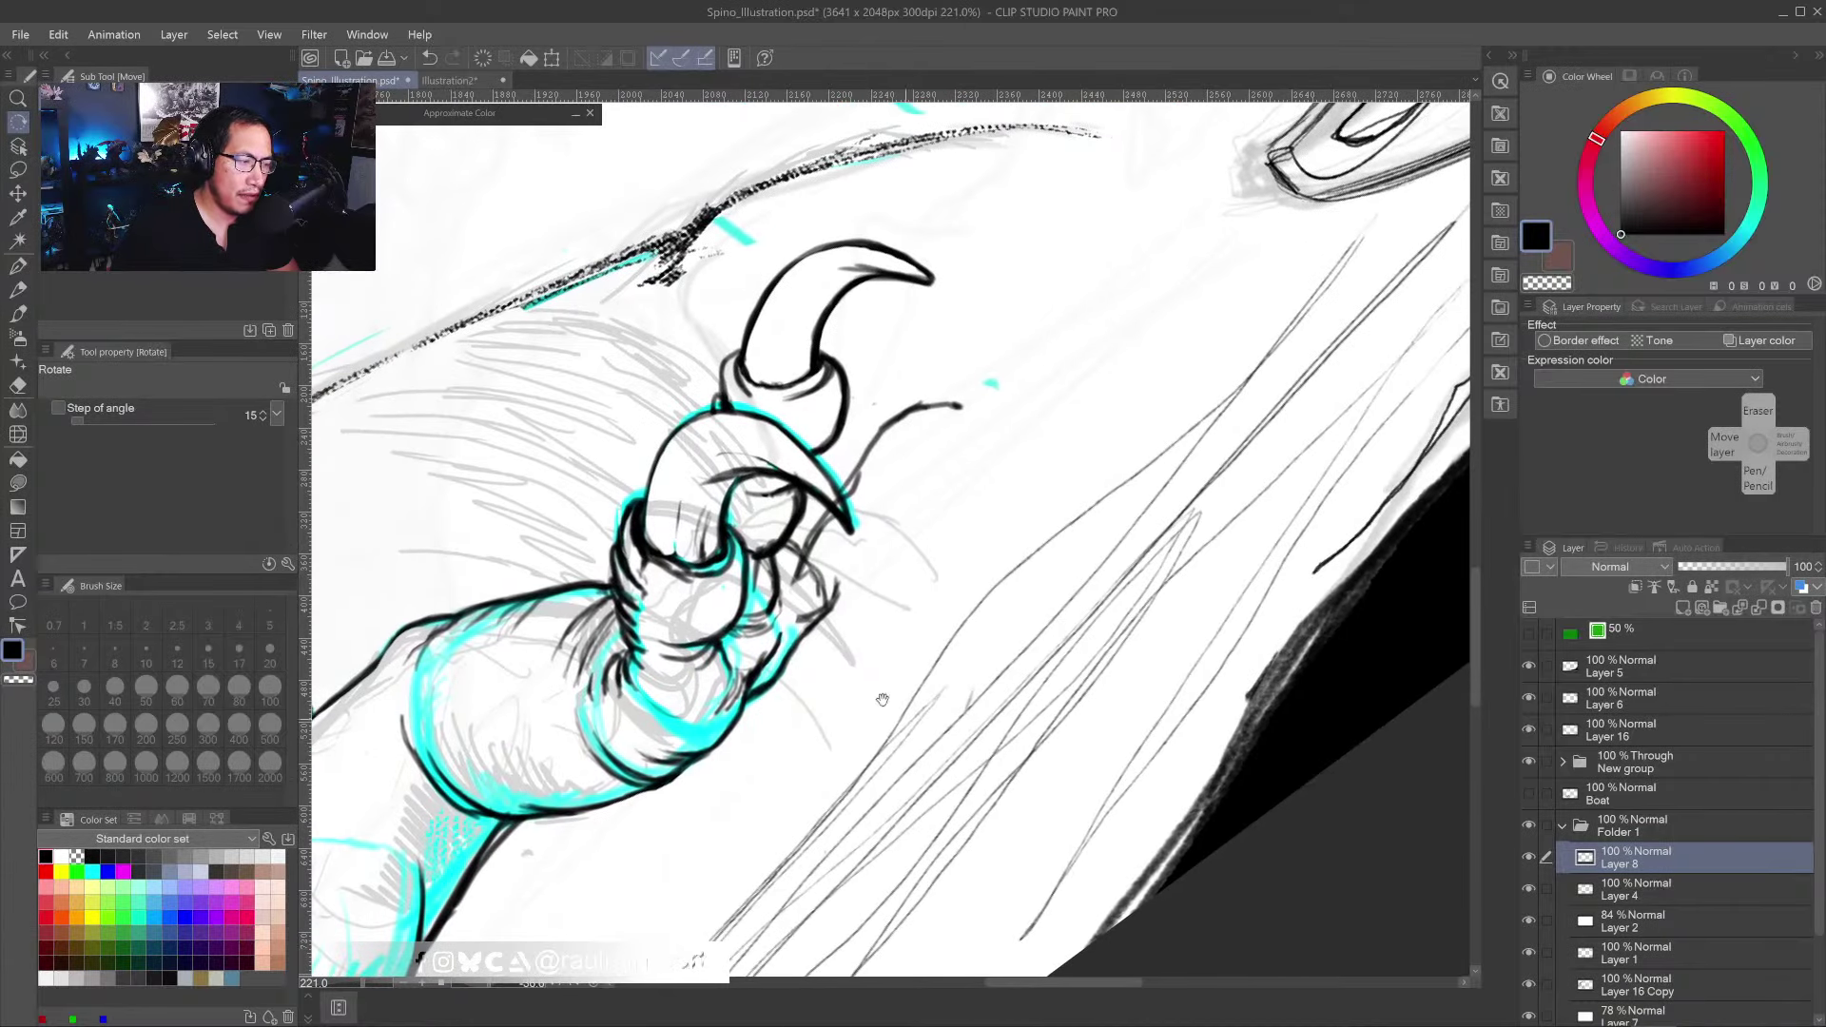
click(19, 290)
scroll(833, 596, up, 3)
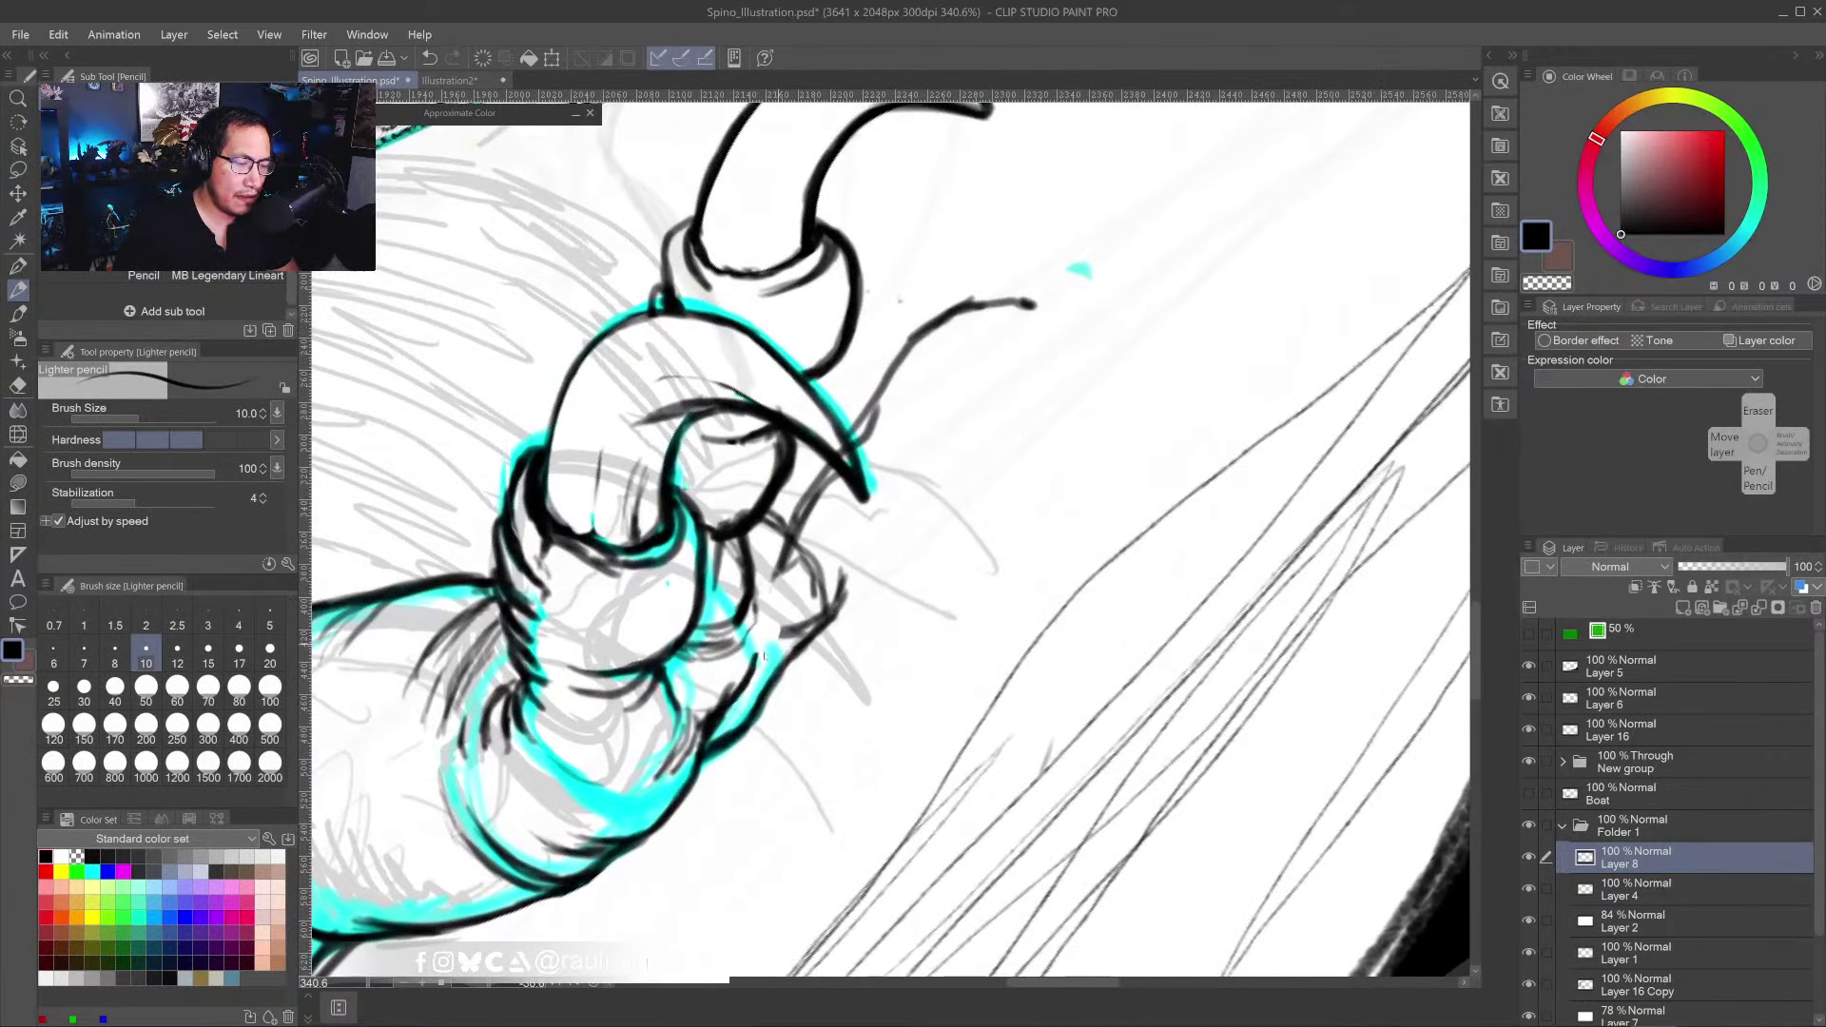
mouse_move(758, 643)
mouse_down()
mouse_move(715, 724)
mouse_move(736, 731)
mouse_move(700, 702)
mouse_up()
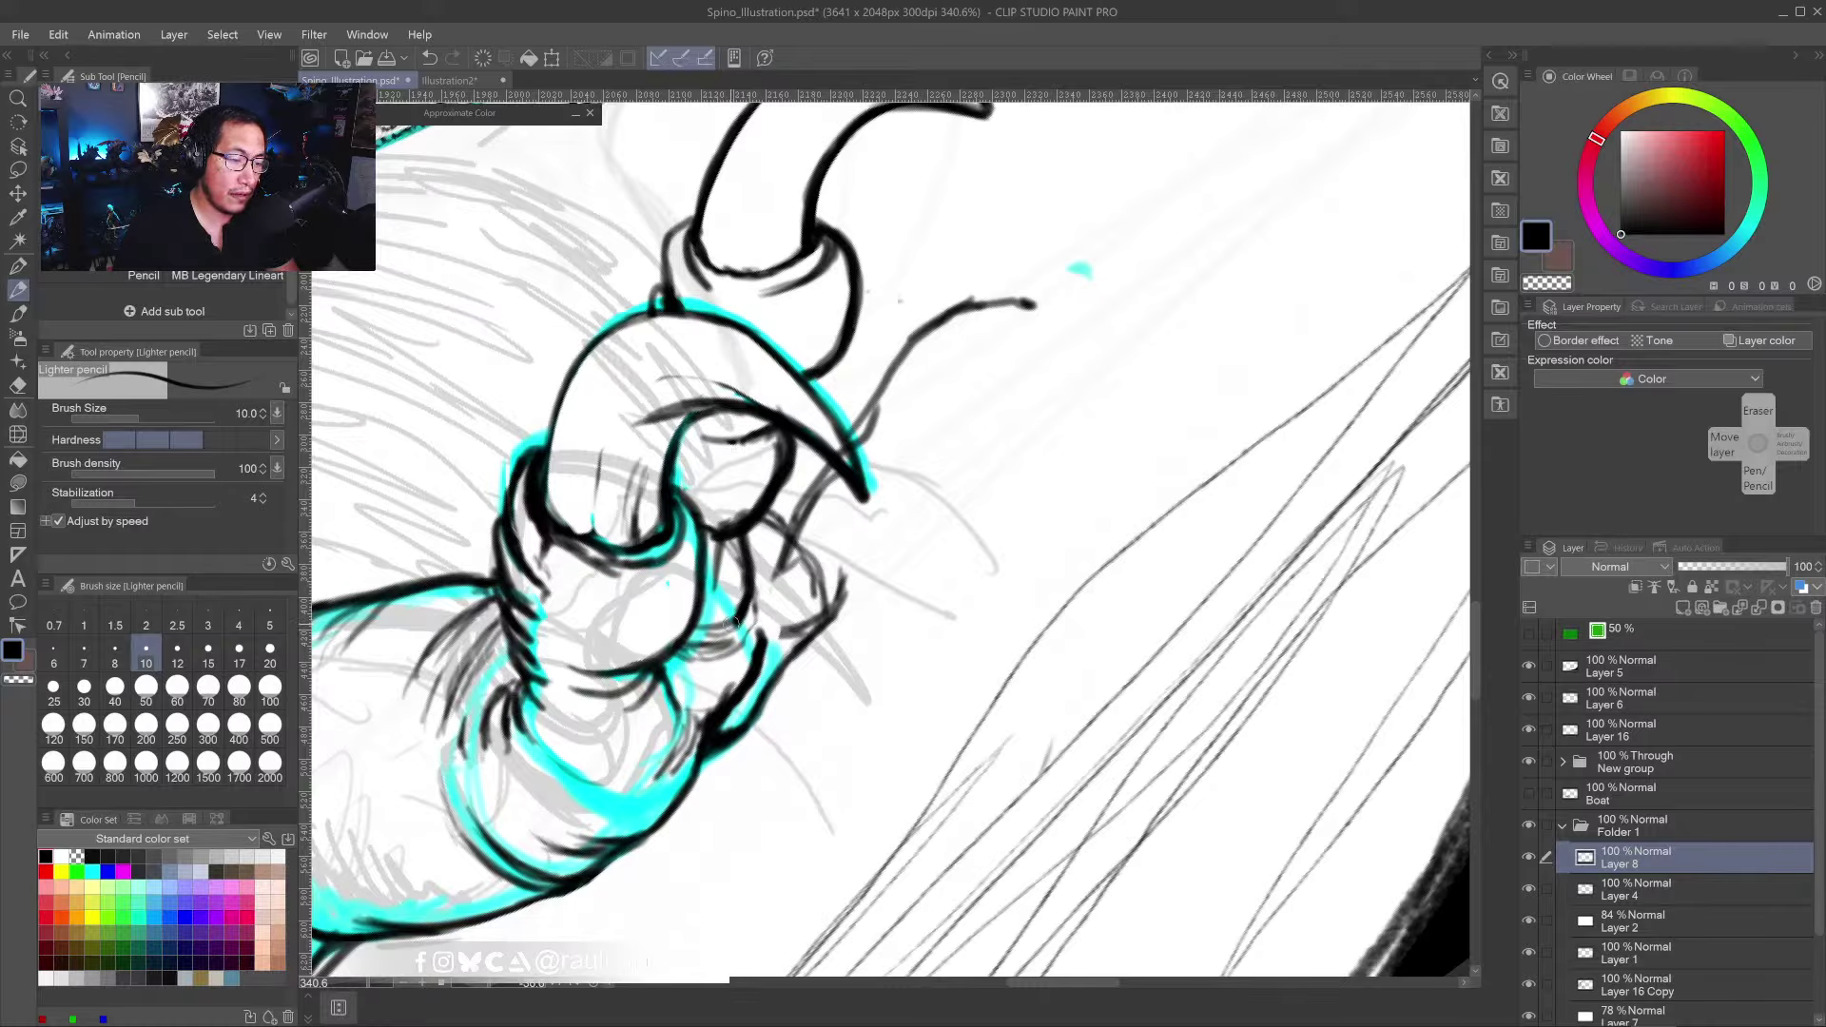
key(e)
mouse_move(723, 687)
mouse_down()
mouse_move(753, 686)
mouse_move(746, 647)
mouse_move(763, 685)
mouse_move(775, 619)
mouse_up()
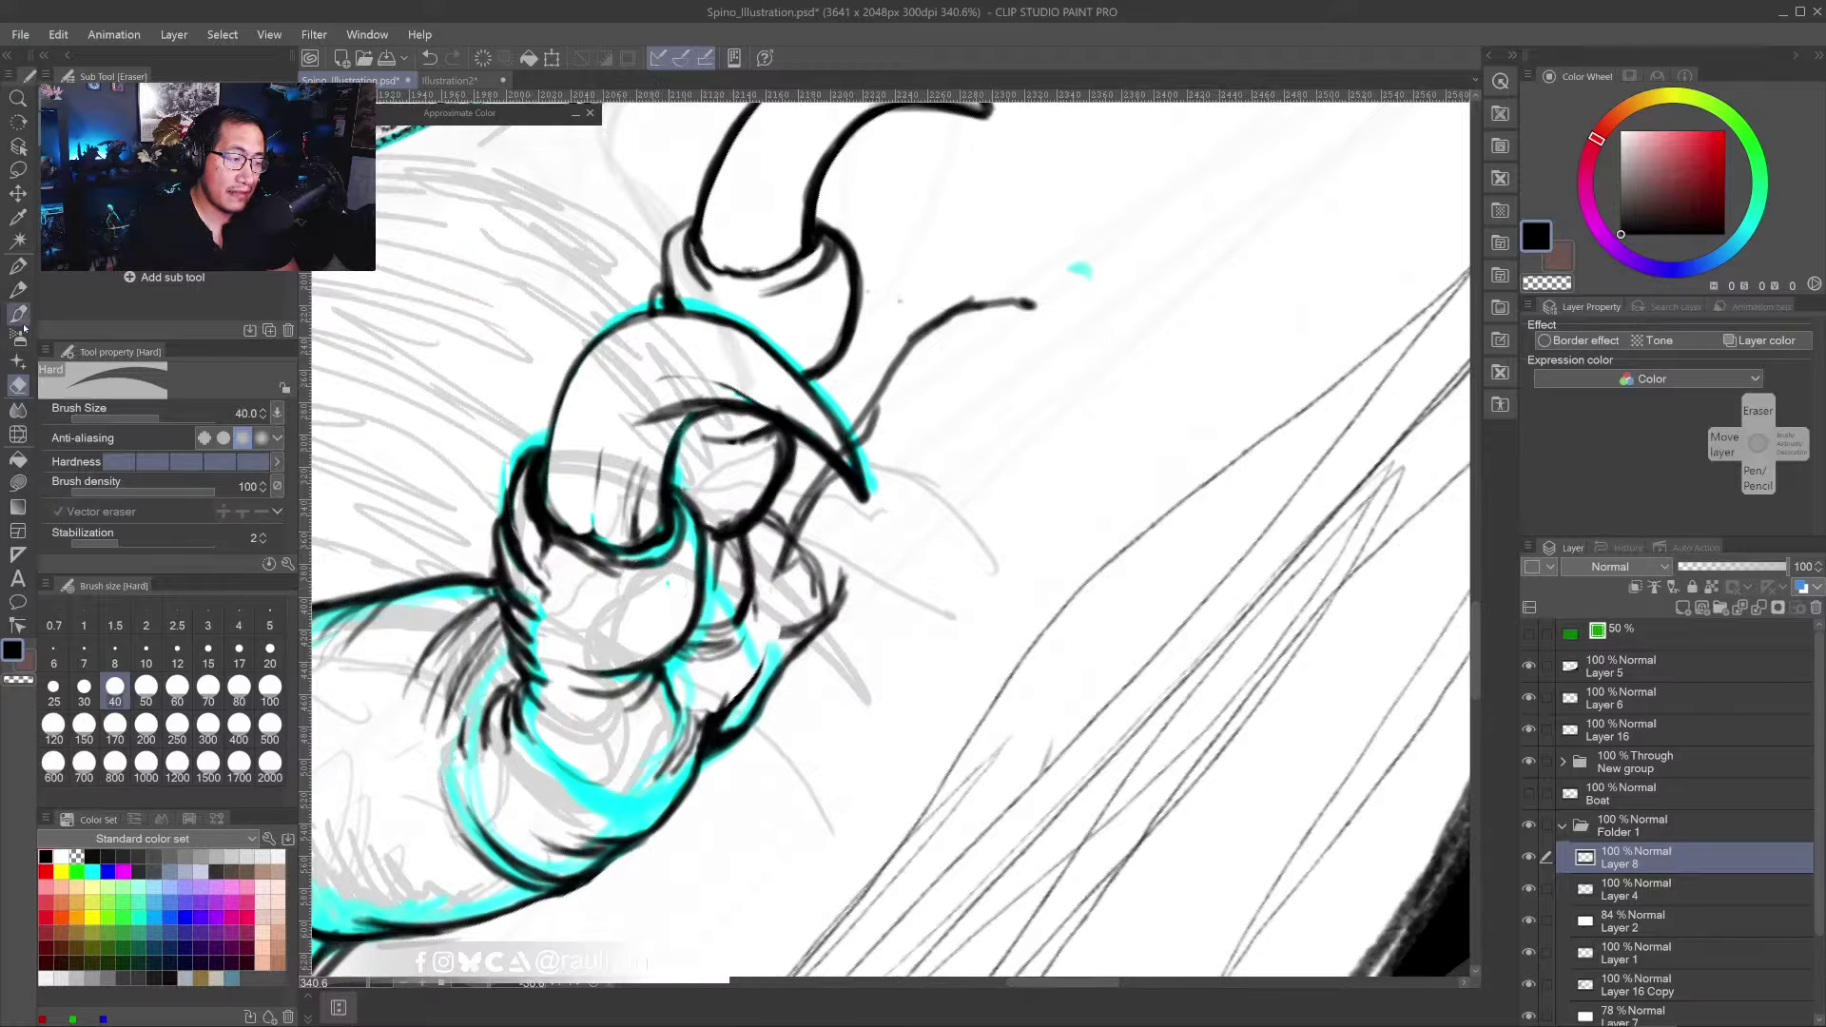
- Draw the third finger's lower contour beneath the first claw's tip and erase the overlapping lines between the fingers
click(18, 289)
drag(821, 520, 849, 547)
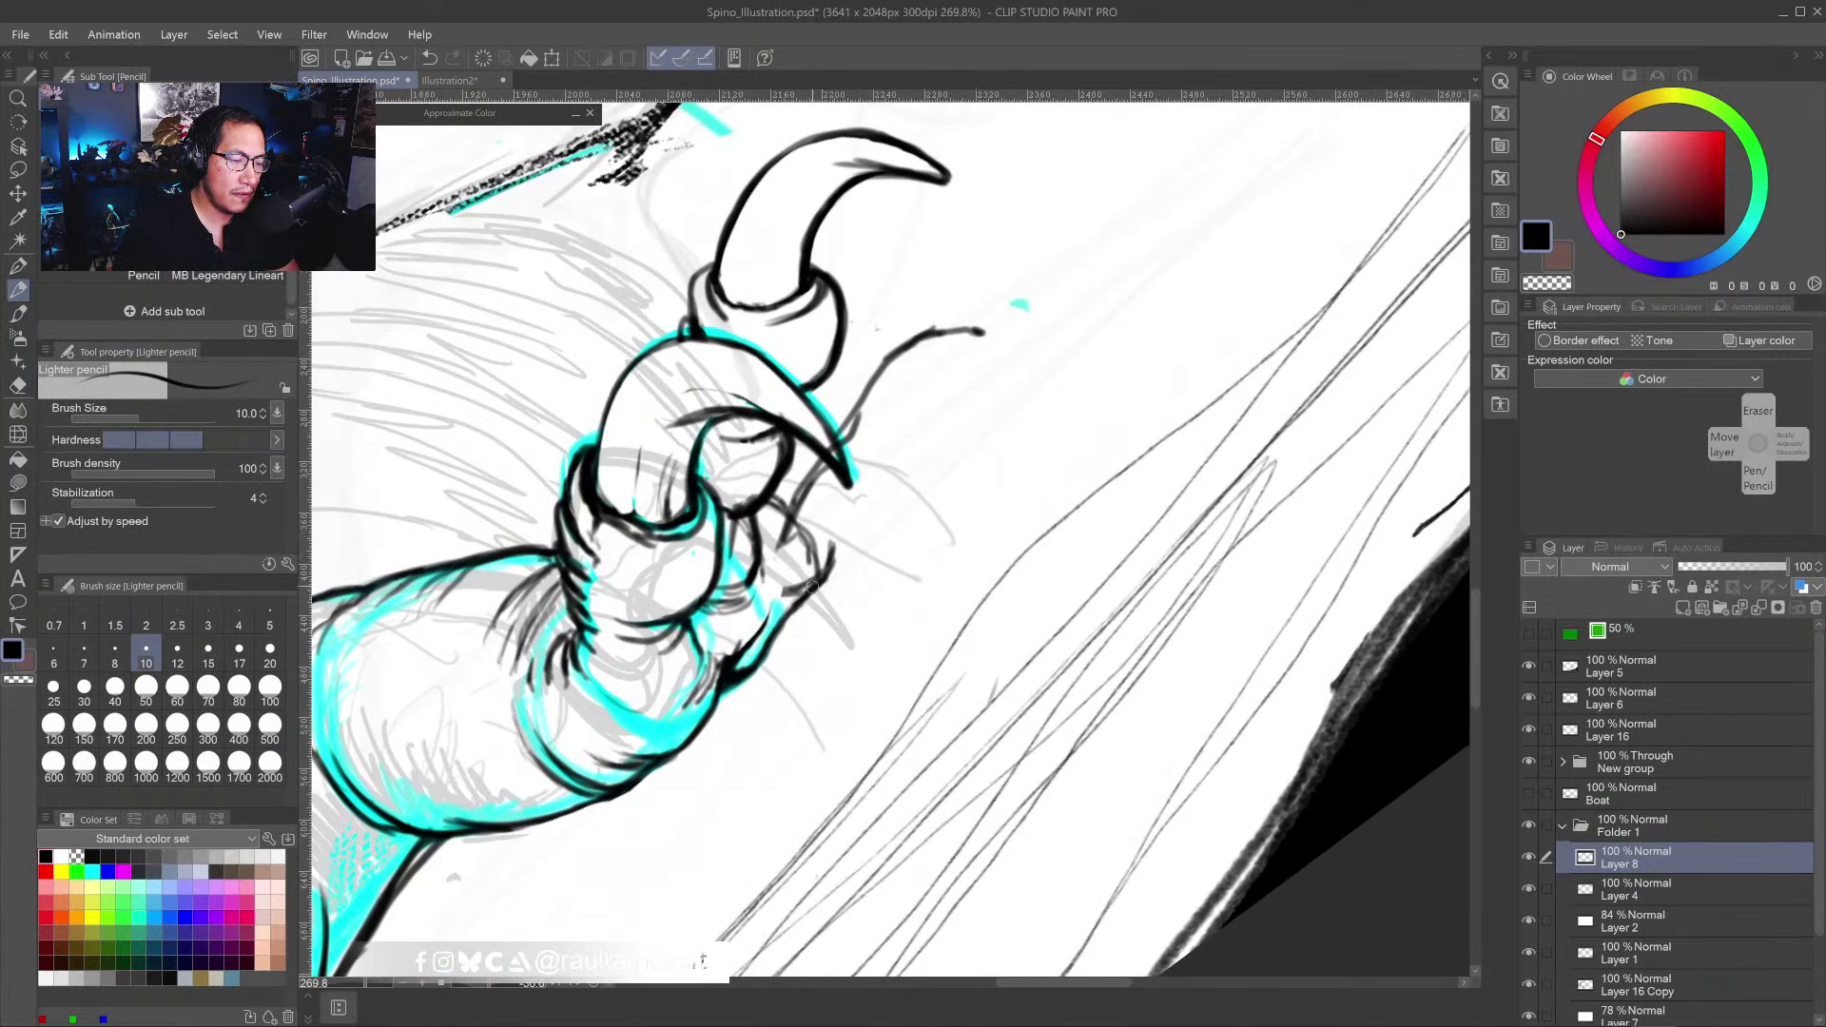
mouse_move(775, 598)
mouse_down()
mouse_move(728, 653)
mouse_move(737, 668)
mouse_move(764, 651)
mouse_move(755, 604)
mouse_move(783, 621)
mouse_move(784, 596)
mouse_move(771, 631)
mouse_move(832, 568)
mouse_move(835, 535)
mouse_move(806, 577)
mouse_move(768, 523)
mouse_move(832, 530)
mouse_move(811, 583)
mouse_up()
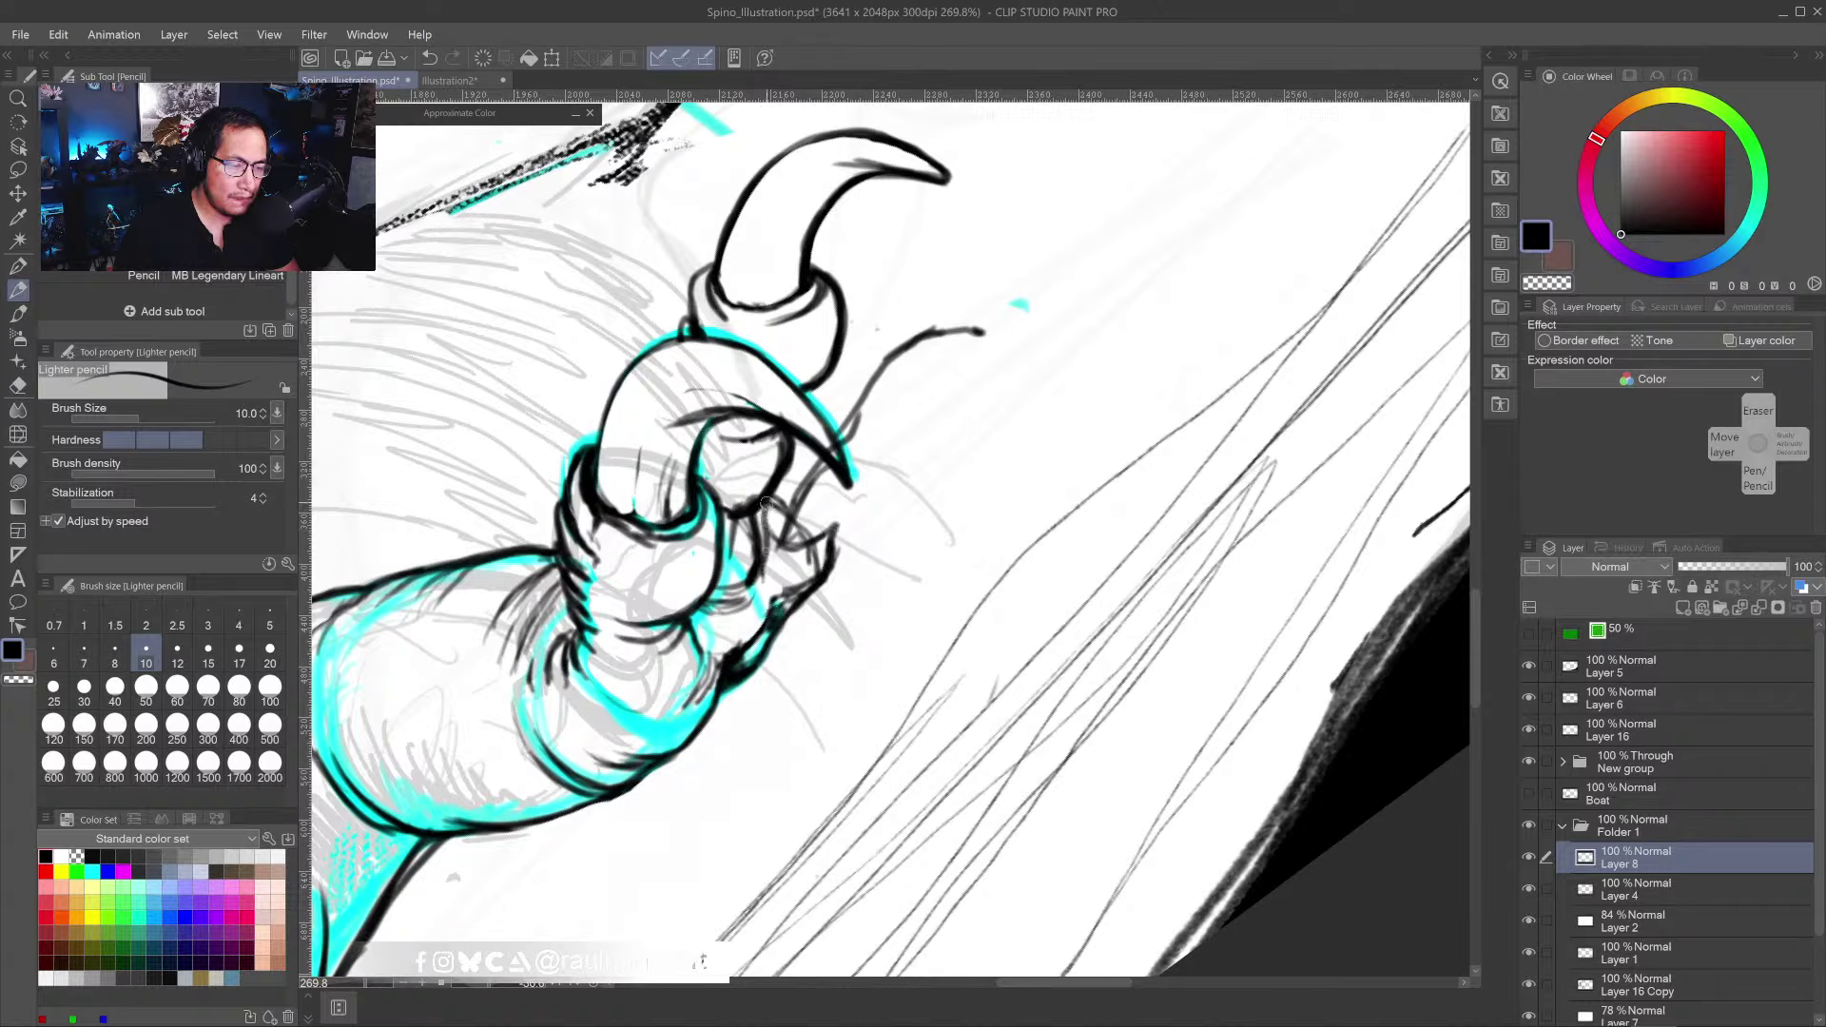
key(e)
drag(751, 522, 749, 554)
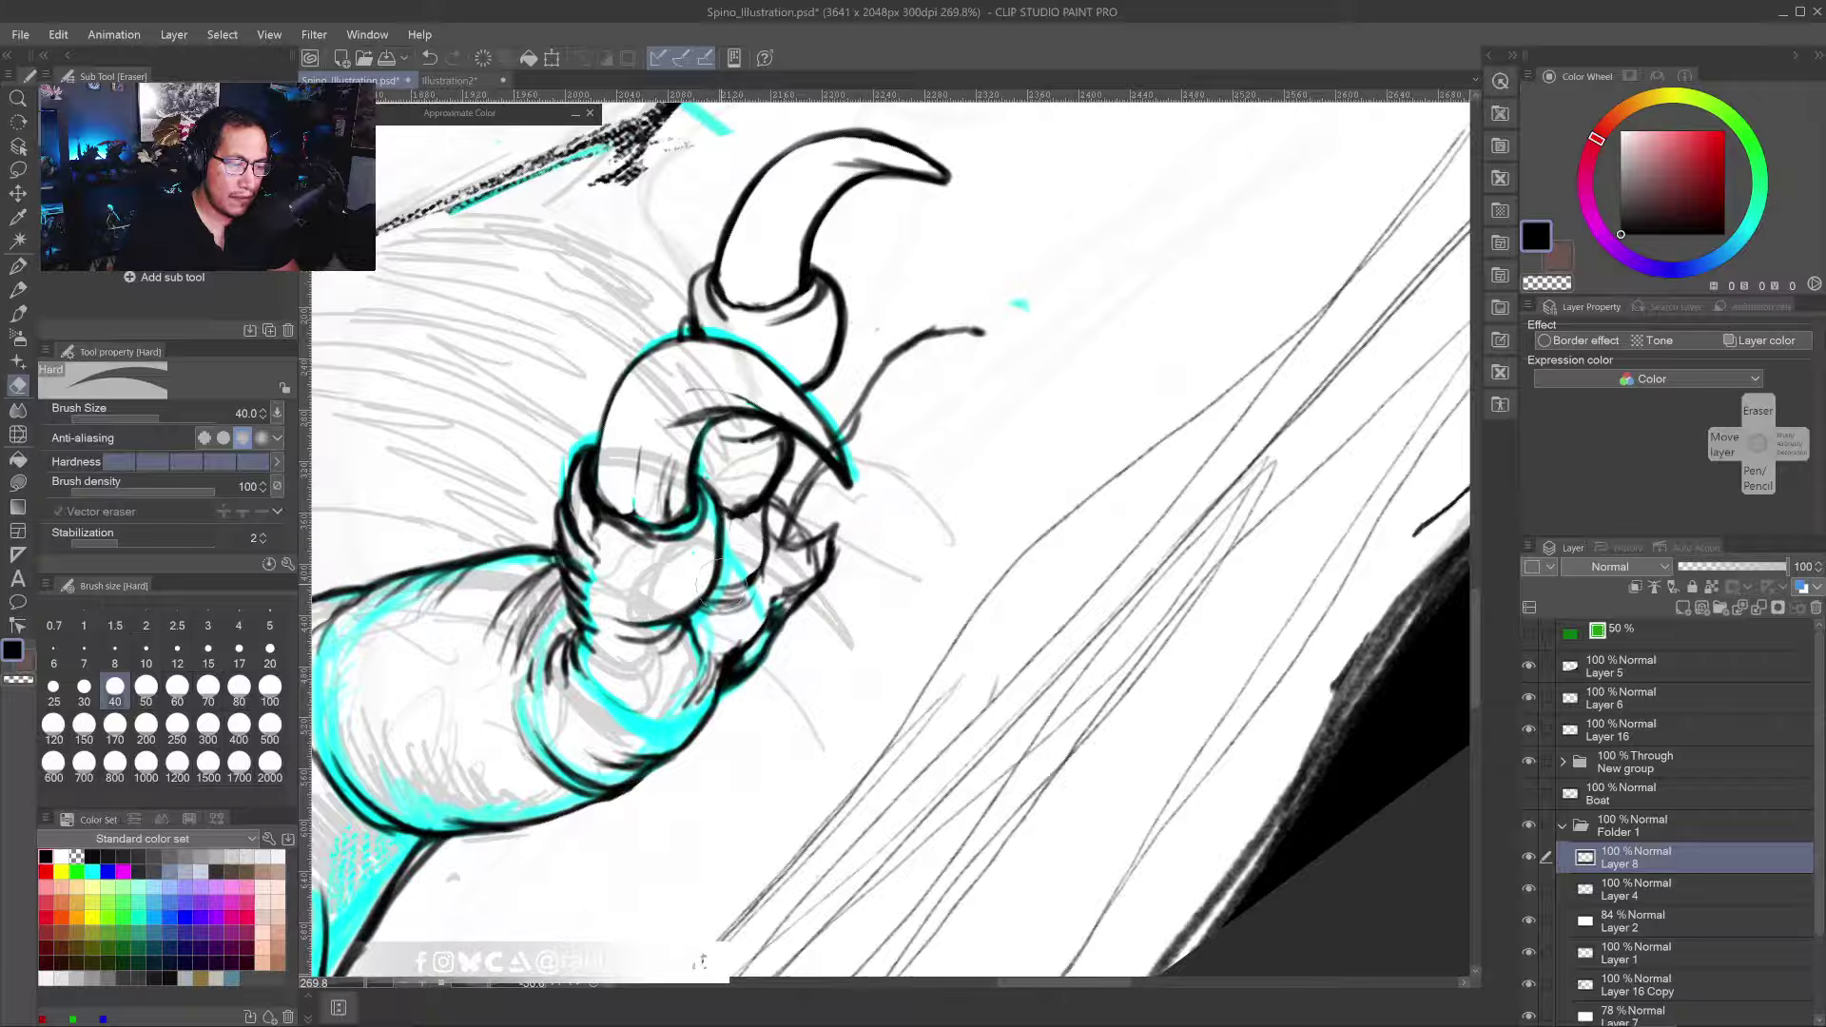
- Redraw the small curved fold between the first and third fingers and touch up the fingertip inside the first claw
key(b)
key(p)
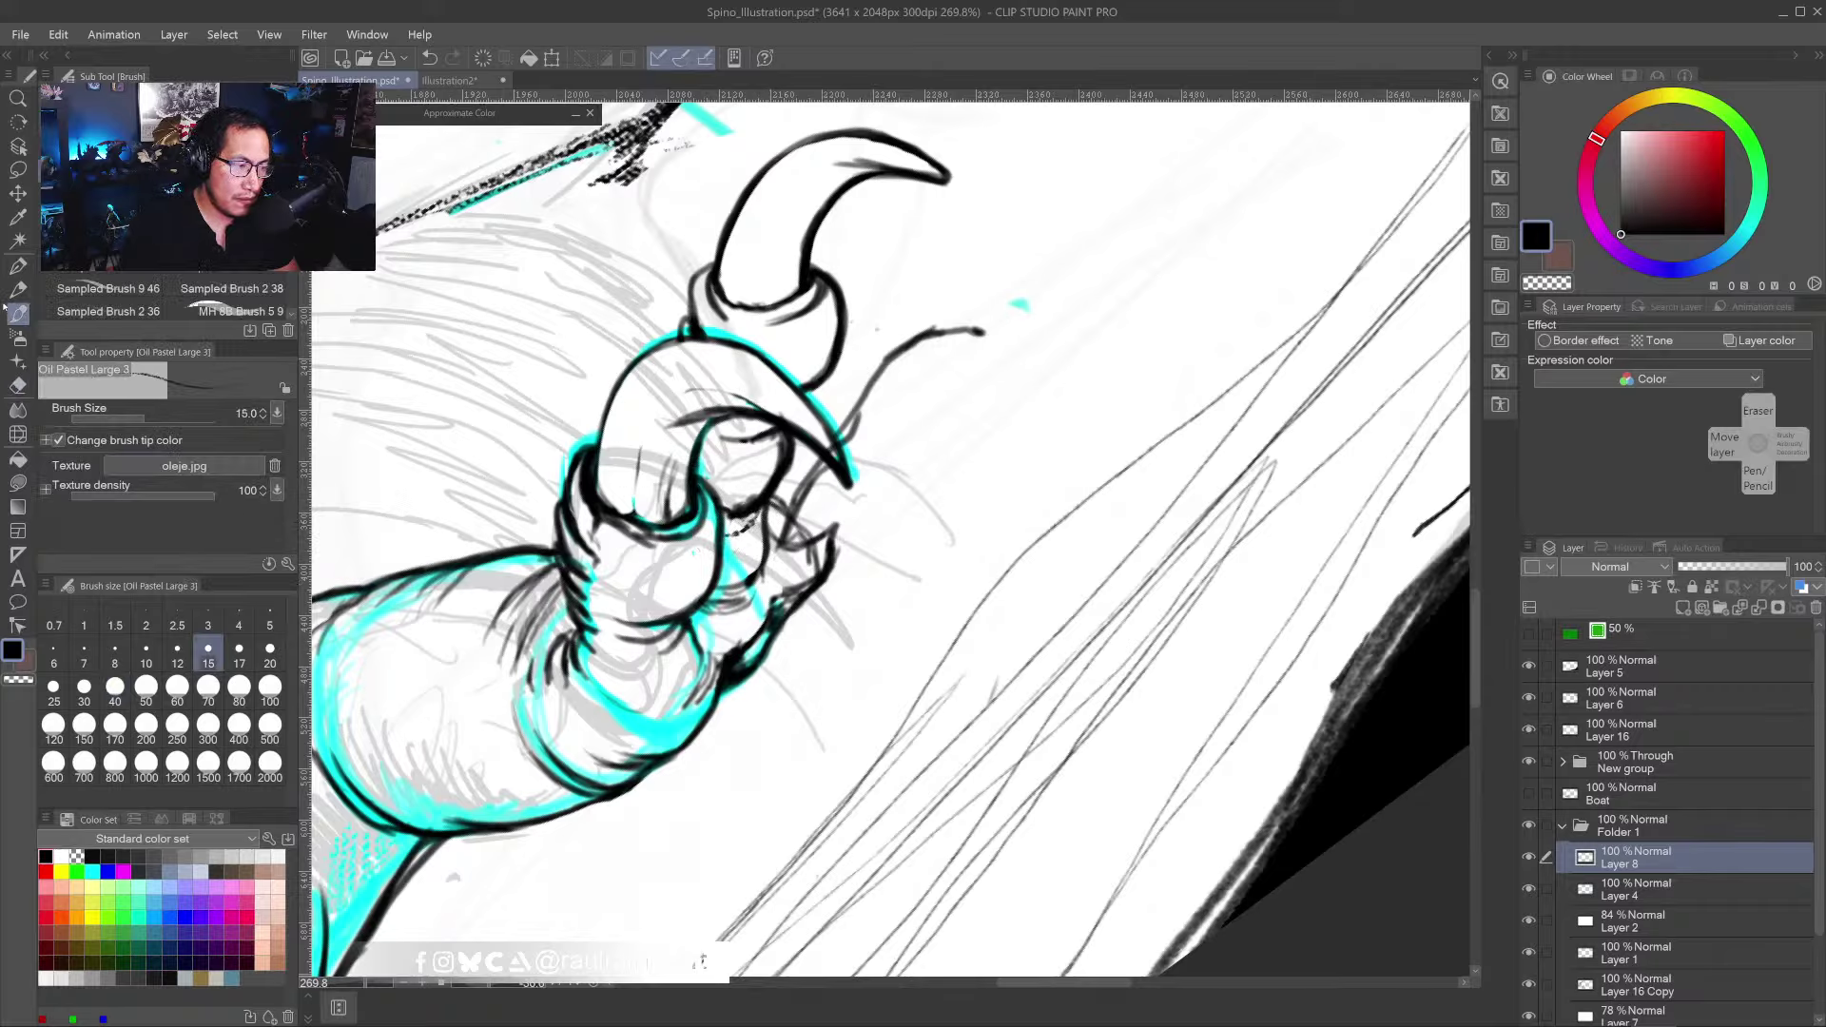
mouse_move(748, 511)
mouse_down()
mouse_move(761, 551)
mouse_move(731, 589)
mouse_up()
mouse_move(723, 510)
mouse_down()
mouse_move(777, 472)
mouse_move(777, 440)
mouse_move(709, 435)
mouse_move(725, 435)
mouse_up()
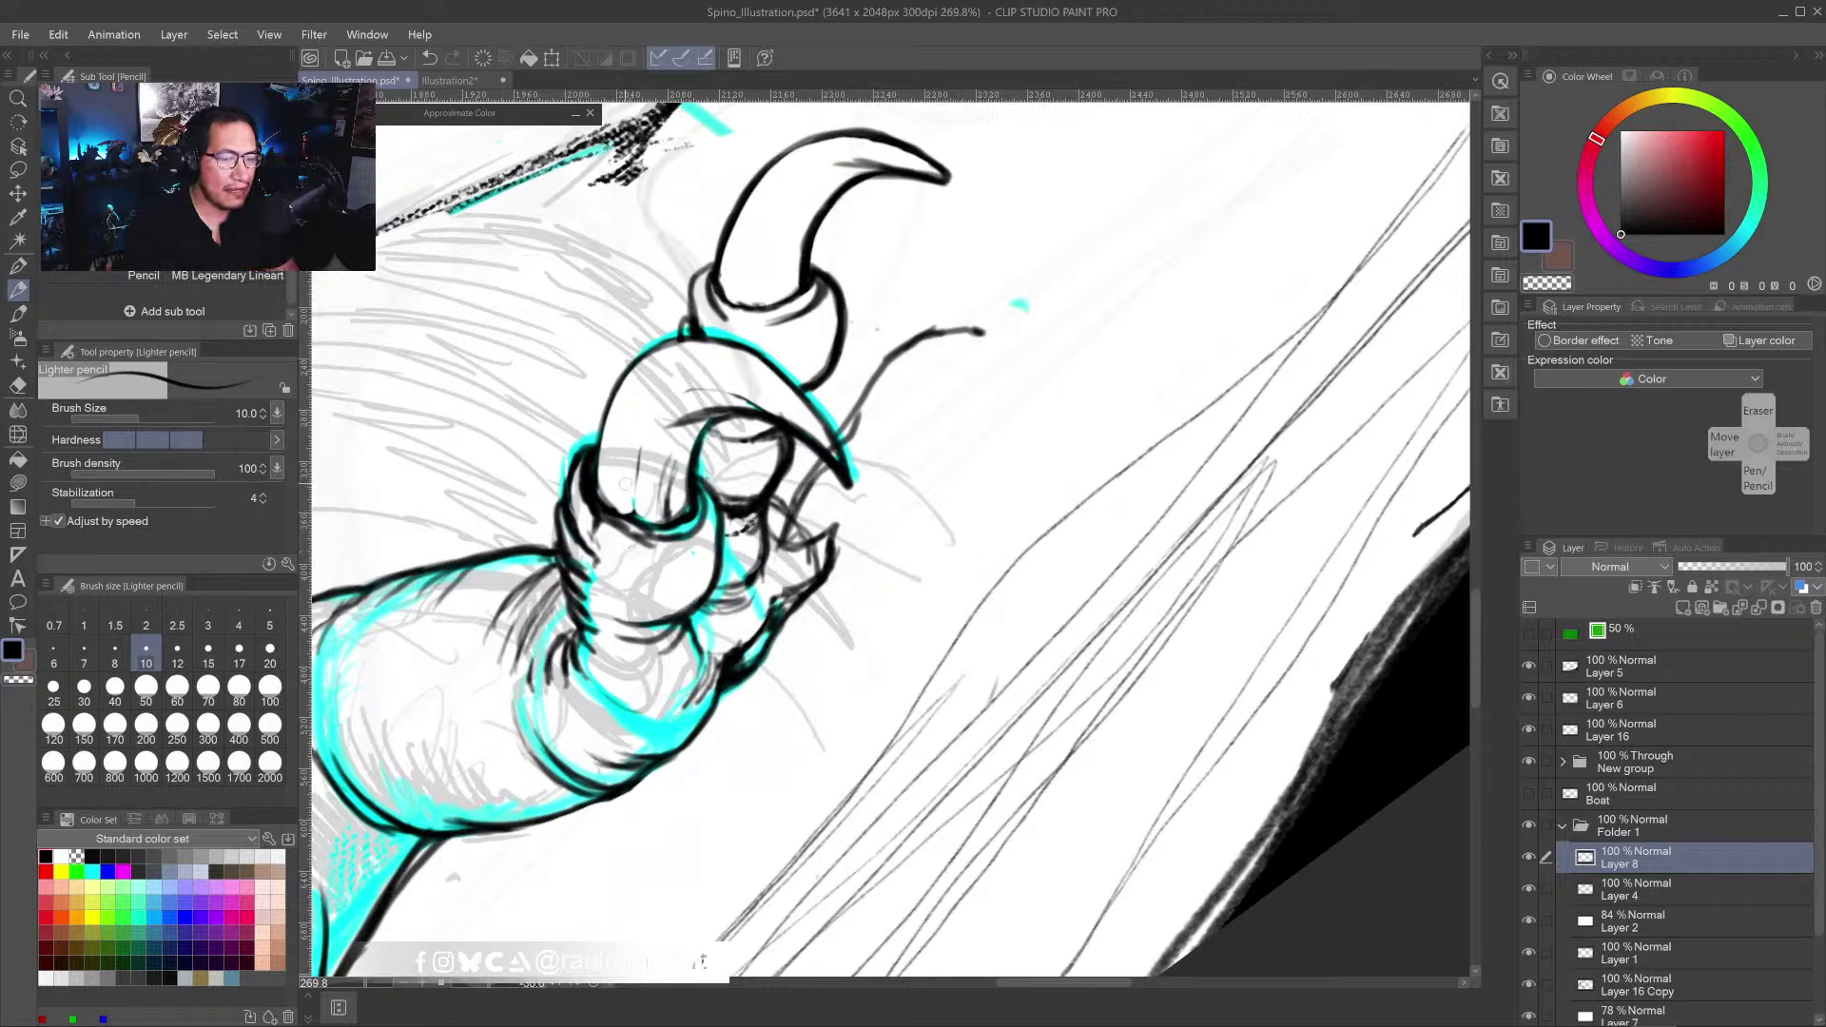
click(18, 435)
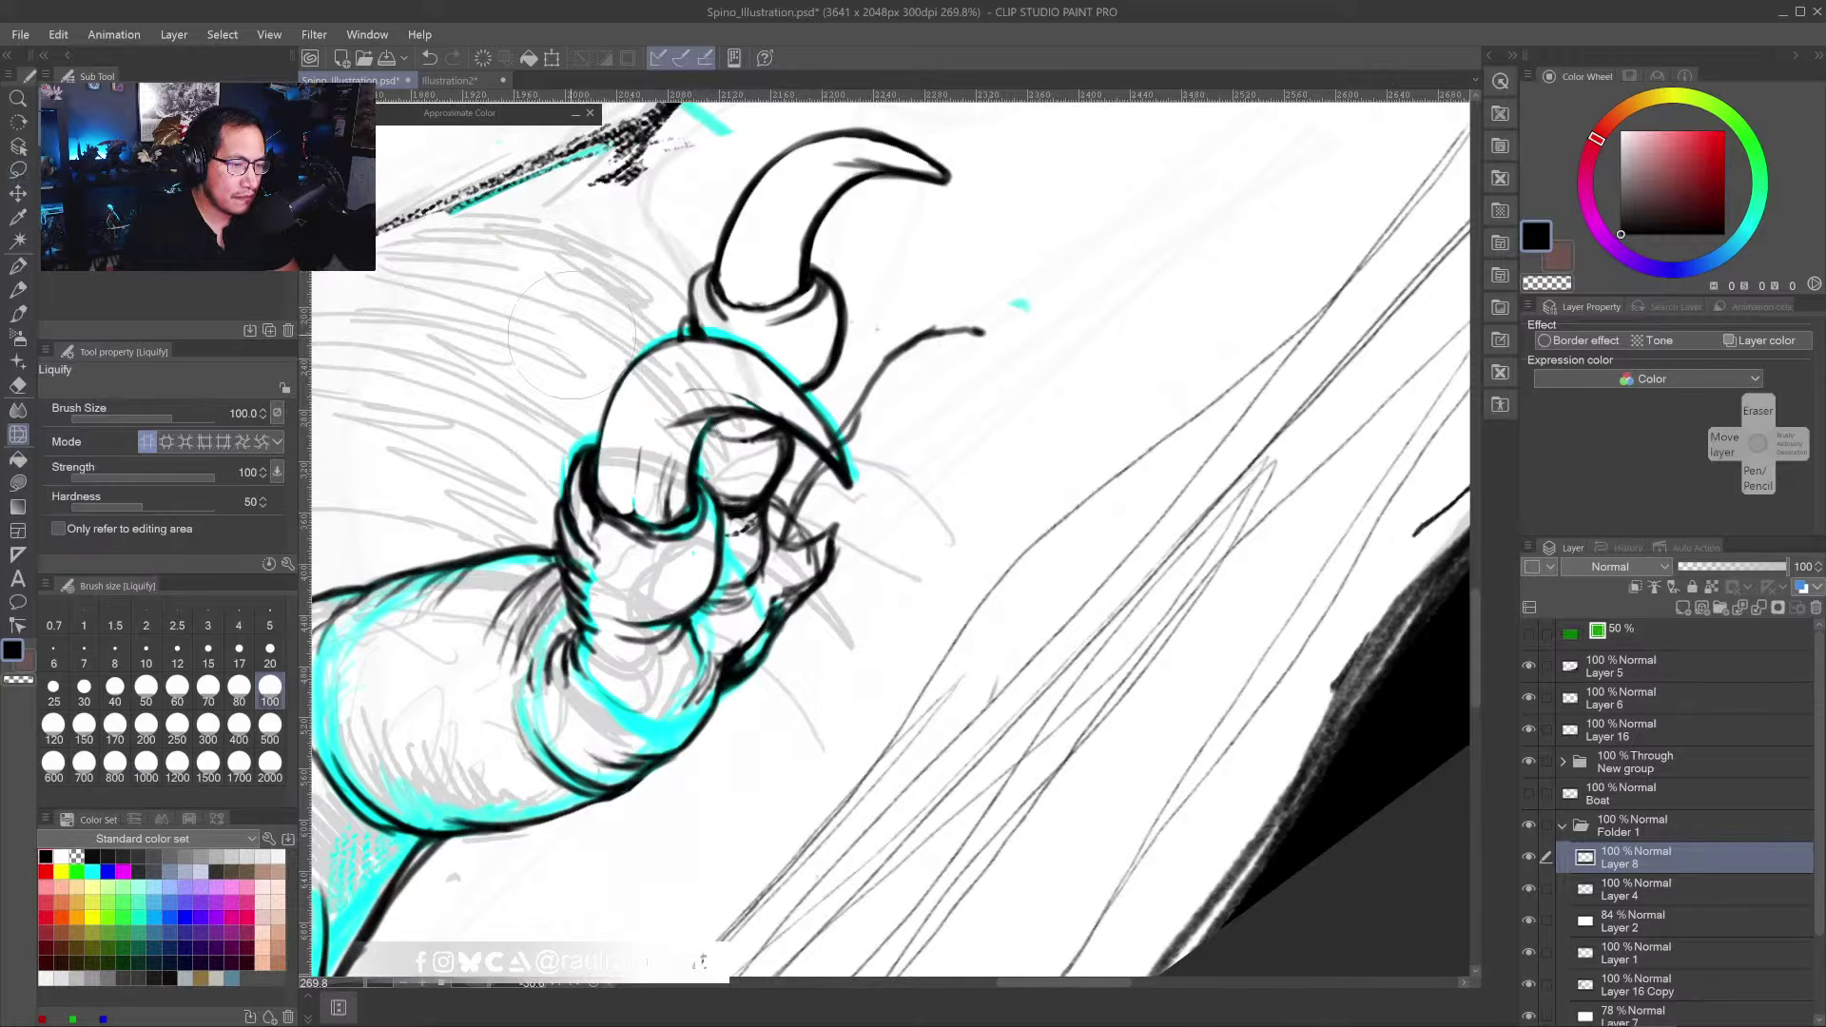
scroll(989, 582, down, 5)
key(r)
mouse_move(990, 582)
mouse_down()
mouse_move(904, 726)
mouse_move(1015, 742)
mouse_move(1042, 870)
mouse_up()
drag(990, 772, 1015, 799)
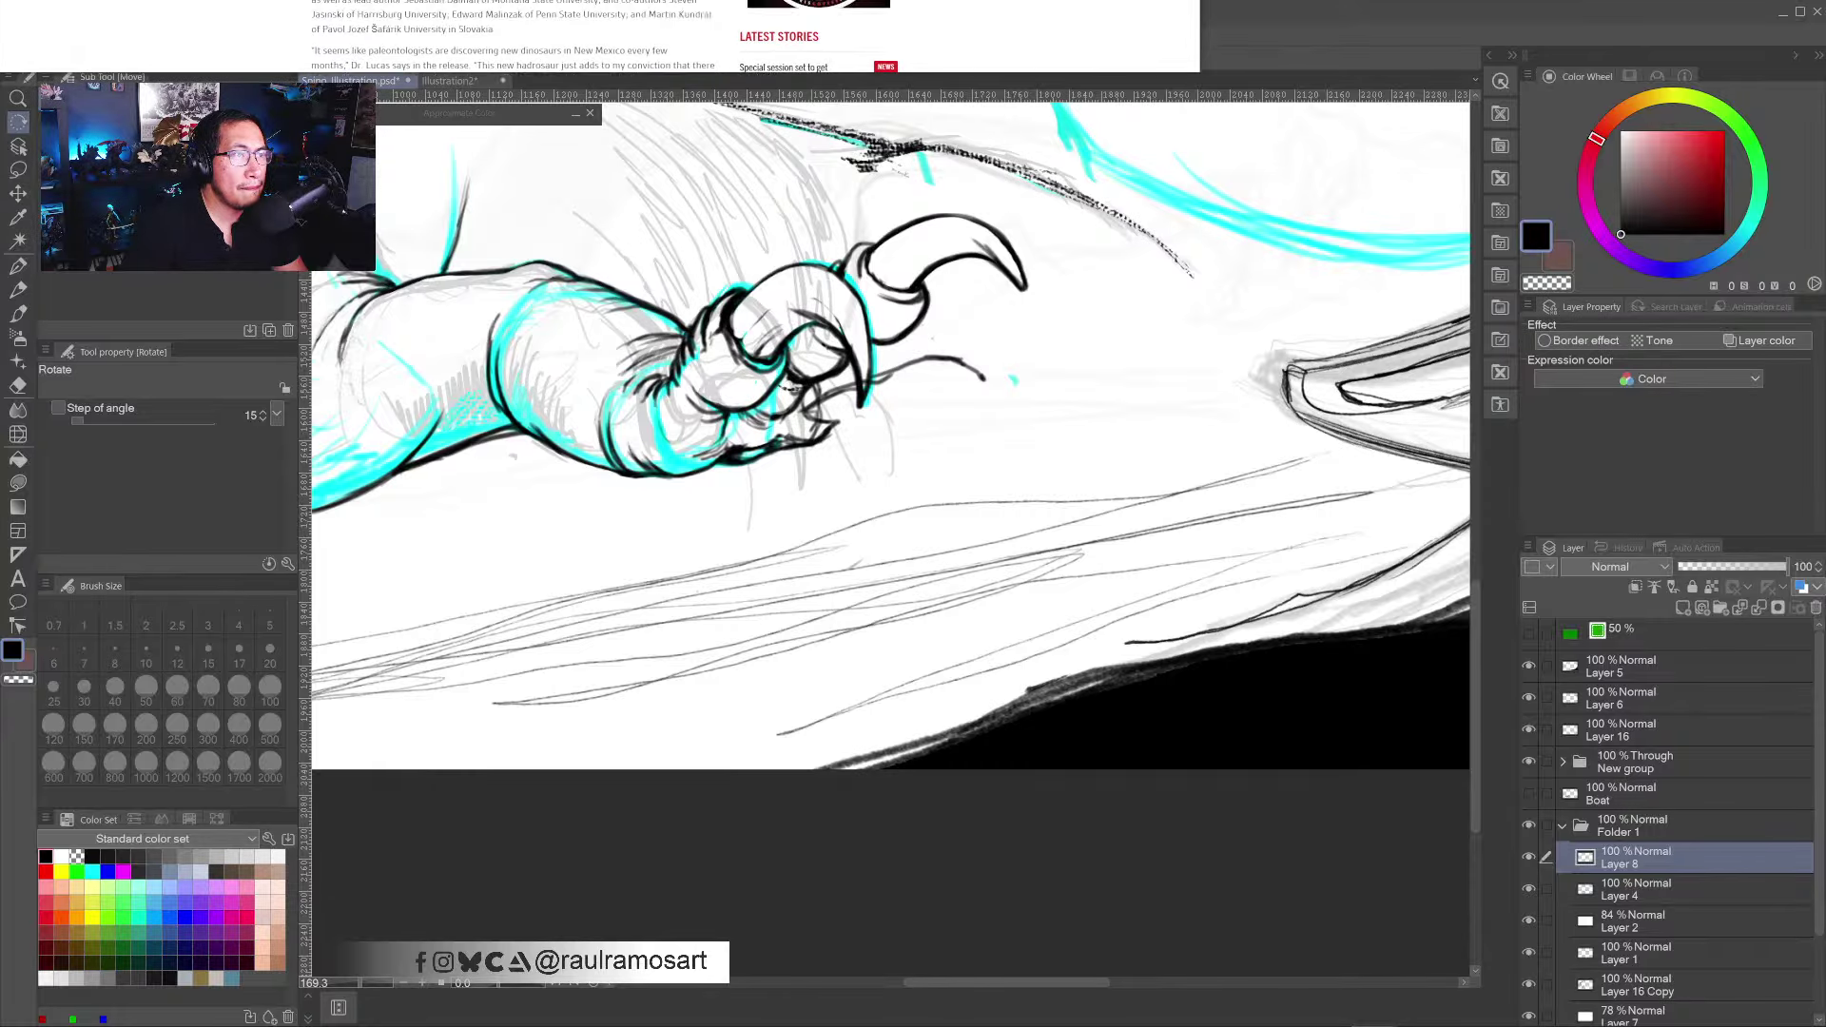
- Switch to the browser's new dinosaur species article, open its duckbilleddino.jpg image in a new tab and close the article
mouse_move(628, 0)
mouse_down()
mouse_move(632, 530)
mouse_move(623, 3)
mouse_up()
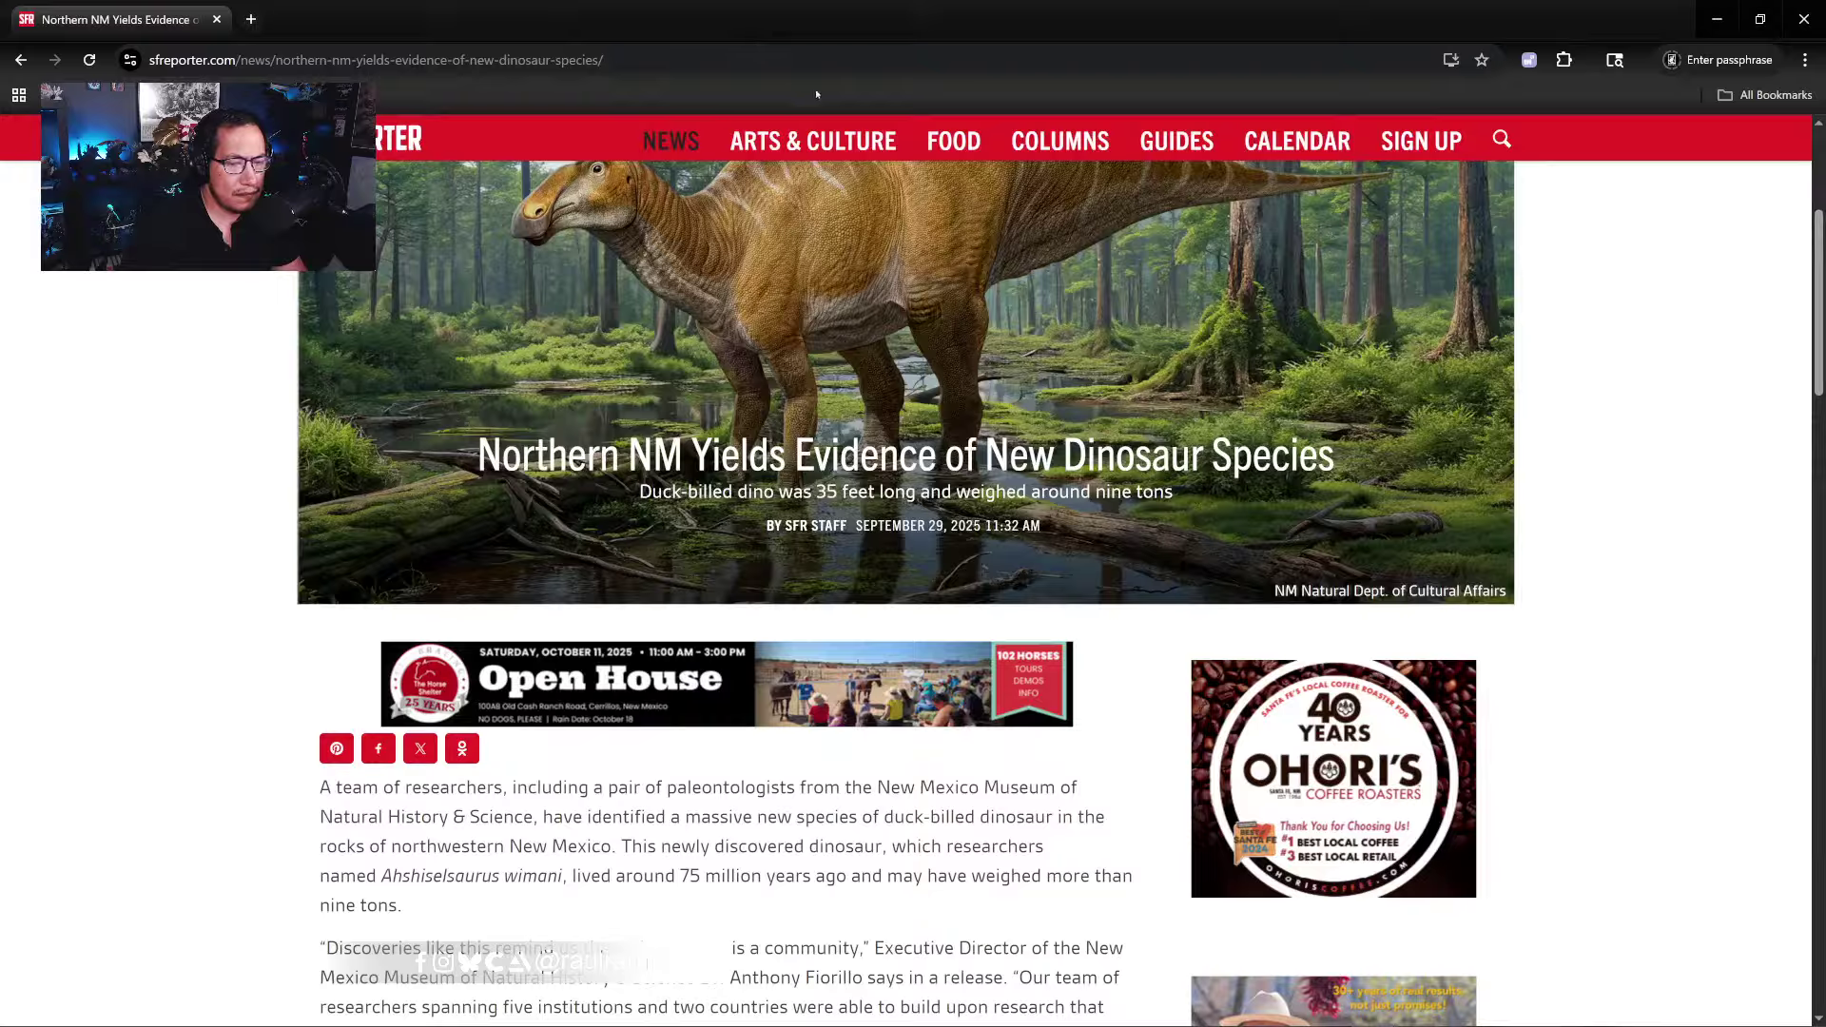
scroll(964, 332, up, 3)
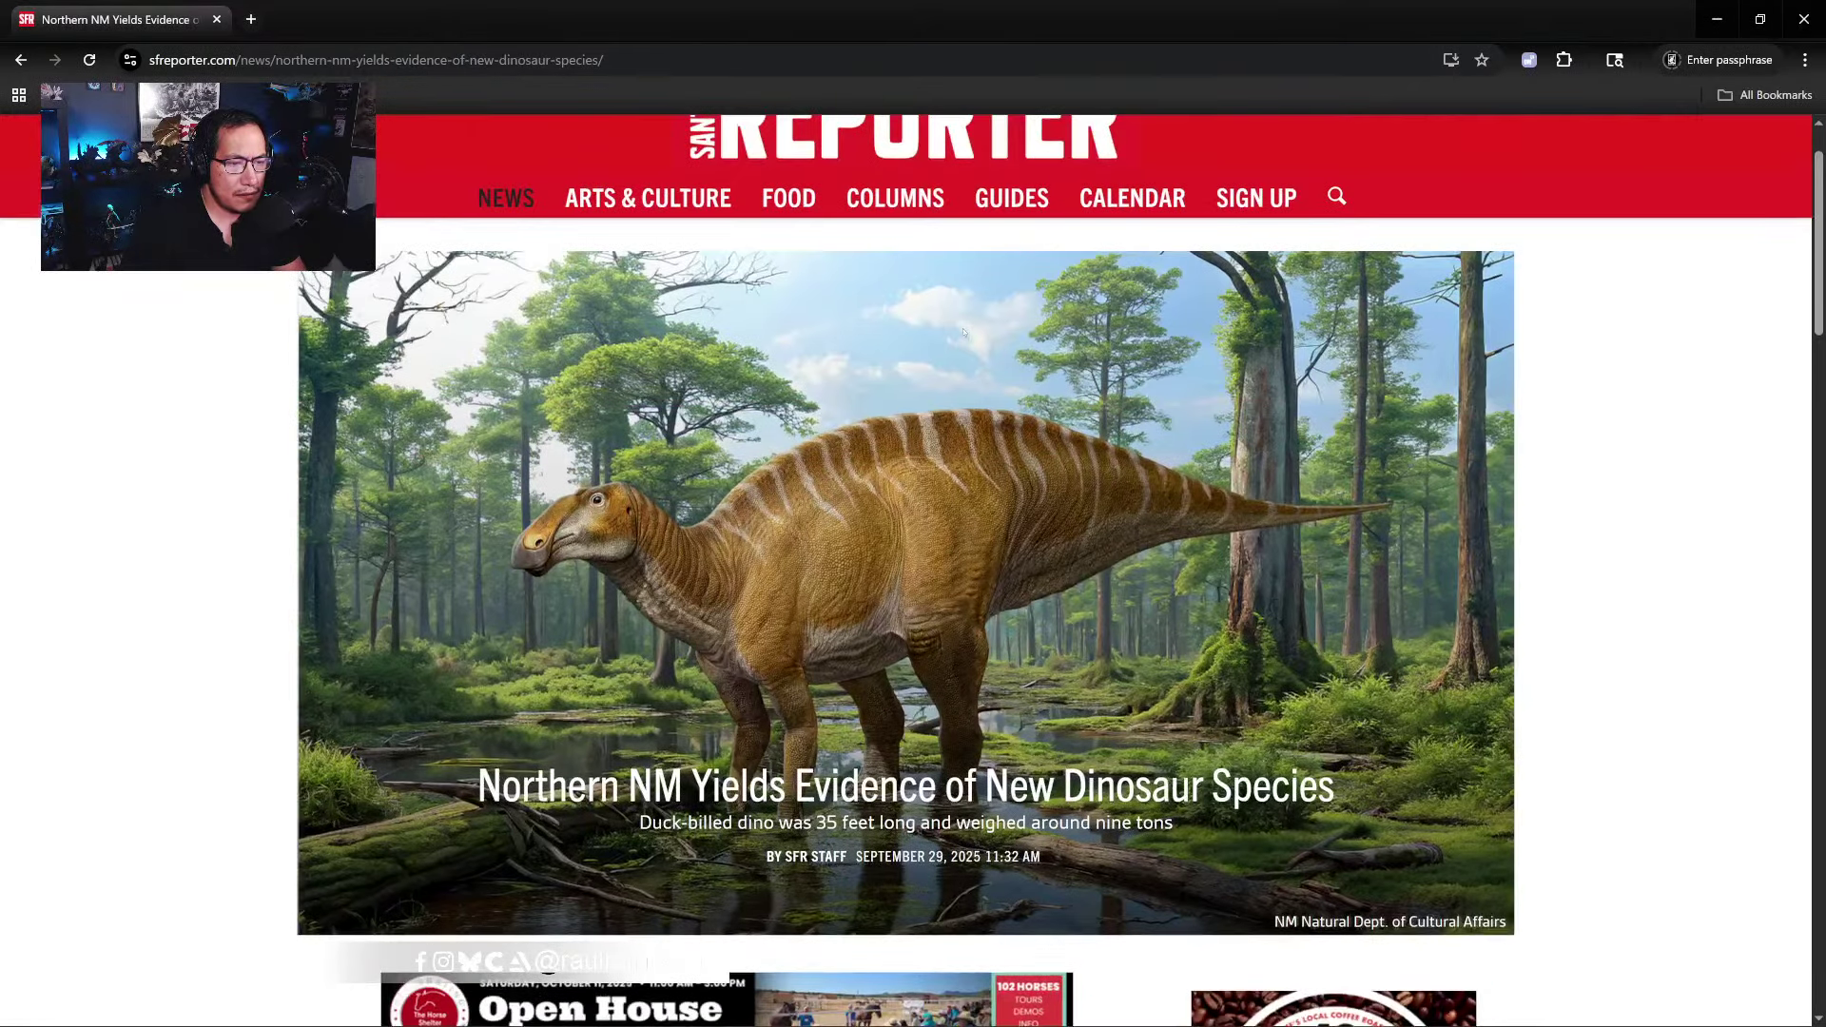
right_click(921, 455)
click(987, 473)
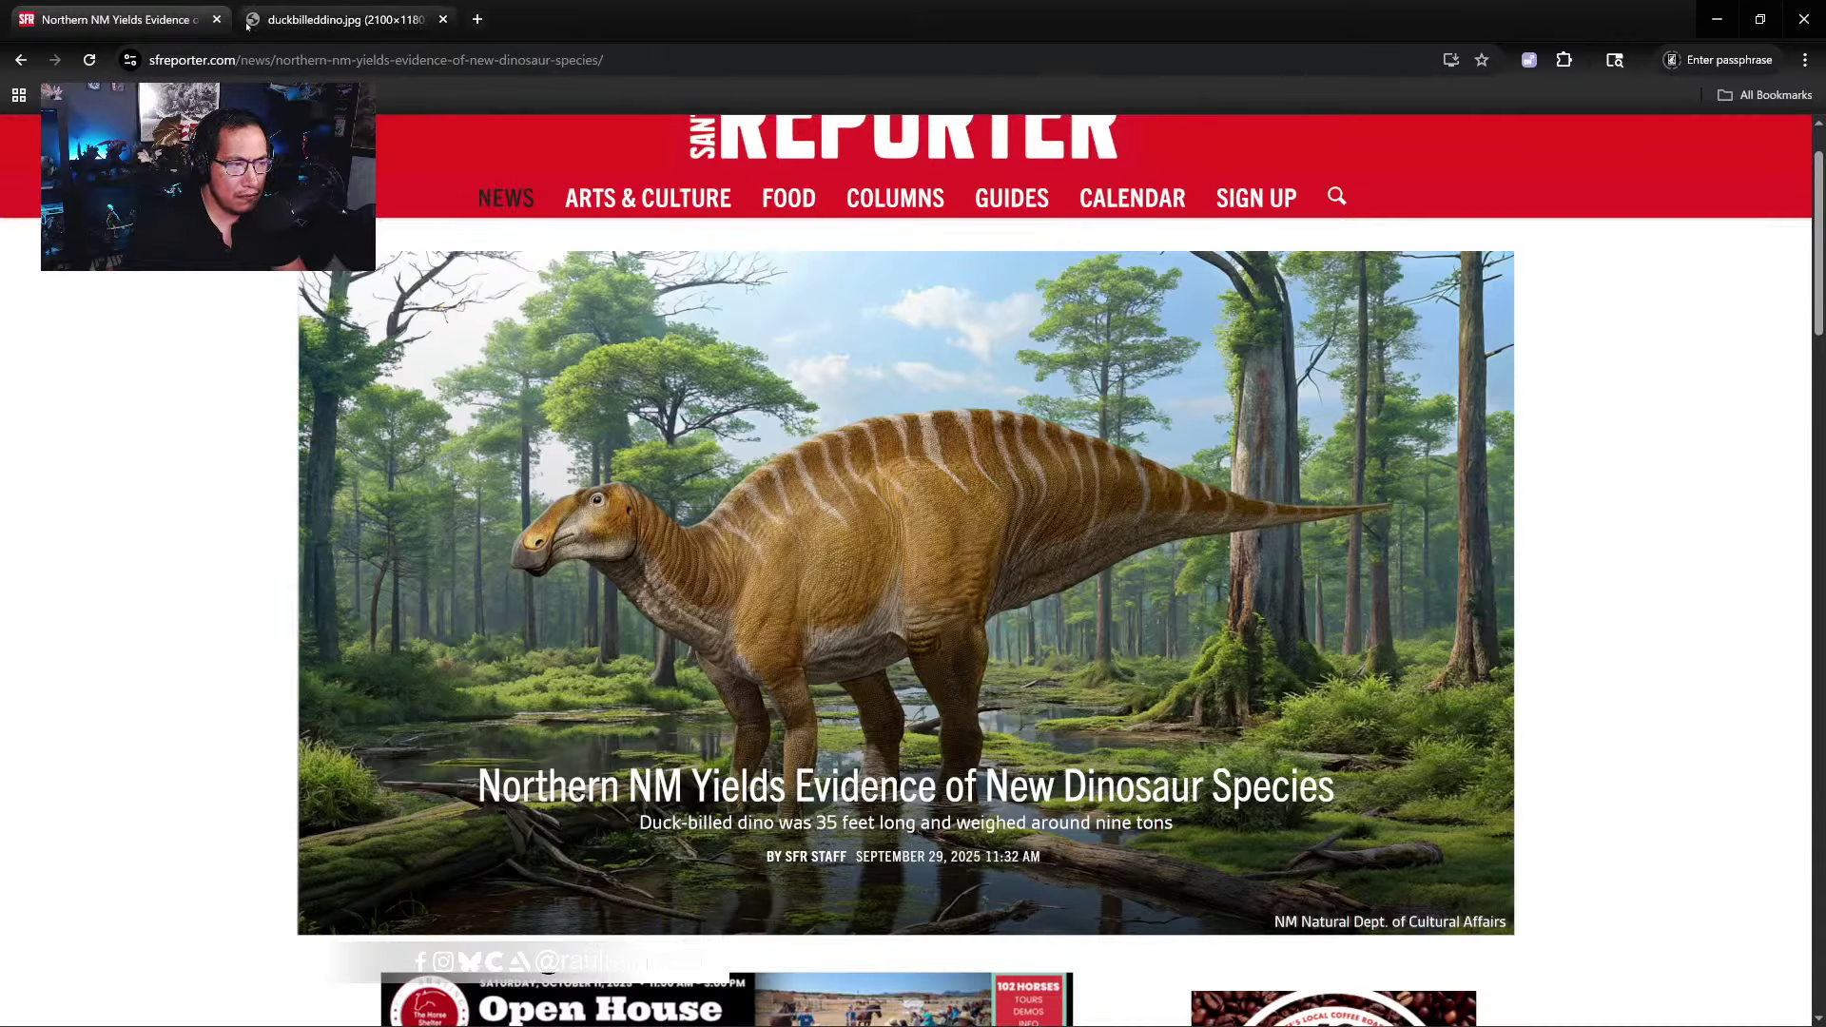
click(217, 19)
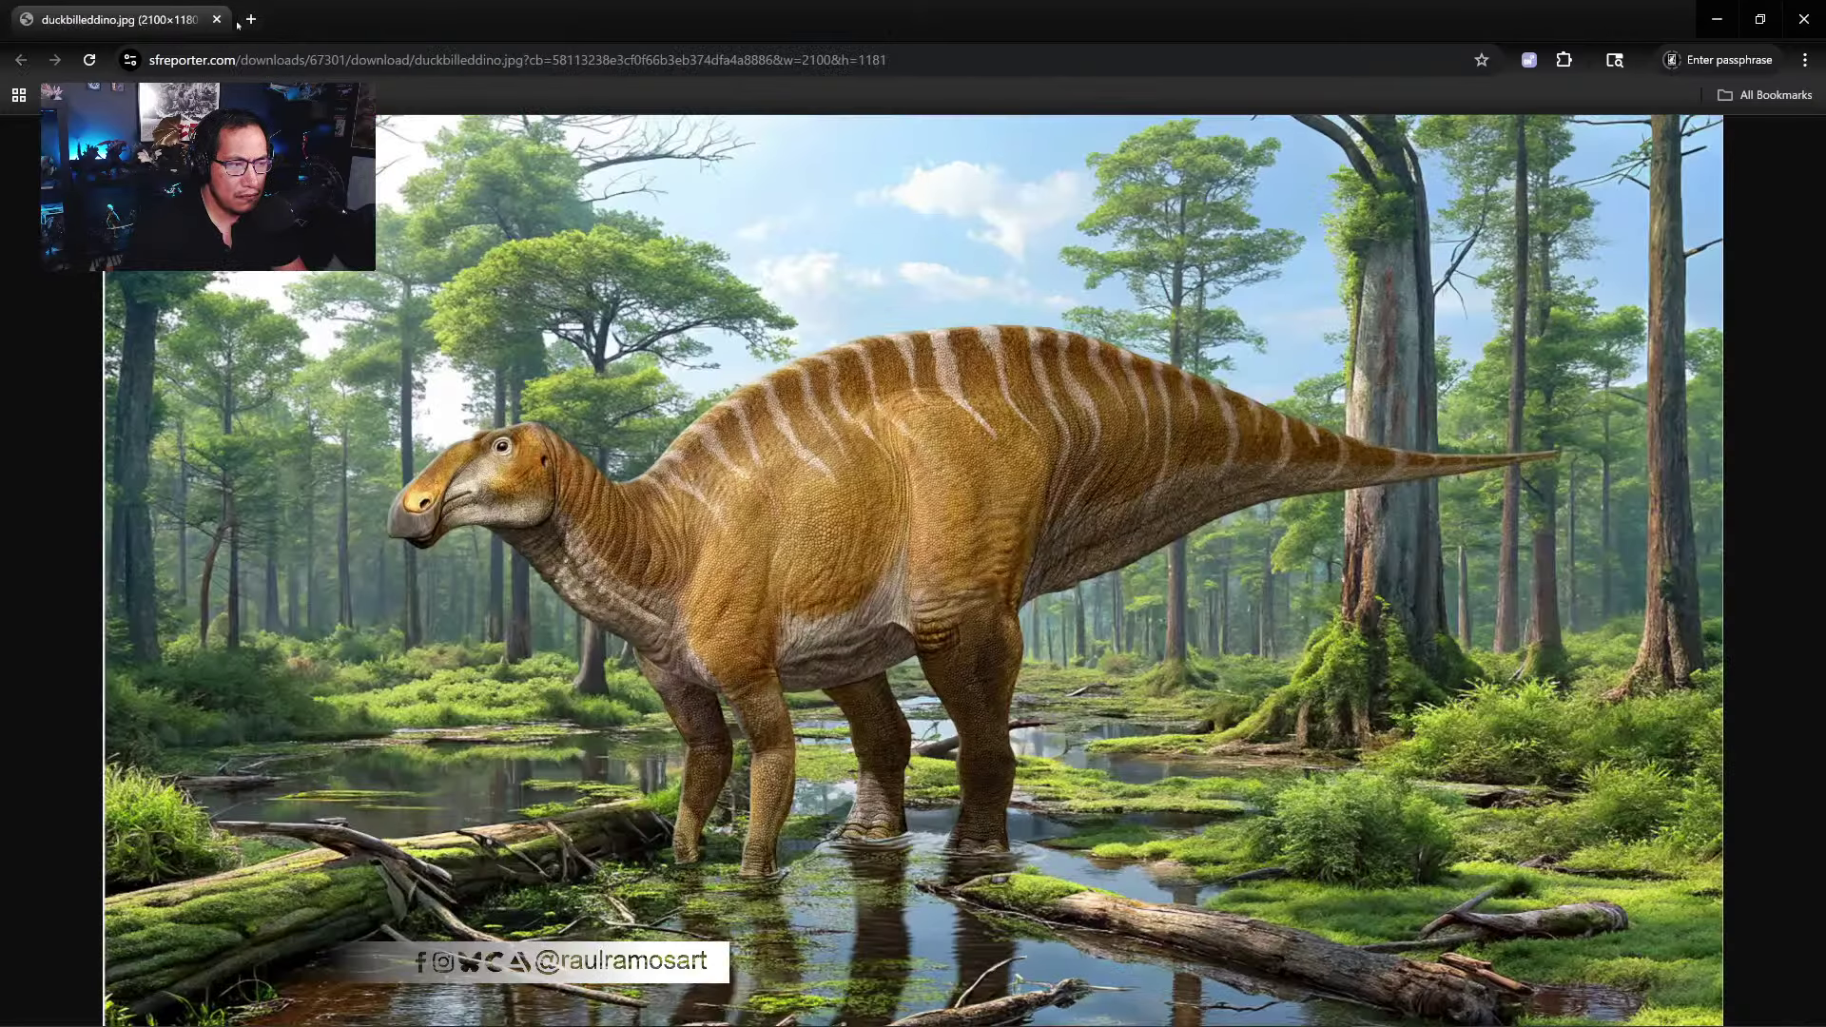
- Enlarge the duck-billed dinosaur image to full size, examine its anatomy and surroundings, and close the browser
click(869, 502)
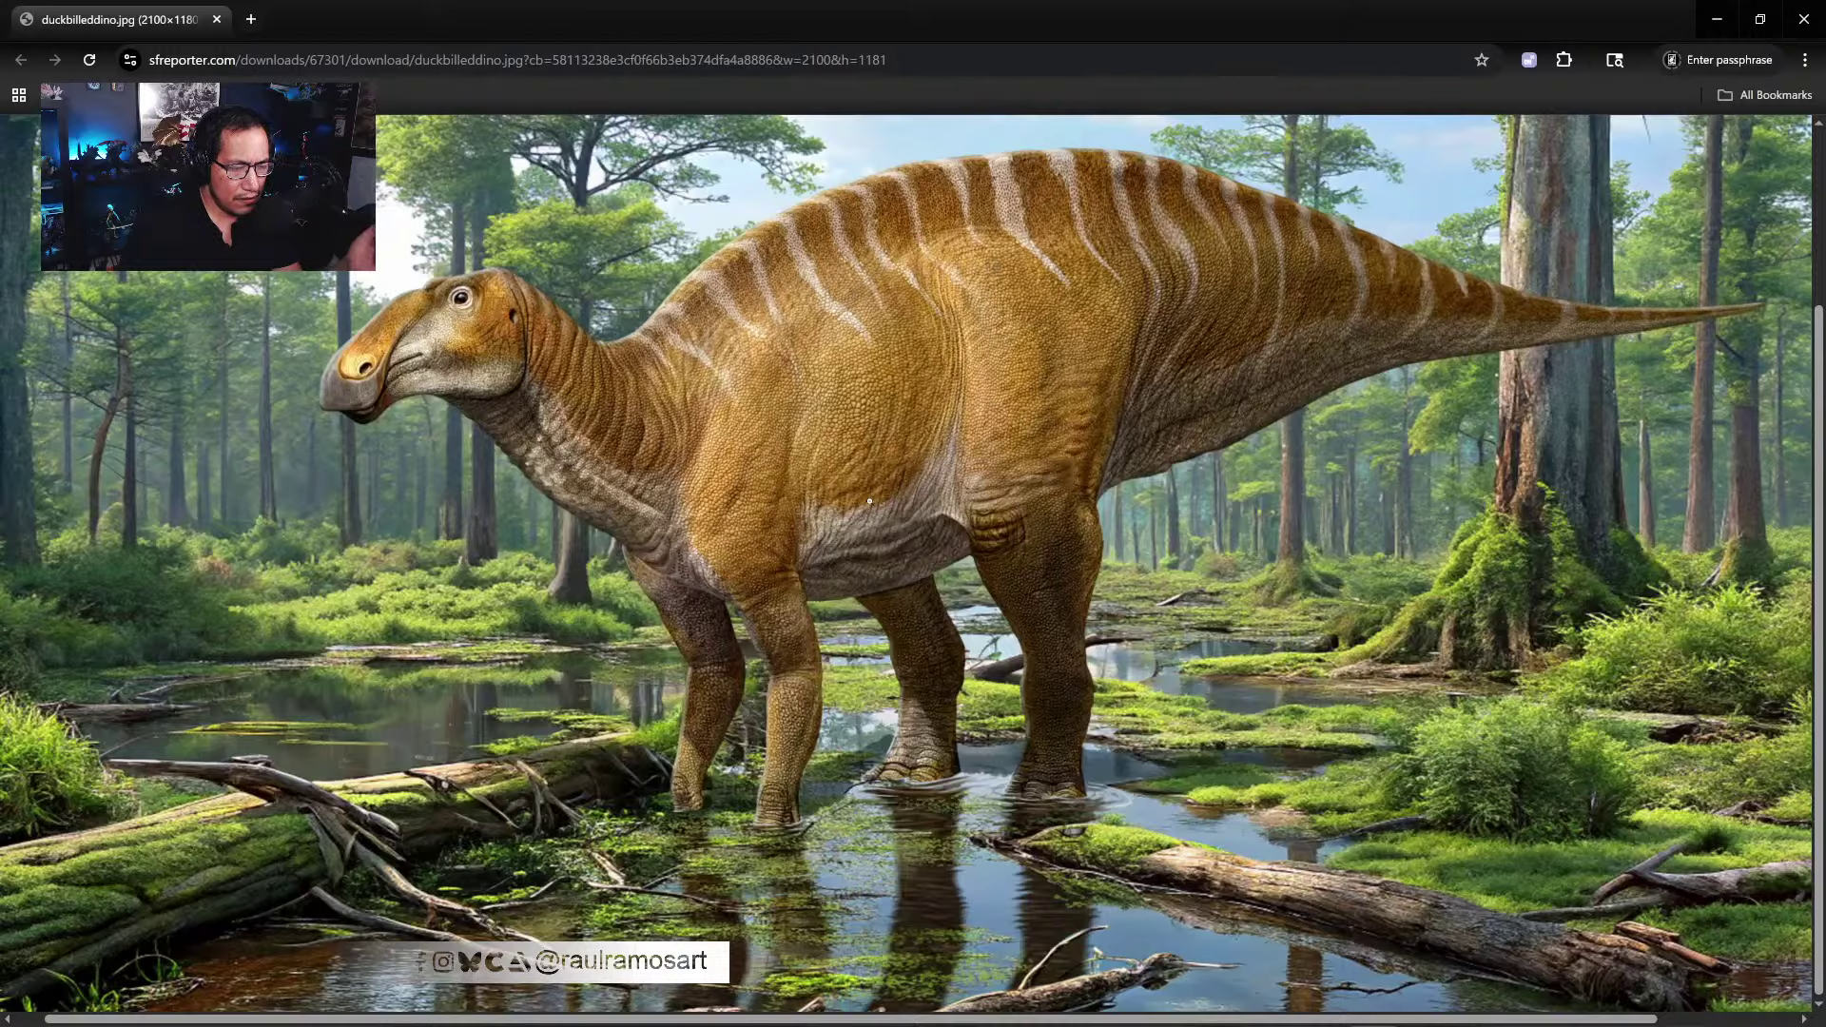
scroll(869, 501, up, 1)
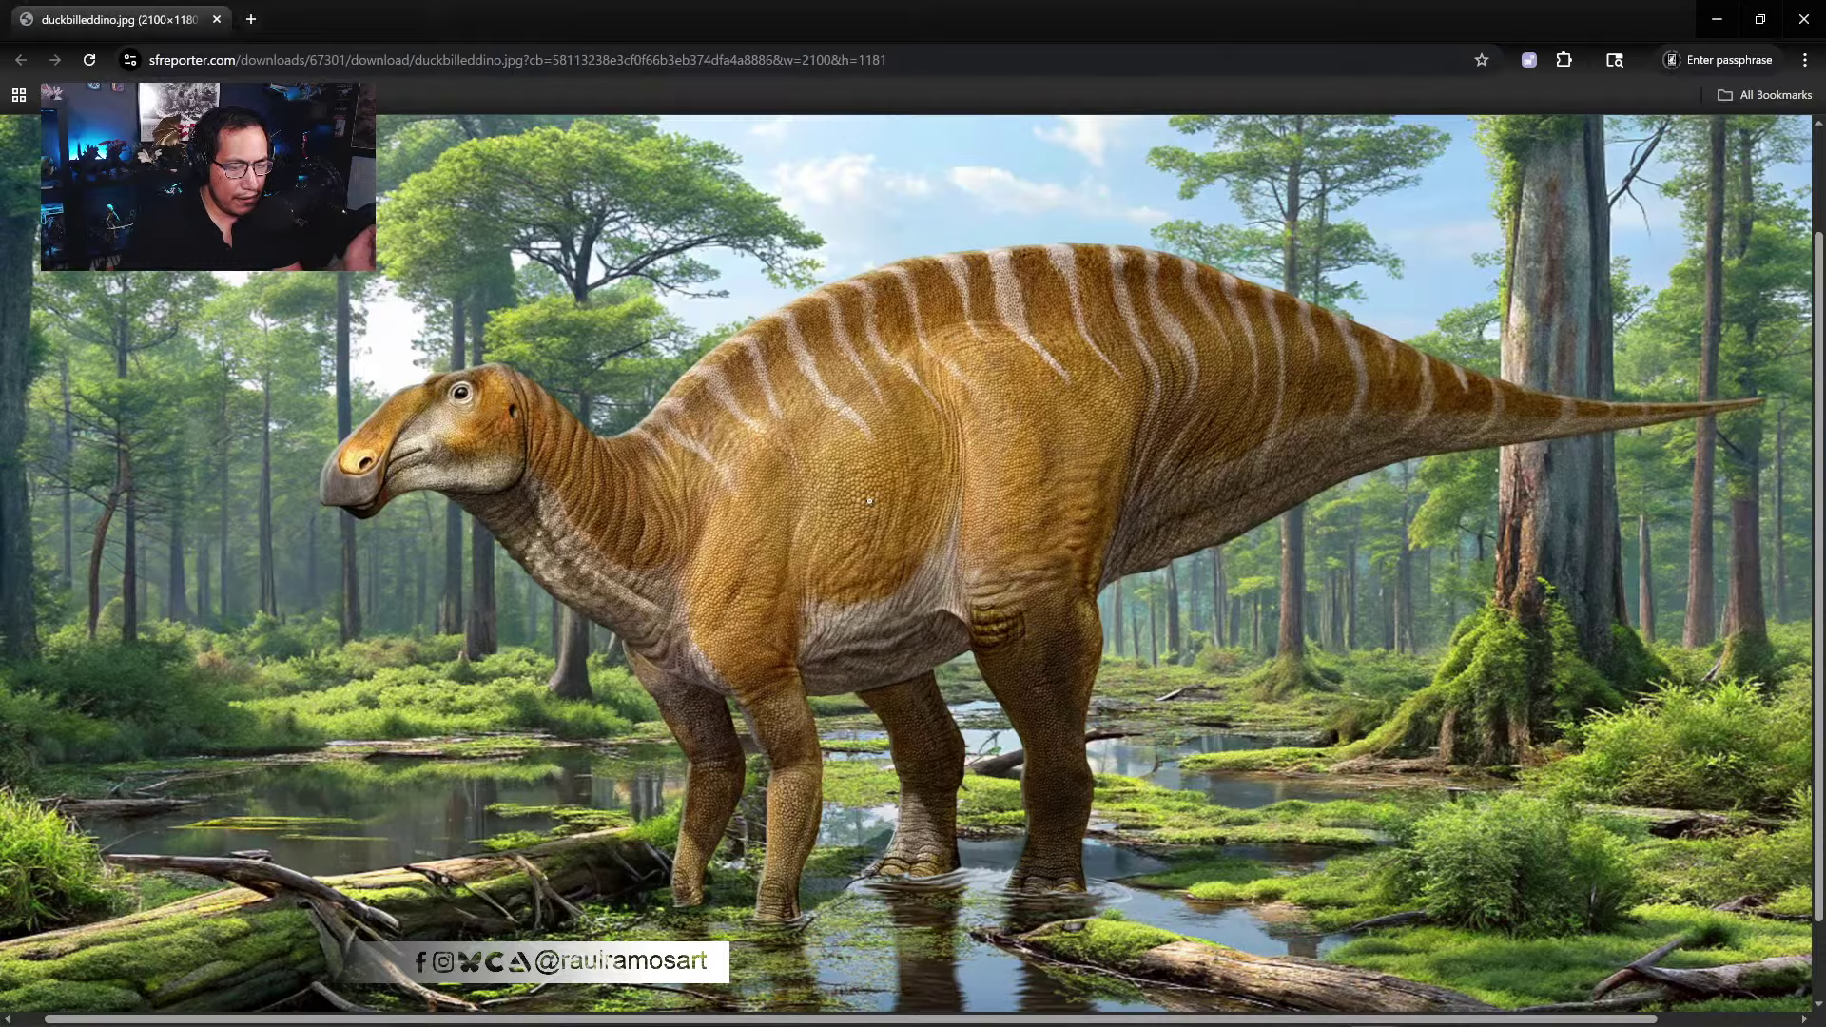
scroll(869, 501, up, 1)
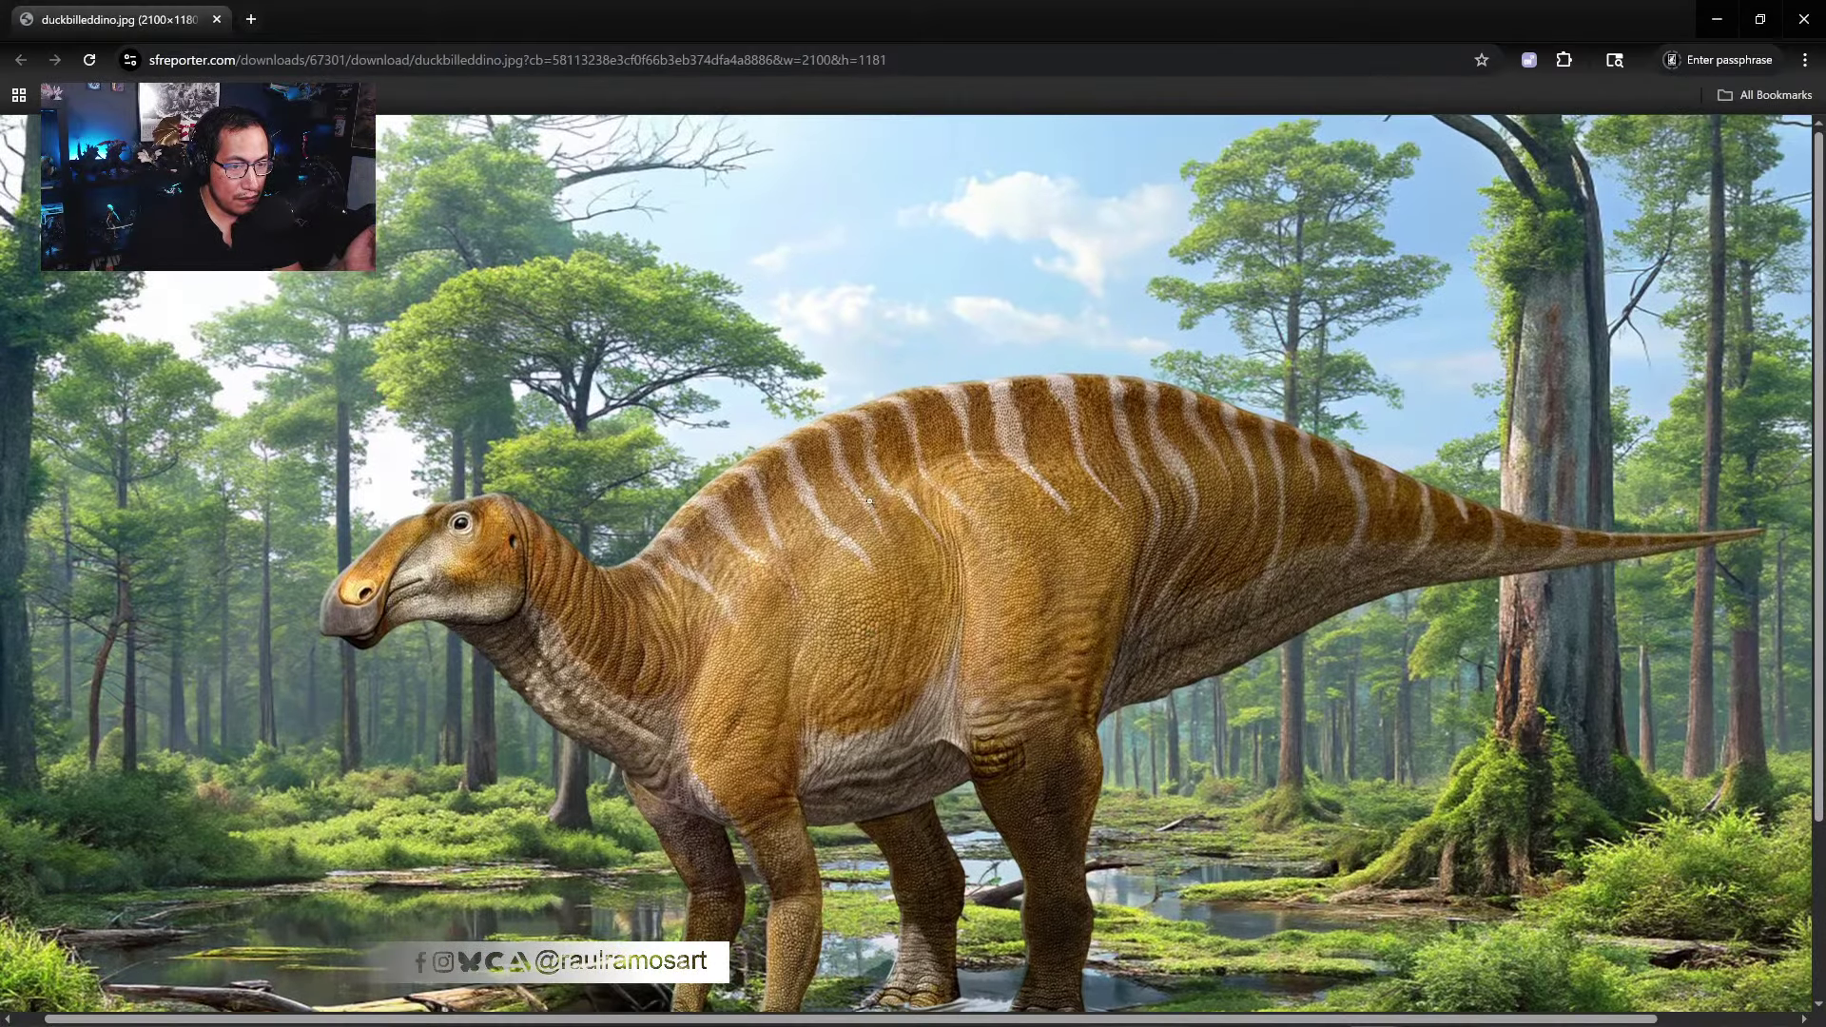
scroll(870, 501, down, 2)
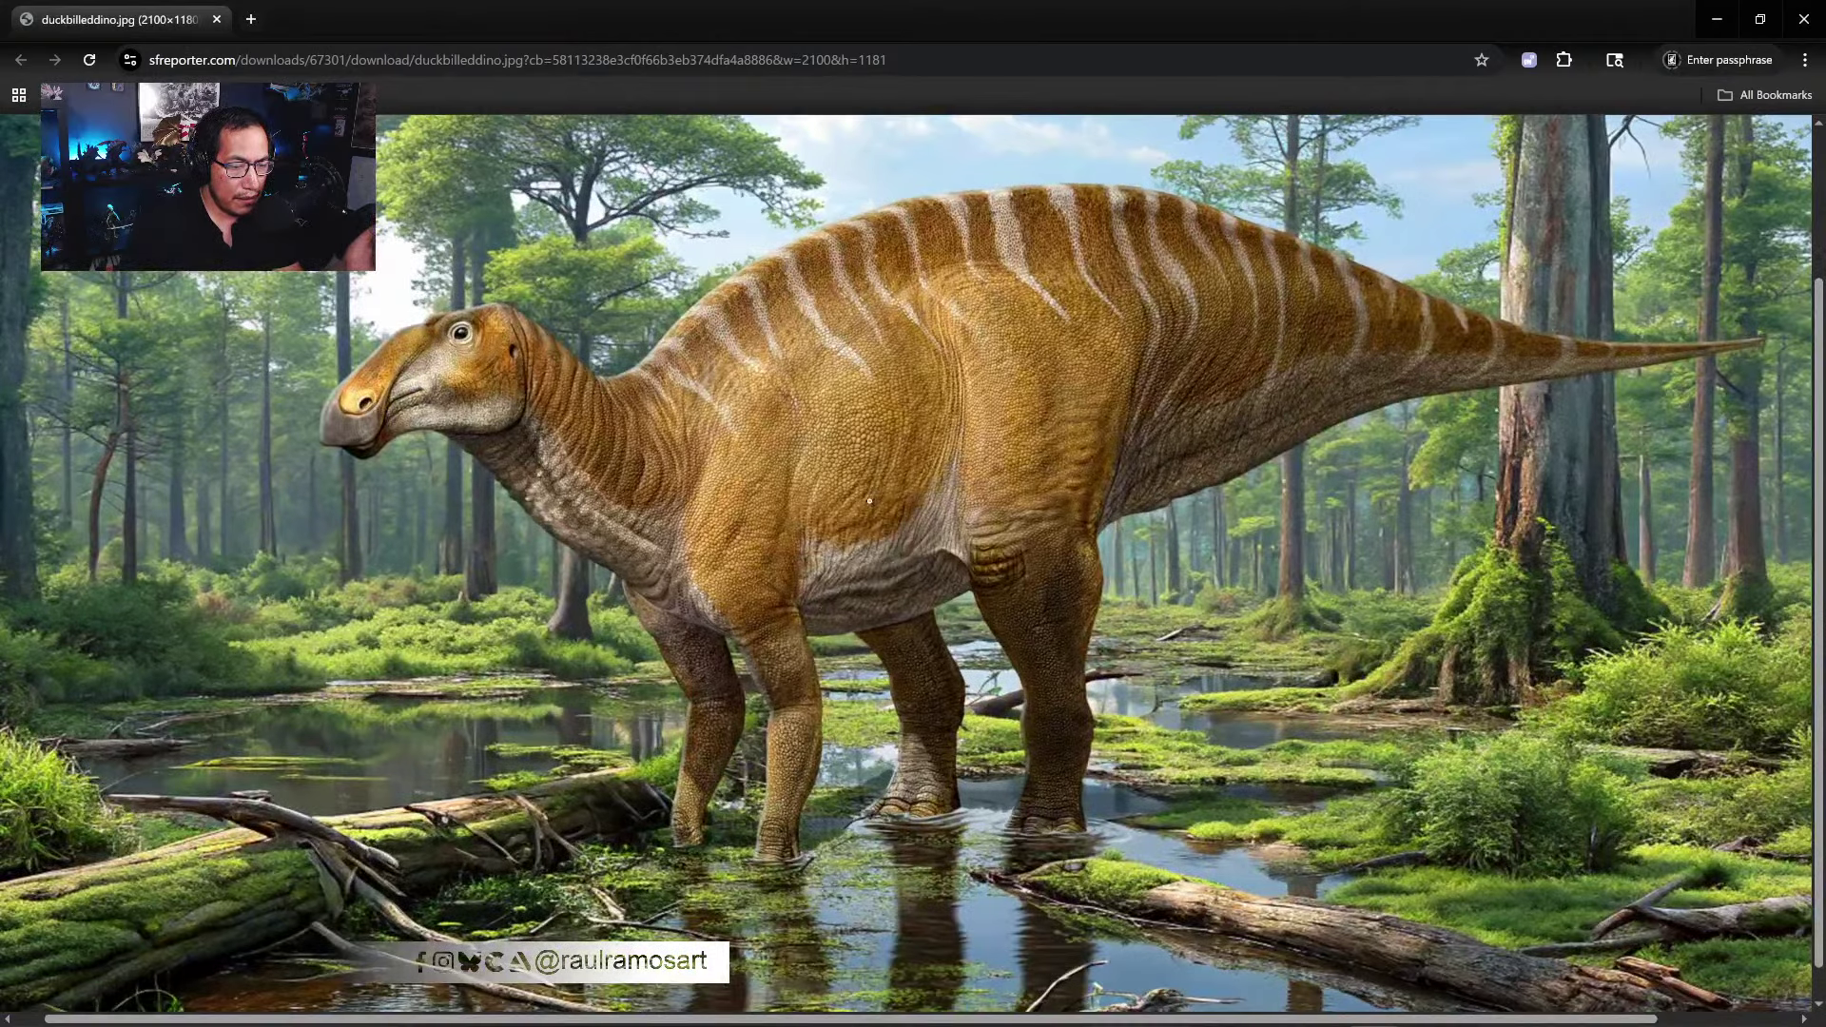
scroll(869, 501, down, 1)
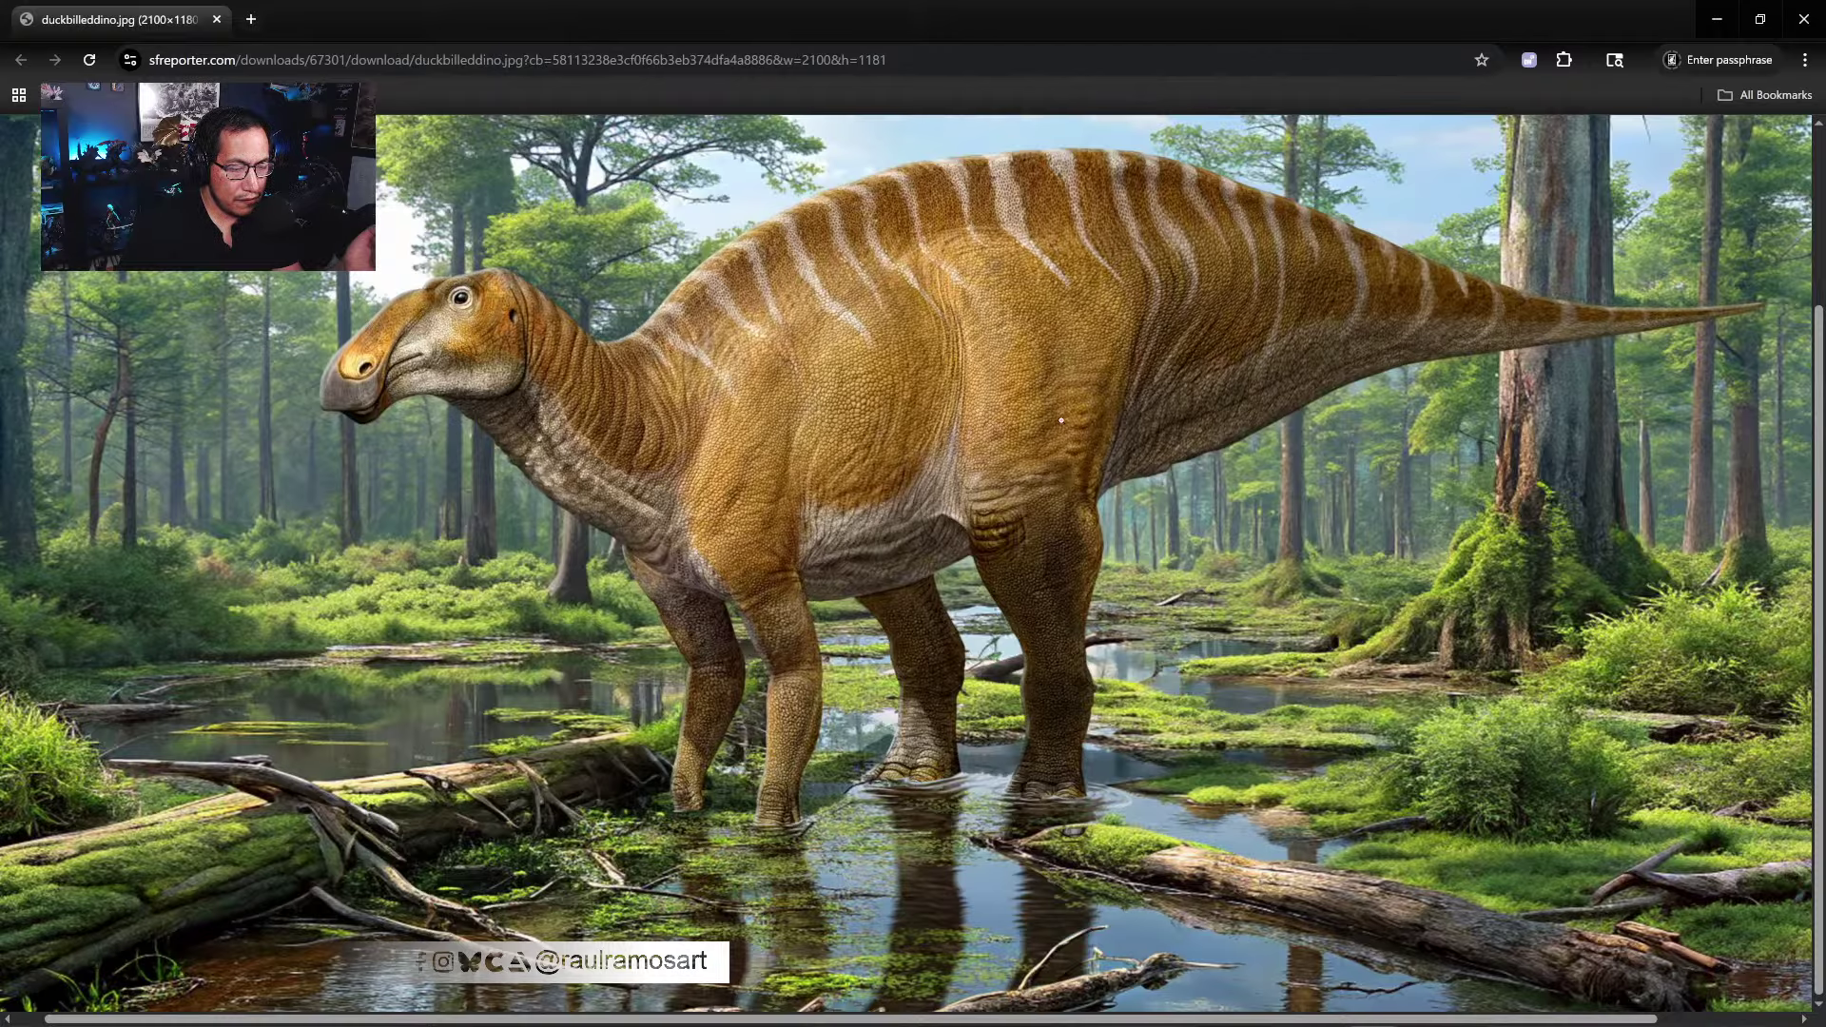
scroll(1061, 420, up, 3)
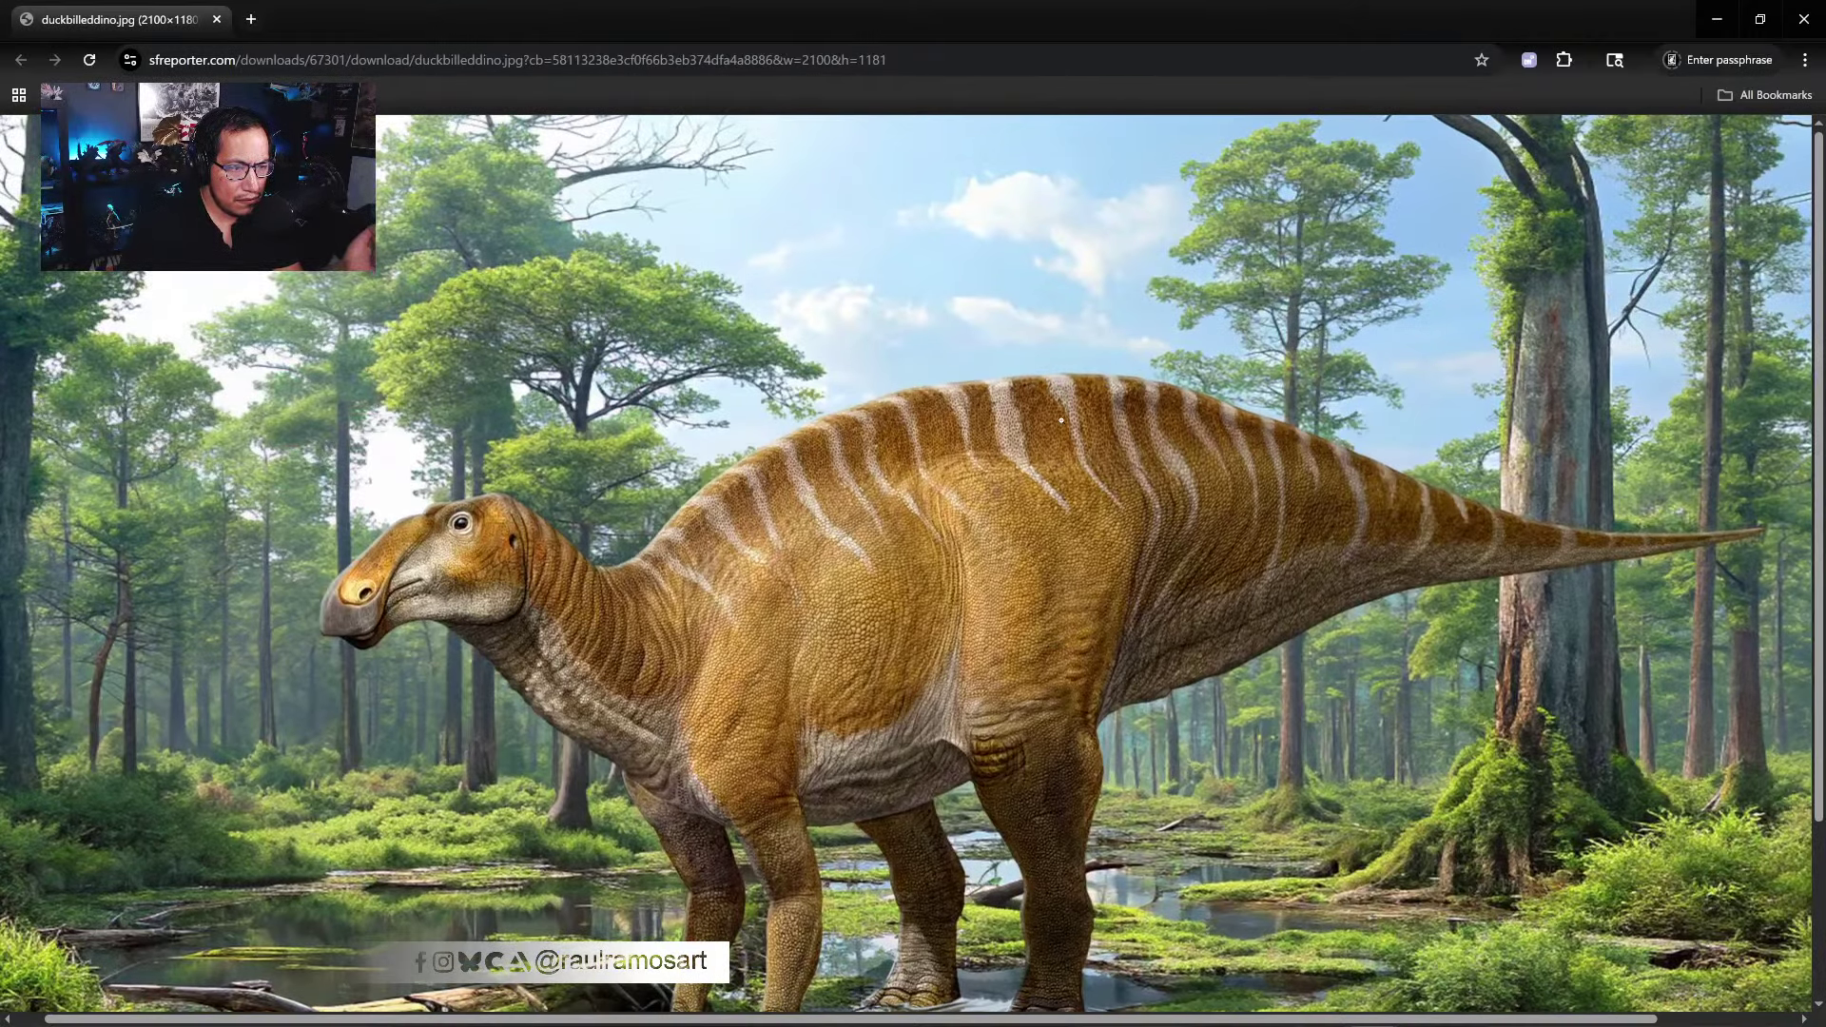
scroll(1062, 420, down, 3)
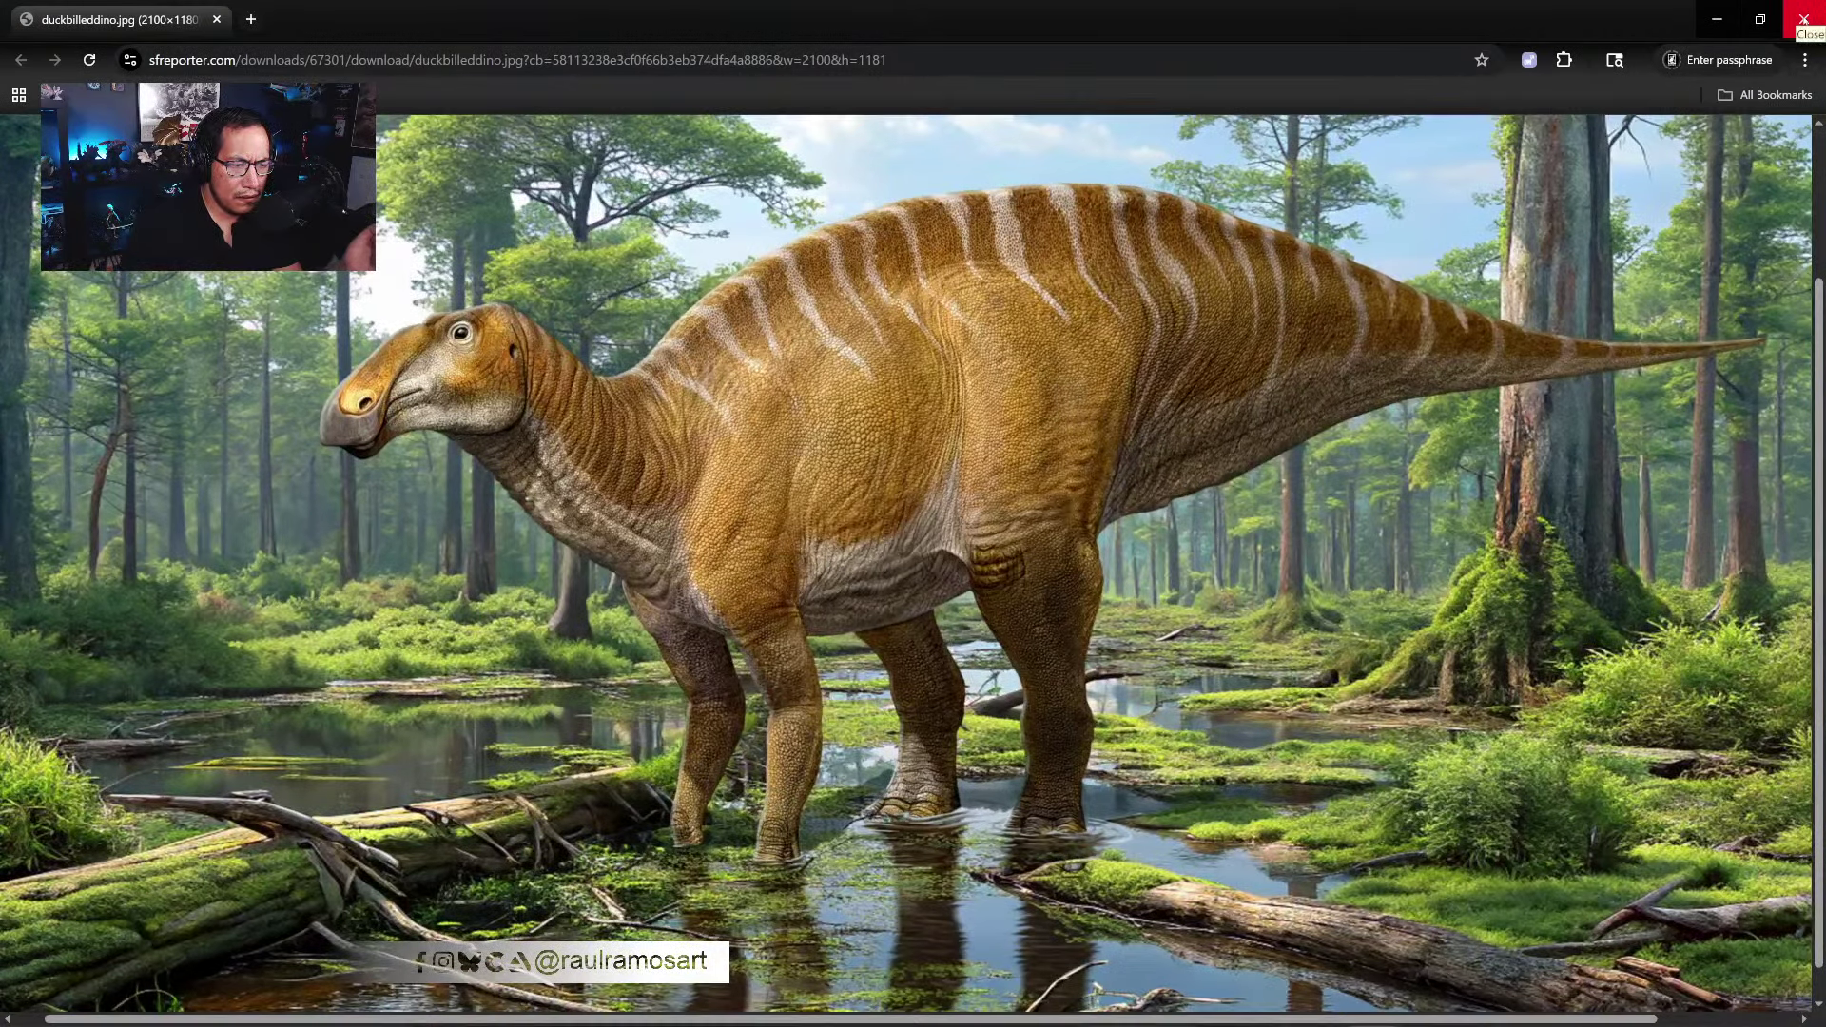
click(1803, 19)
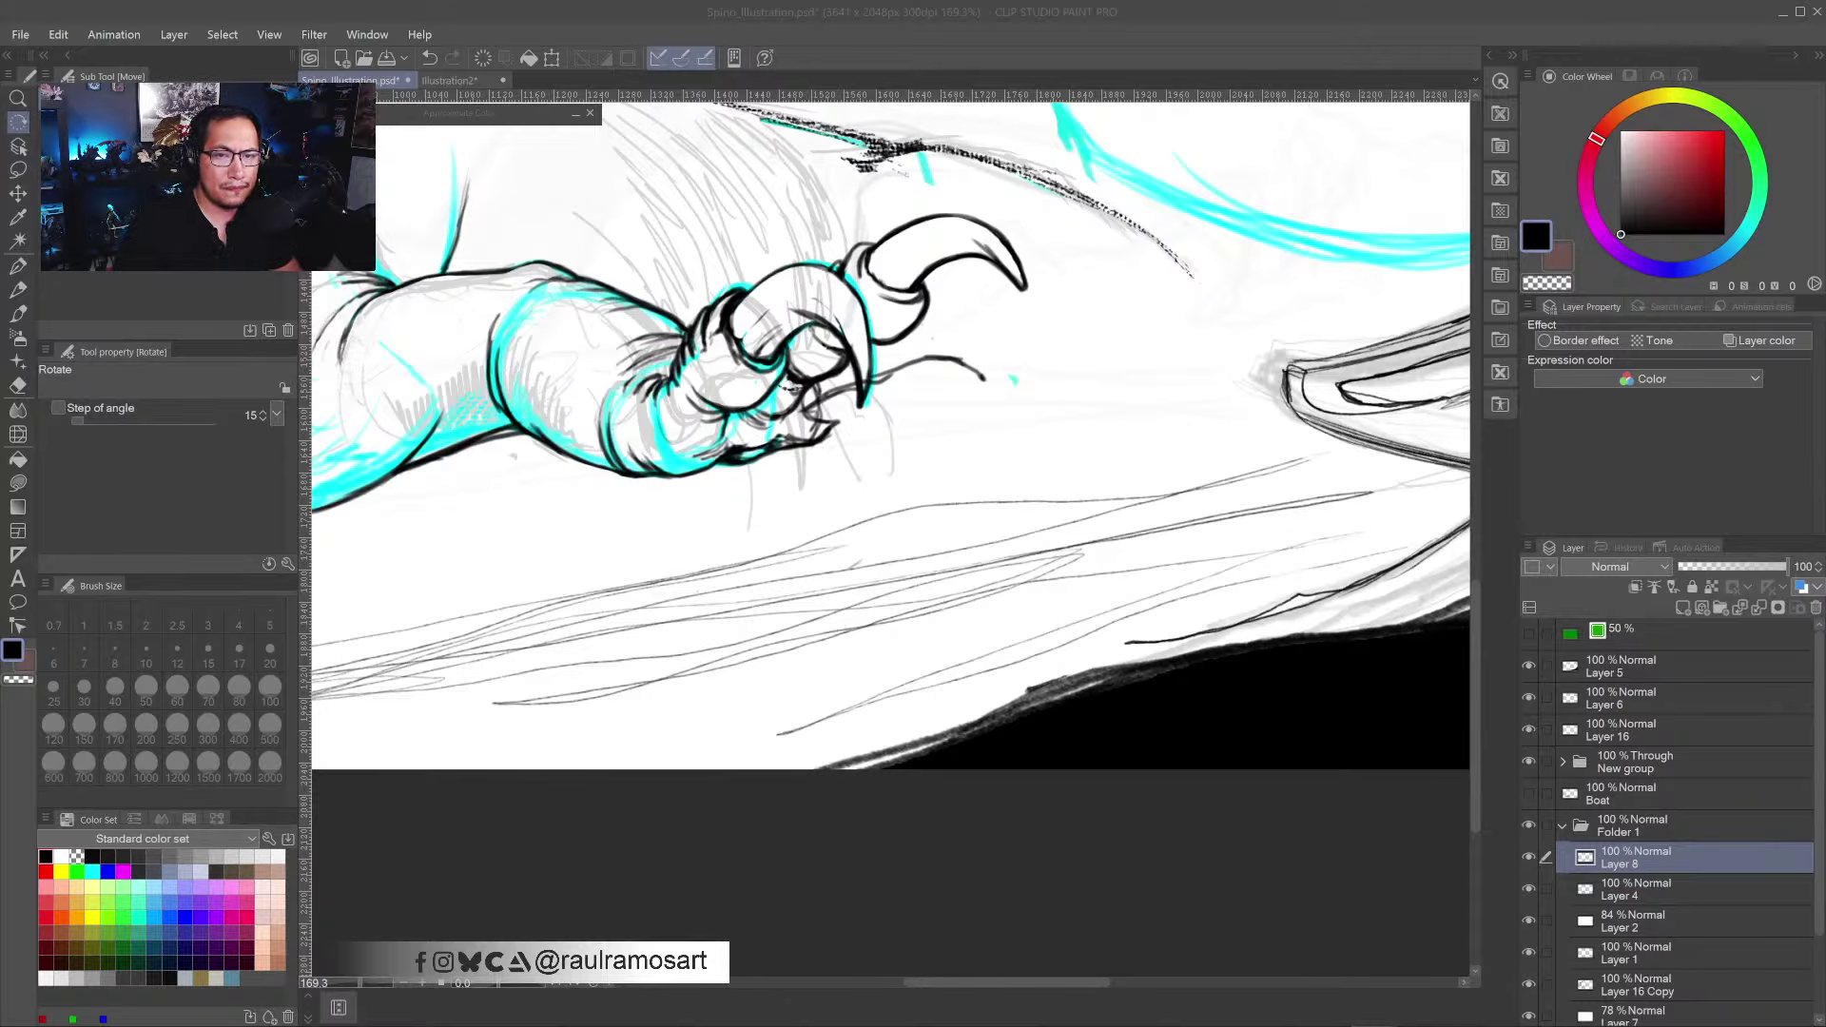
- Draw the lower edge of the third finger's claw and its fingertip in black with the Lighter pencil at size 10
click(901, 824)
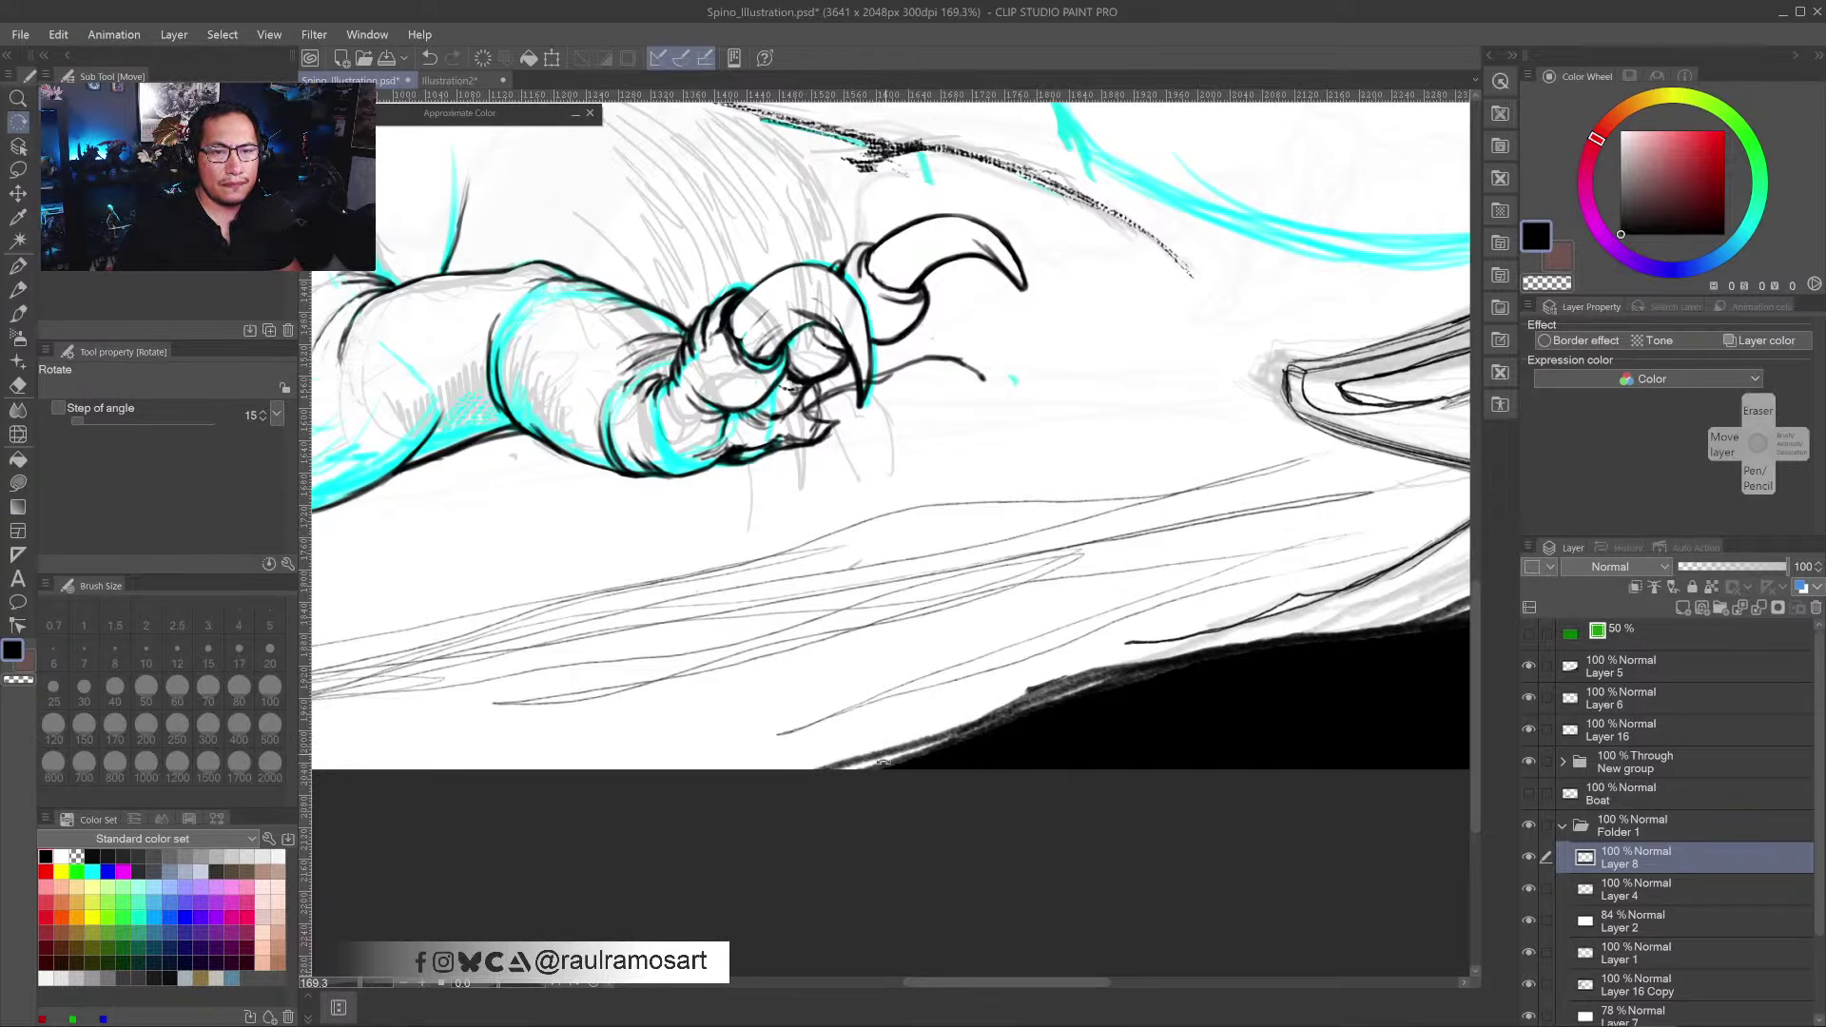
drag(883, 761, 828, 585)
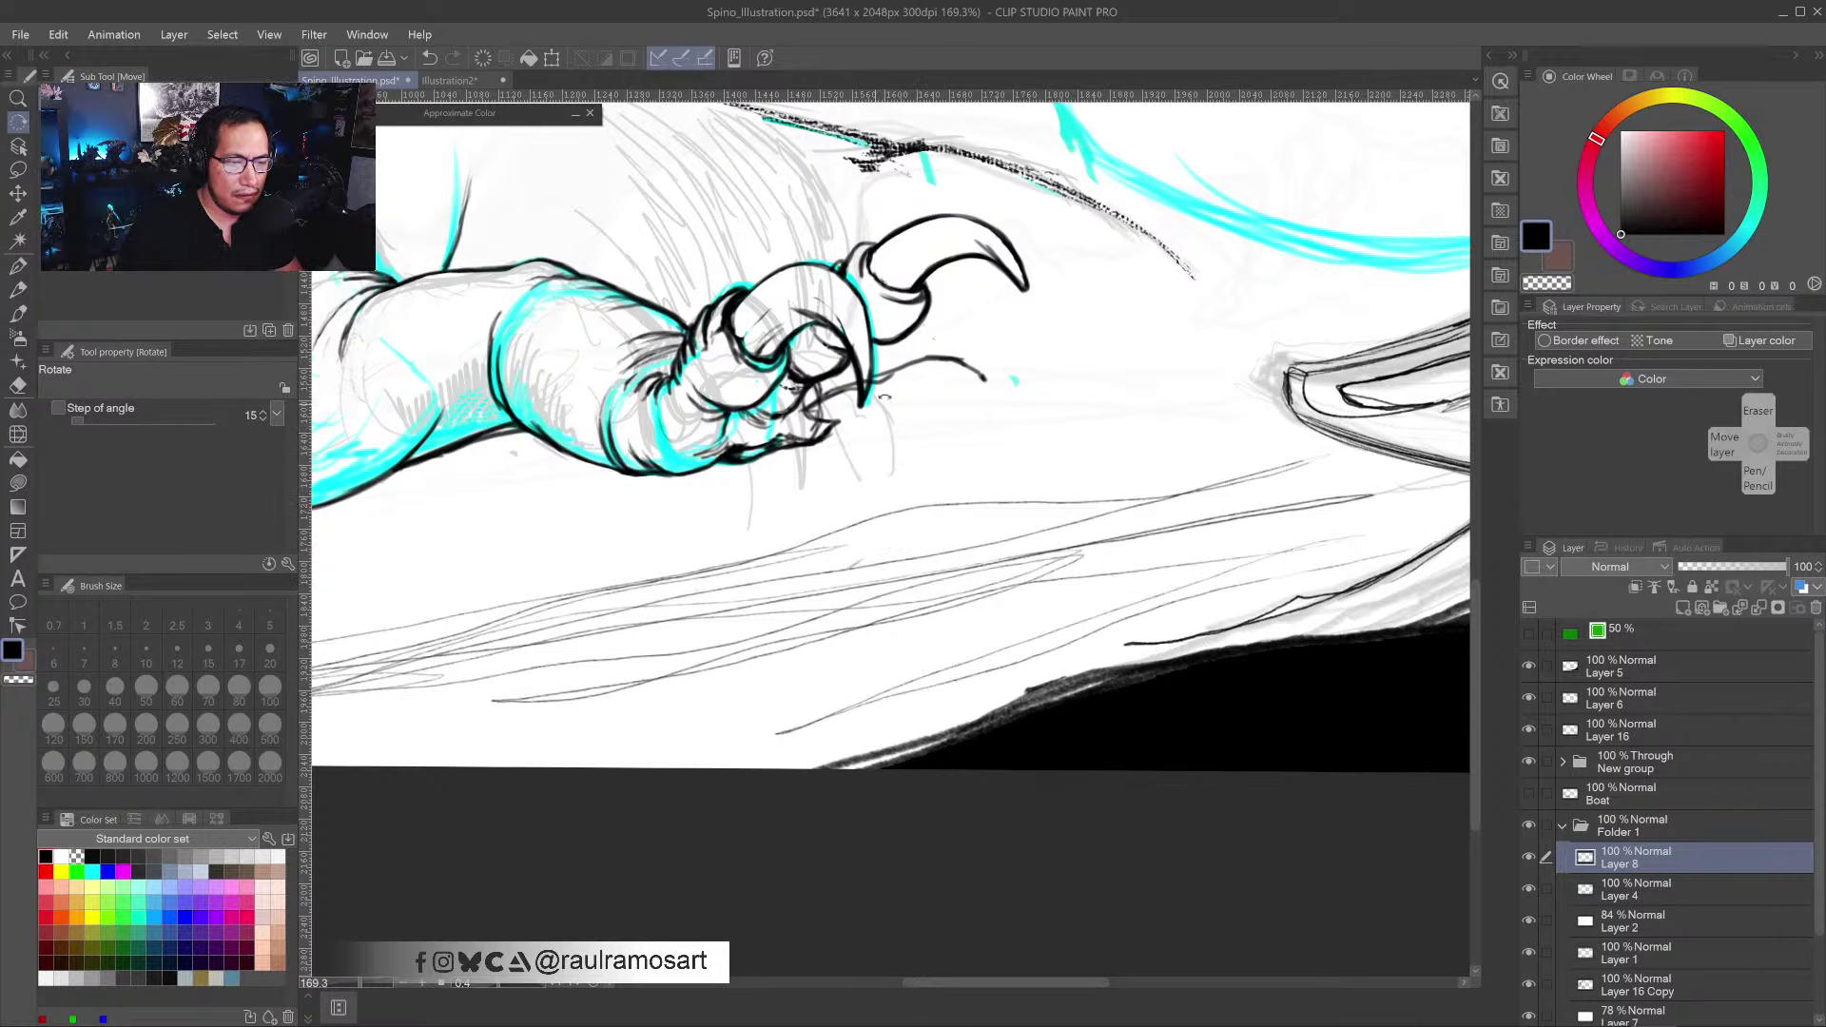
drag(884, 395, 1014, 560)
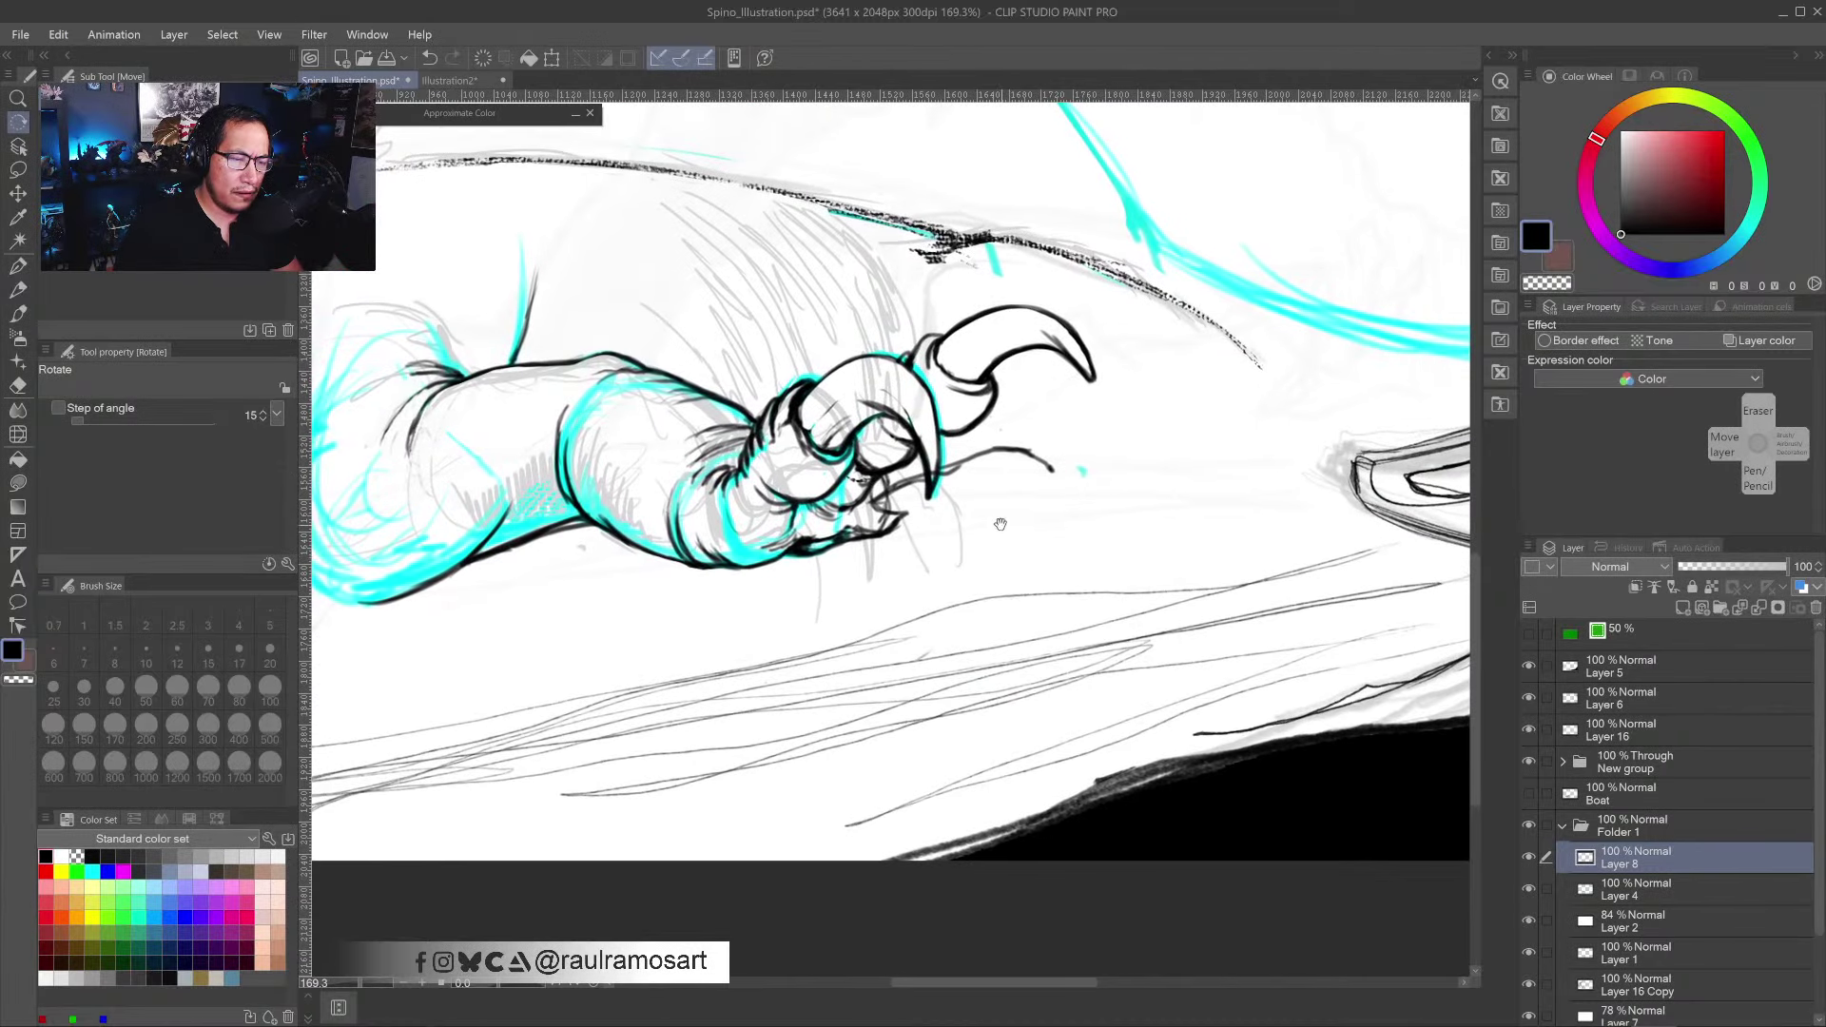
scroll(1001, 518, up, 1)
key(b)
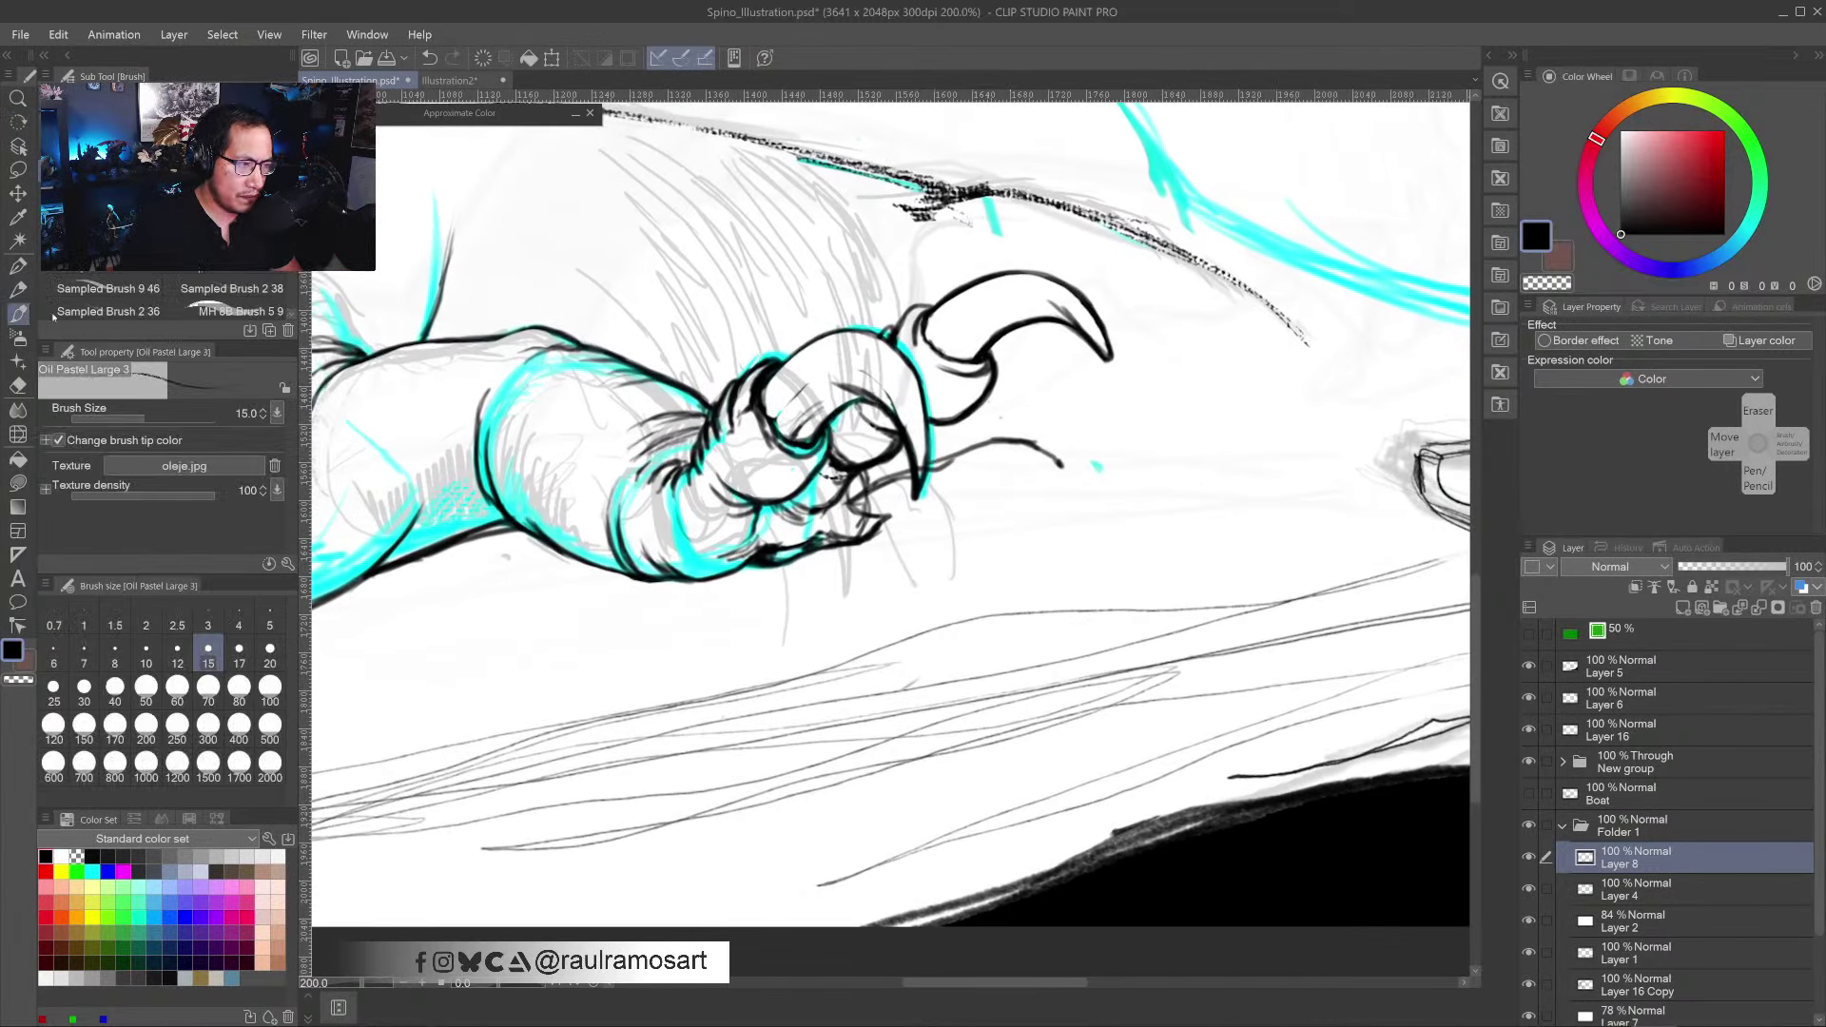
click(17, 289)
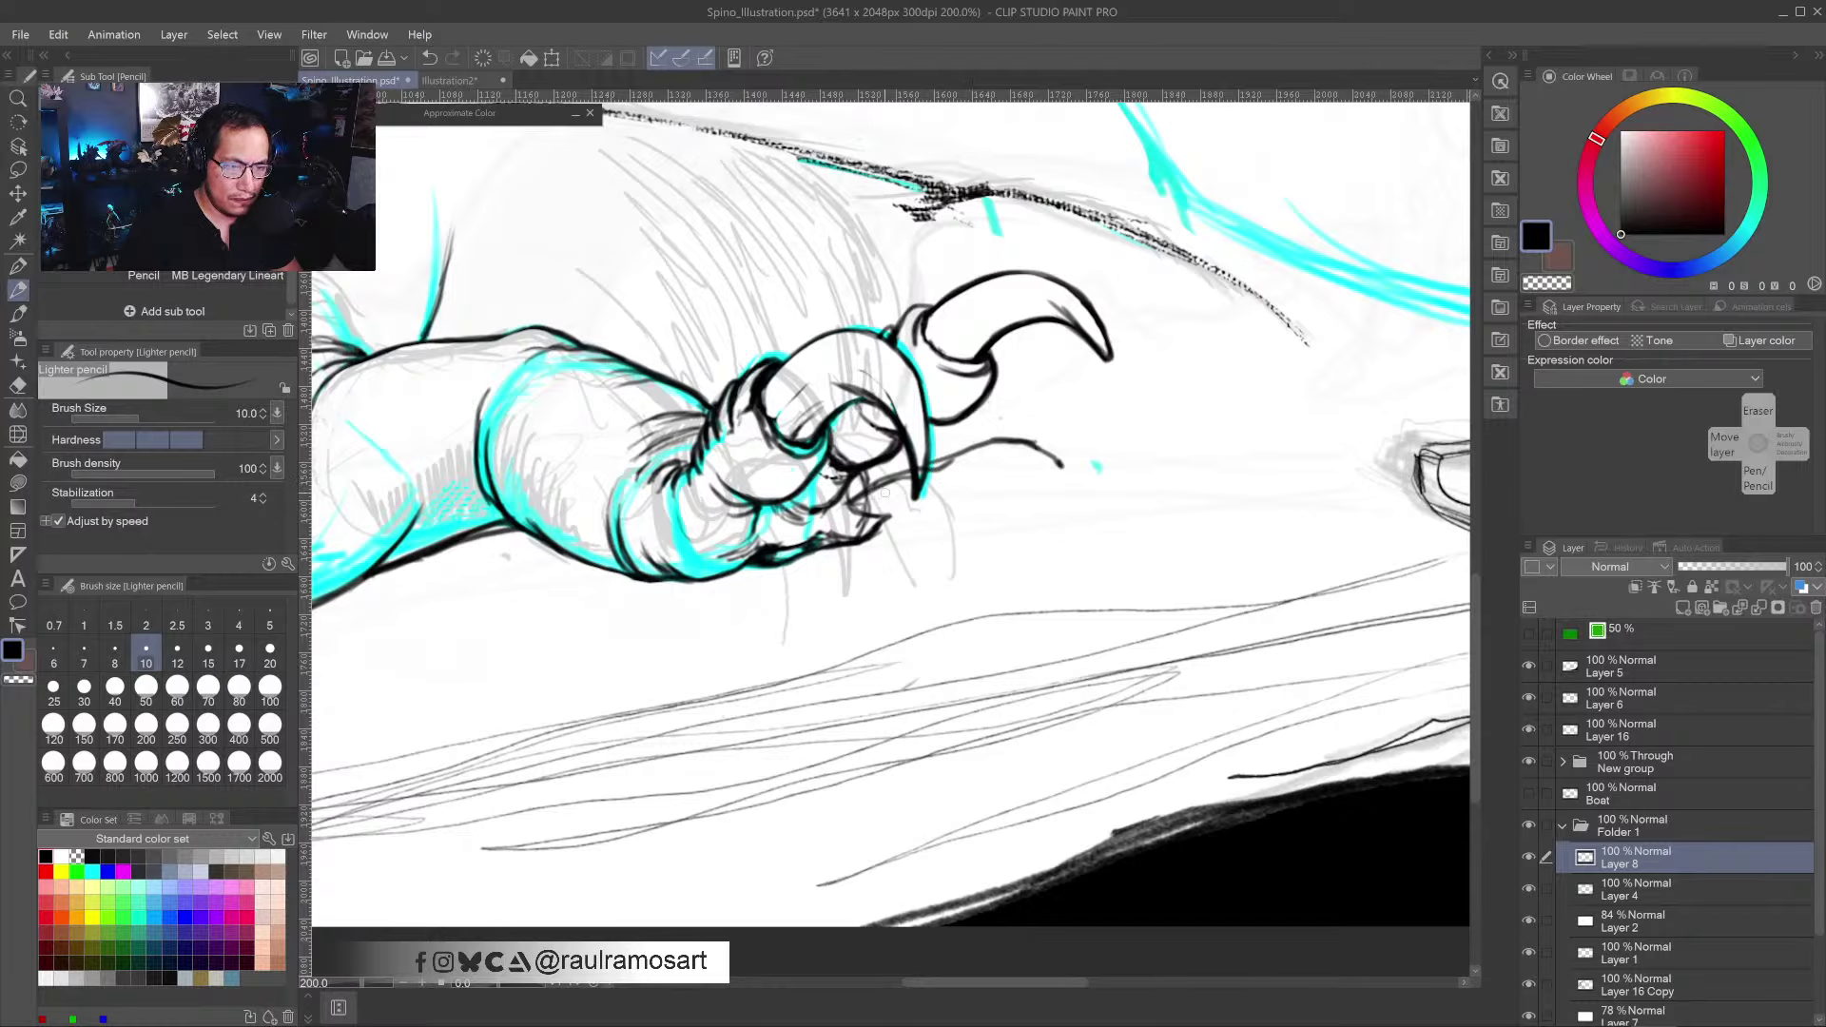
mouse_move(847, 509)
mouse_down()
mouse_move(903, 519)
mouse_move(1059, 468)
mouse_up()
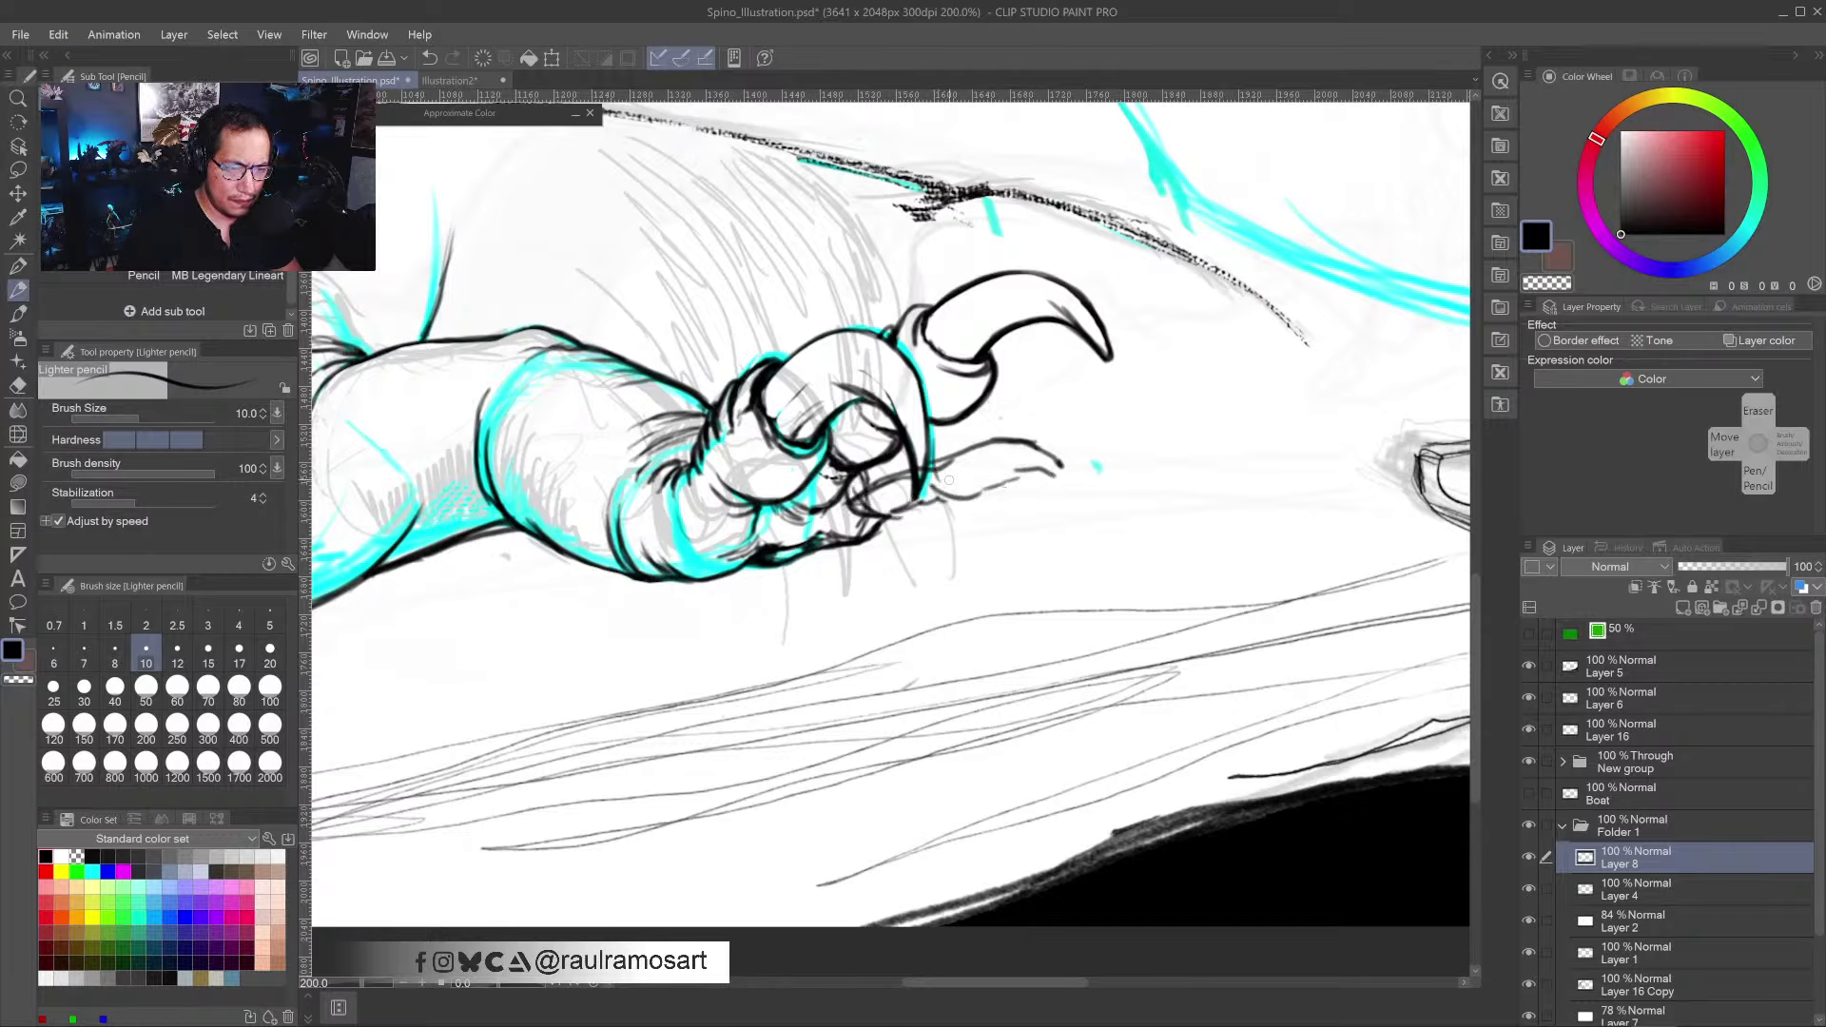
drag(949, 480, 1032, 464)
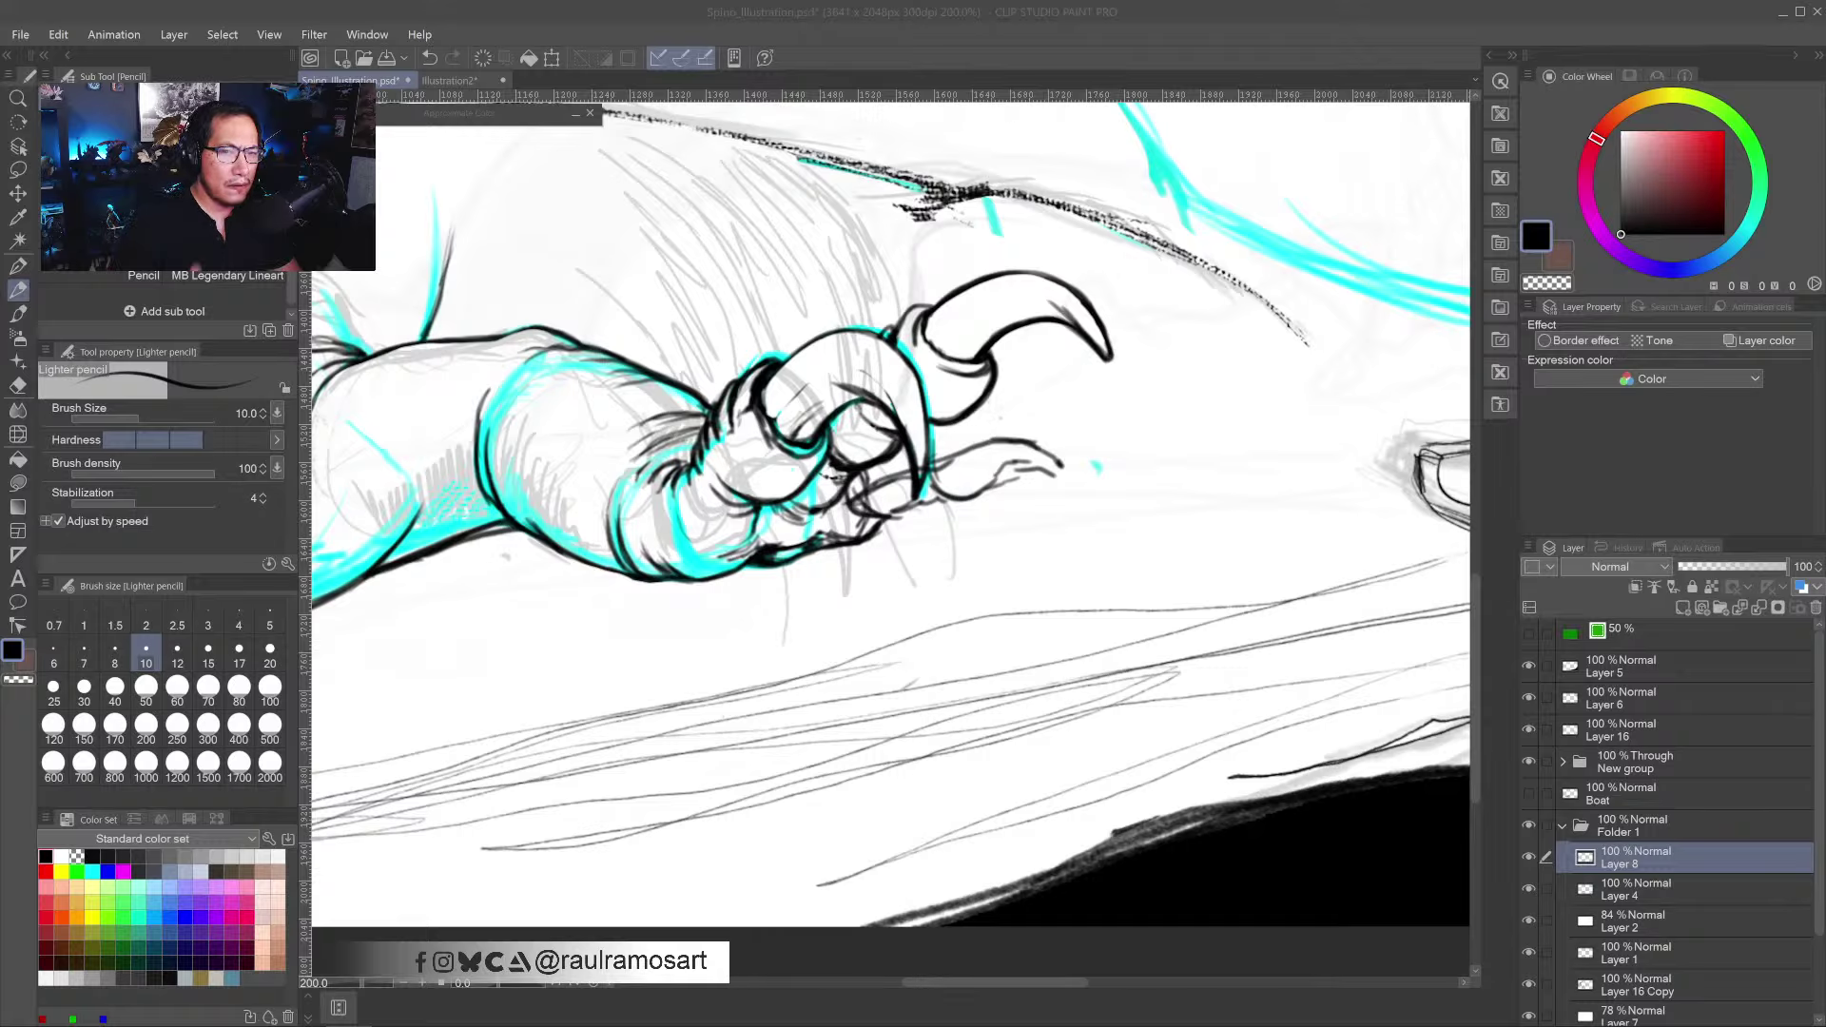
- Darken the third finger's short contour where it passes beneath the first claw's tip
click(794, 391)
drag(772, 376, 820, 340)
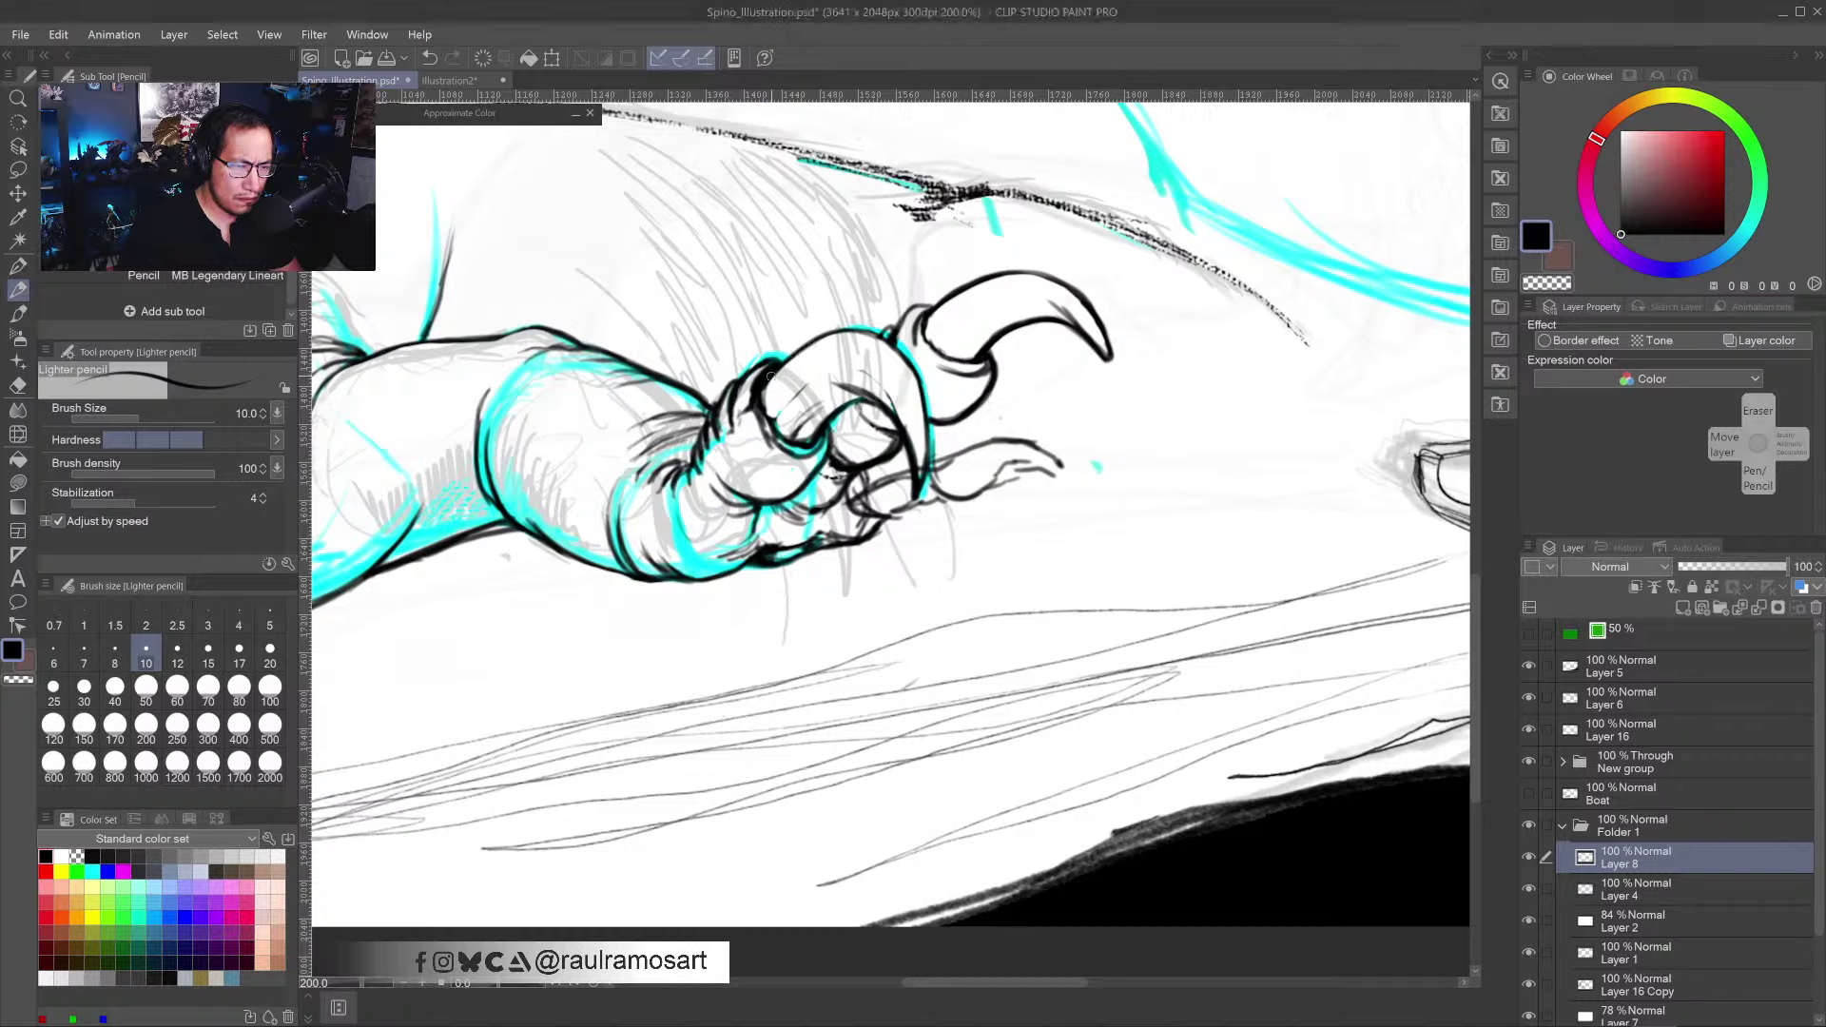
key(e)
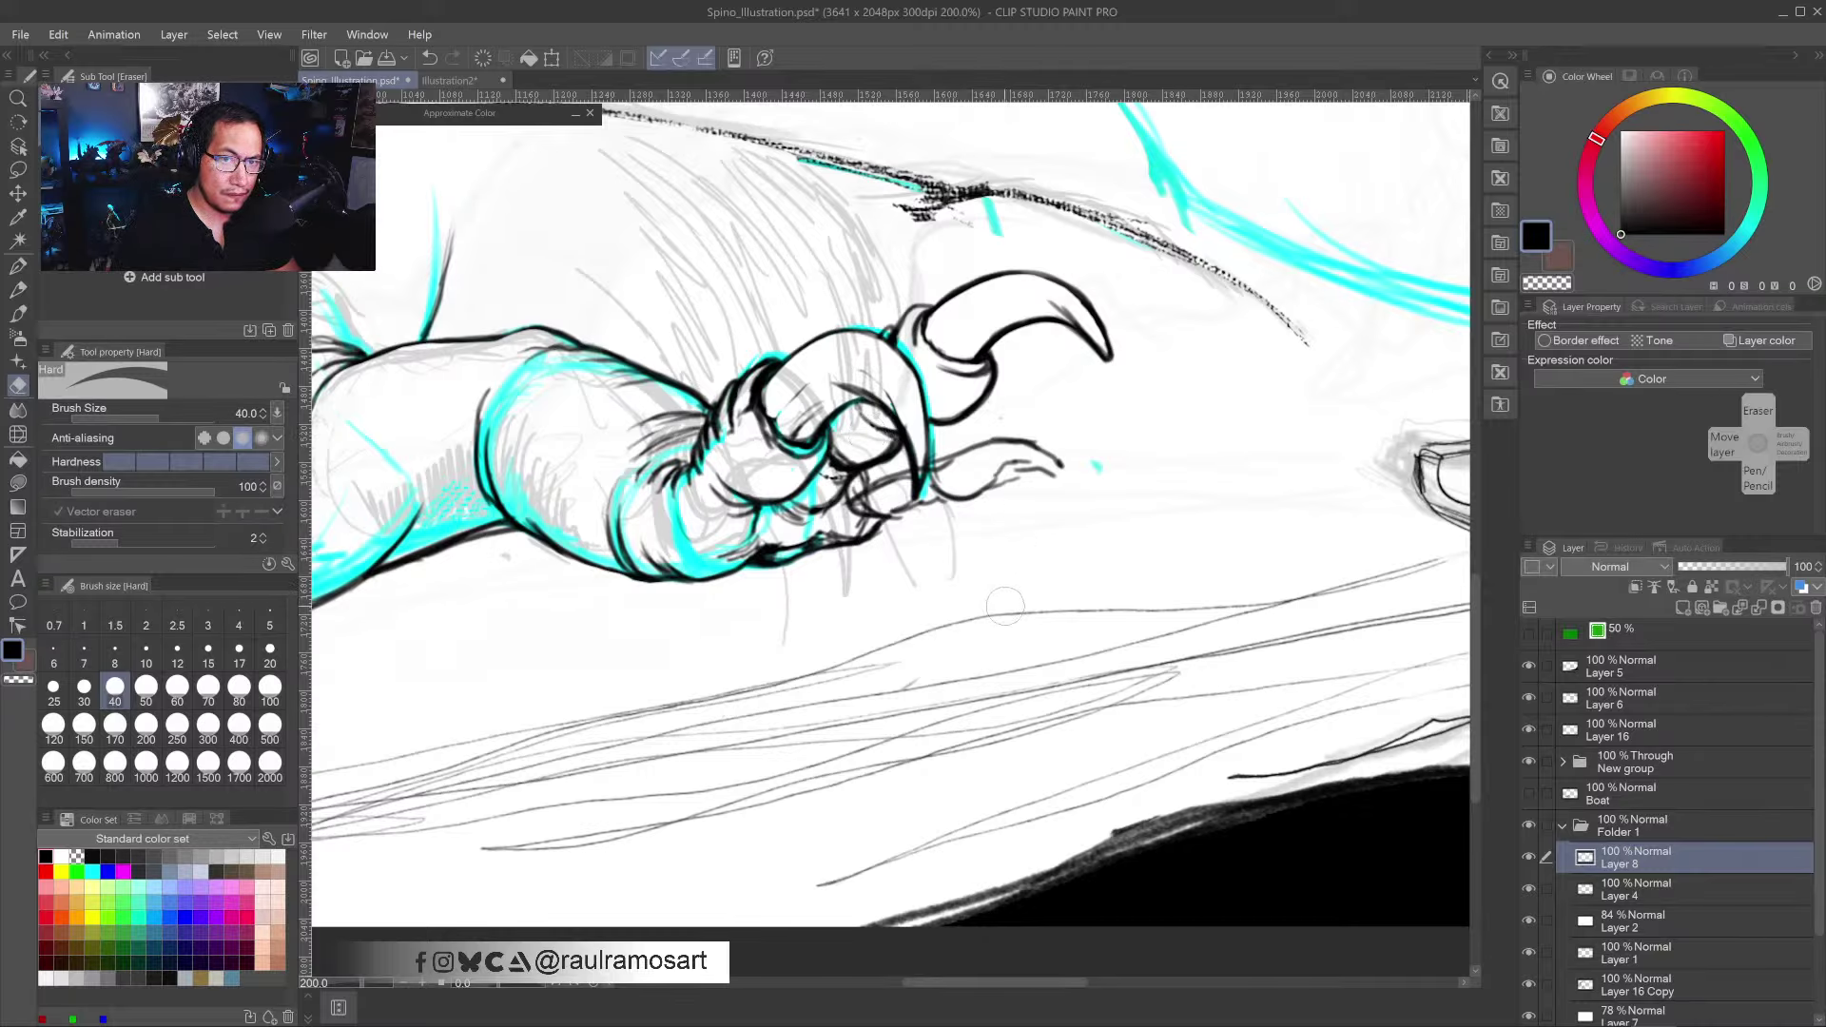
key(b)
drag(1006, 605, 883, 438)
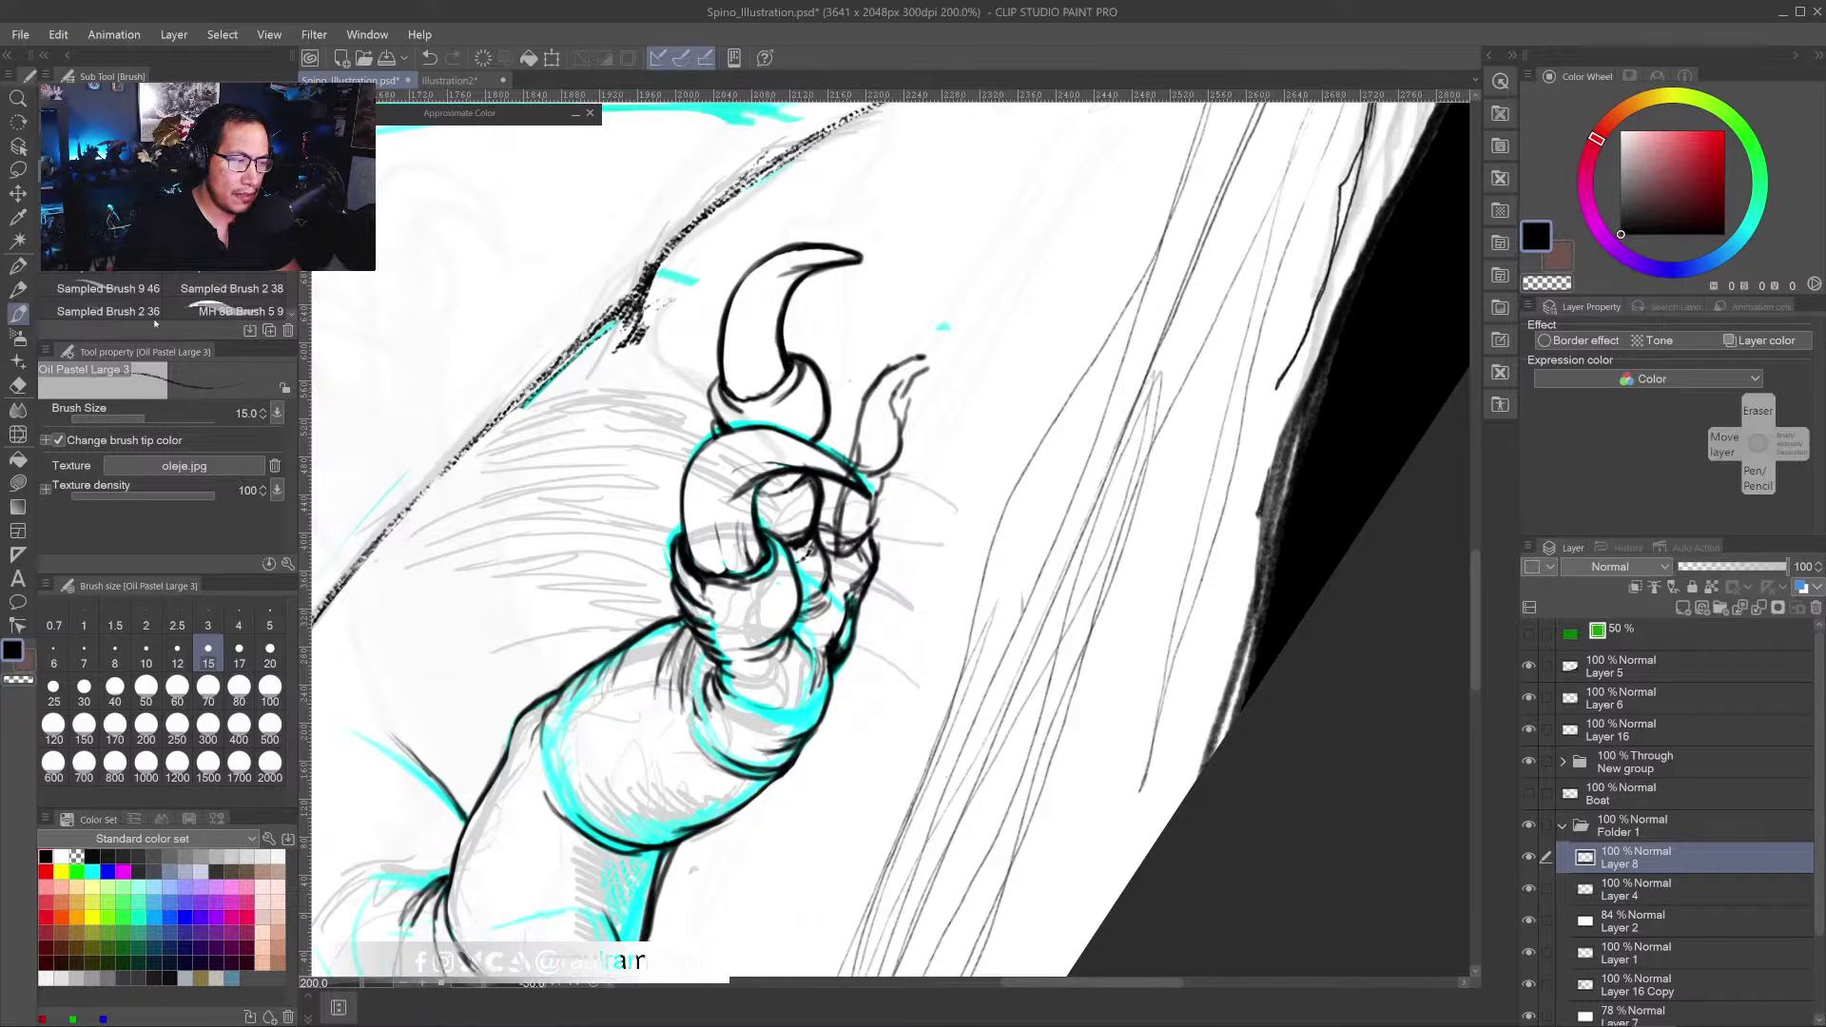
key(p)
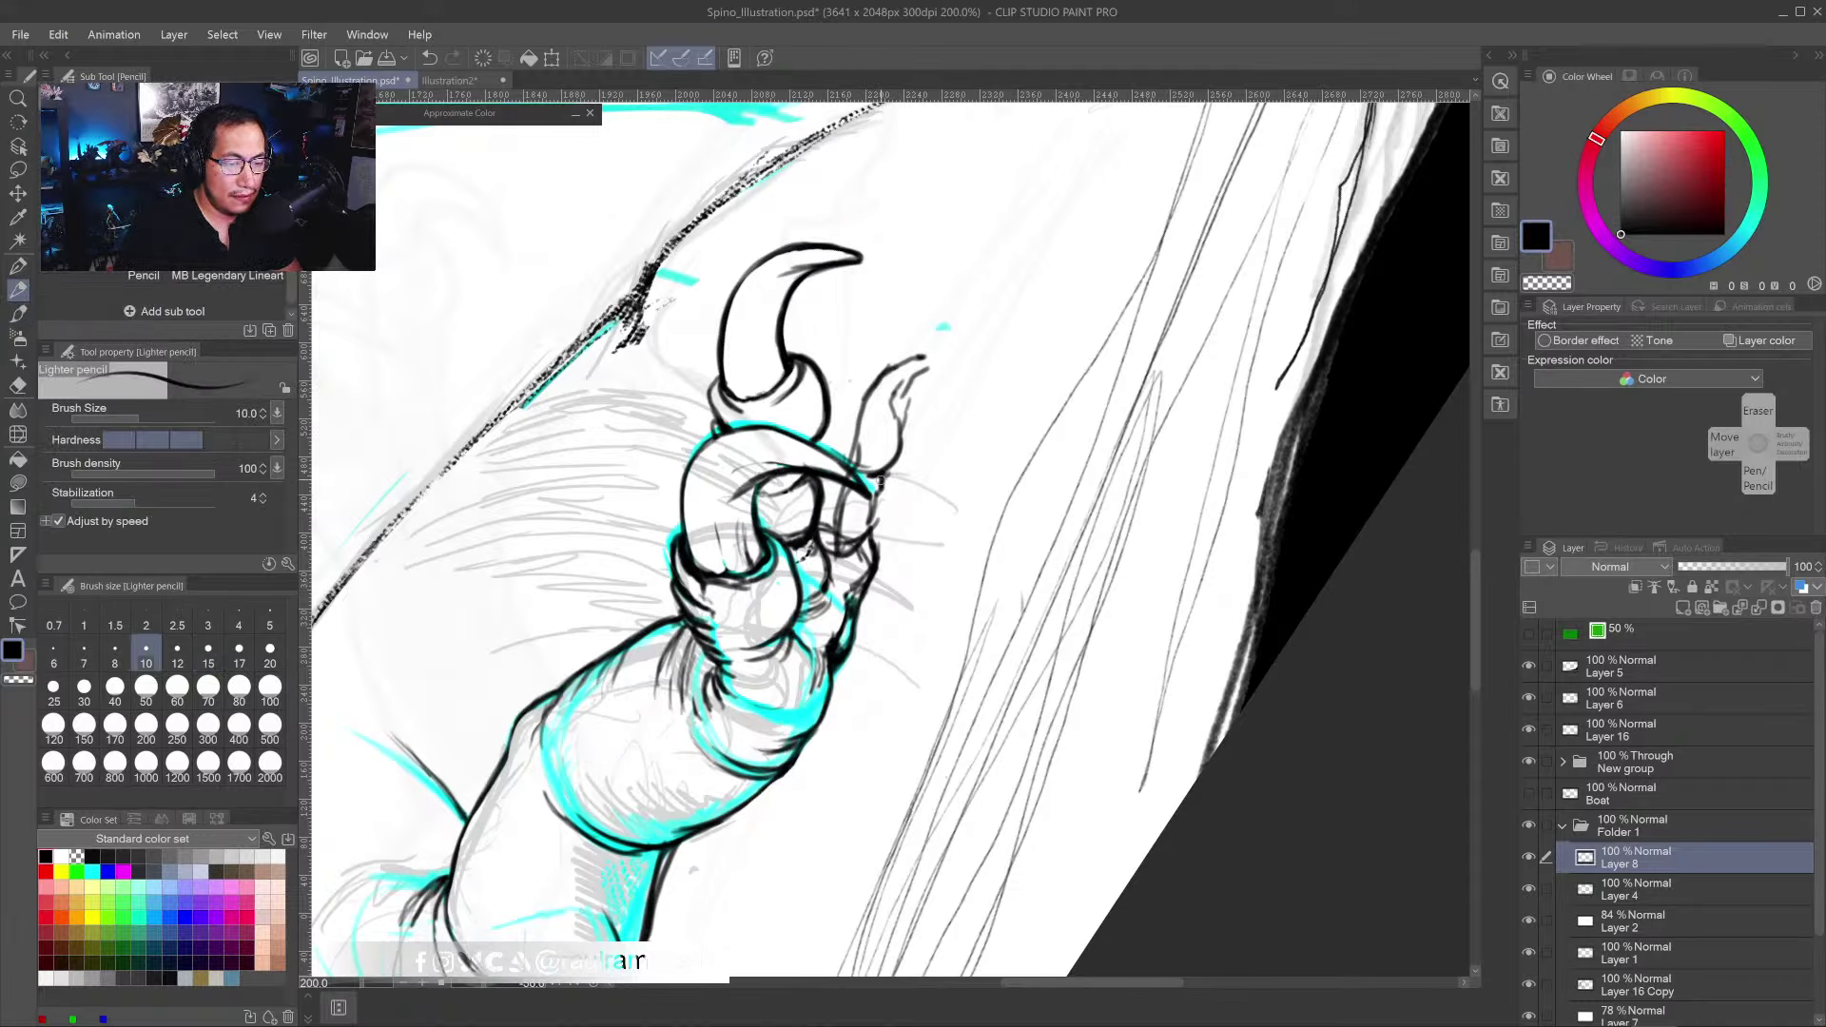
mouse_move(868, 496)
mouse_down()
mouse_move(845, 545)
mouse_move(876, 521)
mouse_move(872, 563)
mouse_move(841, 553)
mouse_up()
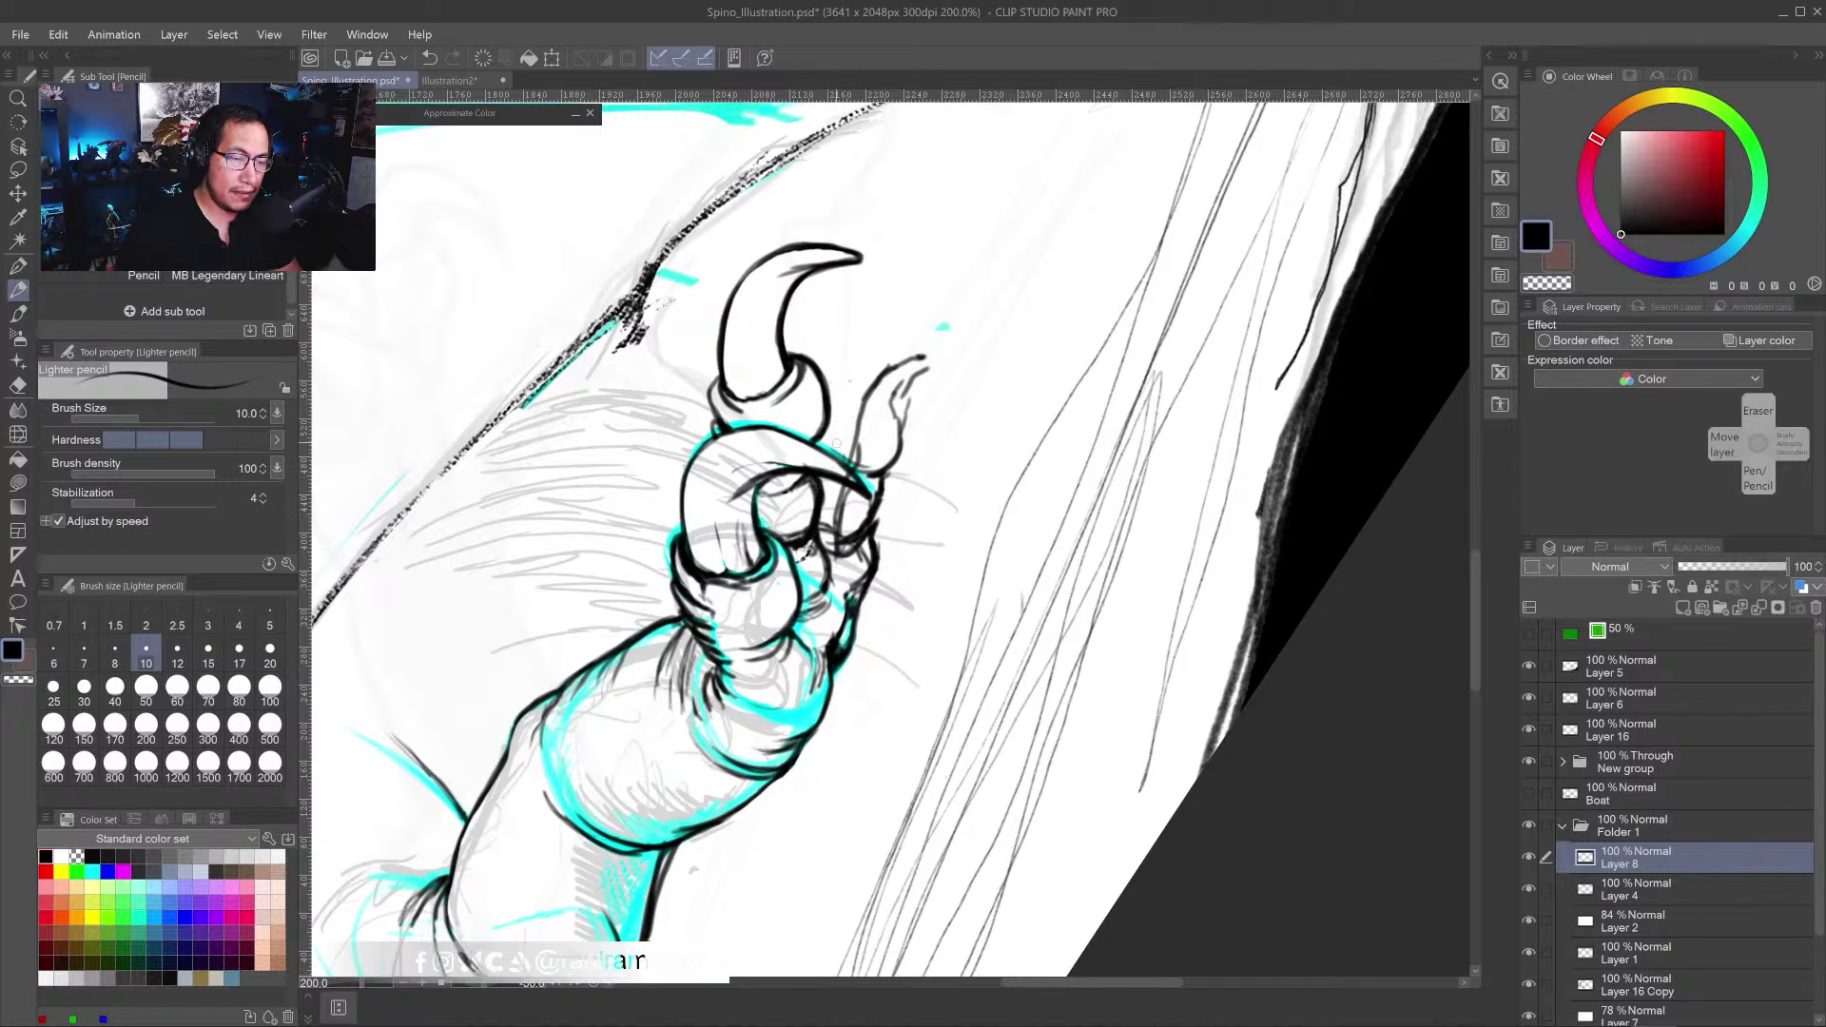
- Paint over the rough lines along the first finger's knuckle in white with the Lighter pencil
key(b)
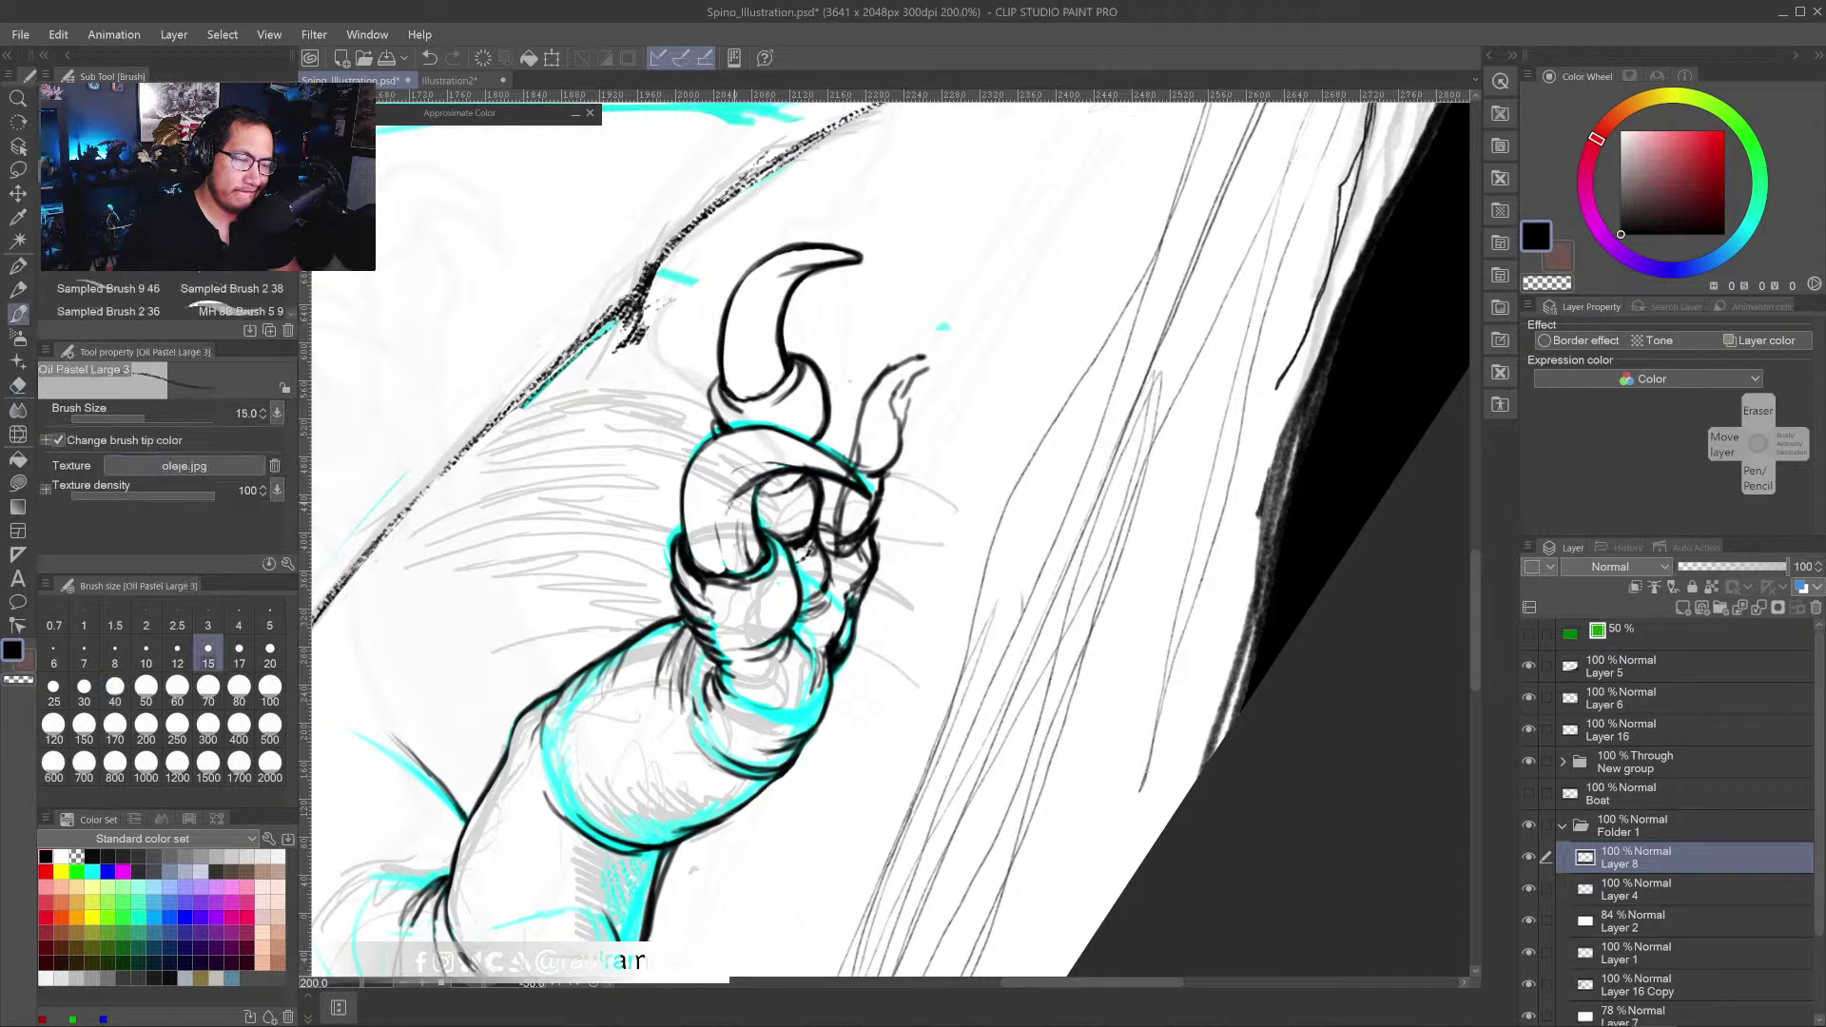
key(p)
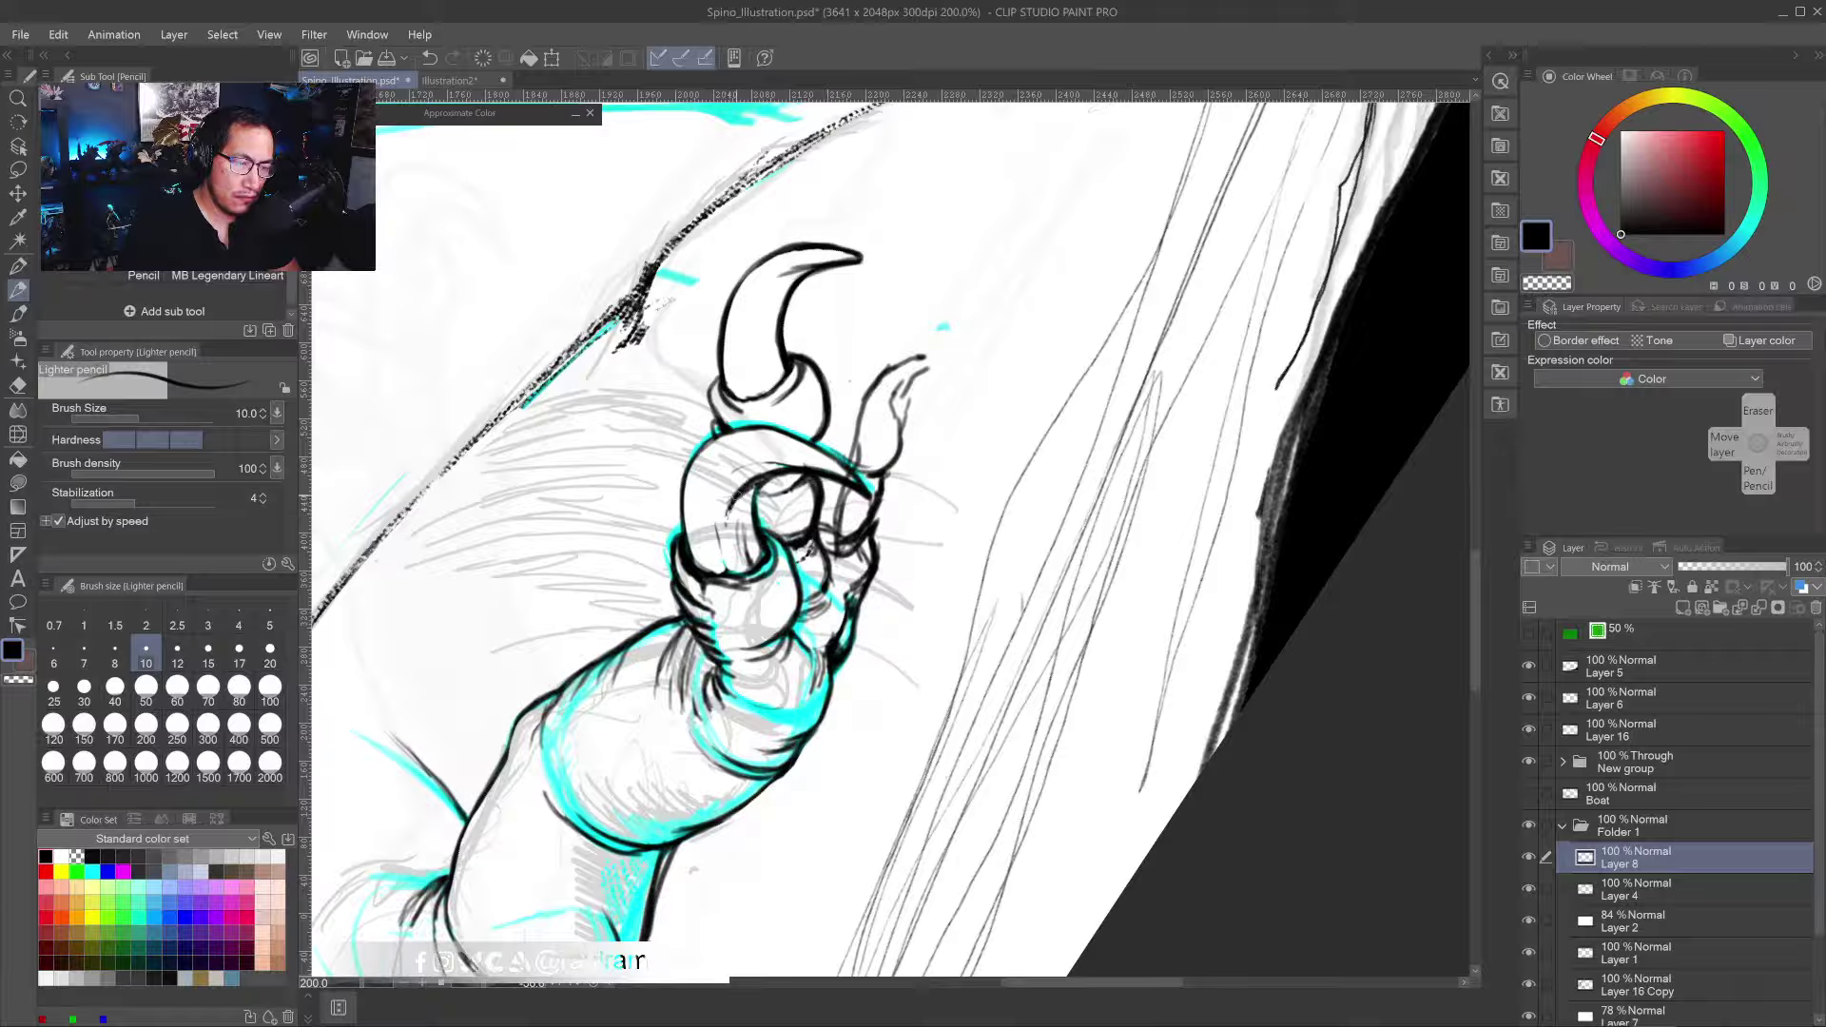
key(x)
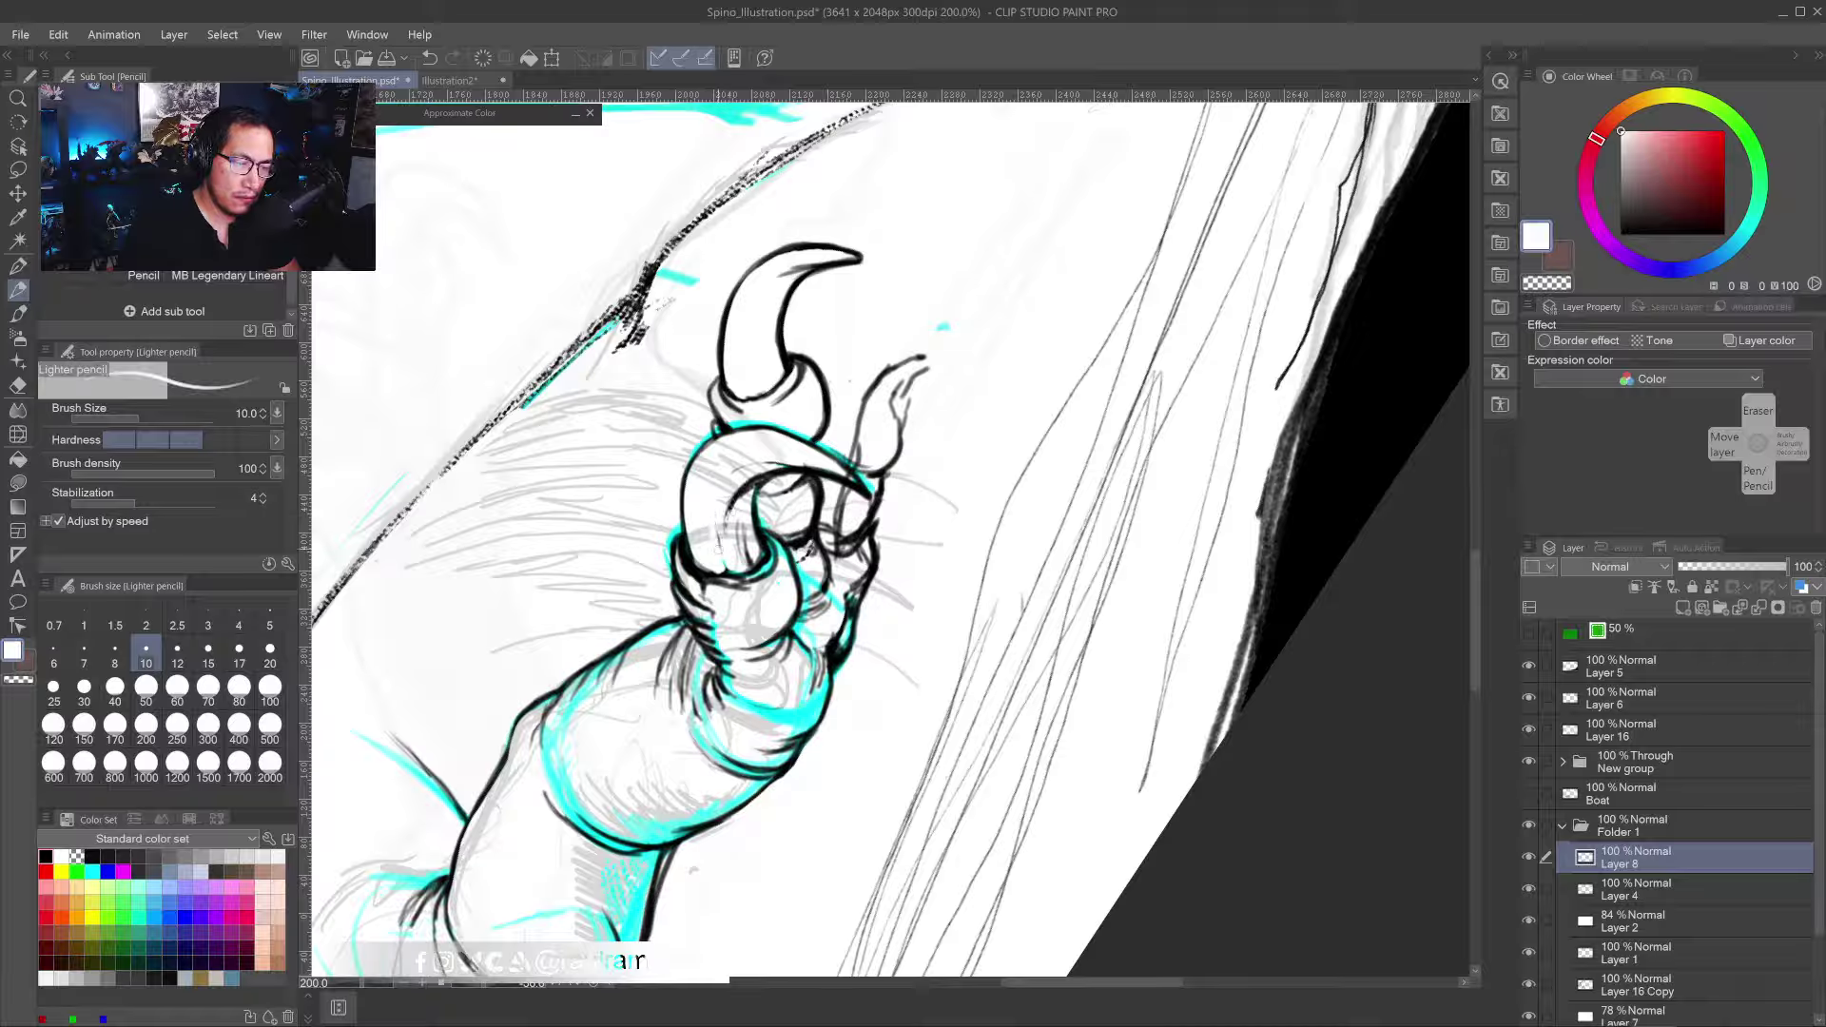
drag(697, 530, 694, 552)
mouse_move(709, 478)
mouse_down()
mouse_move(733, 448)
mouse_move(726, 488)
mouse_move(966, 494)
mouse_up()
key(r)
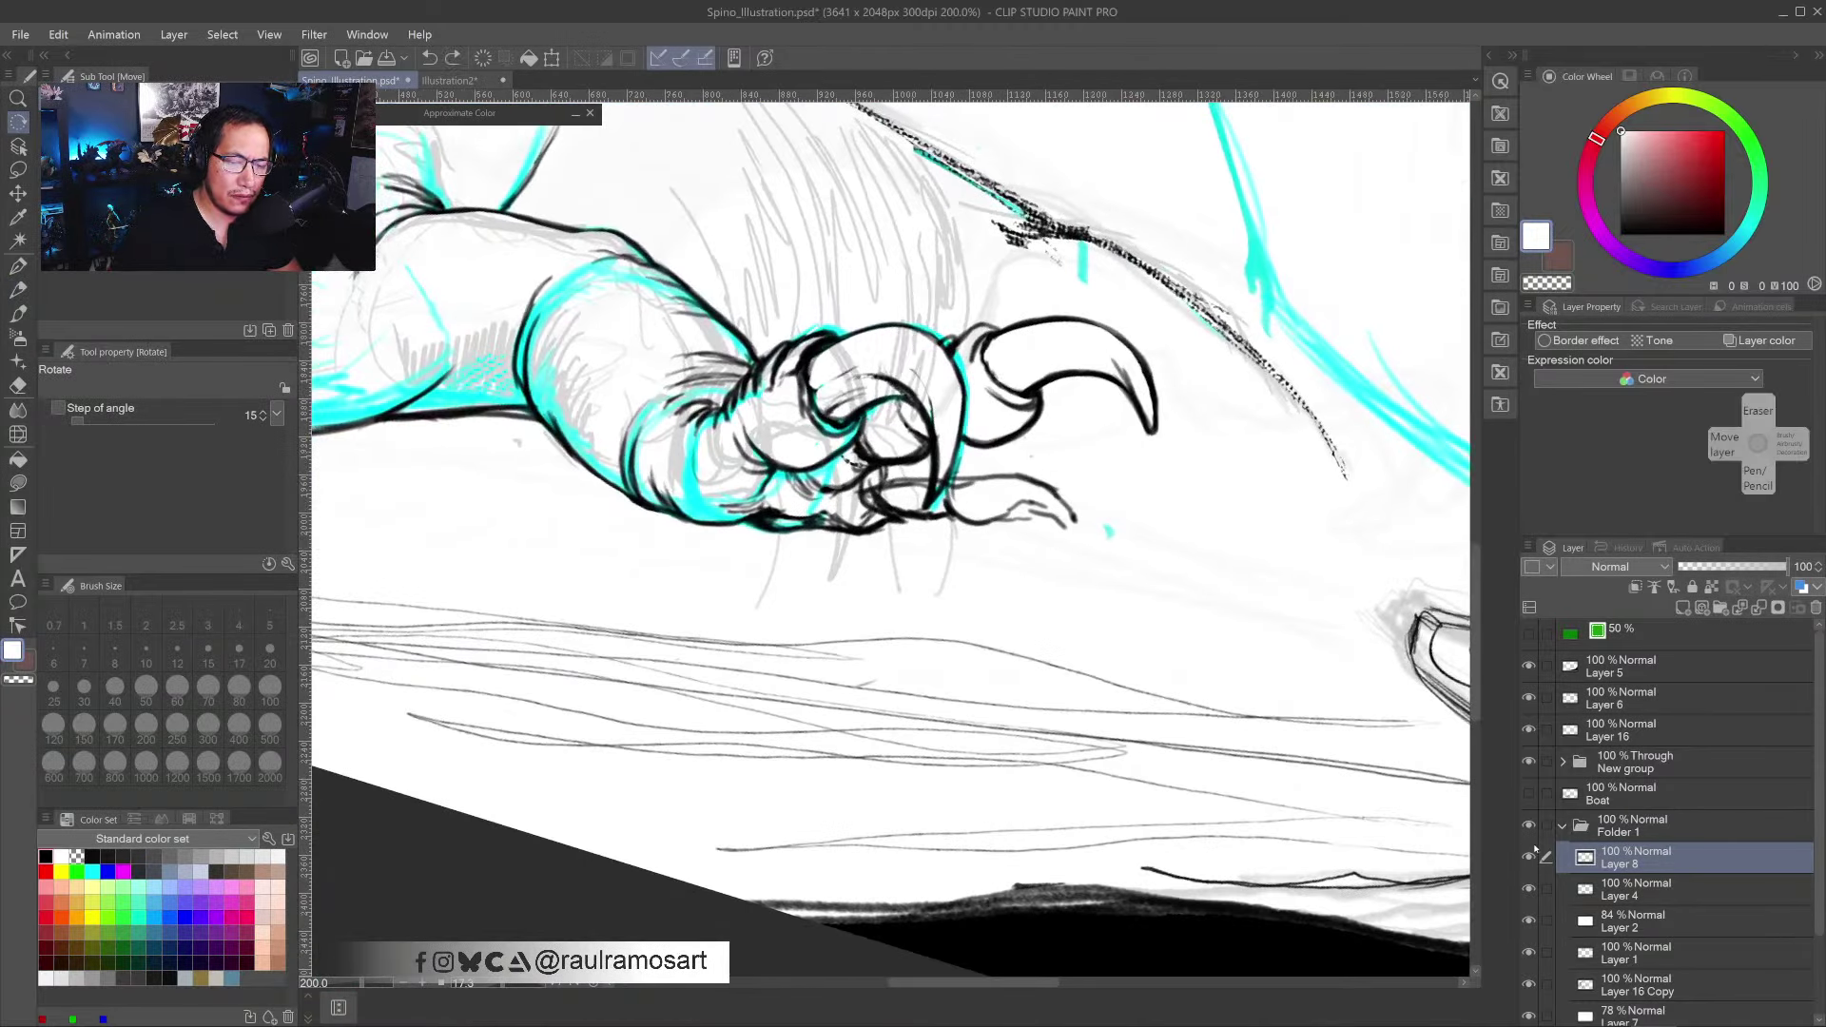
- Compare the latest finger retouches by undoing and redoing them, and erase stray marks inside the first finger
key(ctrl+z)
key(ctrl+z)
key(ctrl+z)
key(ctrl+y)
key(ctrl+y)
key(ctrl+y)
key(e)
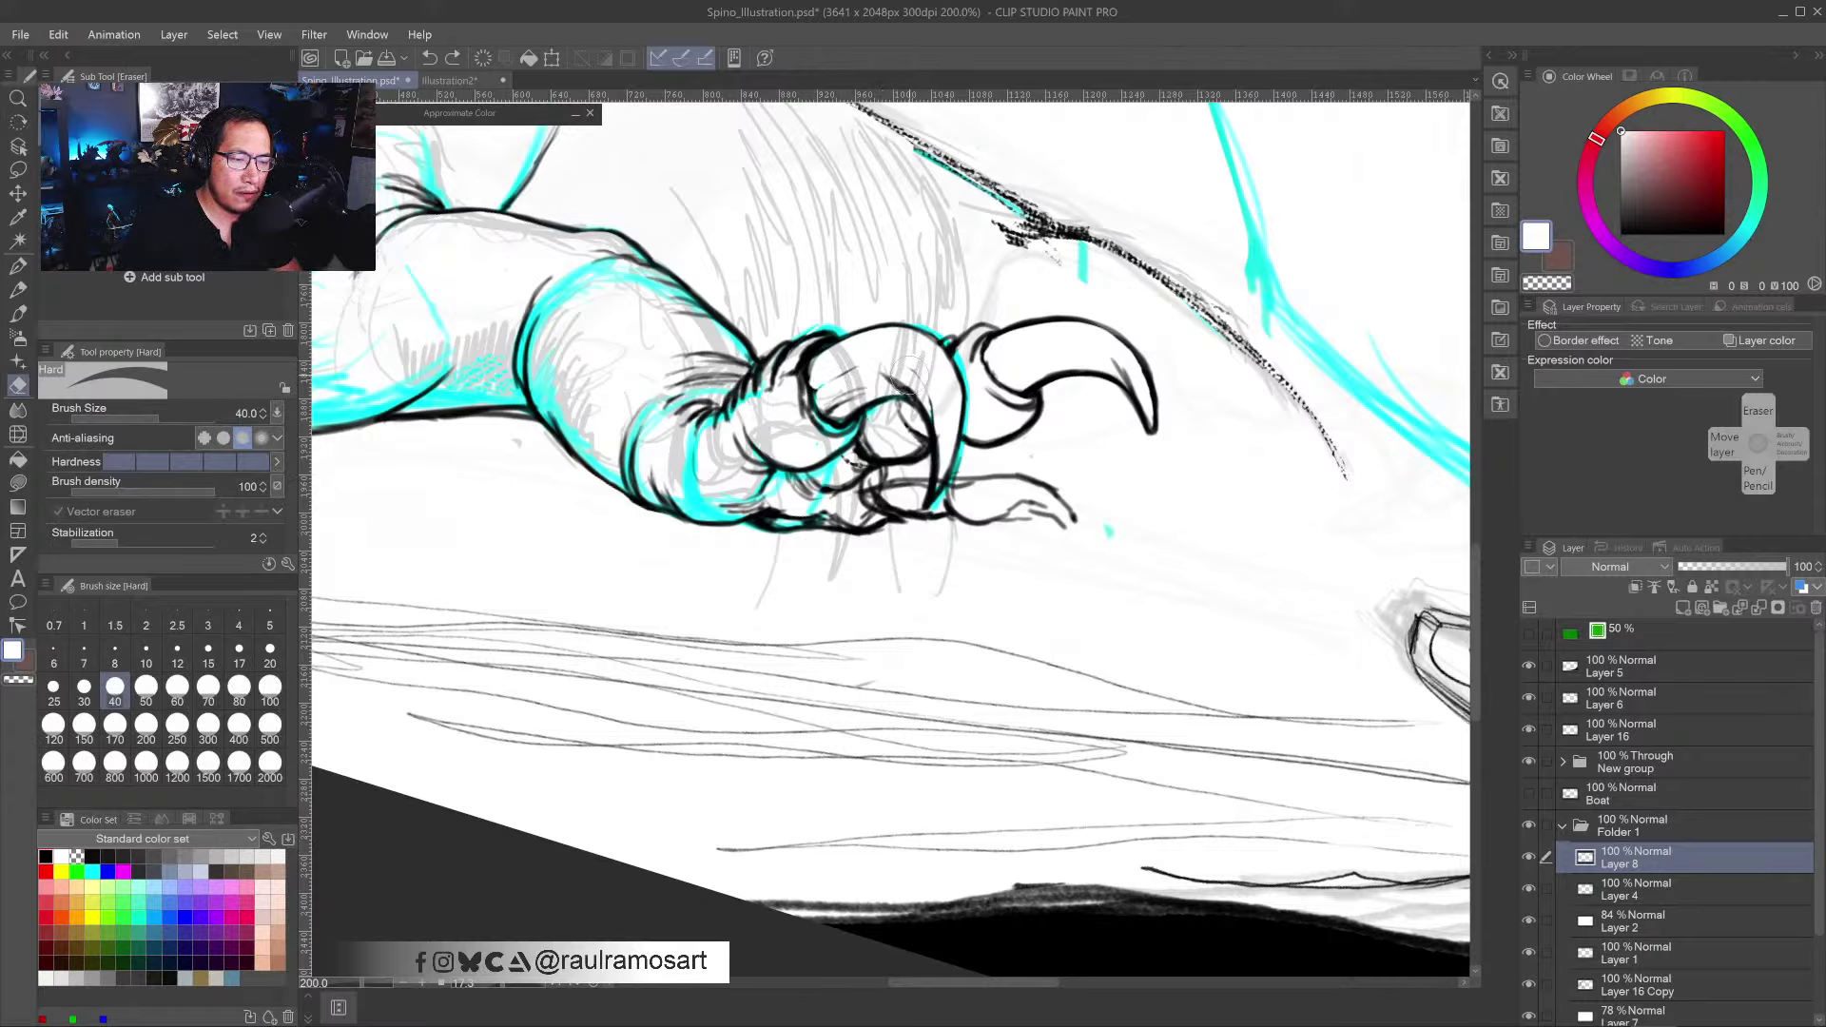
drag(845, 371, 828, 382)
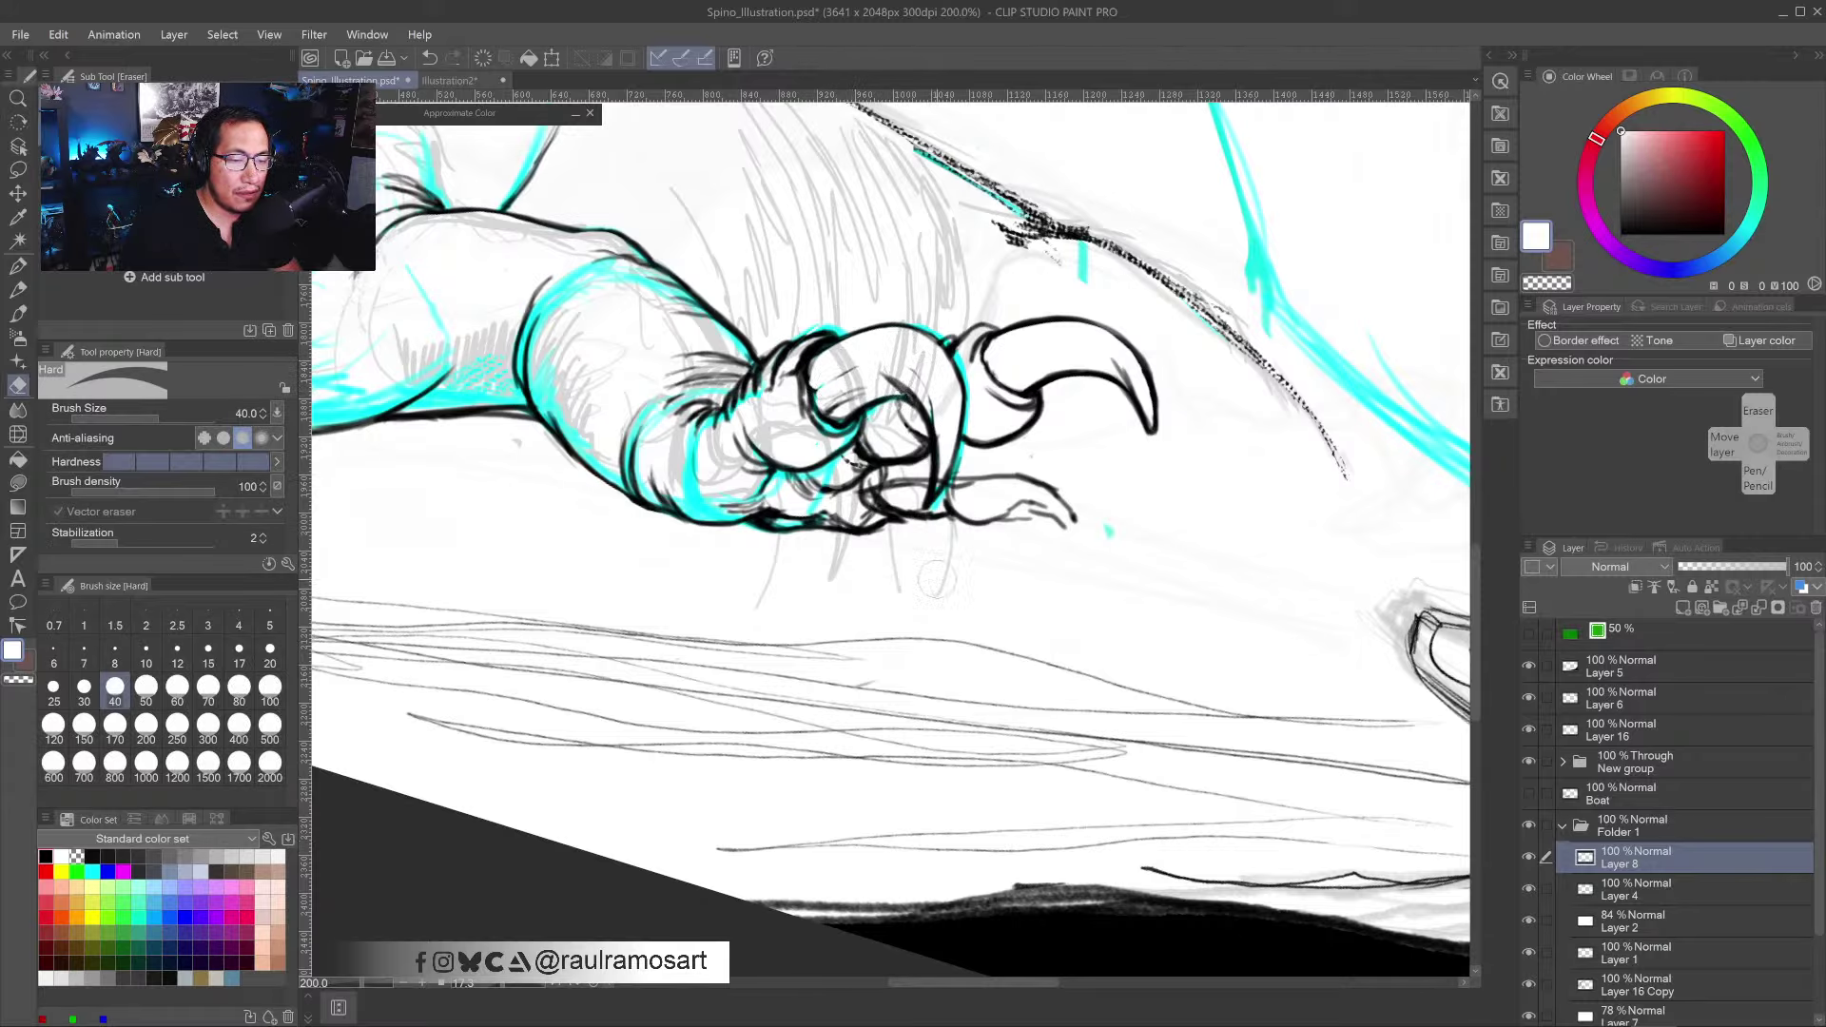
mouse_move(1043, 706)
mouse_down()
mouse_move(894, 739)
mouse_move(988, 731)
mouse_move(970, 705)
mouse_up()
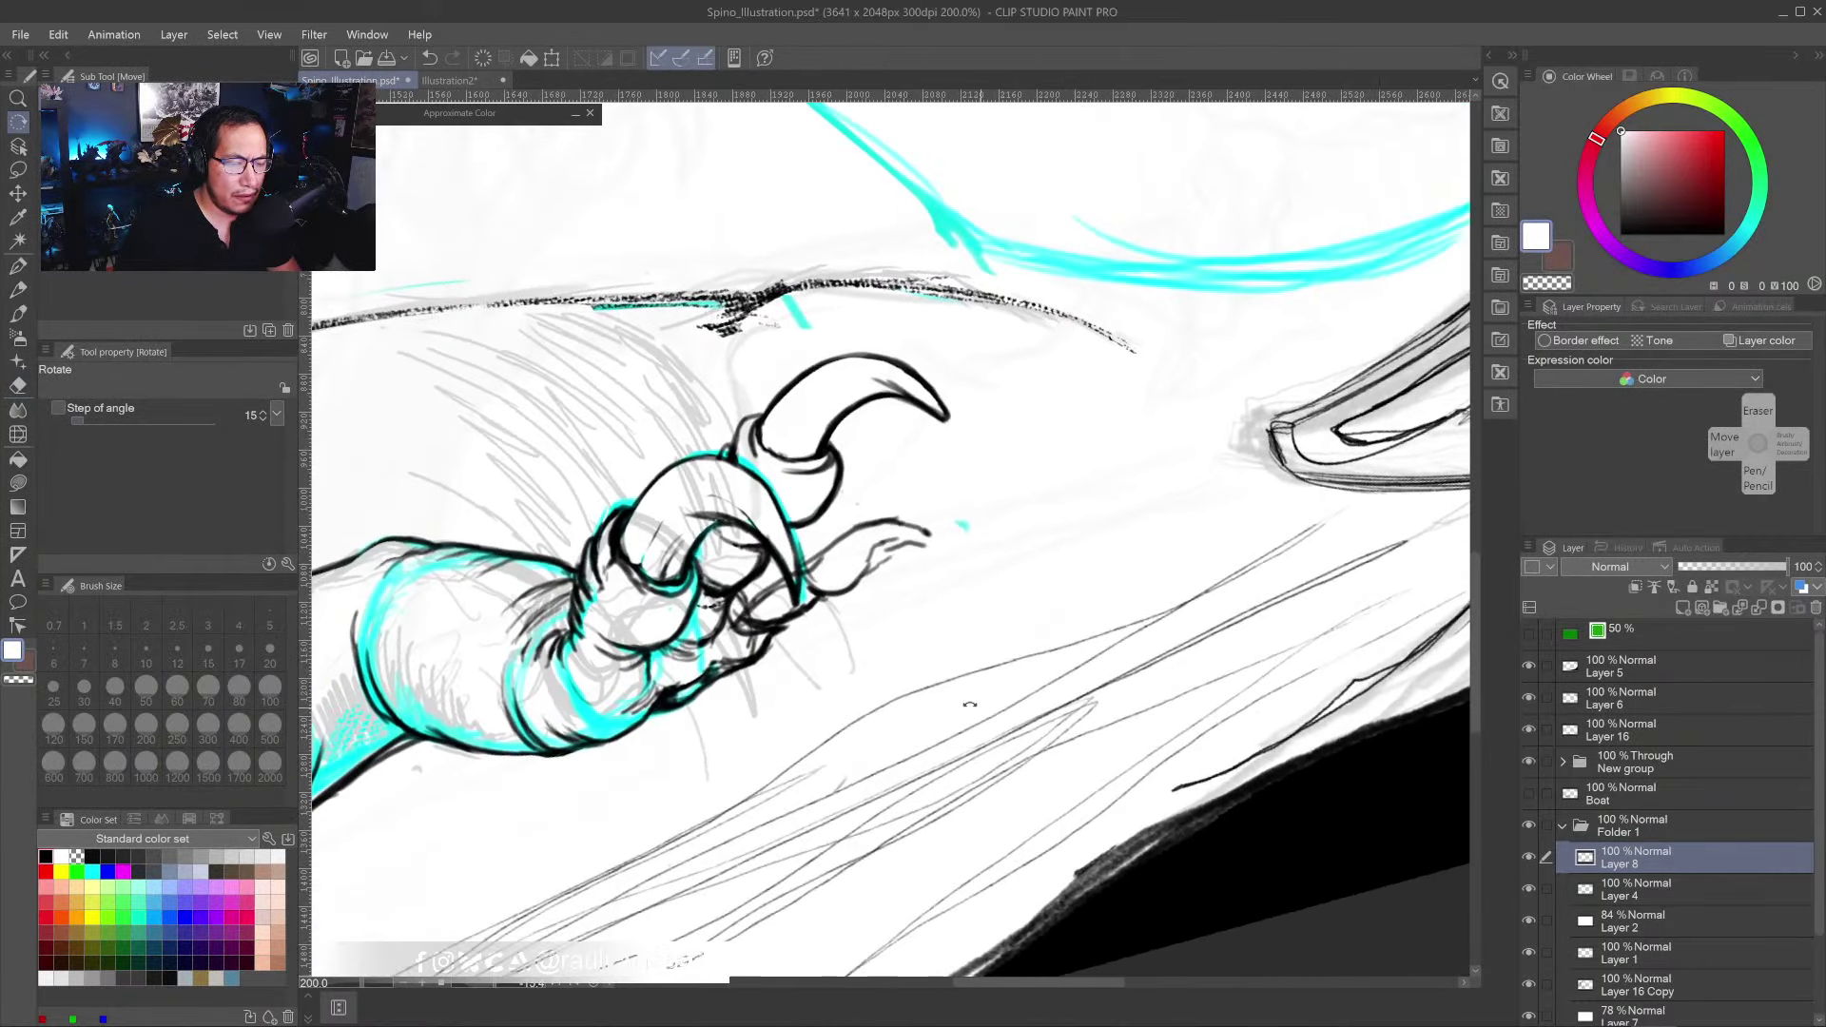
- Draw a larger hooked claw with a rounded base on the third finger in black and erase the old claw lines
key(p)
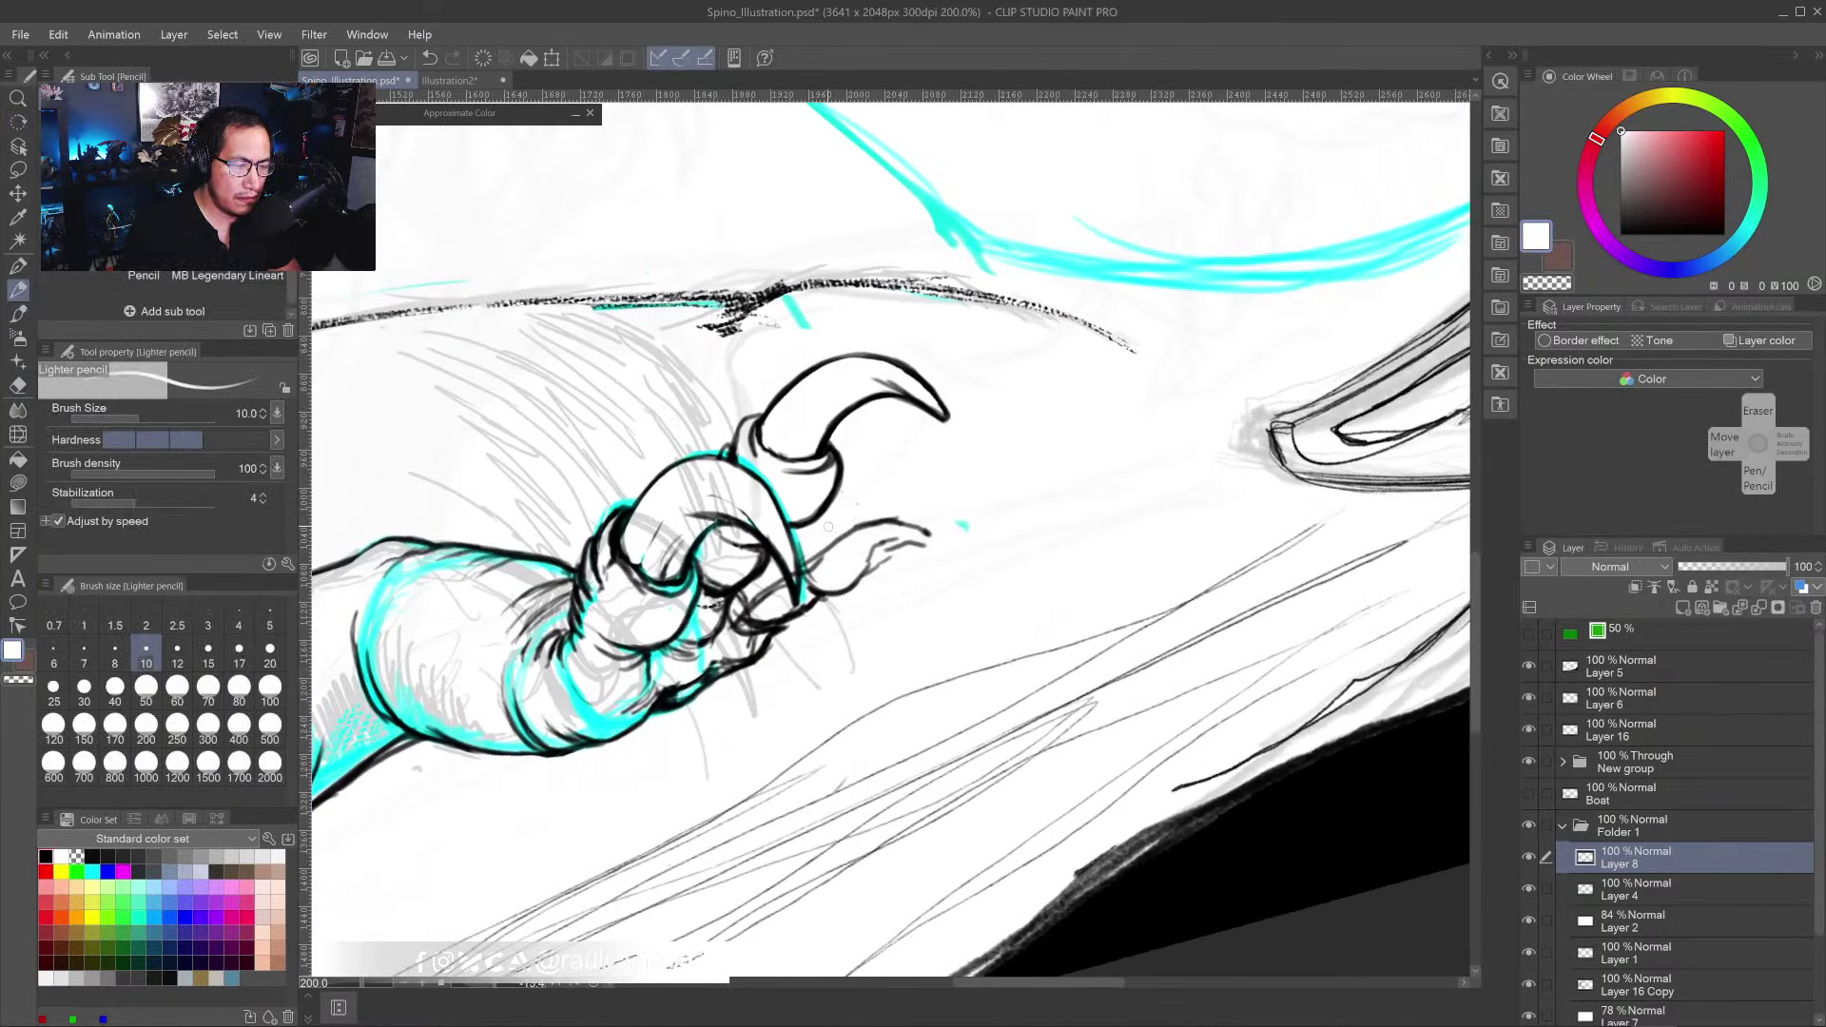
click(47, 854)
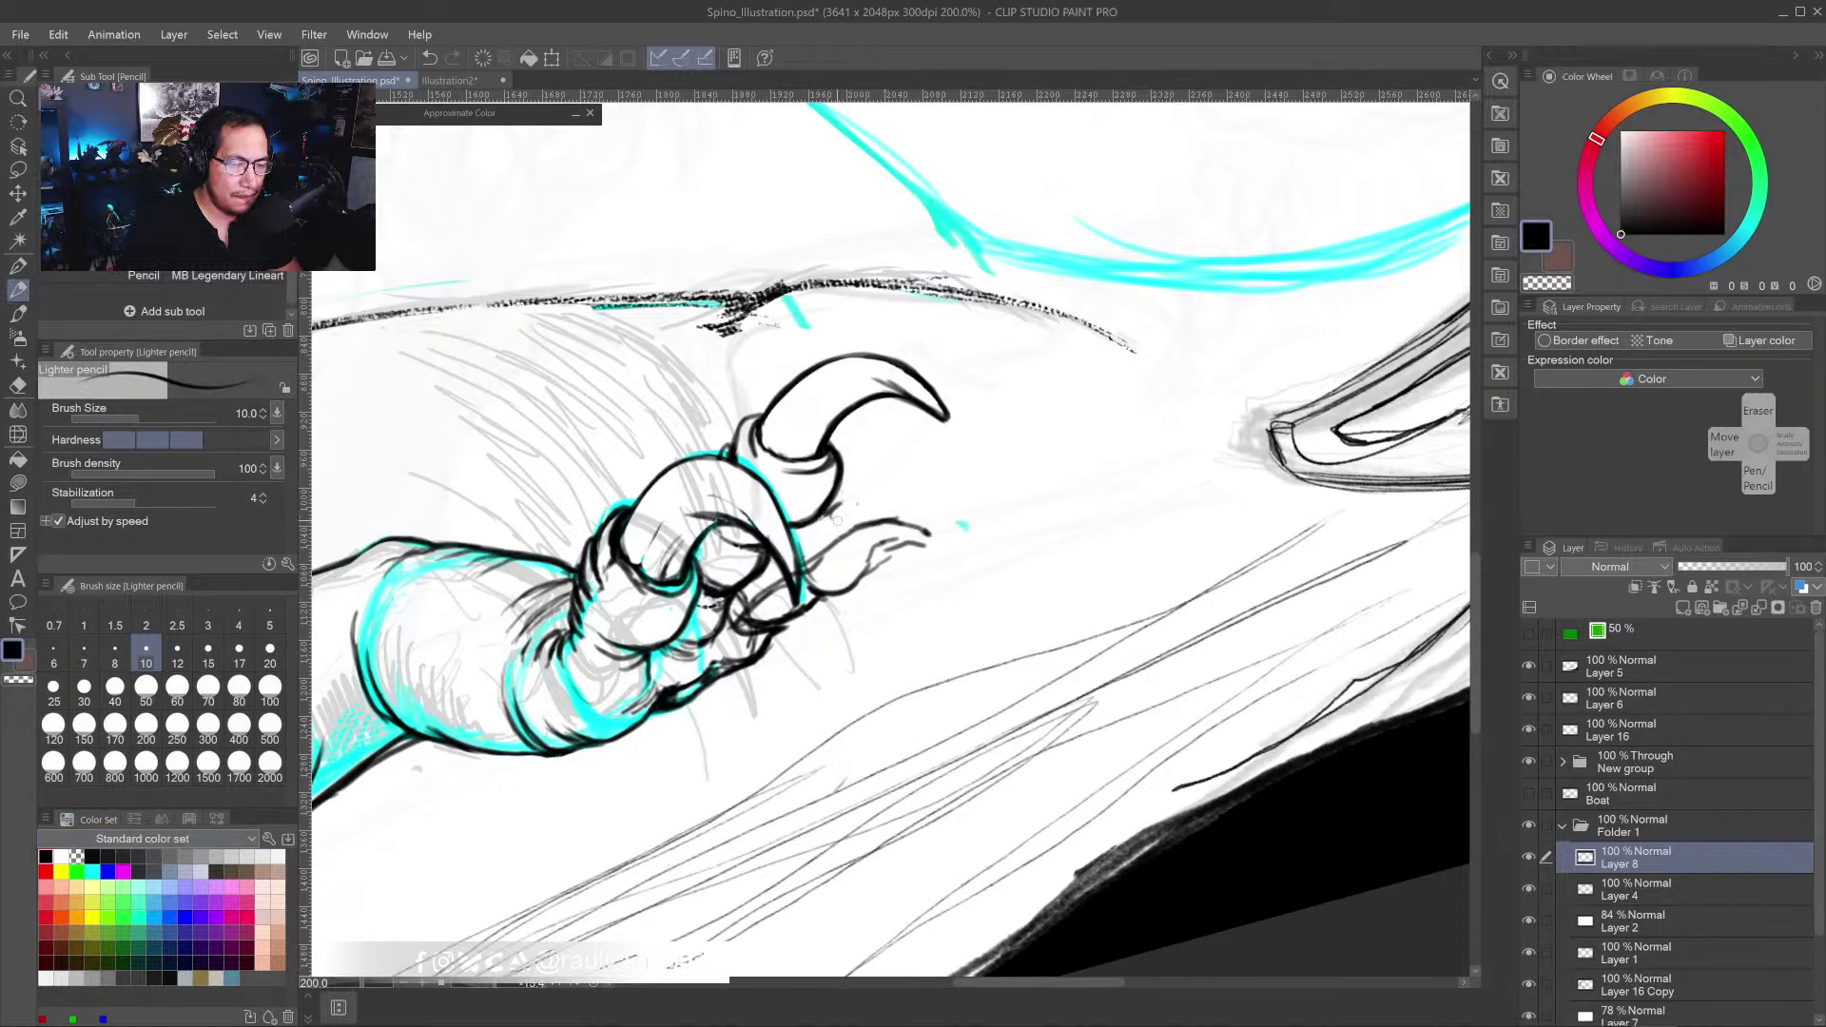
mouse_move(859, 536)
mouse_down()
mouse_move(874, 557)
mouse_move(856, 572)
mouse_move(928, 530)
mouse_up()
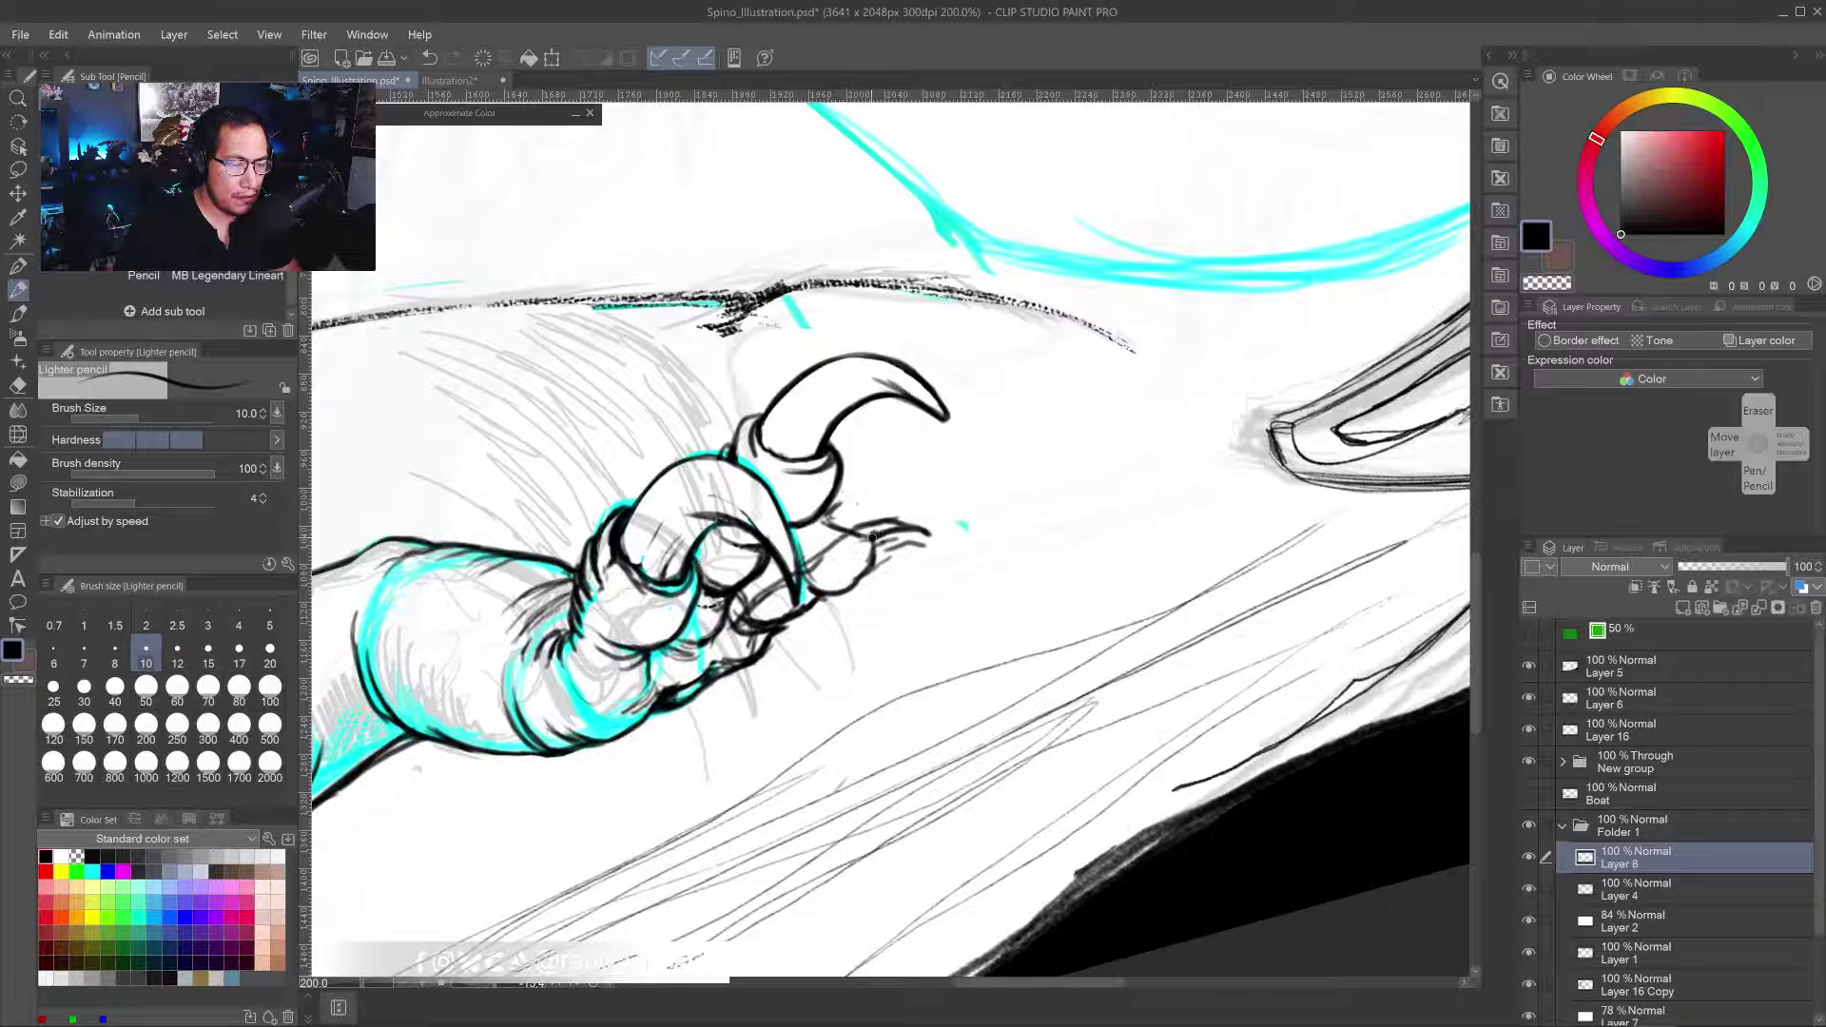
mouse_move(877, 526)
mouse_down()
mouse_move(938, 538)
mouse_move(921, 523)
mouse_move(944, 568)
mouse_move(949, 521)
mouse_move(926, 496)
mouse_move(866, 486)
mouse_move(828, 504)
mouse_move(884, 485)
mouse_move(953, 542)
mouse_up()
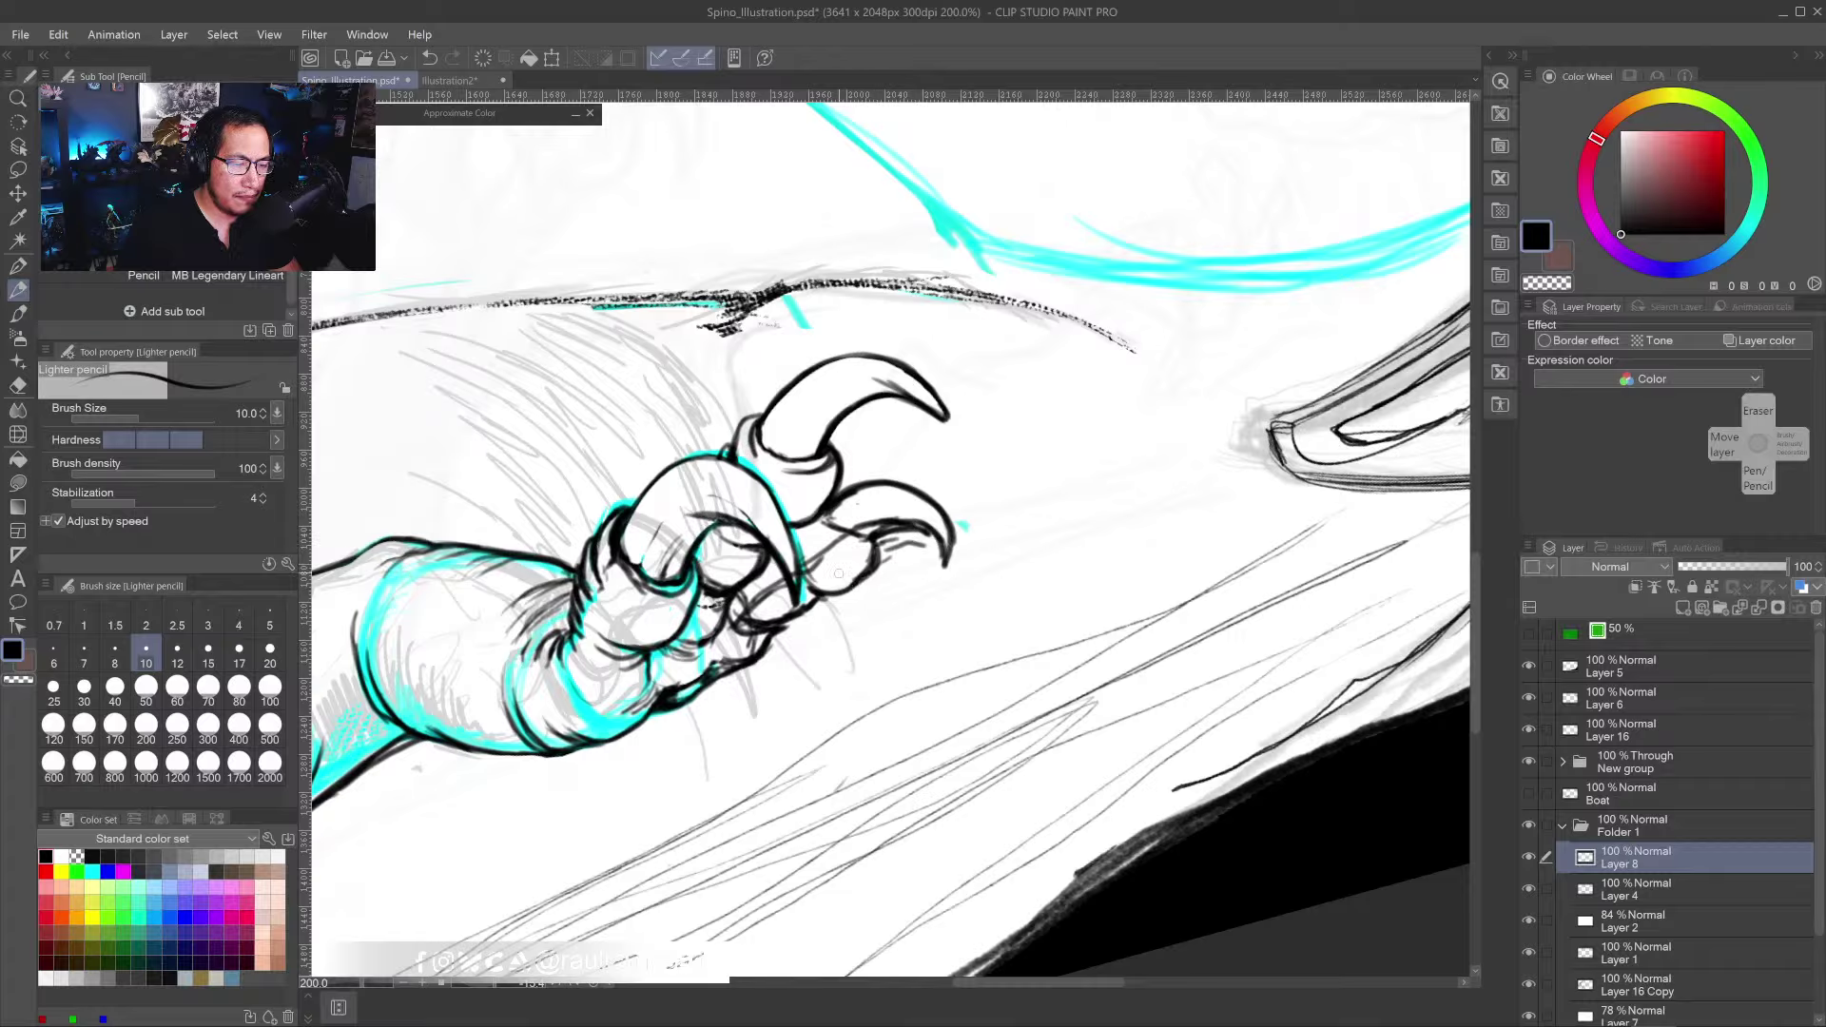
key(e)
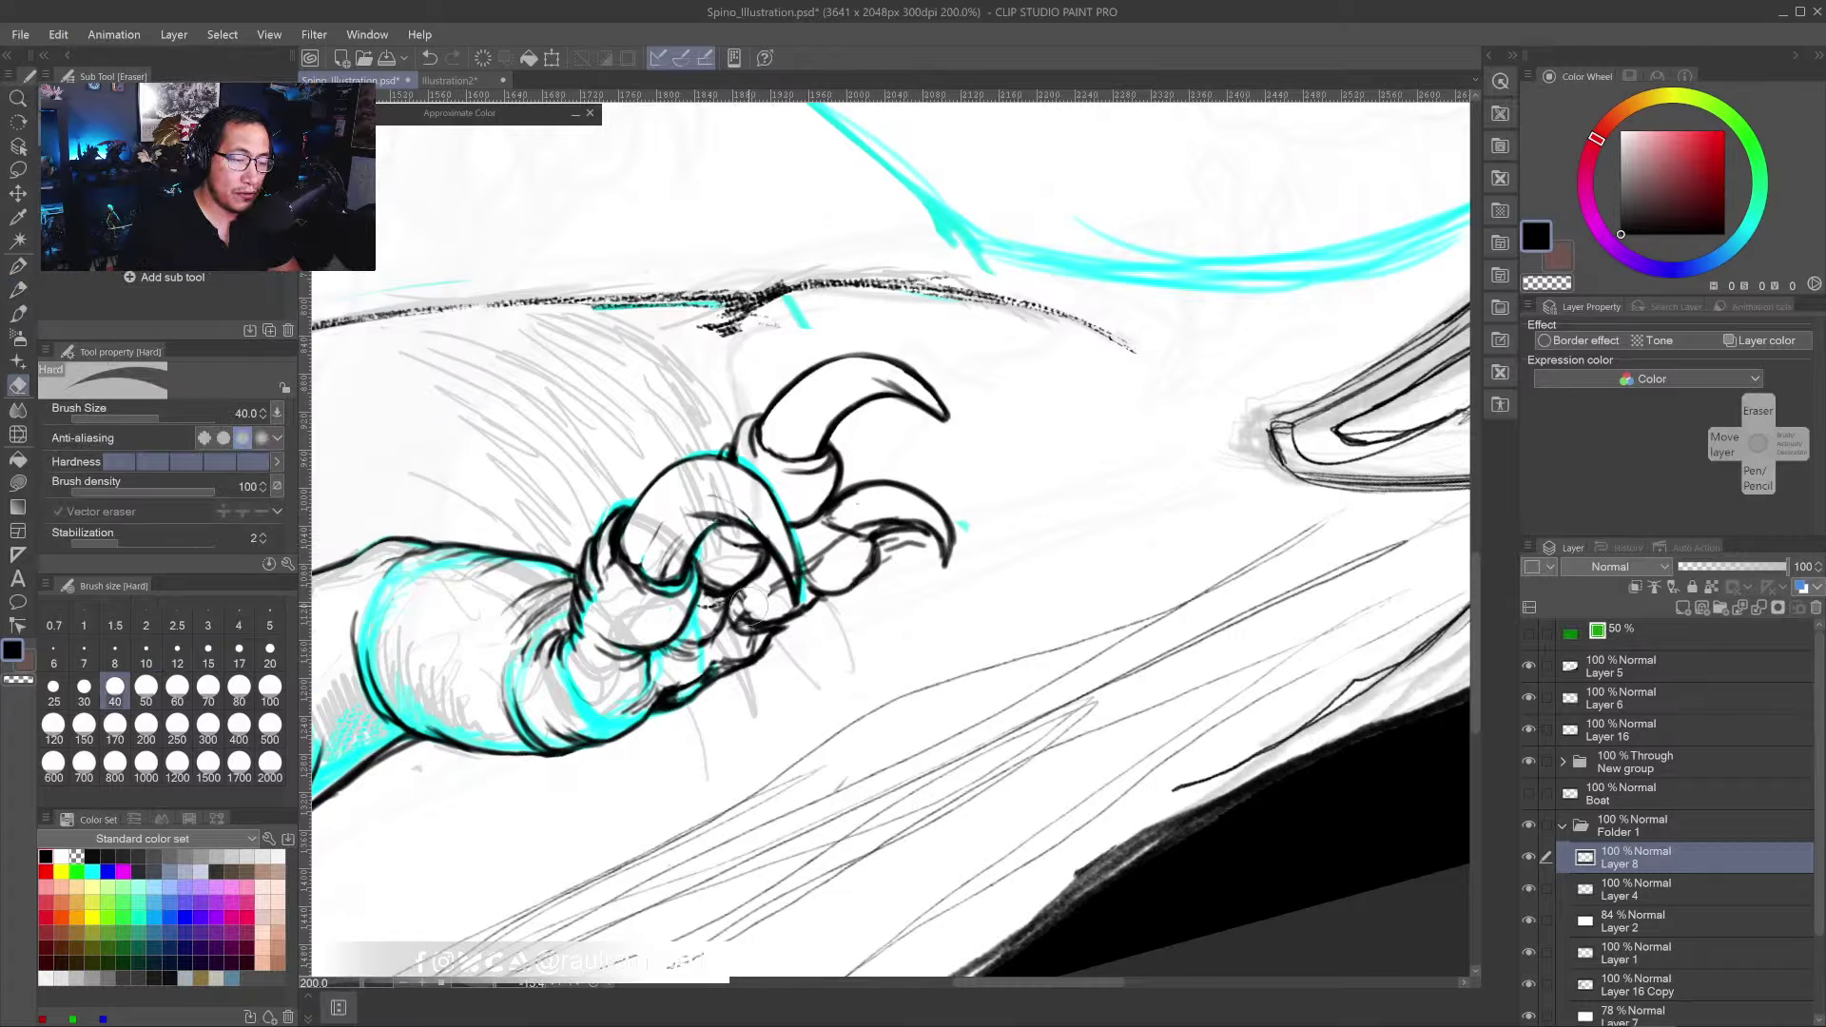
mouse_move(749, 614)
mouse_down()
mouse_move(788, 573)
mouse_move(798, 601)
mouse_move(771, 611)
mouse_move(804, 549)
mouse_move(817, 570)
mouse_move(842, 545)
mouse_move(856, 564)
mouse_move(859, 519)
mouse_move(893, 517)
mouse_move(892, 572)
mouse_move(899, 540)
mouse_move(924, 557)
mouse_move(872, 495)
mouse_move(837, 516)
mouse_move(914, 509)
mouse_move(1097, 619)
mouse_move(1088, 512)
mouse_move(1033, 521)
mouse_move(1038, 575)
mouse_move(913, 481)
mouse_up()
key(p)
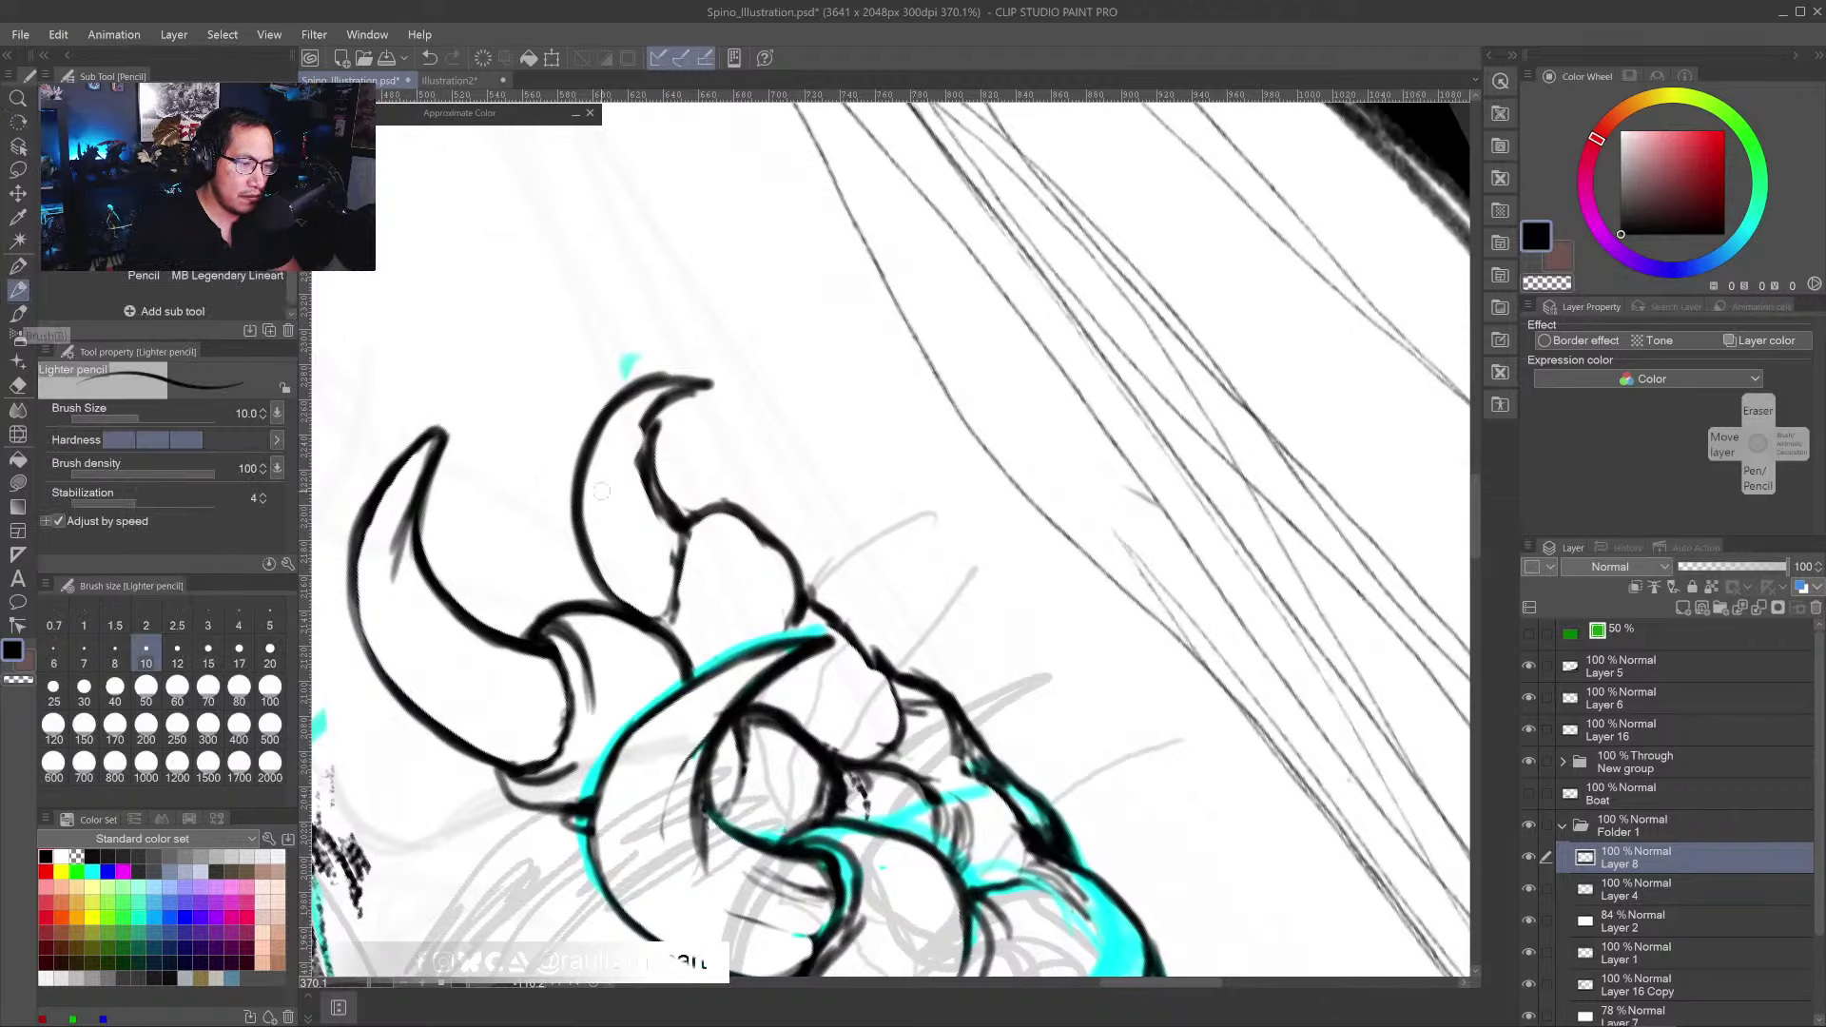
- Add a curved ridge line inside the third claw and strengthen the joint at its base
drag(620, 428, 636, 569)
drag(614, 493, 671, 604)
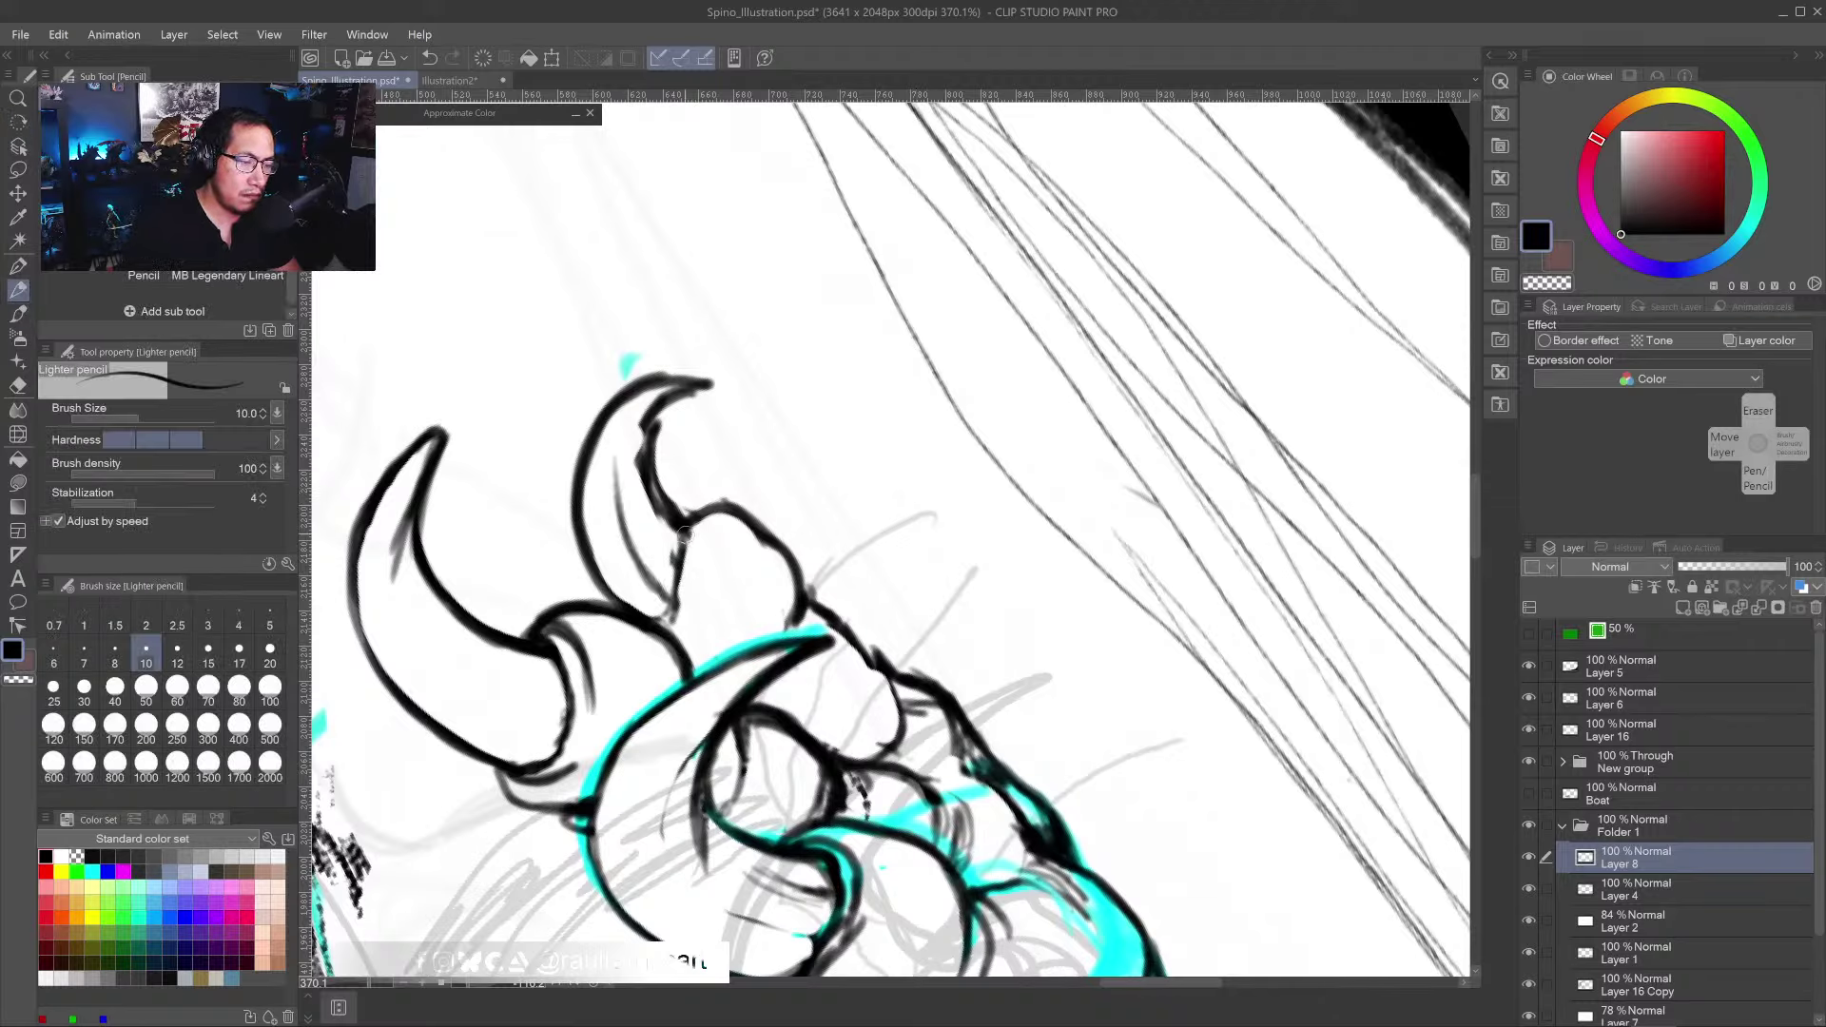
mouse_move(683, 533)
mouse_down()
mouse_move(654, 625)
mouse_move(608, 604)
mouse_move(584, 426)
mouse_move(582, 469)
mouse_move(665, 359)
mouse_move(647, 375)
mouse_move(722, 352)
mouse_move(682, 392)
mouse_move(651, 483)
mouse_move(636, 432)
mouse_move(666, 543)
mouse_move(633, 462)
mouse_move(643, 406)
mouse_move(674, 375)
mouse_move(609, 450)
mouse_move(610, 431)
mouse_move(595, 526)
mouse_up()
- Erase the third claw's rough tip and inner edge and redraw its outline with a longer, sharper hook
key(e)
mouse_move(715, 400)
mouse_down()
mouse_move(672, 440)
mouse_move(677, 410)
mouse_move(683, 485)
mouse_move(635, 475)
mouse_move(561, 495)
mouse_up()
click(20, 293)
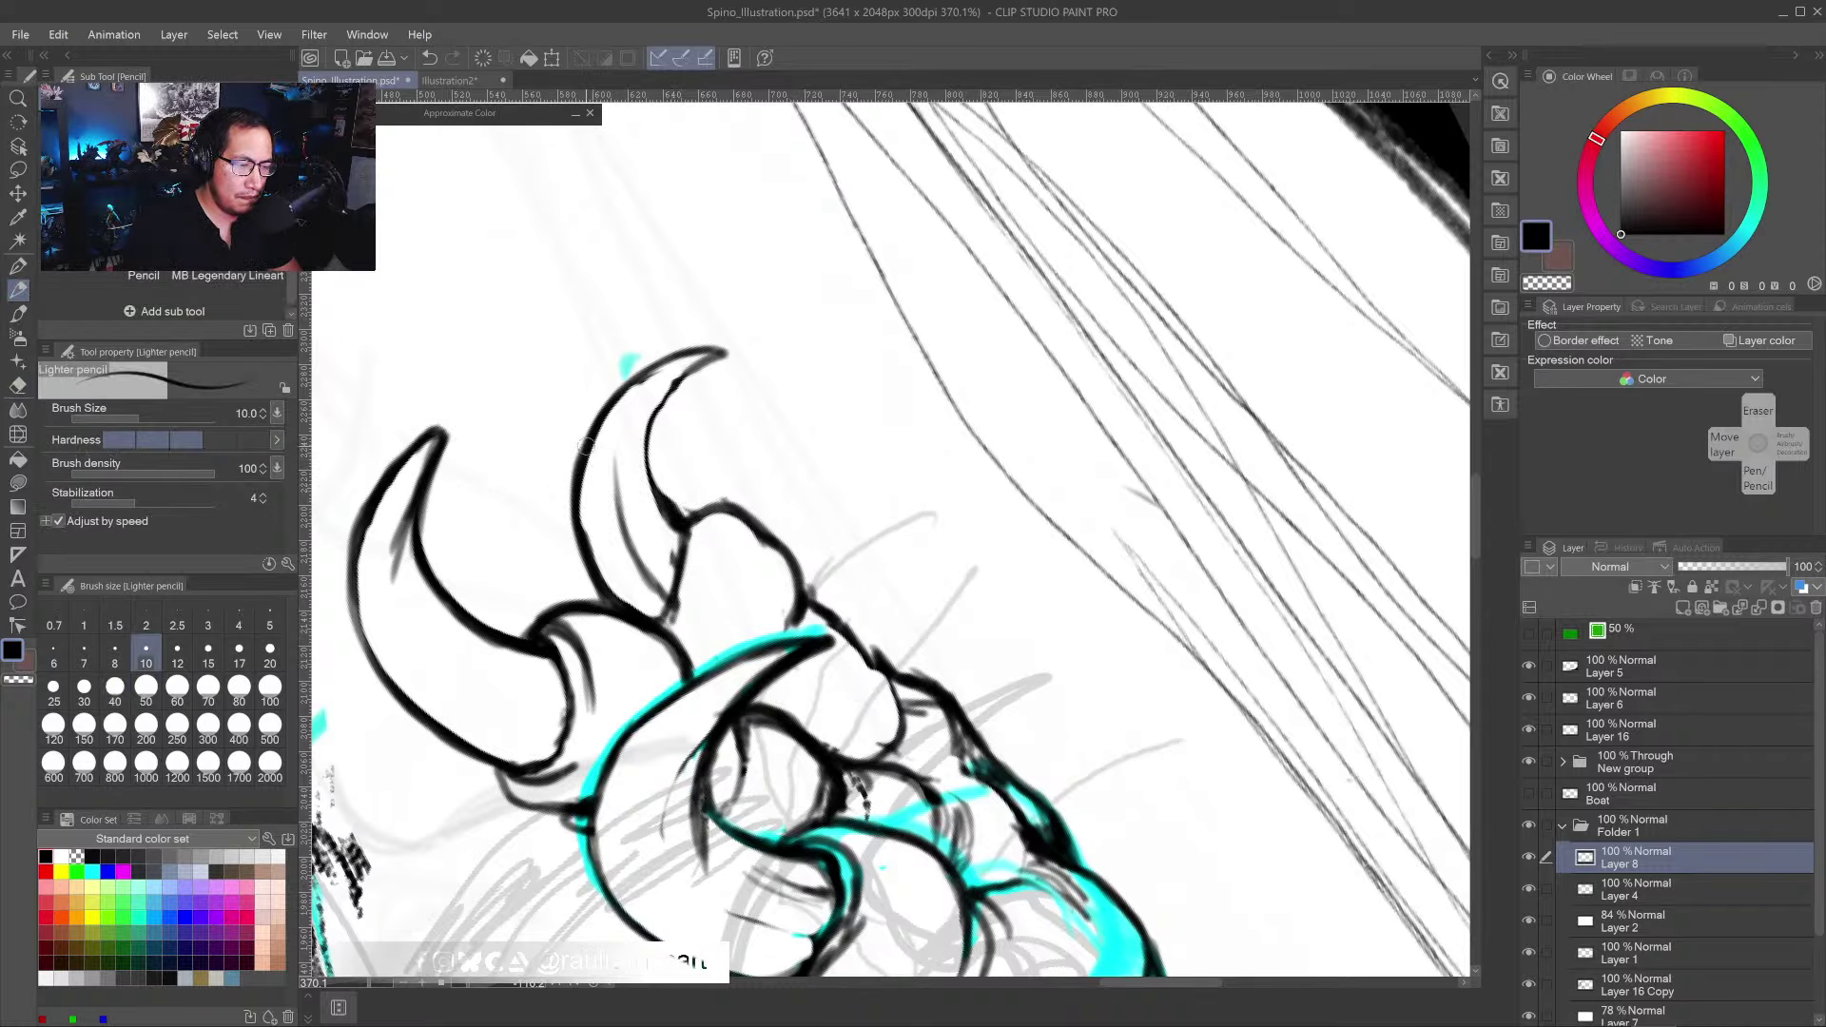
mouse_move(609, 597)
mouse_down()
mouse_move(581, 471)
mouse_move(615, 384)
mouse_up()
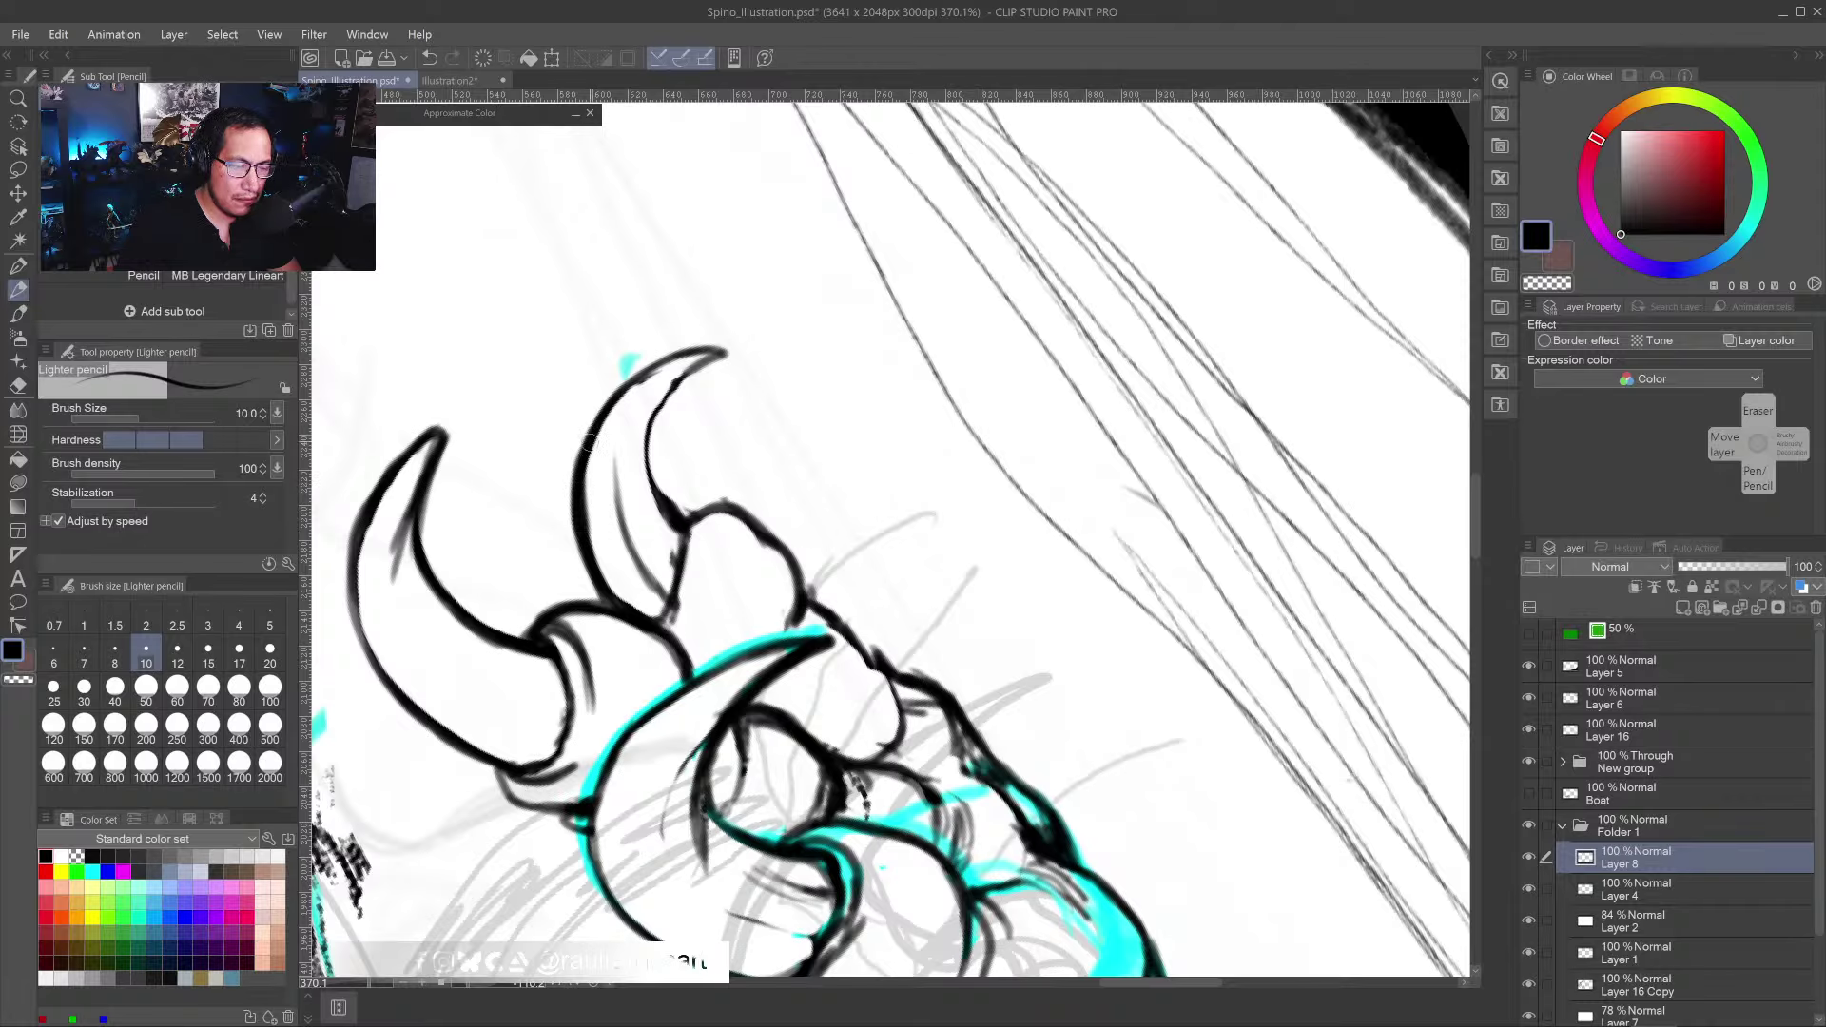
mouse_move(649, 374)
mouse_down()
mouse_move(605, 414)
mouse_move(701, 348)
mouse_move(639, 375)
mouse_move(735, 356)
mouse_move(664, 395)
mouse_move(682, 389)
mouse_move(652, 472)
mouse_move(655, 418)
mouse_move(661, 499)
mouse_up()
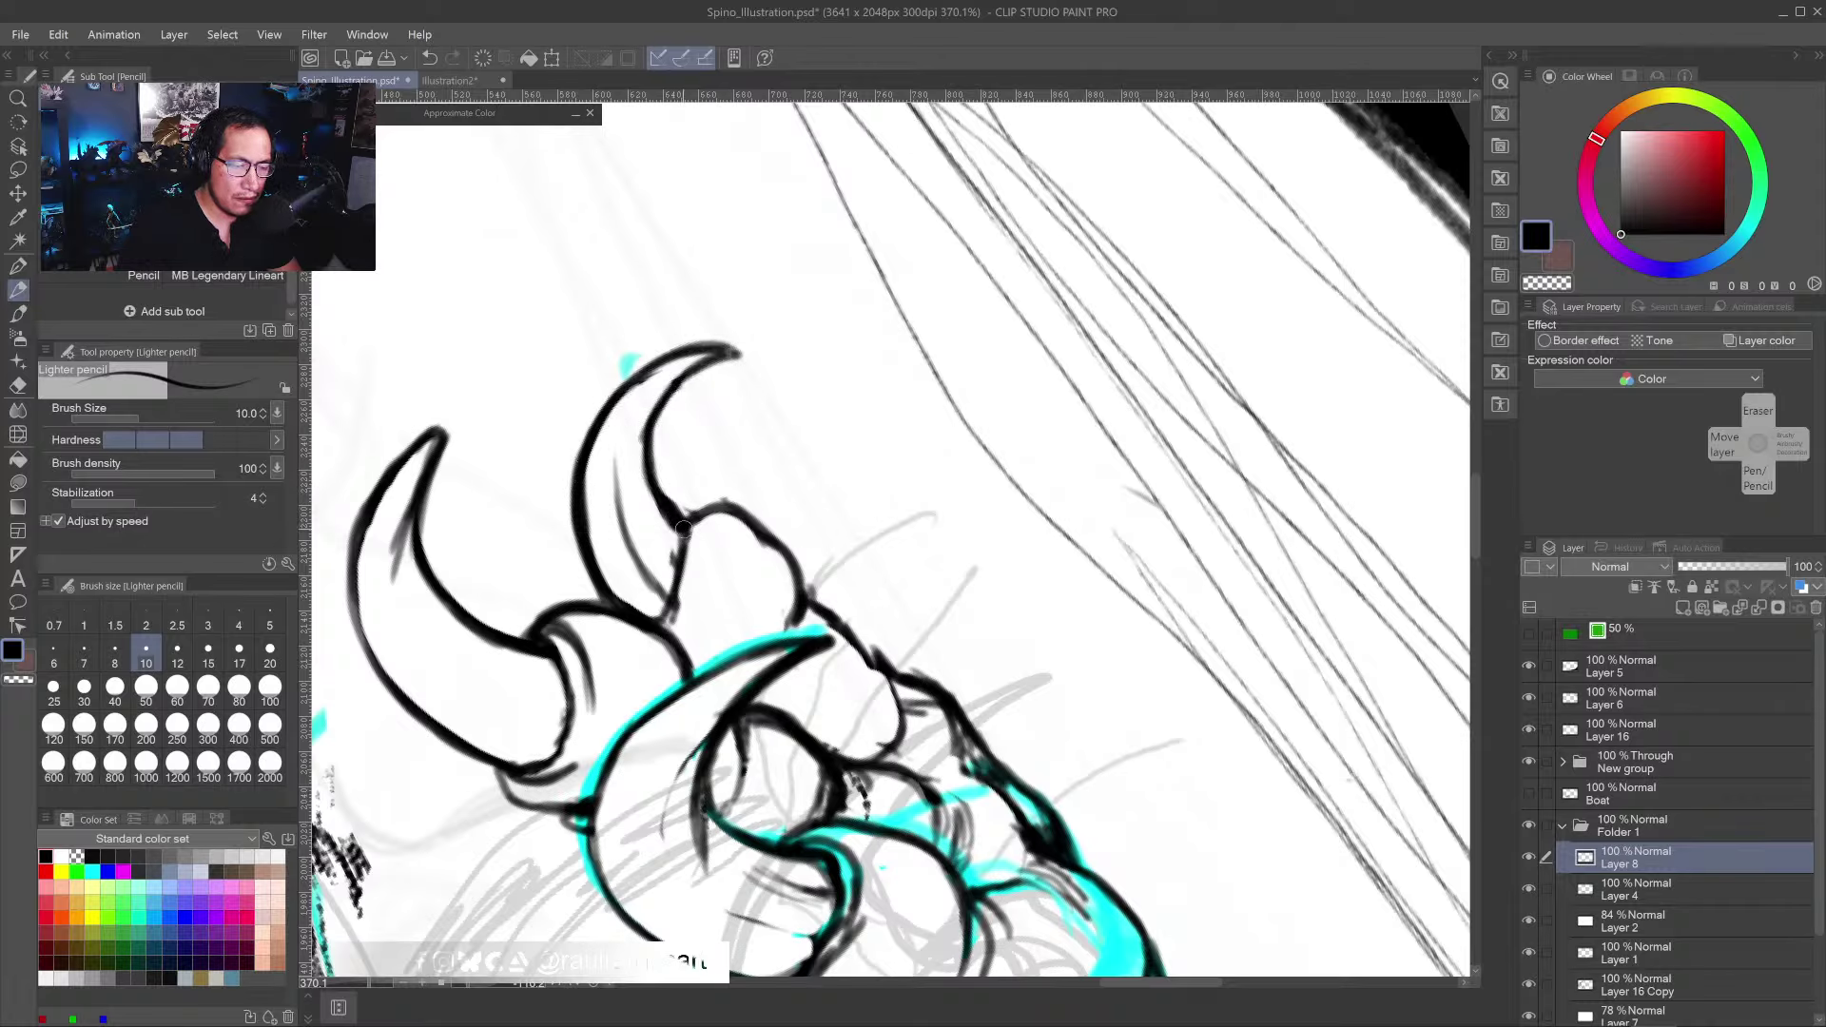
- Erase most of the ridge line inside the third claw and thin the claw's outline with white strokes
key(e)
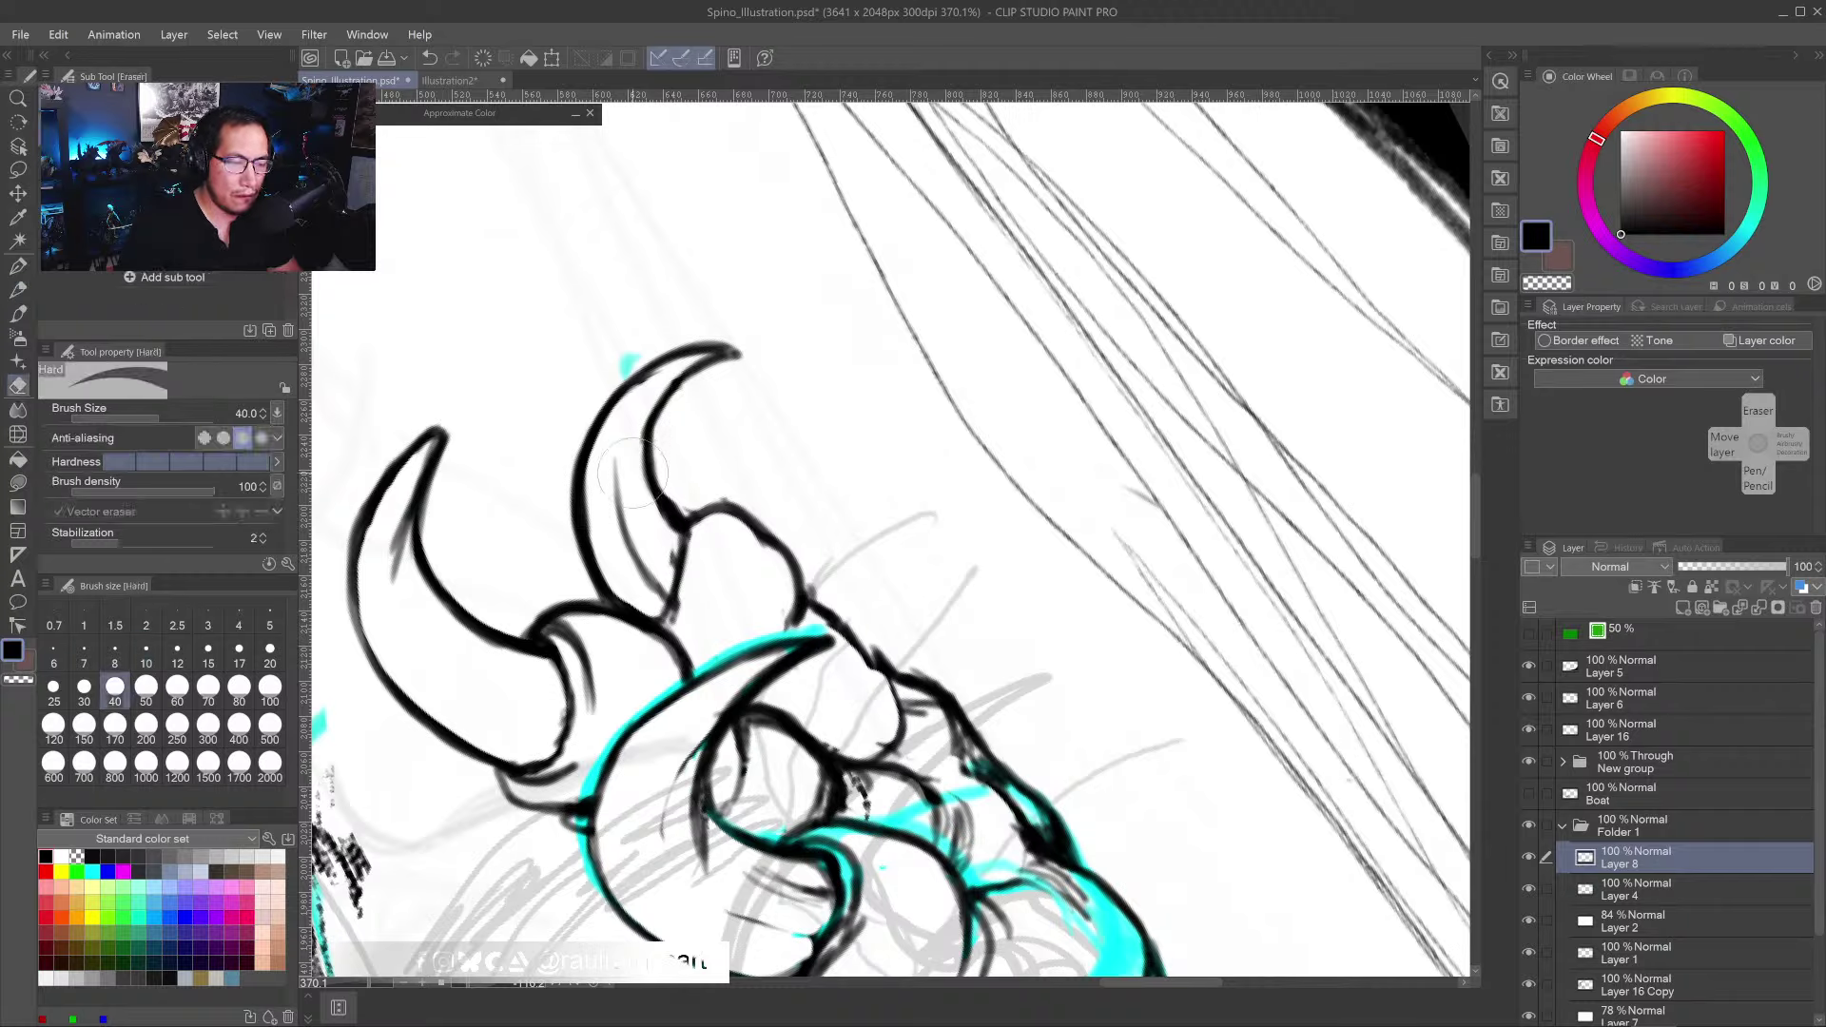
drag(610, 455, 624, 528)
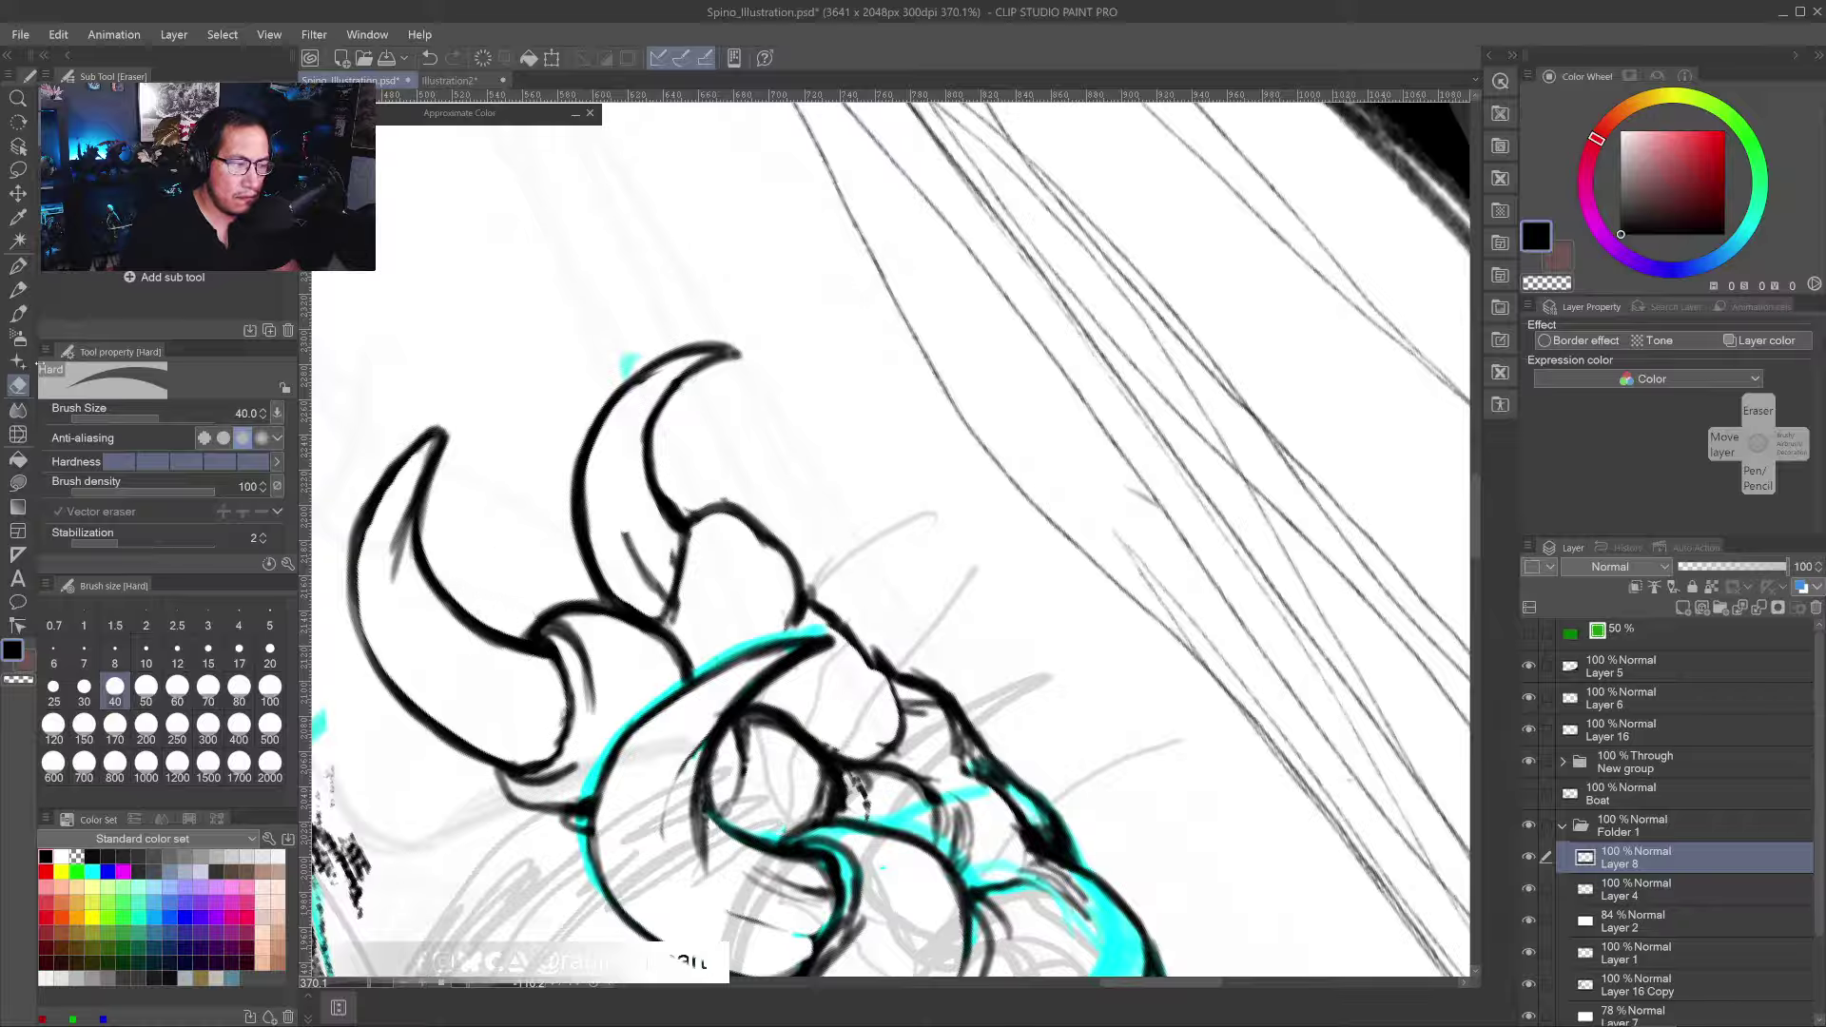
key(p)
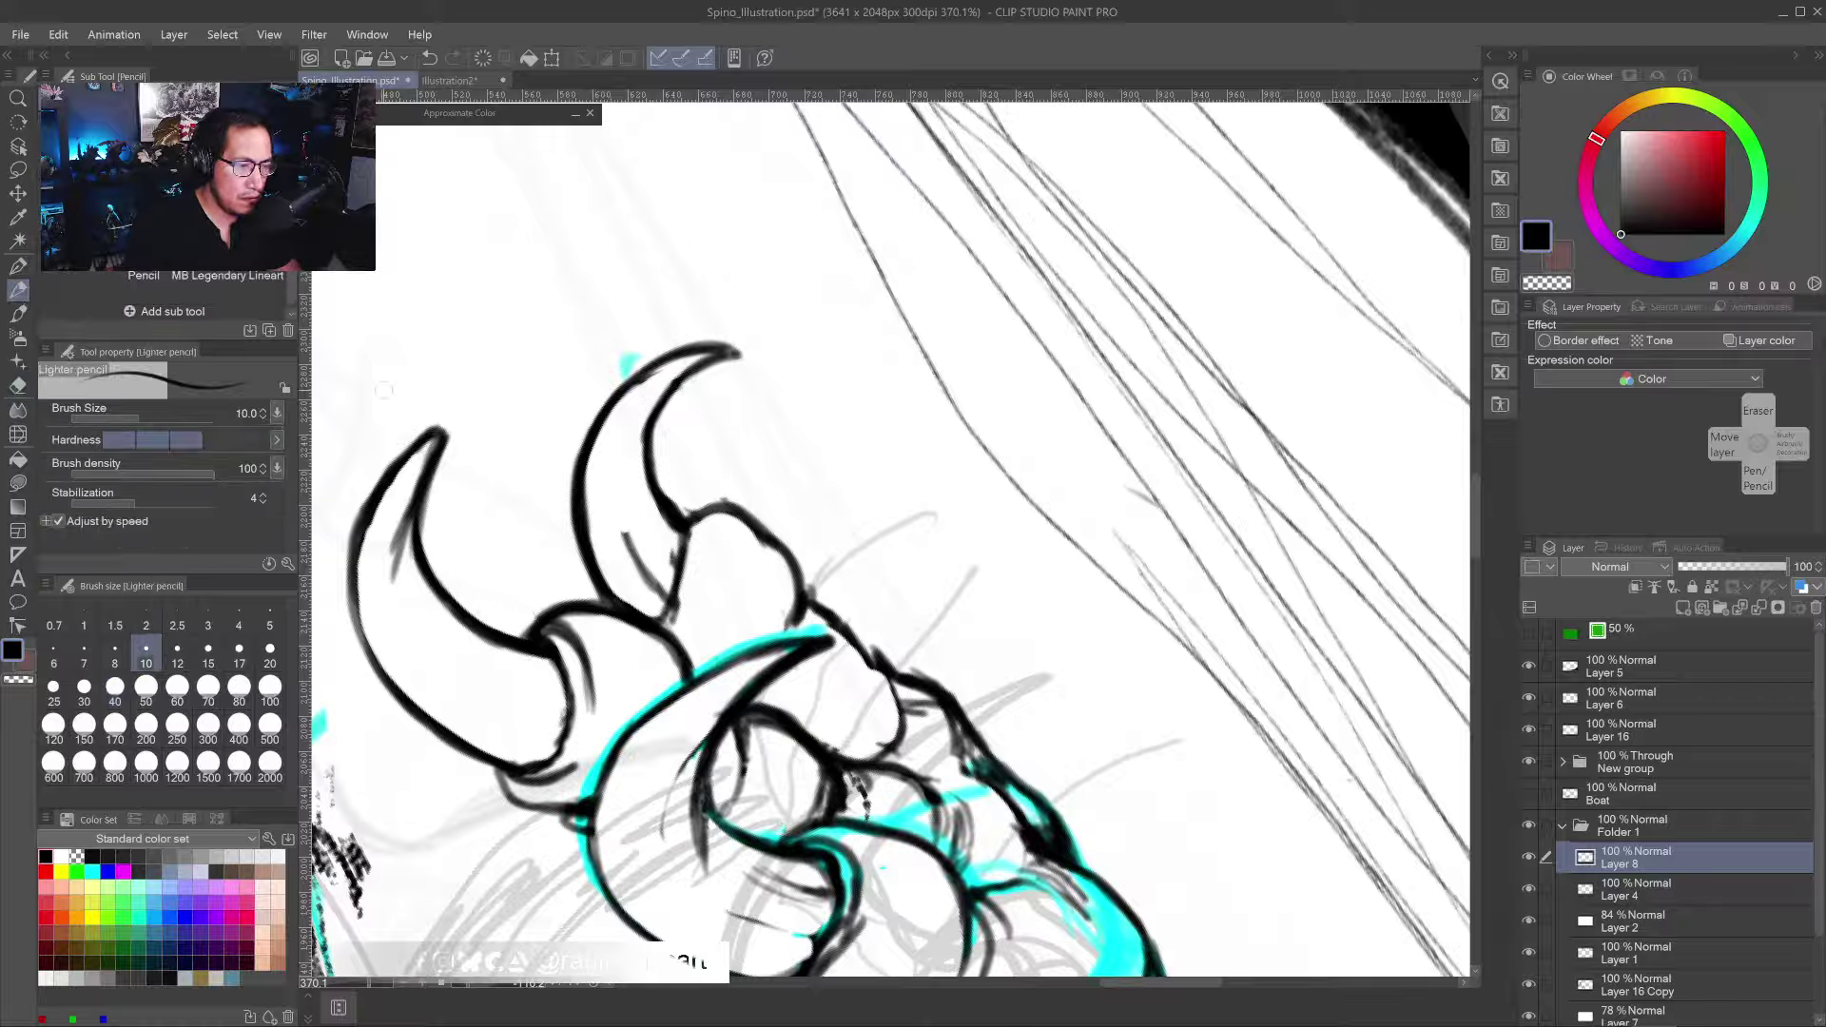
key(x)
mouse_move(597, 540)
mouse_down()
mouse_move(619, 609)
mouse_move(595, 514)
mouse_move(605, 442)
mouse_move(617, 409)
mouse_move(705, 354)
mouse_up()
mouse_move(637, 423)
mouse_down()
mouse_move(666, 519)
mouse_move(666, 400)
mouse_move(683, 536)
mouse_move(639, 430)
mouse_move(661, 514)
mouse_move(642, 419)
mouse_move(681, 362)
mouse_move(716, 355)
mouse_move(666, 368)
mouse_move(601, 435)
mouse_move(635, 561)
mouse_move(665, 578)
mouse_move(682, 505)
mouse_up()
key(x)
key(x)
key(x)
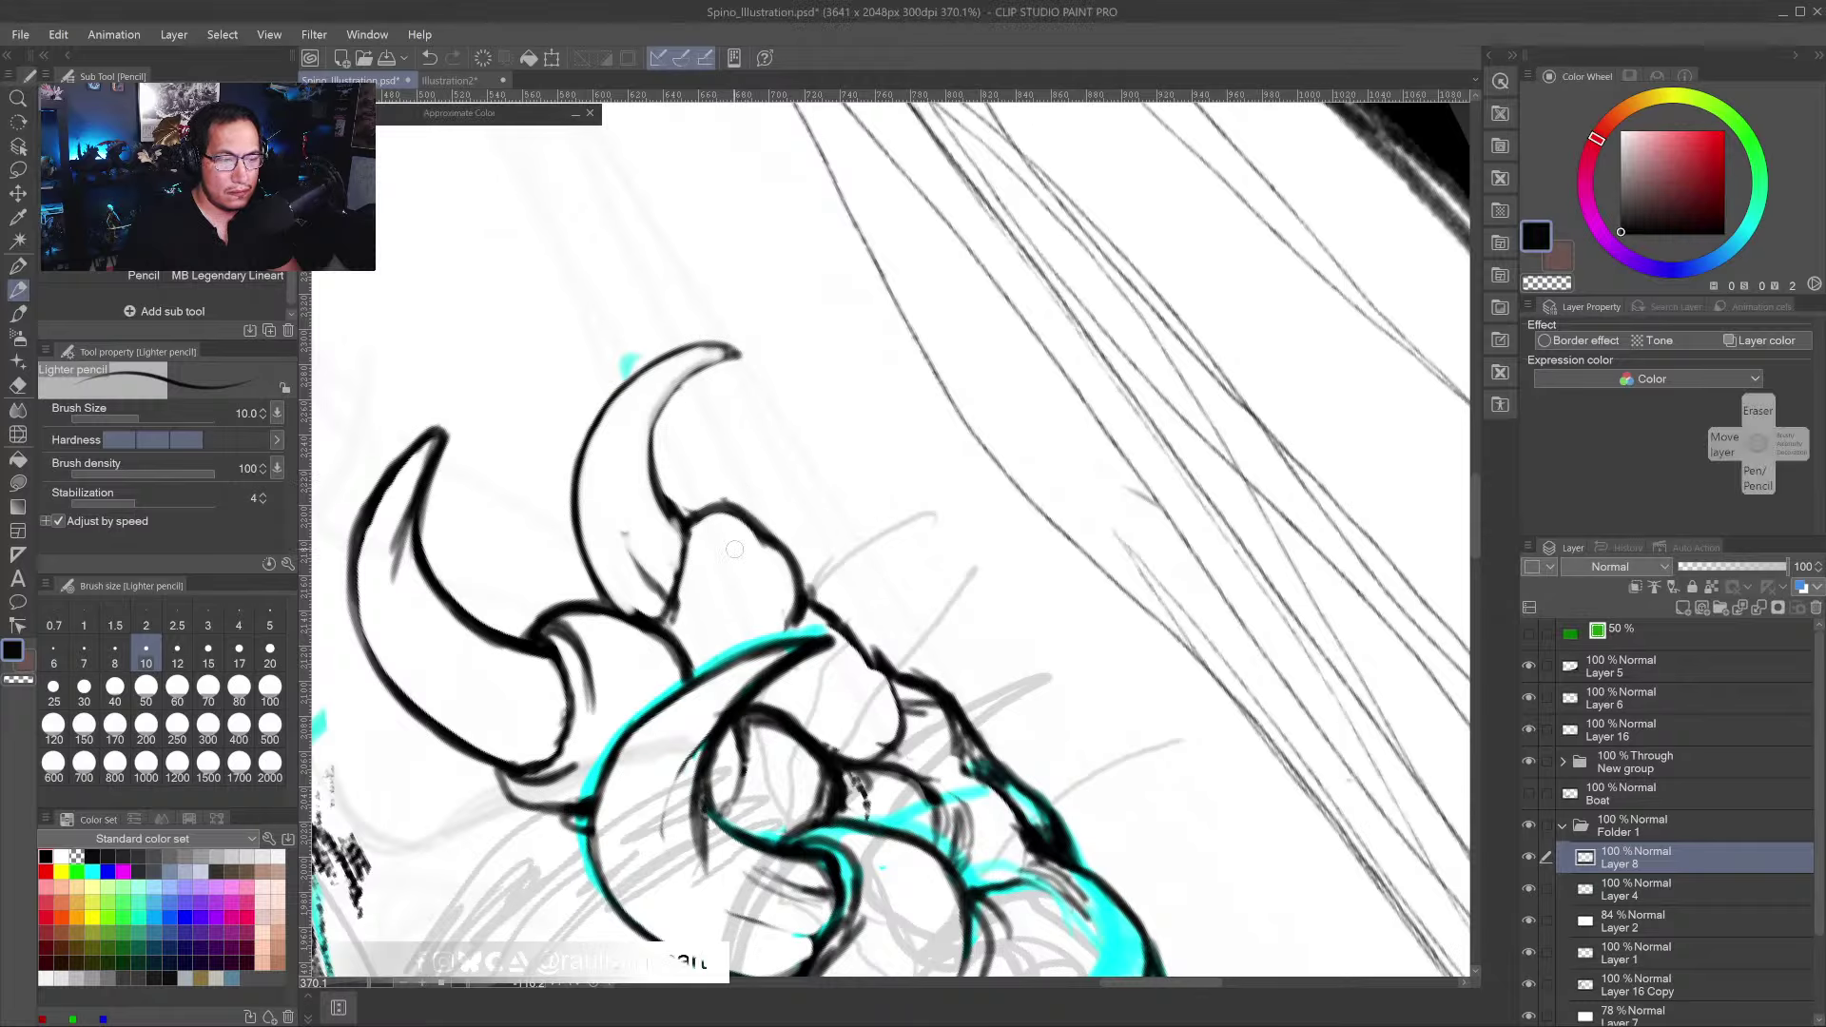
- Darken the third finger's knuckle outline in black, and trim and redraw the neighbouring claw's tip and edges
mouse_move(689, 518)
mouse_down()
mouse_move(690, 601)
mouse_move(687, 511)
mouse_move(704, 503)
mouse_move(759, 513)
mouse_move(802, 614)
mouse_up()
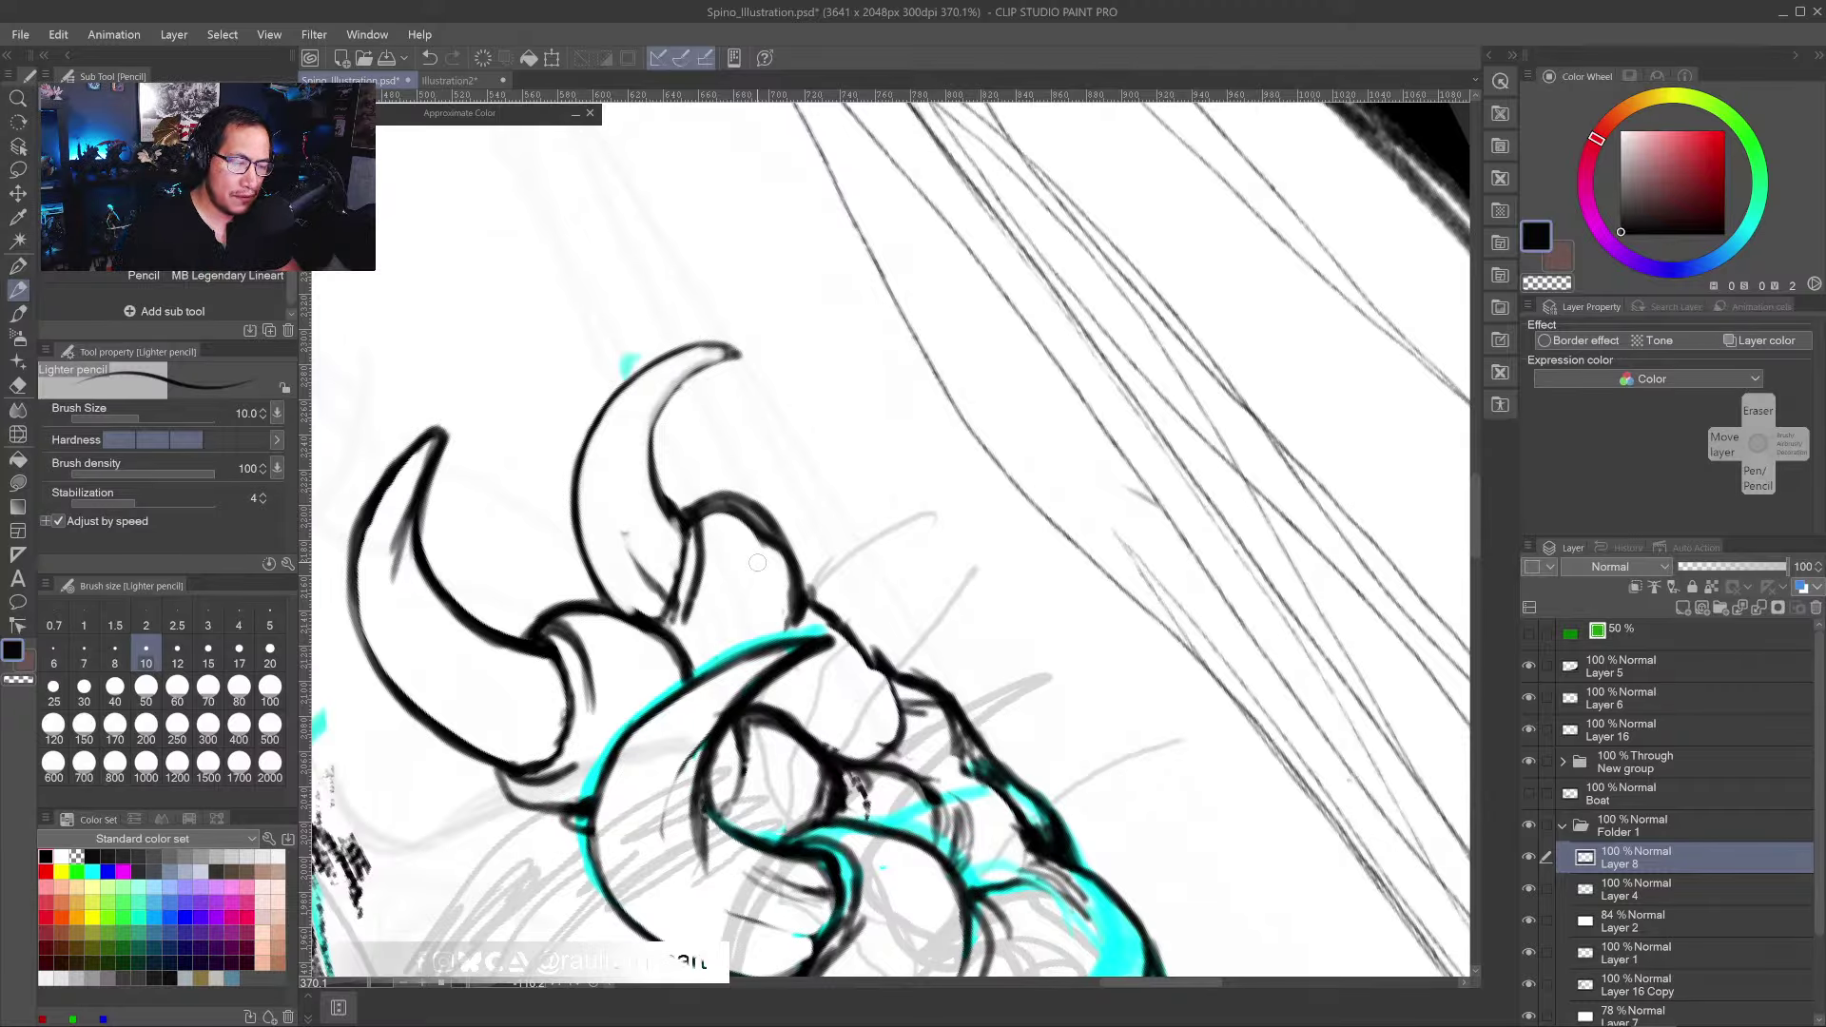
mouse_move(430, 539)
mouse_down()
mouse_move(590, 485)
mouse_move(606, 497)
mouse_move(580, 419)
mouse_move(609, 395)
mouse_move(571, 457)
mouse_move(588, 574)
mouse_up()
key(e)
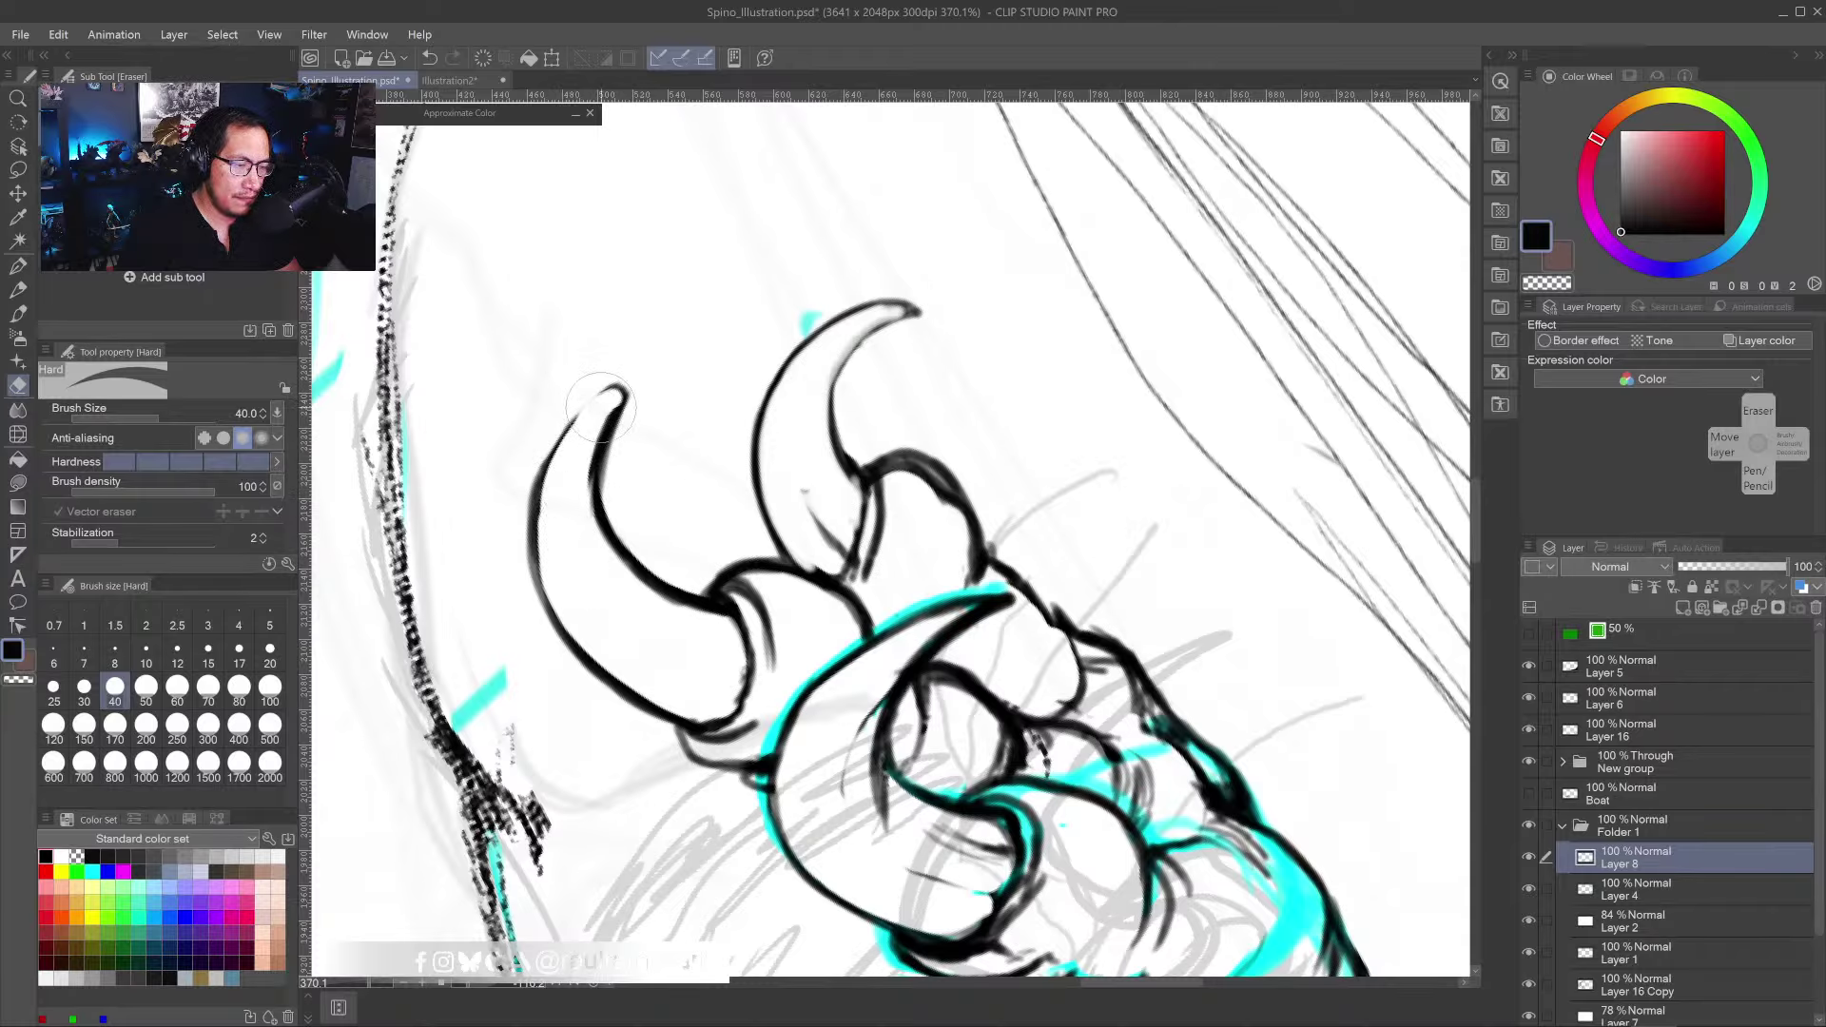
mouse_move(602, 403)
mouse_down()
mouse_move(547, 443)
mouse_move(585, 398)
mouse_move(537, 561)
mouse_move(569, 632)
mouse_up()
click(13, 299)
drag(588, 492, 624, 636)
mouse_move(602, 529)
mouse_down()
mouse_move(599, 439)
mouse_move(630, 392)
mouse_move(549, 454)
mouse_move(538, 581)
mouse_move(627, 677)
mouse_move(476, 673)
mouse_up()
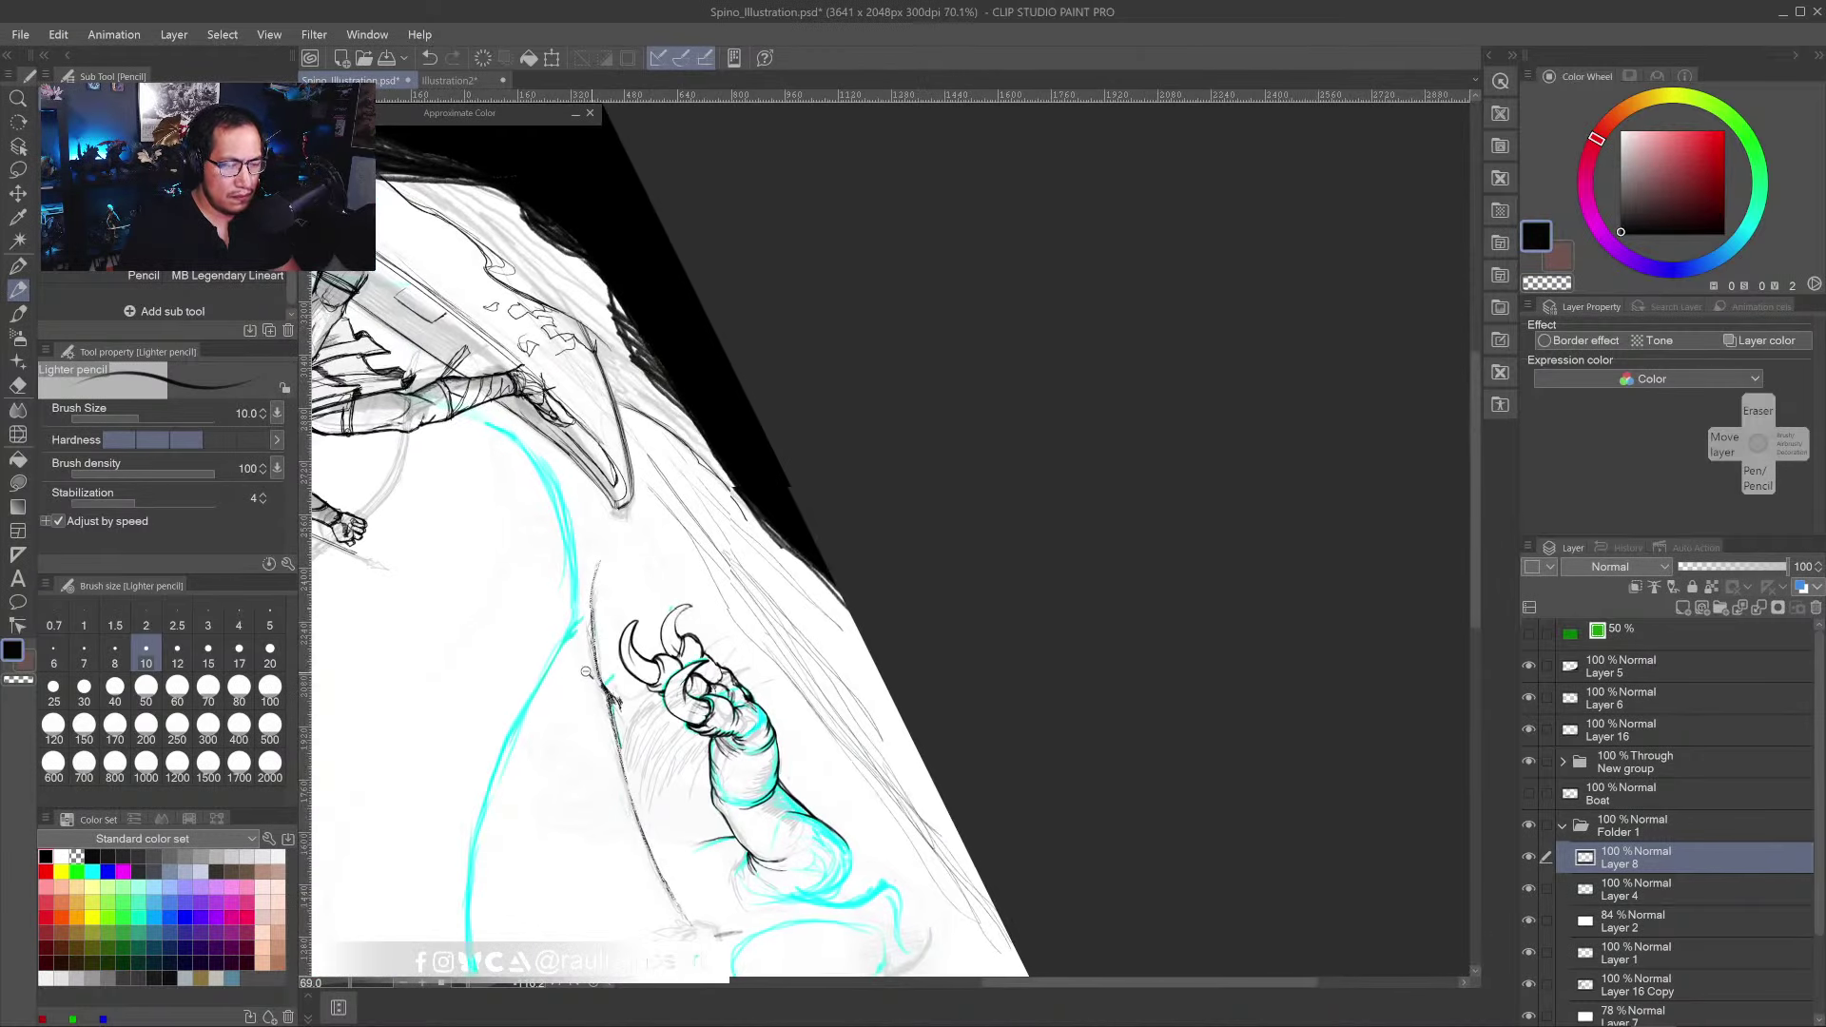
- Examine the redrawn hand and claws within the whole composition with the canvas turned upright
drag(1011, 641, 1015, 603)
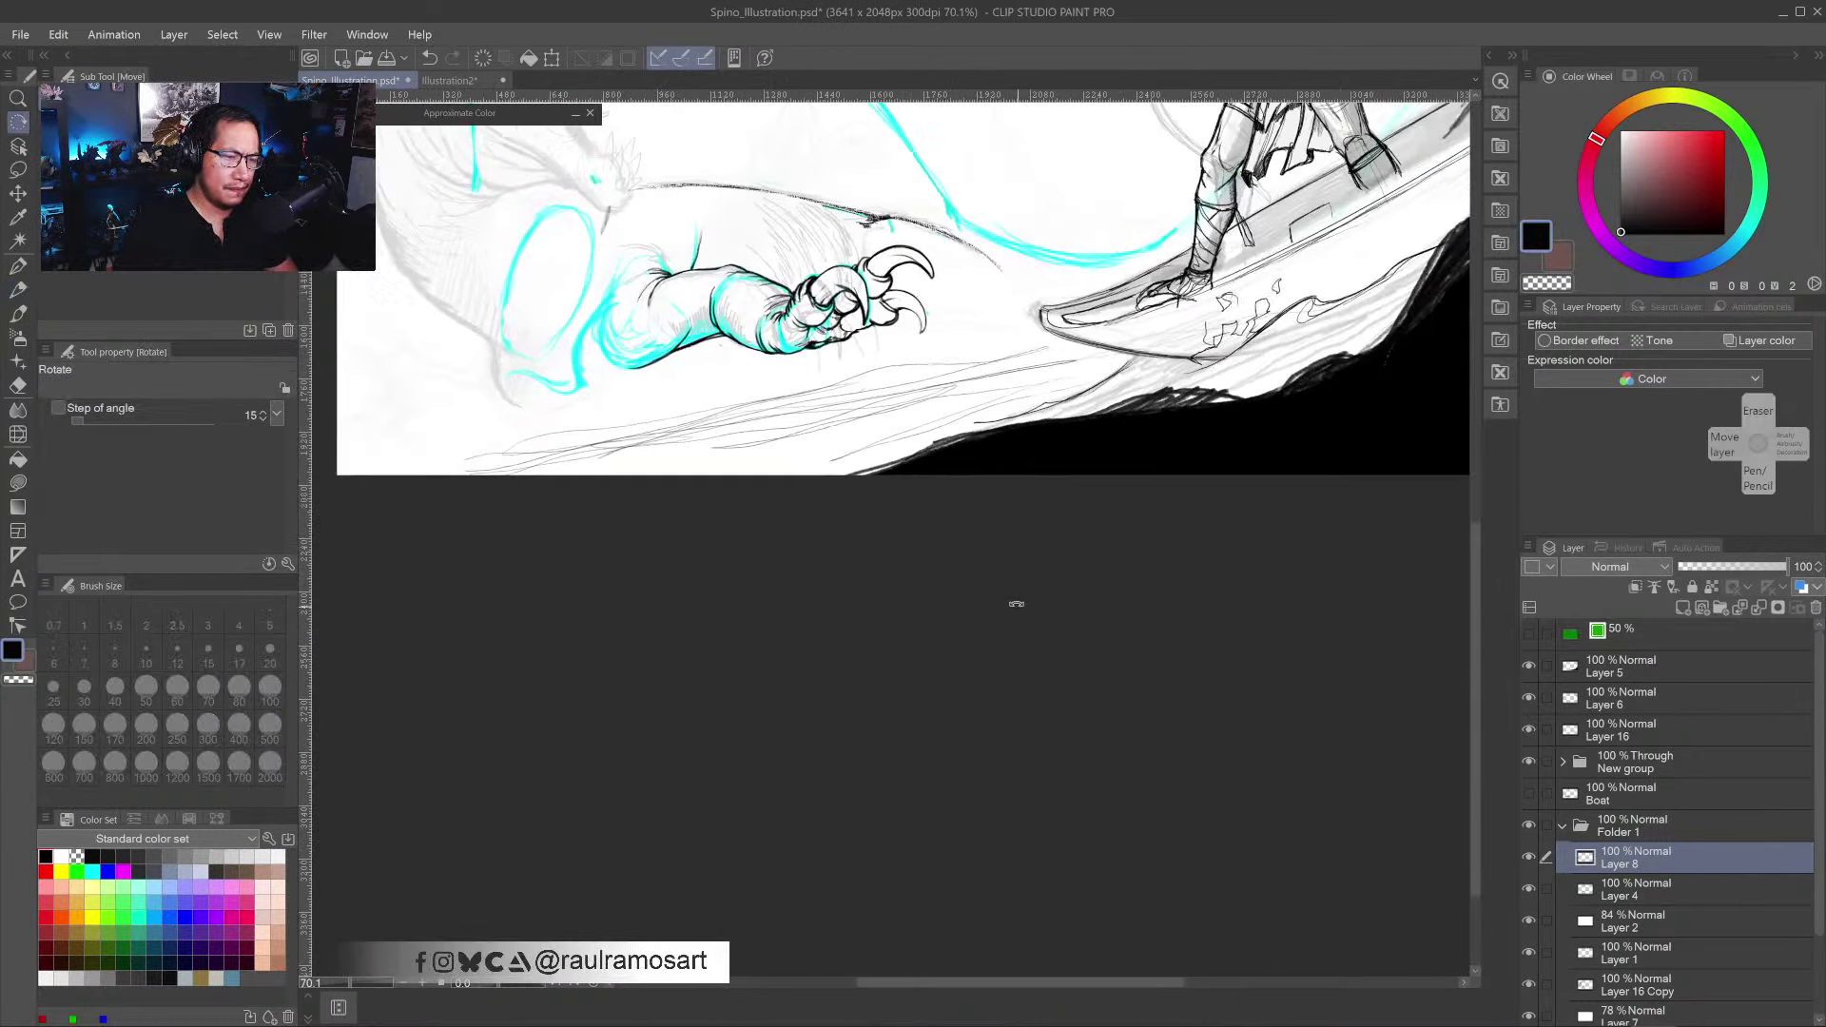
drag(956, 489, 946, 632)
drag(910, 424, 929, 430)
drag(931, 440, 1014, 474)
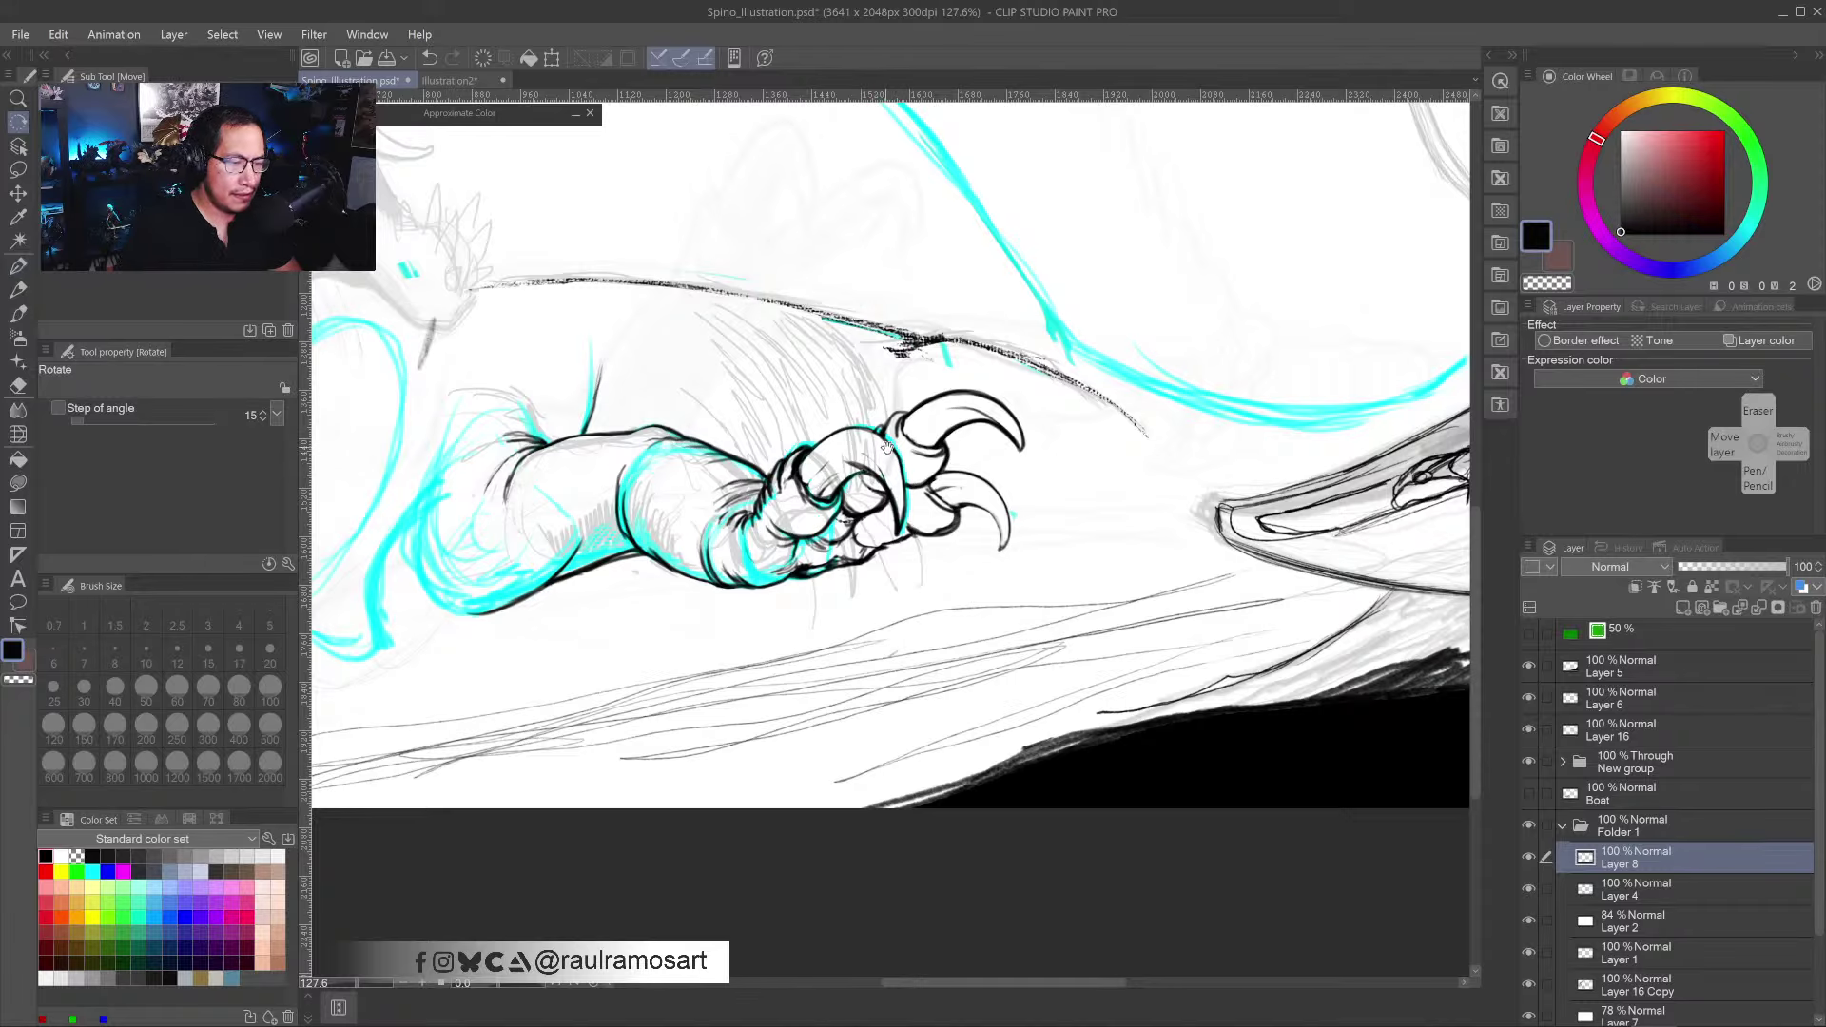
mouse_move(887, 448)
mouse_down()
mouse_move(837, 504)
mouse_move(909, 609)
mouse_move(917, 674)
mouse_up()
scroll(886, 444, down, 3)
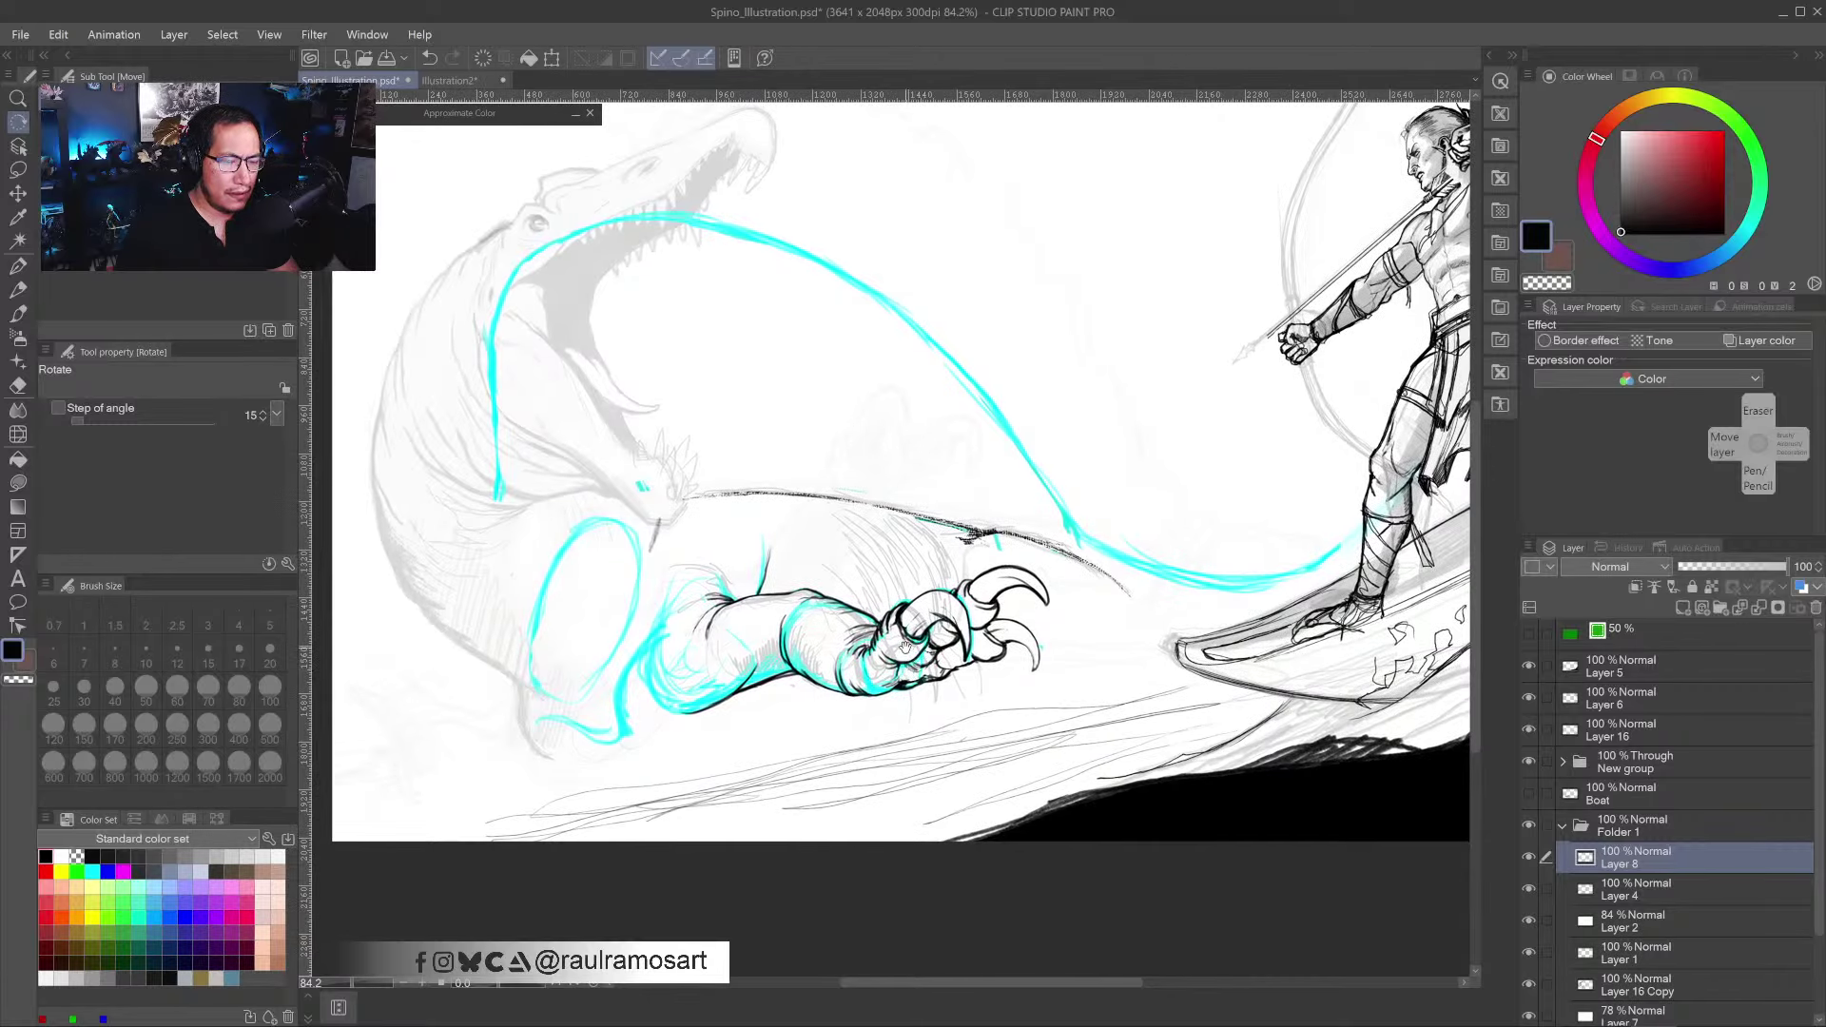
scroll(921, 669, up, 4)
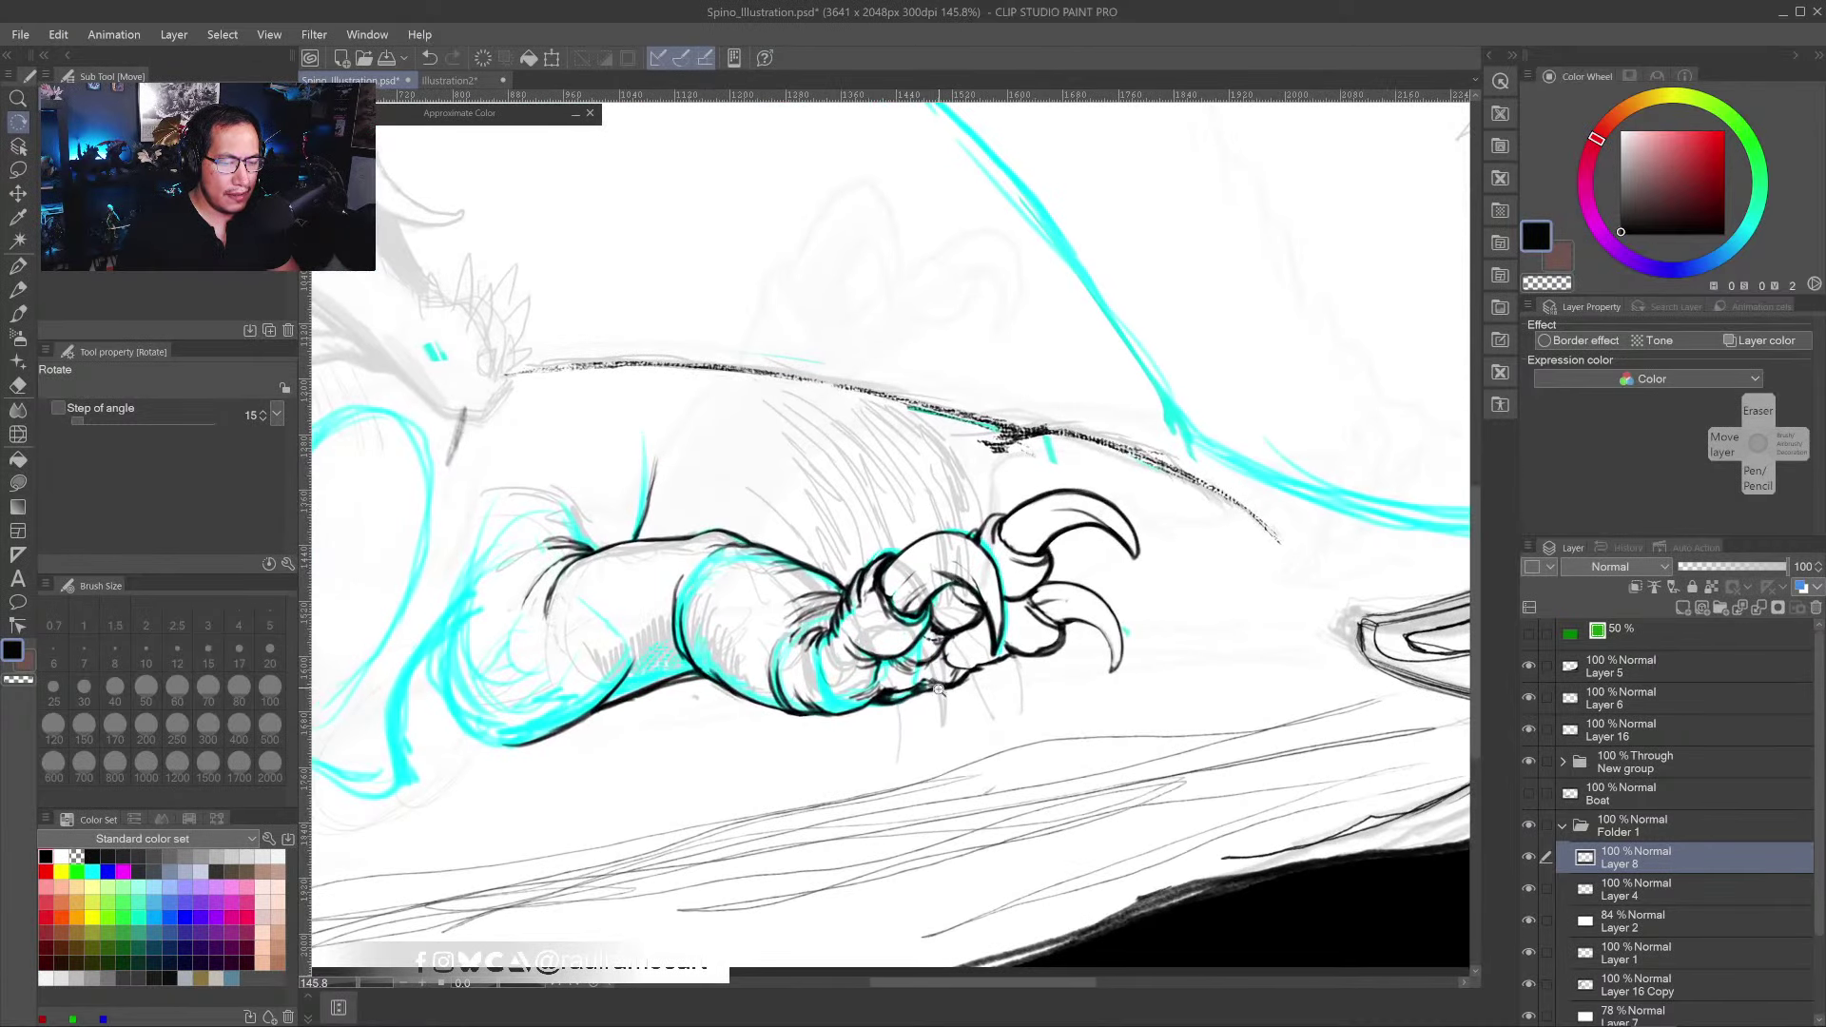
- Hide and show Layer 8 and Layer 4 in turn to check which lines of the hand each holds
click(1531, 858)
click(1529, 857)
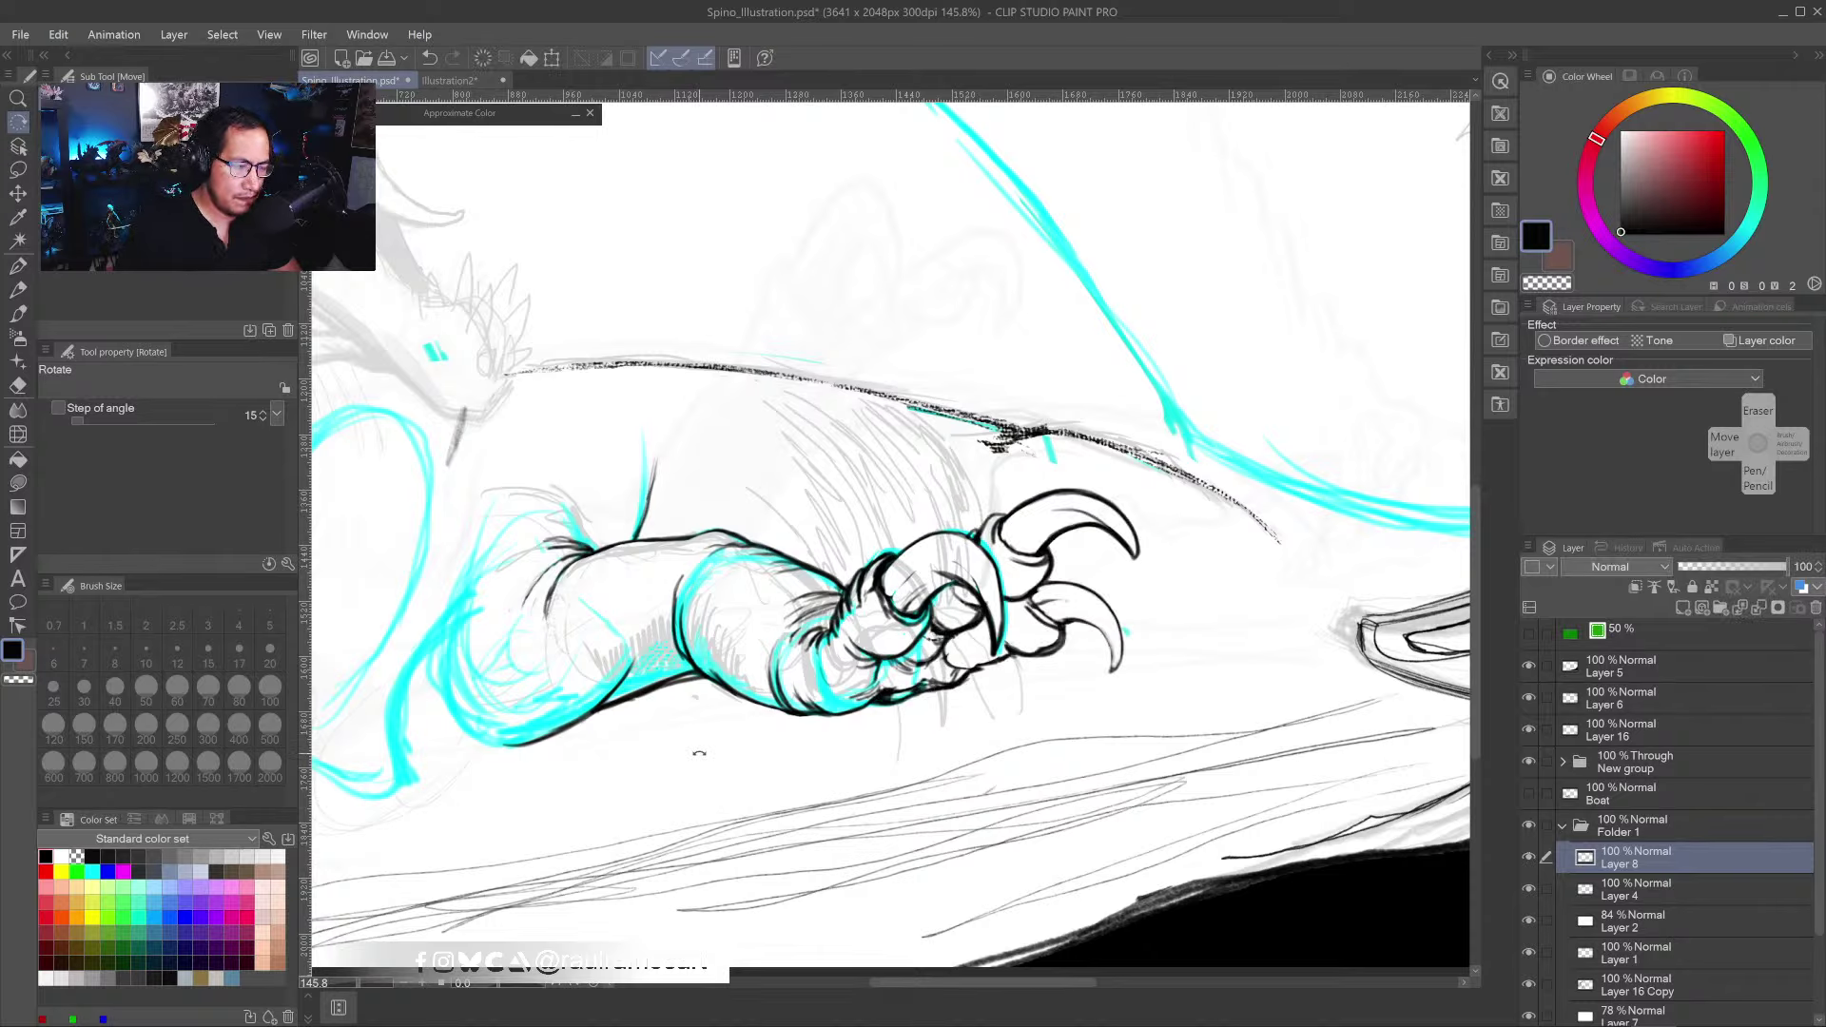
click(17, 171)
click(1634, 889)
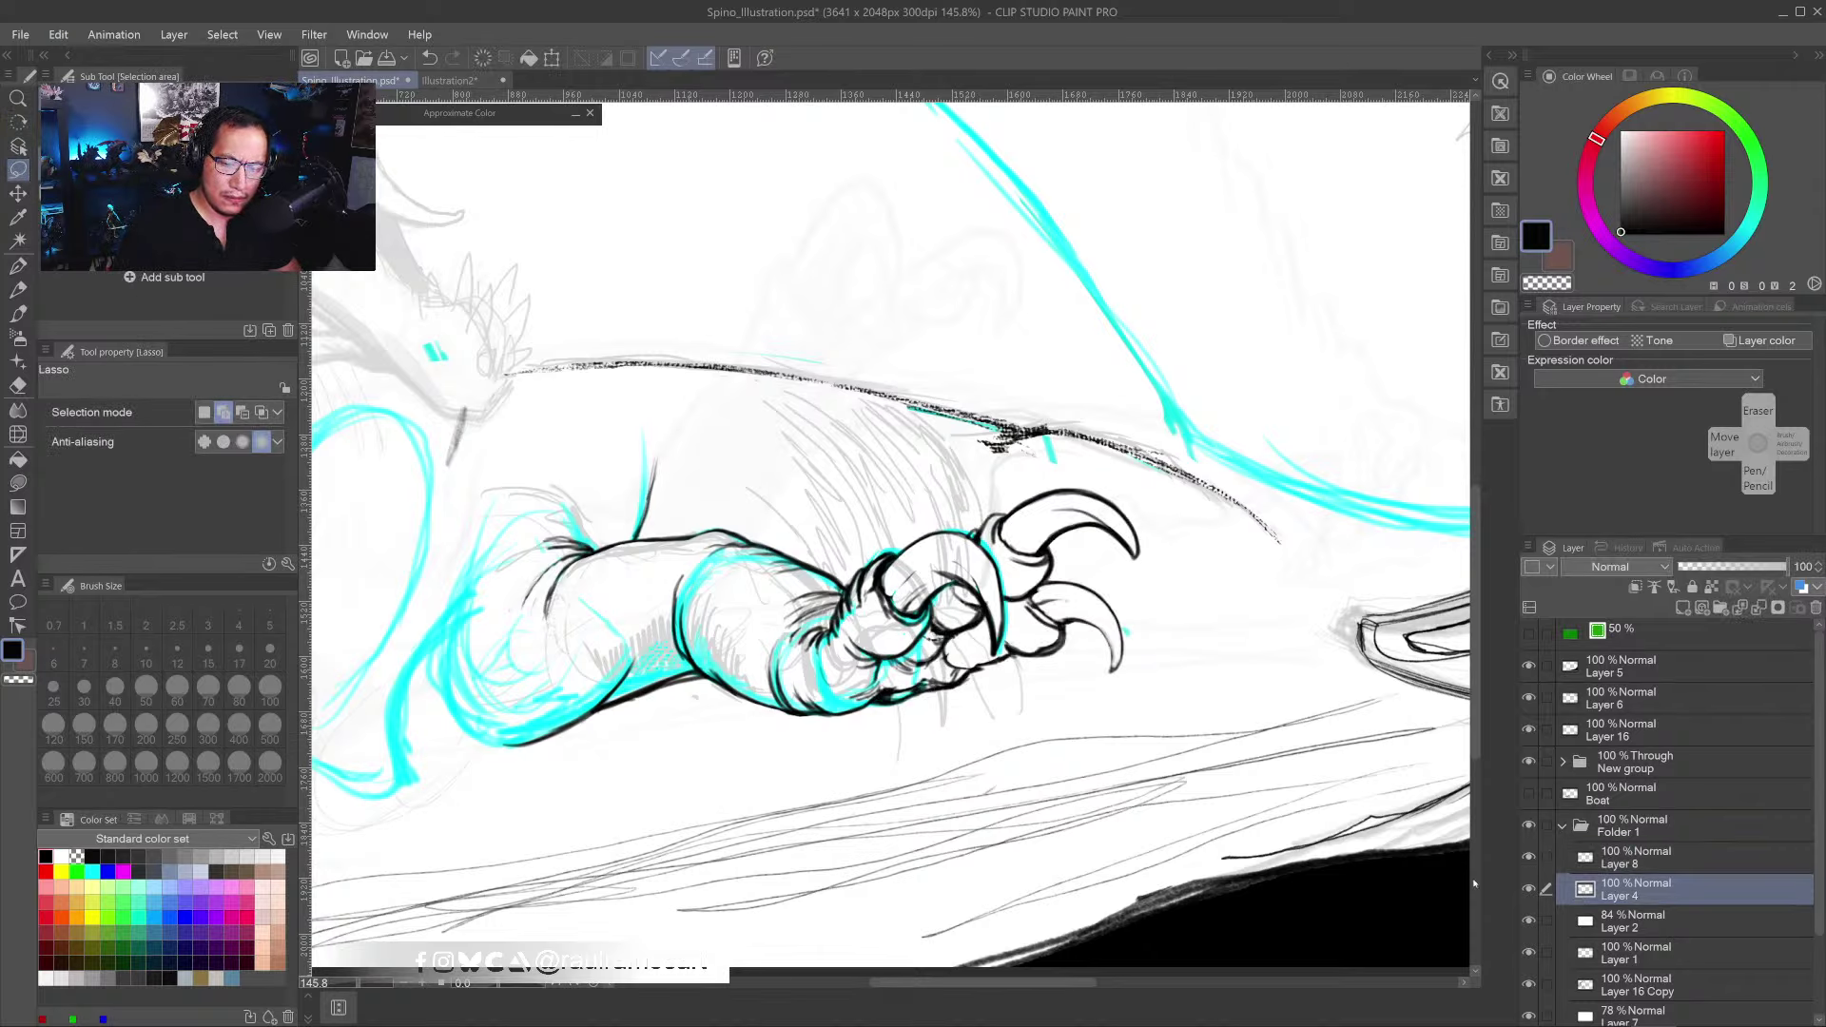
click(1529, 890)
click(1529, 889)
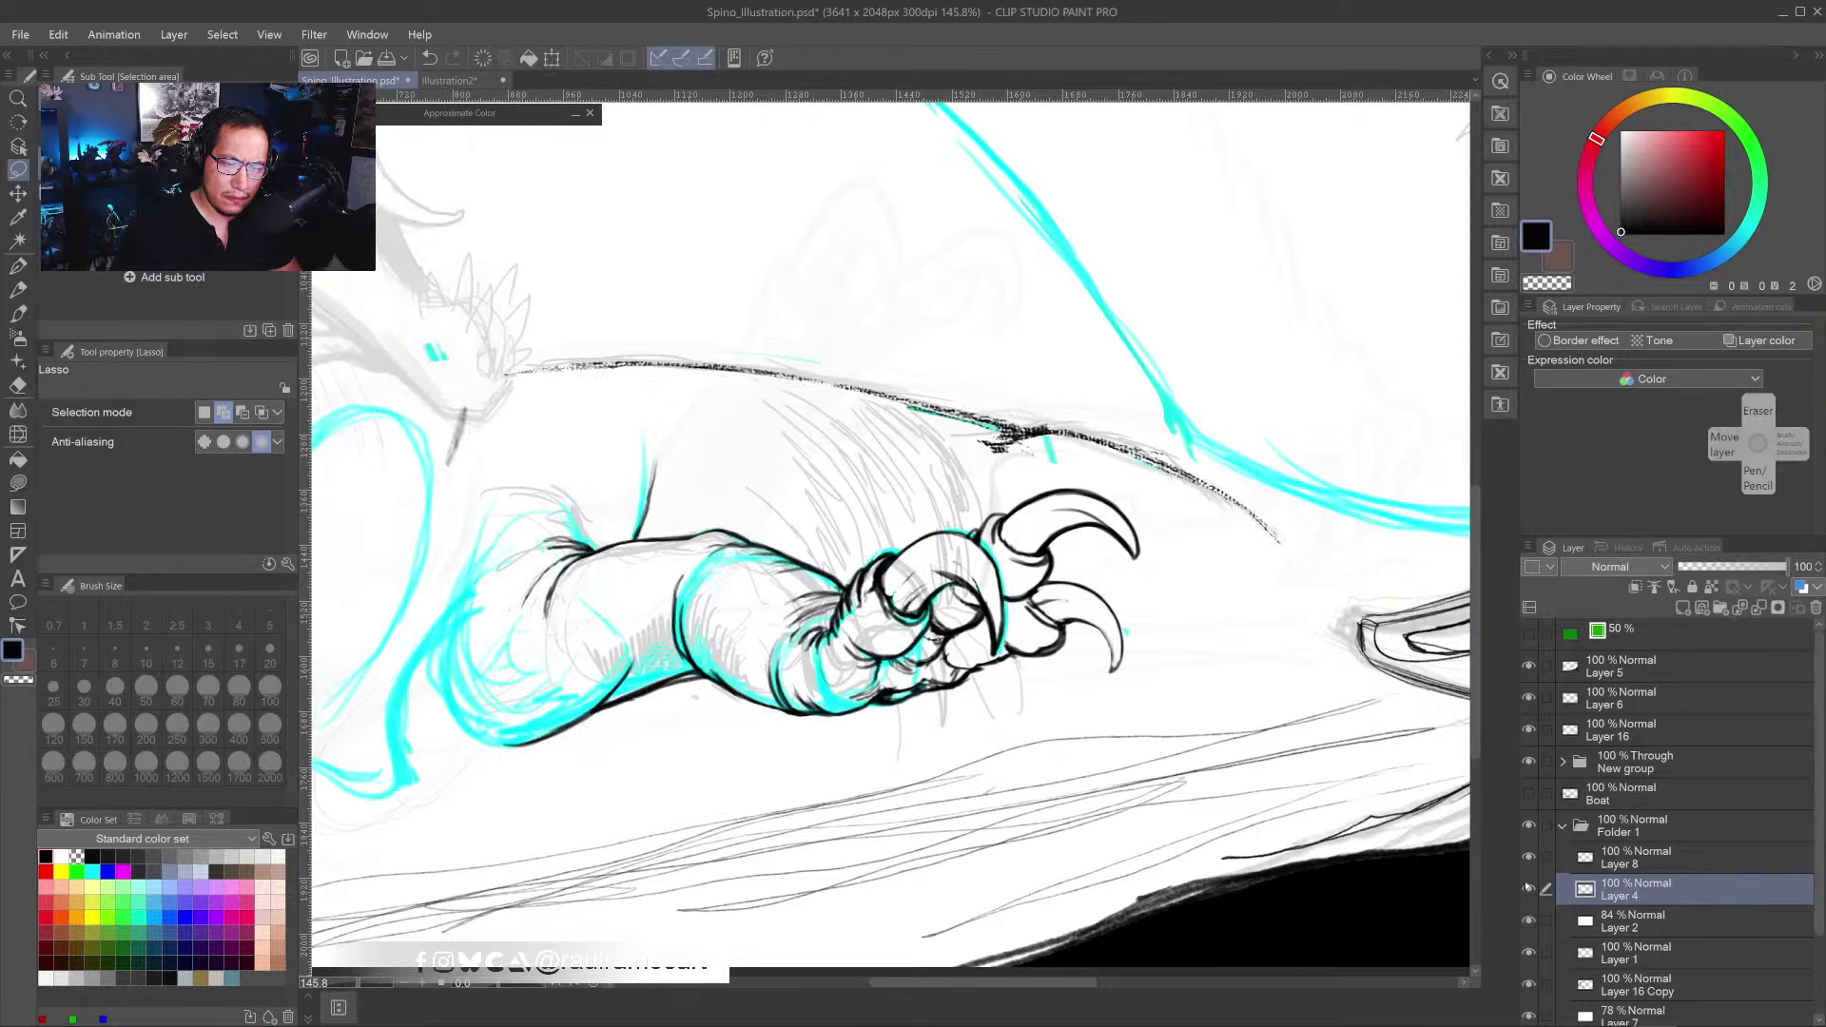
drag(1630, 861, 1565, 866)
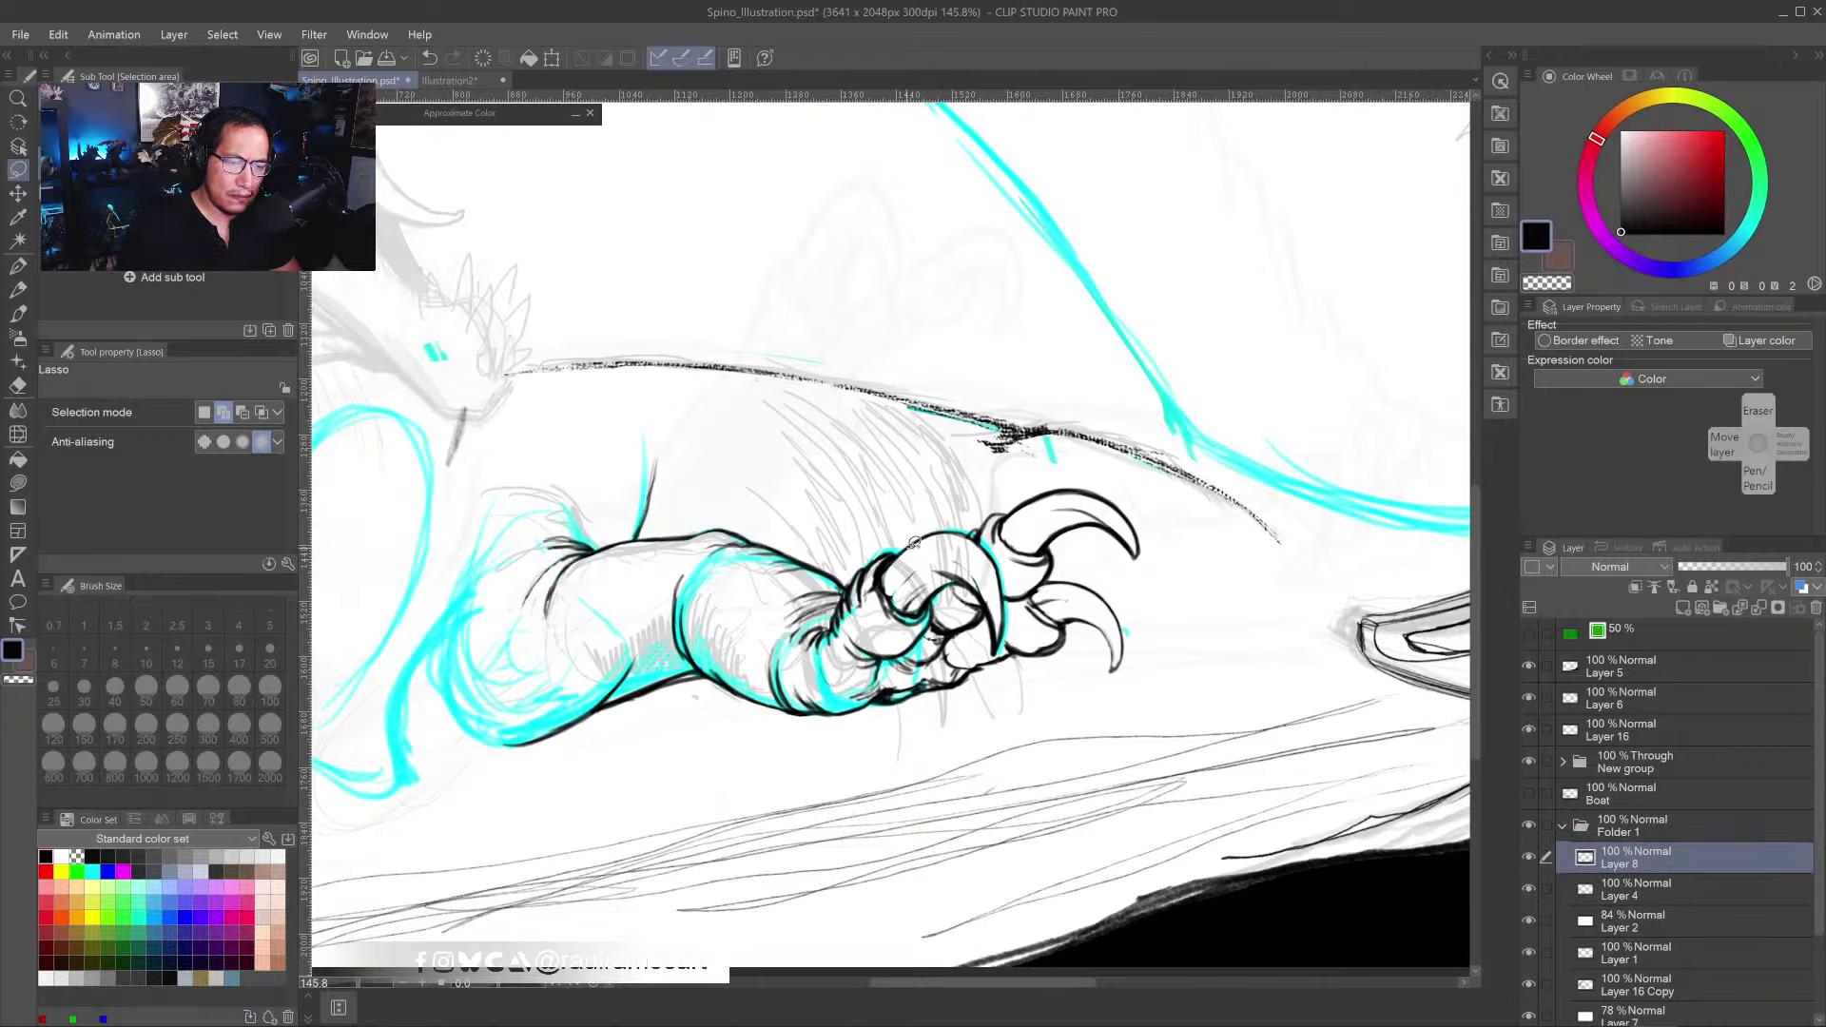
click(1529, 857)
click(1529, 857)
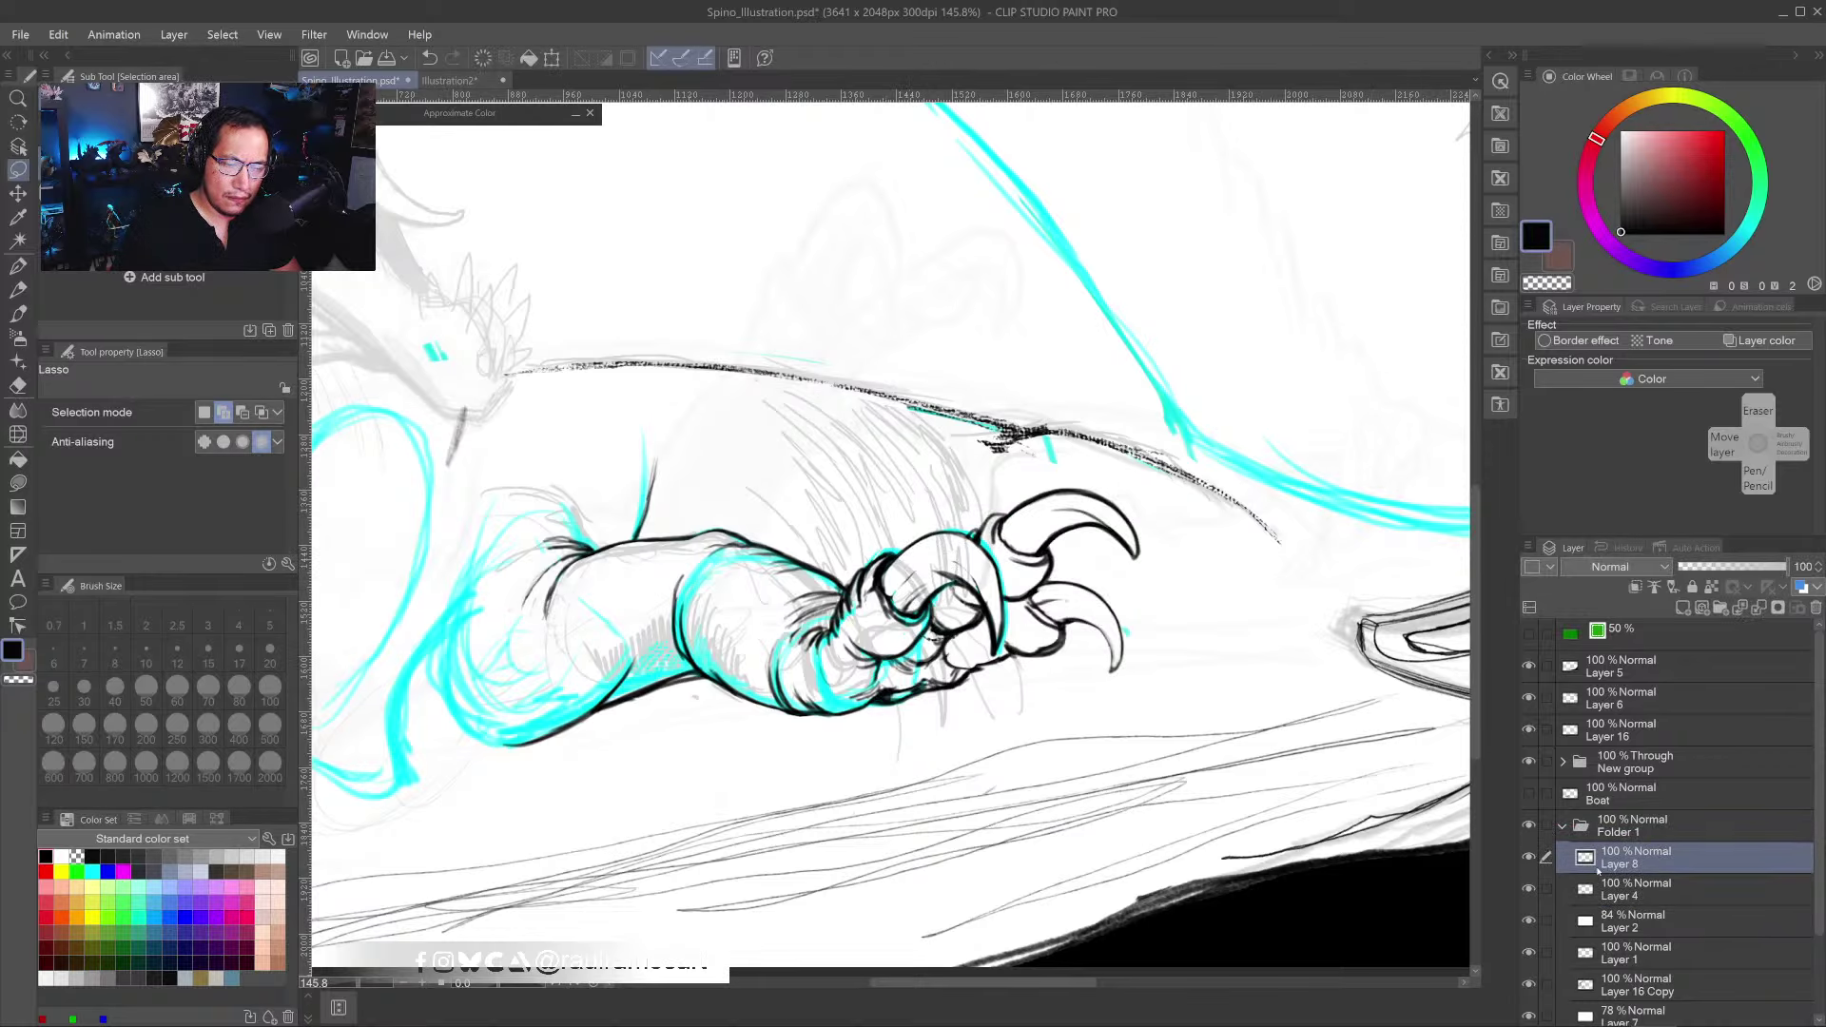
click(1529, 889)
click(1529, 890)
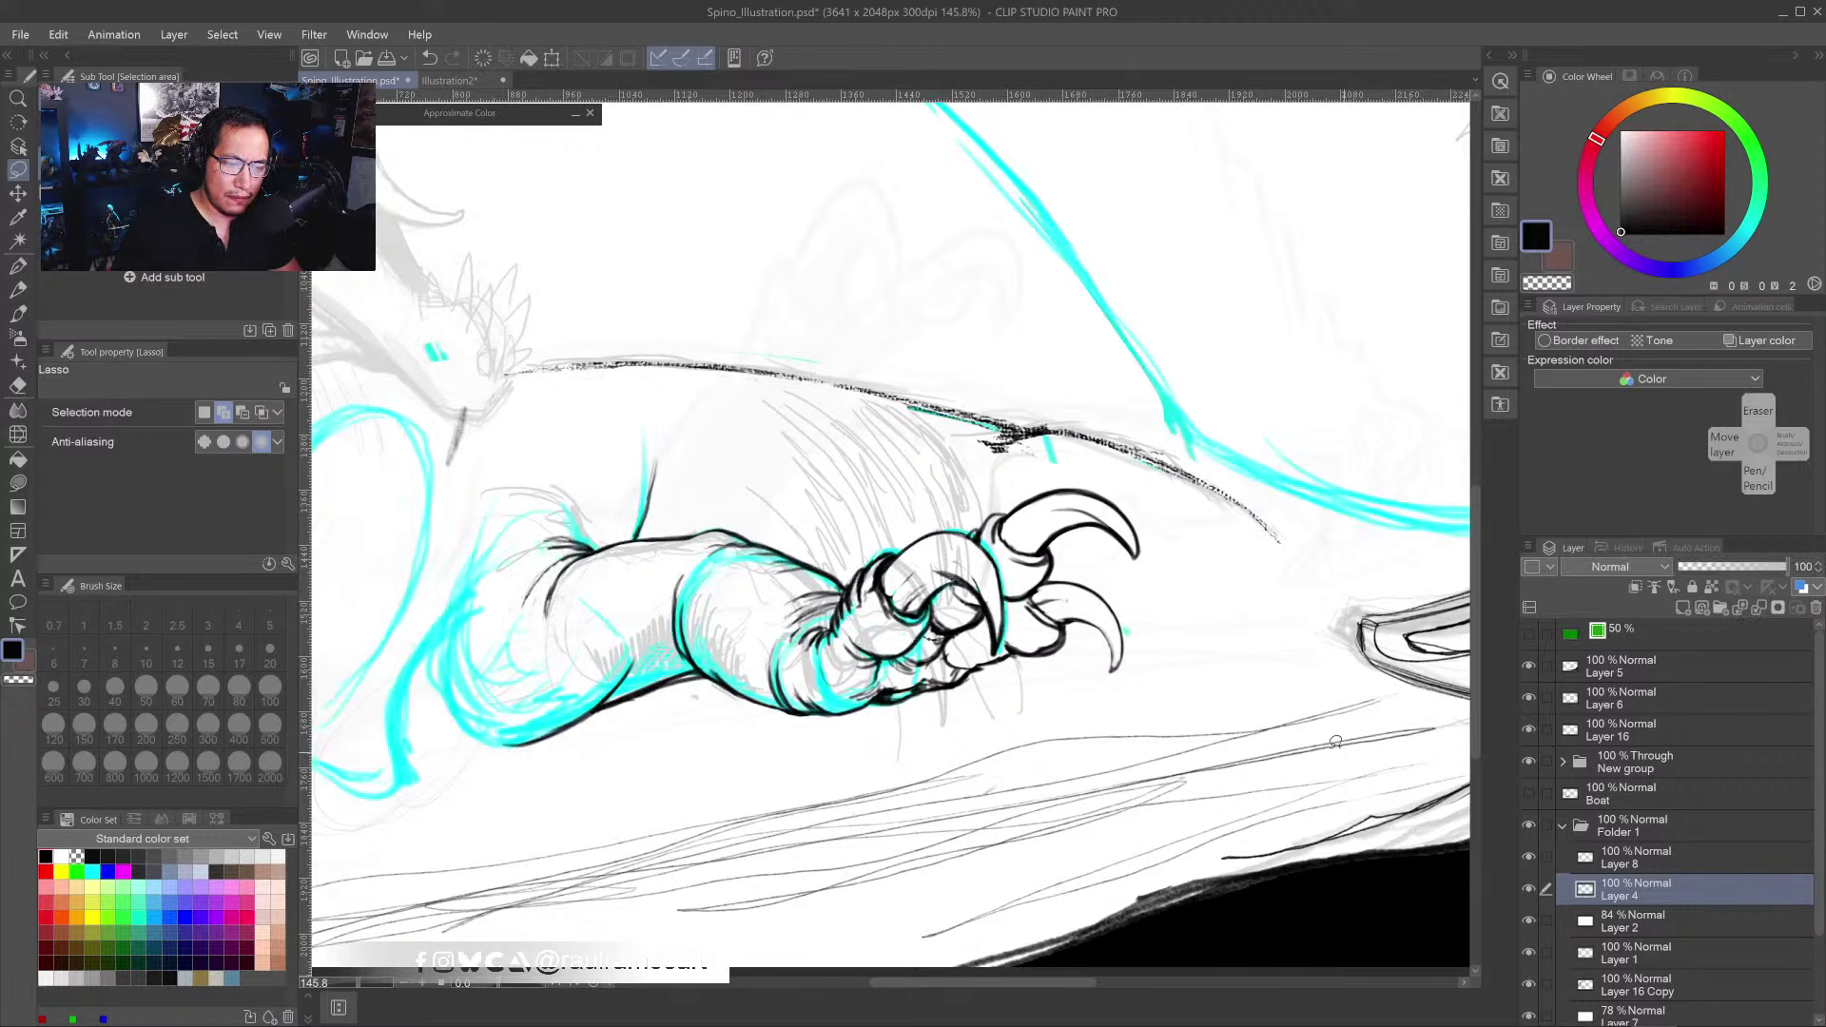
- Lasso the curled finger and surrounding hand area on Layer 4
scroll(931, 567, up, 1)
drag(896, 524, 847, 552)
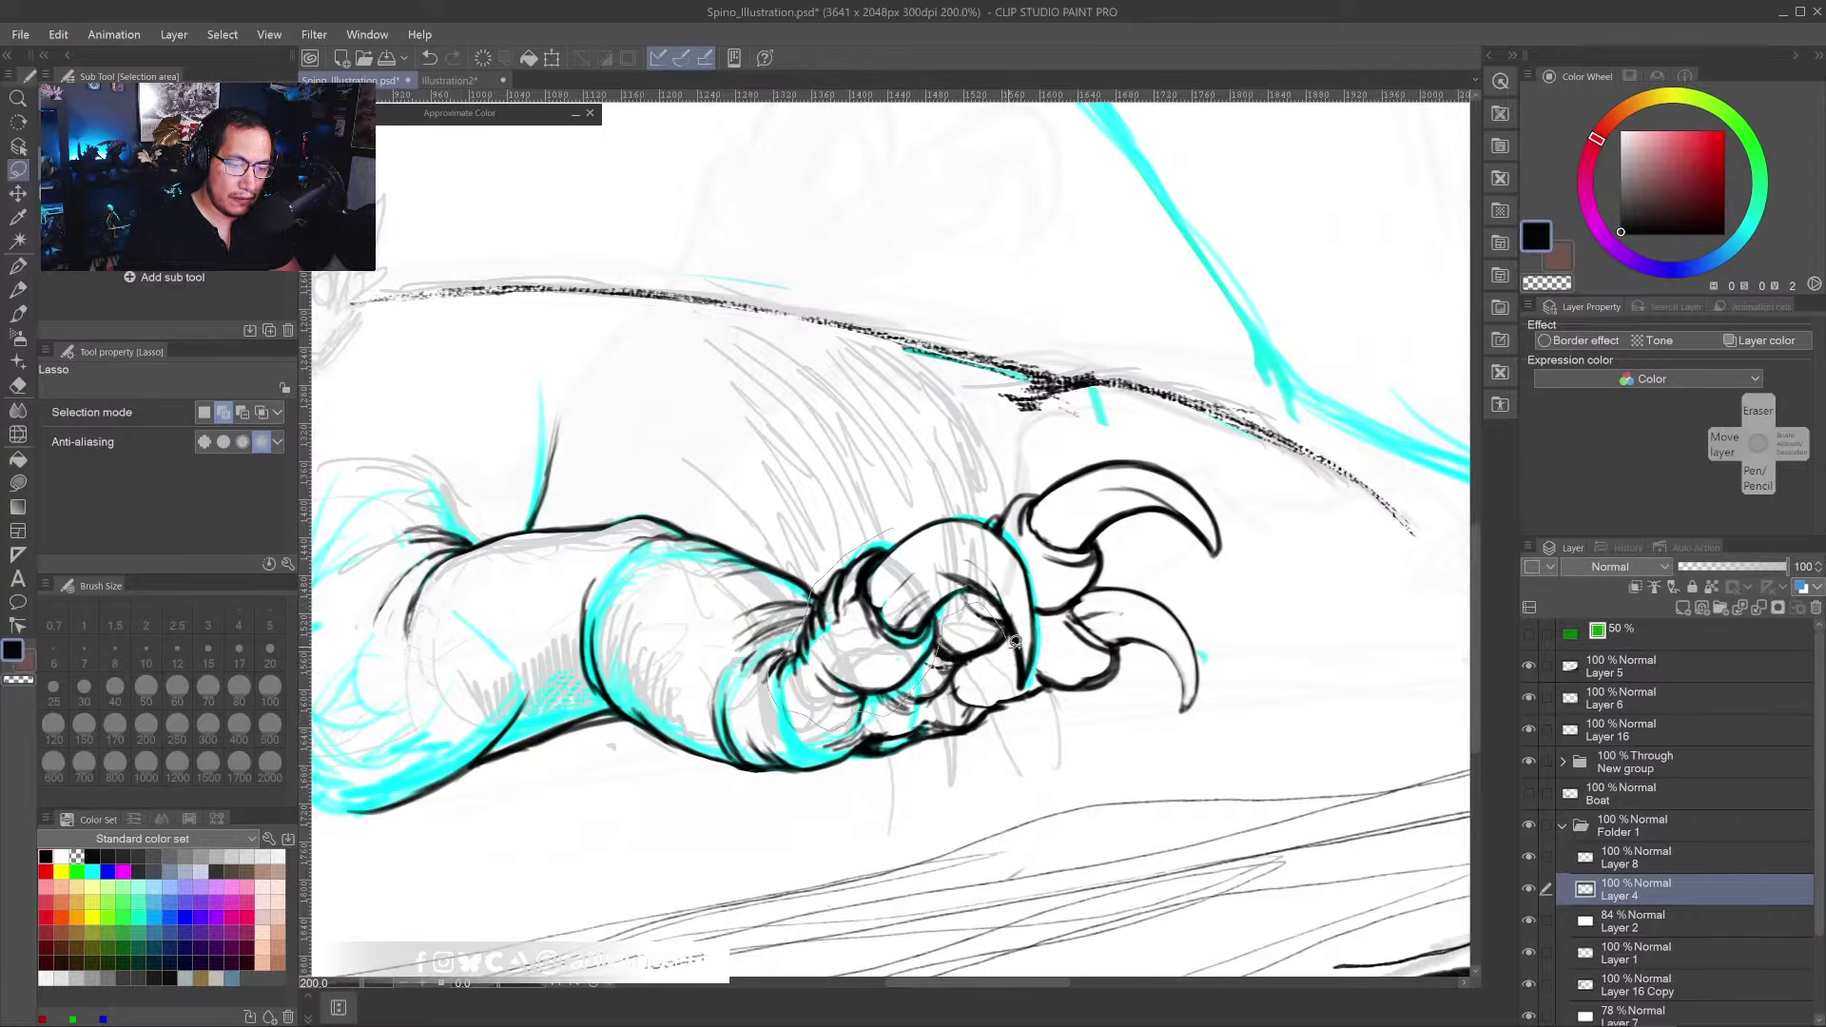
mouse_move(1015, 642)
mouse_down()
mouse_move(1027, 694)
mouse_move(1056, 659)
mouse_move(1055, 578)
mouse_move(1024, 523)
mouse_move(902, 506)
mouse_up()
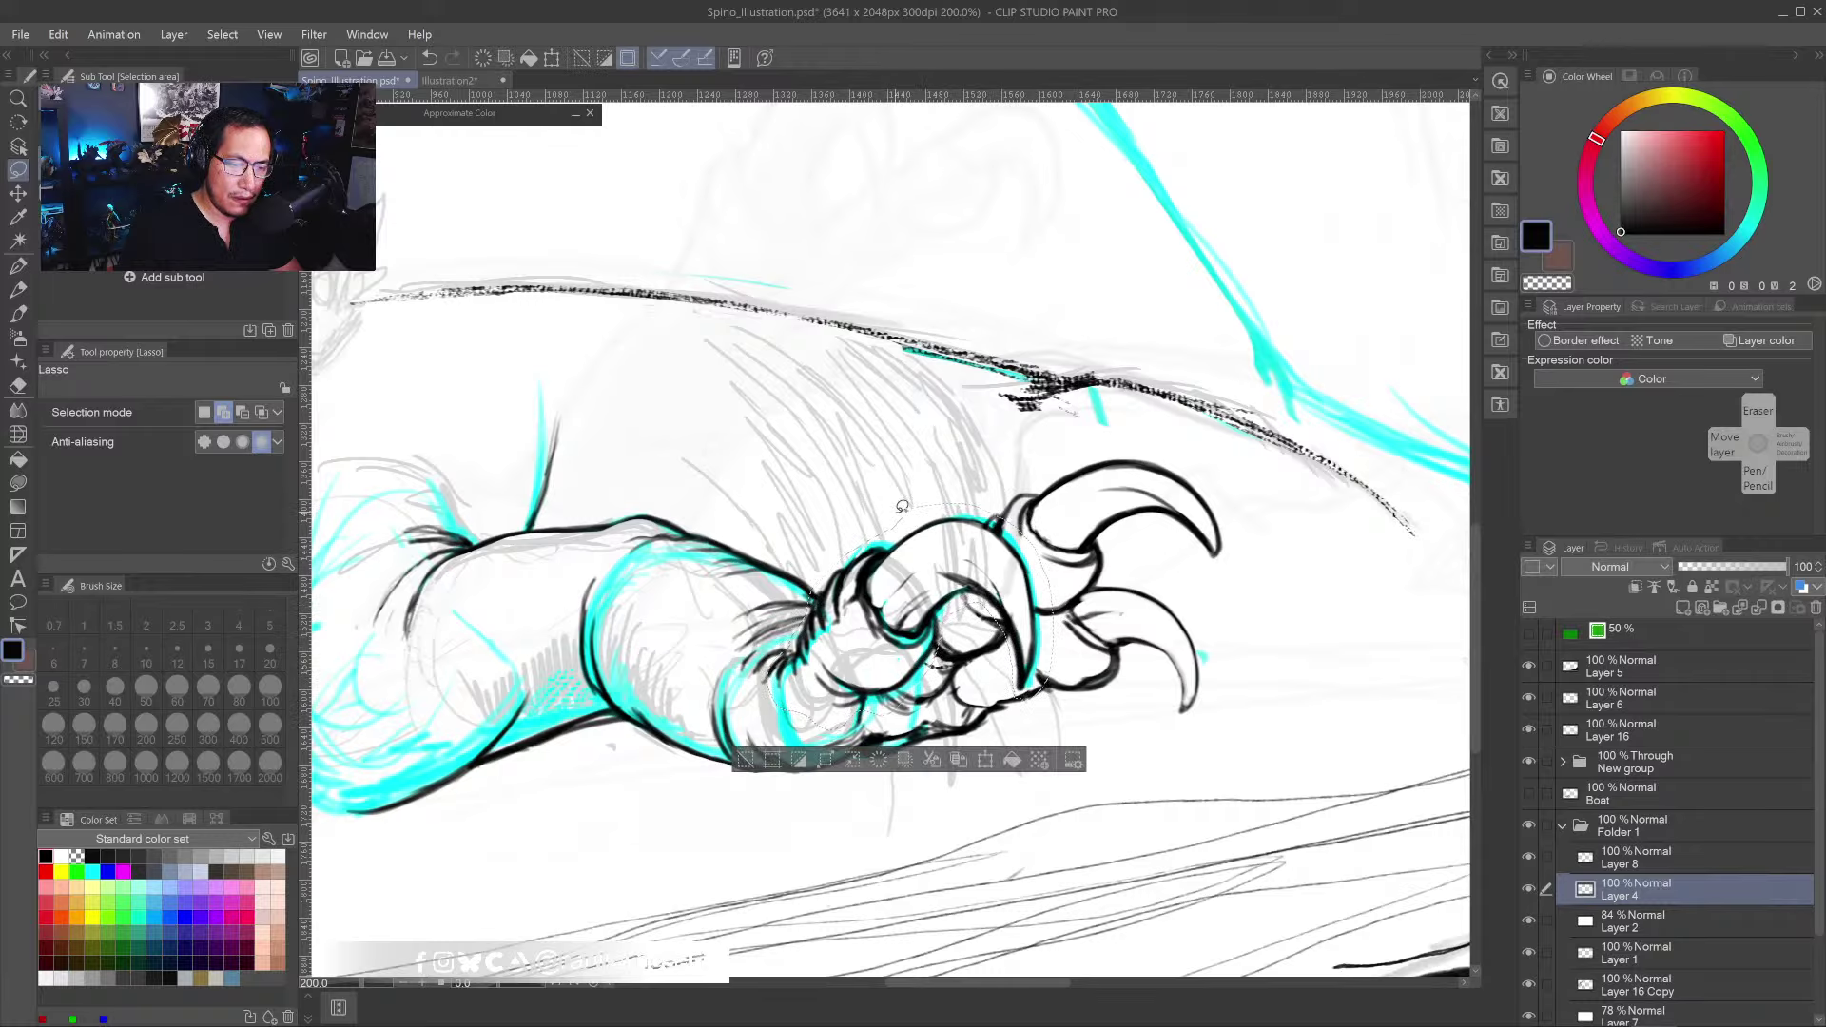
- Push the curled finger's outline into a fuller shape with Liquify at brush size 170
click(18, 434)
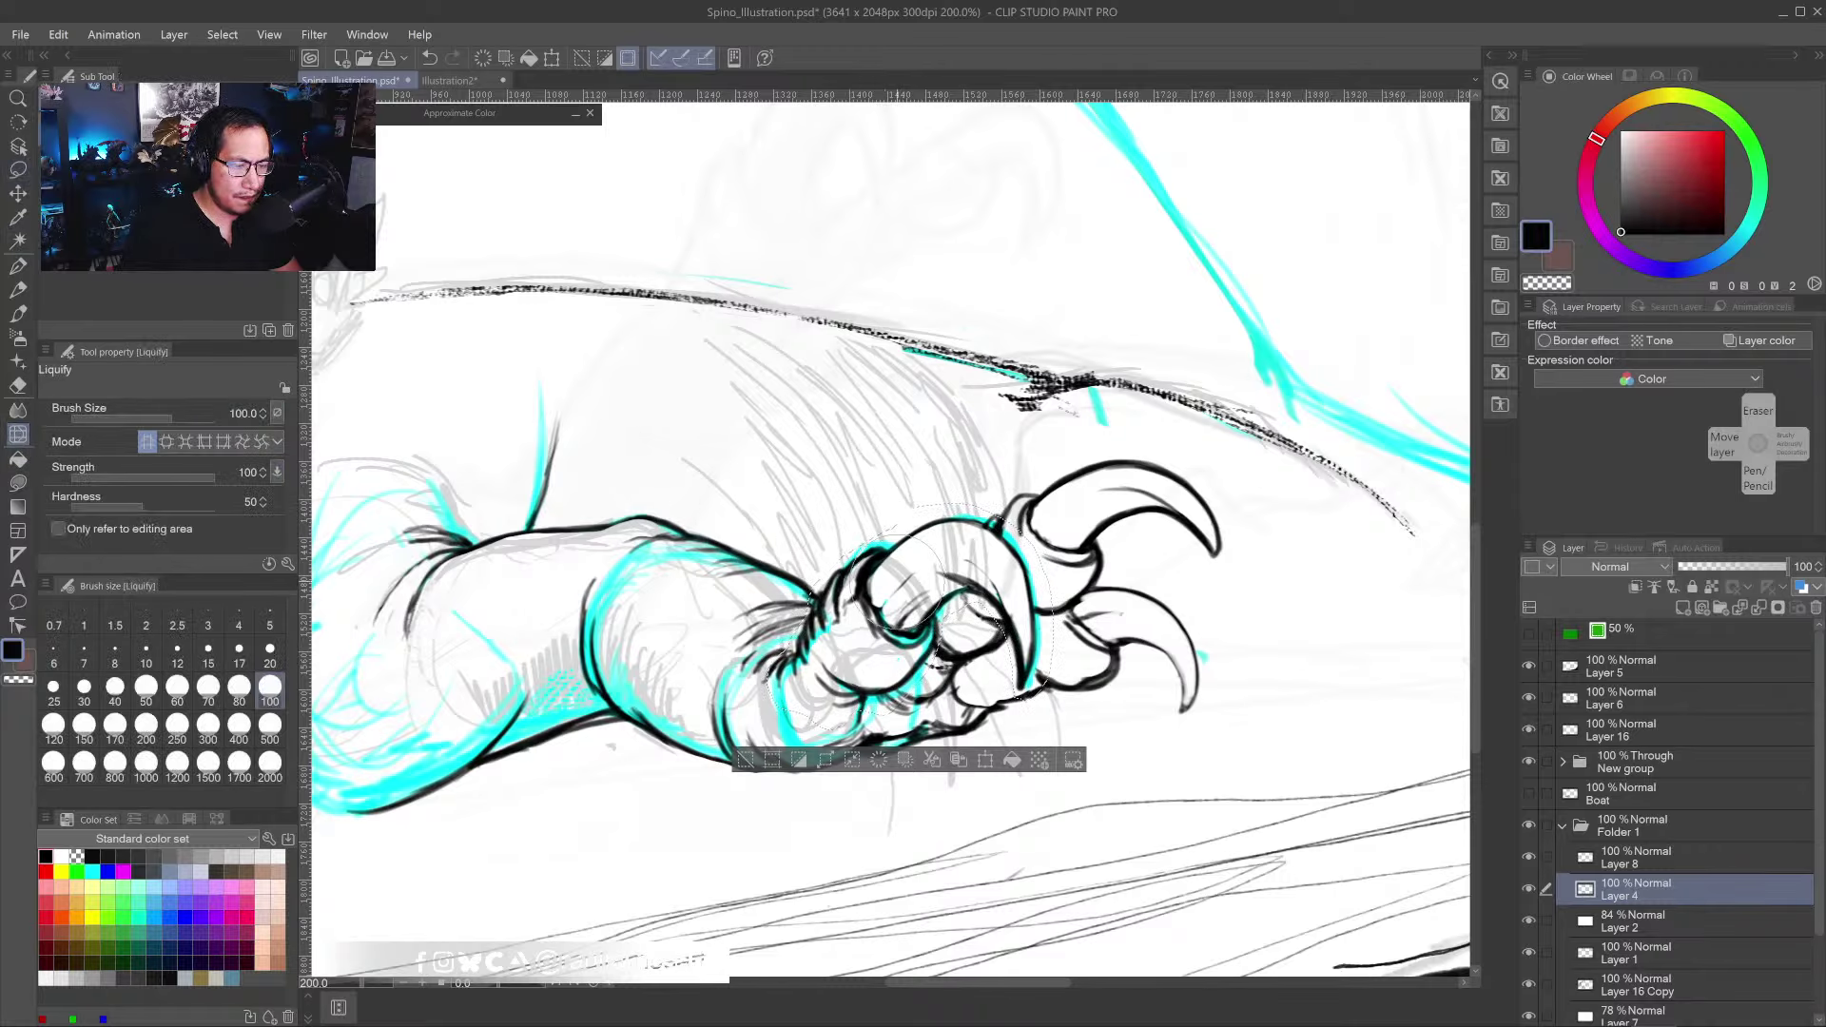
key(bracketright)
key(bracketright)
key(bracketright)
key(bracketleft)
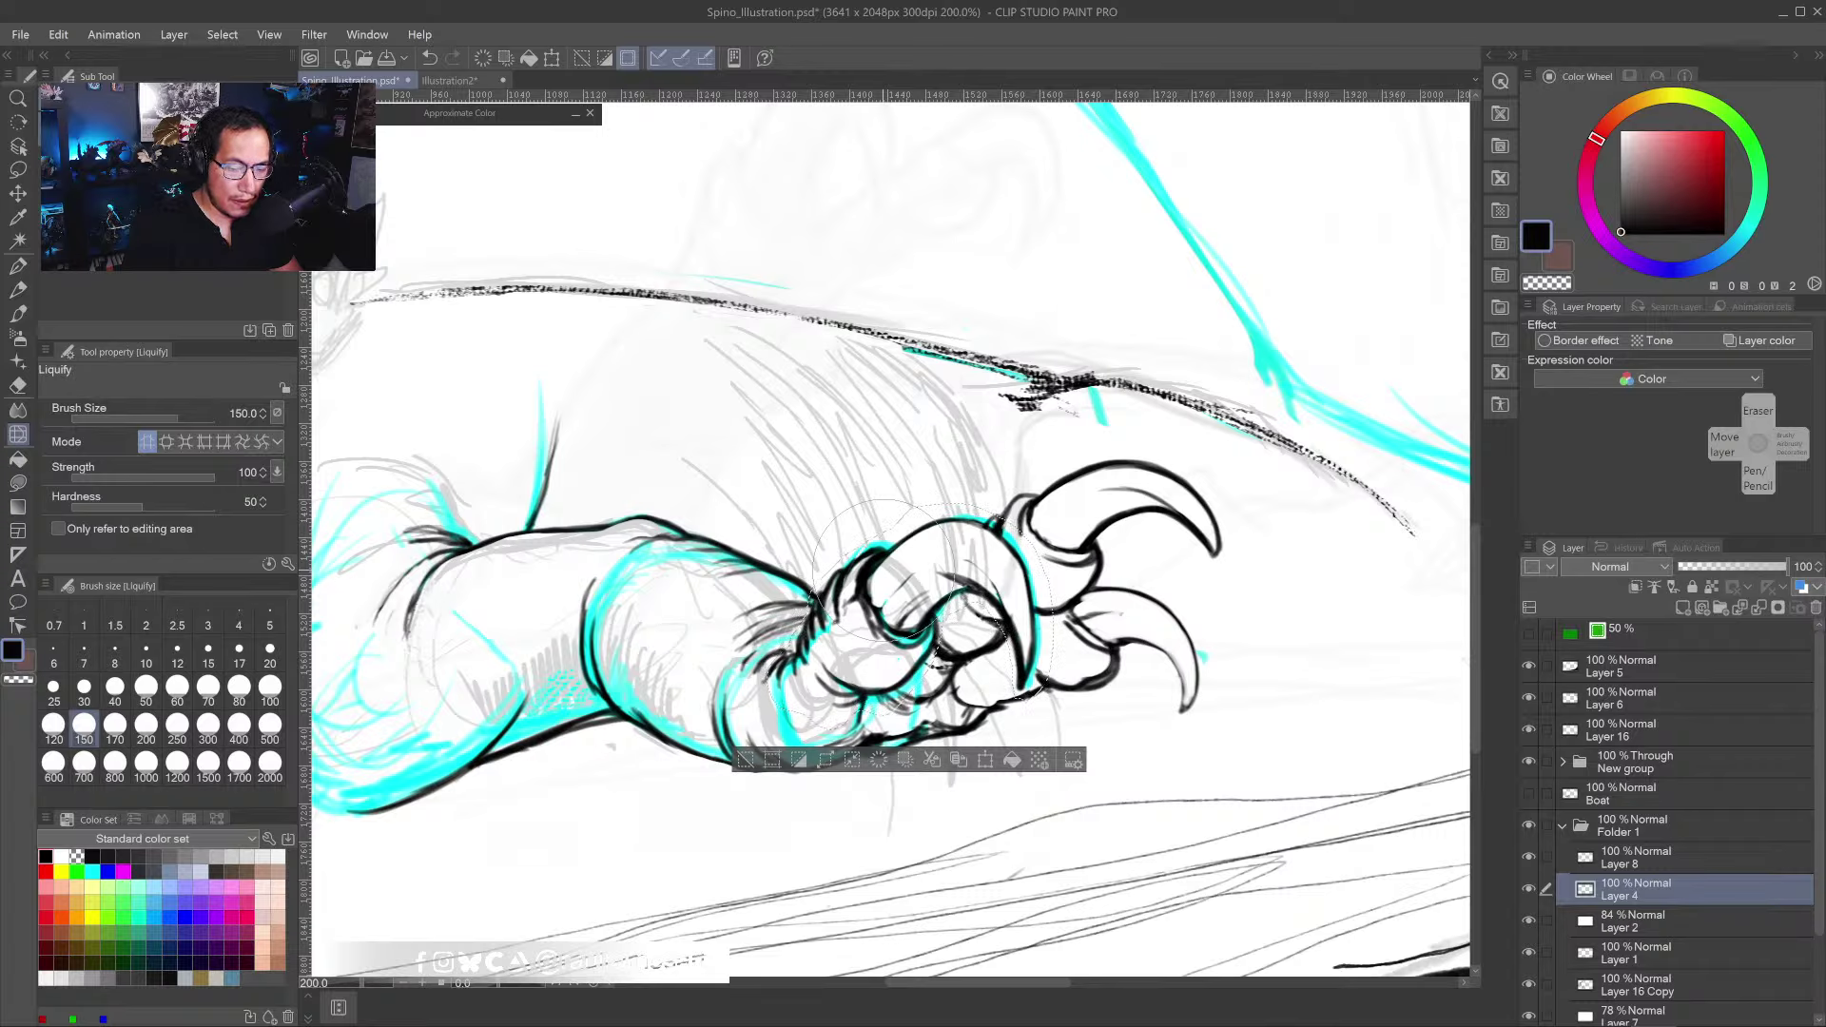
key(bracketright)
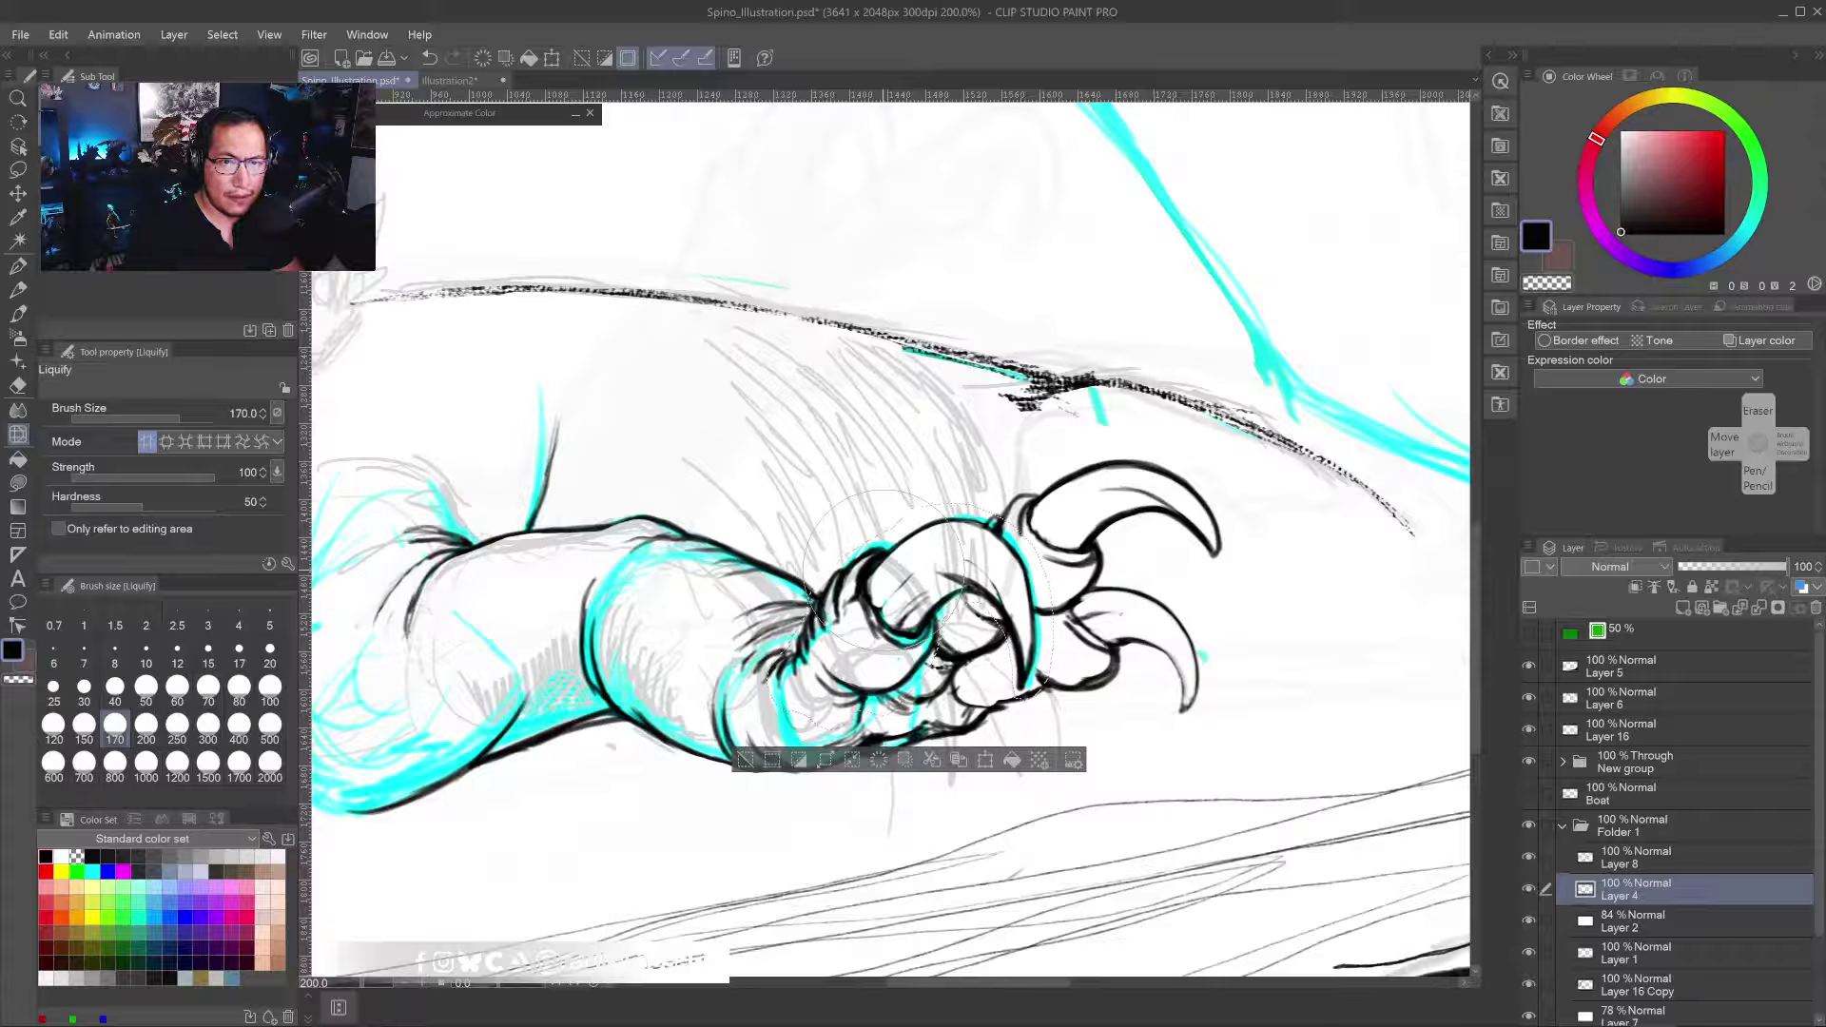
drag(884, 571, 867, 559)
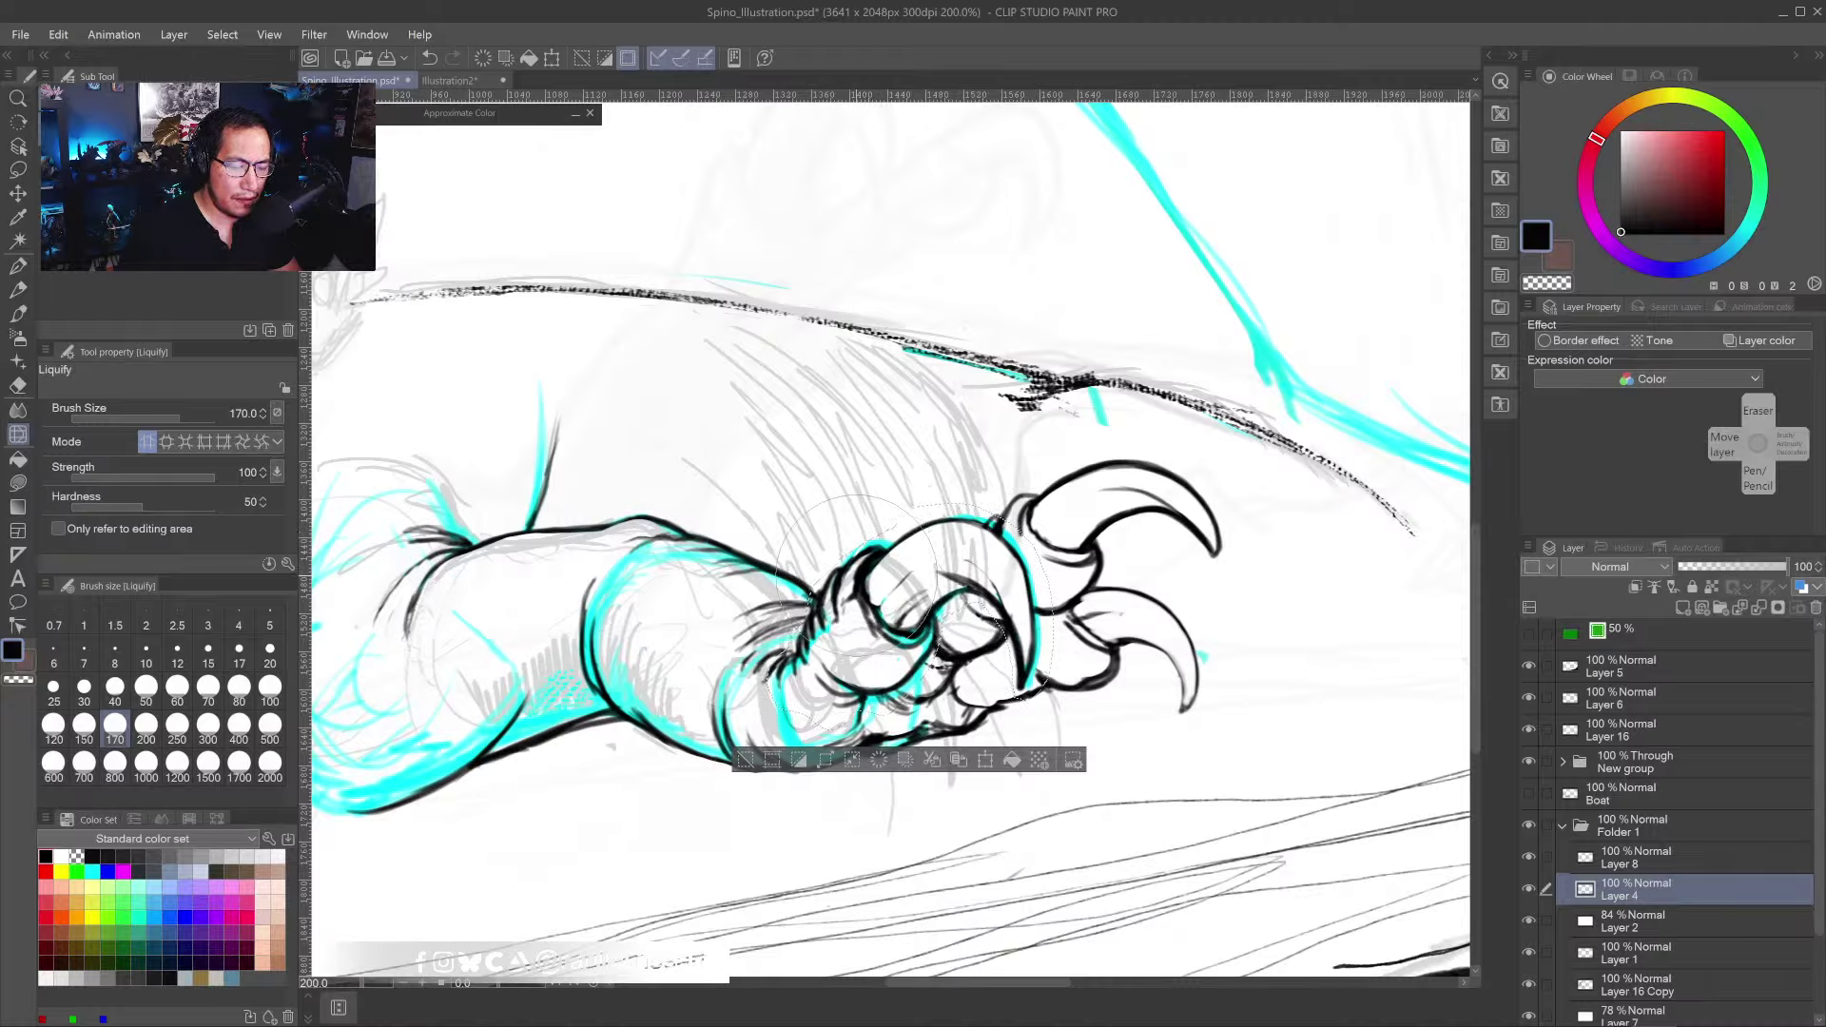
- Reshape the selected hand lines with Liquify at brush size 250, and refine the curled finger at size 120
key(bracketright)
key(bracketright)
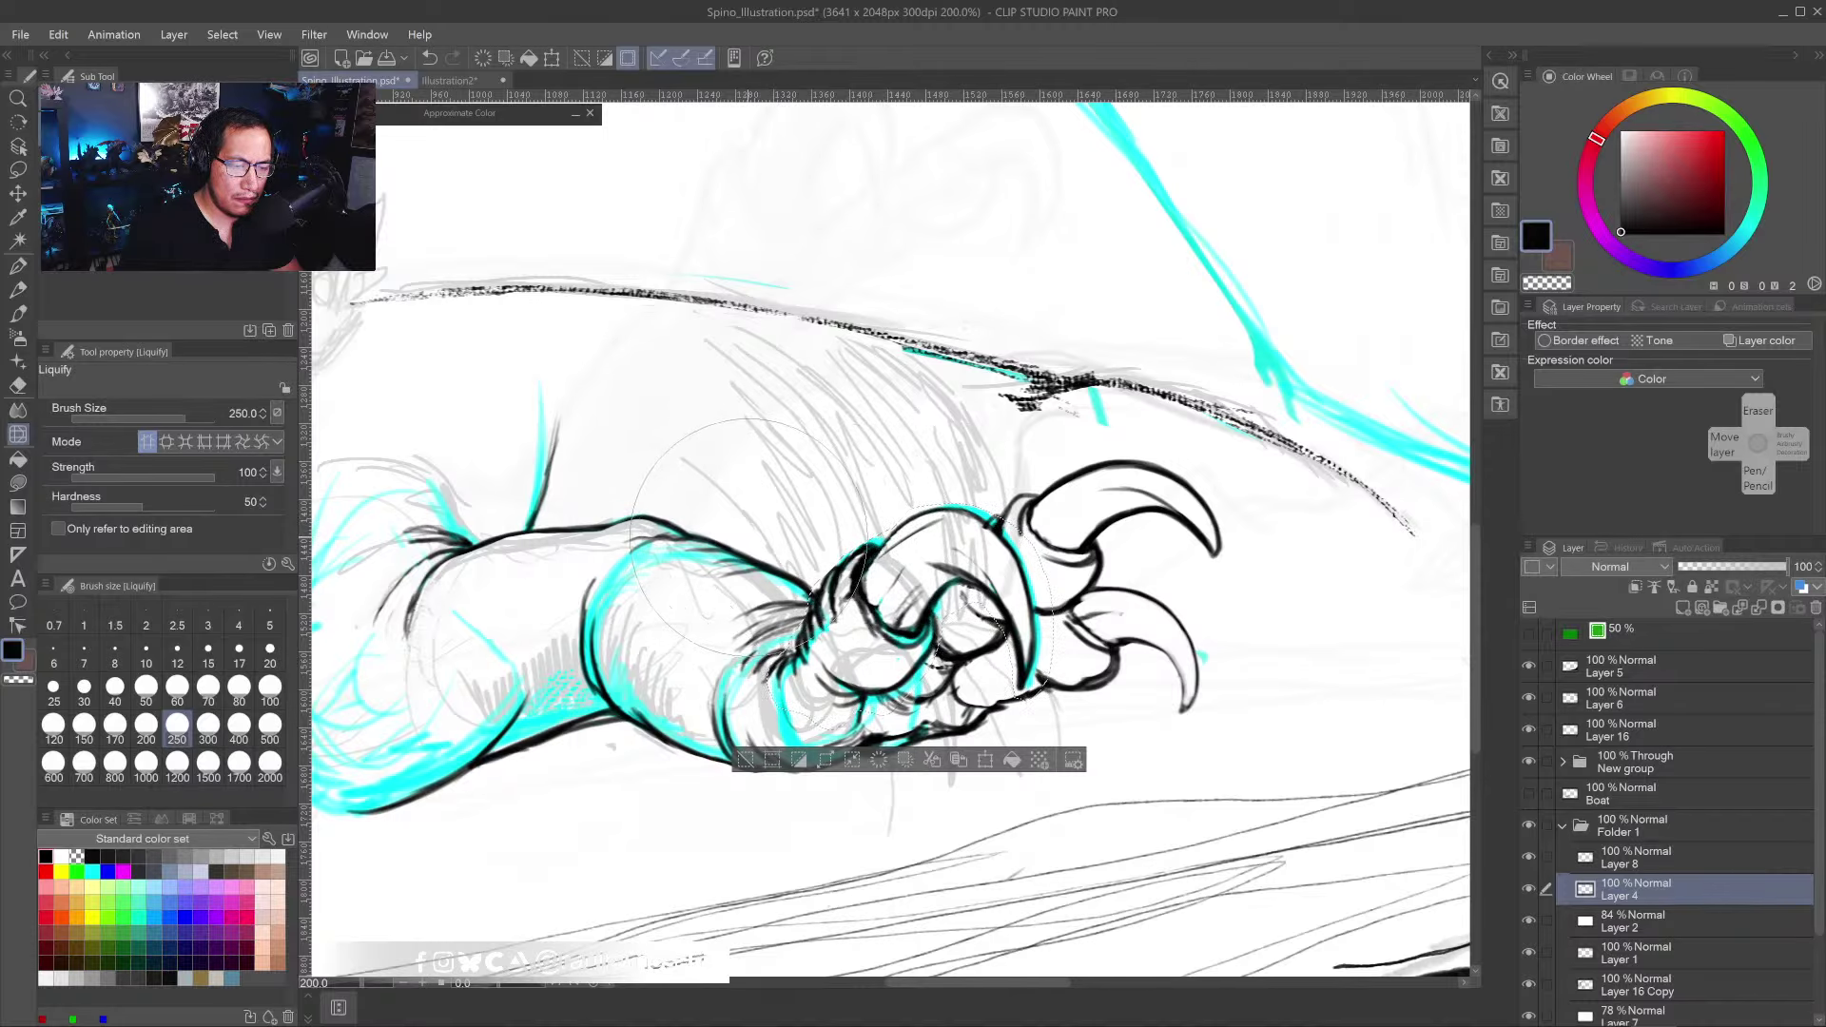
scroll(822, 592, down, 2)
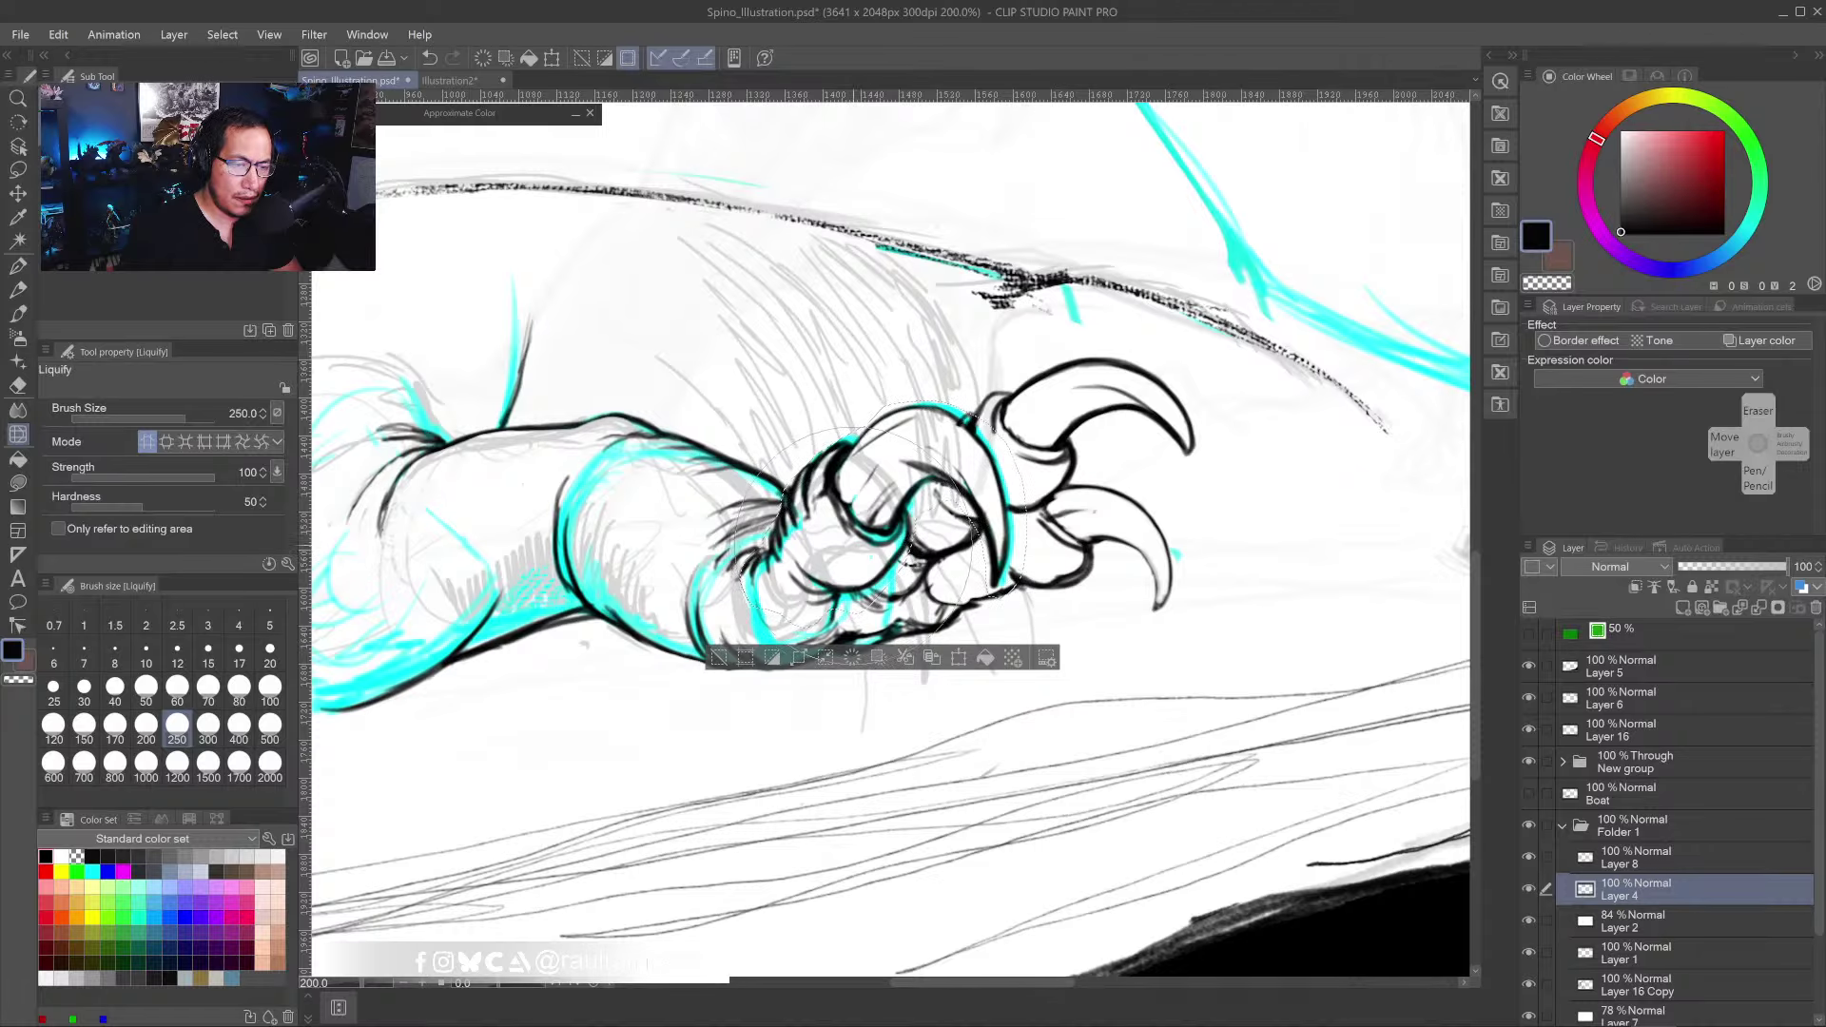
key(bracketleft)
key(bracketleft)
key(bracketleft)
key(bracketleft)
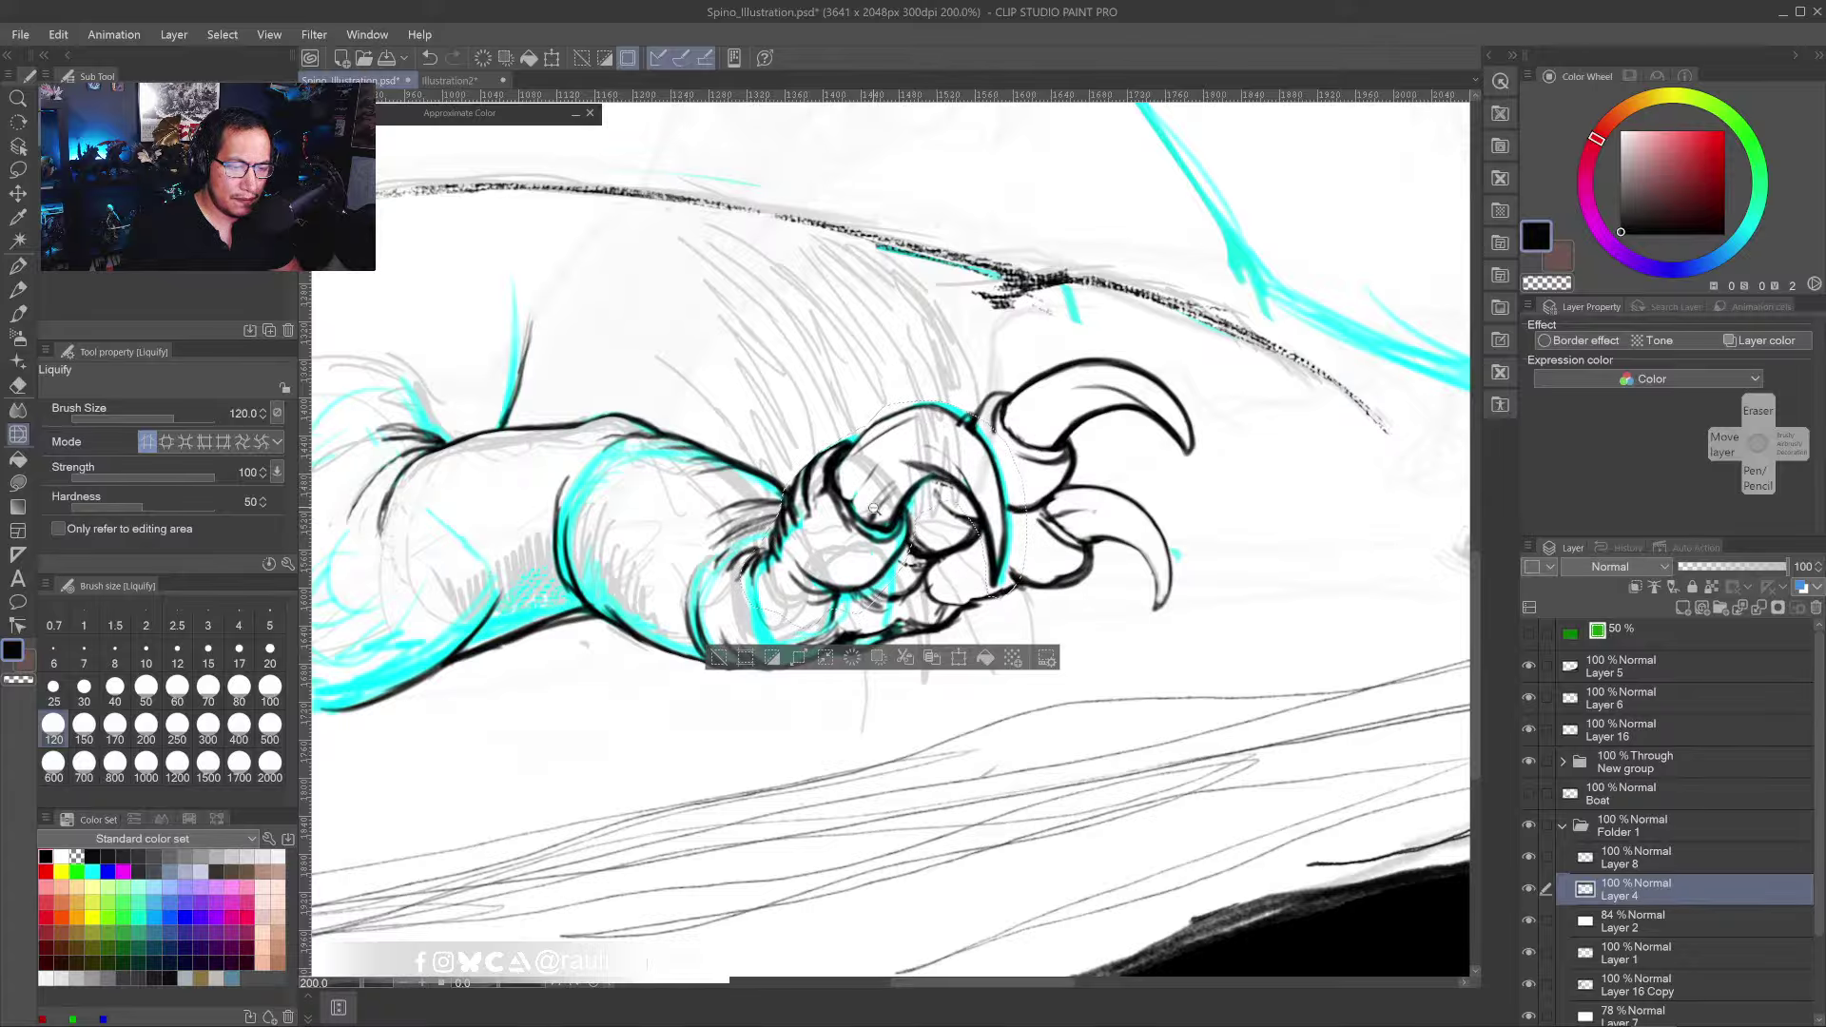
scroll(874, 509, down, 3)
scroll(874, 509, up, 2)
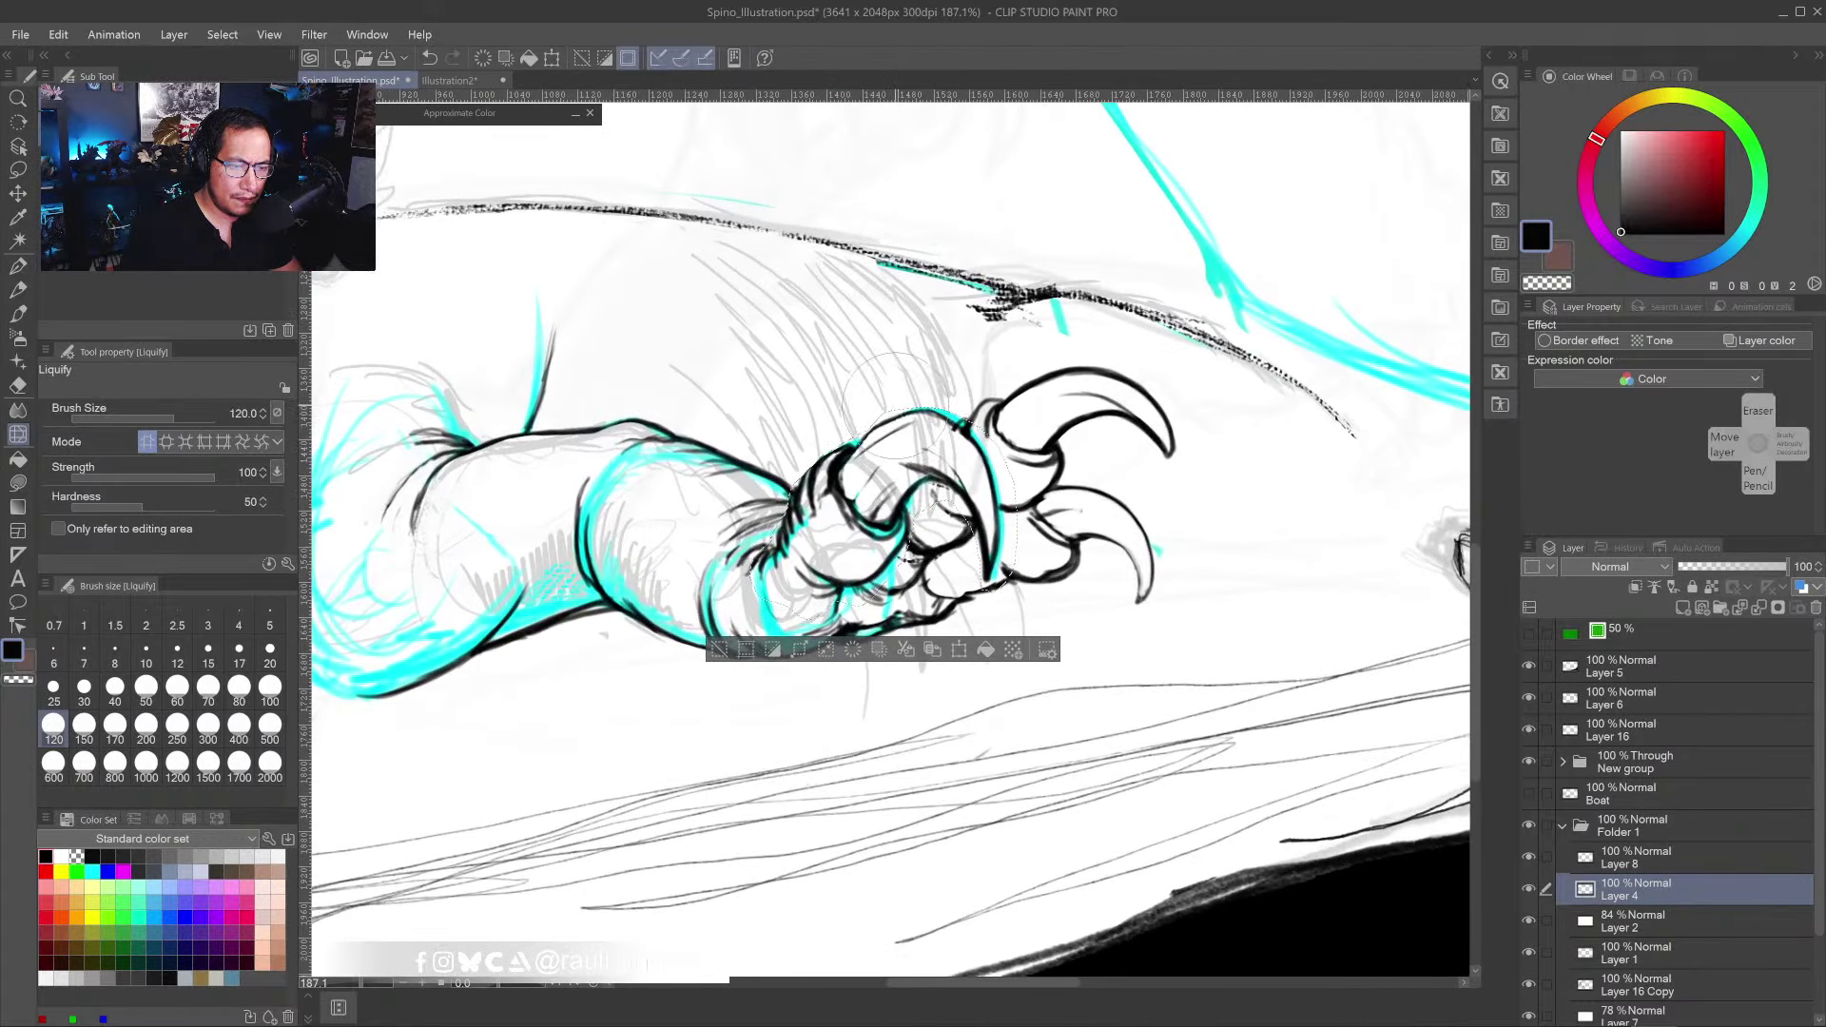
- Undo the last Liquify stroke, nudge the curled finger's upper edge at brush size 60, and clear the selection
key(ctrl+z)
key(bracketleft)
key(bracketleft)
key(bracketleft)
key(bracketleft)
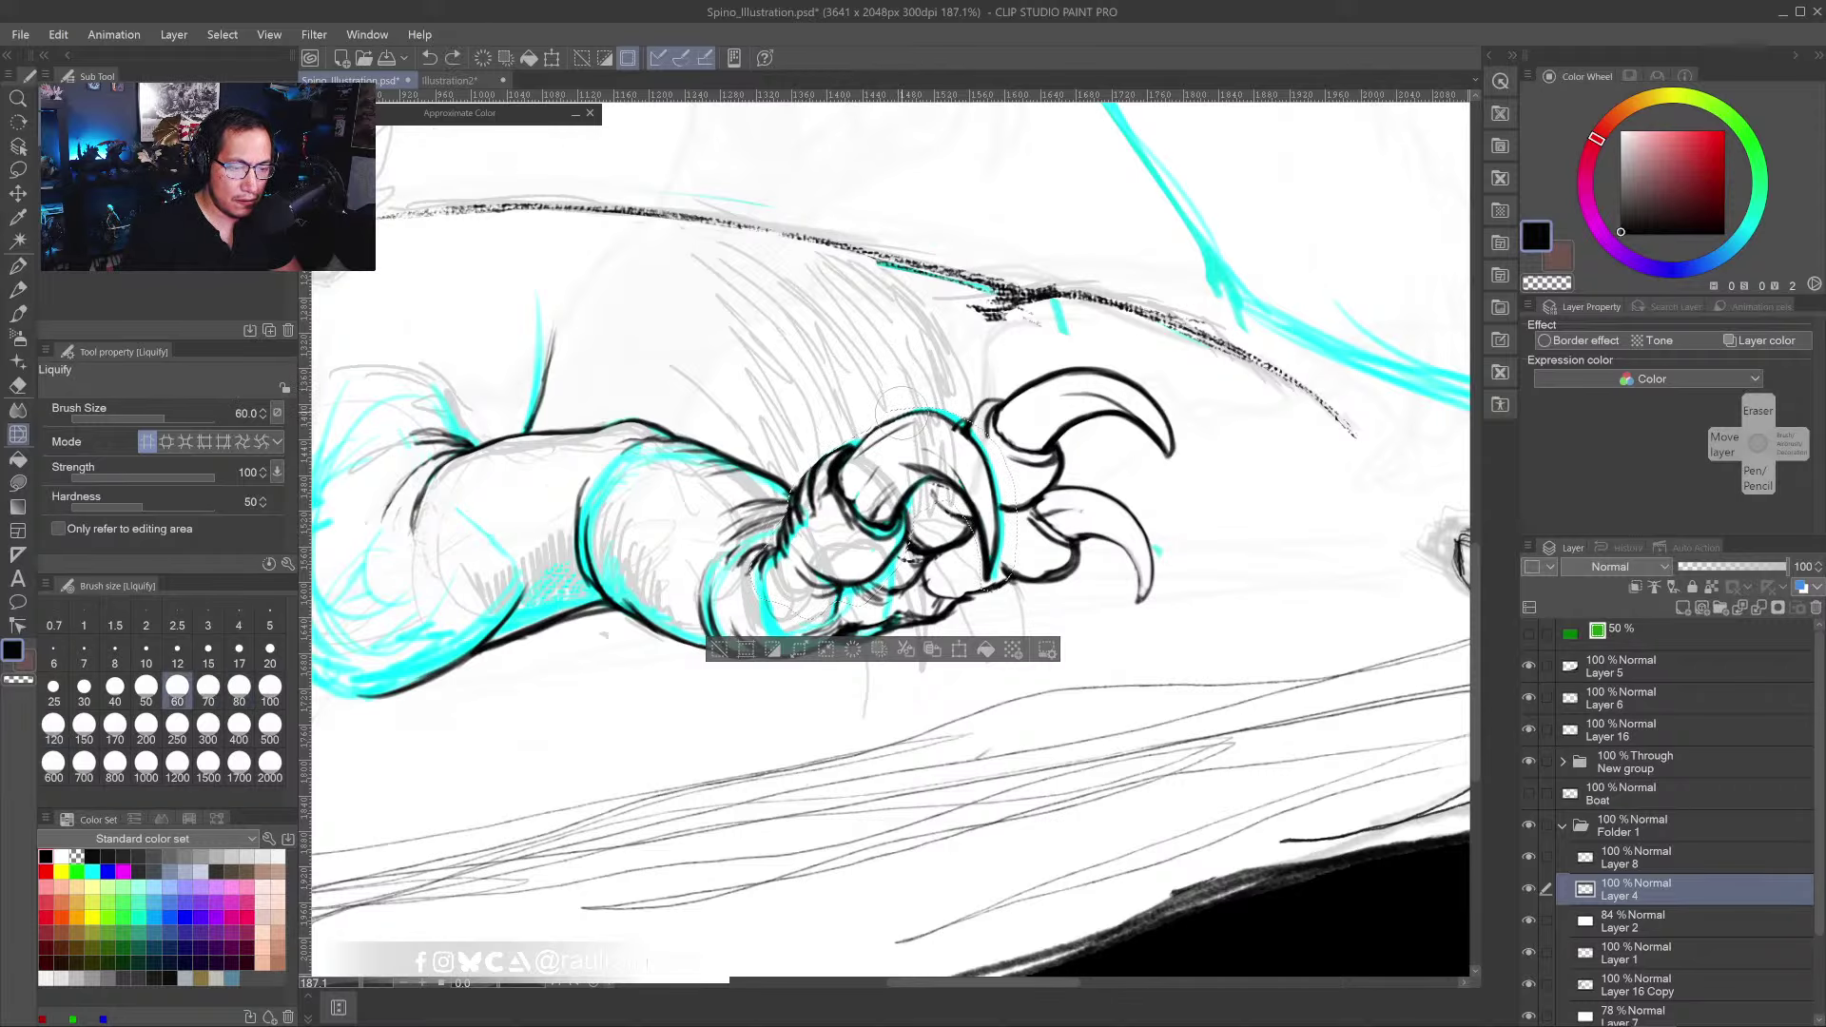
drag(902, 413, 900, 416)
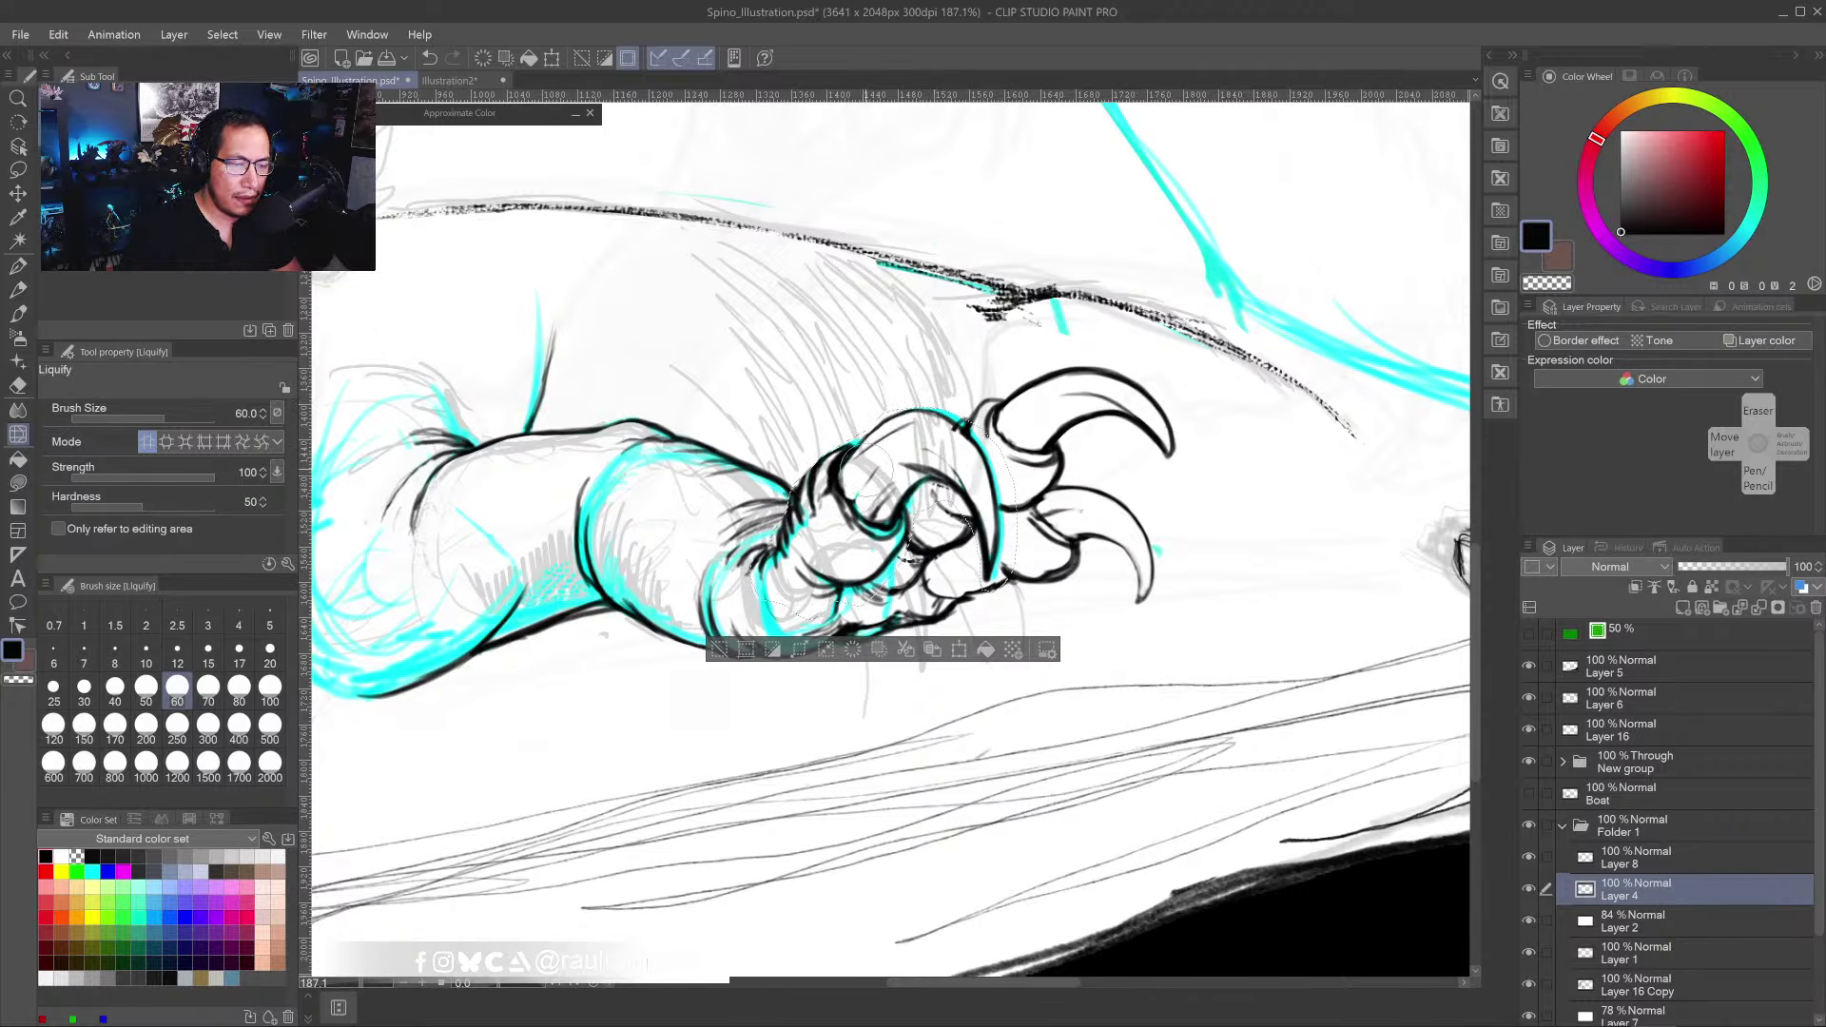
key(ctrl+d)
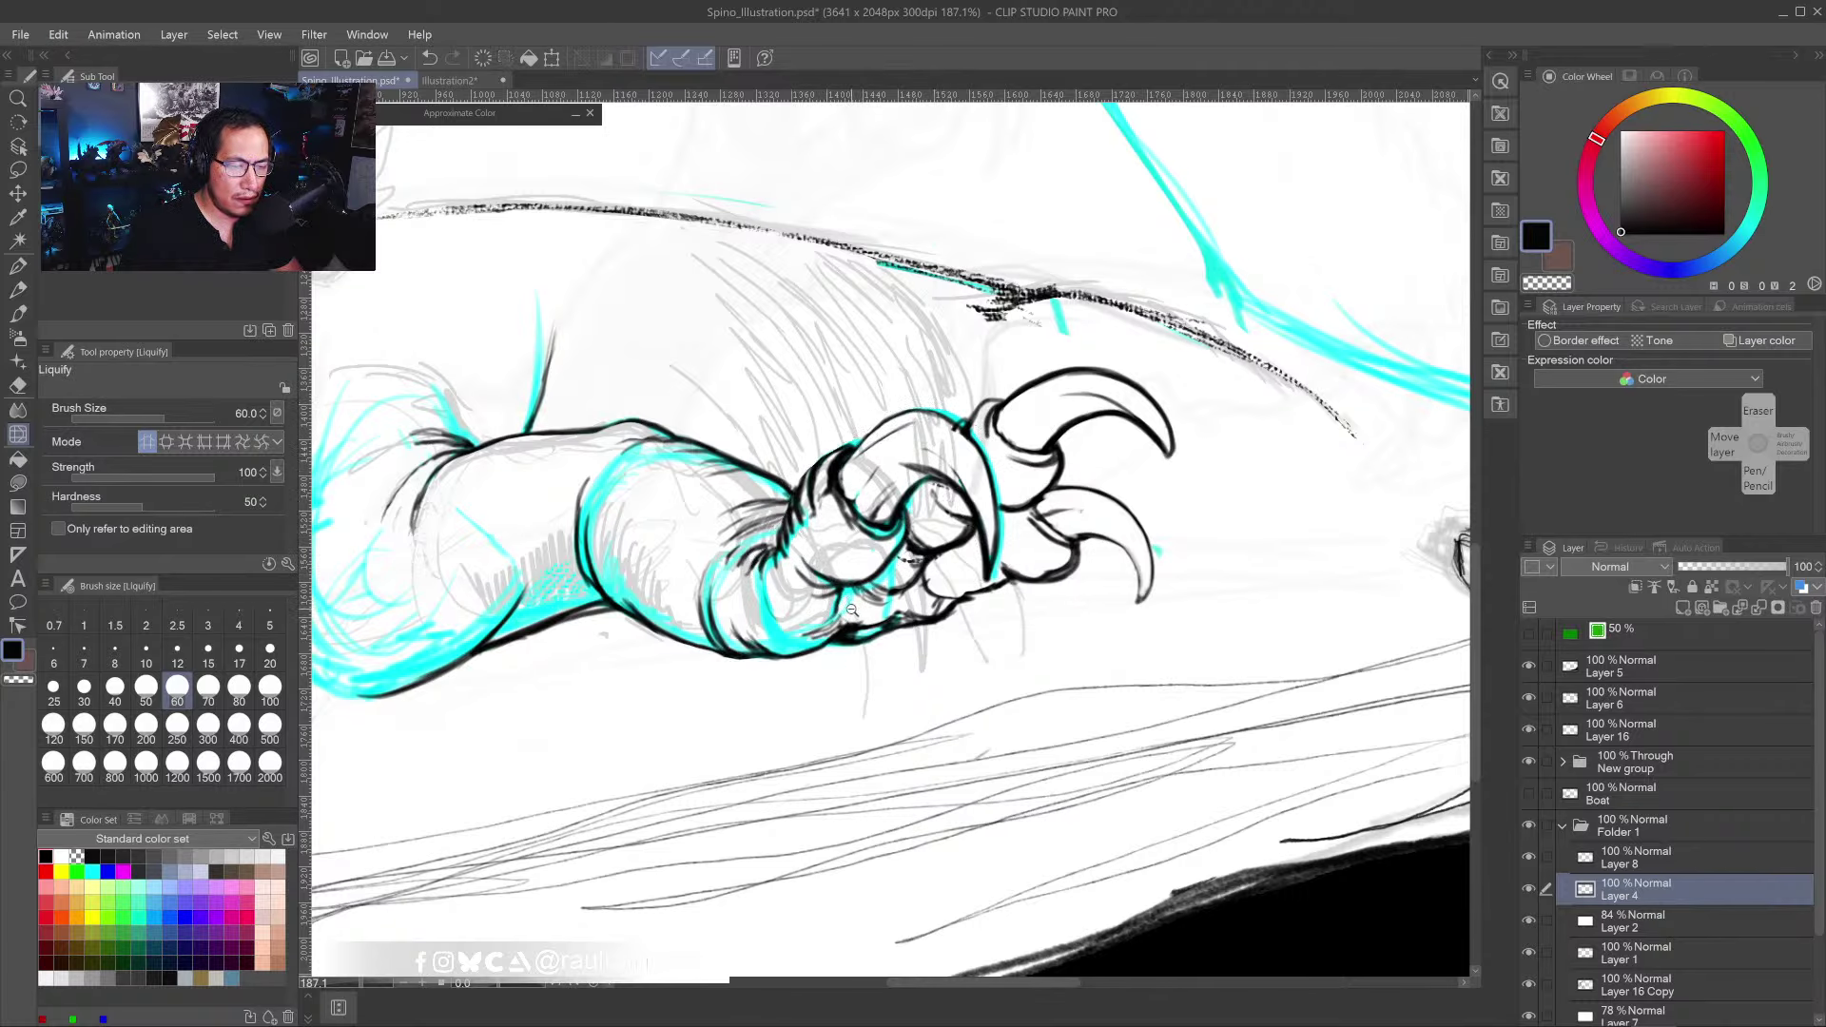
- Compare the hand with Layer 4 hidden and shown, and erase the cyan guide along the forearm's upper edge
scroll(847, 608, down, 3)
scroll(853, 616, up, 2)
scroll(854, 617, up, 1)
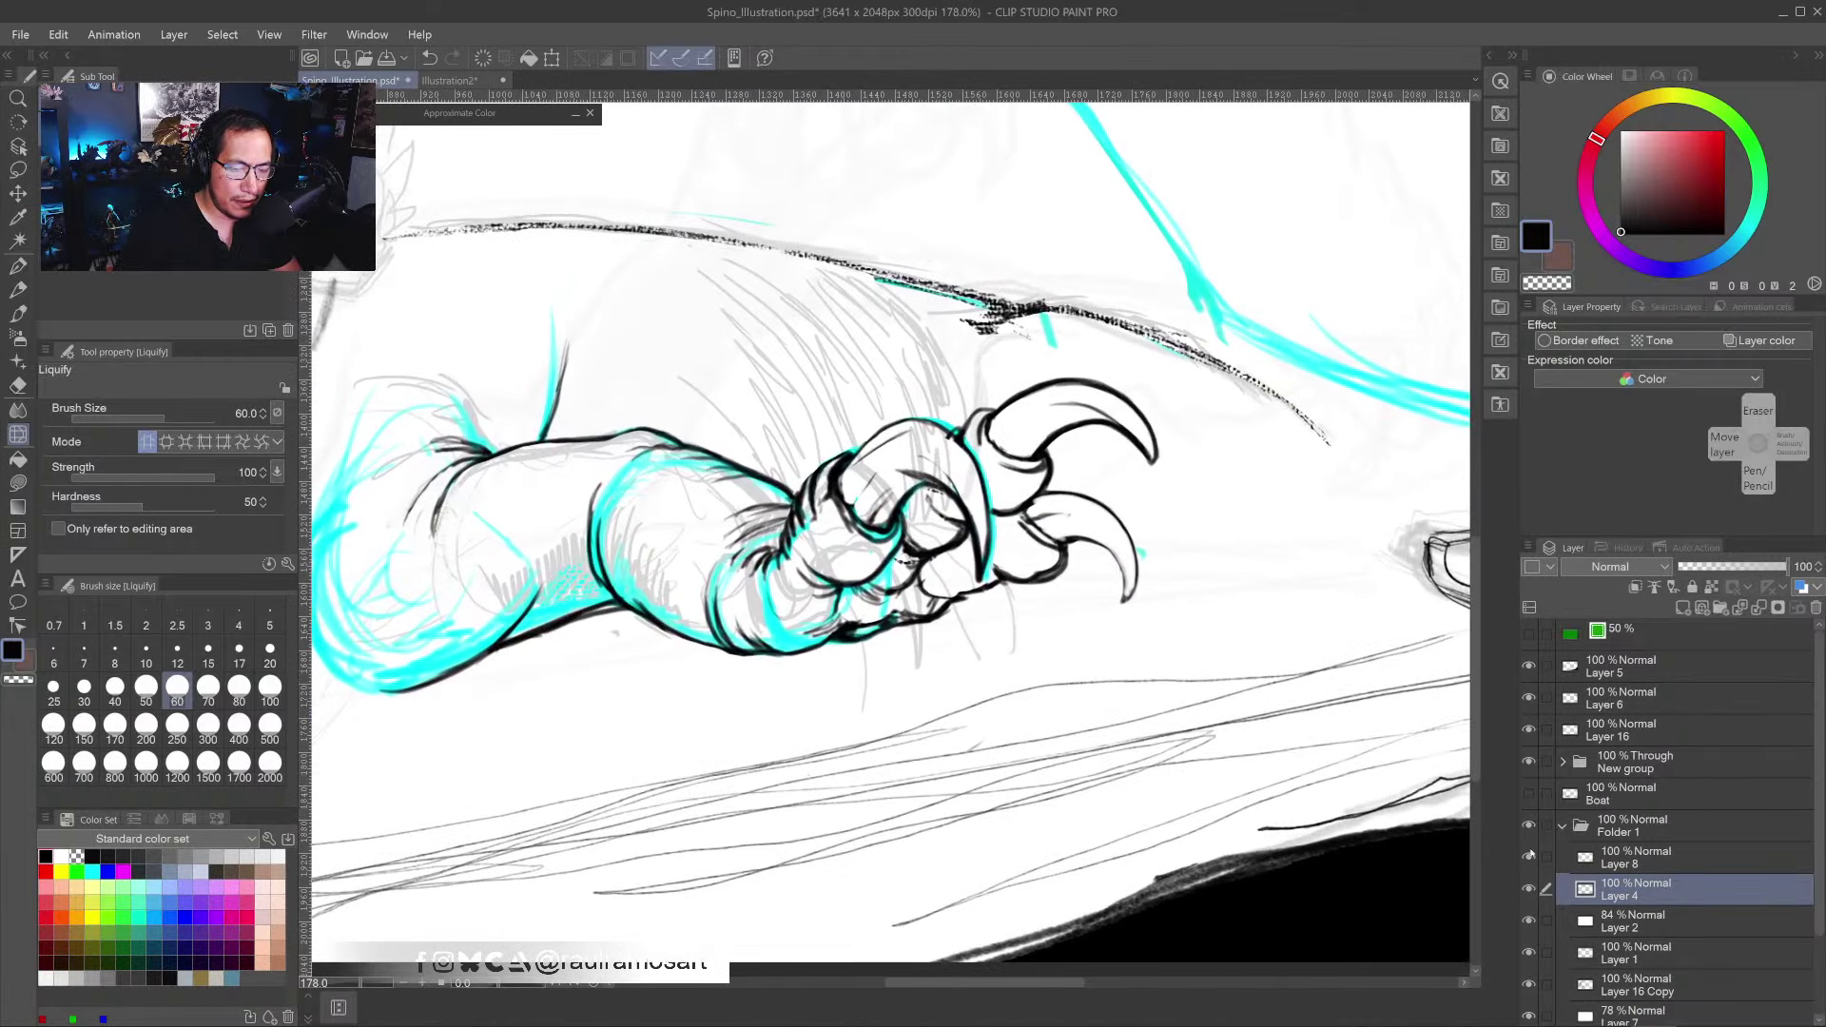
click(1529, 889)
click(1529, 889)
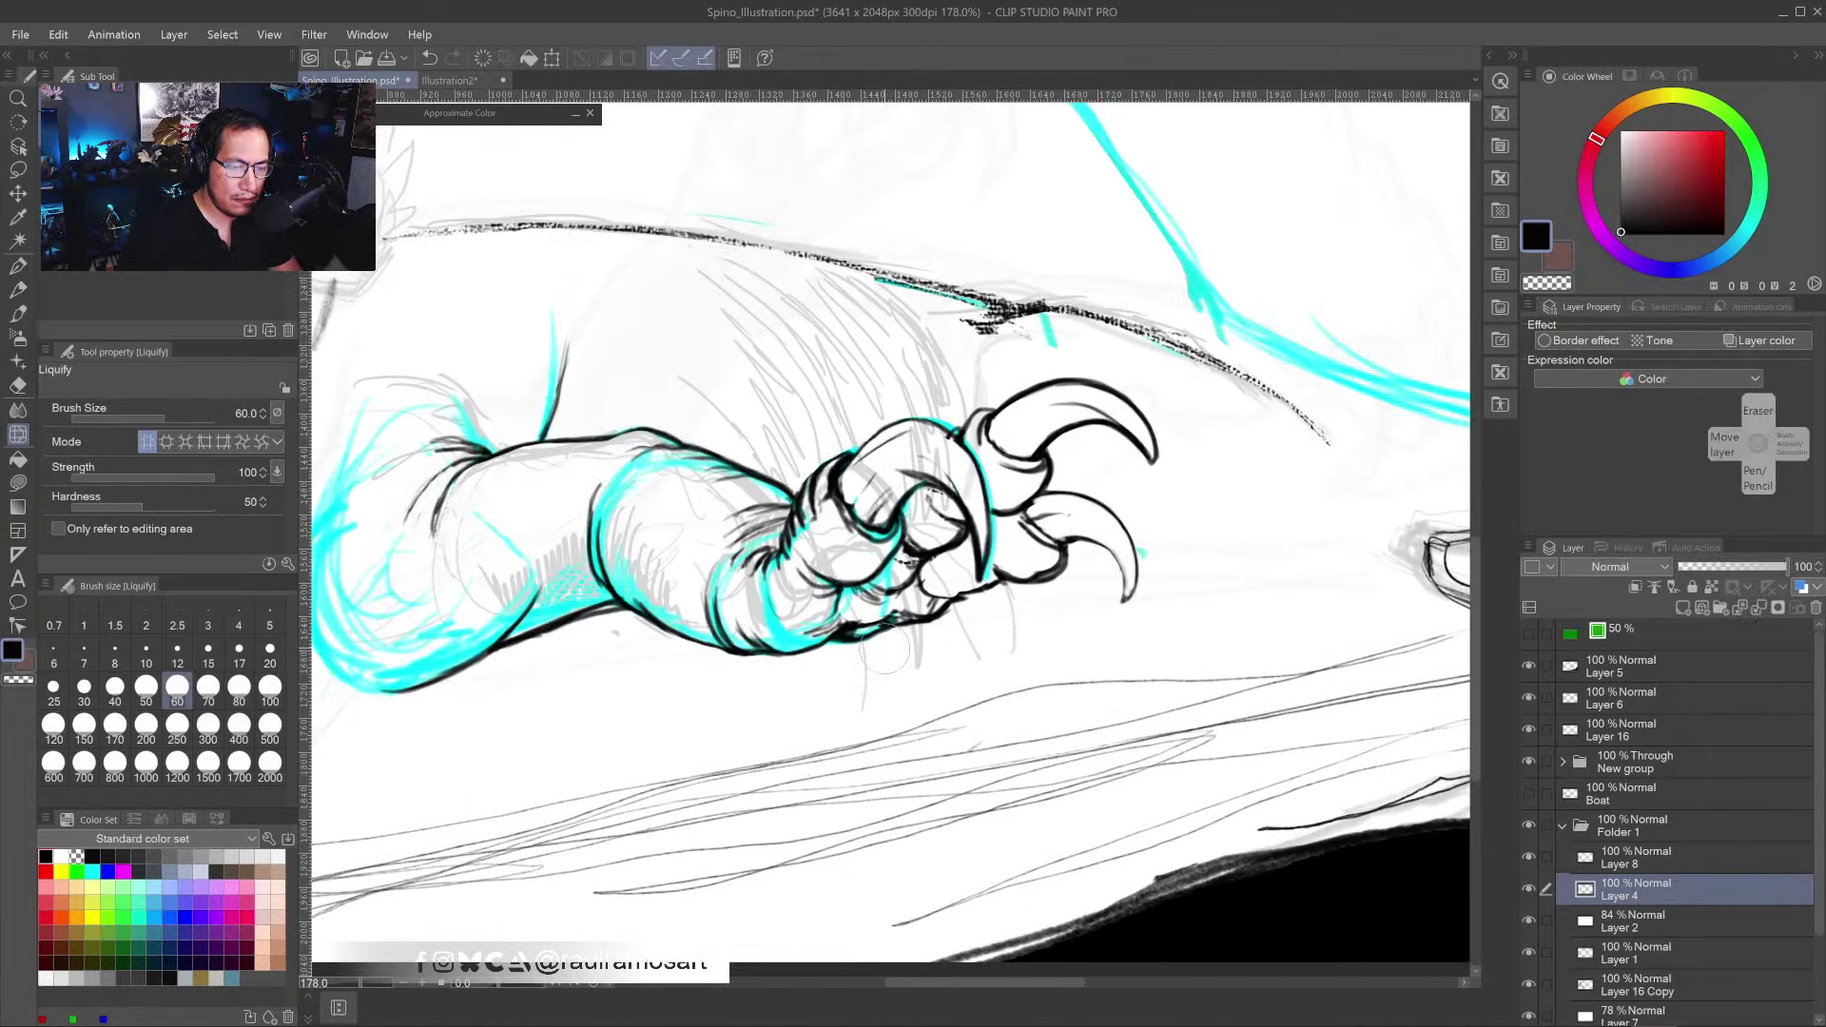
key(e)
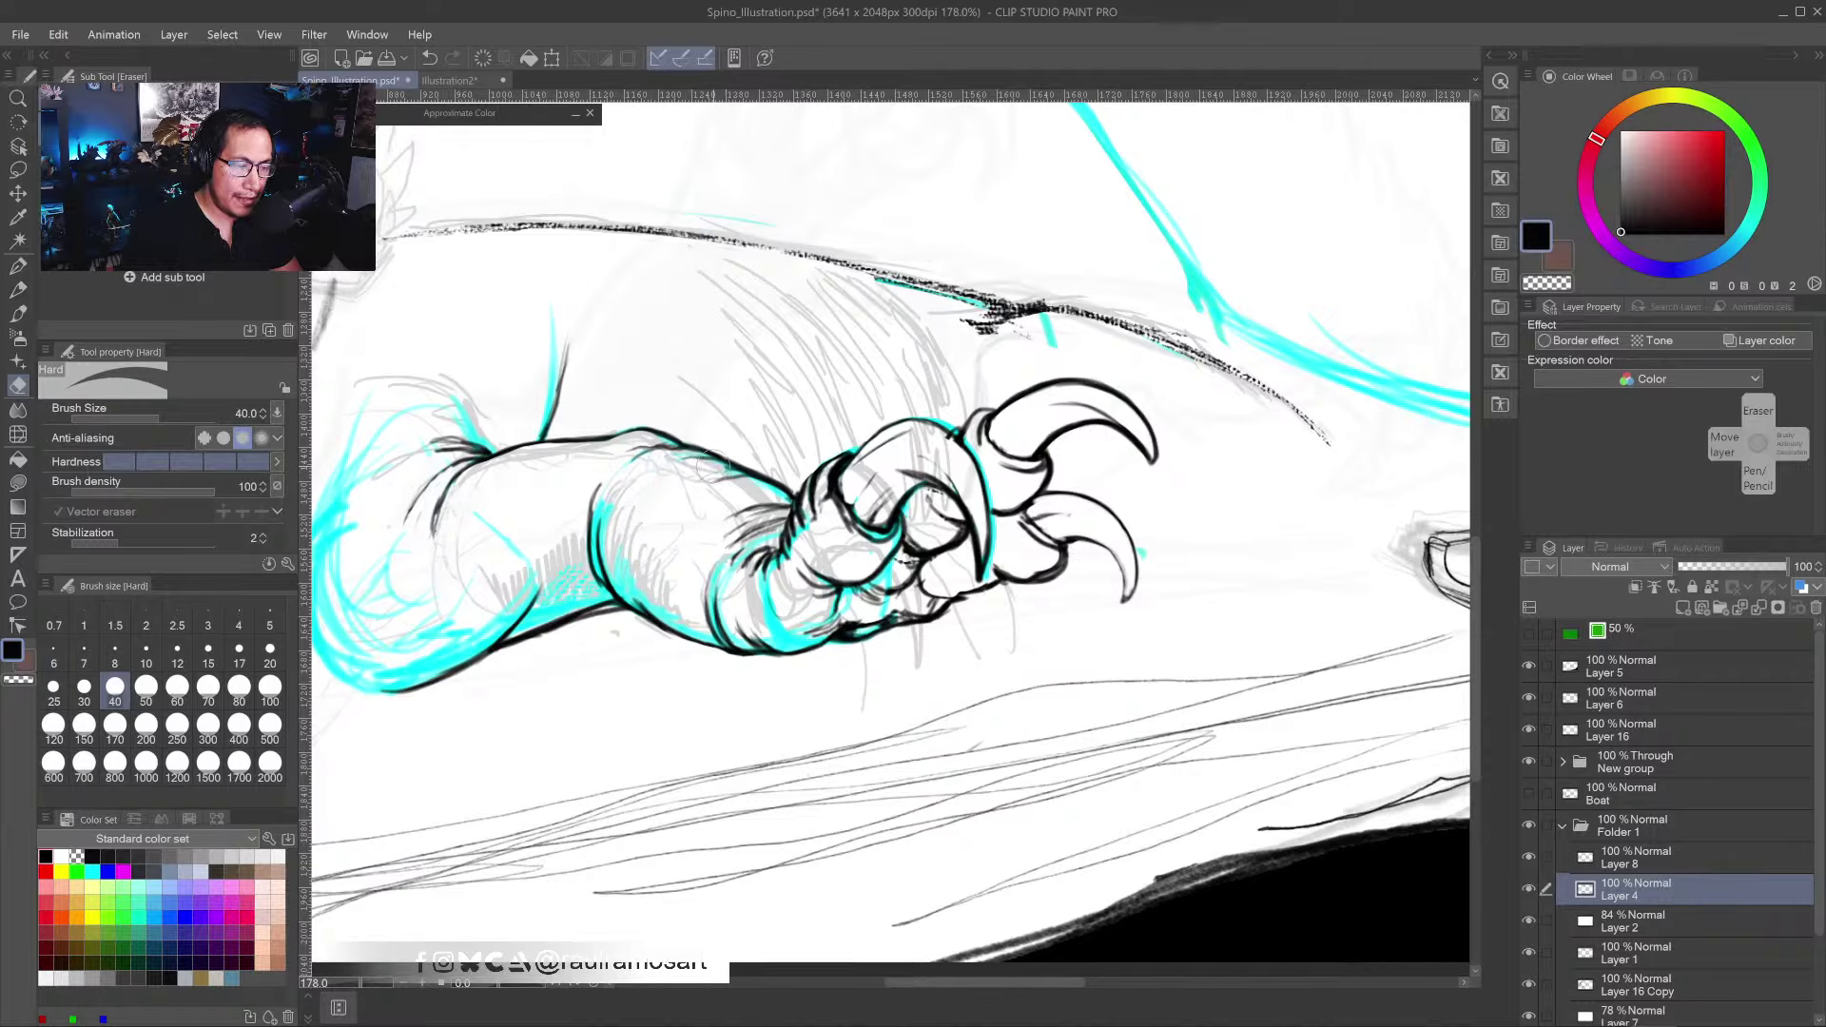
- Sample a dark teal from the drawing and reinforce the forearm's outline below the wrist with the Lighter pencil
scroll(723, 505, up, 4)
drag(723, 504, 808, 570)
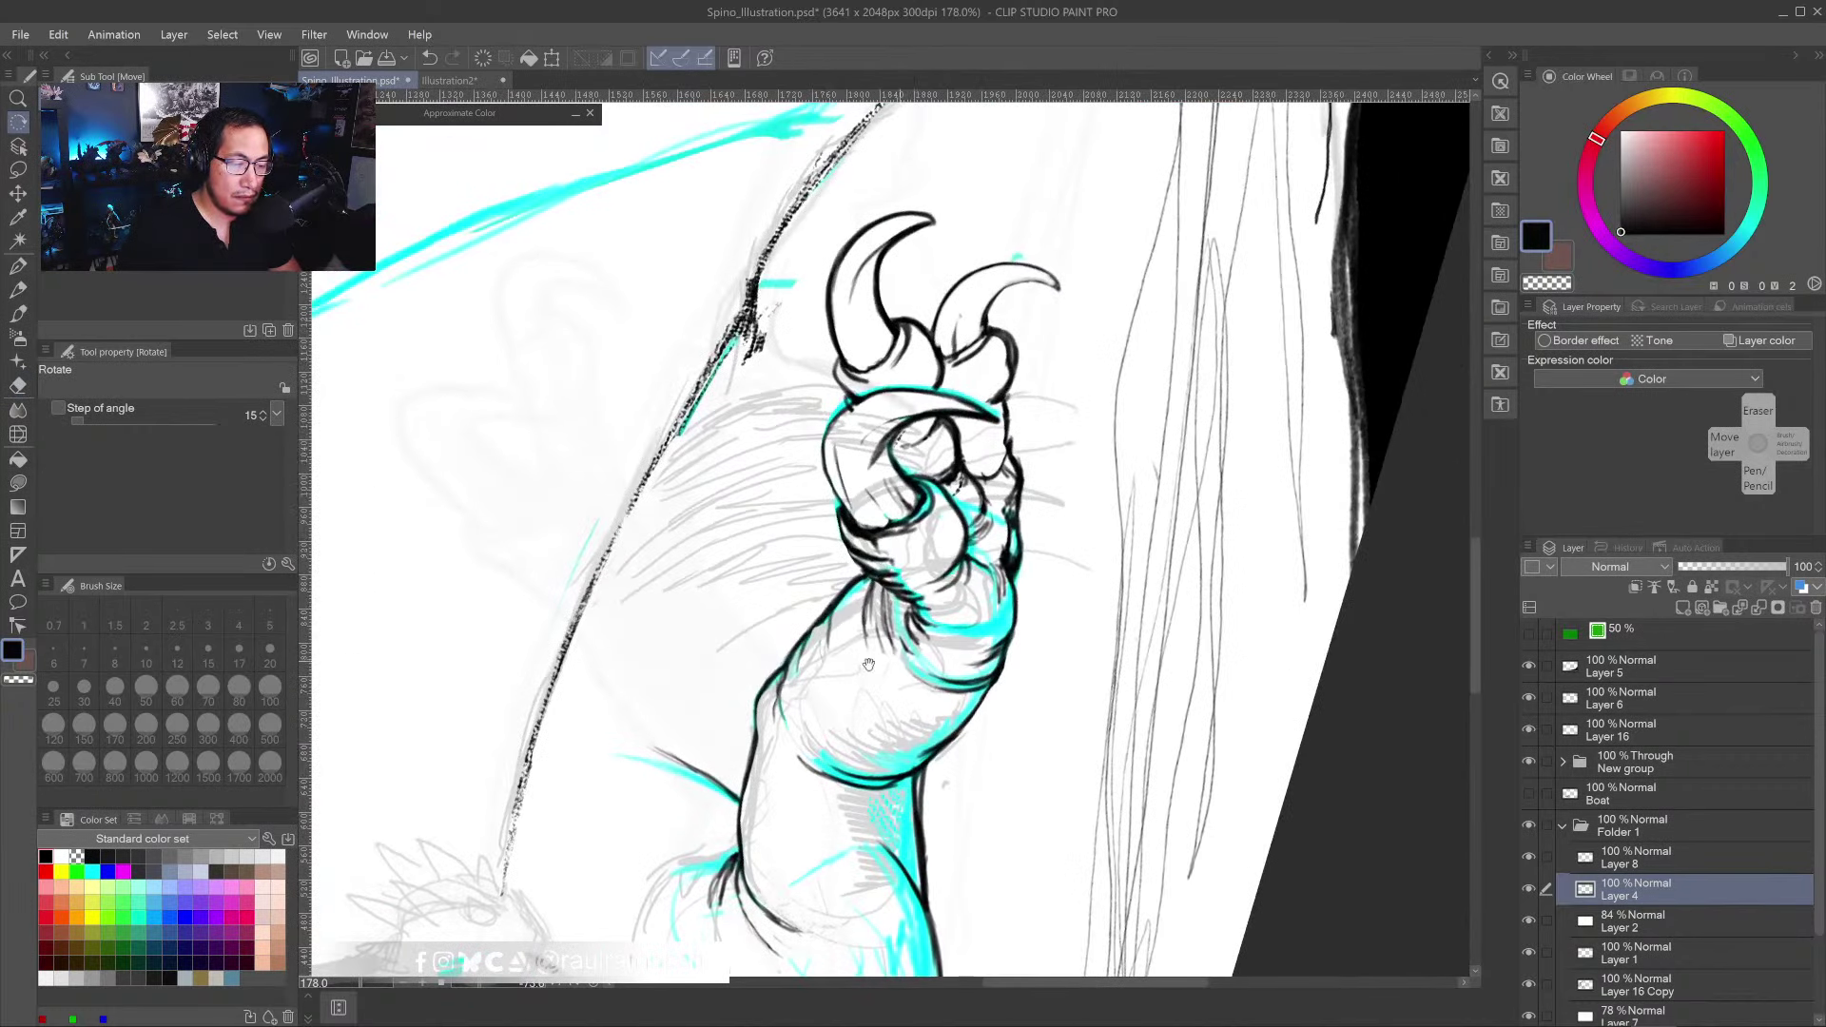
scroll(858, 644, up, 3)
scroll(858, 645, up, 1)
key(p)
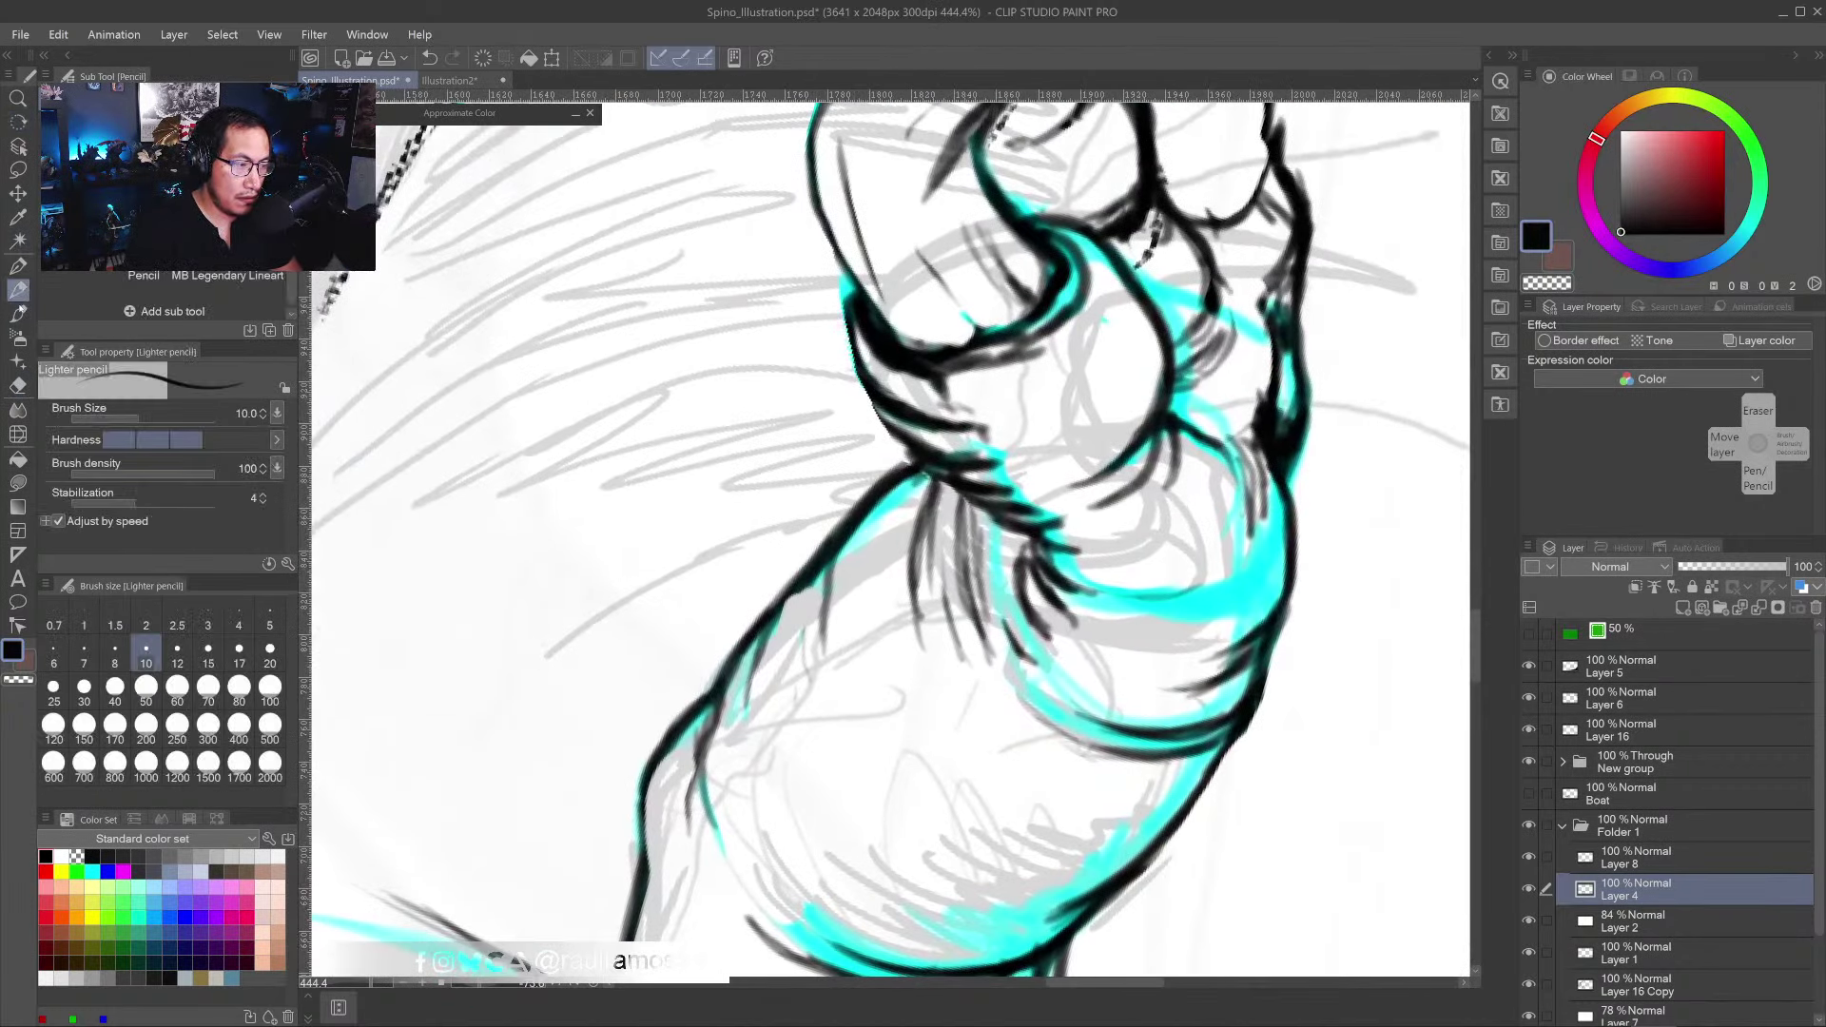
alt+click(804, 590)
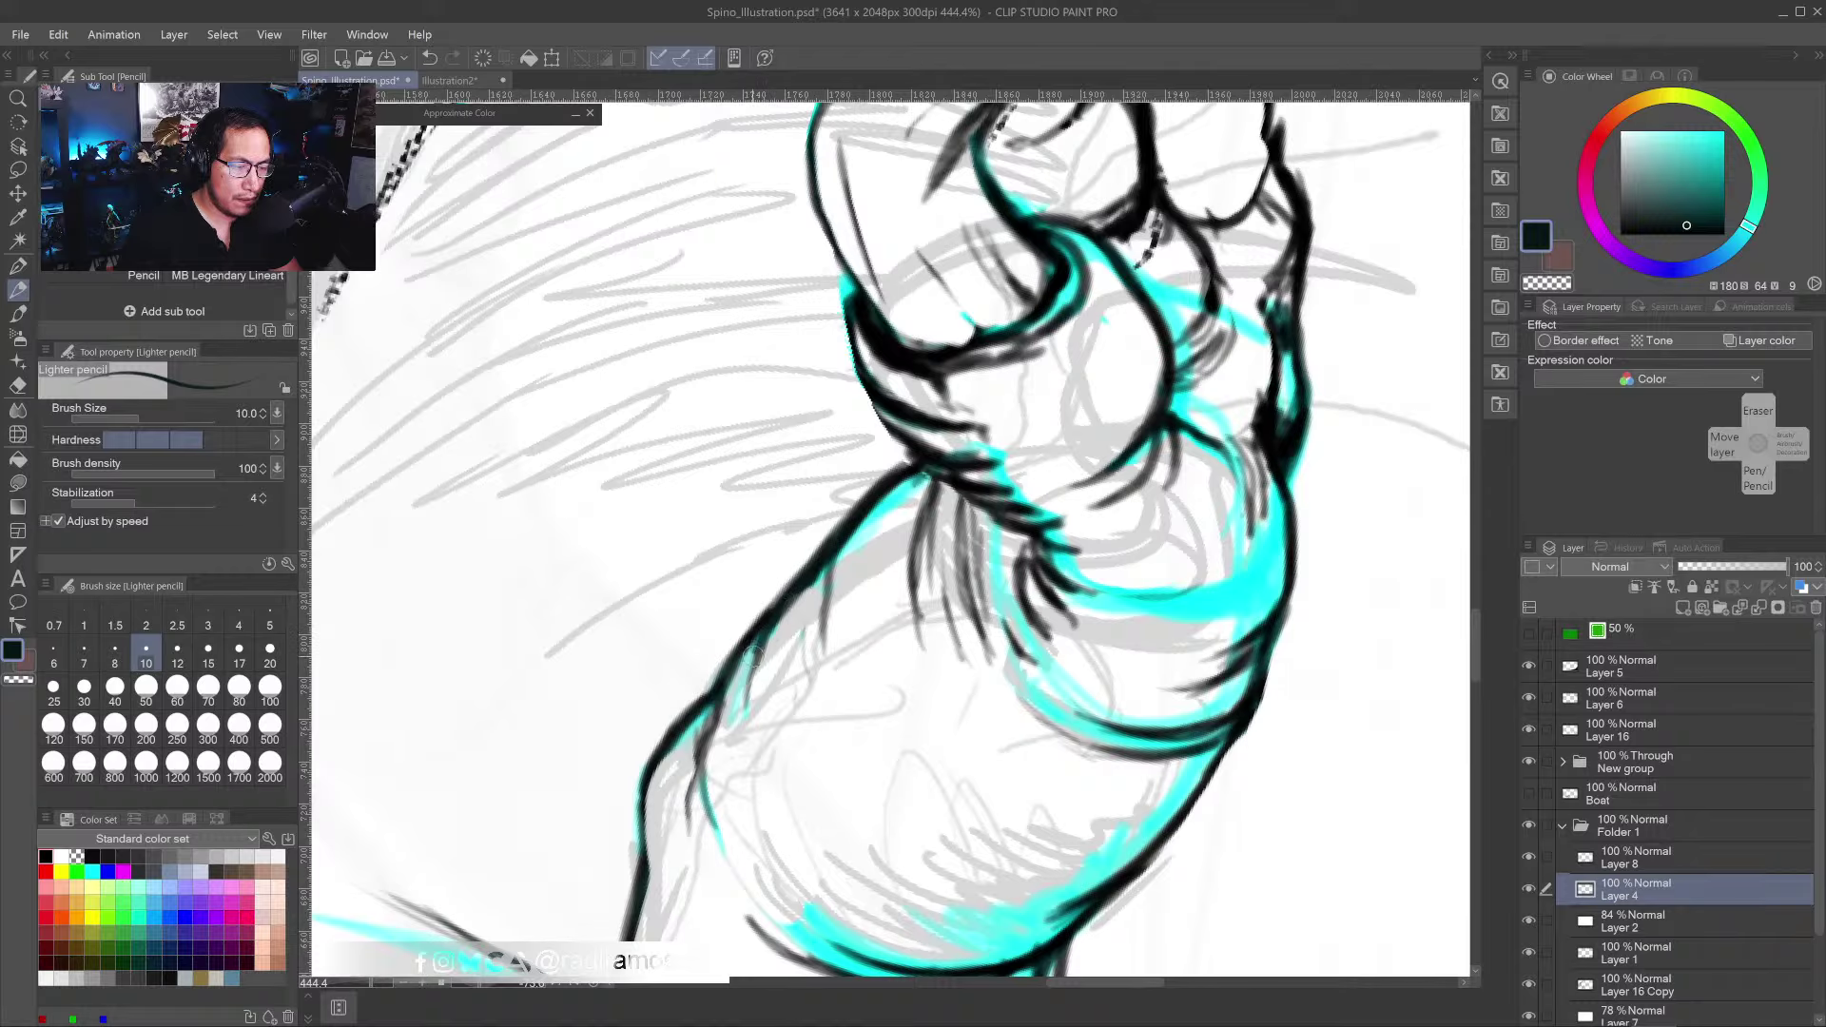
- Clean up both edges of the forearm outline with the Hard eraser at brush sizes 40 and 17, undoing one stroke
key(e)
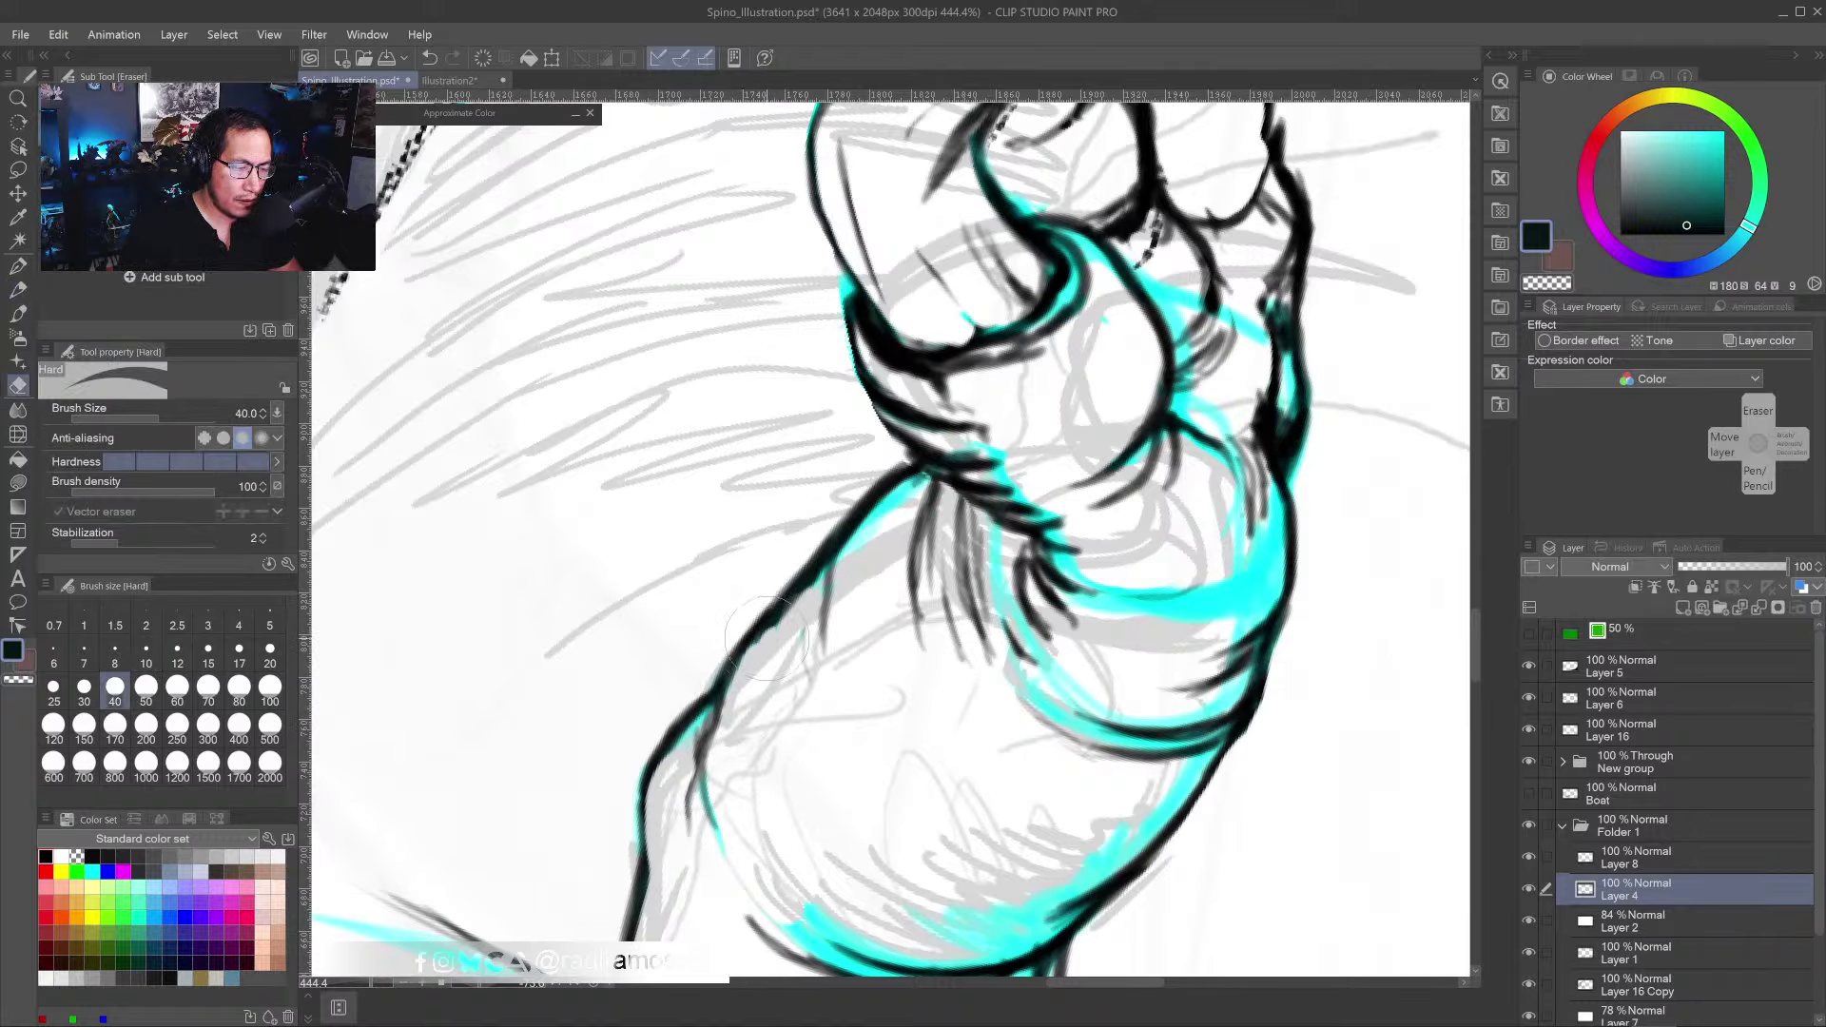
mouse_move(819, 601)
mouse_down()
mouse_move(837, 542)
mouse_move(908, 475)
mouse_move(812, 706)
mouse_move(845, 563)
mouse_move(751, 580)
mouse_move(761, 648)
mouse_move(733, 585)
mouse_move(668, 726)
mouse_up()
click(239, 649)
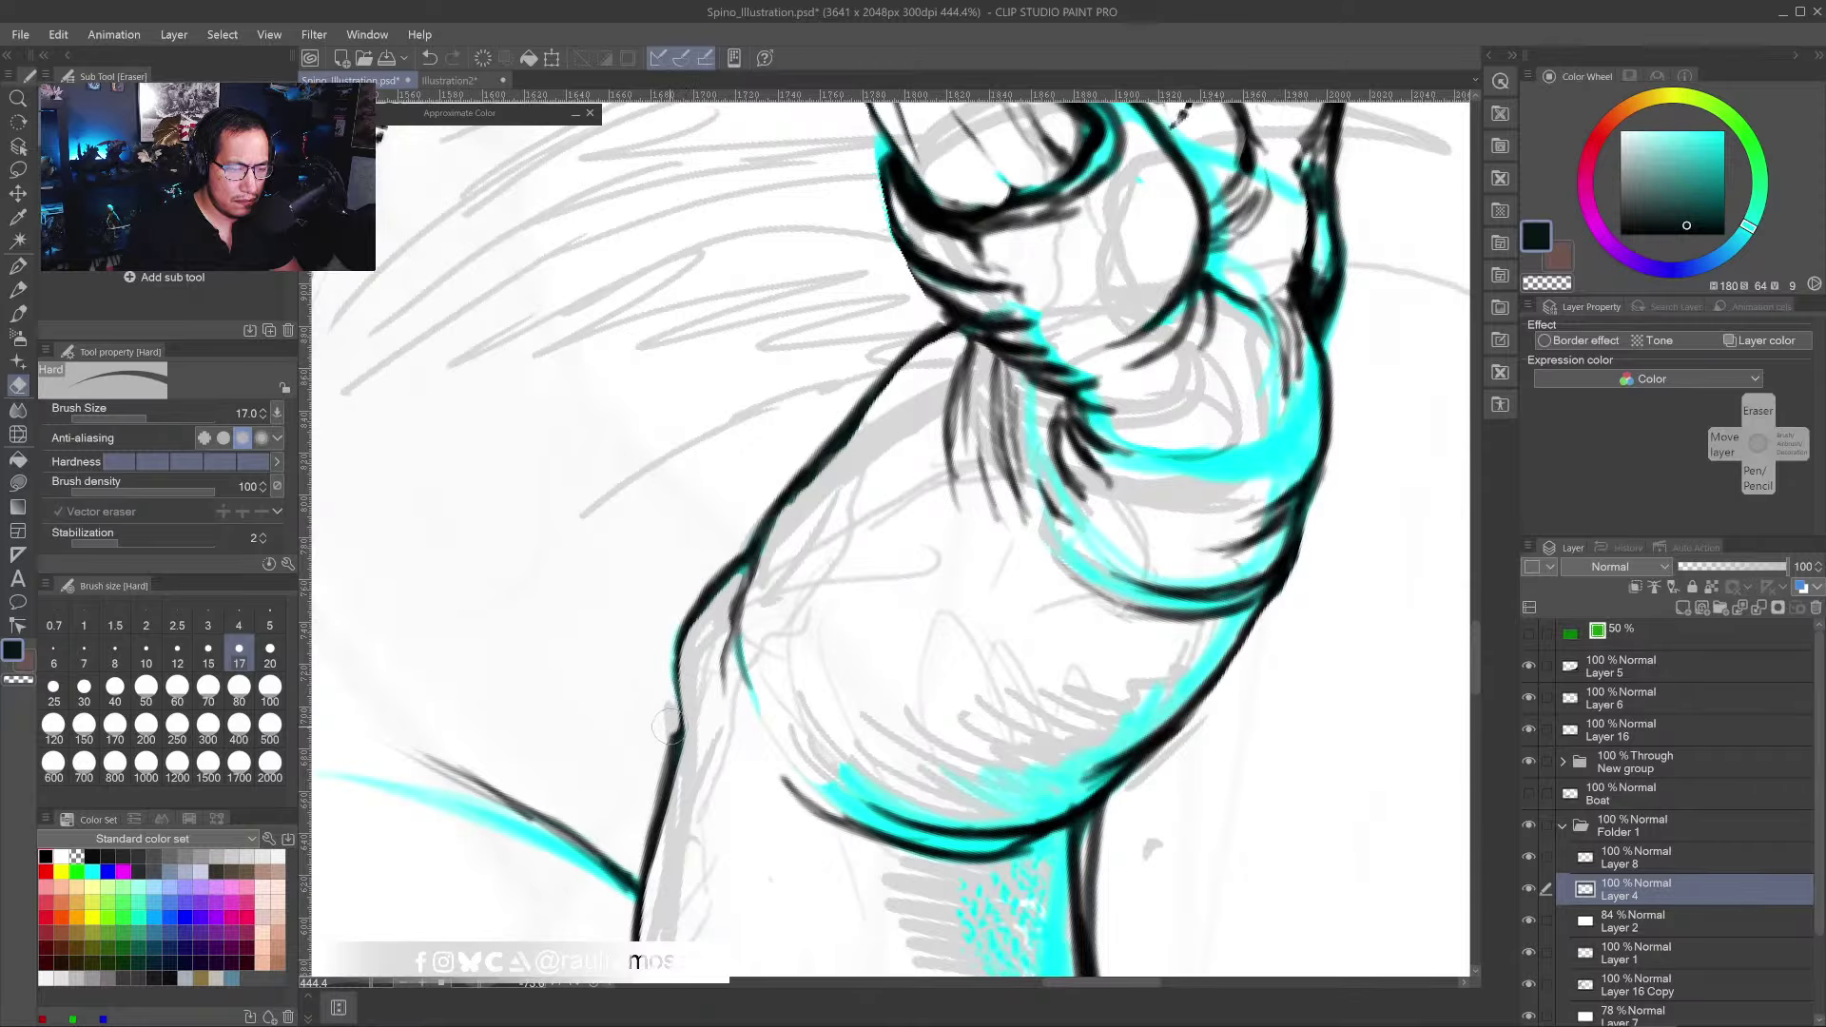
key(ctrl+z)
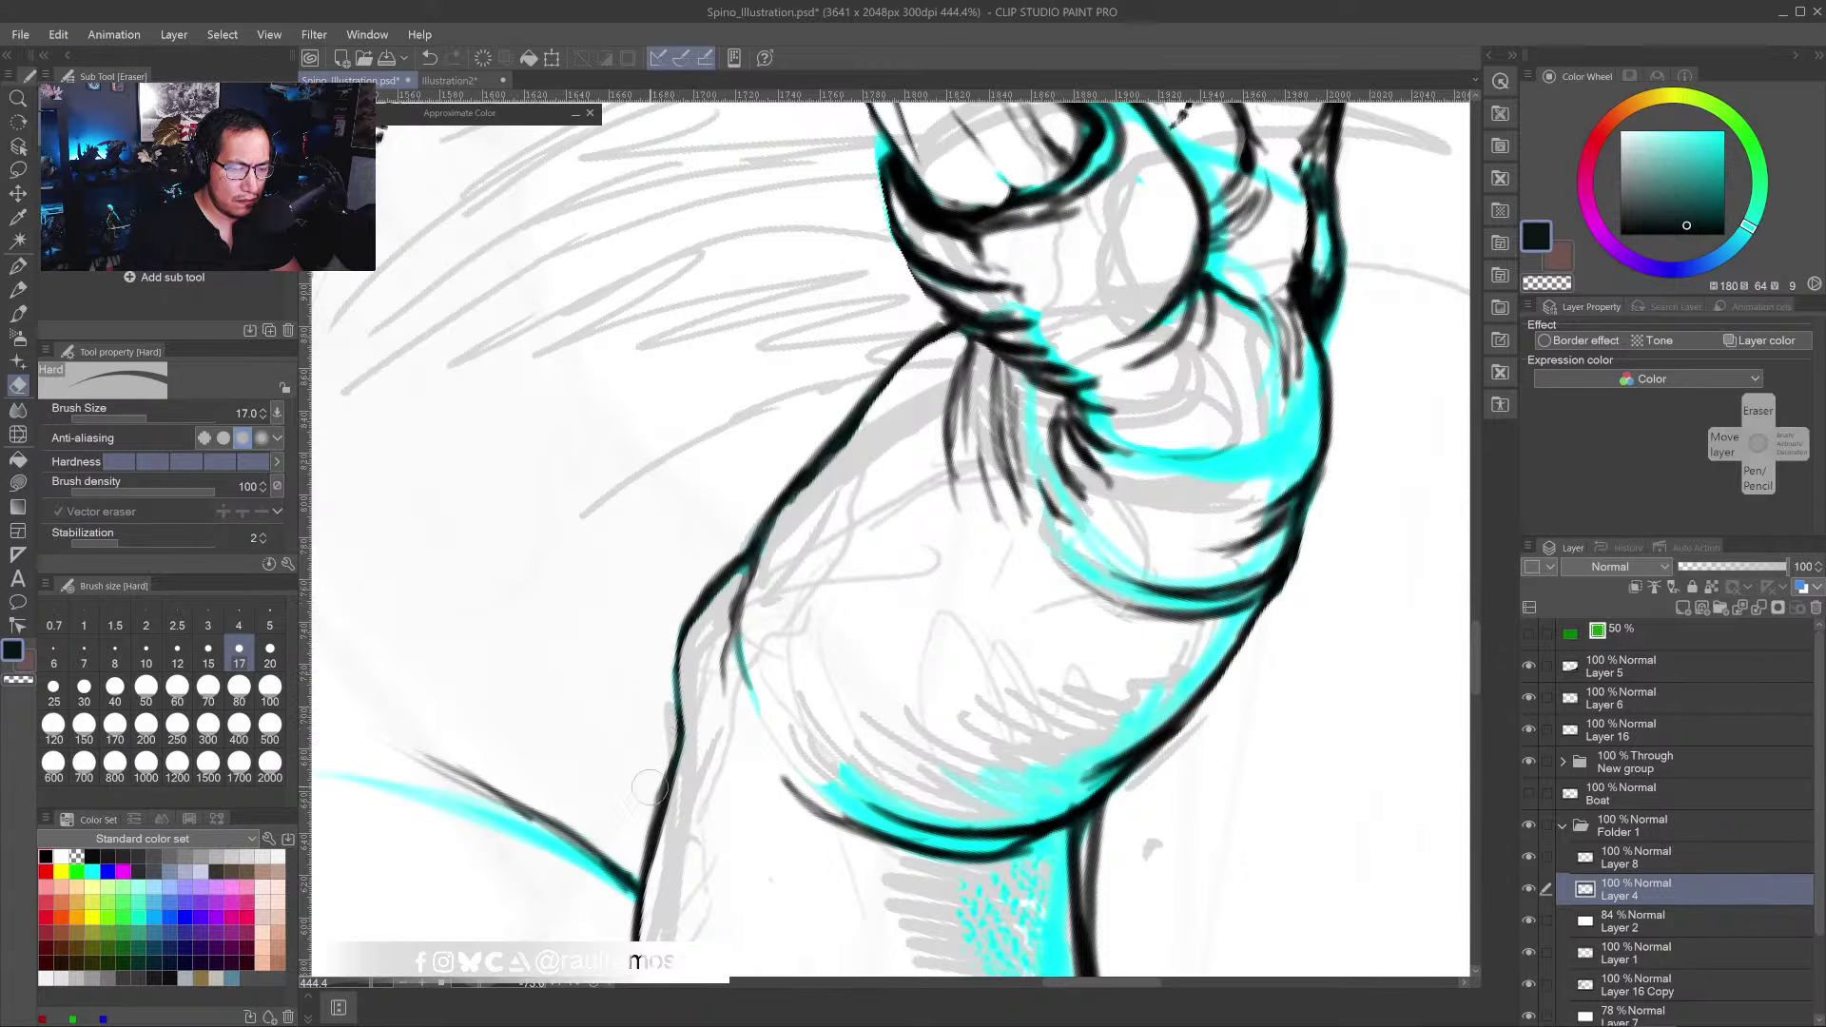
mouse_move(651, 770)
mouse_down()
mouse_move(580, 769)
mouse_move(504, 500)
mouse_move(562, 483)
mouse_up()
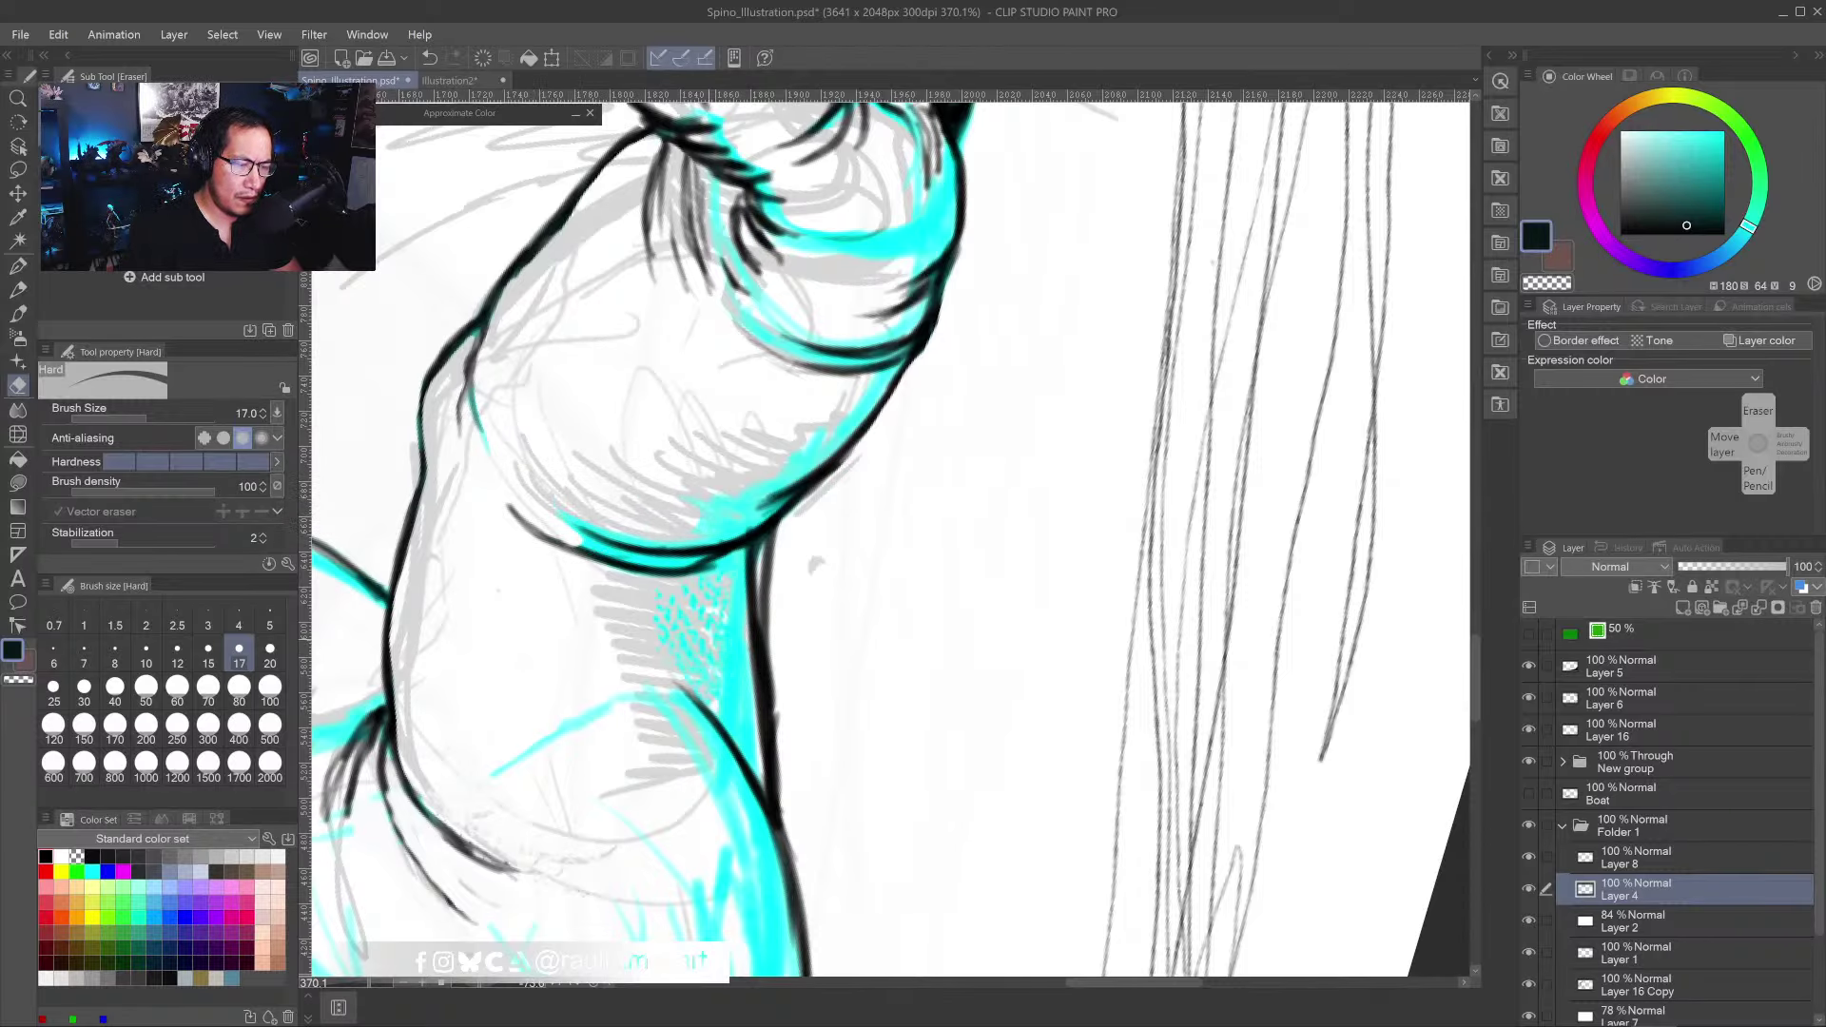
mouse_move(775, 581)
mouse_down()
mouse_move(794, 531)
mouse_move(770, 543)
mouse_move(766, 600)
mouse_move(782, 810)
mouse_move(767, 562)
mouse_up()
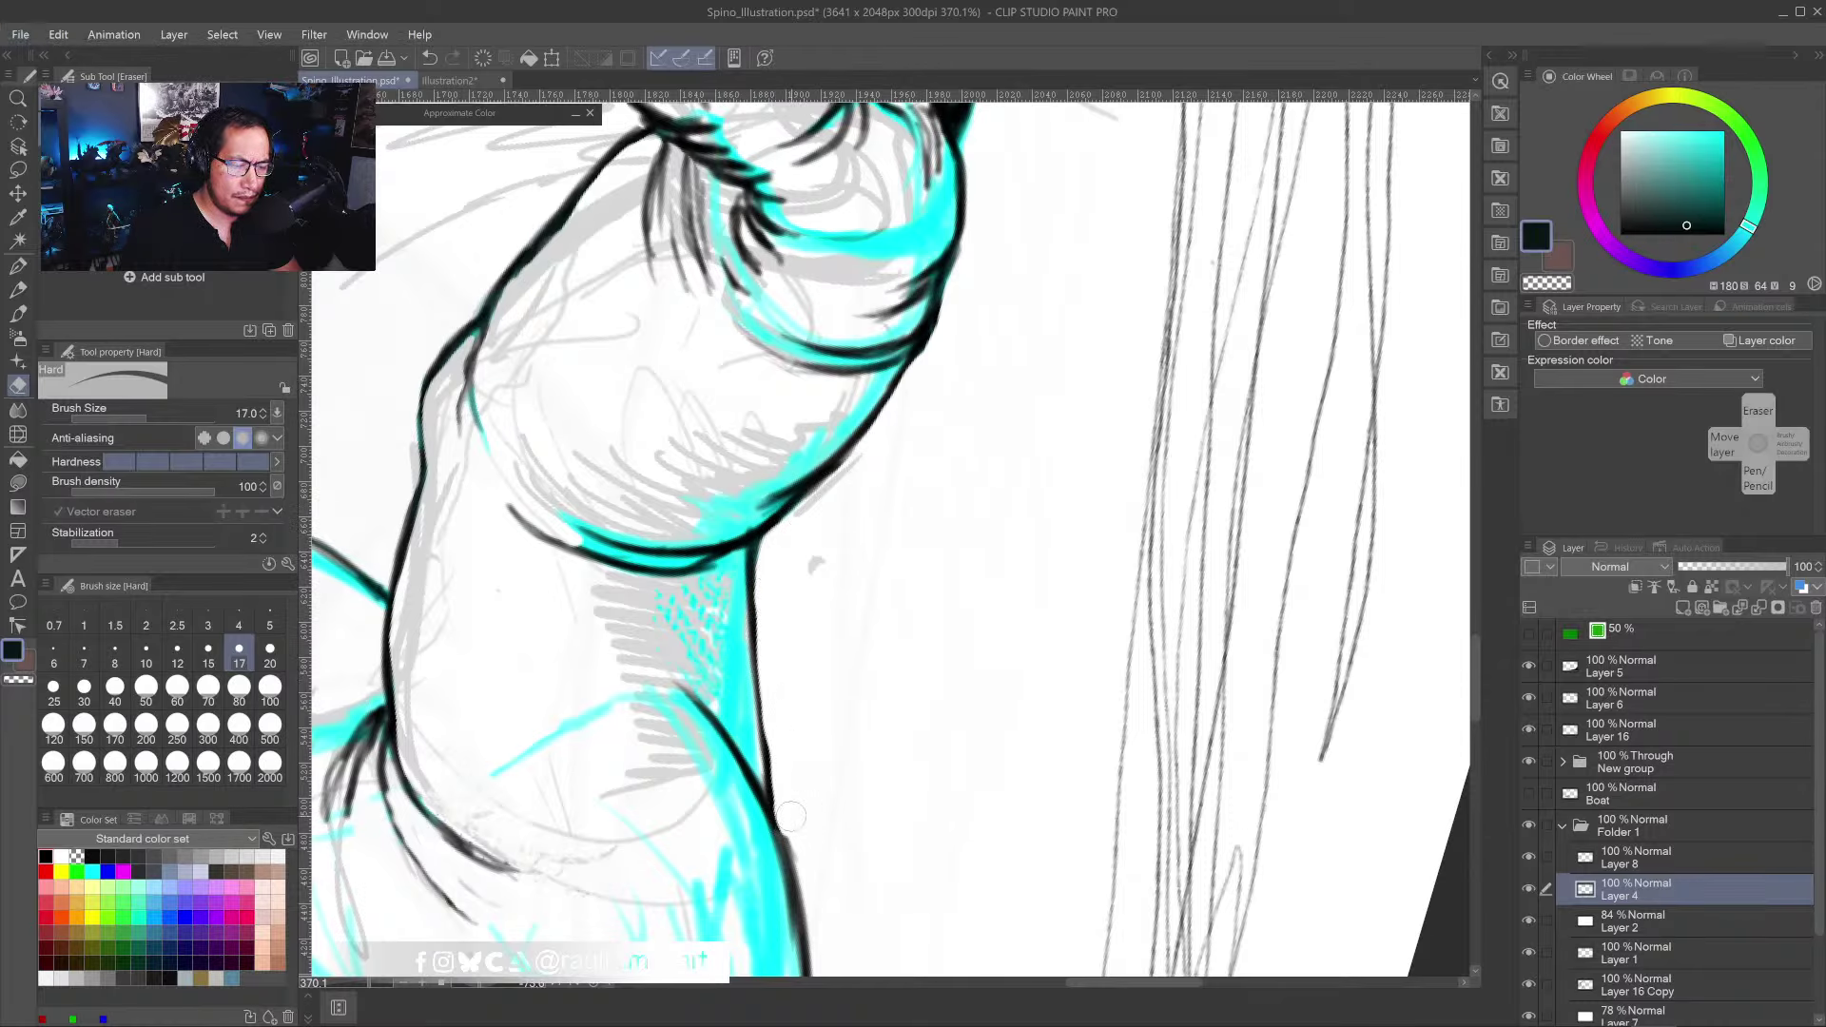
- Darken the arm's lower outline around the elbow bend with the Oil Pastel Large brush at size 15
scroll(782, 630, down, 3)
key(b)
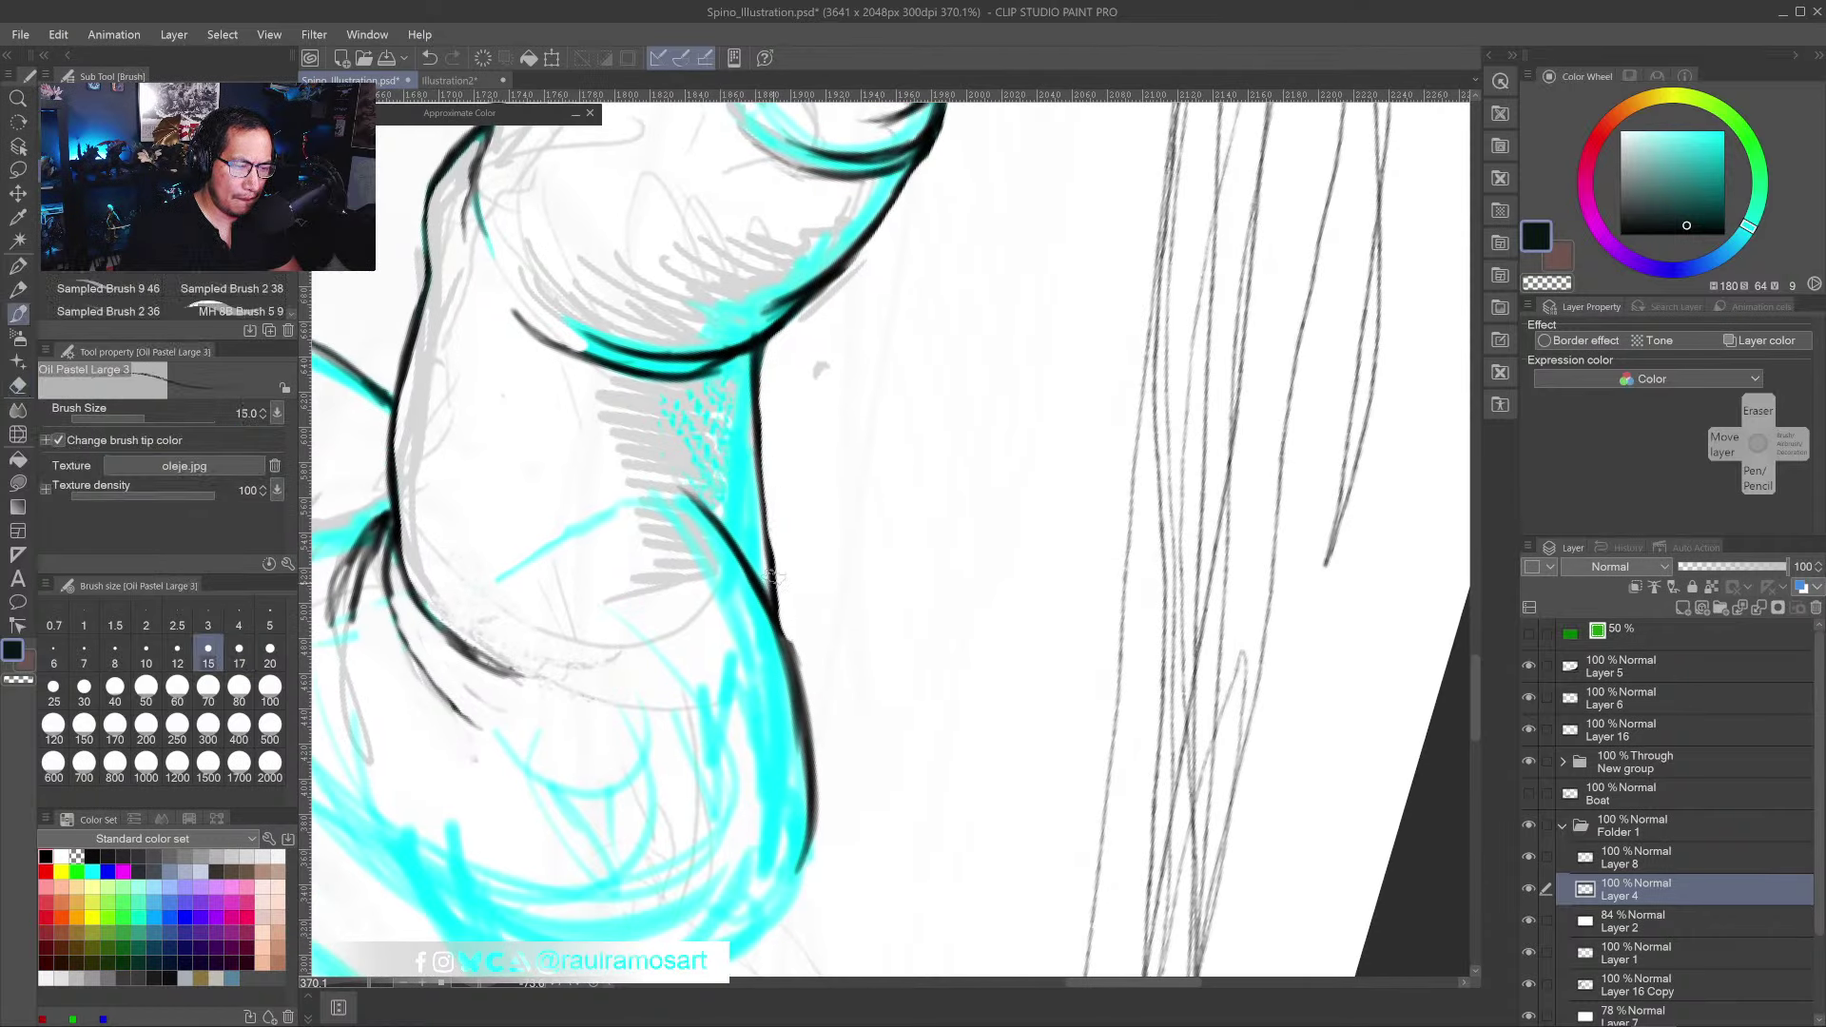
mouse_move(767, 528)
mouse_down()
mouse_move(786, 635)
mouse_move(757, 515)
mouse_up()
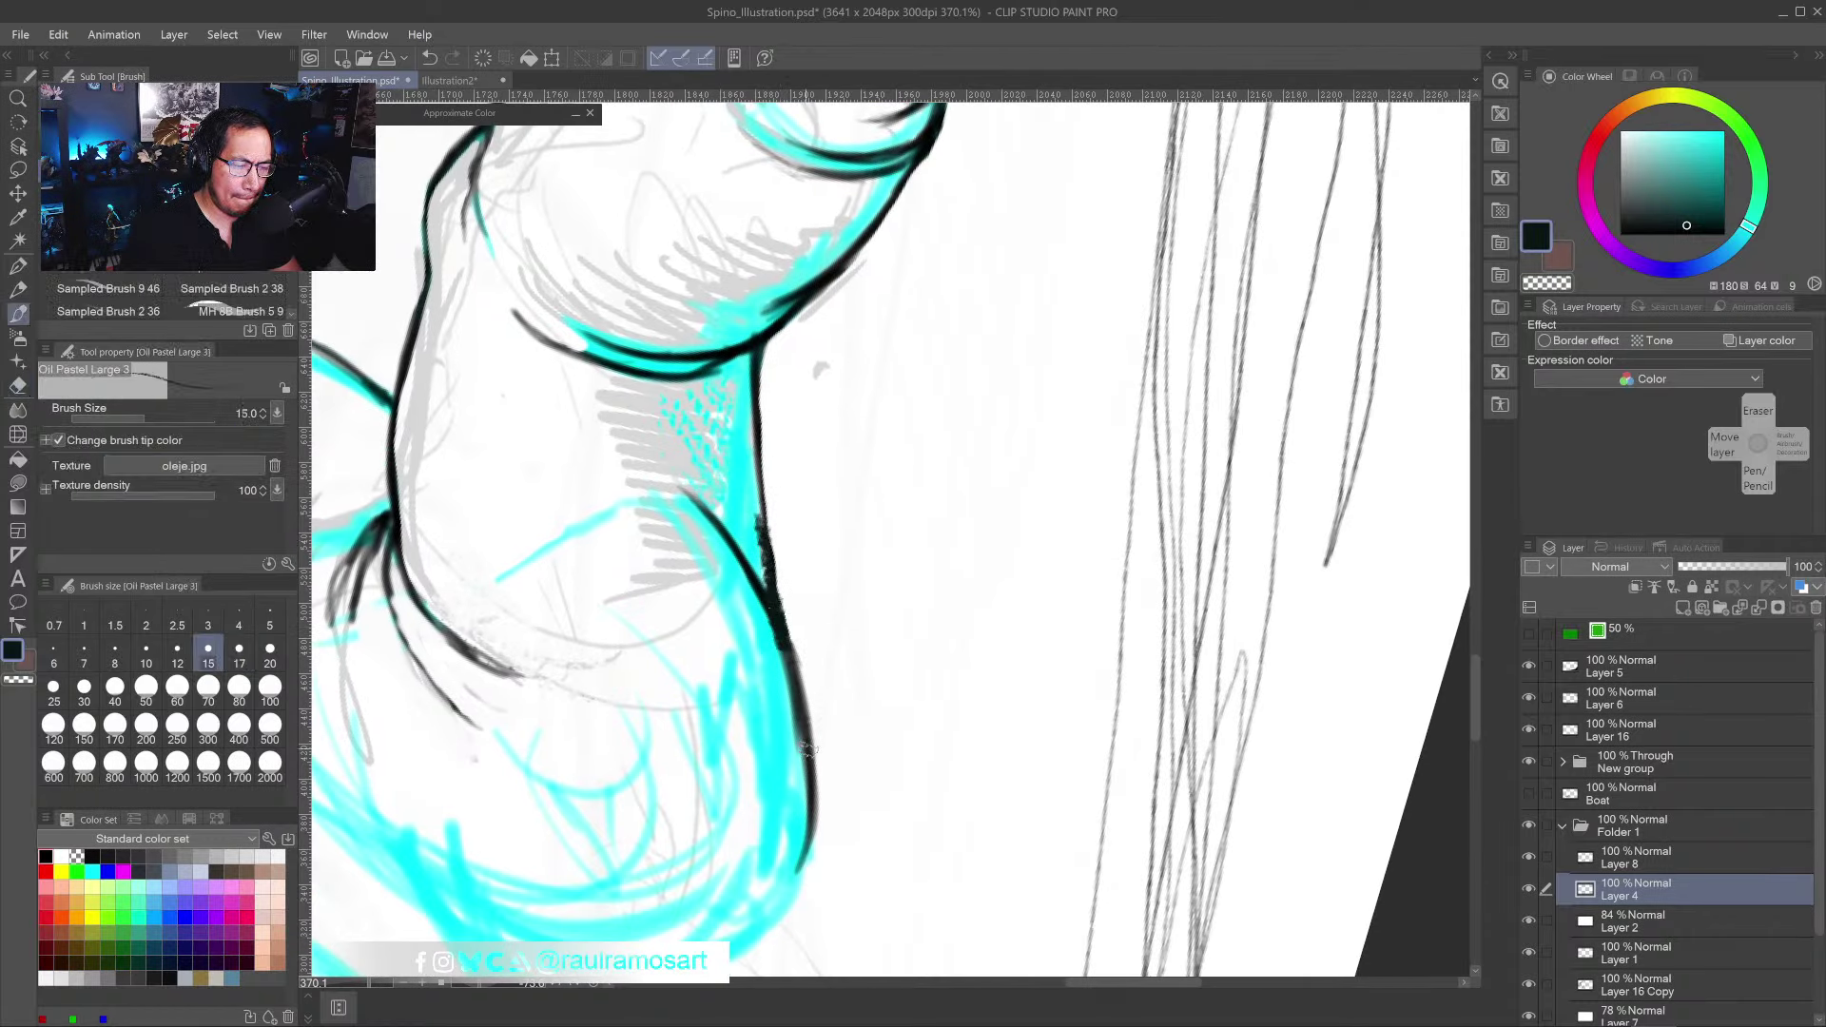
drag(808, 750, 806, 870)
- Try to move the lassoed arm on Layer 4 down and back toward the body, with the canvas rotated upright
scroll(807, 837, down, 6)
key(r)
drag(1108, 718, 770, 799)
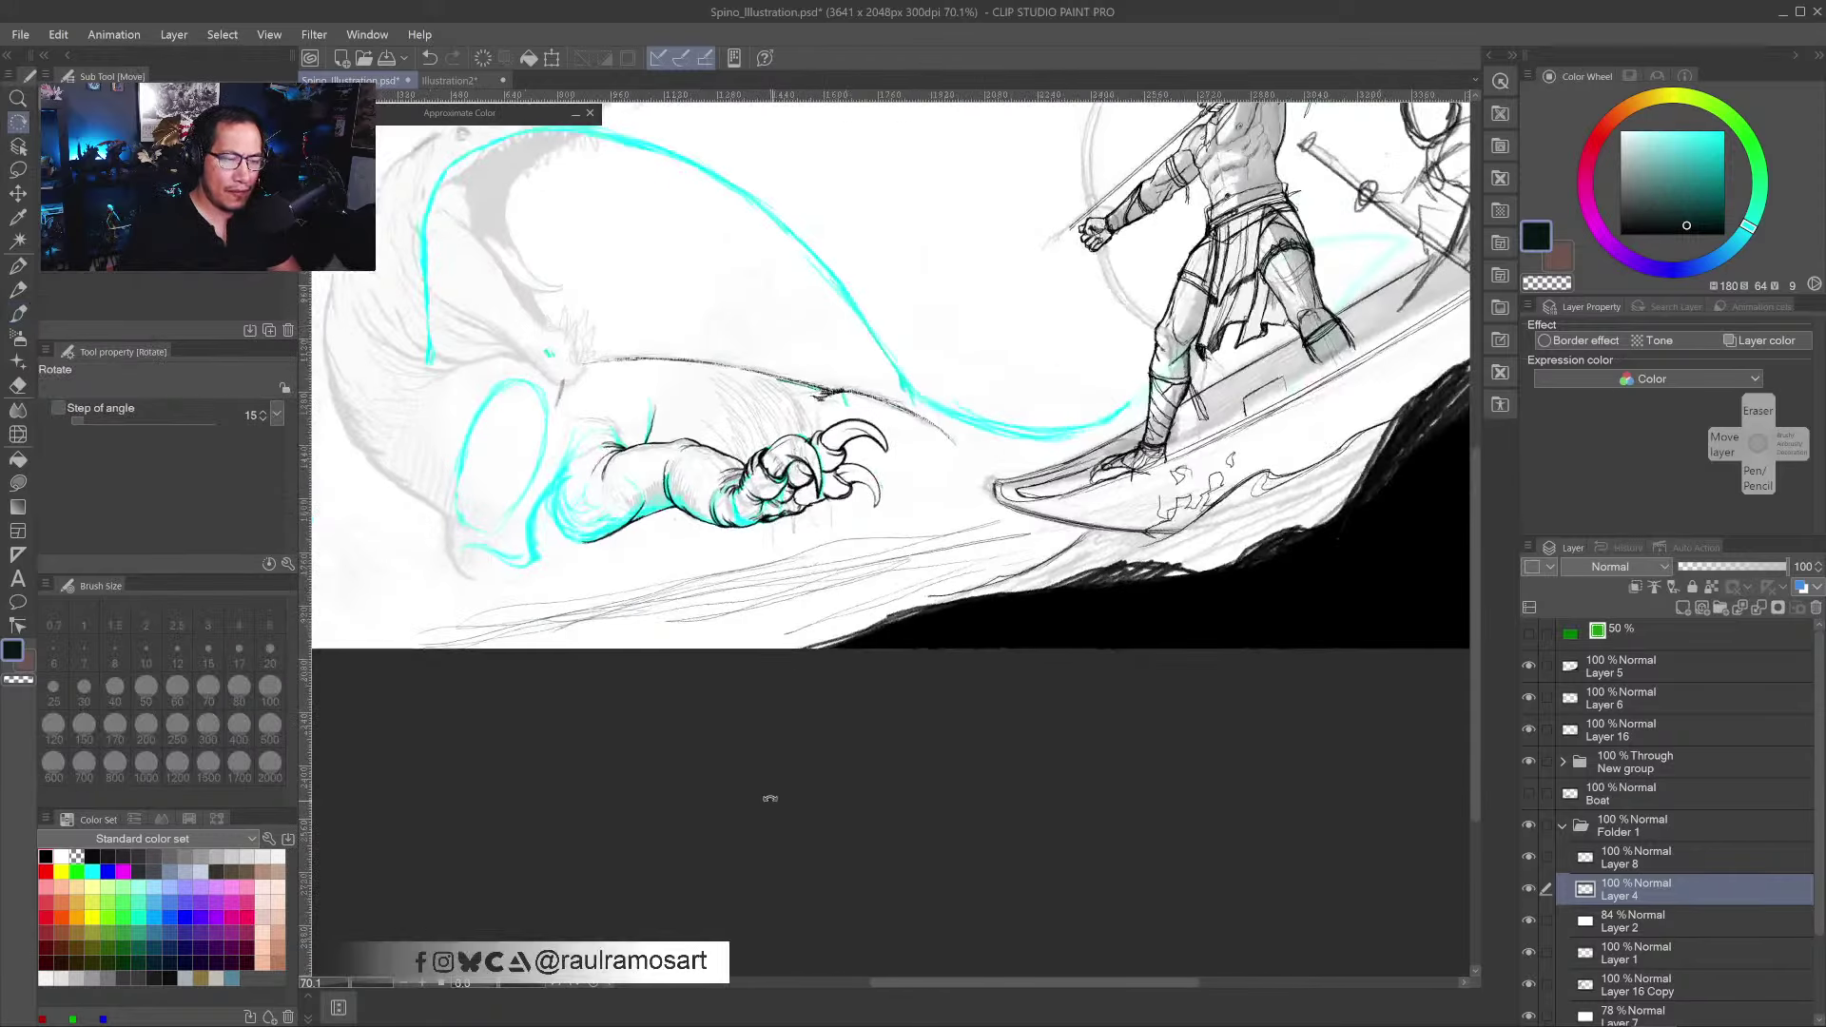
scroll(804, 789, up, 3)
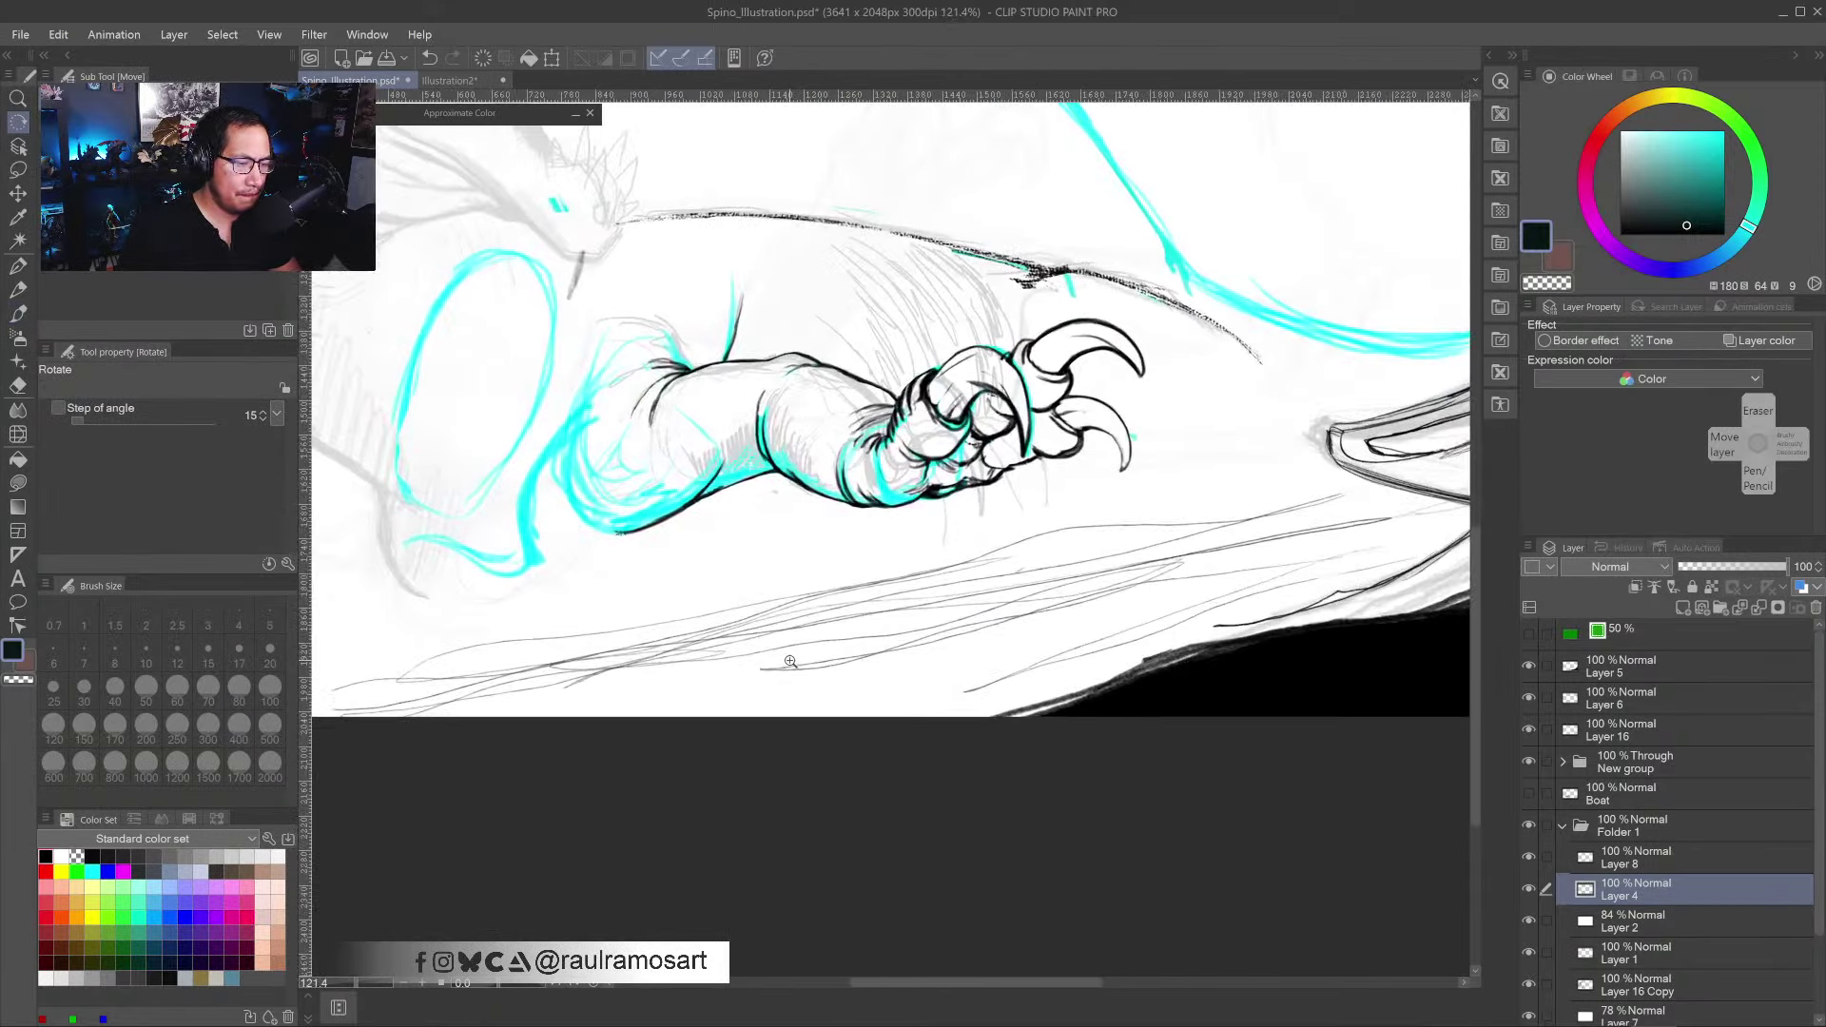
click(17, 169)
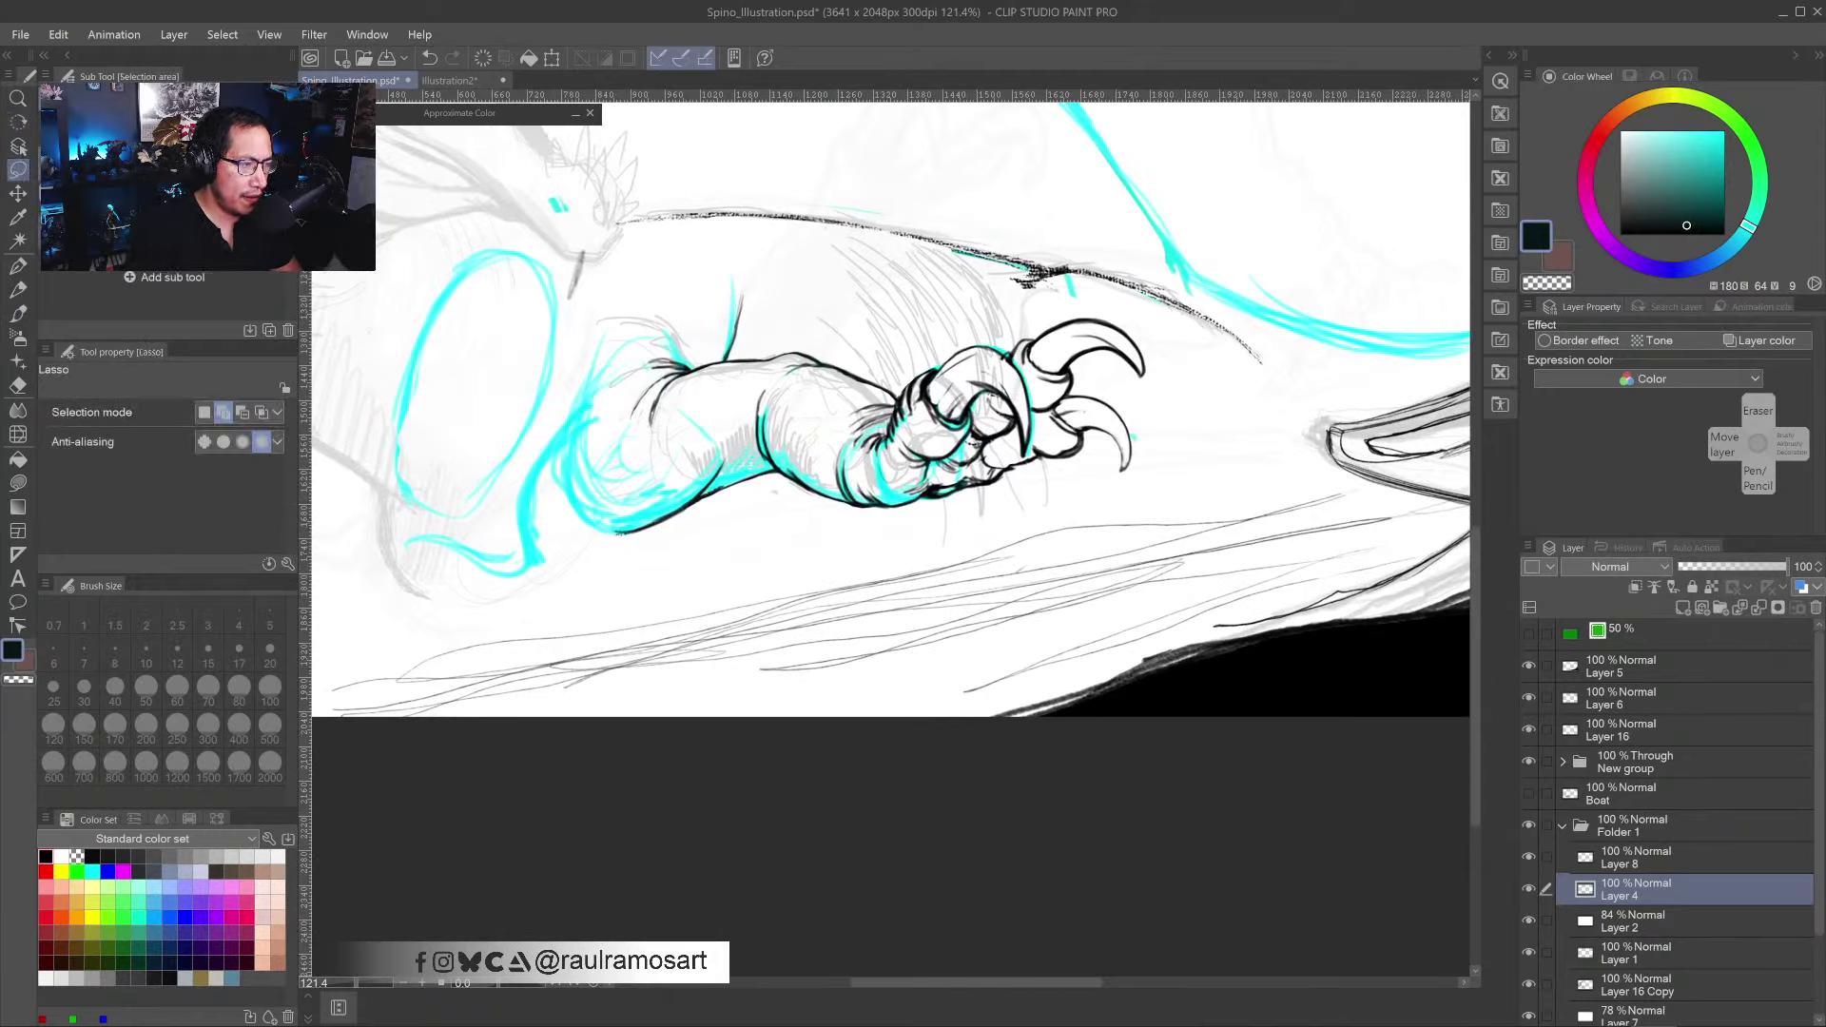
mouse_move(746, 516)
mouse_down()
mouse_move(624, 576)
mouse_move(558, 520)
mouse_up()
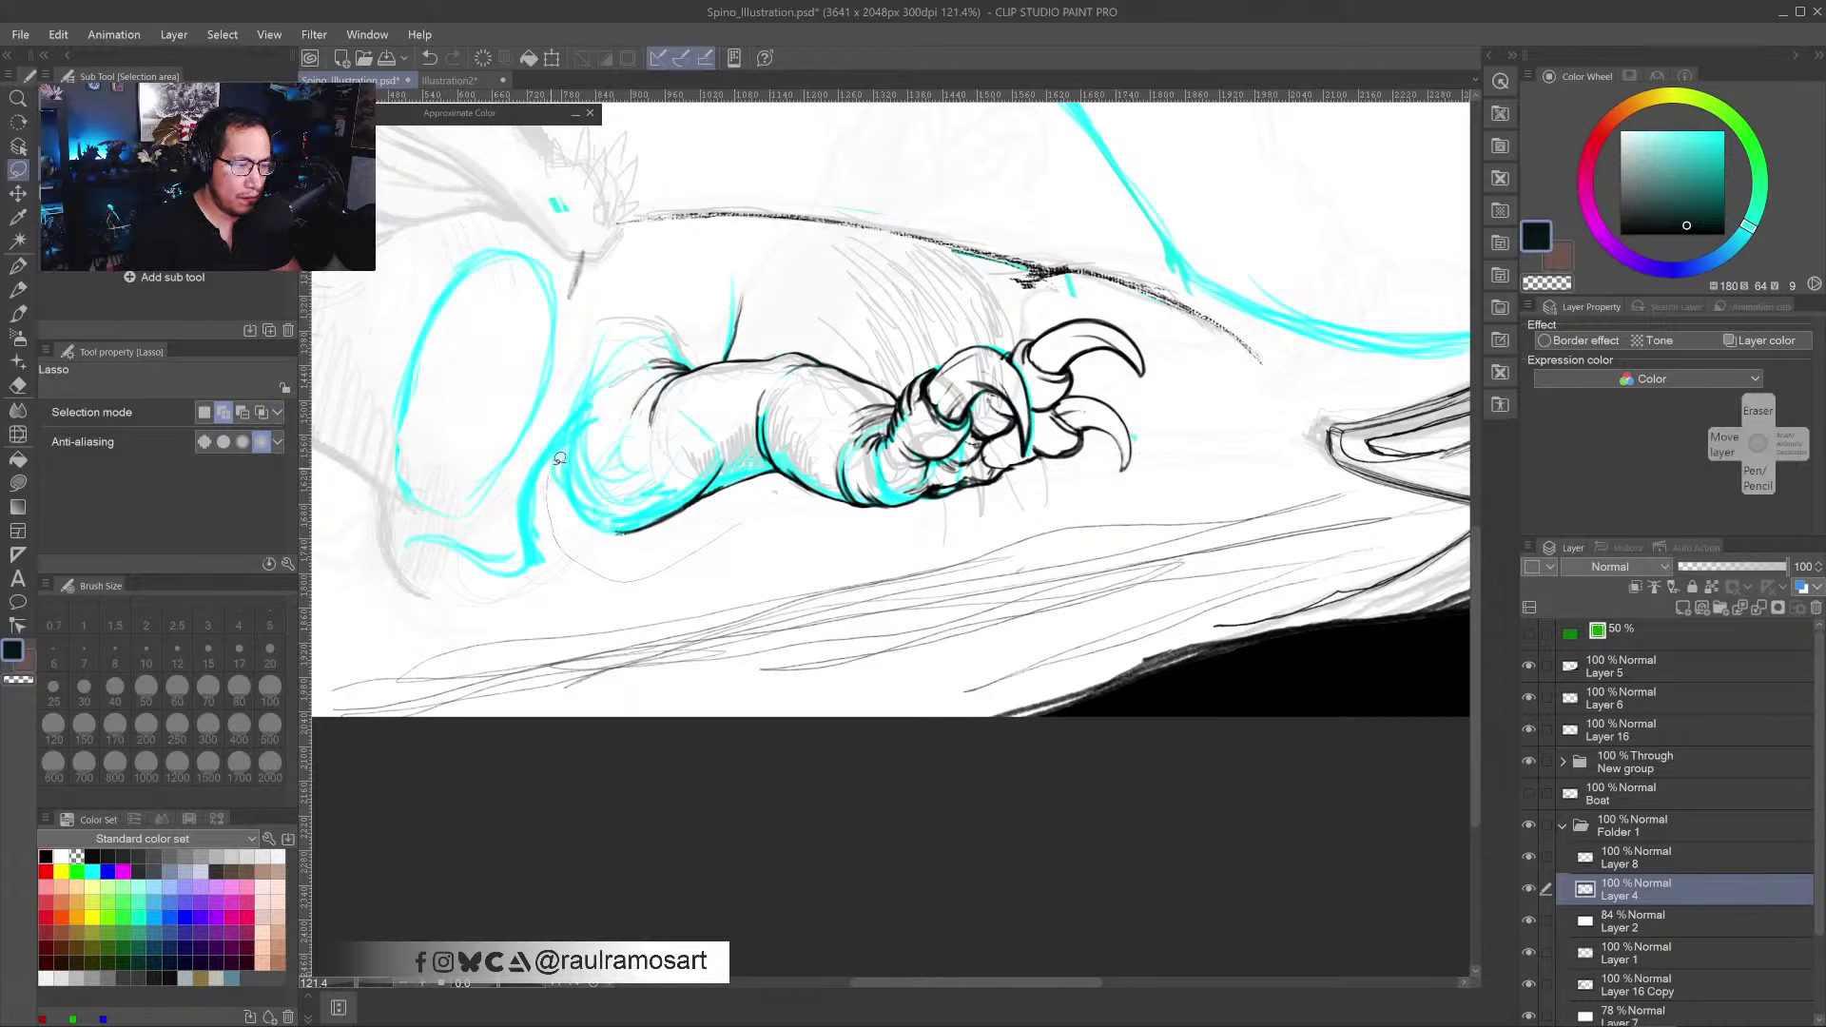
mouse_move(578, 363)
mouse_down()
mouse_move(662, 267)
mouse_move(751, 236)
mouse_up()
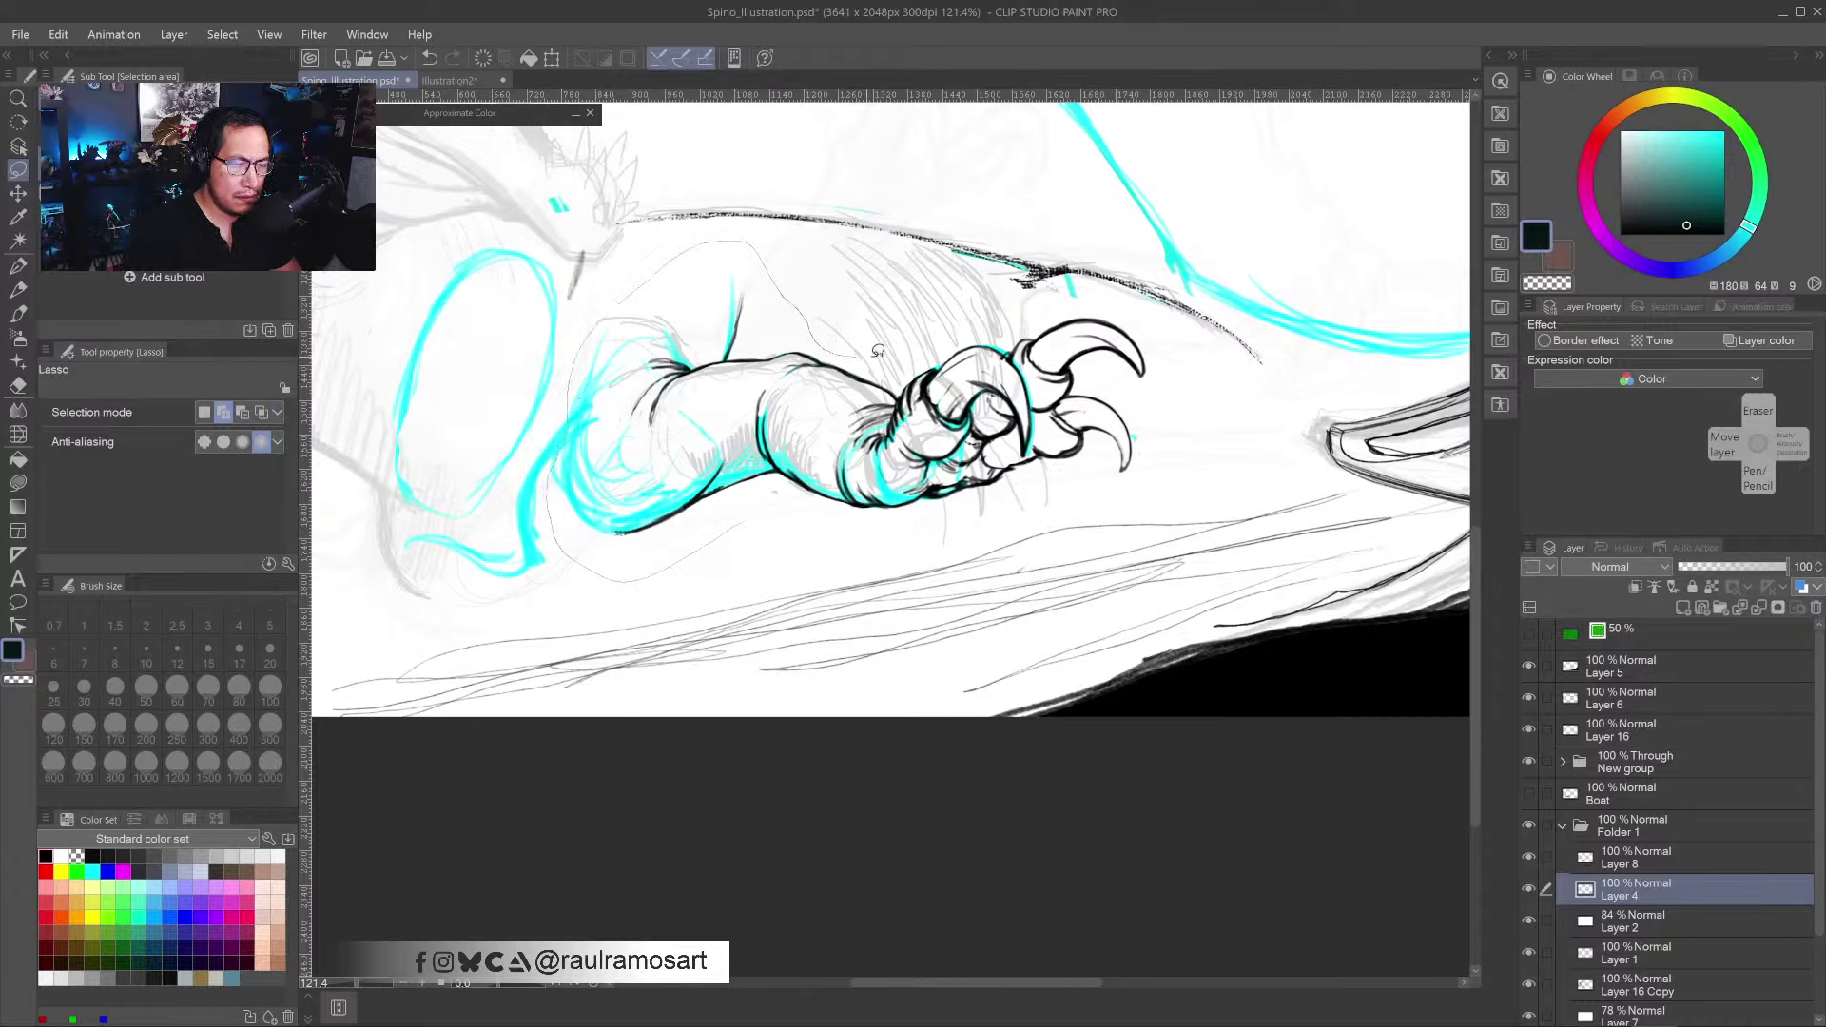
mouse_move(1015, 312)
mouse_down()
mouse_move(1169, 340)
mouse_move(1169, 442)
mouse_move(1112, 491)
mouse_move(914, 535)
mouse_move(810, 532)
mouse_move(741, 490)
mouse_up()
key(k)
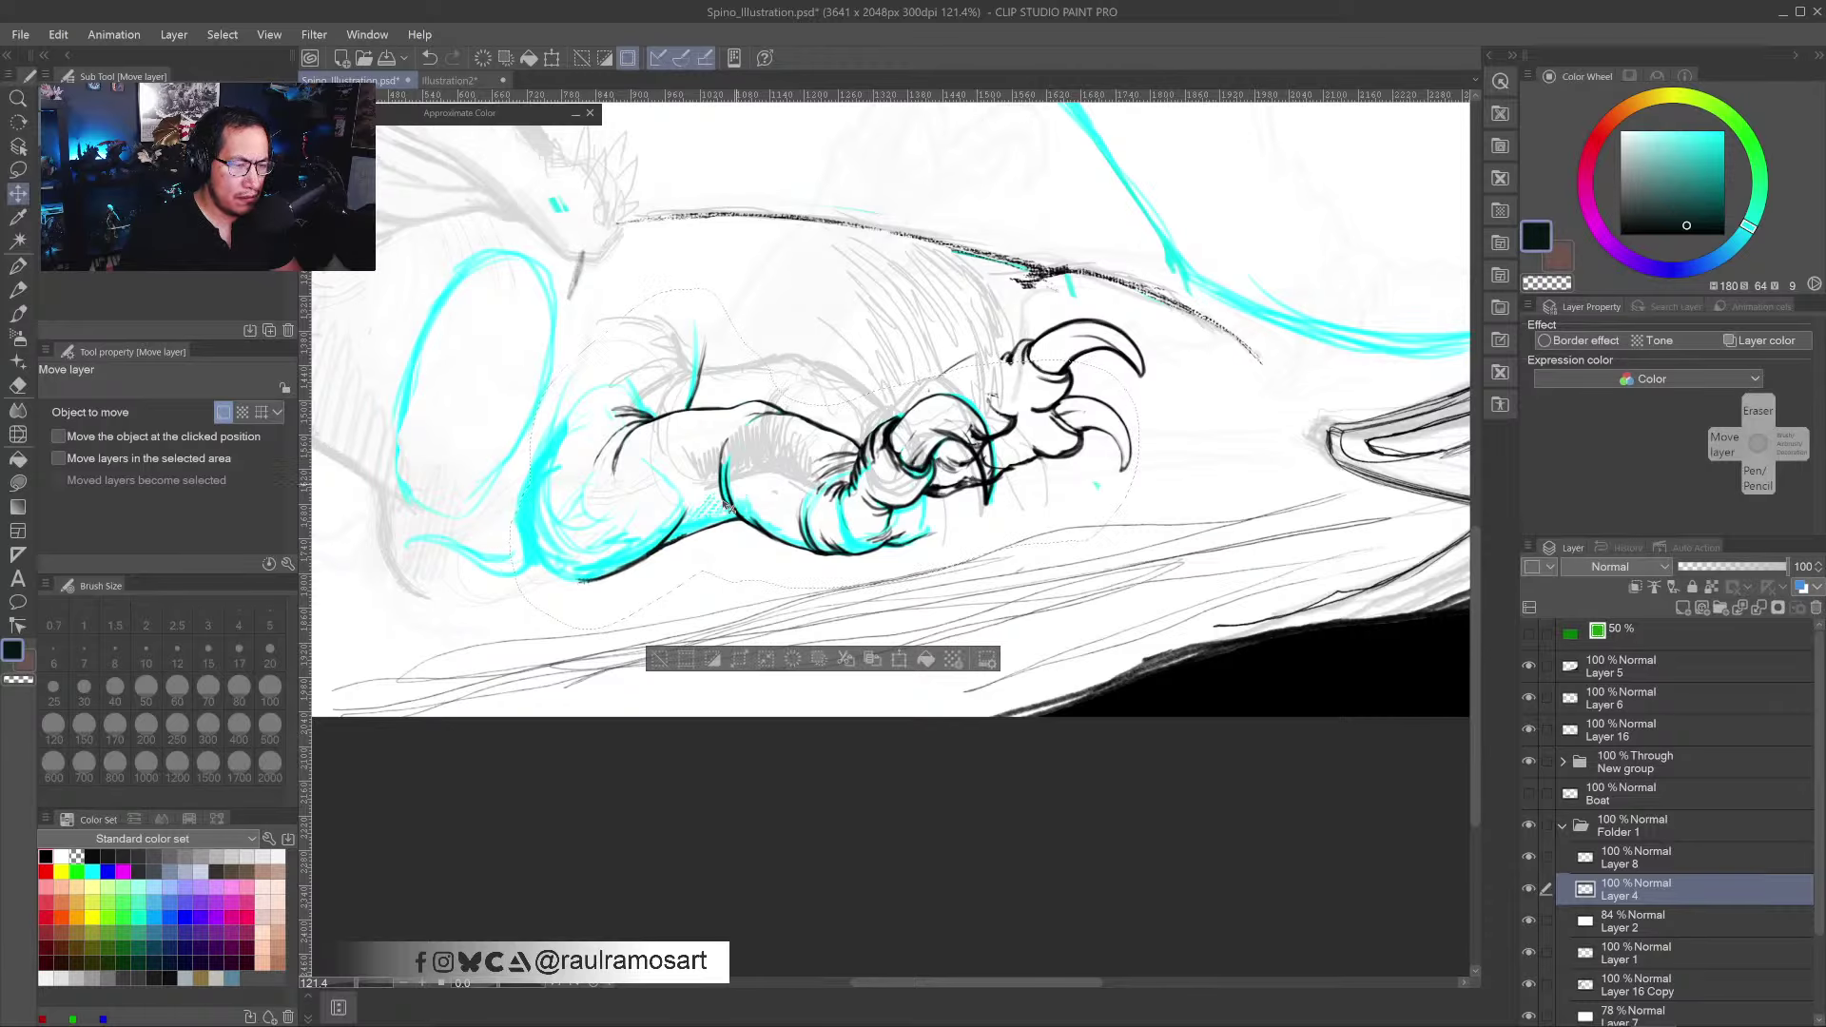
key(ctrl+z)
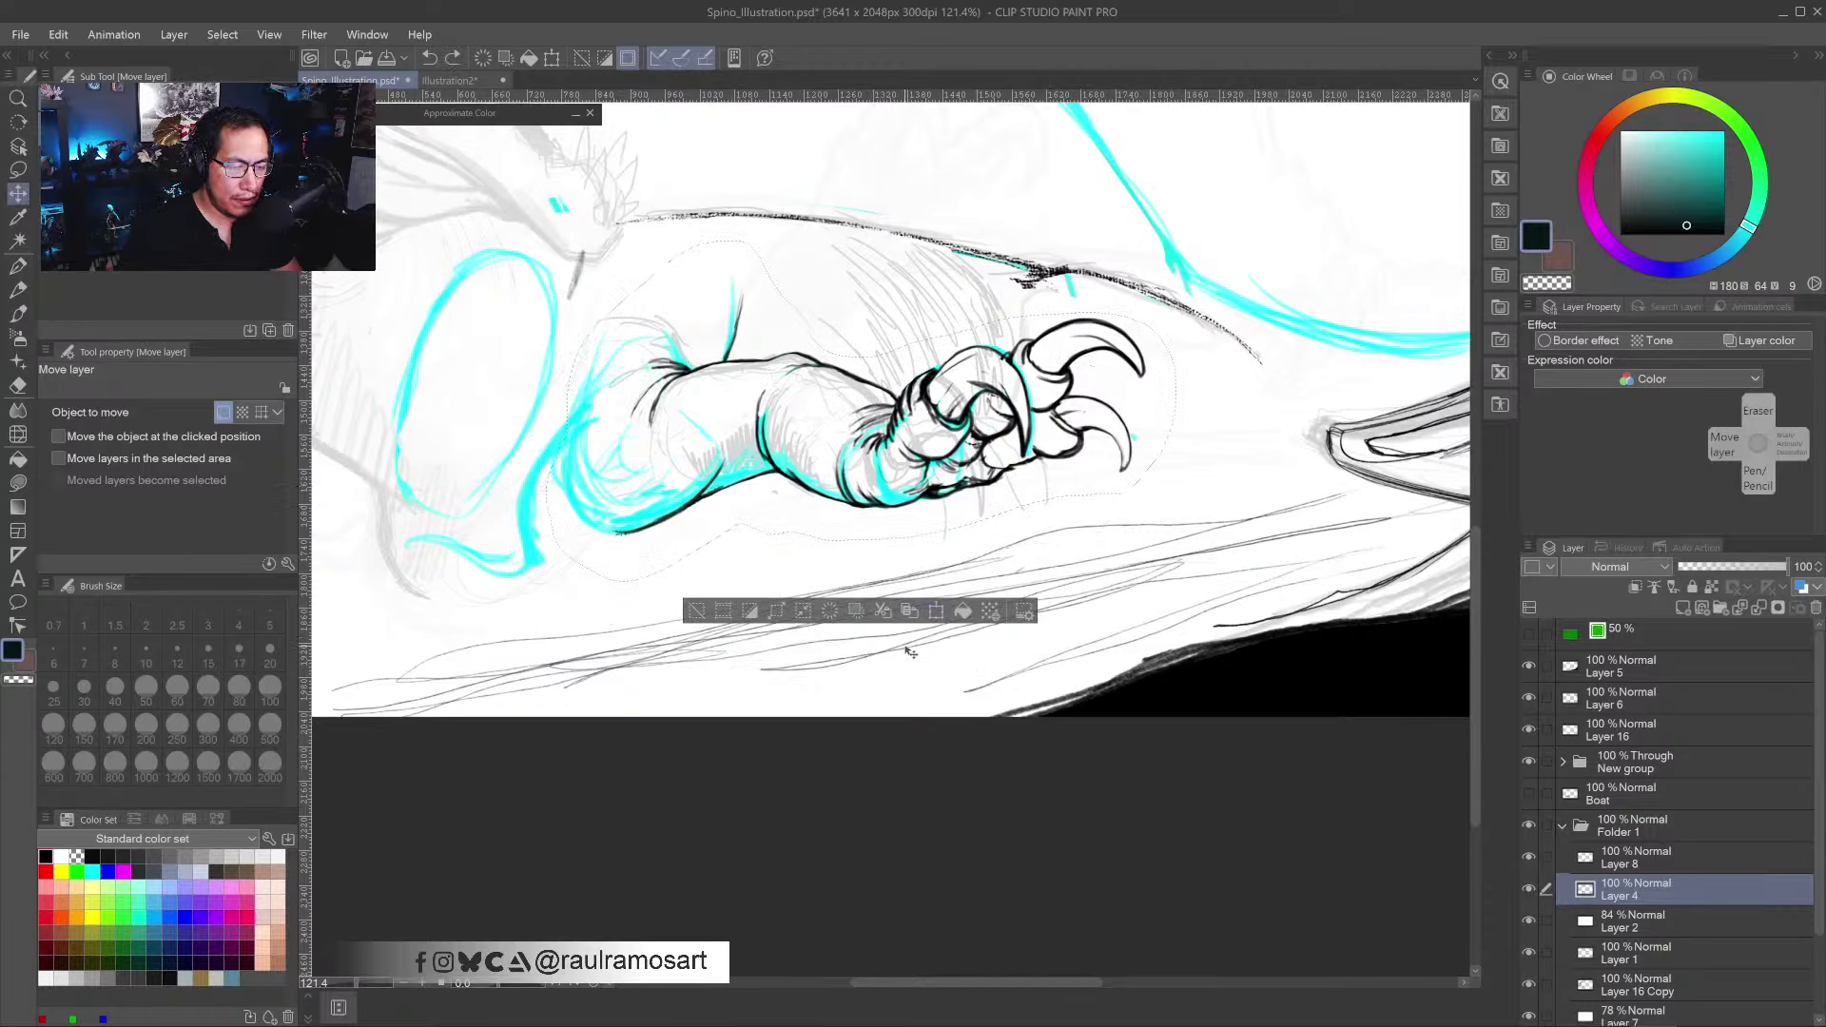
key(ctrl+d)
- Check Layer 8 by hiding and showing it, and merge it down into Layer 4
click(1528, 857)
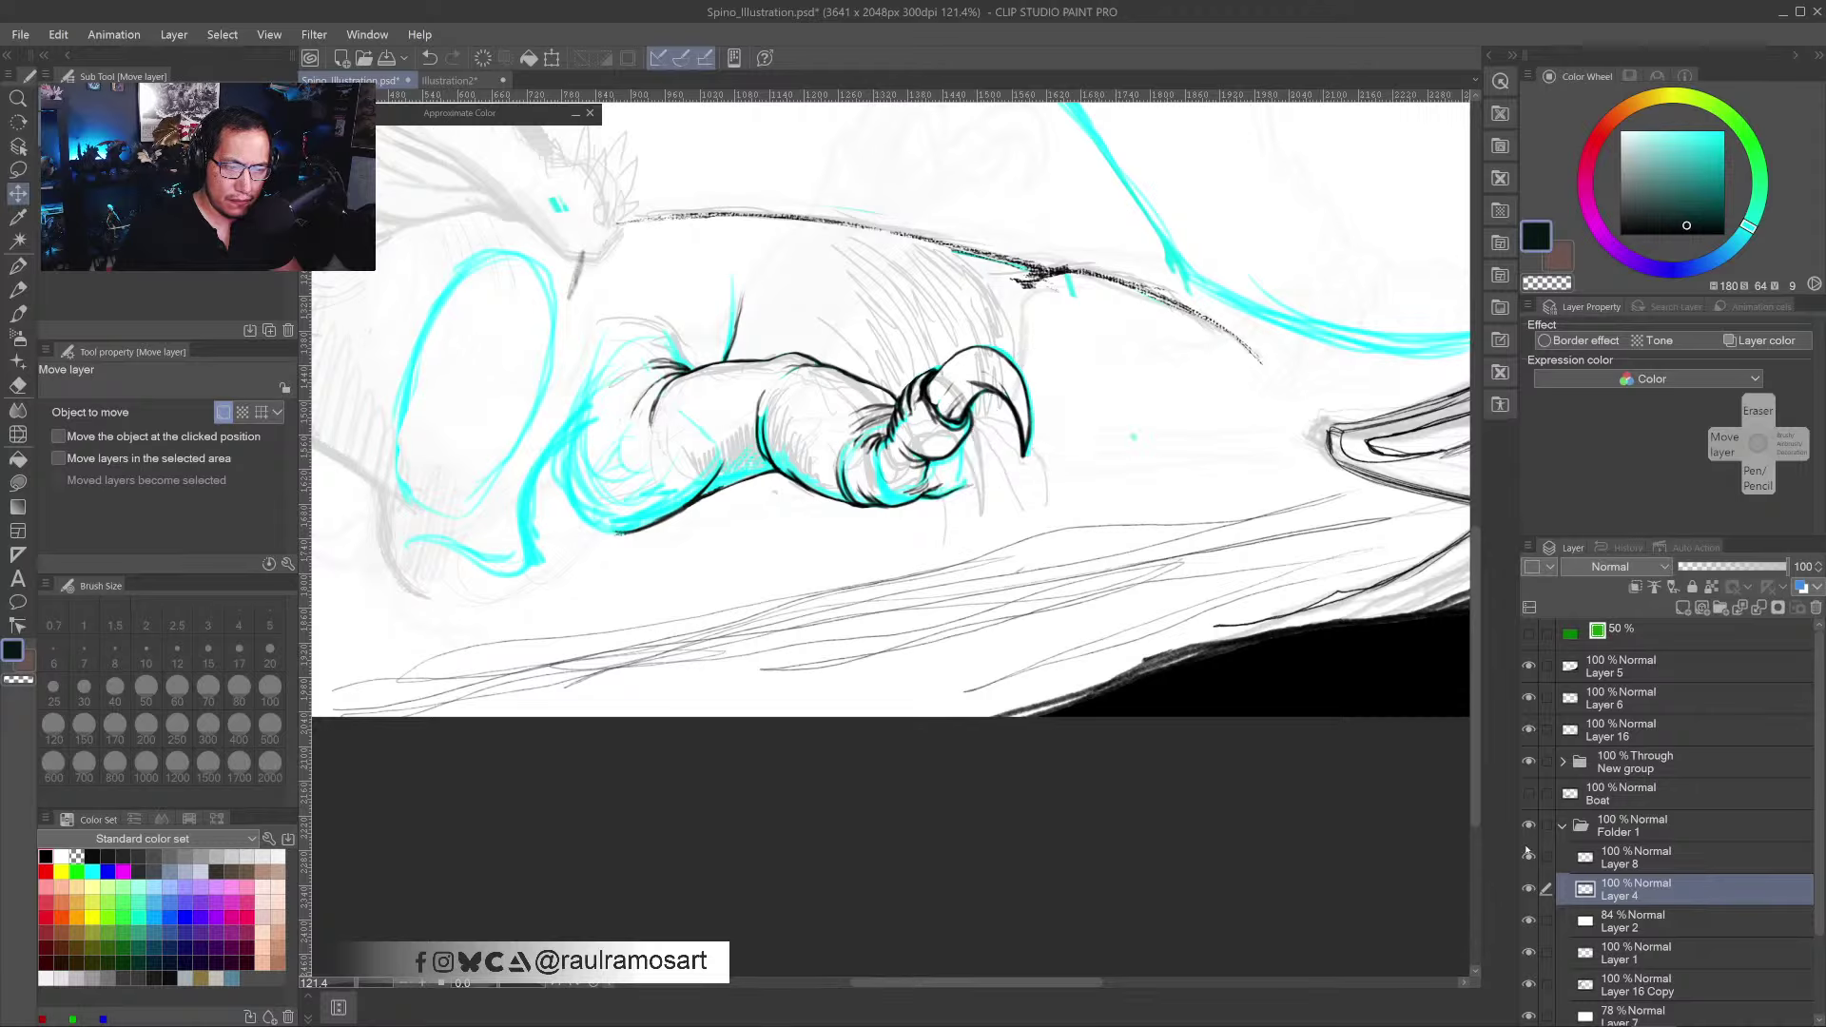
click(1530, 855)
click(1628, 854)
key(ctrl+e)
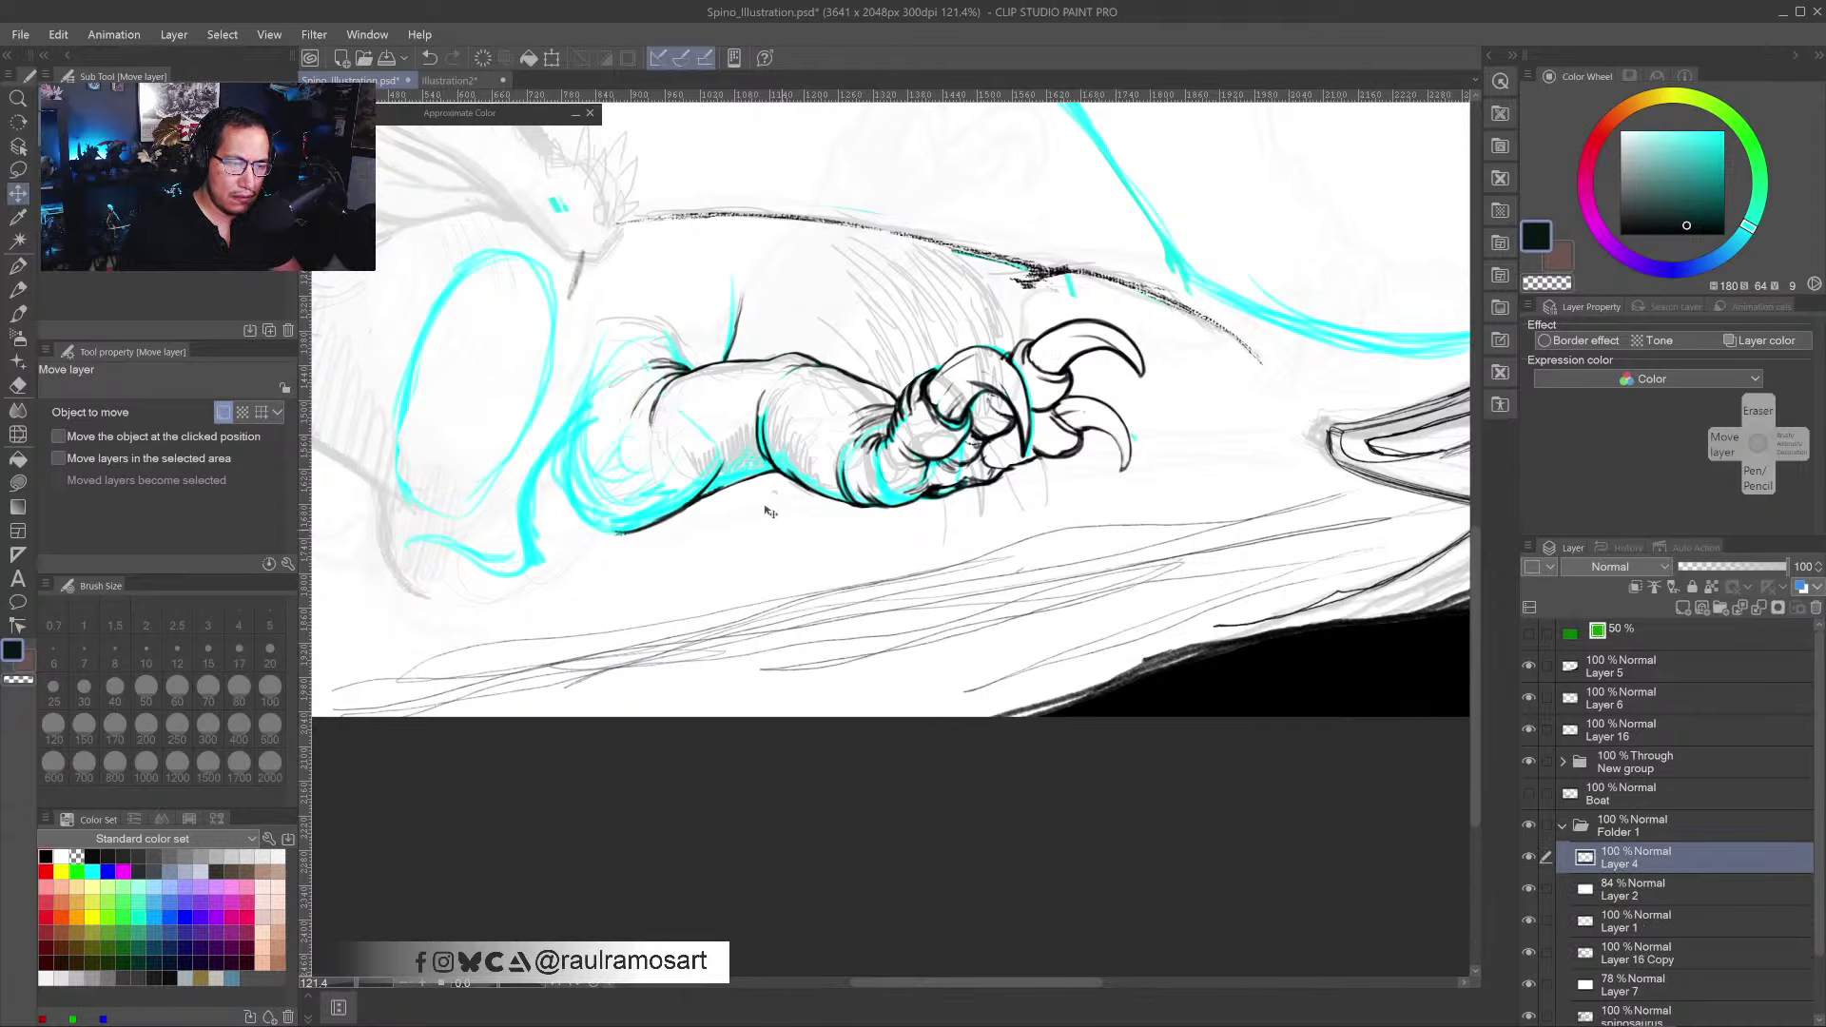
- Lasso the whole arm and clawed hand on Layer 4 and move it slightly down and back toward the body
click(17, 169)
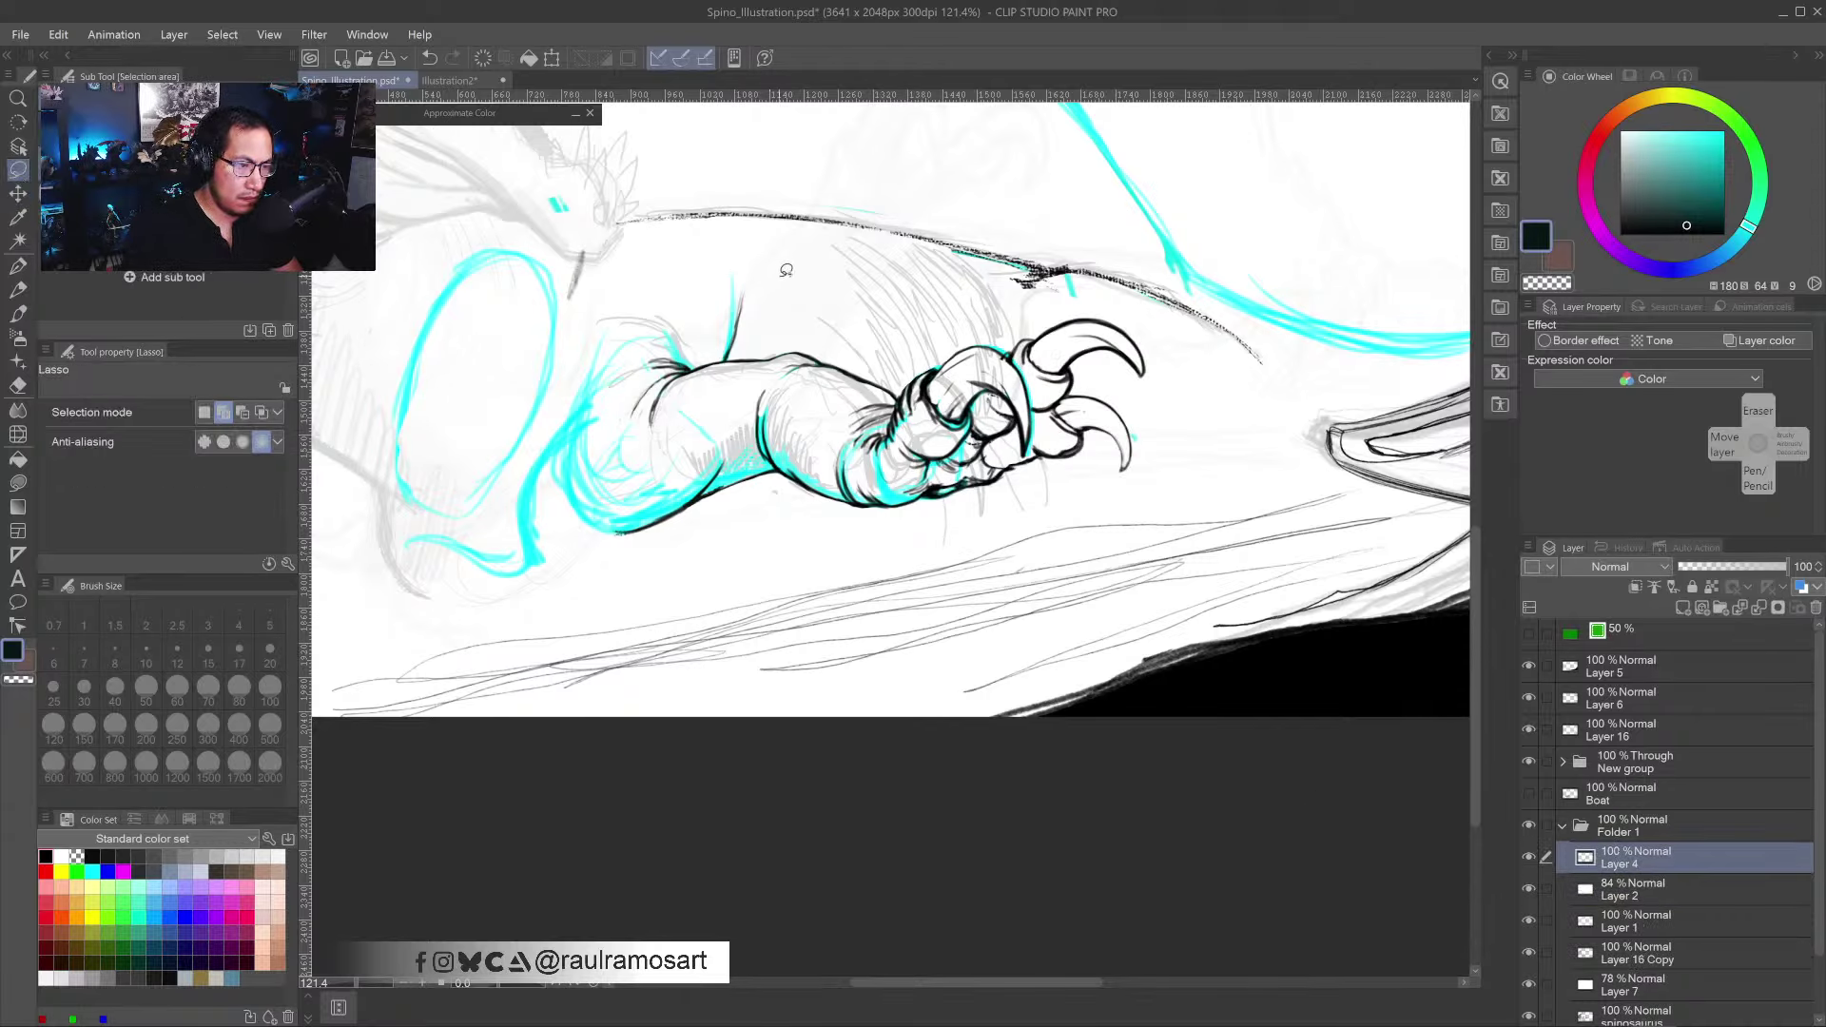
mouse_move(786, 270)
mouse_down()
mouse_move(563, 366)
mouse_move(561, 497)
mouse_move(683, 541)
mouse_move(1065, 492)
mouse_move(1169, 338)
mouse_move(968, 299)
mouse_up()
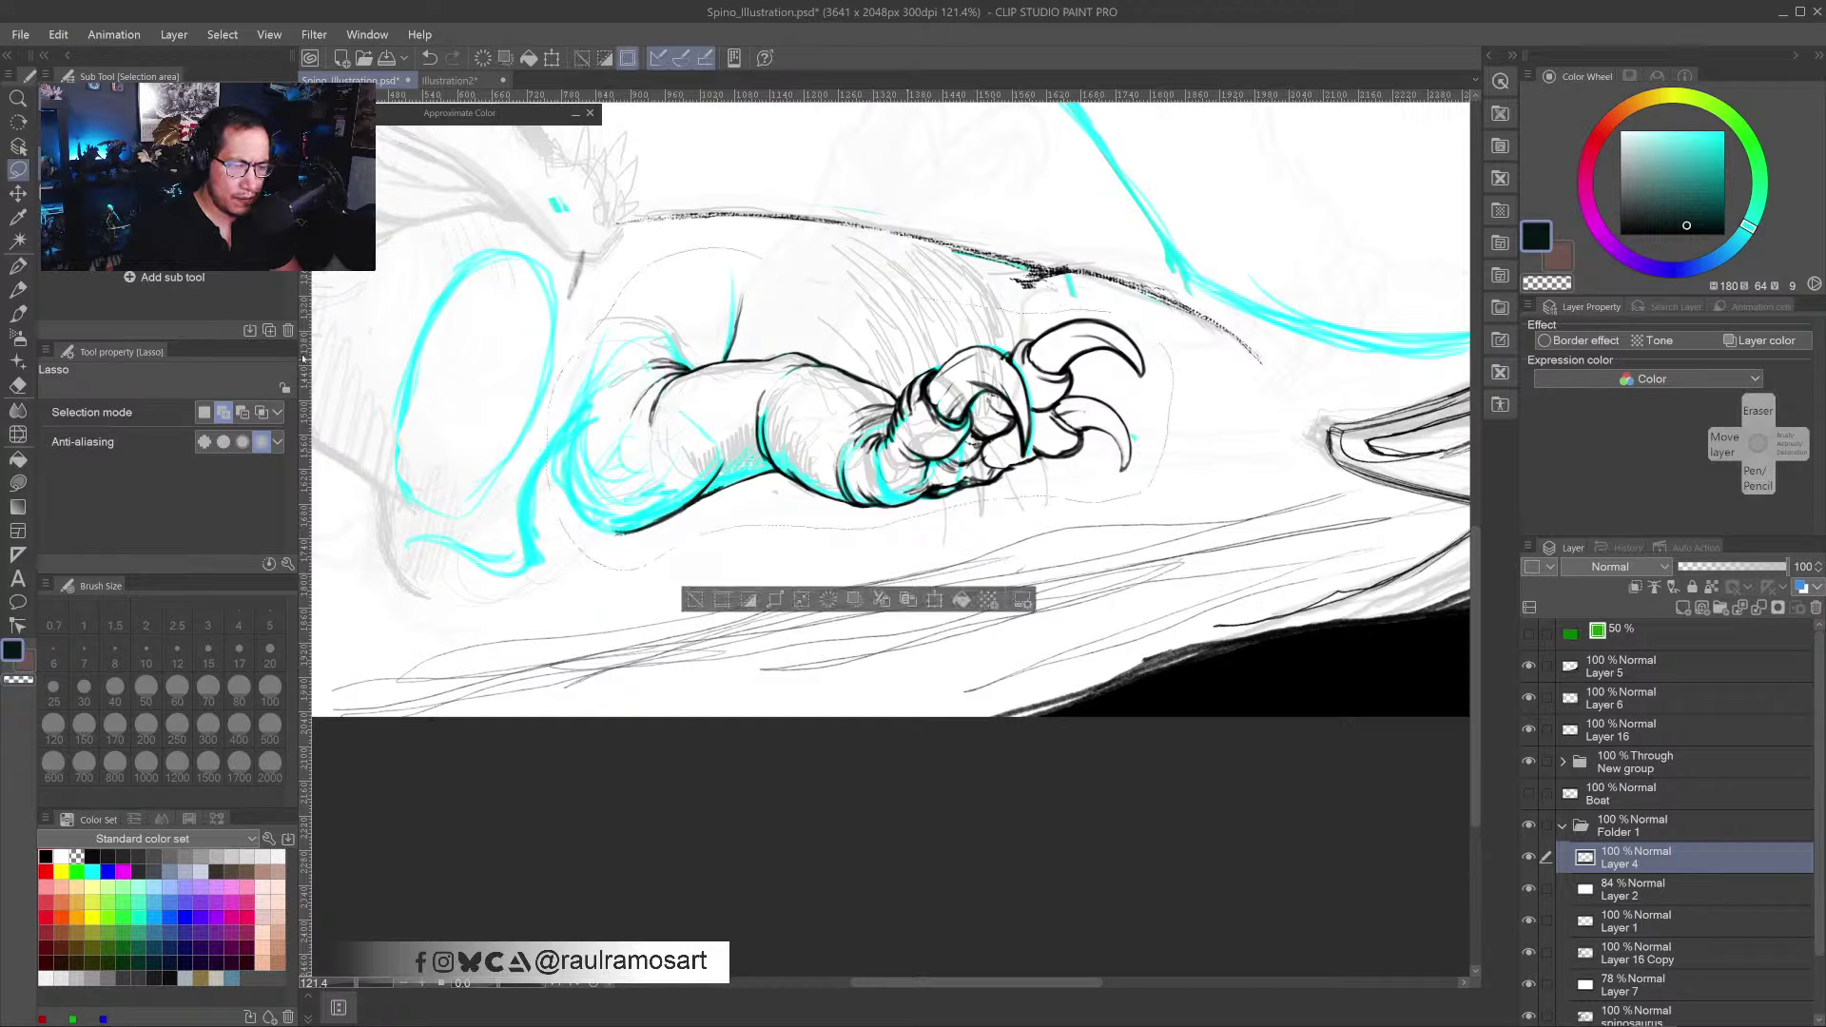
click(17, 193)
drag(747, 456, 711, 502)
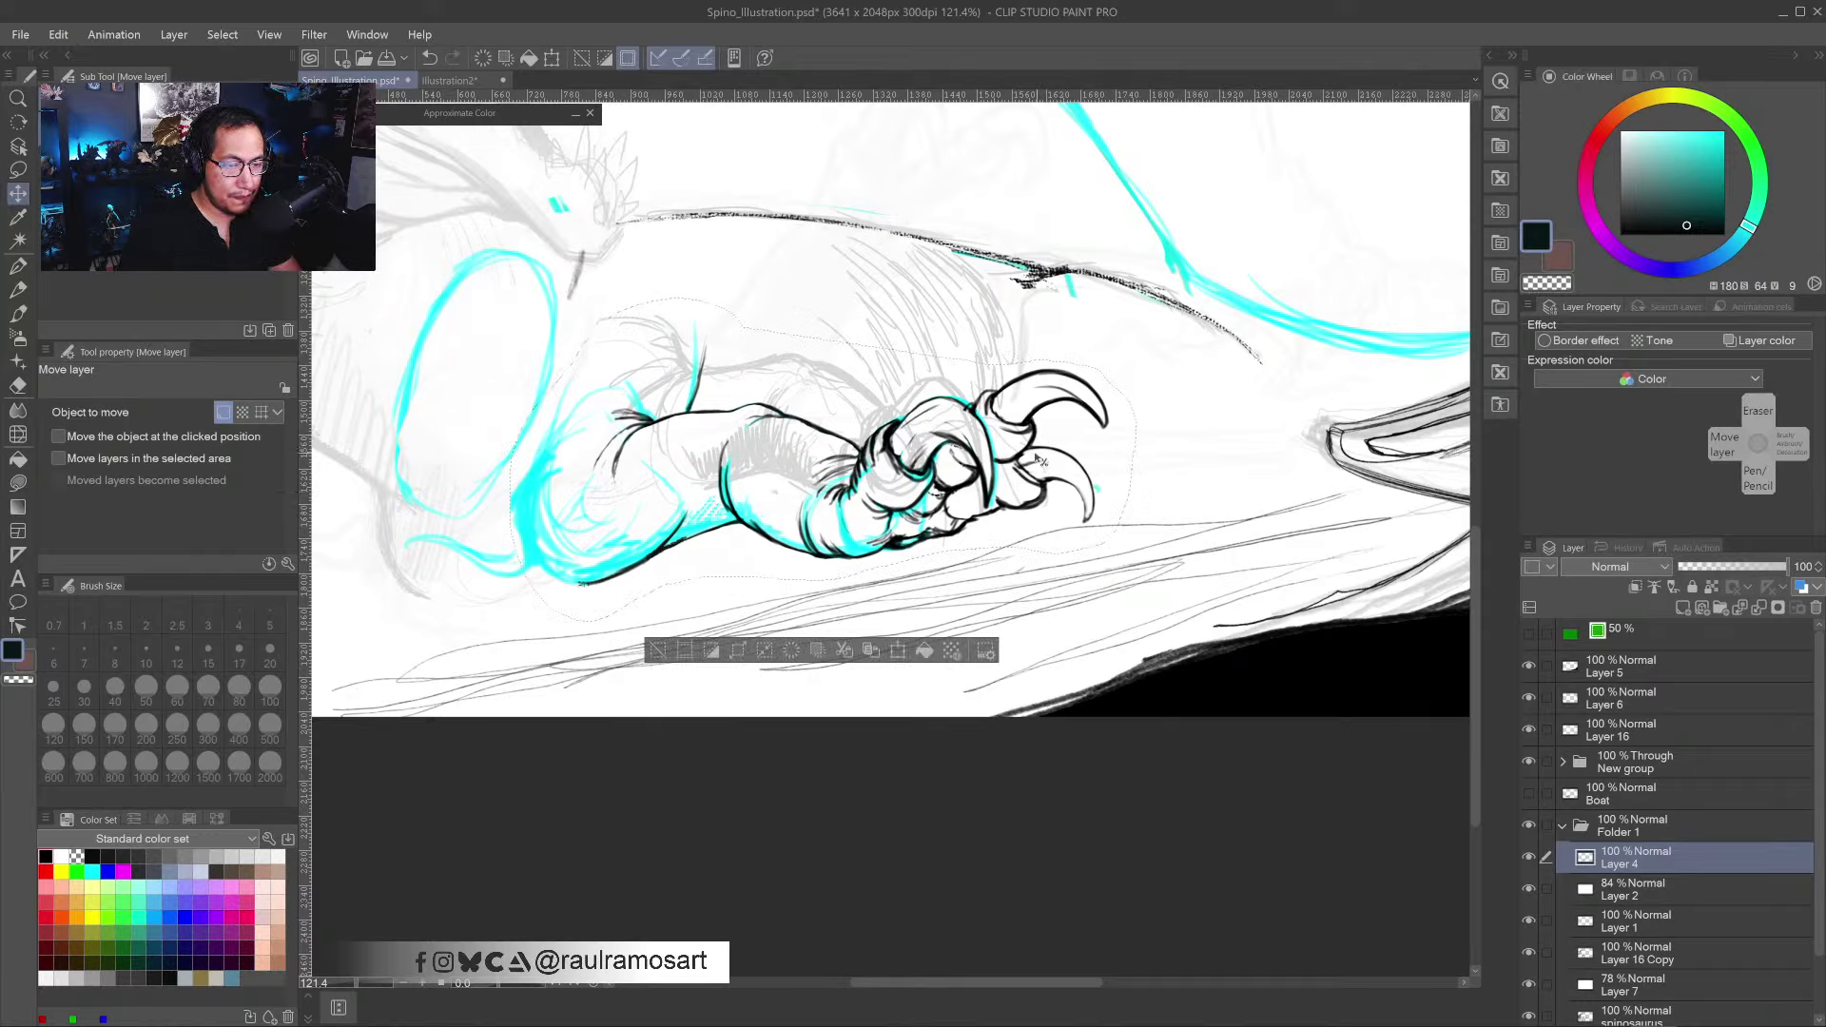
- Rotate the selected arm a few degrees clockwise around a pivot placed at the upper arm, lowering the hand
key(ctrl+t)
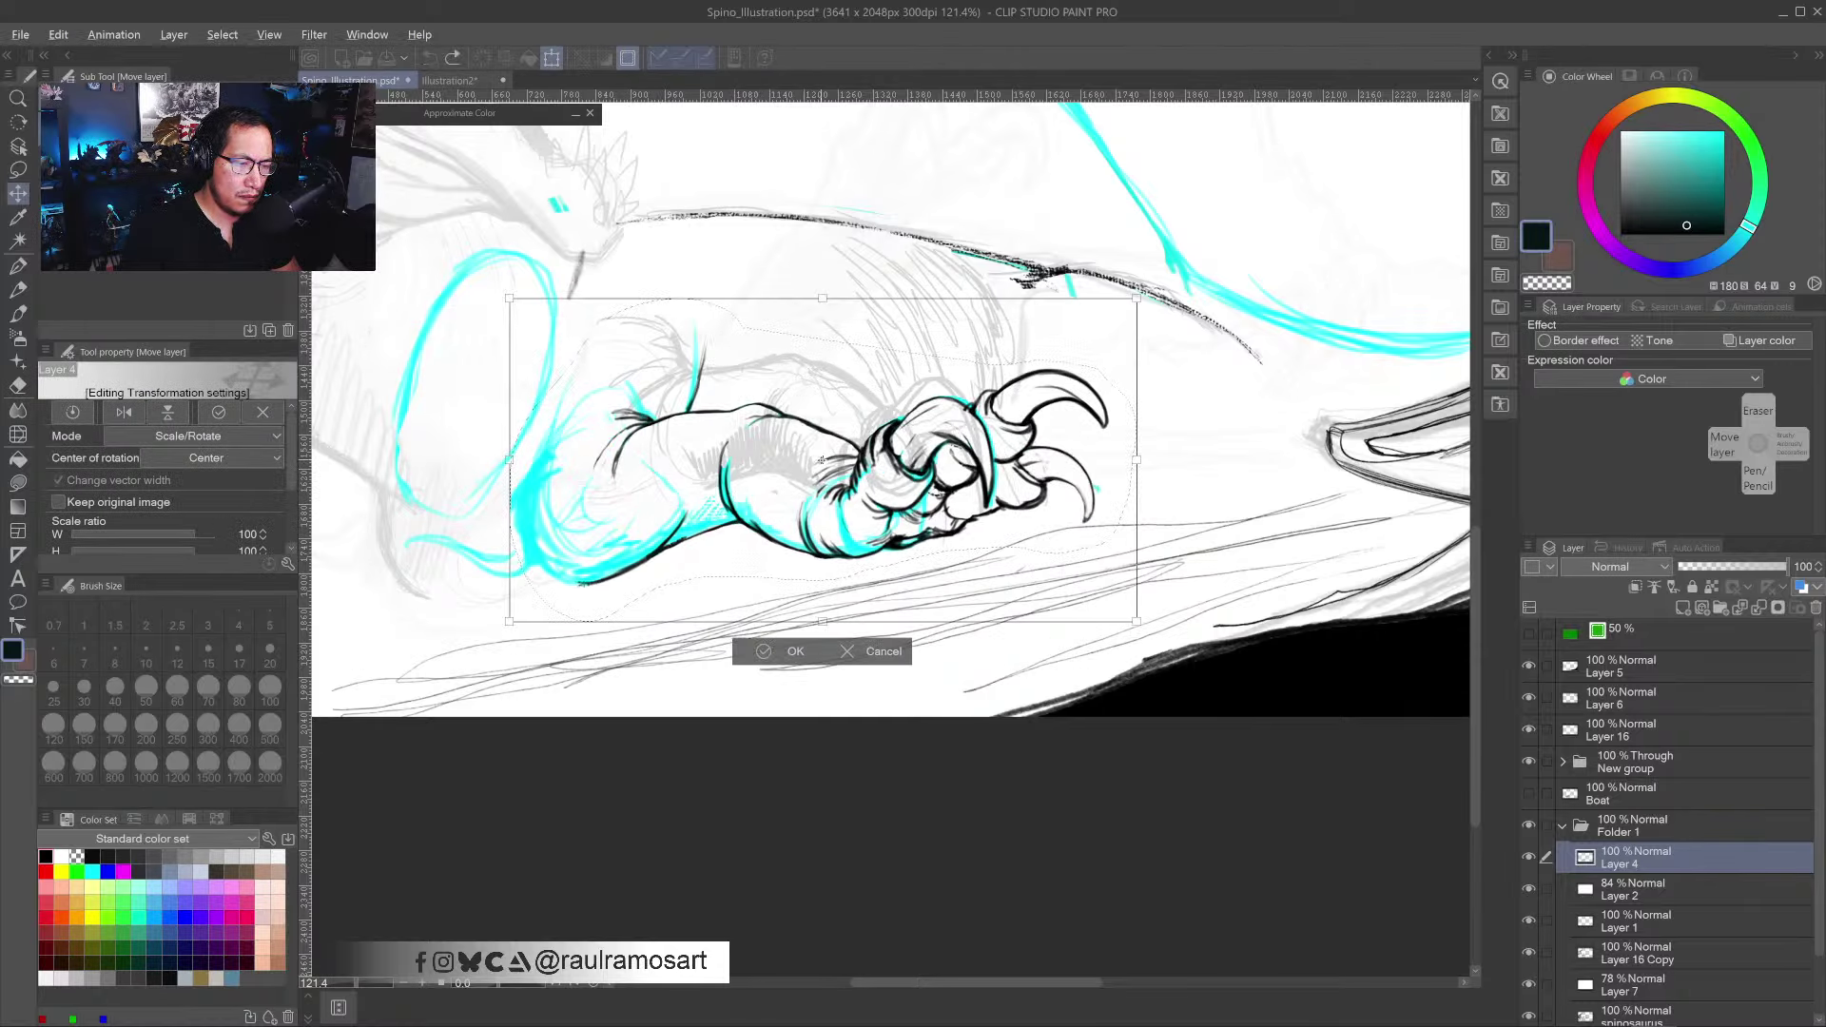
click(575, 510)
drag(1215, 470, 1217, 523)
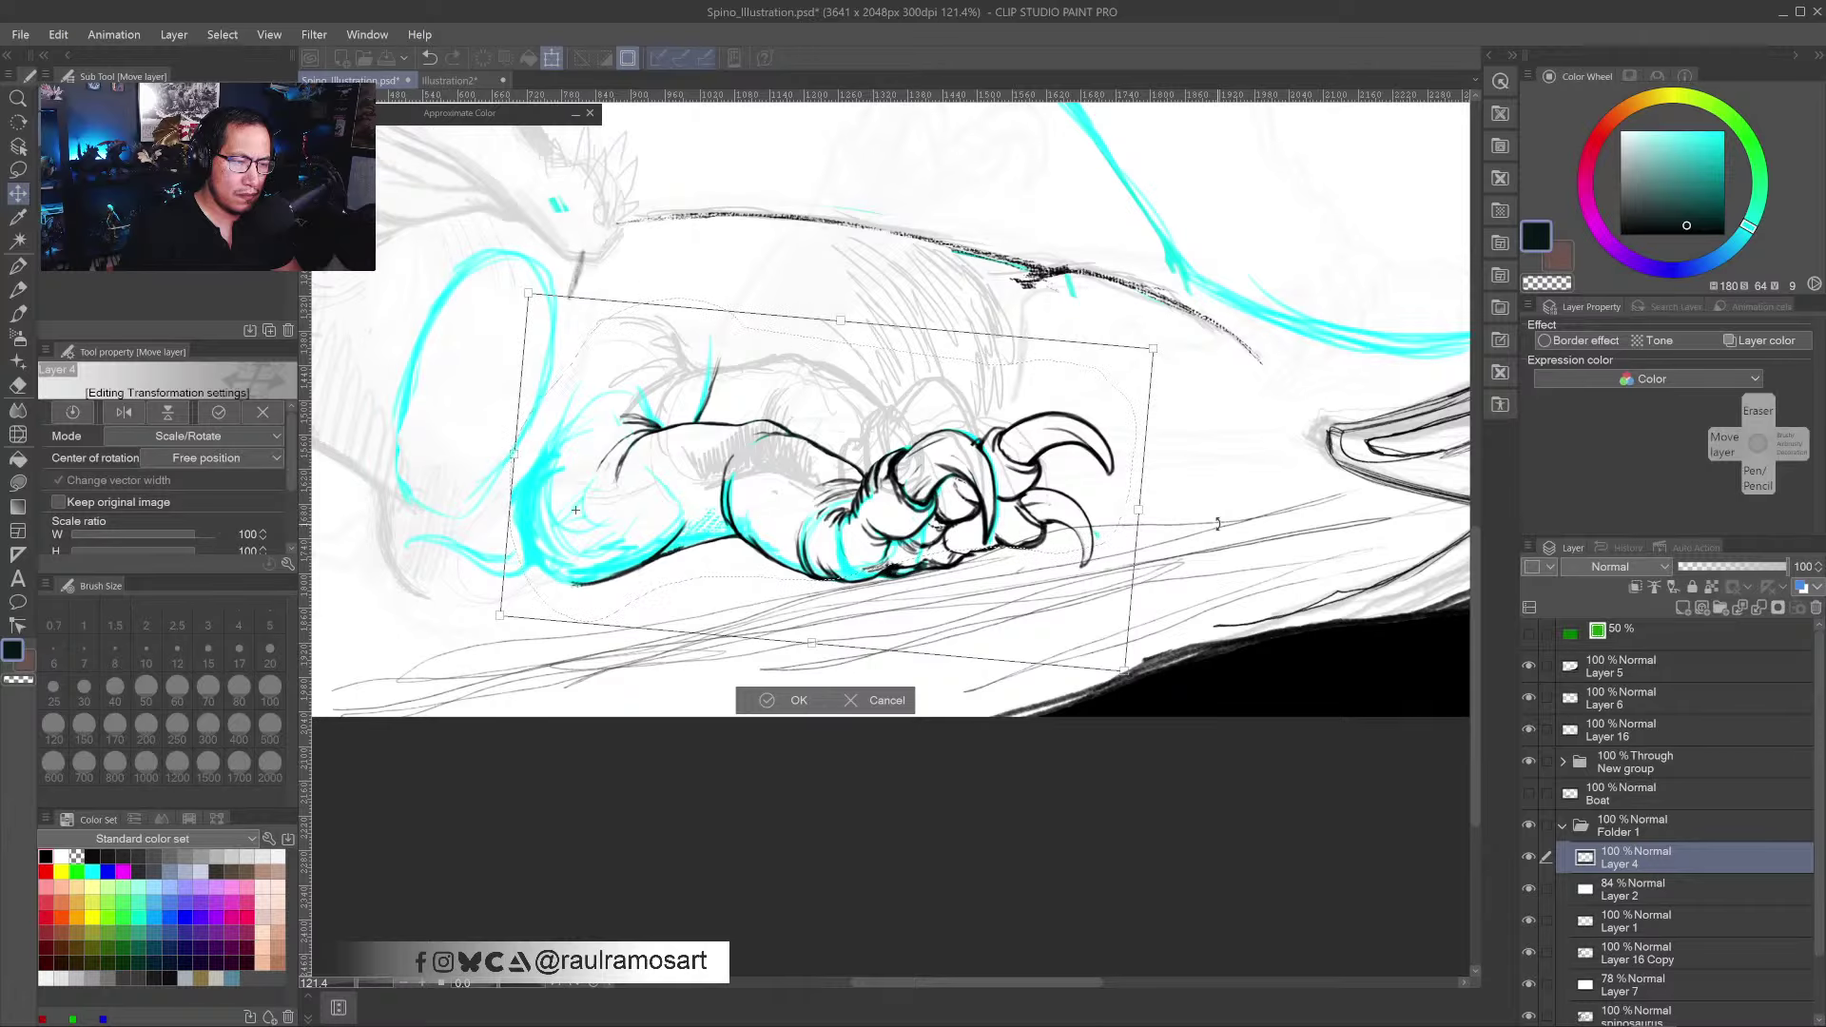
click(766, 699)
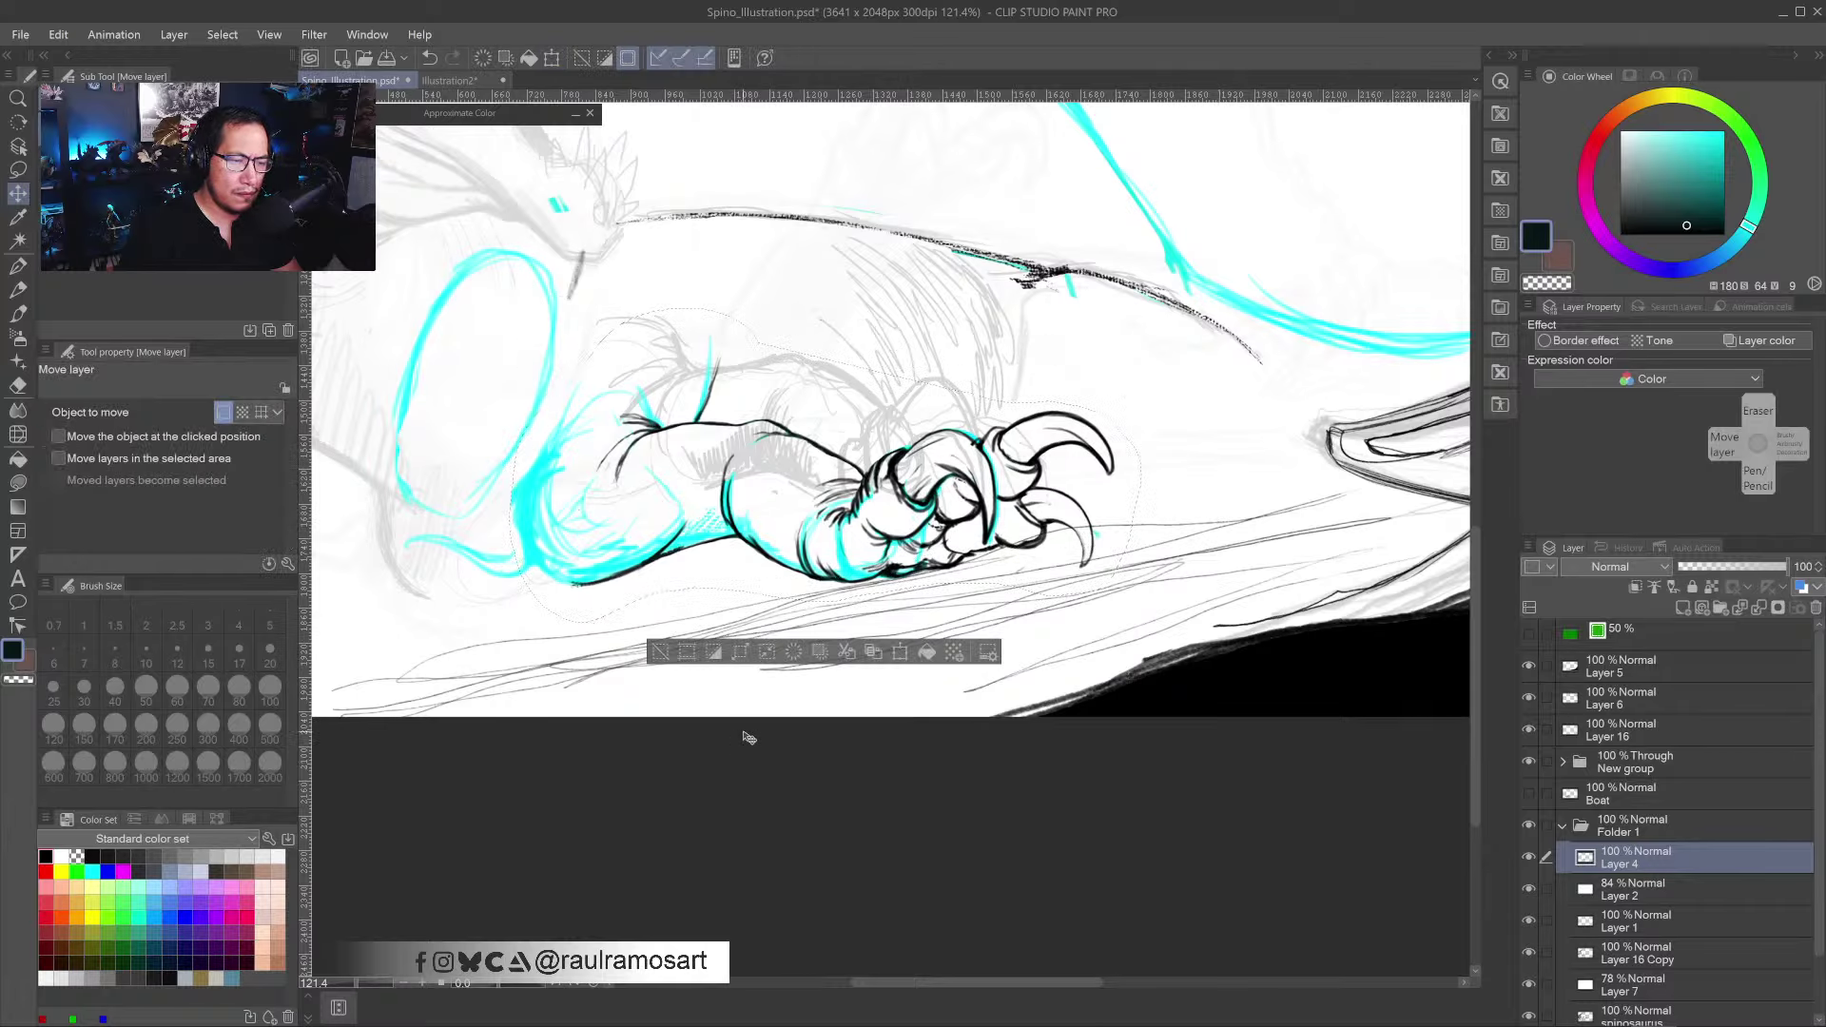
- Clear the selection and compare the whole illustration with Layer 4 hidden and shown
scroll(747, 761, down, 6)
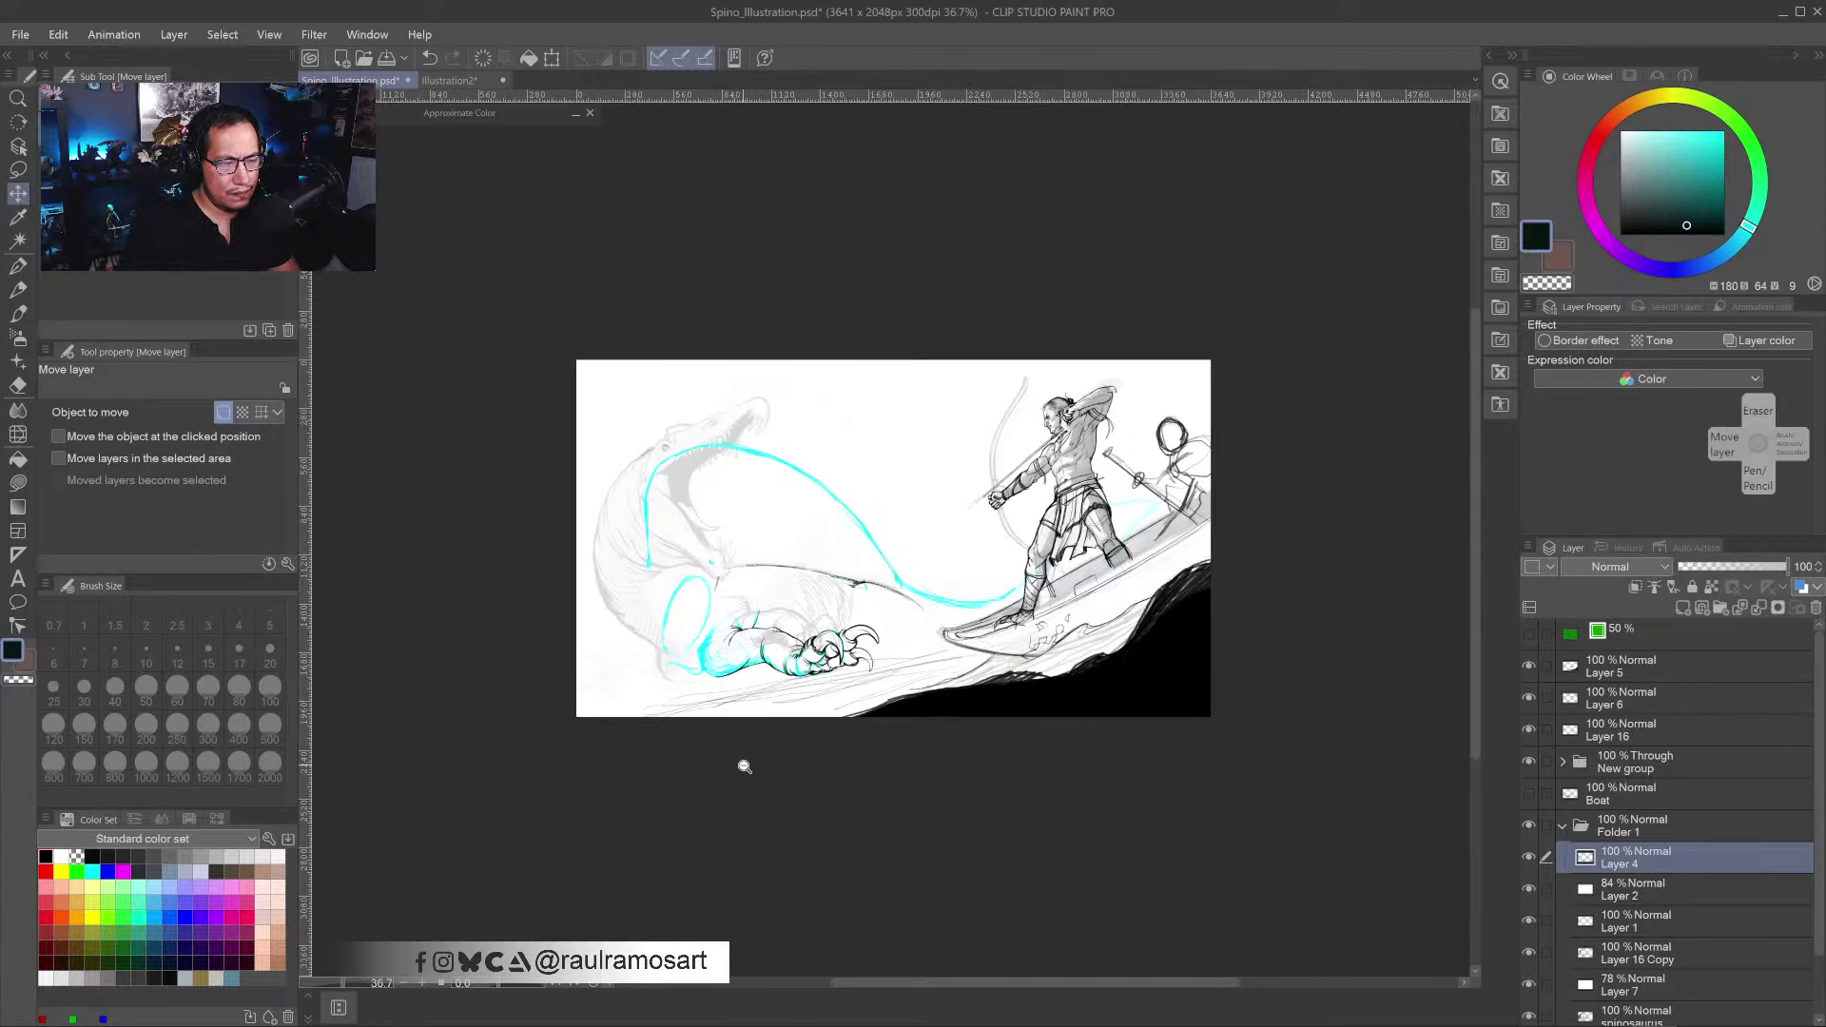
scroll(748, 751, up, 3)
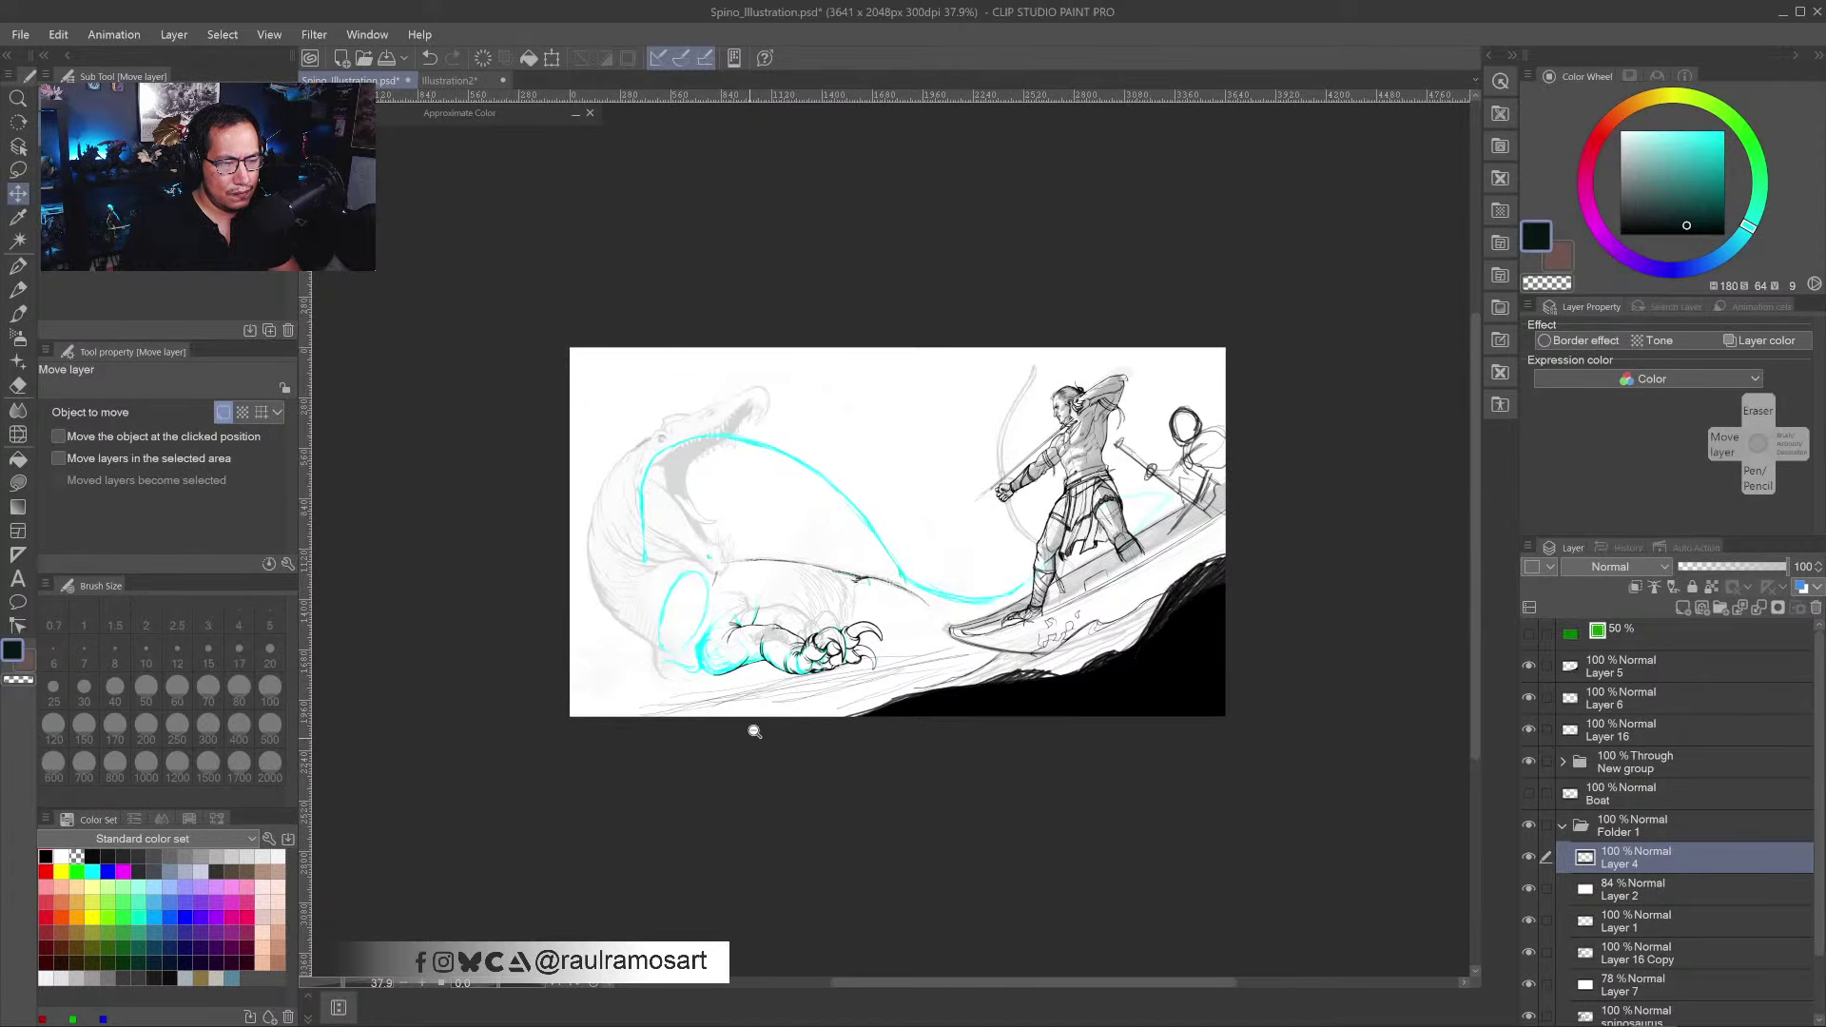
click(1529, 858)
click(1528, 857)
- Try to erase the cyan strokes at the top of the upper arm with the Hard eraser at brush size 50
scroll(694, 677, up, 5)
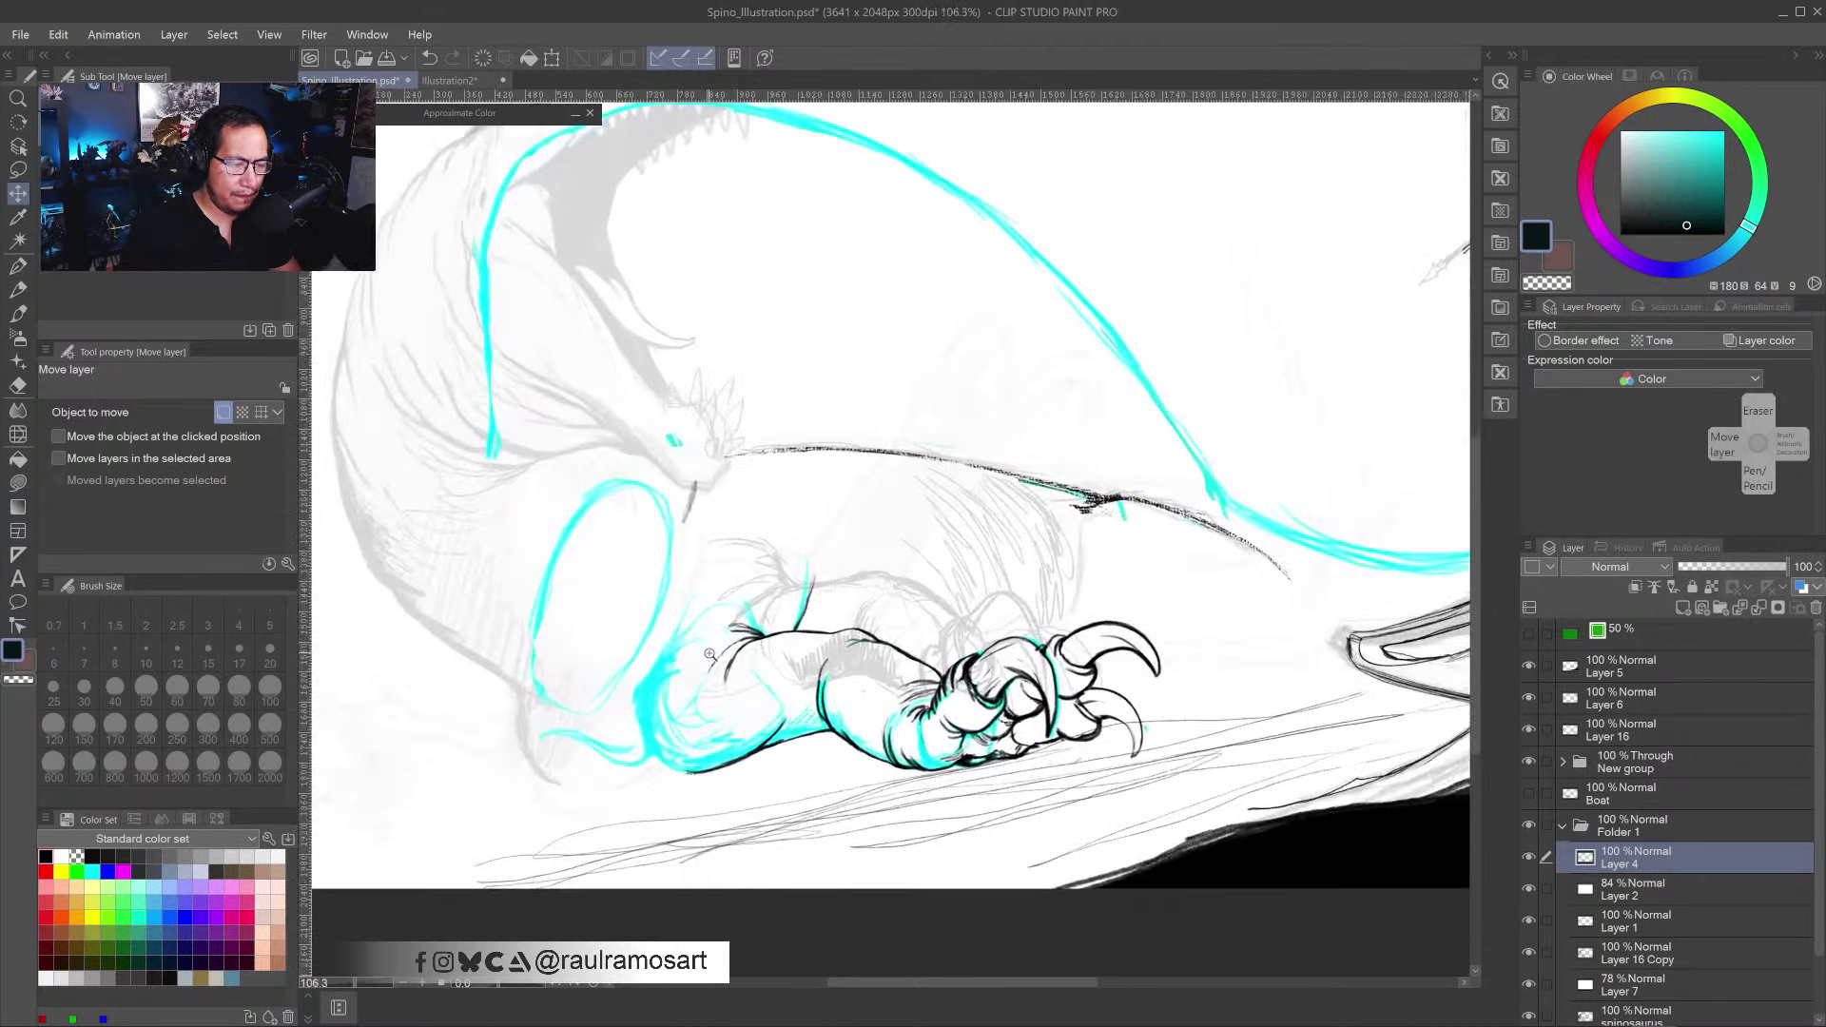
key(e)
key(bracketright)
key(bracketright)
key(bracketright)
key(bracketright)
key(bracketright)
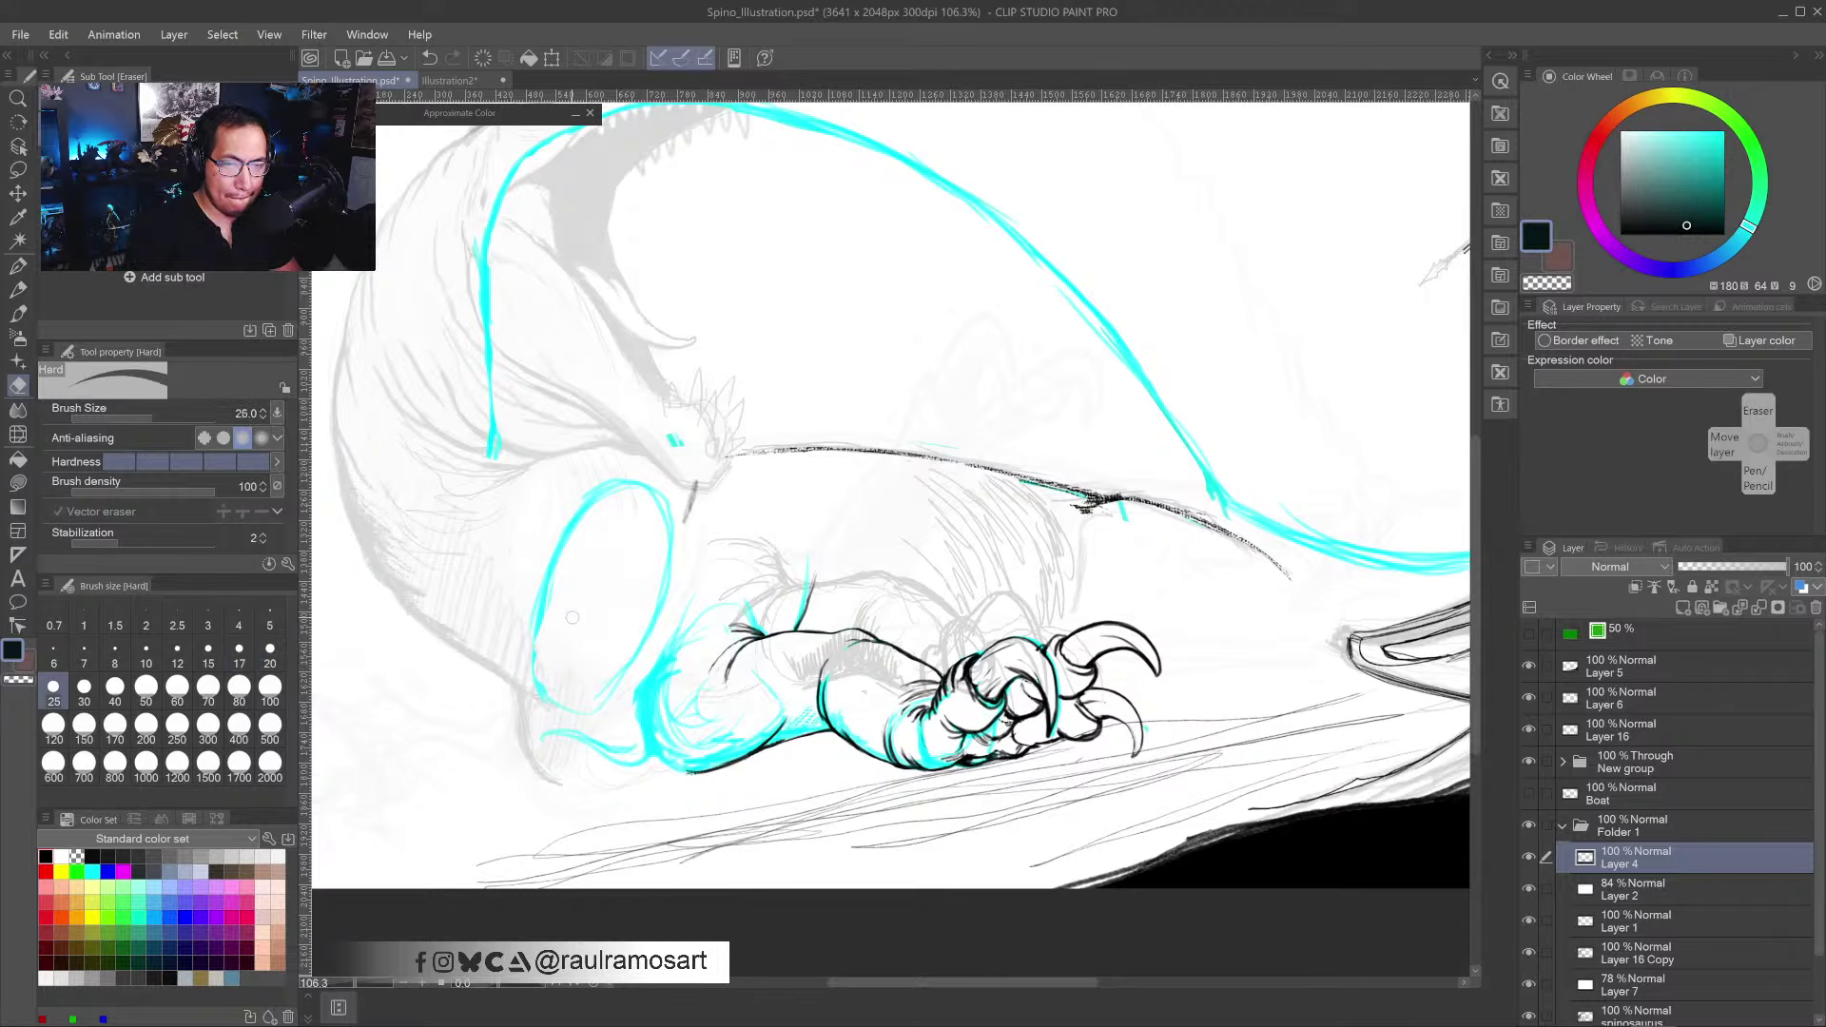
scroll(758, 687, up, 2)
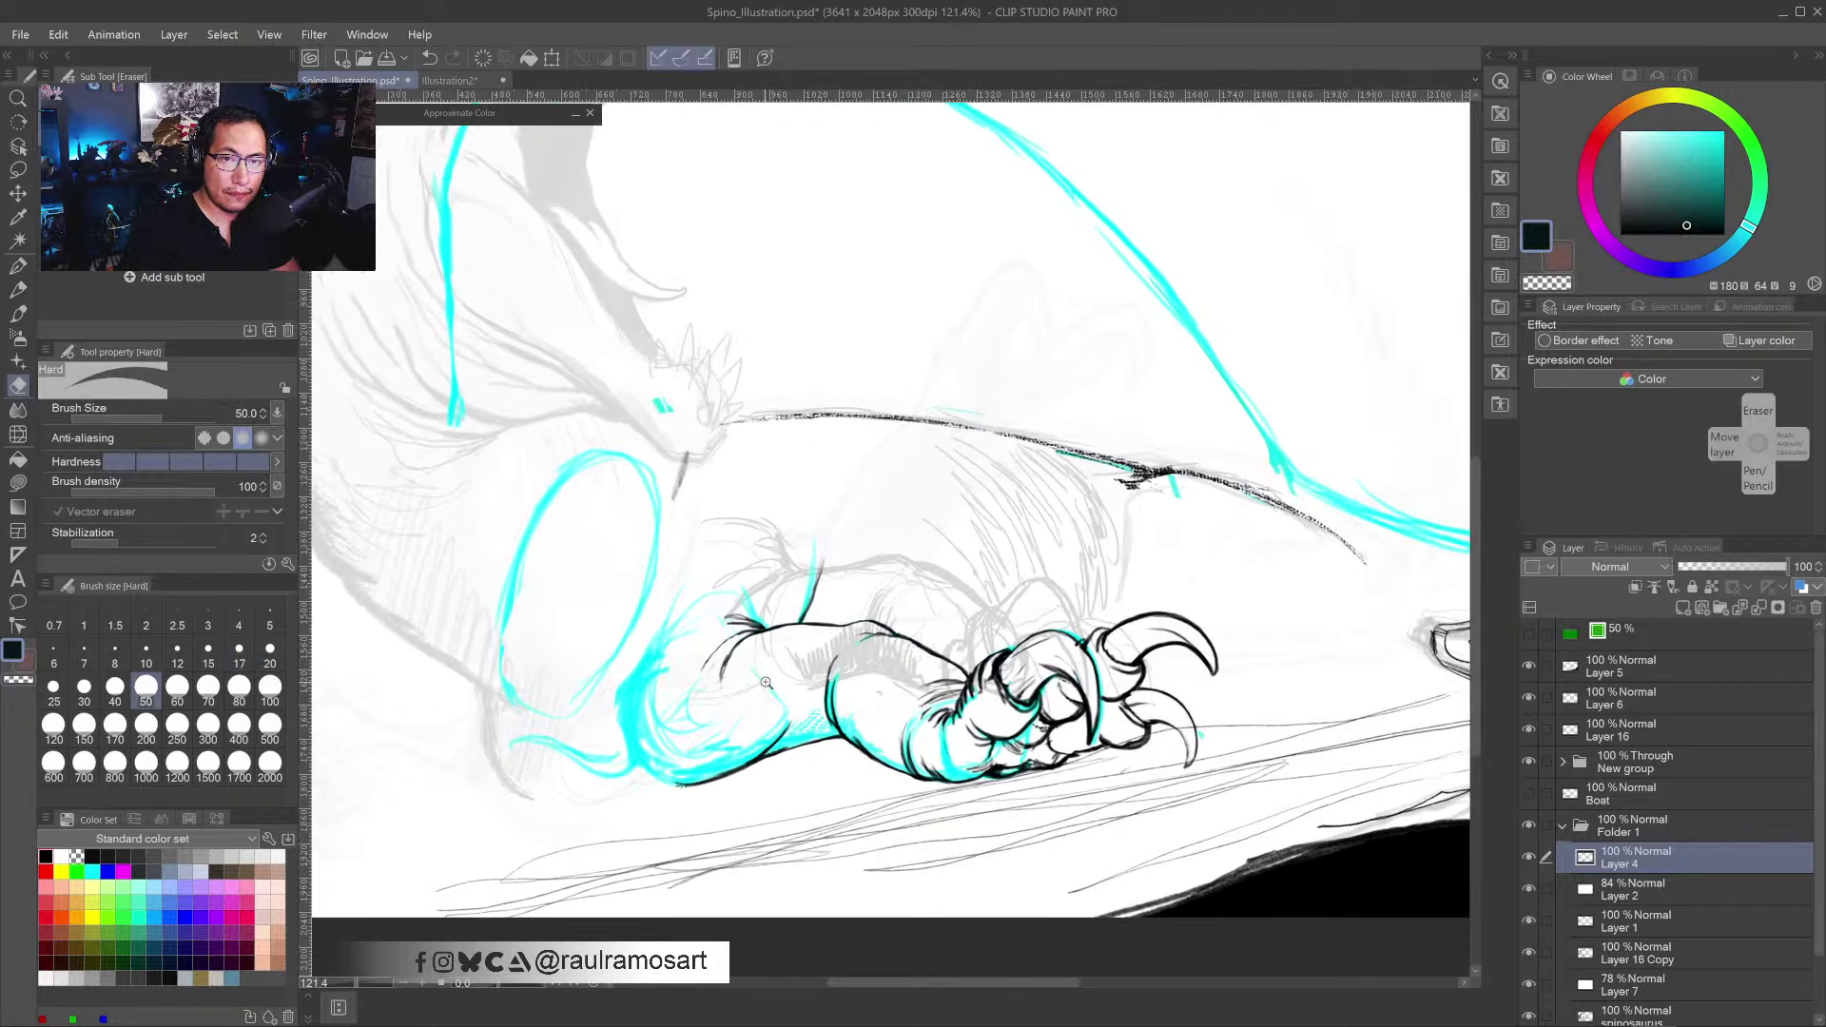
drag(763, 655, 791, 623)
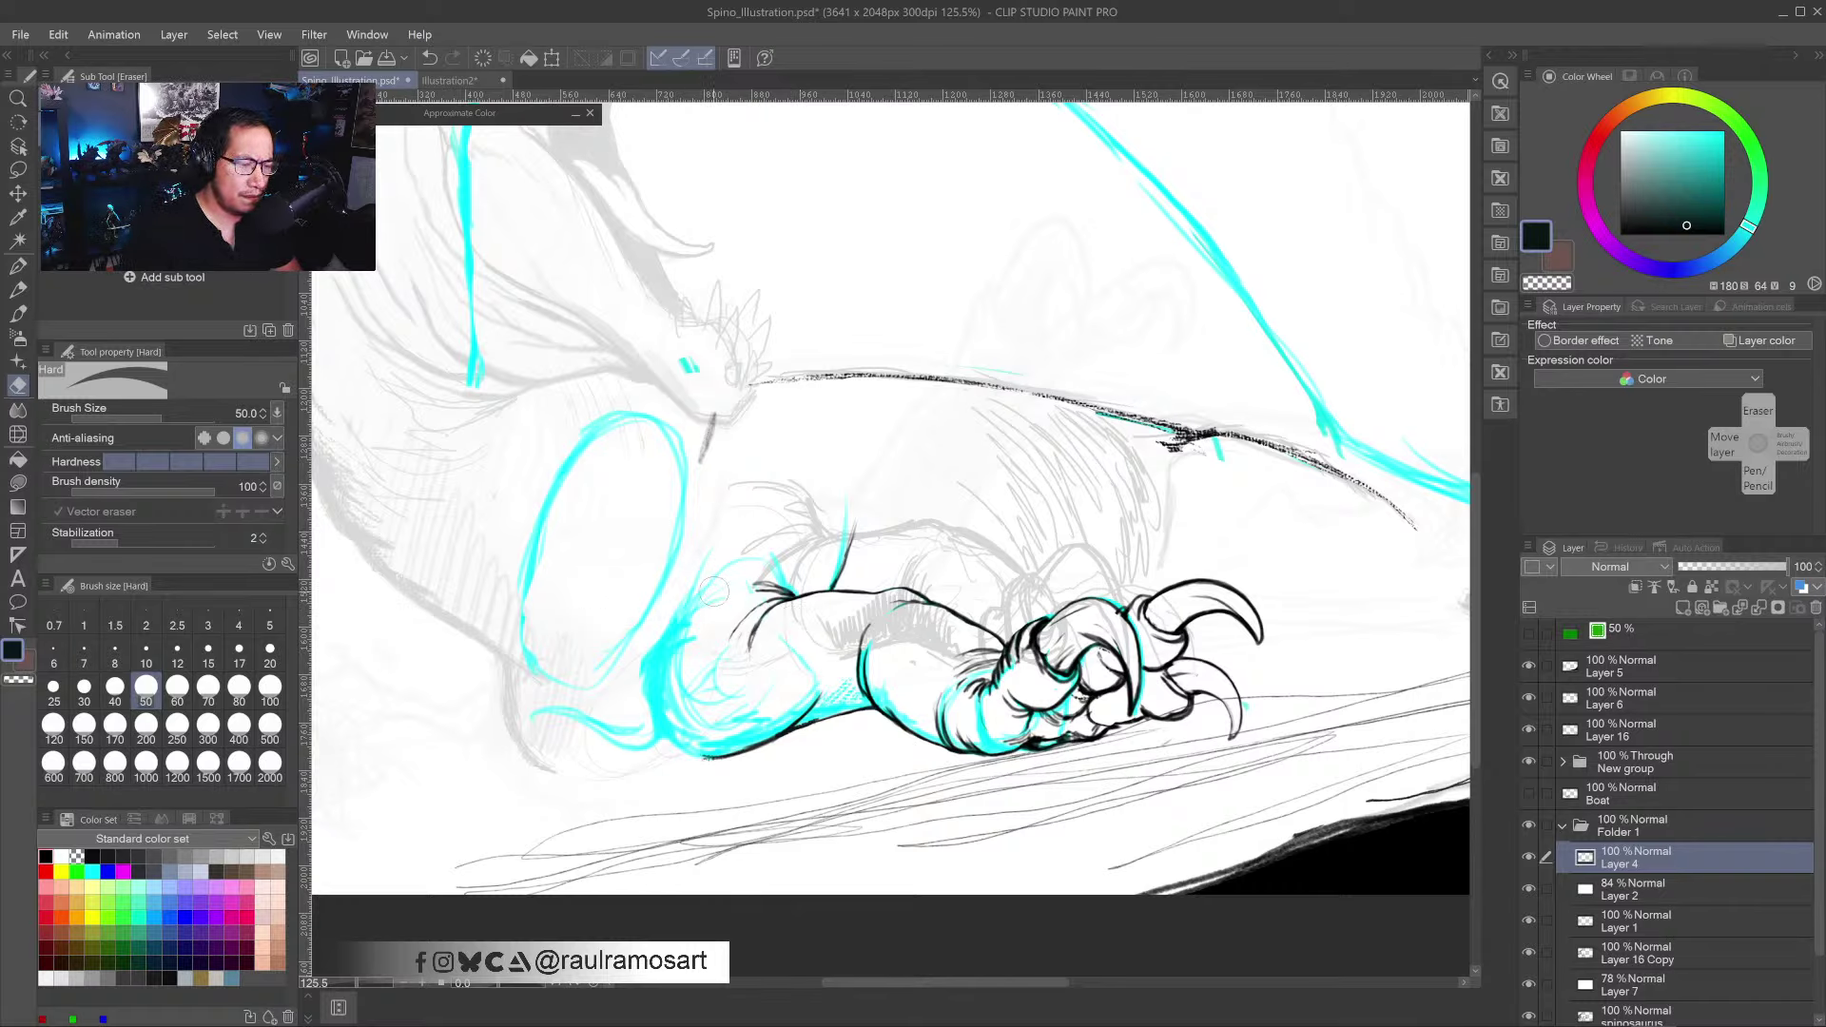
drag(714, 592, 684, 647)
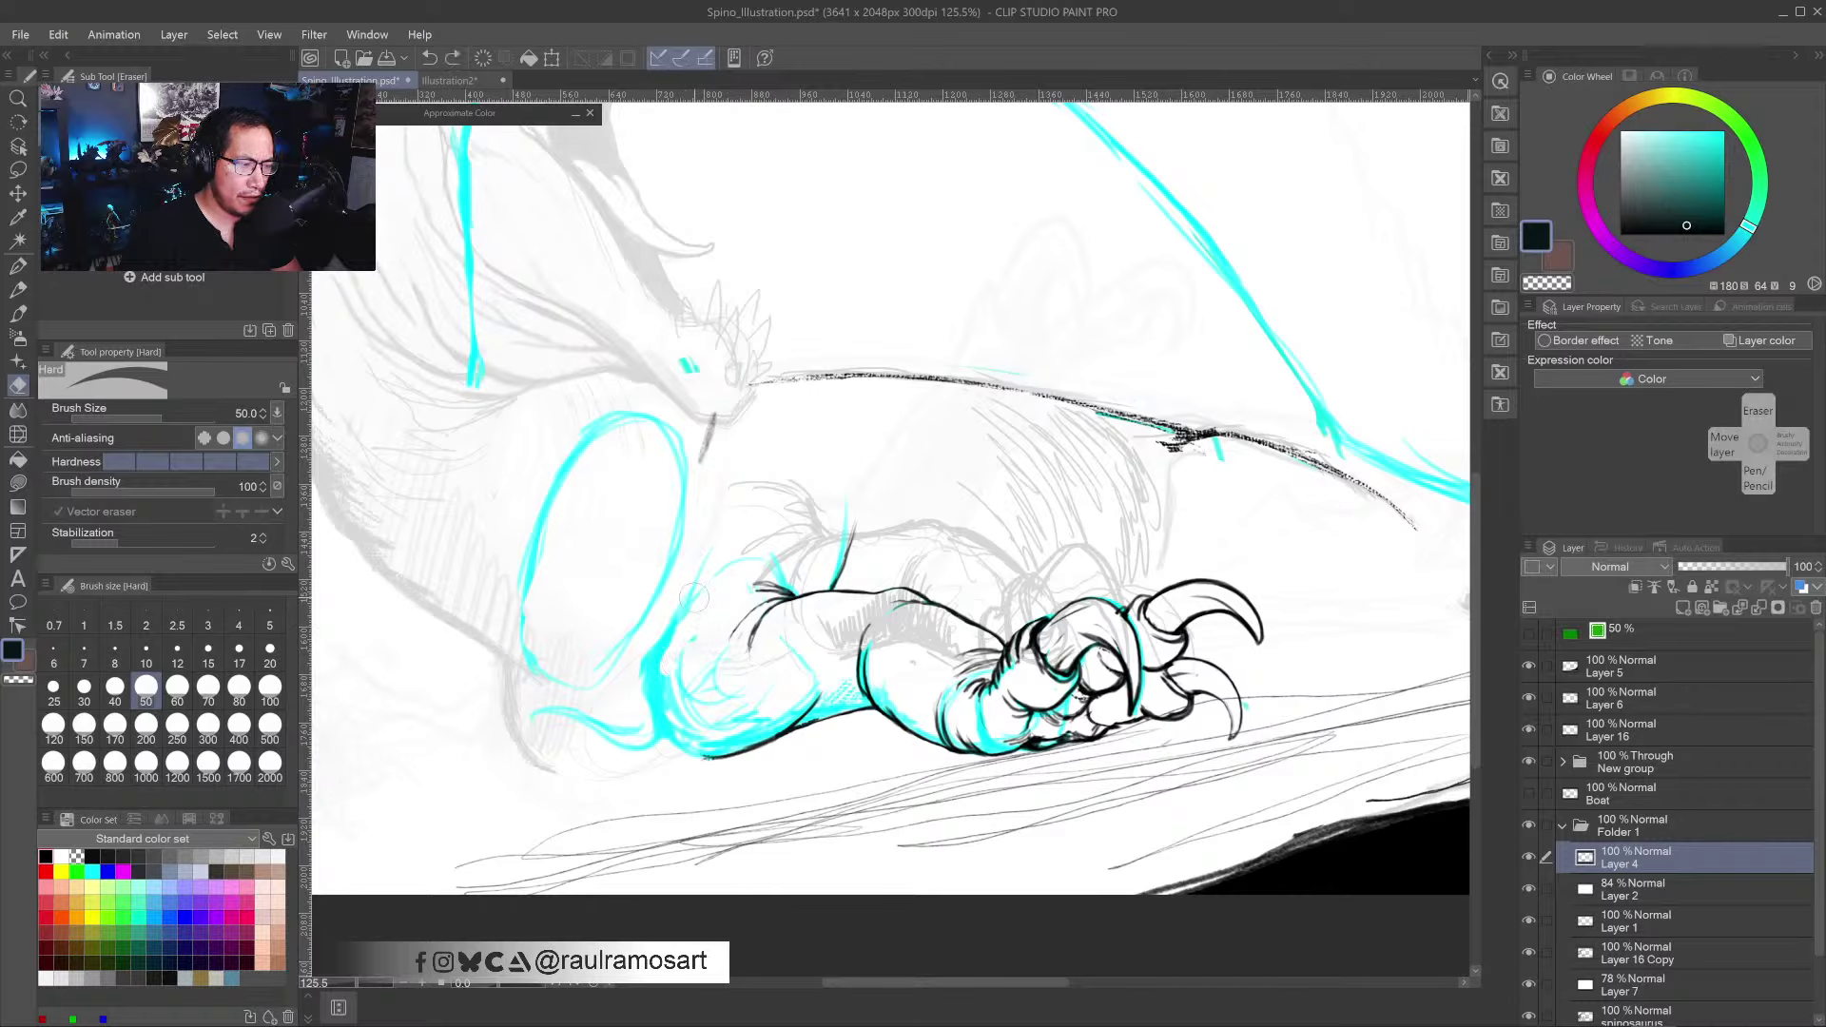
key(ctrl+z)
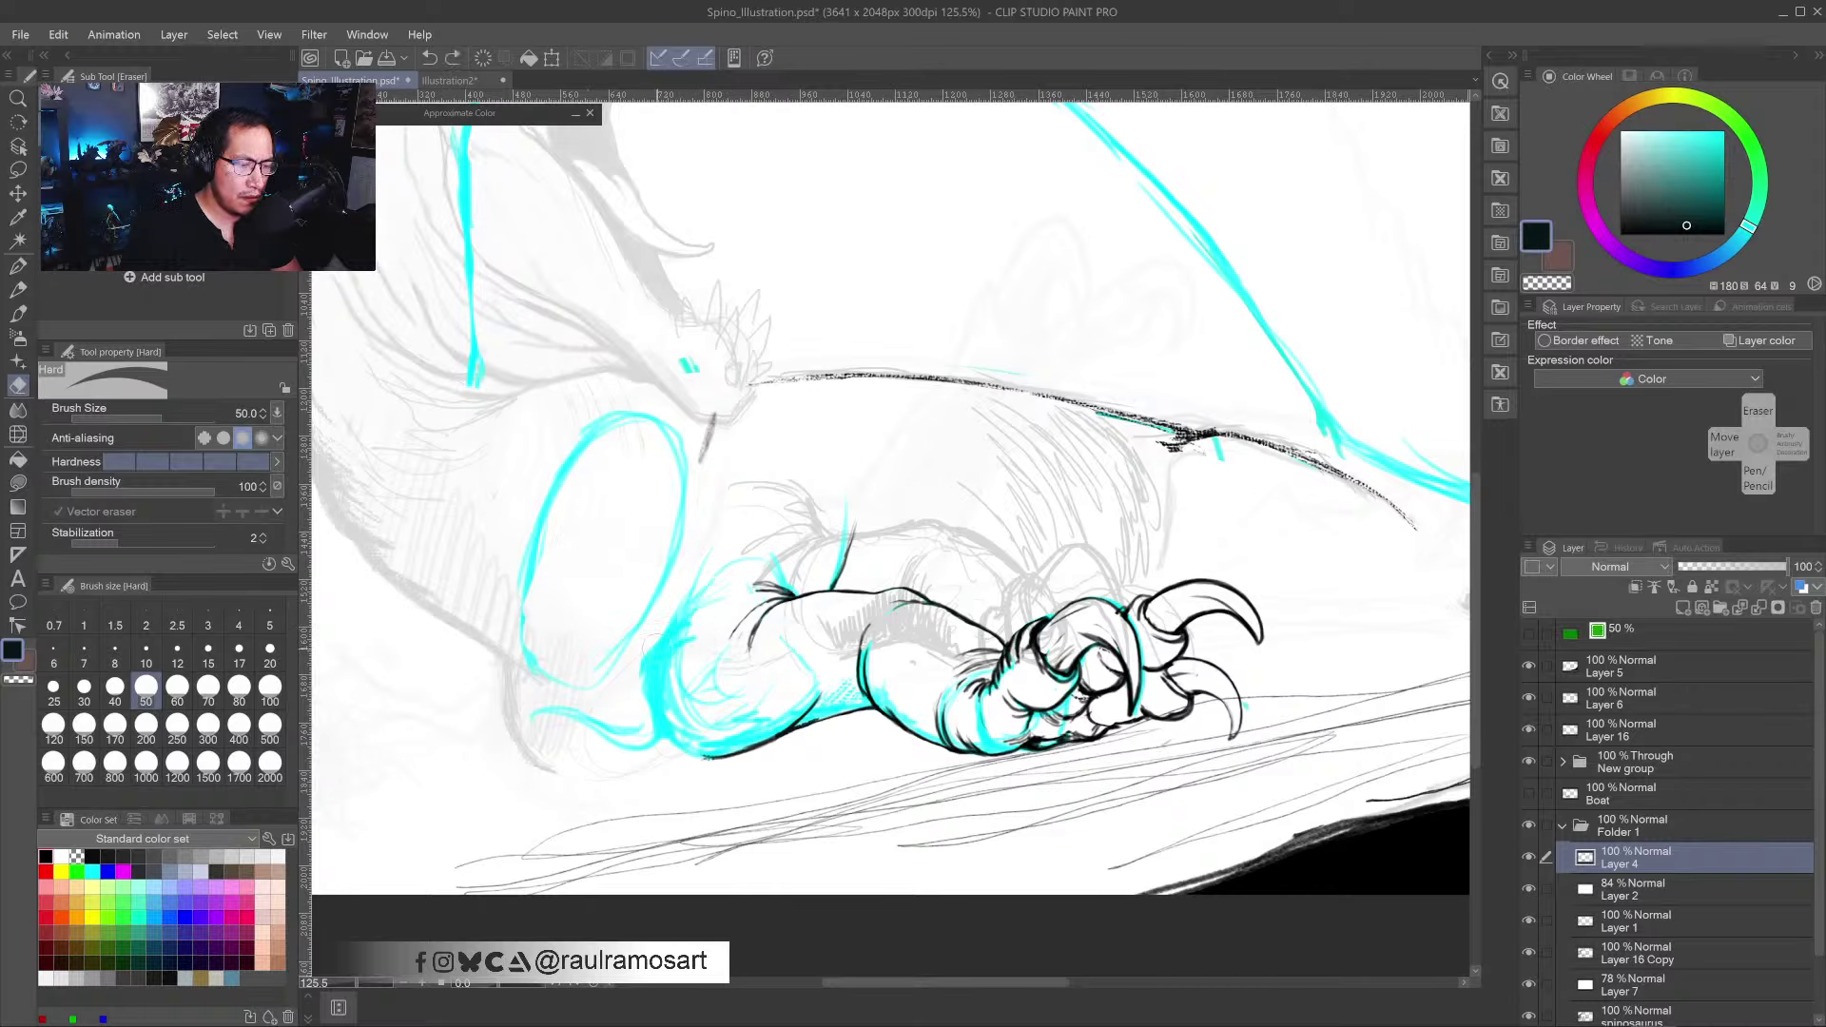
- Erase the loose cyan strokes inside and above the upper arm using a textured brush with the transparent color
key(b)
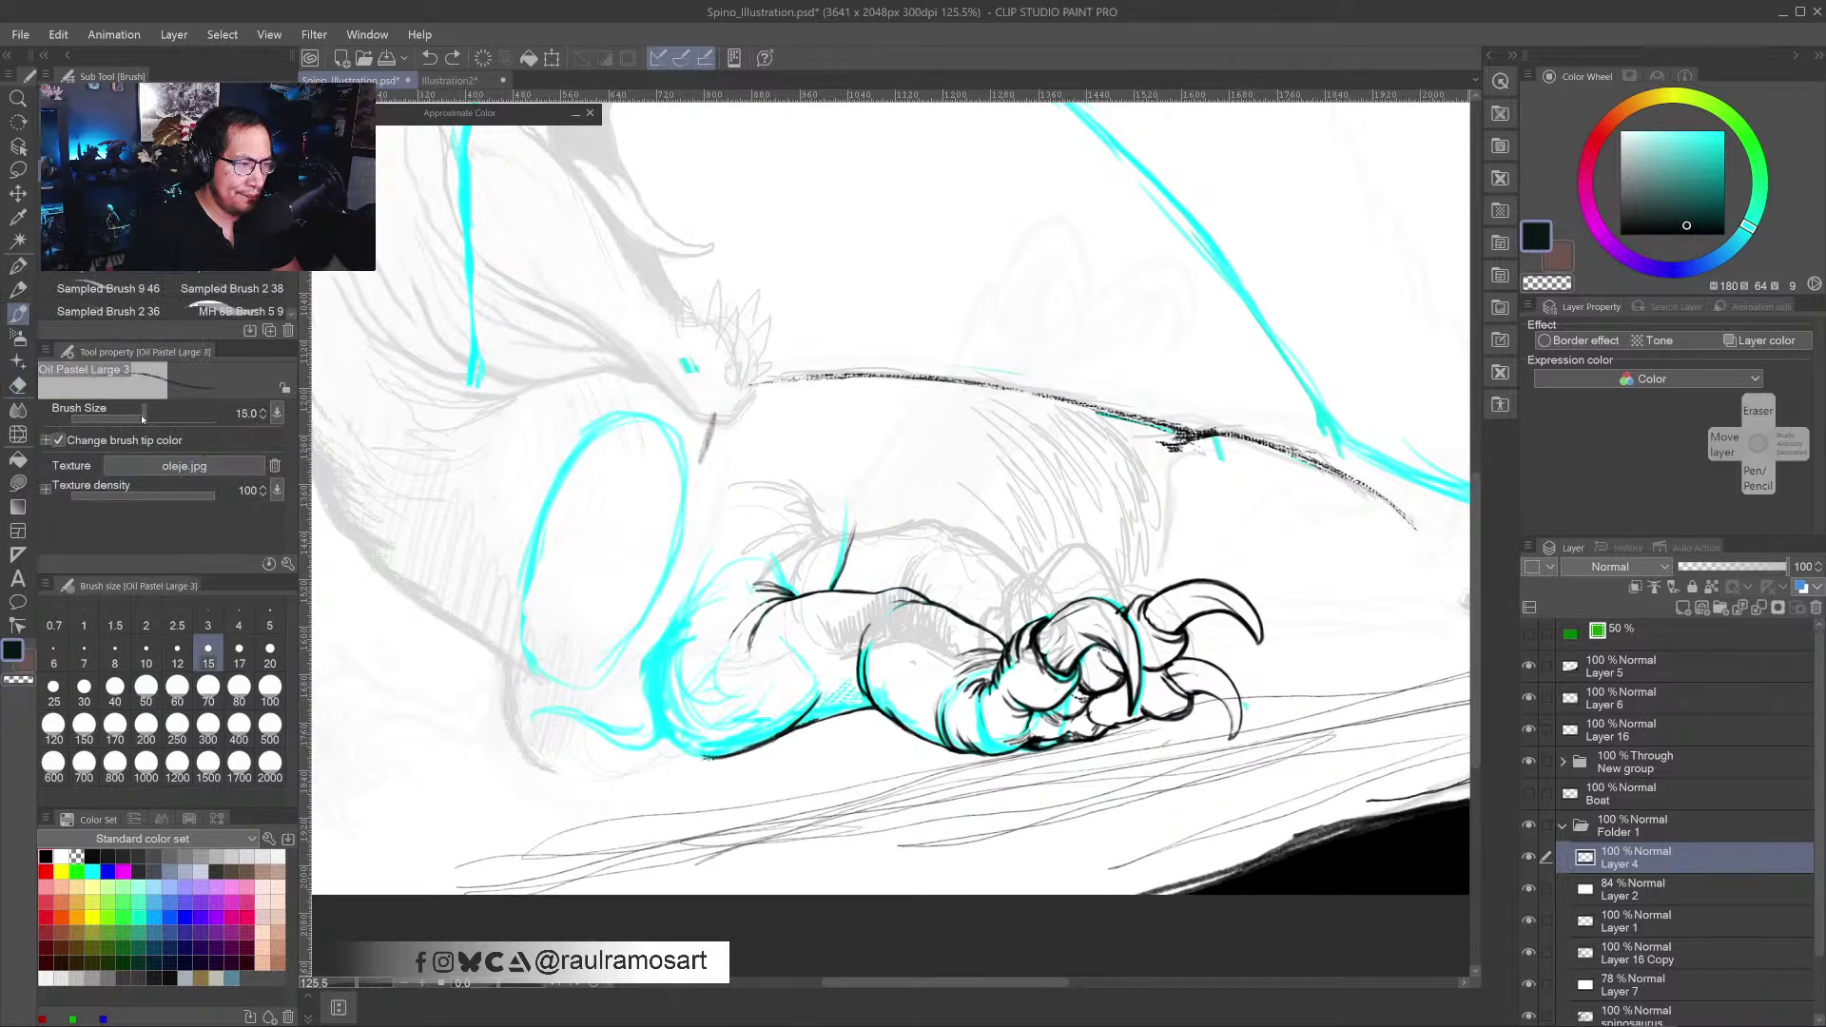
click(166, 205)
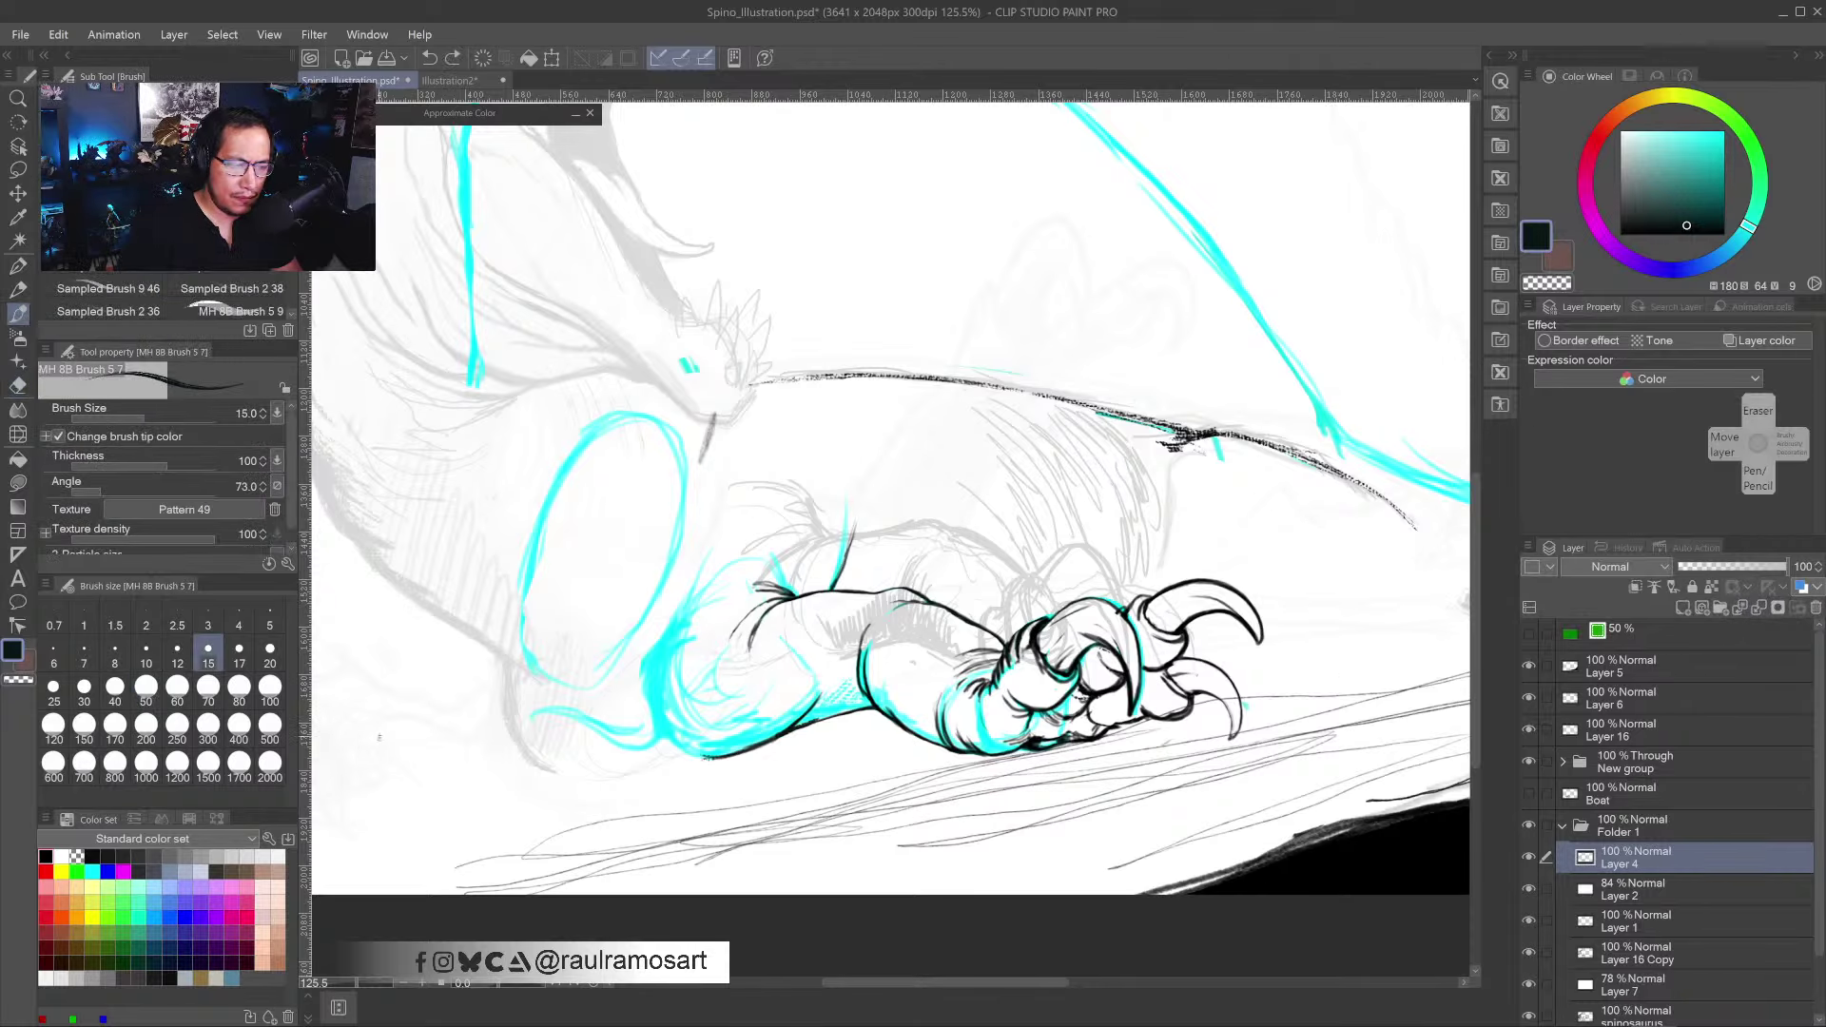
click(19, 679)
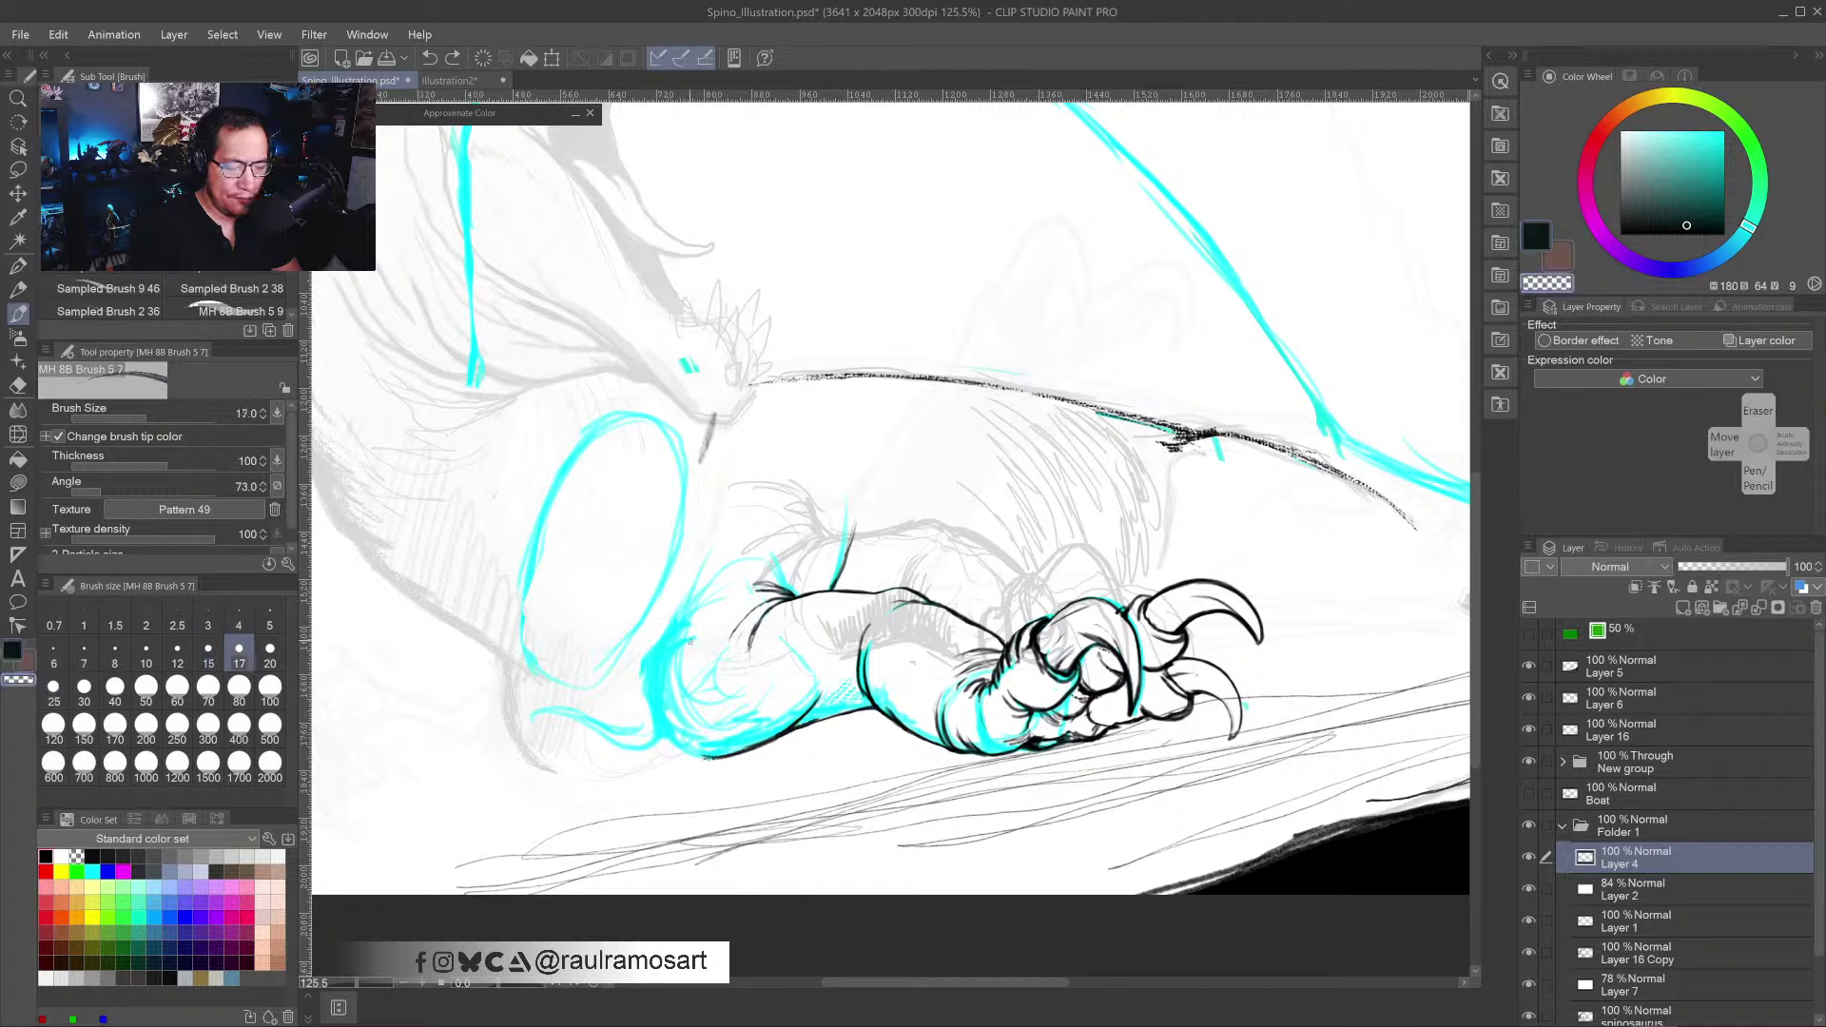
click(177, 687)
mouse_move(653, 625)
mouse_down()
mouse_move(698, 622)
mouse_move(669, 656)
mouse_move(720, 654)
mouse_move(692, 656)
mouse_move(675, 704)
mouse_move(726, 667)
mouse_move(747, 673)
mouse_move(730, 709)
mouse_move(692, 719)
mouse_move(756, 726)
mouse_move(813, 671)
mouse_move(720, 566)
mouse_move(743, 591)
mouse_move(708, 614)
mouse_move(749, 555)
mouse_move(785, 574)
mouse_move(786, 550)
mouse_move(846, 542)
mouse_move(830, 576)
mouse_up()
- Erase the cyan strokes around the elbow and inside the forearm using Sampled Brush 17 30 at size 70 with the transparent color
key(b)
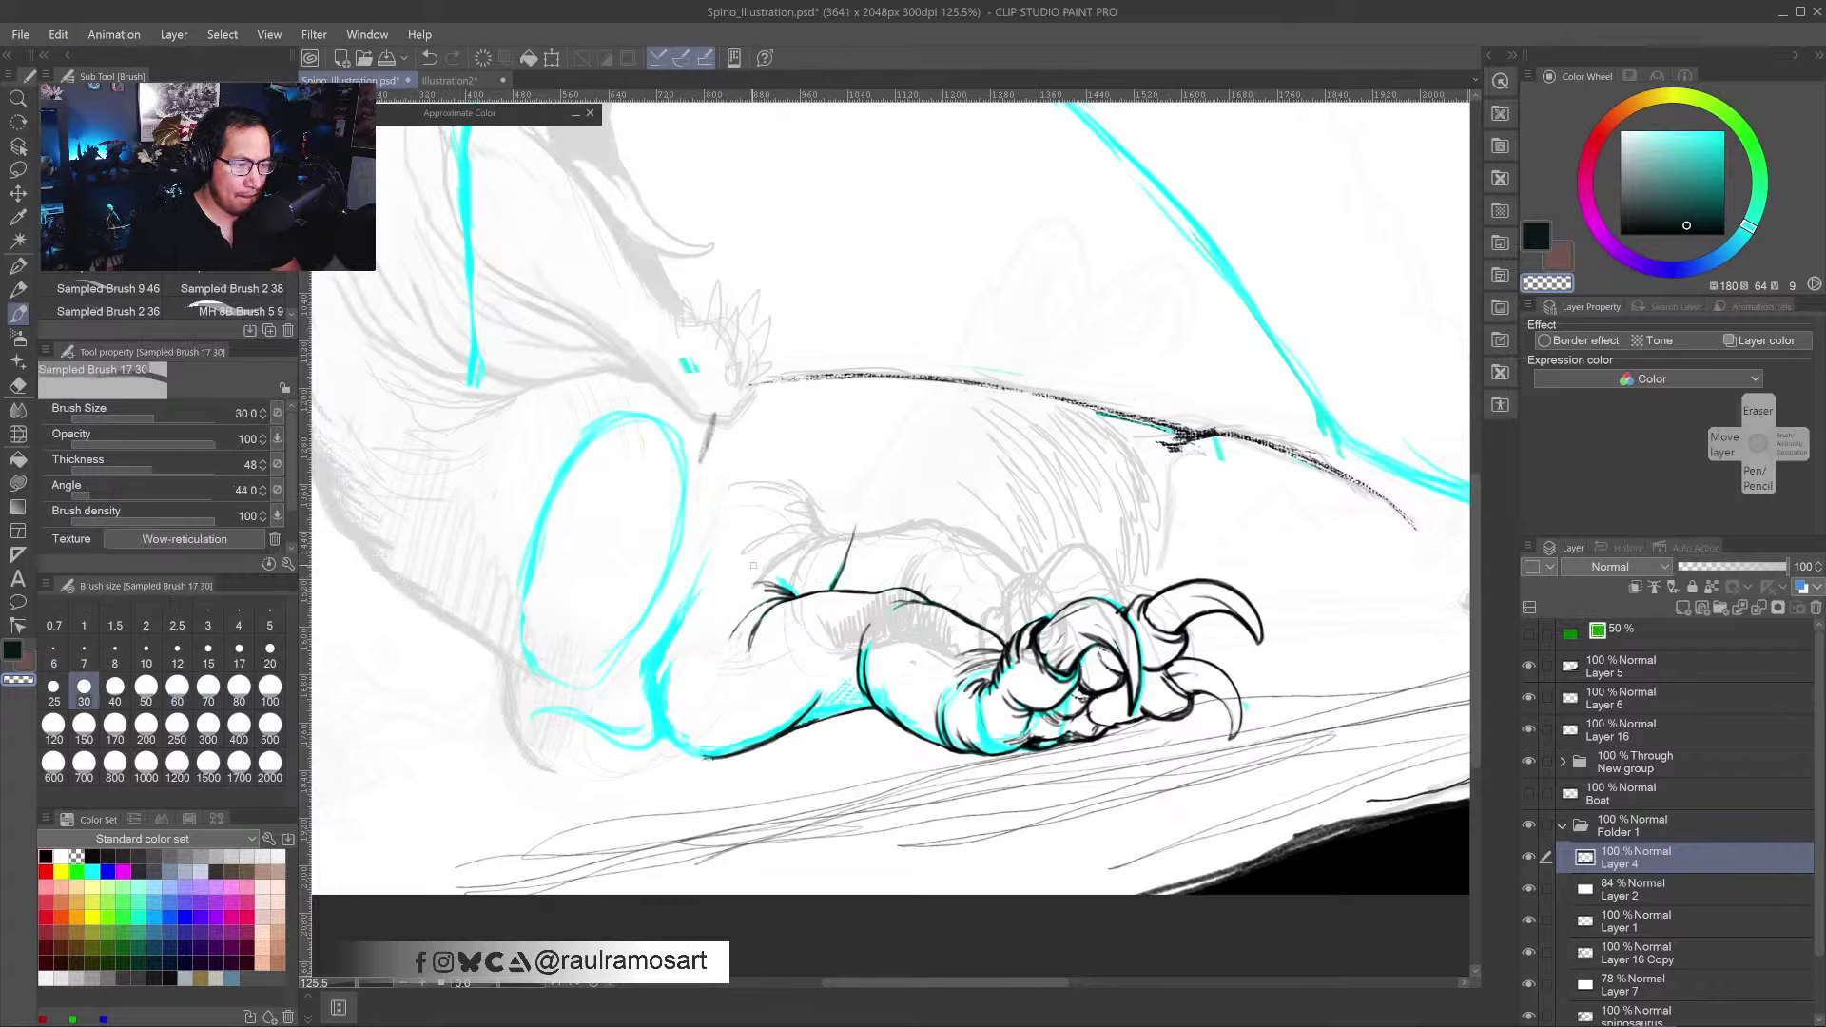
key(bracketright)
key(bracketright)
key(bracketright)
key(bracketright)
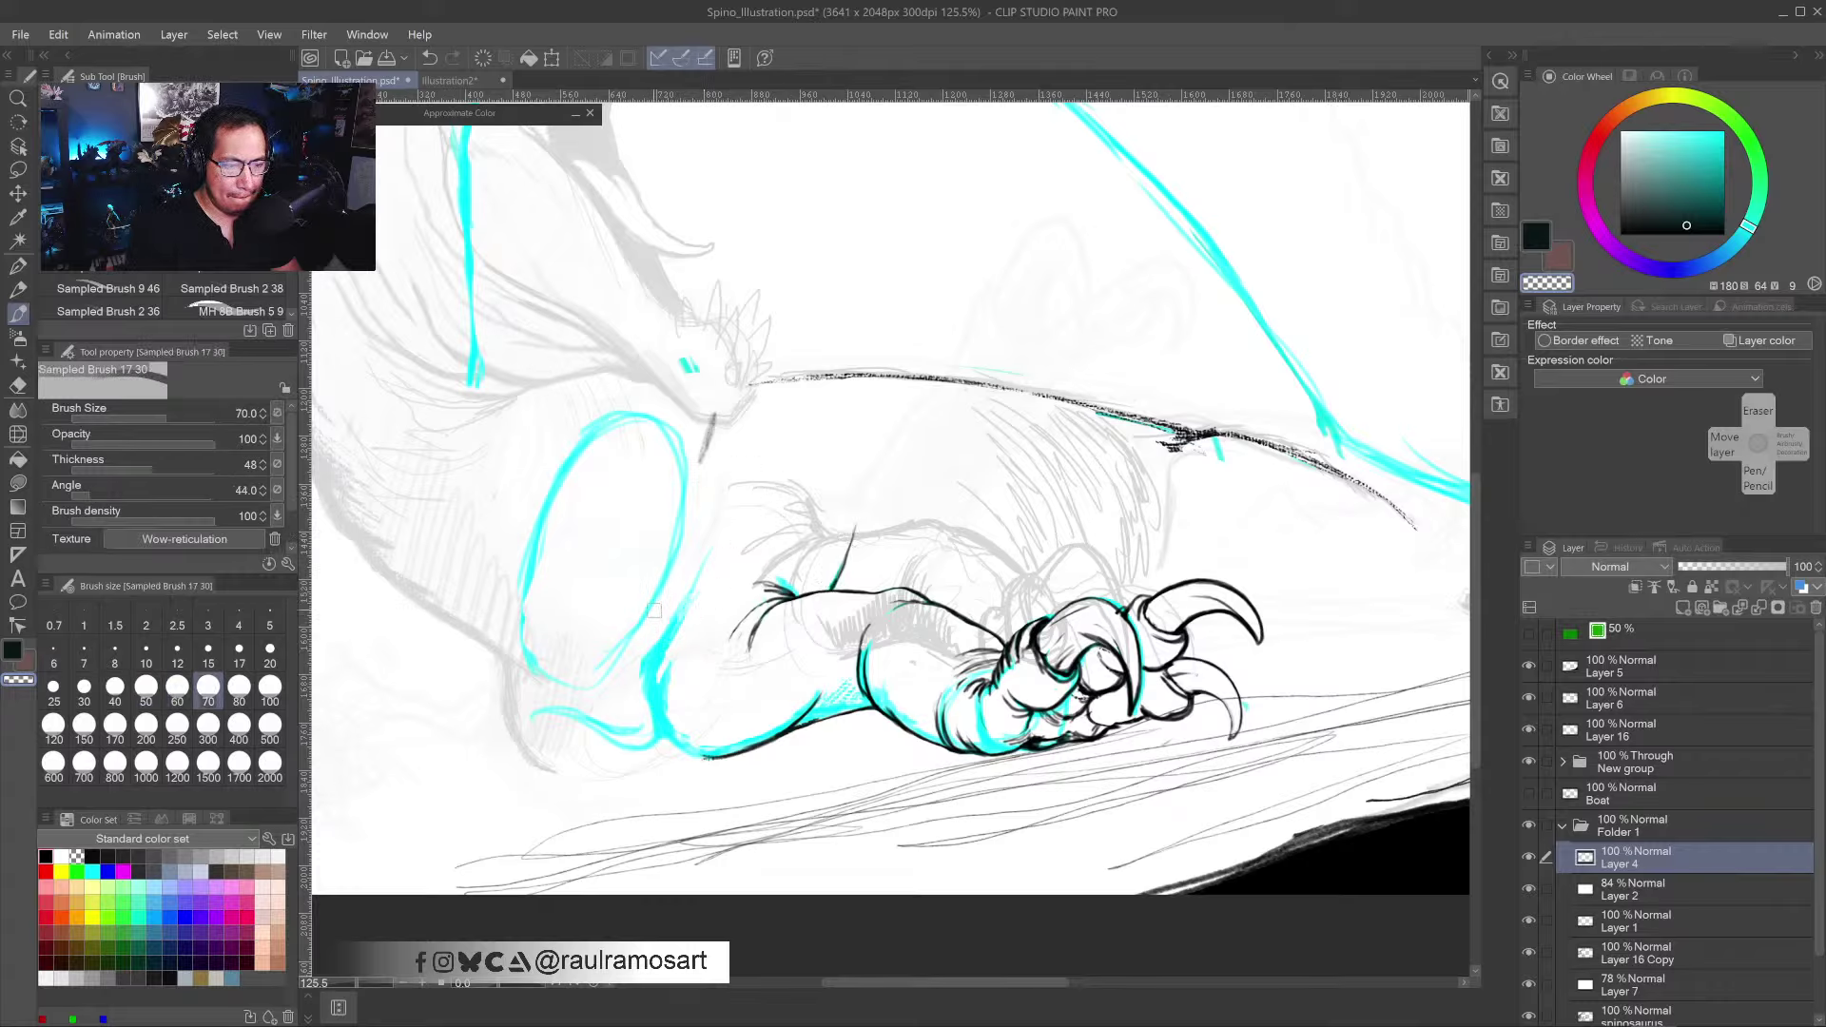
mouse_move(688, 628)
mouse_down()
mouse_move(677, 739)
mouse_move(697, 724)
mouse_move(680, 747)
mouse_move(726, 712)
mouse_move(714, 740)
mouse_move(833, 678)
mouse_move(845, 691)
mouse_move(797, 716)
mouse_up()
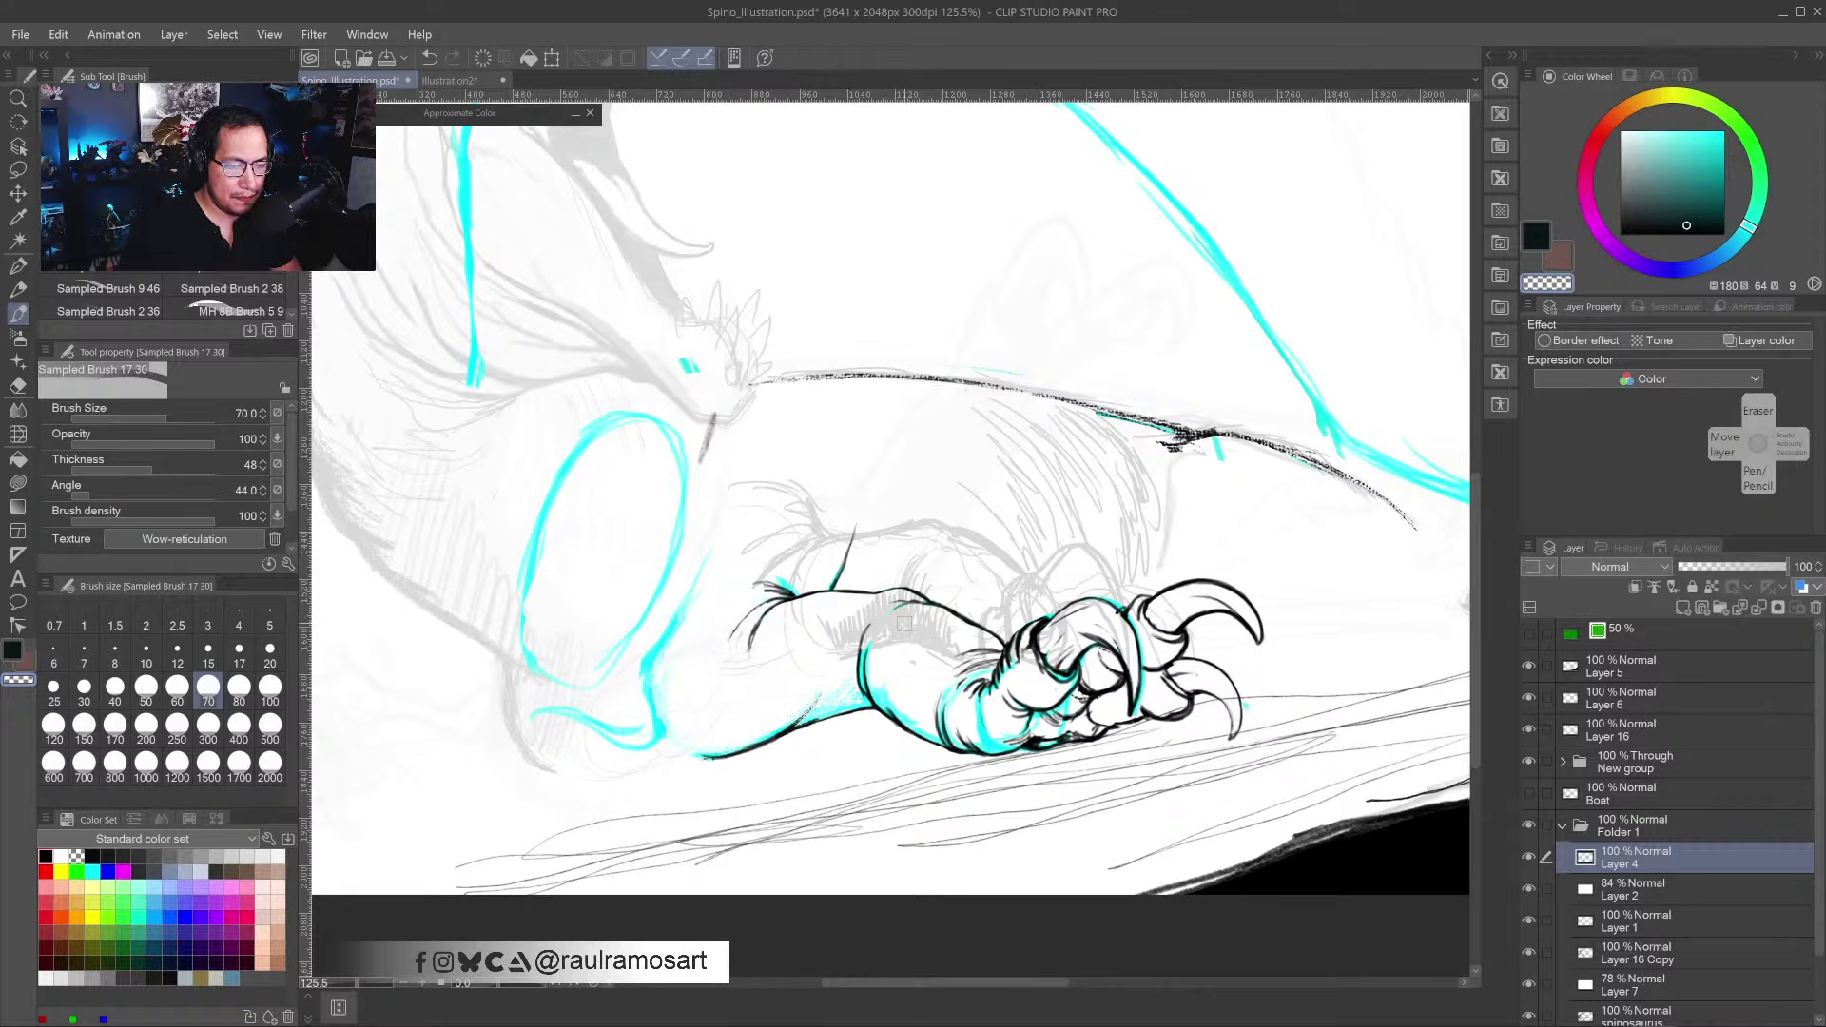
drag(890, 671, 876, 685)
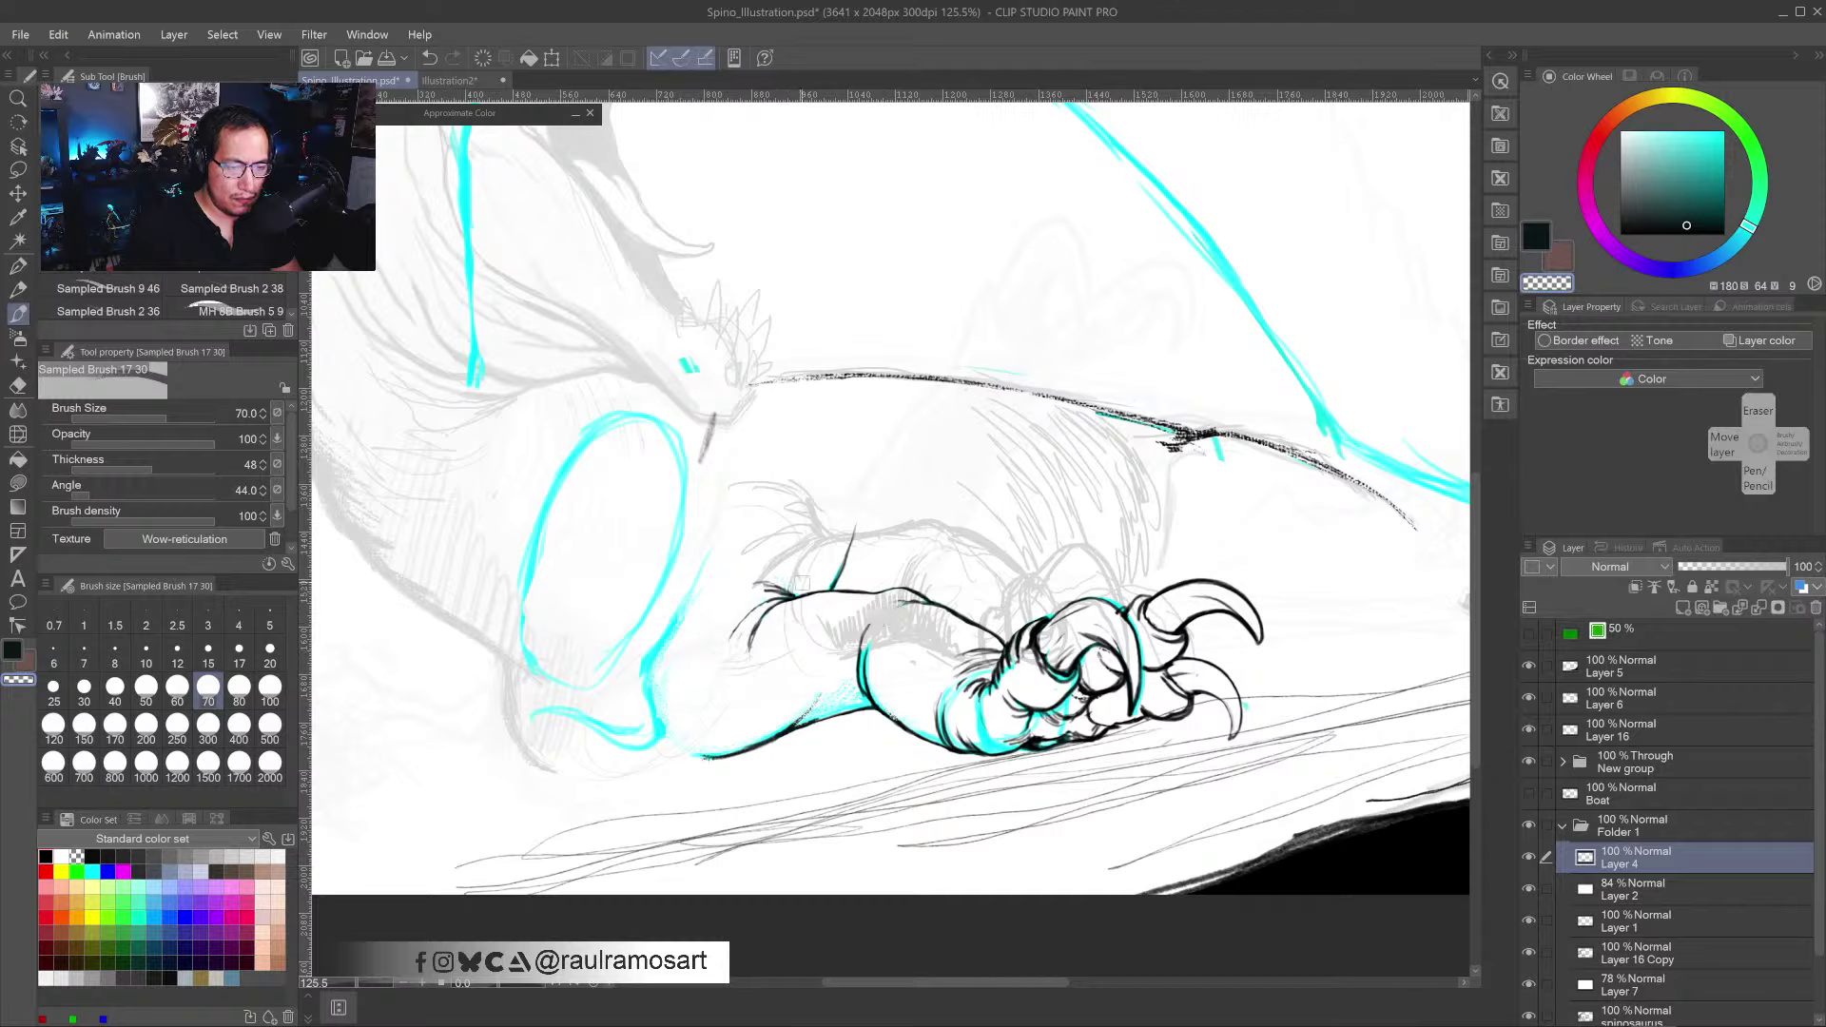
drag(652, 661, 671, 595)
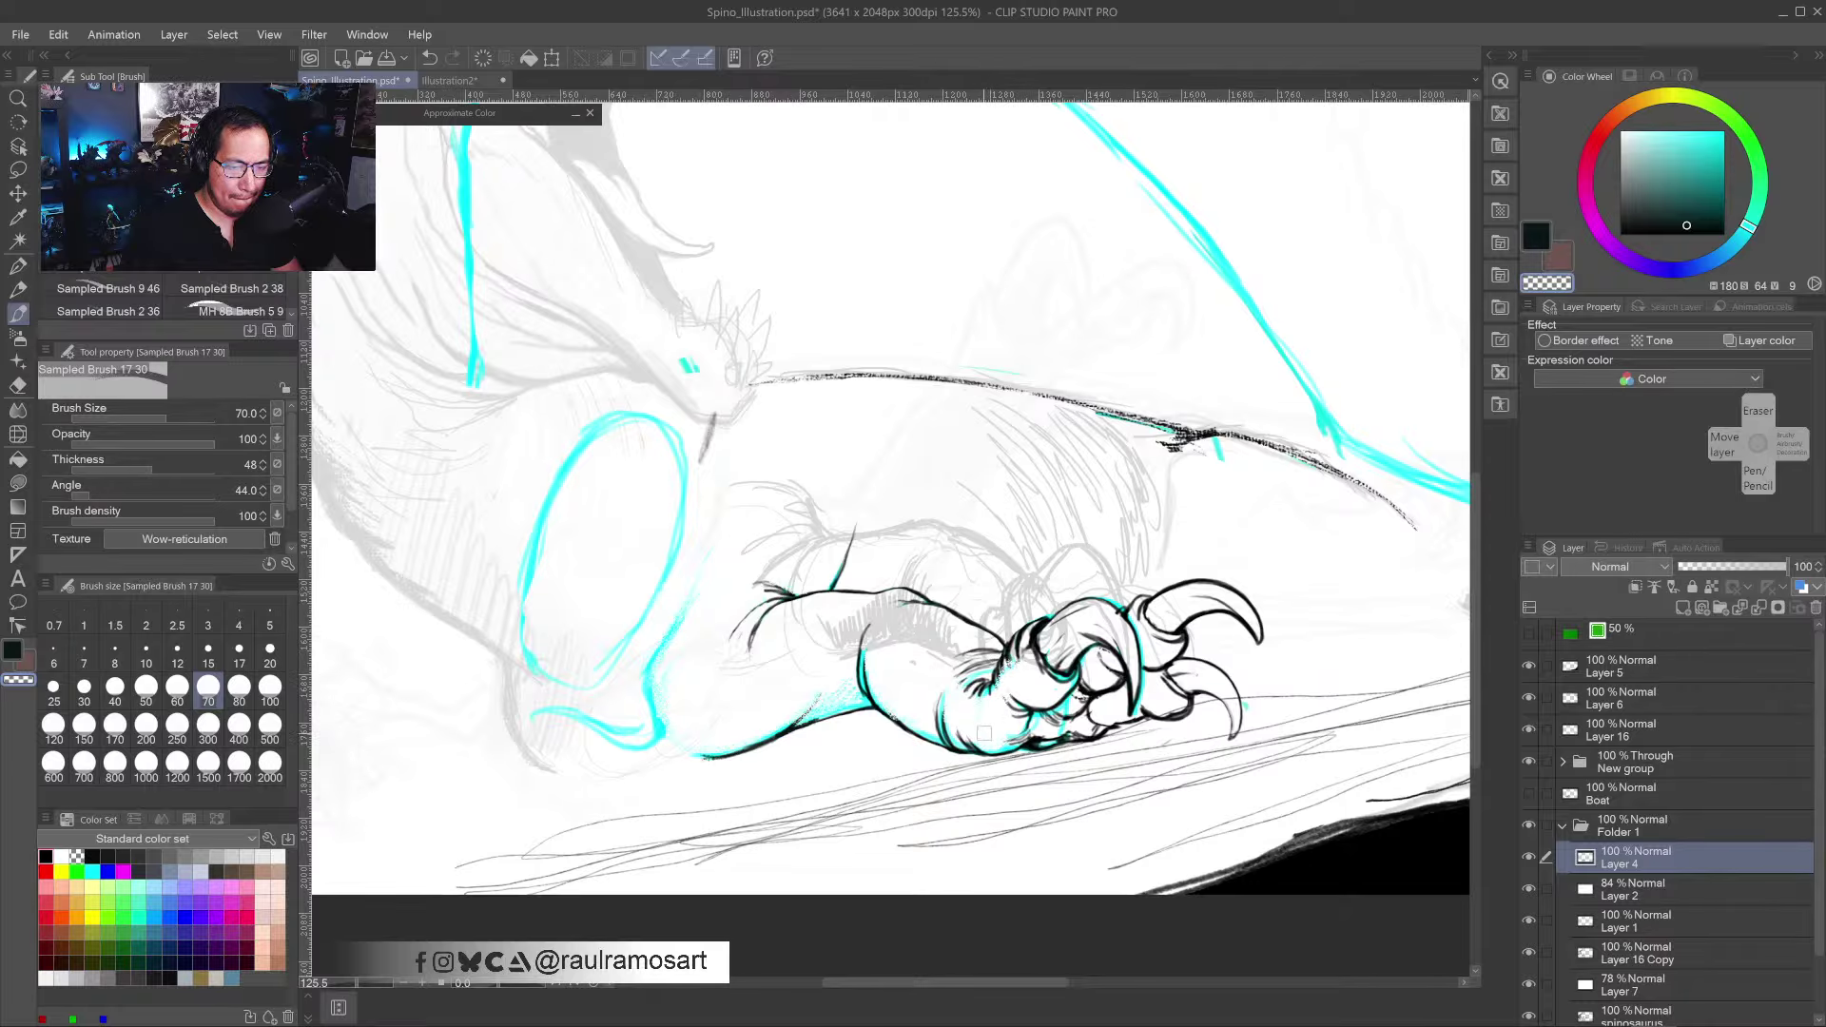
- Add a layer mask to Layer 4 and mask out the cyan strokes just below the cyan oval
scroll(962, 769, down, 5)
scroll(961, 768, down, 1)
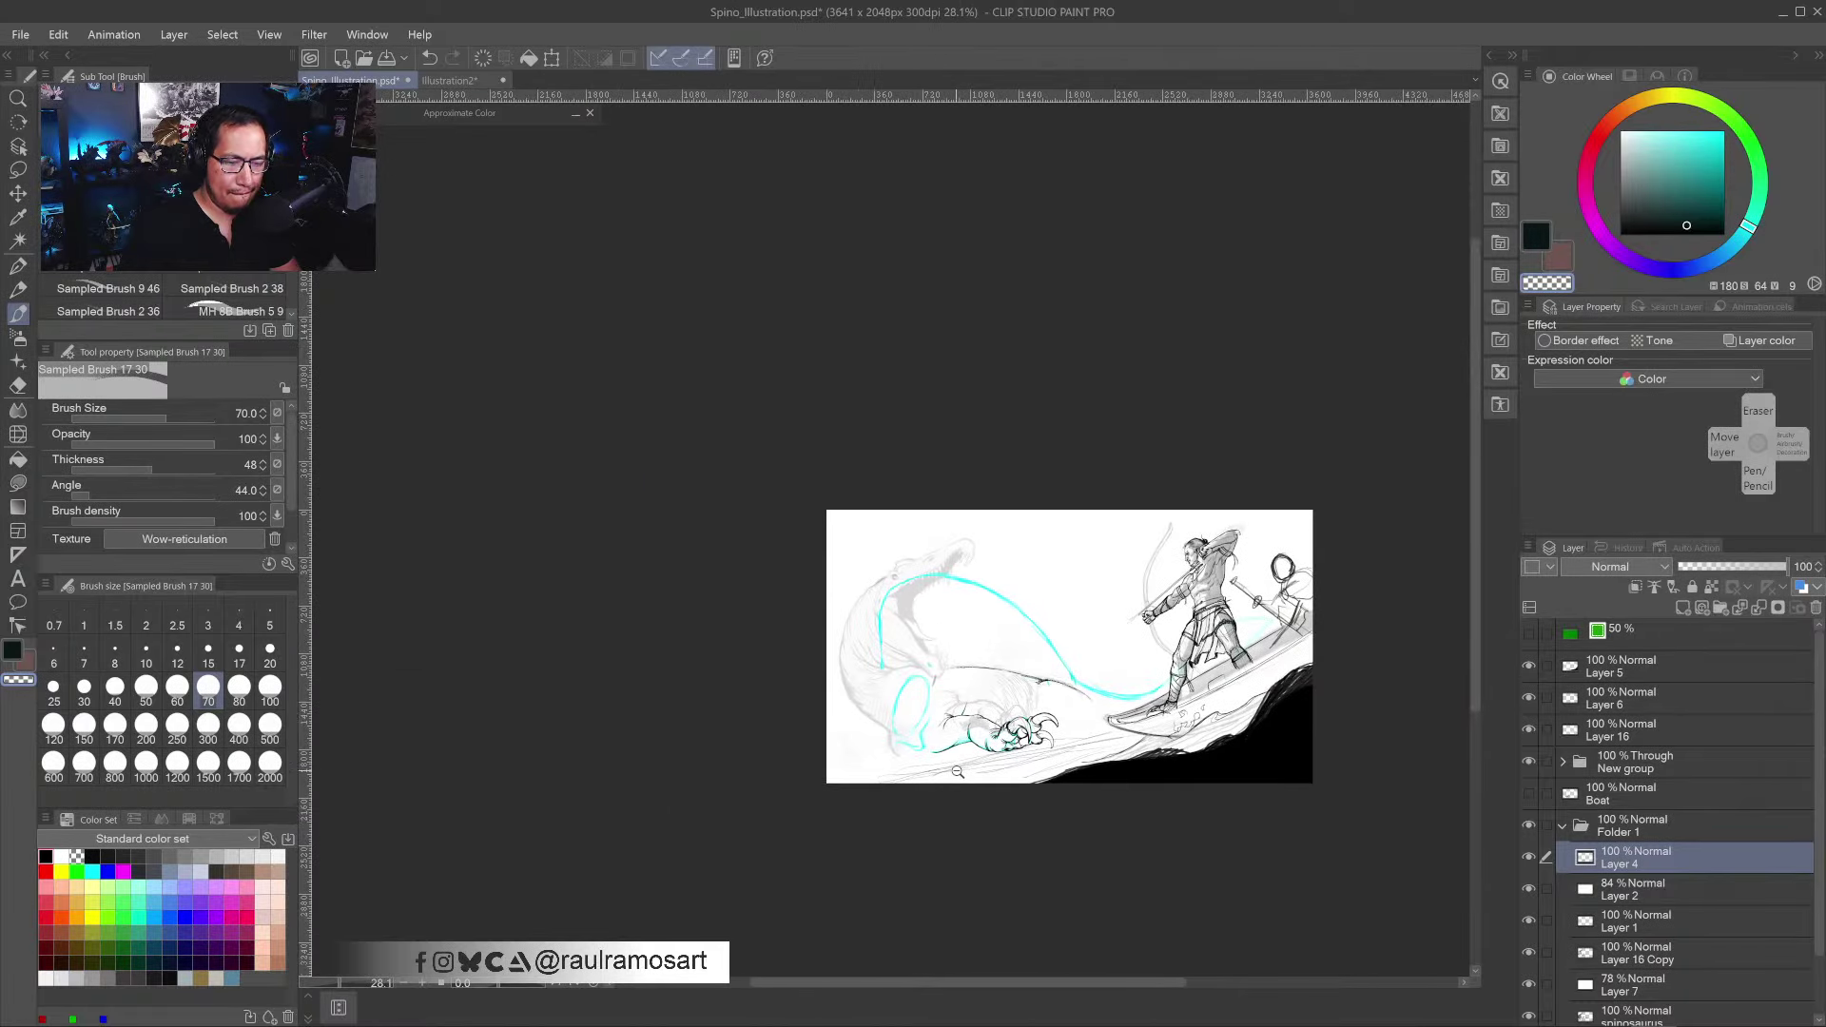
scroll(958, 772, up, 5)
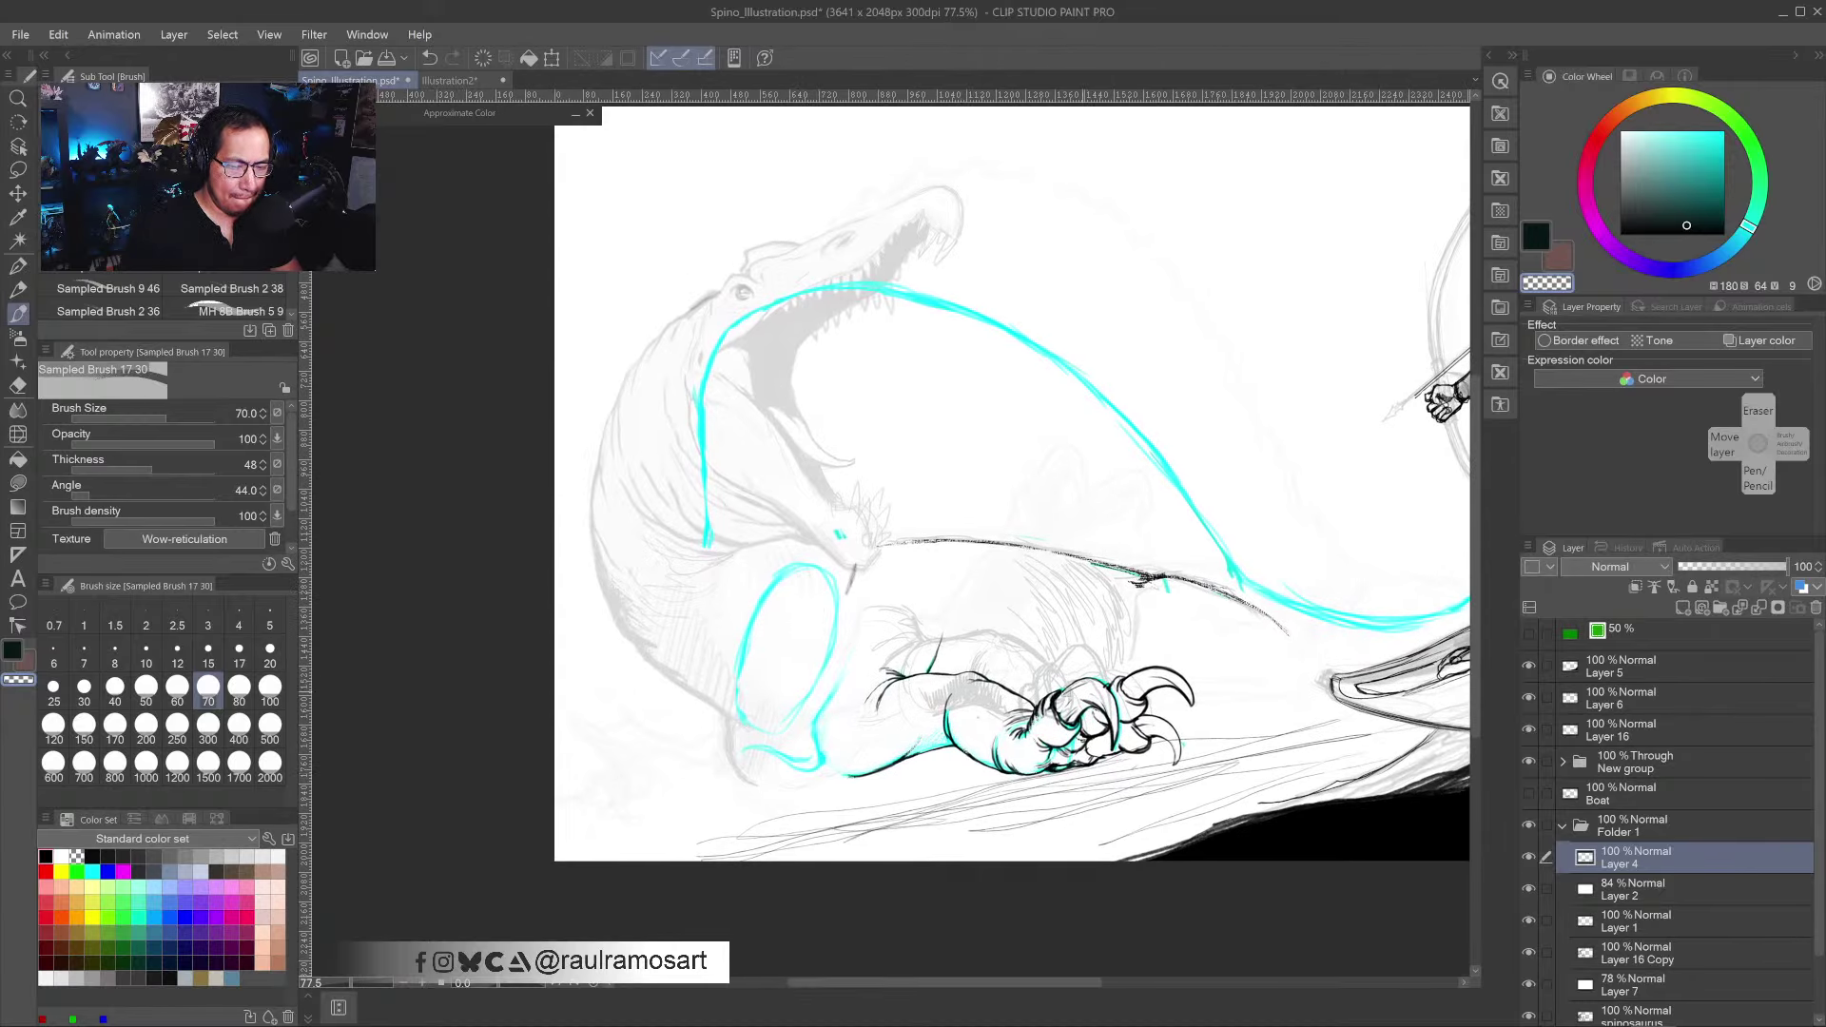
key(ctrl+m)
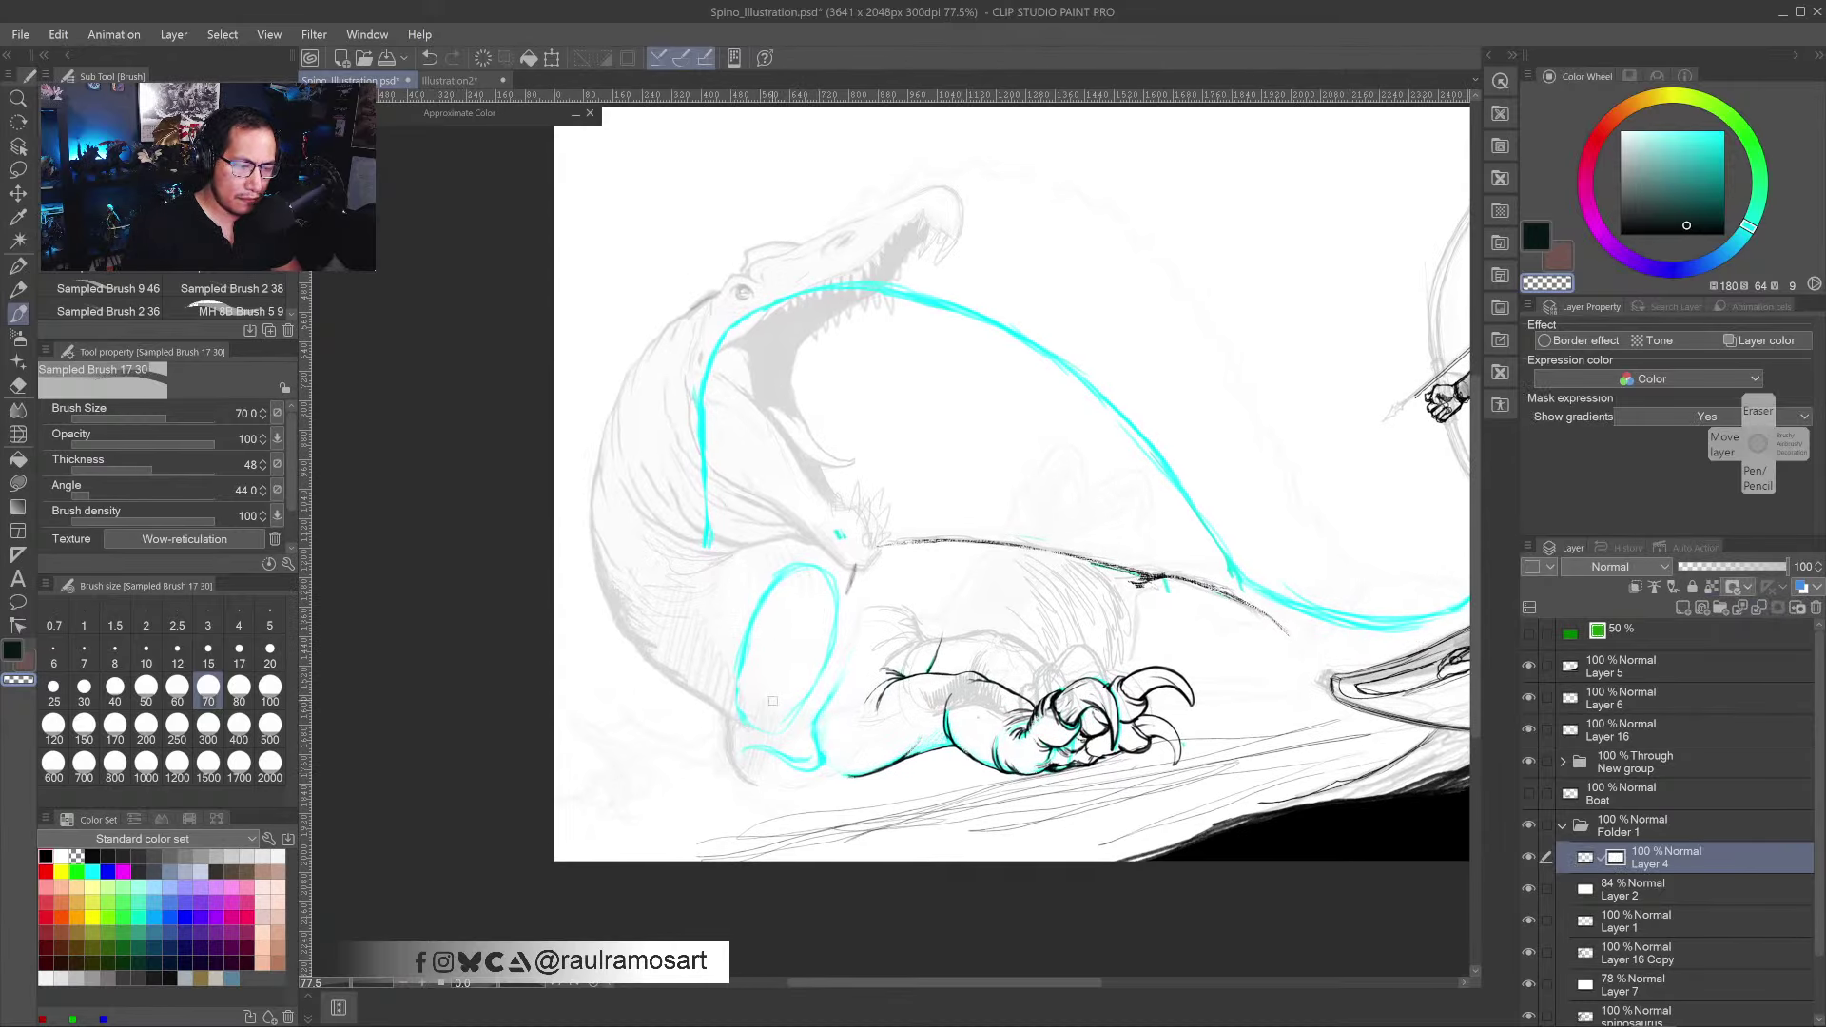
mouse_move(769, 745)
mouse_down()
mouse_move(824, 750)
mouse_move(827, 693)
mouse_move(806, 701)
mouse_up()
- Mask out the cyan oval on the spinosaurus's chest with the brush size raised to 170
key(bracketright)
key(bracketright)
key(bracketright)
key(bracketright)
key(bracketright)
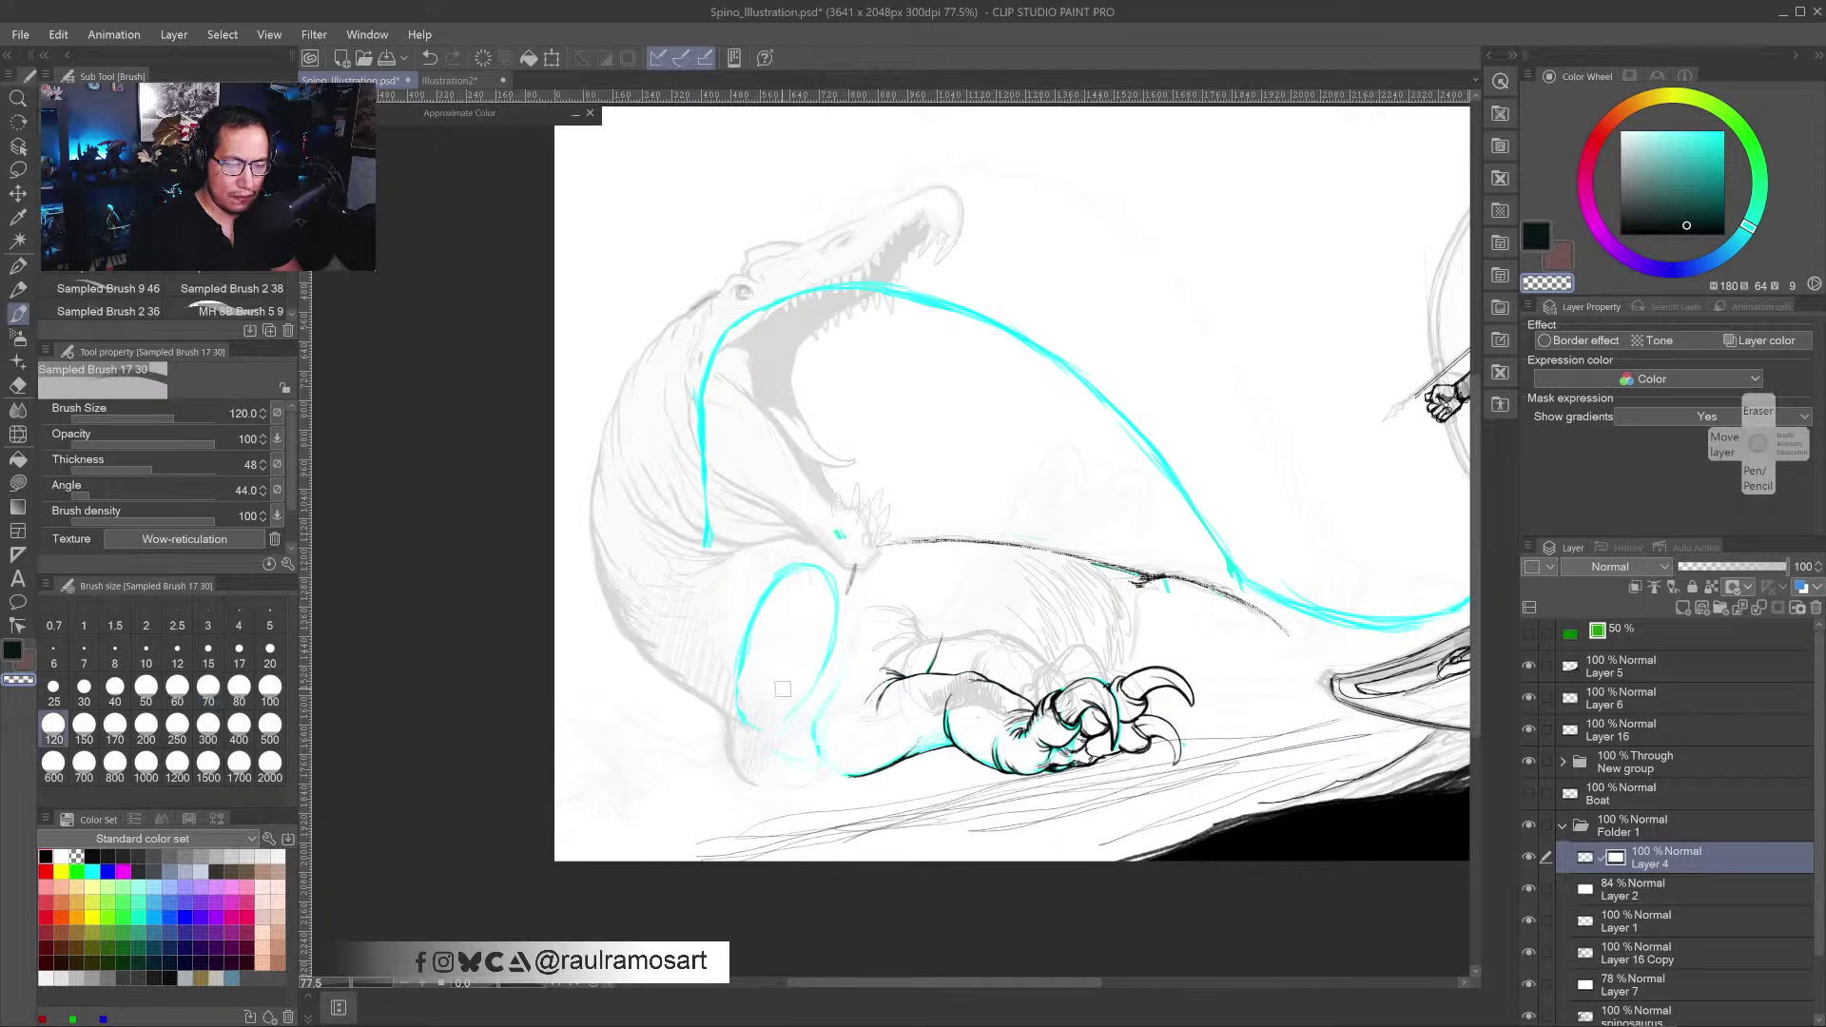
mouse_move(817, 497)
mouse_down()
mouse_move(842, 554)
mouse_move(808, 706)
mouse_move(811, 586)
mouse_move(745, 678)
mouse_up()
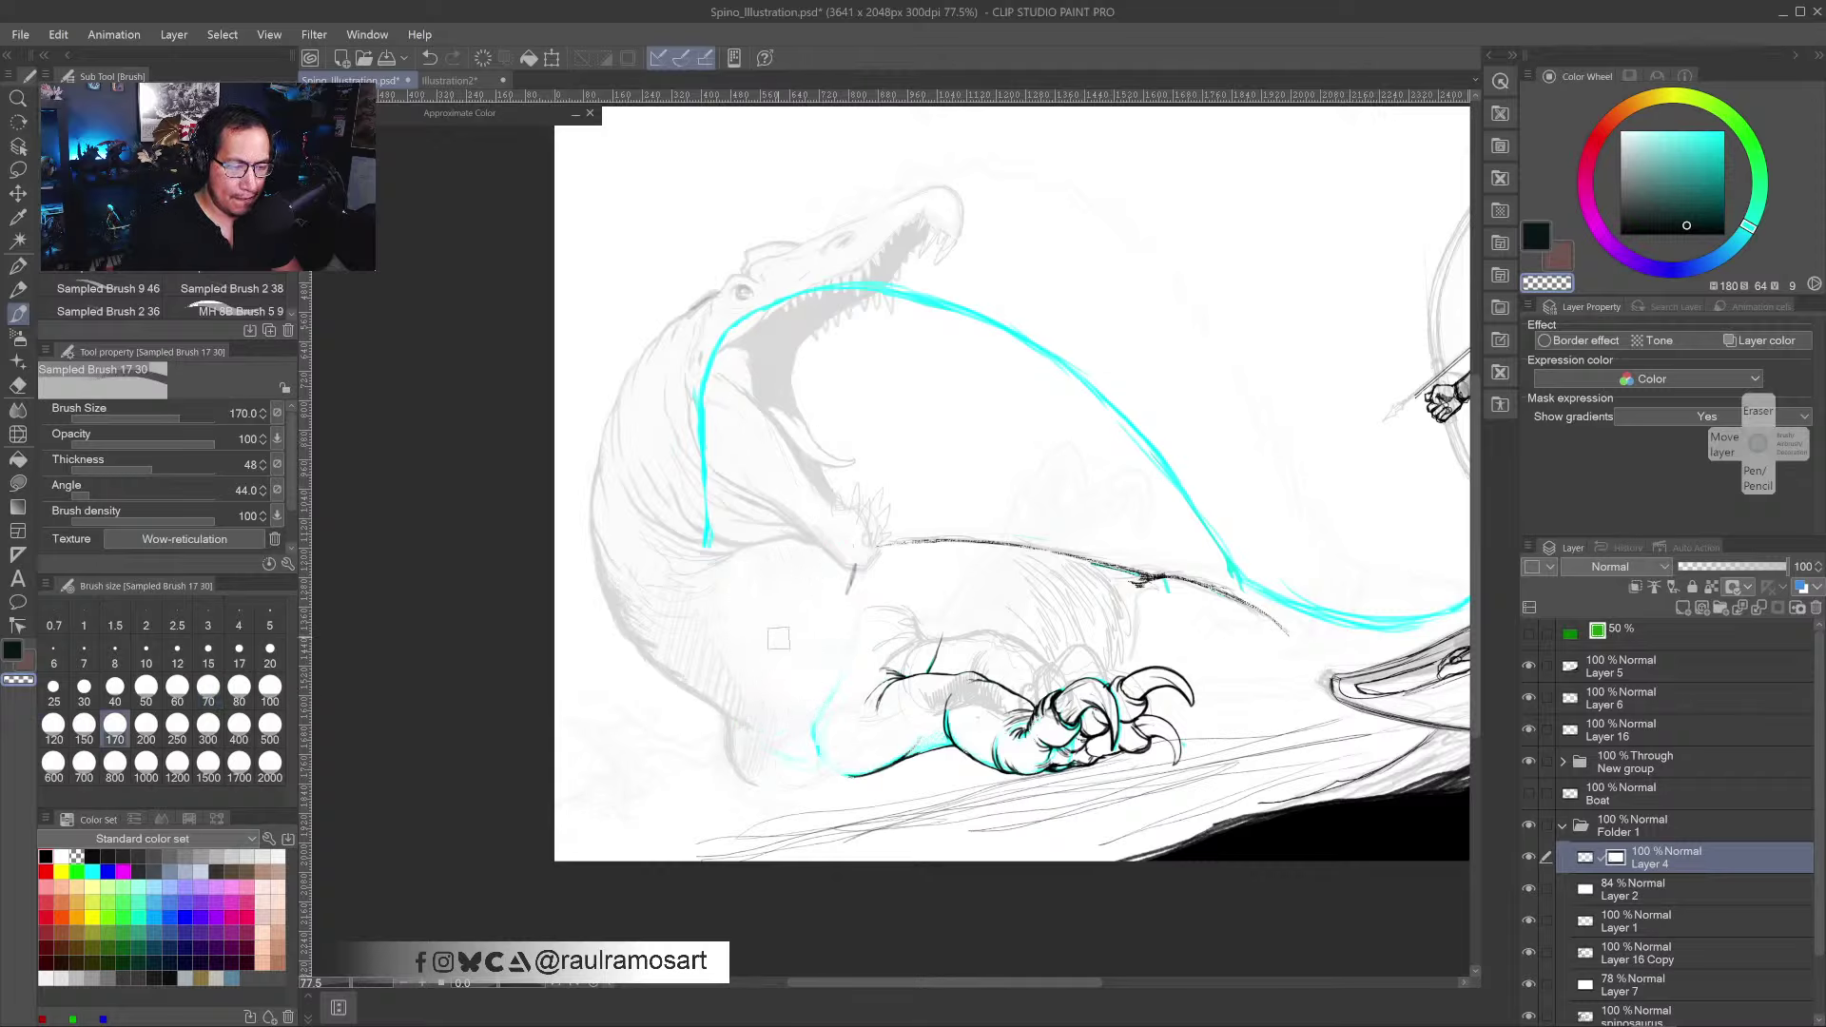
drag(799, 607, 738, 601)
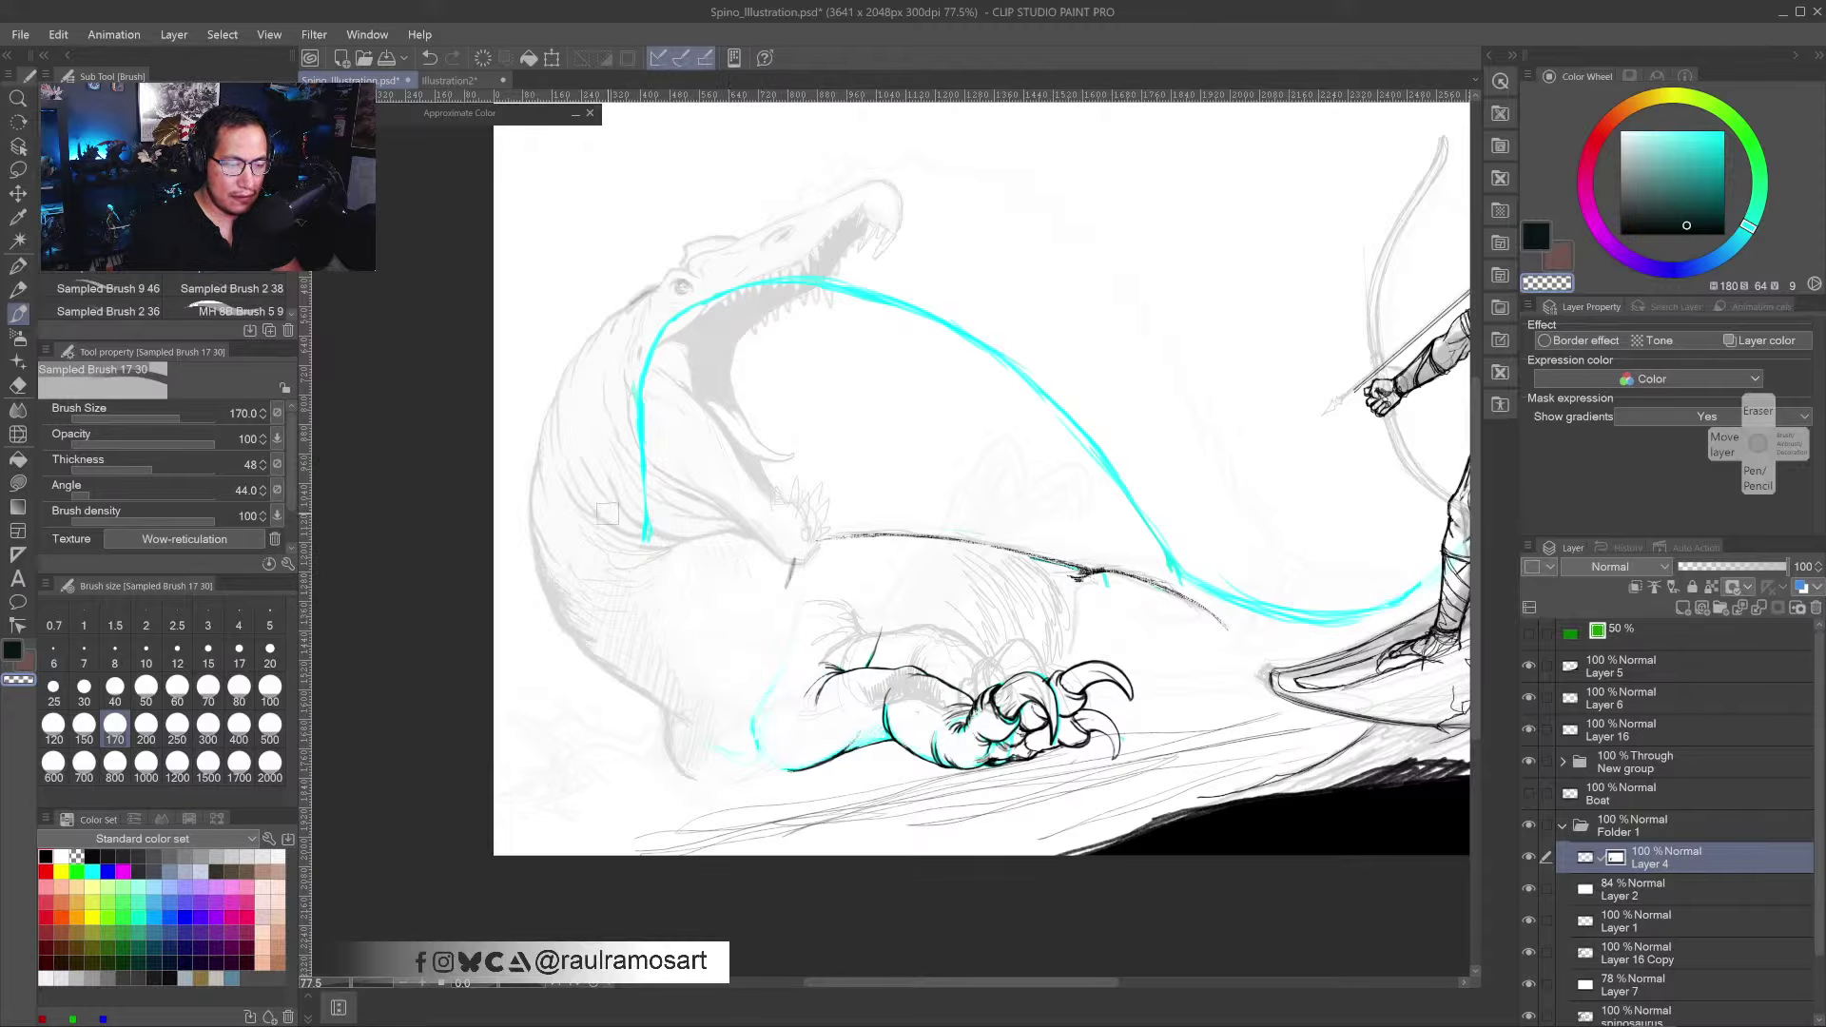
- Mask out the part of Layer 4's cyan guide curve that crosses the spinosaurus's neck and head
mouse_move(645, 538)
mouse_down()
mouse_move(642, 381)
mouse_move(666, 328)
mouse_move(730, 285)
mouse_move(813, 270)
mouse_up()
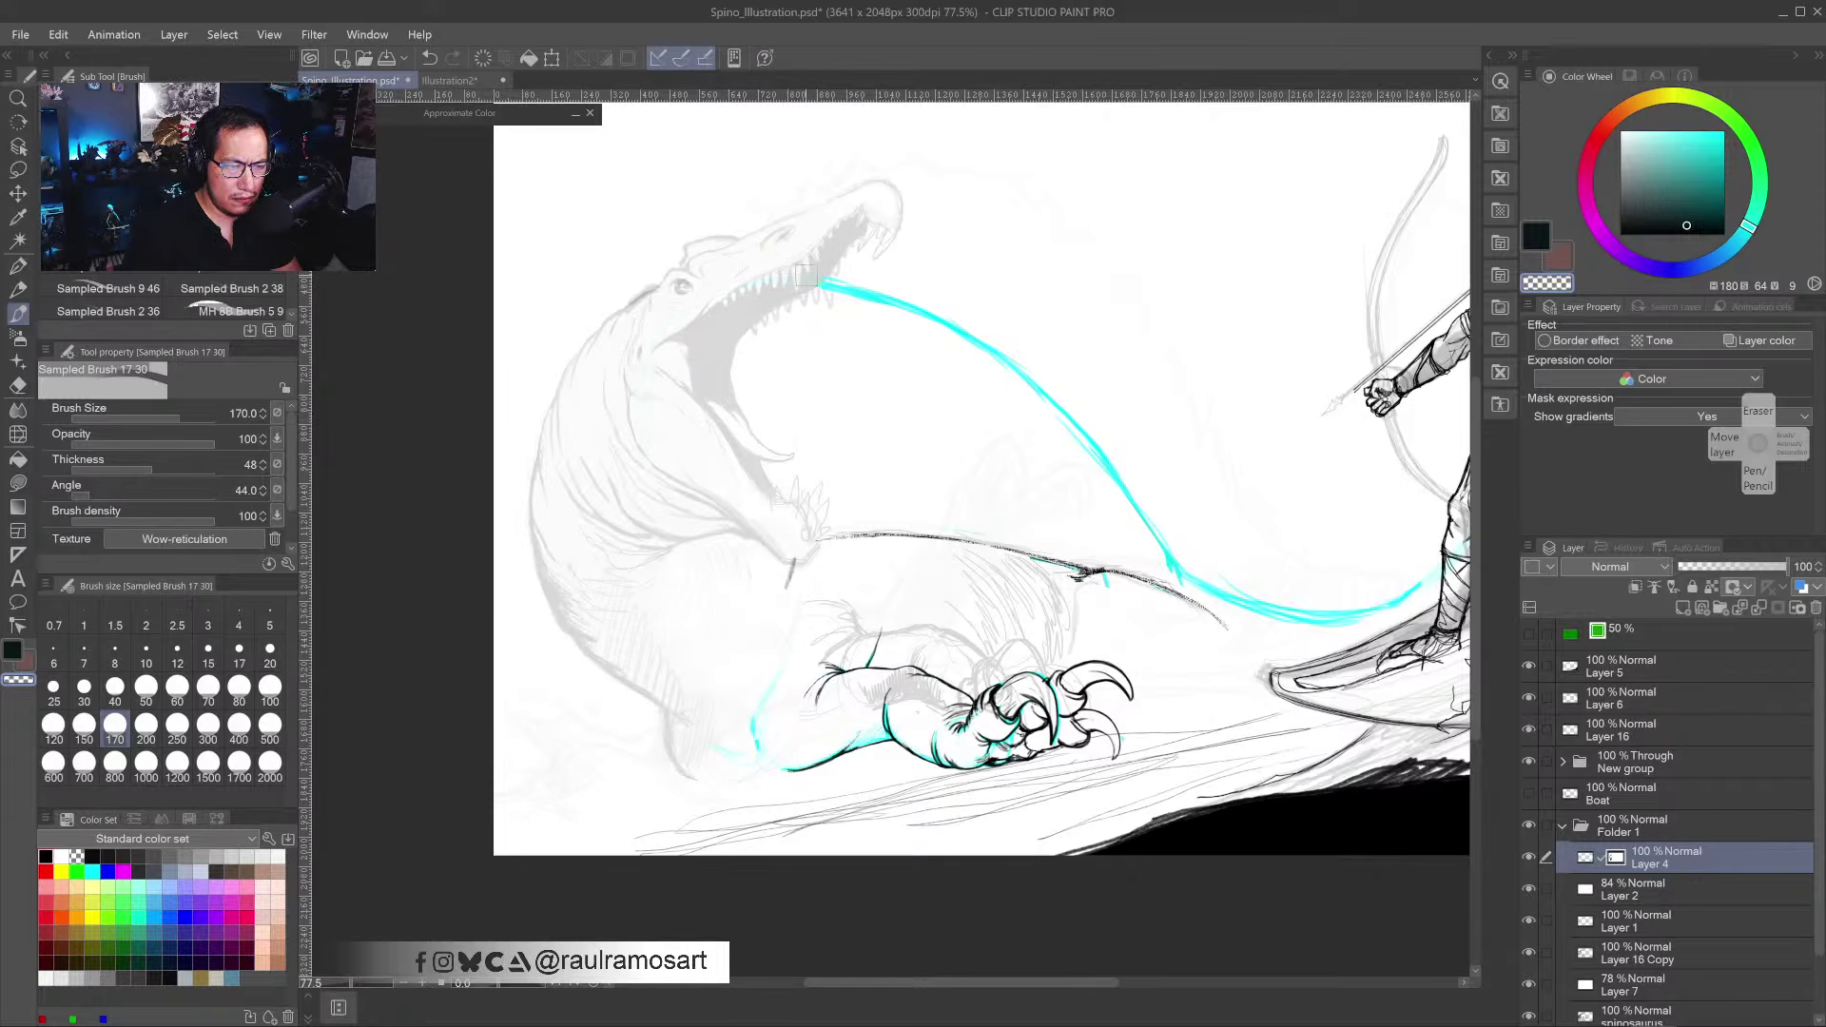
mouse_move(976, 582)
mouse_down()
mouse_move(954, 583)
mouse_move(971, 586)
mouse_up()
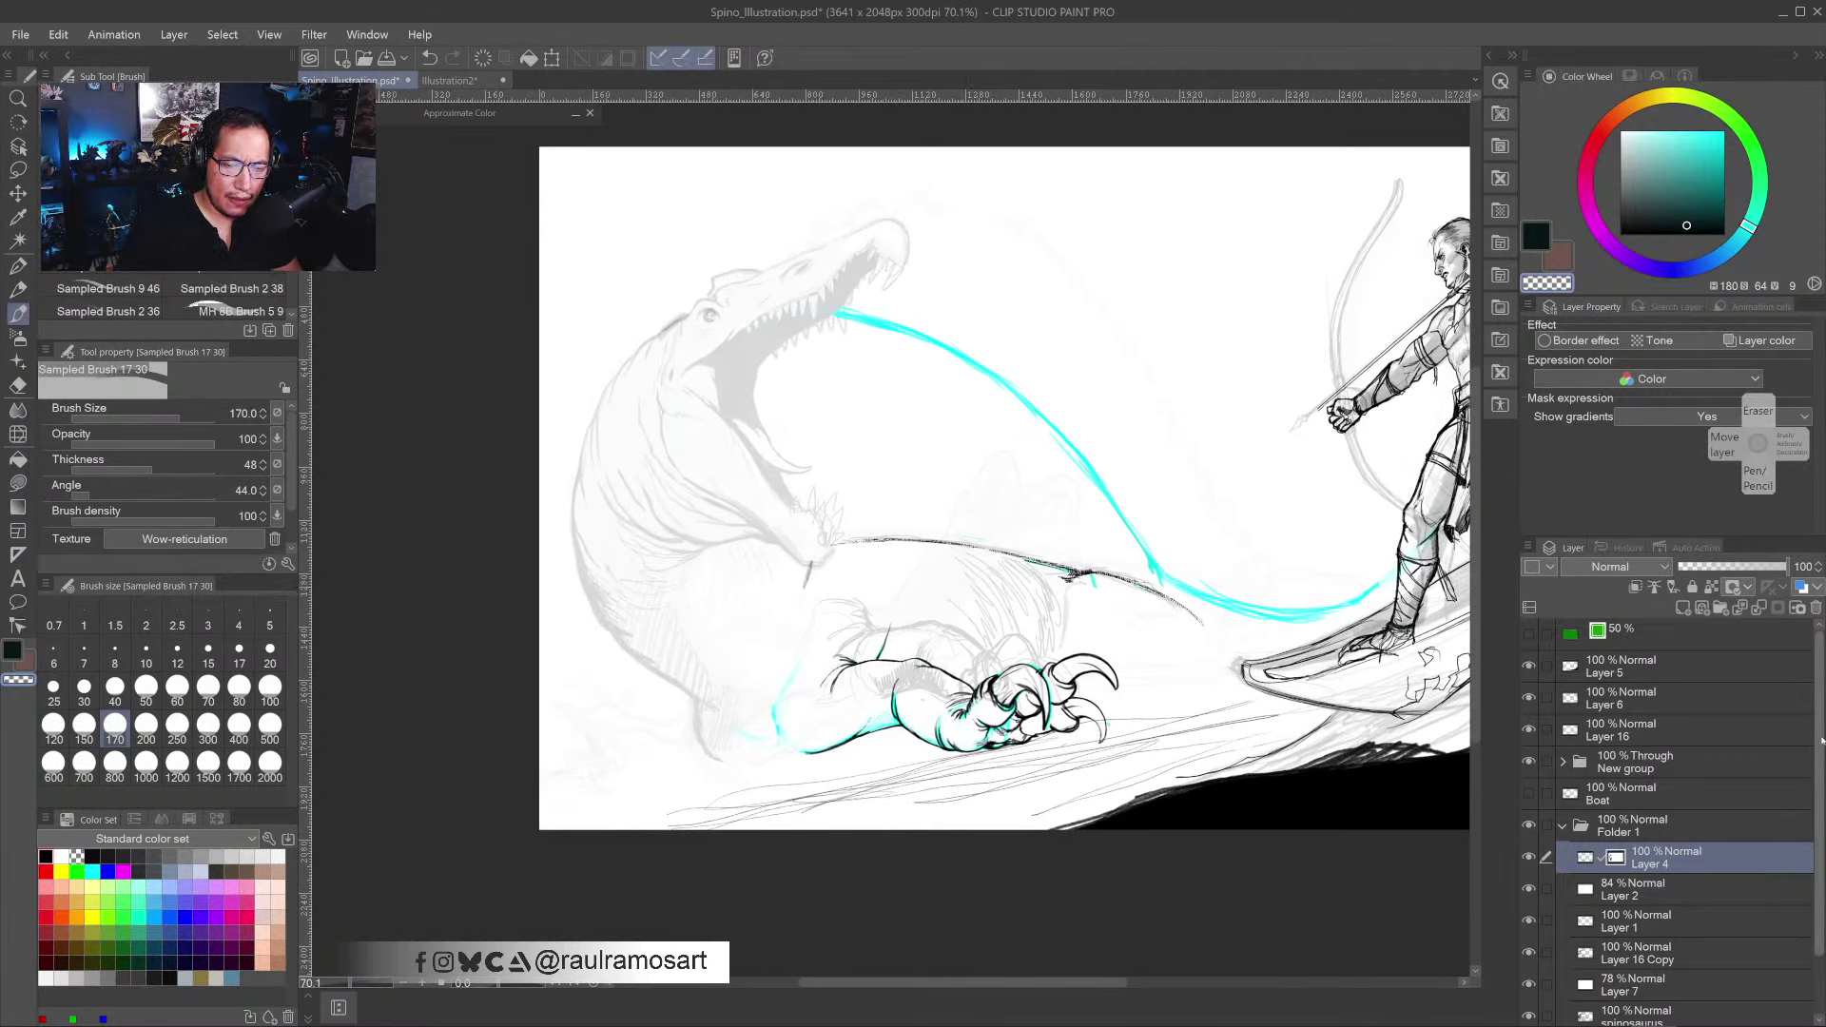
- Locate the rough arm sketch among Folder 1's layers, add a mask to Layer 16 Copy and hide the stray lines around the forearm and claws
scroll(1822, 740, down, 2)
click(1530, 818)
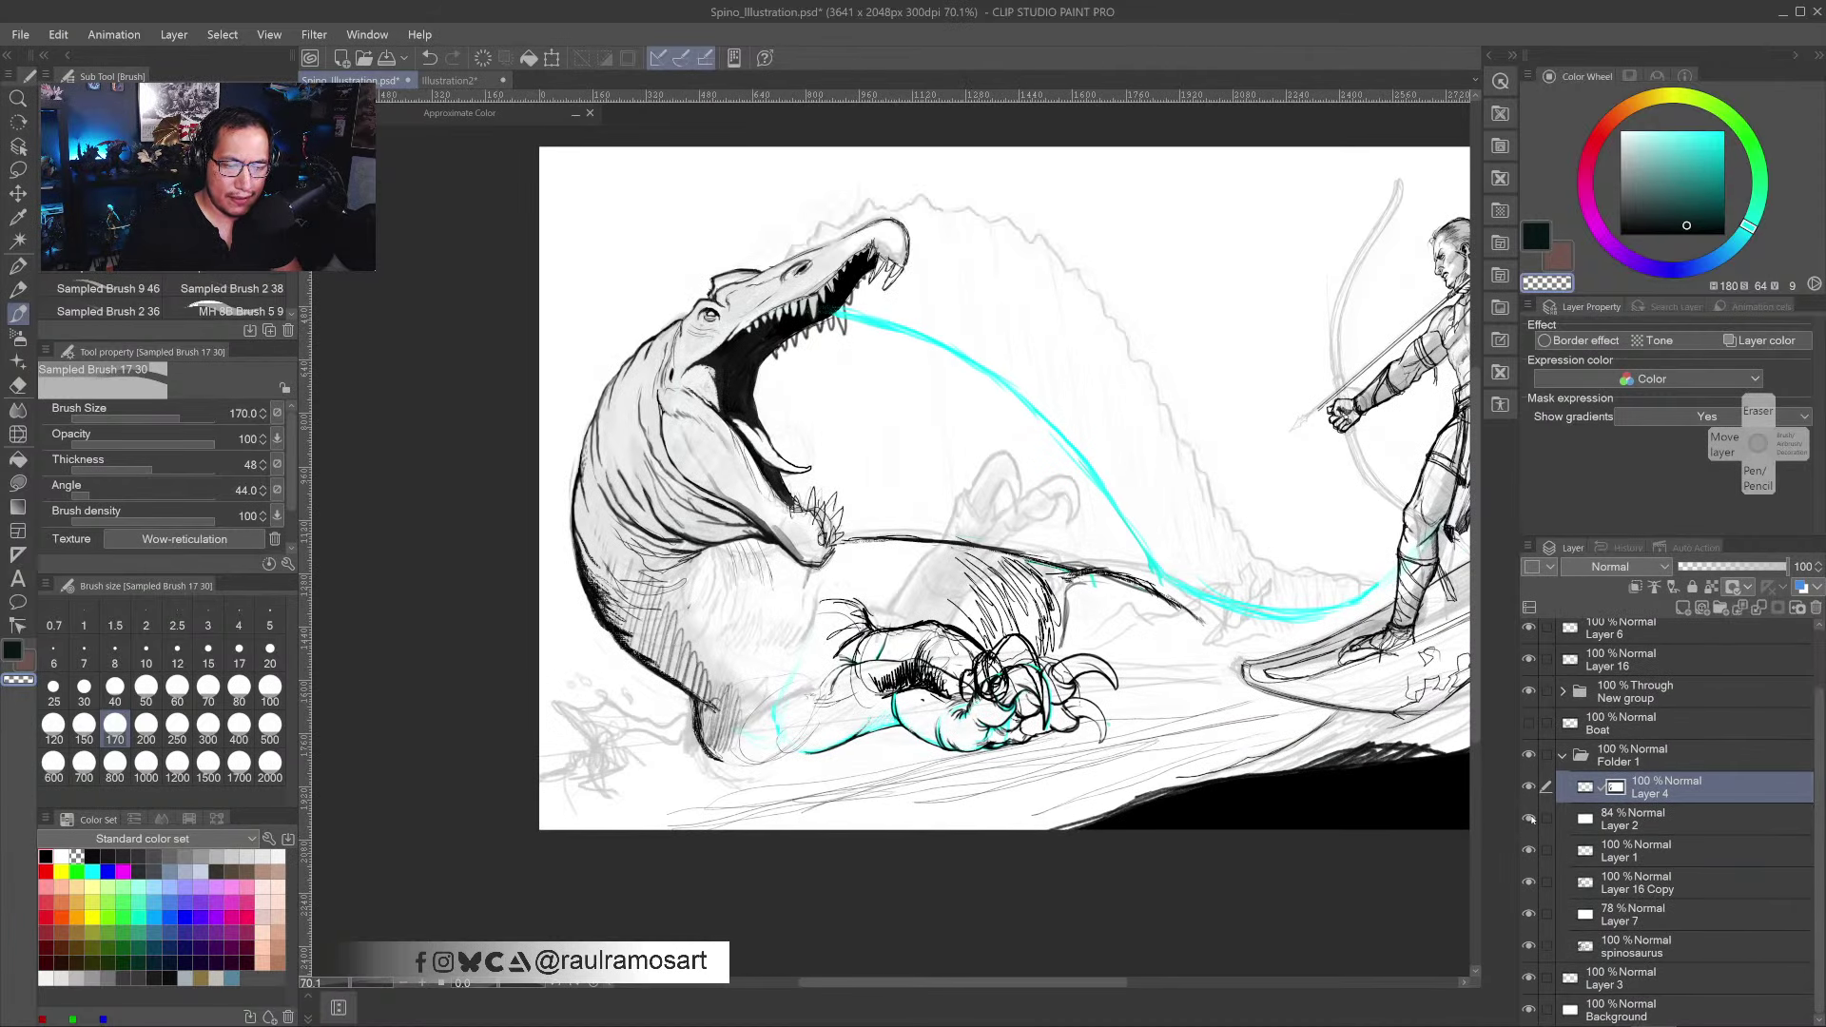
click(1530, 819)
click(1530, 818)
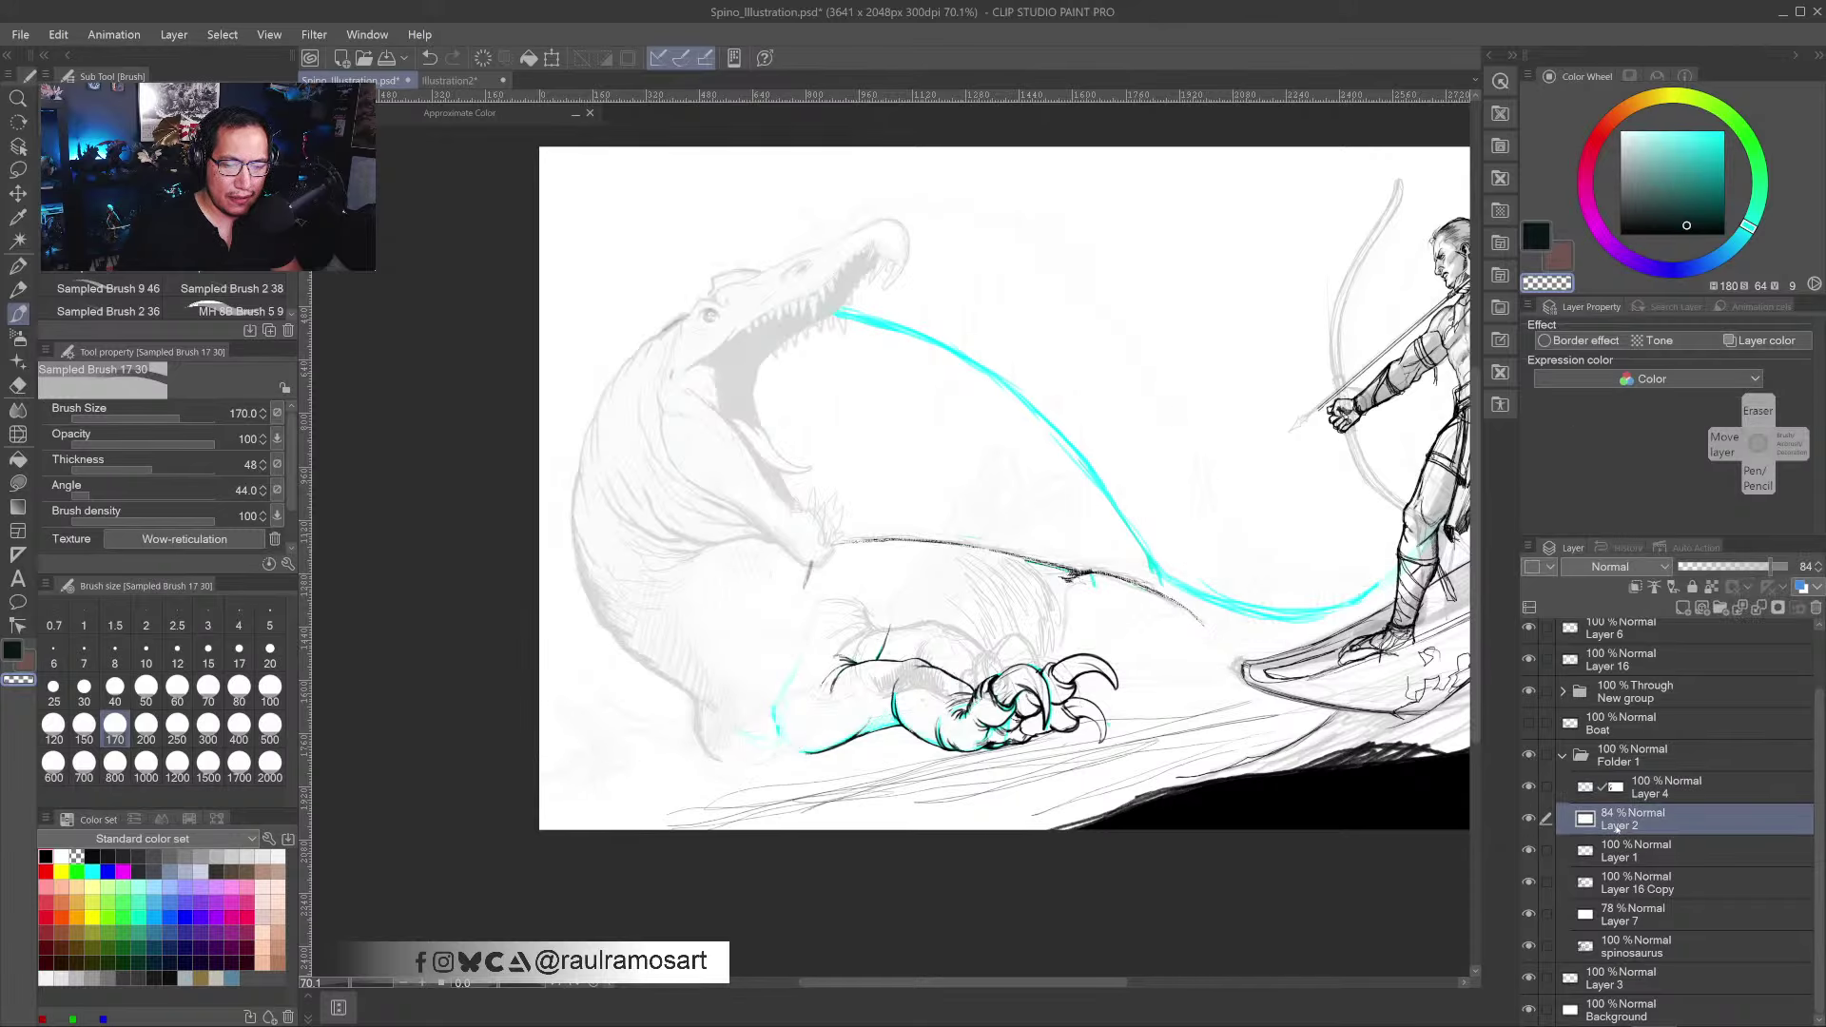
click(1528, 851)
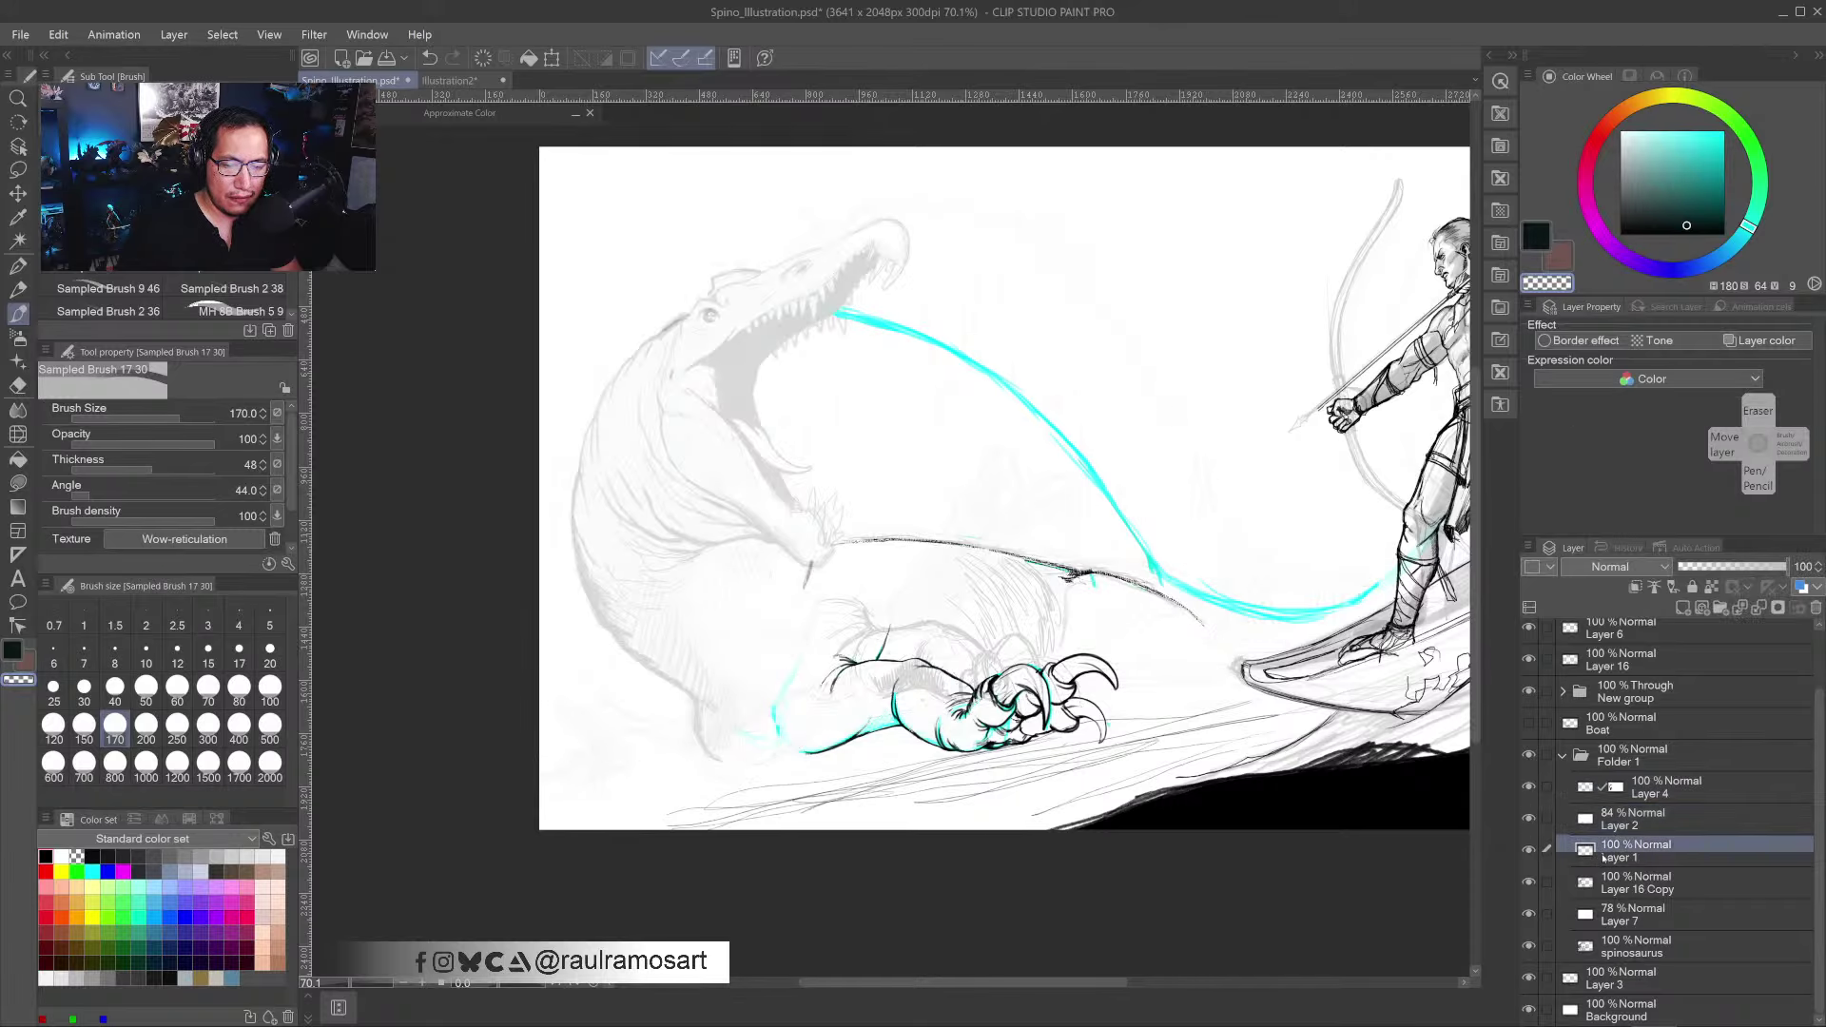
click(1530, 882)
click(1529, 882)
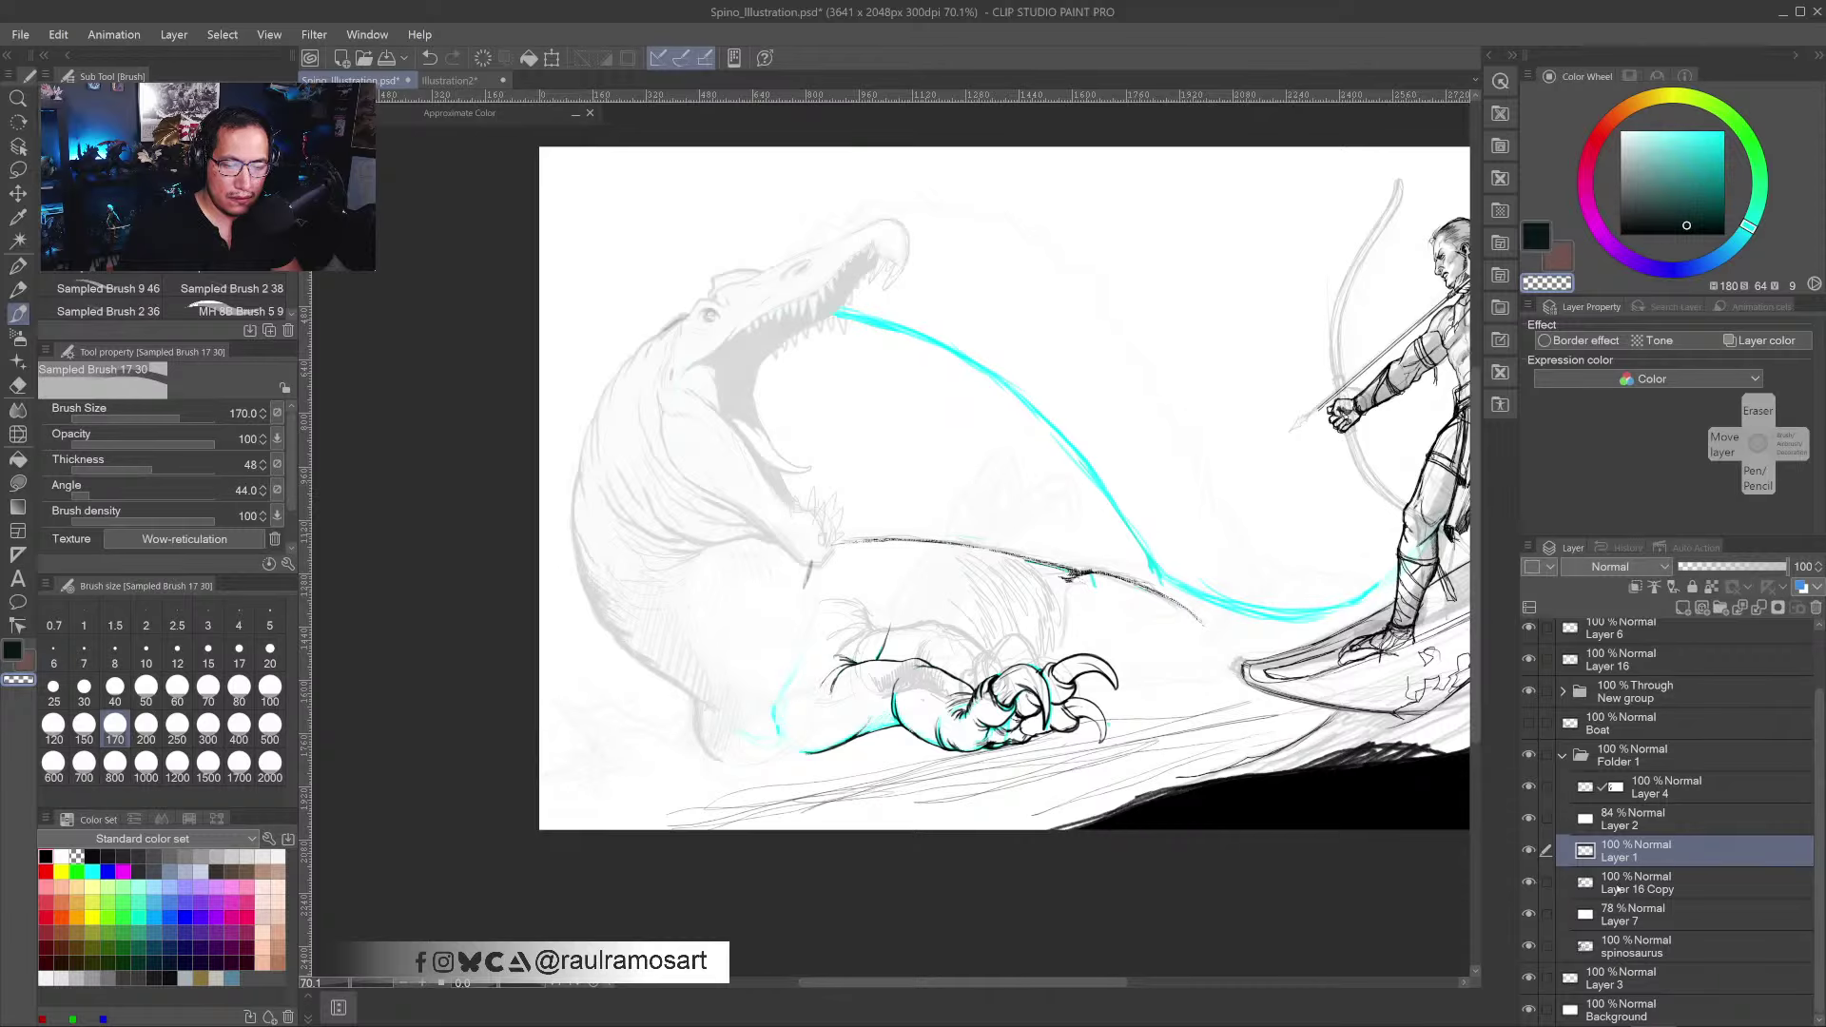
click(1617, 889)
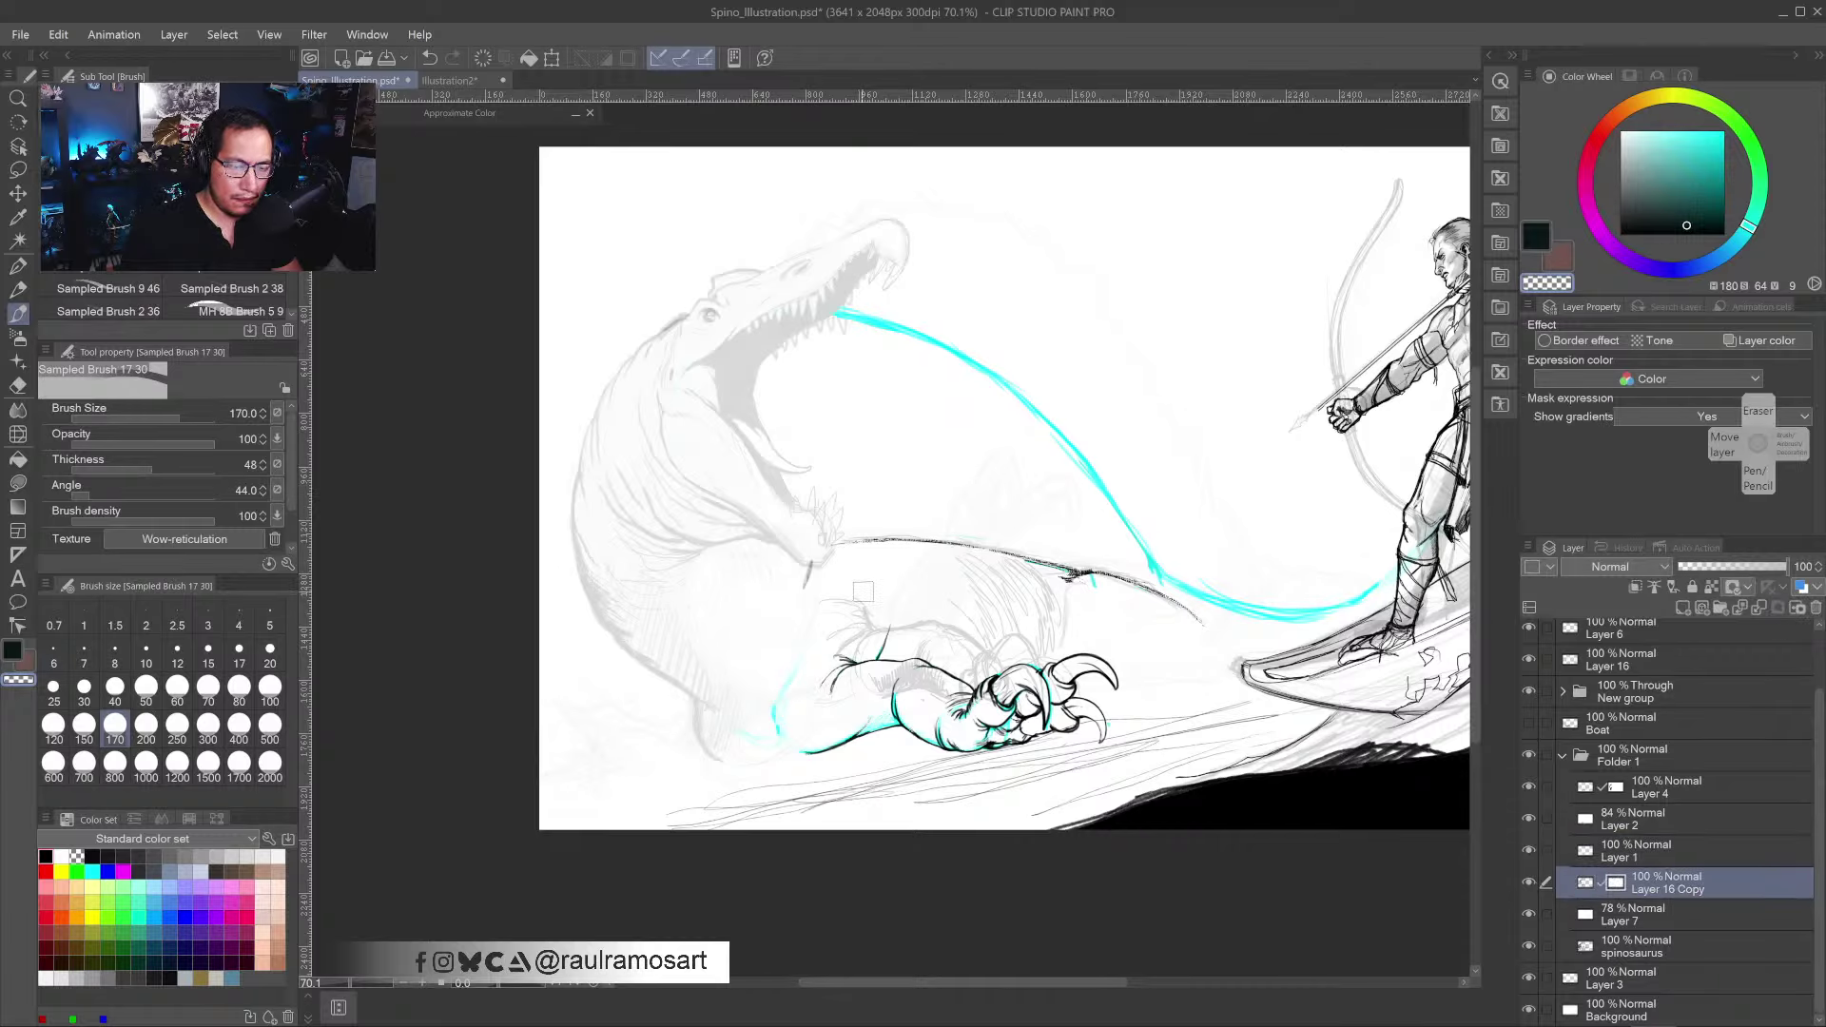
mouse_move(864, 591)
mouse_down()
mouse_move(821, 656)
mouse_move(896, 613)
mouse_move(933, 624)
mouse_move(931, 673)
mouse_move(999, 657)
mouse_move(999, 684)
mouse_move(1032, 680)
mouse_move(987, 713)
mouse_up()
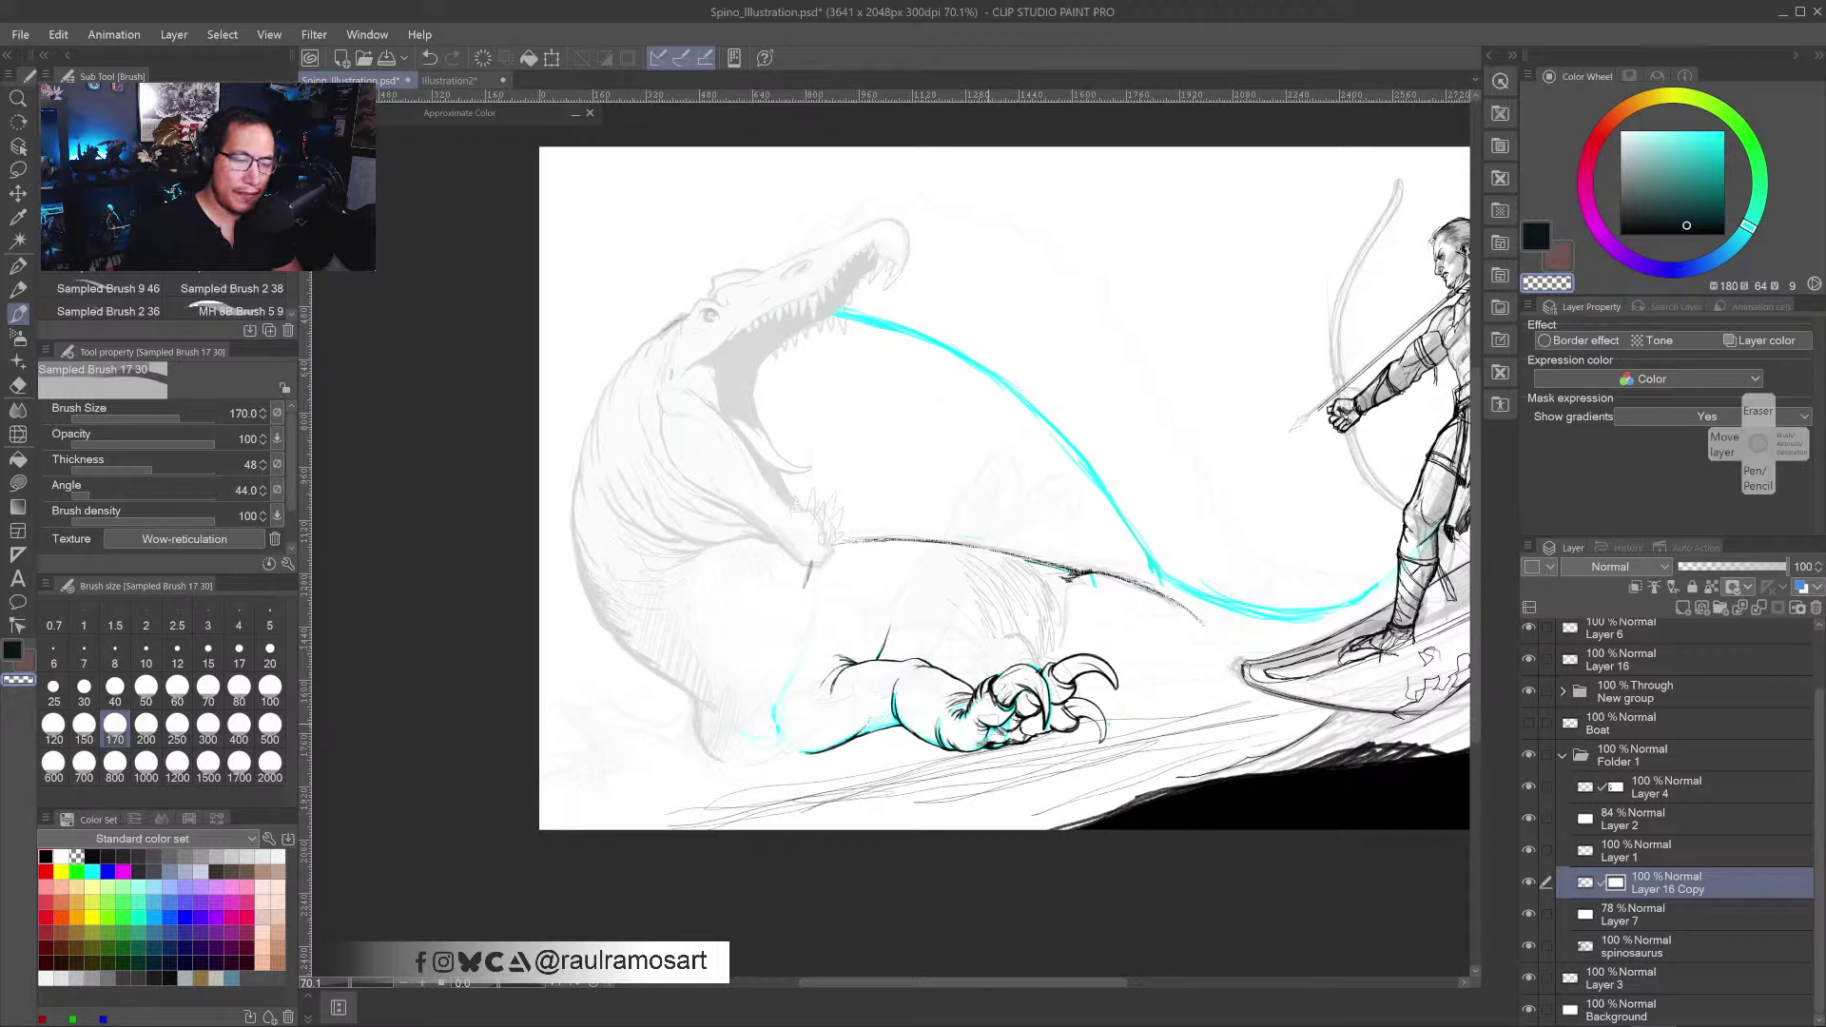
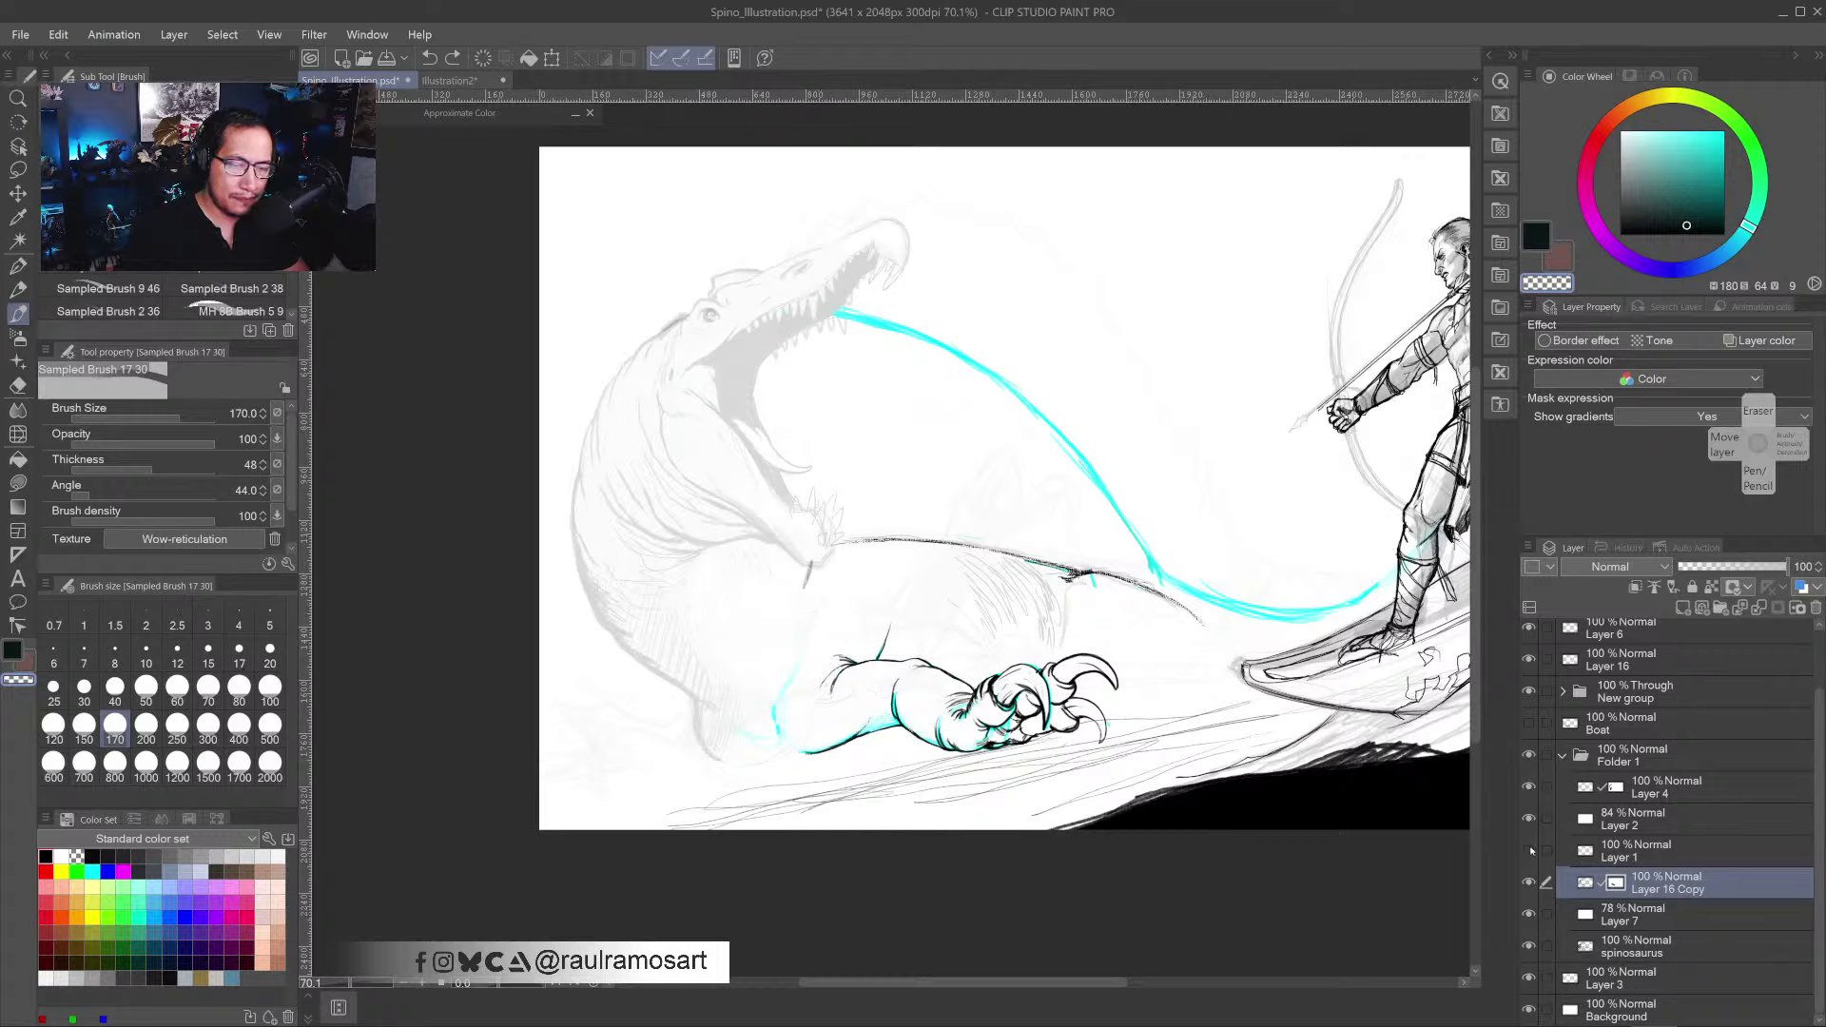
- Check what Layer 1, Layer 4, New group and Layer 16 contain by switching their visibility off and on
click(1614, 859)
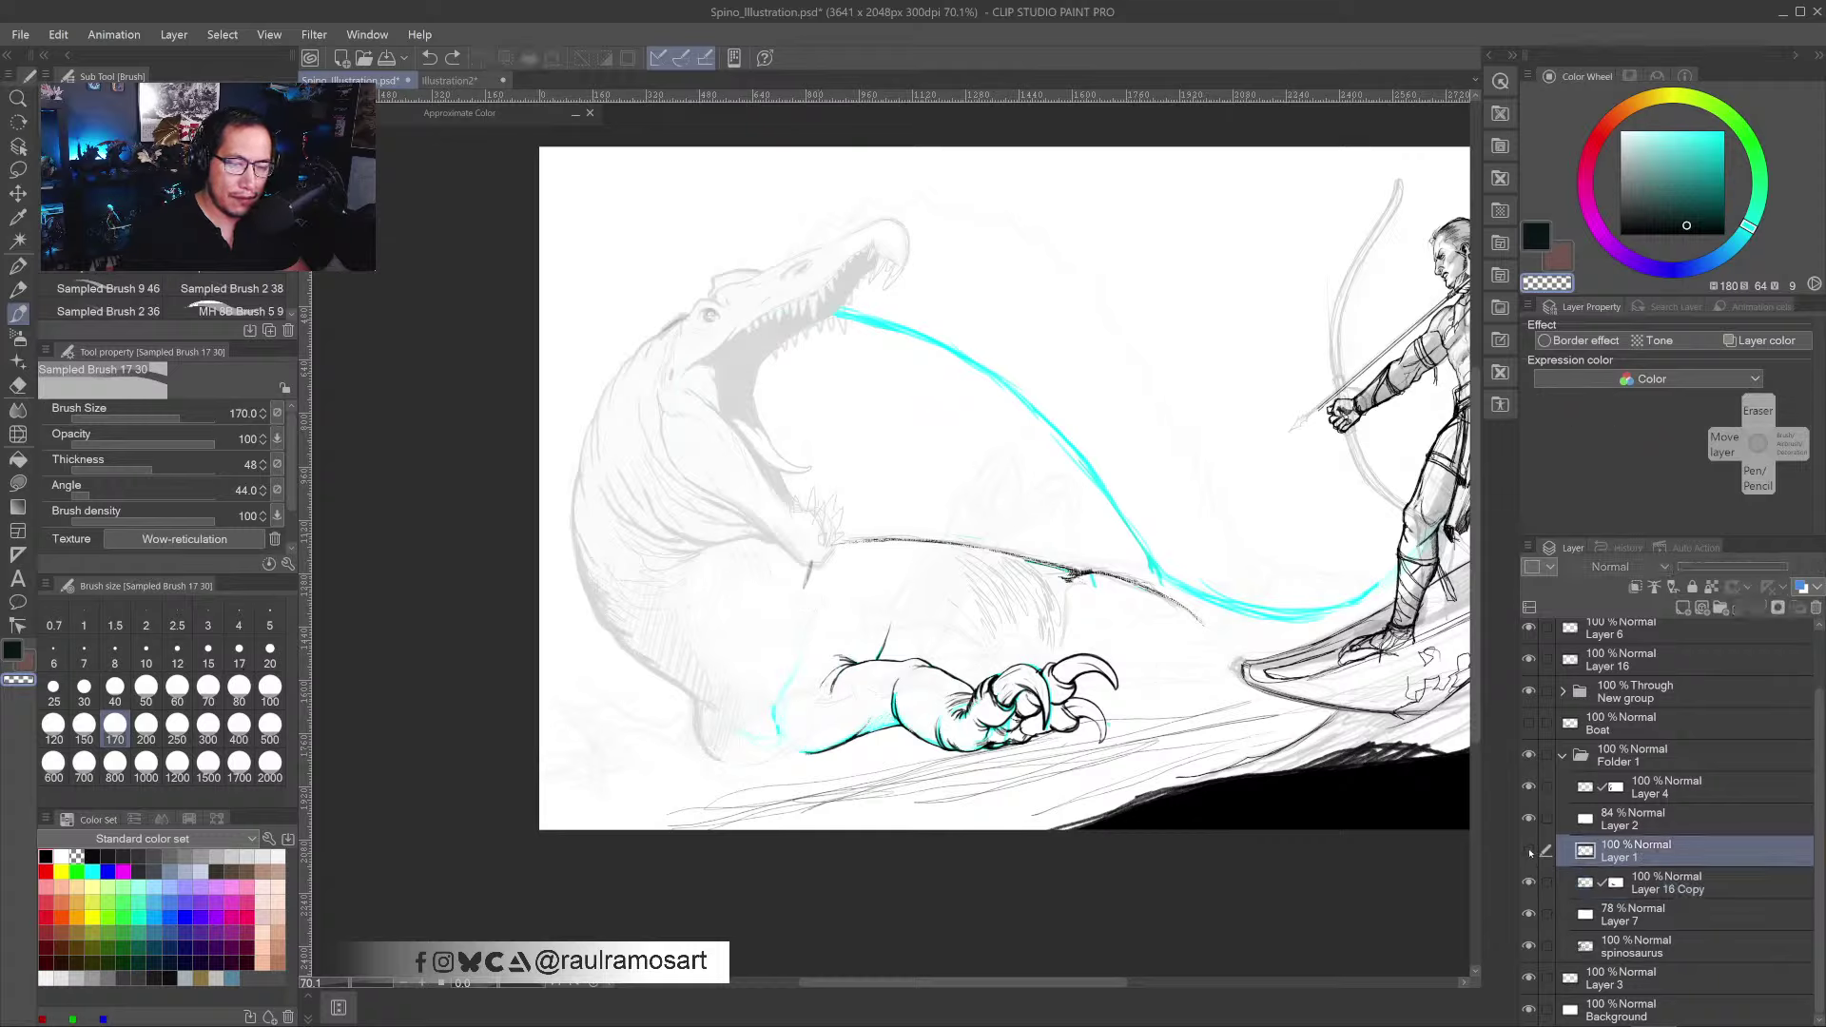
click(1619, 789)
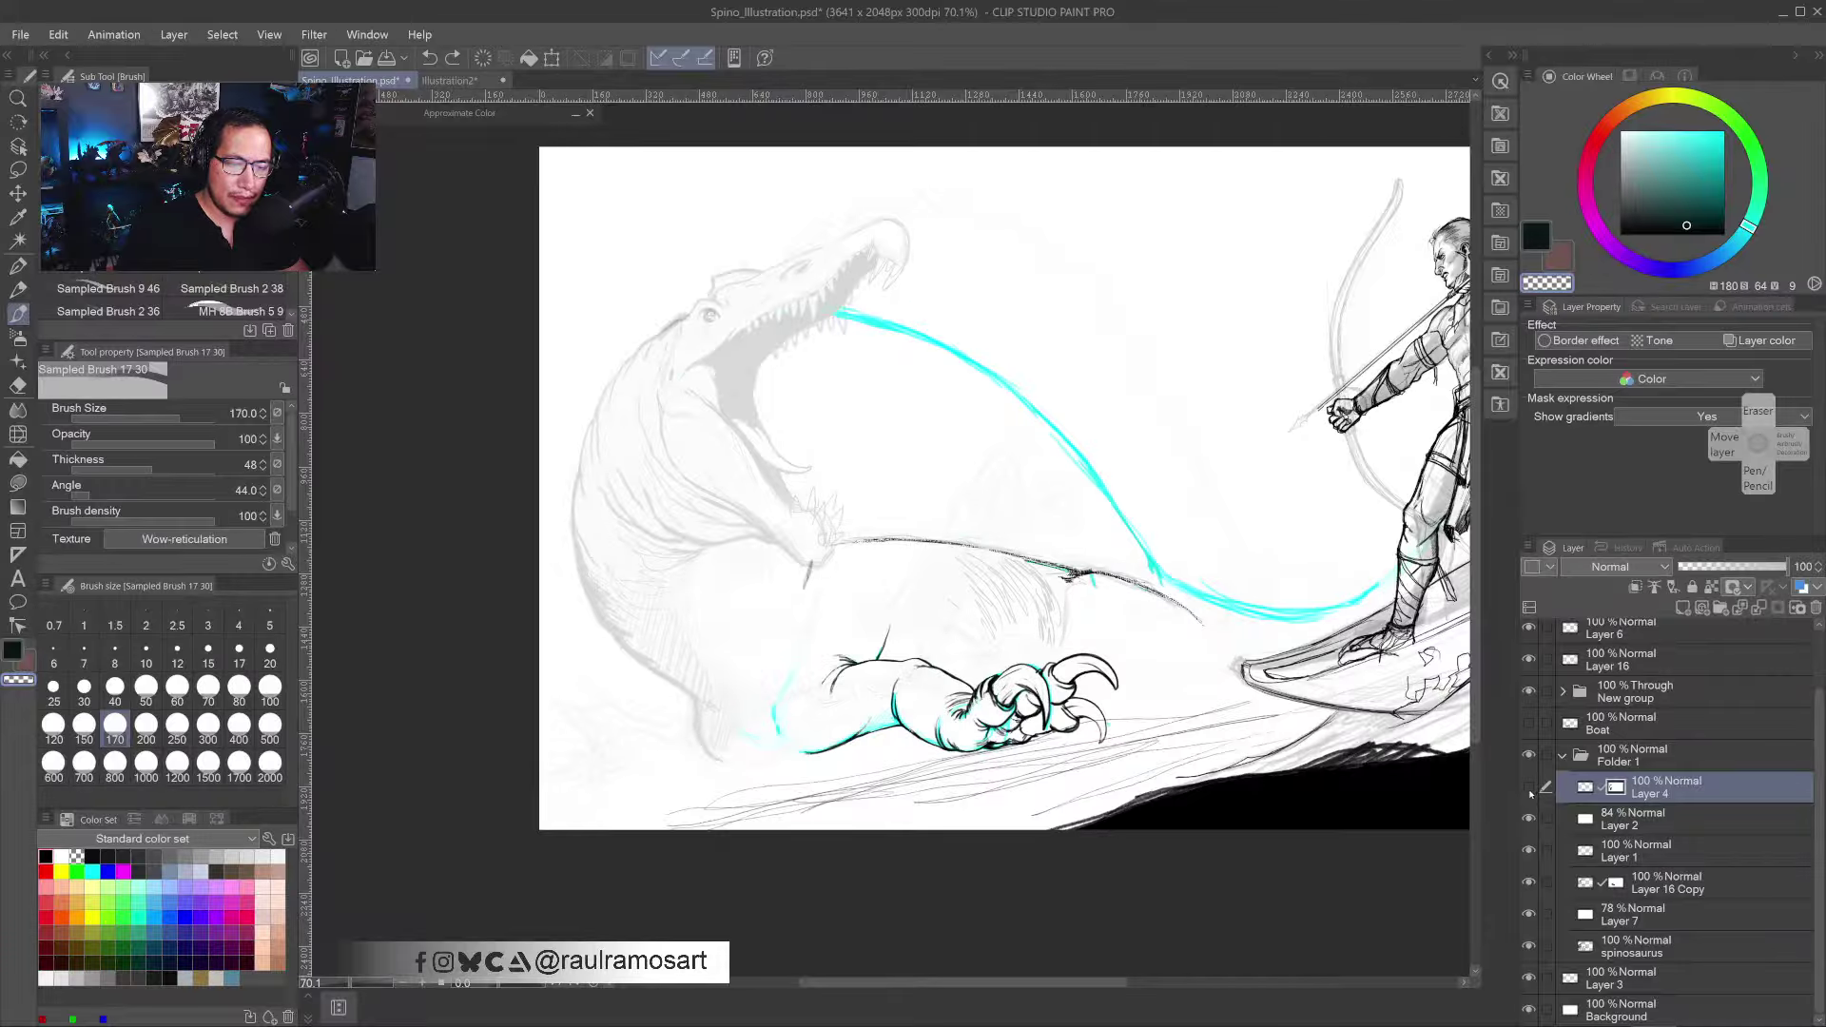
click(1530, 788)
click(1532, 788)
scroll(1541, 683, up, 2)
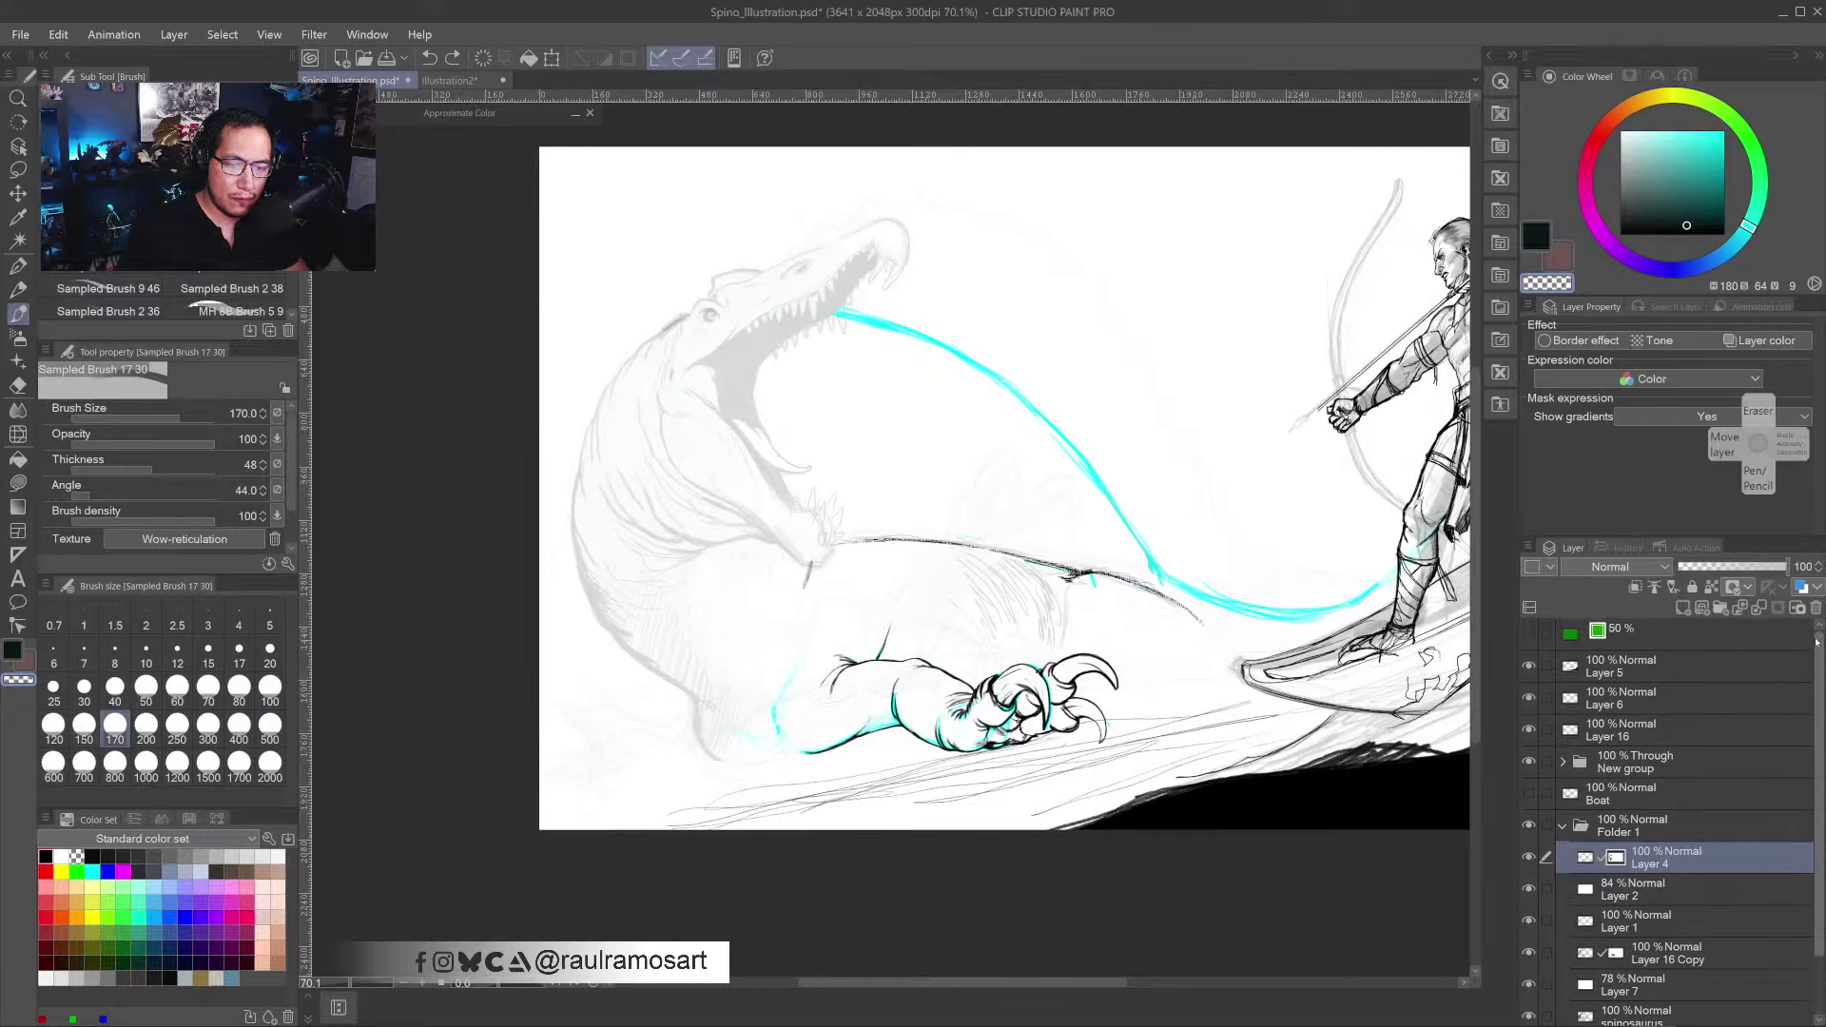
click(1530, 762)
click(1529, 762)
click(1528, 732)
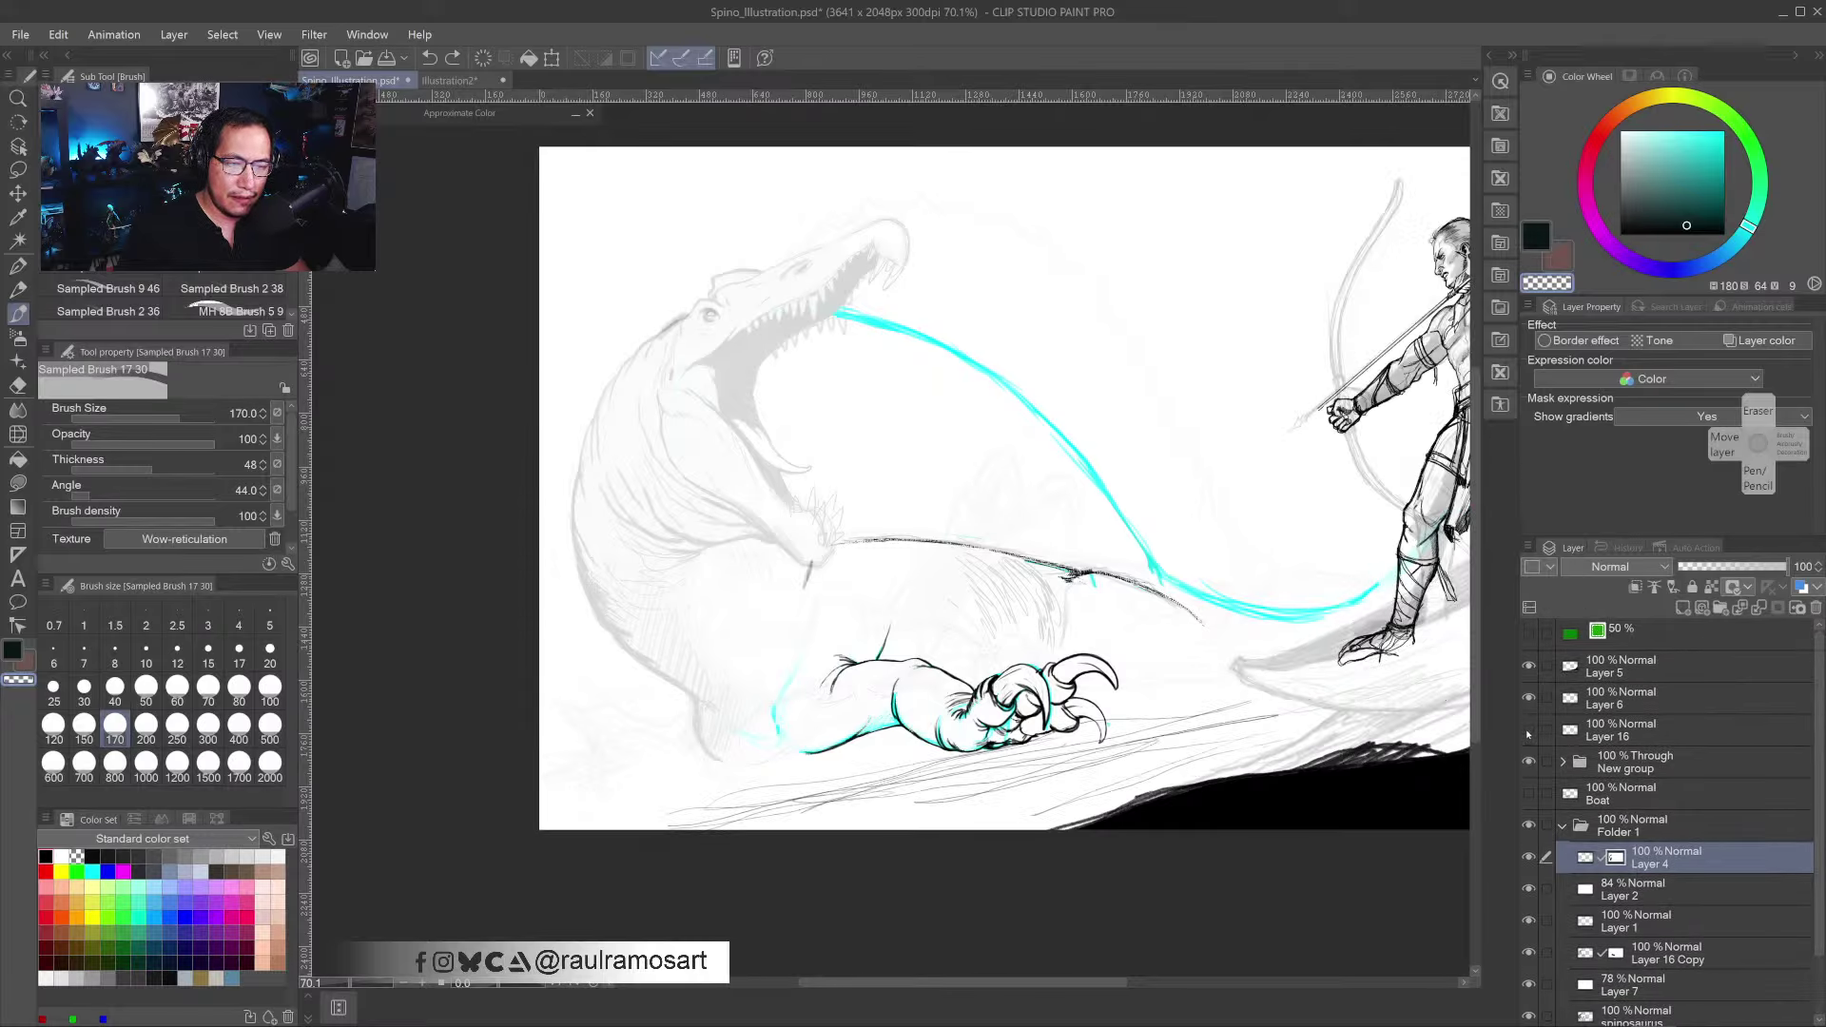
click(1528, 732)
click(1529, 761)
click(1529, 761)
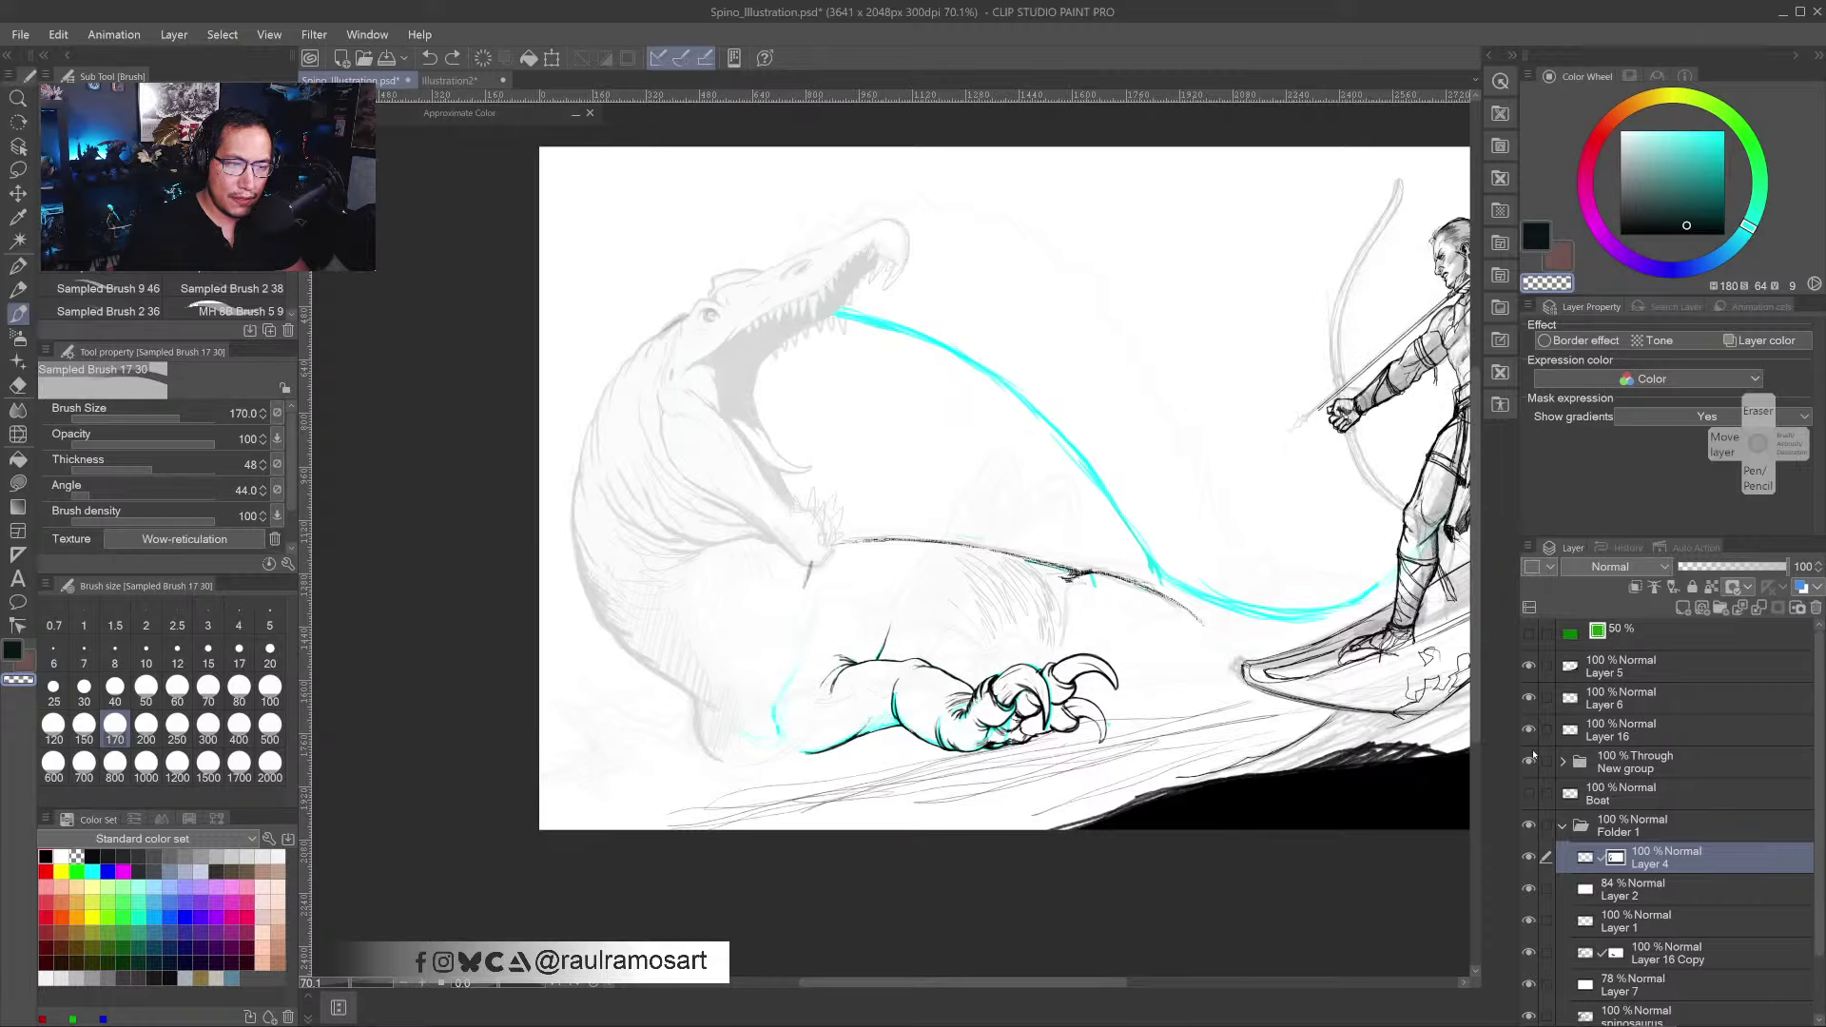
- Add a layer mask to the New group folder
click(1602, 769)
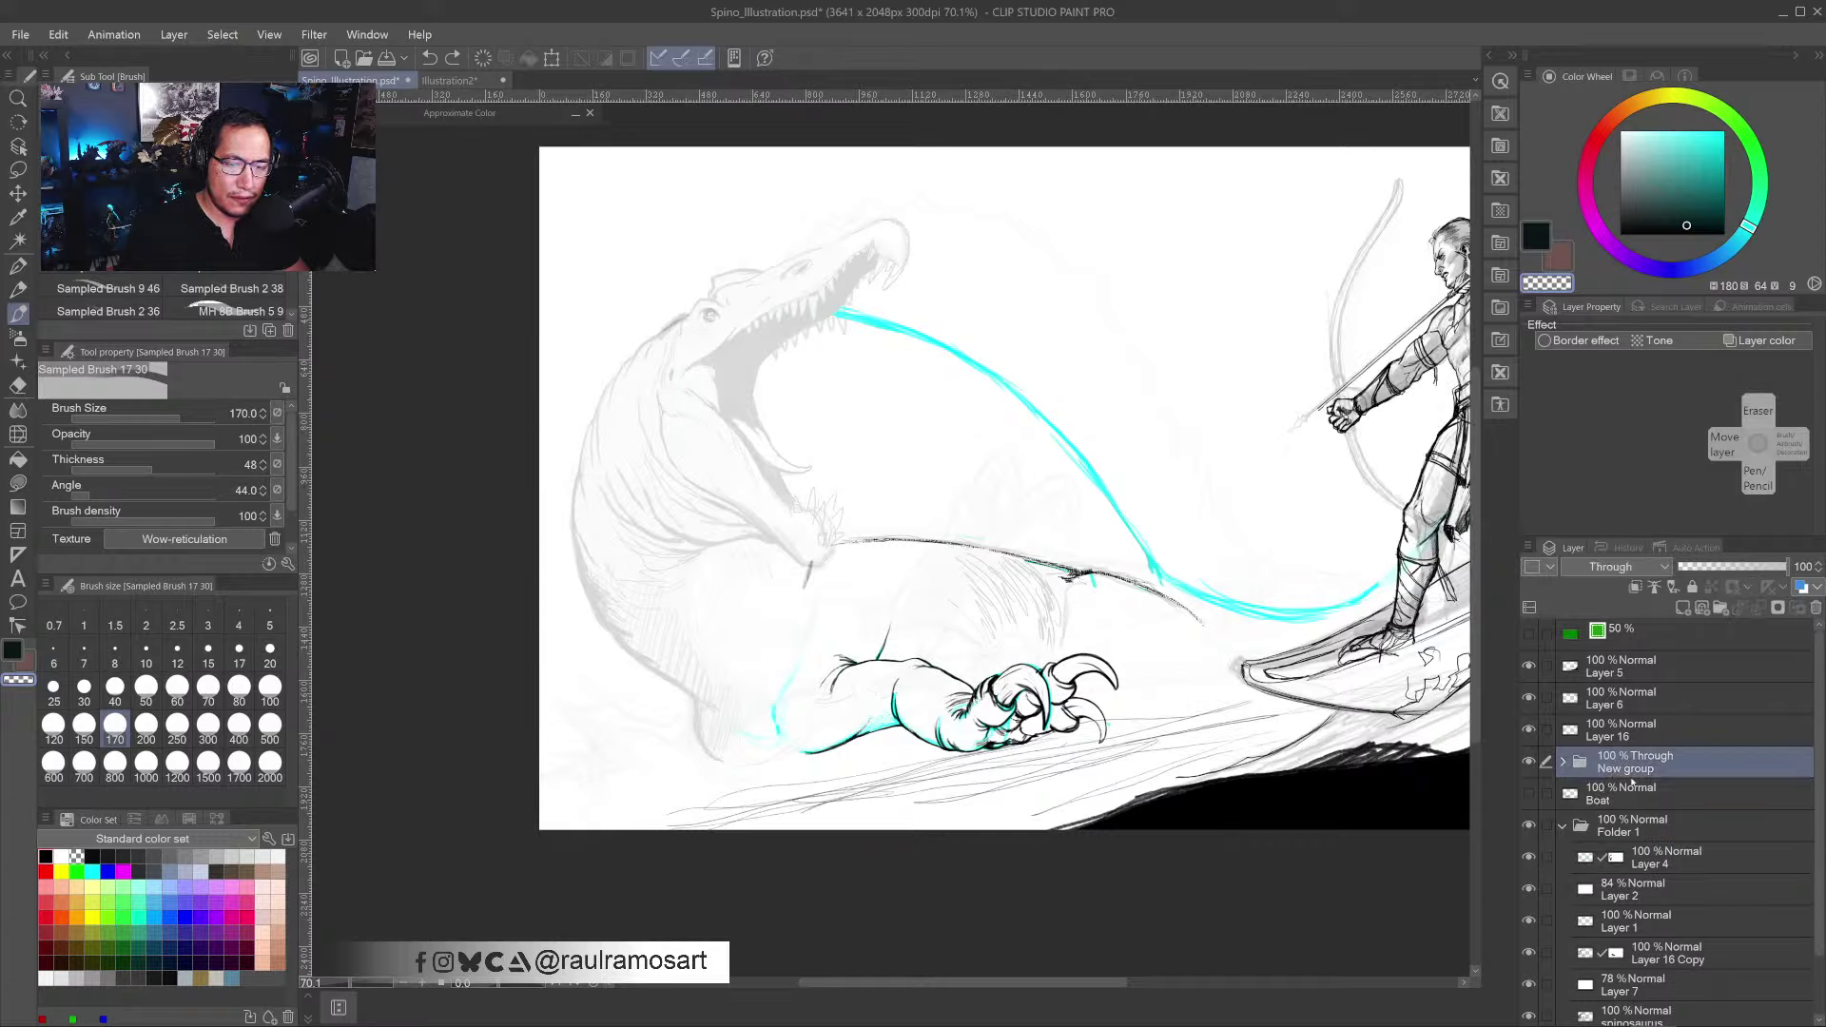
click(1777, 607)
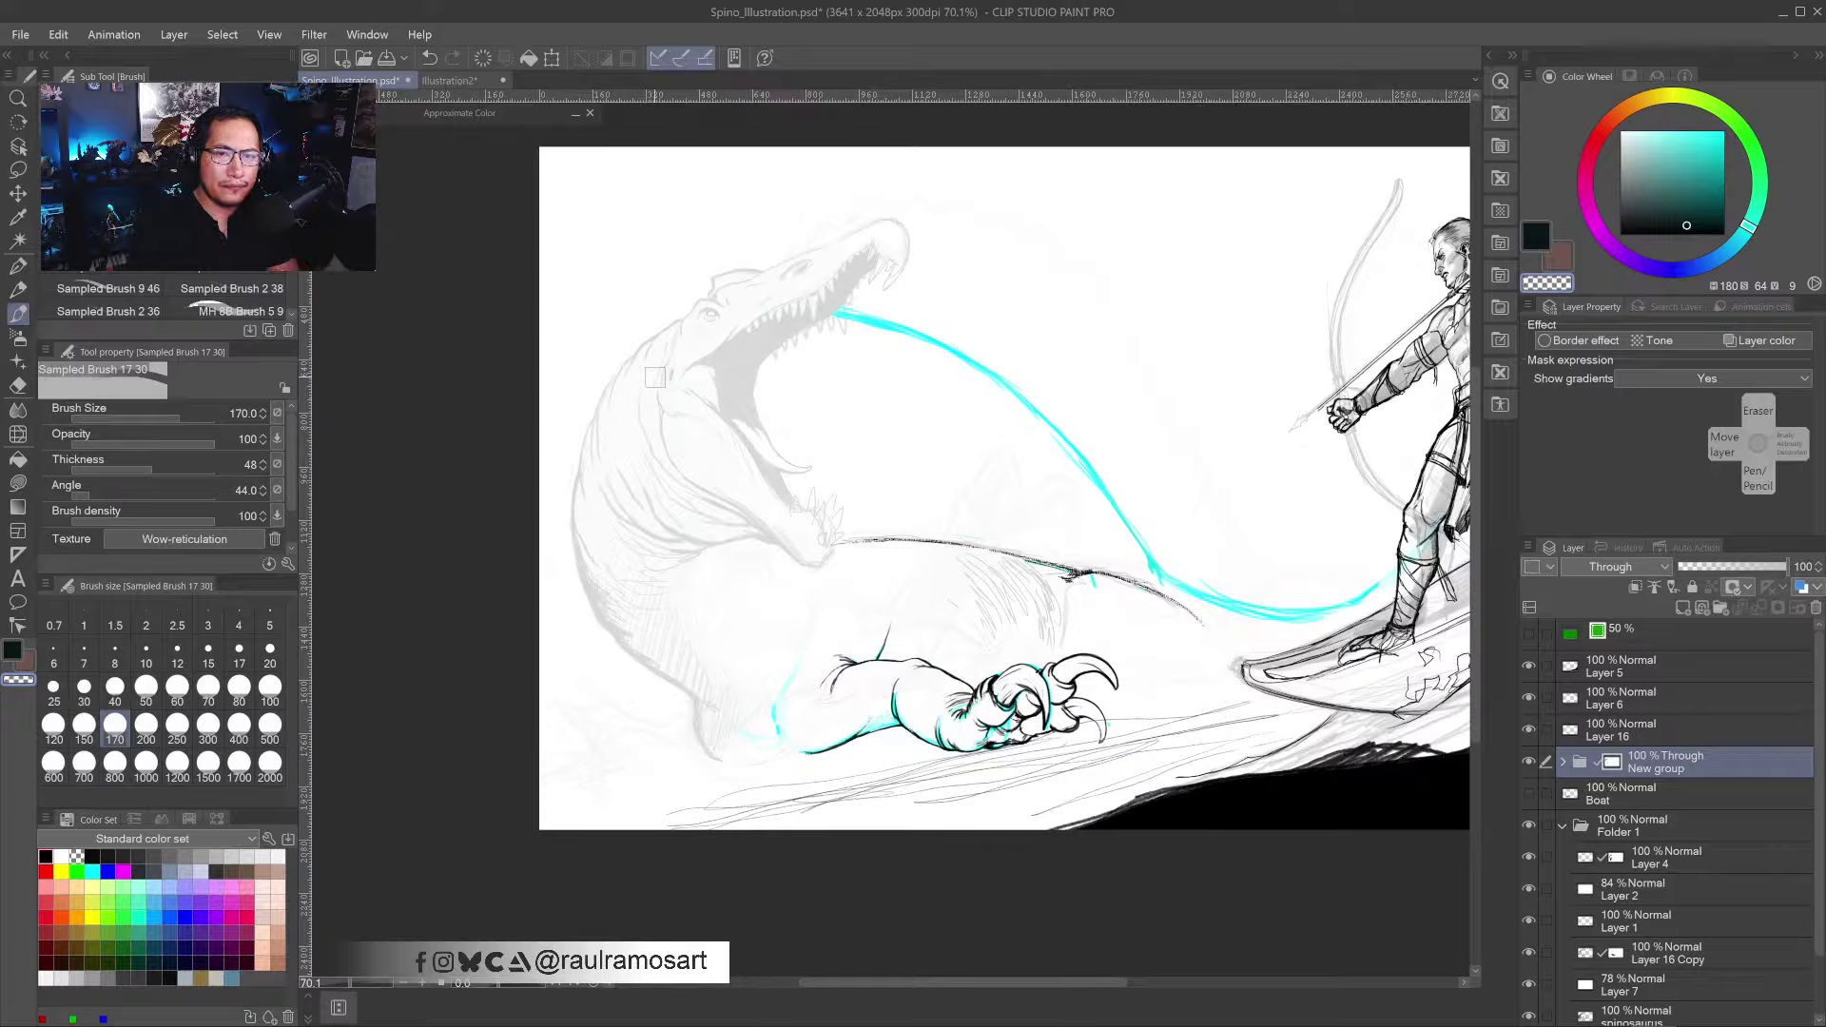
- Examine which parts of the archer and boat drawing the masked New group folder controls by repeatedly hiding and showing it, comparing with Layer 16
click(1530, 761)
click(1530, 761)
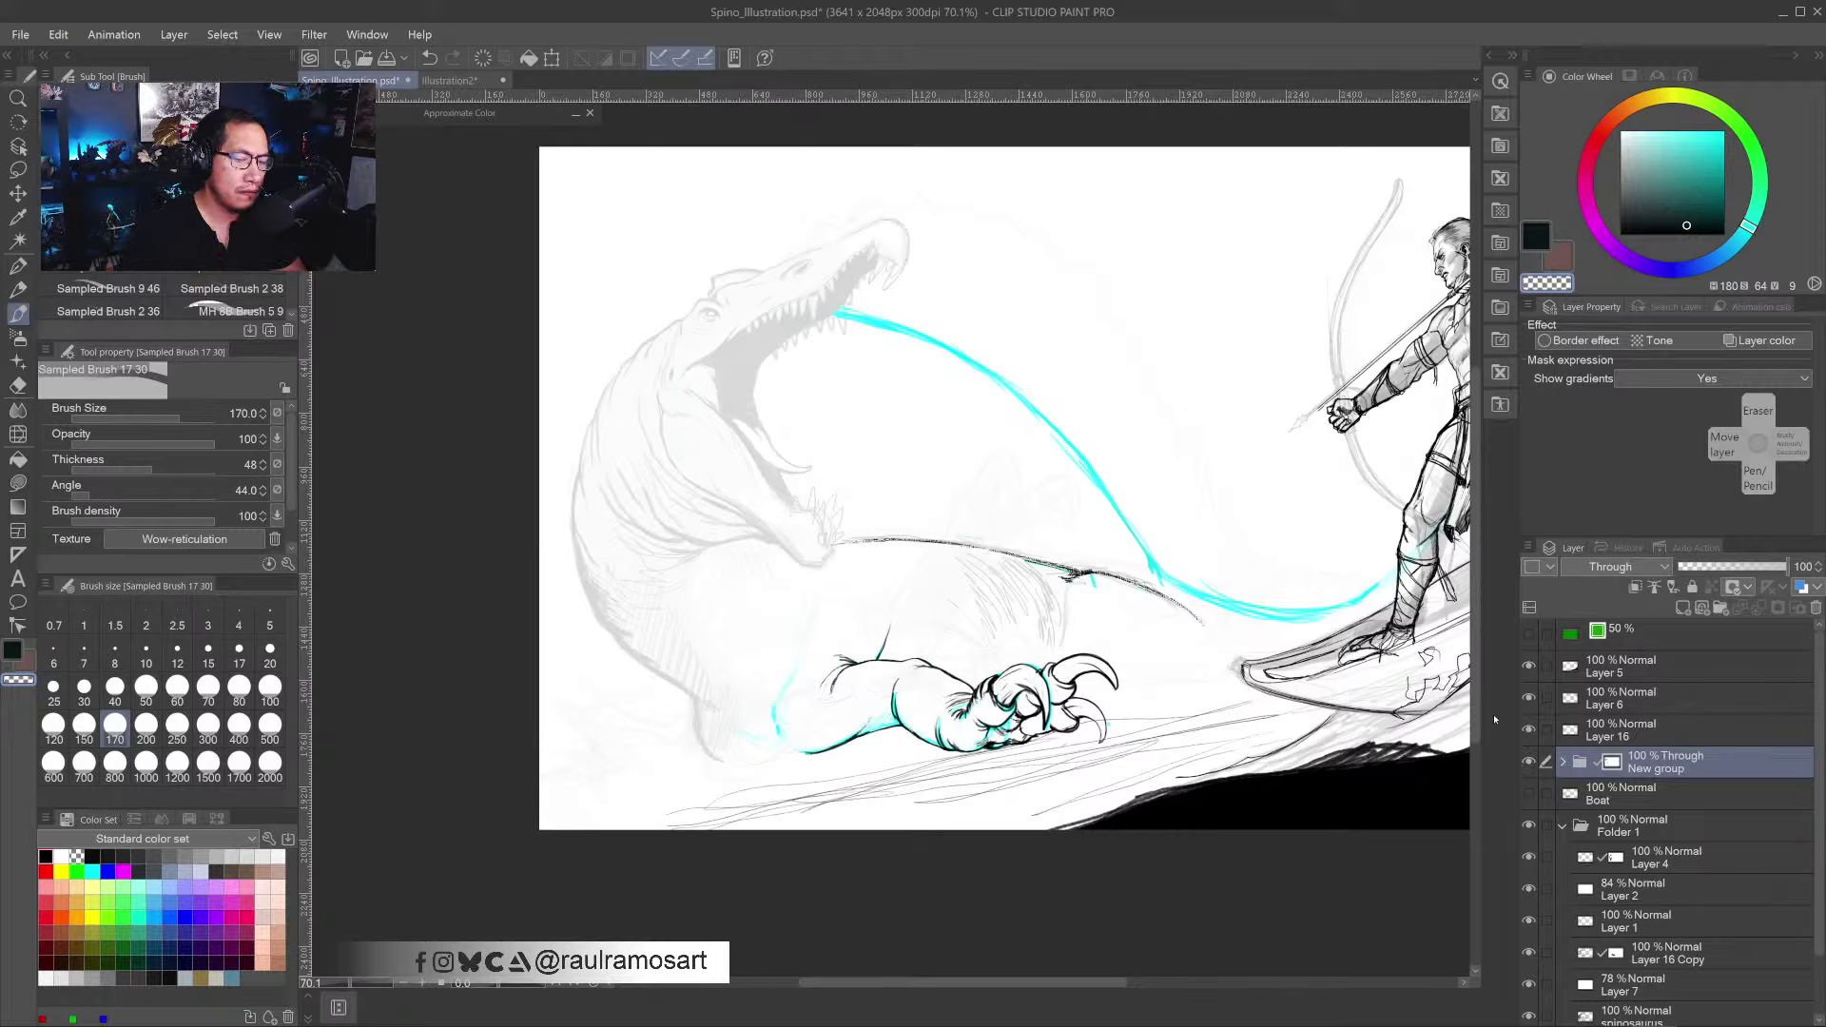
click(1529, 761)
click(1530, 761)
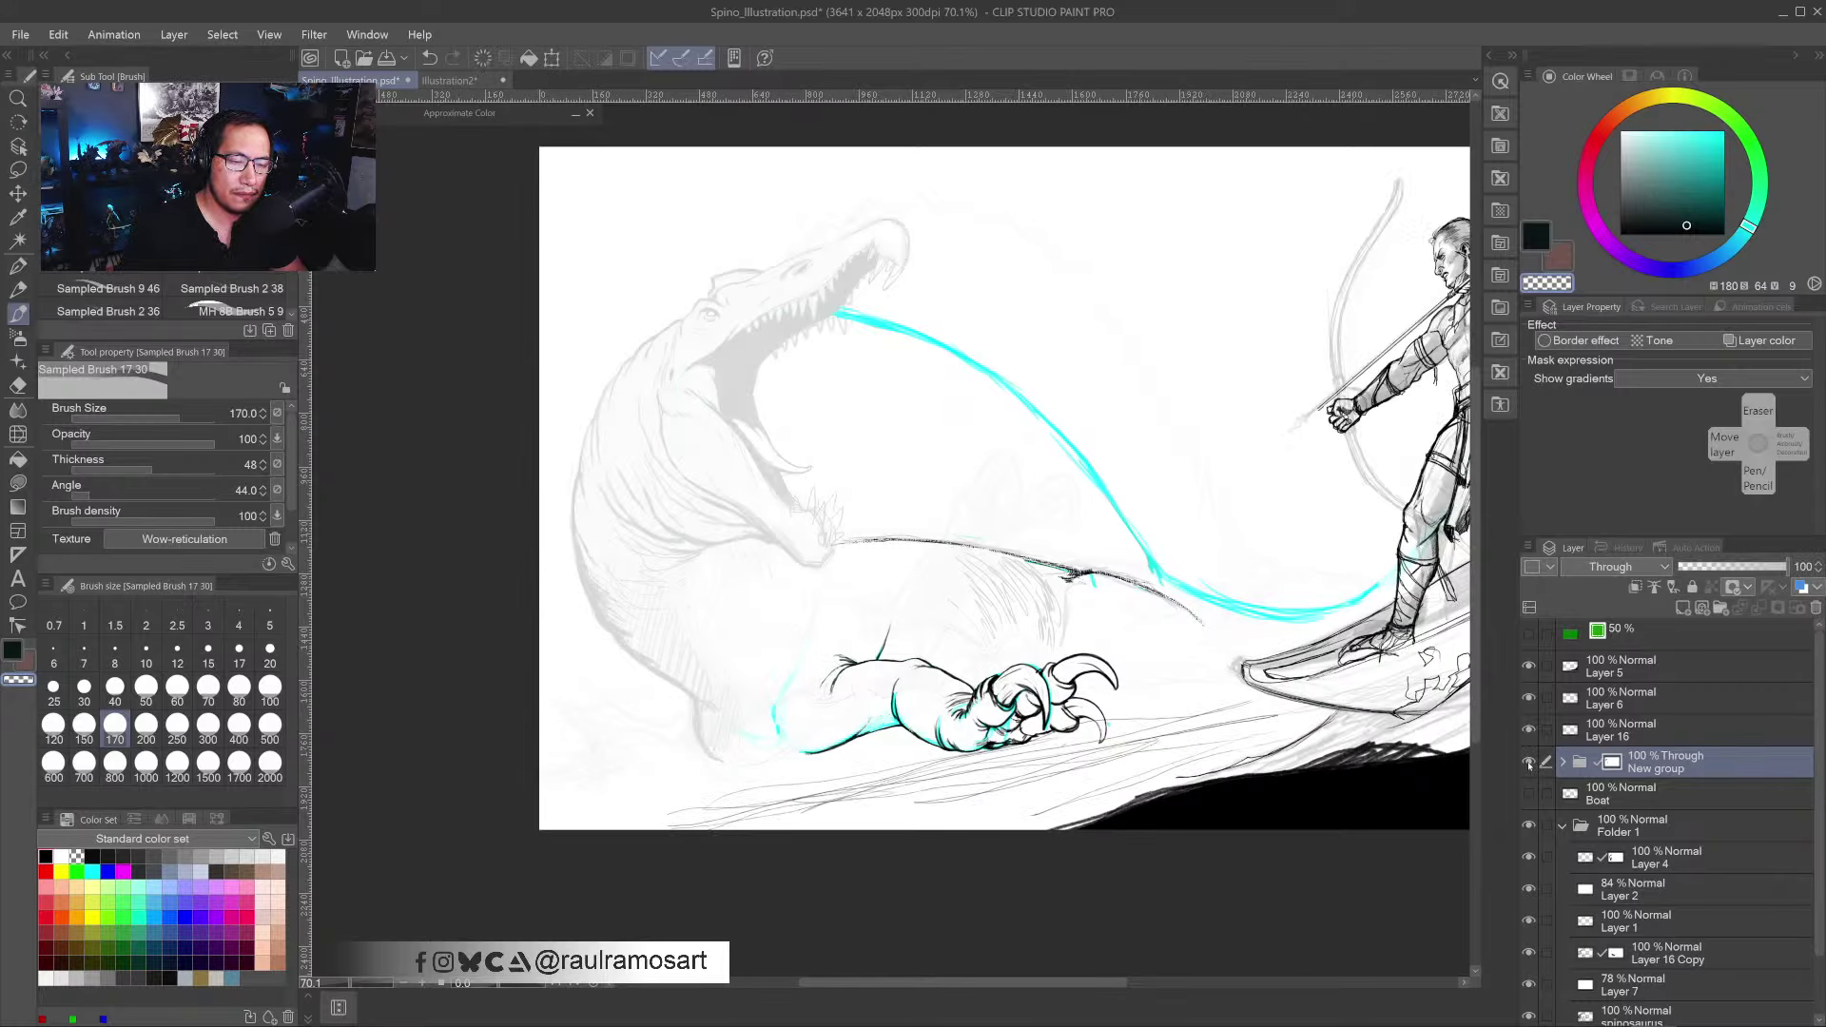
click(1530, 762)
click(1529, 762)
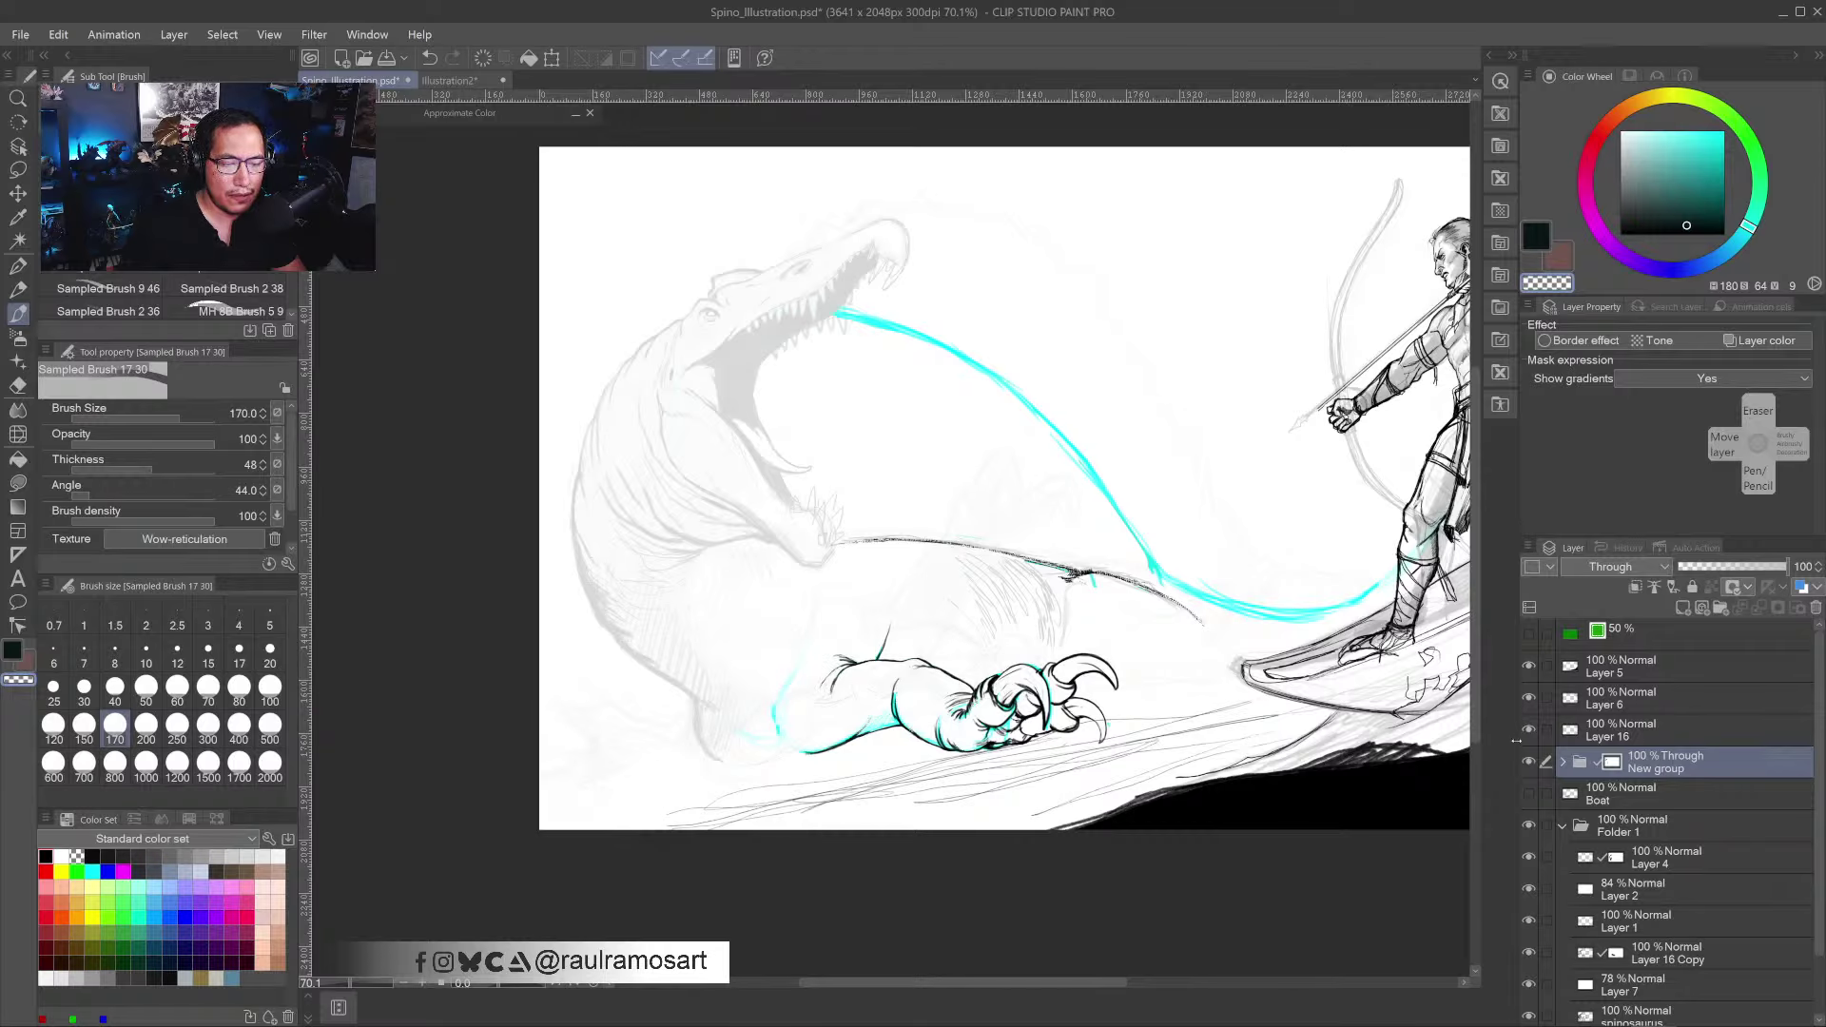
click(1529, 764)
click(1529, 763)
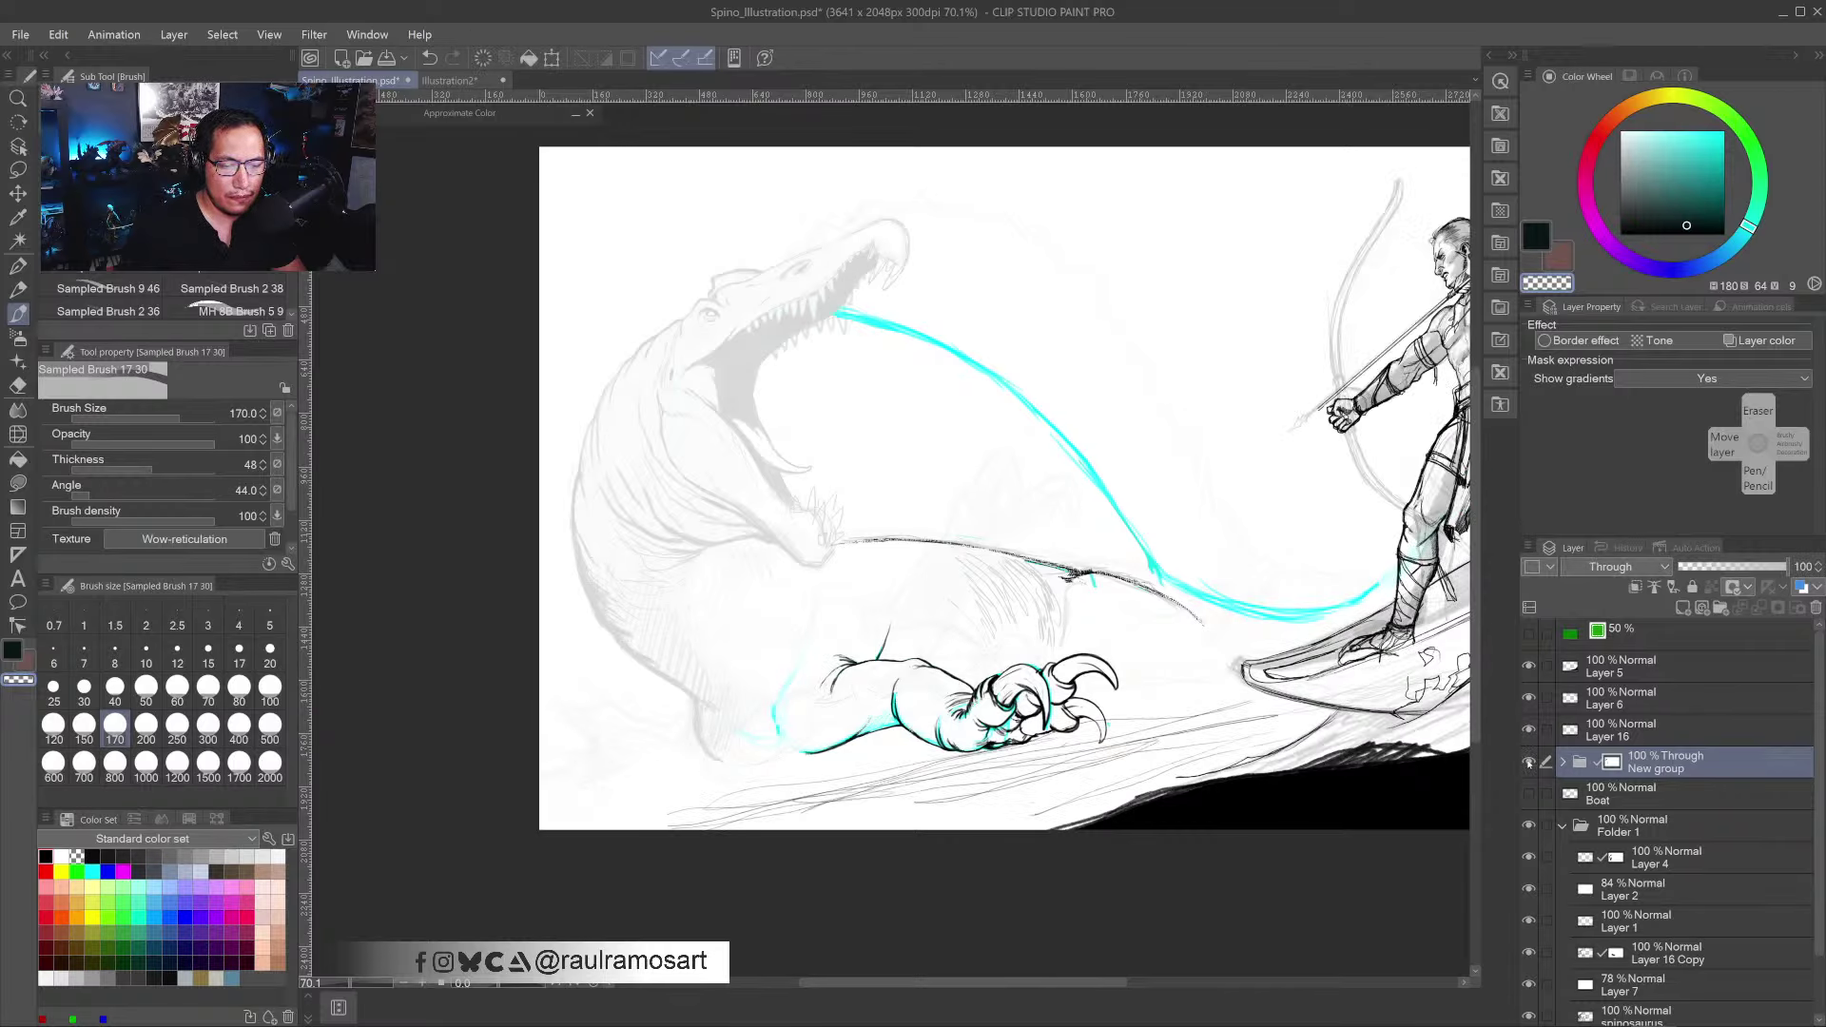
click(1529, 762)
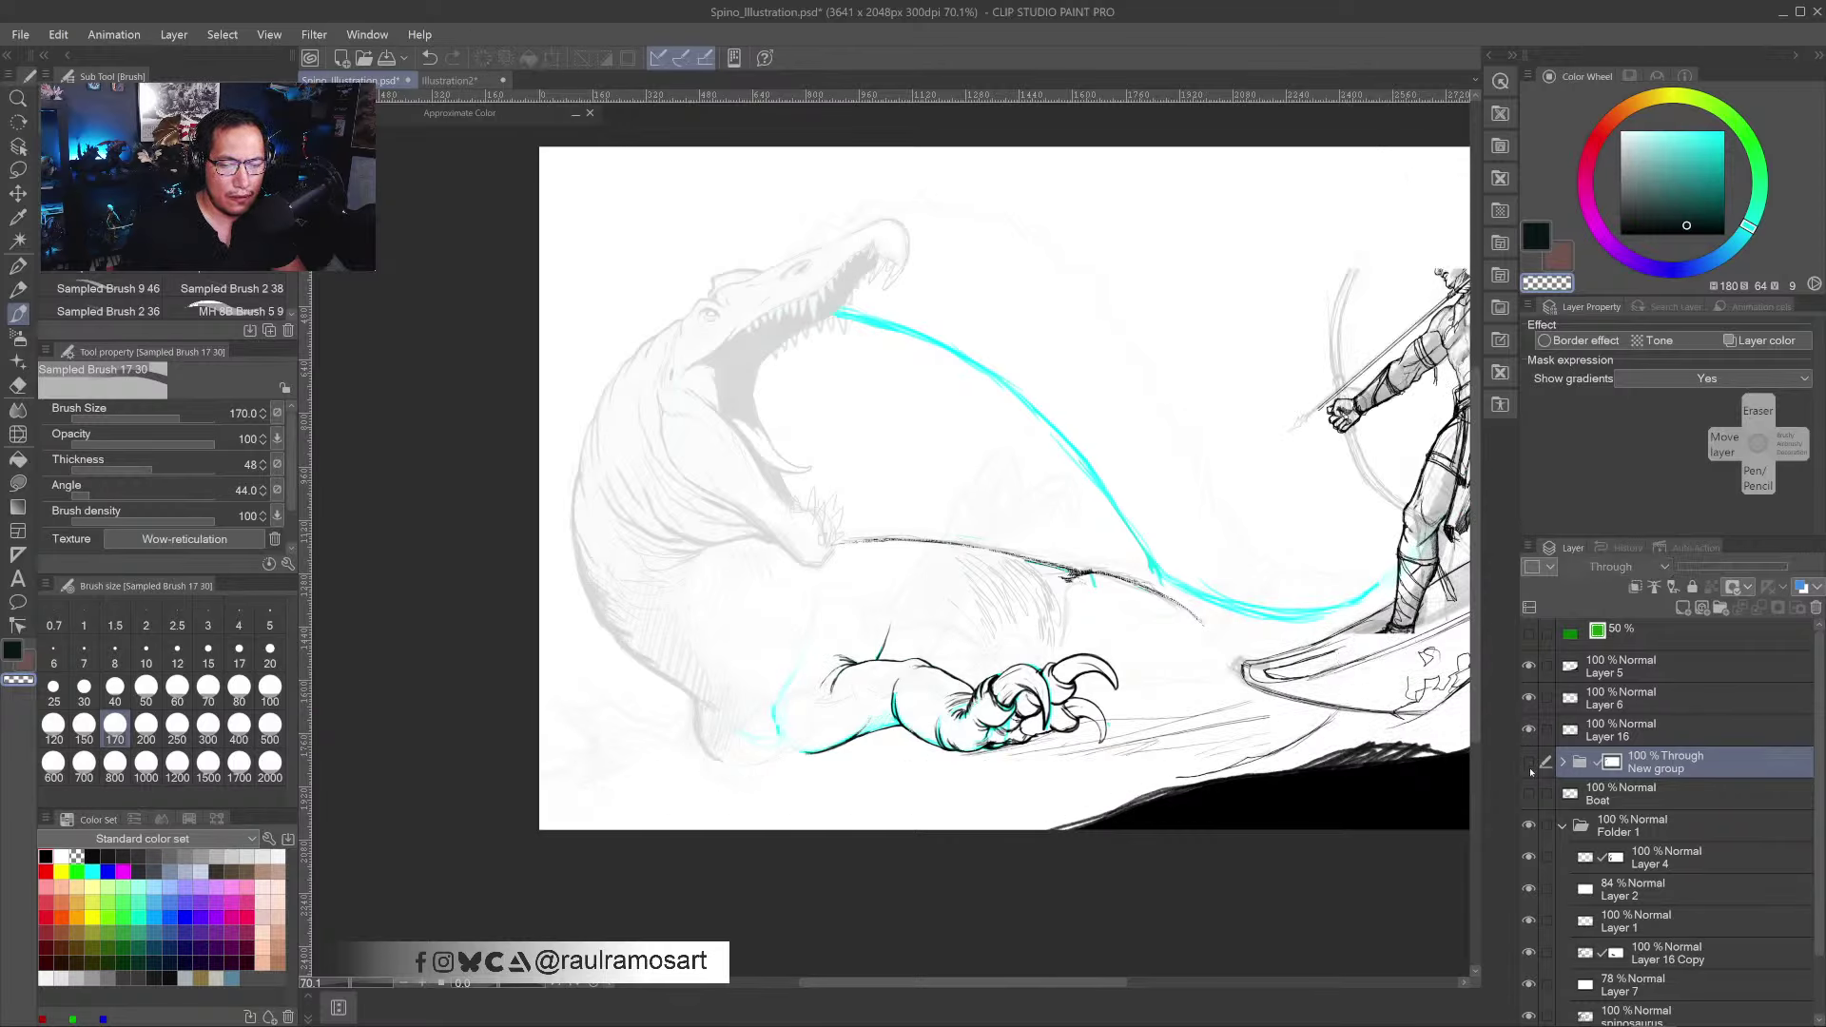
click(1530, 762)
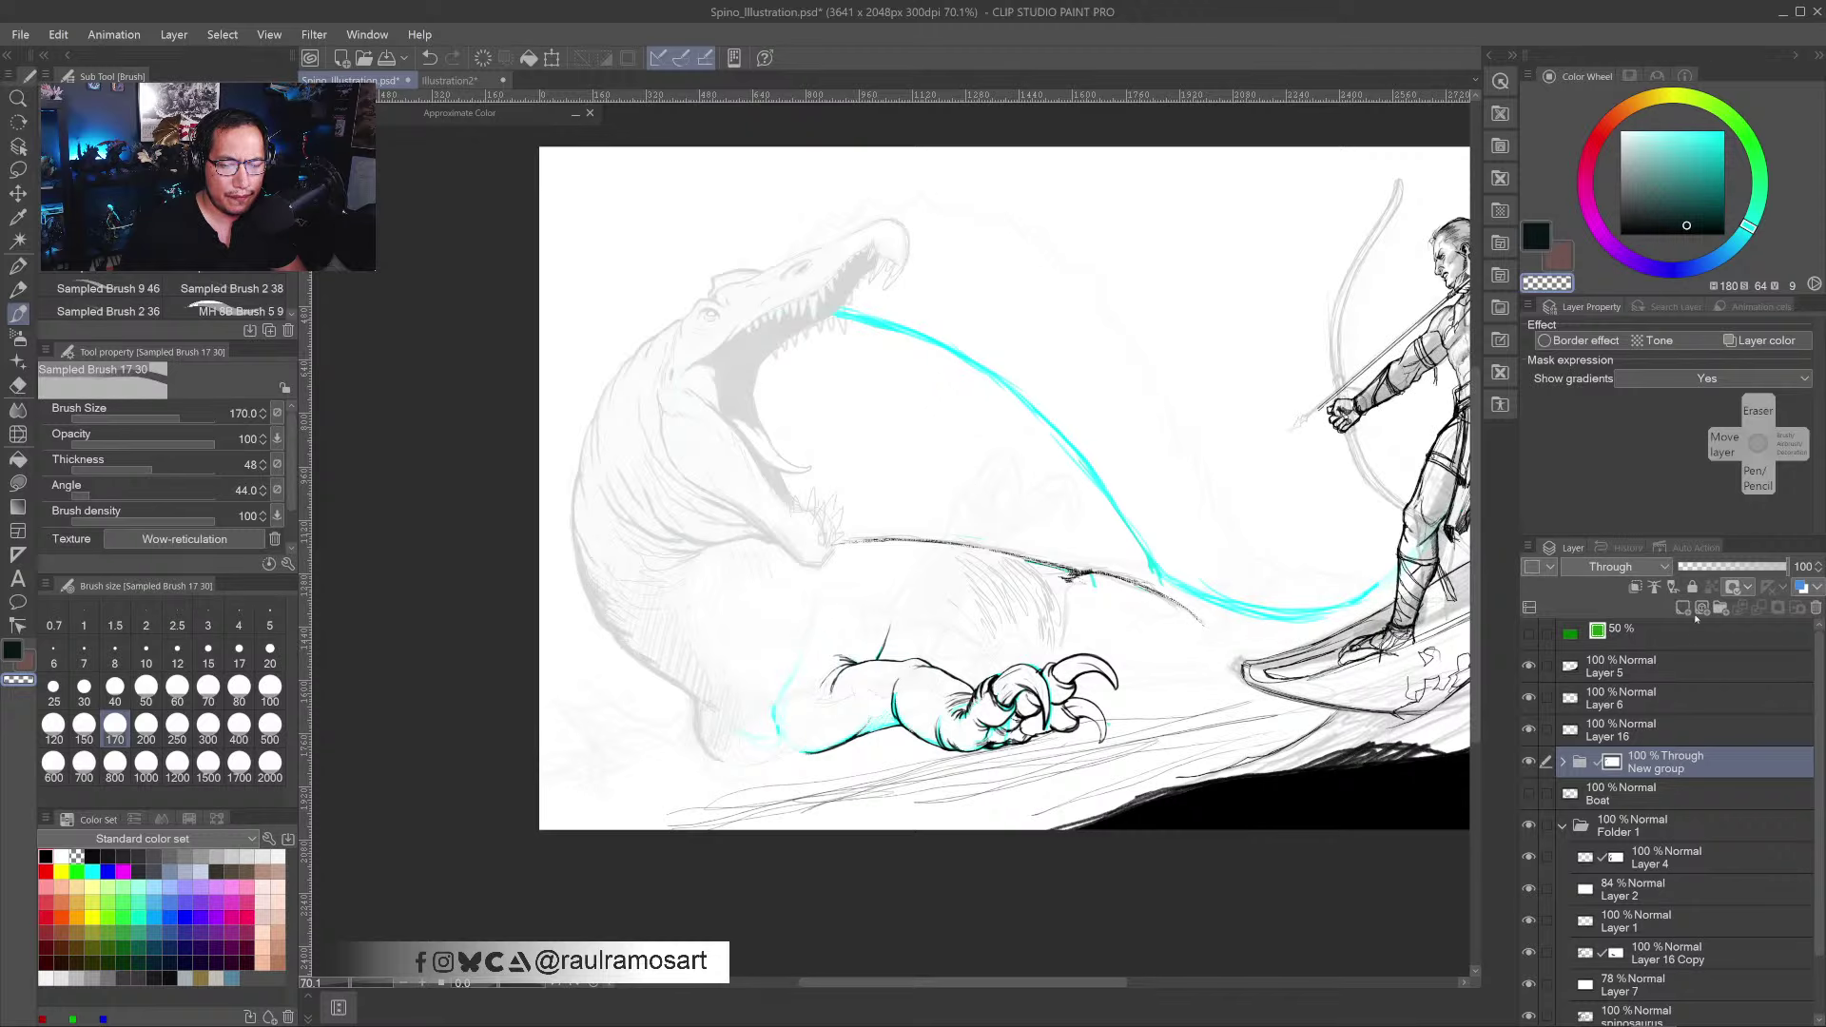
click(1530, 763)
click(1529, 763)
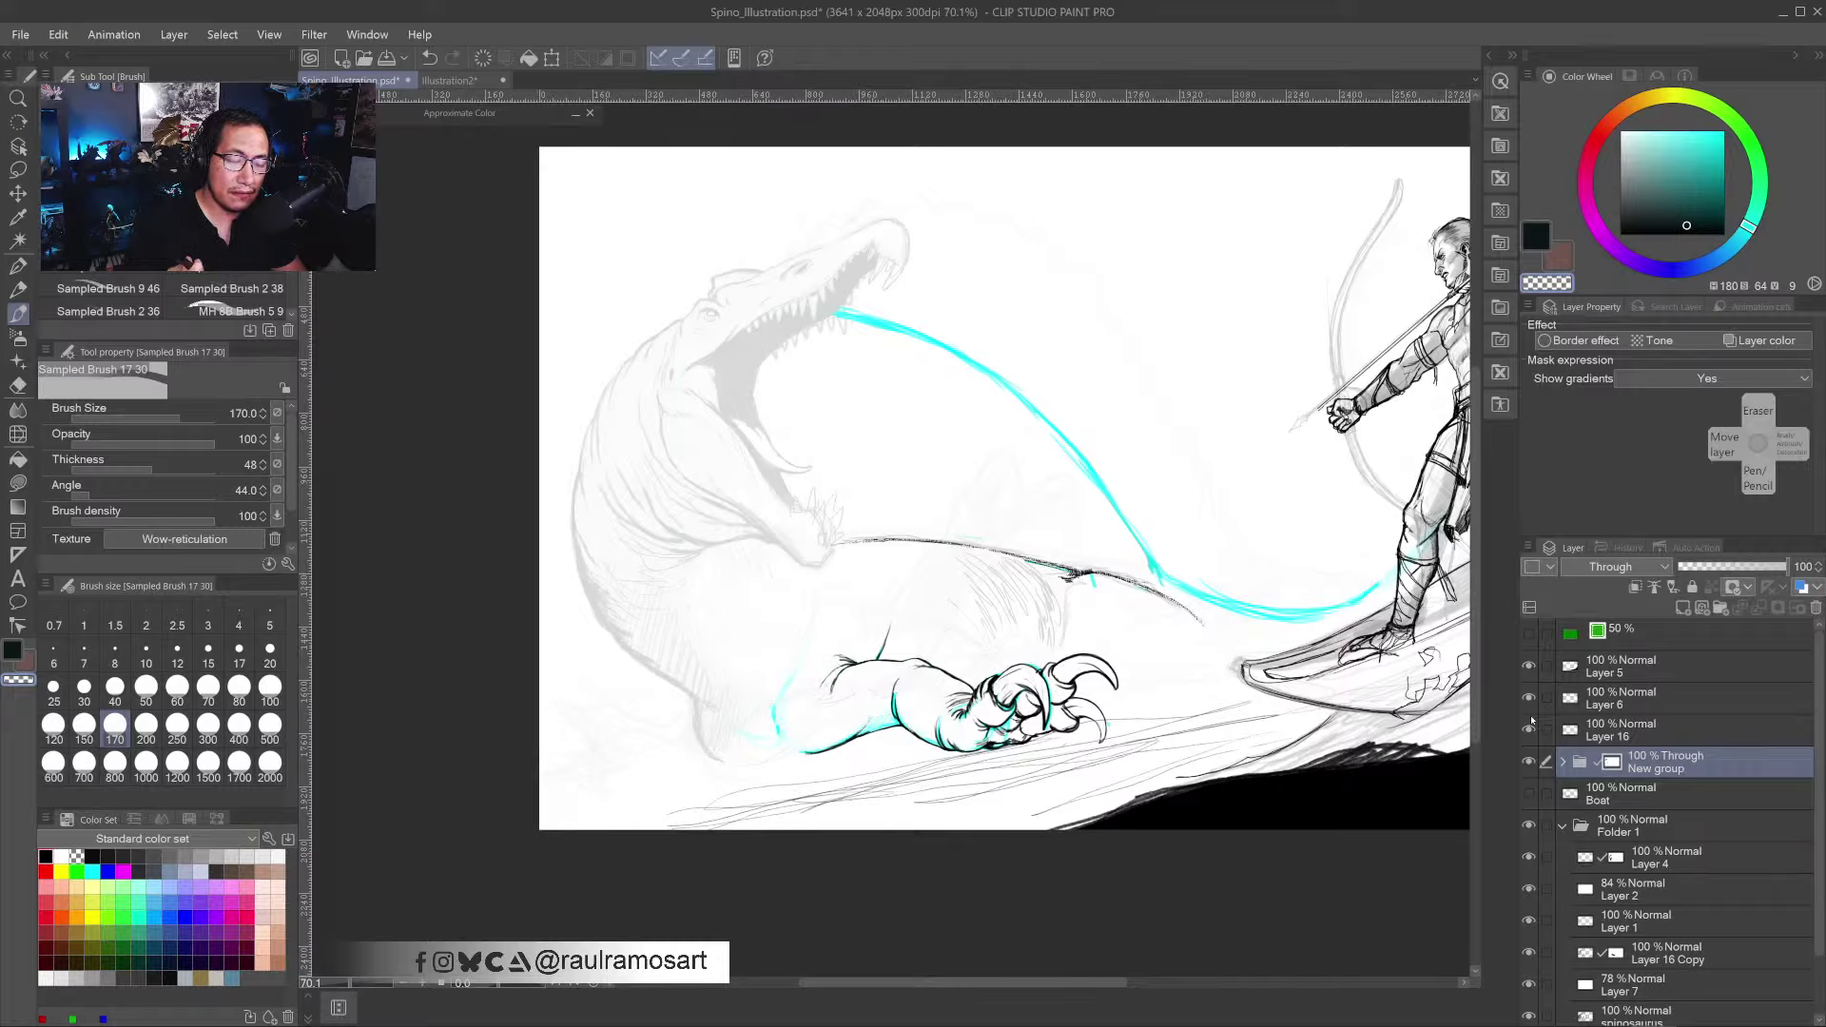
click(1529, 762)
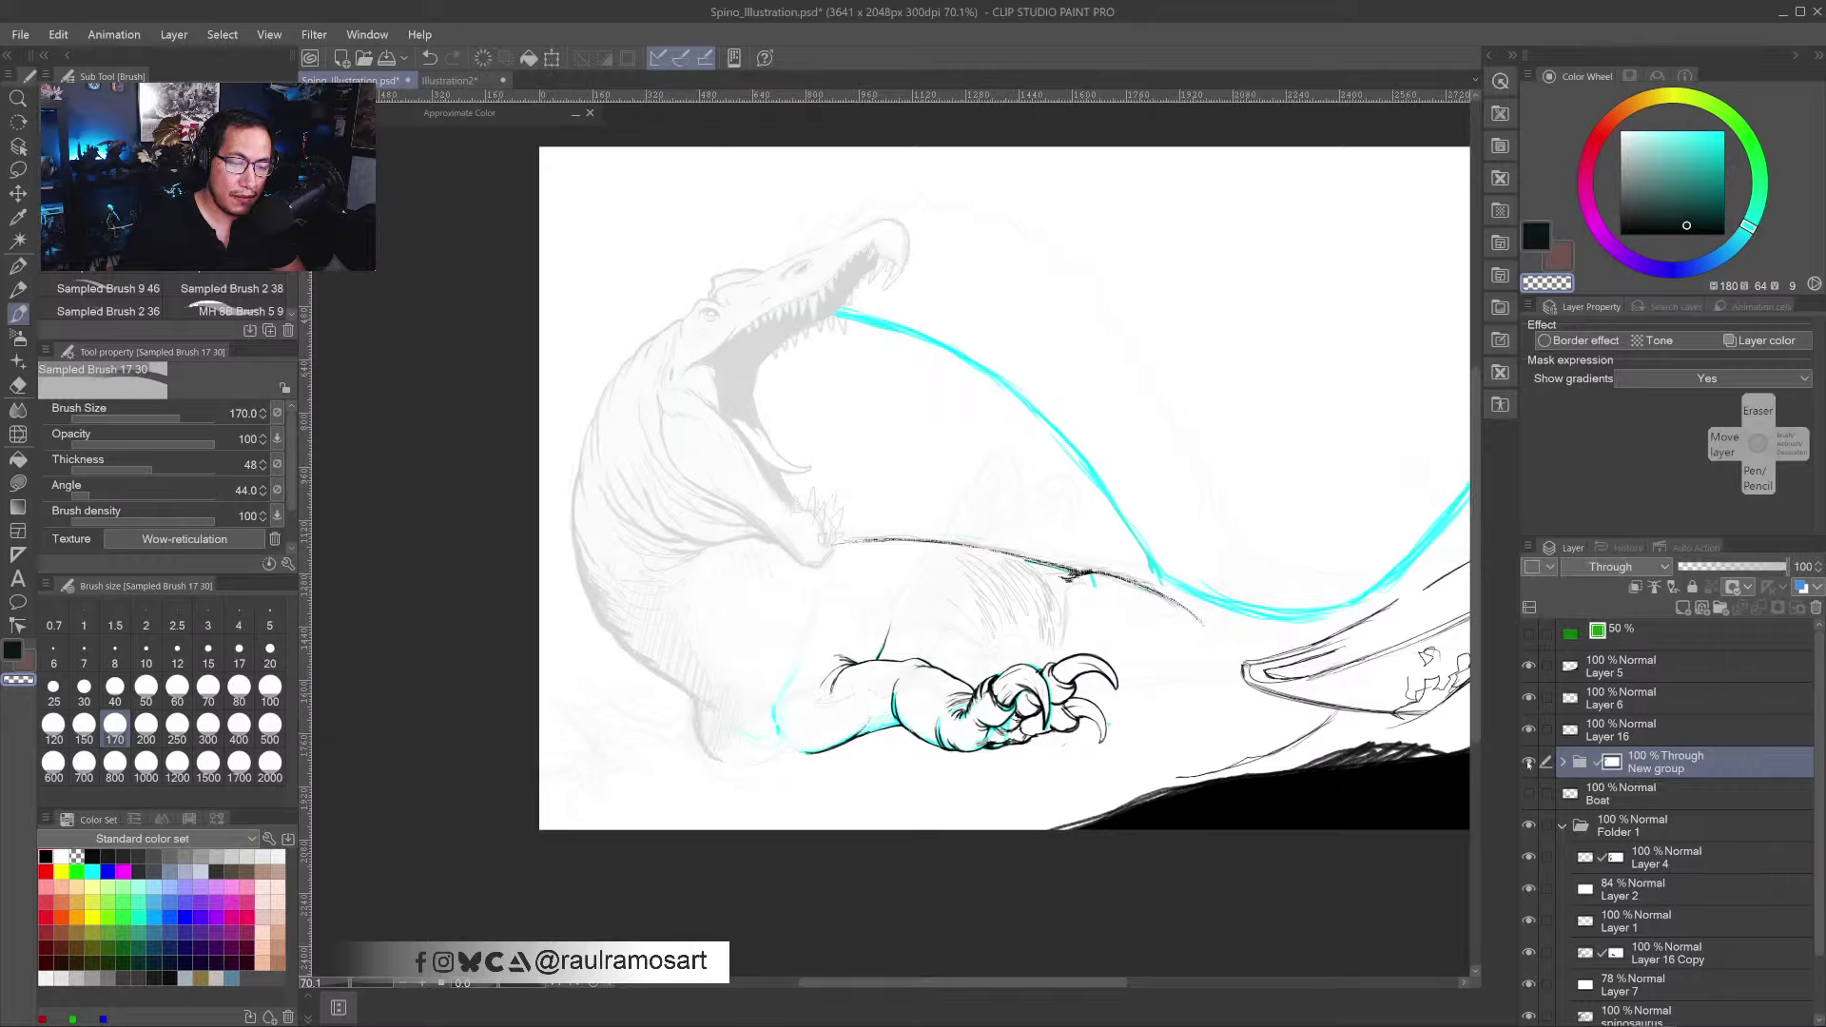
click(1529, 762)
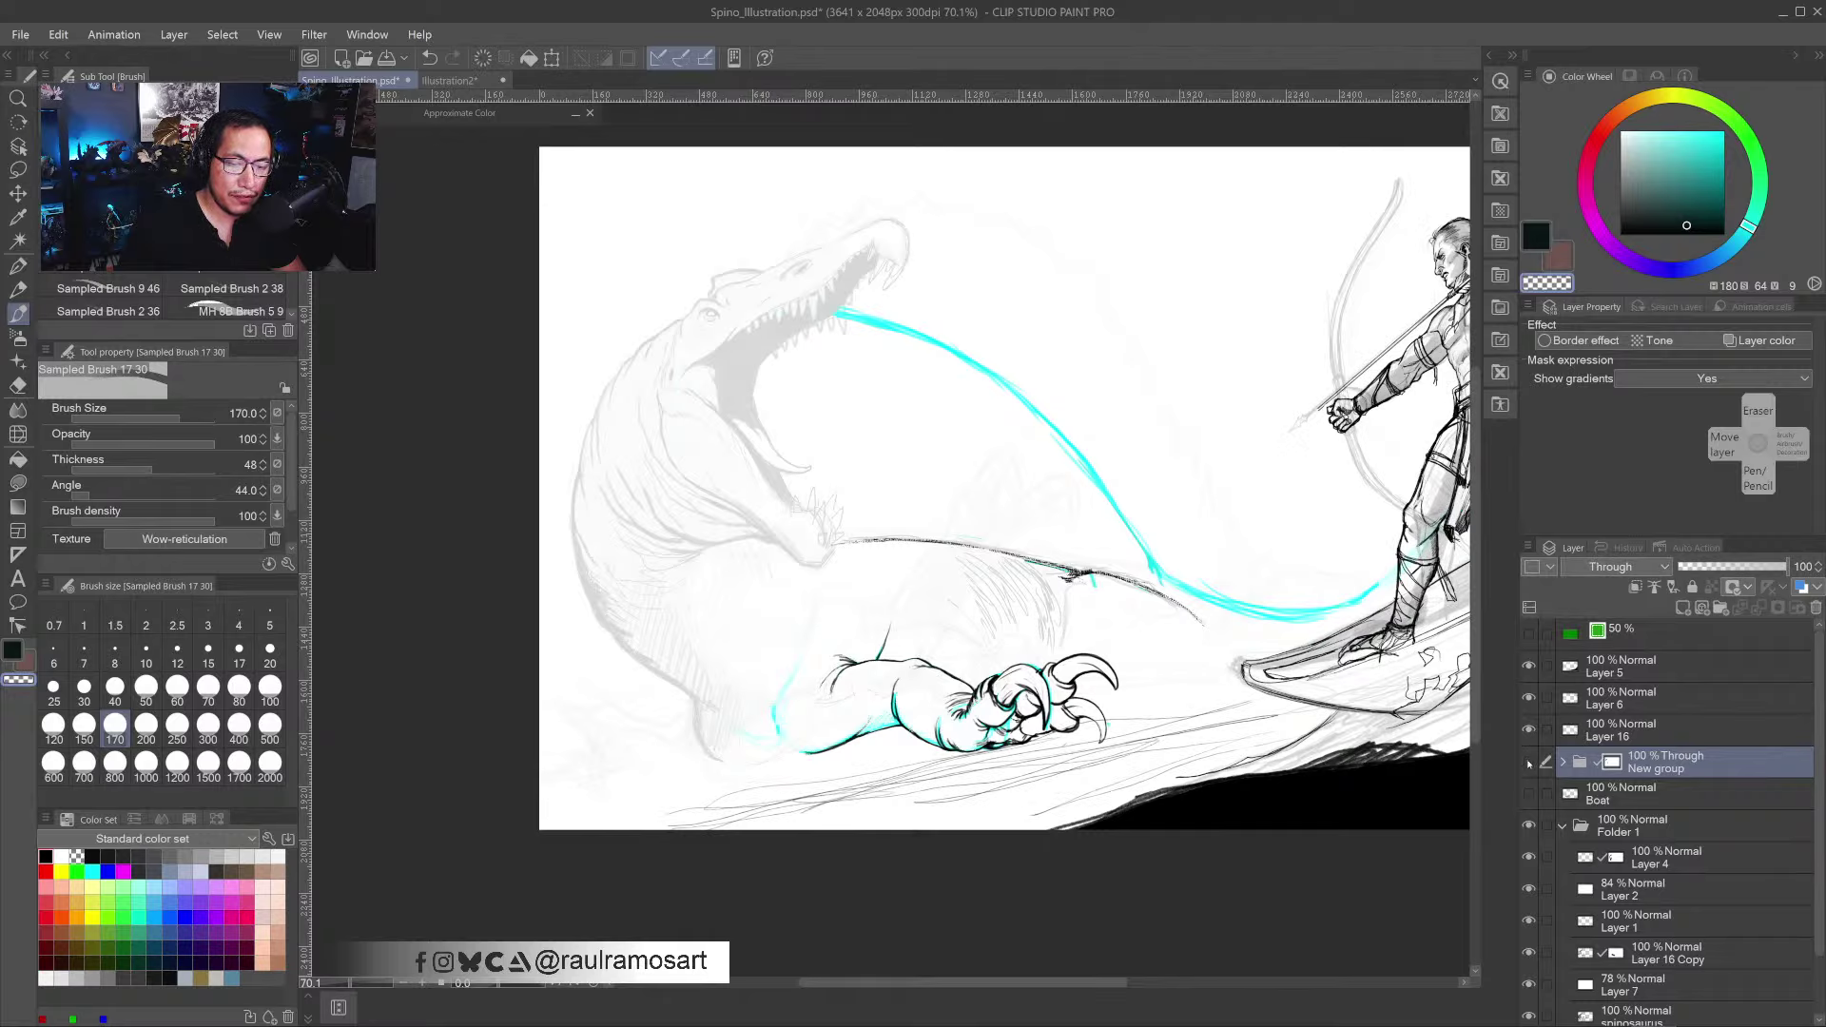
click(1528, 762)
click(1529, 762)
click(1529, 762)
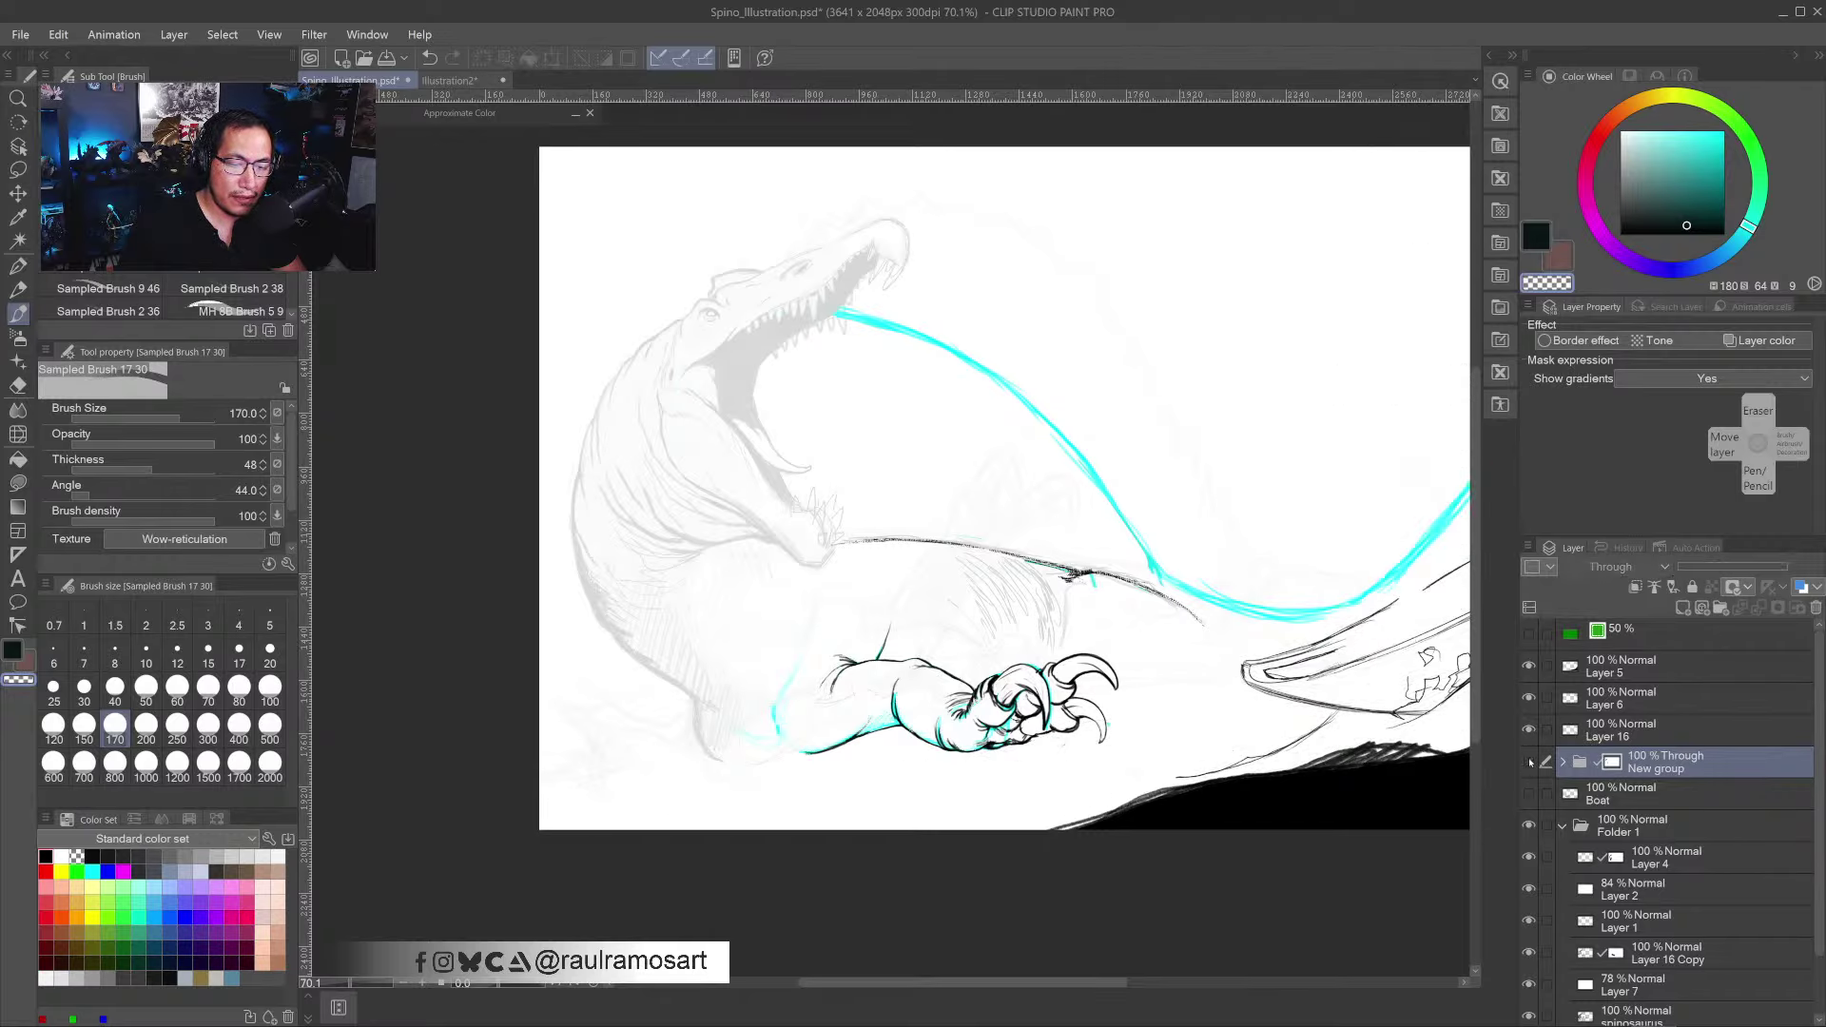
click(1529, 762)
click(1529, 731)
click(1529, 730)
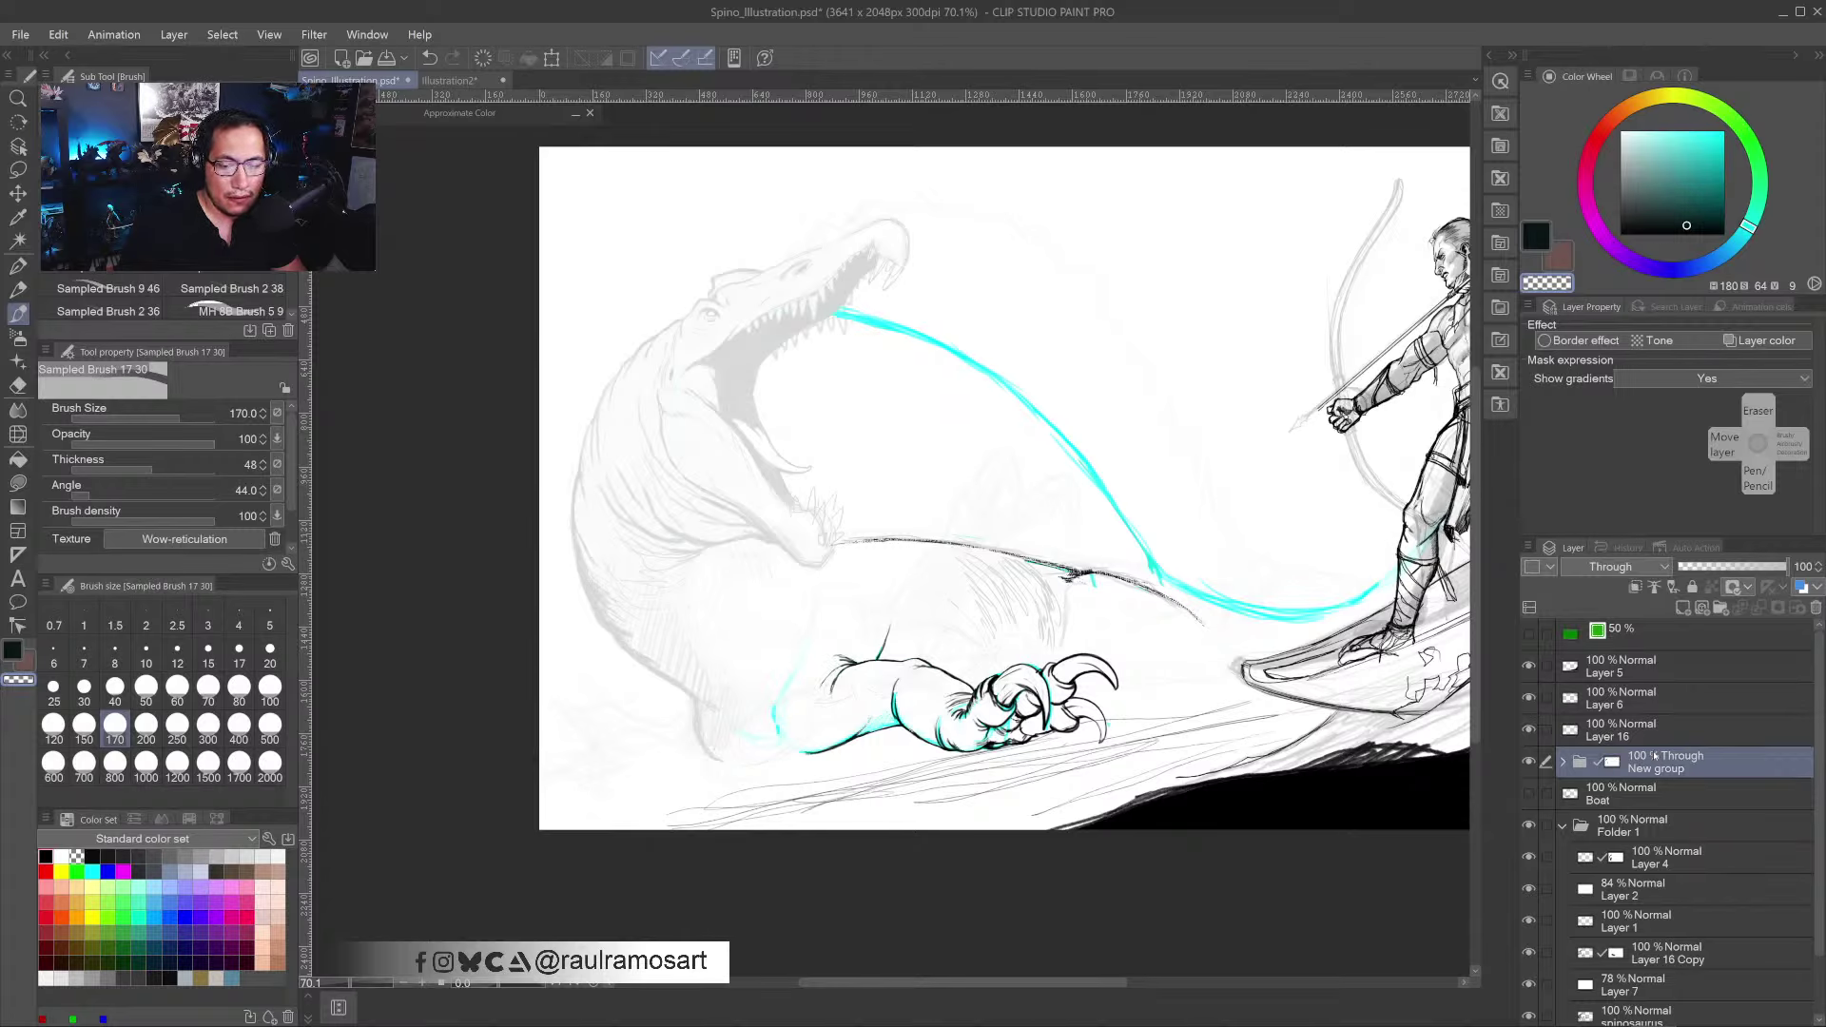
click(1529, 762)
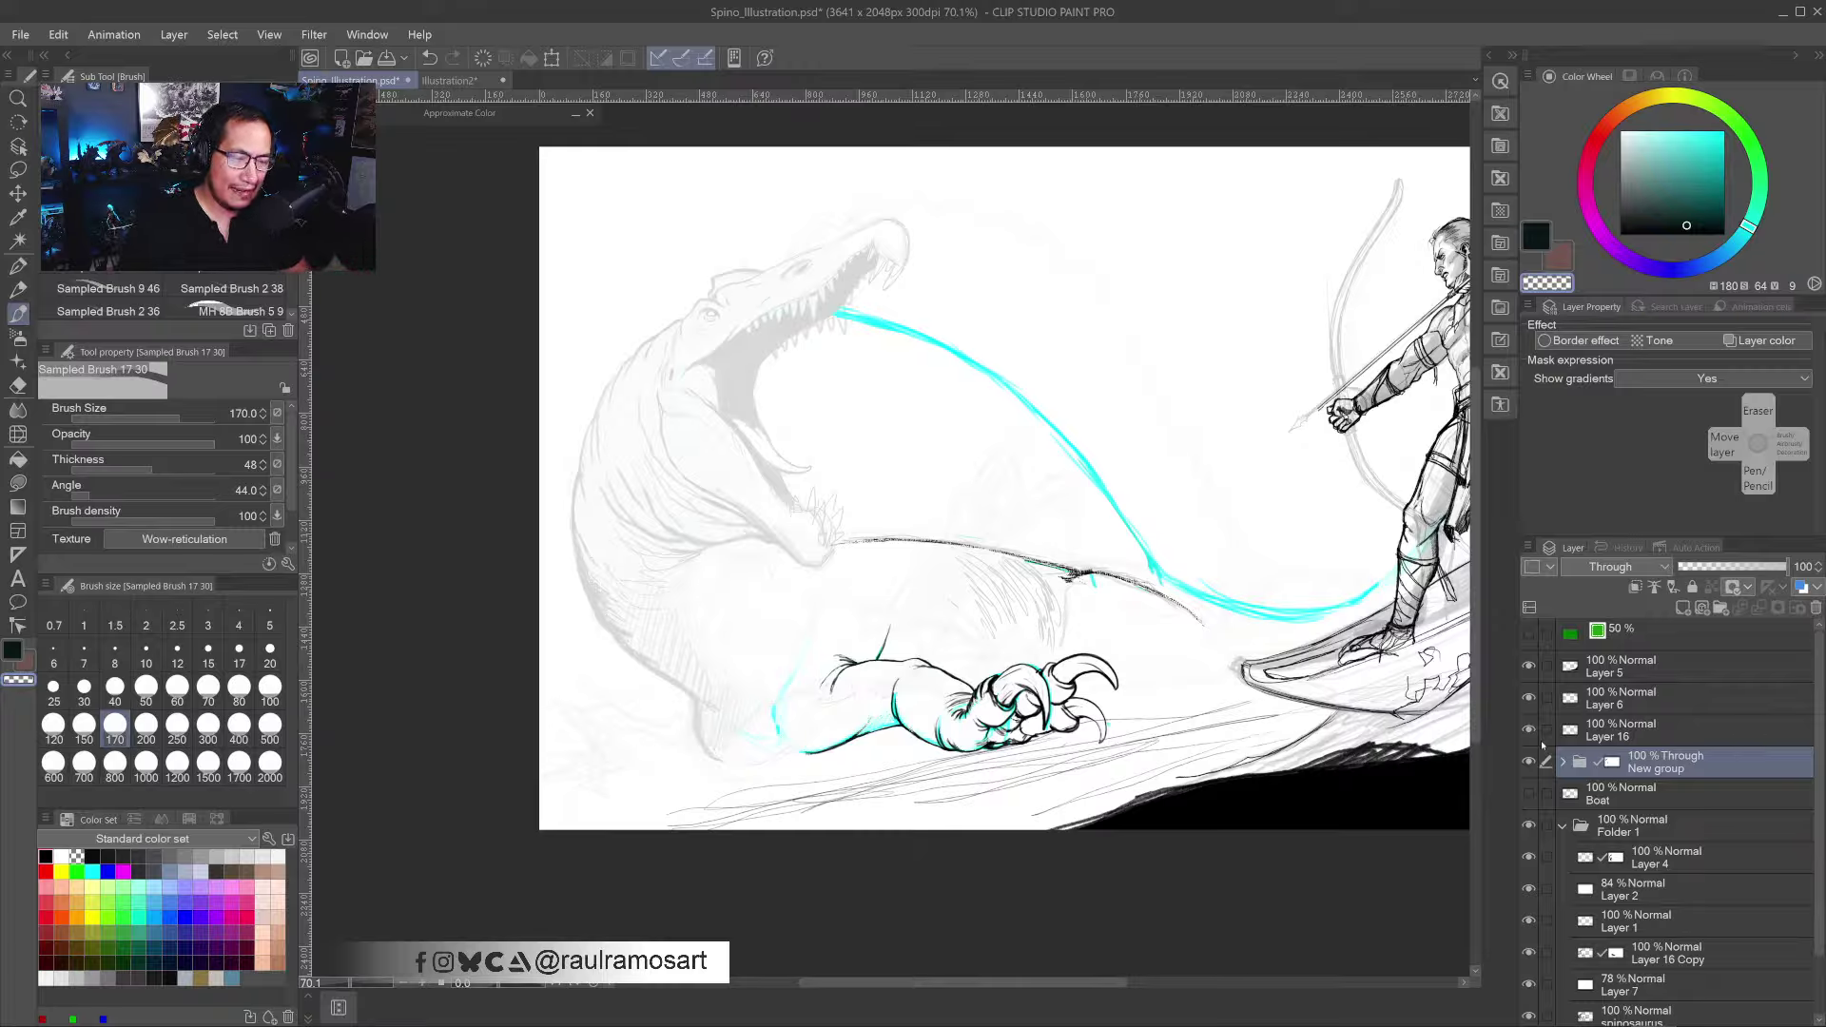
click(1529, 761)
click(1528, 761)
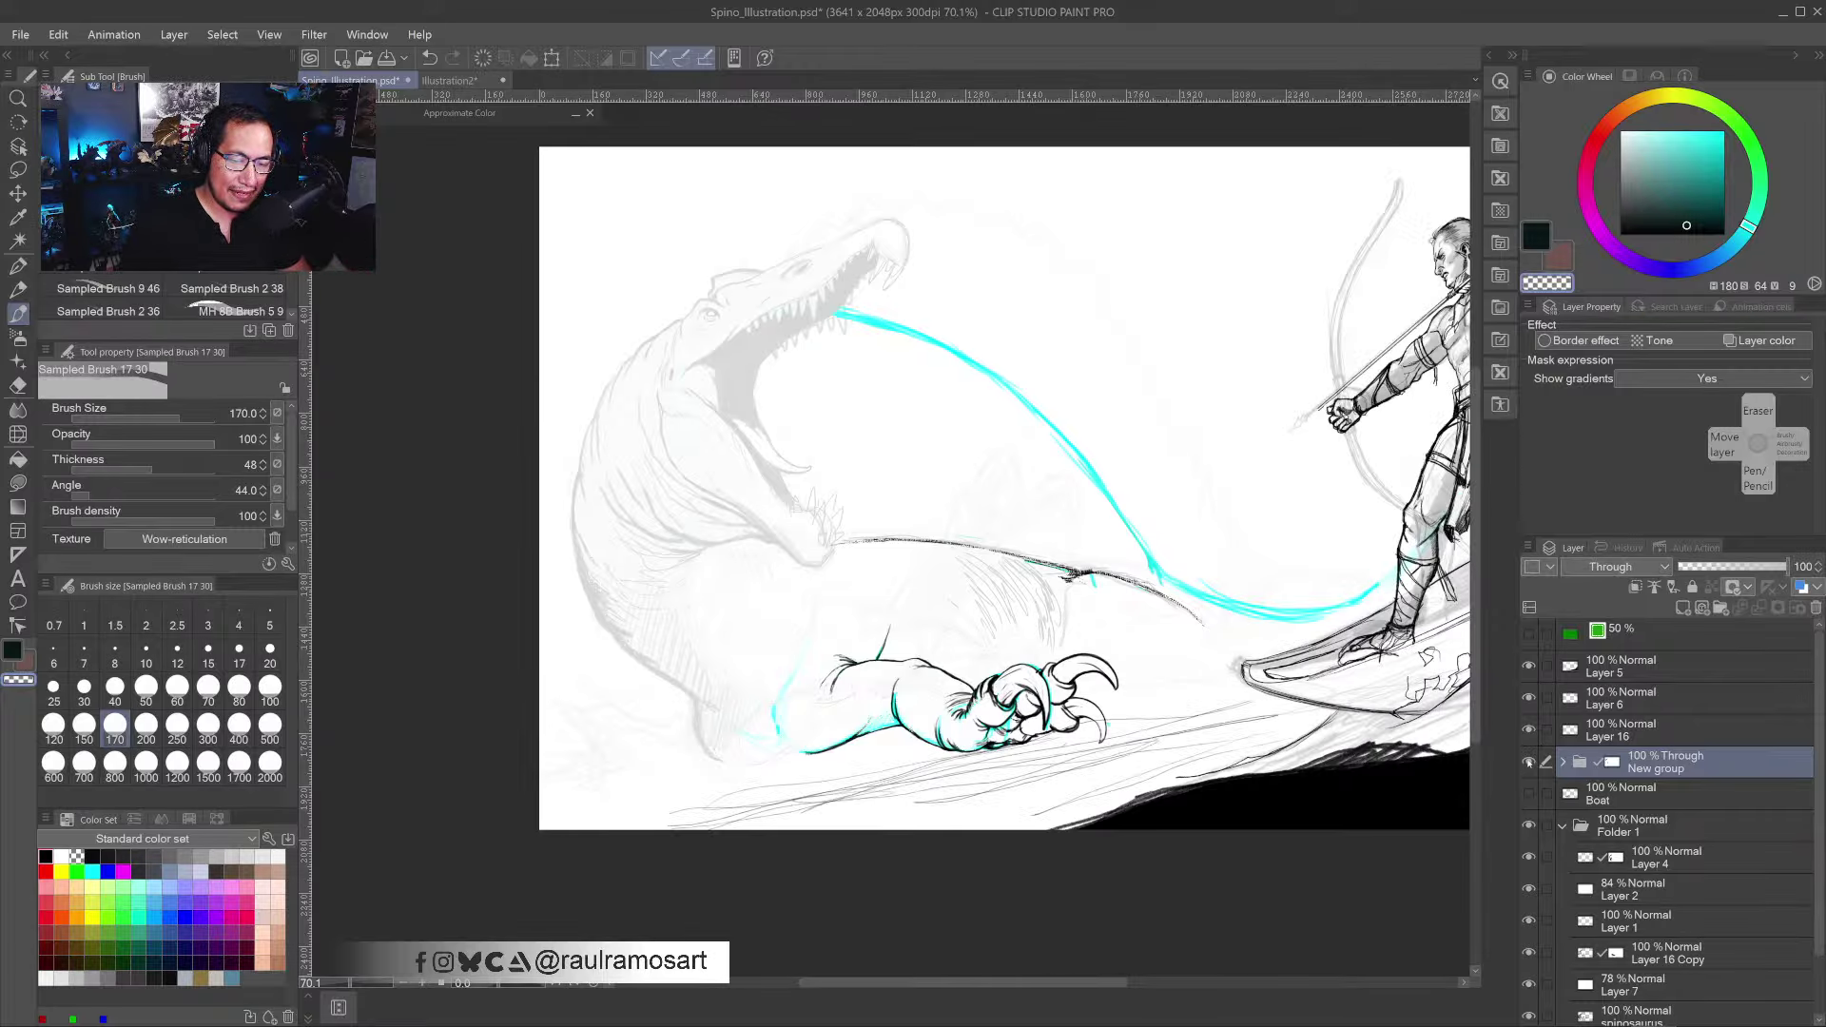
click(1528, 761)
click(1529, 761)
click(1529, 761)
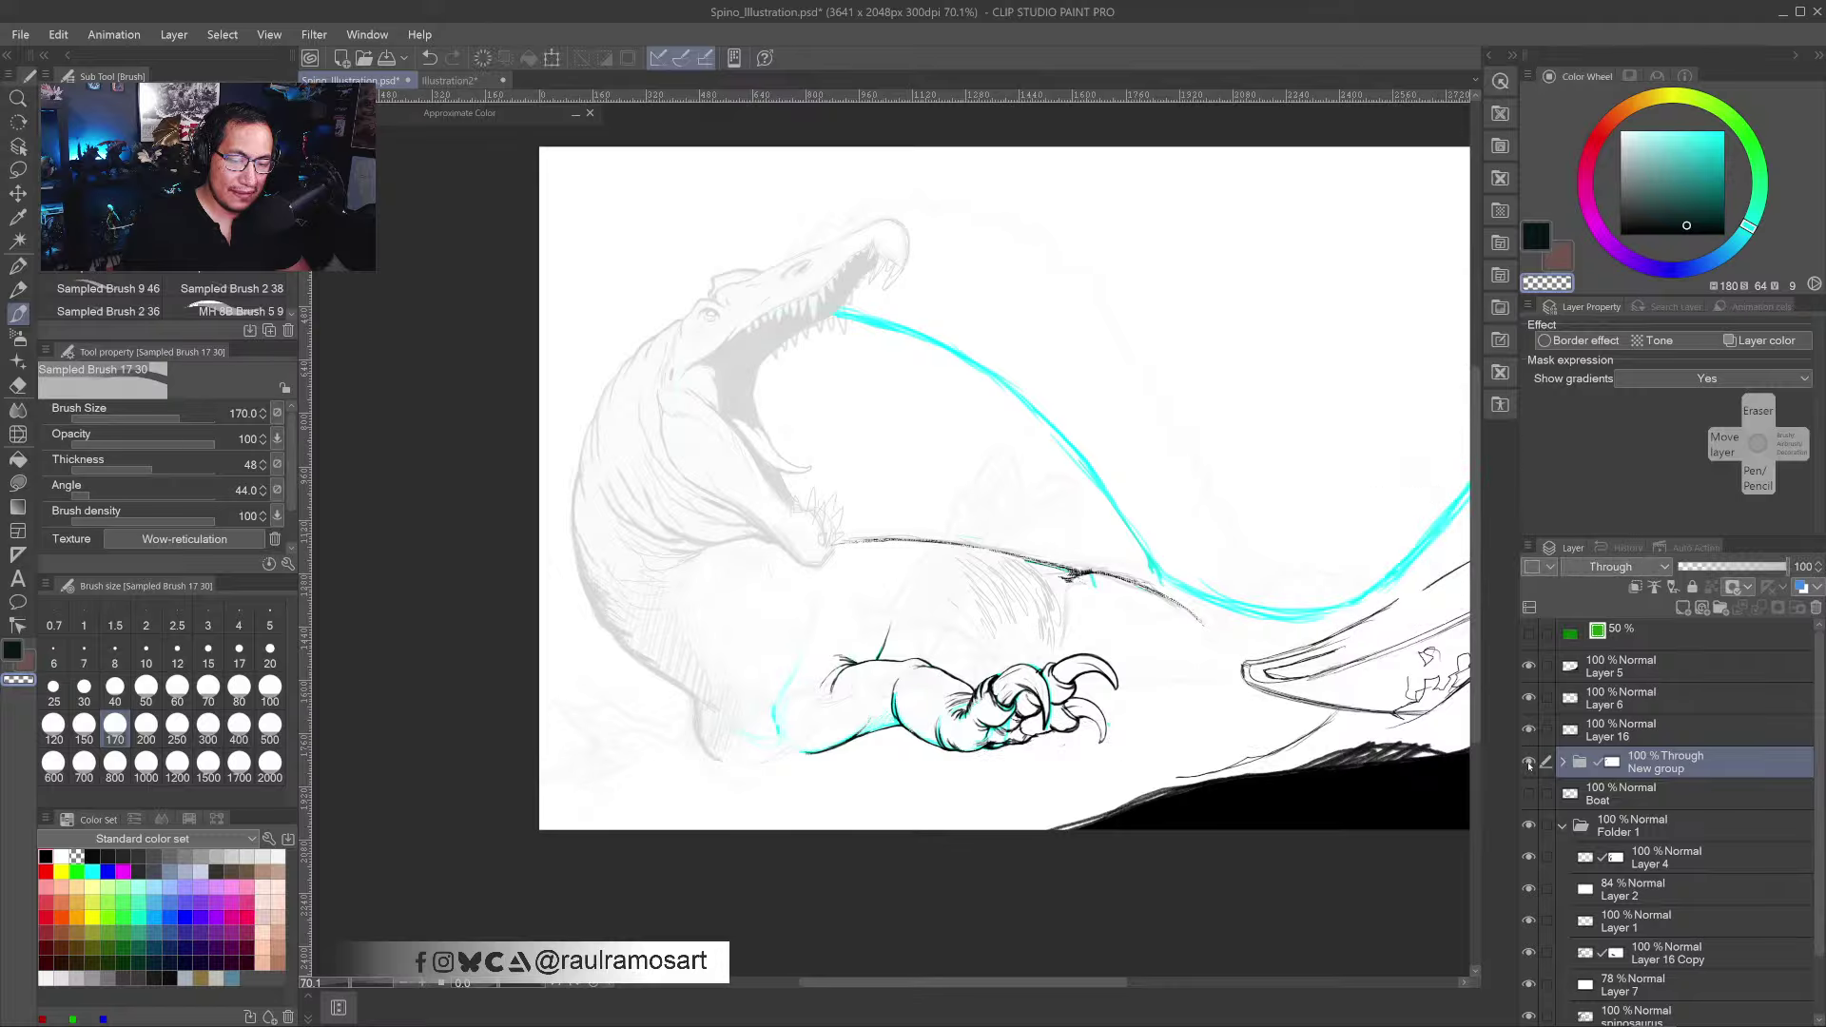
click(1529, 762)
click(1529, 762)
click(1529, 762)
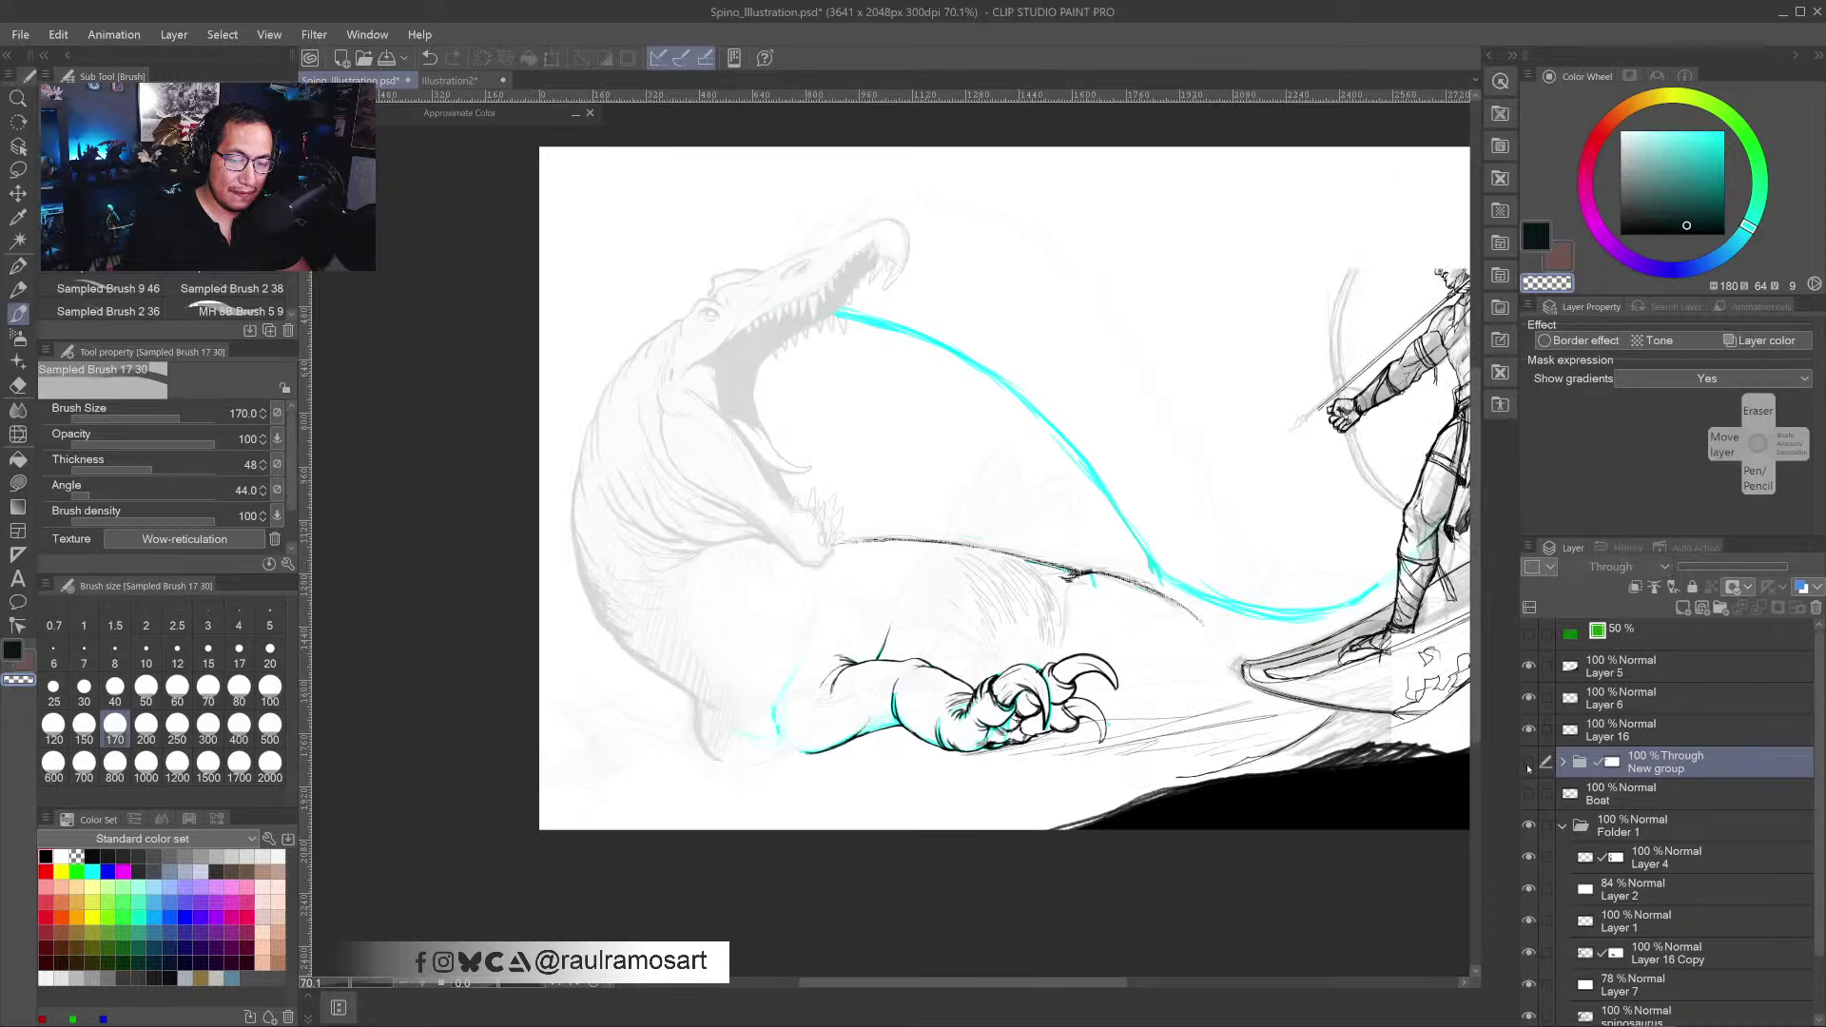
click(1529, 762)
click(1528, 762)
click(1529, 762)
click(1529, 762)
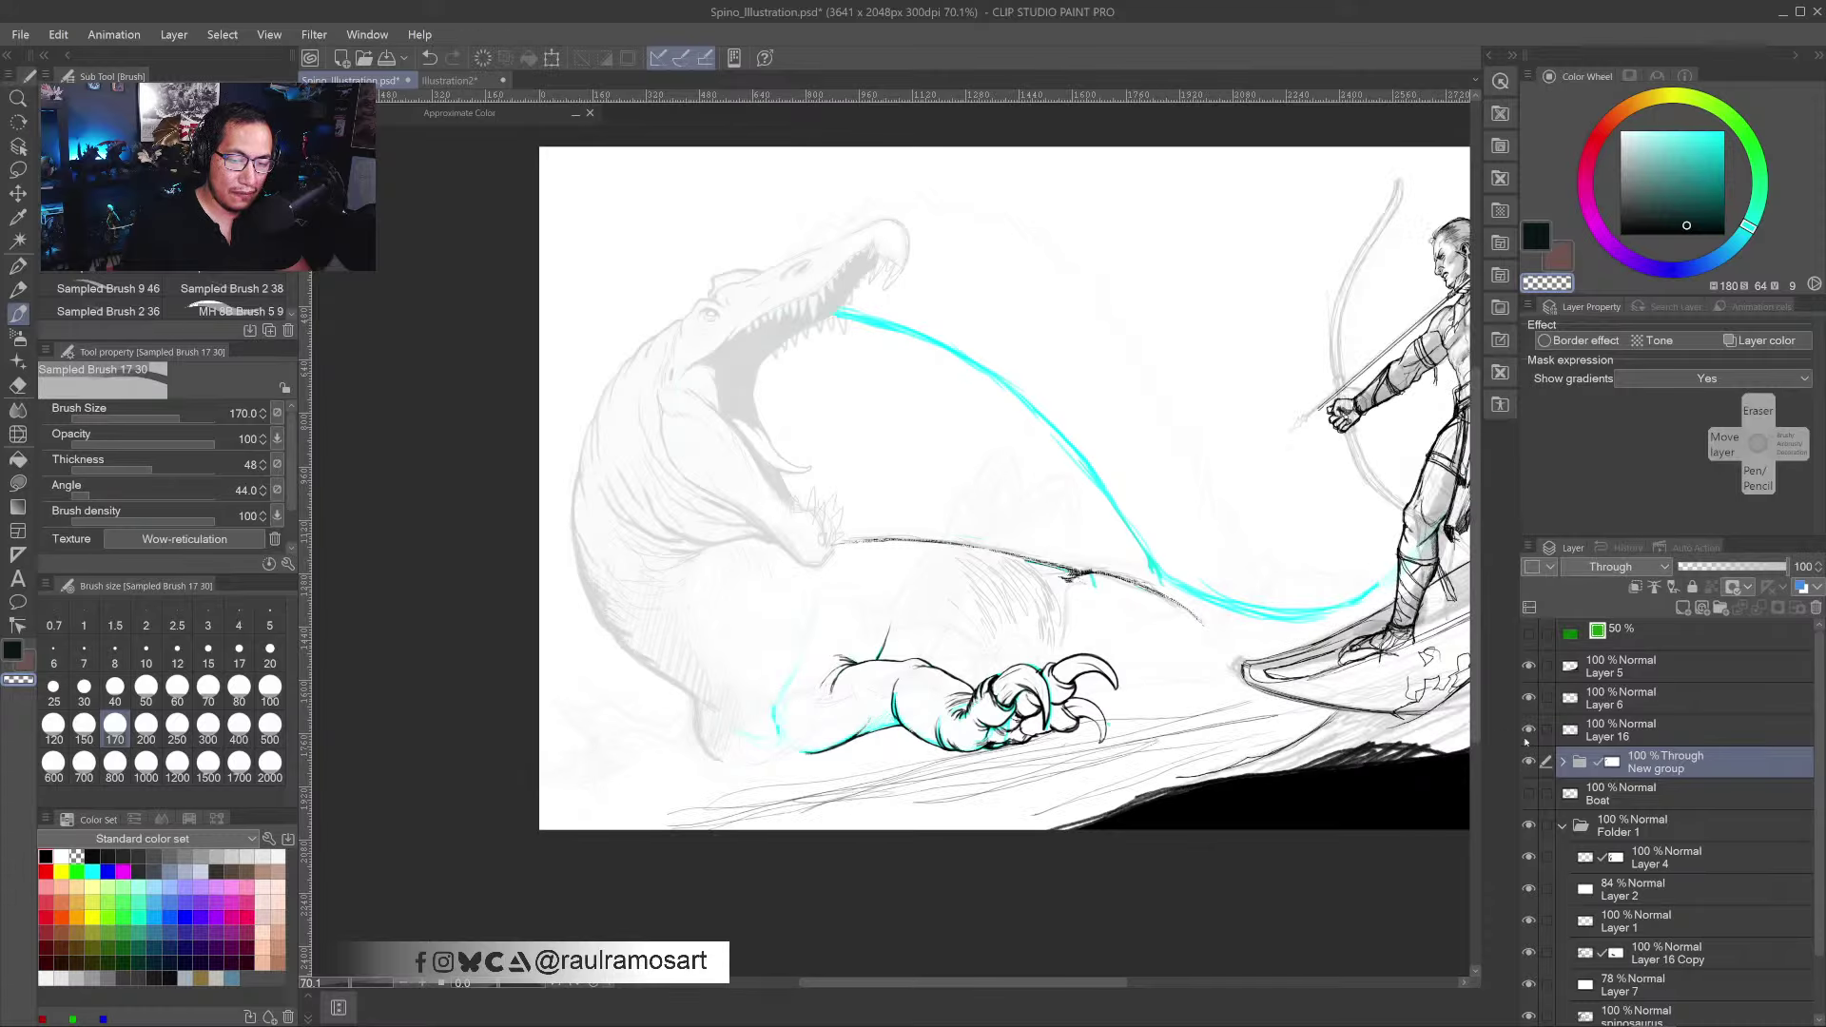
click(1529, 762)
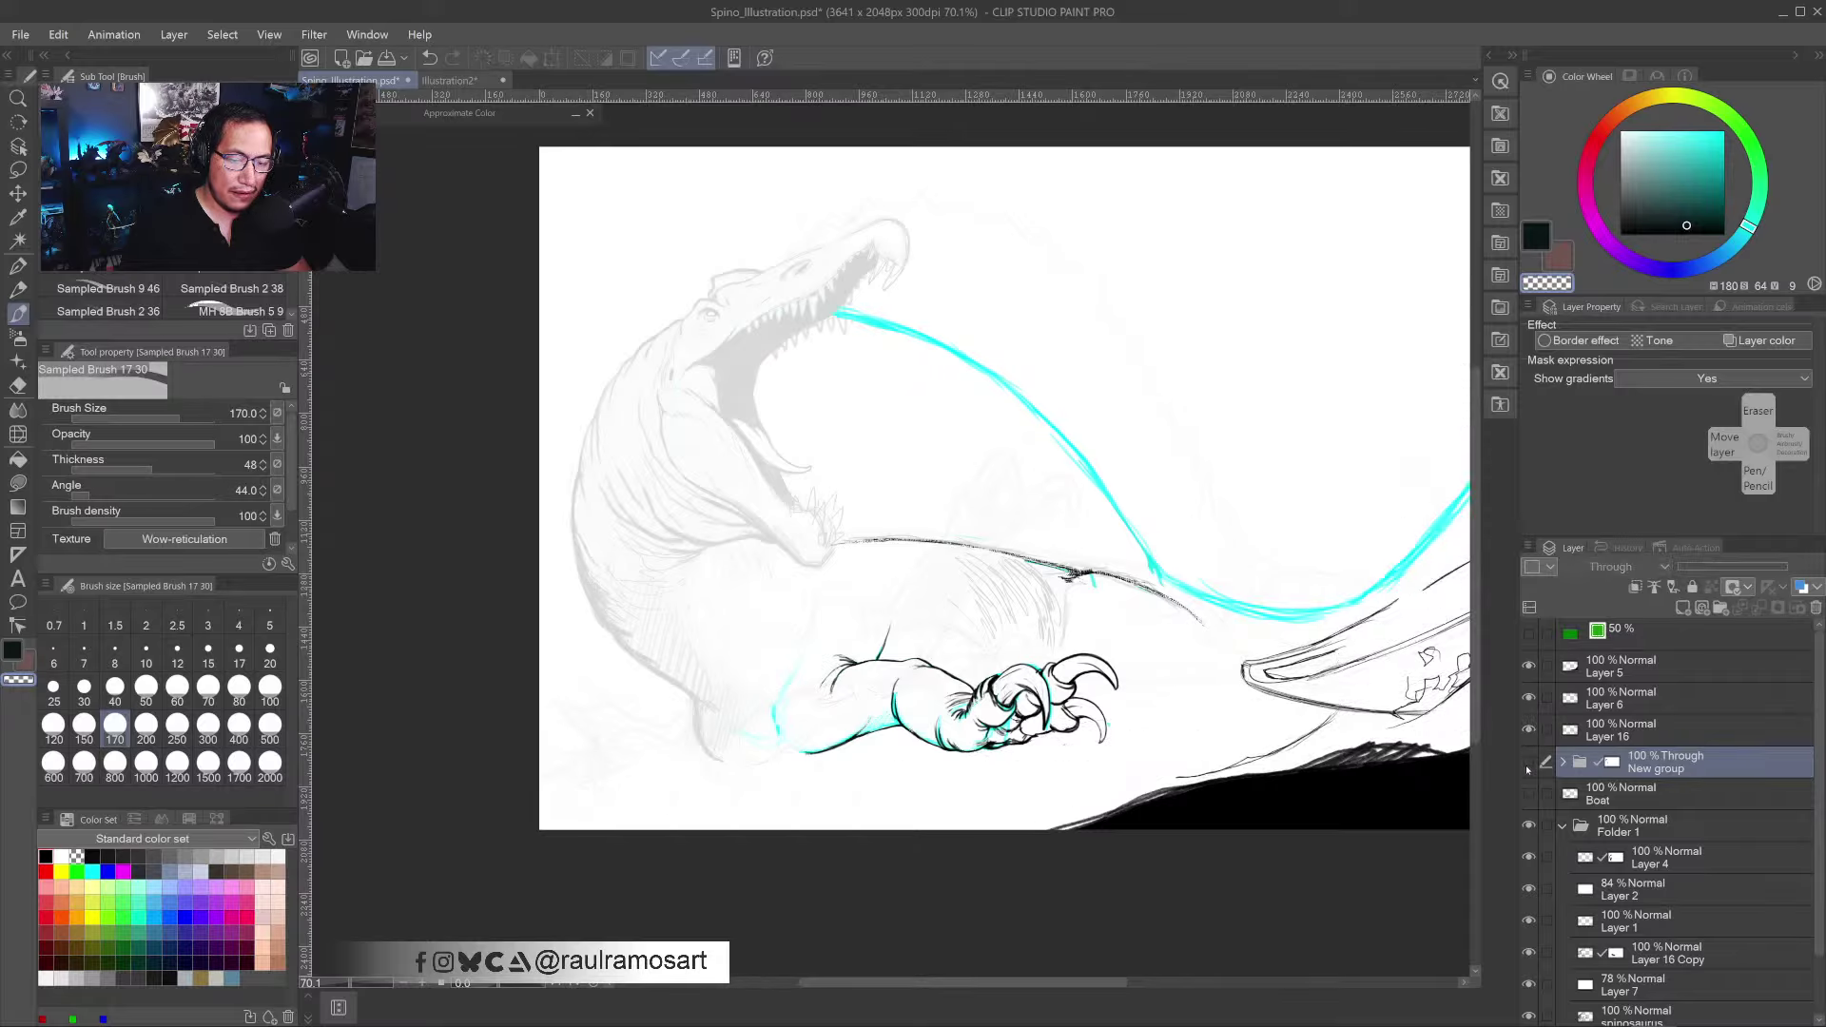
click(1529, 762)
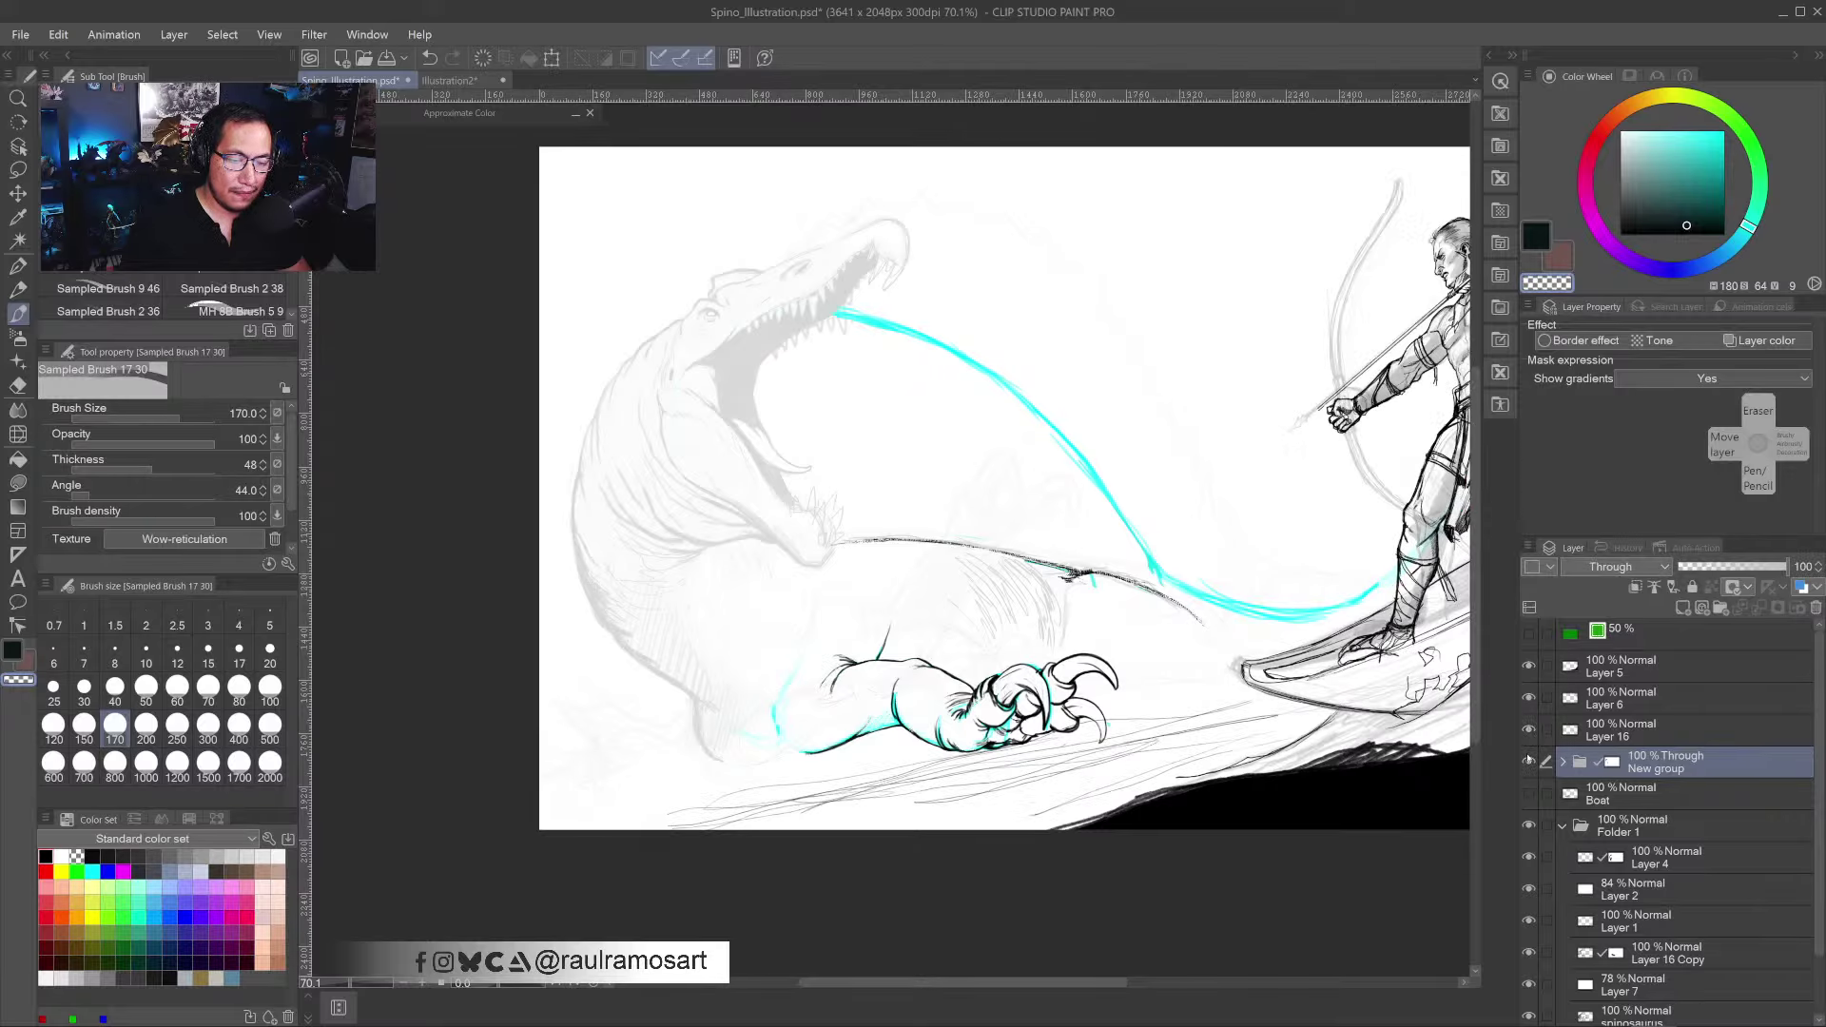
click(1530, 762)
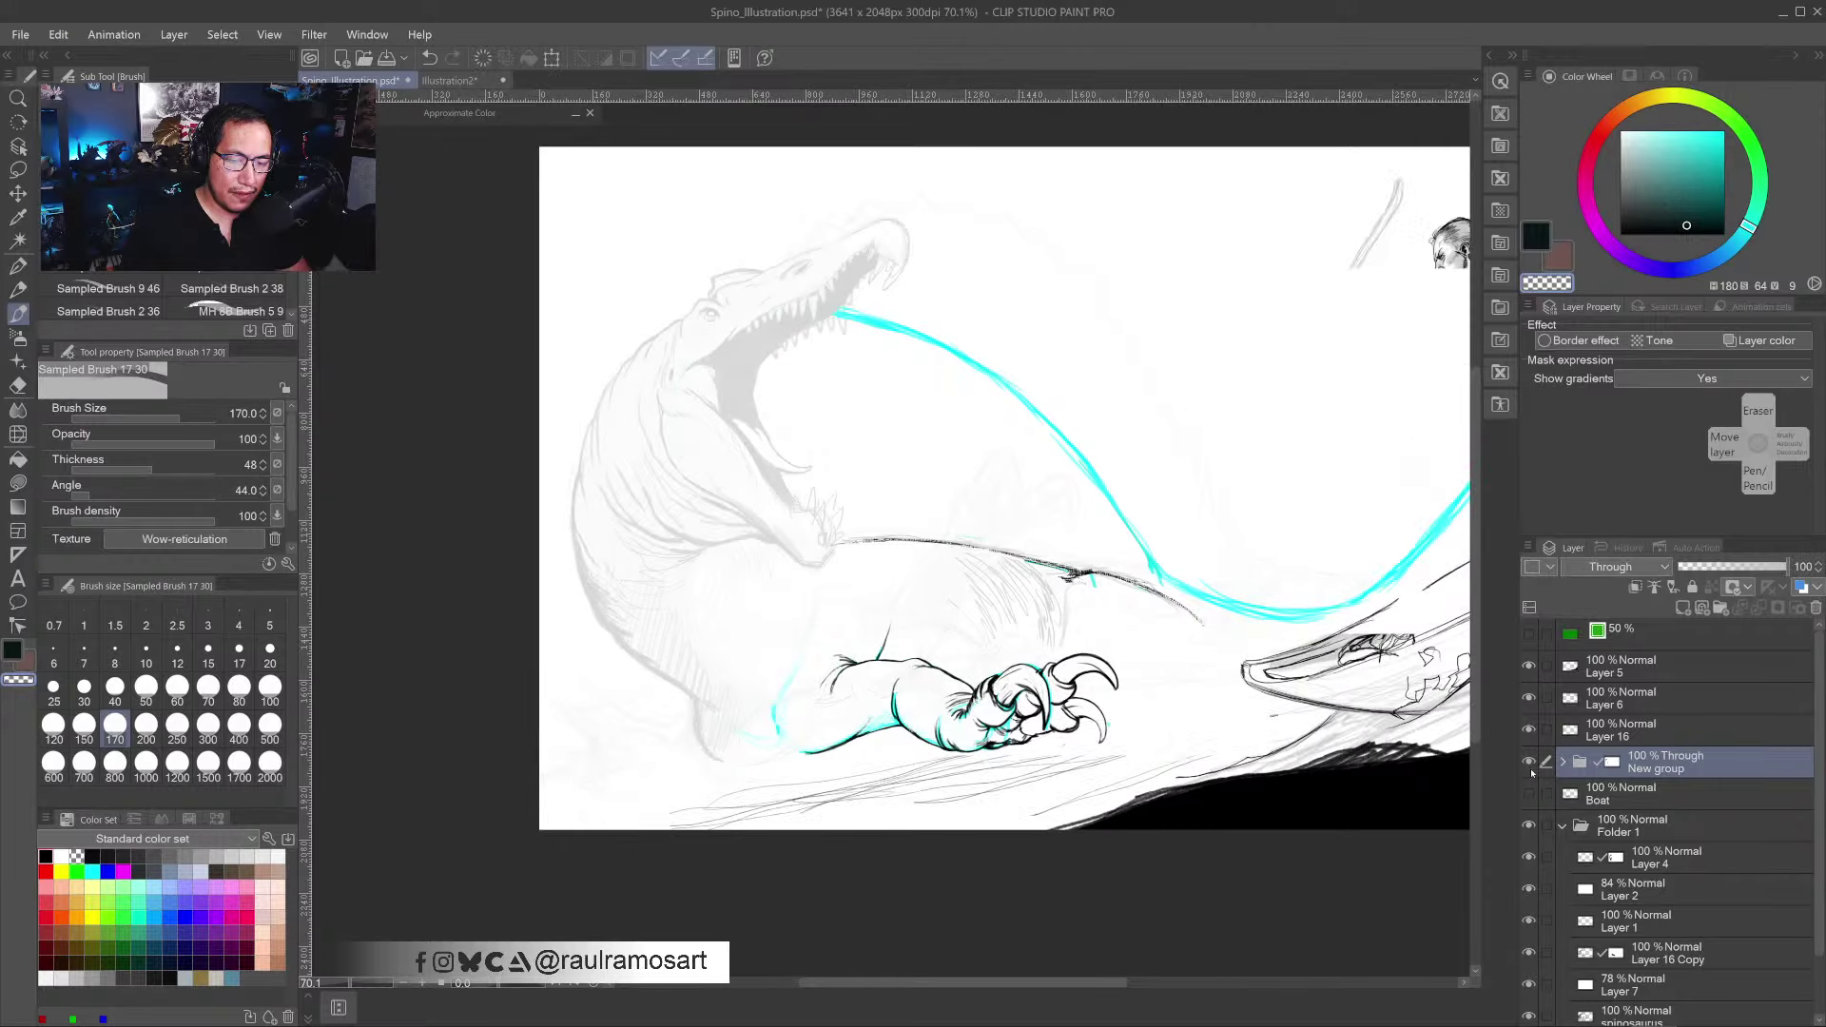
- Examine what New group and Layer 16 contribute to the archer and boat drawing by hiding and showing each one
click(1530, 762)
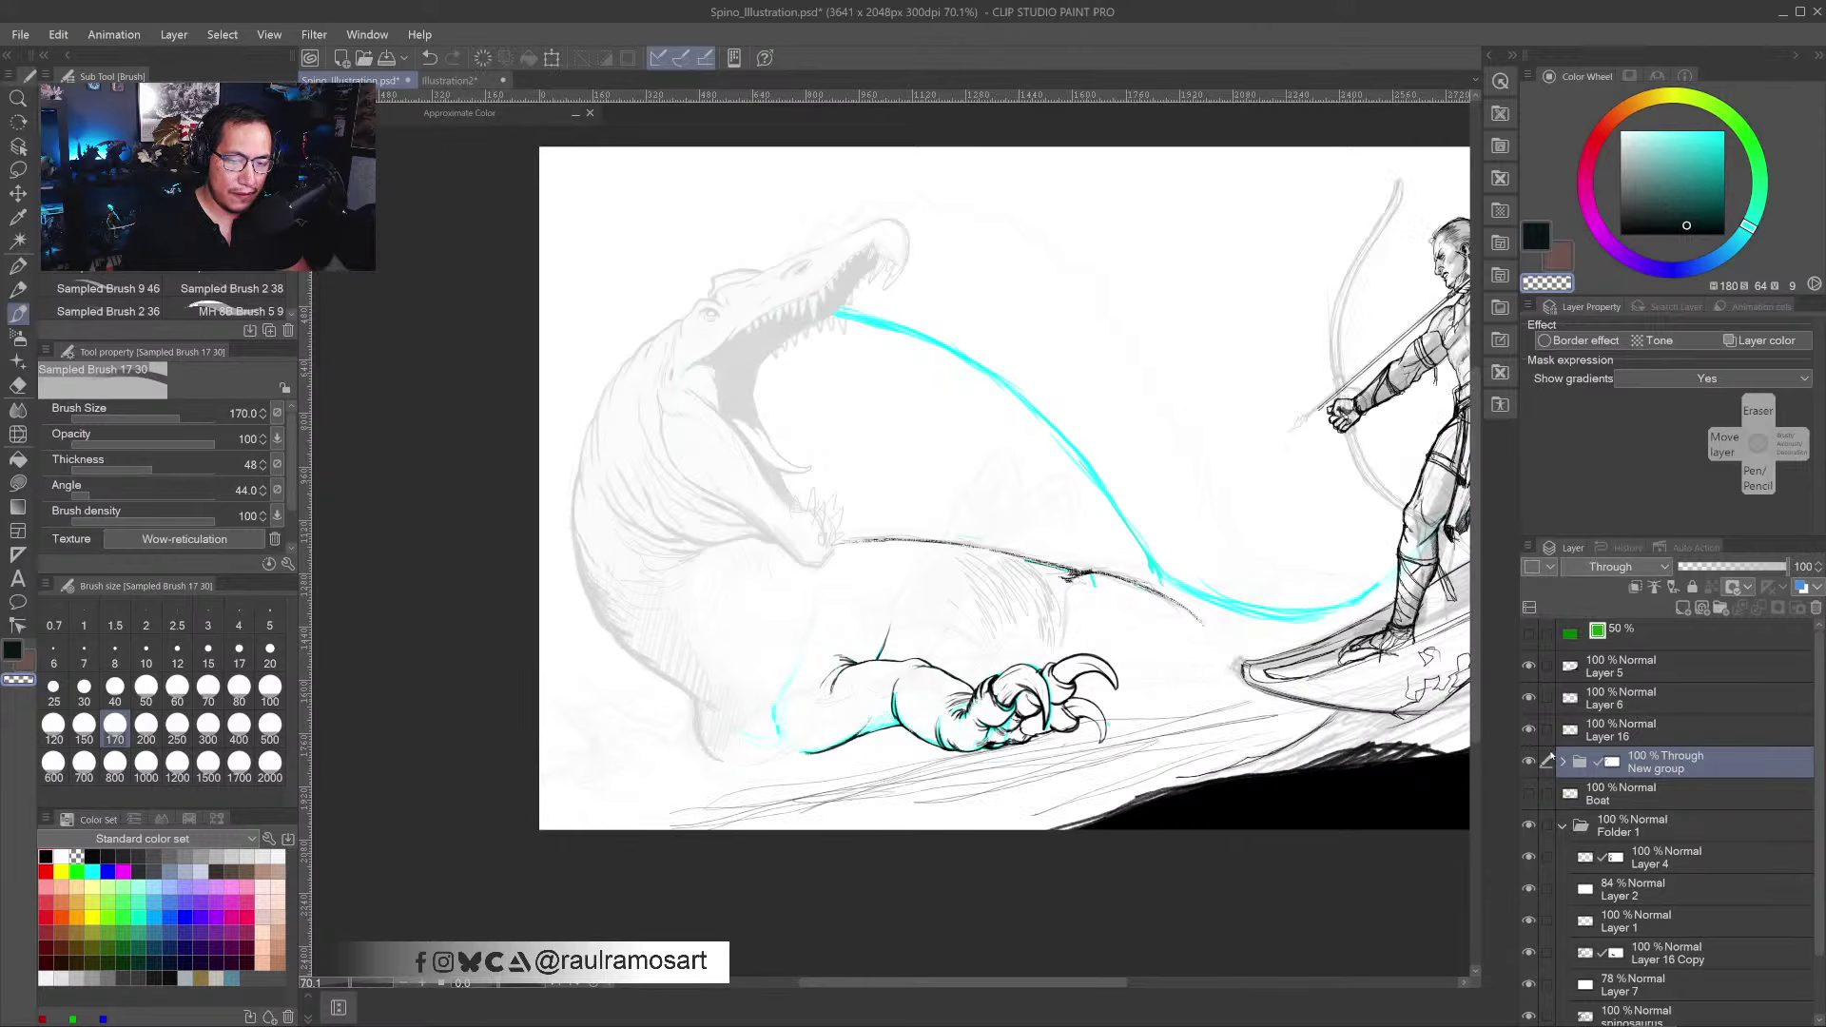
click(1530, 762)
click(1529, 762)
scroll(1161, 735, down, 4)
scroll(1160, 735, up, 3)
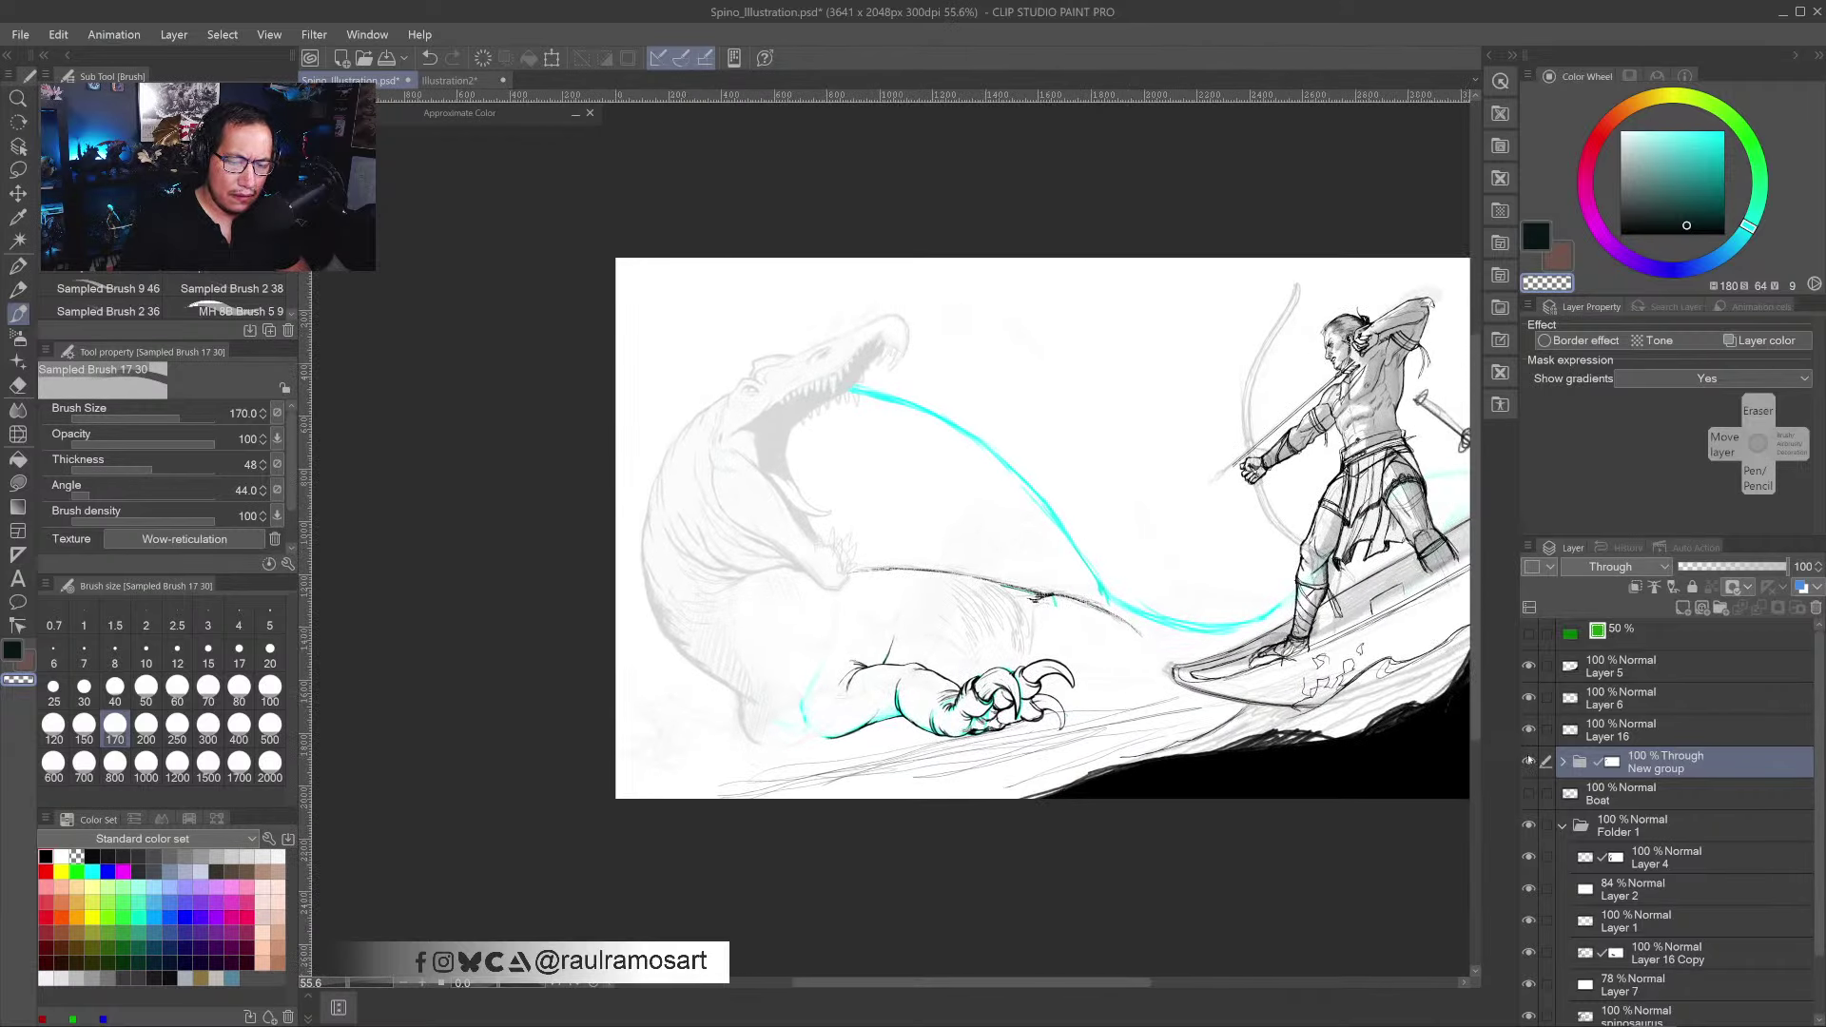
click(1528, 762)
click(1527, 763)
click(1529, 730)
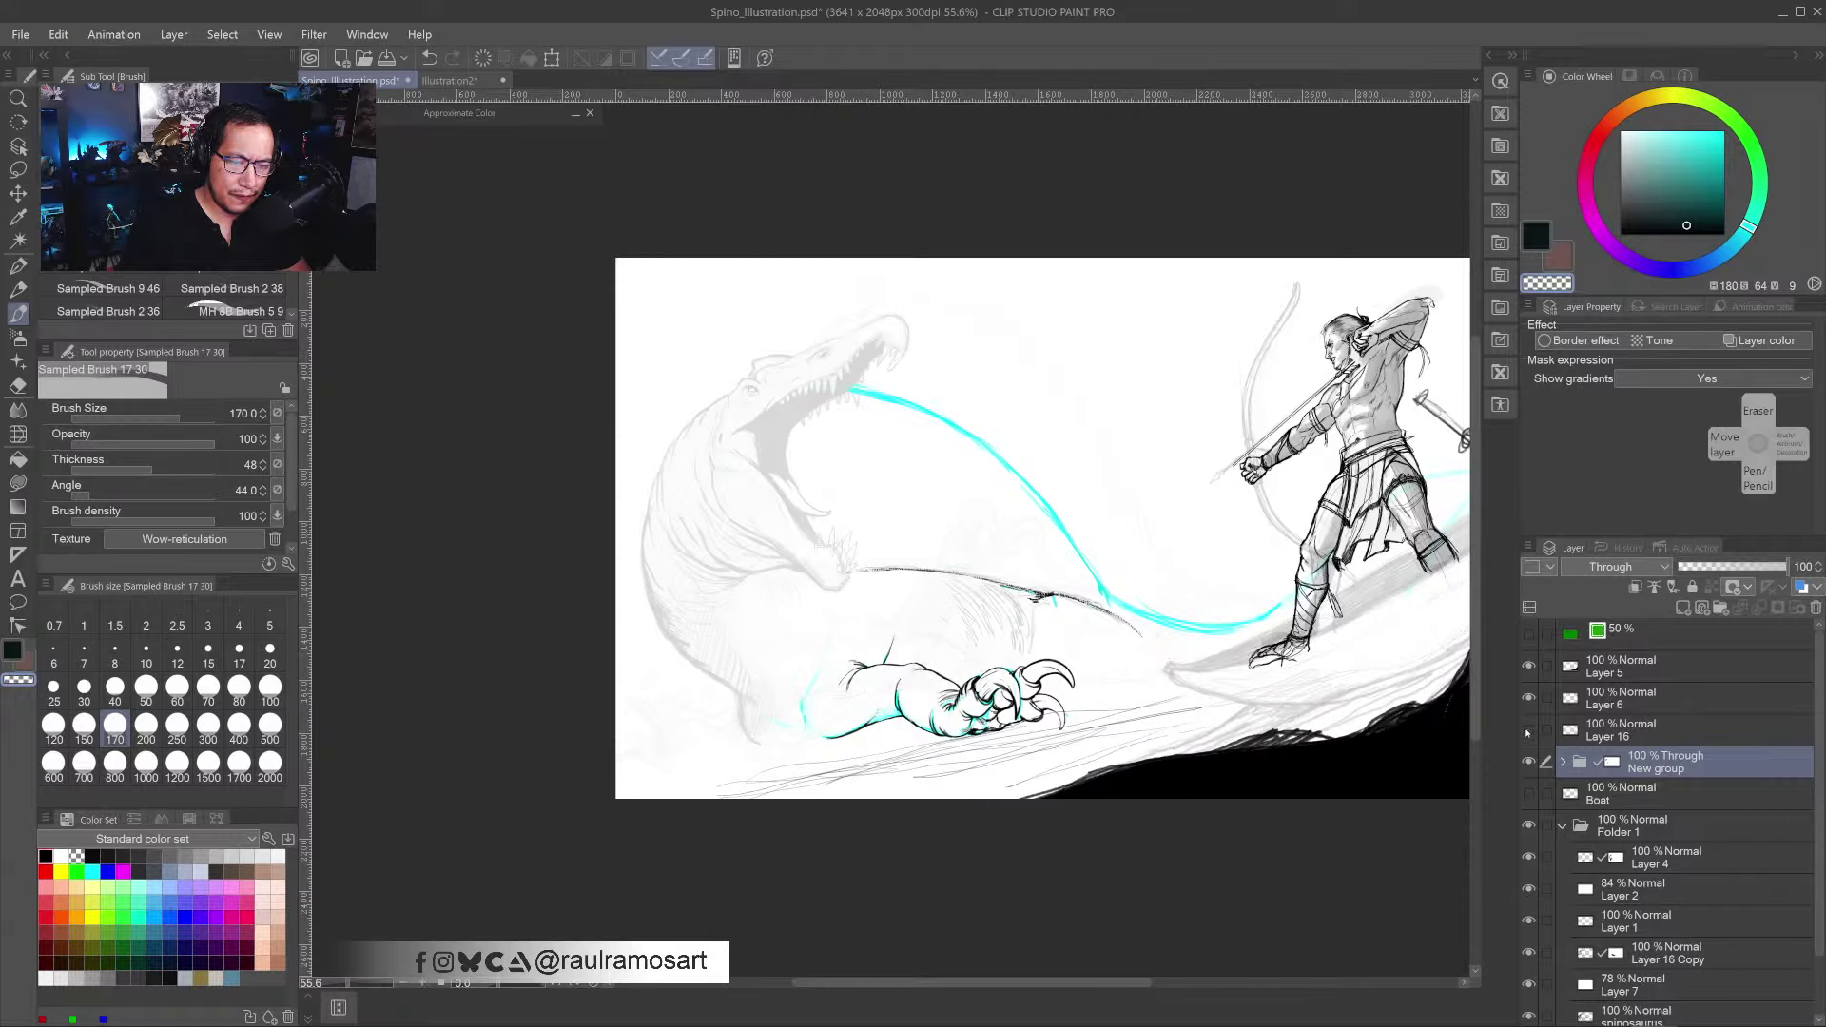
click(1529, 731)
drag(1413, 766, 1253, 805)
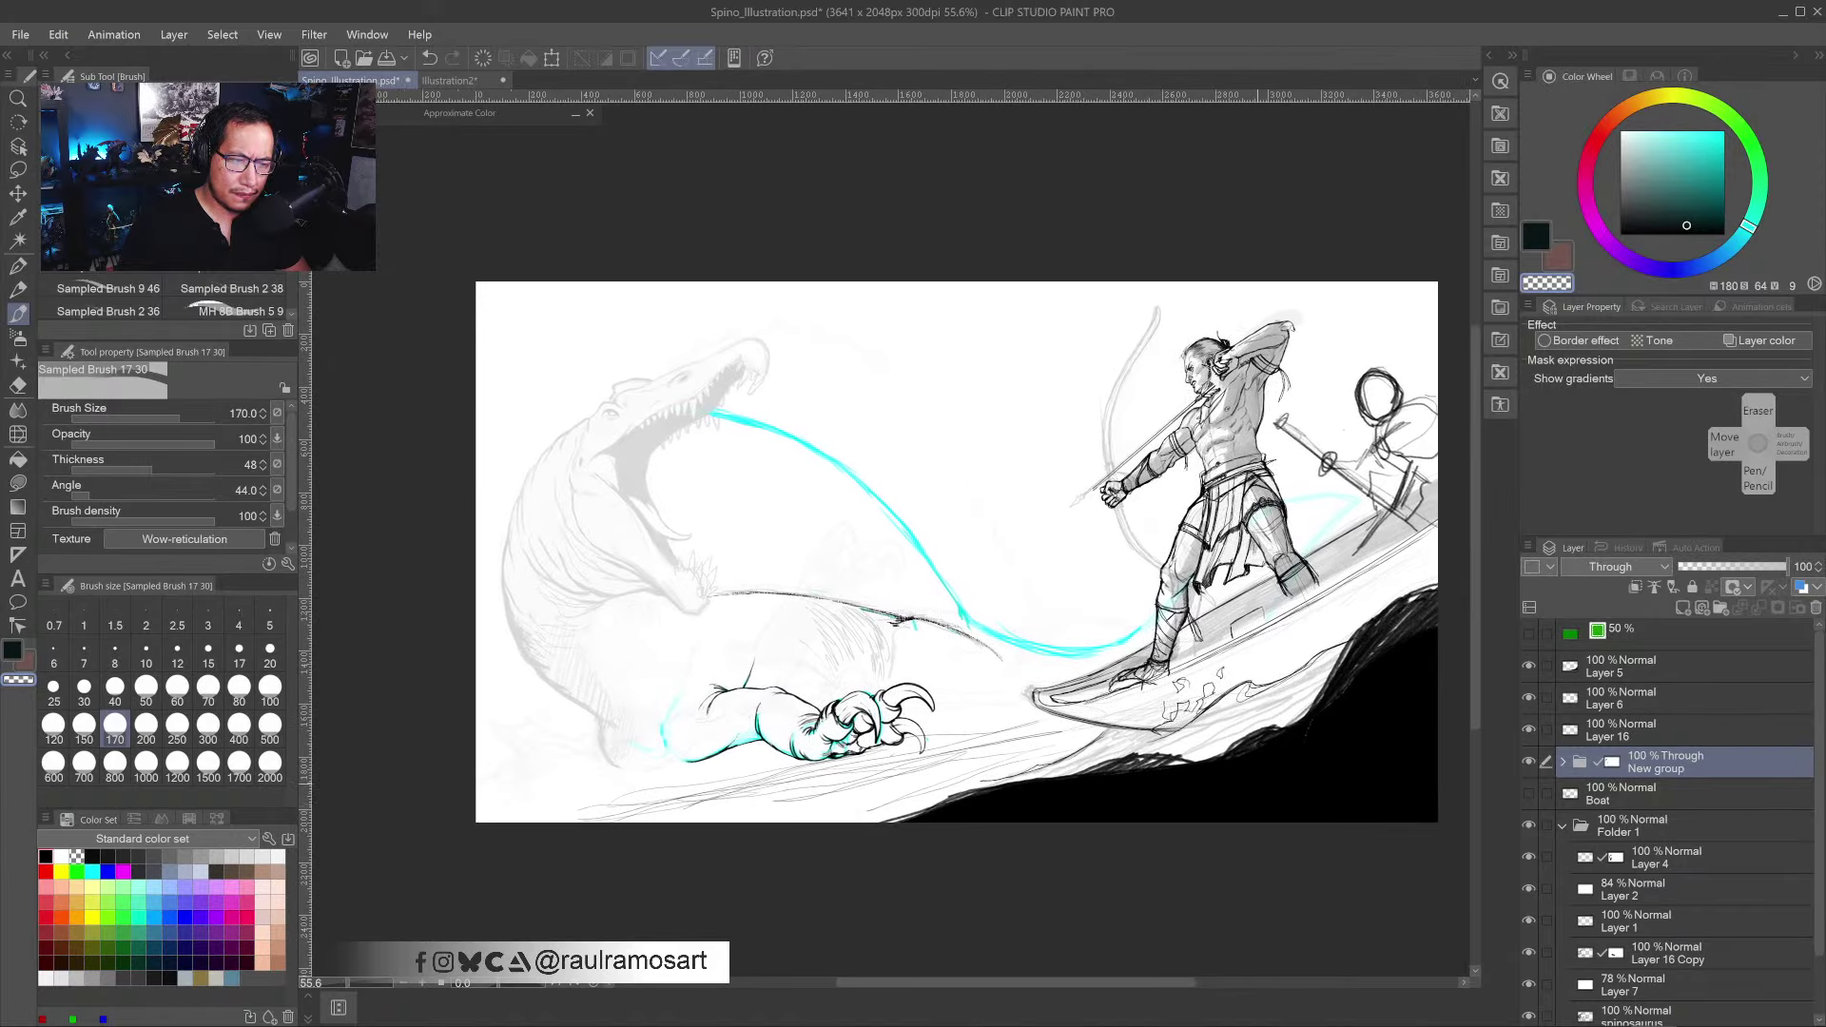
- Check what Folder 1 and the Boat layer contain by switching their visibility off and on
click(1530, 826)
click(1530, 826)
click(1529, 825)
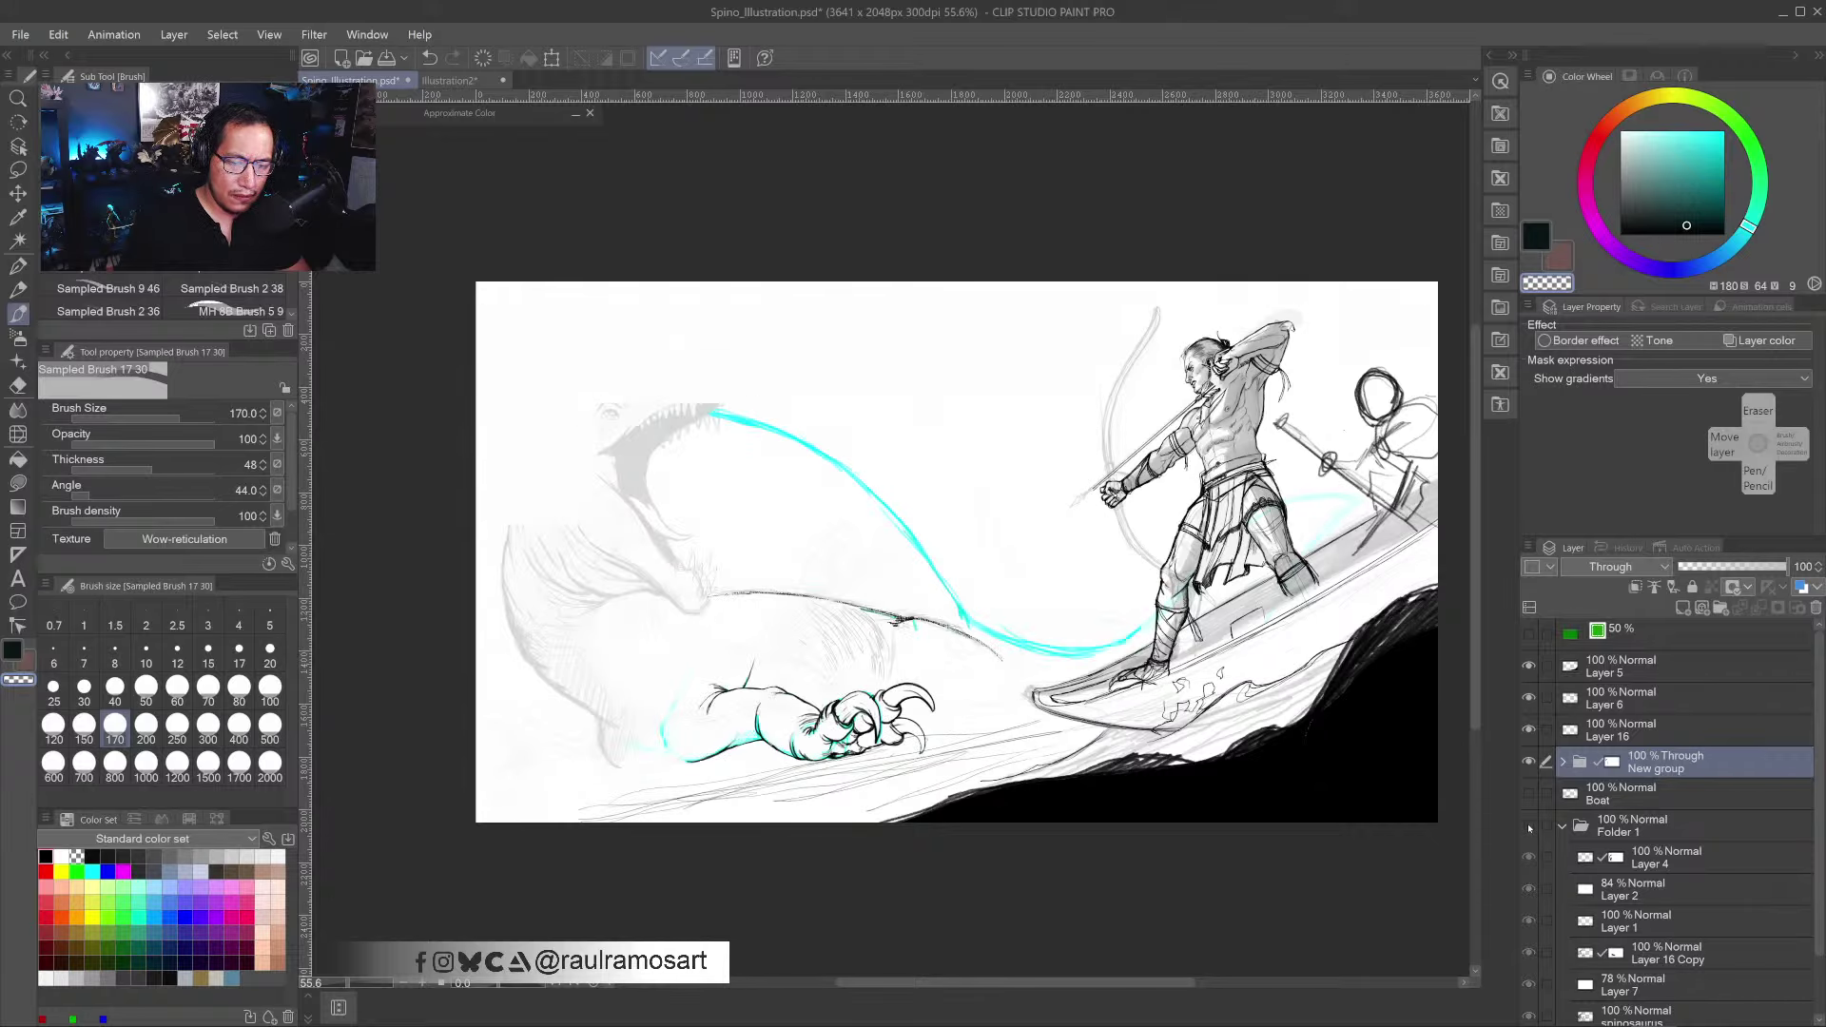
click(1530, 826)
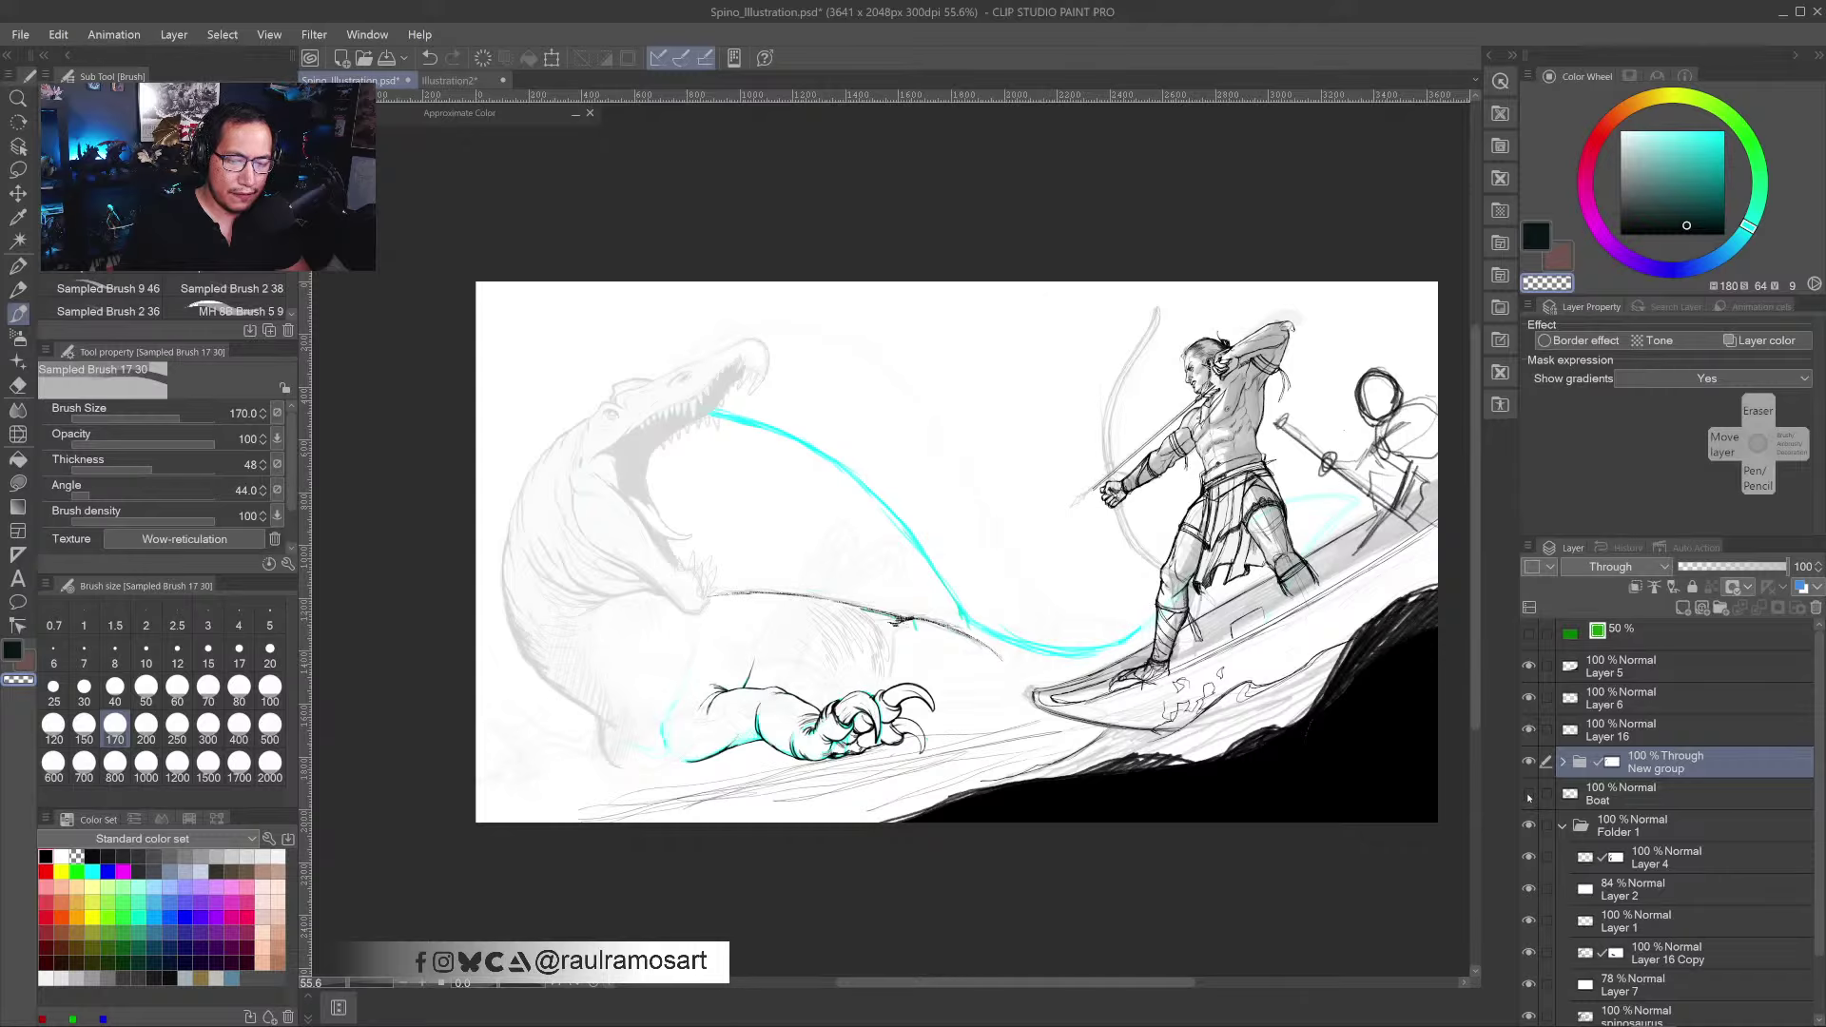
click(1530, 797)
click(1530, 797)
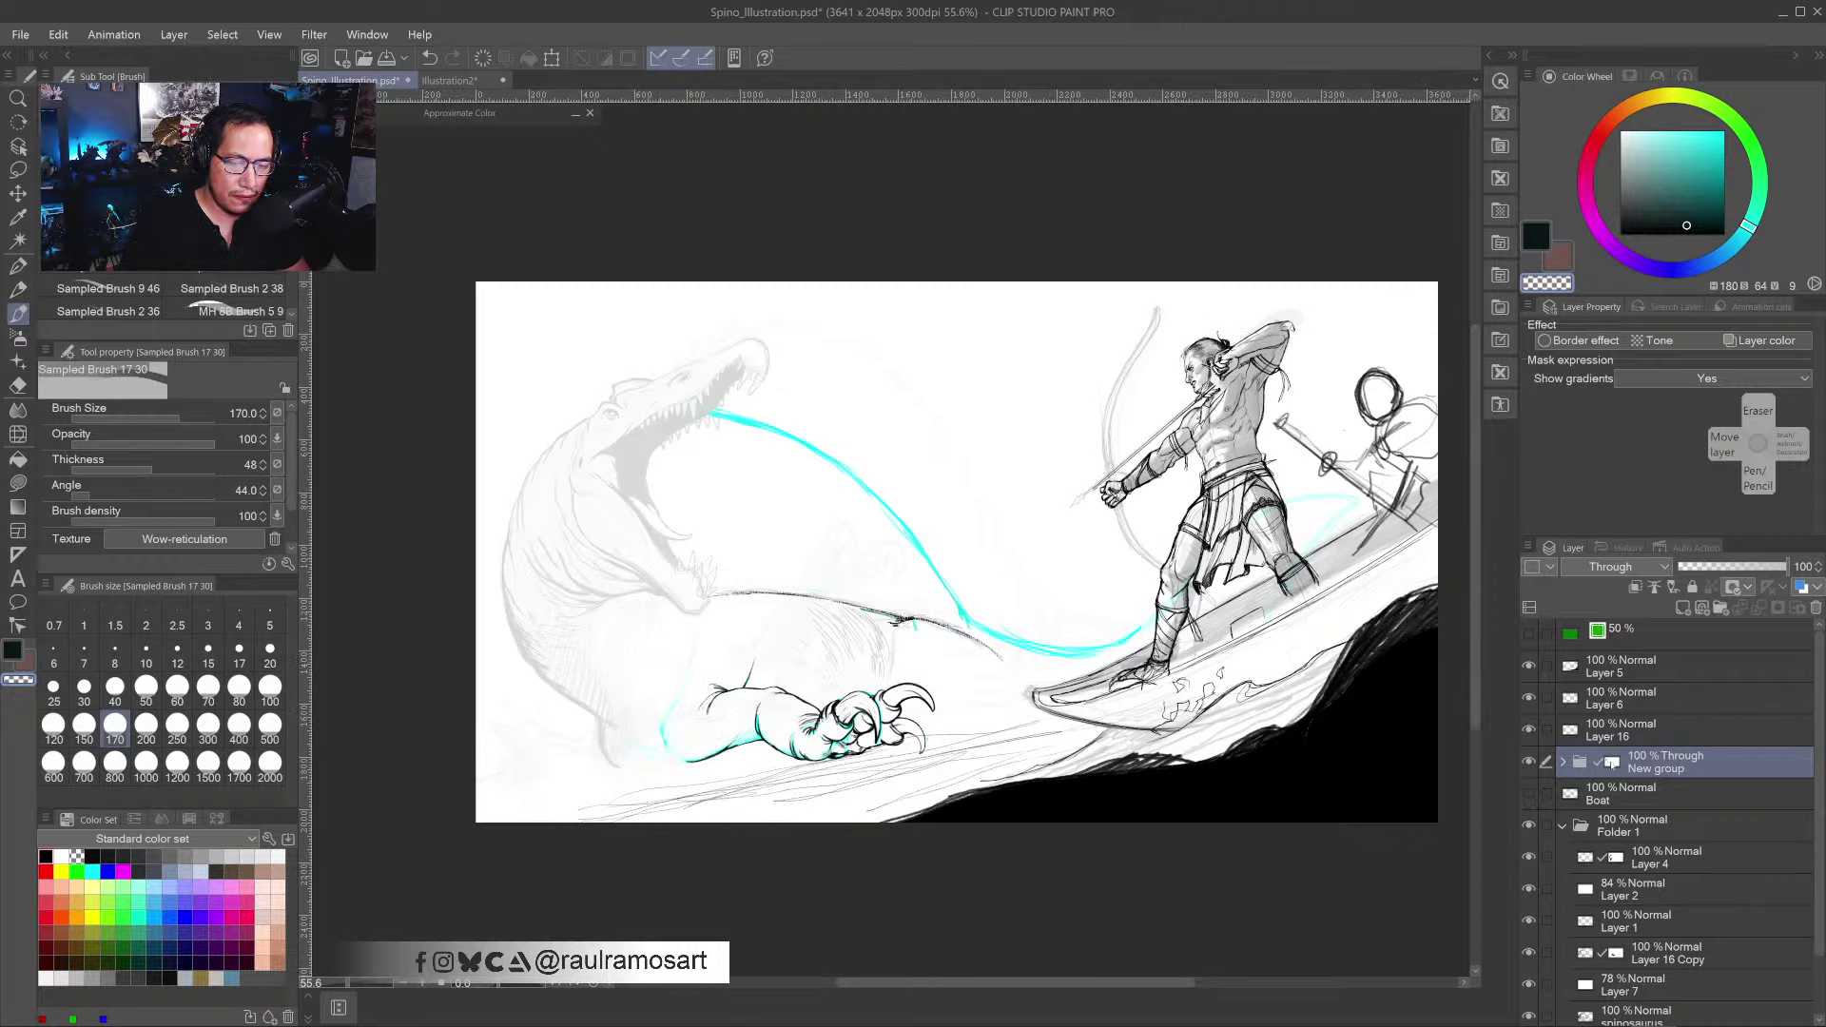
- Examine which cyan guide lines and arm lines belong to Layer 4 by repeatedly hiding and showing it
click(1530, 857)
click(1530, 857)
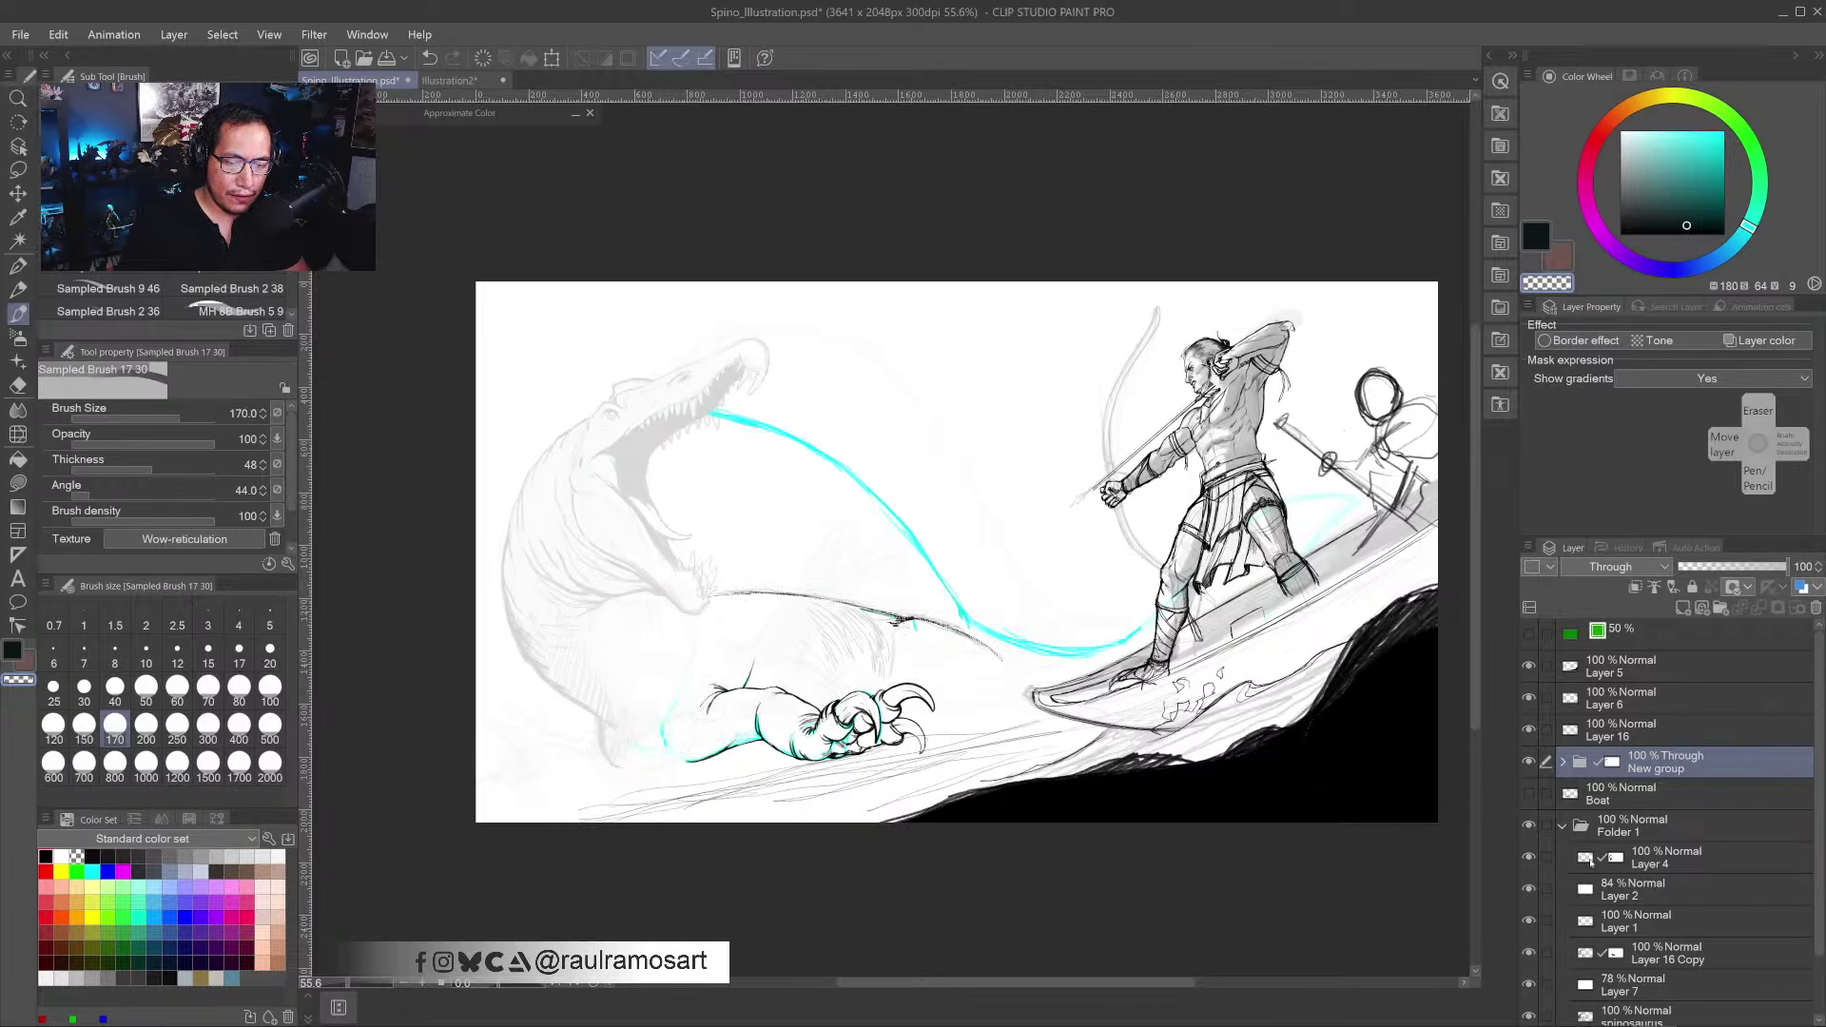
click(1530, 858)
click(1530, 857)
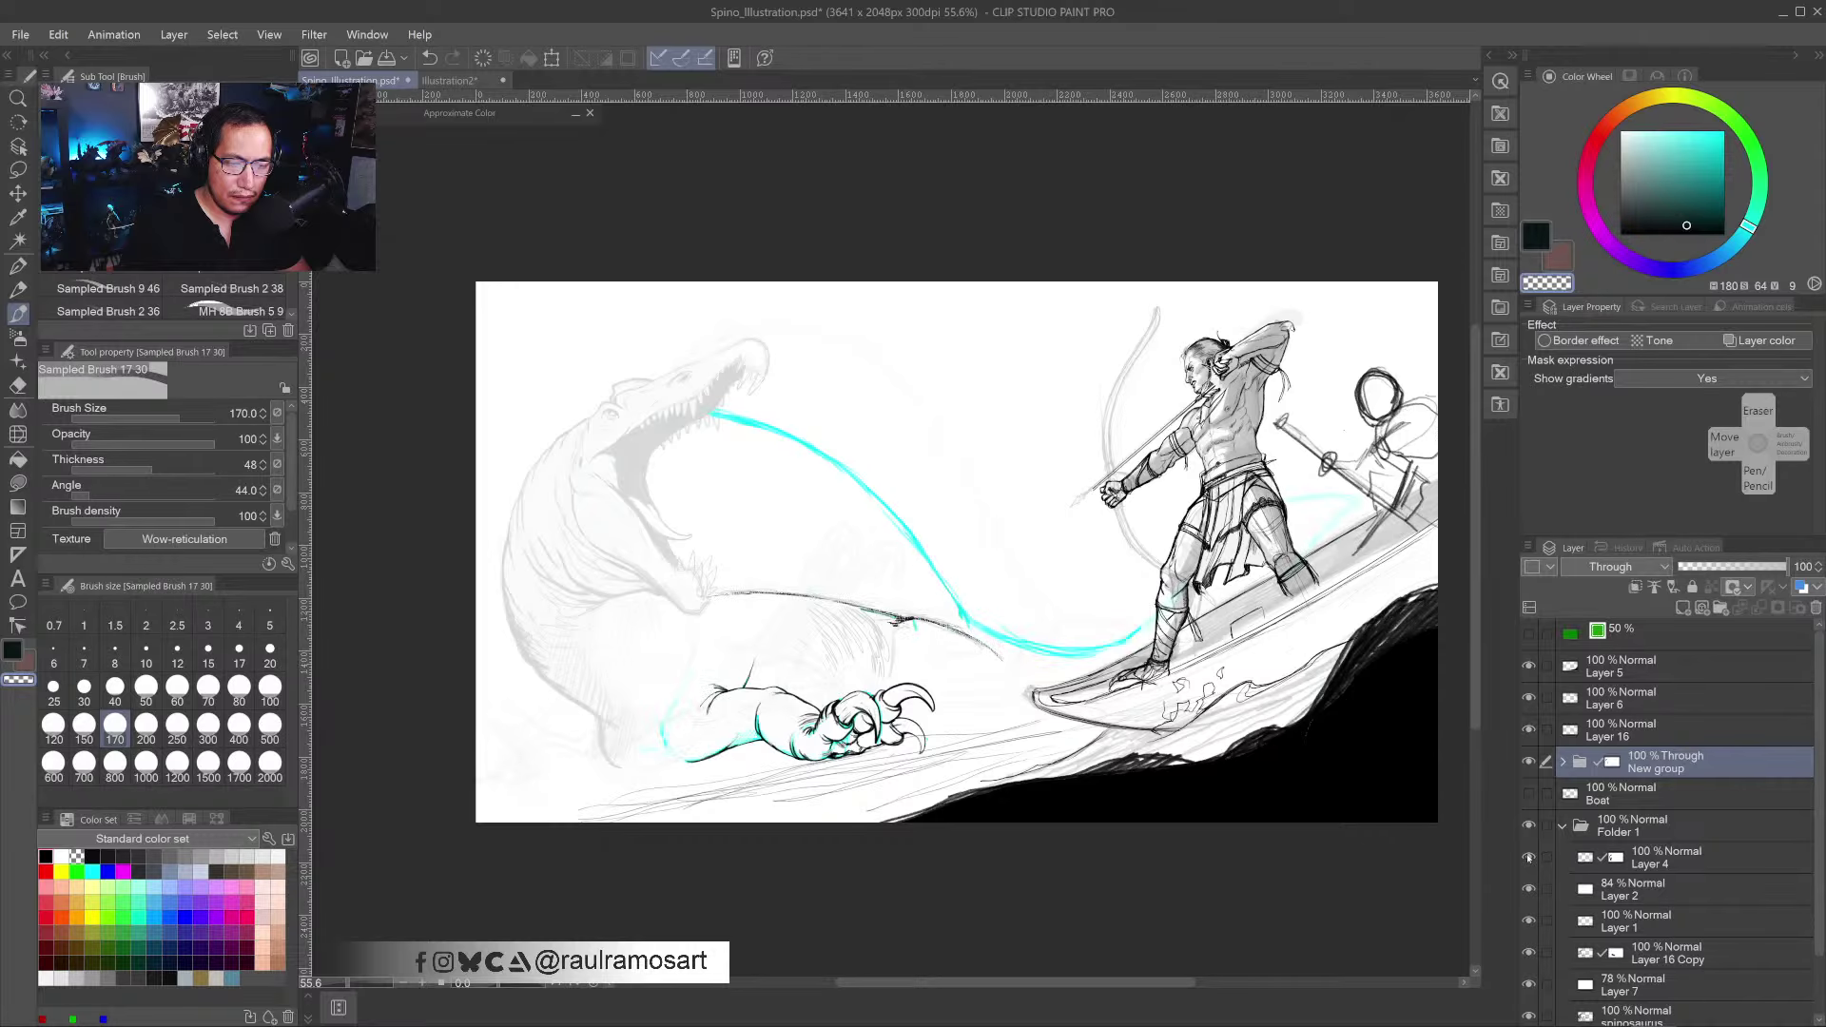
click(1529, 857)
click(1530, 857)
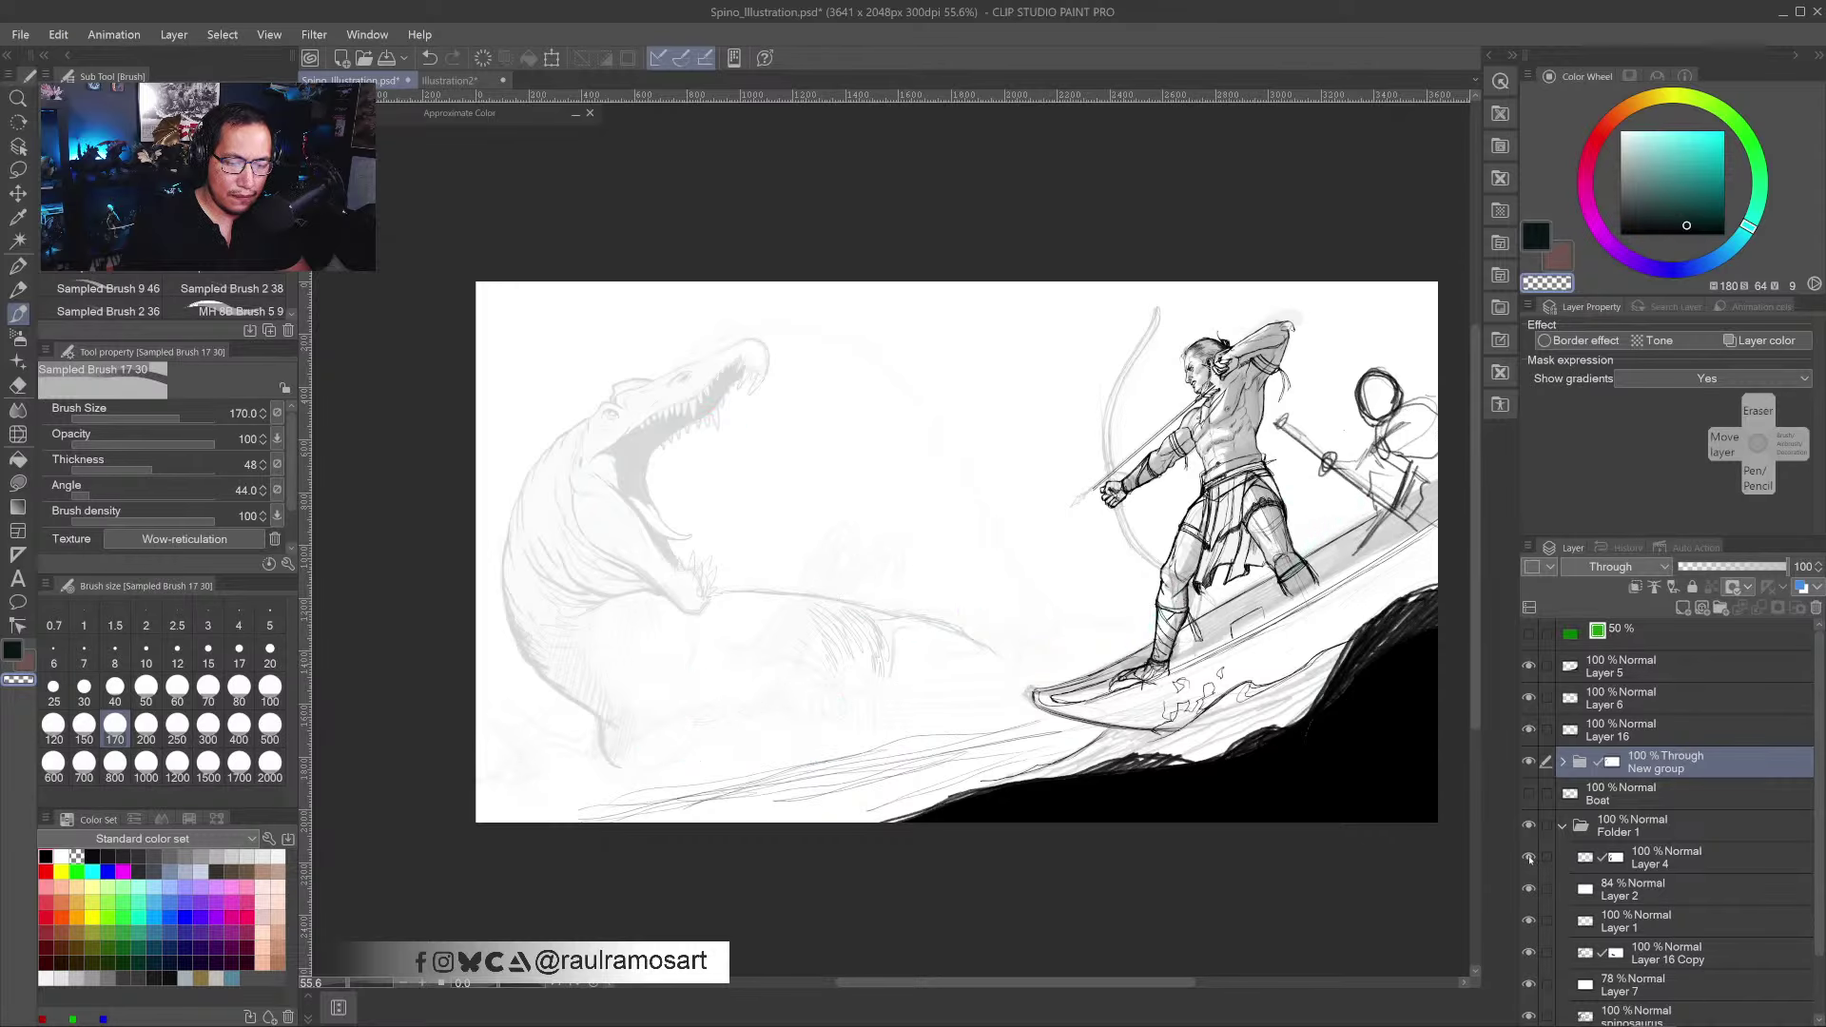
click(1529, 859)
click(1530, 859)
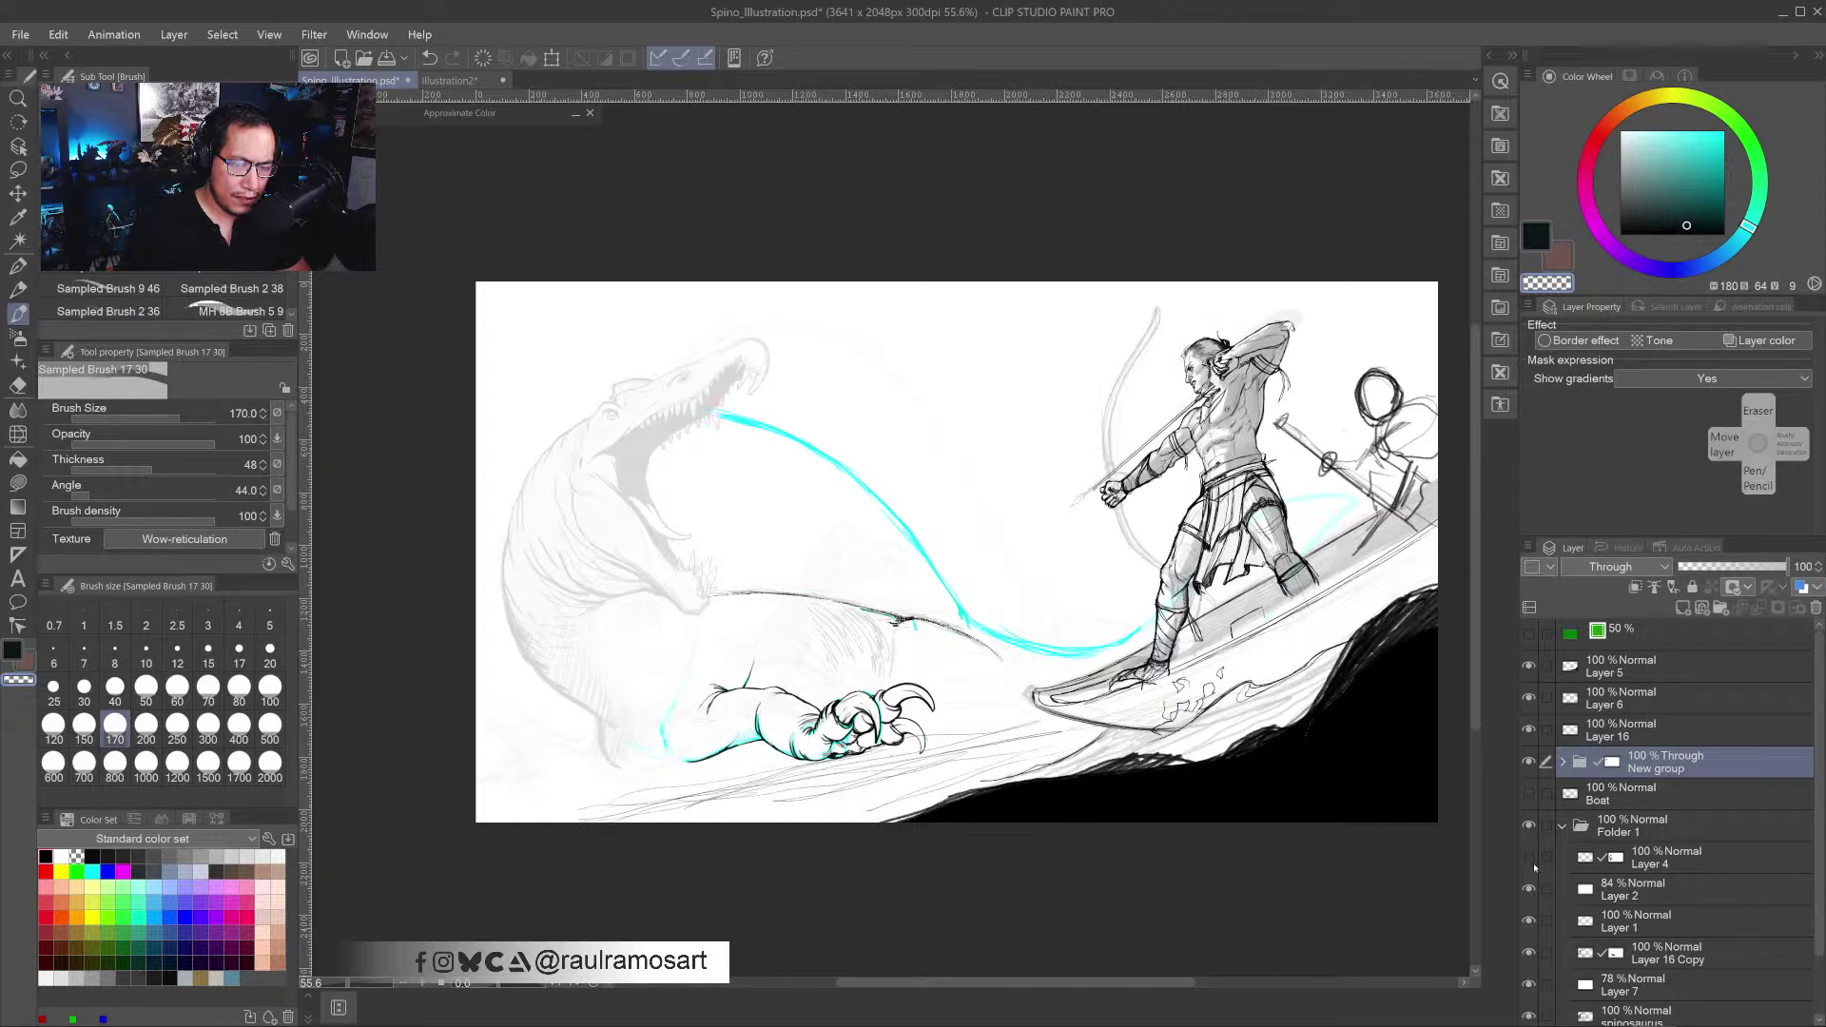
click(1531, 860)
click(1532, 860)
- Make Layer 4 the active layer and compare the drawing with and without it, leaving it visible
click(1547, 863)
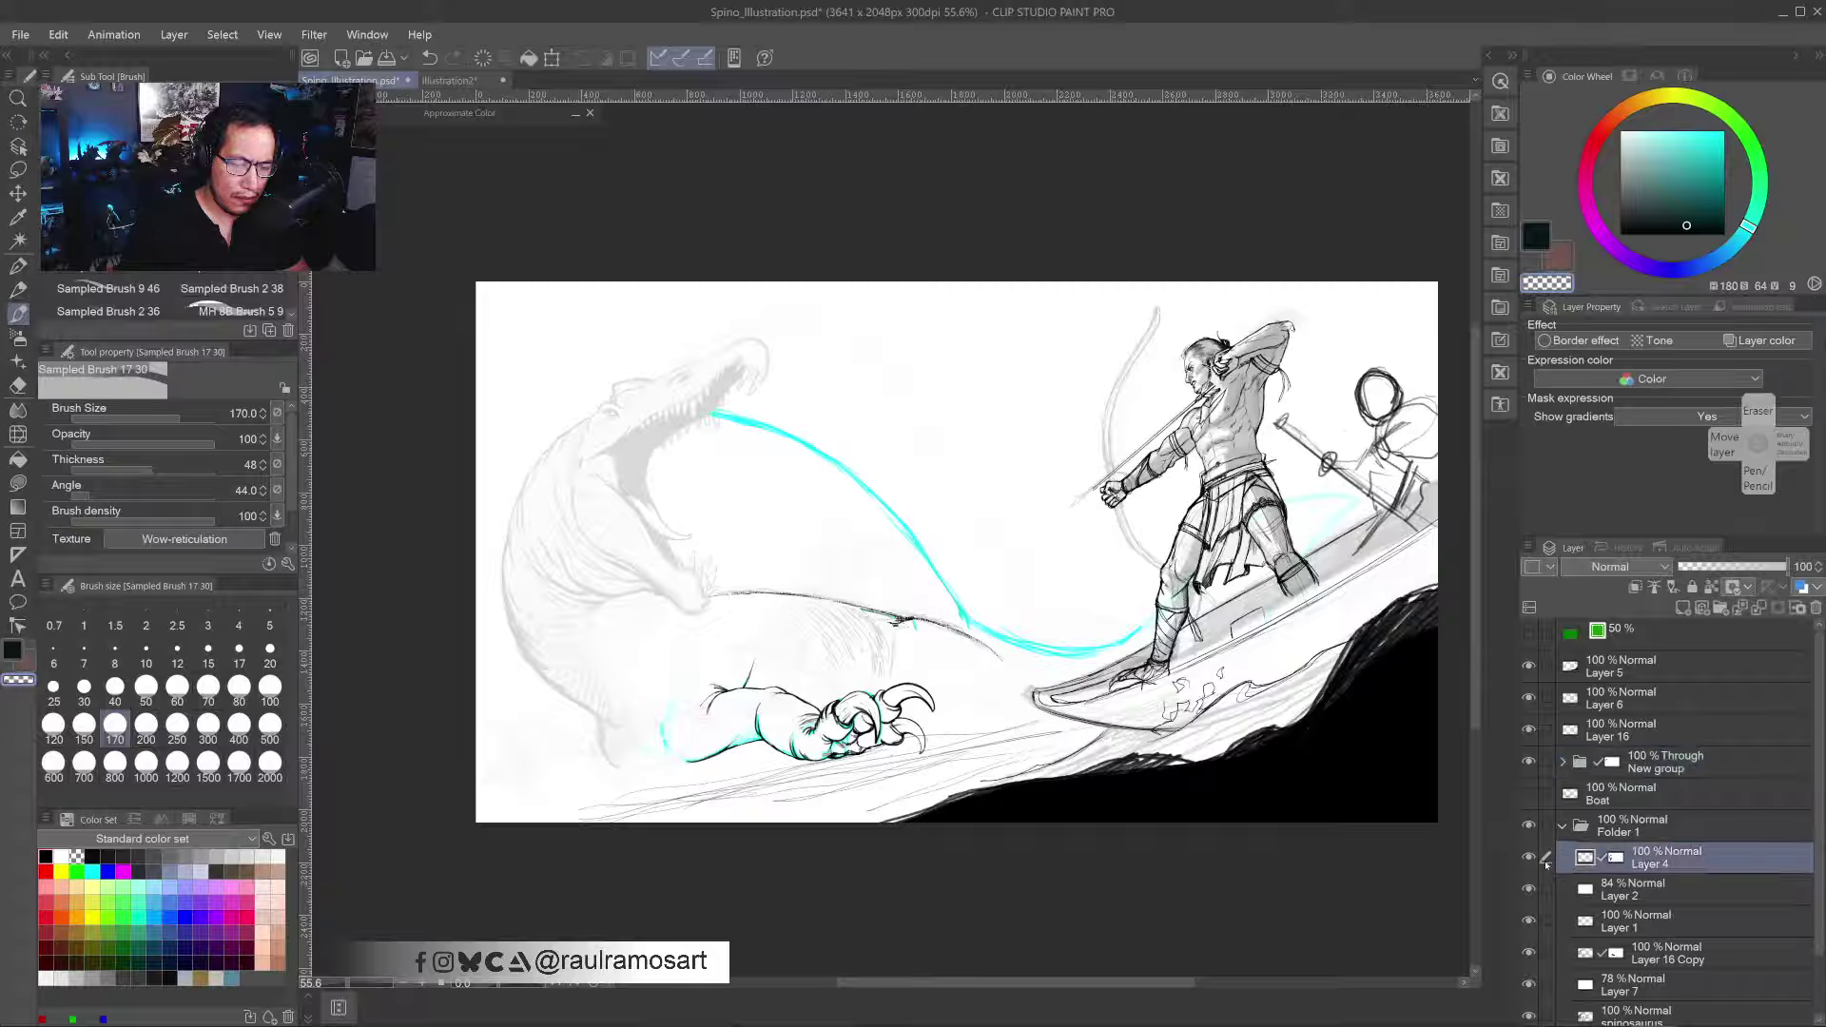
click(1528, 857)
click(1530, 858)
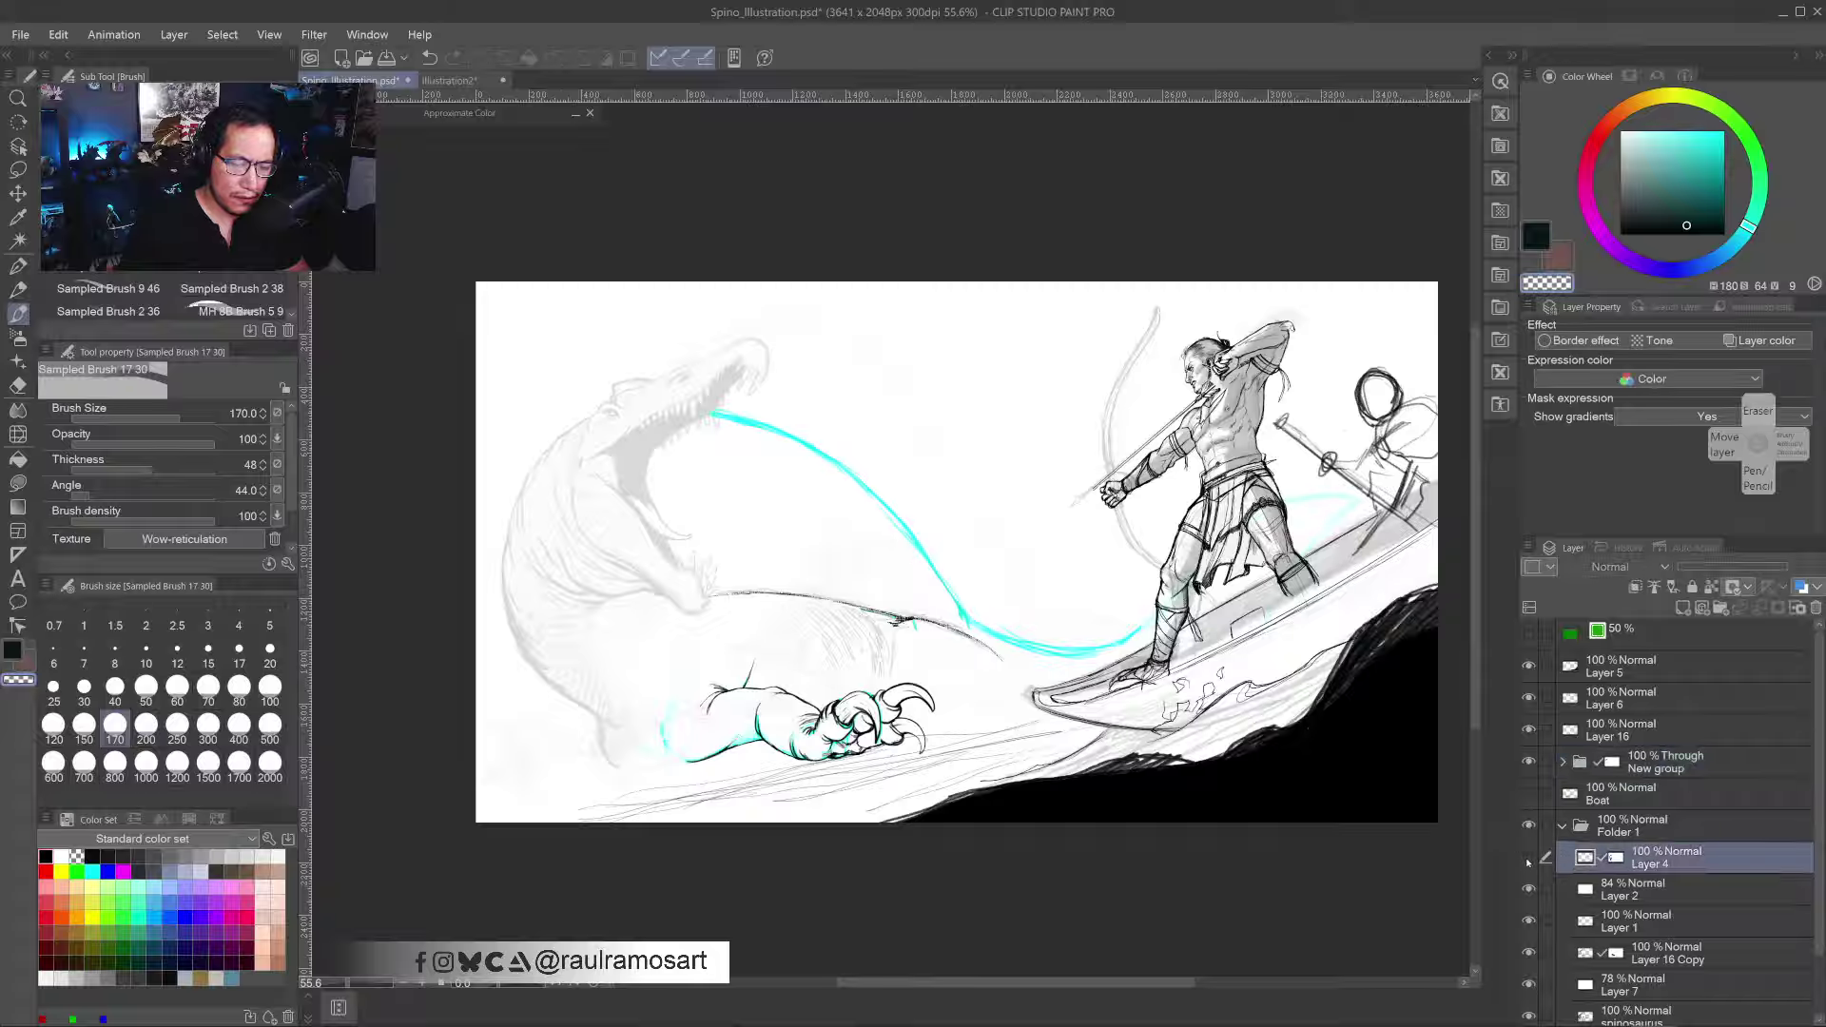
click(1530, 859)
click(1530, 859)
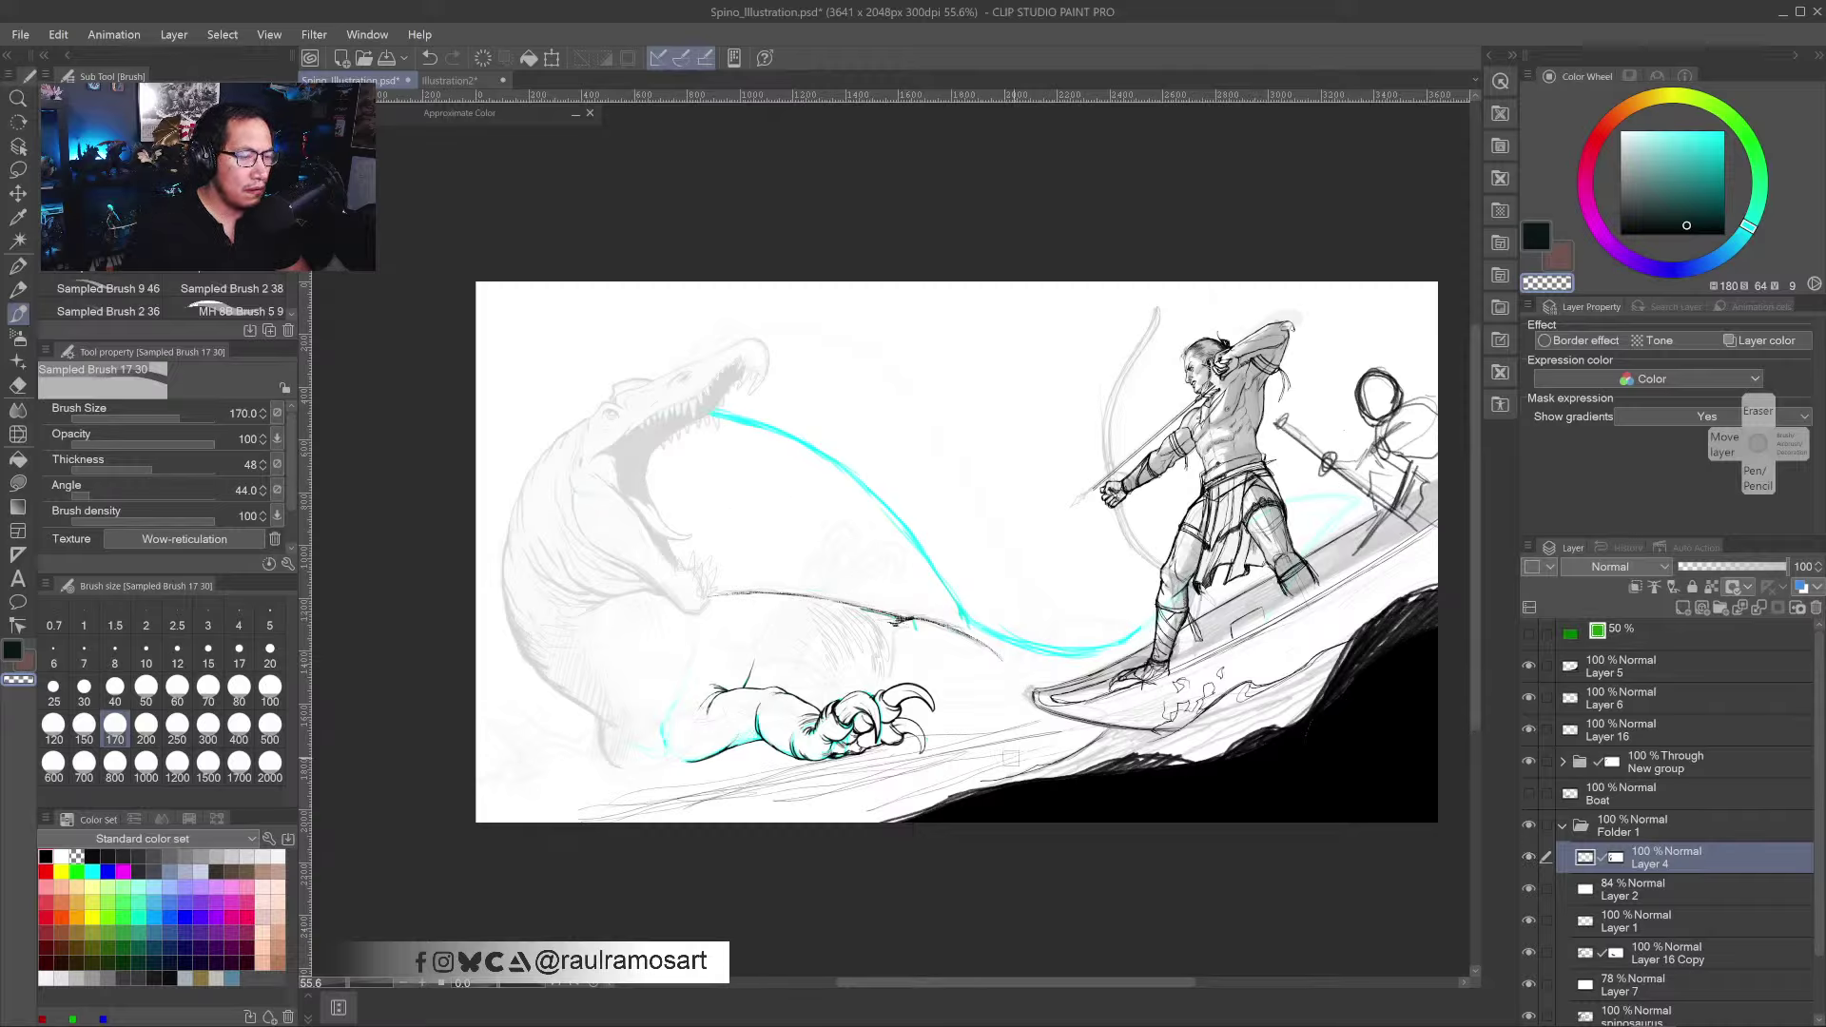
click(1530, 858)
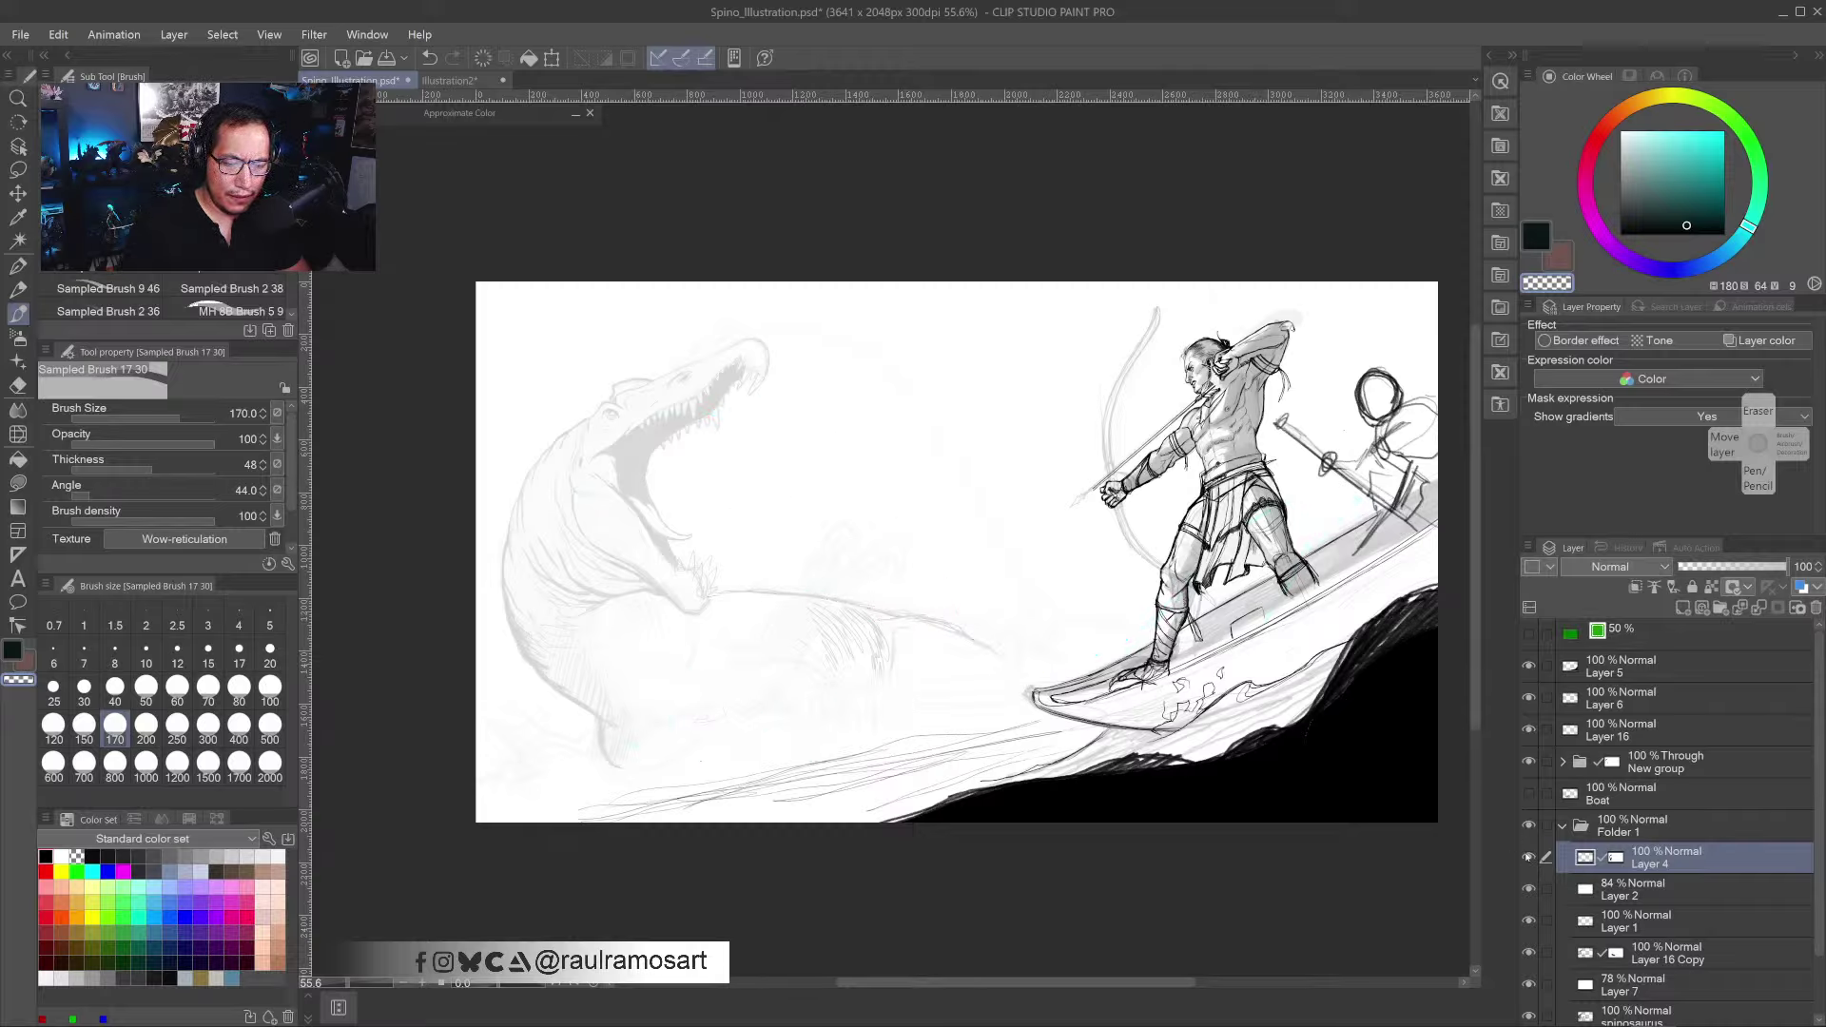
click(1530, 857)
click(1530, 859)
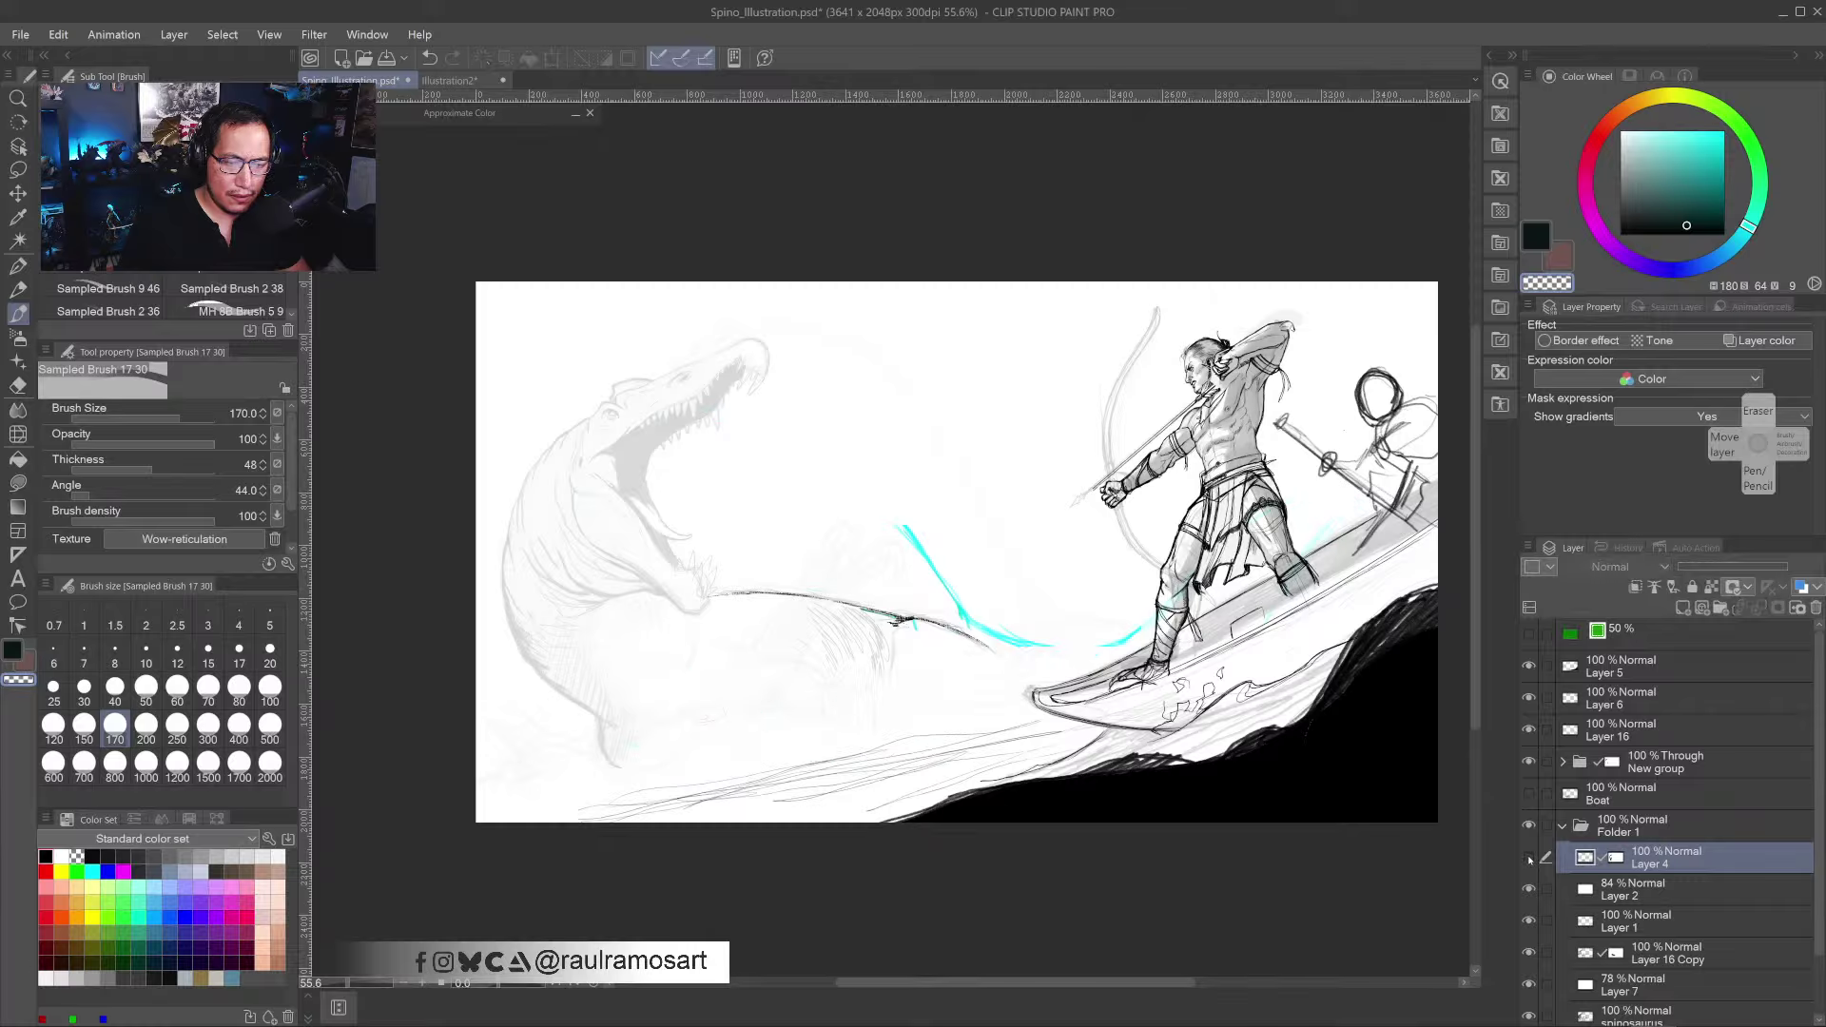
click(1530, 859)
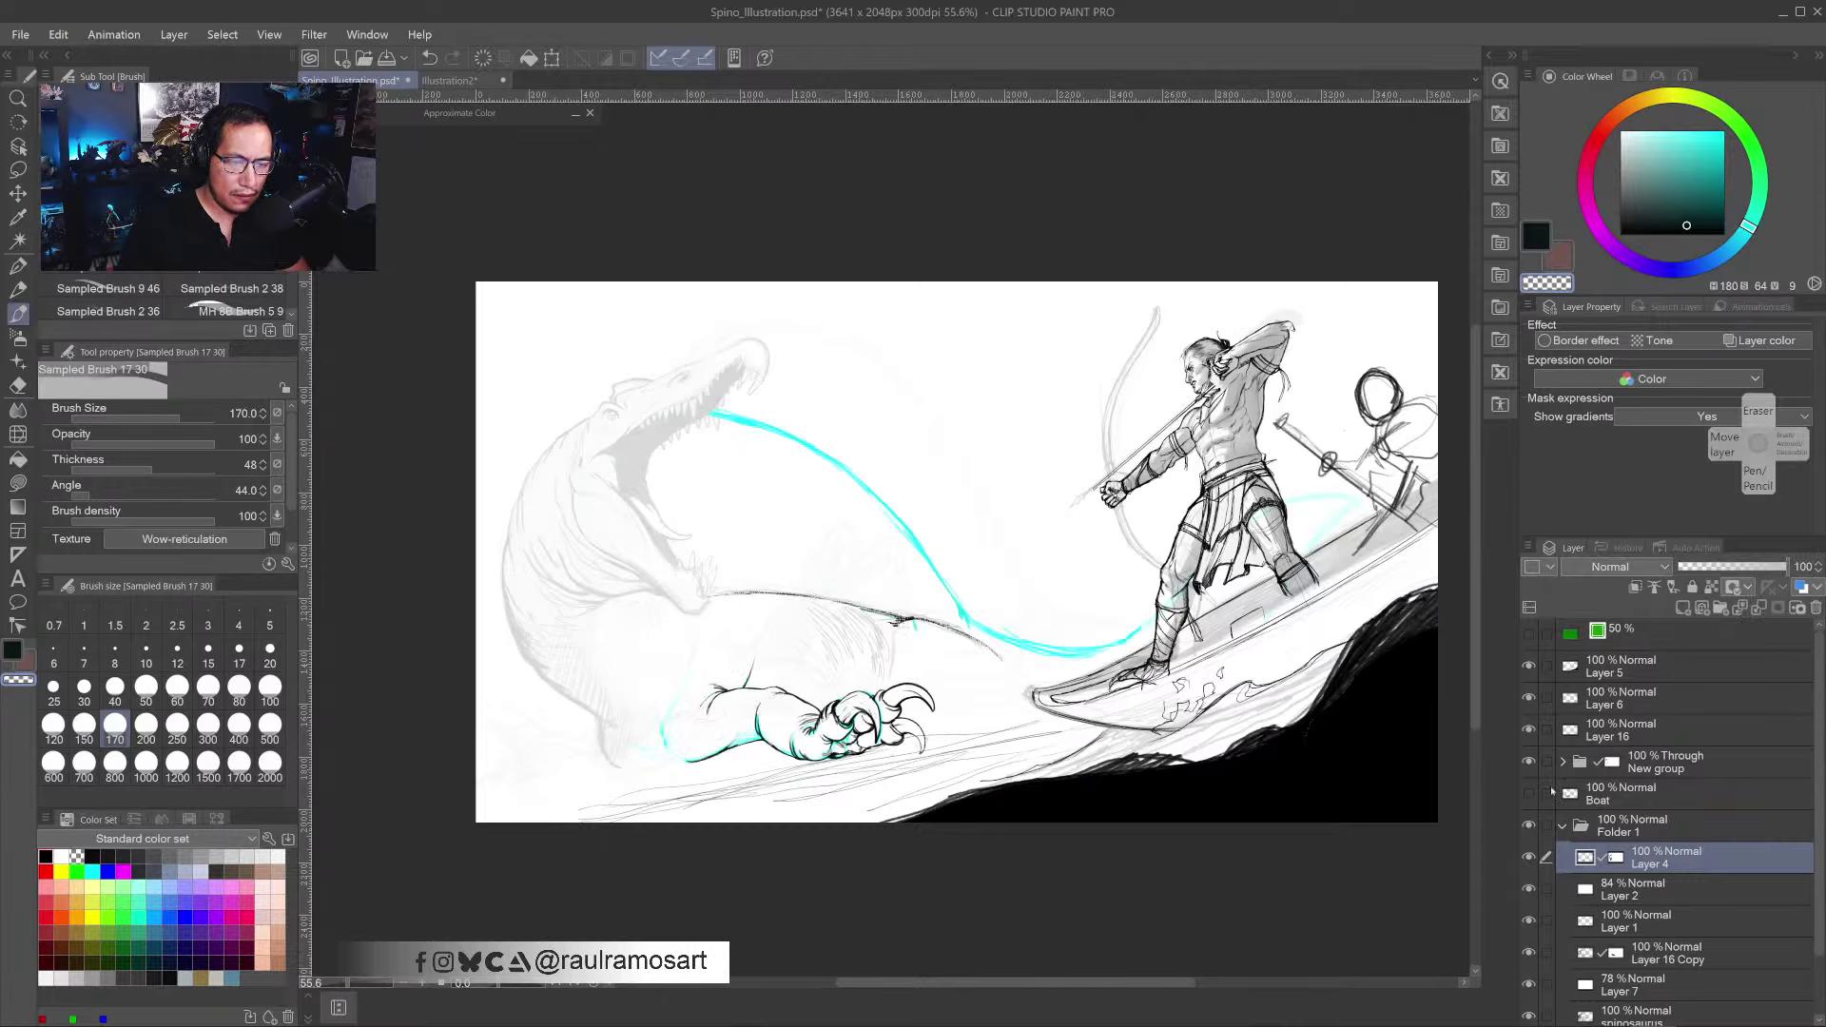
- Add a new raster layer above Layer 4 in Folder 1 and choose the Lighter pencil at size 10 for drawing
key(p)
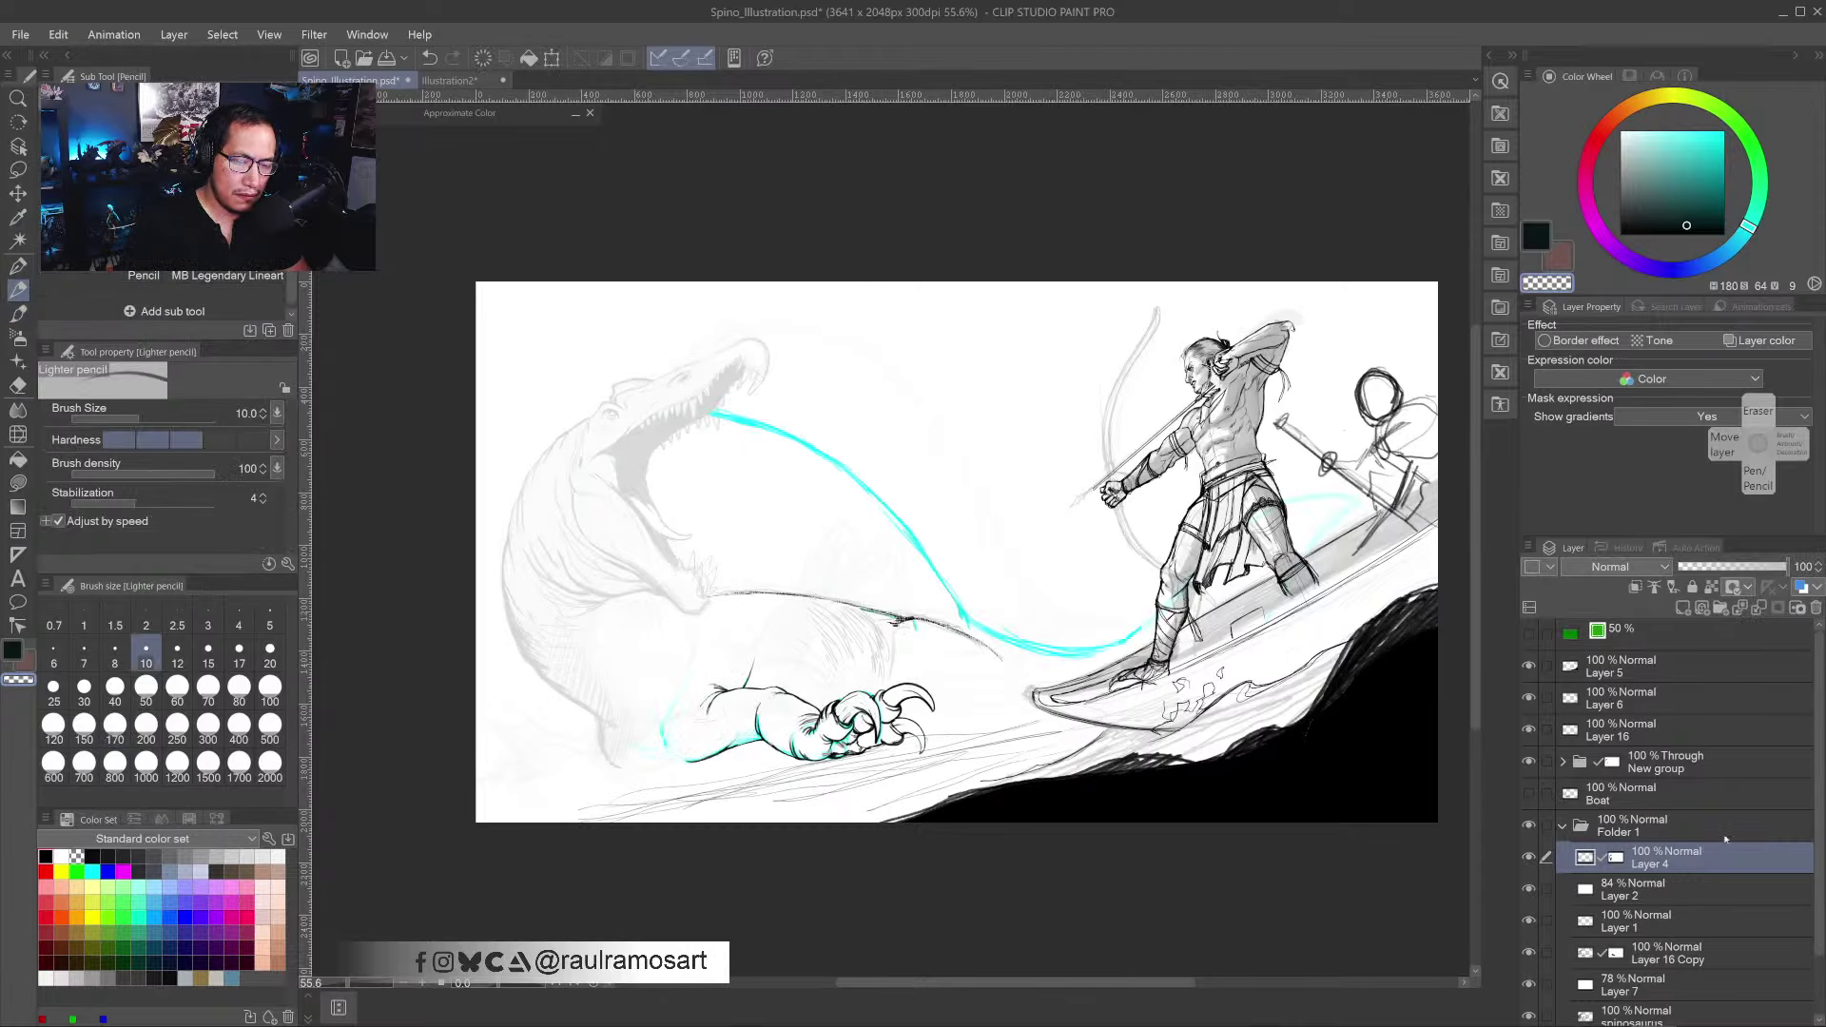
click(1683, 606)
scroll(751, 454, up, 5)
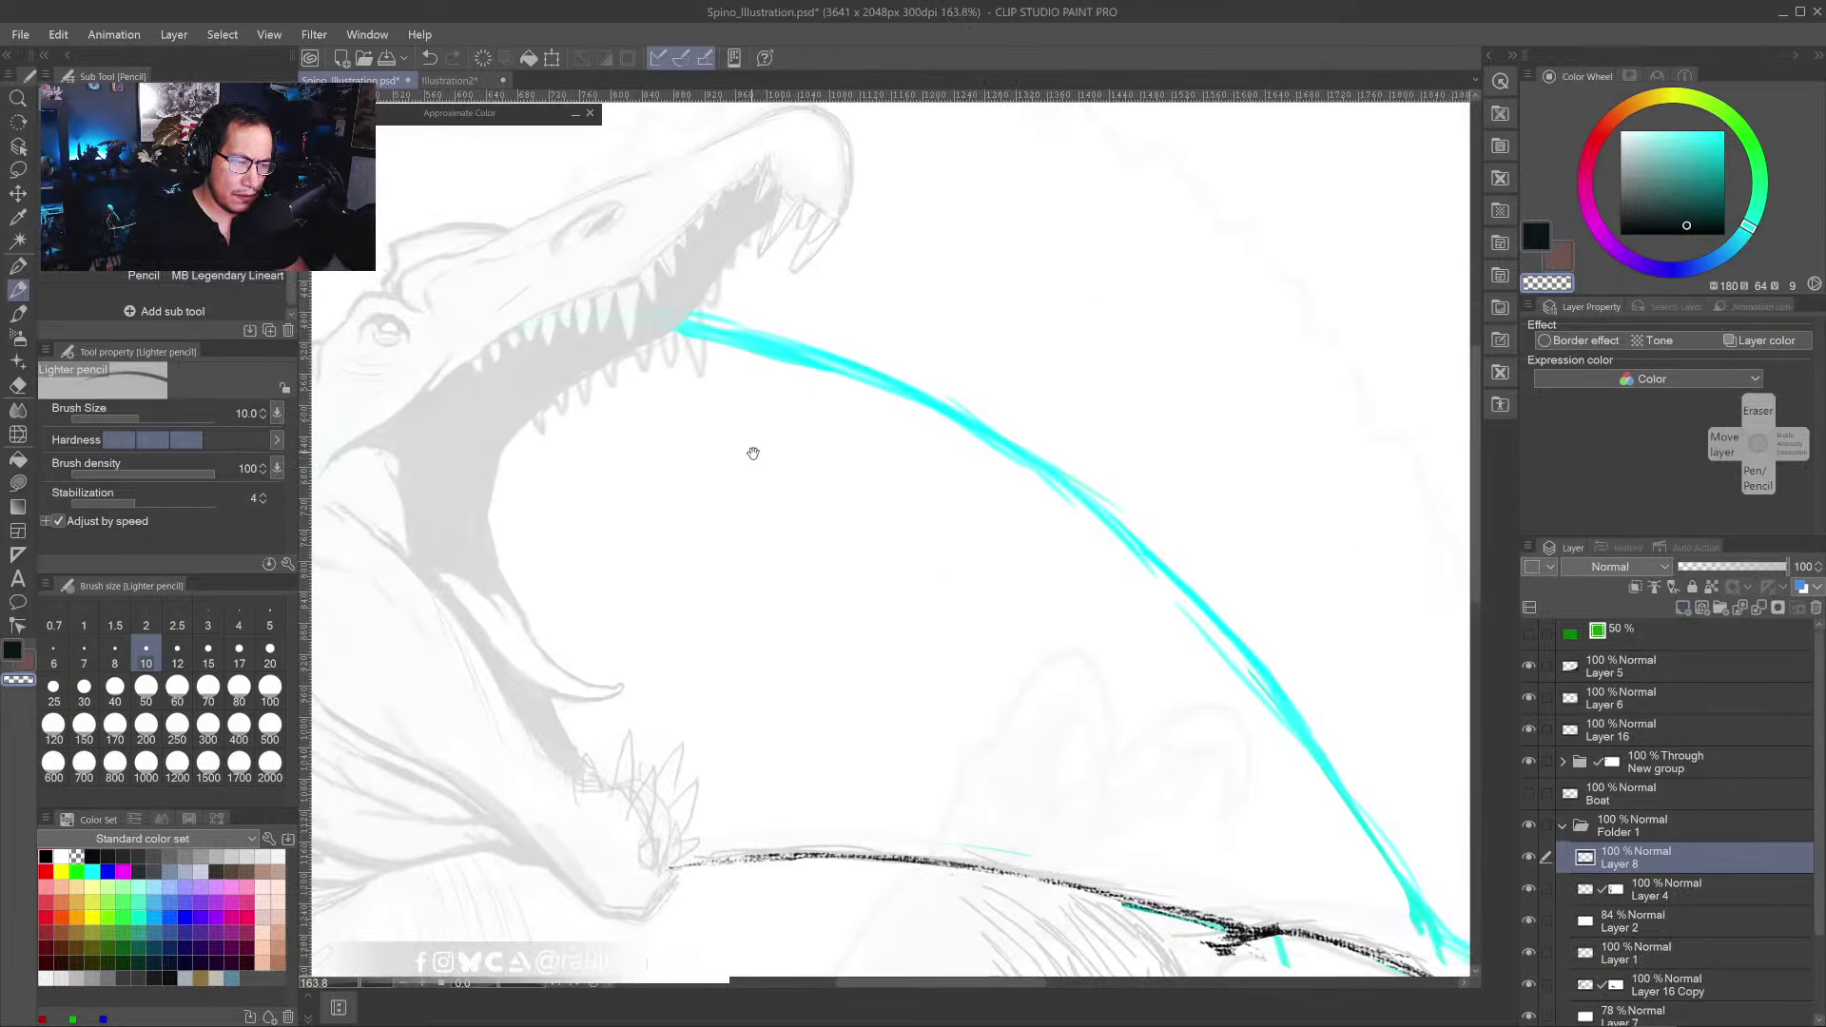
drag(753, 454, 803, 611)
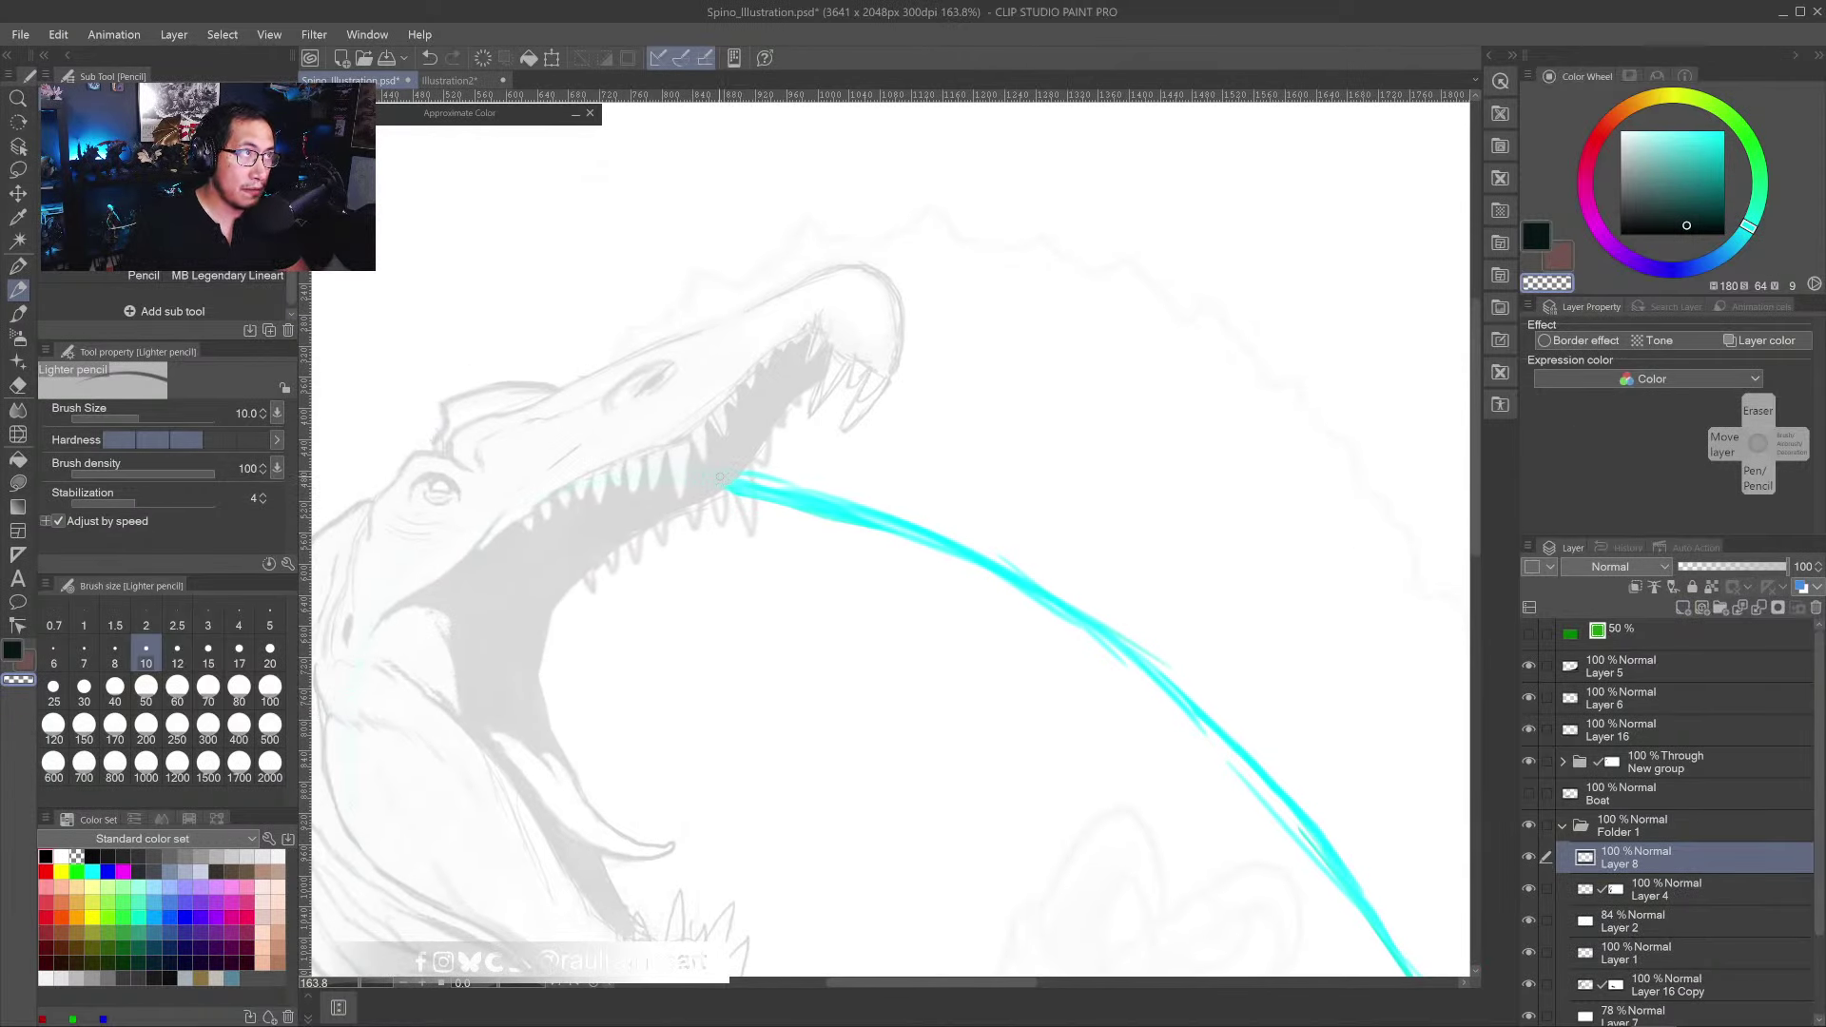
key(alt+Tab)
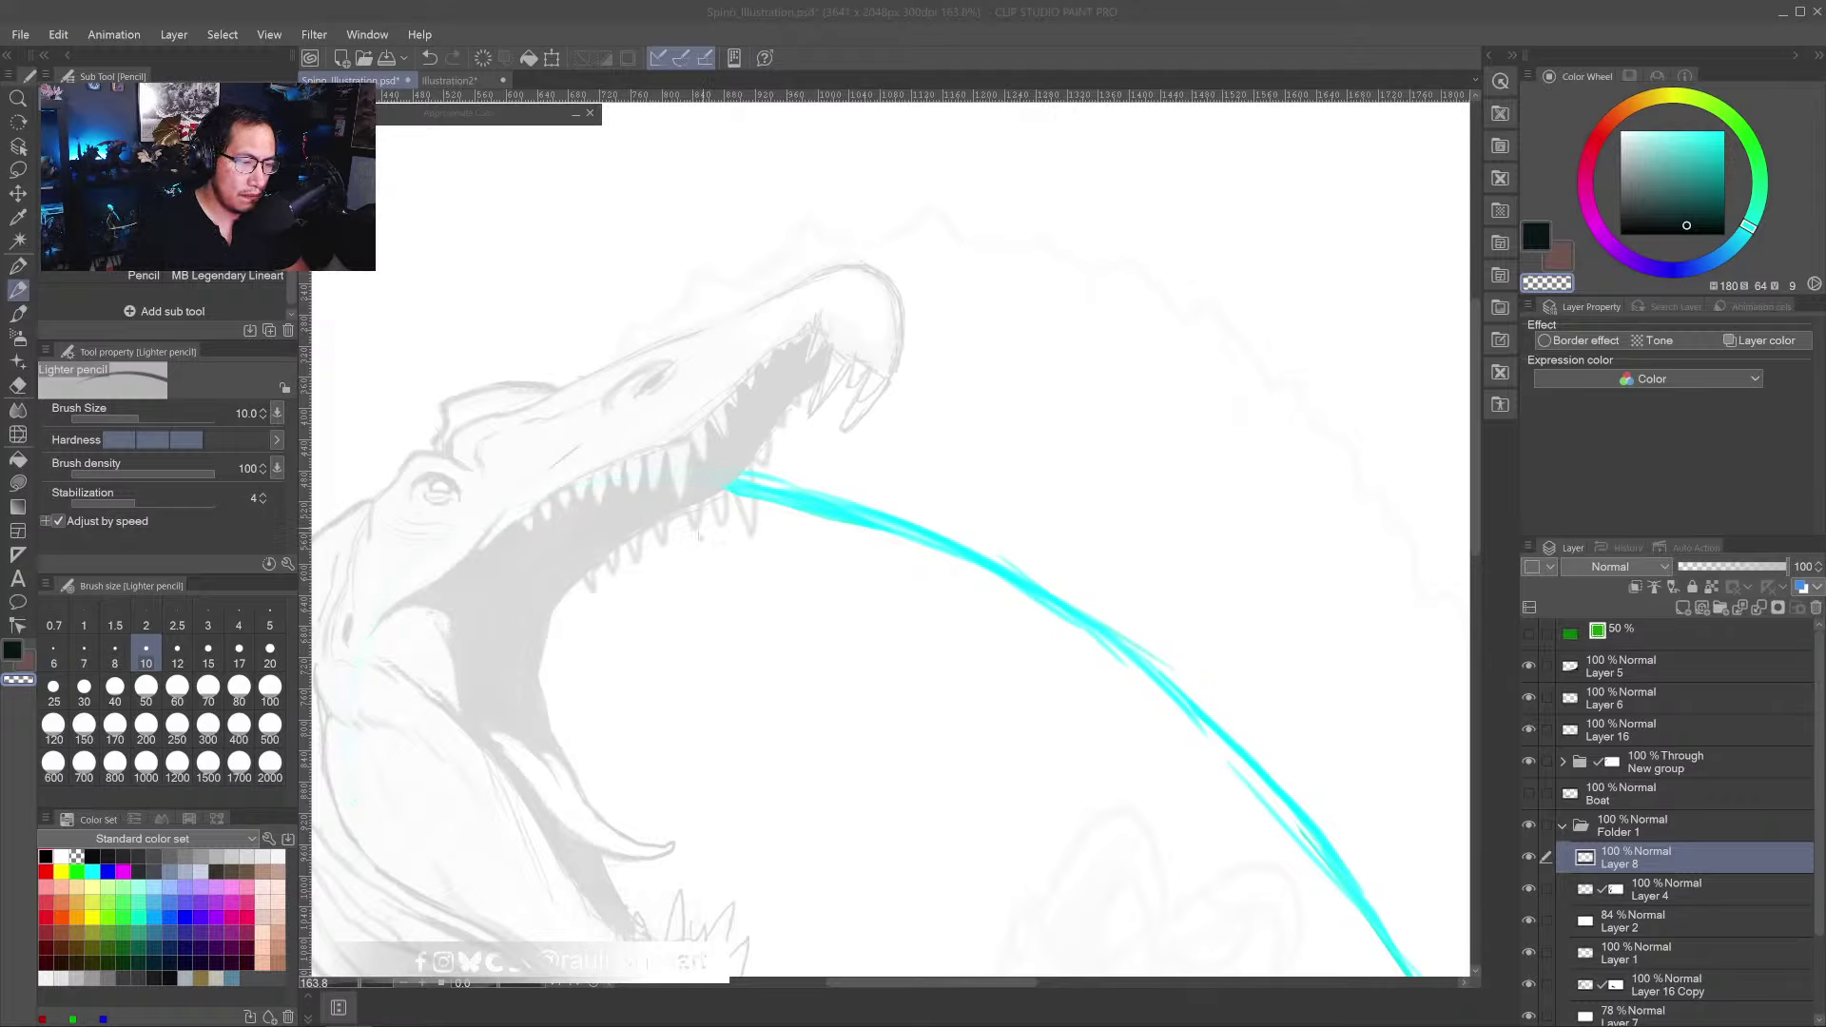
key(alt+Tab)
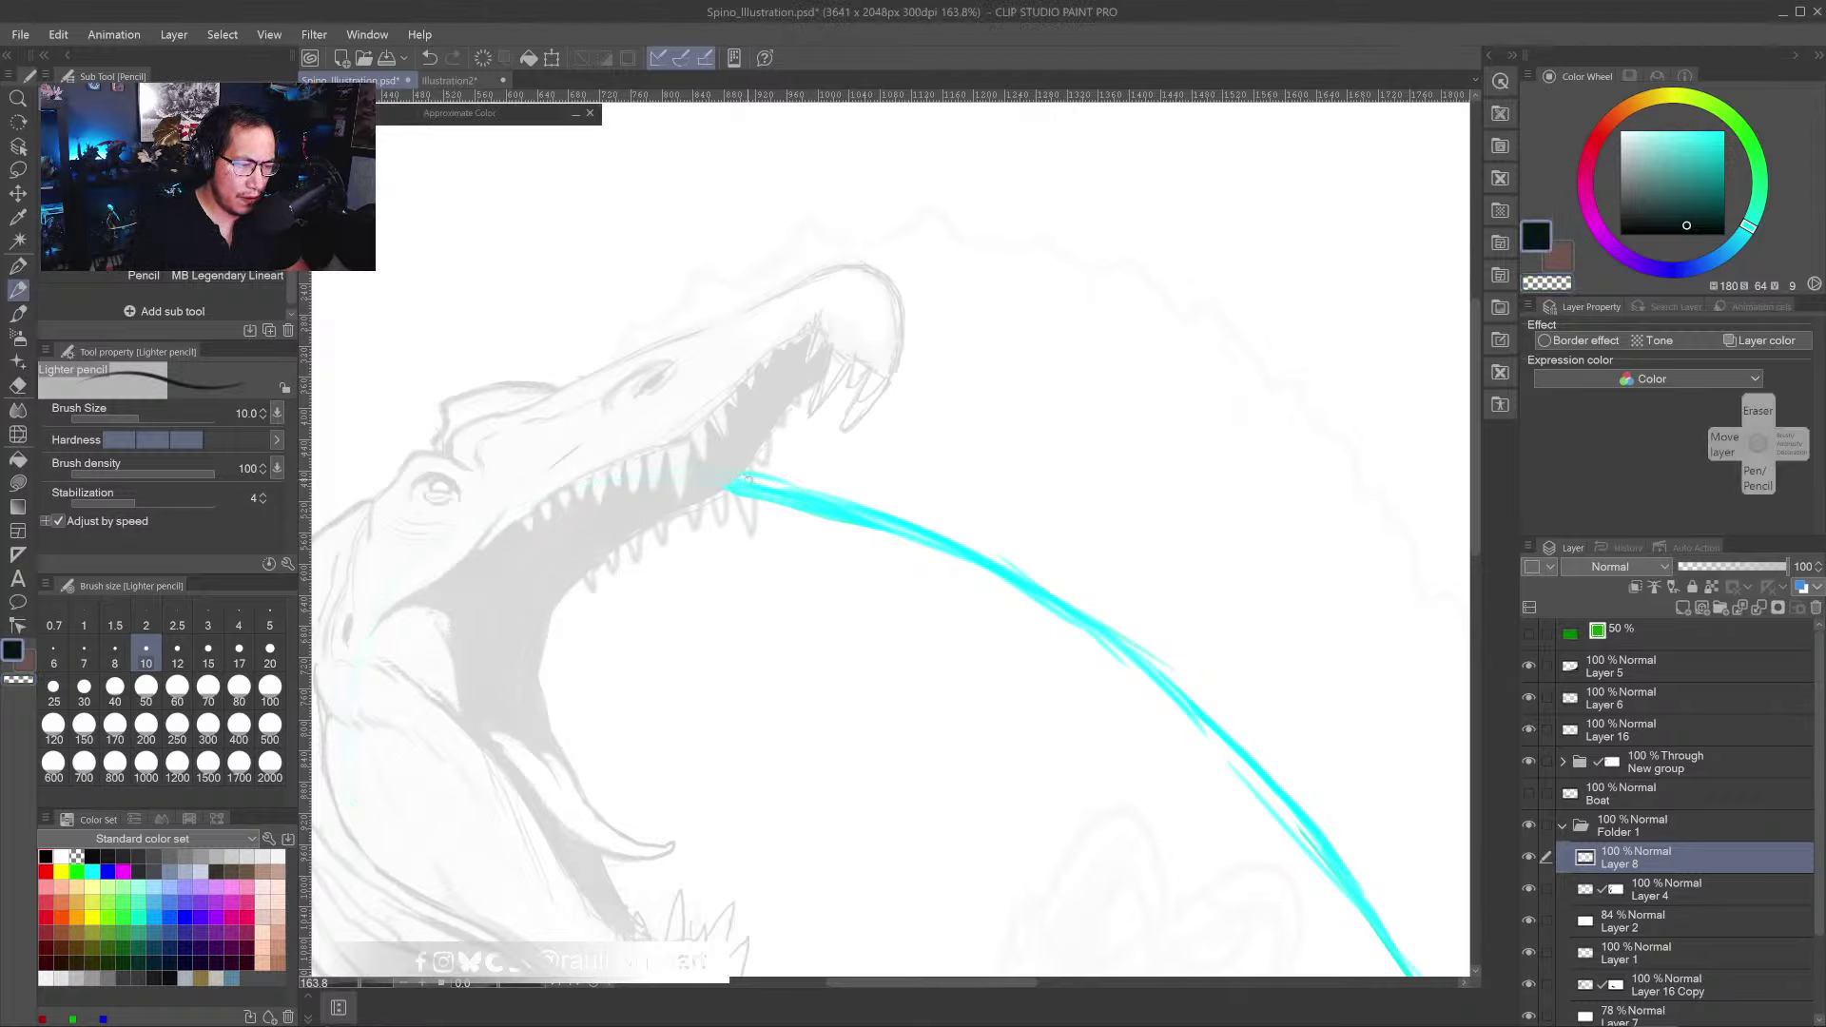
- Draw a jagged dark contour along the upper part of the cyan guide curve, starting at the spinosaurus's jaws, erasing stray bits
drag(774, 487, 811, 483)
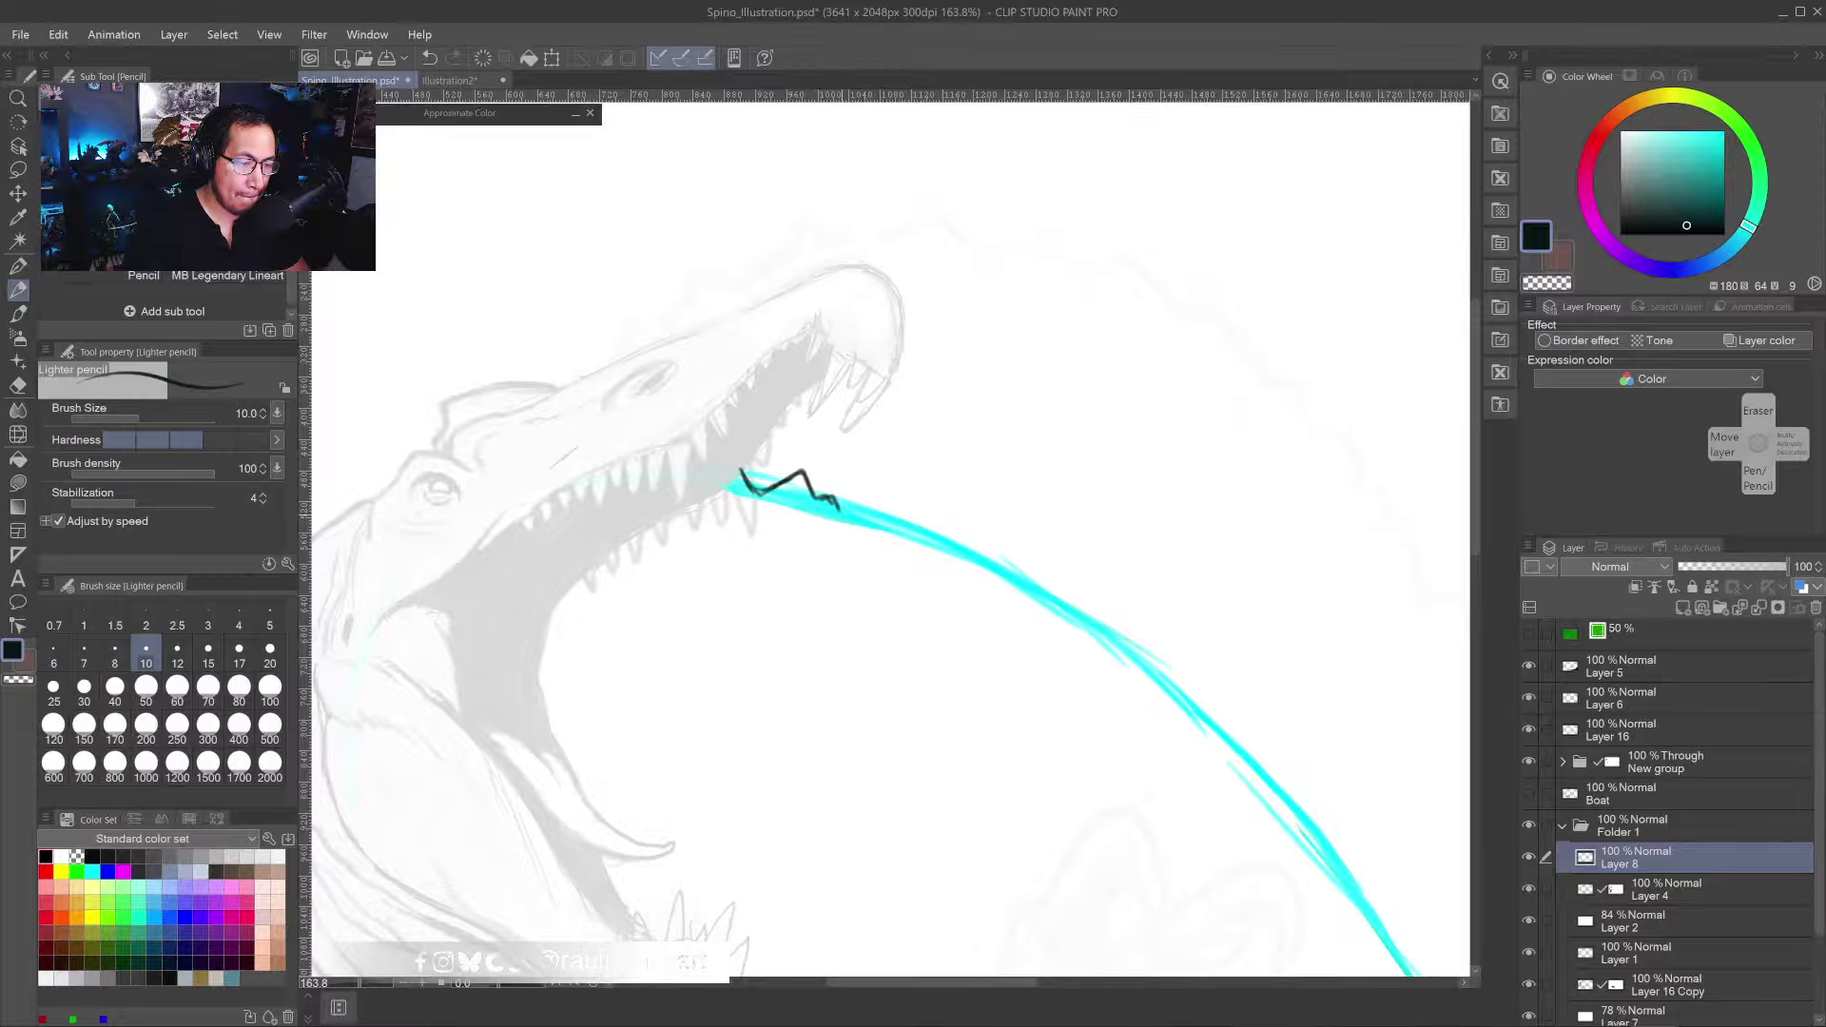
drag(857, 571, 752, 461)
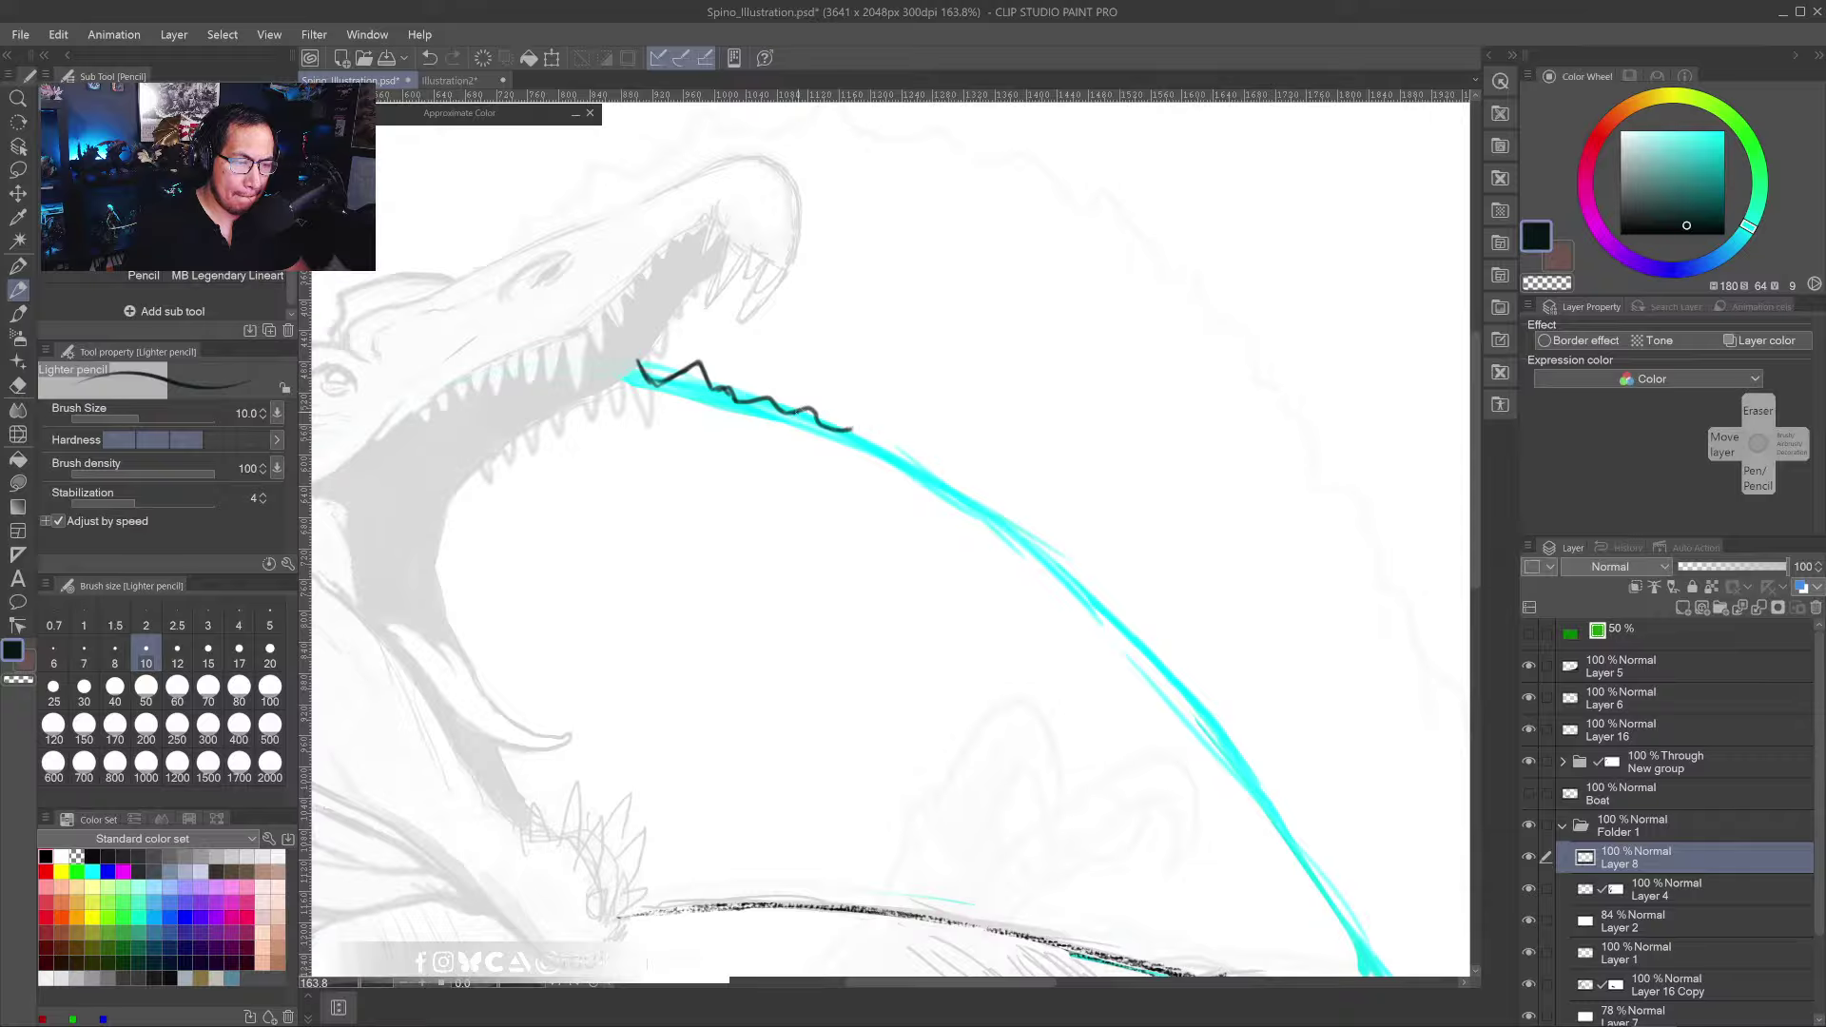
drag(797, 411, 842, 419)
key(e)
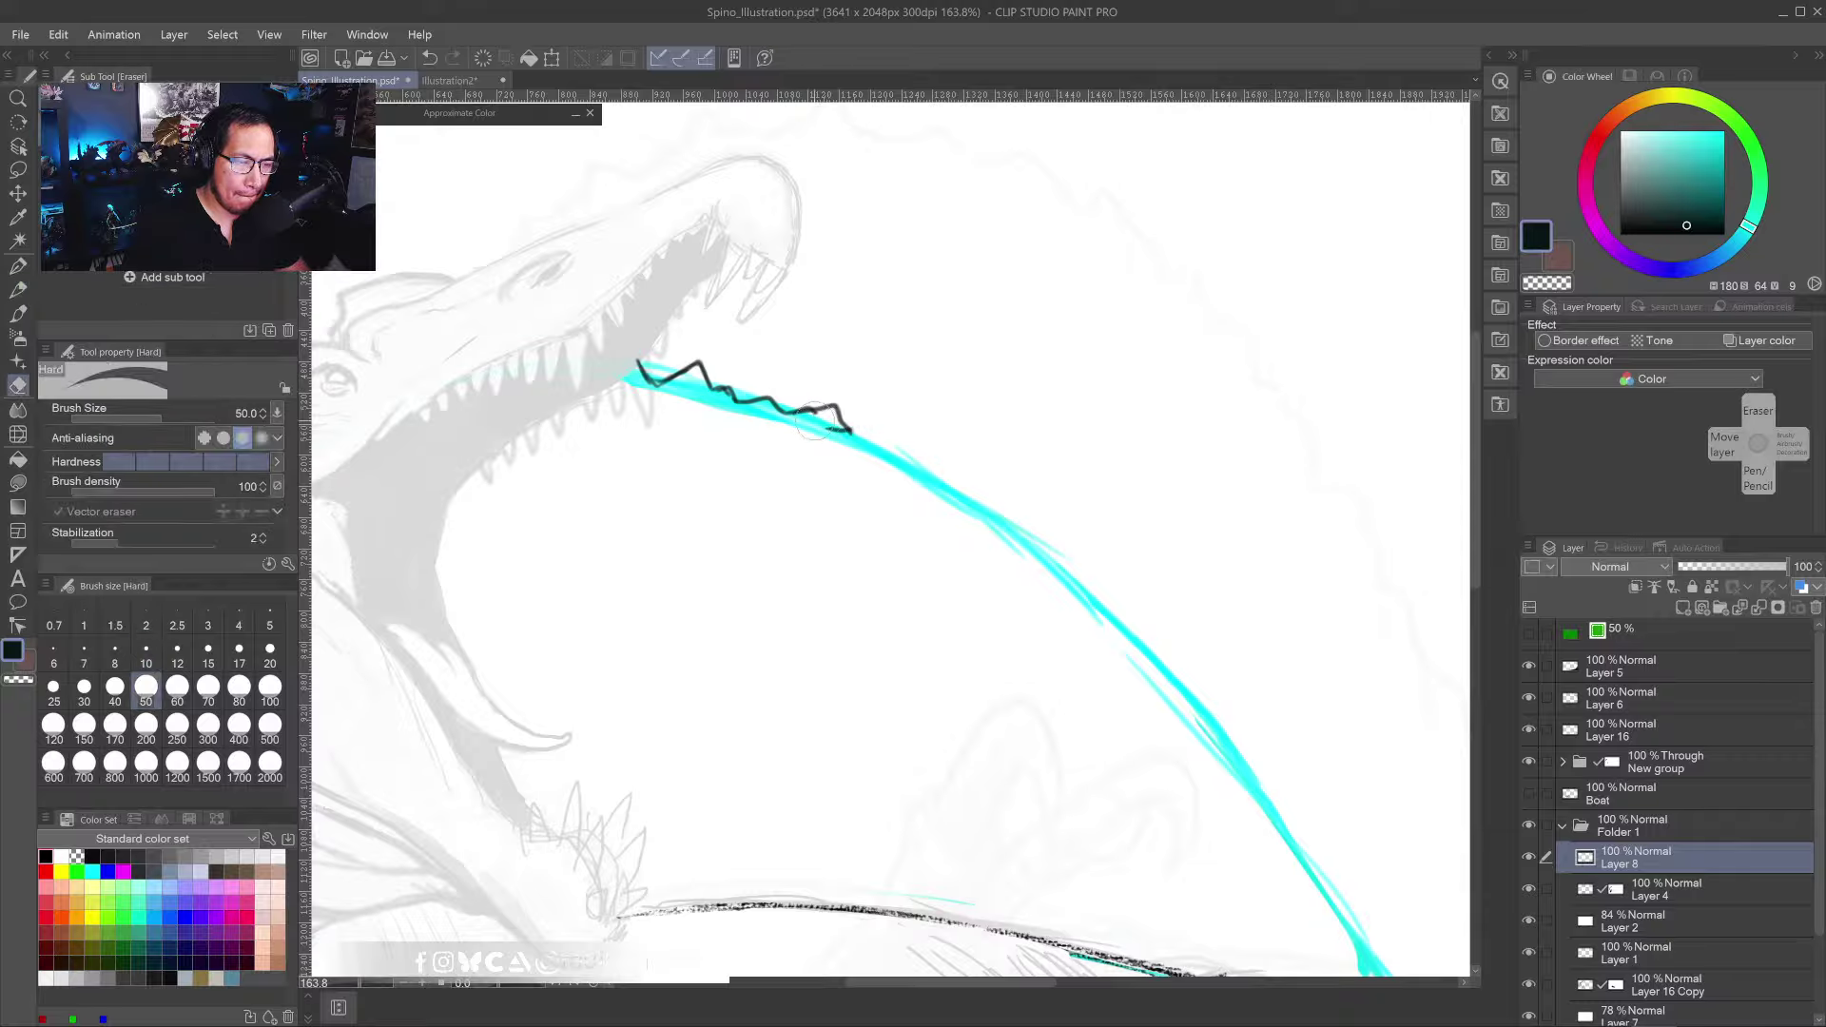
key(p)
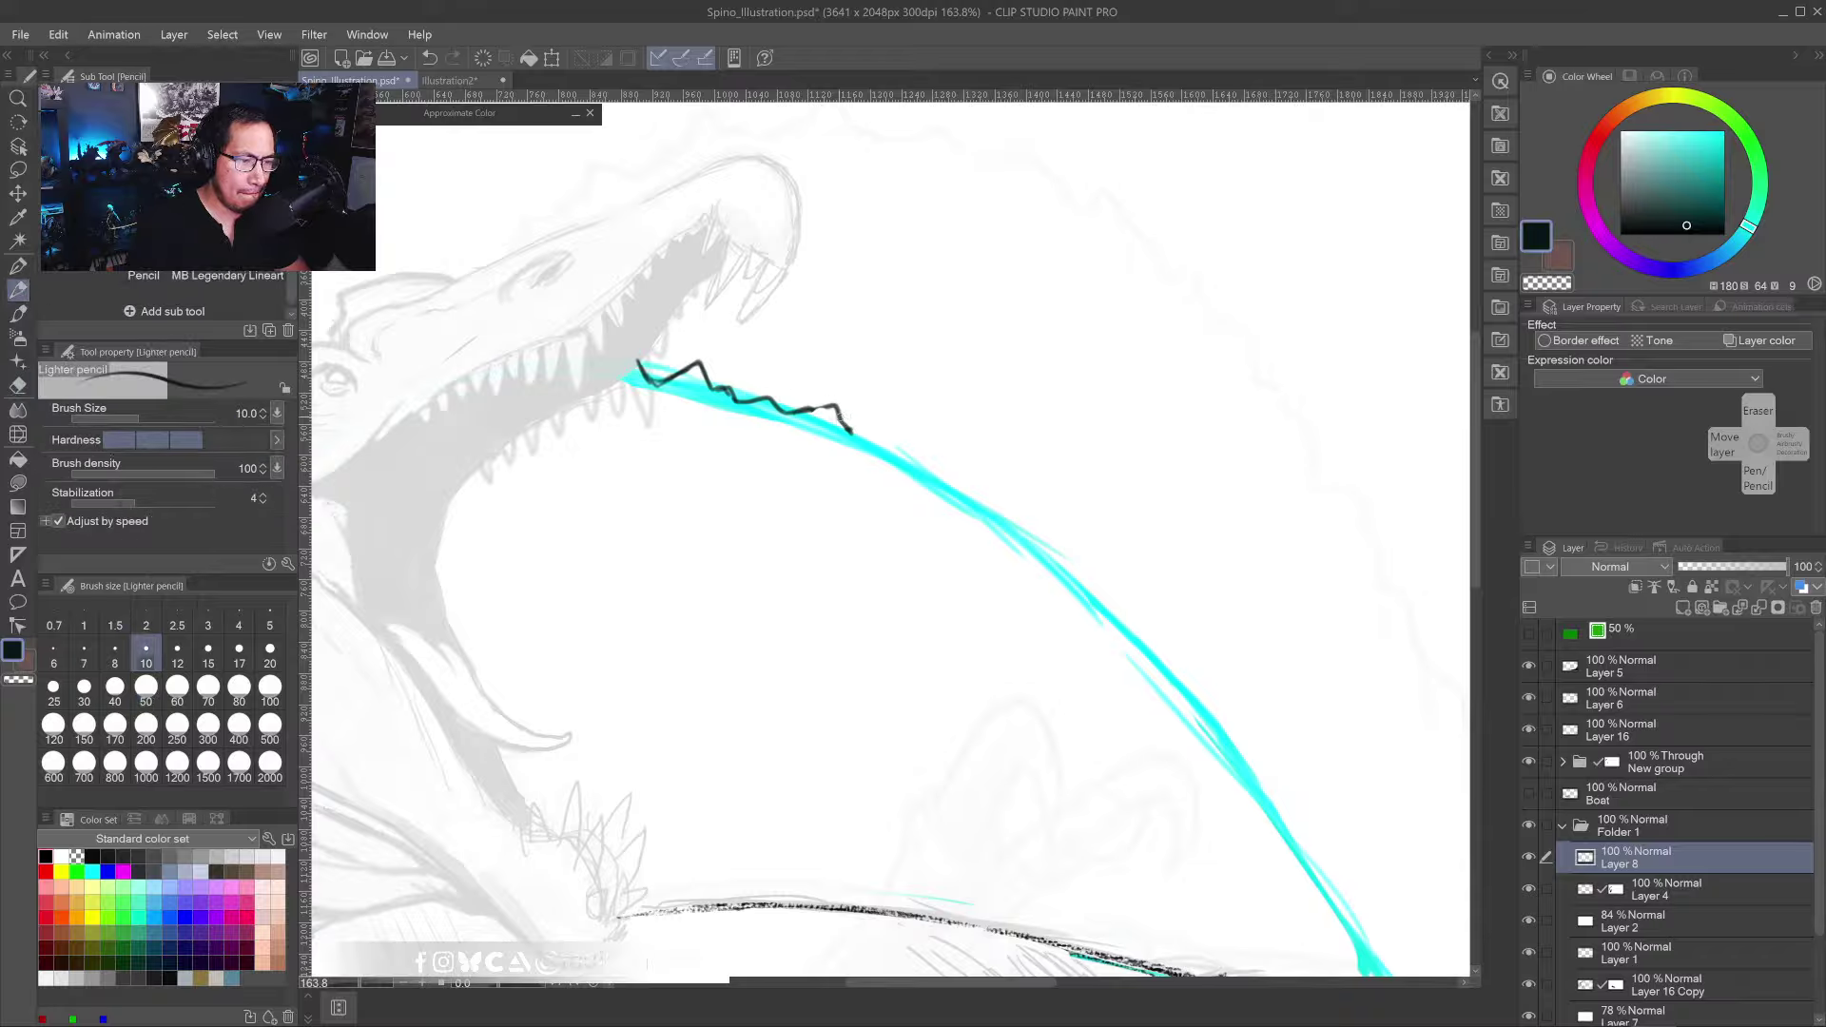
drag(839, 404, 848, 427)
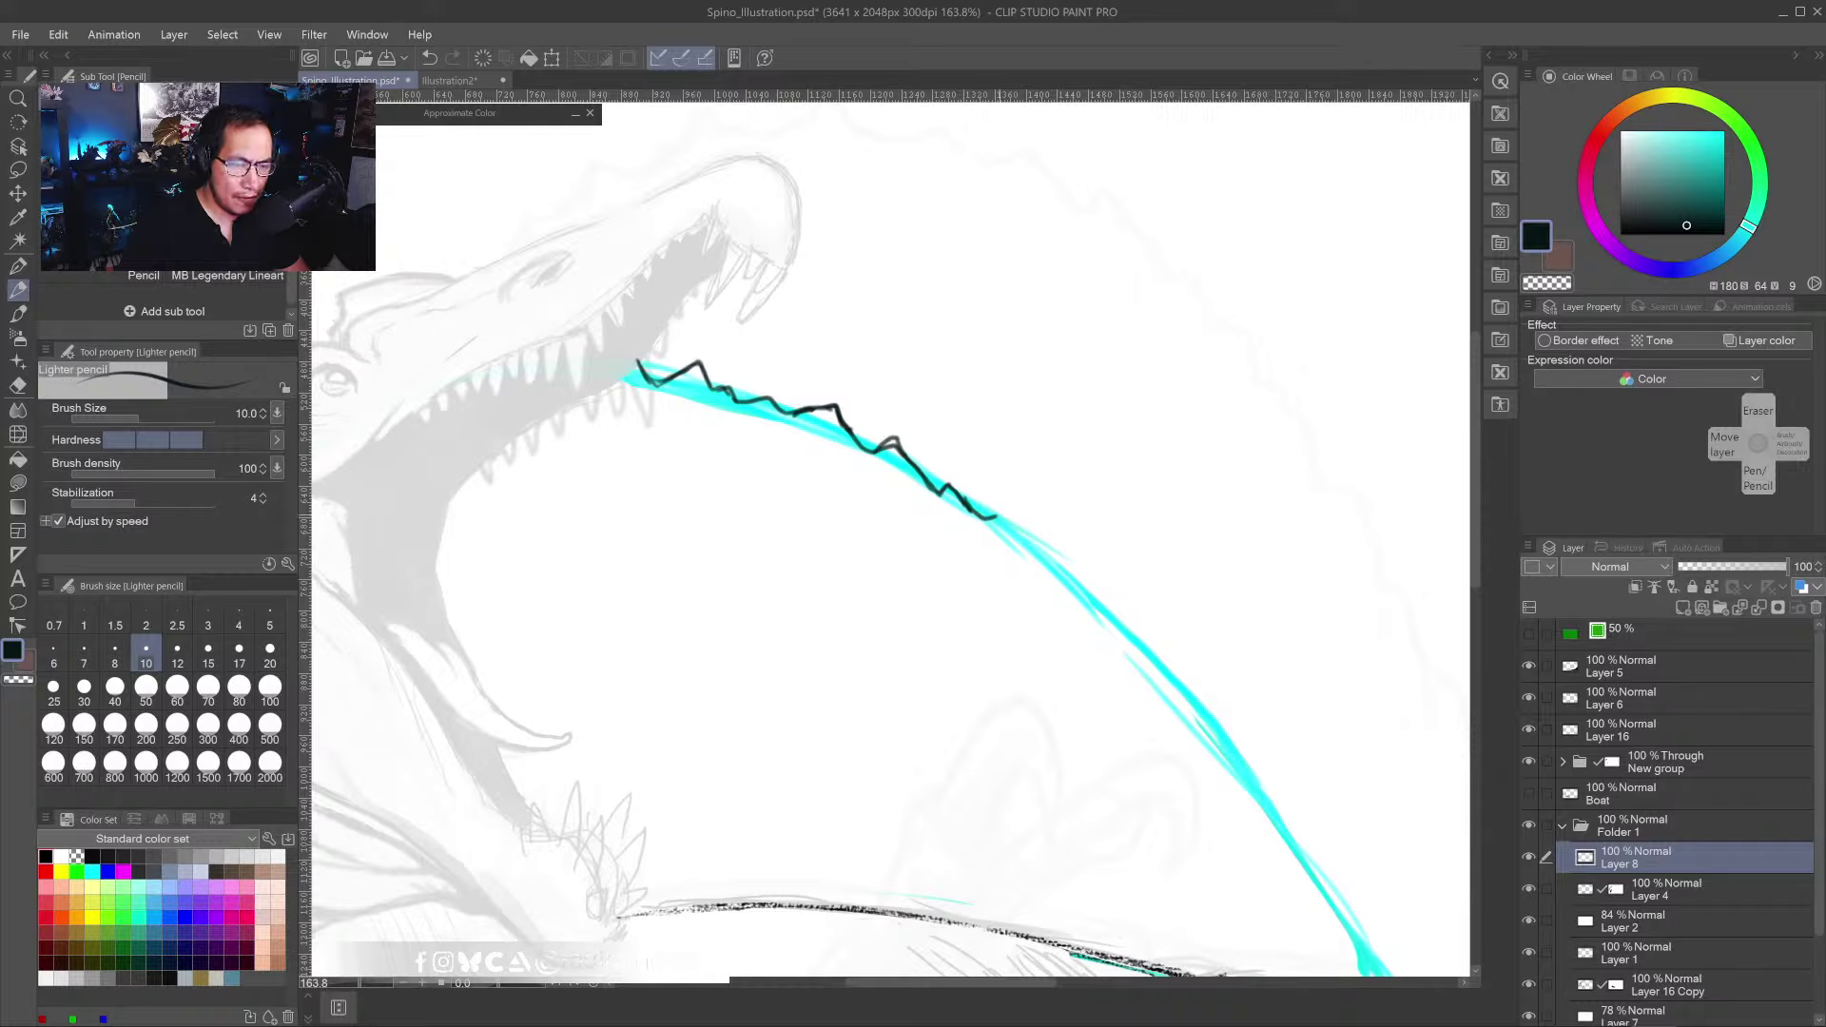
drag(1020, 537, 1061, 588)
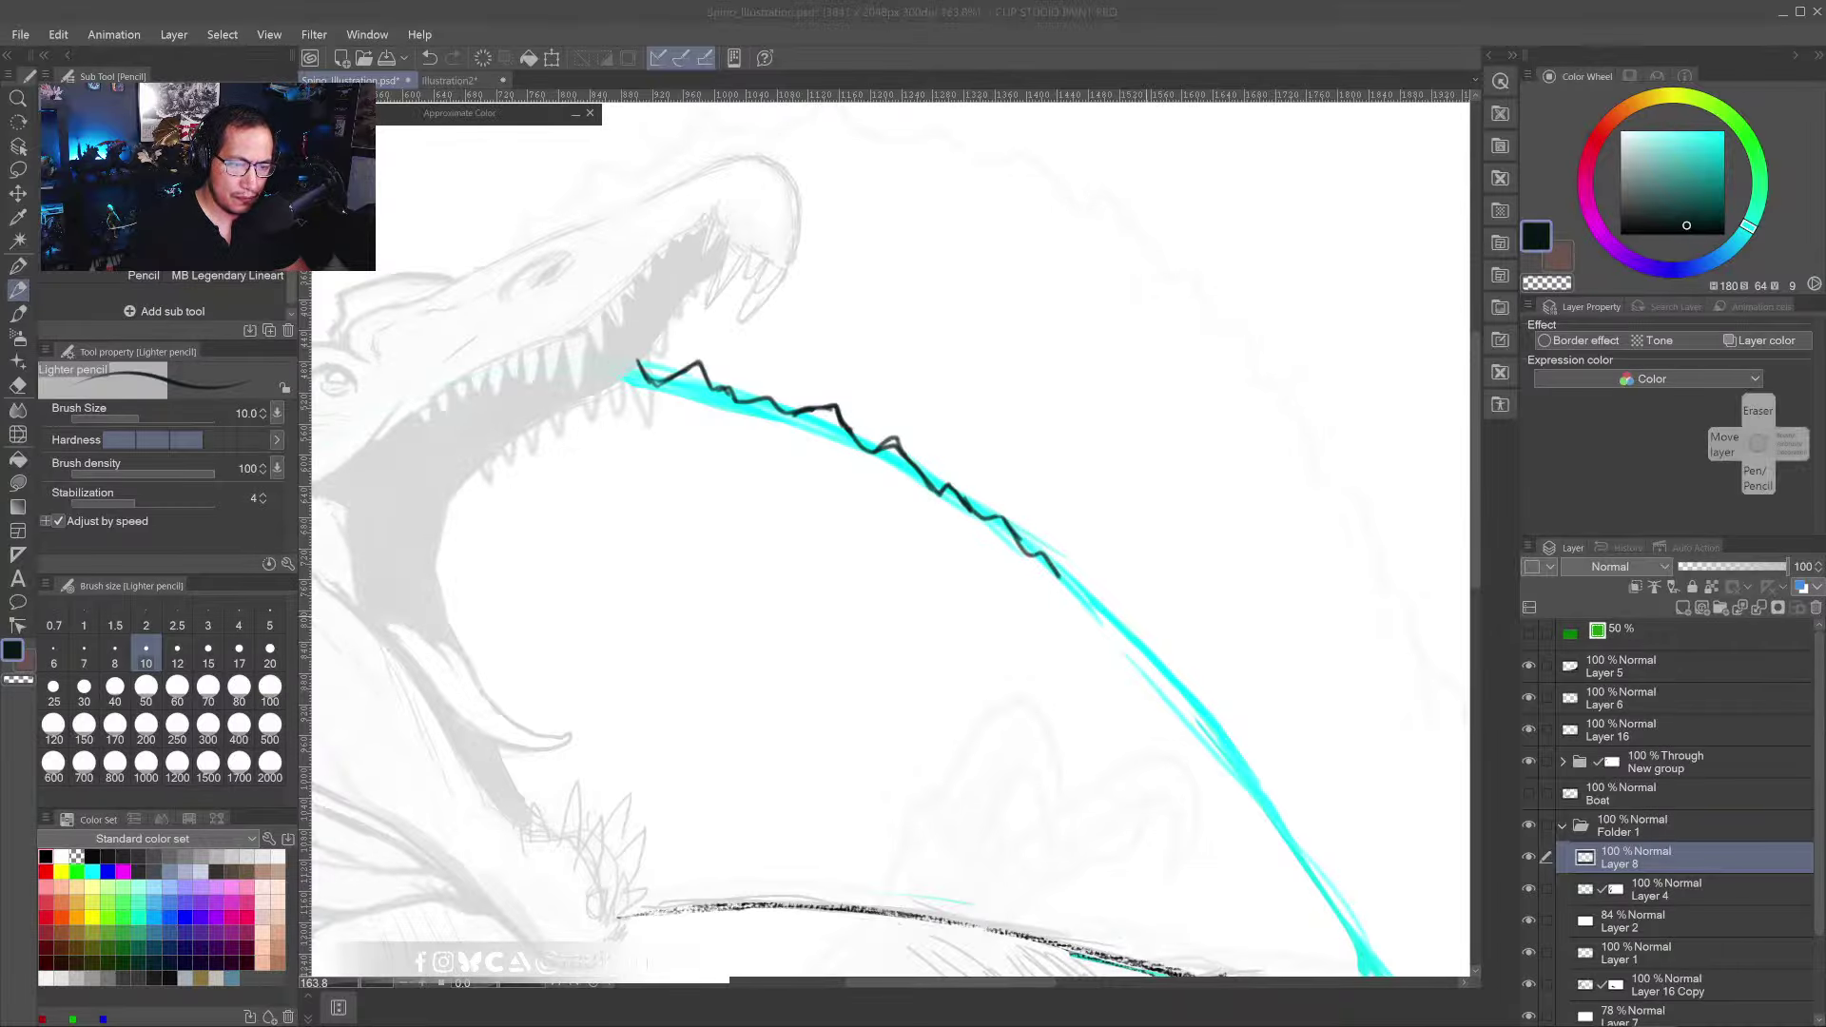
- Extend the contour down the steep part of the cyan guide with a smoother line reaching its lower bend
drag(1050, 568, 1152, 680)
mouse_move(1161, 692)
mouse_down()
mouse_move(918, 401)
mouse_move(1121, 666)
mouse_up()
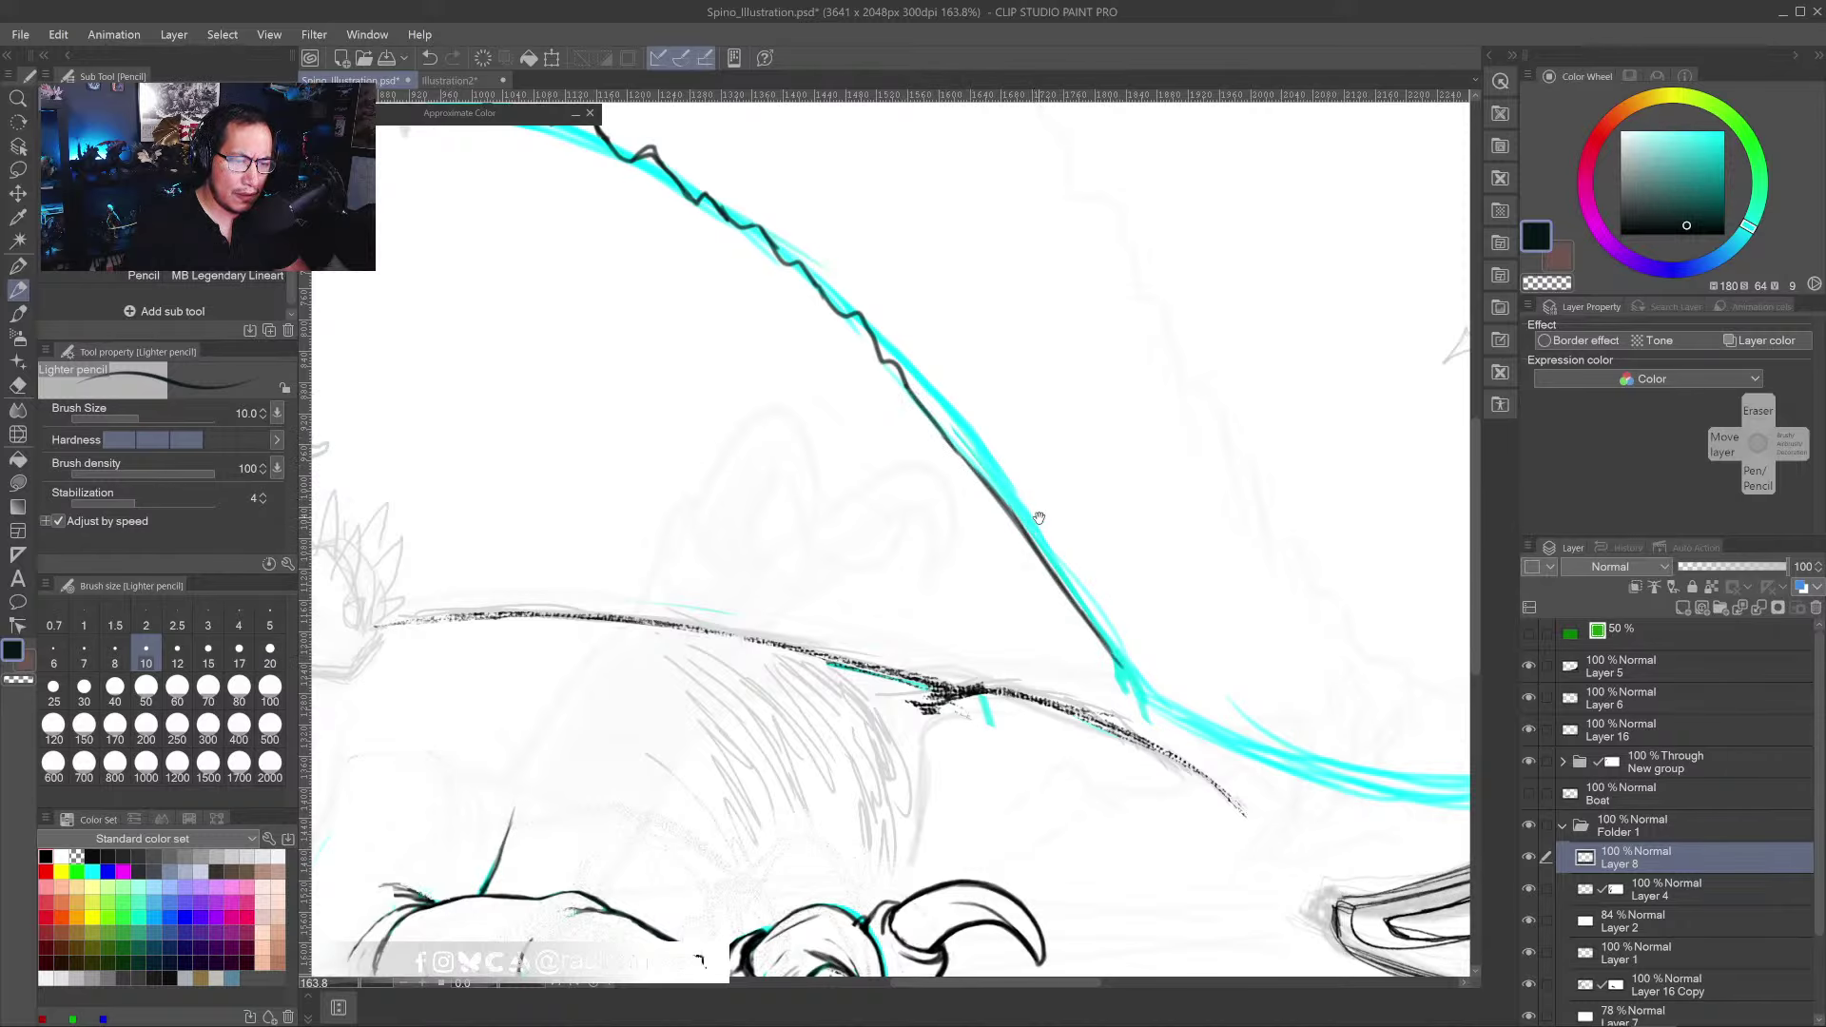
drag(1035, 521, 959, 487)
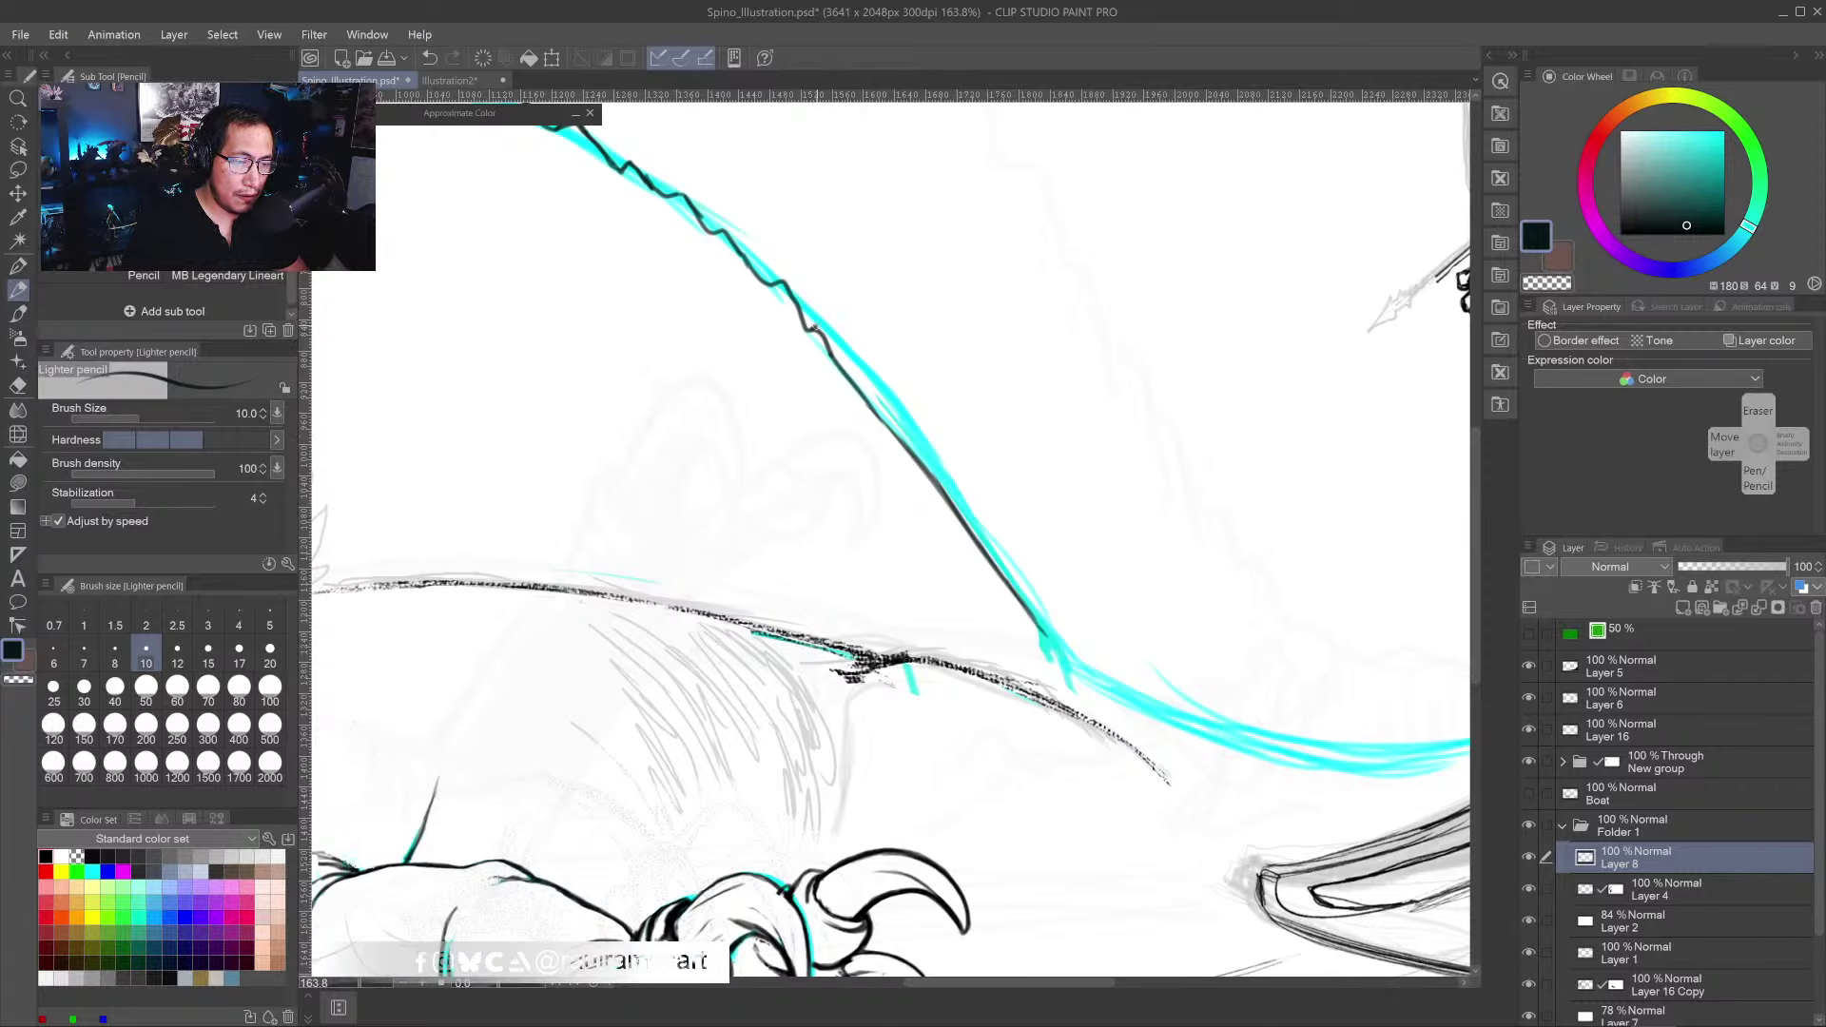
drag(815, 329, 1068, 651)
- Erase the contour's steep lower section and redraw it with the Lighter pencil as a slightly curved line down to the bend
key(e)
drag(918, 423, 1054, 640)
key(b)
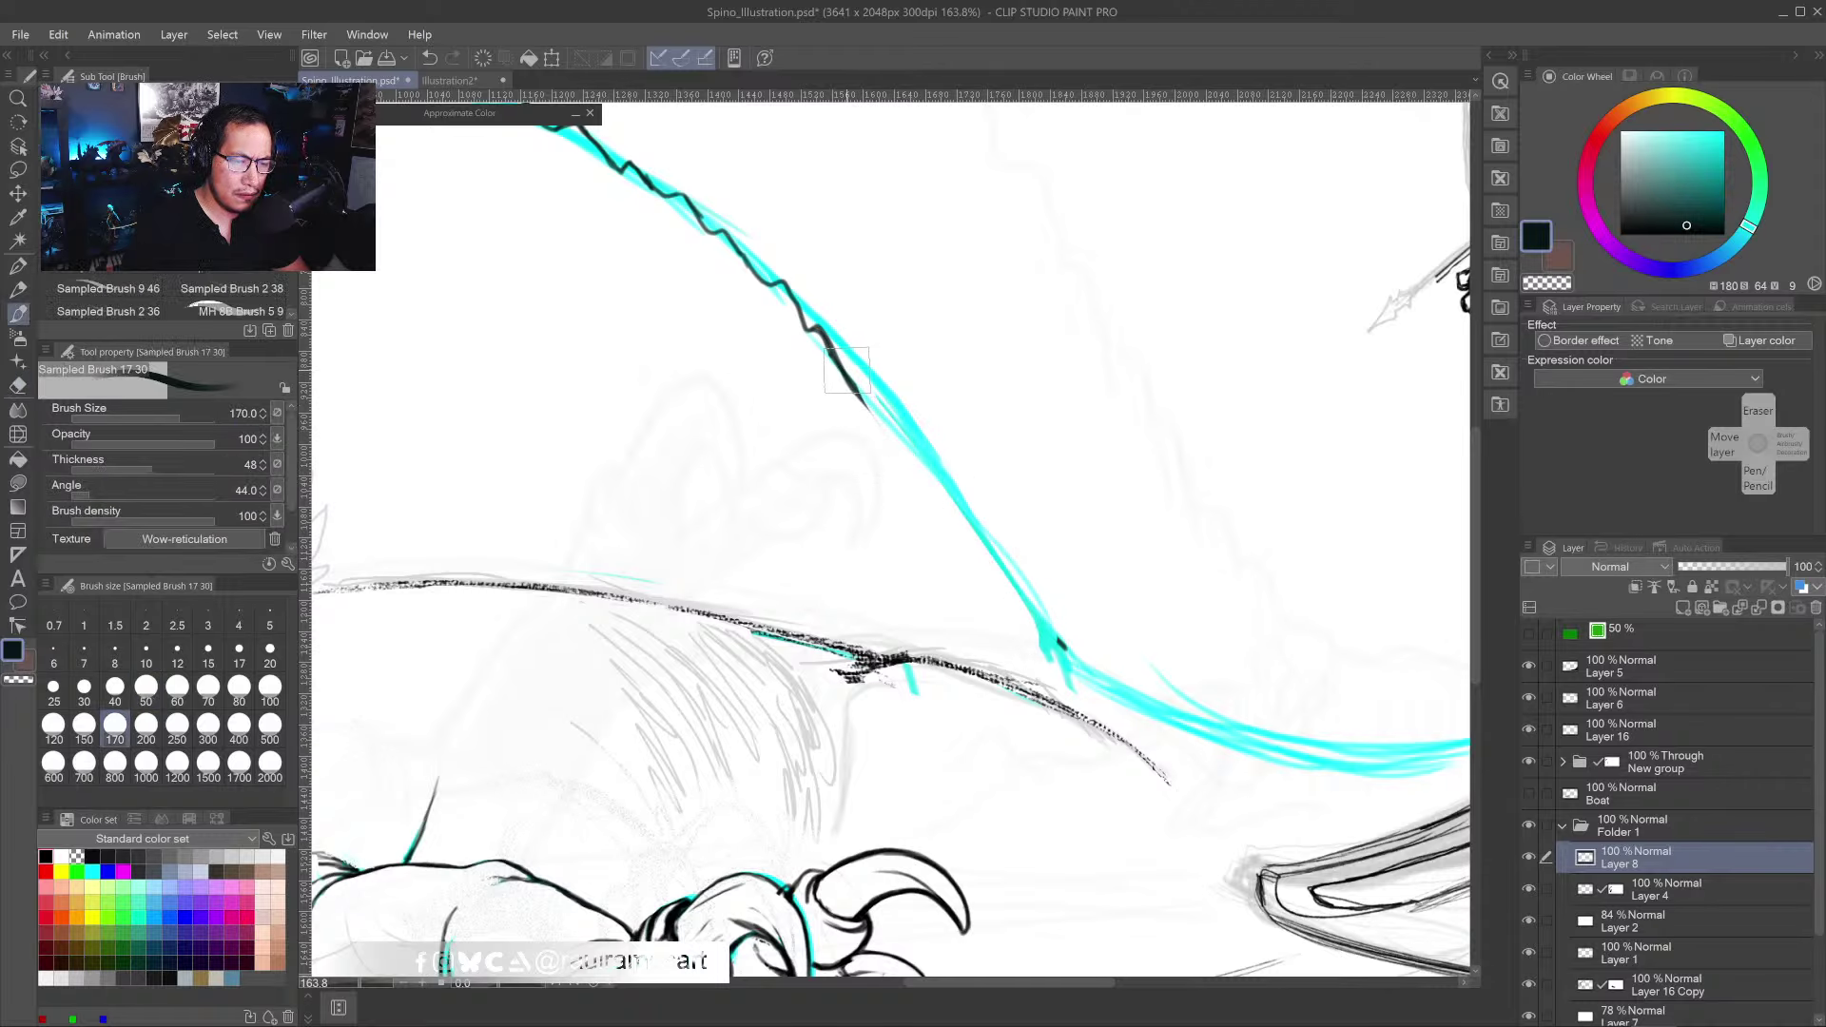
click(19, 290)
drag(859, 388, 1024, 616)
drag(946, 521, 1067, 655)
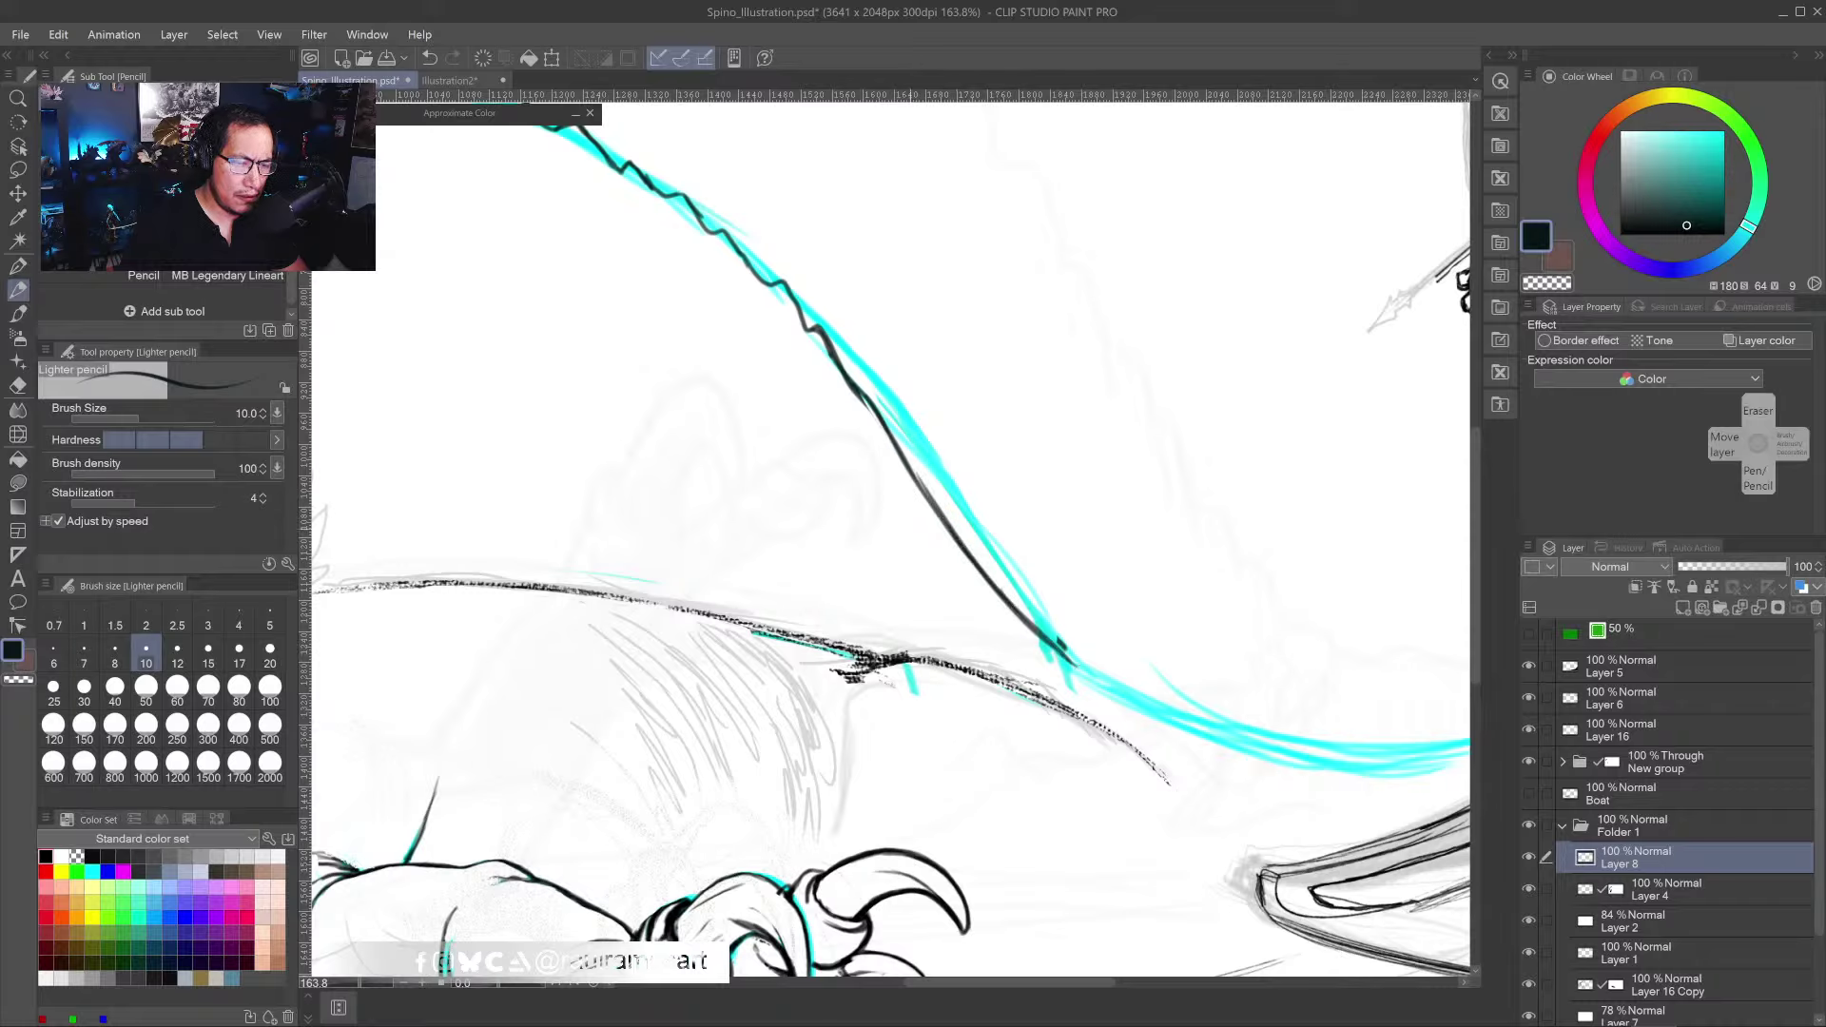
mouse_move(887, 451)
mouse_down()
mouse_move(905, 573)
mouse_move(897, 449)
mouse_move(929, 531)
mouse_move(919, 491)
mouse_up()
mouse_move(890, 436)
mouse_down()
mouse_move(967, 489)
mouse_move(999, 445)
mouse_up()
- Continue the dark contour along the lower bend of the cyan guide as small jagged steps with short downward strokes
scroll(944, 501, down, 5)
scroll(1165, 633, up, 10)
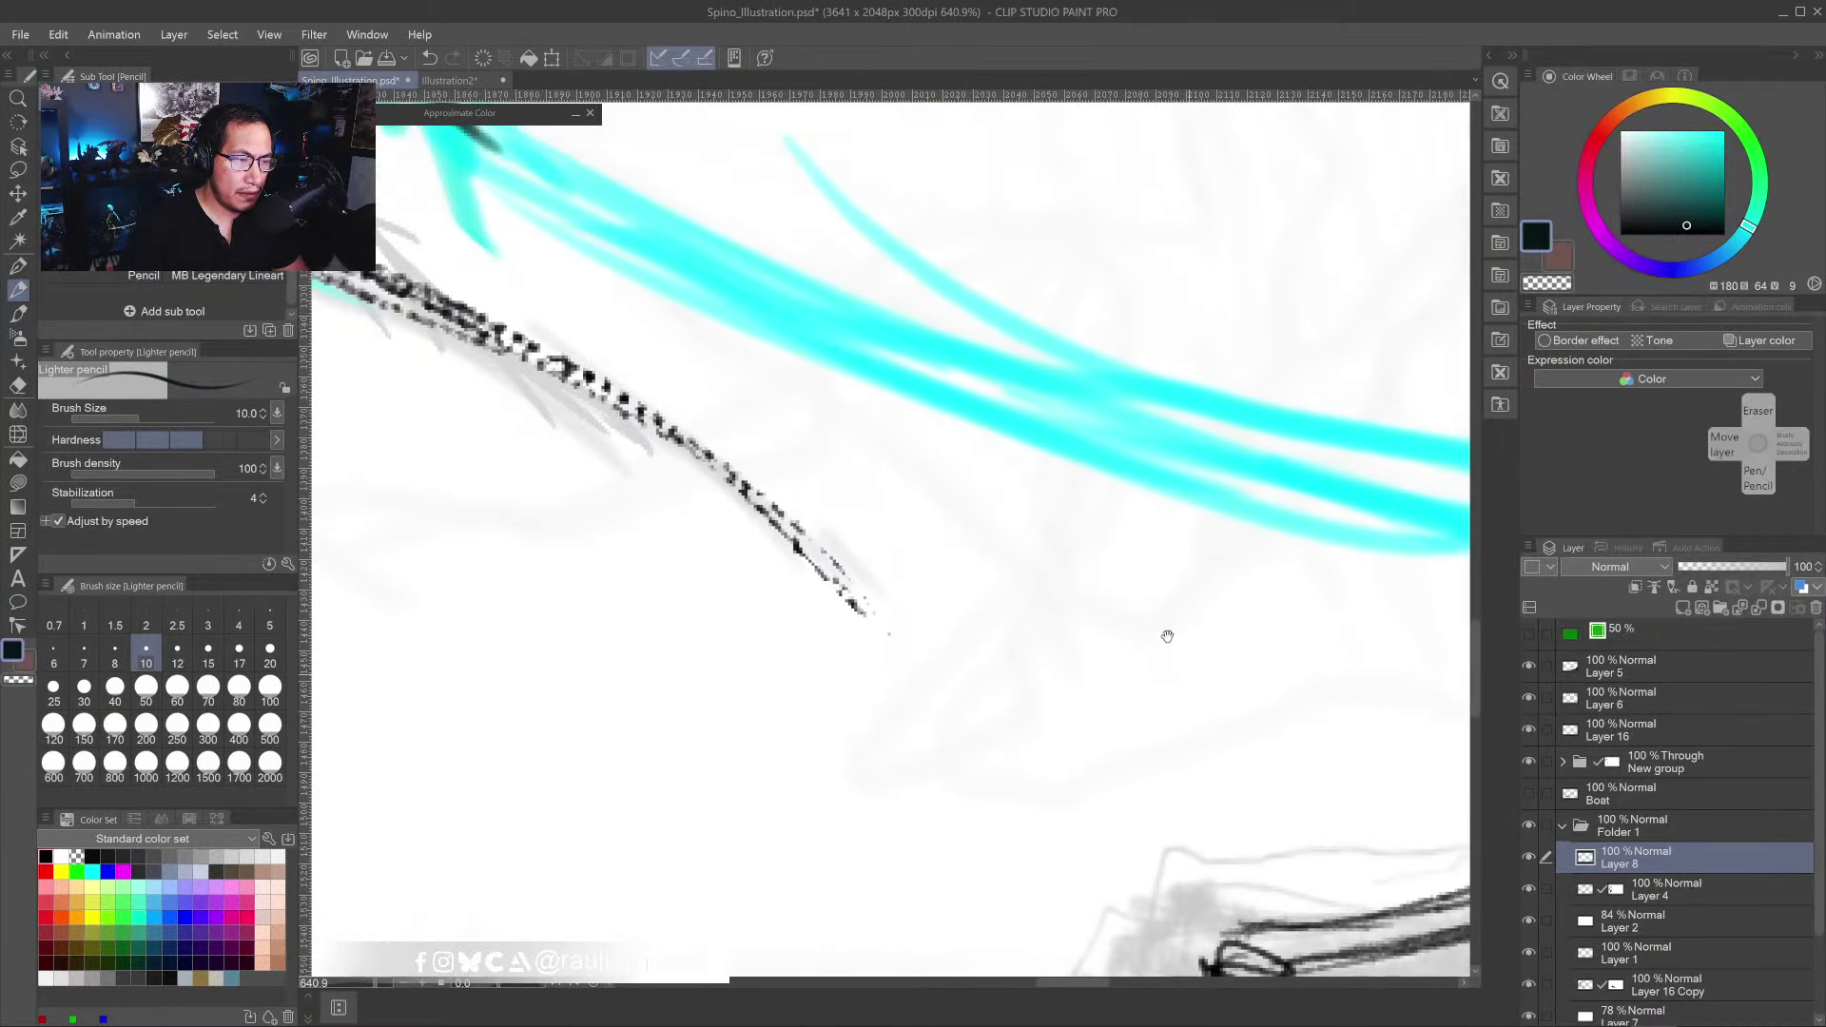
drag(1167, 635, 1282, 864)
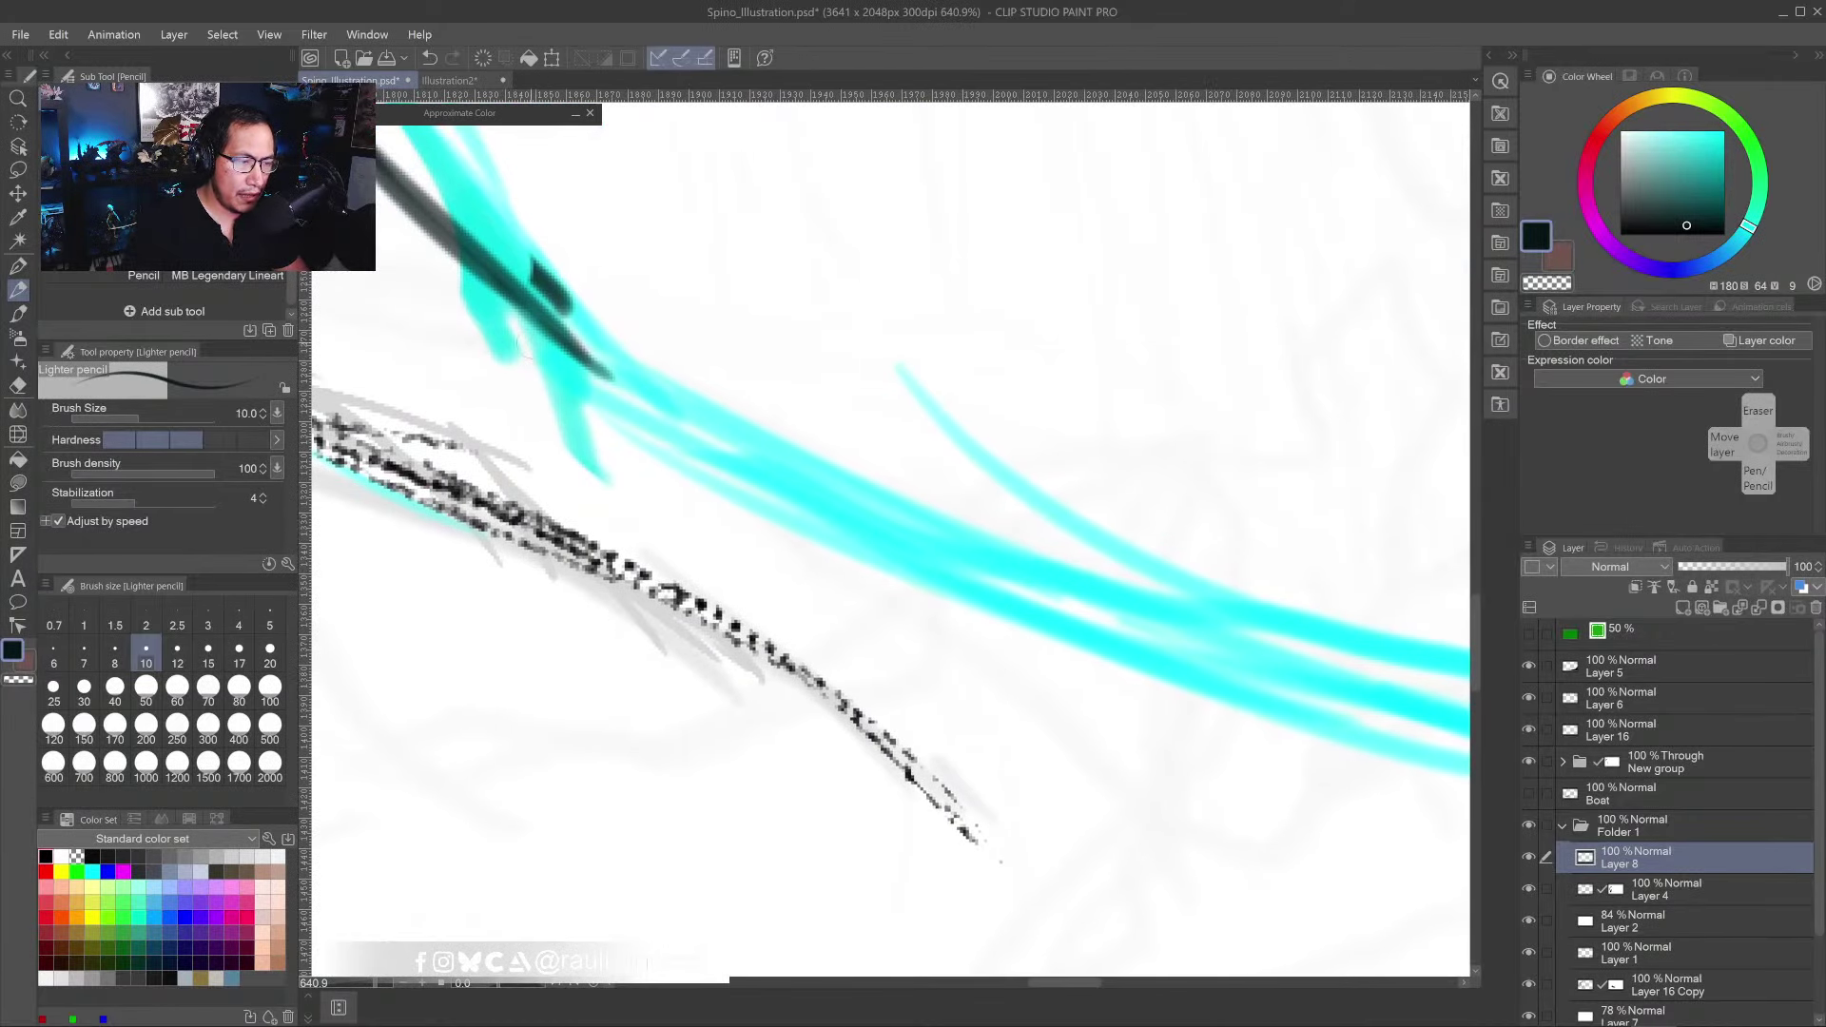
mouse_move(482, 257)
mouse_down()
mouse_move(573, 299)
mouse_move(615, 347)
mouse_move(667, 345)
mouse_move(656, 514)
mouse_up()
mouse_move(668, 394)
mouse_down()
mouse_move(705, 384)
mouse_move(718, 426)
mouse_move(719, 549)
mouse_up()
mouse_move(735, 399)
mouse_down()
mouse_move(743, 570)
mouse_move(750, 443)
mouse_move(760, 474)
mouse_move(790, 438)
mouse_move(832, 481)
mouse_move(884, 501)
mouse_up()
mouse_move(884, 501)
mouse_down()
mouse_move(954, 549)
mouse_move(832, 354)
mouse_move(712, 415)
mouse_move(756, 444)
mouse_move(851, 455)
mouse_move(854, 483)
mouse_move(1028, 528)
mouse_move(1066, 581)
mouse_move(859, 488)
mouse_move(943, 499)
mouse_move(940, 519)
mouse_move(966, 525)
mouse_move(1020, 508)
mouse_move(1071, 525)
mouse_move(1079, 569)
mouse_move(1130, 530)
mouse_move(1166, 600)
mouse_move(808, 582)
mouse_move(733, 542)
mouse_move(766, 600)
mouse_move(781, 556)
mouse_move(866, 528)
mouse_move(881, 563)
mouse_move(895, 530)
mouse_move(924, 529)
mouse_move(915, 650)
mouse_up()
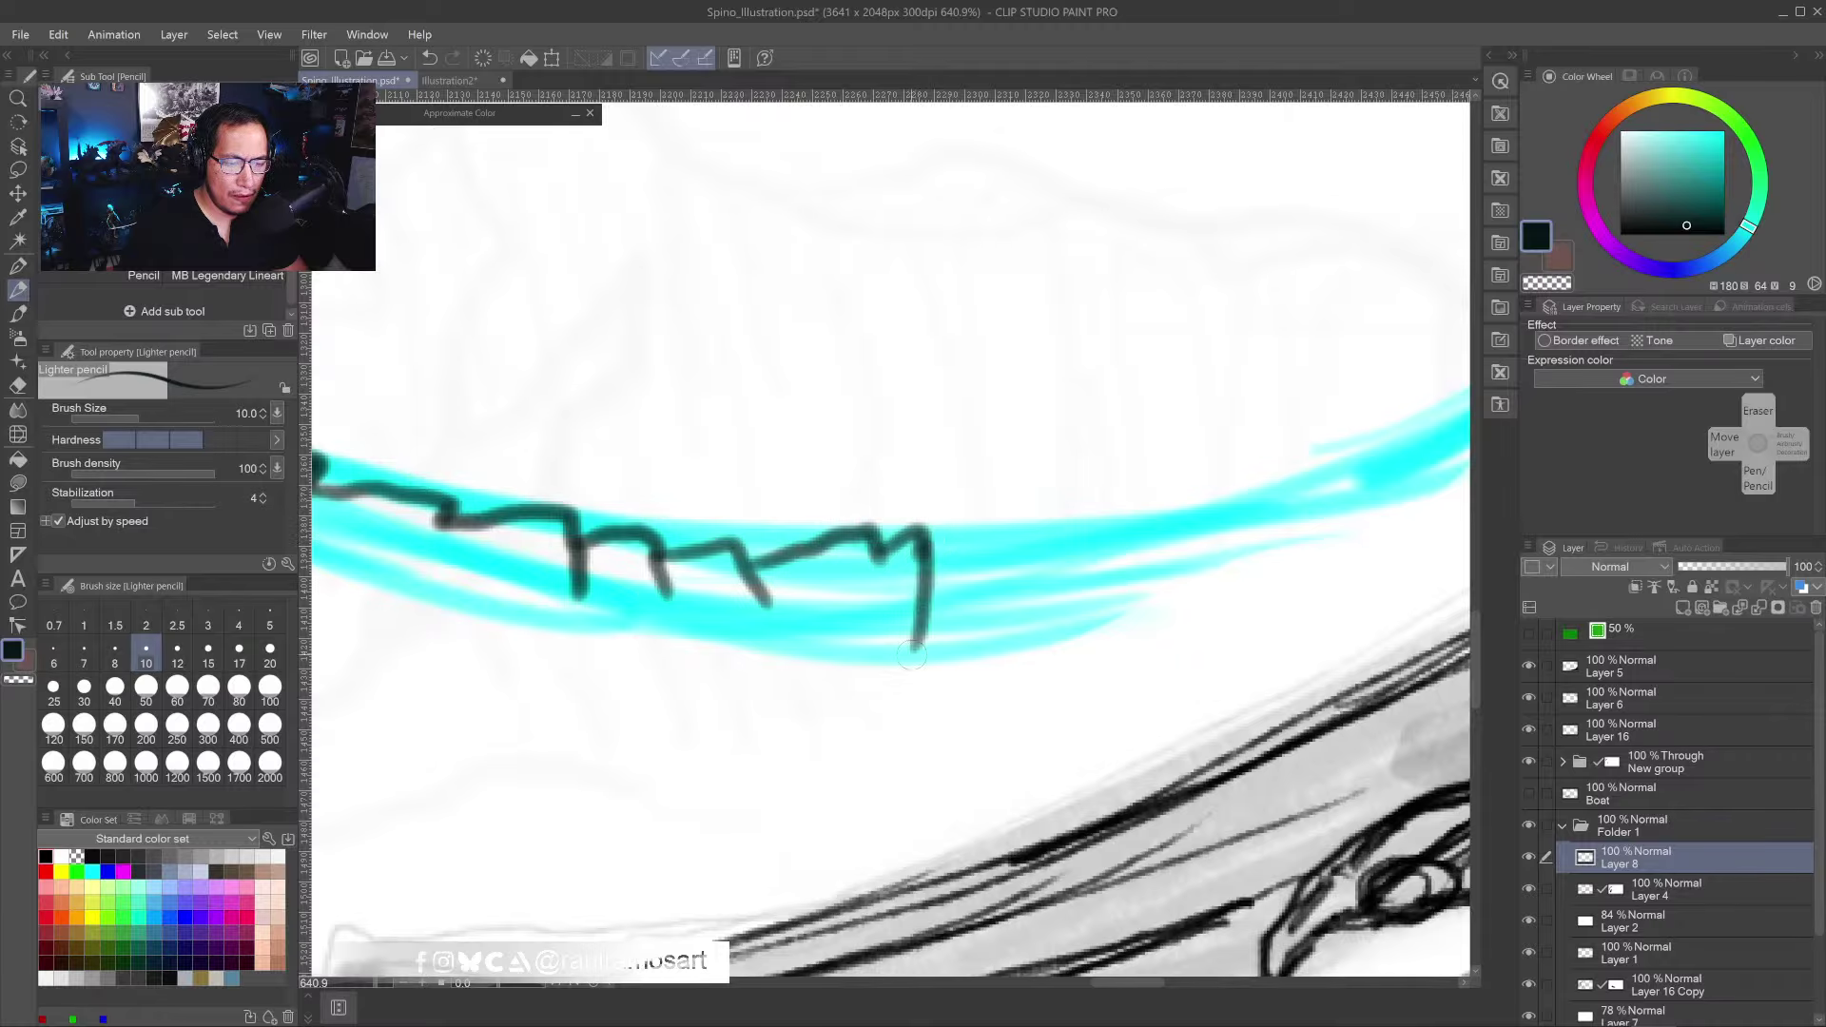
- Add more steps and short downward strokes to the jagged contour at the lowest part of the cyan guide
mouse_move(928, 551)
mouse_down()
mouse_move(962, 523)
mouse_move(975, 657)
mouse_up()
drag(744, 561, 732, 652)
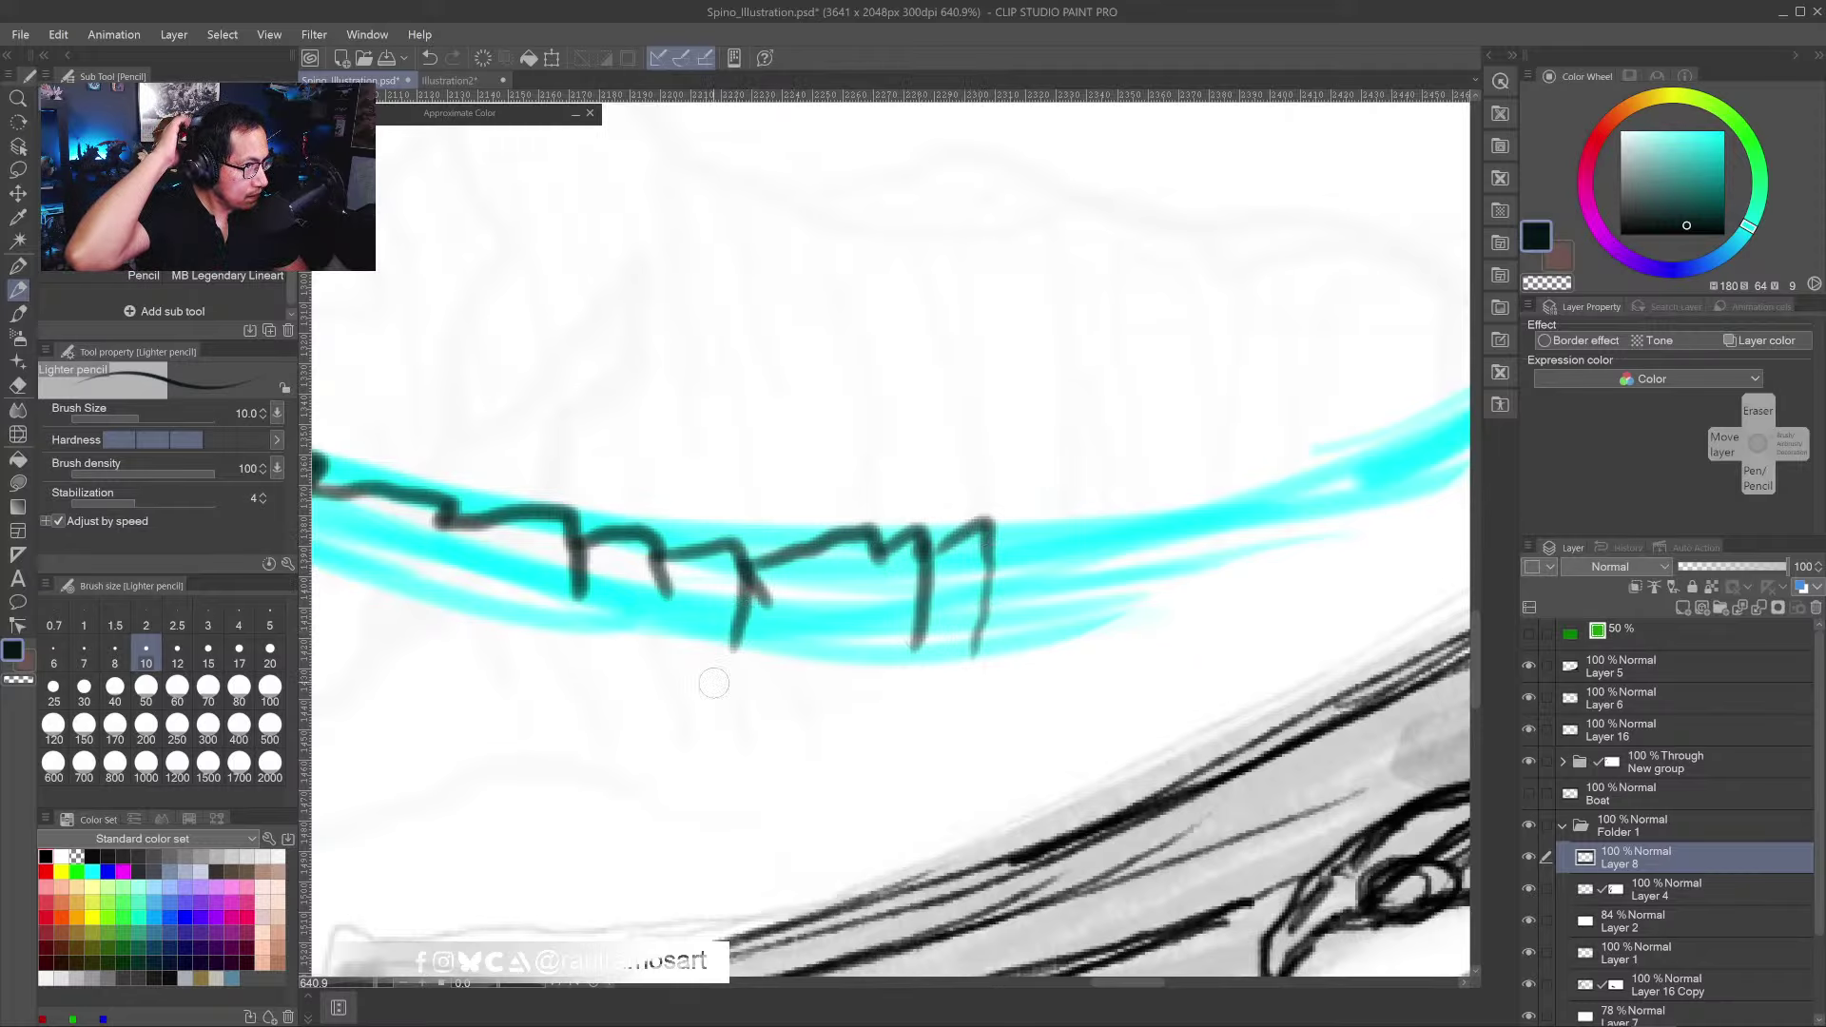
mouse_move(782, 601)
mouse_down()
mouse_move(811, 553)
mouse_move(788, 619)
mouse_up()
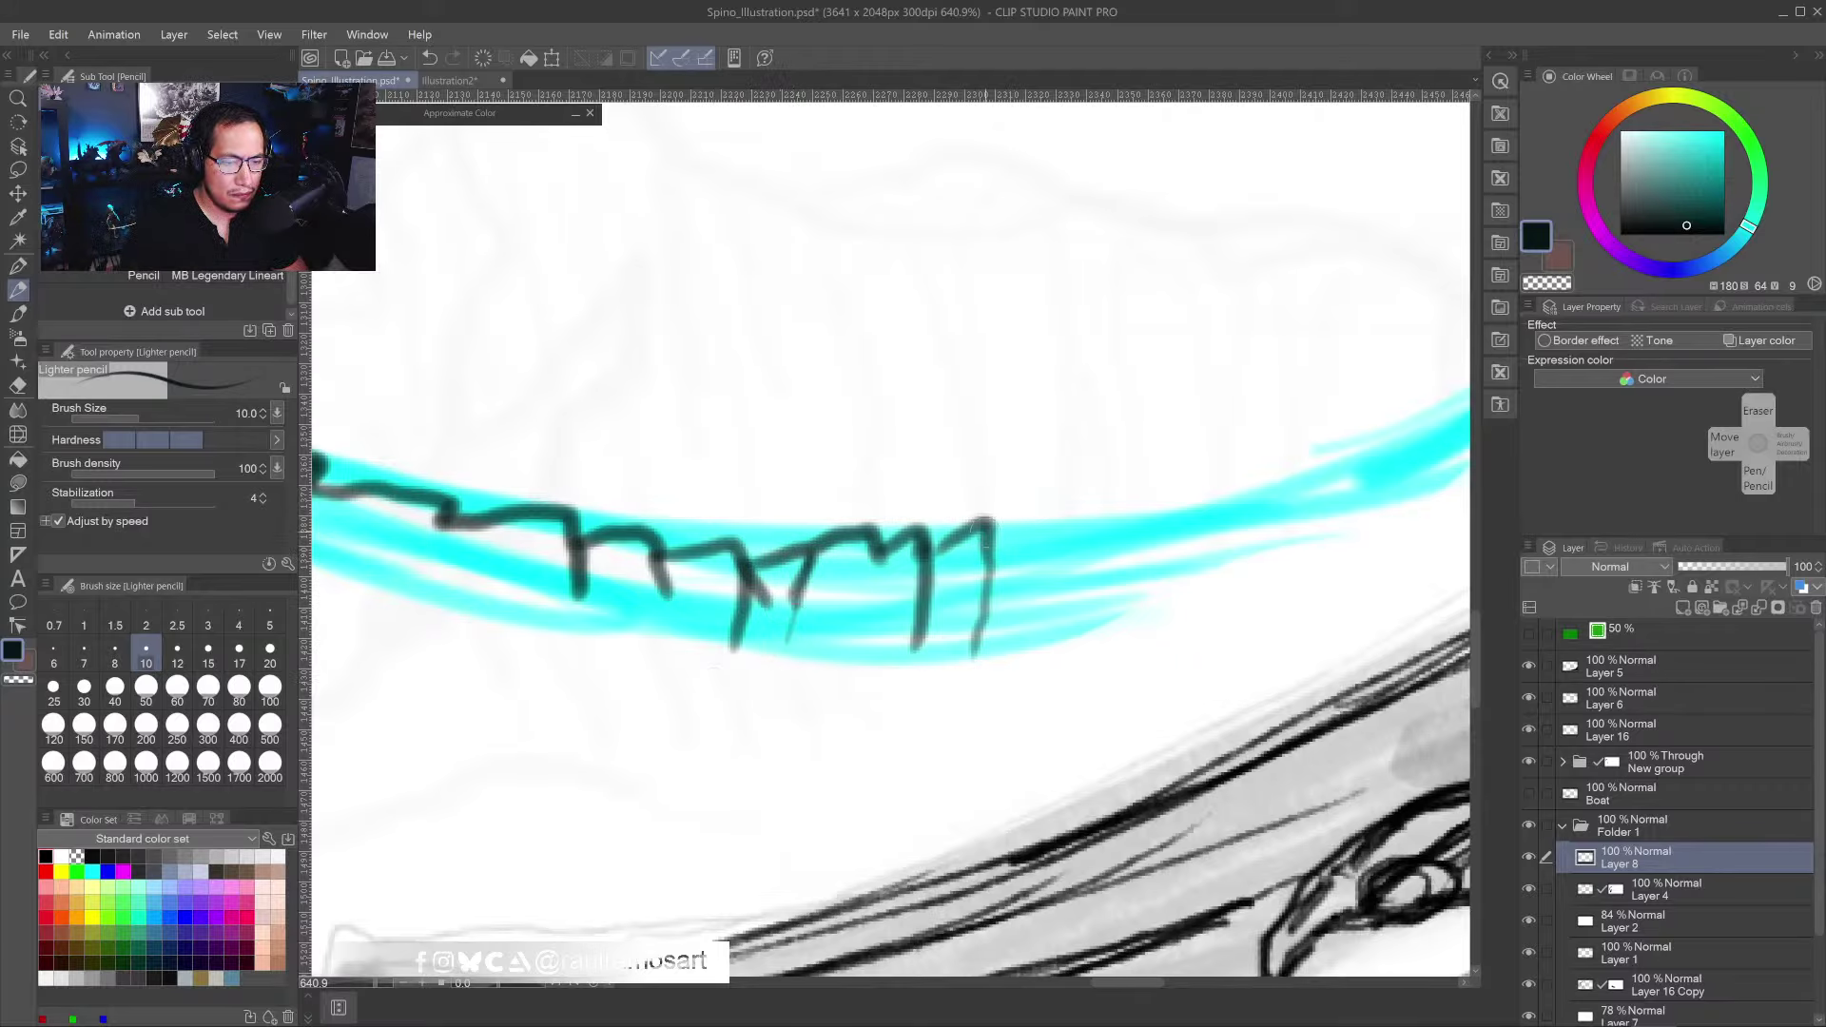
mouse_move(989, 533)
mouse_down()
mouse_move(1056, 522)
mouse_move(1072, 560)
mouse_up()
drag(1058, 531, 1038, 594)
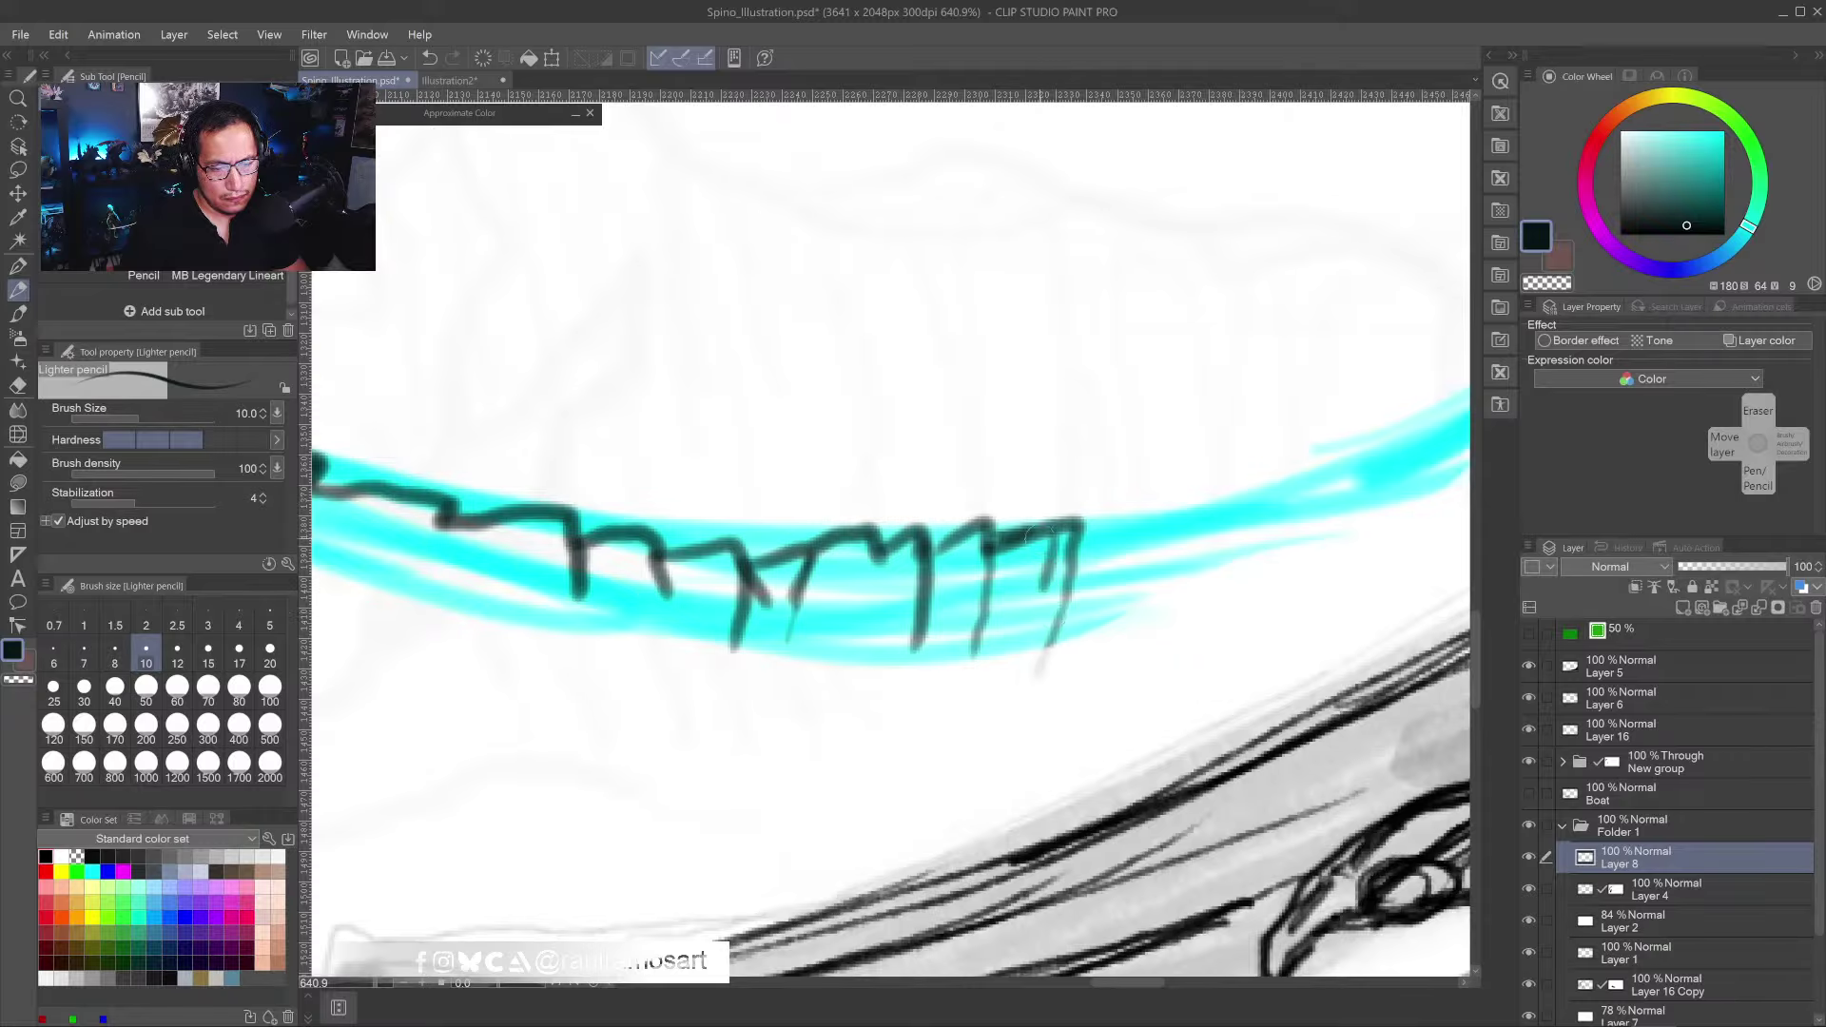
- Carry the contour up the rising end of the cyan guide toward the archer's front leg
scroll(783, 599, down, 8)
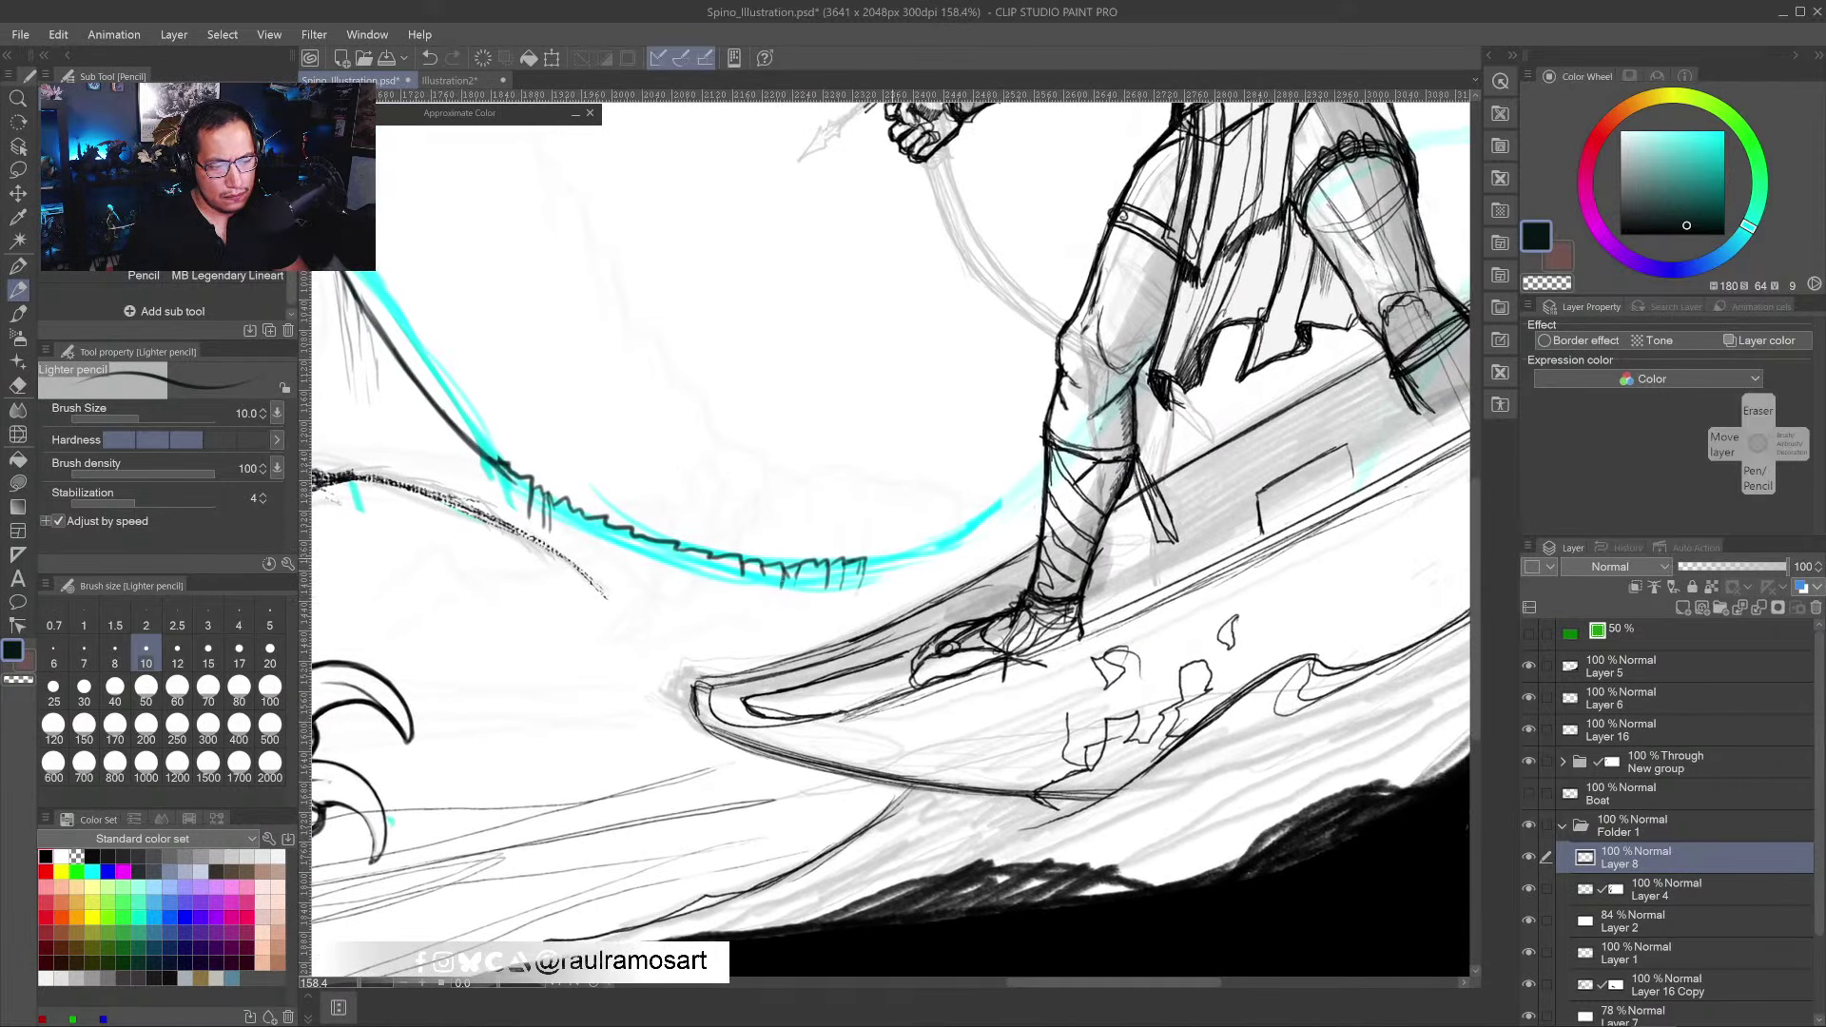
mouse_move(861, 565)
mouse_down()
mouse_move(896, 530)
mouse_move(937, 539)
mouse_move(930, 559)
mouse_move(1048, 463)
mouse_up()
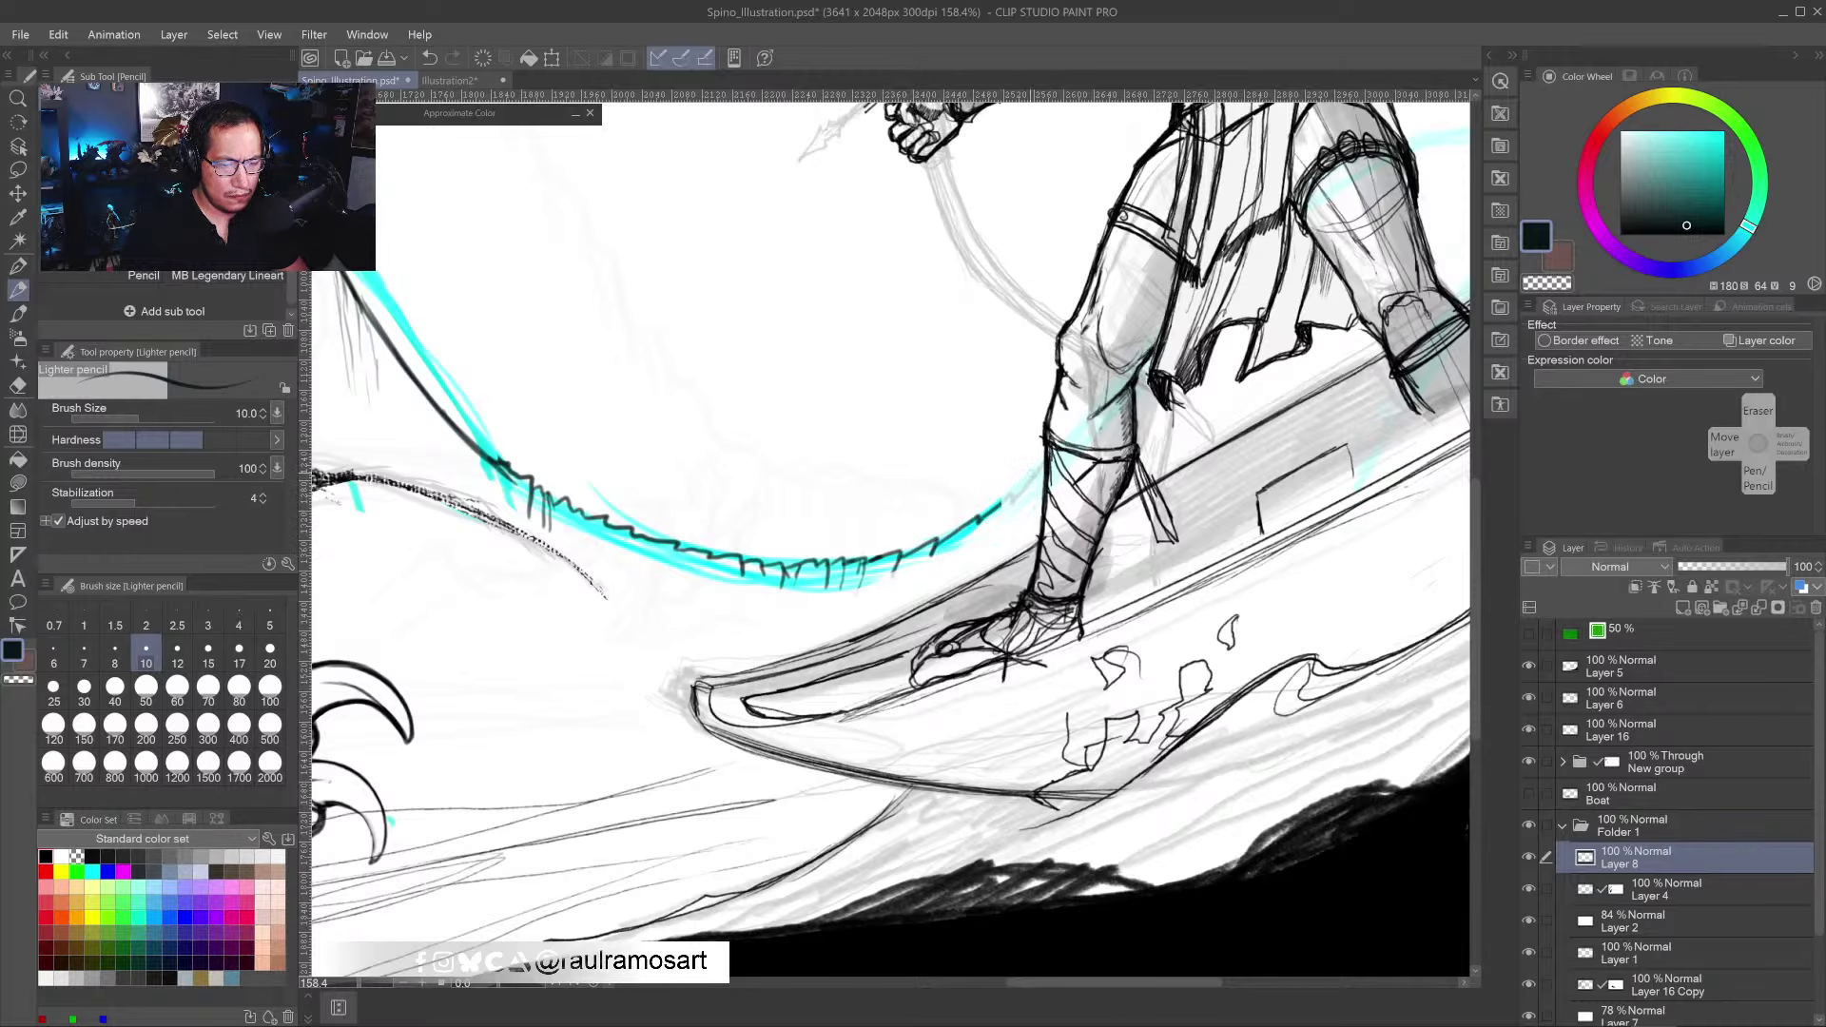
scroll(965, 578, down, 10)
drag(895, 608, 1052, 556)
- Compare the illustration with and without the jagged contour on Layer 8, leaving the layer shown
scroll(886, 429, up, 8)
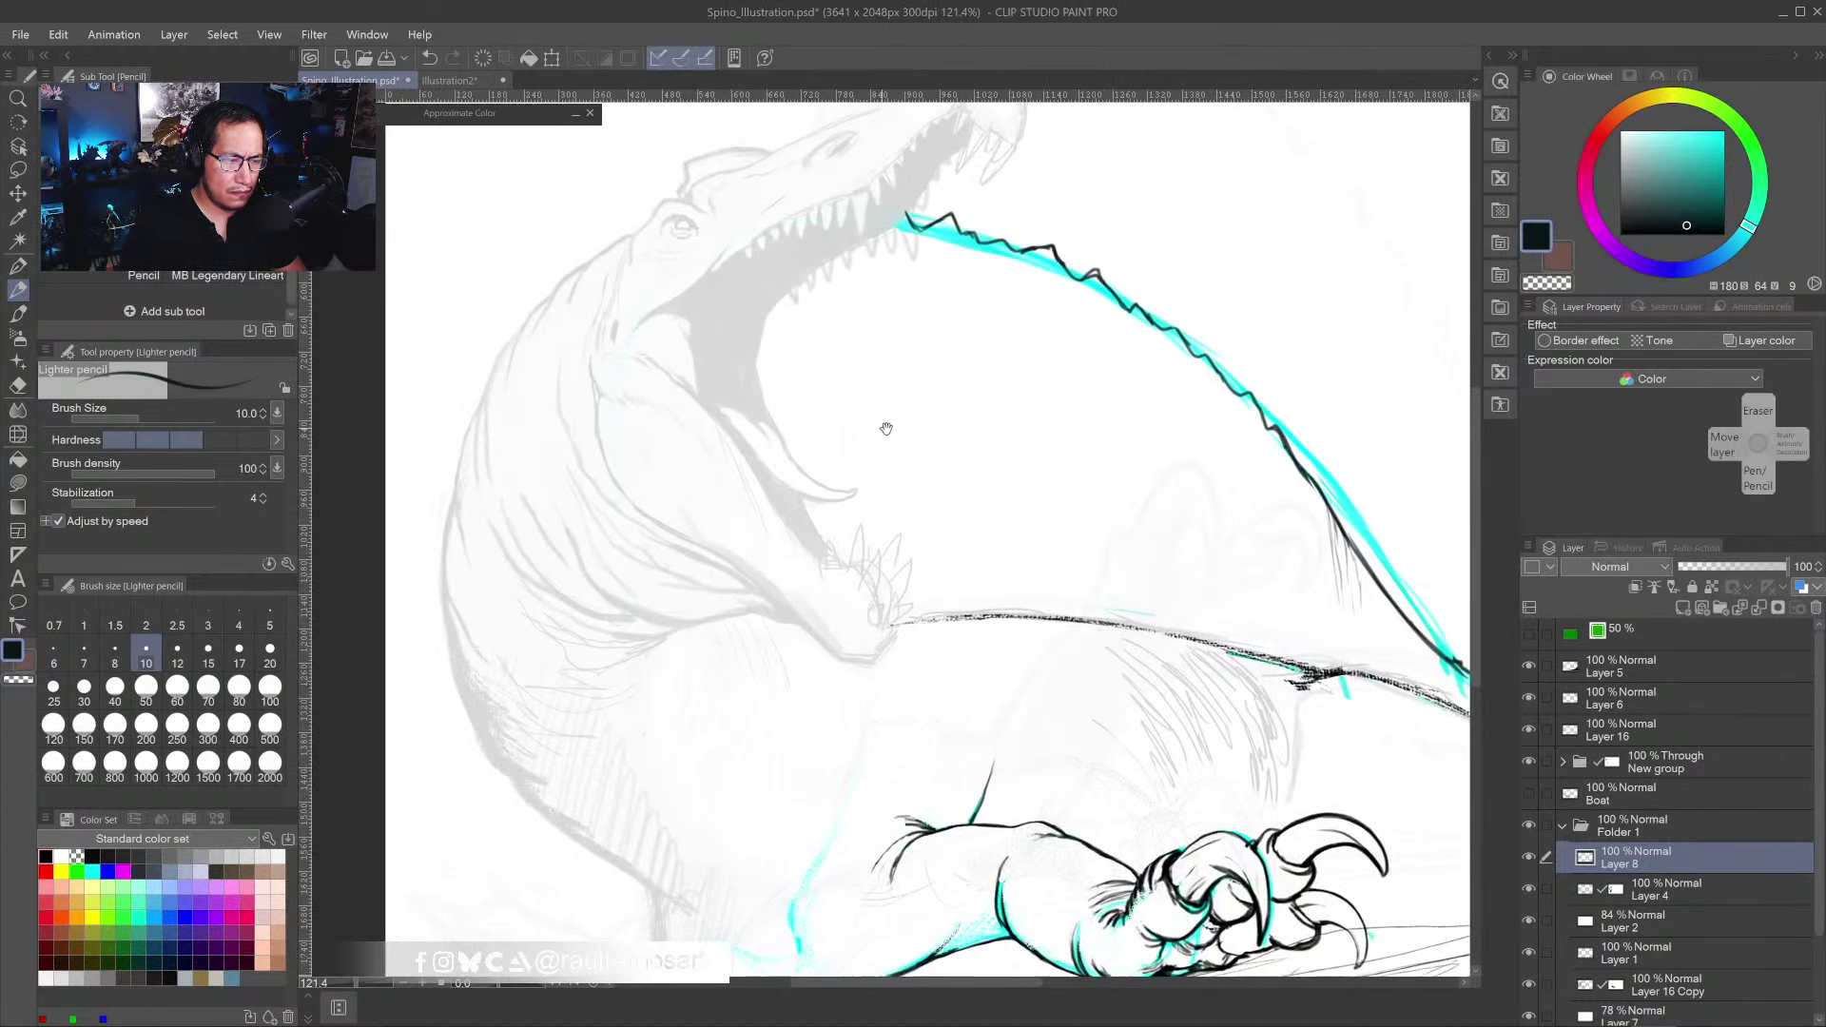
drag(886, 429, 879, 438)
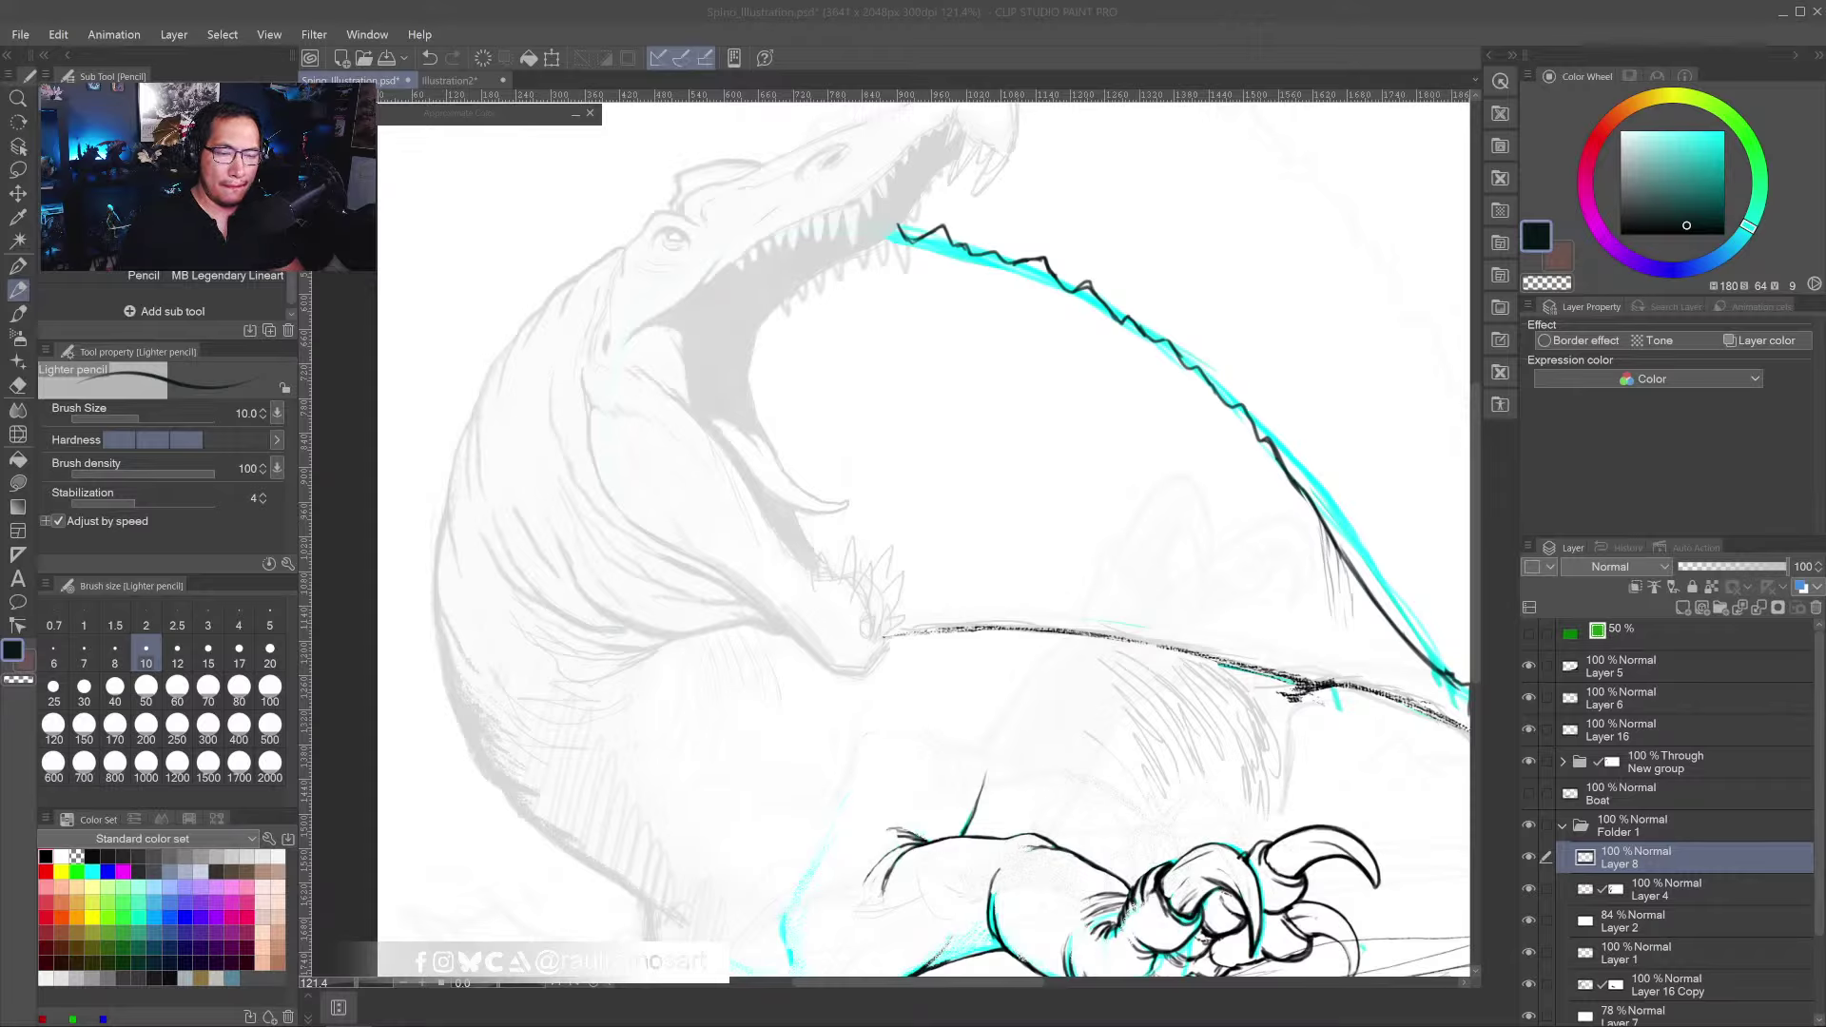
middle_click(1758, 445)
click(1529, 858)
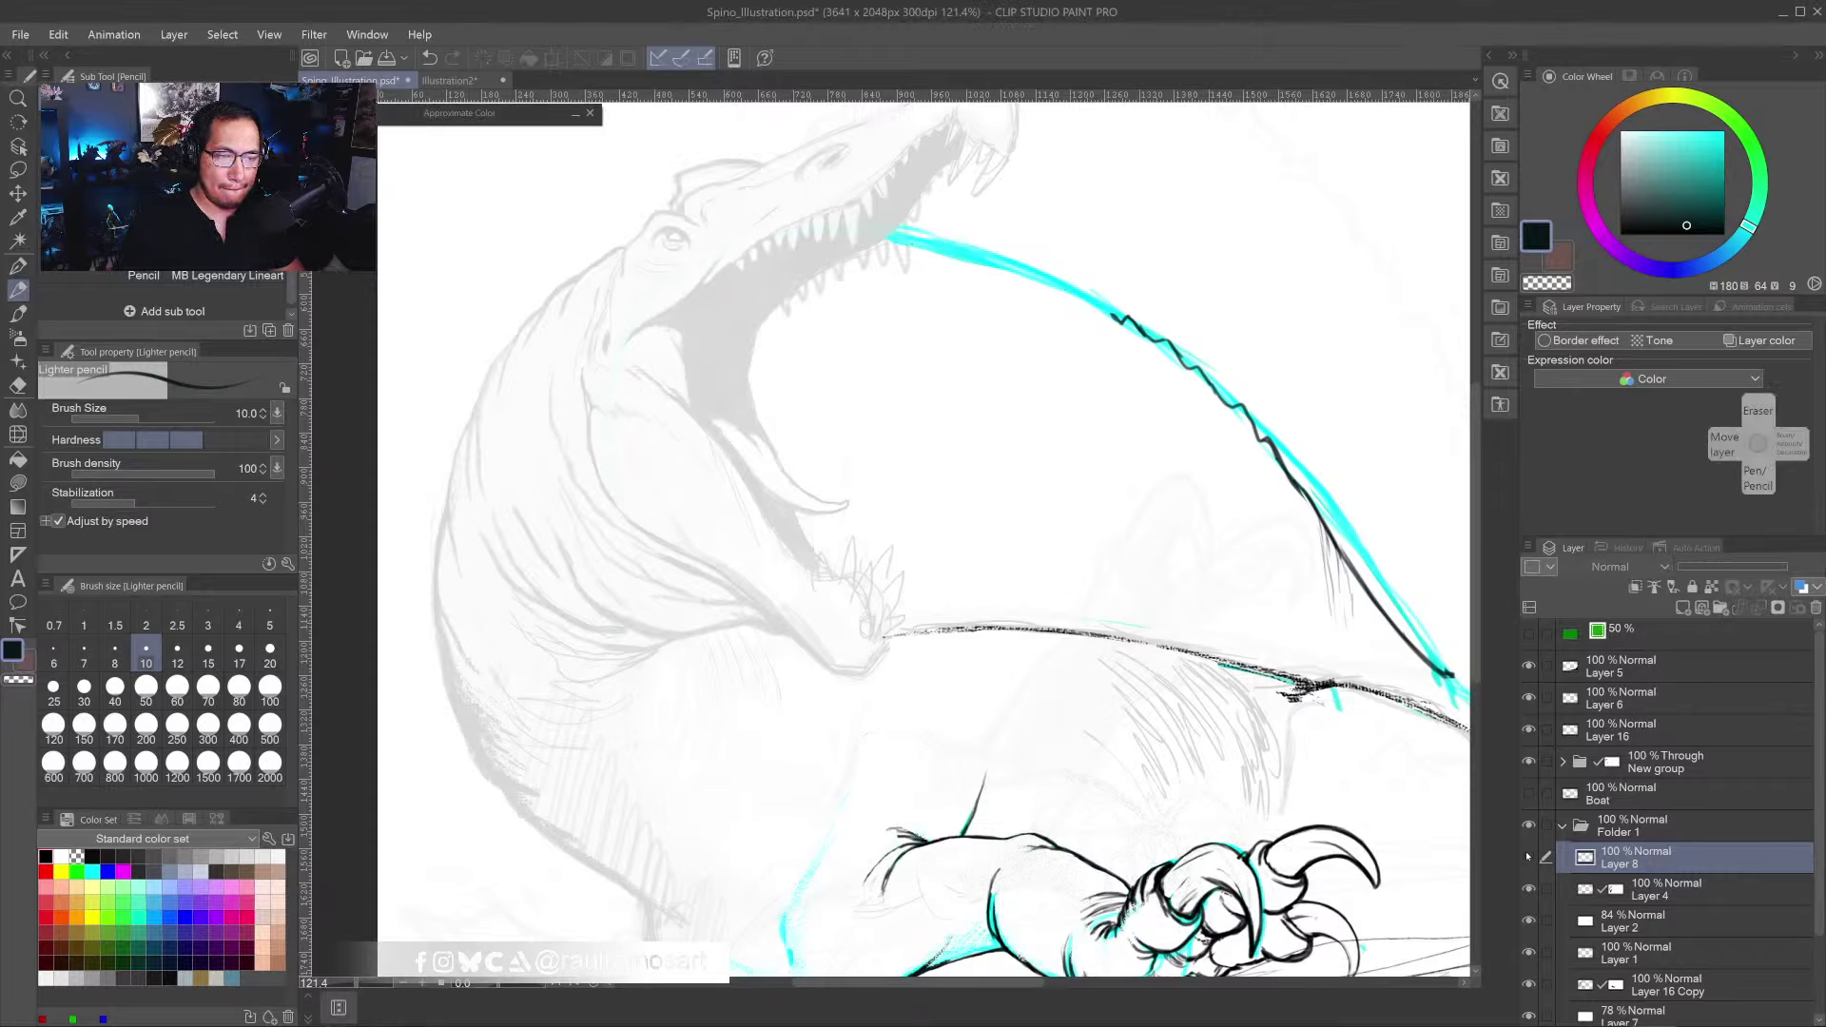
click(1529, 858)
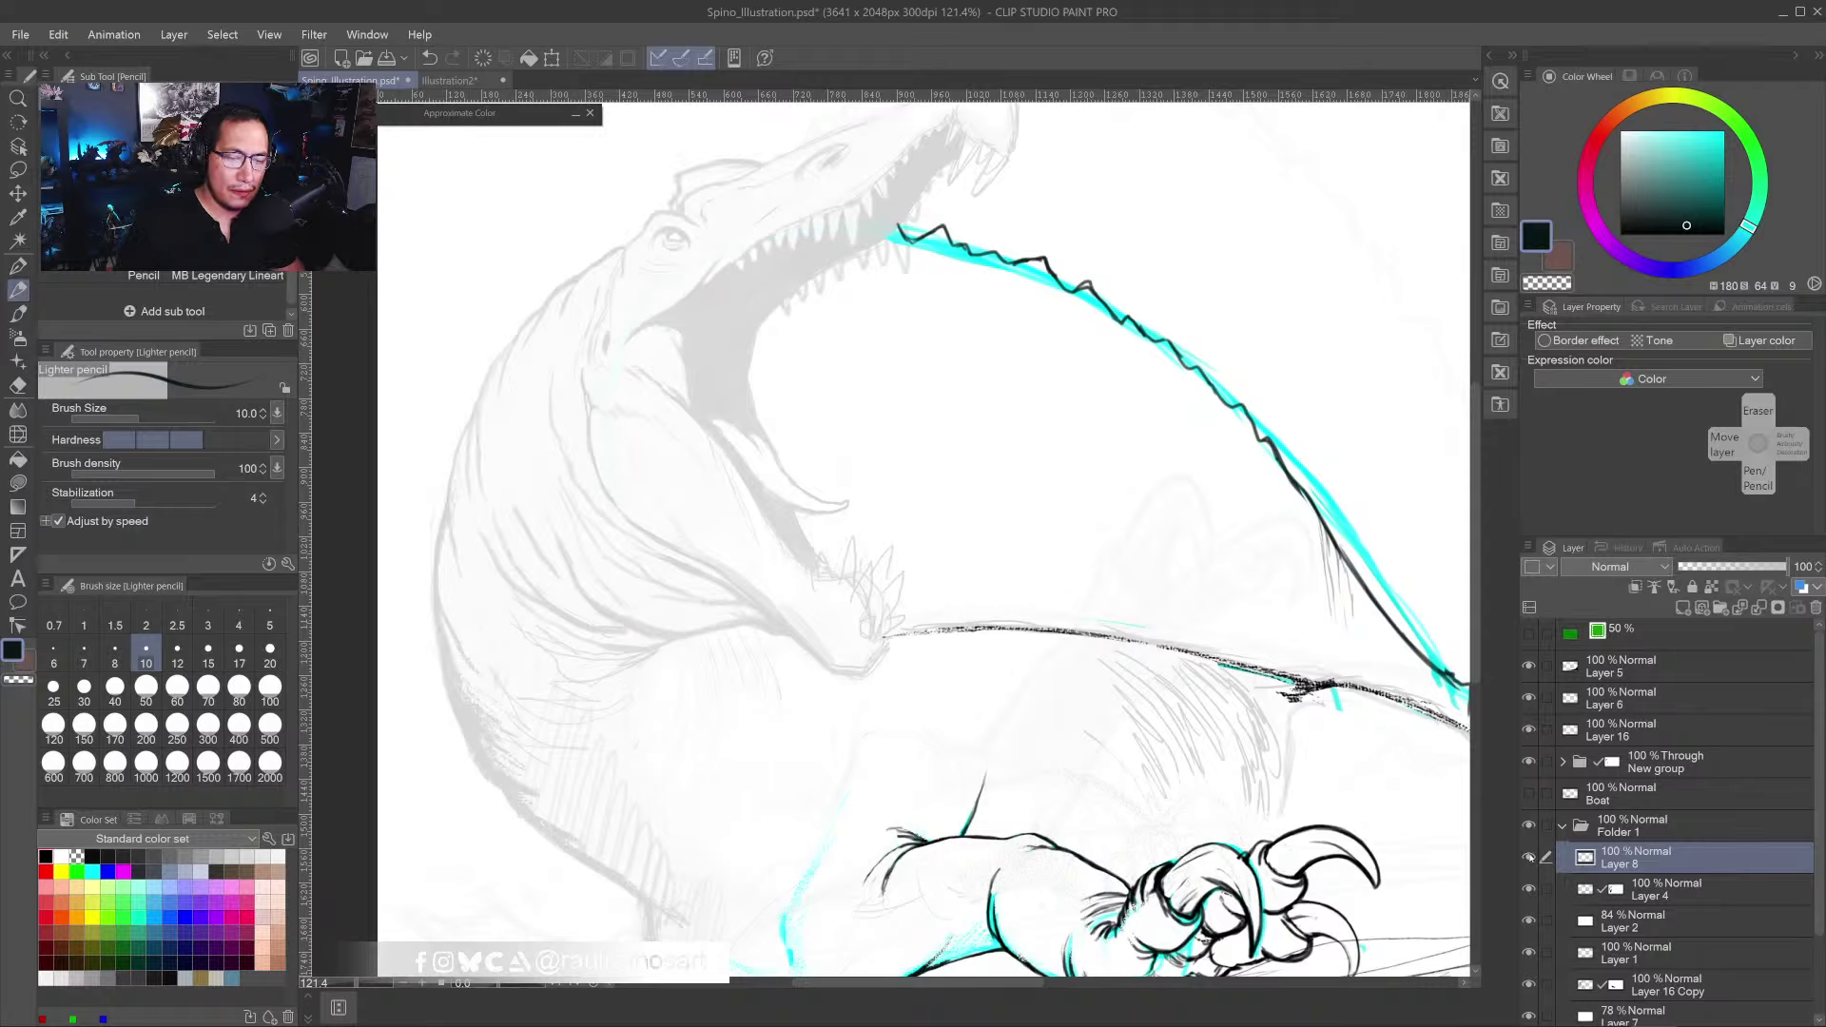
click(1528, 858)
click(1529, 858)
click(1529, 860)
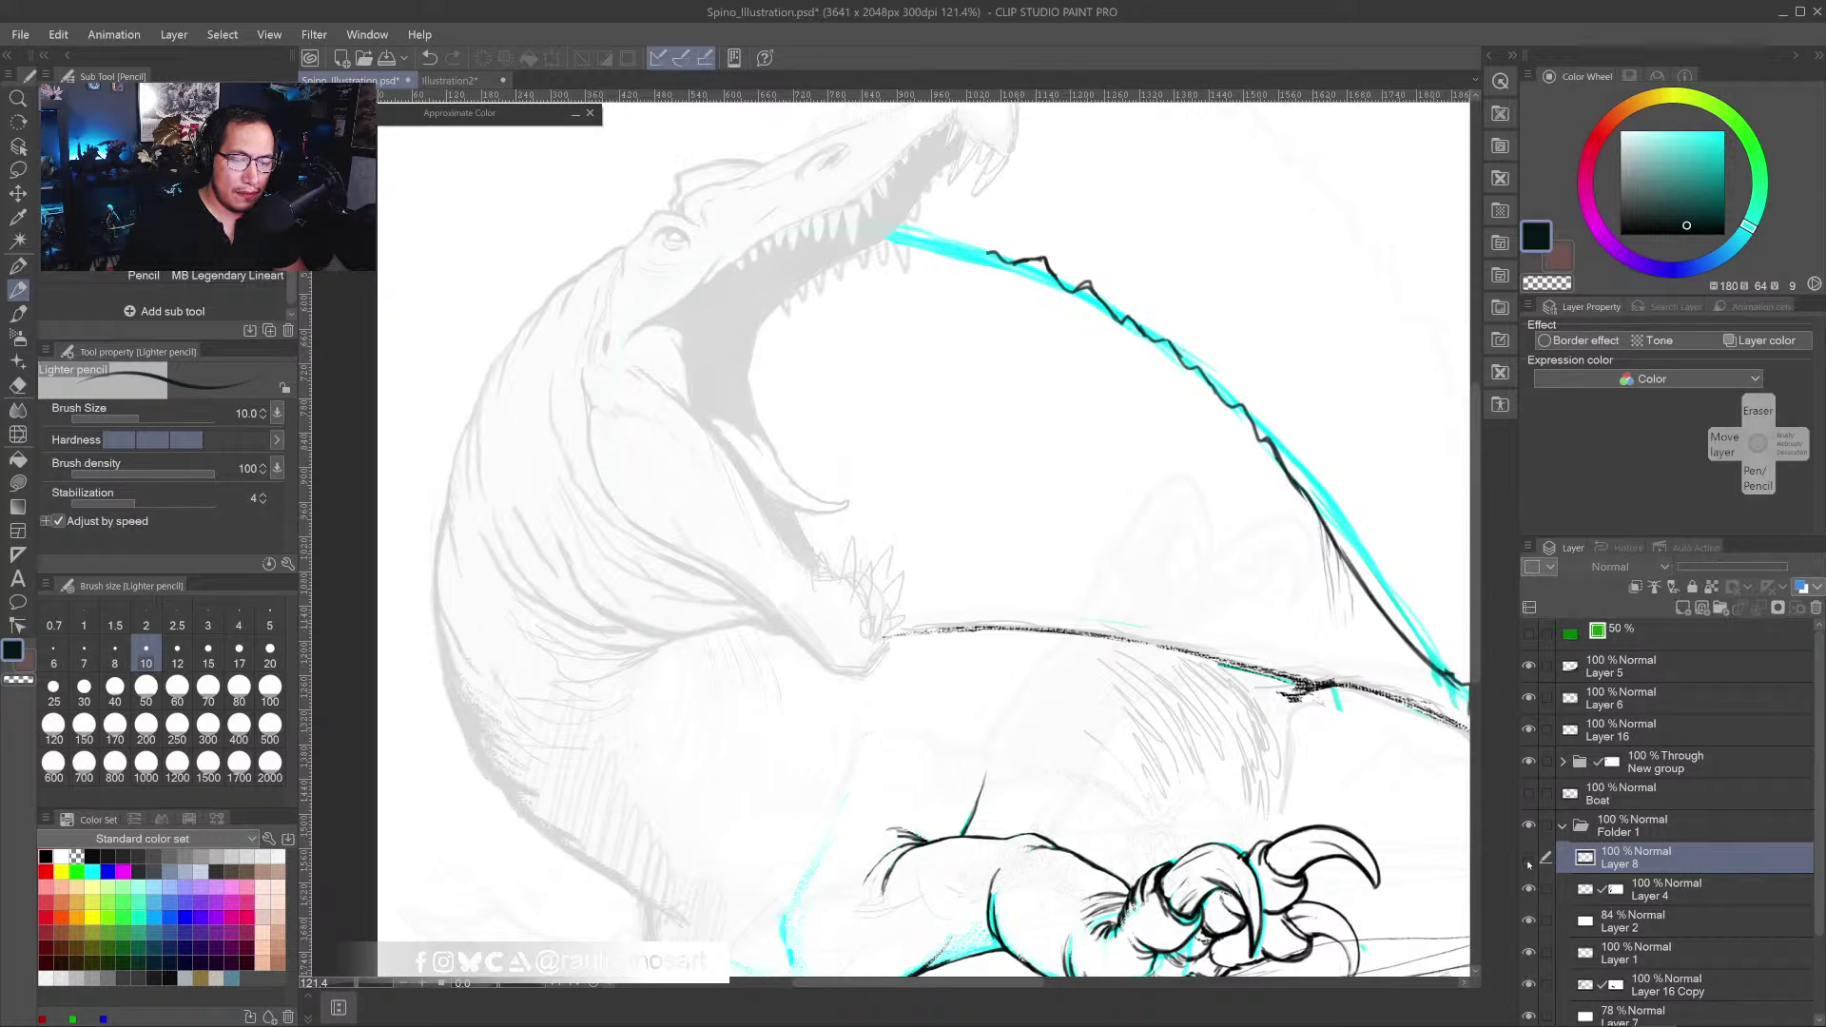
click(1529, 860)
click(1529, 860)
click(1529, 860)
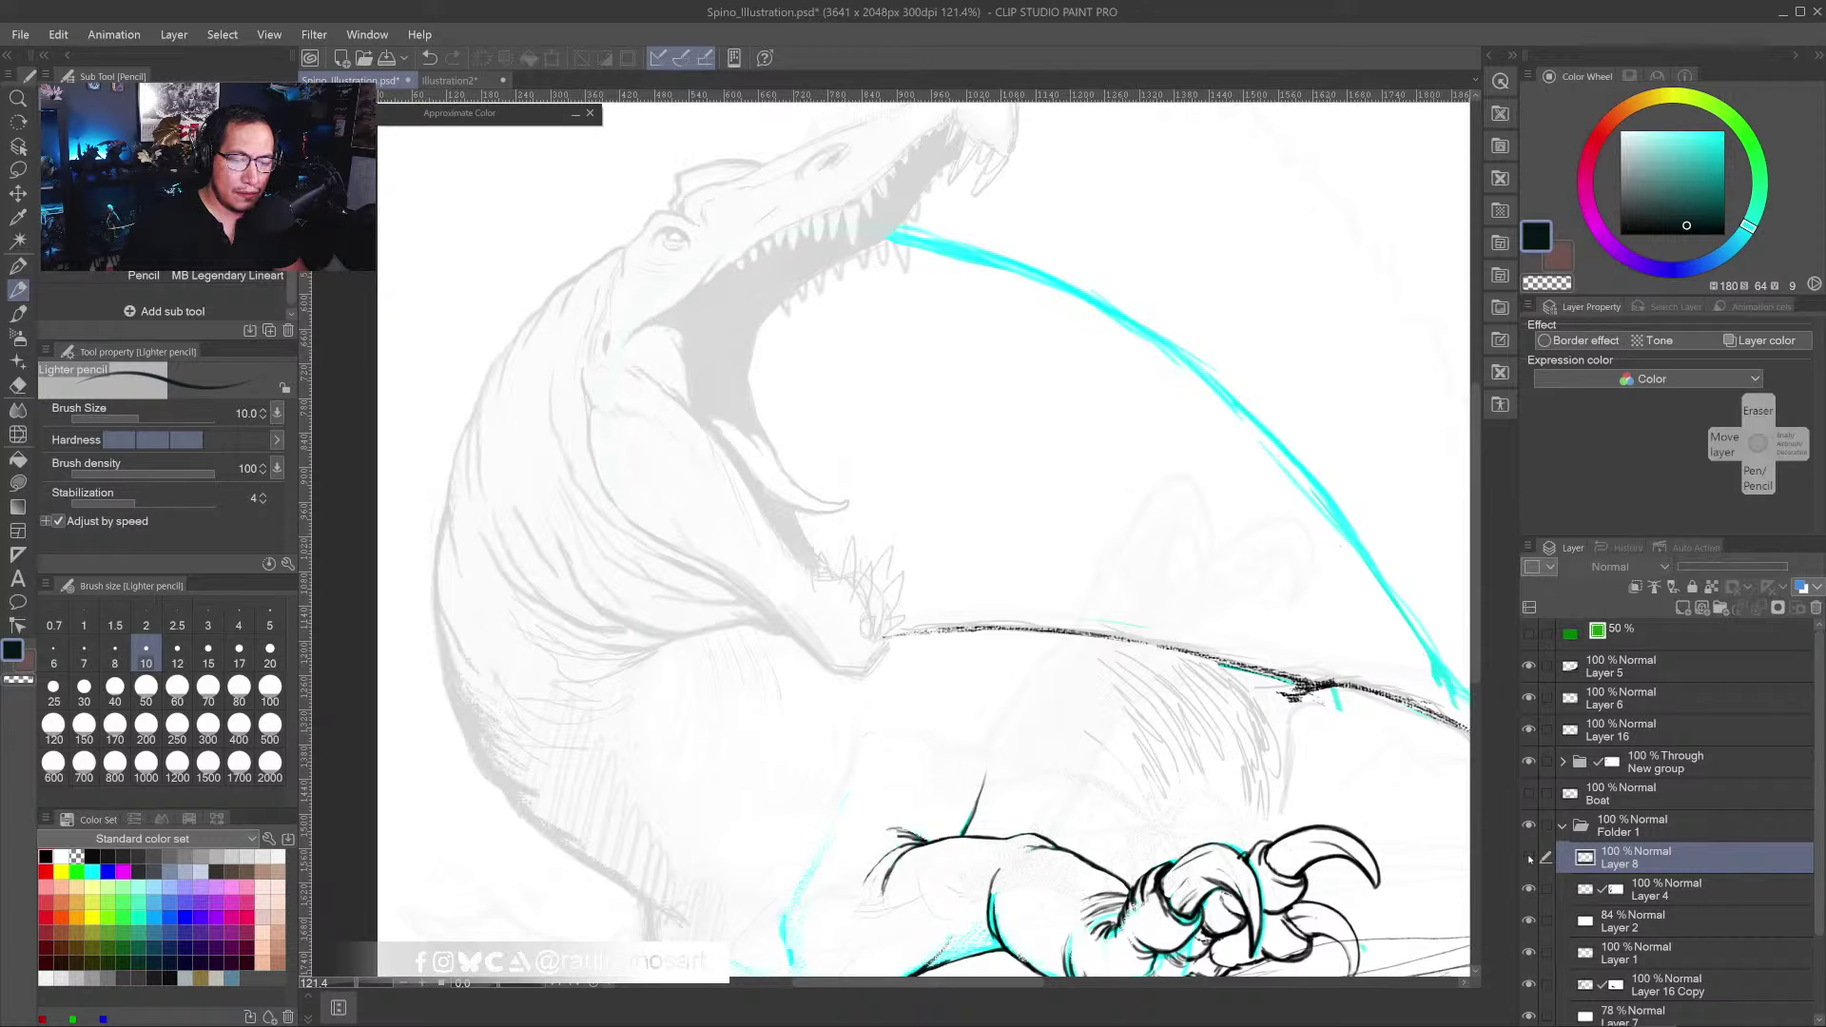
click(1529, 859)
- Add a new raster layer above Layer 8 and pencil the rear edge of the spinosaurus's inner mouth down to the tongue's base
click(1683, 608)
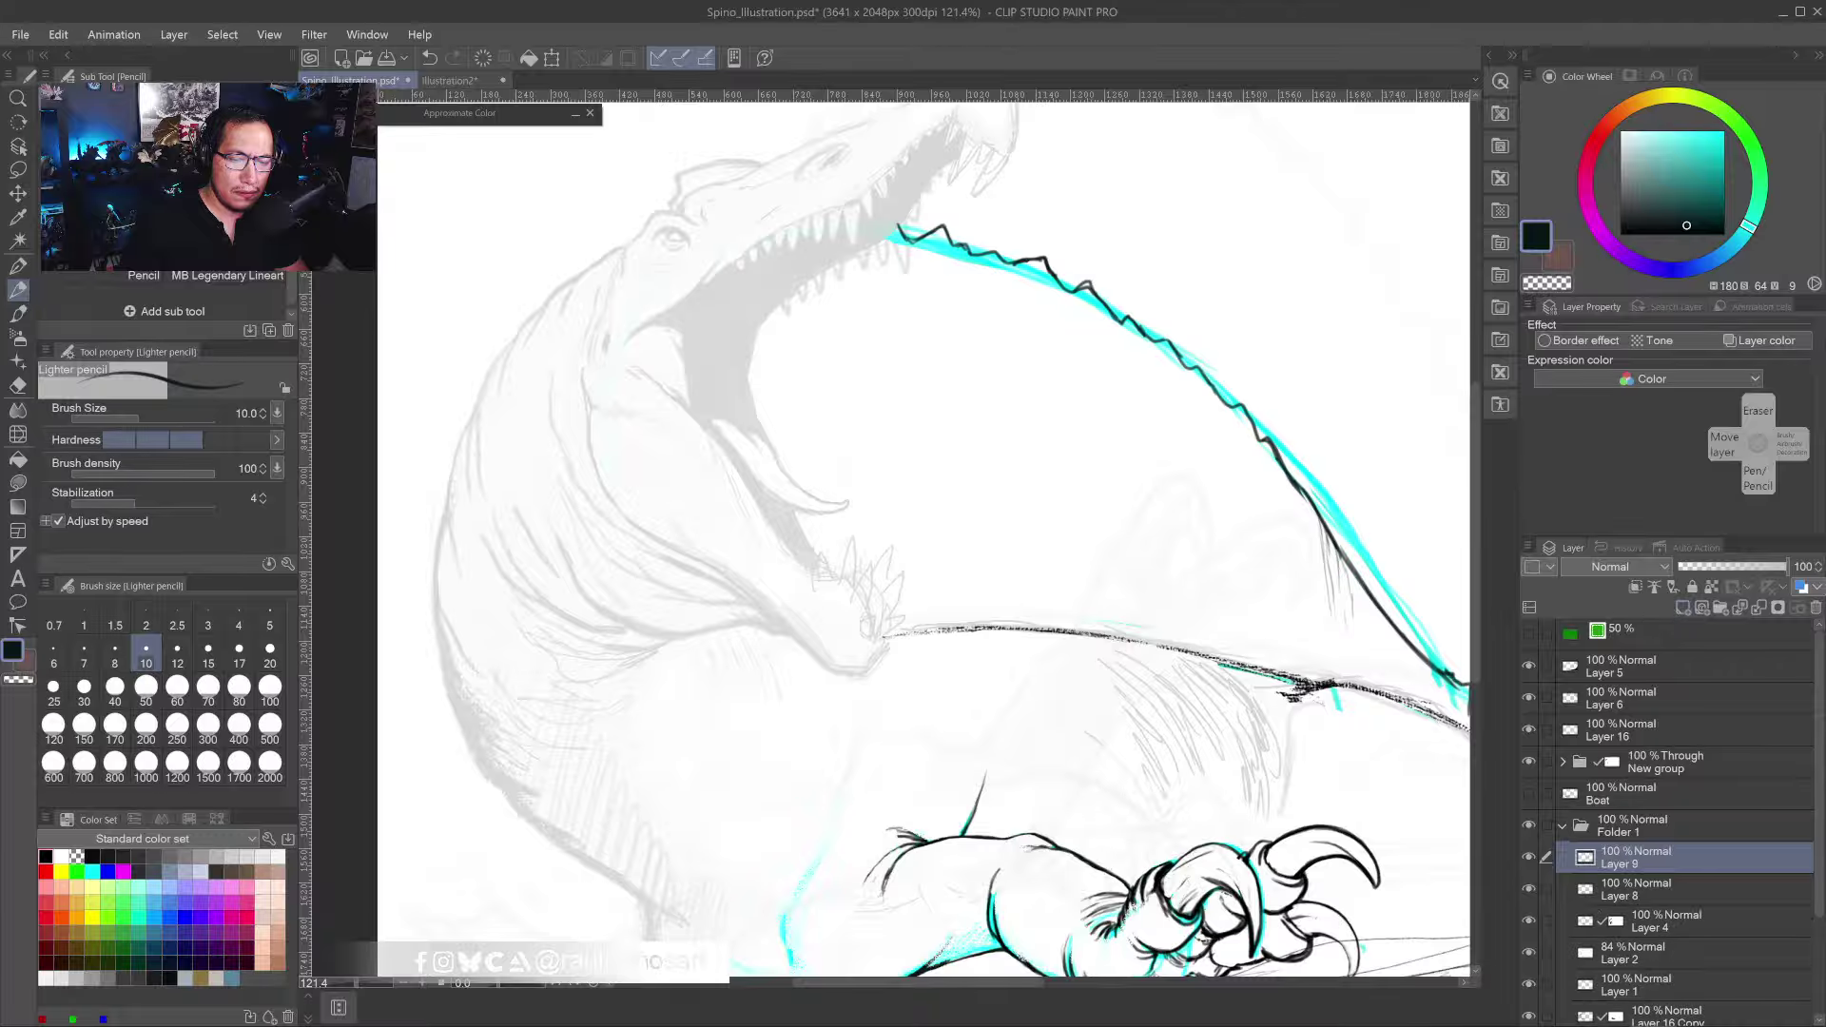
scroll(703, 327, up, 3)
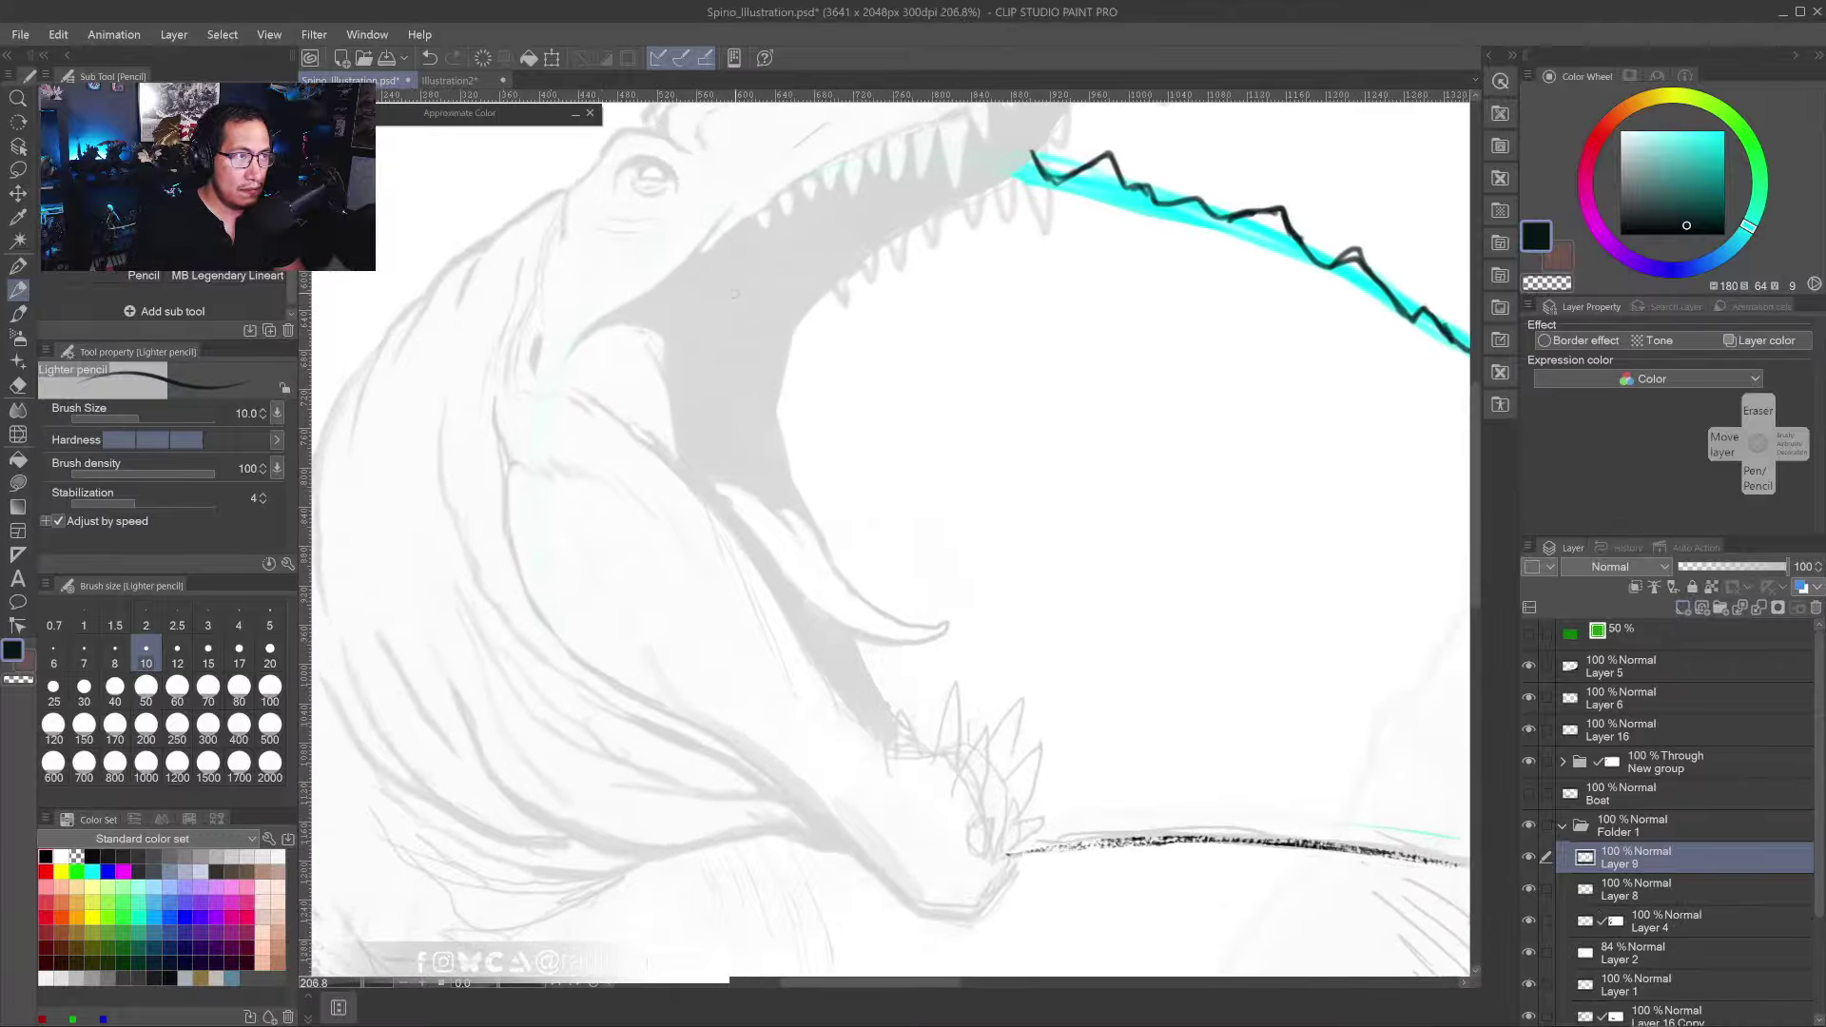
drag(725, 263, 676, 392)
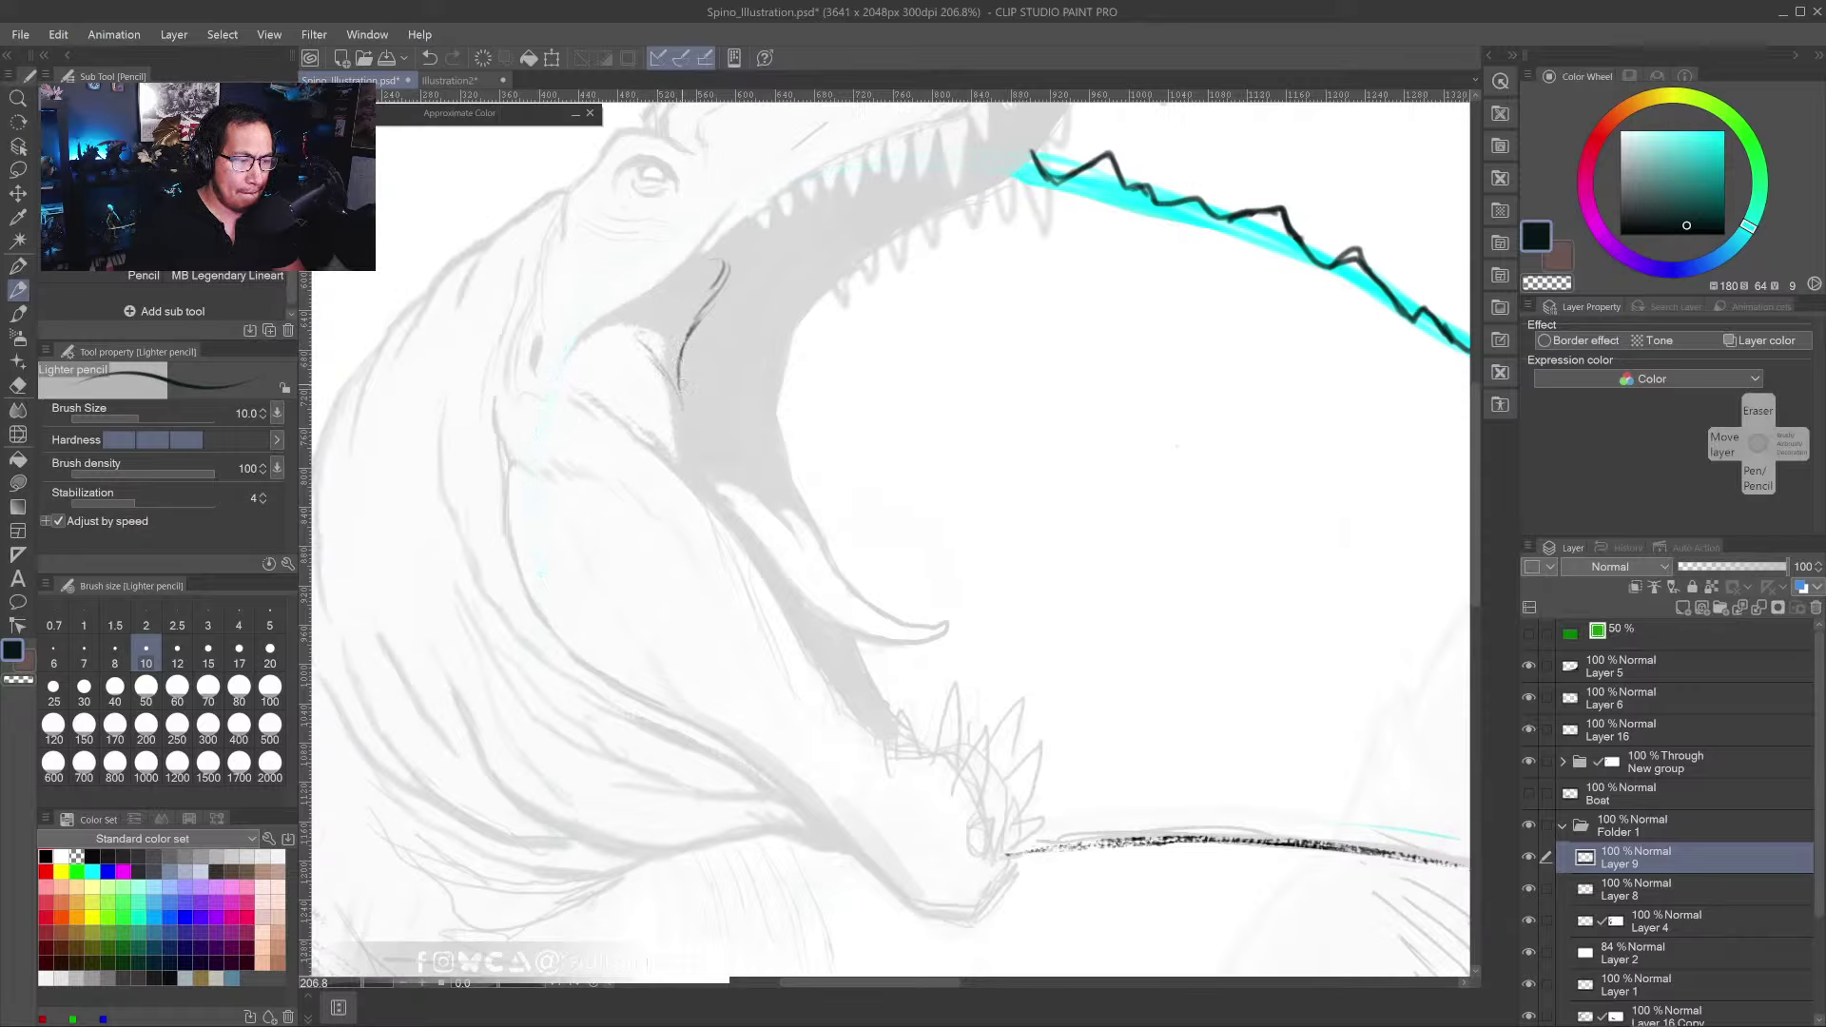
drag(679, 381, 711, 514)
drag(712, 322, 685, 354)
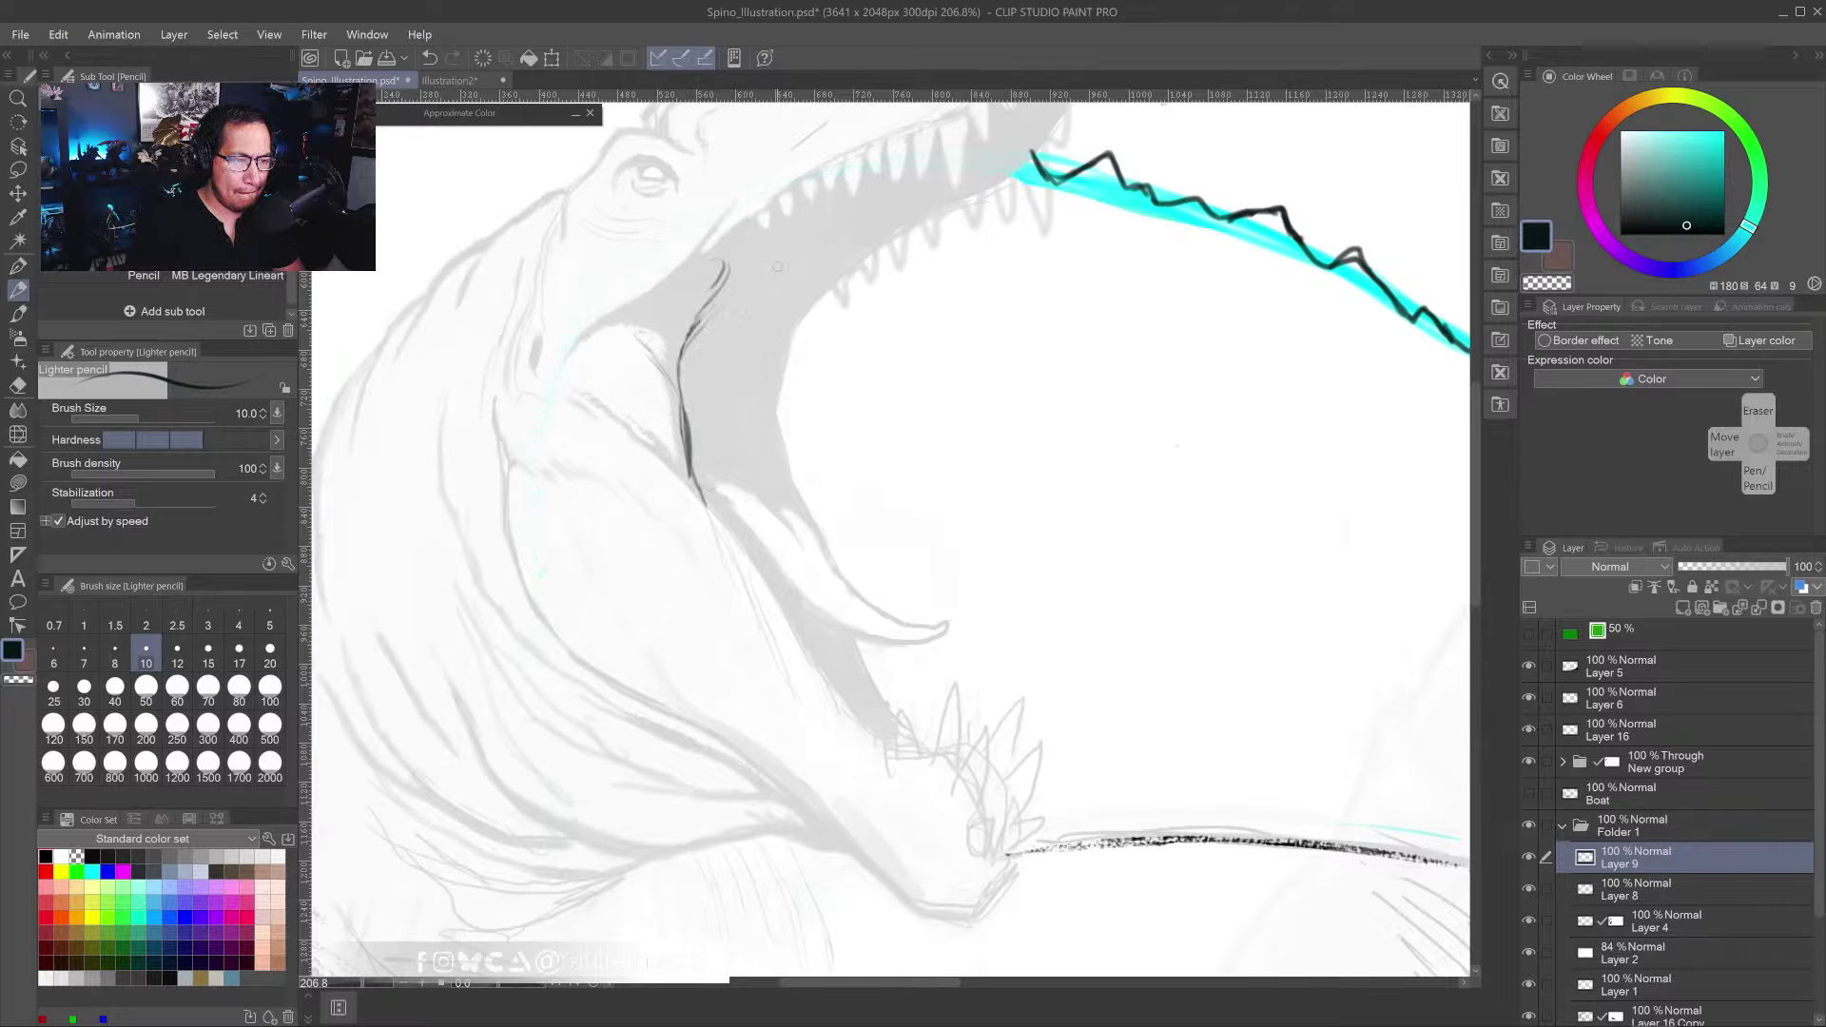
- Outline the front edge of the throat down onto the tongue and add a small fold at the tongue's base
mouse_move(770, 275)
mouse_down()
mouse_move(739, 321)
mouse_move(785, 334)
mouse_move(772, 419)
mouse_up()
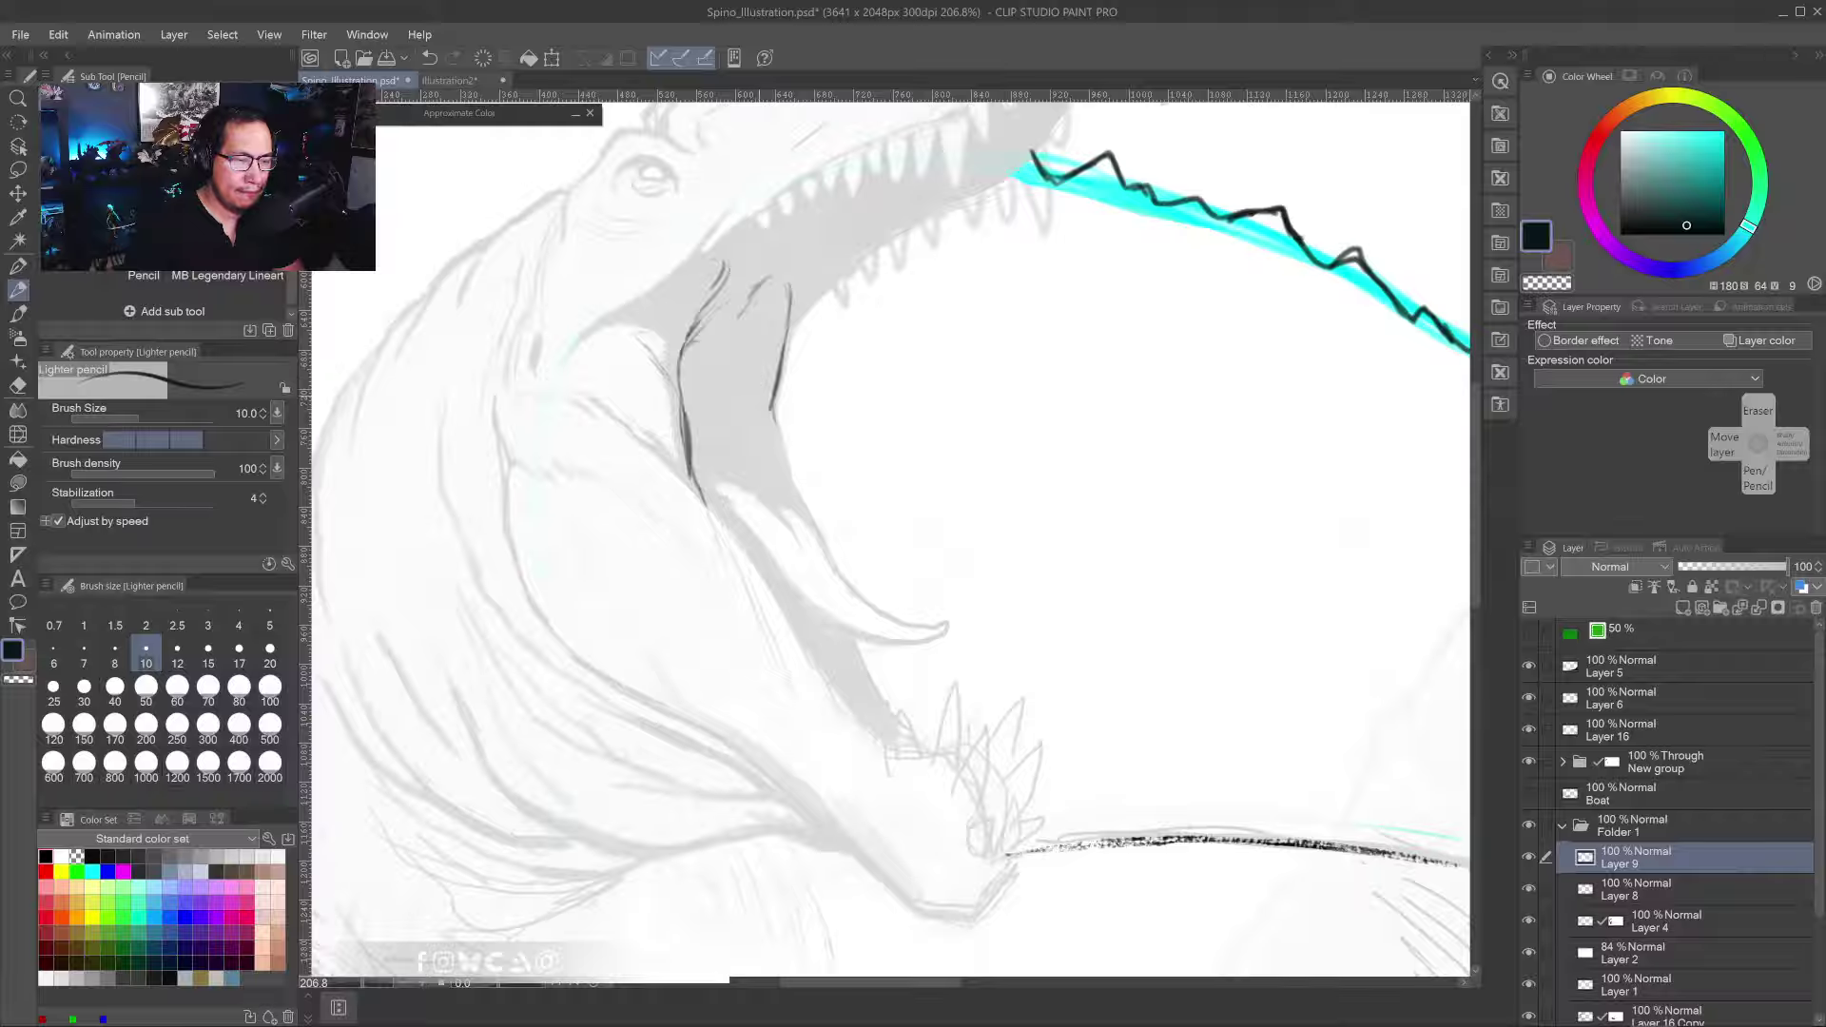
mouse_move(773, 400)
mouse_down()
mouse_move(786, 478)
mouse_move(717, 444)
mouse_move(826, 563)
mouse_up()
mouse_move(779, 469)
mouse_down()
mouse_move(795, 509)
mouse_move(772, 402)
mouse_move(790, 295)
mouse_up()
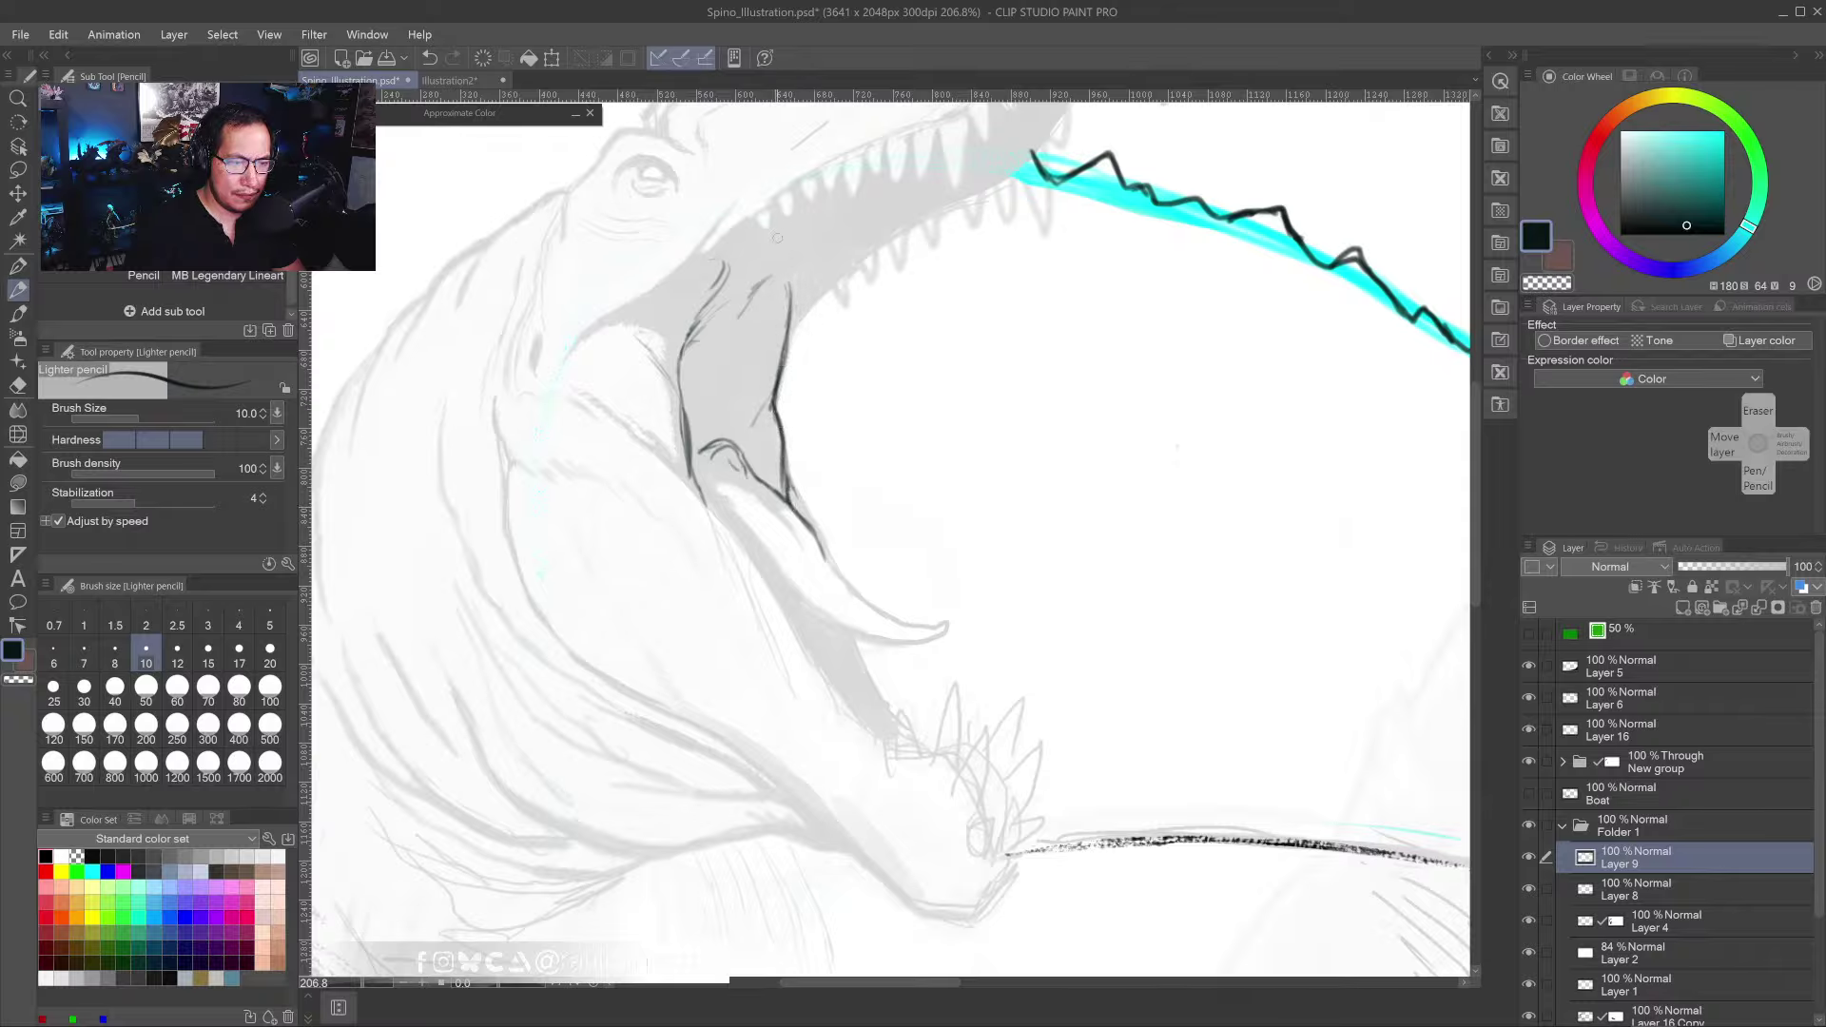
- Add fold strokes inside the throat, draw the line at the jaw's corner and darken the throat's rear edge
mouse_move(691, 354)
mouse_down()
mouse_move(714, 348)
mouse_move(678, 418)
mouse_up()
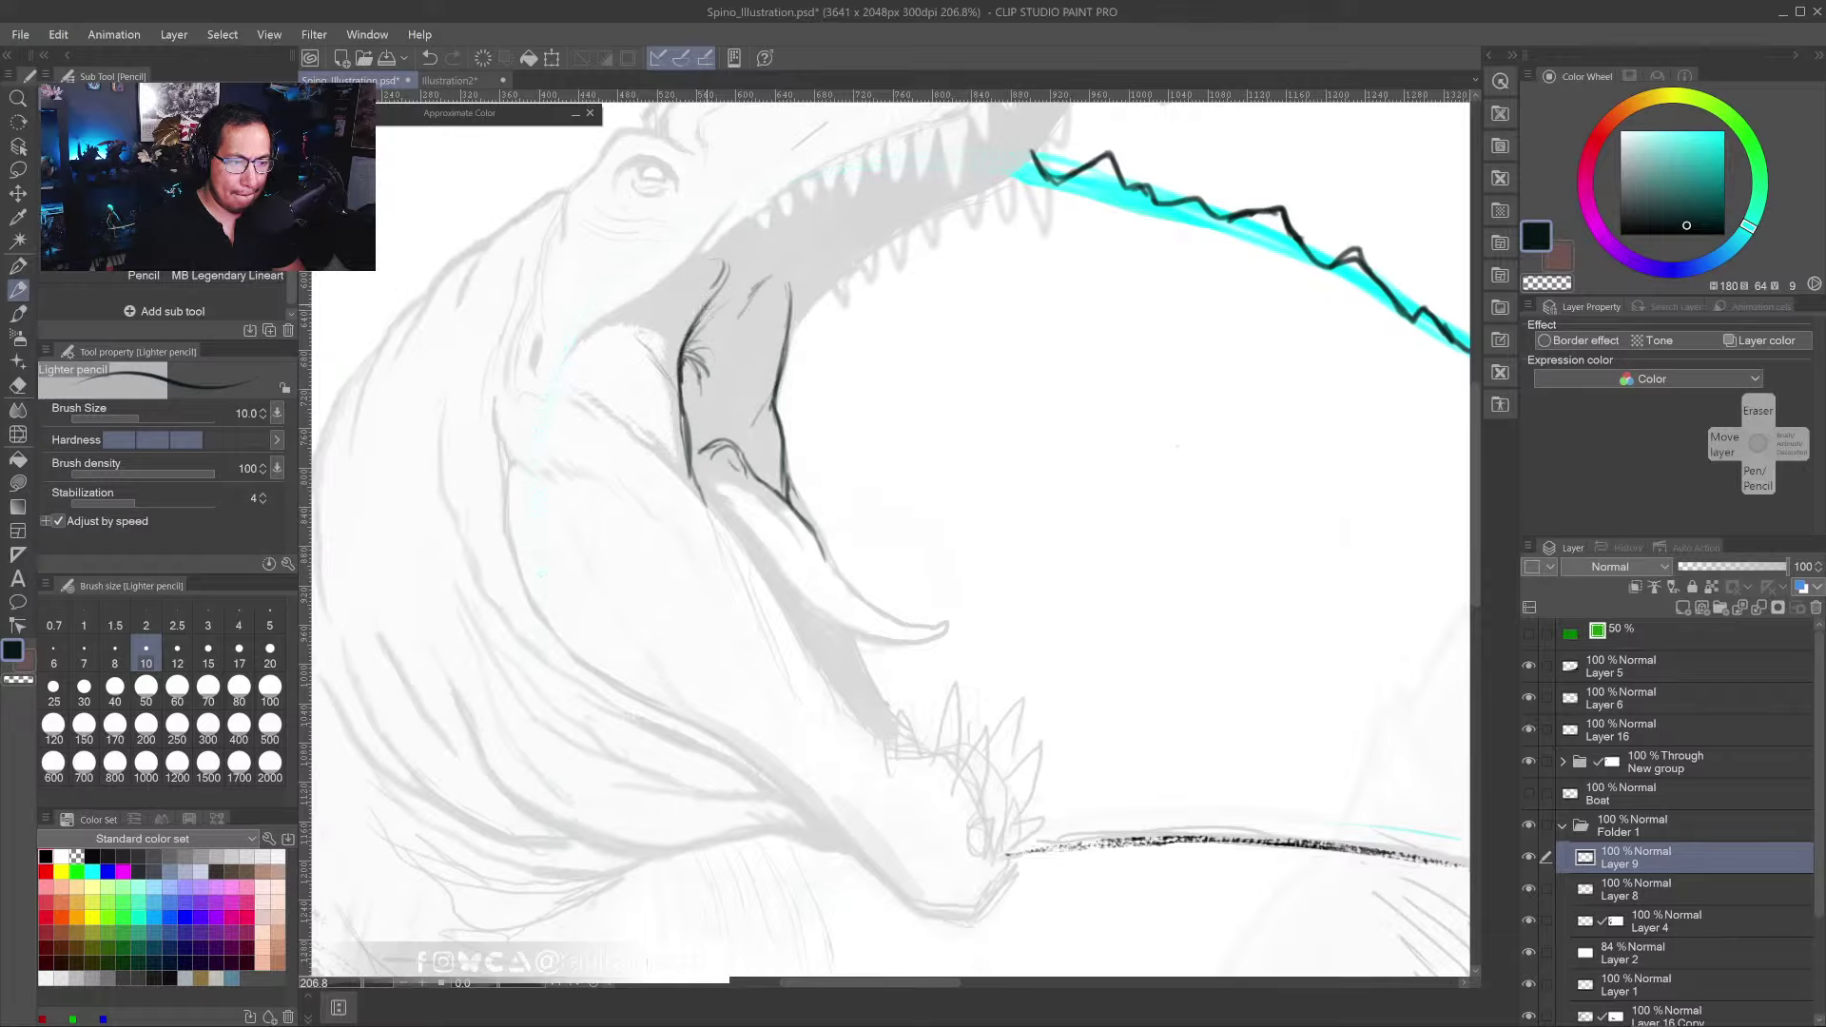
mouse_move(721, 289)
mouse_down()
mouse_move(687, 338)
mouse_move(587, 331)
mouse_move(662, 287)
mouse_move(564, 355)
mouse_move(686, 265)
mouse_move(728, 270)
mouse_up()
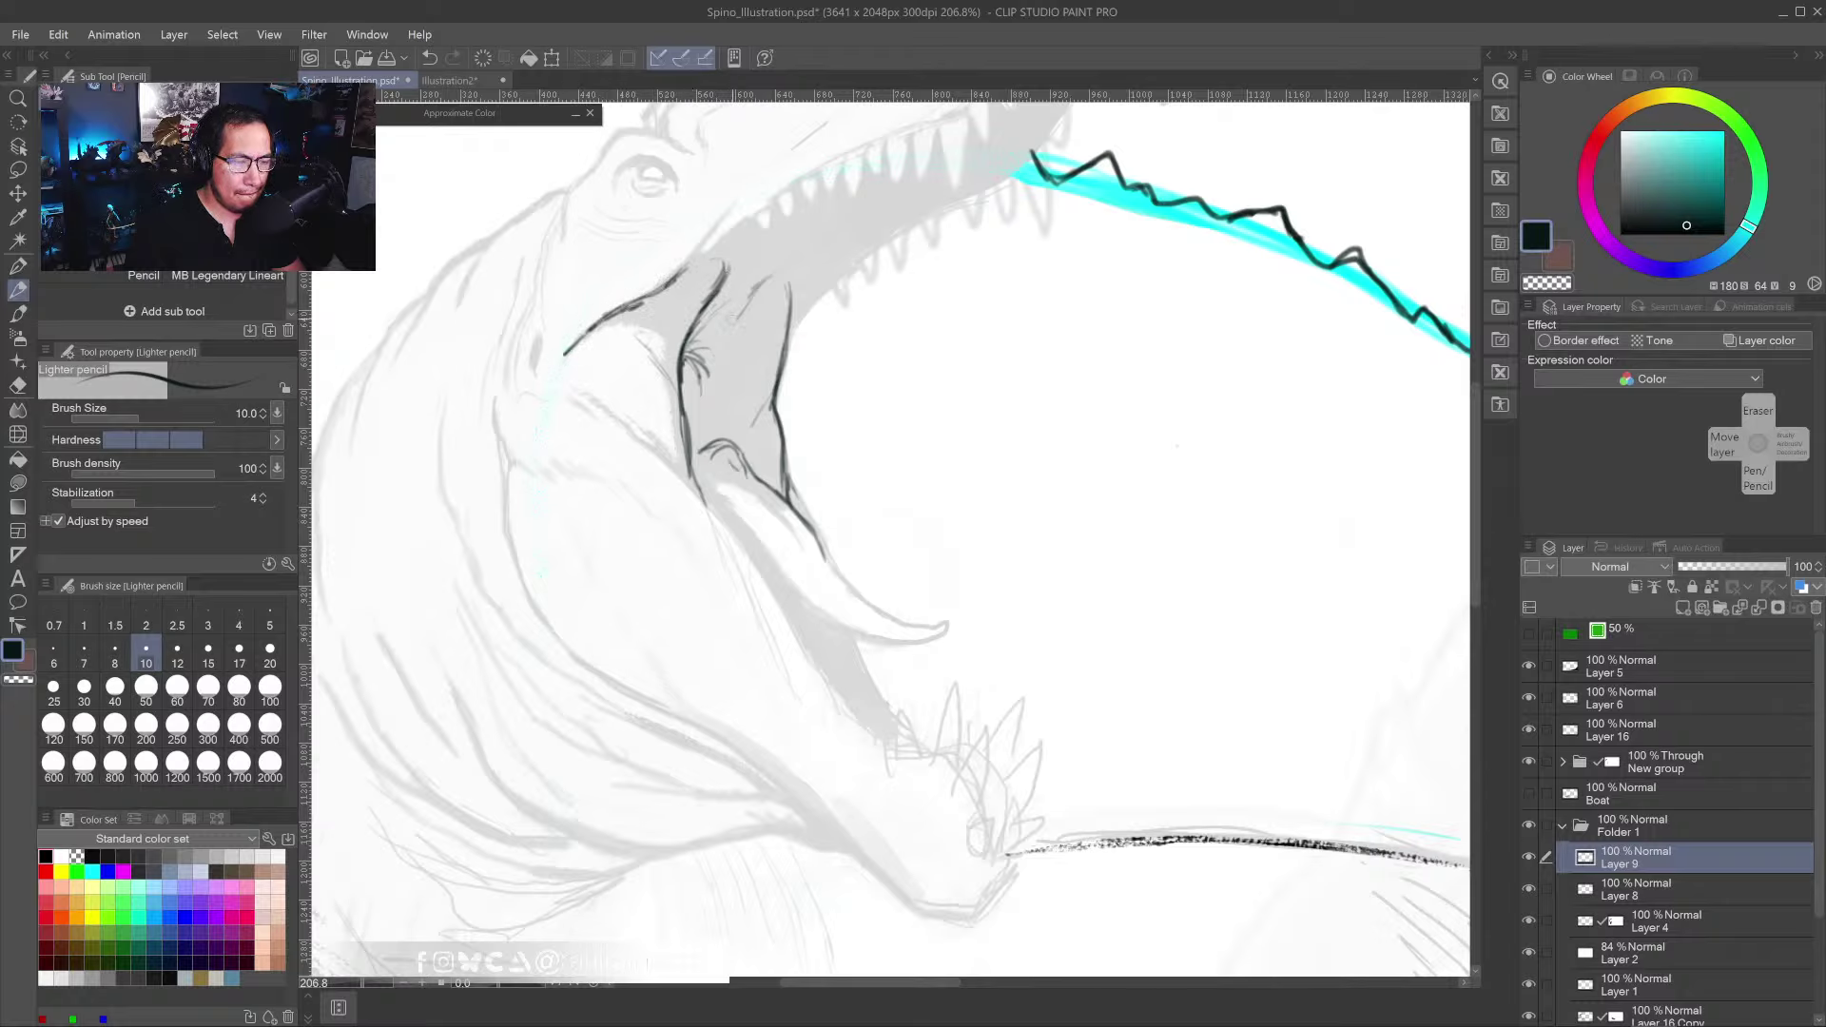
mouse_move(693, 357)
mouse_down()
mouse_move(679, 399)
mouse_move(708, 519)
mouse_up()
- Check which strokes lie on Layers 9, 8 and 4 by hiding and showing each layer over the whole illustration
scroll(687, 514, down, 3)
scroll(729, 496, up, 6)
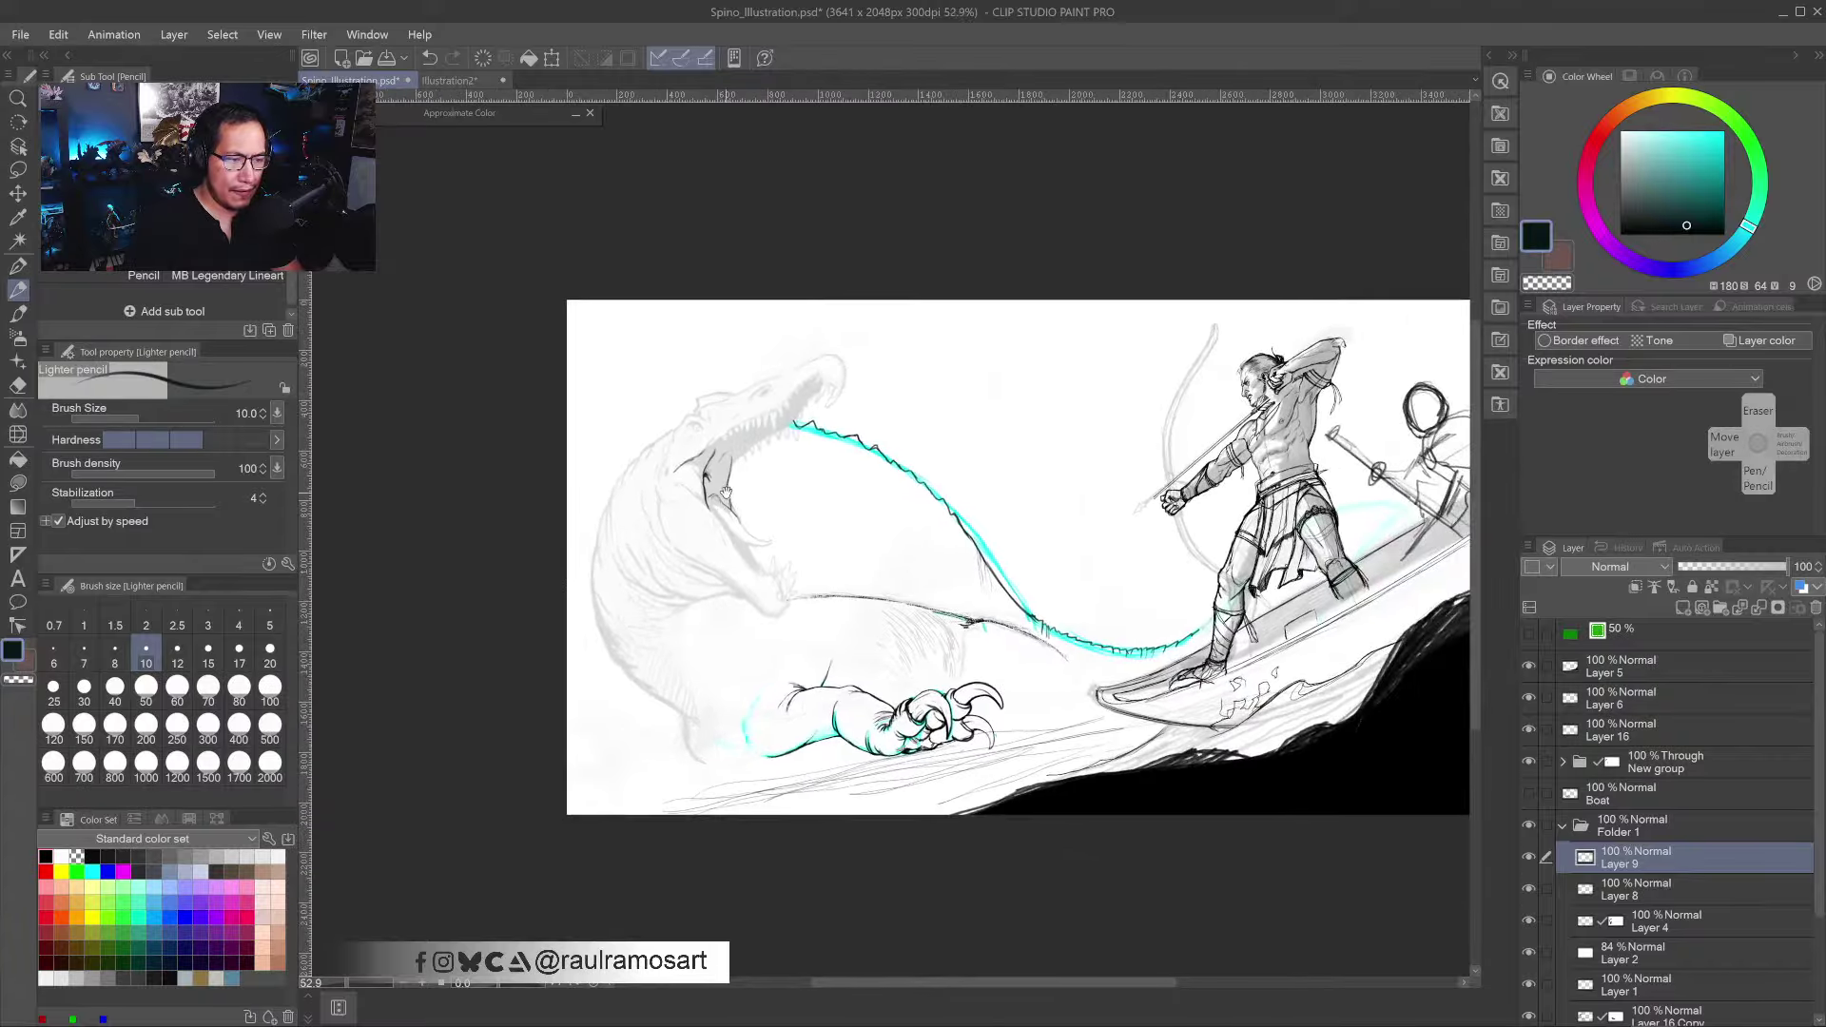
drag(738, 504, 671, 419)
mouse_move(594, 288)
mouse_down()
mouse_move(621, 305)
mouse_move(606, 295)
mouse_up()
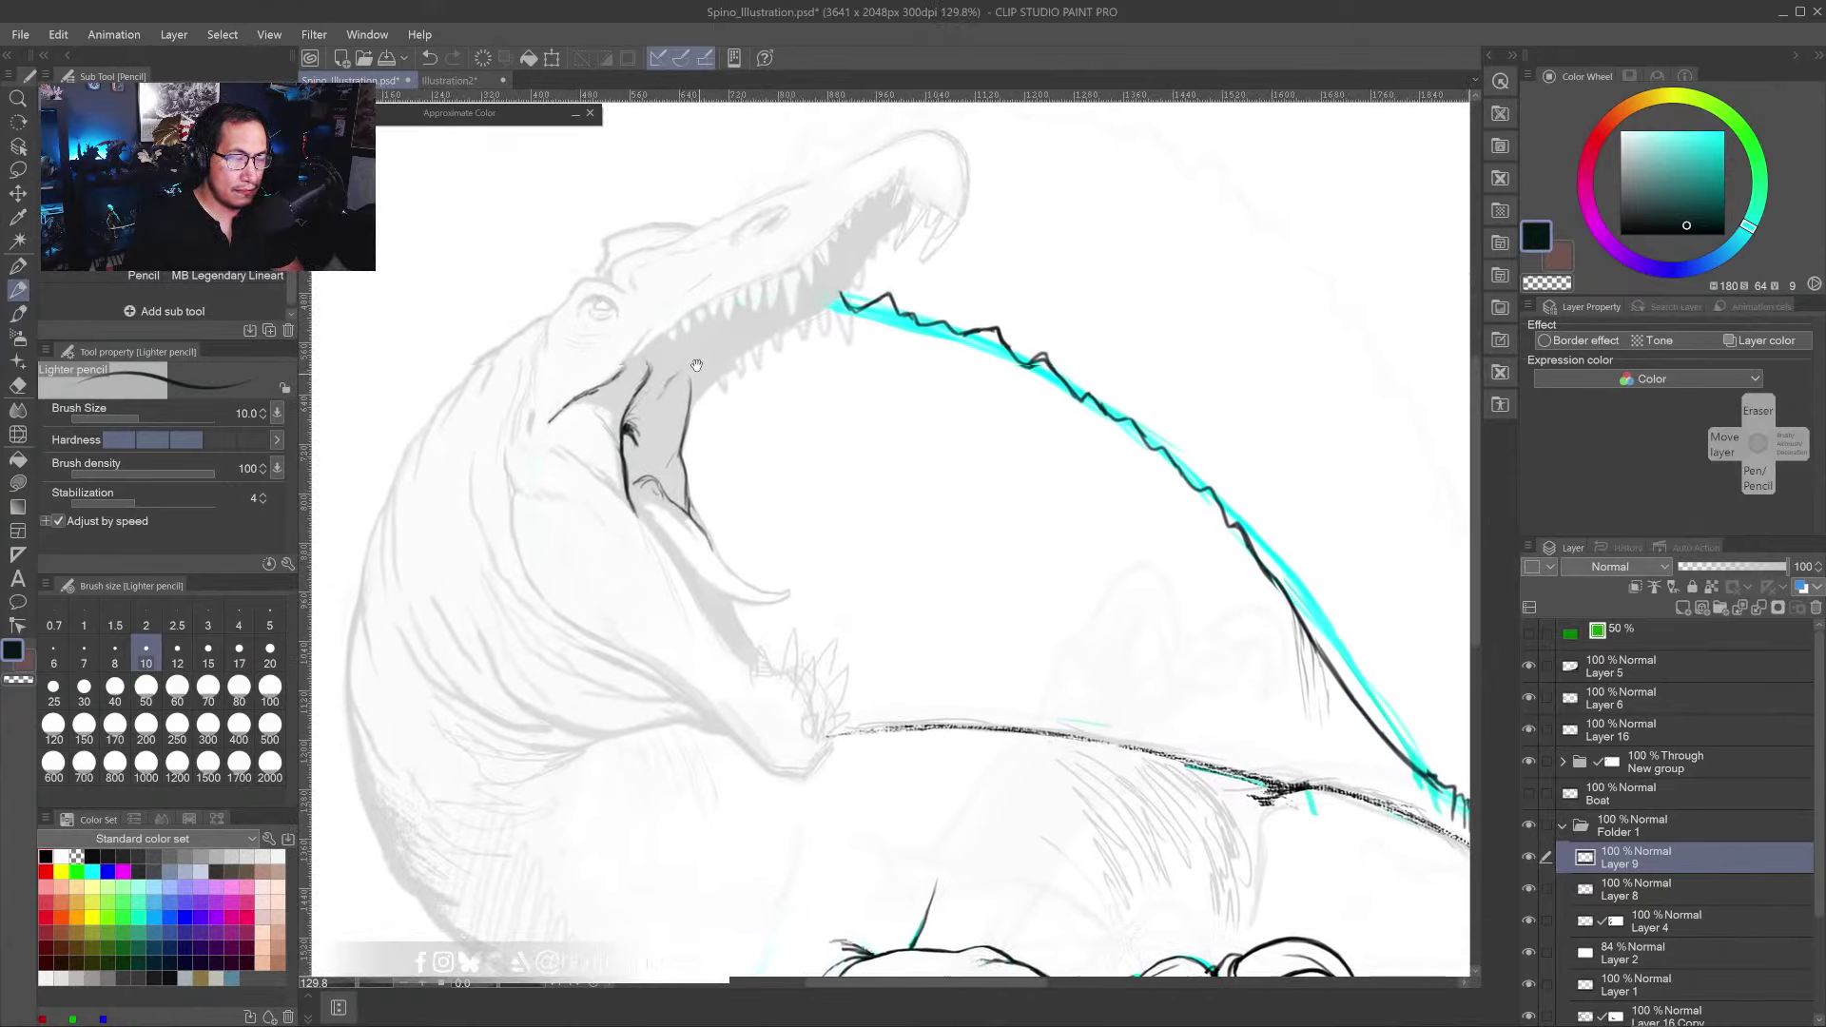
drag(689, 355, 673, 314)
drag(745, 467, 666, 314)
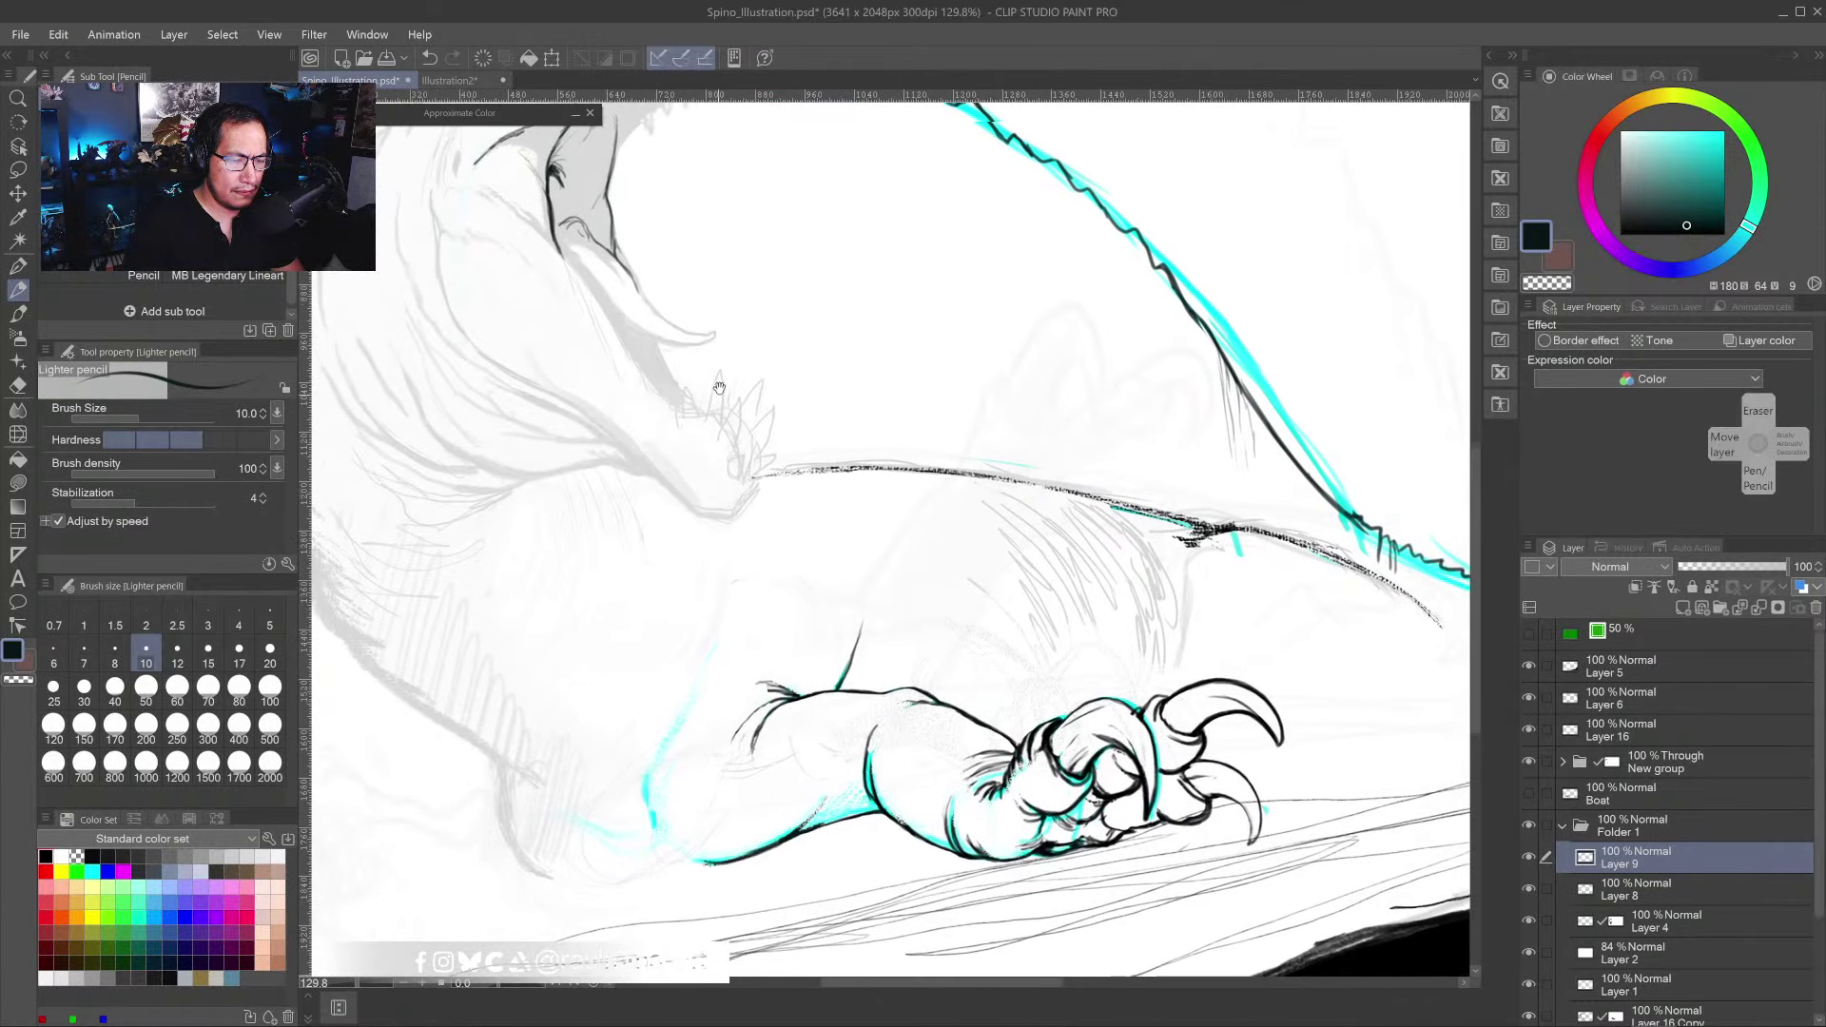
drag(726, 400, 704, 342)
scroll(721, 423, down, 6)
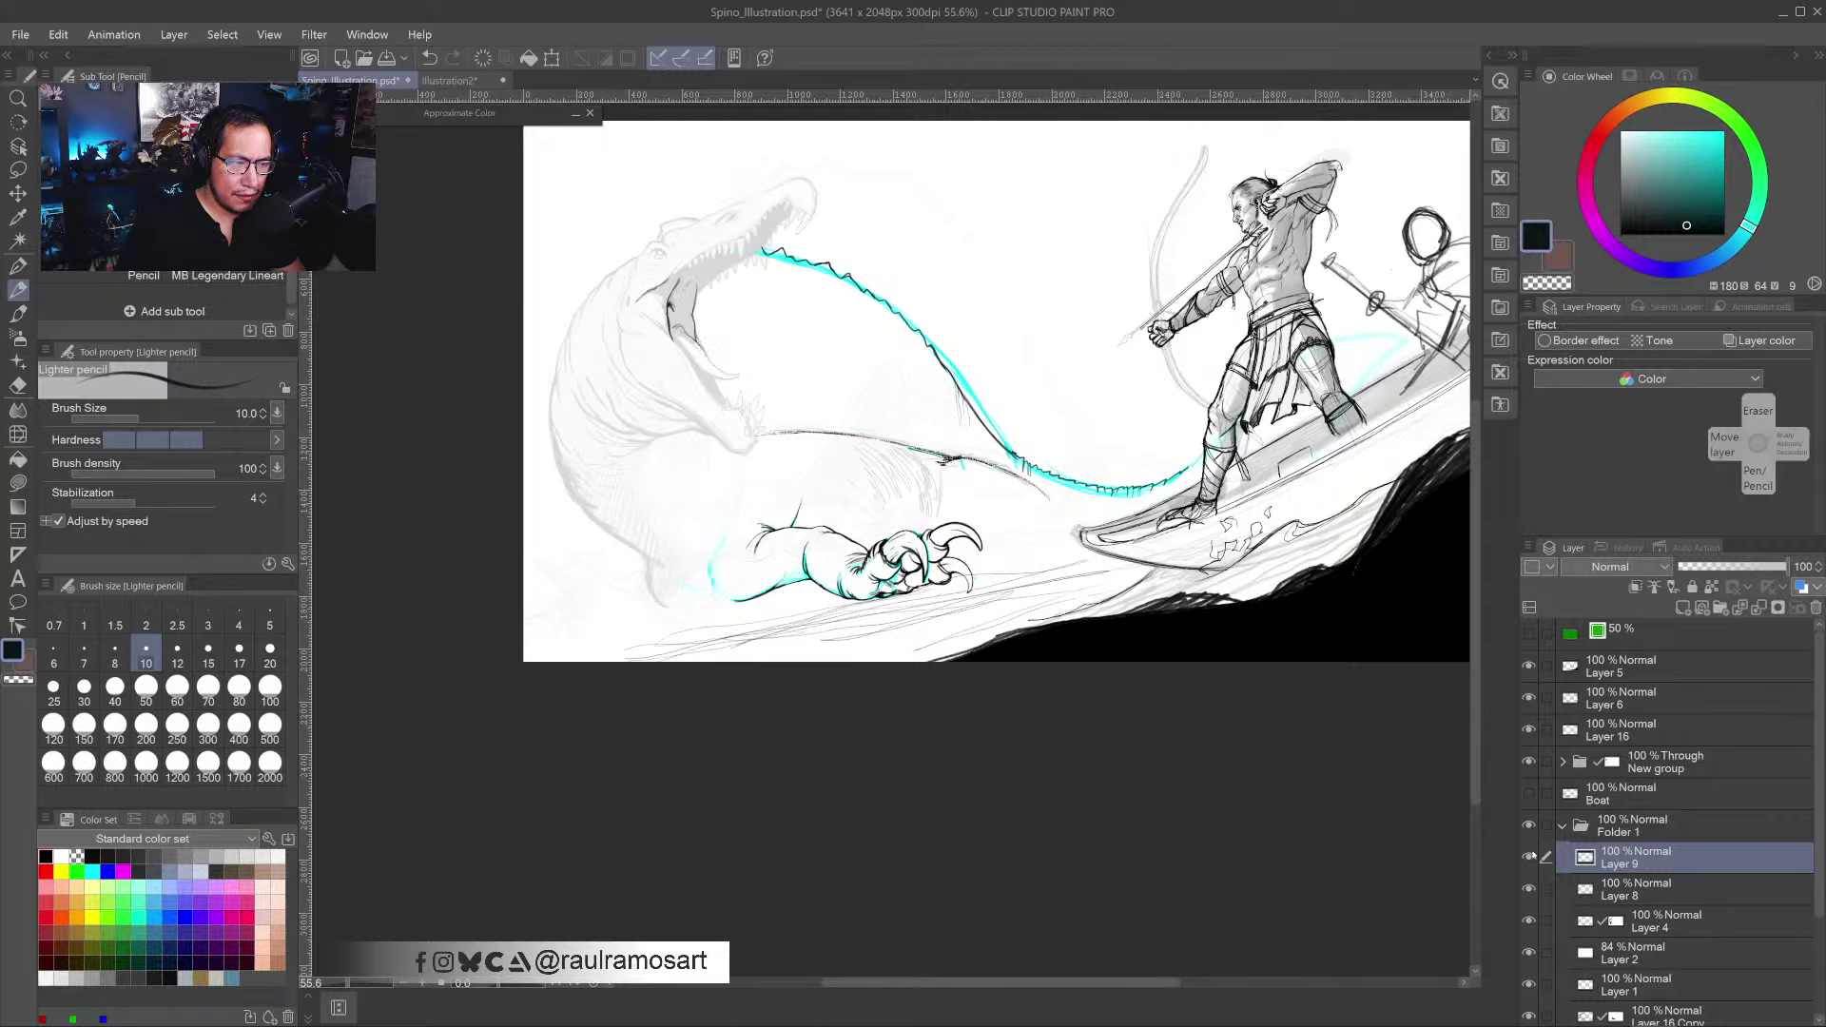
click(1529, 859)
click(1529, 857)
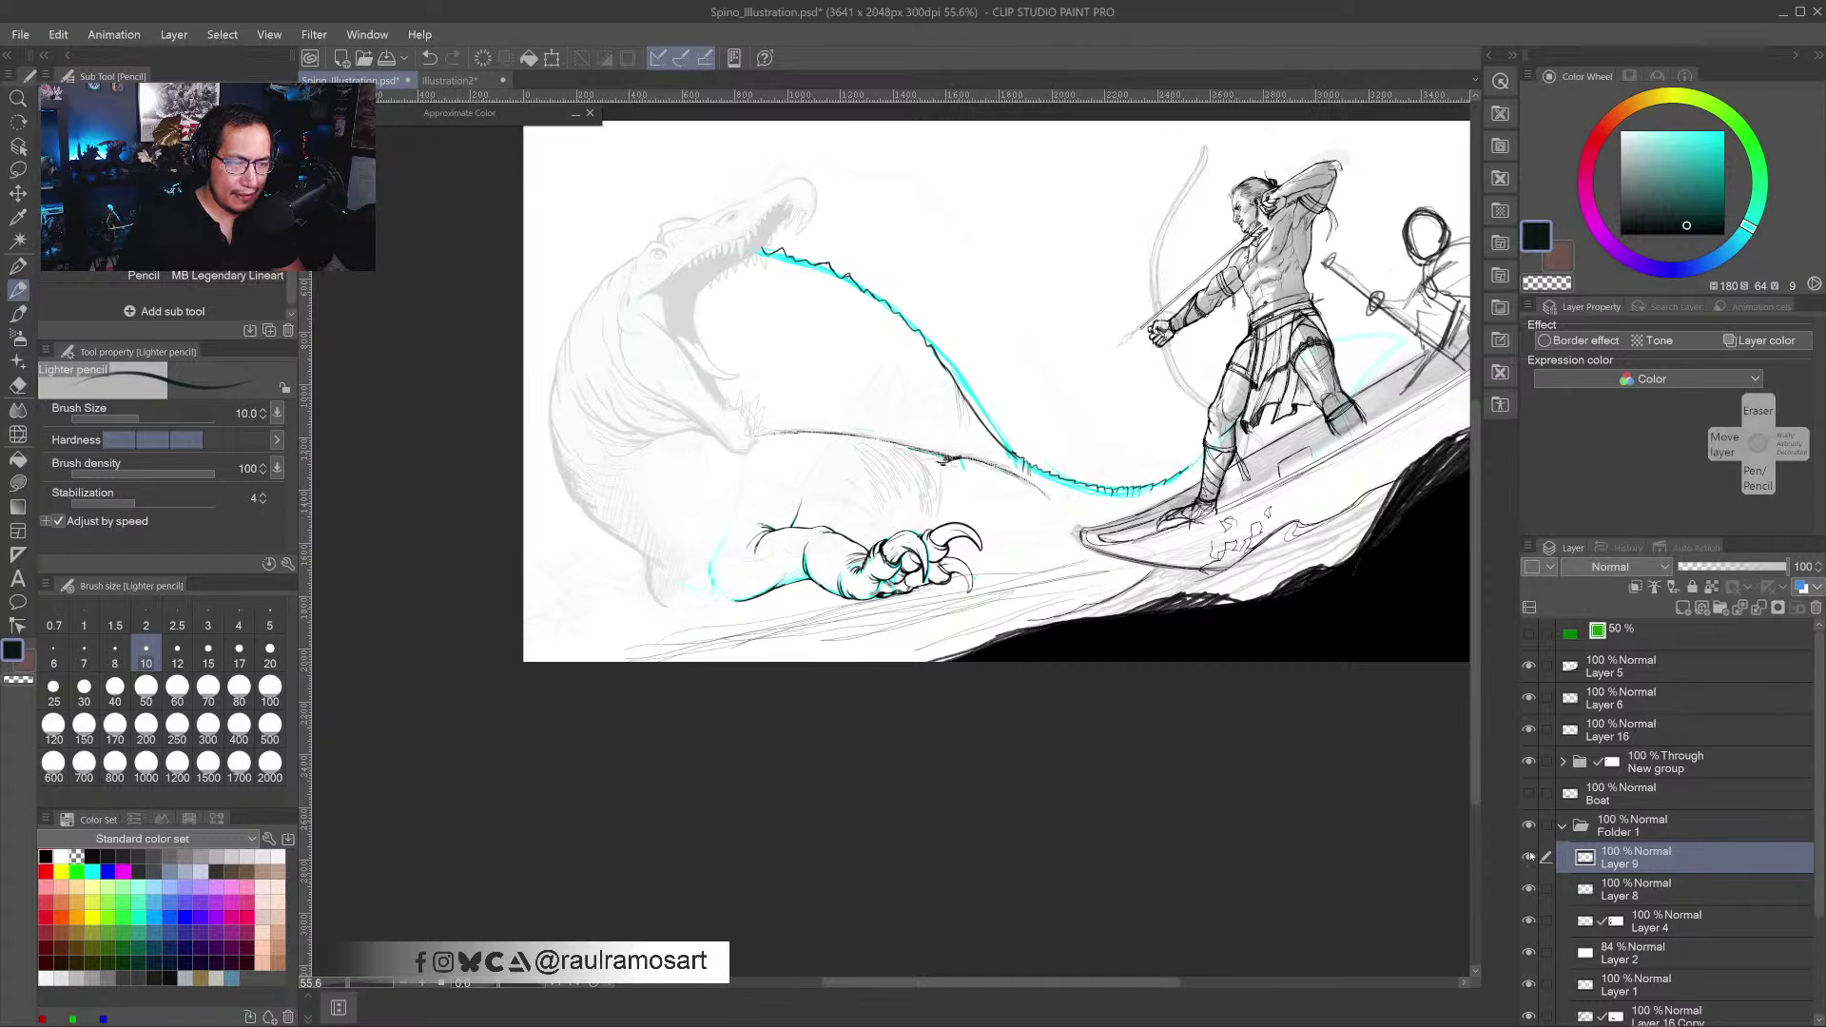
click(1528, 890)
click(1529, 889)
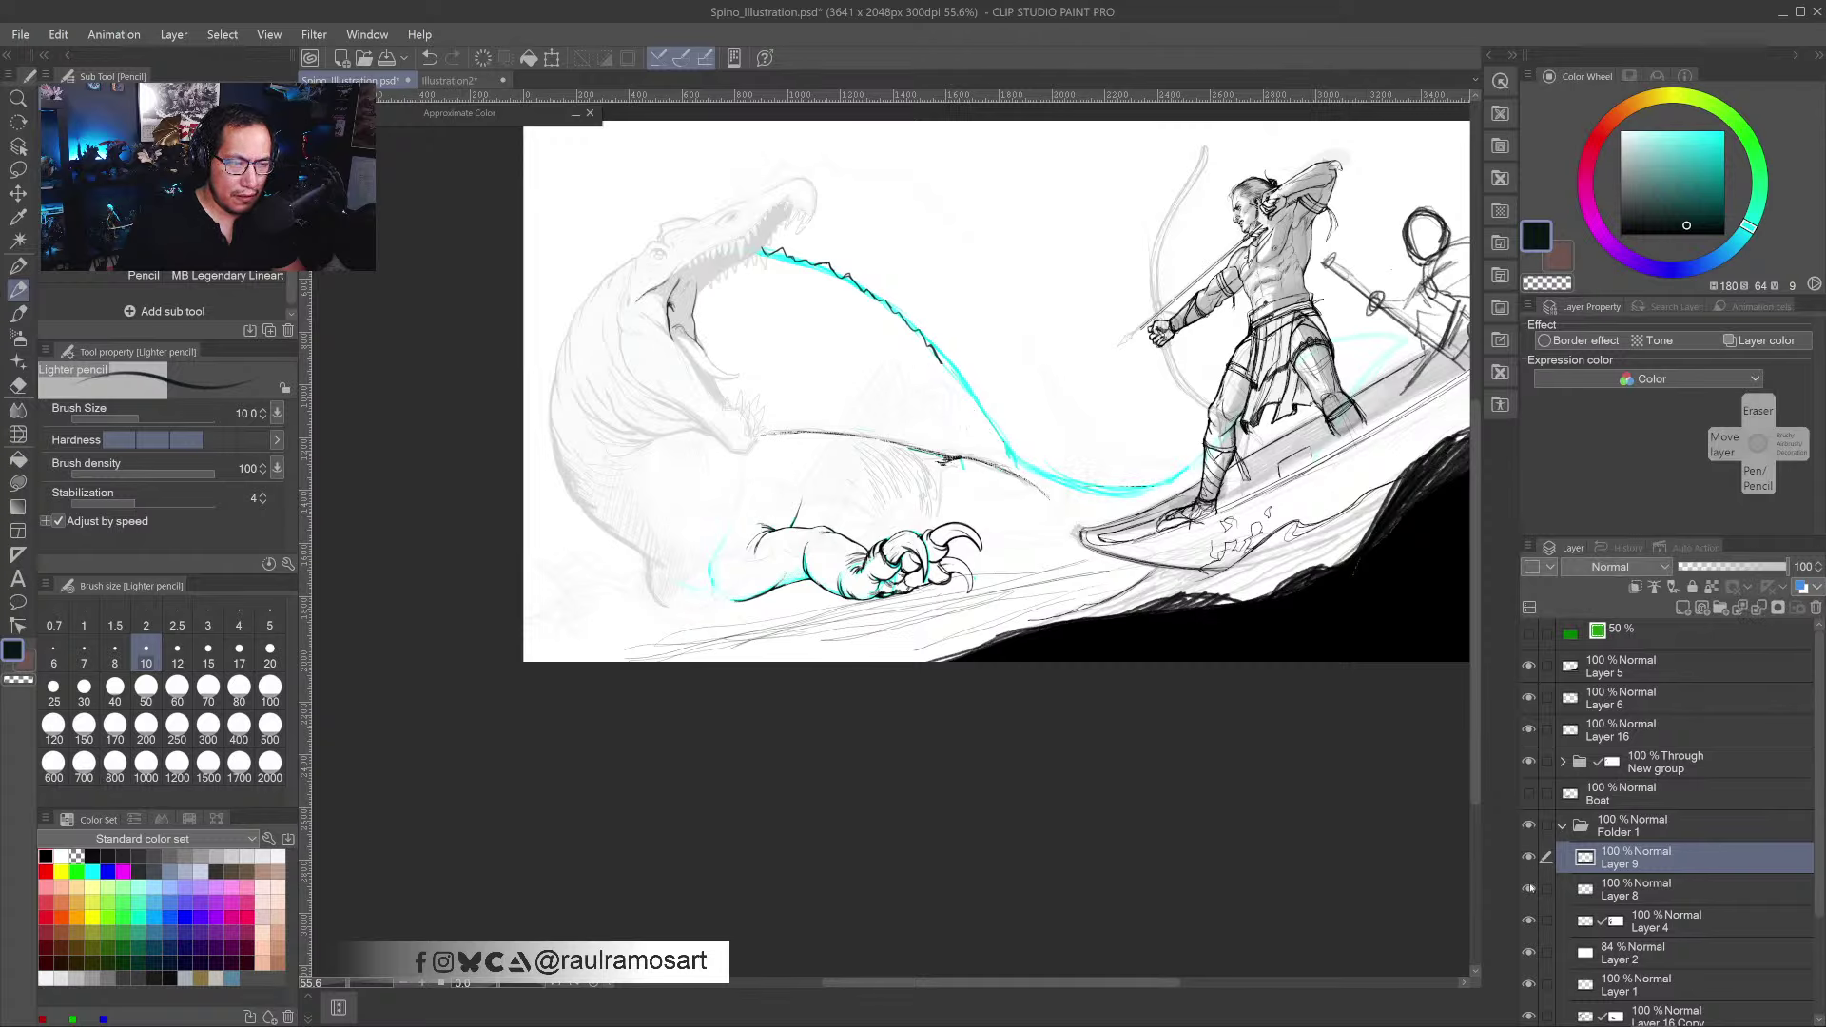
click(1530, 920)
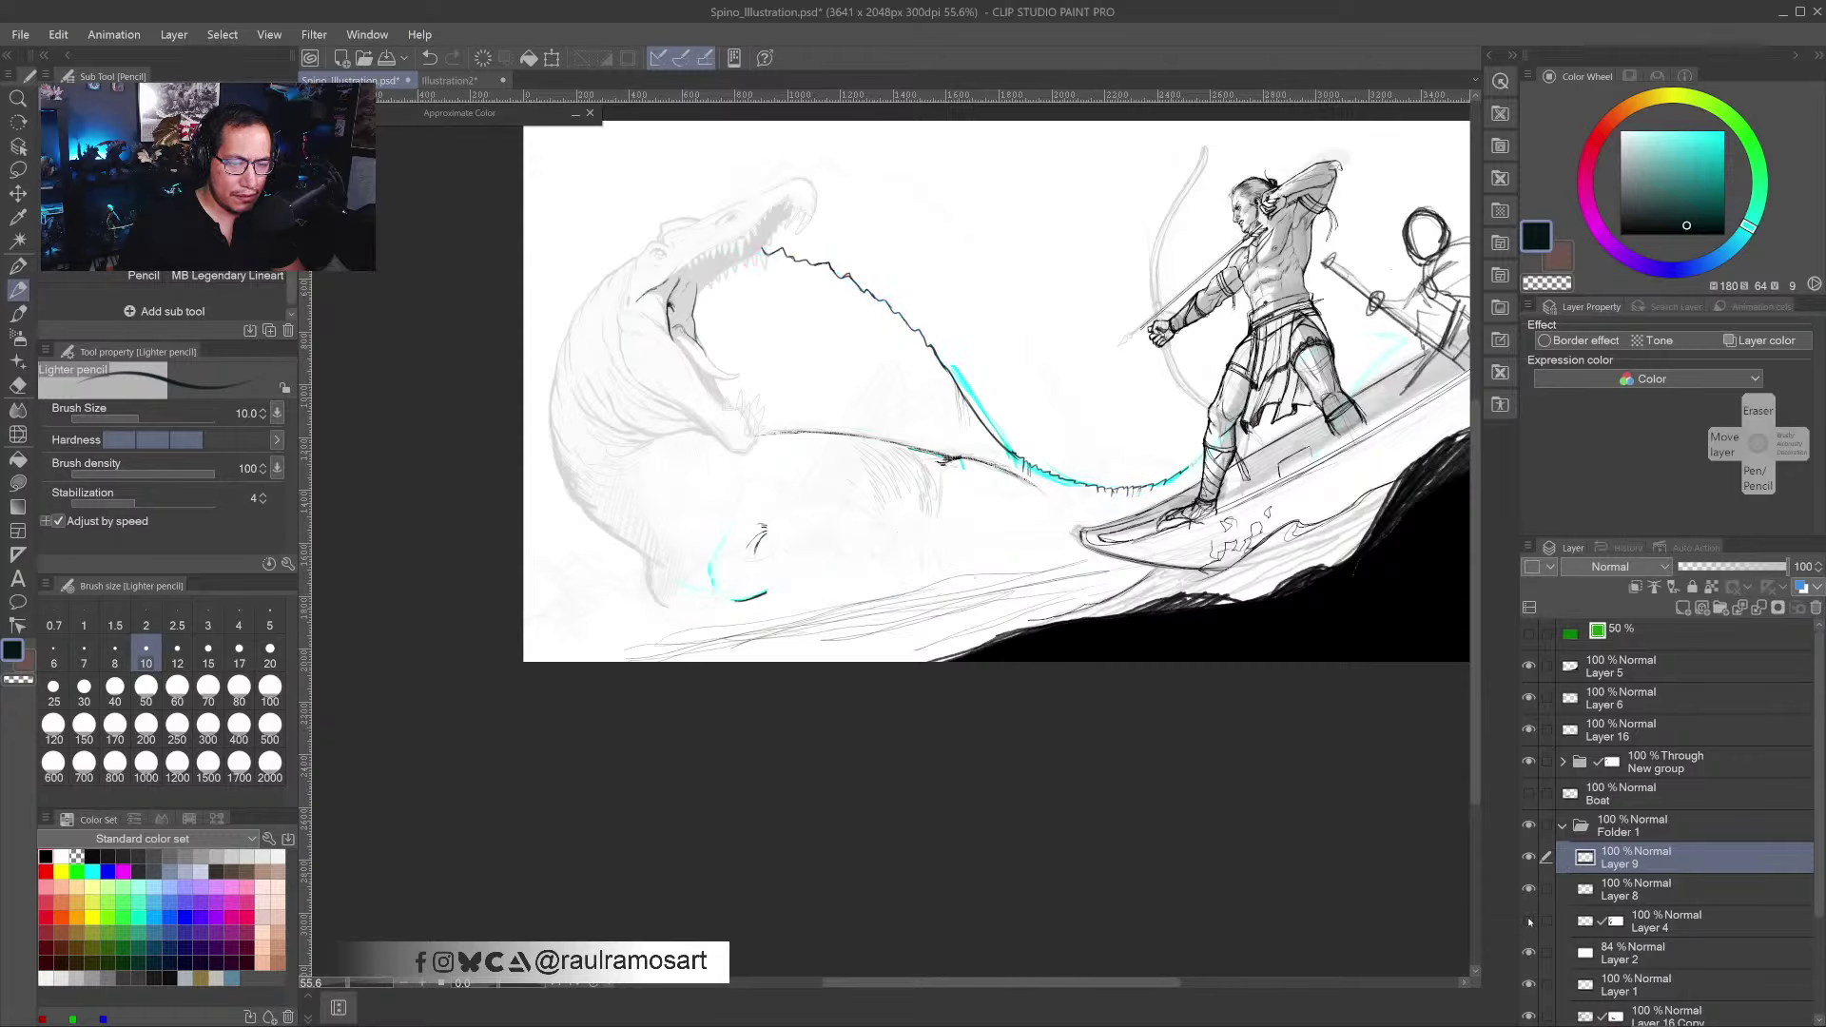
click(1530, 919)
- Try to merge Layer 8 down into the masked Layer 4
click(1610, 899)
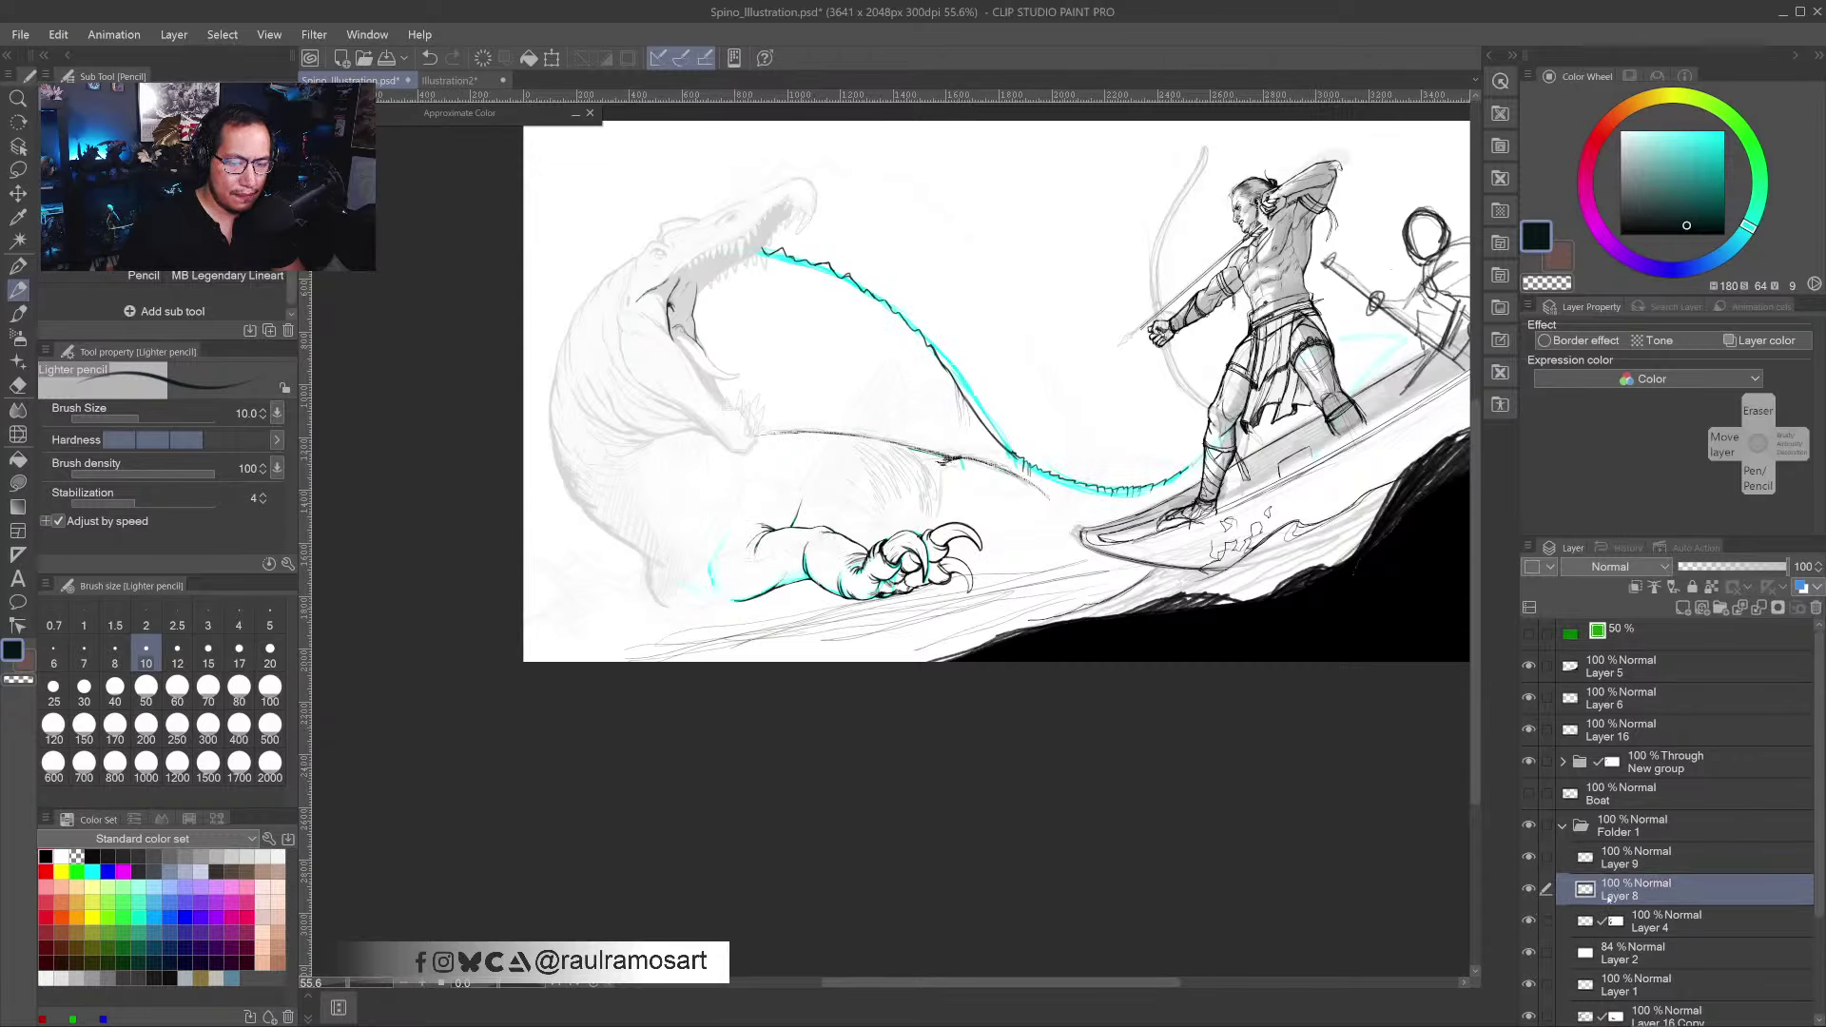
click(1531, 921)
click(1530, 921)
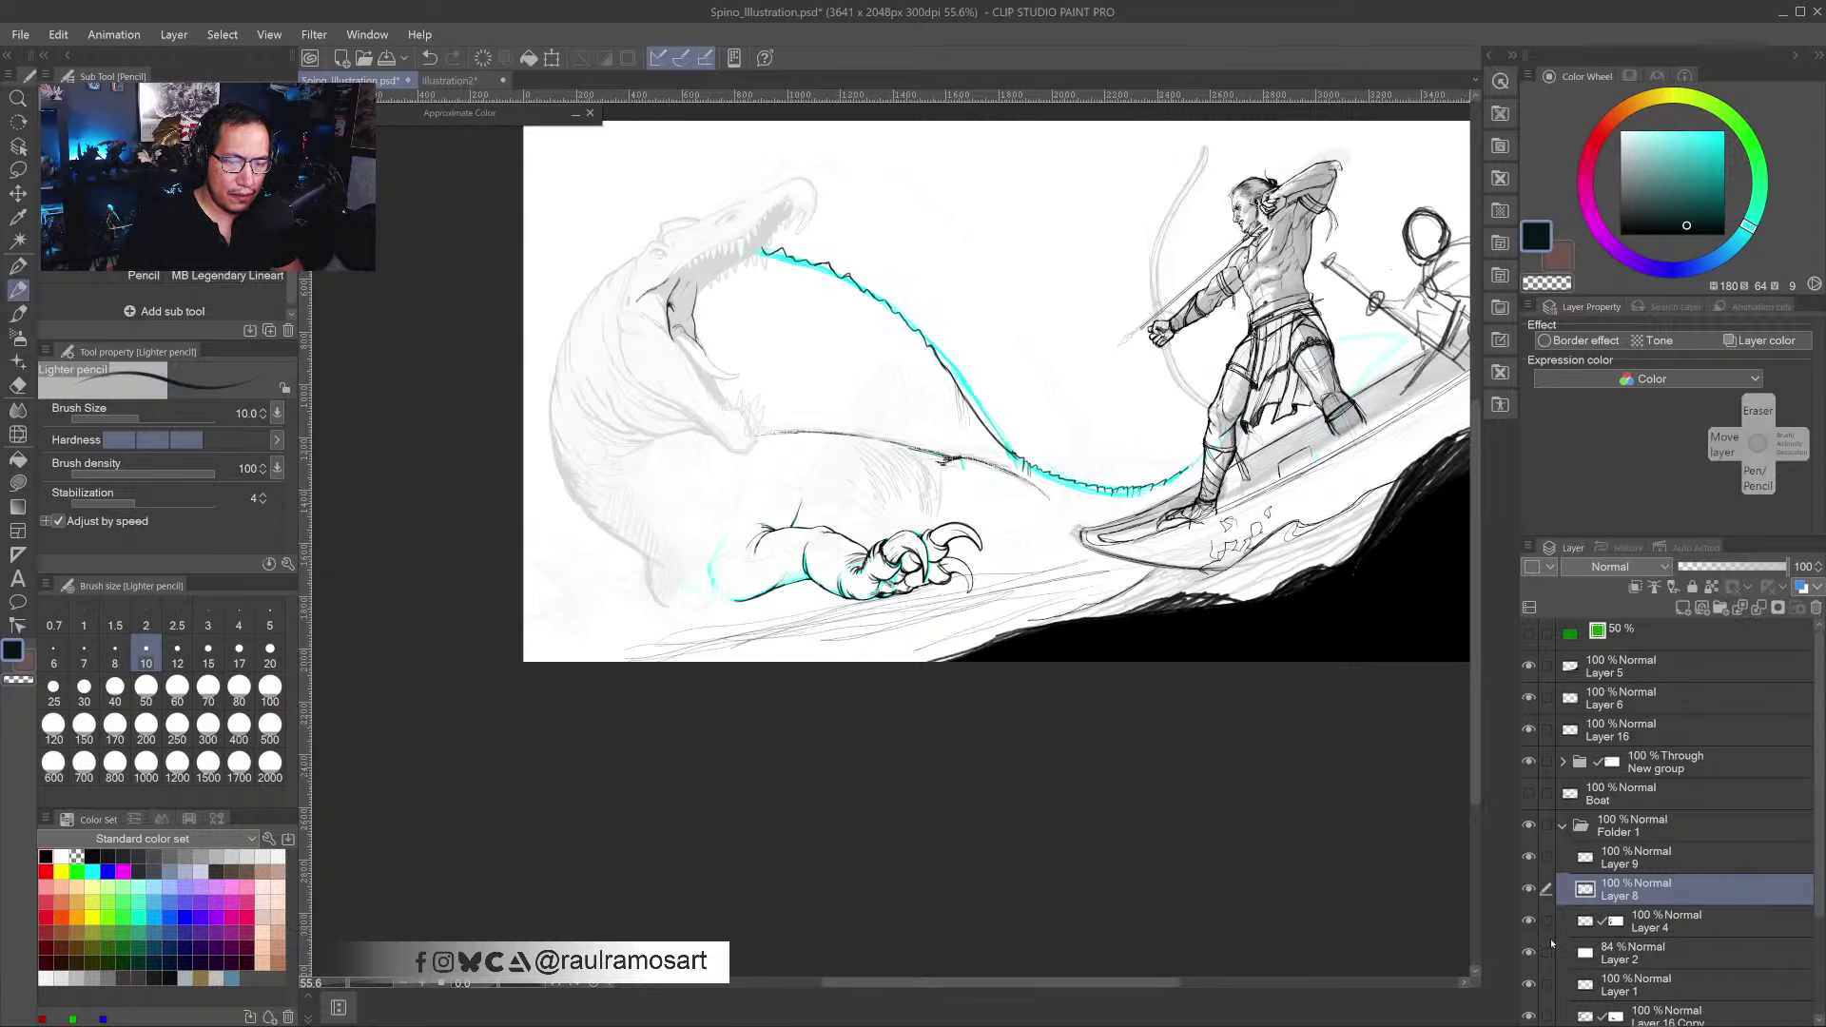
key(ctrl+e)
key(Return)
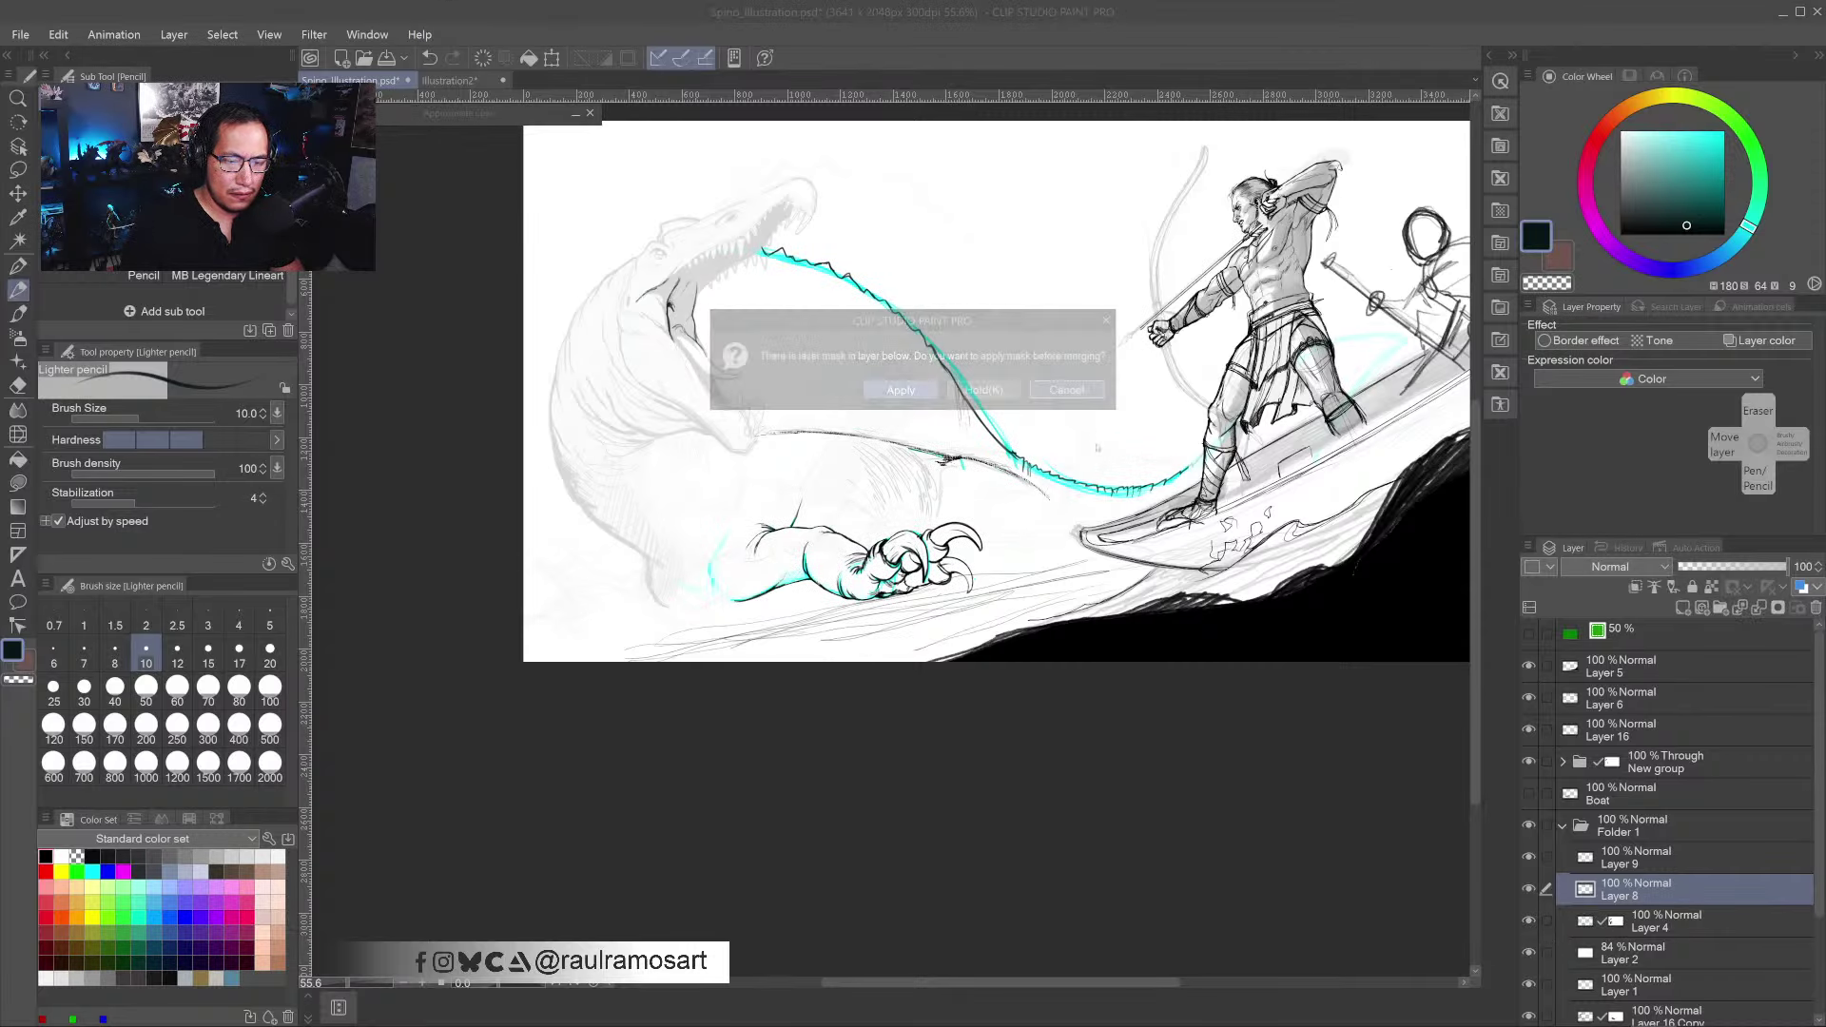
- Recheck the strokes on Layer 8 by hiding and showing it, and make the artwork of Layer 4 active
click(1530, 888)
click(1530, 888)
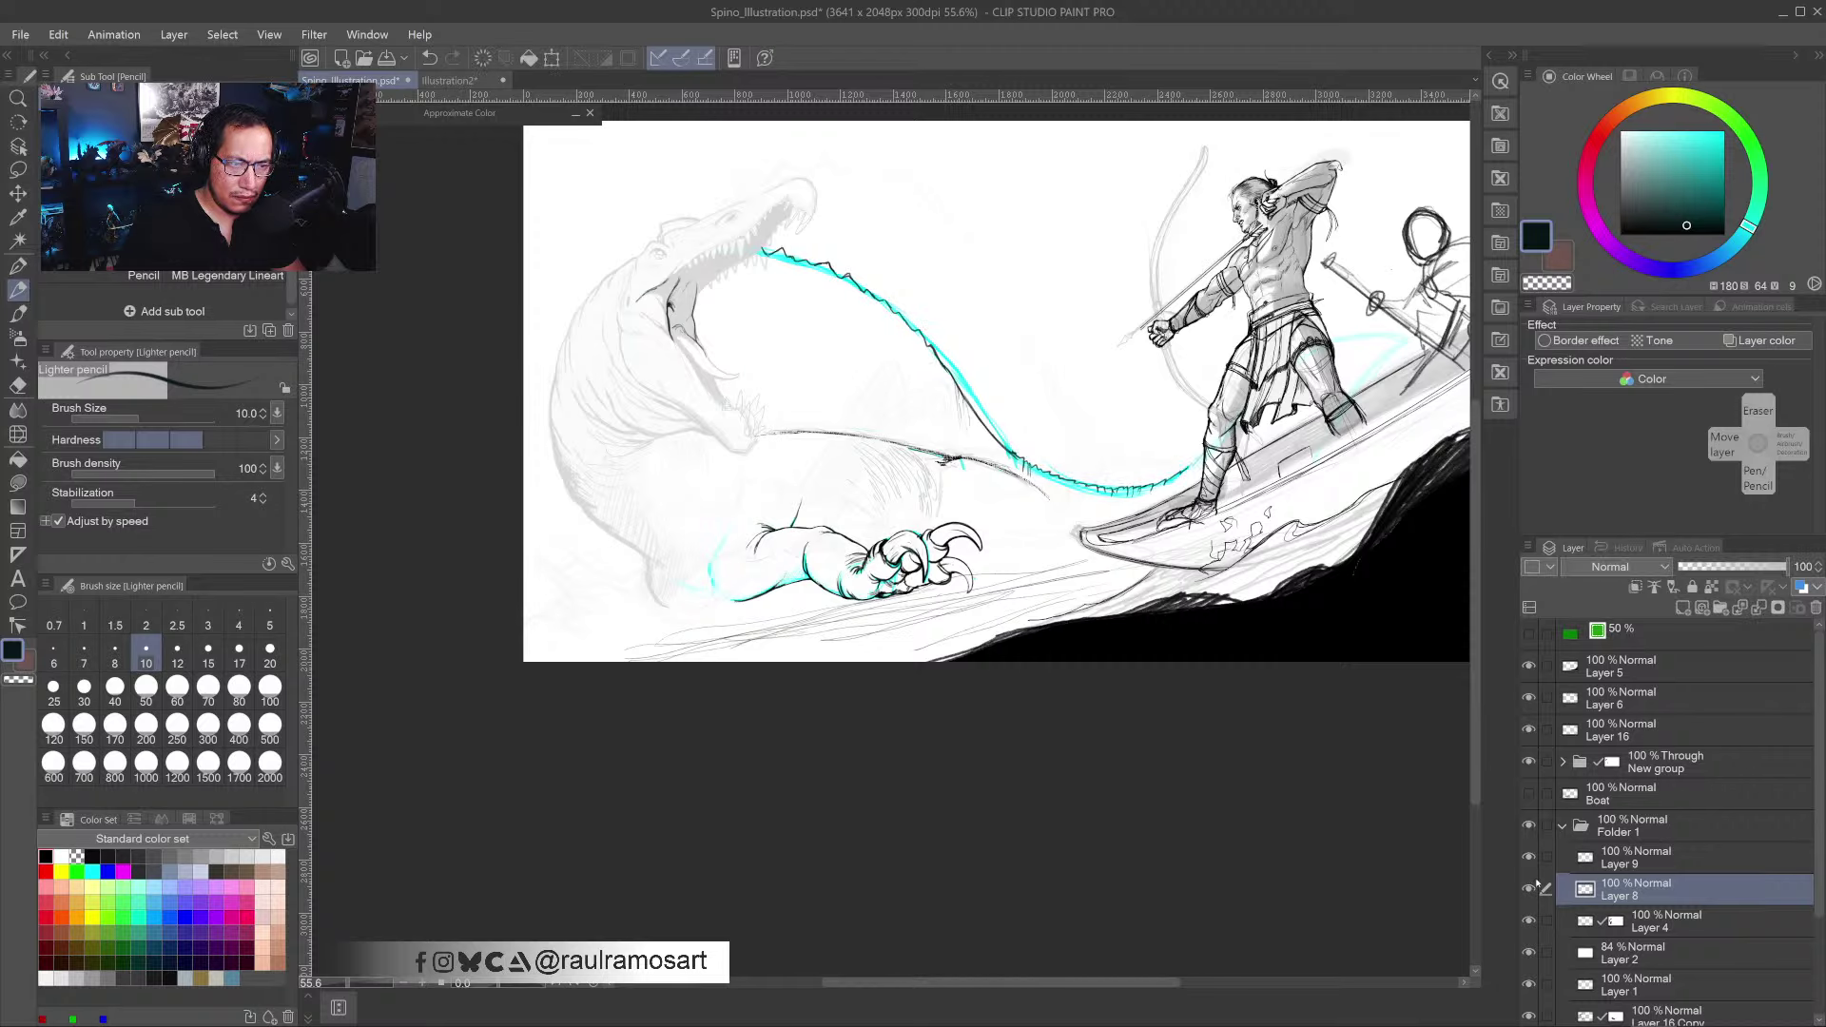
drag(878, 350, 900, 390)
drag(1010, 734, 1046, 648)
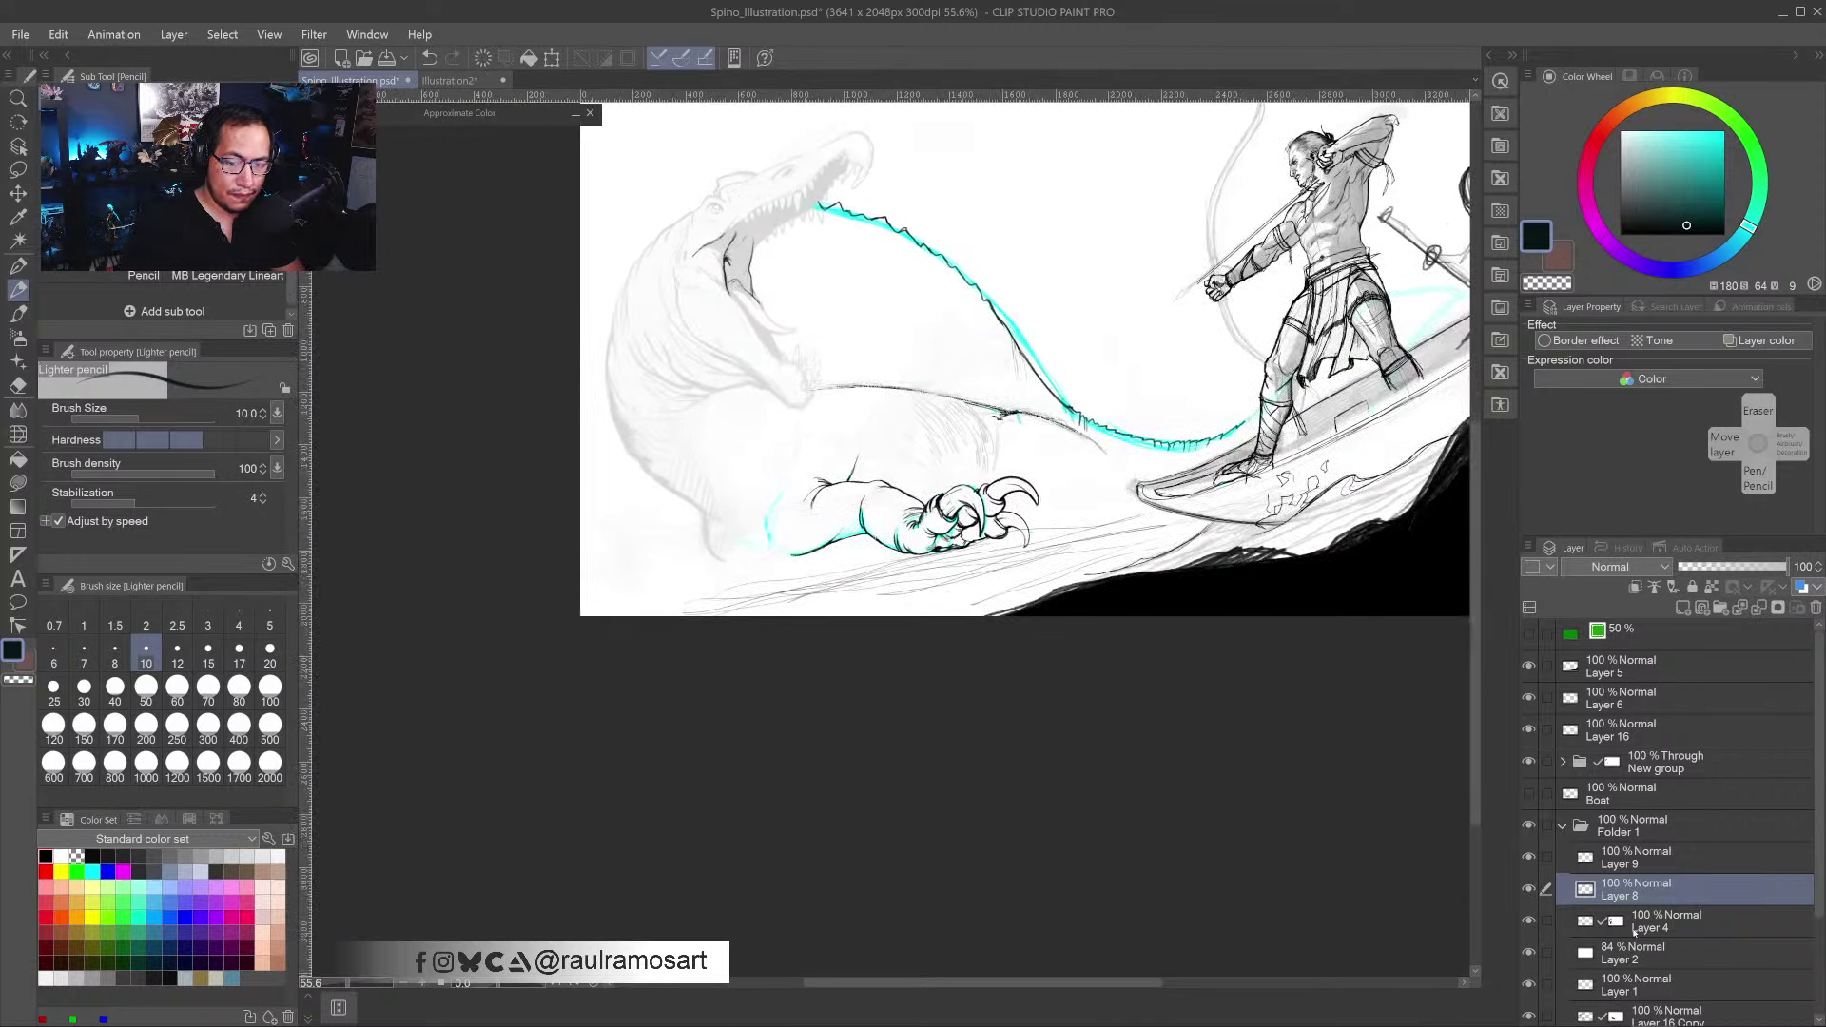
click(1587, 923)
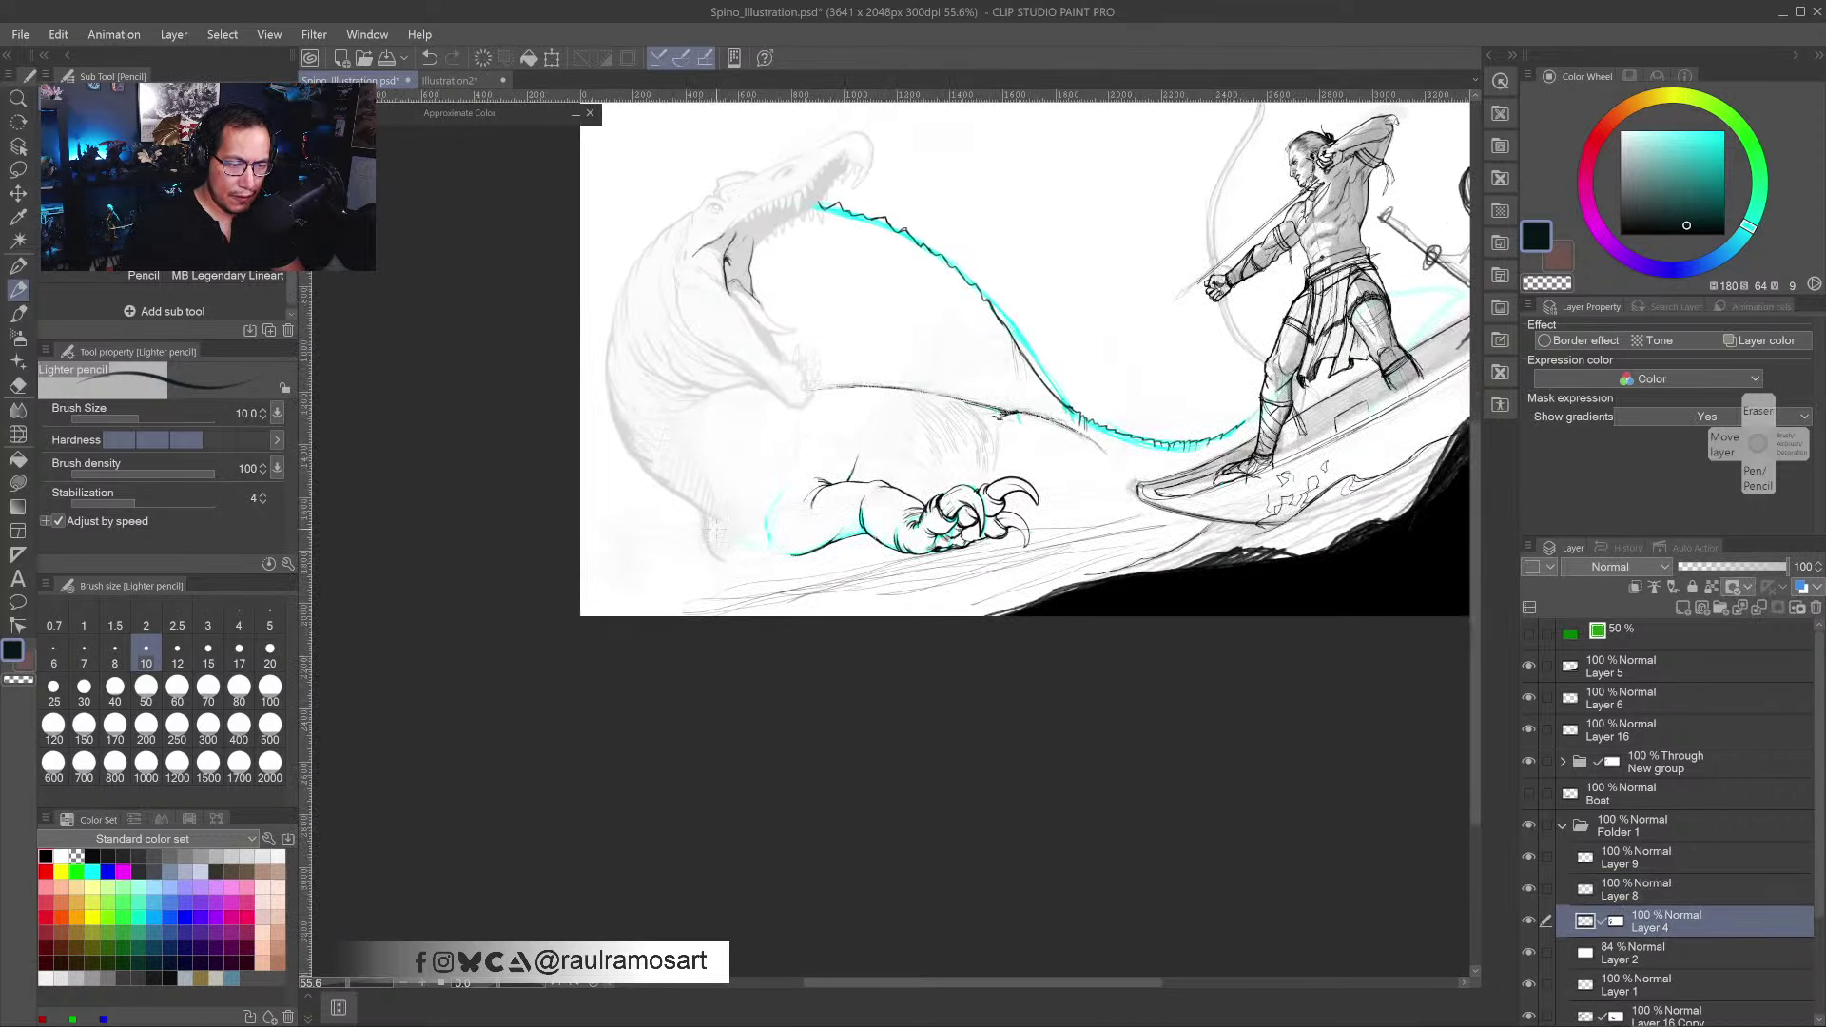
- Lasso the clawed forelimb on Layer 4, scale it down to 85% and shift it slightly into place
click(17, 171)
scroll(909, 457, up, 2)
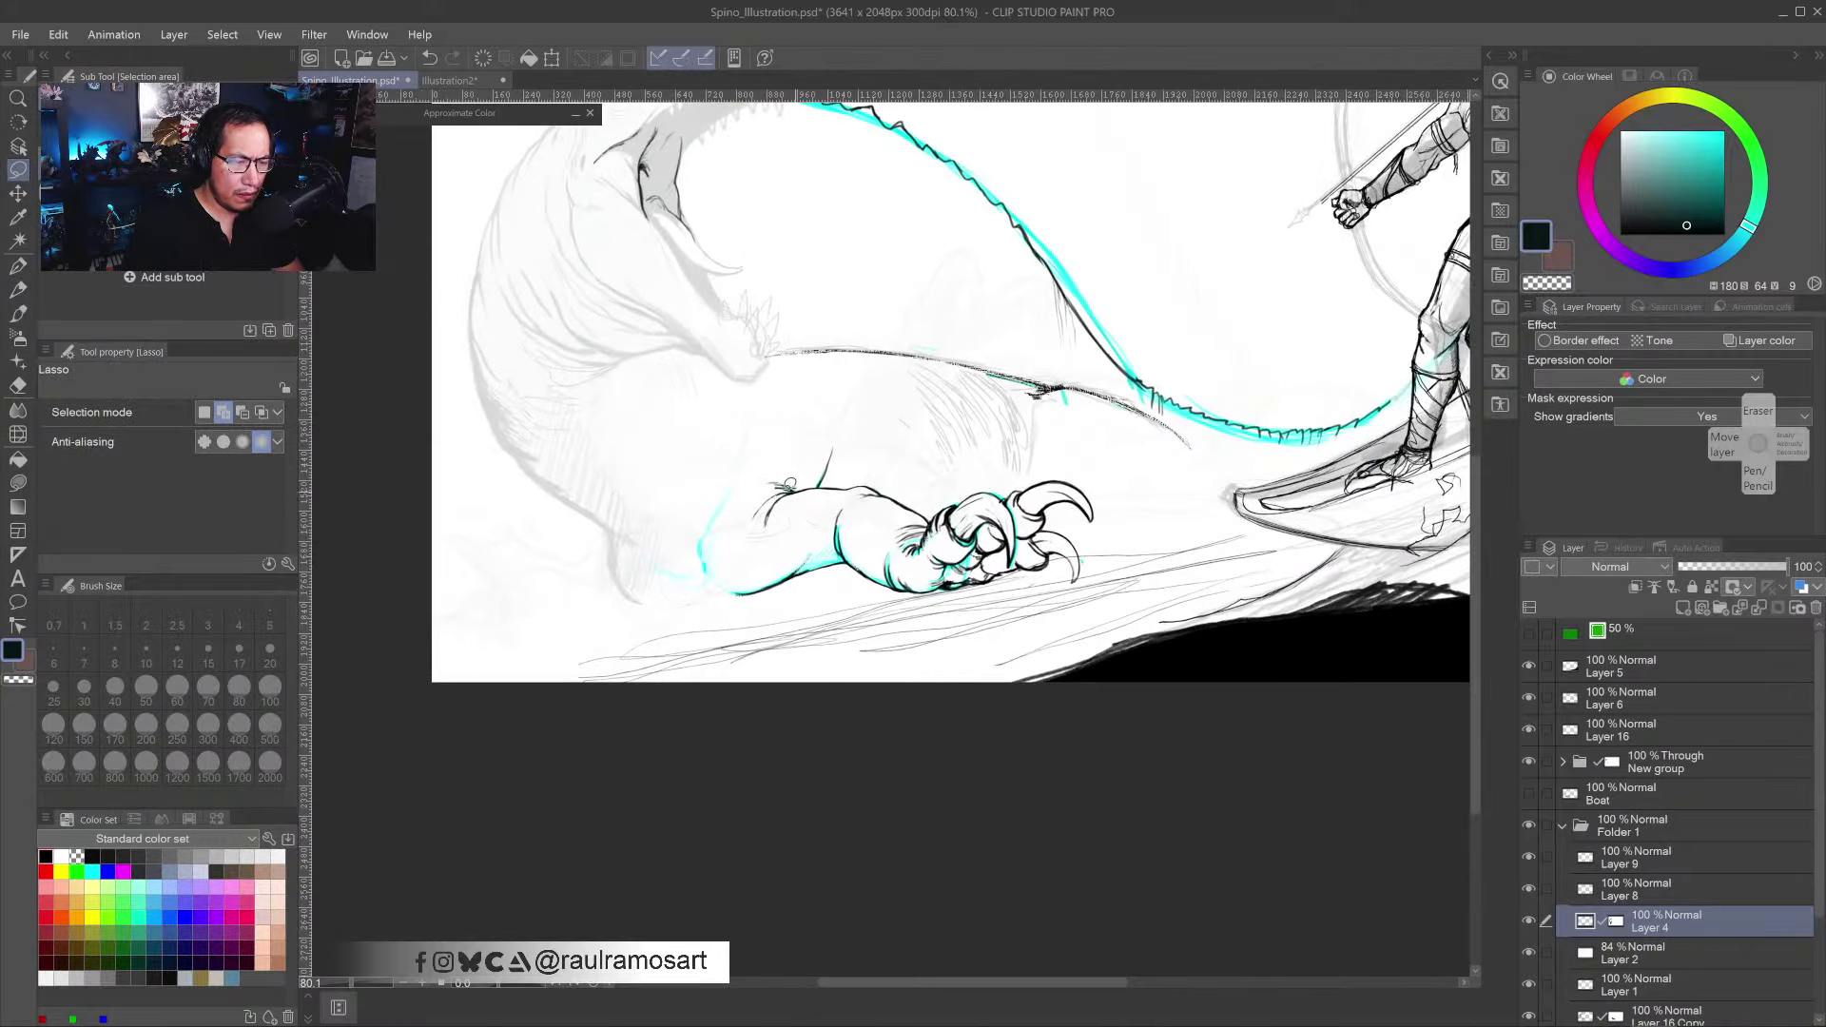
mouse_move(843, 436)
mouse_down()
mouse_move(734, 522)
mouse_move(729, 586)
mouse_move(900, 621)
mouse_move(1017, 617)
mouse_move(1109, 580)
mouse_move(1097, 483)
mouse_move(963, 478)
mouse_move(850, 438)
mouse_up()
click(1529, 921)
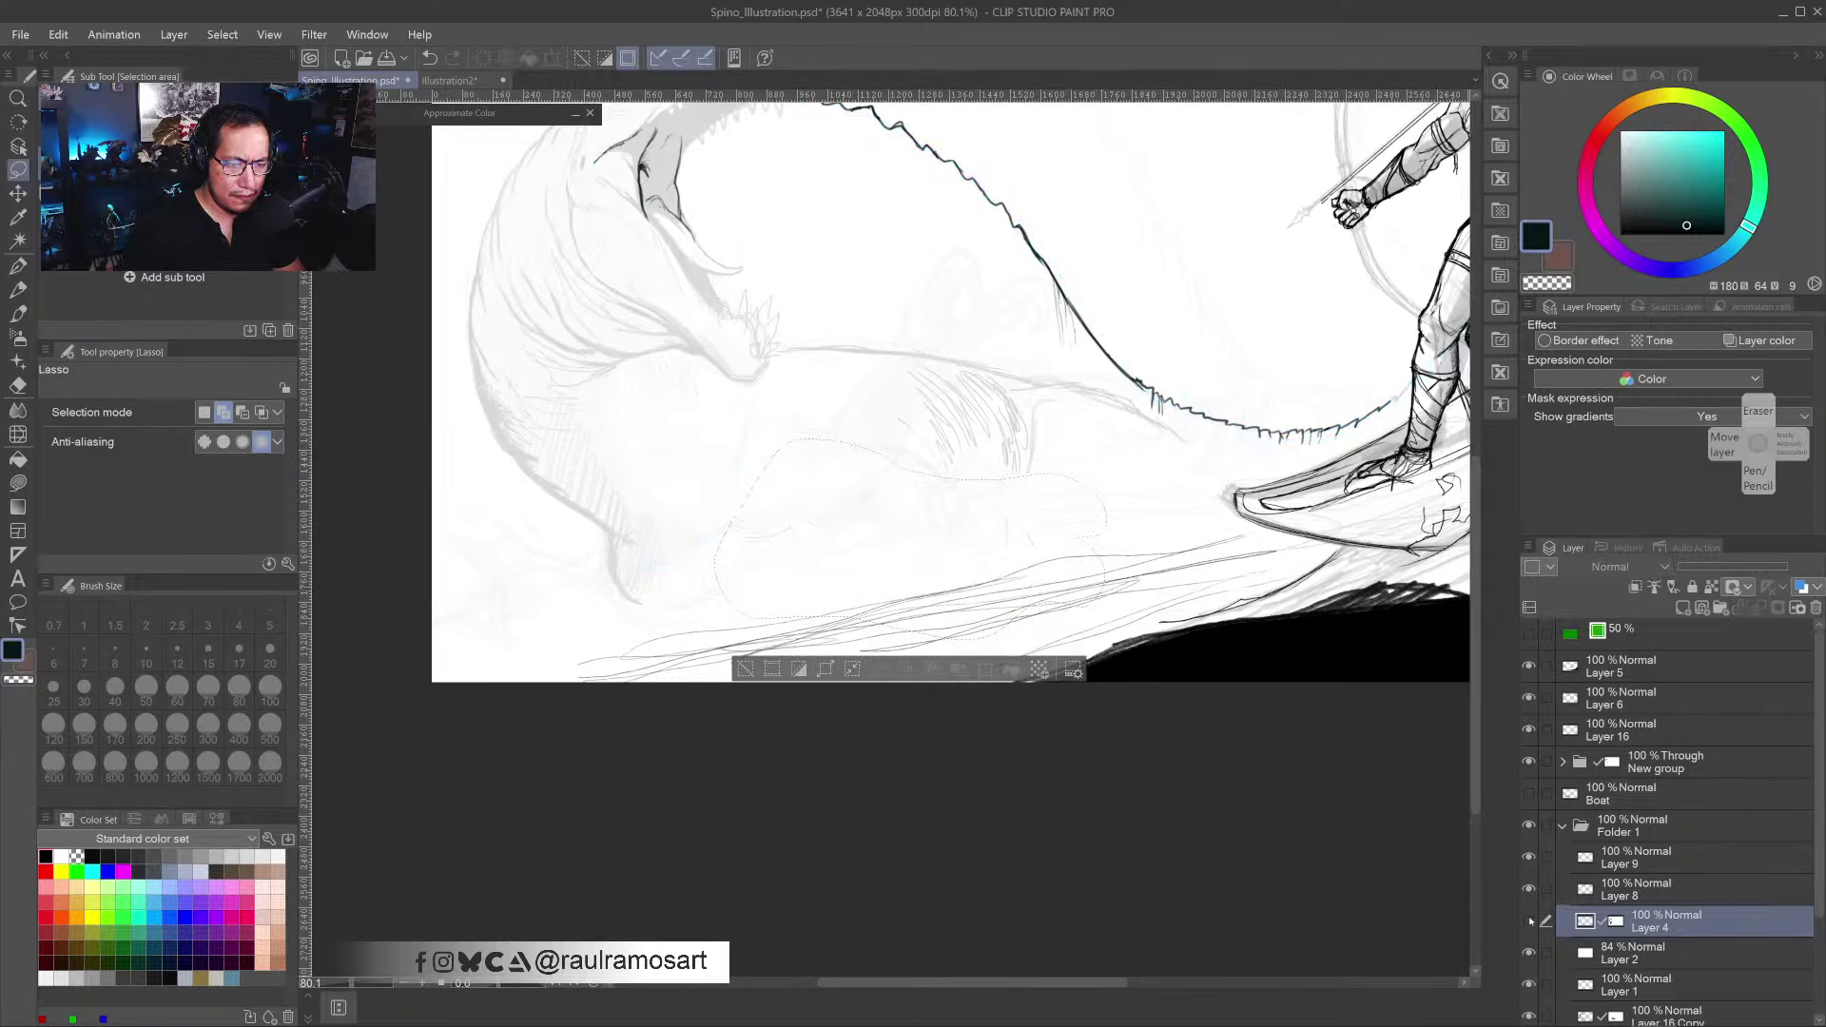
click(1528, 921)
key(ctrl+t)
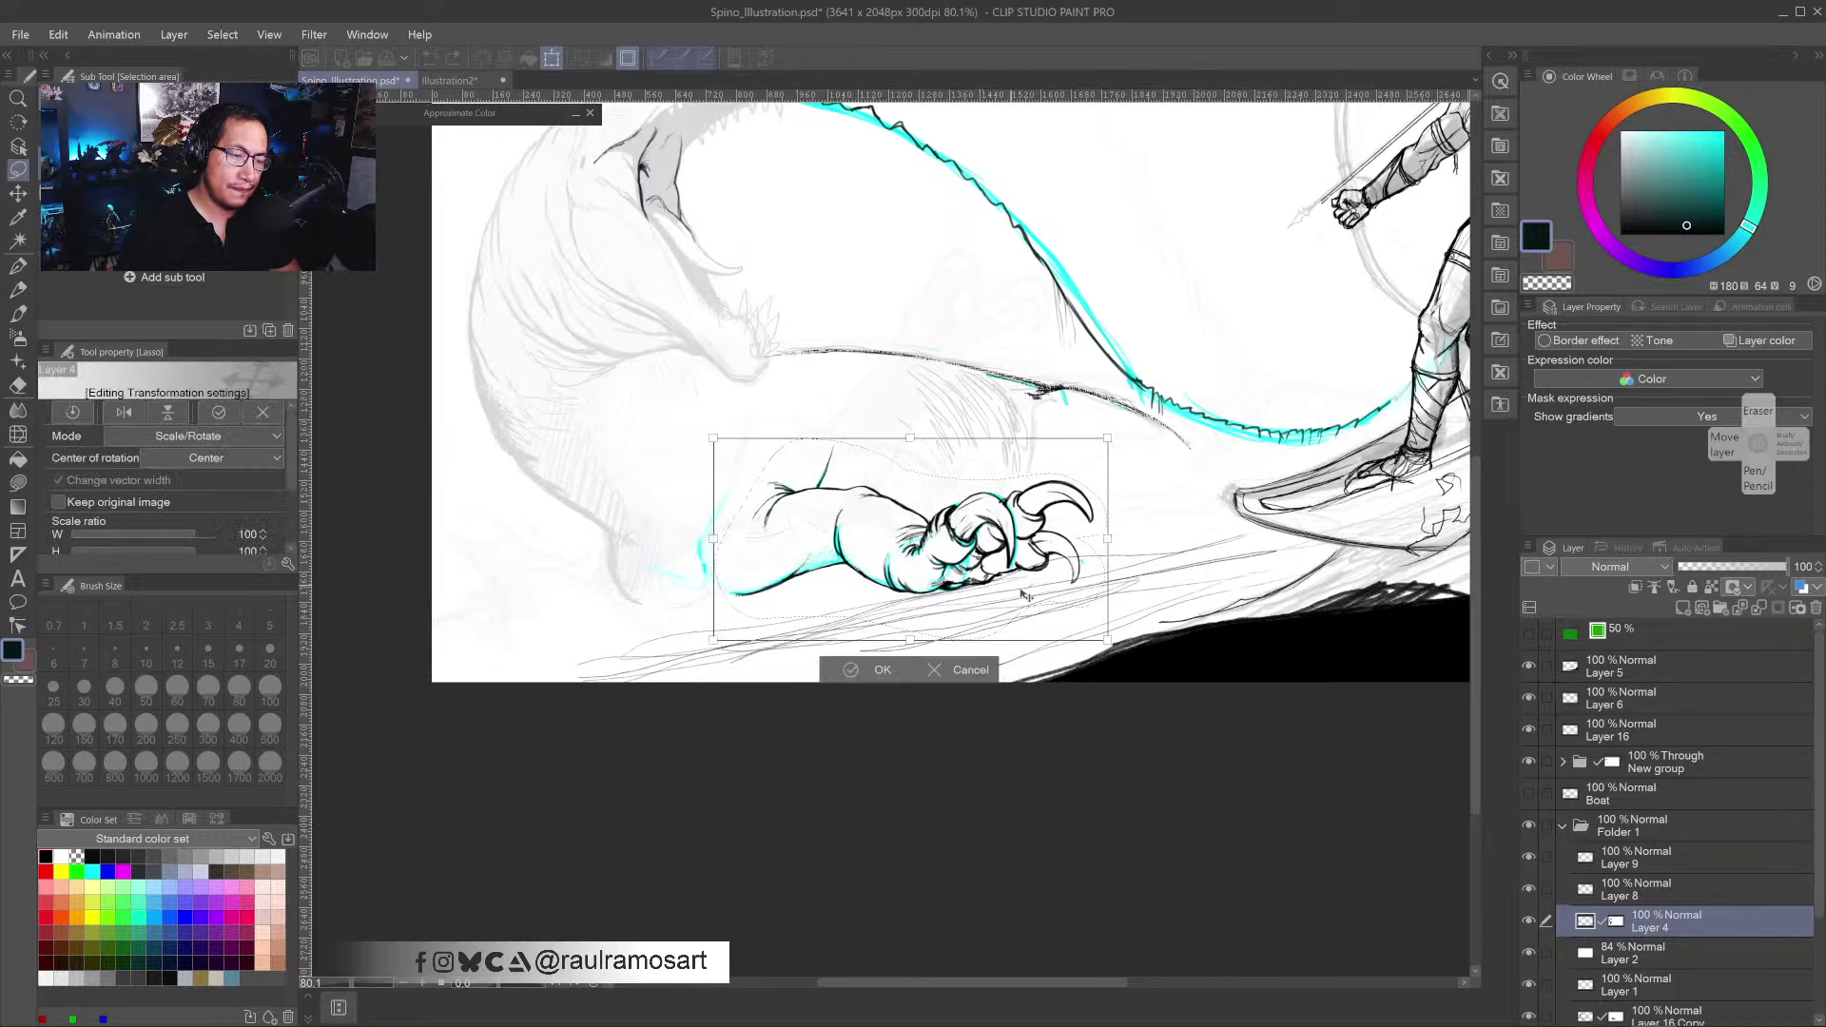
drag(1103, 635, 1049, 610)
drag(1010, 547, 1006, 558)
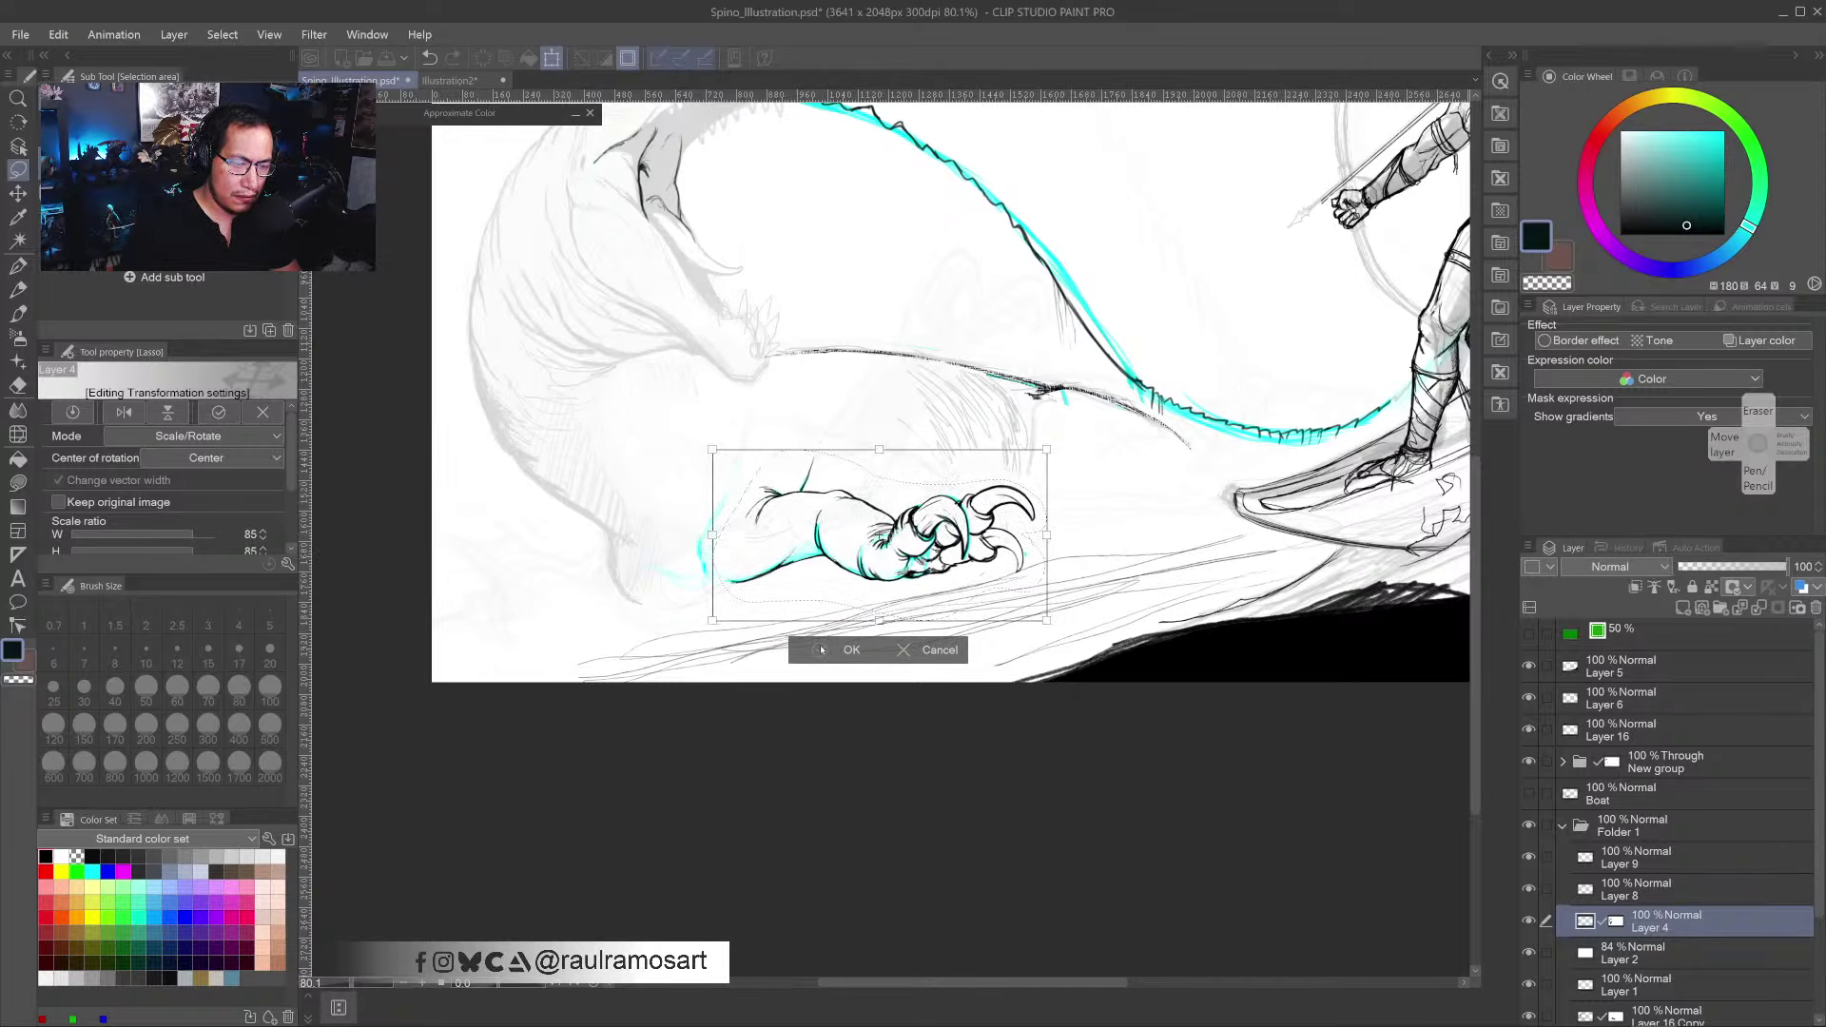
key(Return)
key(ctrl+d)
scroll(906, 751, down, 4)
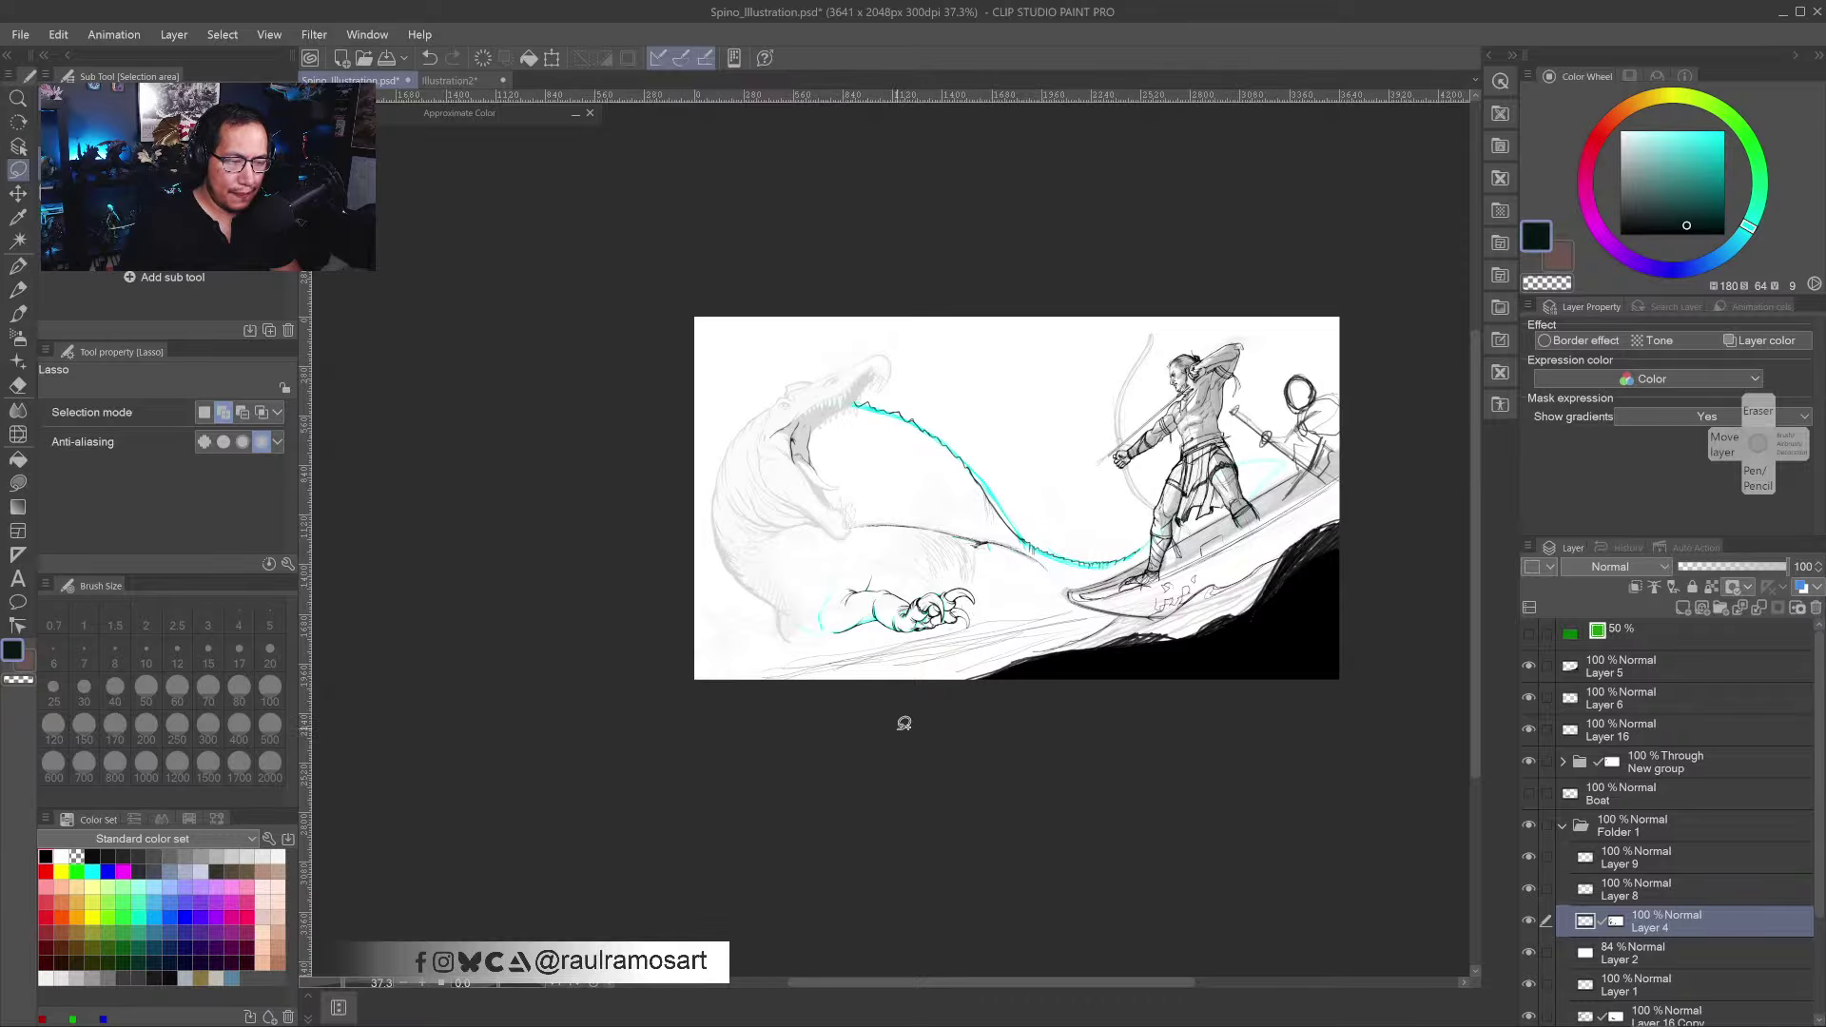
- Check which parts of the spinosaurus lie on Layers 4, 8, 9 and 2 by hiding and showing each layer
scroll(889, 588, up, 1)
scroll(927, 592, up, 4)
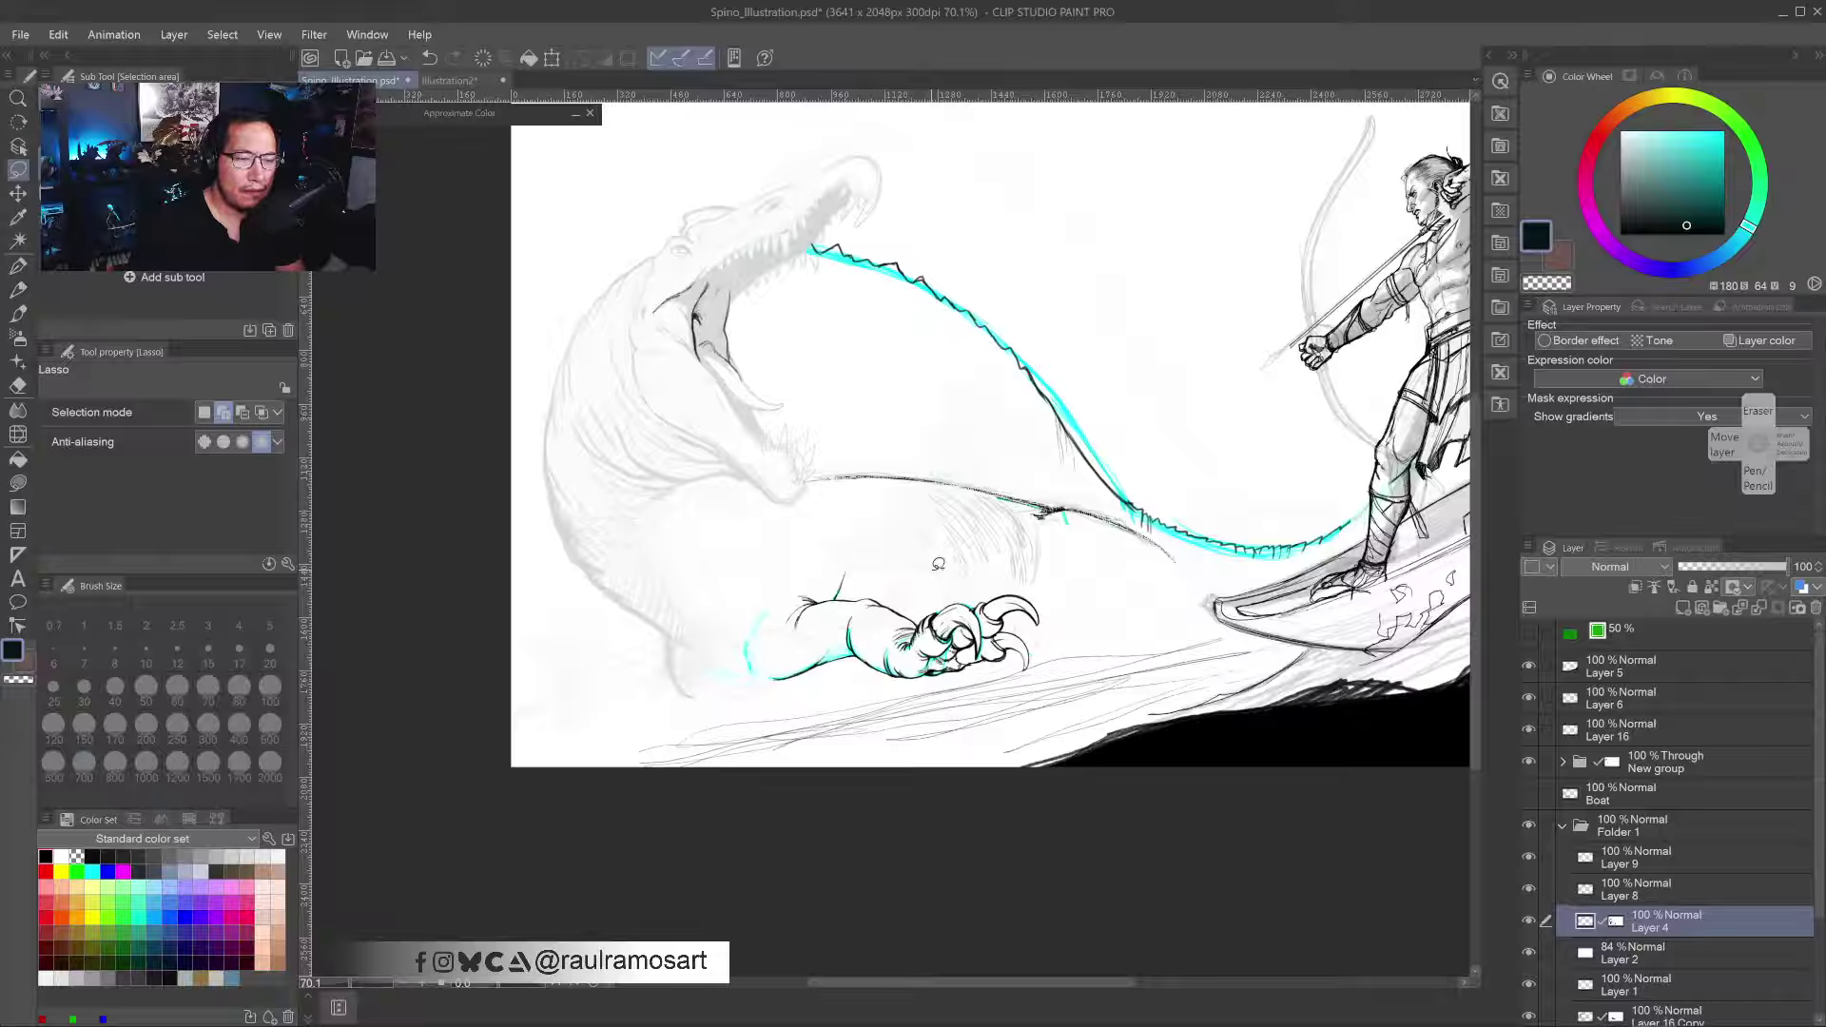
click(1529, 921)
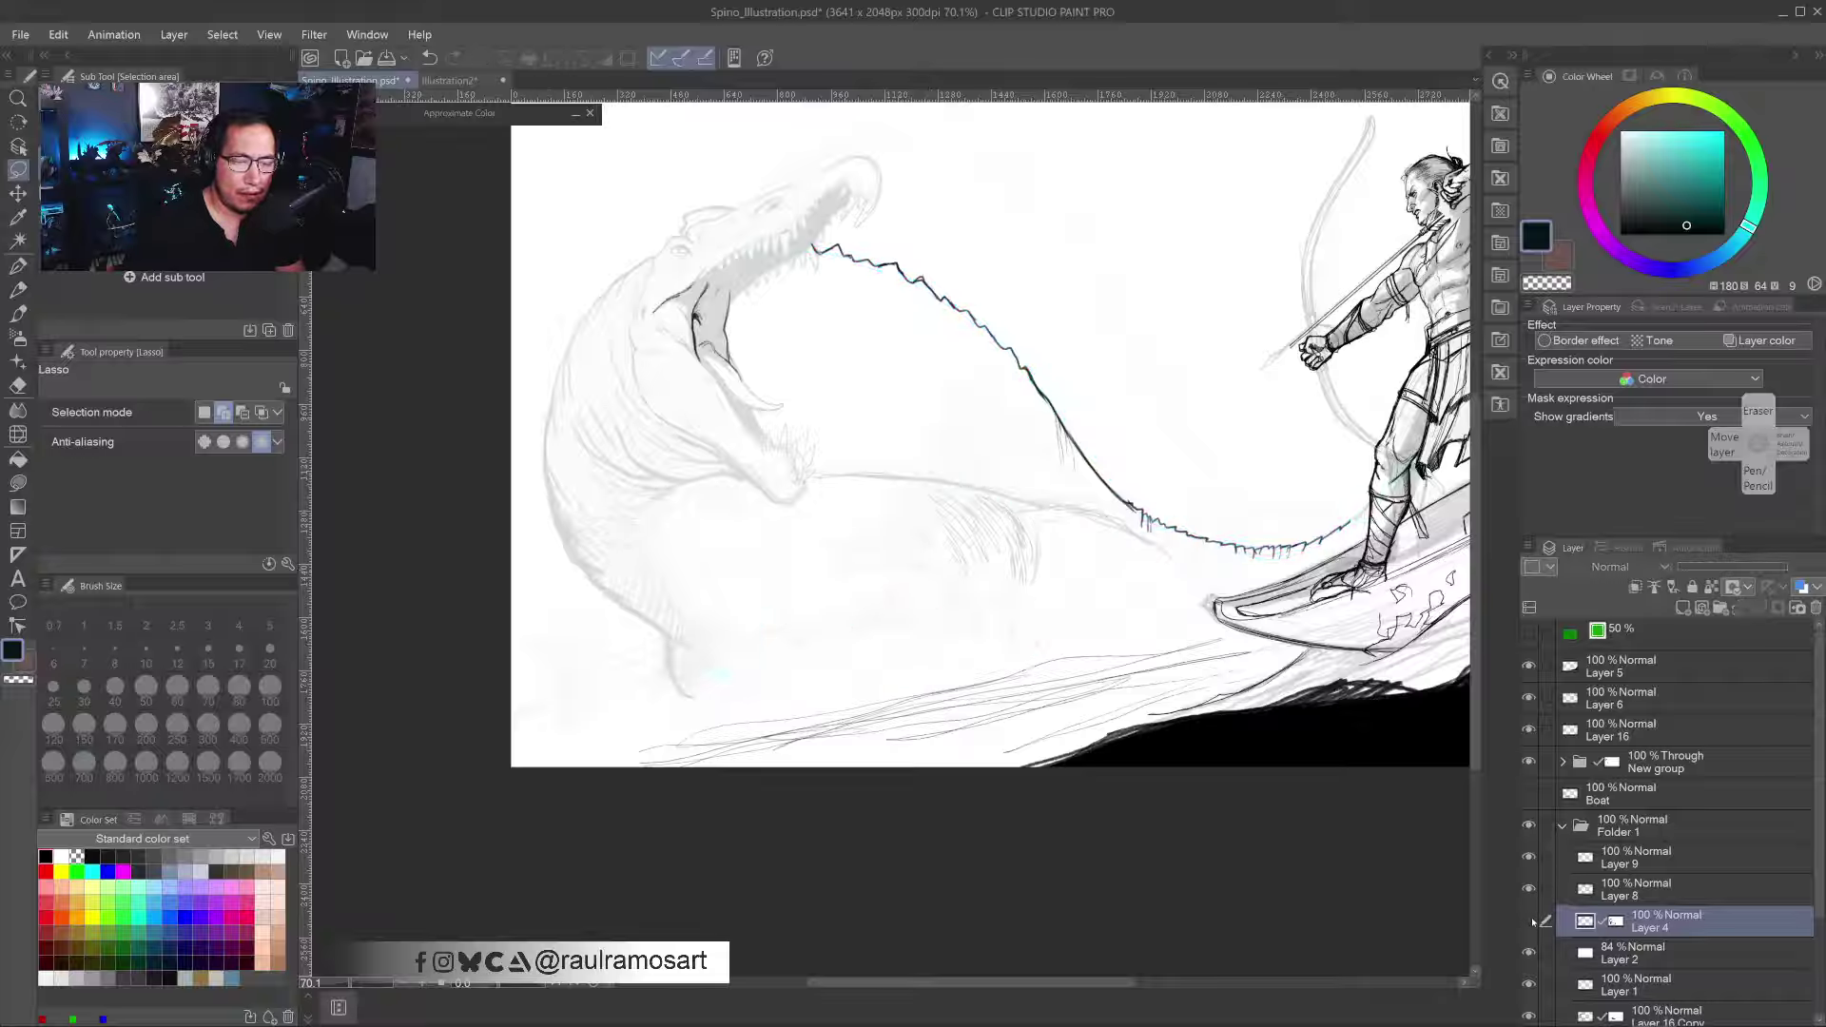
click(1529, 920)
click(1529, 888)
click(1529, 888)
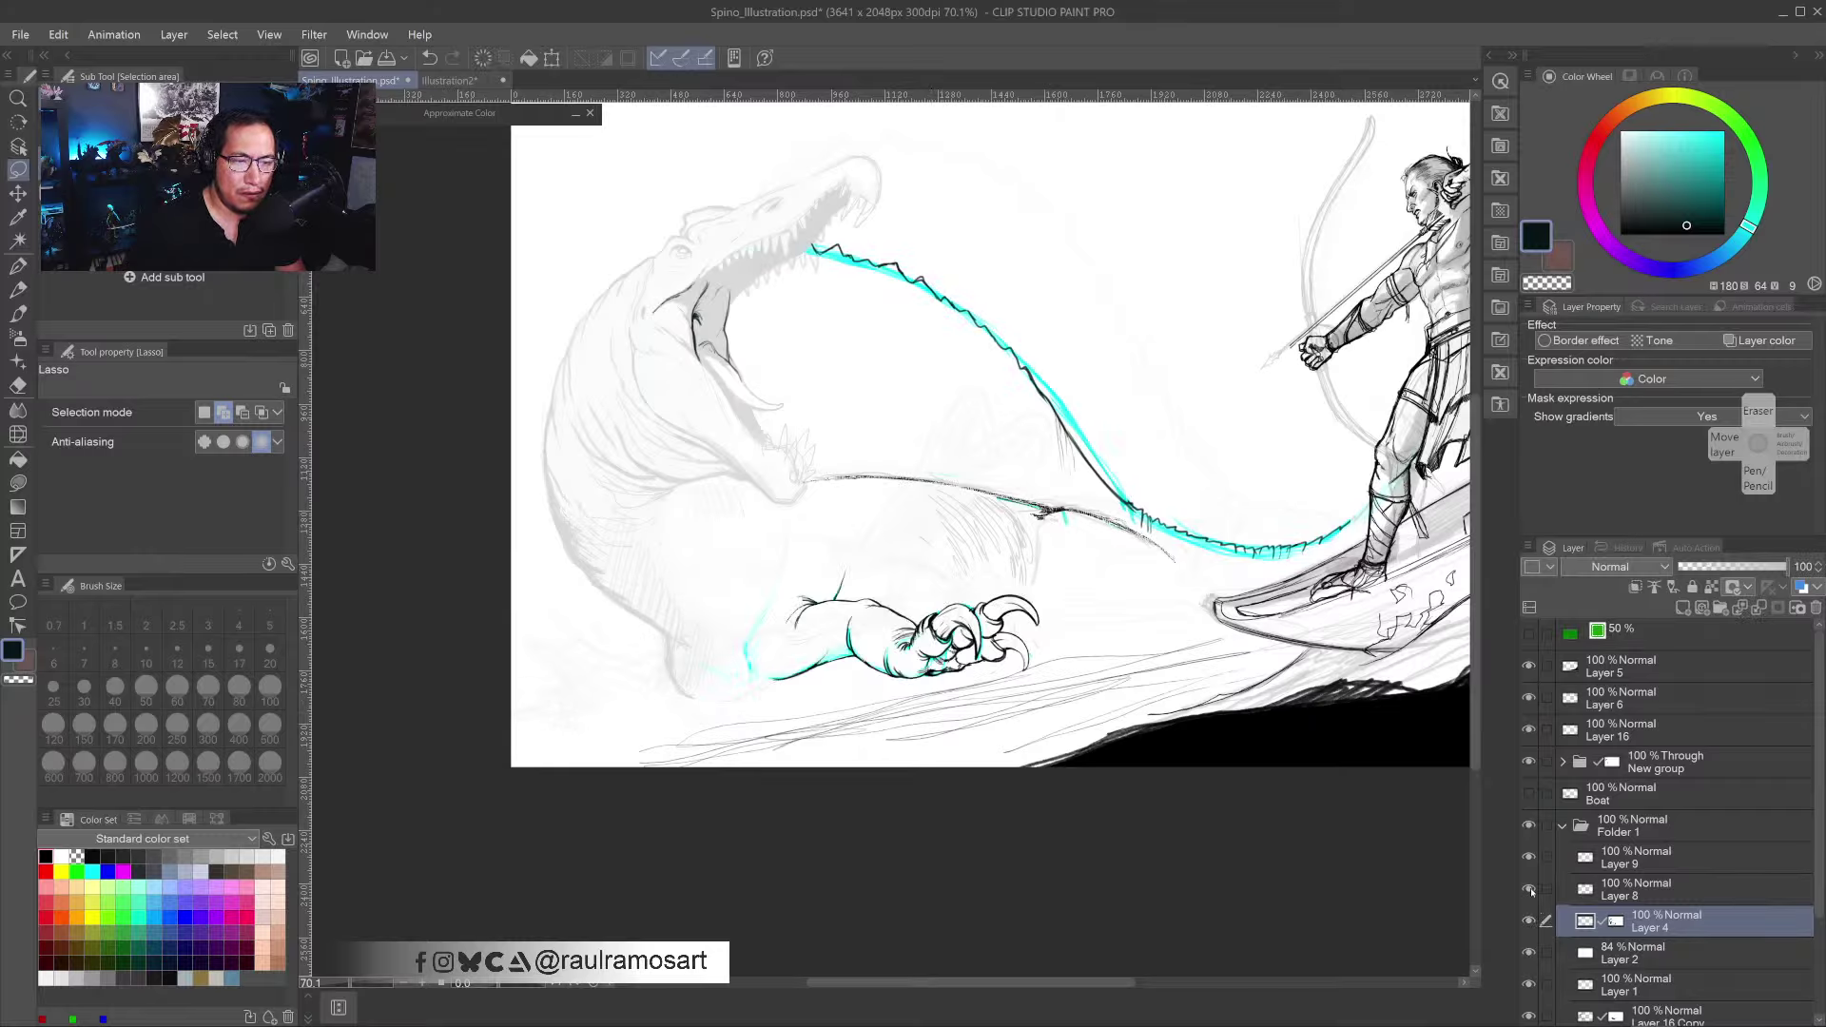
click(1529, 857)
click(1529, 858)
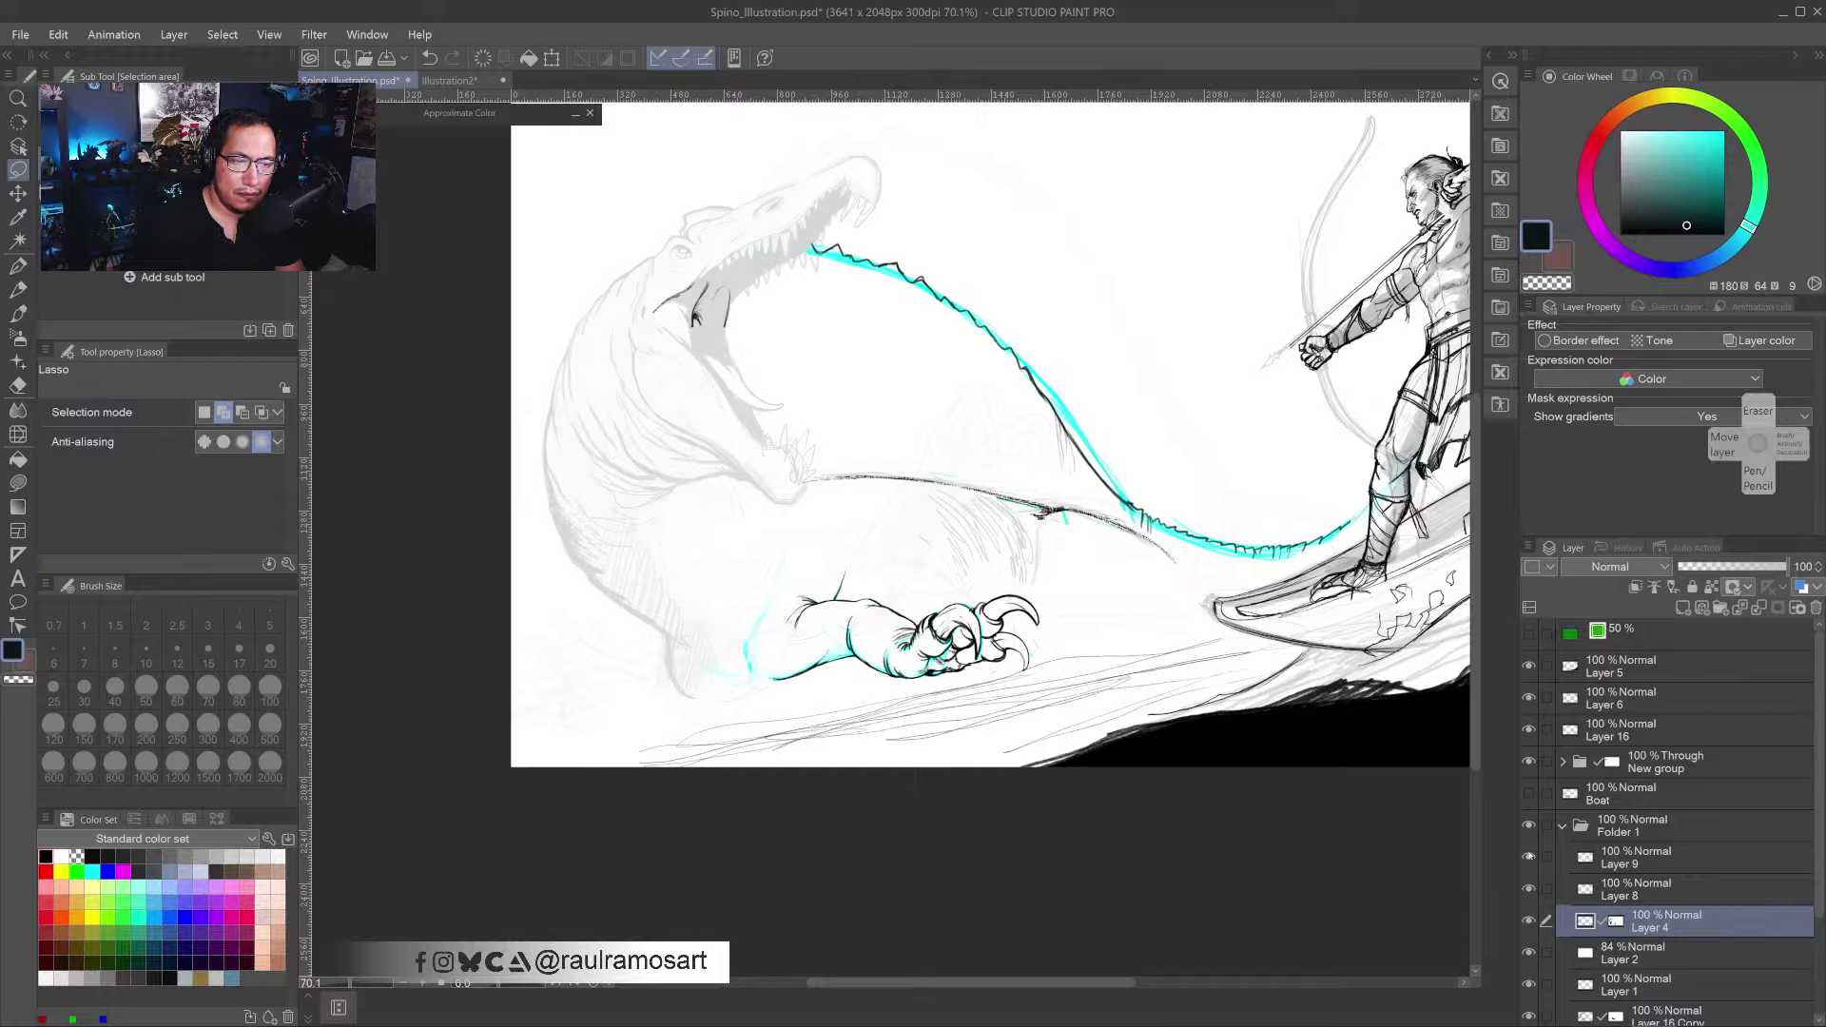
click(1528, 952)
click(1528, 953)
click(1529, 952)
click(1529, 952)
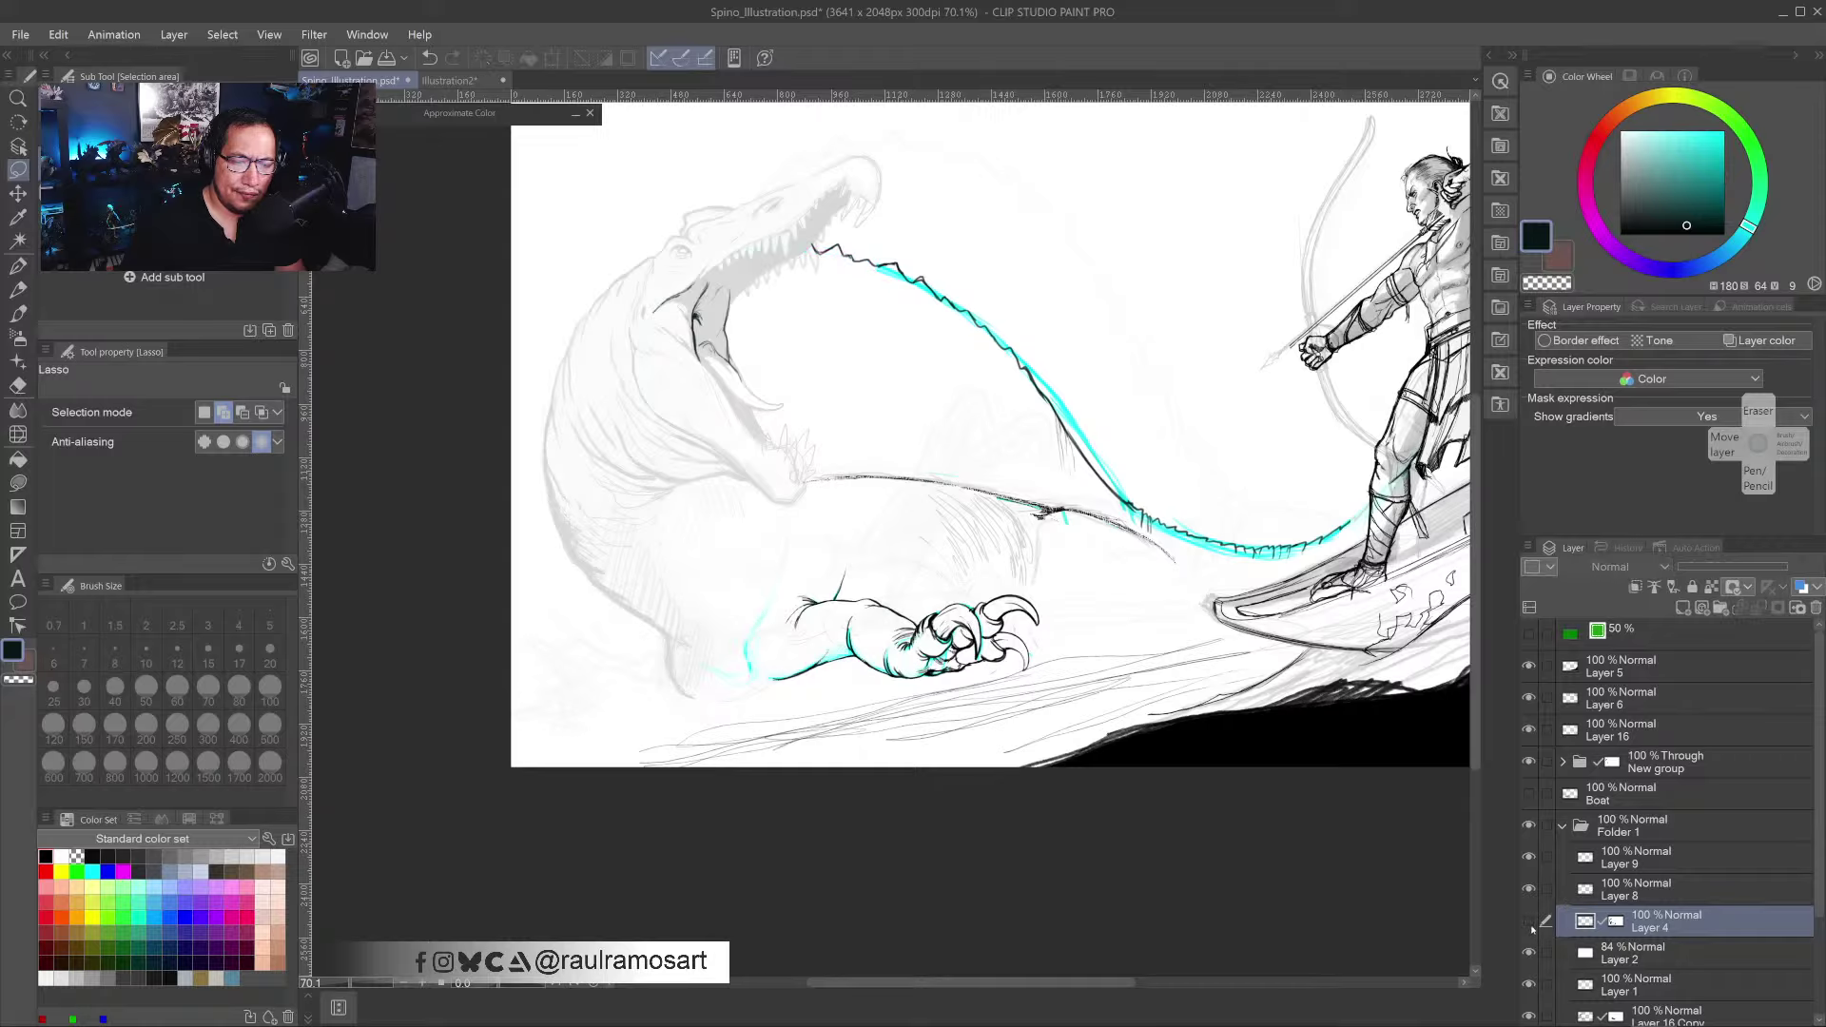
- Recheck the strokes on Layers 4 and 8 by toggling their visibility over the tail and forelimb
click(1529, 923)
click(1529, 923)
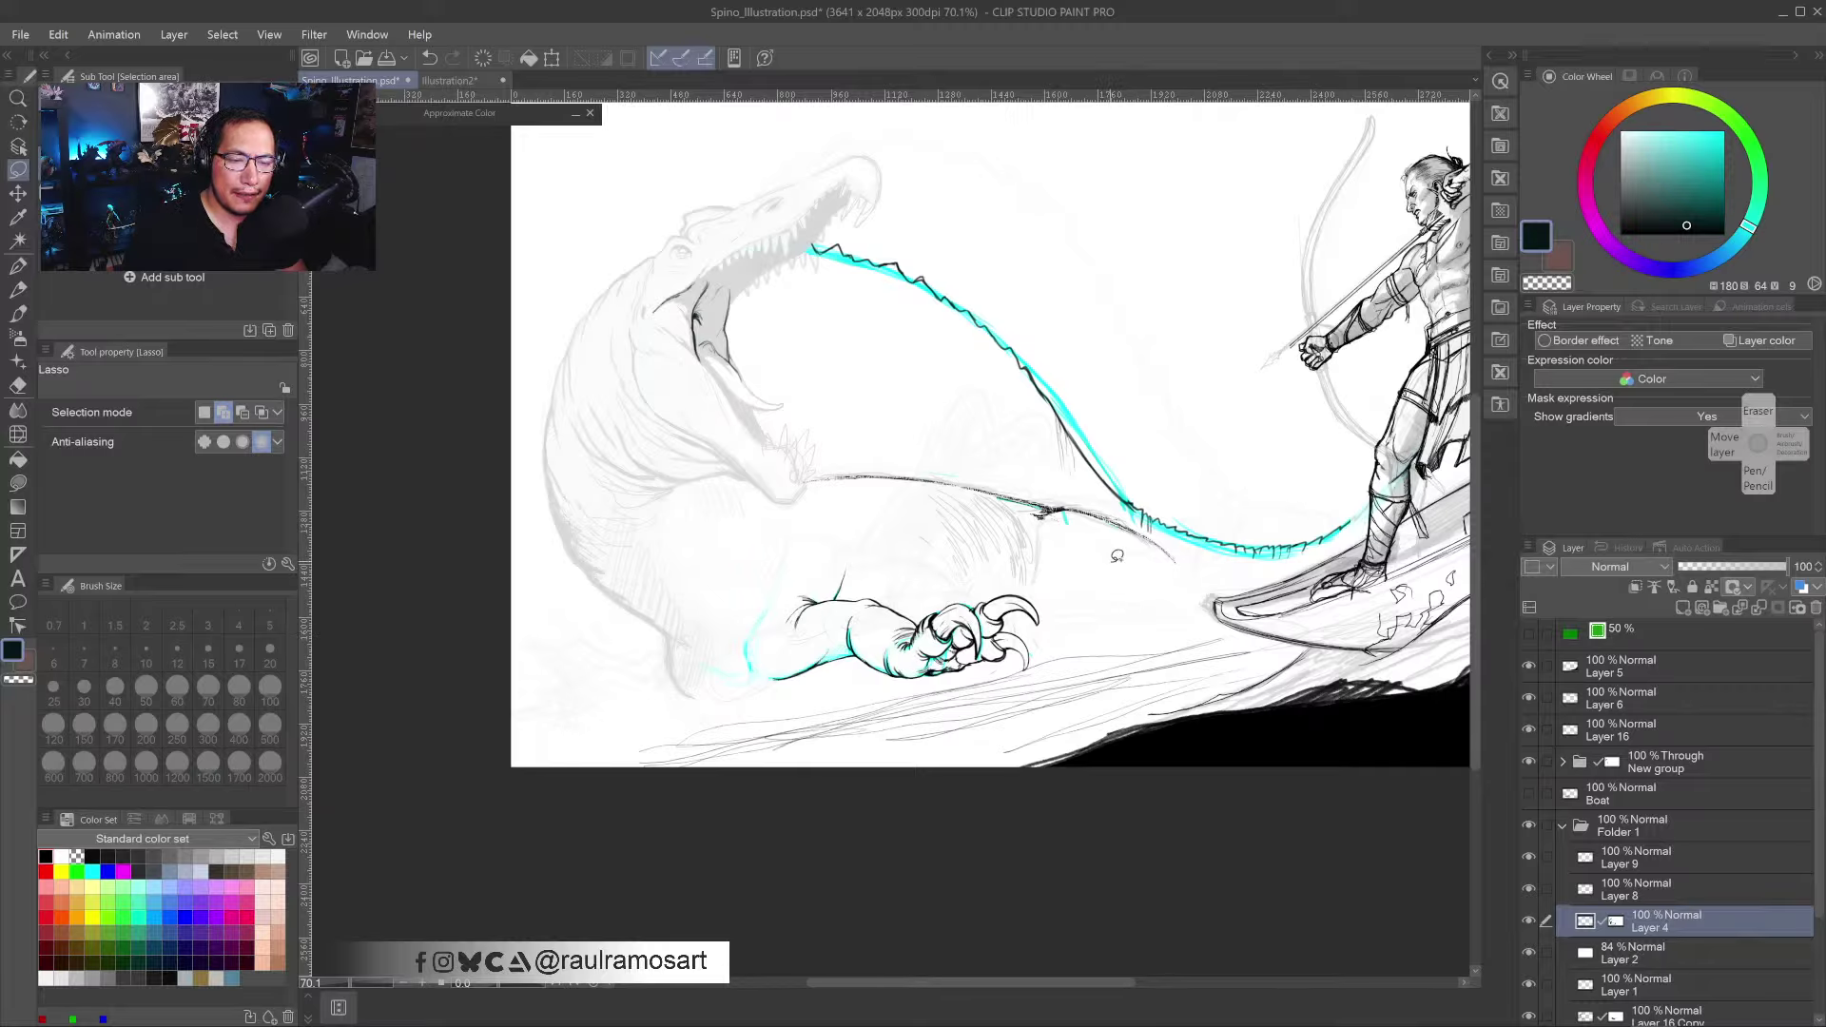
click(1529, 921)
click(1528, 920)
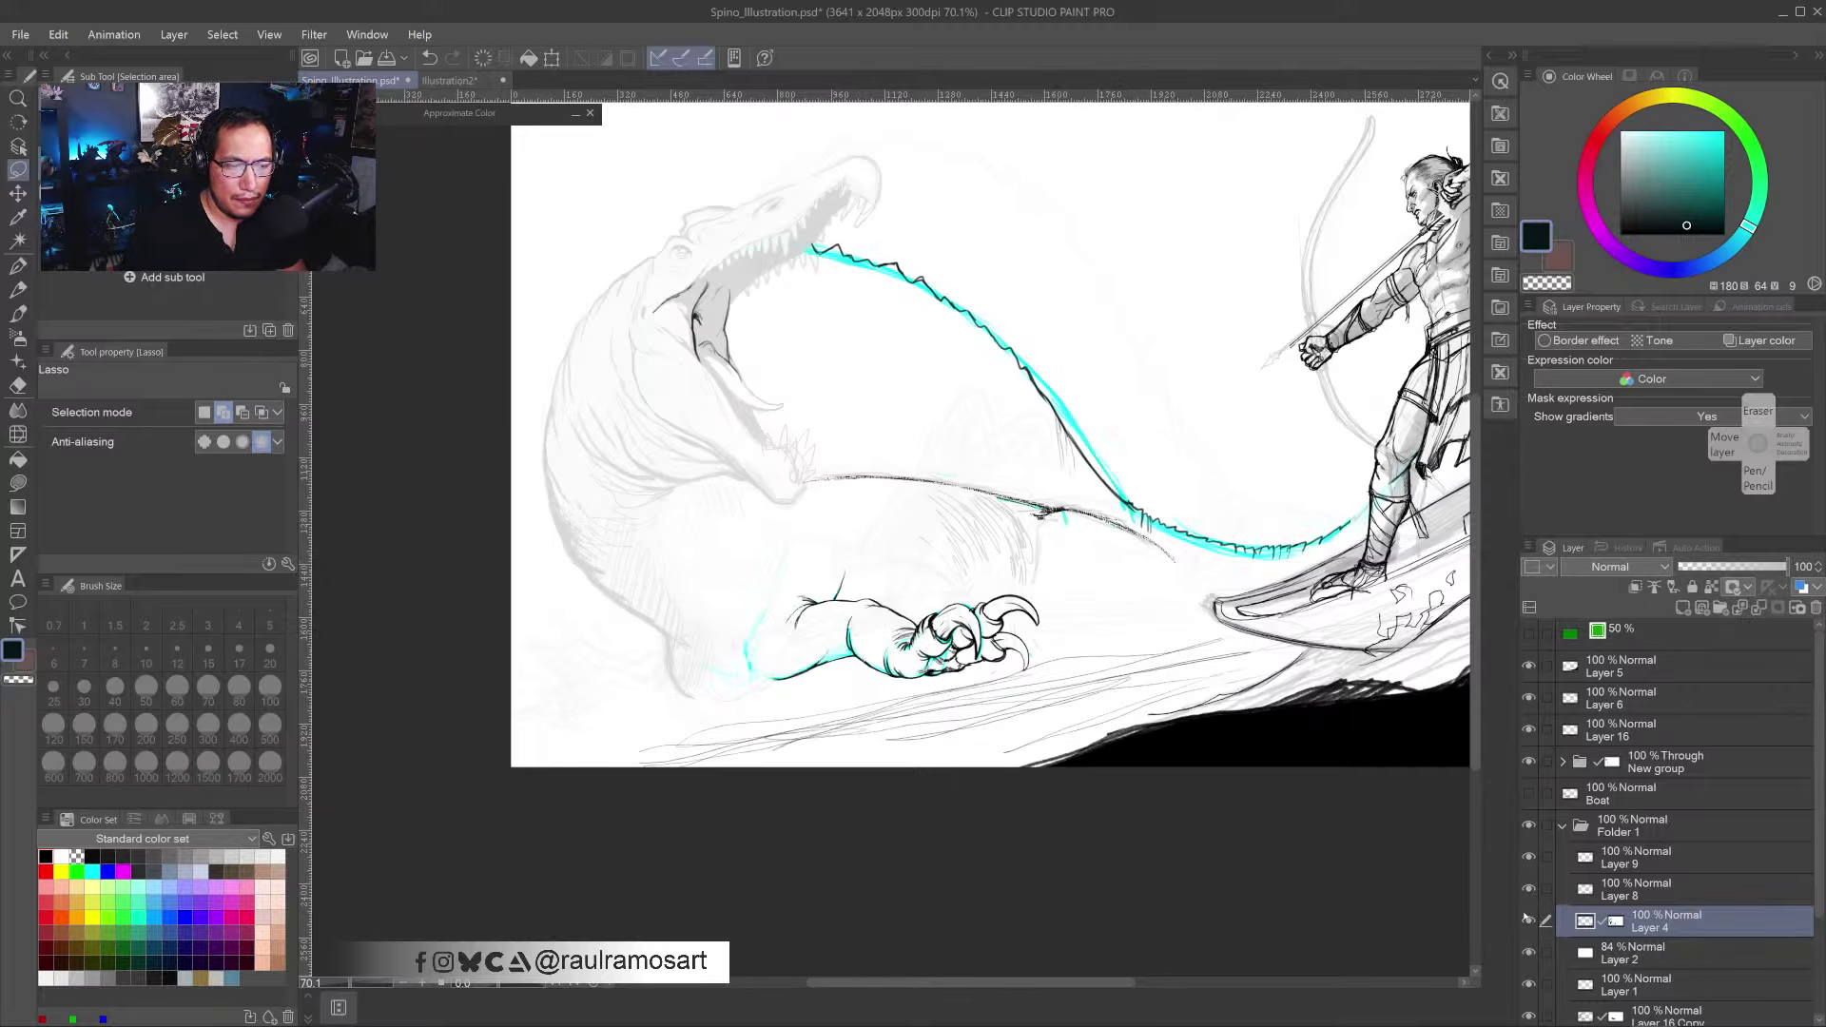
click(1528, 890)
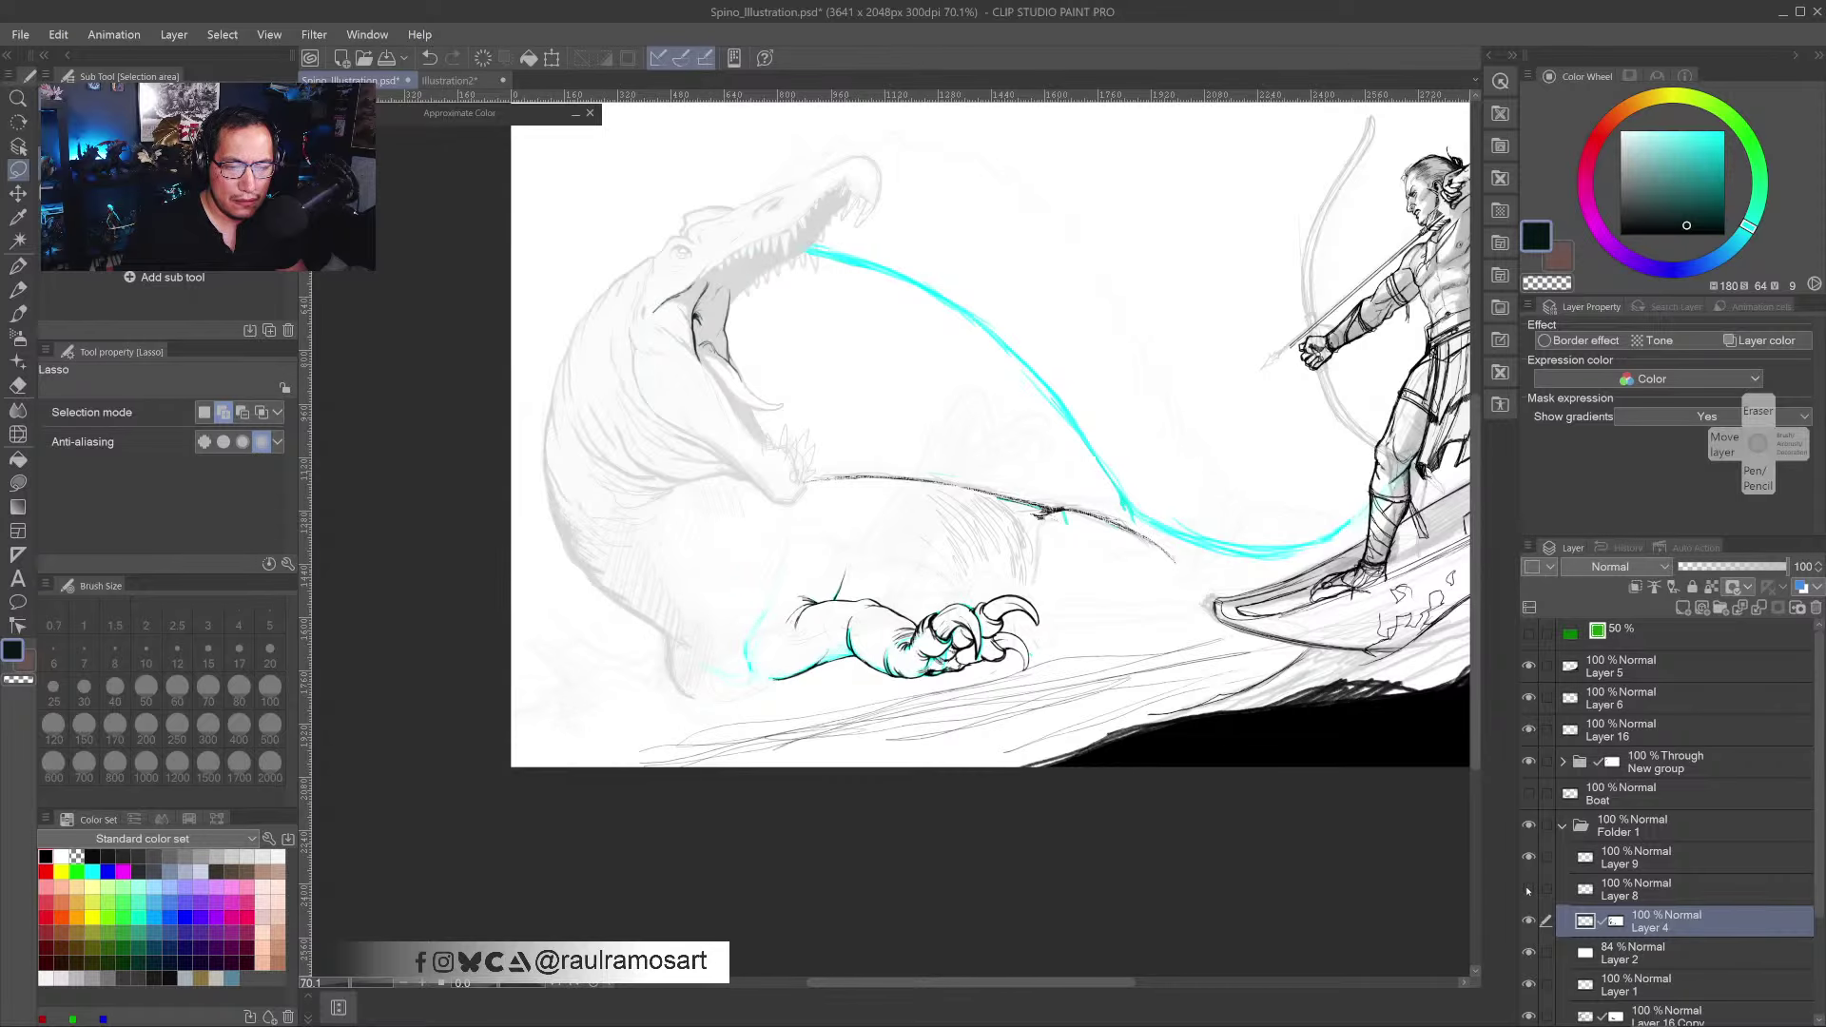
click(1529, 890)
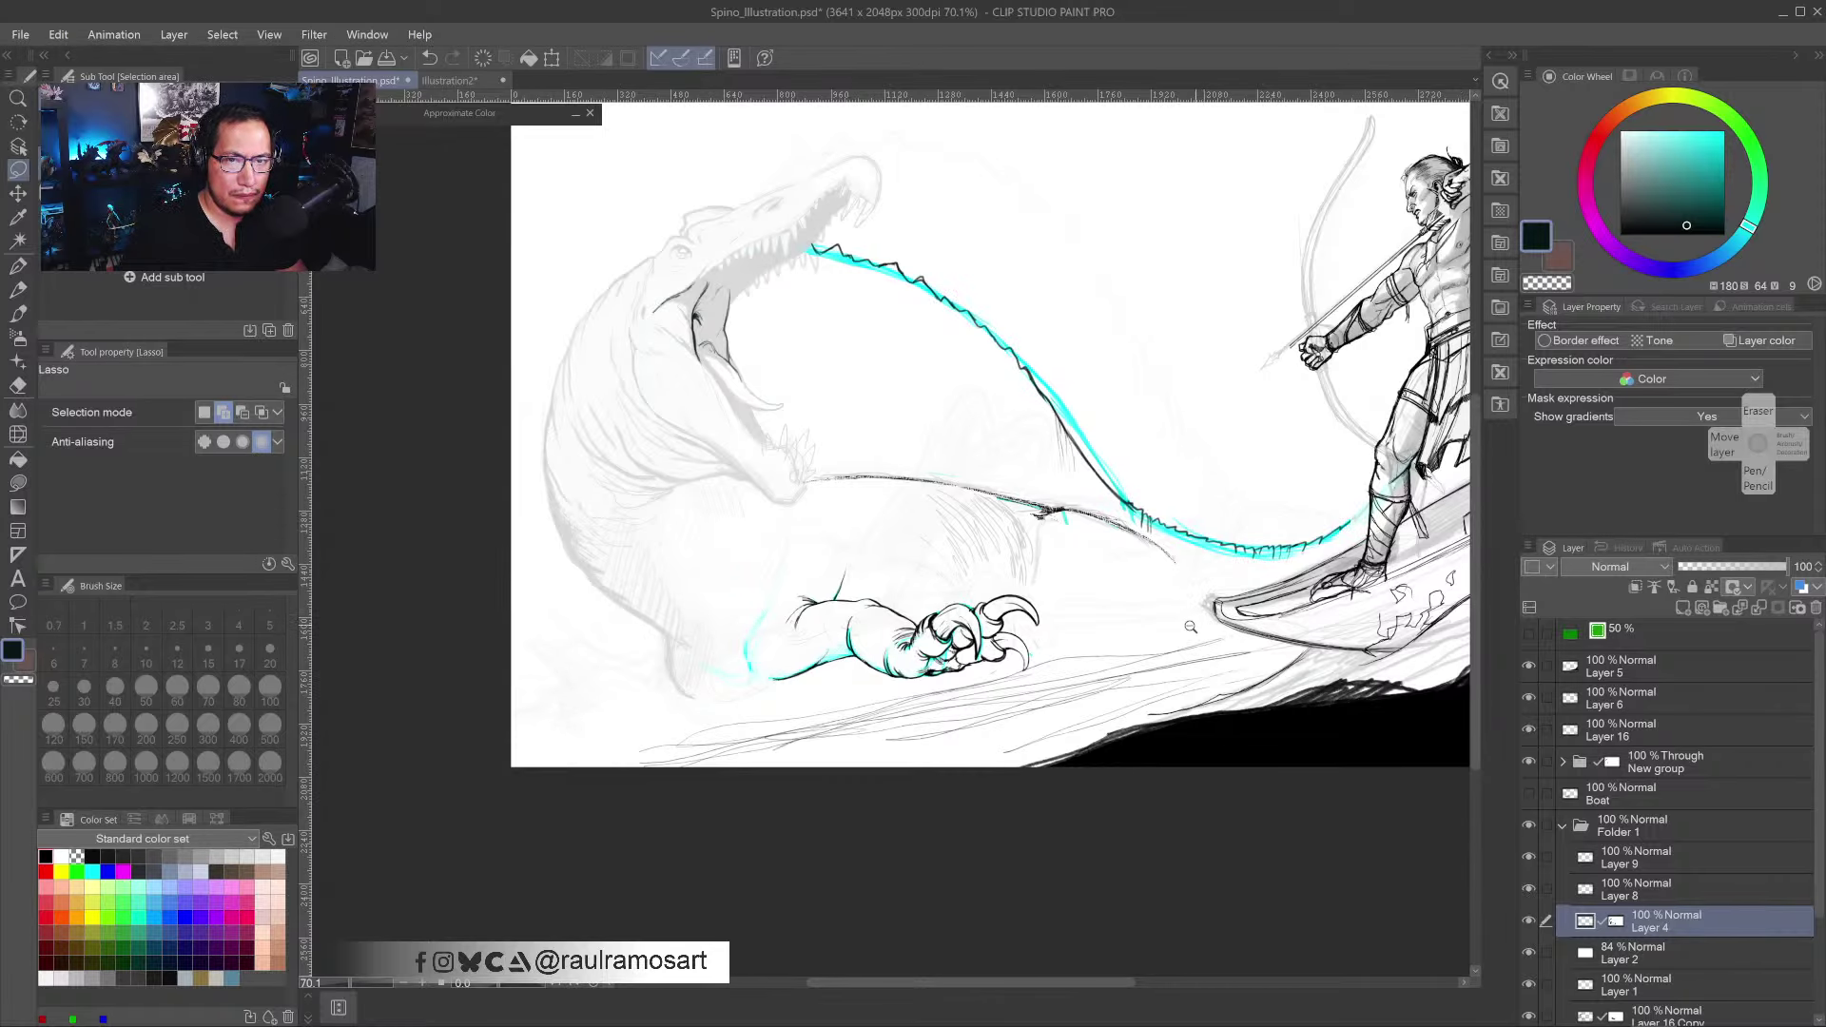
drag(1227, 610, 1153, 621)
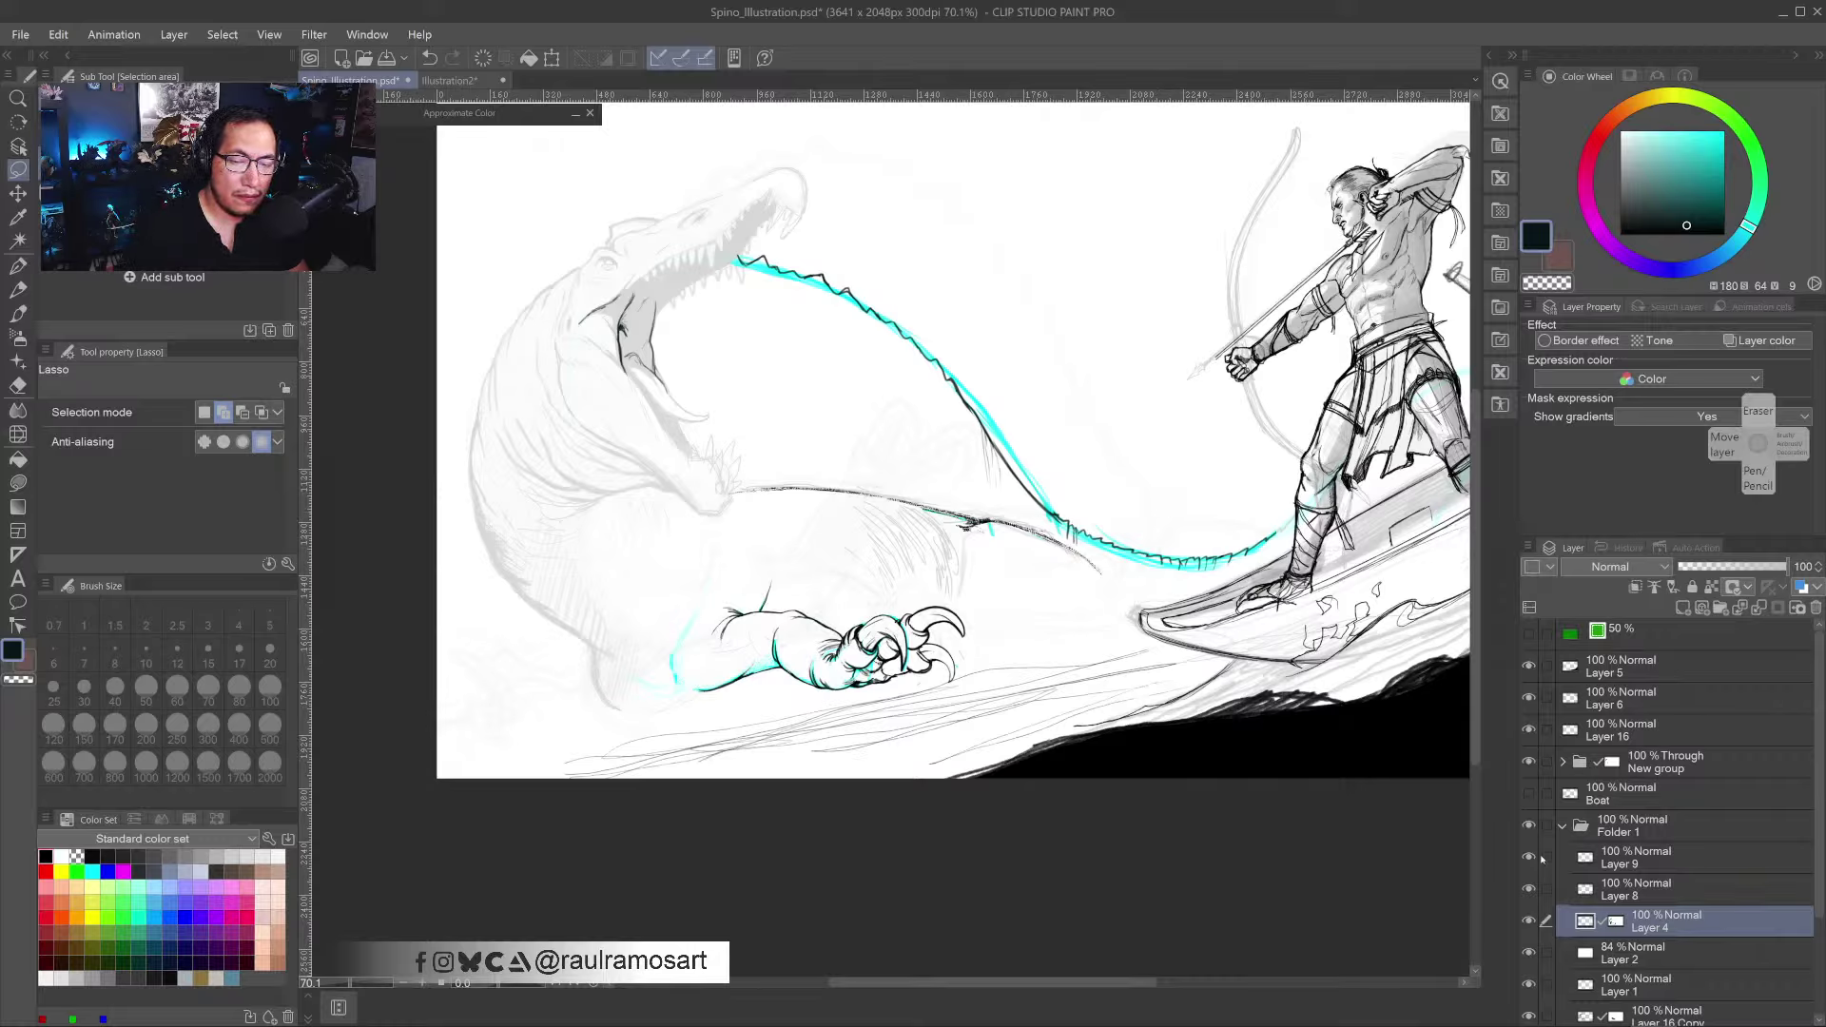
click(1530, 921)
click(1530, 919)
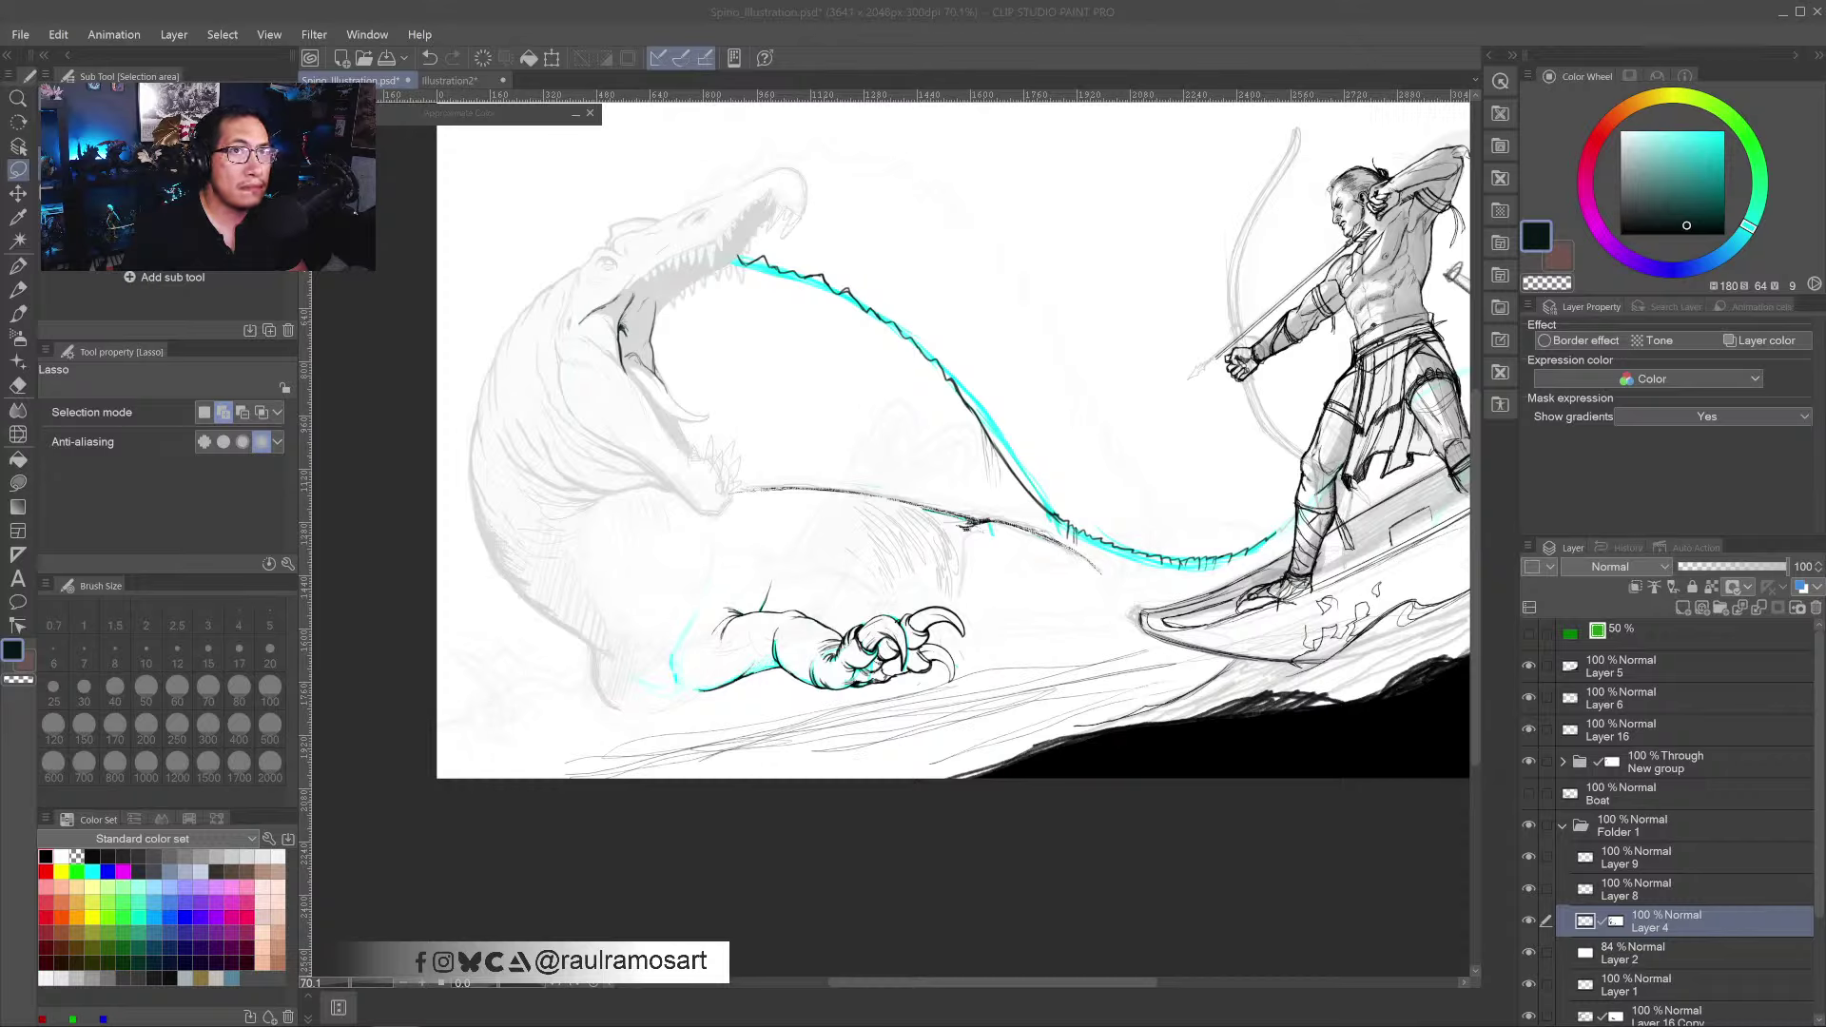
- Switch to the reference image library, look over its skeletal and sketch references, and return to the illustration
key(alt+Tab)
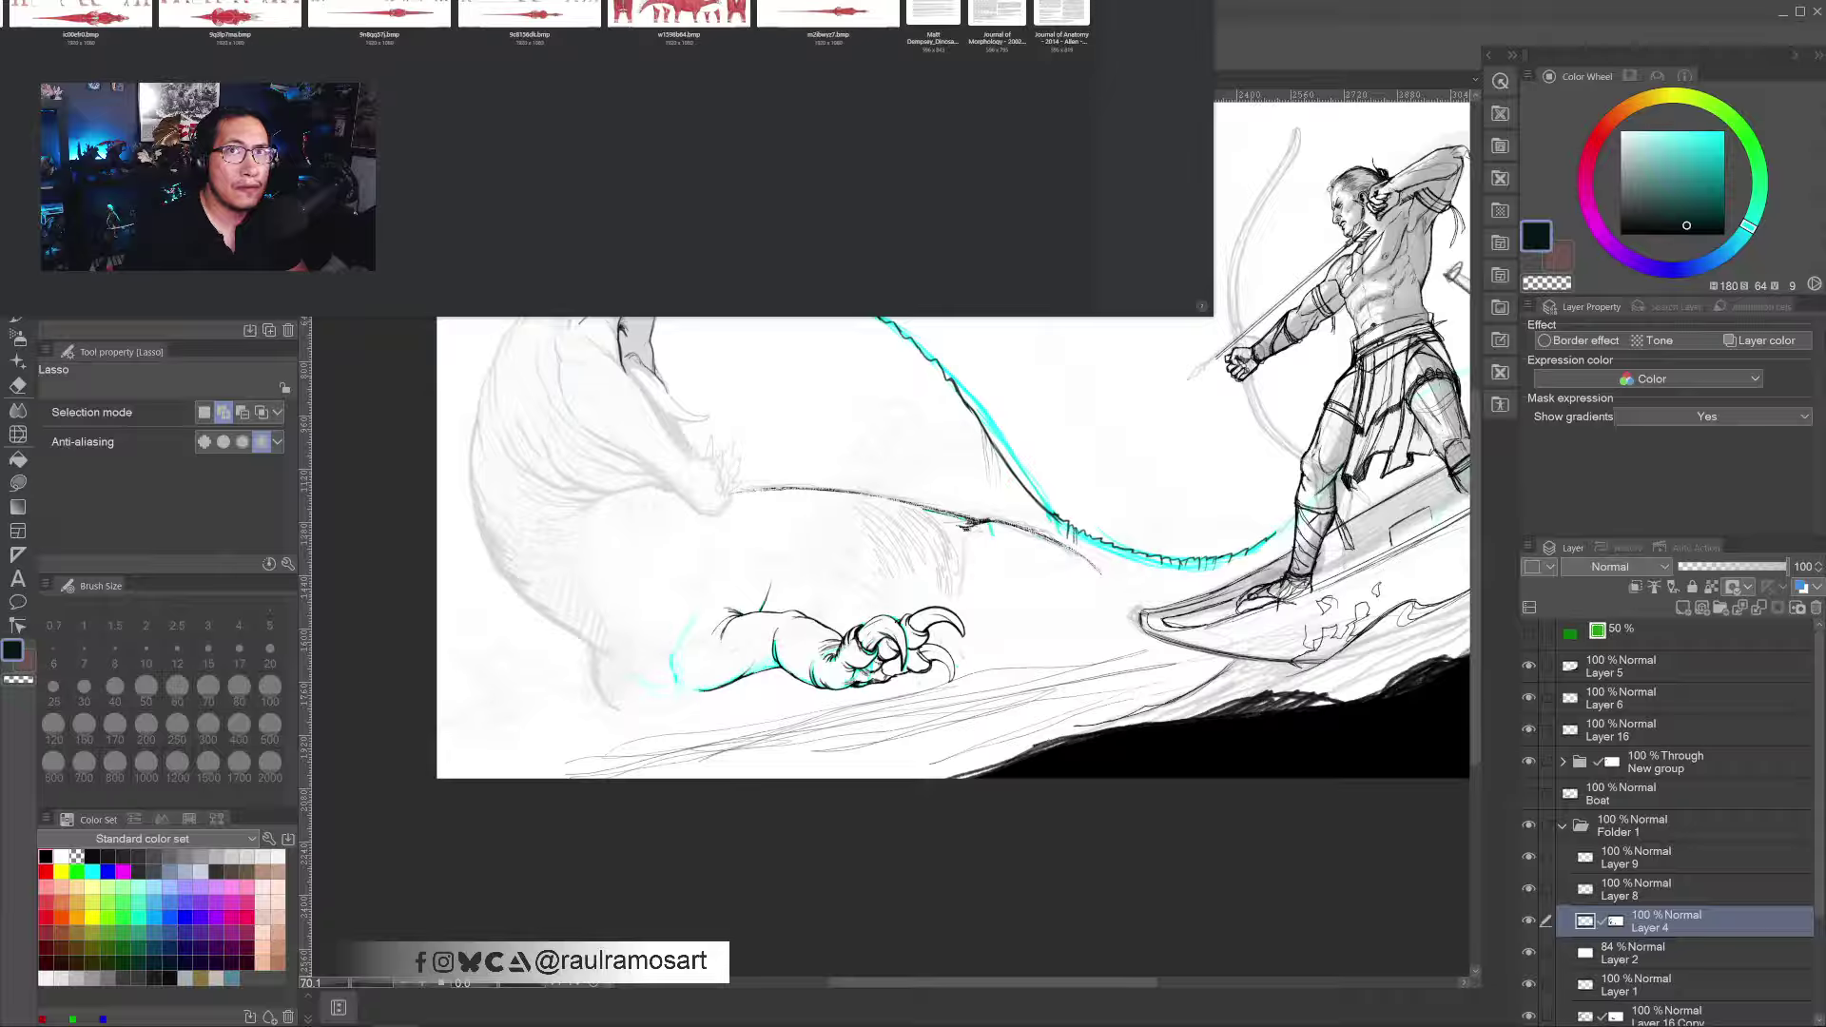
key(alt+Tab)
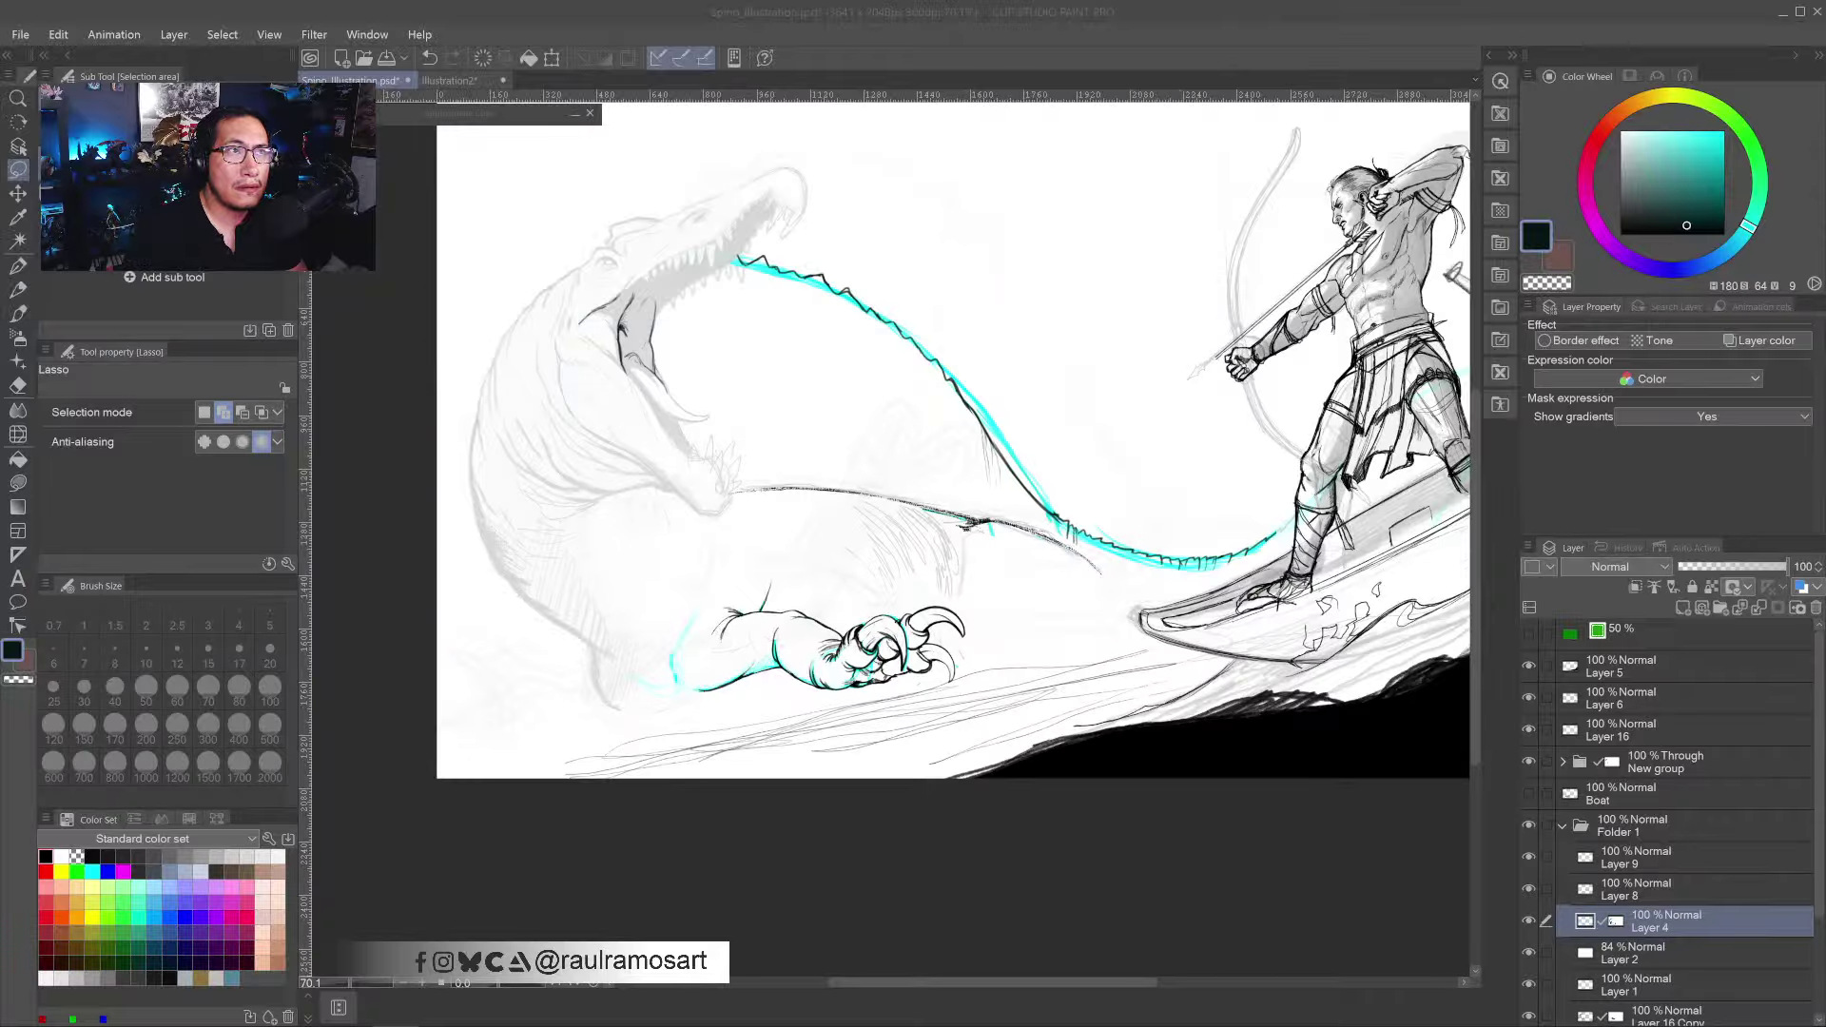
key(alt+Tab)
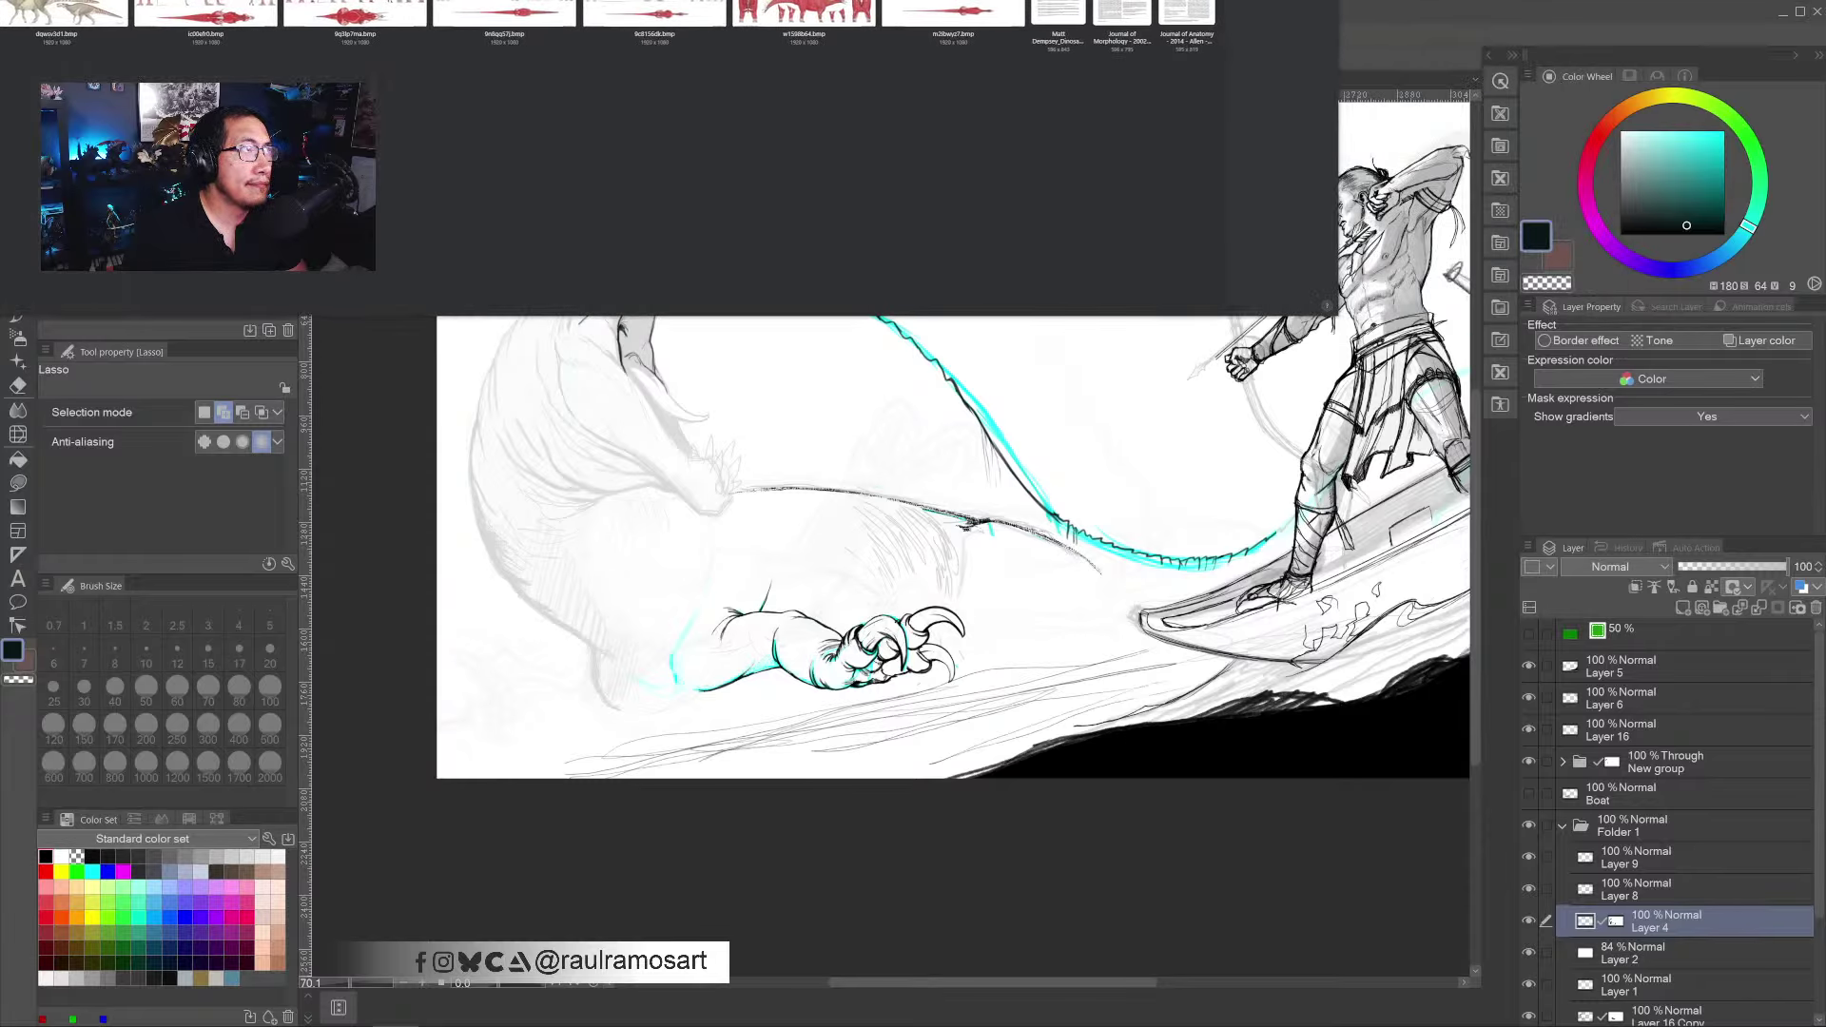
key(alt+Tab)
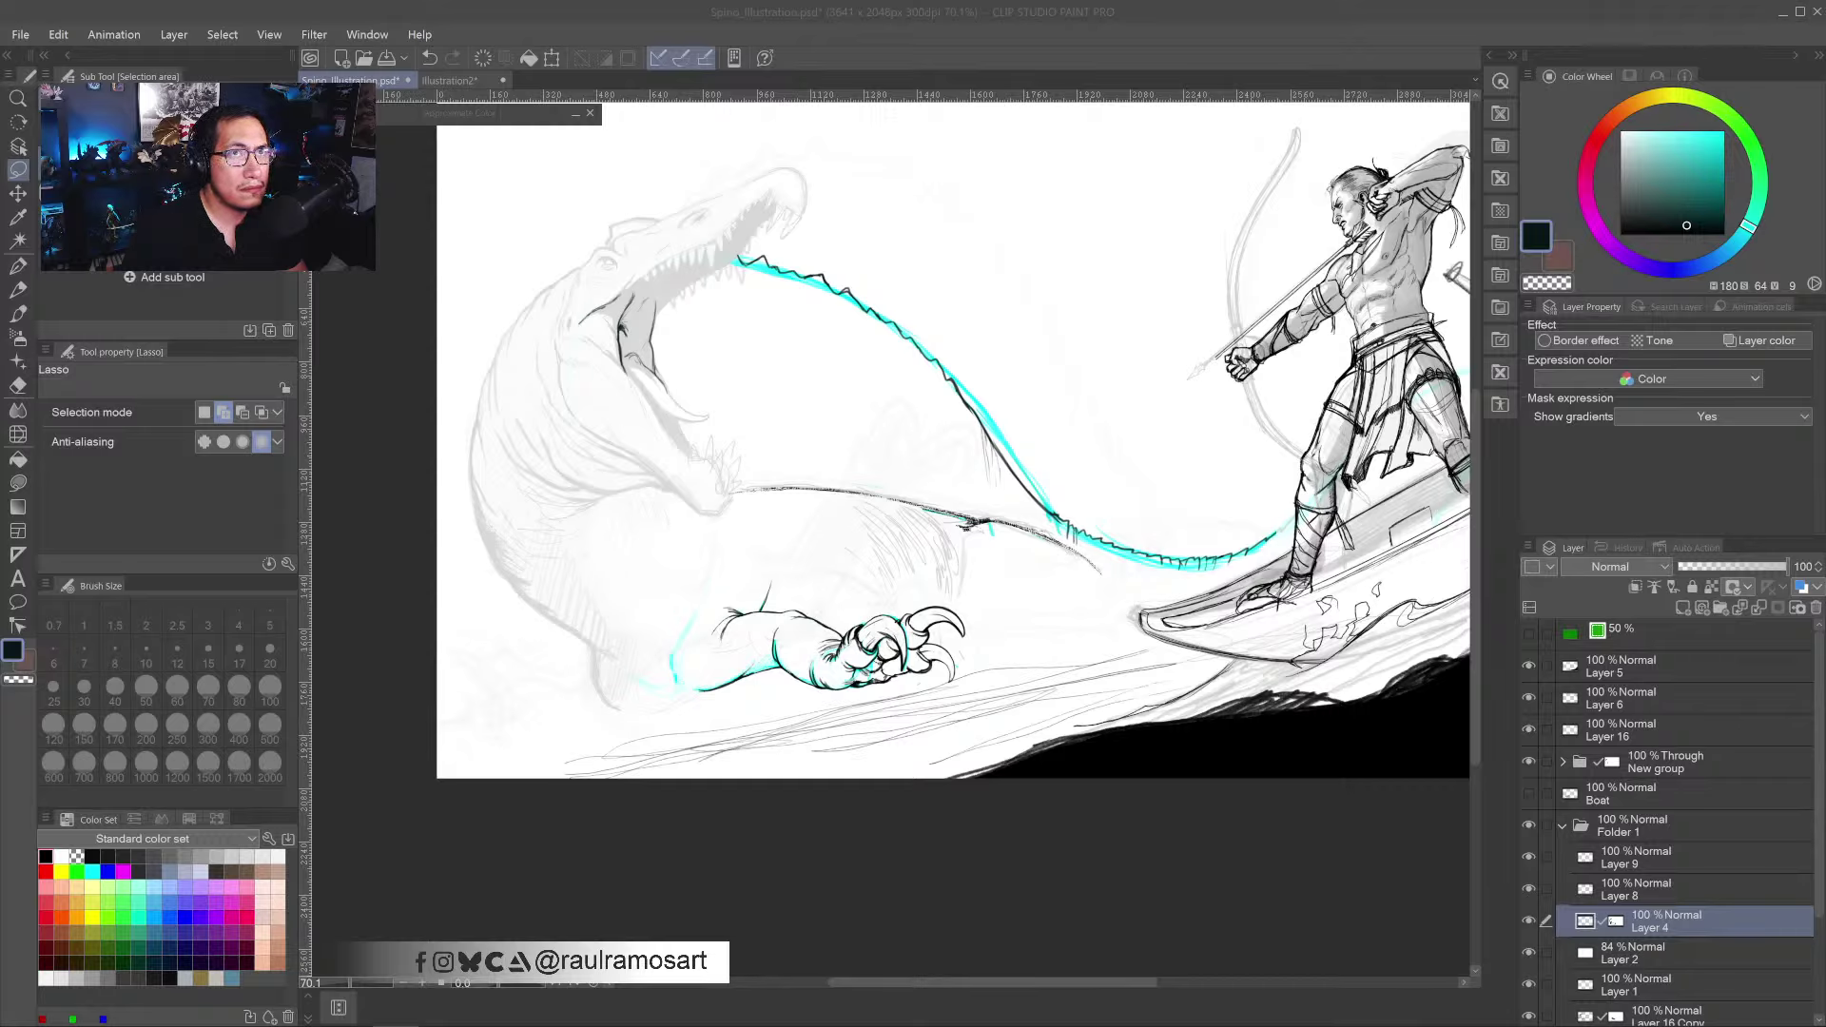
key(alt+Tab)
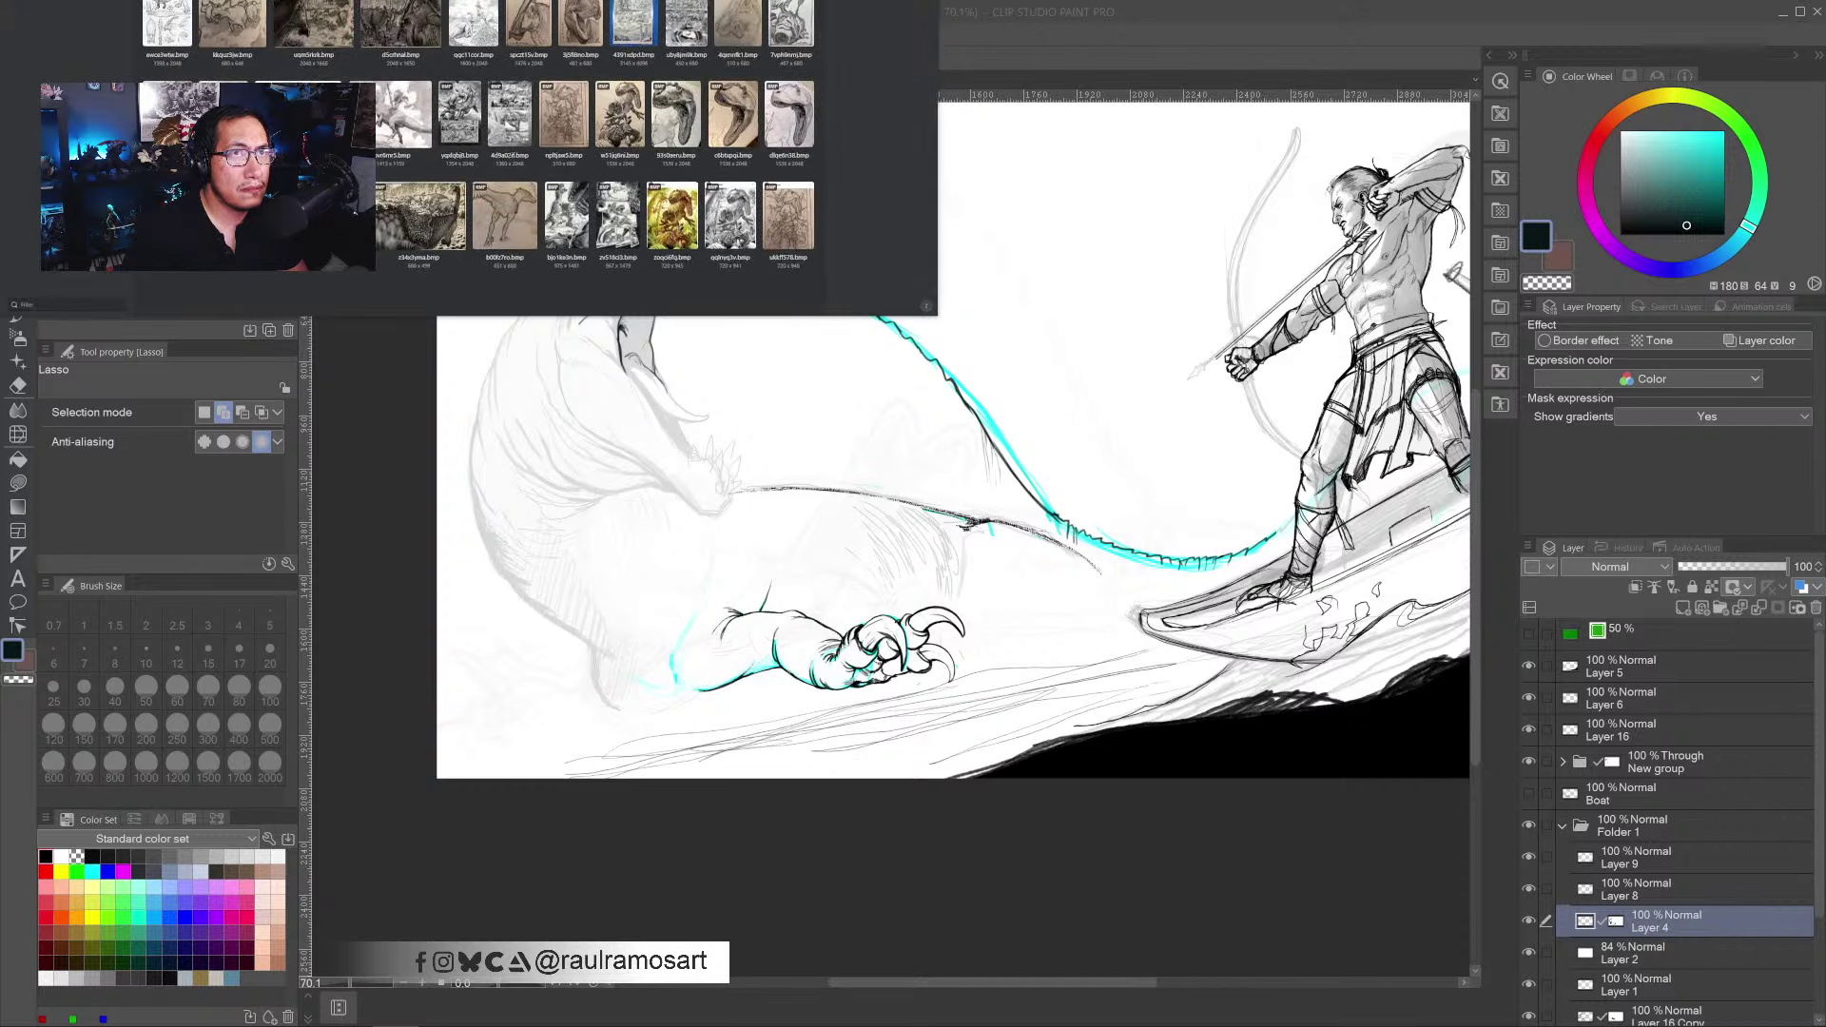
key(alt+Tab)
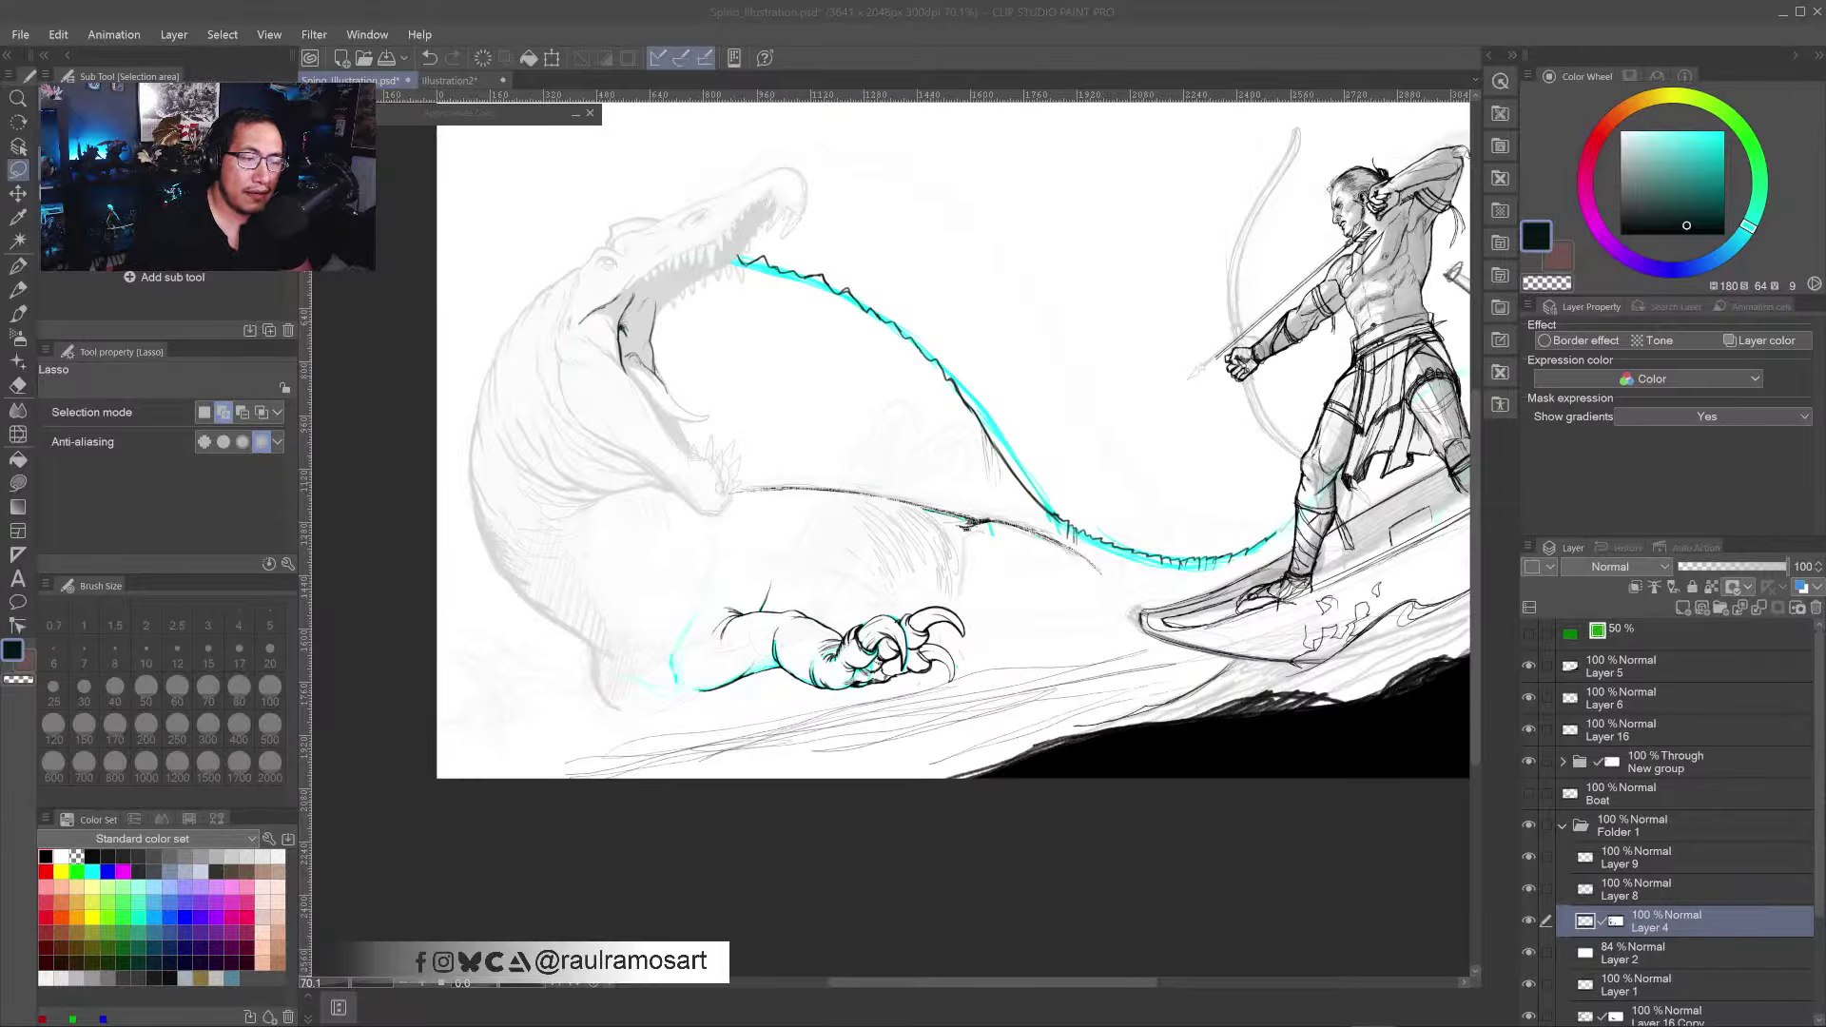
- Hide and show Layer 4 once more to inspect its cyan guide and contour strokes
click(959, 901)
click(1530, 923)
click(1531, 924)
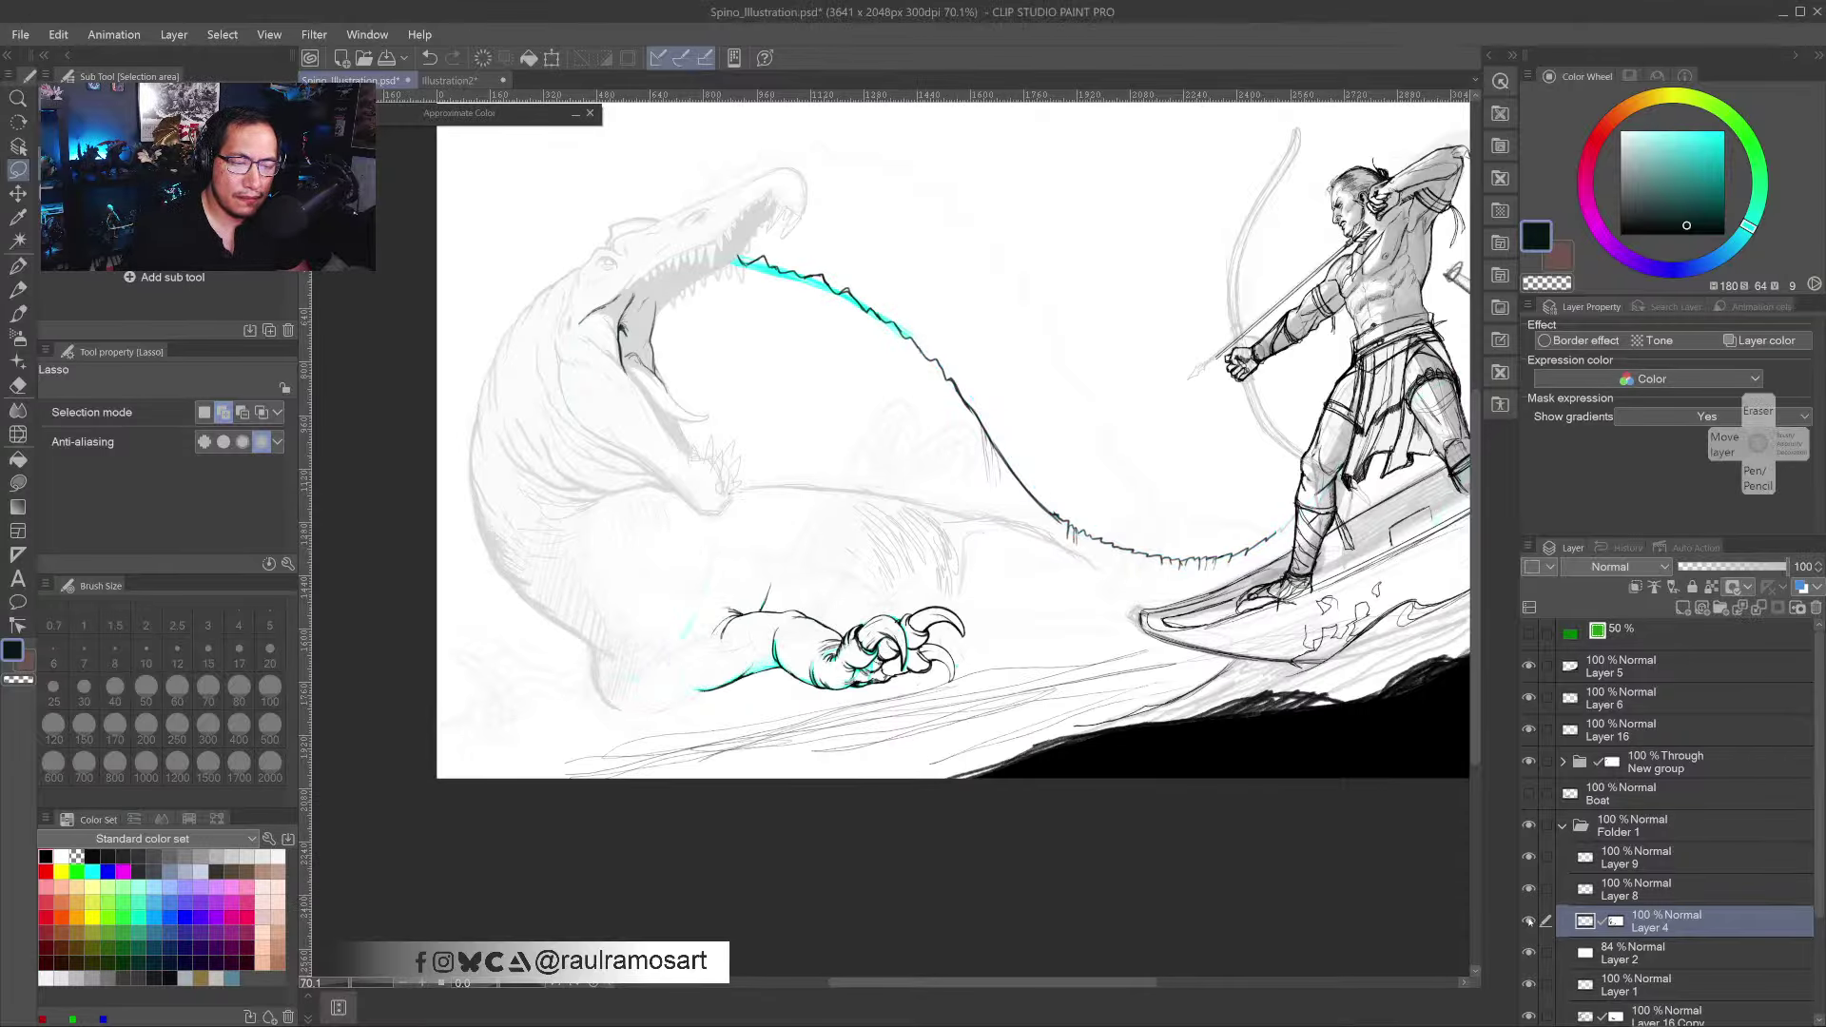
- Make Layer 8 active for the Lighter pencil and verify its contents by hiding and showing it
drag(1186, 718, 1248, 679)
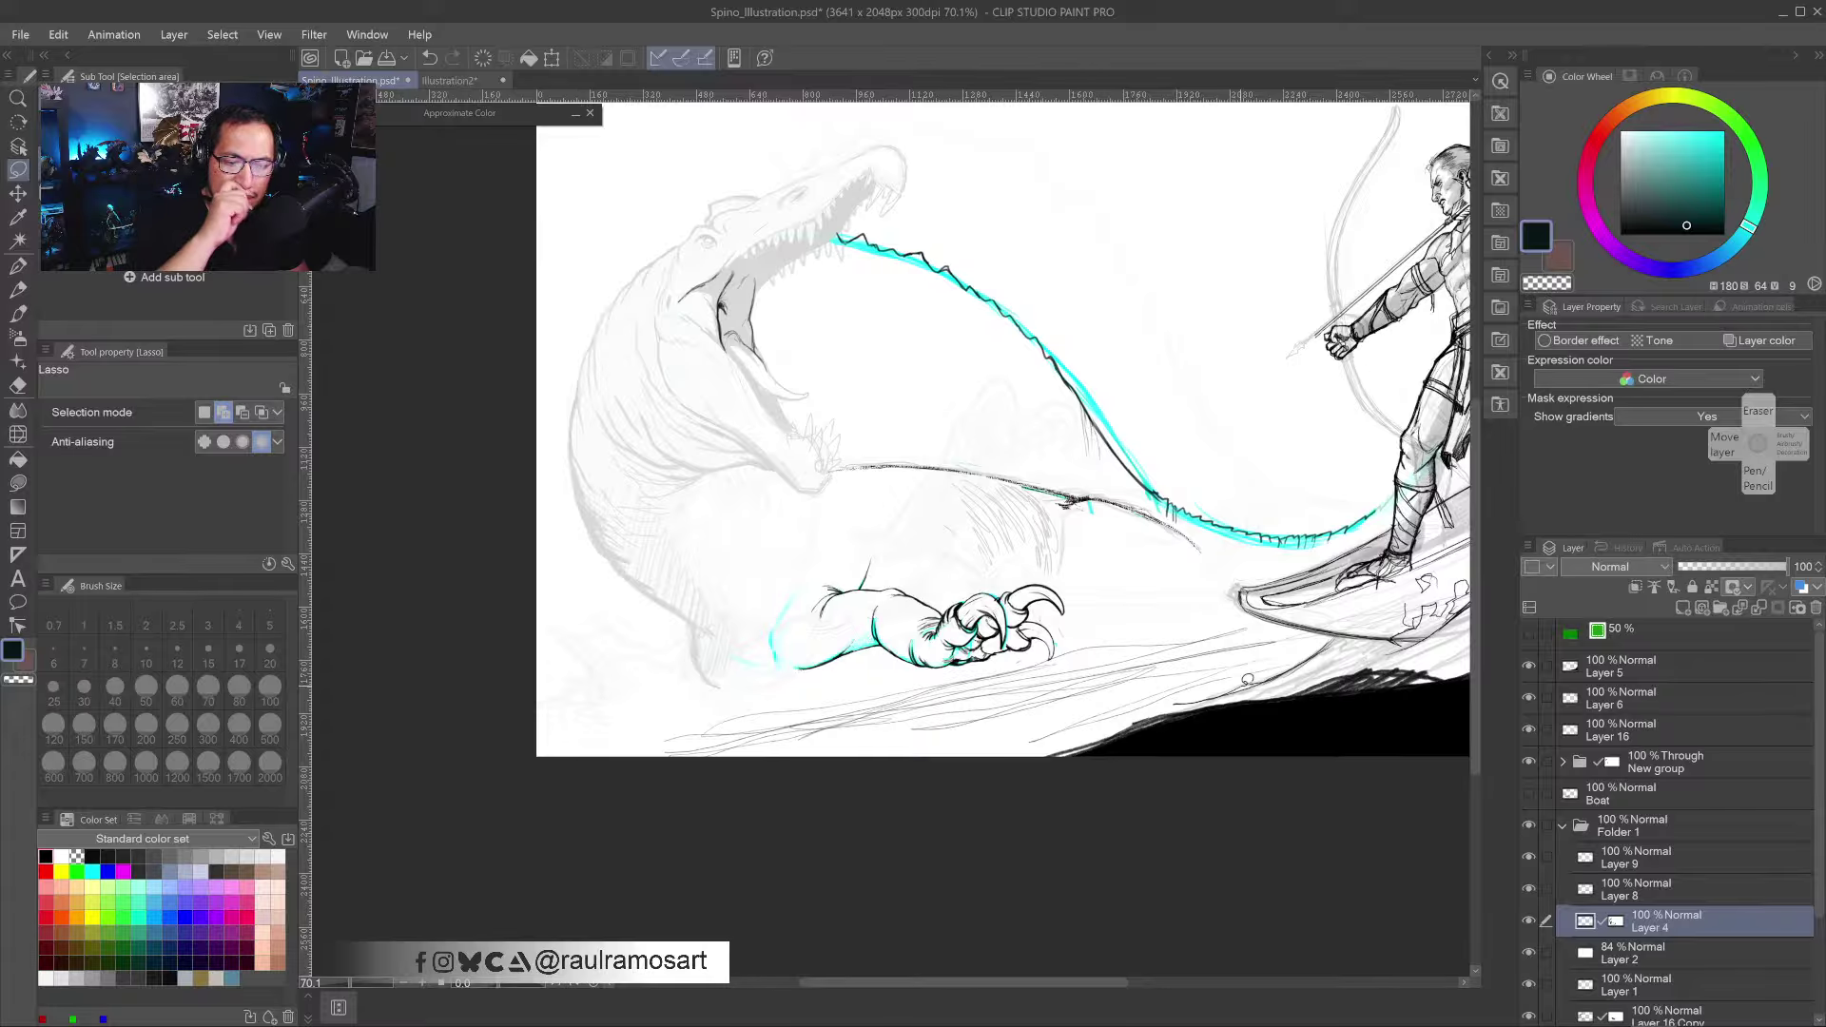
click(740, 665)
key(p)
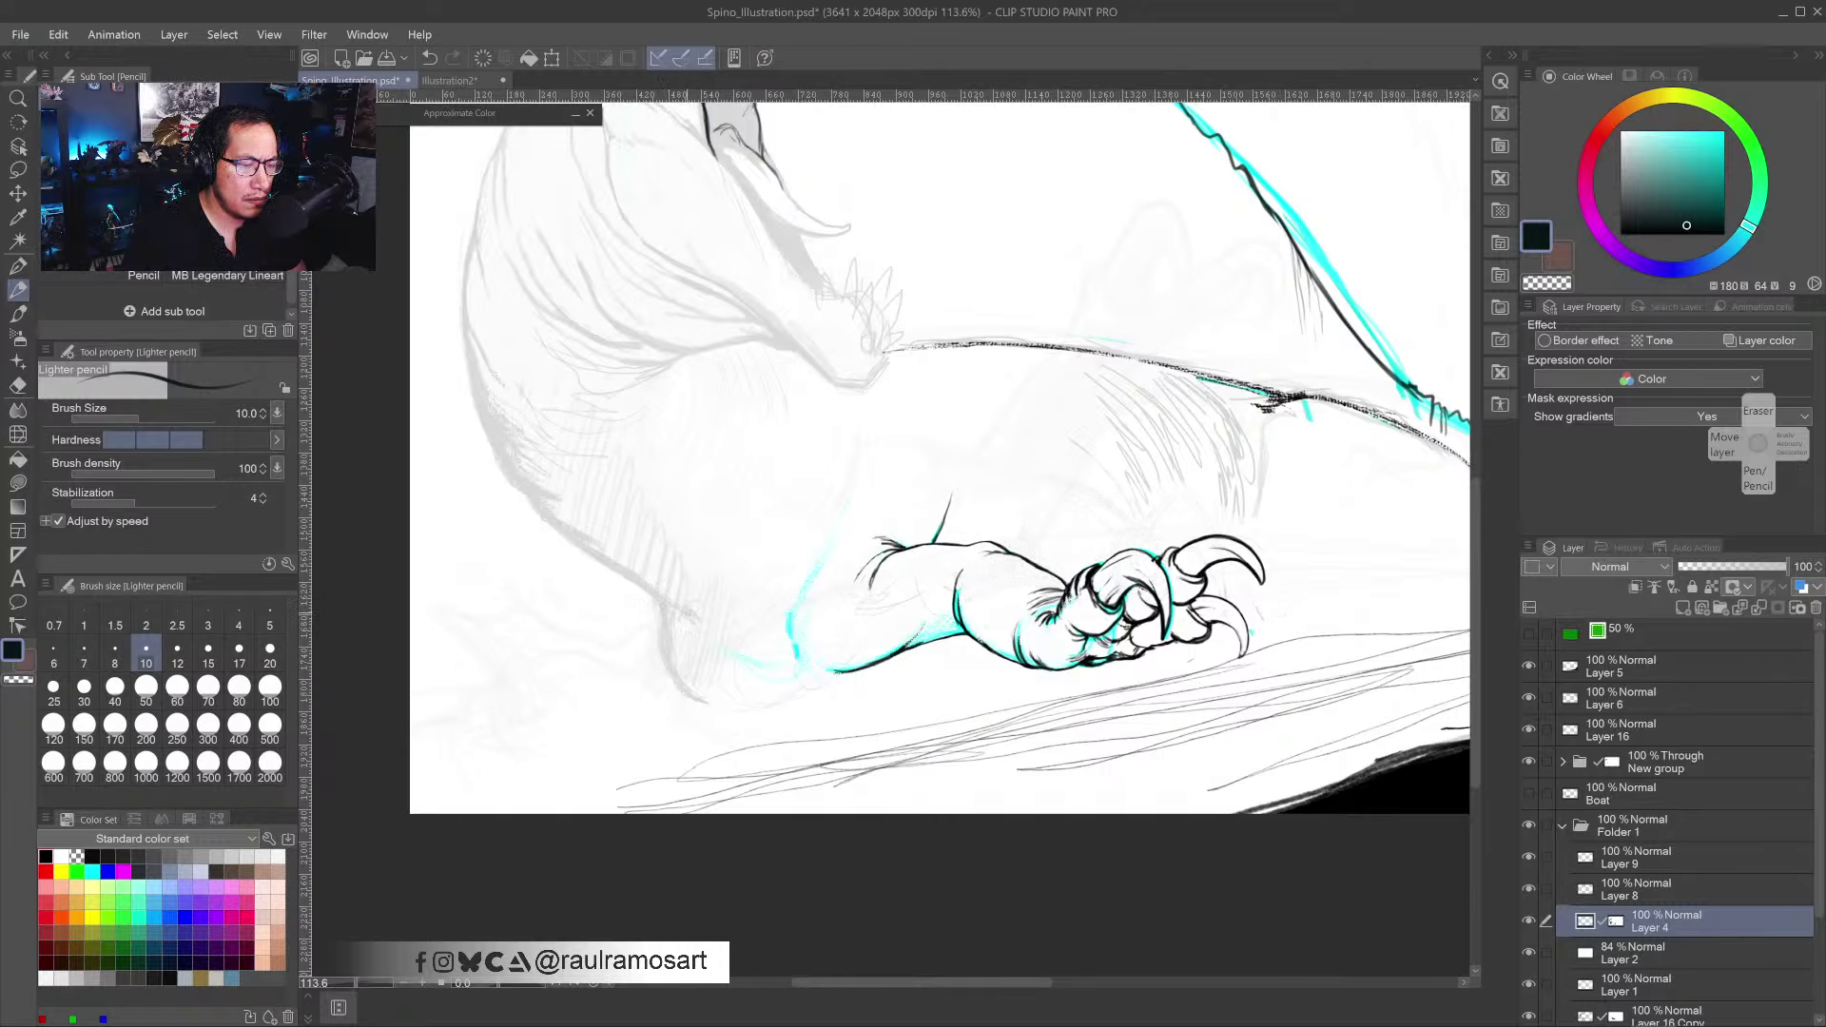
click(1601, 889)
click(1528, 889)
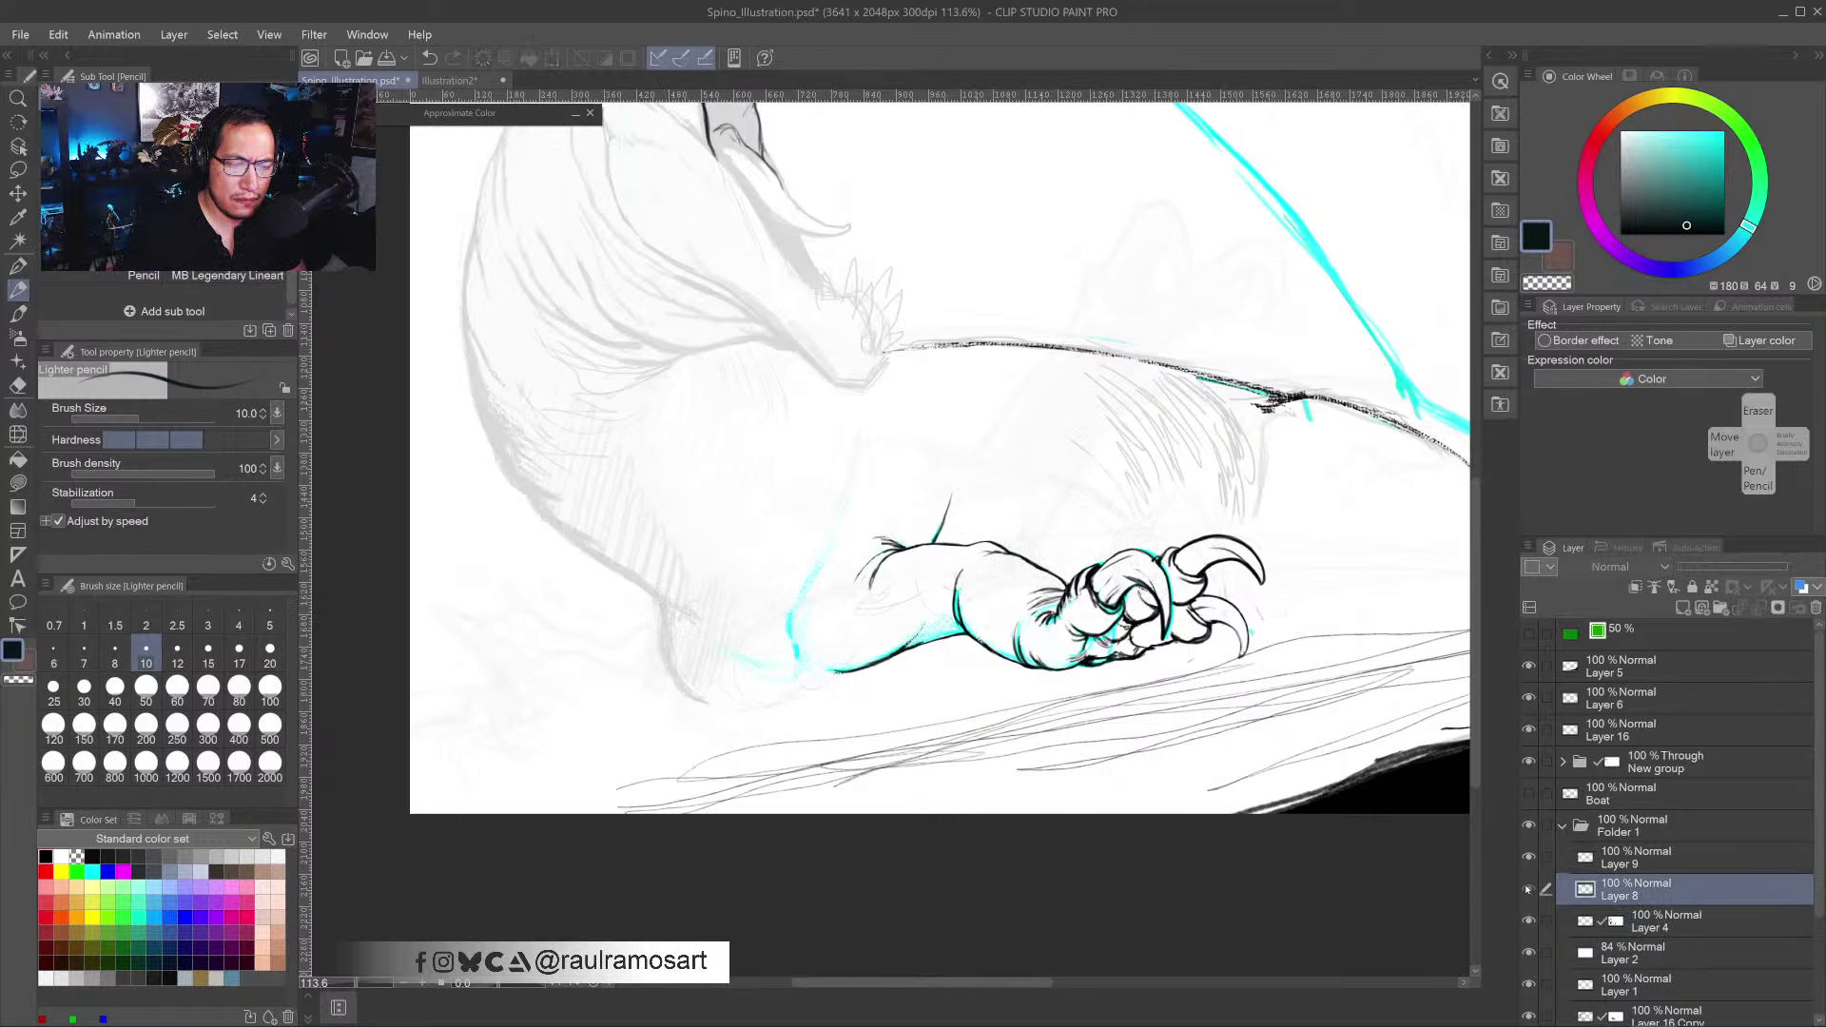
click(1529, 889)
- Pencil the ear opening and mouth-corner fold on Layer 8, and fill the dark hollows at the throat's rear and tongue's base
mouse_move(1366, 757)
mouse_down()
mouse_move(1387, 824)
mouse_move(1374, 787)
mouse_up()
drag(1373, 690, 1373, 795)
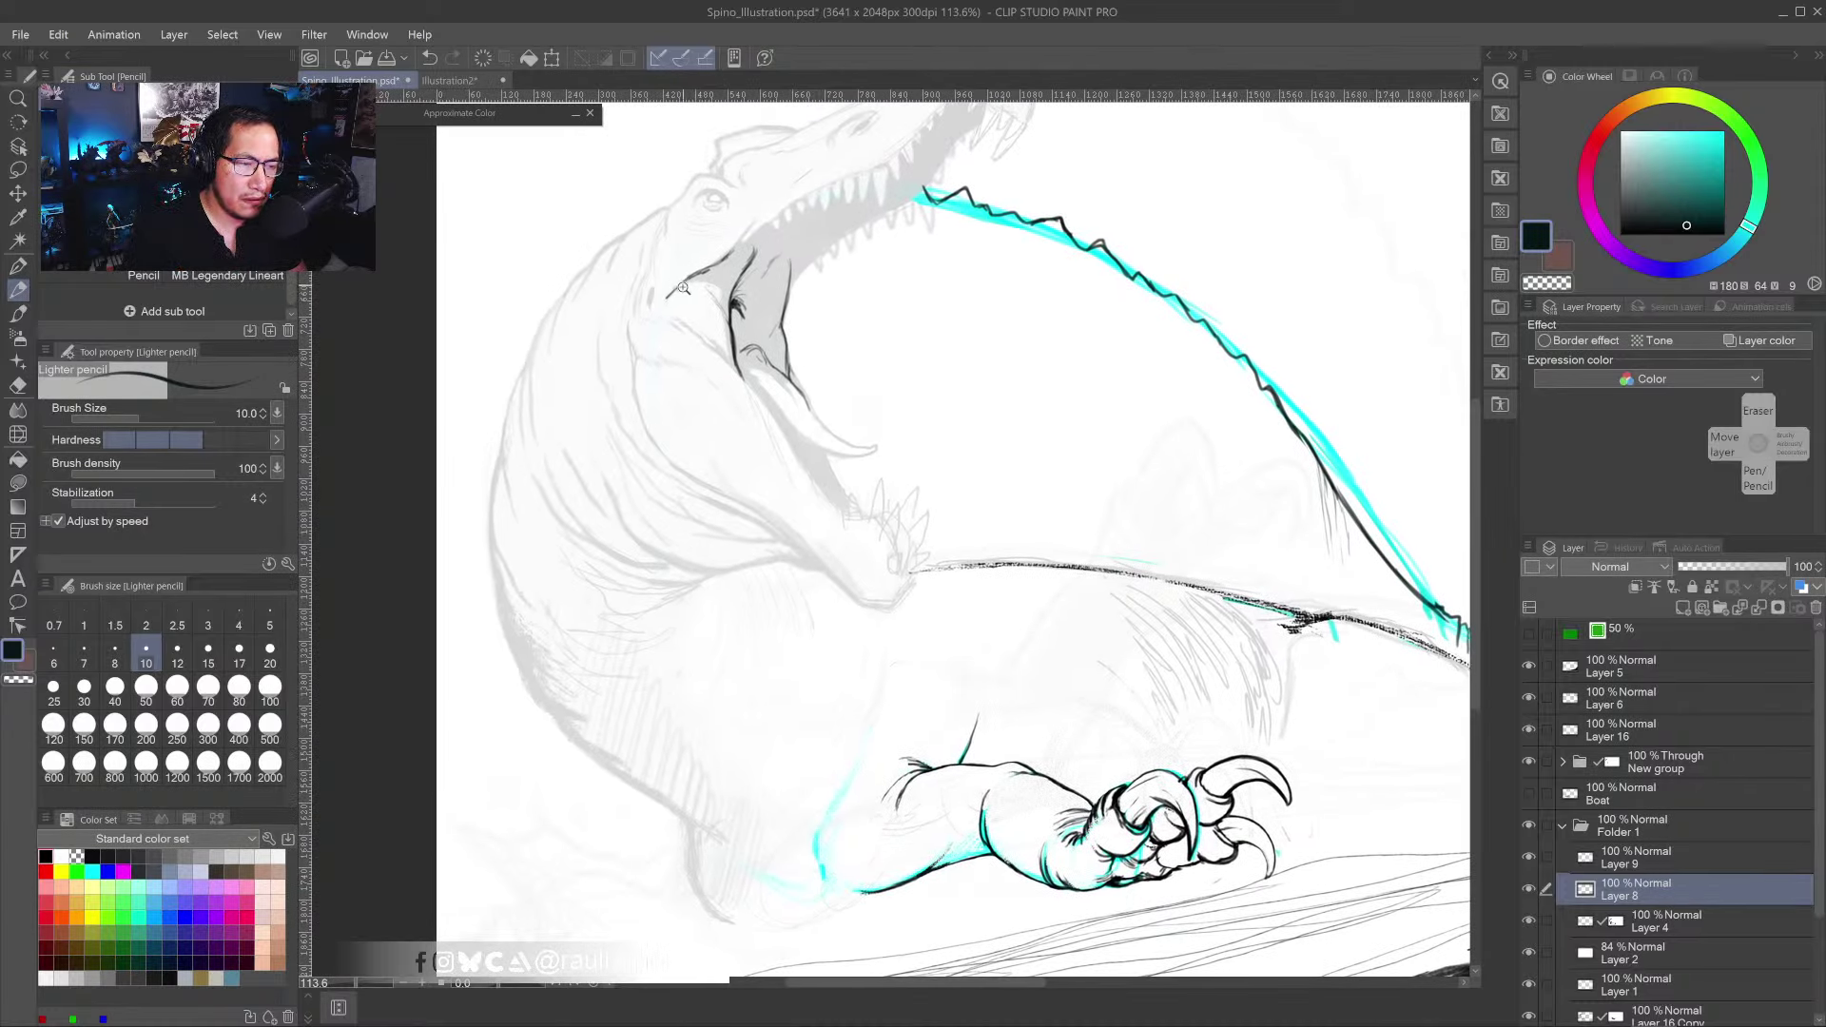
scroll(683, 289, up, 3)
mouse_move(624, 288)
mouse_down()
mouse_move(622, 319)
mouse_move(743, 301)
mouse_move(768, 361)
mouse_move(750, 303)
mouse_move(785, 409)
mouse_move(735, 480)
mouse_up()
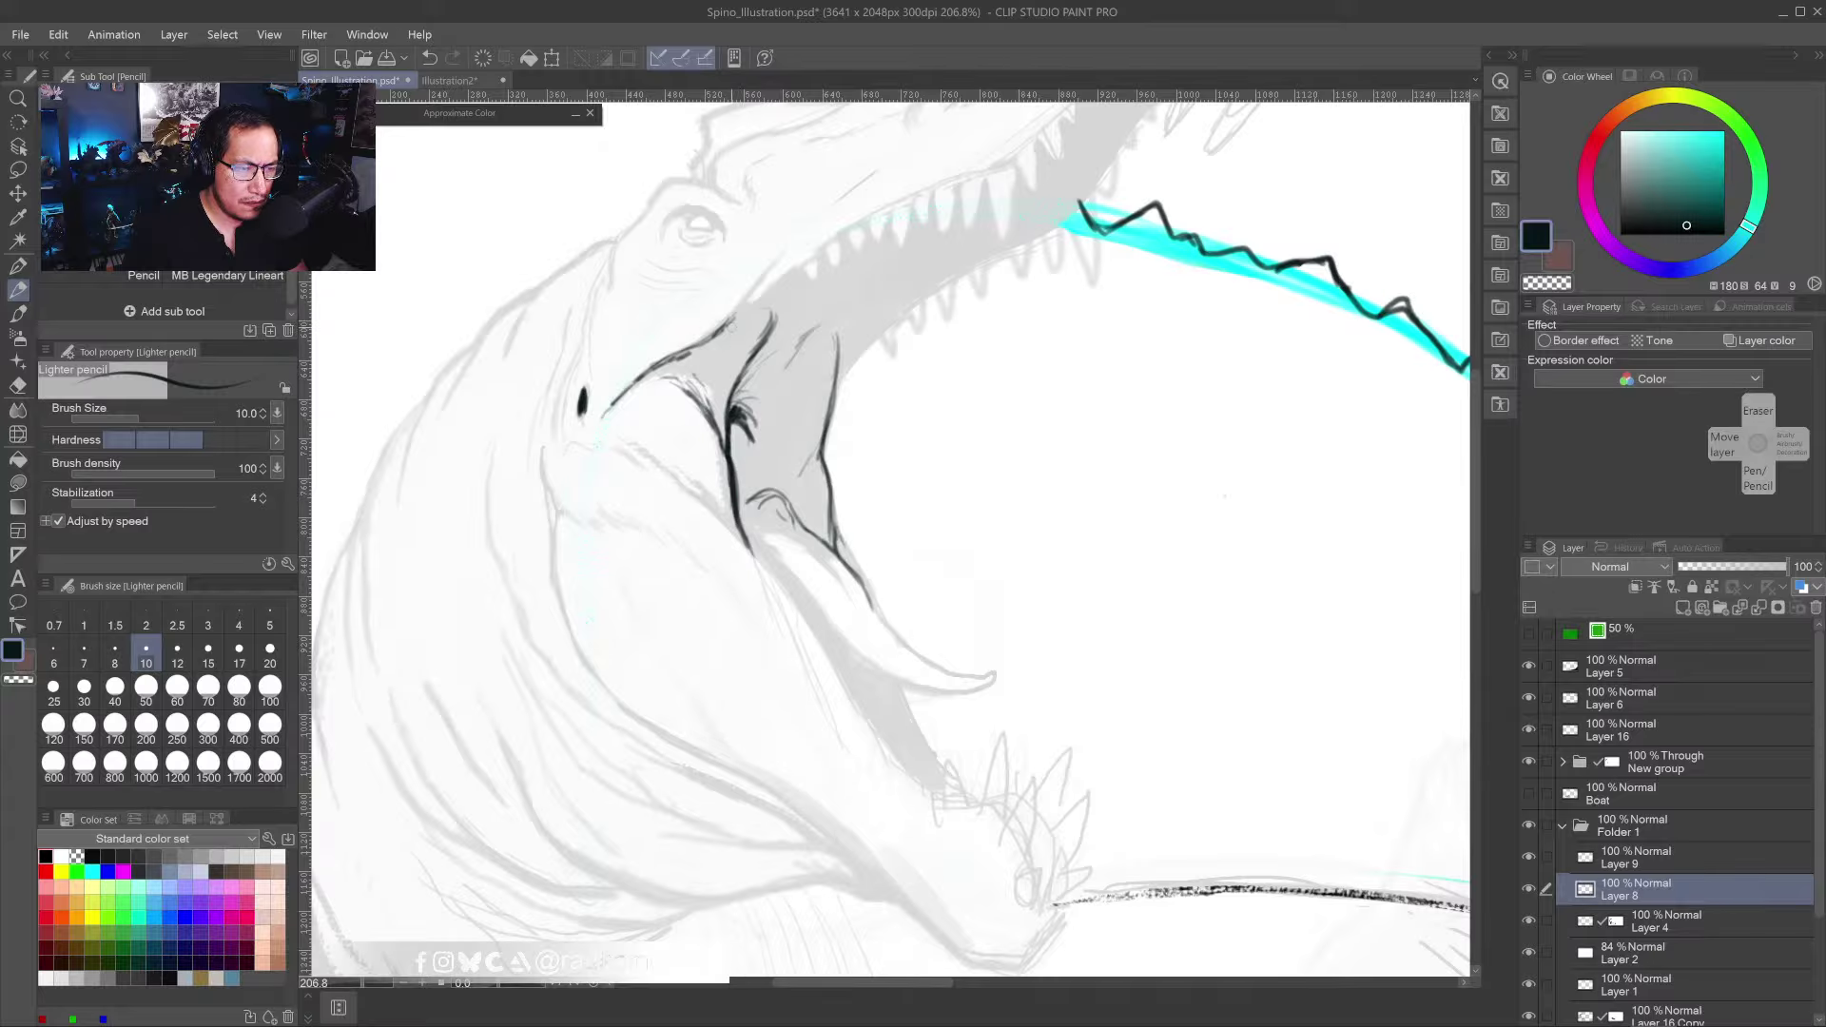
mouse_move(689, 356)
mouse_down()
mouse_move(766, 308)
mouse_move(732, 329)
mouse_up()
drag(744, 321, 778, 303)
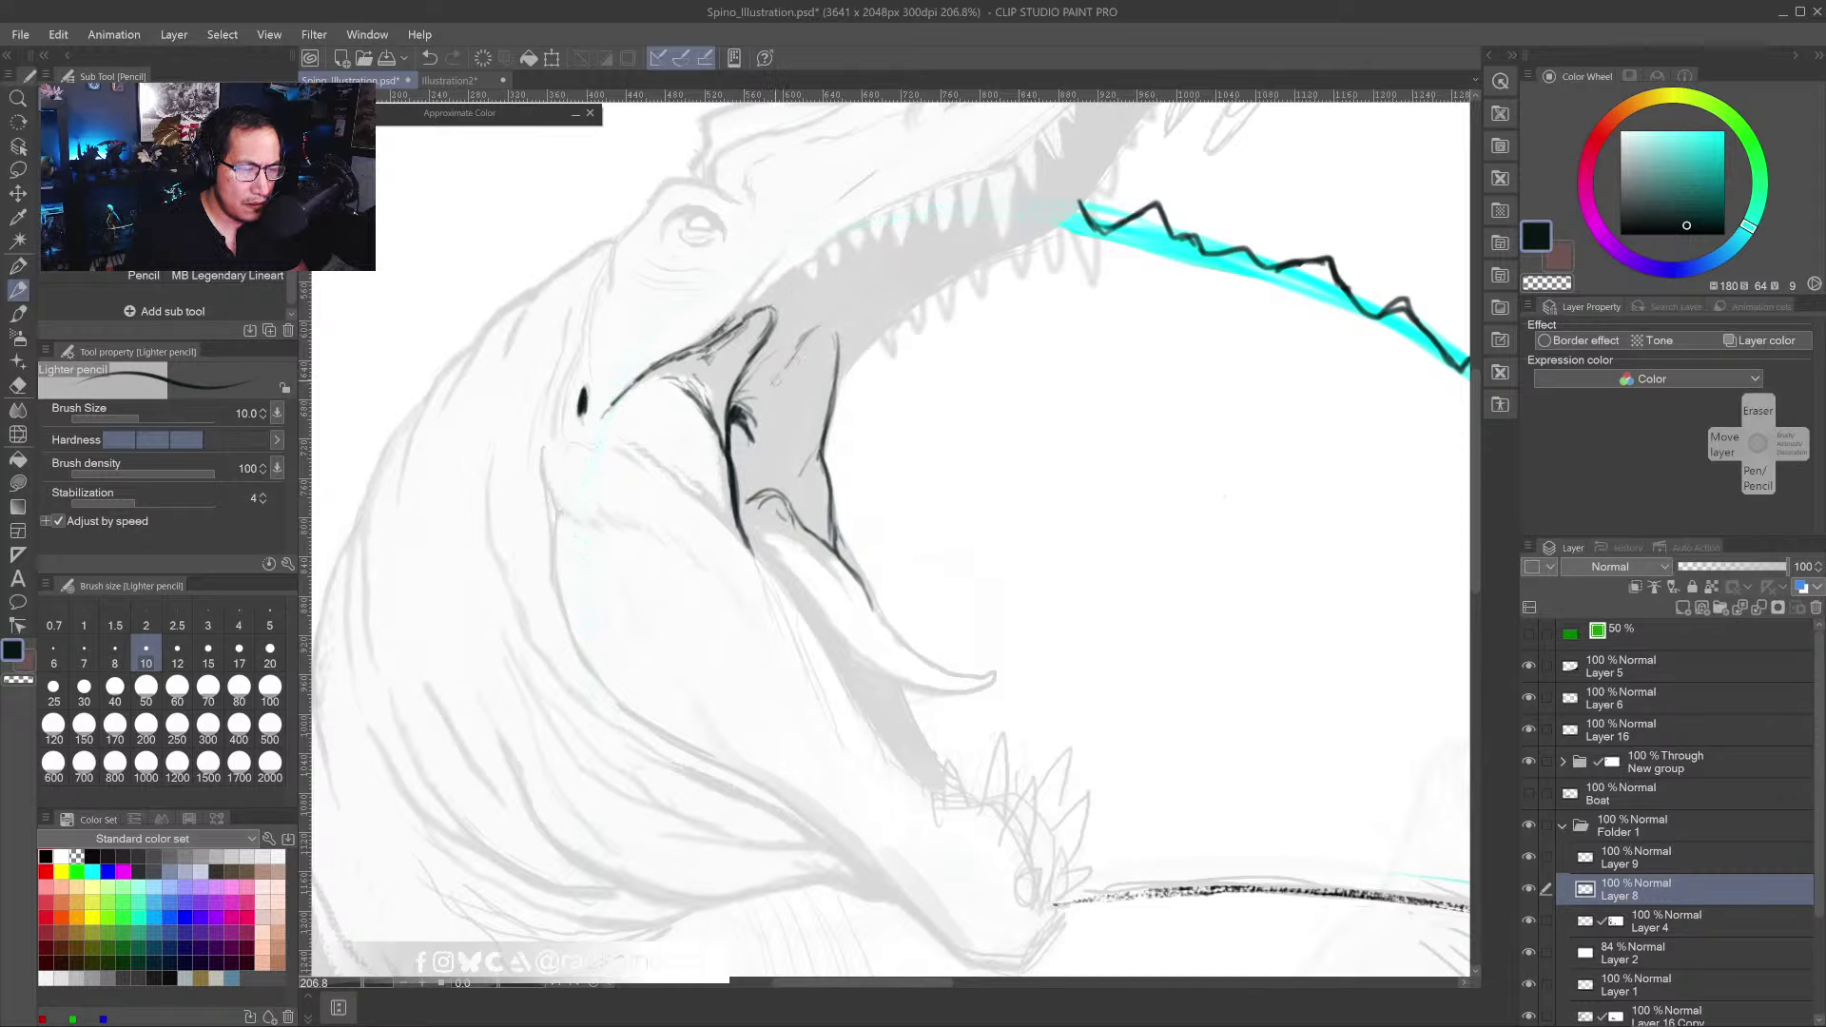
mouse_move(742, 423)
mouse_down()
mouse_move(731, 475)
mouse_move(782, 518)
mouse_move(734, 489)
mouse_move(761, 483)
mouse_up()
drag(804, 420, 778, 497)
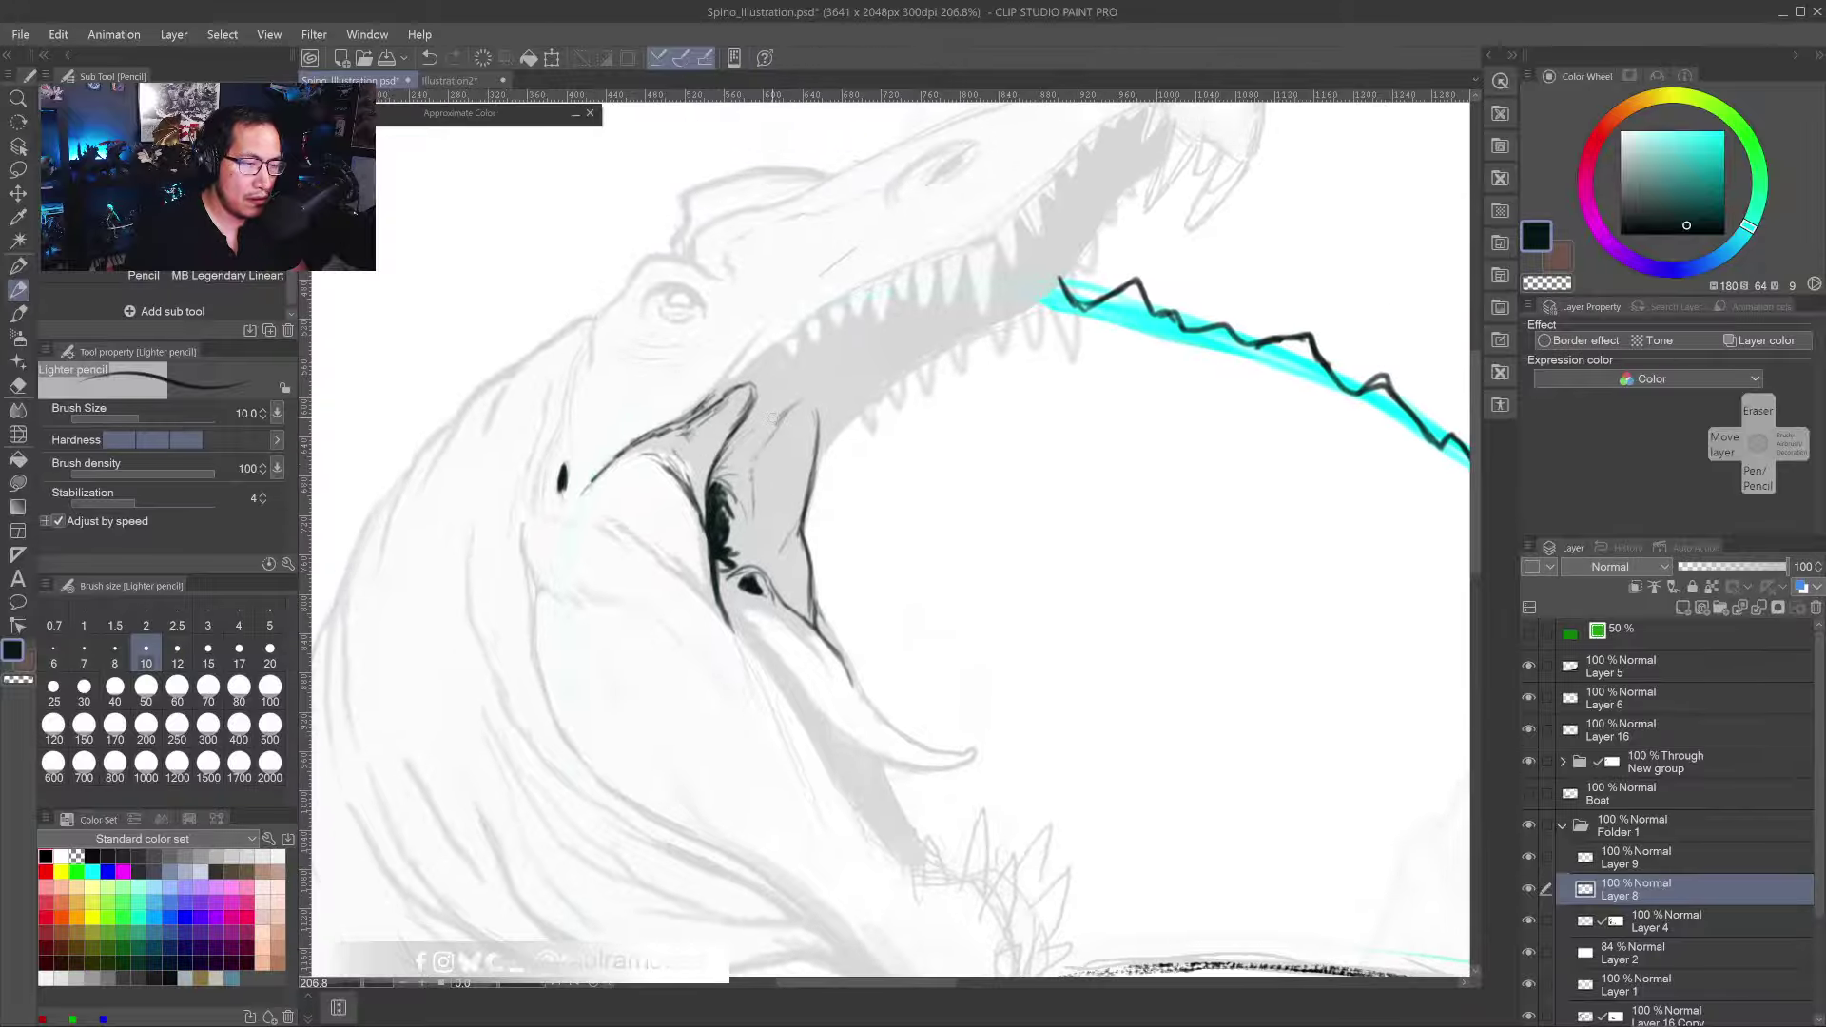
- Draw the spinosaurus's eye with its dark upper and lower lids, and outline the brow ridge above it
drag(672, 313, 747, 337)
click(747, 321)
mouse_move(733, 318)
mouse_down()
mouse_move(762, 325)
mouse_move(717, 336)
mouse_move(709, 317)
mouse_move(713, 343)
mouse_move(775, 327)
mouse_up()
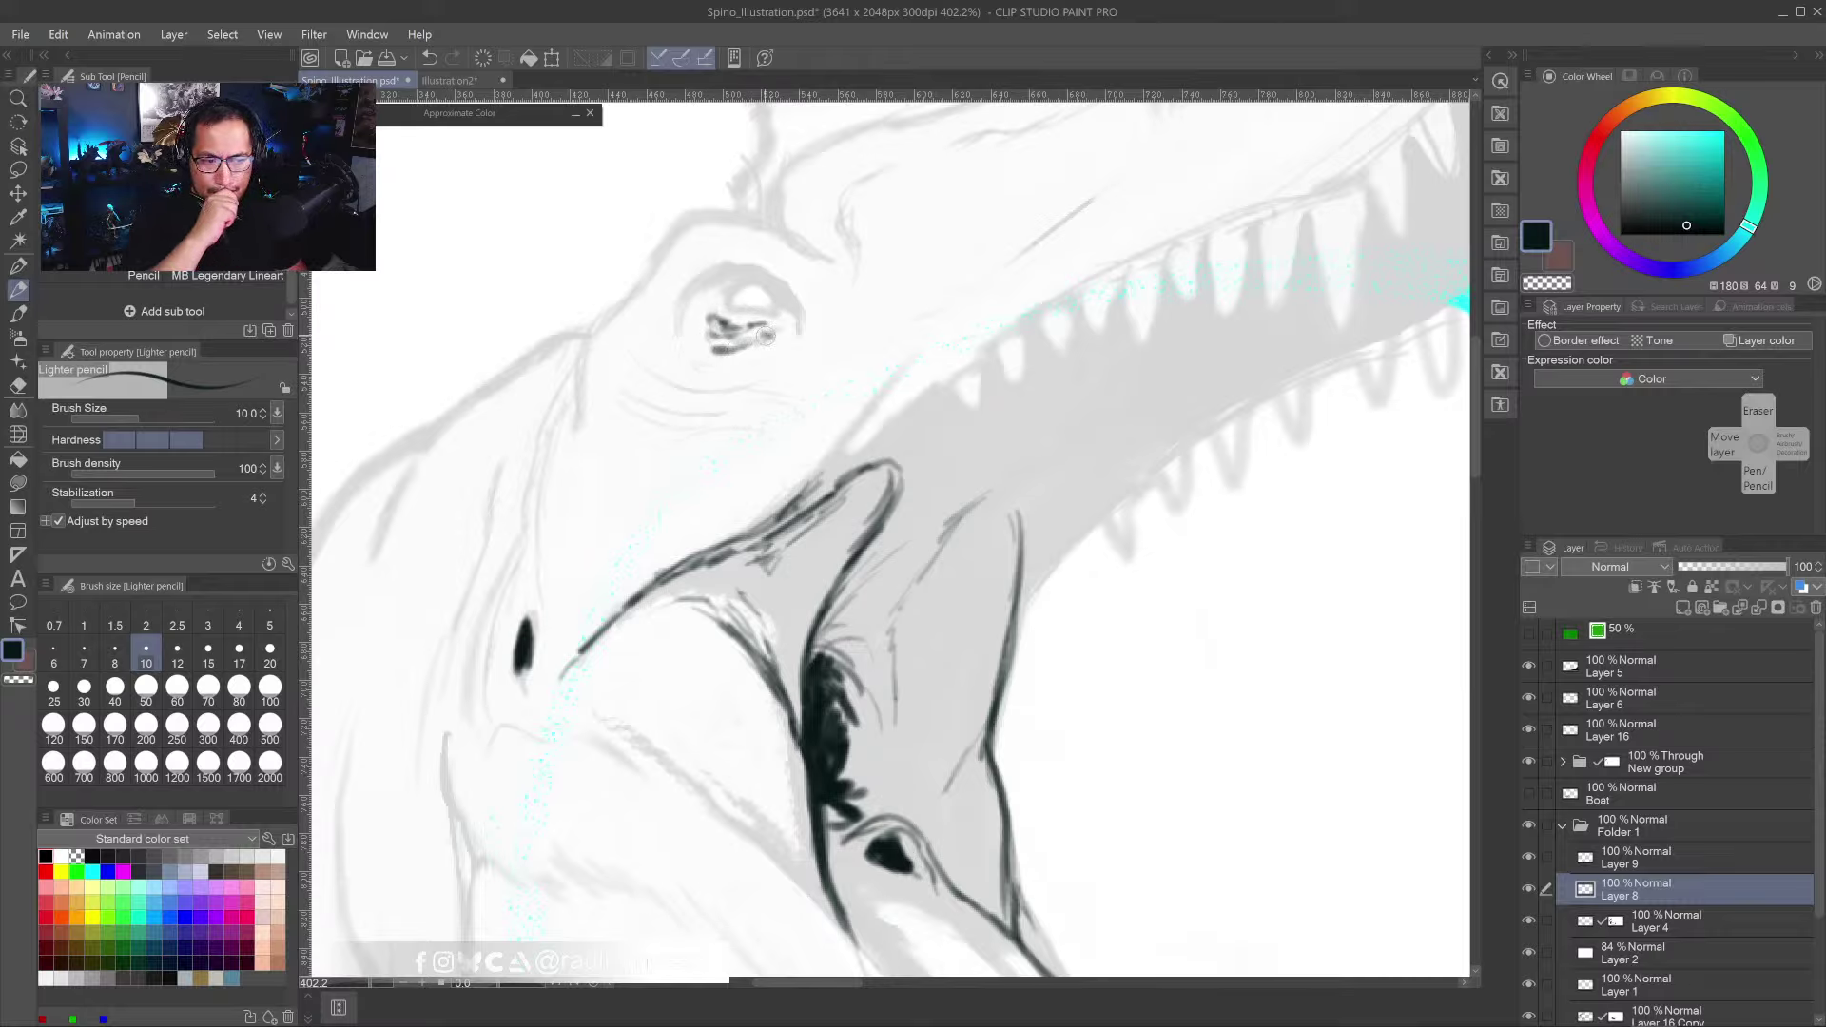
mouse_move(750, 285)
mouse_down()
mouse_move(733, 303)
mouse_move(772, 312)
mouse_up()
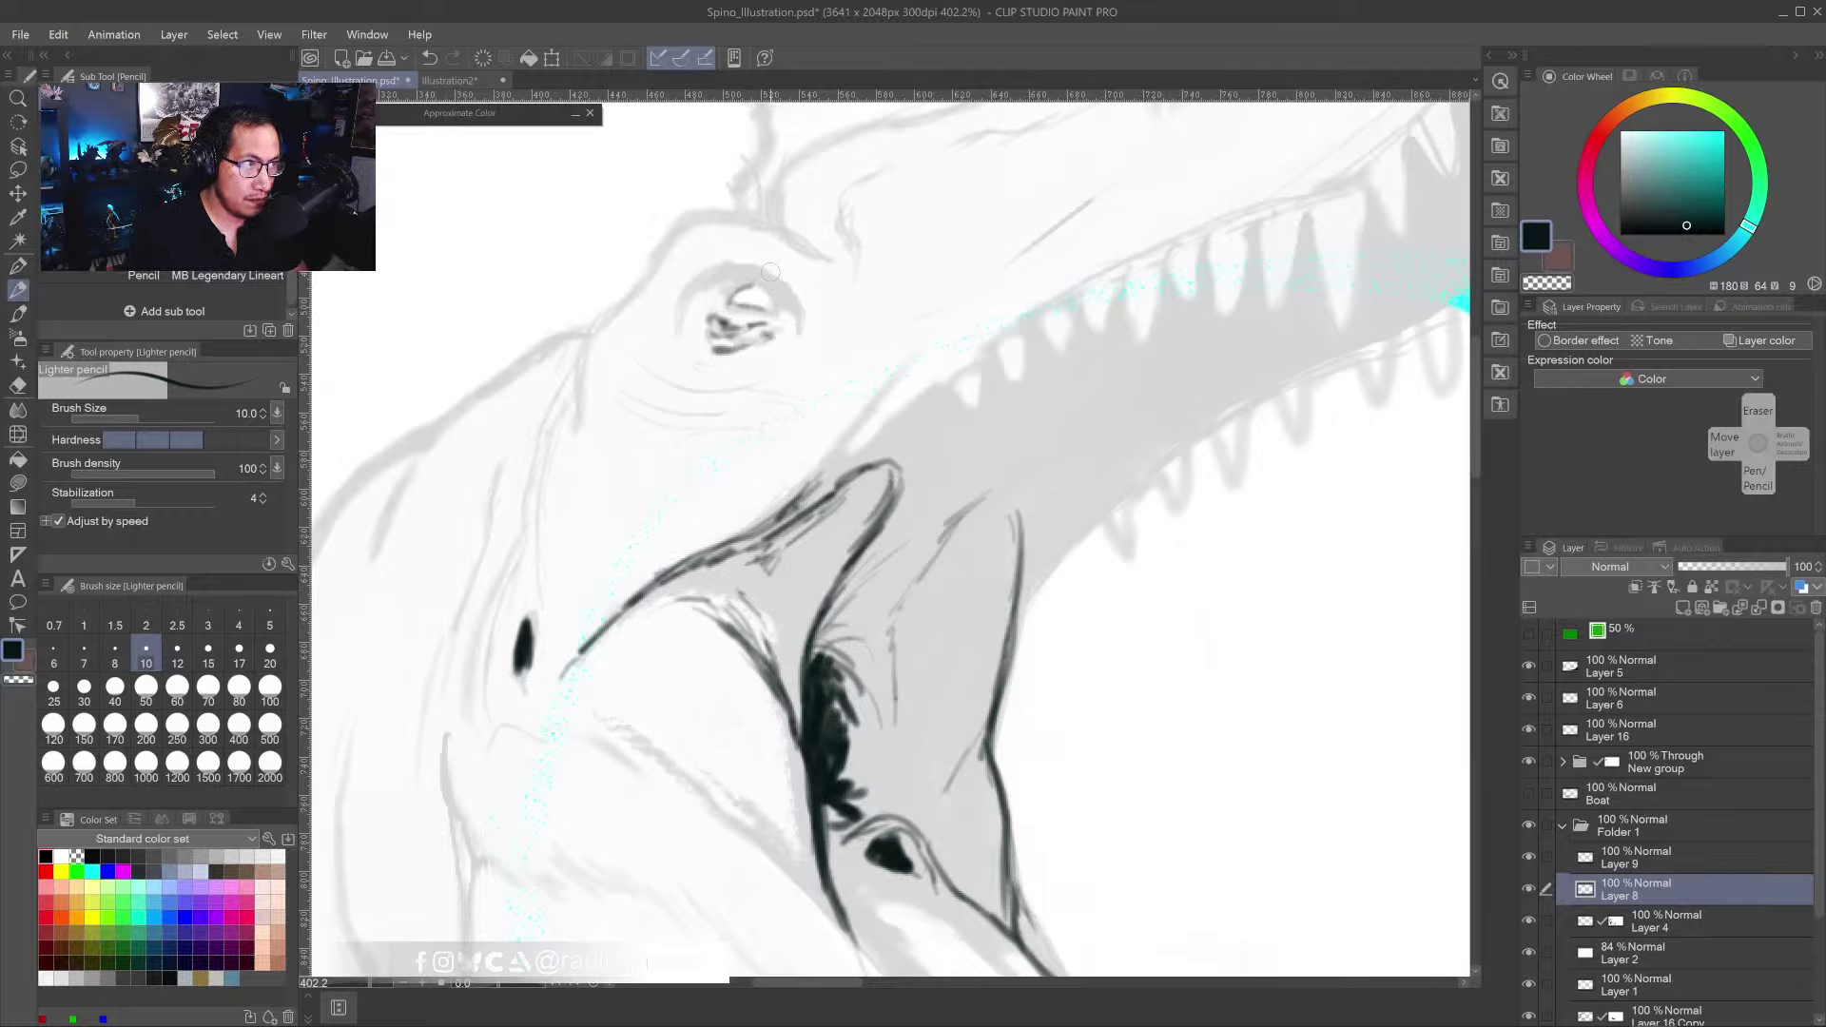
mouse_move(761, 278)
mouse_down()
mouse_move(743, 290)
mouse_move(775, 323)
mouse_move(723, 335)
mouse_move(708, 293)
mouse_move(745, 268)
mouse_move(771, 279)
mouse_move(723, 285)
mouse_move(772, 276)
mouse_move(791, 300)
mouse_up()
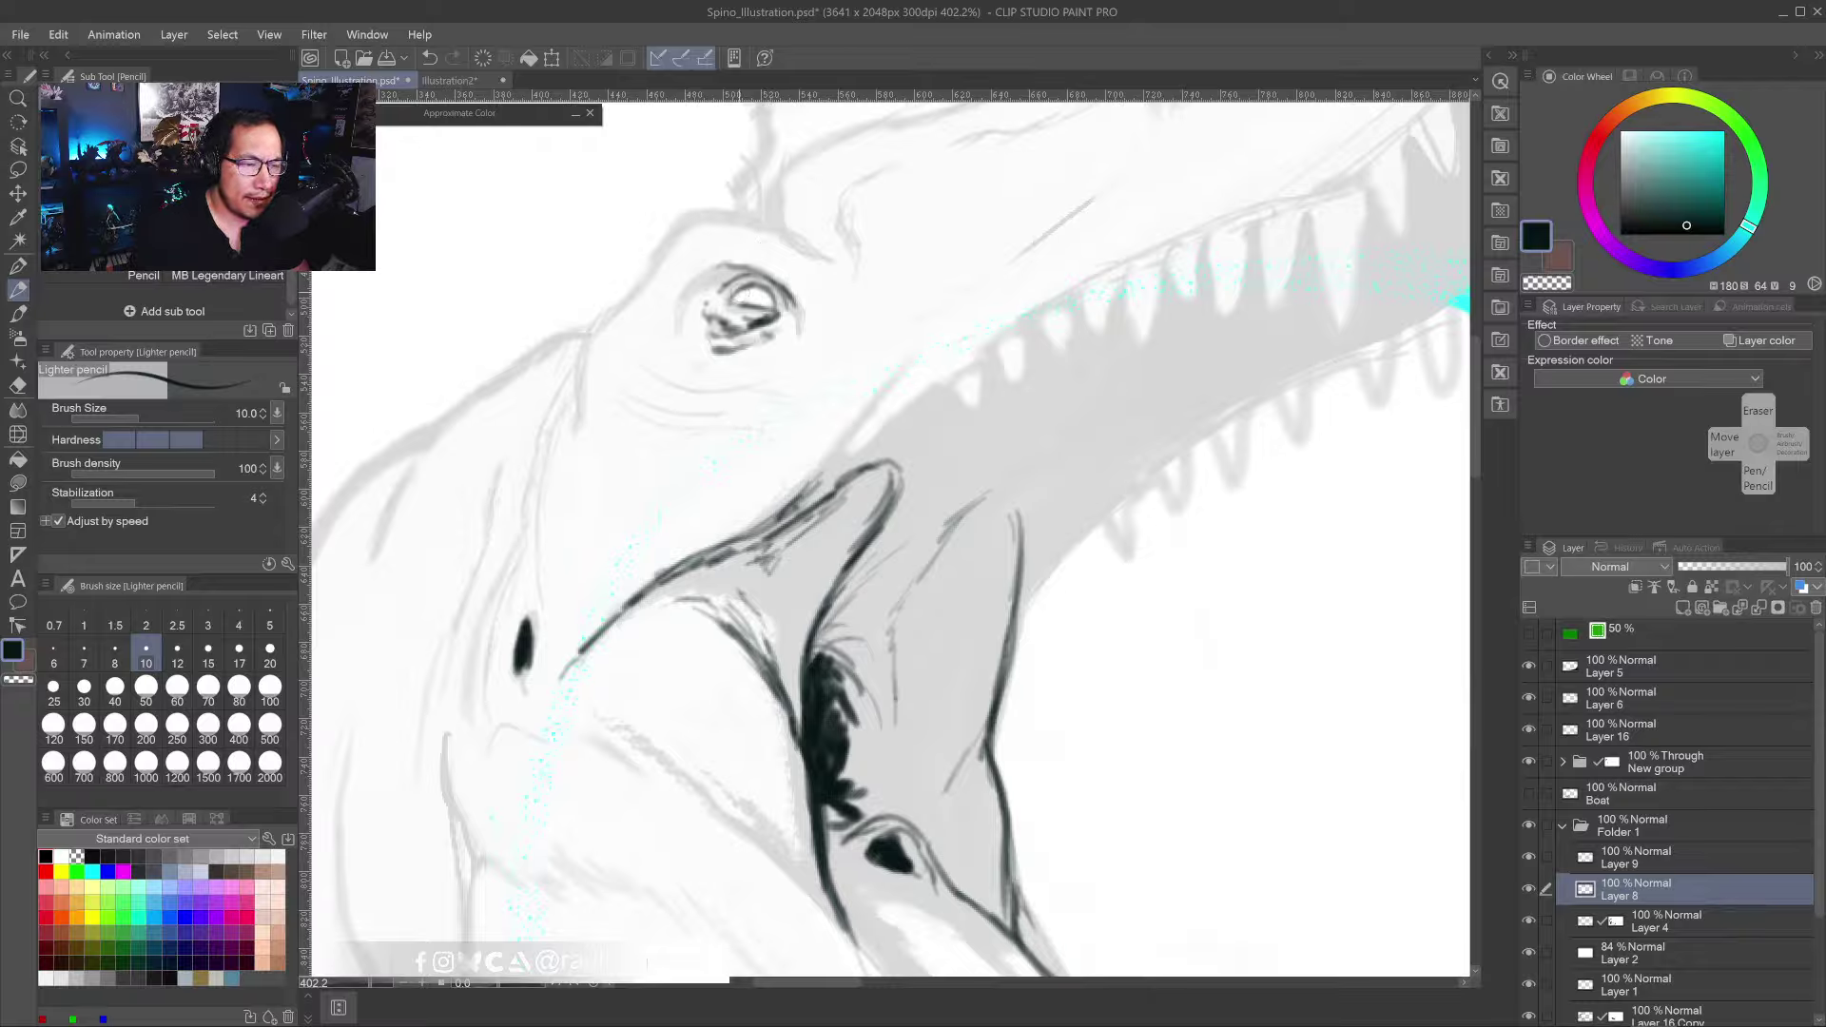
mouse_move(741, 301)
mouse_down()
mouse_move(775, 290)
mouse_move(778, 311)
mouse_up()
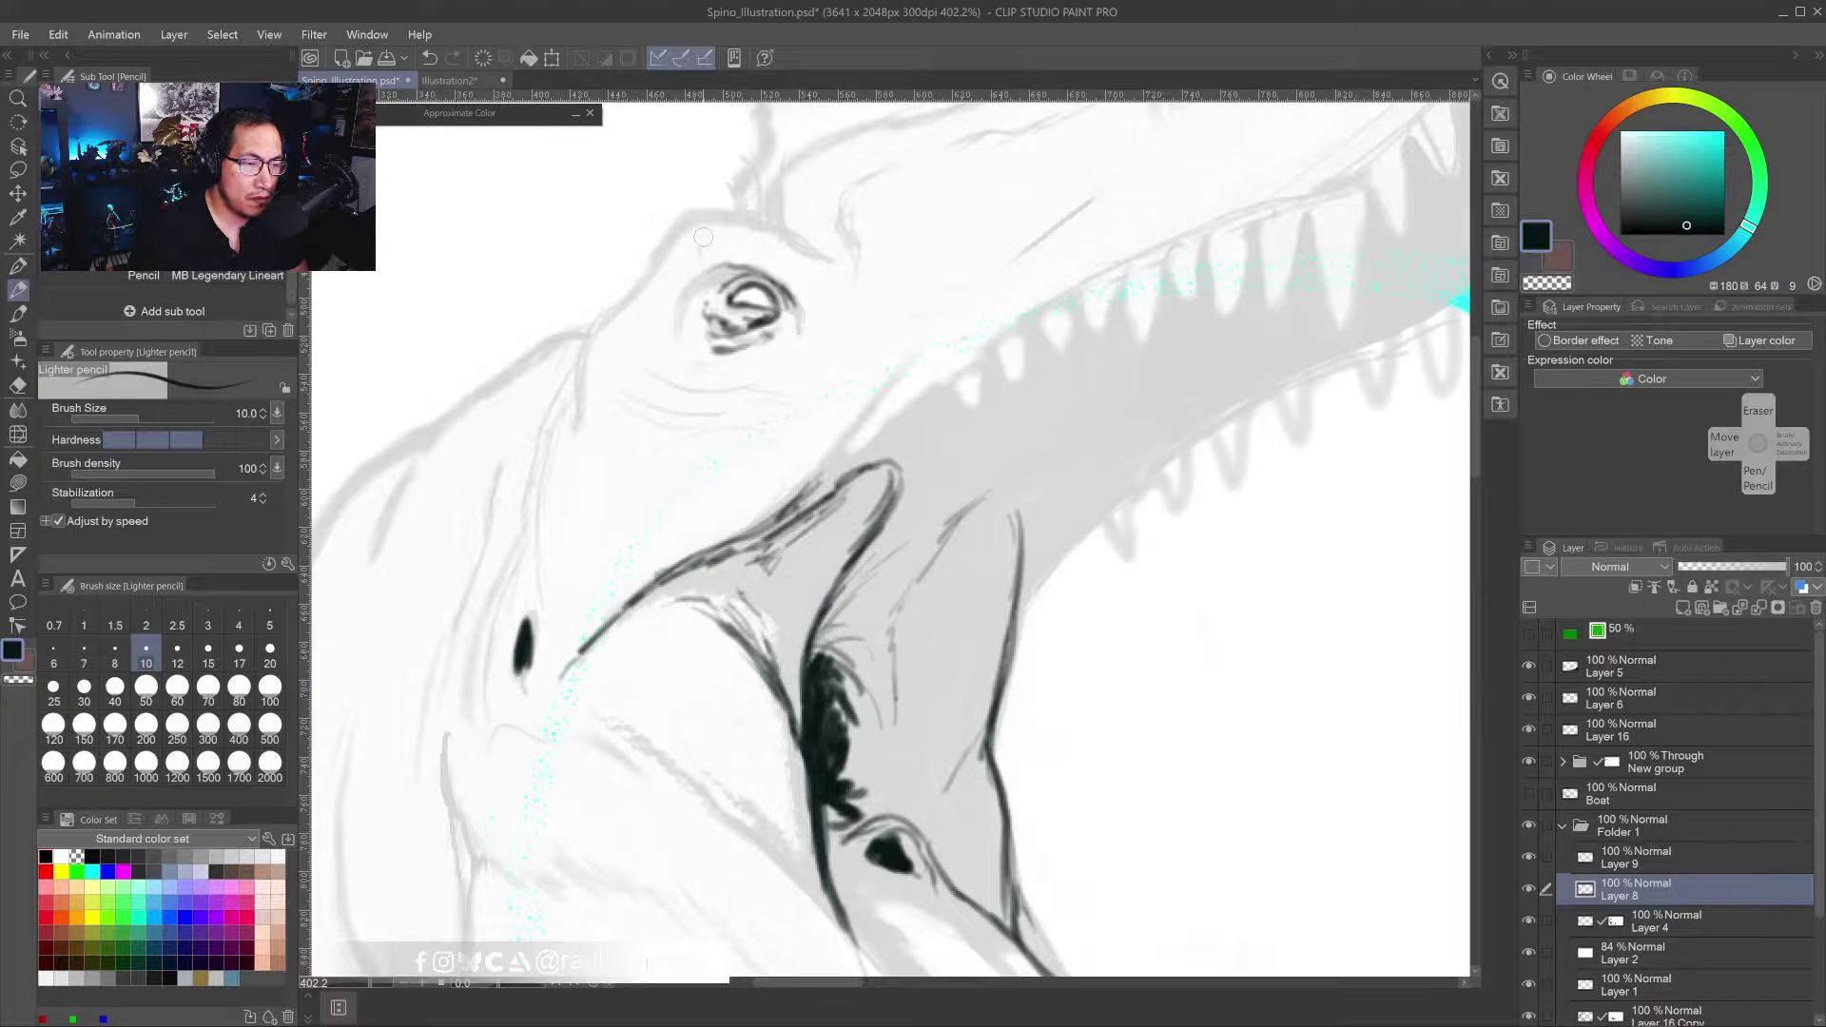
mouse_move(704, 243)
mouse_down()
mouse_move(667, 247)
mouse_move(683, 230)
mouse_move(755, 230)
mouse_up()
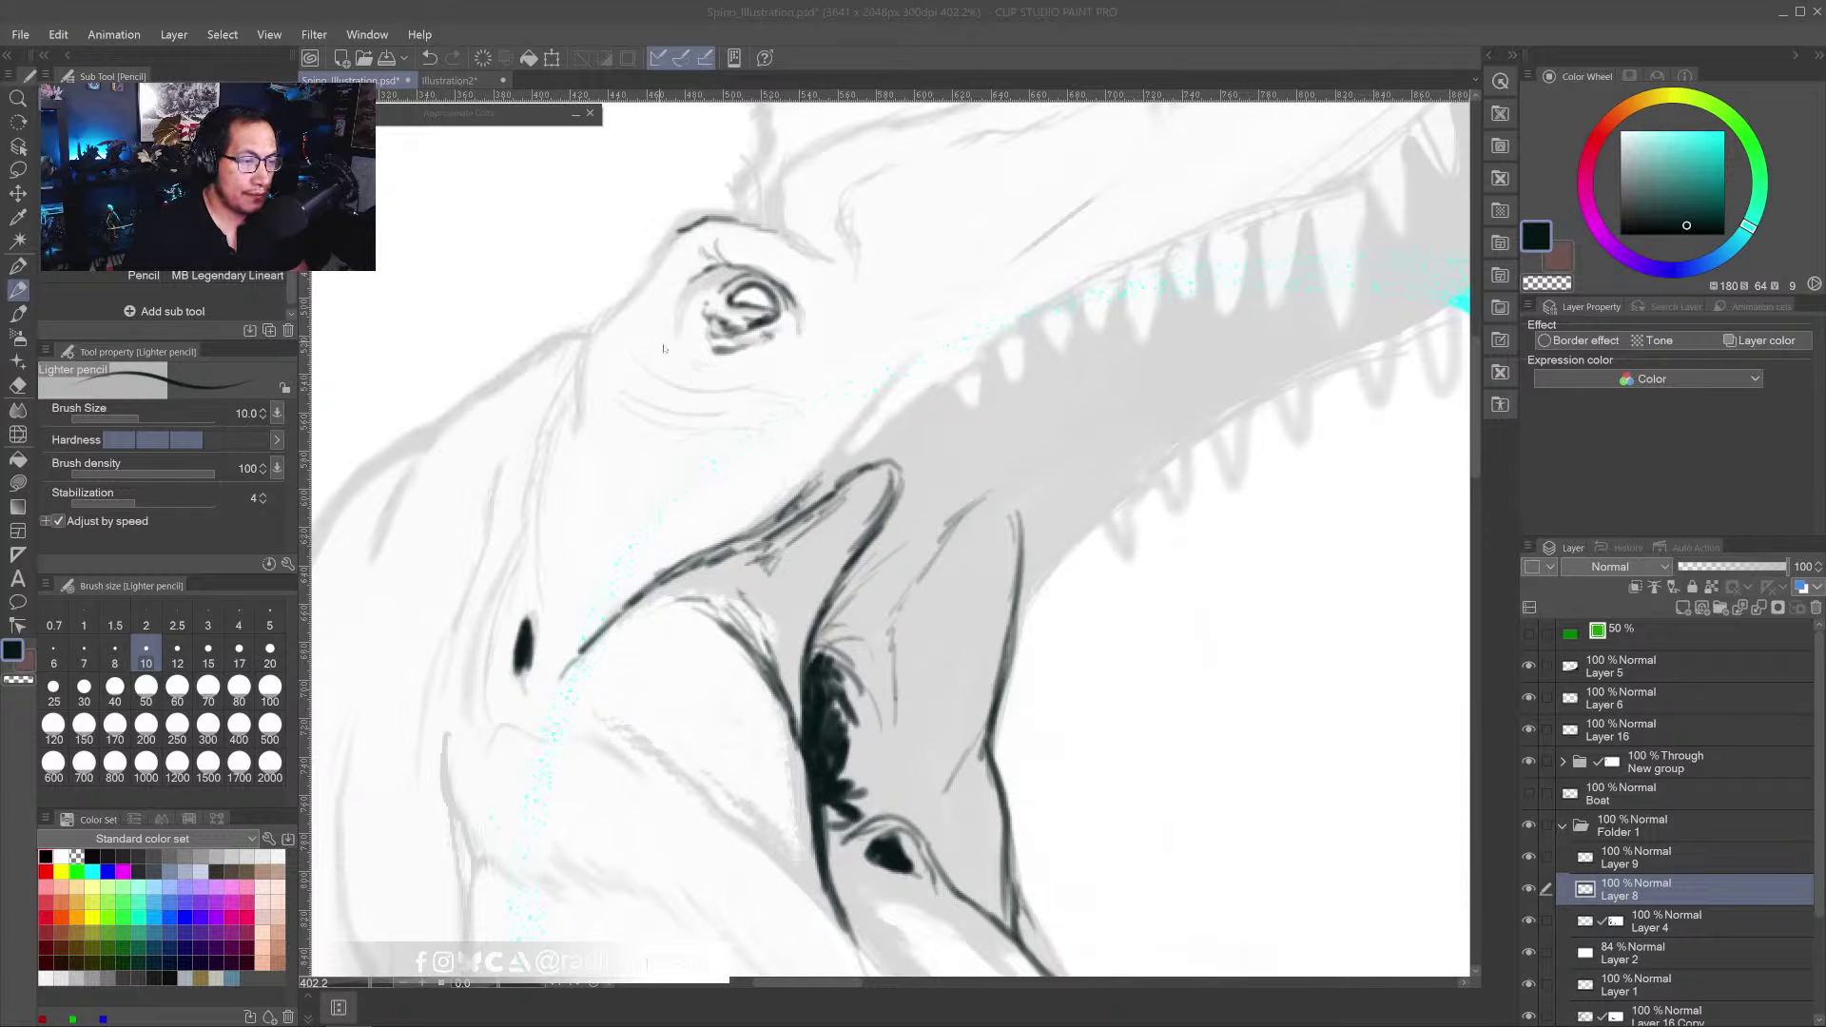
- Draw the inner and outer contours of the head crest above the eye with the Lighter pencil, using sampled dark tones
mouse_move(714, 222)
mouse_down()
mouse_move(768, 226)
mouse_move(778, 190)
mouse_move(704, 290)
mouse_move(751, 245)
mouse_move(704, 300)
mouse_move(713, 319)
mouse_move(757, 276)
mouse_move(756, 309)
mouse_move(775, 276)
mouse_move(744, 316)
mouse_move(750, 240)
mouse_move(766, 243)
mouse_move(732, 249)
mouse_move(785, 233)
mouse_move(703, 296)
mouse_move(786, 236)
mouse_move(942, 197)
mouse_move(738, 249)
mouse_move(694, 319)
mouse_move(735, 339)
mouse_up()
drag(659, 198, 621, 260)
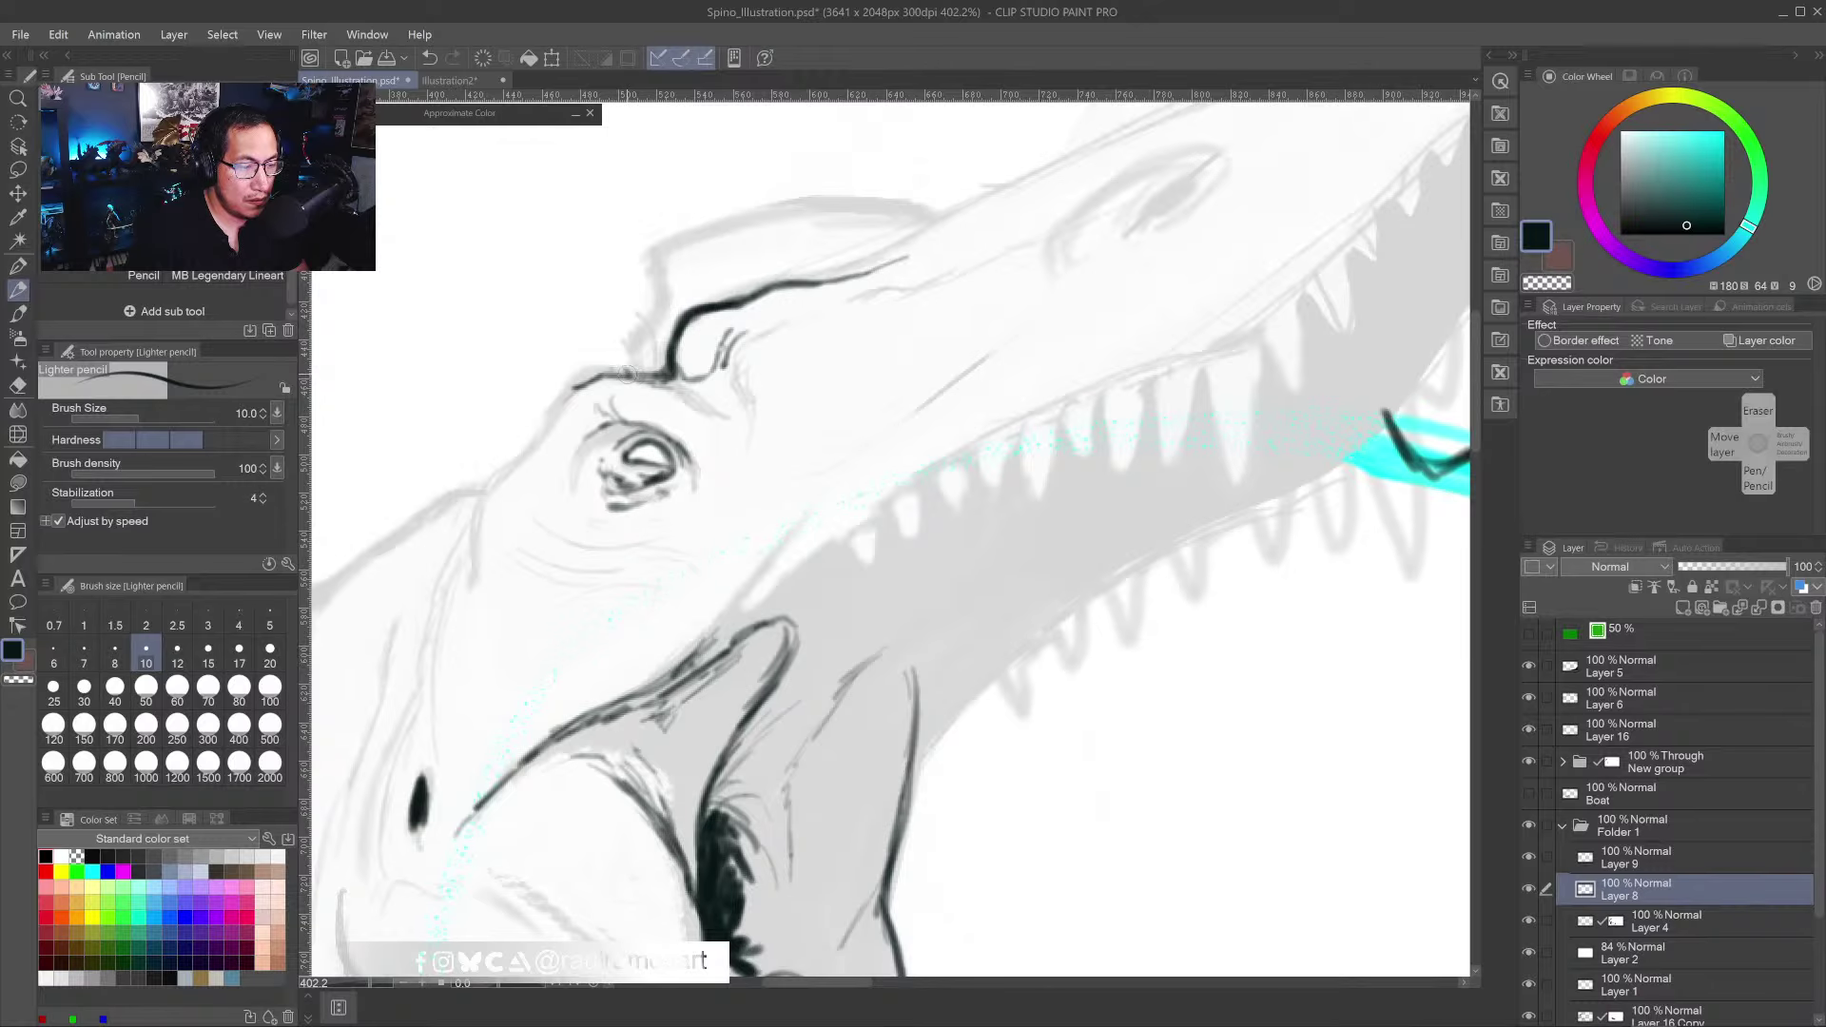
mouse_move(639, 360)
mouse_down()
mouse_move(666, 286)
mouse_move(642, 331)
mouse_move(657, 340)
mouse_move(629, 365)
mouse_move(669, 287)
mouse_move(649, 278)
mouse_move(677, 271)
mouse_move(635, 296)
mouse_move(647, 255)
mouse_move(930, 219)
mouse_move(642, 276)
mouse_move(655, 263)
mouse_move(764, 238)
mouse_move(678, 279)
mouse_move(673, 265)
mouse_move(675, 301)
mouse_move(667, 281)
mouse_move(633, 377)
mouse_up()
alt+click(713, 236)
alt+click(669, 270)
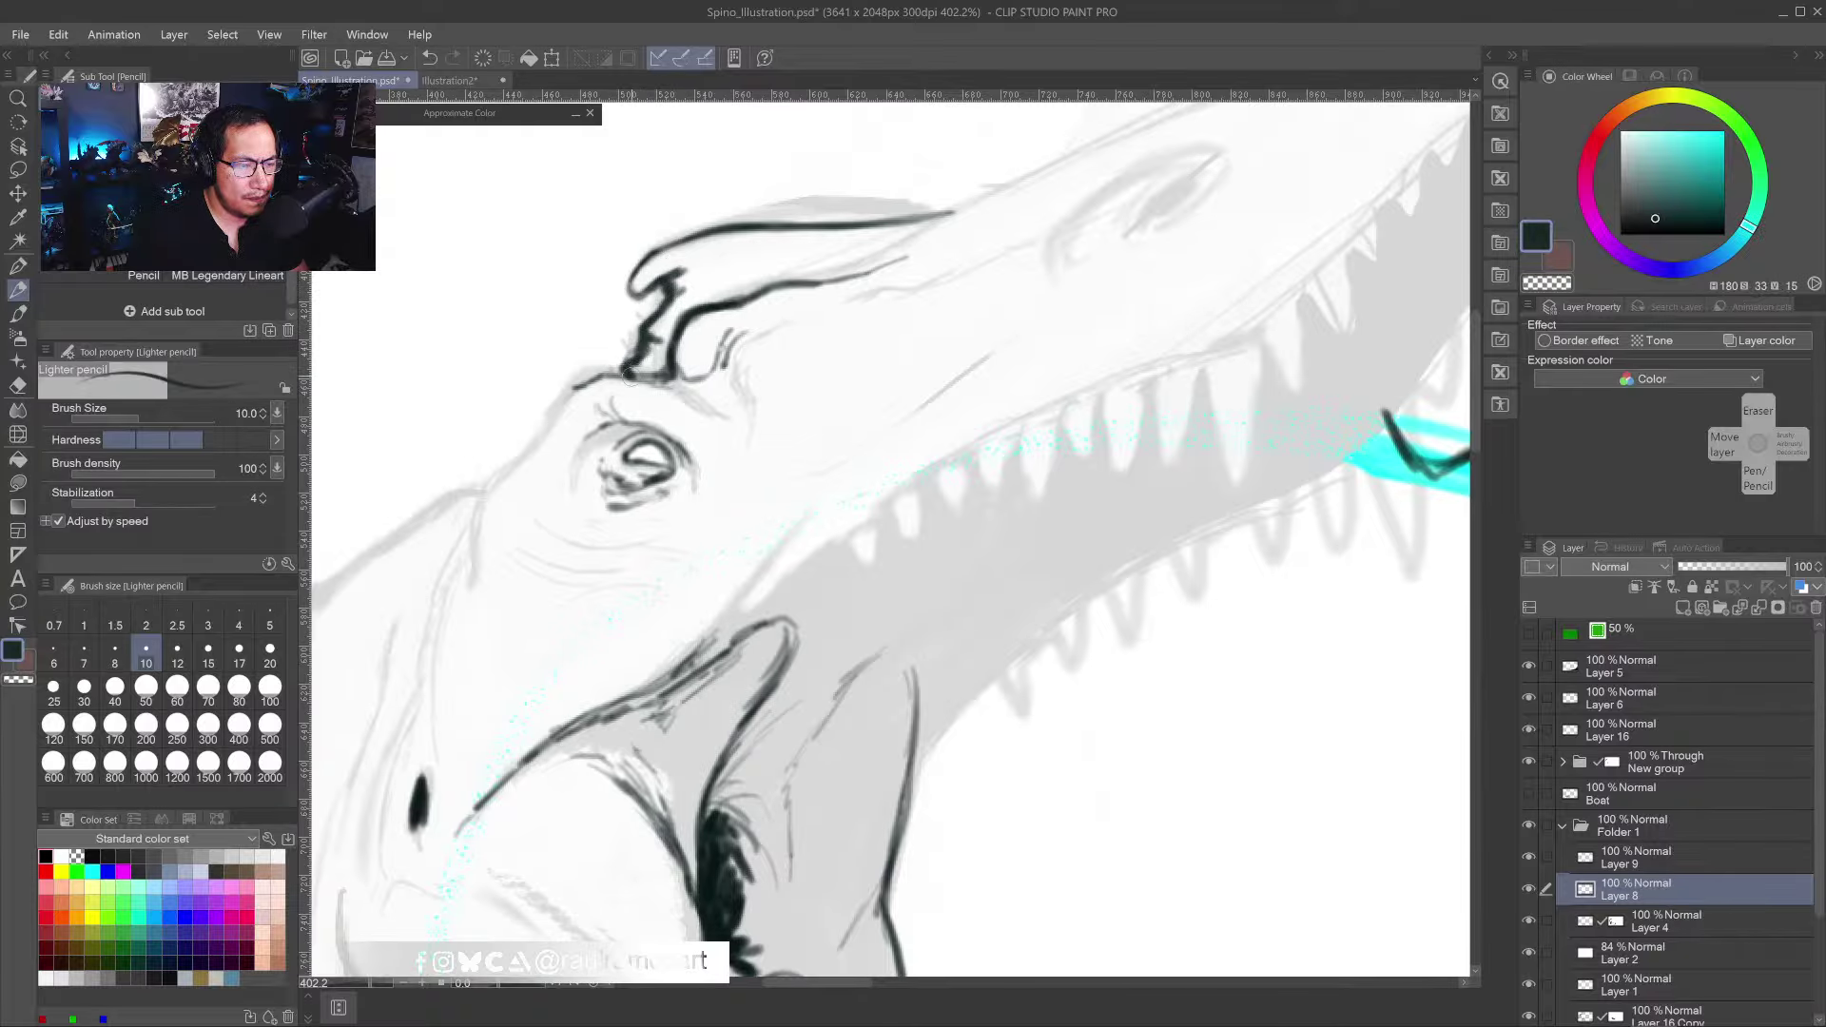
- Rotate the canvas, retrace the crest's outer edge with the Lighter pencil, and undo the last stroke
scroll(670, 396, down, 8)
key(r)
drag(974, 522, 902, 611)
scroll(1022, 332, up, 6)
key(p)
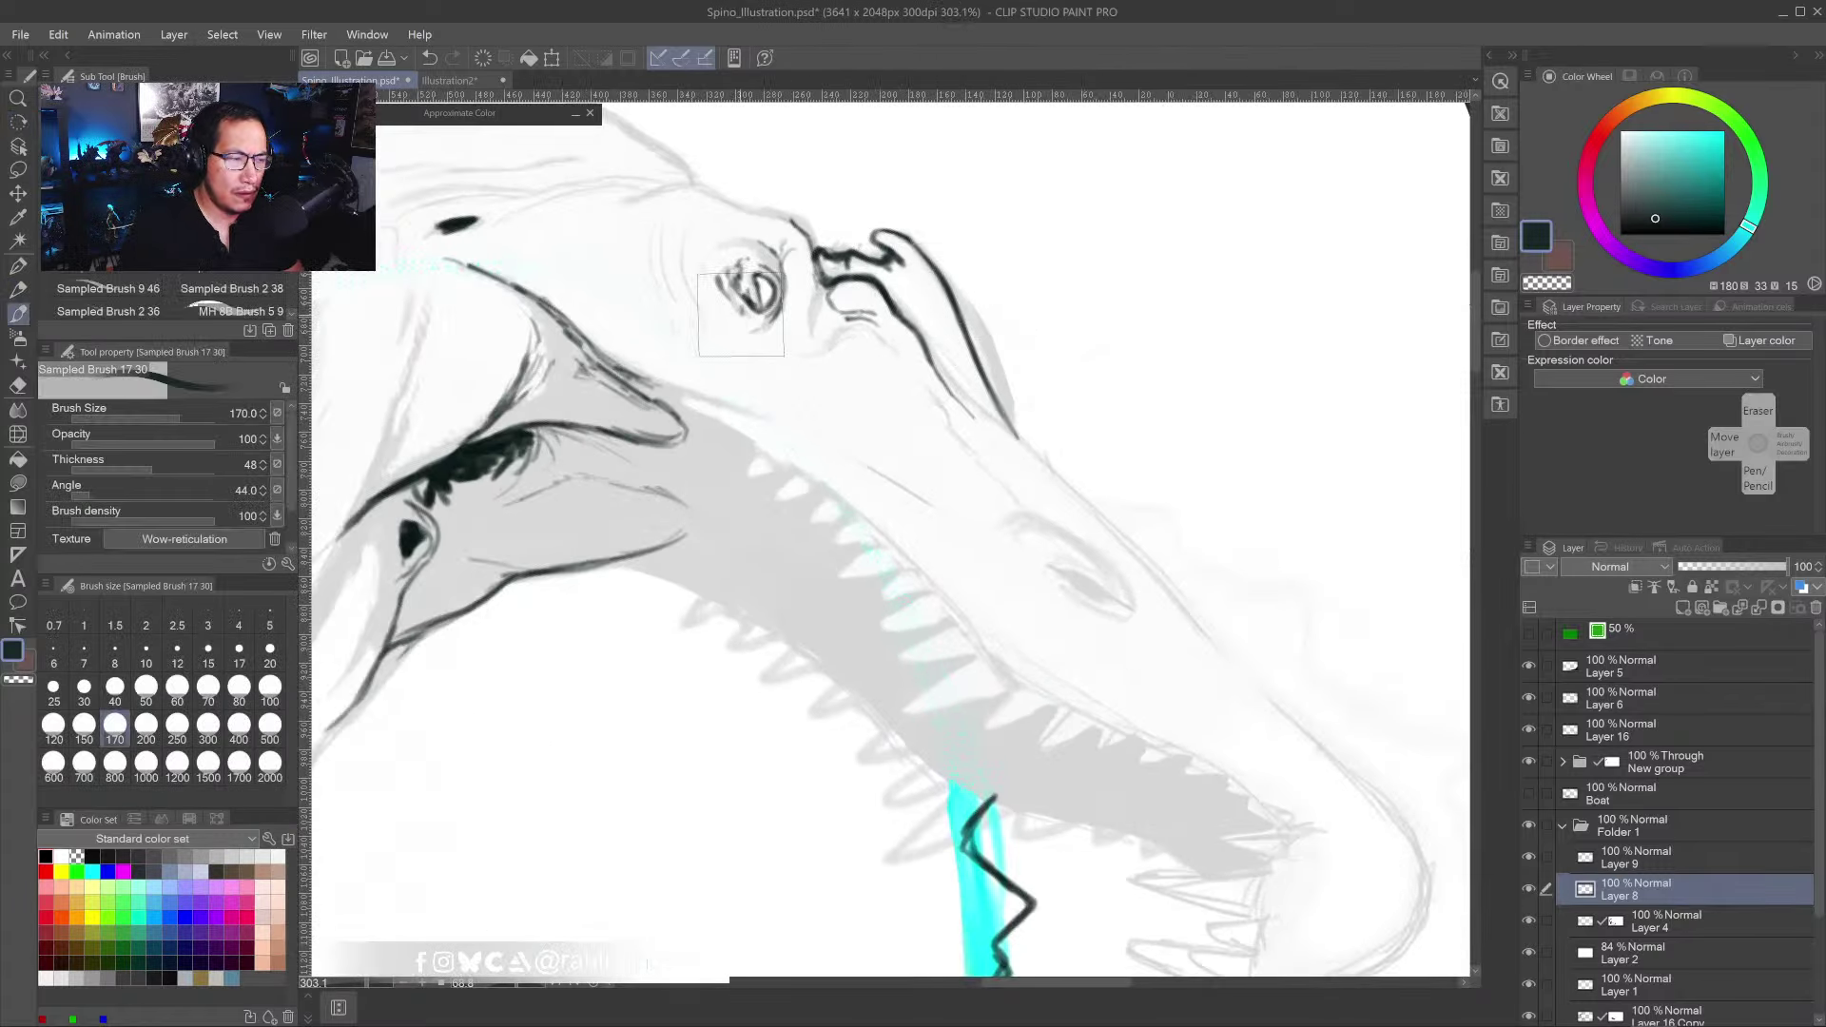
click(19, 288)
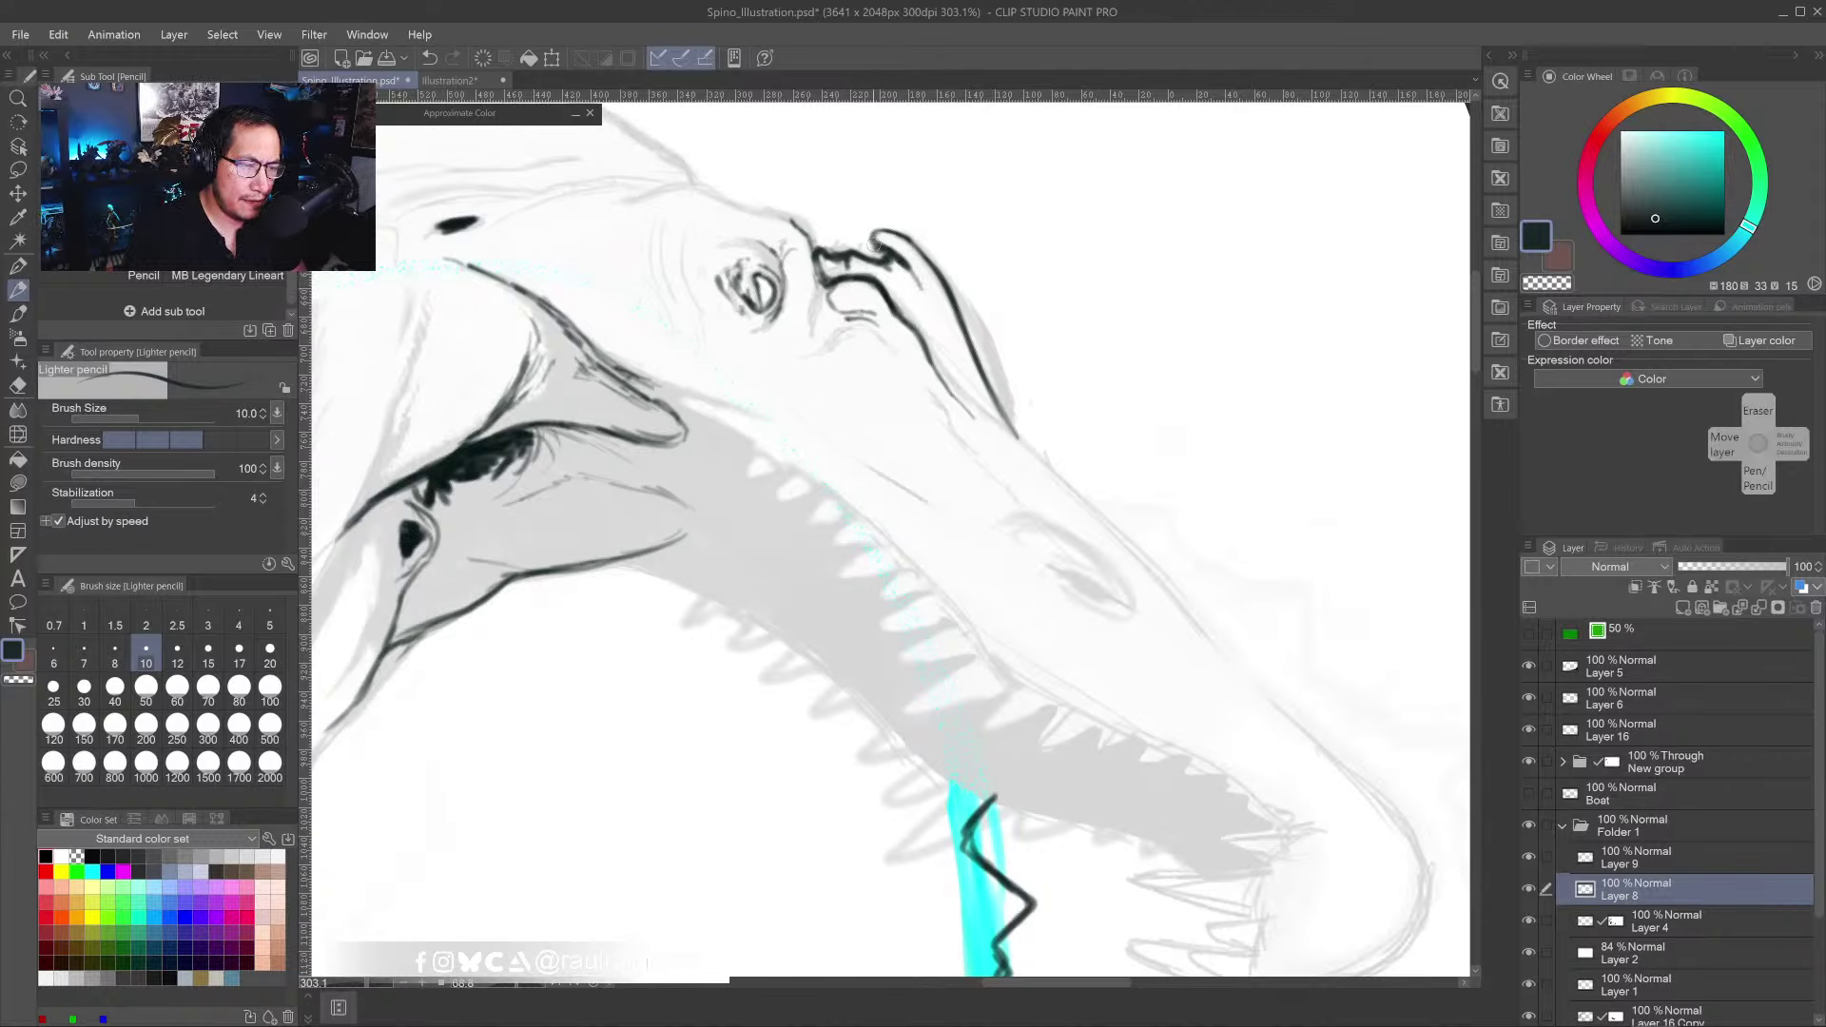
mouse_move(875, 244)
mouse_down()
mouse_move(911, 245)
mouse_move(1004, 416)
mouse_up()
mouse_move(926, 356)
mouse_down()
mouse_move(987, 439)
mouse_move(907, 457)
mouse_up()
mouse_move(845, 690)
mouse_down()
mouse_move(1096, 445)
mouse_move(1031, 634)
mouse_up()
key(ctrl+z)
- Restore the canvas rotation and pencil the top contour of the snout from the crest's front toward the nostril
key(r)
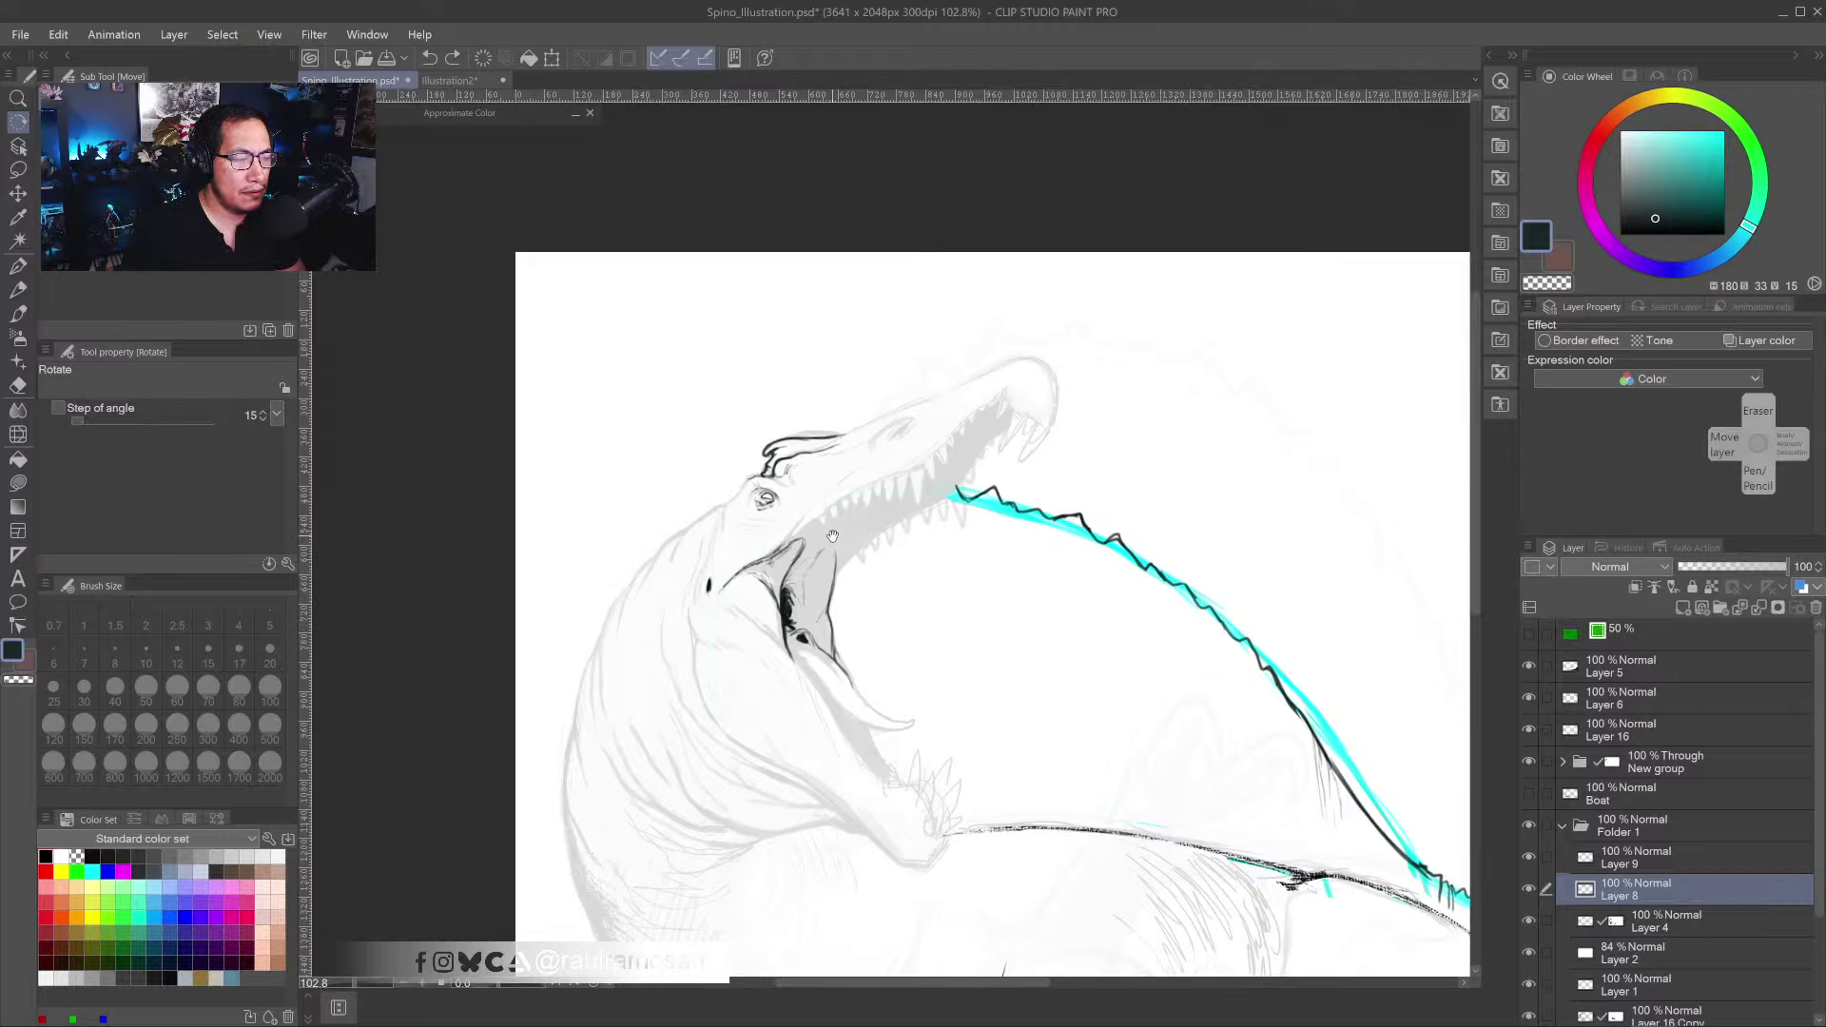
scroll(843, 519, up, 4)
drag(885, 525, 919, 442)
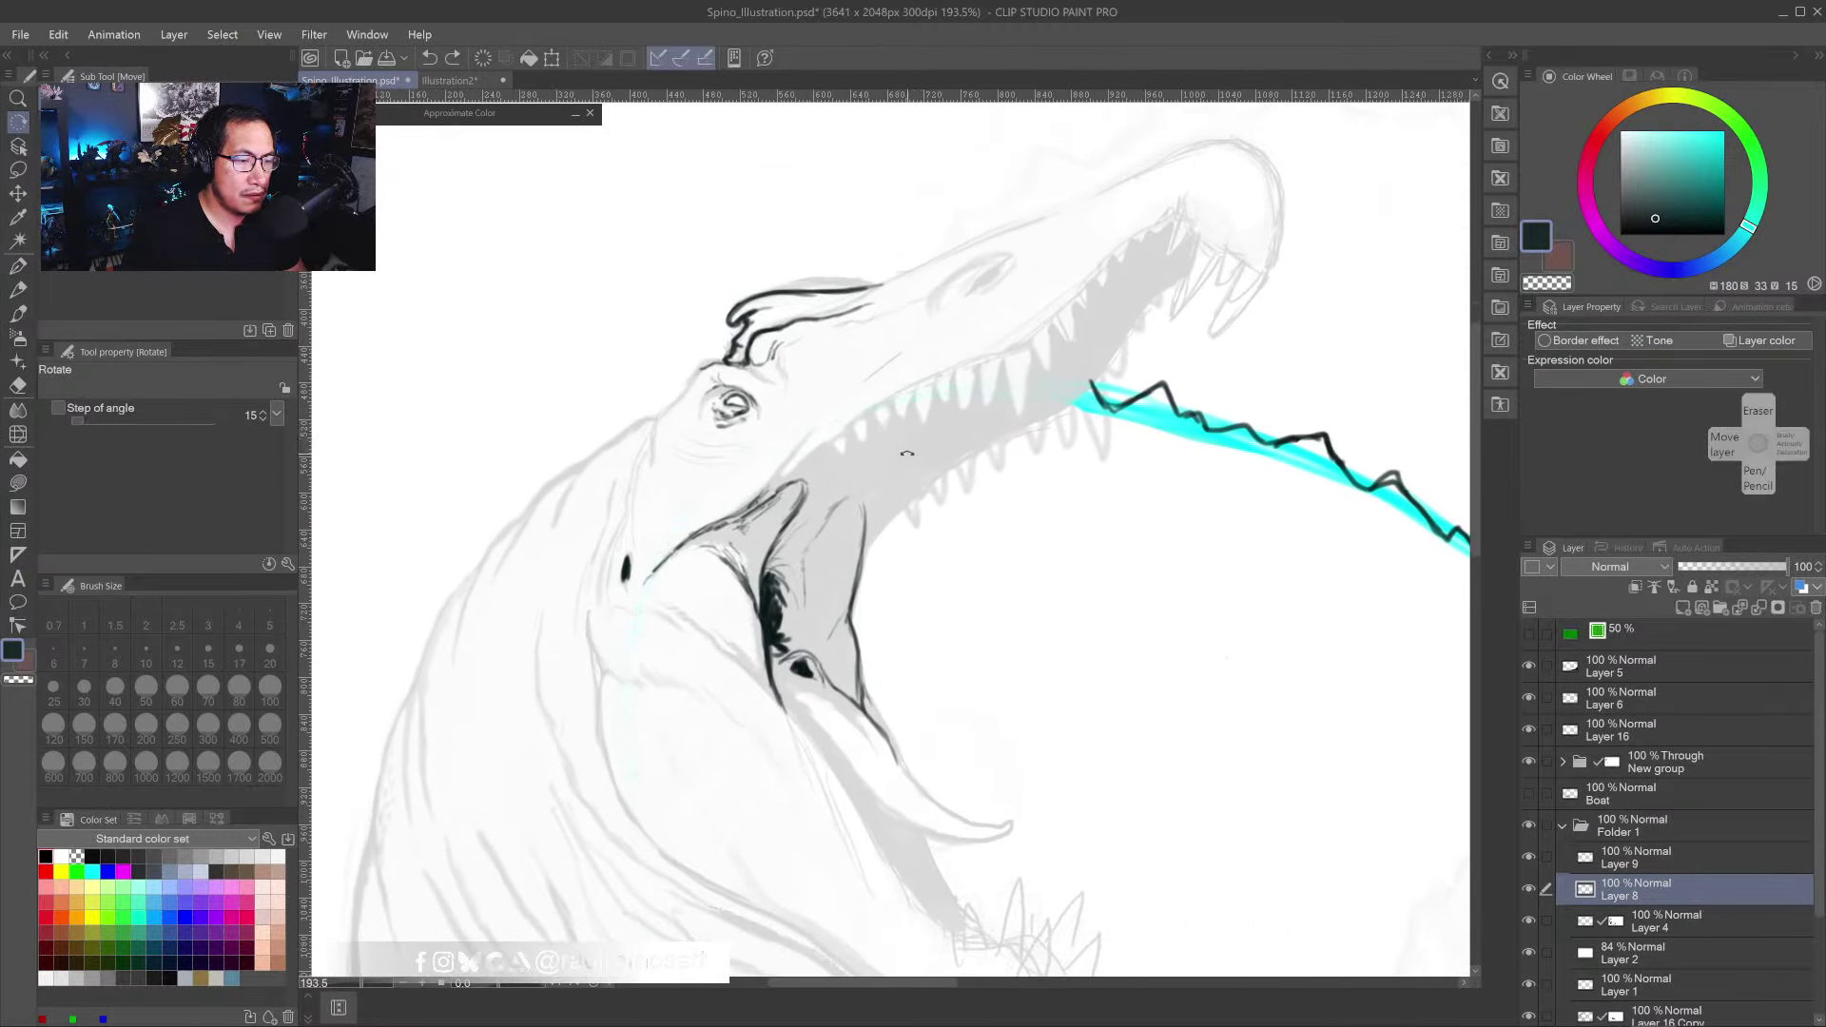
key(p)
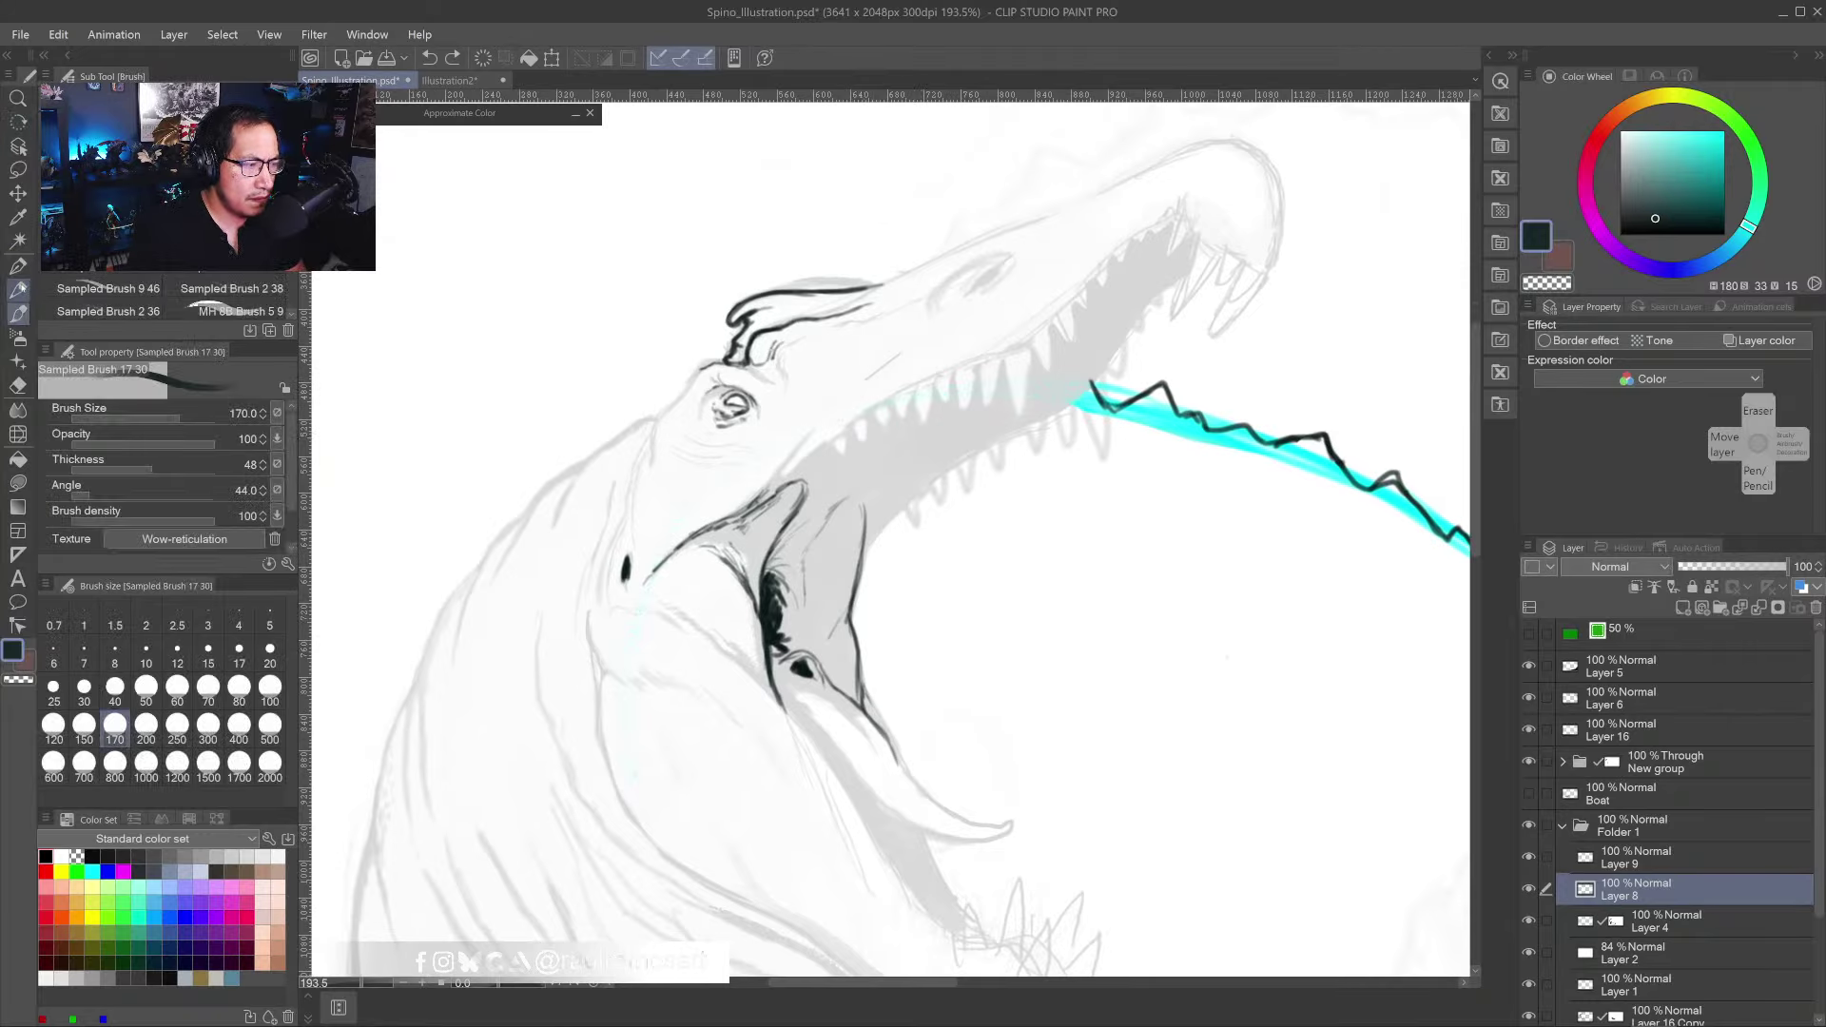
mouse_move(754, 309)
mouse_down()
mouse_move(791, 308)
mouse_move(797, 248)
mouse_up()
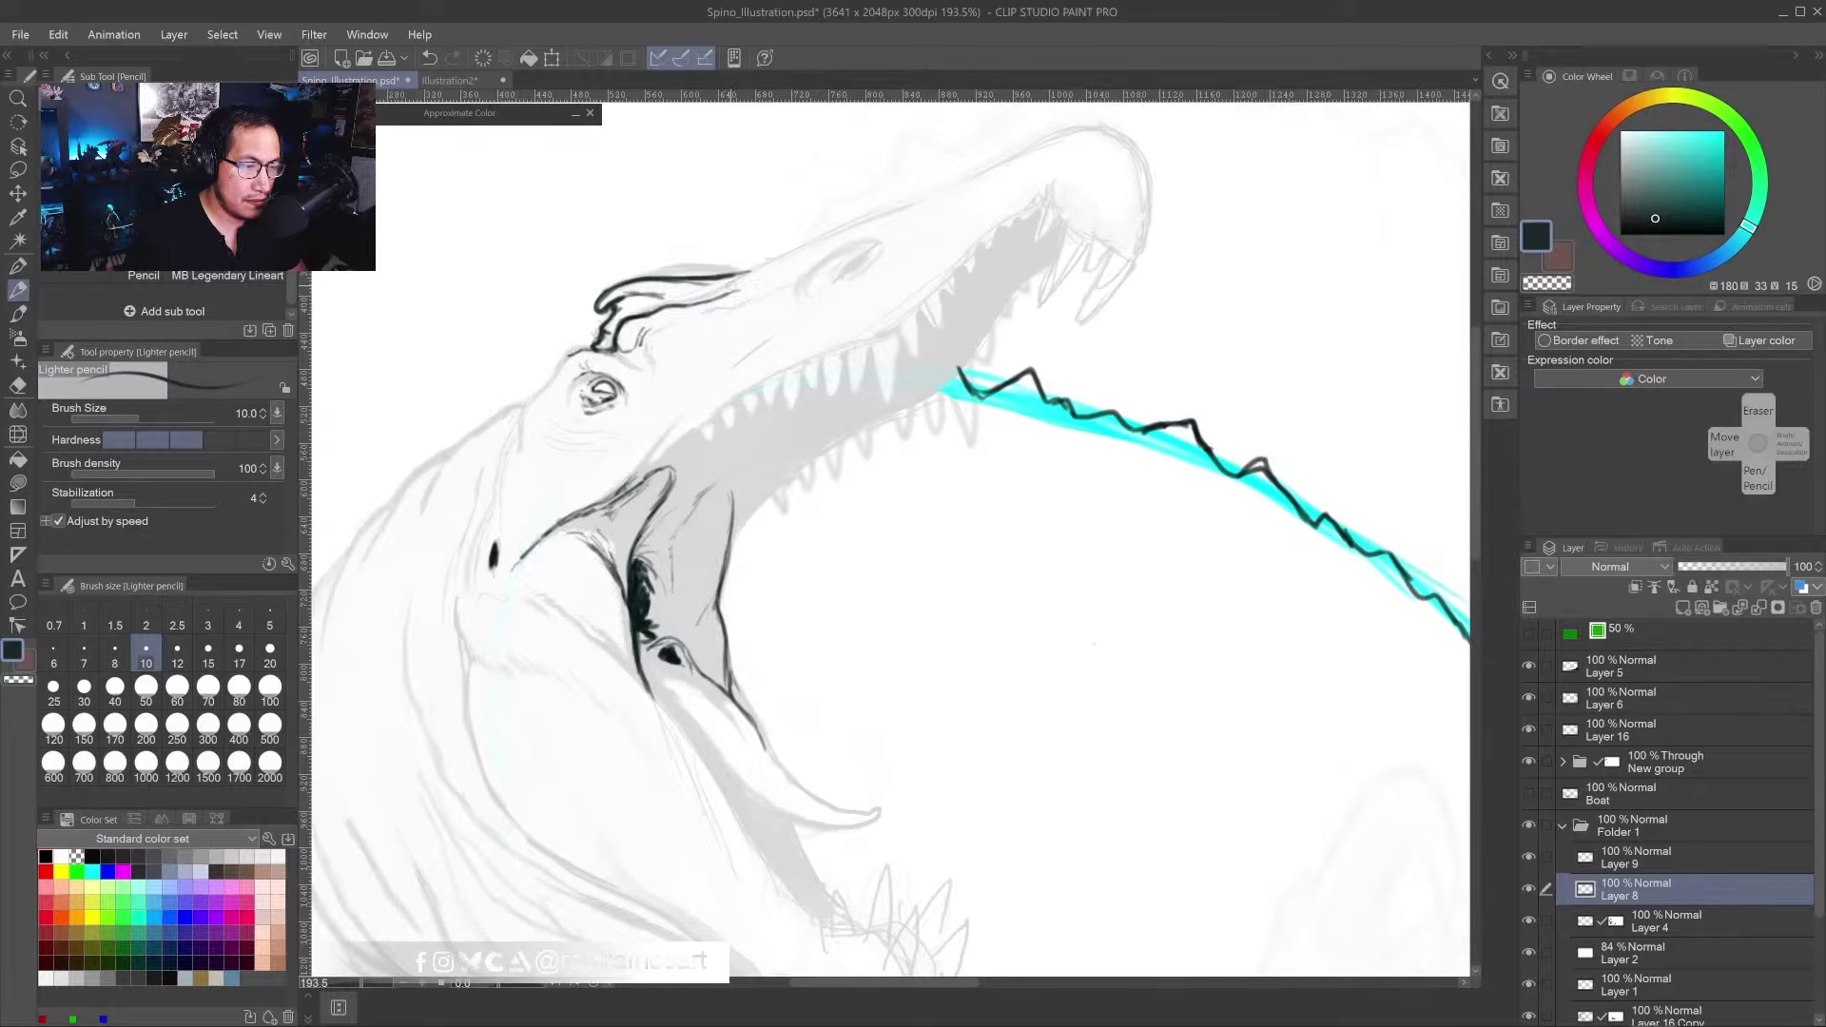
drag(742, 281, 898, 210)
drag(722, 351, 774, 295)
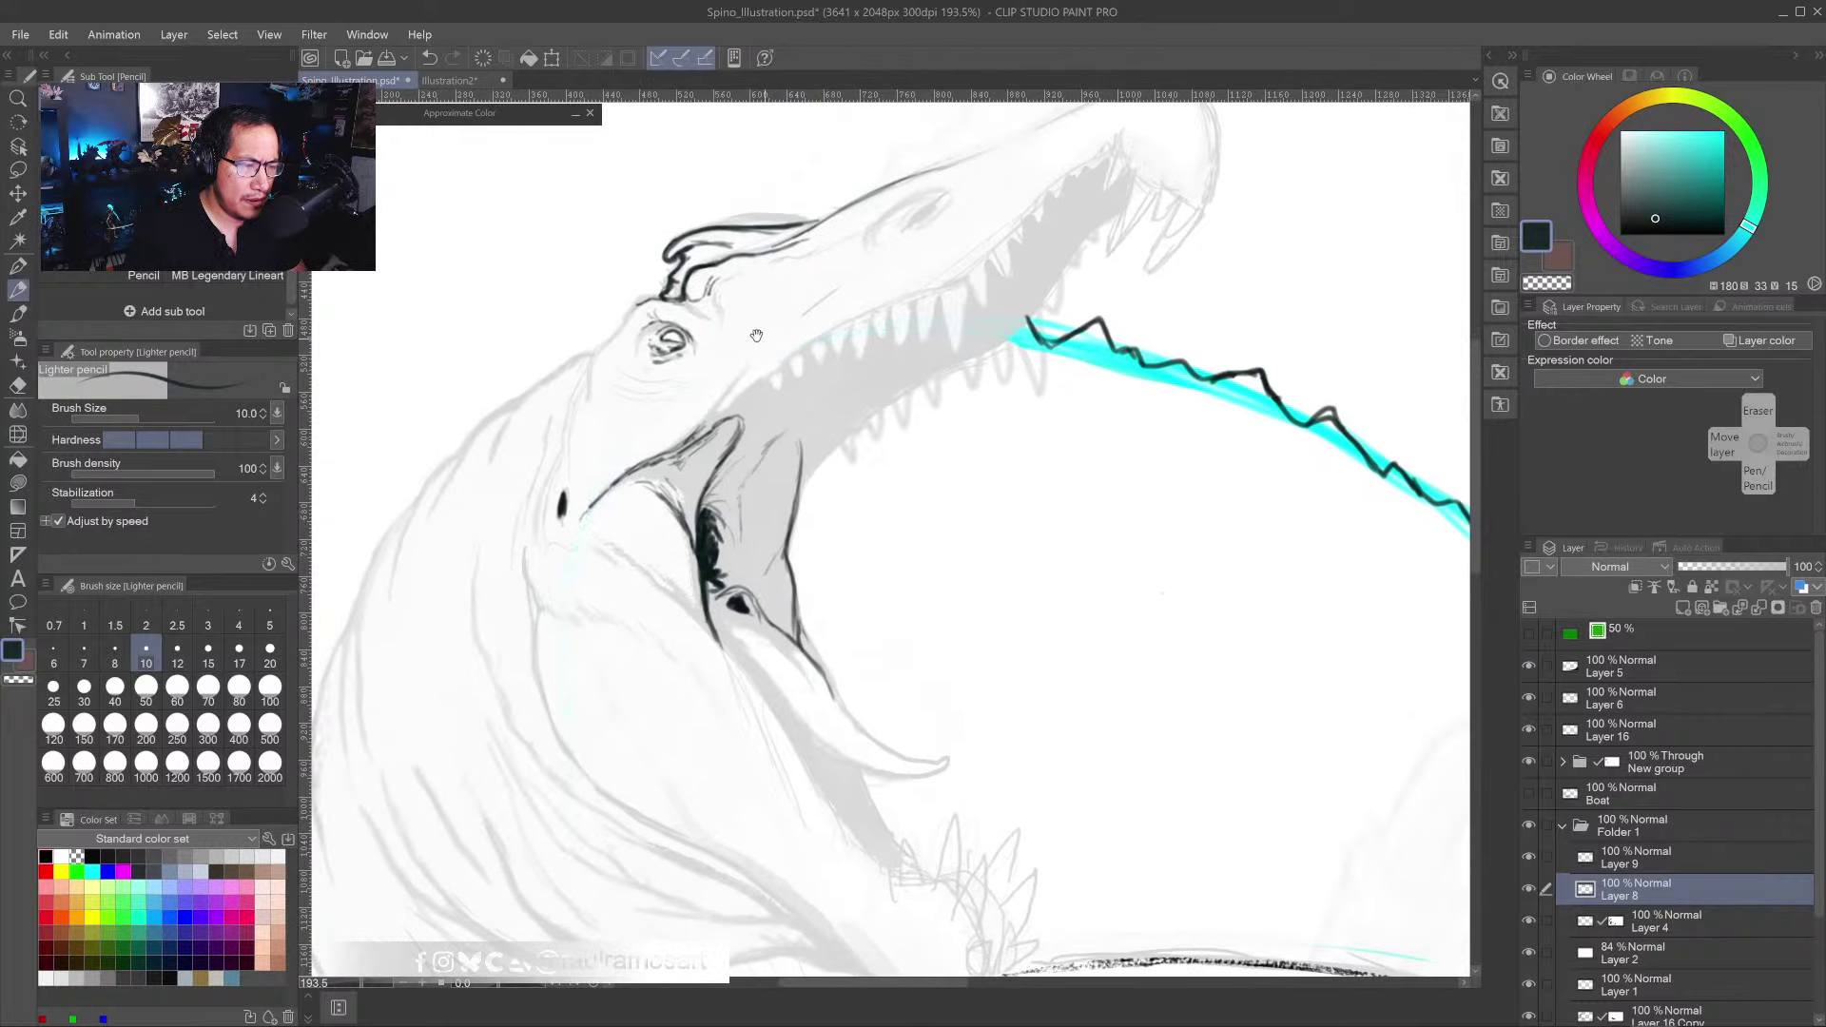
- Stipple the head contour behind the brow and the skin beneath the eye using Sampled Brush 17 30 reduced to size 12
scroll(580, 340, up, 3)
click(210, 250)
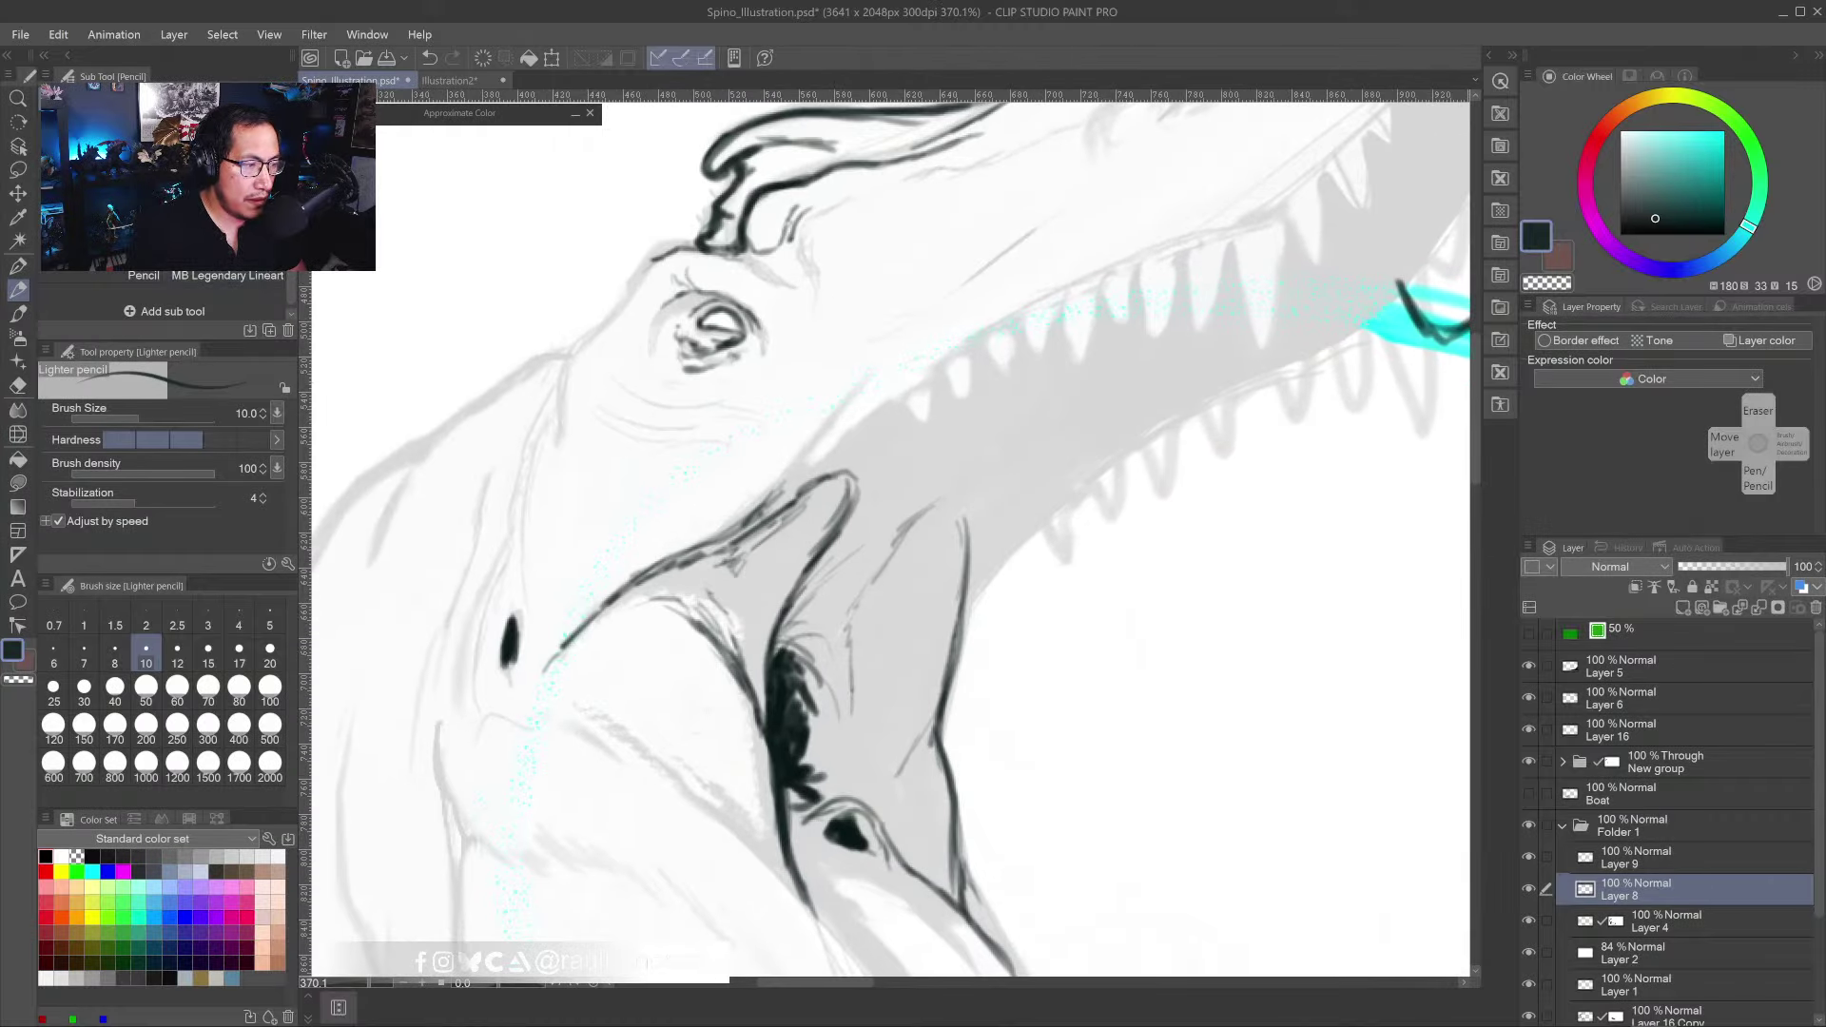
click(20, 315)
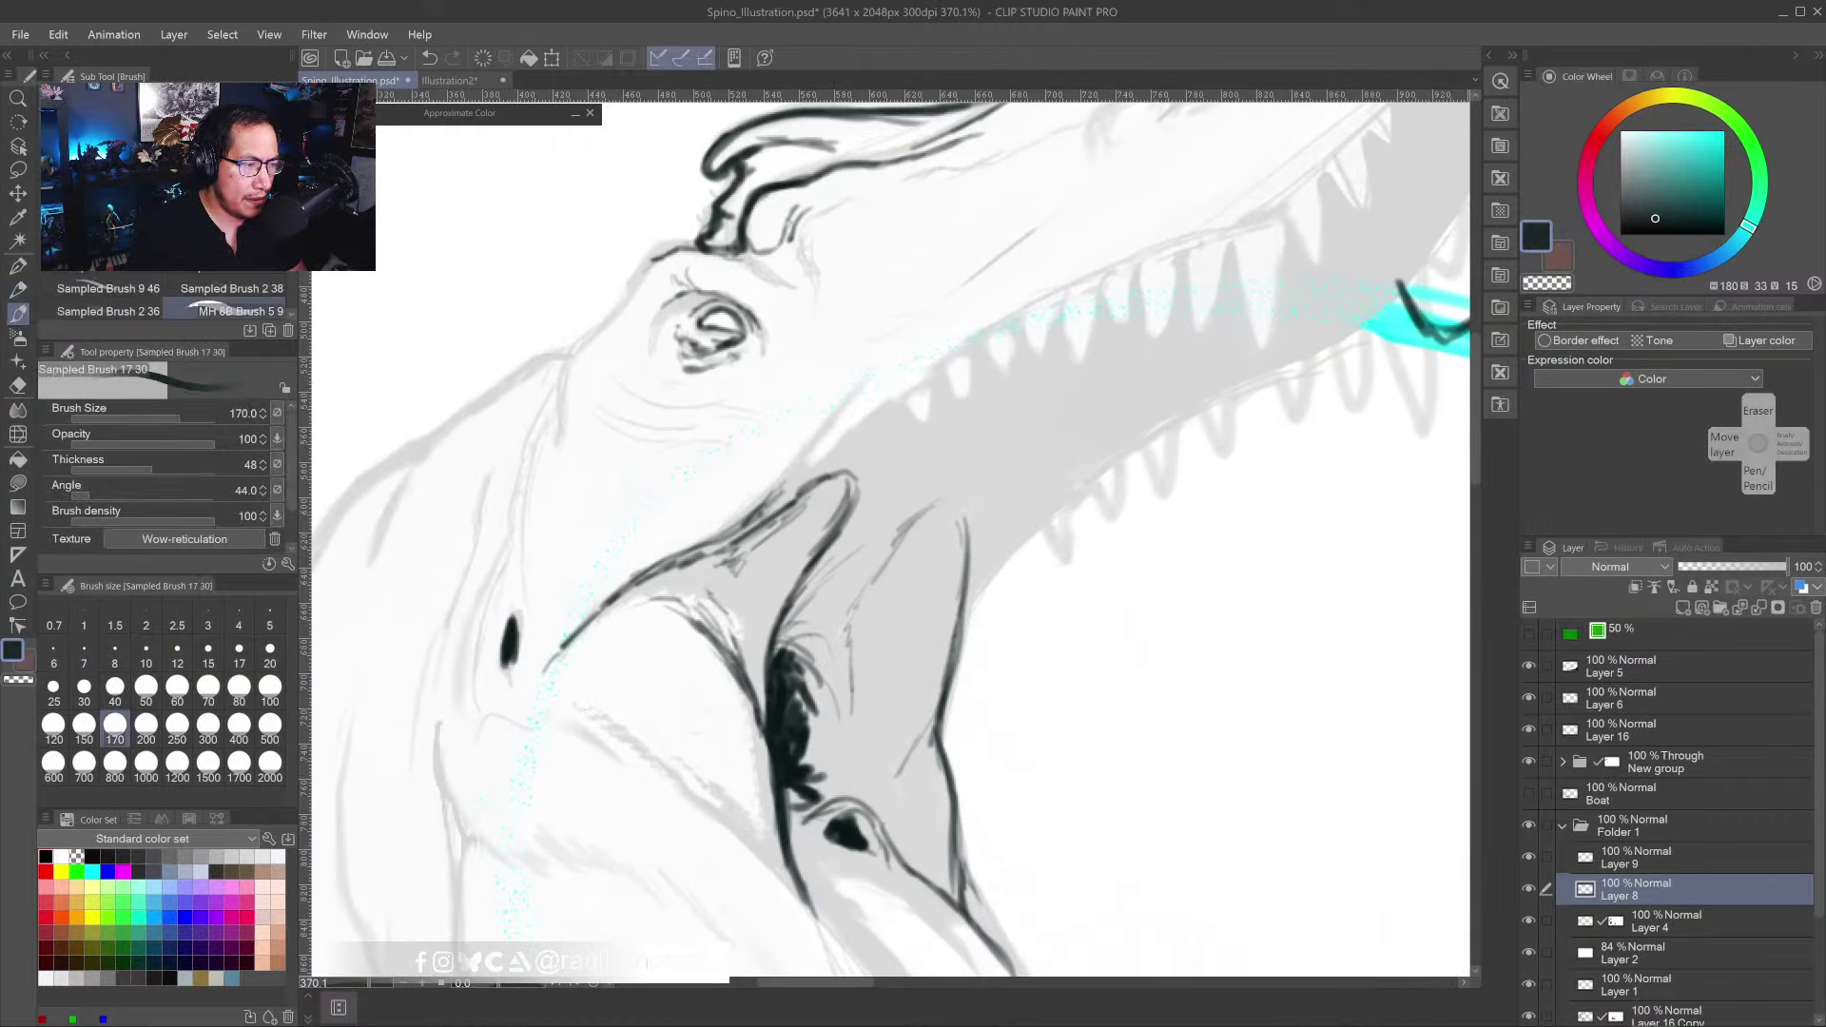
key(bracketleft)
key(bracketleft)
key(bracketleft)
key(bracketleft)
key(bracketleft)
key(bracketleft)
key(bracketleft)
key(bracketleft)
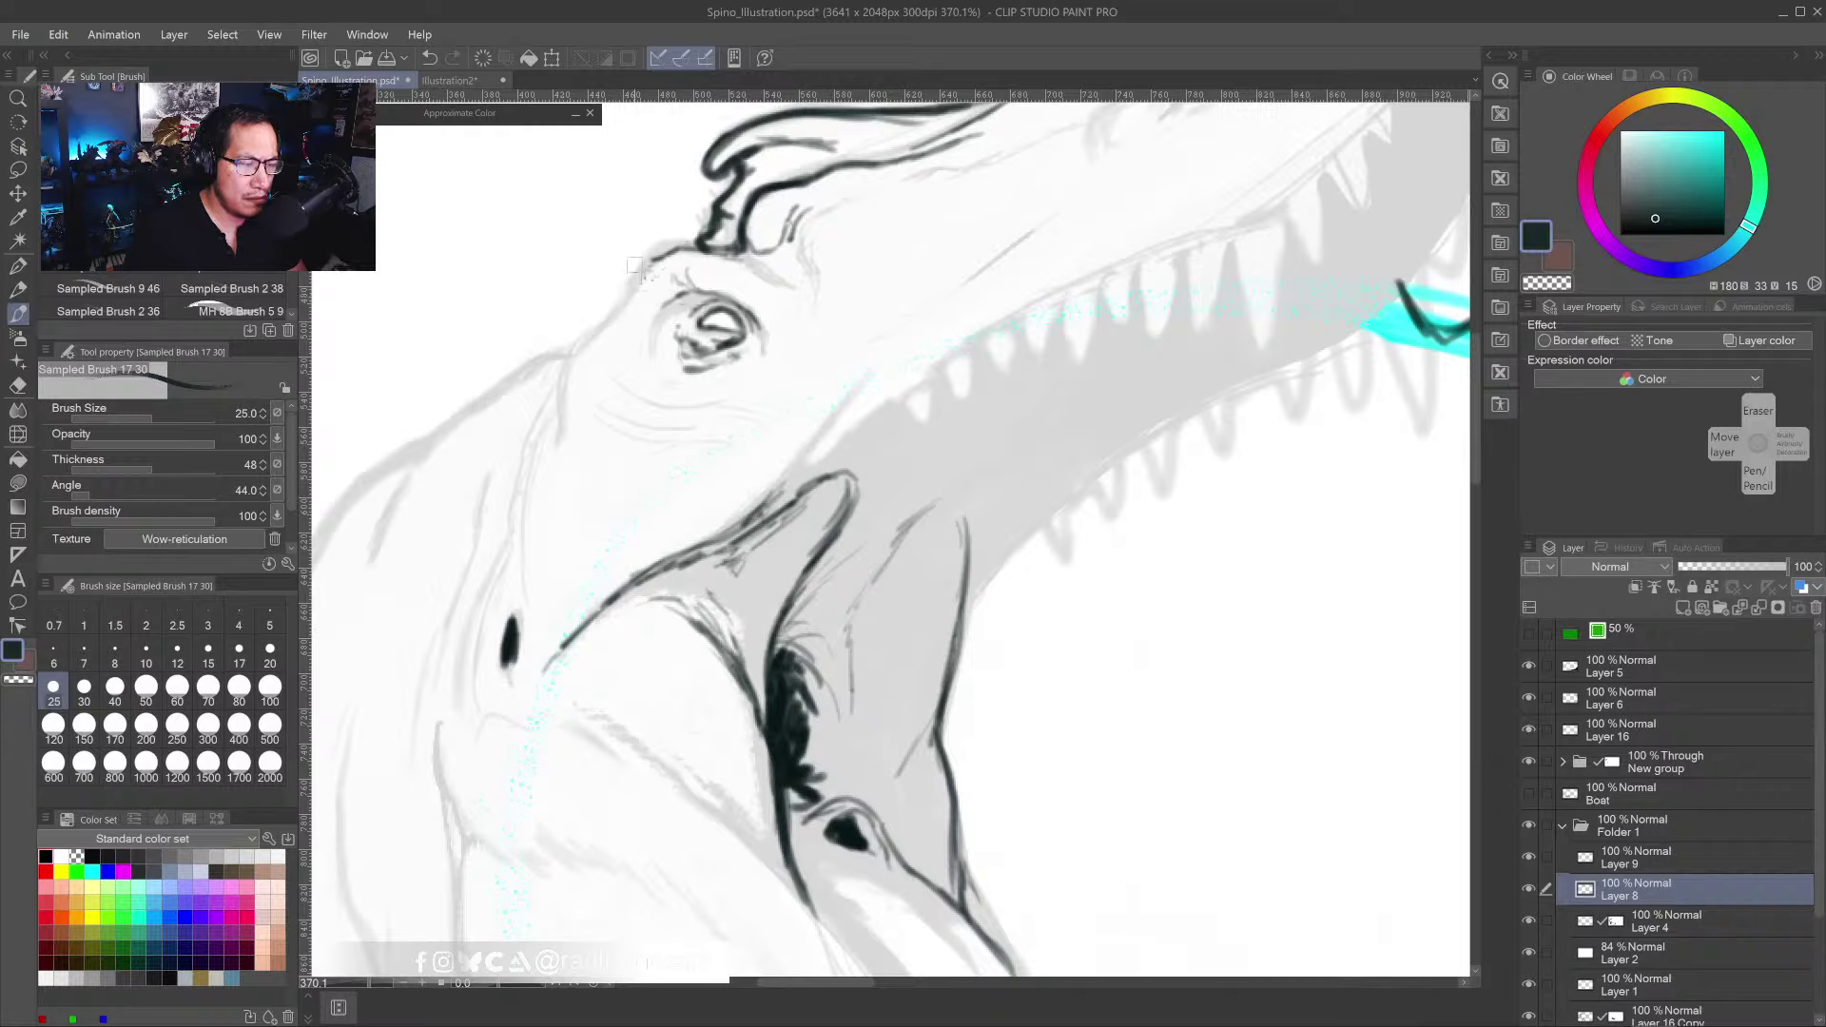
key(bracketleft)
key(bracketleft)
key(bracketleft)
key(bracketleft)
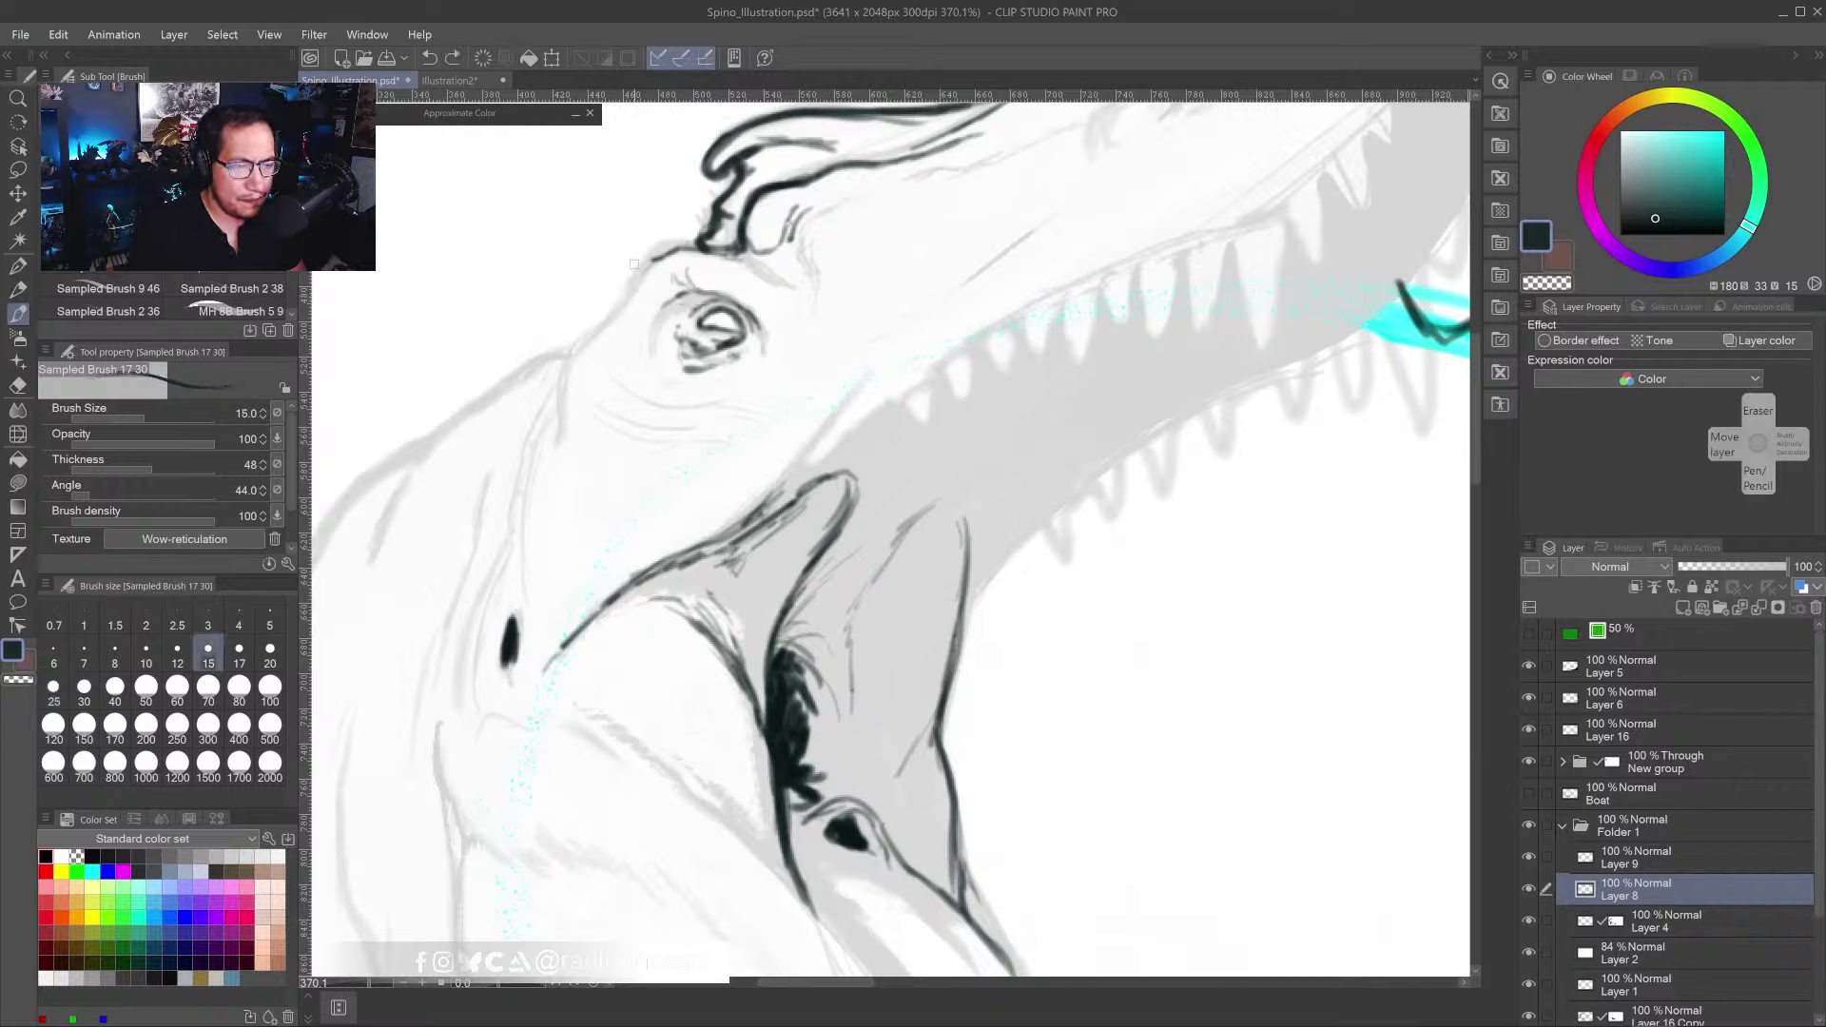
drag(653, 258, 591, 330)
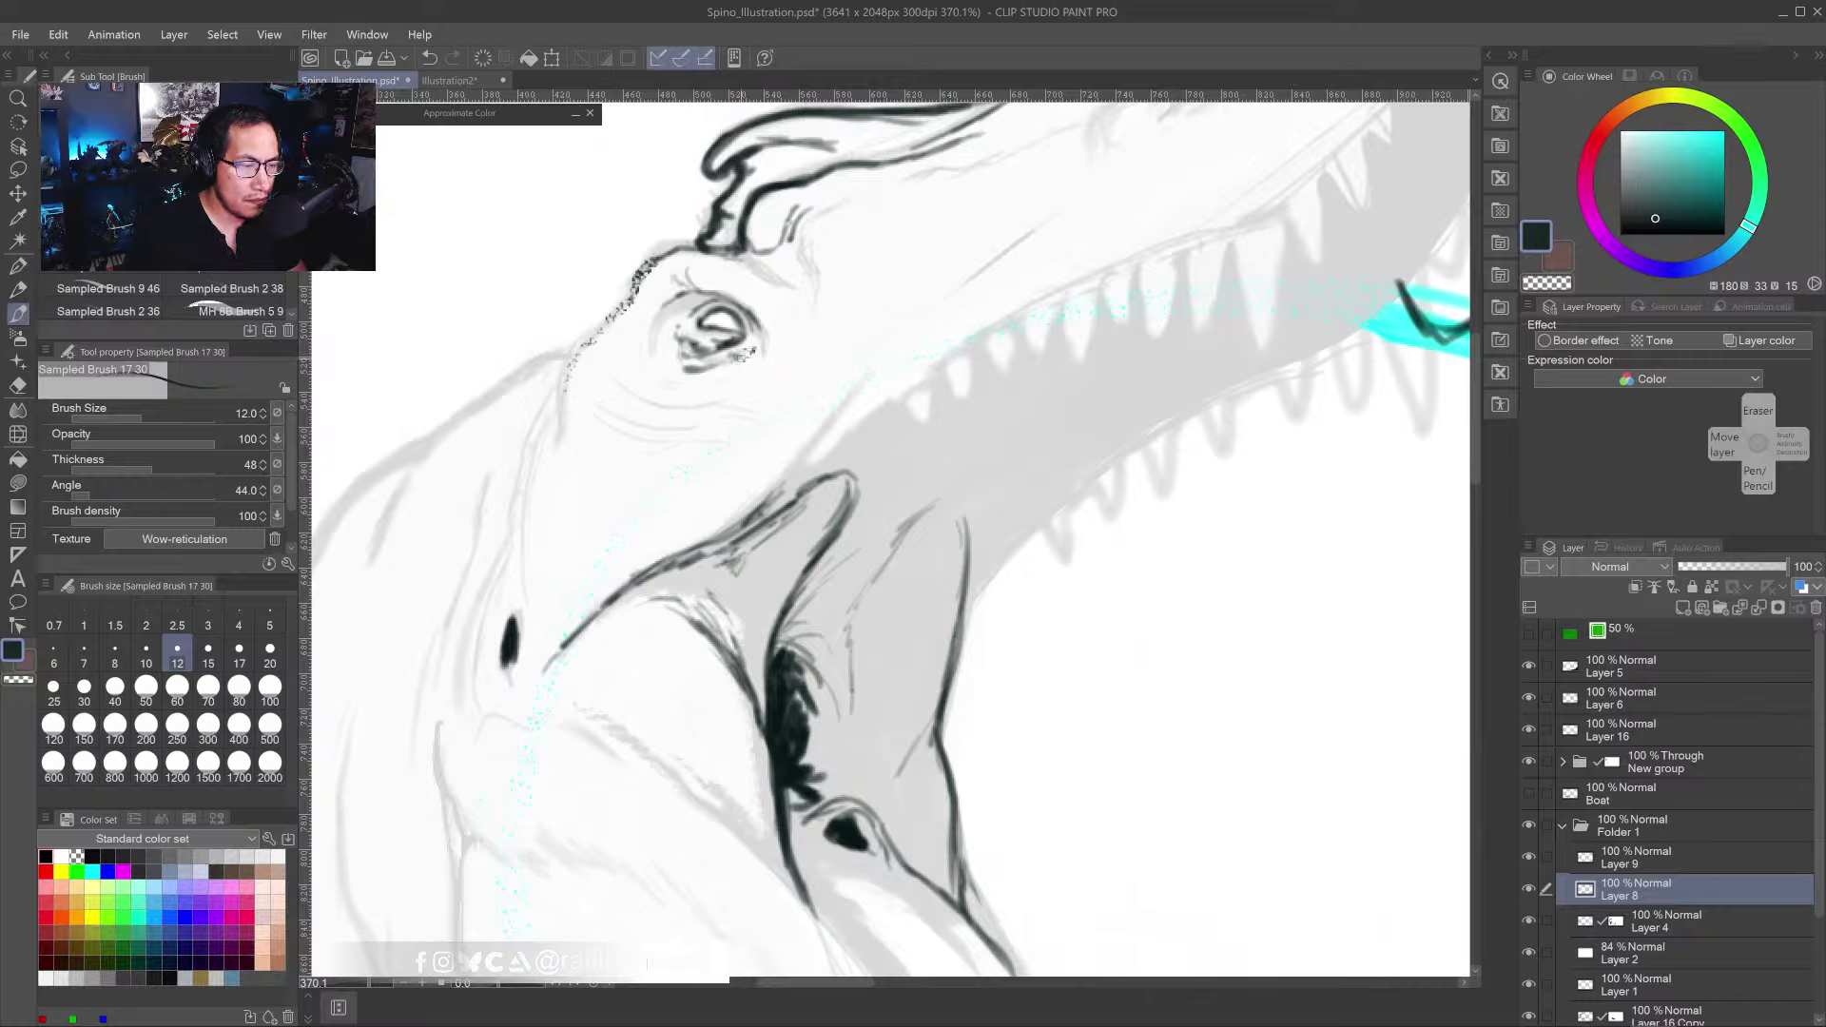
drag(748, 356, 723, 371)
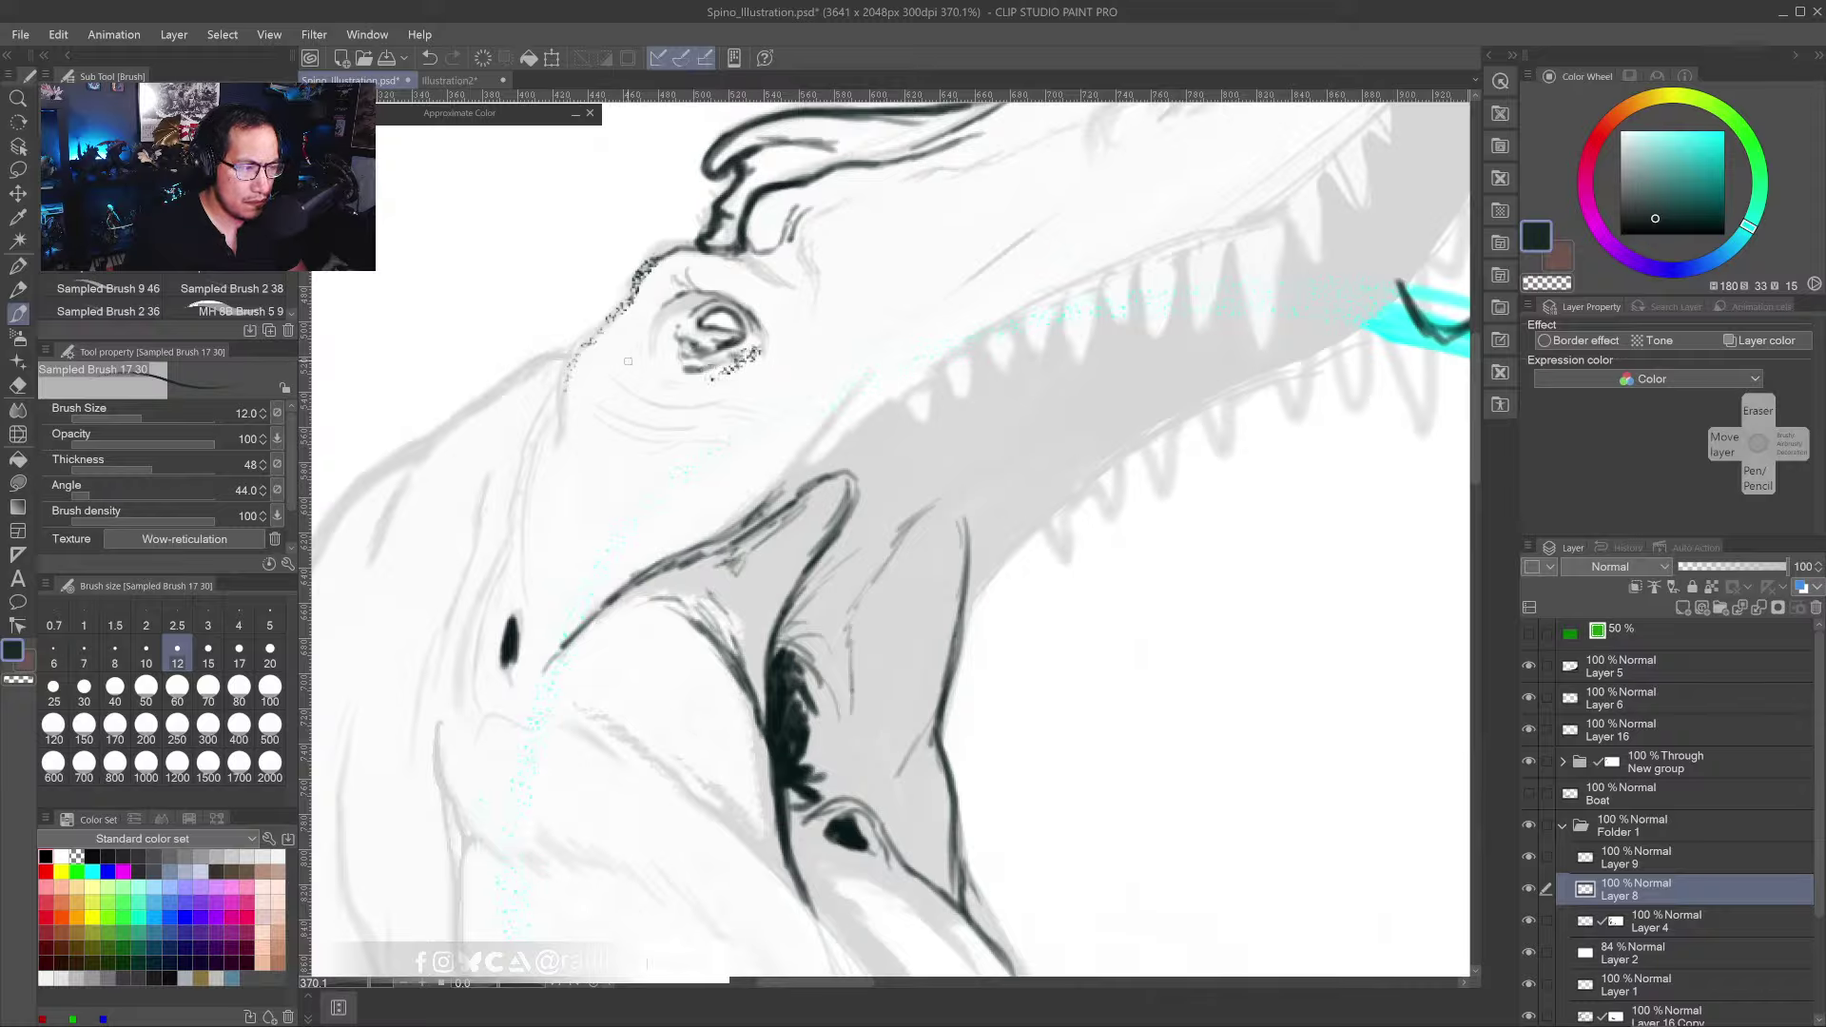
click(233, 243)
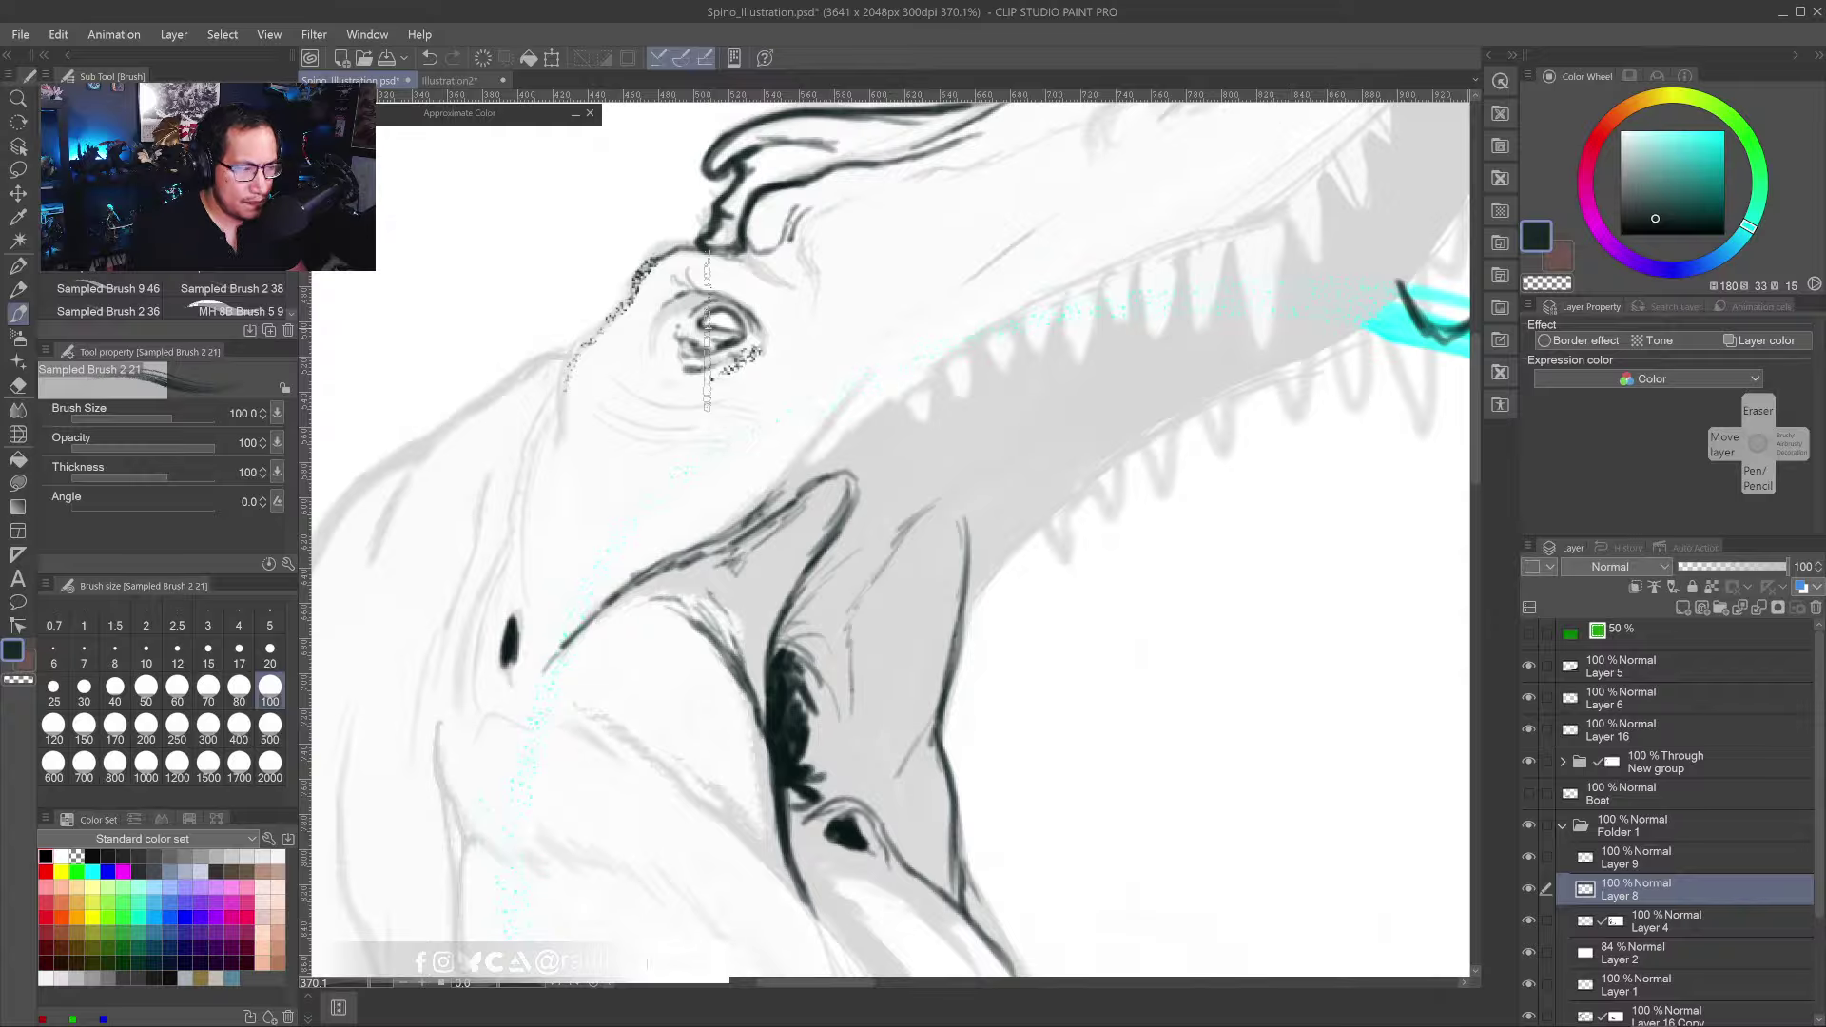
click(109, 266)
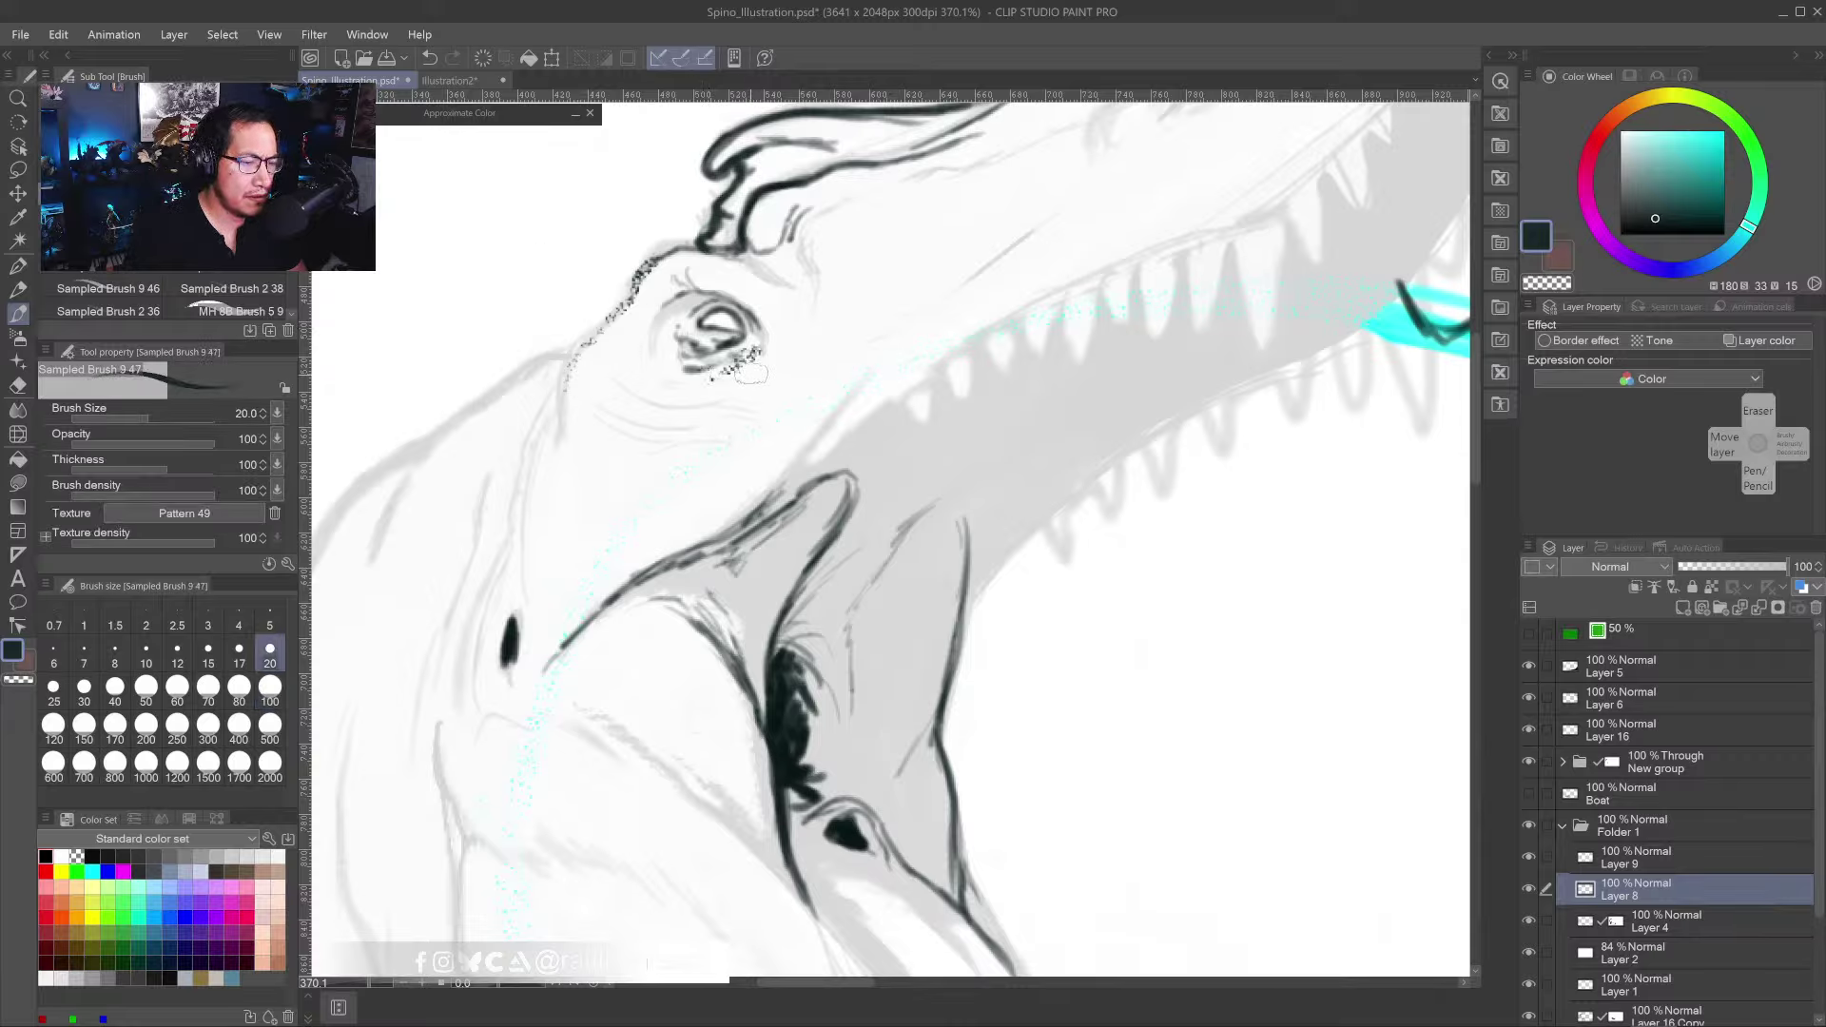
drag(757, 374, 729, 363)
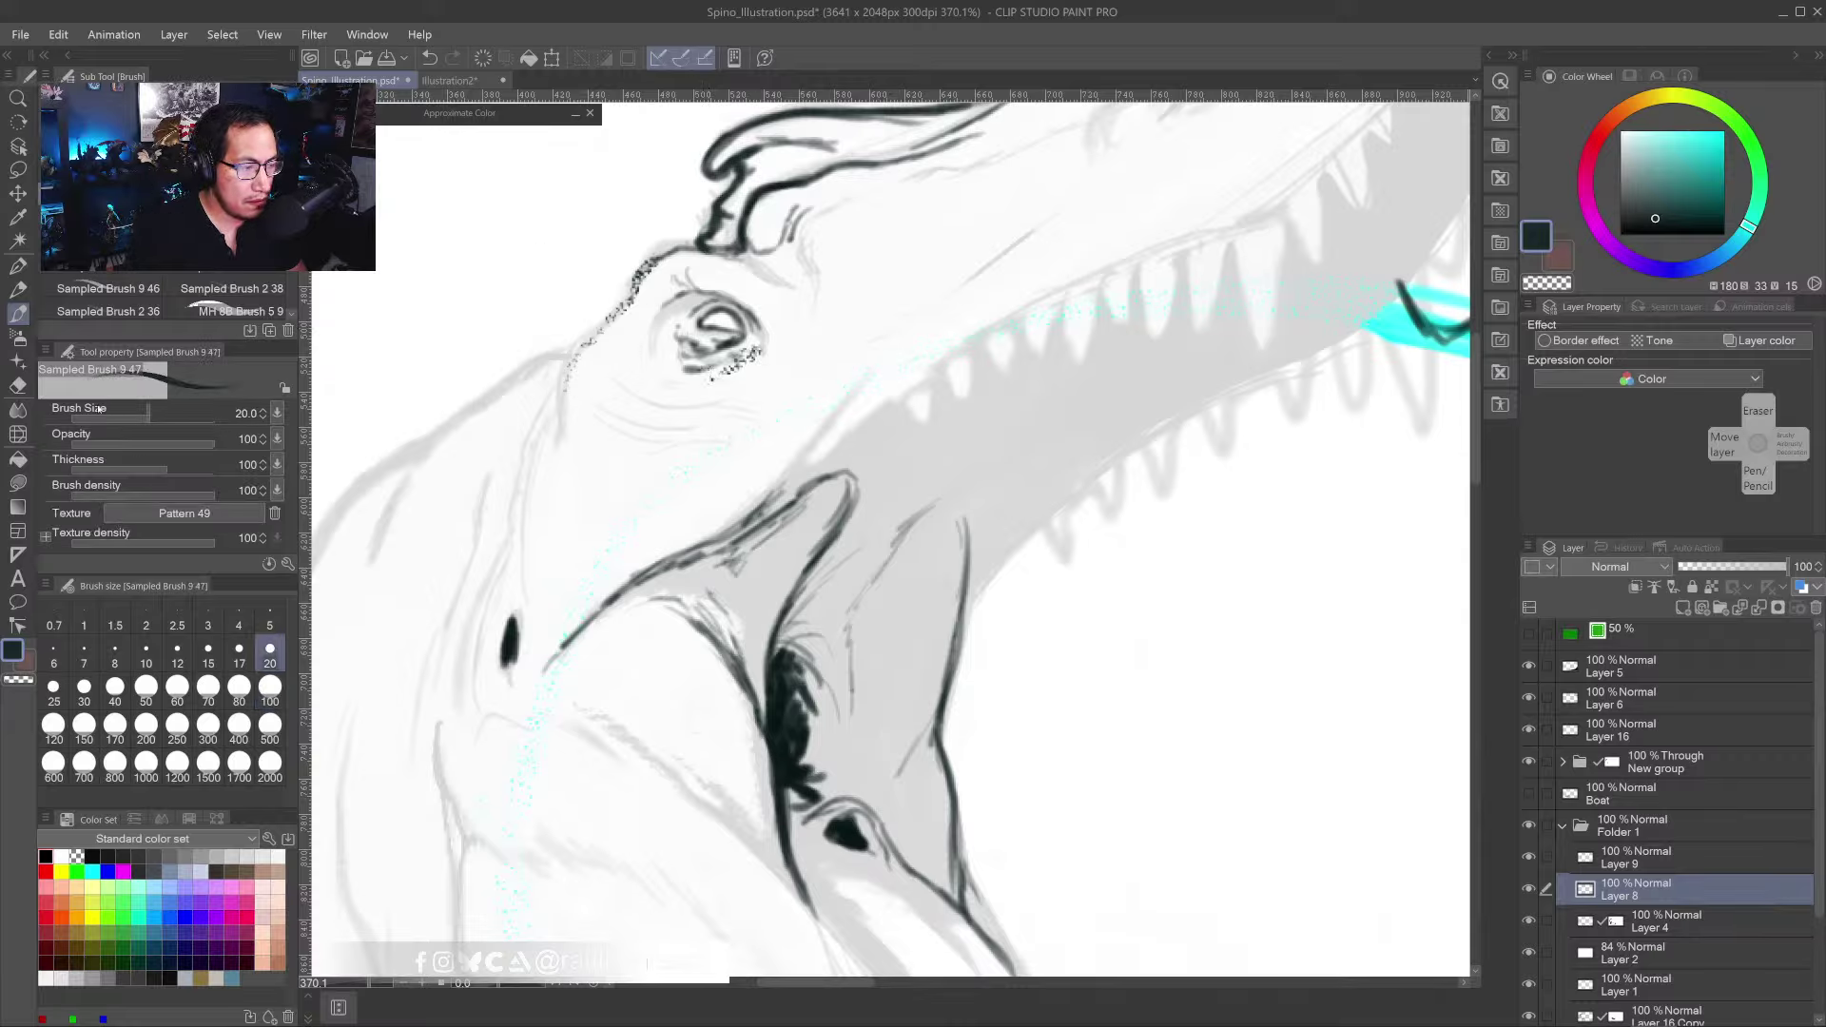
- Ink the contour behind the eye and down the back of the cheek with MB Legendary Lineart, reducing the brush size to 6
click(19, 290)
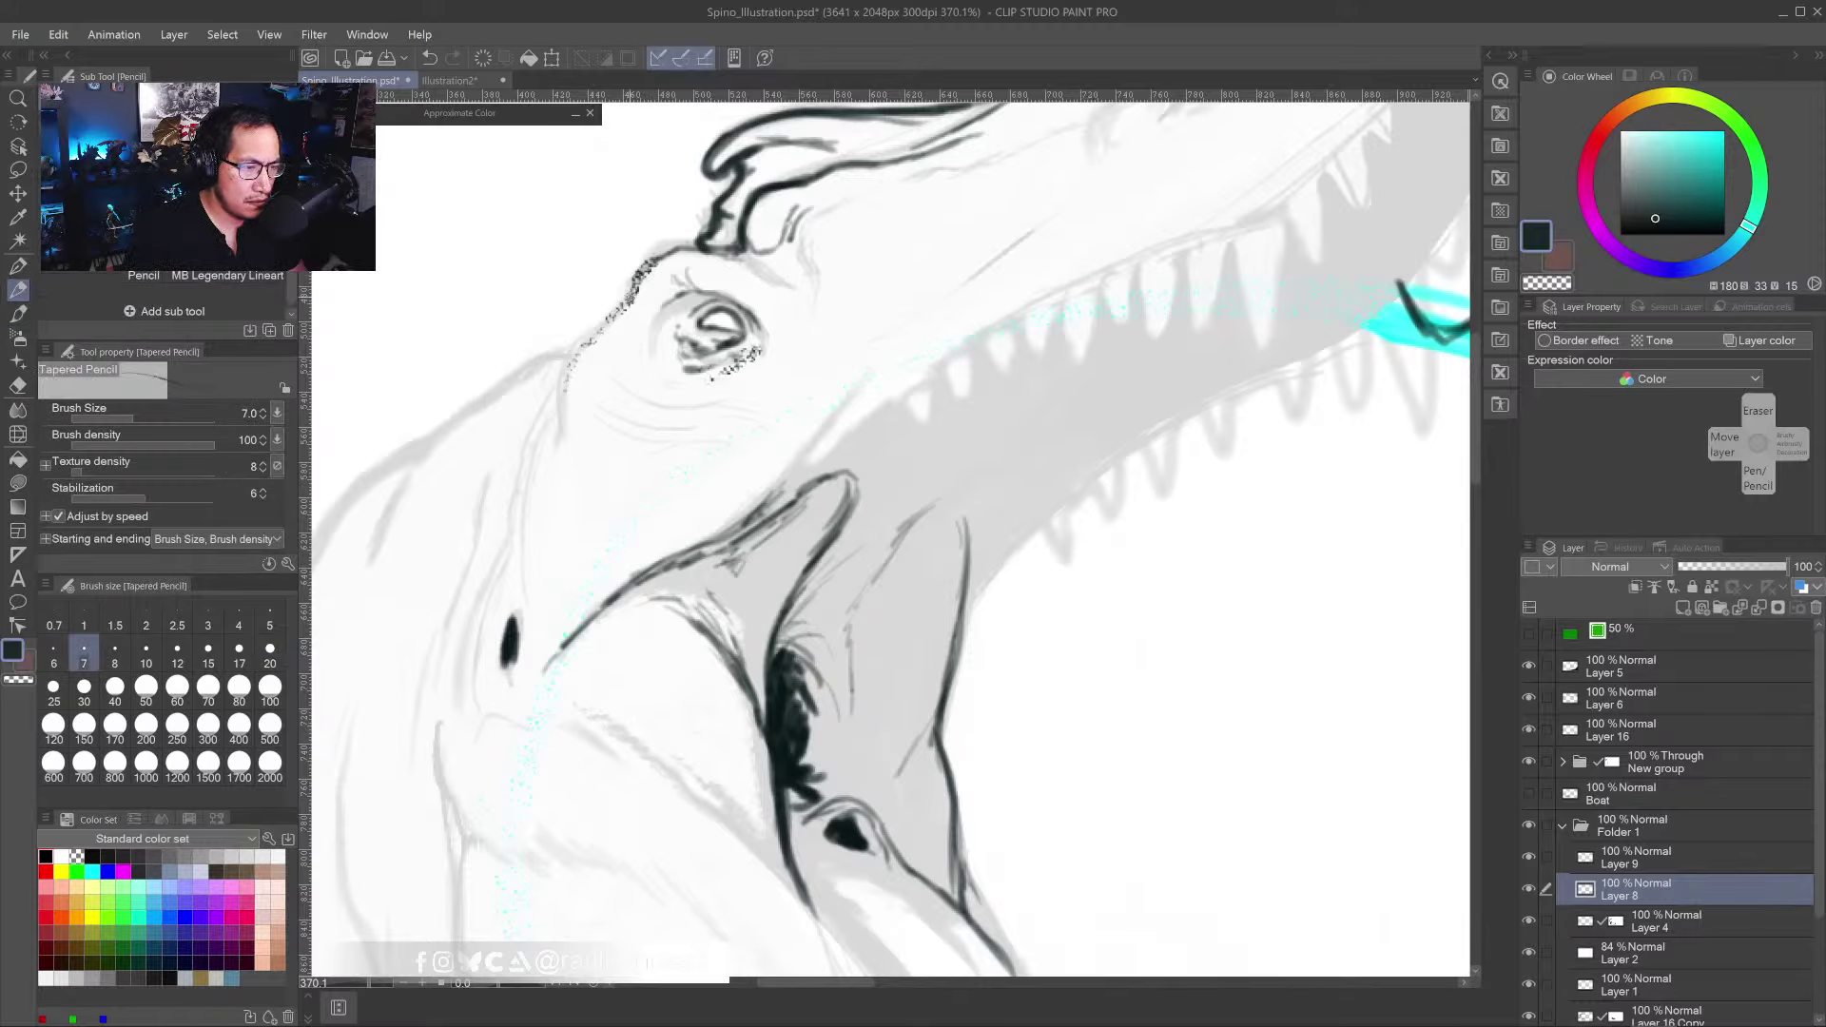
key(p)
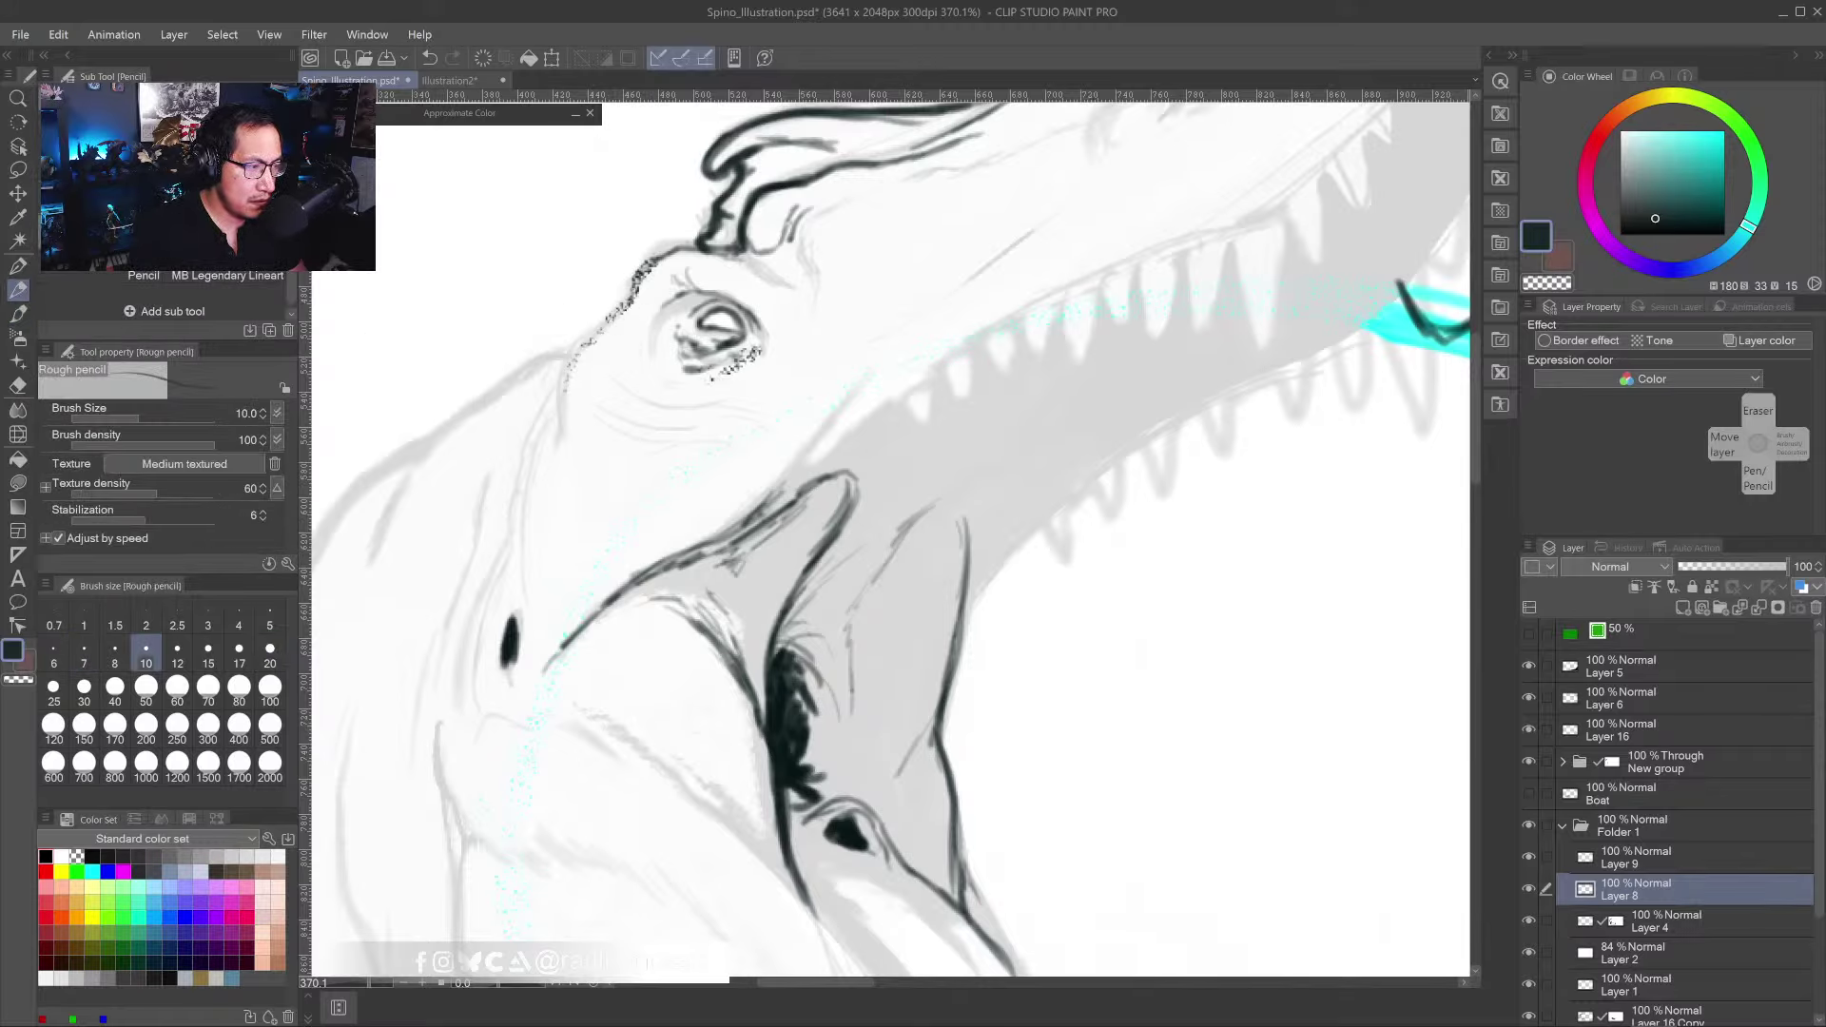
key(p)
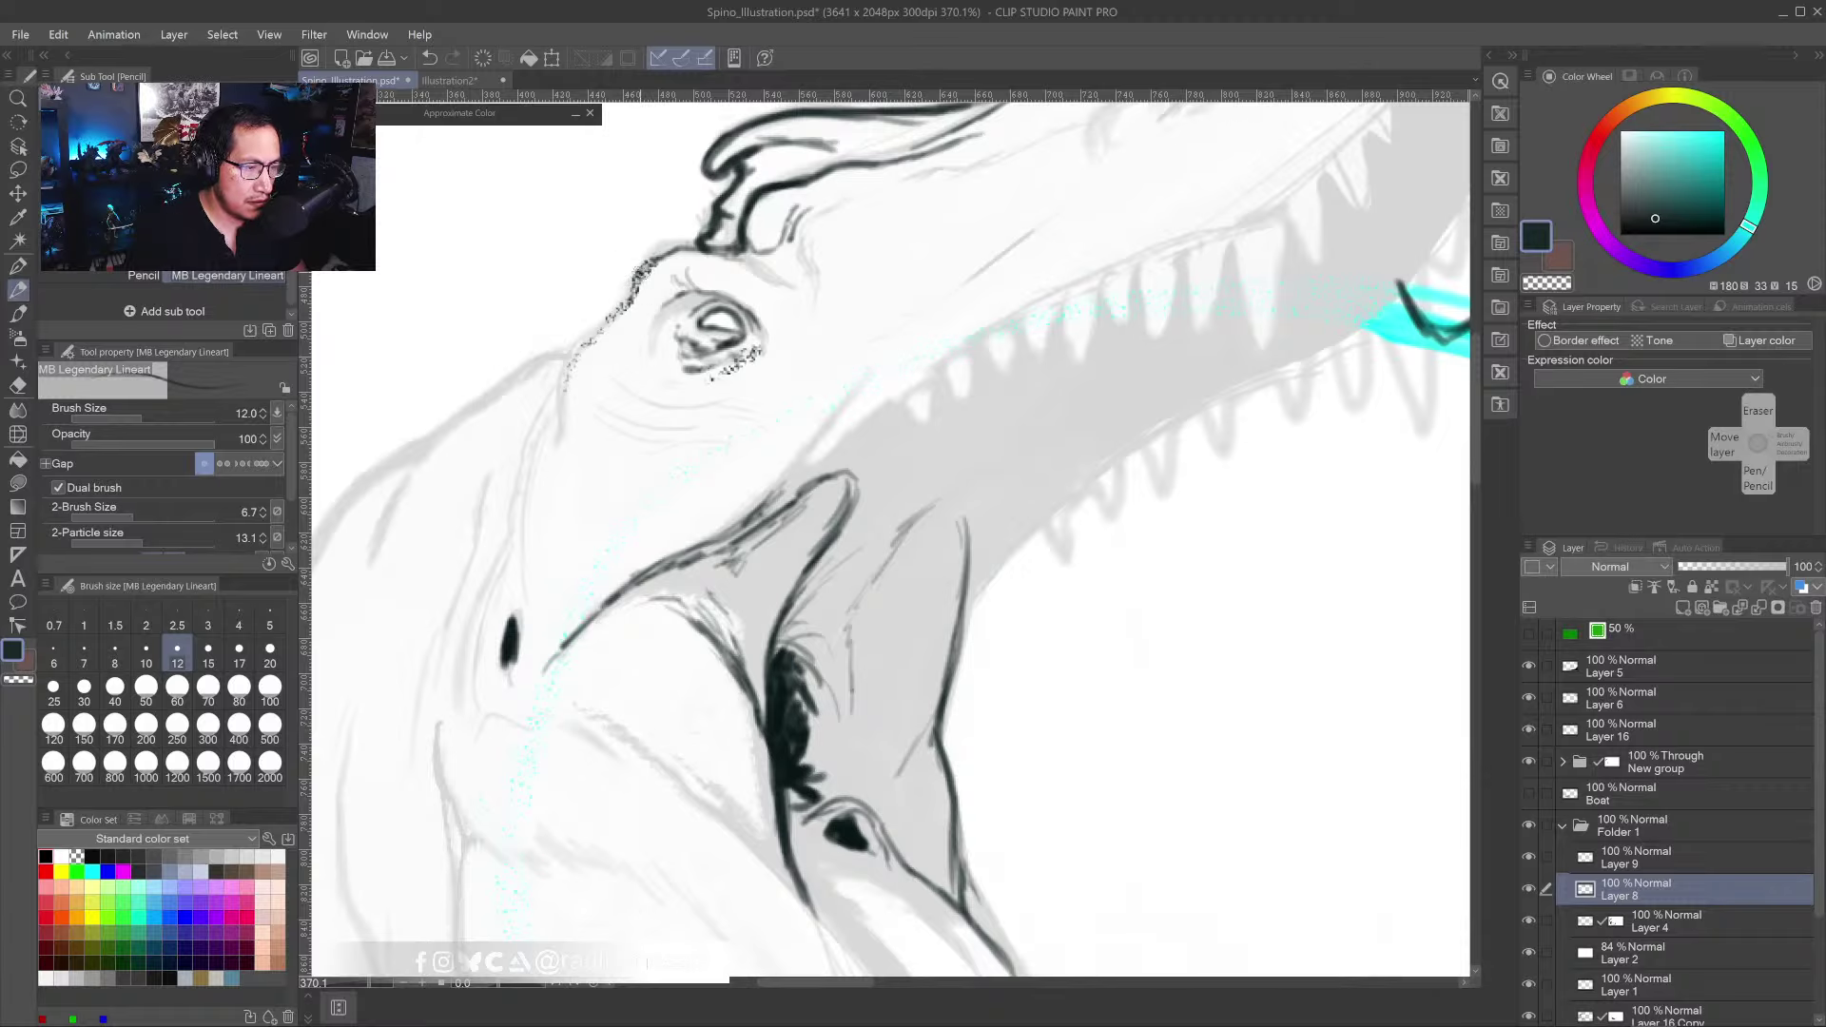
key(bracketleft)
key(bracketleft)
key(bracketleft)
key(bracketleft)
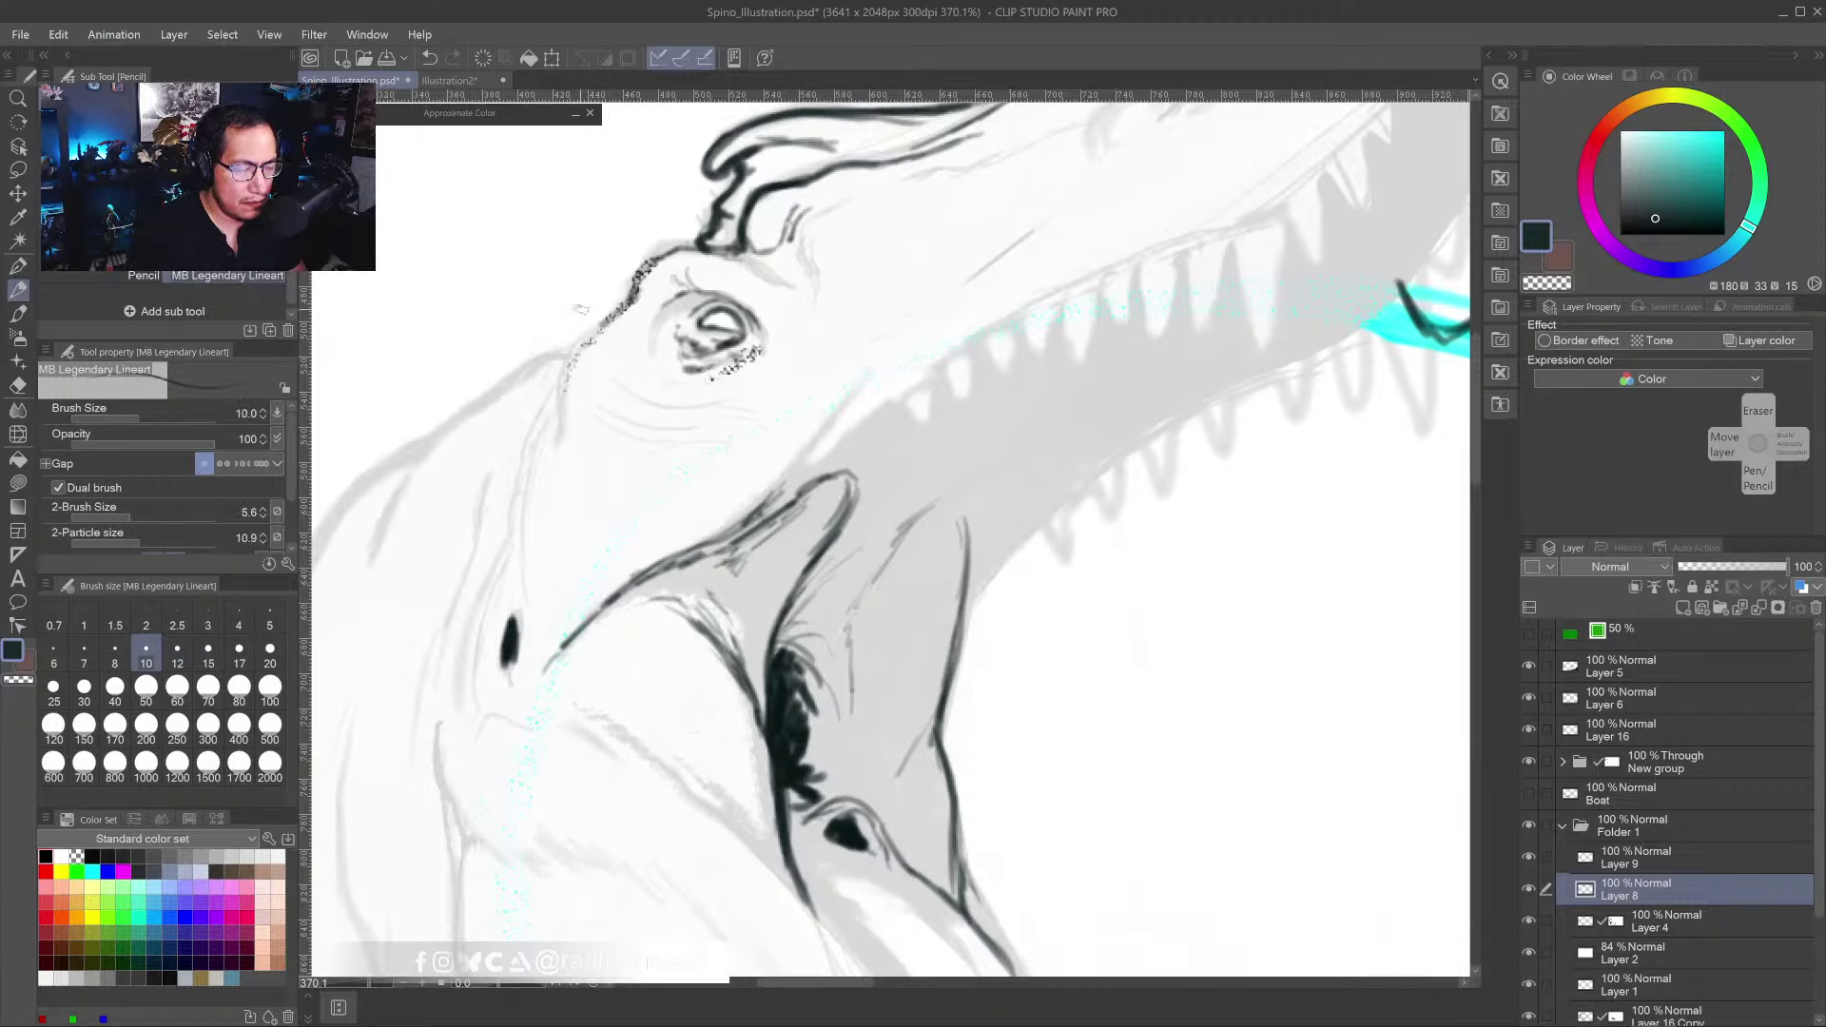
mouse_move(613, 314)
mouse_down()
mouse_move(564, 369)
mouse_move(572, 439)
mouse_move(526, 494)
mouse_move(528, 557)
mouse_up()
scroll(560, 500, down, 6)
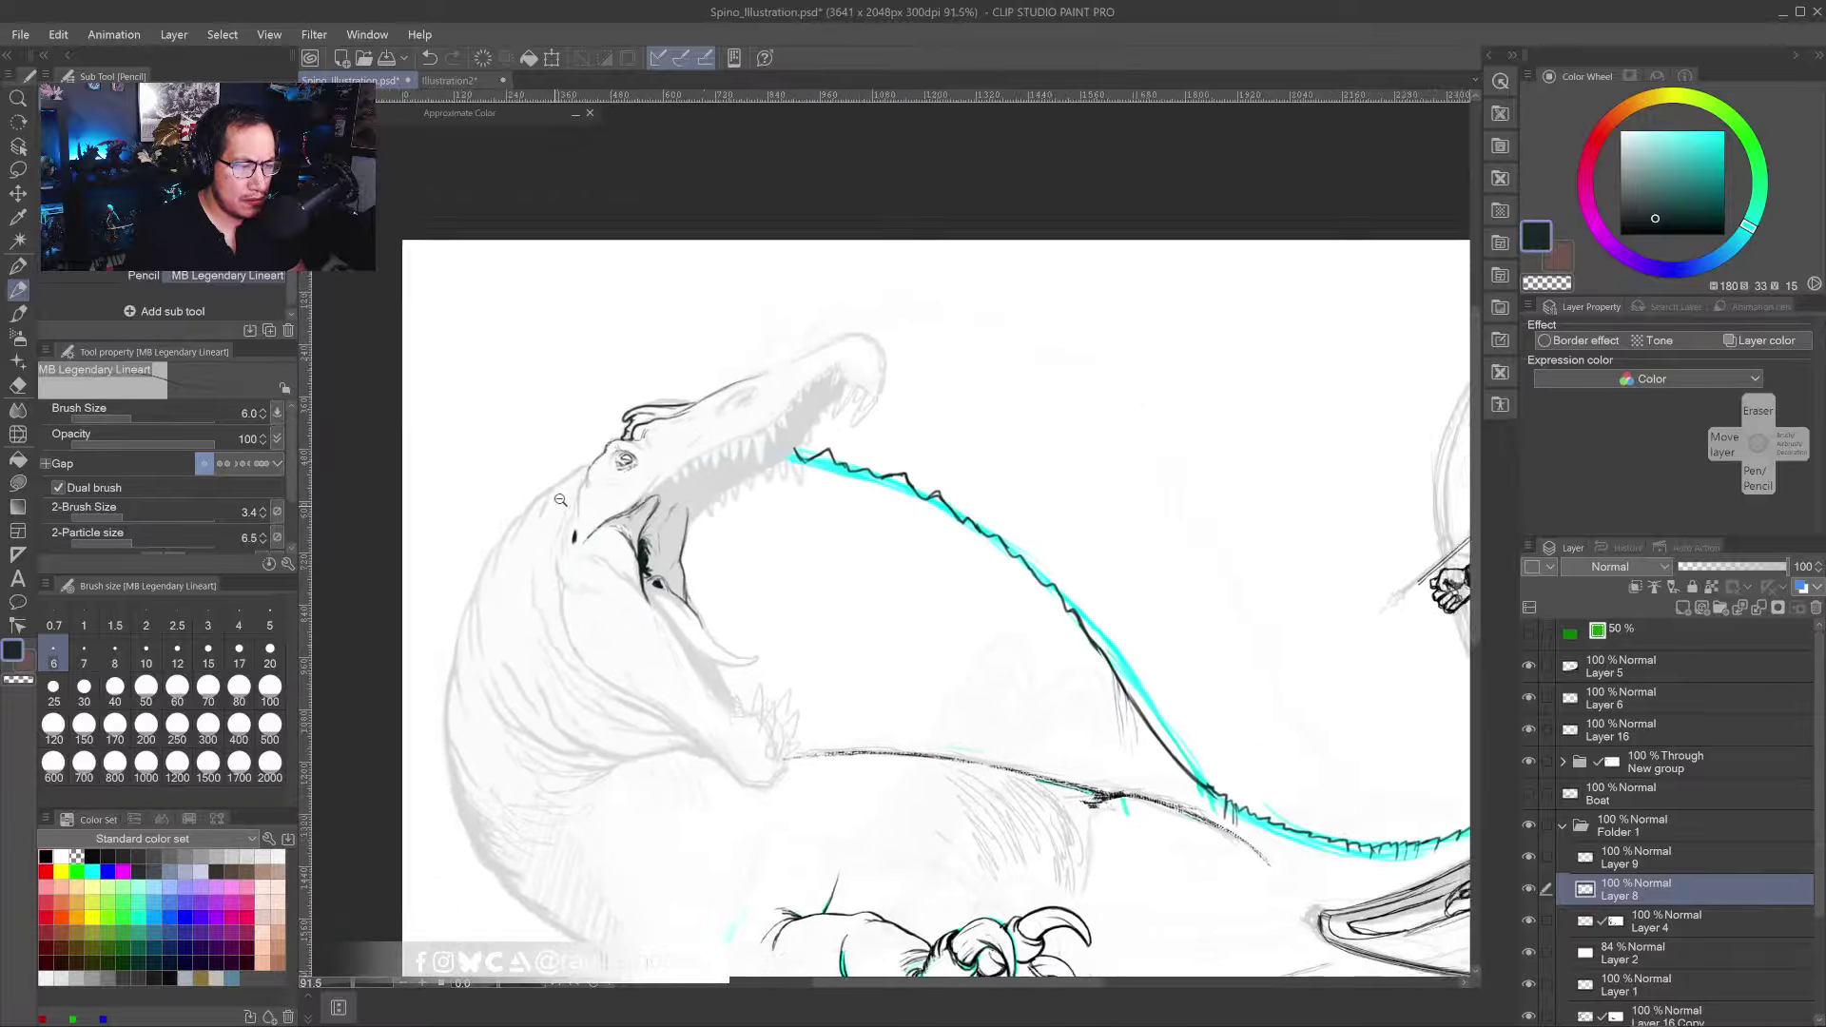
- Darken the iris and upper edge of the spinosaurus's eye with MB Legendary Lineart
scroll(560, 500, up, 10)
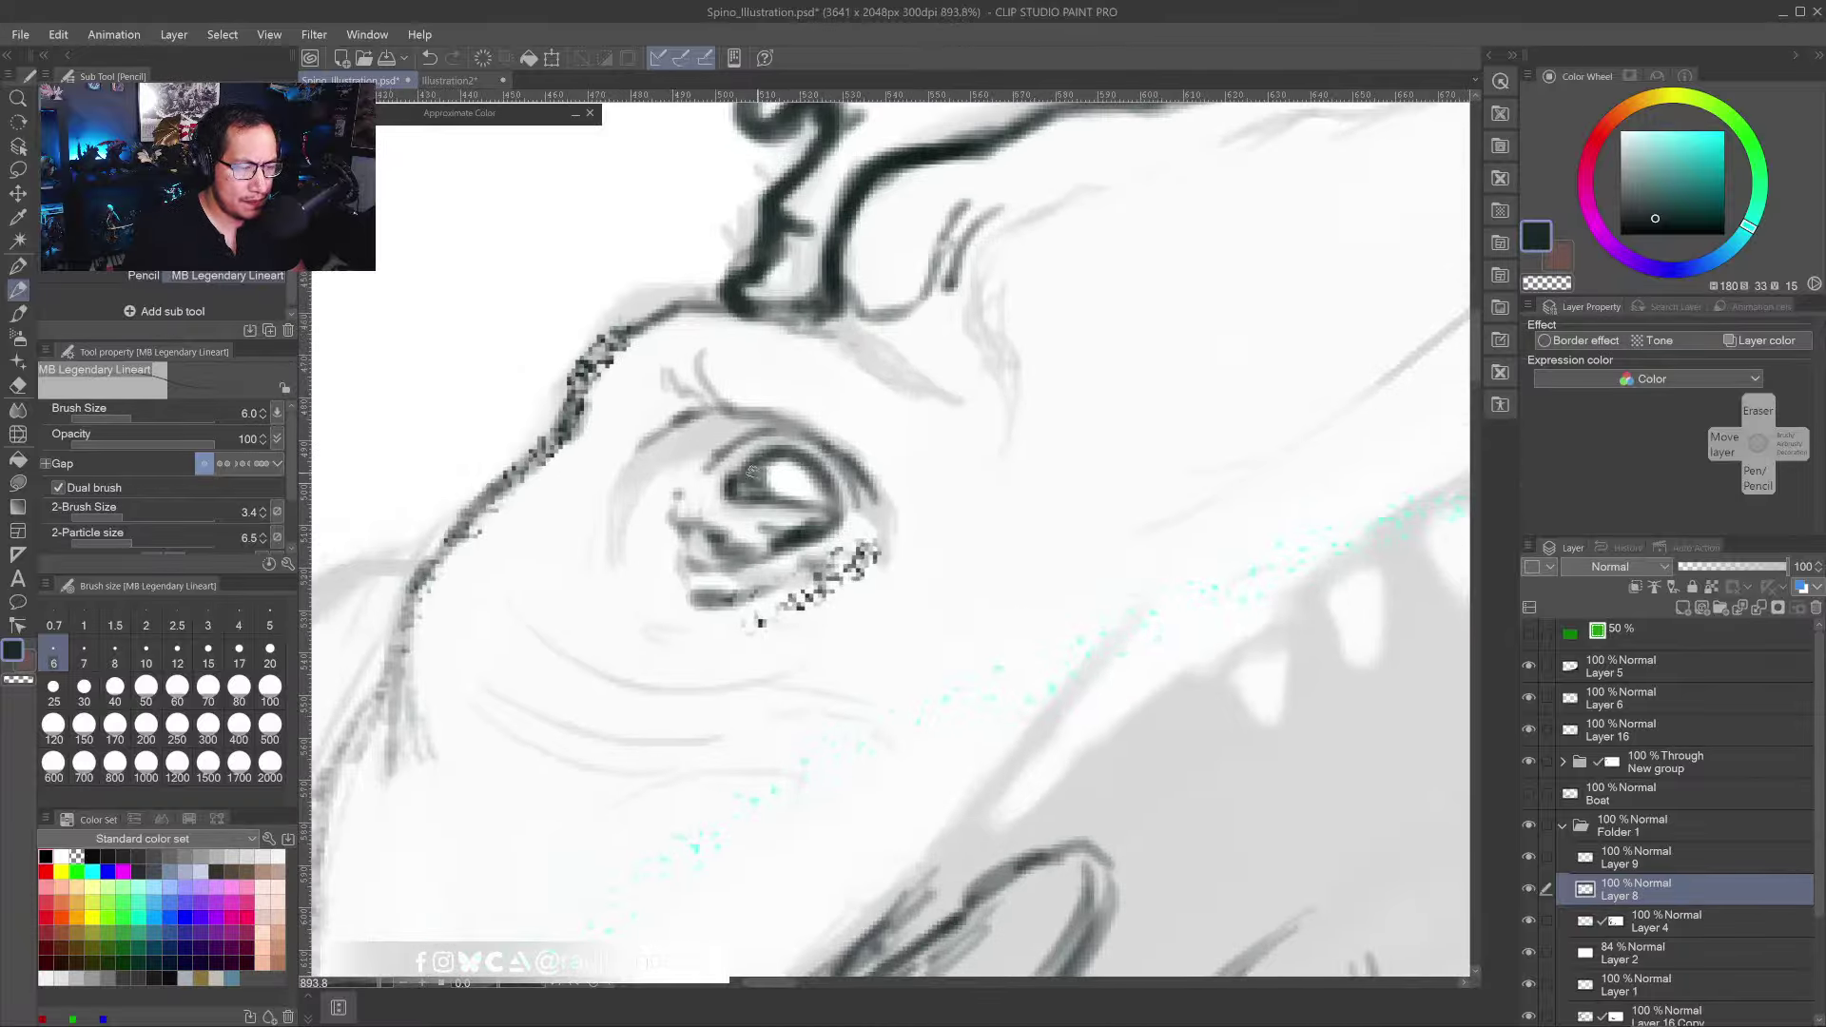
mouse_move(751, 473)
mouse_down()
mouse_move(800, 458)
mouse_move(750, 472)
mouse_move(765, 456)
mouse_move(827, 479)
mouse_move(802, 456)
mouse_move(838, 481)
mouse_move(790, 424)
mouse_move(742, 442)
mouse_up()
scroll(746, 447, down, 2)
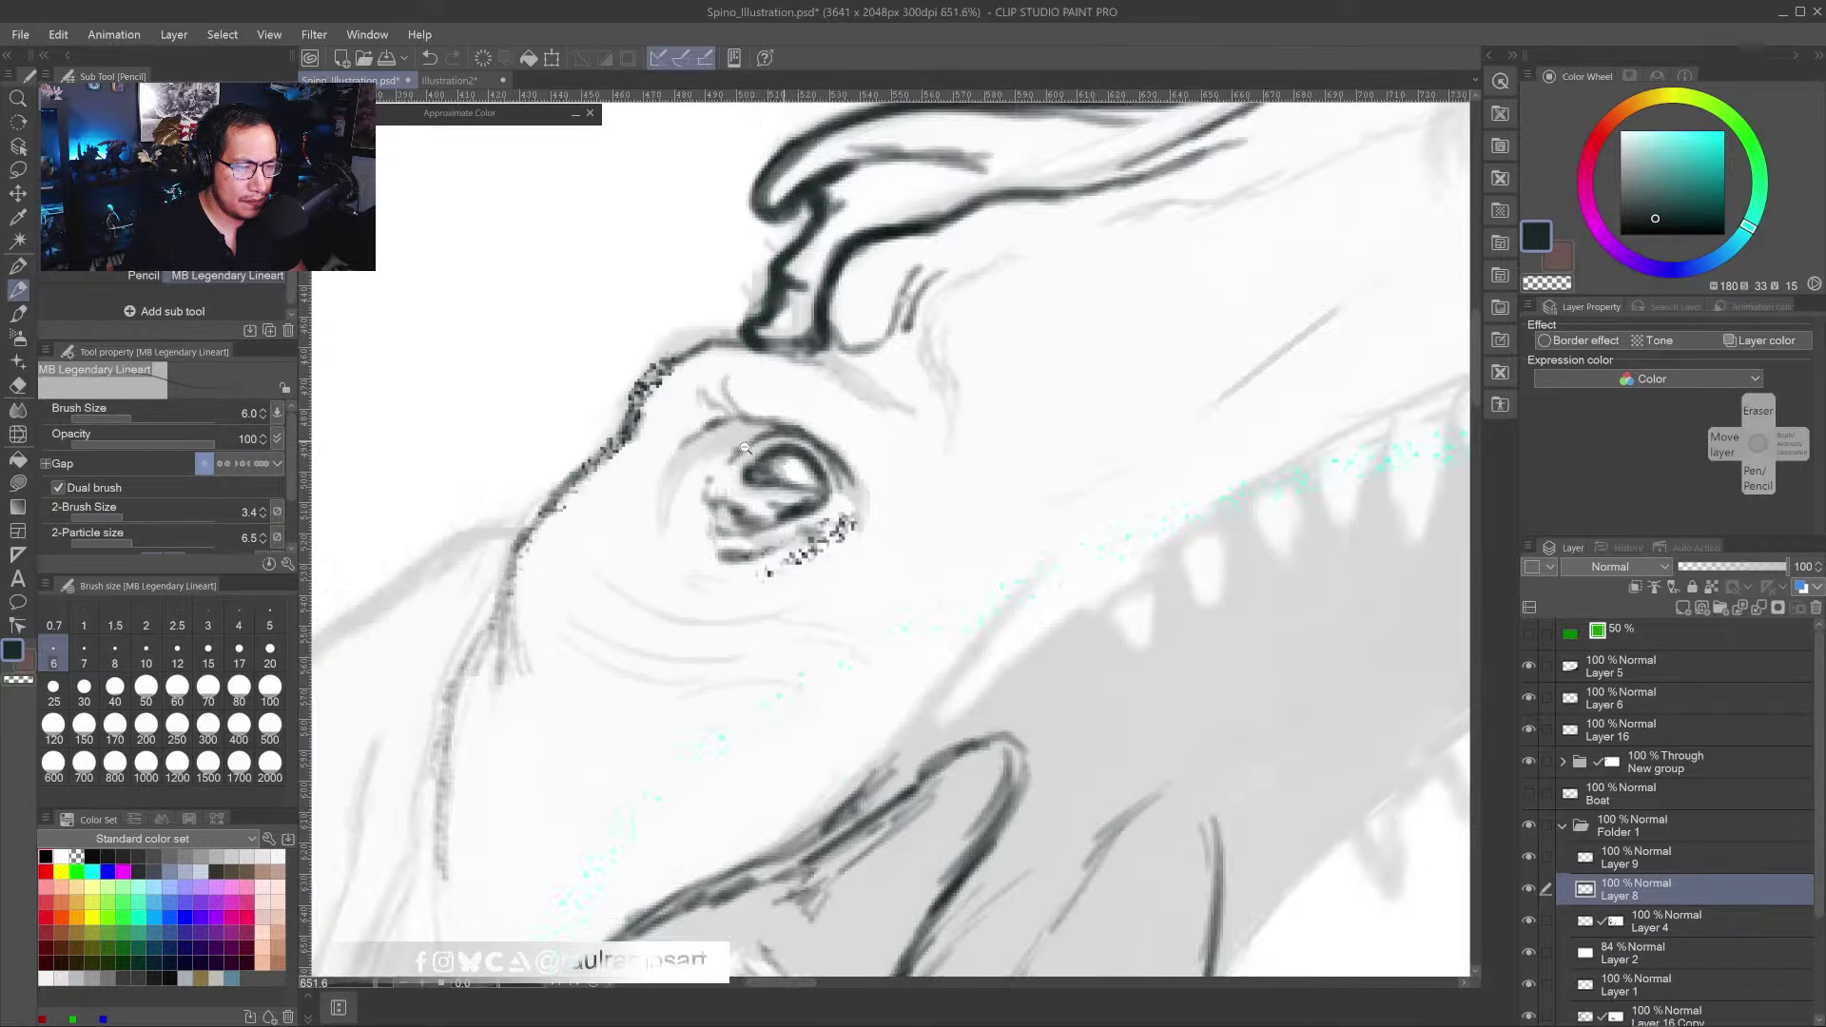
- Fill the nostril hollow on the snout with dark strokes and trim its edge with the Hard eraser
scroll(745, 447, down, 8)
scroll(700, 400, up, 5)
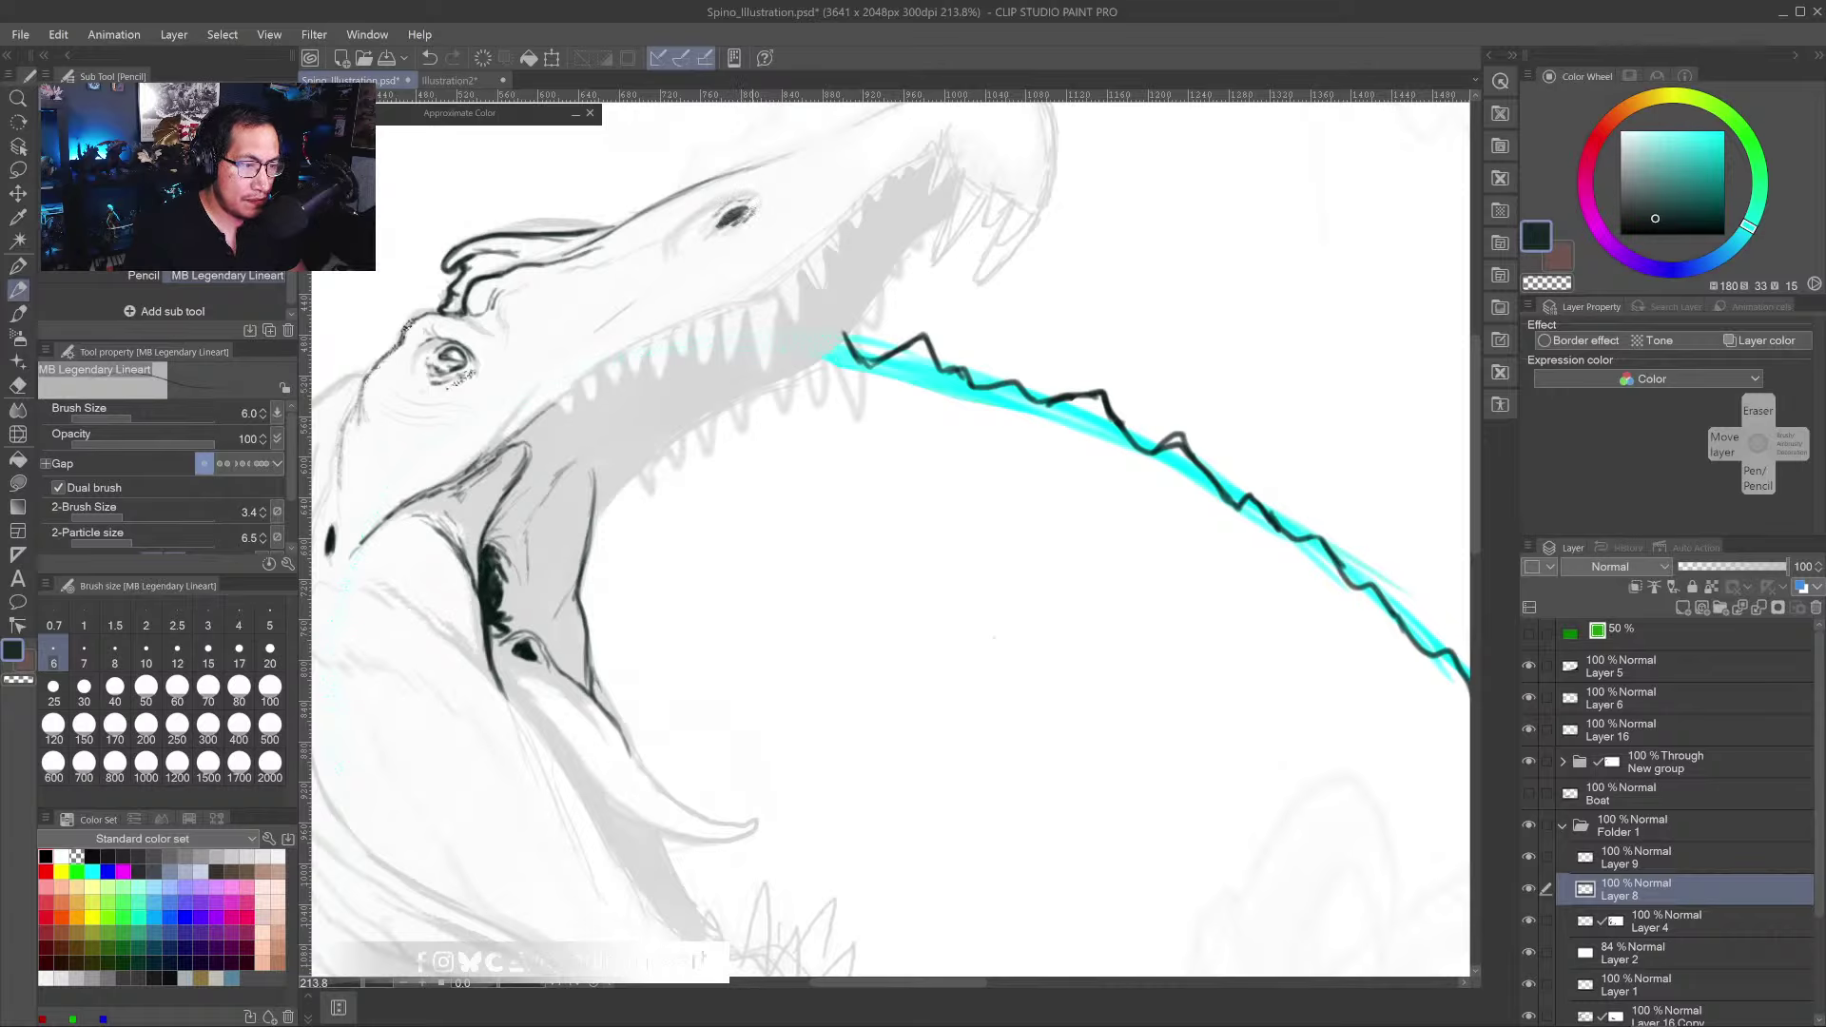
key(e)
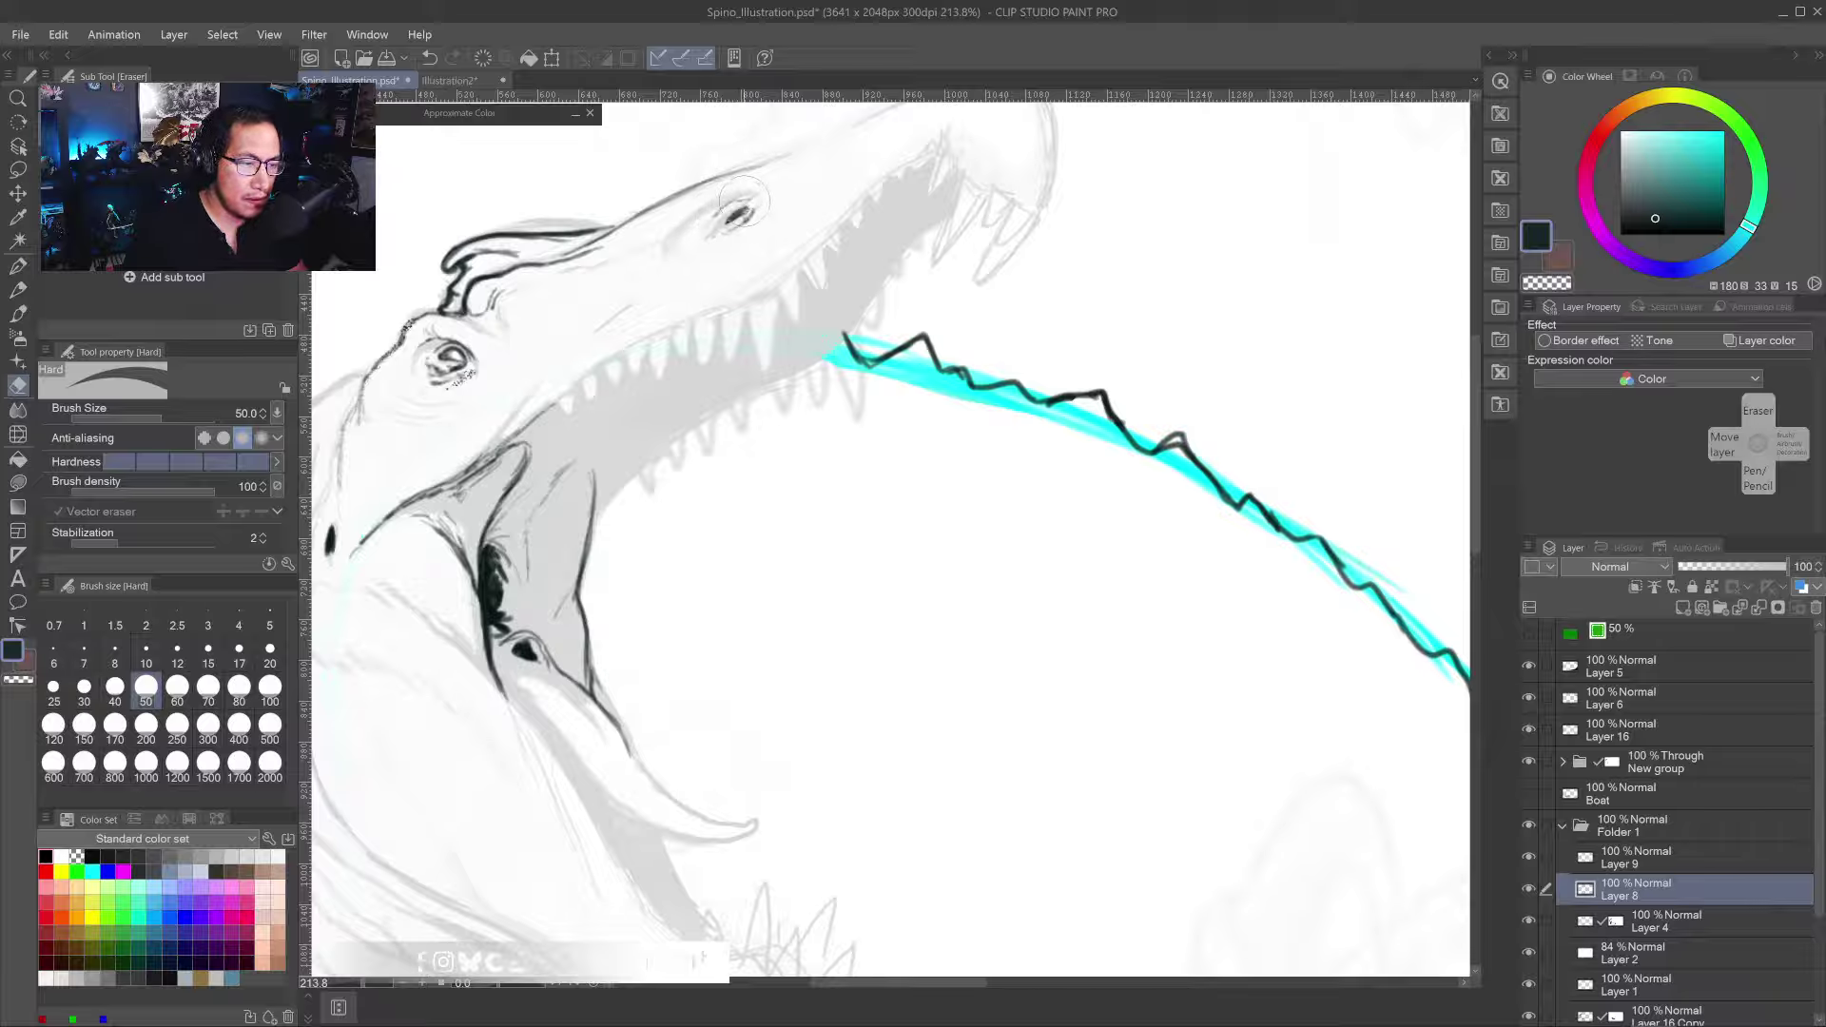
click(17, 289)
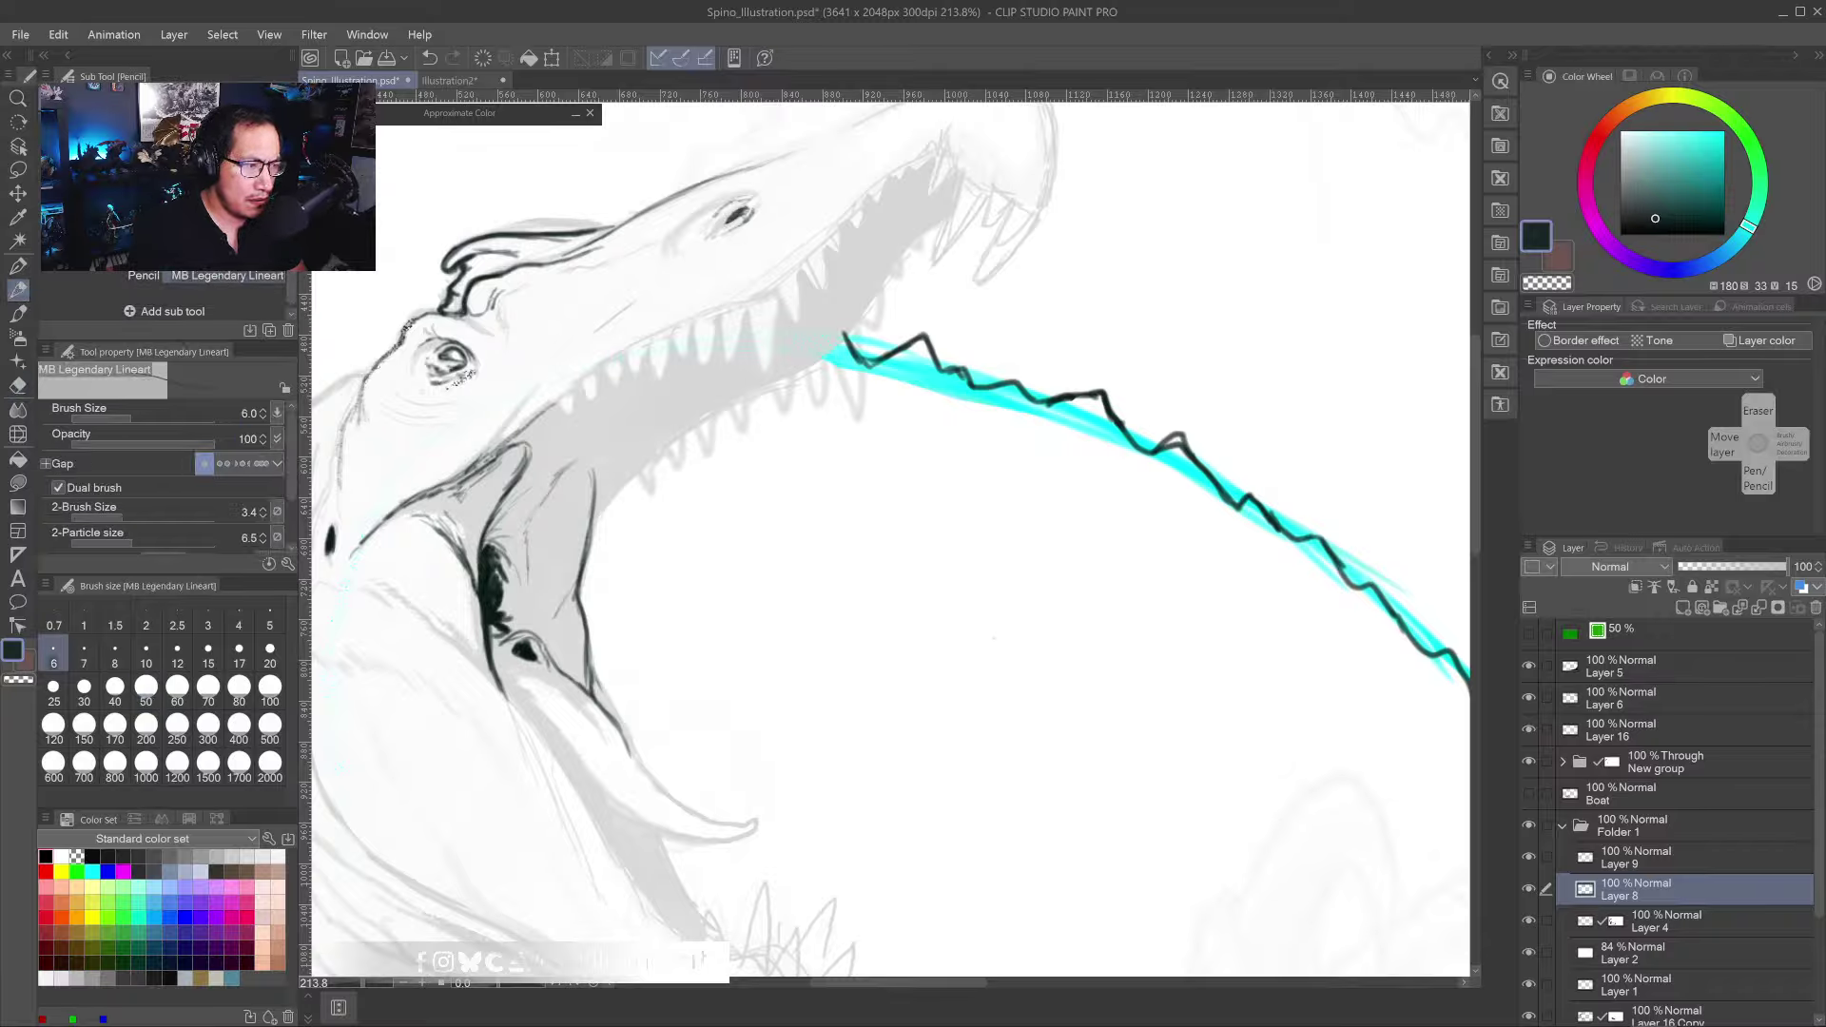
- Refine the nostril with the Lighter pencil at size 10, shaping the hollow in sampled white and outlining its rim in the sampled dark tone
click(106, 233)
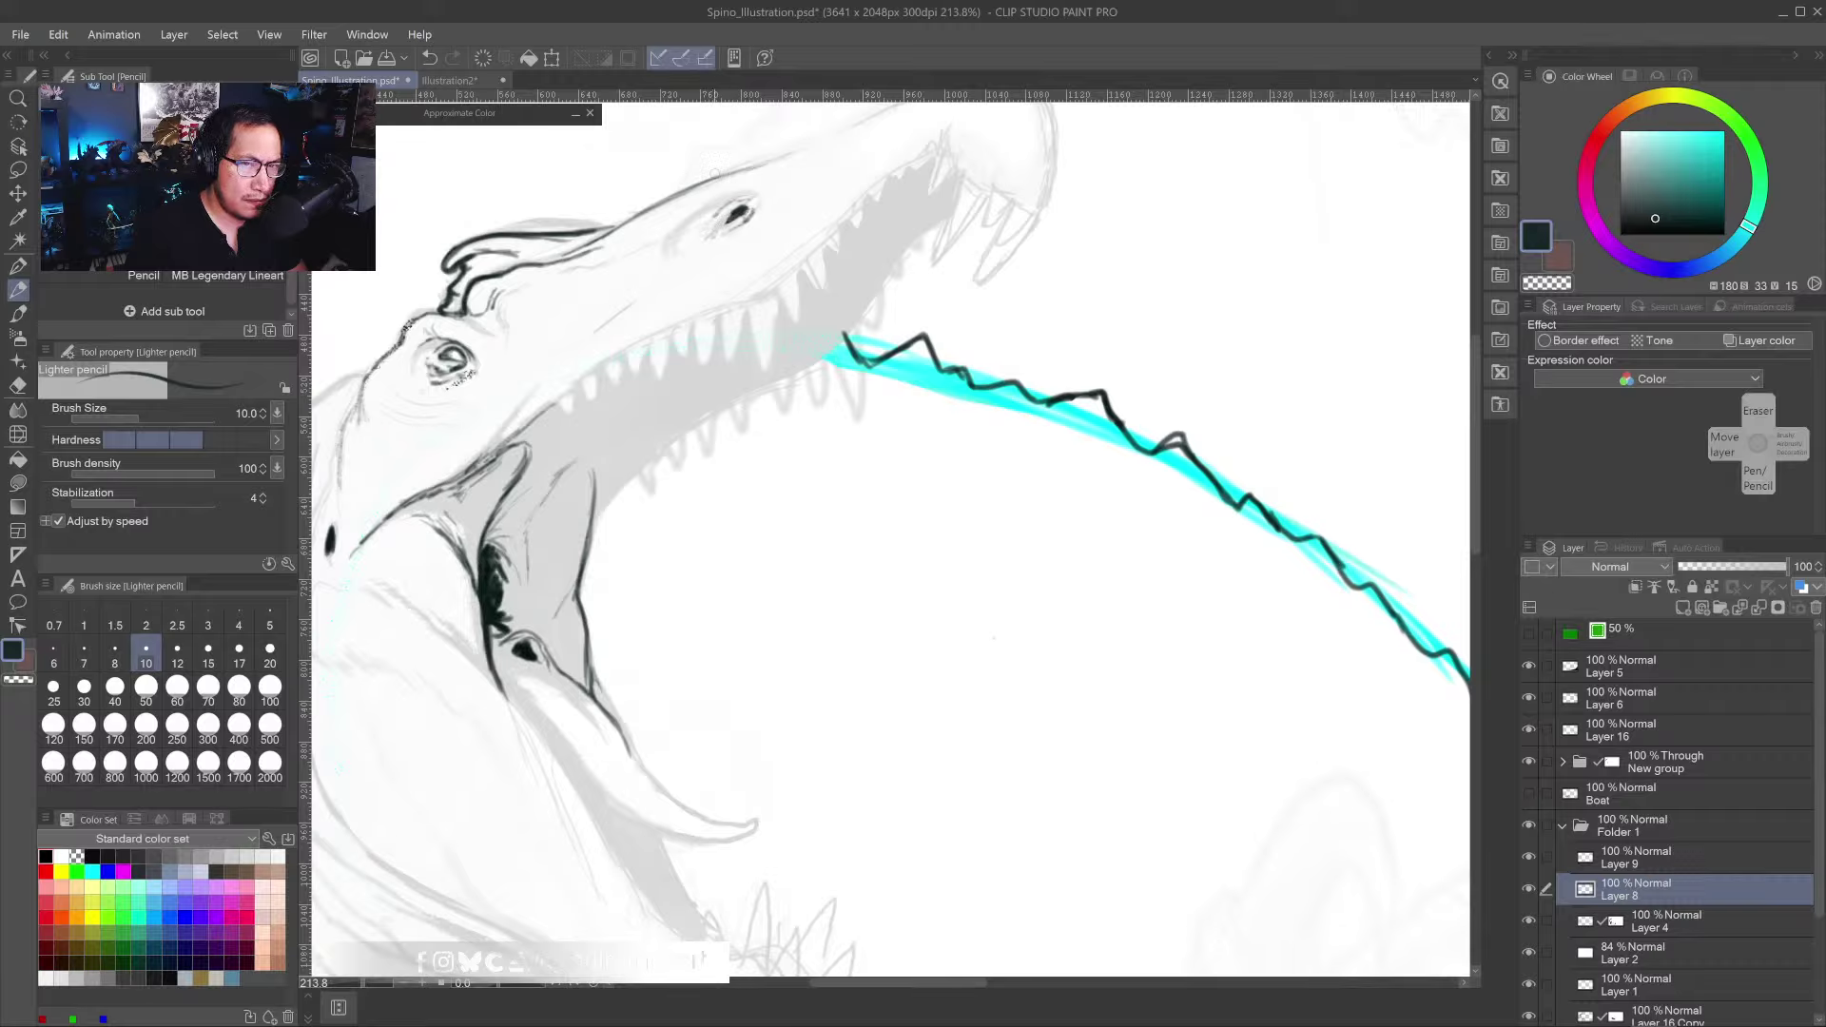
alt+click(741, 181)
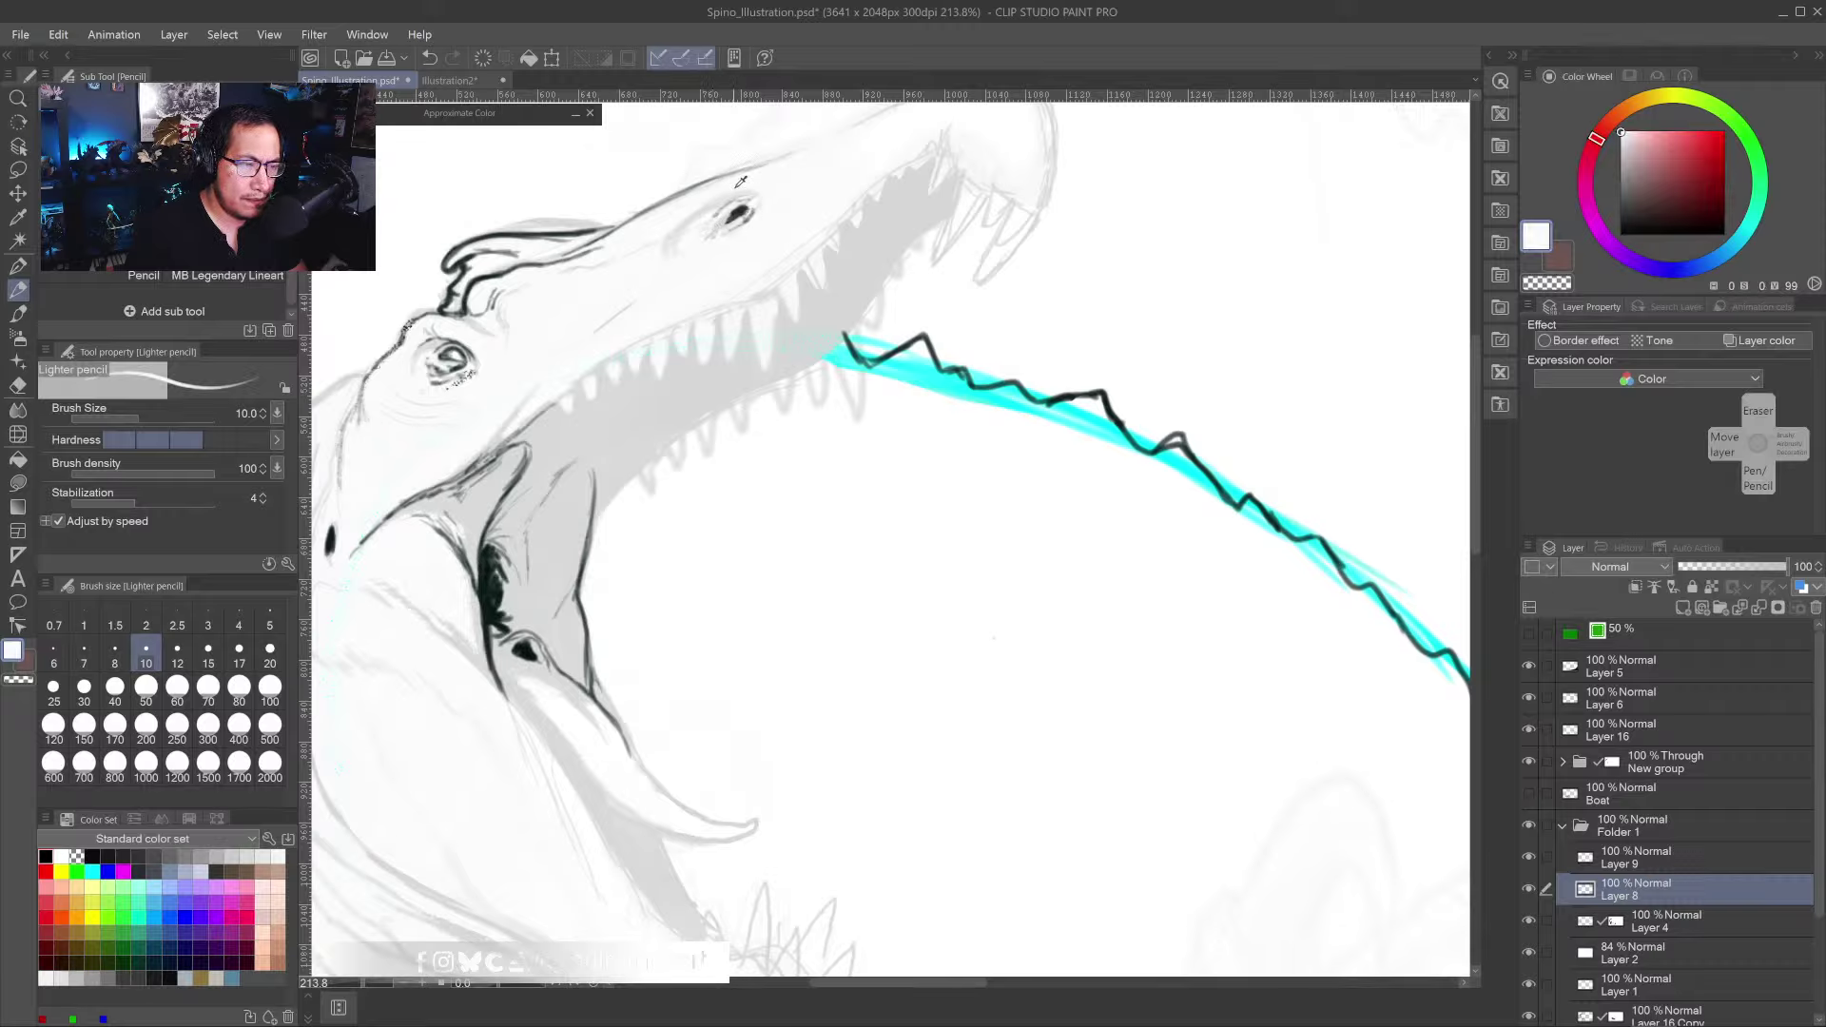
drag(729, 217, 740, 211)
alt+click(742, 209)
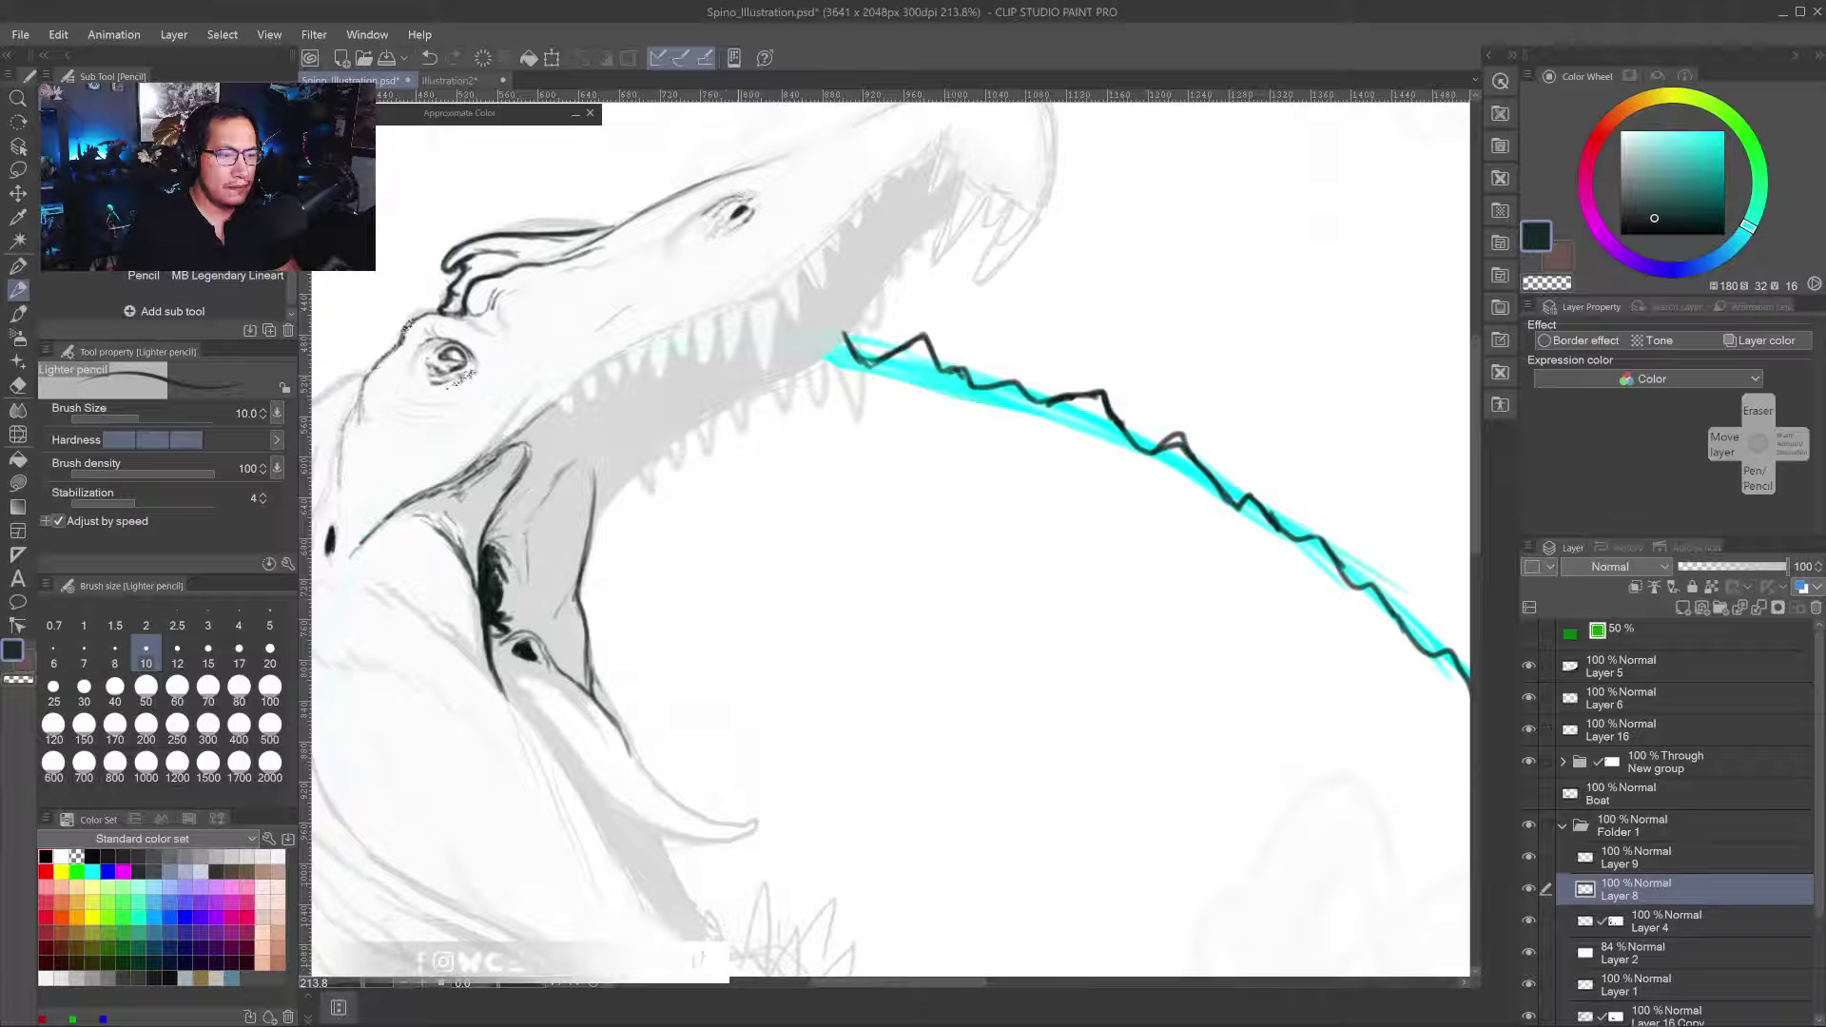
drag(685, 225, 739, 195)
- Pencil the upper fold at the mouth corner and extend the front edge of the throat membrane up toward the jaw
drag(750, 294, 769, 358)
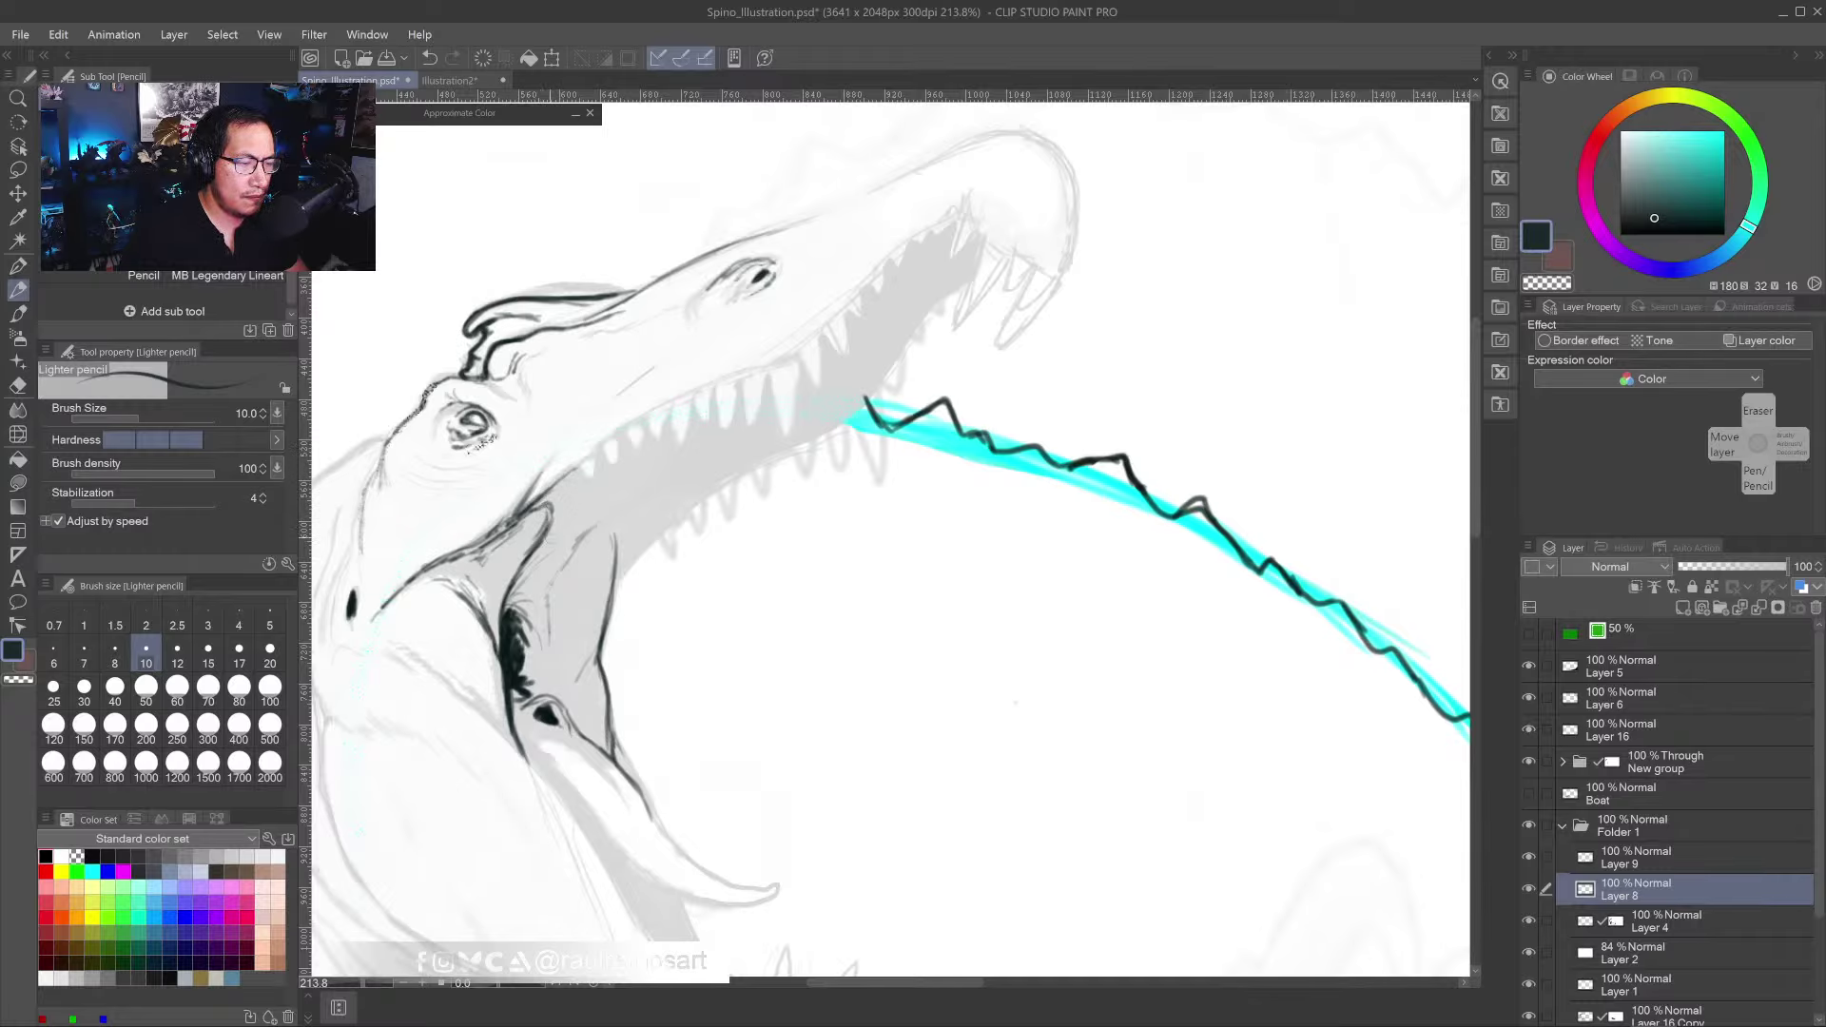
drag(587, 562, 643, 461)
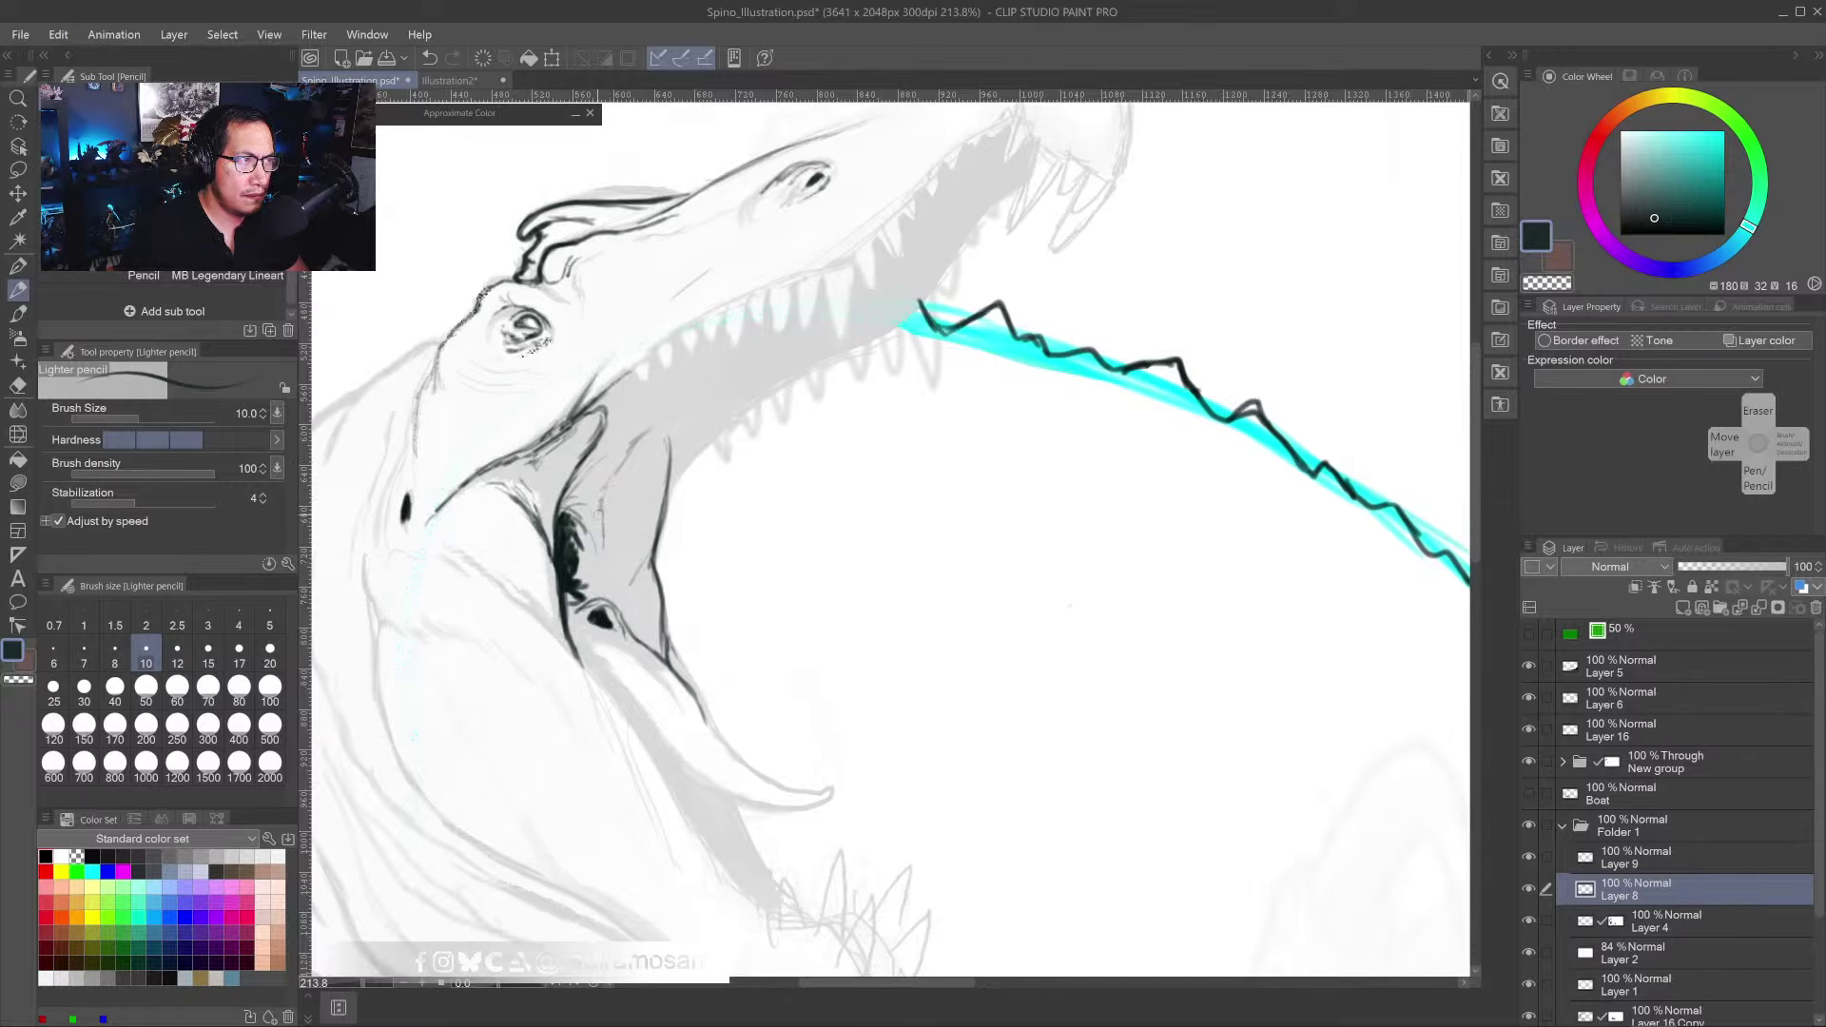
mouse_move(577, 540)
mouse_down()
mouse_move(584, 574)
mouse_move(558, 514)
mouse_move(595, 499)
mouse_up()
scroll(595, 500, down, 4)
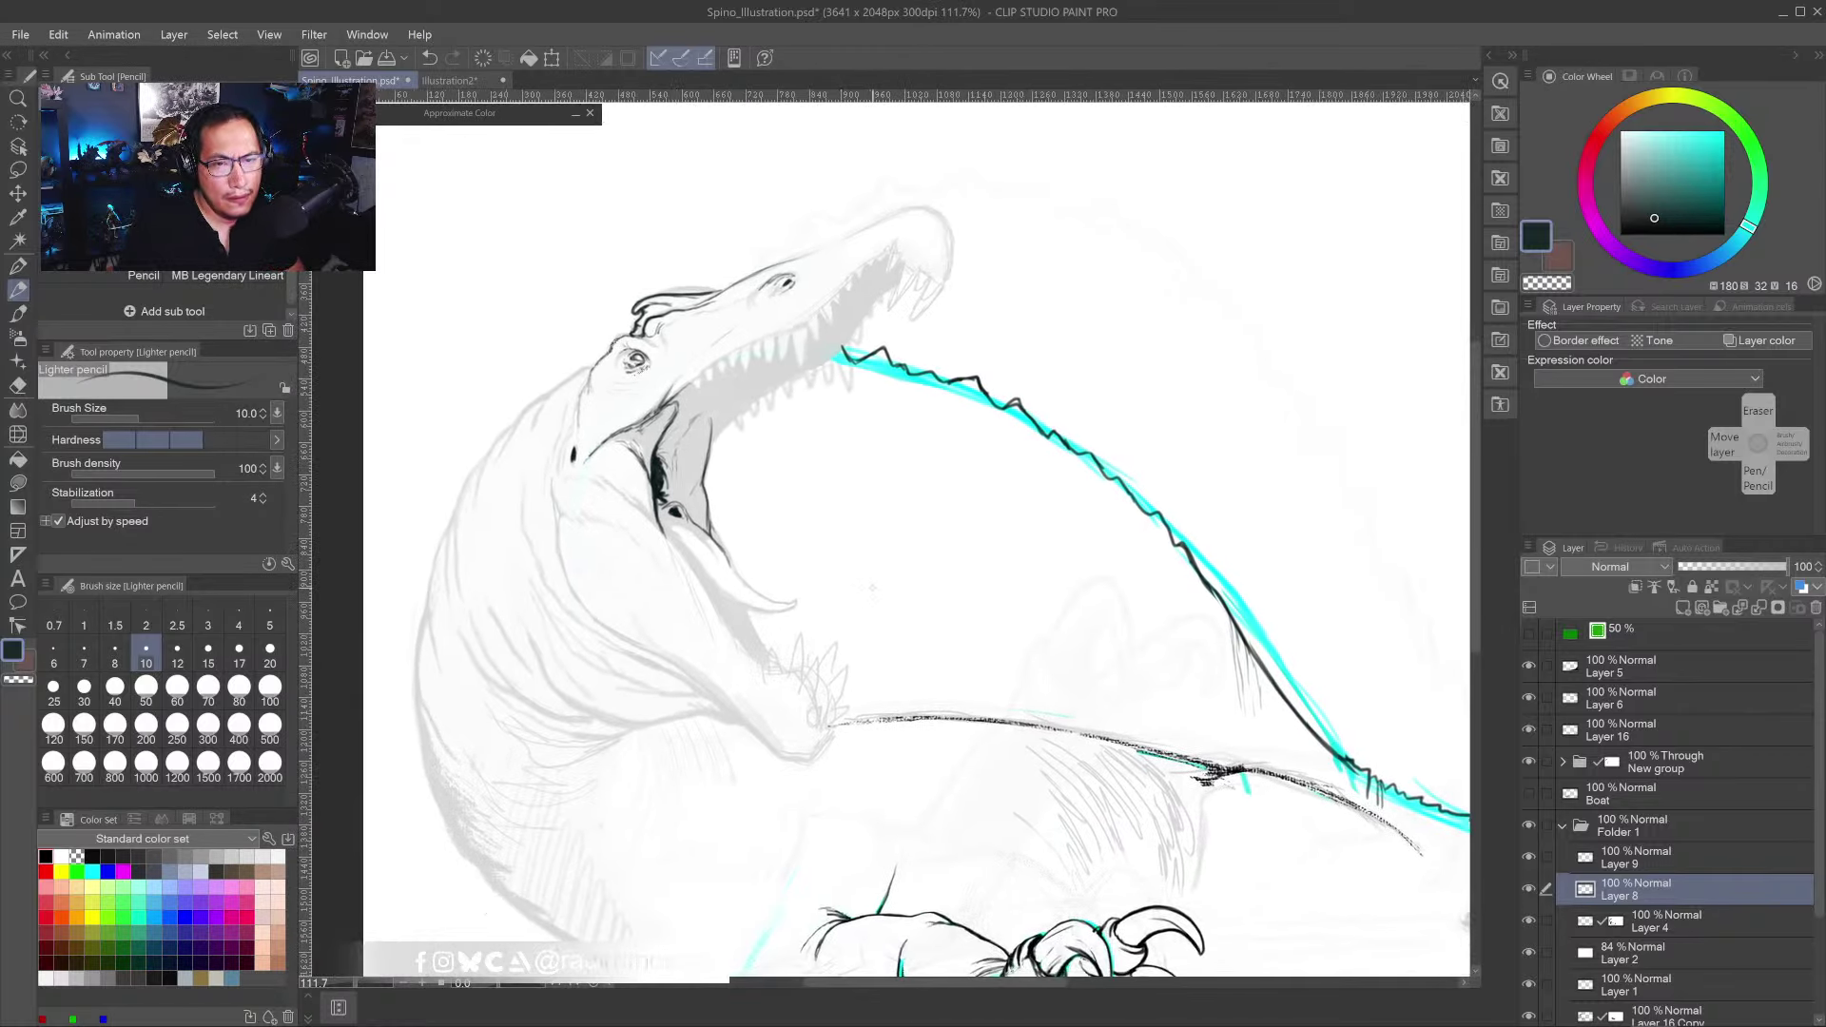
mouse_move(727, 443)
mouse_down()
mouse_move(749, 430)
mouse_move(723, 439)
mouse_move(710, 491)
mouse_move(876, 510)
mouse_up()
scroll(750, 431, up, 4)
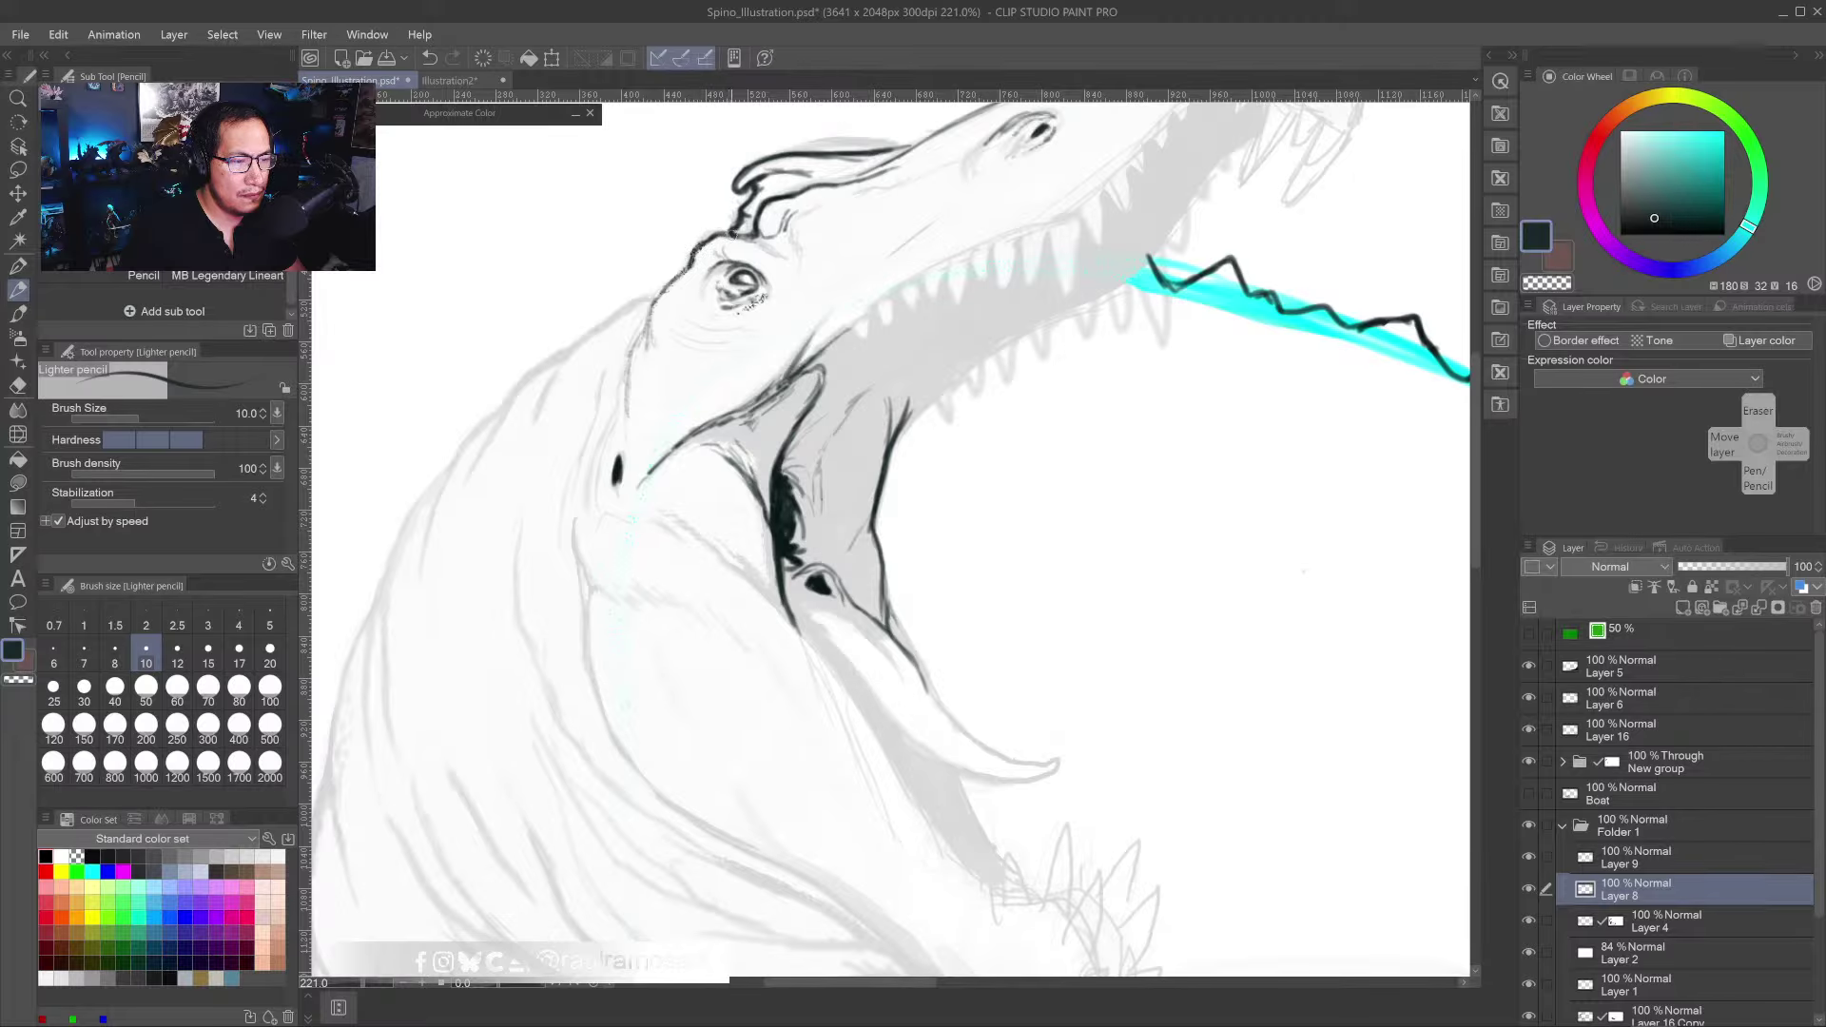
- Pencil the contour behind the spinosaurus's eye down the back of the head toward the ear hole
mouse_move(661, 326)
mouse_down()
mouse_move(748, 328)
mouse_move(713, 300)
mouse_move(684, 385)
mouse_up()
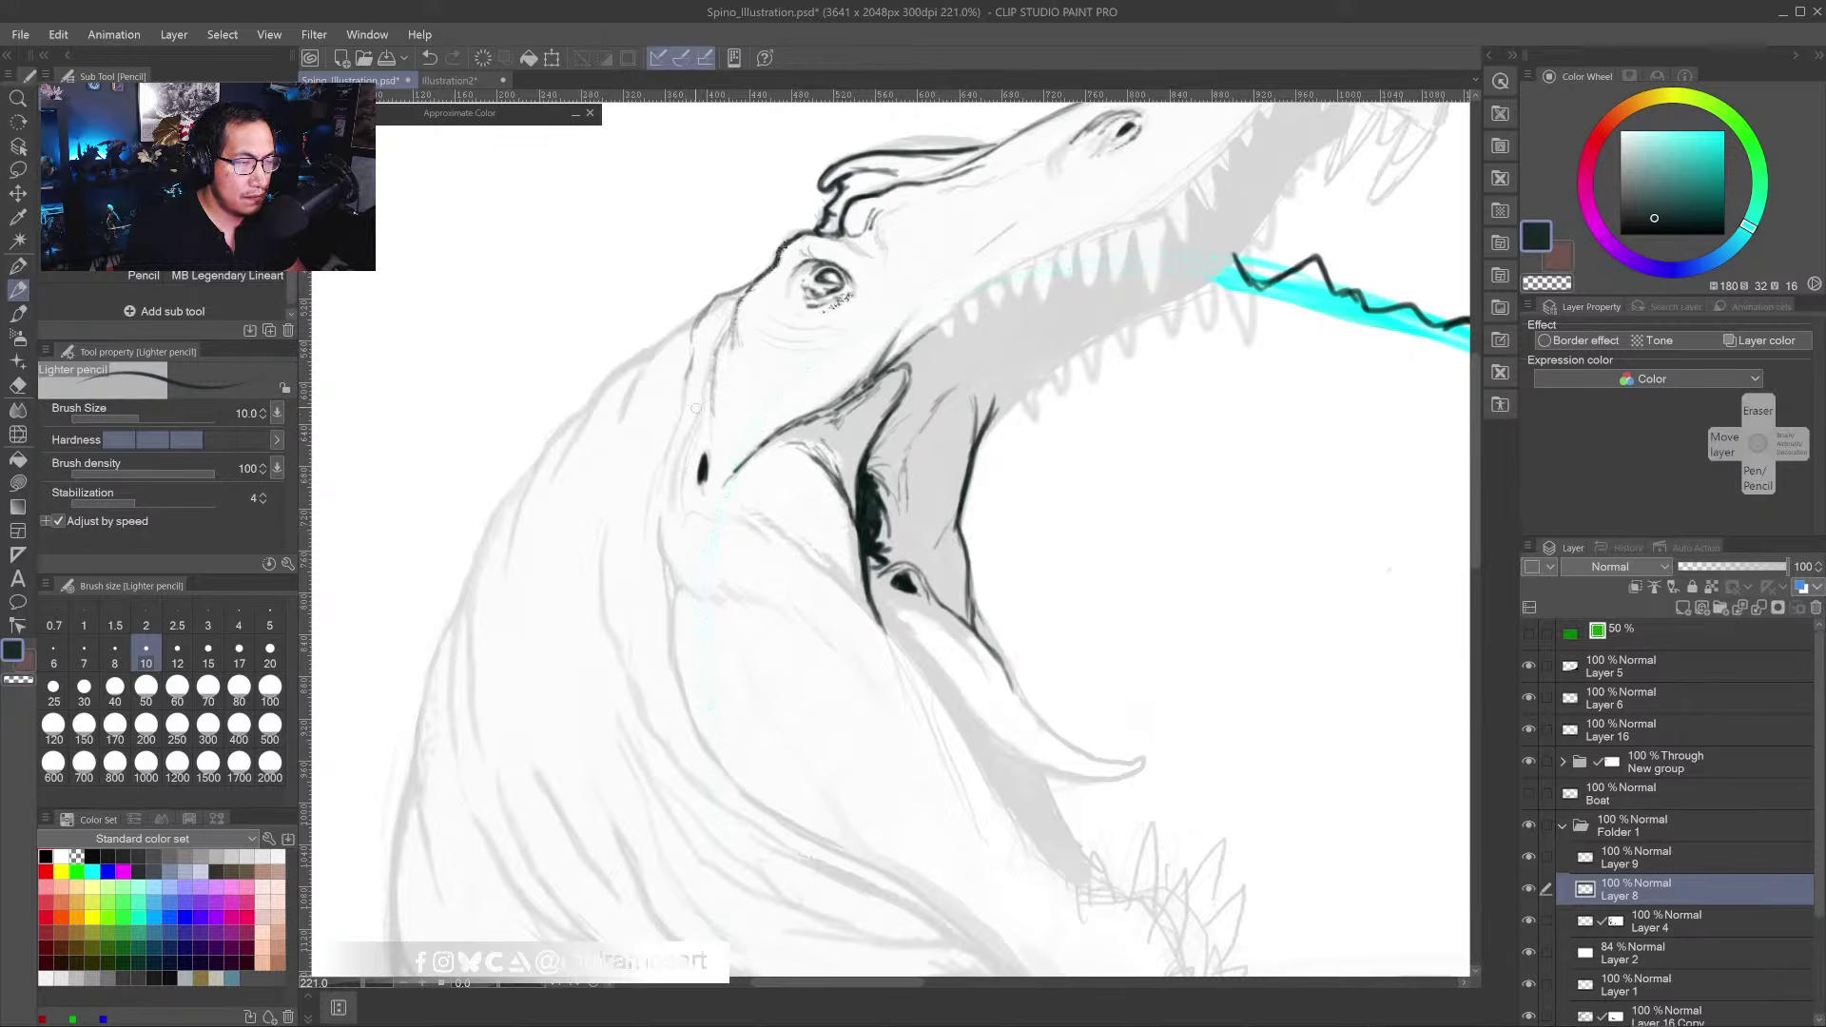
drag(694, 391, 671, 454)
scroll(671, 456, down, 5)
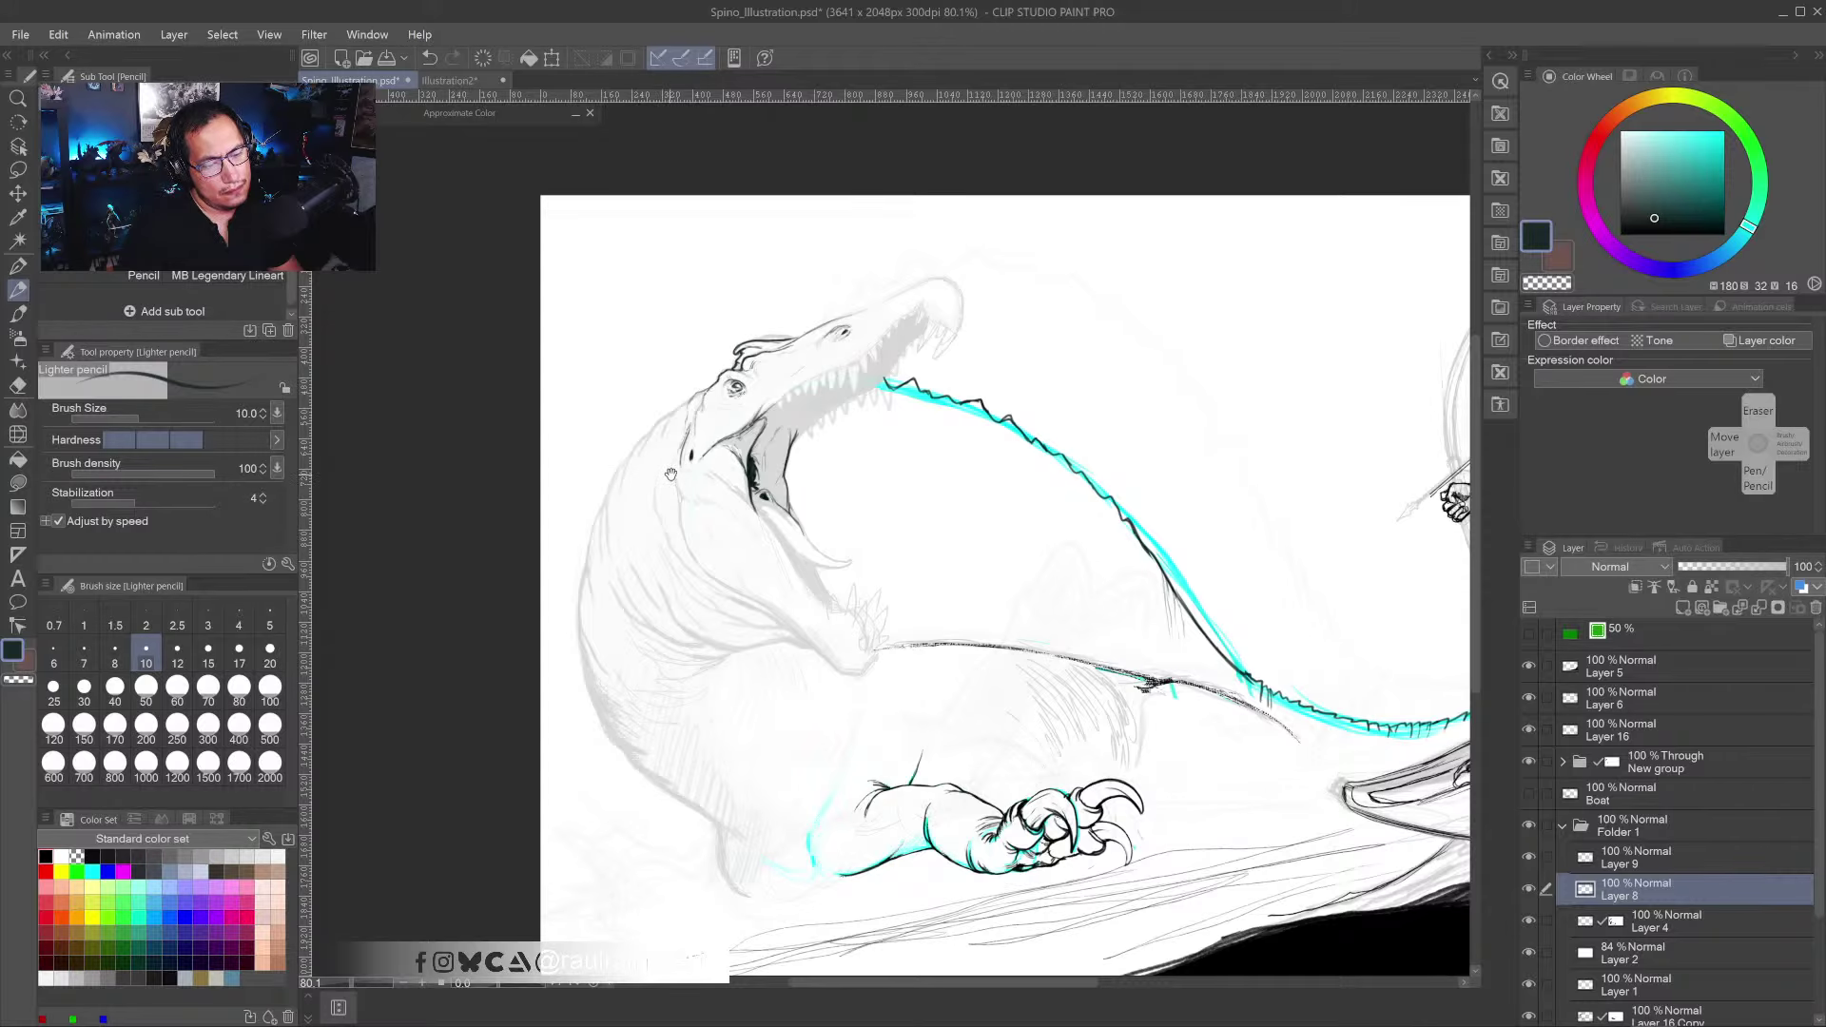
- Set the Lighter pencil to size 17 and outline the spinosaurus's lower chest down around the elbow of the near foreleg
scroll(670, 474, down, 3)
drag(962, 658, 901, 582)
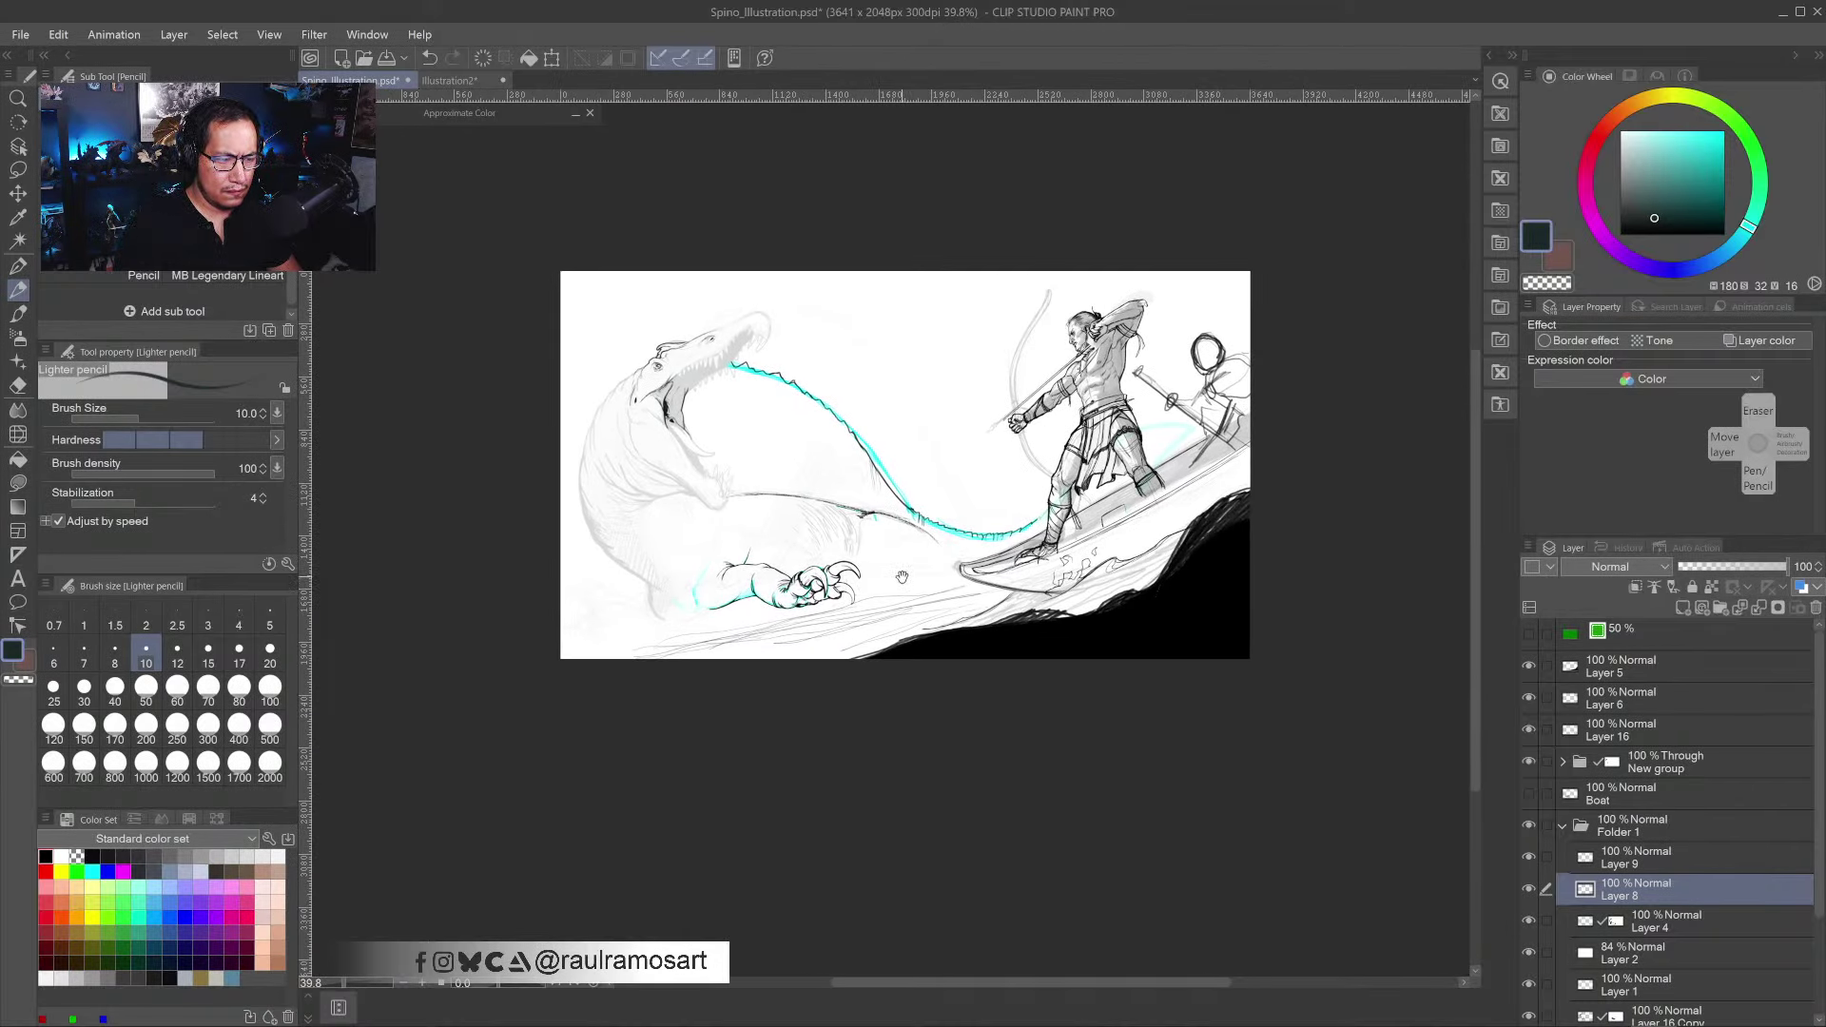
scroll(814, 628, up, 3)
scroll(828, 628, up, 3)
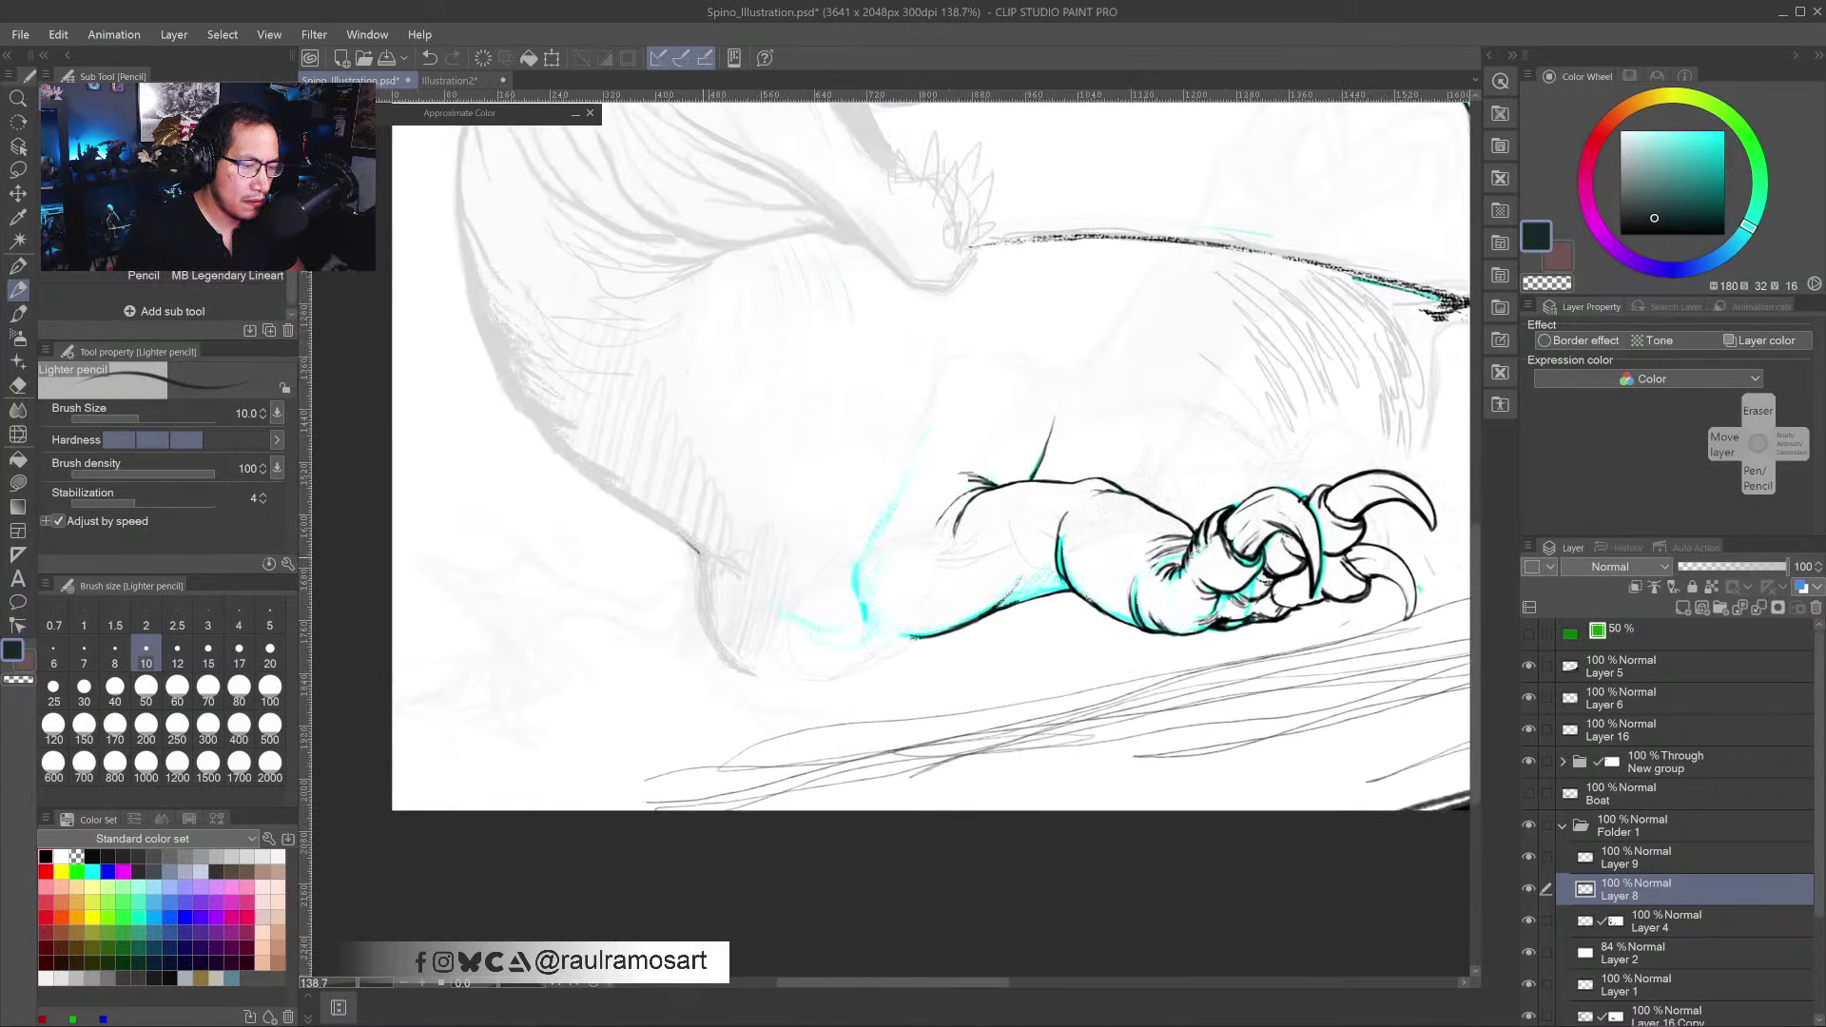
key(bracketright)
key(bracketright)
key(bracketright)
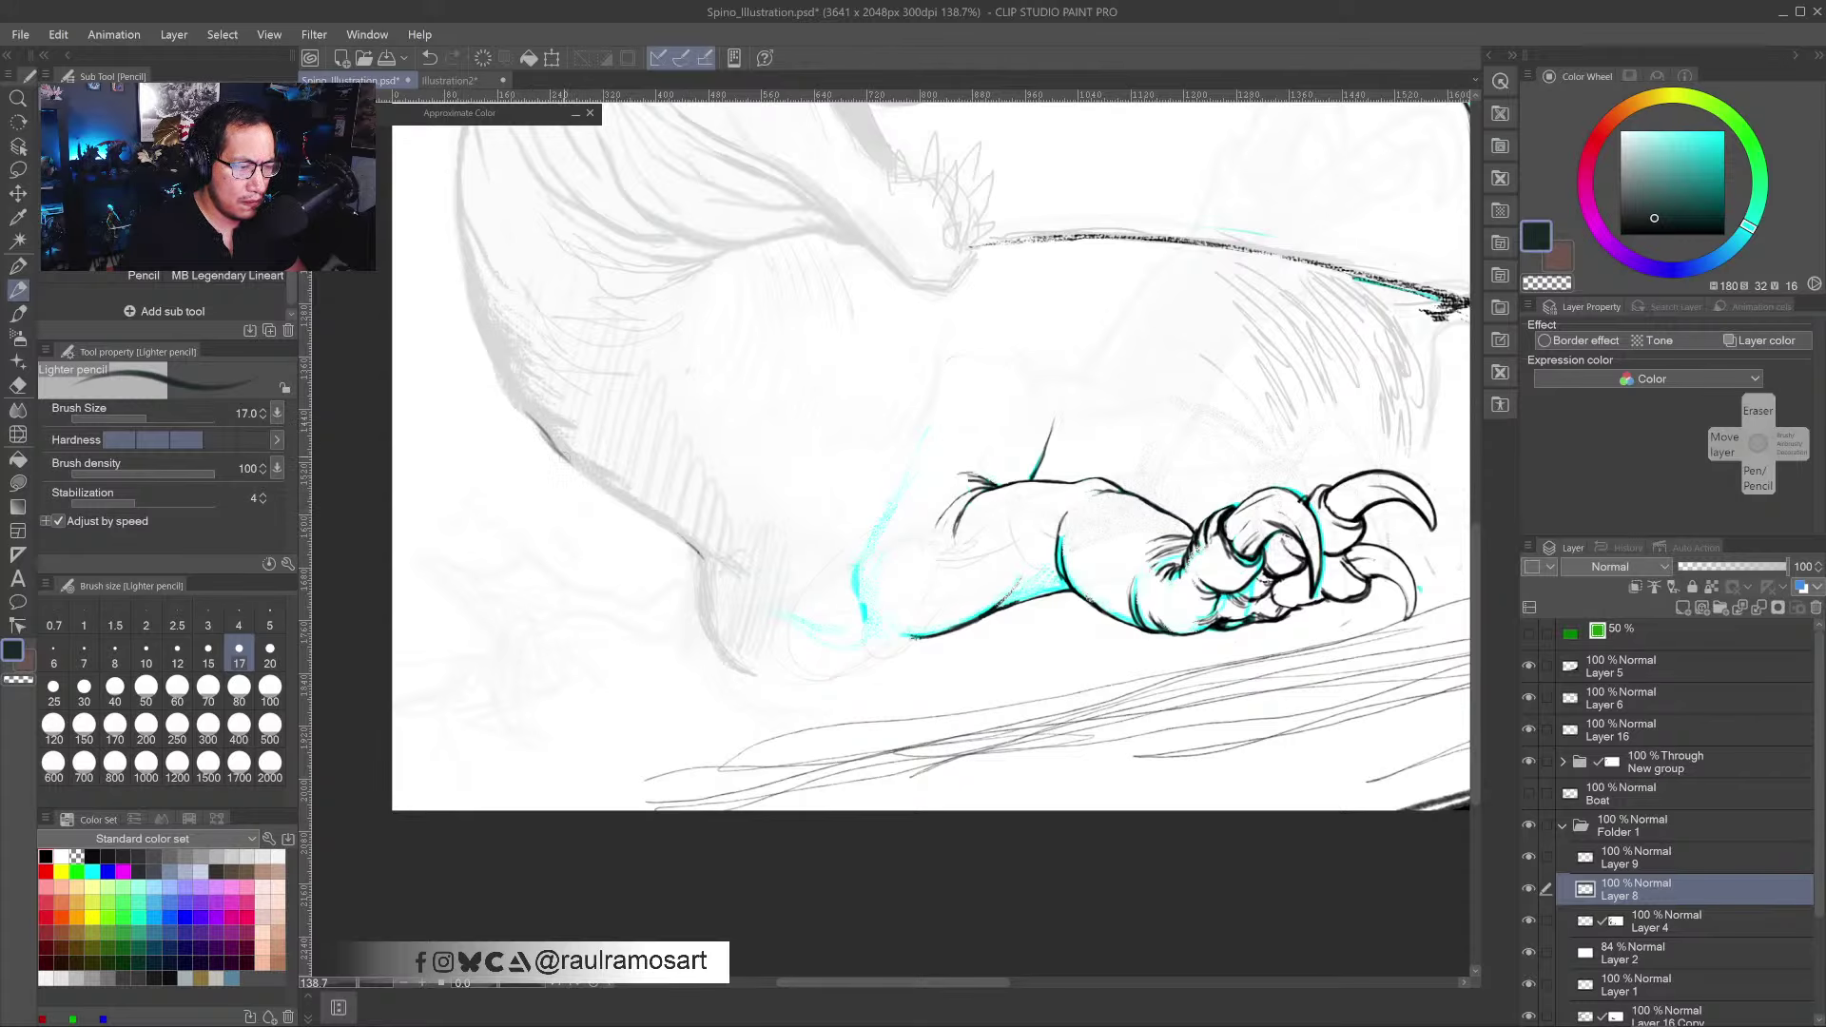
mouse_move(561, 455)
mouse_down()
mouse_move(721, 565)
mouse_move(695, 553)
mouse_move(702, 621)
mouse_move(706, 604)
mouse_move(765, 682)
mouse_up()
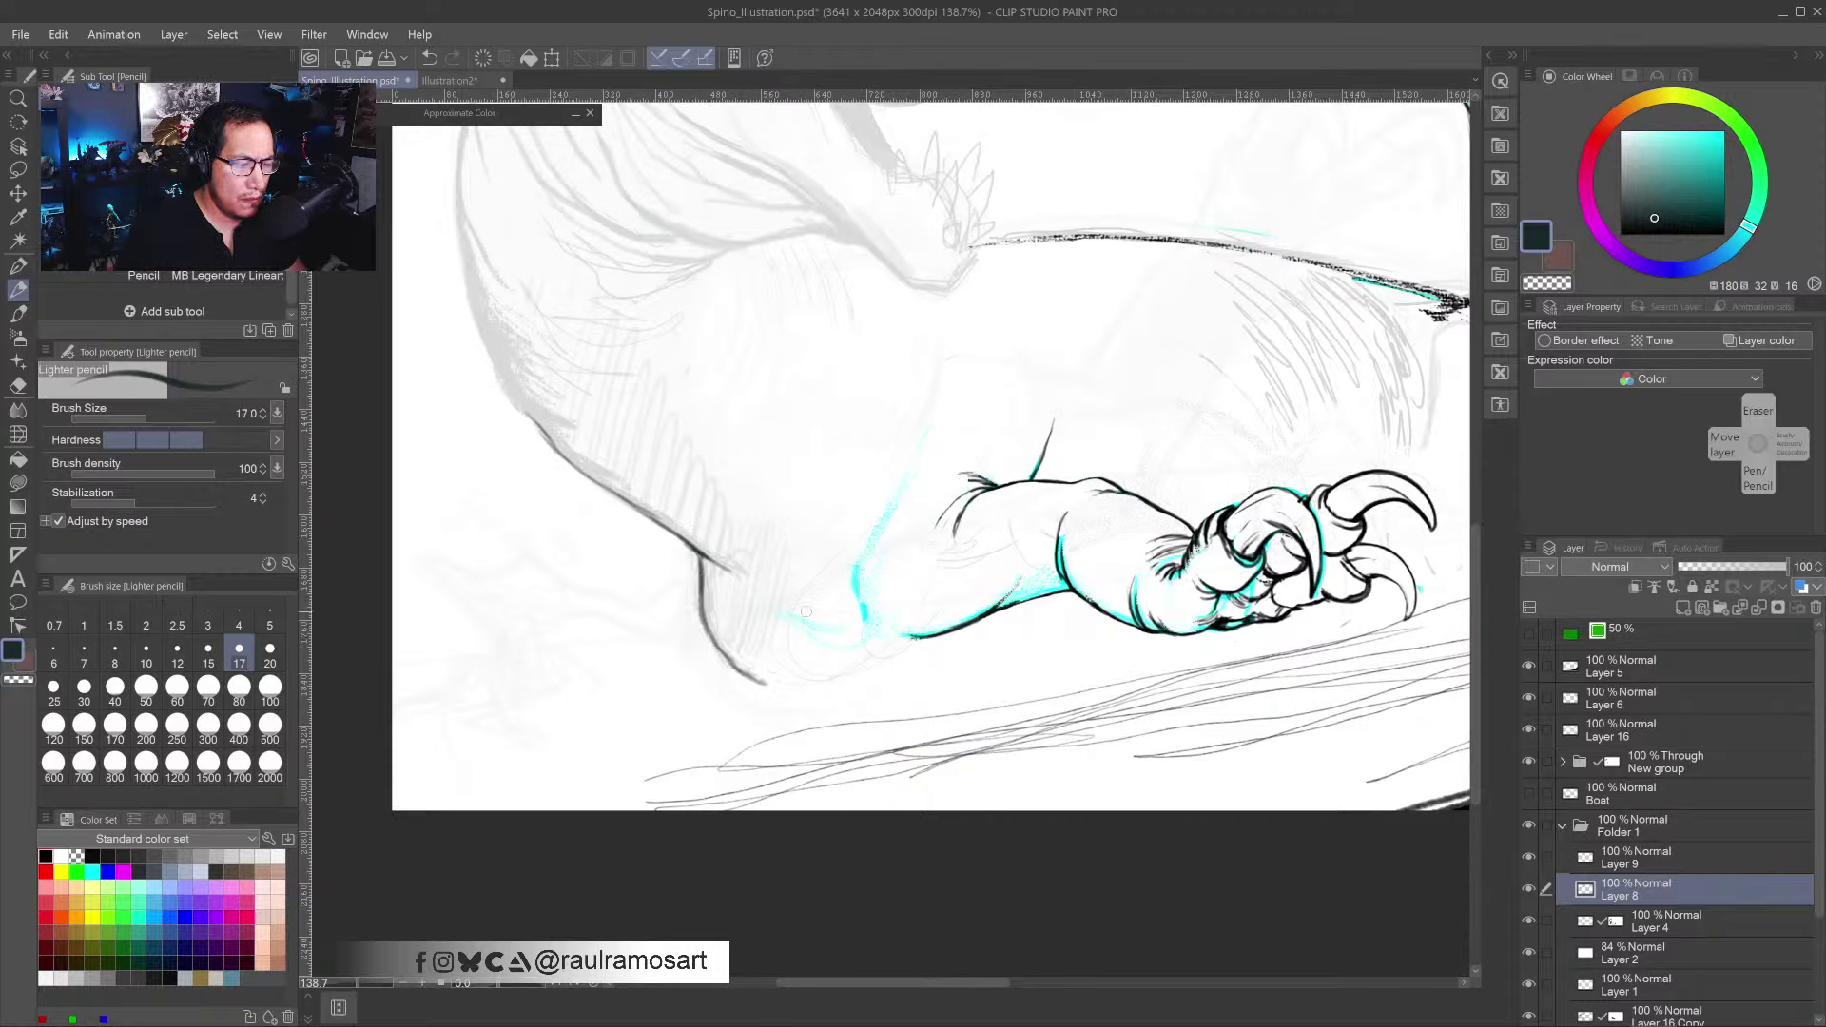
- Pencil the skin fold along the chest's lower edge and the crease strokes rising beside the inked forelimb
mouse_move(707, 567)
mouse_down()
mouse_move(787, 597)
mouse_move(763, 610)
mouse_move(785, 622)
mouse_move(832, 578)
mouse_move(783, 609)
mouse_move(831, 619)
mouse_up()
mouse_move(847, 584)
mouse_down()
mouse_move(870, 511)
mouse_move(842, 606)
mouse_move(817, 612)
mouse_move(899, 451)
mouse_move(877, 458)
mouse_move(847, 545)
mouse_up()
drag(861, 477, 824, 553)
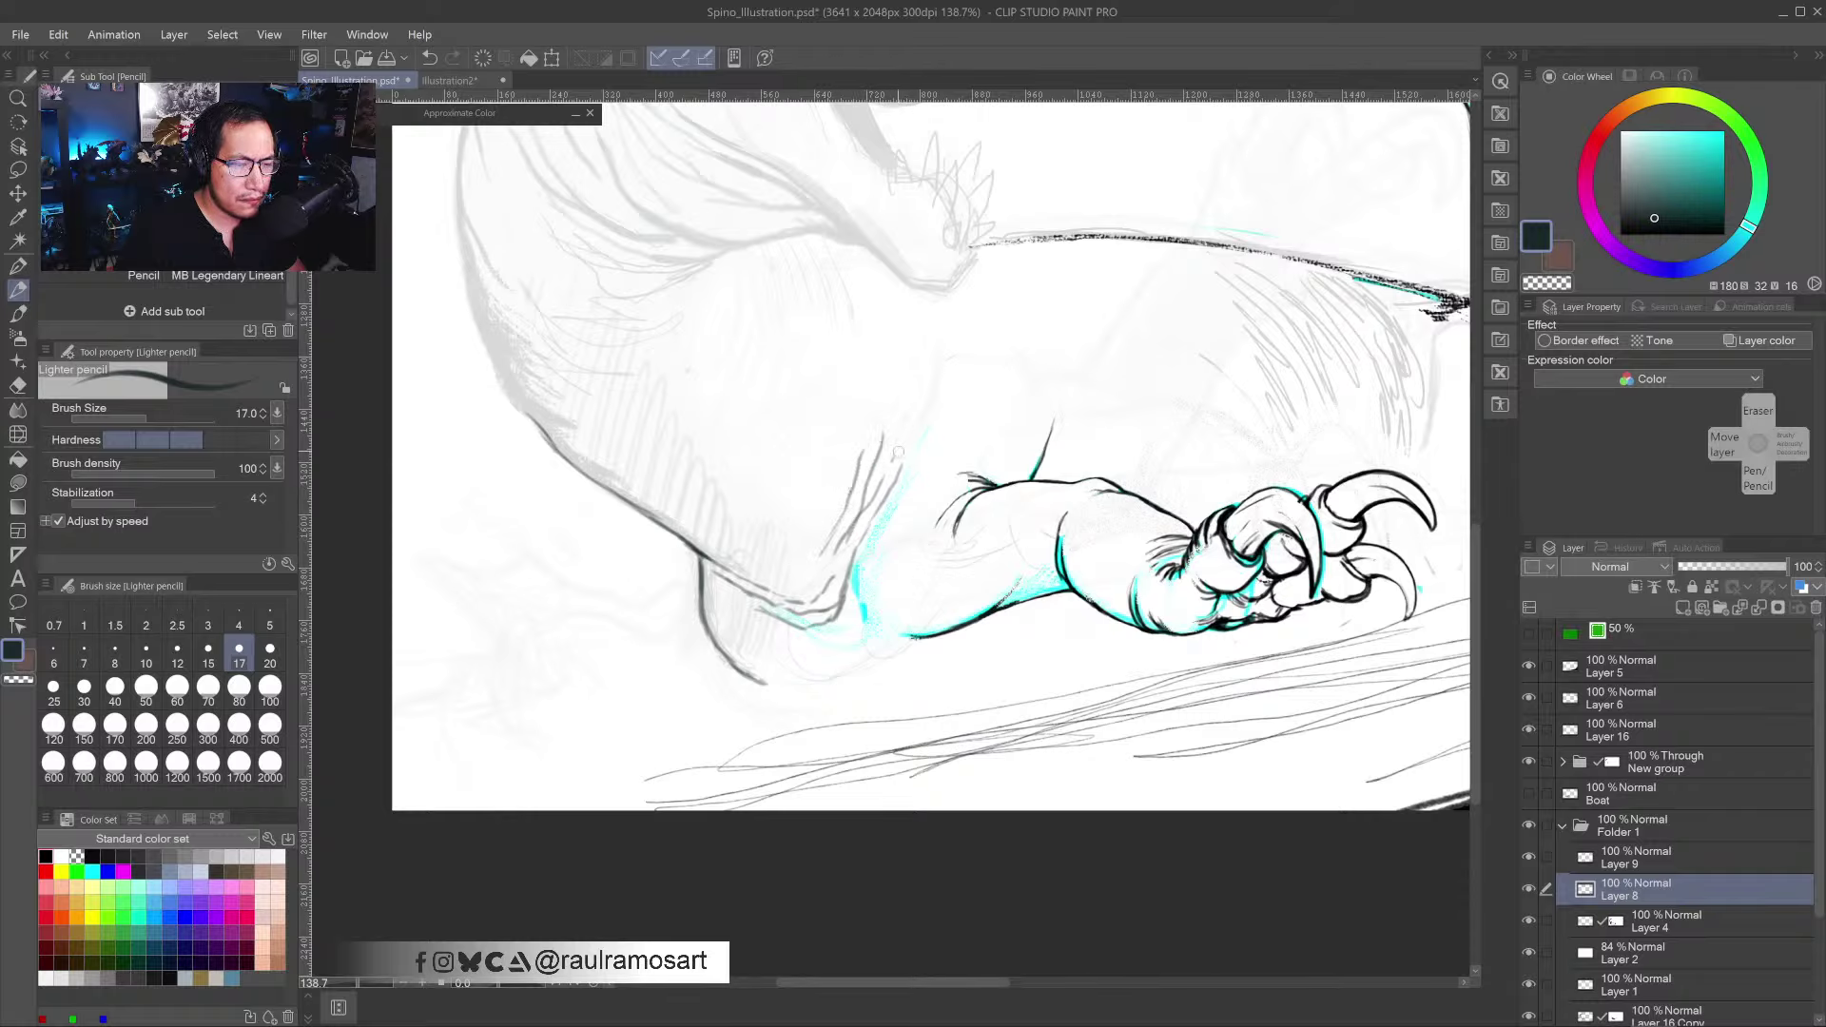
drag(925, 397, 900, 465)
drag(909, 451, 860, 542)
mouse_move(876, 522)
mouse_down()
mouse_move(828, 628)
mouse_move(756, 606)
mouse_move(722, 546)
mouse_move(710, 581)
mouse_move(696, 552)
mouse_move(702, 603)
mouse_move(756, 680)
mouse_up()
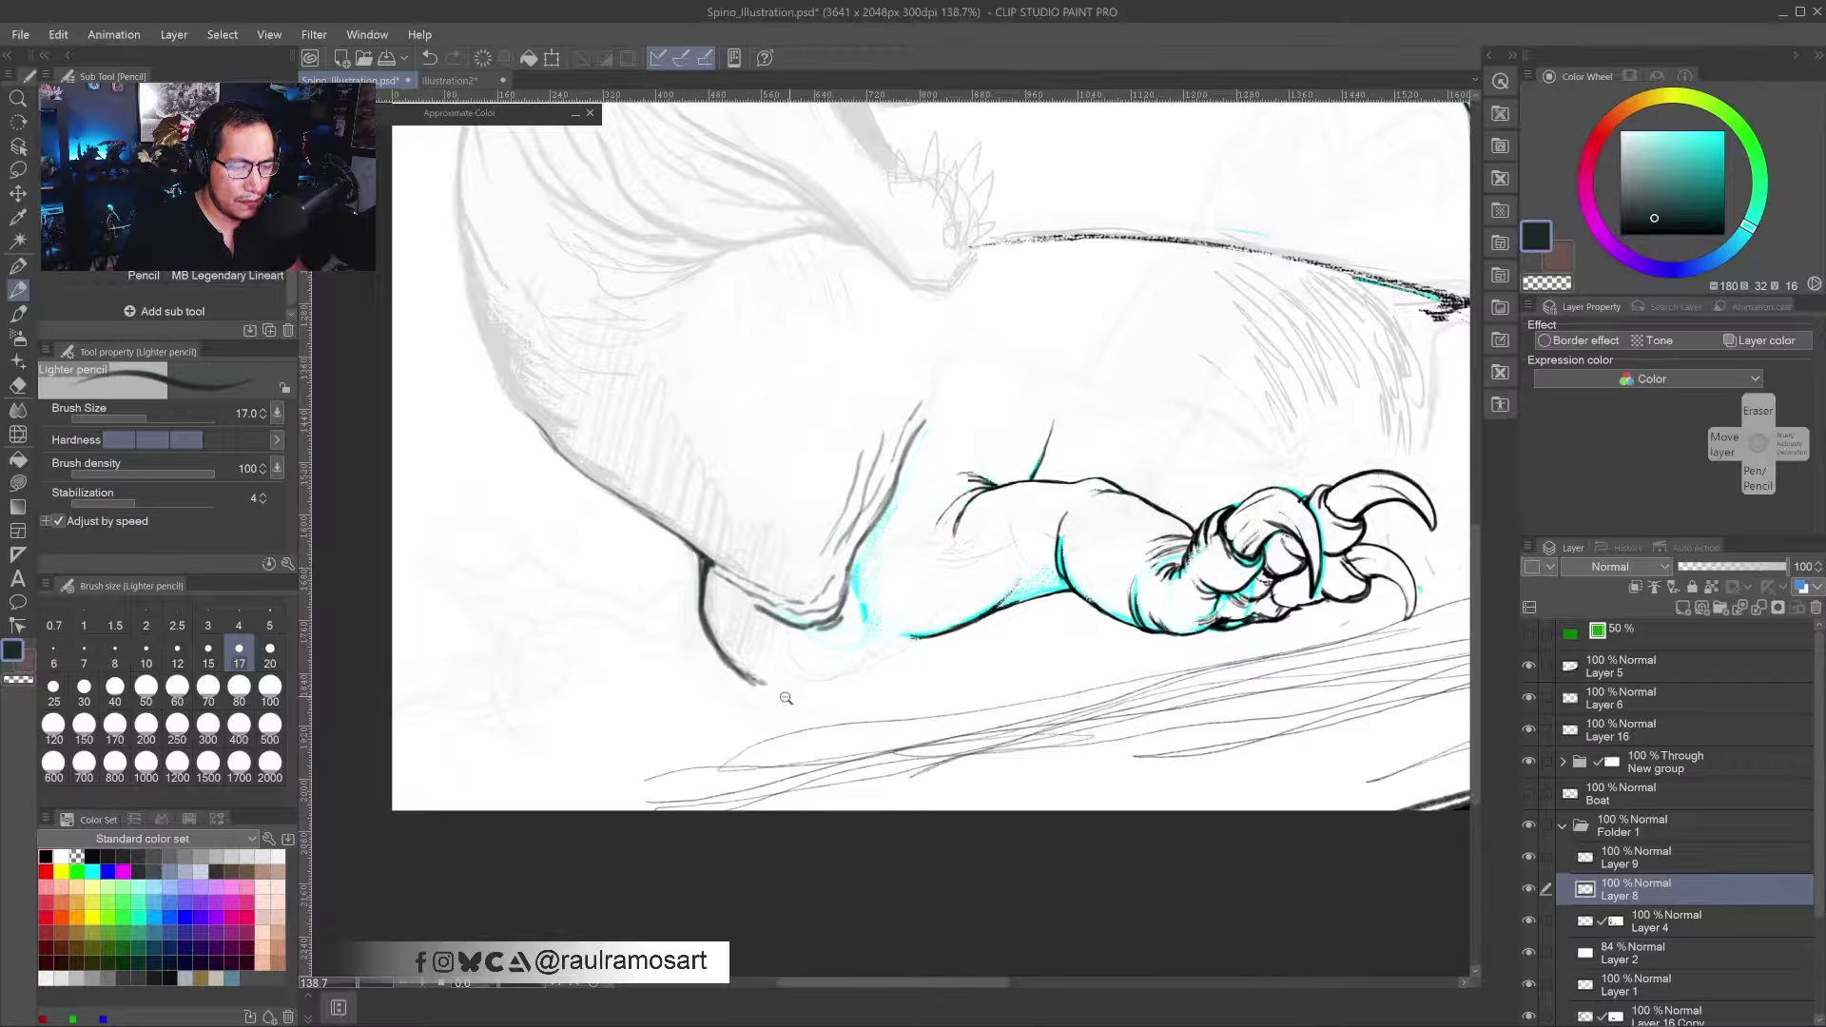
- Thicken the elbow's rear contour and add its lower edge and short wrinkle marks toward the inked forelimb
scroll(760, 702, down, 5)
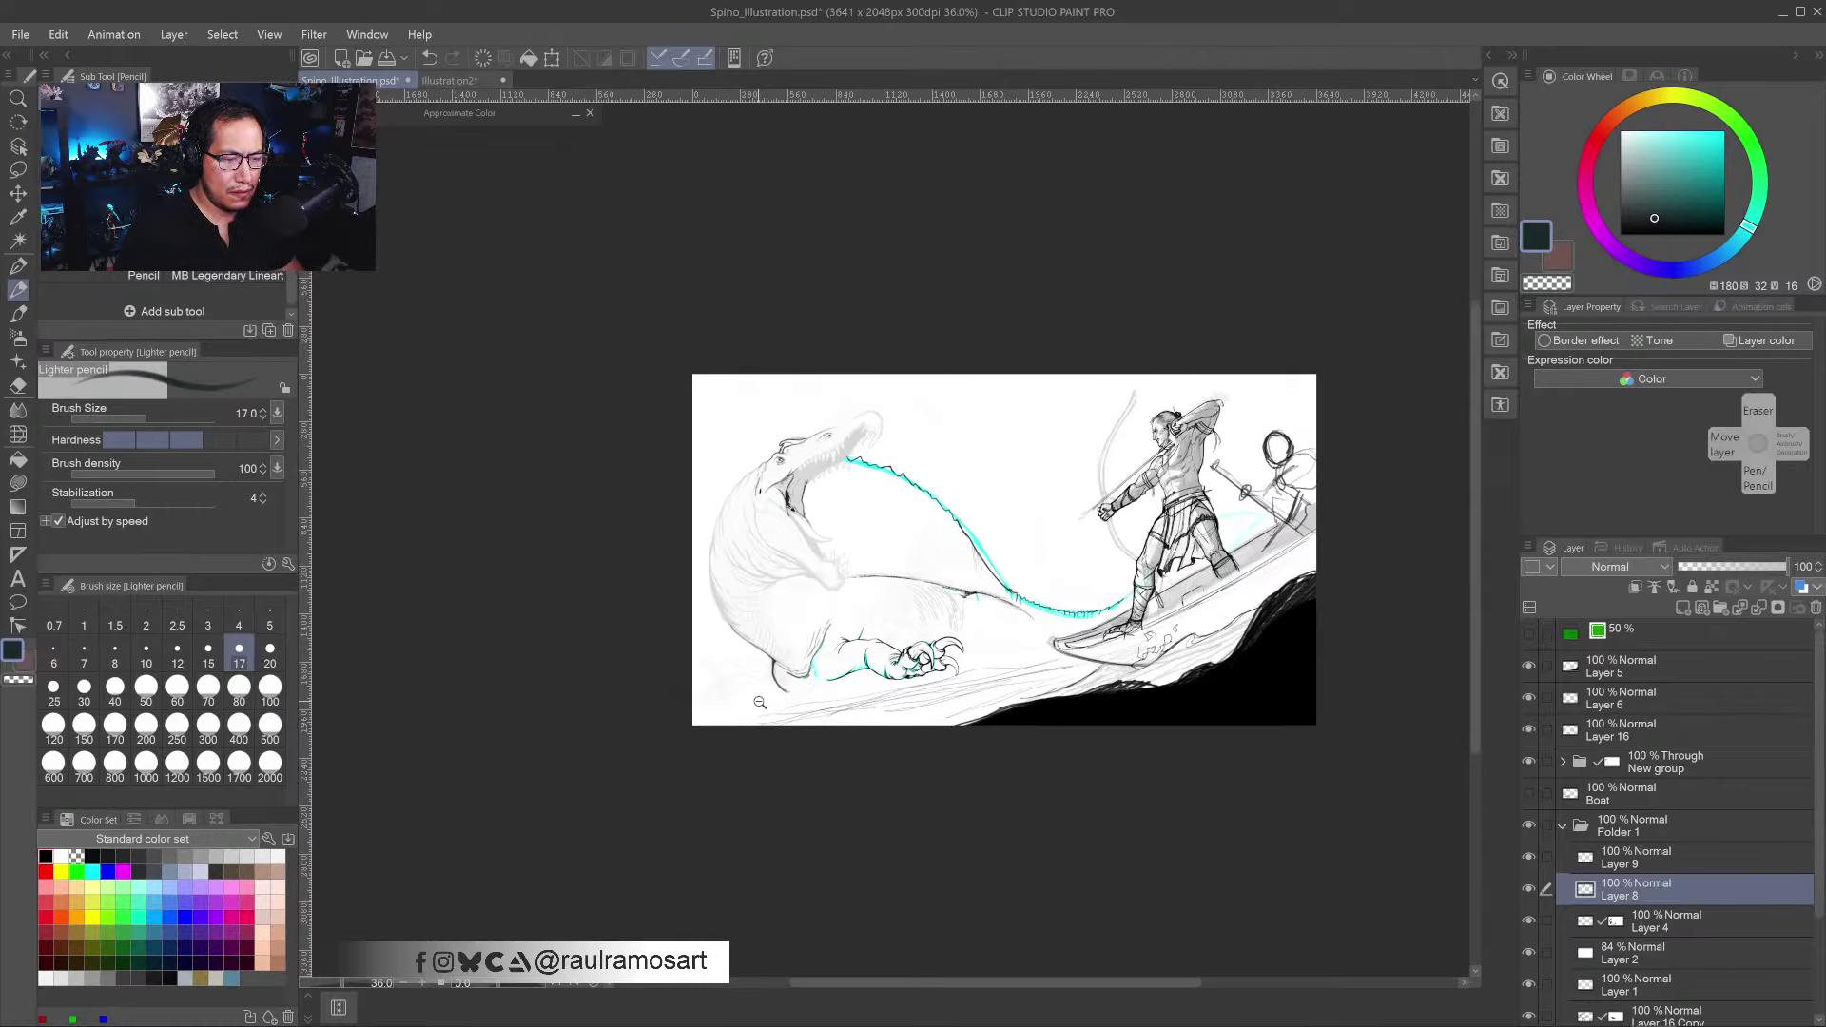
scroll(760, 702, up, 5)
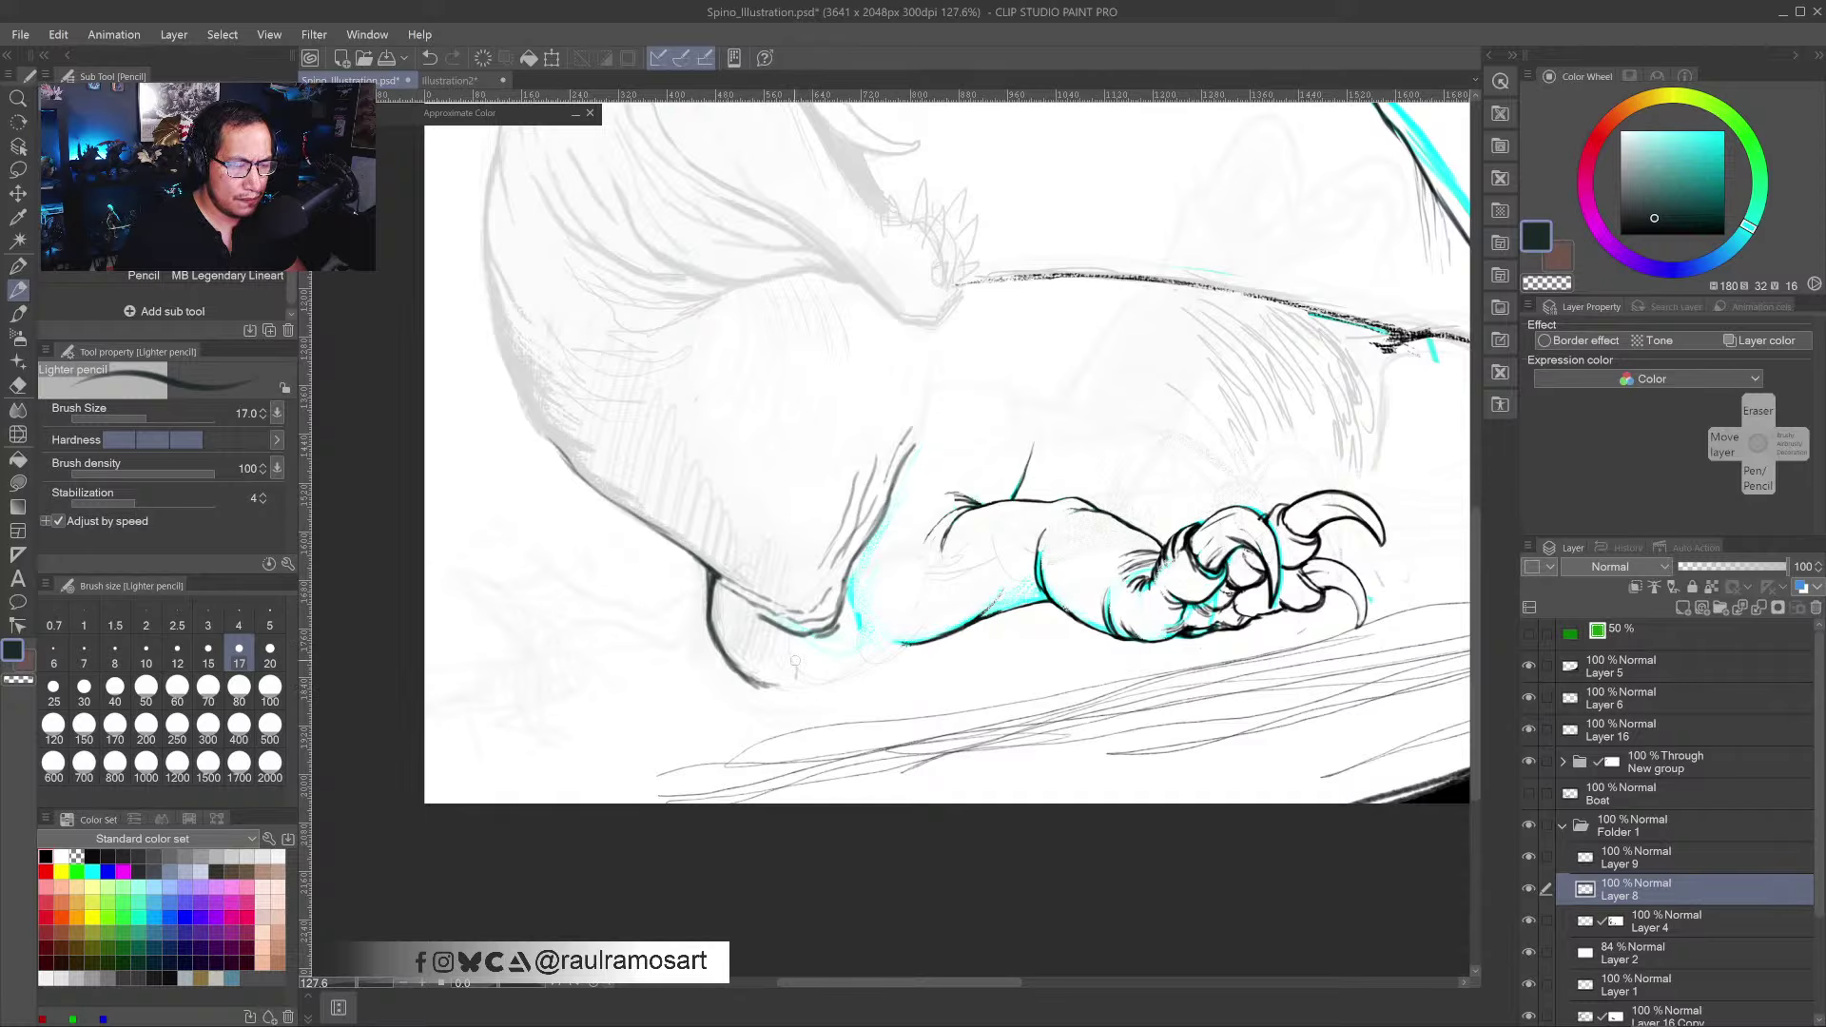
mouse_move(794, 661)
mouse_down()
mouse_move(867, 639)
mouse_move(927, 652)
mouse_up()
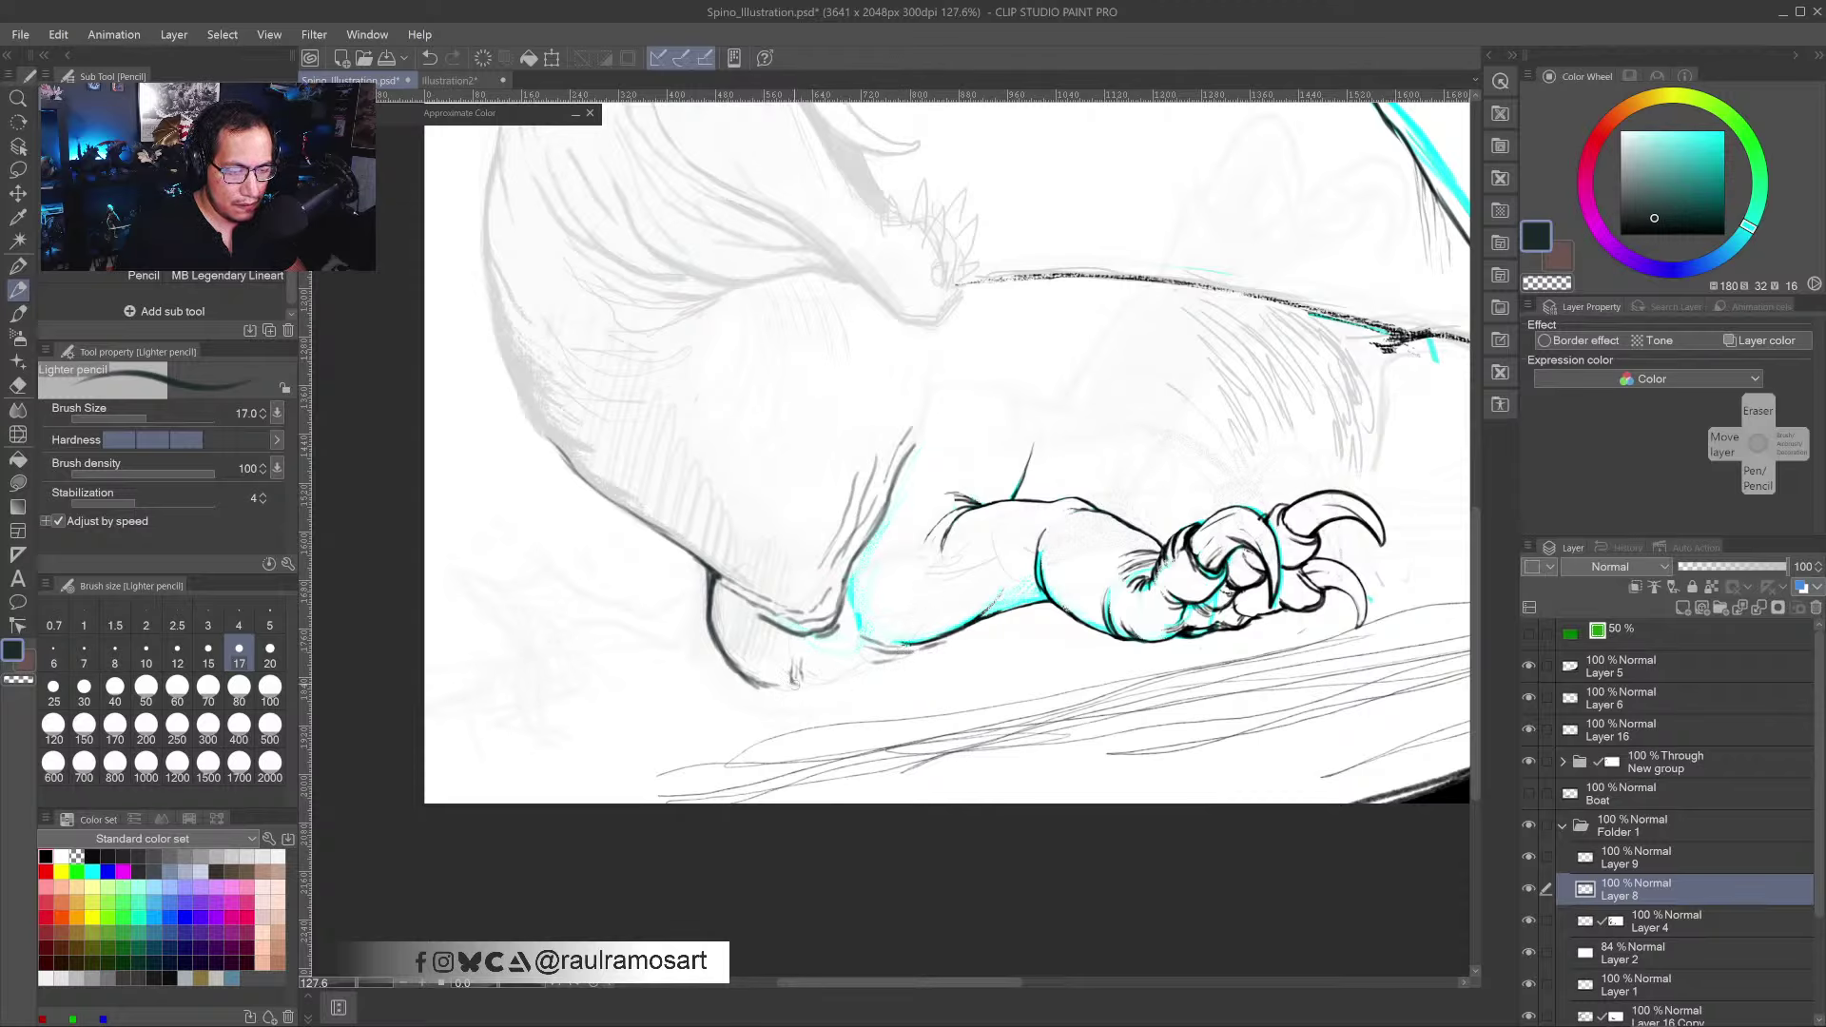
drag(710, 623, 733, 659)
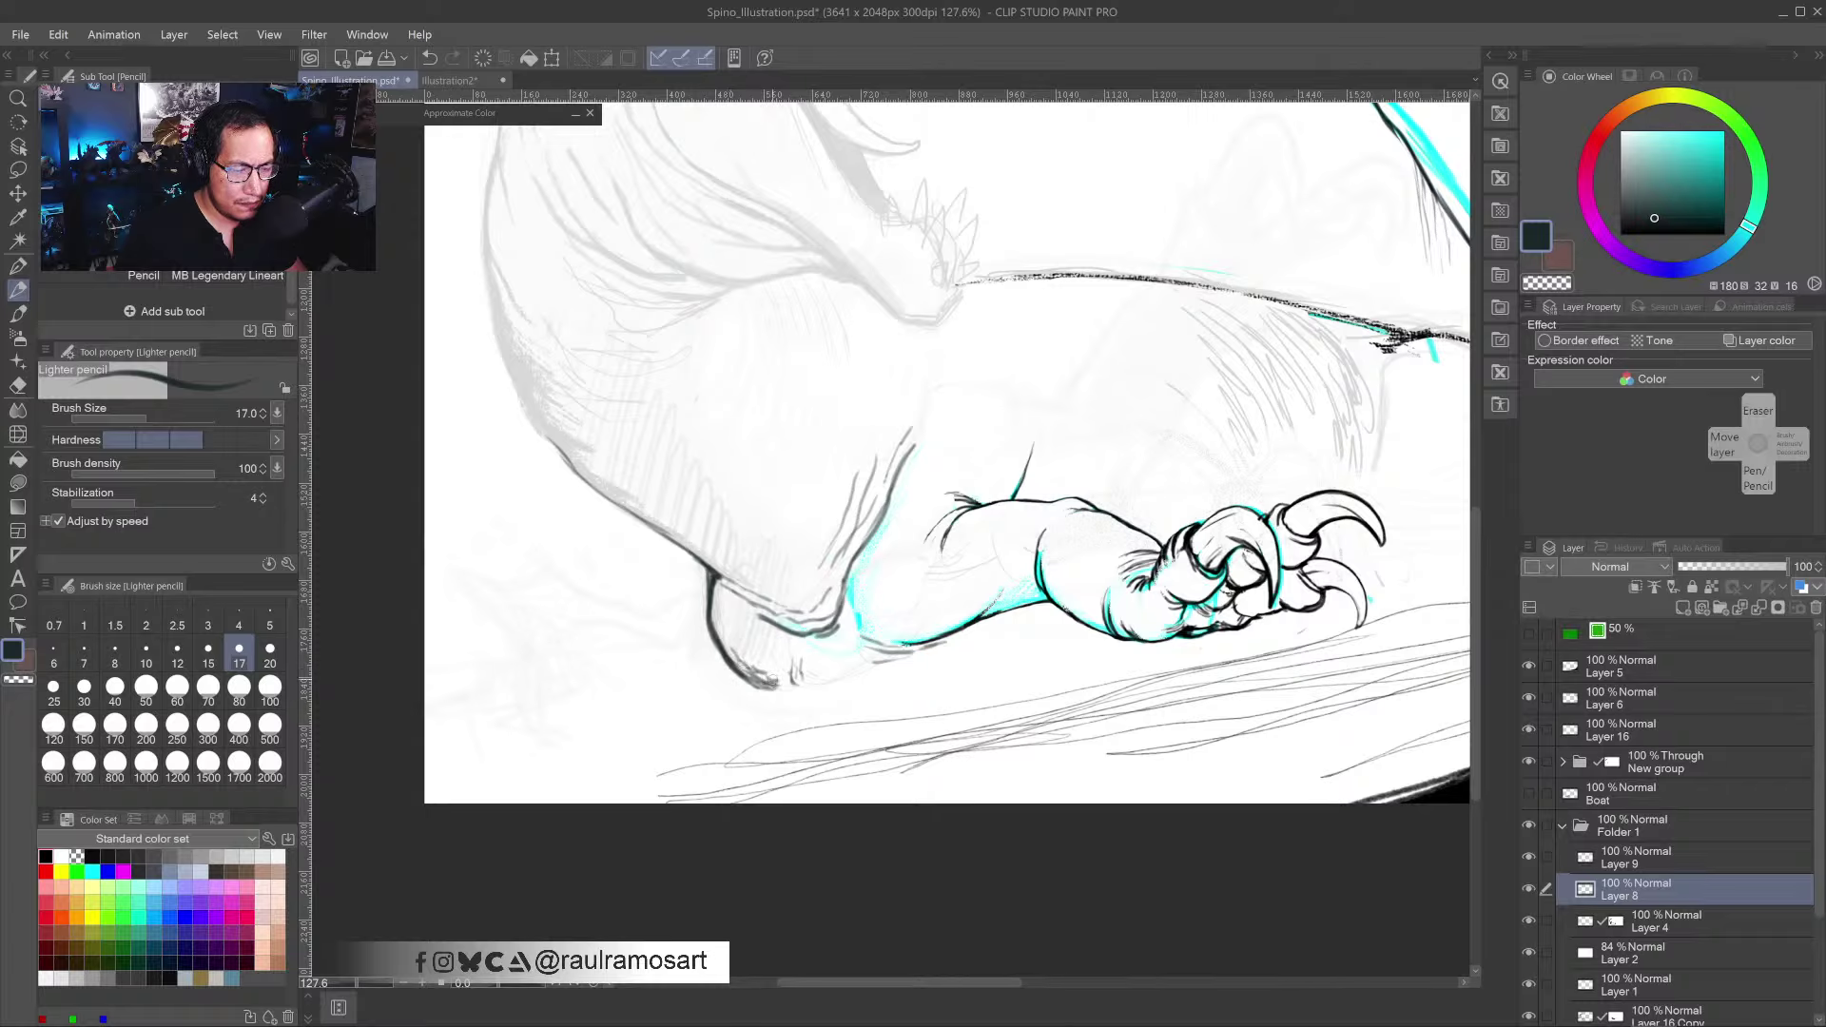
mouse_move(783, 688)
mouse_down()
mouse_move(730, 663)
mouse_move(709, 576)
mouse_move(711, 629)
mouse_move(794, 610)
mouse_up()
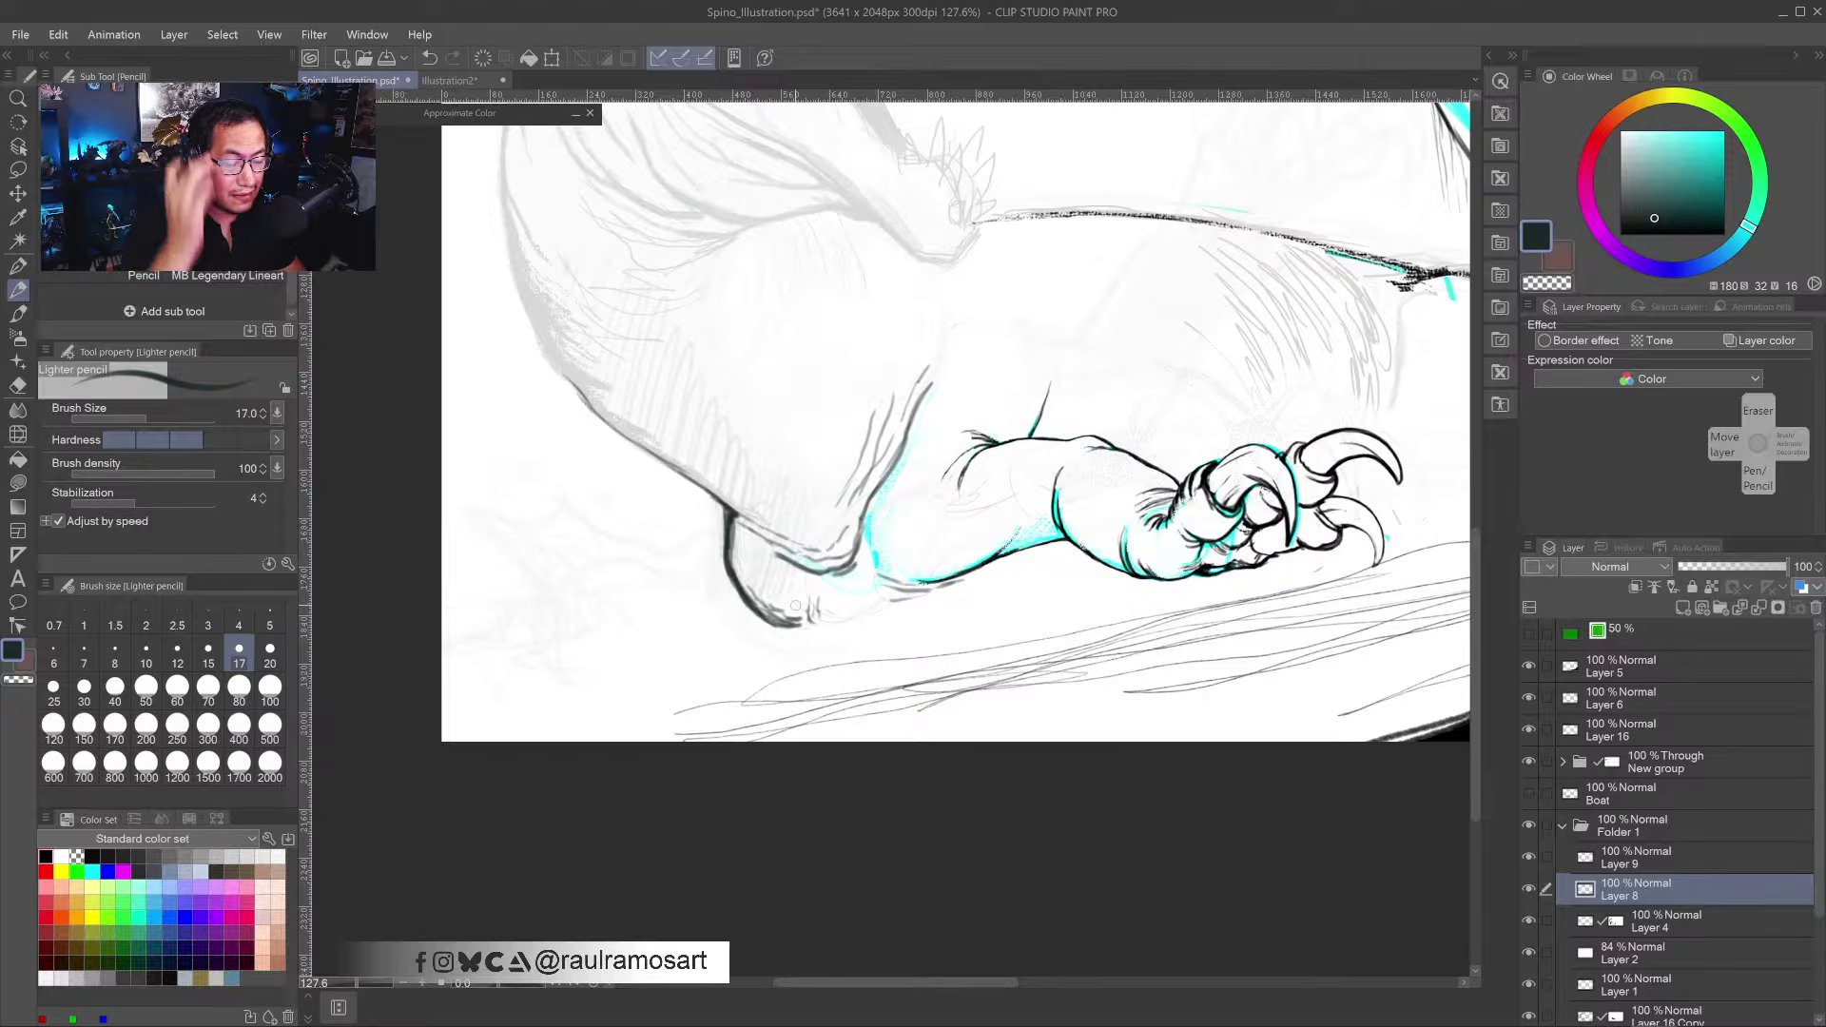
- Sketch both sides of the lower foreleg from the elbow down to the canvas's bottom edge and darken them
drag(765, 630, 783, 701)
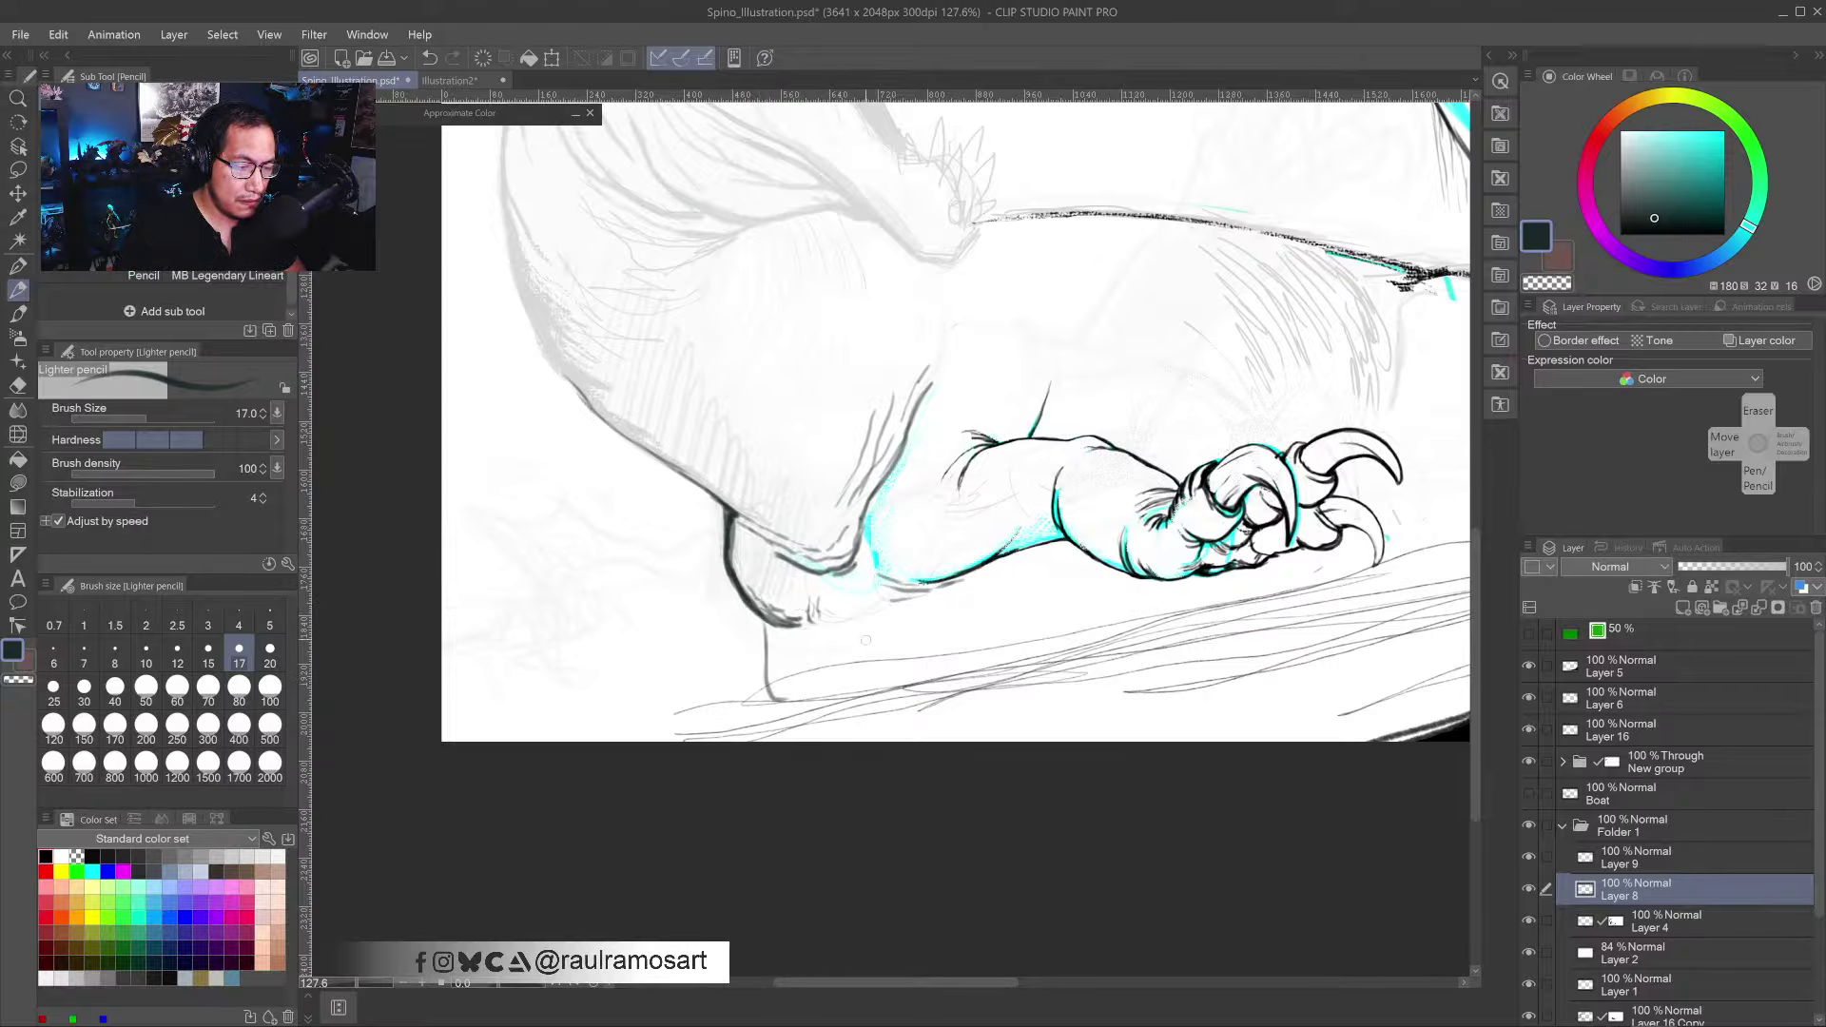
mouse_move(866, 632)
mouse_down()
mouse_move(863, 684)
mouse_move(743, 741)
mouse_up()
drag(867, 704, 843, 742)
drag(868, 635, 866, 675)
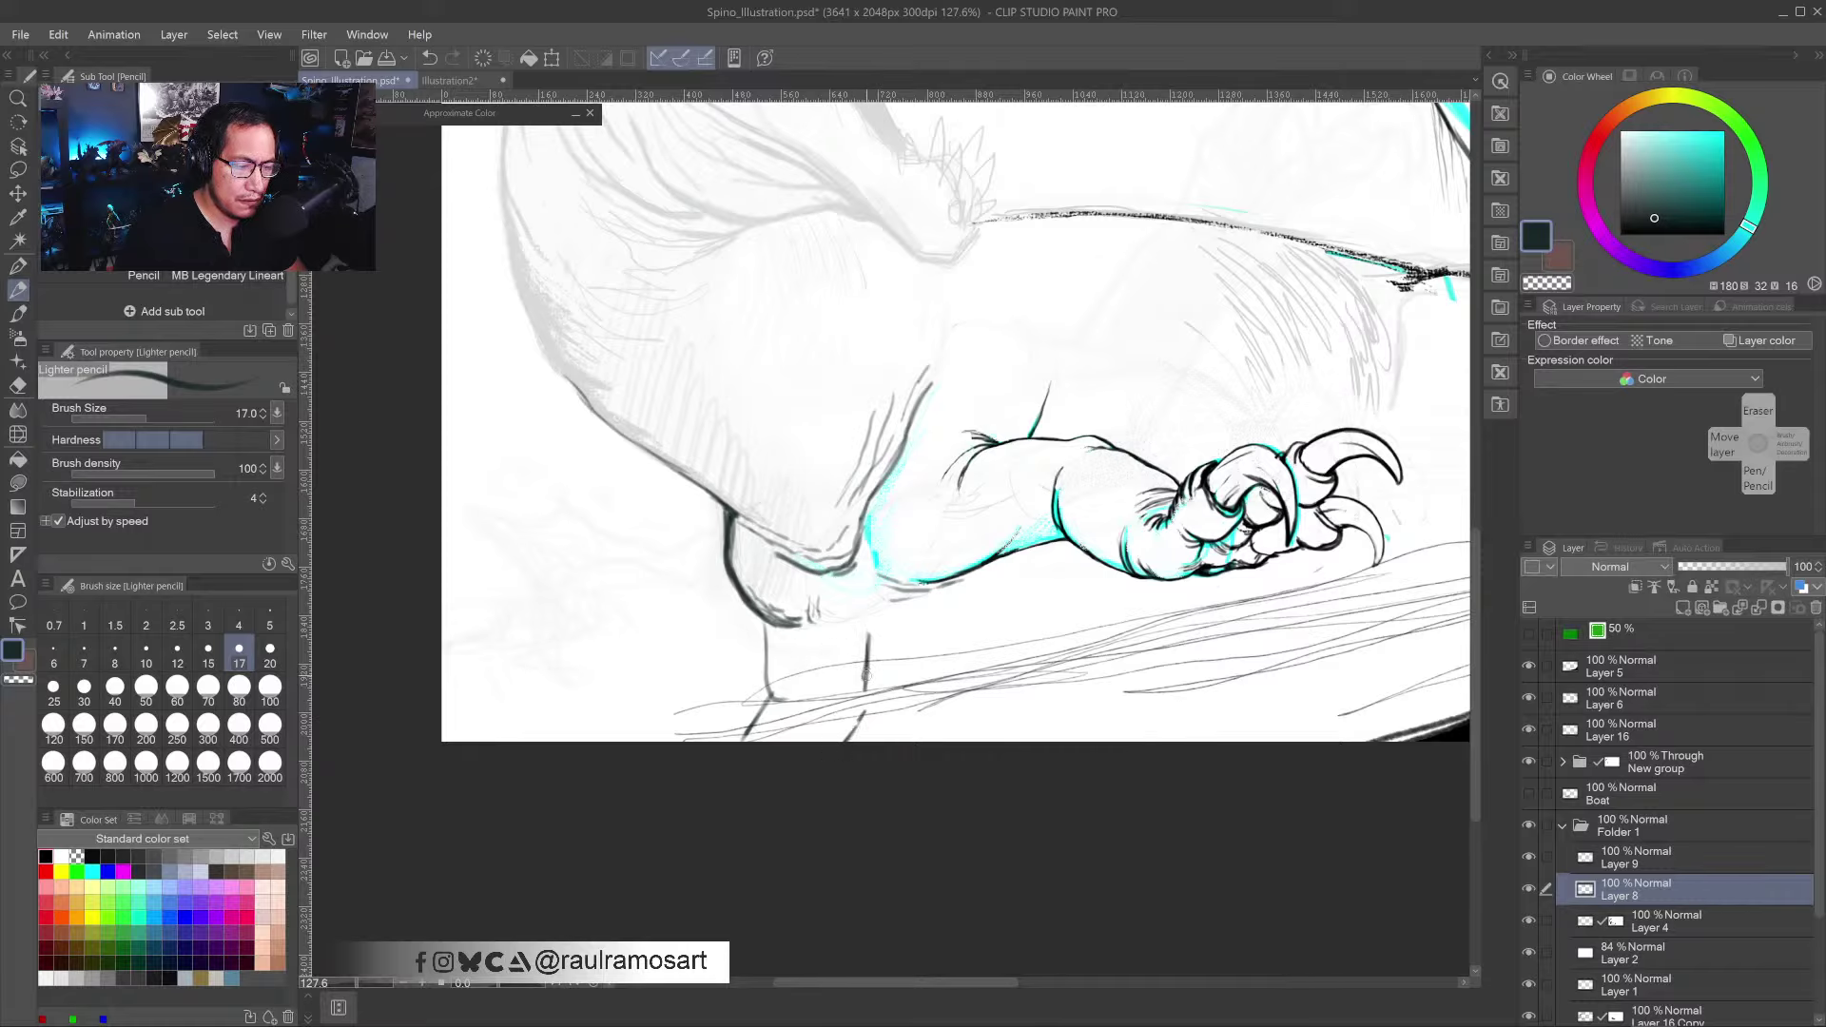
mouse_move(768, 641)
mouse_down()
mouse_move(770, 690)
mouse_move(757, 619)
mouse_move(785, 636)
mouse_move(855, 619)
mouse_move(872, 625)
mouse_move(868, 705)
mouse_up()
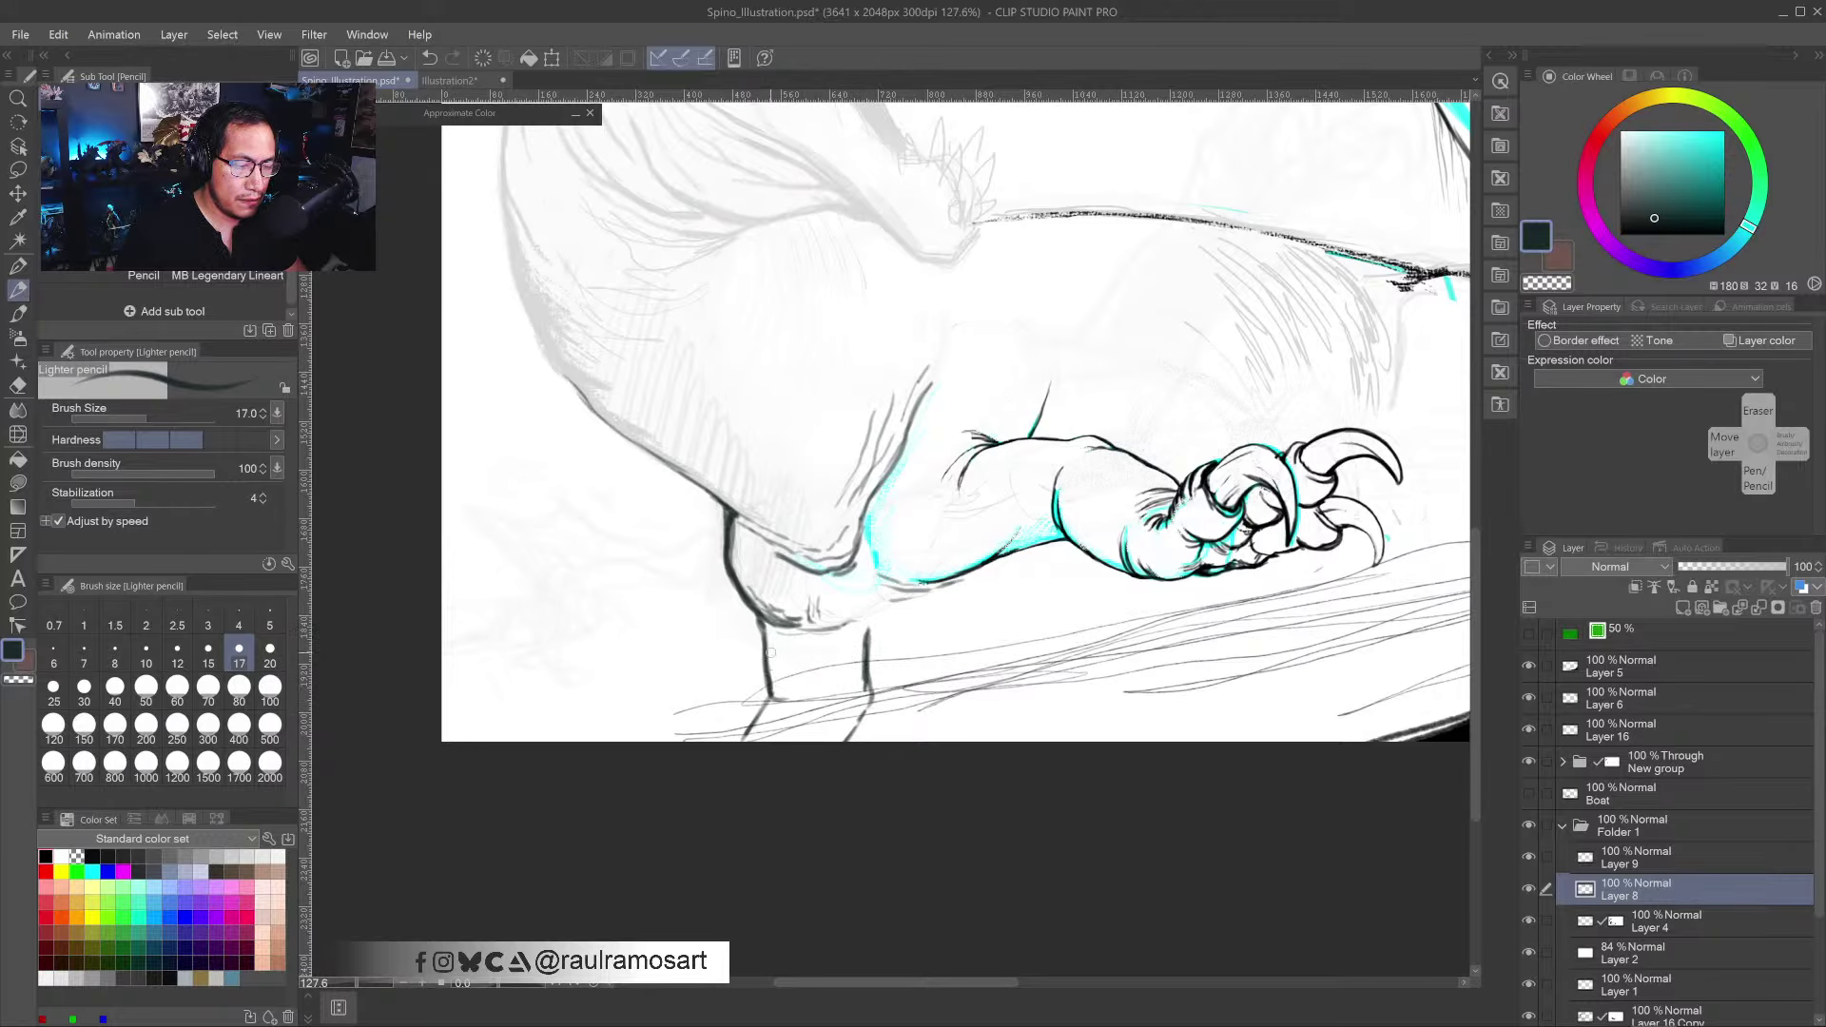
- Add a new layer above Layer 8 and try a horizontal ground line across the foreleg just below the elbow
drag(770, 652, 782, 793)
mouse_move(823, 682)
mouse_down()
mouse_move(909, 683)
mouse_move(839, 670)
mouse_move(809, 687)
mouse_move(957, 647)
mouse_move(804, 668)
mouse_move(994, 620)
mouse_move(708, 692)
mouse_move(816, 652)
mouse_move(966, 642)
mouse_move(666, 672)
mouse_up()
click(1694, 611)
key(ctrl+z)
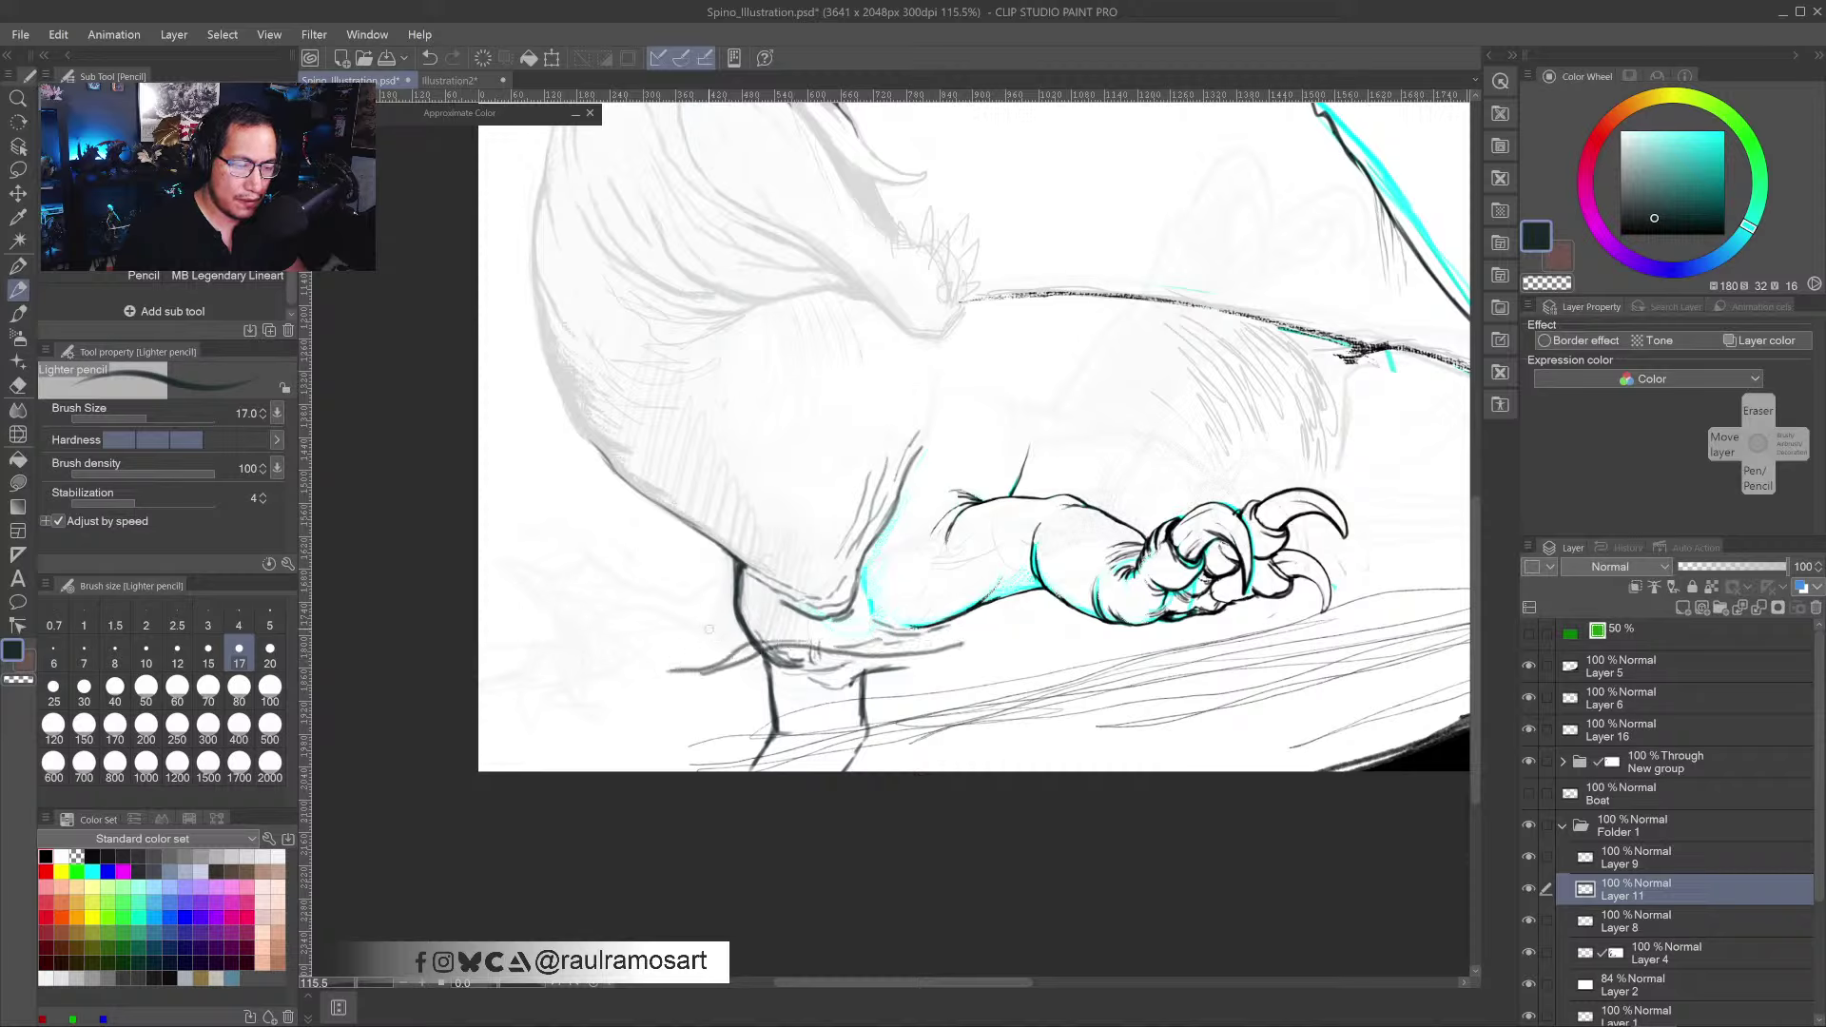
mouse_move(728, 602)
mouse_down()
mouse_move(672, 578)
mouse_move(568, 599)
mouse_move(619, 571)
mouse_move(666, 588)
mouse_move(683, 556)
mouse_move(728, 599)
mouse_up()
- Pencil a ground line from the front of the lower foreleg out beneath the inked clawed forelimb
scroll(695, 681, down, 6)
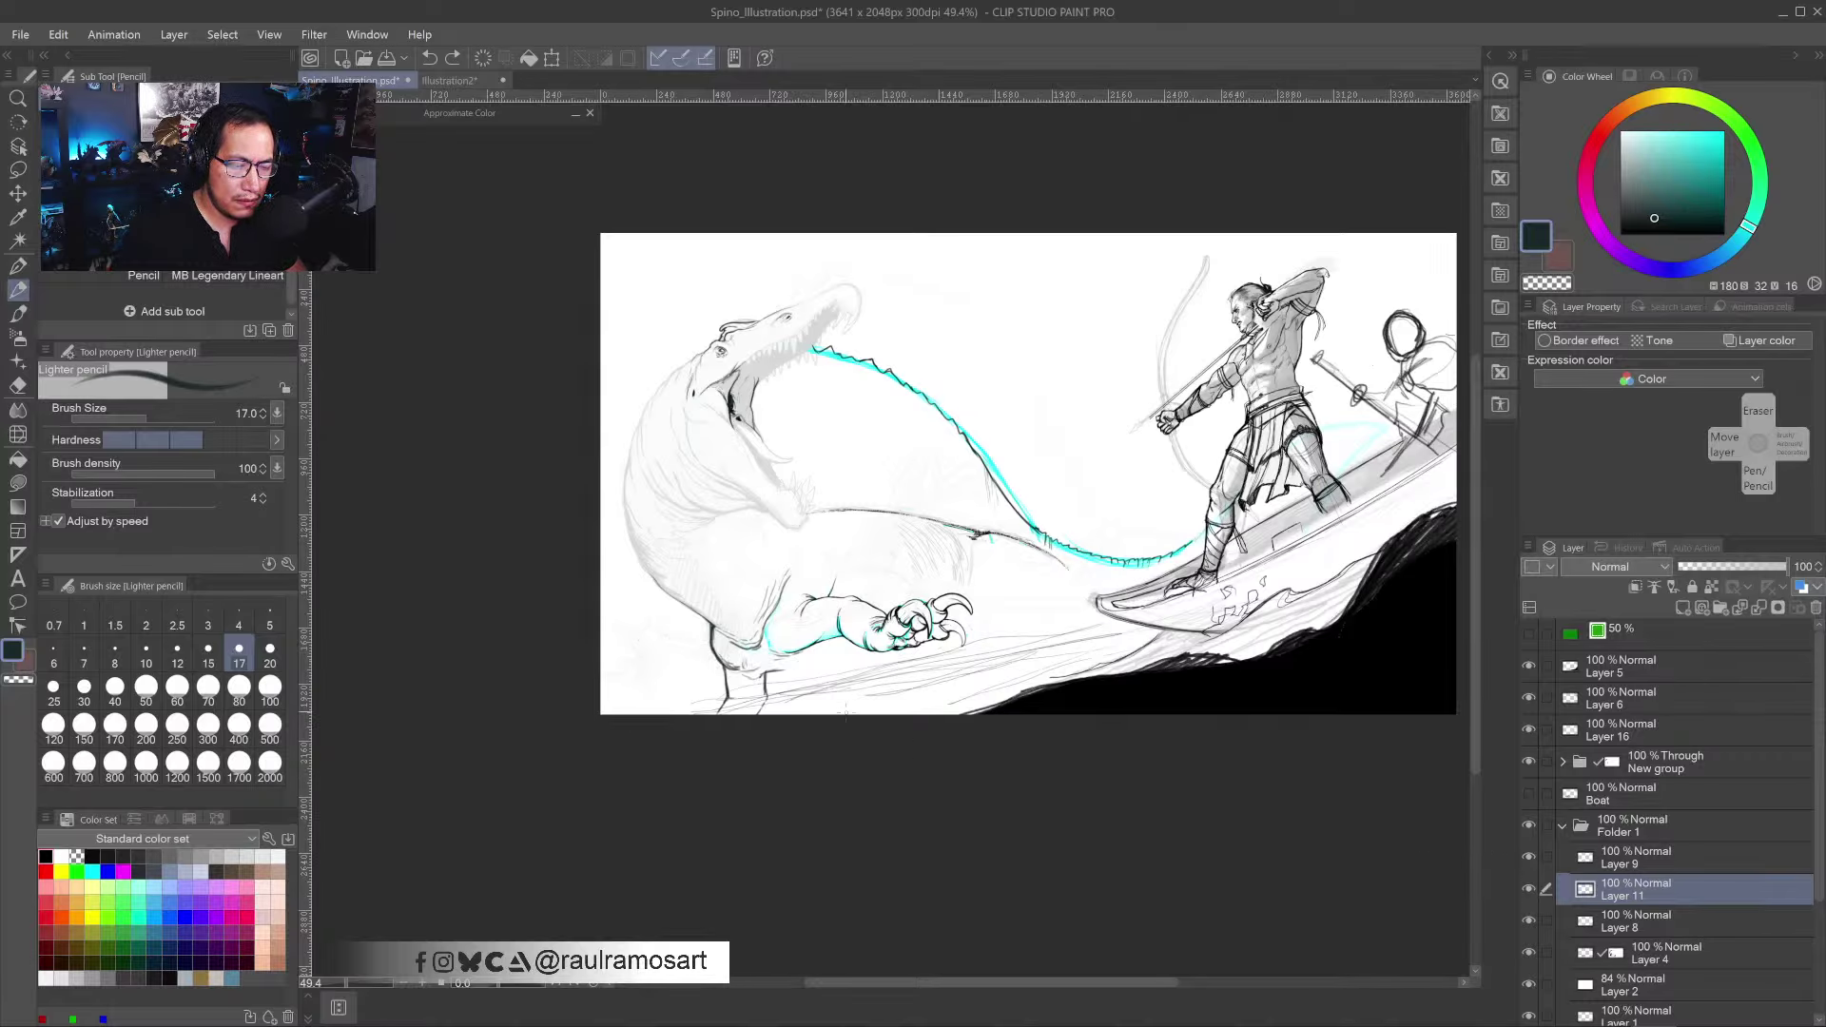
scroll(801, 673, up, 4)
drag(750, 666, 852, 675)
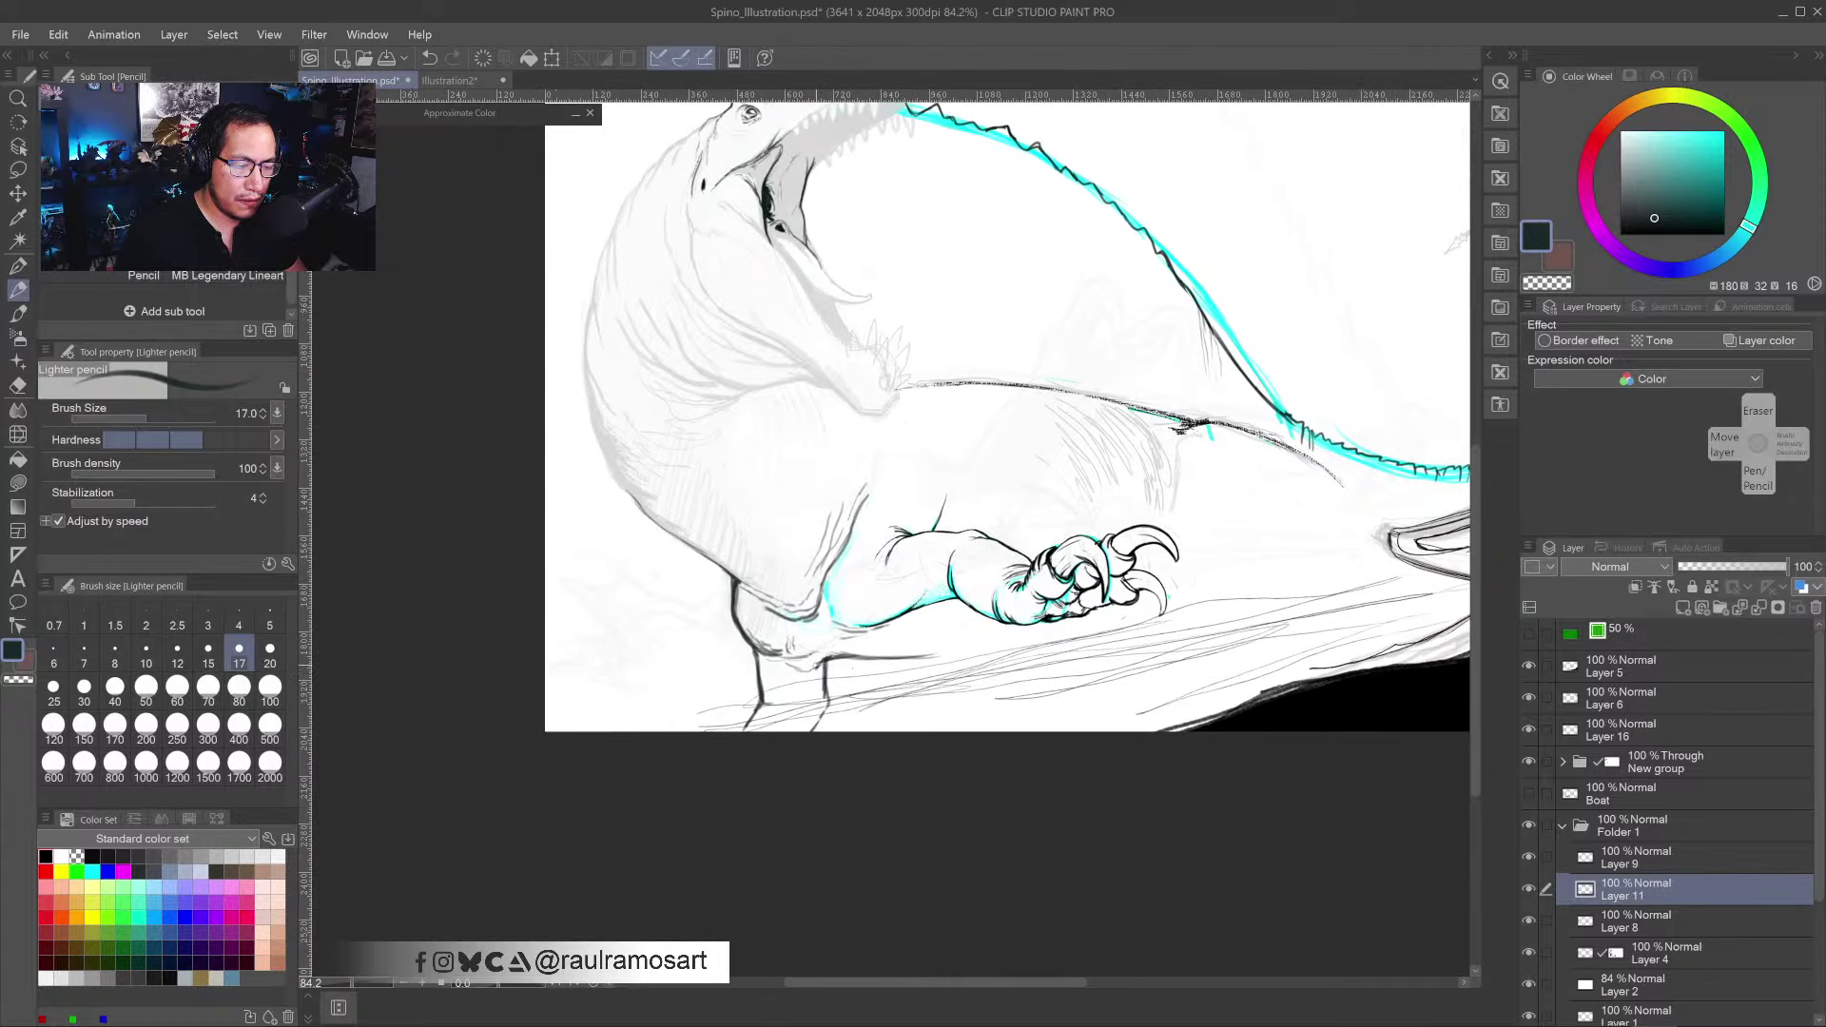
drag(851, 681, 817, 716)
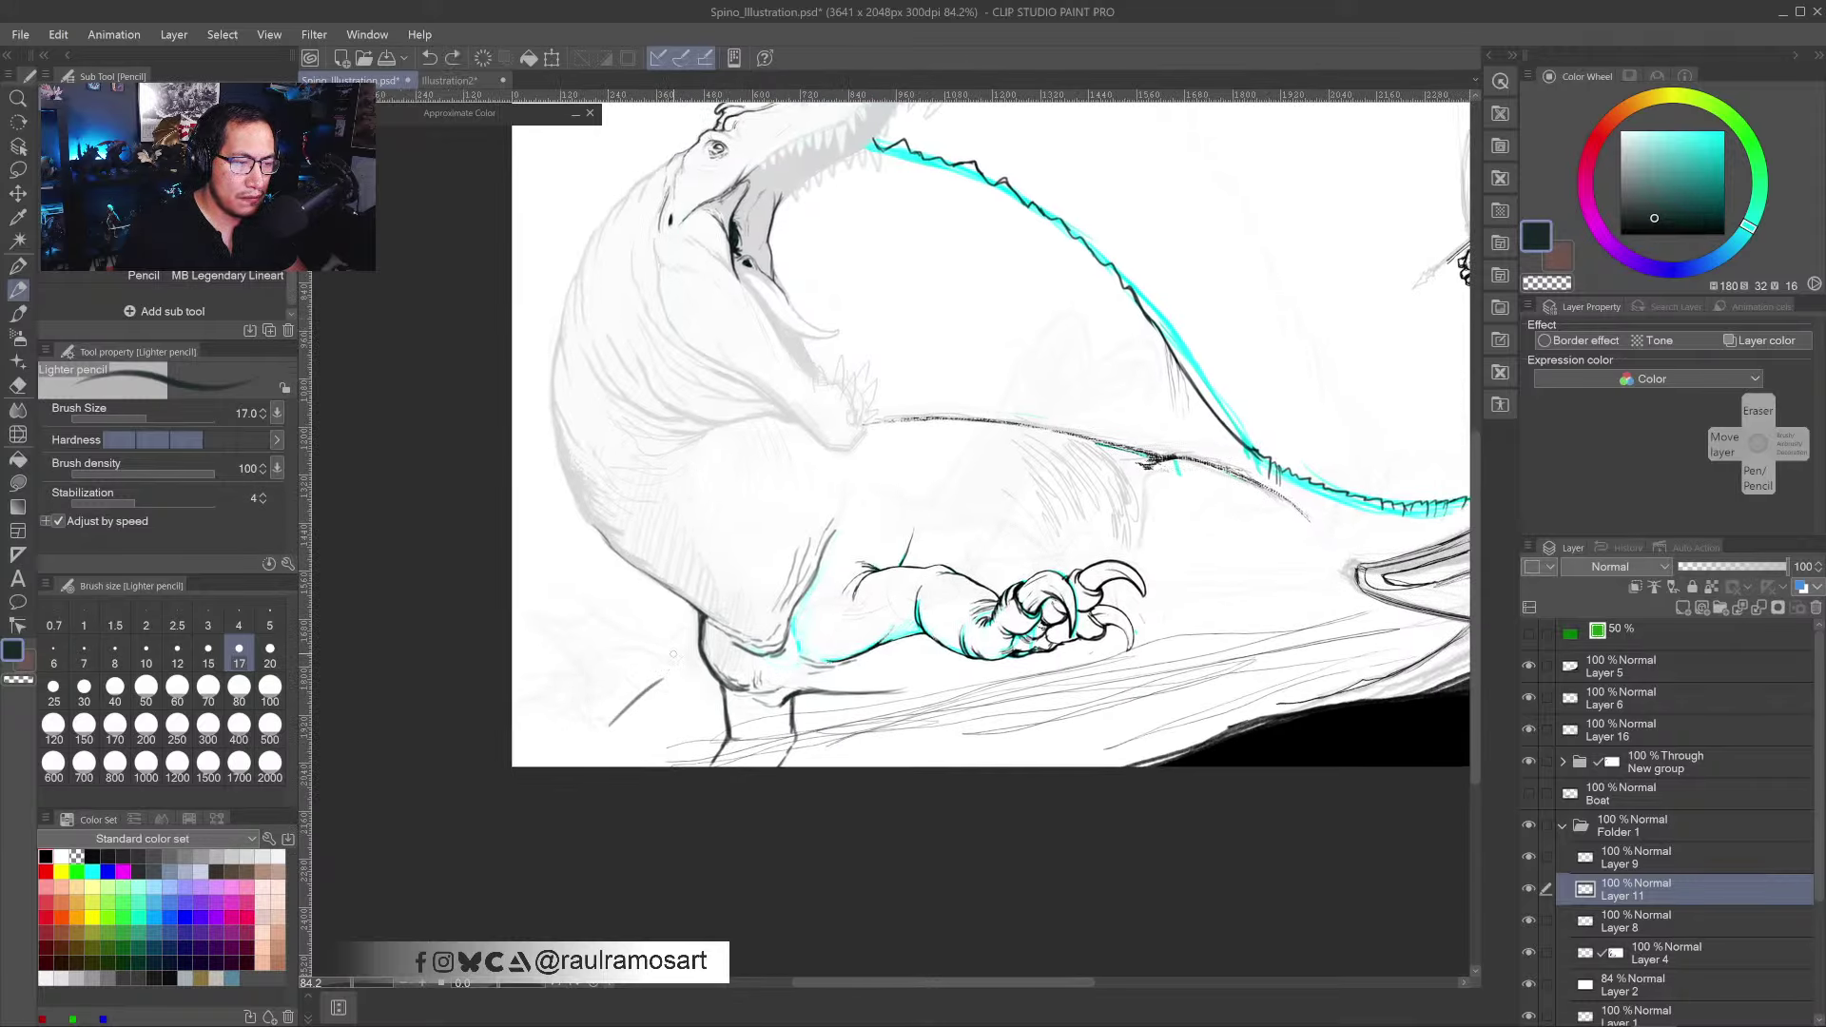
- Try a diagonal stroke behind the elbow and a direction arrow in the empty space beyond the snout, and undo both
drag(728, 569, 660, 740)
mouse_move(1132, 155)
mouse_down()
mouse_move(1067, 179)
mouse_move(1094, 209)
mouse_move(1084, 174)
mouse_move(1092, 215)
mouse_up()
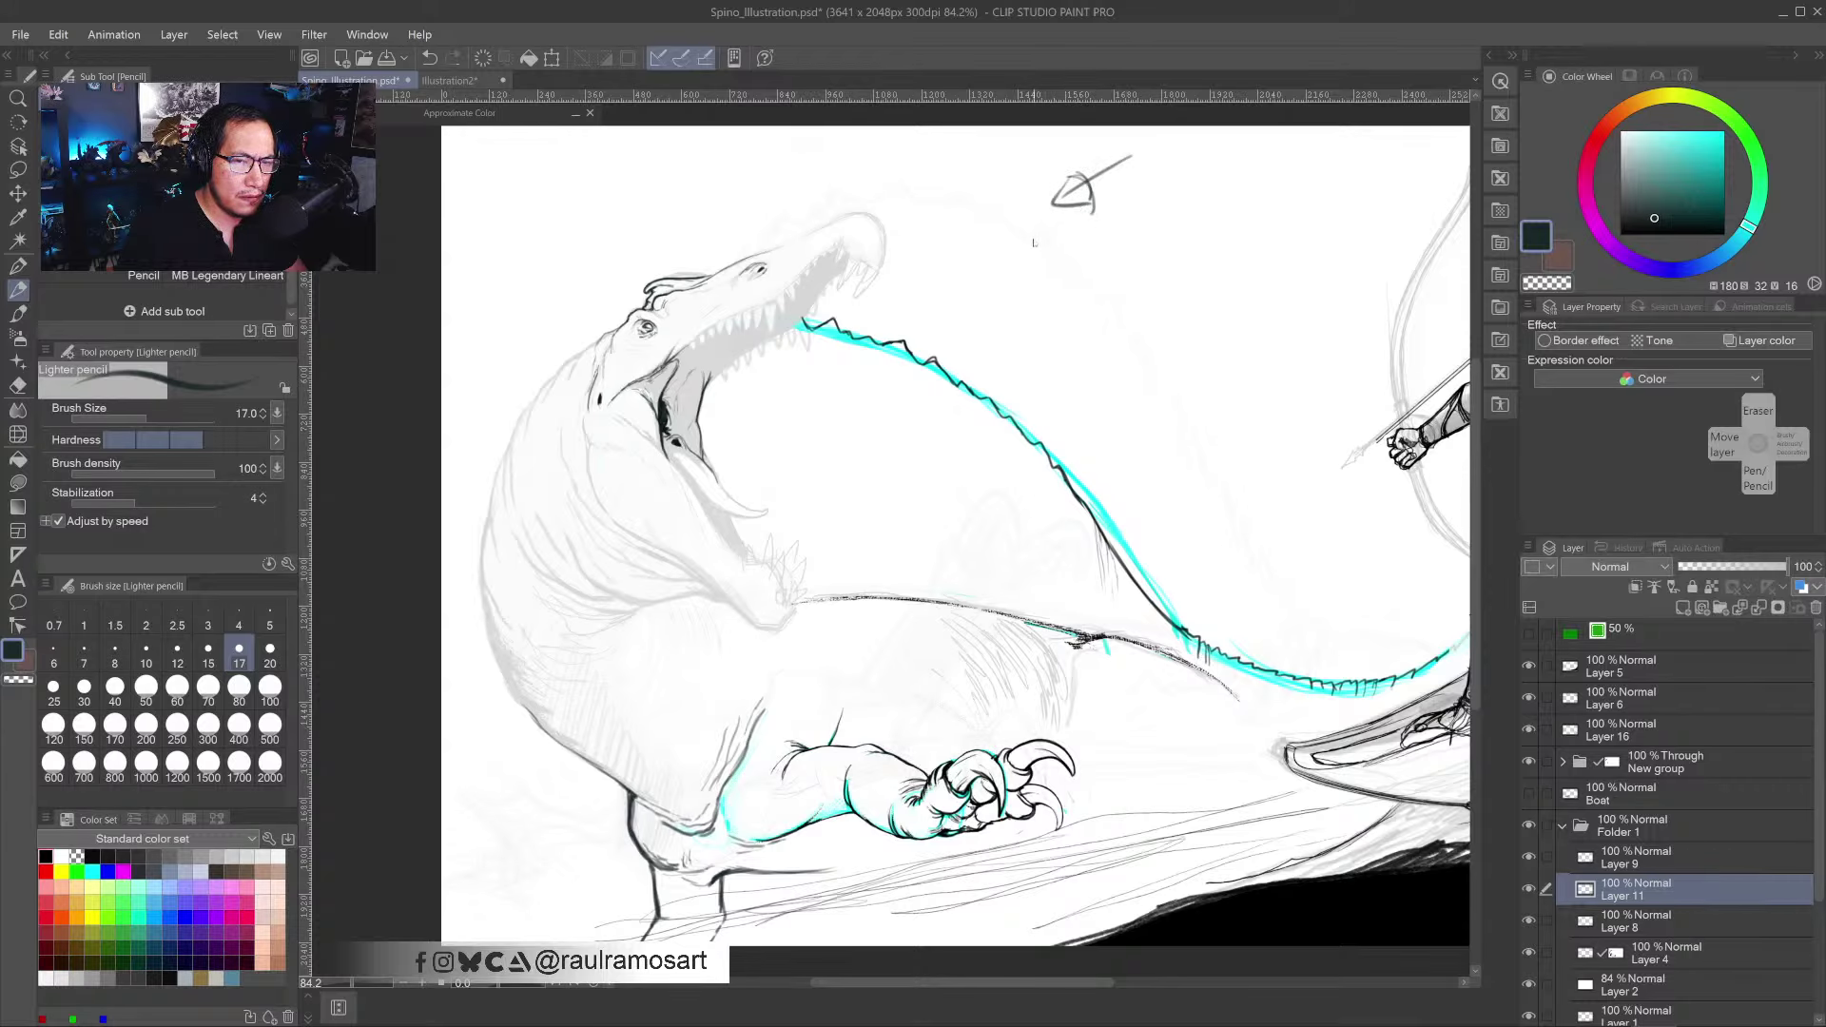
key(ctrl+z)
scroll(999, 379, down, 2)
key(ctrl+z)
key(ctrl+z)
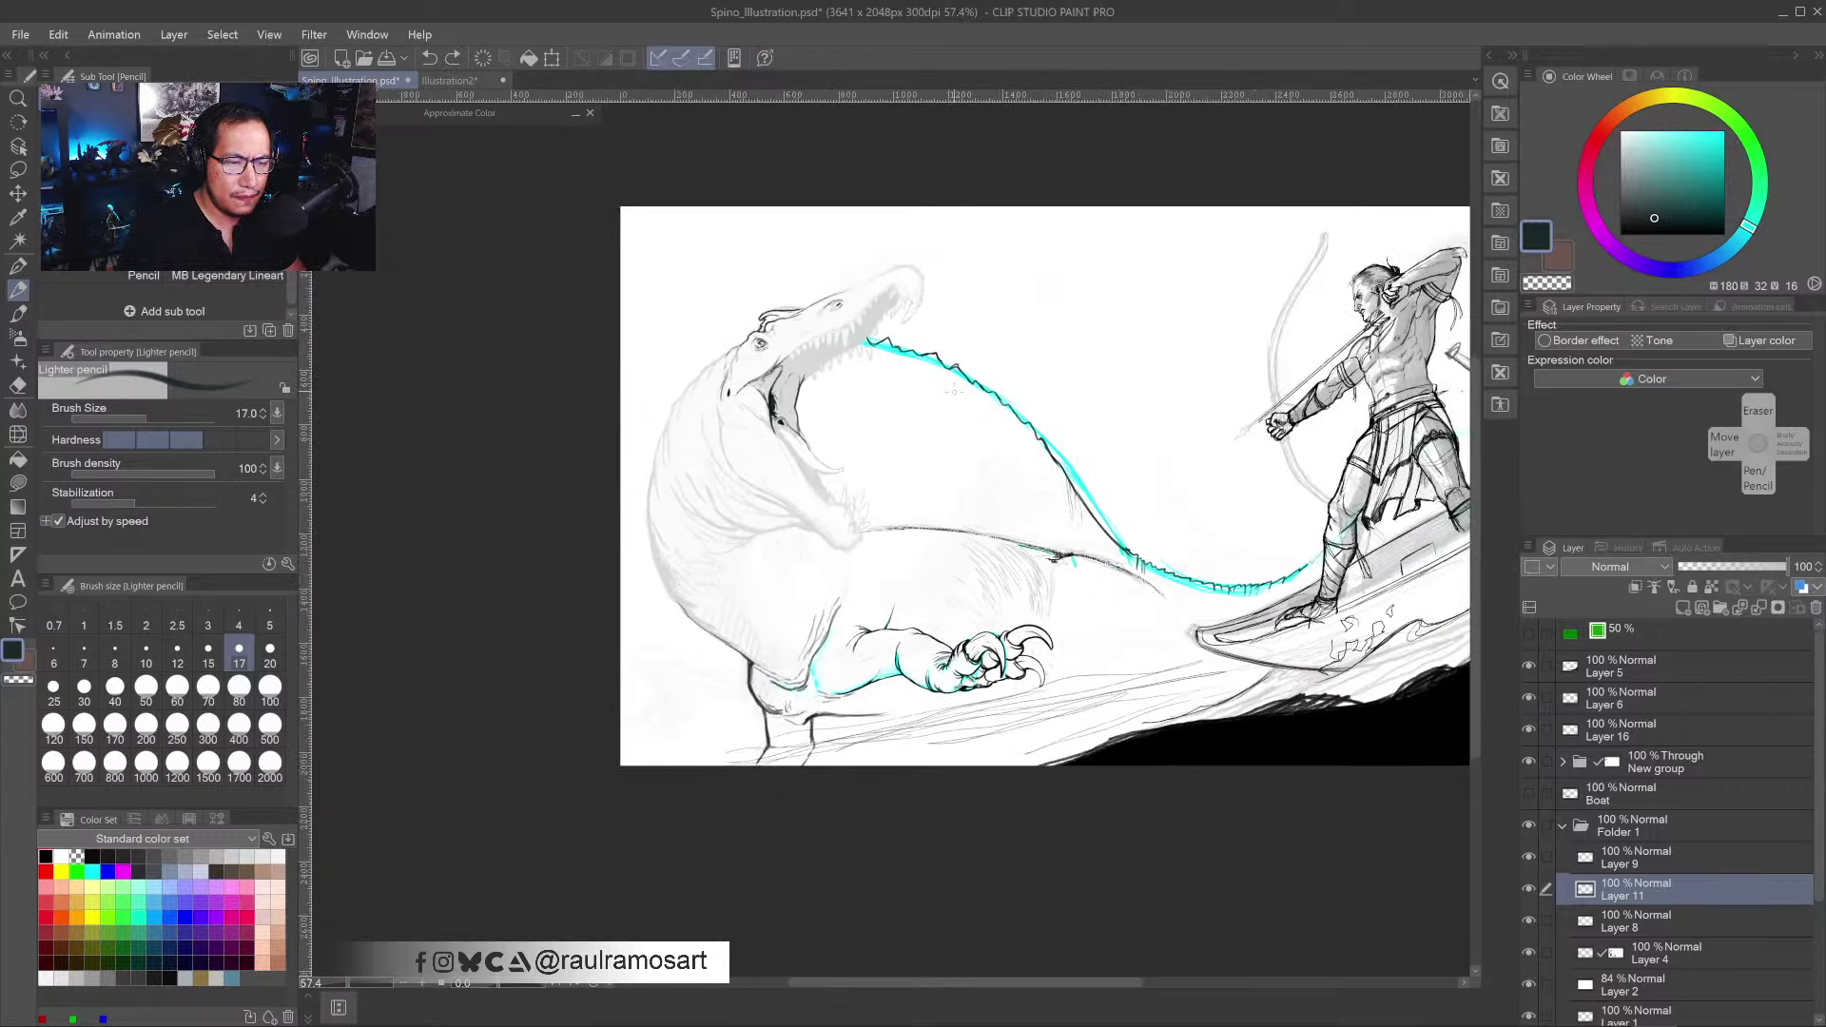
- Darken the nape line behind the head and set the Lighter pencil's colour to black
scroll(996, 380, up, 4)
drag(939, 451, 1028, 474)
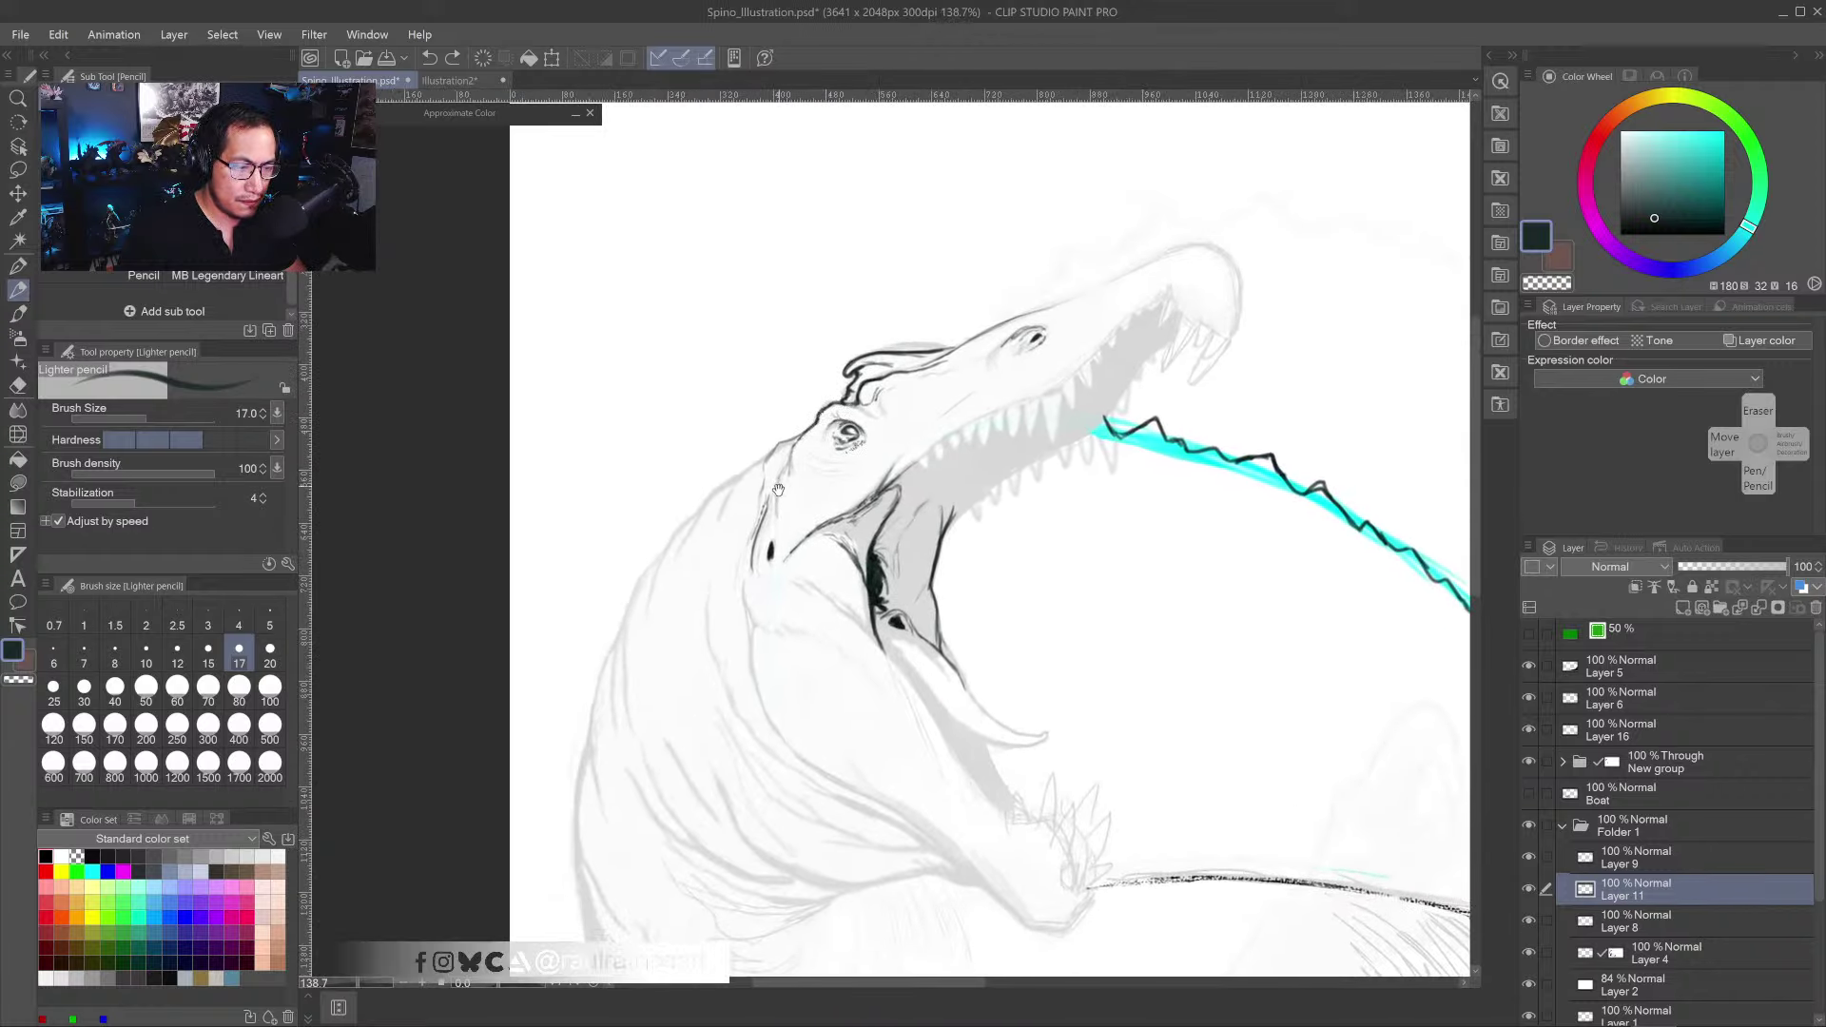
mouse_move(777, 491)
mouse_down()
mouse_move(860, 391)
mouse_move(827, 373)
mouse_move(804, 411)
mouse_up()
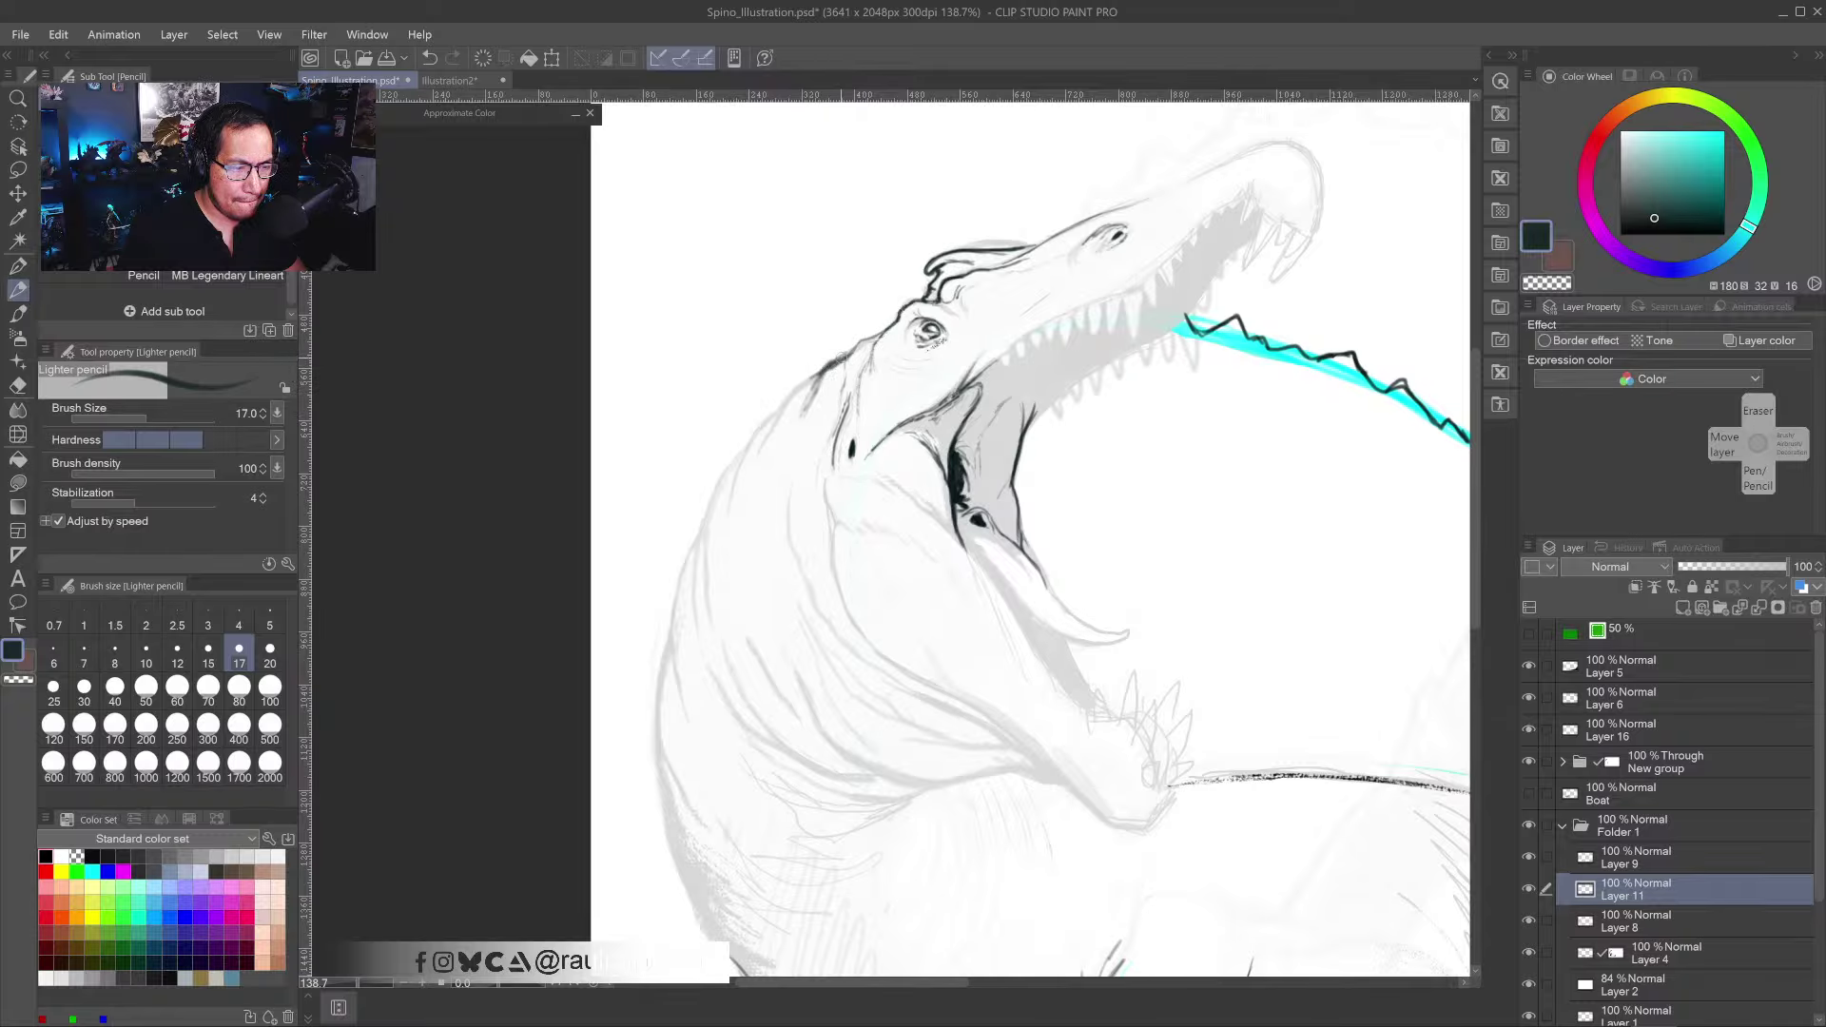
alt+click(827, 381)
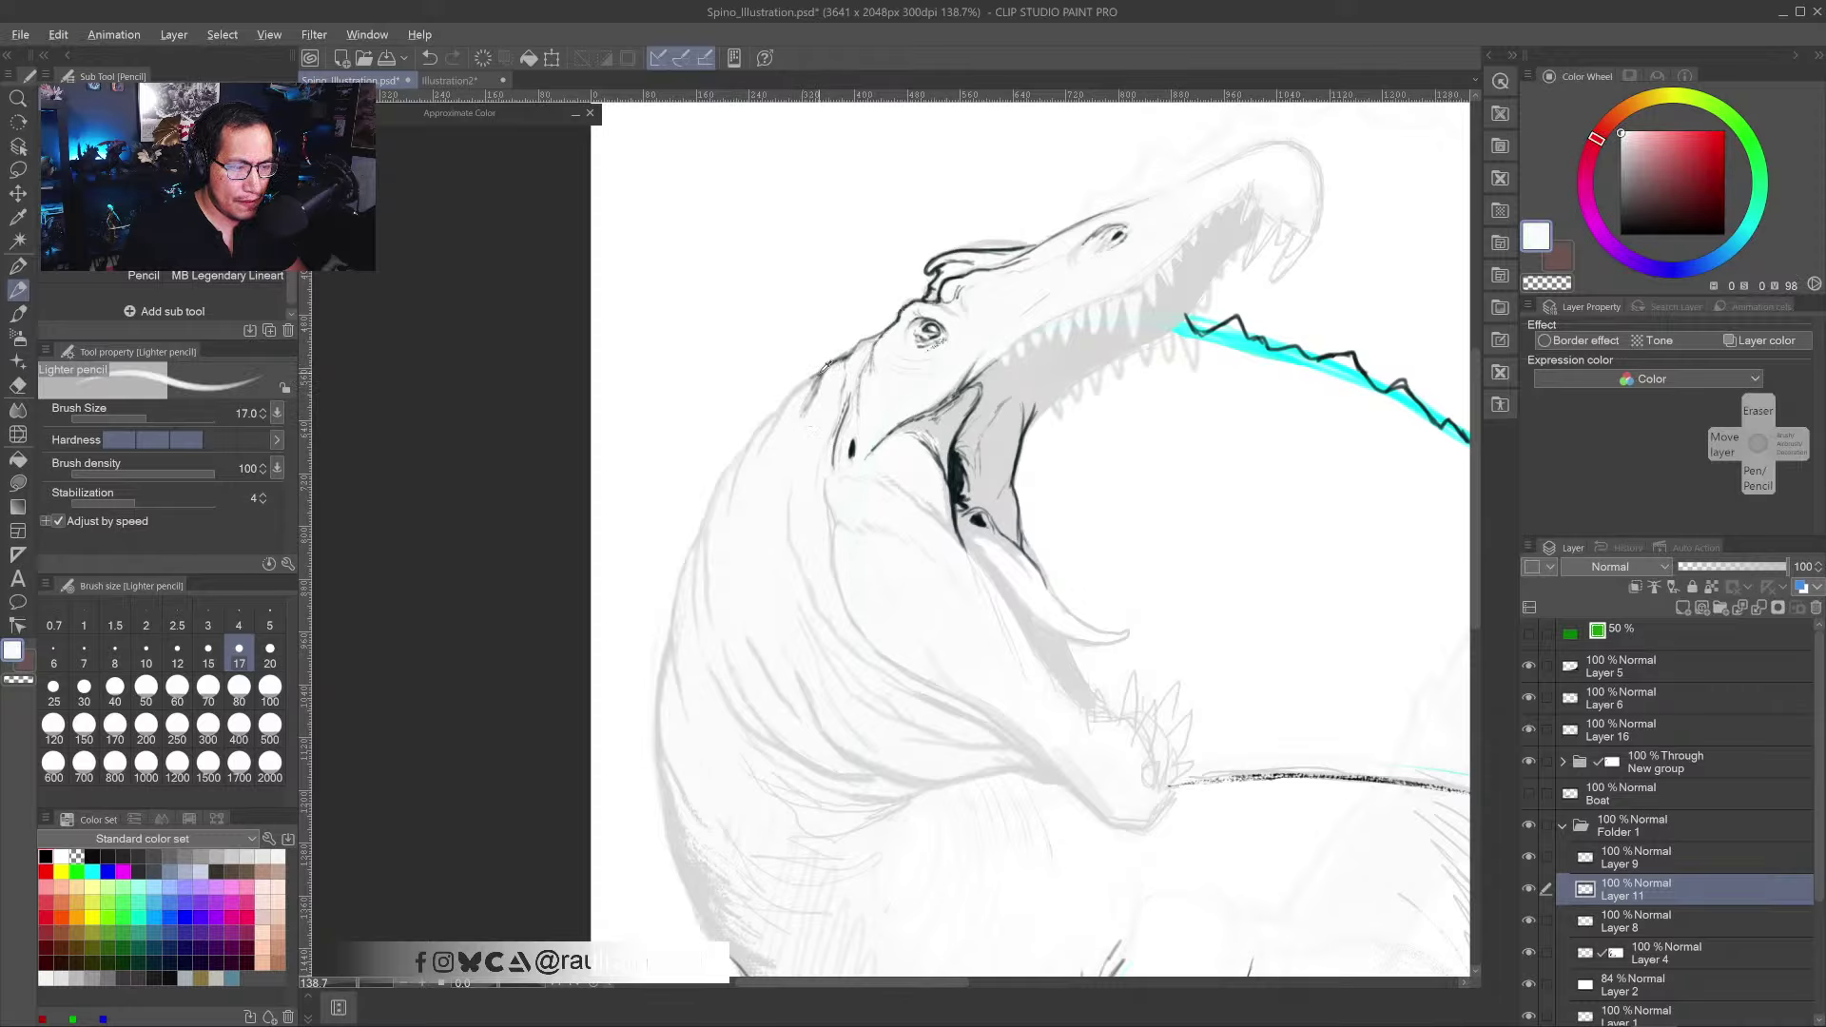
alt+click(824, 367)
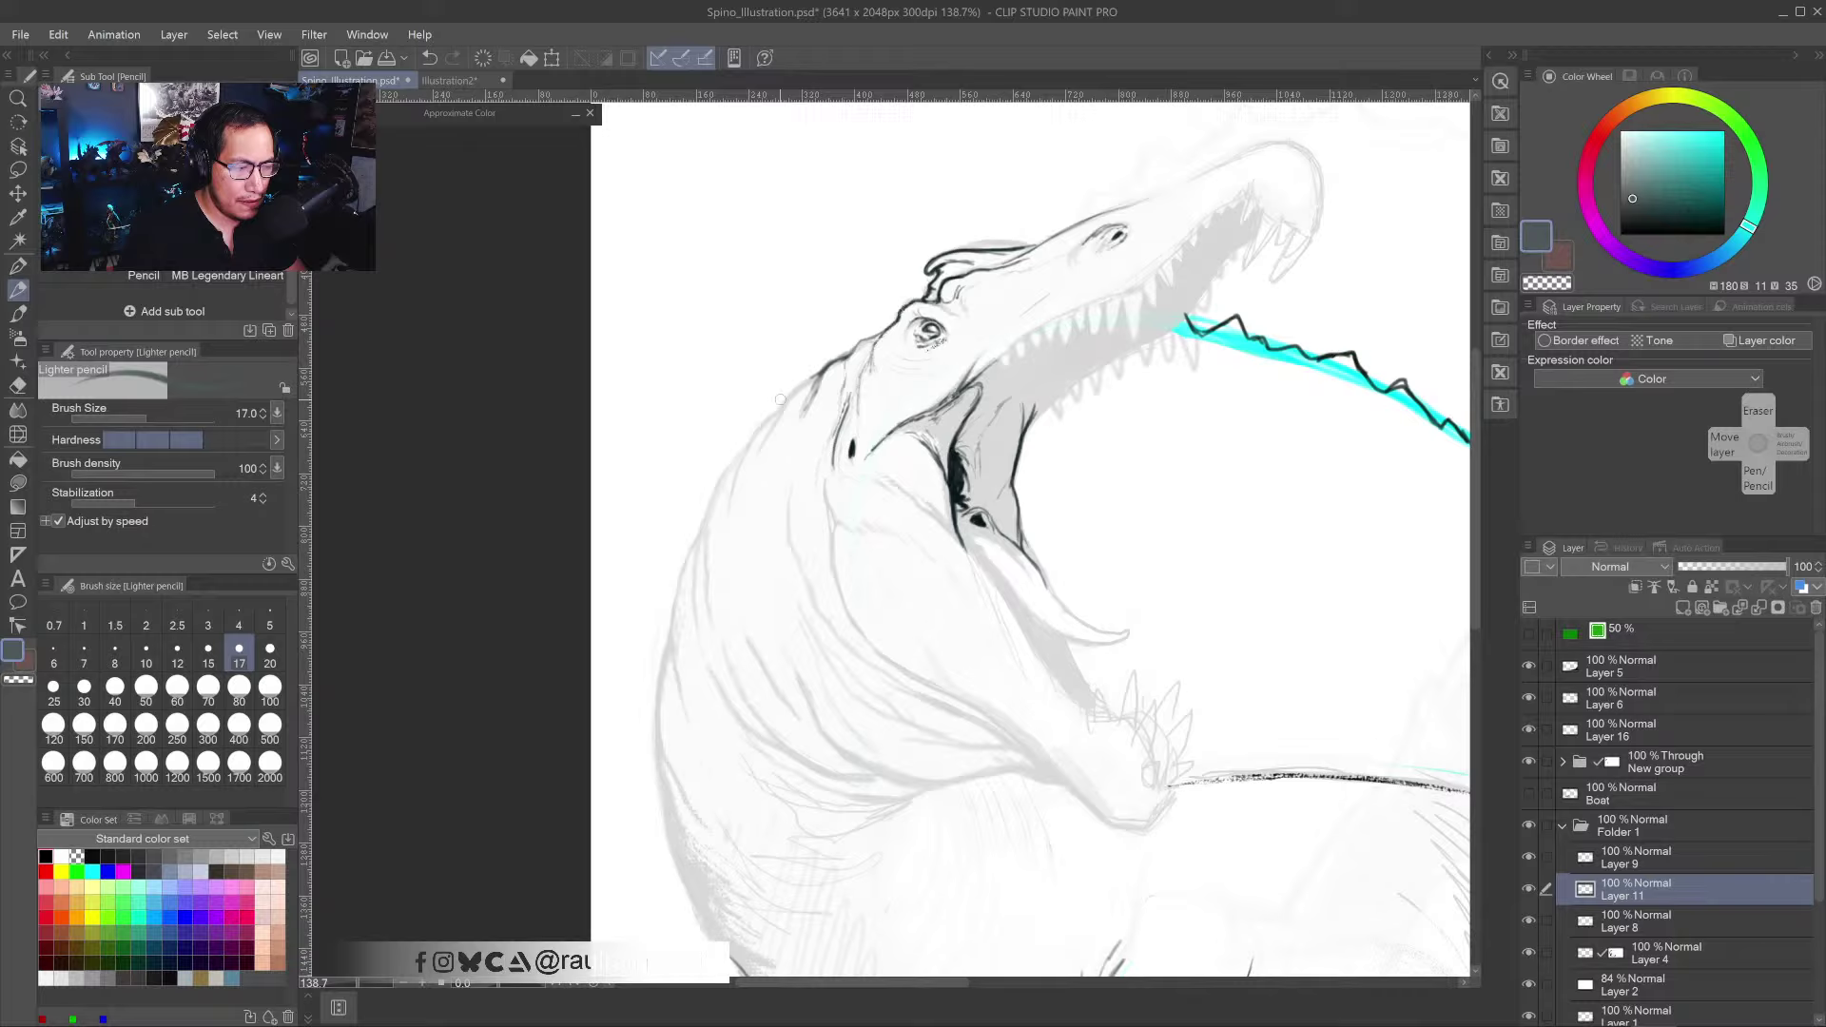
click(17, 217)
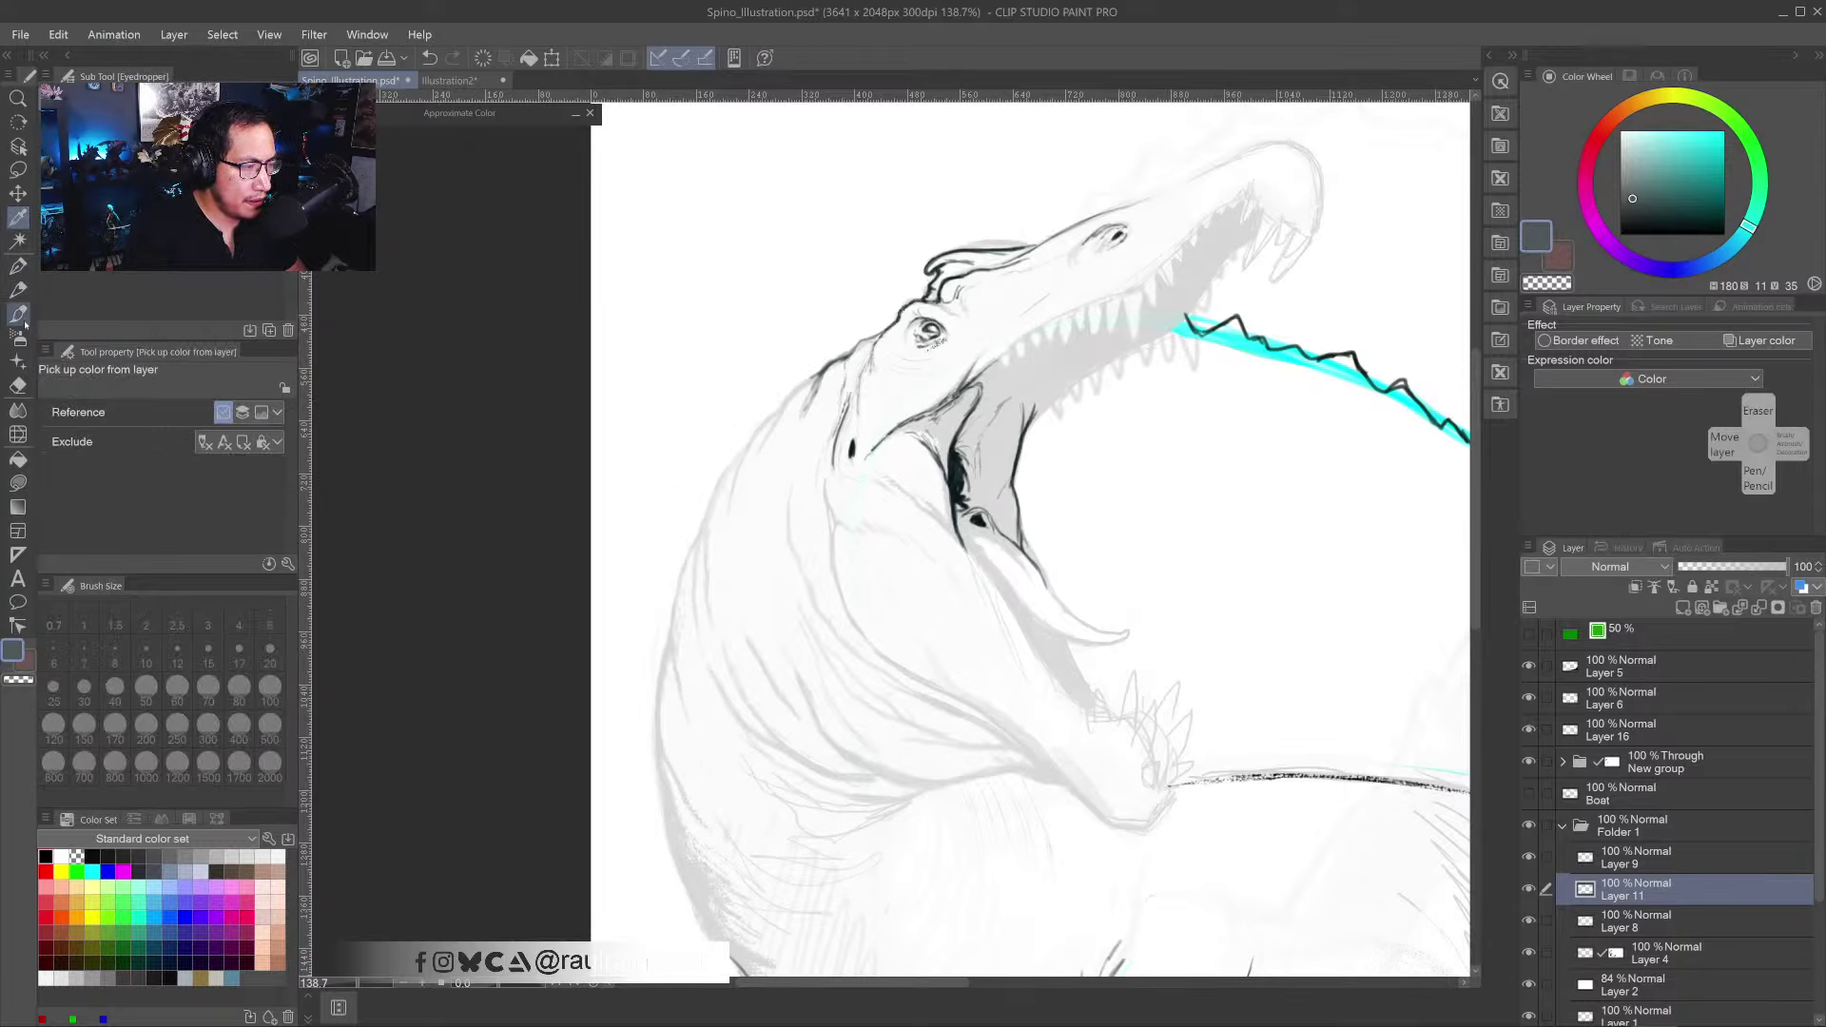
click(17, 289)
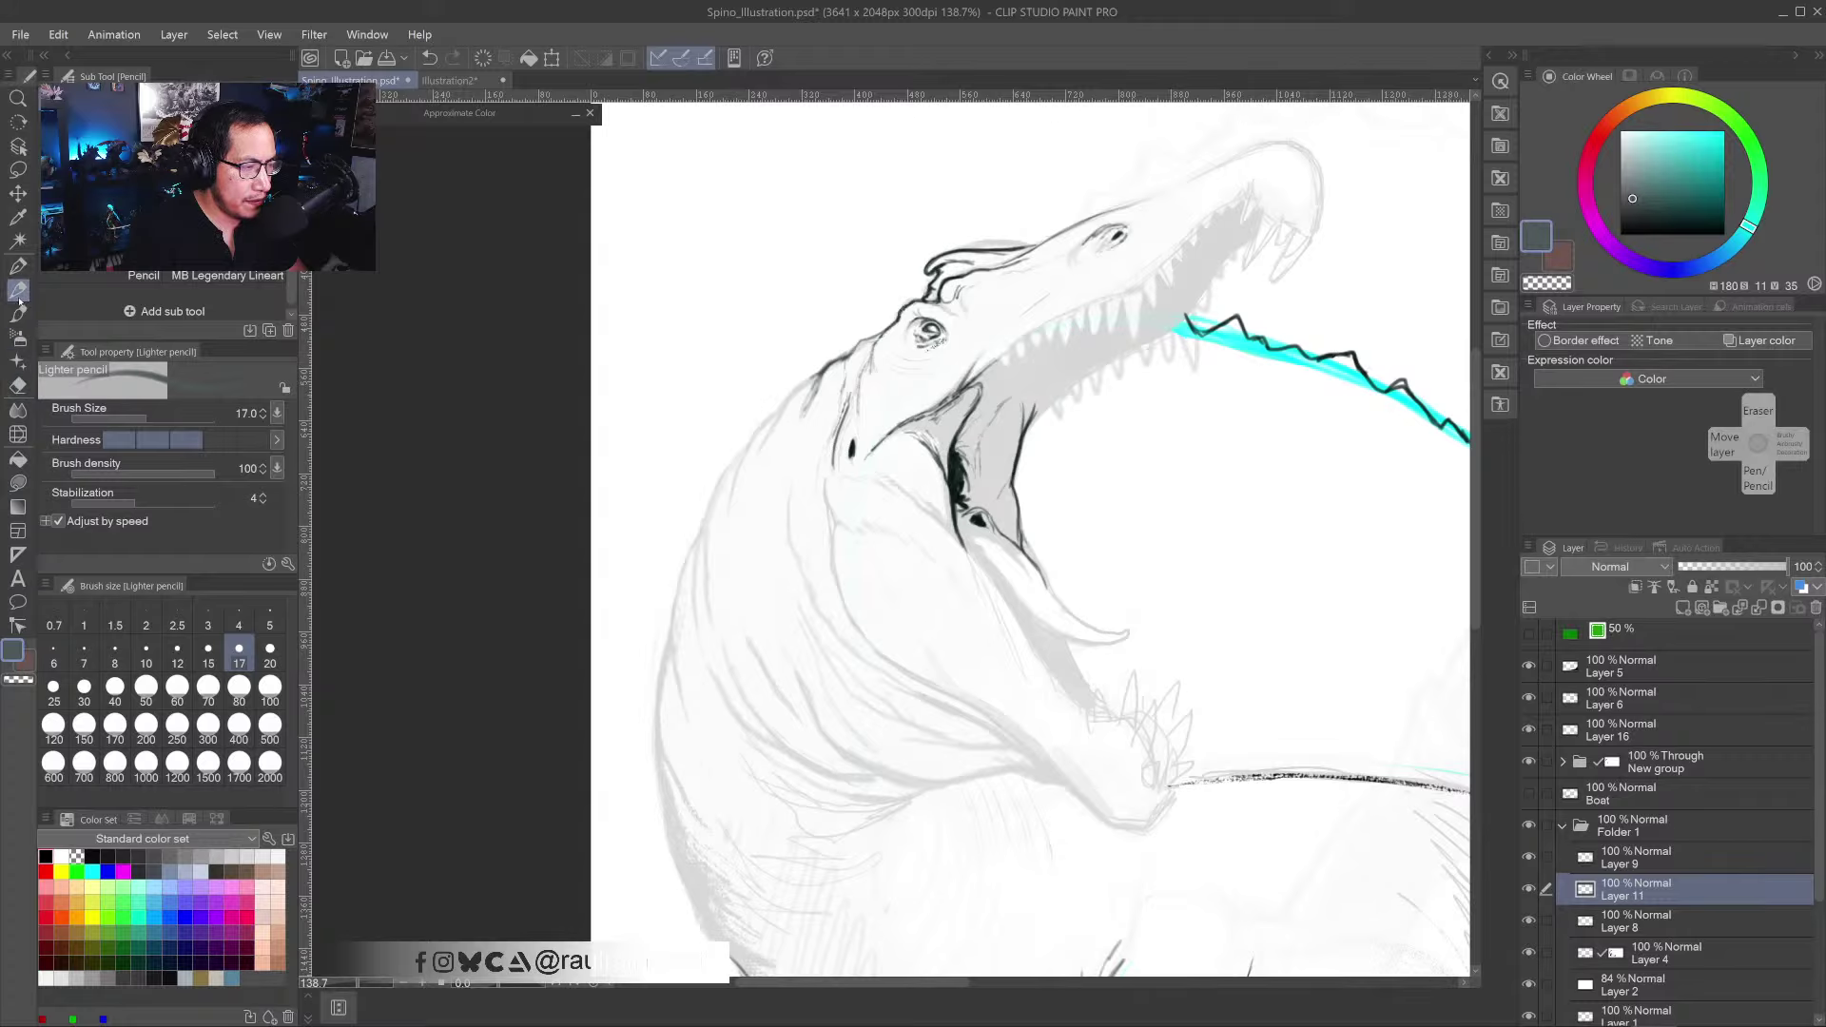
key(c)
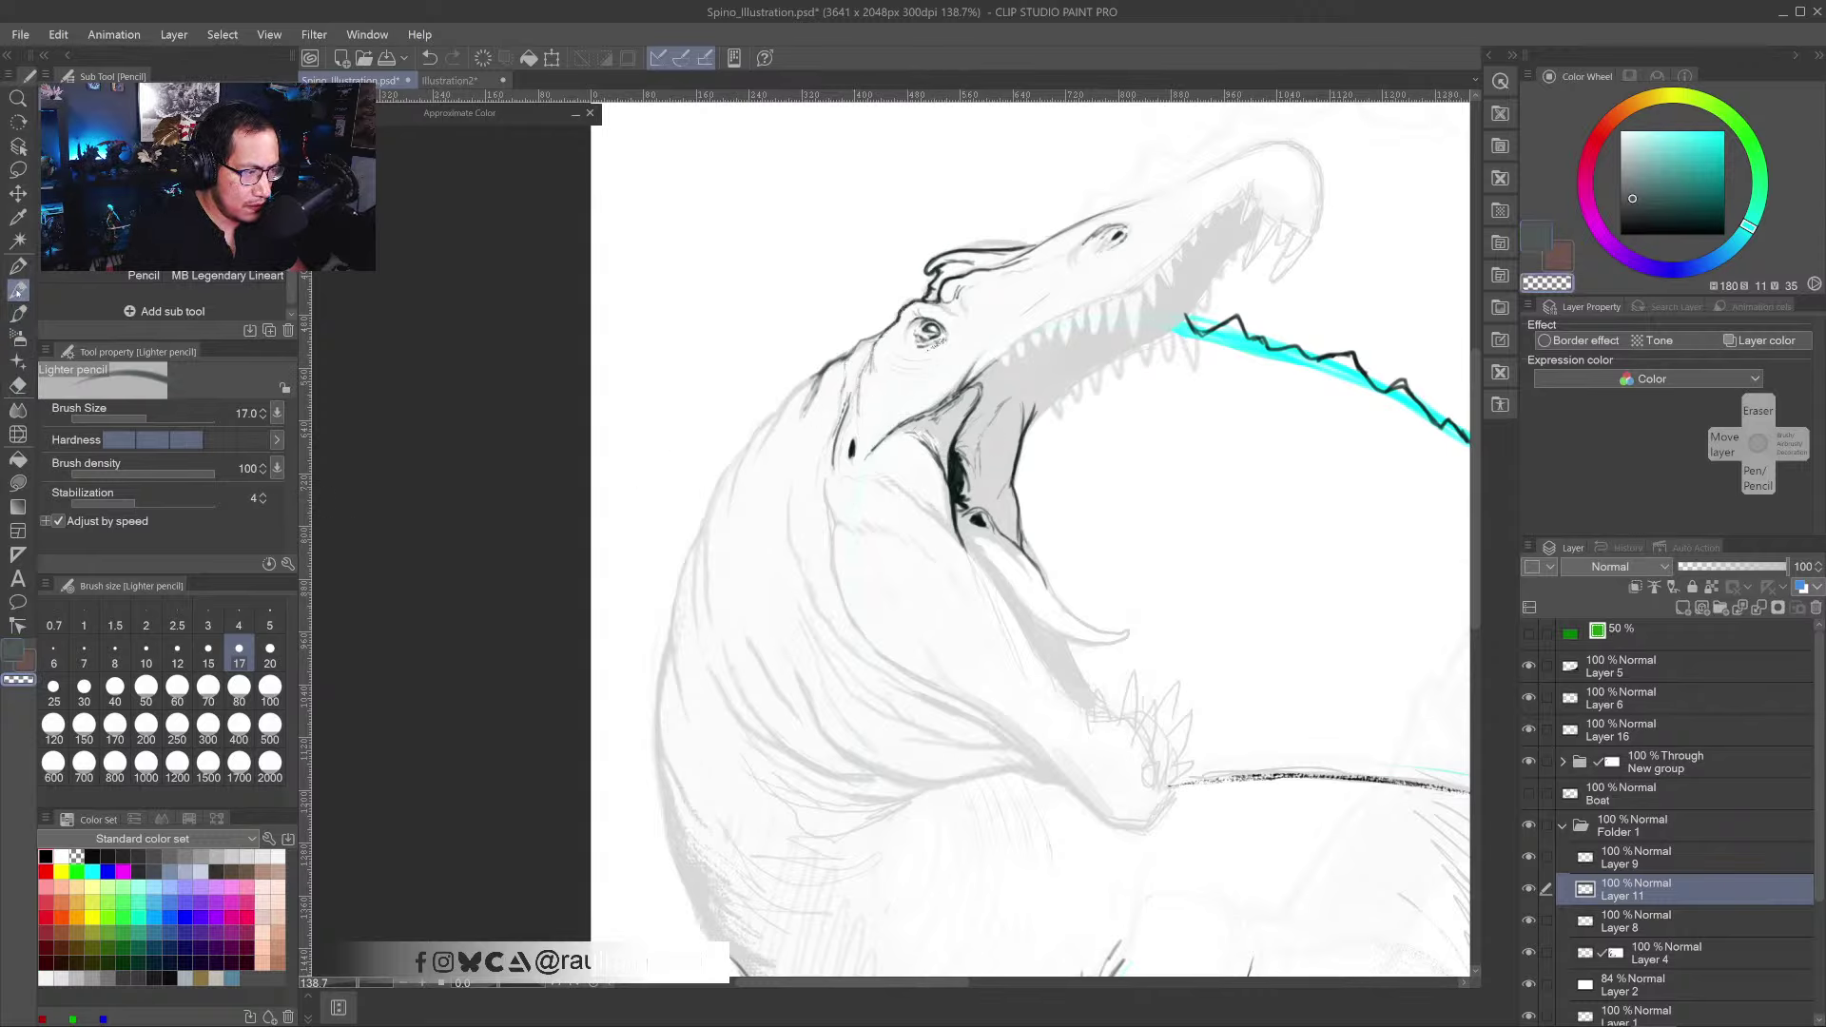
click(45, 857)
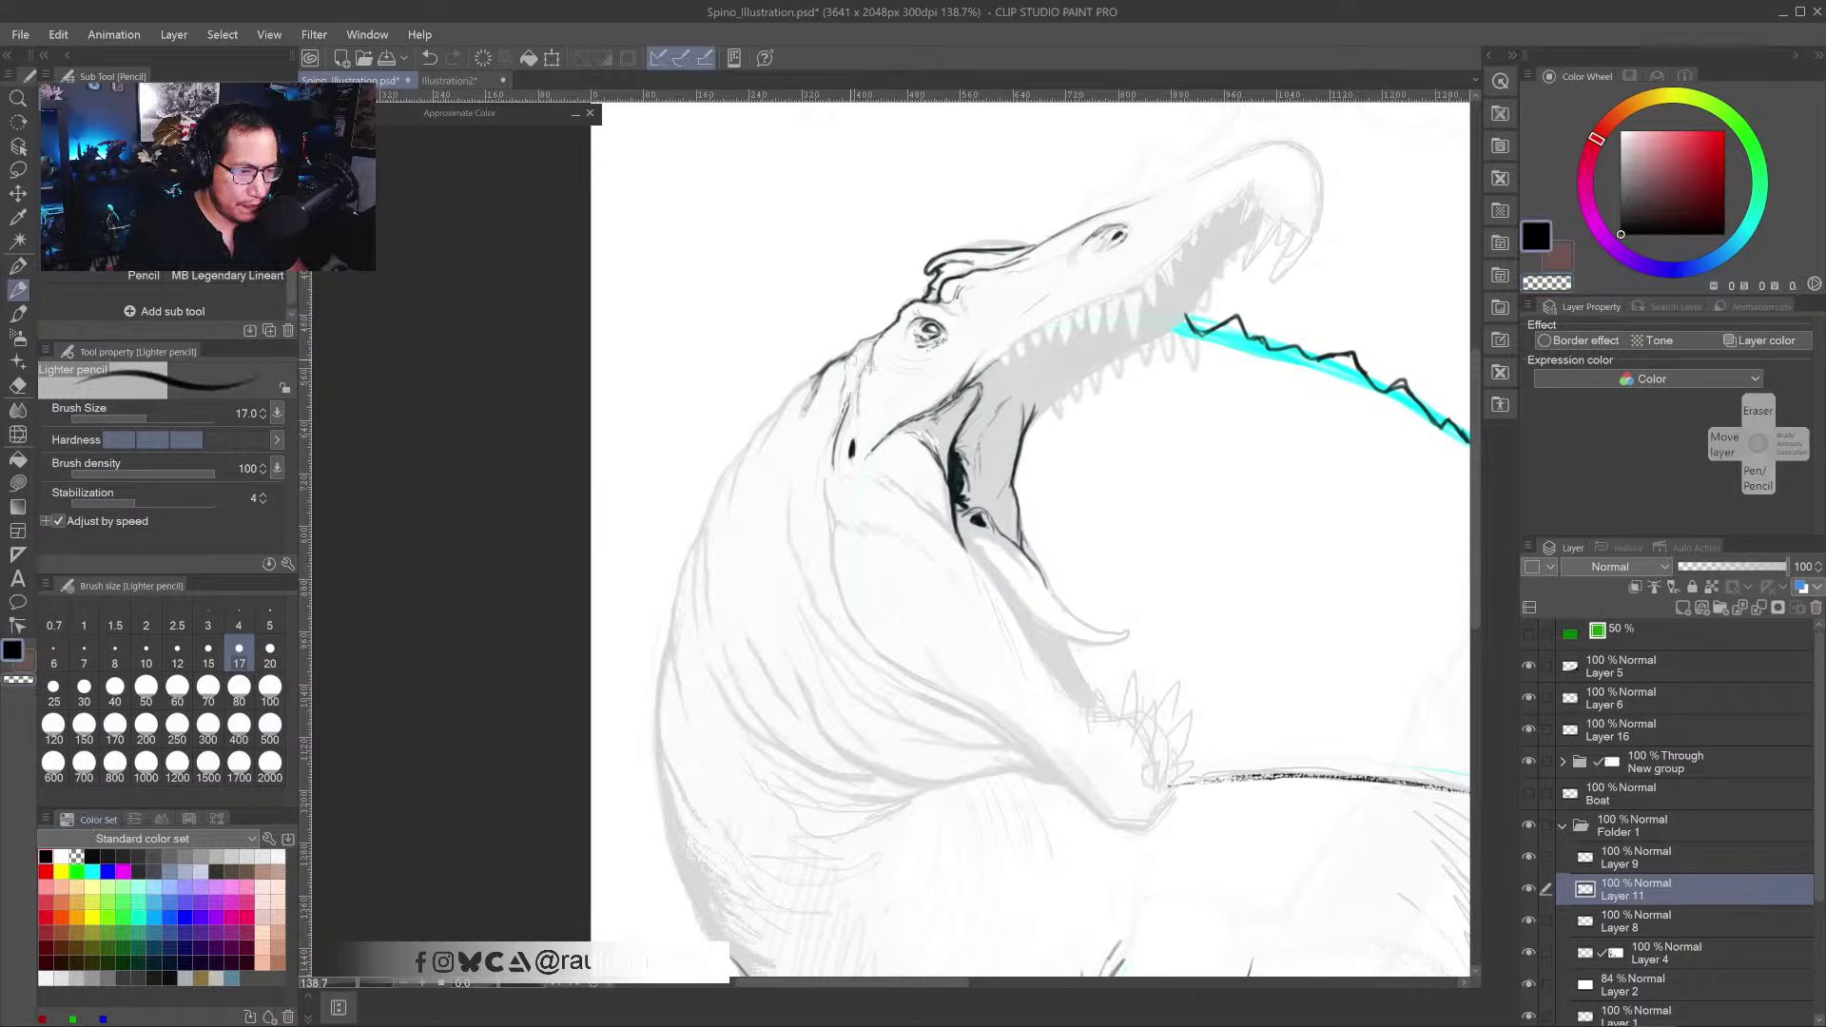
- Pencil the nape contour and the first neck fold in black, and trim the fold with transparent colour
mouse_move(847, 360)
mouse_down()
mouse_move(815, 433)
mouse_move(820, 394)
mouse_move(791, 392)
mouse_up()
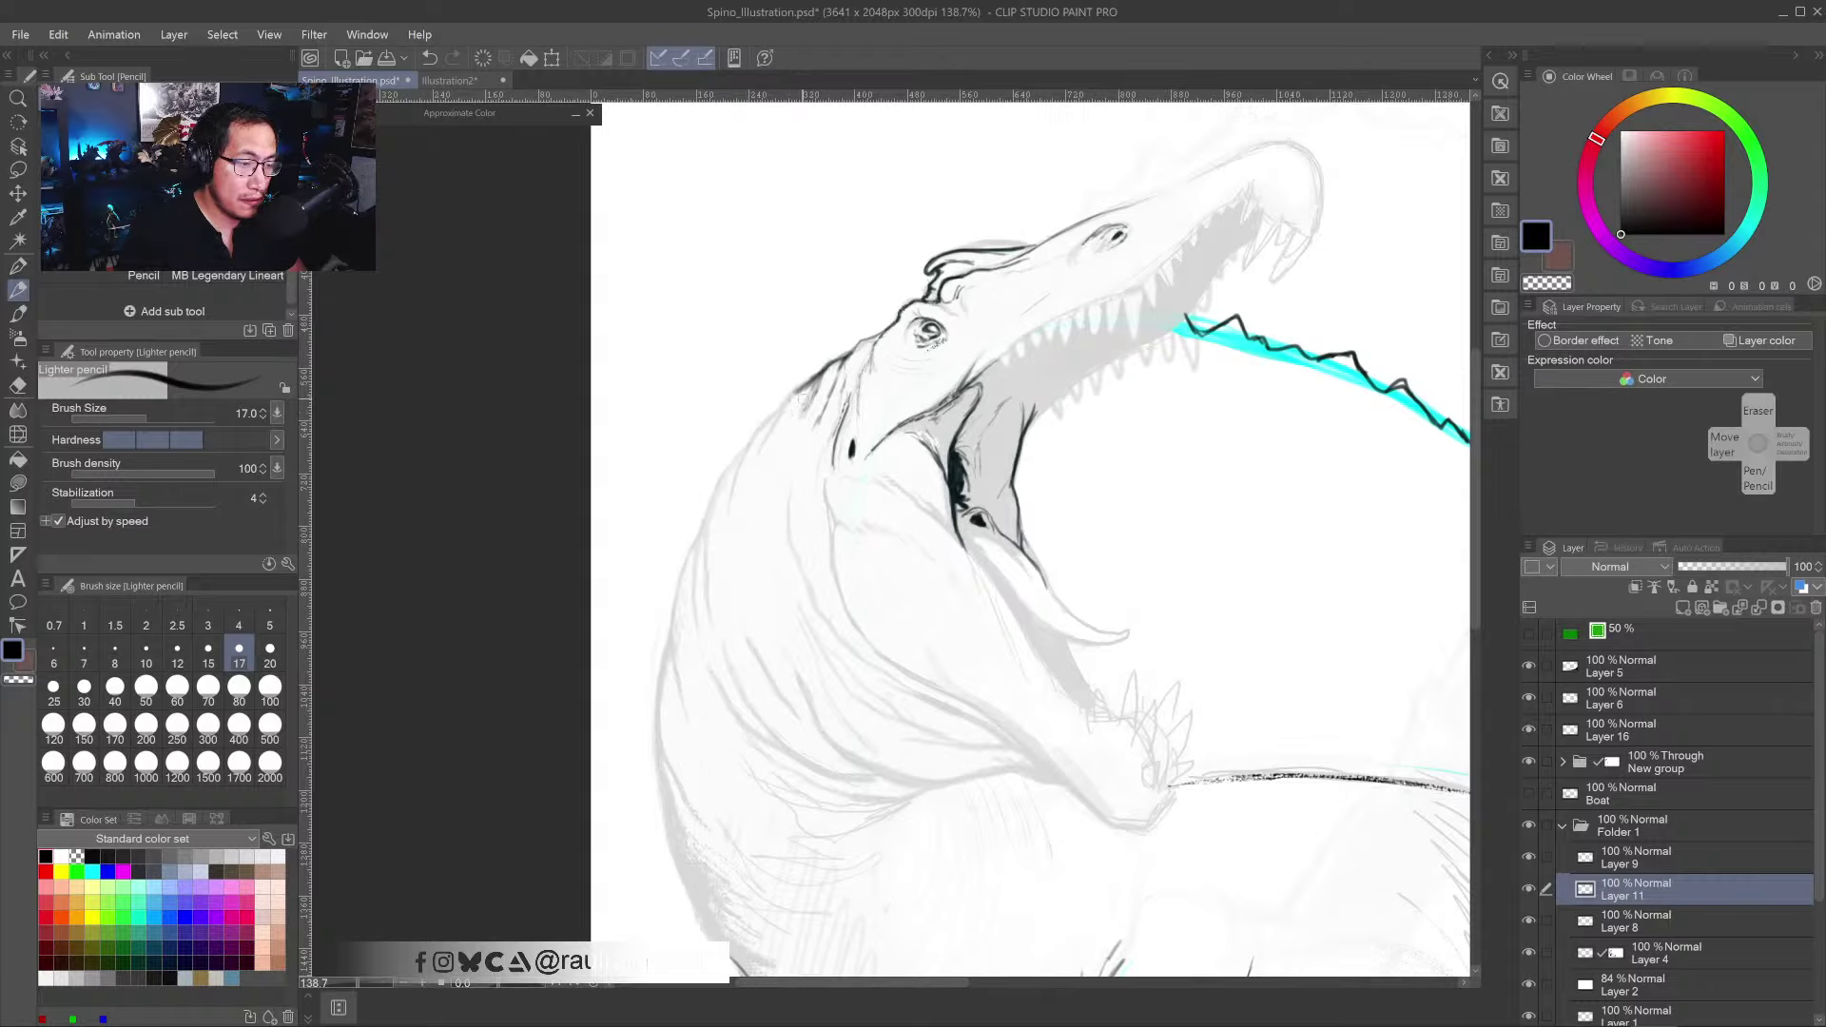
drag(807, 388, 761, 511)
drag(790, 438, 757, 514)
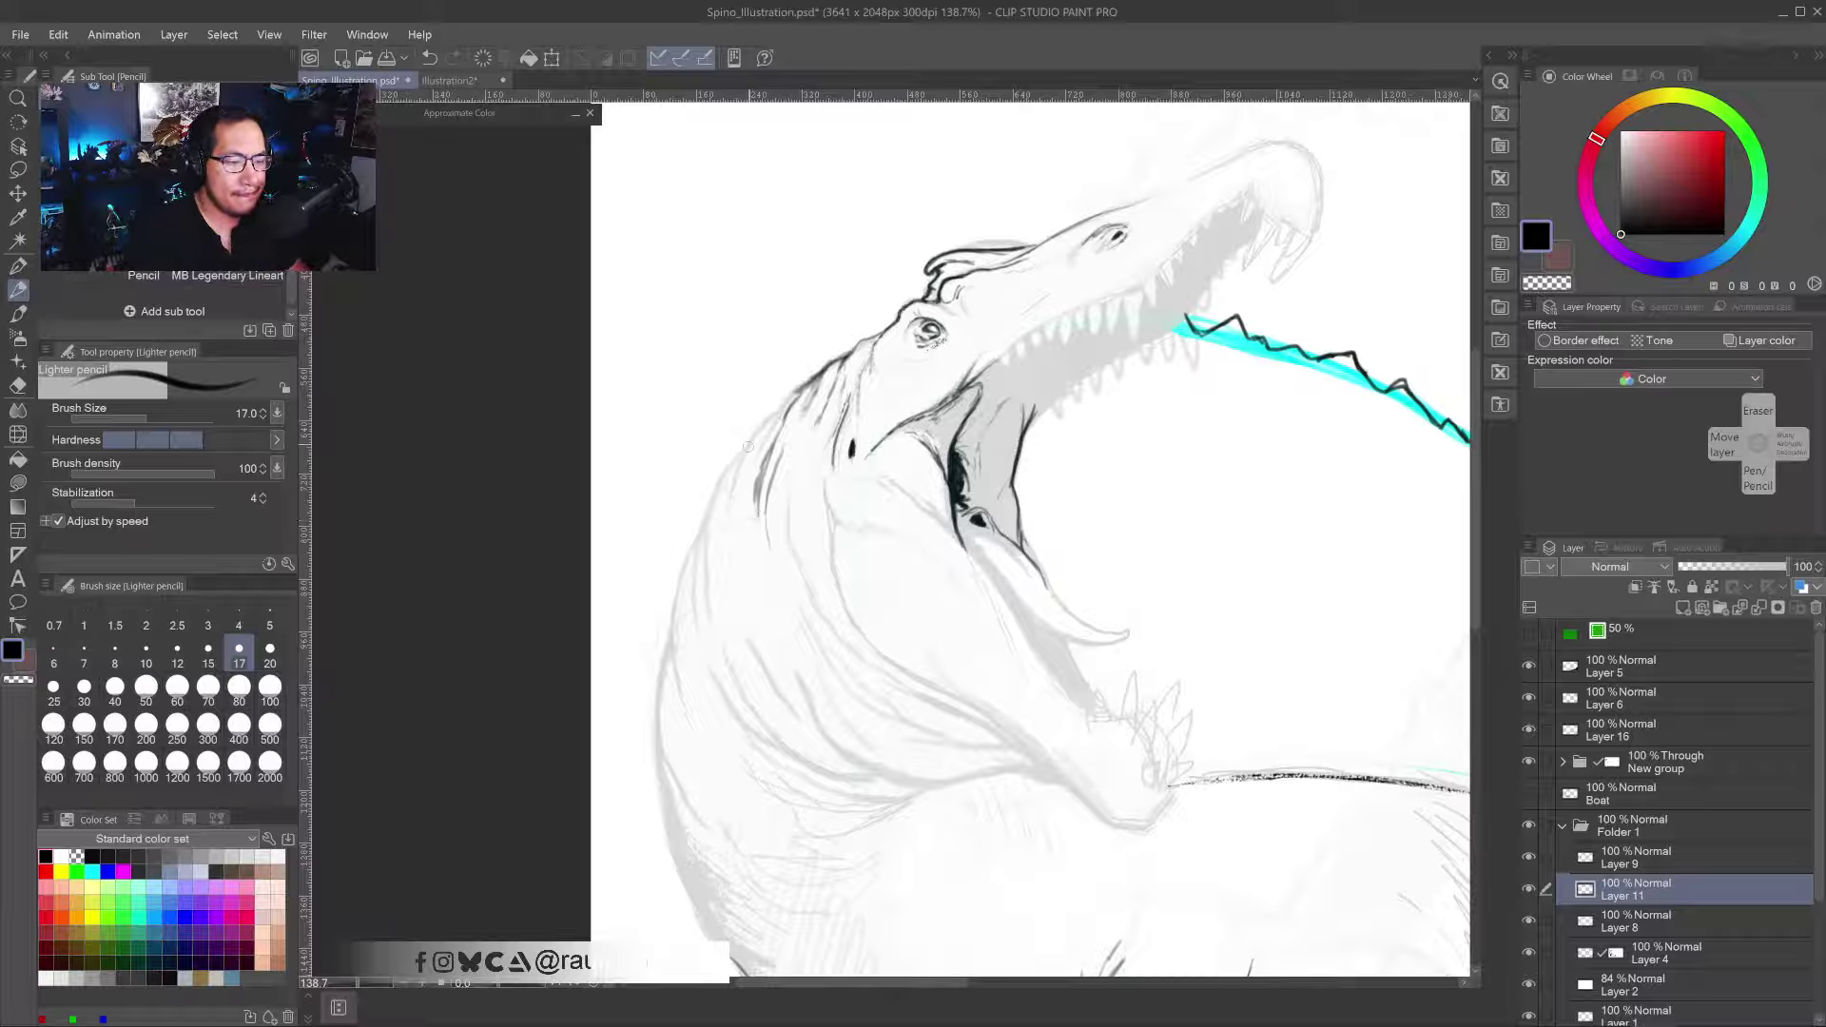
key(c)
drag(770, 509, 766, 475)
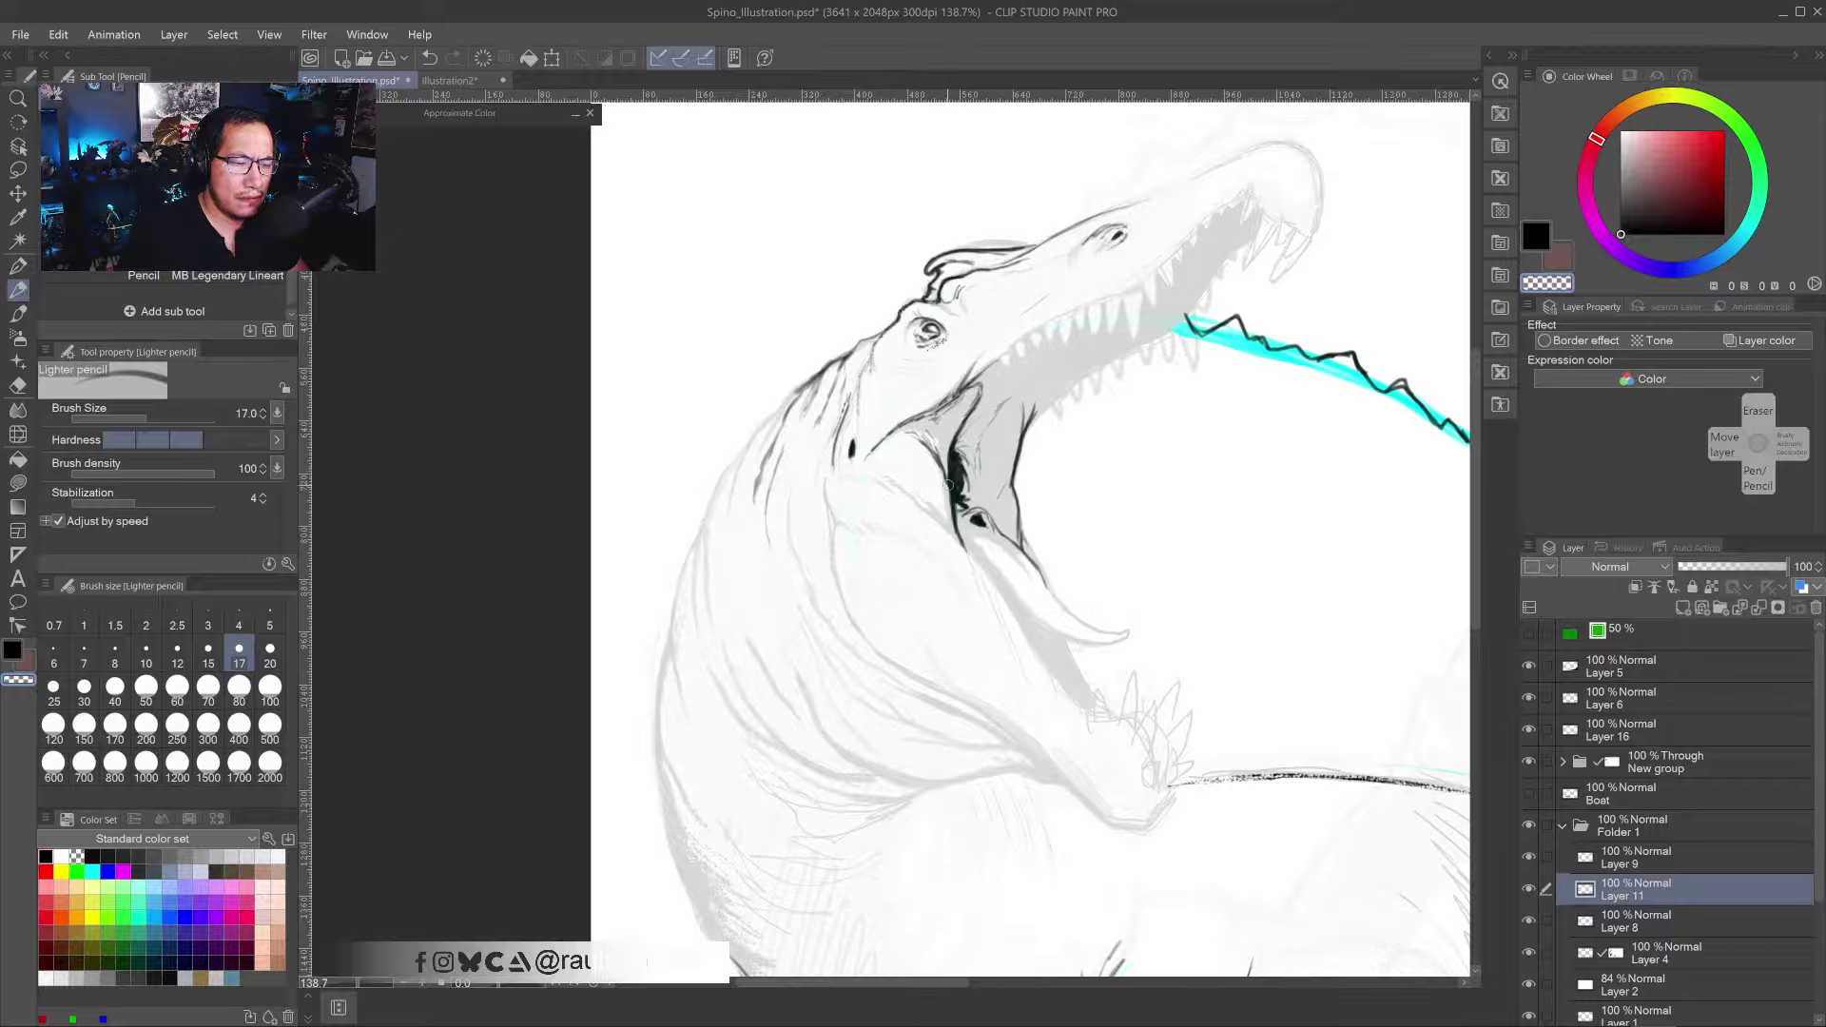
scroll(981, 545, down, 3)
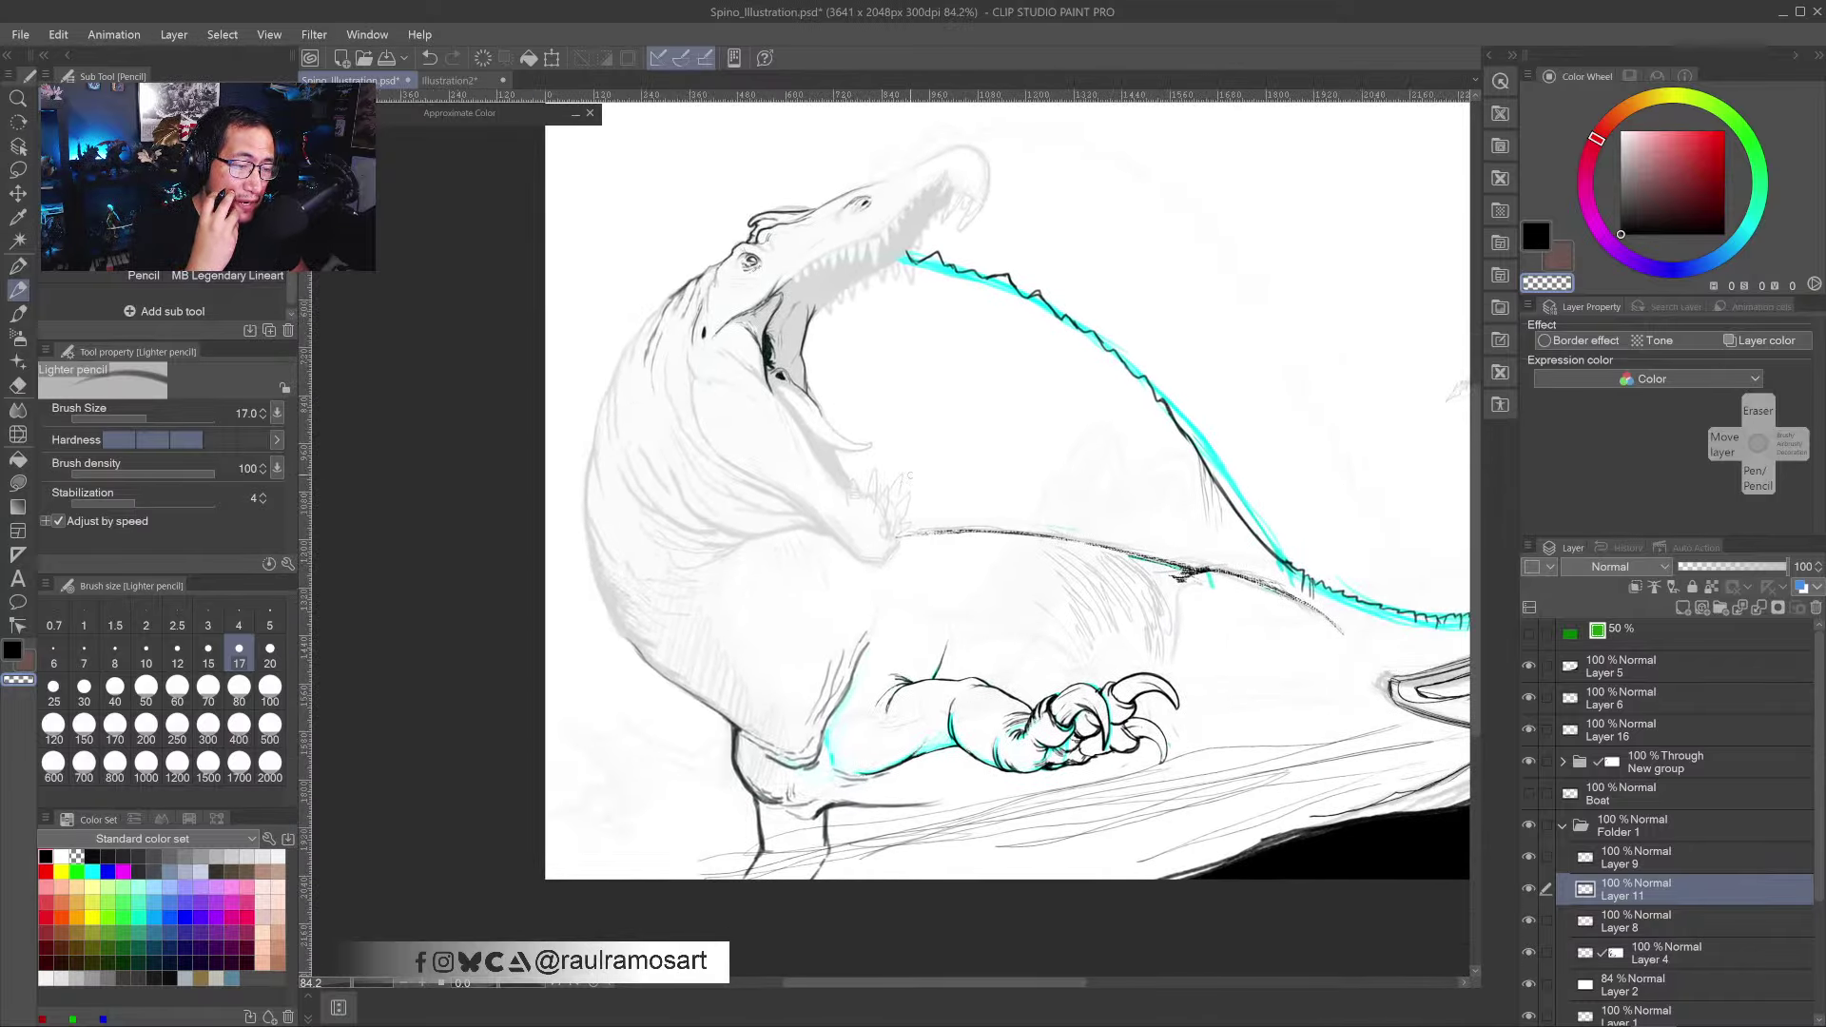
drag(1207, 532, 808, 464)
scroll(809, 478, down, 3)
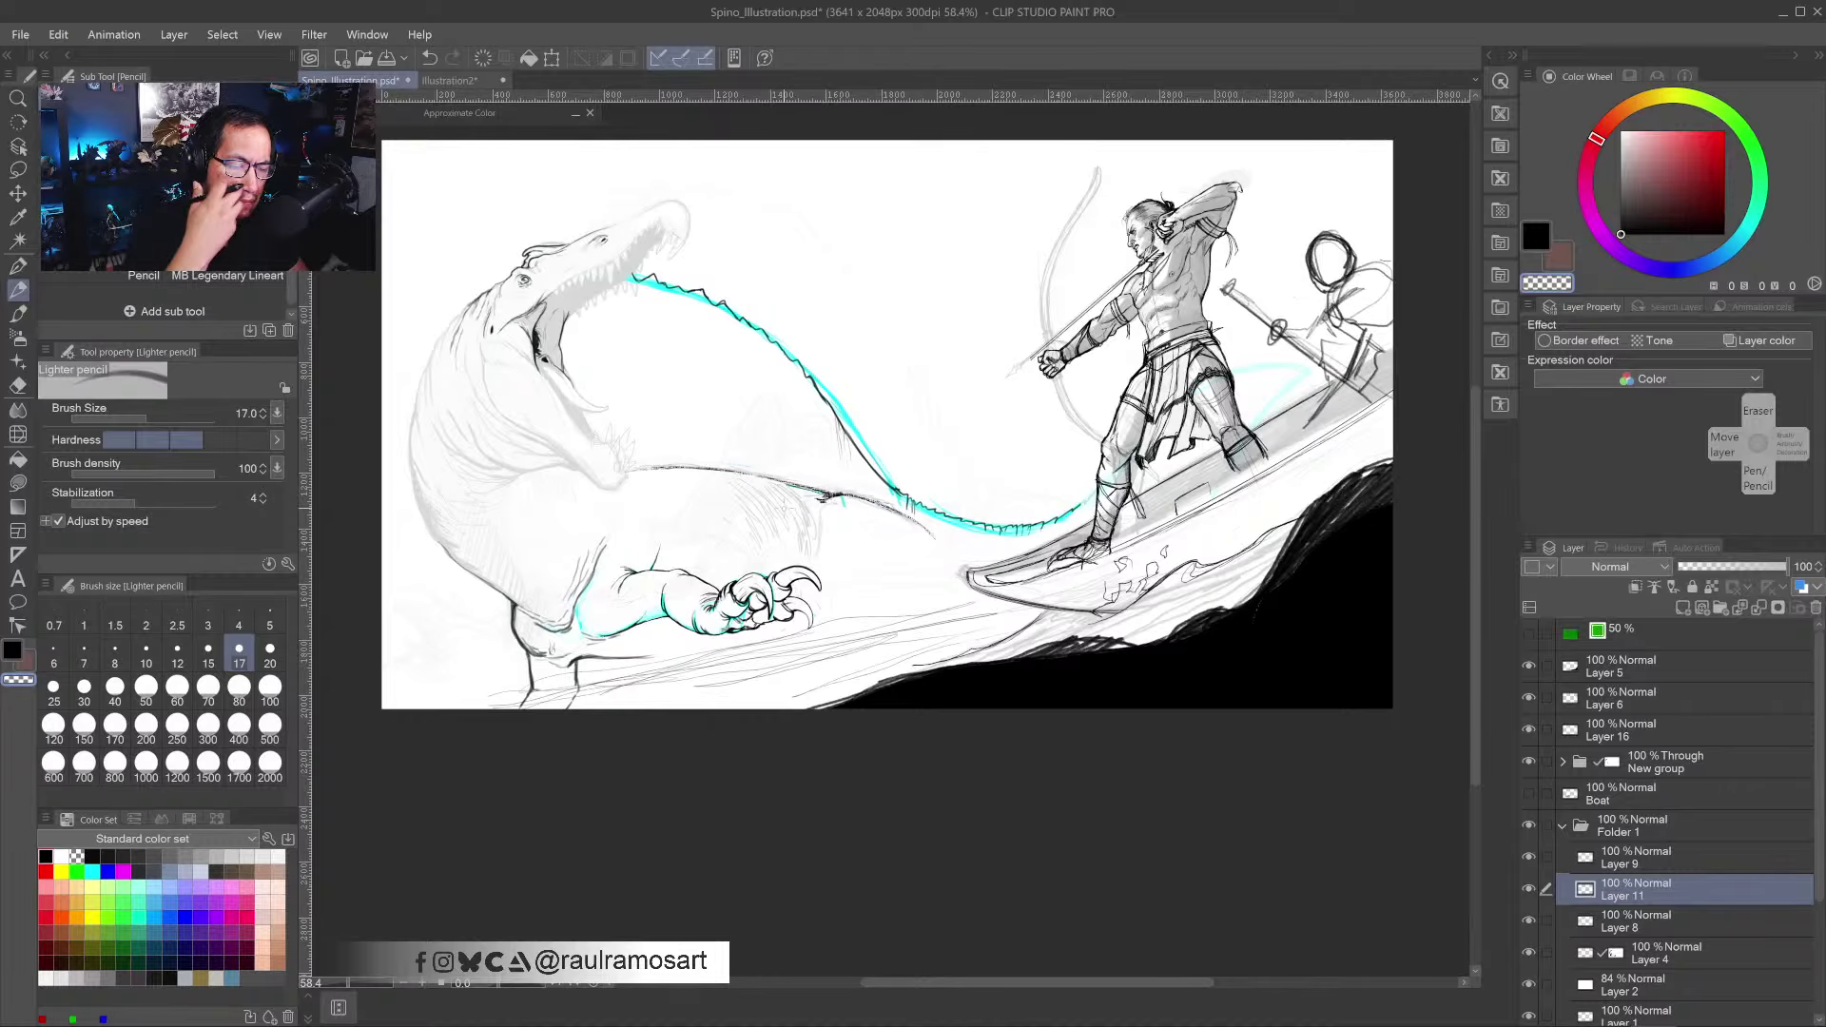
- Merge Layer 9 down into Layer 11 and switch the pencil colour from transparent back to black
scroll(752, 694, up, 5)
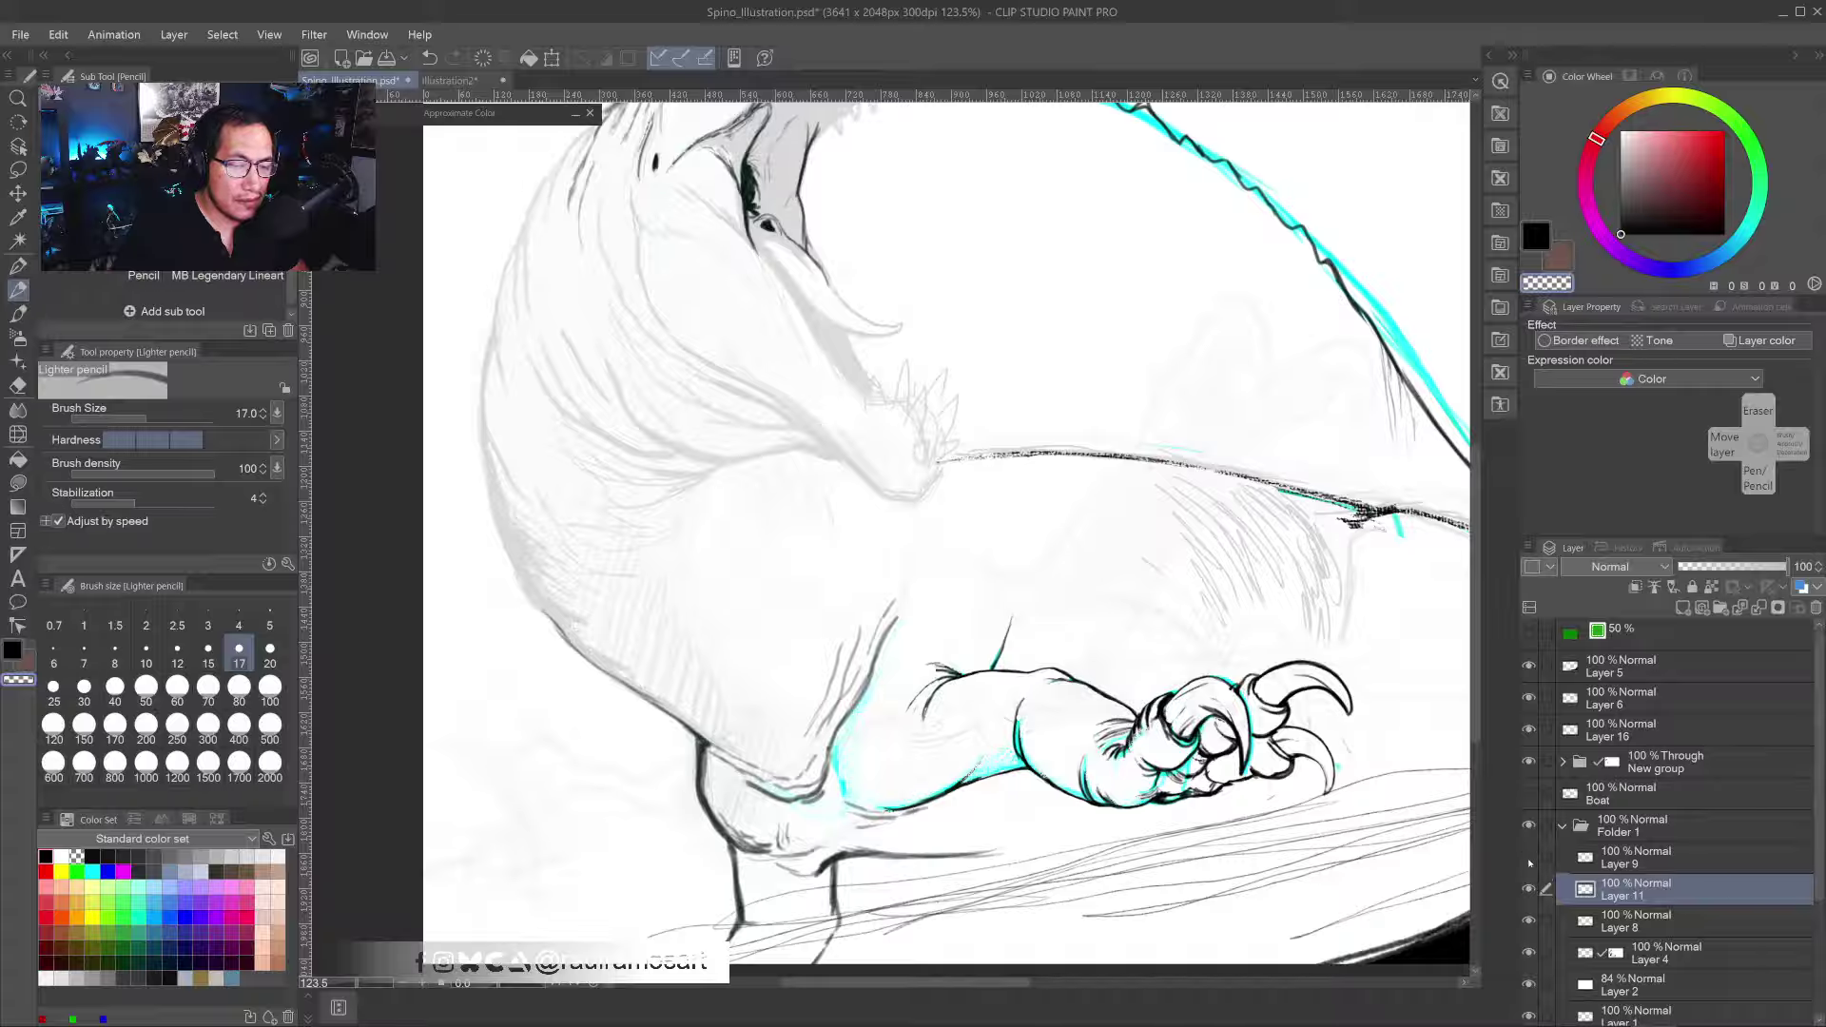
click(1530, 858)
click(1530, 858)
click(1603, 862)
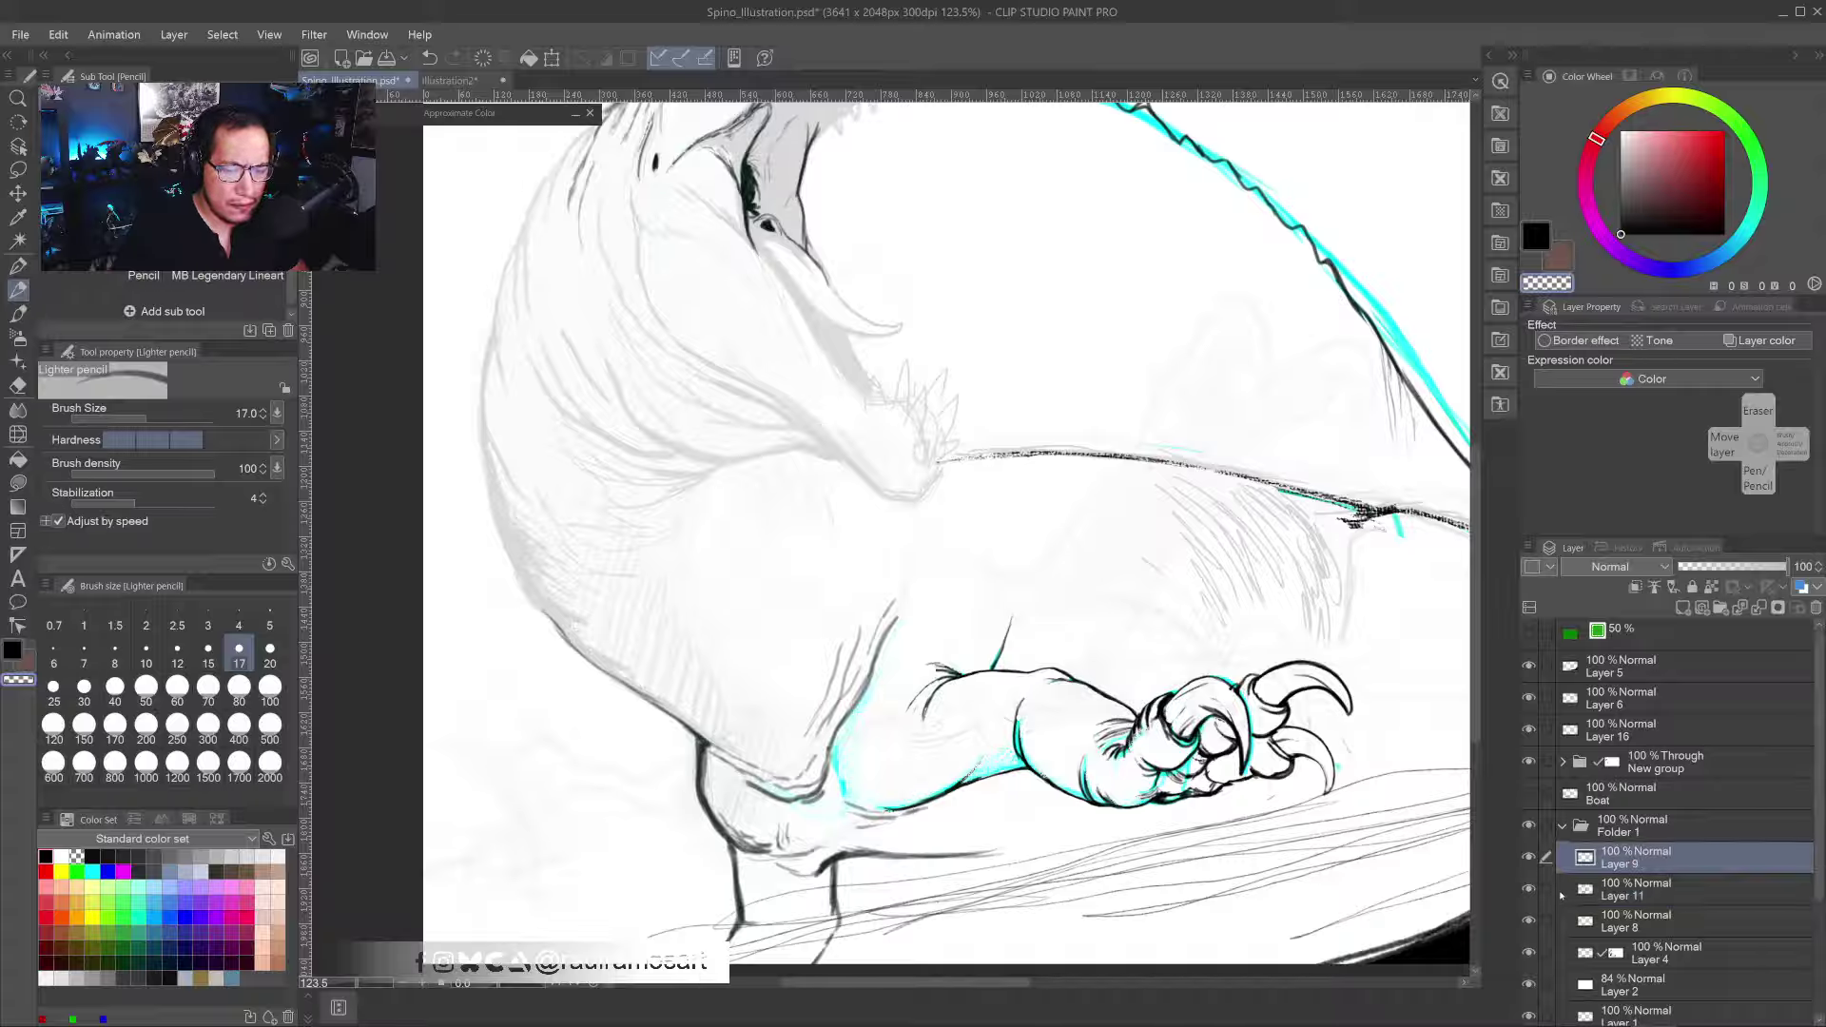
key(ctrl+e)
key(c)
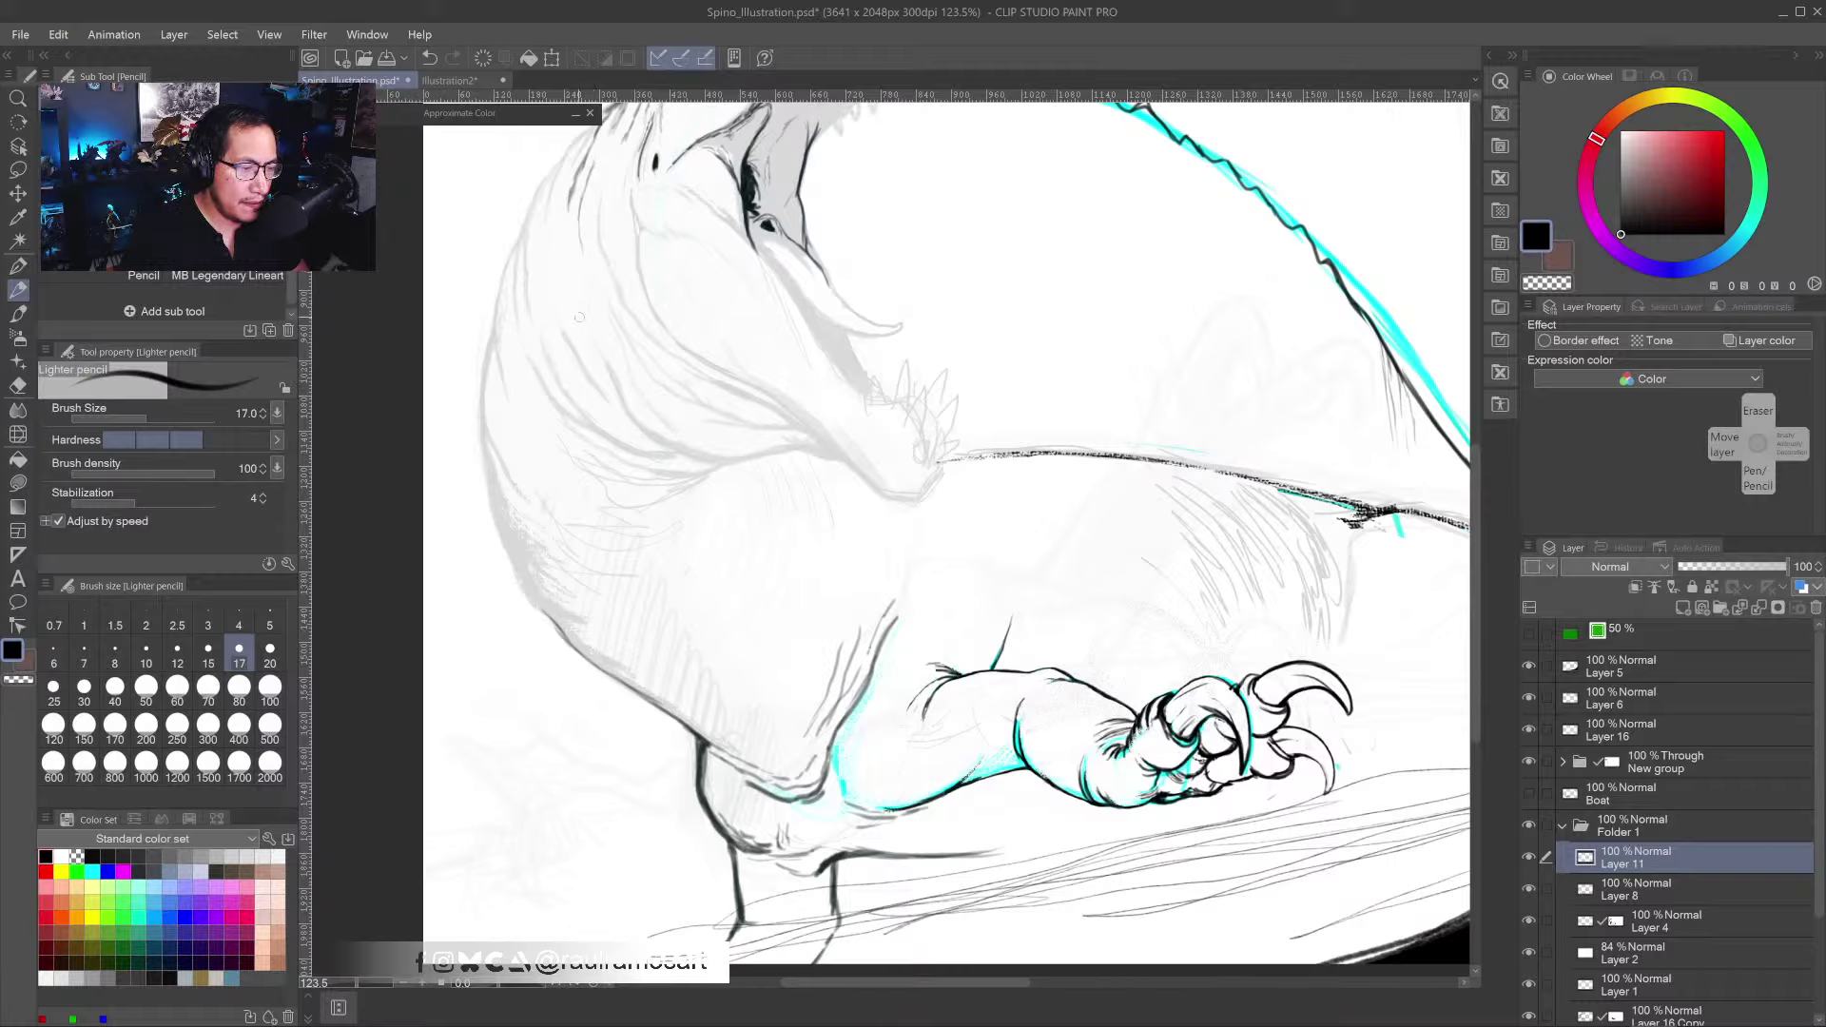
- Pencil the long neck folds in black from behind the jaw, curving down beneath the throat to the lower jaw
drag(567, 263, 620, 381)
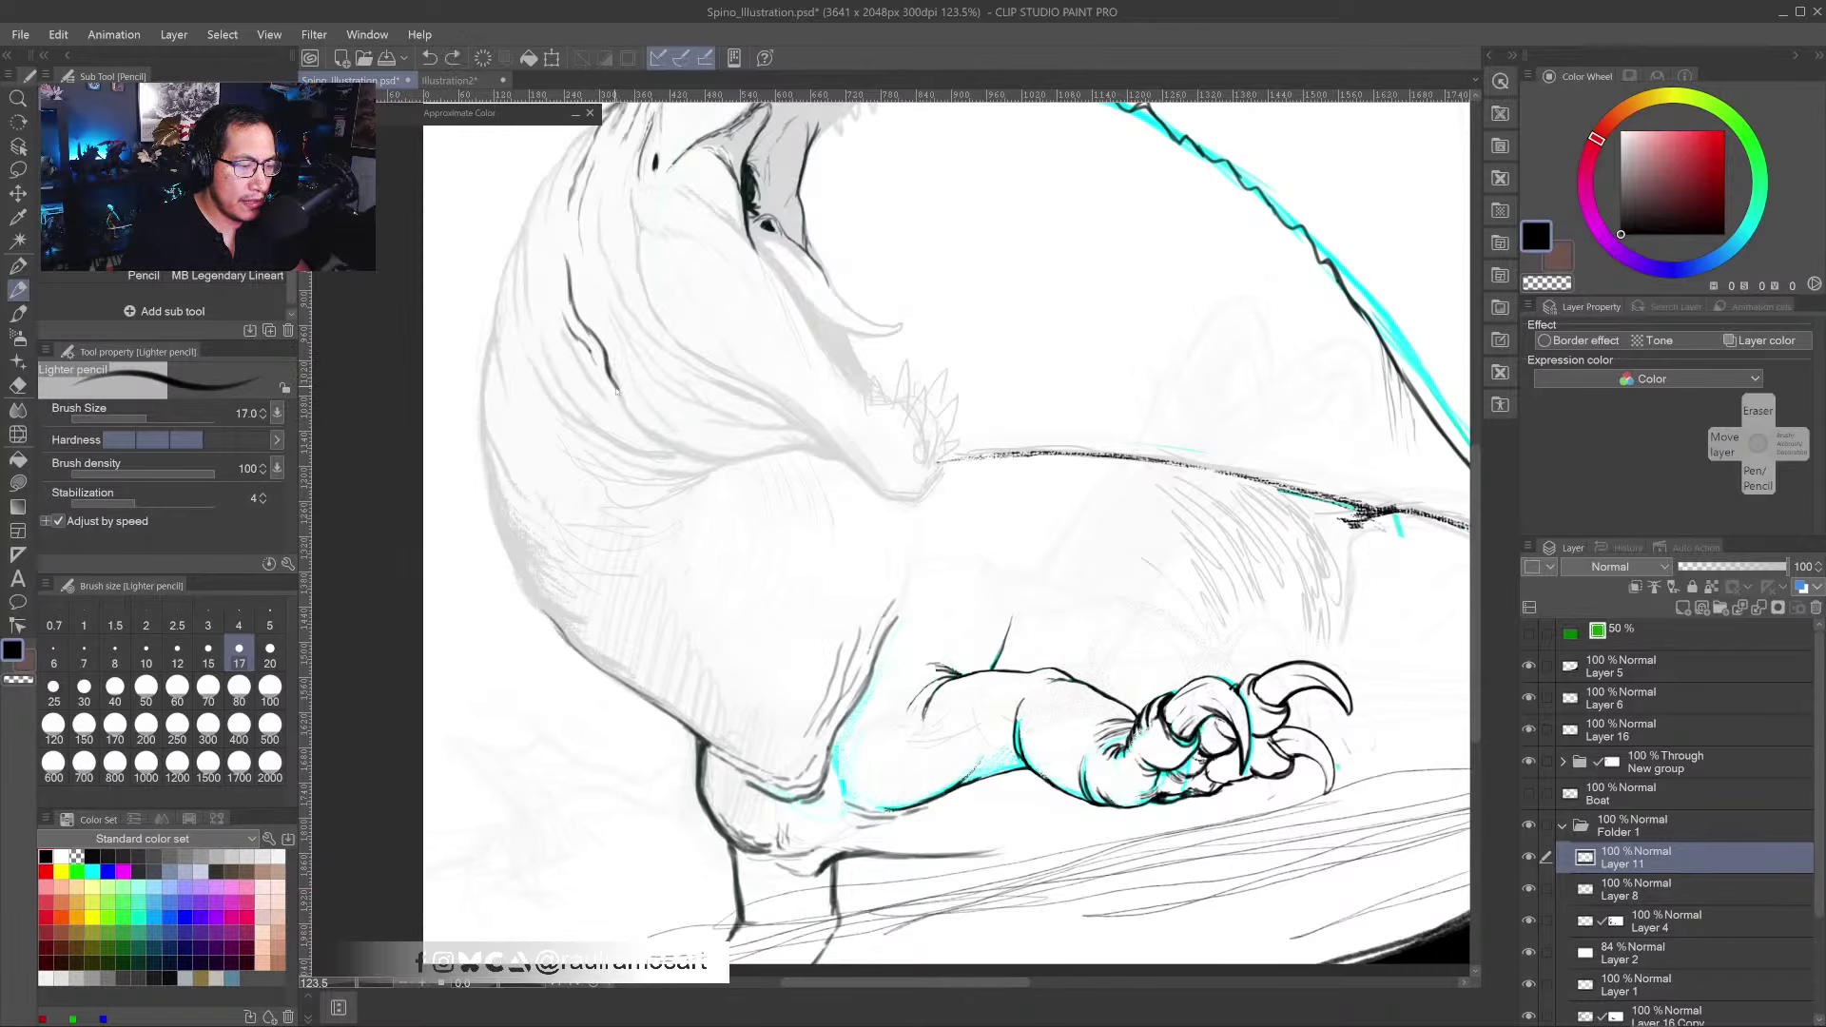
mouse_move(605, 371)
mouse_down()
mouse_move(628, 420)
mouse_move(689, 462)
mouse_move(676, 516)
mouse_up()
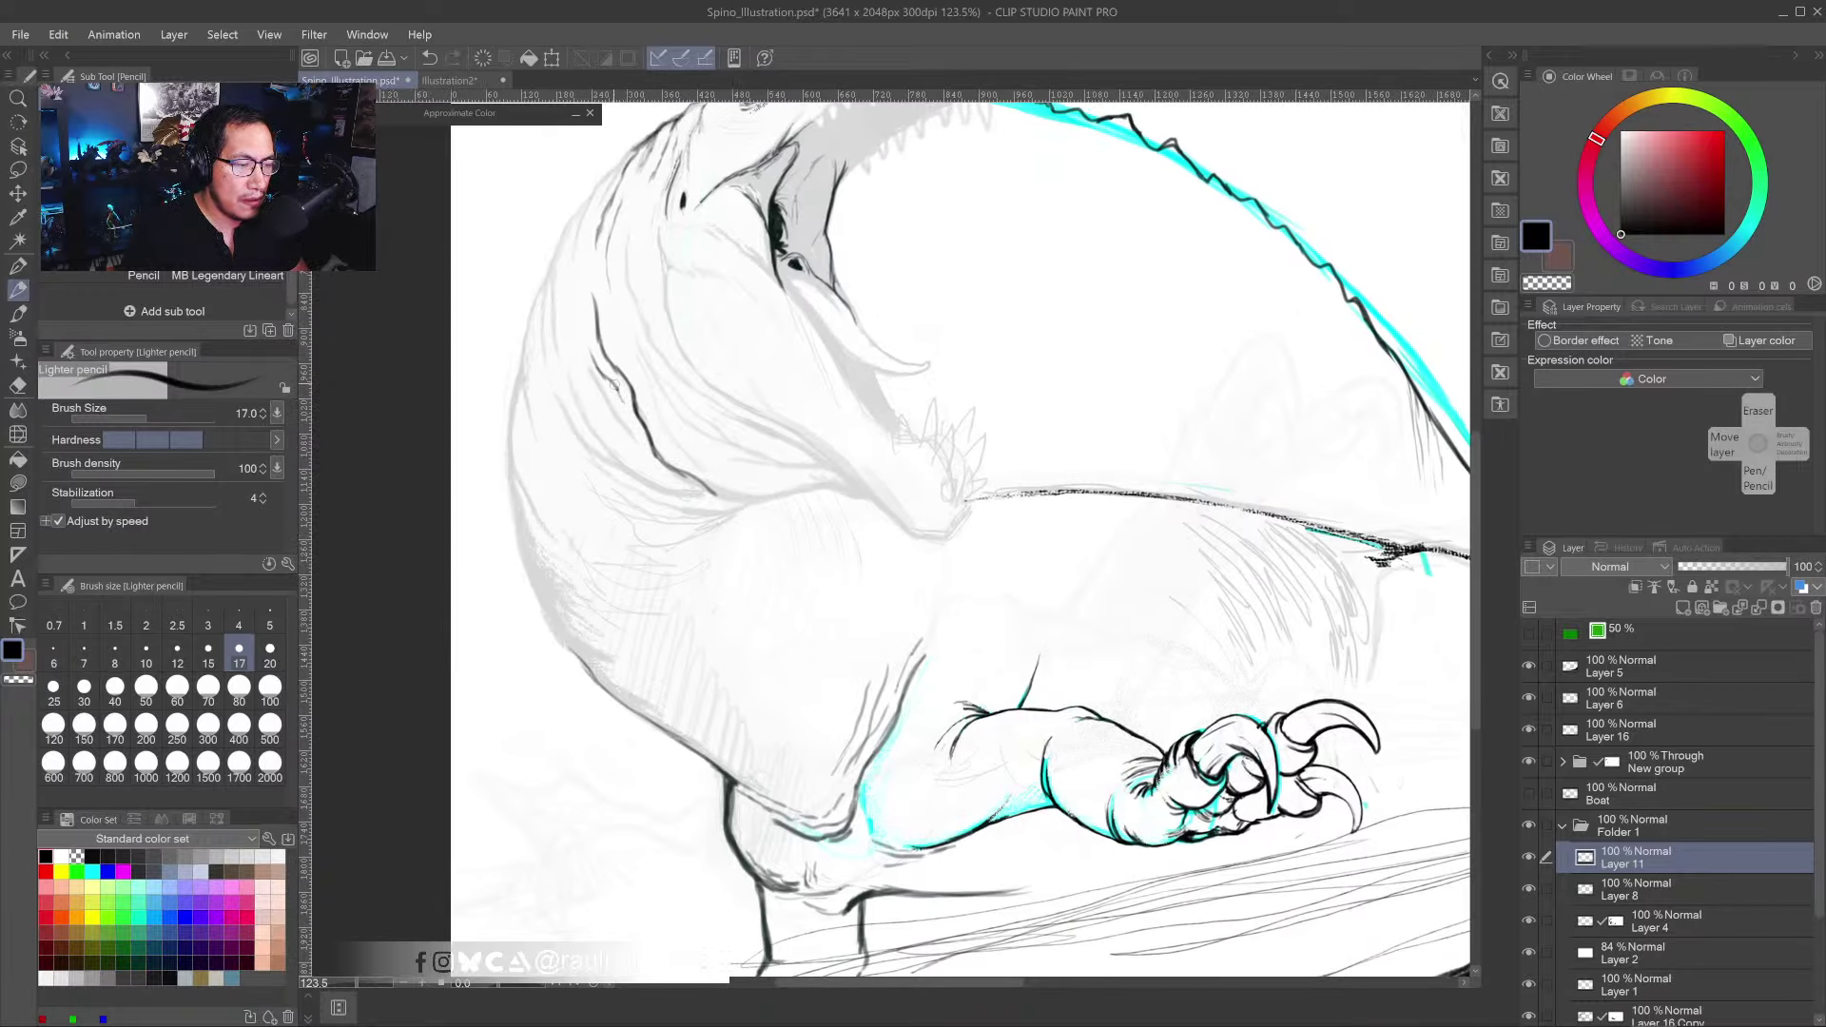
drag(616, 385, 632, 418)
mouse_move(575, 359)
mouse_down()
mouse_move(637, 450)
mouse_move(636, 433)
mouse_move(786, 557)
mouse_move(725, 504)
mouse_move(886, 507)
mouse_move(769, 505)
mouse_up()
key(ctrl+z)
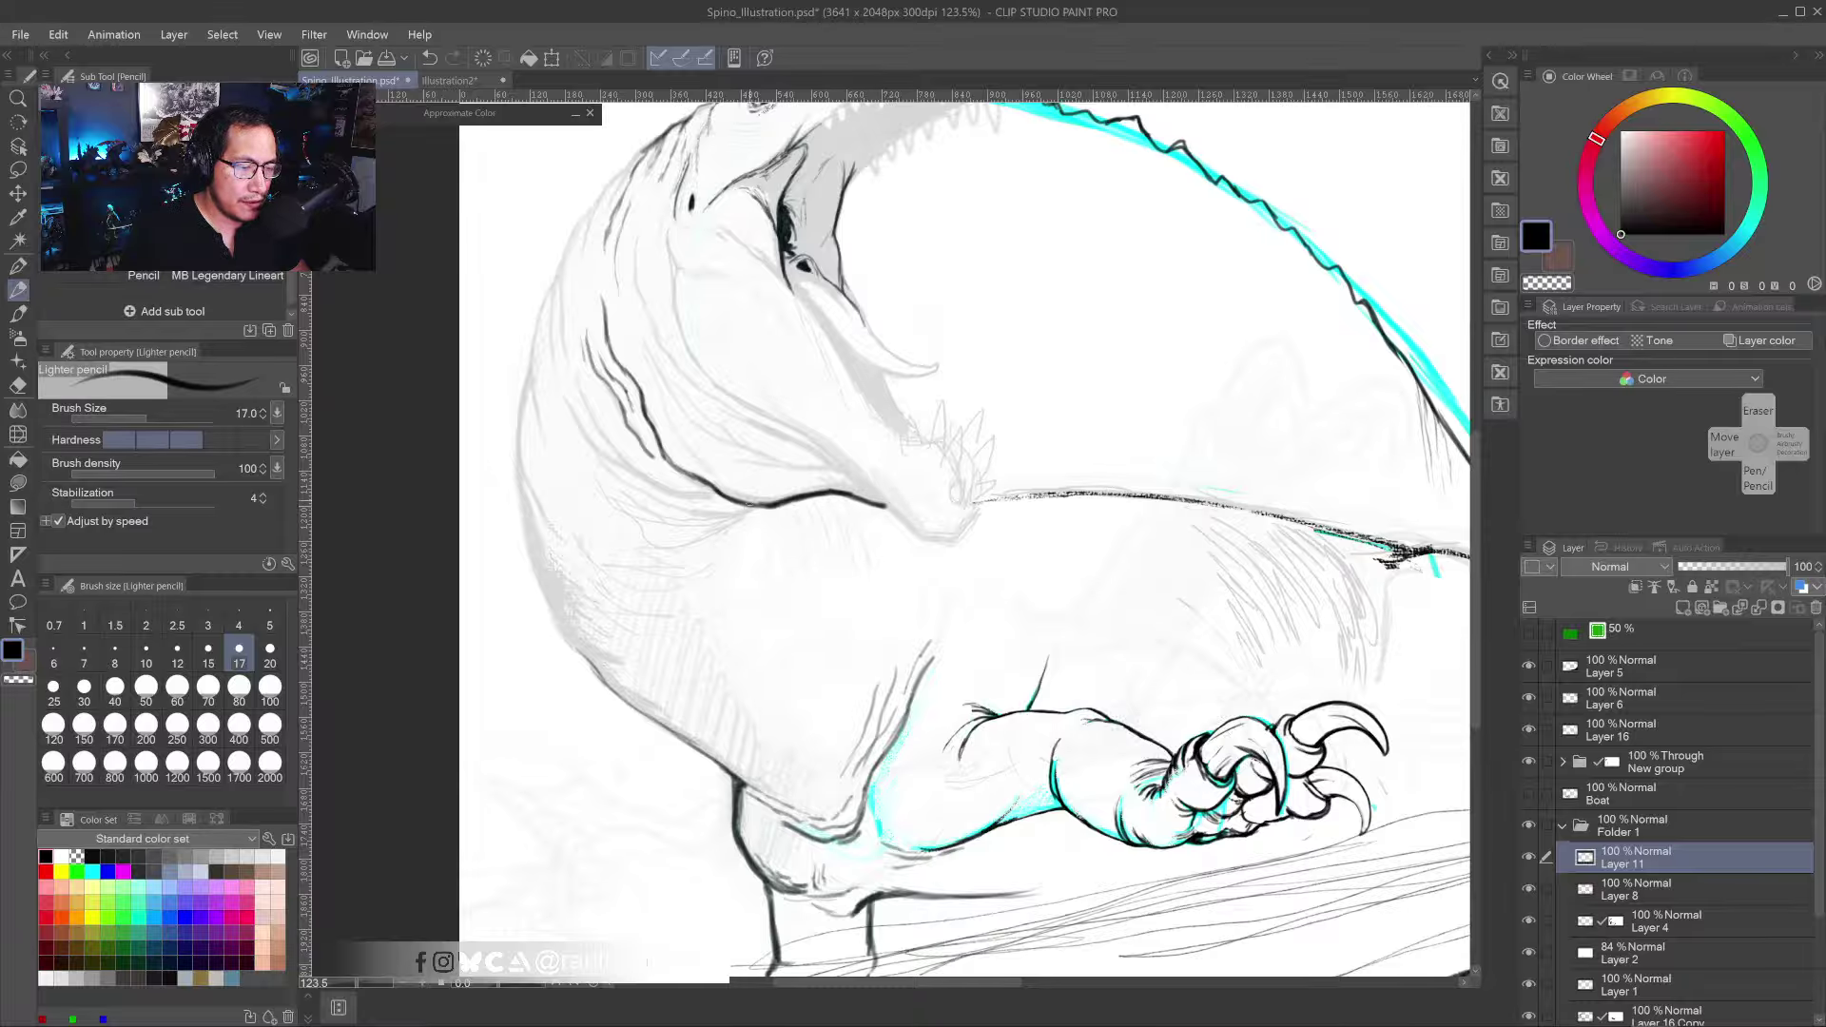
drag(738, 571, 788, 594)
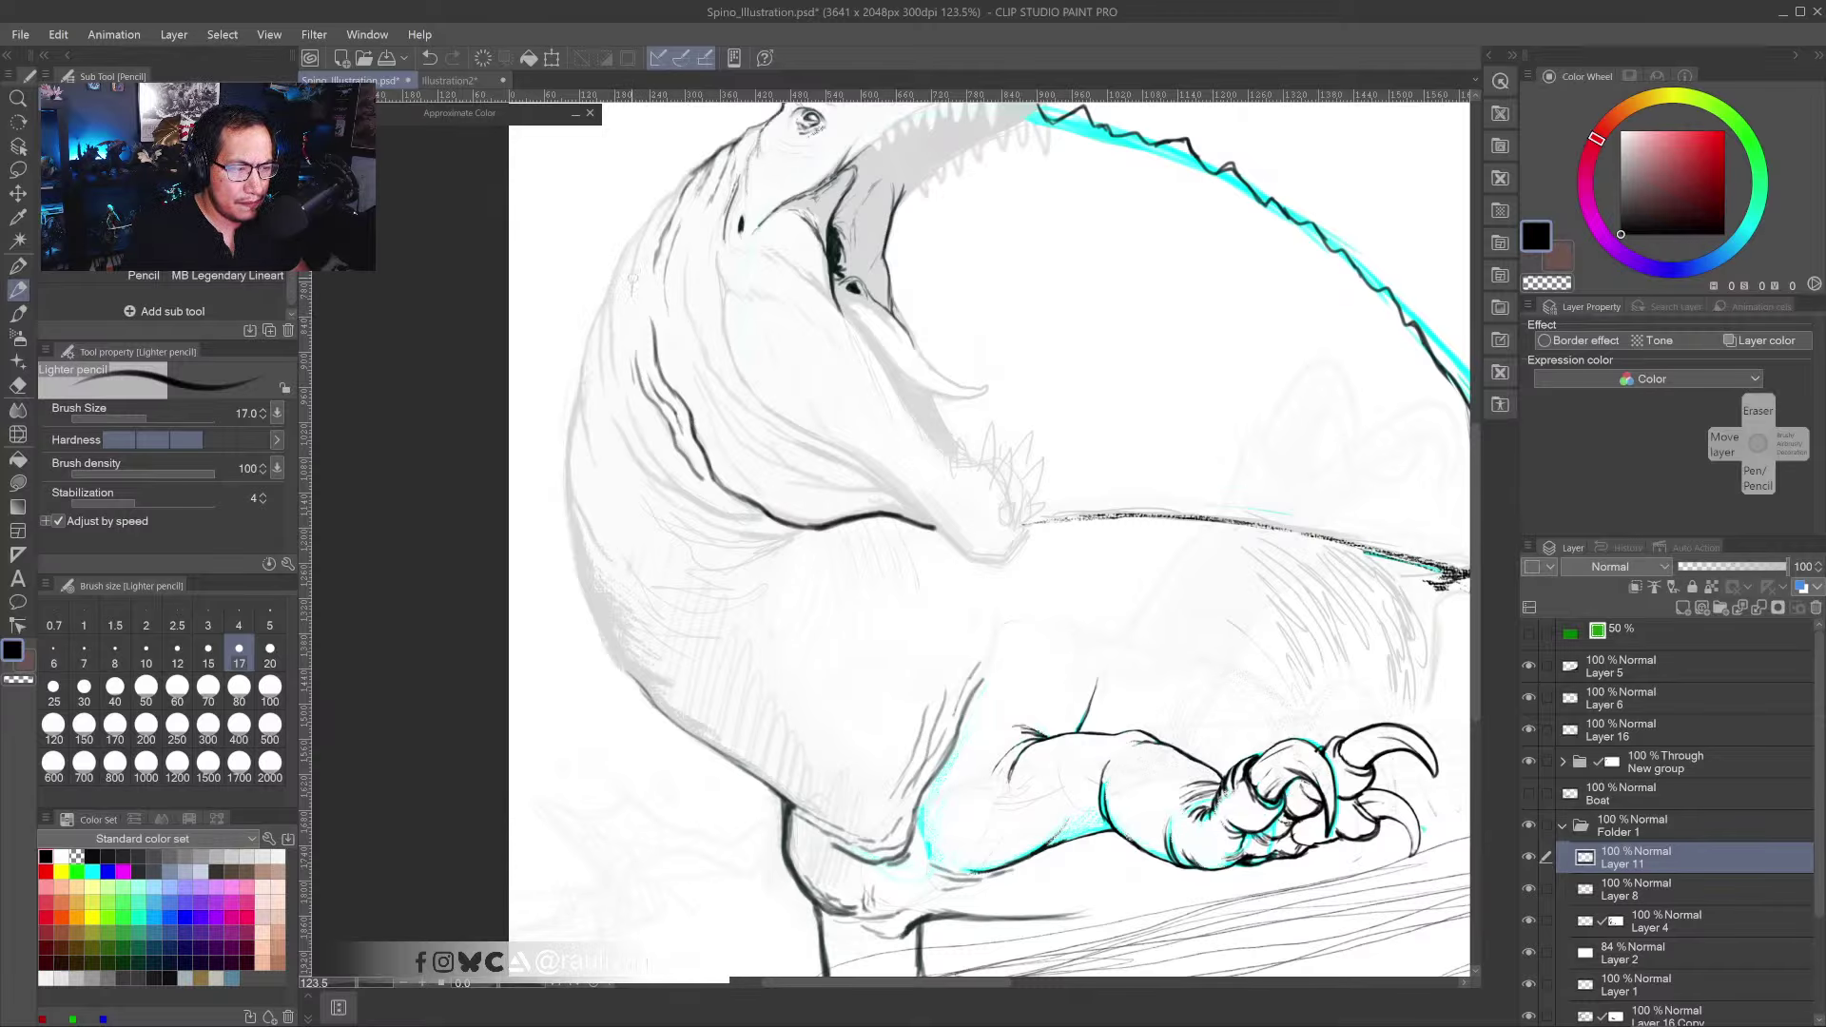
- Pencil the outer neck contour in black from the nape around the back of the neck to the chest
drag(637, 271, 689, 175)
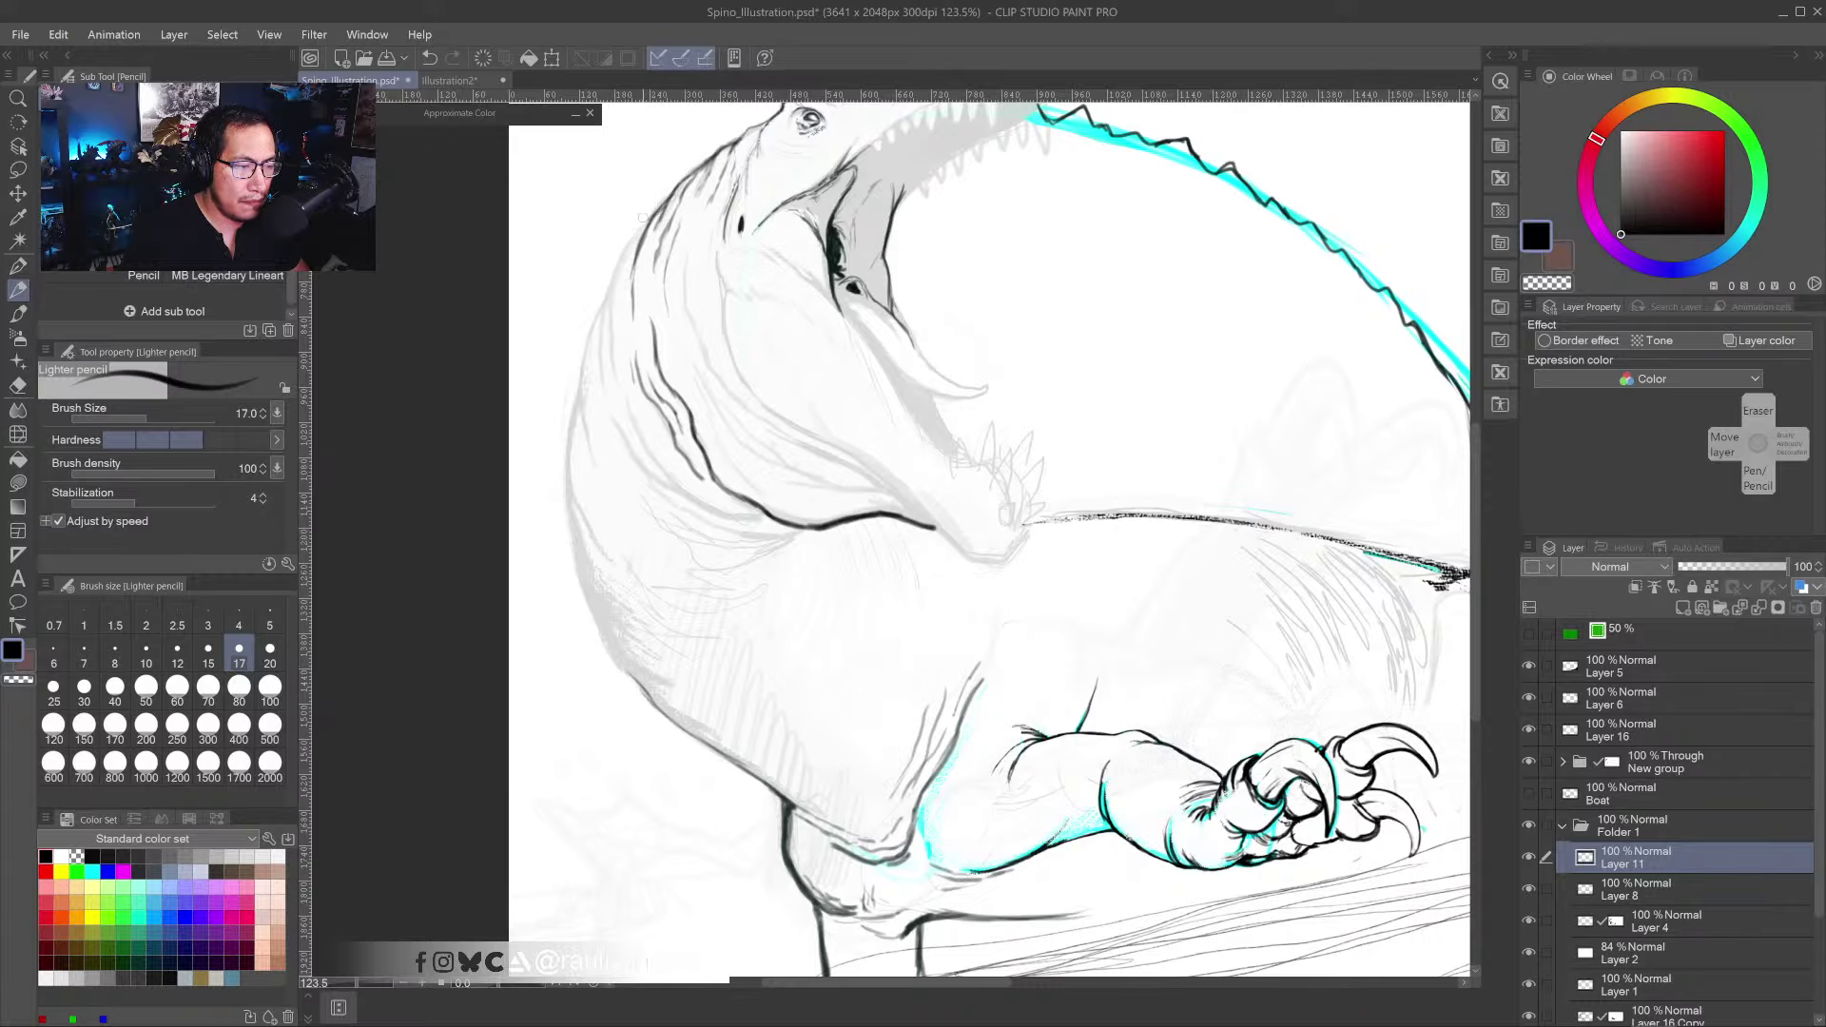
mouse_move(662, 205)
mouse_down()
mouse_move(634, 245)
mouse_move(656, 210)
mouse_move(615, 280)
mouse_up()
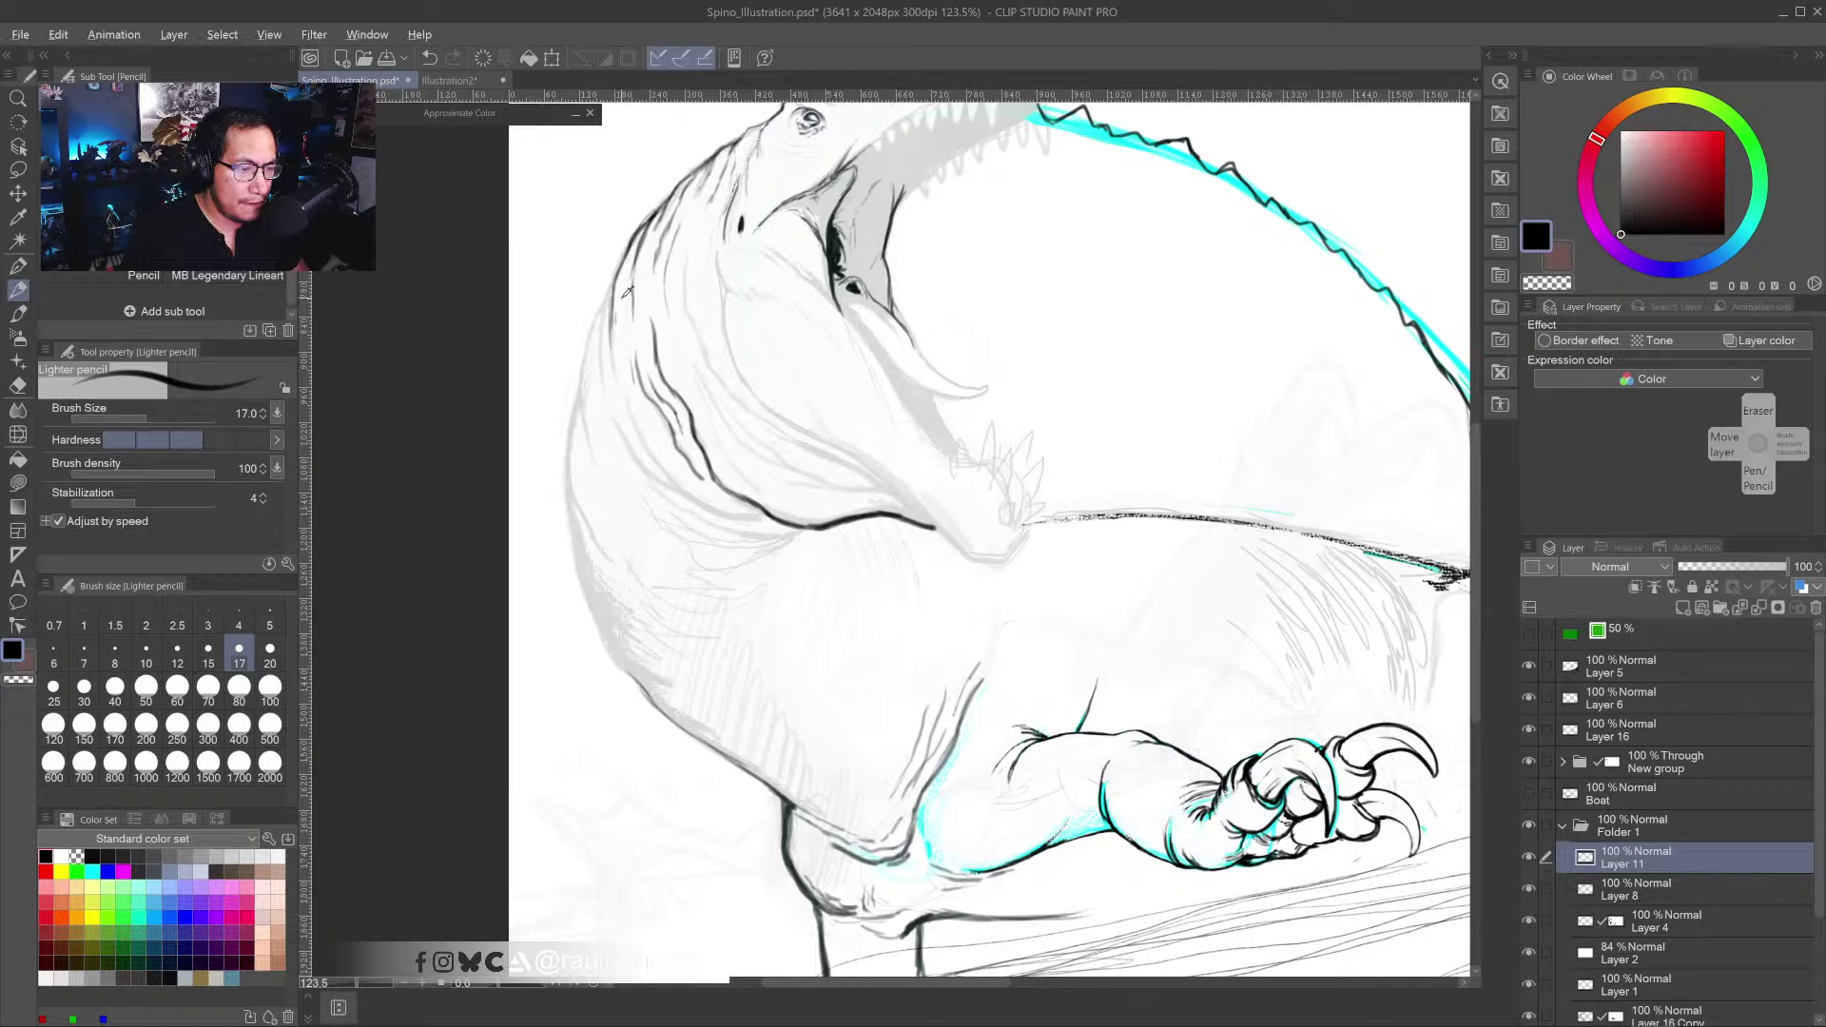
mouse_move(638, 234)
mouse_down()
mouse_move(588, 380)
mouse_move(592, 330)
mouse_move(569, 471)
mouse_move(590, 606)
mouse_move(706, 747)
mouse_up()
key(ctrl+0)
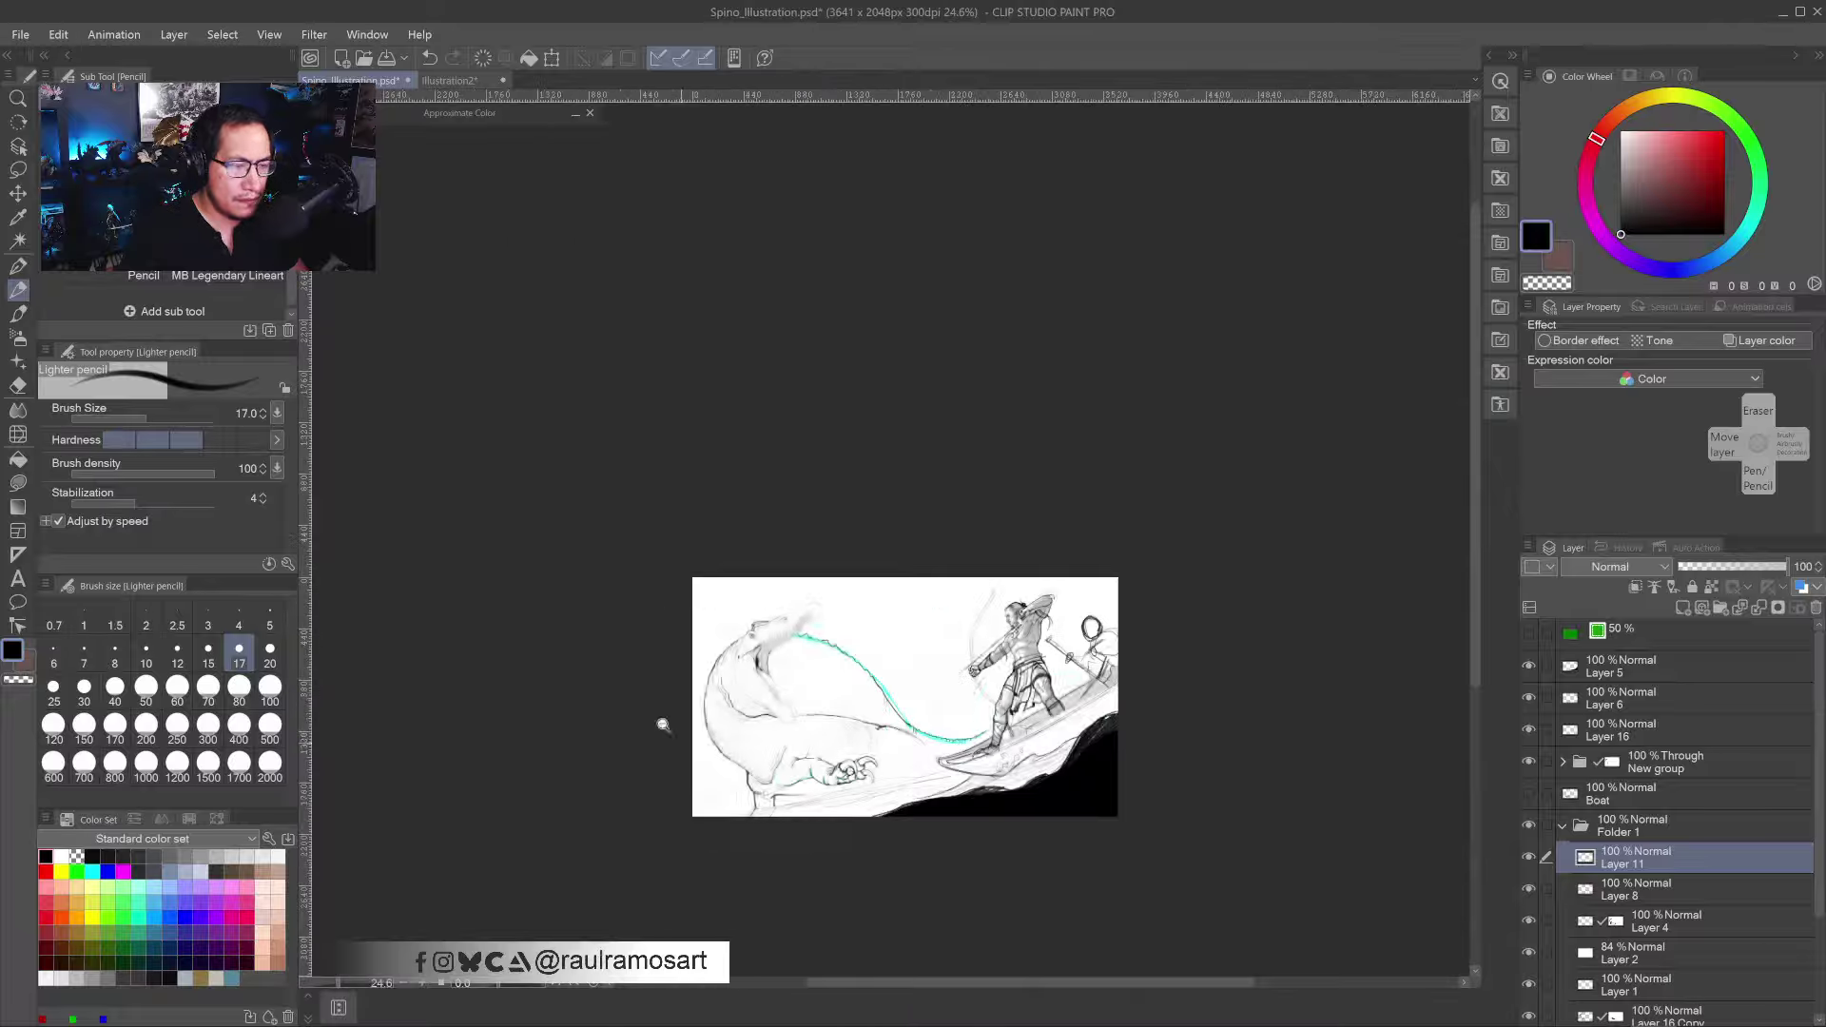
scroll(861, 655, up, 6)
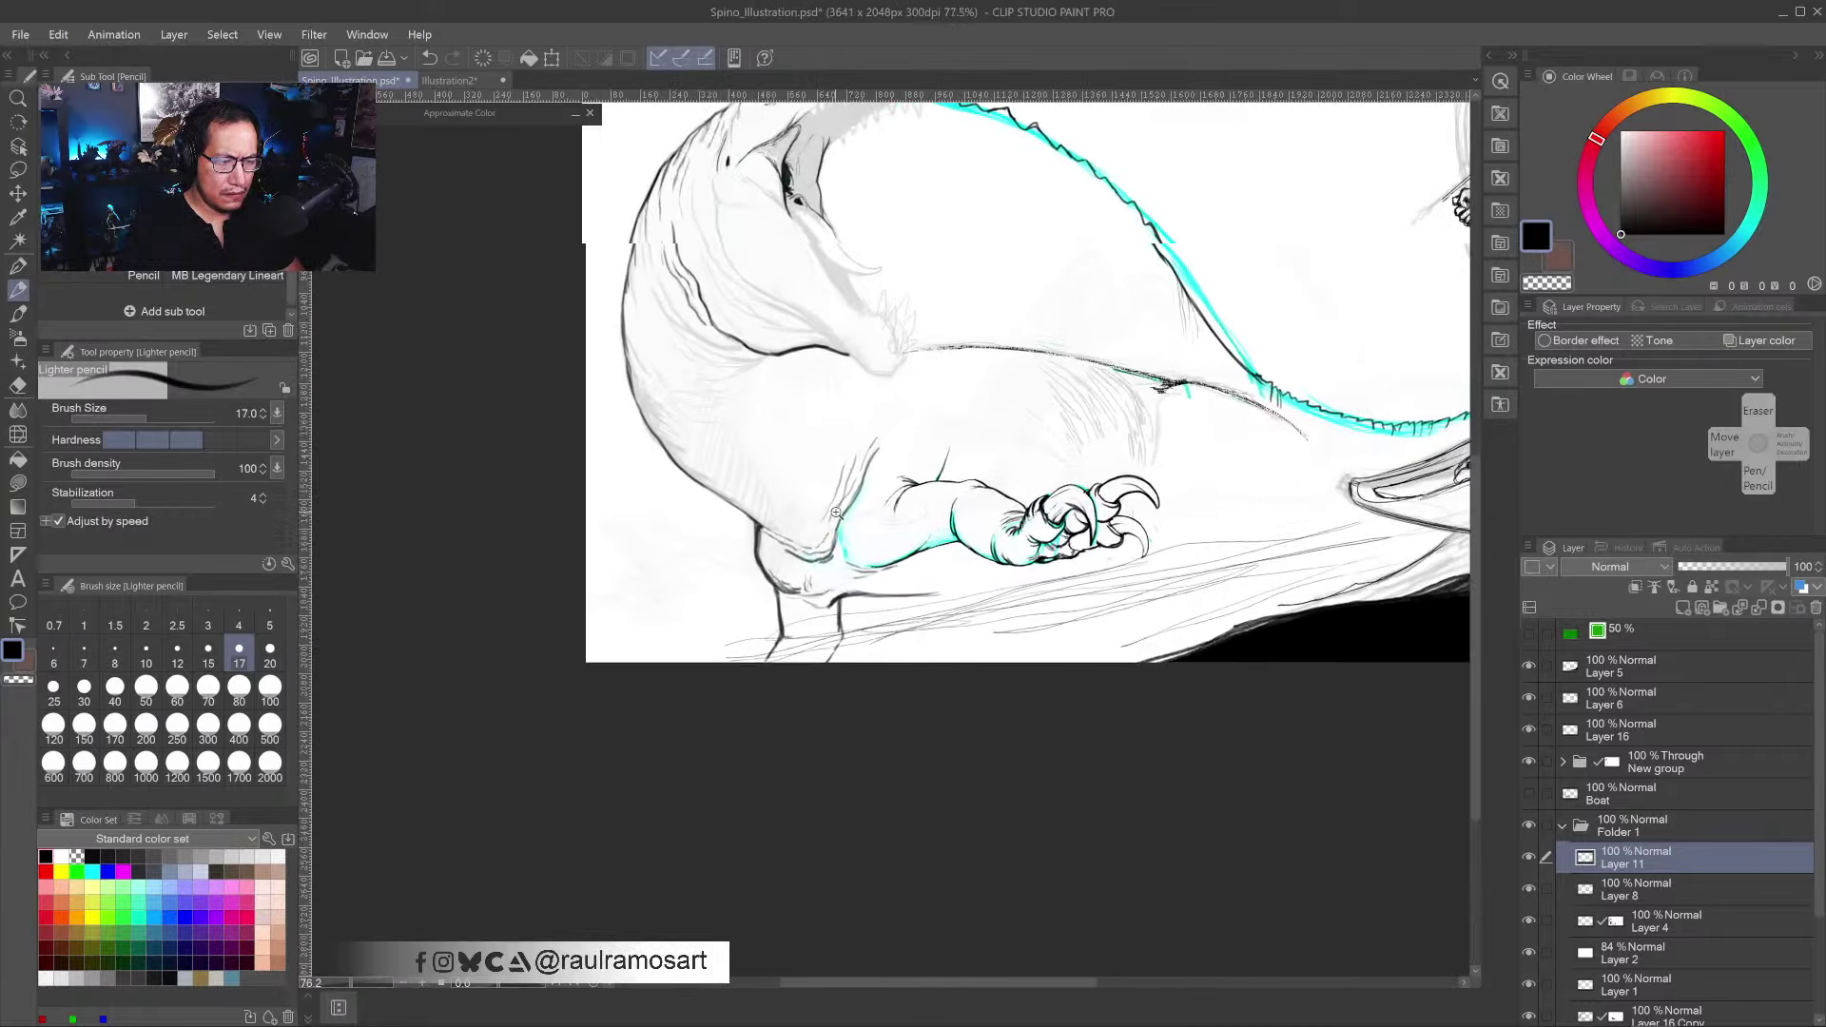
drag(883, 619, 872, 702)
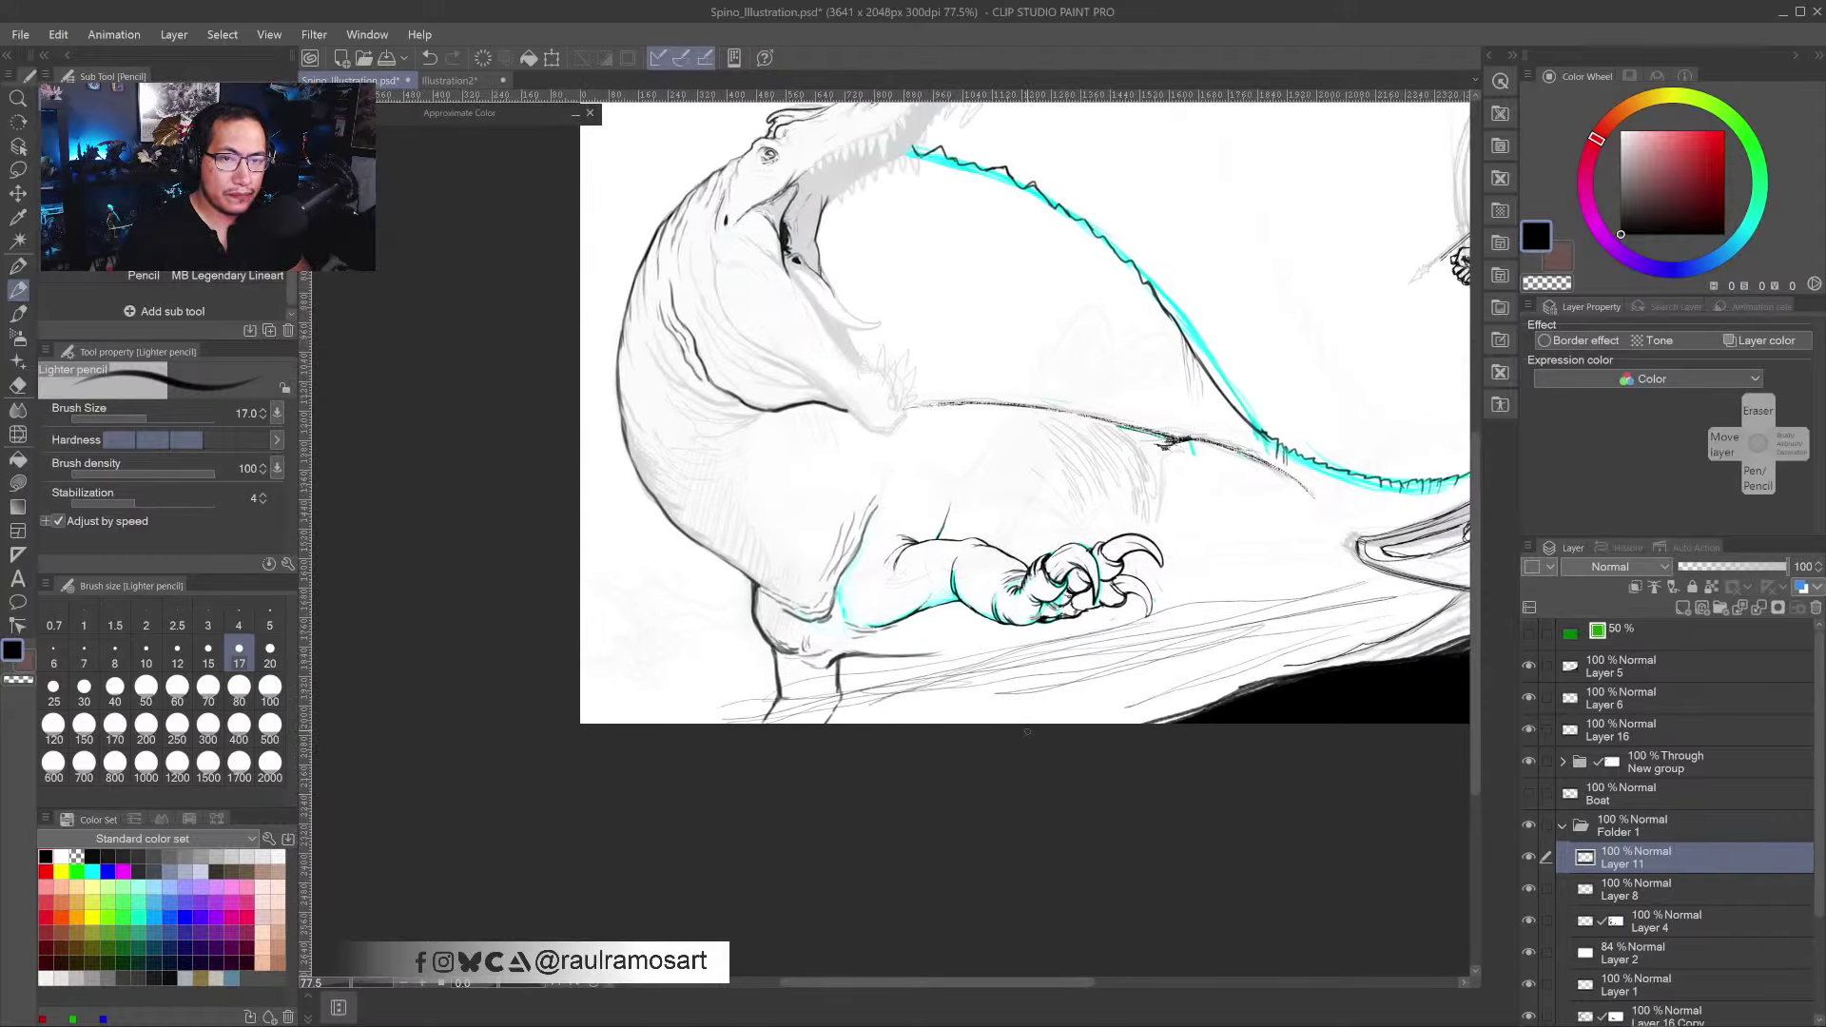
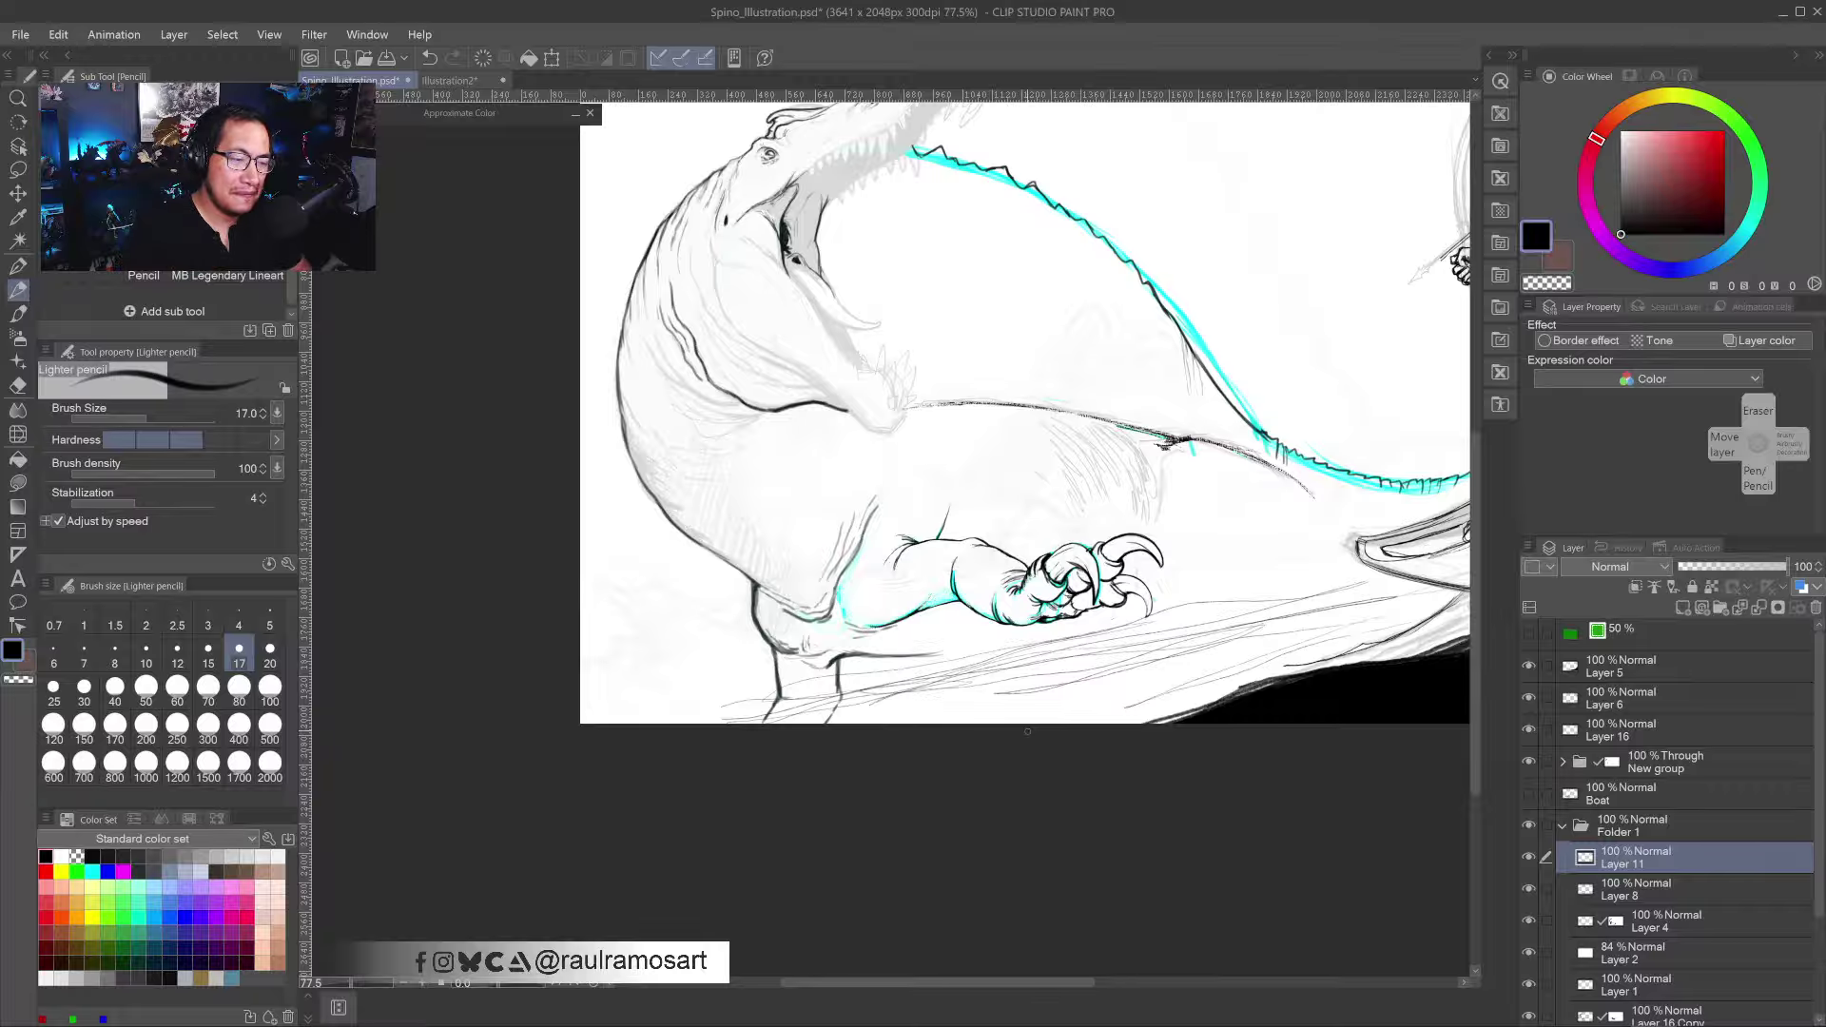
- Clean up the dark marks at the corner of the open mouth with the Hard eraser
scroll(763, 370, up, 2)
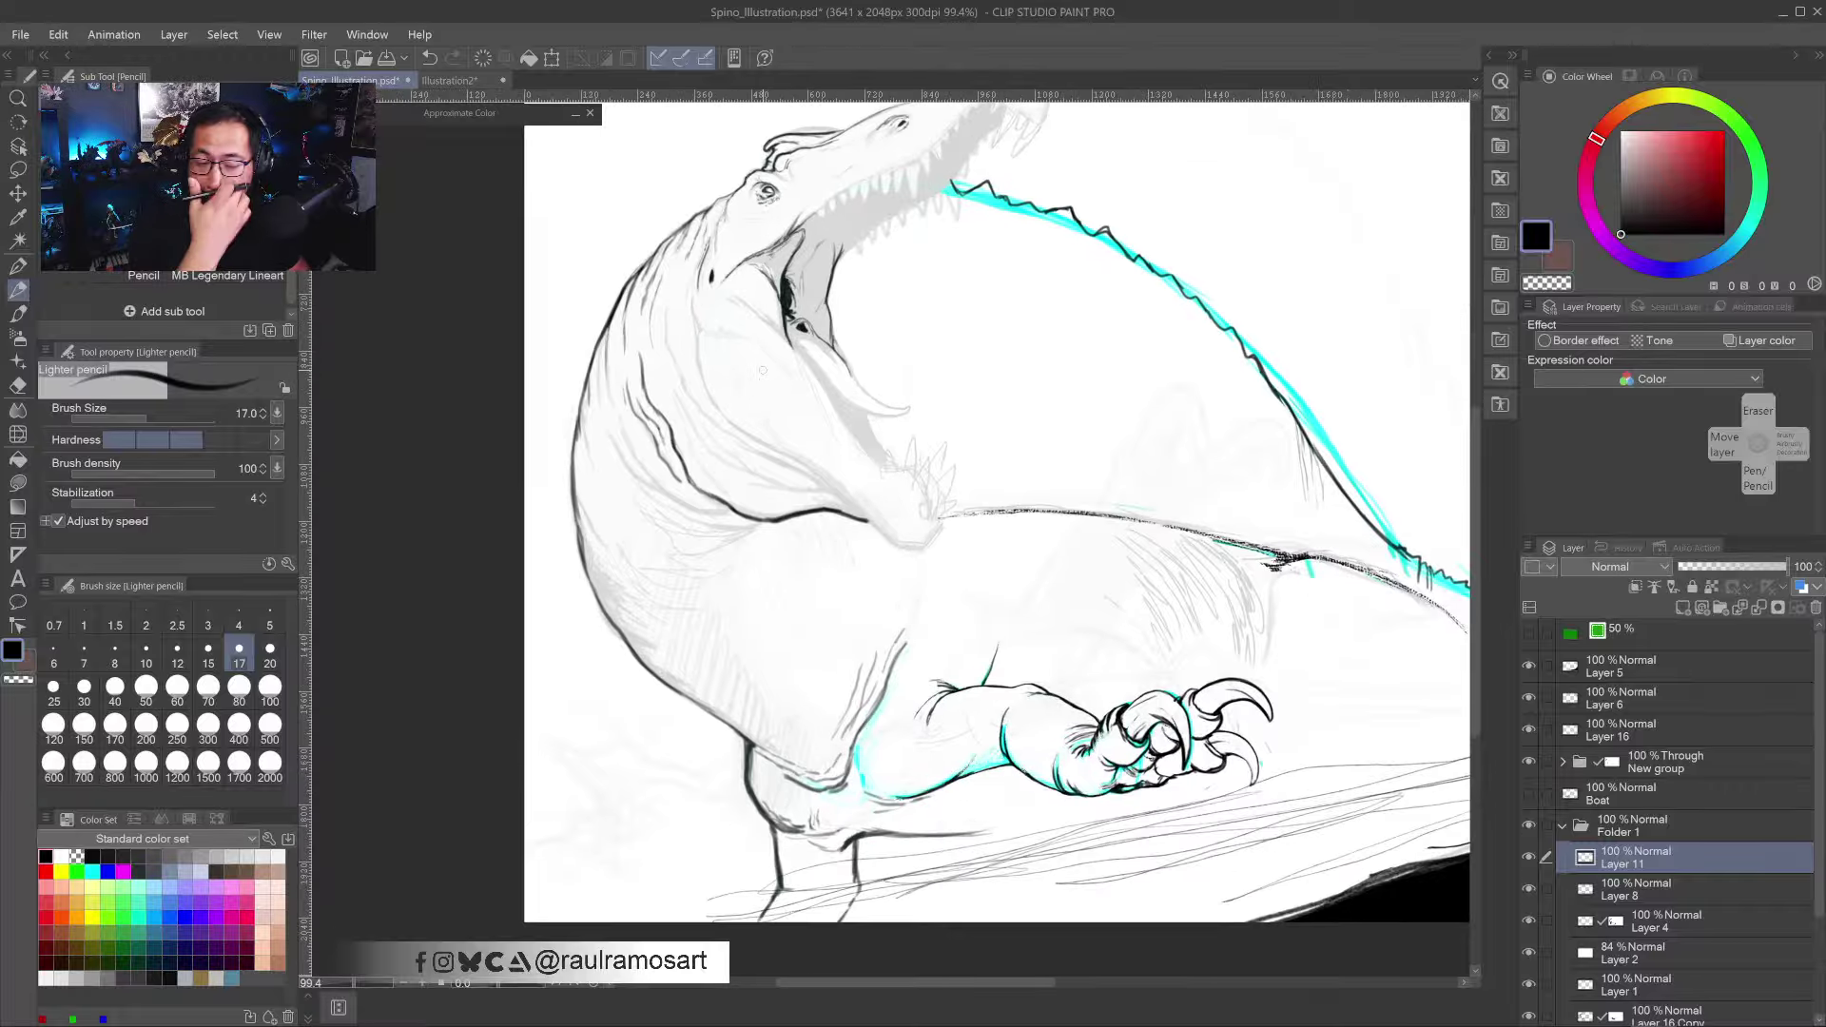
scroll(835, 342, up, 2)
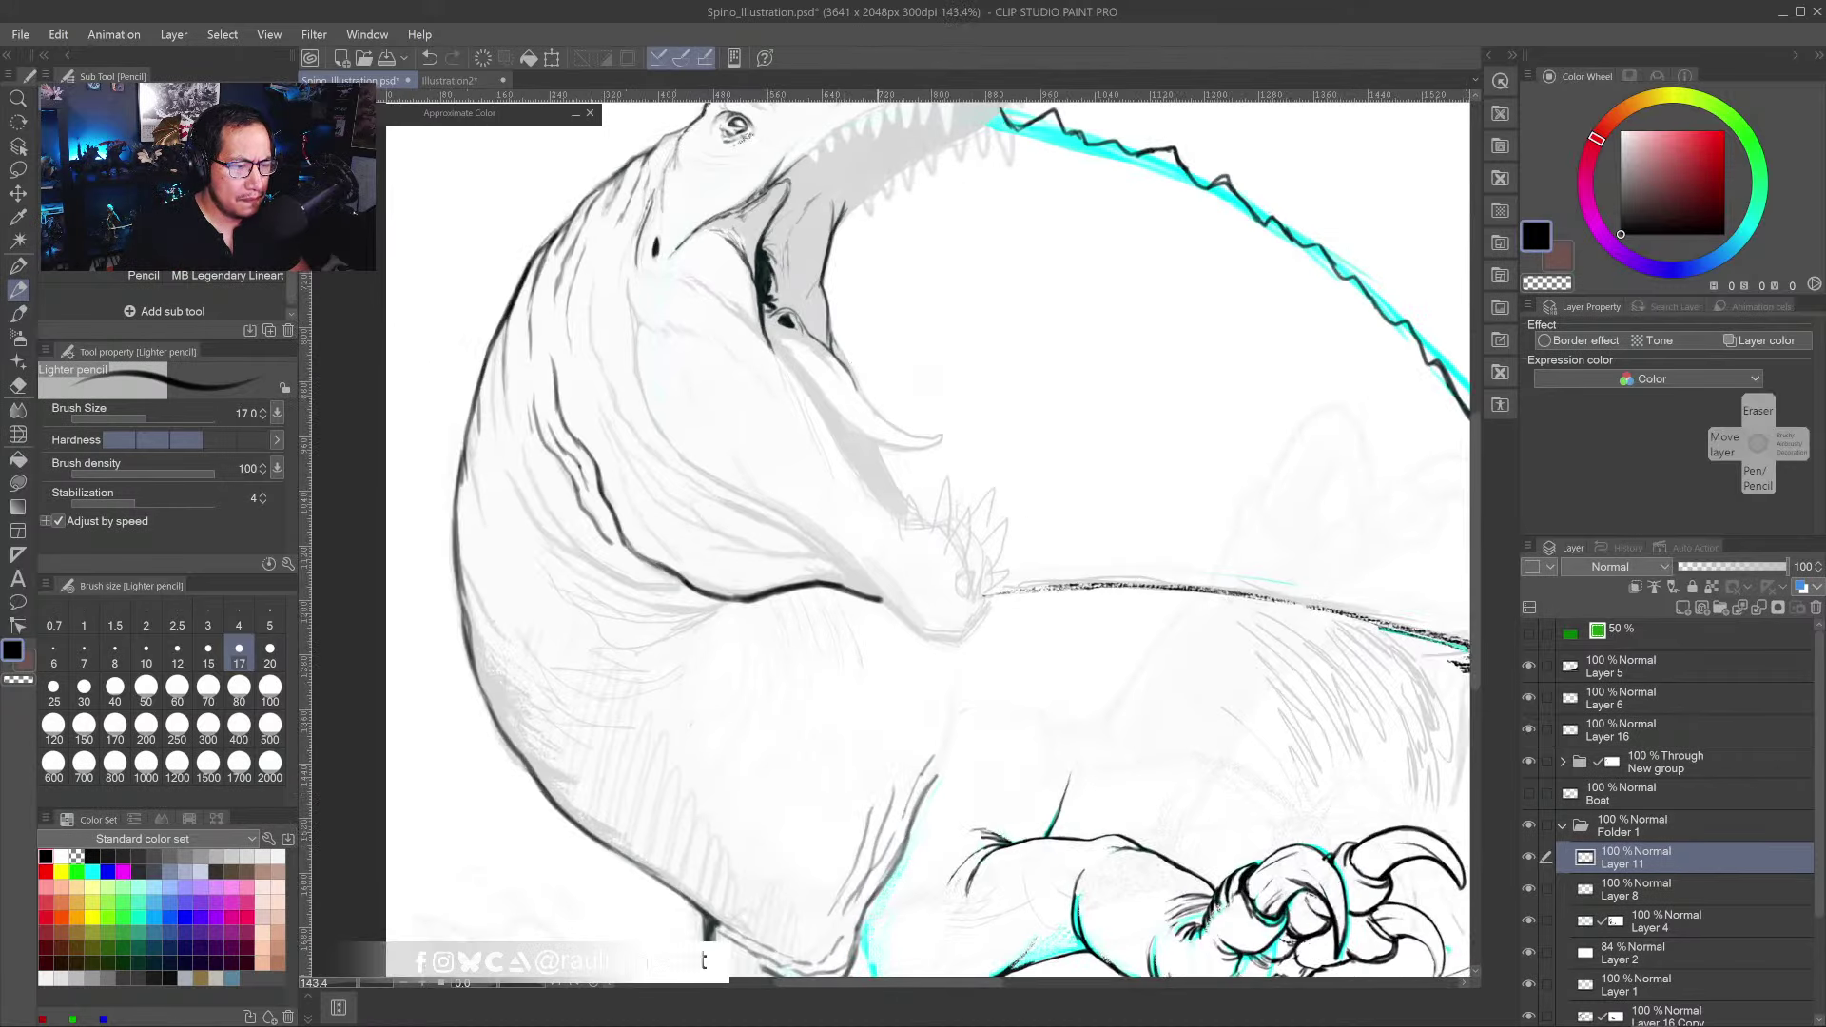
key(b)
scroll(796, 318, up, 2)
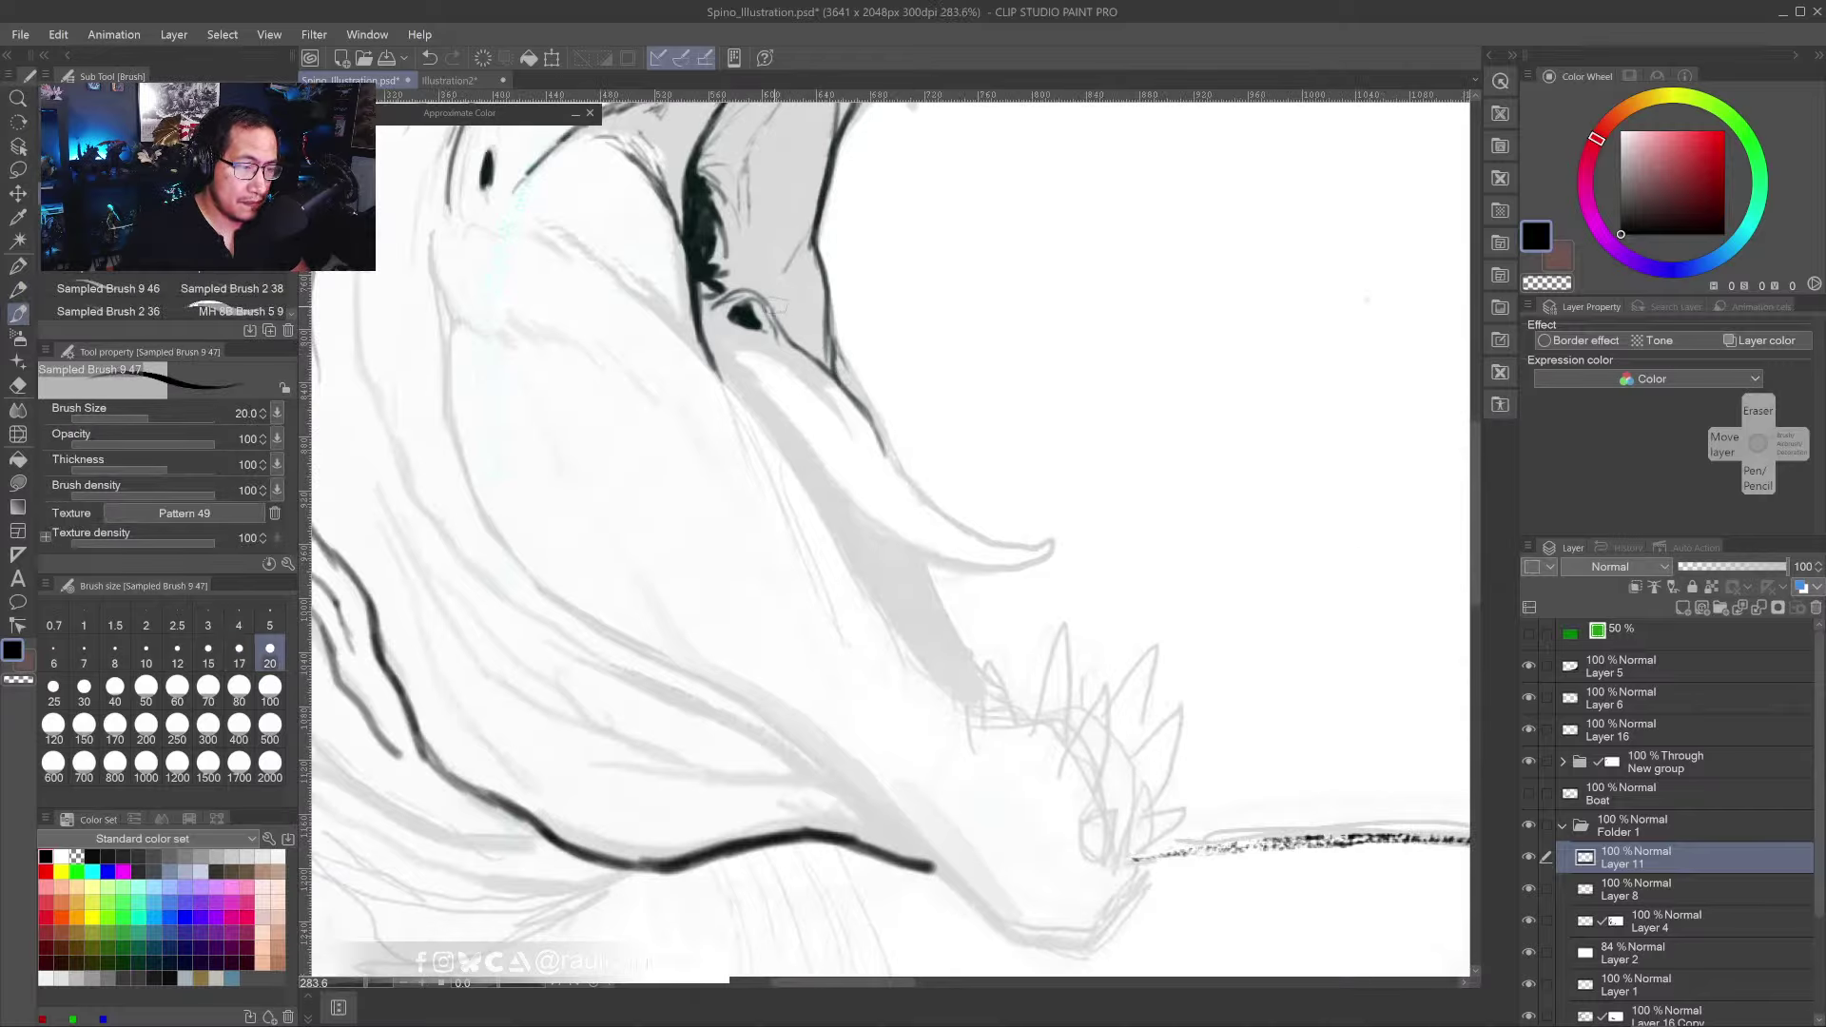
key(e)
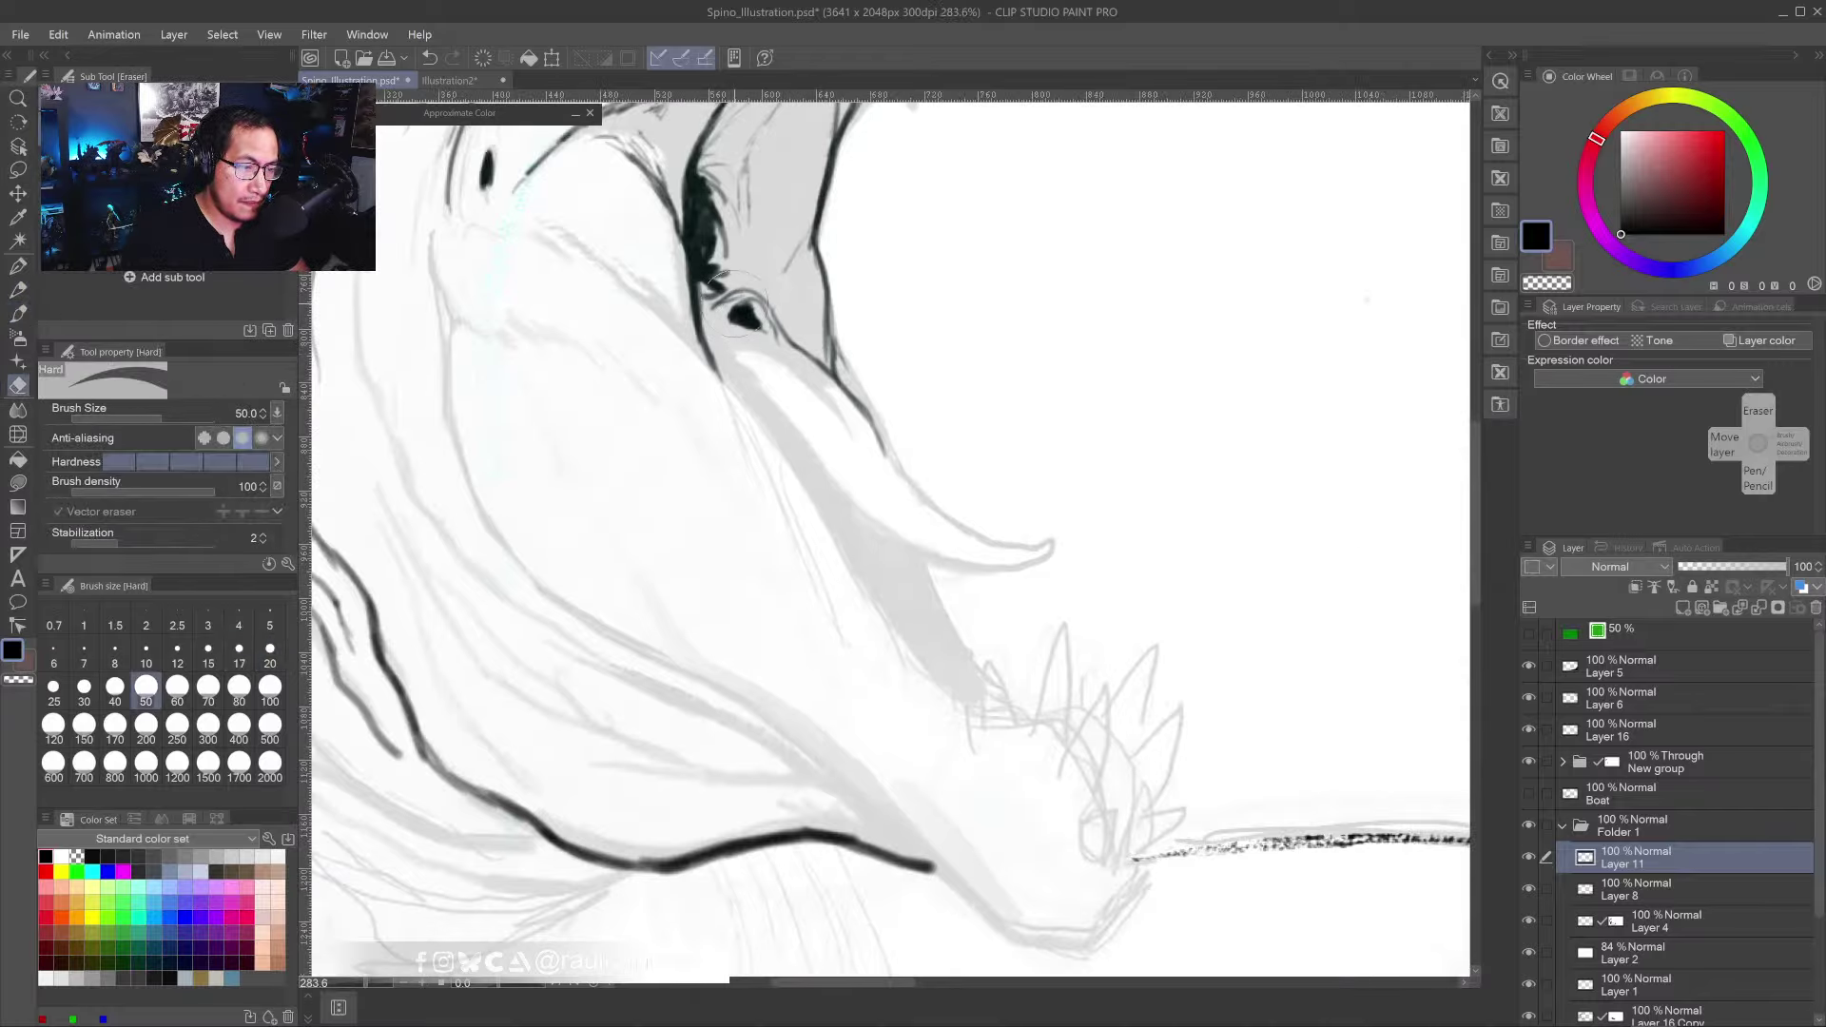
mouse_move(730, 305)
mouse_down()
mouse_move(757, 299)
mouse_move(766, 333)
mouse_move(759, 299)
mouse_move(766, 325)
mouse_move(733, 323)
mouse_move(696, 312)
mouse_move(692, 281)
mouse_move(786, 347)
mouse_move(765, 302)
mouse_move(794, 261)
mouse_move(747, 293)
mouse_move(799, 234)
mouse_move(712, 285)
mouse_move(708, 190)
mouse_move(727, 205)
mouse_move(727, 248)
mouse_move(695, 162)
mouse_up()
- Reduce the Lighter pencil to size 10 and draw the bumpy upper edge of the snout from the bridge over the tip
key(p)
scroll(704, 190, down, 4)
mouse_move(776, 228)
mouse_down()
mouse_move(768, 359)
mouse_move(711, 355)
mouse_up()
key(bracketleft)
key(bracketleft)
key(bracketleft)
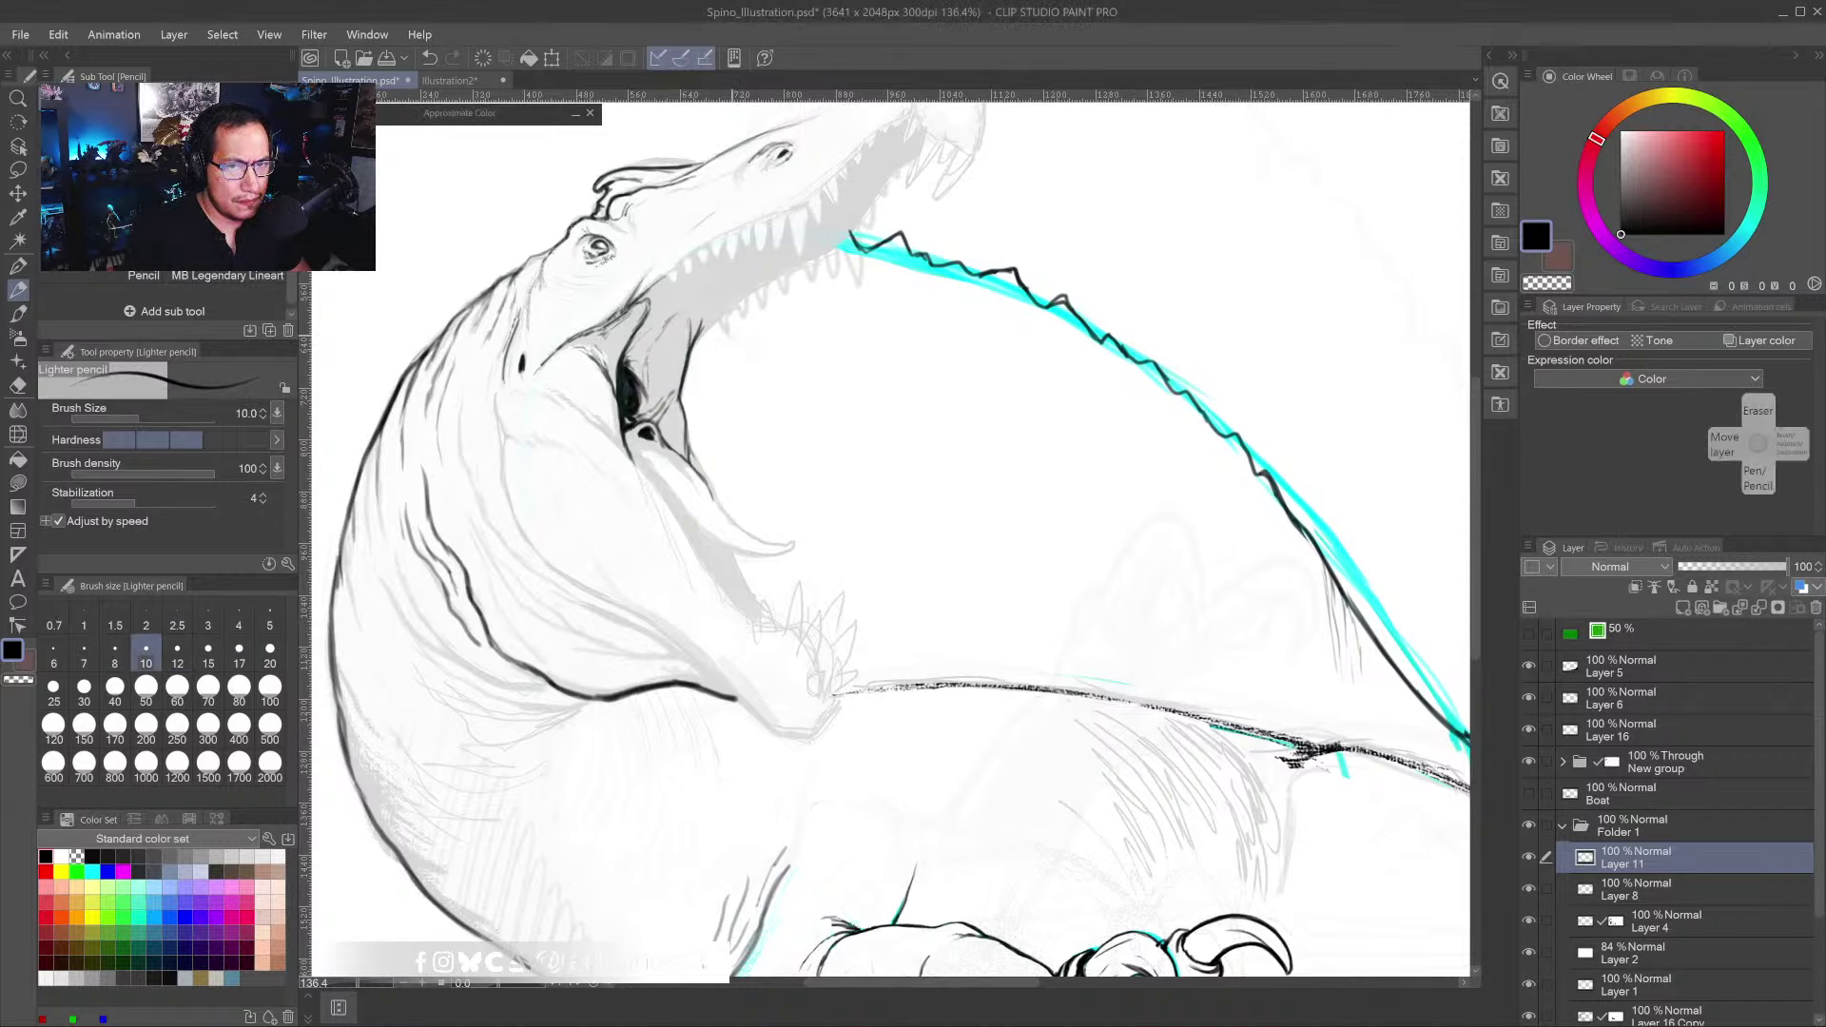
drag(856, 226, 832, 377)
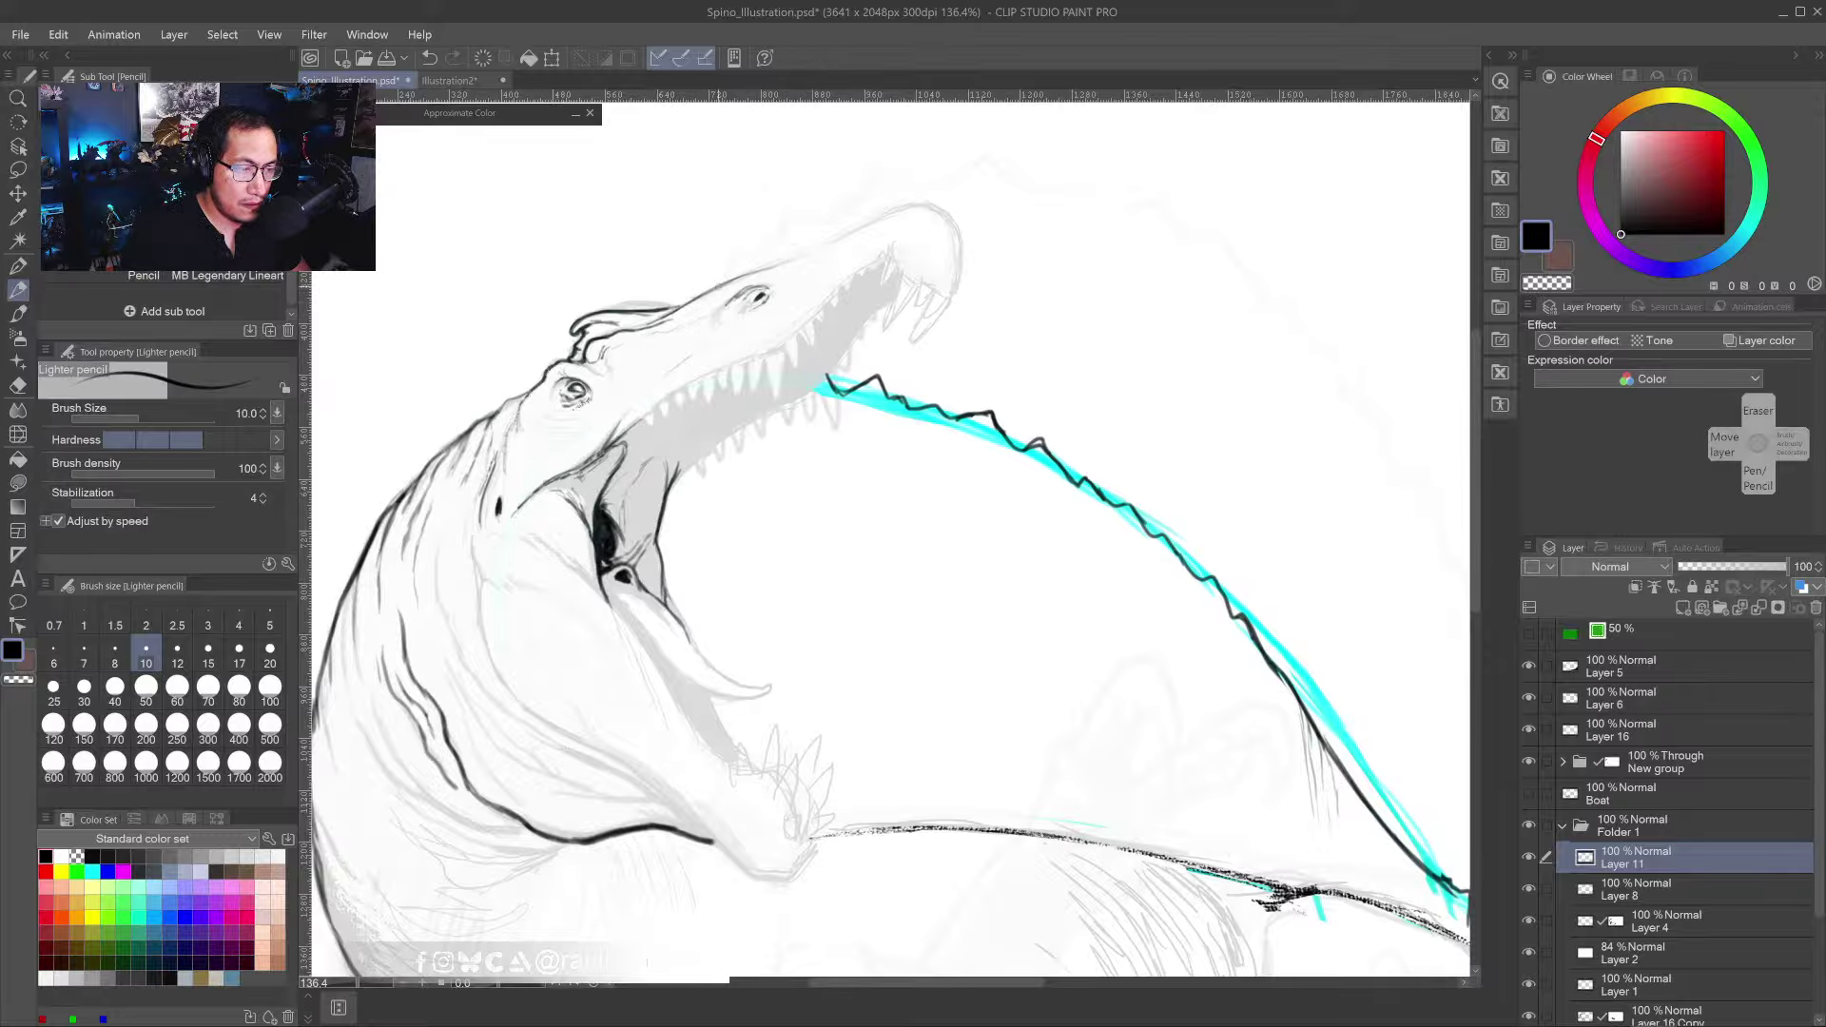
mouse_move(662, 322)
mouse_down()
mouse_move(883, 209)
mouse_move(1075, 209)
mouse_up()
mouse_move(764, 239)
mouse_down()
mouse_move(839, 201)
mouse_move(985, 177)
mouse_move(1111, 245)
mouse_move(1115, 283)
mouse_move(1154, 319)
mouse_move(1161, 411)
mouse_up()
mouse_move(866, 230)
mouse_down()
mouse_move(937, 224)
mouse_move(830, 240)
mouse_move(738, 281)
mouse_move(767, 252)
mouse_up()
mouse_move(733, 278)
mouse_down()
mouse_move(670, 298)
mouse_move(618, 341)
mouse_move(561, 339)
mouse_up()
drag(761, 257, 739, 273)
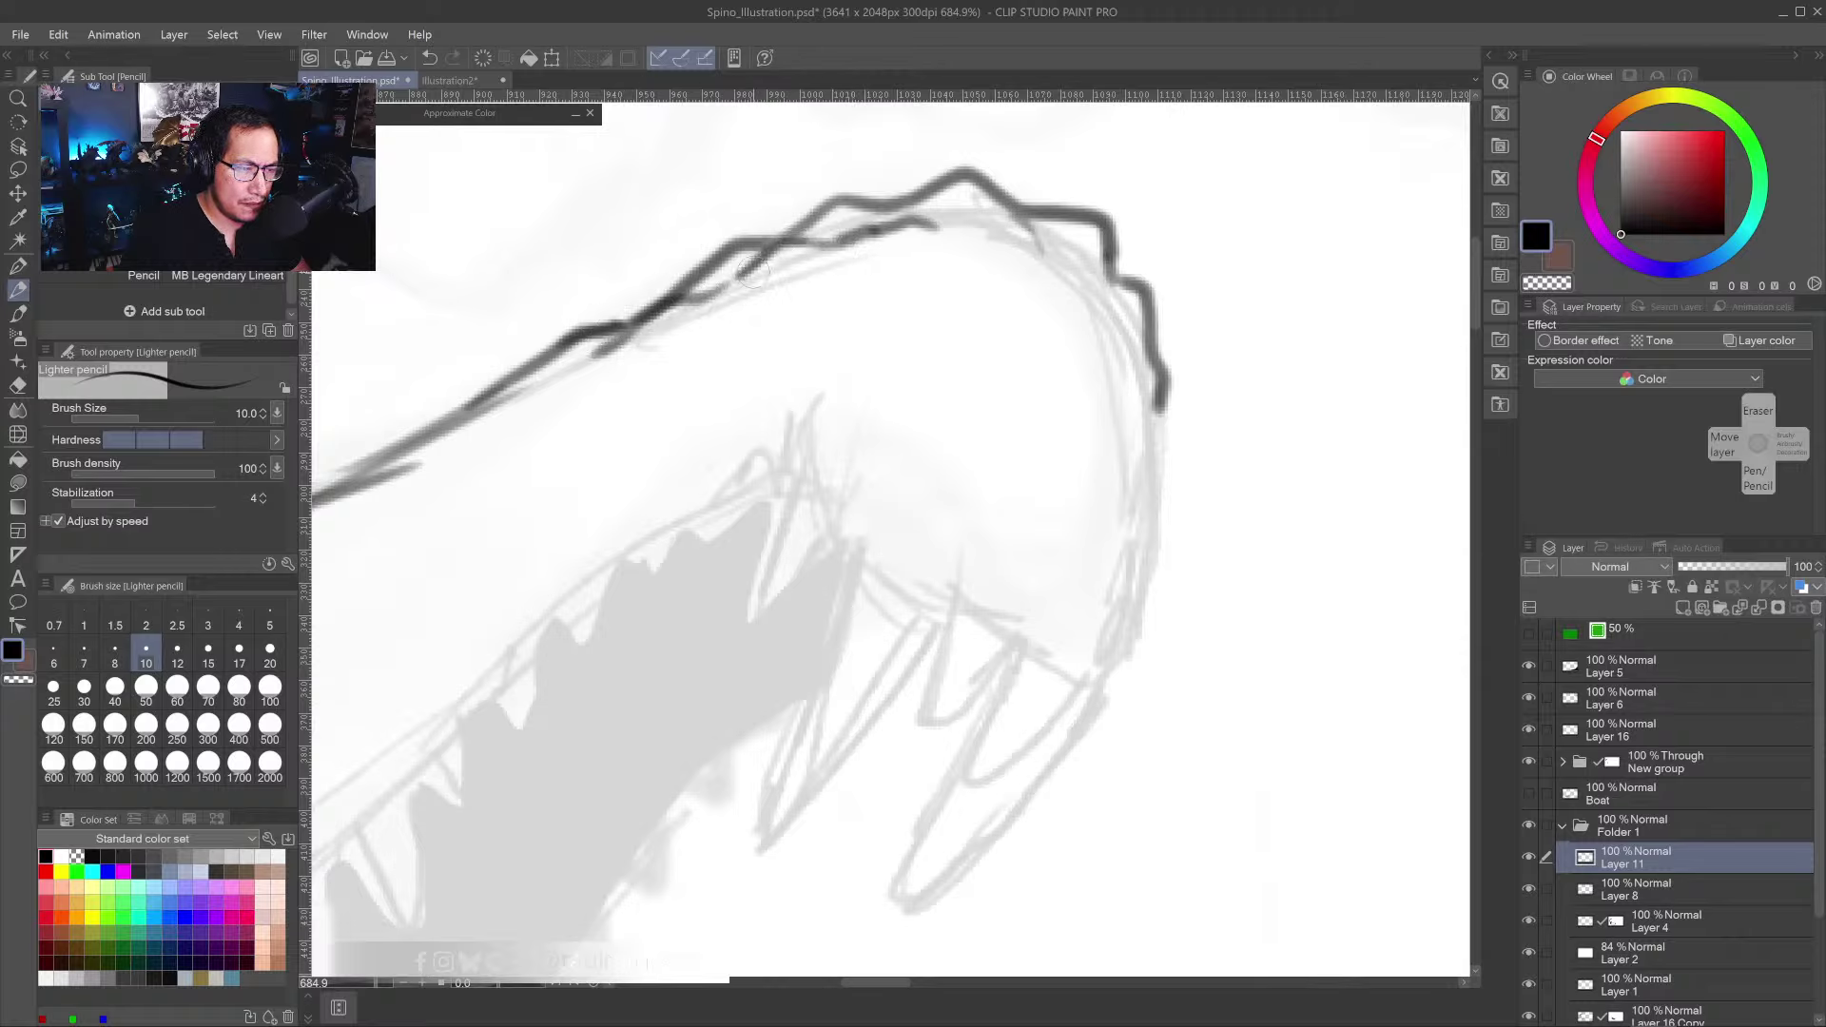
- Add the inner contour strokes at the snout tip and extend the bumpy edge down its front to the lip
mouse_move(954, 238)
mouse_down()
mouse_move(1009, 232)
mouse_move(1060, 273)
mouse_move(1024, 229)
mouse_move(1104, 284)
mouse_move(1071, 246)
mouse_move(1113, 285)
mouse_up()
drag(1092, 352, 1142, 433)
mouse_move(1052, 334)
mouse_down()
mouse_move(983, 188)
mouse_move(1010, 222)
mouse_move(1007, 187)
mouse_move(1035, 288)
mouse_move(1058, 251)
mouse_move(1078, 367)
mouse_move(1063, 461)
mouse_move(1060, 346)
mouse_up()
mouse_move(1054, 262)
mouse_down()
mouse_move(1071, 342)
mouse_move(1033, 447)
mouse_move(994, 478)
mouse_move(1048, 465)
mouse_move(1054, 444)
mouse_up()
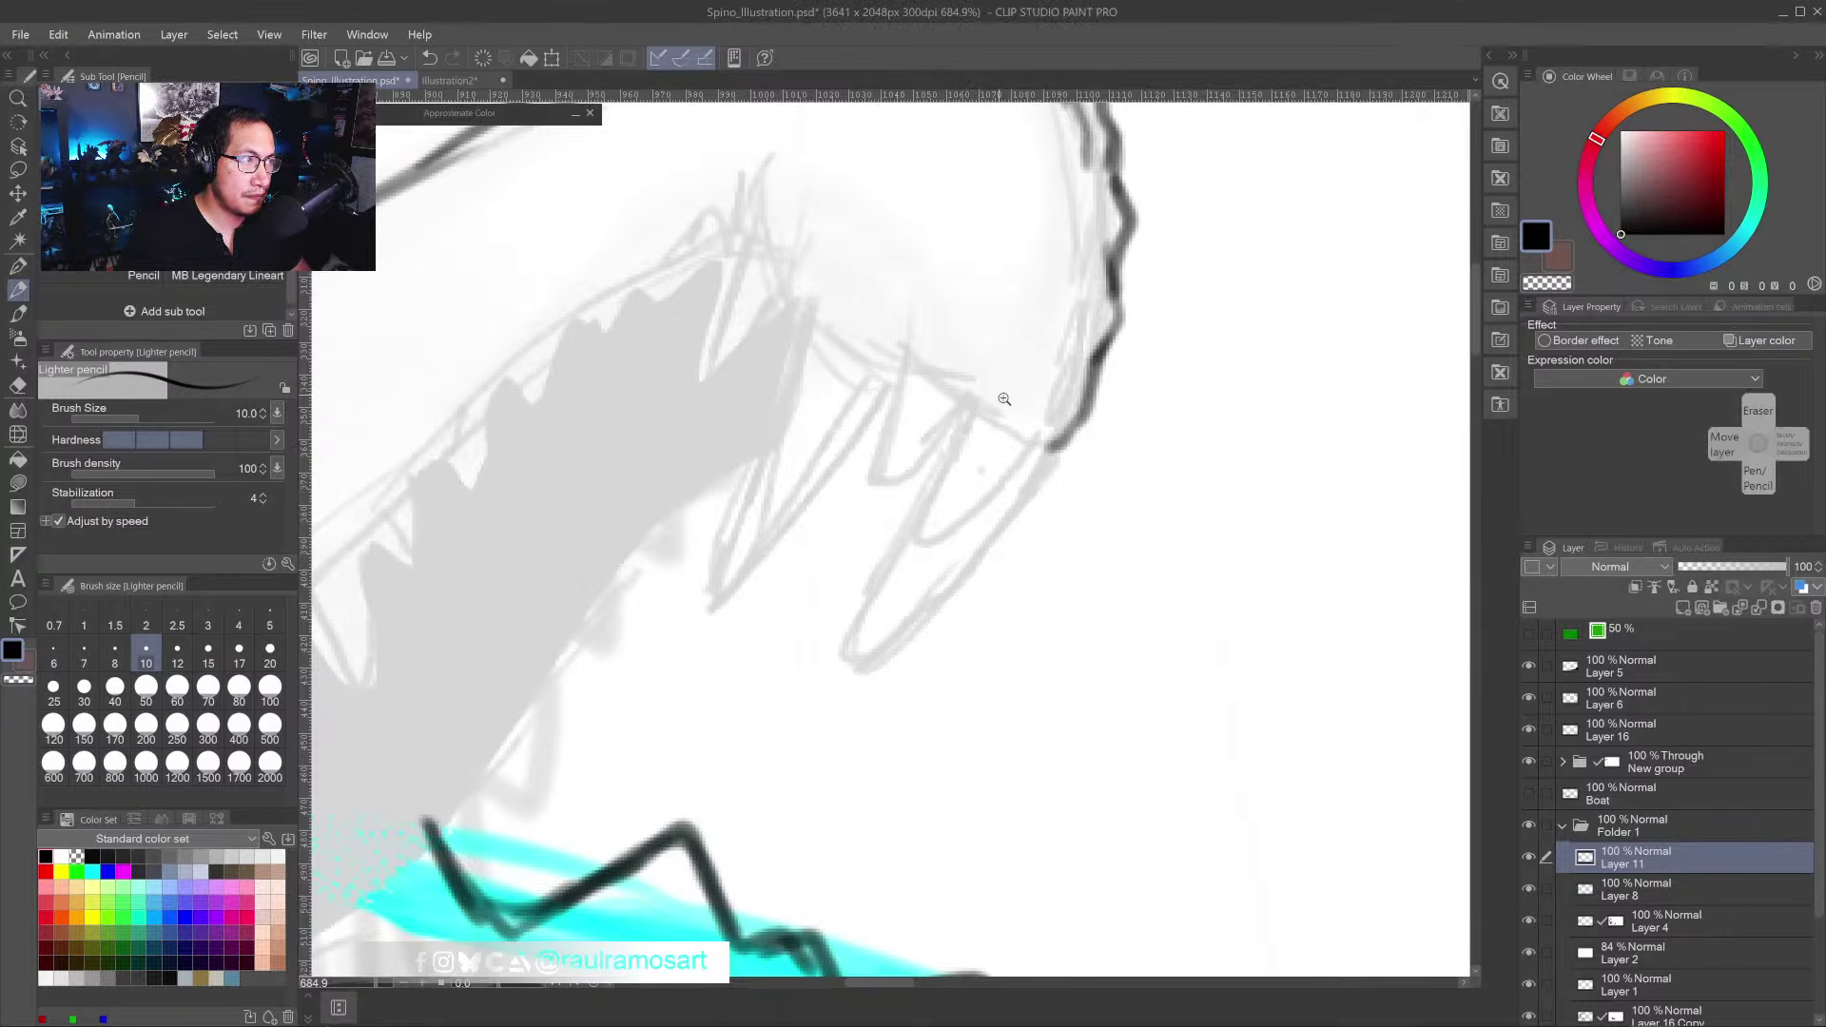
- Pencil the first front upper tooth with its rounded gum rim, and draw the neighbouring tooth at the snout tip
scroll(998, 386, up, 2)
scroll(982, 398, up, 1)
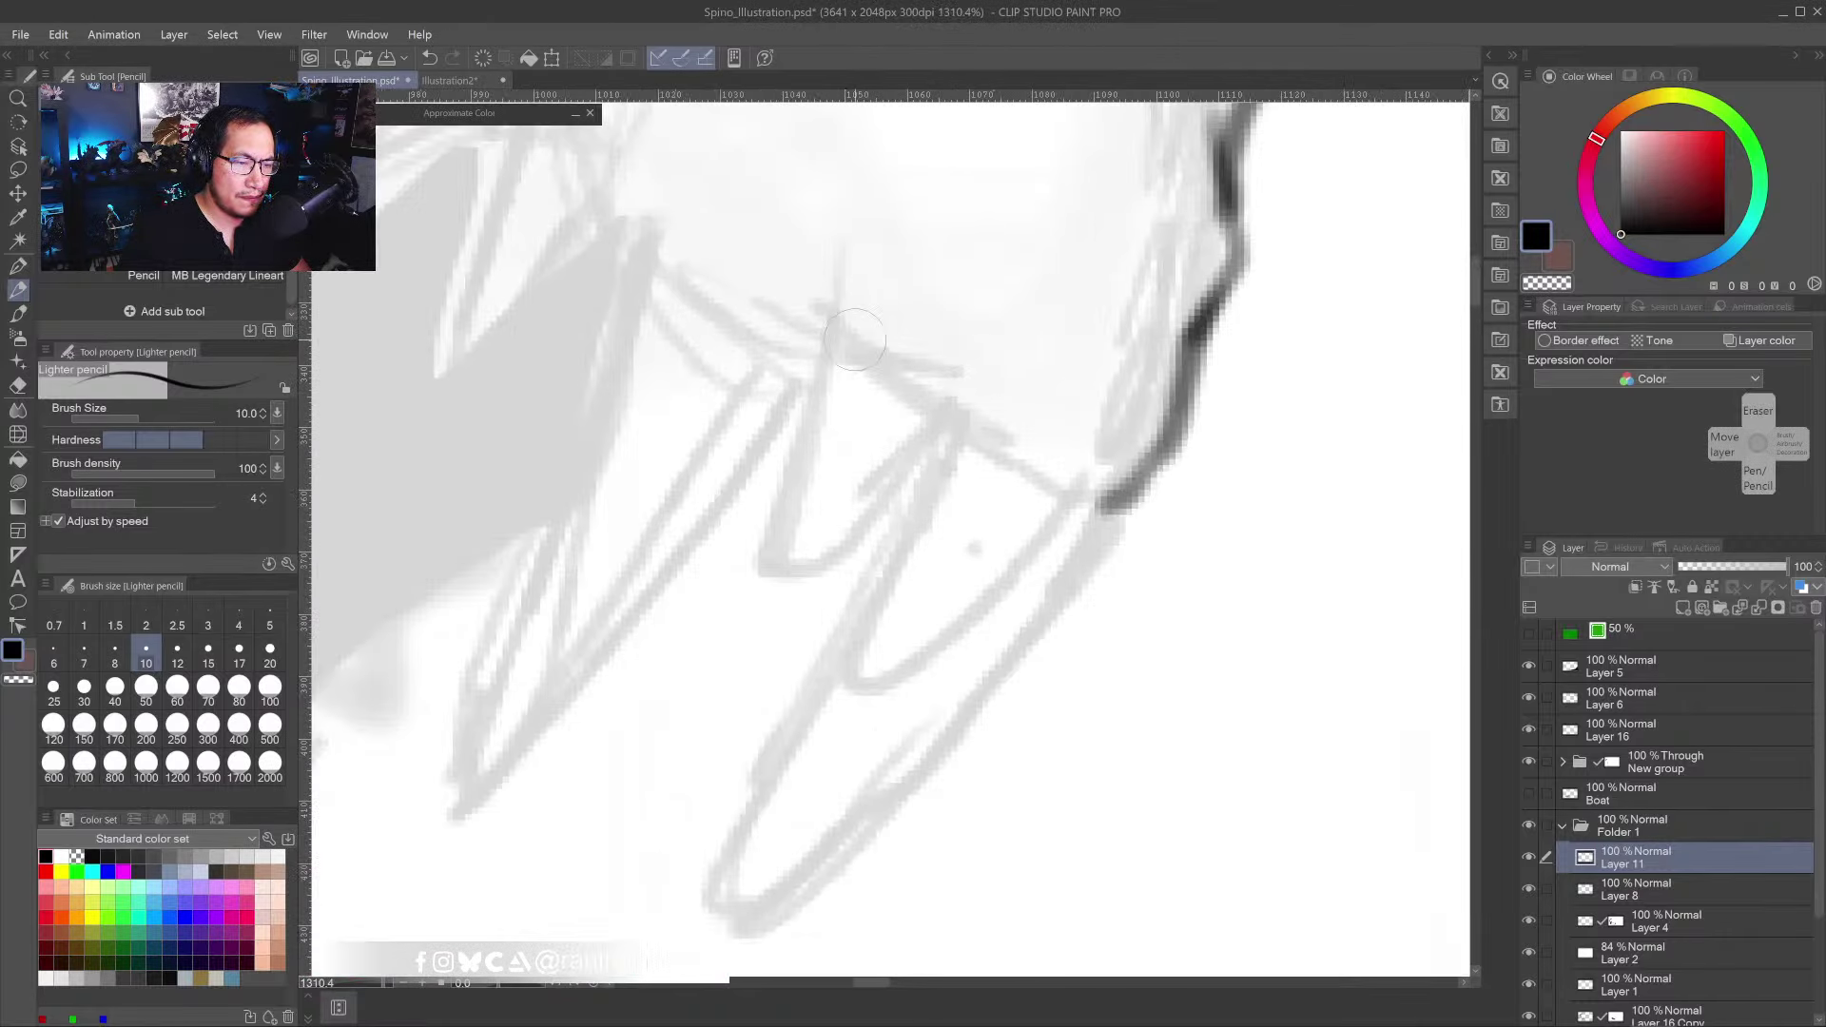
mouse_move(826, 348)
mouse_down()
mouse_move(866, 341)
mouse_move(834, 336)
mouse_move(873, 314)
mouse_move(922, 318)
mouse_move(958, 398)
mouse_up()
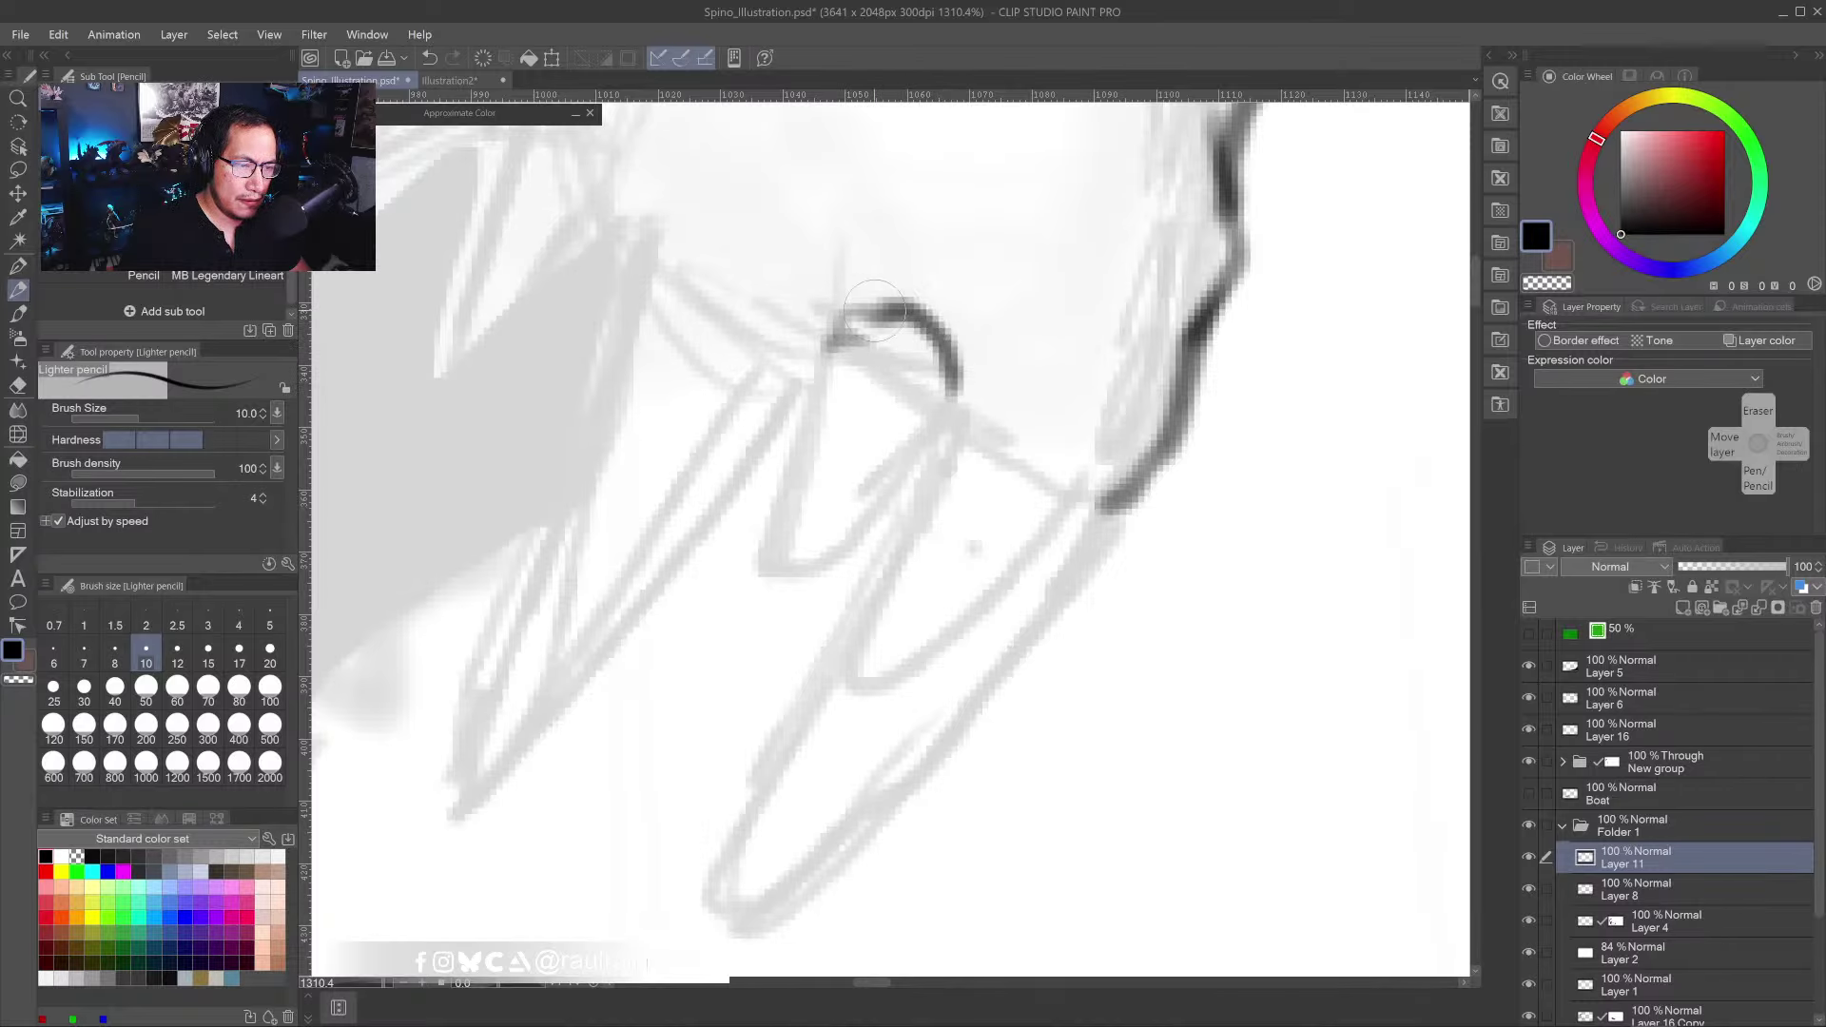
mouse_move(855, 303)
mouse_down()
mouse_move(812, 362)
mouse_move(805, 478)
mouse_move(811, 404)
mouse_move(782, 521)
mouse_move(789, 619)
mouse_move(948, 420)
mouse_move(969, 322)
mouse_move(941, 291)
mouse_move(859, 285)
mouse_move(795, 325)
mouse_move(810, 375)
mouse_up()
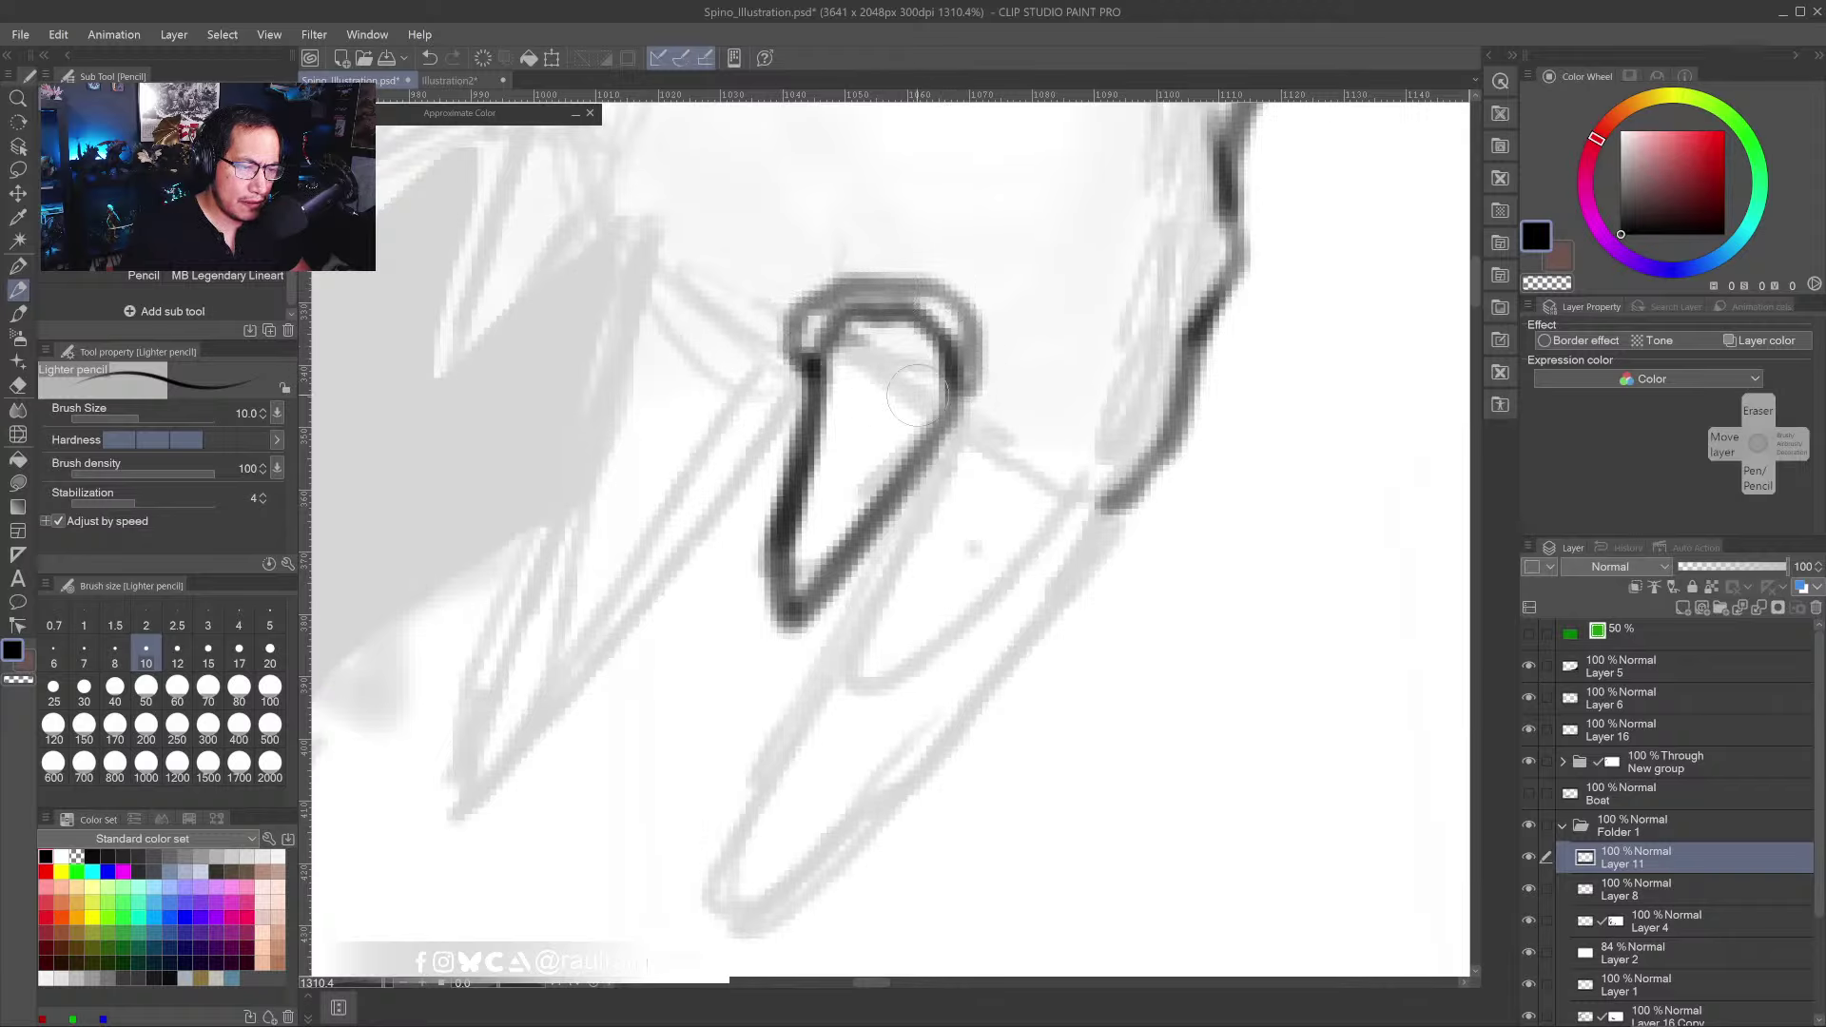
mouse_move(951, 380)
mouse_down()
mouse_move(1023, 334)
mouse_move(936, 439)
mouse_move(848, 676)
mouse_move(894, 671)
mouse_move(984, 598)
mouse_move(1075, 476)
mouse_up()
mouse_move(984, 428)
mouse_down()
mouse_move(1031, 436)
mouse_move(1082, 502)
mouse_up()
mouse_move(1051, 395)
mouse_down()
mouse_move(1080, 480)
mouse_move(1122, 426)
mouse_move(1079, 518)
mouse_up()
- Pencil the narrow upper tooth behind the snout tip with a small looped gum fold above its root
scroll(1035, 456, down, 8)
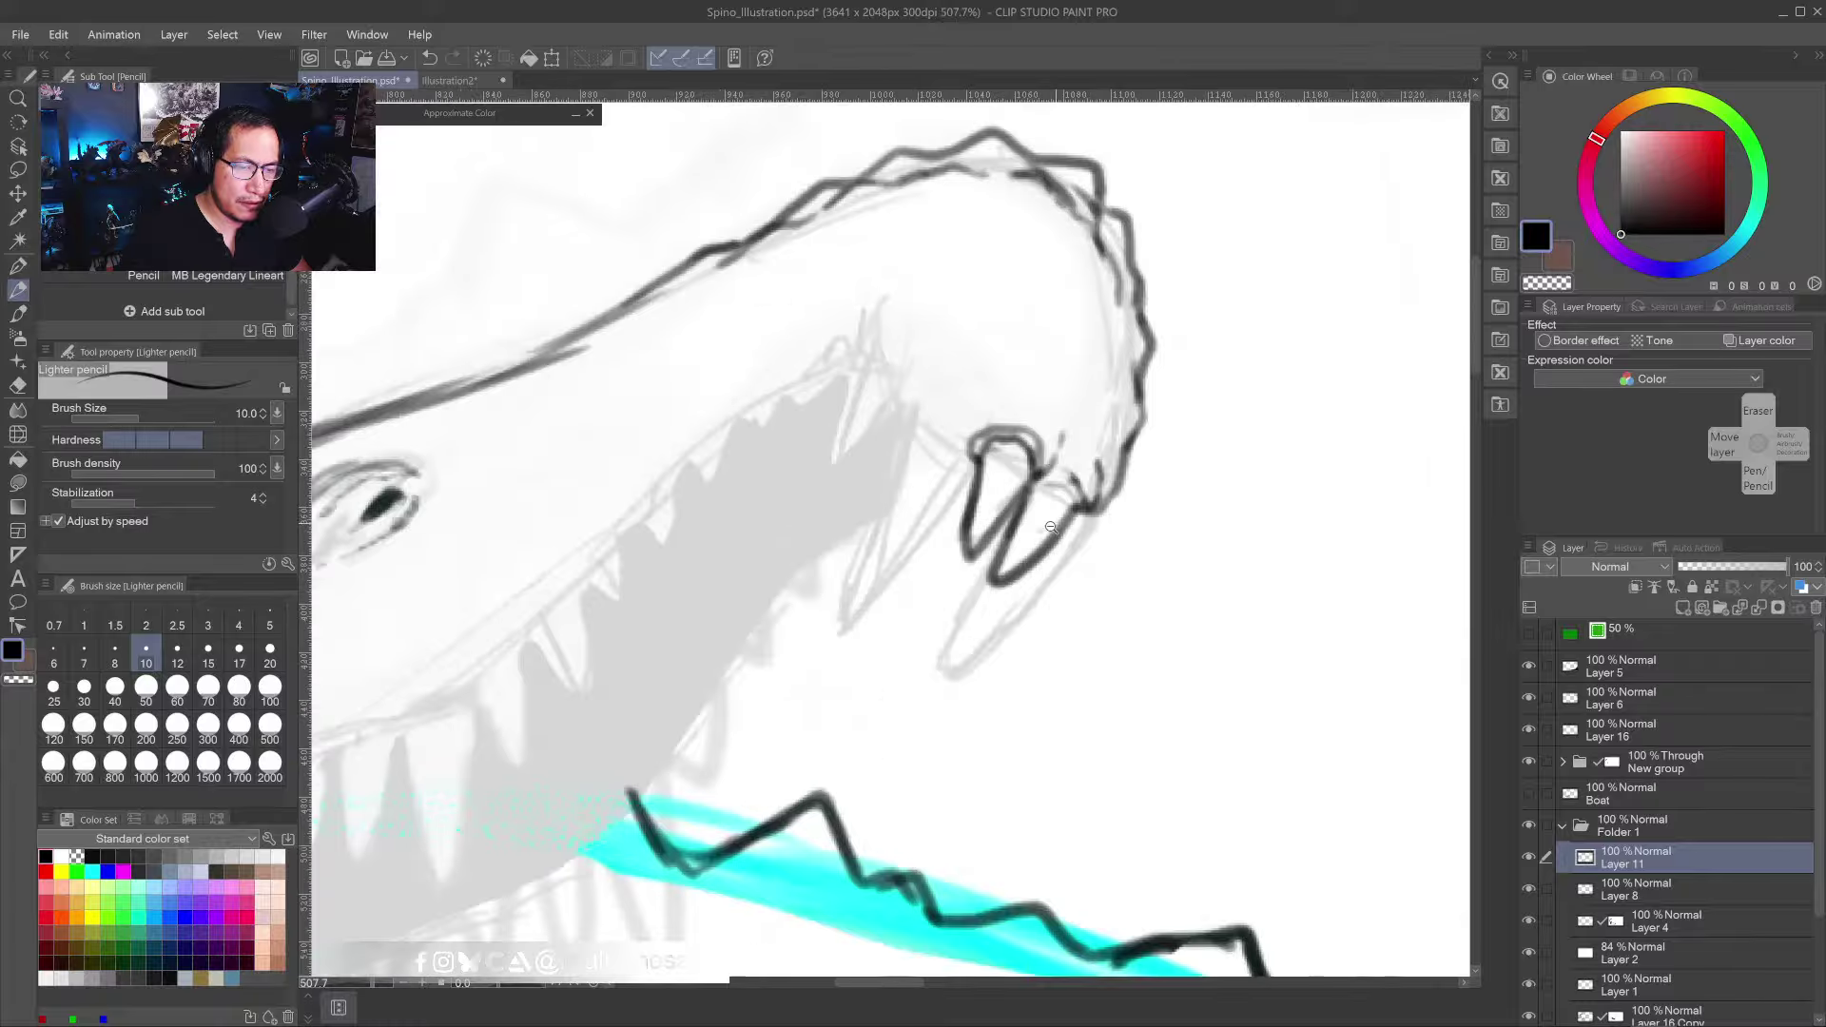
scroll(1035, 457, up, 4)
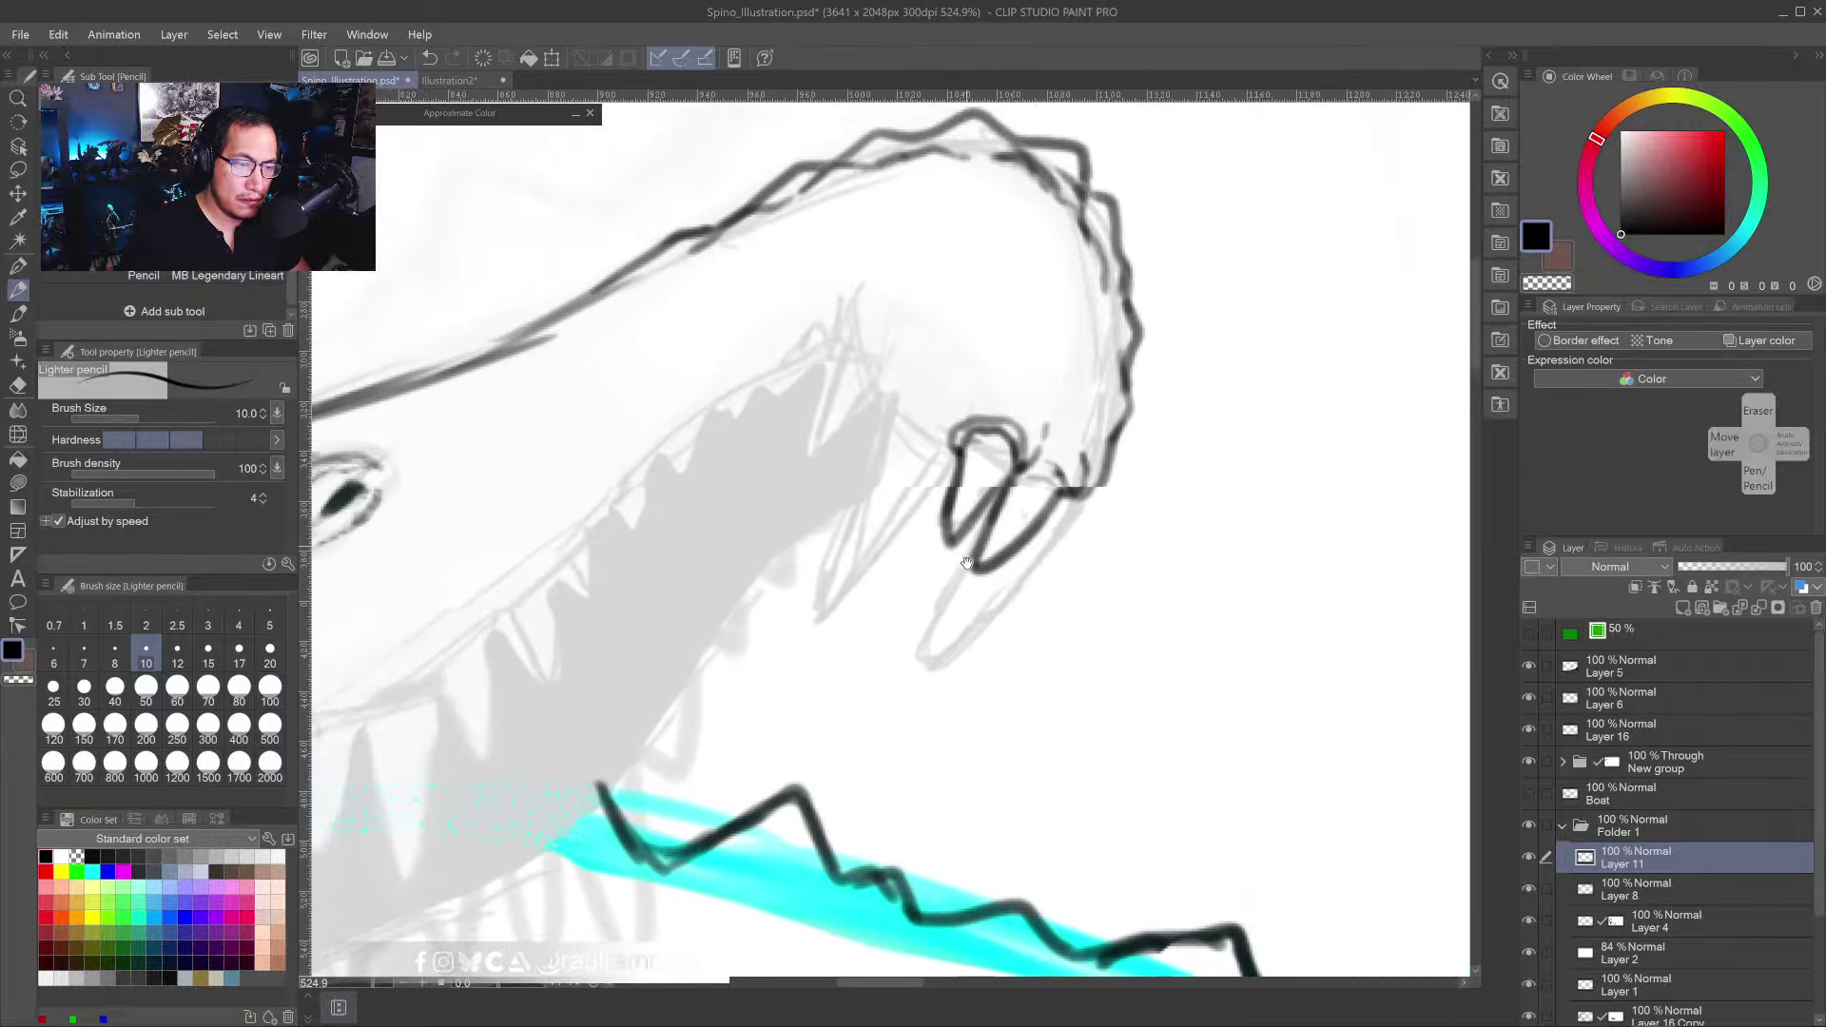
mouse_move(866, 302)
mouse_down()
mouse_move(838, 329)
mouse_move(862, 306)
mouse_move(835, 342)
mouse_move(871, 333)
mouse_move(873, 301)
mouse_move(812, 492)
mouse_move(894, 402)
mouse_up()
mouse_move(856, 372)
mouse_down()
mouse_move(882, 342)
mouse_move(895, 388)
mouse_move(905, 367)
mouse_move(897, 411)
mouse_move(902, 346)
mouse_up()
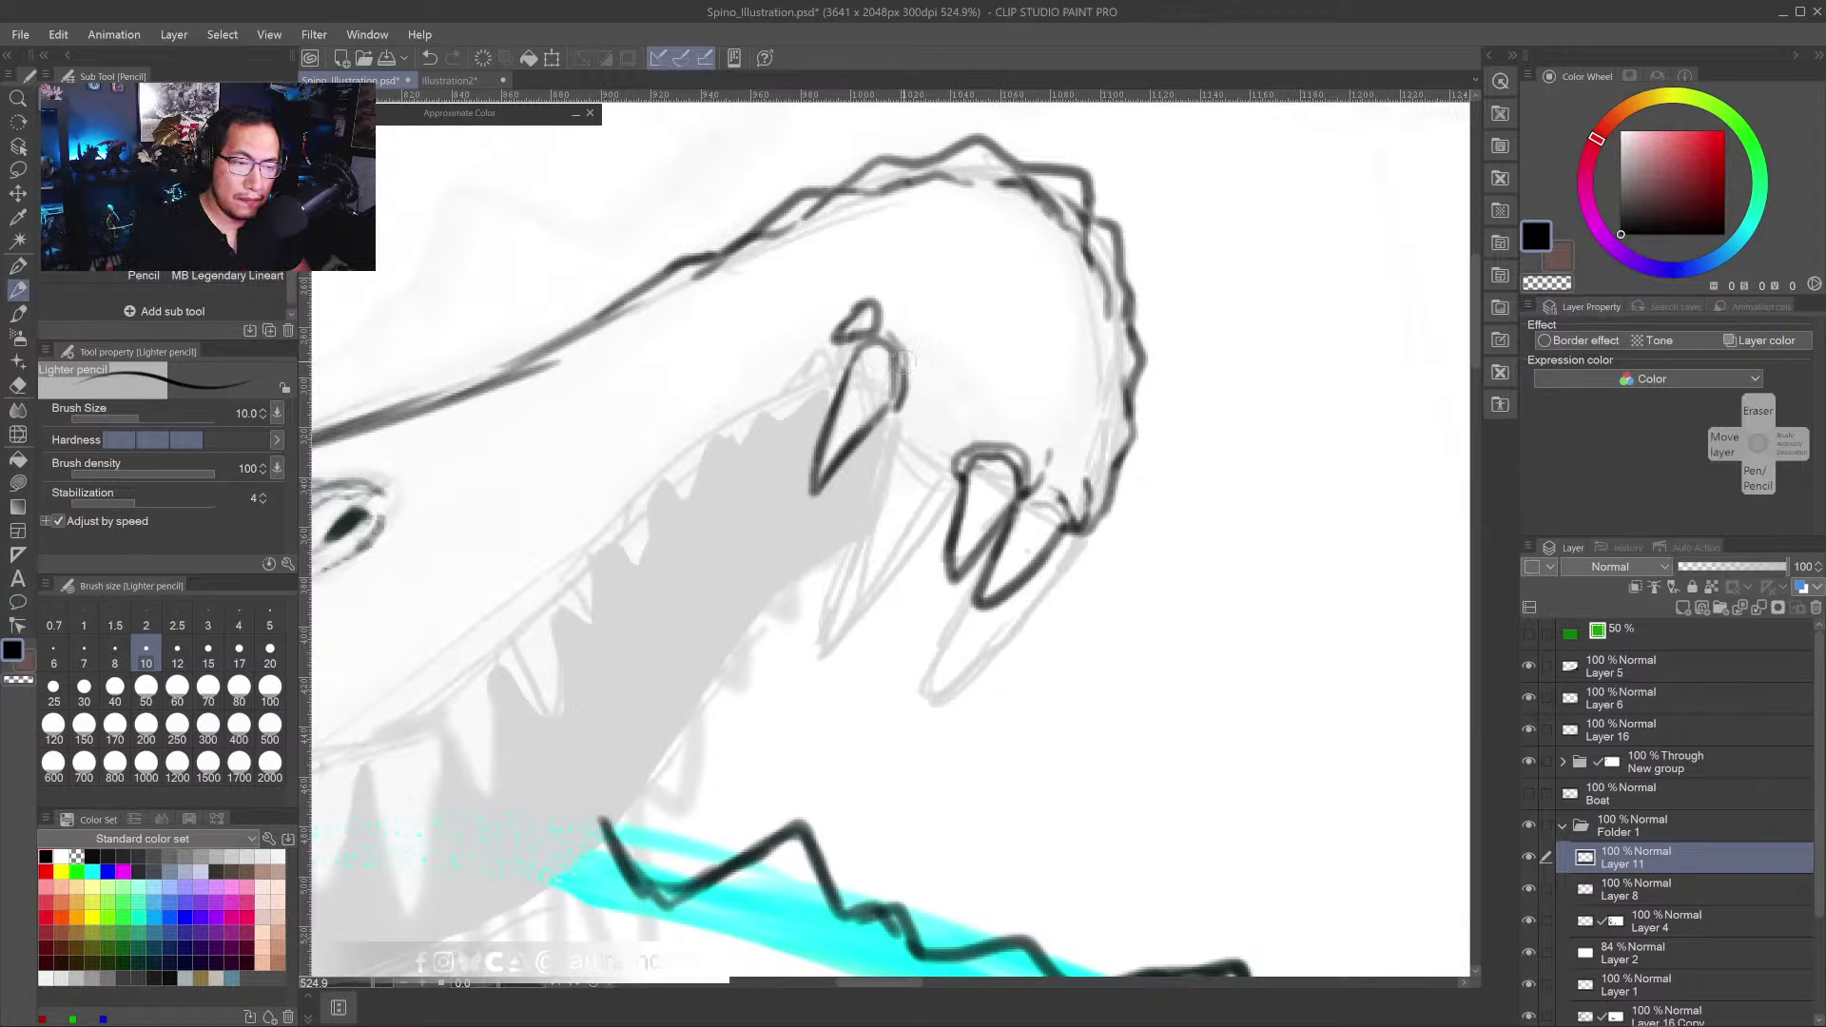
mouse_move(857, 349)
mouse_down()
mouse_move(822, 464)
mouse_move(843, 447)
mouse_move(816, 481)
mouse_move(820, 448)
mouse_move(811, 495)
mouse_move(898, 384)
mouse_move(881, 287)
mouse_move(845, 295)
mouse_up()
key(c)
key(c)
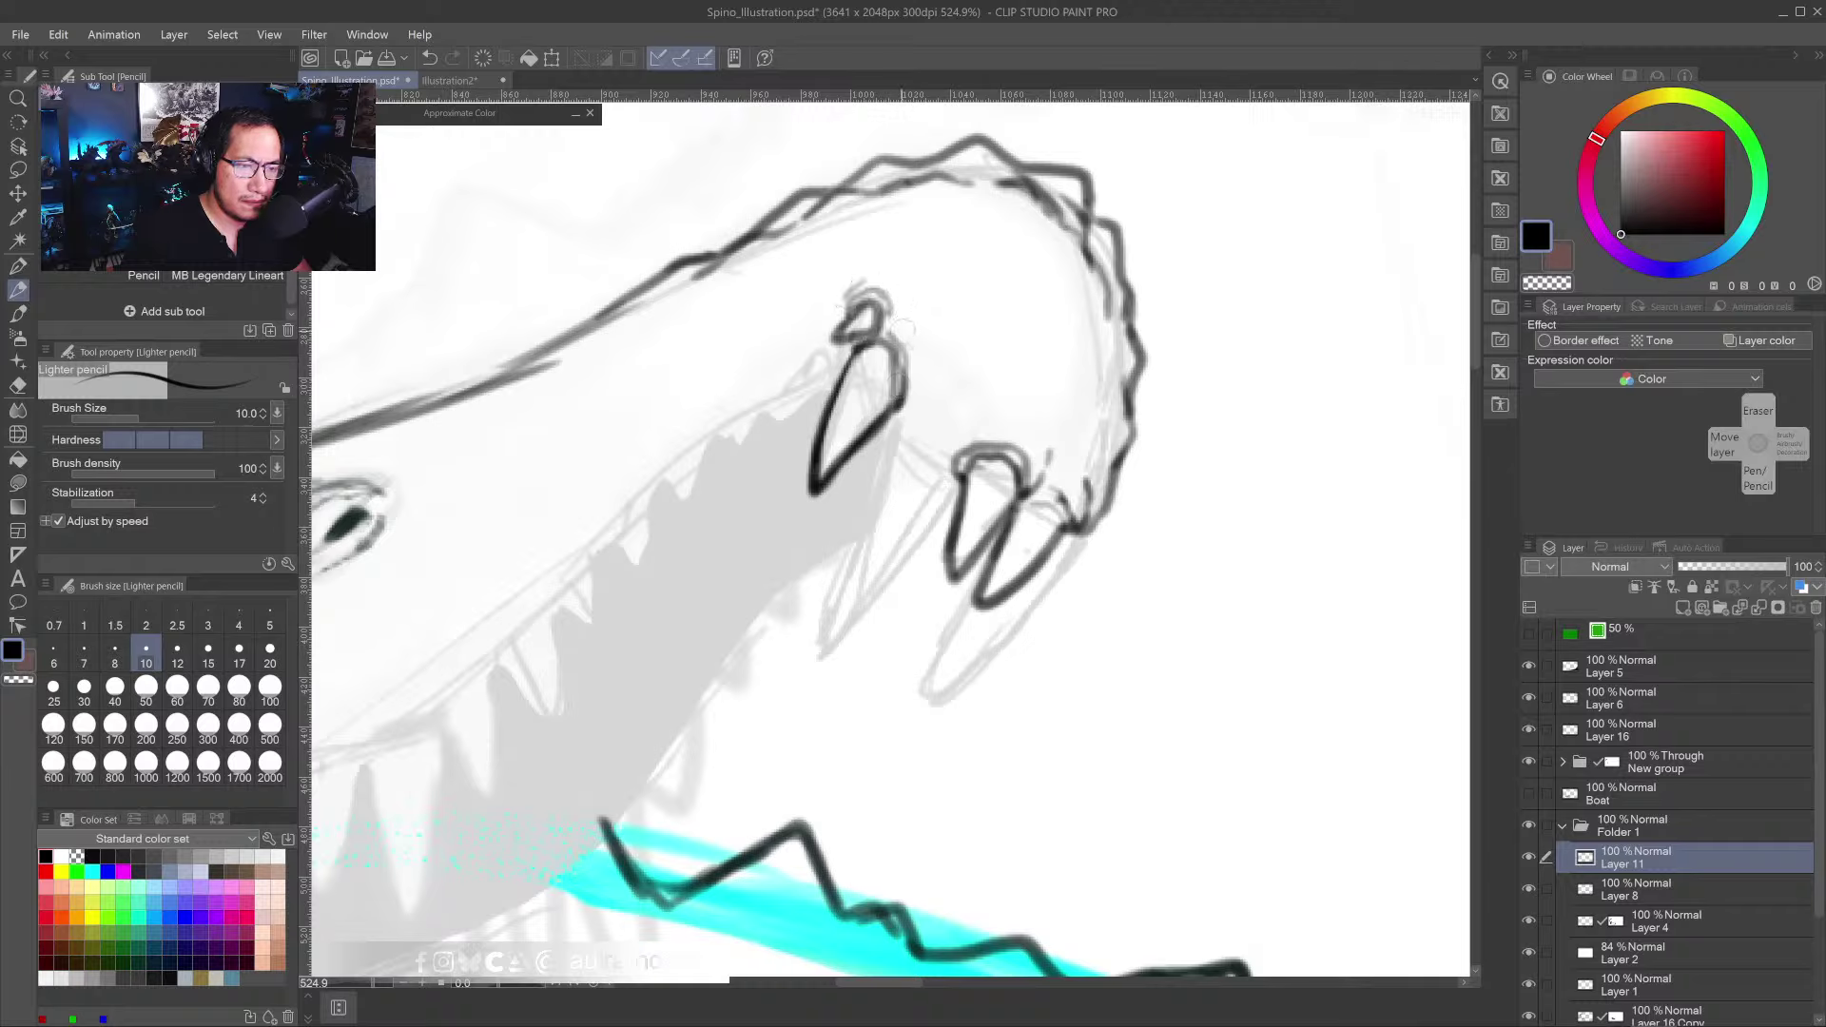
- Draw the long upper fang between the narrow tooth and the front teeth, undoing rough strokes, and outline its gum
mouse_move(897, 415)
mouse_down()
mouse_move(953, 387)
mouse_move(969, 432)
mouse_move(898, 411)
mouse_move(888, 487)
mouse_move(897, 440)
mouse_move(842, 552)
mouse_up()
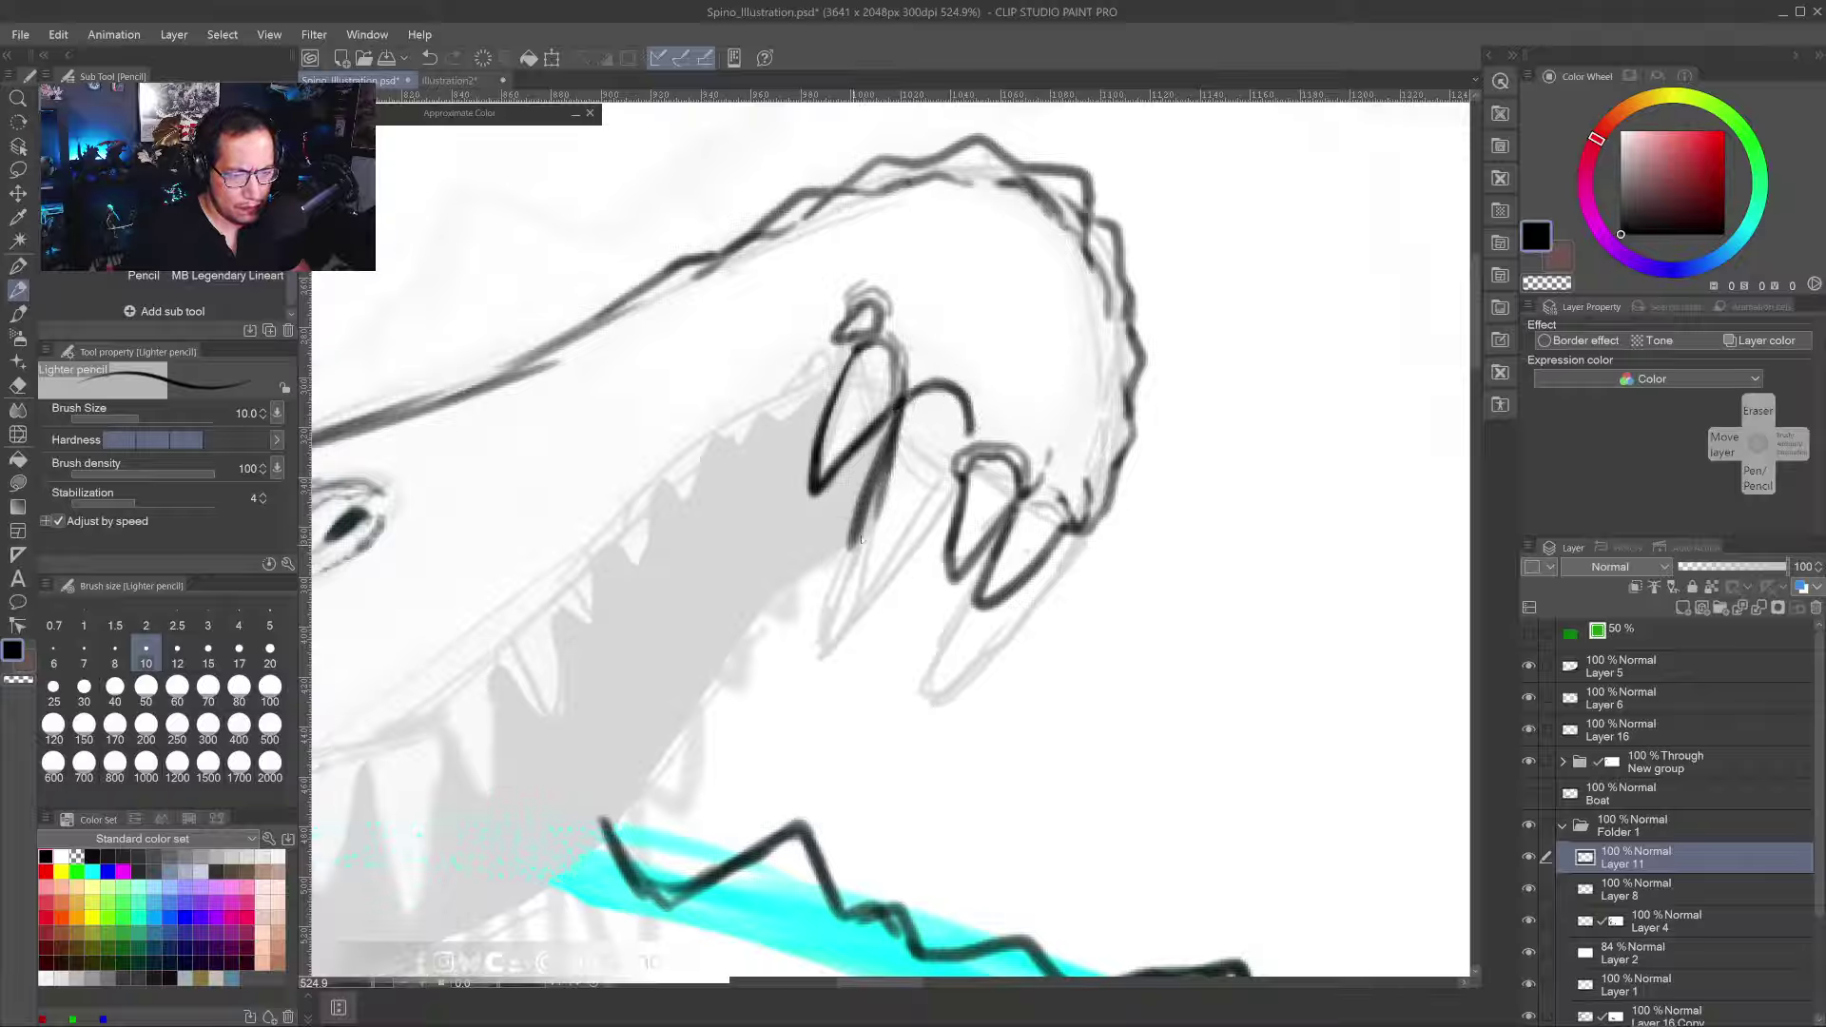
key(ctrl+z)
key(ctrl+z)
key(ctrl+z)
key(ctrl+z)
mouse_move(902, 405)
mouse_down()
mouse_move(820, 636)
mouse_move(959, 473)
mouse_move(973, 421)
mouse_move(965, 390)
mouse_move(935, 387)
mouse_move(897, 413)
mouse_move(811, 634)
mouse_move(901, 553)
mouse_move(966, 448)
mouse_move(926, 375)
mouse_move(960, 368)
mouse_move(998, 420)
mouse_up()
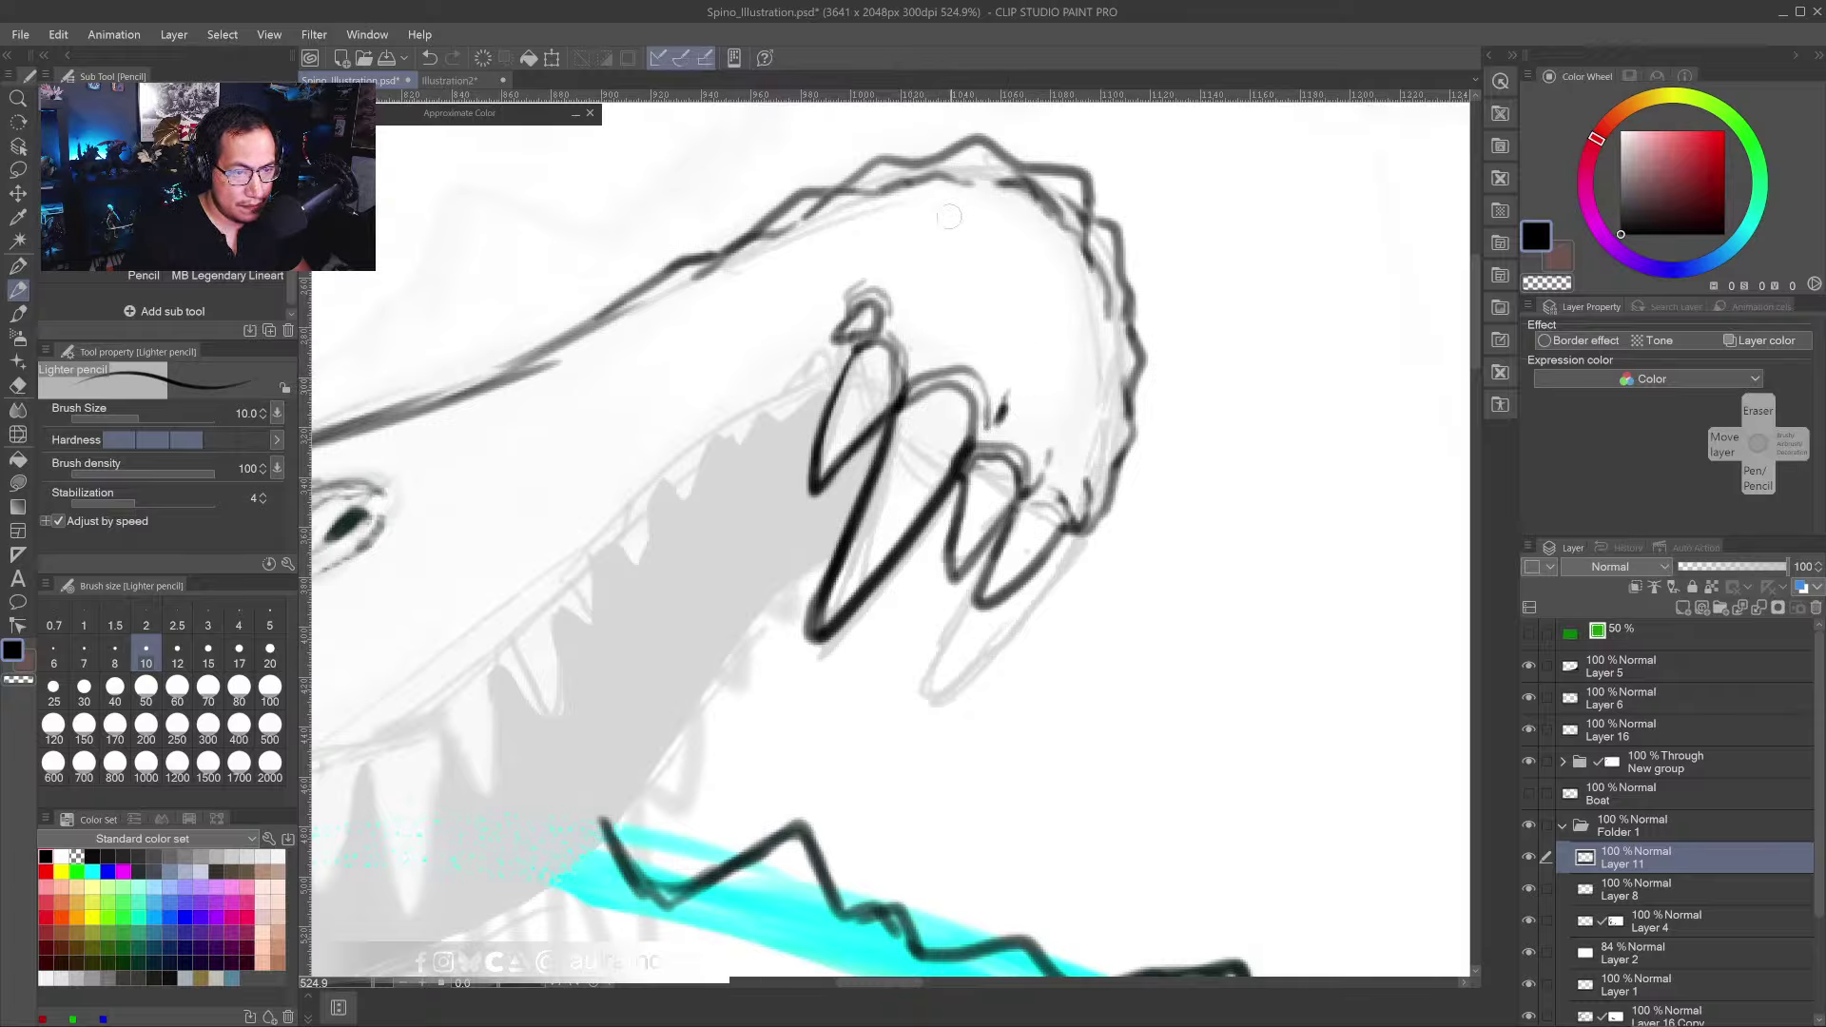
- Sketch angular scale marks on the snout tip and add a small tooth behind the narrow upper tooth
mouse_move(950, 216)
mouse_down()
mouse_move(924, 215)
mouse_move(966, 276)
mouse_up()
mouse_move(982, 194)
mouse_down()
mouse_move(1029, 297)
mouse_move(1053, 226)
mouse_move(1106, 309)
mouse_move(973, 291)
mouse_move(1028, 304)
mouse_move(931, 246)
mouse_move(945, 174)
mouse_move(881, 160)
mouse_move(837, 191)
mouse_move(997, 149)
mouse_up()
mouse_move(1004, 223)
mouse_down()
mouse_move(919, 190)
mouse_move(913, 157)
mouse_up()
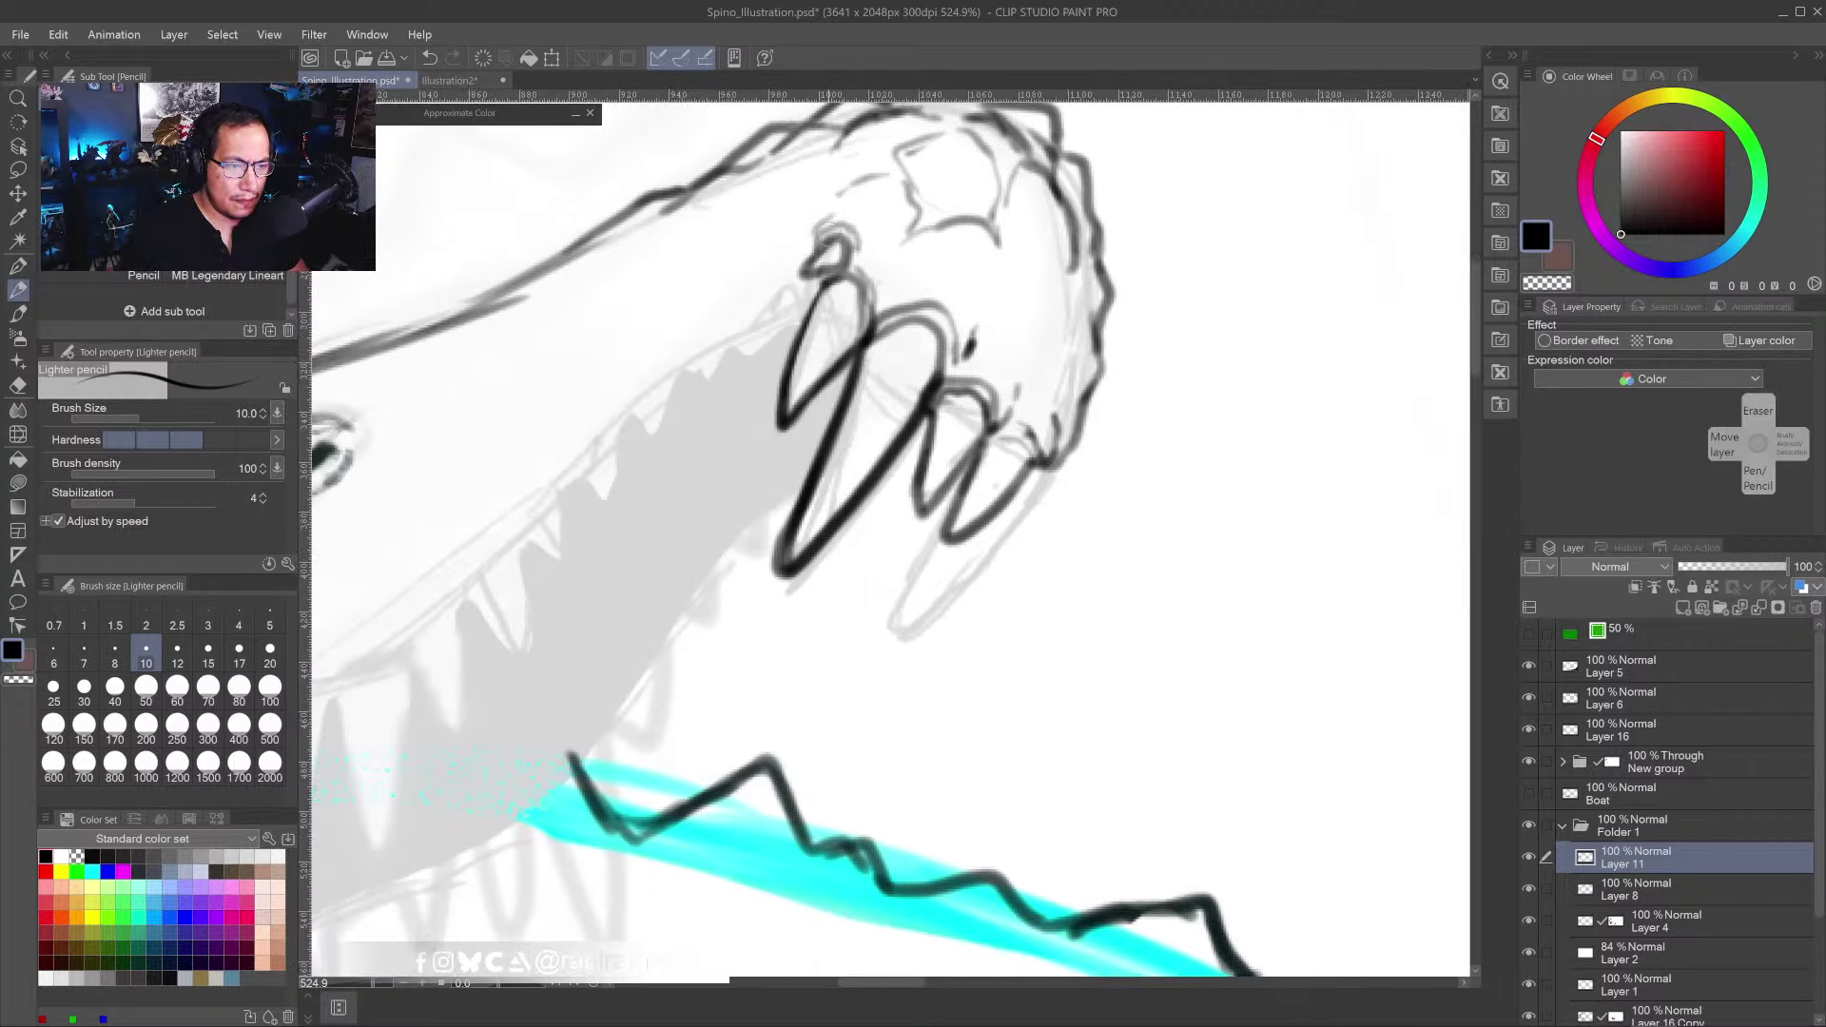
mouse_move(824, 238)
mouse_down()
mouse_move(753, 347)
mouse_move(763, 308)
mouse_move(785, 290)
mouse_move(793, 318)
mouse_move(755, 356)
mouse_move(786, 312)
mouse_up()
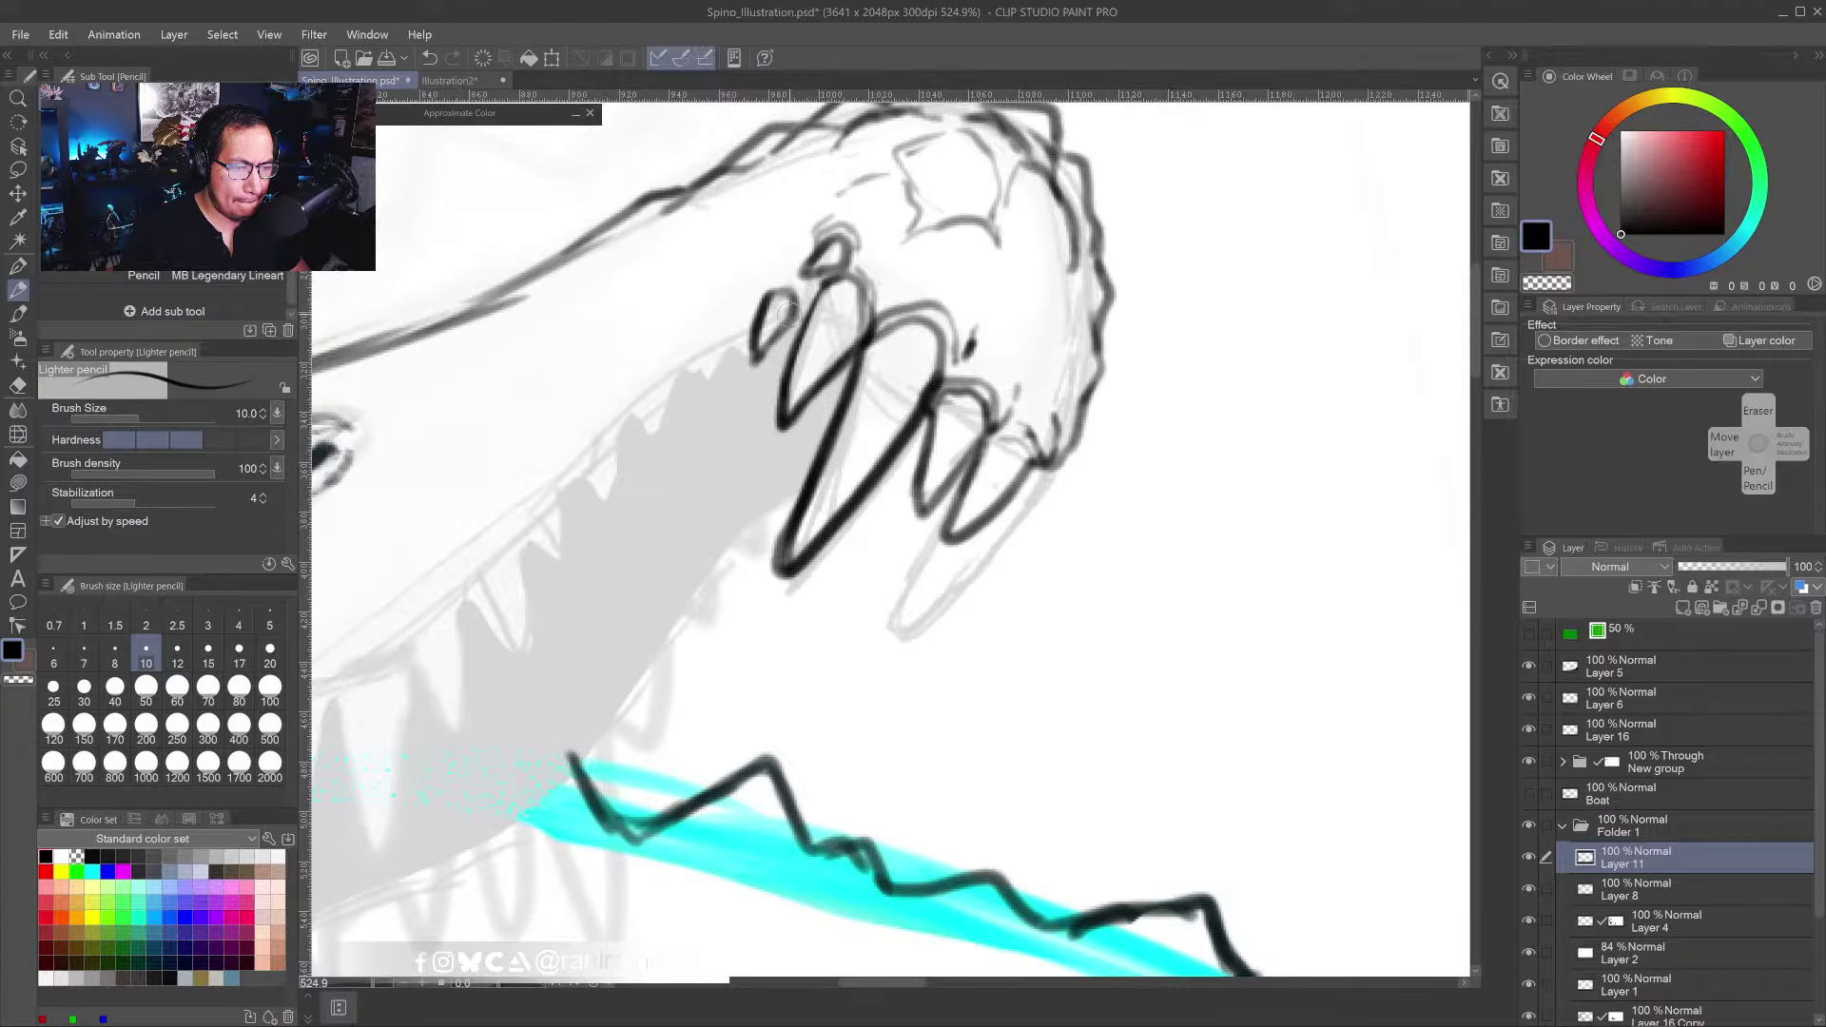
- Trim the long upper fang's outline with transparent colour and redraw its edges in black
key(c)
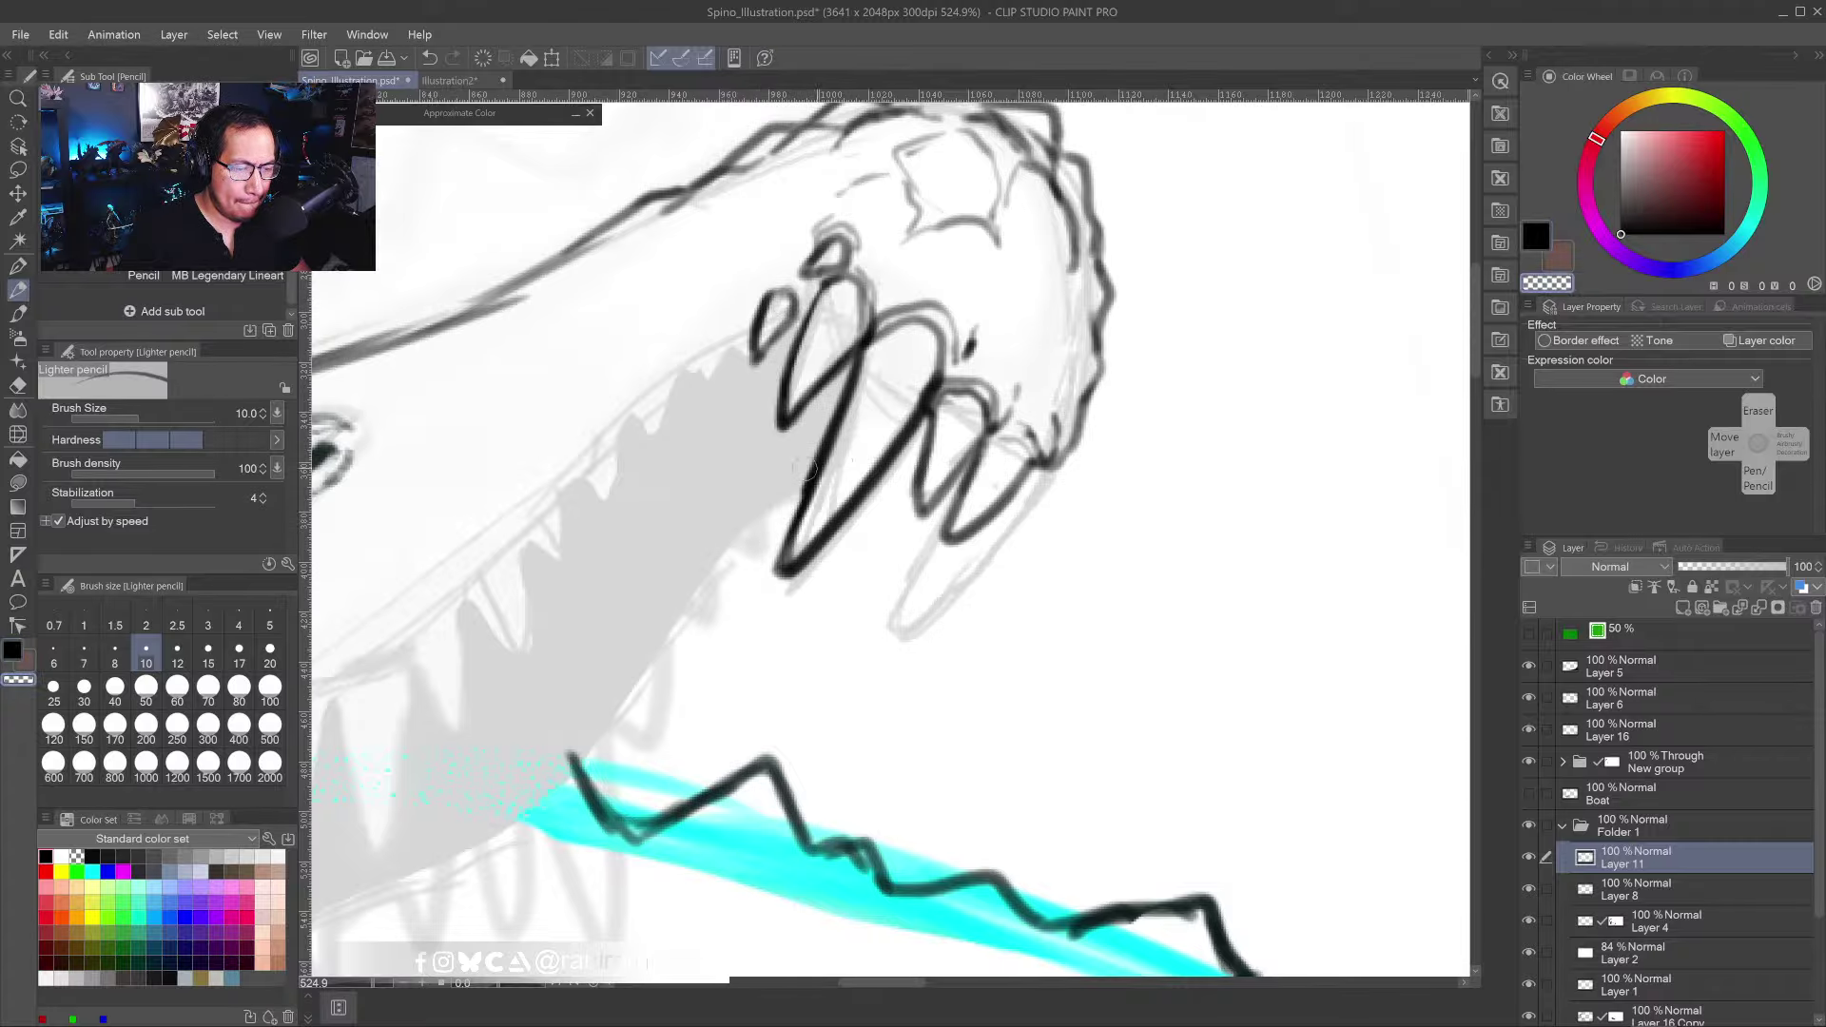
drag(828, 411, 774, 573)
key(c)
drag(810, 505, 786, 573)
mouse_move(828, 464)
mouse_down()
mouse_move(784, 559)
mouse_move(864, 350)
mouse_up()
mouse_move(809, 504)
mouse_down()
mouse_move(788, 563)
mouse_move(839, 504)
mouse_up()
- Touch up the long fang's tip with transparent colour and lengthen the foremost tooth in black along the sketch
key(c)
mouse_move(789, 563)
mouse_down()
mouse_move(927, 371)
mouse_move(904, 509)
mouse_move(951, 480)
mouse_move(902, 508)
mouse_move(930, 426)
mouse_move(966, 537)
mouse_move(910, 568)
mouse_up()
key(c)
key(c)
key(c)
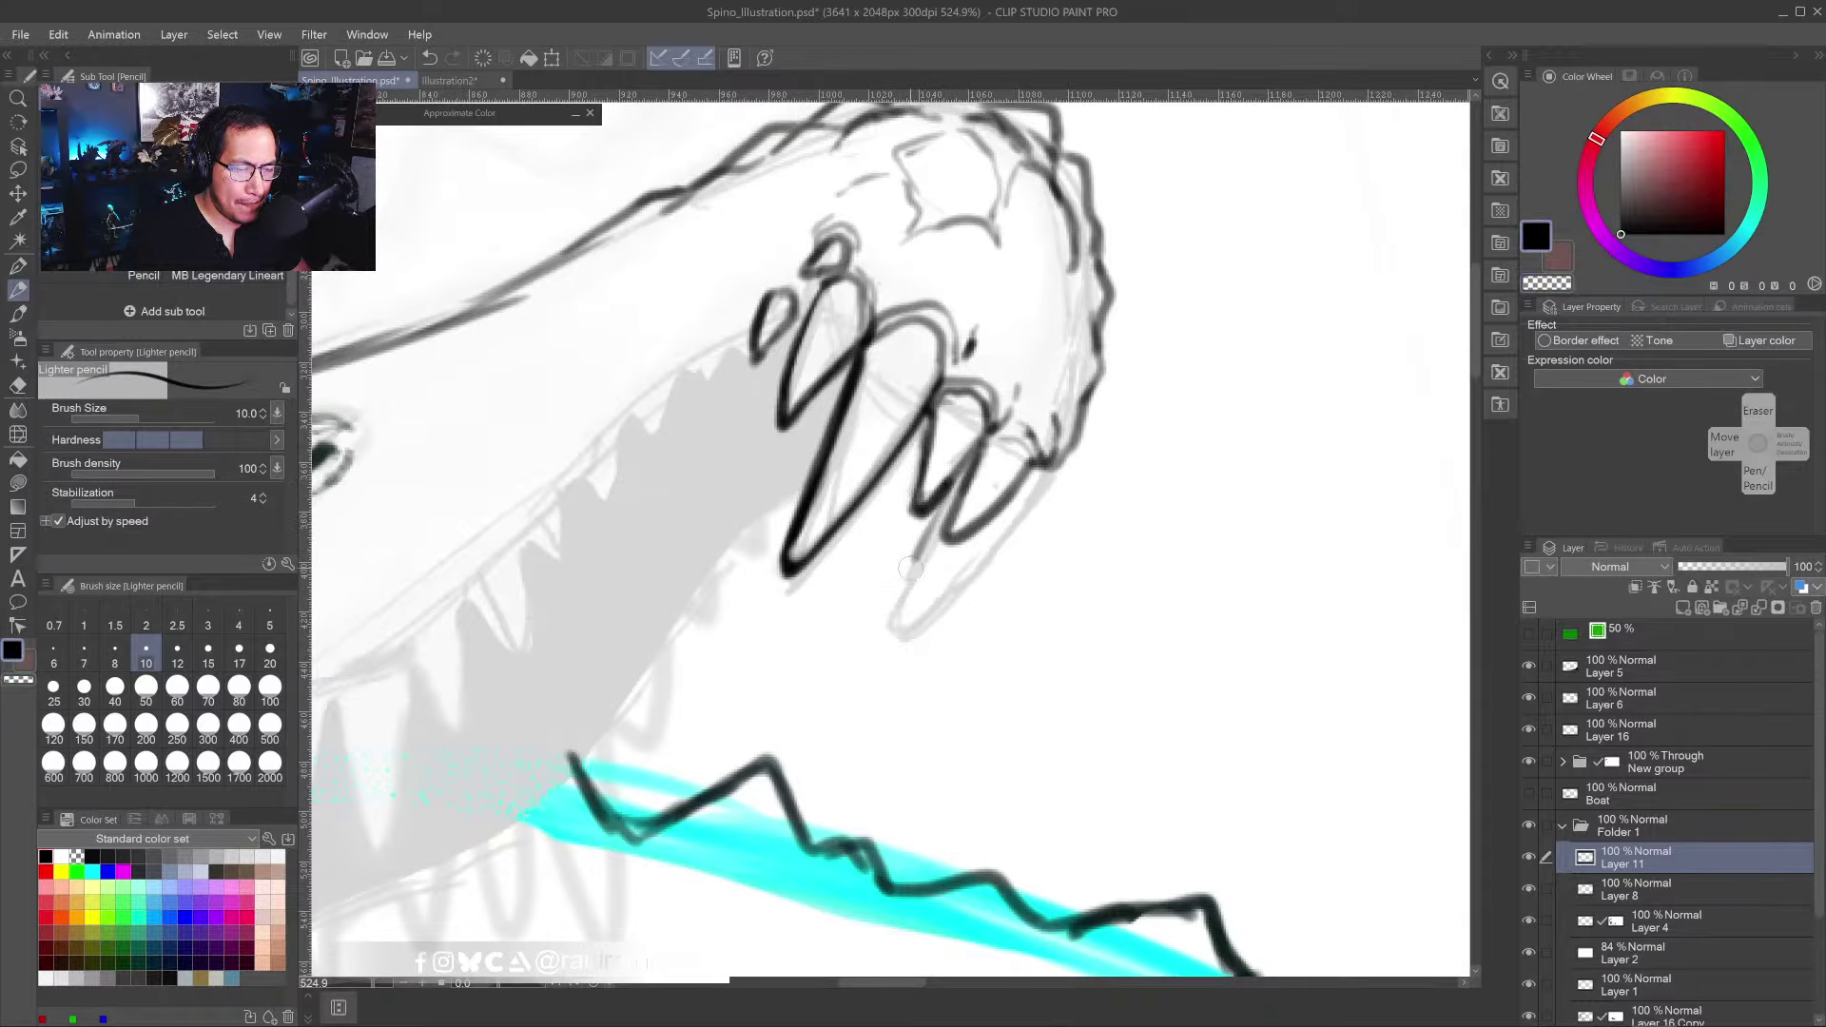
mouse_move(951, 480)
mouse_down()
mouse_move(889, 623)
mouse_move(952, 594)
mouse_move(1021, 514)
mouse_move(1051, 464)
mouse_move(1020, 451)
mouse_up()
scroll(1013, 533, down, 8)
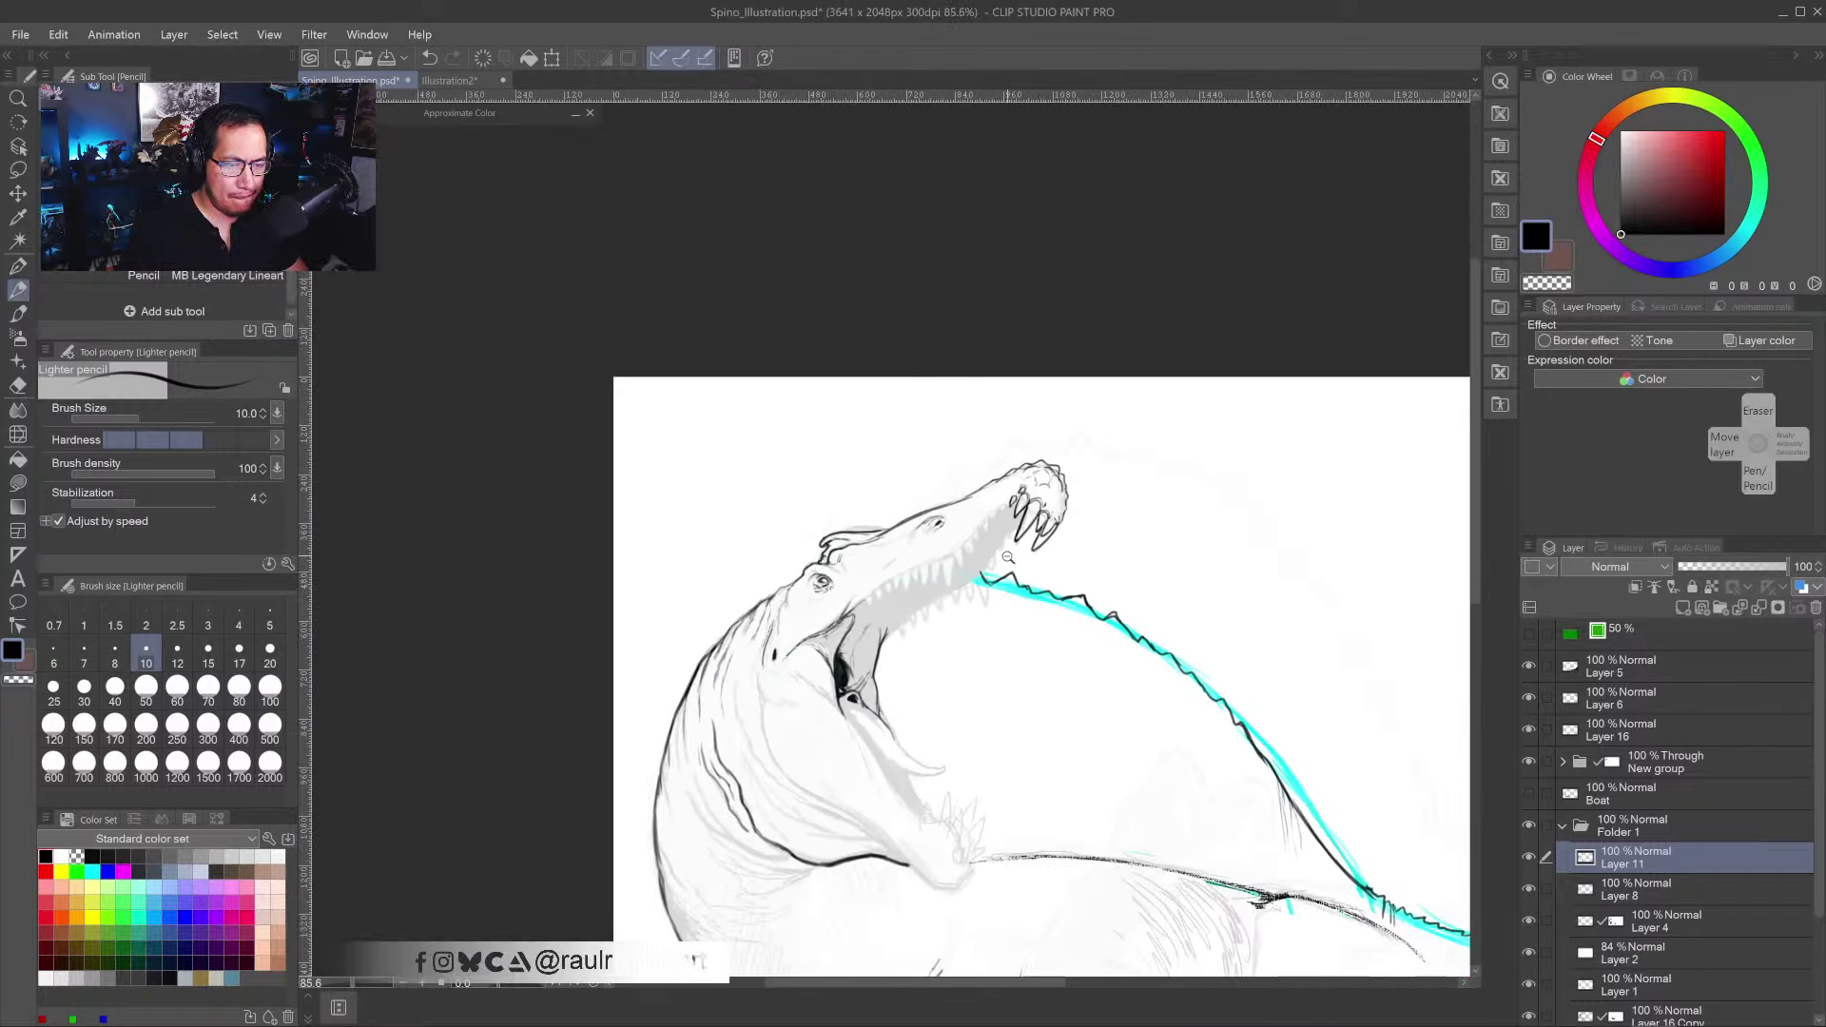
- Outline another small tooth in black behind the existing small upper tooth near the snout, cleaning its edge with transparent colour
drag(1009, 557, 965, 509)
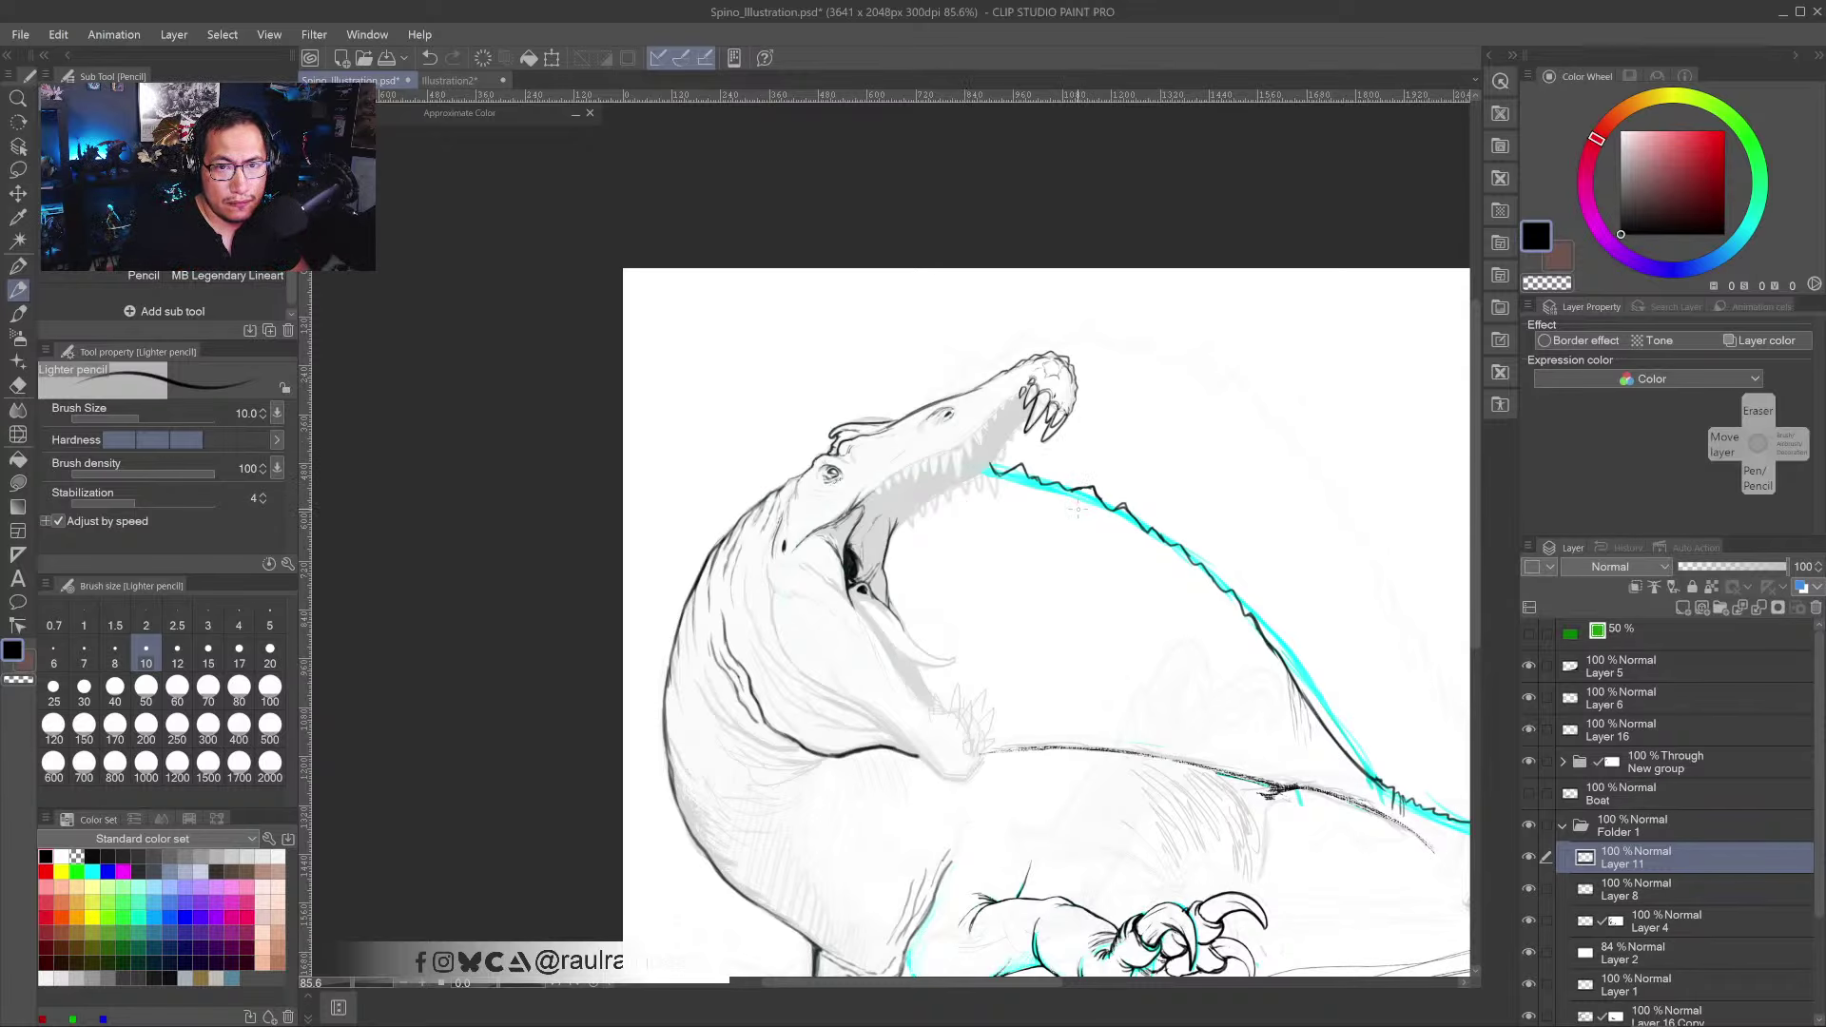
scroll(1074, 499, up, 5)
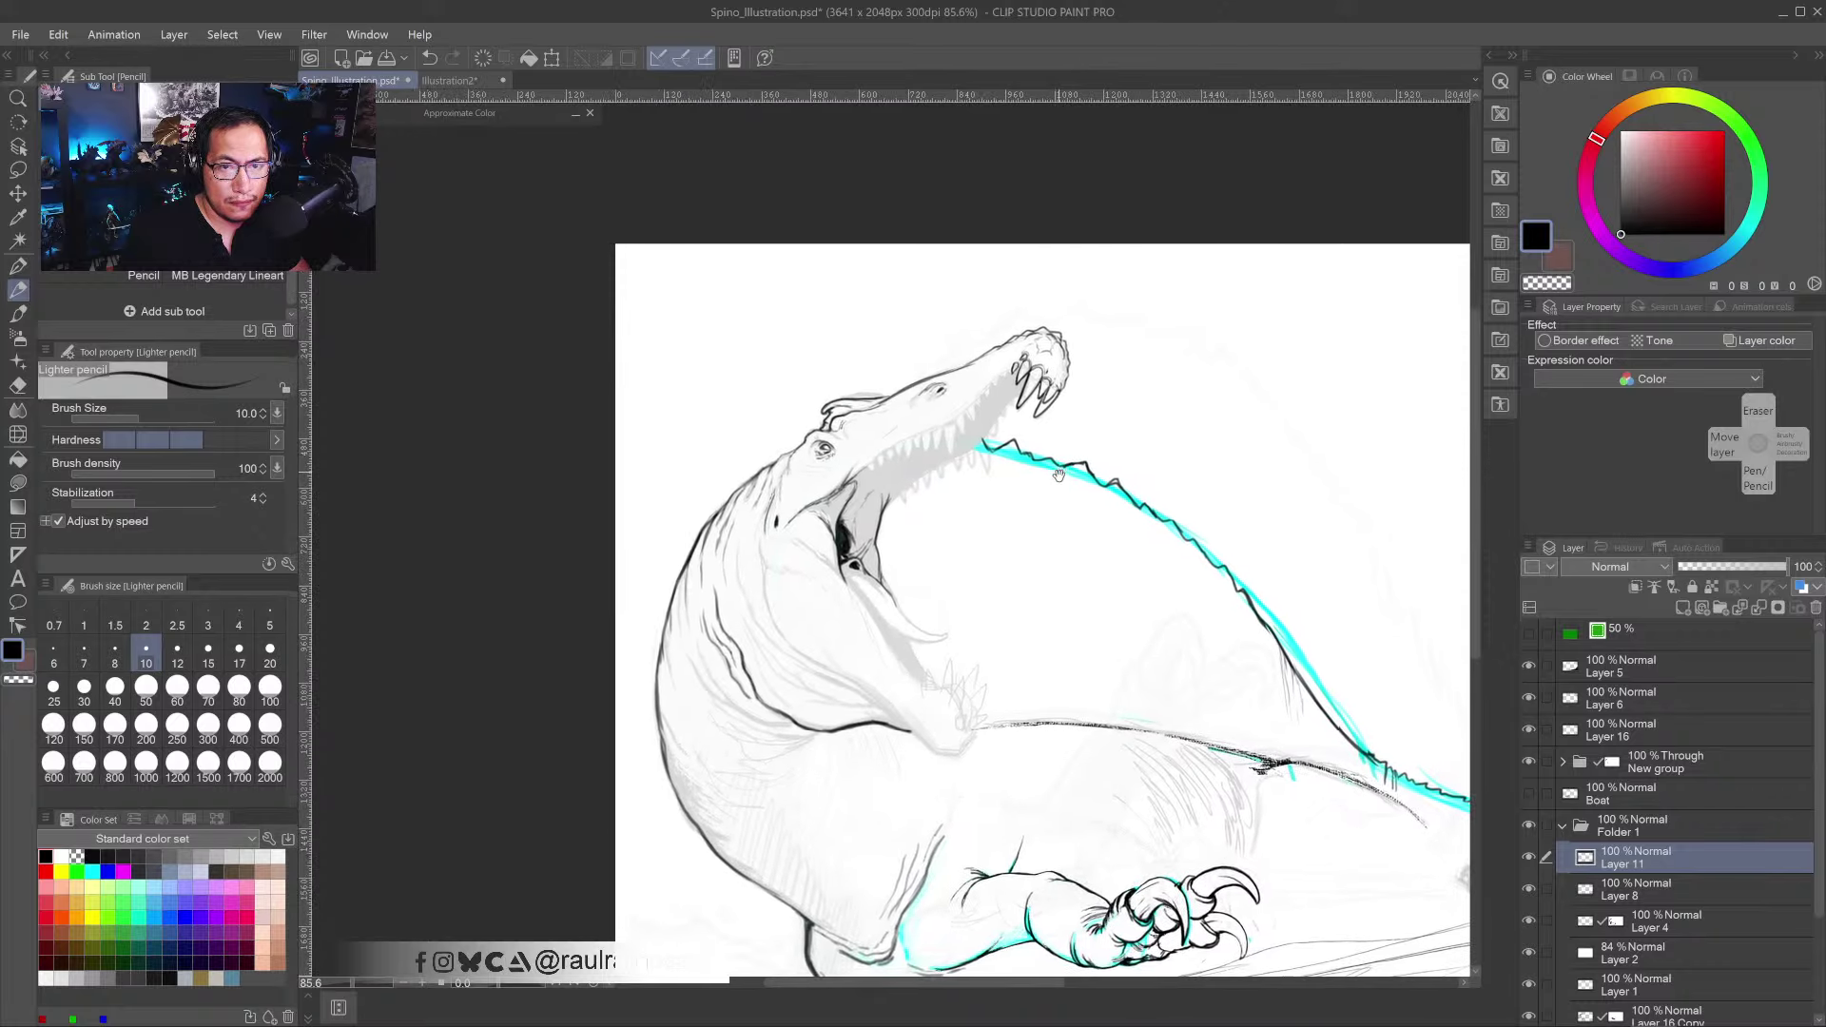
scroll(1069, 442, up, 5)
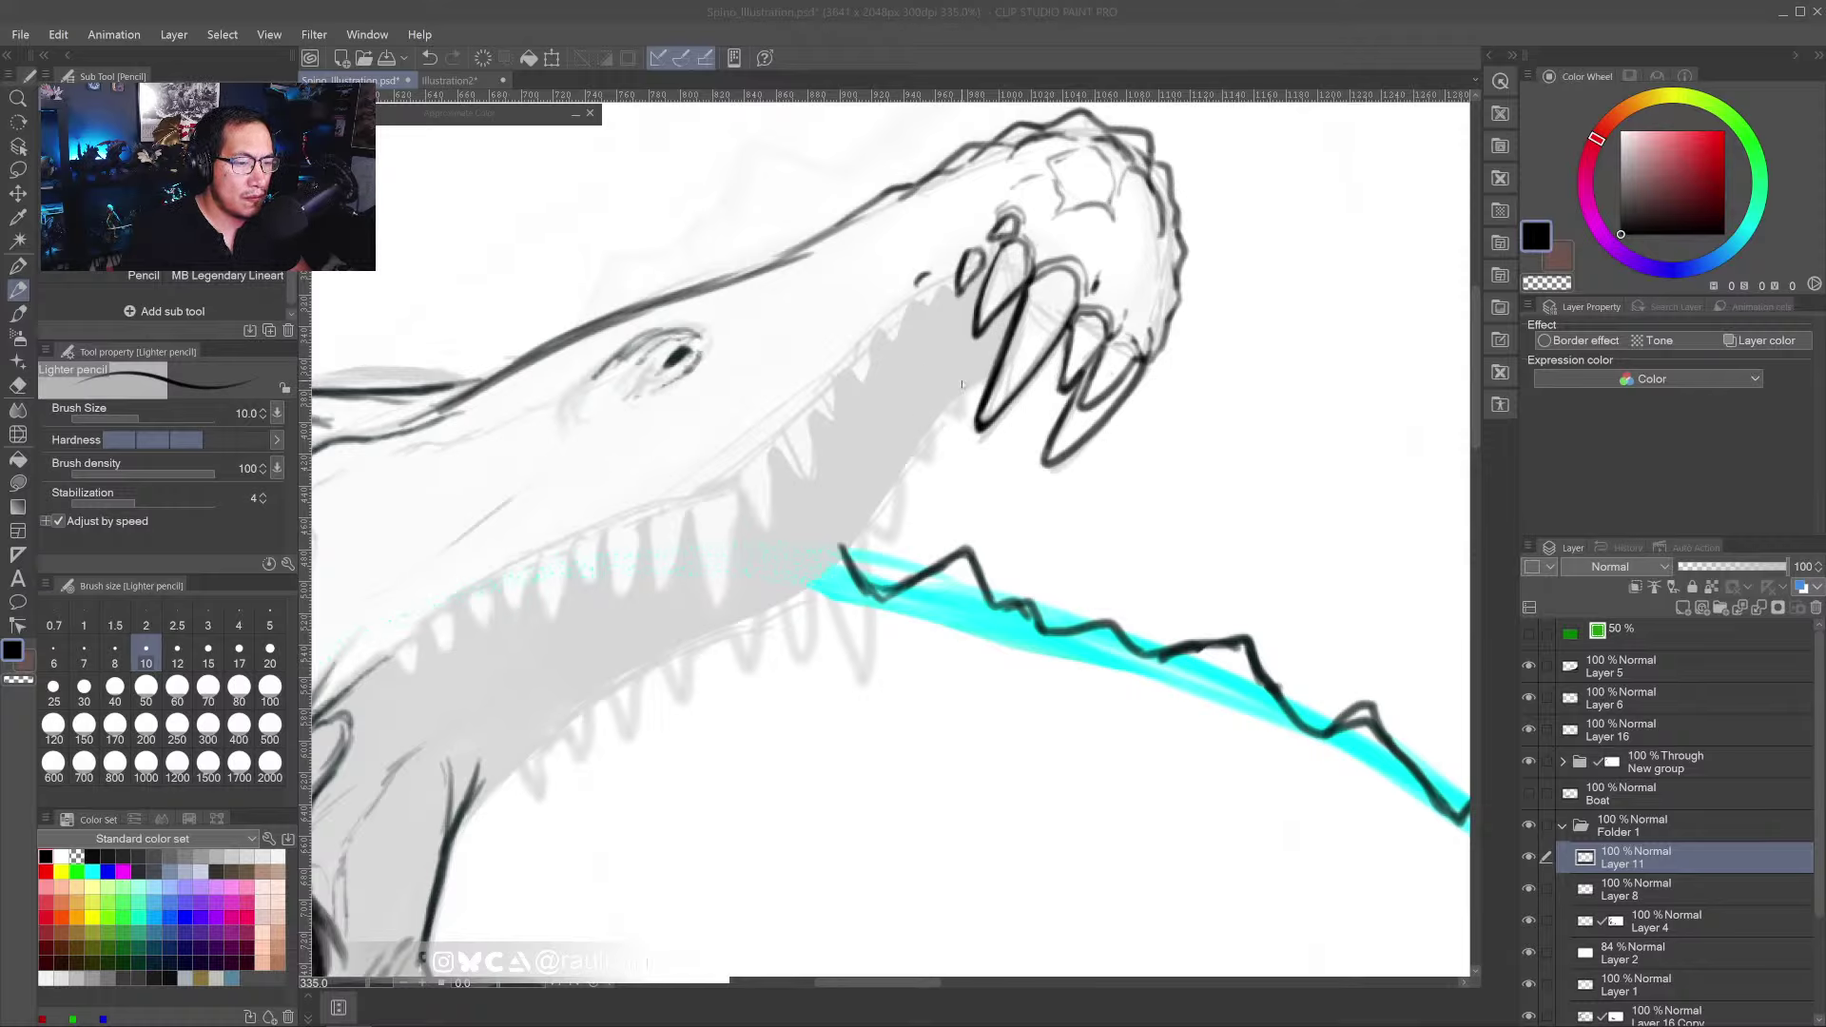
click(940, 273)
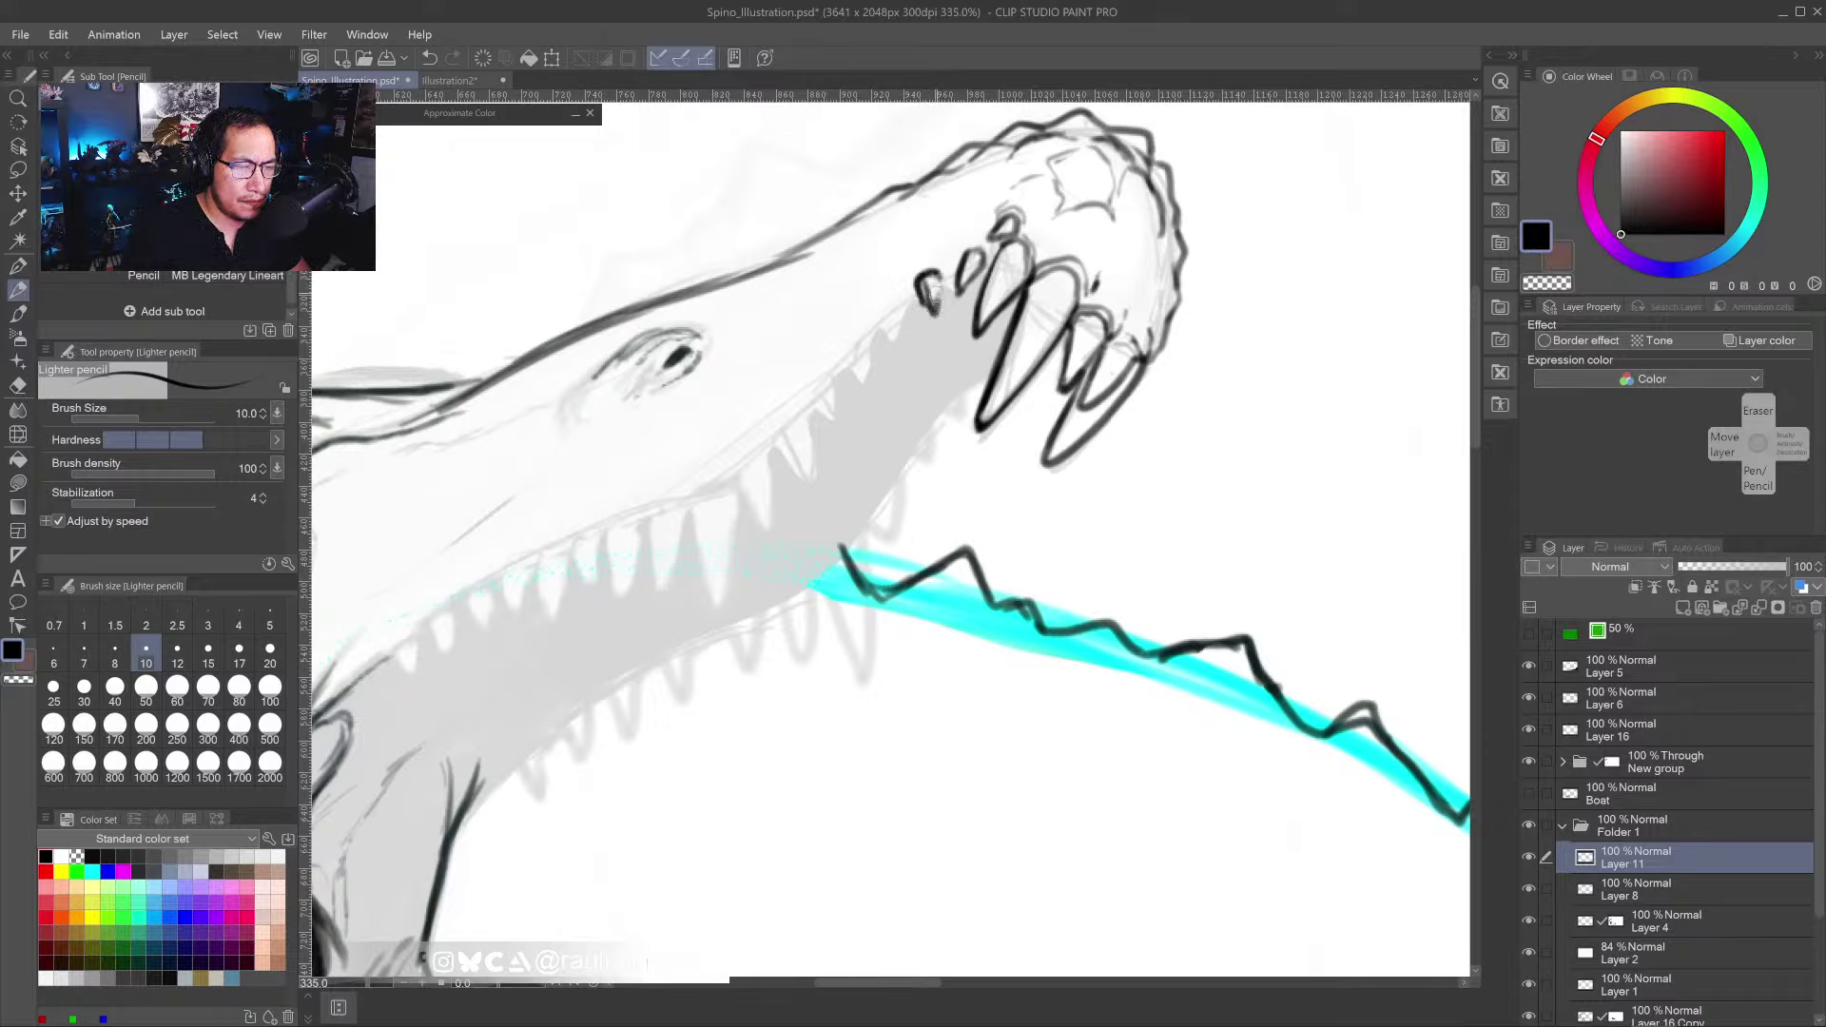
drag(921, 281, 904, 287)
key(c)
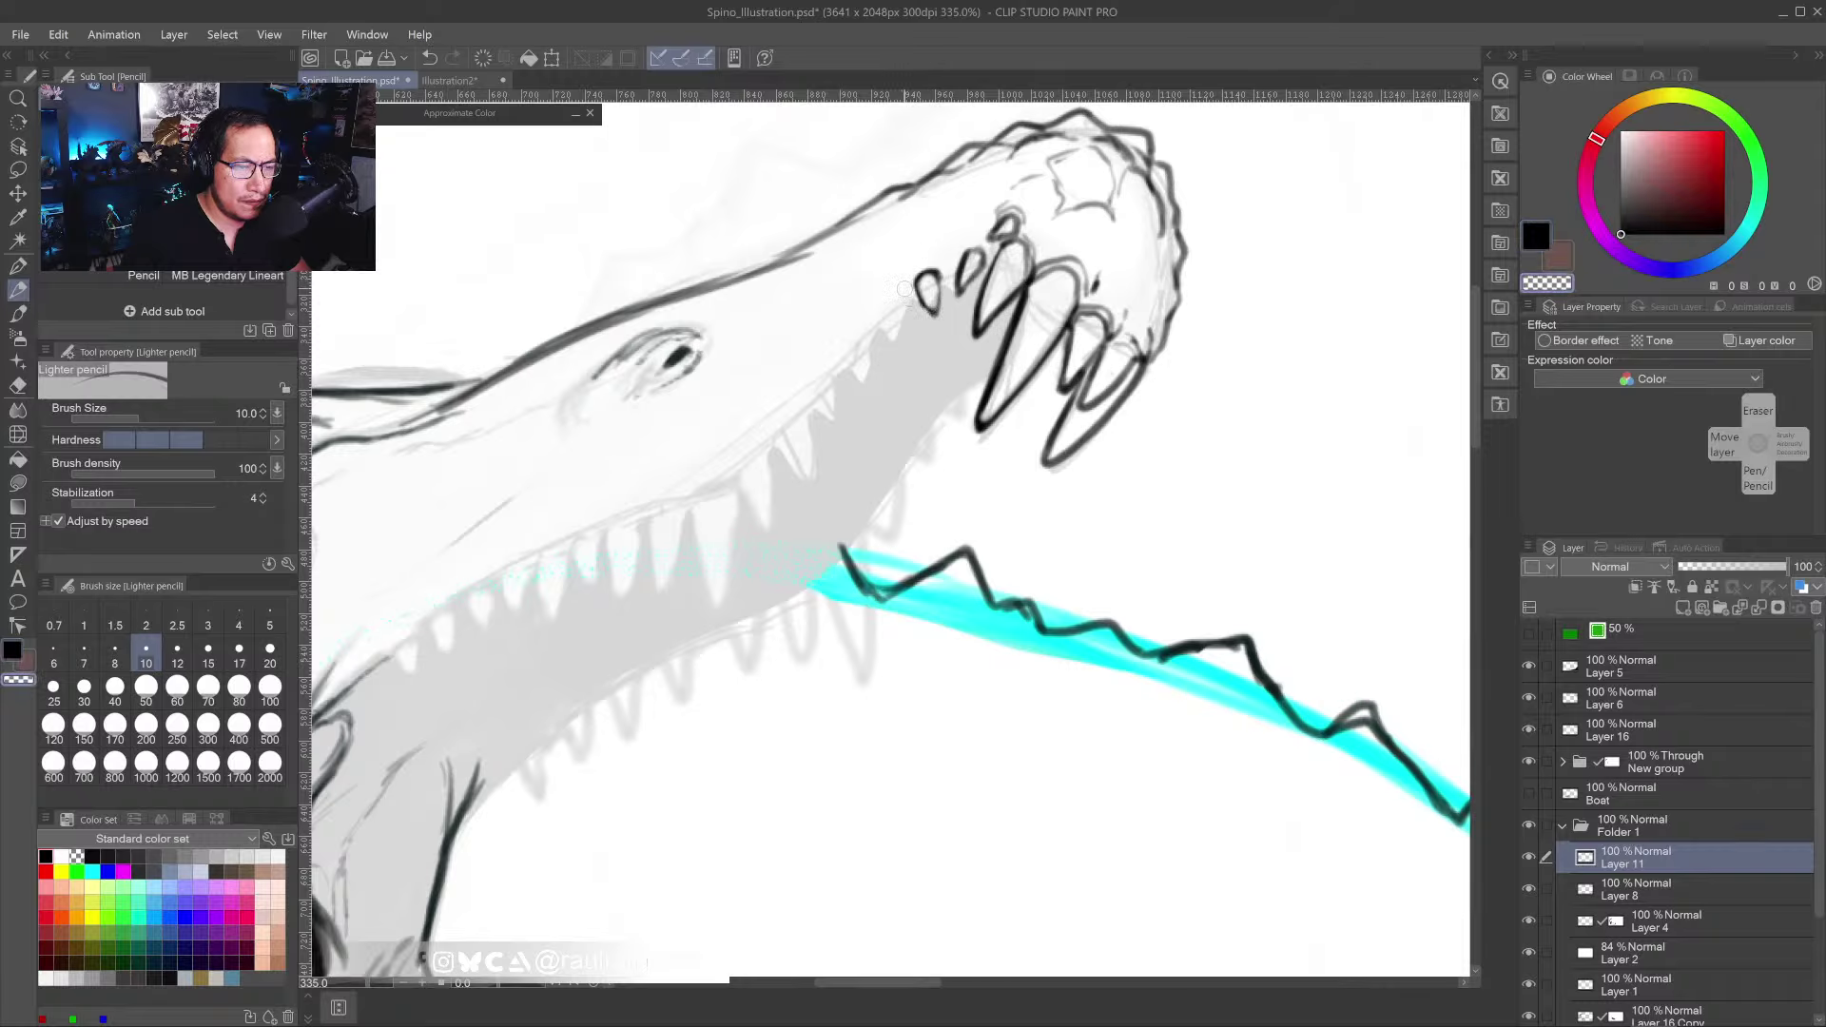
key(c)
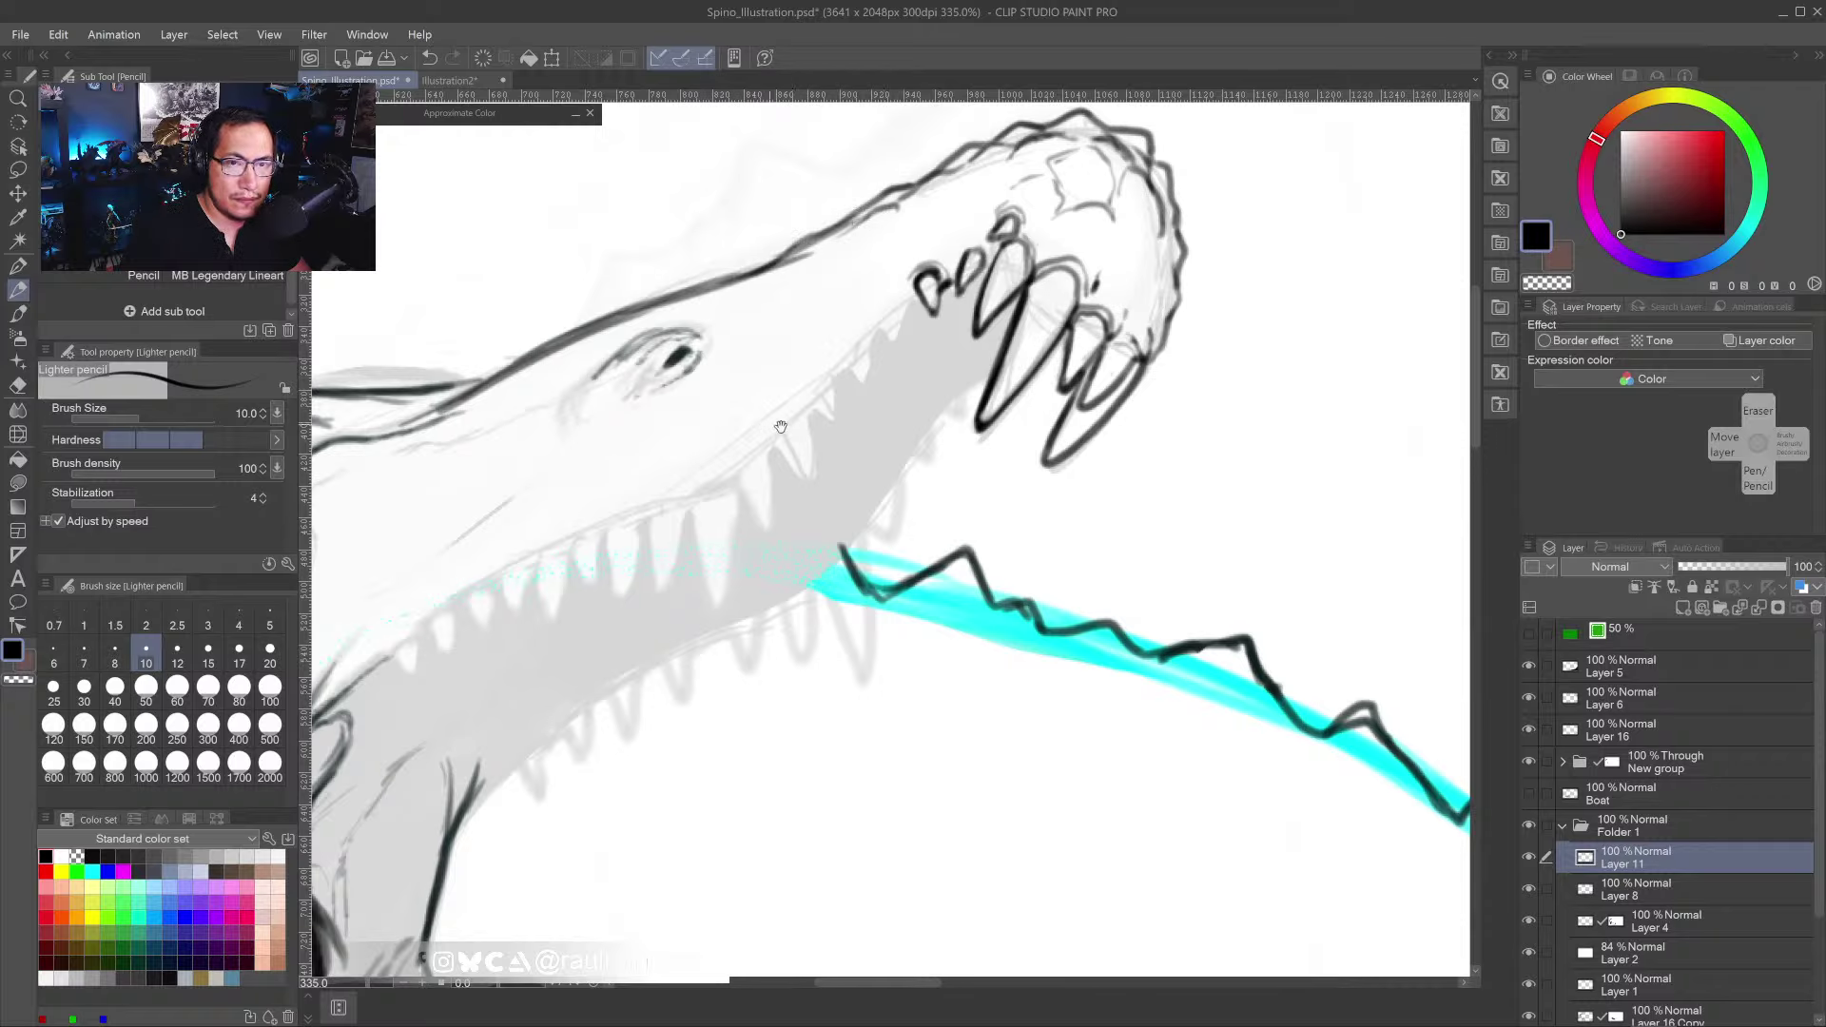
- Ink the join between the head crest and the snout's top contour, trimming the excess line with transparent colour
drag(681, 477, 990, 418)
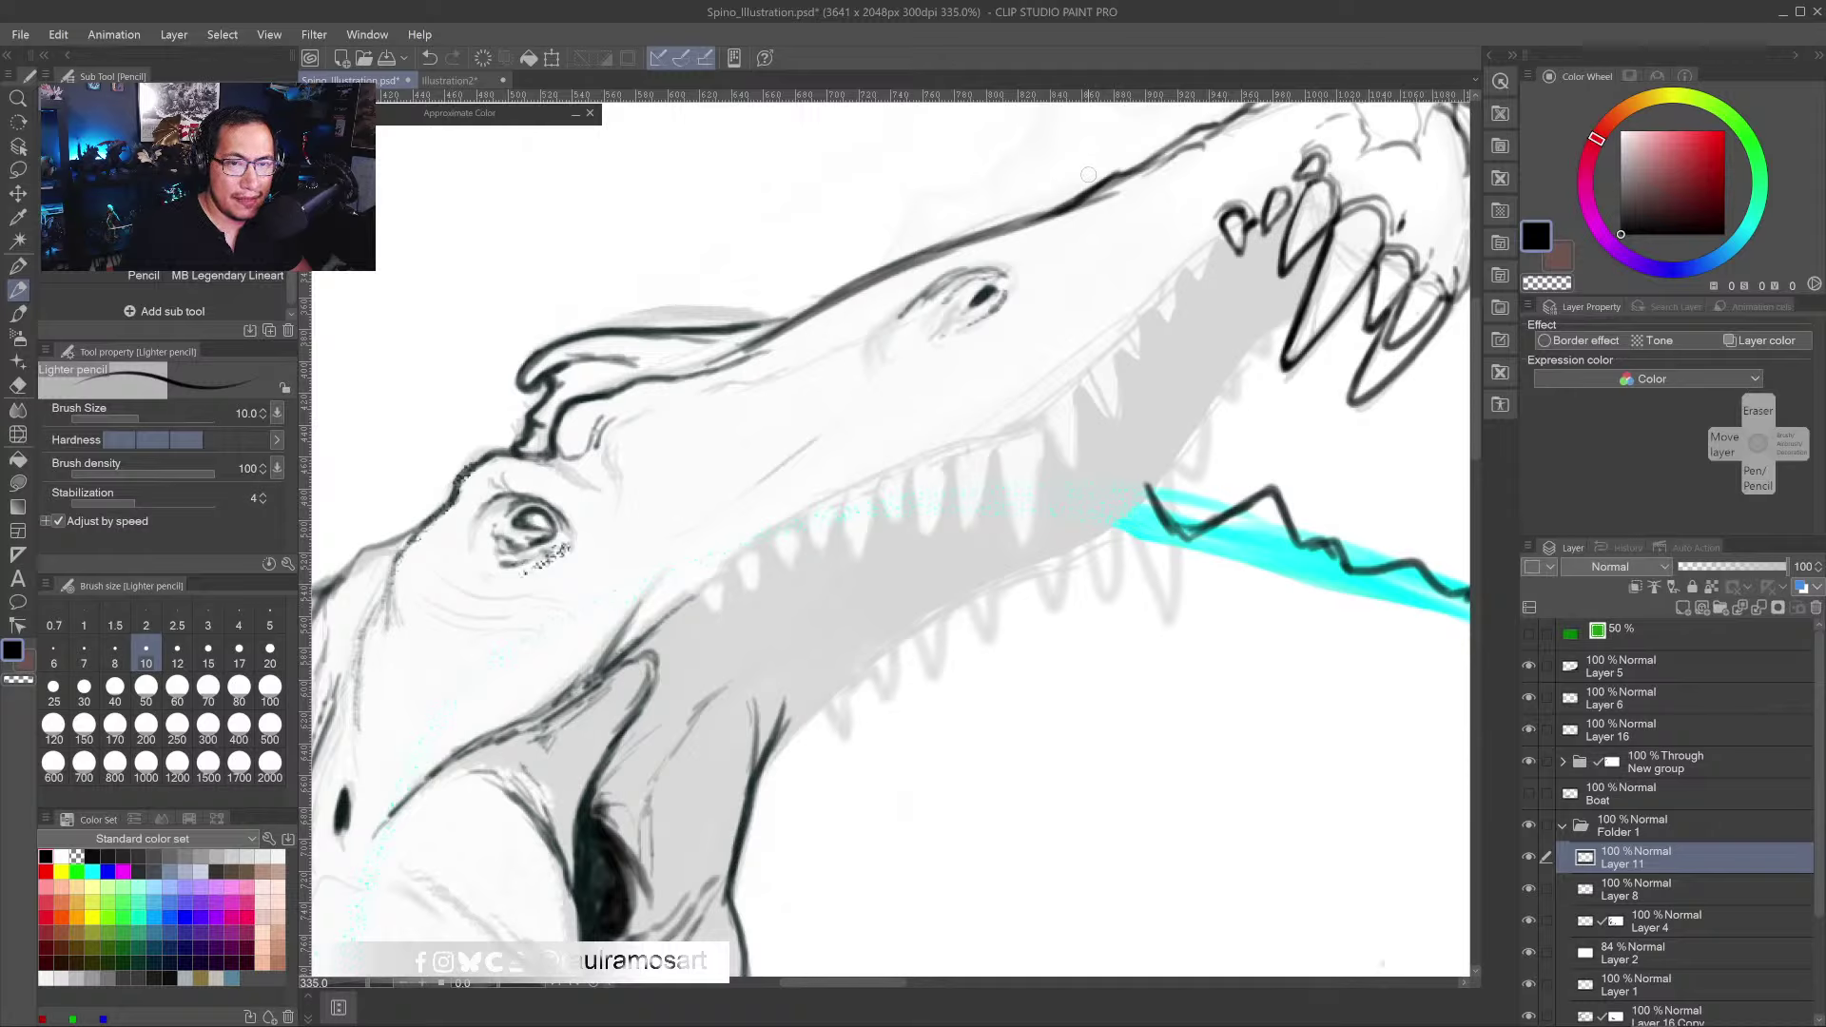
drag(714, 332, 784, 317)
key(c)
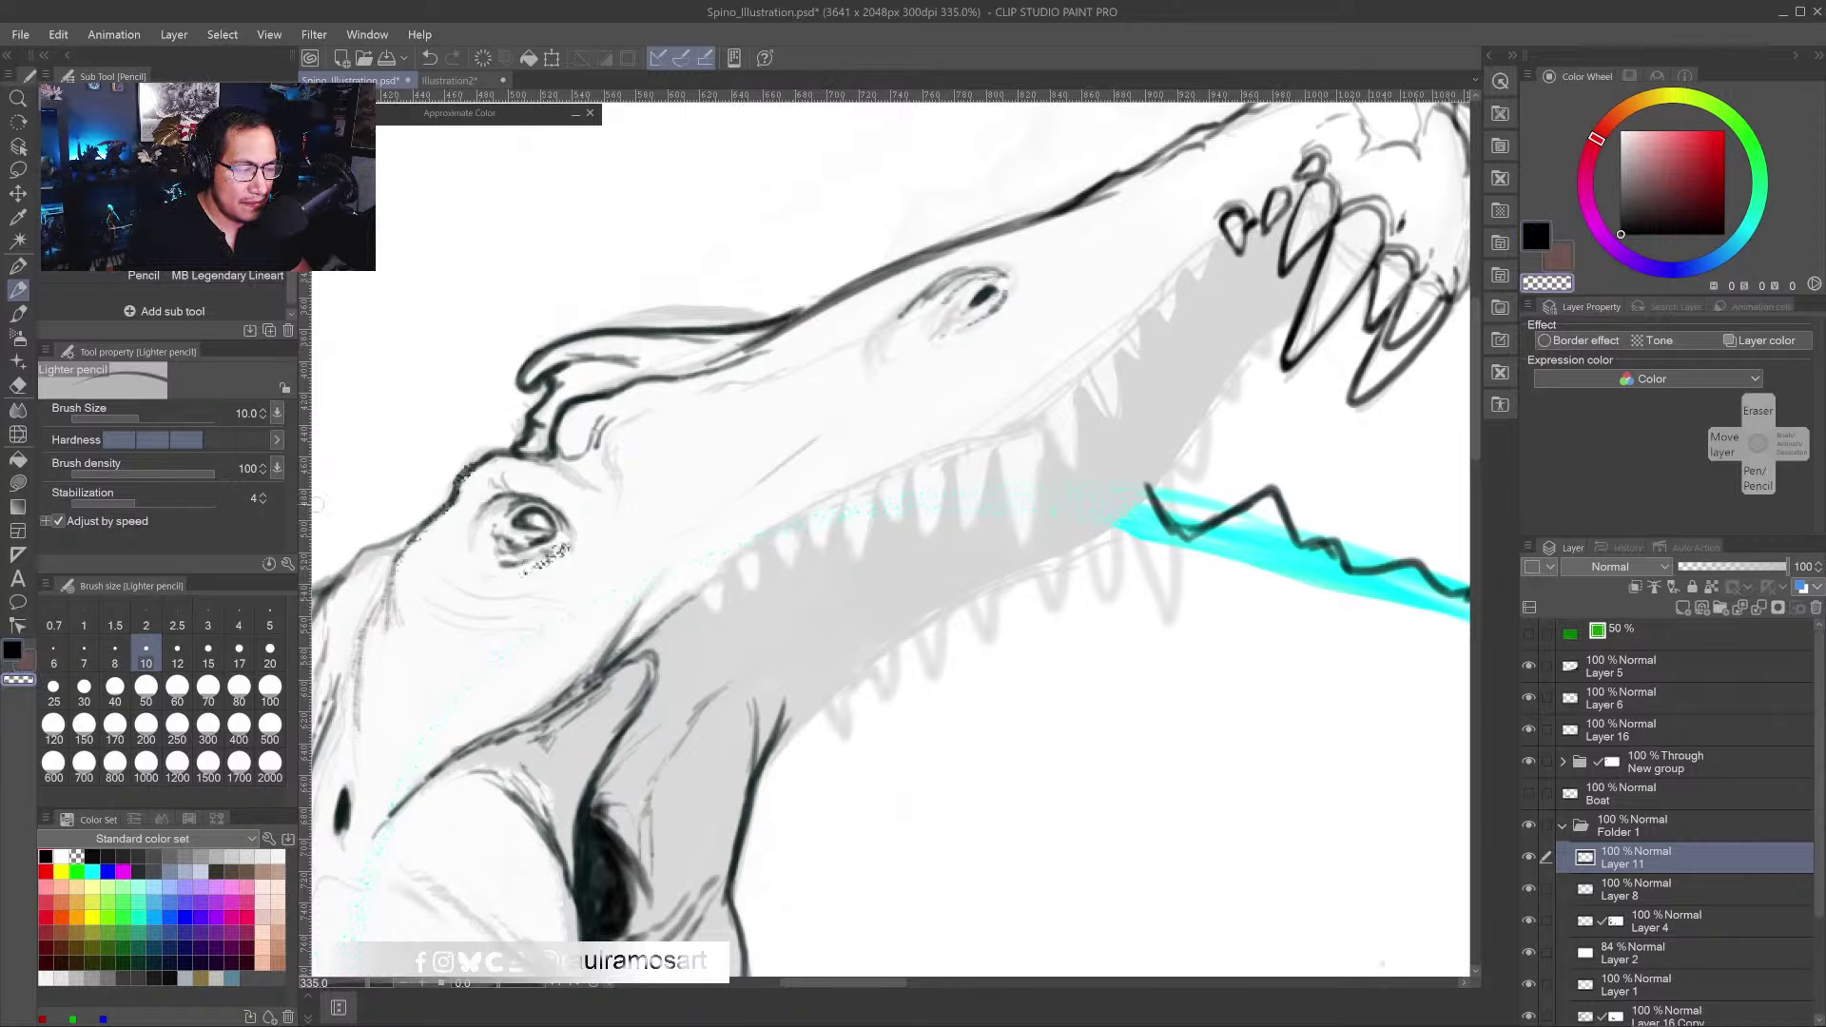
mouse_move(757, 318)
mouse_down()
mouse_move(815, 321)
mouse_move(762, 322)
mouse_move(897, 256)
mouse_up()
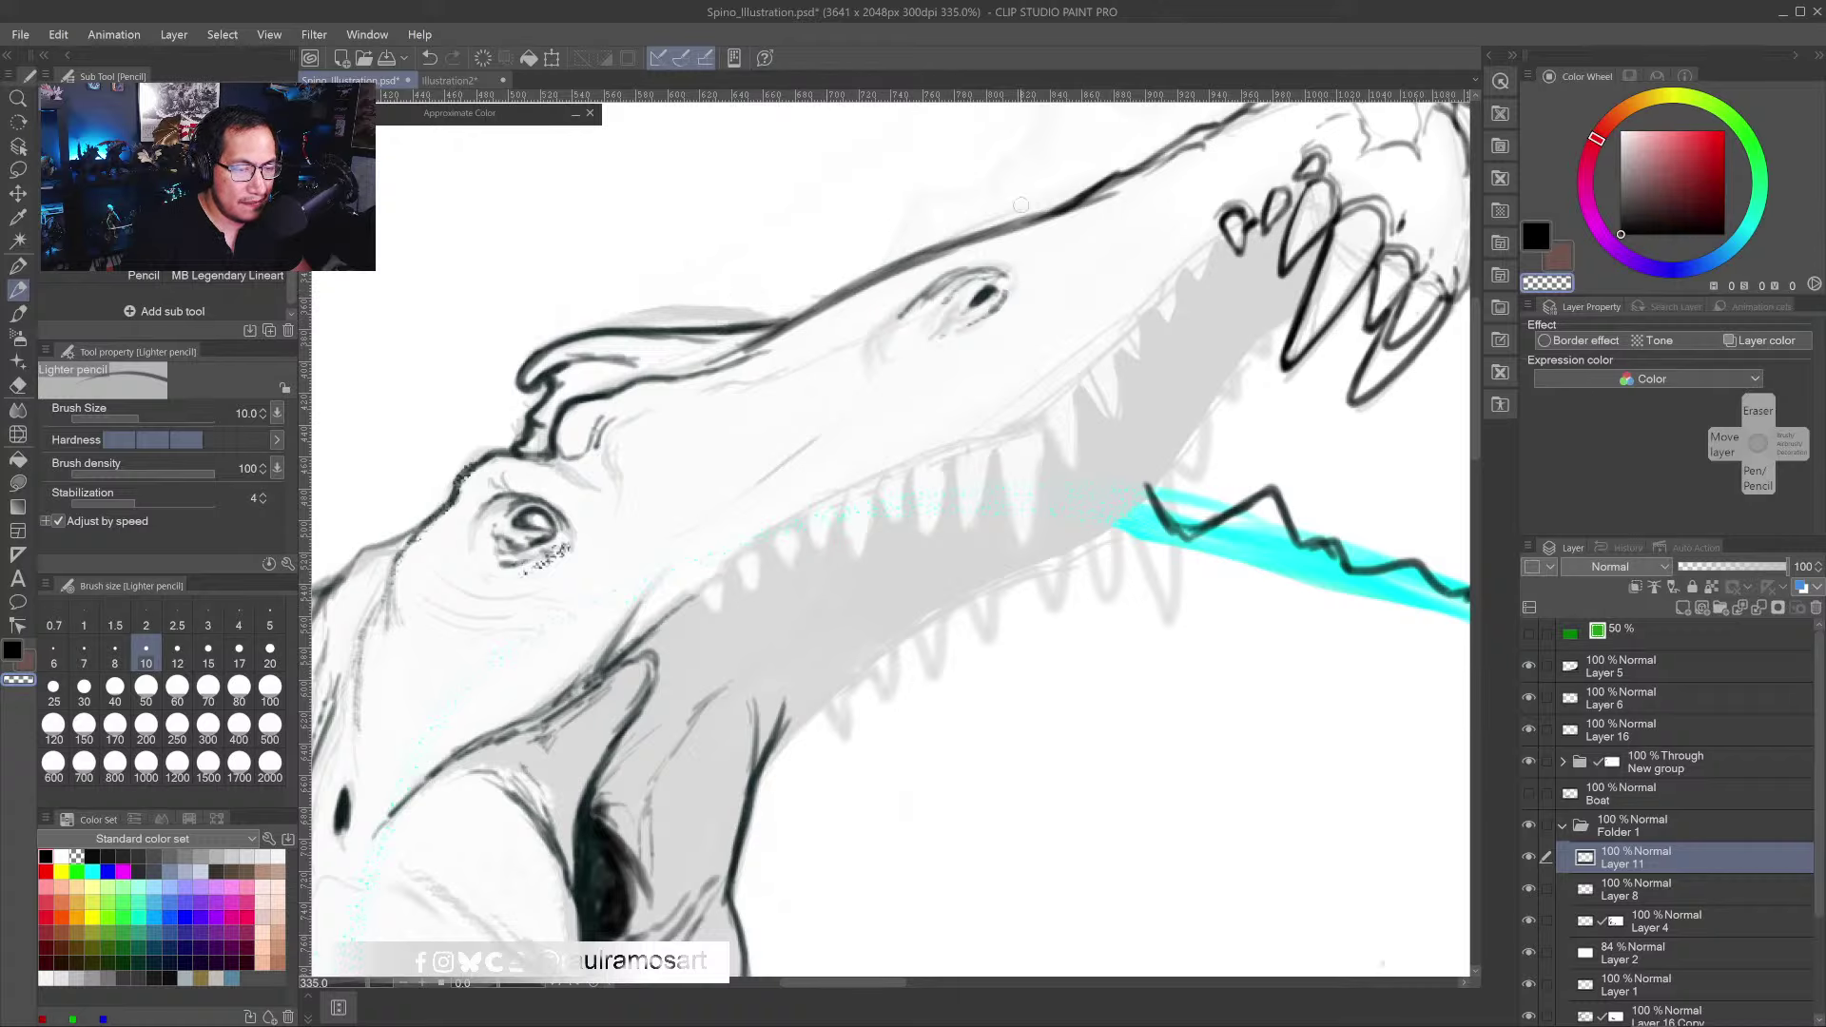
- Toggle Layer 11's visibility to compare the inking with the sketch, and merge it down into Layer 8
drag(1021, 205, 931, 276)
click(1529, 858)
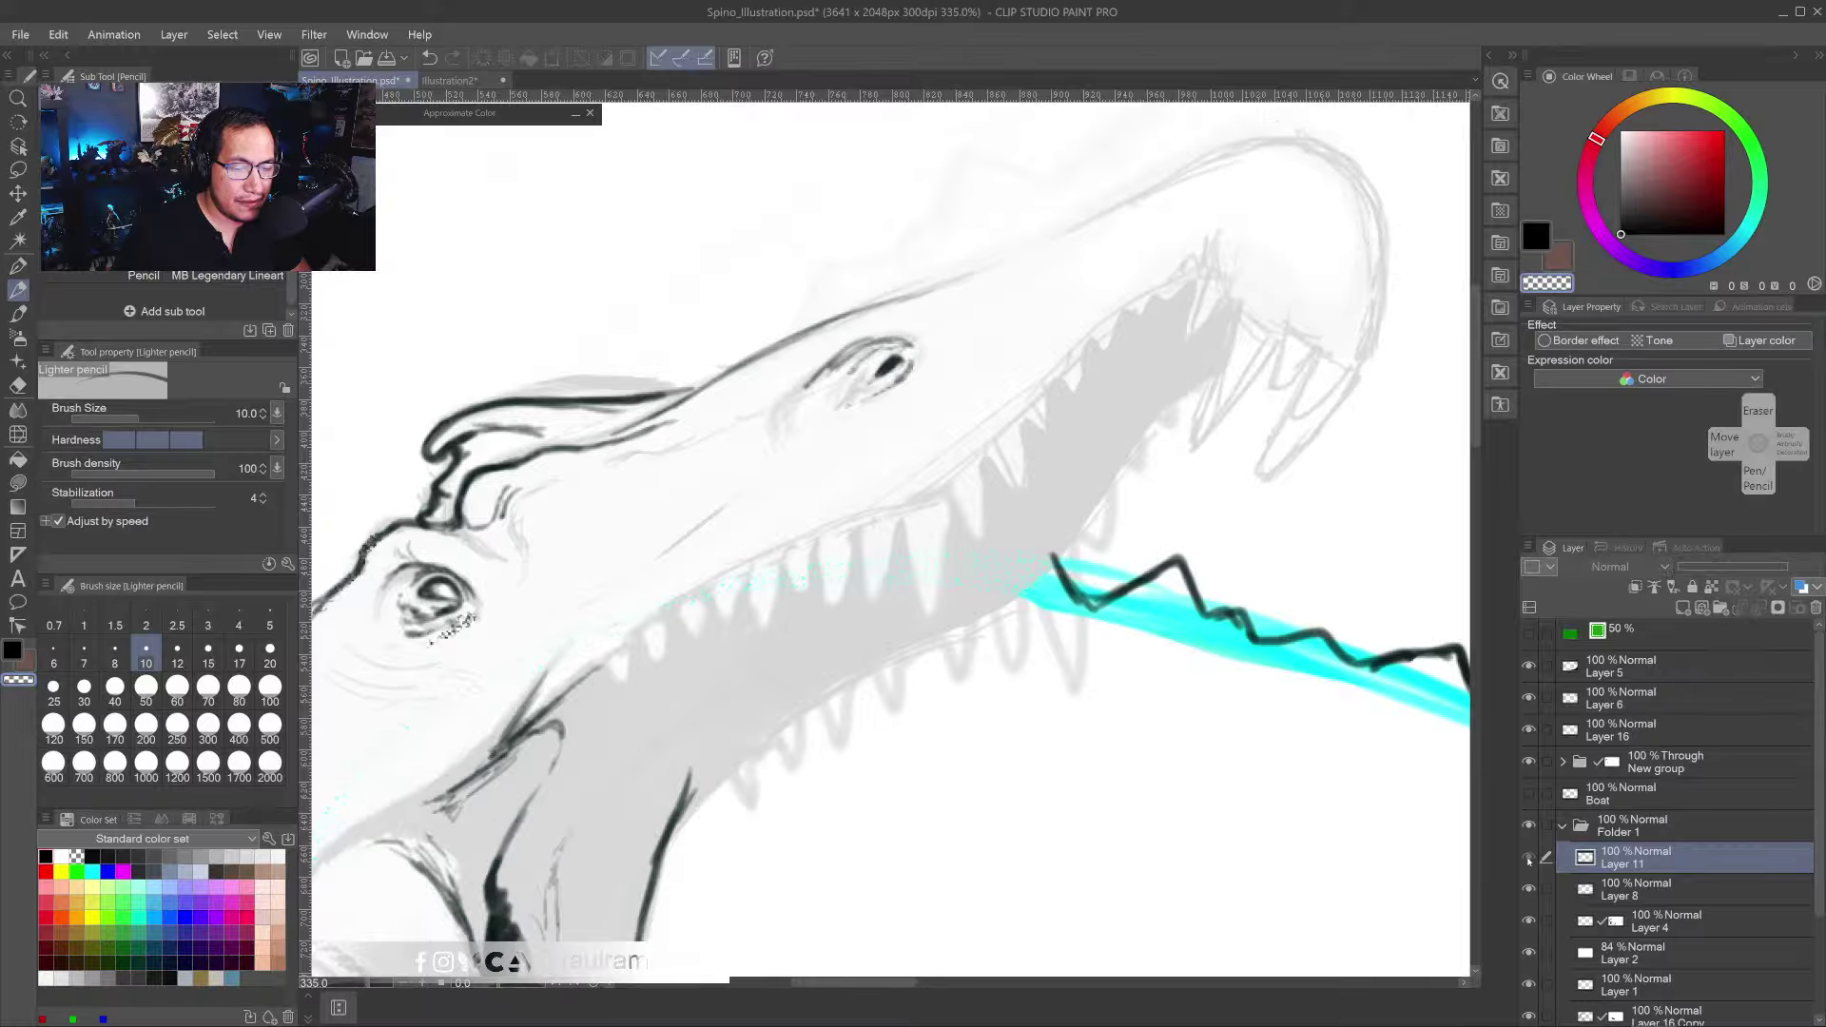
click(1528, 858)
key(ctrl+e)
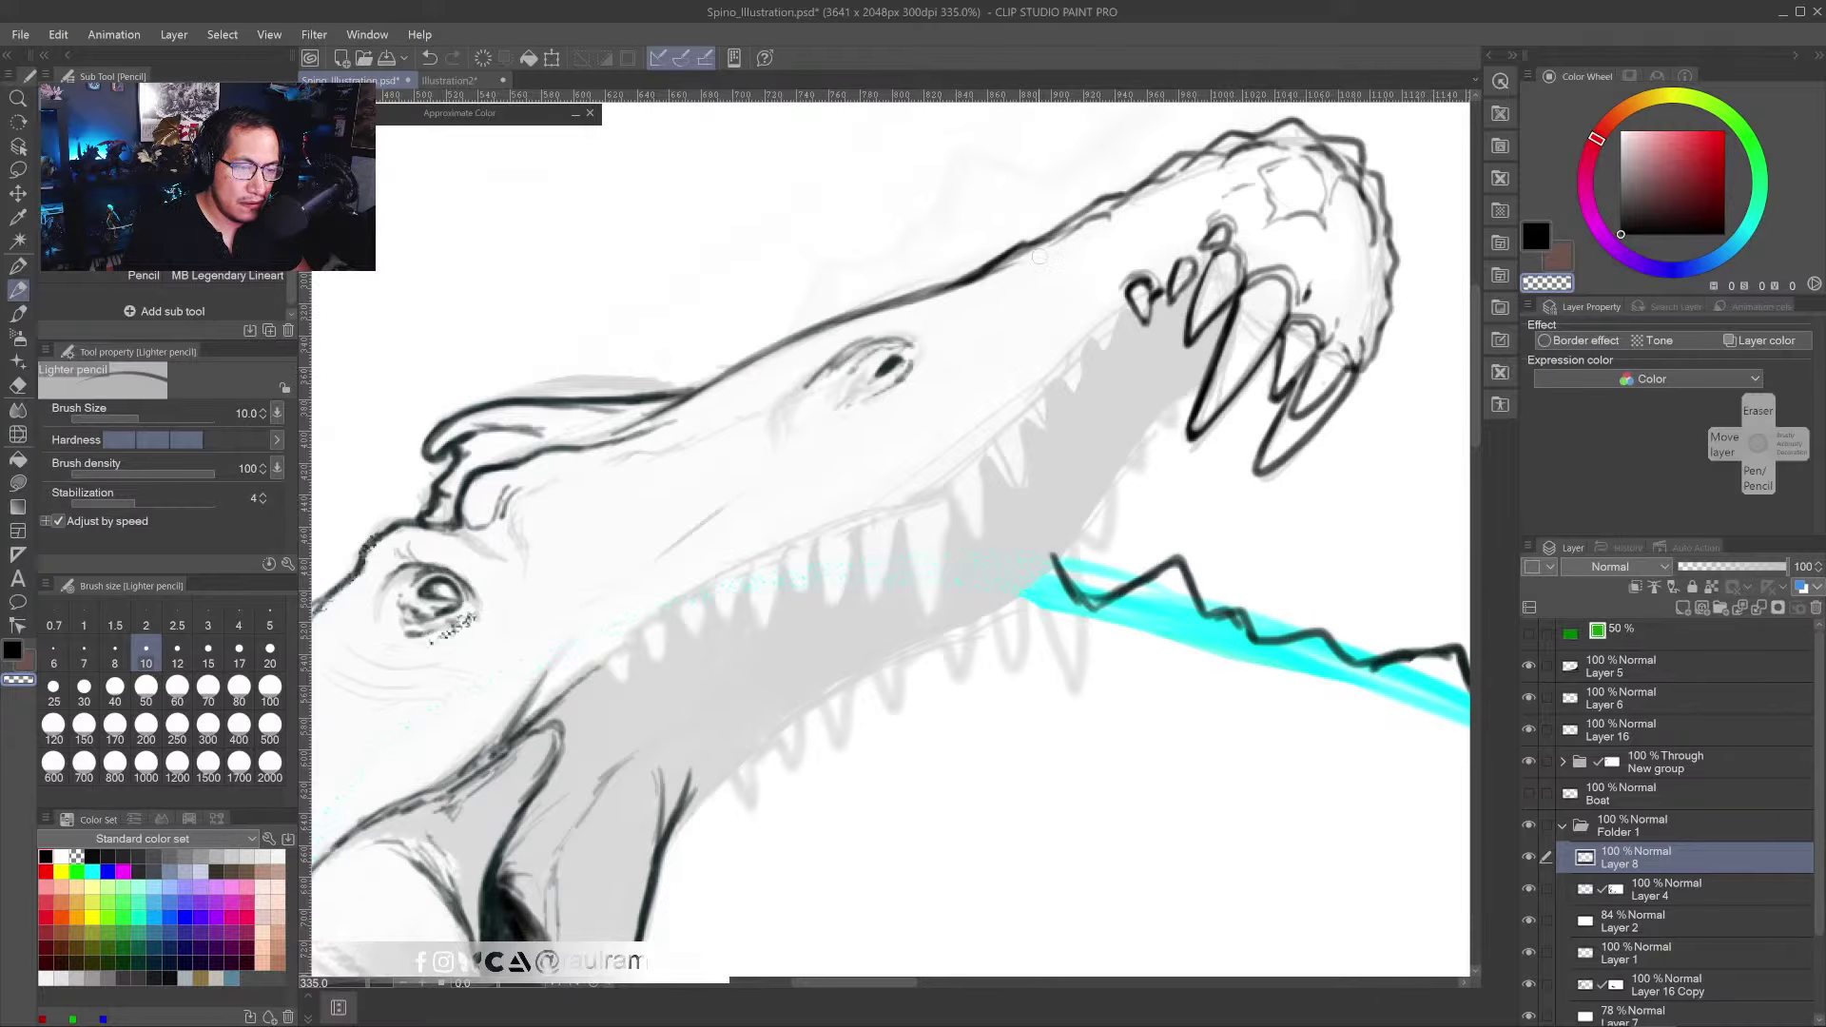
- Sample the dark colour from the mouth interior and ink two outlined black oval openings at the upper mouth corner
scroll(904, 369, down, 4)
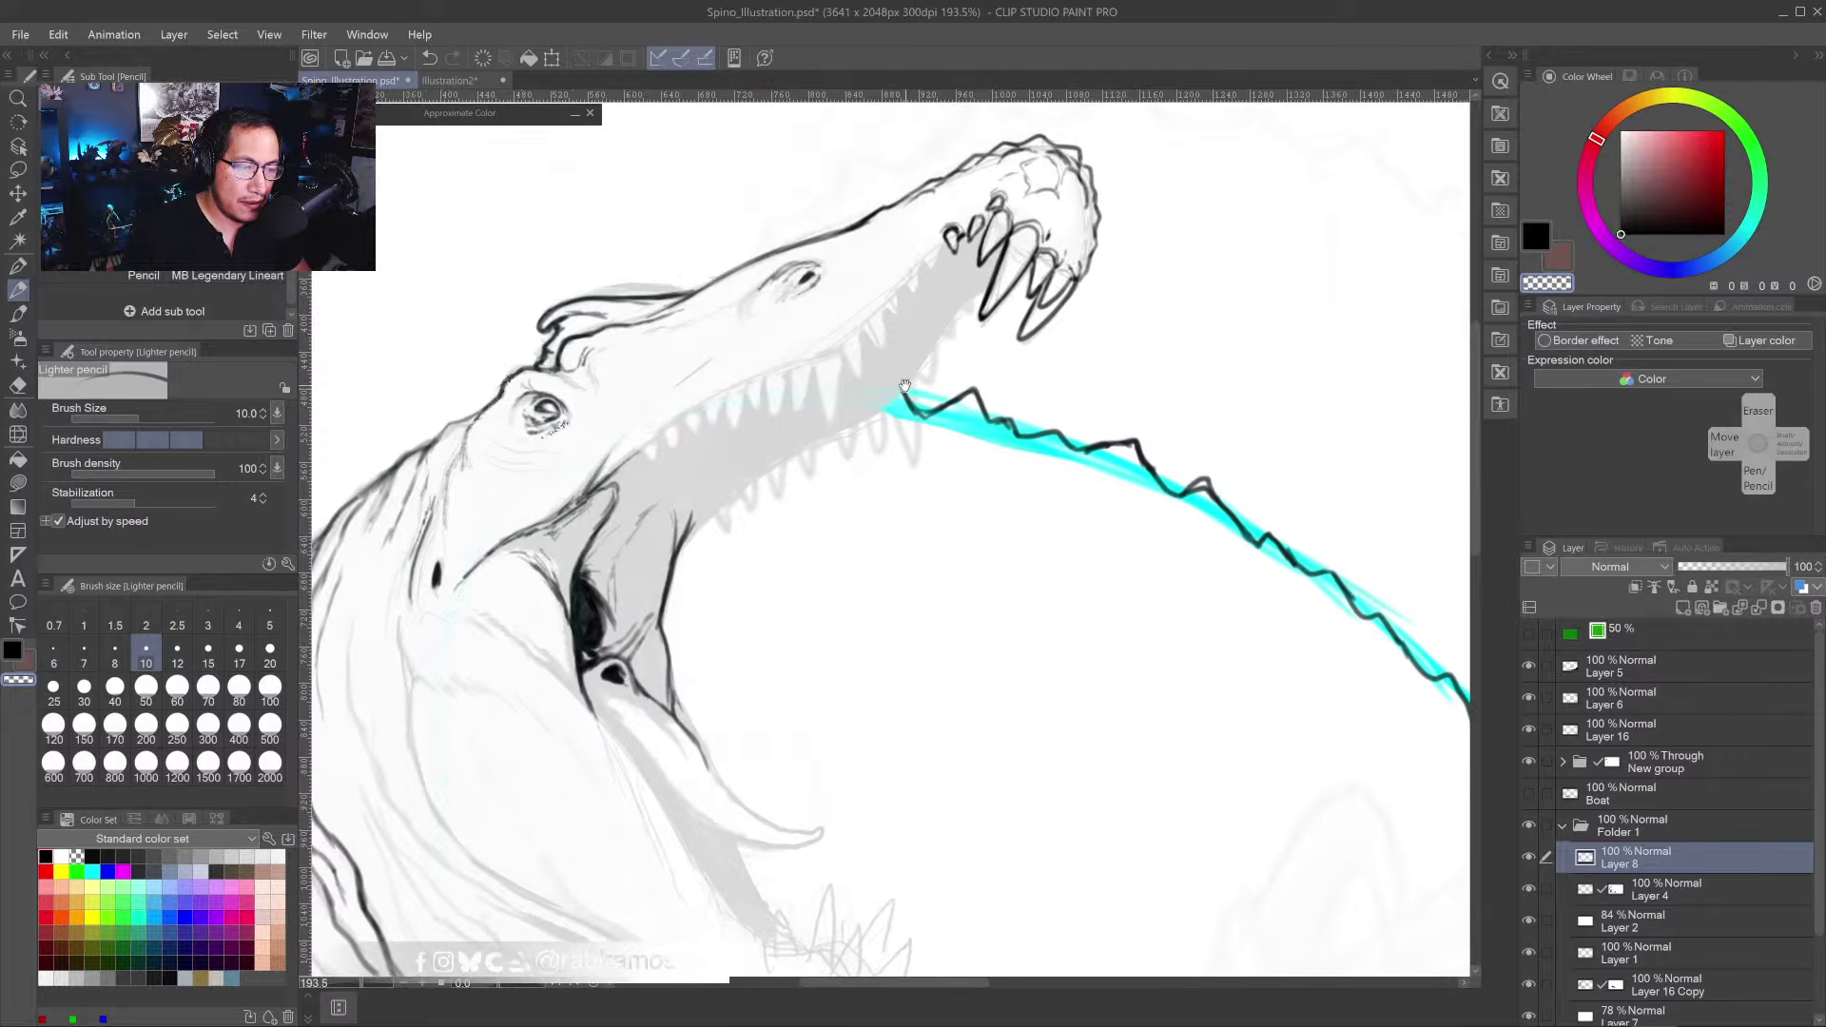
scroll(702, 406, up, 3)
scroll(702, 406, up, 1)
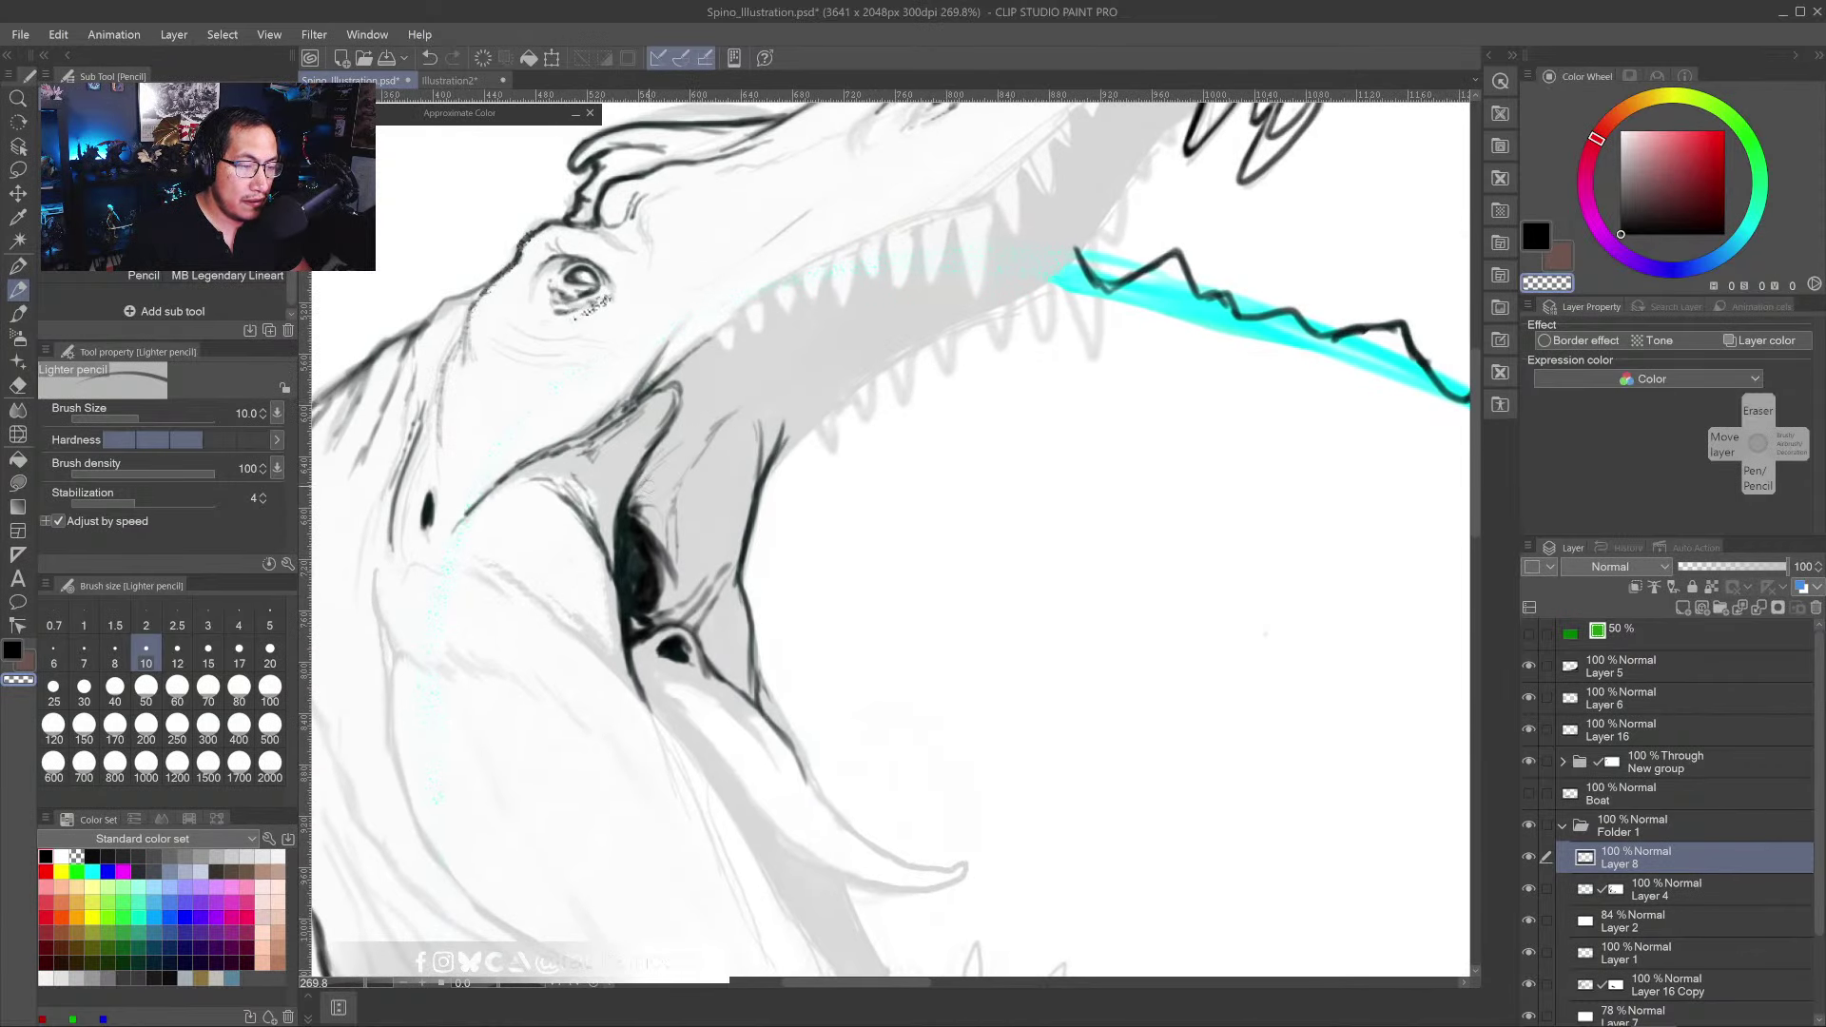
alt+click(633, 506)
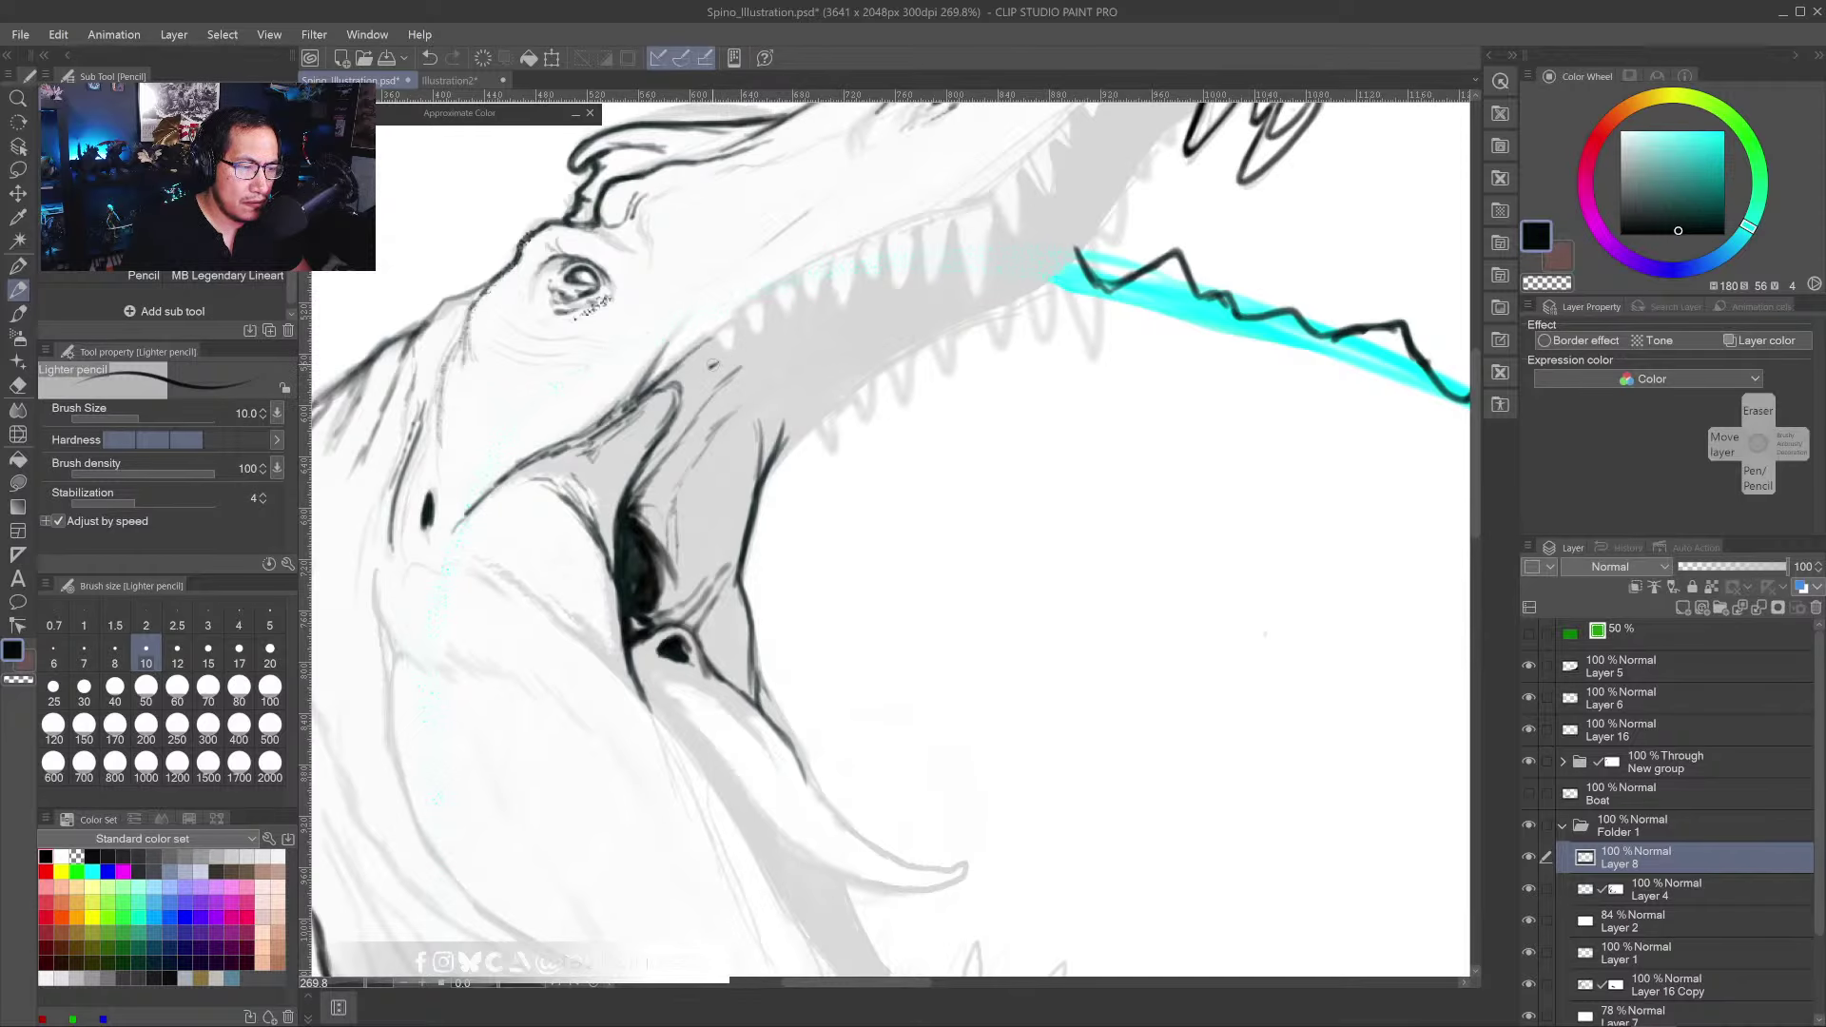
drag(773, 344, 723, 400)
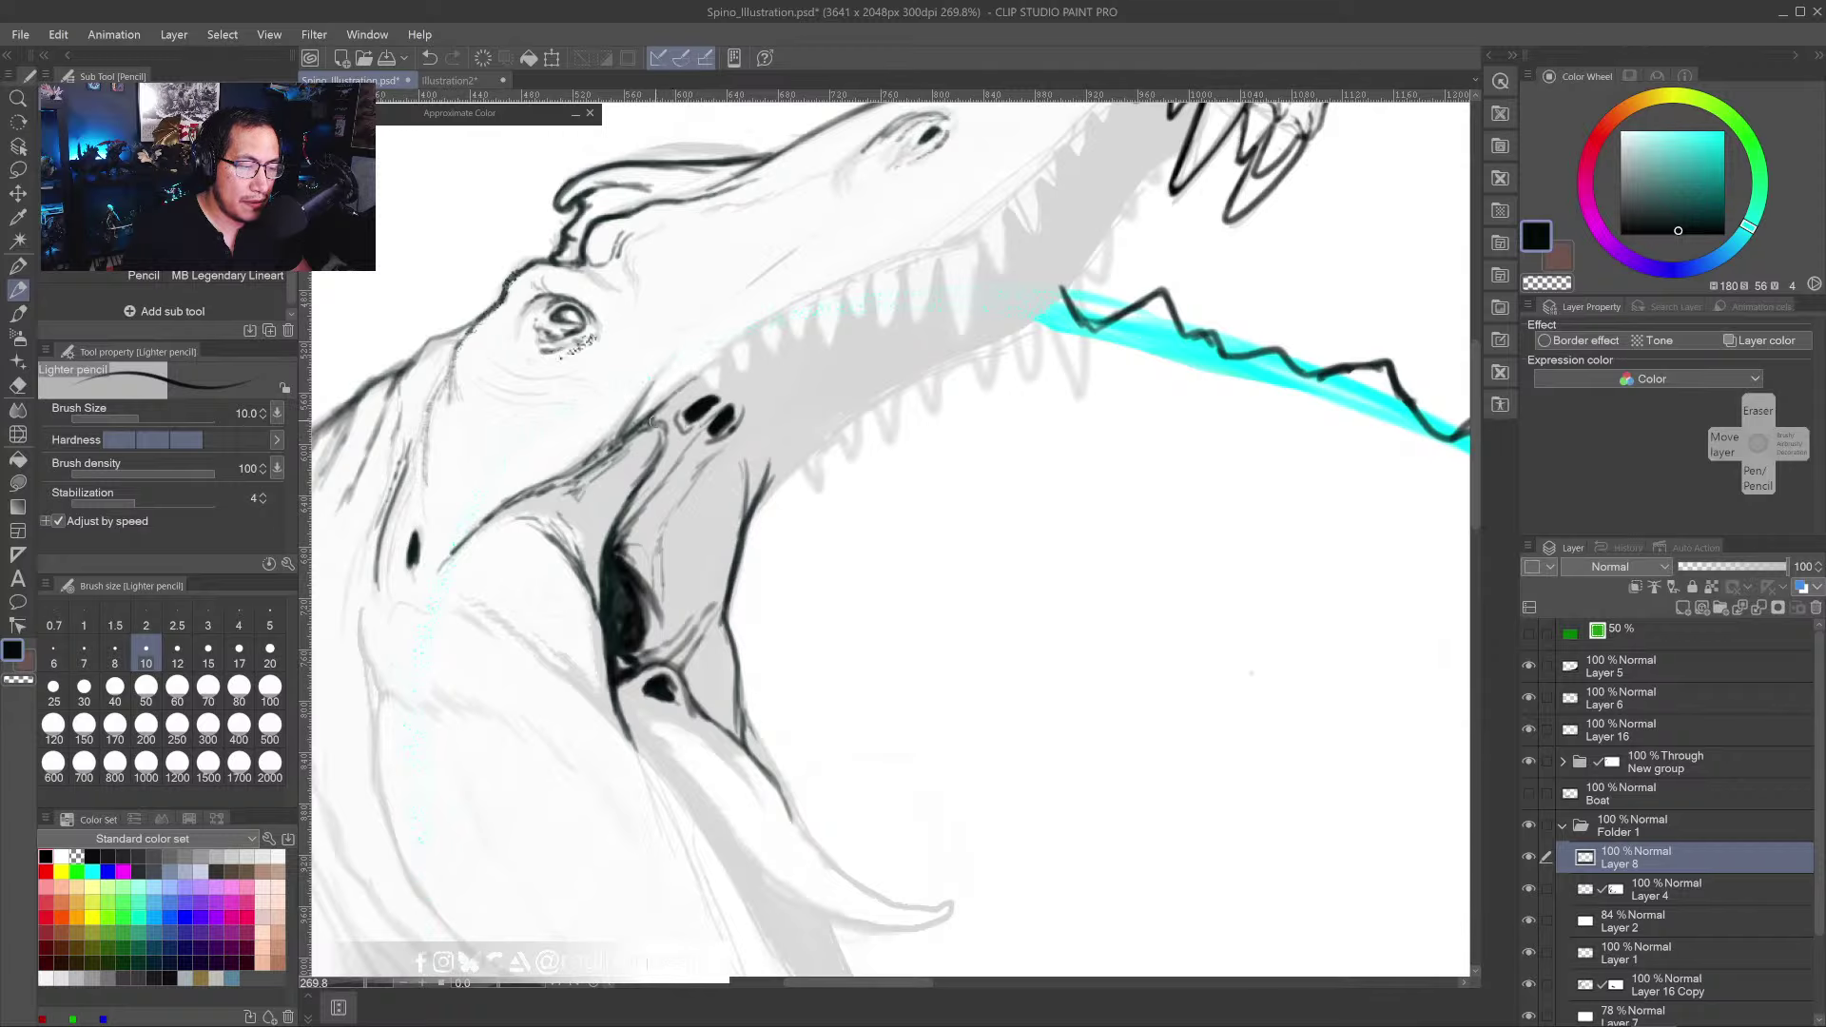
drag(692, 443, 680, 477)
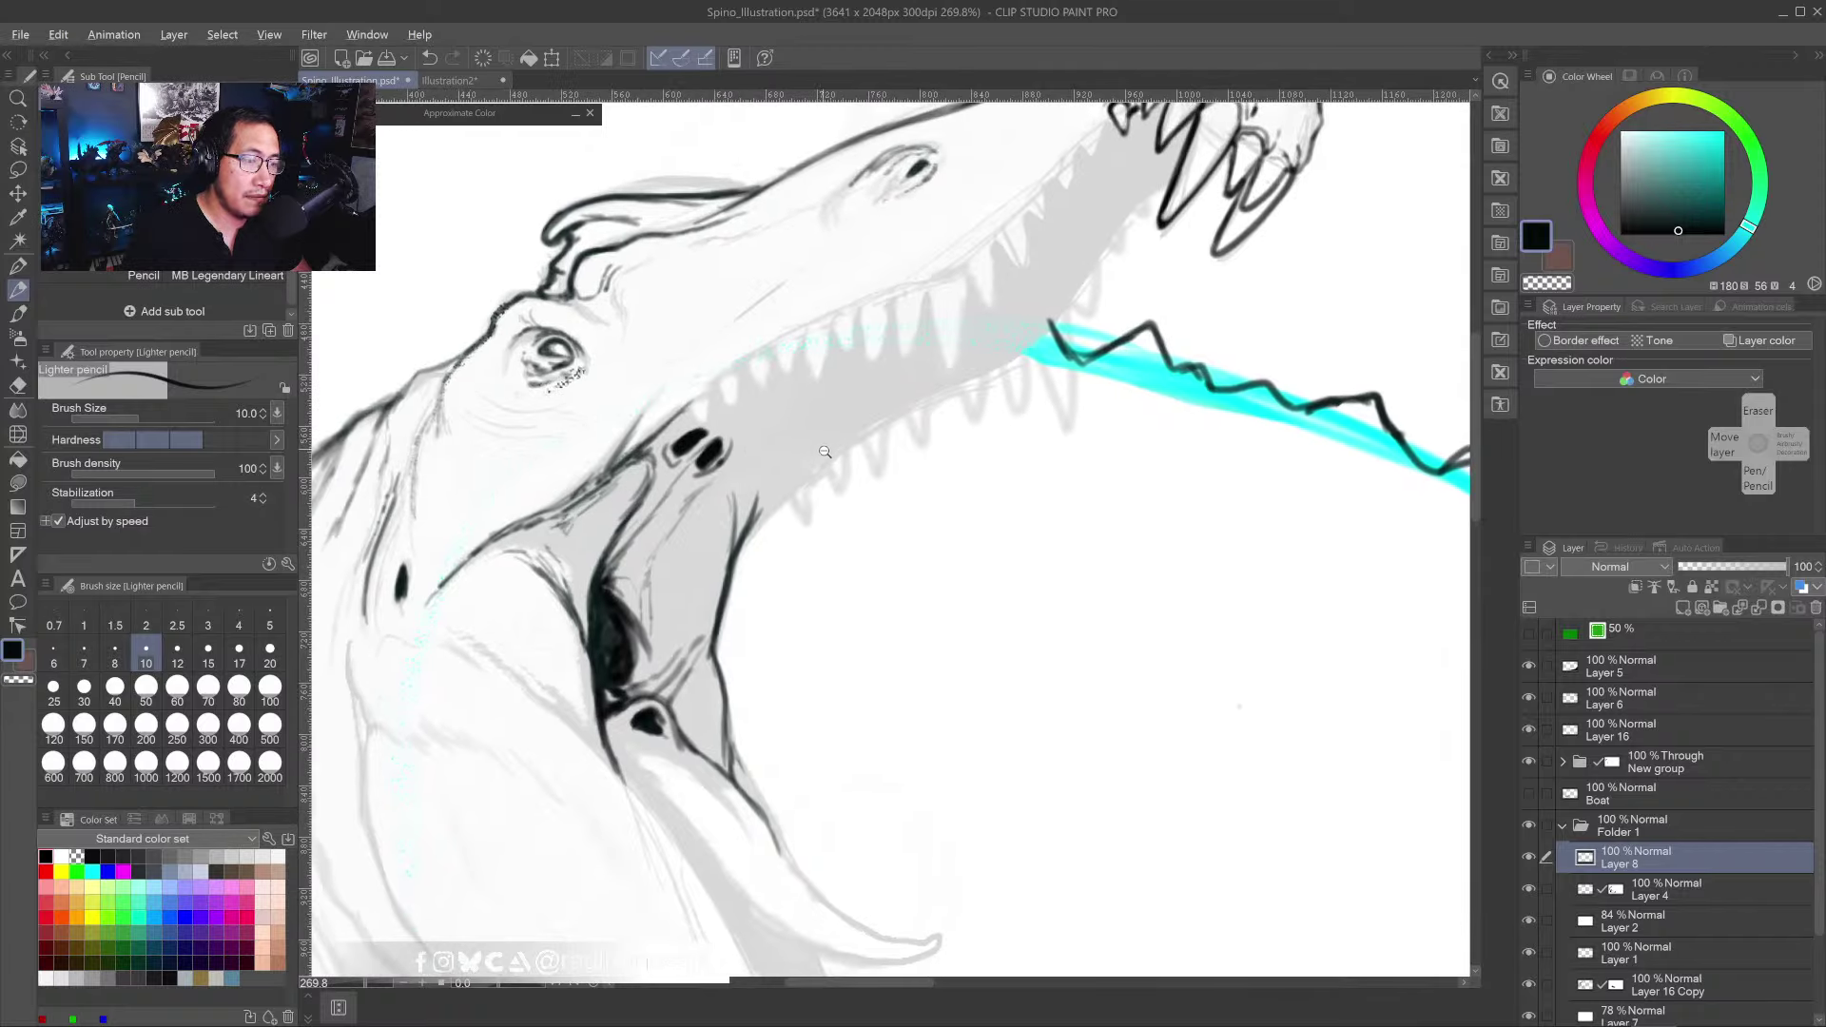
- Draw a row of small pointed teeth along the lower jaw beneath the tongue and outline the gums around the rear ones
scroll(853, 398, down, 3)
drag(861, 398, 875, 378)
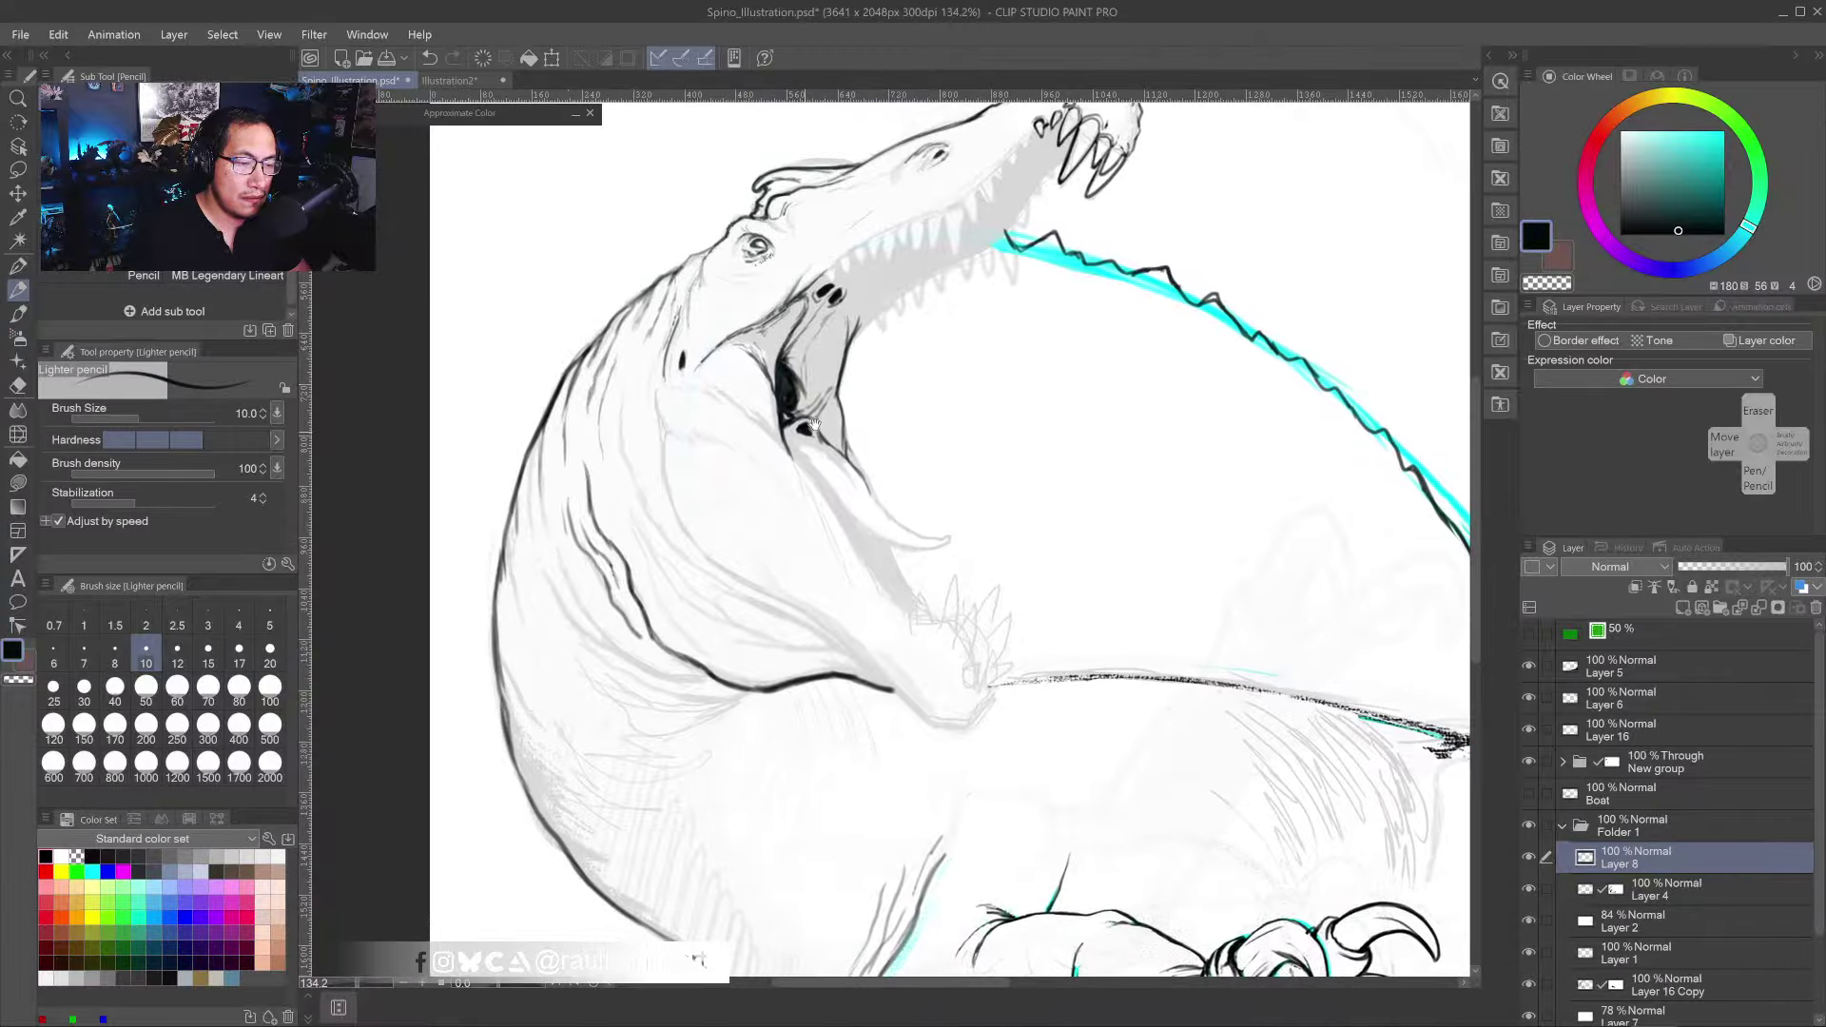
scroll(824, 436, up, 3)
mouse_move(824, 436)
mouse_down()
mouse_move(813, 407)
mouse_move(767, 396)
mouse_up()
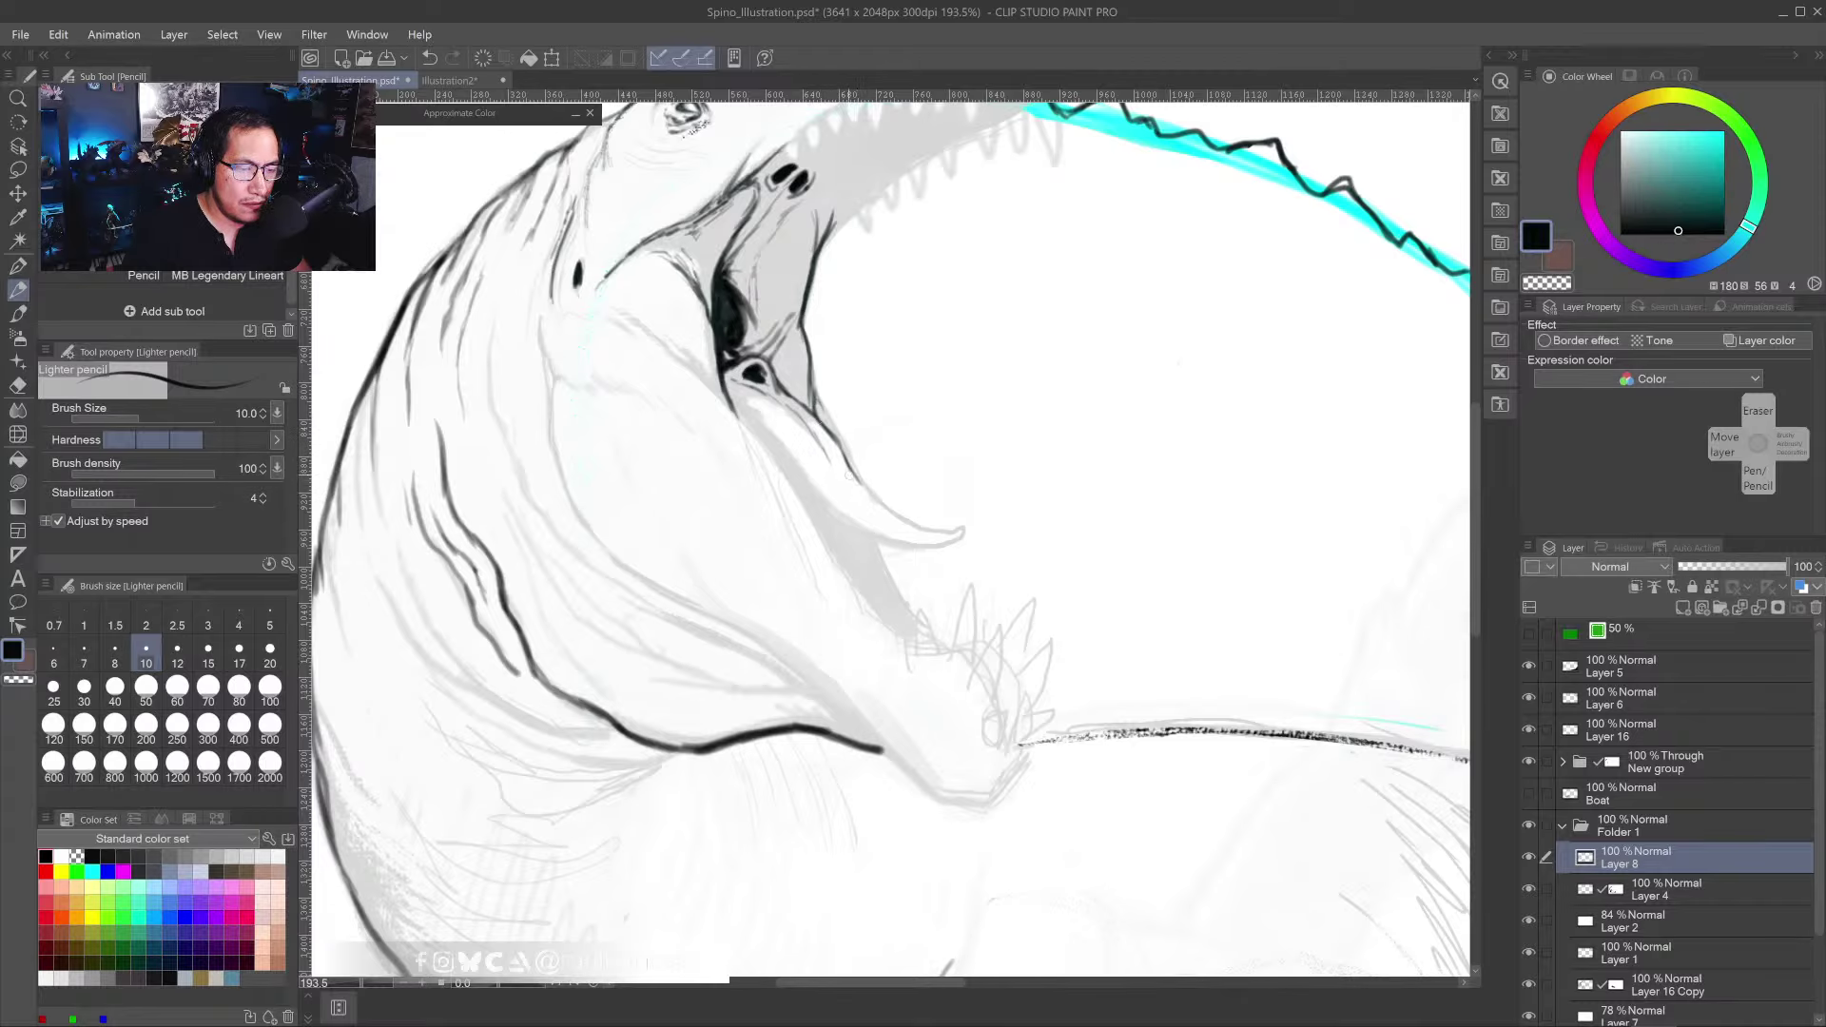
drag(919, 648, 864, 619)
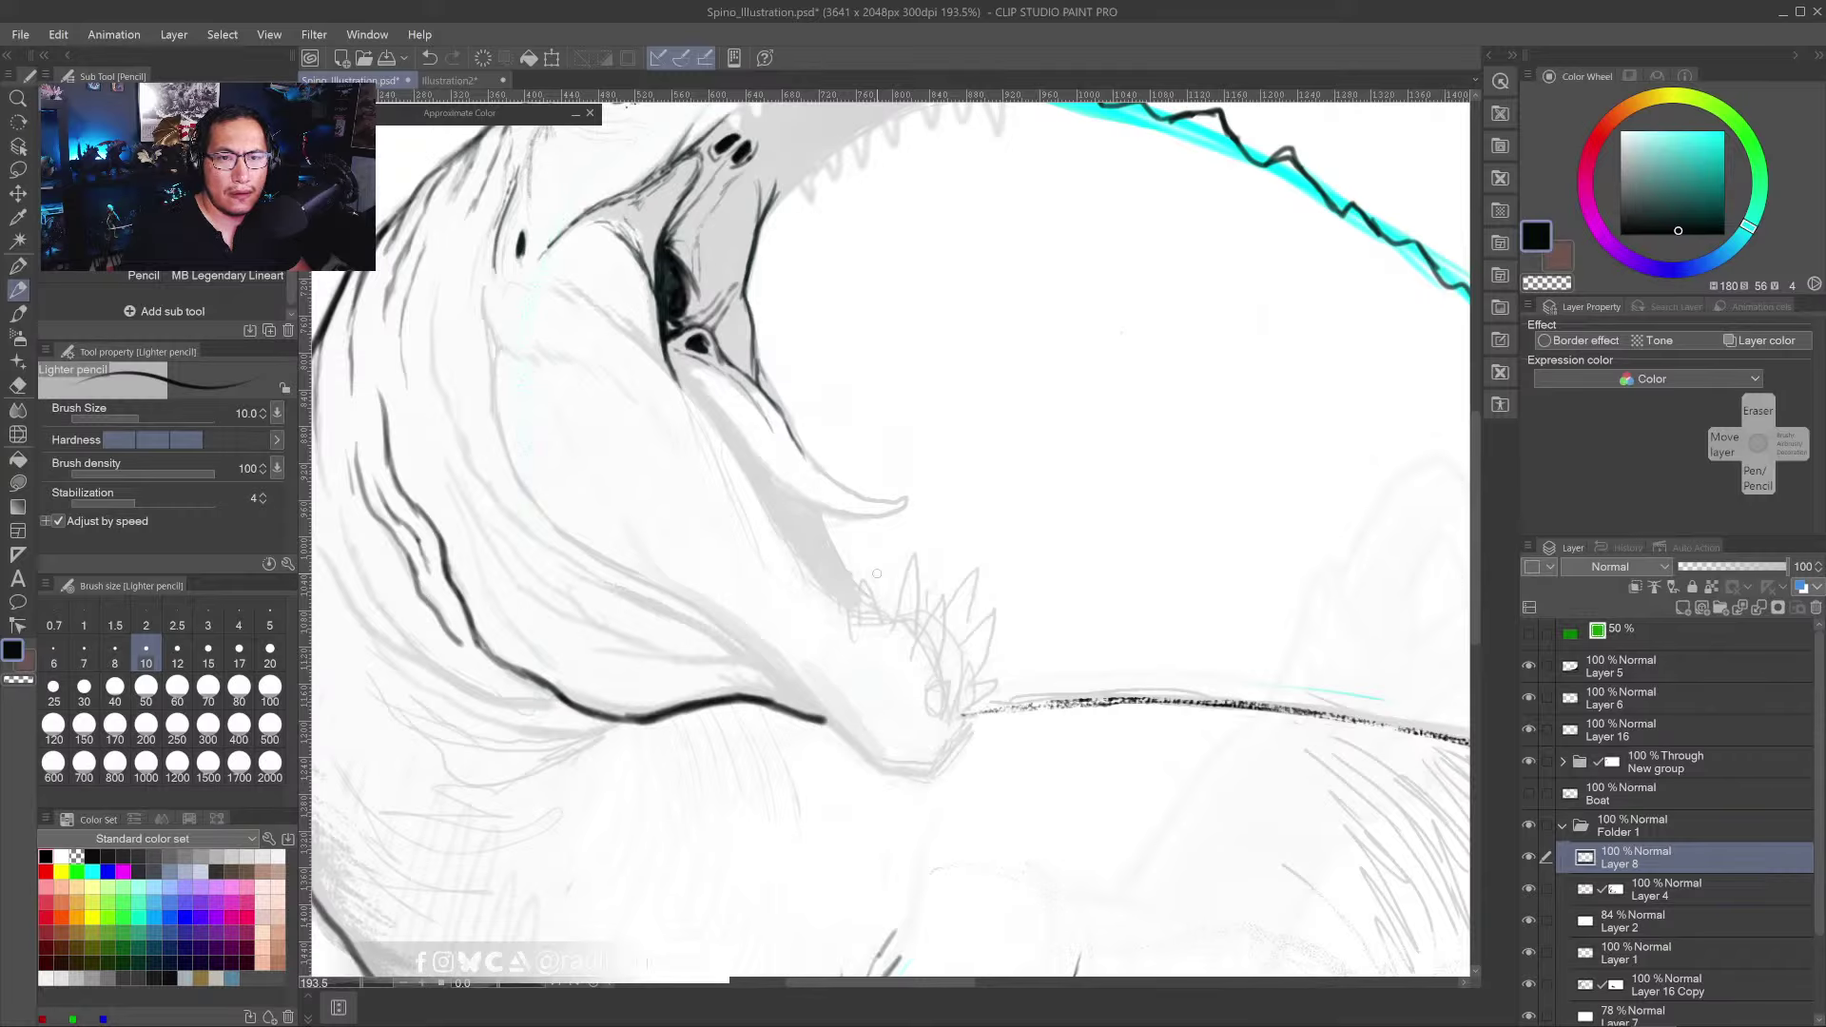
mouse_move(921, 473)
mouse_down()
mouse_move(980, 519)
mouse_move(975, 563)
mouse_move(987, 538)
mouse_up()
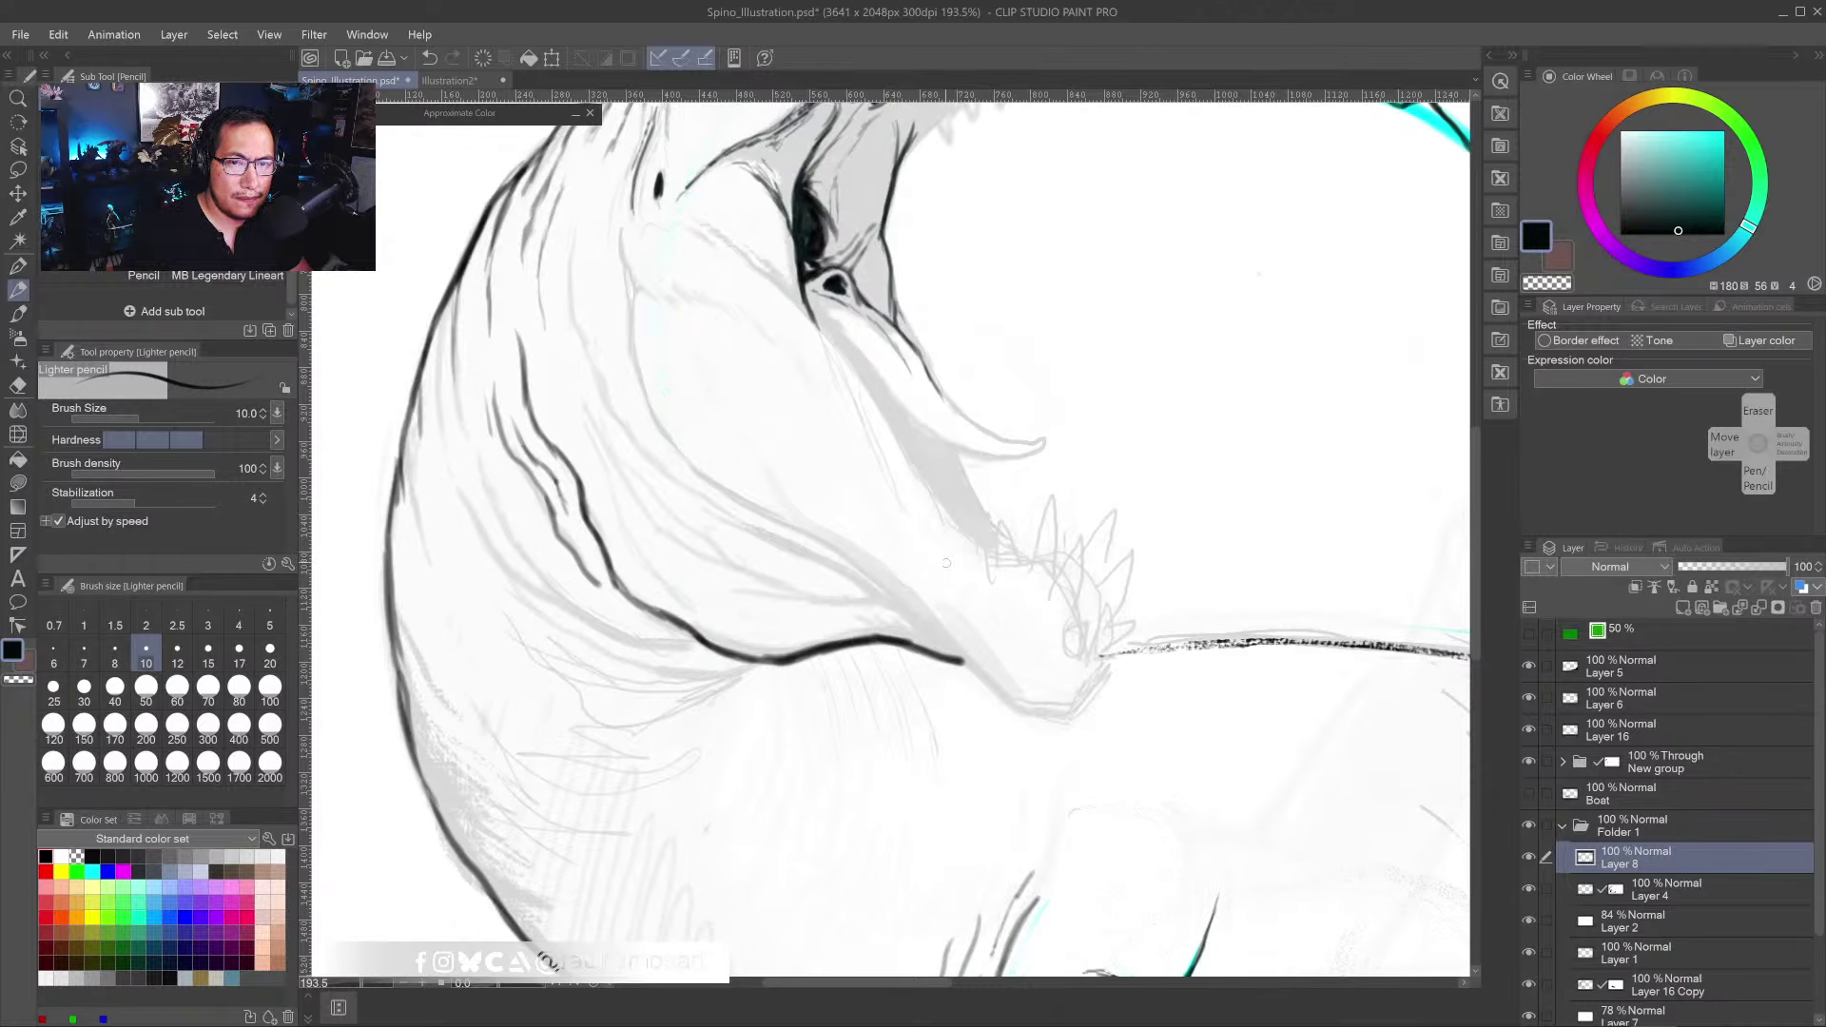
mouse_move(951, 596)
mouse_down()
mouse_move(963, 494)
mouse_move(929, 478)
mouse_up()
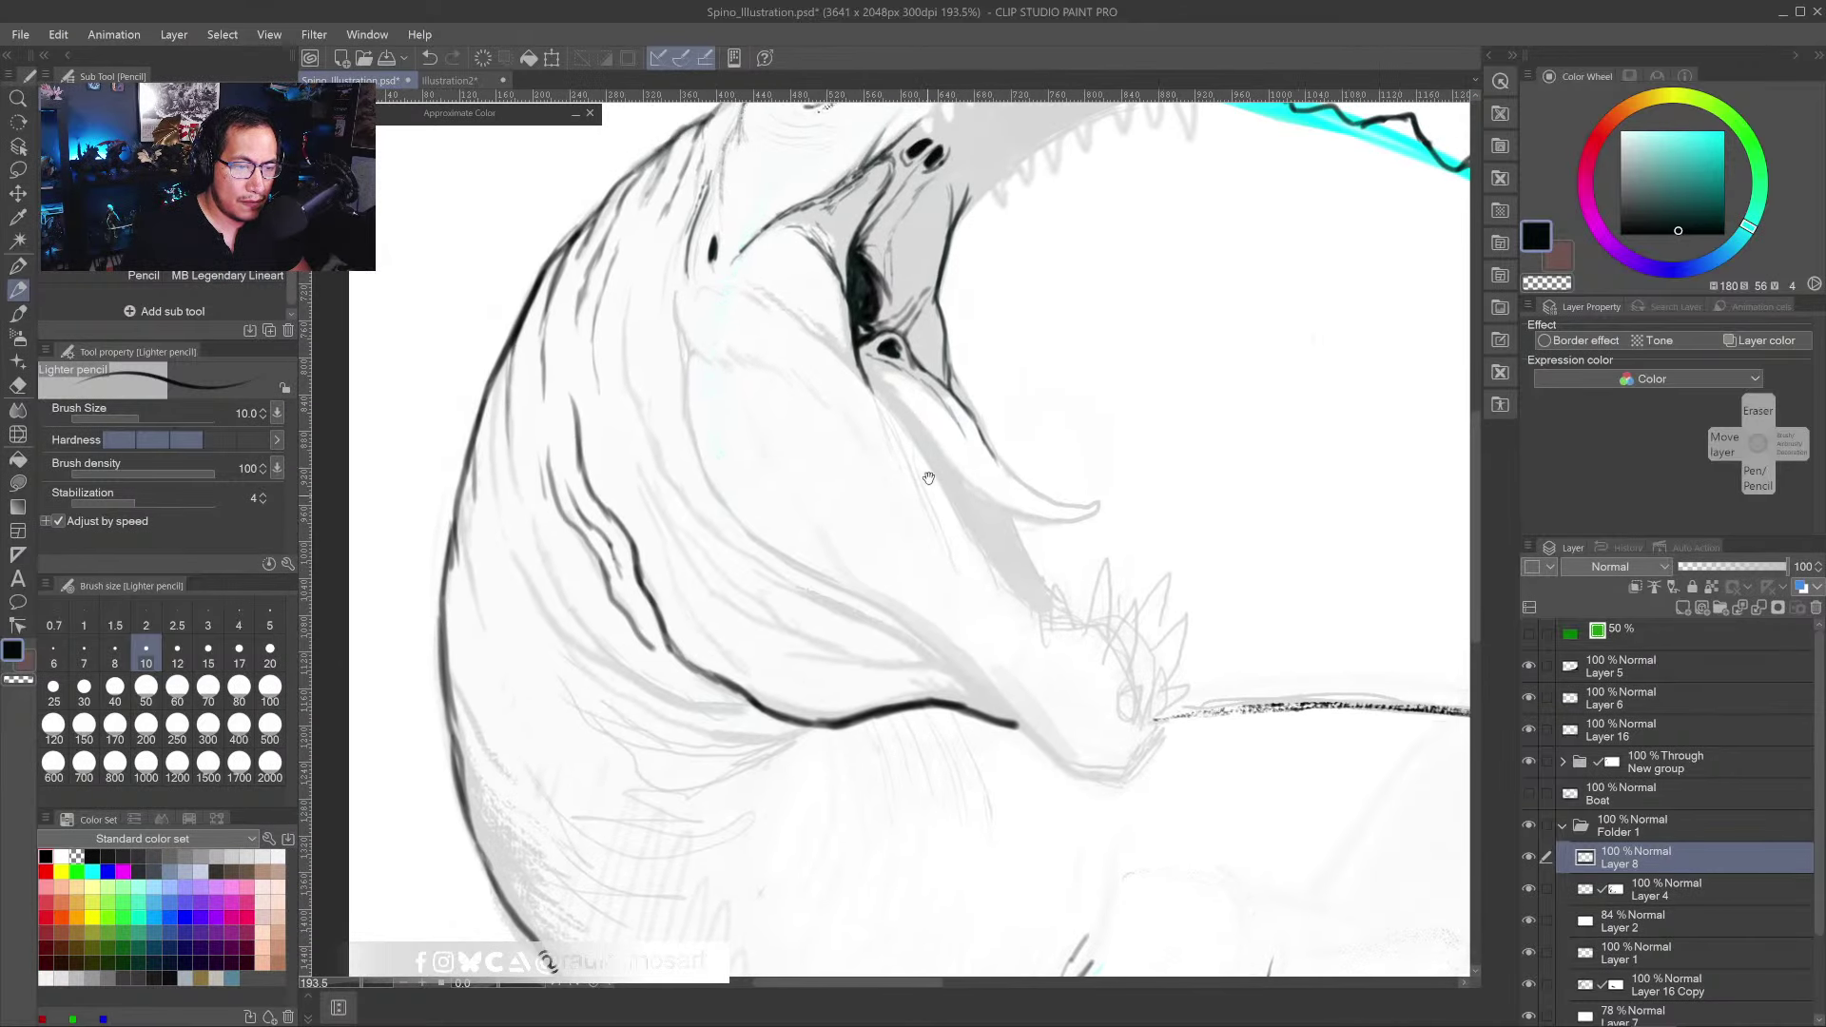
scroll(965, 419, up, 2)
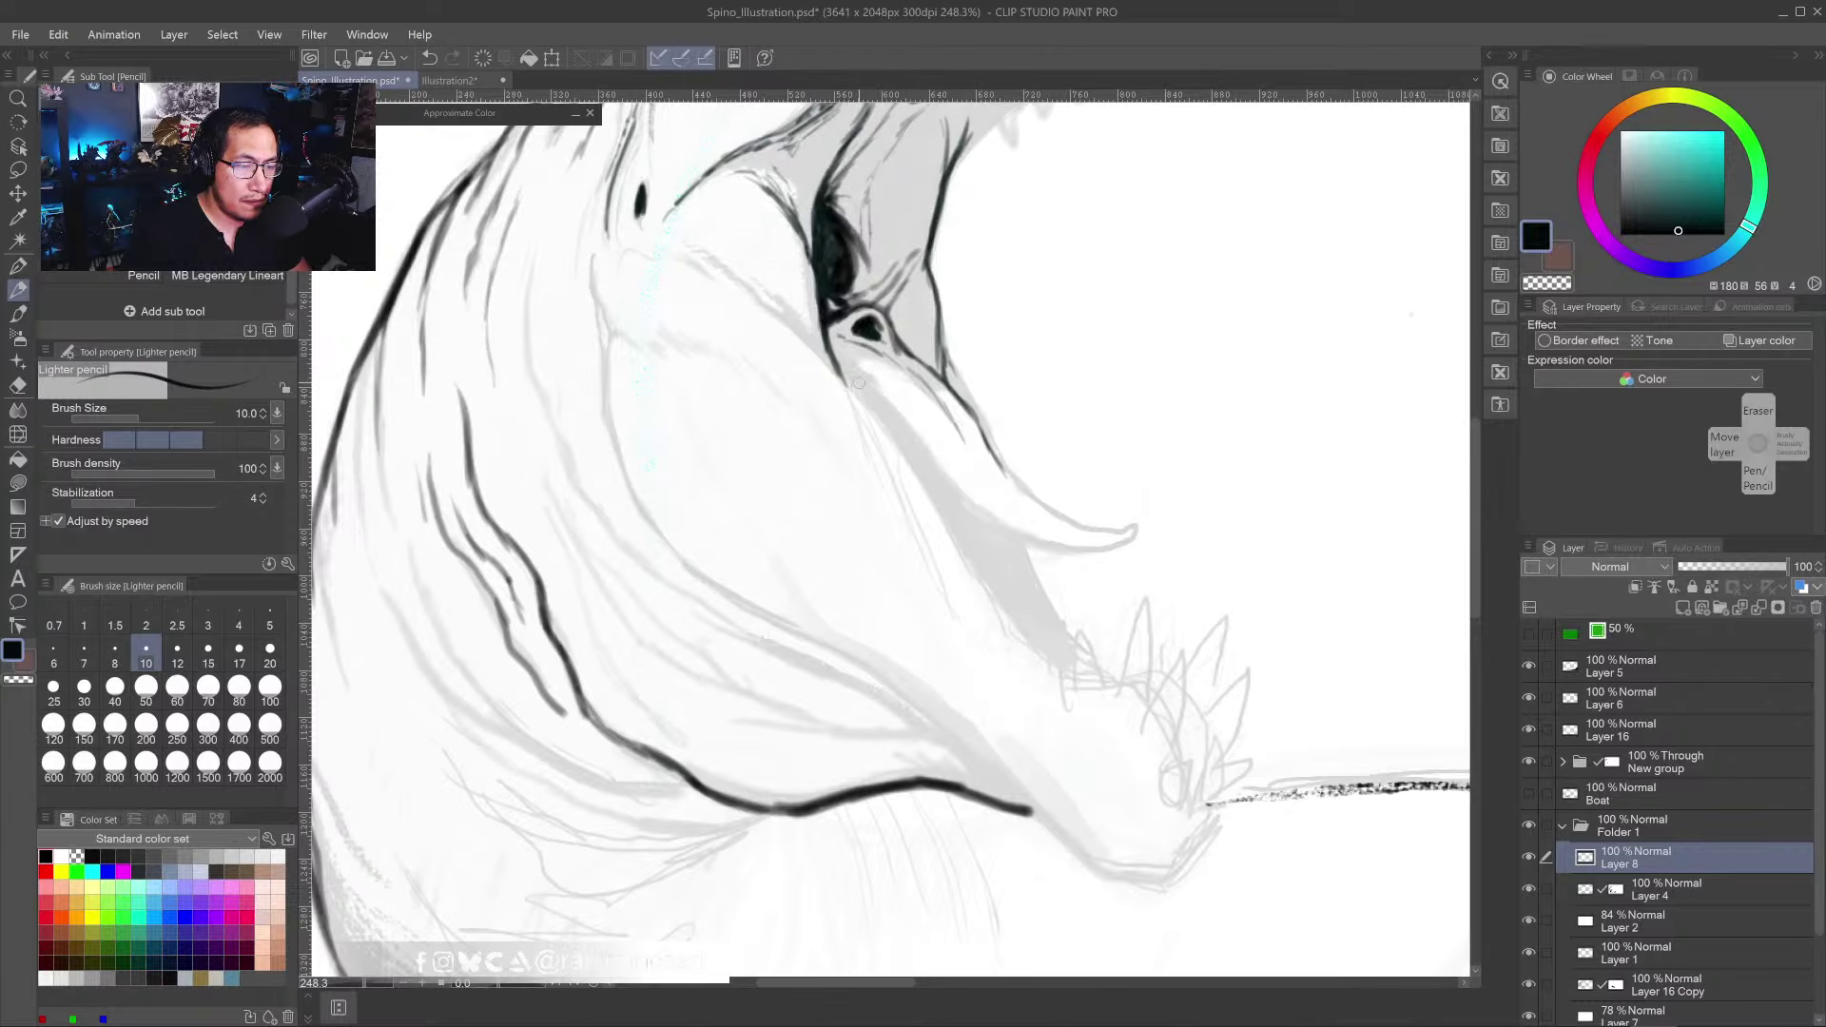
mouse_move(850, 394)
mouse_down()
mouse_move(906, 408)
mouse_move(899, 446)
mouse_move(891, 427)
mouse_move(950, 471)
mouse_move(950, 530)
mouse_move(968, 515)
mouse_move(994, 600)
mouse_move(1009, 622)
mouse_move(1027, 607)
mouse_move(1052, 672)
mouse_up()
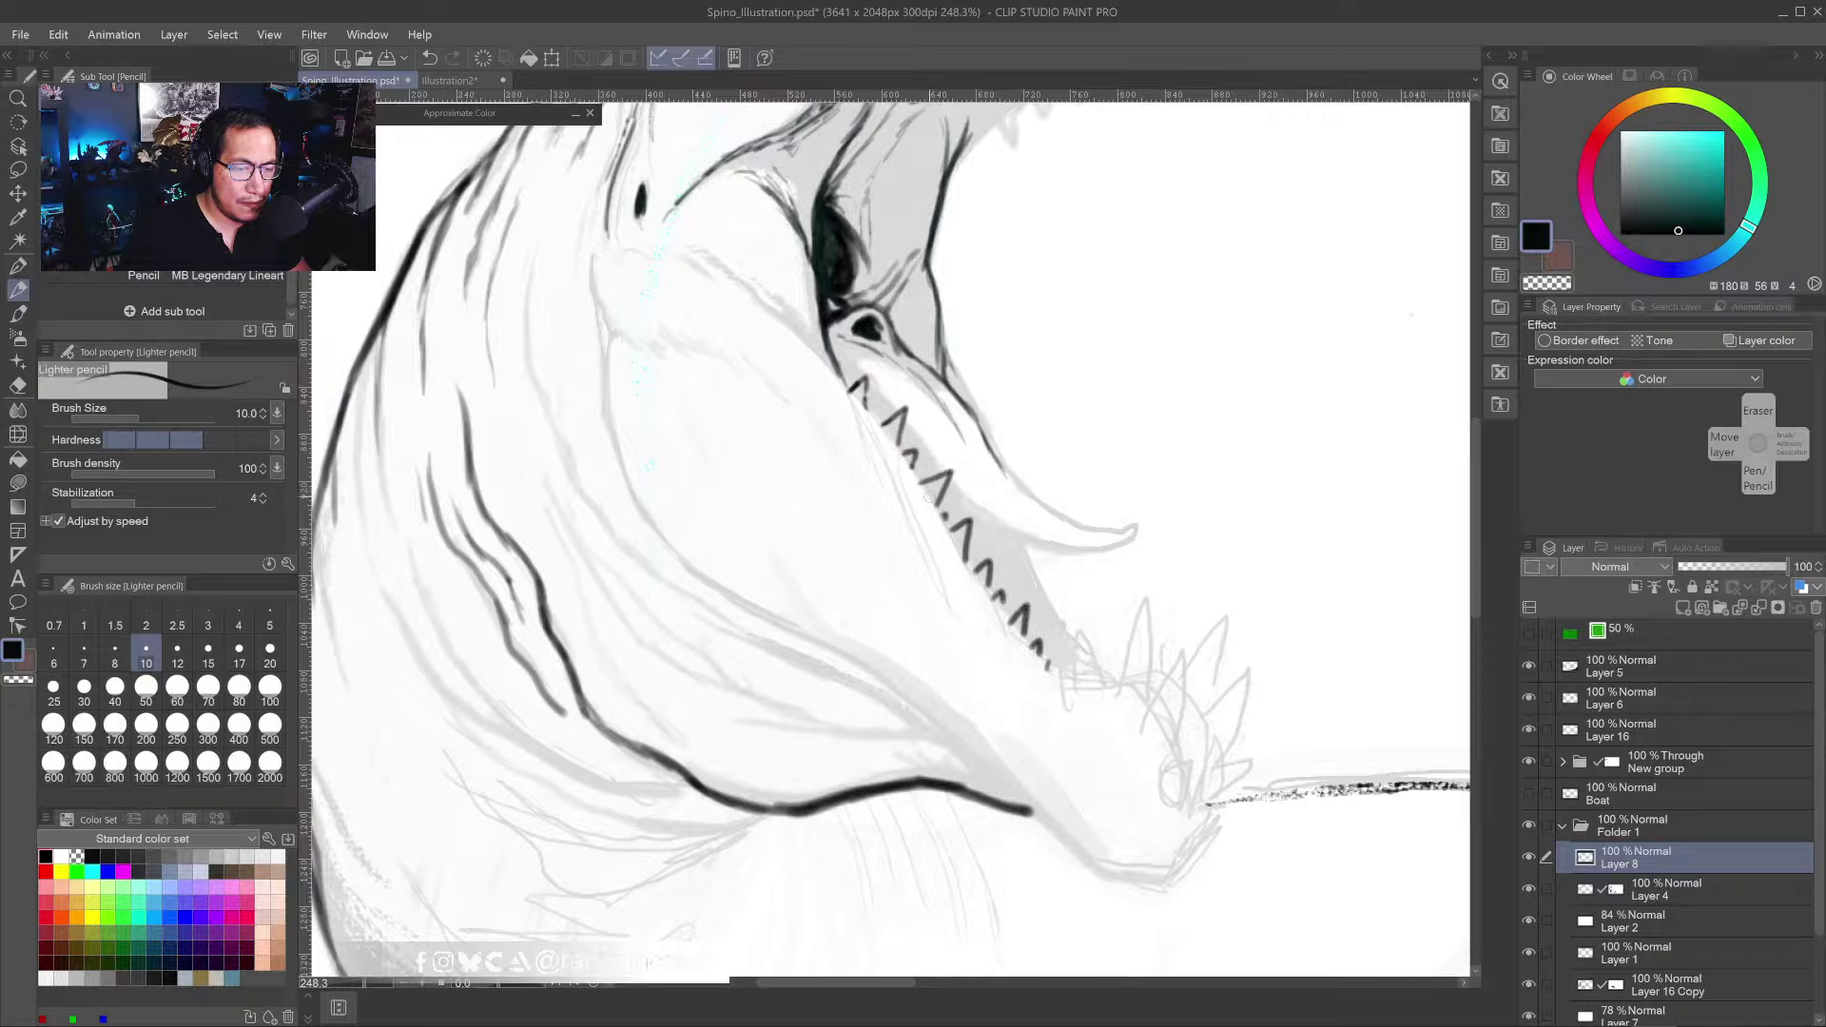
mouse_move(929, 497)
mouse_down()
mouse_move(886, 422)
mouse_move(902, 401)
mouse_move(894, 440)
mouse_move(846, 410)
mouse_move(845, 382)
mouse_up()
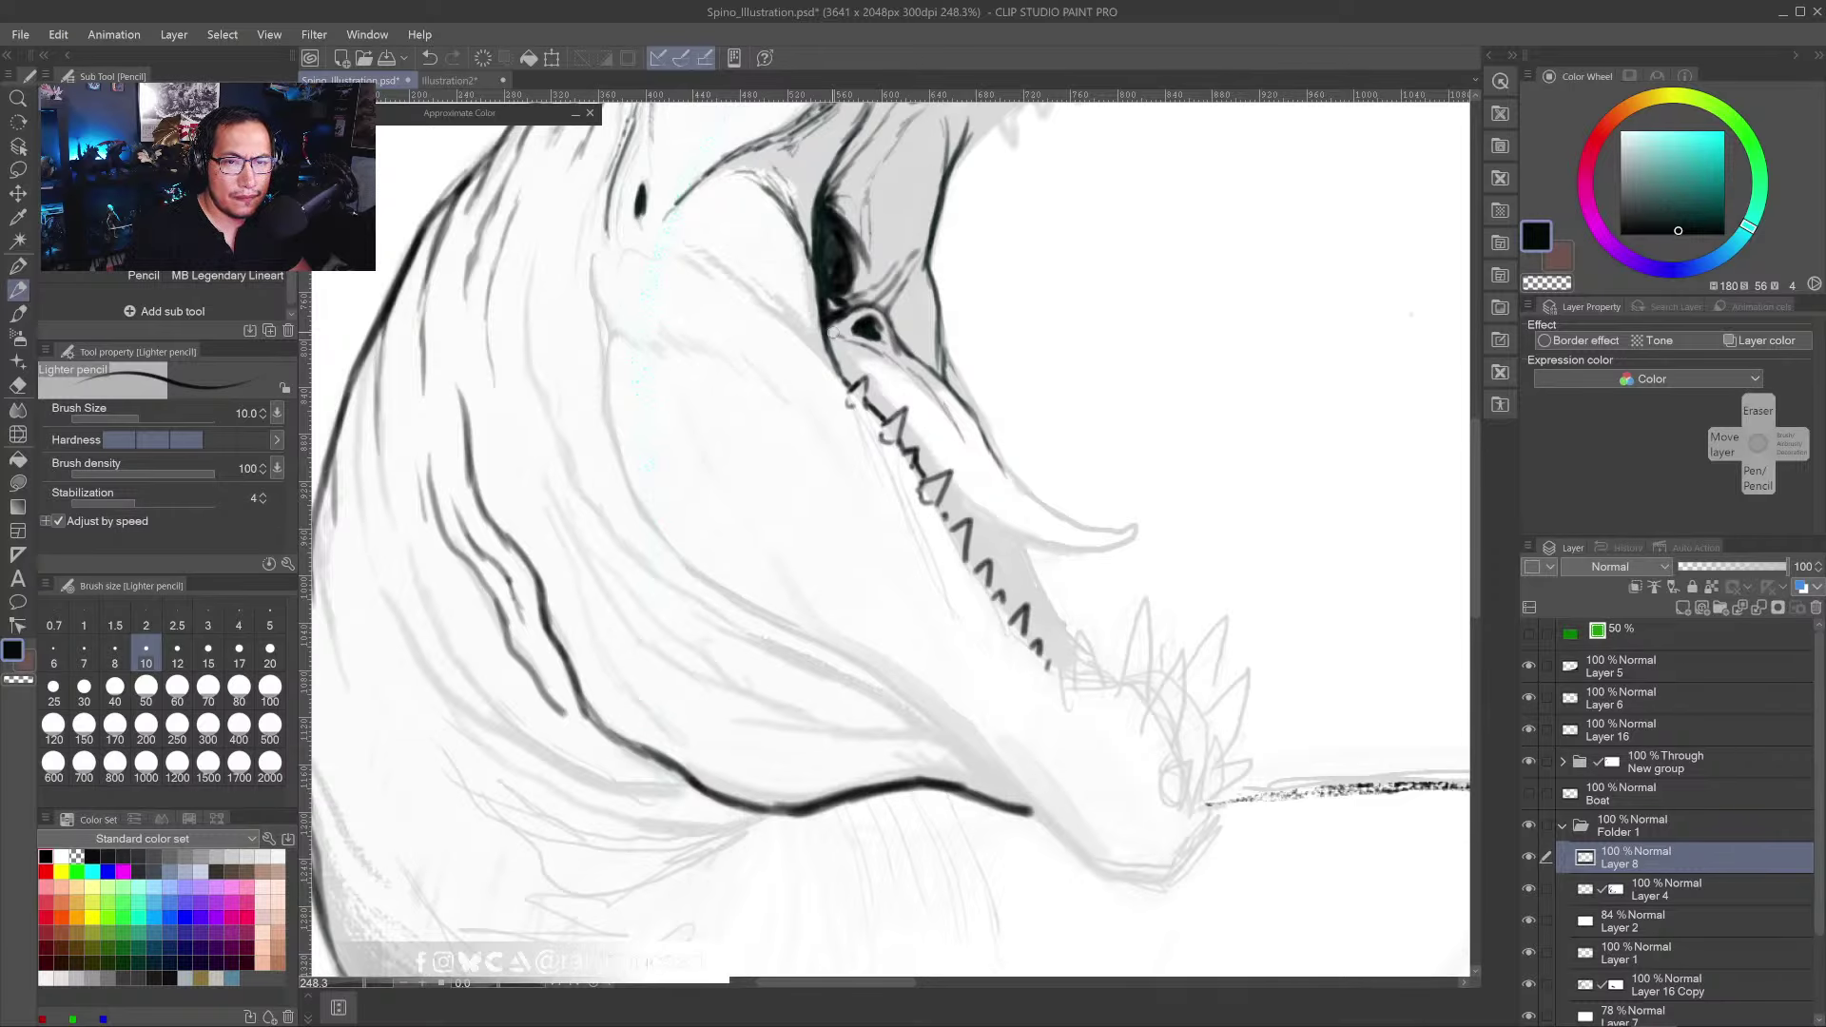
- Darken the nostril on top of the snout with solid black
mouse_move(944, 344)
mouse_down()
mouse_move(874, 437)
mouse_move(852, 421)
mouse_up()
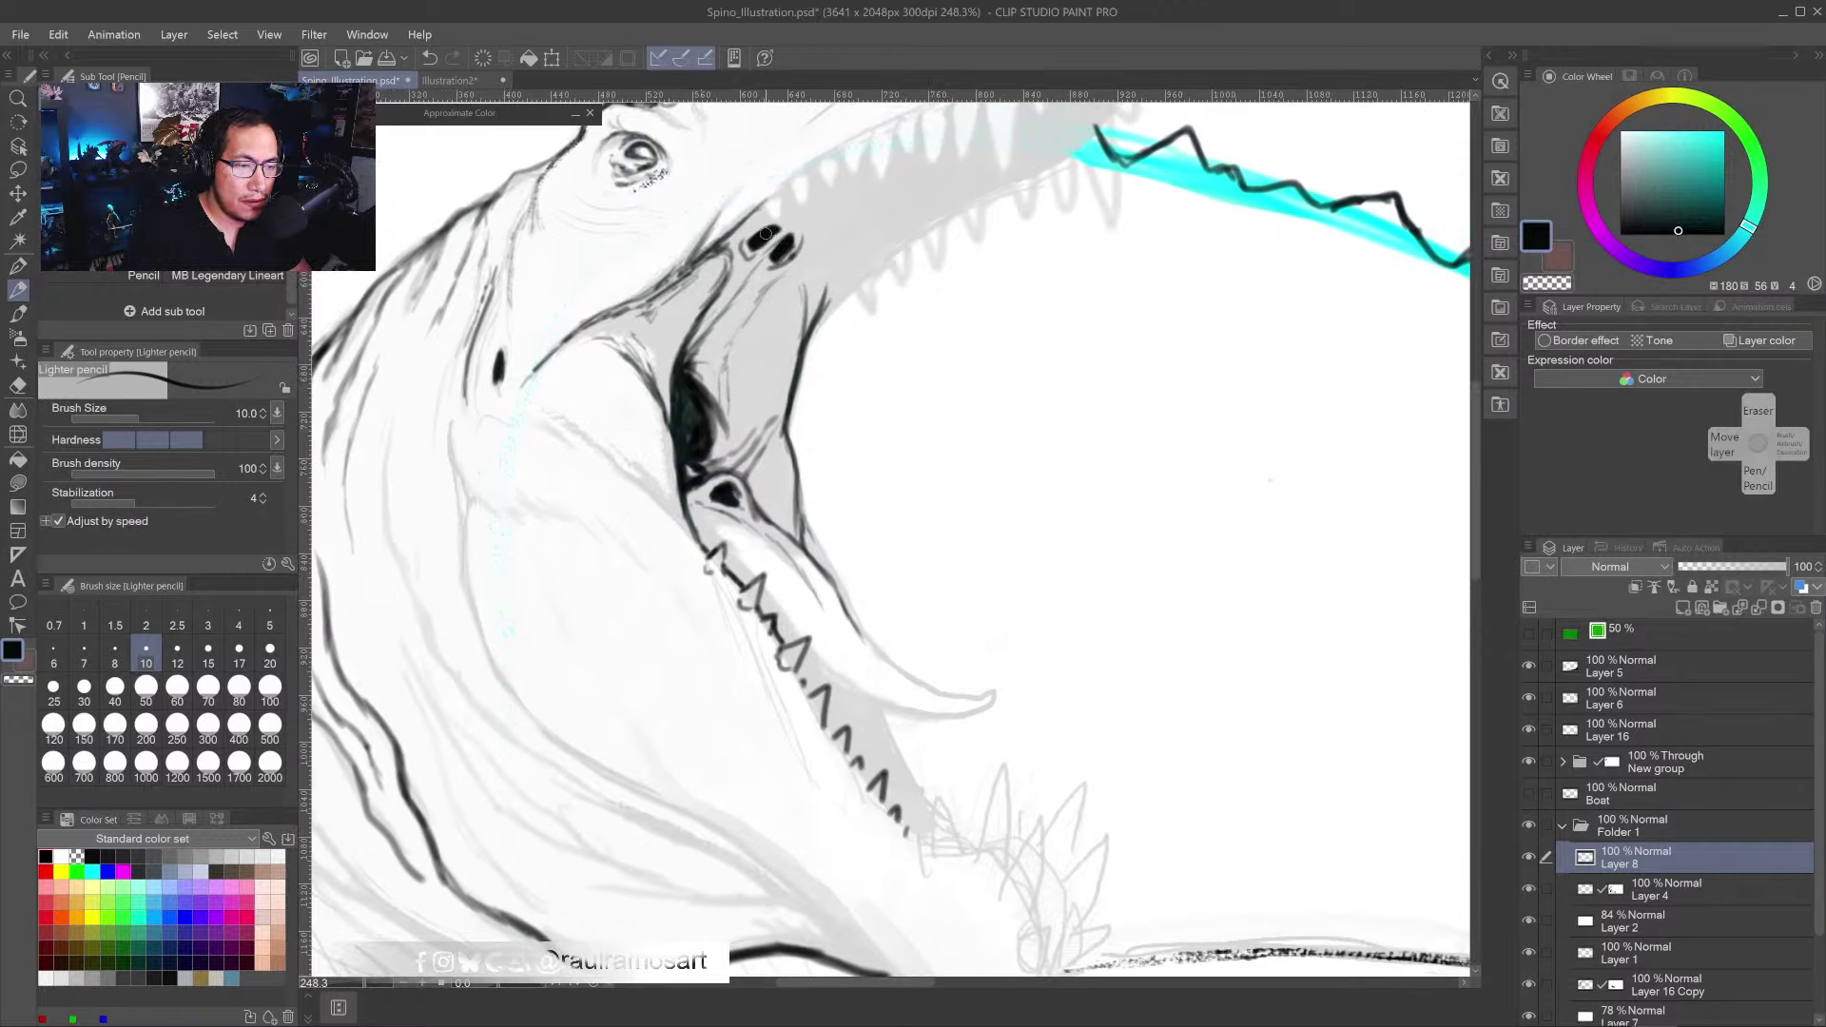
mouse_move(786, 234)
mouse_down()
mouse_move(795, 371)
mouse_move(776, 430)
mouse_up()
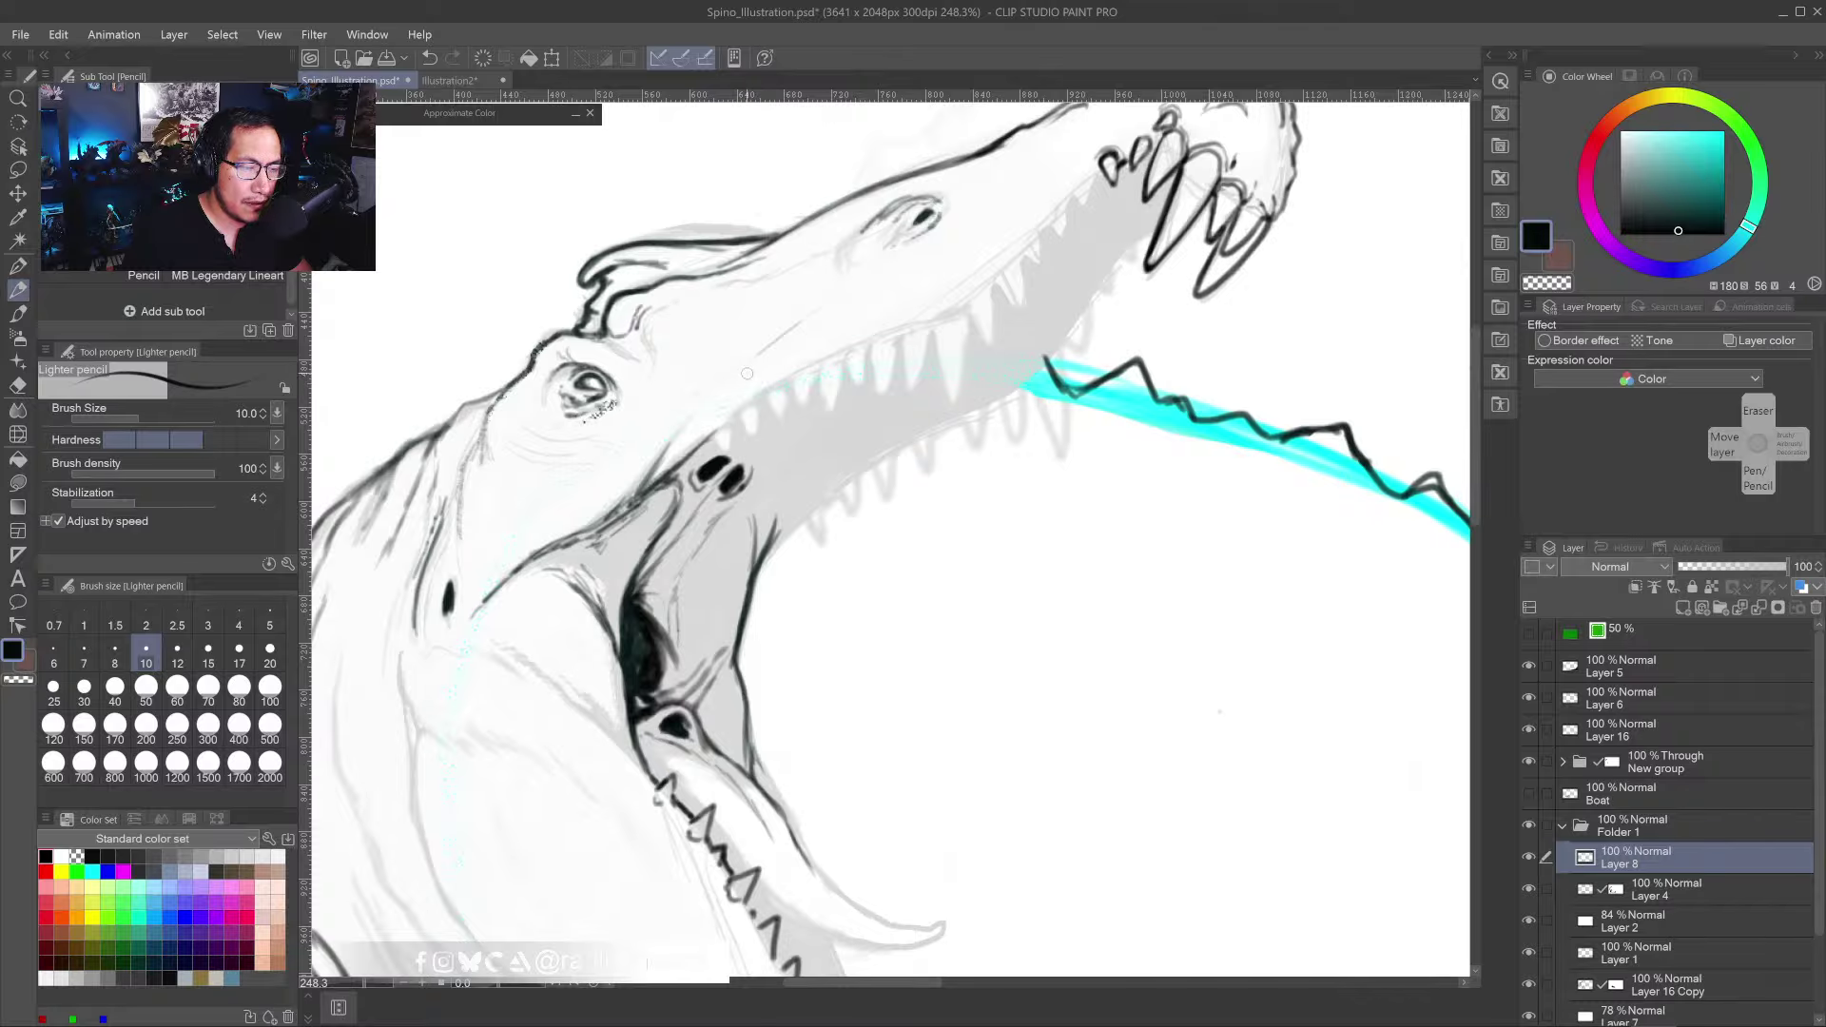
drag(921, 217, 919, 220)
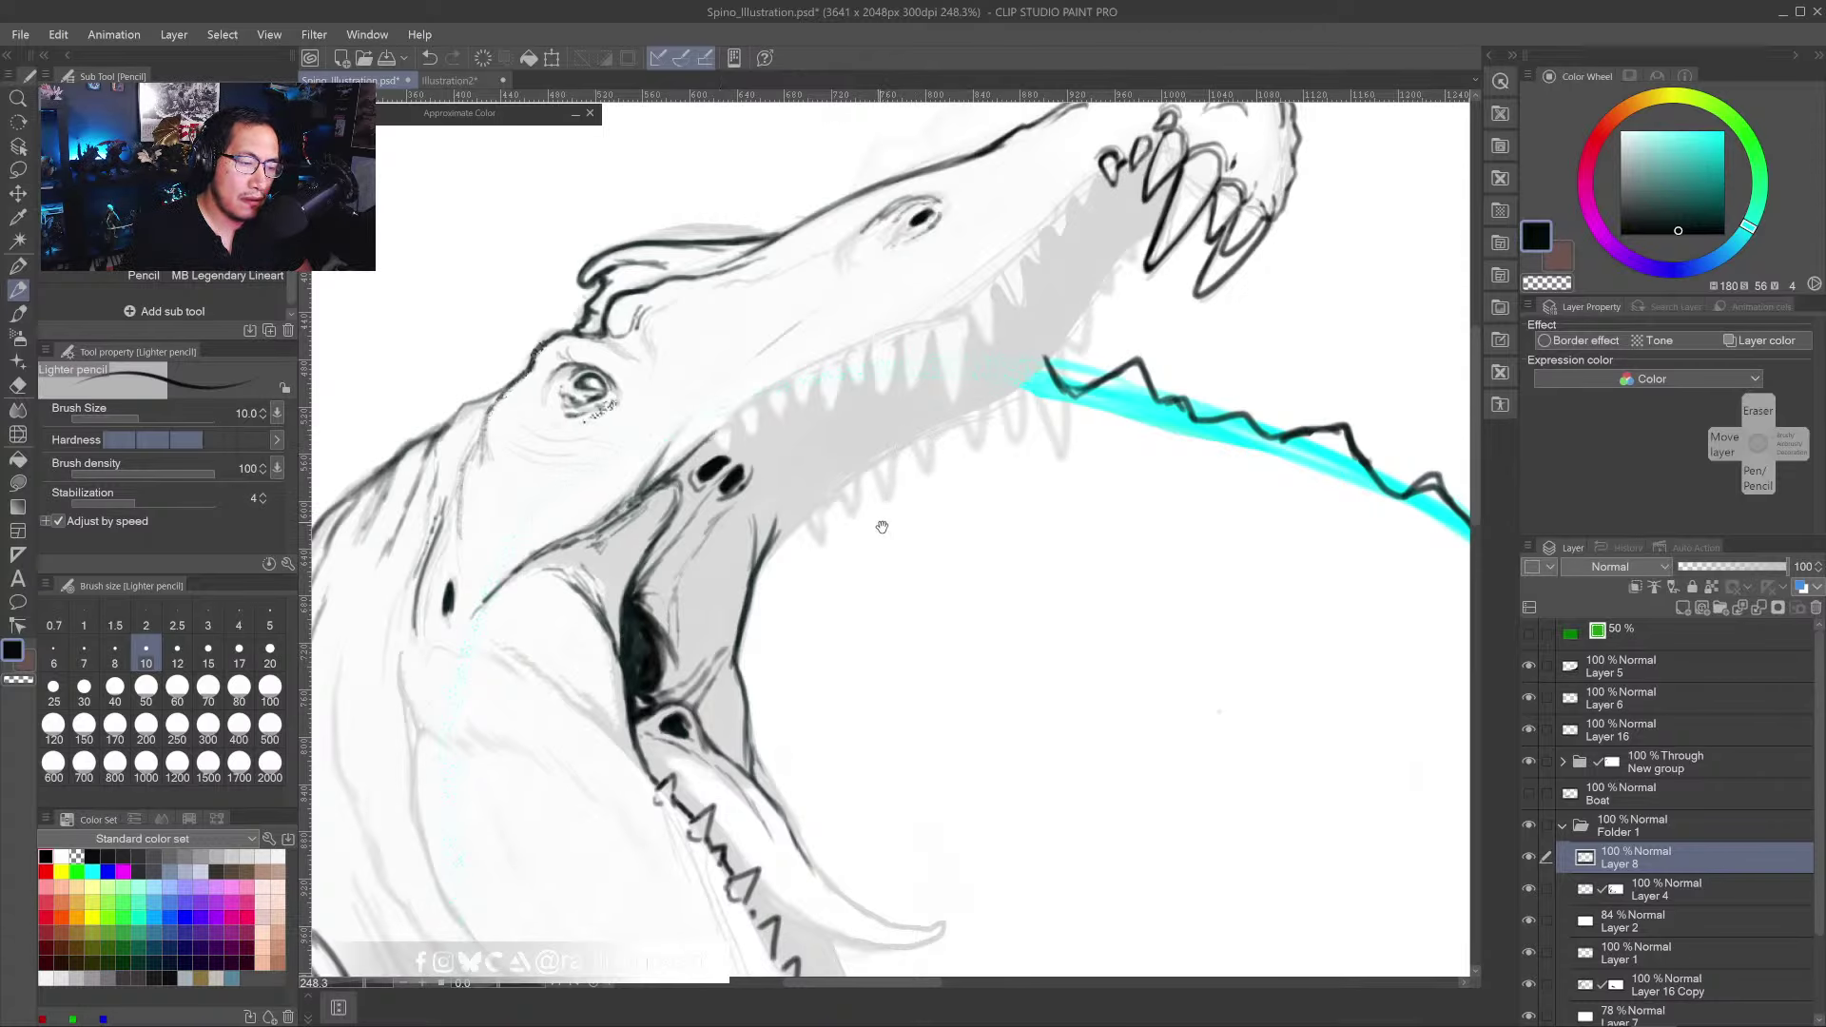
- Touch up the rearmost upper tooth by the mouth corner with dark and transparent colour, and restore the dark drawing colour
drag(817, 514, 875, 513)
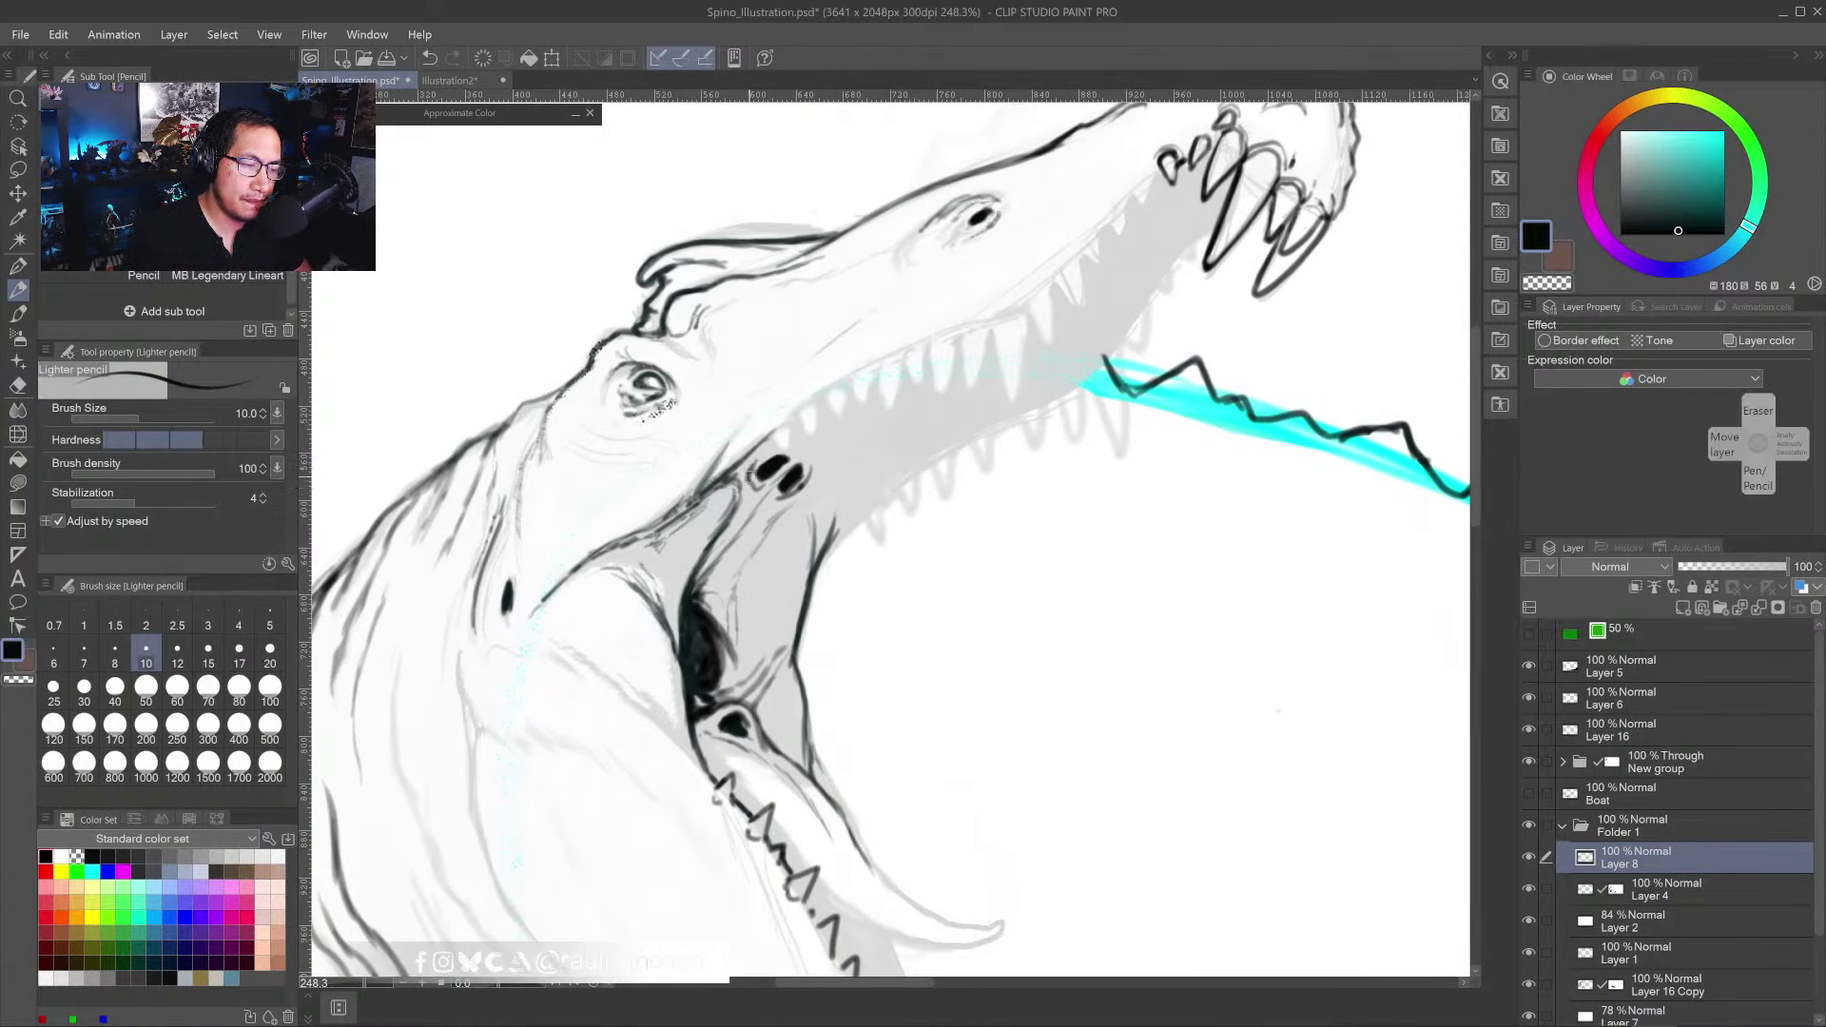
key(c)
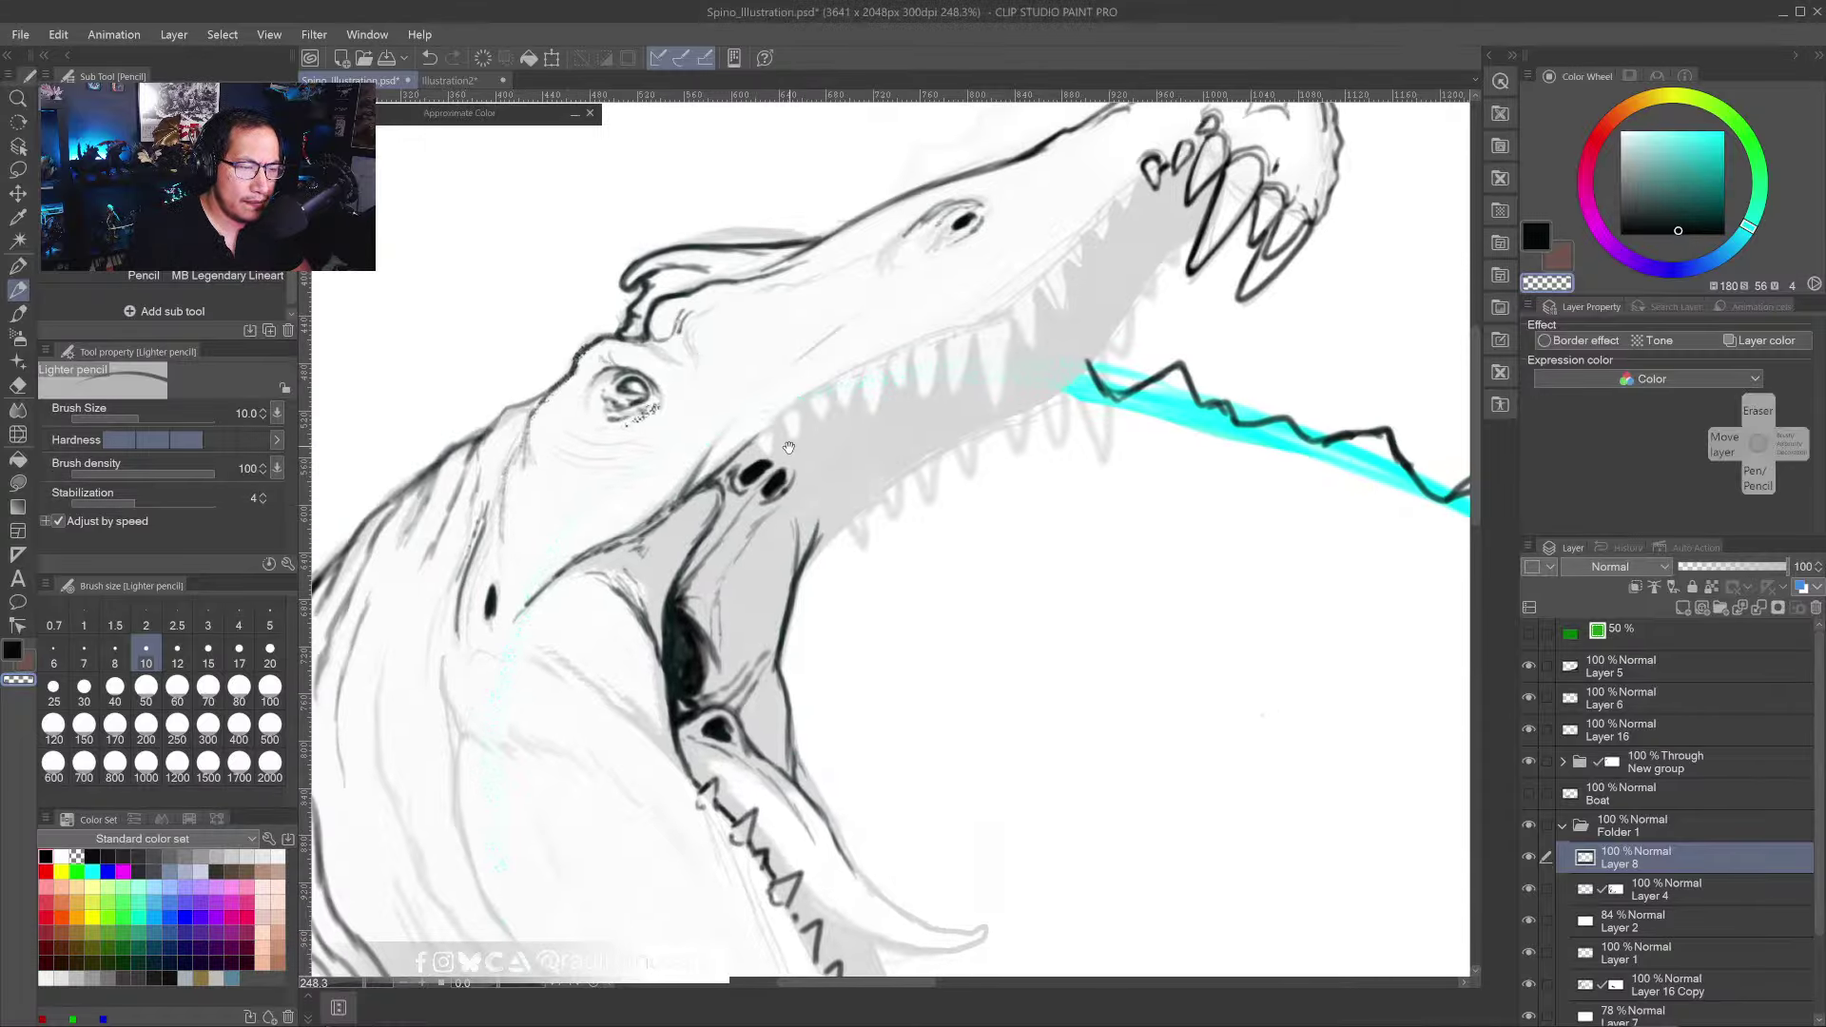
drag(776, 436, 759, 442)
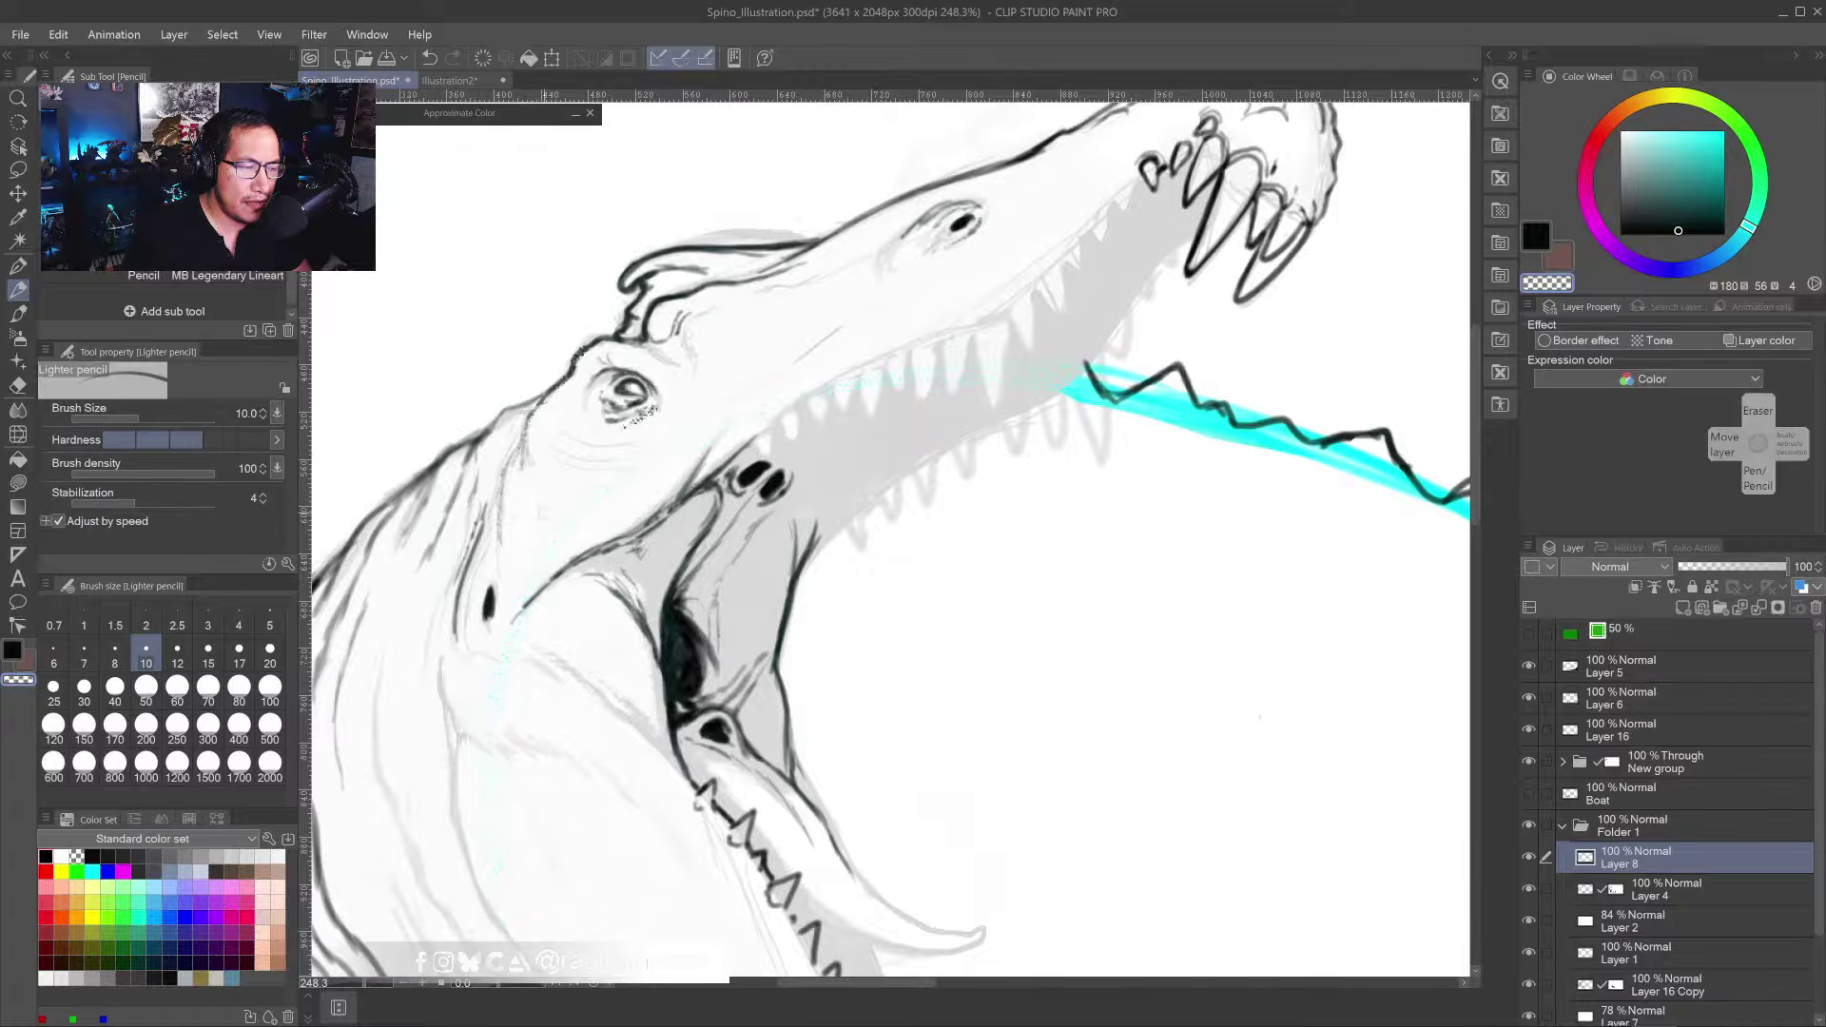
click(27, 650)
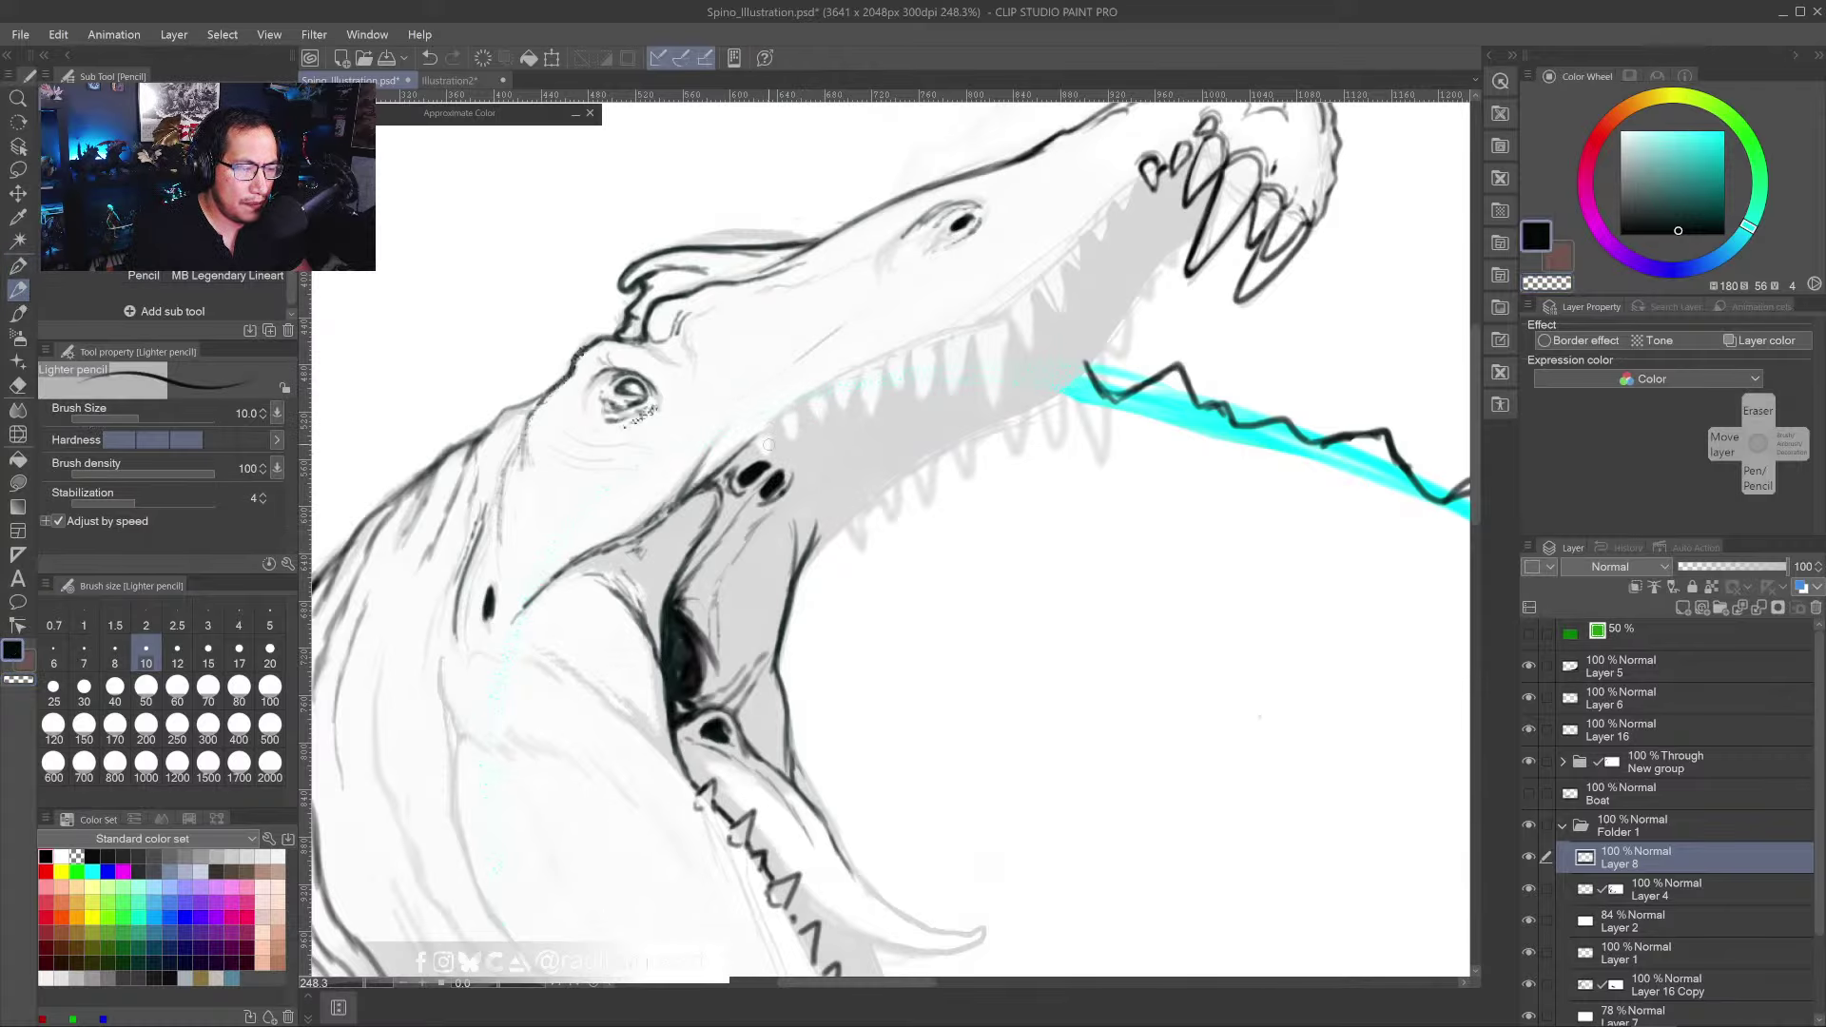
- Ink the tongue's outline with small teeth beyond it, and the lower jaw's edge from the cheek to the rear teeth
mouse_move(982, 530)
mouse_down()
mouse_move(990, 412)
mouse_move(1002, 448)
mouse_up()
scroll(994, 464, down, 3)
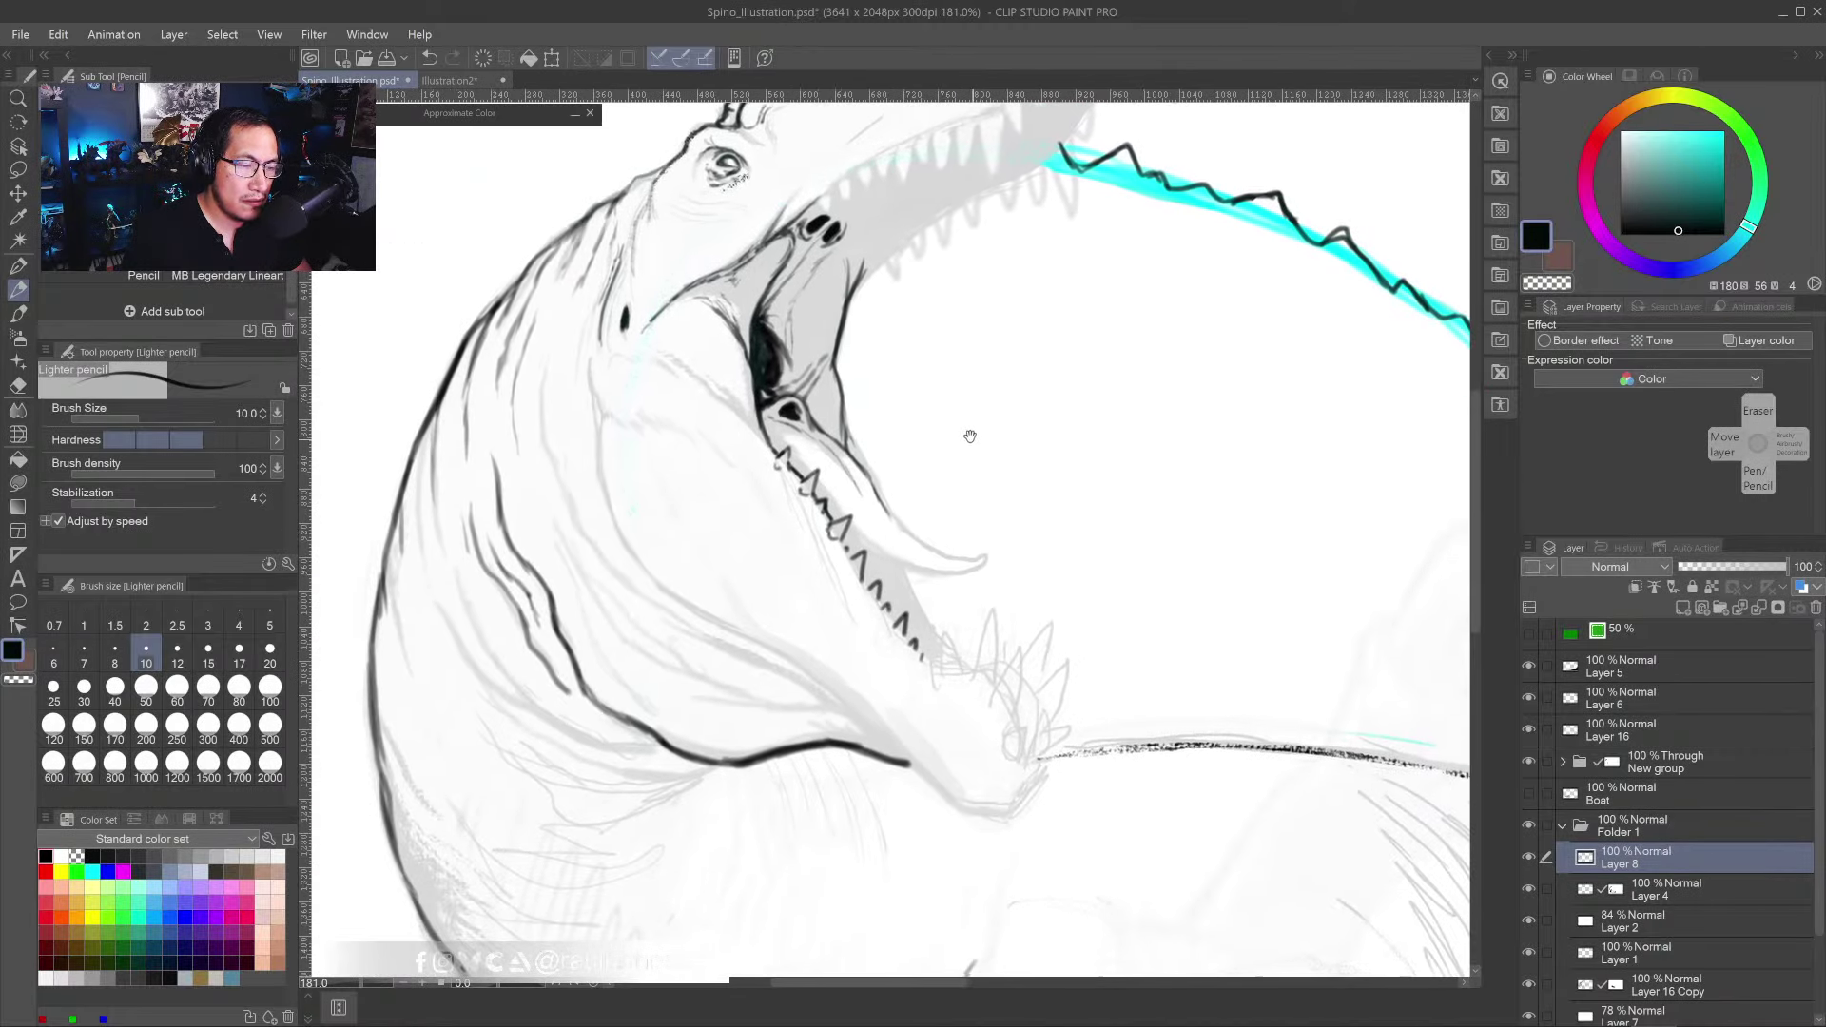
scroll(862, 493, up, 3)
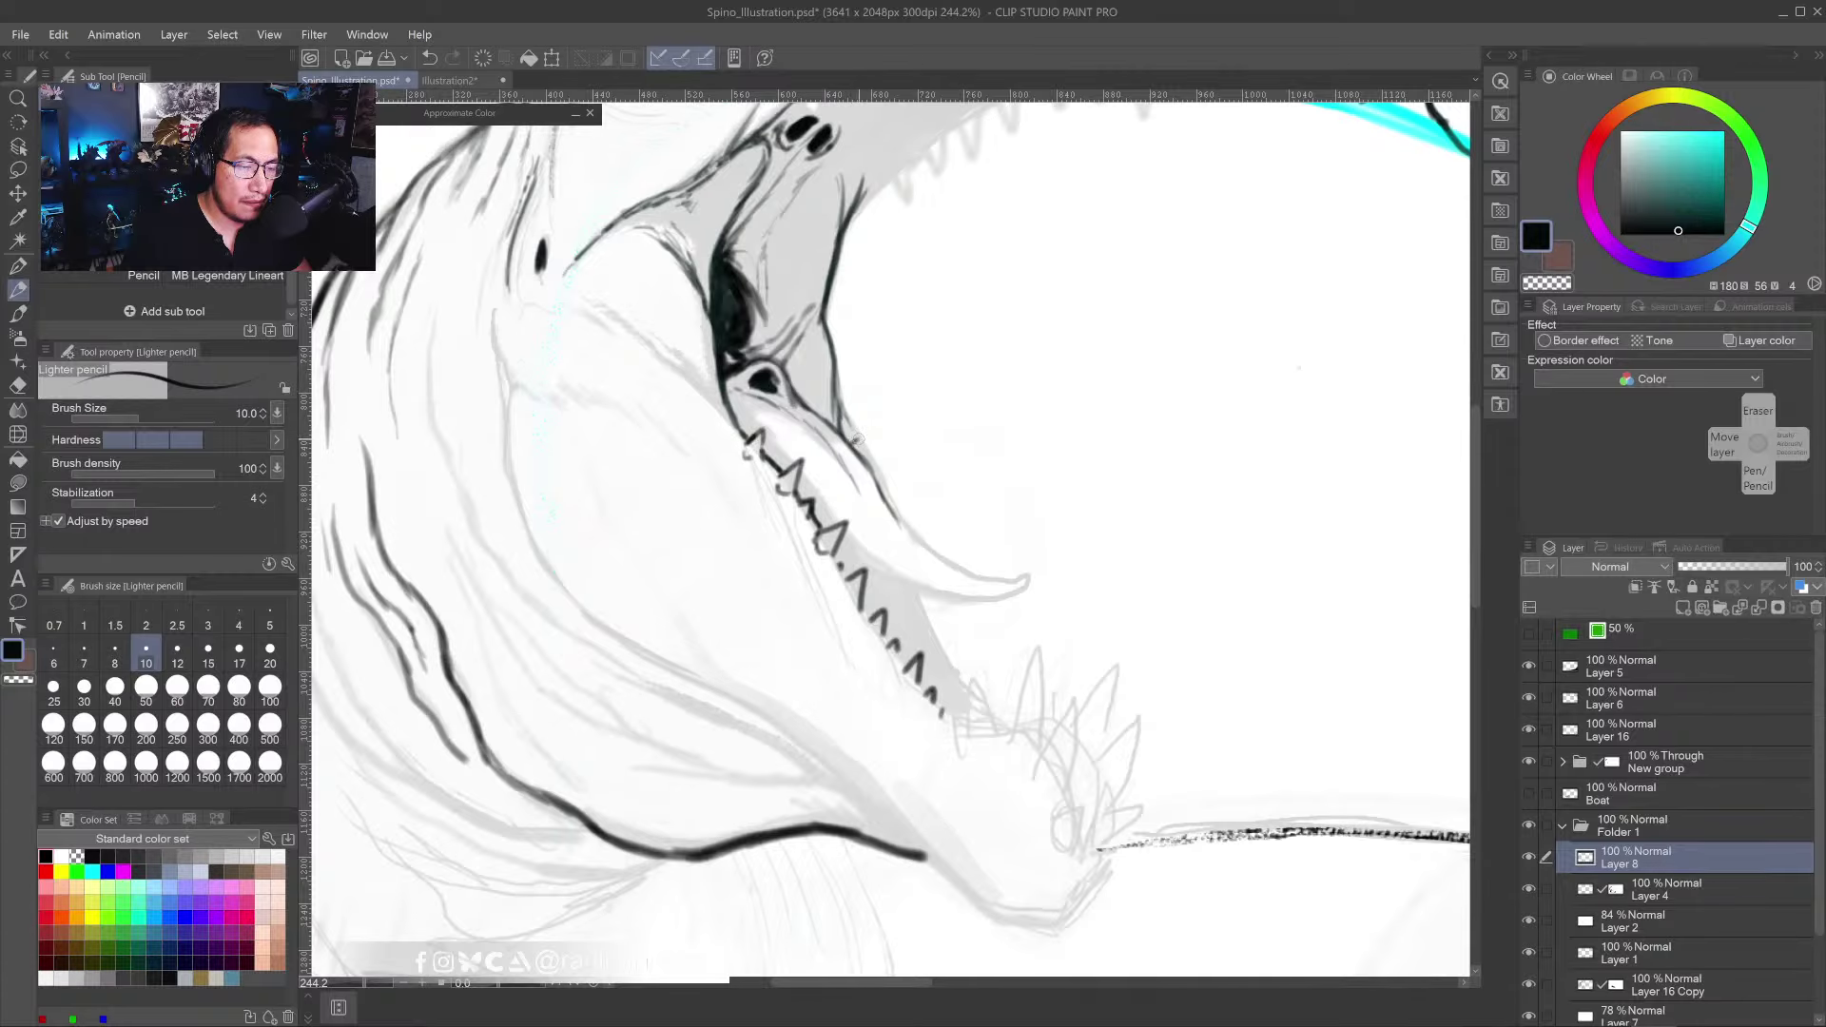
mouse_move(857, 440)
mouse_down()
mouse_move(902, 524)
mouse_move(894, 497)
mouse_move(951, 563)
mouse_move(1027, 587)
mouse_move(1008, 598)
mouse_up()
mouse_move(870, 573)
mouse_down()
mouse_move(993, 601)
mouse_move(856, 551)
mouse_move(861, 571)
mouse_move(838, 564)
mouse_move(863, 567)
mouse_move(862, 594)
mouse_up()
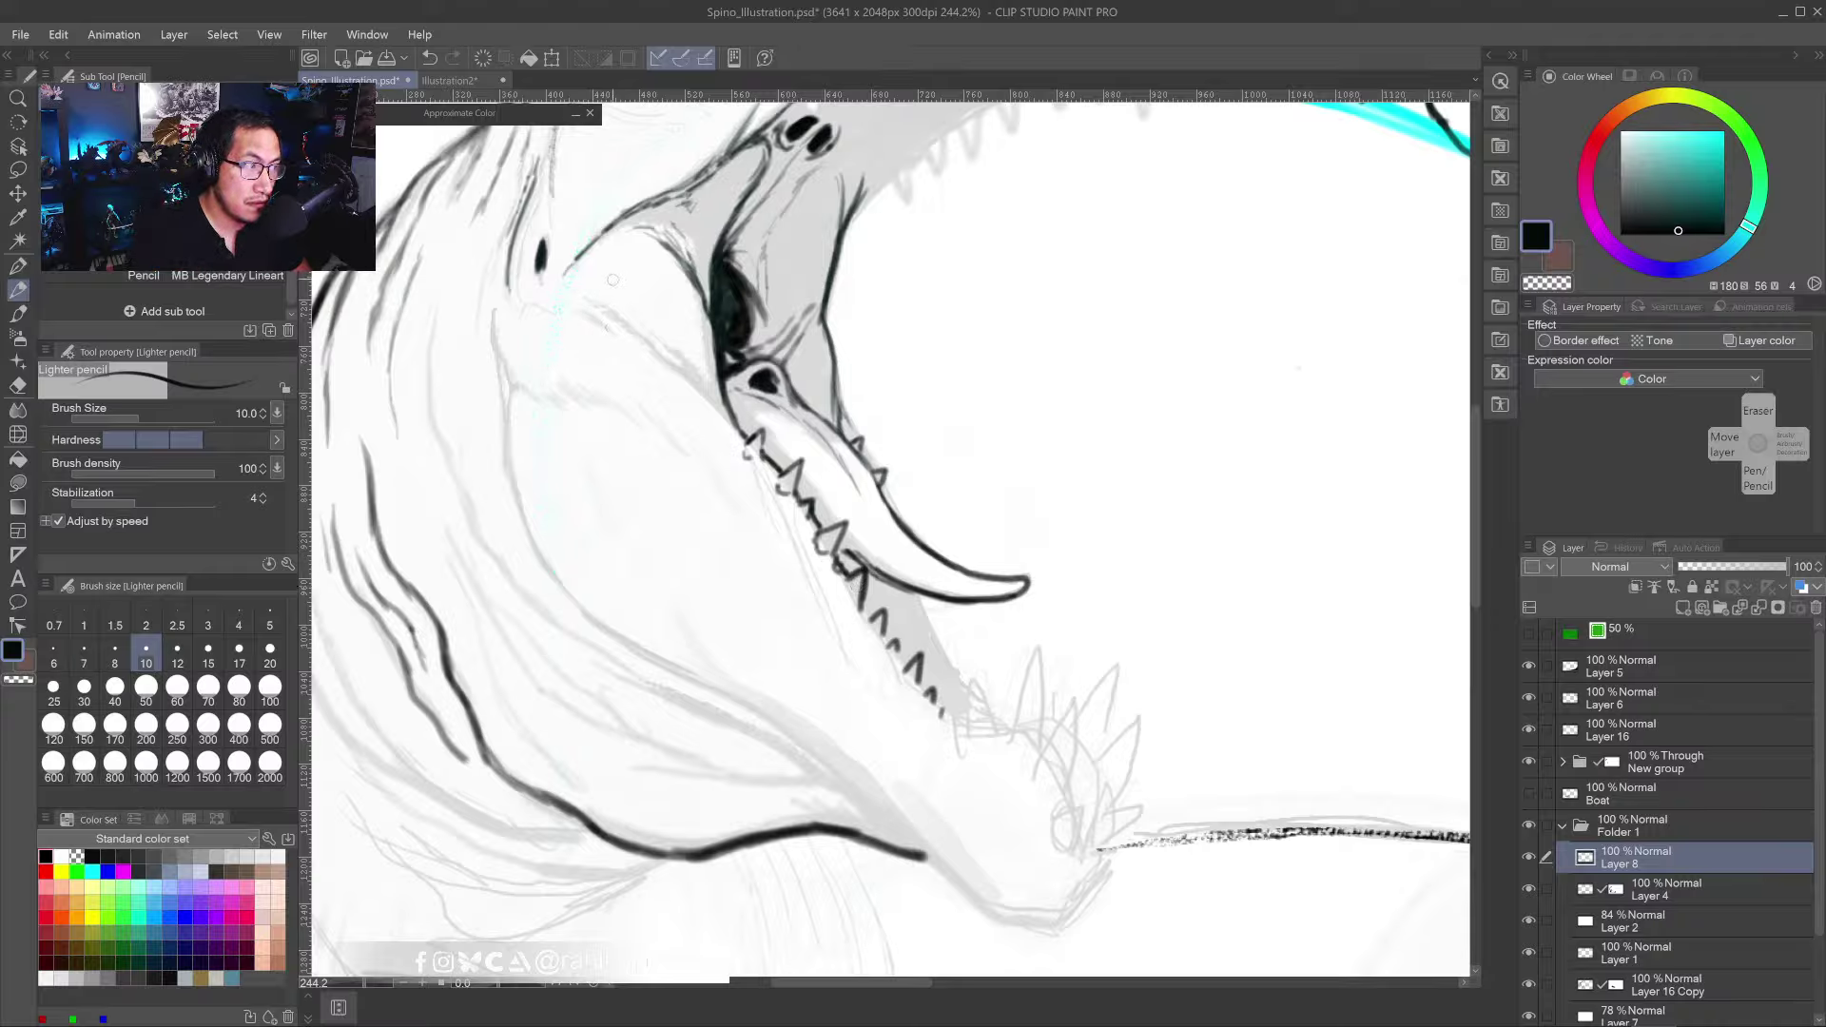
mouse_move(559, 287)
mouse_down()
mouse_move(666, 352)
mouse_move(747, 440)
mouse_move(706, 439)
mouse_move(751, 438)
mouse_up()
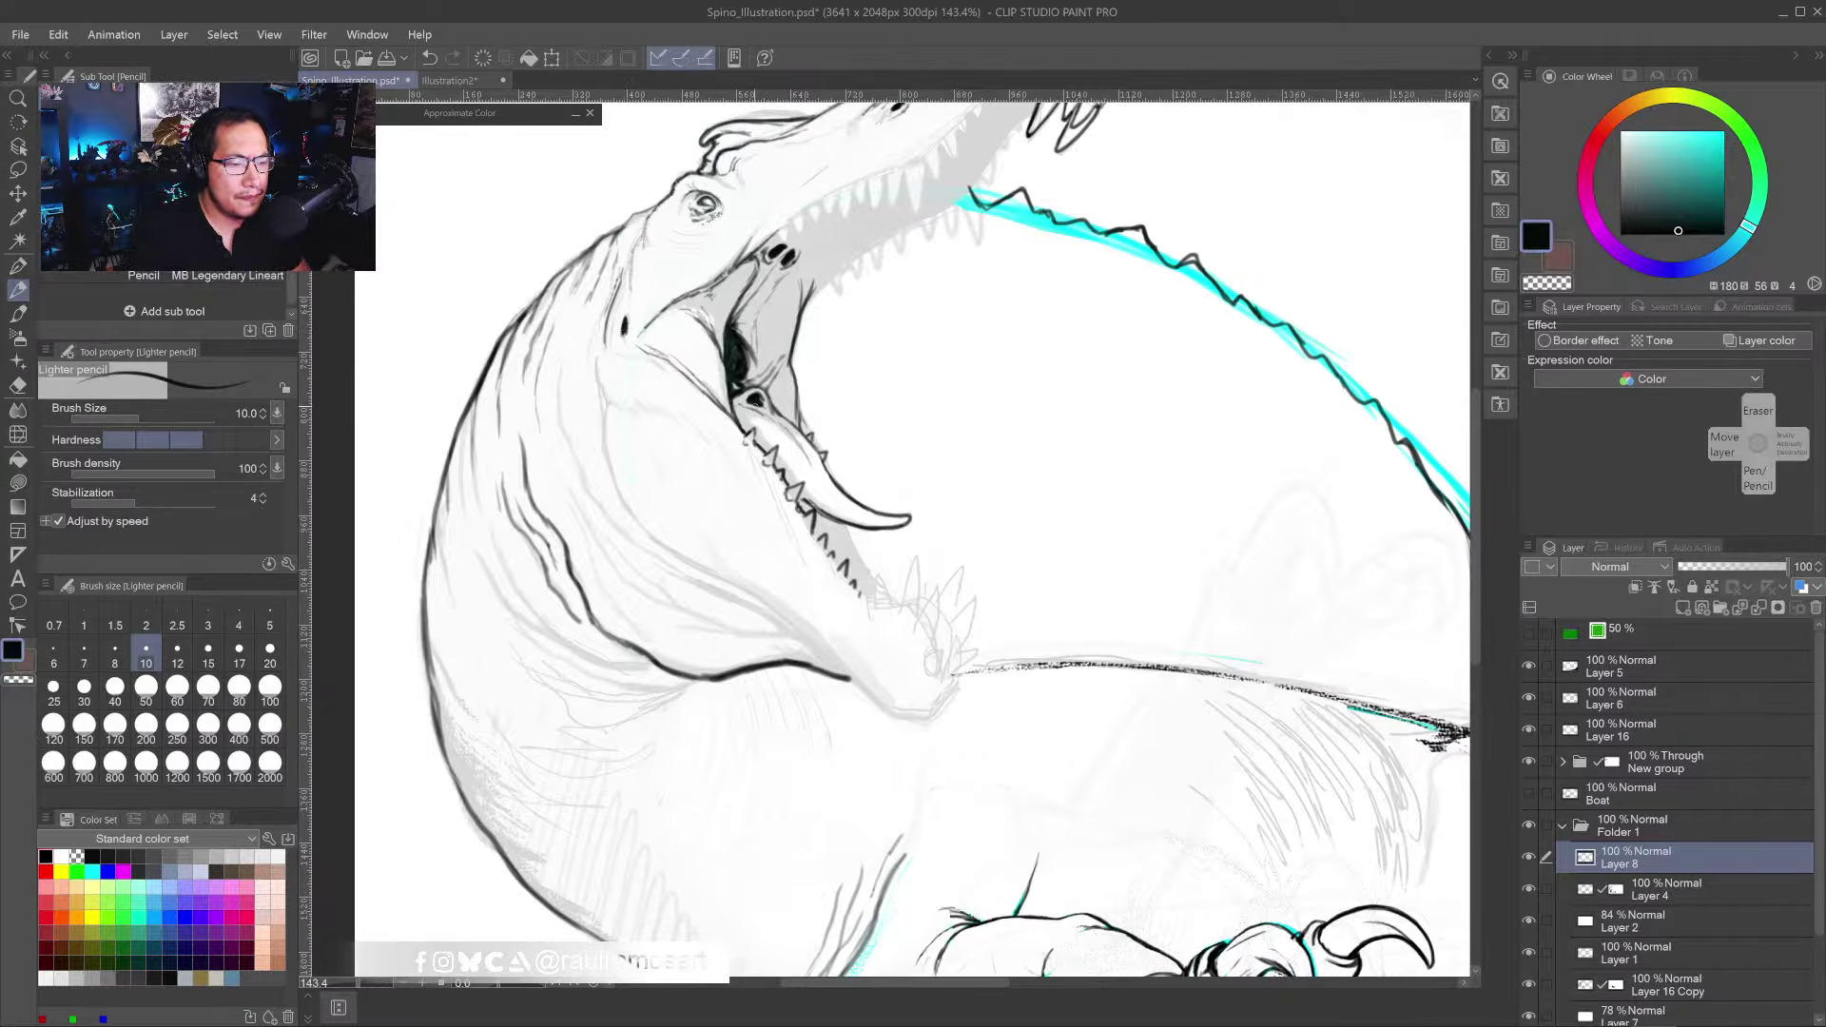
- Touch up the dark shading at the tongue's base in the back of the mouth with dark and transparent colour
scroll(758, 398, up, 2)
mouse_move(763, 396)
mouse_down()
mouse_move(730, 401)
mouse_move(751, 391)
mouse_move(751, 408)
mouse_up()
key(c)
alt+click(735, 388)
key(c)
alt+click(757, 398)
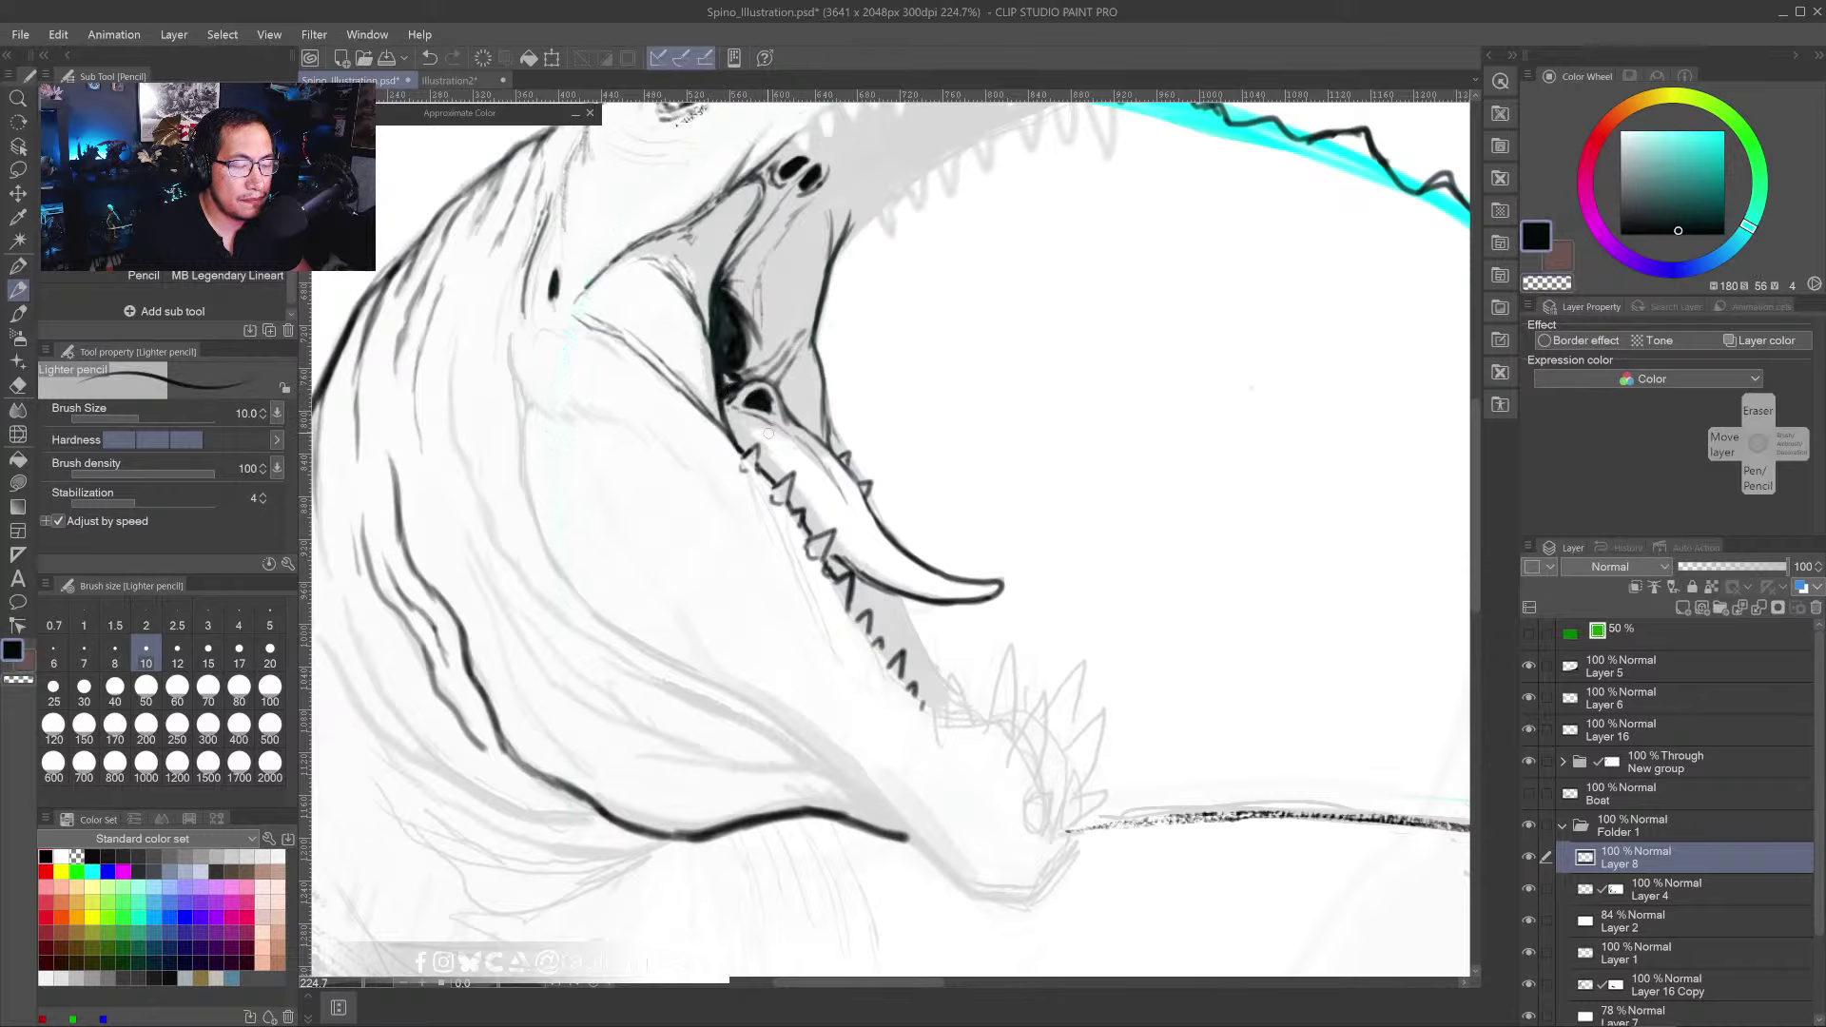
- Restore the dark drawing colour and ink the curved fold running down from behind the mouth corner along the throat
scroll(836, 444, down, 3)
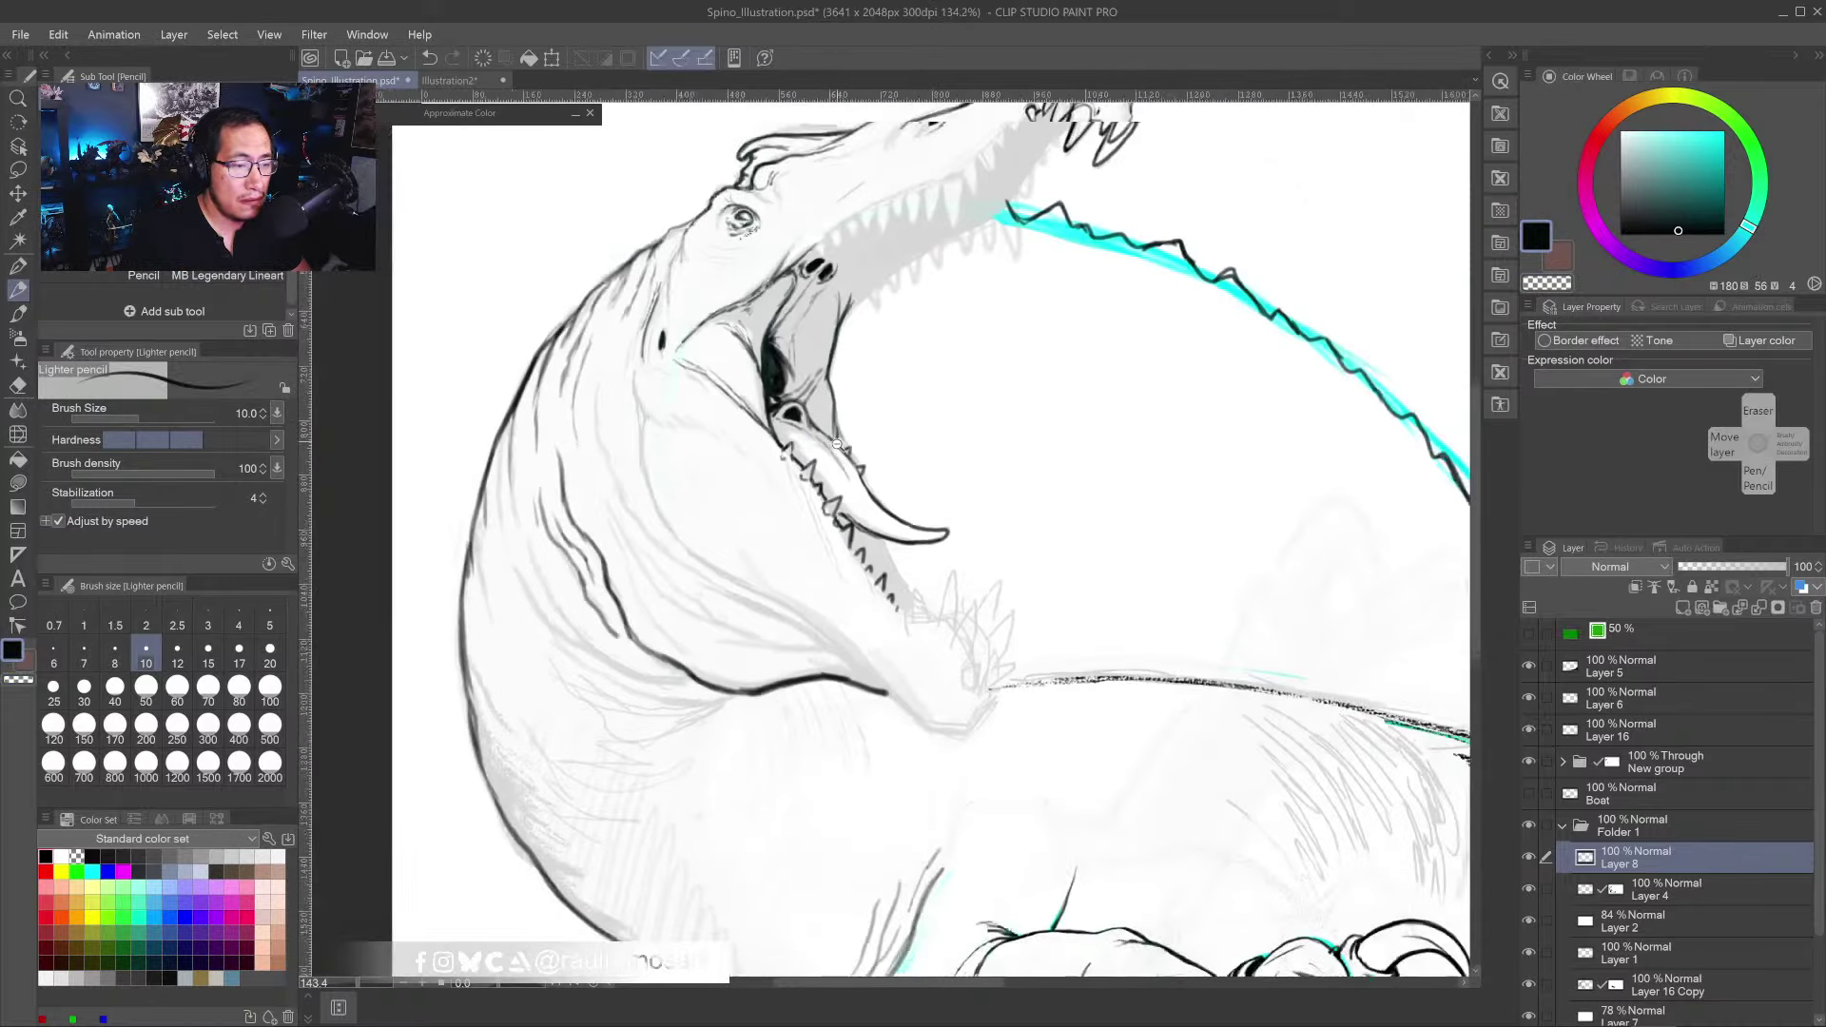
scroll(836, 443, down, 2)
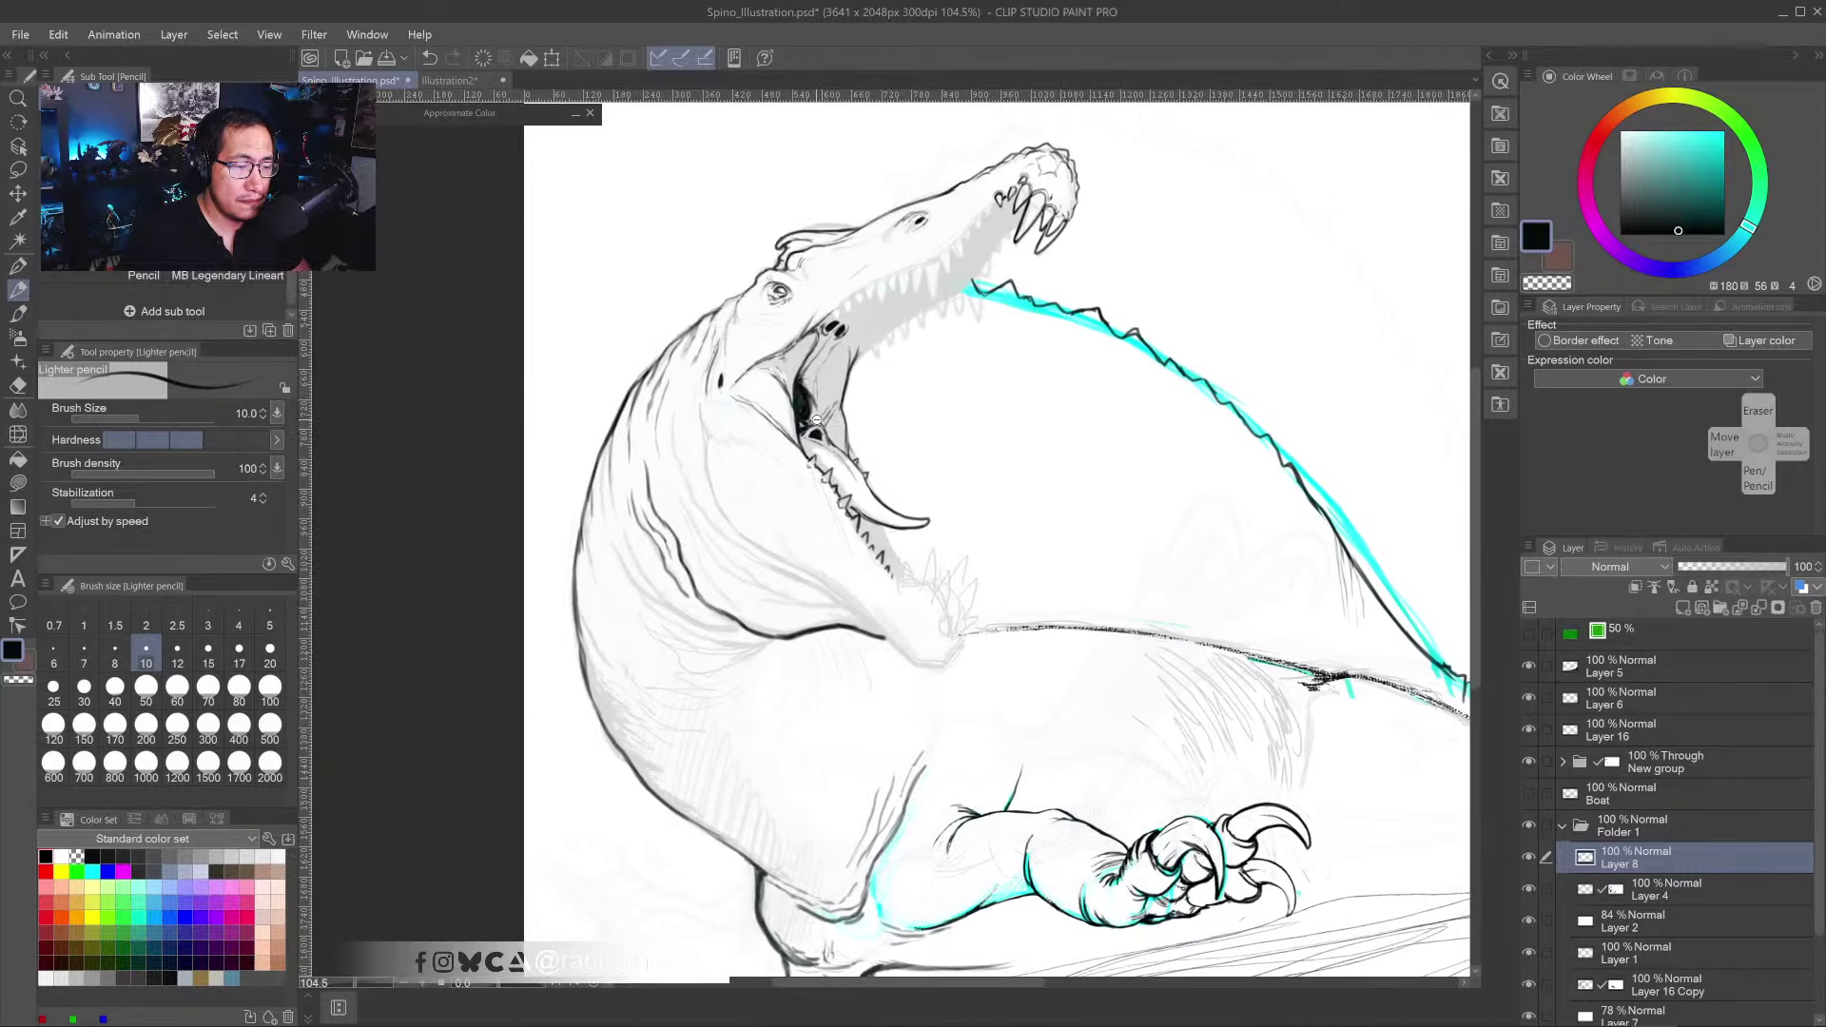
scroll(816, 420, up, 2)
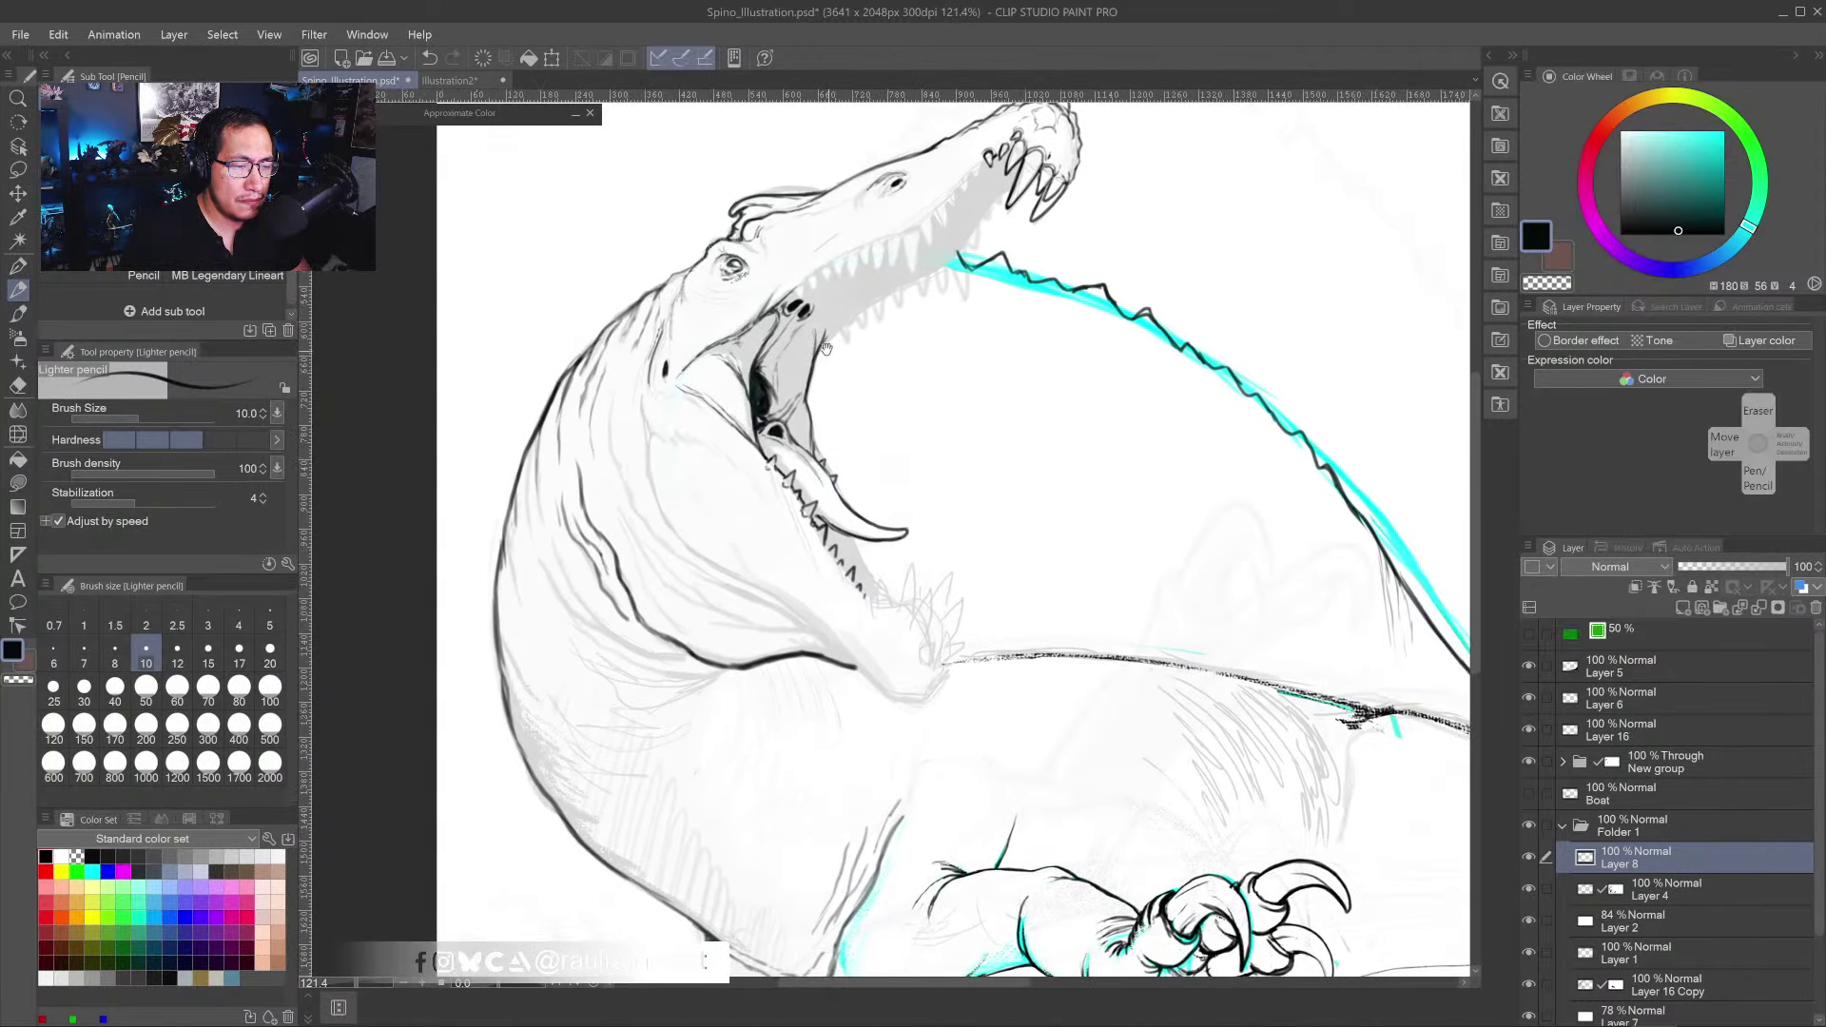
scroll(825, 348, up, 2)
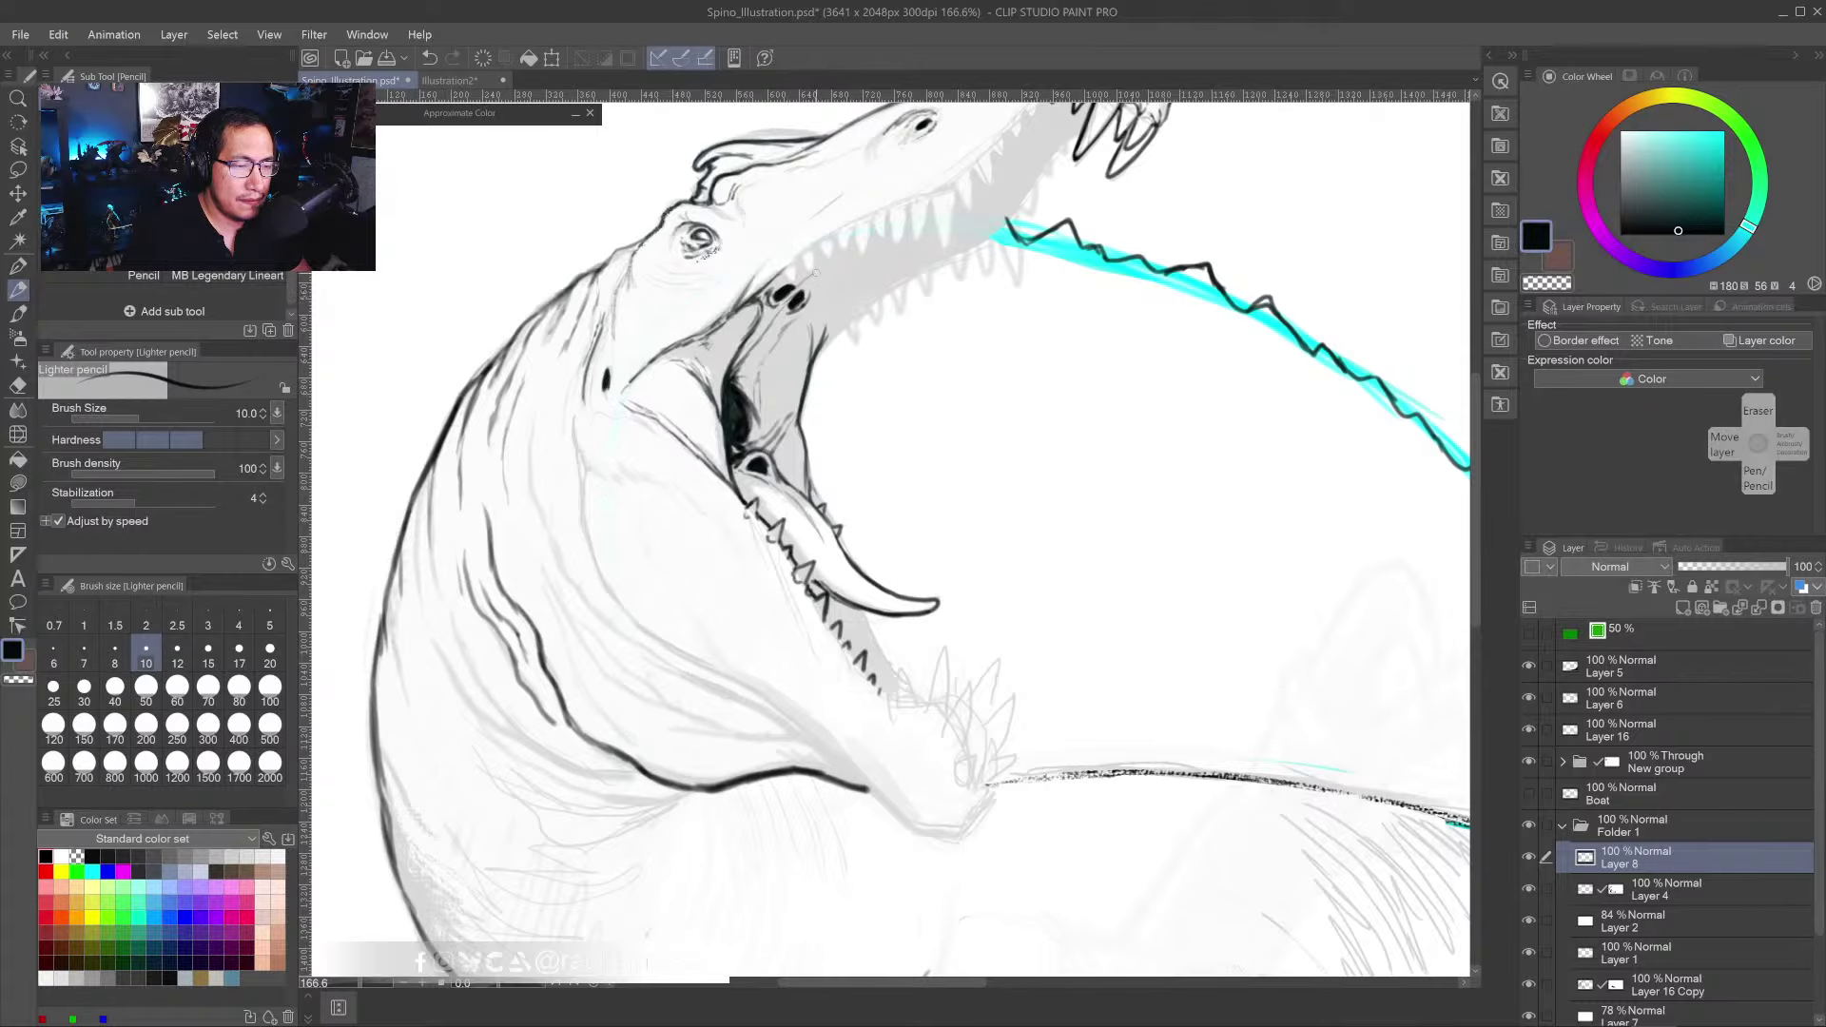
key(c)
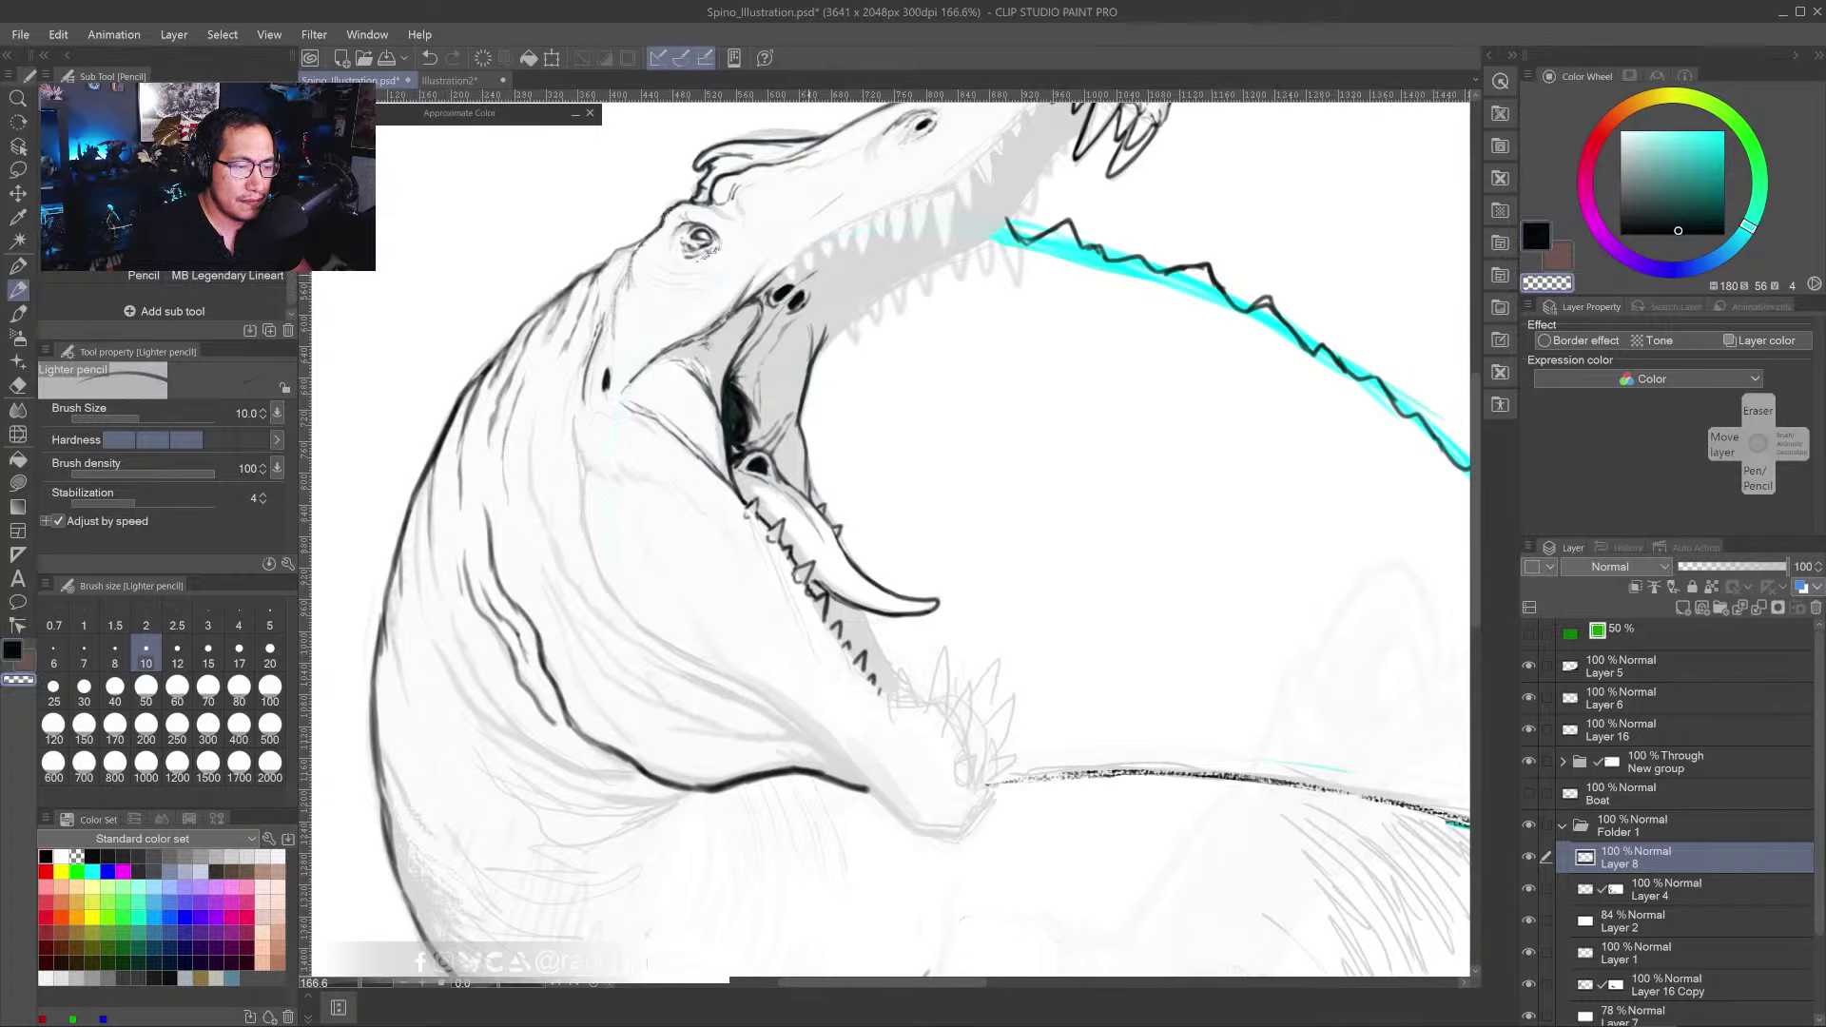
key(c)
key(c)
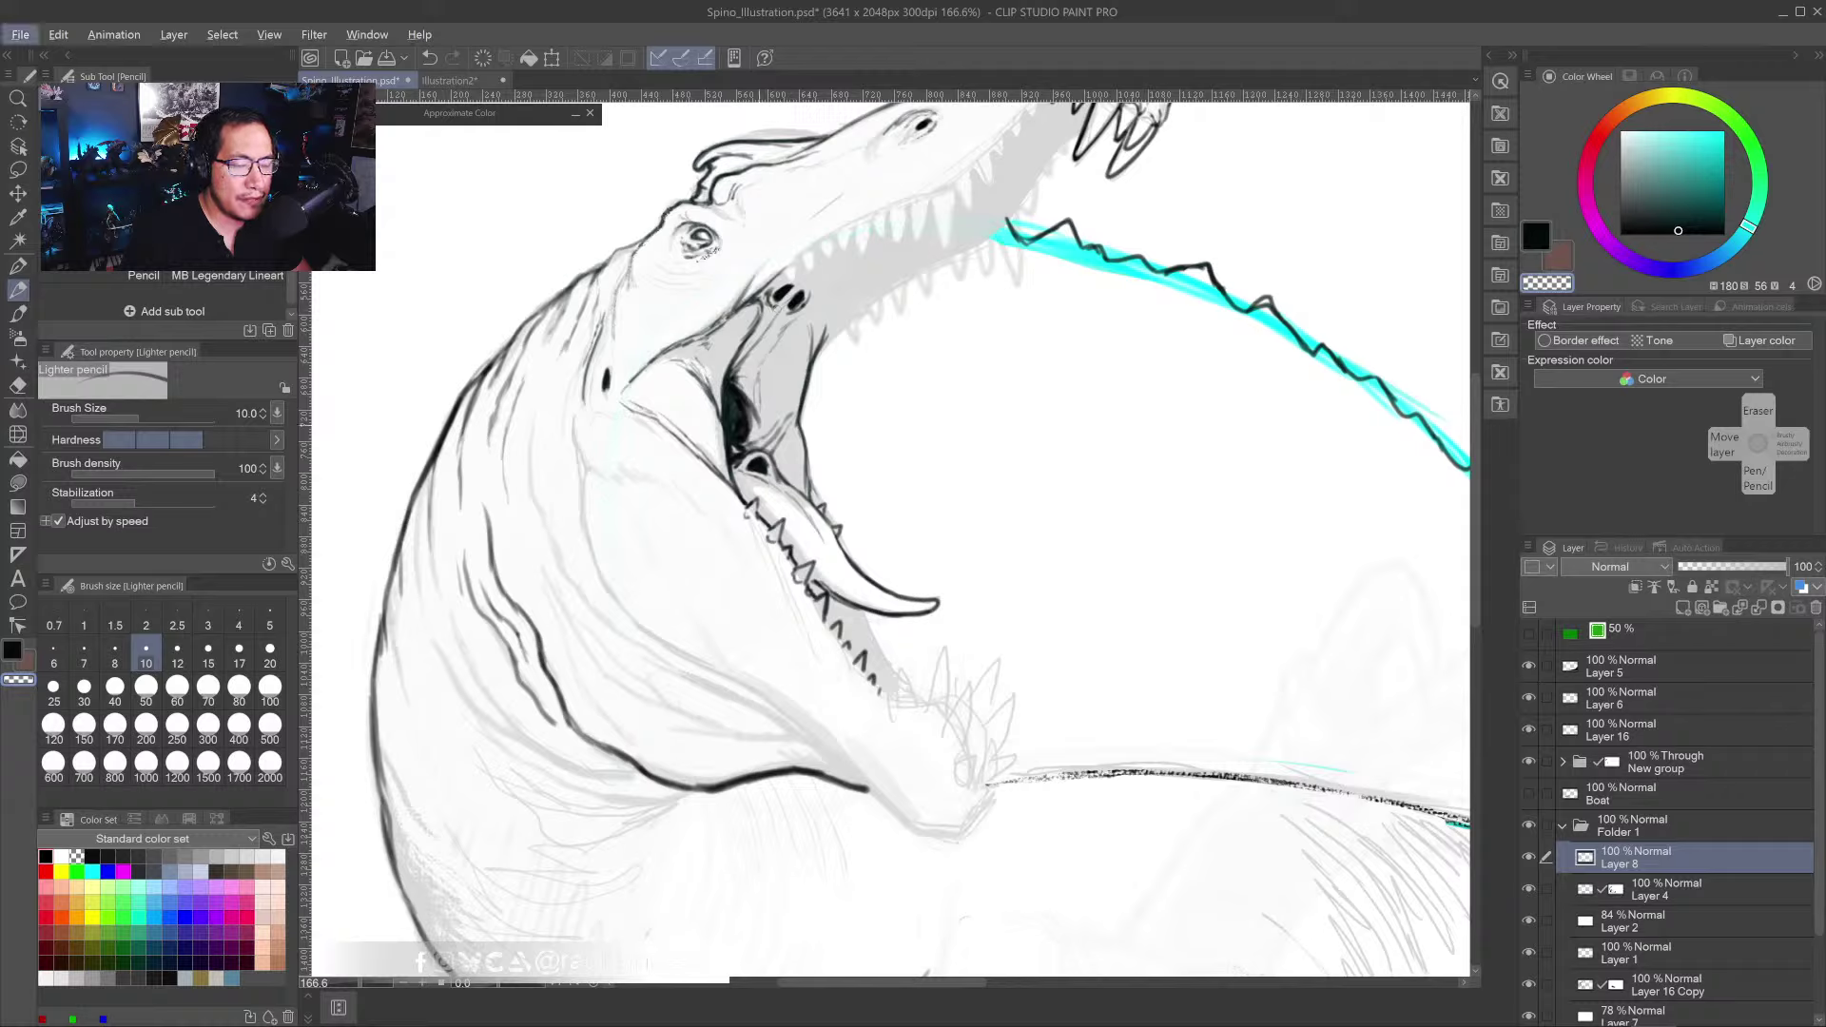
key(c)
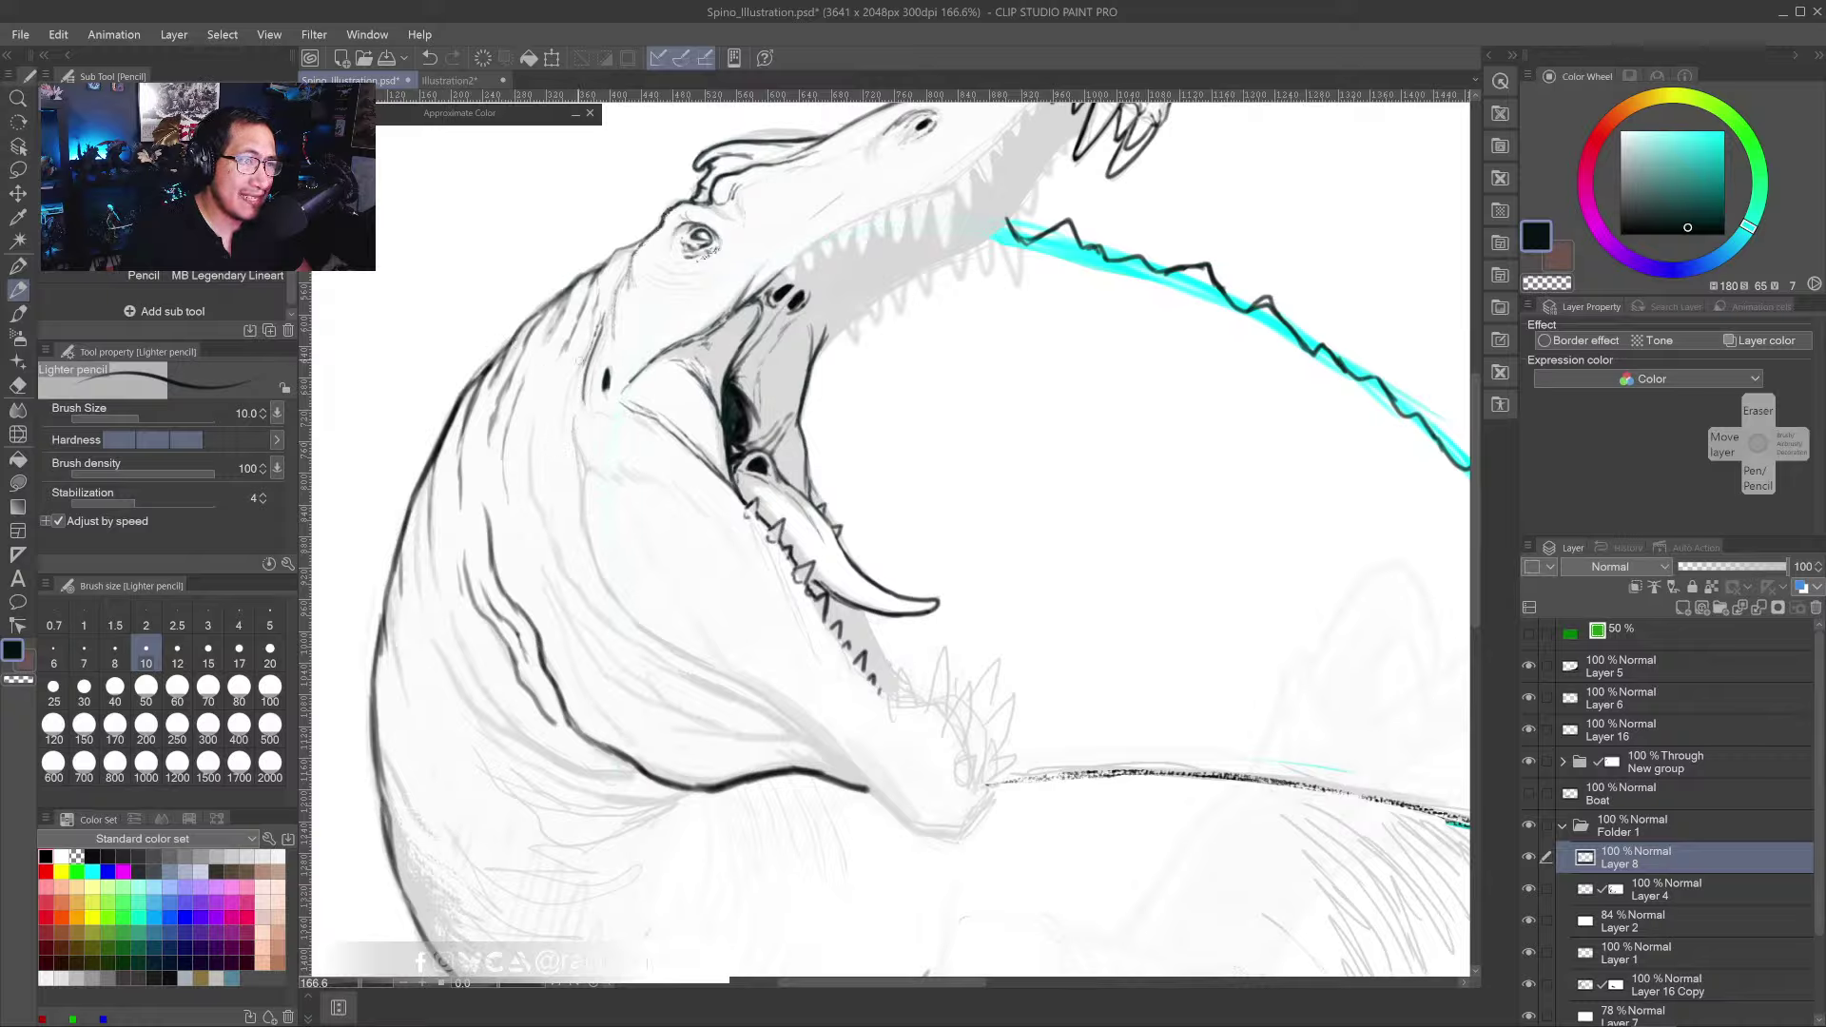
mouse_move(570, 411)
mouse_down()
mouse_move(589, 469)
mouse_move(584, 537)
mouse_up()
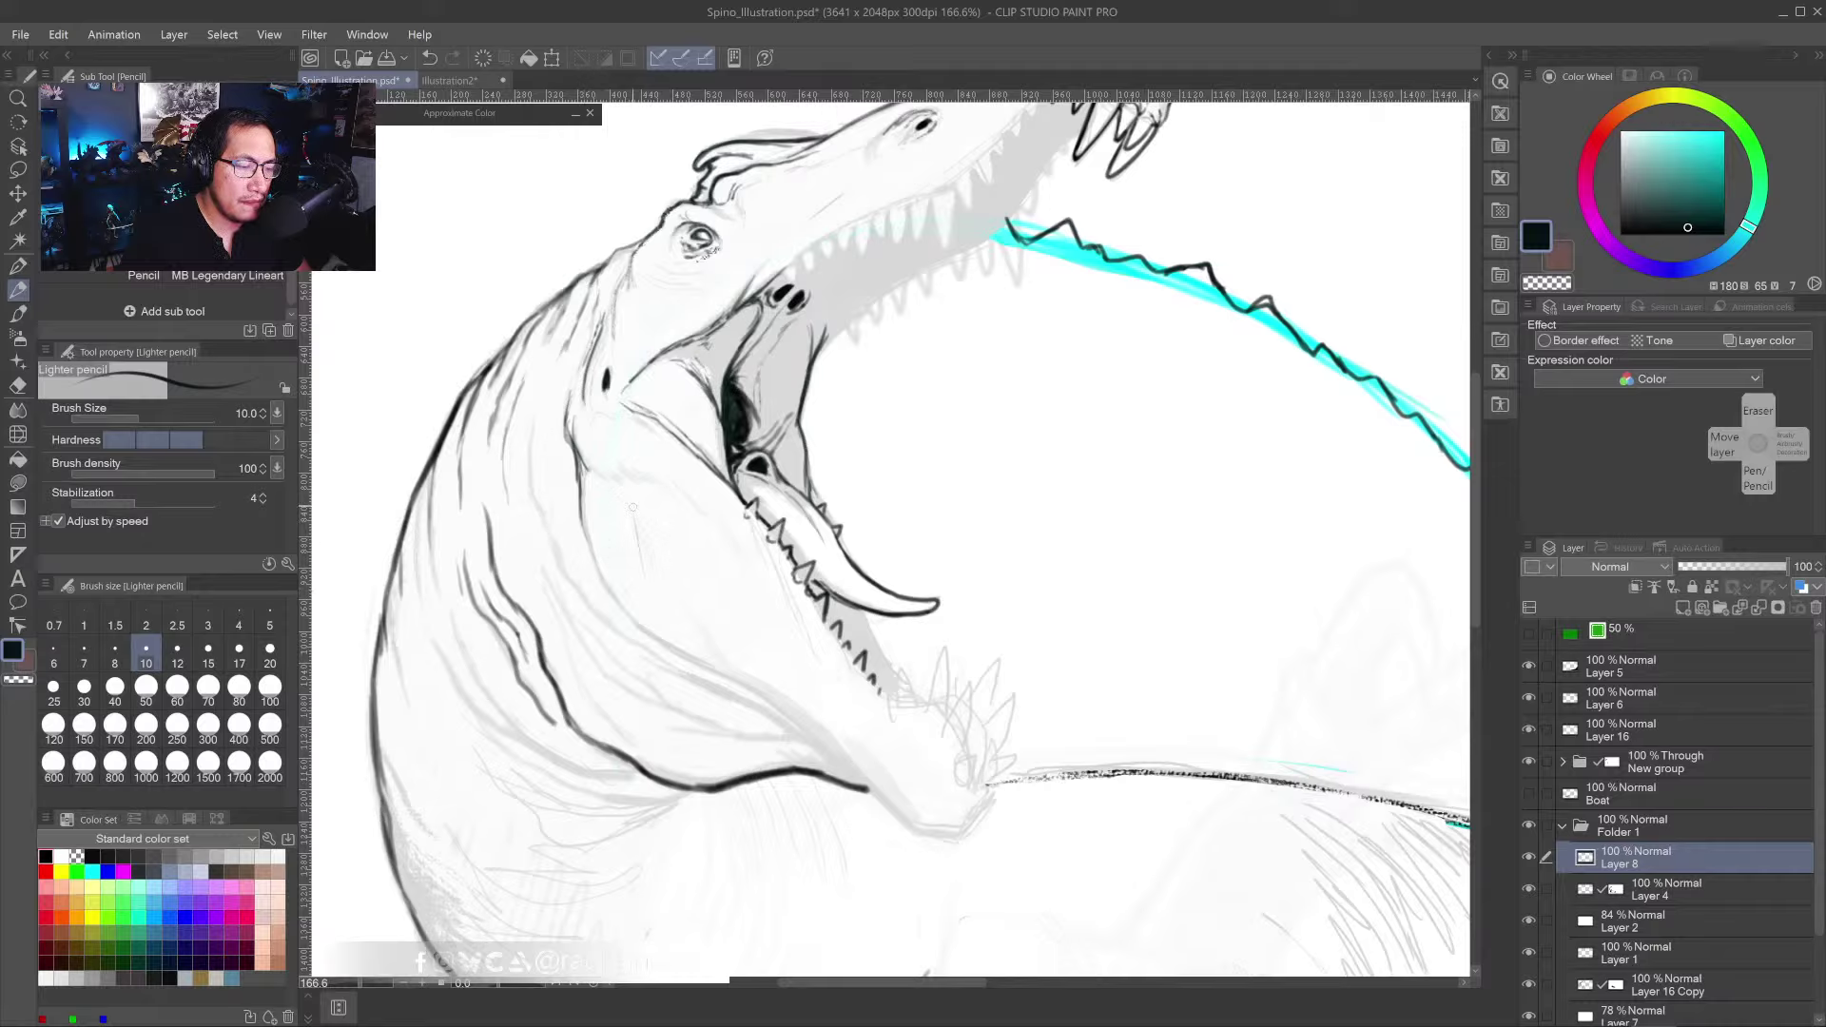
mouse_move(582, 513)
mouse_down()
mouse_move(628, 619)
mouse_move(605, 583)
mouse_up()
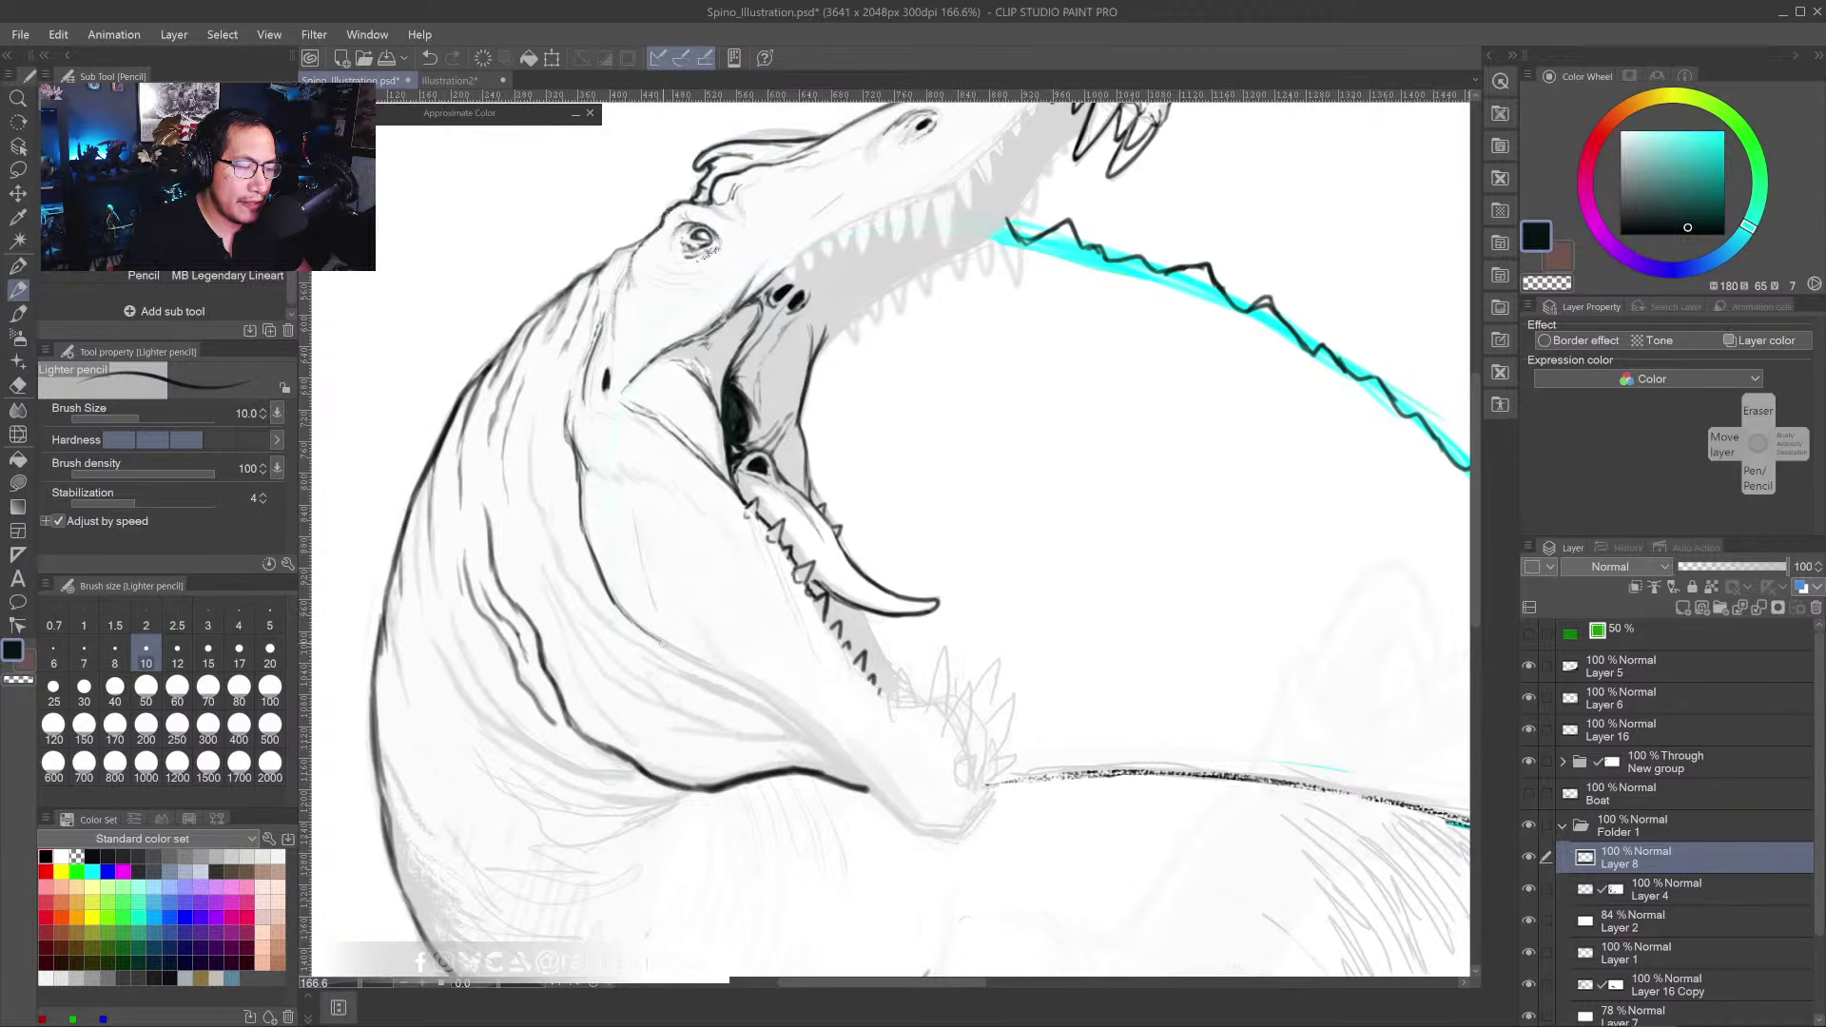
scroll(711, 670, down, 5)
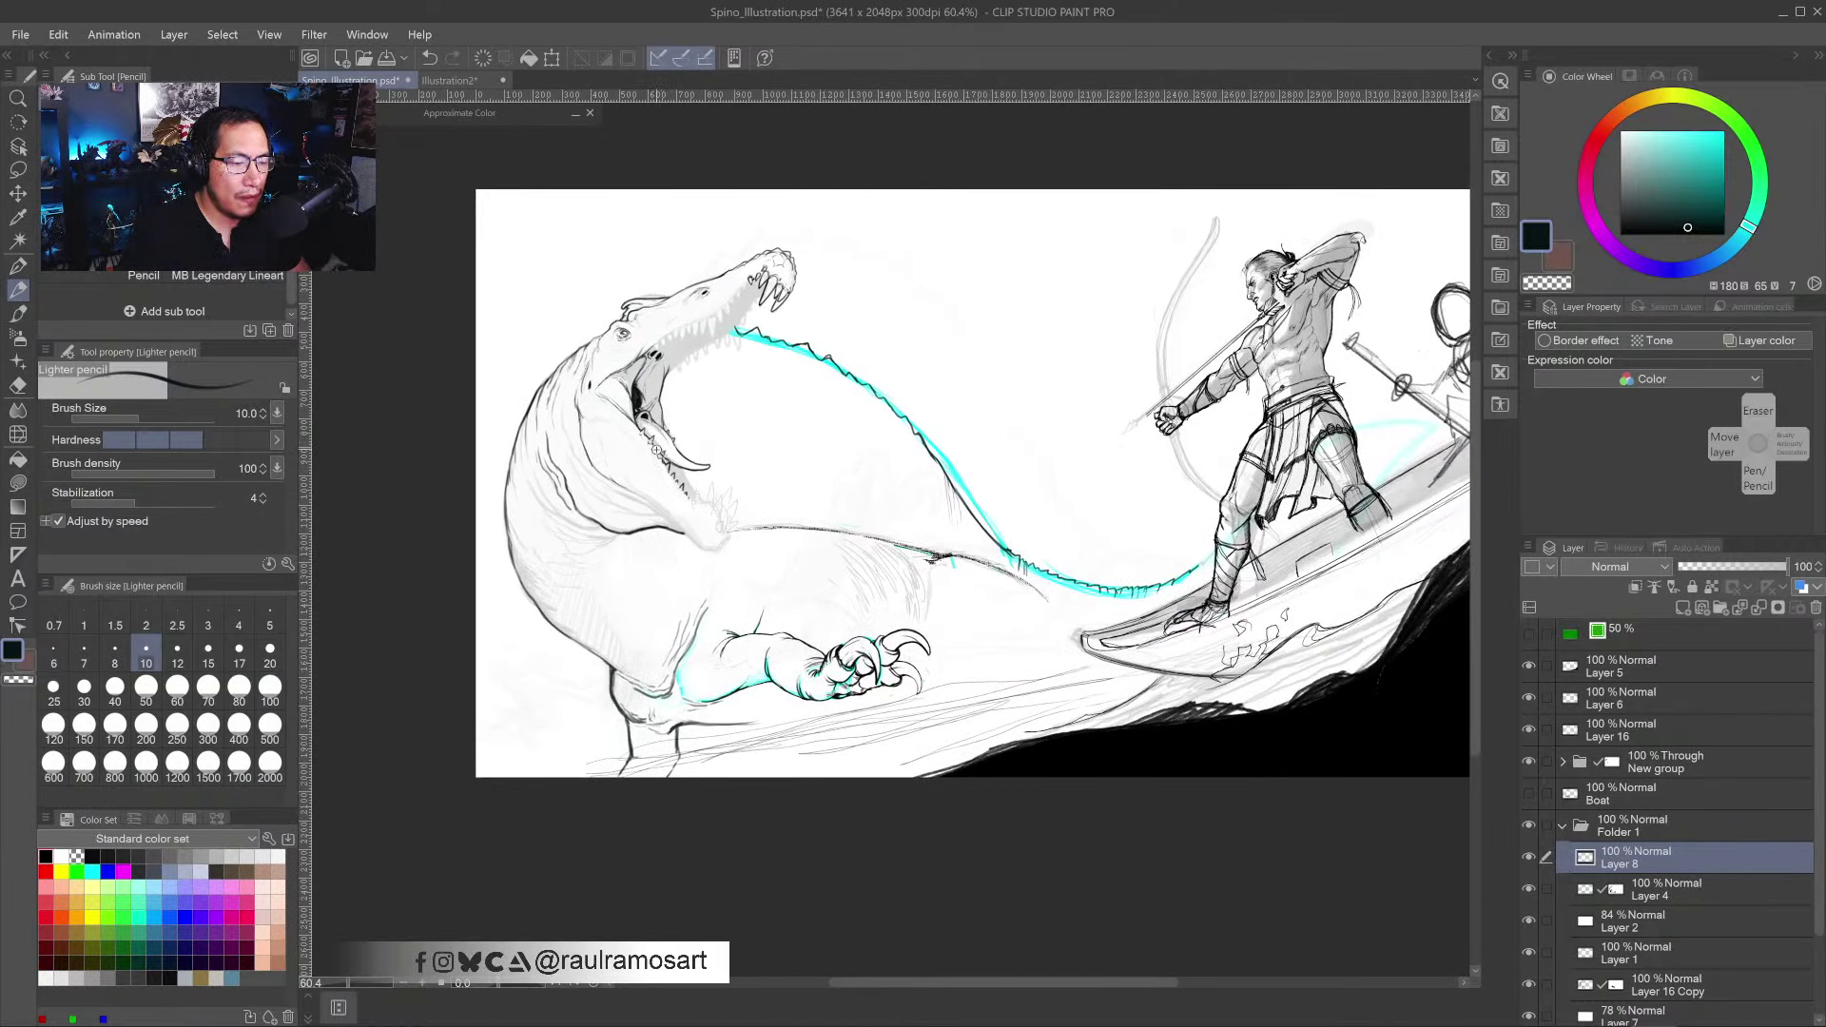
- Undo the last stroke and ink small teeth along the lower jaw's far edge beneath the tongue tip
scroll(659, 450, up, 5)
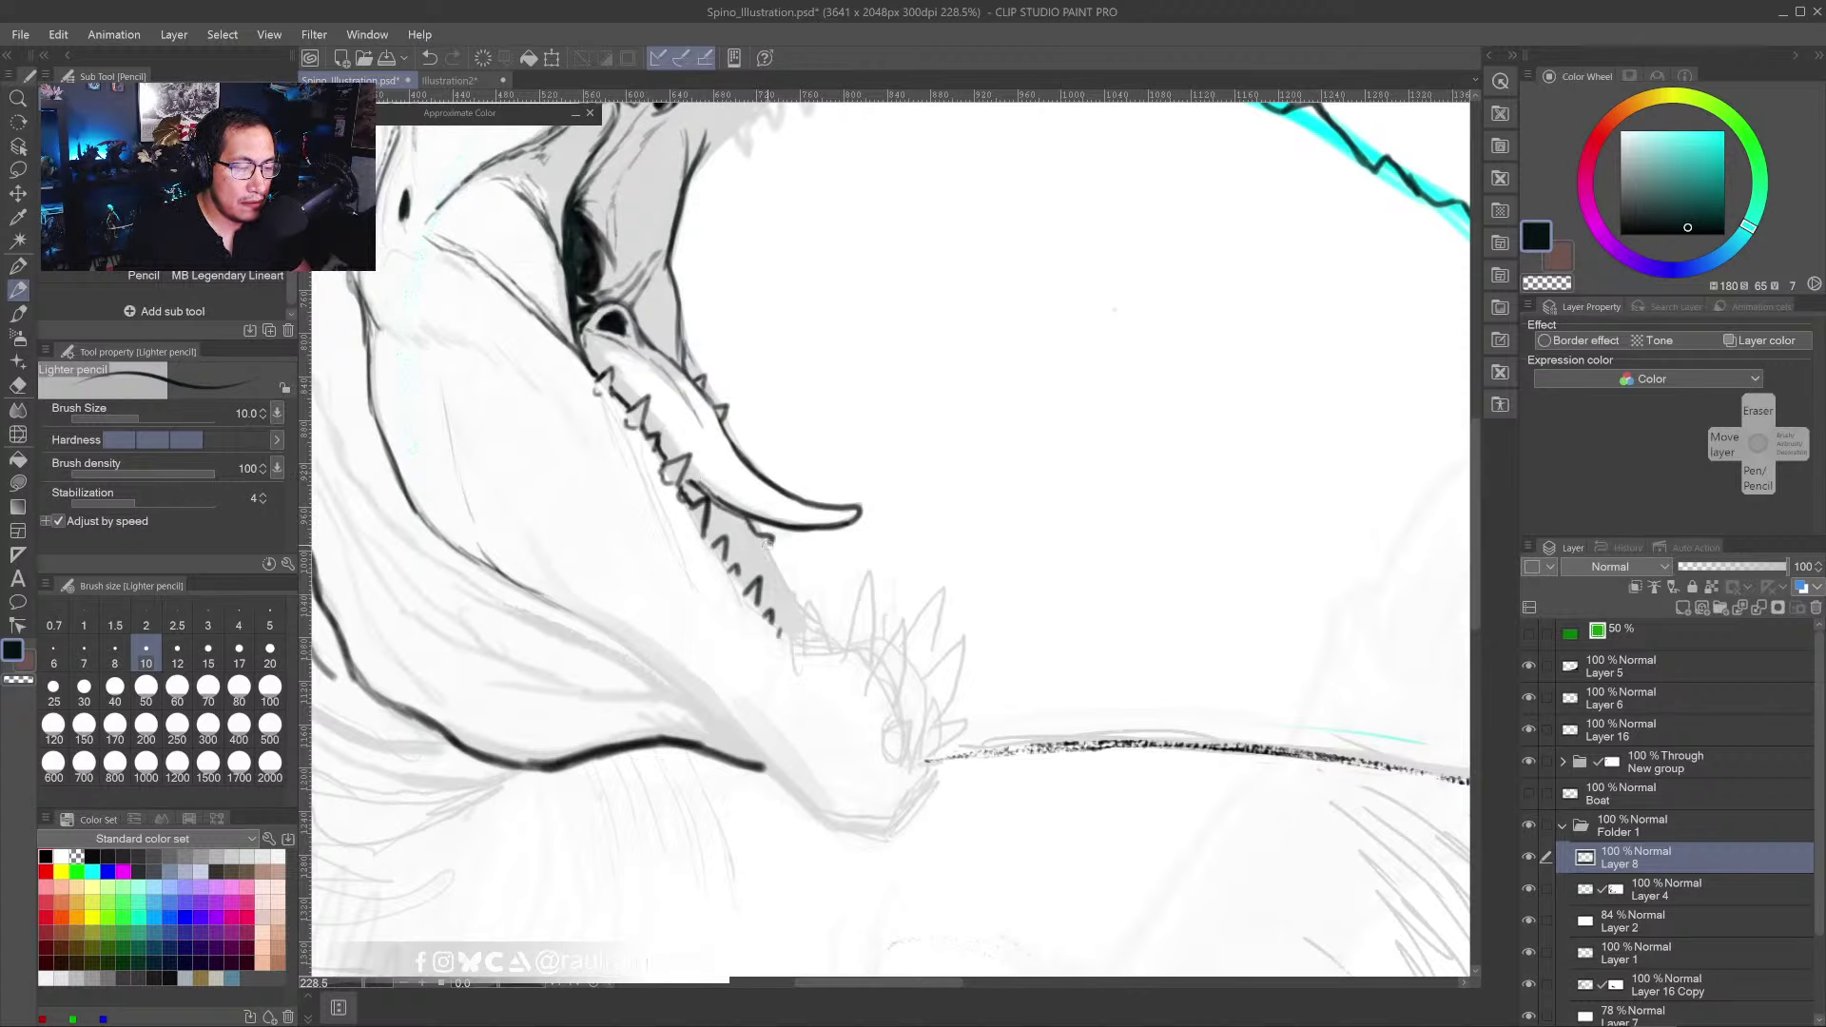
key(ctrl+z)
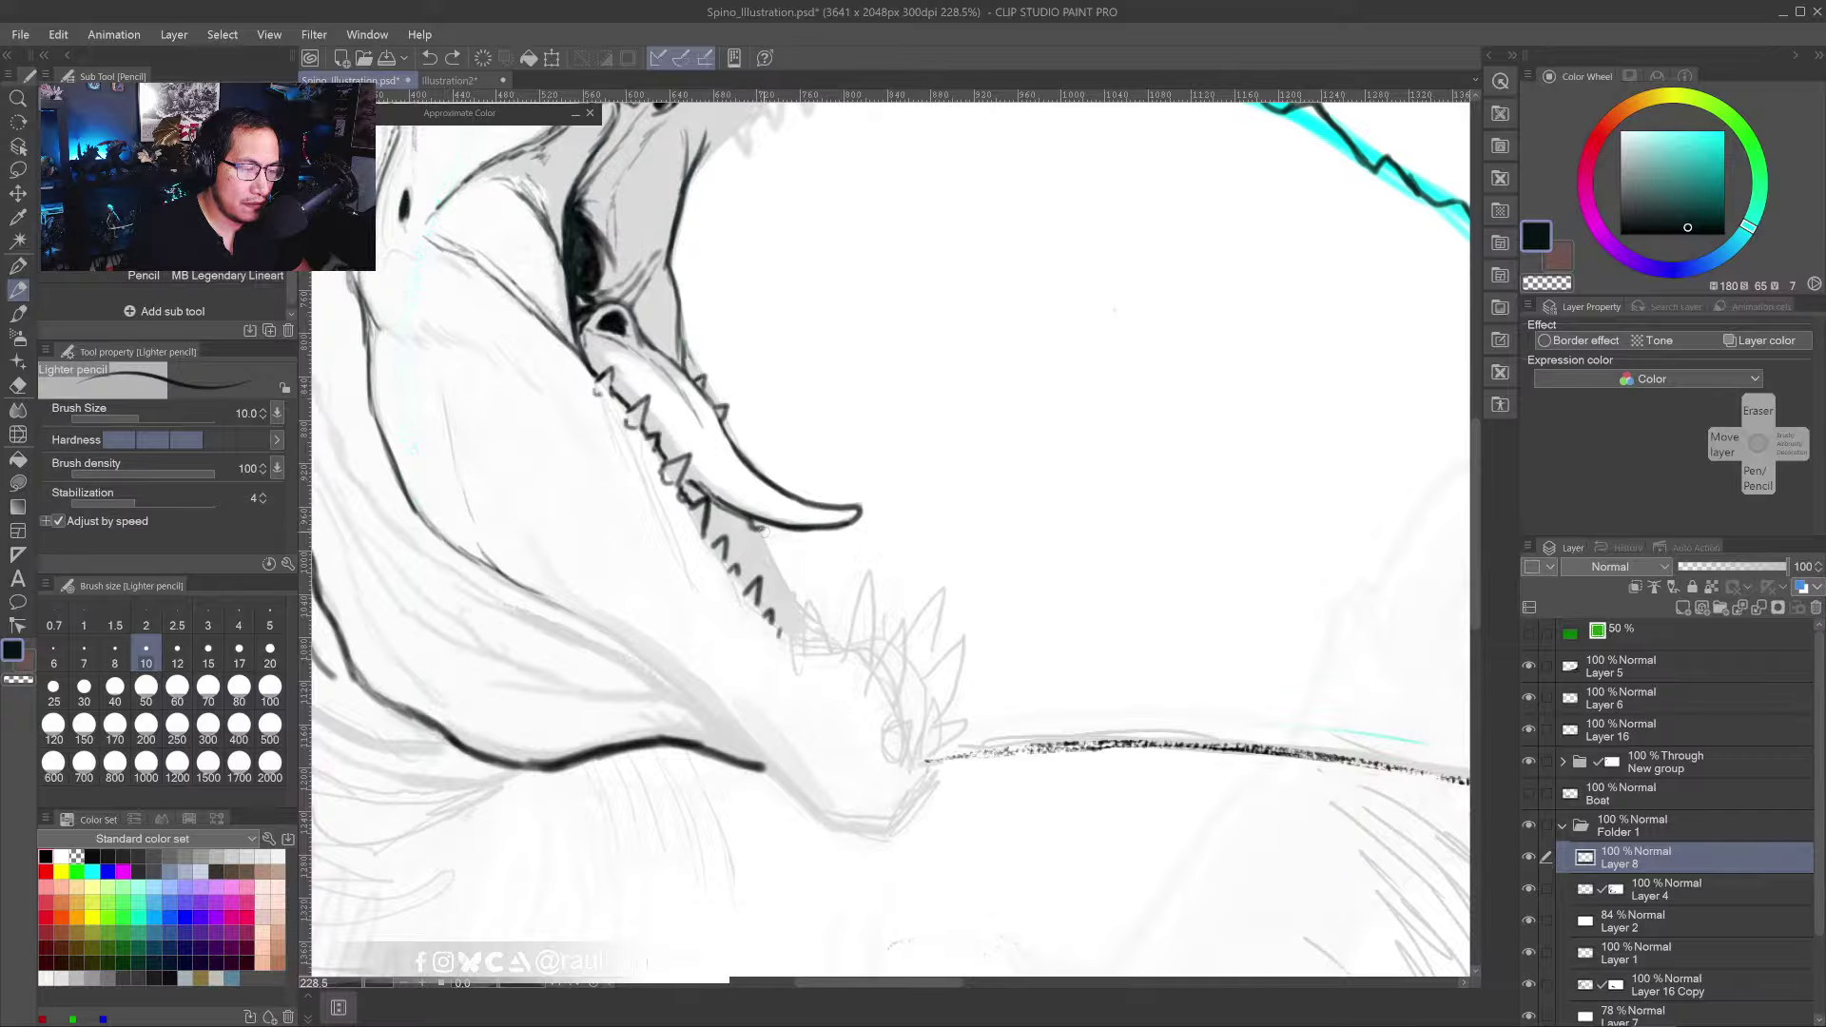
mouse_move(759, 538)
mouse_down()
mouse_move(807, 594)
mouse_move(775, 645)
mouse_move(875, 635)
mouse_up()
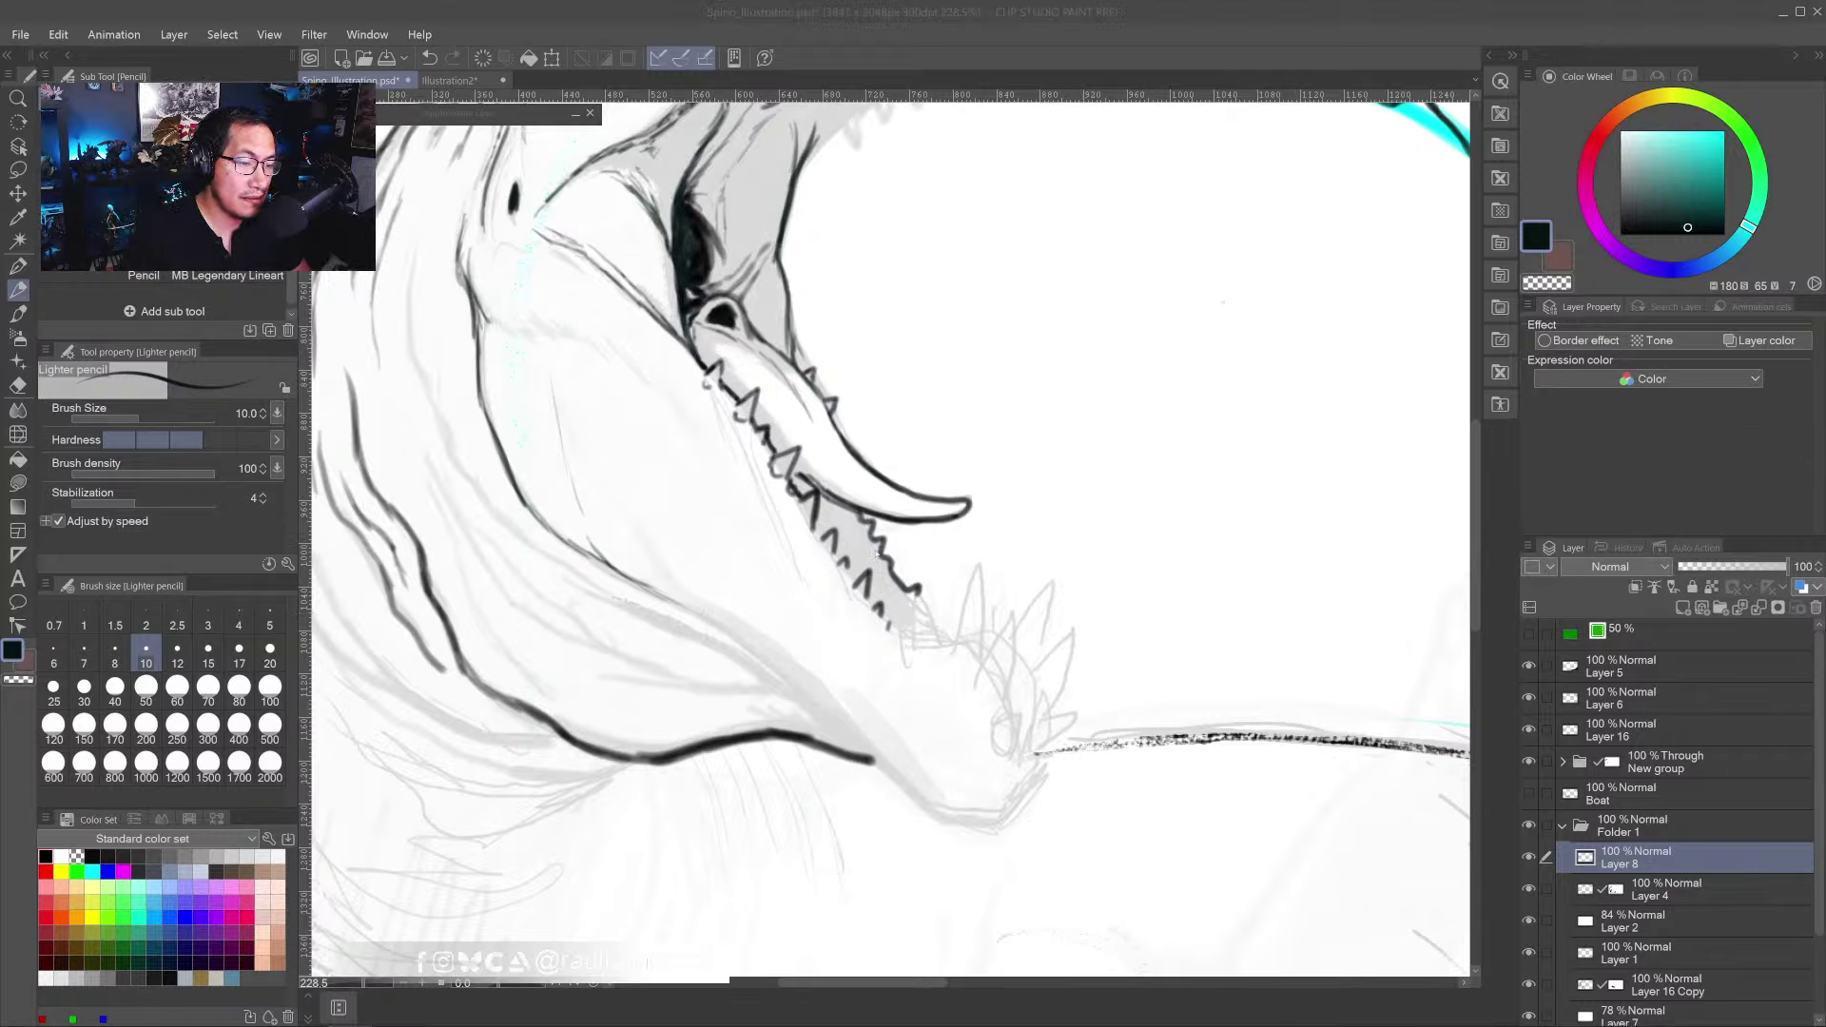
- Ink the large pointed teeth near the front of the lower jaw and darken the gap between them
click(930, 642)
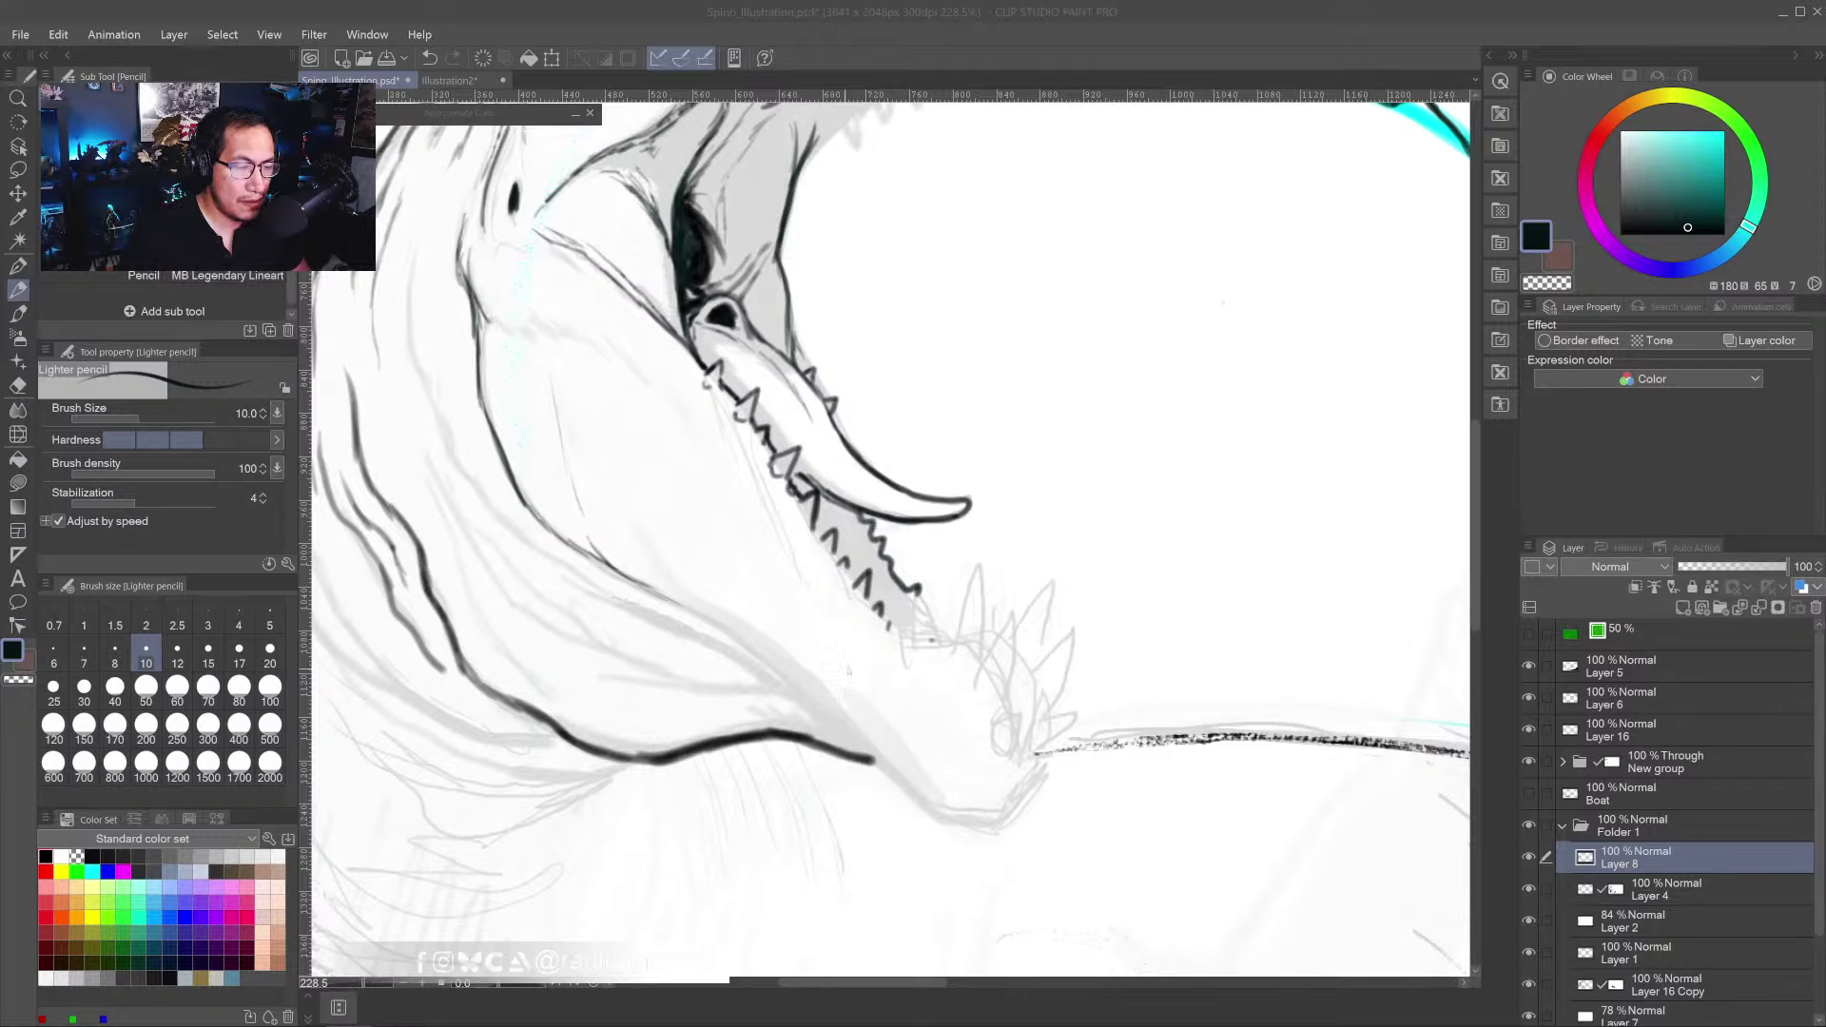
click(891, 604)
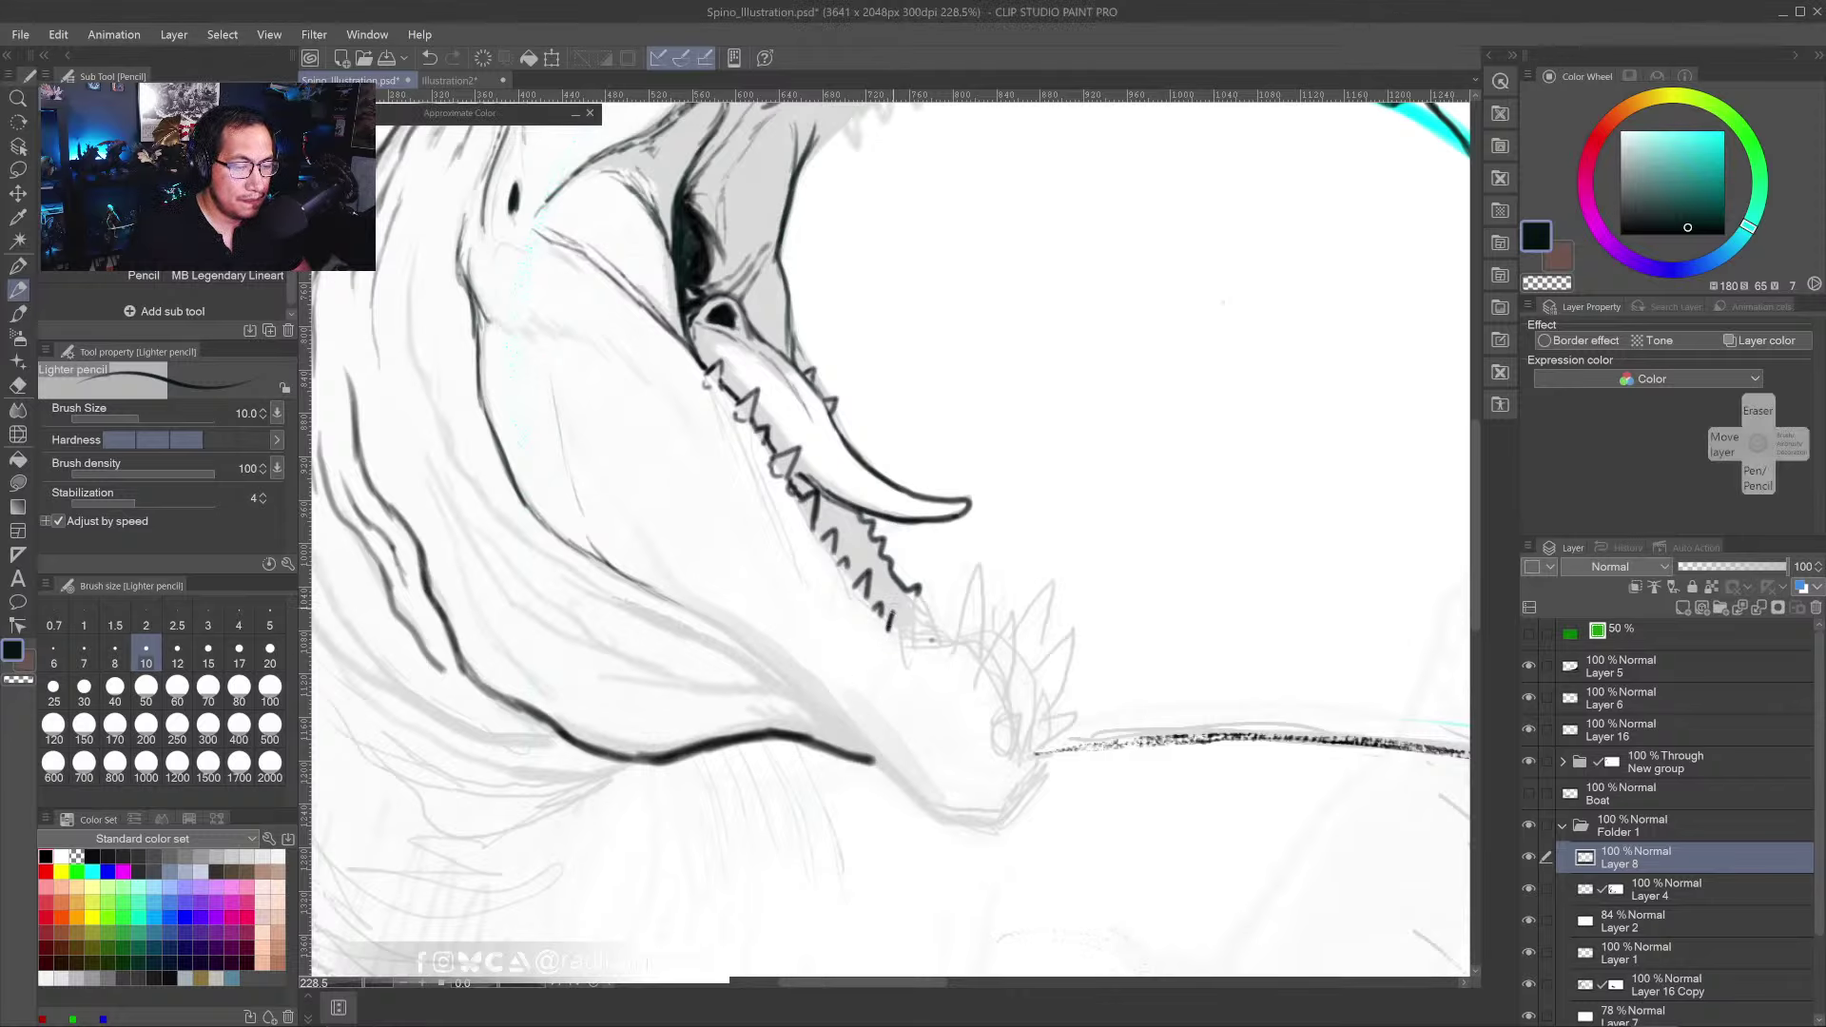
mouse_move(894, 617)
mouse_down()
mouse_move(891, 656)
mouse_move(914, 641)
mouse_move(909, 656)
mouse_move(921, 585)
mouse_move(947, 682)
mouse_move(981, 563)
mouse_move(977, 665)
mouse_move(901, 664)
mouse_move(925, 590)
mouse_move(941, 609)
mouse_move(957, 581)
mouse_move(978, 692)
mouse_move(1005, 709)
mouse_move(994, 656)
mouse_move(1028, 619)
mouse_move(1004, 711)
mouse_move(973, 693)
mouse_move(1025, 636)
mouse_up()
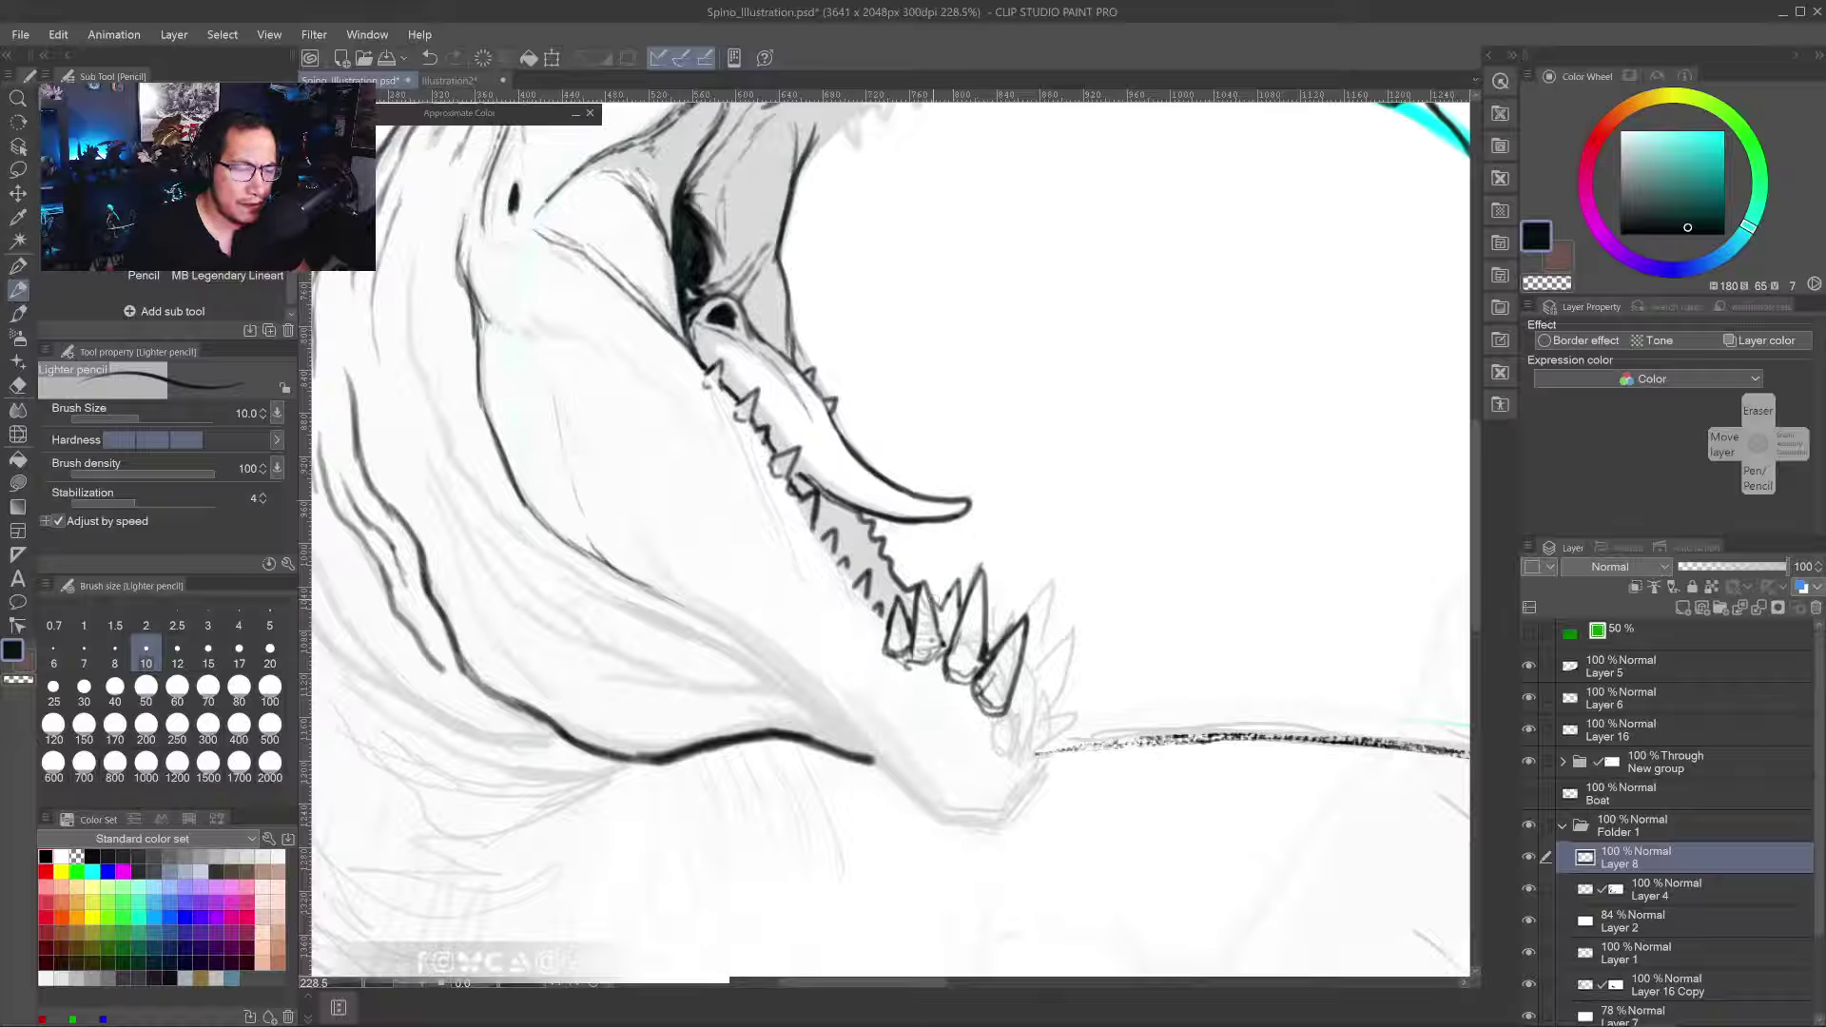
mouse_move(932, 598)
mouse_down()
mouse_move(938, 642)
mouse_move(923, 585)
mouse_move(917, 616)
mouse_move(948, 595)
mouse_move(952, 632)
mouse_move(959, 587)
mouse_up()
scroll(980, 618, down, 10)
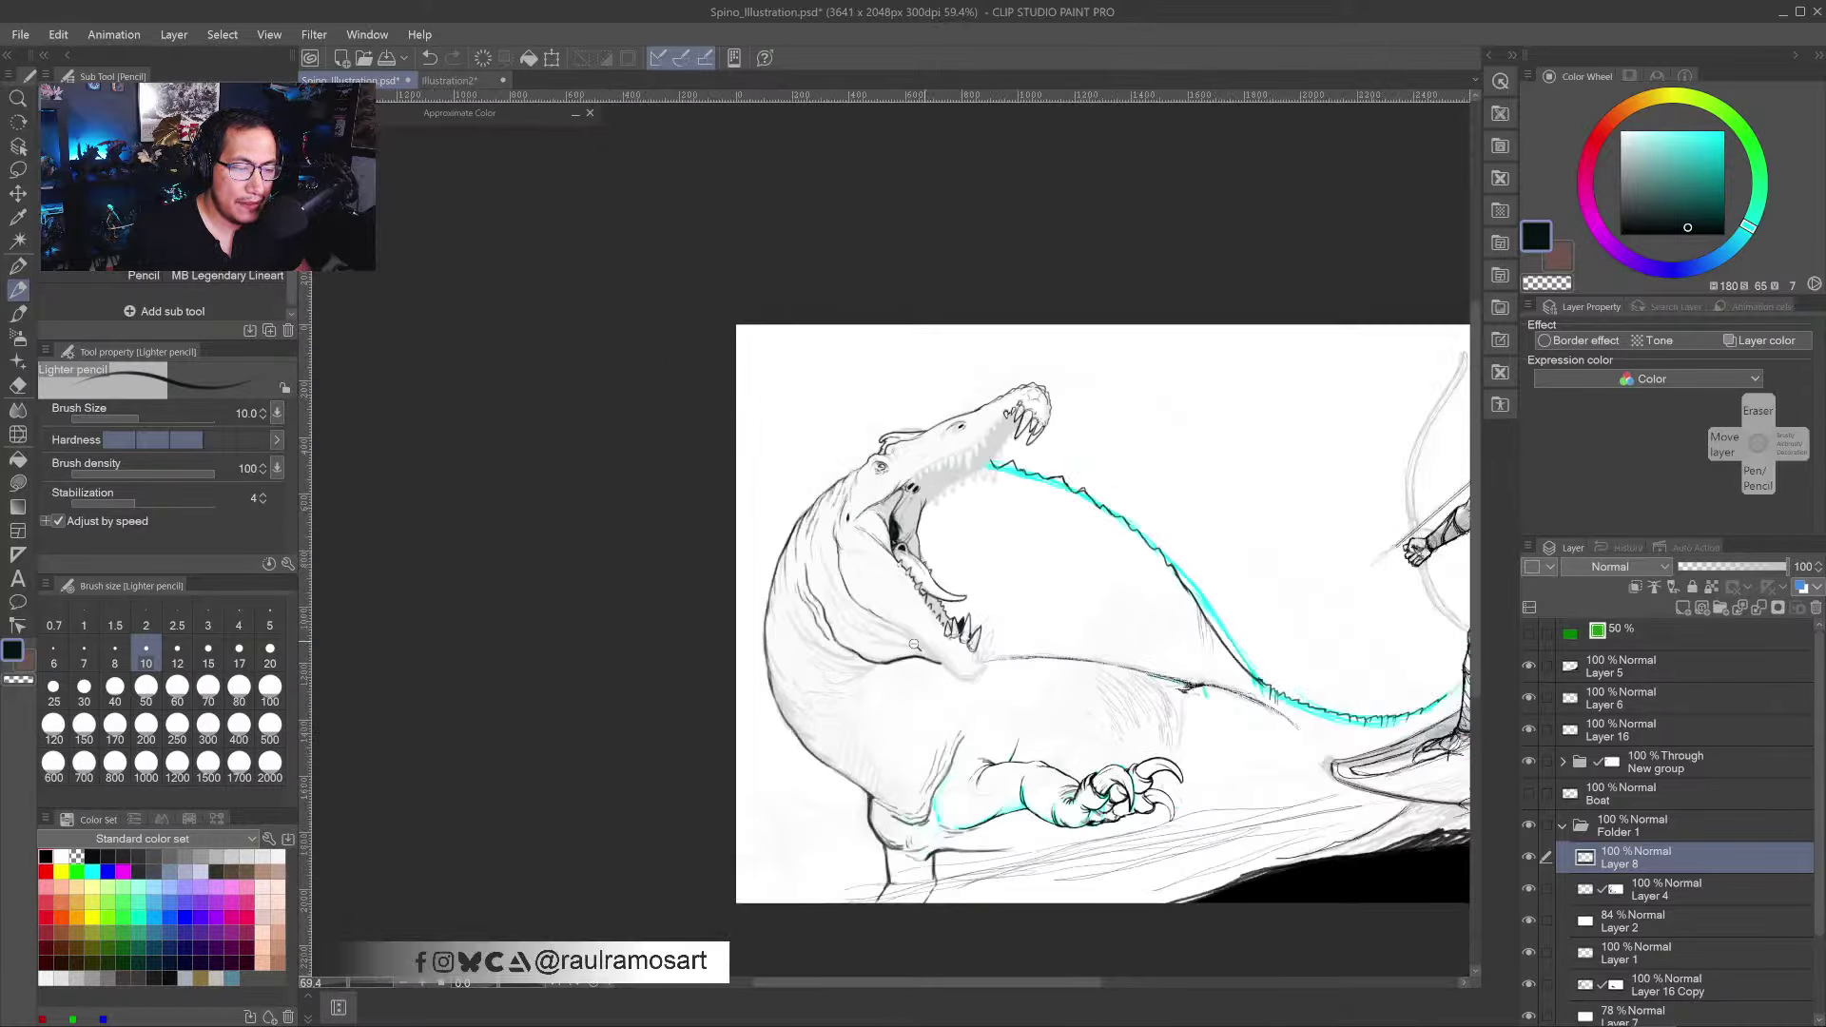
drag(1004, 656, 920, 612)
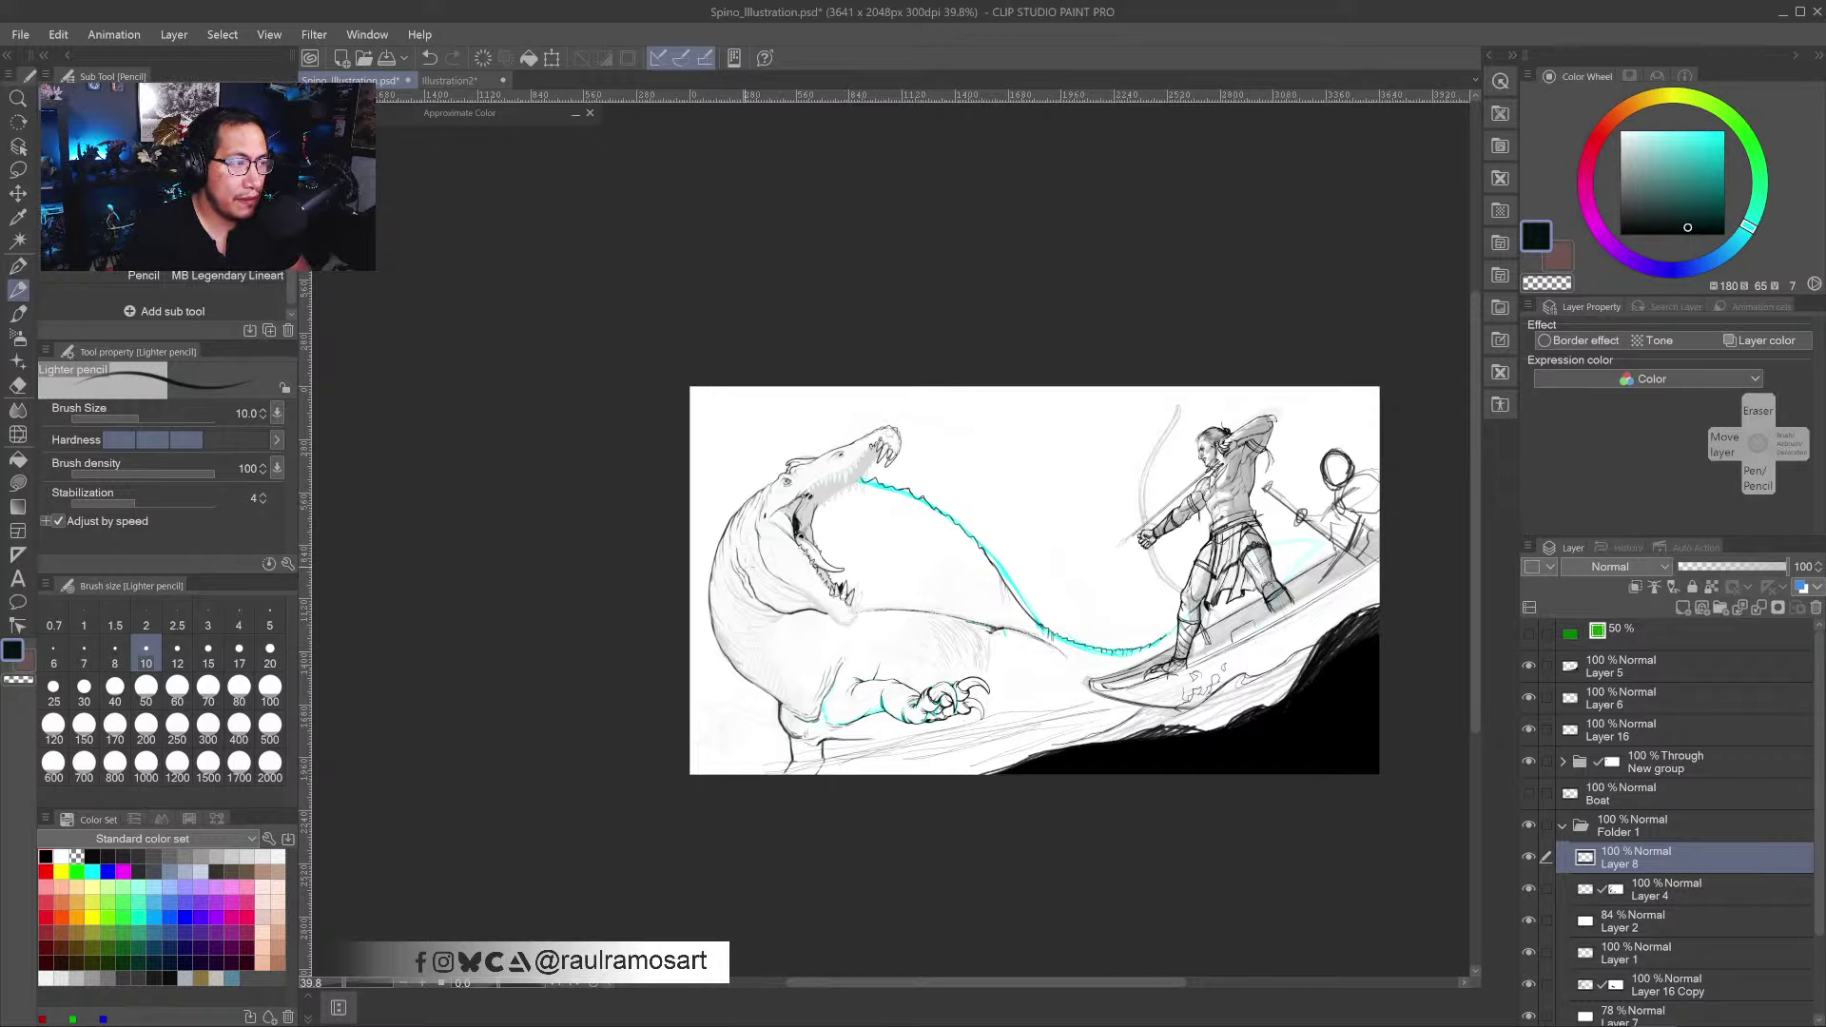
scroll(757, 543, up, 5)
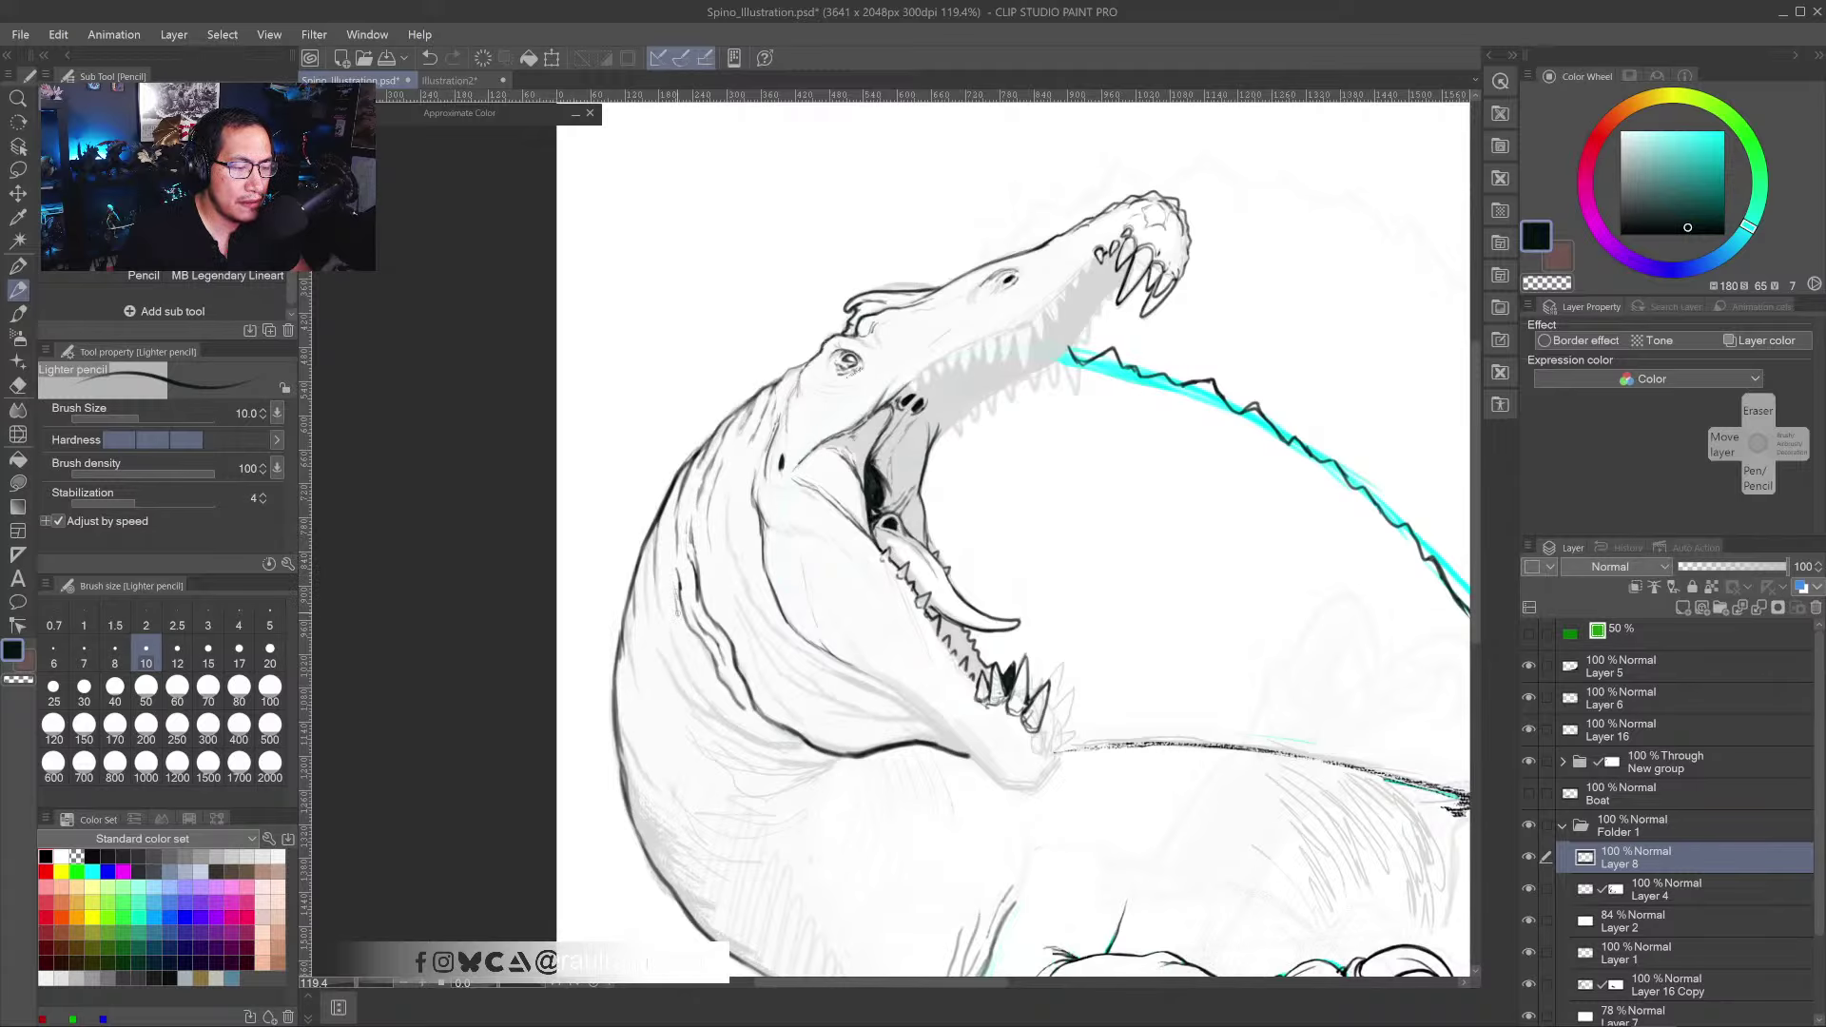
drag(689, 639, 686, 483)
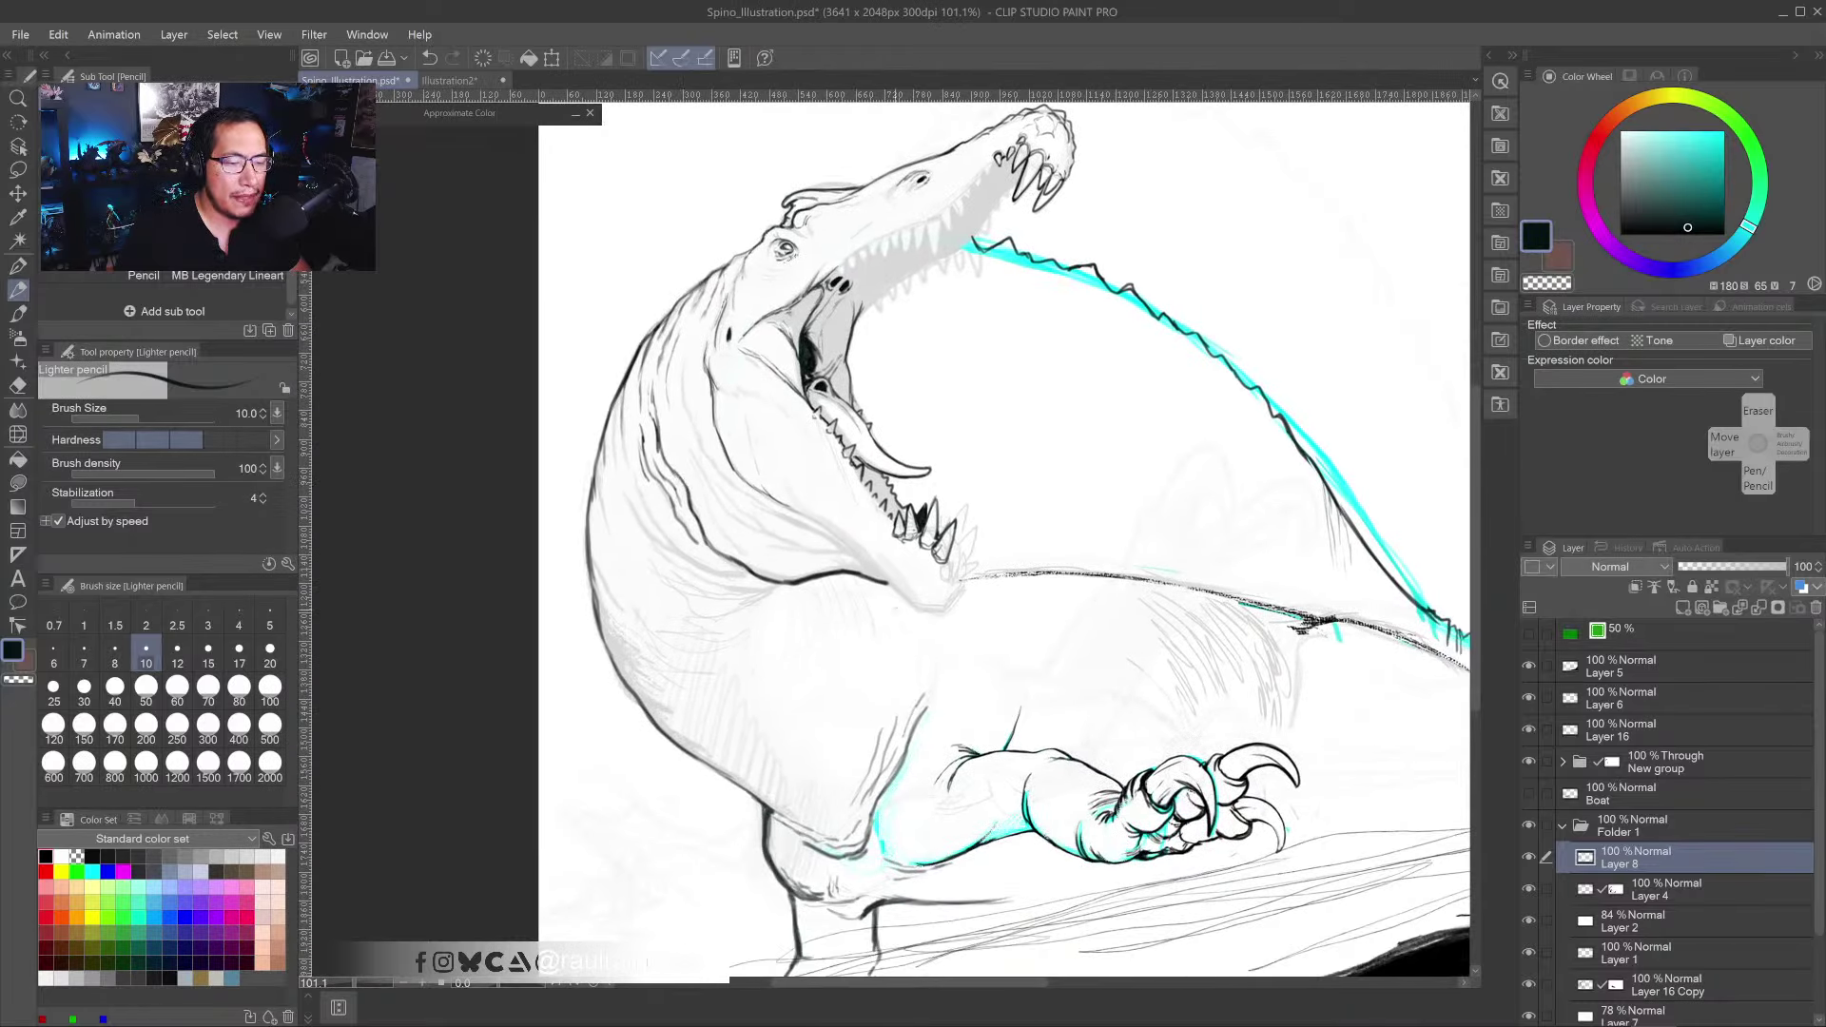
drag(911, 629, 837, 609)
scroll(1280, 746, down, 3)
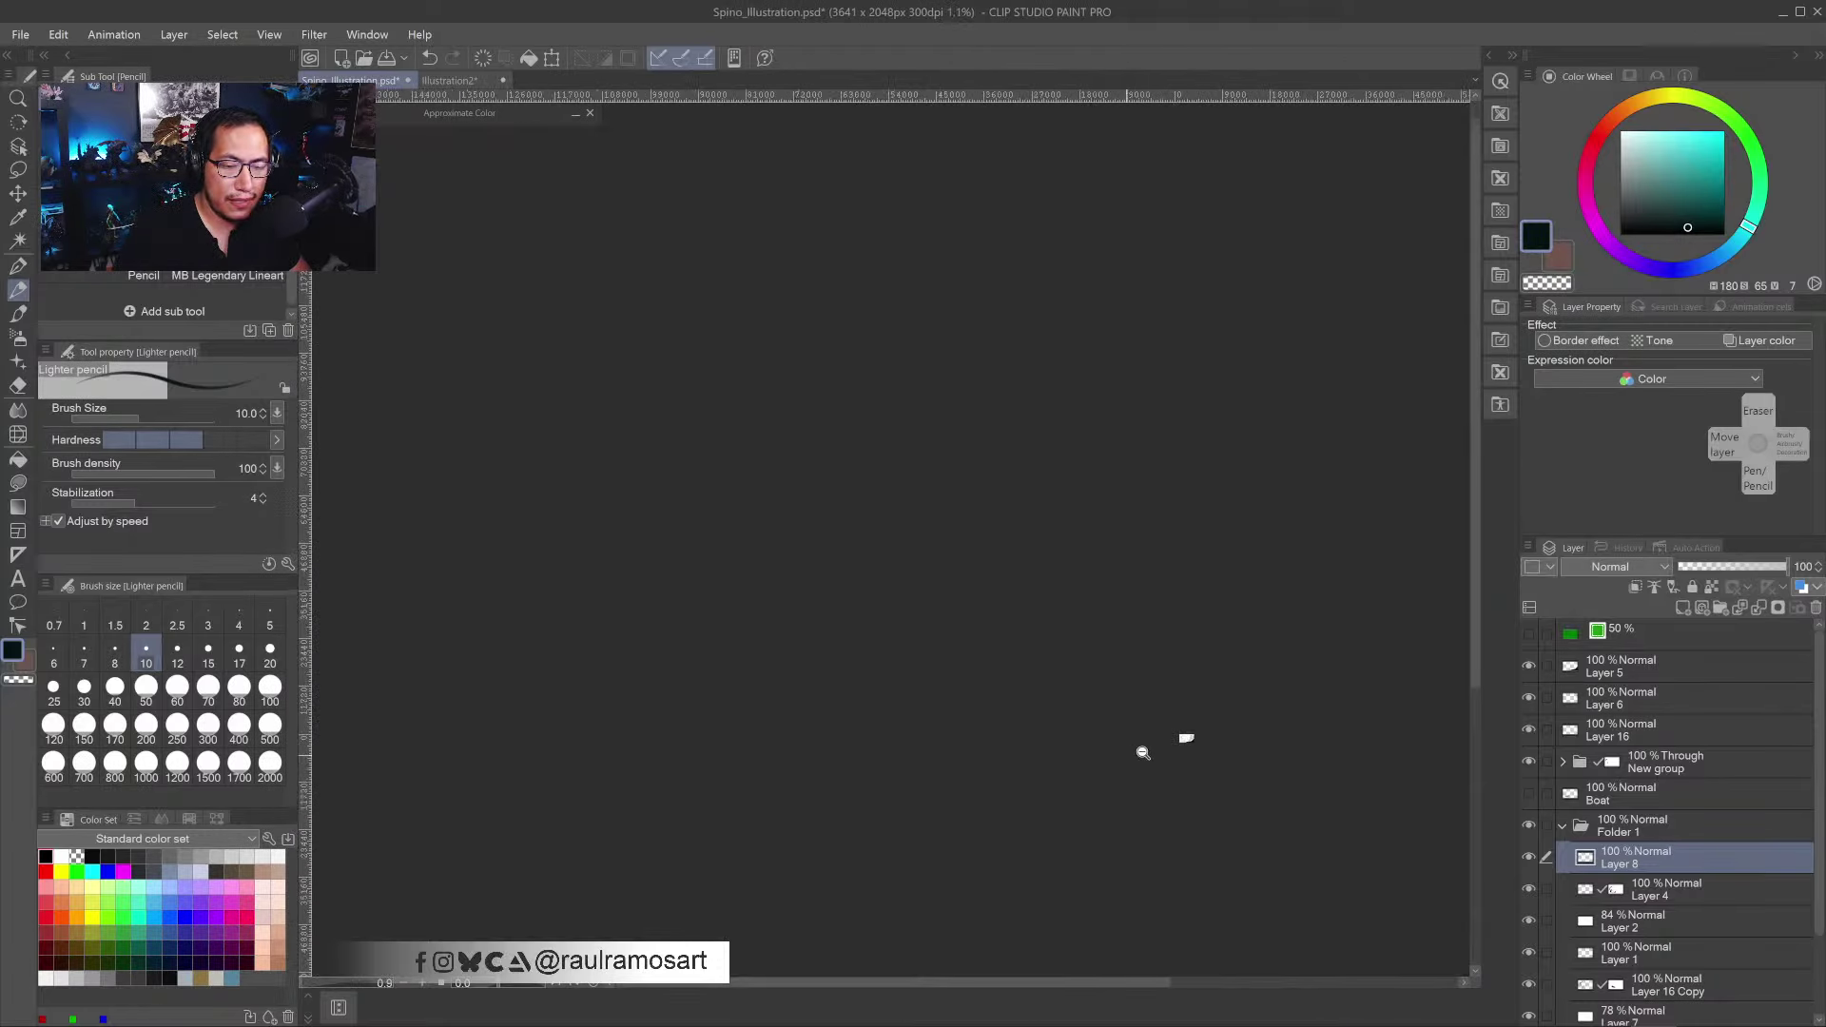
drag(1075, 534, 1215, 590)
scroll(1185, 577, up, 2)
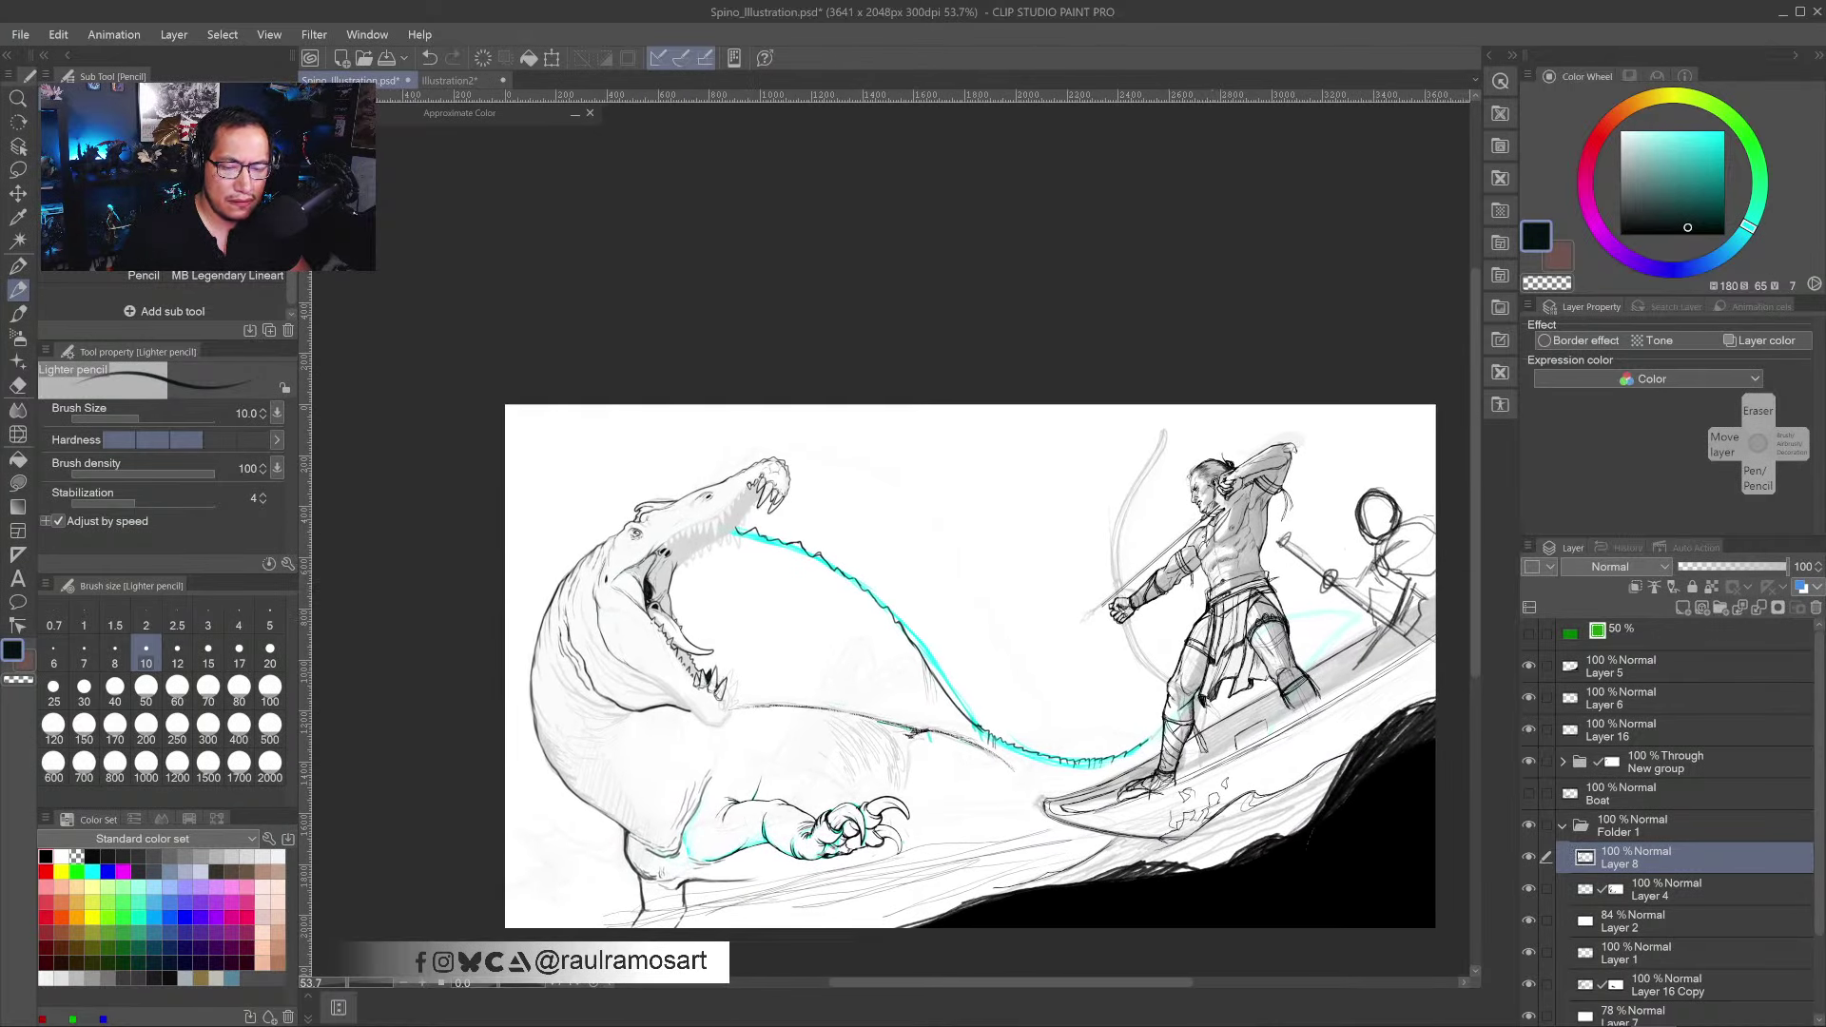
- Create a new layer above Layer 8 and set its blending mode to Multiply
click(1683, 607)
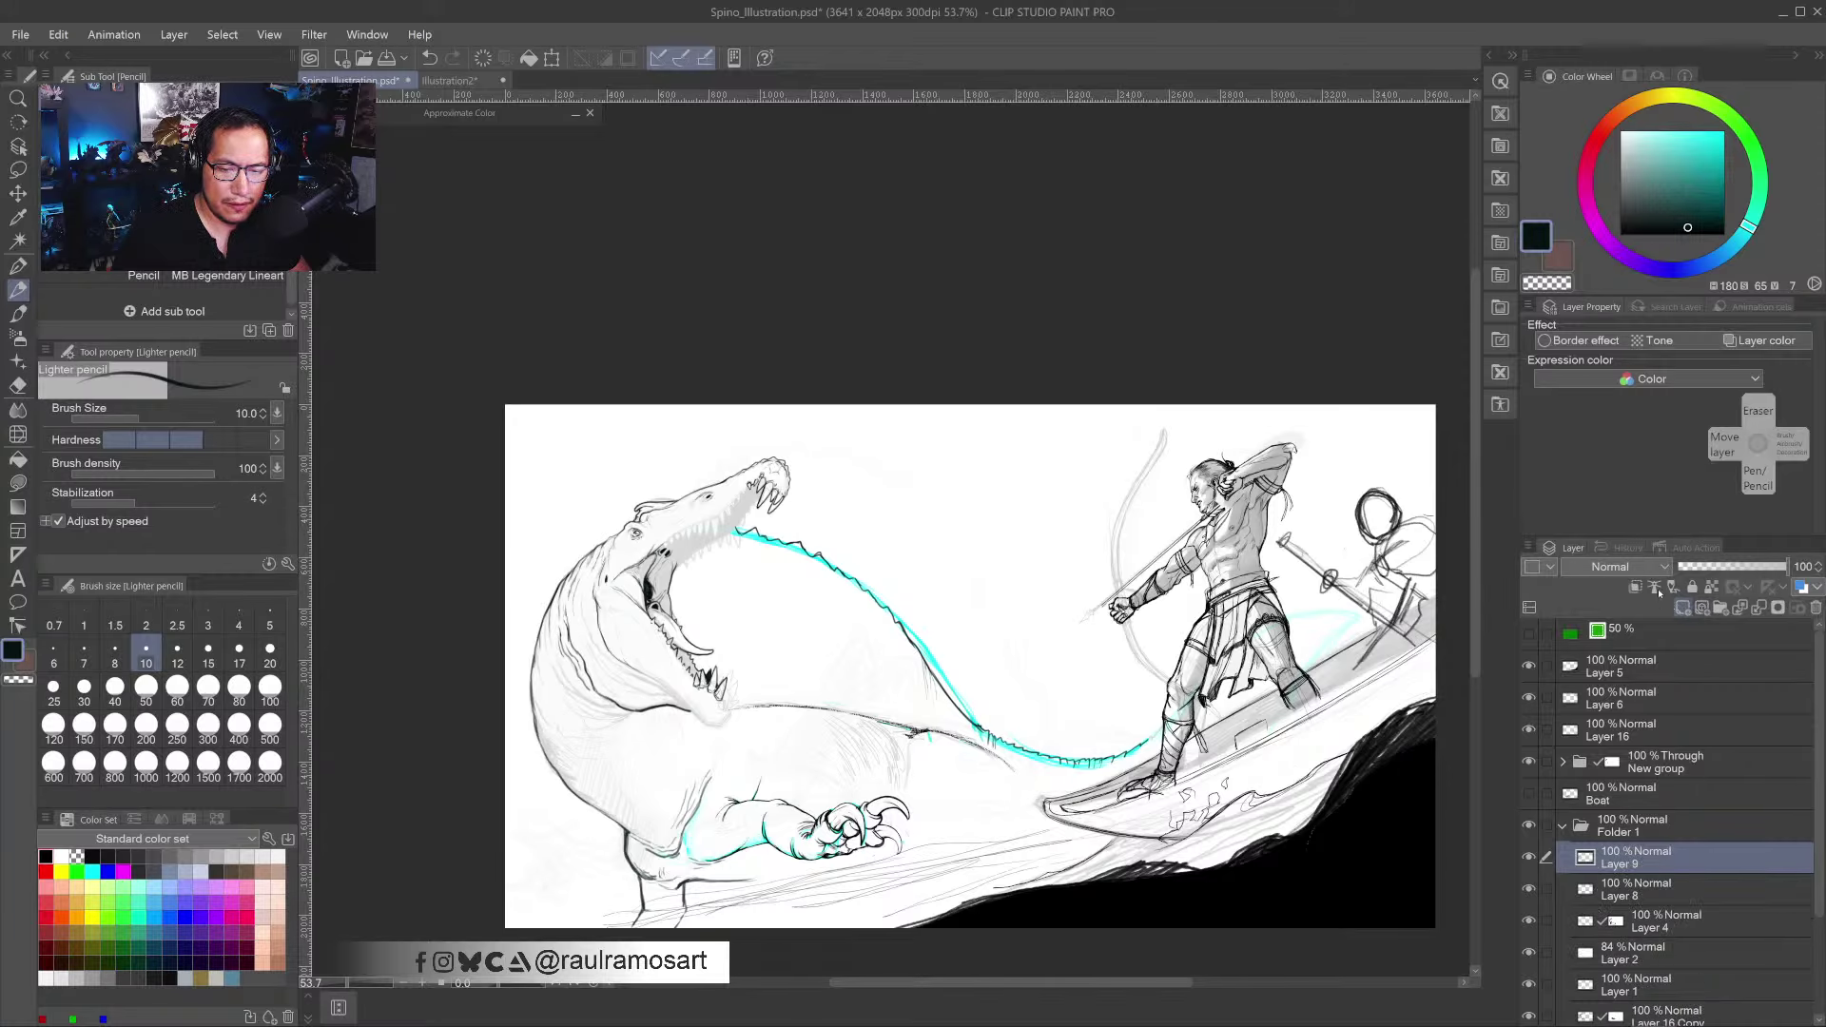
click(1611, 567)
click(1584, 59)
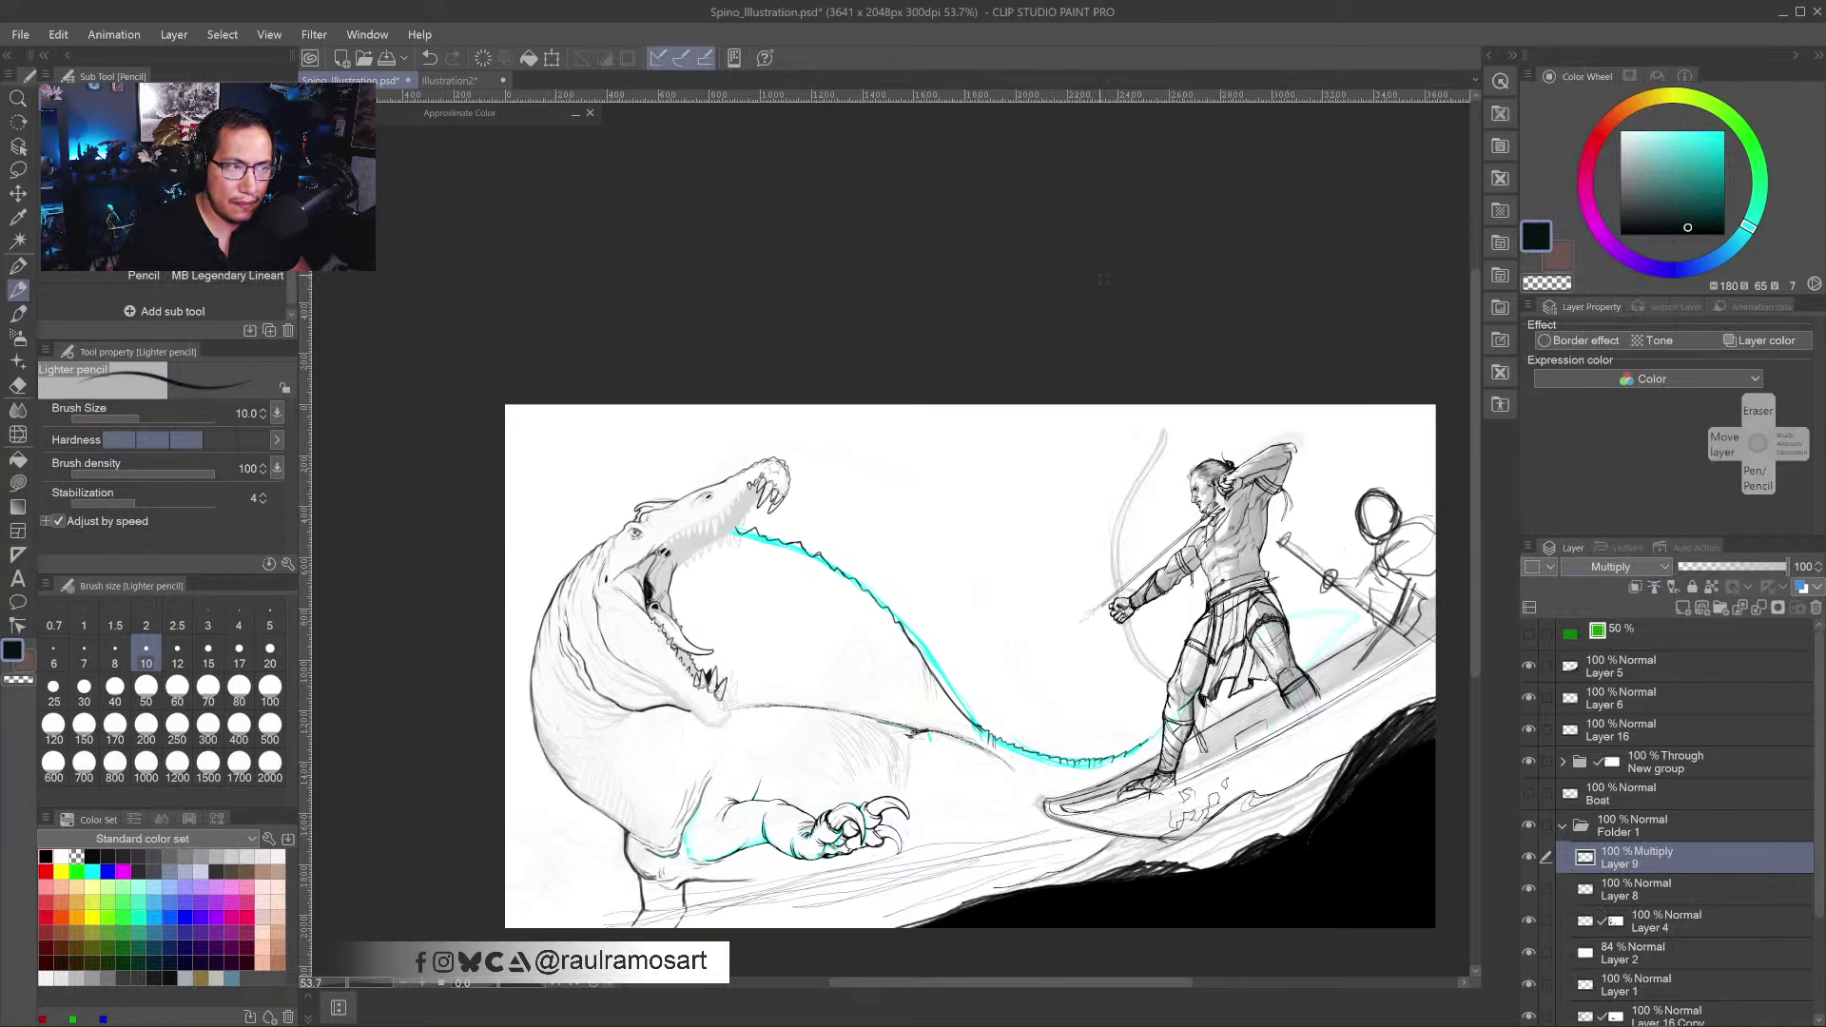
drag(814, 596, 867, 560)
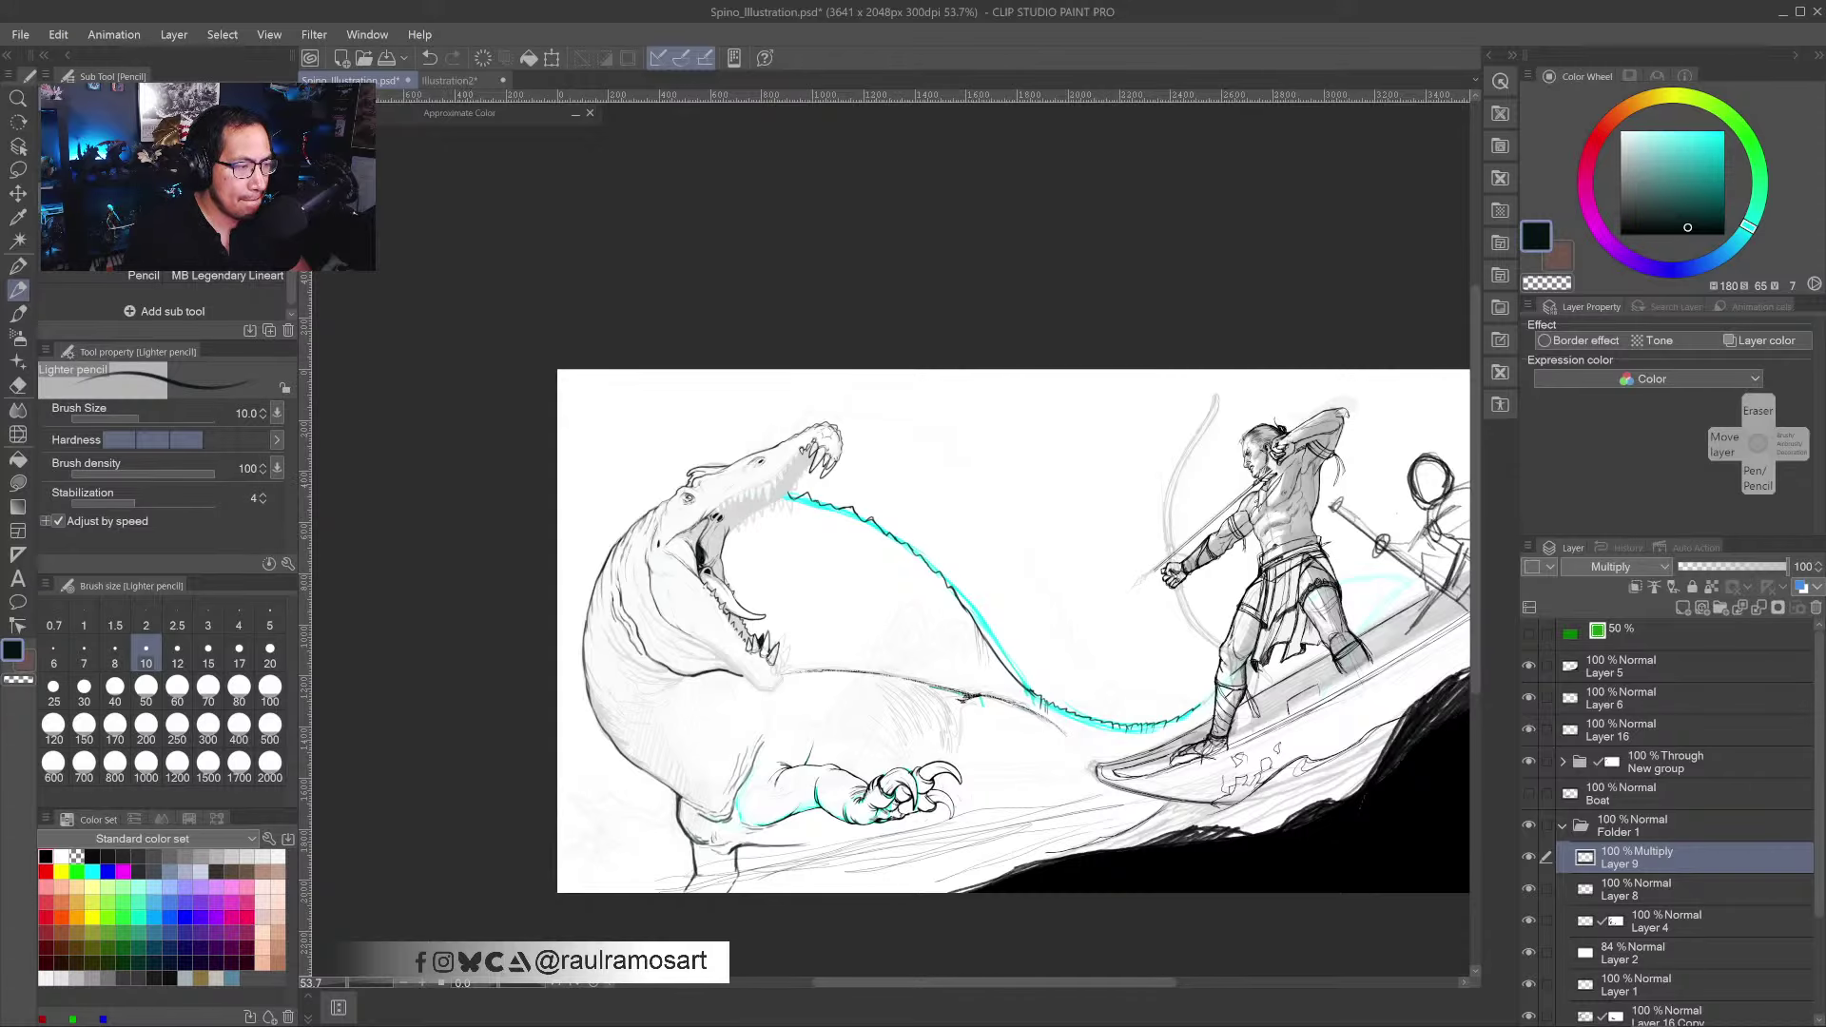
- Switch to the Sampled Brush 17 30 brush and set its size to 10
click(18, 313)
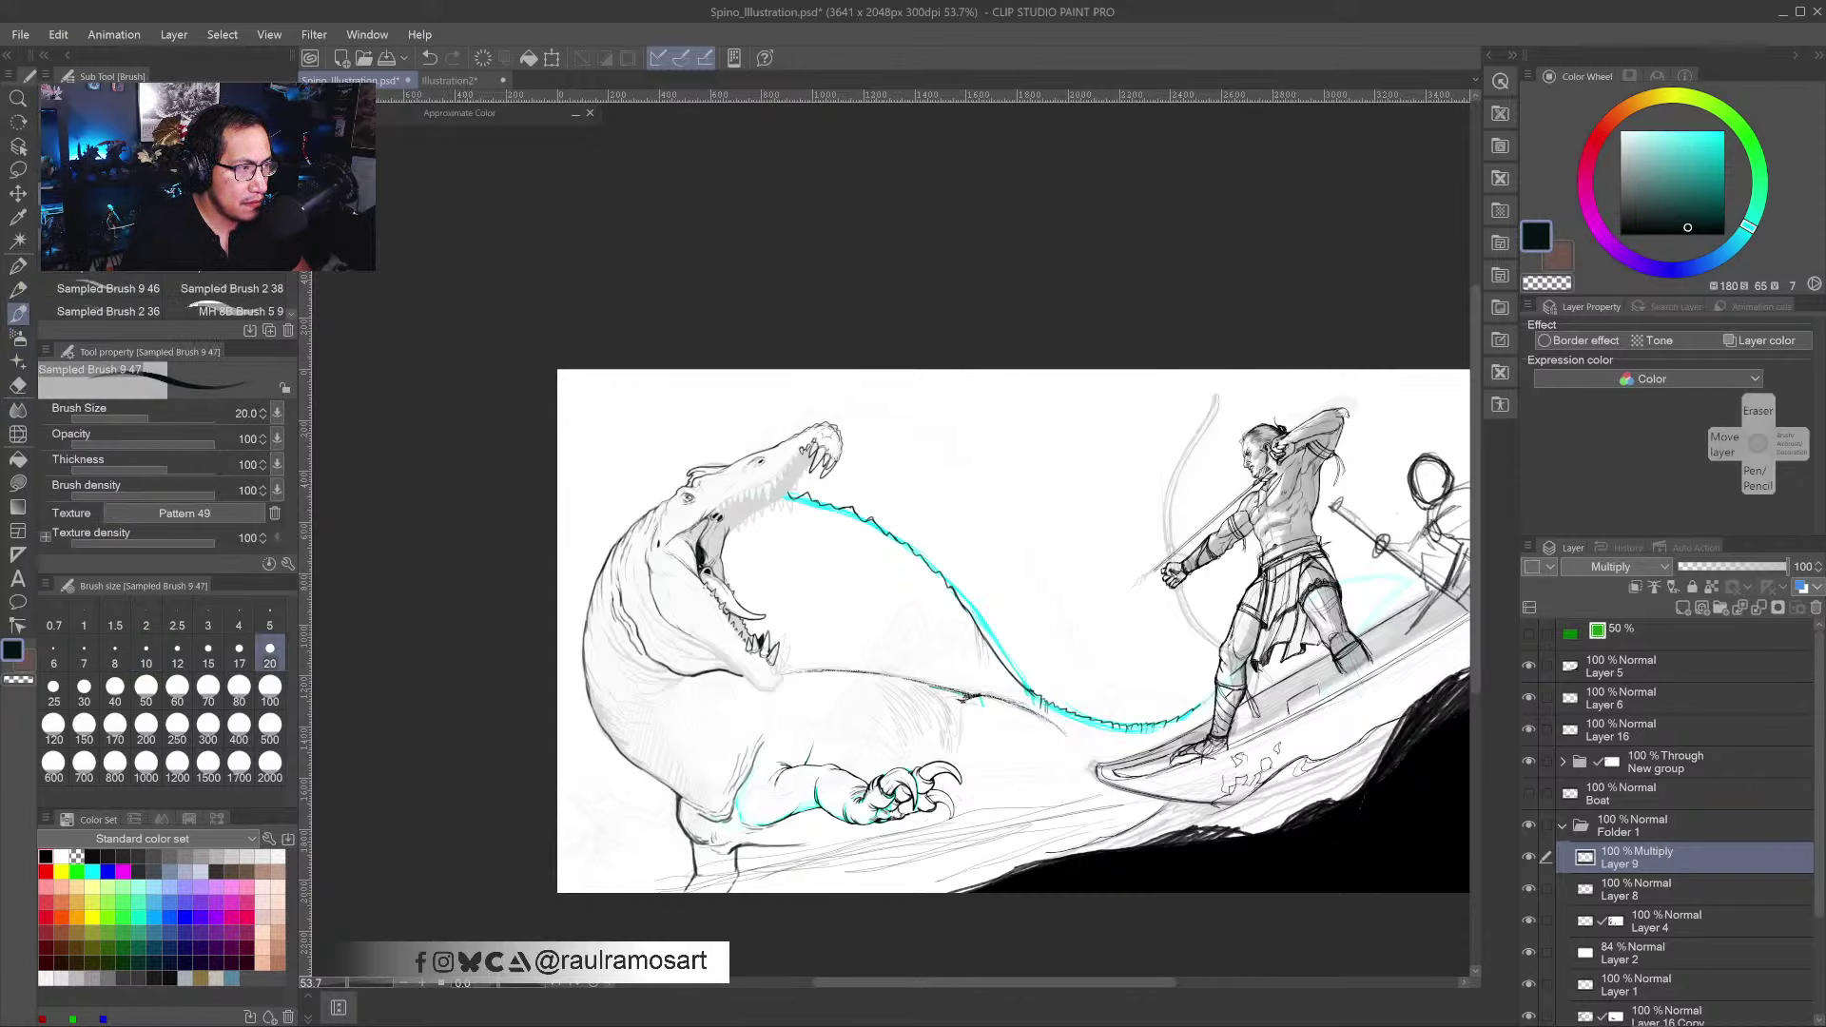
click(142, 229)
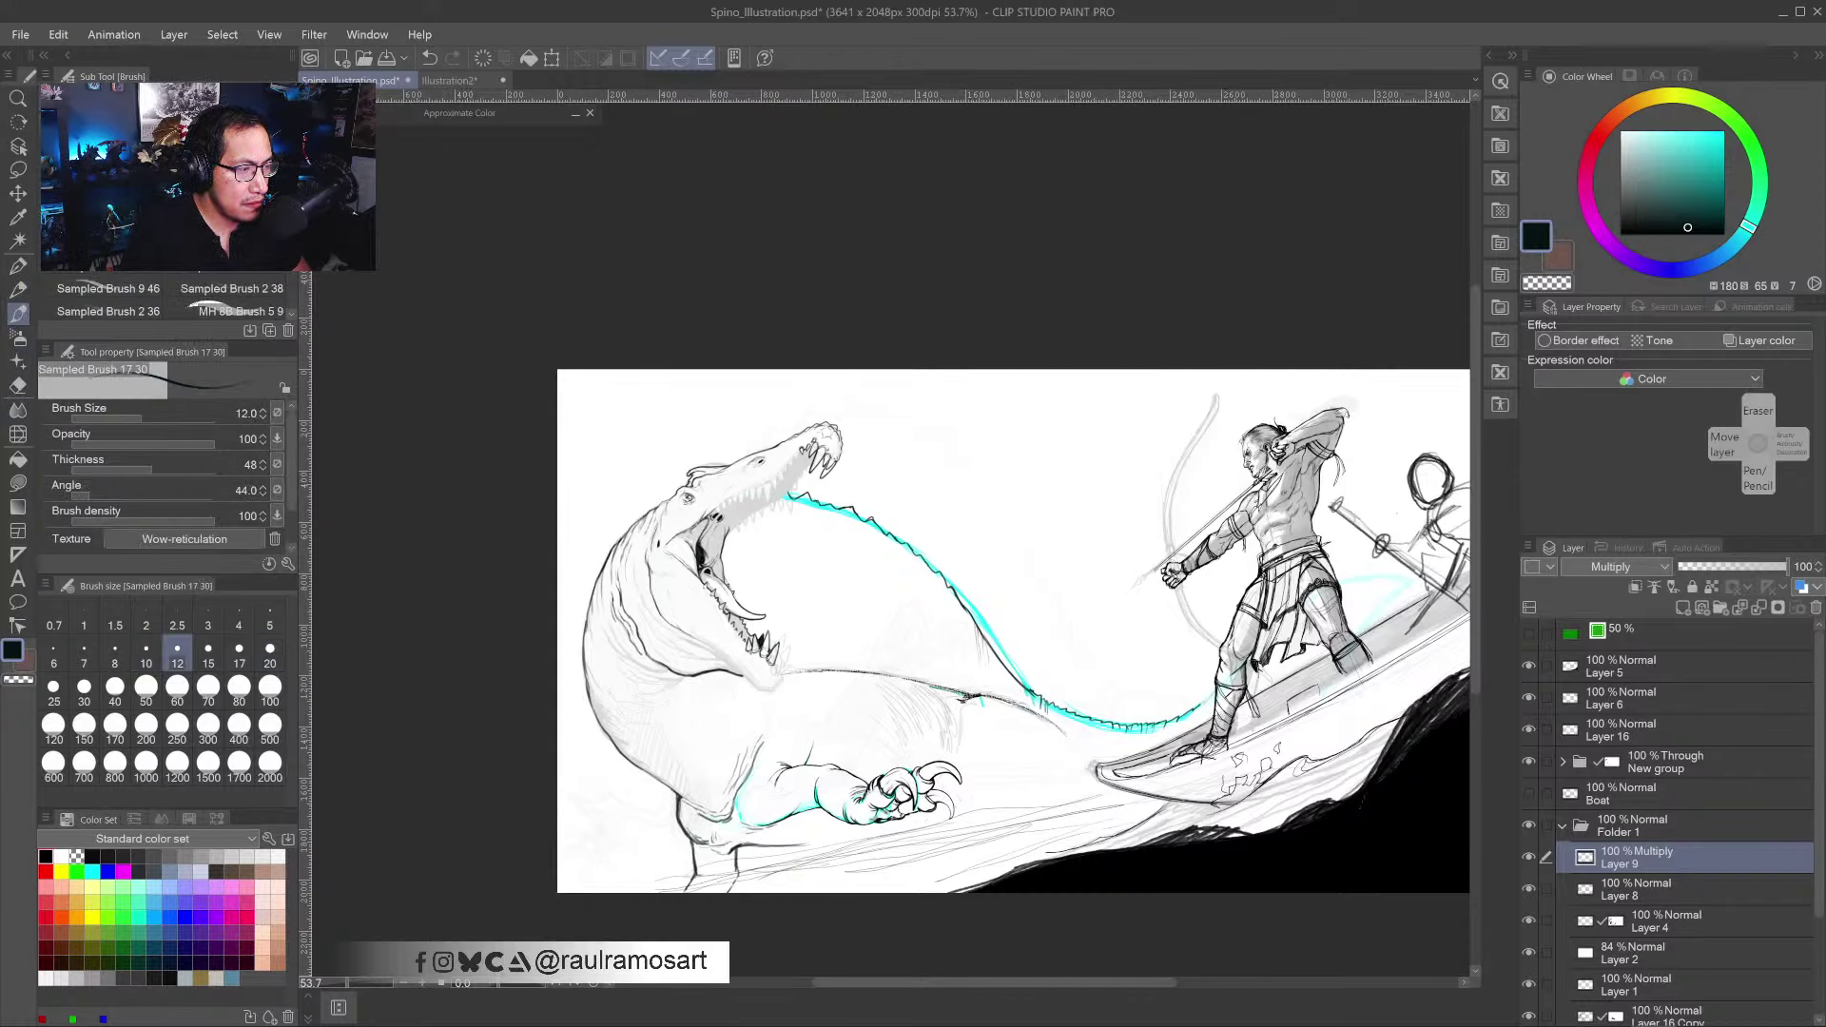
scroll(886, 515, up, 3)
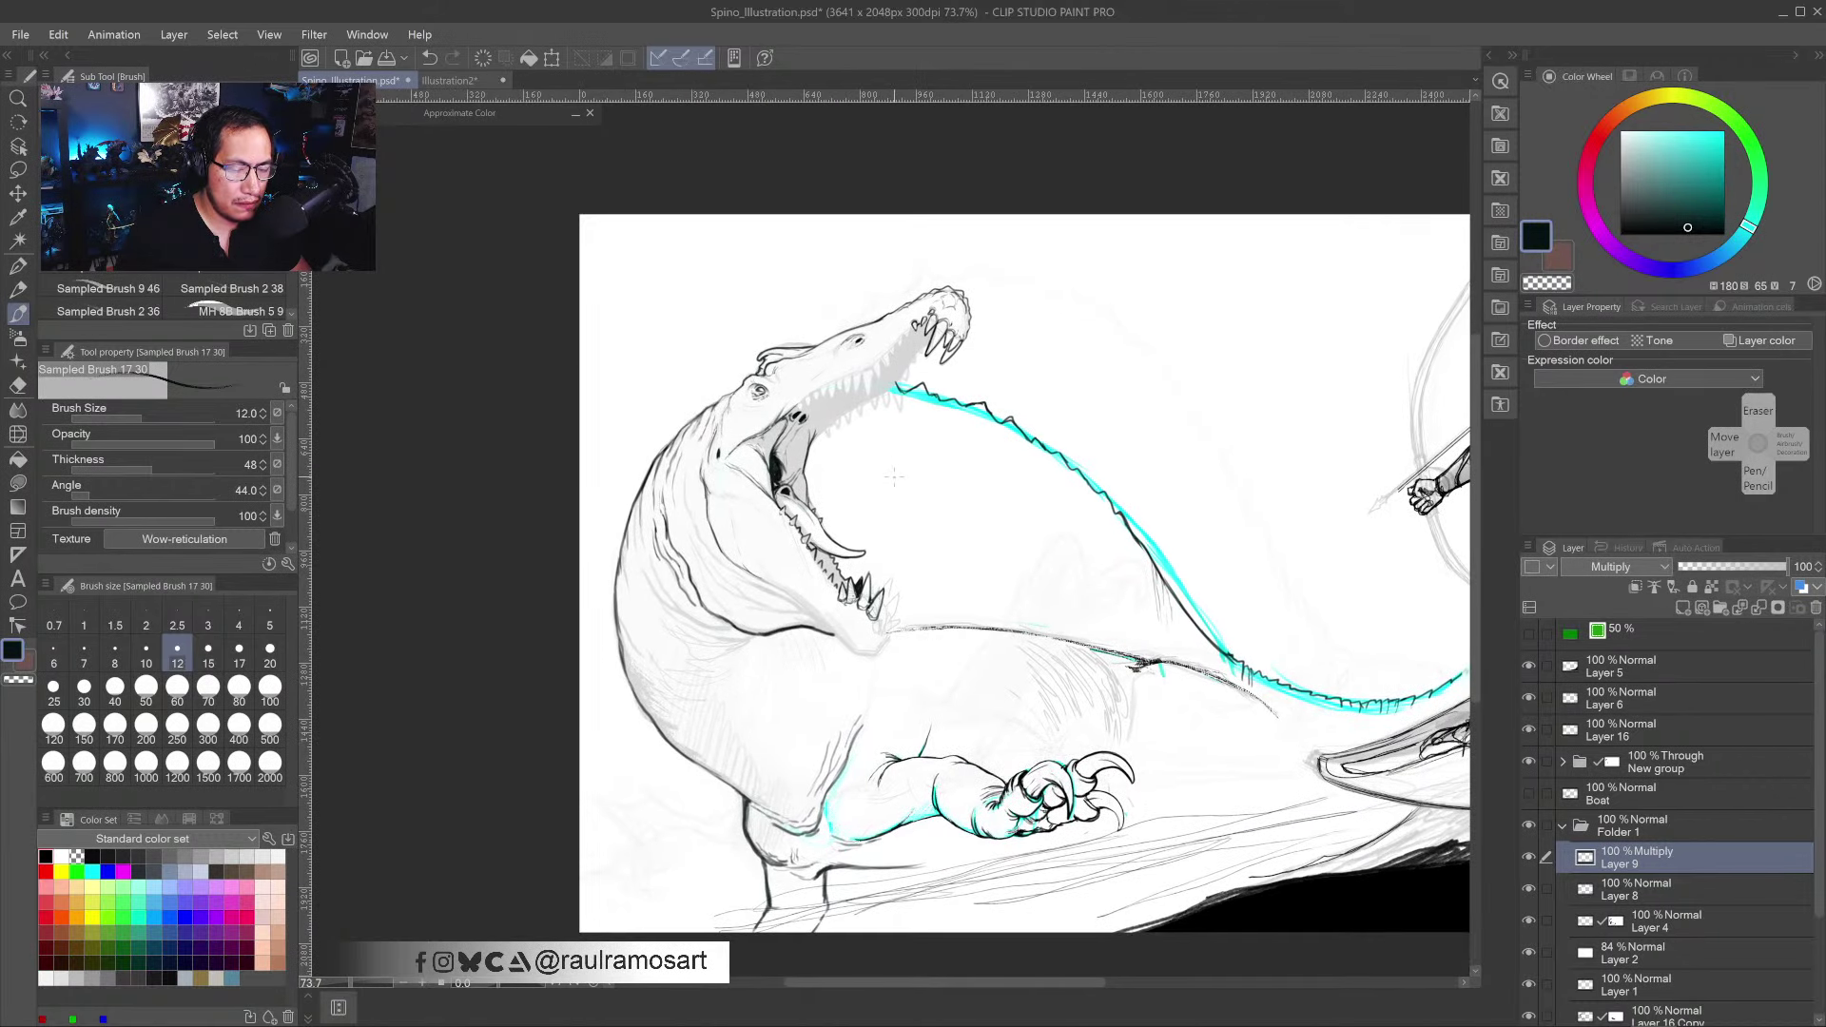
key(bracketleft)
key(bracketleft)
key(bracketleft)
key(bracketright)
key(bracketright)
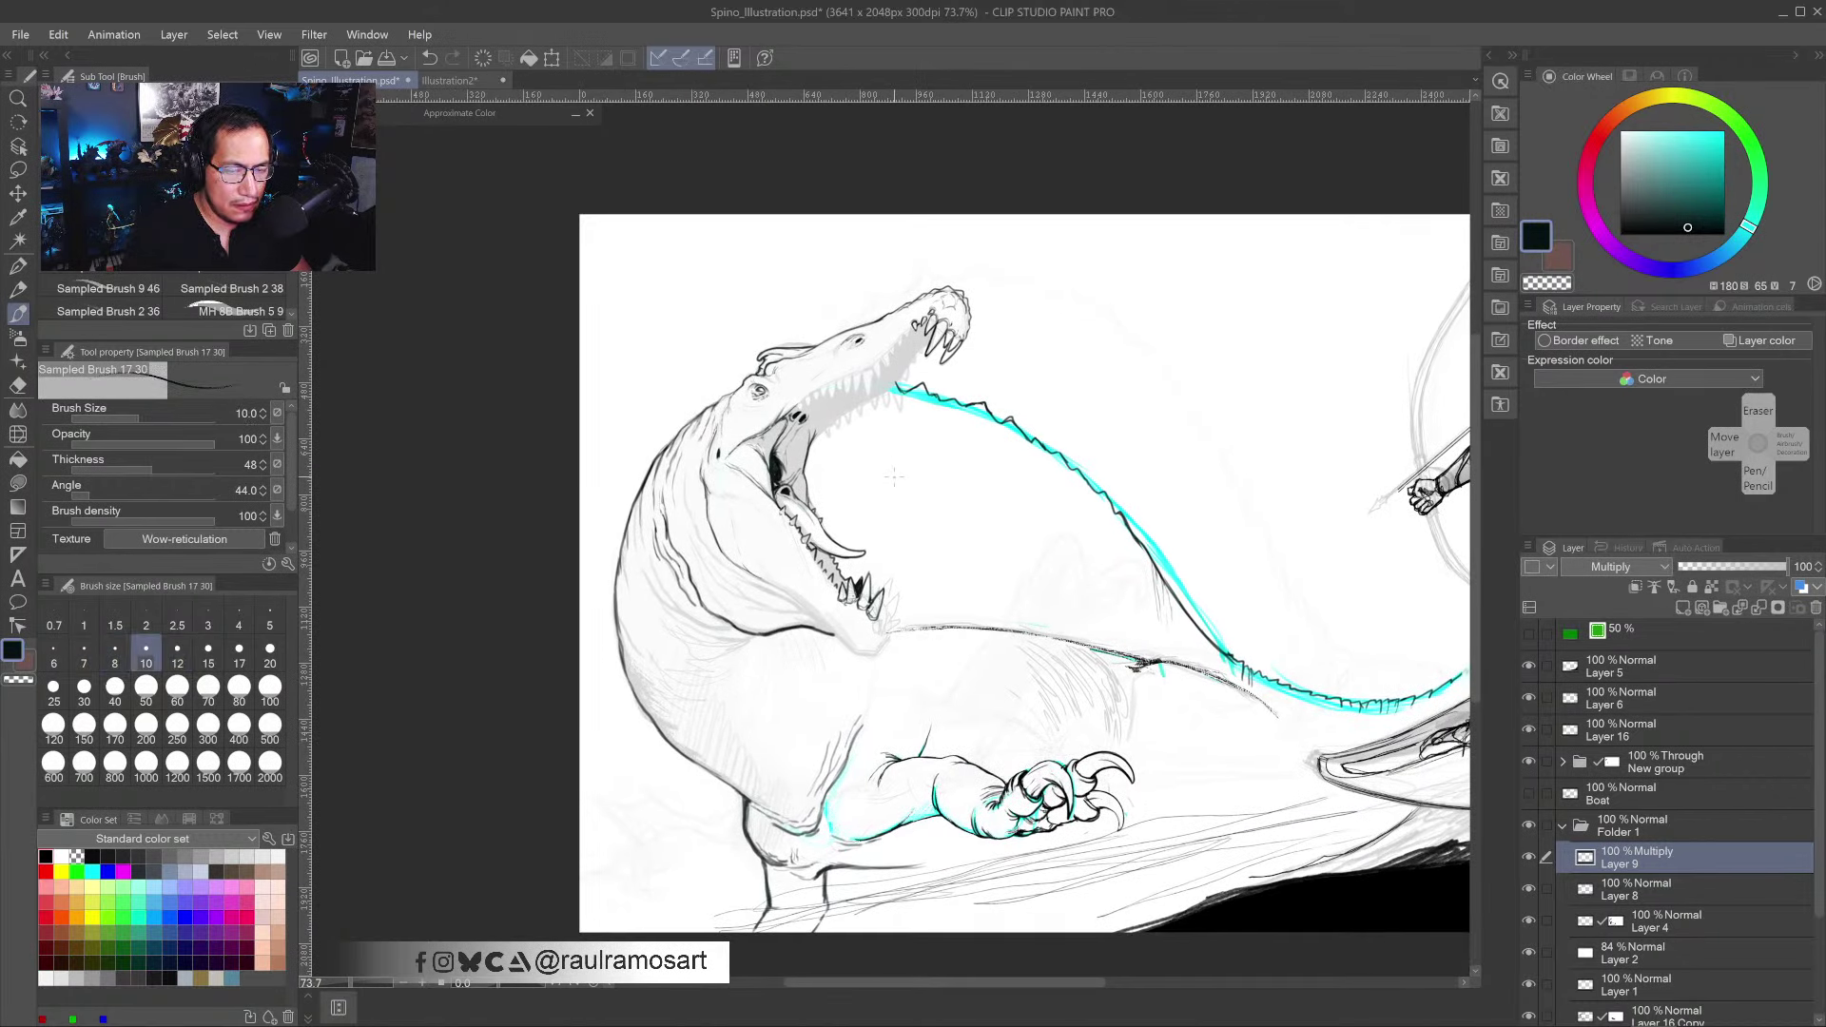
- Choose a very dark grey from the standard colour set and set the brush size to 40
click(108, 858)
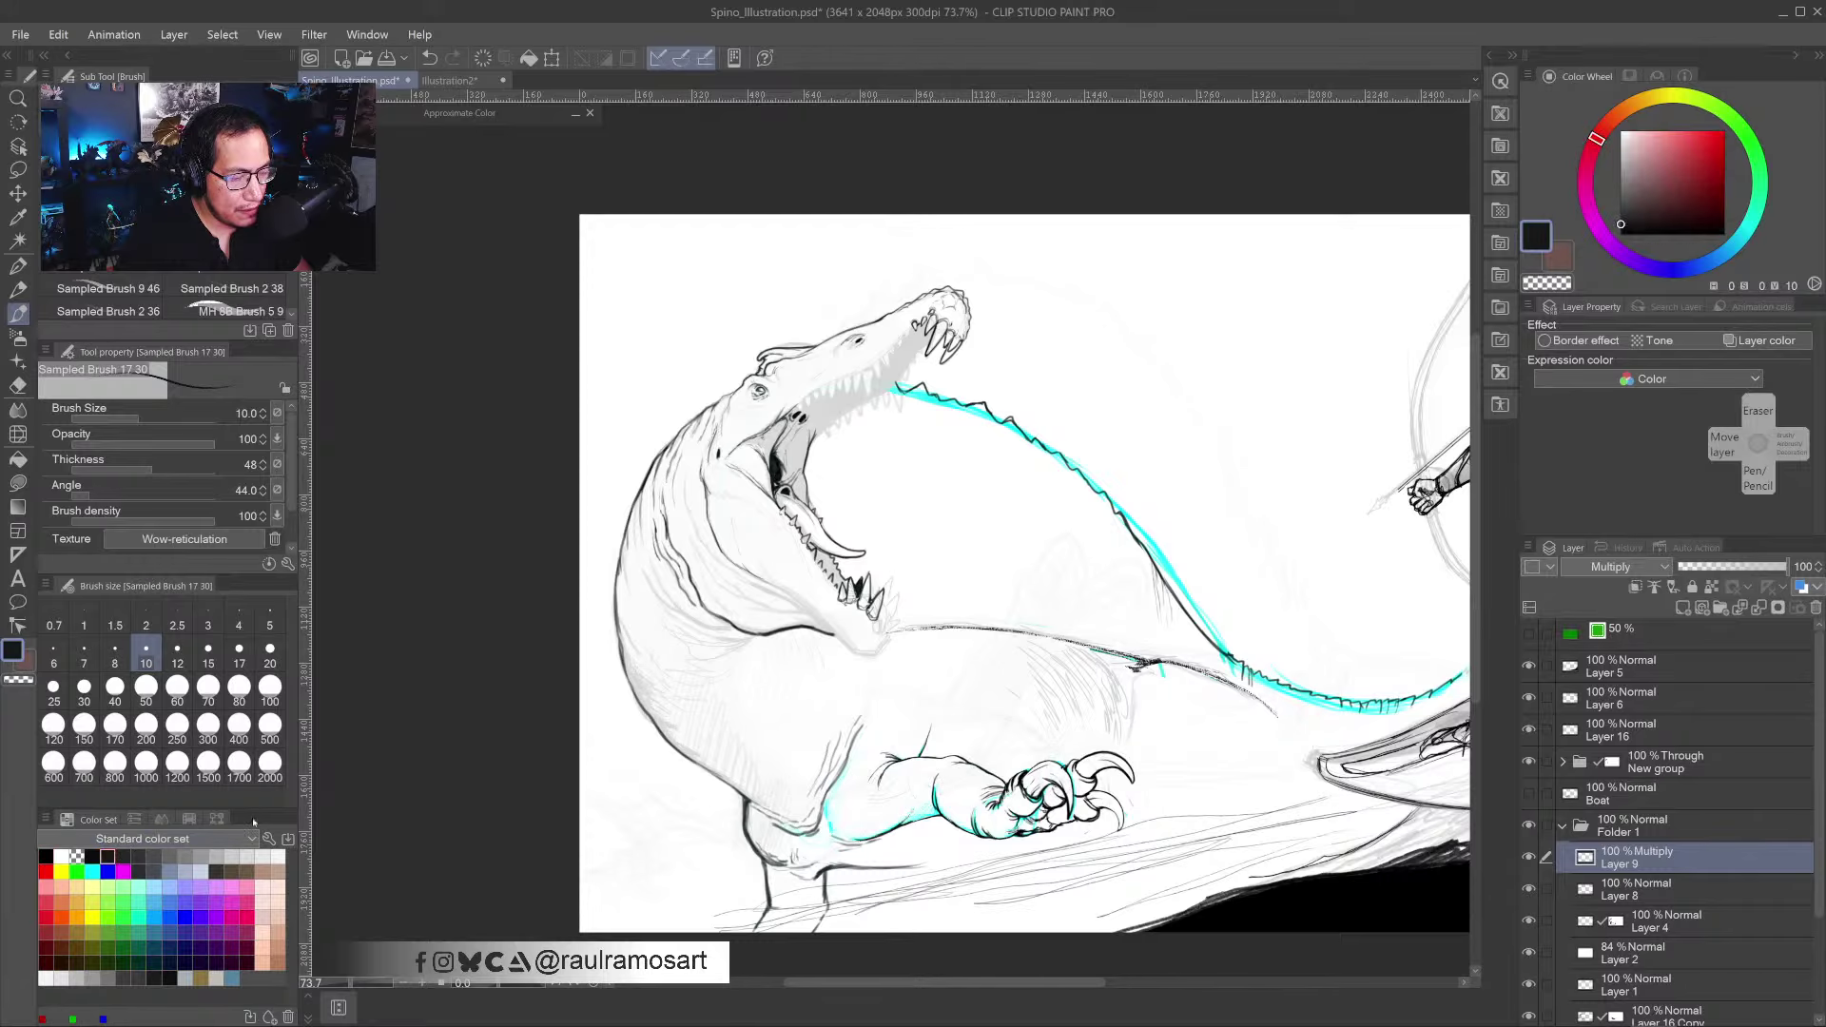
click(124, 856)
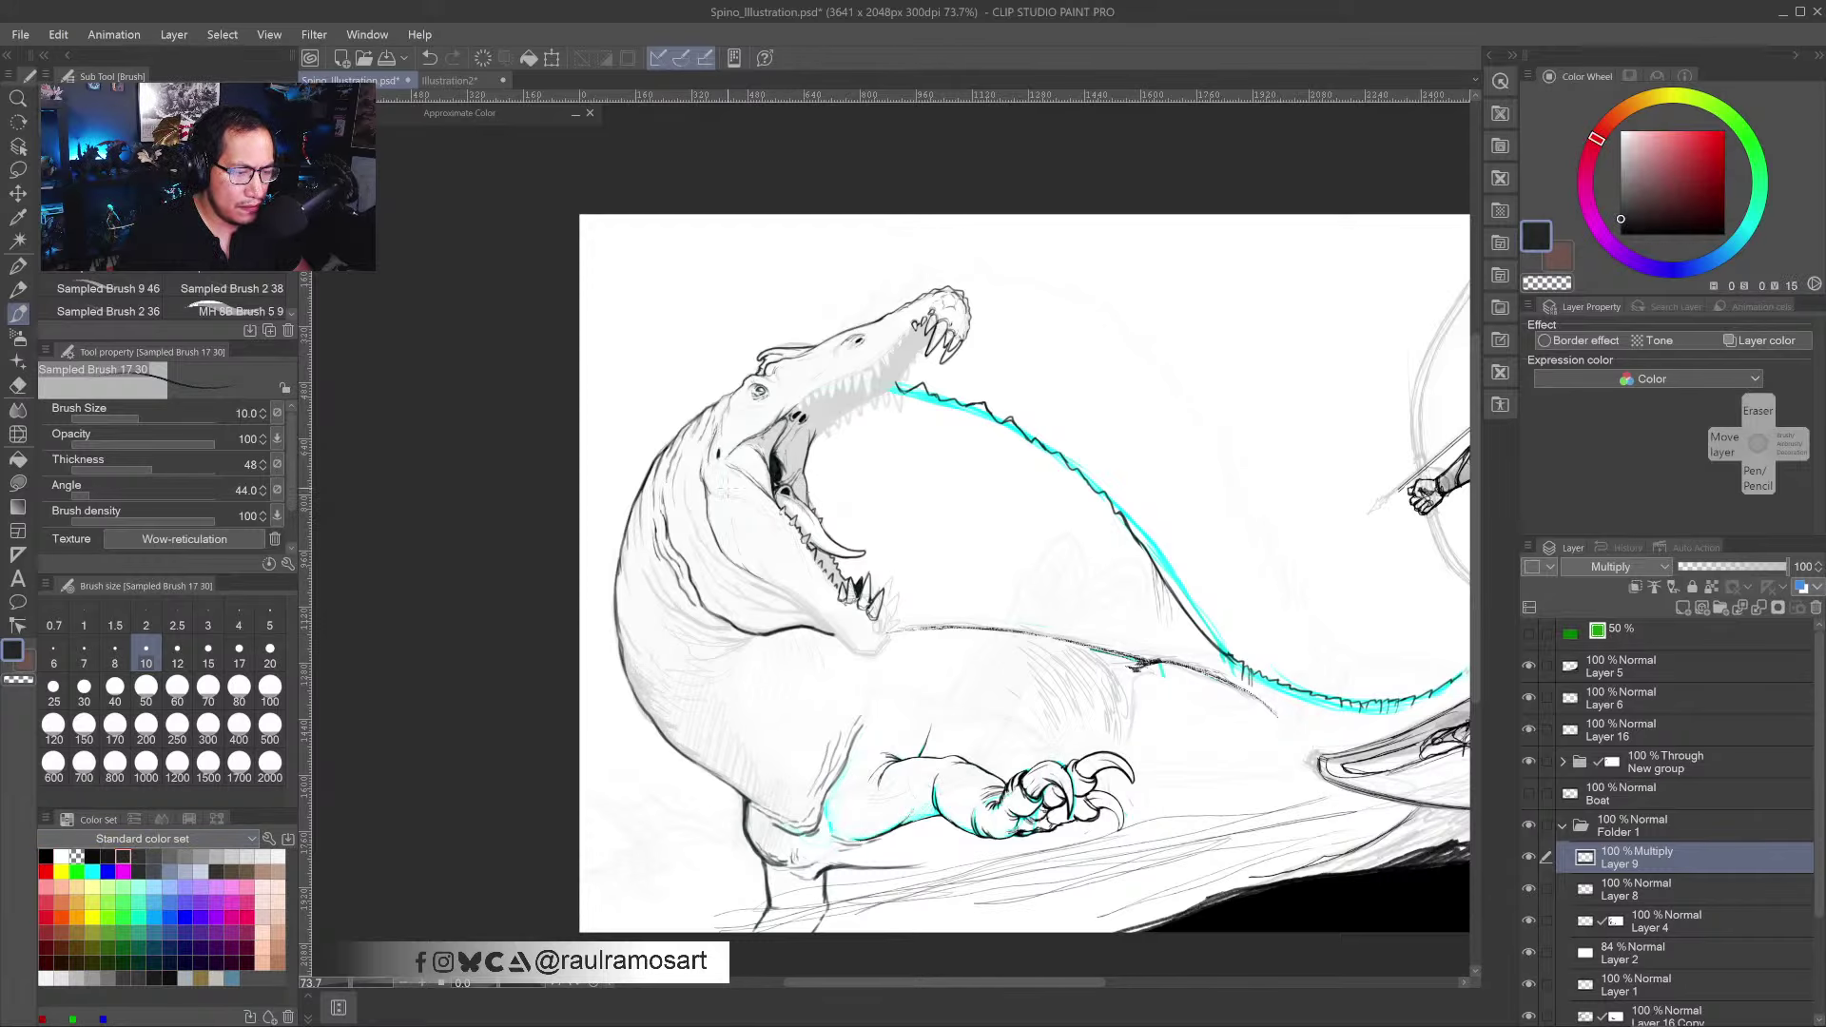
key(bracketright)
key(bracketright)
key(bracketright)
key(bracketright)
key(bracketright)
key(bracketright)
key(bracketright)
key(bracketright)
key(bracketright)
key(bracketright)
key(bracketright)
key(bracketright)
key(bracketright)
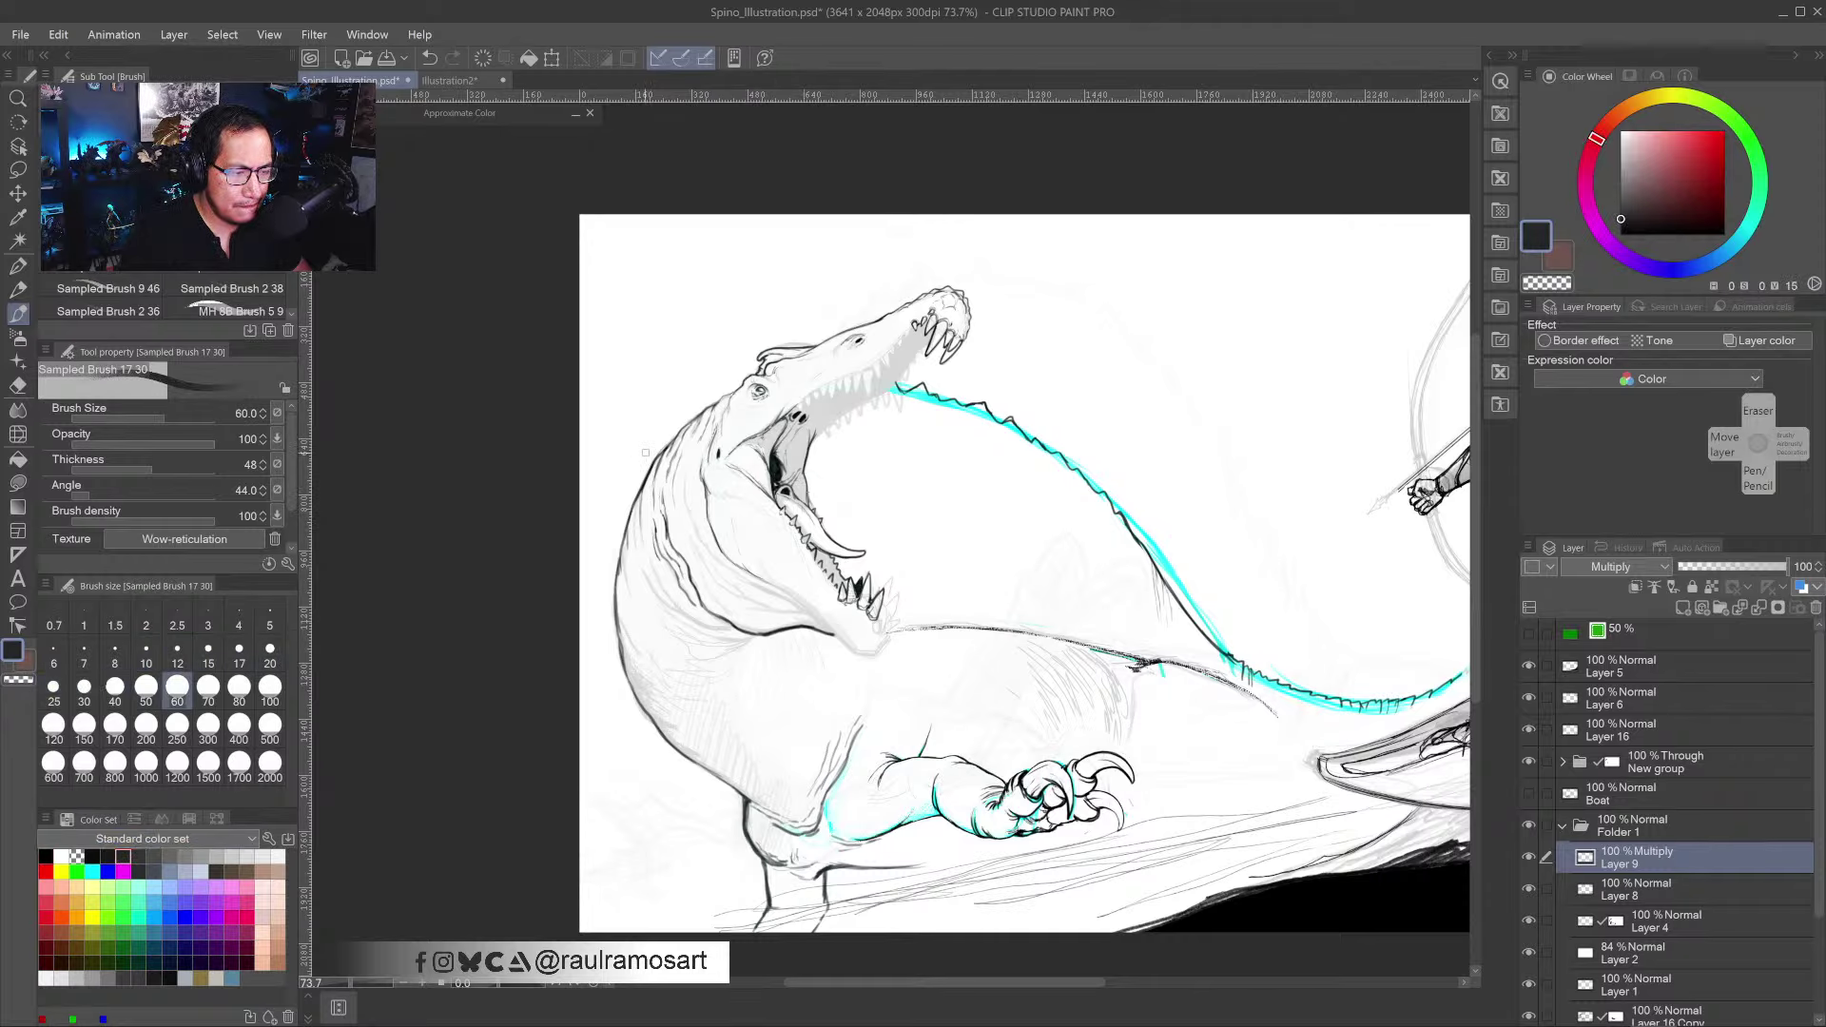
drag(645, 453, 542, 455)
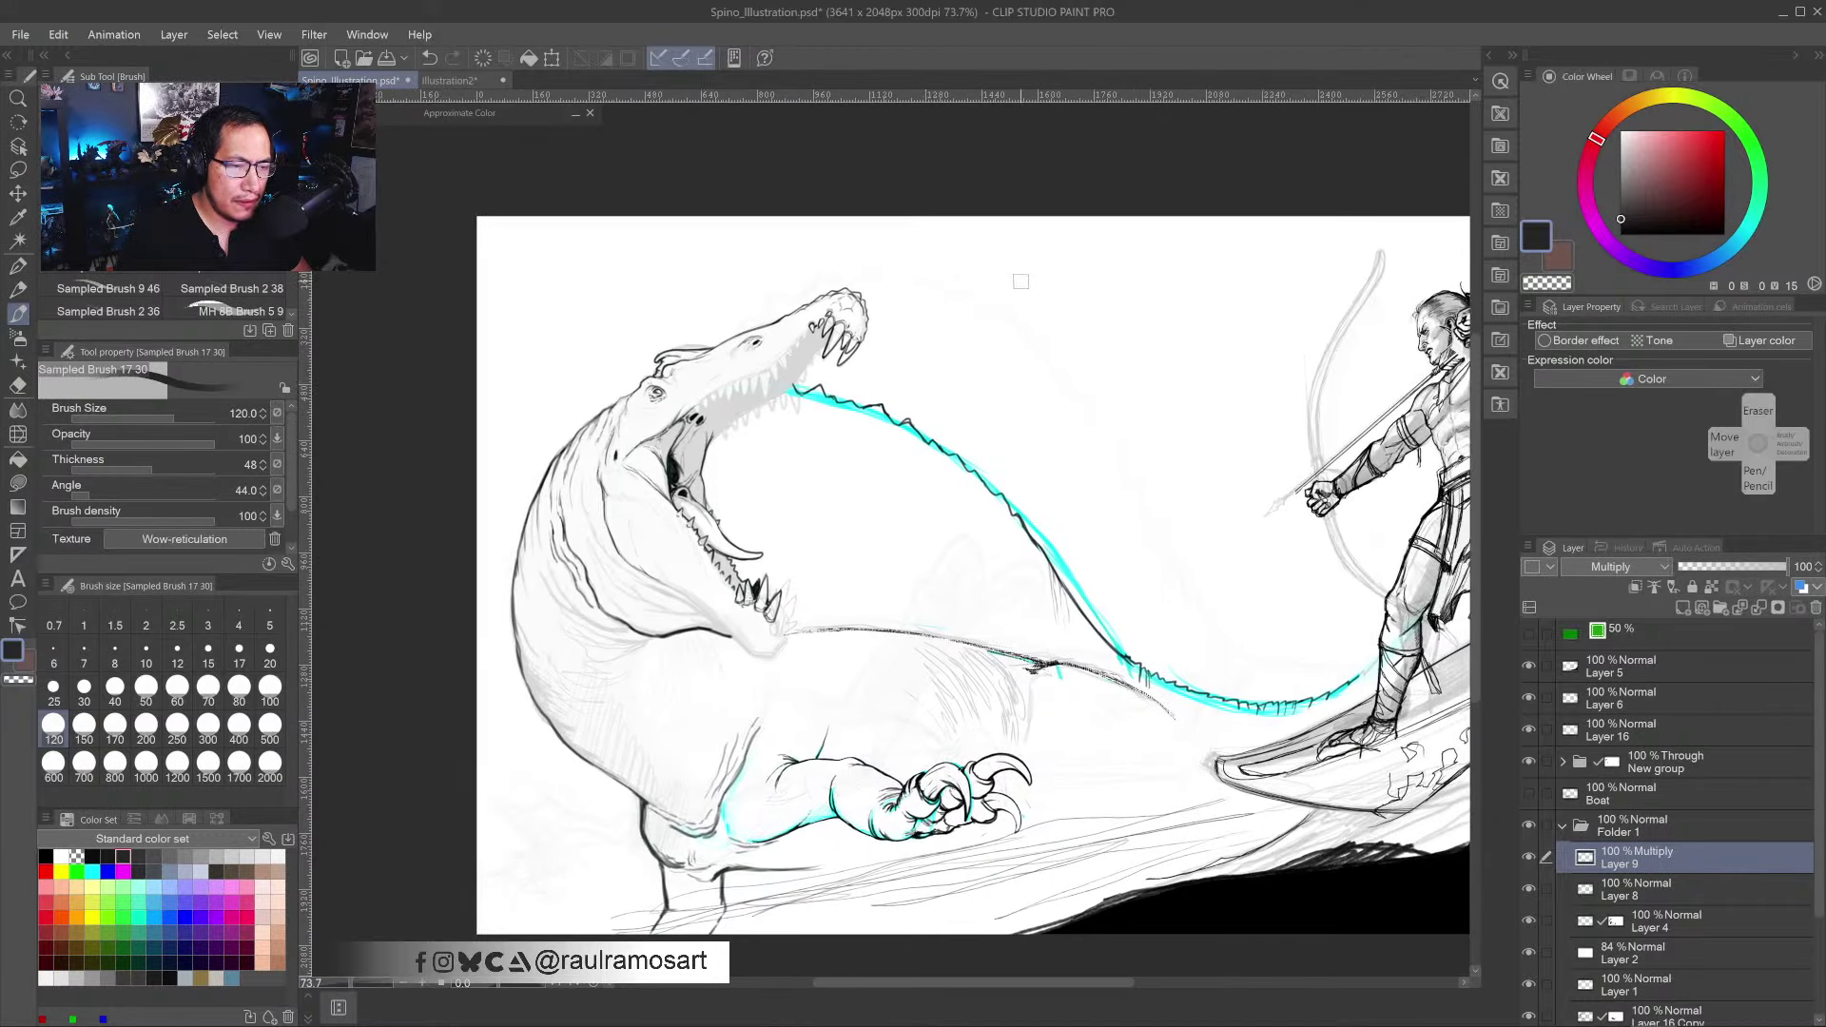
key(bracketleft)
key(bracketleft)
key(bracketleft)
key(bracketleft)
key(bracketleft)
key(bracketleft)
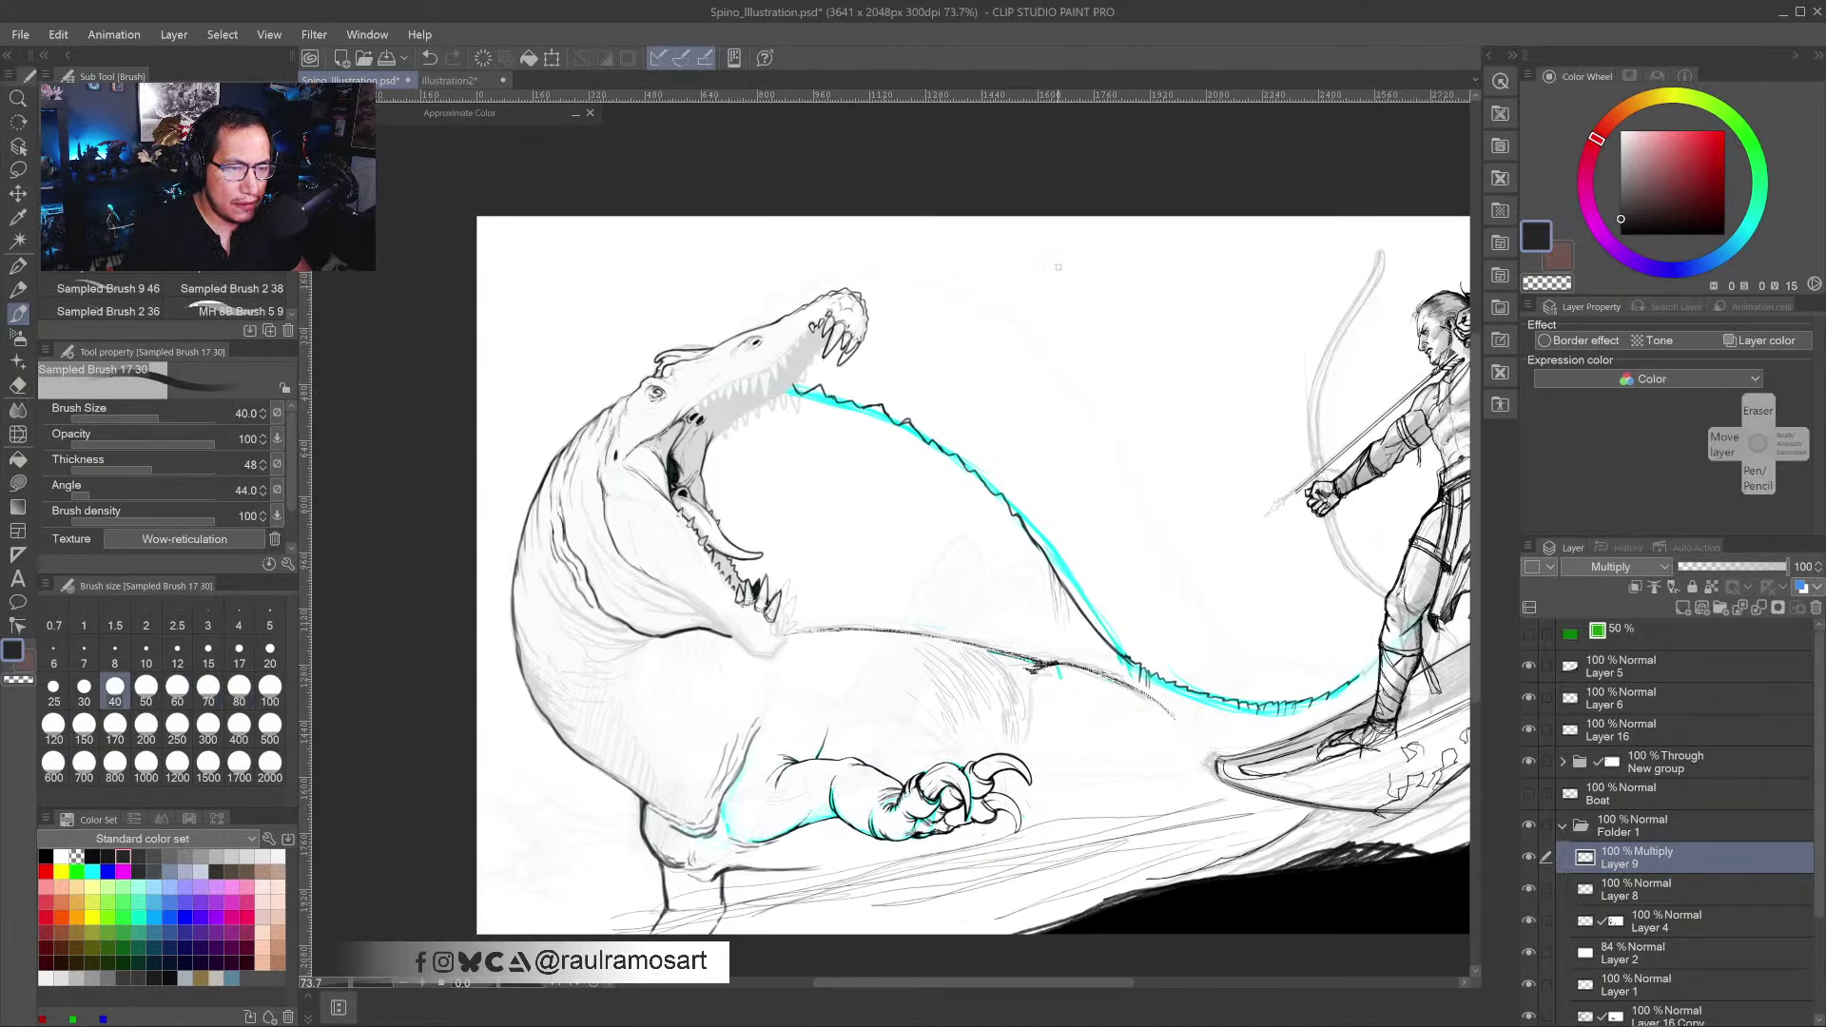
mouse_move(1160, 239)
mouse_down()
mouse_move(1074, 294)
mouse_move(1092, 305)
mouse_up()
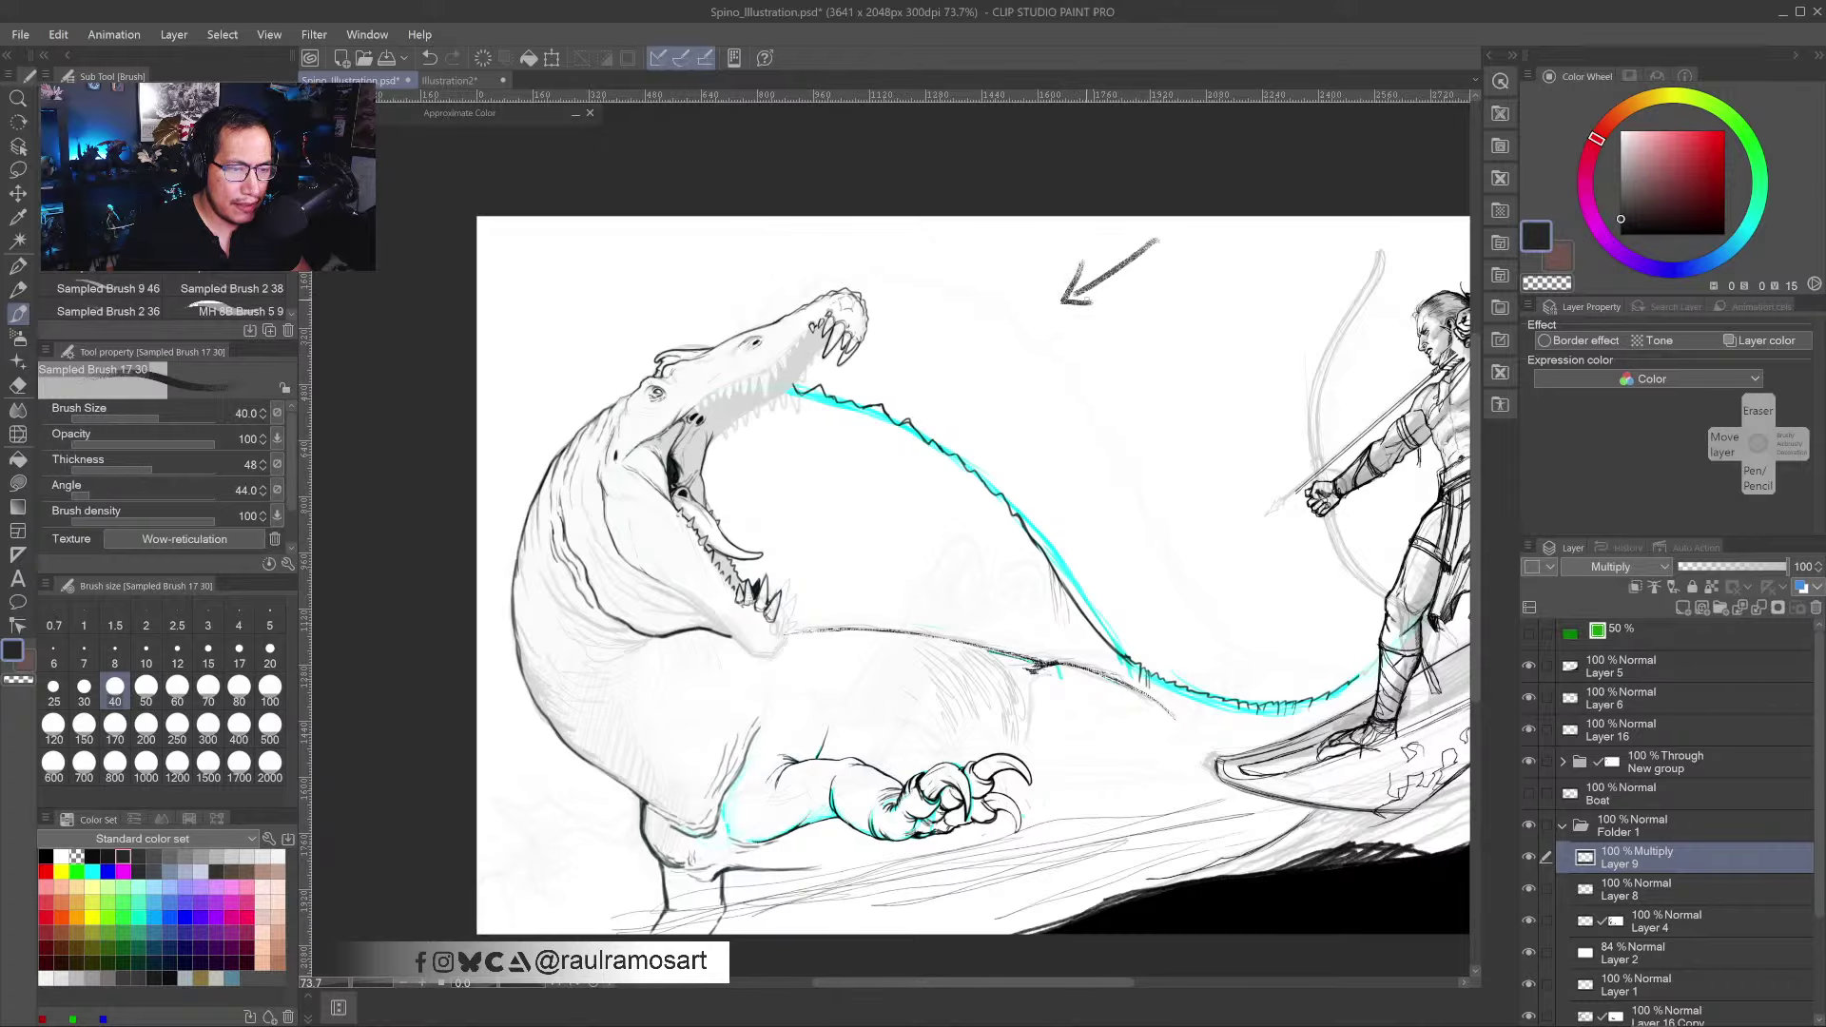
key(ctrl+z)
drag(1198, 237, 1099, 302)
key(ctrl+z)
key(ctrl+z)
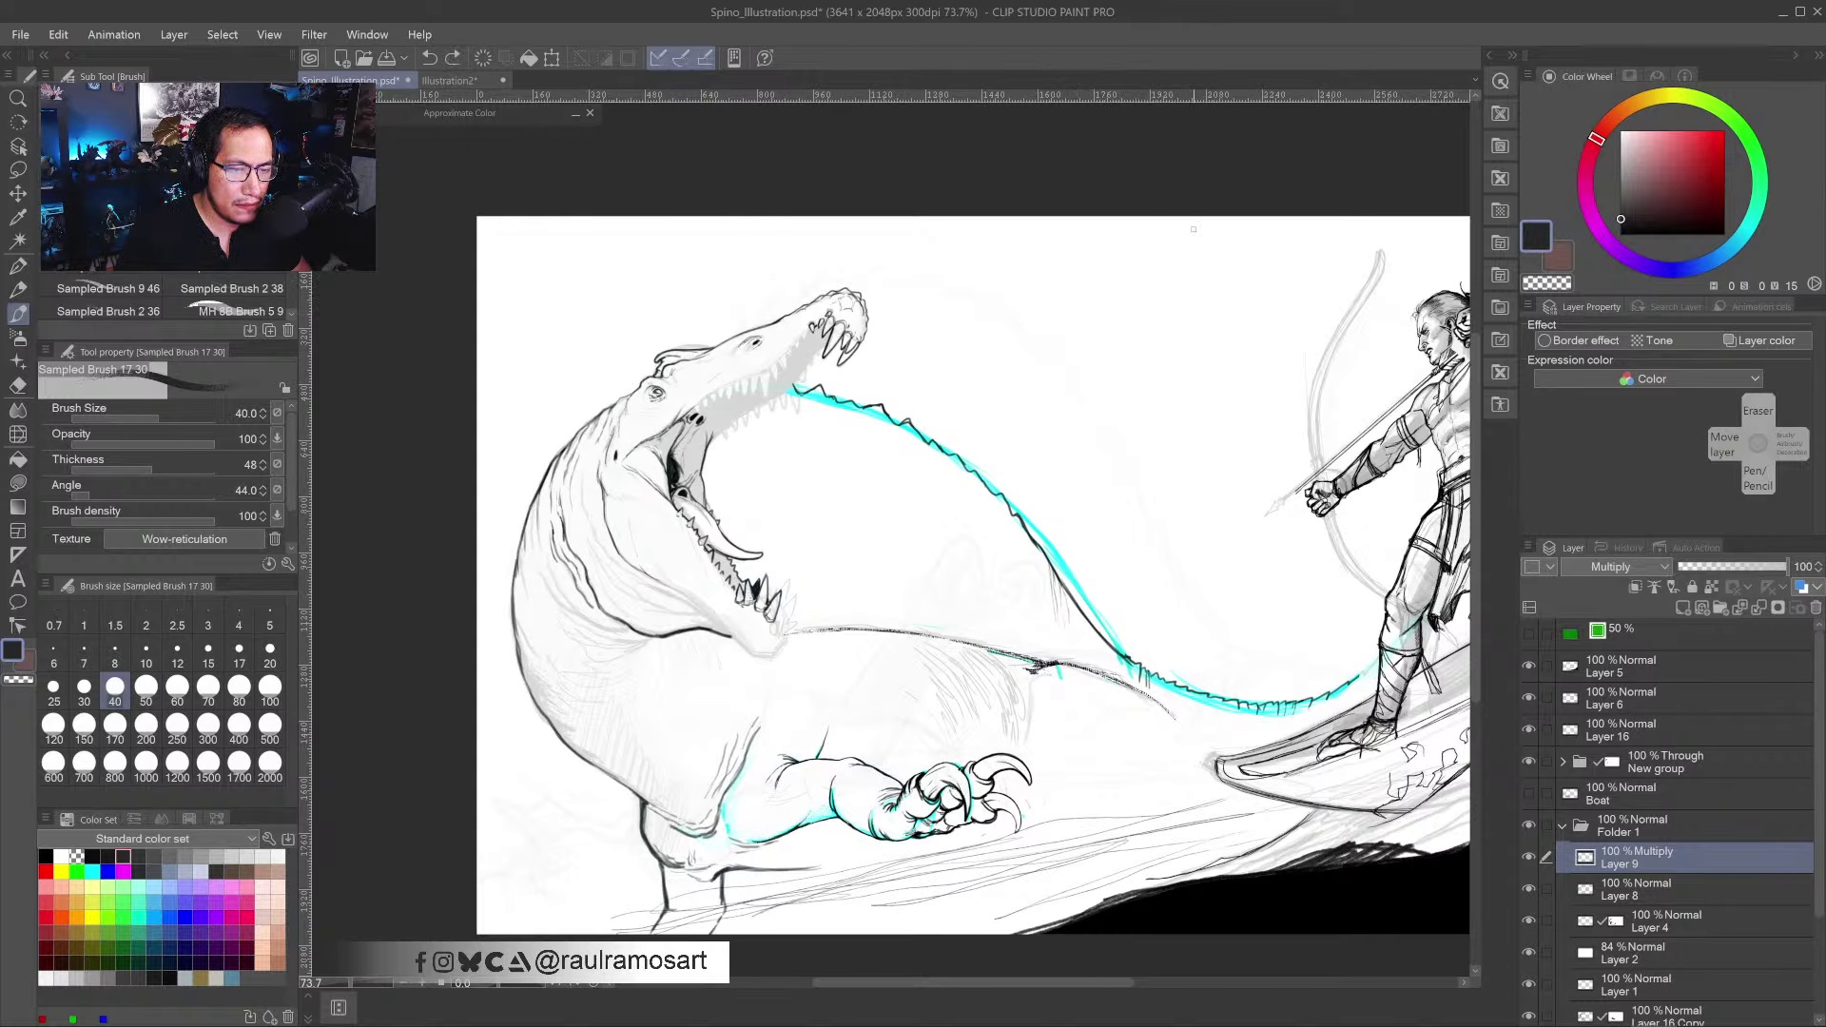
drag(1195, 229, 1082, 302)
key(ctrl+z)
- Sketch a diagonal light-direction arrow in the empty sky, pointing down toward the spinosaurus, with a closed, crossed arrowhead
mouse_move(1166, 233)
mouse_down()
mouse_move(1063, 324)
mouse_move(1096, 314)
mouse_move(1078, 285)
mouse_move(1059, 318)
mouse_move(1076, 301)
mouse_up()
key(bracketright)
key(bracketright)
key(bracketright)
key(bracketright)
key(bracketright)
key(bracketright)
key(bracketright)
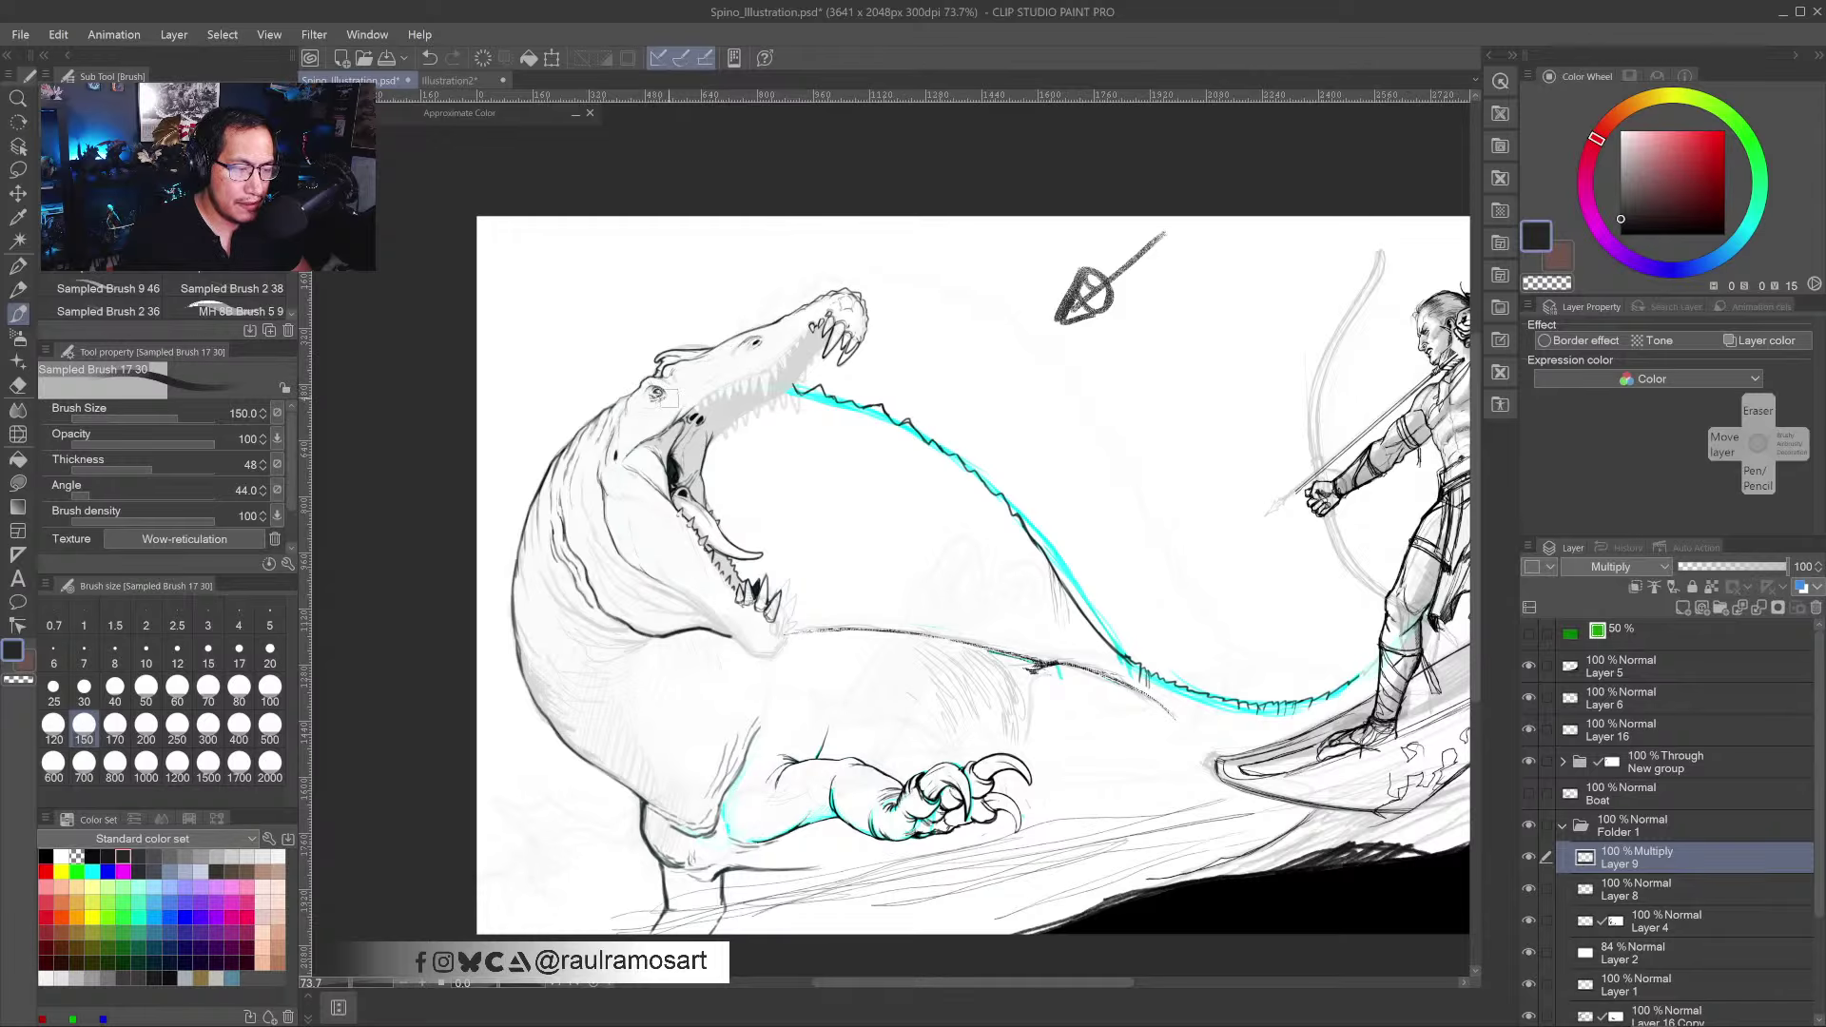
mouse_move(669, 398)
mouse_down()
mouse_move(629, 446)
mouse_move(659, 393)
mouse_move(654, 417)
mouse_move(676, 404)
mouse_move(628, 435)
mouse_move(674, 384)
mouse_move(642, 389)
mouse_move(699, 392)
mouse_up()
key(ctrl+z)
- Switch to the MH 8B Brush 5 7 brush and lower Layer 9's opacity to 61%
click(242, 311)
drag(1787, 567, 1746, 572)
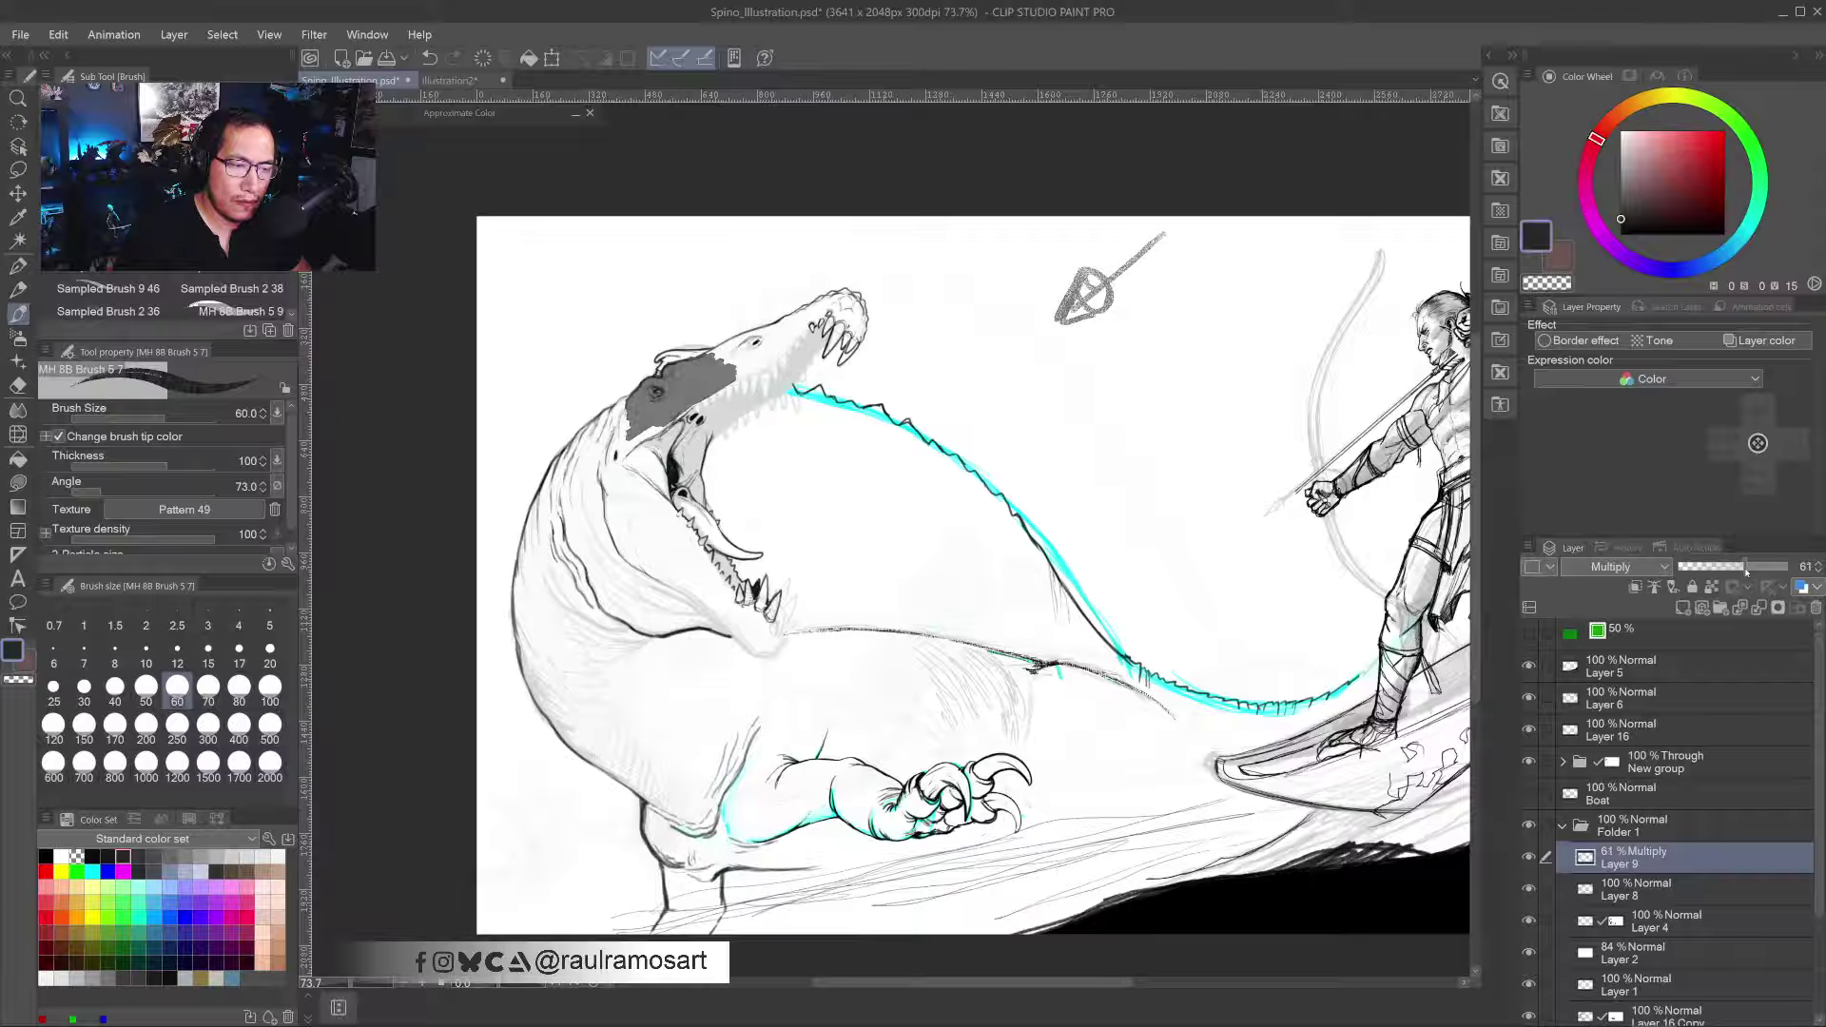
- Shade the spinosaurus's head, upper jaw, throat and upper neck on the Multiply layer with dark grey tone
mouse_move(682, 371)
mouse_down()
mouse_move(740, 379)
mouse_move(662, 432)
mouse_move(771, 379)
mouse_move(814, 328)
mouse_move(783, 384)
mouse_move(797, 370)
mouse_move(797, 401)
mouse_move(800, 363)
mouse_move(694, 427)
mouse_move(717, 414)
mouse_move(695, 480)
mouse_move(674, 437)
mouse_move(674, 456)
mouse_move(640, 463)
mouse_move(650, 433)
mouse_move(595, 466)
mouse_up()
mouse_move(639, 396)
mouse_down()
mouse_move(587, 473)
mouse_move(619, 512)
mouse_up()
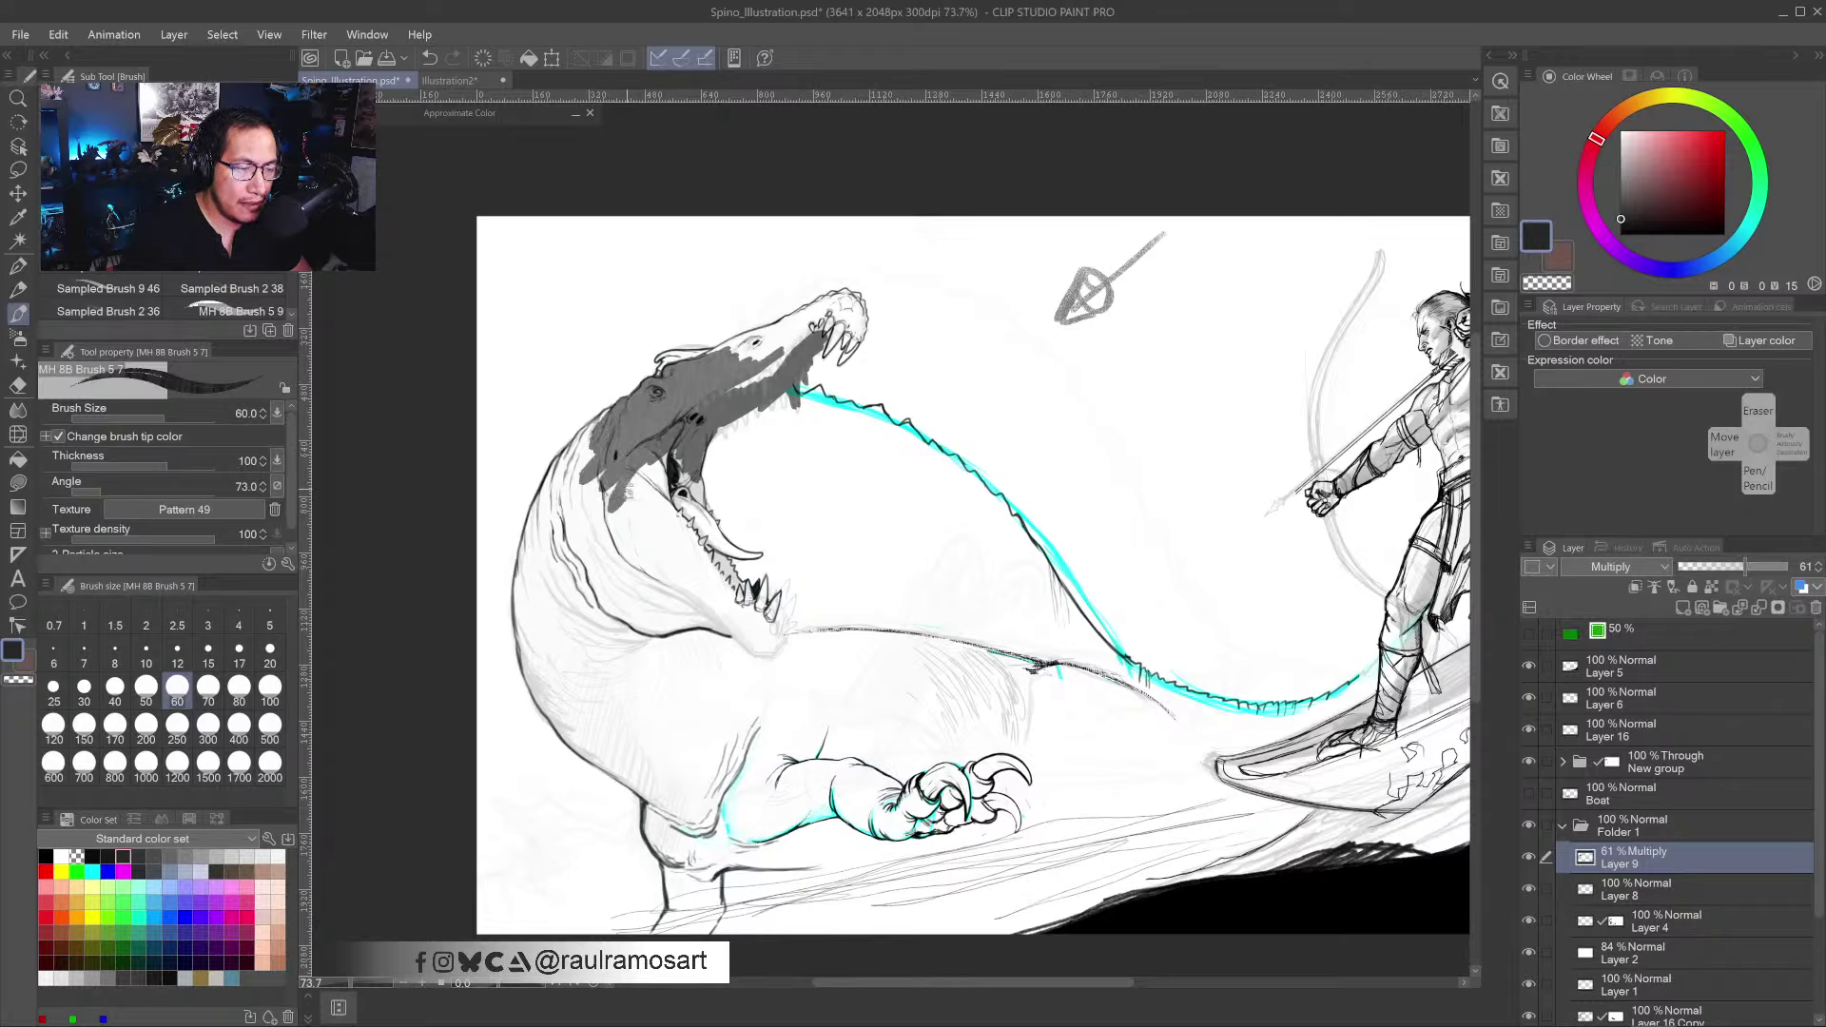
drag(671, 453, 618, 570)
mouse_move(661, 490)
mouse_down()
mouse_move(626, 550)
mouse_move(673, 576)
mouse_move(645, 518)
mouse_move(679, 533)
mouse_move(681, 475)
mouse_move(697, 476)
mouse_move(660, 476)
mouse_move(664, 499)
mouse_move(617, 494)
mouse_move(590, 449)
mouse_move(610, 419)
mouse_move(578, 443)
mouse_move(536, 576)
mouse_move(527, 561)
mouse_move(539, 512)
mouse_move(526, 685)
mouse_move(678, 809)
mouse_move(543, 666)
mouse_move(569, 629)
mouse_move(555, 509)
mouse_move(619, 609)
mouse_move(578, 471)
mouse_move(628, 595)
mouse_move(669, 595)
mouse_move(545, 544)
mouse_up()
- Enlarge the brush to 150 and shade the neck, lower jaw, chest edge, leg and underside of the arm
key(bracketright)
key(bracketright)
key(bracketright)
key(bracketright)
key(bracketright)
mouse_move(628, 638)
mouse_down()
mouse_move(559, 623)
mouse_move(550, 648)
mouse_move(628, 751)
mouse_move(577, 728)
mouse_move(627, 771)
mouse_move(634, 823)
mouse_move(659, 818)
mouse_move(671, 871)
mouse_move(699, 851)
mouse_move(689, 837)
mouse_move(818, 856)
mouse_move(713, 854)
mouse_move(676, 876)
mouse_move(714, 889)
mouse_move(699, 799)
mouse_move(789, 808)
mouse_move(728, 813)
mouse_move(770, 818)
mouse_move(823, 790)
mouse_move(847, 819)
mouse_move(910, 825)
mouse_move(794, 826)
mouse_move(847, 855)
mouse_move(865, 856)
mouse_move(832, 785)
mouse_move(747, 828)
mouse_move(723, 807)
mouse_move(745, 758)
mouse_up()
mouse_move(616, 707)
mouse_down()
mouse_move(651, 754)
mouse_move(759, 733)
mouse_move(752, 708)
mouse_move(719, 757)
mouse_move(655, 752)
mouse_move(670, 784)
mouse_move(650, 785)
mouse_move(729, 771)
mouse_move(695, 802)
mouse_move(636, 771)
mouse_move(695, 713)
mouse_move(643, 749)
mouse_move(649, 723)
mouse_move(619, 741)
mouse_move(564, 730)
mouse_move(537, 581)
mouse_move(748, 633)
mouse_move(693, 593)
mouse_move(712, 577)
mouse_move(759, 628)
mouse_up()
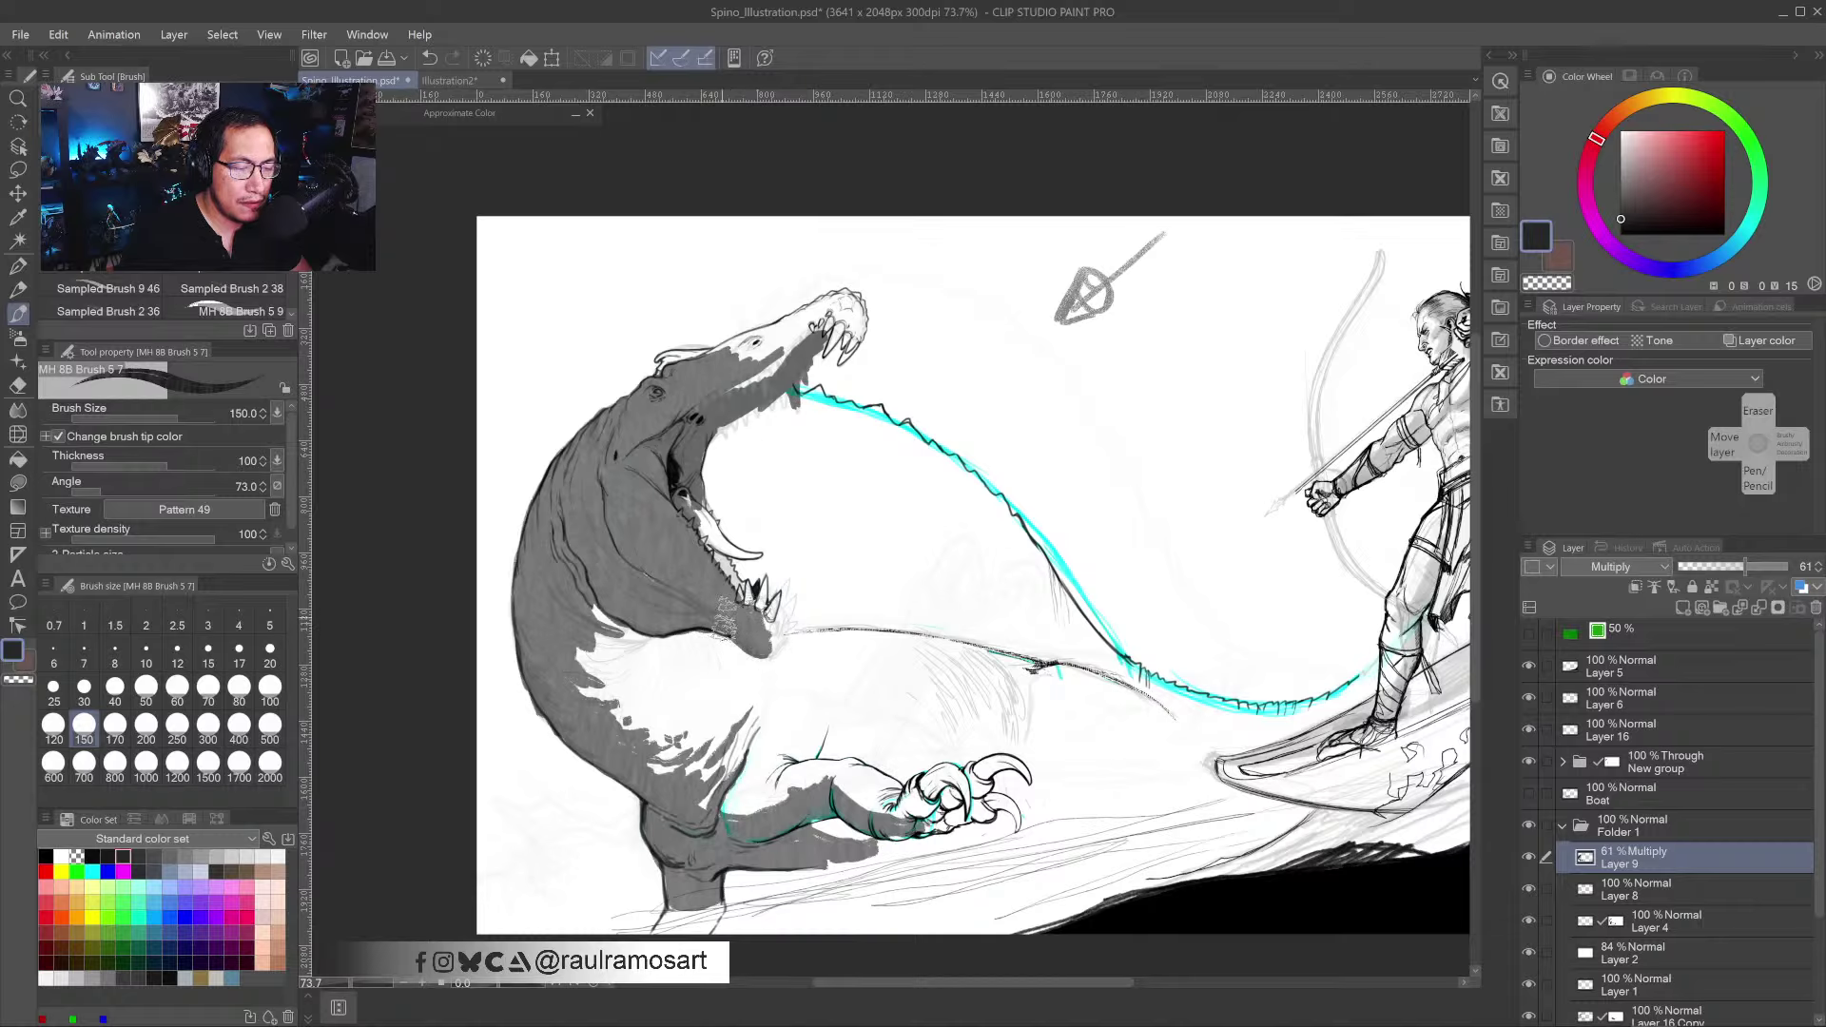
- Reduce the brush size to 60 and fill the remaining white areas of the snout with shadow tone
key(bracketleft)
key(bracketleft)
key(bracketleft)
key(bracketleft)
key(bracketleft)
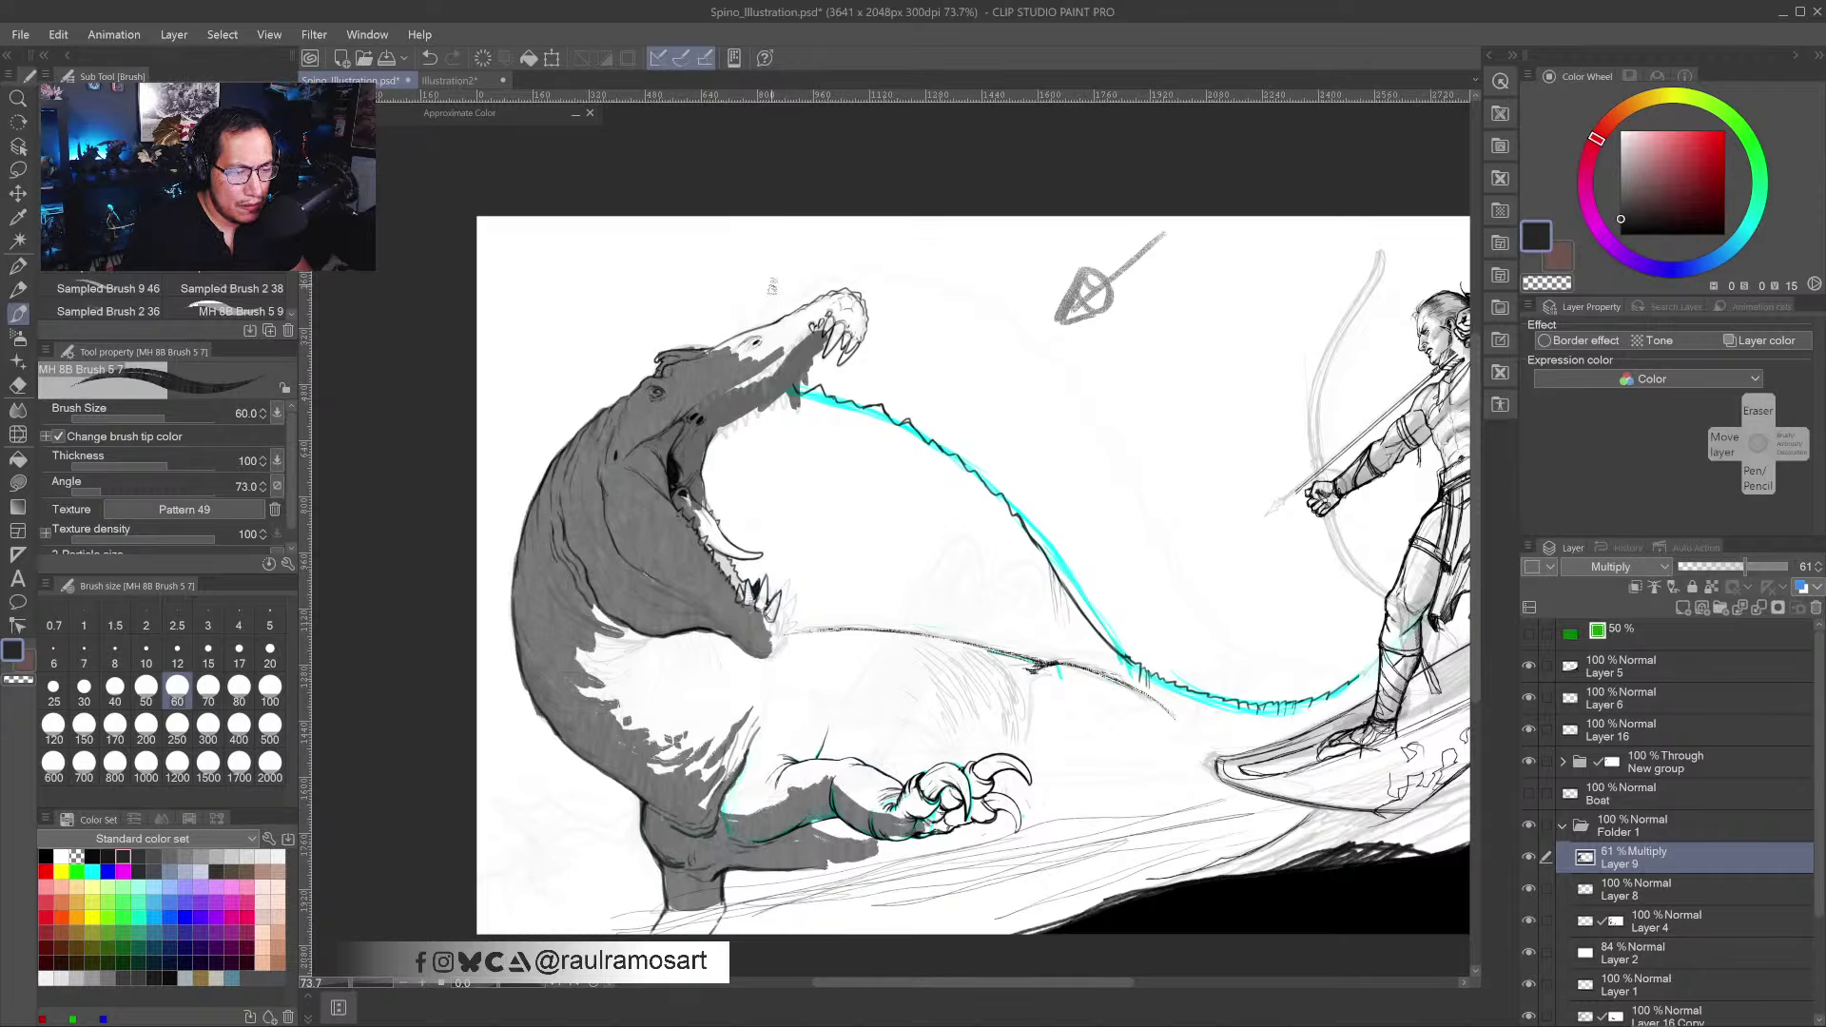
mouse_move(751, 343)
mouse_down()
mouse_move(776, 371)
mouse_move(800, 354)
mouse_up()
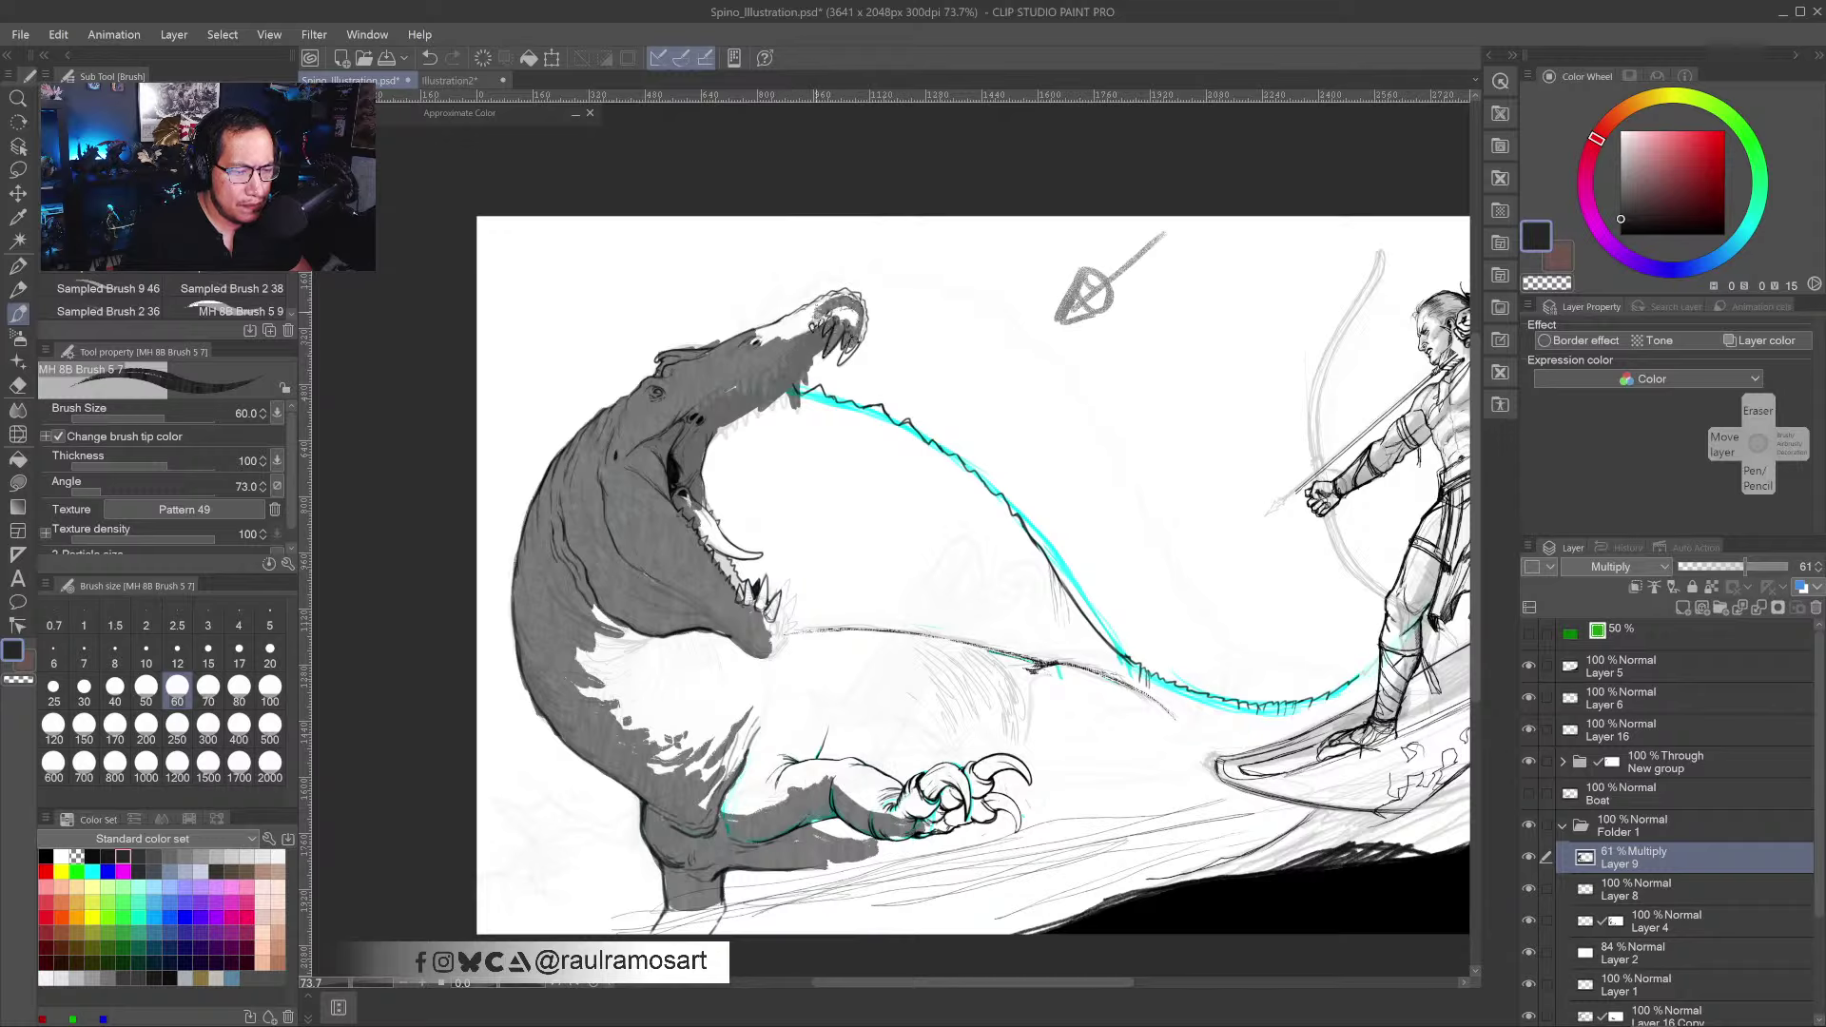
mouse_move(817, 324)
mouse_down()
mouse_move(780, 331)
mouse_move(814, 326)
mouse_up()
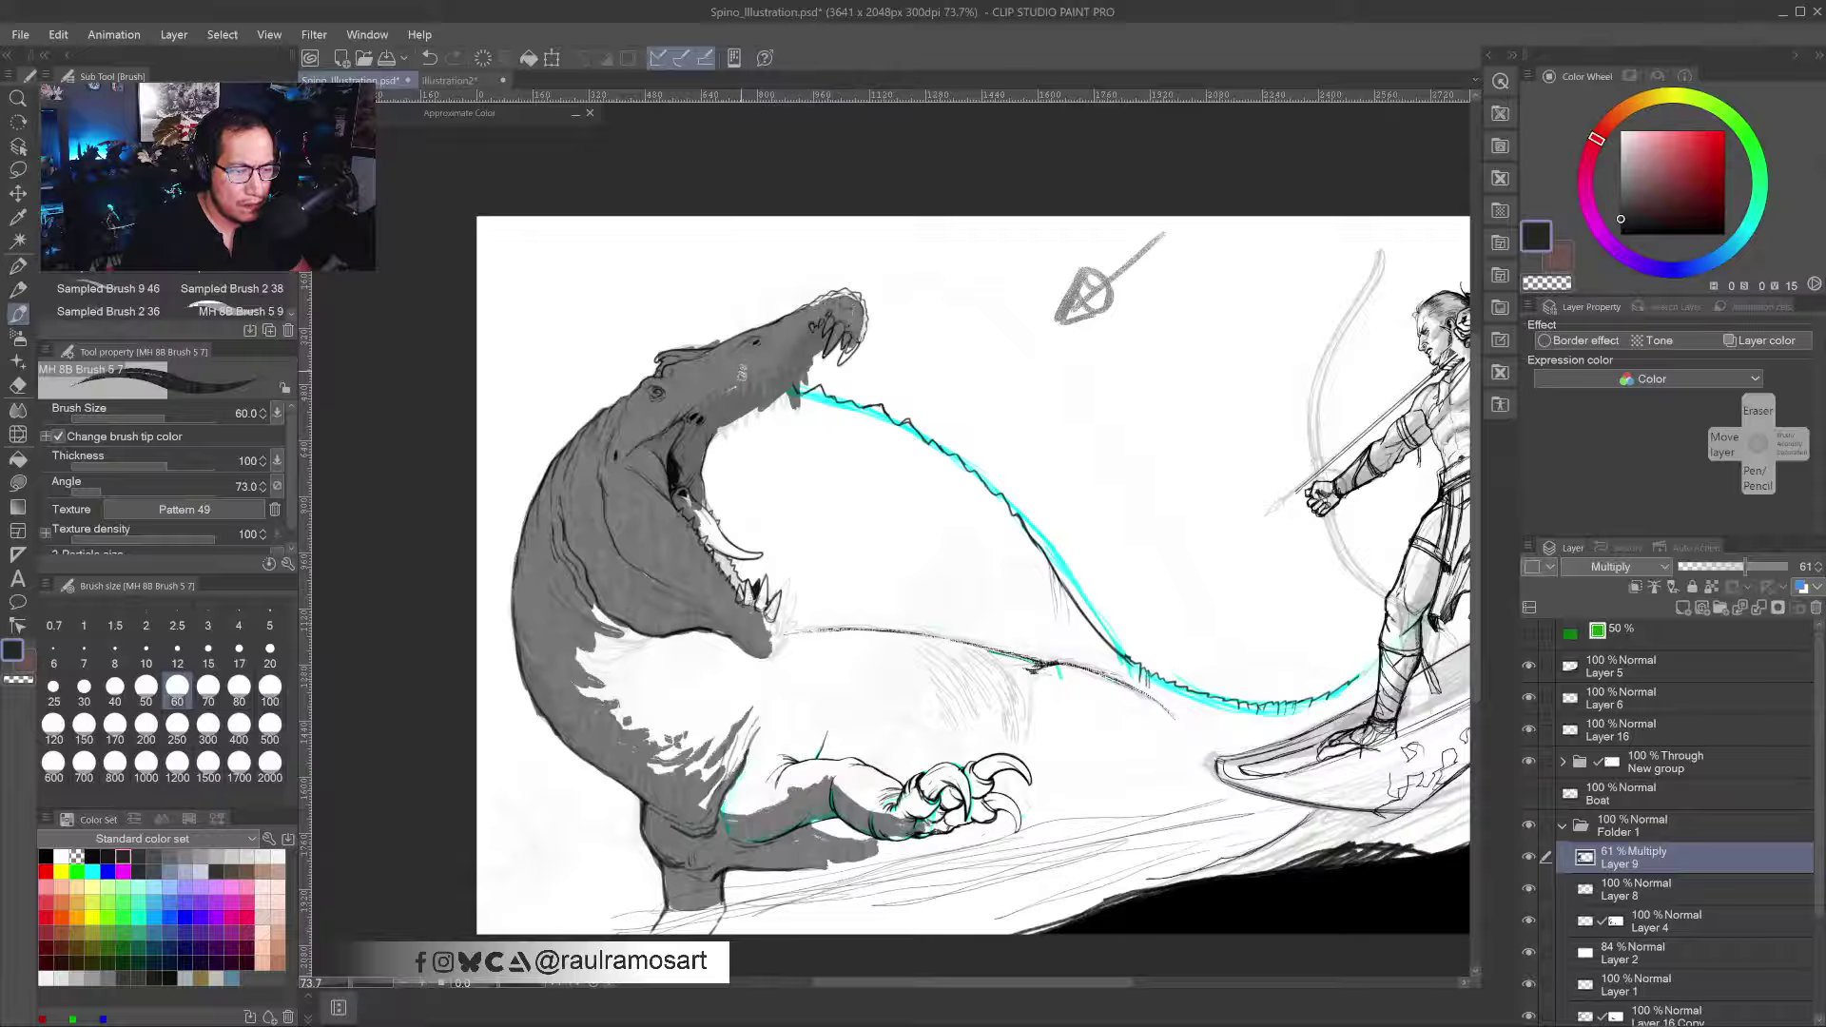
- Erase the tone along the mouth corner, tongue and lower teeth using the brush with transparent colour at size 60
scroll(670, 557, up, 5)
key(e)
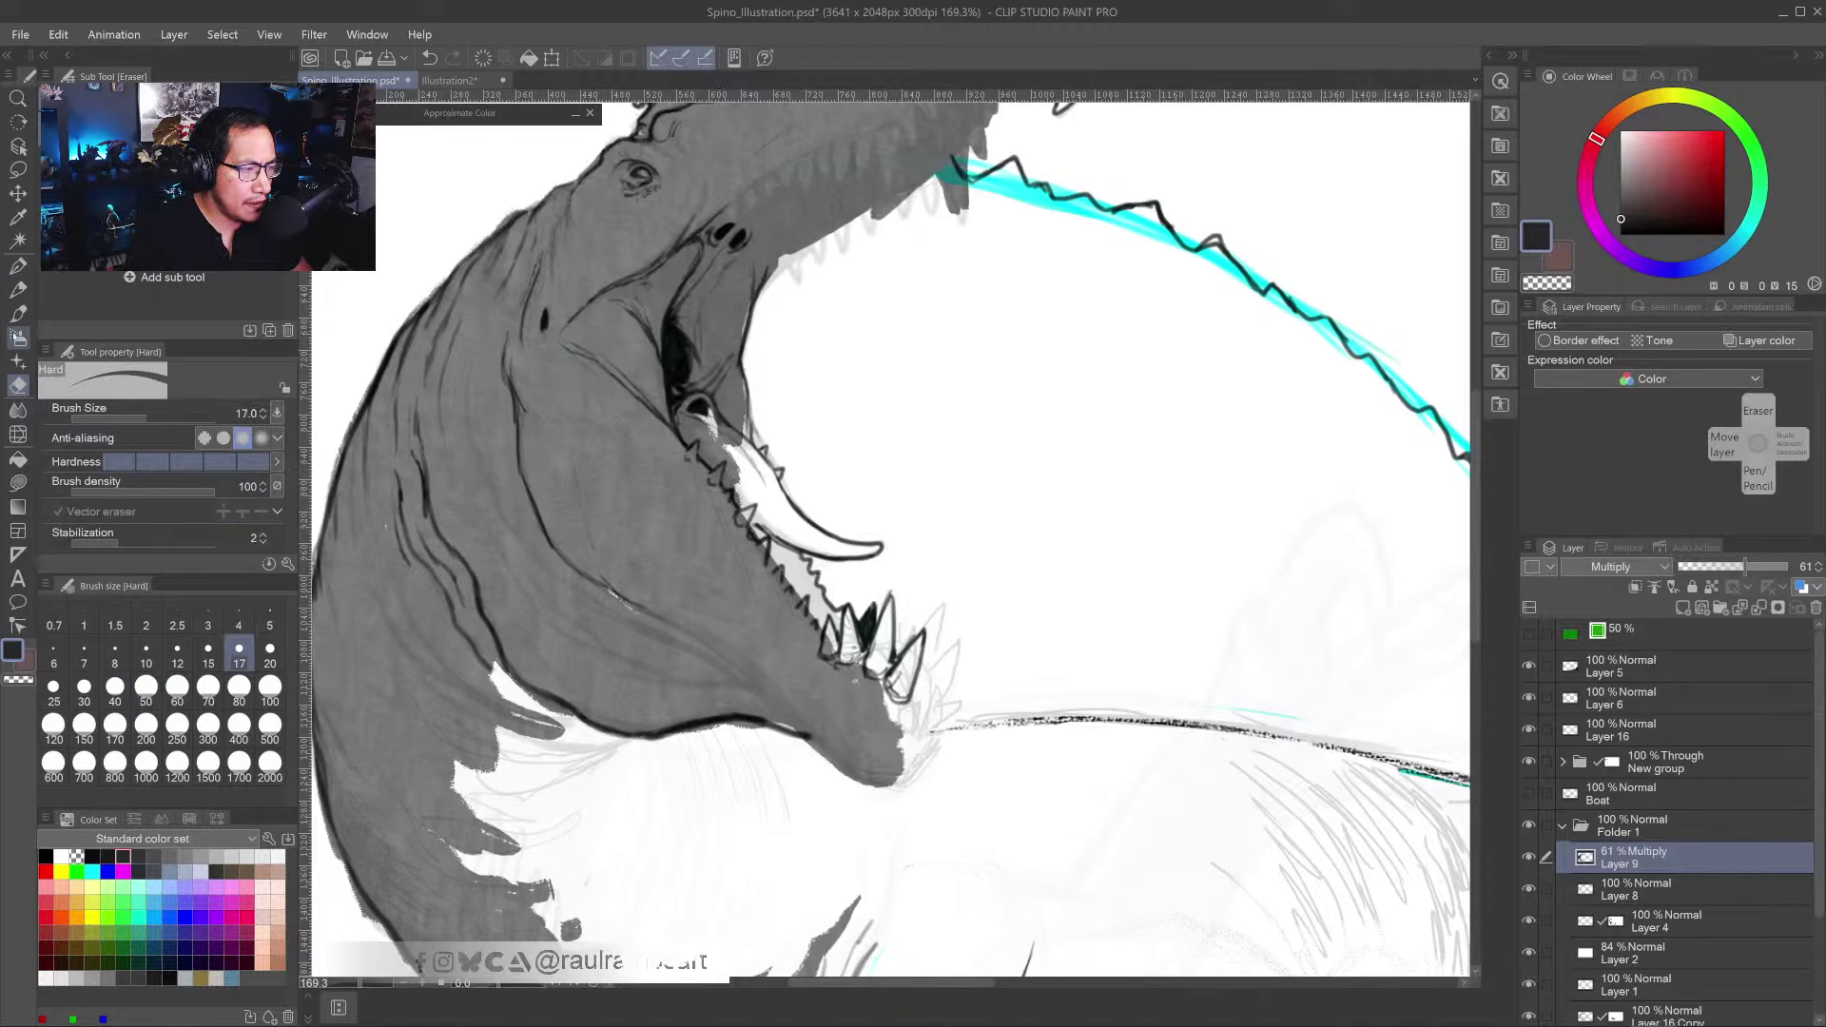
click(18, 314)
key(bracketleft)
key(bracketleft)
key(bracketleft)
key(bracketleft)
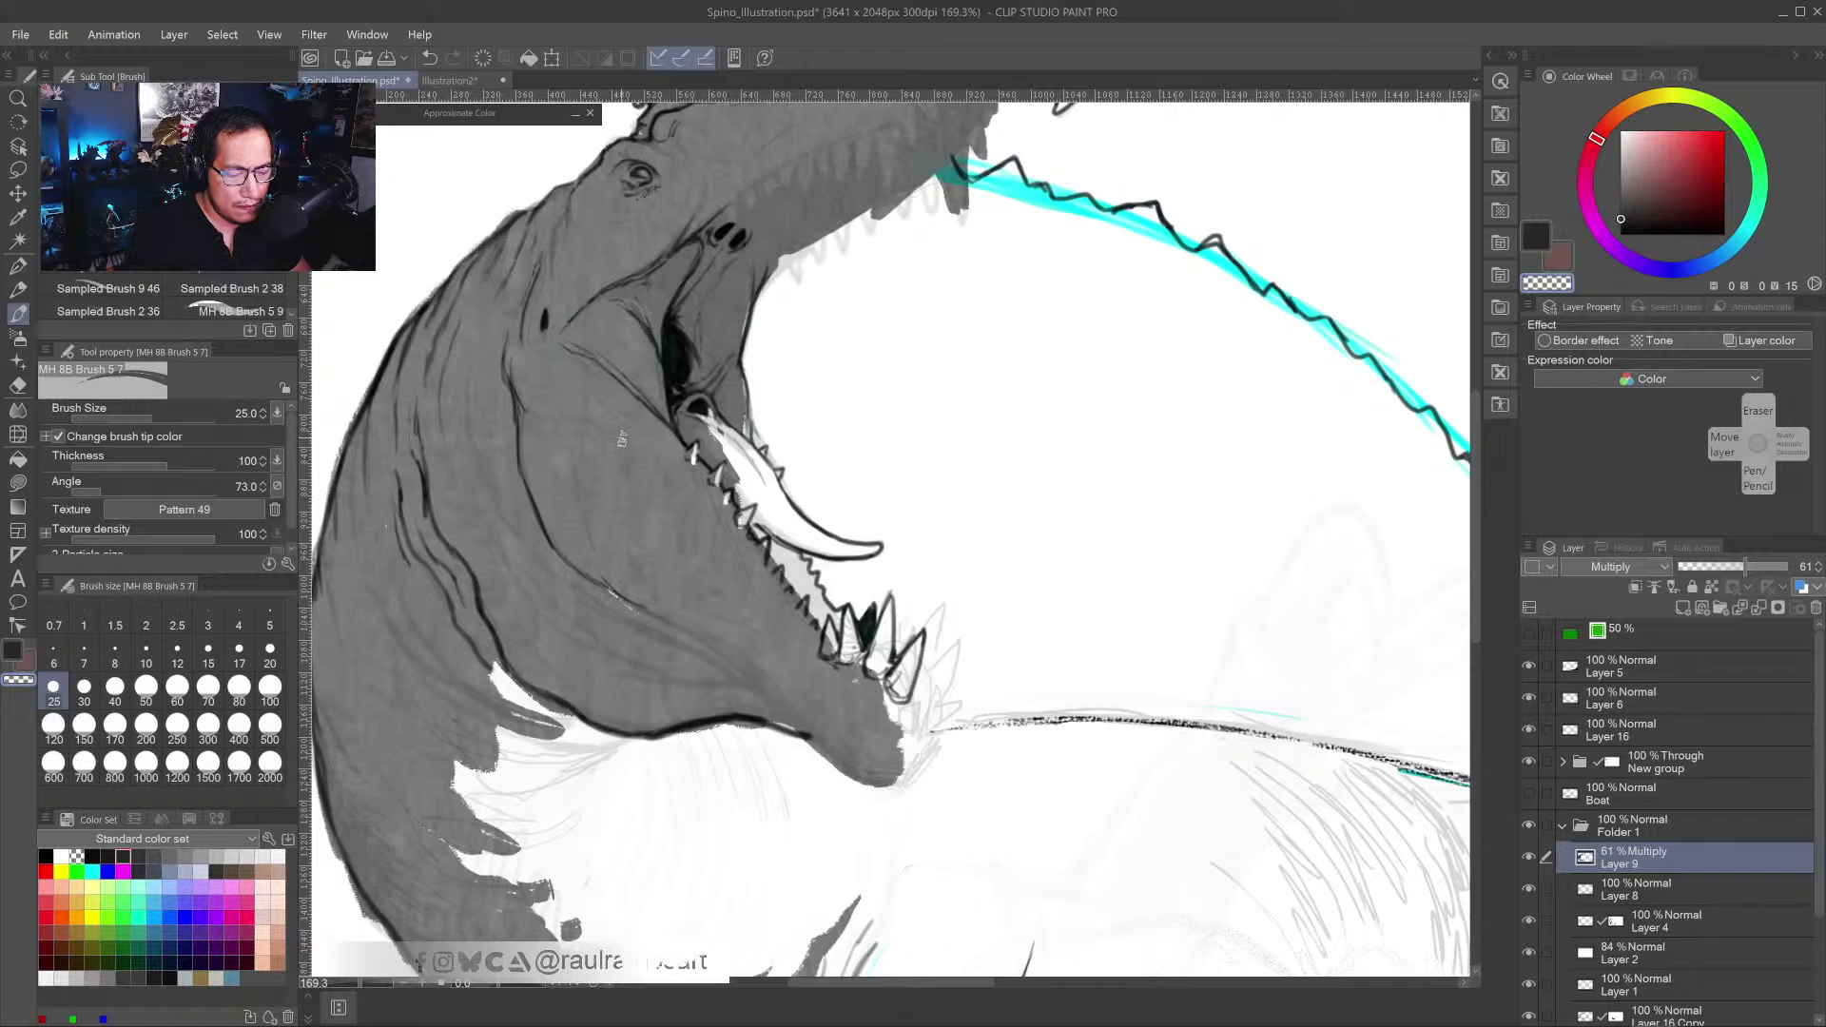
key(bracketright)
key(bracketright)
key(bracketright)
key(bracketright)
mouse_move(639, 320)
mouse_down()
mouse_move(661, 390)
mouse_move(660, 328)
mouse_move(726, 392)
mouse_move(746, 331)
mouse_move(739, 418)
mouse_move(738, 392)
mouse_move(663, 466)
mouse_move(611, 390)
mouse_move(703, 471)
mouse_move(825, 649)
mouse_move(901, 704)
mouse_move(853, 671)
mouse_move(899, 742)
mouse_up()
- Refine the shadow around the front teeth and tip of the lower jaw with the dark grey colour
key(c)
mouse_move(856, 656)
mouse_down()
mouse_move(880, 687)
mouse_move(890, 623)
mouse_move(908, 647)
mouse_move(904, 747)
mouse_move(877, 732)
mouse_move(899, 776)
mouse_move(876, 789)
mouse_up()
key(c)
key(c)
ctrl+alt+click(782, 723)
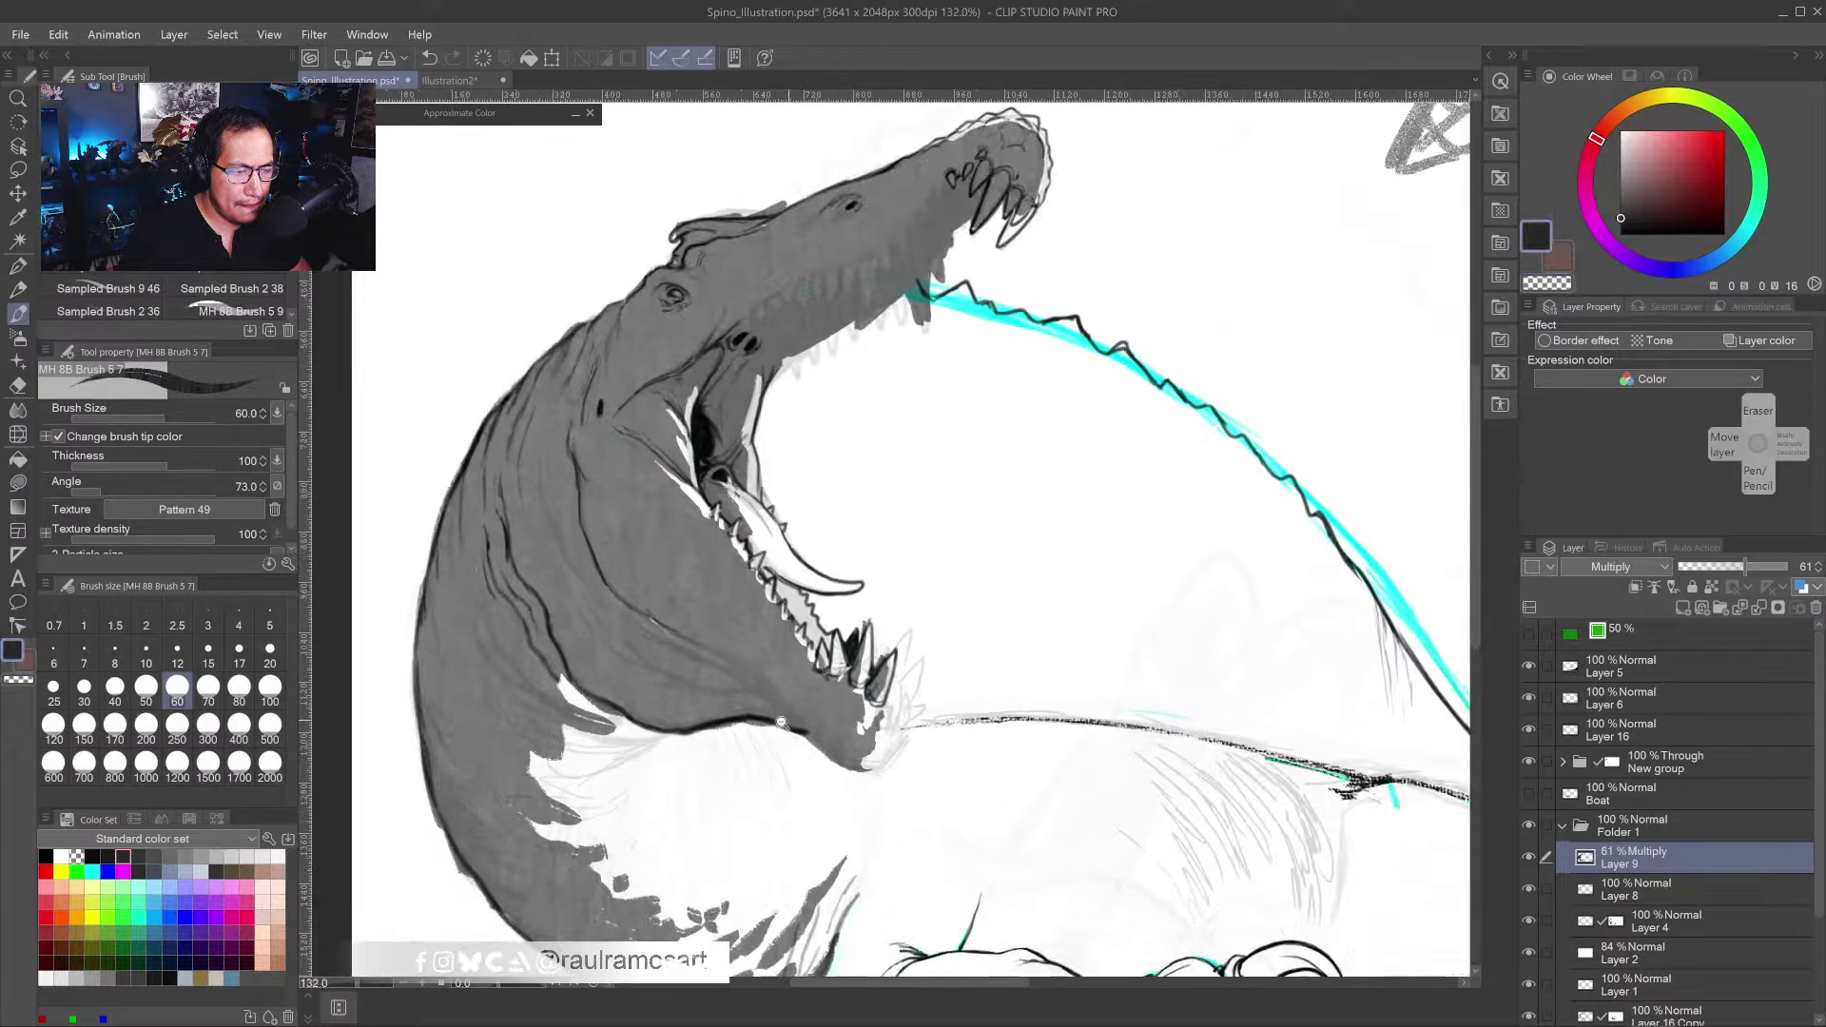
ctrl+alt+click(782, 723)
ctrl+alt+click(792, 348)
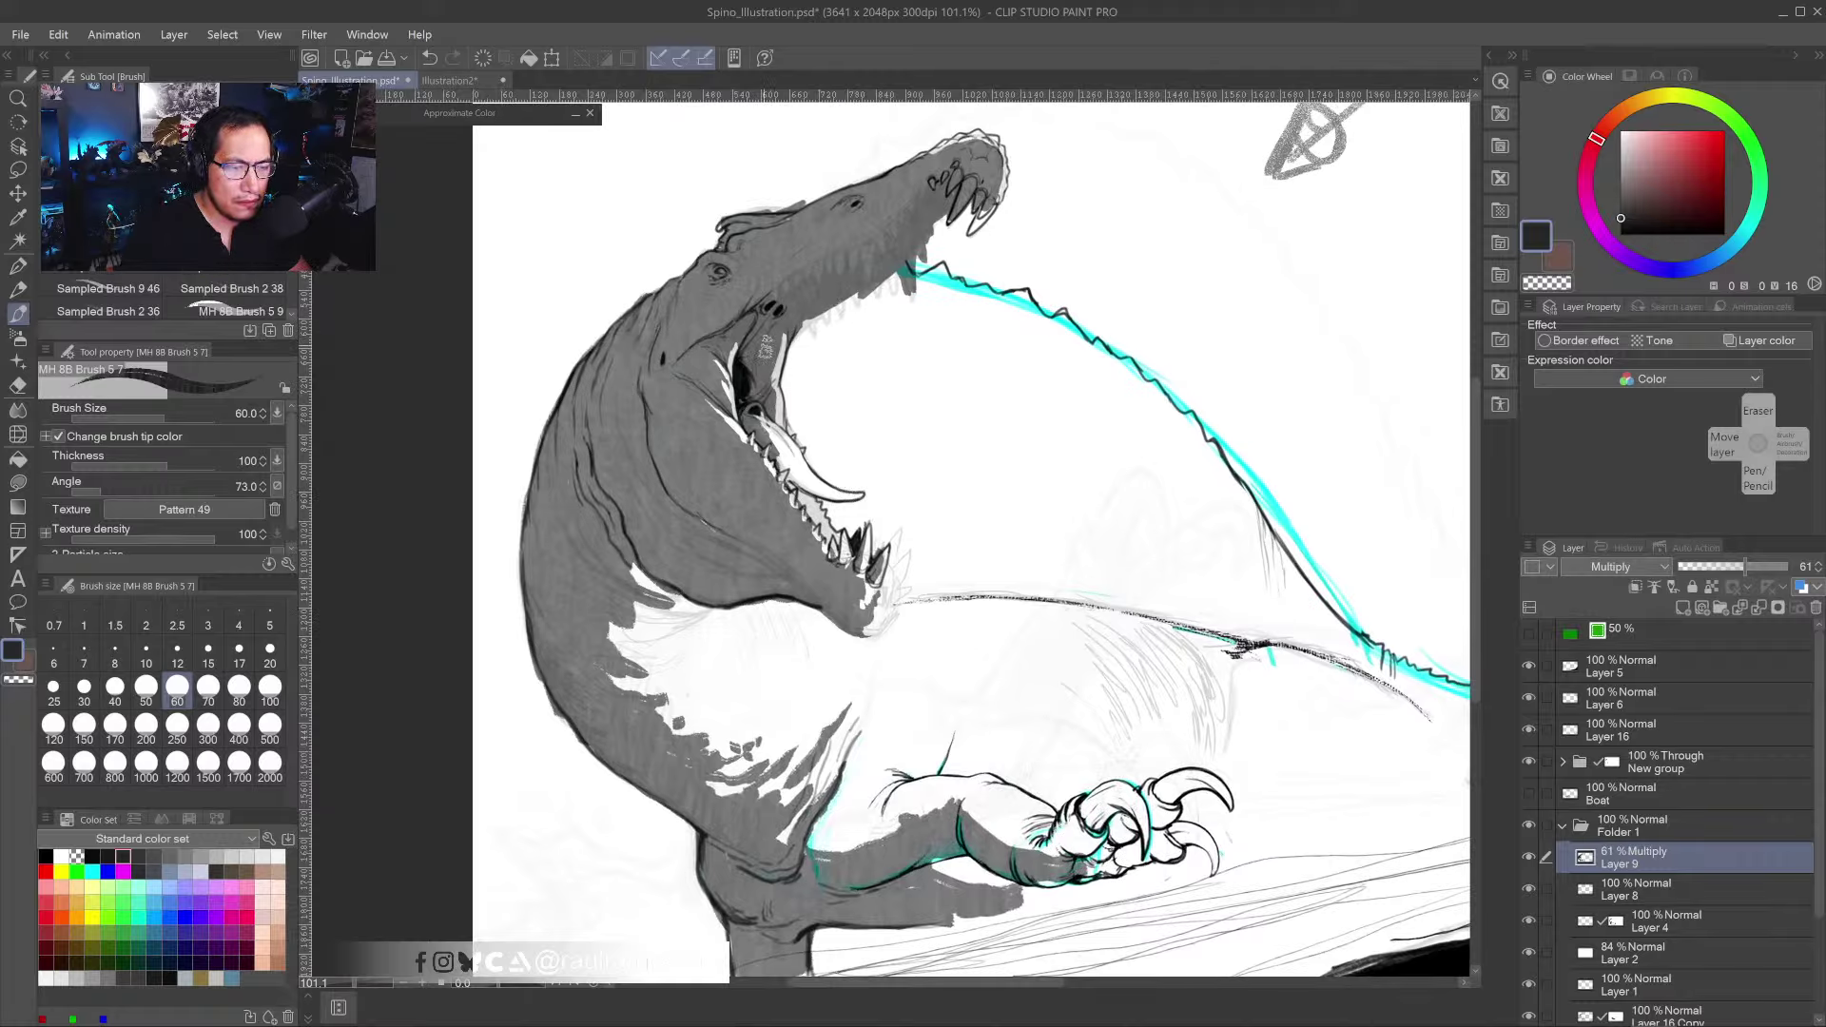
- Carve highlights with transparent colour into the cheek, the snout ridge, the scaly snout tip and the head crest
key(c)
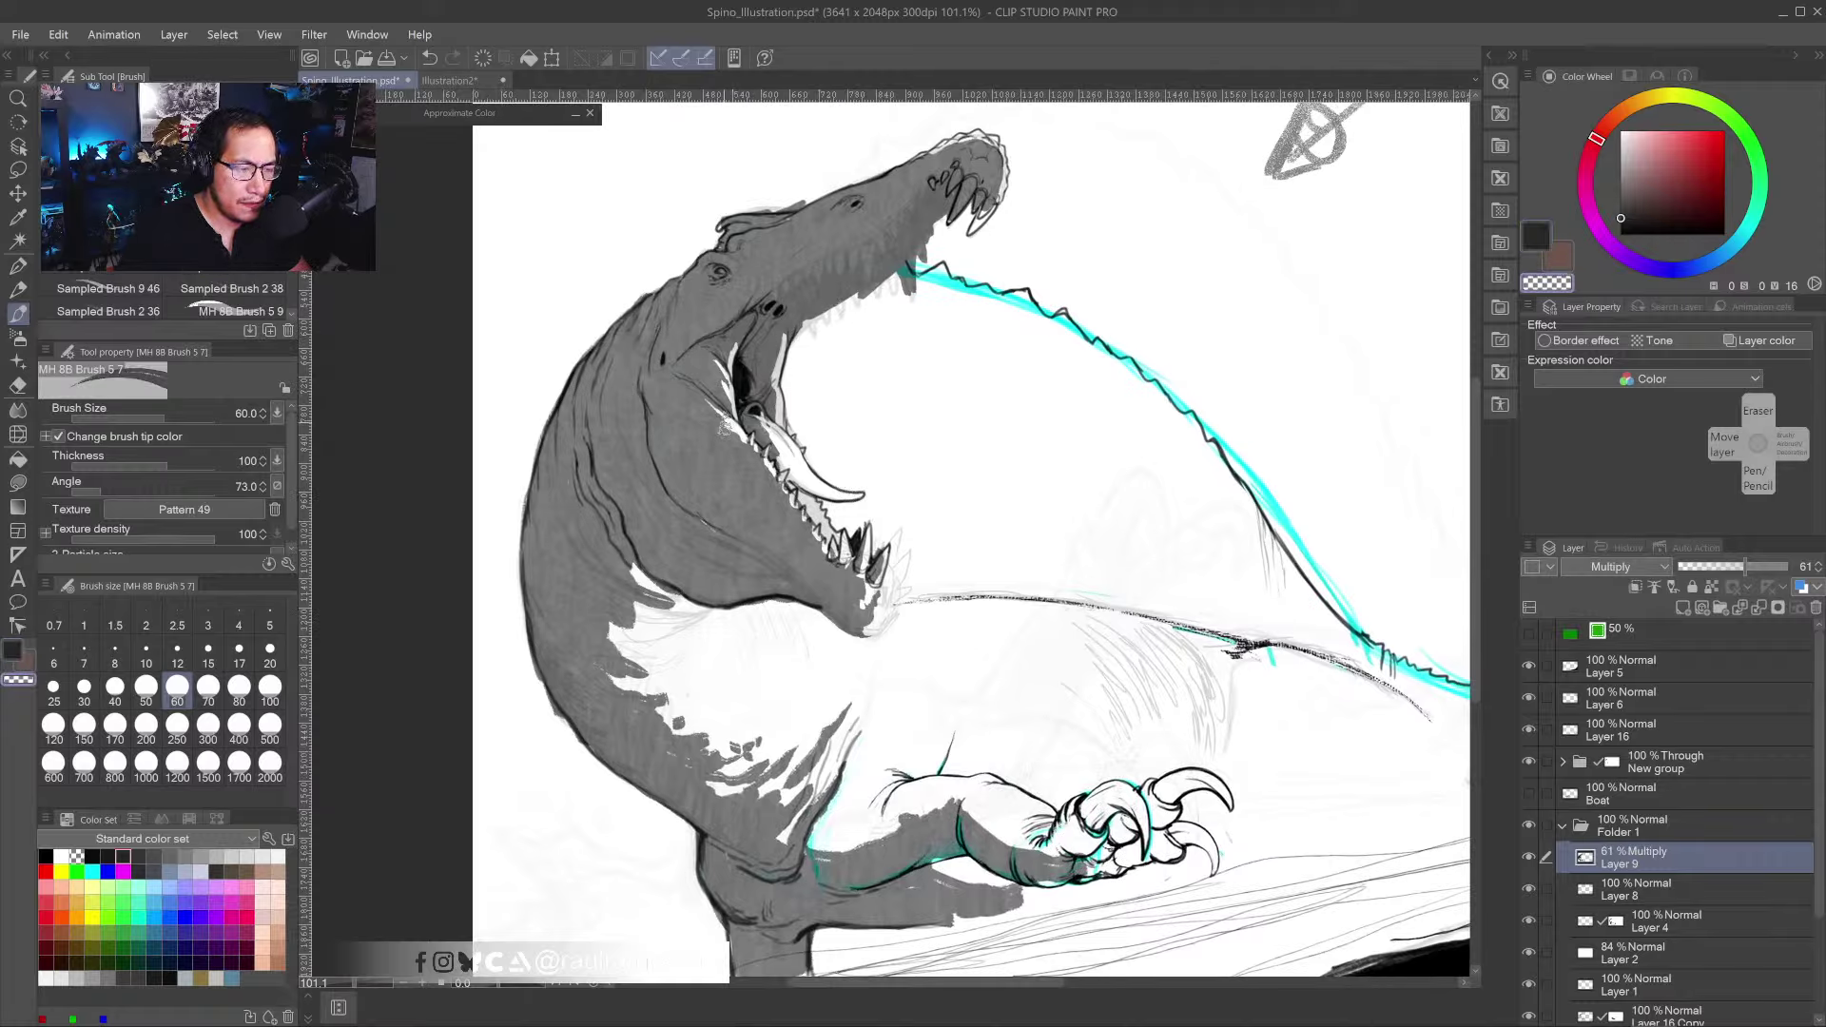
drag(693, 395, 738, 445)
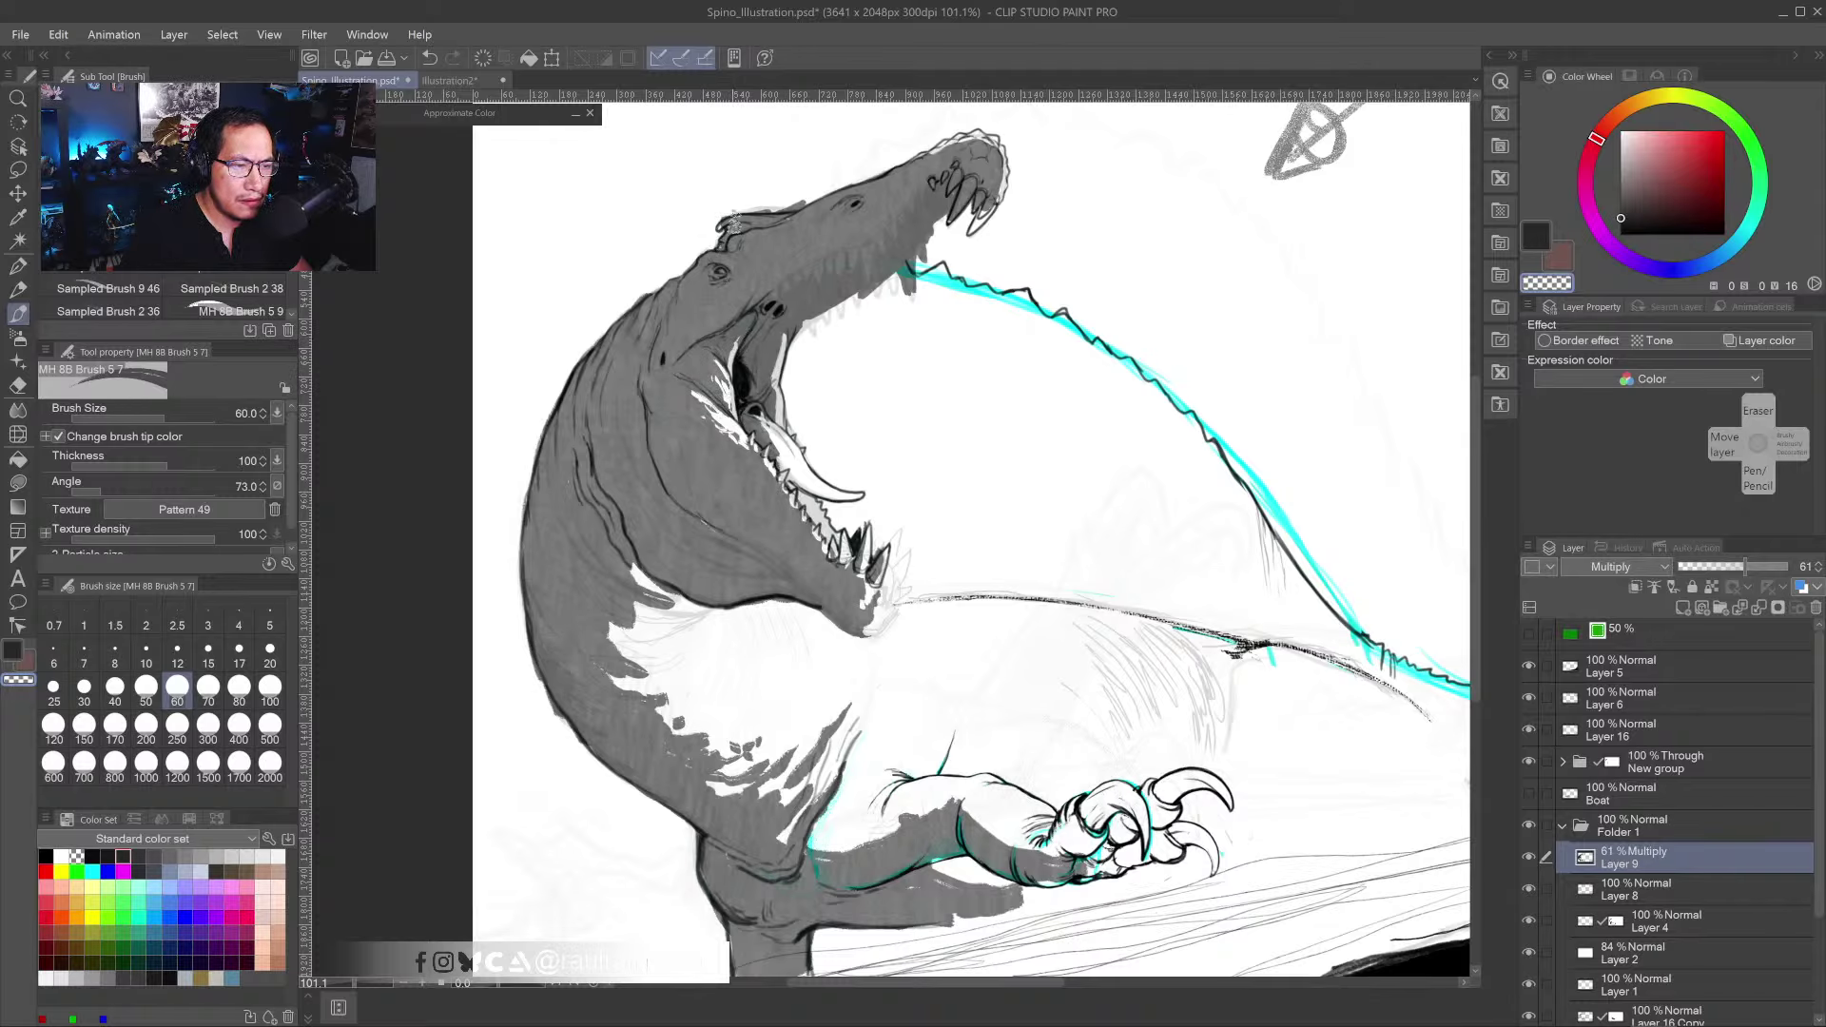
mouse_move(730, 224)
mouse_down()
mouse_move(801, 203)
mouse_move(826, 218)
mouse_move(741, 242)
mouse_move(777, 227)
mouse_move(846, 286)
mouse_up()
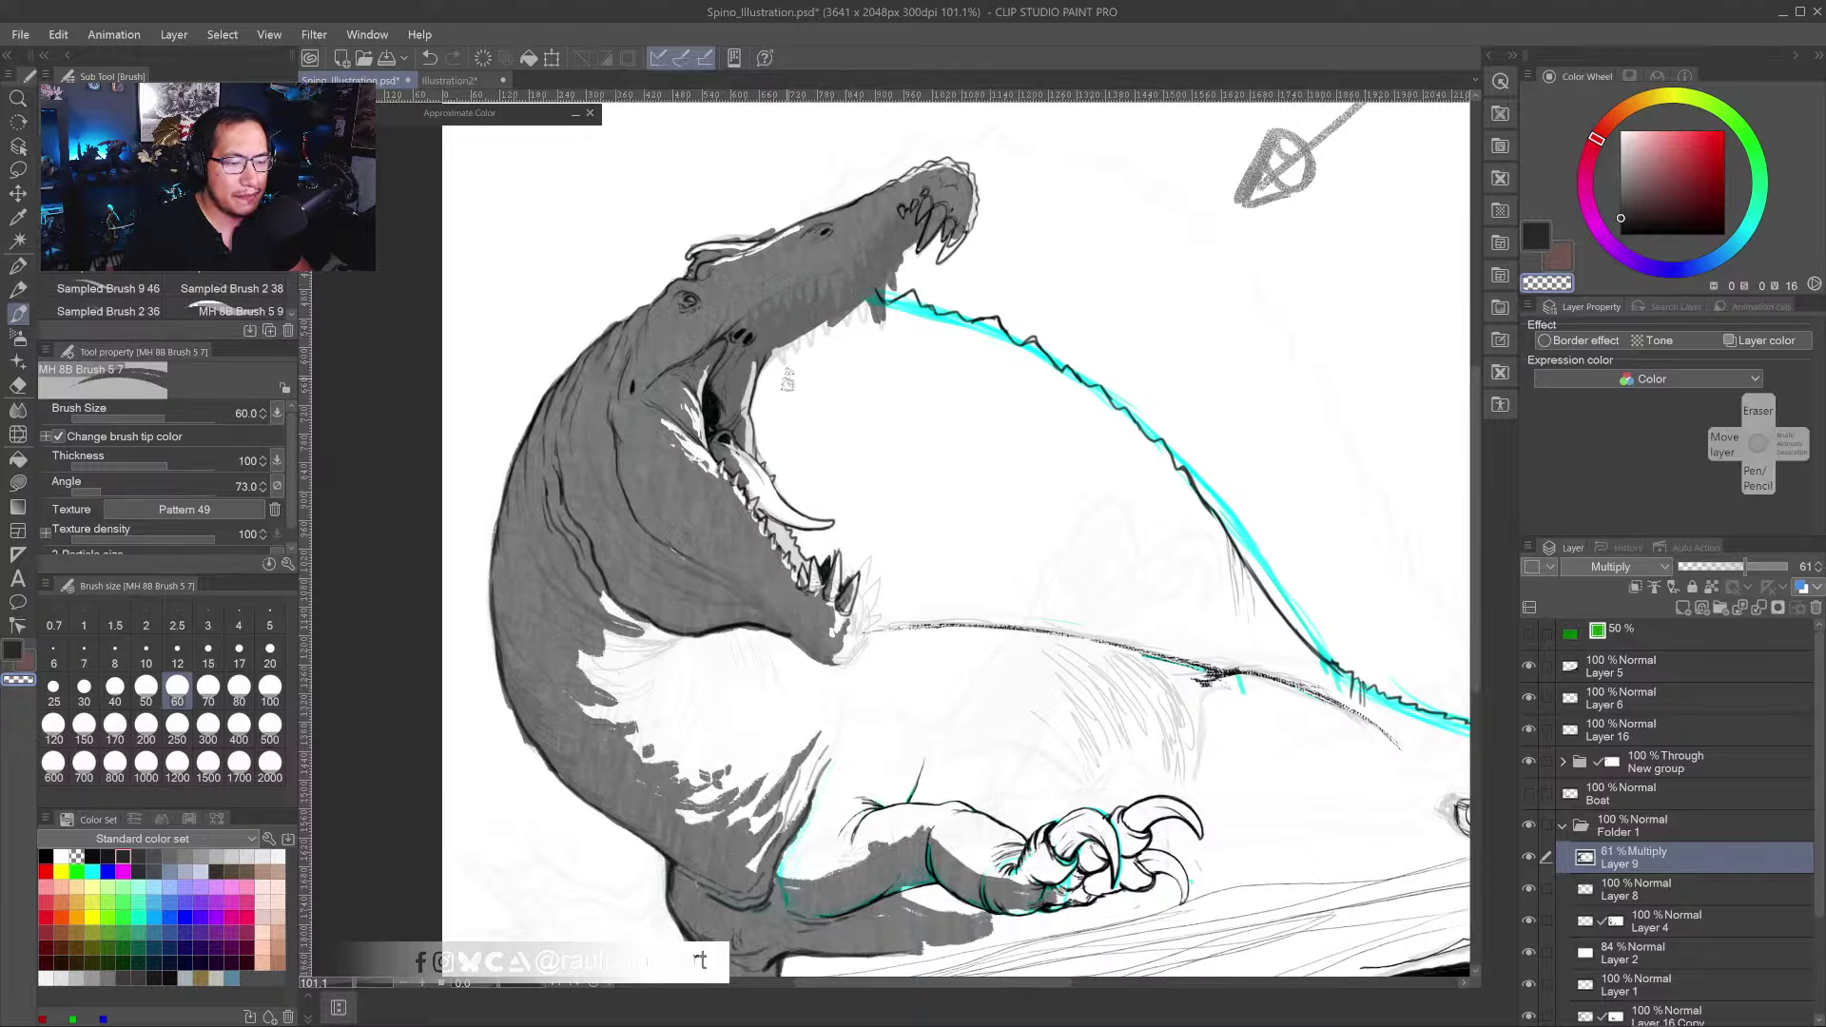
drag(990, 212, 965, 234)
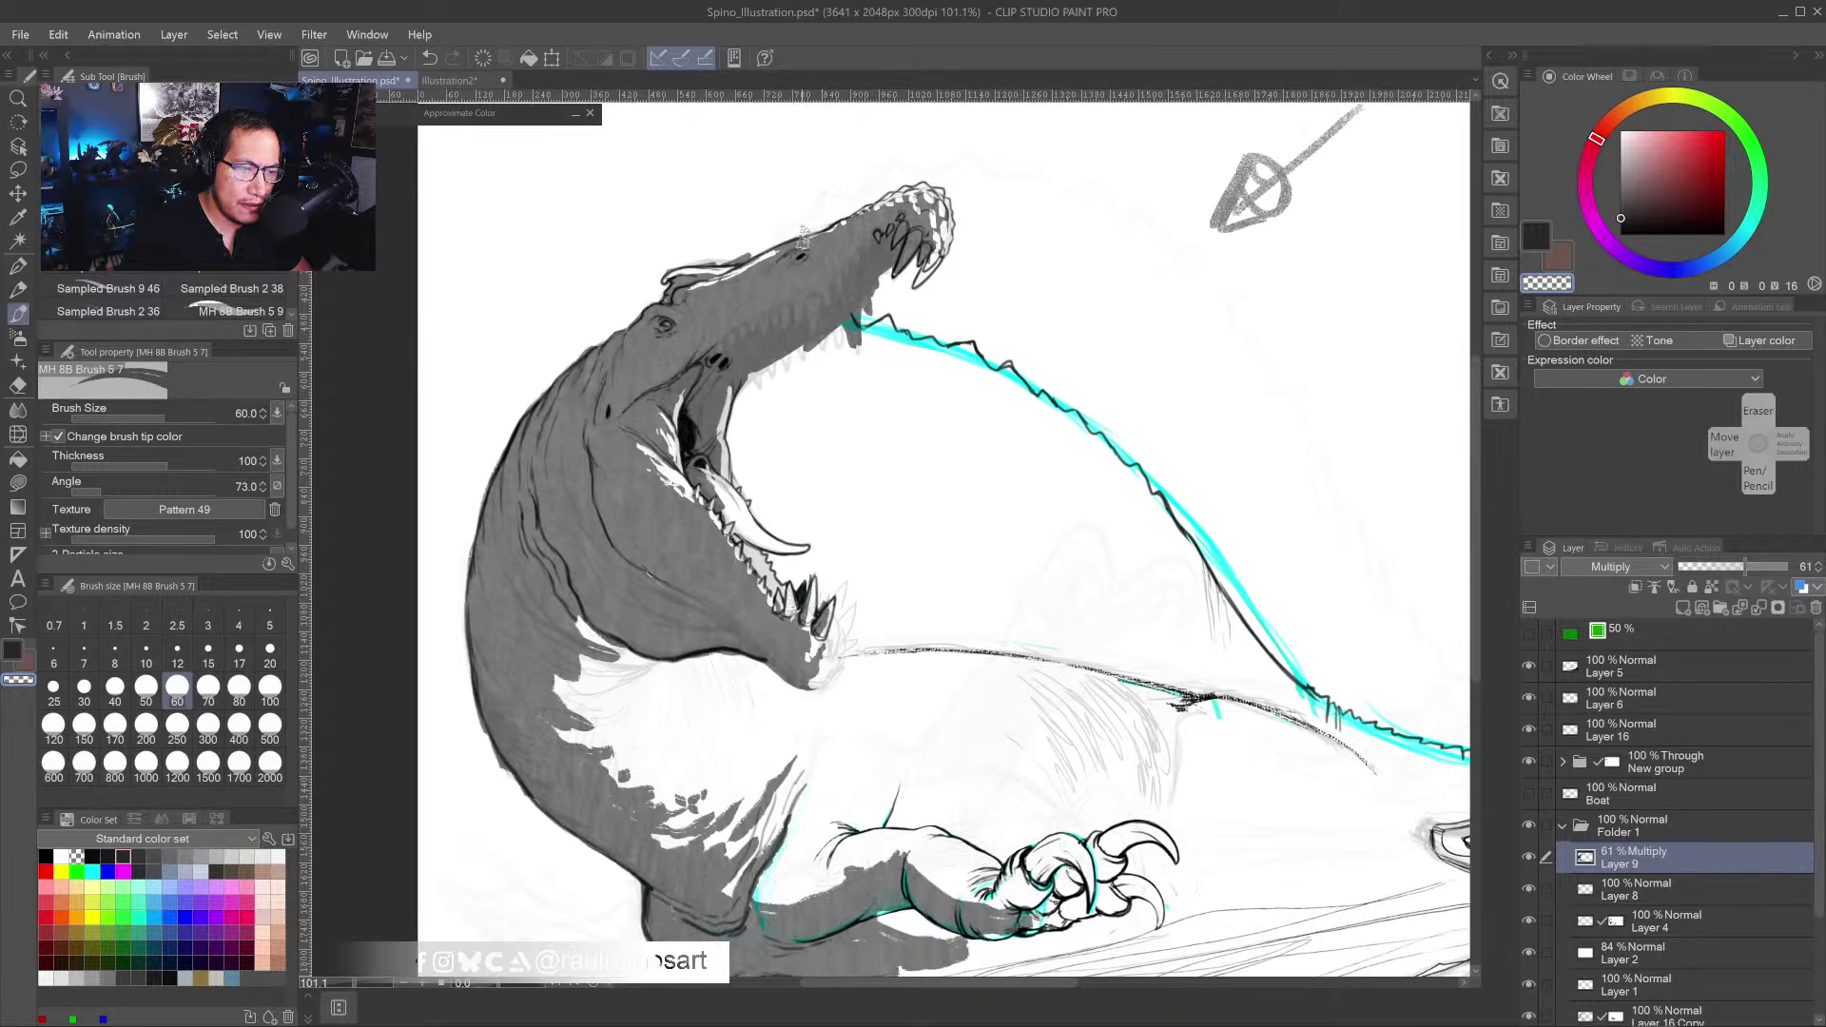
drag(806, 338, 834, 298)
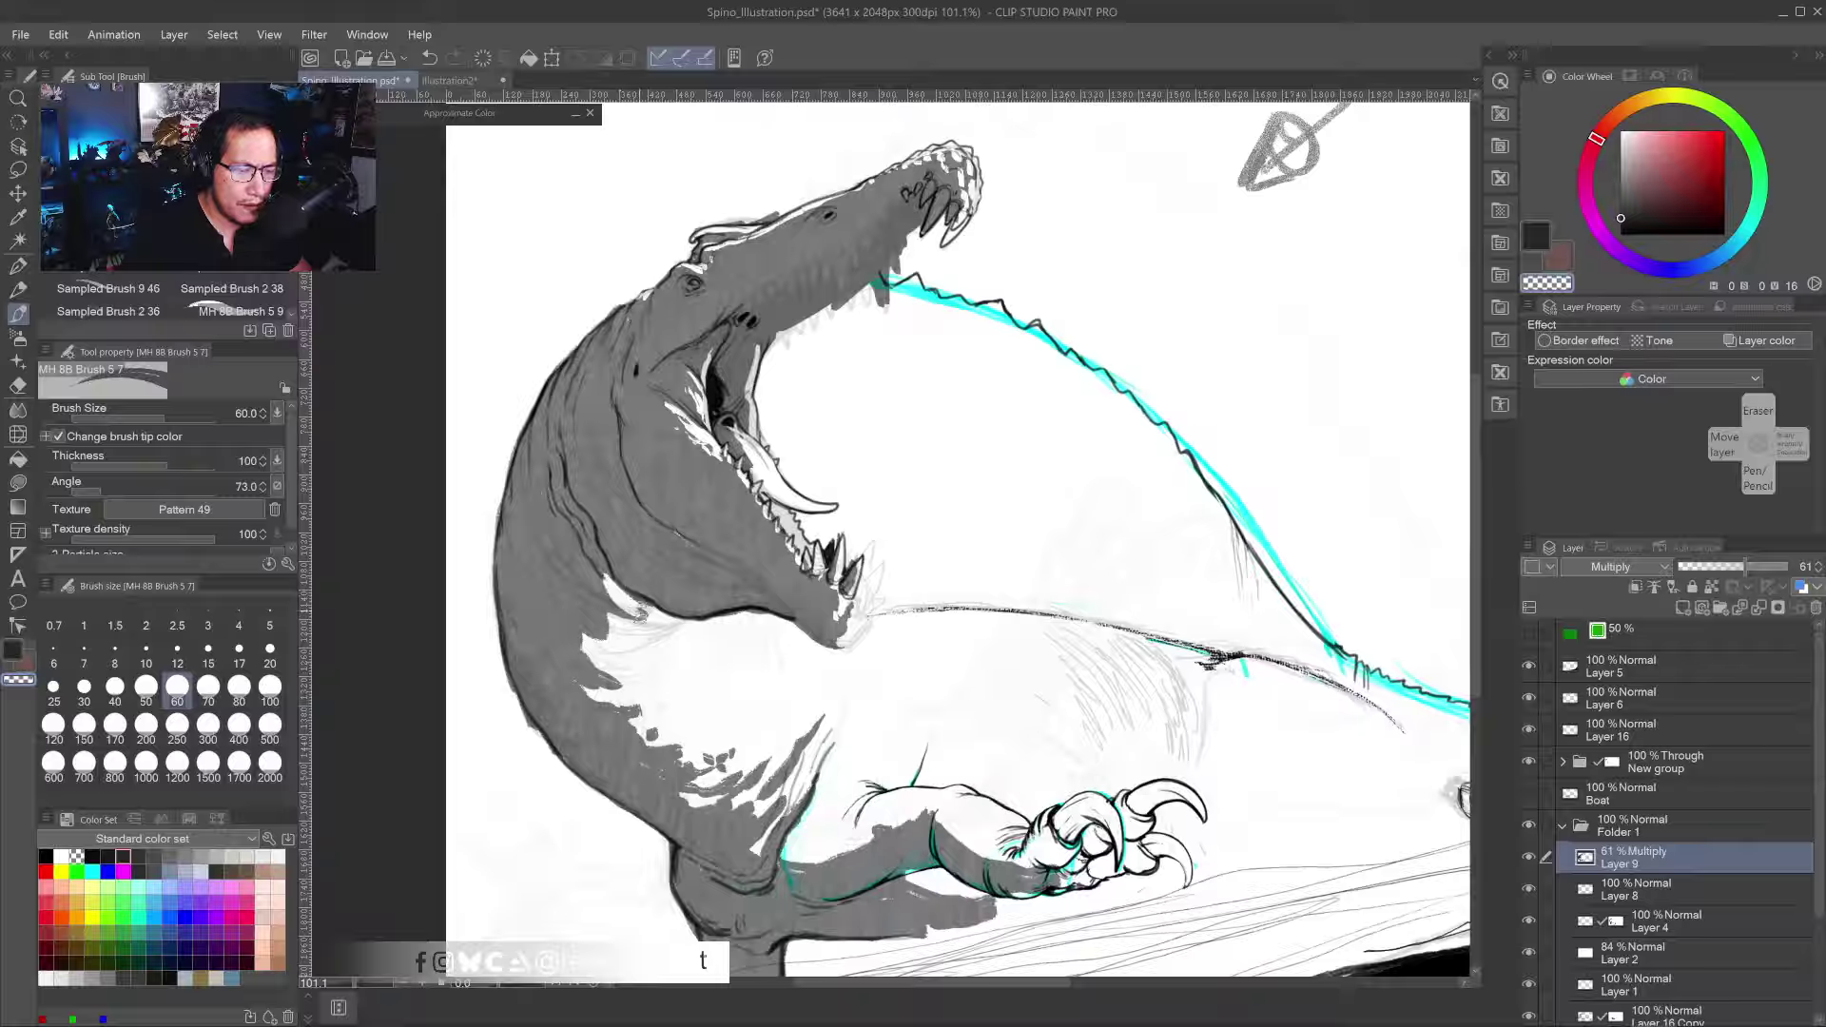
- Break up the shadow's edge on the chest with erased streaks and touch it up with dark grey
mouse_move(592, 617)
mouse_down()
mouse_move(585, 666)
mouse_move(635, 680)
mouse_move(586, 697)
mouse_move(610, 698)
mouse_move(599, 710)
mouse_move(574, 702)
mouse_move(645, 700)
mouse_move(623, 736)
mouse_move(656, 748)
mouse_move(687, 729)
mouse_move(664, 767)
mouse_move(737, 745)
mouse_move(692, 797)
mouse_up()
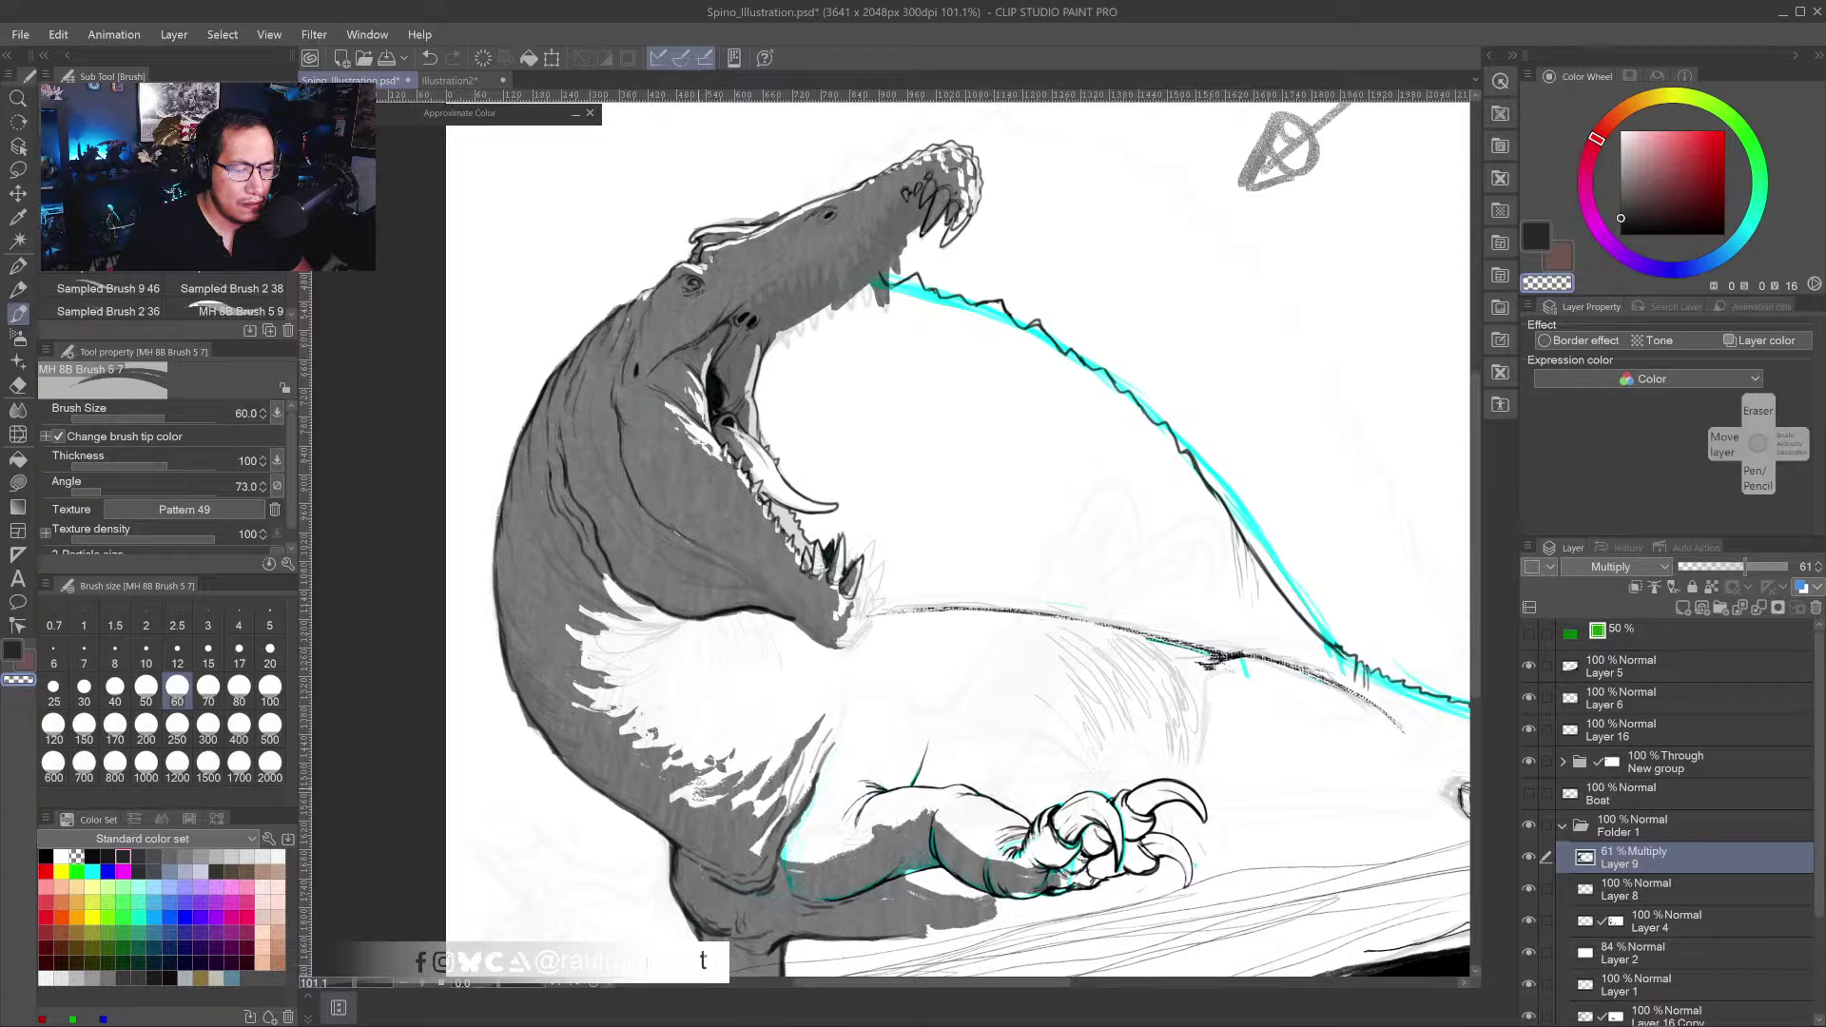
key(c)
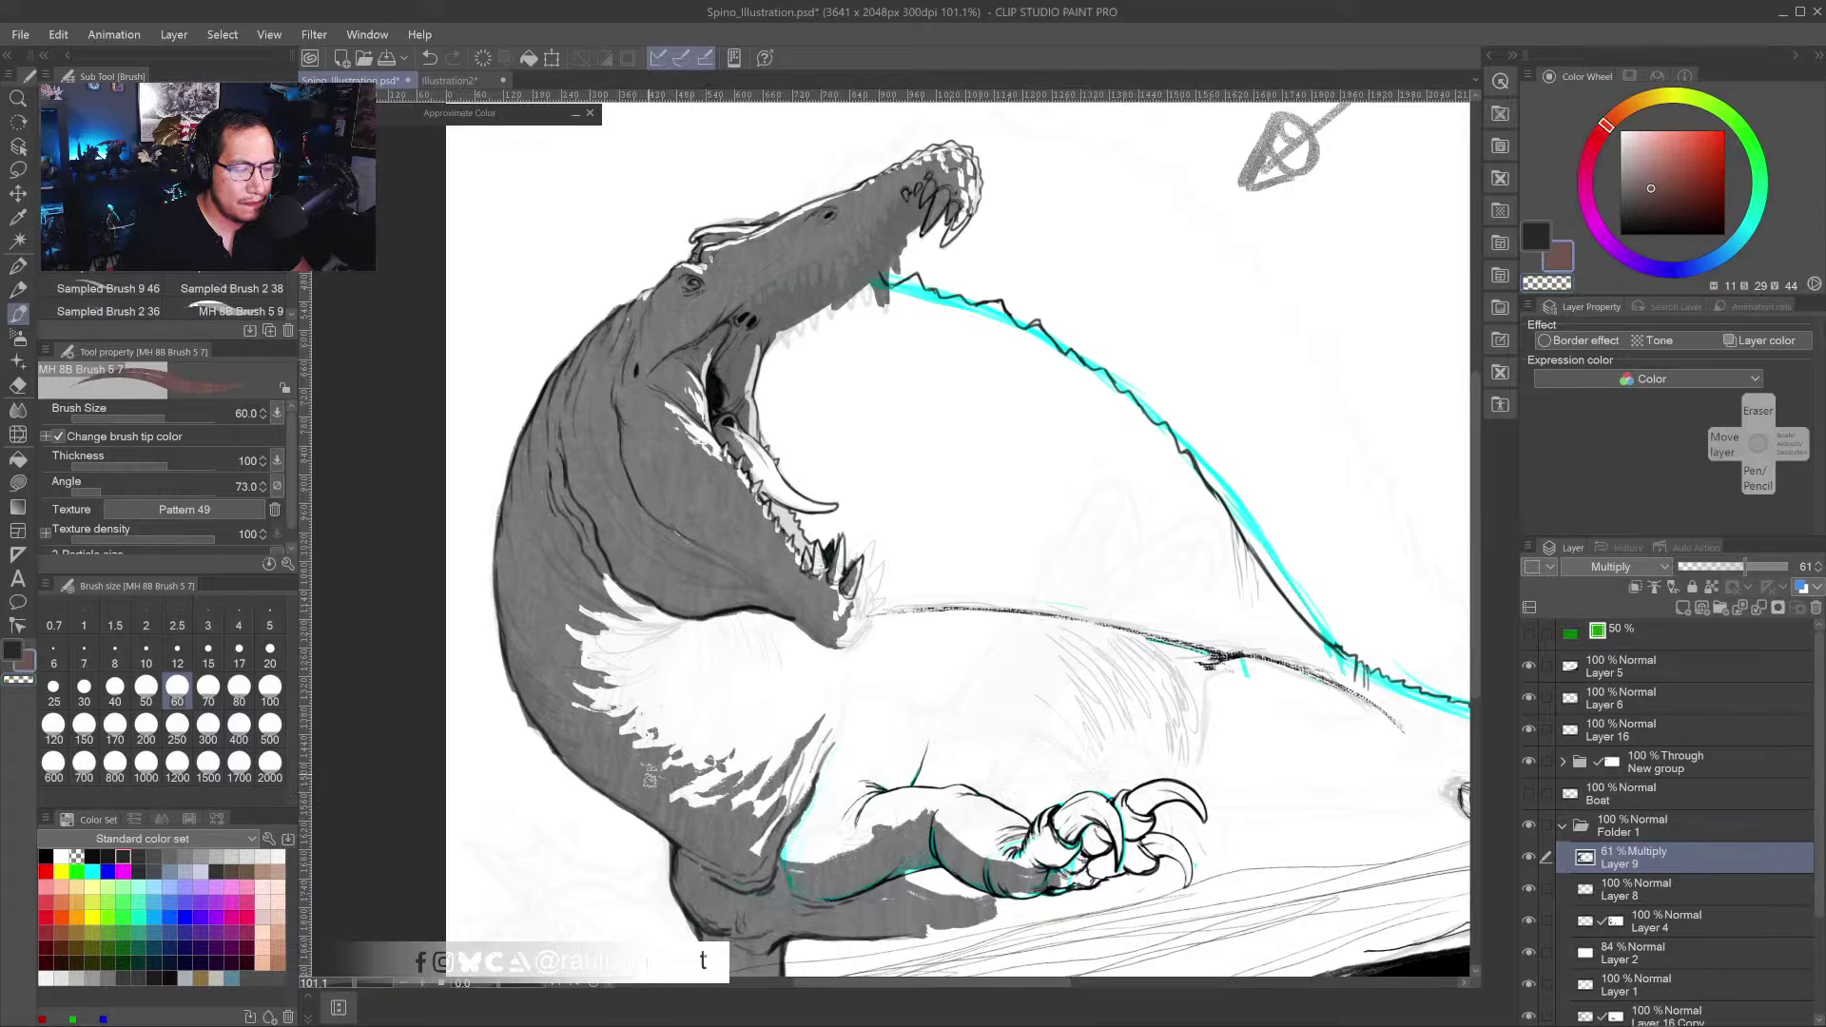
drag(661, 794, 704, 807)
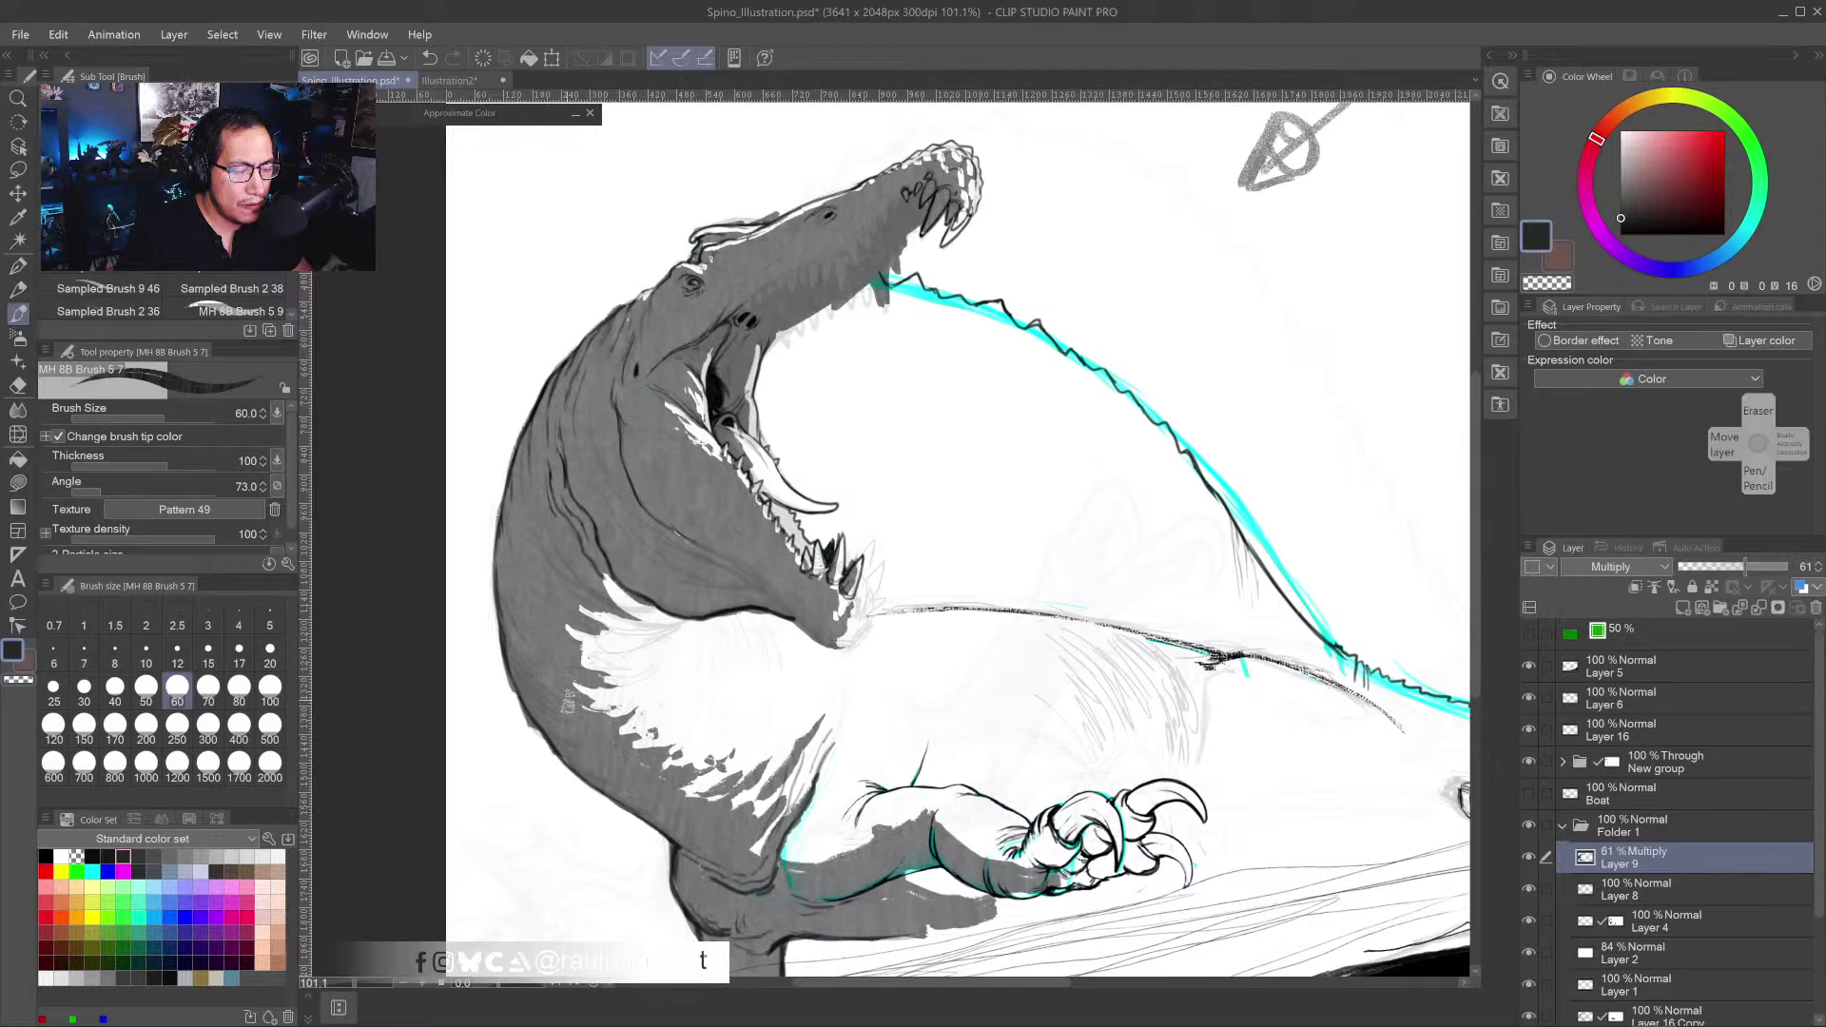
- Extend the shadow tone down the leg to the canvas edge and over the clawed hand's fingers and claws
scroll(613, 722, down, 3)
scroll(666, 657, up, 3)
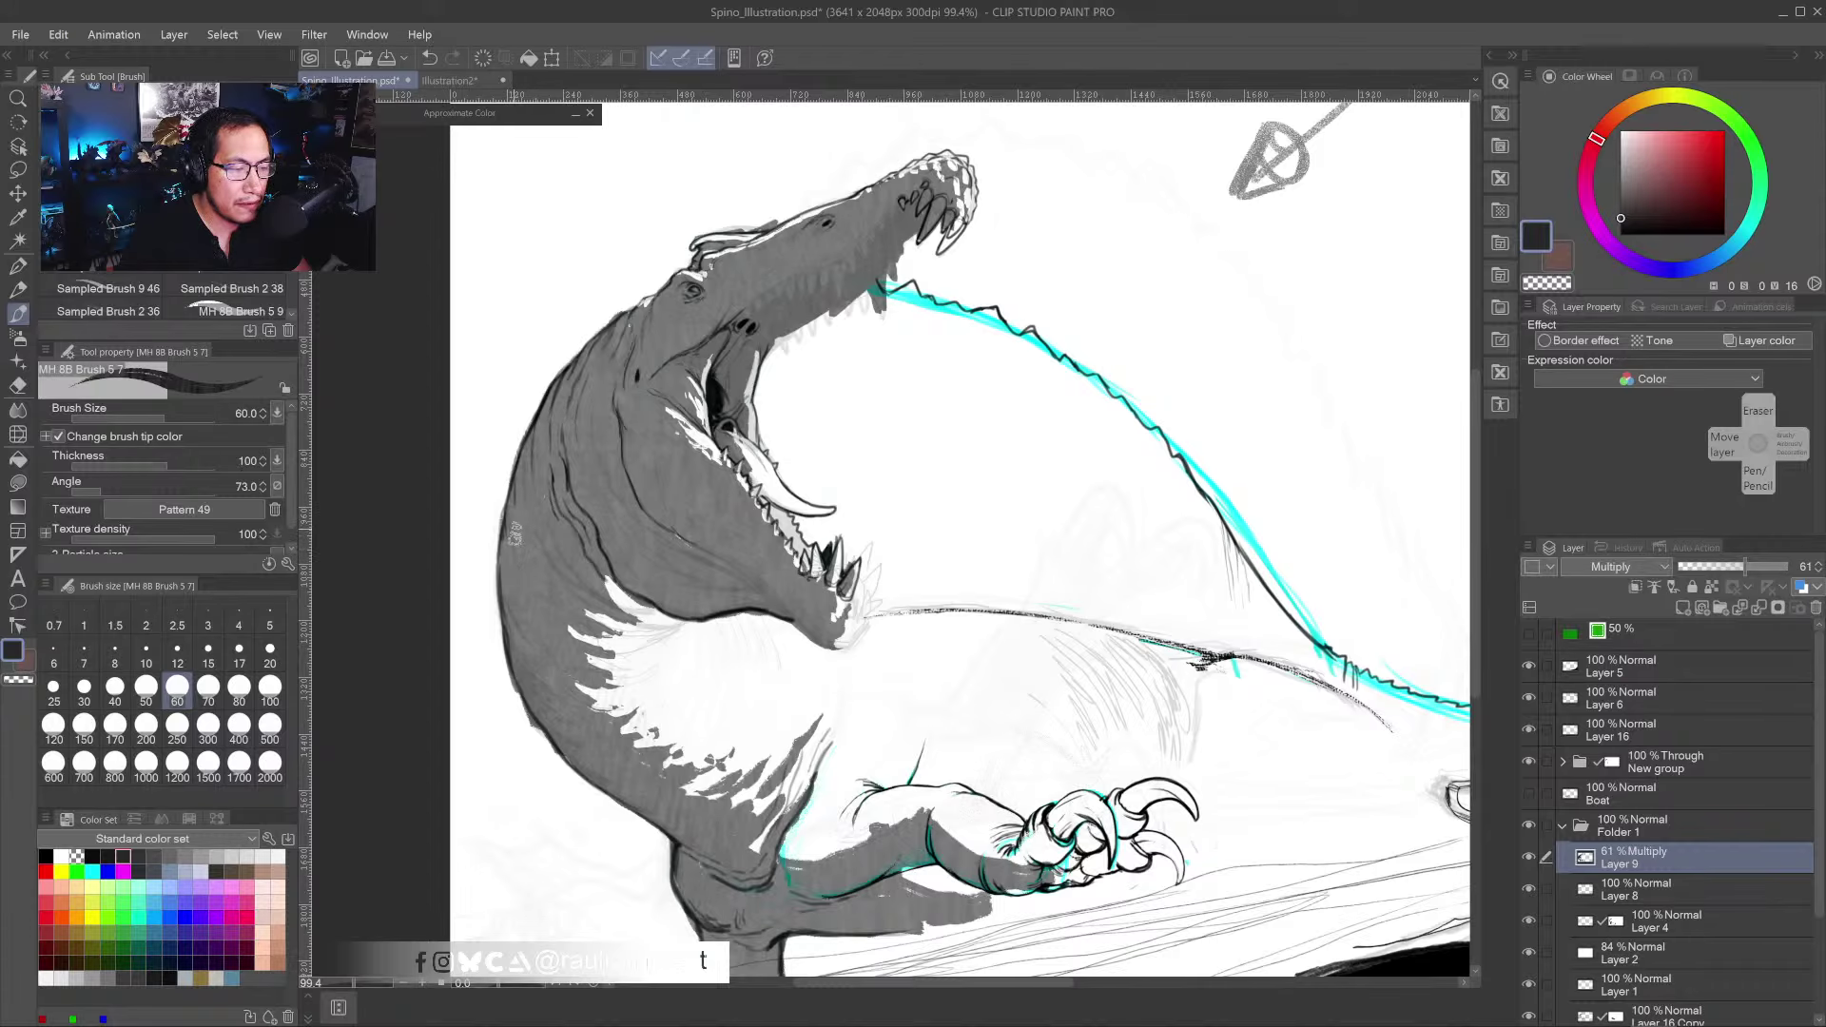
scroll(639, 310, down, 2)
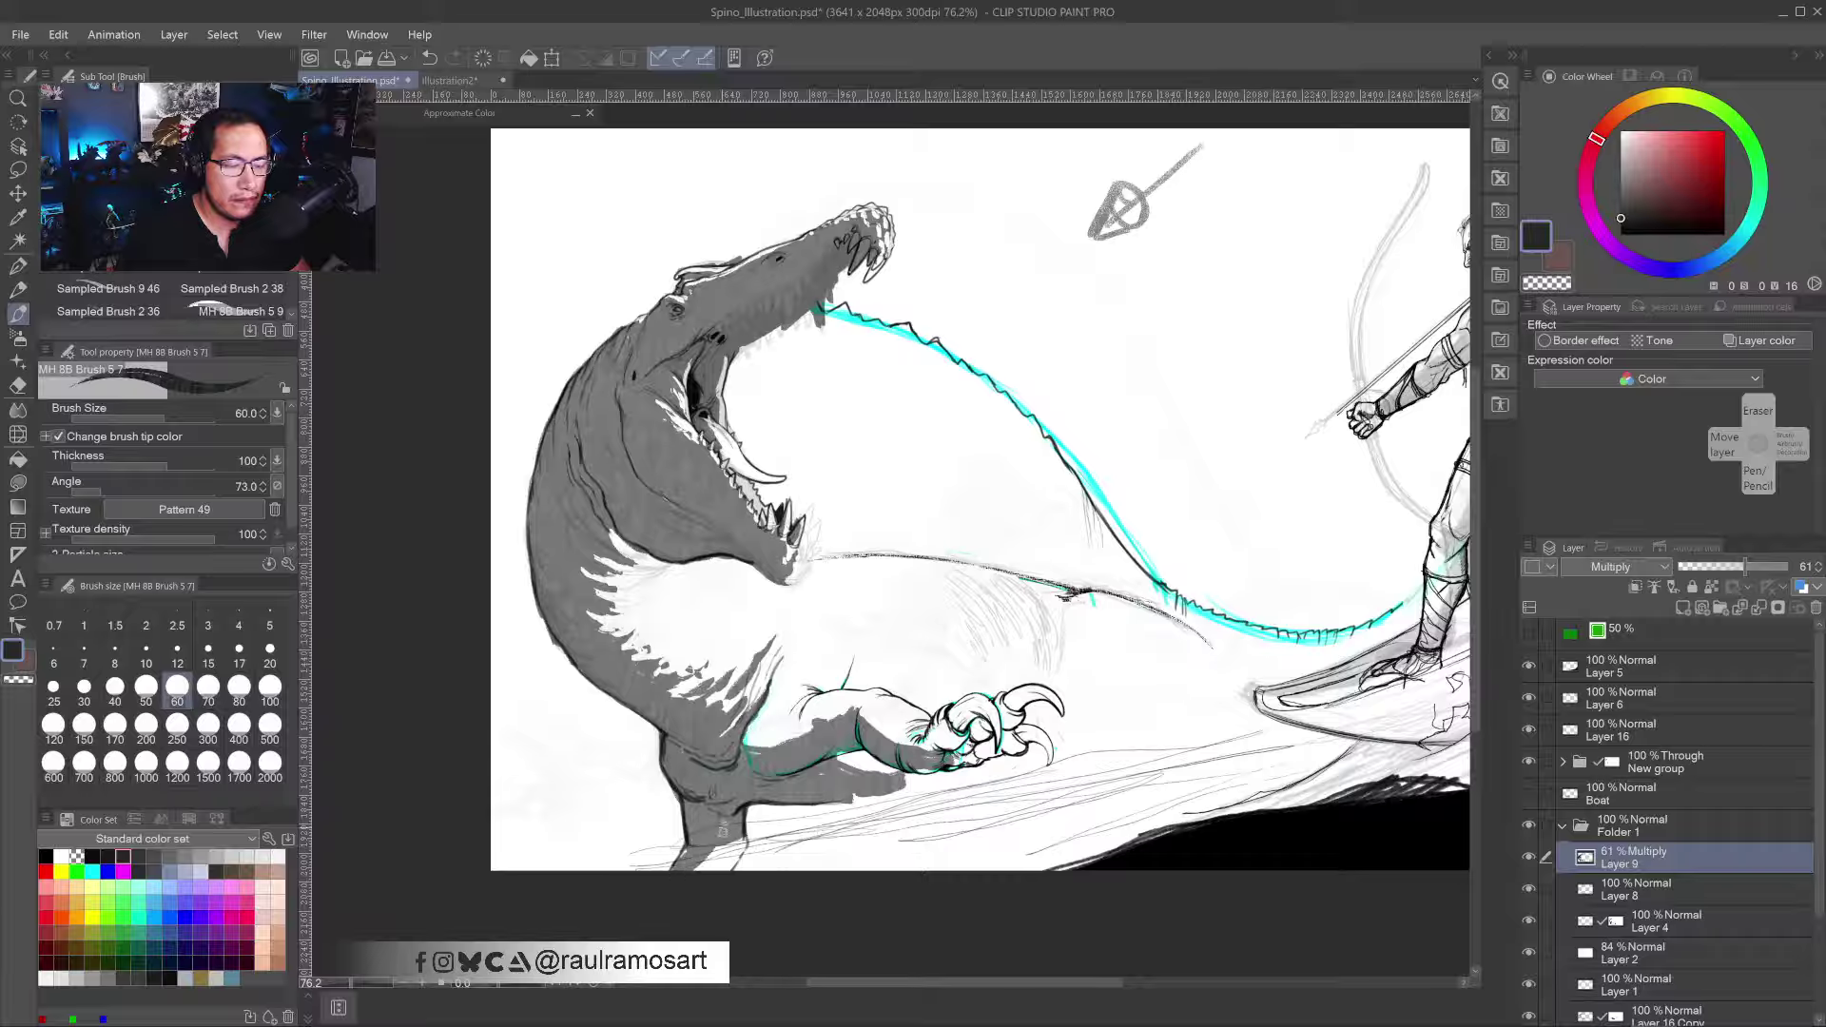
drag(685, 875, 734, 839)
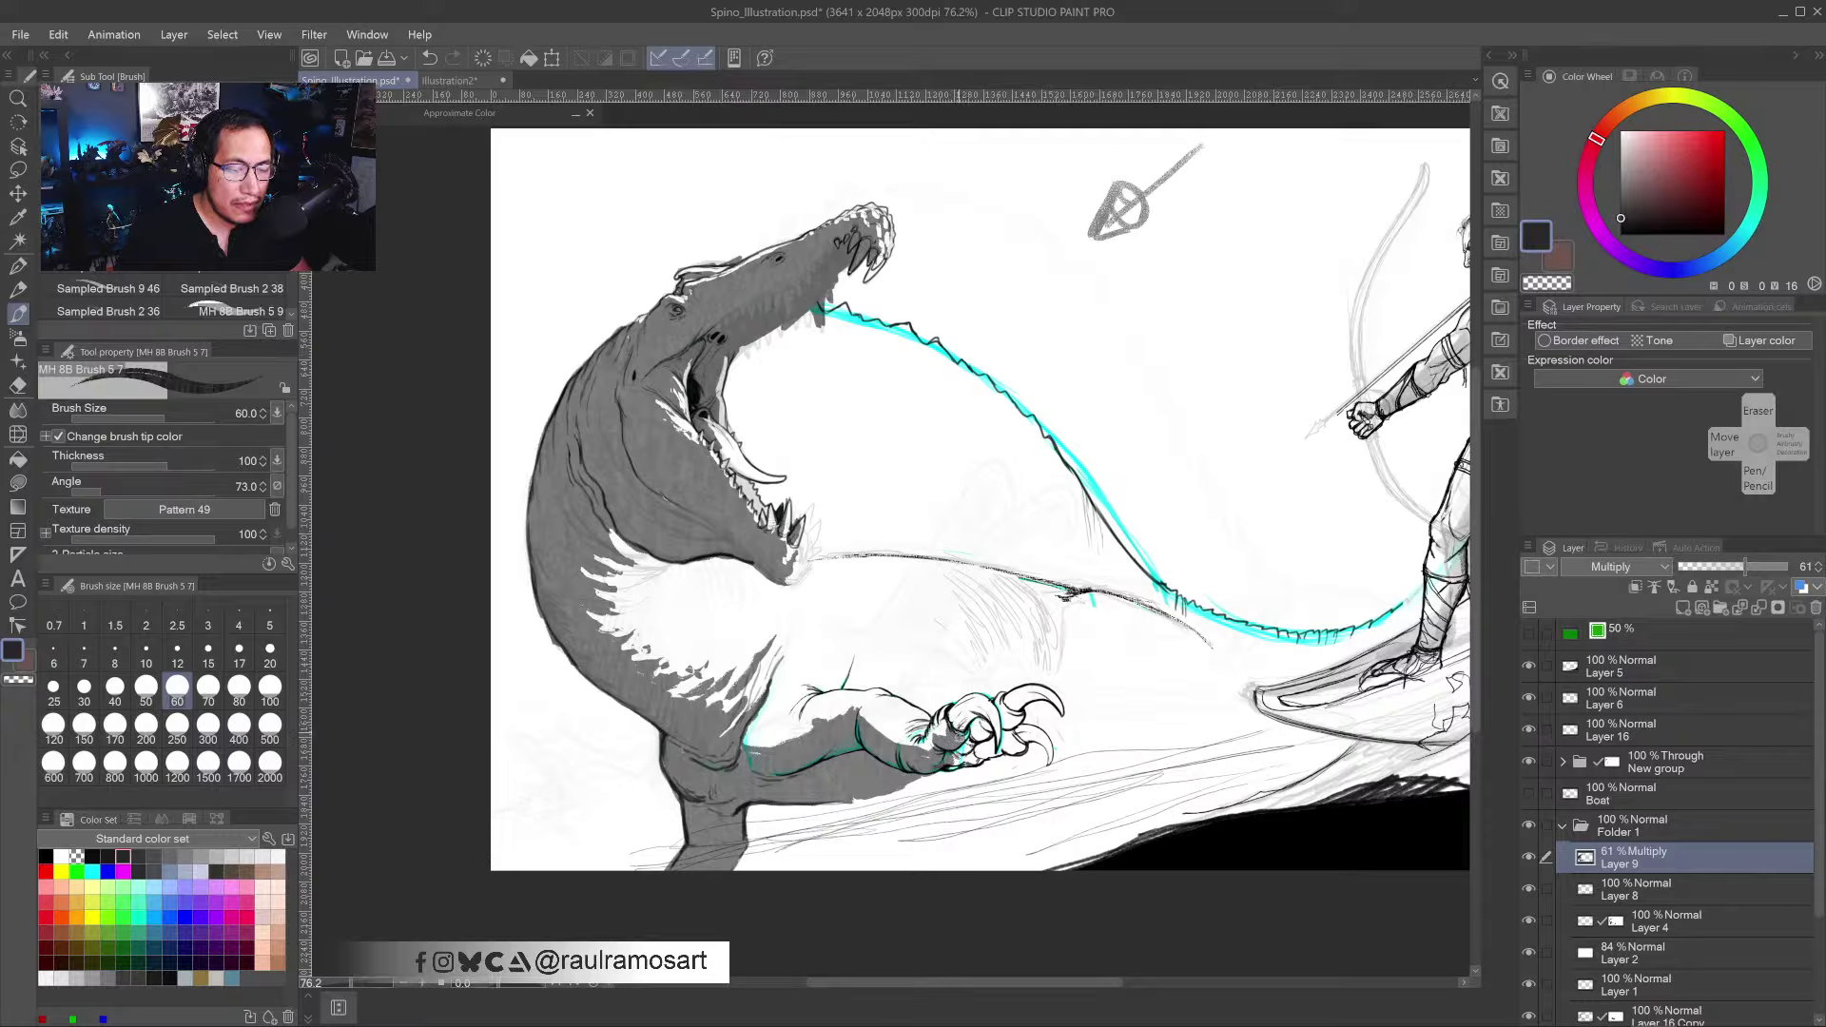
mouse_move(951, 756)
mouse_down()
mouse_move(986, 723)
mouse_move(968, 756)
mouse_move(1031, 730)
mouse_up()
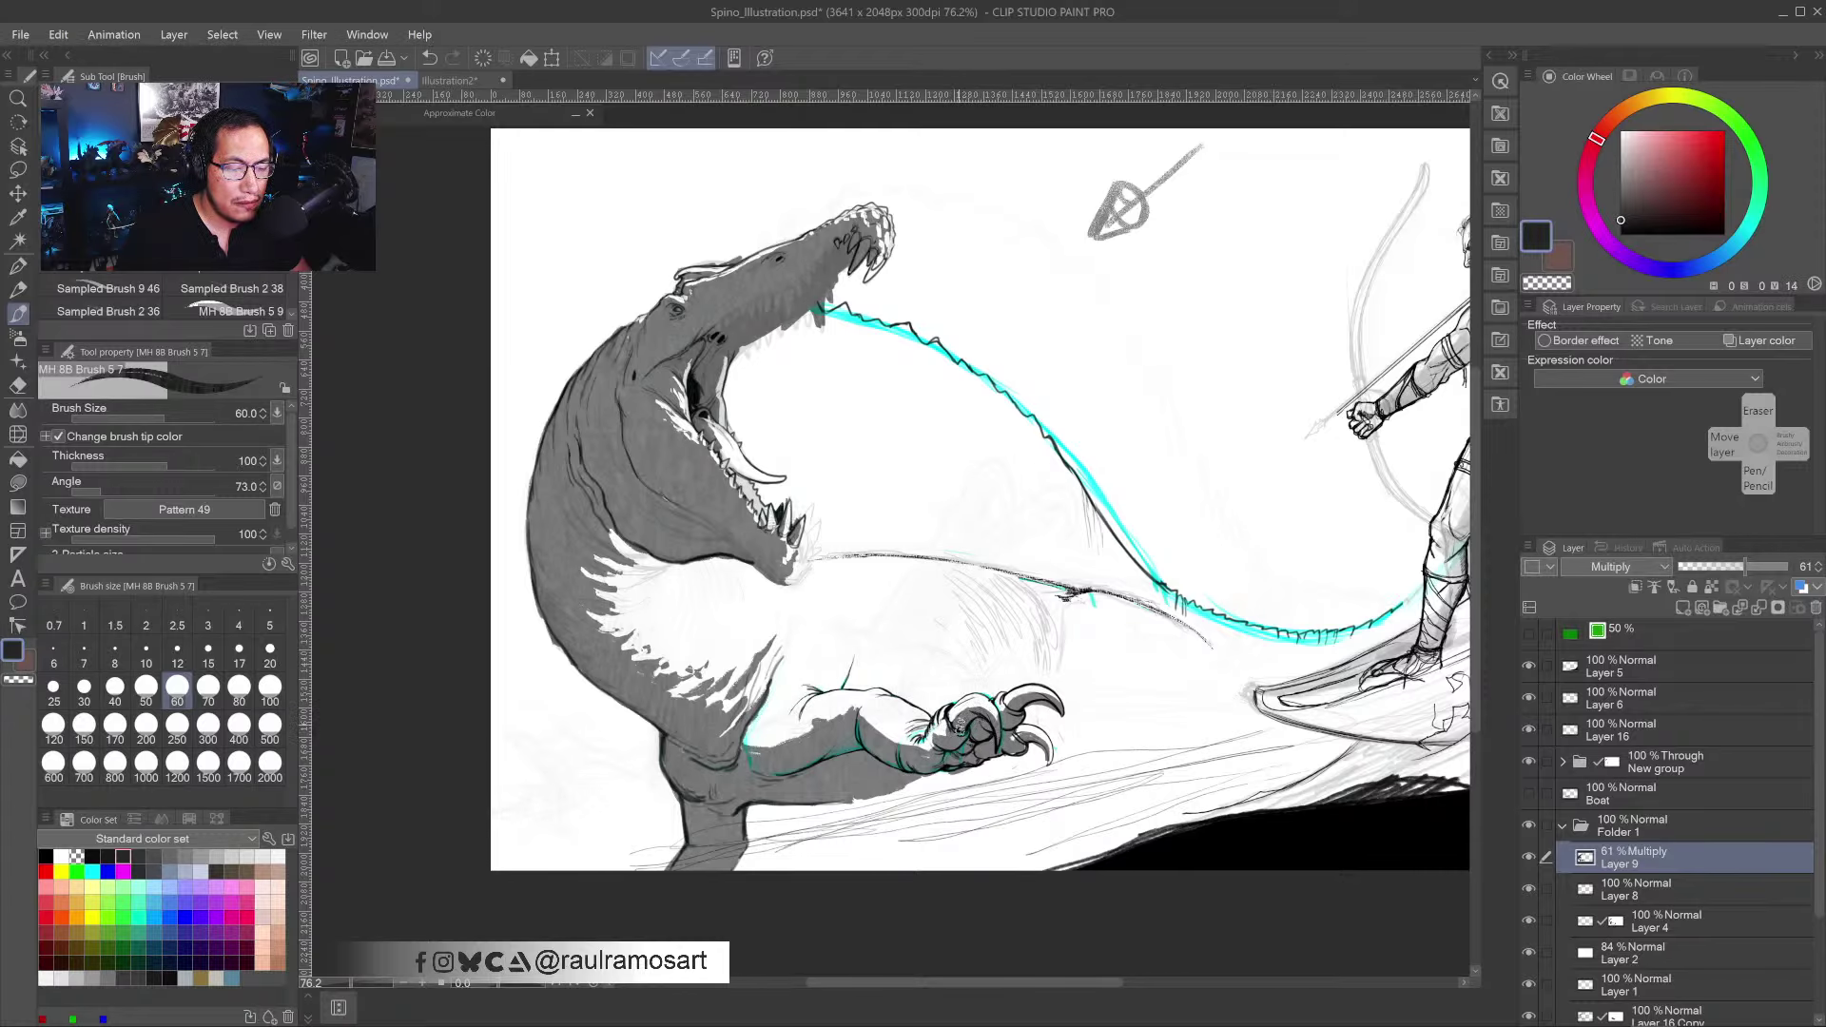
- Add short shadow strokes above the arm's upper contour near the elbow and trim them with transparent colour
drag(855, 747, 871, 733)
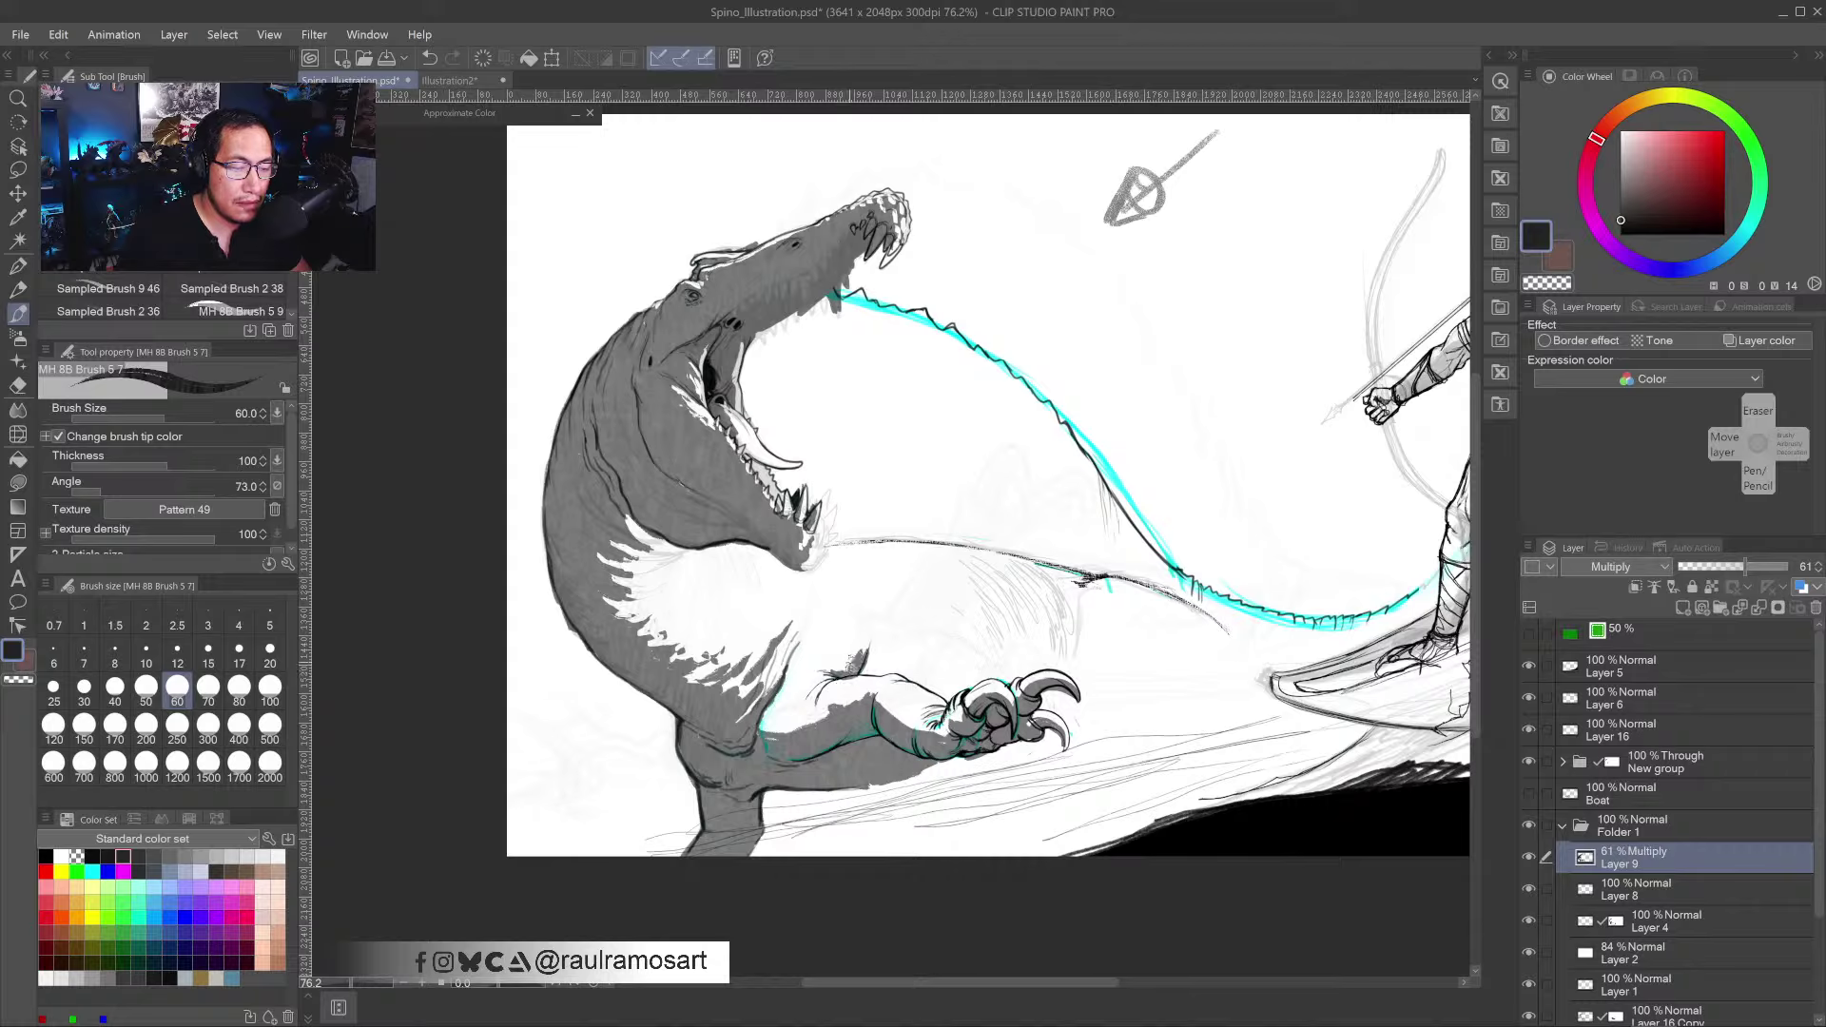
mouse_move(828, 655)
mouse_down()
mouse_move(819, 672)
mouse_move(880, 658)
mouse_up()
key(c)
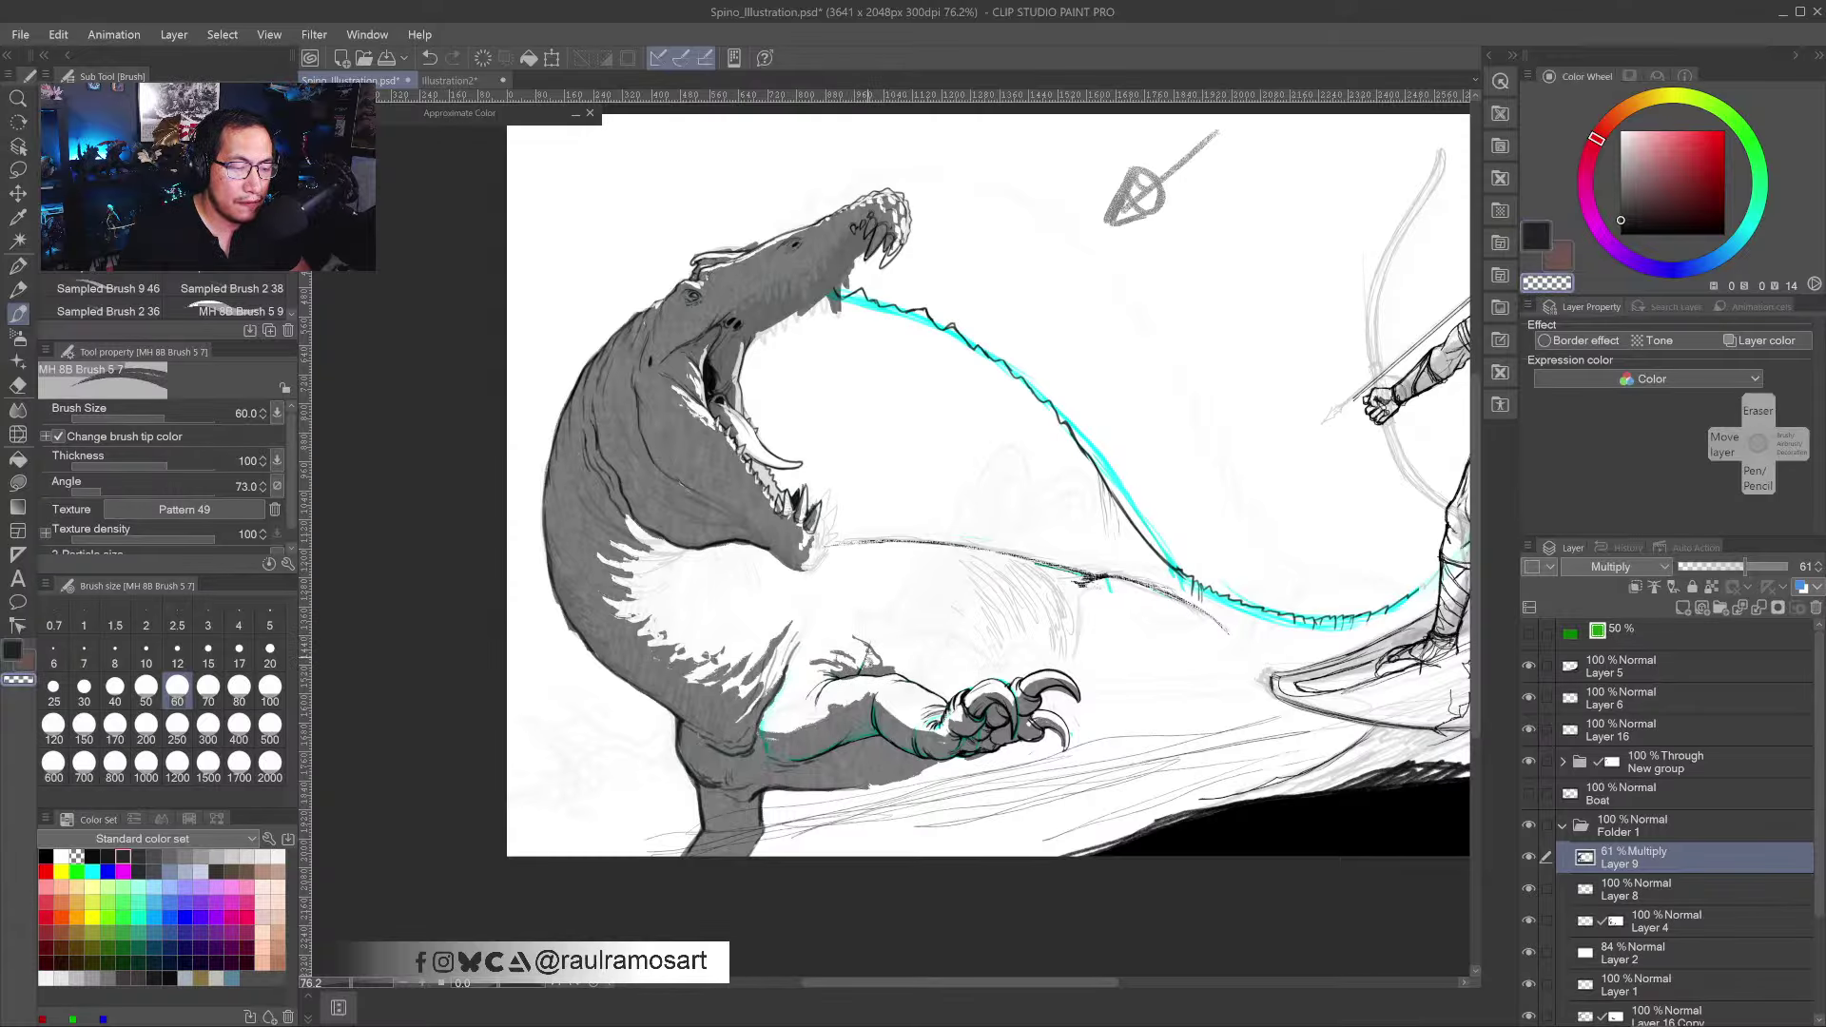
scroll(859, 633, down, 1)
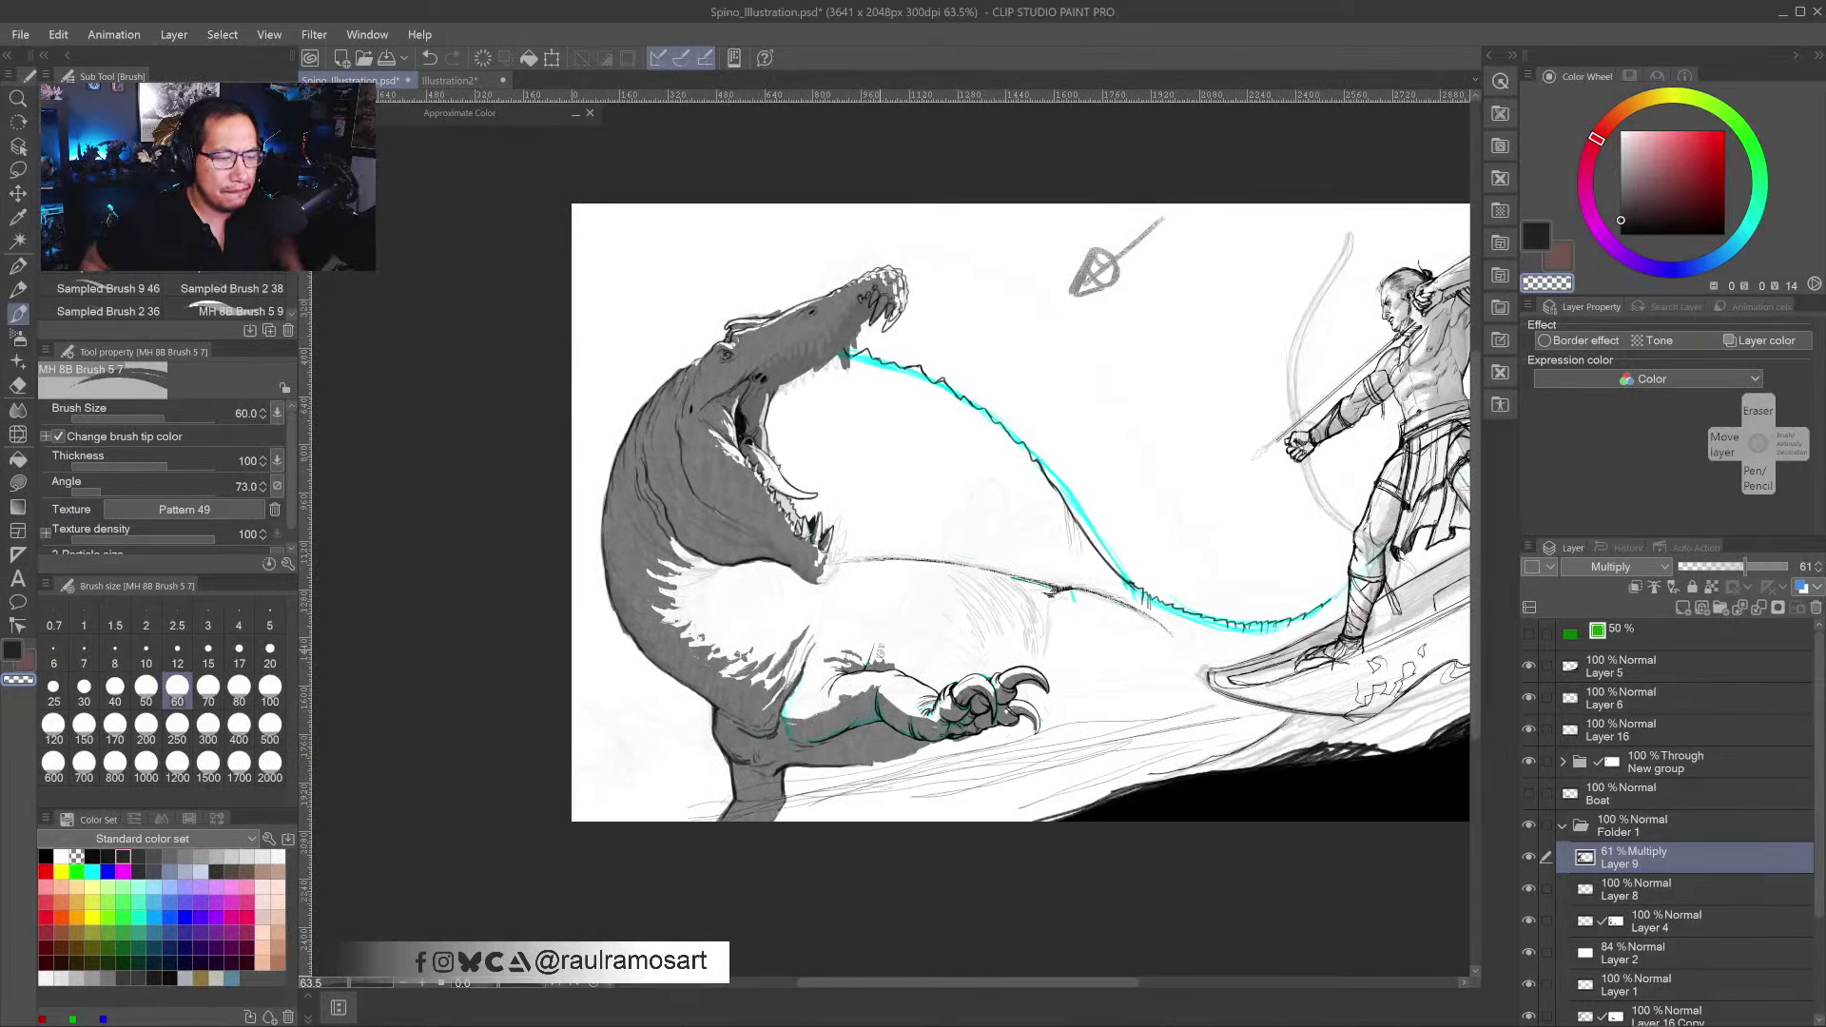
scroll(824, 627, up, 2)
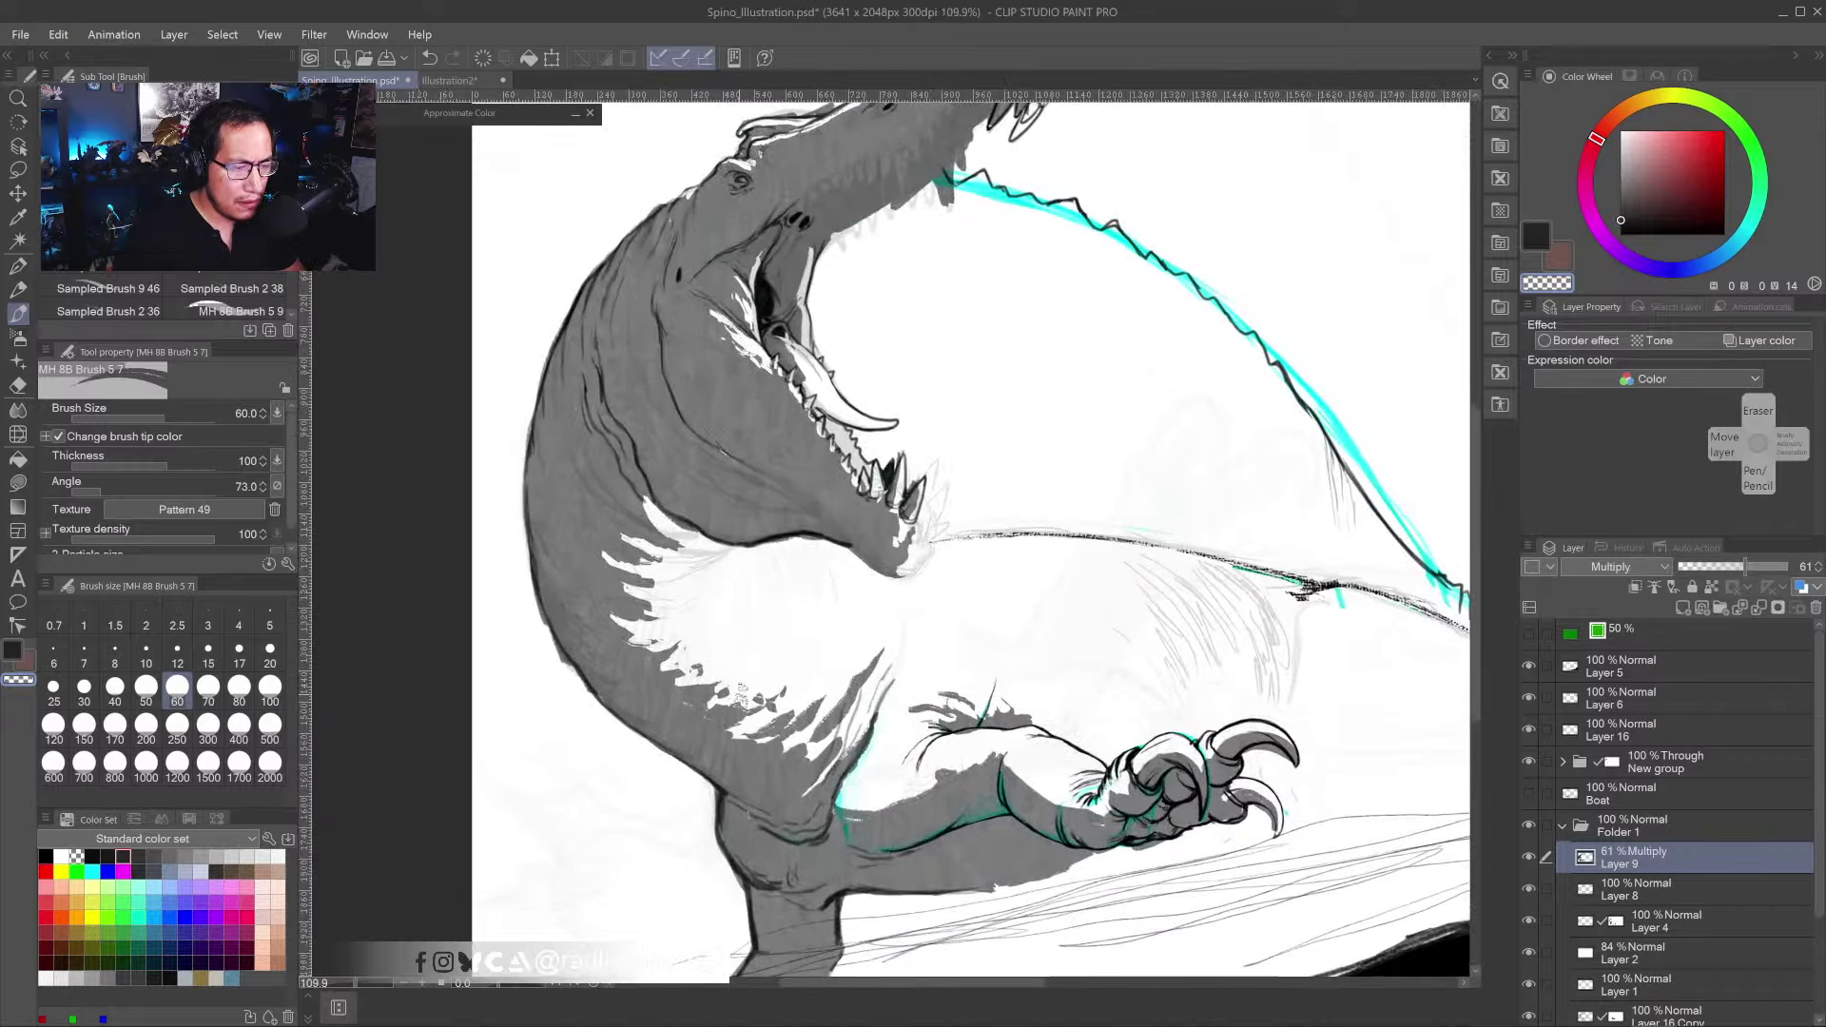
drag(759, 392, 799, 461)
scroll(785, 485, up, 2)
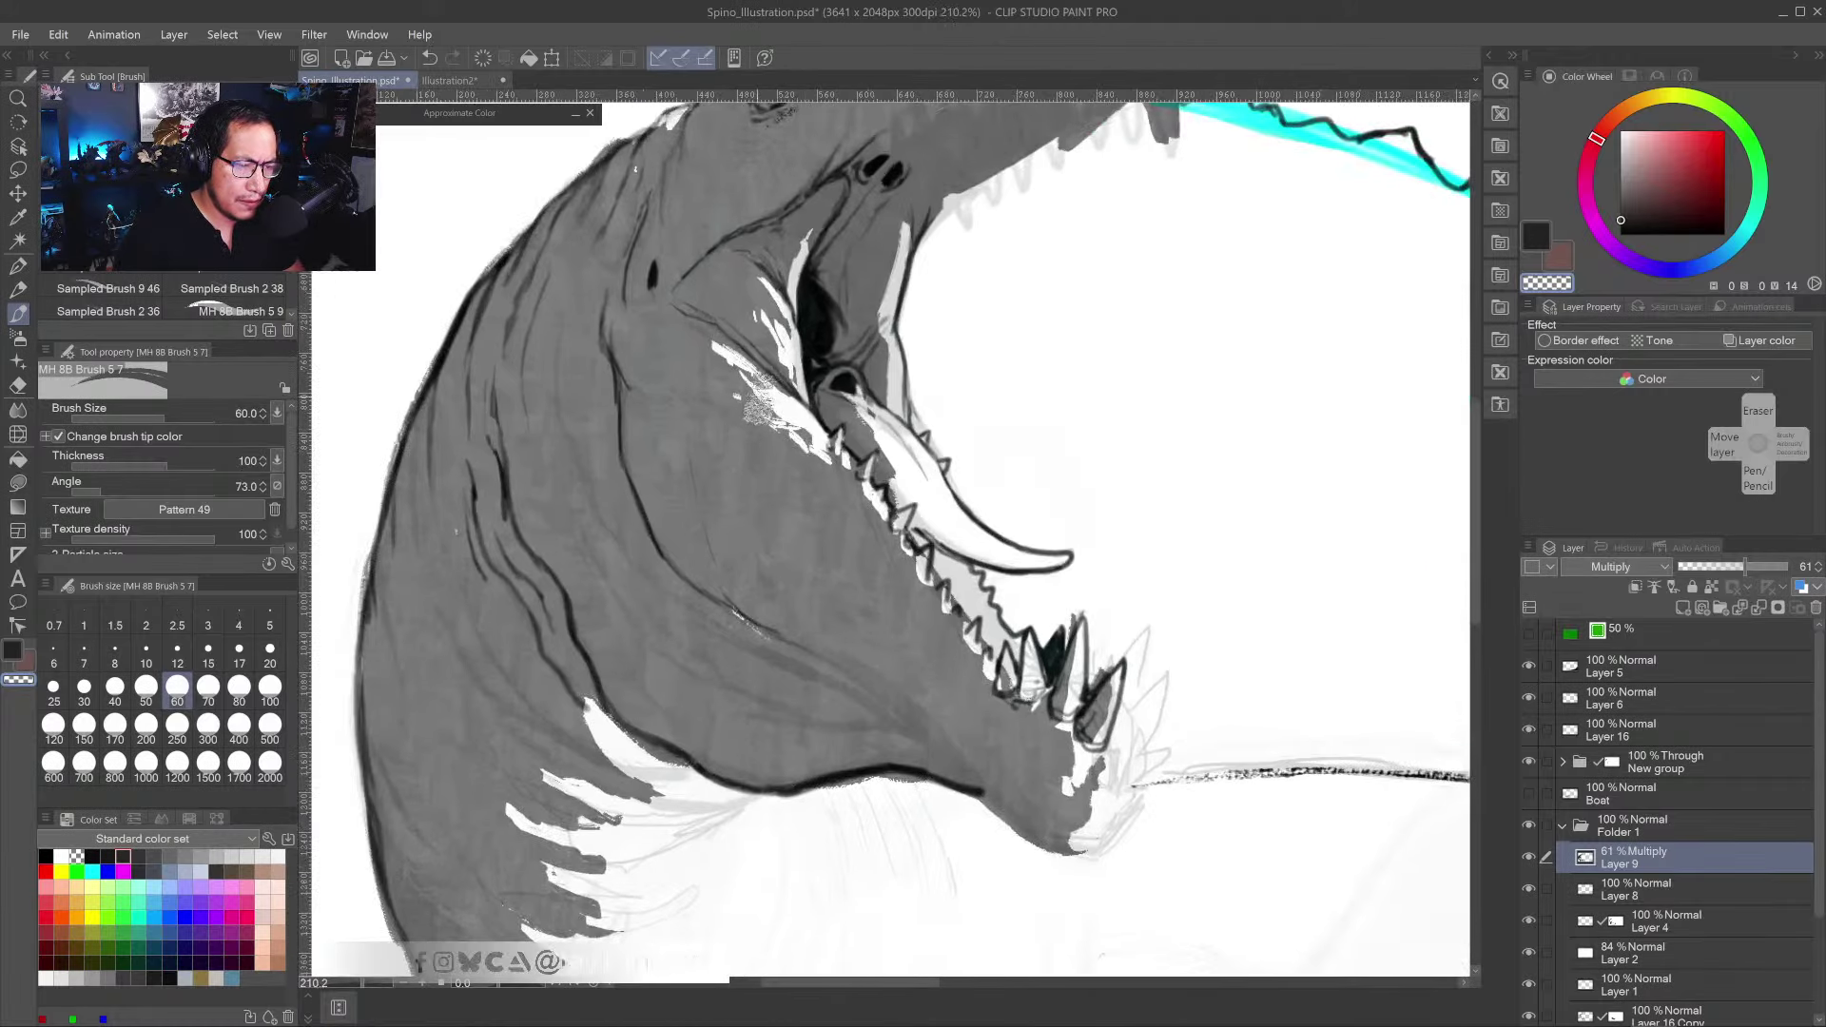
scroll(773, 514, down, 2)
- Reduce the brush size to 25 and add small dark grey scale marks along the shadow's edge on the forearm
scroll(774, 502, up, 4)
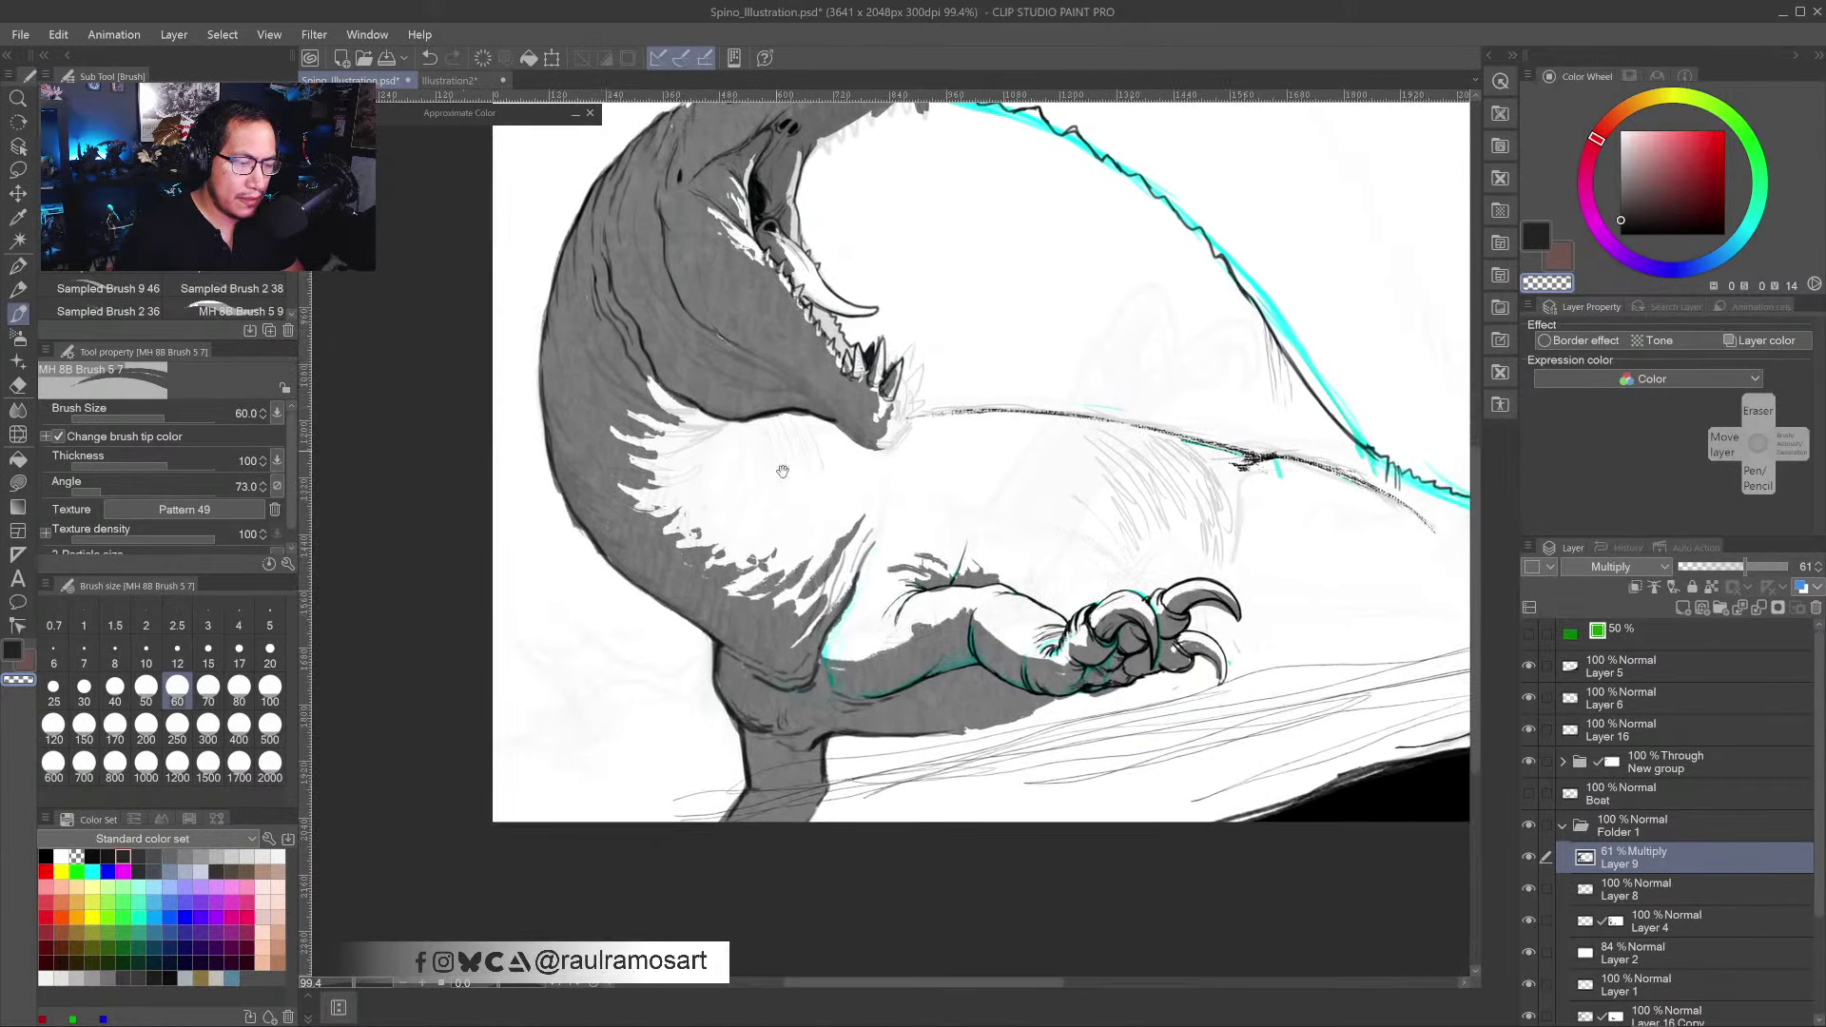
scroll(950, 574, up, 3)
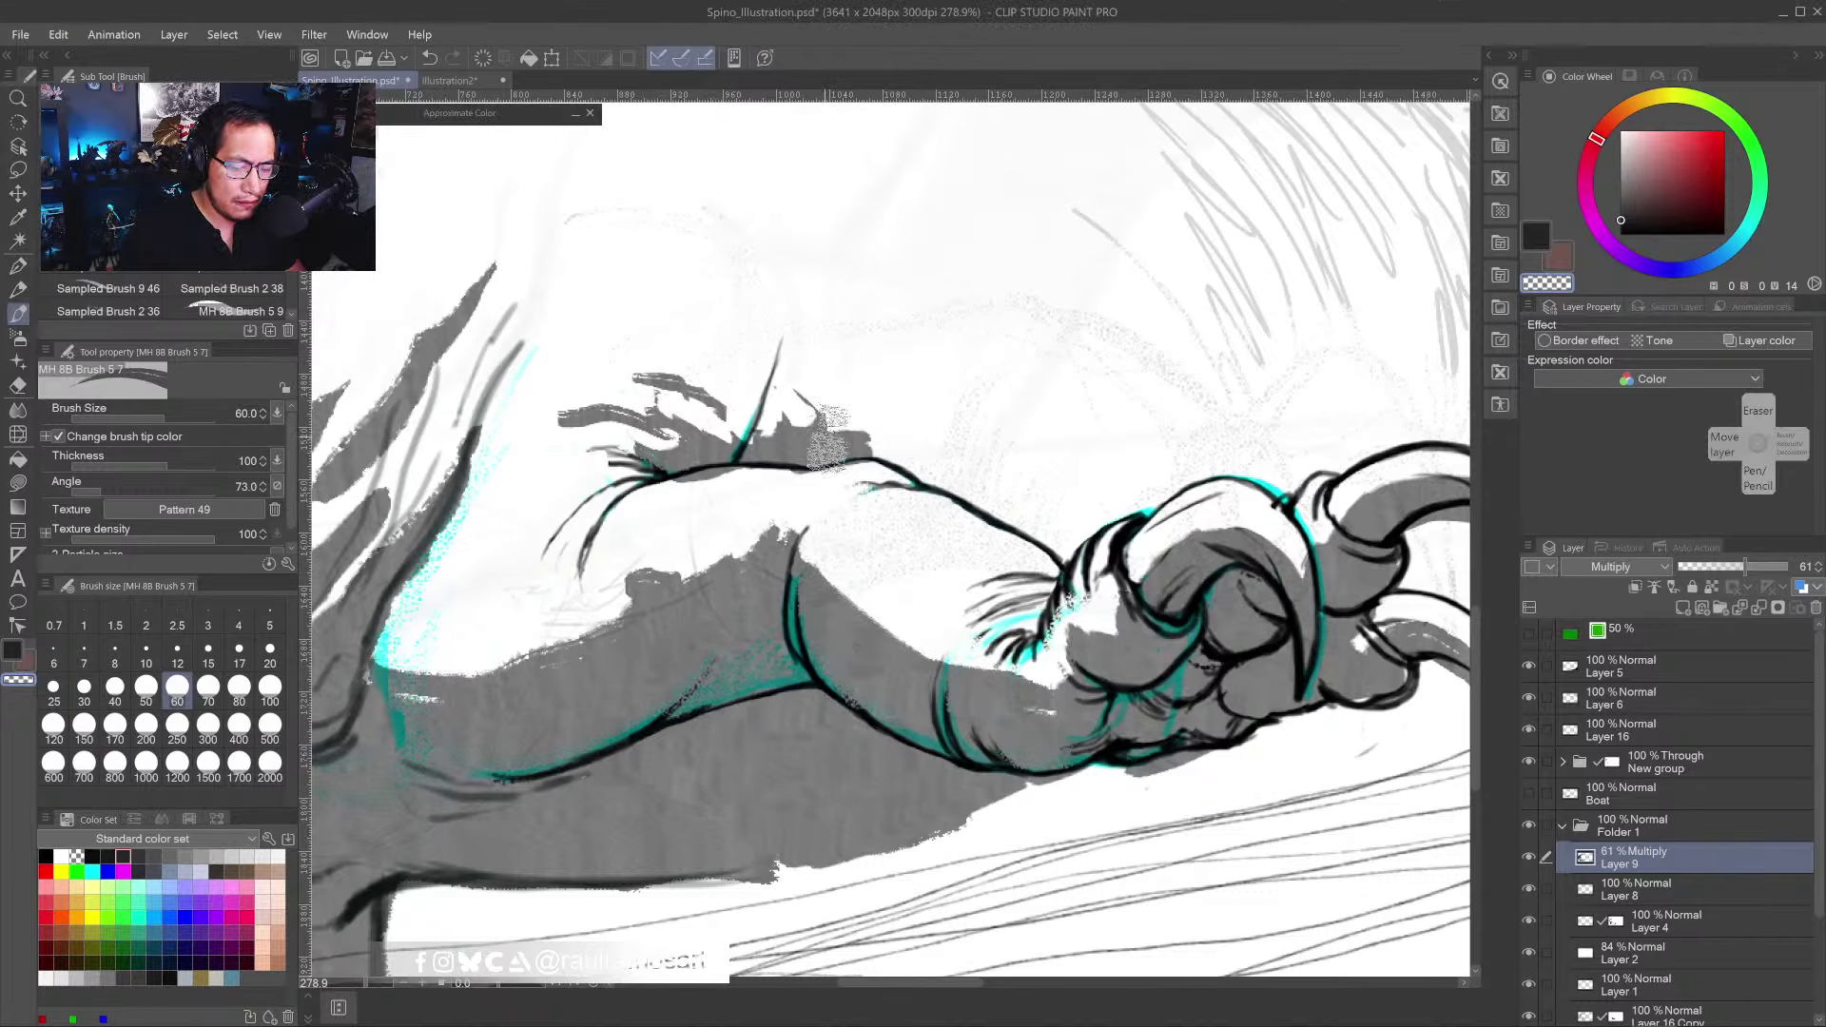
key(bracketleft)
key(bracketleft)
key(bracketleft)
key(bracketleft)
key(c)
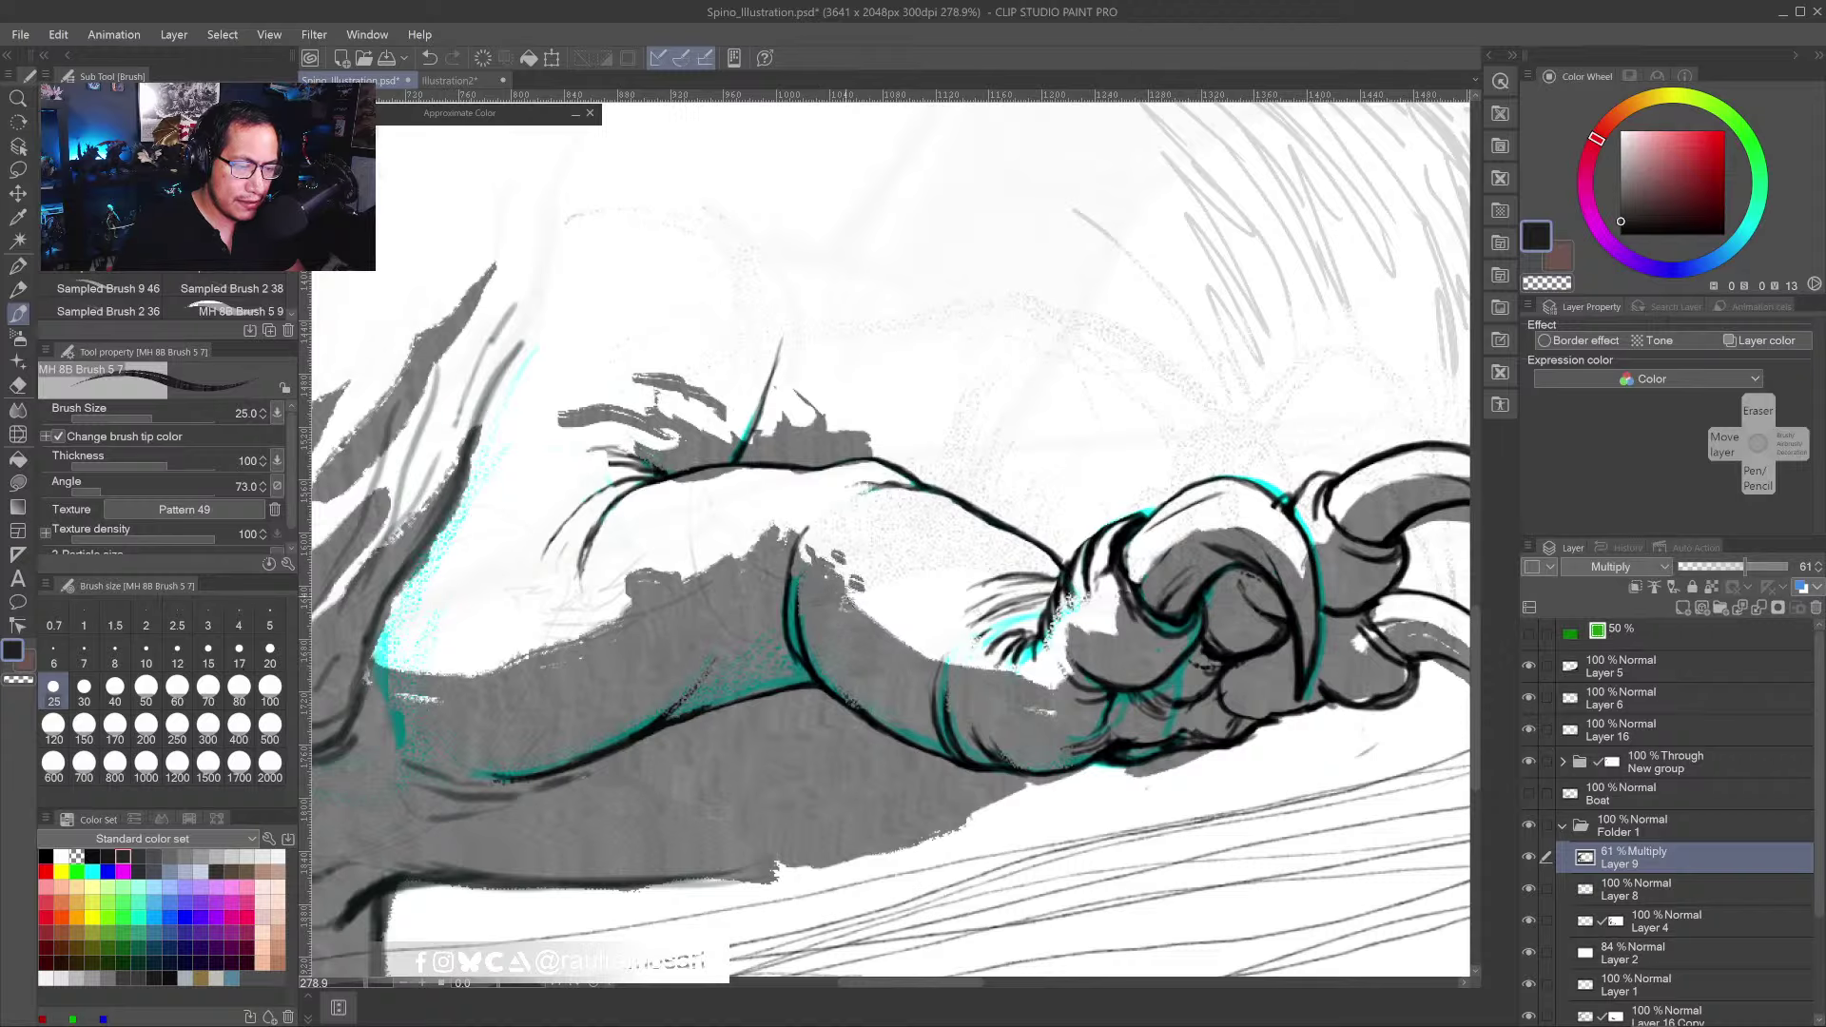
mouse_move(845, 579)
mouse_down()
mouse_move(893, 639)
mouse_move(941, 658)
mouse_move(913, 664)
mouse_move(963, 672)
mouse_up()
click(924, 616)
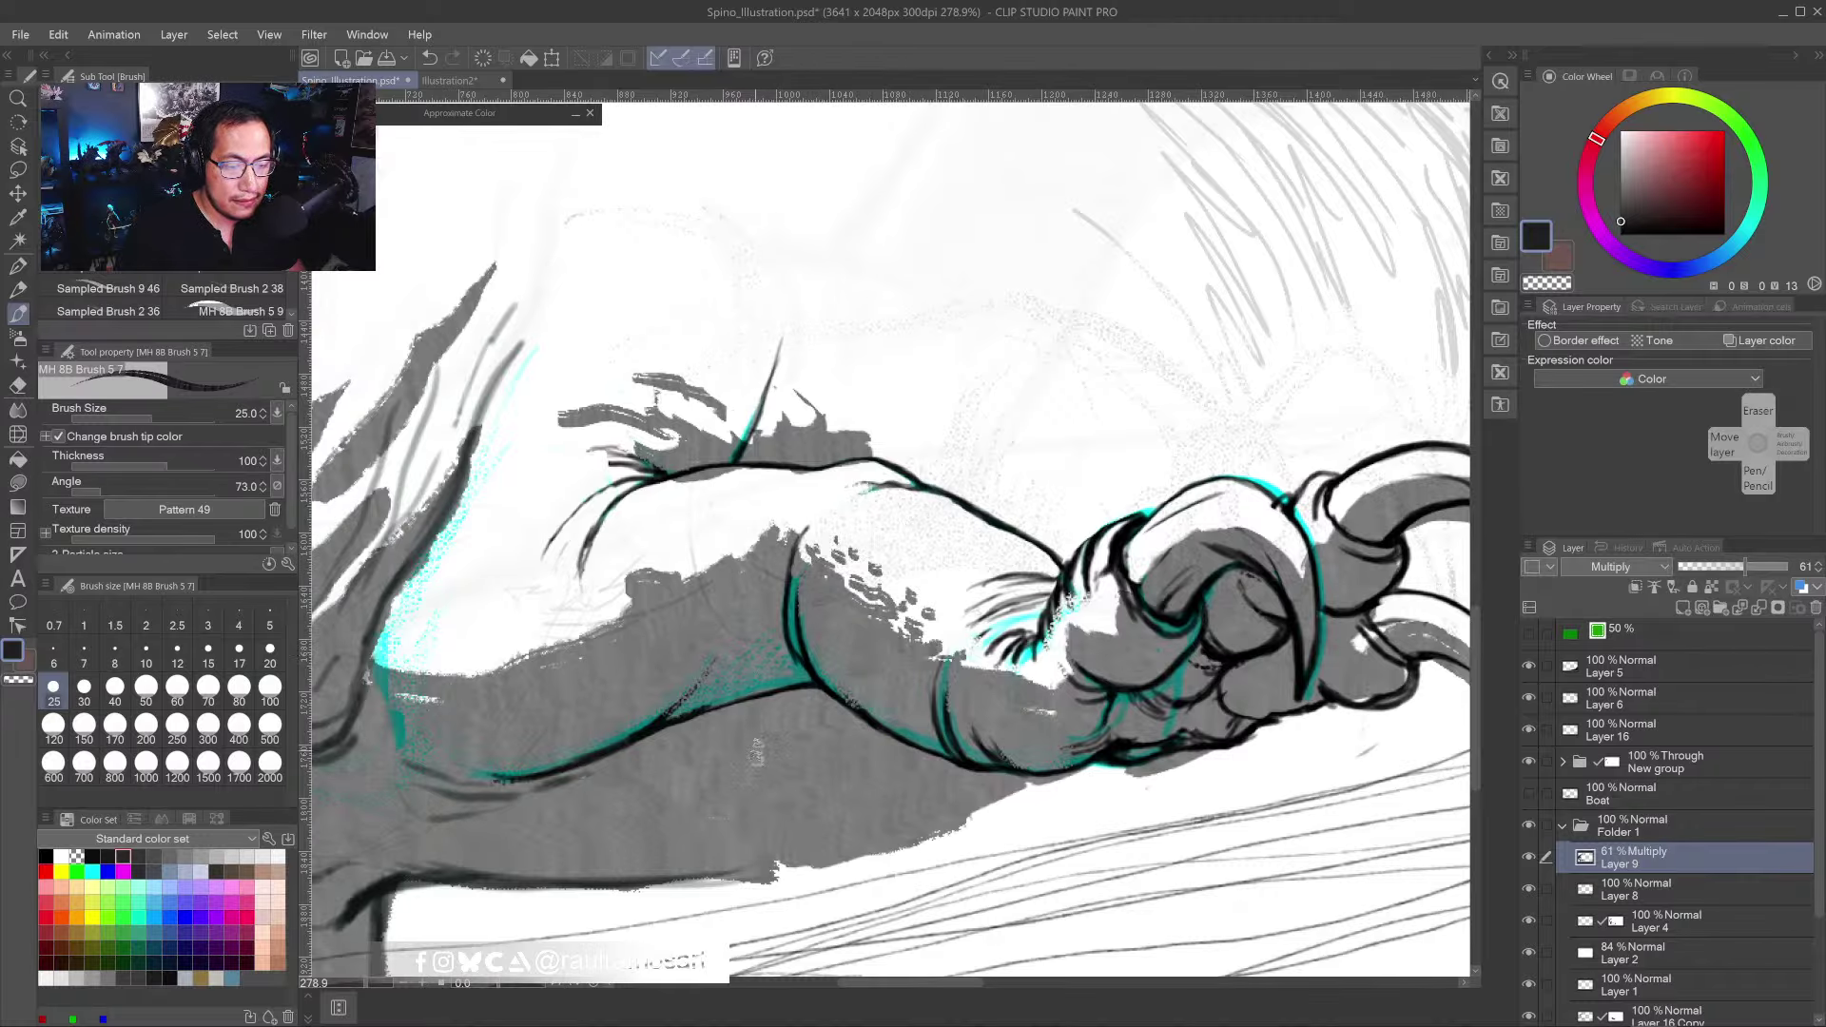
- Spread the dark grey scale marks across the forearm's lit area toward its outer contour and the elbow crease
mouse_move(756, 753)
mouse_down()
mouse_move(977, 480)
mouse_move(1011, 476)
mouse_move(999, 504)
mouse_up()
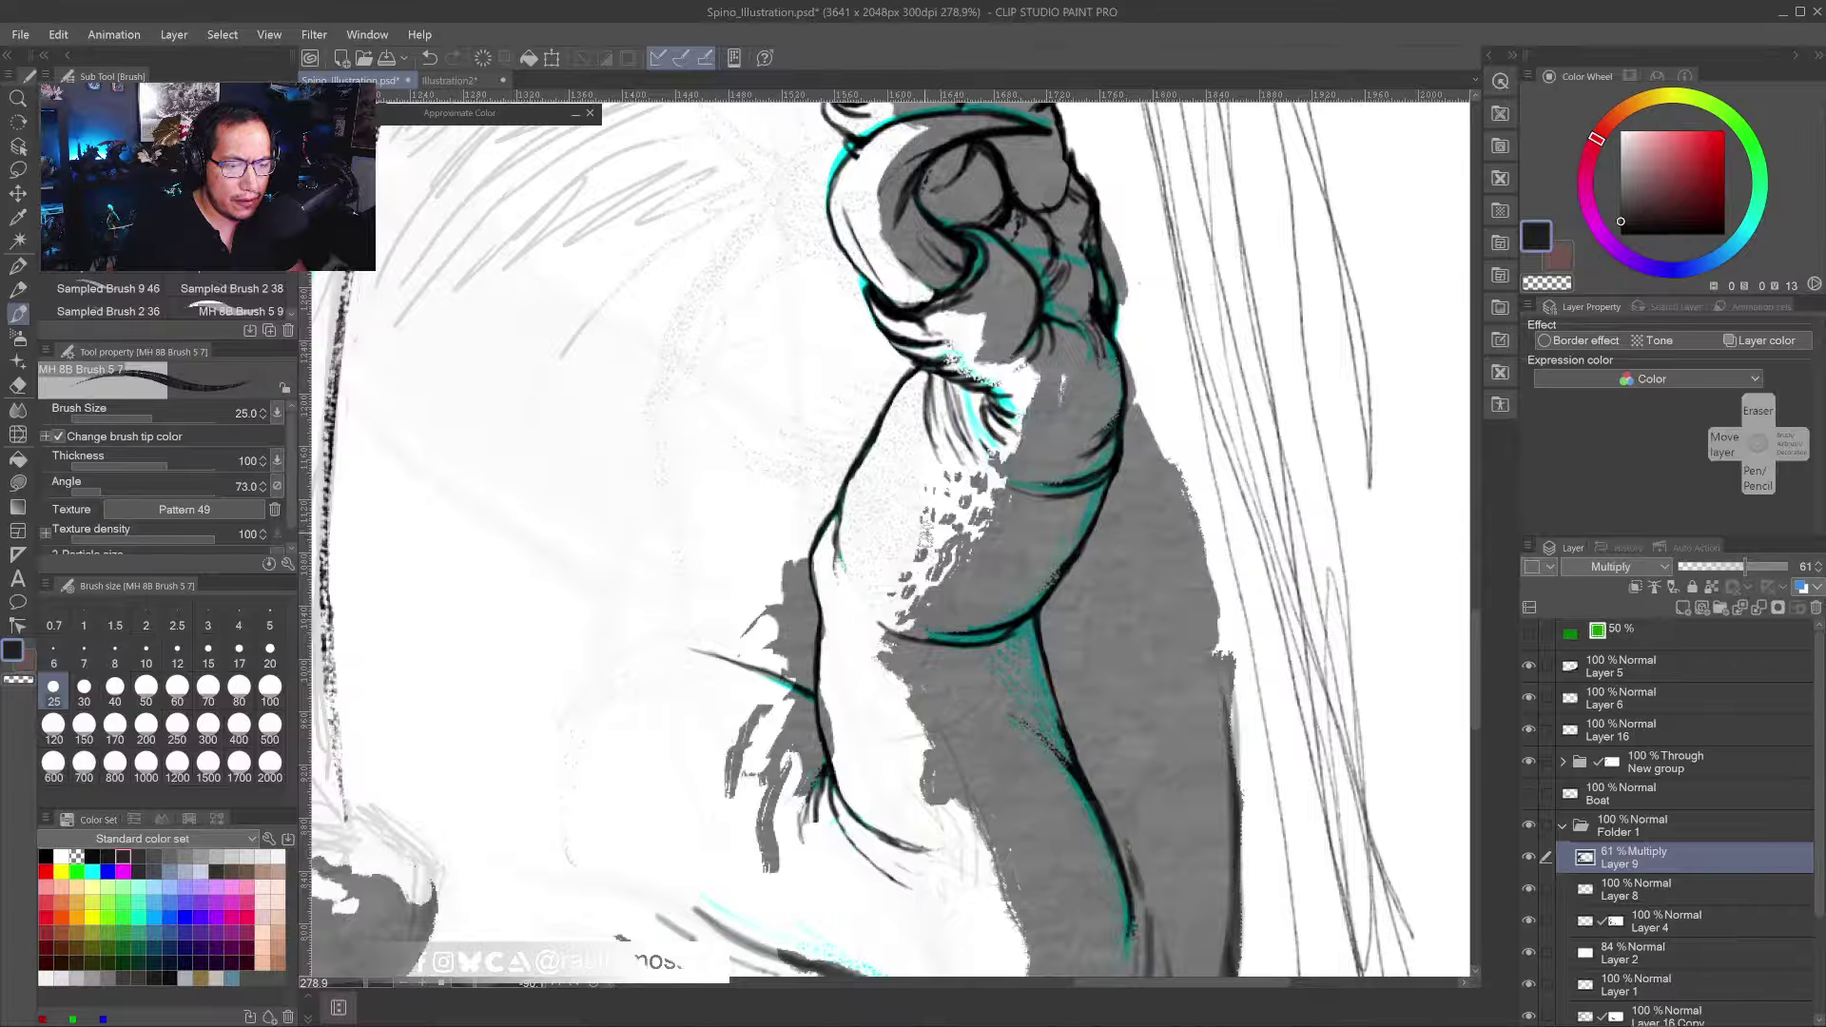
mouse_move(923, 523)
mouse_down()
mouse_move(889, 609)
mouse_move(905, 626)
mouse_up()
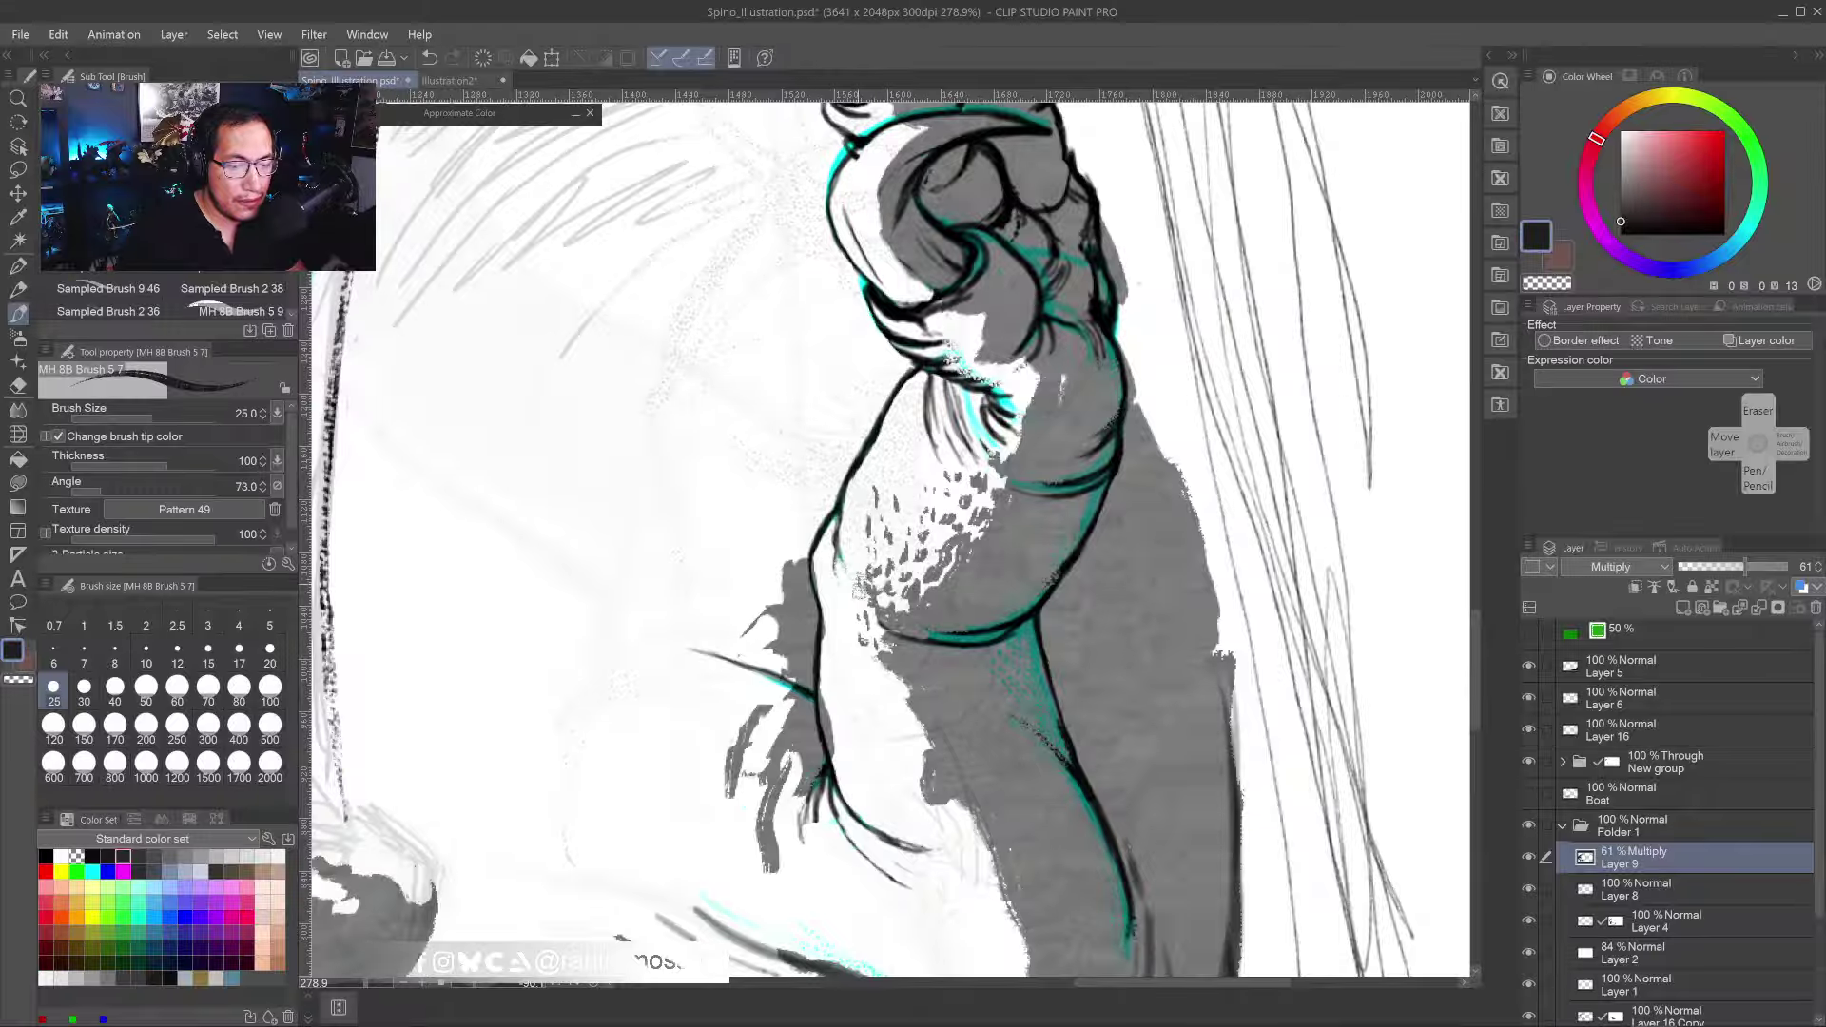
mouse_move(856, 576)
mouse_down()
mouse_move(885, 639)
mouse_move(981, 548)
mouse_up()
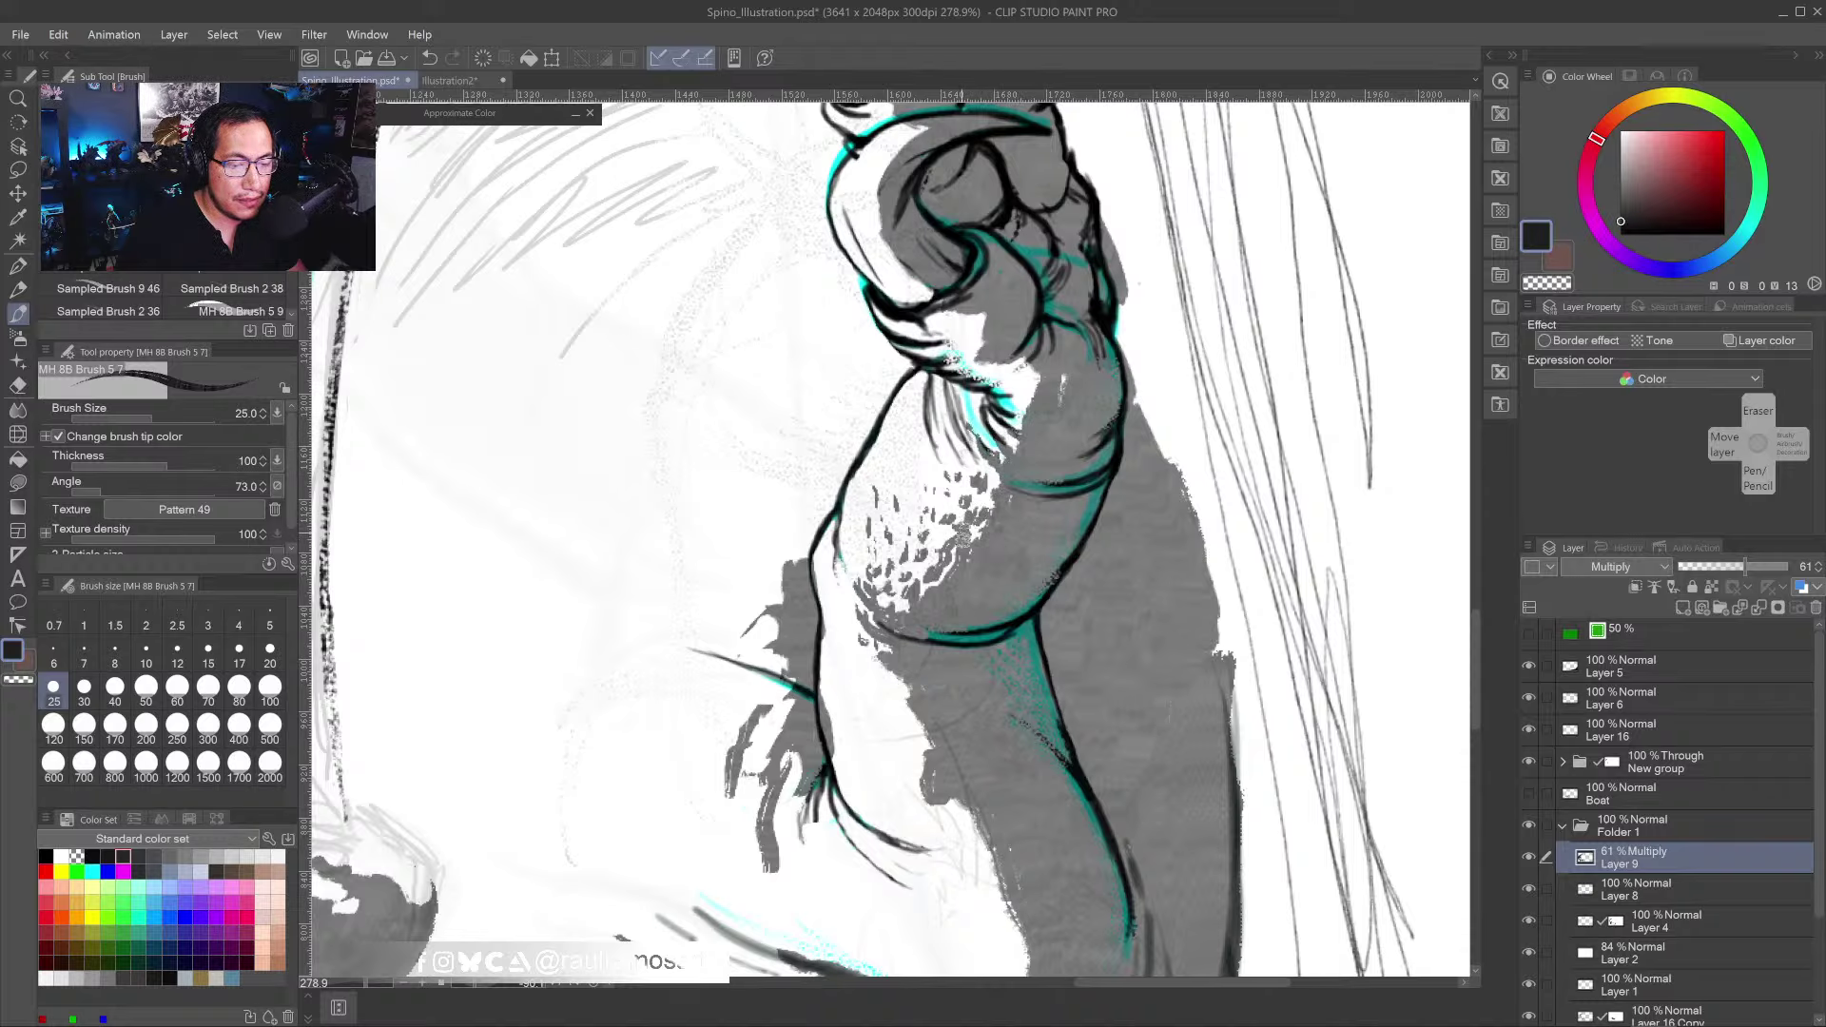
mouse_move(919, 529)
mouse_down()
mouse_move(898, 526)
mouse_move(855, 433)
mouse_move(908, 447)
mouse_move(855, 484)
mouse_up()
drag(873, 594, 877, 450)
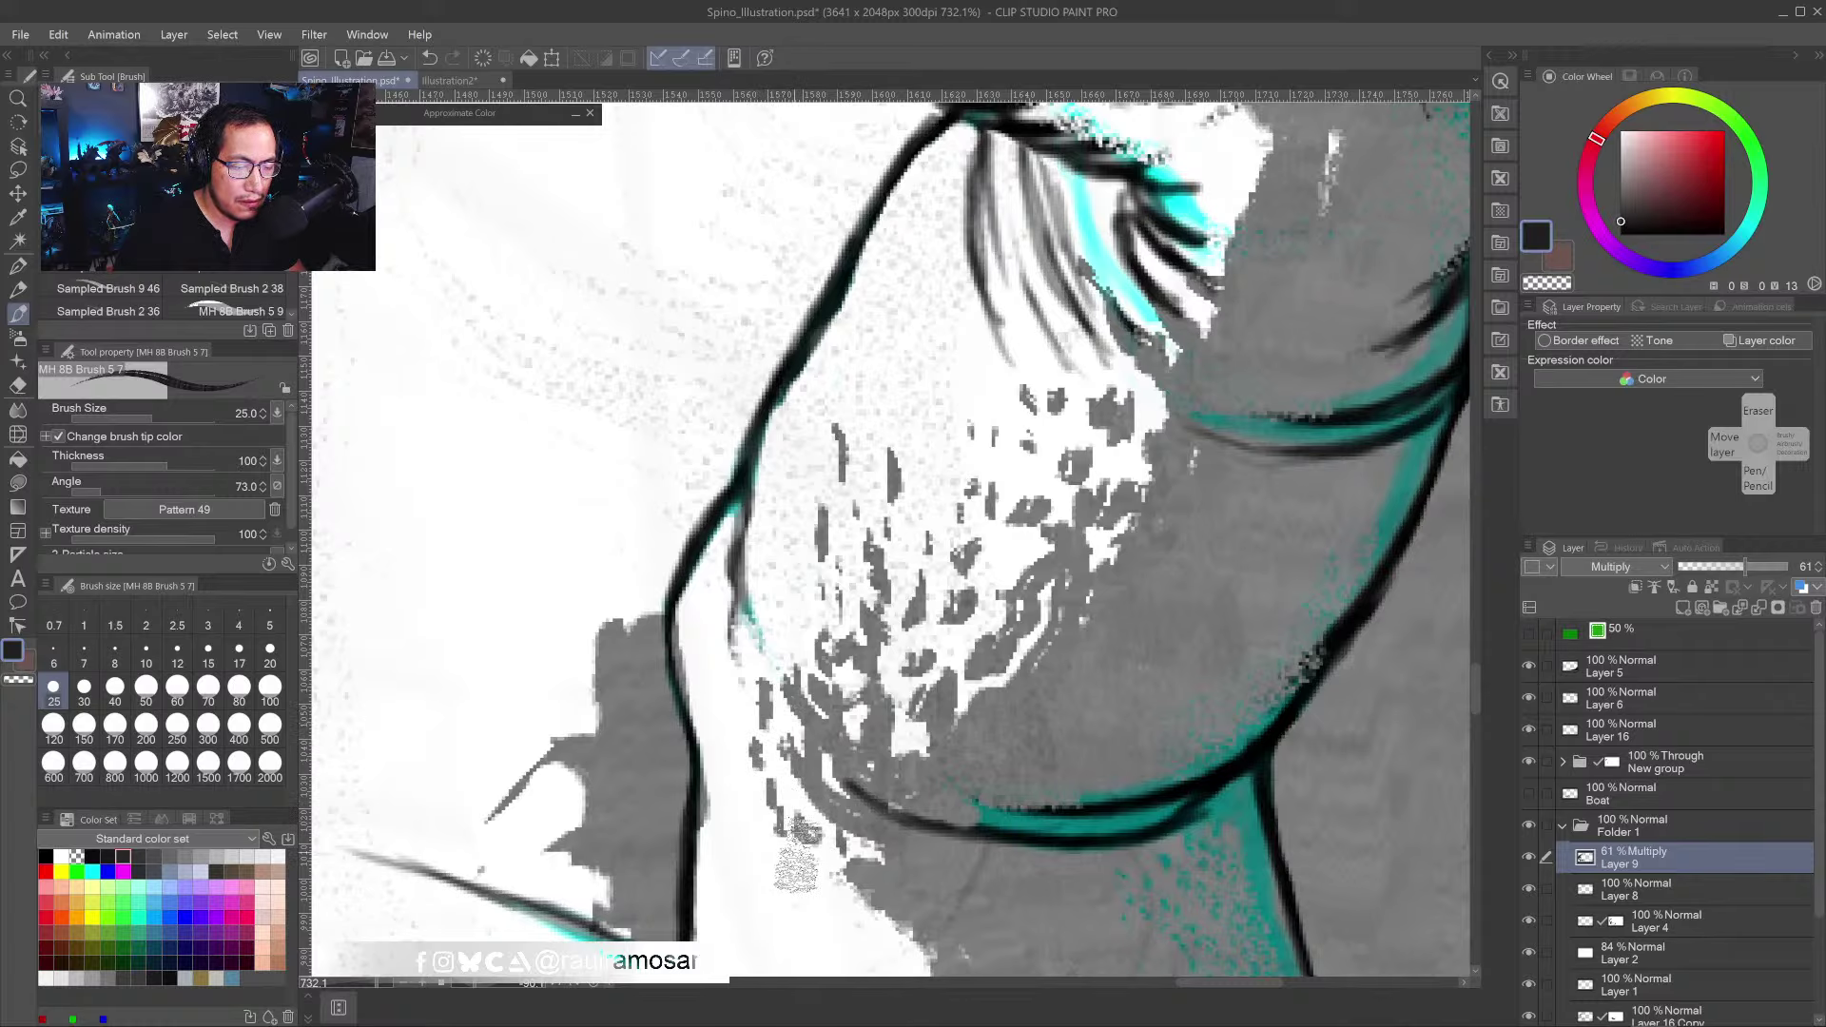
- Break up the shadow's edge on the upper arm beside the elbow crease with small dark grey scale marks
mouse_move(799, 890)
mouse_down()
mouse_move(818, 652)
mouse_move(811, 677)
mouse_move(921, 722)
mouse_move(908, 757)
mouse_move(871, 751)
mouse_move(956, 823)
mouse_move(879, 818)
mouse_move(915, 860)
mouse_up()
mouse_move(937, 851)
mouse_down()
mouse_move(960, 871)
mouse_move(873, 699)
mouse_up()
mouse_move(751, 595)
mouse_down()
mouse_move(807, 658)
mouse_move(759, 639)
mouse_move(796, 715)
mouse_move(861, 733)
mouse_up()
drag(856, 666, 894, 752)
mouse_move(799, 647)
mouse_down()
mouse_move(837, 723)
mouse_move(807, 737)
mouse_move(849, 778)
mouse_move(869, 763)
mouse_move(861, 804)
mouse_up()
drag(842, 733, 880, 828)
mouse_move(809, 761)
mouse_down()
mouse_move(861, 871)
mouse_move(892, 844)
mouse_up()
scroll(892, 844, down, 4)
drag(889, 749, 860, 775)
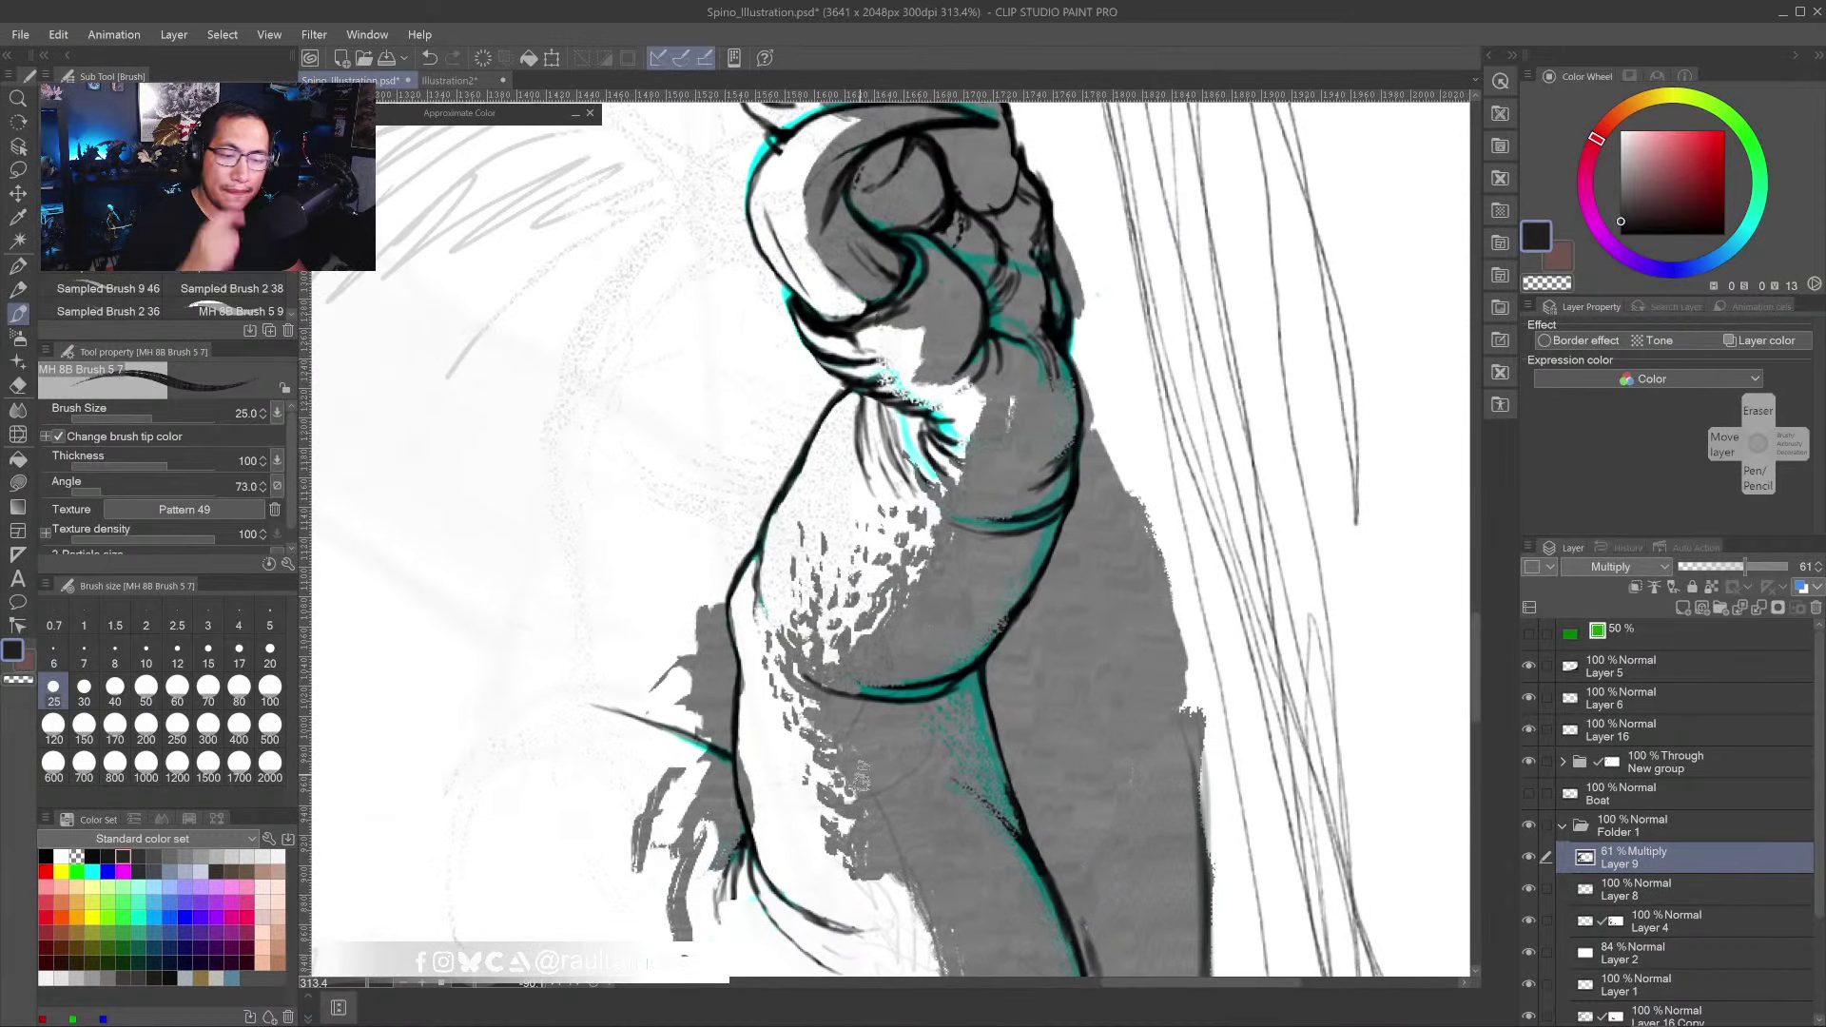
- Touch up the forearm's scale pattern, alternating transparent colour with a dark grey sampled from the shadow
scroll(877, 582, up, 3)
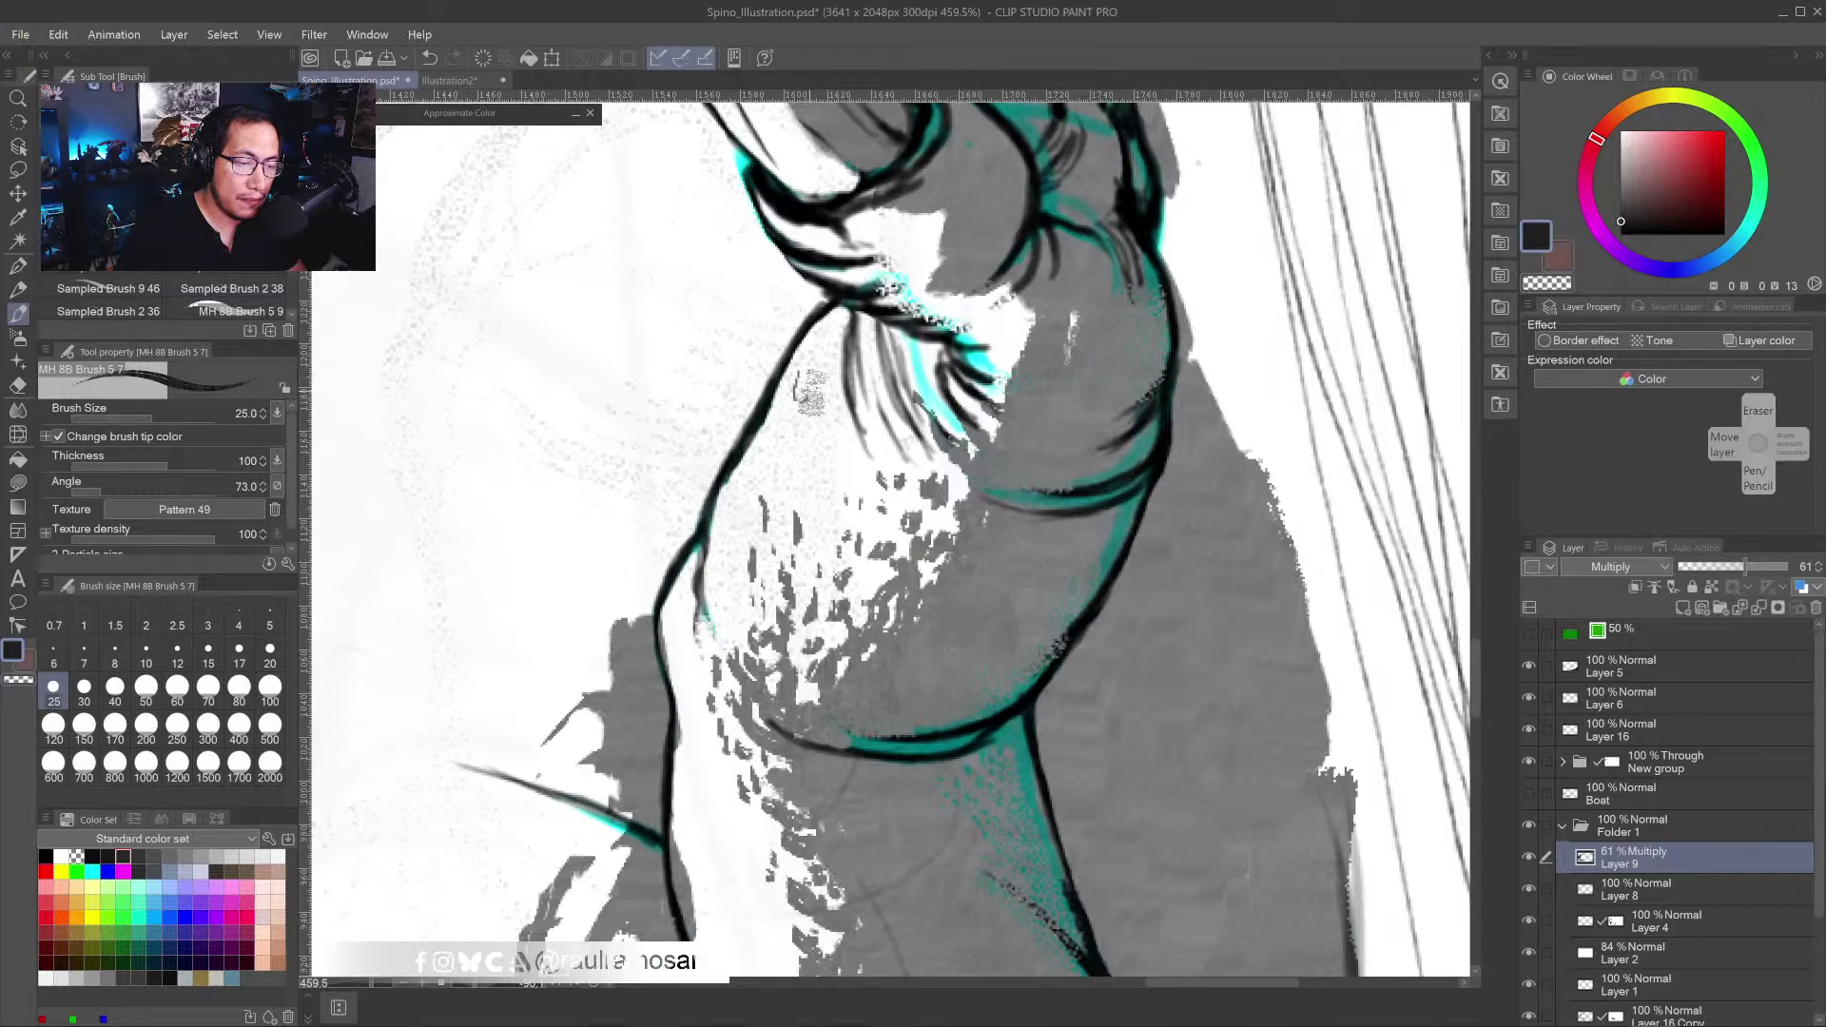
mouse_move(784, 437)
mouse_down()
mouse_move(799, 388)
mouse_move(786, 447)
mouse_move(809, 429)
mouse_move(804, 392)
mouse_up()
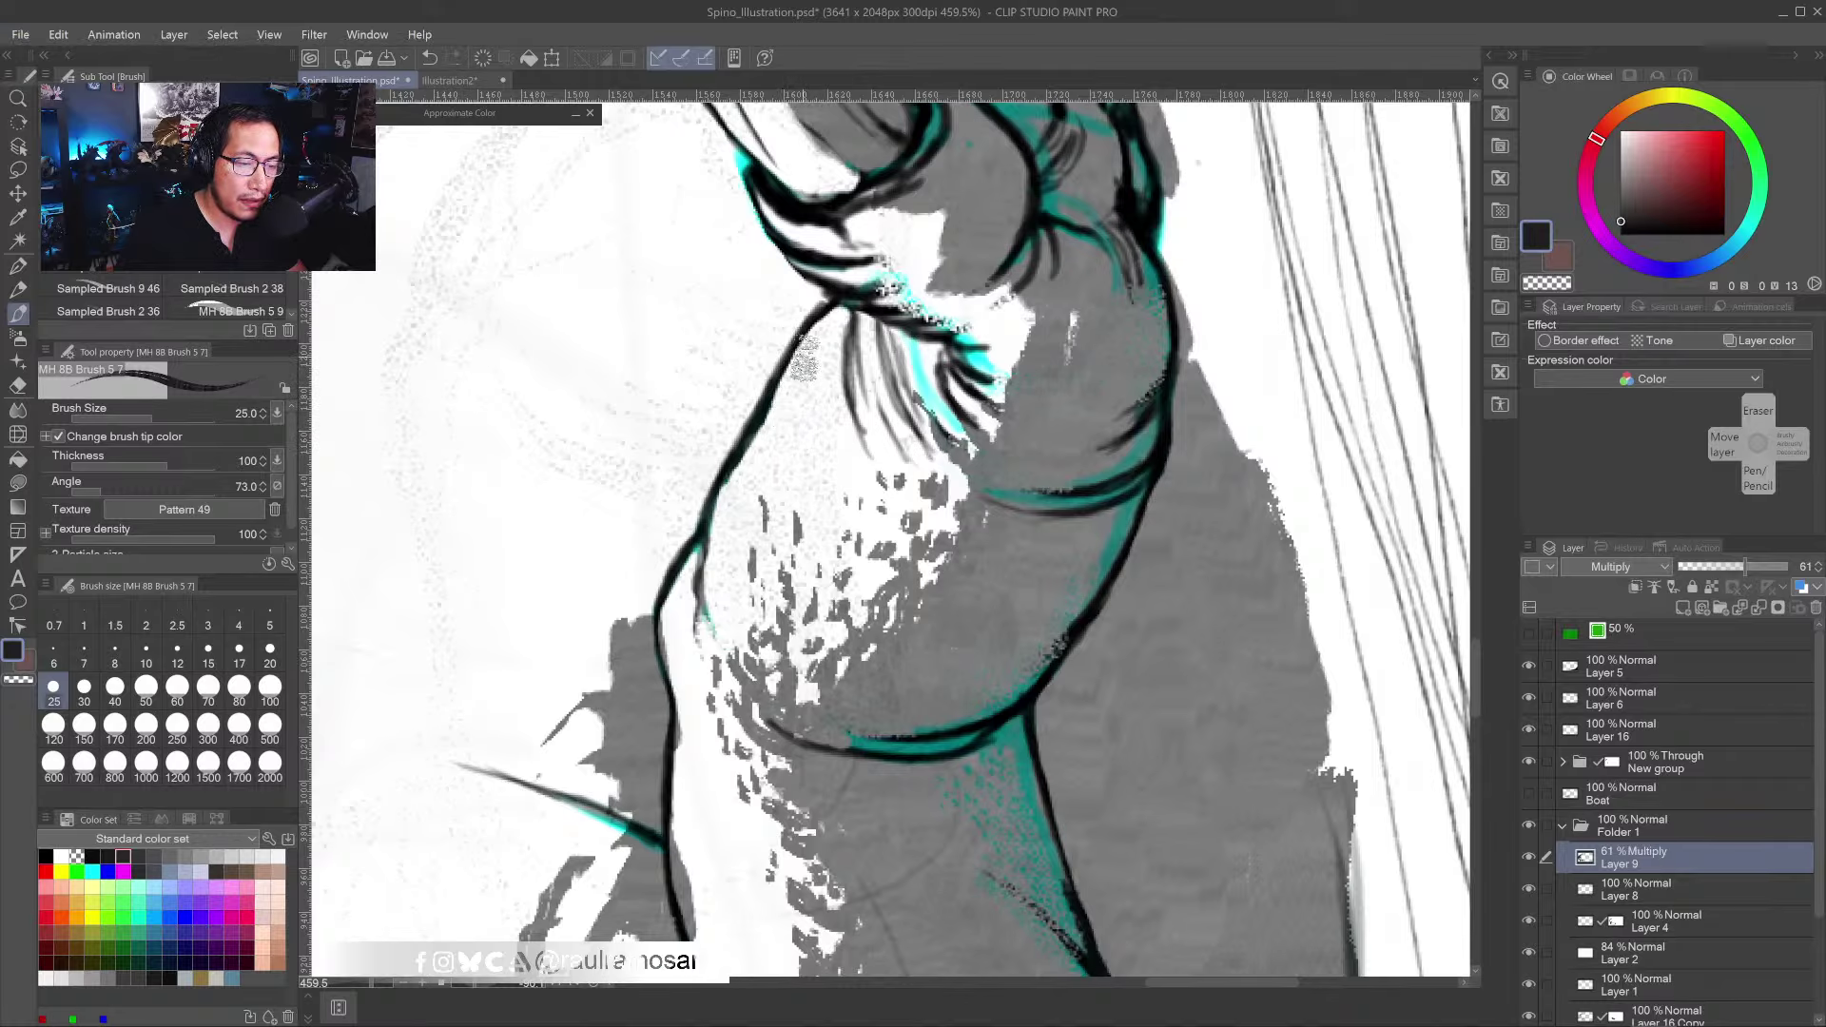
scroll(838, 463, down, 1)
drag(838, 464, 895, 435)
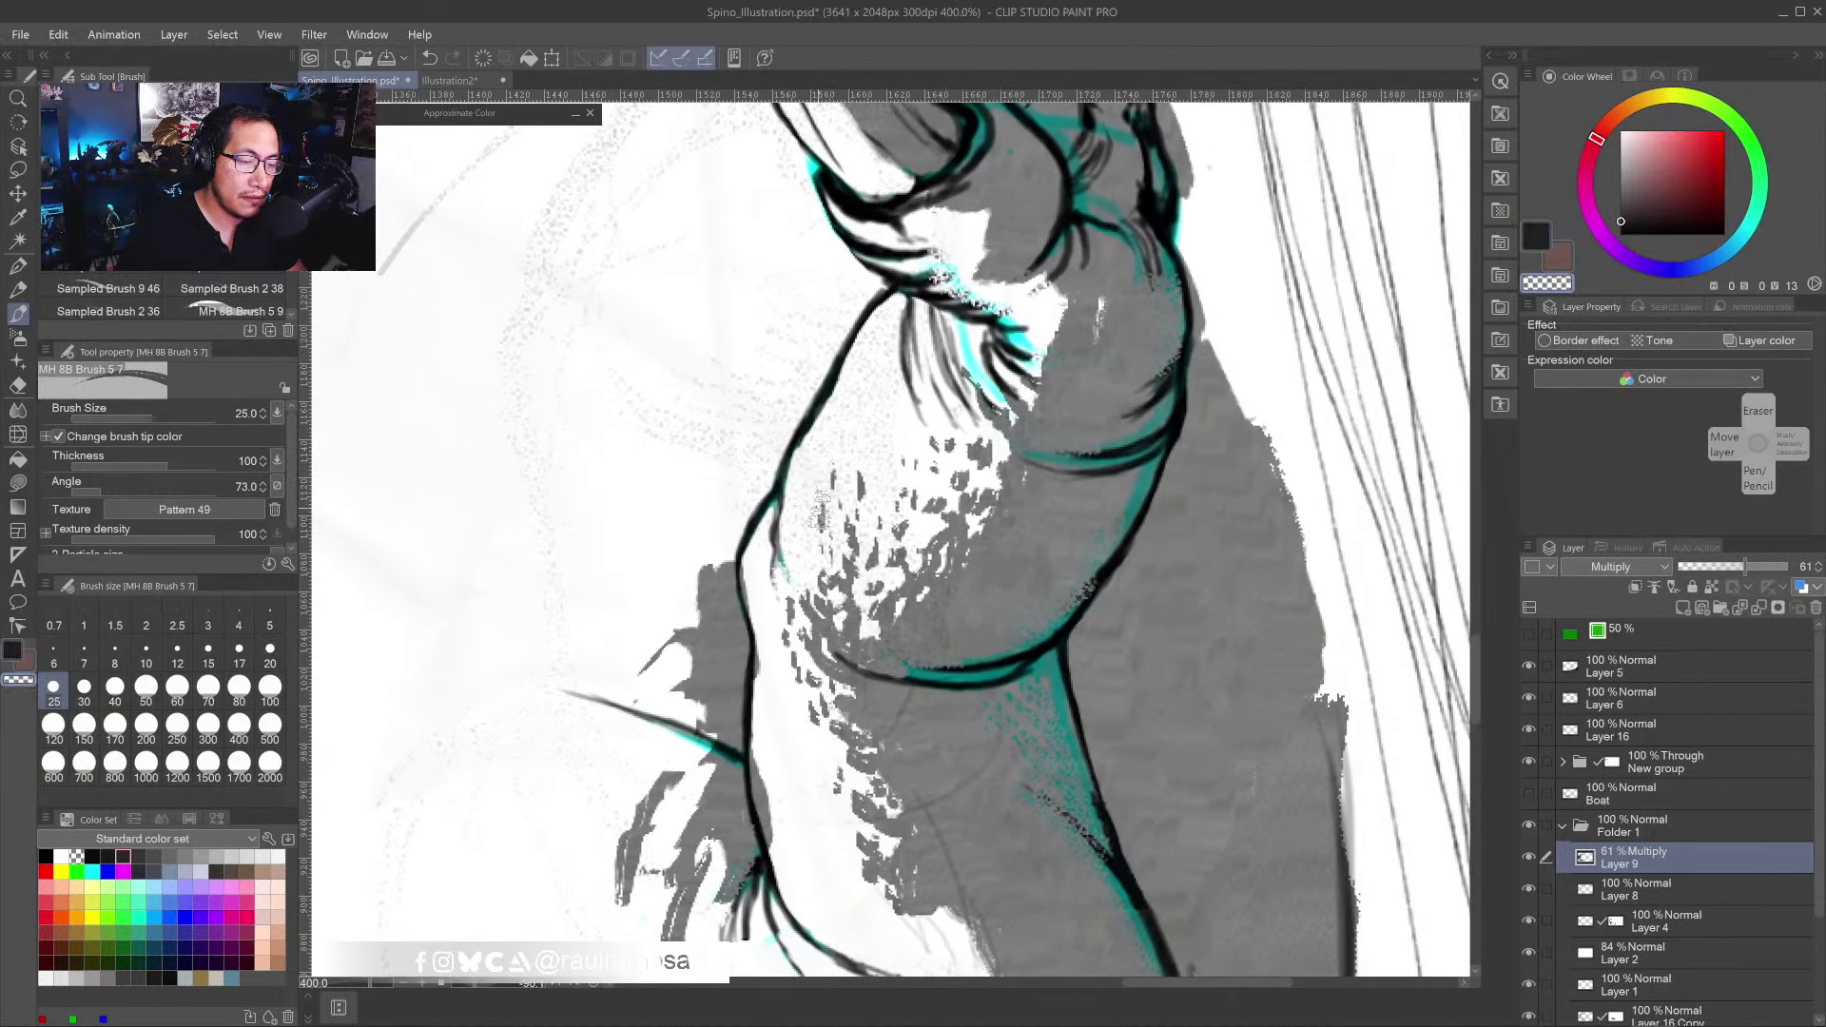
key(c)
key(c)
scroll(797, 571, up, 2)
scroll(797, 570, up, 1)
alt+click(796, 571)
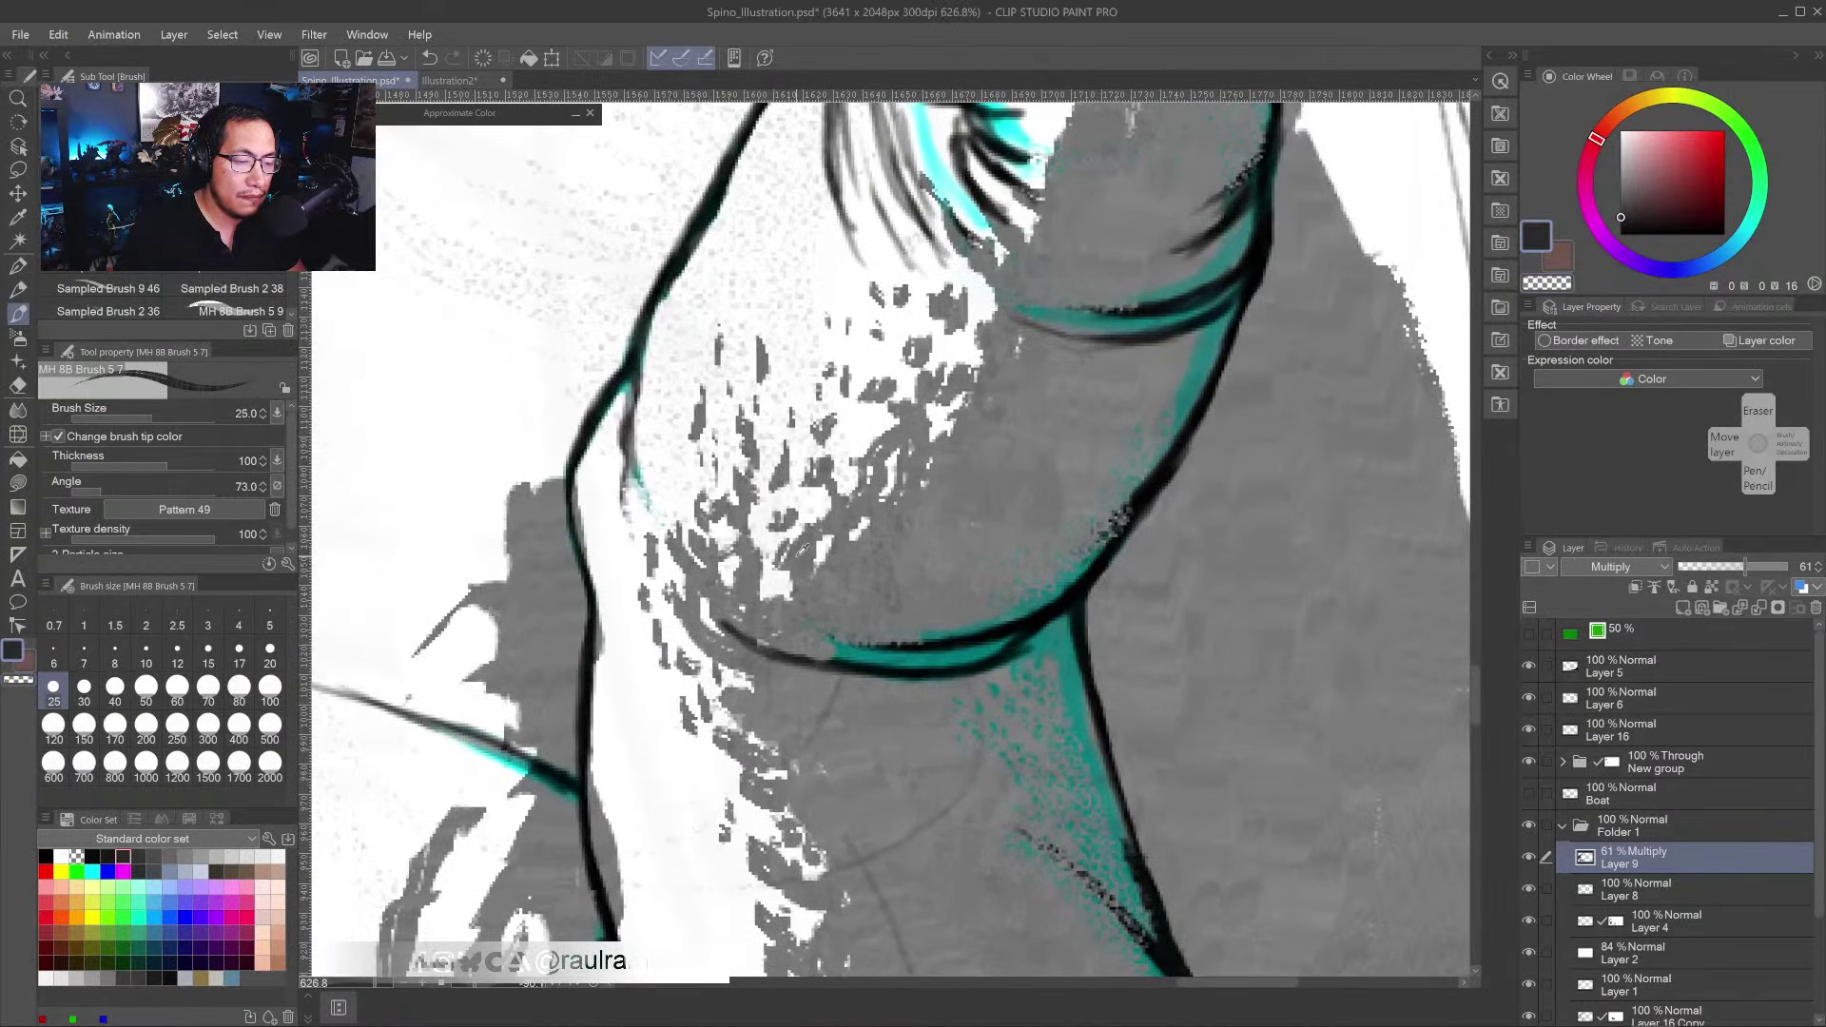
drag(791, 568, 751, 582)
key(c)
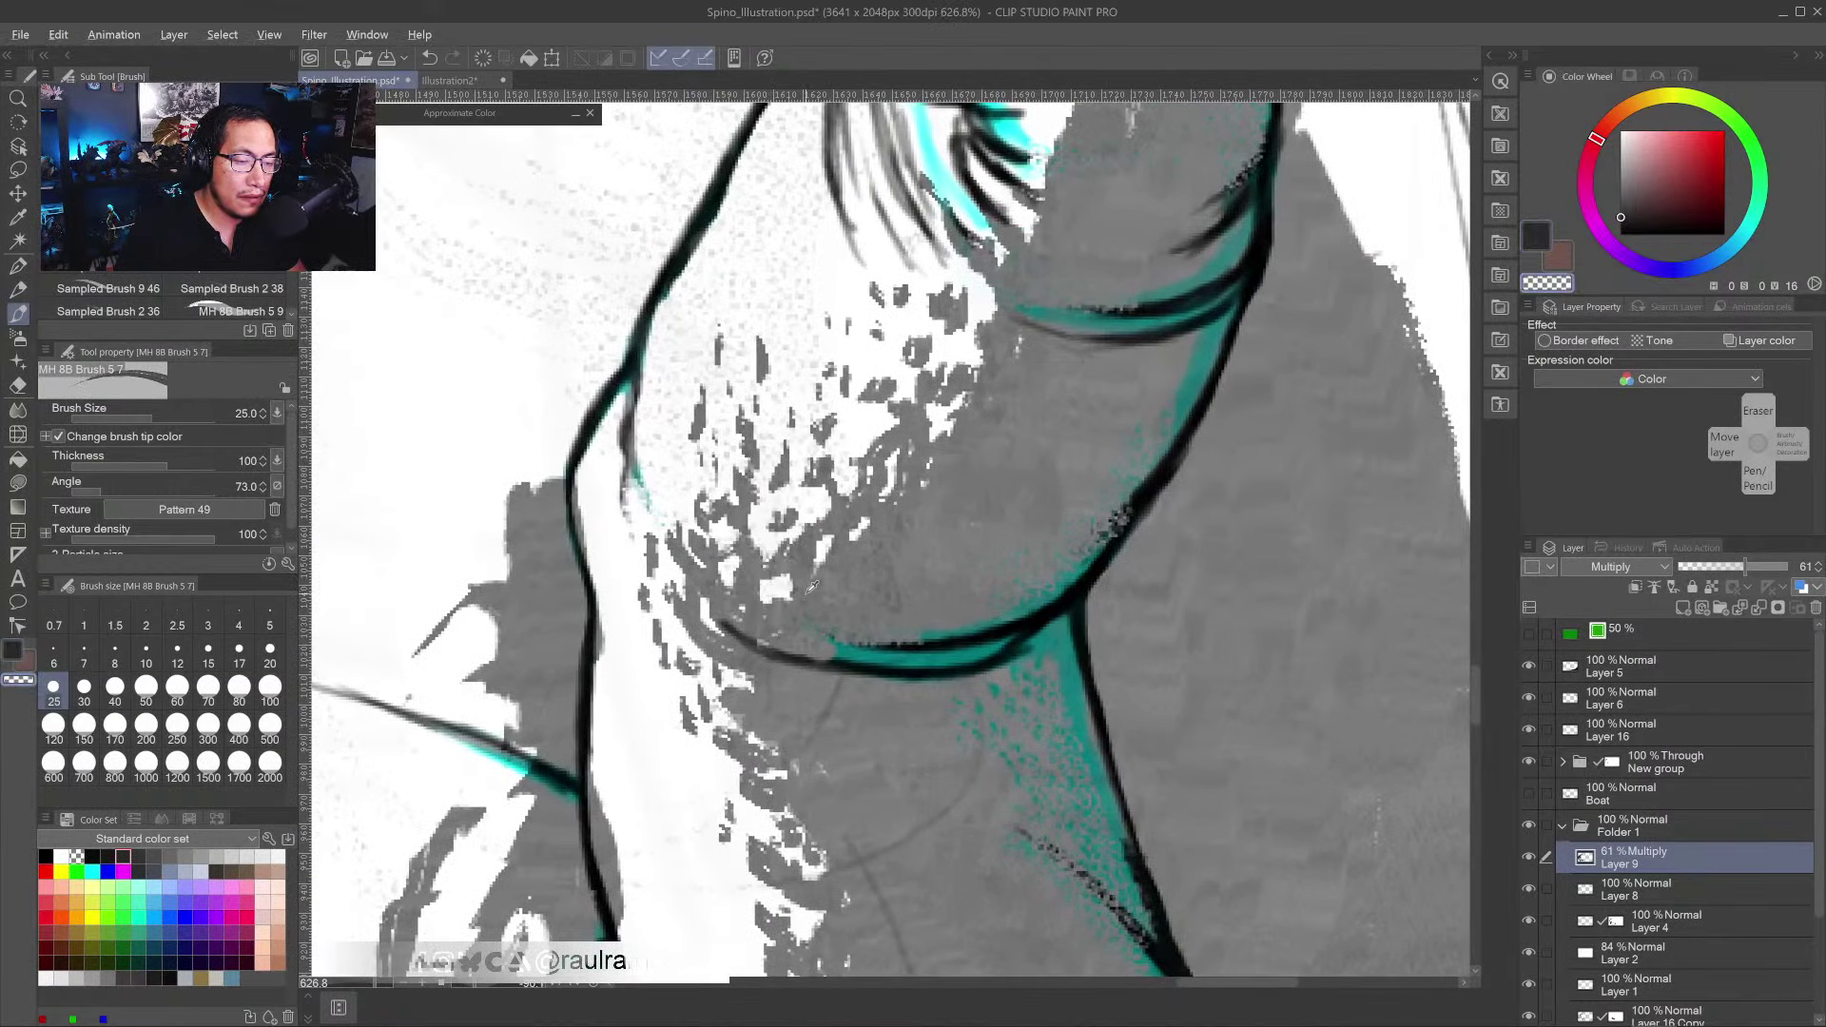
alt+click(803, 595)
- Carve small scale-shaped highlights into the forearm's shadow with transparent colour and retouch between them with dark grey
scroll(800, 595, down, 6)
key(r)
mouse_move(937, 614)
mouse_down()
mouse_move(840, 636)
mouse_move(797, 474)
mouse_move(789, 493)
mouse_up()
scroll(863, 498, up, 5)
key(b)
key(c)
drag(903, 509, 894, 566)
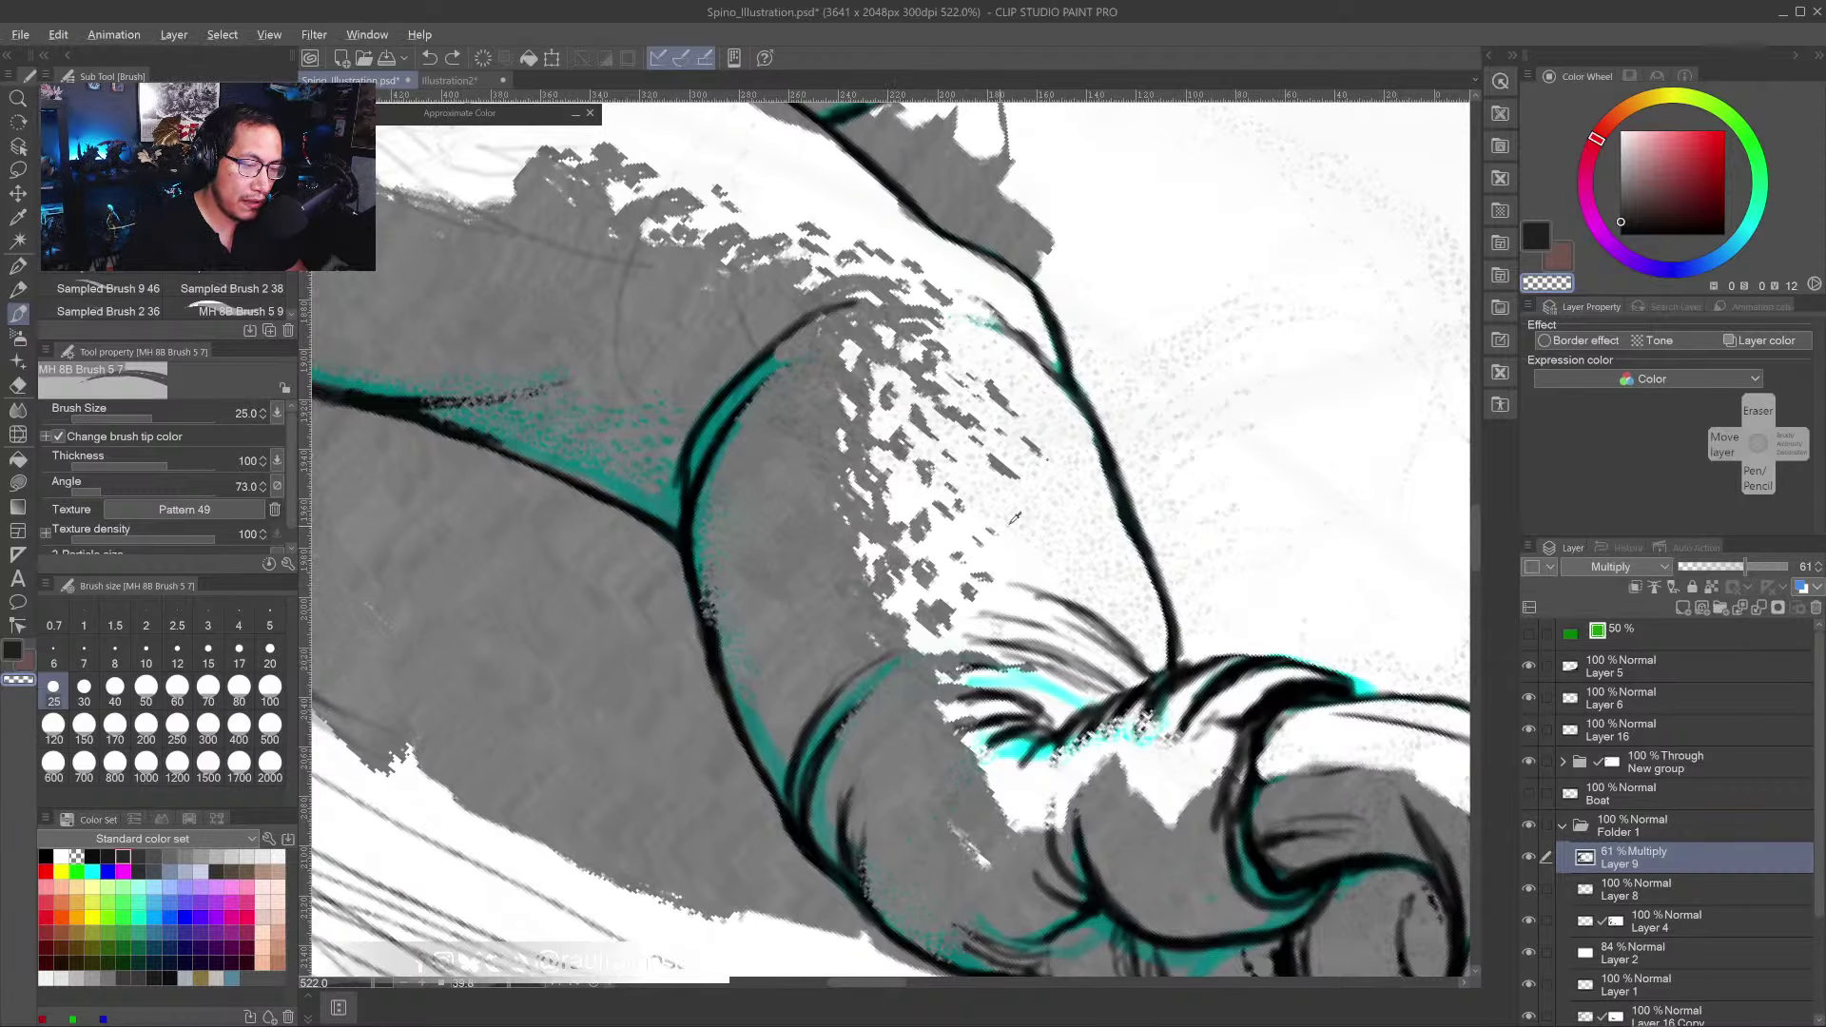
mouse_move(809, 429)
mouse_down()
mouse_move(805, 404)
mouse_move(818, 411)
mouse_up()
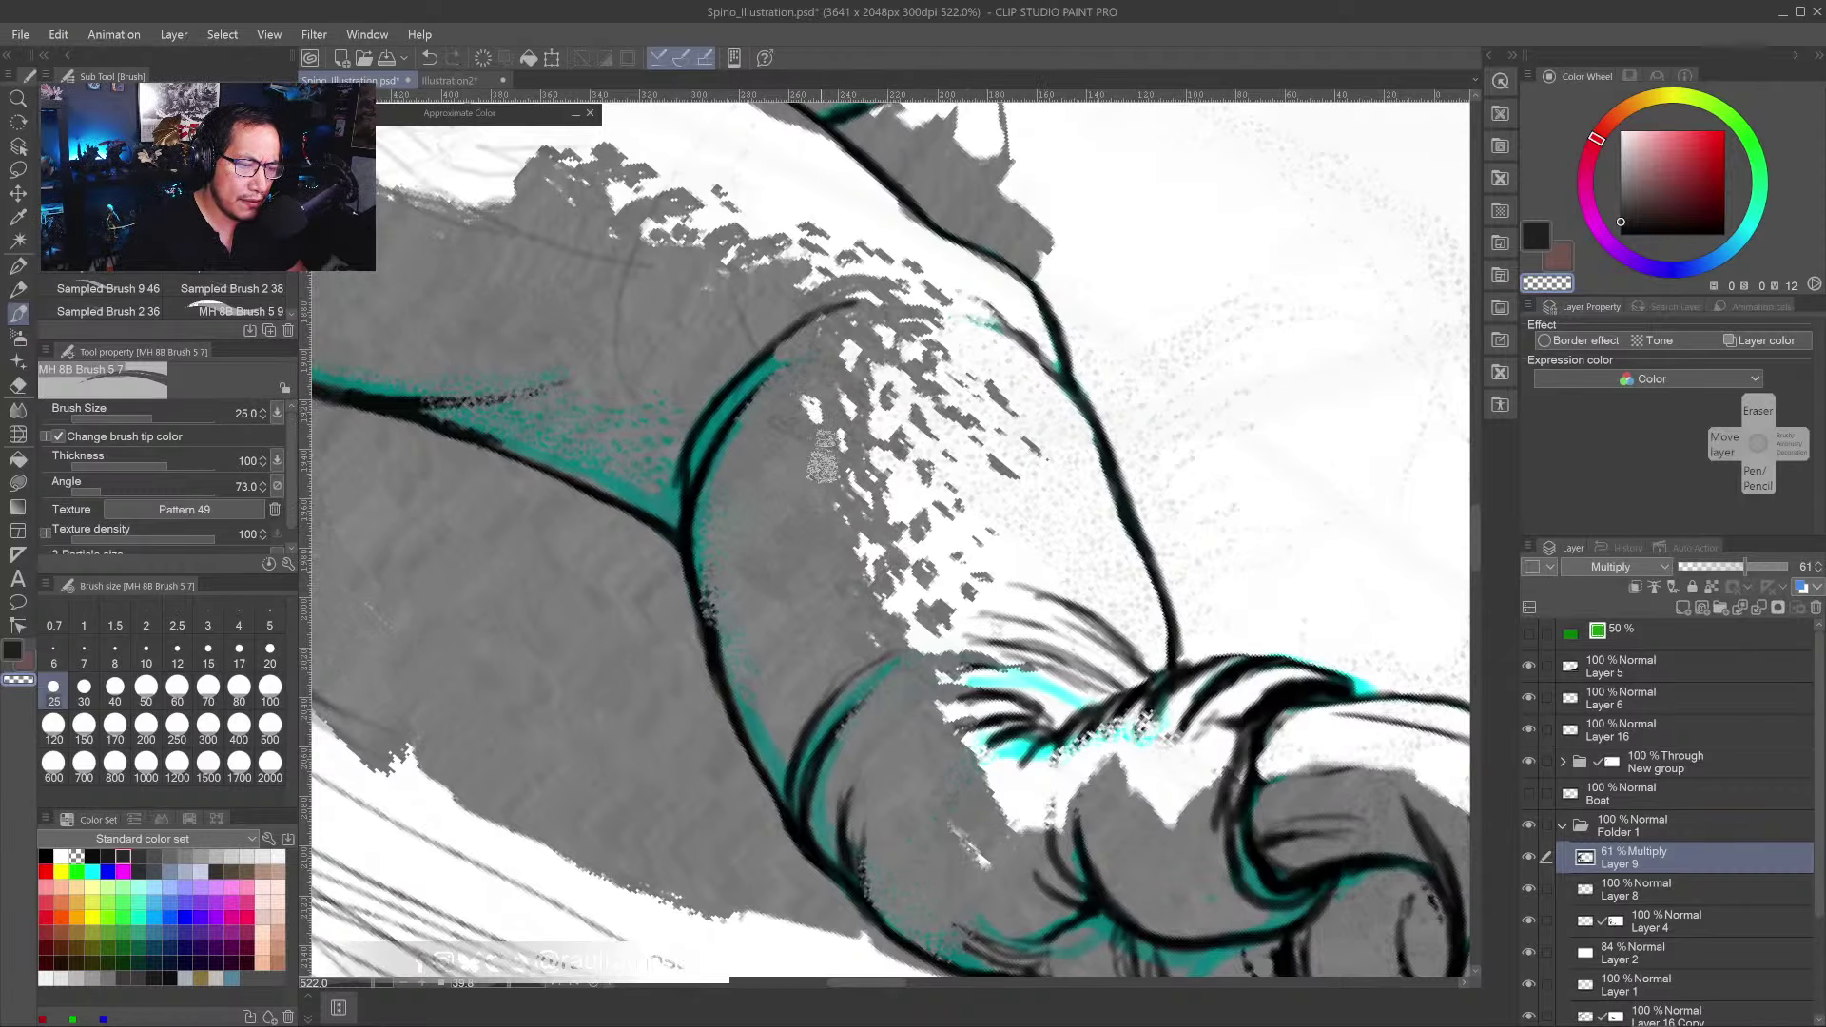
key(c)
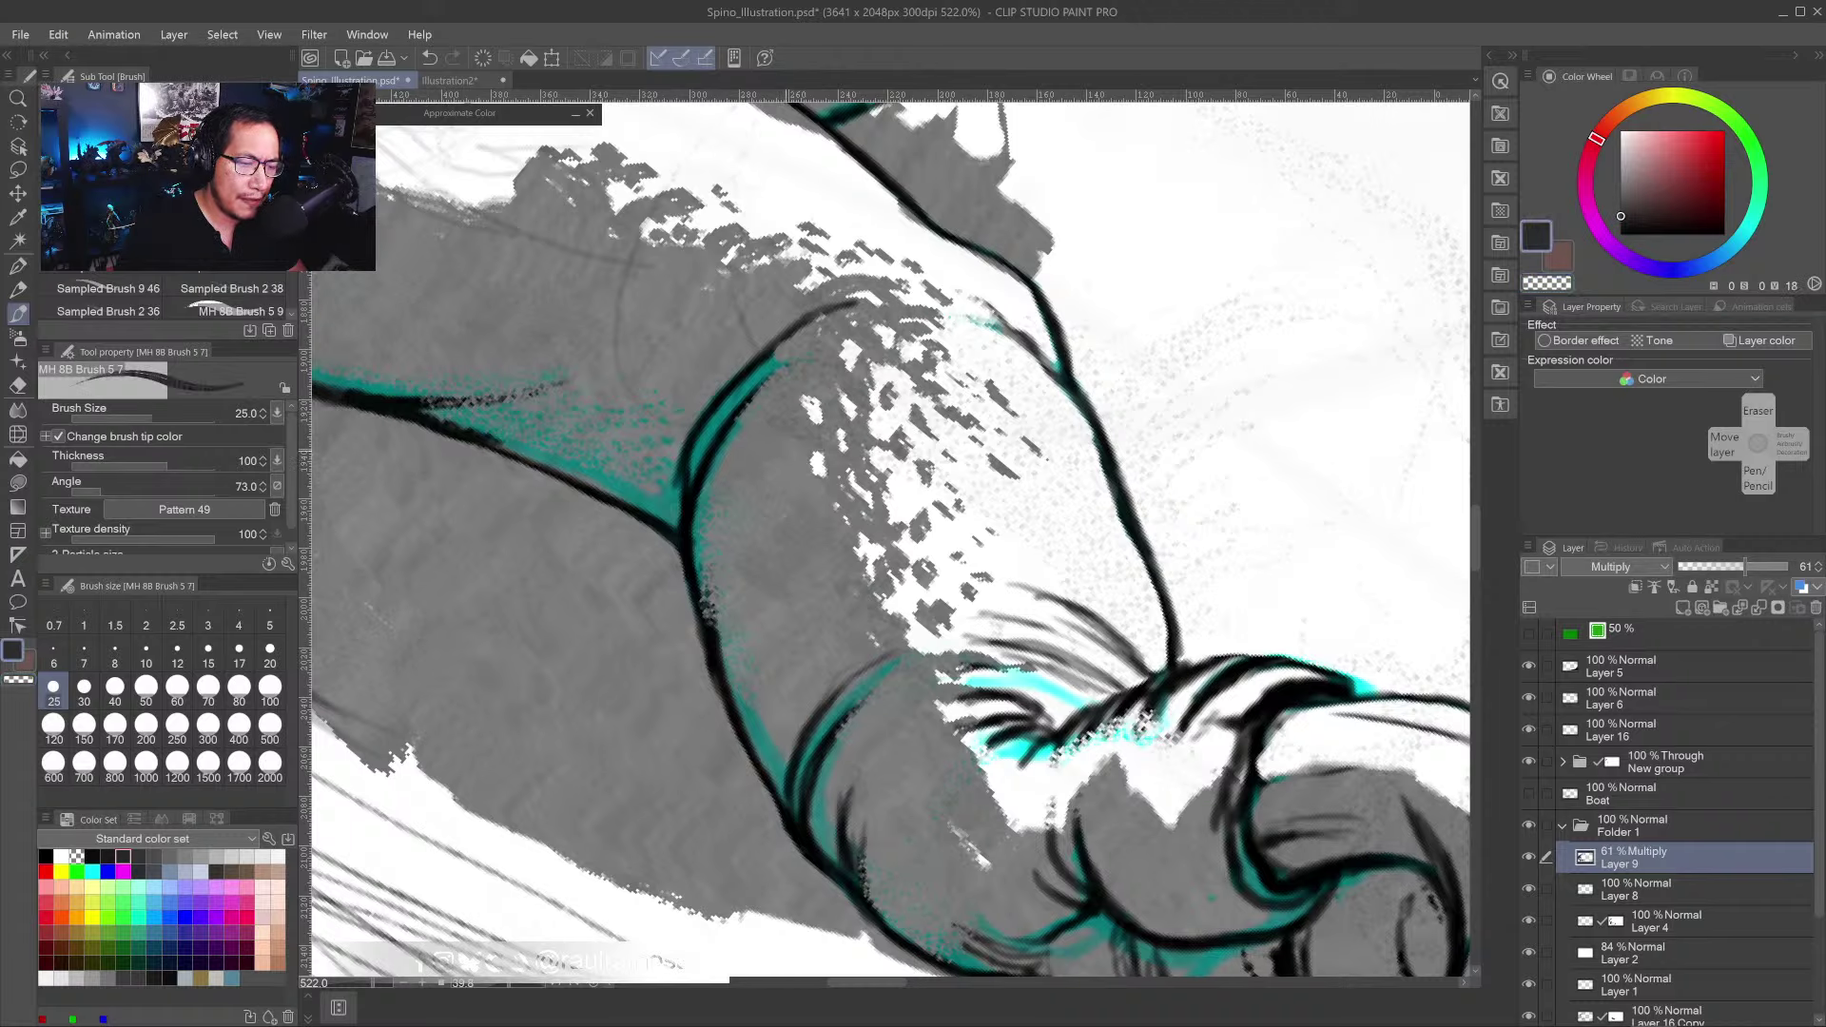
drag(782, 460, 696, 457)
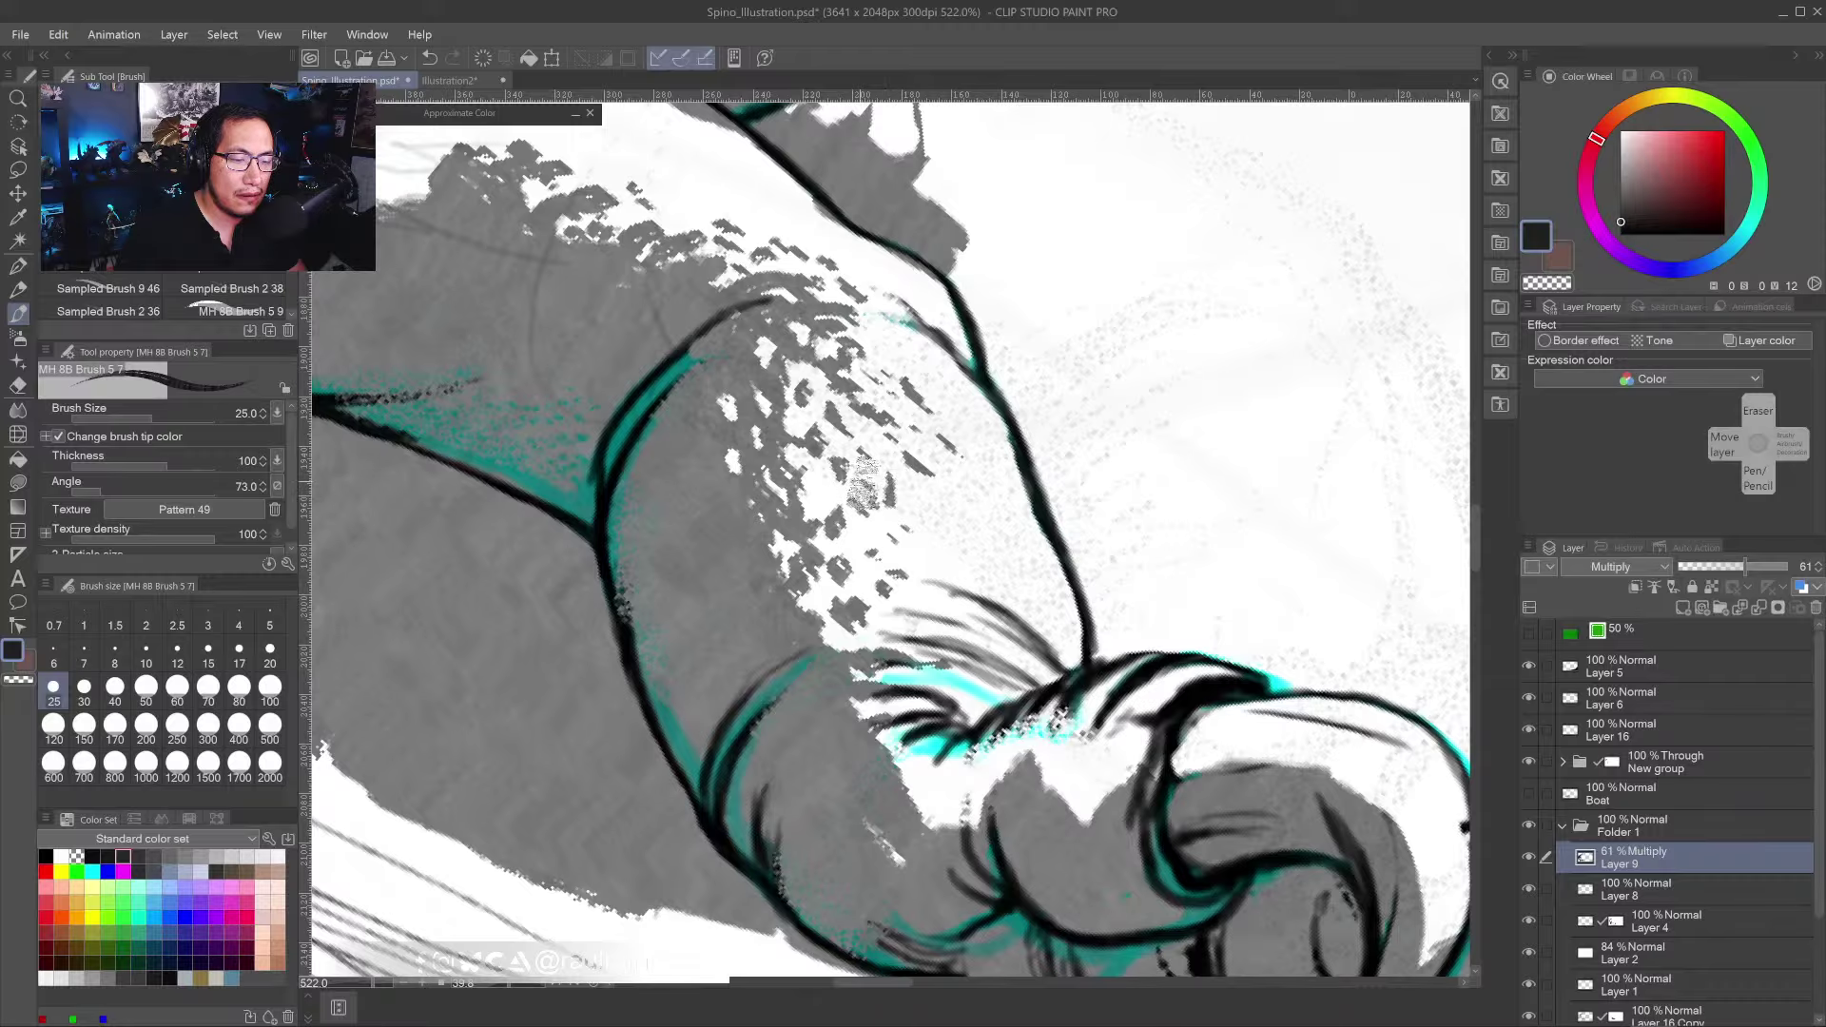
- Refine the scales at the forearm's shadow edge with sampled grey and add fine marks near the outer contour above the wrist
key(c)
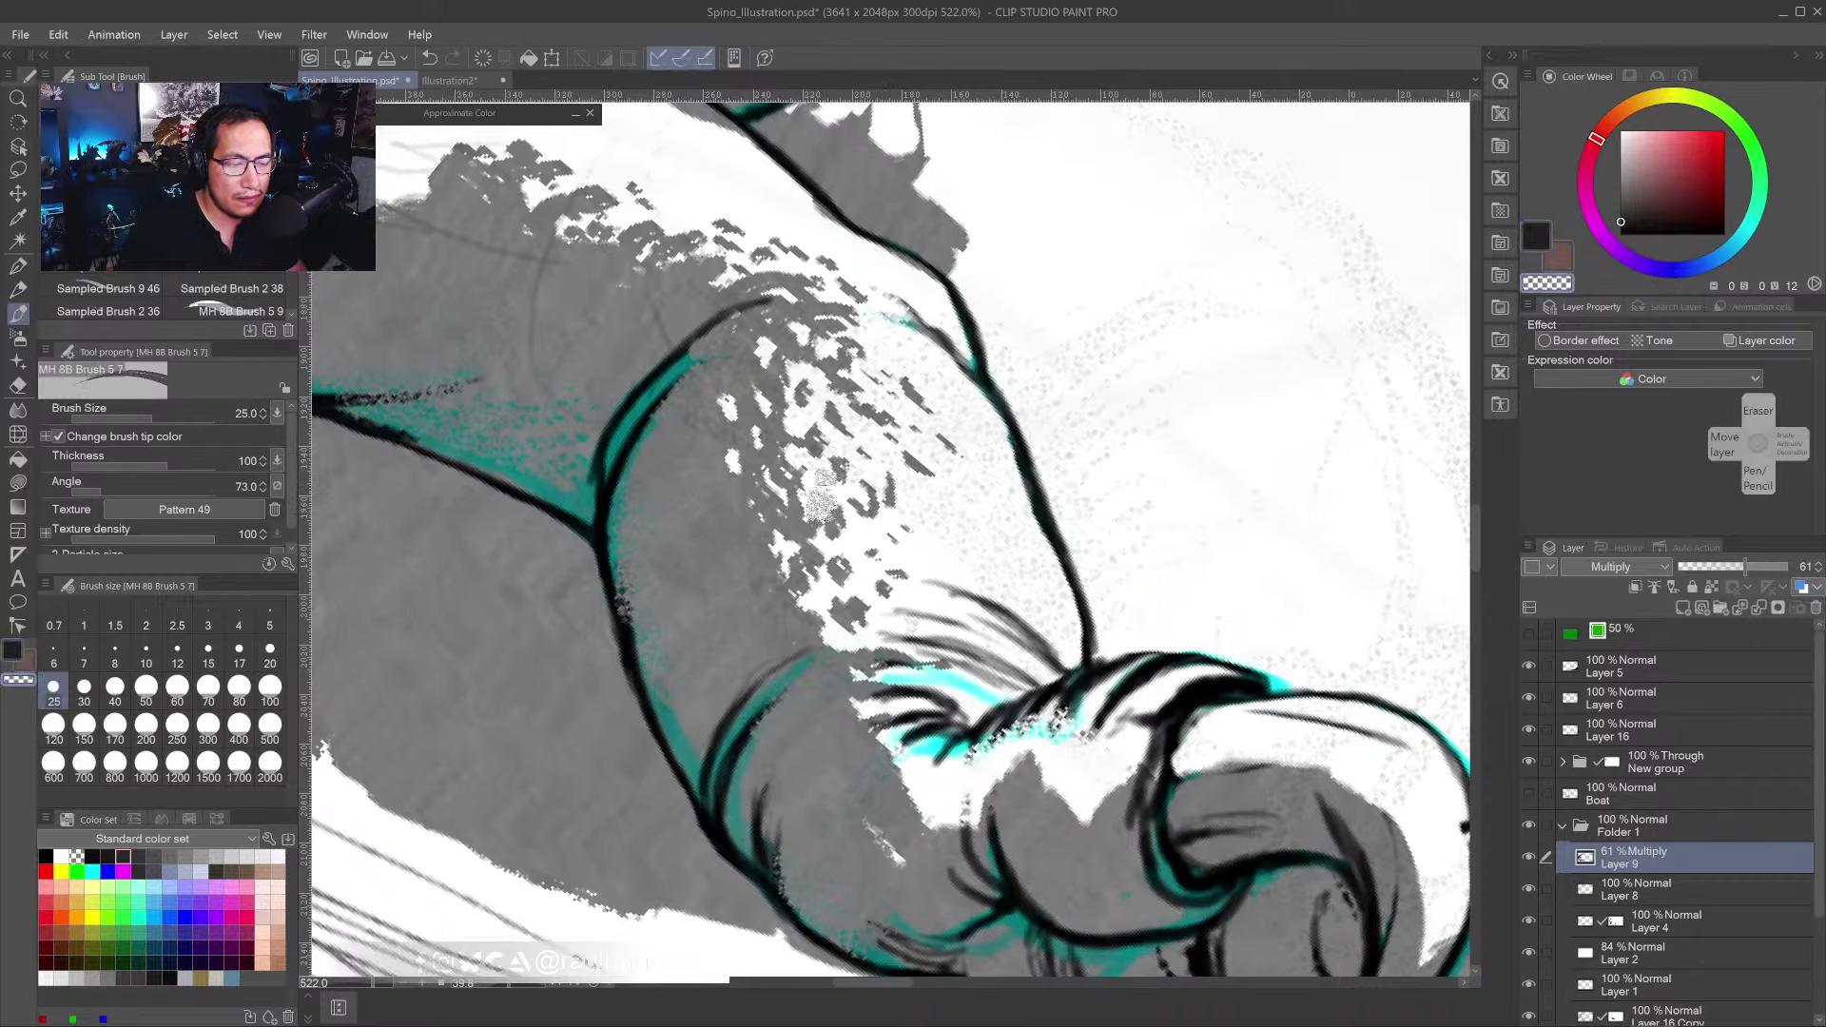
key(c)
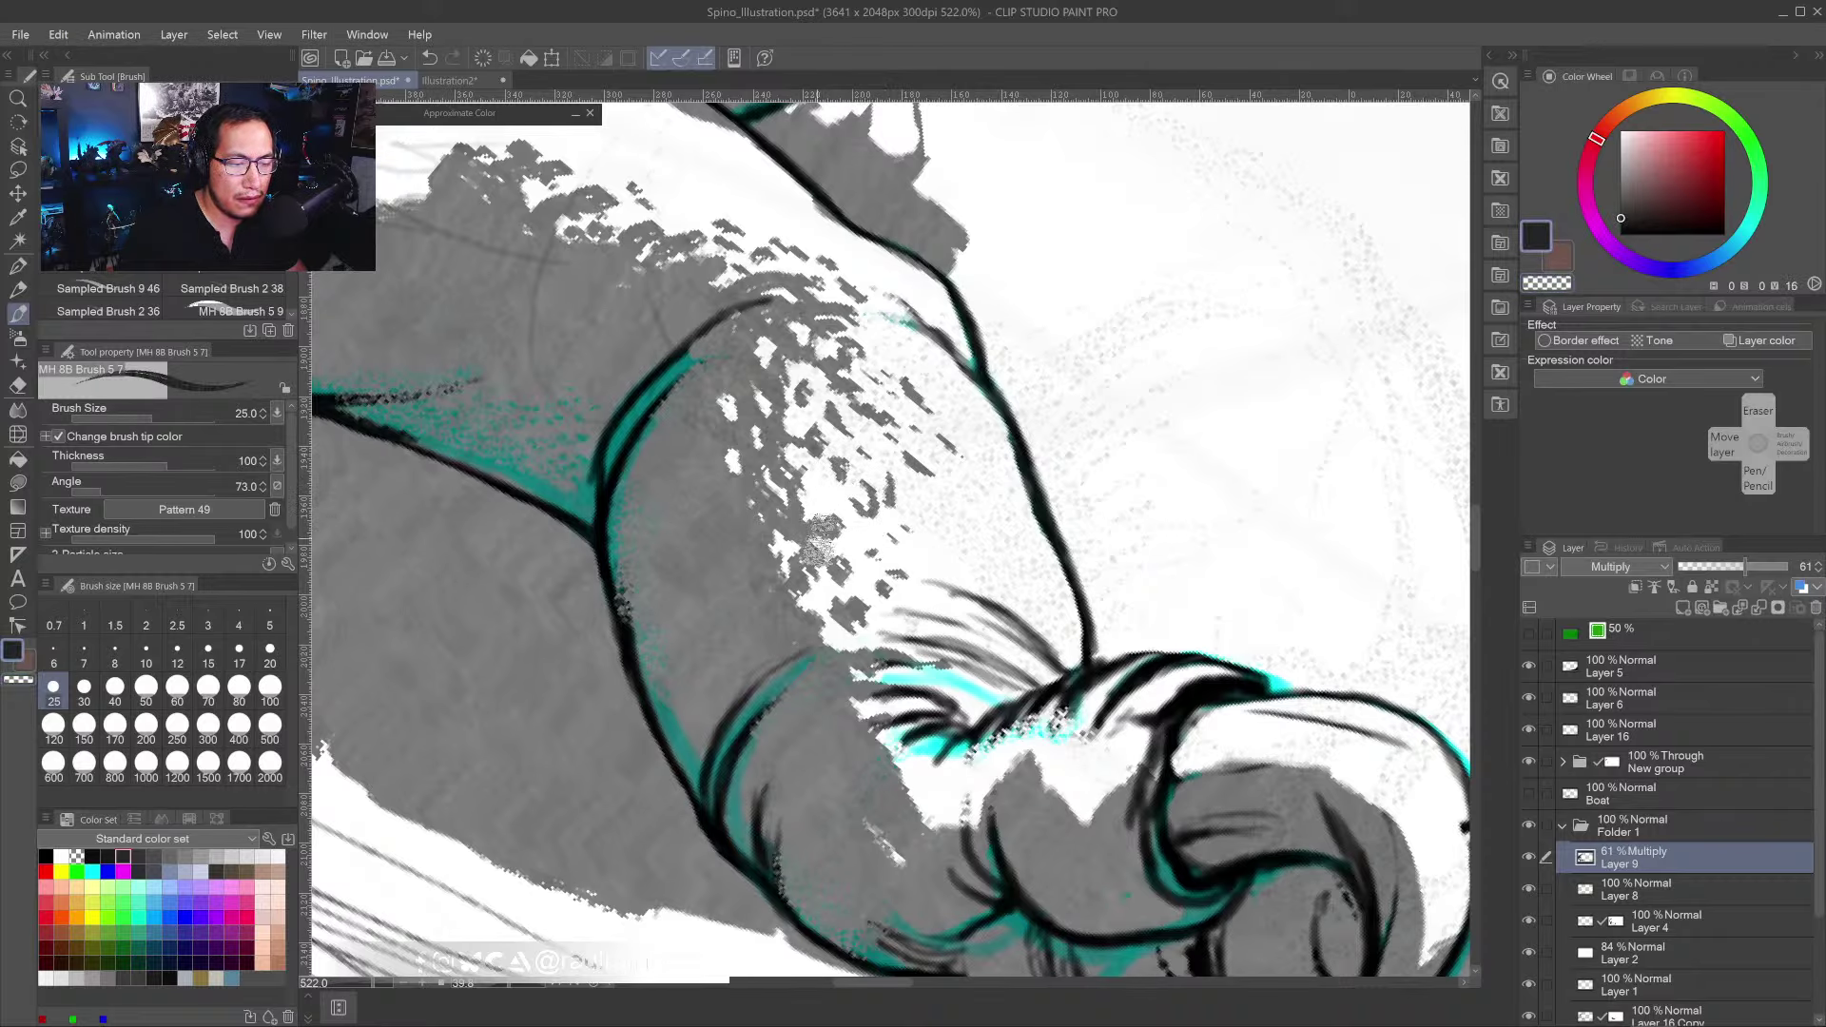
alt+click(809, 546)
mouse_move(821, 545)
mouse_down()
mouse_move(799, 609)
mouse_move(813, 651)
mouse_up()
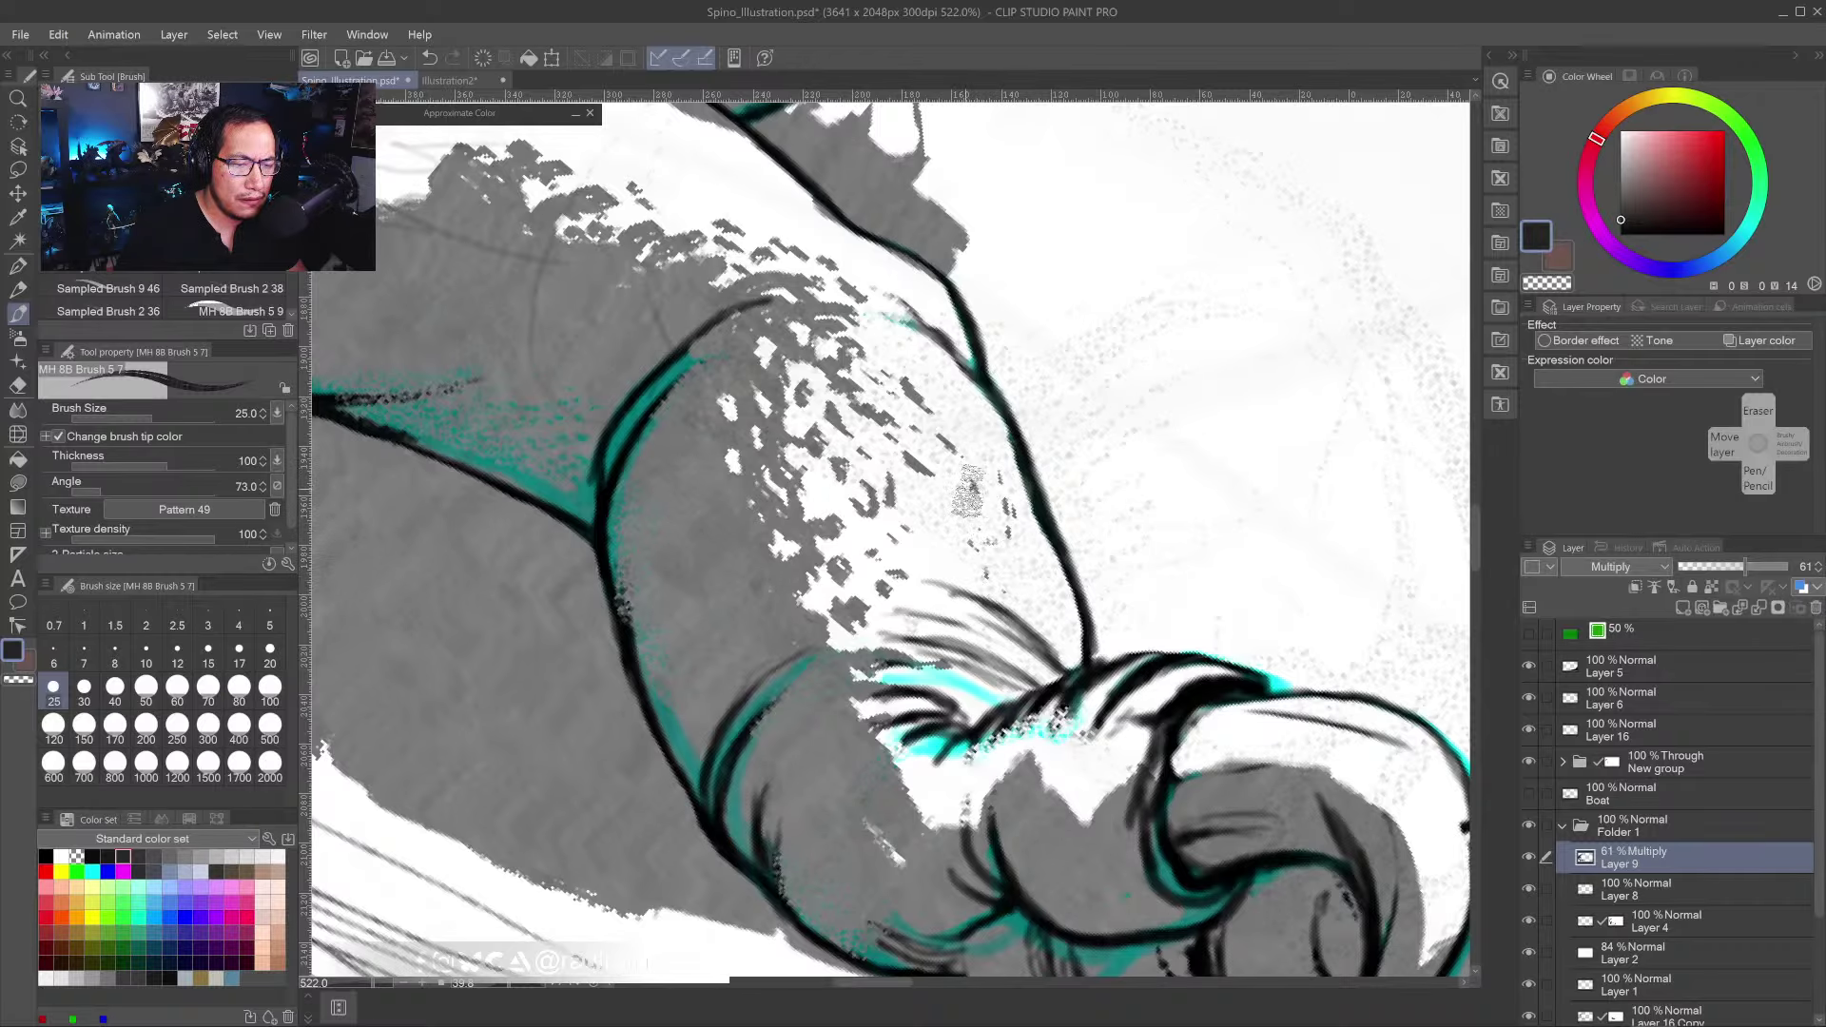
drag(965, 505, 932, 568)
drag(991, 744, 1099, 694)
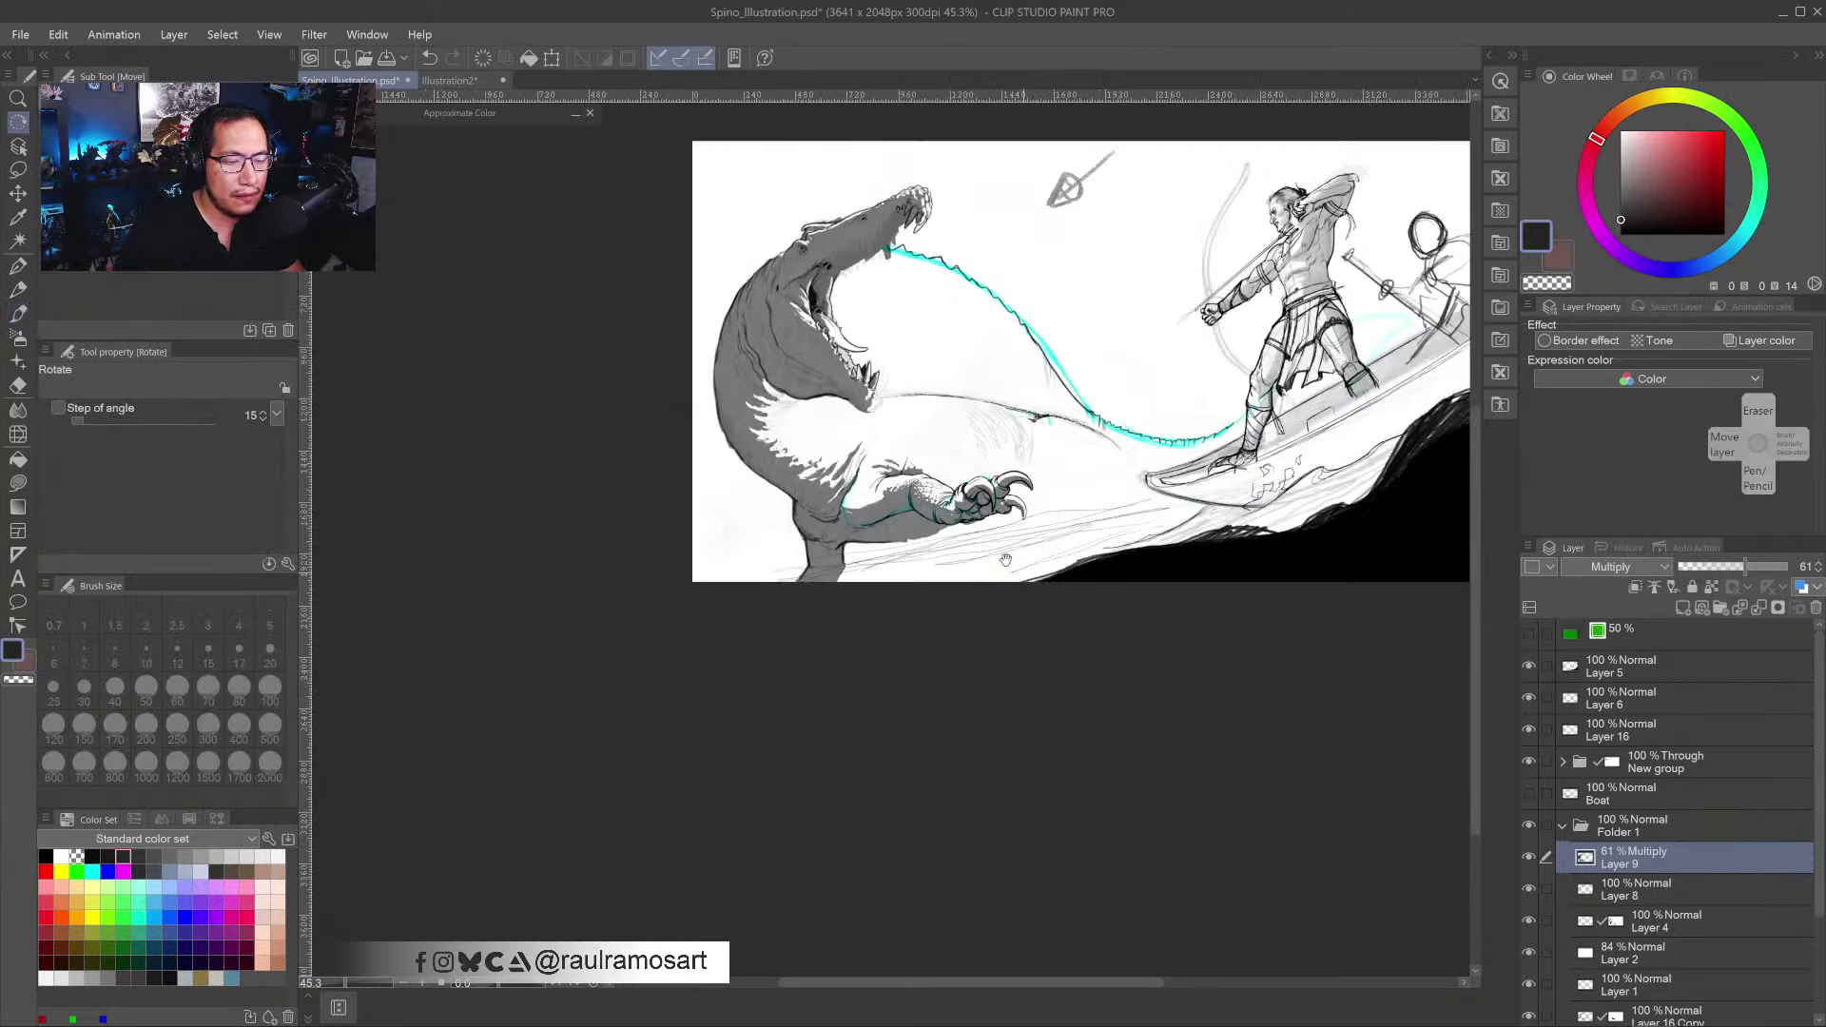
- Undo the last scale stroke on the forearm and dab a new mark near its upper contour
drag(1005, 559, 1045, 547)
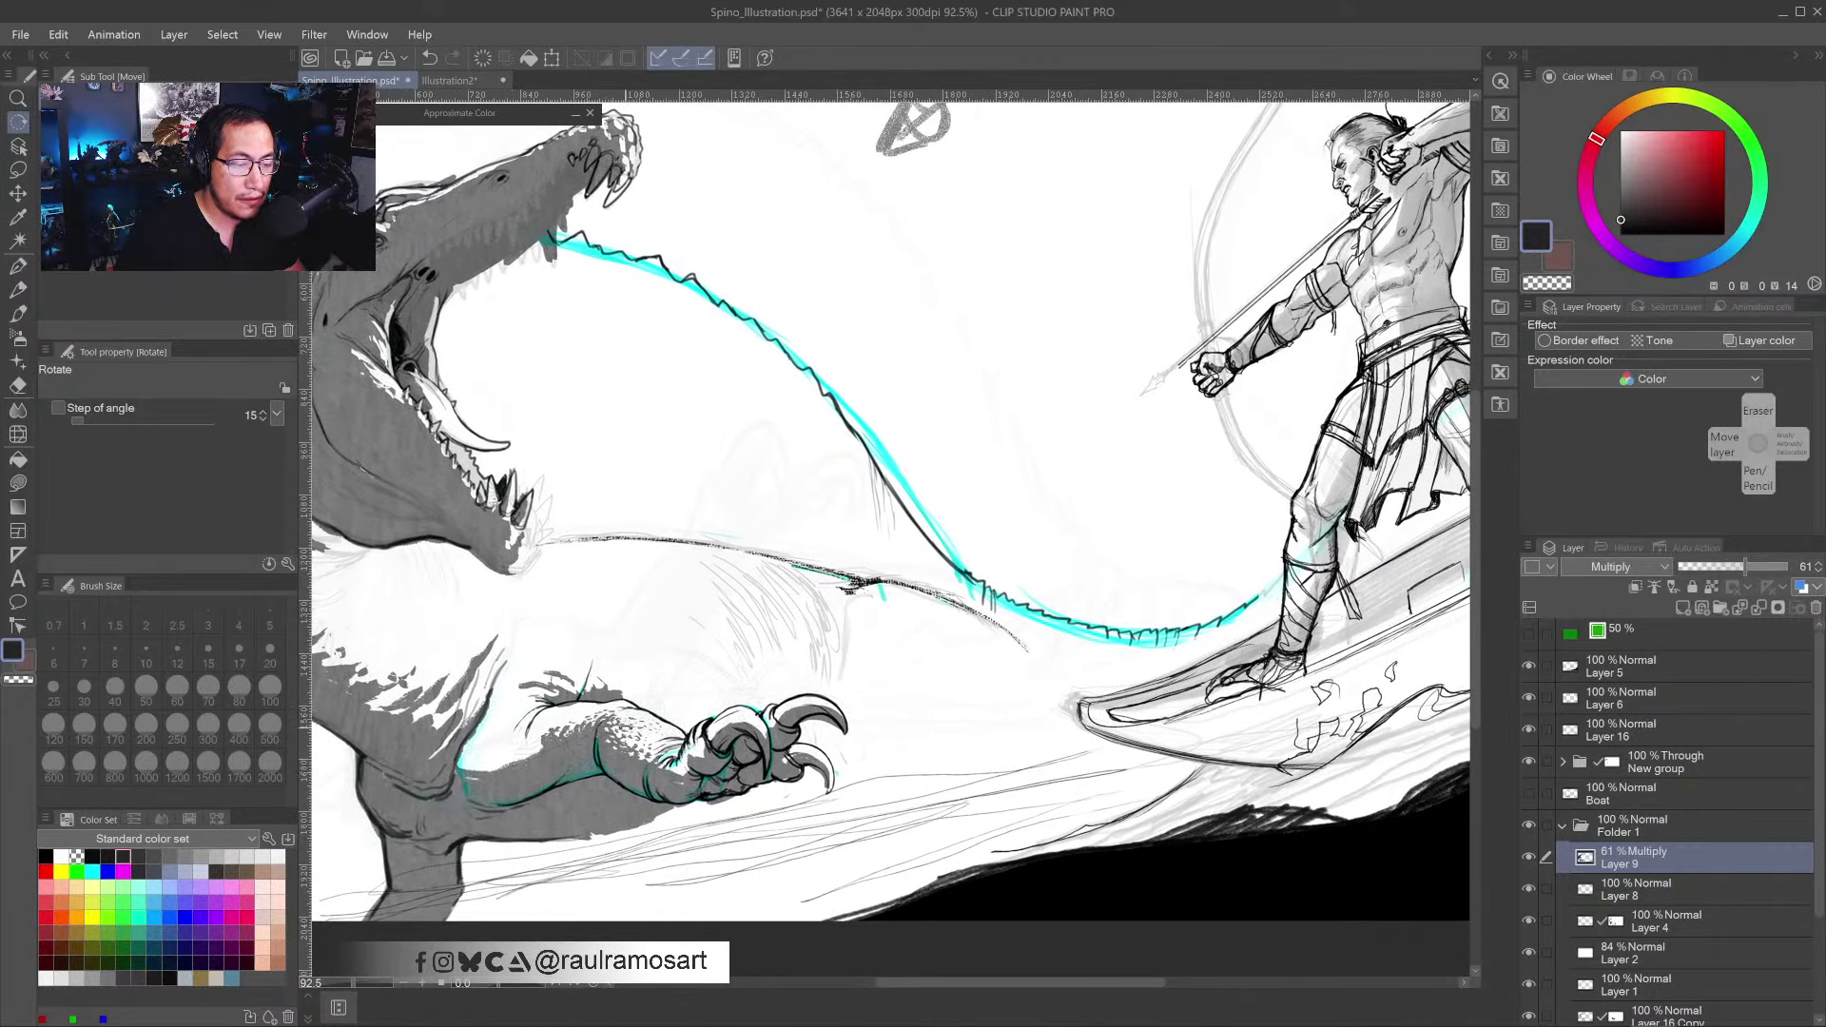
key(b)
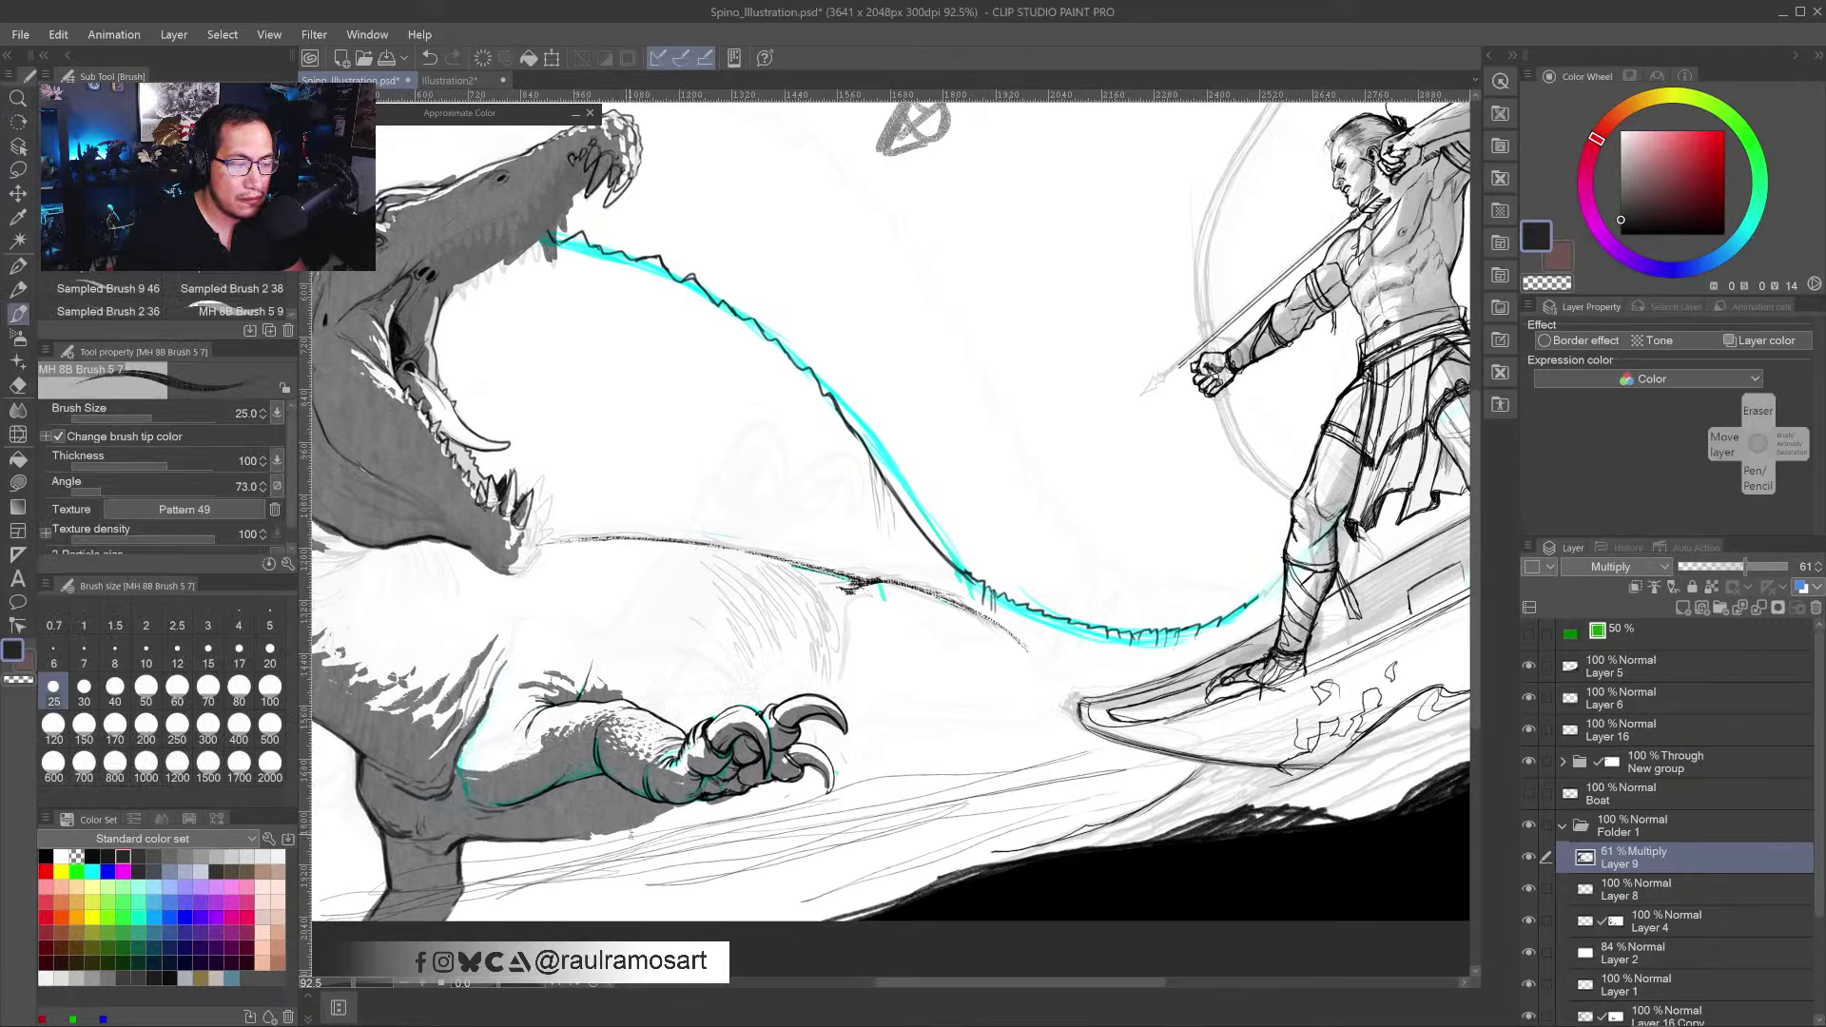
drag(856, 571, 1085, 500)
scroll(885, 658, up, 8)
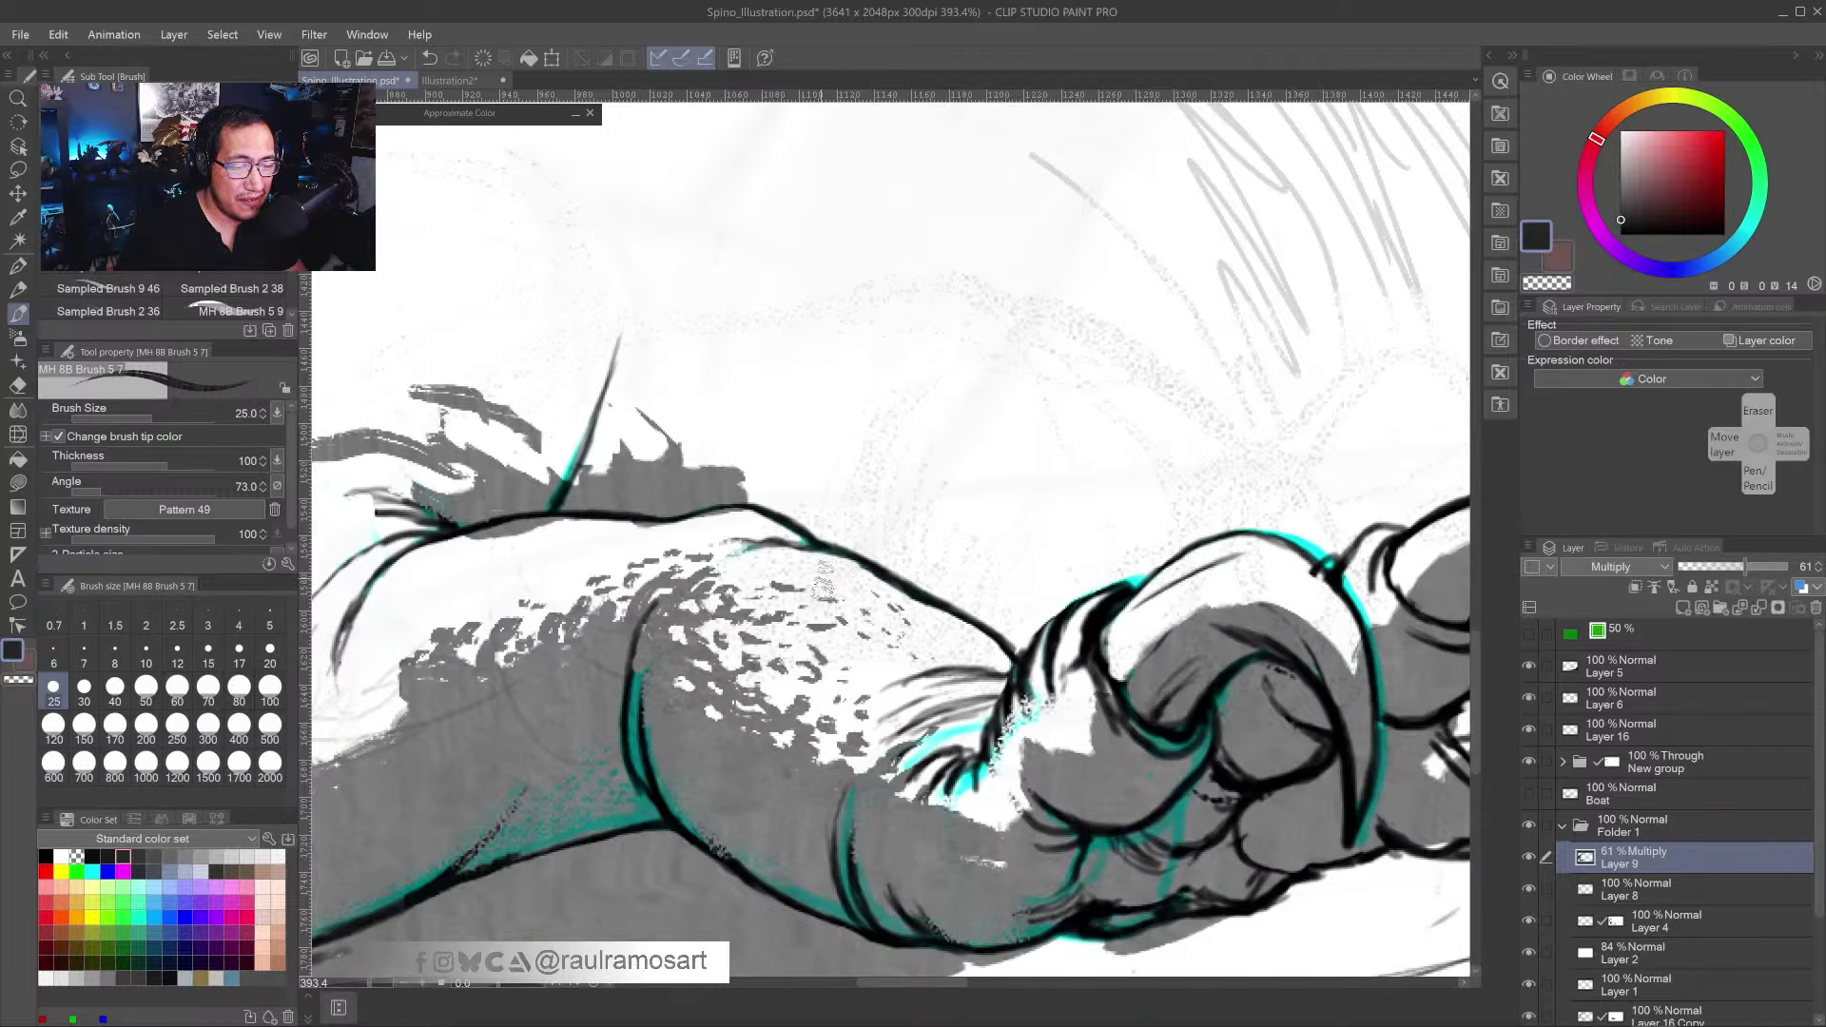
key(ctrl+z)
click(820, 577)
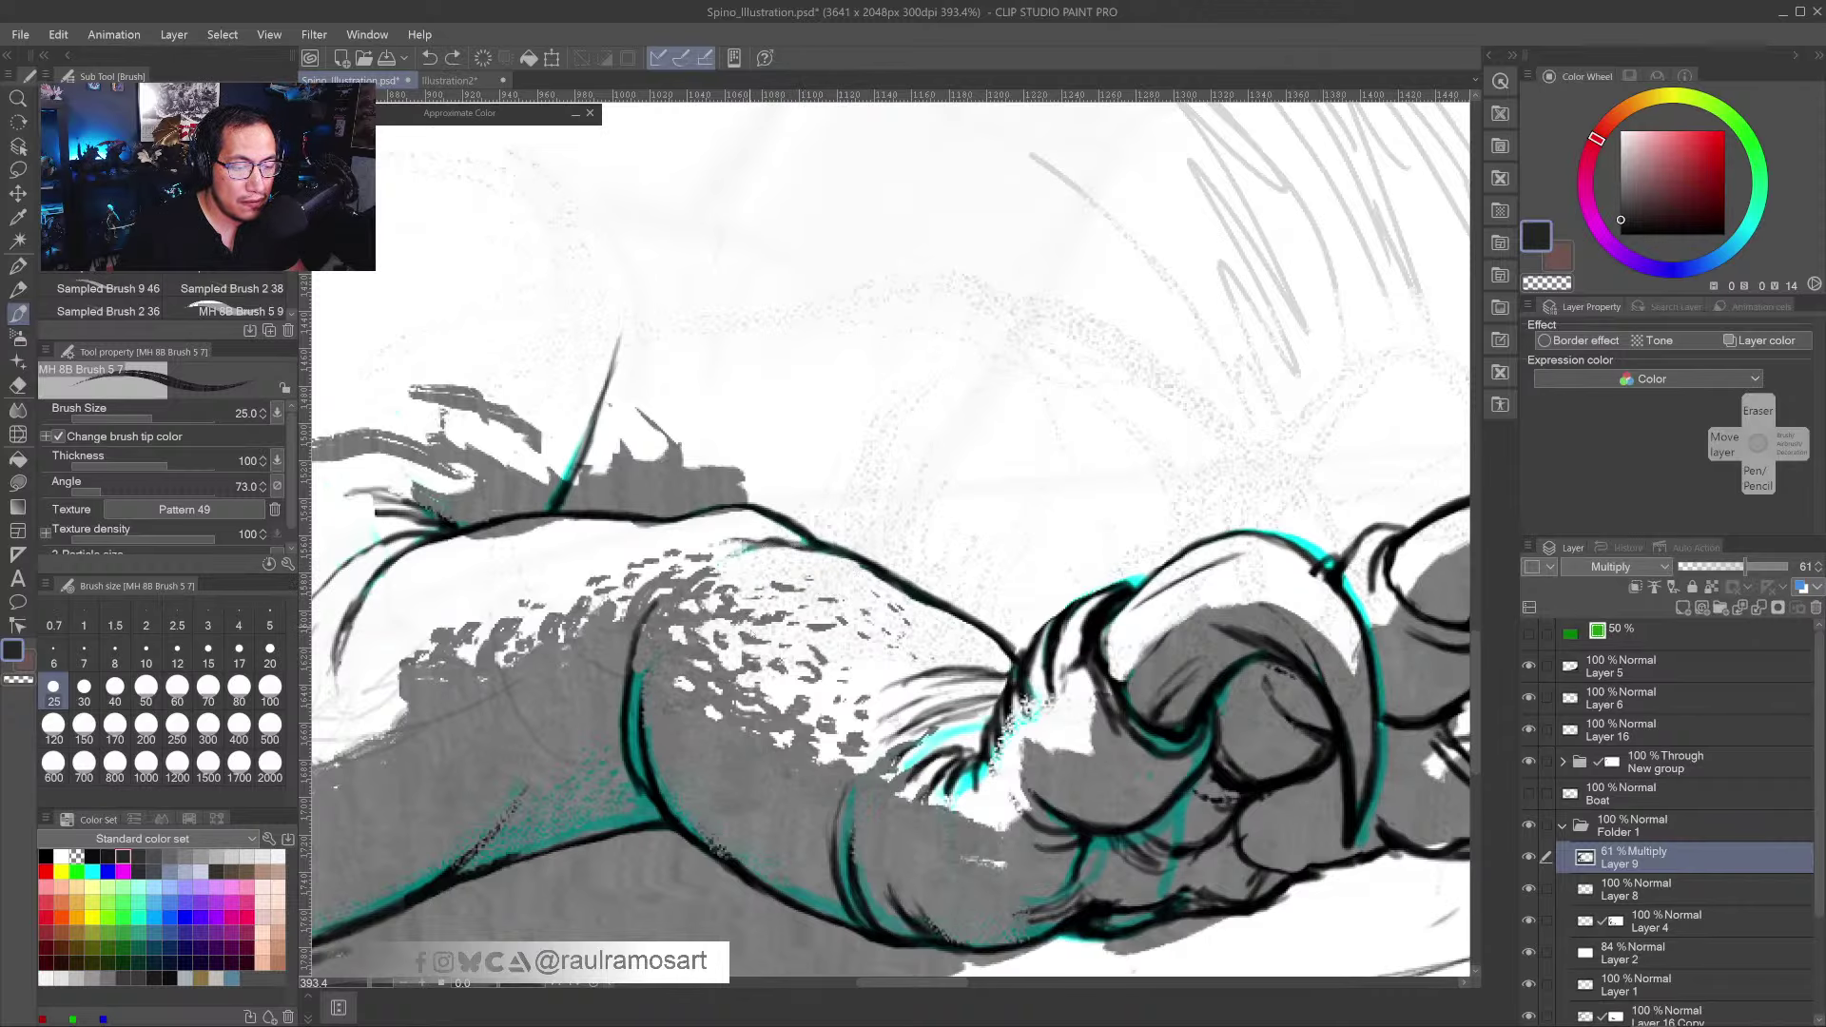
- Carve scale-shaped highlights with transparent colour into the upper arm's shadow up to the elbow crease
key(c)
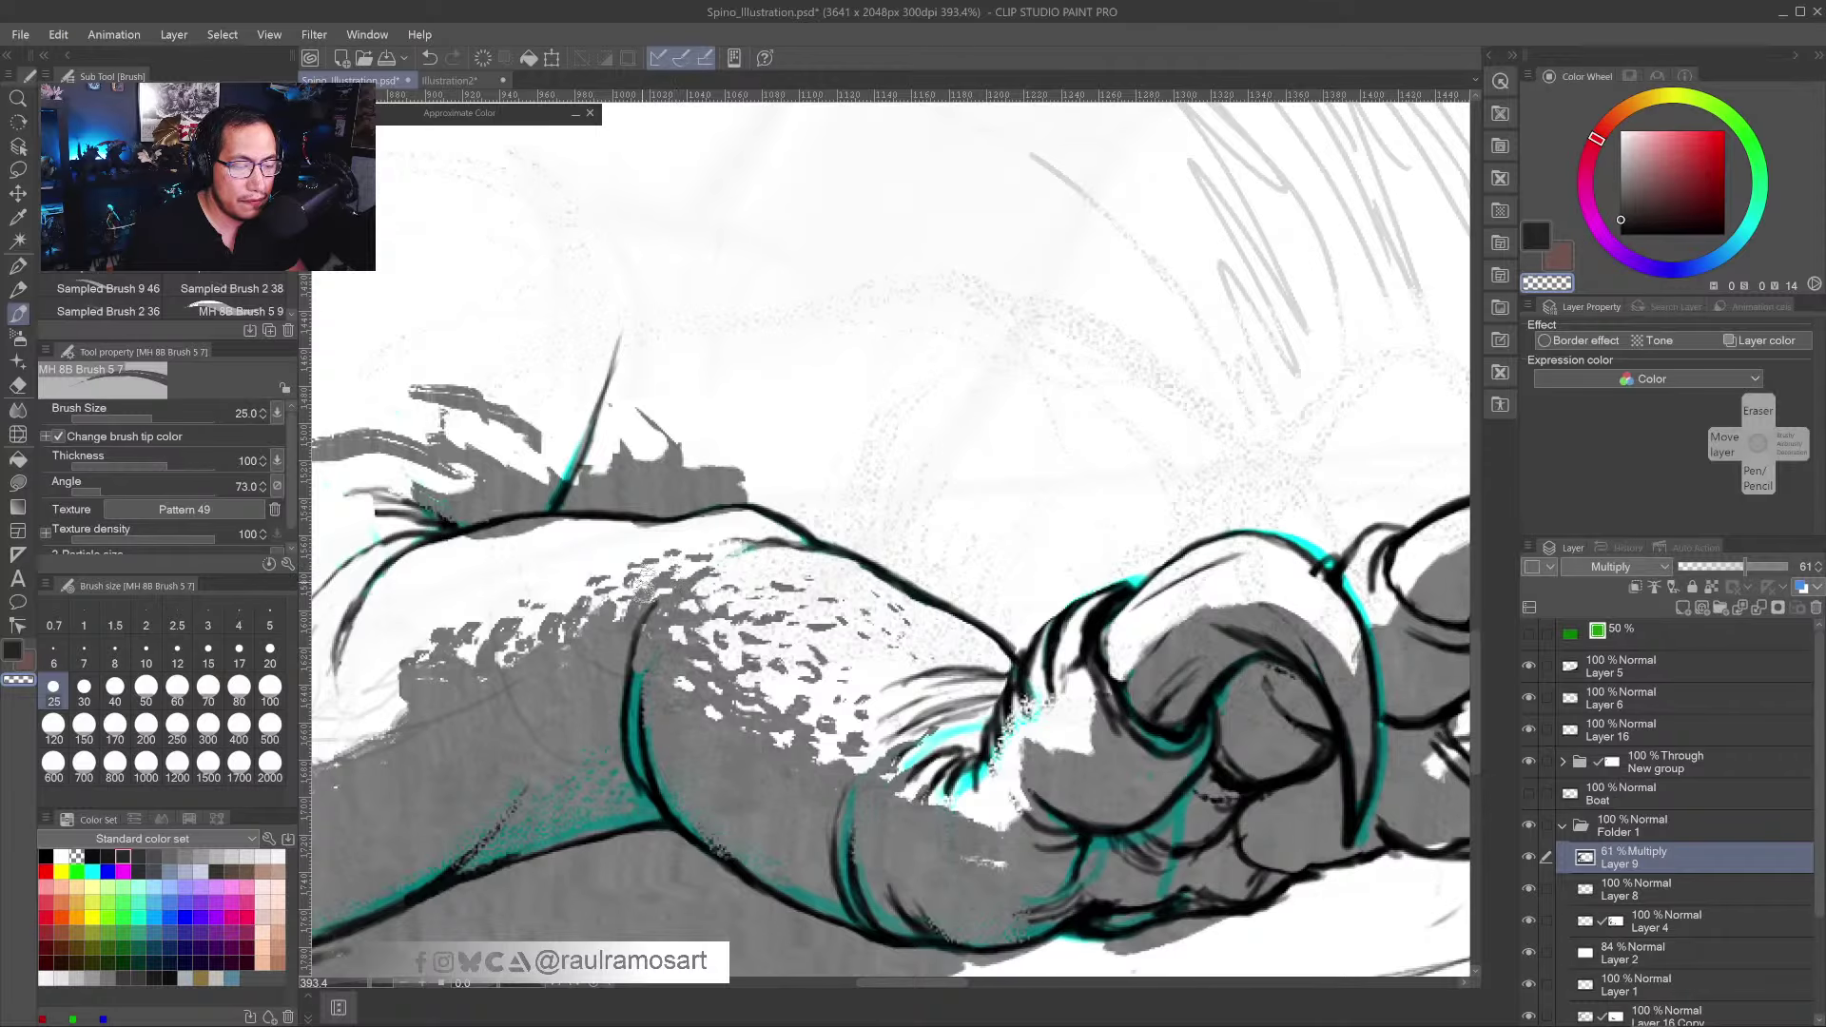
mouse_move(447, 713)
mouse_down()
mouse_move(663, 656)
mouse_move(595, 656)
mouse_move(561, 694)
mouse_move(504, 700)
mouse_move(542, 704)
mouse_move(519, 680)
mouse_move(504, 711)
mouse_up()
drag(504, 712, 665, 683)
mouse_move(639, 692)
mouse_down()
mouse_move(609, 706)
mouse_move(623, 671)
mouse_move(566, 687)
mouse_move(542, 718)
mouse_move(504, 709)
mouse_move(530, 728)
mouse_move(447, 723)
mouse_move(418, 694)
mouse_move(423, 761)
mouse_up()
scroll(456, 763, down, 5)
scroll(456, 763, down, 4)
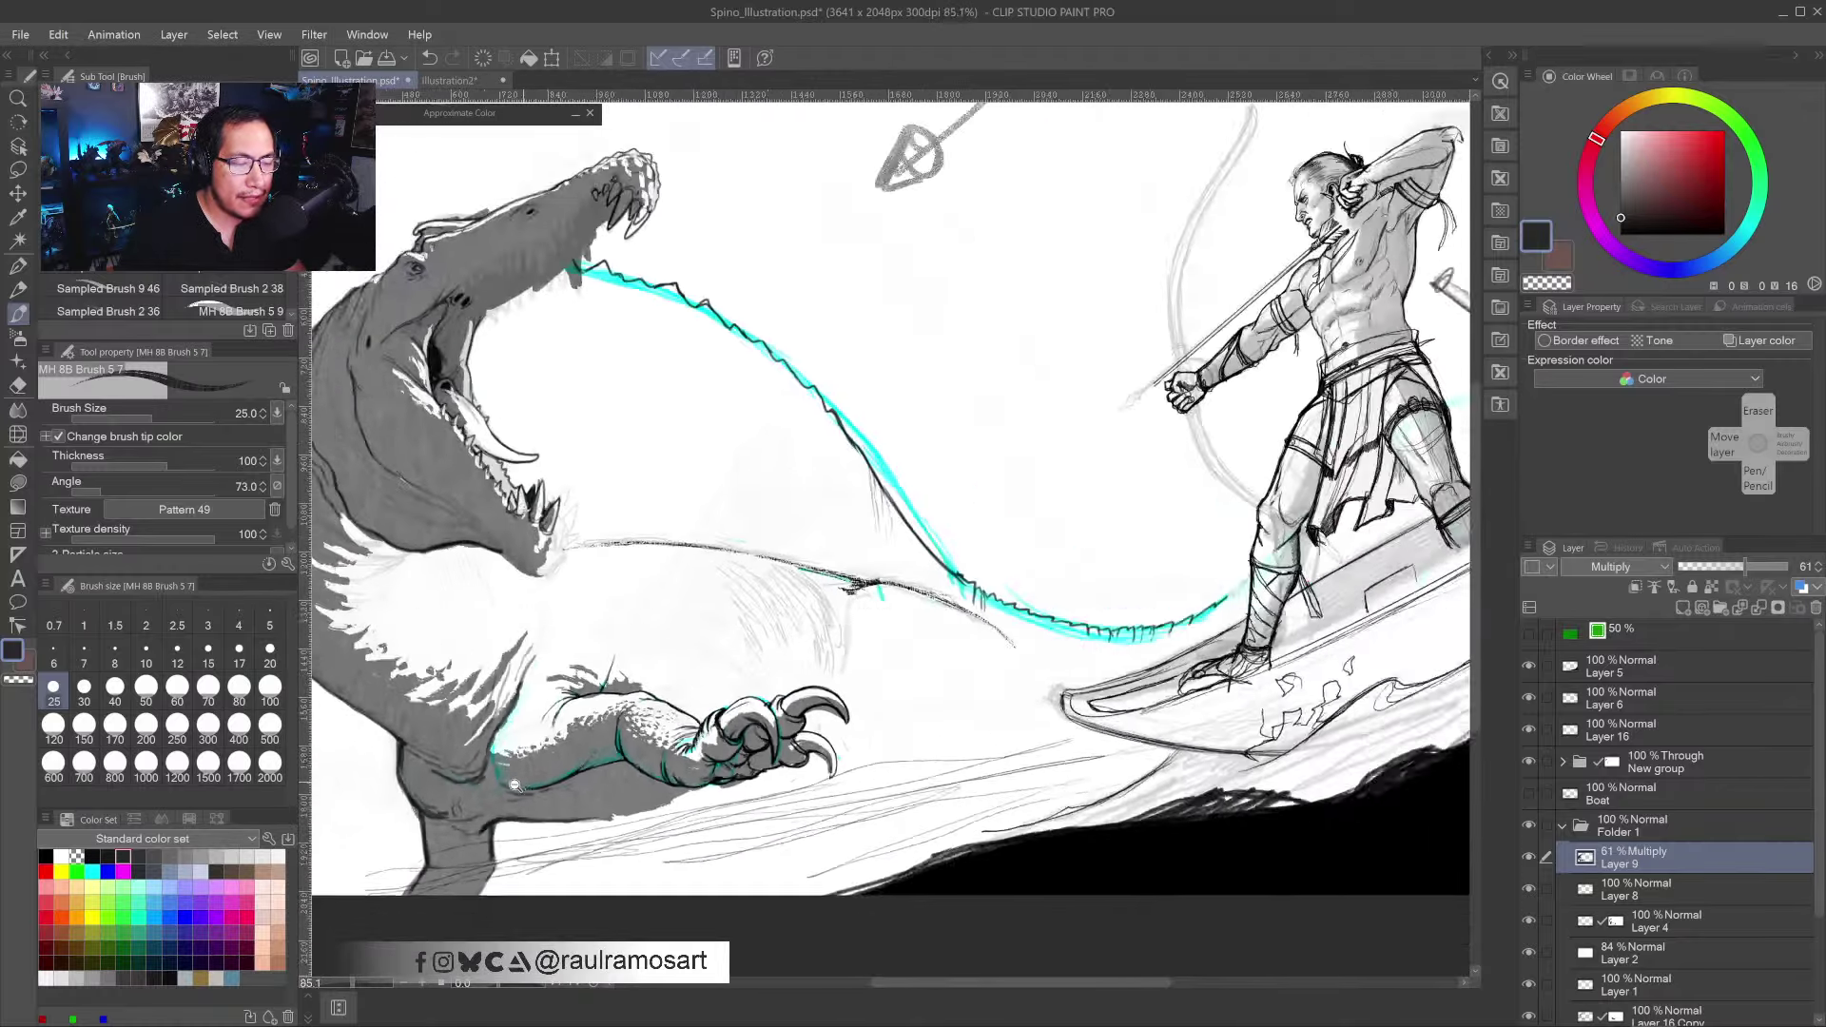
- Increase the brush size to 50 and save the illustration
key(bracketright)
key(bracketright)
key(bracketright)
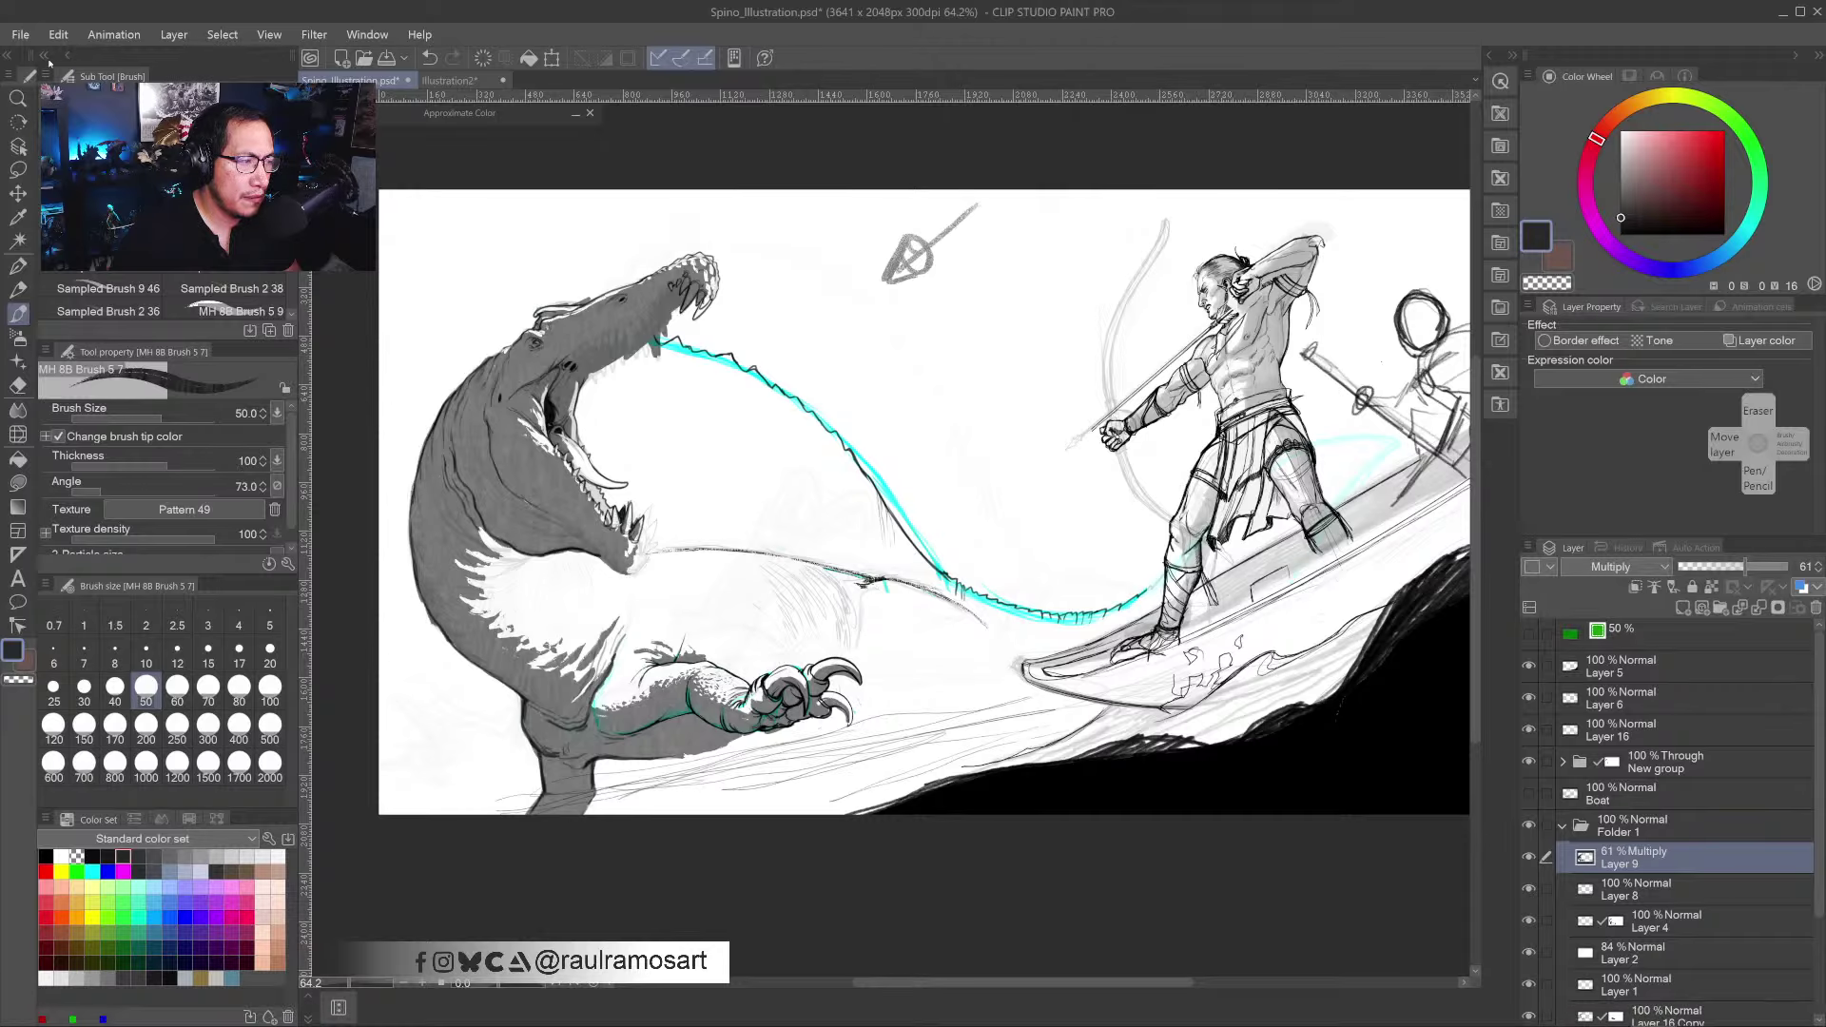
click(23, 34)
key(Escape)
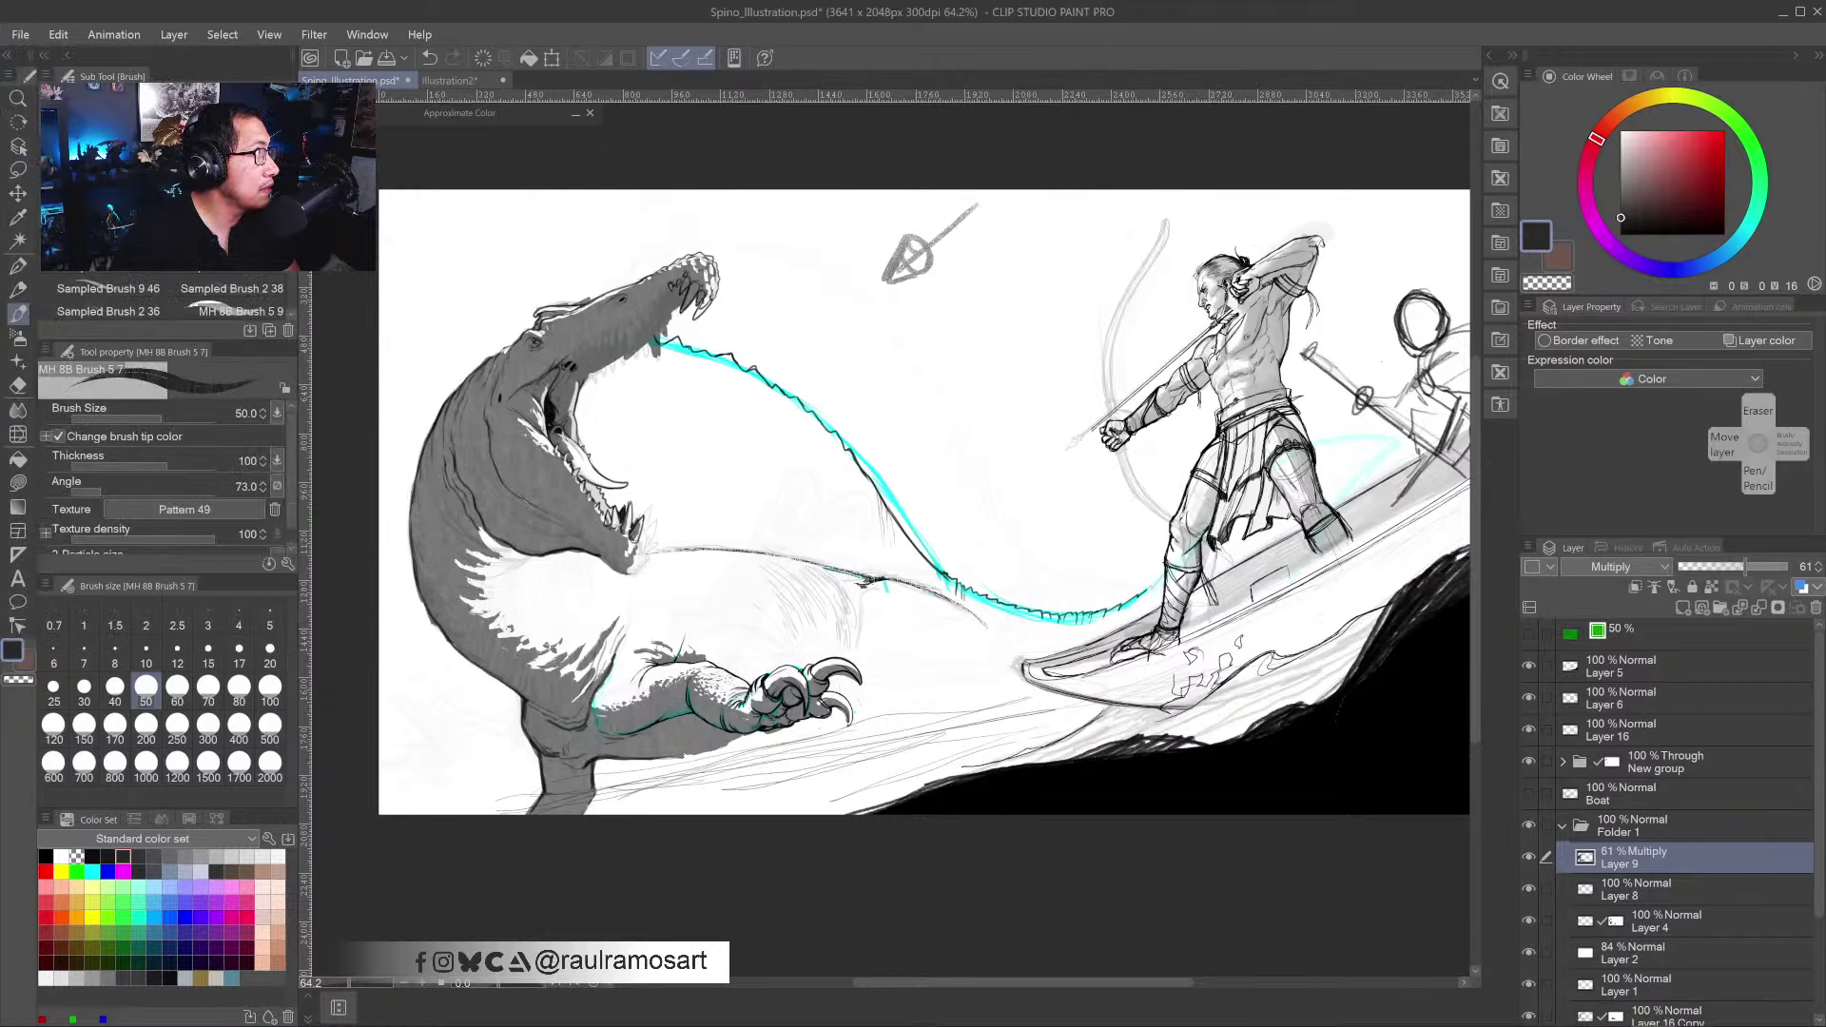
key(ctrl+s)
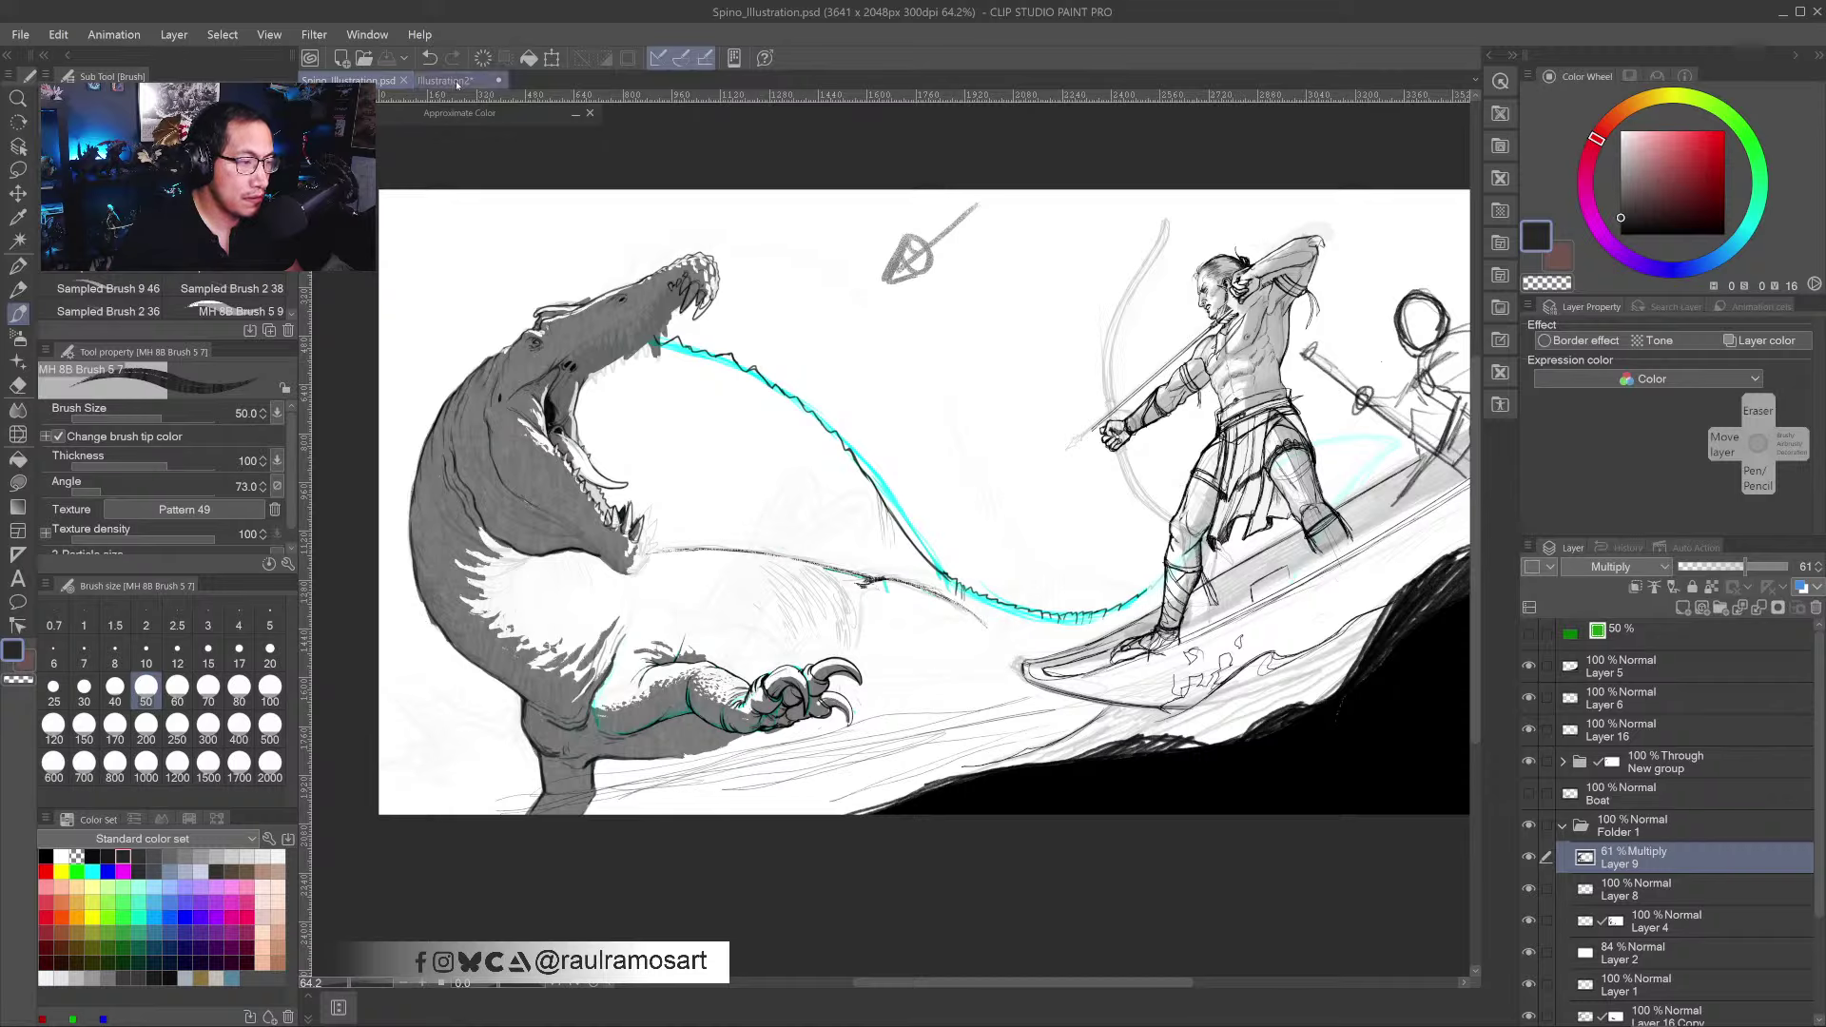